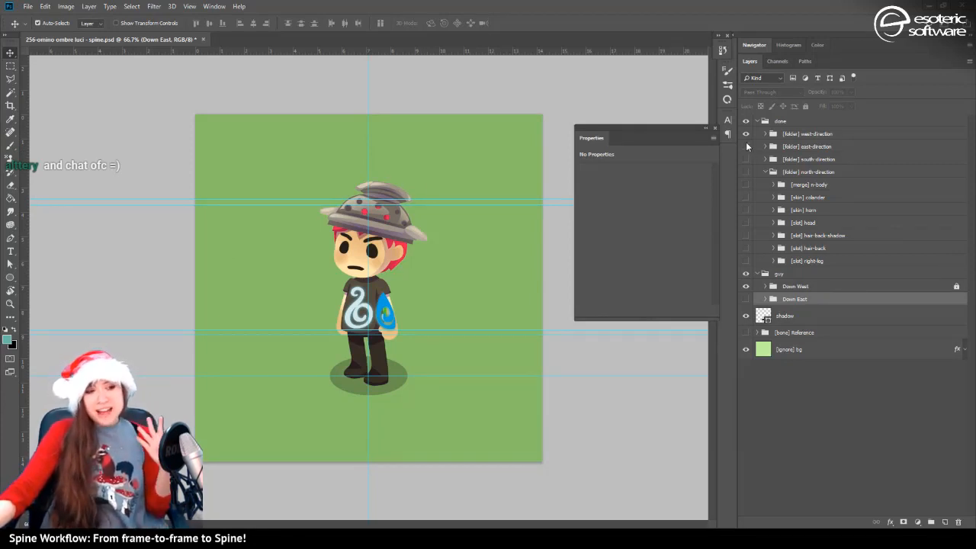
Make the [folder] east-direction layer group visible
click(746, 146)
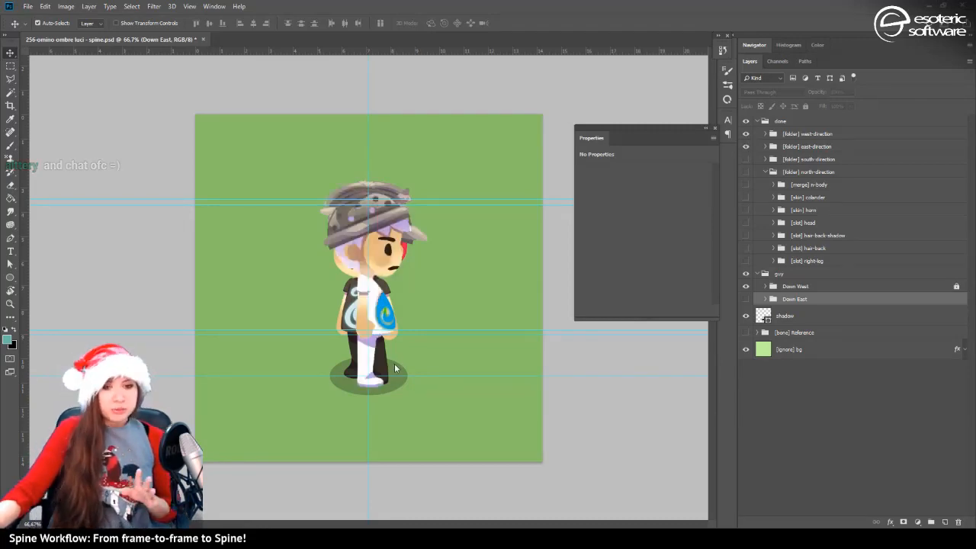
Switch to File Explorer and view spaghetti_atlas.png and unicorn_atlas.png from the Omini Nuove Dimensioni folder
key(super+e)
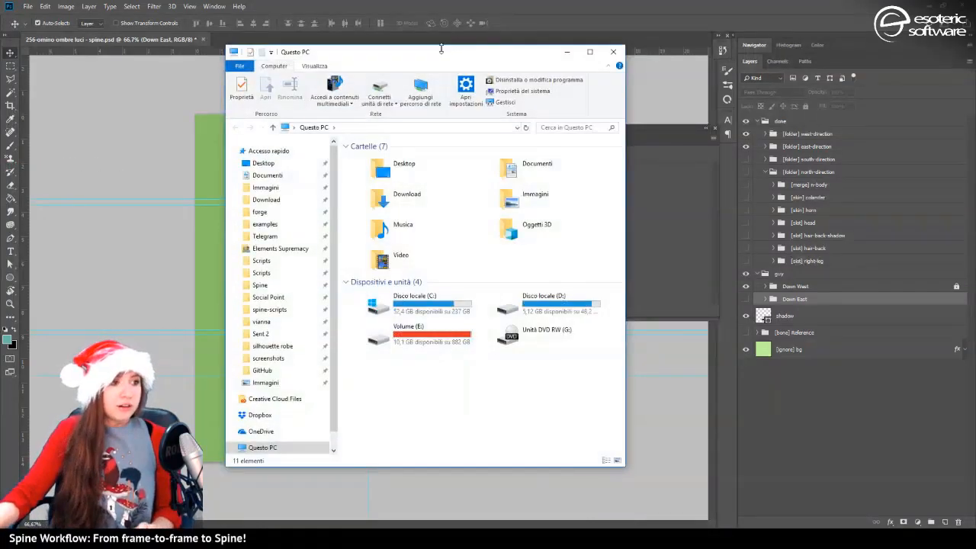
drag(442, 46, 975, 103)
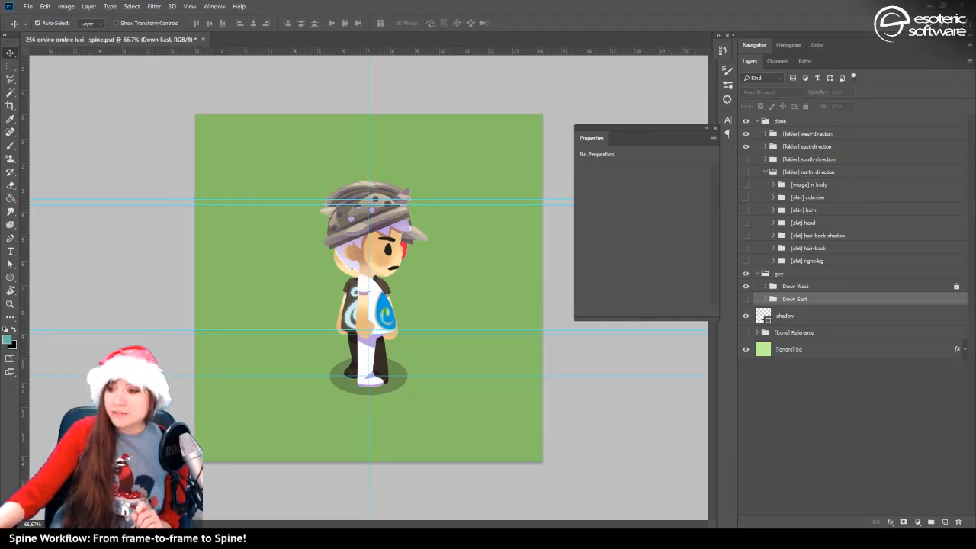
drag(975, 213, 331, 73)
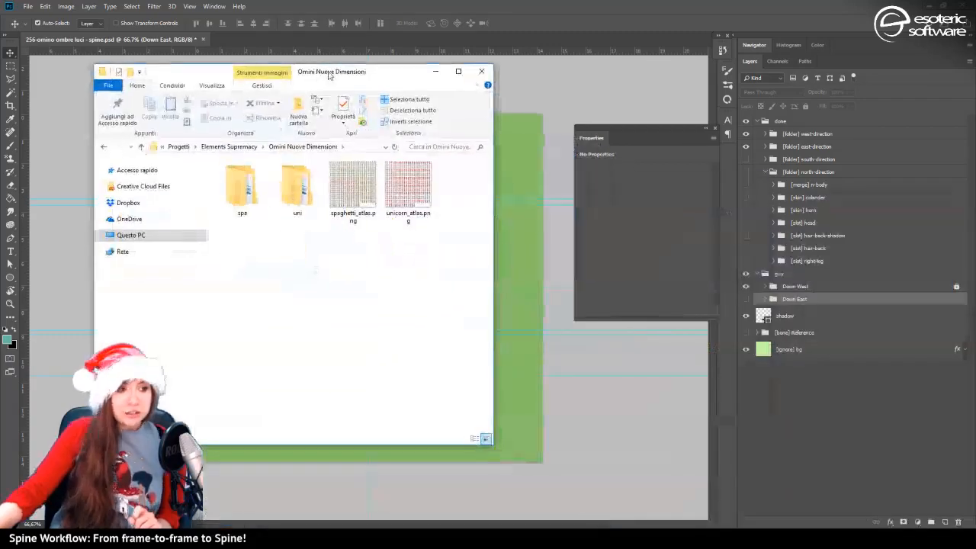
click(365, 192)
double_click(365, 192)
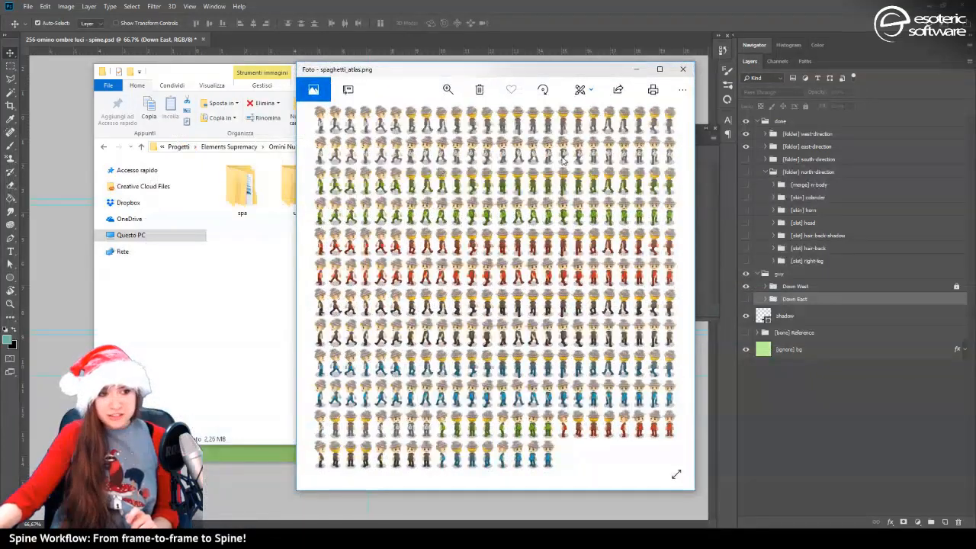
key(Right)
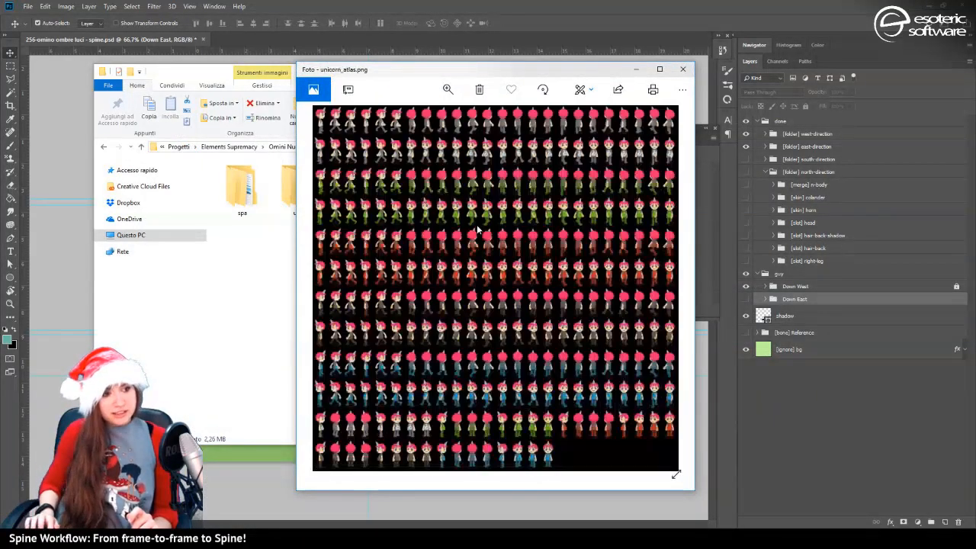
Browse to spa > animazioni > earth > nn, open 1.png, and close the image viewer
click(242, 187)
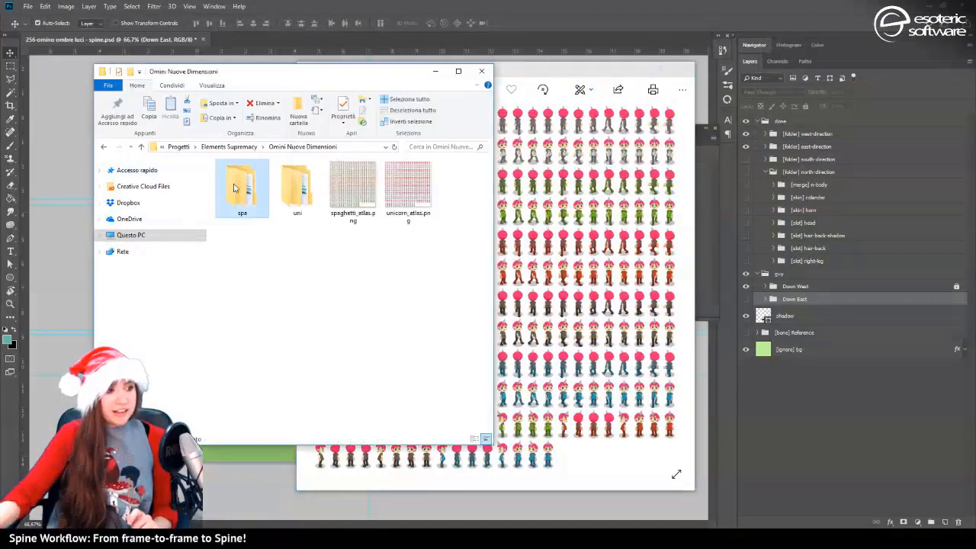
double_click(242, 187)
double_click(244, 177)
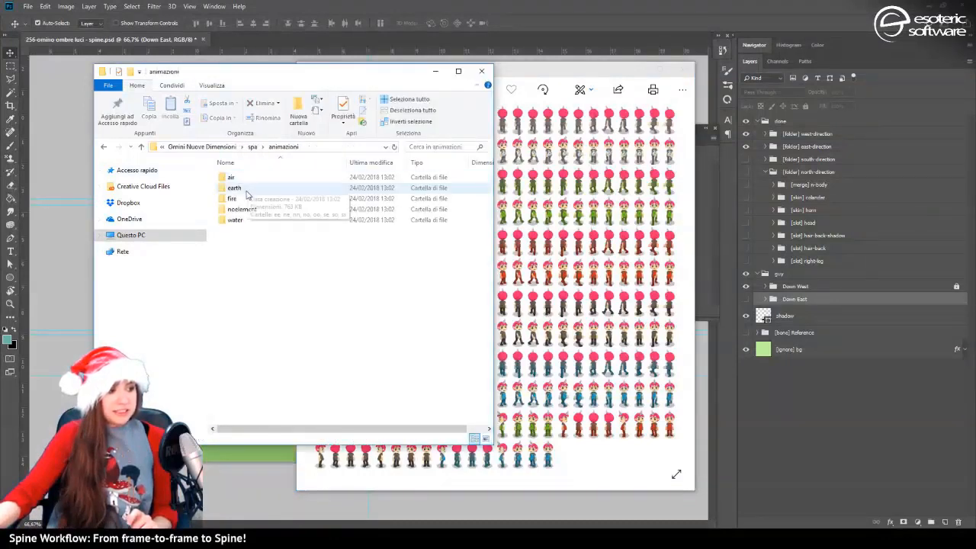
double_click(244, 190)
double_click(236, 234)
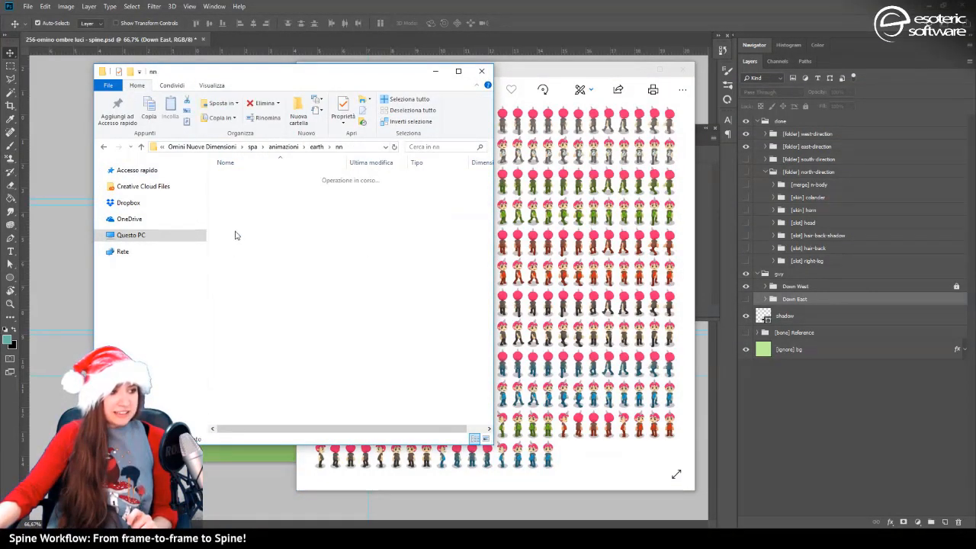
double_click(246, 191)
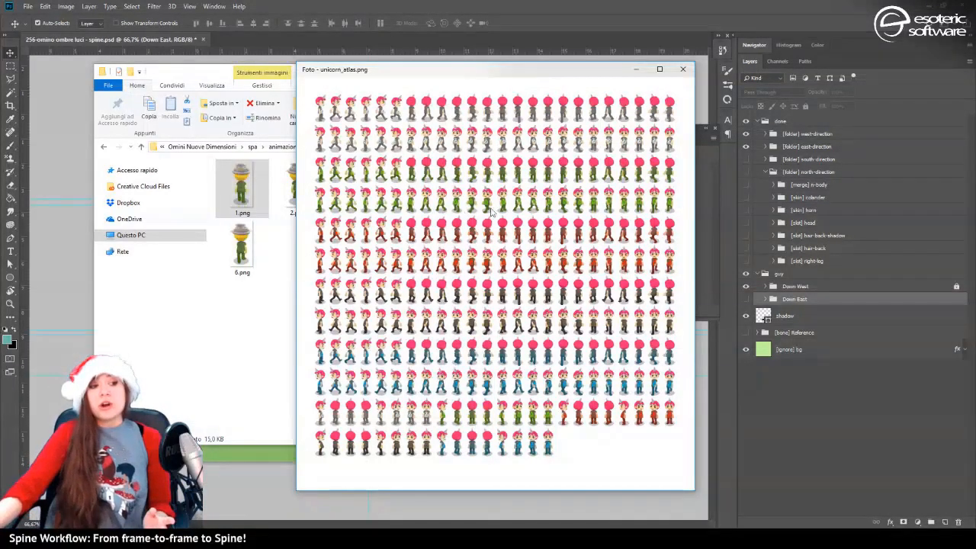
click(685, 74)
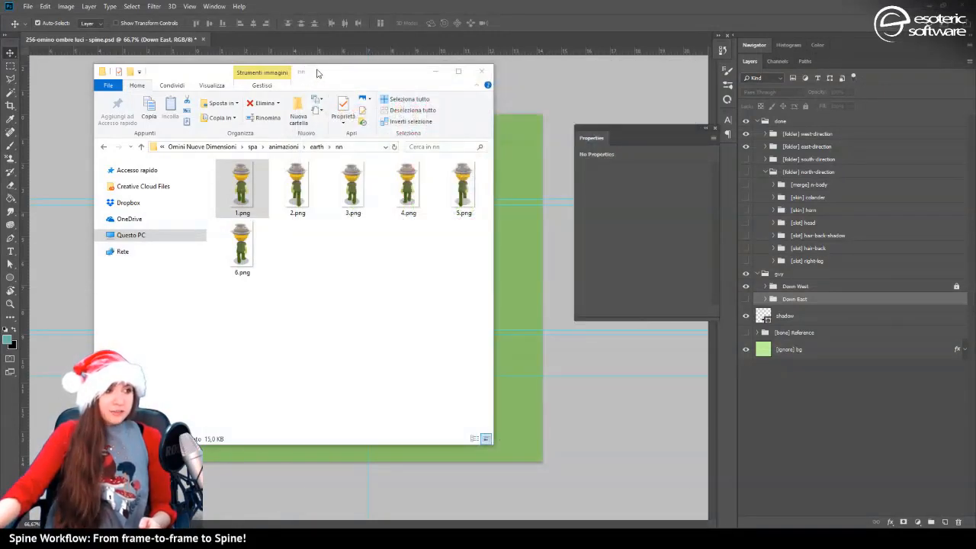
Move the File Explorer window with the nn frames beside the character artwork for comparison
drag(321, 73, 768, 76)
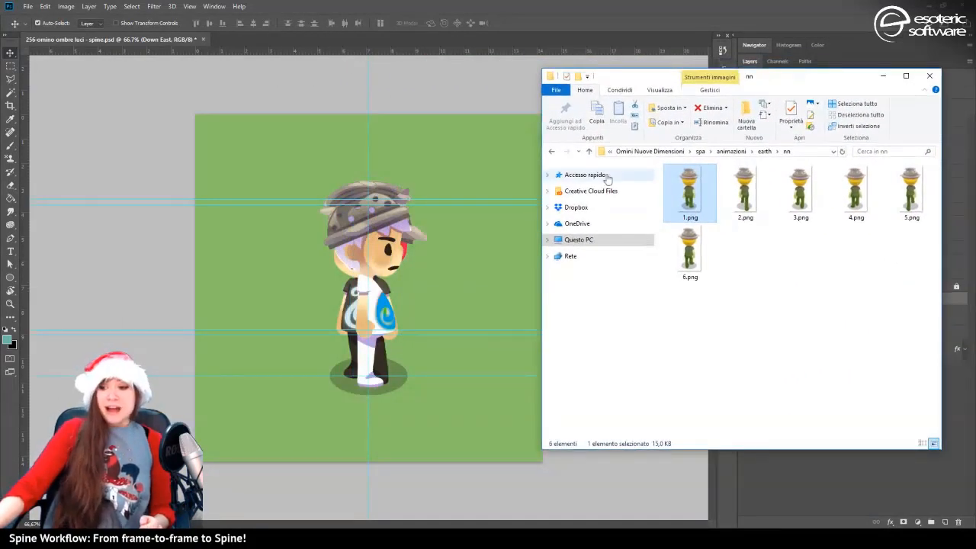
drag(670, 80, 563, 96)
click(776, 90)
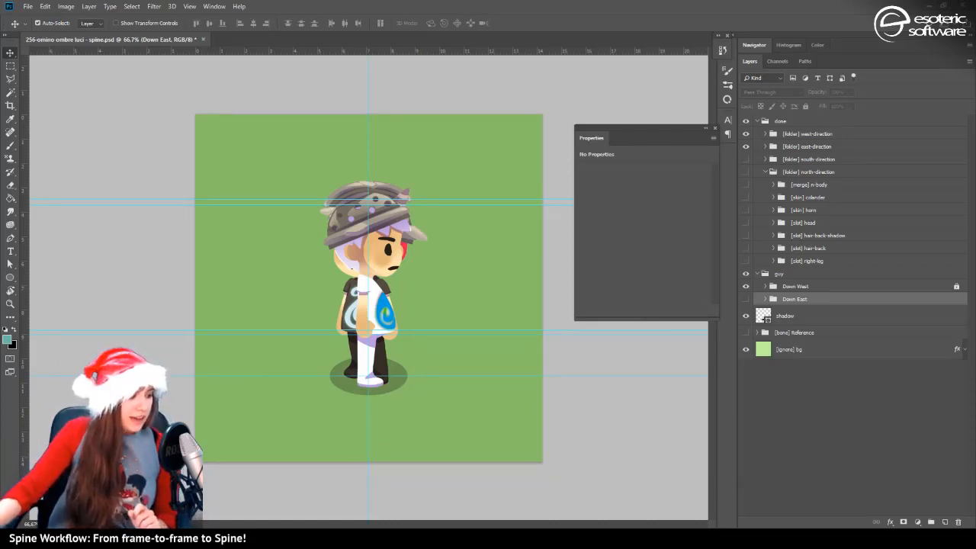
key(alt+Tab)
drag(514, 91, 0, 122)
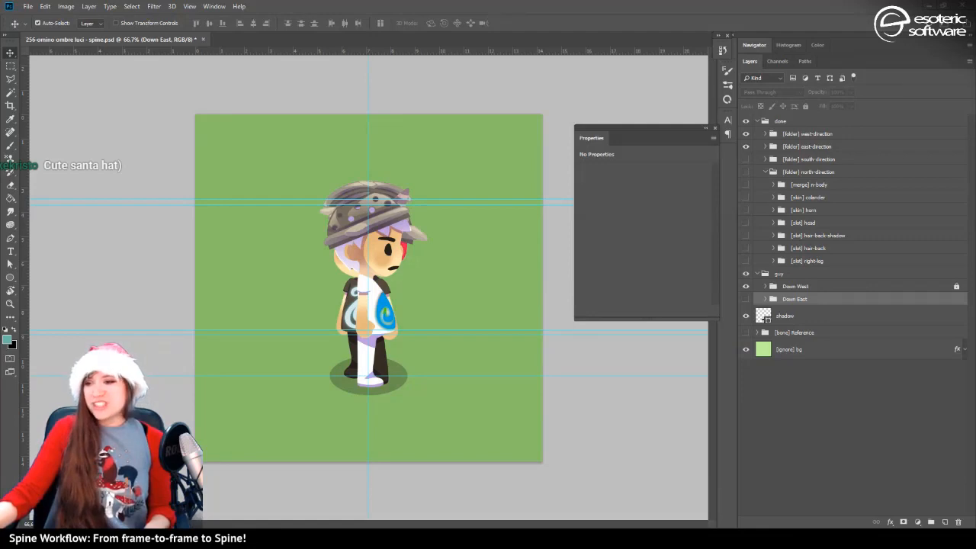
drag(975, 182, 373, 95)
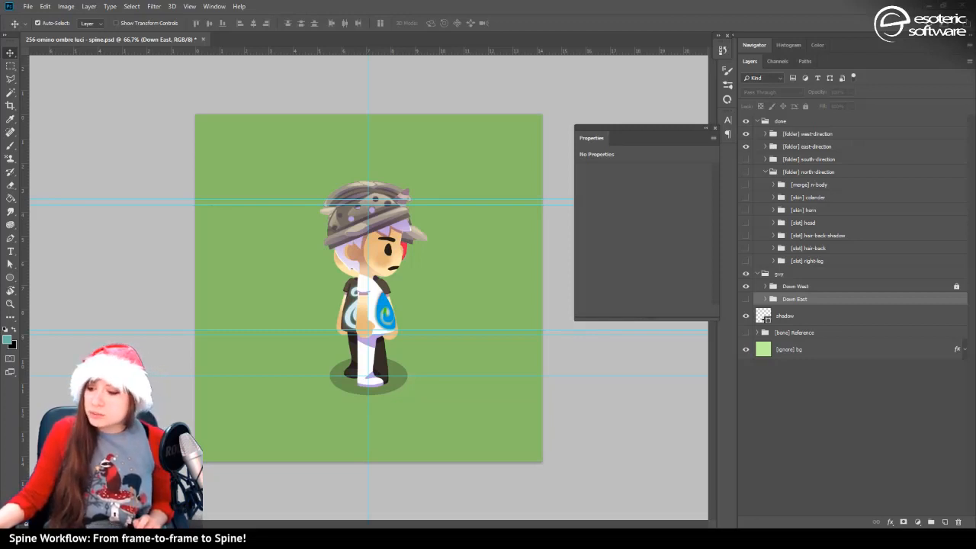
Switch to Spine and toggle the visibility of the Livello 43 attachment in the alberello project
key(alt+Tab)
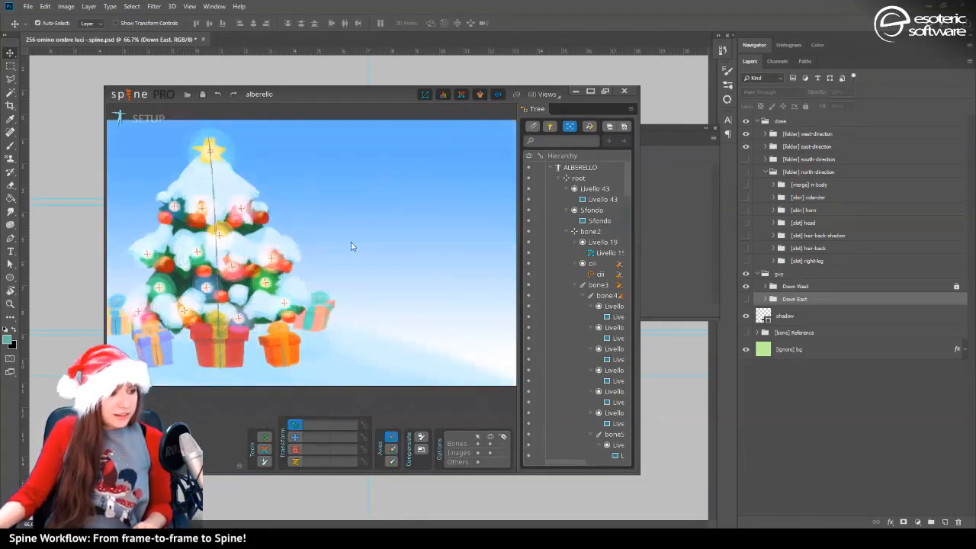
drag(366, 242, 419, 258)
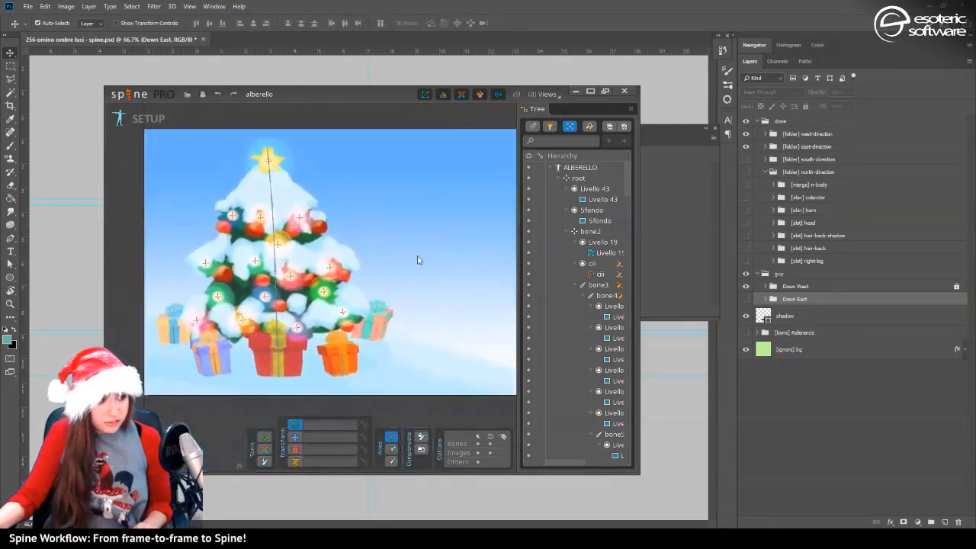
click(528, 199)
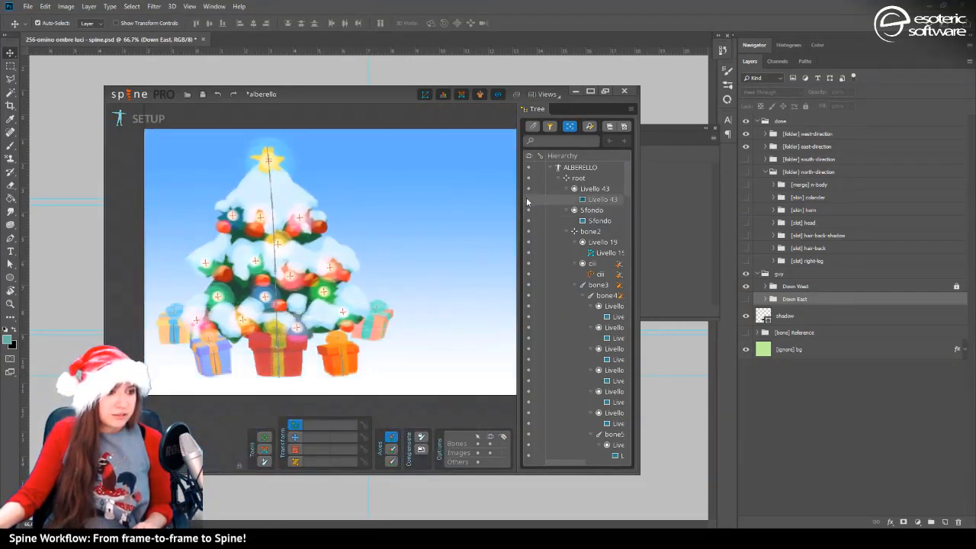
click(529, 200)
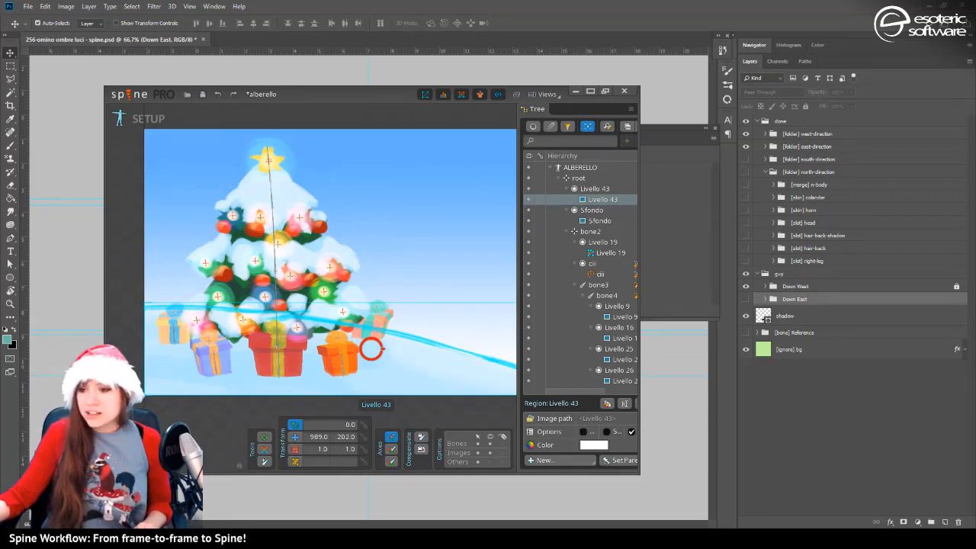
Open the albero-ok project, discarding the unsaved changes to alberello
drag(395, 270, 310, 300)
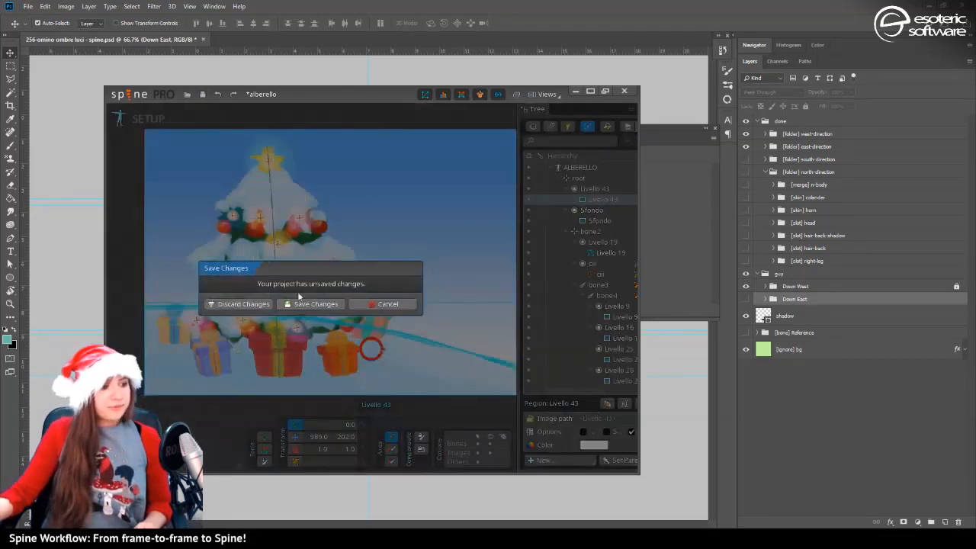
click(243, 304)
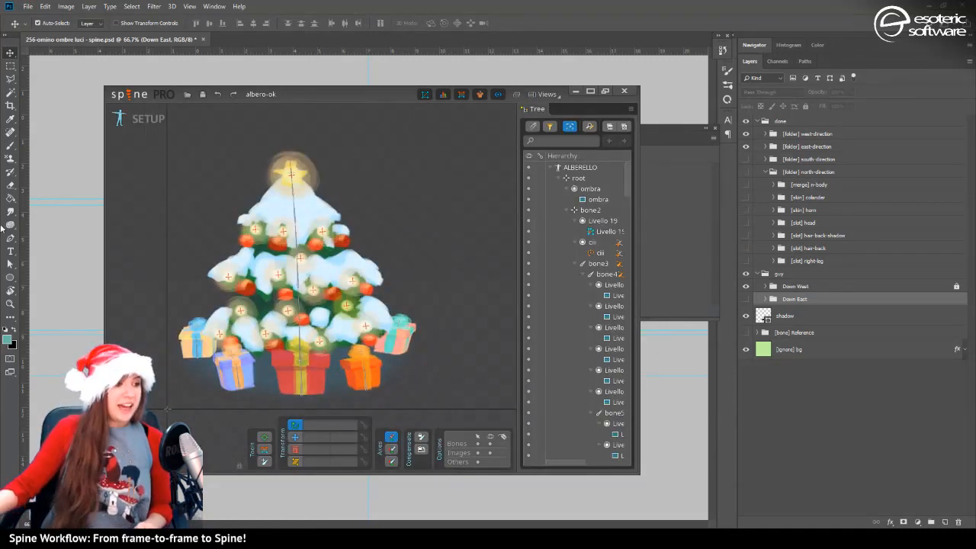
Maximize the Spine window and play the Christmas tree animation in Animate mode
click(601, 92)
click(44, 34)
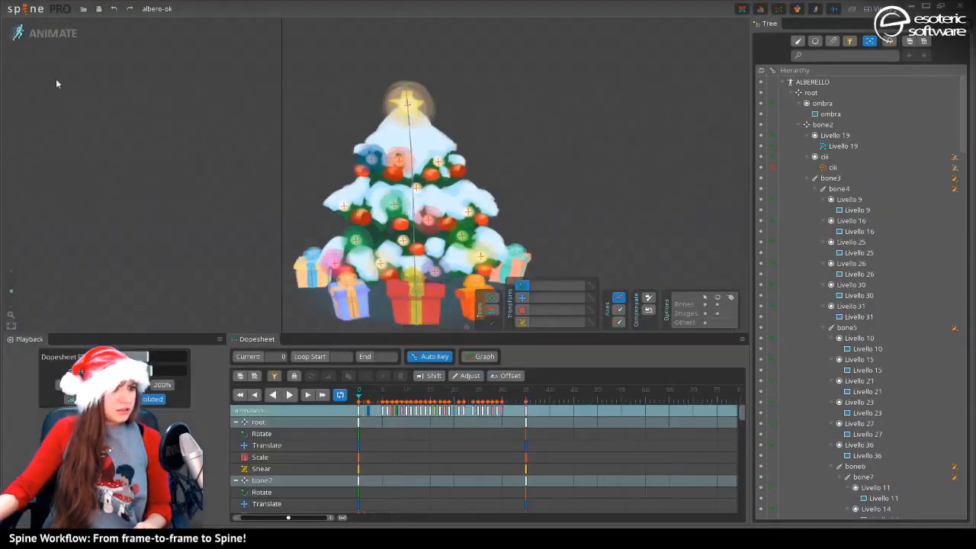
click(288, 395)
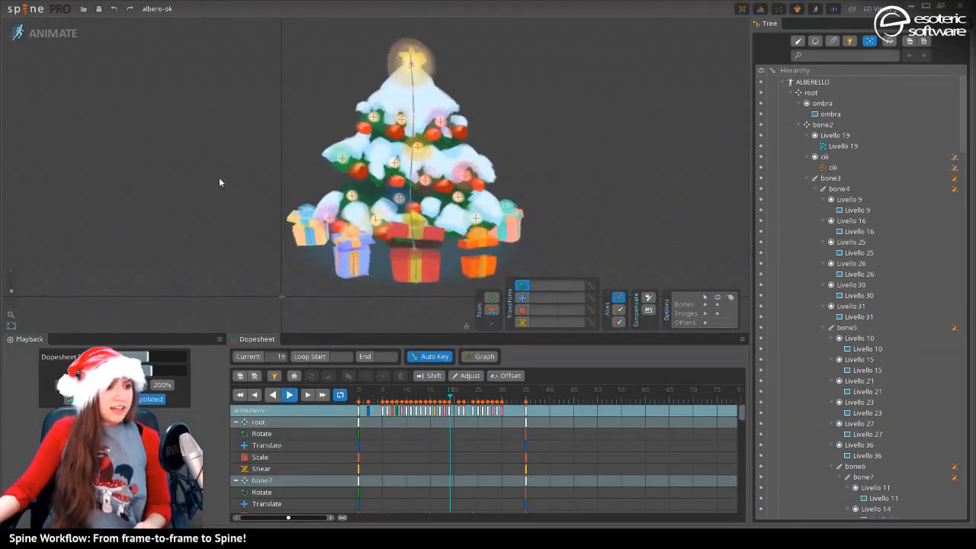
drag(219, 177, 132, 199)
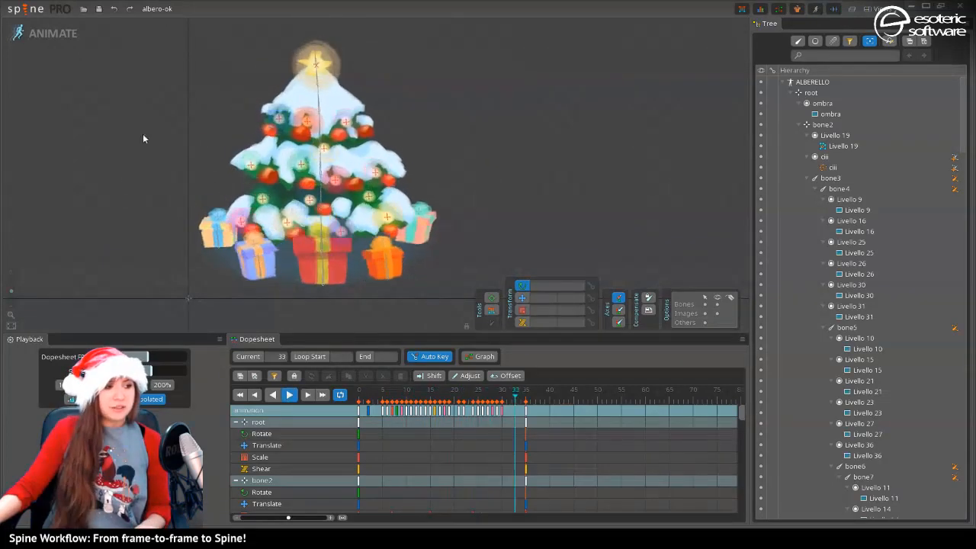
Open the export settings for the tree animation and show the GIF options
click(25, 9)
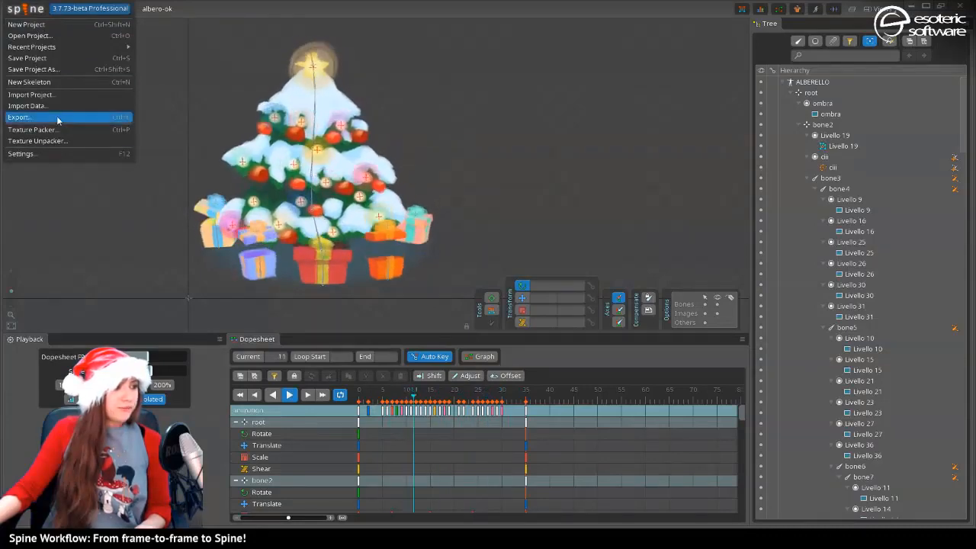
click(57, 119)
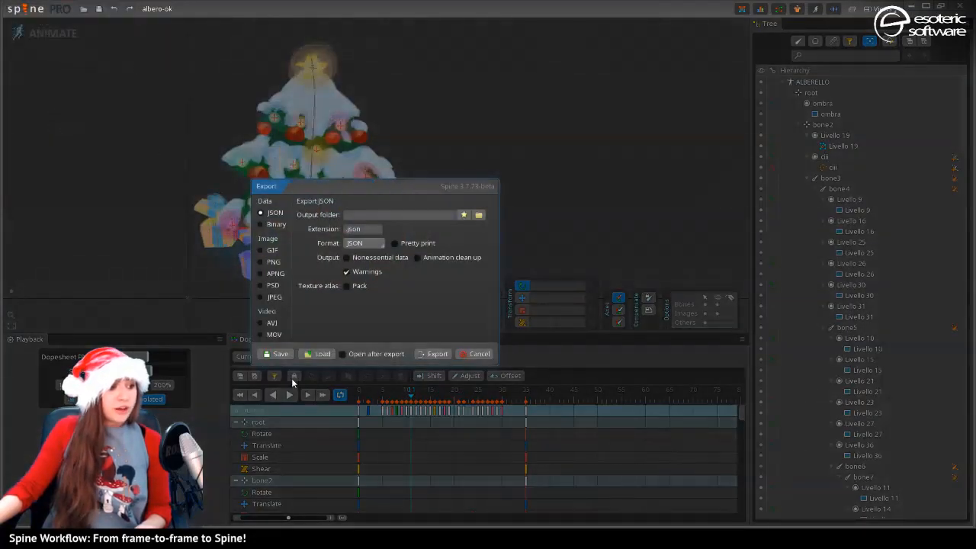
click(261, 250)
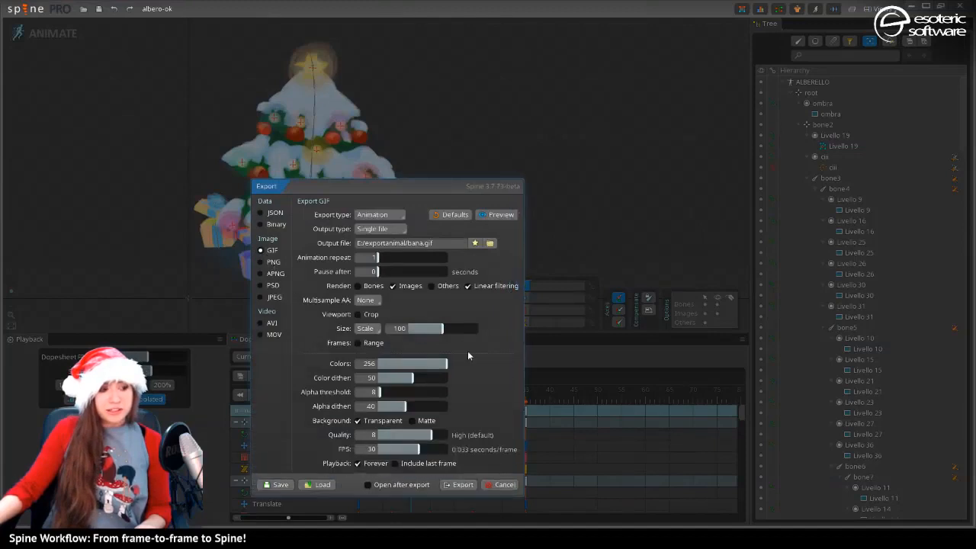
drag(373, 186, 393, 91)
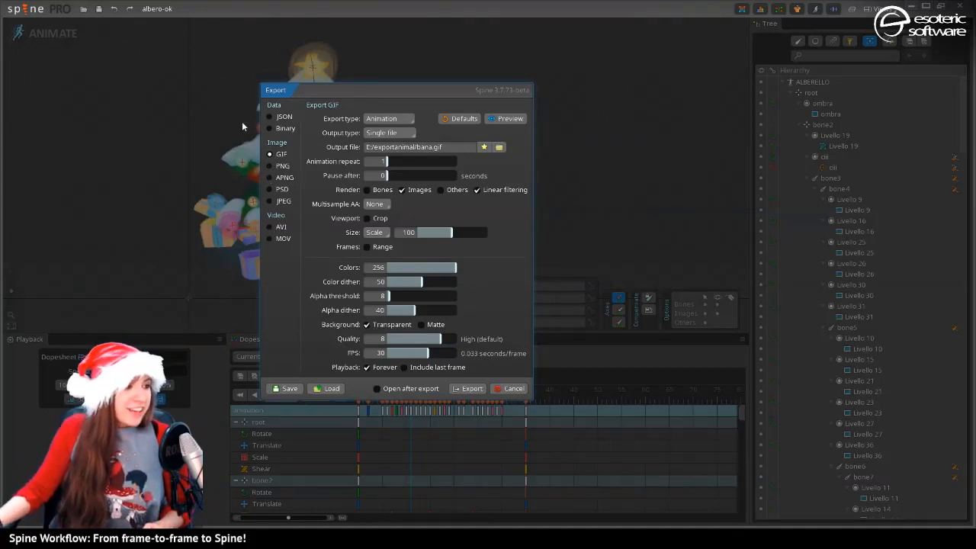
Review the MOV and AVI export options, including the AVI background color, leaving the color unchanged
click(270, 239)
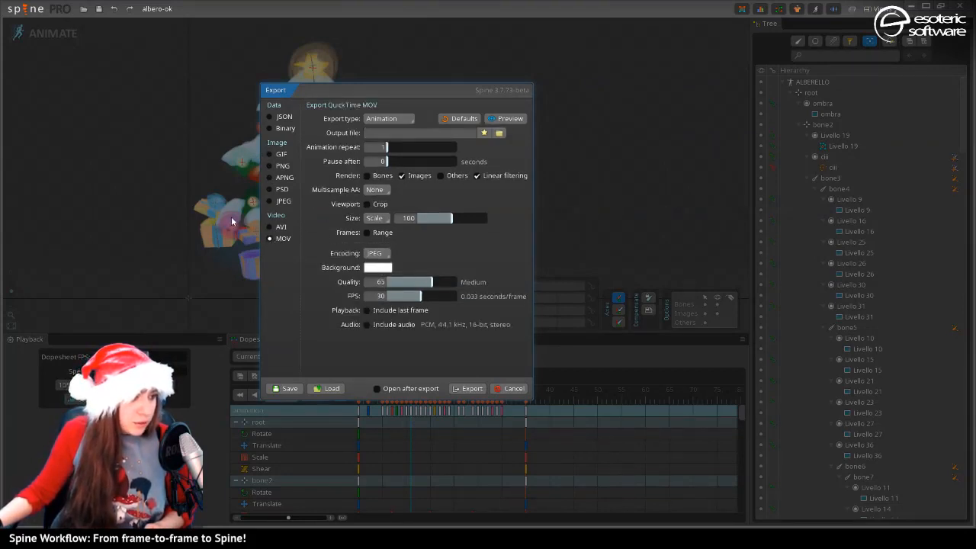
click(270, 227)
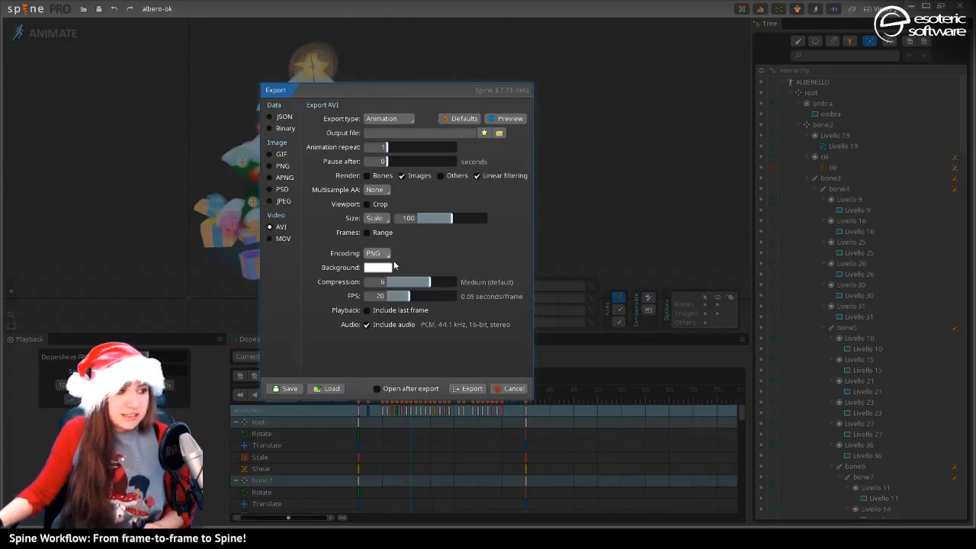
click(386, 269)
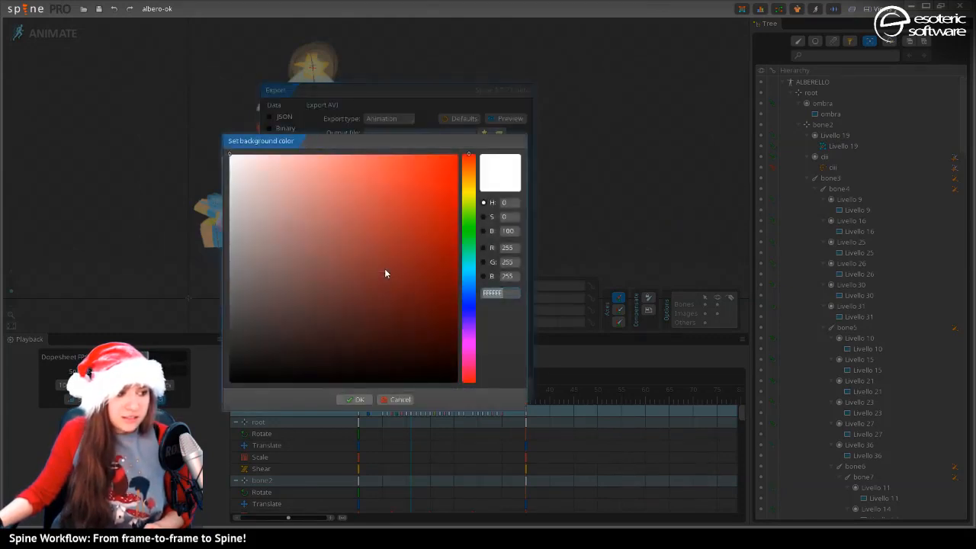
click(400, 399)
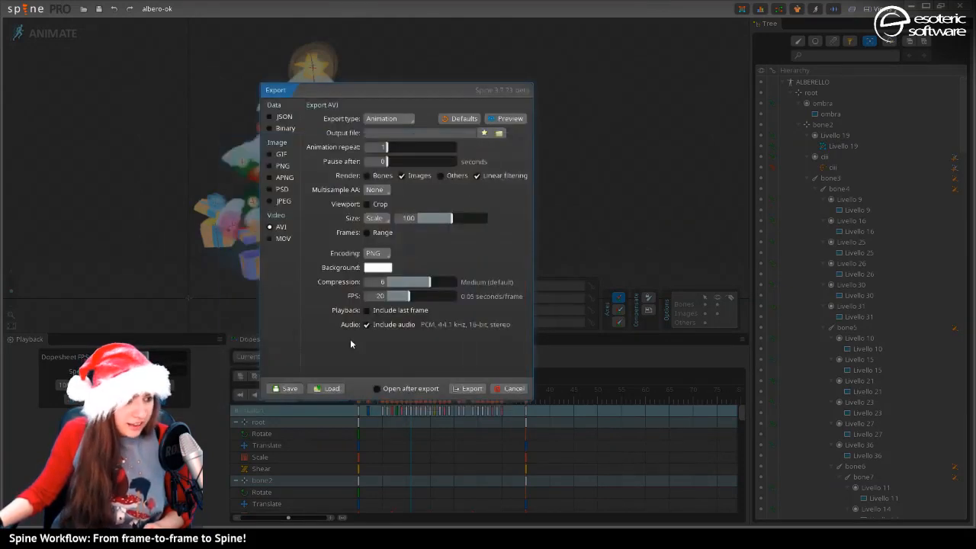
Set the export format to MOV with PNG encoding and a transparent background
click(269, 239)
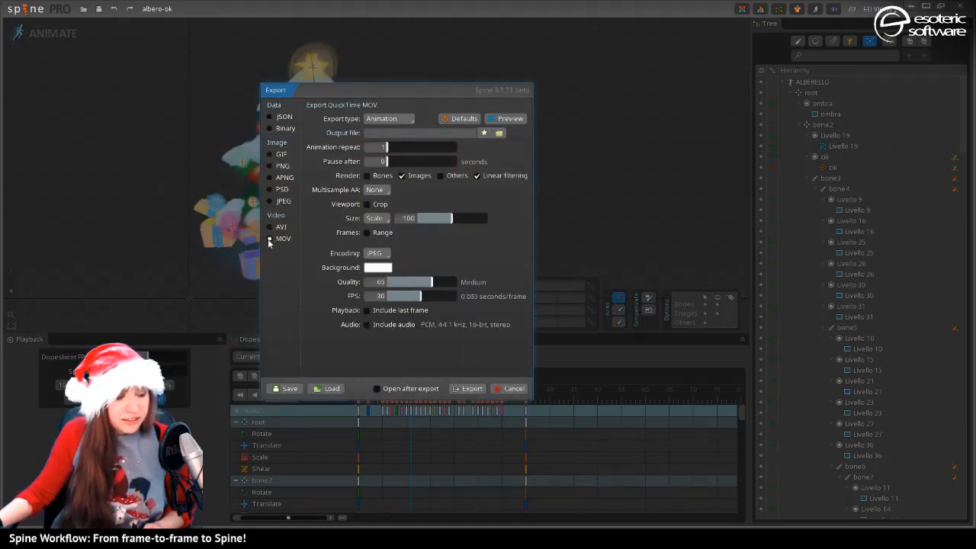
click(380, 254)
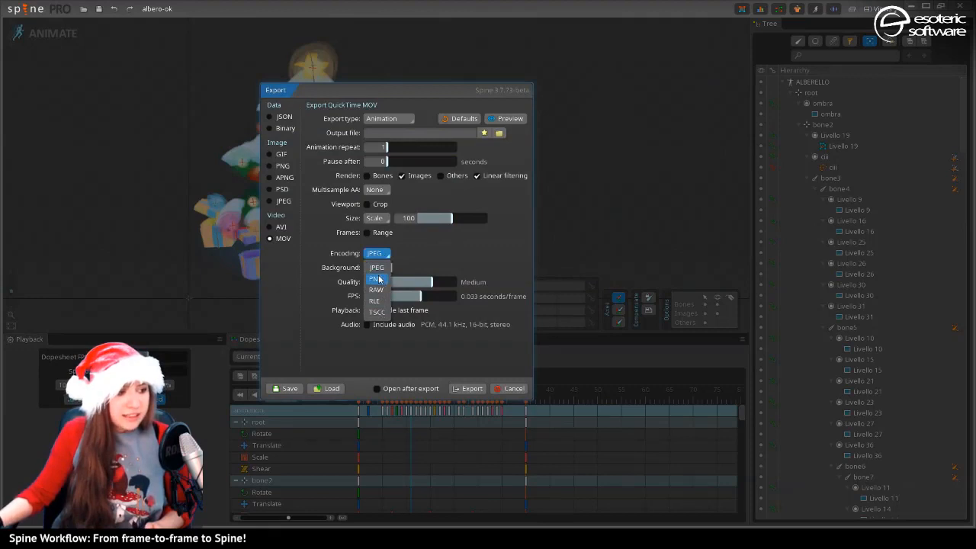
click(375, 278)
click(367, 267)
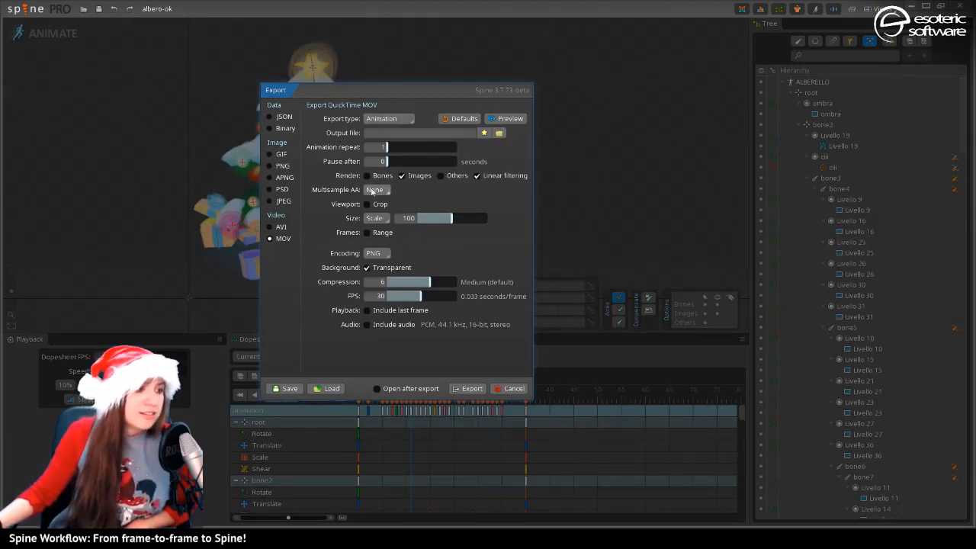
Preview the MOV export of the tree and reduce its size to a scale of 50
click(518, 121)
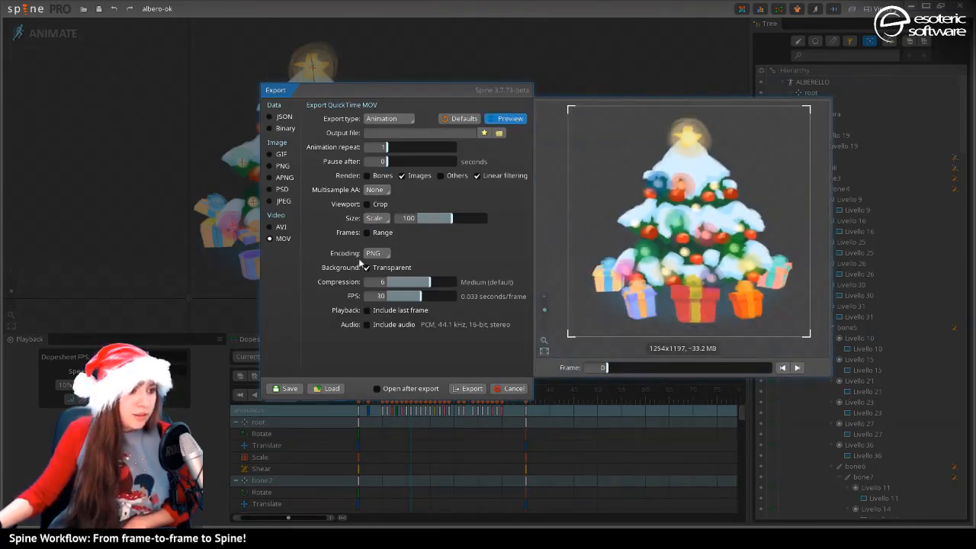
click(442, 219)
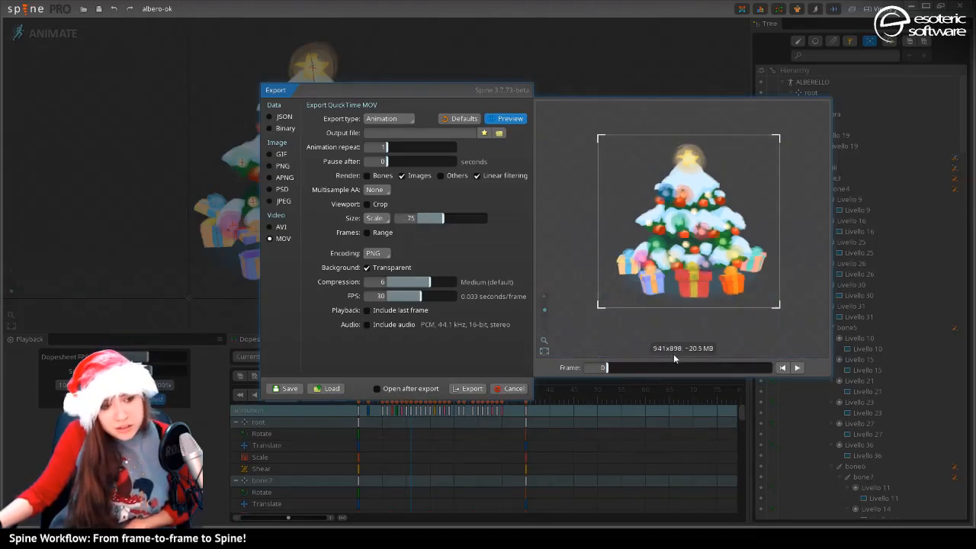
click(434, 218)
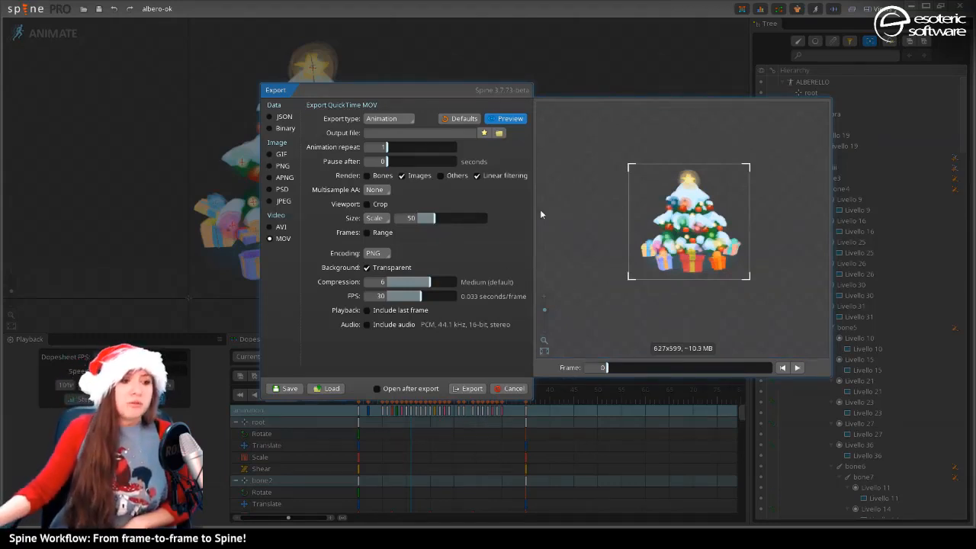
Set the output file to E:/Twitch/Videos/xmastree.mov and export the tree animation
click(500, 134)
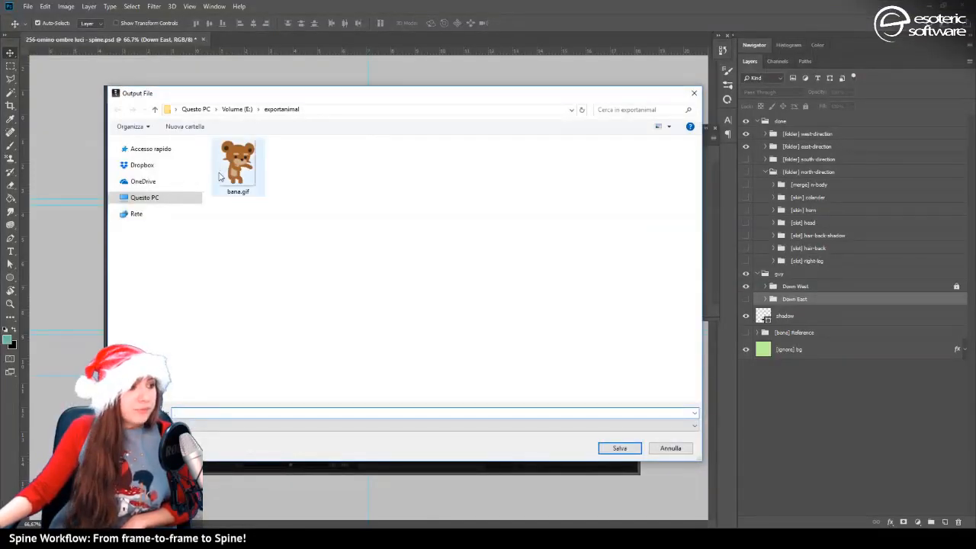
drag(311, 94, 975, 112)
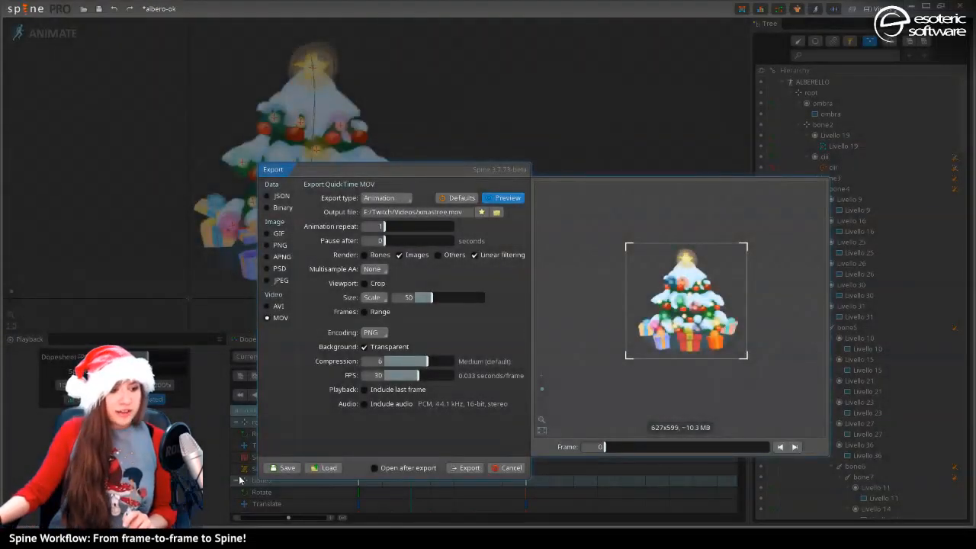
click(454, 468)
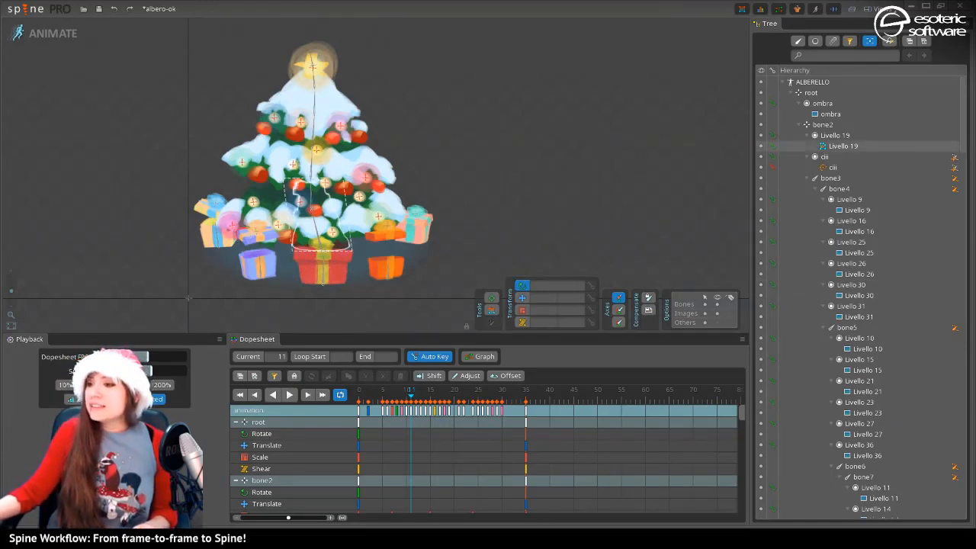
Switch to OBS and add a new media source named xmastree to the current scene's sources
drag(975, 112, 780, 42)
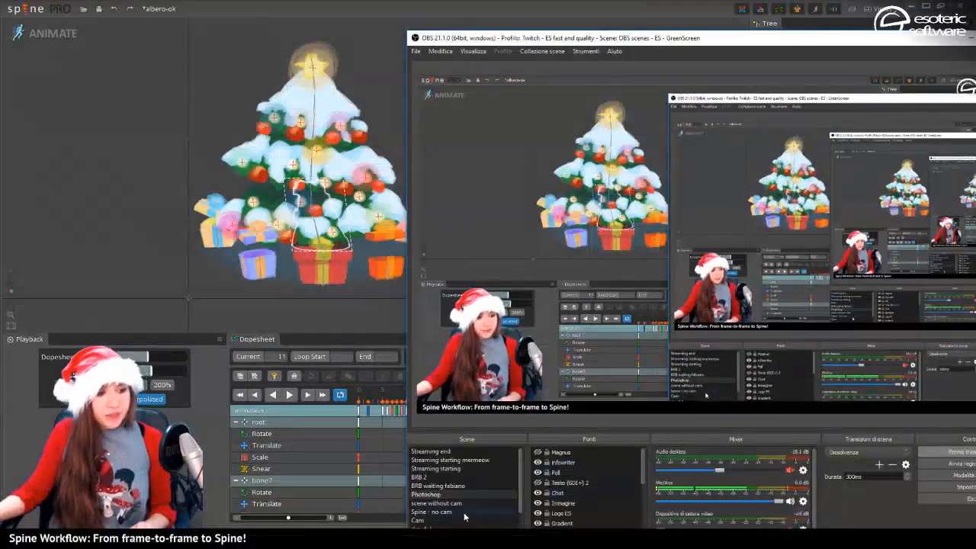
scroll(574, 503, down, 5)
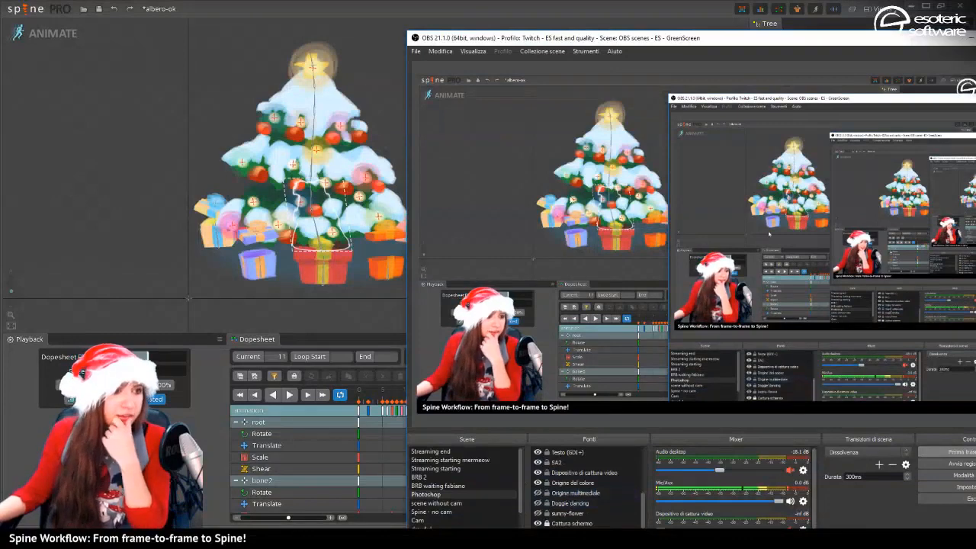
drag(574, 42, 561, 13)
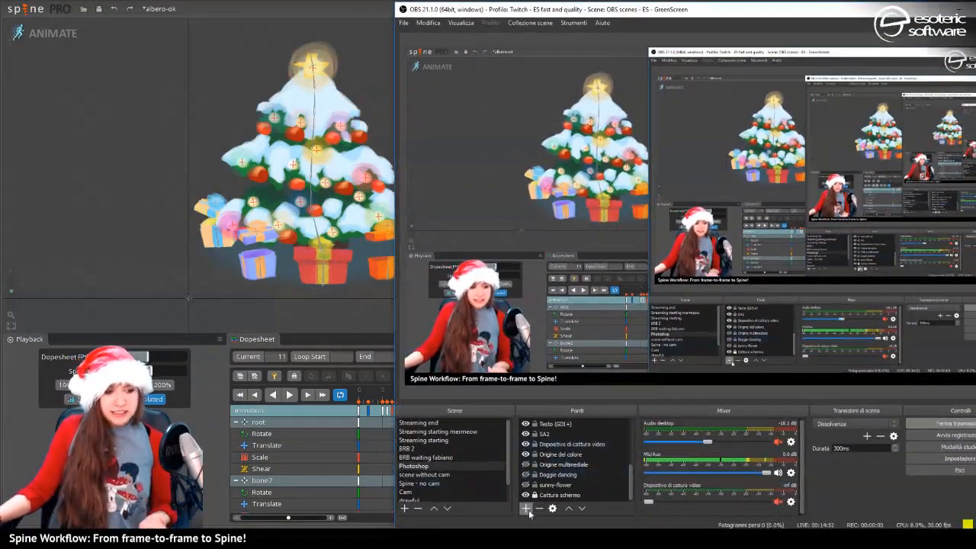
click(526, 508)
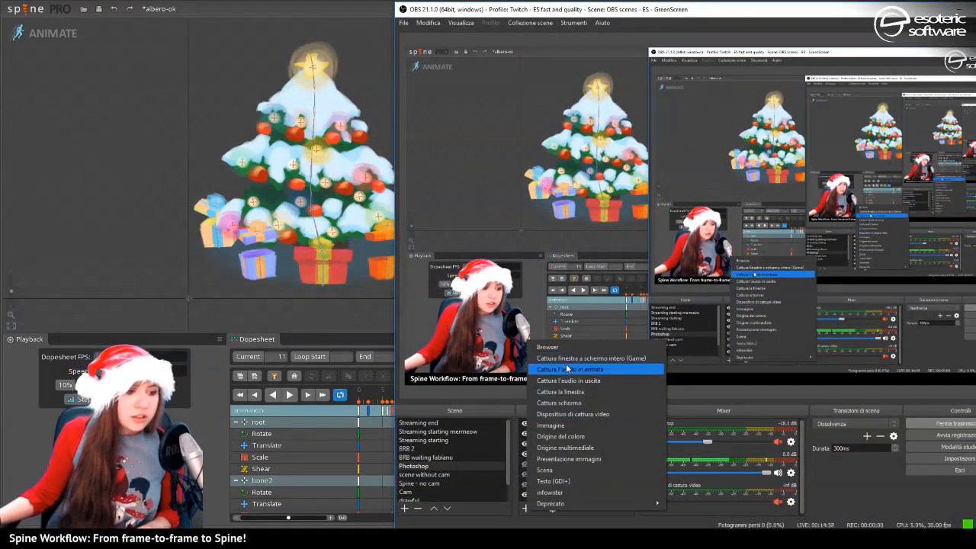
click(566, 449)
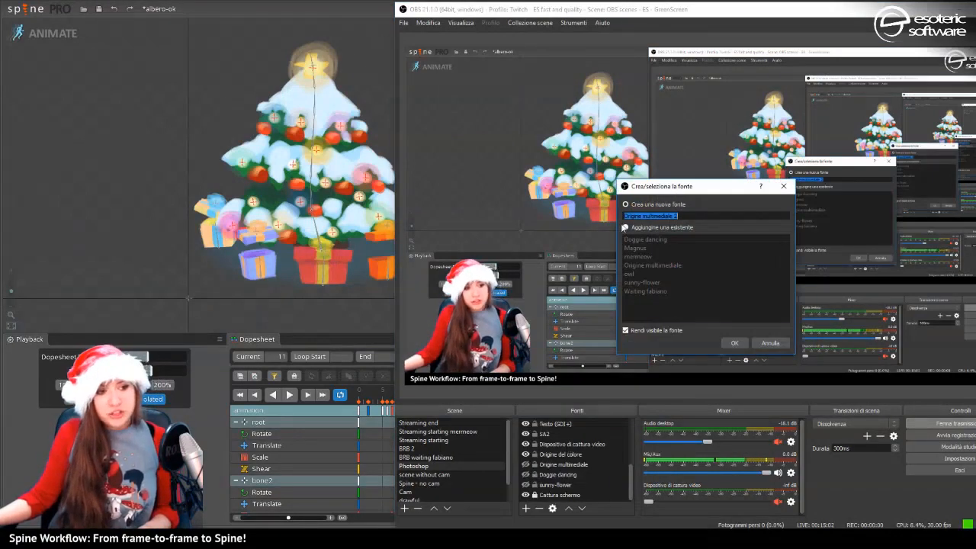
click(626, 229)
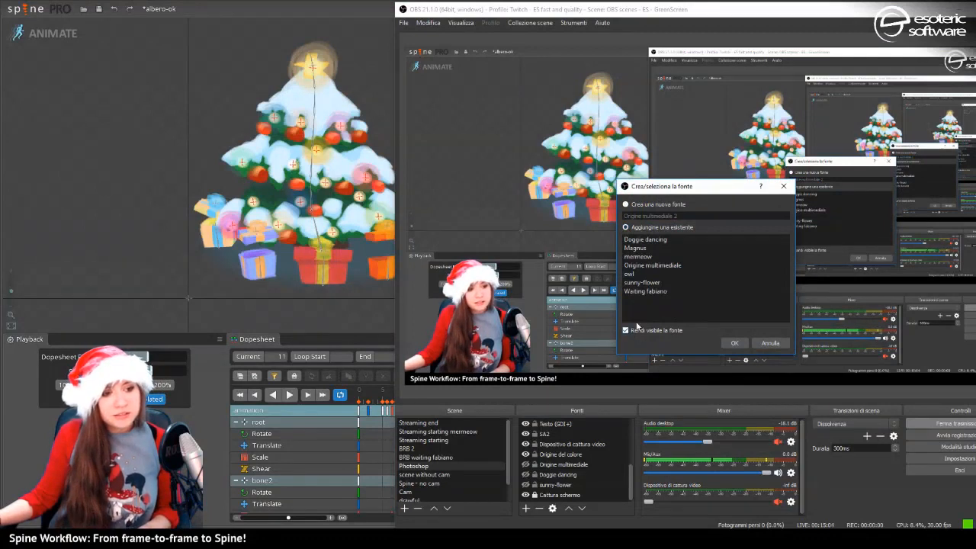
click(625, 205)
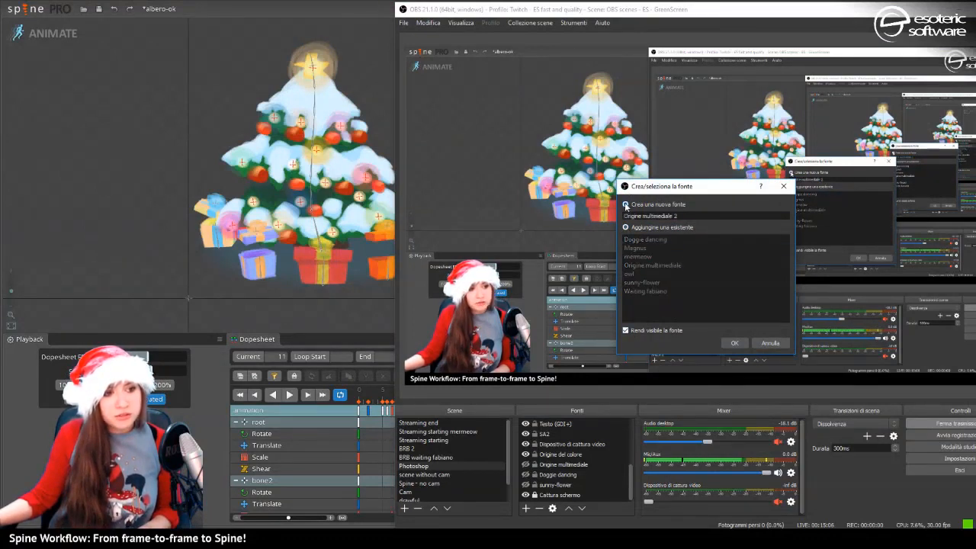
text(x)
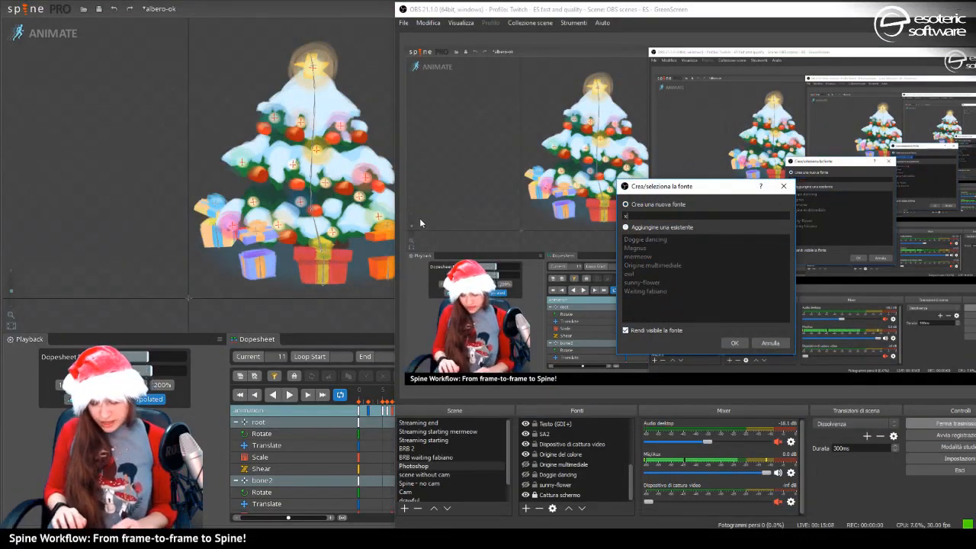
text(mastree)
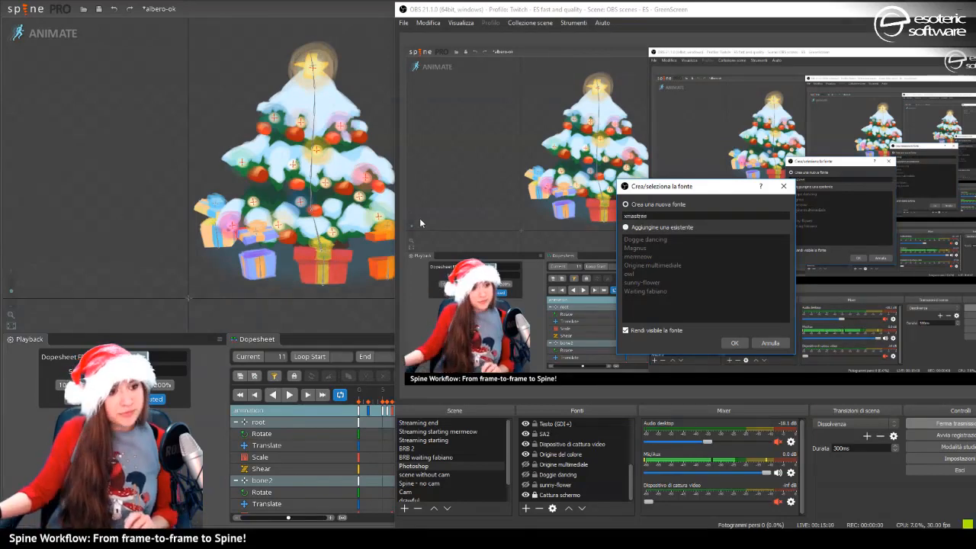
click(734, 343)
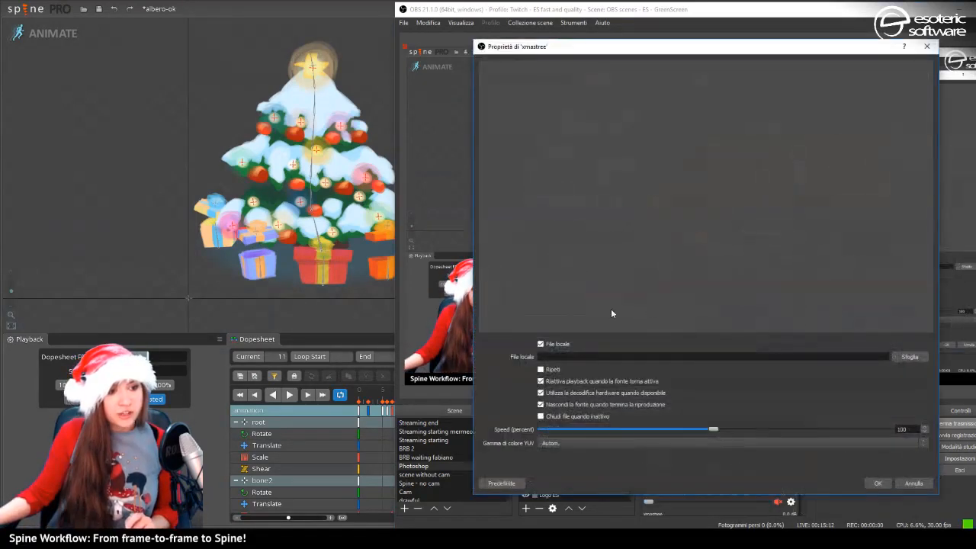
Load E:/Twitch/Videos/xmastree.mov into the source with looping enabled and place the tree in the scene's lower-right corner
click(910, 356)
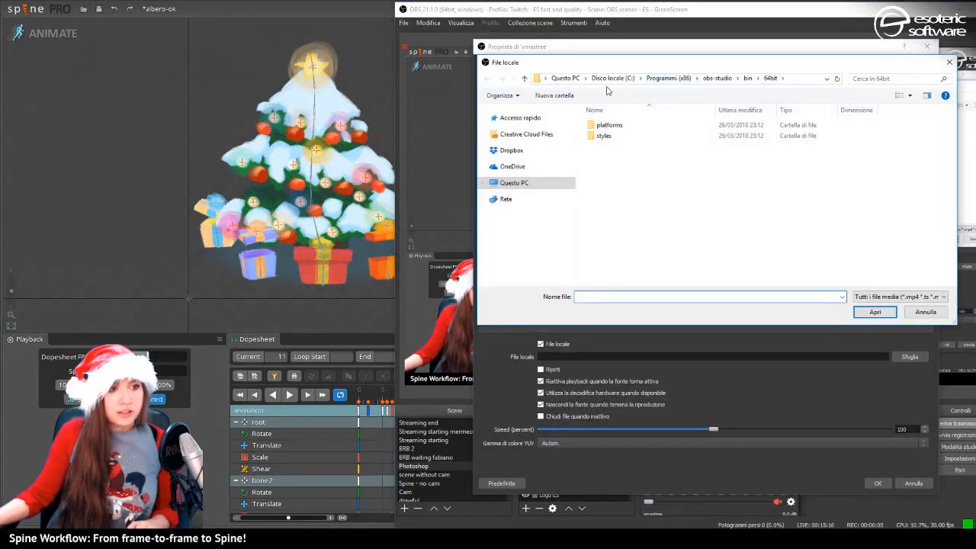
drag(596, 62, 975, 65)
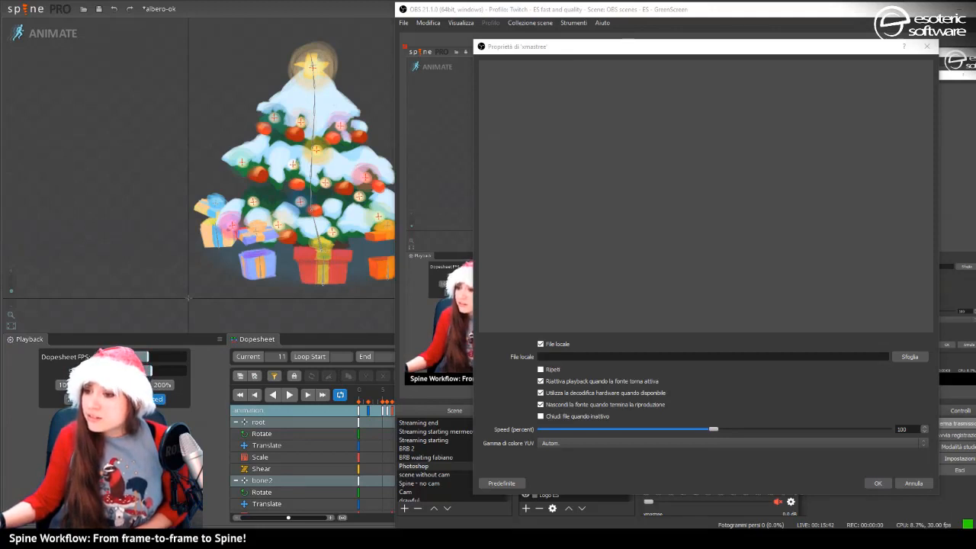
key(Return)
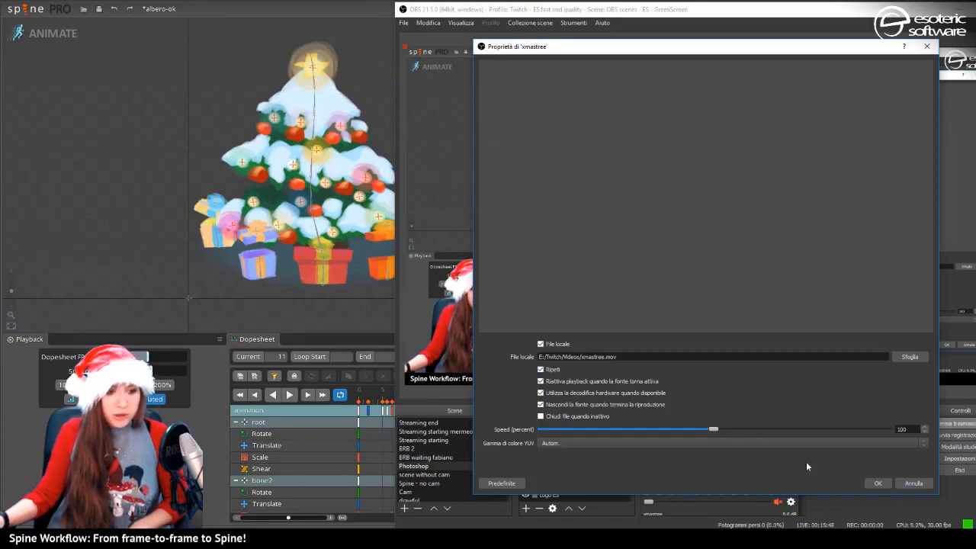
click(878, 483)
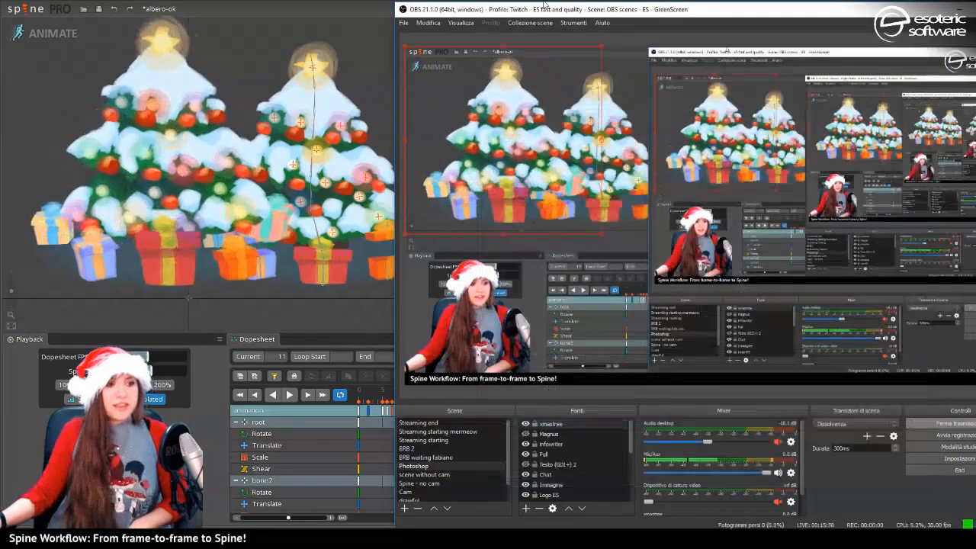
drag(616, 10, 2, 92)
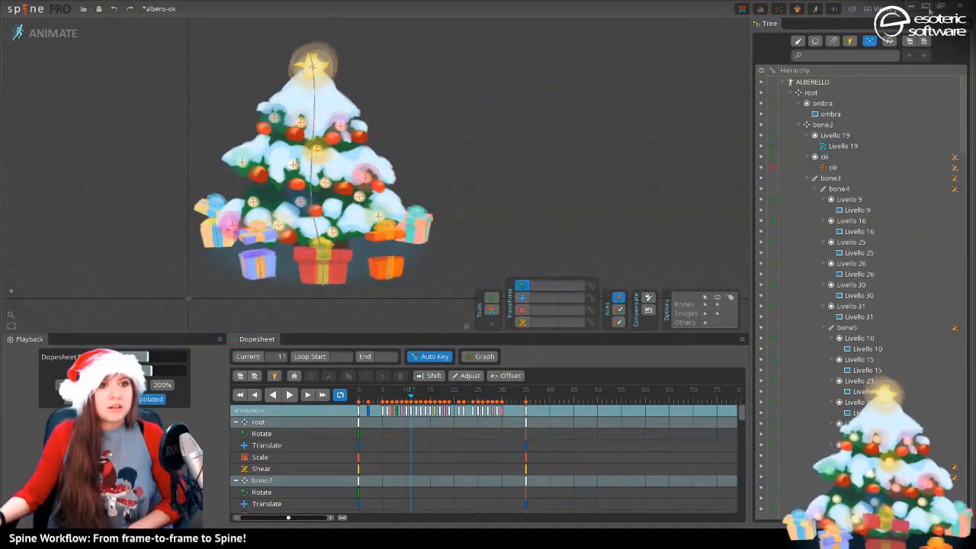
Switch to Photoshop and create a new 200 x 200 pixel document with a black background
click(912, 8)
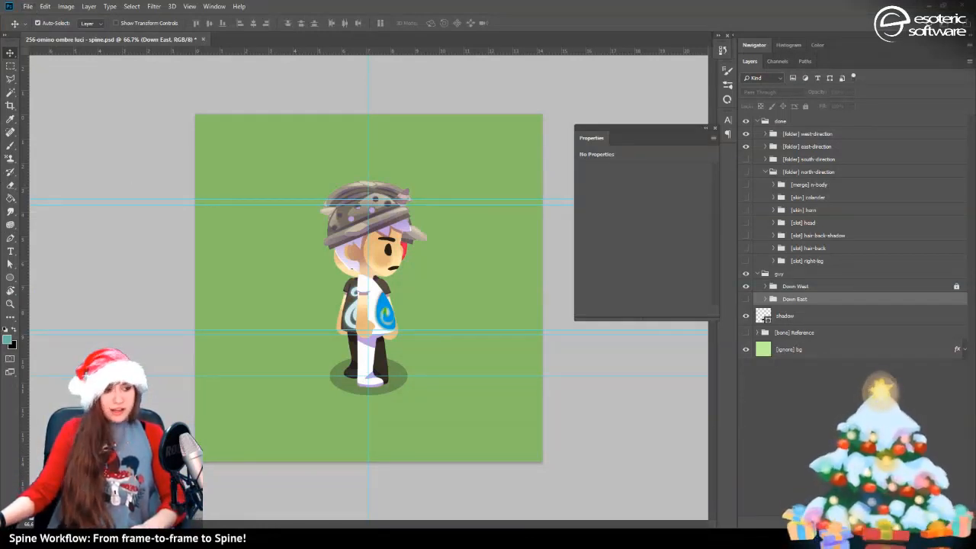
click(27, 7)
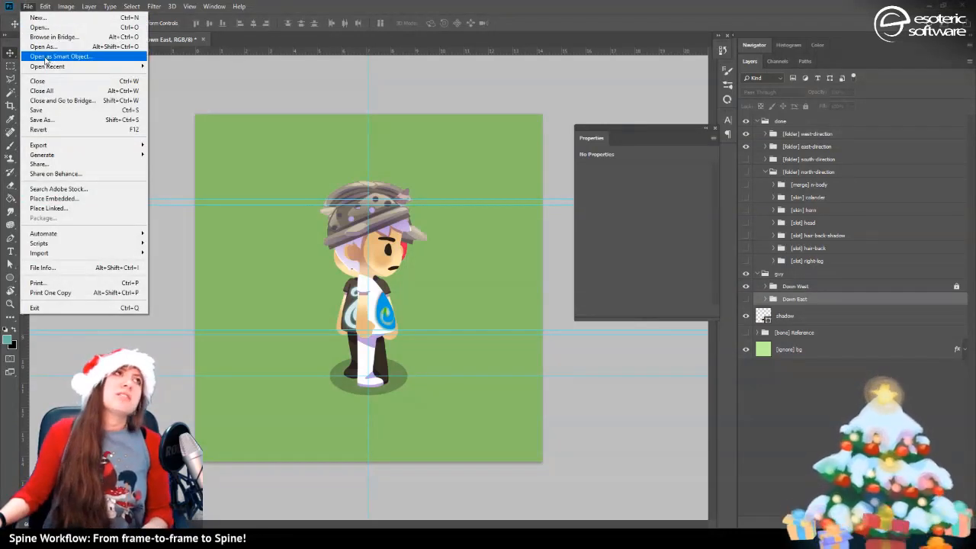
click(44, 19)
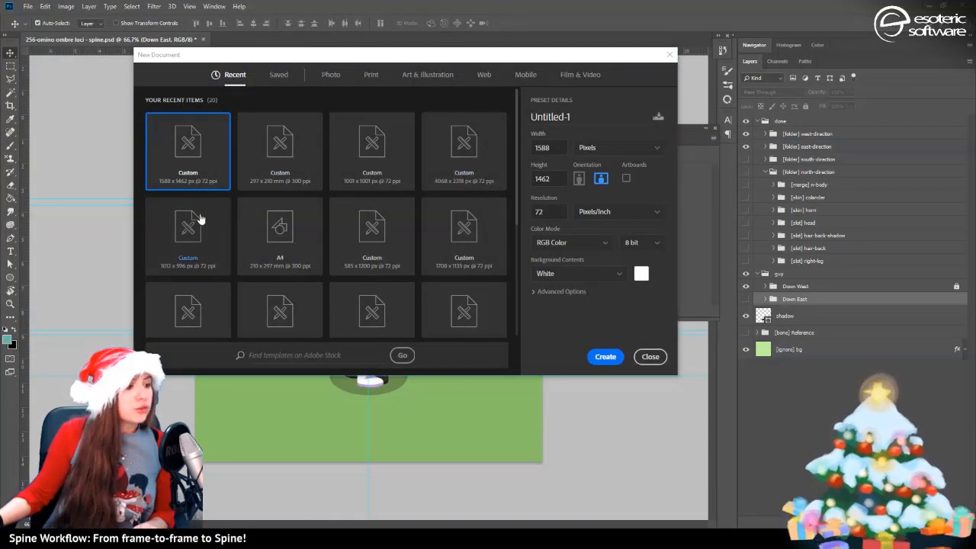
click(555, 150)
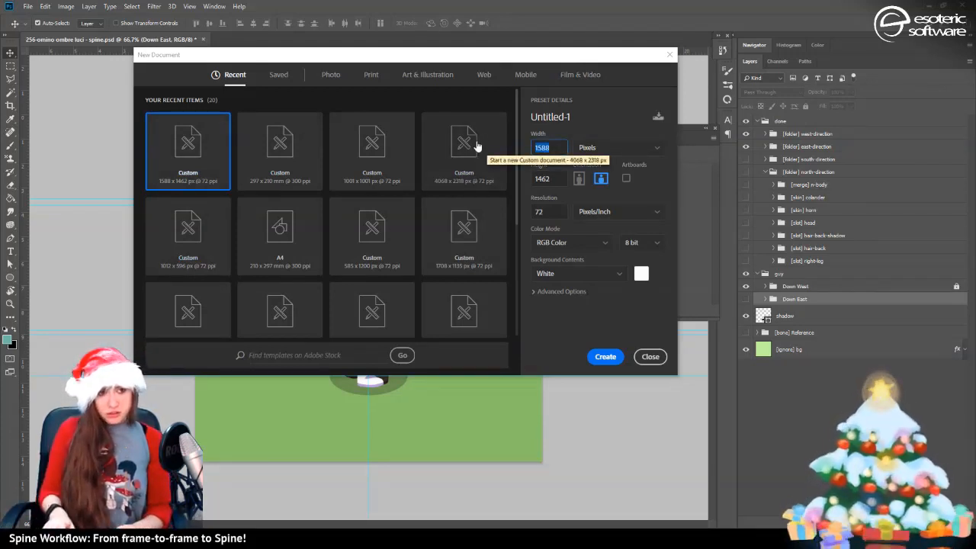
text(200)
key(Tab)
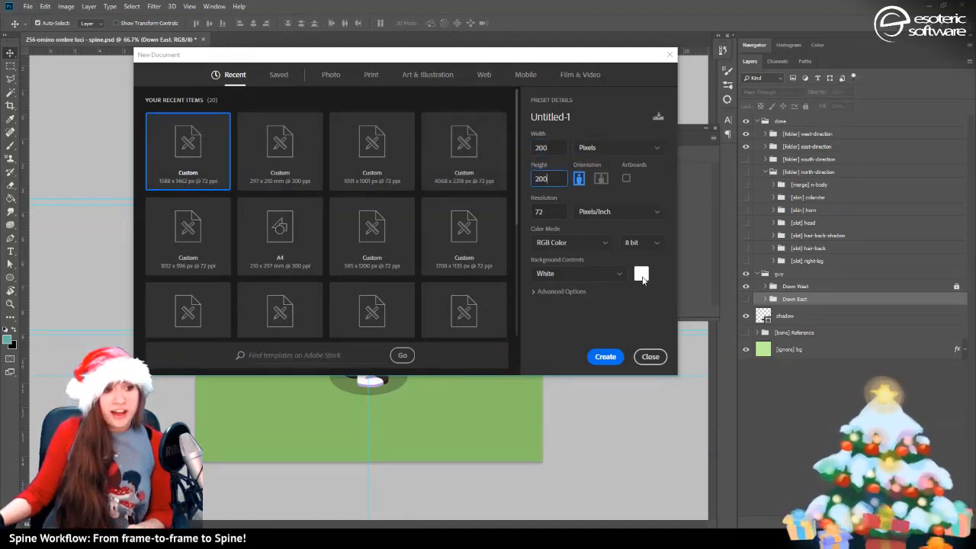
click(624, 280)
click(572, 308)
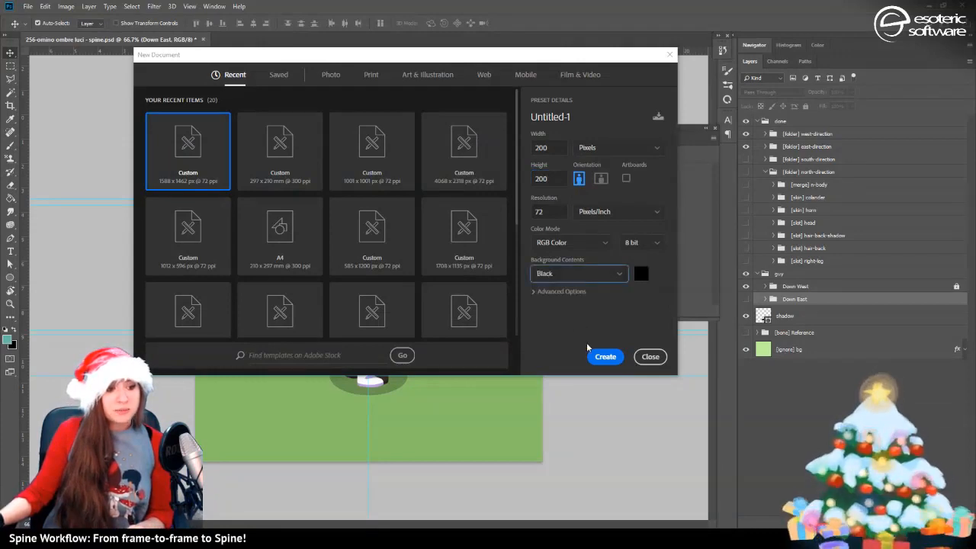
click(606, 358)
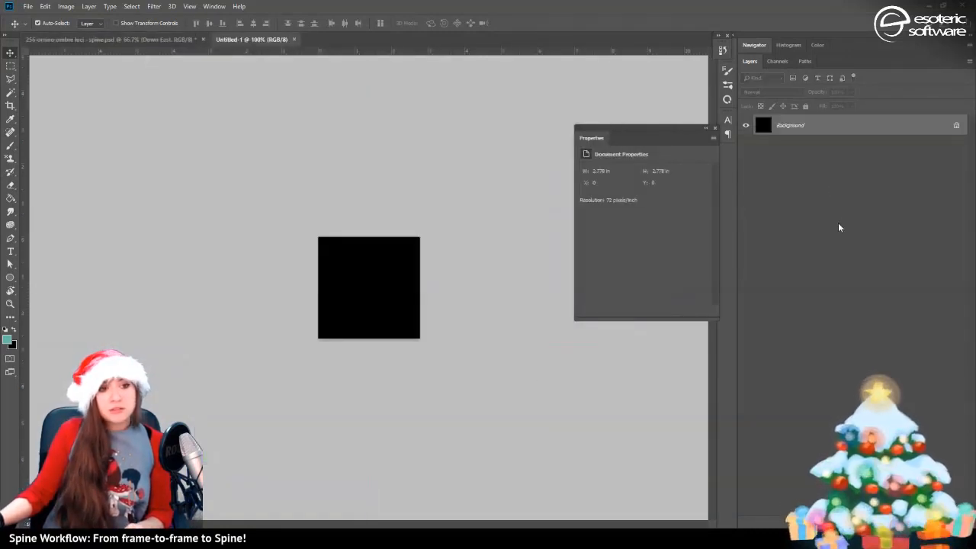
Add a new layer and paint a small teal dot near the canvas centre with a 34 px Soft Round brush
key(ctrl+shift+alt+n)
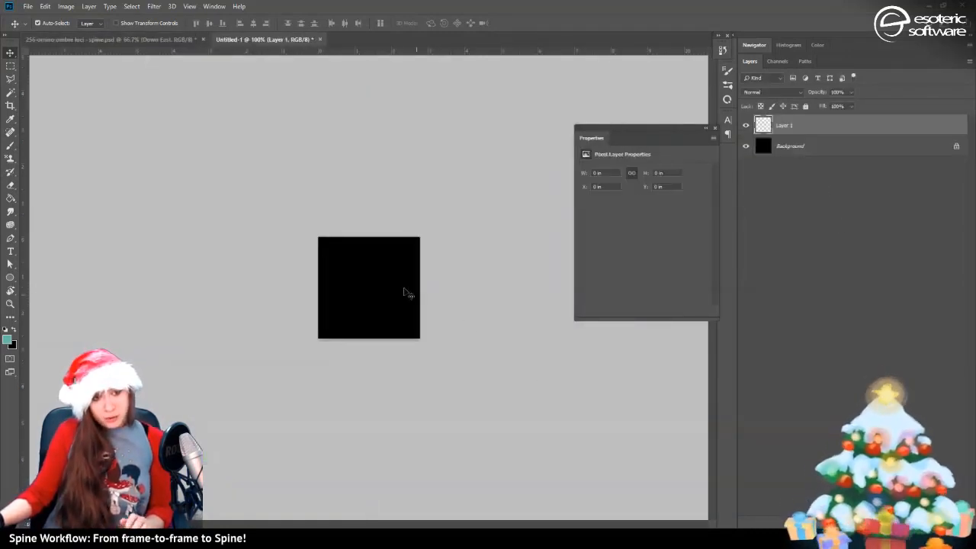
click(10, 145)
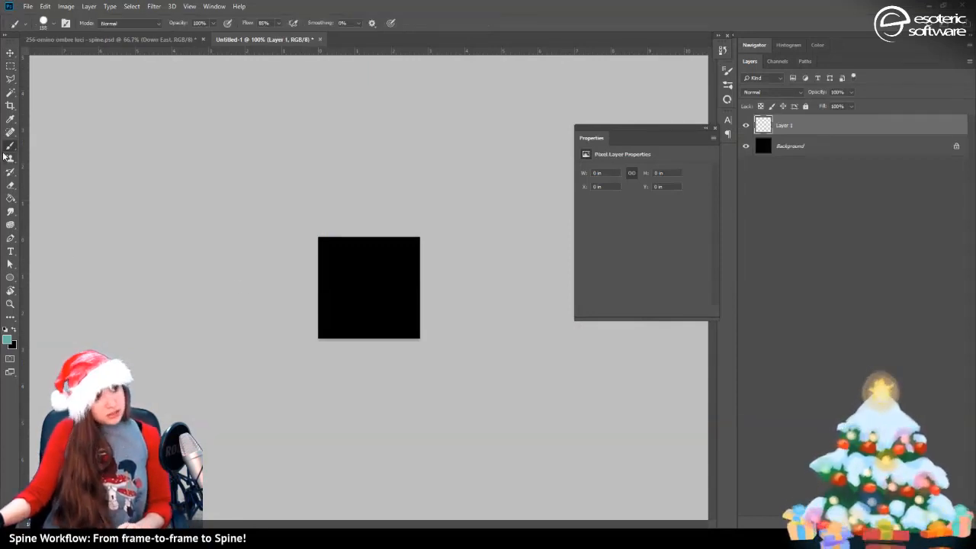
click(758, 45)
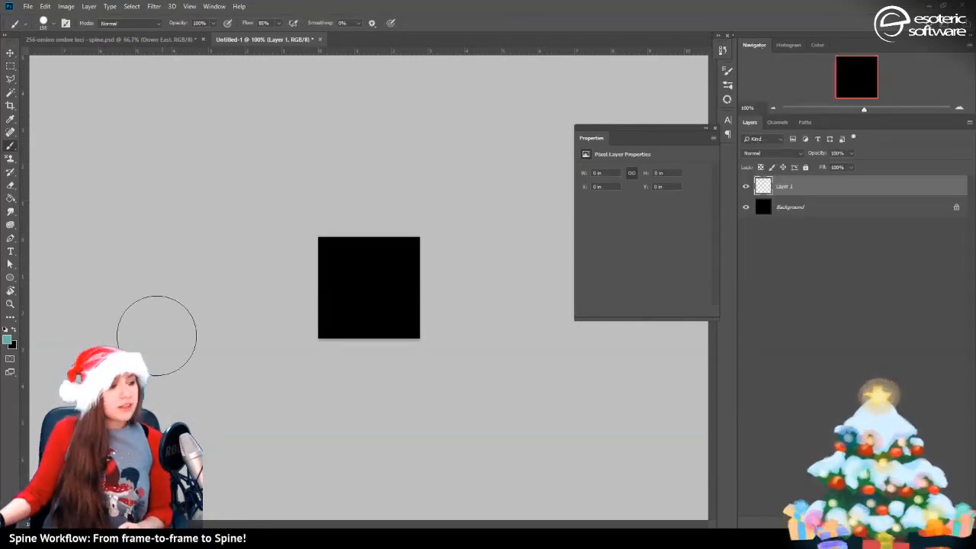
click(52, 25)
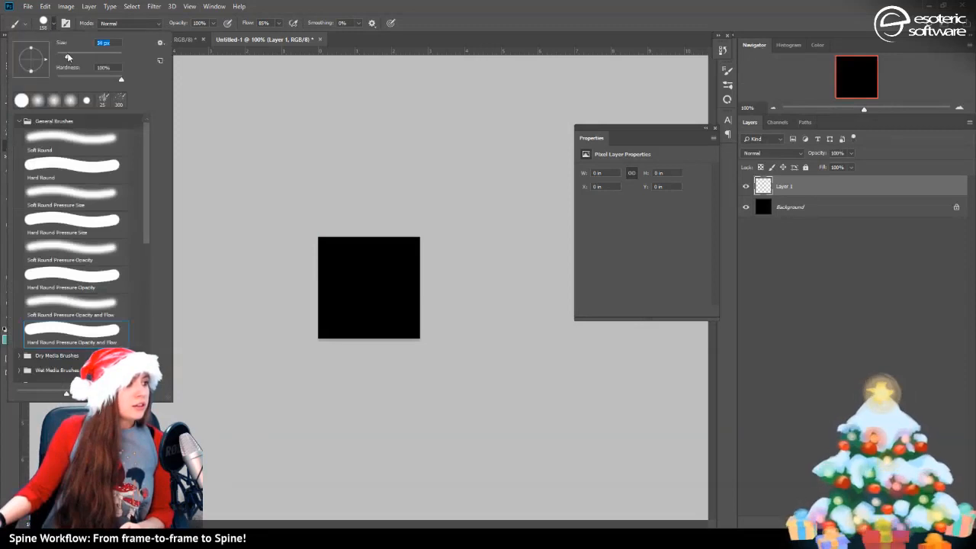
click(90, 150)
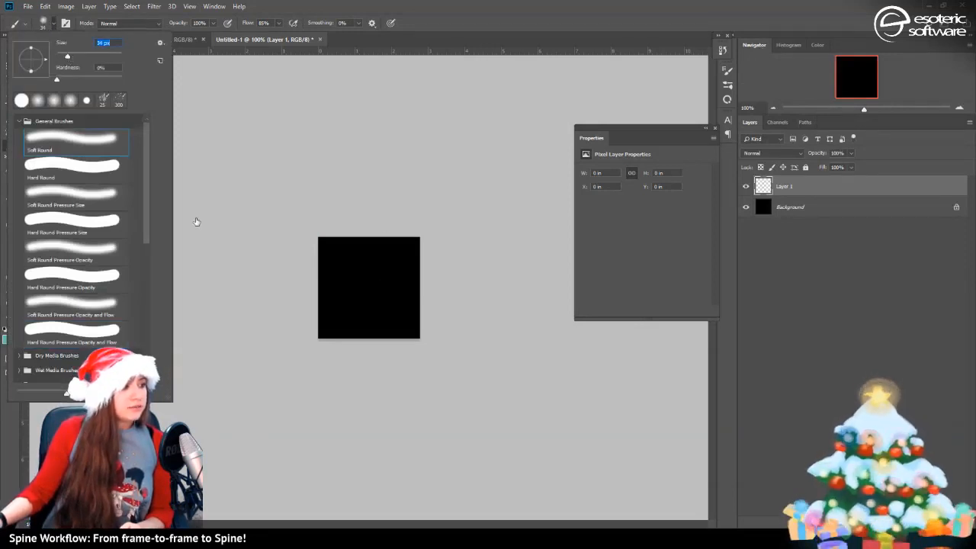
click(371, 285)
drag(371, 285, 377, 289)
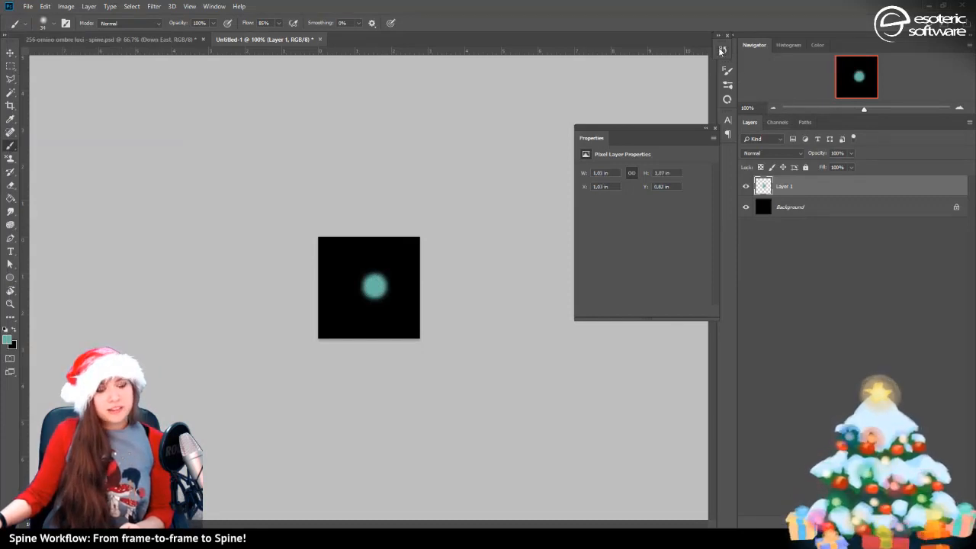
Set the foreground colour to white (ffffff) and revert the document history to New Layer, removing the teal brush strokes
click(8, 341)
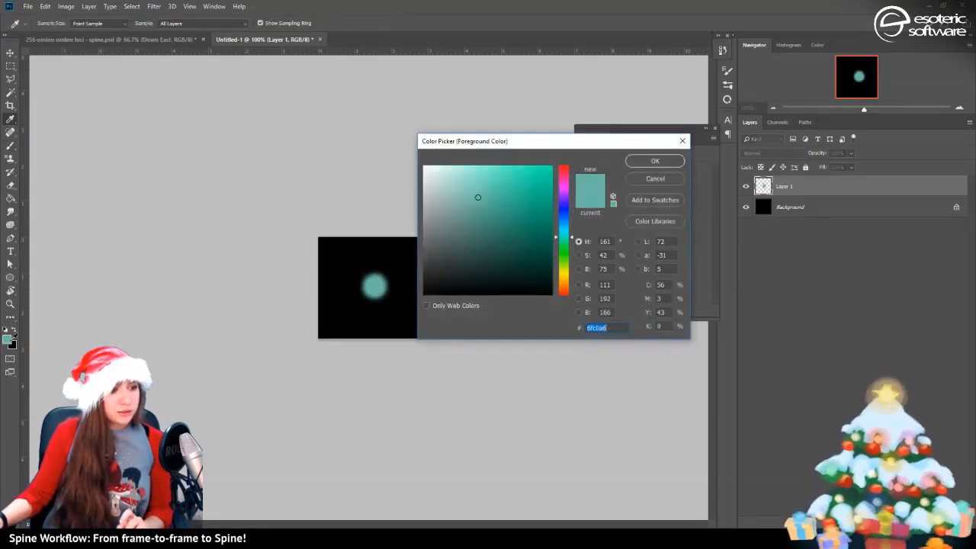
text(ffffff)
click(653, 163)
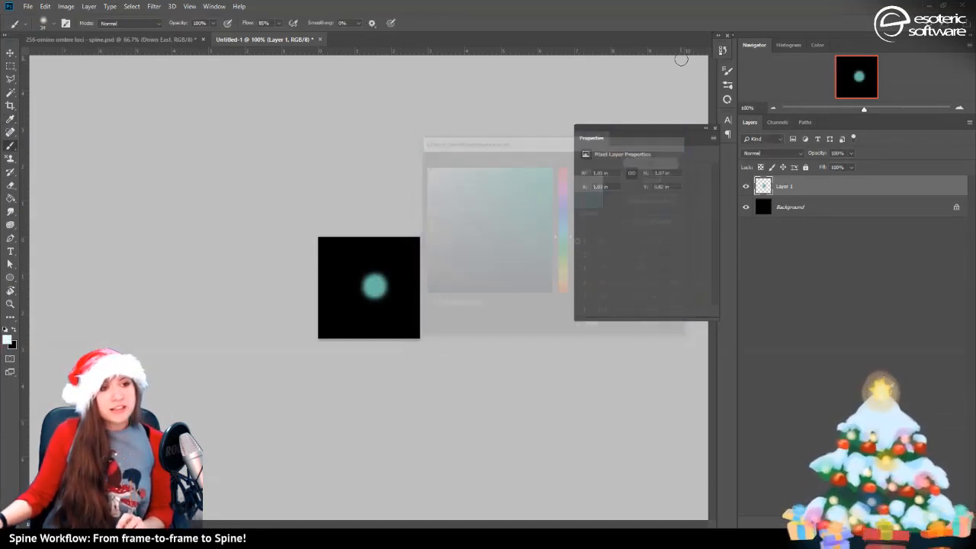
click(723, 50)
click(596, 105)
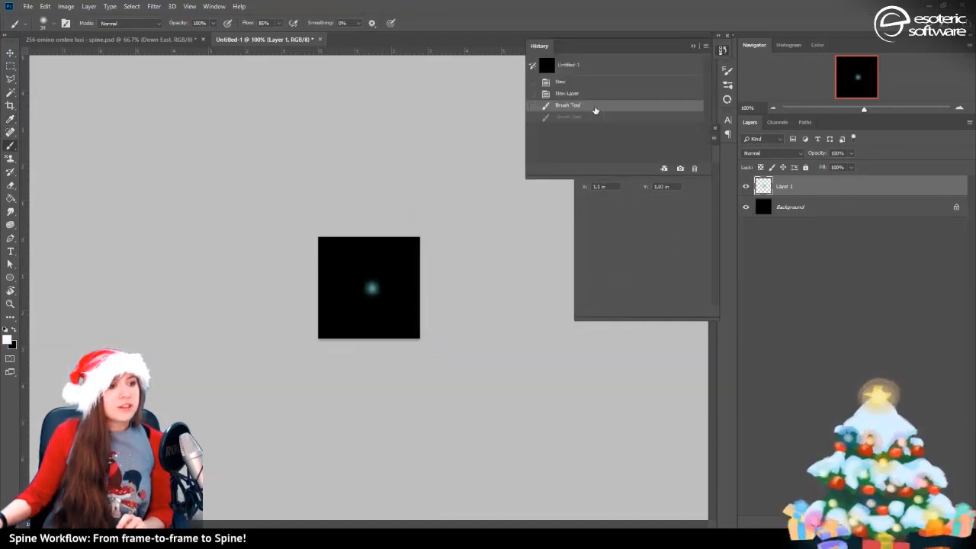
click(592, 93)
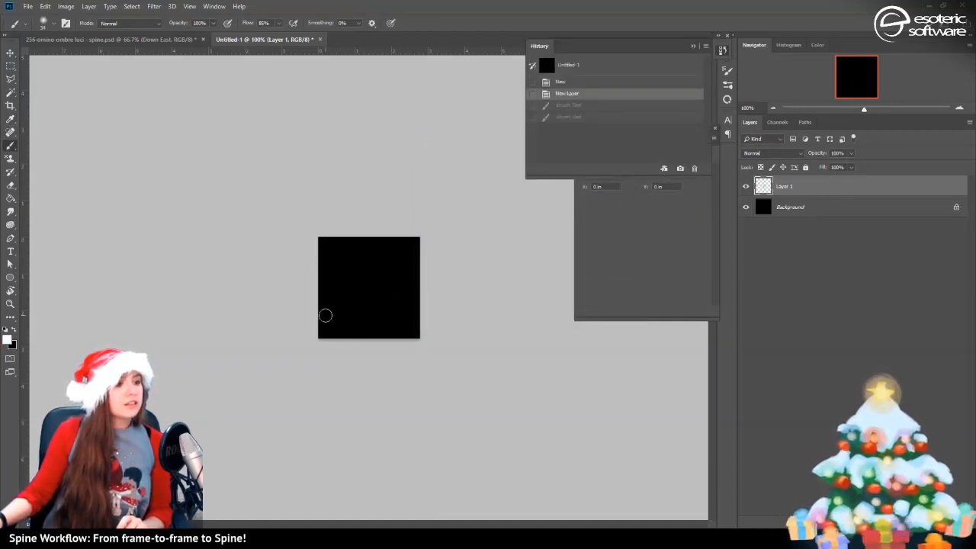
click(369, 287)
click(369, 288)
click(368, 287)
click(369, 288)
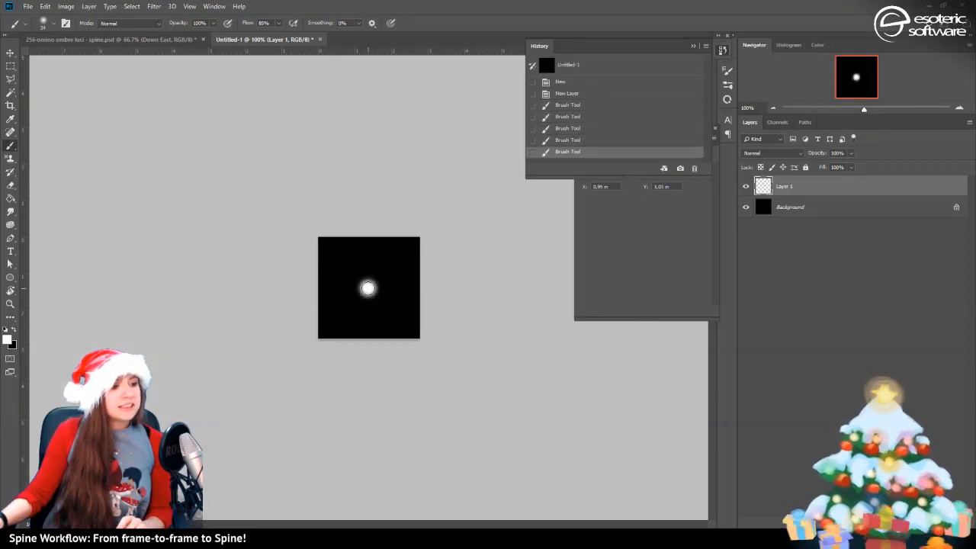
click(368, 287)
click(368, 288)
click(568, 87)
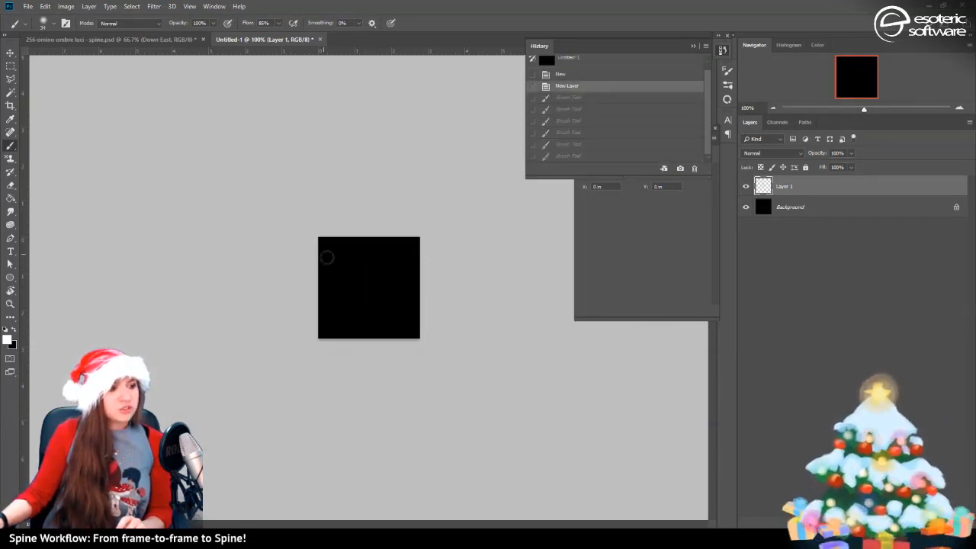
Paint a single soft white dot at the canvas centre on Layer 1 and add a new layer above it
click(370, 290)
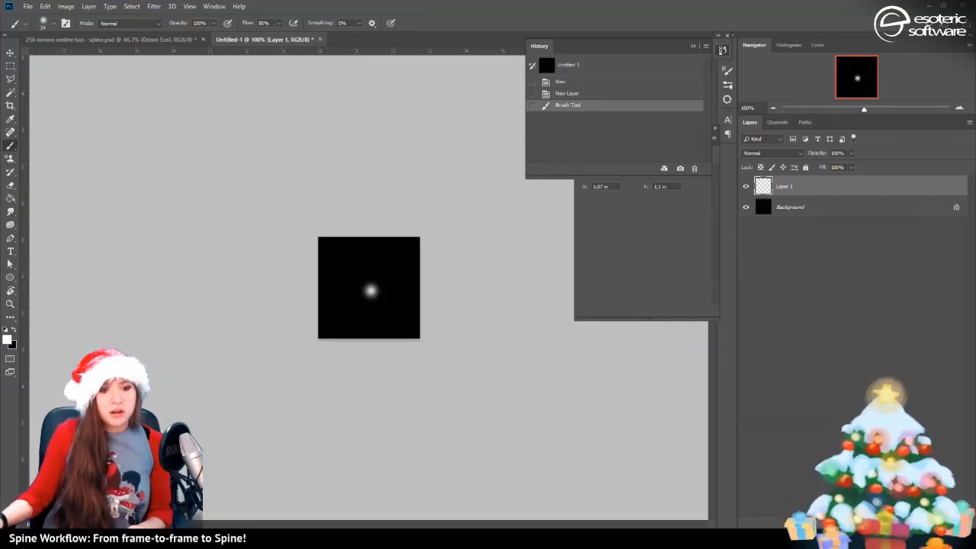
key(ctrl+shift+alt+n)
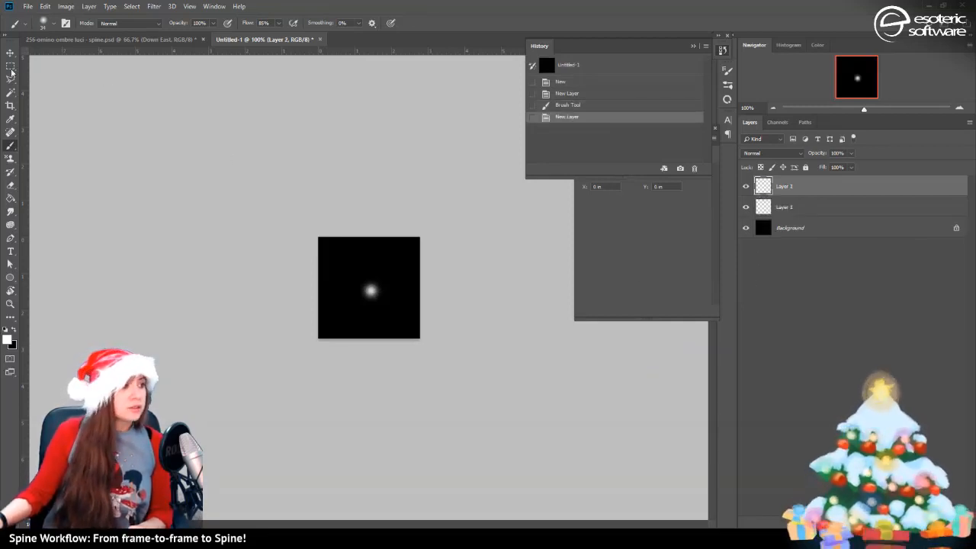
Hide Layer 1 and paint a slightly oval white dot on Layer 2 with a 37 px Soft Round Pressure Opacity brush at about 40% hardness
click(47, 29)
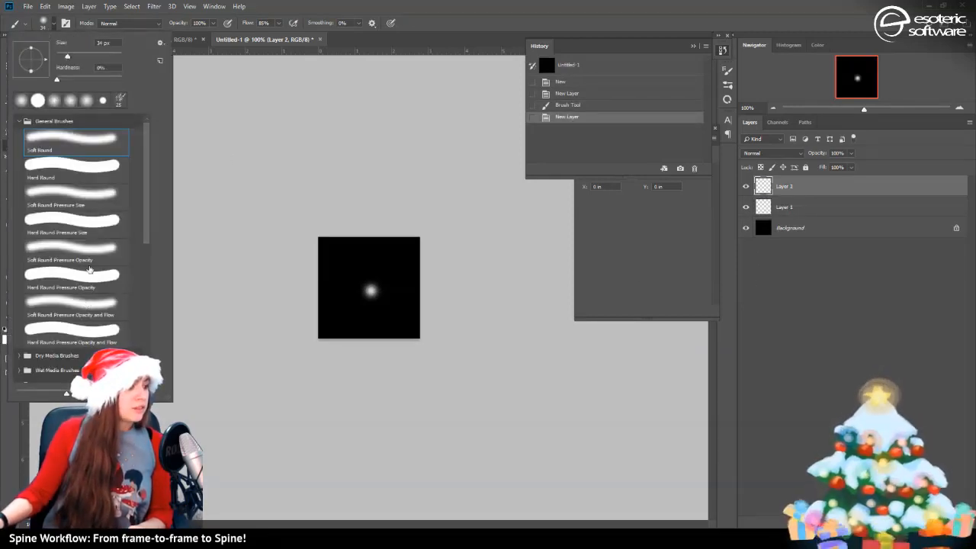
click(93, 258)
drag(67, 56, 84, 80)
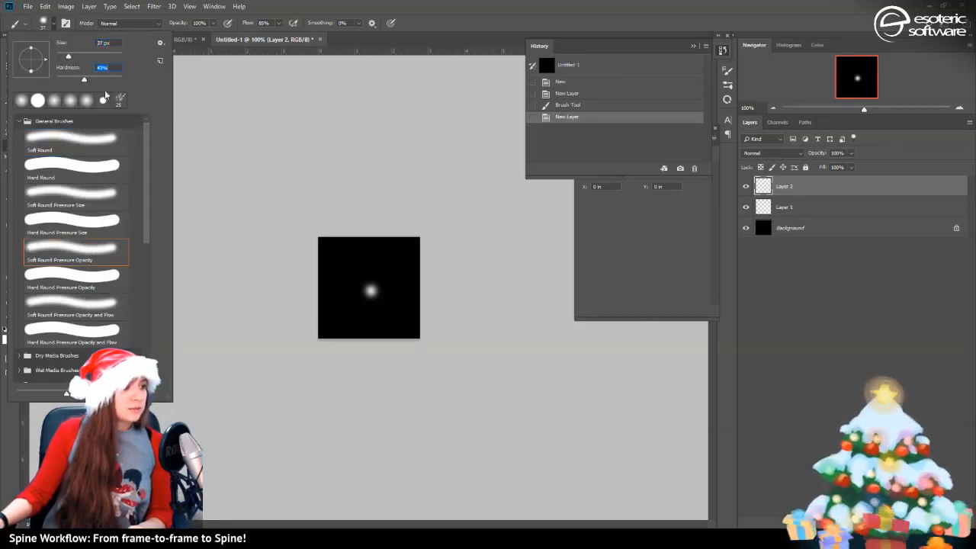
click(745, 206)
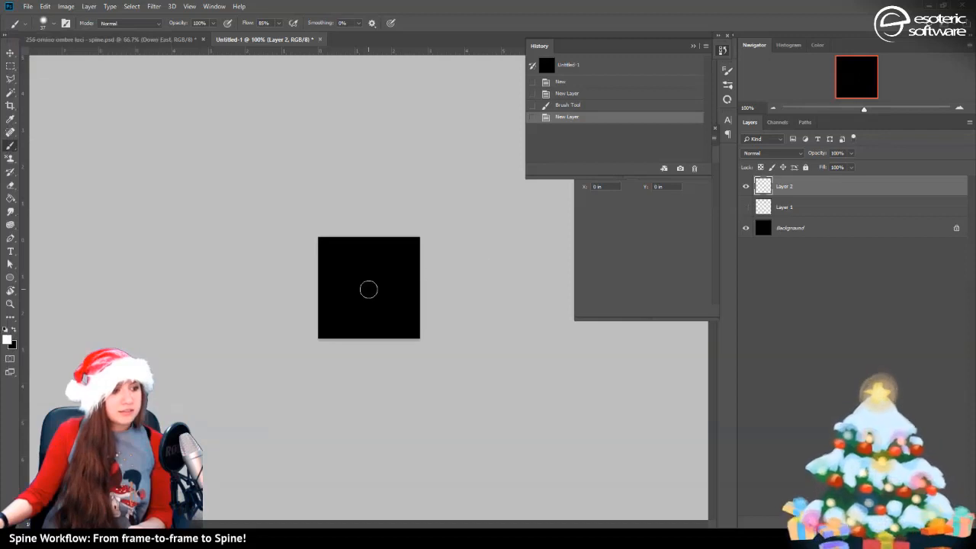
click(371, 287)
click(372, 285)
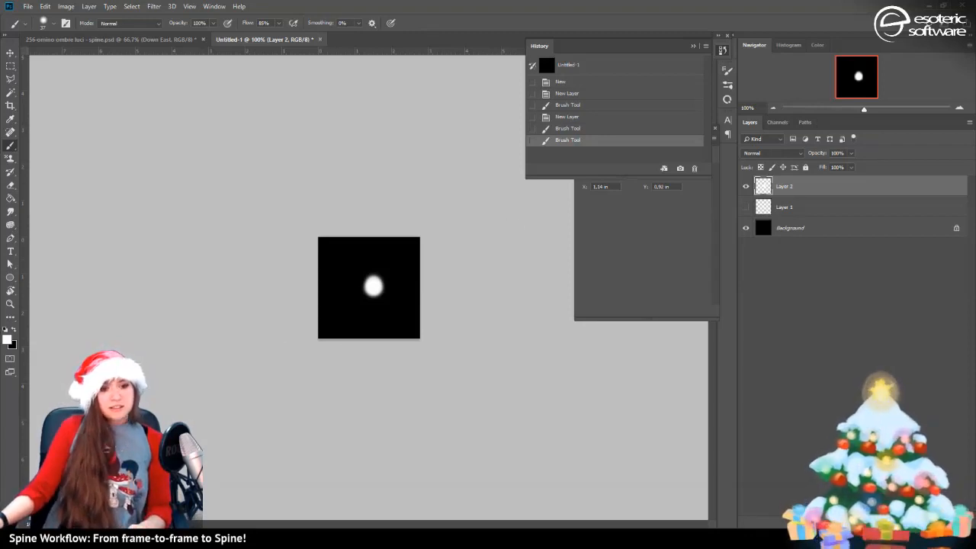
Add a third layer, hide Layer 2, and build up a dense round white dot near the canvas centre with repeated brush dabs
key(ctrl+shift+alt+n)
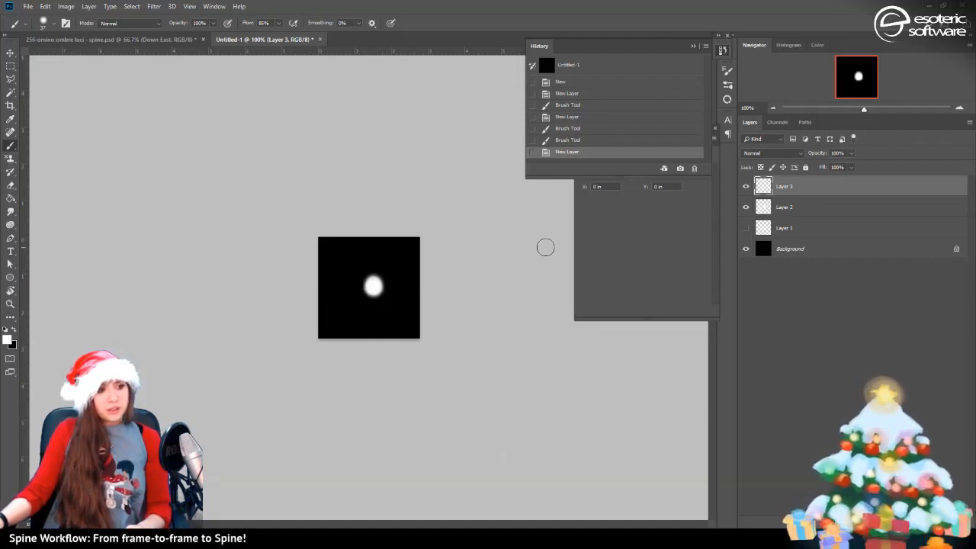
click(745, 210)
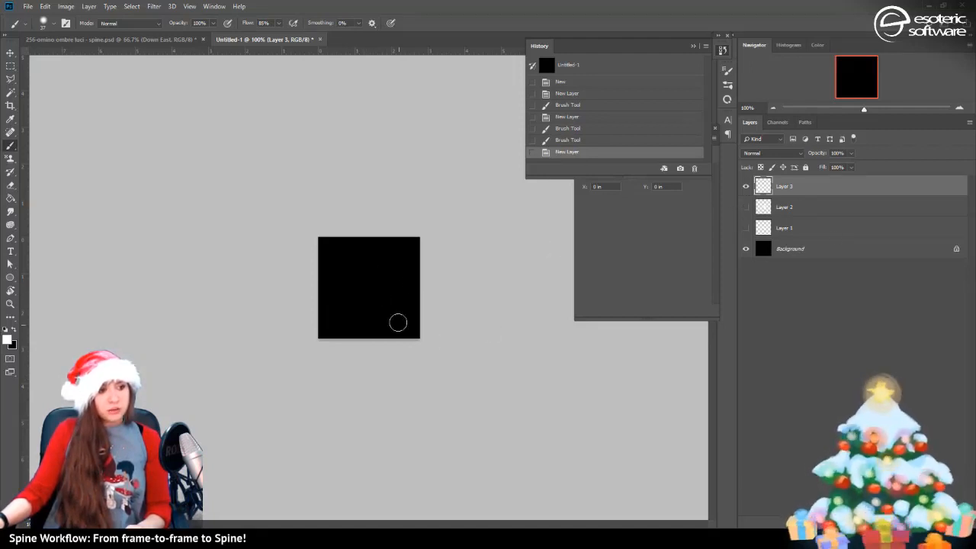
click(369, 284)
click(369, 285)
click(369, 284)
click(369, 284)
click(369, 284)
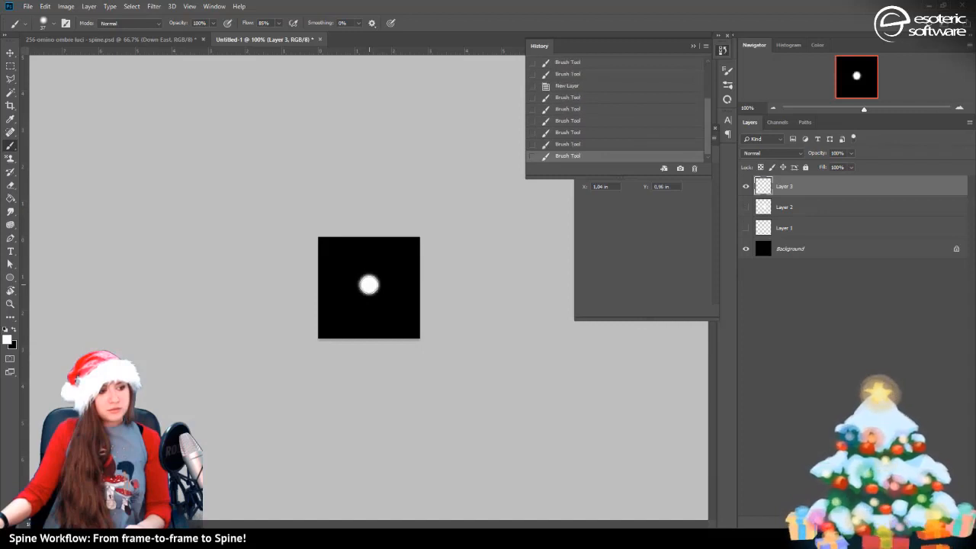
click(370, 285)
click(369, 284)
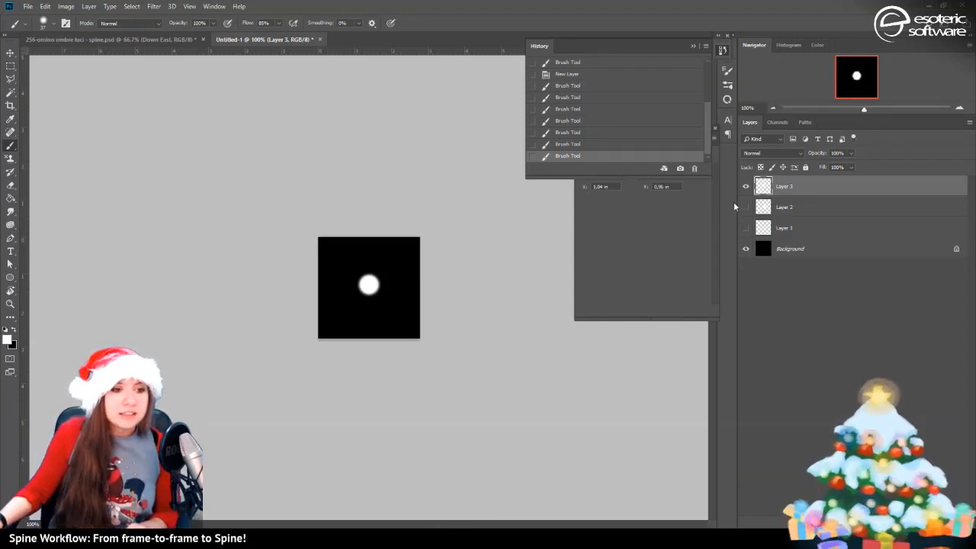
Make all the dot layers visible and rename Layer 1 to snow-blur
click(746, 206)
click(746, 228)
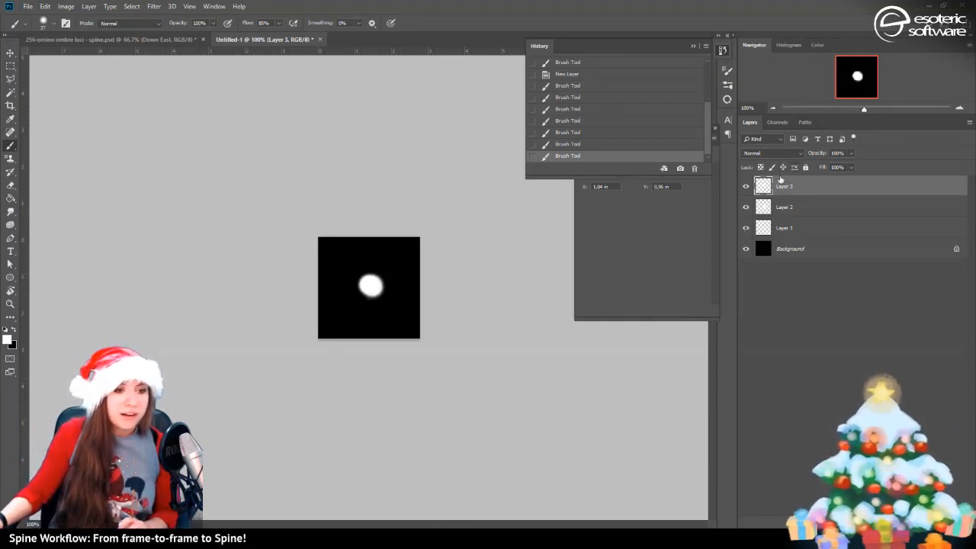
double_click(786, 229)
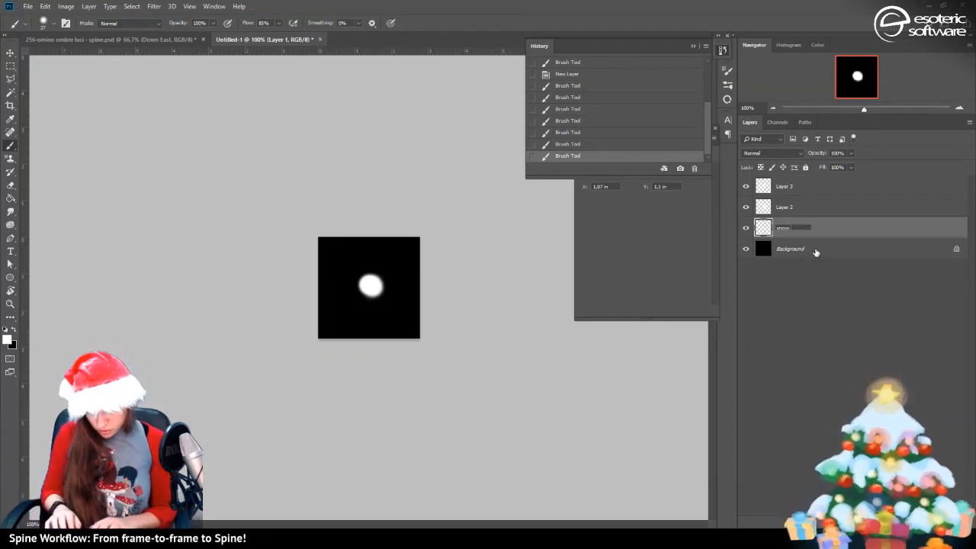
key(Return)
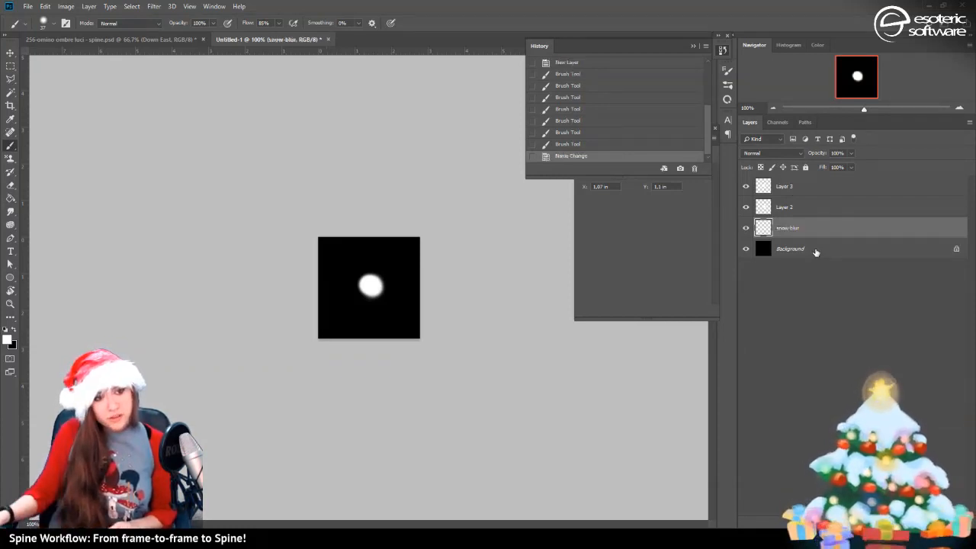
Hide Layer 3 and snow-blur to isolate Layer 2, and rename Layer 2 to snow-drop
click(746, 191)
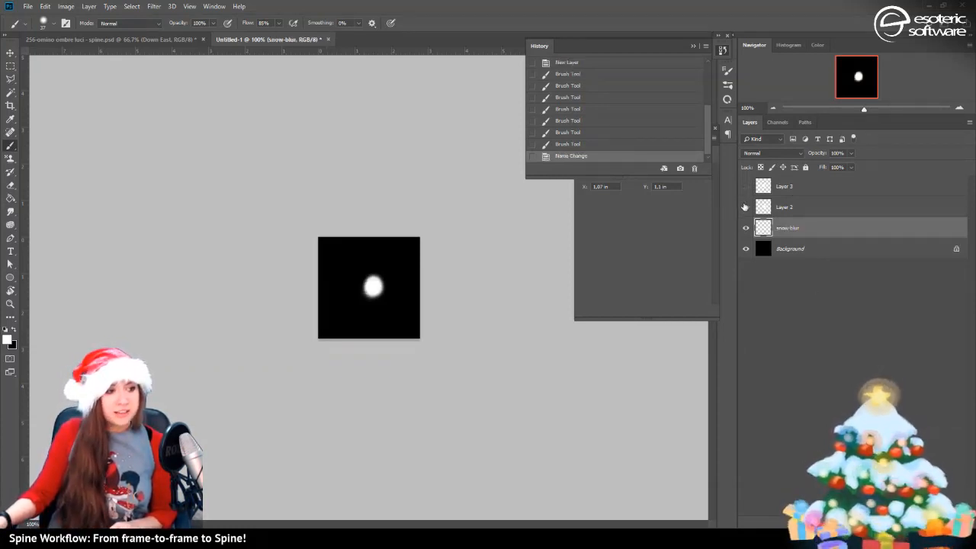
click(746, 228)
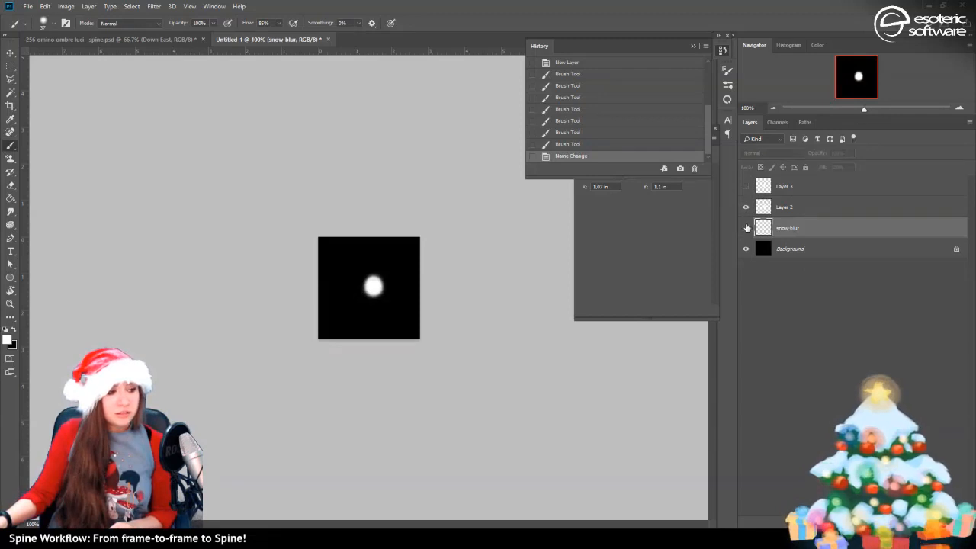
double_click(787, 208)
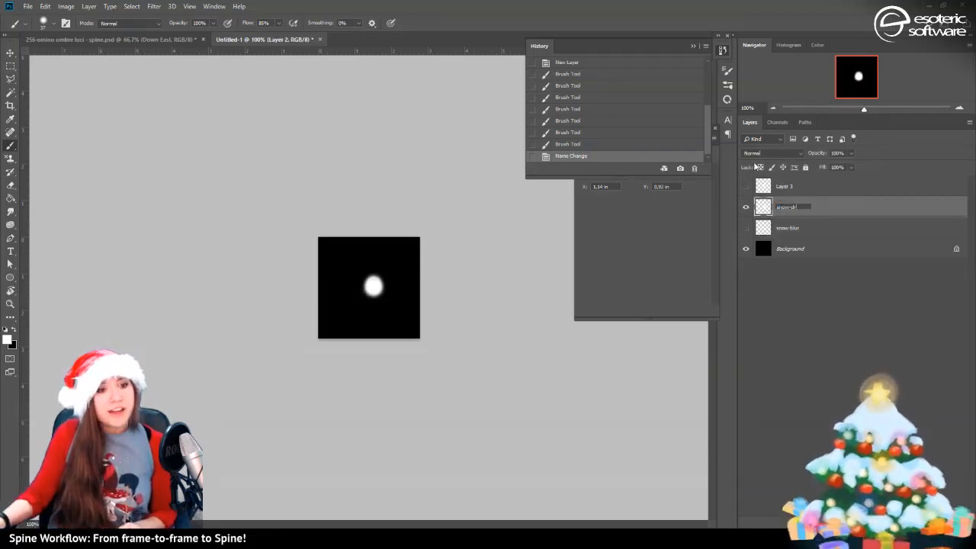
text(snow-drop)
key(Return)
Show Layer 3, hide snow-drop, and rename Layer 3 to snow-solid
click(747, 186)
click(745, 207)
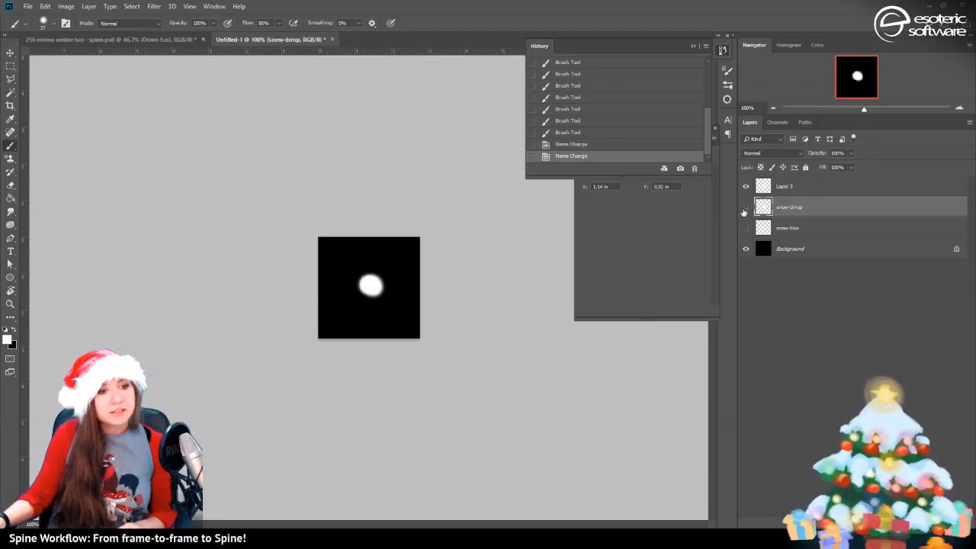
double_click(786, 185)
text(sno)
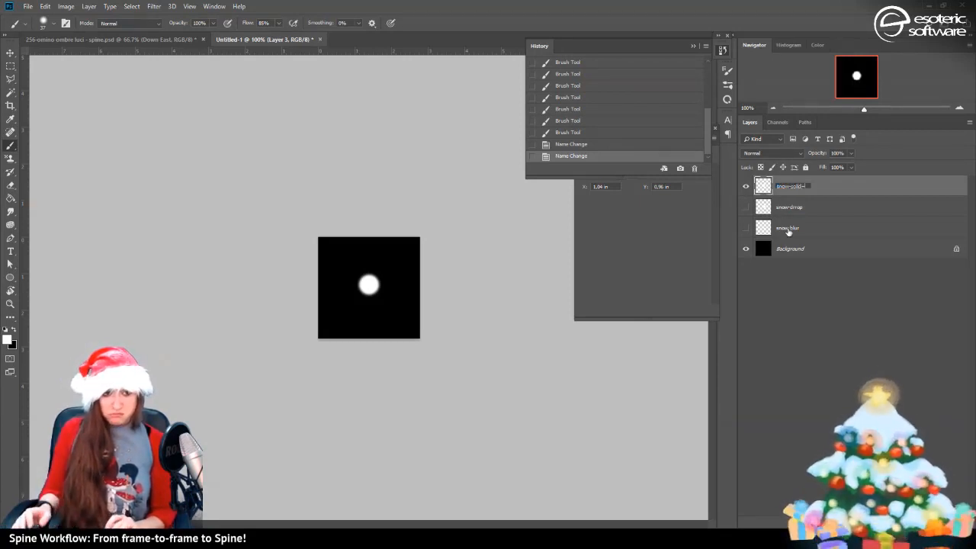
text(w-solid)
key(Return)
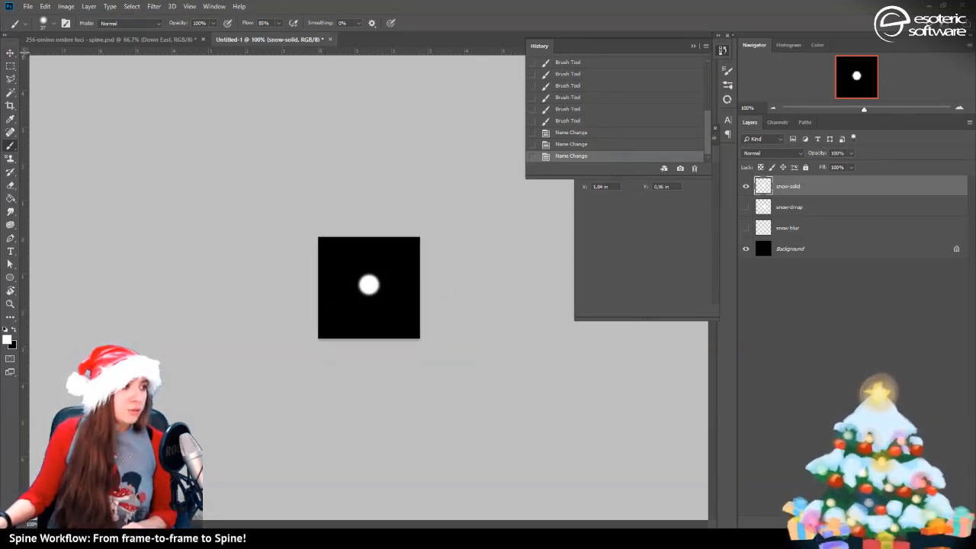
Add a vertical guide through the canvas centre and a horizontal guide below the dot, and set the ruler origin at their intersection
drag(27, 57, 368, 183)
drag(379, 52, 405, 305)
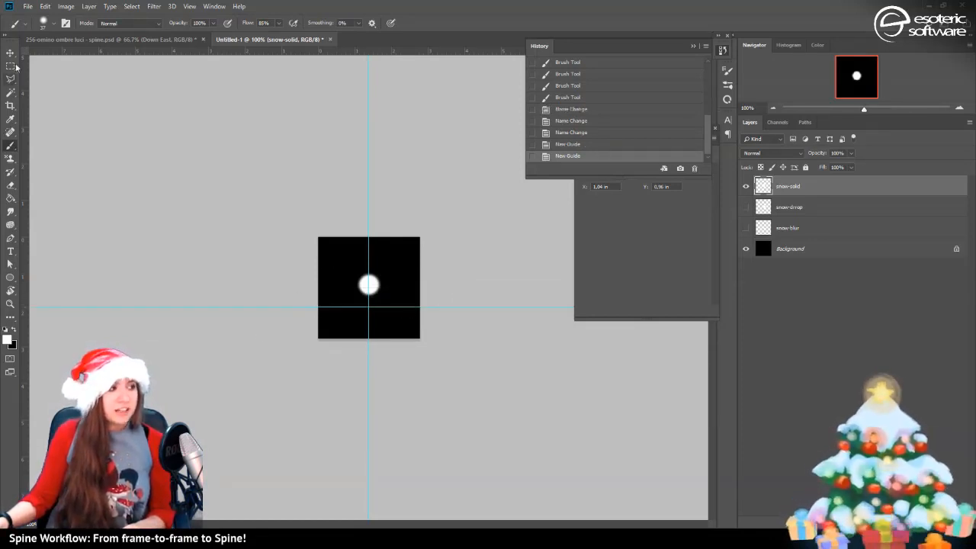
drag(24, 52, 370, 307)
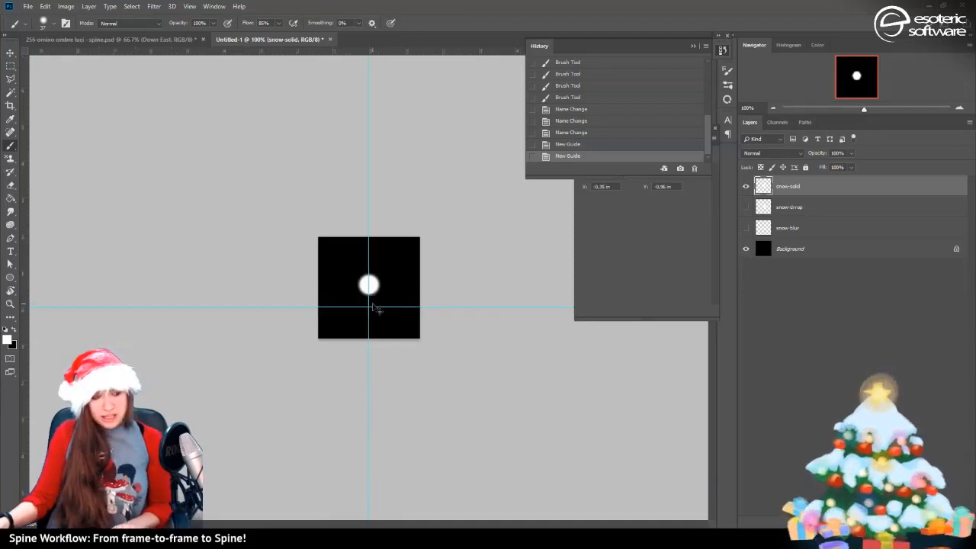
Start saving the document and create and open a new Desktop folder named snoww as its location
key(ctrl+s)
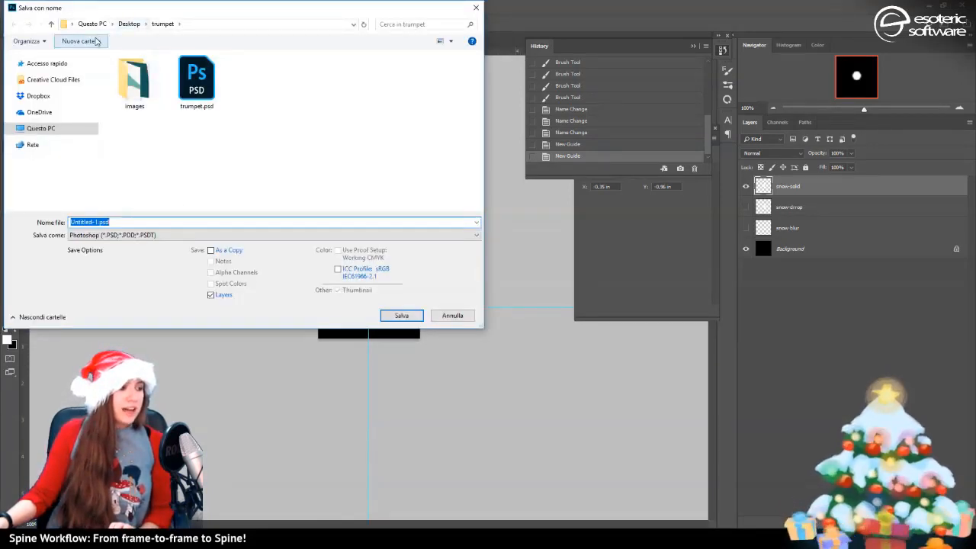
click(129, 24)
click(92, 41)
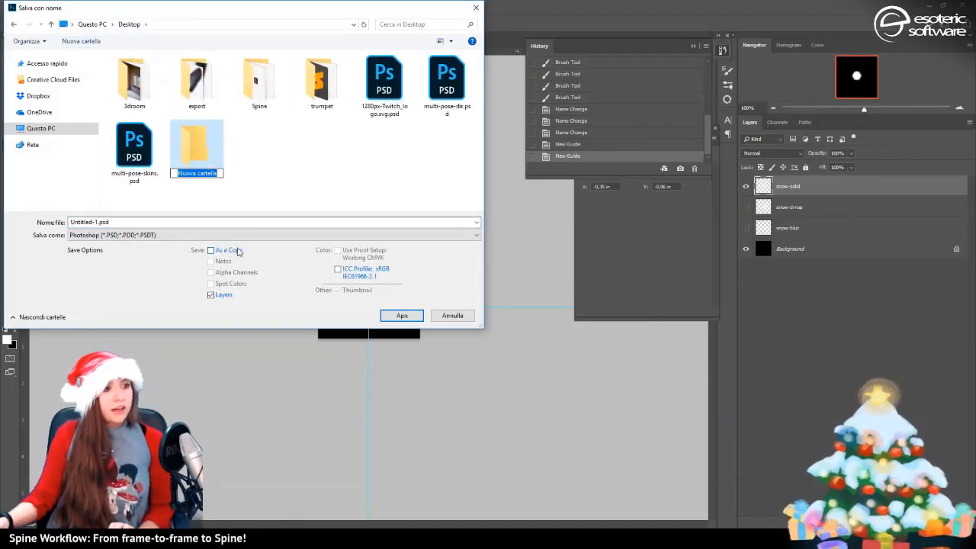
text(snow)
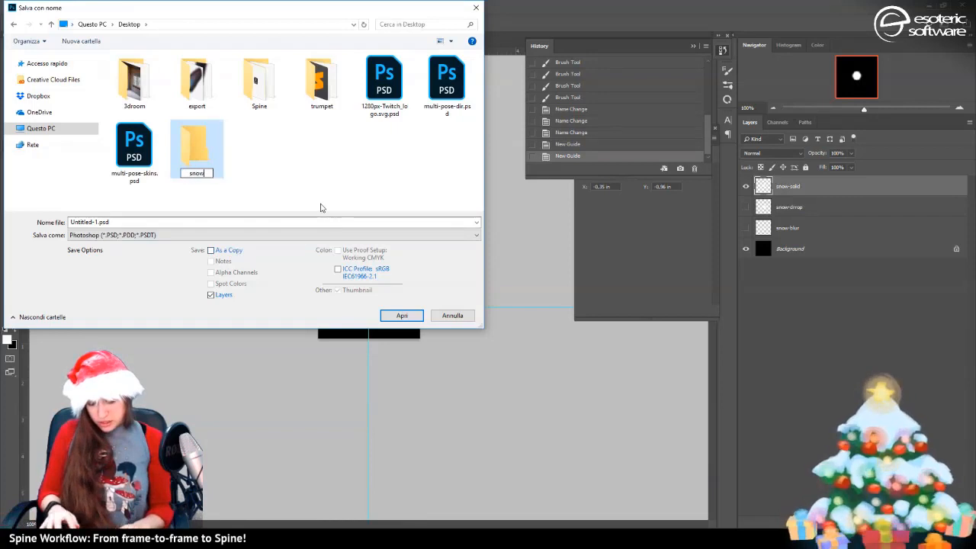
text(w)
key(Return)
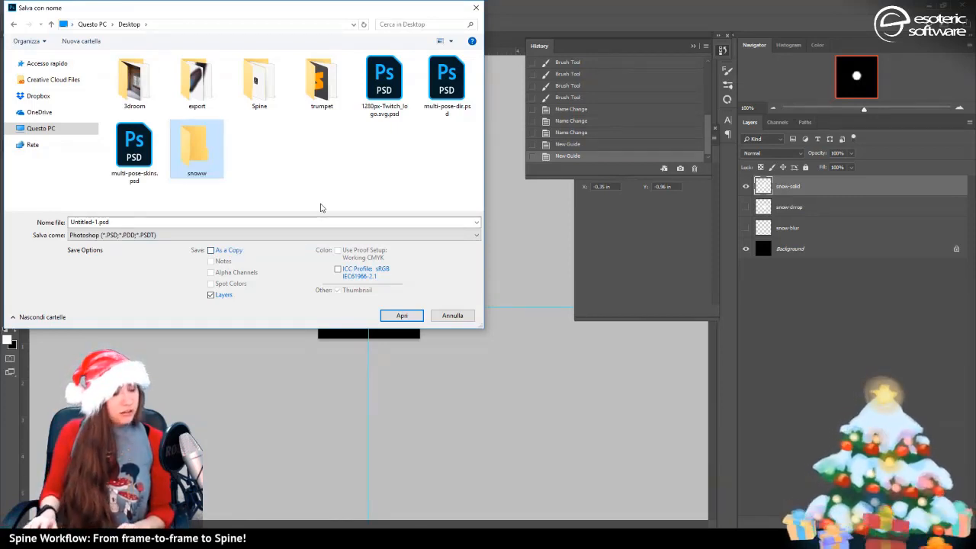
key(Return)
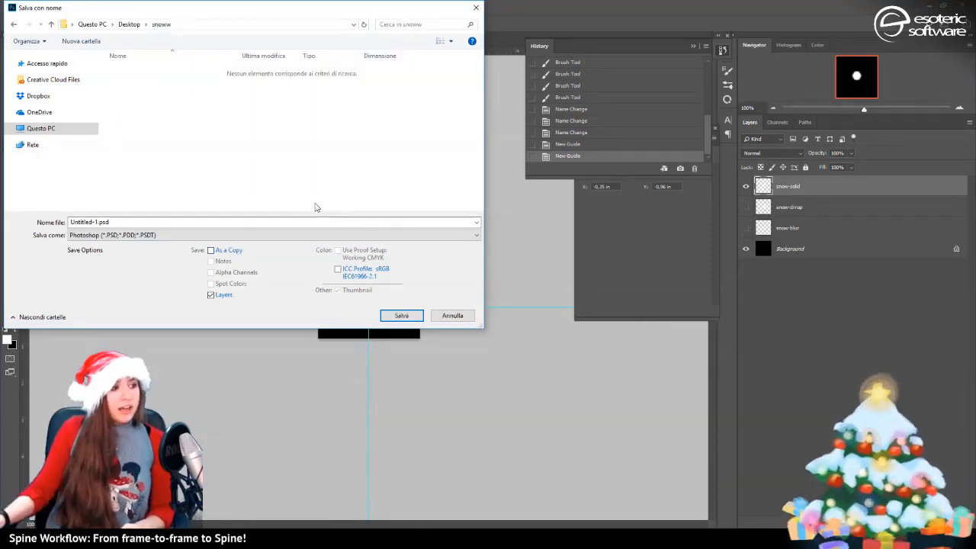
Save the document in the snoww folder as a Photoshop file named snow
click(140, 224)
key(ctrl+a)
text(snow)
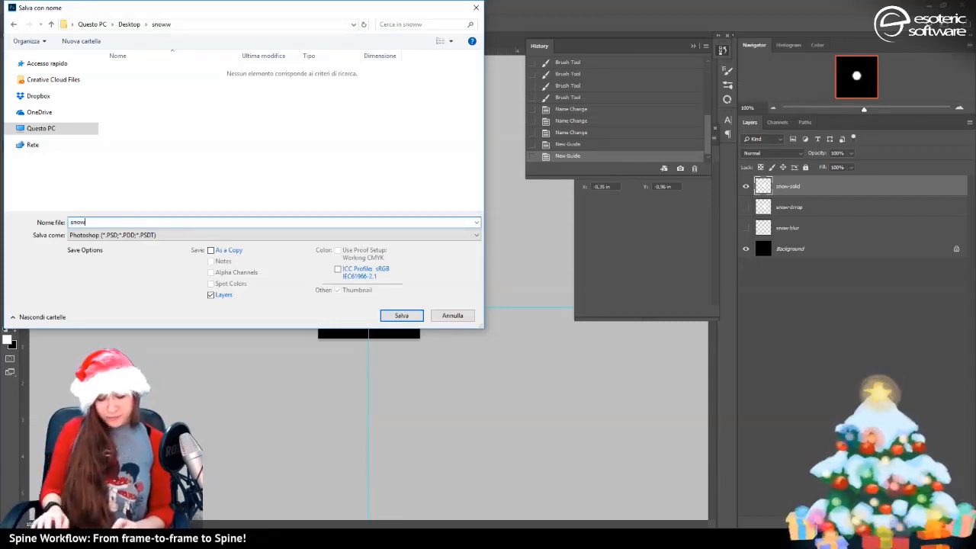
key(Return)
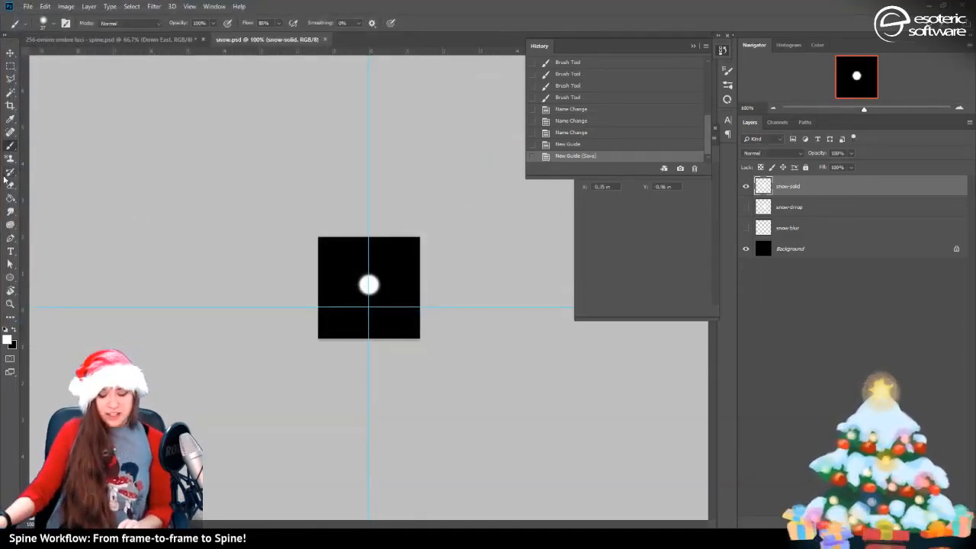
Export the layers with the PhotoshopToSpine script, ignoring the background layer, trimming whitespace, writing Spine JSON, at 100% scale and 1 px padding
click(27, 7)
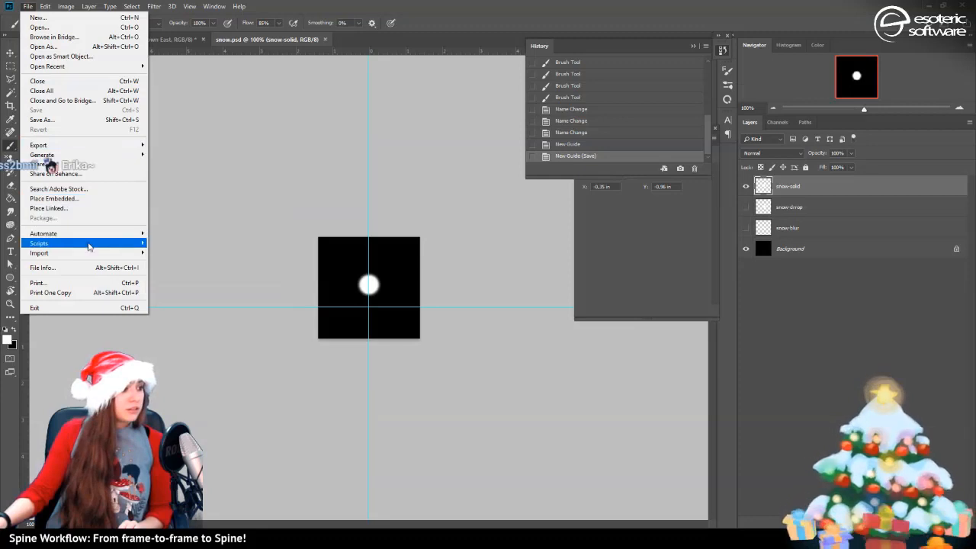
mouse_move(89, 244)
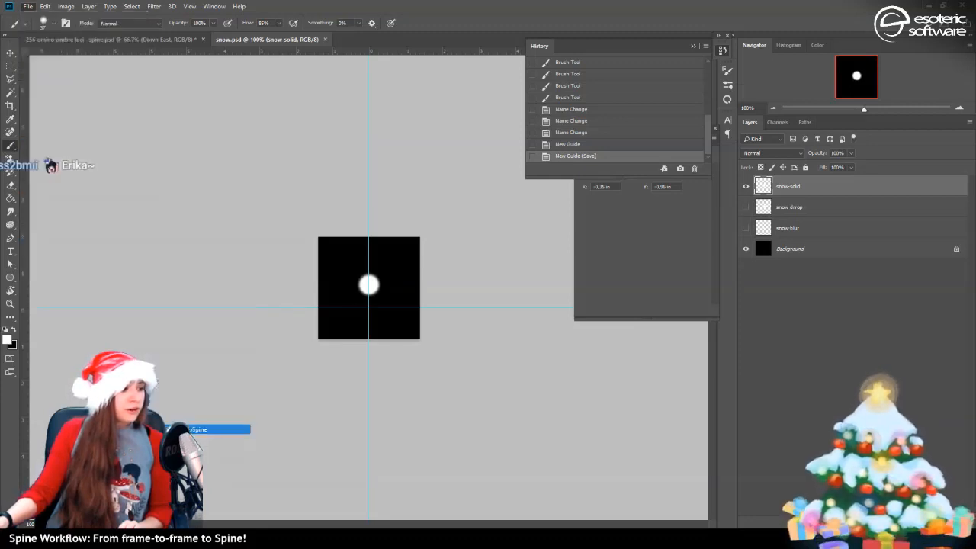
click(175, 429)
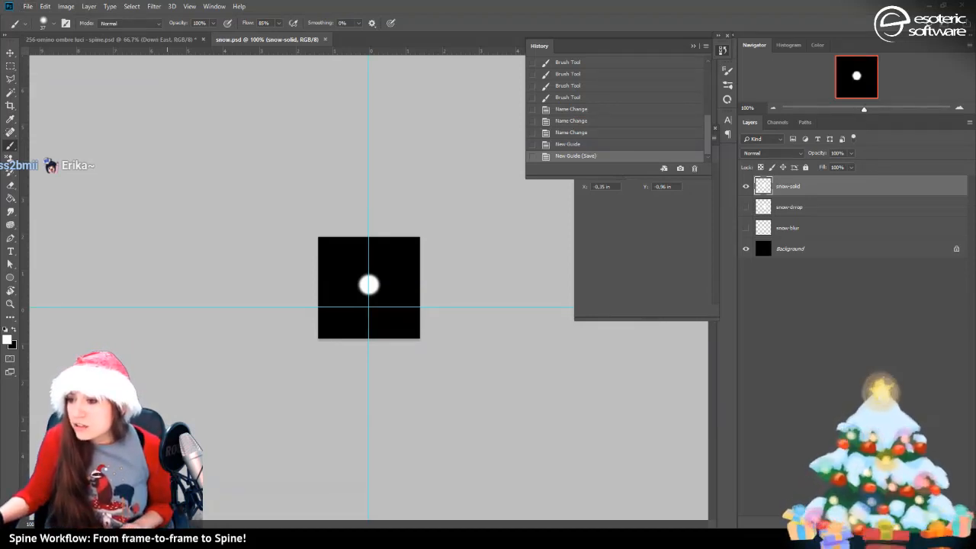
drag(551, 144, 282, 106)
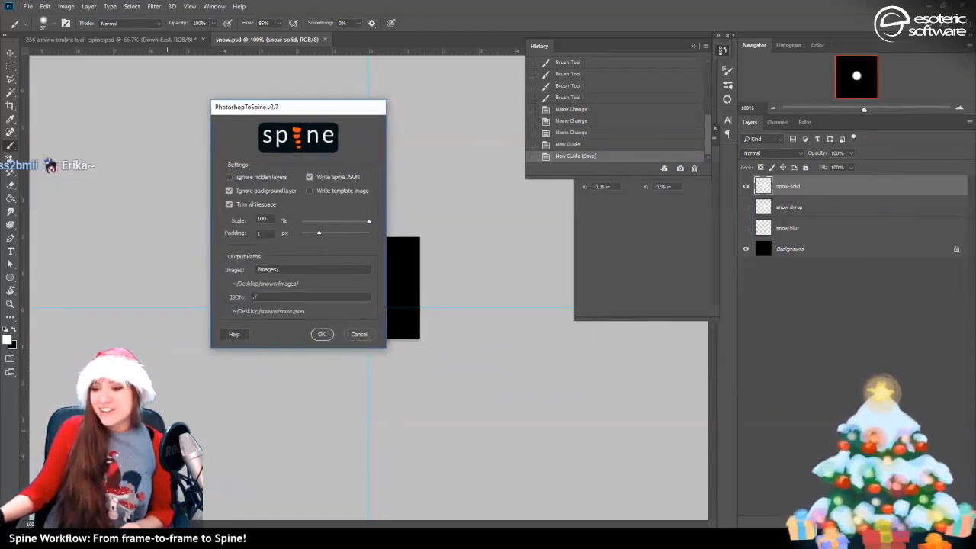
key(Return)
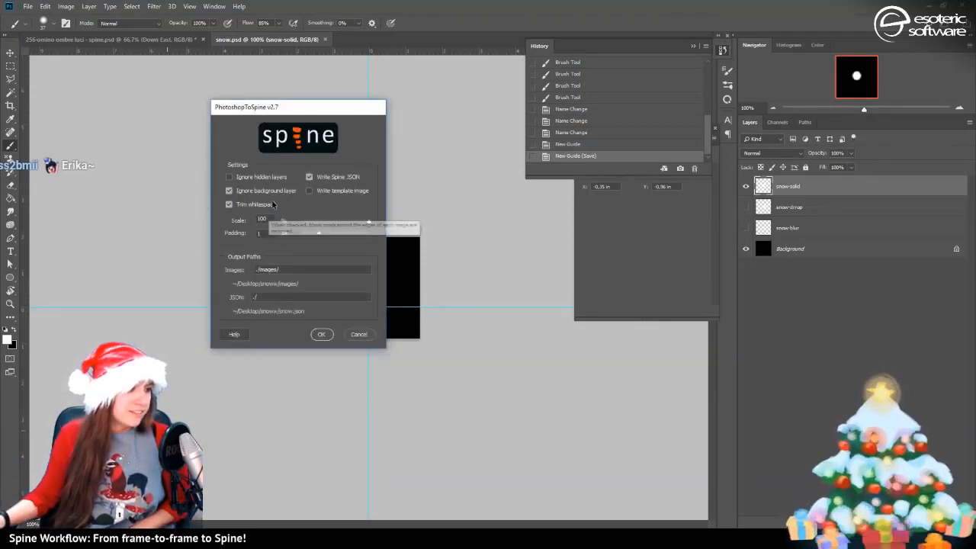
click(323, 336)
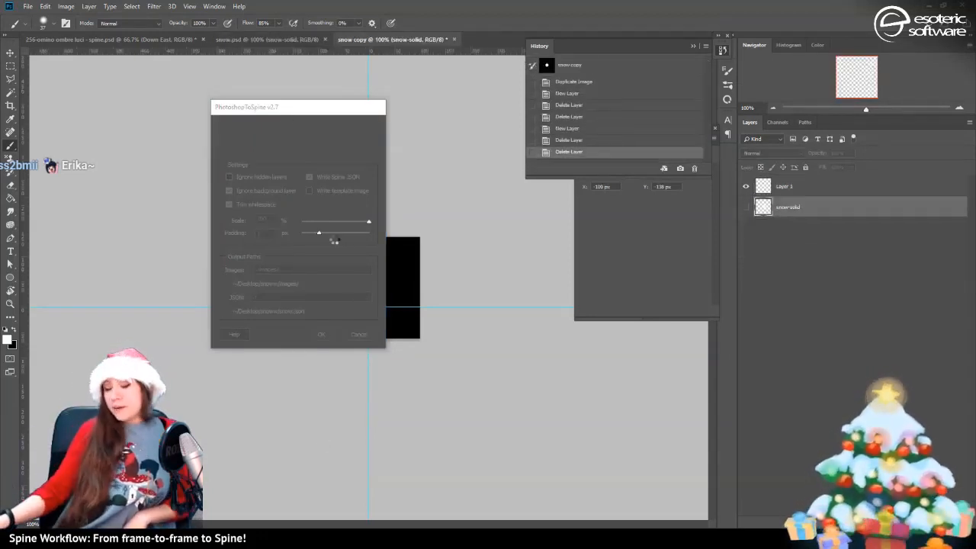
Switch to Spine and import the JSON from the snoww Desktop folder as a new project with skeleton snow, discarding the open project's unsaved changes
click(930, 6)
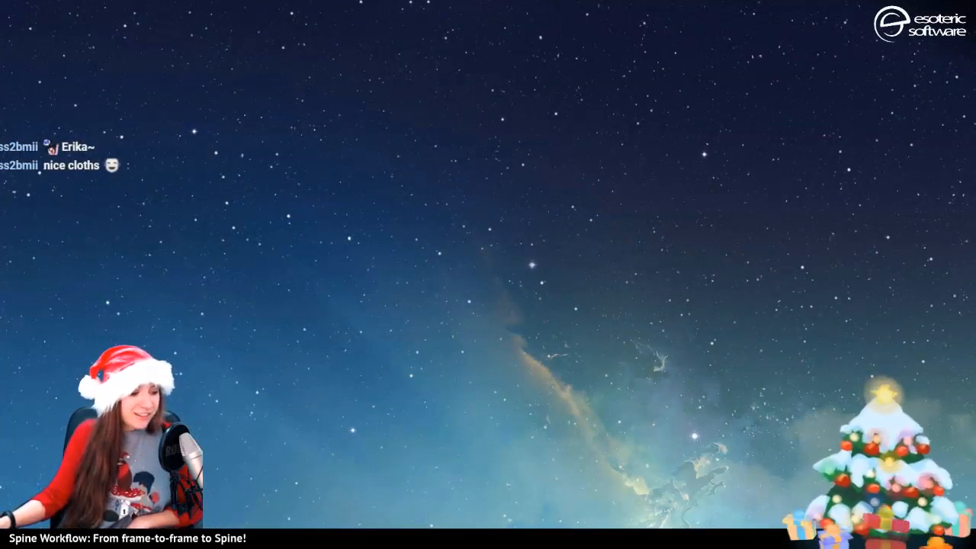
click(376, 538)
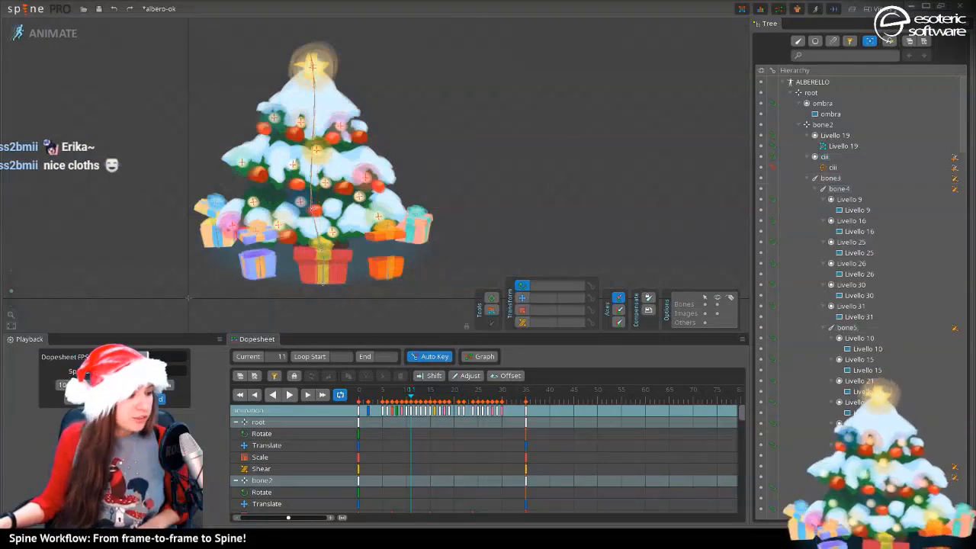
click(912, 6)
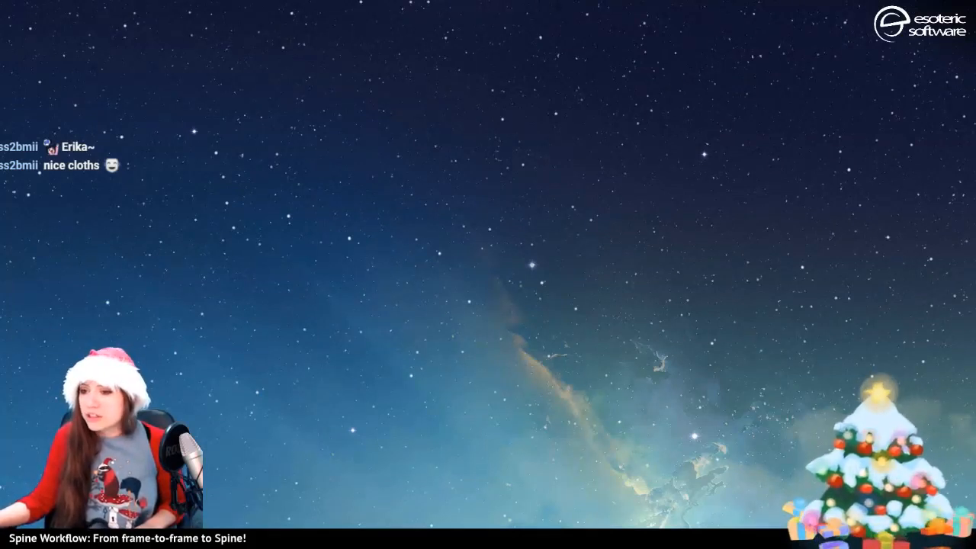
drag(1, 23, 63, 32)
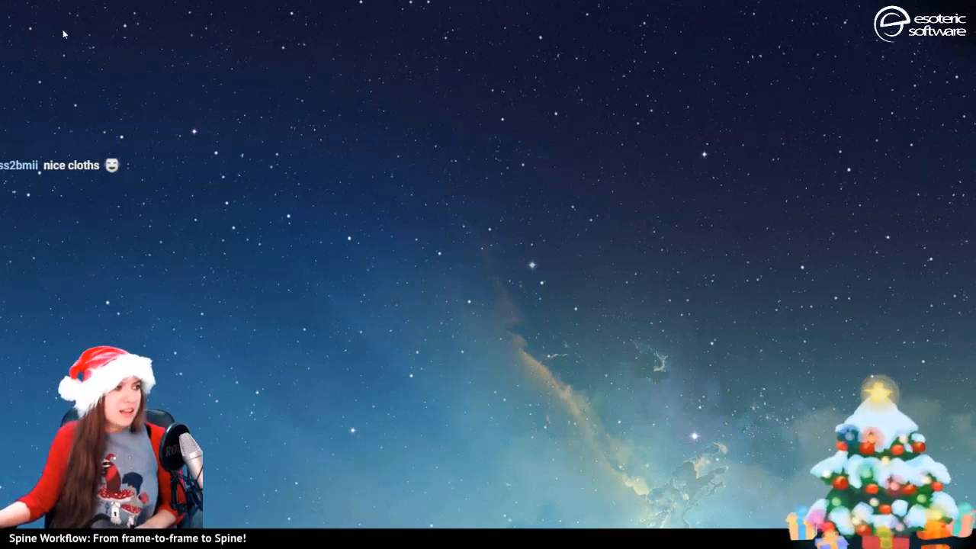
click(43, 41)
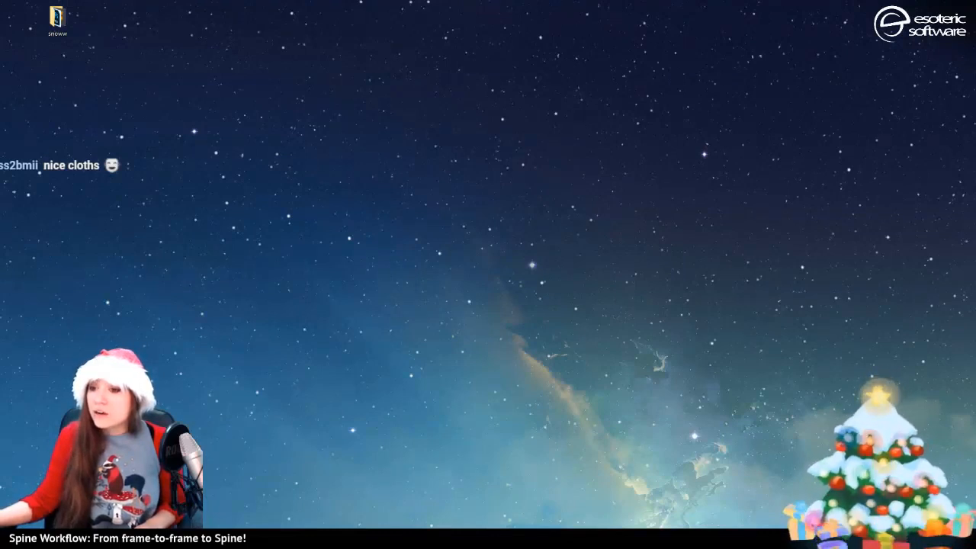
drag(503, 534, 367, 100)
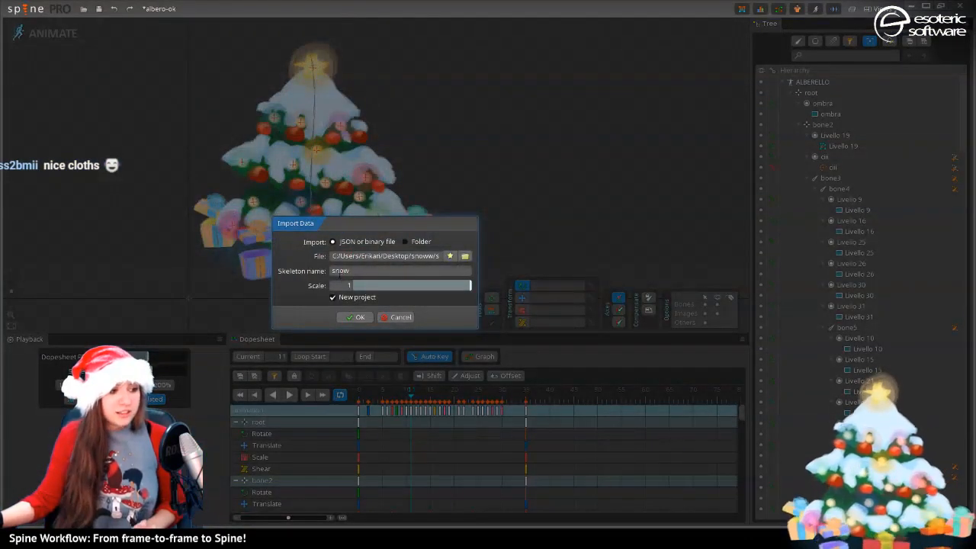
click(357, 318)
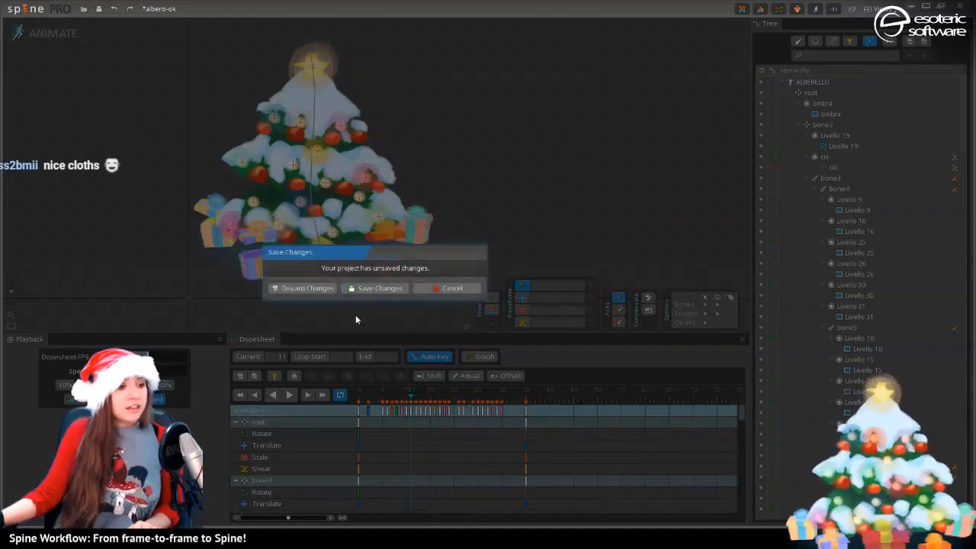
click(286, 289)
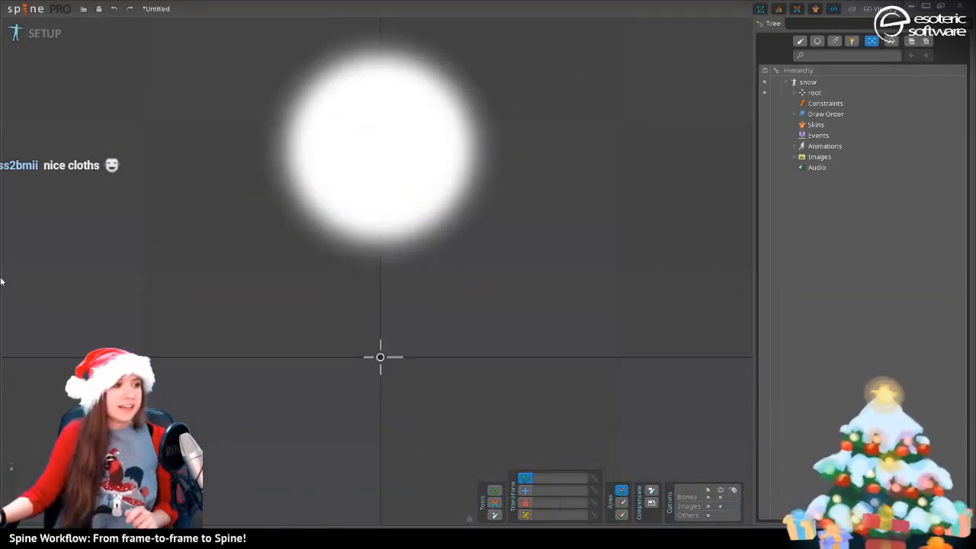
Examine the imported snow sprite and its placement relative to the skeleton origin at different magnifications
scroll(385, 288, down, 3)
scroll(385, 288, down, 5)
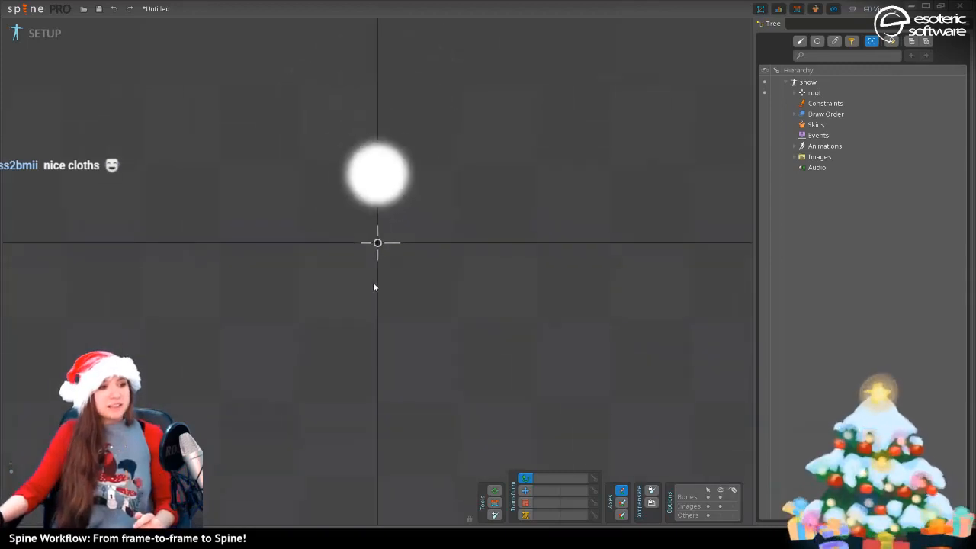
scroll(326, 243, down, 5)
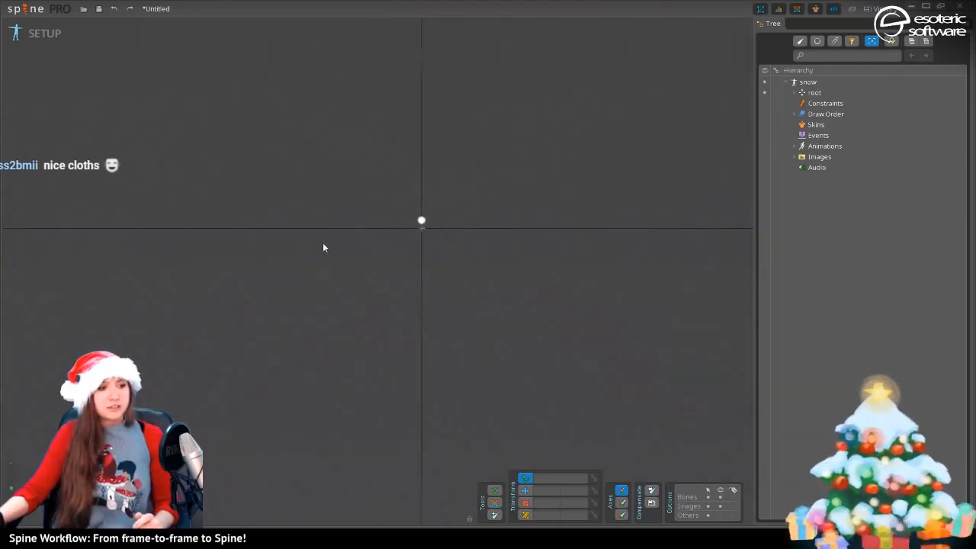
drag(527, 223, 414, 267)
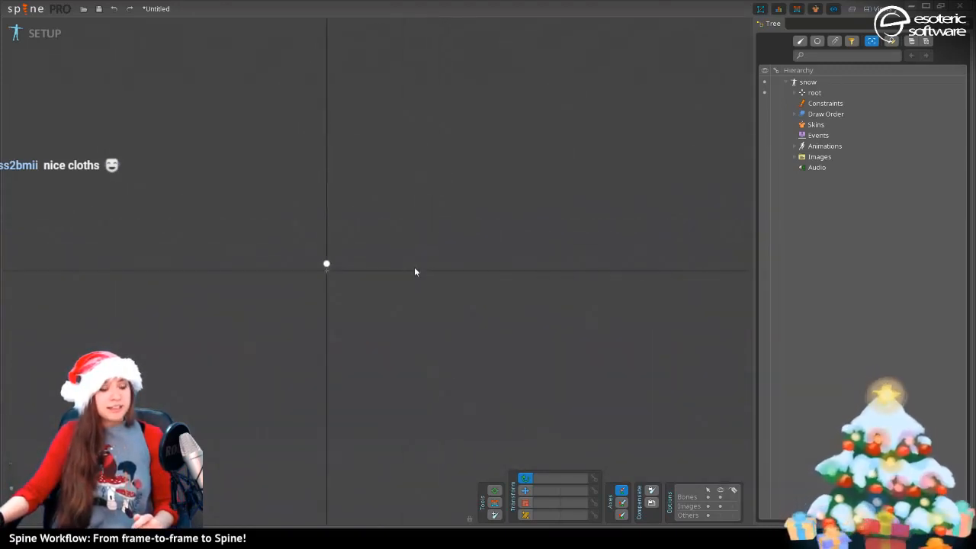
scroll(415, 269, up, 5)
drag(351, 265, 452, 300)
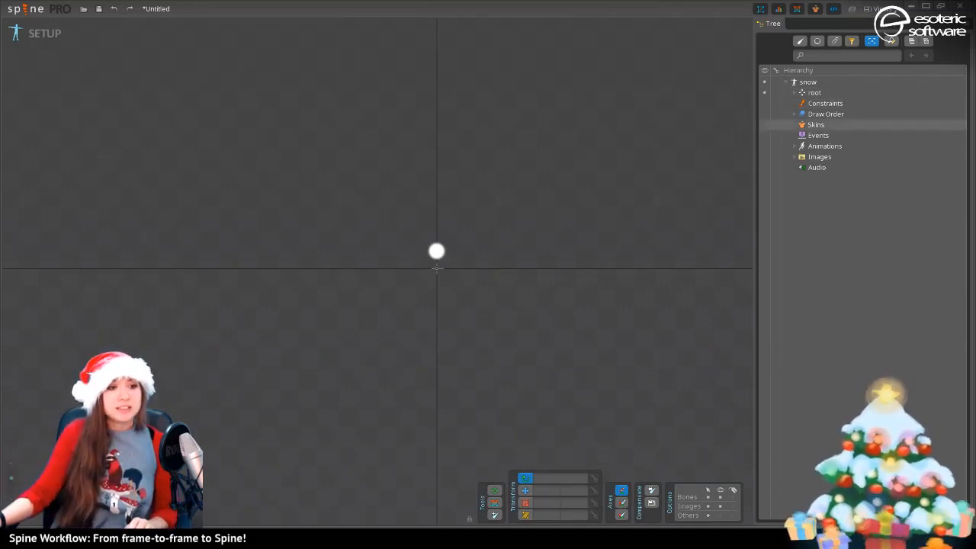
scroll(502, 318, up, 1)
scroll(502, 318, up, 2)
scroll(495, 318, down, 3)
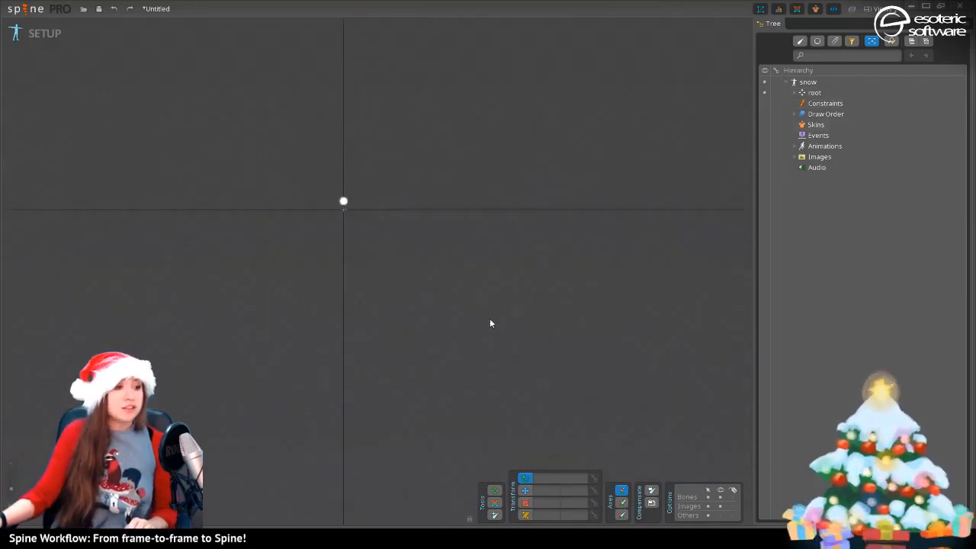
scroll(395, 284, up, 2)
scroll(393, 282, down, 2)
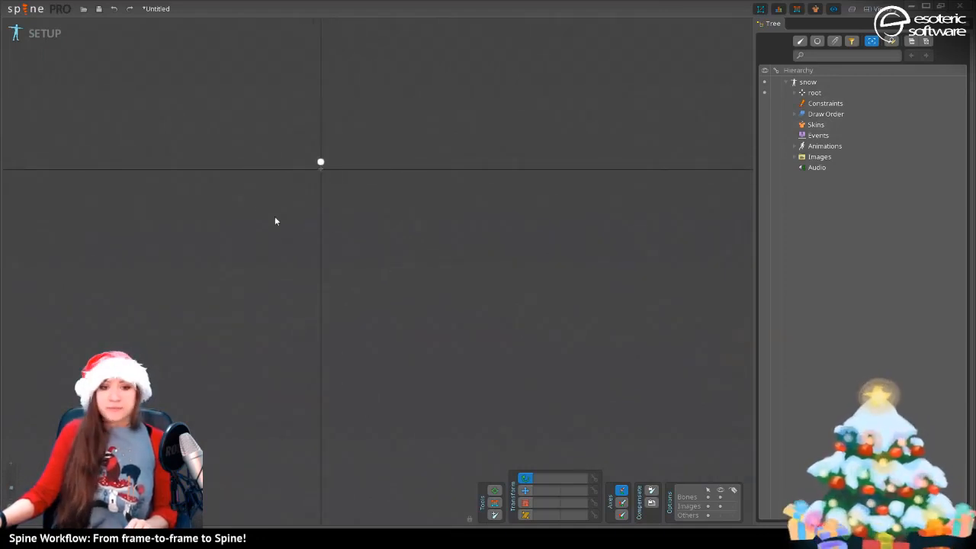
drag(271, 203, 478, 270)
scroll(324, 204, down, 2)
drag(269, 217, 273, 221)
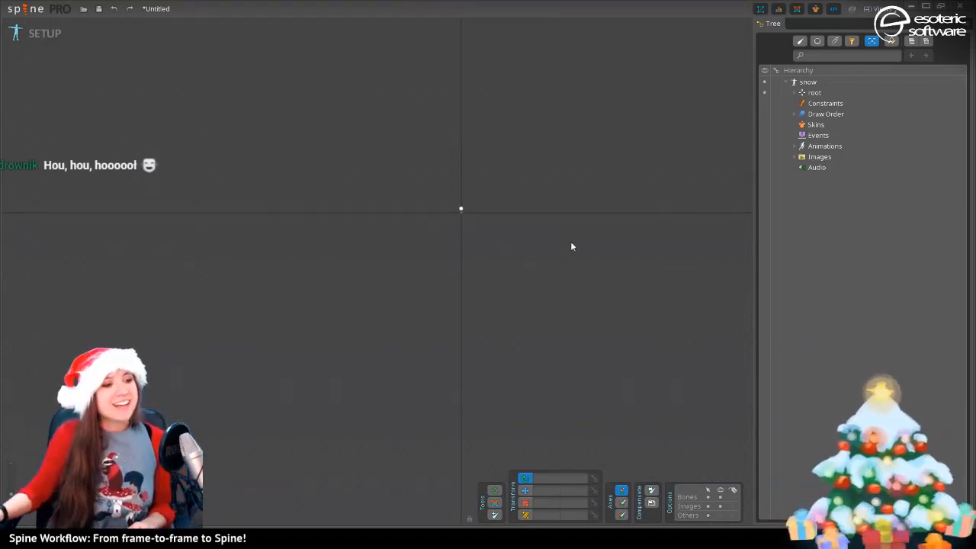
drag(366, 71, 347, 173)
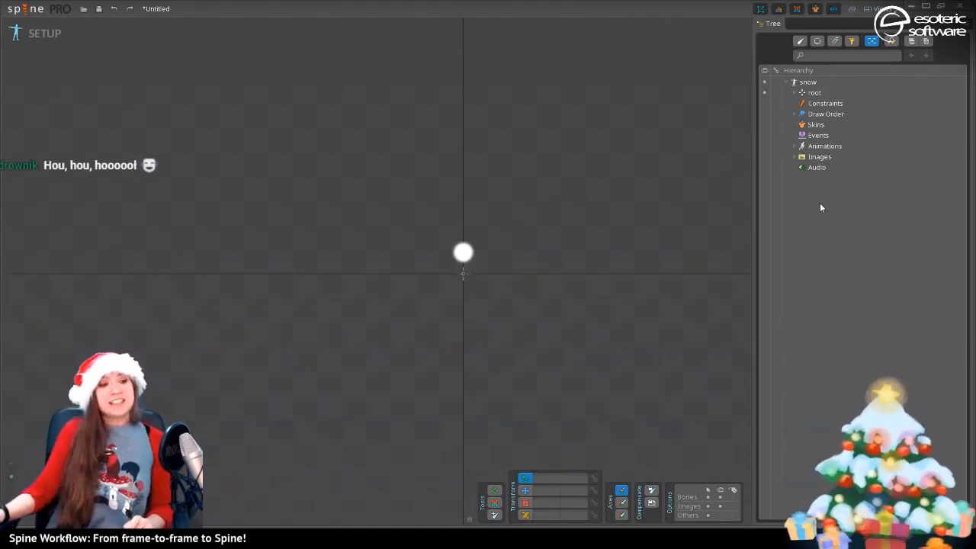
scroll(503, 319, up, 2)
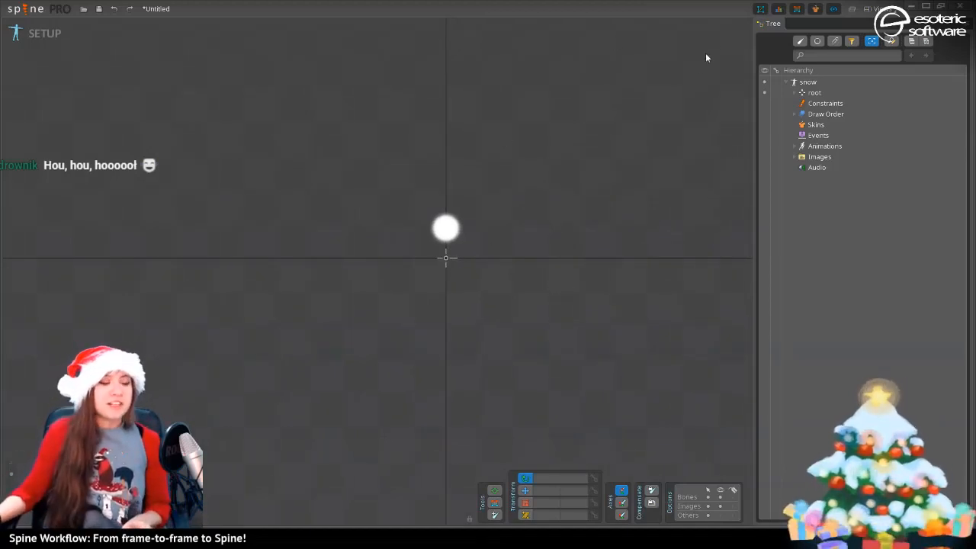
Create a bone under root at the centre of the snow dot, holding the snow-solid slot, and rename the bone snow
click(801, 93)
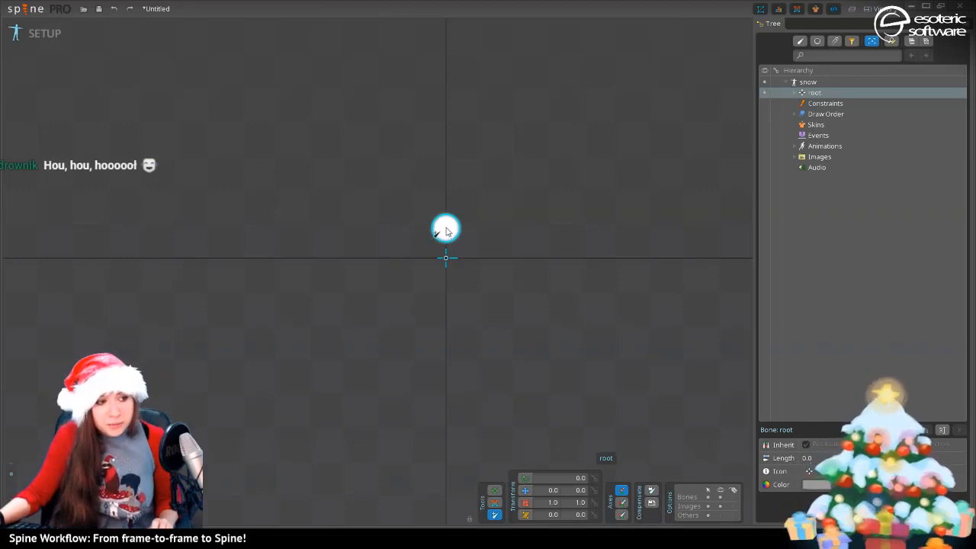
click(447, 230)
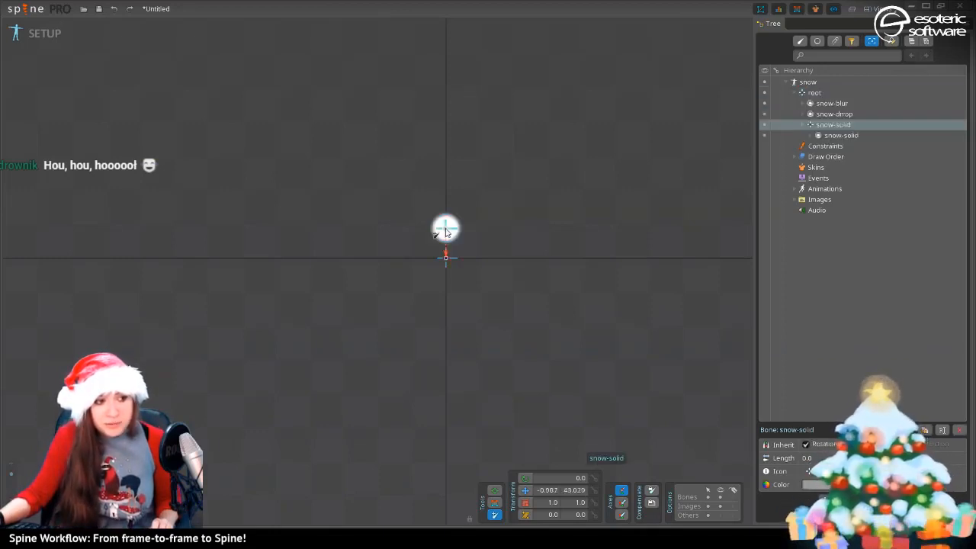
double_click(834, 125)
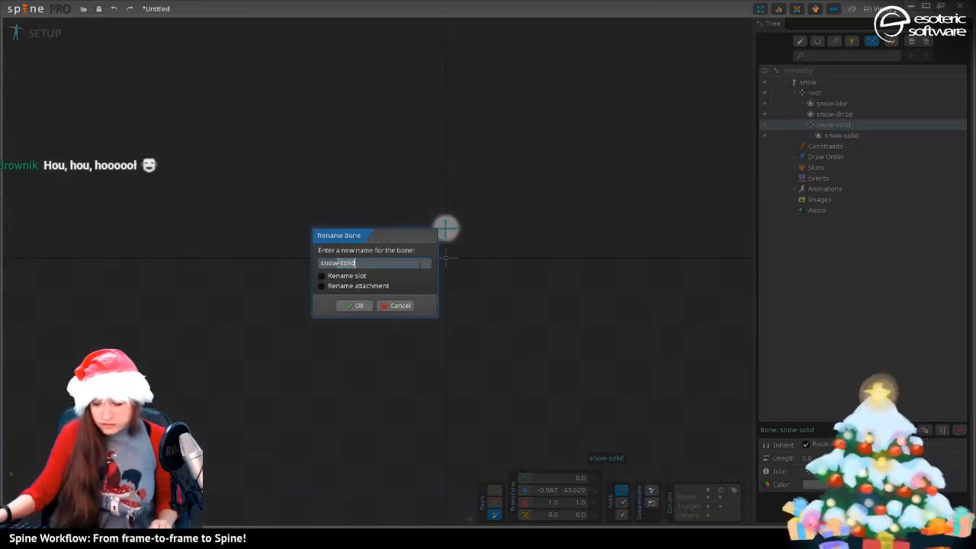
key(BackSpace)
key(BackSpace)
key(BackSpace)
key(BackSpace)
key(BackSpace)
key(BackSpace)
key(Return)
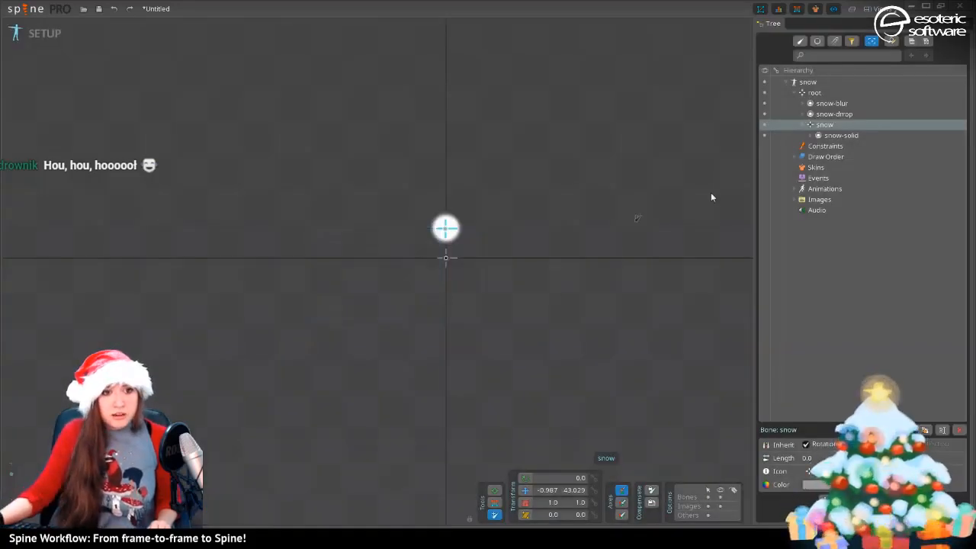
Rename the snow-solid slot under the new bone to snow, leaving its attachment name as it is
double_click(844, 135)
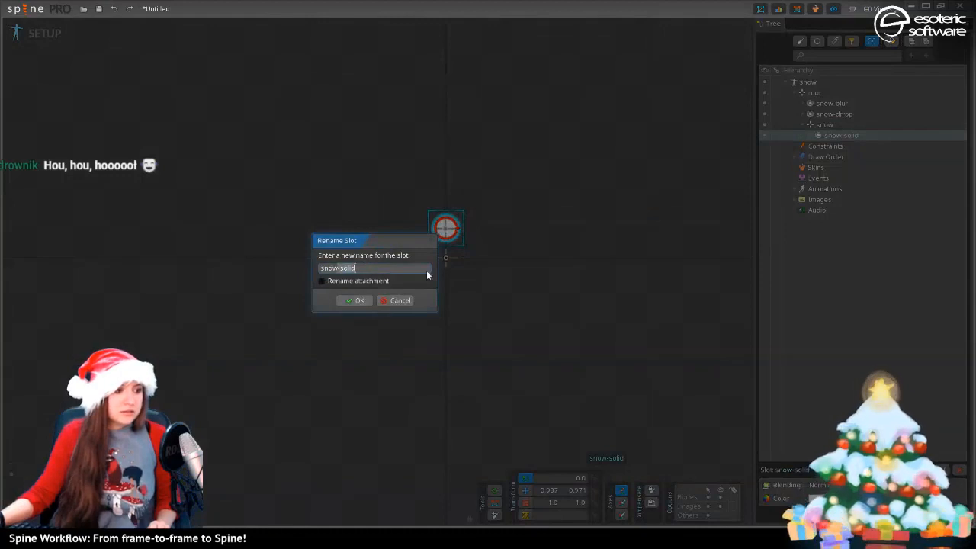
key(BackSpace)
key(BackSpace)
key(BackSpace)
key(BackSpace)
key(BackSpace)
key(BackSpace)
key(Return)
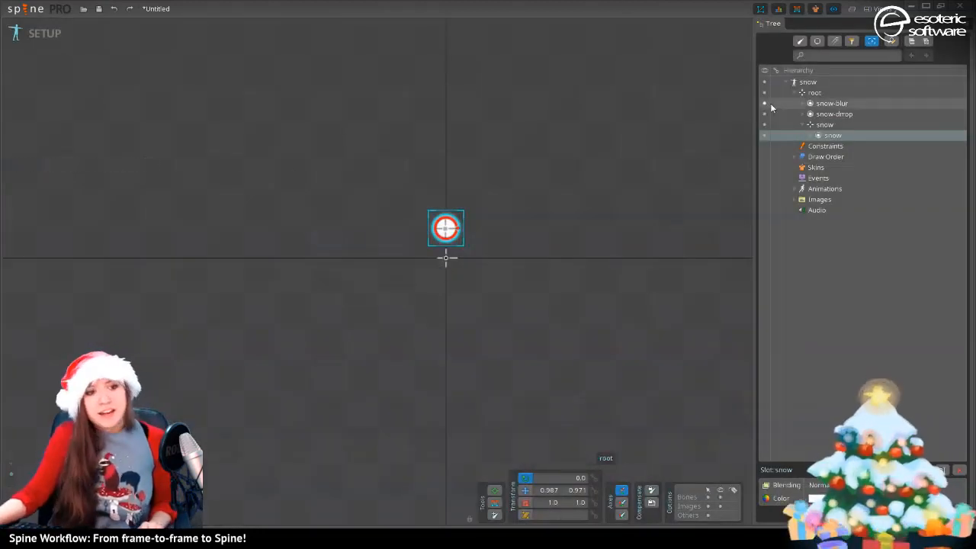
Move the blur and drop image attachments into the snow slot and delete their two emptied slots
drag(835, 113, 844, 159)
click(803, 104)
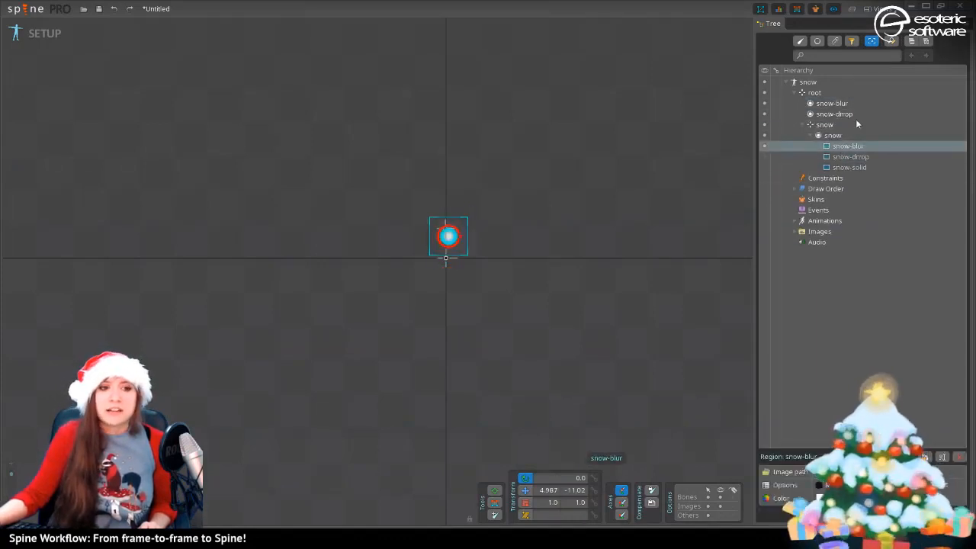
click(836, 113)
ctrl+click(835, 104)
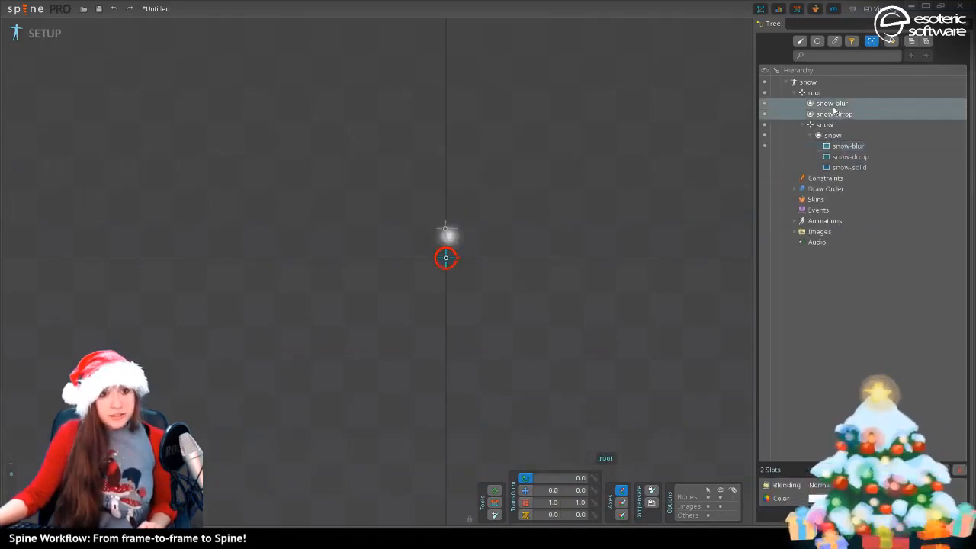
key(Delete)
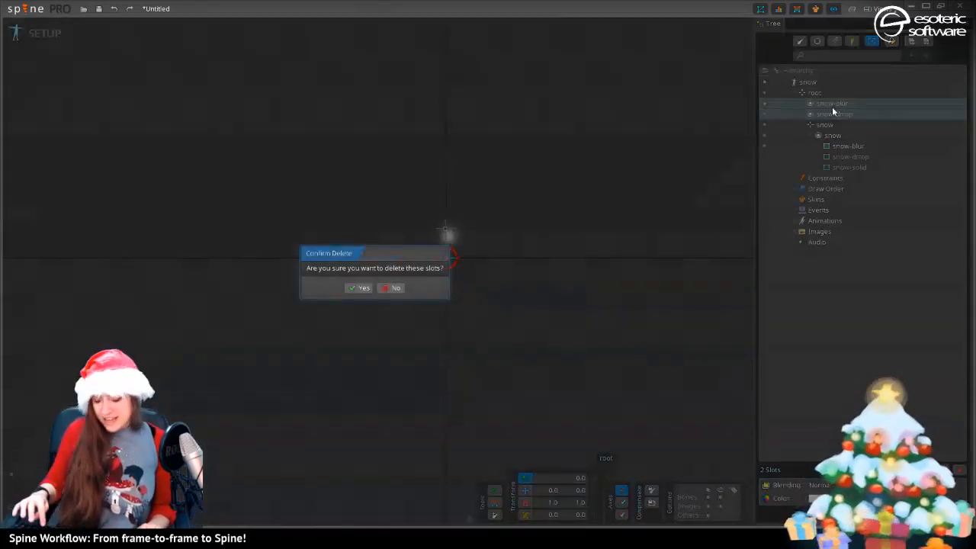
key(Return)
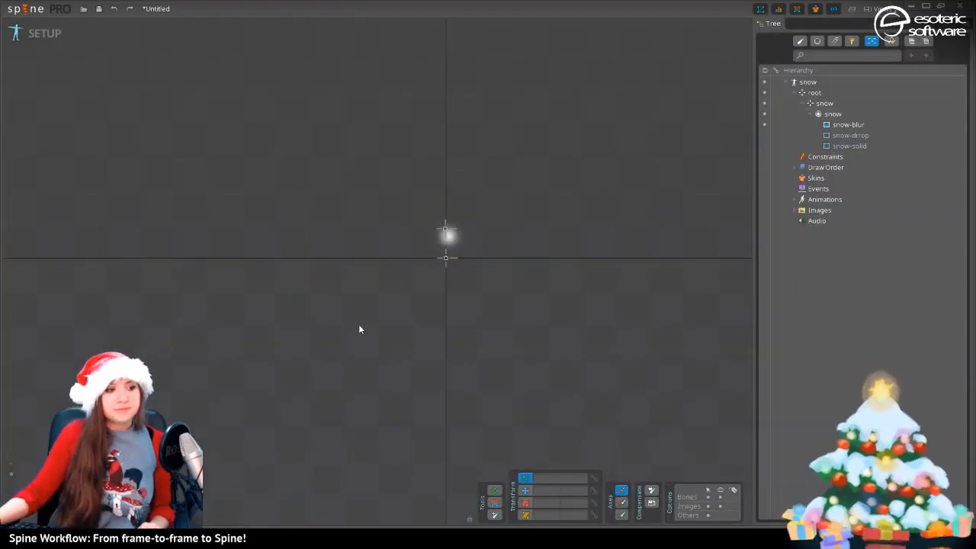
Translate the snow-blur attachment onto the snow bone's centre, at about -0.25, -0.56
click(448, 236)
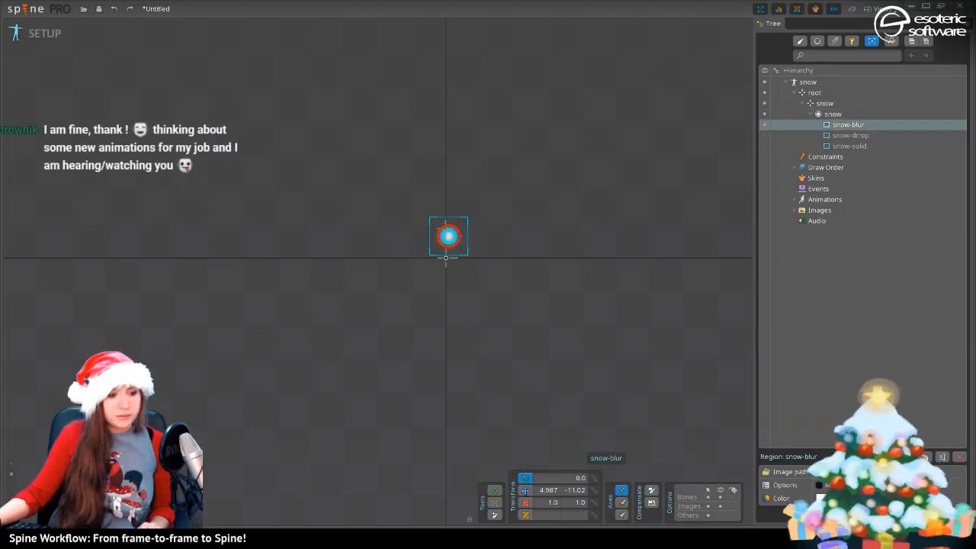
key(v)
drag(448, 239, 445, 232)
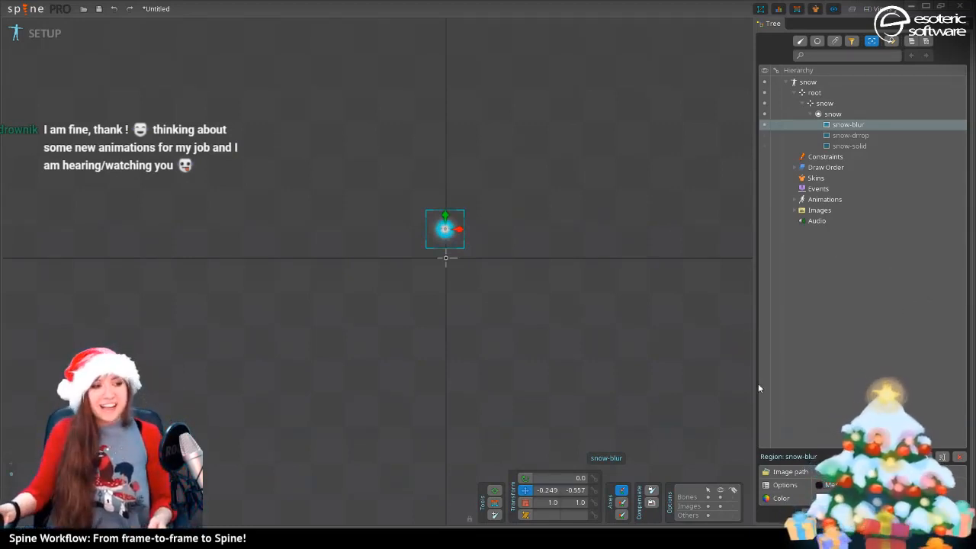
Translate the snow-drrop attachment to about 1.01, 0.97 and the snow-solid attachment to about 0.99, -0.53, centring them on the snow bone
click(766, 136)
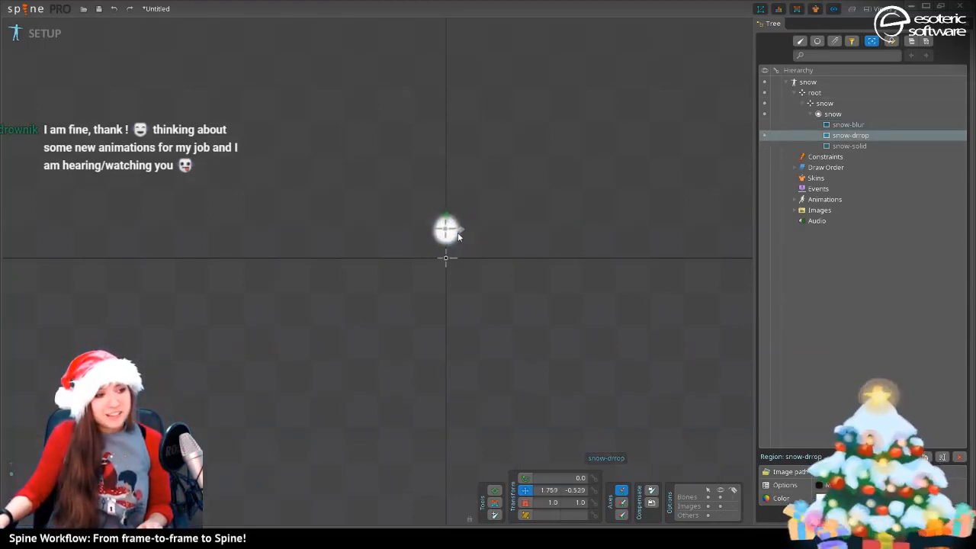
drag(458, 232, 447, 222)
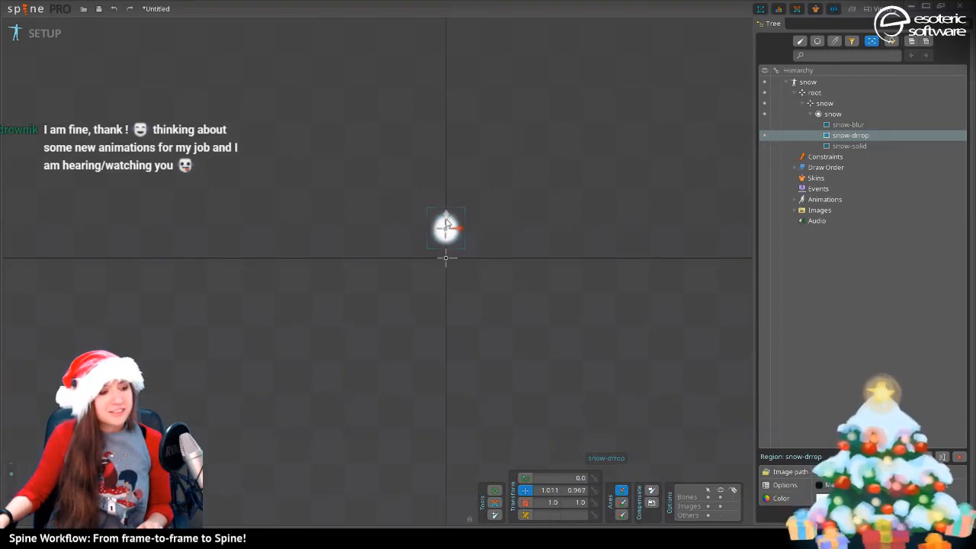
click(760, 146)
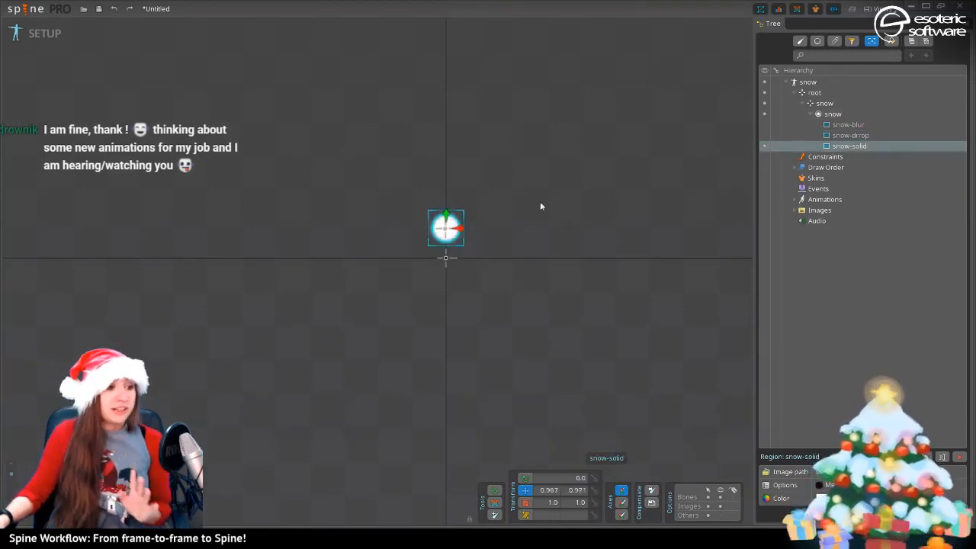
drag(457, 234, 448, 224)
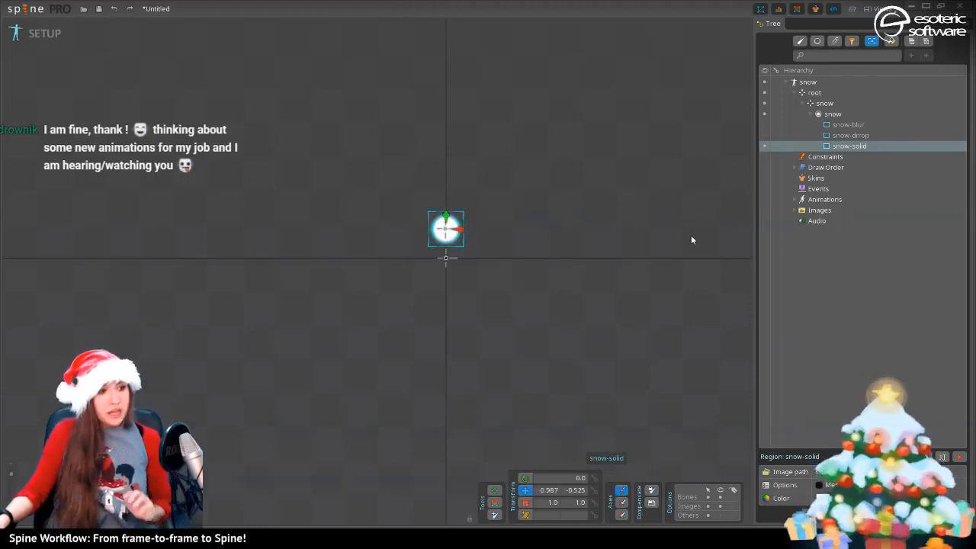
Save the project under the name snow
key(ctrl+s)
click(441, 206)
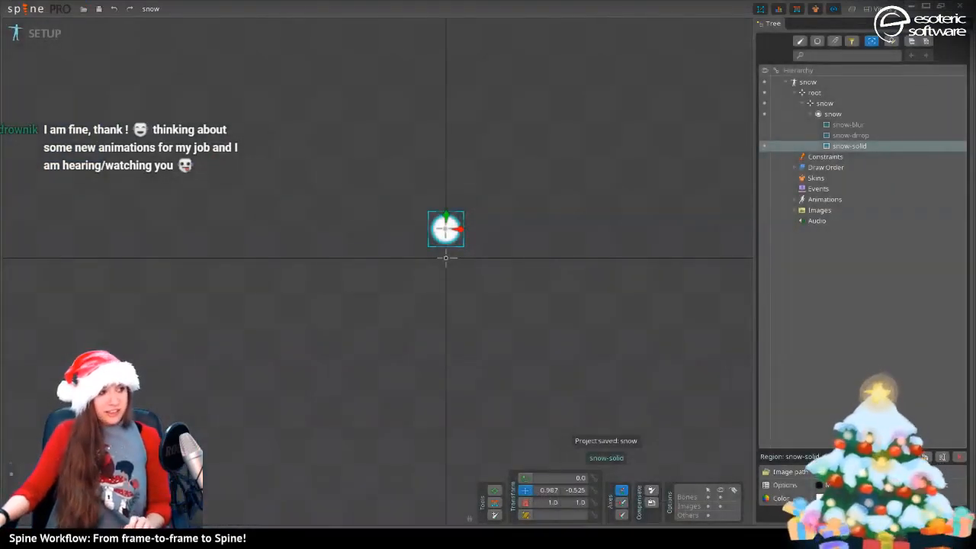
Duplicate the snow bone with its slot and attachments repeatedly until the copies run from snow2 to snow28
scroll(651, 357, down, 3)
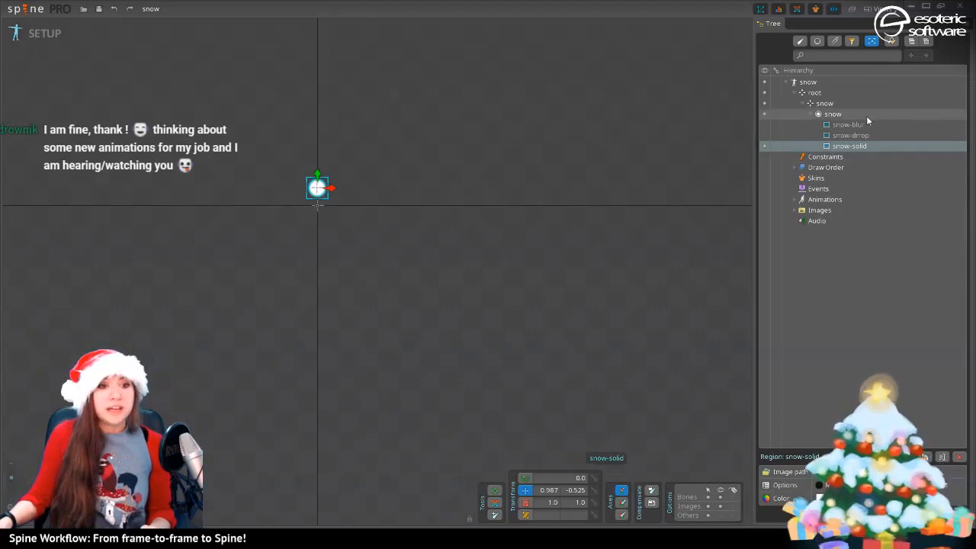
click(853, 101)
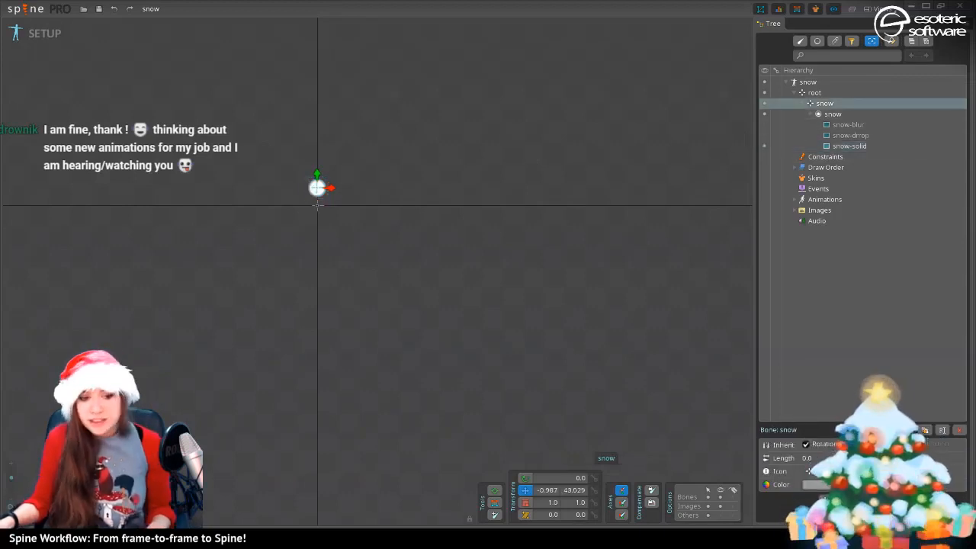
click(924, 430)
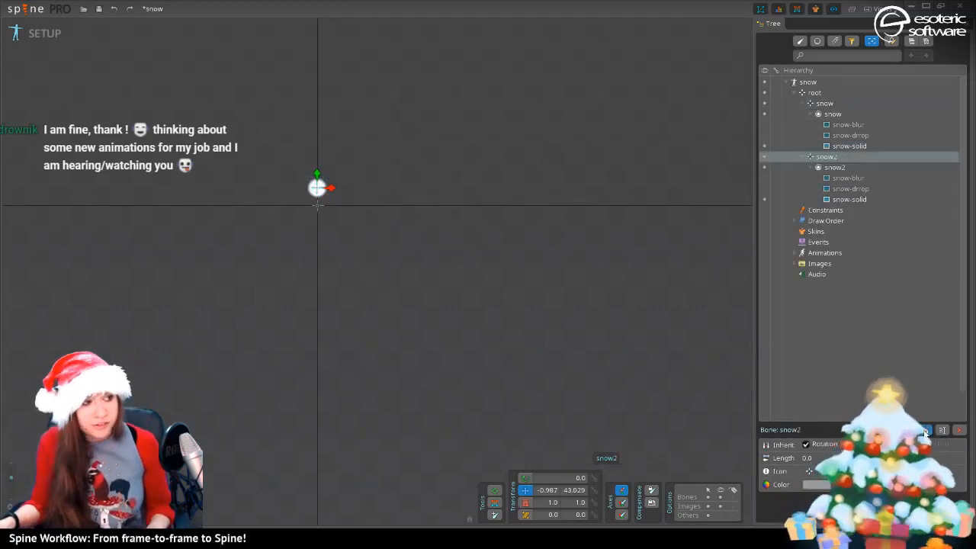
click(924, 431)
click(924, 432)
click(925, 432)
click(925, 432)
click(925, 432)
click(924, 432)
click(924, 432)
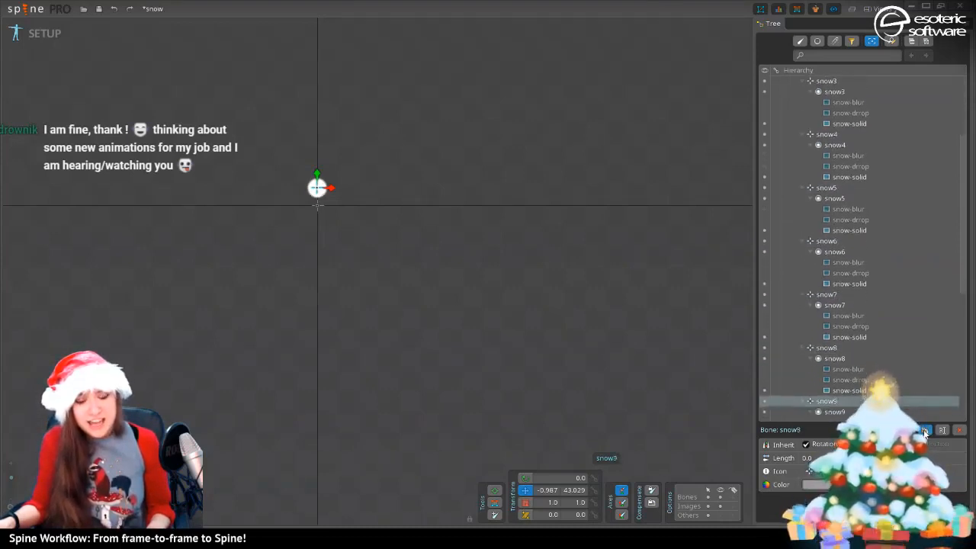
click(925, 430)
click(925, 430)
click(925, 430)
click(924, 431)
click(924, 430)
click(925, 430)
click(924, 430)
click(924, 430)
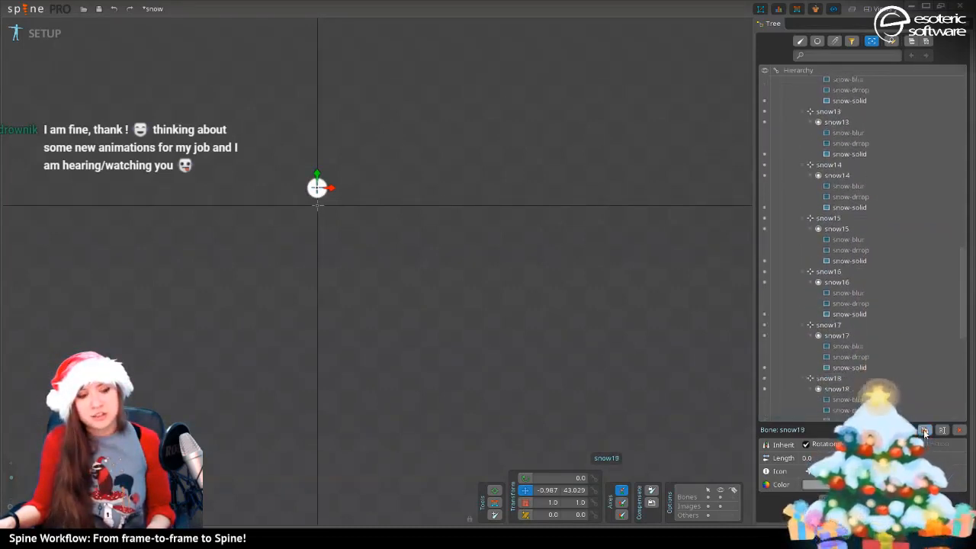
click(924, 430)
click(925, 431)
click(925, 430)
click(925, 430)
click(925, 430)
click(925, 430)
click(925, 431)
click(924, 430)
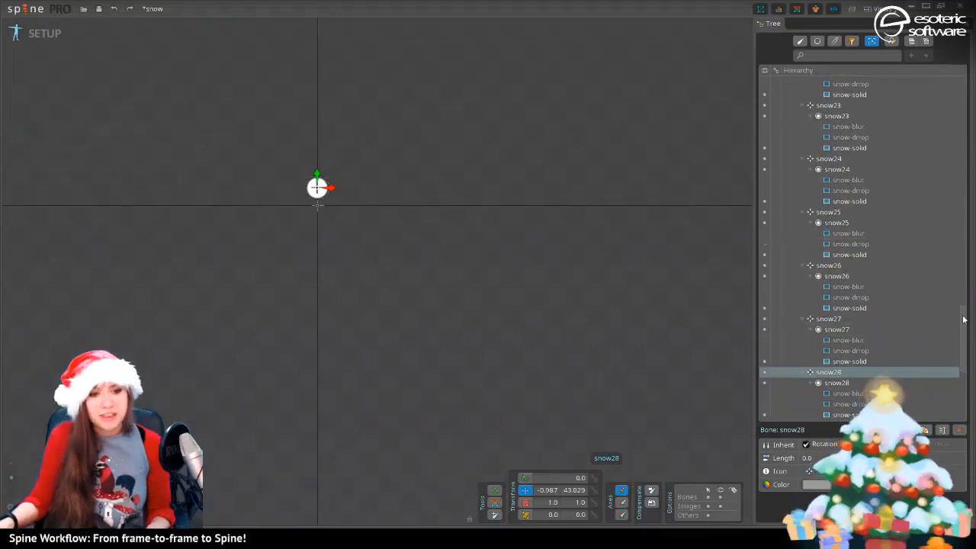
Collapse the branches of all the snow bones under root so the tree lists only the bones
drag(963, 319, 964, 84)
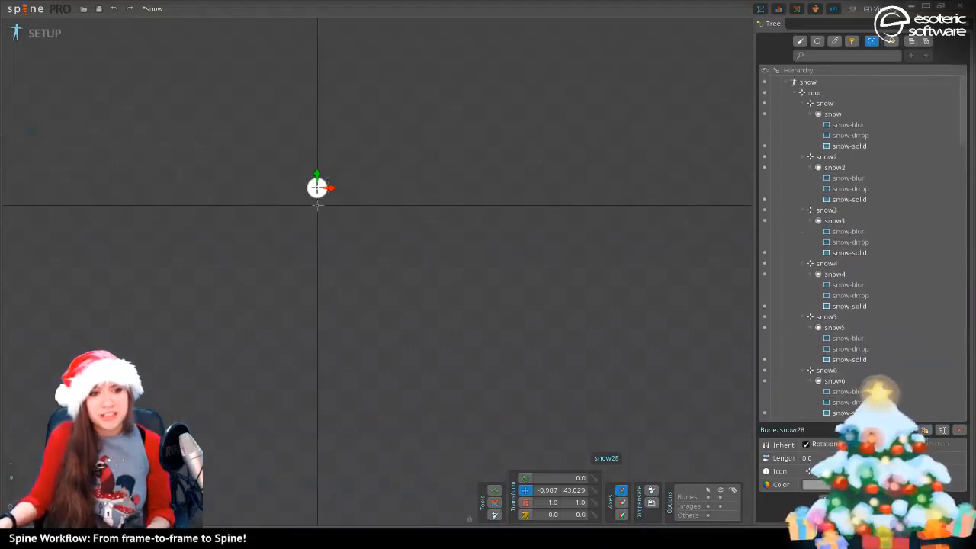
click(796, 93)
click(796, 95)
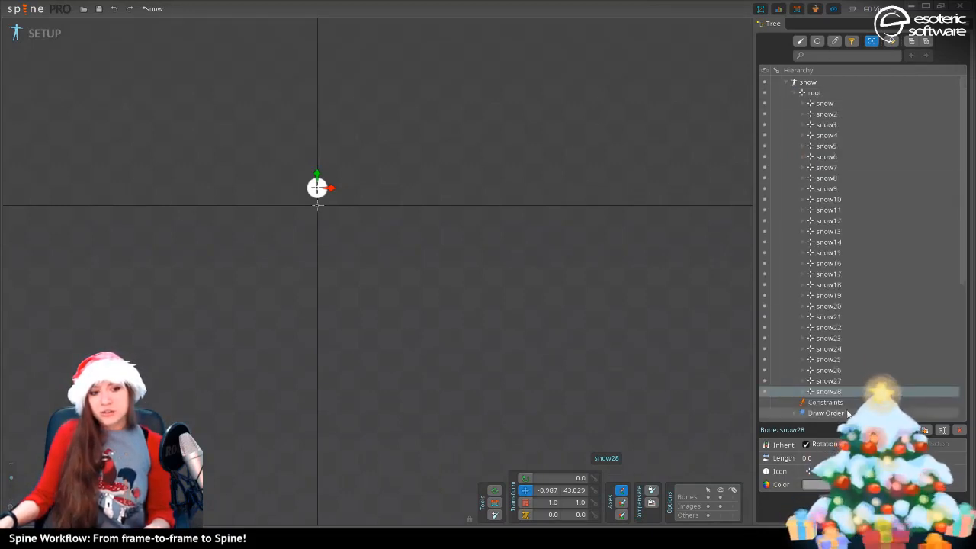
click(794, 93)
shift+click(794, 93)
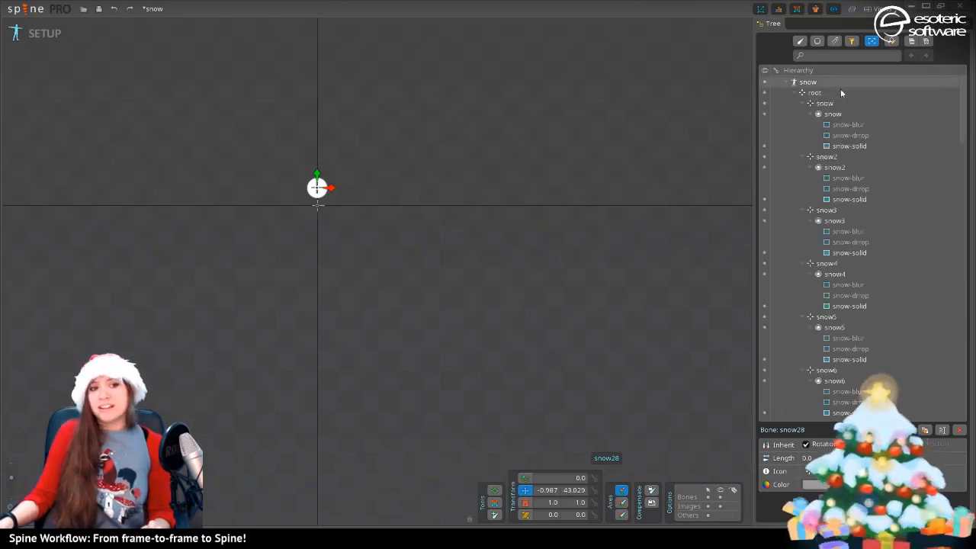
click(794, 93)
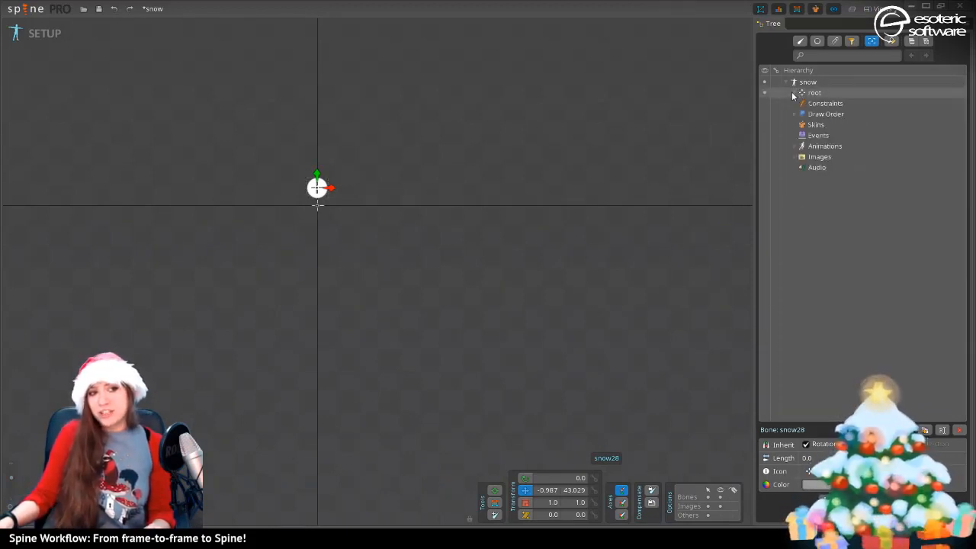
click(794, 93)
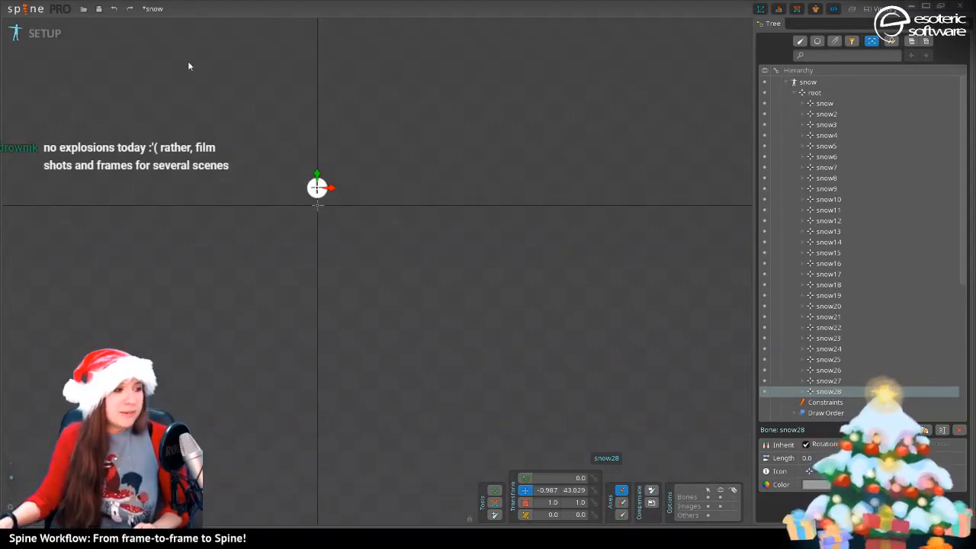
scroll(839, 118, down, 6)
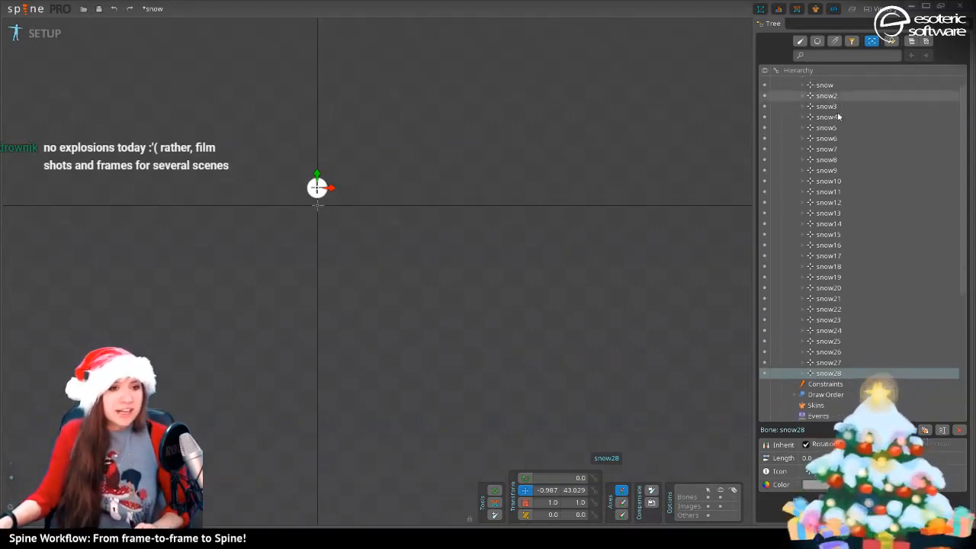
scroll(824, 122, up, 6)
scroll(820, 128, up, 1)
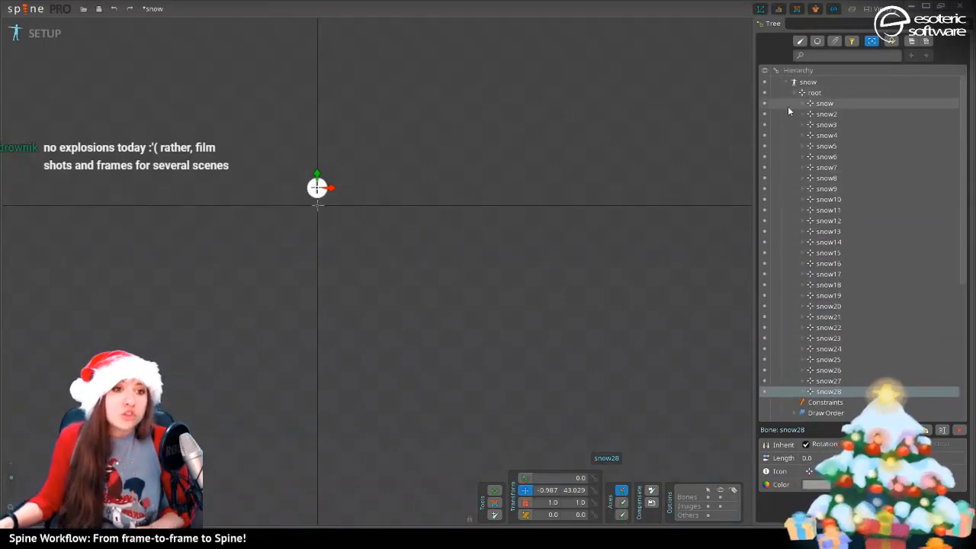
In Animate mode, key bones snow and snow10 to snow14 at frame 0, spread along the horizontal axis from about x -1661 to -699
click(44, 33)
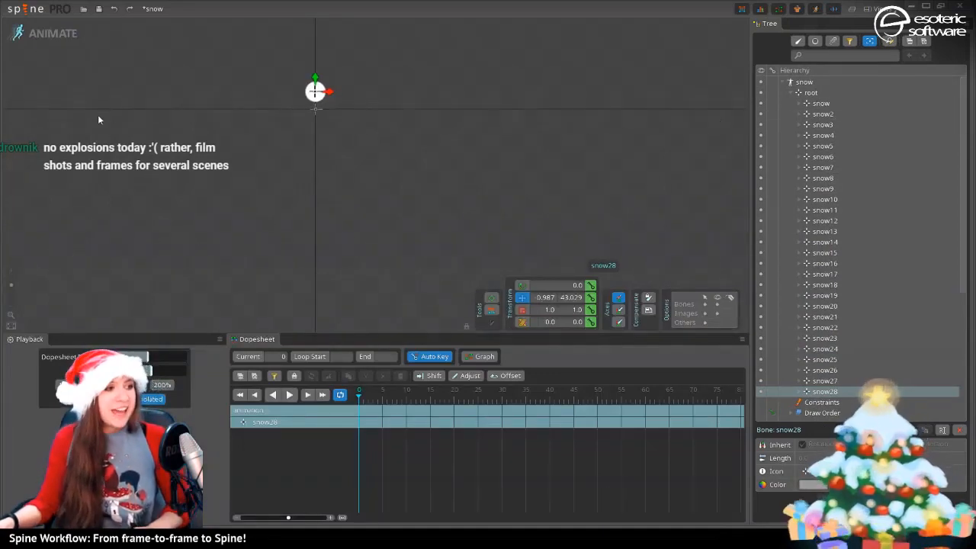
scroll(427, 183, down, 4)
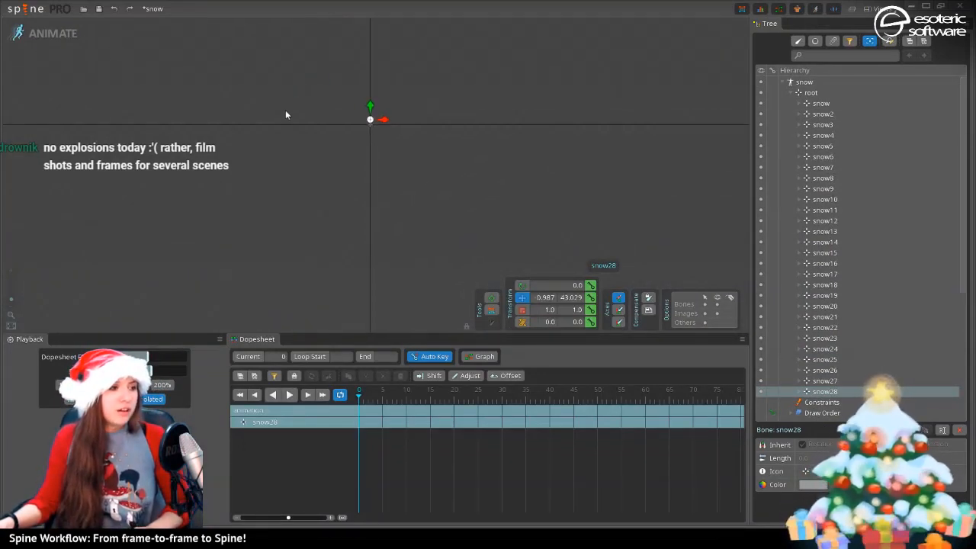
scroll(351, 116, up, 1)
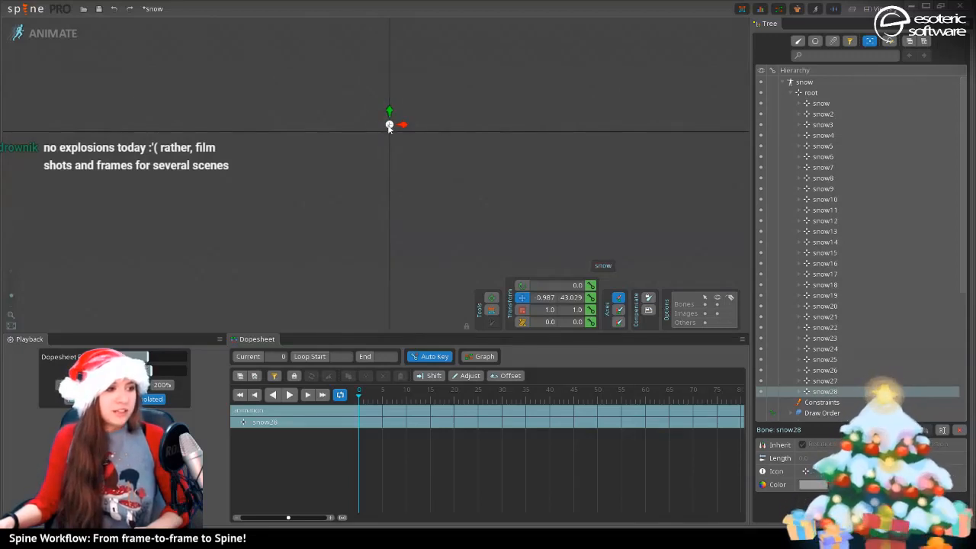
drag(390, 131, 116, 136)
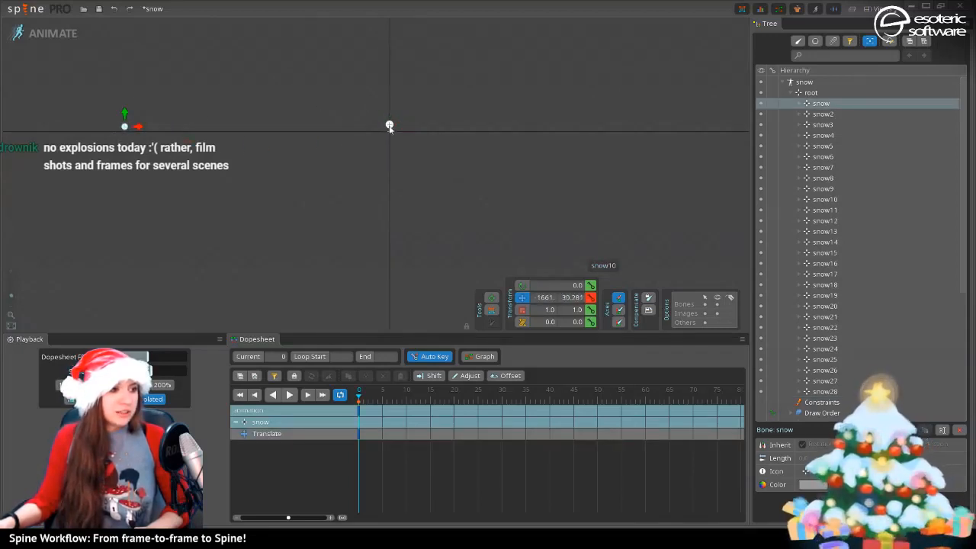
drag(390, 129, 152, 132)
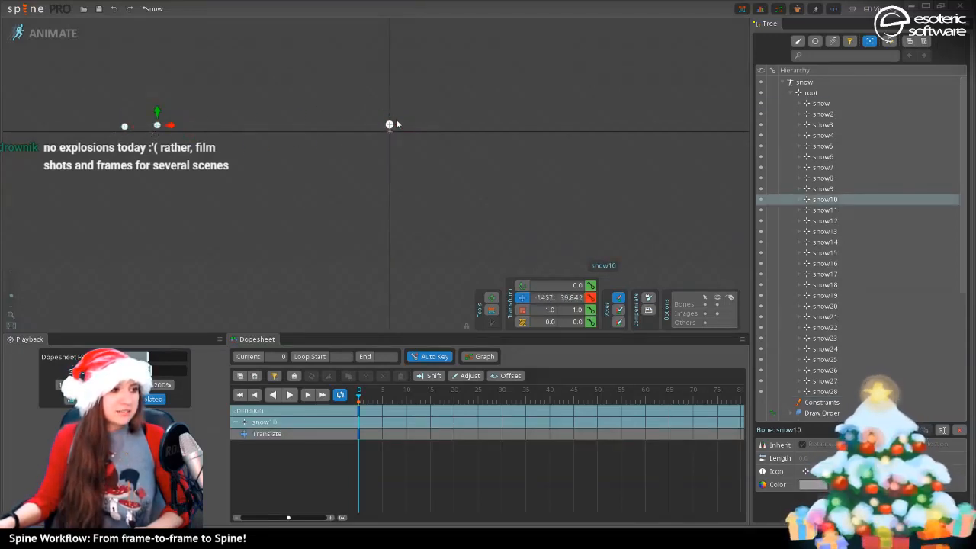
drag(389, 125, 183, 129)
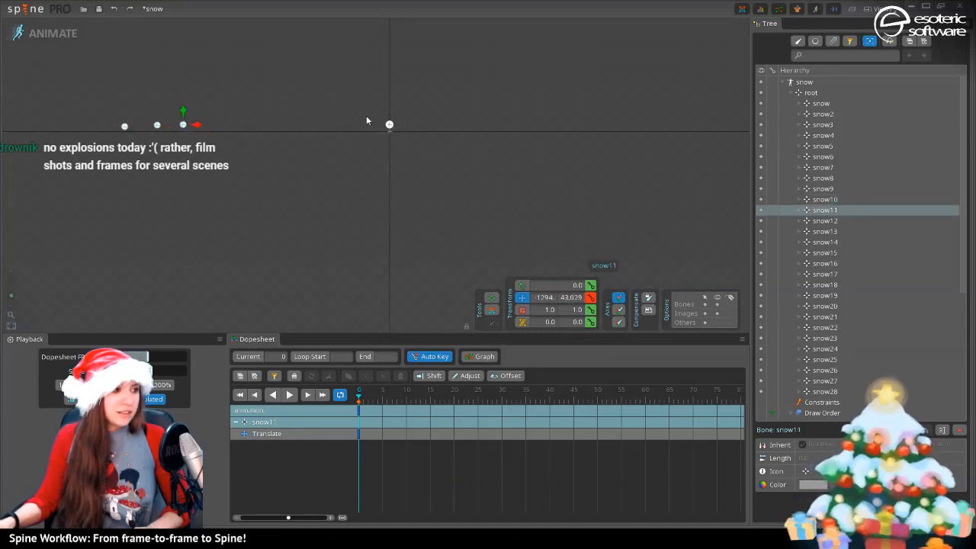
drag(390, 125, 209, 128)
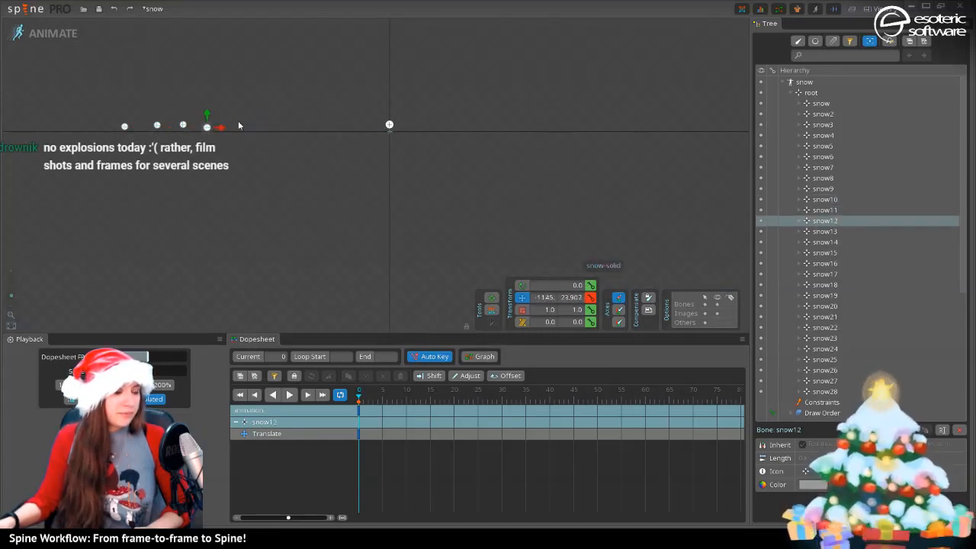
drag(389, 124, 242, 127)
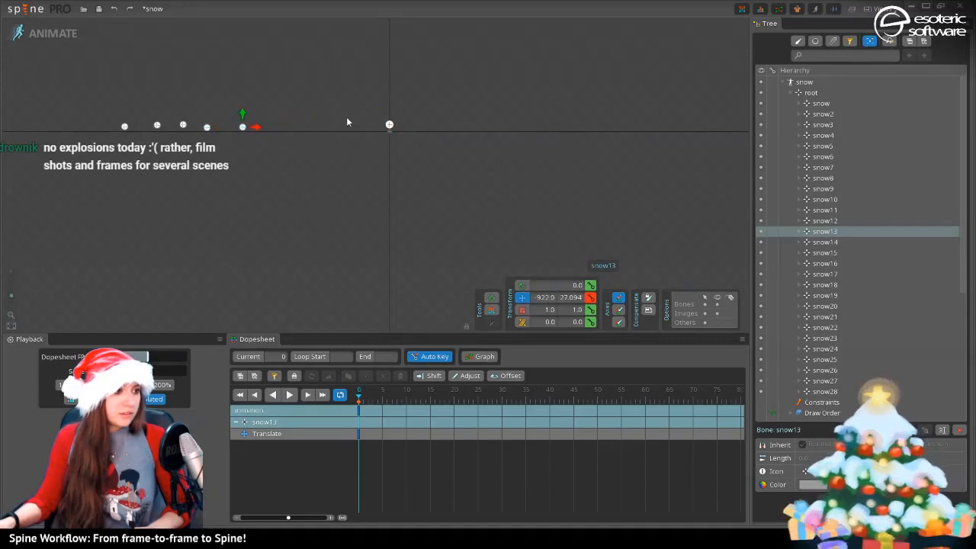
drag(389, 124, 279, 126)
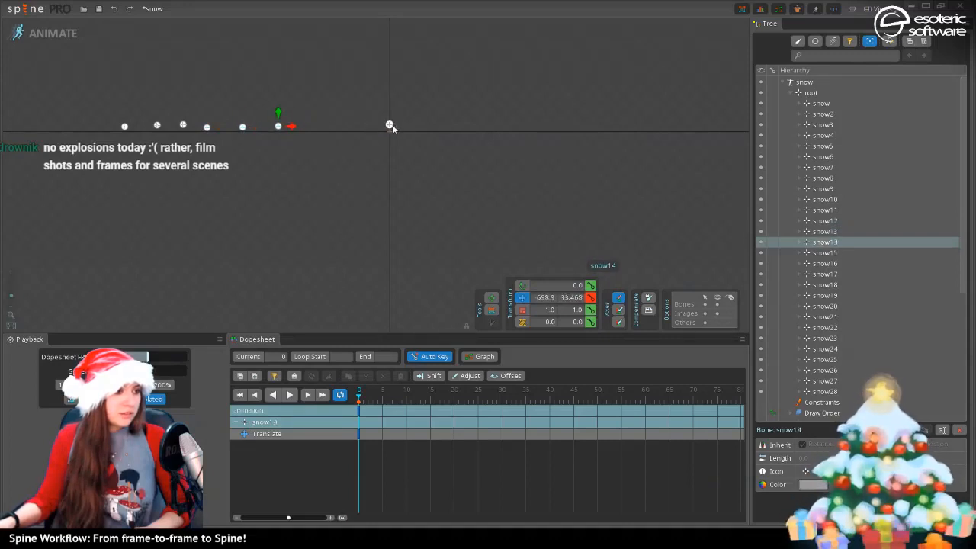
Move more stacked snow bones out at frame 0, continuing the uneven row across the origin and along the positive horizontal axis
drag(390, 125, 304, 126)
drag(390, 125, 457, 128)
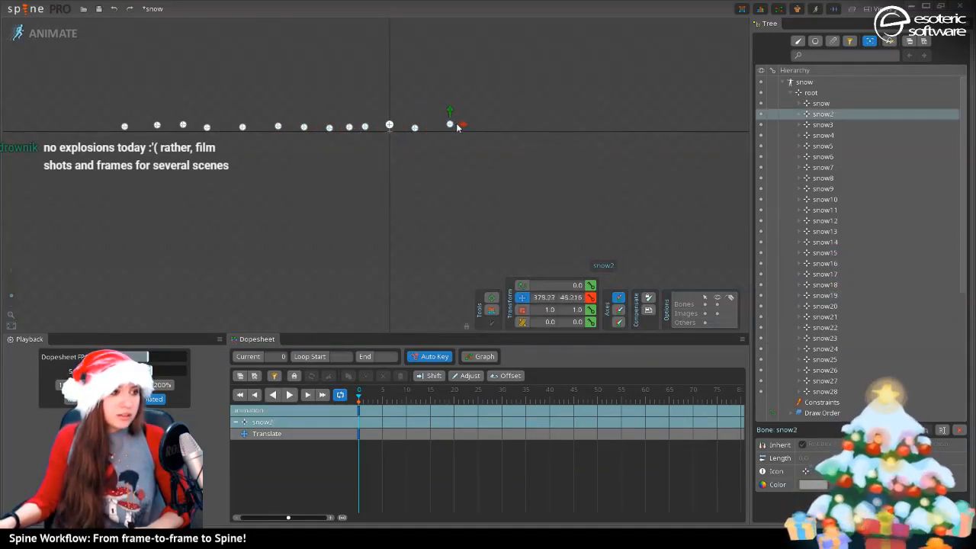
drag(390, 126, 475, 129)
drag(391, 127, 499, 129)
drag(390, 126, 510, 122)
drag(390, 126, 533, 127)
Scatter the remaining stacked snow bones slightly above the row at frame 0, at heights of about 55 to 116, and deselect everything
drag(390, 127, 314, 122)
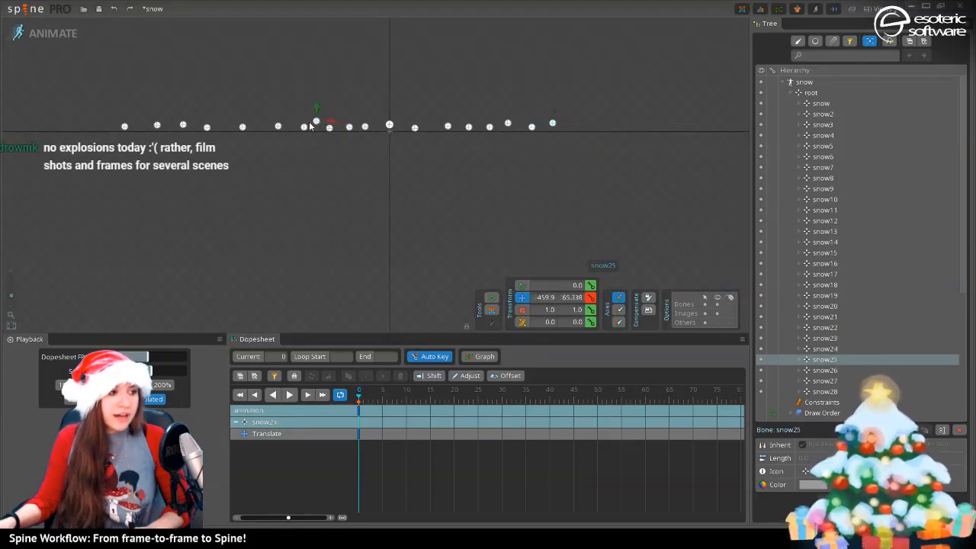
drag(390, 126, 254, 121)
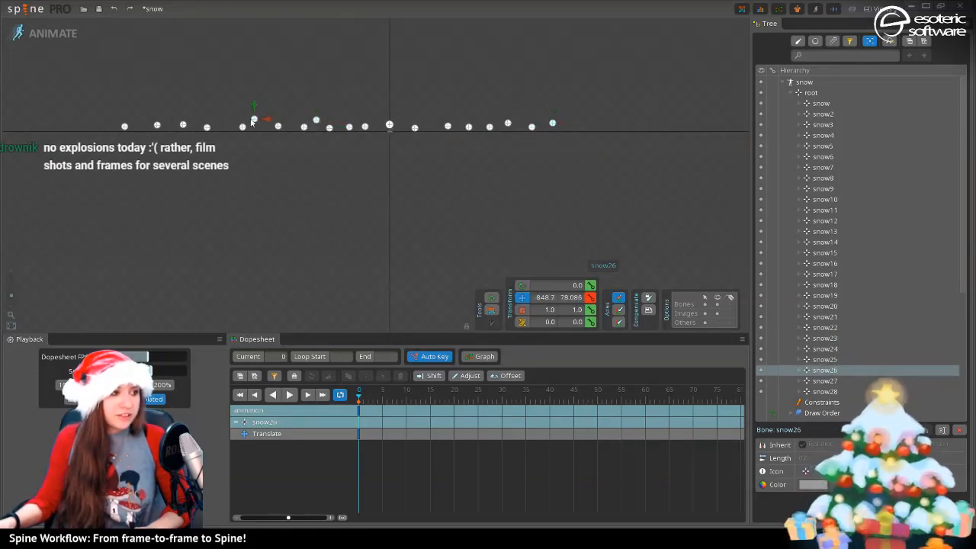
drag(390, 127, 224, 122)
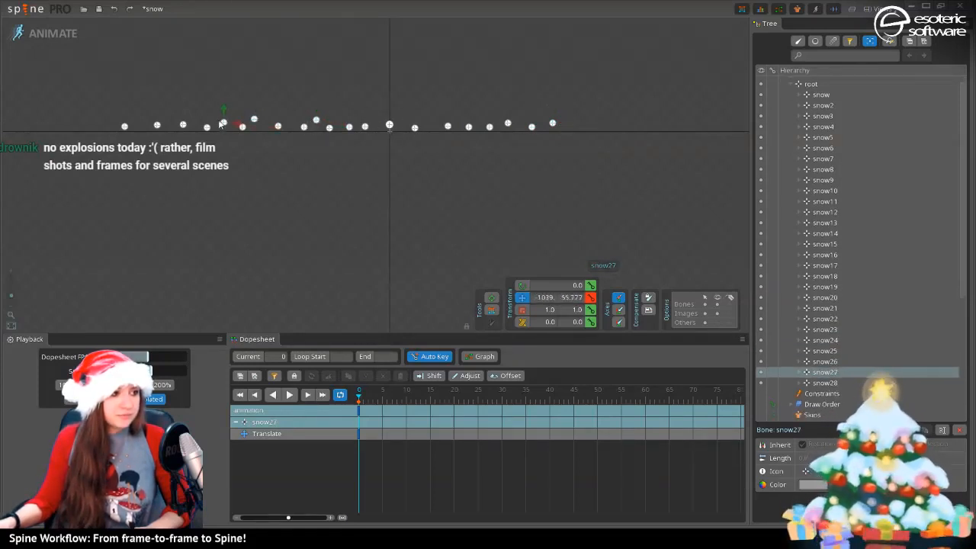
drag(390, 127, 532, 117)
drag(390, 126, 191, 115)
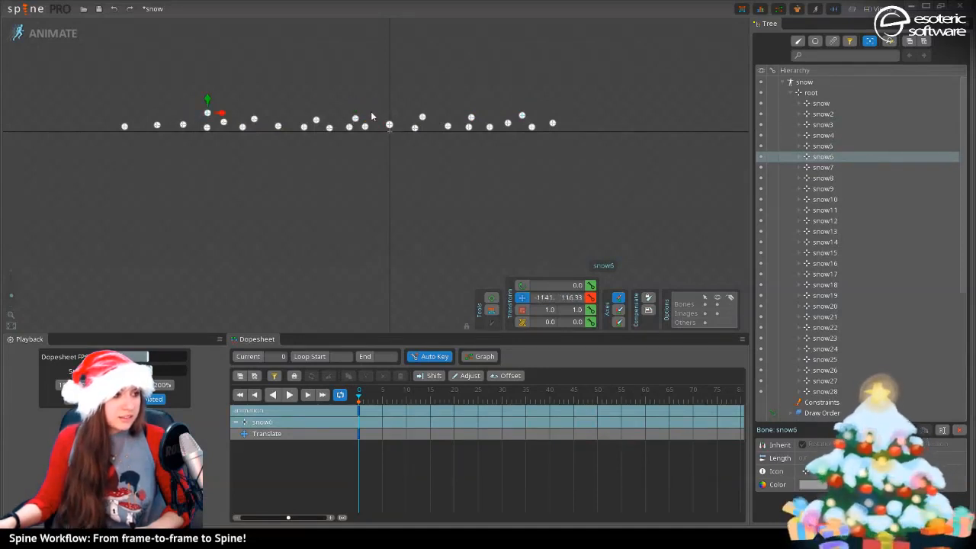
drag(390, 126, 171, 121)
drag(390, 126, 142, 122)
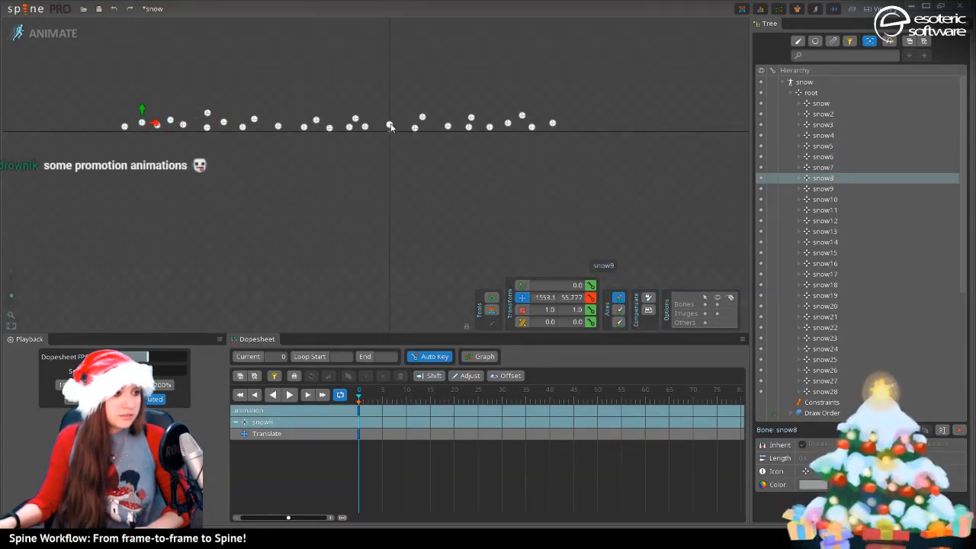
drag(390, 126, 316, 120)
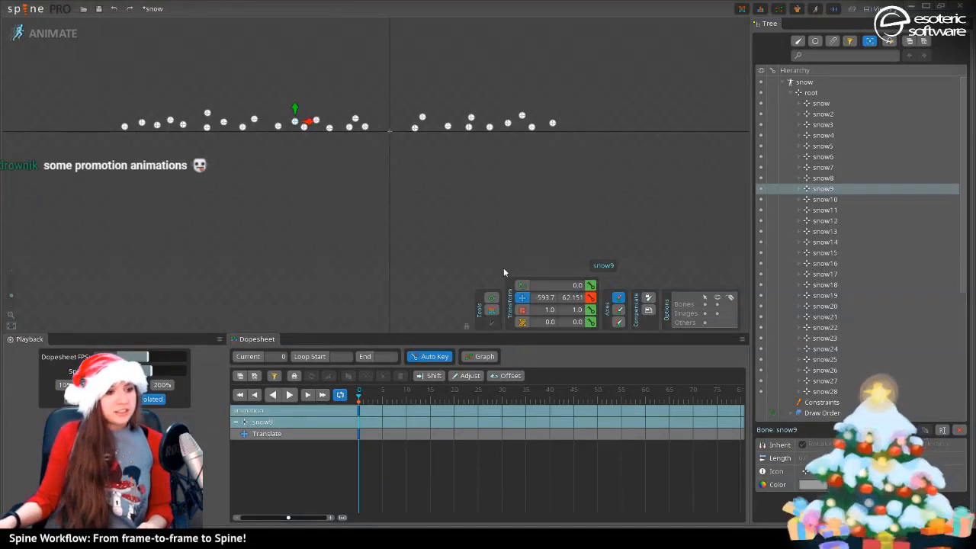
click(28, 94)
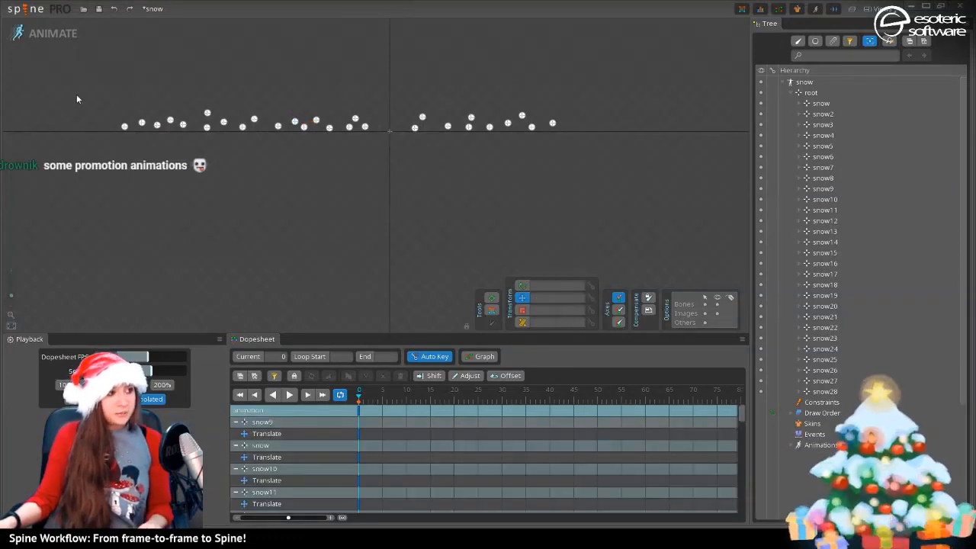
Shift the 18 snow bones left of the origin toward the centre at frame 0, reposition snow18 to about x 334, y 91, and save
drag(82, 87, 386, 166)
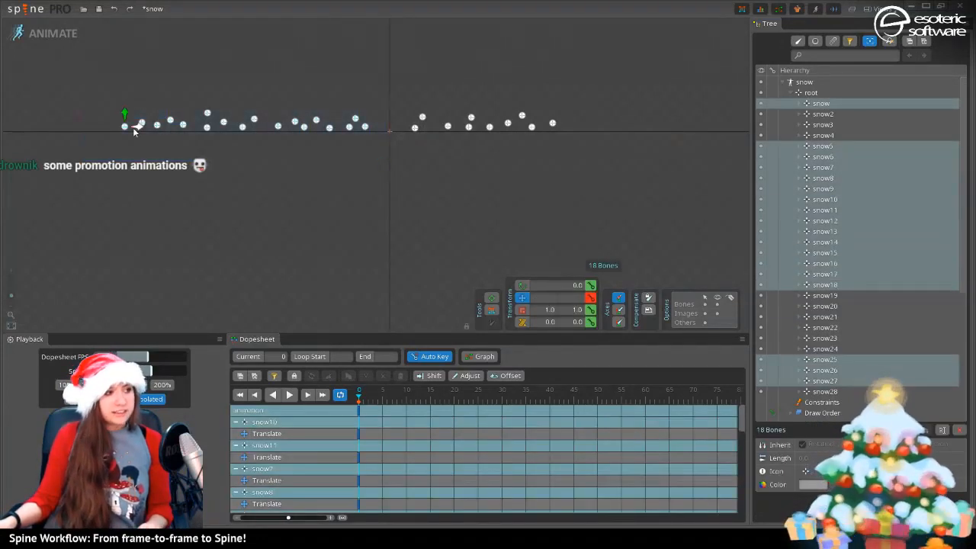
drag(138, 130, 197, 148)
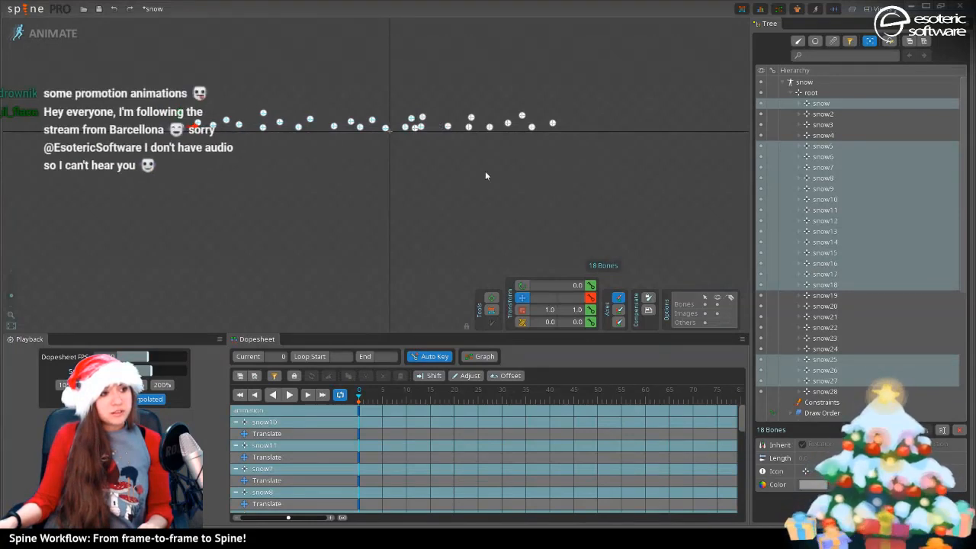
click(421, 128)
drag(420, 128, 434, 127)
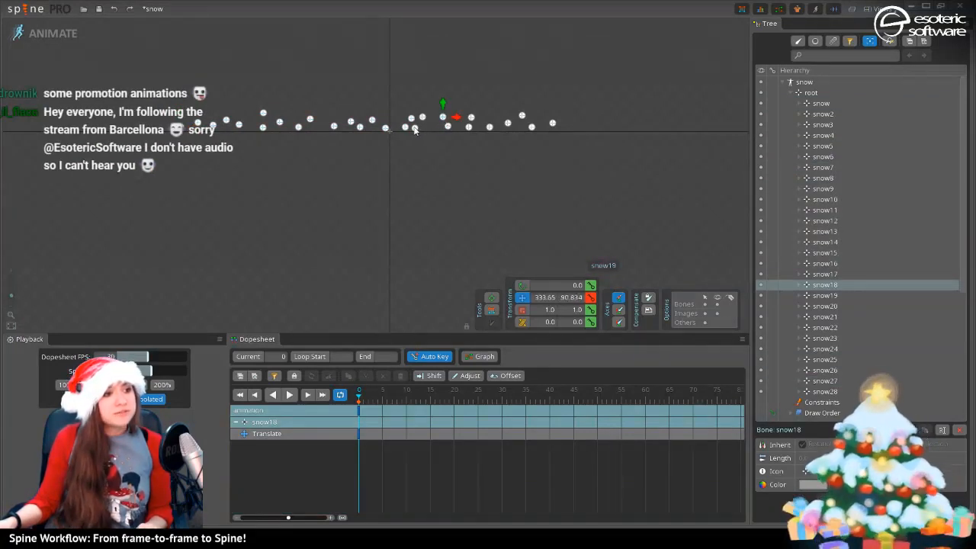
click(415, 129)
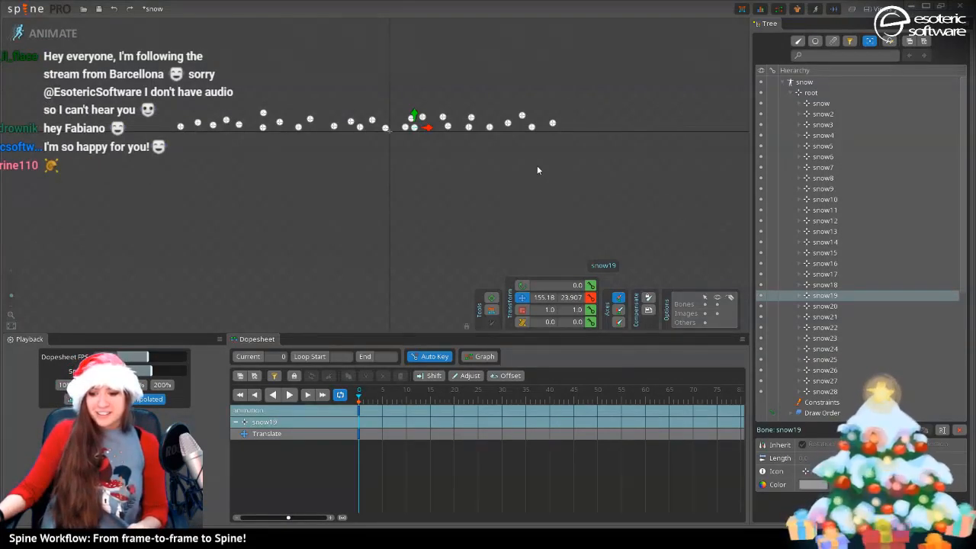
key(ctrl+s)
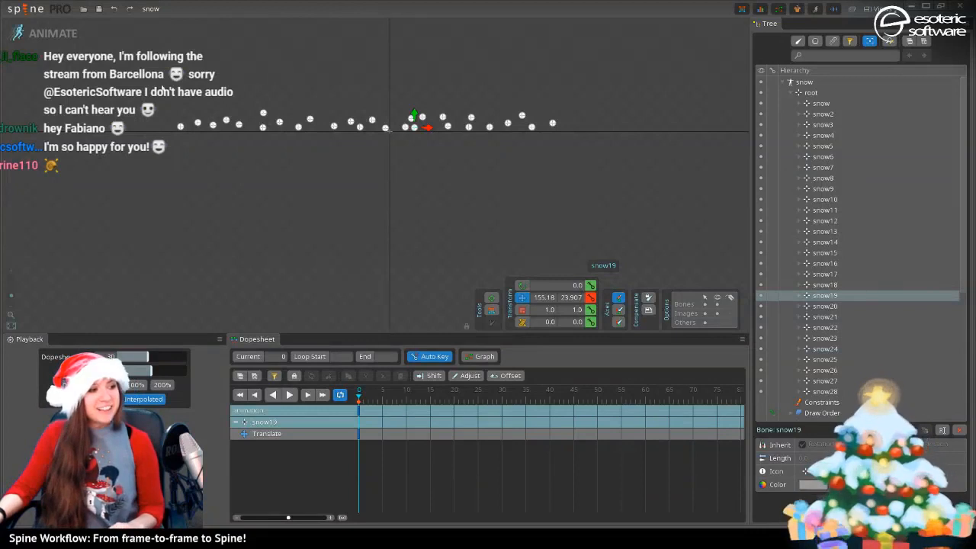
Move the ten leftmost snow bones inward together at frame 0 so bone snow sits at about x -1208, and clear the selection
double_click(156, 90)
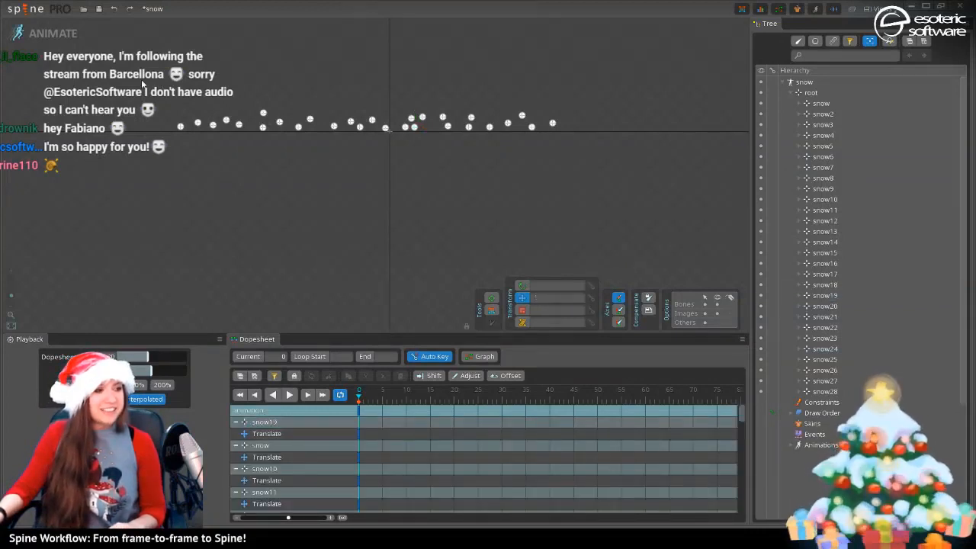
drag(139, 84, 317, 176)
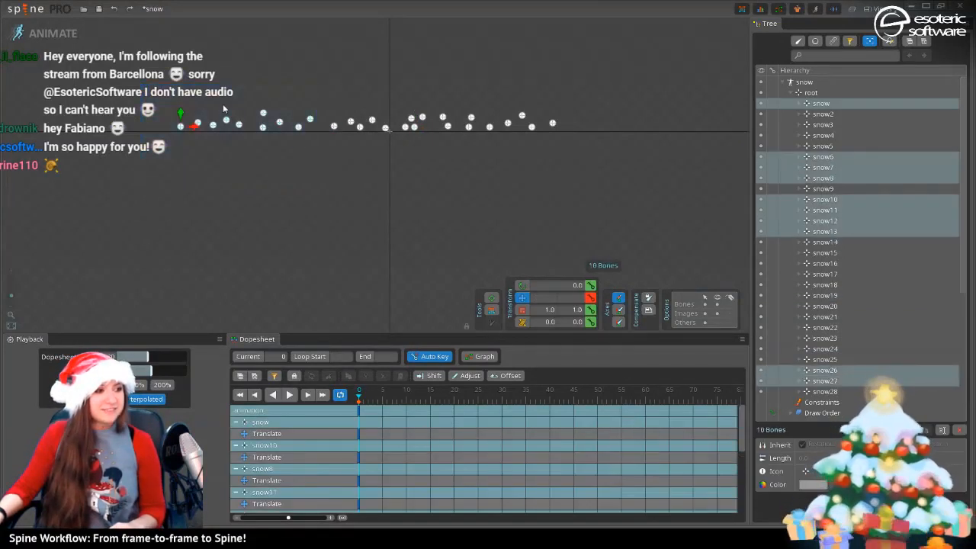
drag(196, 129, 212, 130)
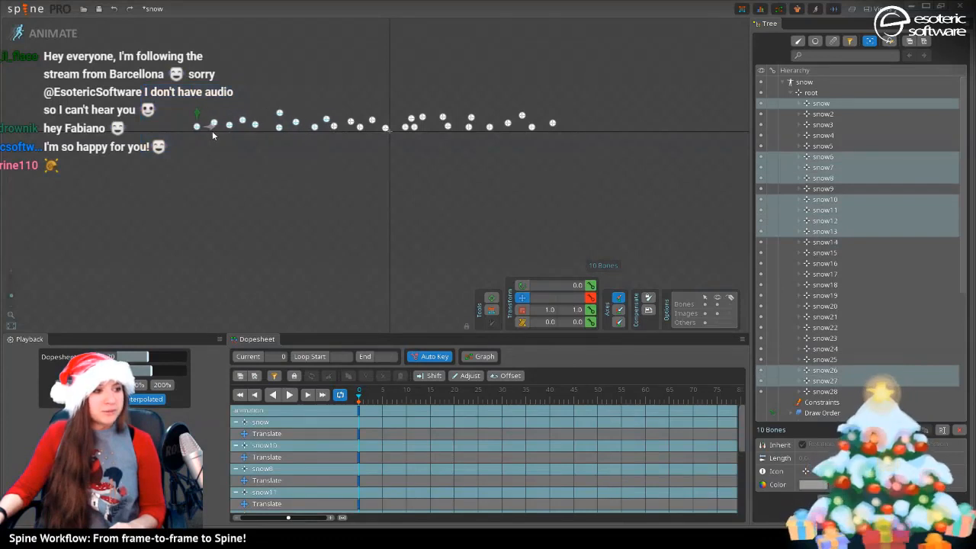
double_click(671, 249)
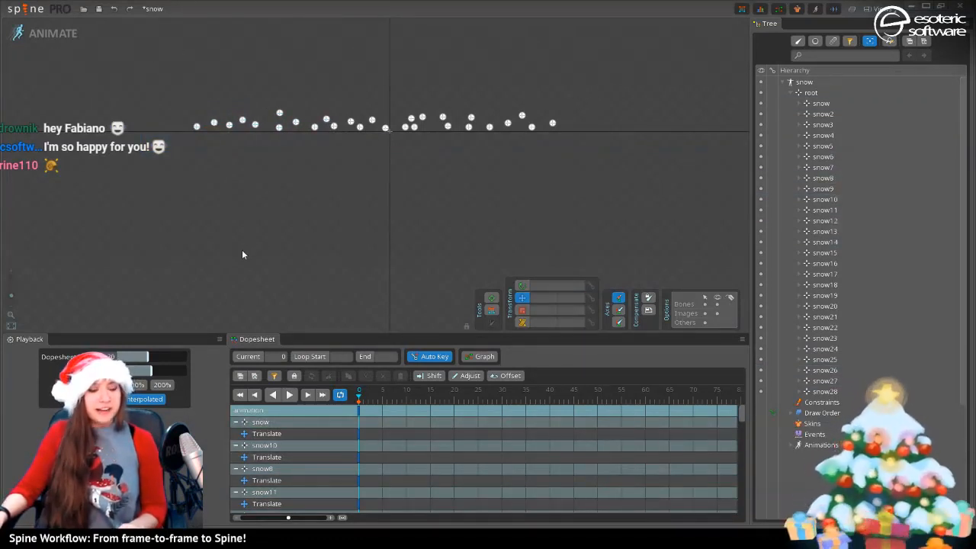
Key all 28 snow bones at frame 30, moved straight down well below the horizontal axis, and play back the fall
click(812, 103)
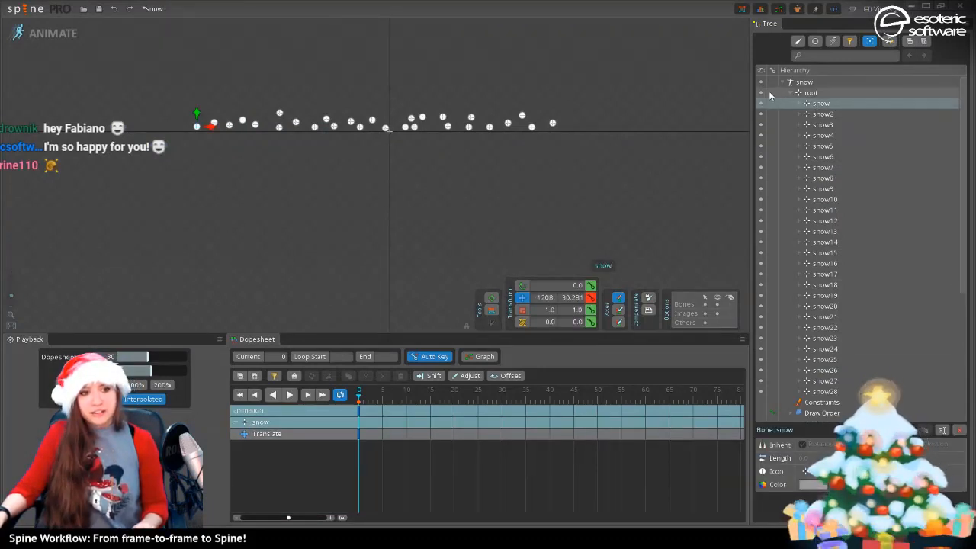
click(272, 90)
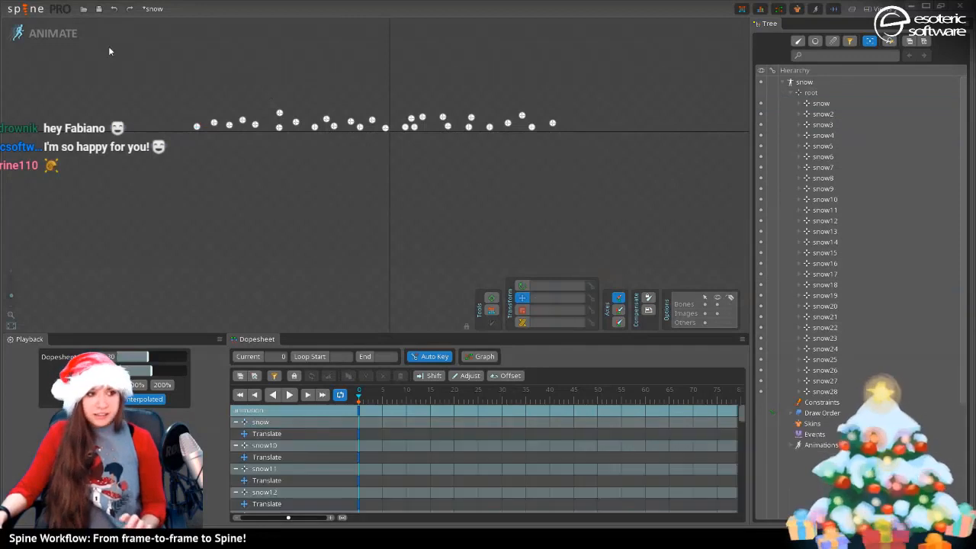
drag(118, 91, 628, 148)
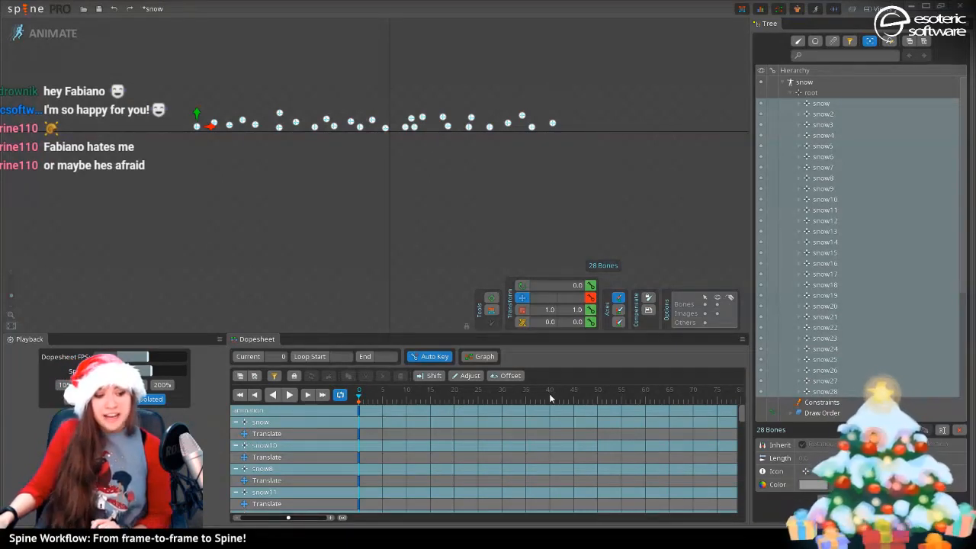
click(502, 403)
drag(195, 113, 193, 220)
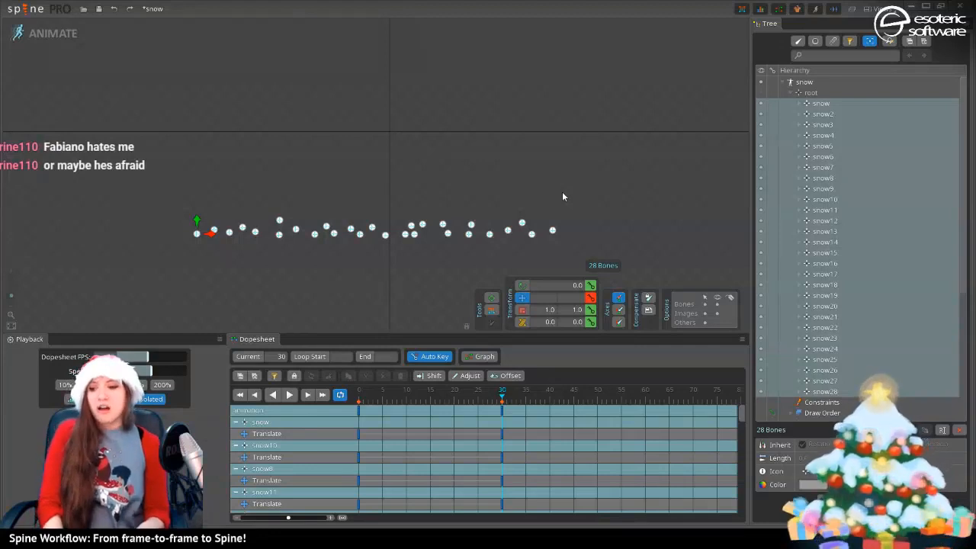
click(289, 395)
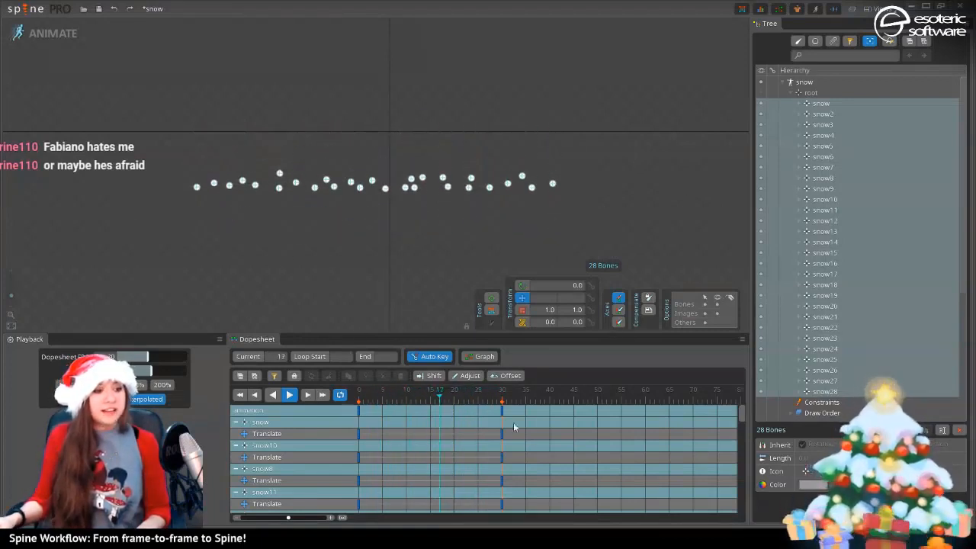
click(349, 398)
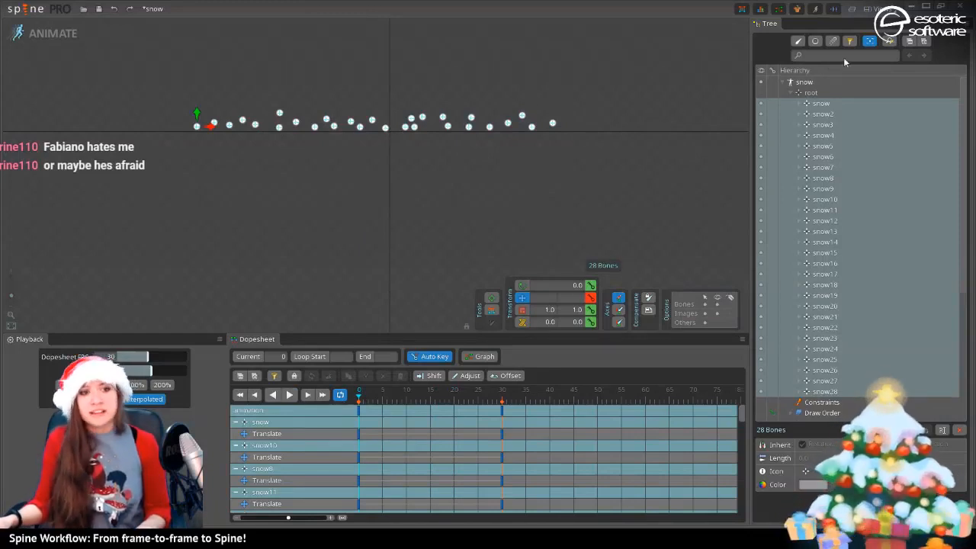
Filter the tree to slots, select all 28 snow slots, and key their colour at frames 5 and 20
click(815, 42)
click(822, 103)
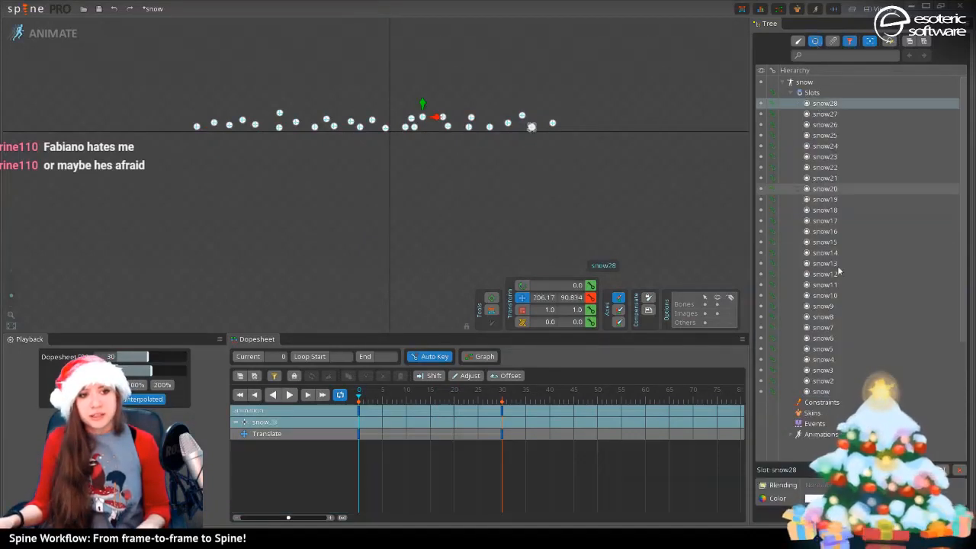
shift+click(823, 393)
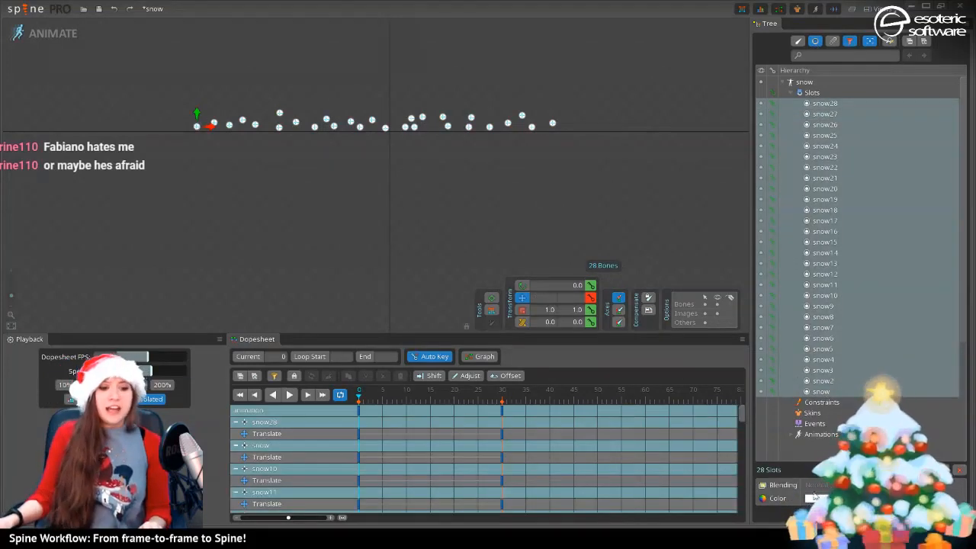
drag(366, 401, 384, 400)
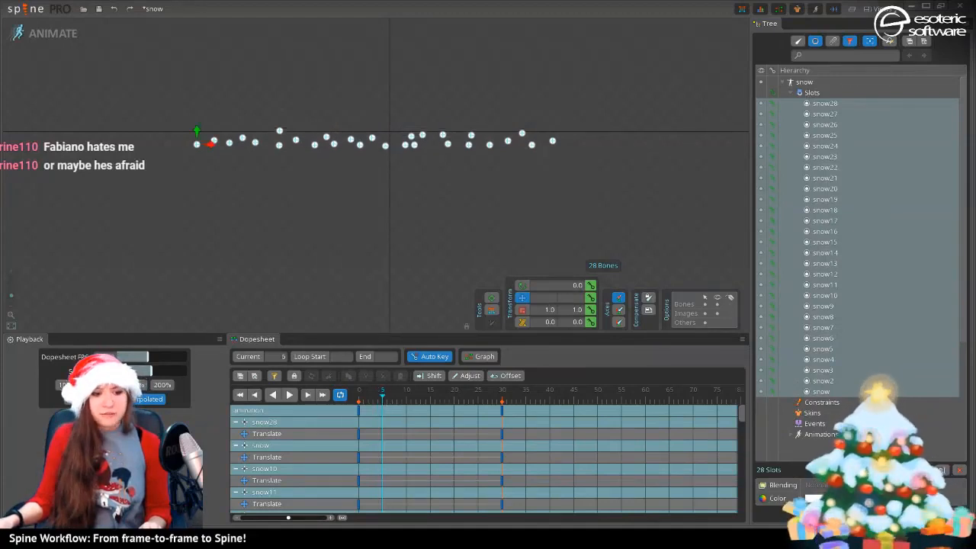
click(851, 498)
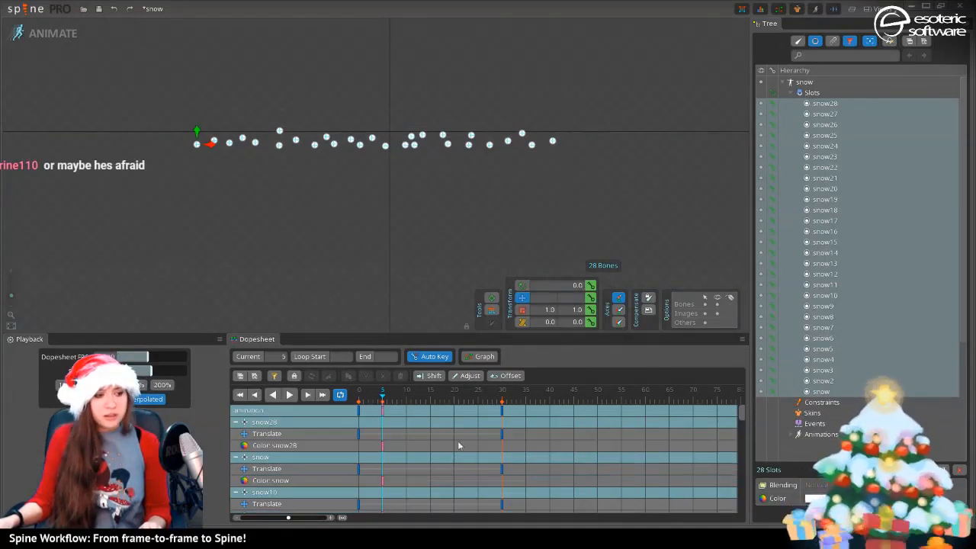
click(455, 396)
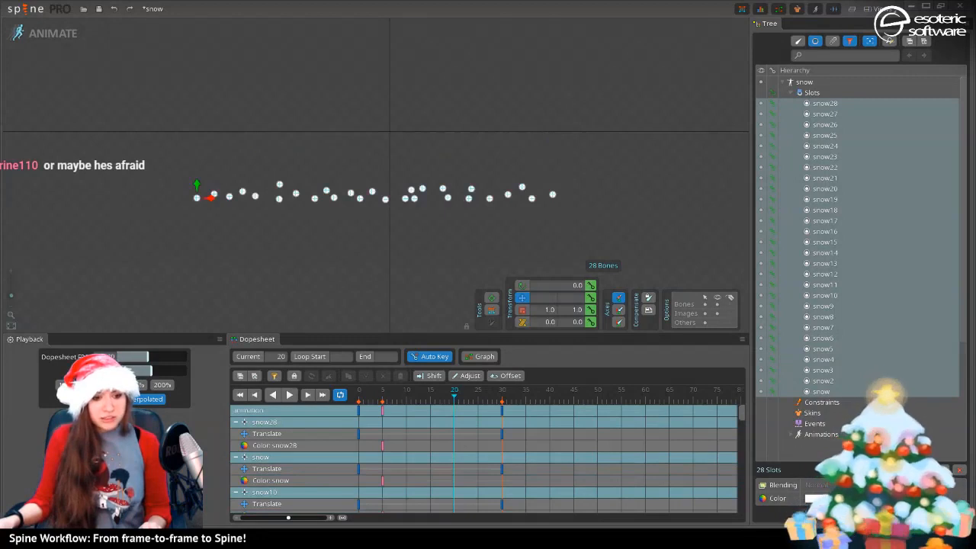
At frame 30, lower the colour alpha of all 28 slots so the snow fades out at the end
click(502, 396)
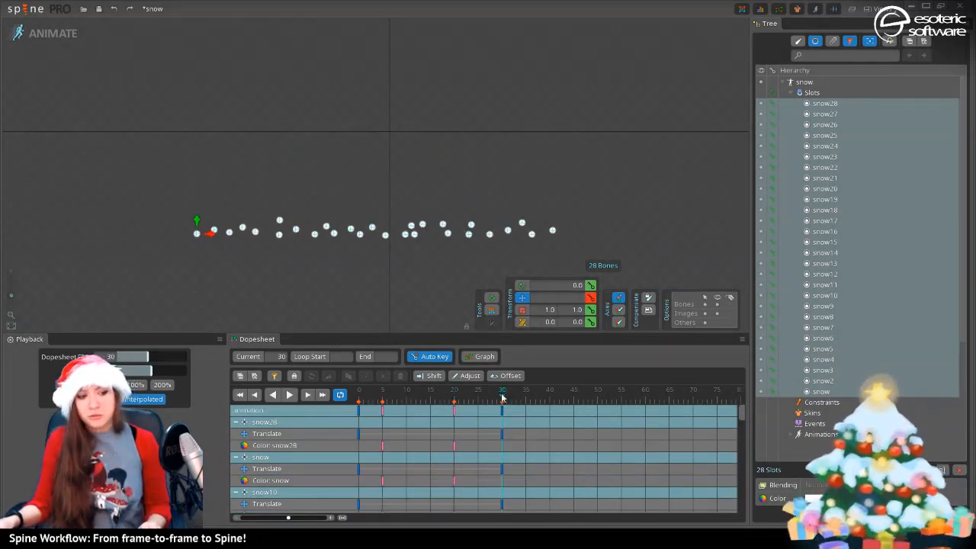
click(810, 498)
click(237, 236)
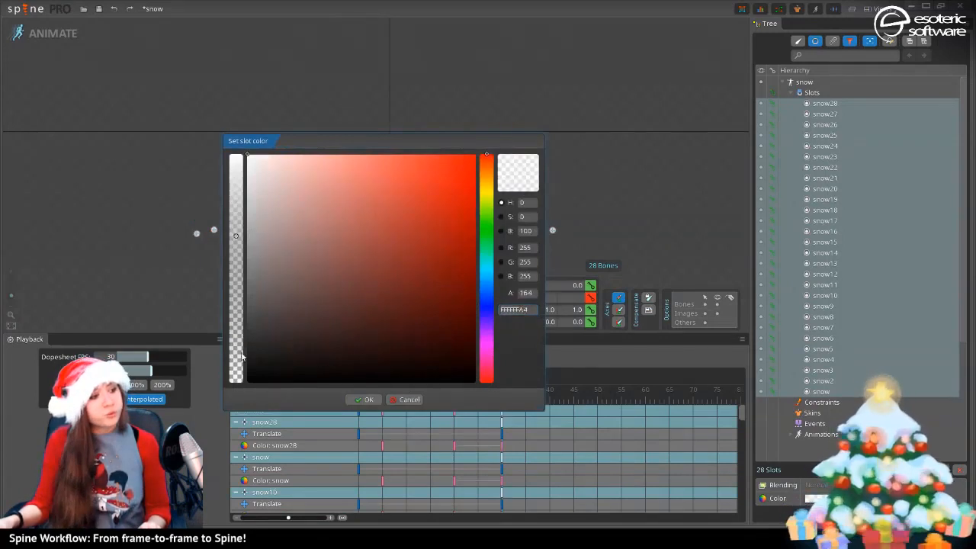
click(365, 400)
At frame 0, make the colour of all 28 slots fully transparent, play the fade animation, and deselect everything
click(341, 395)
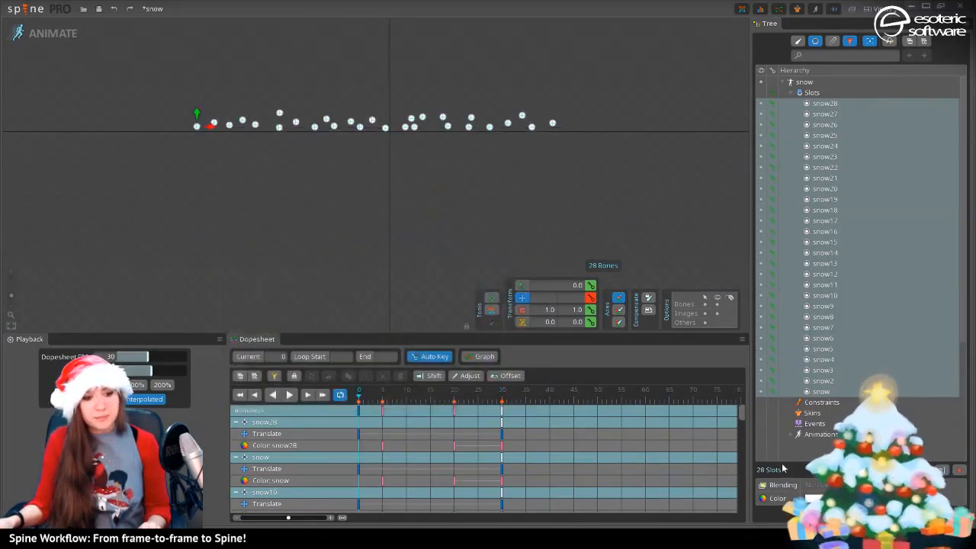
click(810, 498)
click(236, 347)
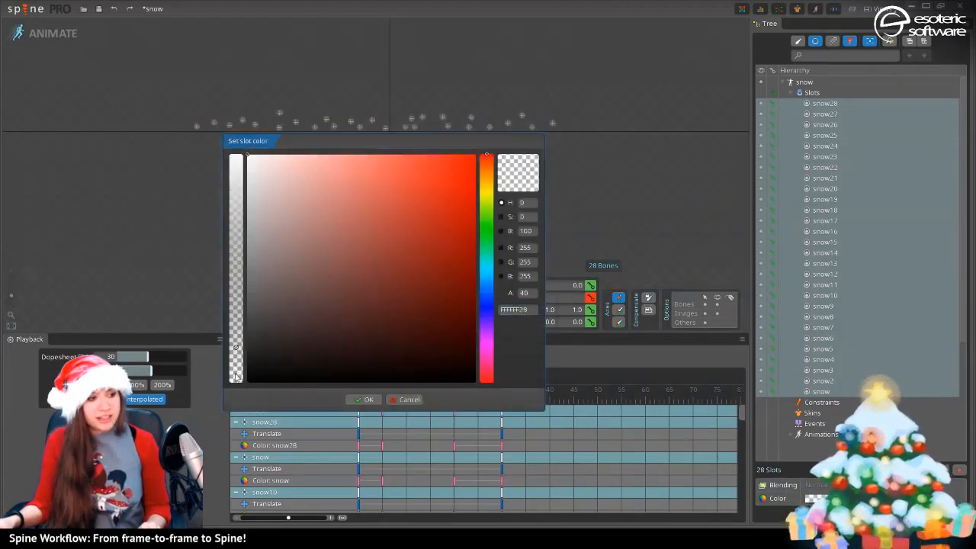
click(368, 400)
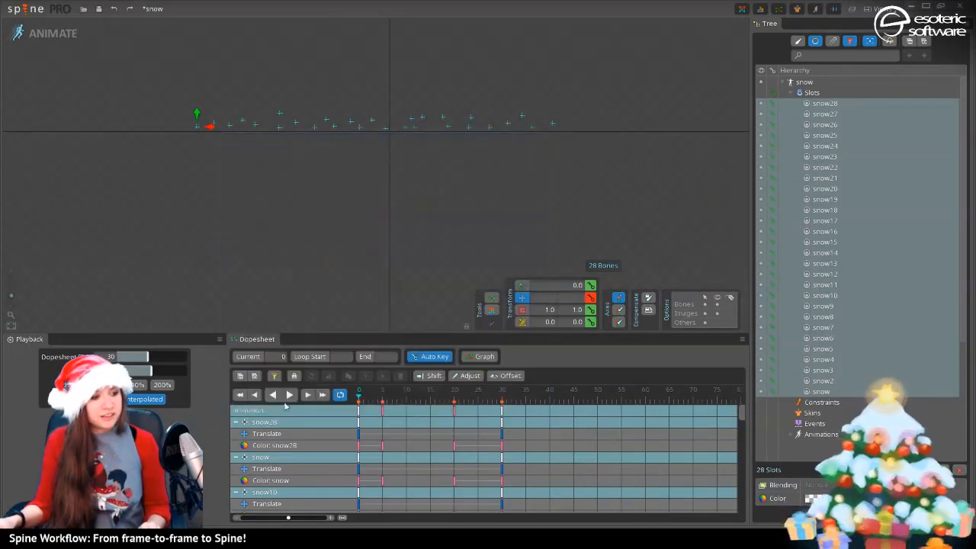
click(289, 394)
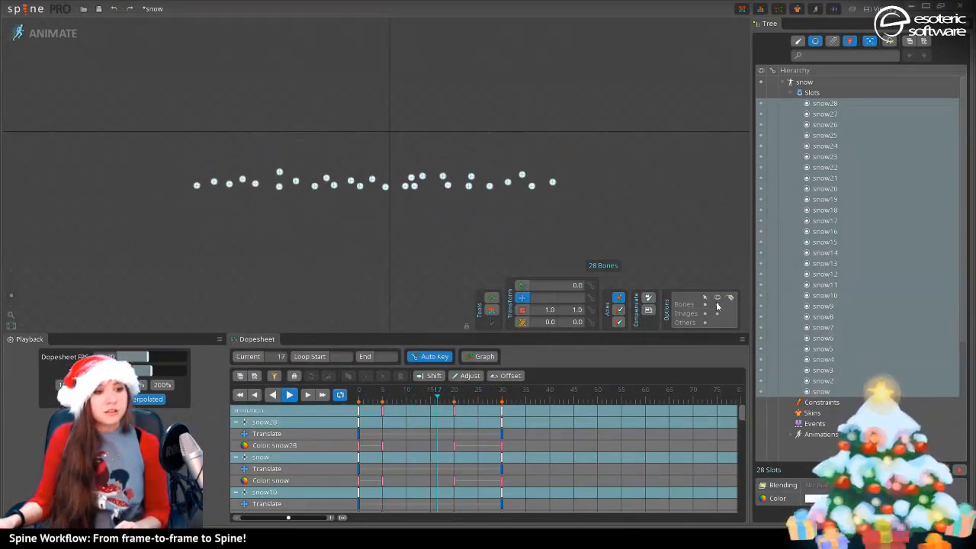
click(698, 227)
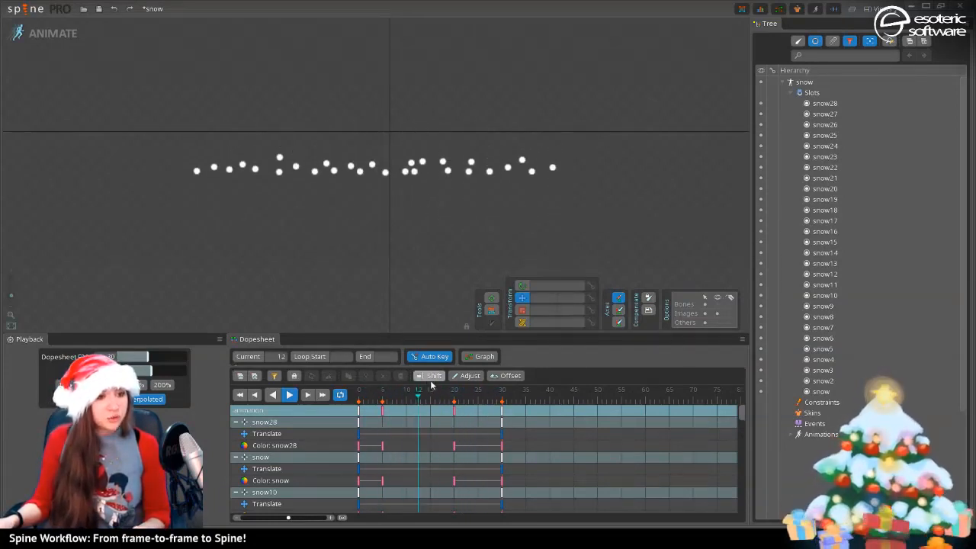
Return the tree to bones only and select the scattered bones snow, snow3, snow6, snow7, snow13, snow20, snow23 and snow25
click(844, 102)
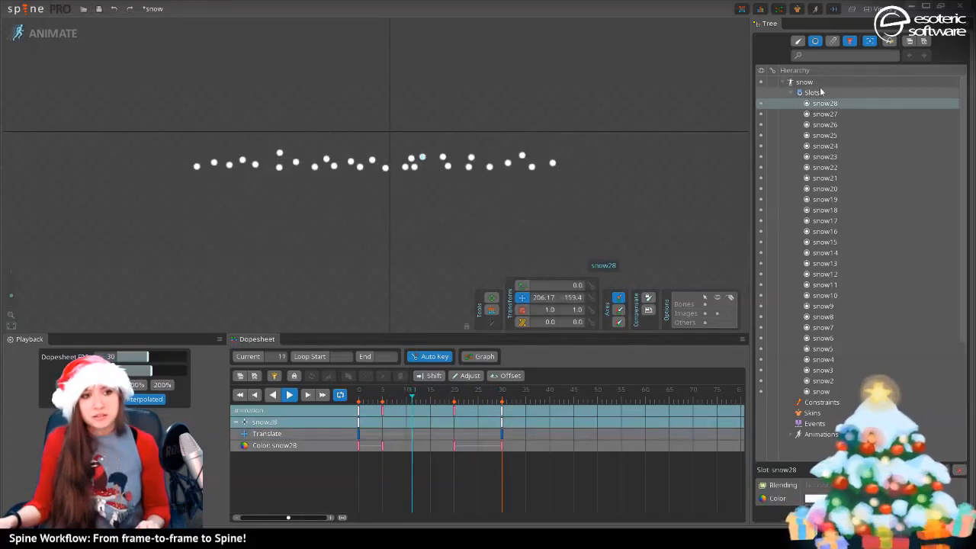
click(814, 42)
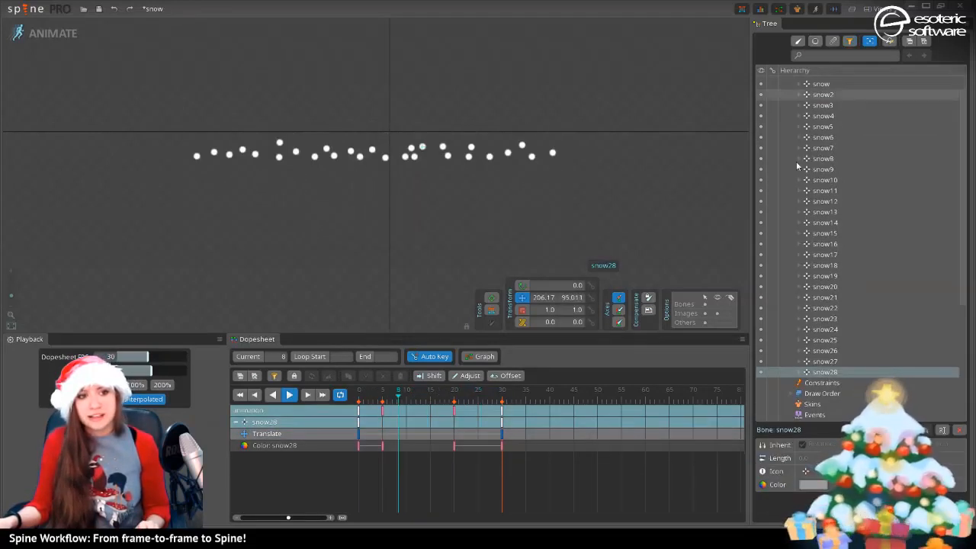
click(833, 137)
ctrl+click(832, 212)
ctrl+click(839, 286)
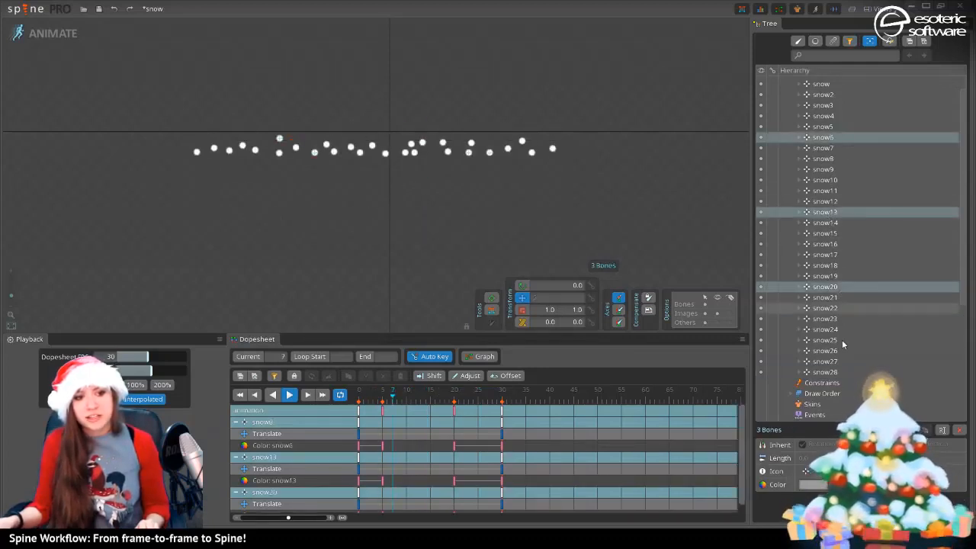
ctrl+click(842, 340)
ctrl+click(844, 361)
ctrl+click(821, 106)
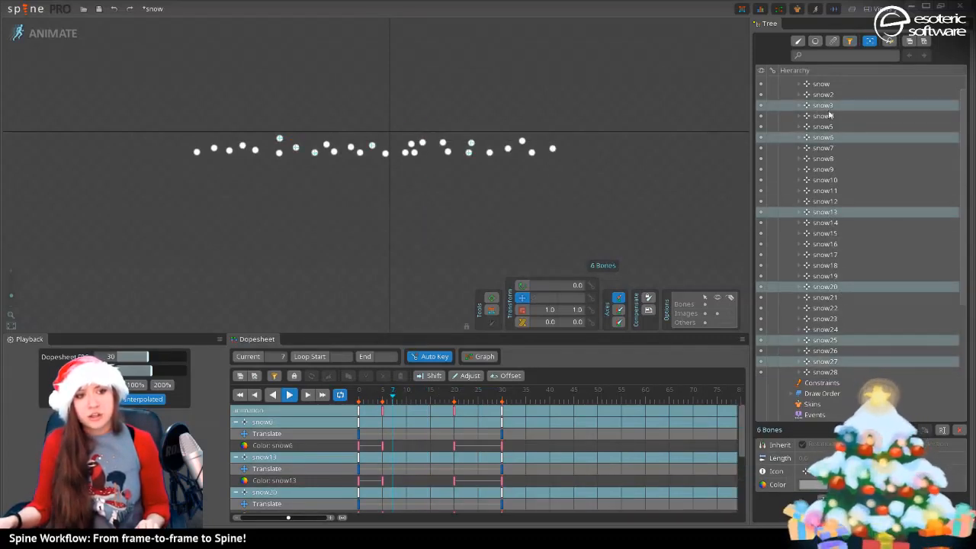
scroll(830, 116, up, 1)
ctrl+click(824, 103)
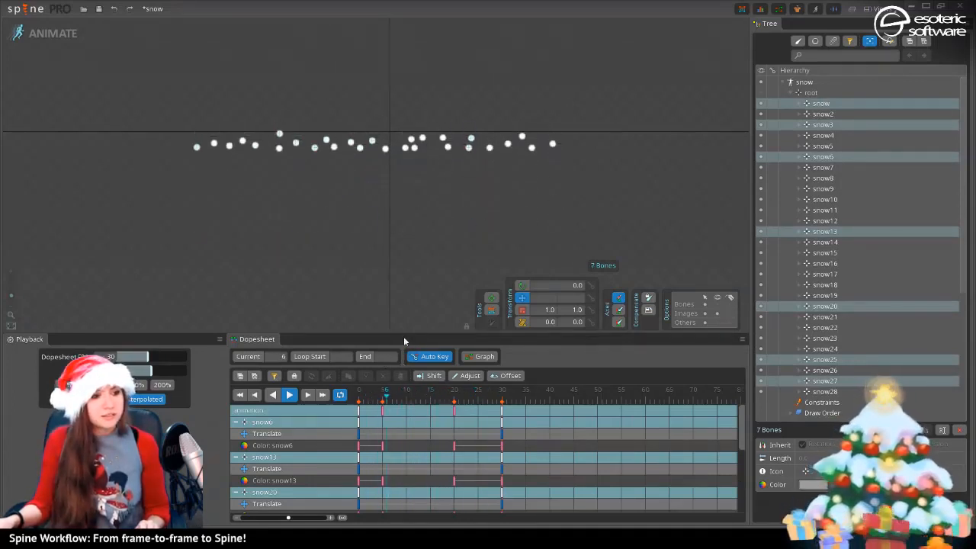
ctrl+click(533, 180)
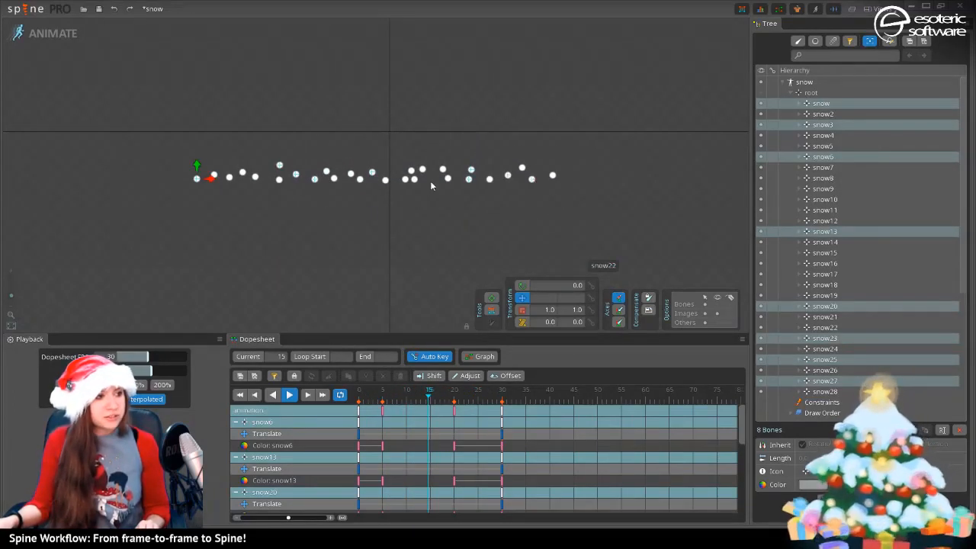
ctrl+click(243, 173)
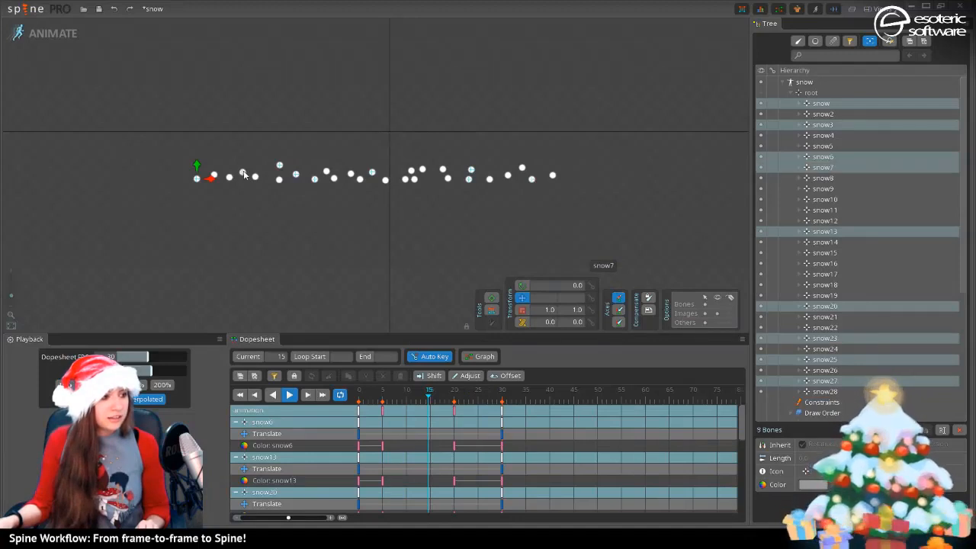
ctrl+click(297, 177)
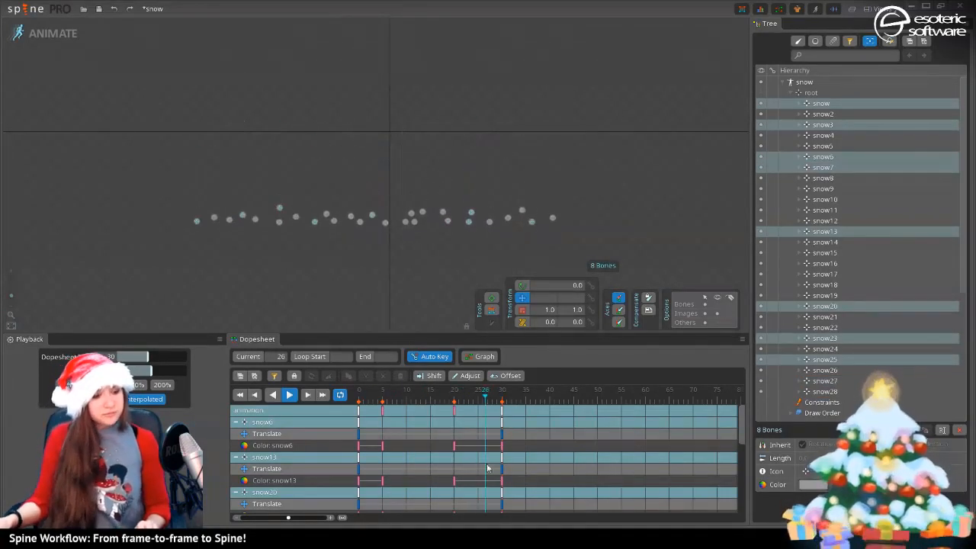
Stretch all keys of the eight selected snow bones so their fall and fade ends at frame 40
drag(522, 440, 312, 384)
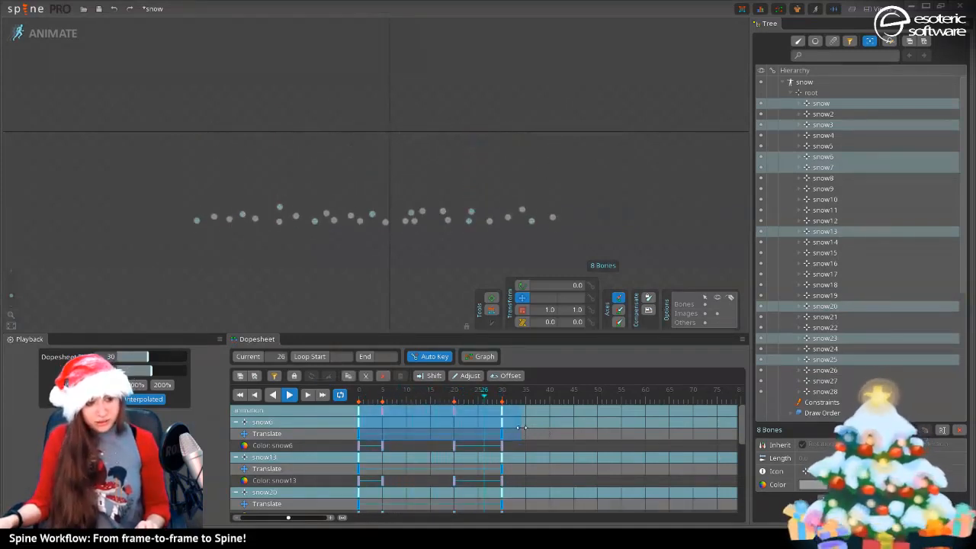
drag(522, 428, 574, 426)
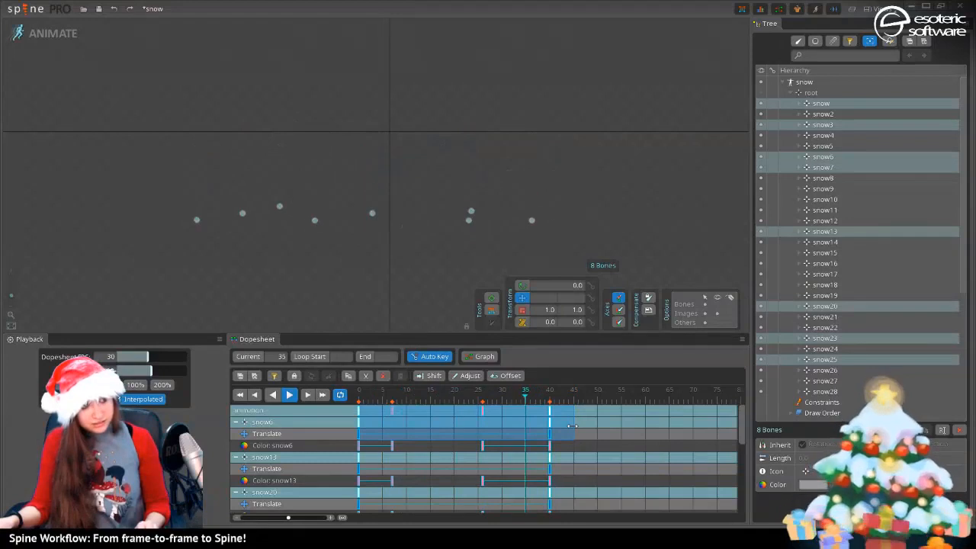
Select the scattered bones snow2, snow11, snow18, snow24, snow27 and snow28
click(836, 114)
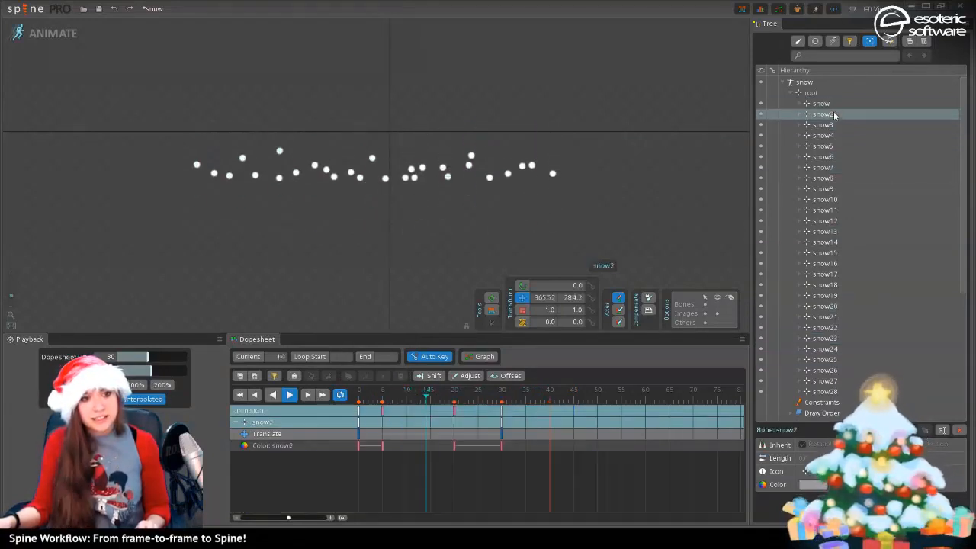
ctrl+click(830, 210)
ctrl+click(832, 284)
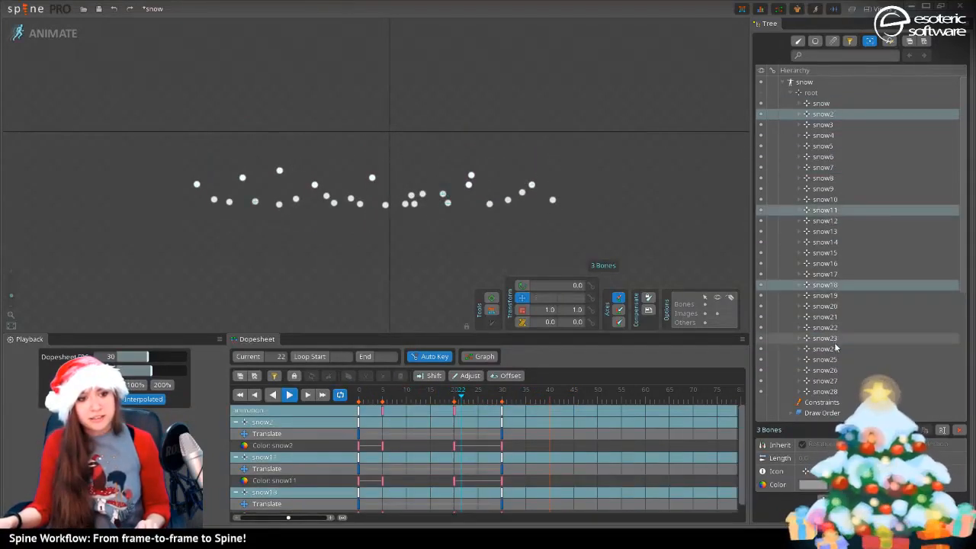
ctrl+click(835, 349)
ctrl+click(831, 392)
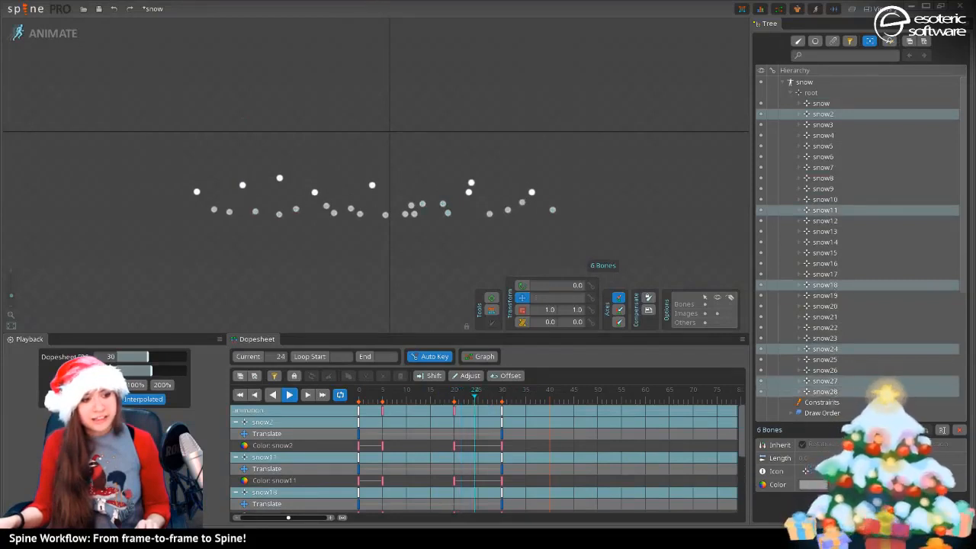
Stretch all keys of the six selected snow bones so their animation ends at frame 50
drag(523, 475, 299, 314)
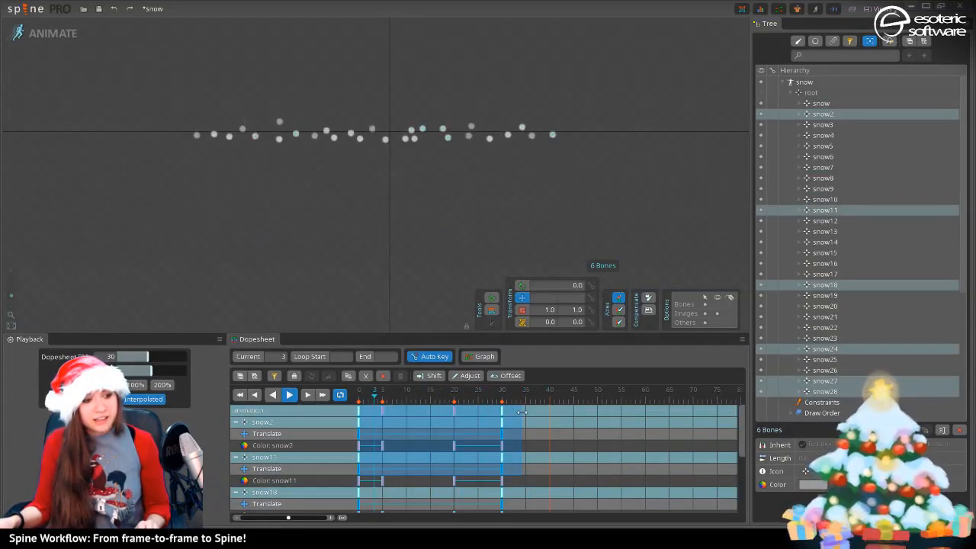
drag(576, 431, 287, 334)
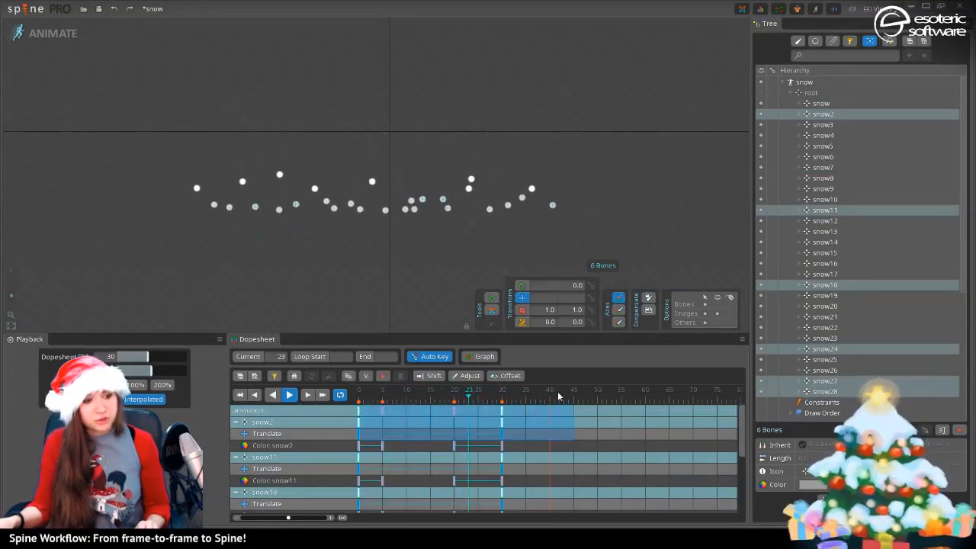
drag(578, 413, 718, 415)
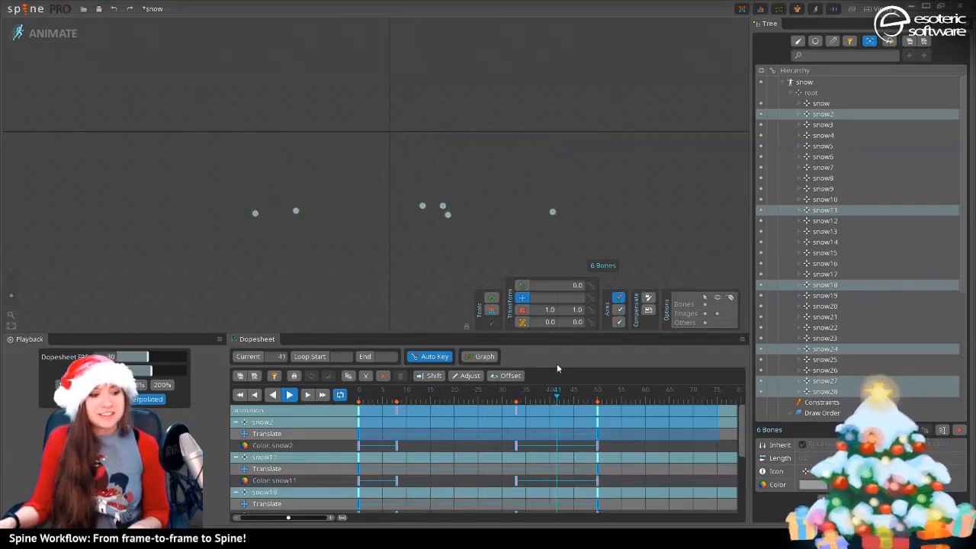
scroll(556, 427, down, 2)
scroll(556, 427, up, 2)
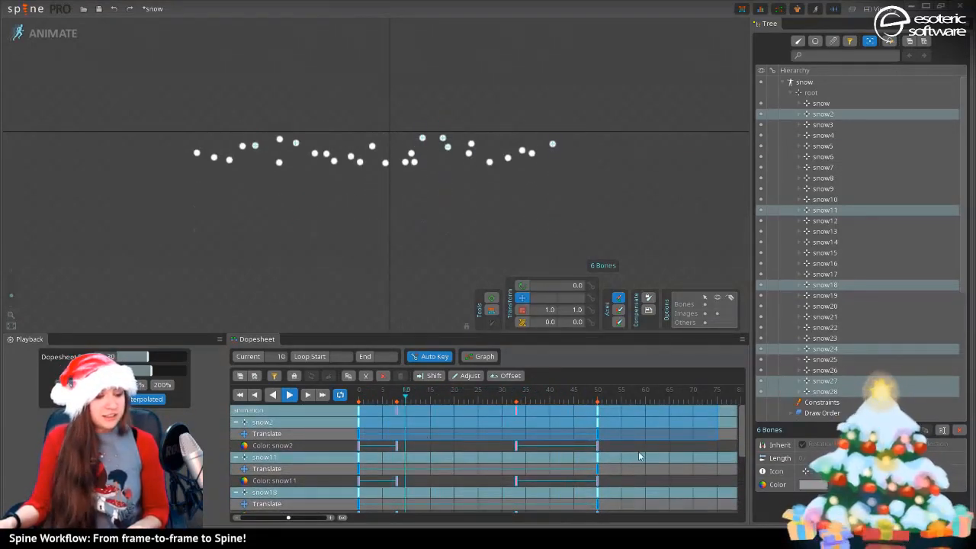
Move the six bones' last keys to frame 49 and paste a copy of their frame 0 keys at frame 50
click(632, 466)
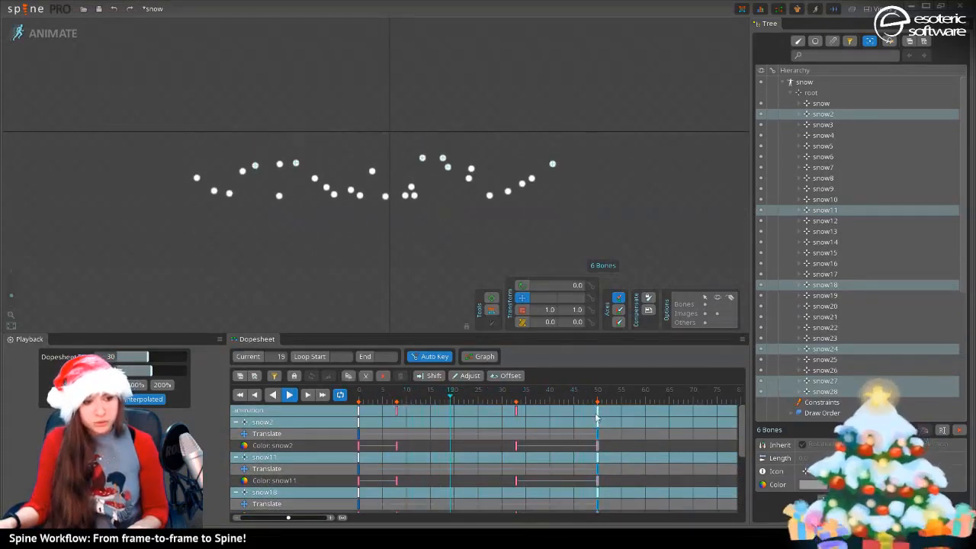
drag(596, 419, 594, 418)
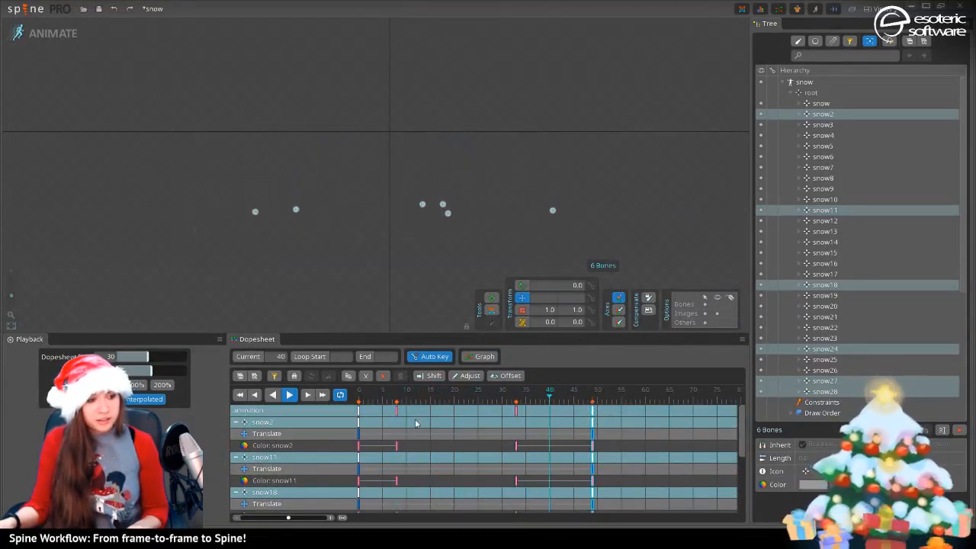
click(359, 417)
key(ctrl+c)
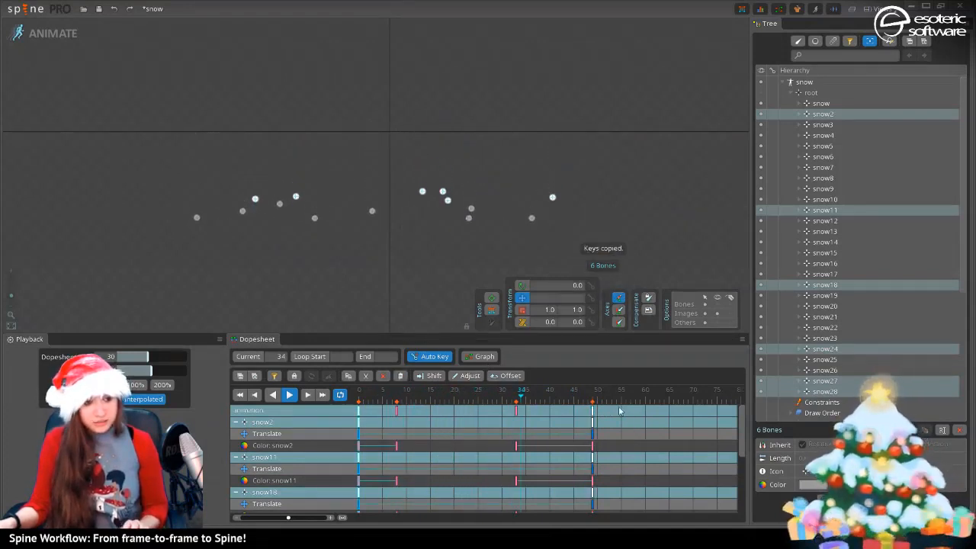
click(296, 396)
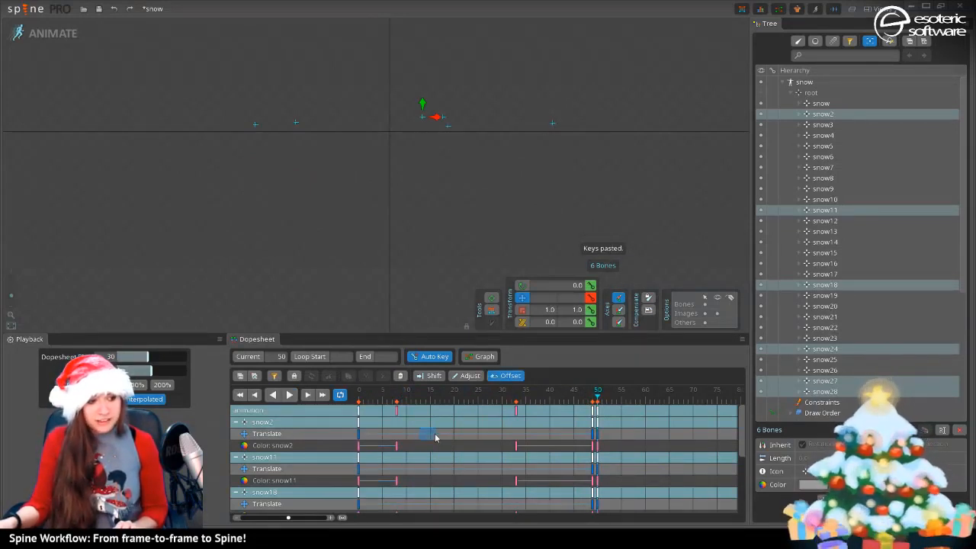
Offset all keys of the six selected bones by 19 frames, wrapping them within the 50-frame loop
click(416, 450)
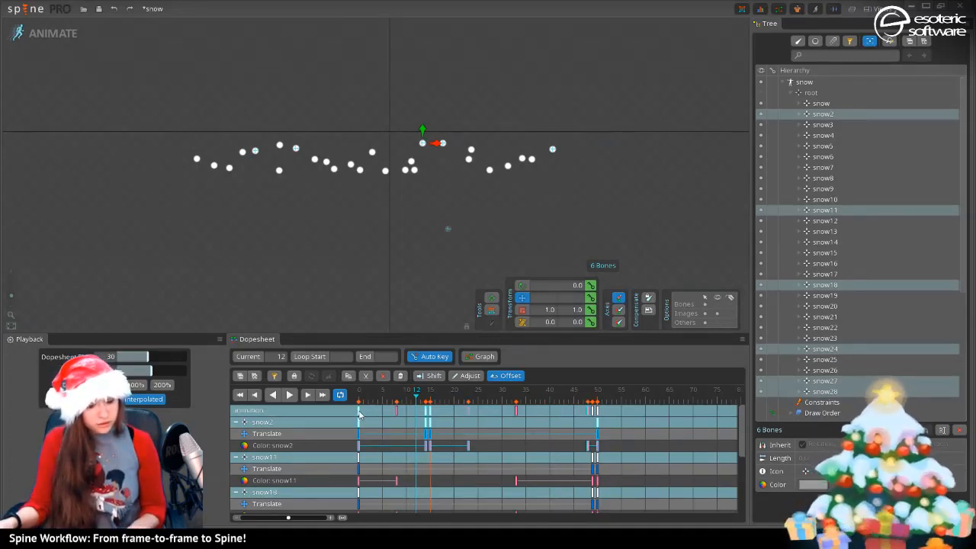
drag(359, 413, 445, 413)
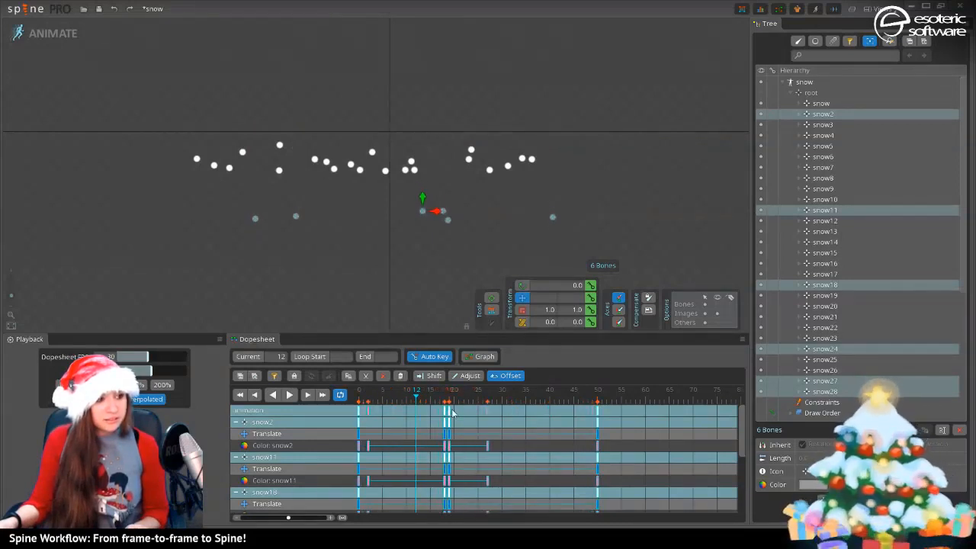
Select the bones snow15 and snow8
click(823, 253)
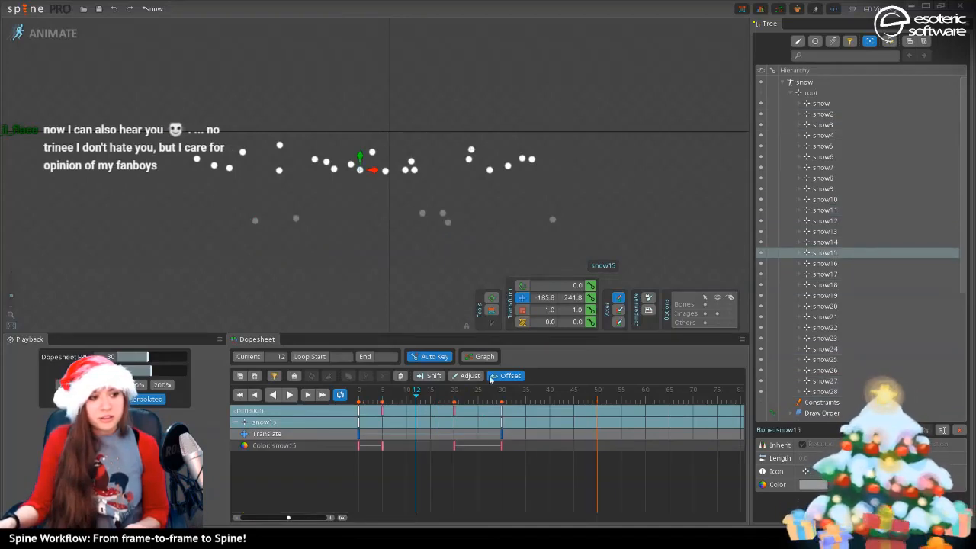
ctrl+click(854, 178)
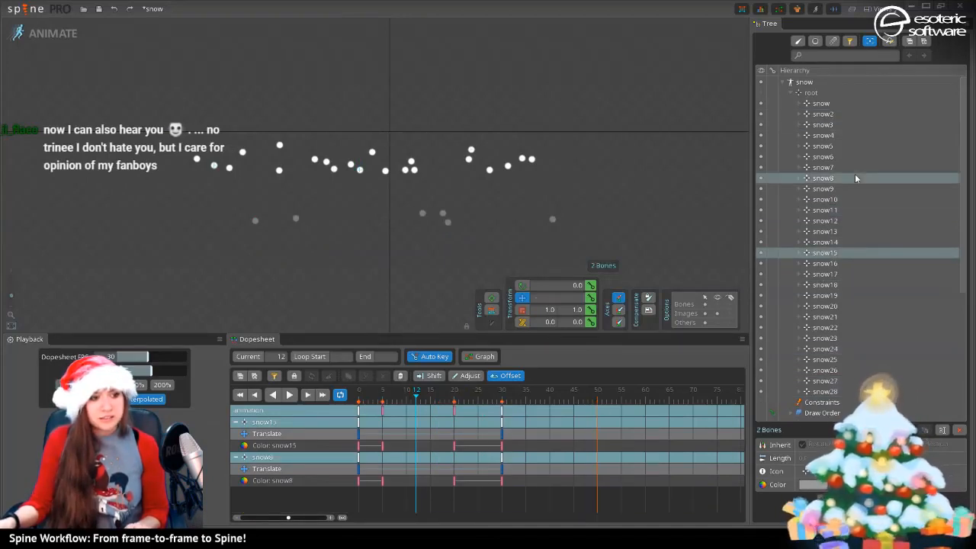
Try to offset all keys of snow15 and snow8 in the dopesheet
drag(531, 489, 347, 412)
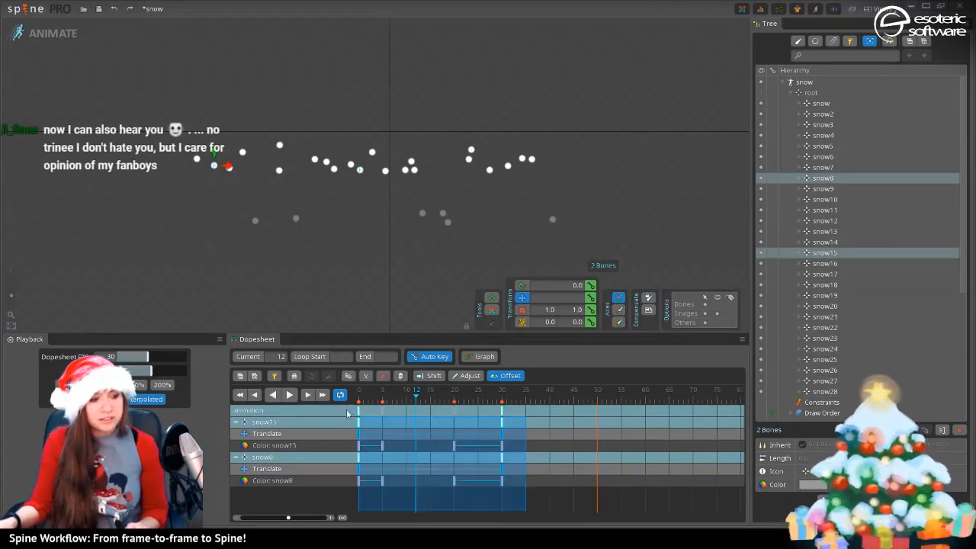
drag(411, 430, 467, 434)
click(645, 455)
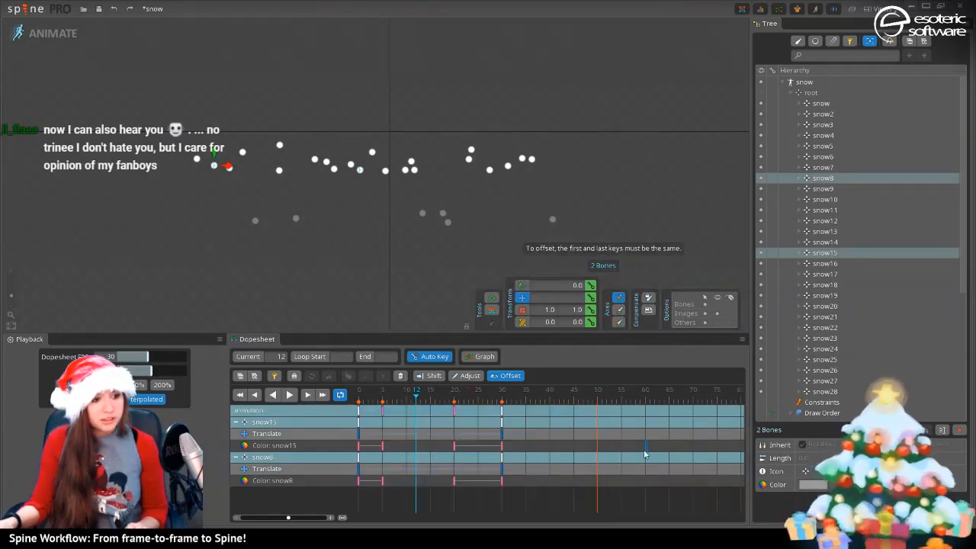
drag(537, 497, 436, 424)
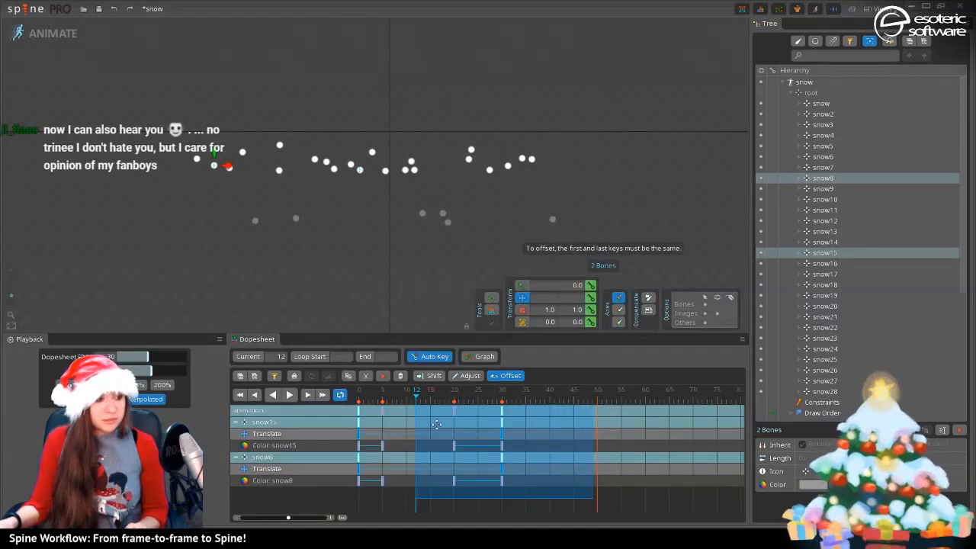
click(628, 421)
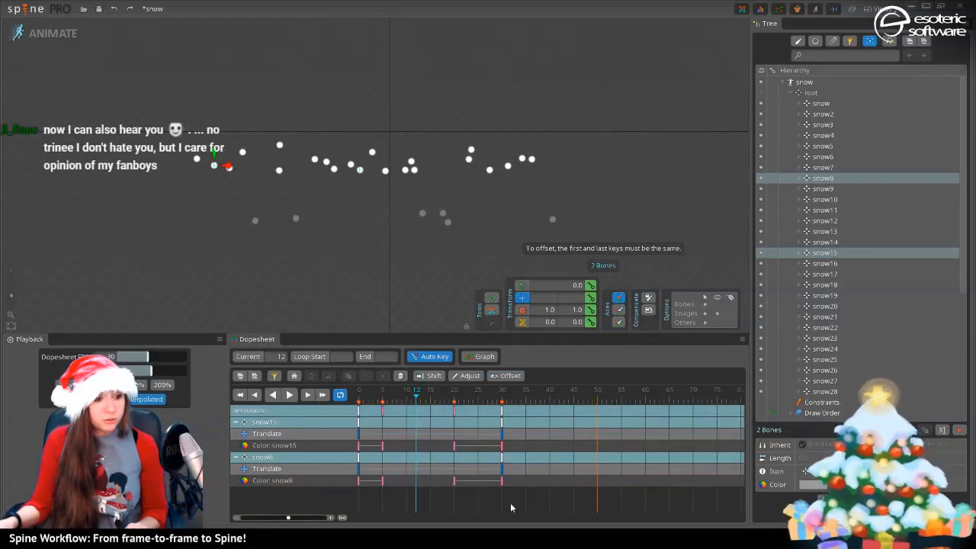
With Offset off, move all keys of snow15 and snow8 to start at frame 12, and play the animation
drag(511, 508, 457, 447)
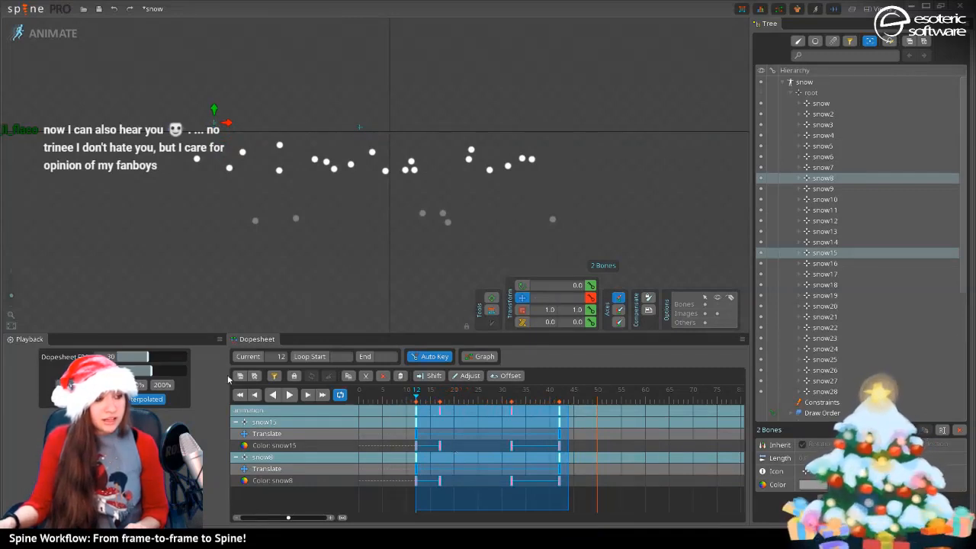
click(288, 395)
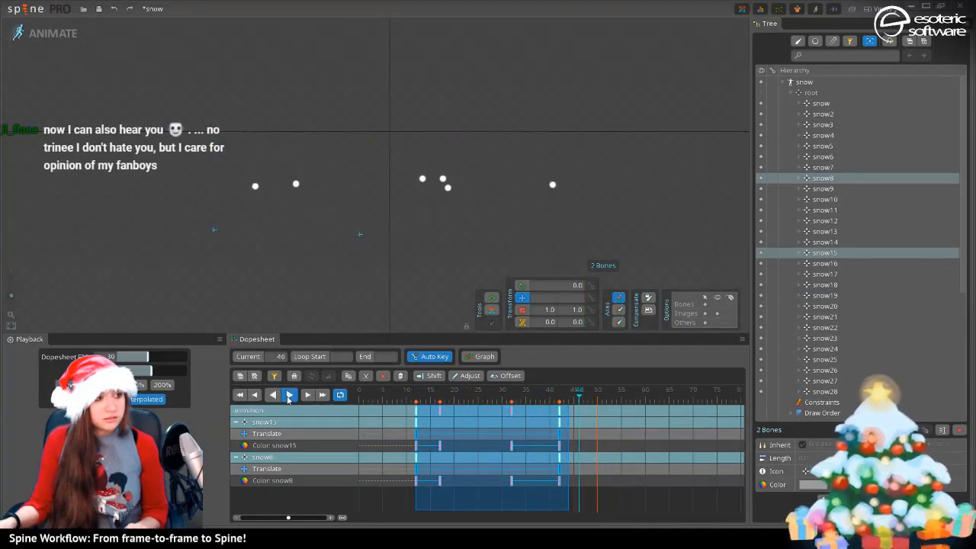
click(288, 396)
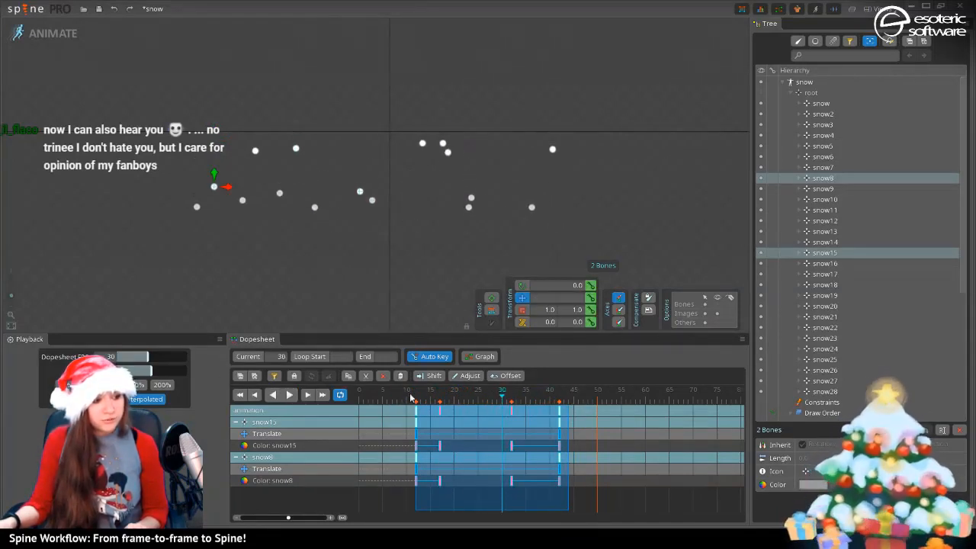
Copy the frame 12 keys of snow15 and snow8 to frame 0, play the result, and stop around frame 8
drag(410, 398, 313, 411)
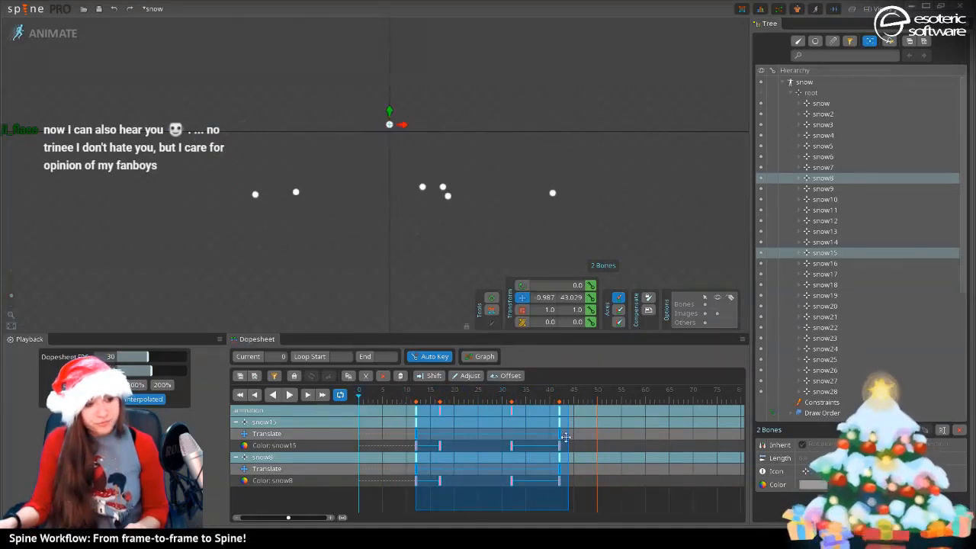
click(641, 458)
double_click(416, 414)
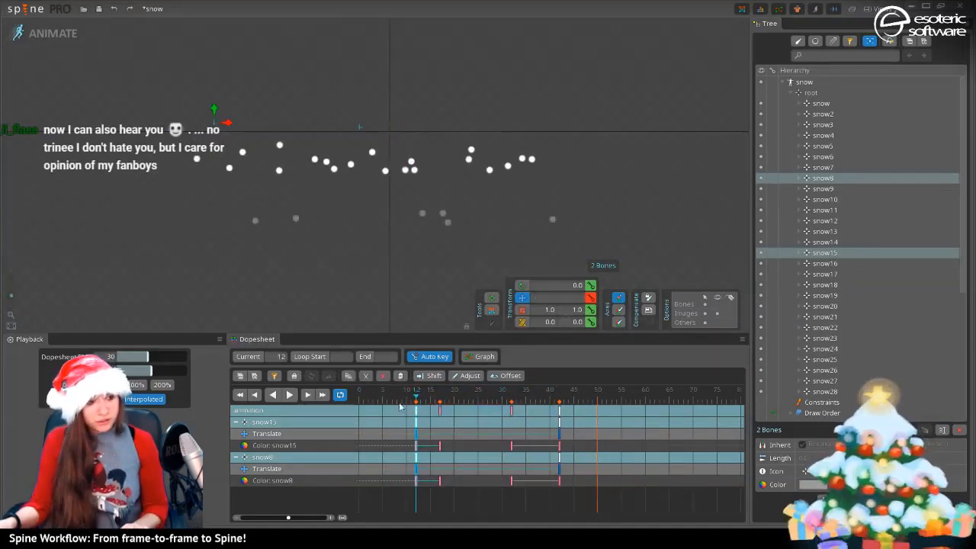
click(361, 397)
key(ctrl+v)
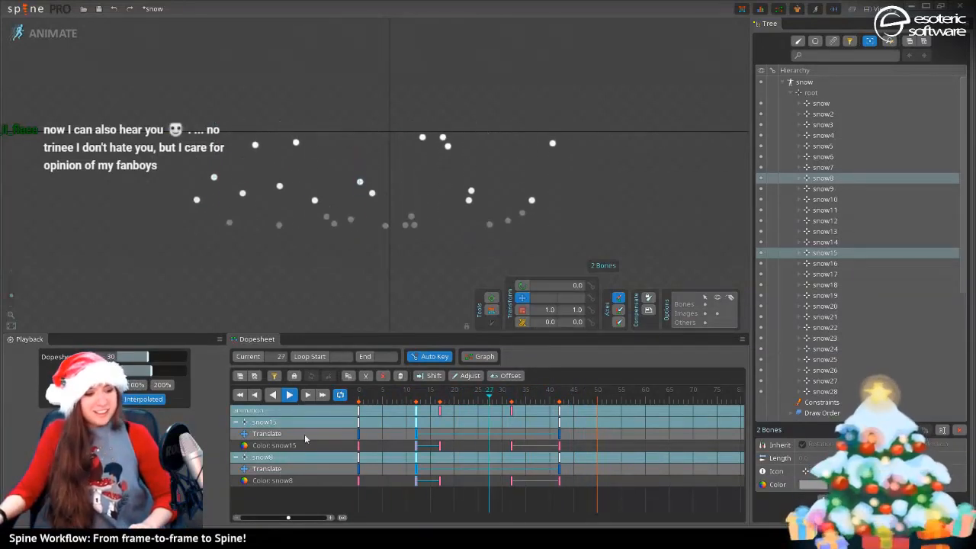
click(290, 395)
drag(424, 399, 397, 386)
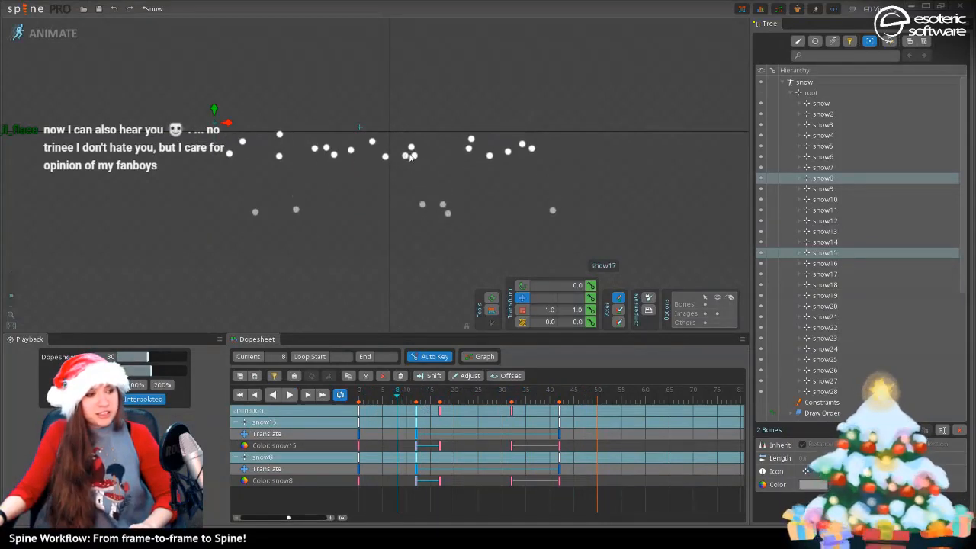
Select the bones snow17, snow16, snow9, snow12, snow7 and snow22 in the viewport
click(408, 157)
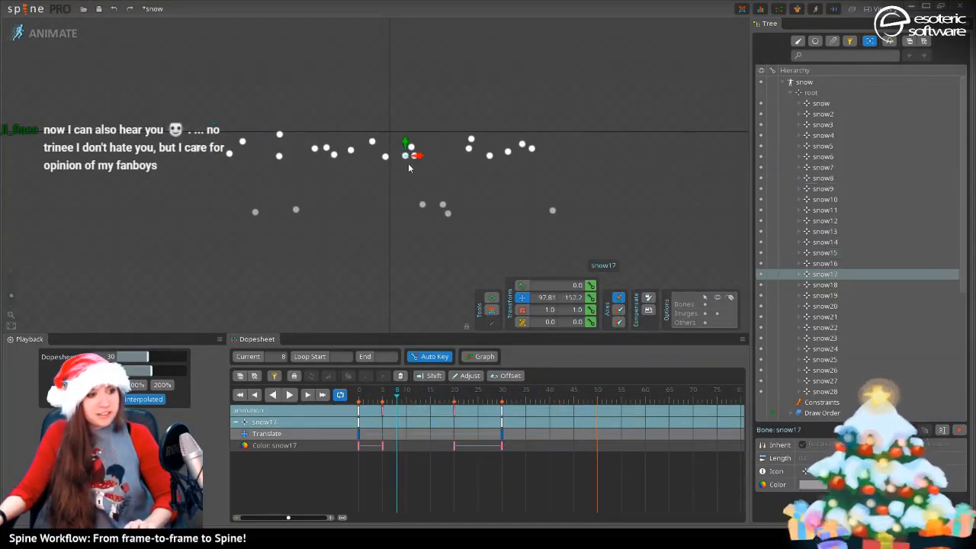
ctrl+click(385, 157)
ctrl+click(350, 152)
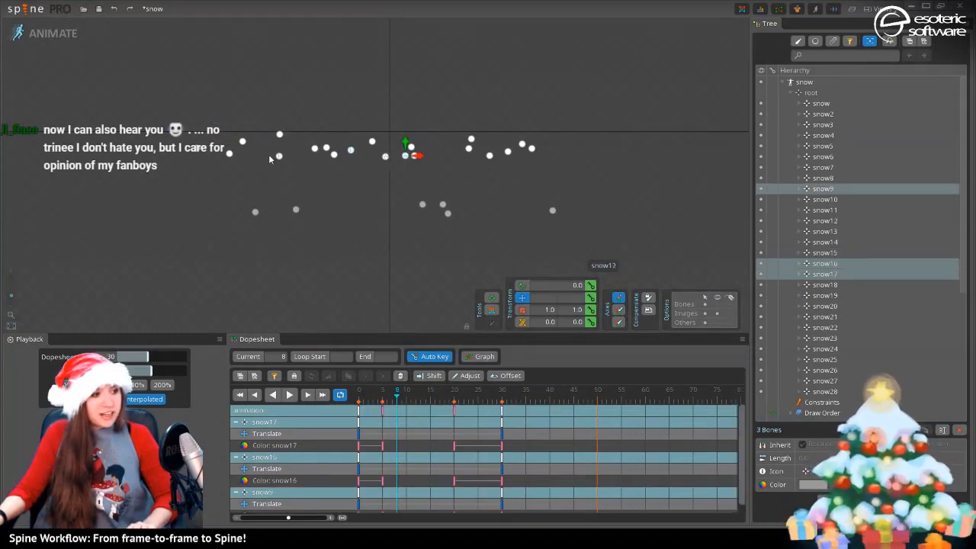
ctrl+click(277, 159)
ctrl+click(242, 143)
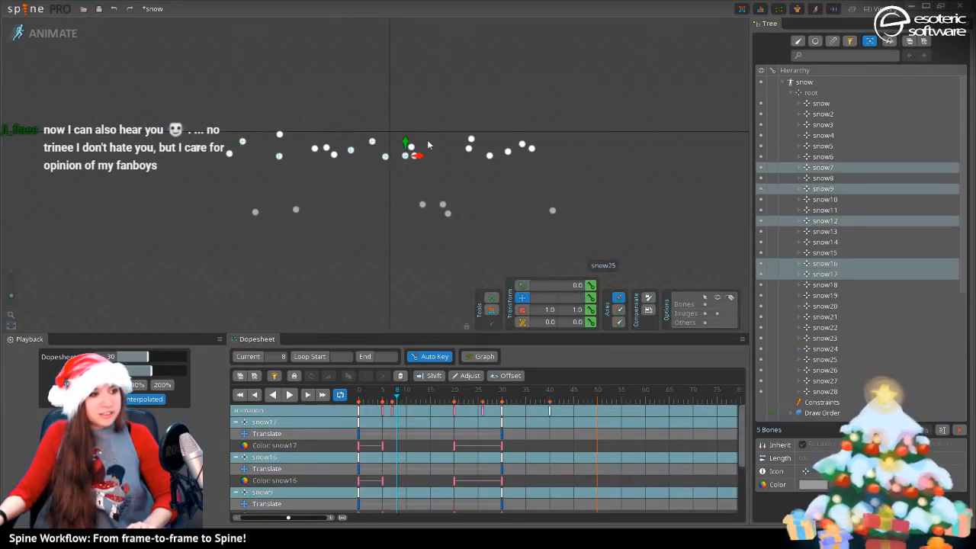
ctrl+click(510, 152)
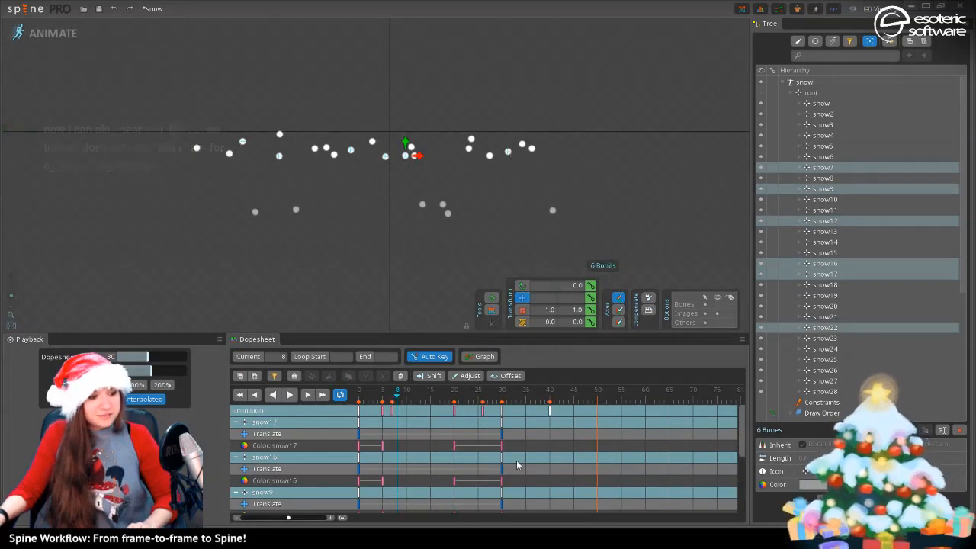
Try to shift all keys of the six selected bones earlier in the dopesheet
drag(422, 421, 322, 375)
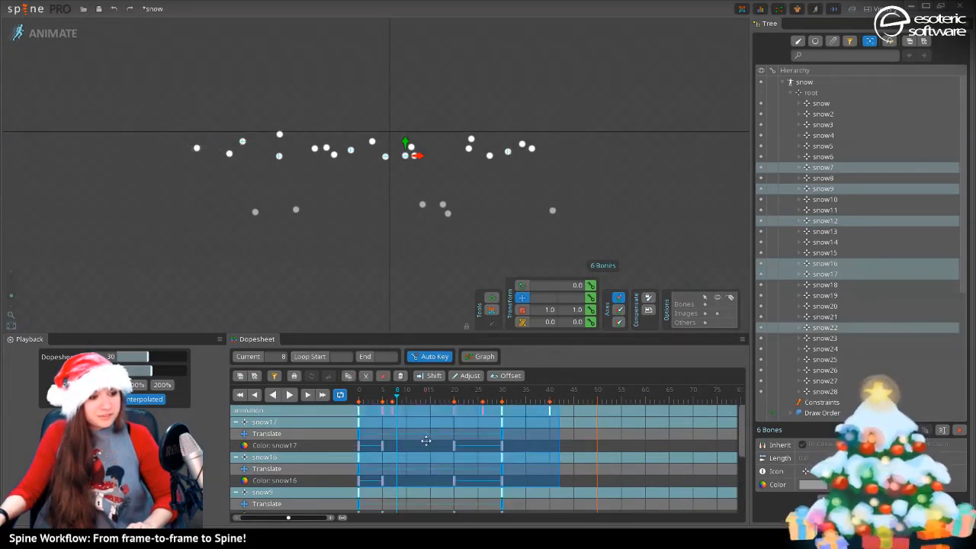
drag(426, 441, 378, 455)
click(615, 428)
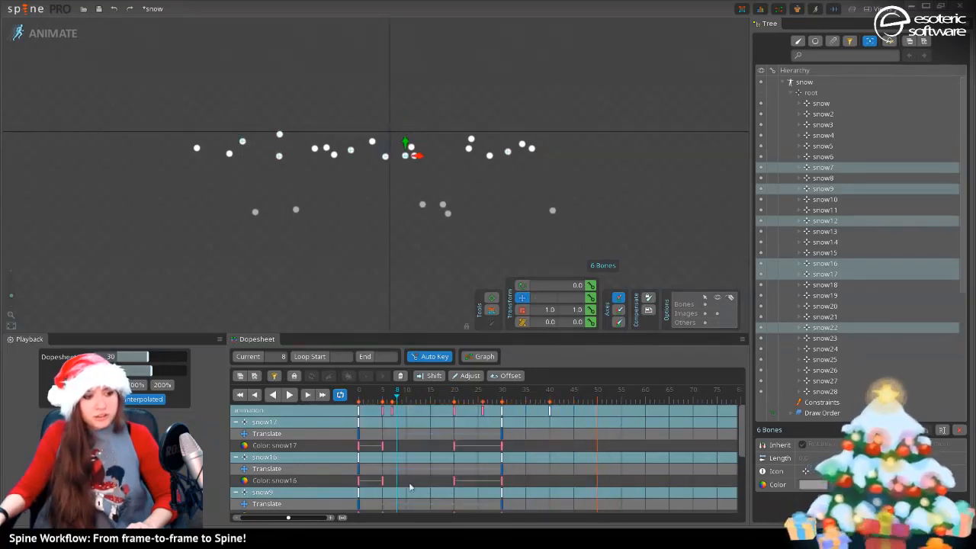
Copy the frame 0 keys of the six selected bones to frame 50
click(358, 412)
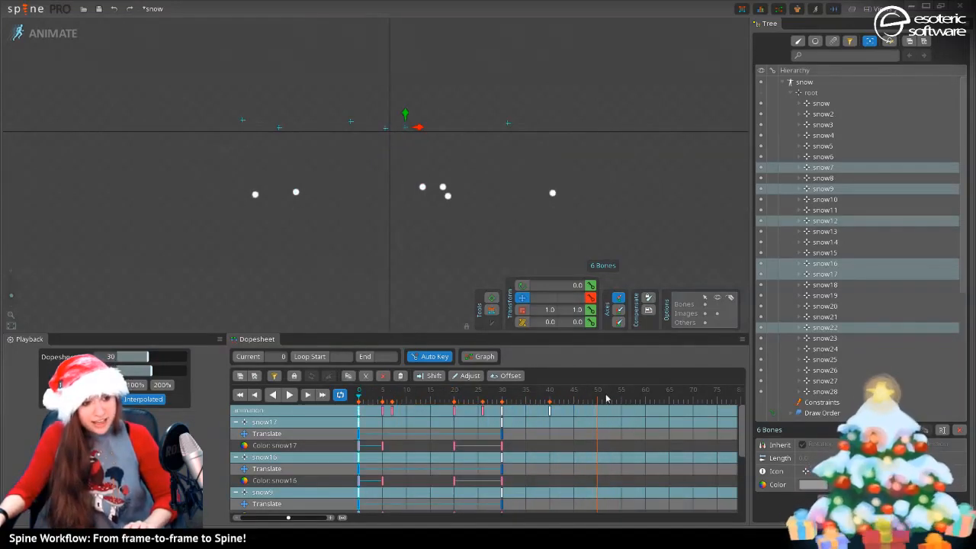
key(ctrl+c)
key(ctrl+v)
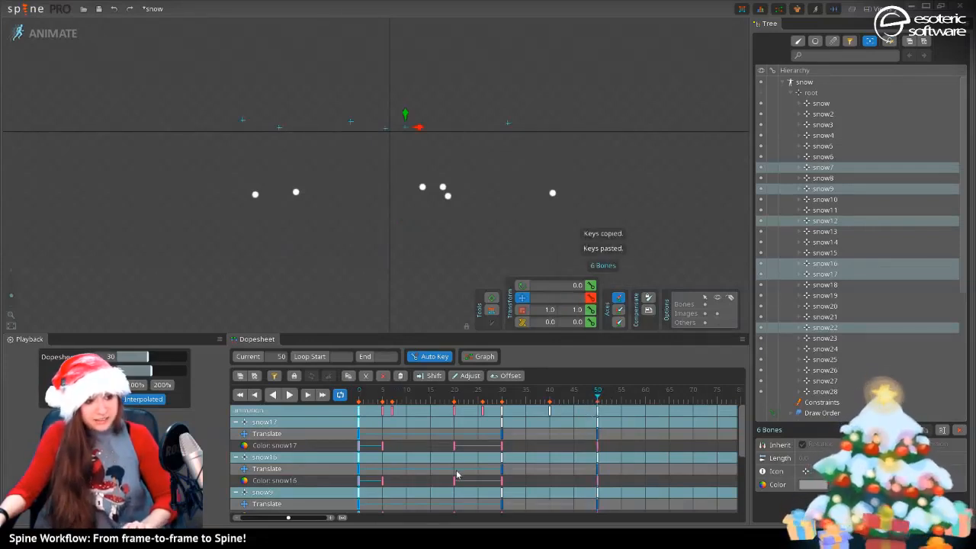
Shift all keys of the six bones 8 frames later so they start at frame 8, and play the animation
drag(683, 472, 318, 370)
drag(423, 435, 480, 445)
mouse_move(480, 394)
mouse_down()
mouse_move(469, 398)
mouse_move(481, 398)
mouse_up()
click(289, 394)
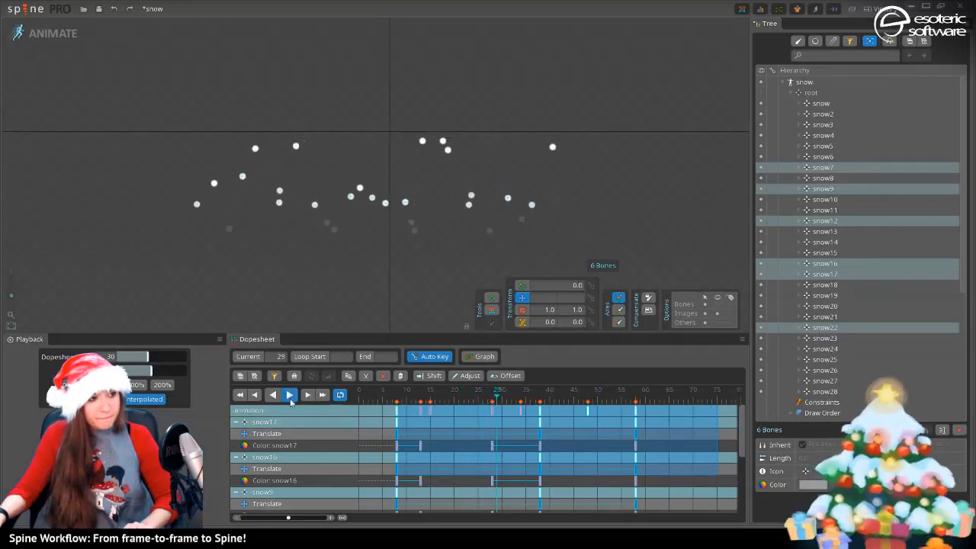
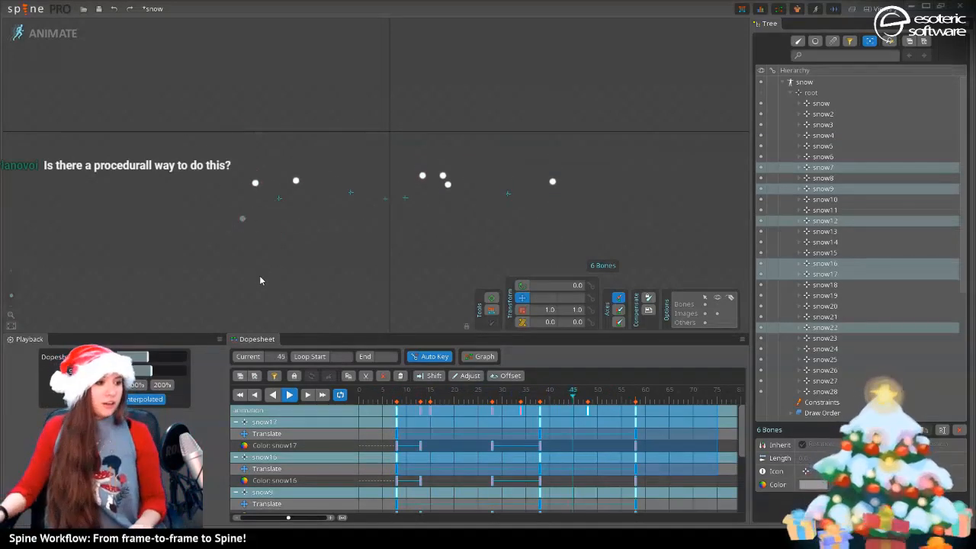
click(289, 395)
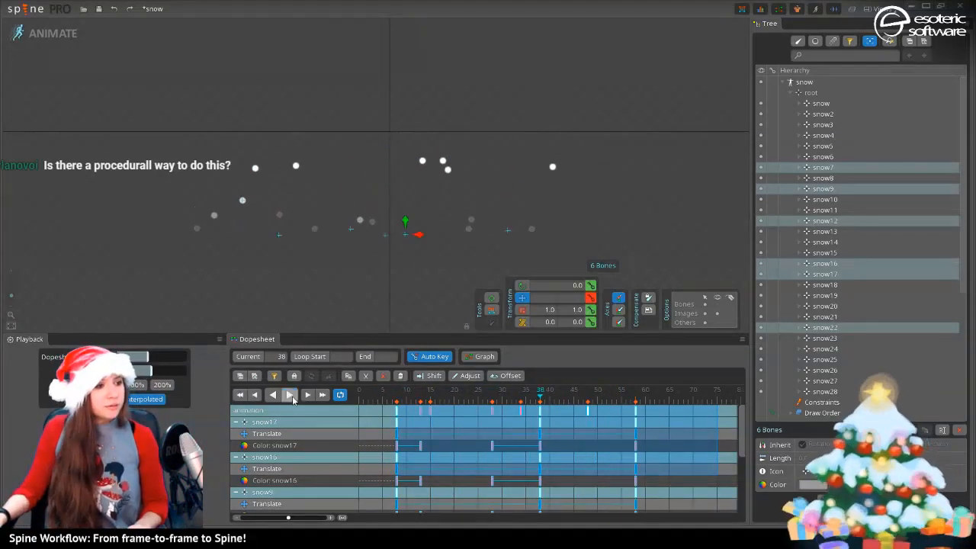
Go to frame 7, select the bones snow11 and snow27, and shift all their keys to start at frame 5
drag(455, 396, 395, 402)
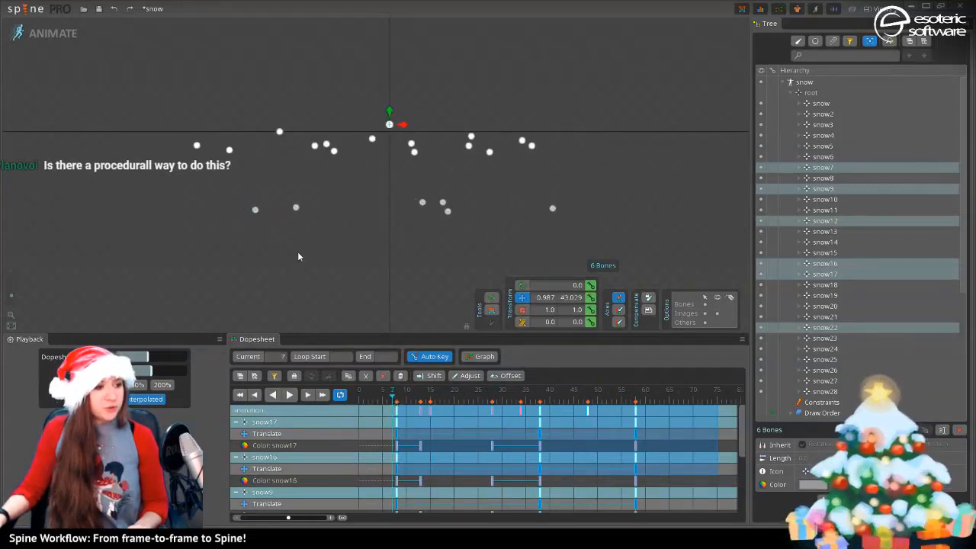
click(256, 209)
ctrl+click(297, 209)
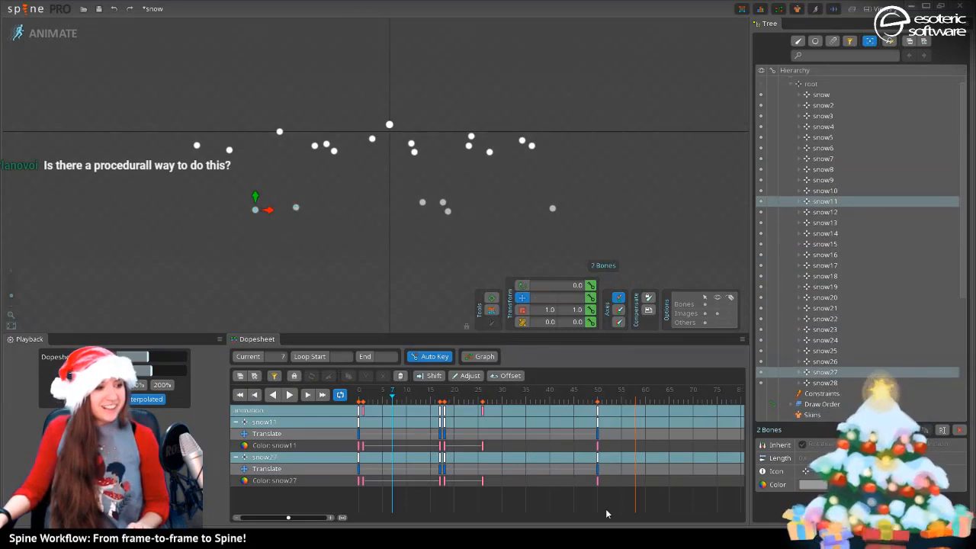
drag(607, 513, 199, 390)
drag(428, 436, 452, 436)
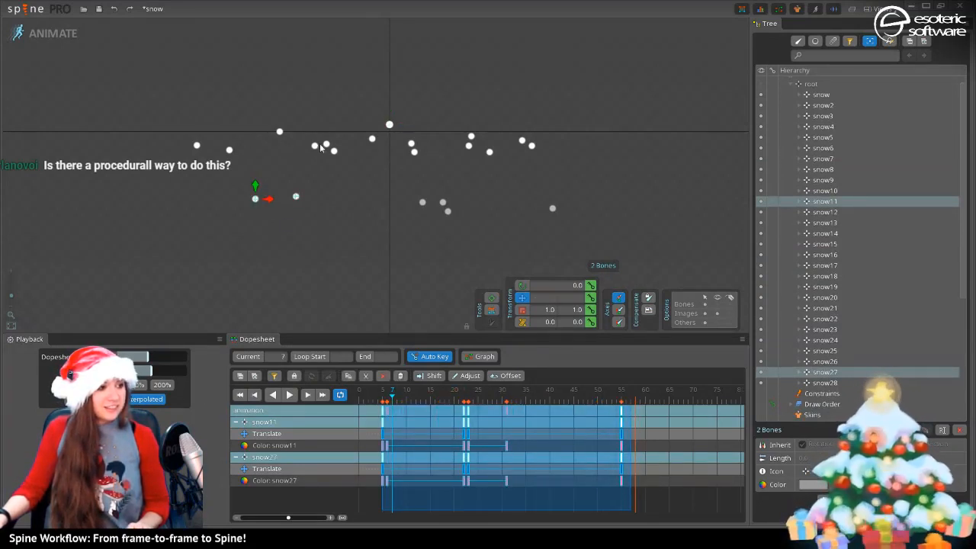
Select the bones snow10, snow26 and snow20 in the viewport
click(327, 144)
ctrl+click(232, 155)
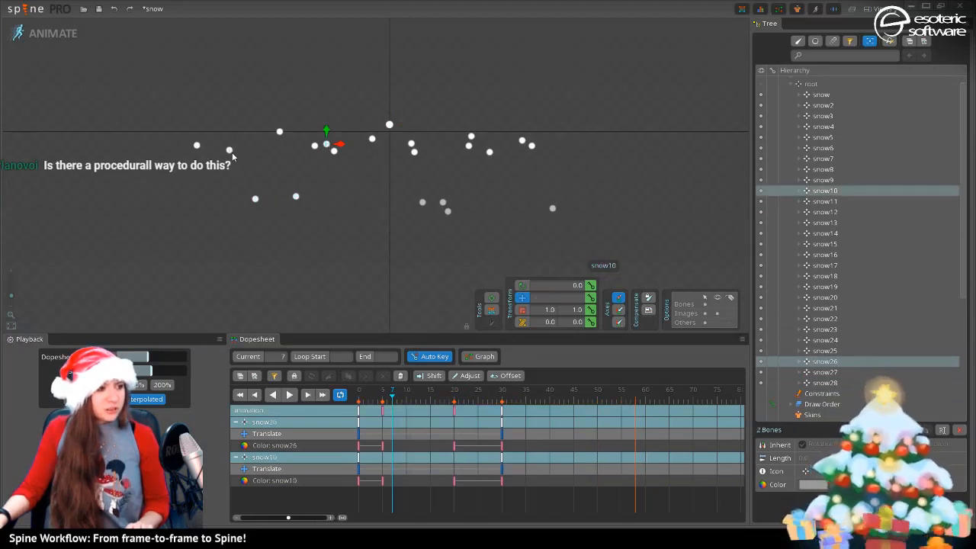
ctrl+click(470, 146)
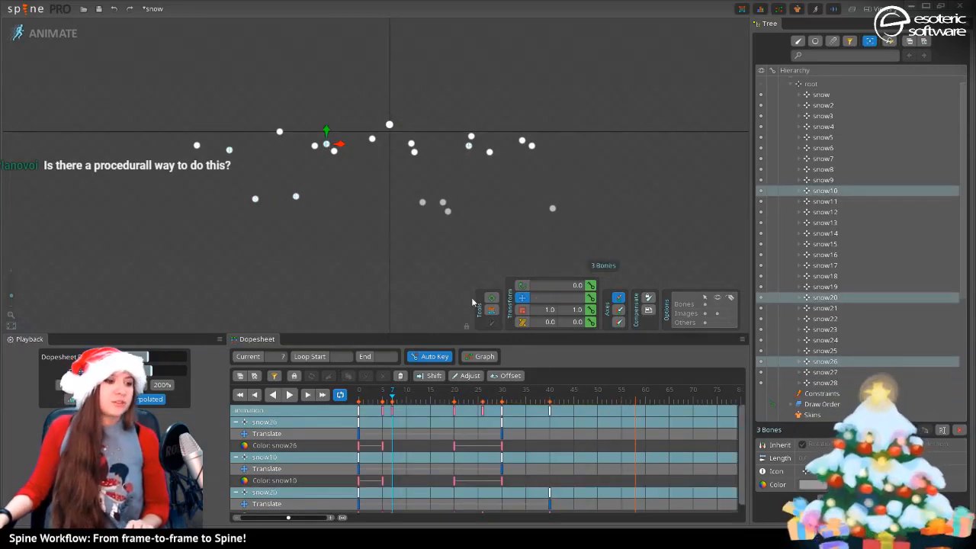
Try to shift all keys of the three selected bones 6 frames later
drag(538, 482, 386, 412)
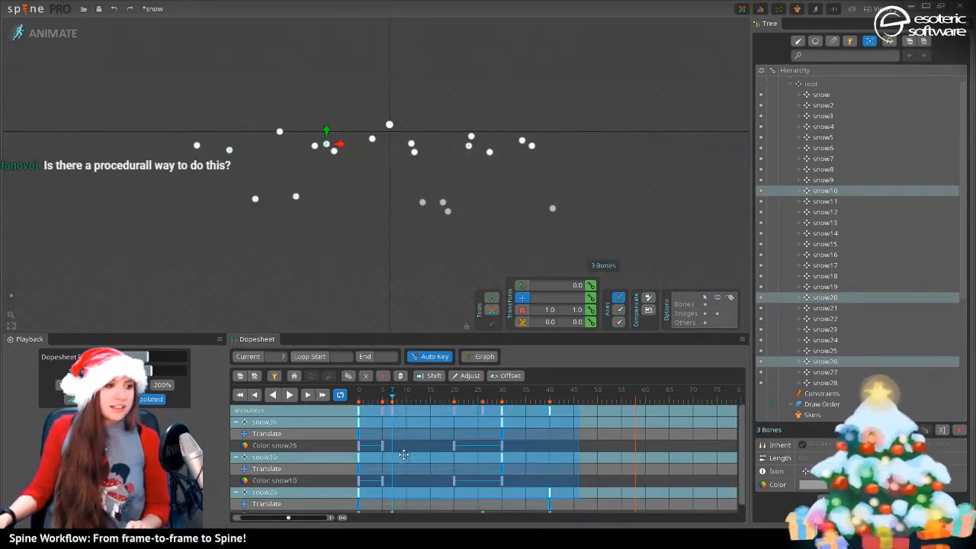
drag(404, 454, 430, 457)
drag(382, 393, 335, 405)
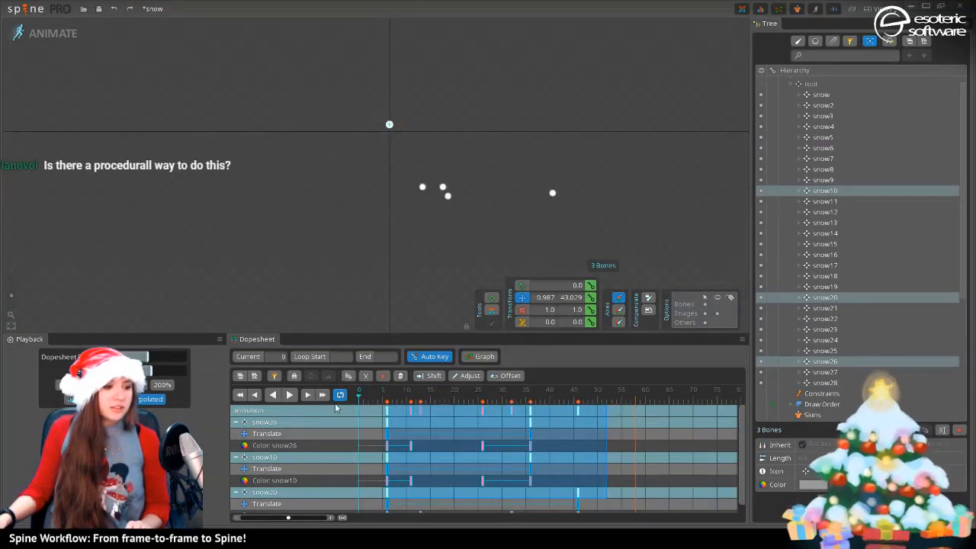
drag(541, 438, 476, 456)
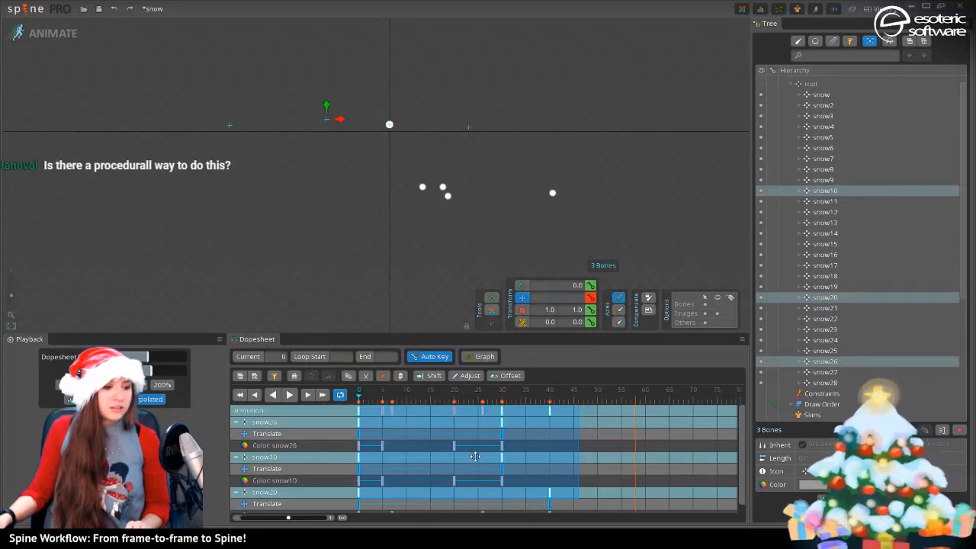
click(618, 451)
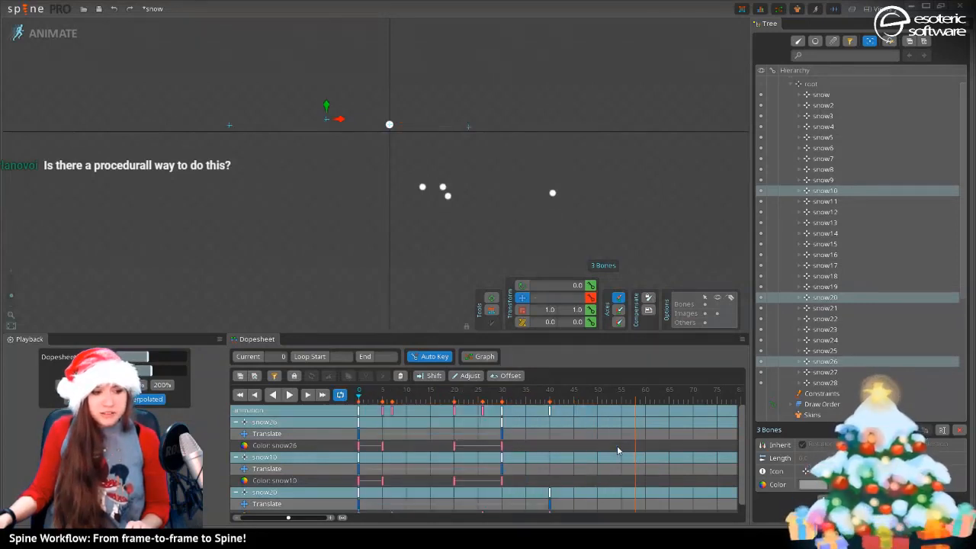
Copy the frame 0 keys of snow26, snow10 and snow20 to frame 55
click(359, 413)
key(ctrl+c)
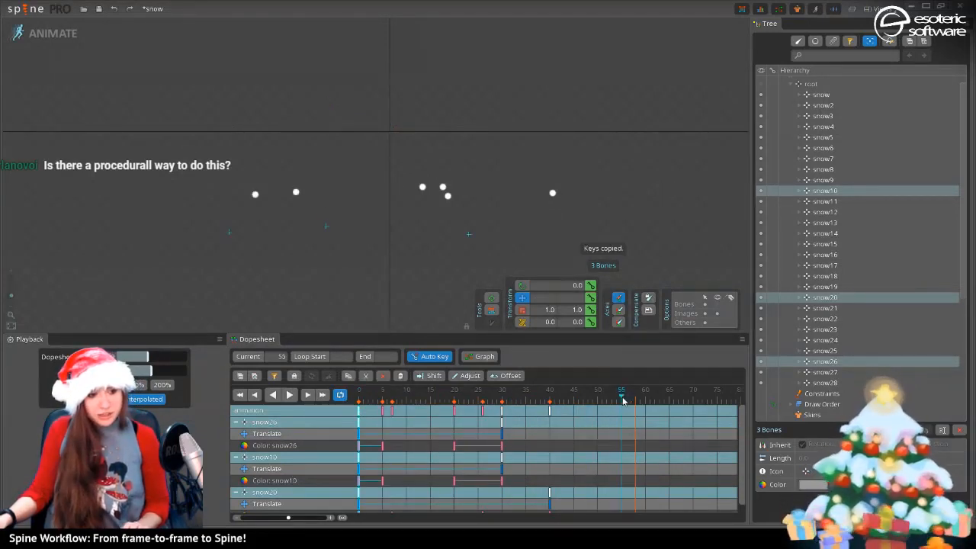
key(ctrl+v)
With Offset on, shift all keys of snow26, snow10 and snow20 12 frames later, and play the animation
drag(463, 411, 255, 379)
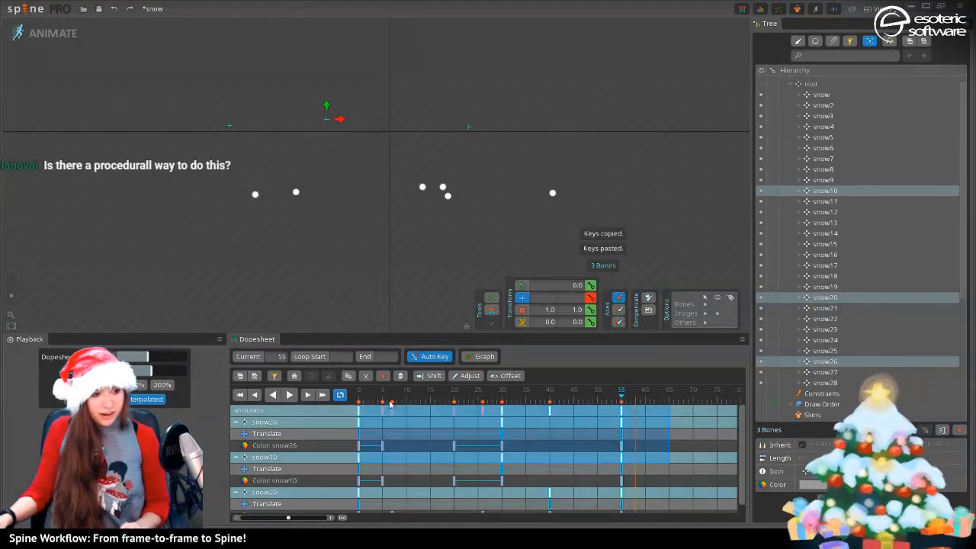
drag(403, 417, 336, 432)
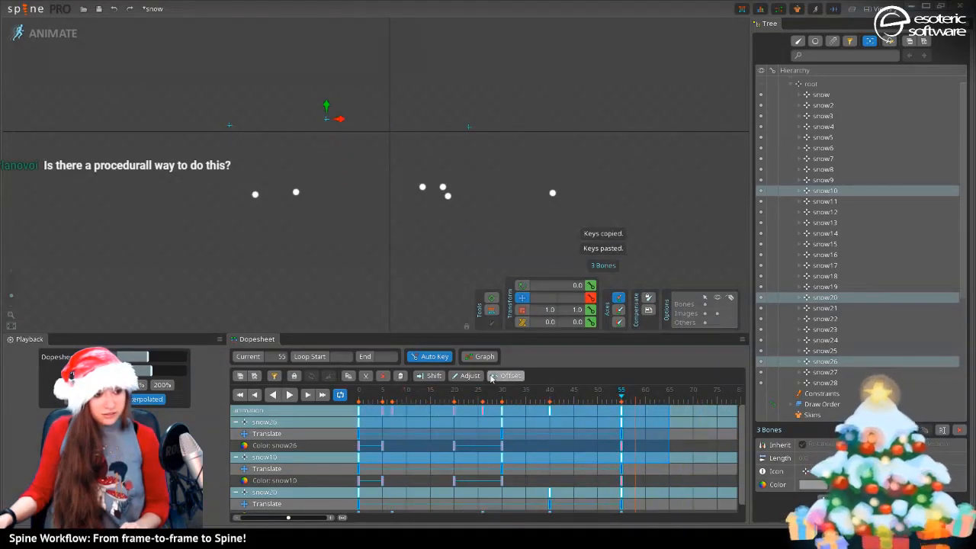
drag(451, 434, 508, 435)
click(289, 395)
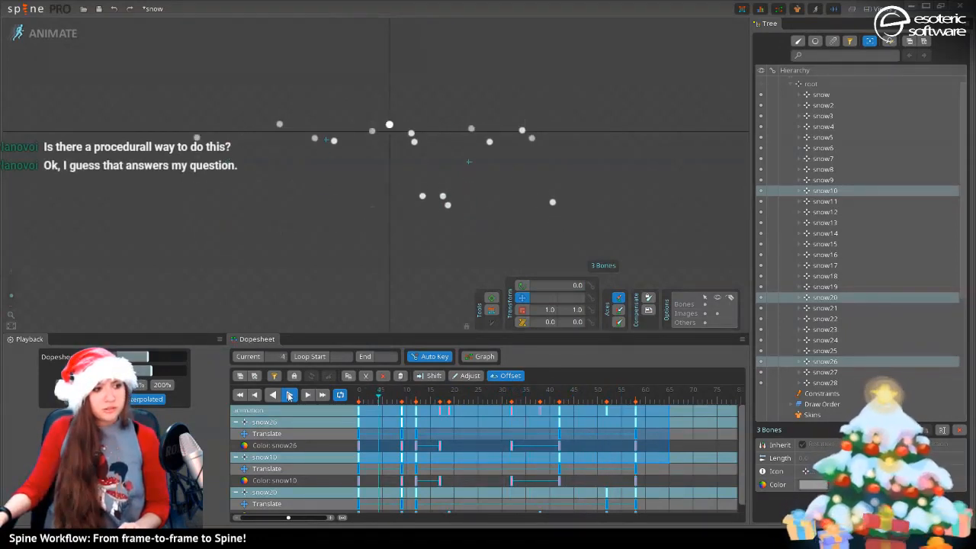
click(289, 395)
Select the bone snow2 and check its keys and fall motion around frames 27 and 52
drag(407, 390, 596, 394)
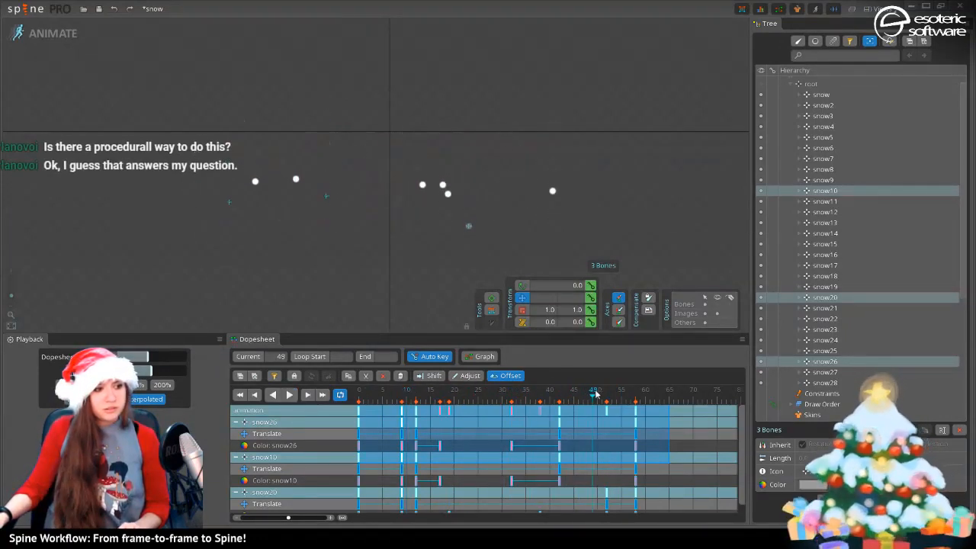
click(448, 197)
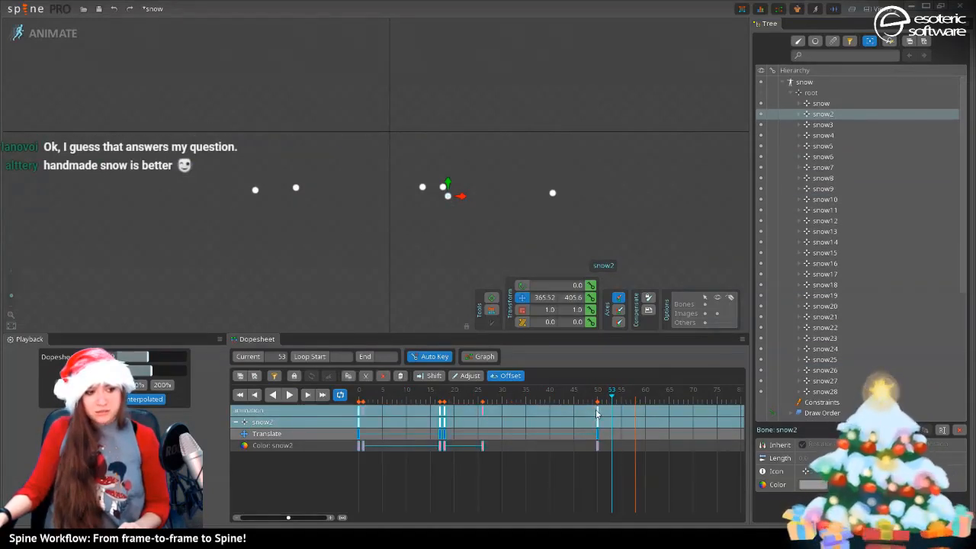
double_click(490, 498)
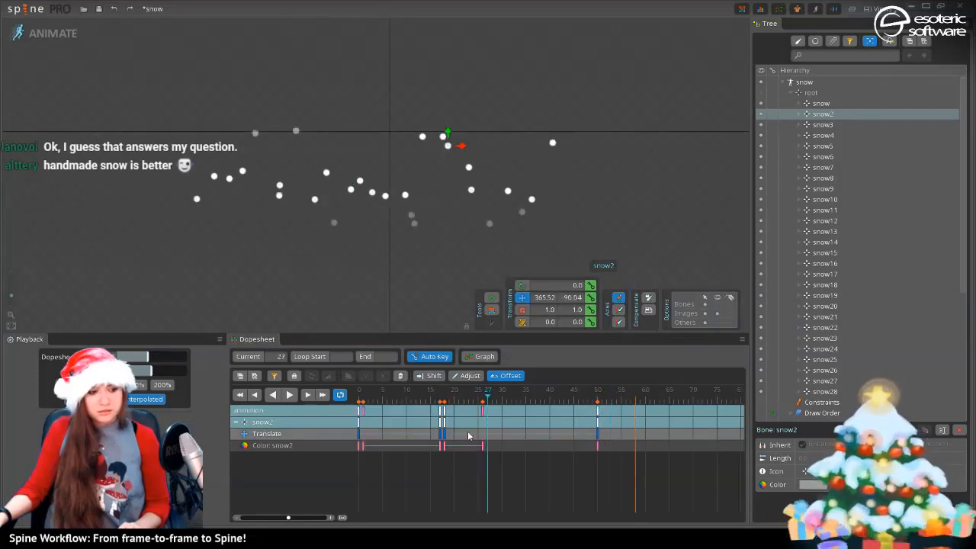
drag(446, 438, 503, 442)
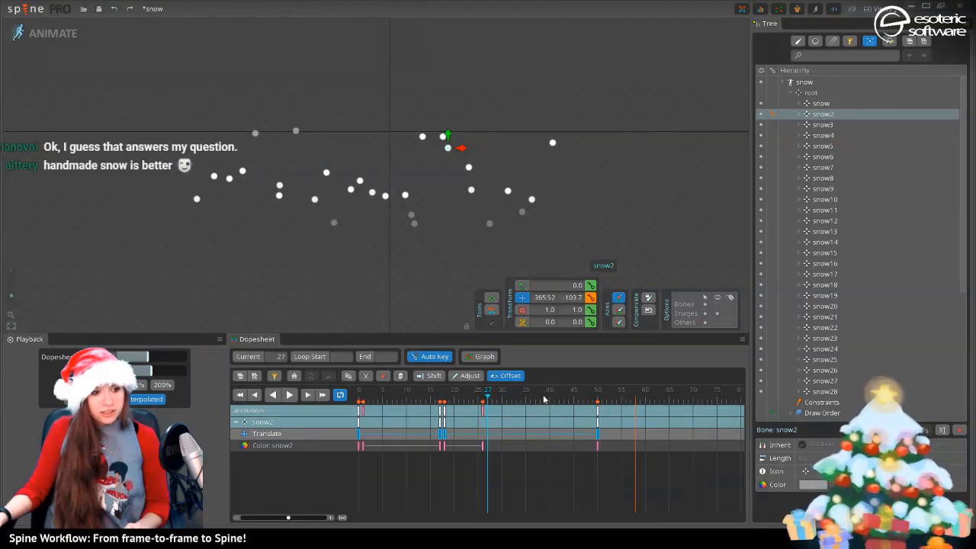
drag(546, 401, 576, 437)
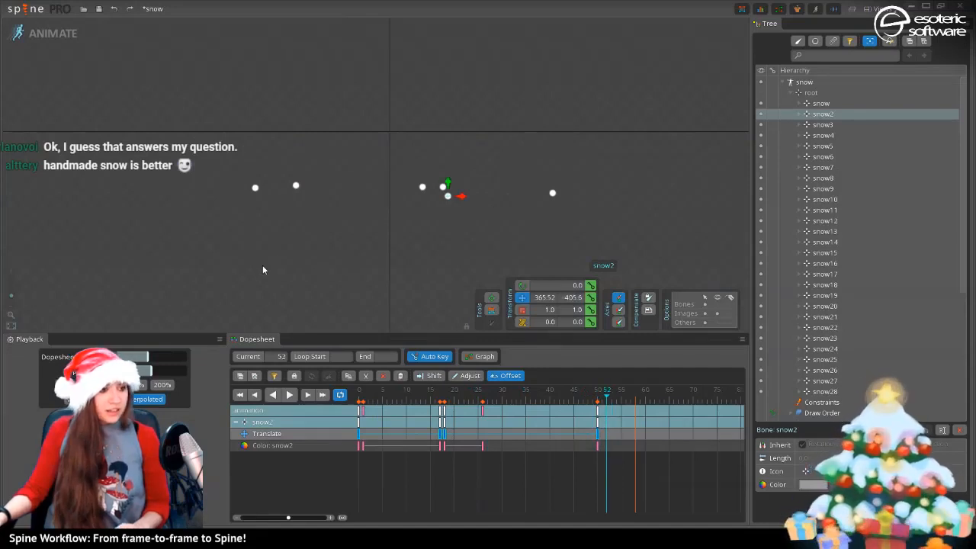
Add snow11, snow27, snow28, snow18 and snow24 to the selection, and offset the keys of snow11 and snow27 one frame earlier
ctrl+click(256, 188)
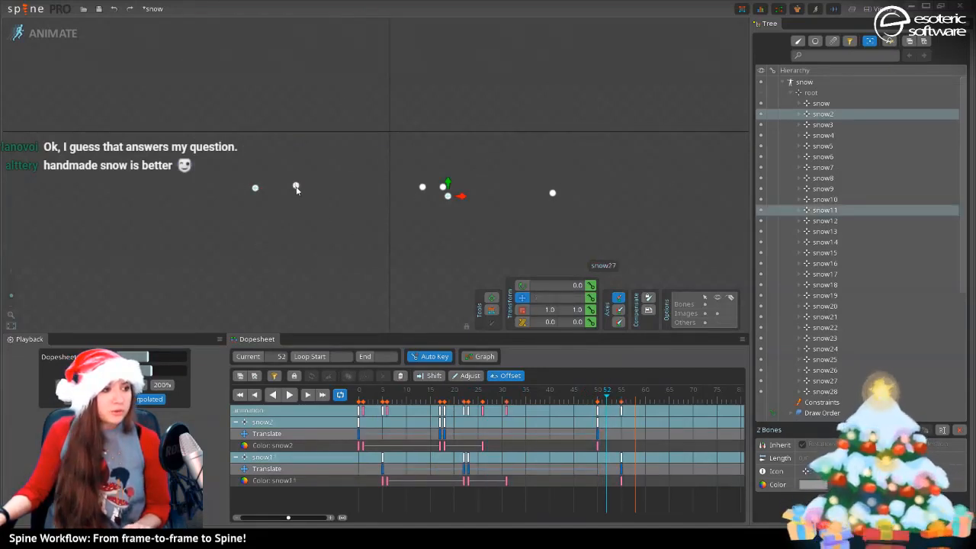
ctrl+click(297, 189)
ctrl+click(423, 188)
ctrl+click(553, 194)
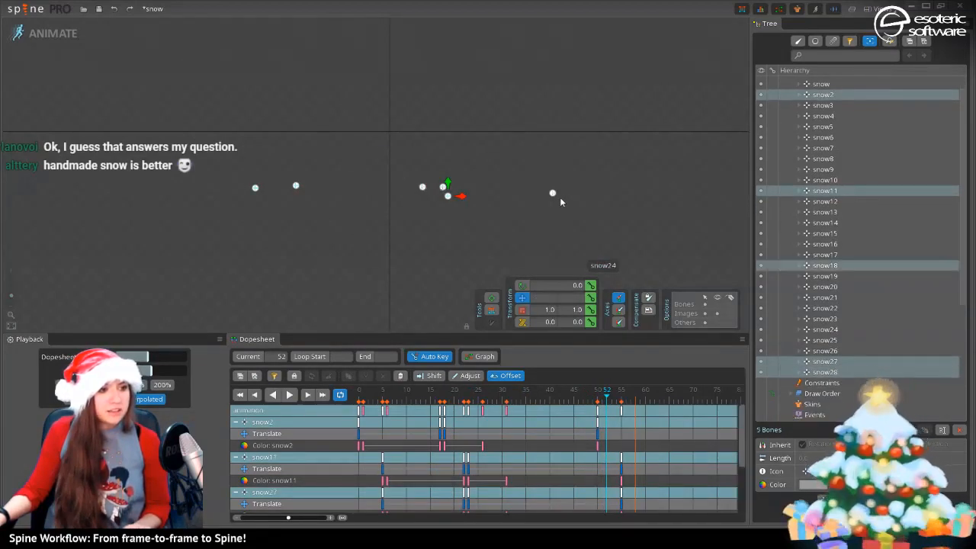
ctrl+click(553, 196)
mouse_move(622, 412)
mouse_down()
mouse_move(602, 415)
mouse_move(616, 417)
mouse_up()
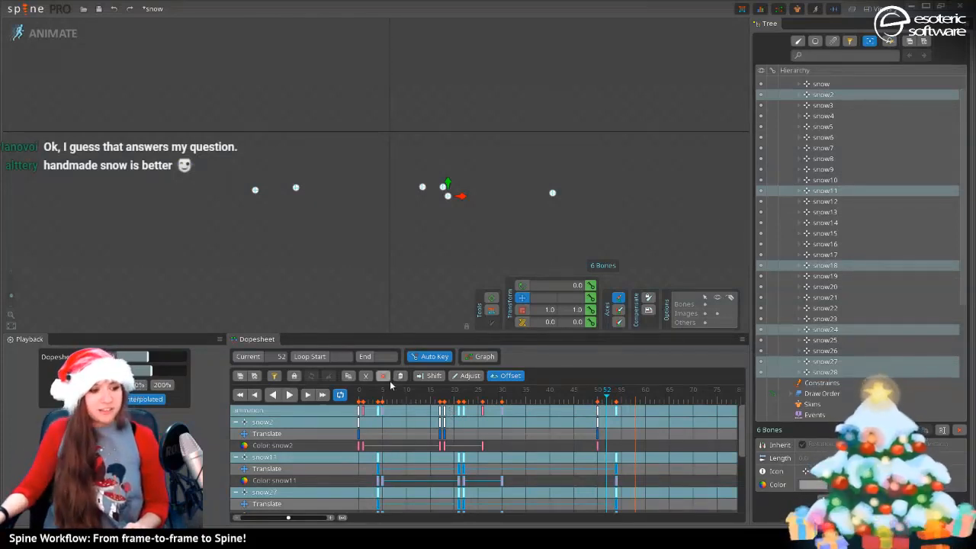
Turn Offset off, scrub through the animation, and add keys at frame 0 for snow11 and snow27
drag(361, 400, 553, 413)
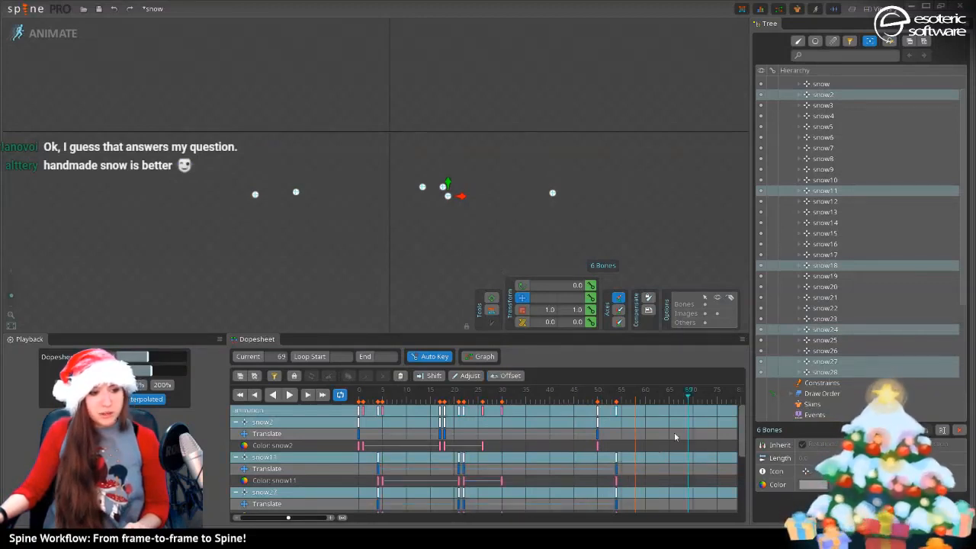
click(357, 410)
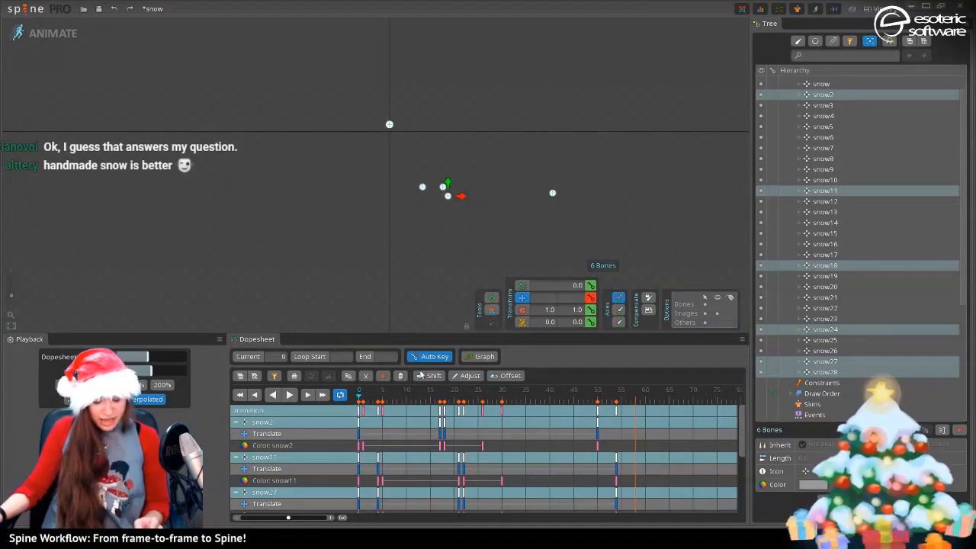
Enable Hotkey Popups and copy the keys of the selected bones at frame 0
key(ctrl+shift+k)
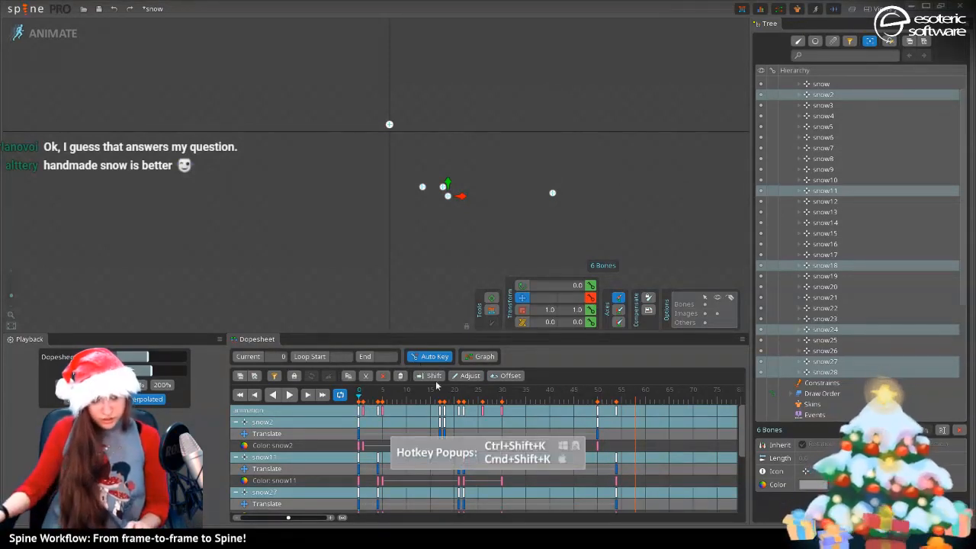
click(359, 413)
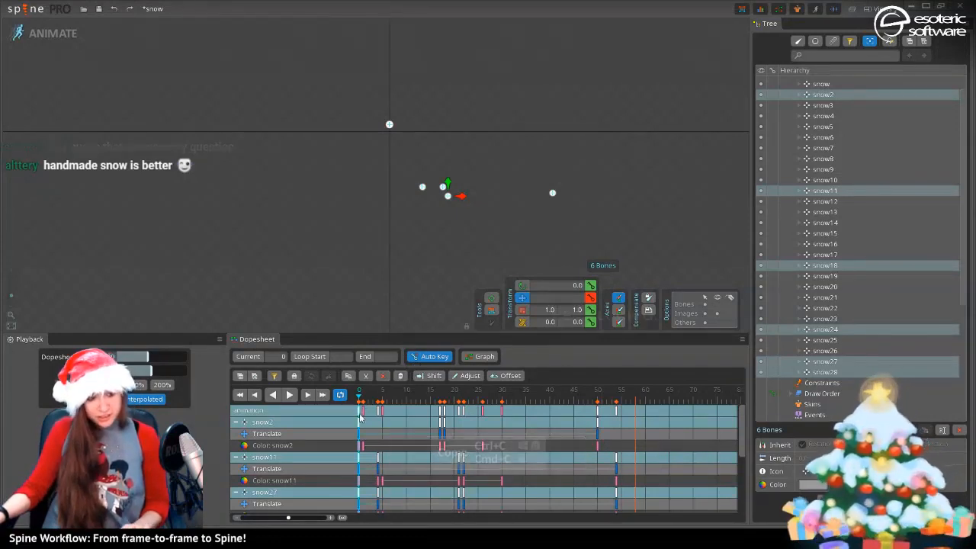
key(ctrl+c)
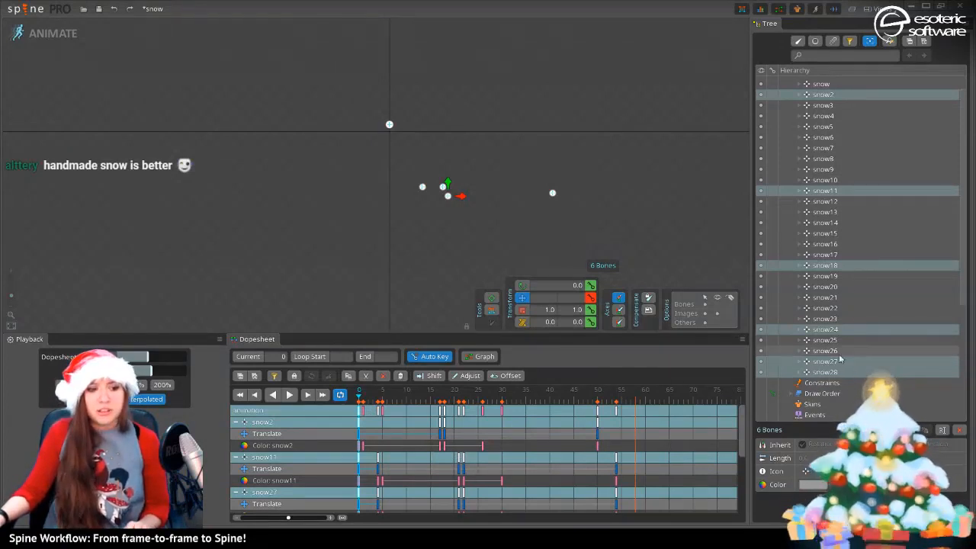
Show only slots in the tree, select all slots from snow28 to snow, and set their color to fully transparent FFFFFF00 at frame 0
click(816, 42)
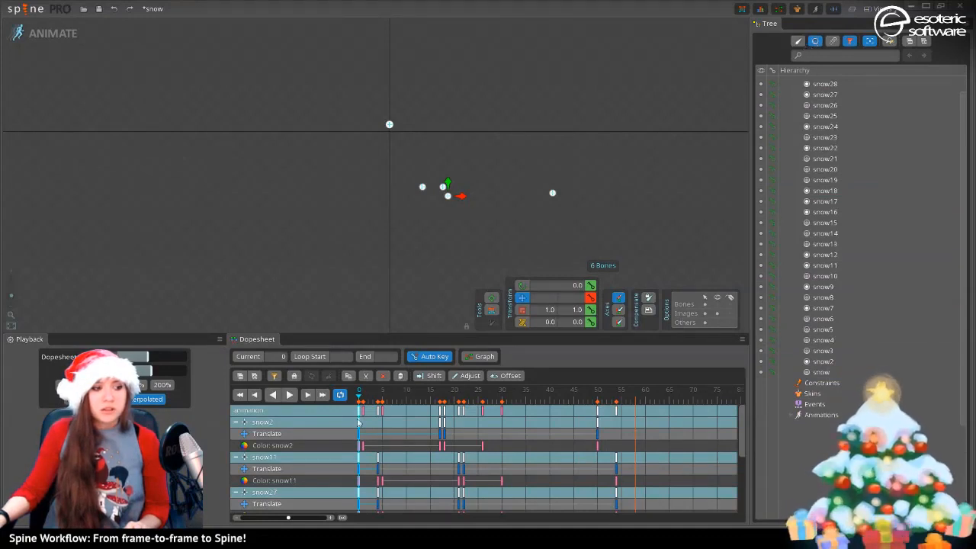
click(380, 447)
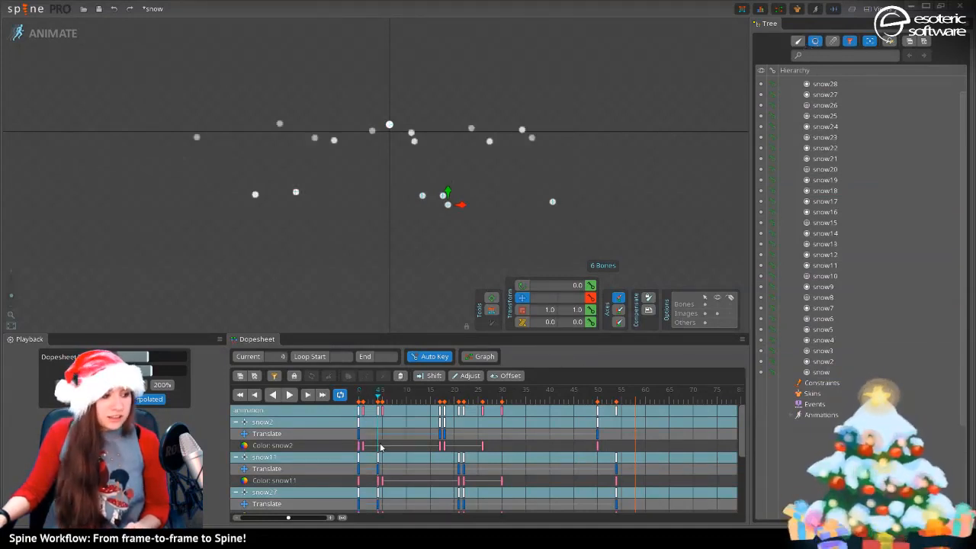
click(358, 396)
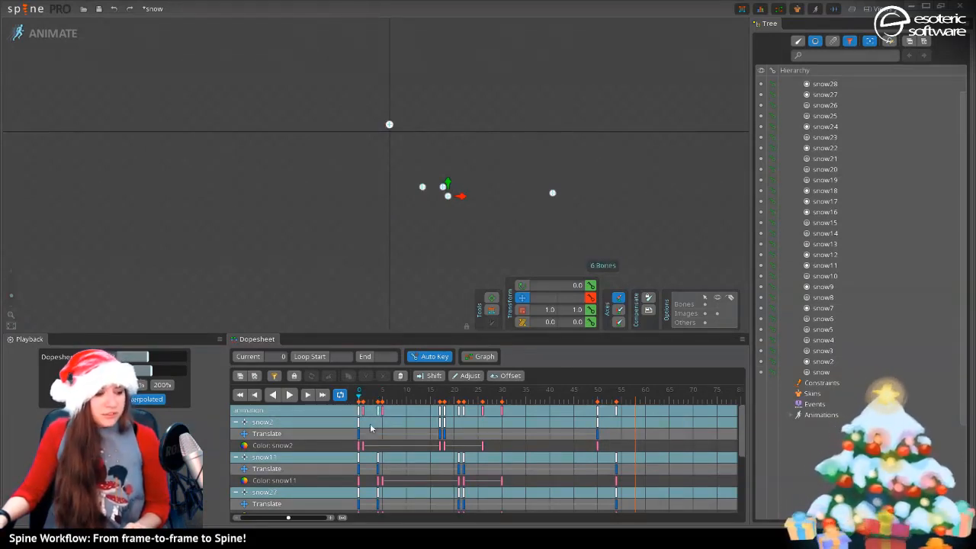
click(826, 84)
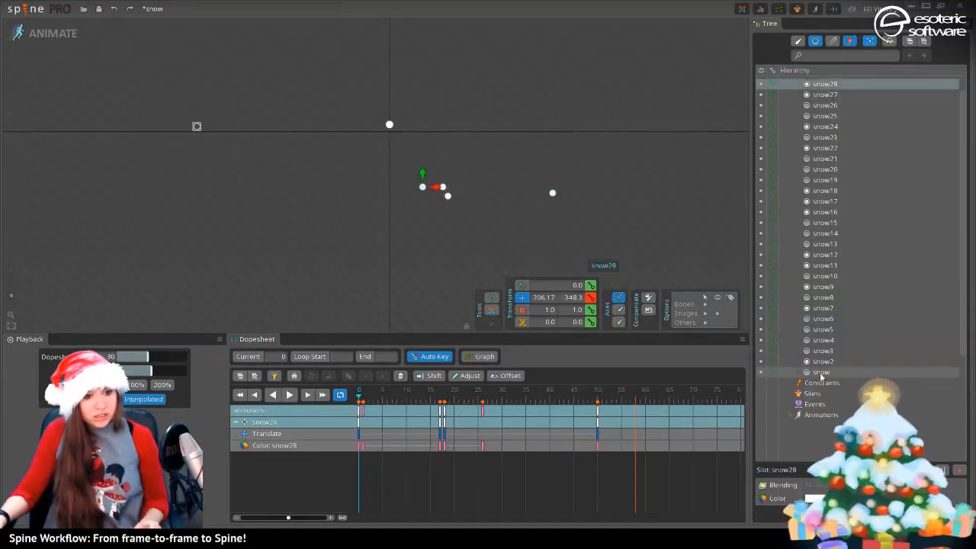
shift+click(820, 374)
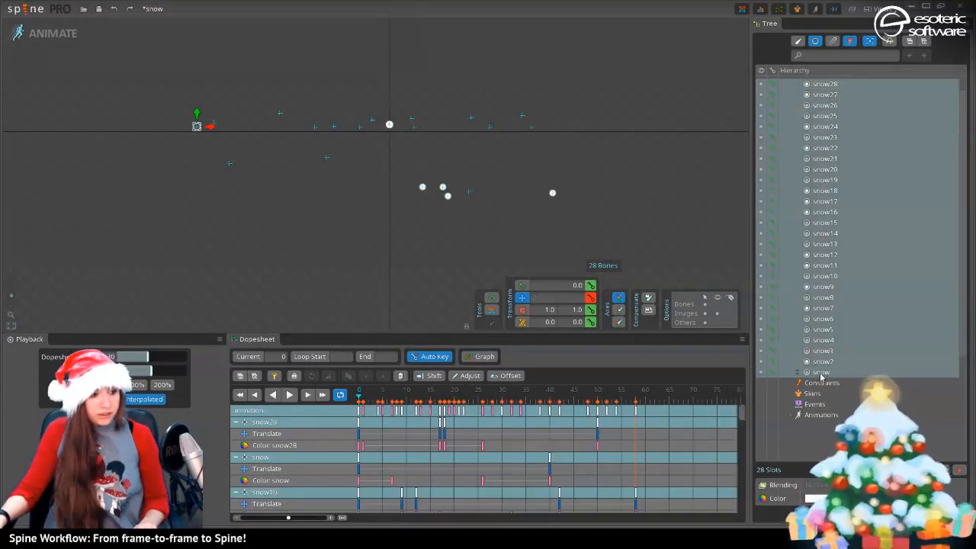
click(813, 498)
drag(234, 219, 236, 380)
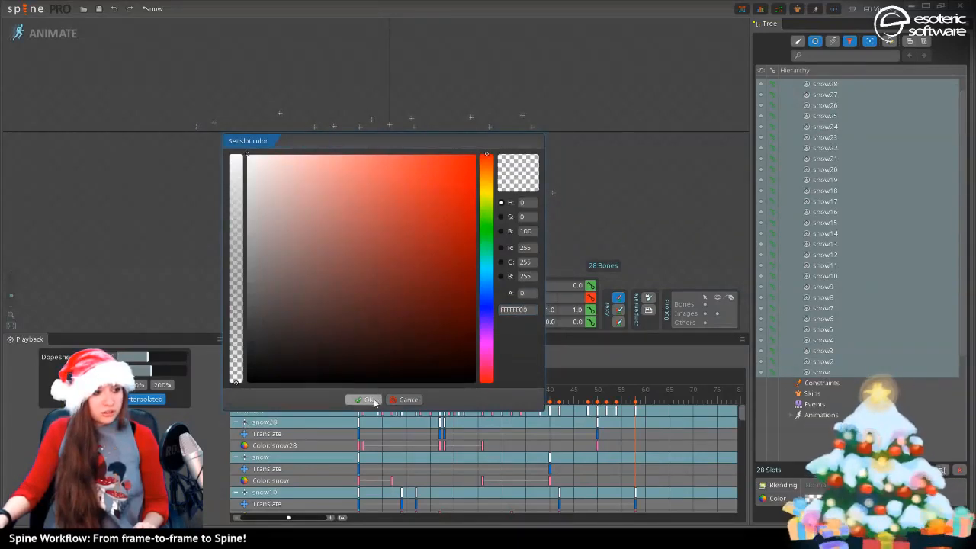
click(404, 401)
Check the fade of snow18 around its keys, then copy its keys at frame 0 and paste them at frame 50
drag(374, 393, 587, 381)
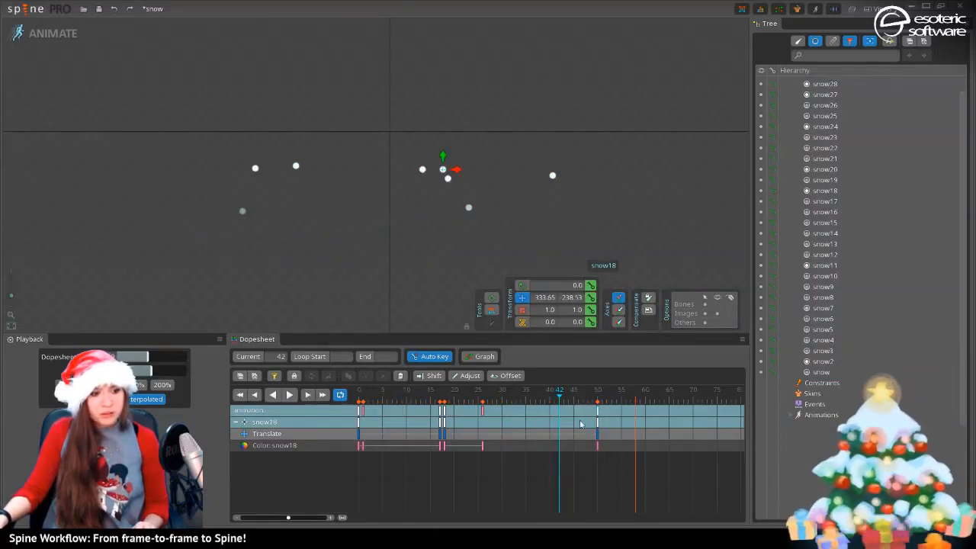
drag(559, 395, 580, 396)
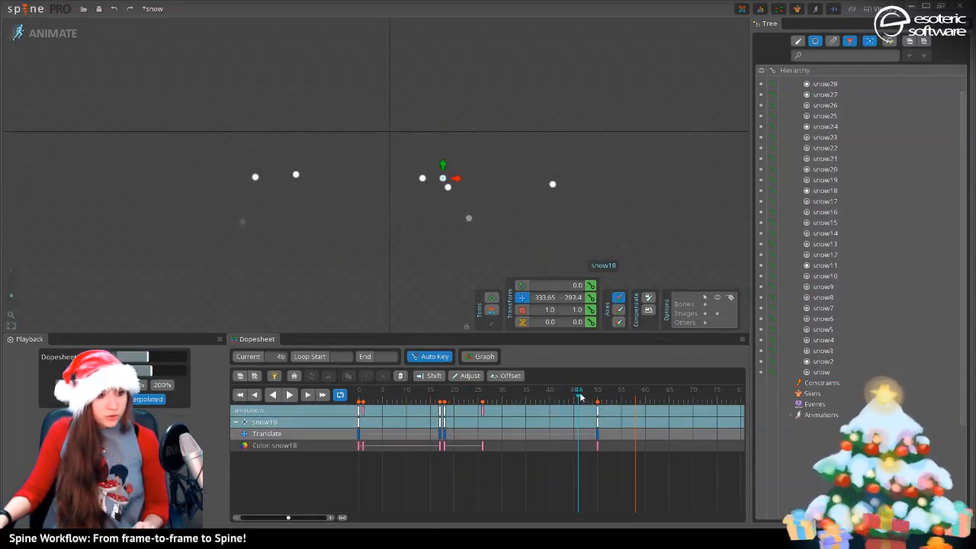
click(364, 413)
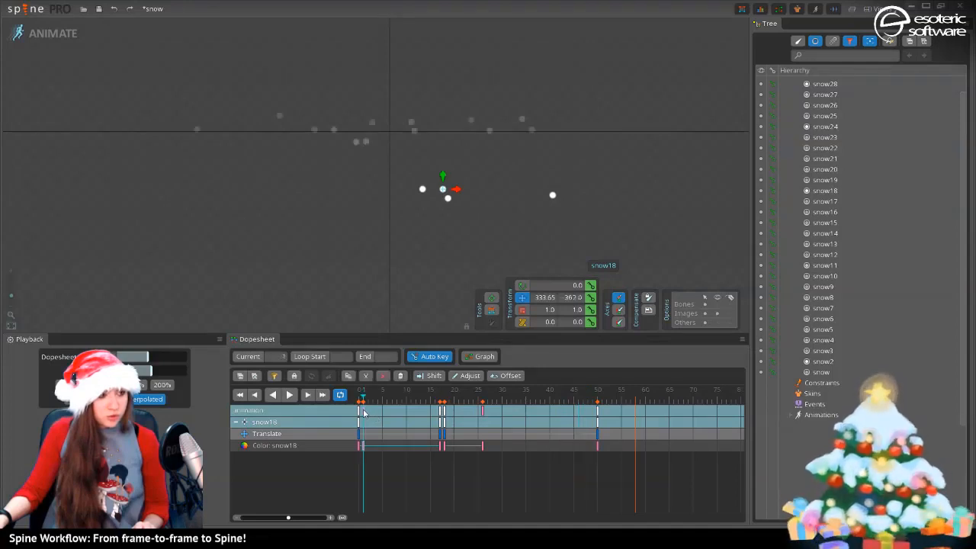
click(360, 413)
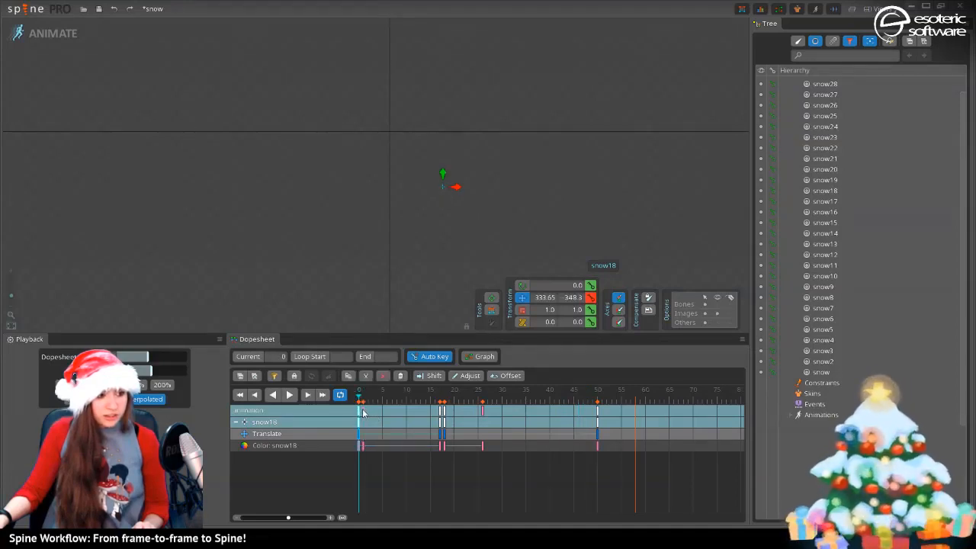
click(600, 415)
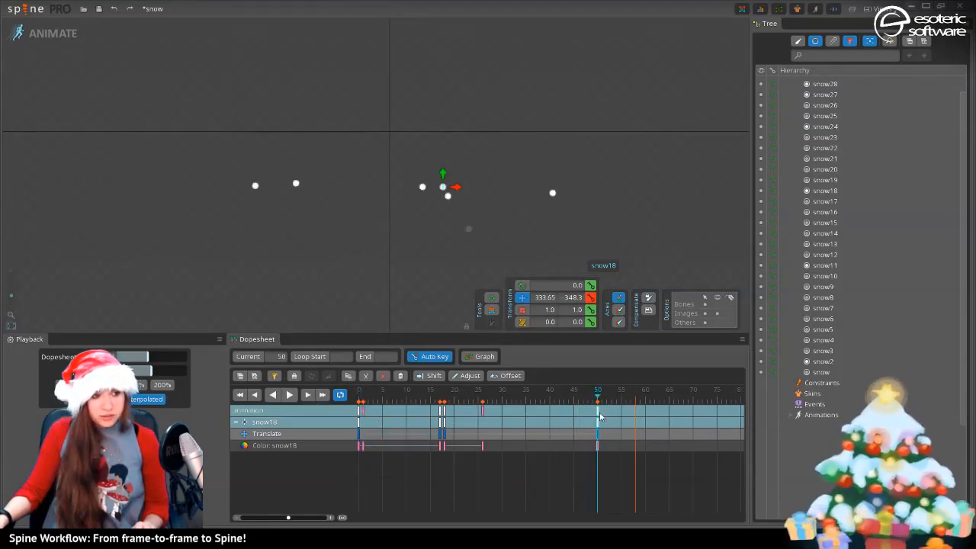
click(446, 452)
click(360, 450)
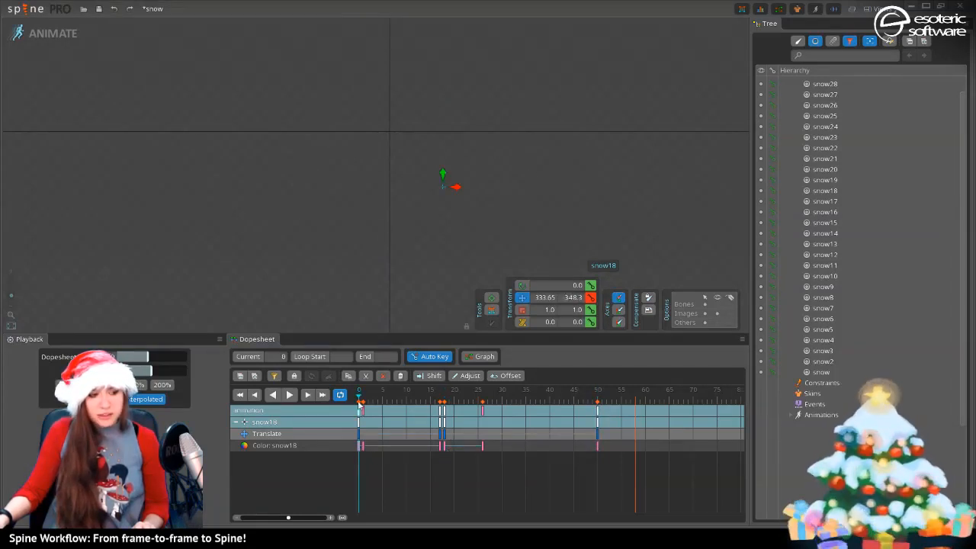
key(ctrl+c)
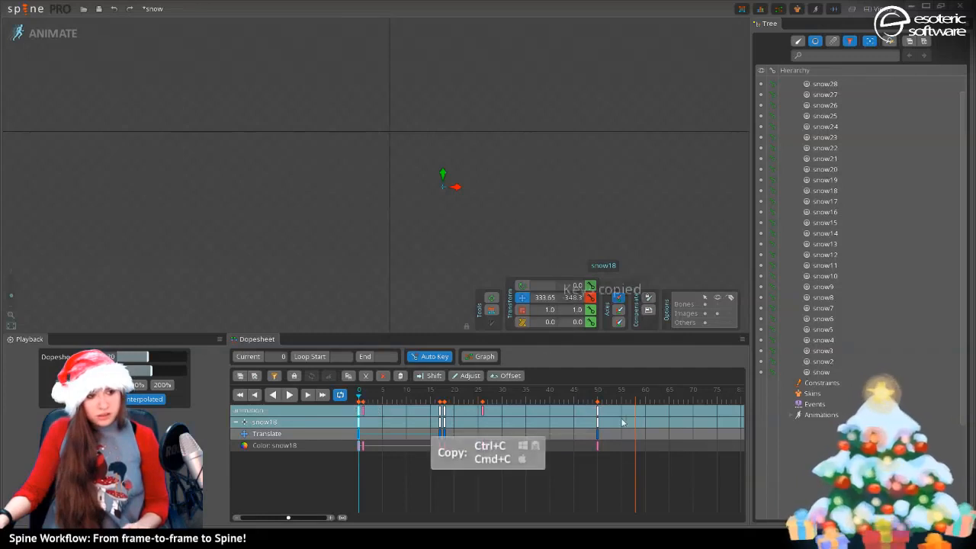
click(599, 416)
key(ctrl+v)
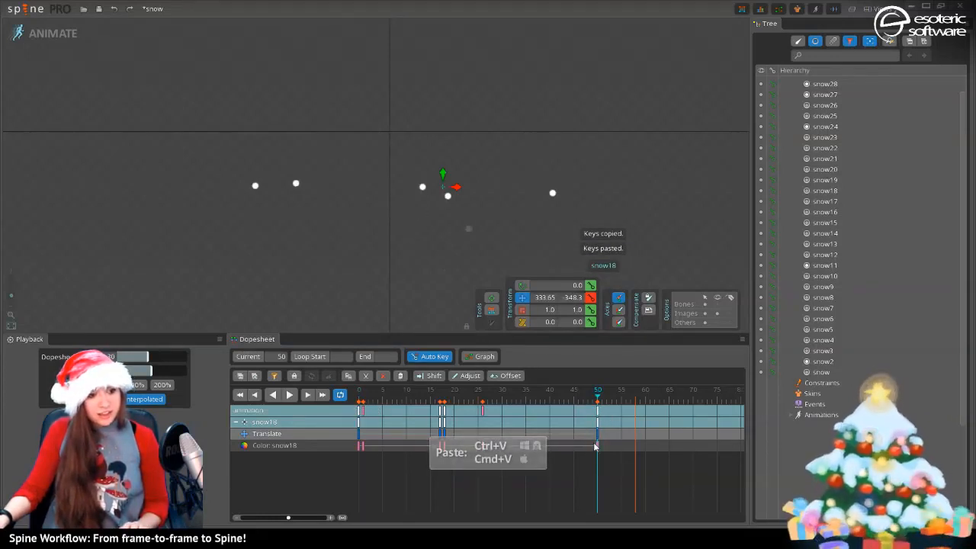
Select the bones snow28, snow27, snow11, snow2 and snow24, and copy their frame 0 keys to frame 54
key(c)
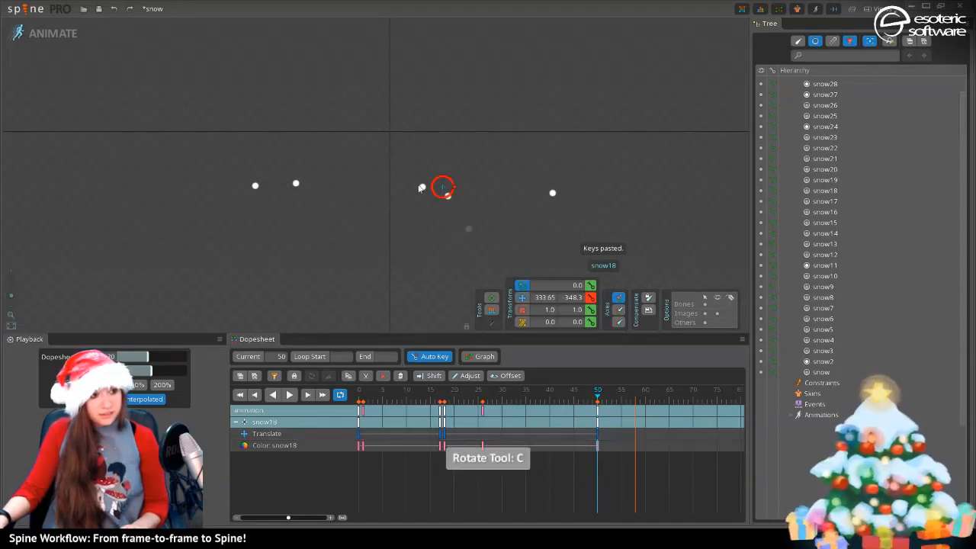
ctrl+click(423, 189)
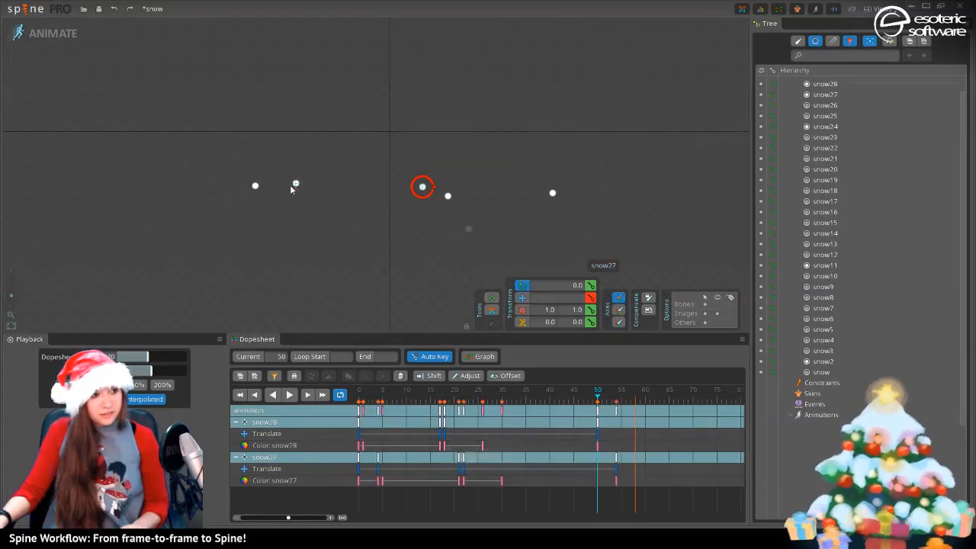
ctrl+click(255, 188)
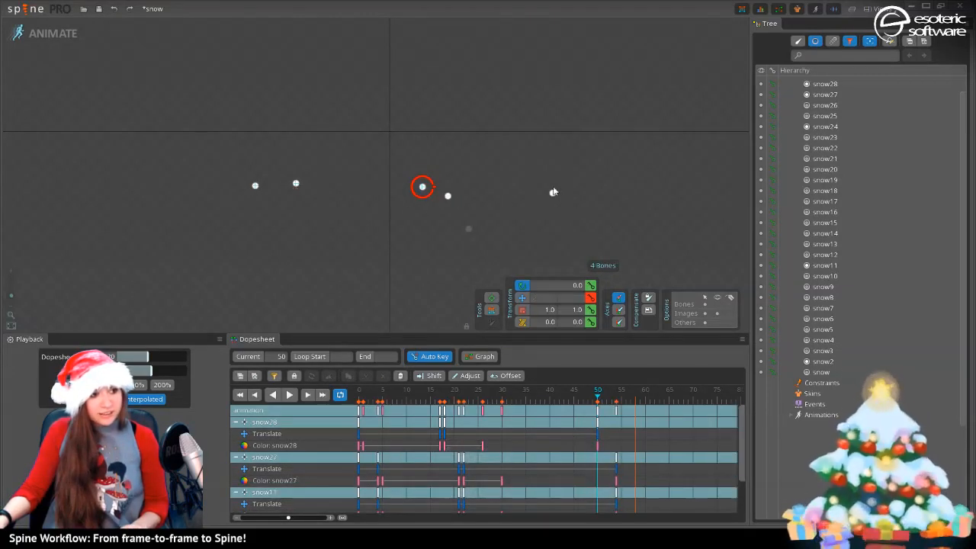
drag(413, 396, 346, 395)
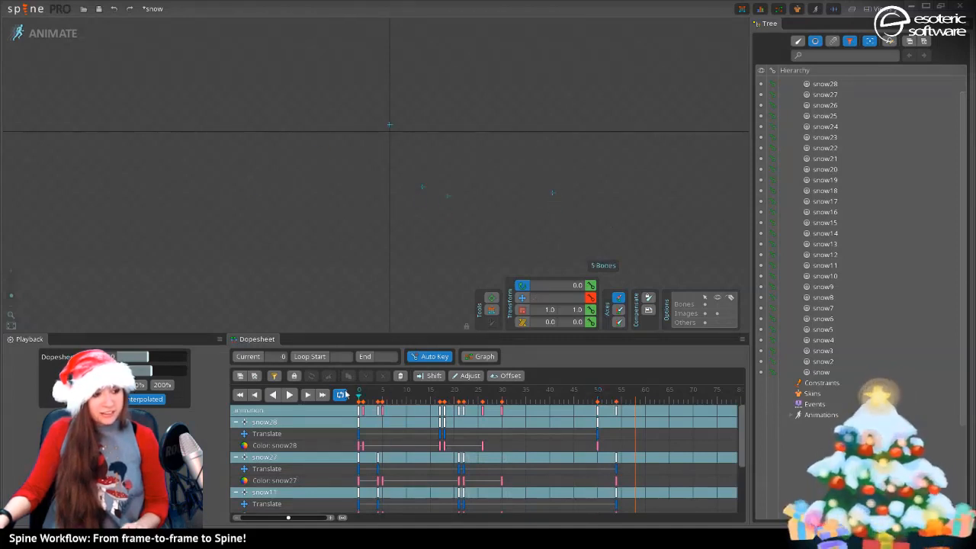
click(359, 411)
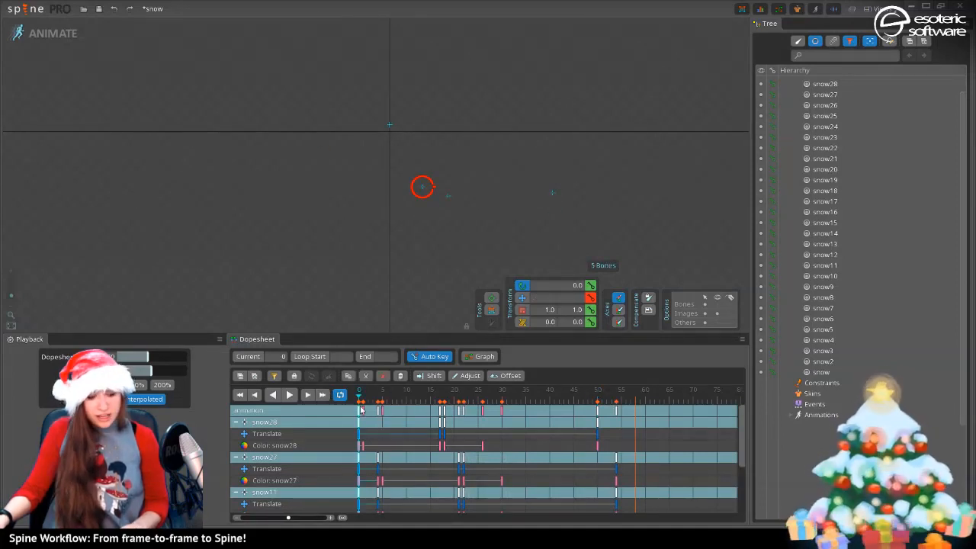
key(ctrl+c)
click(616, 410)
key(ctrl+v)
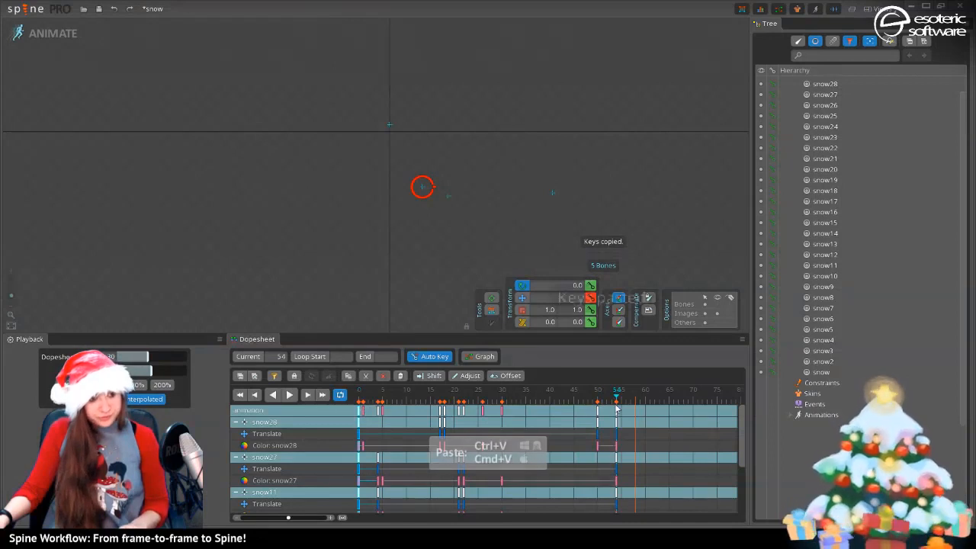
Play and scrub through the animation to check the loop, and delete all keys of the bone snow27
click(290, 395)
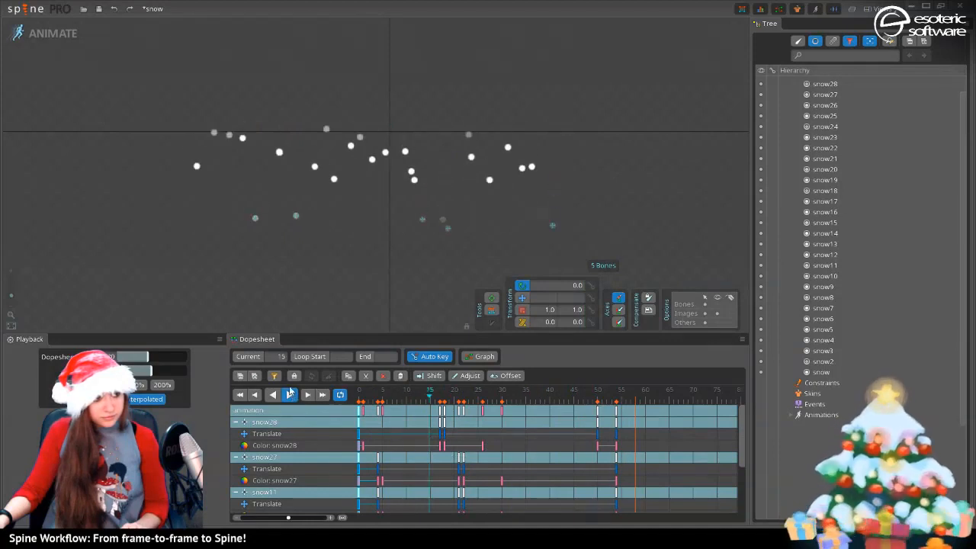
key(space)
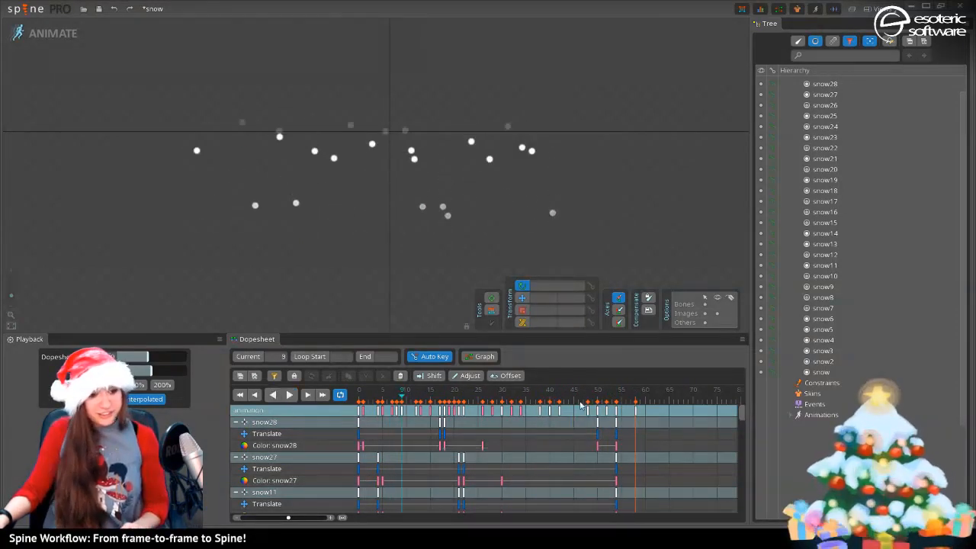
drag(415, 395, 565, 404)
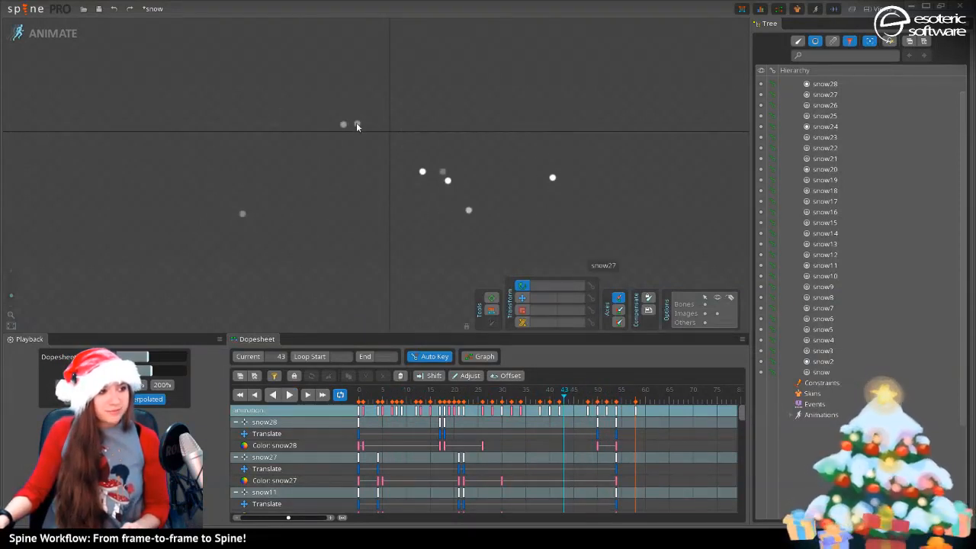
click(357, 123)
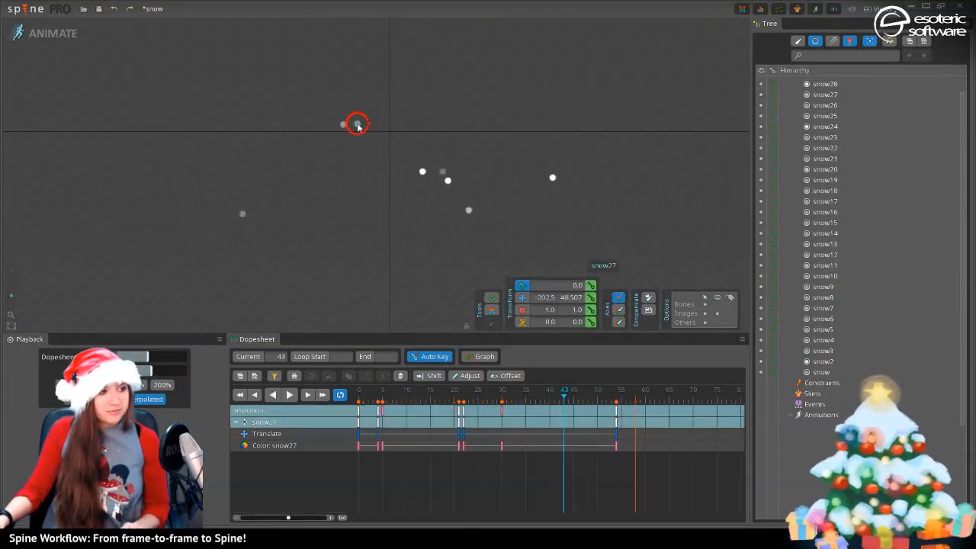
click(617, 412)
key(Delete)
drag(453, 398, 545, 398)
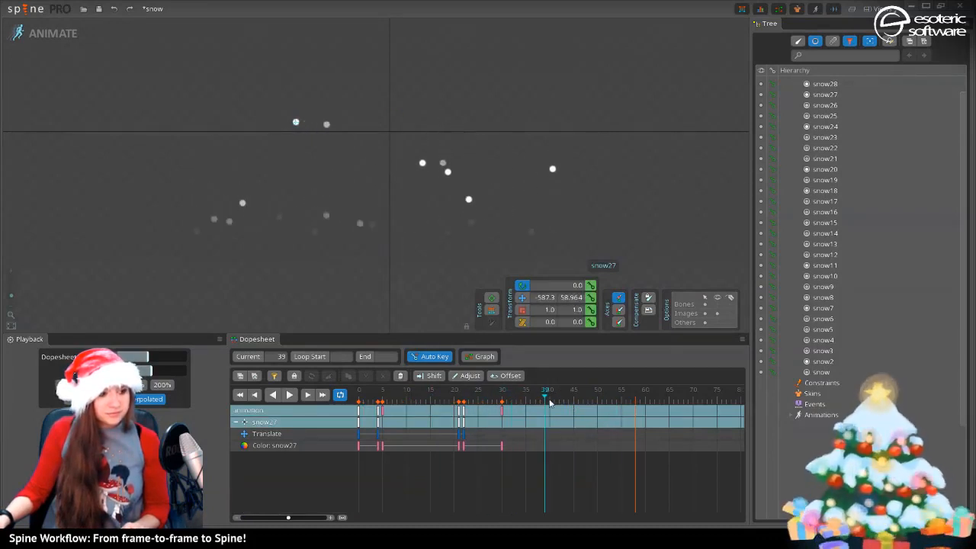
click(505, 417)
key(Delete)
mouse_move(459, 410)
mouse_down()
mouse_move(349, 408)
mouse_move(464, 393)
mouse_move(620, 393)
mouse_move(389, 393)
mouse_move(513, 386)
mouse_move(506, 390)
mouse_up()
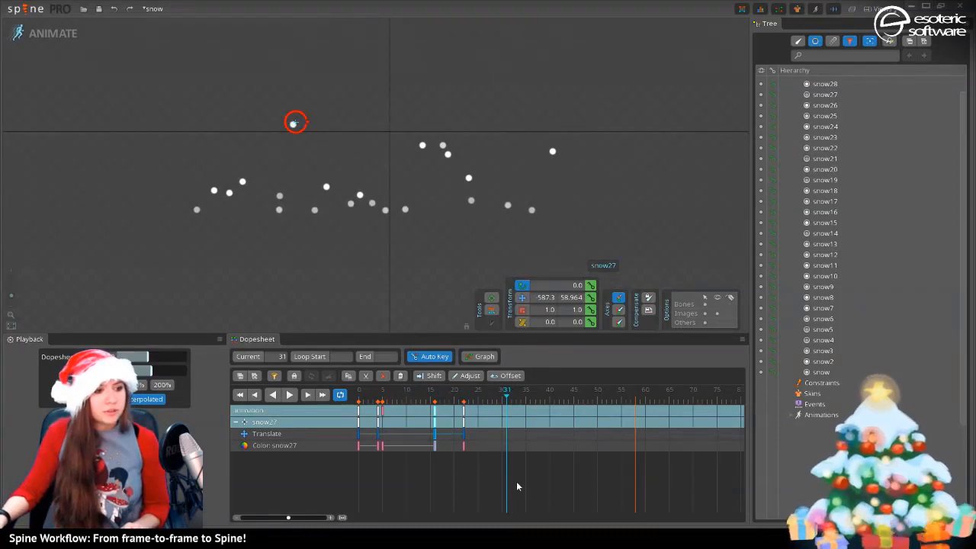
drag(517, 486, 356, 403)
key(Delete)
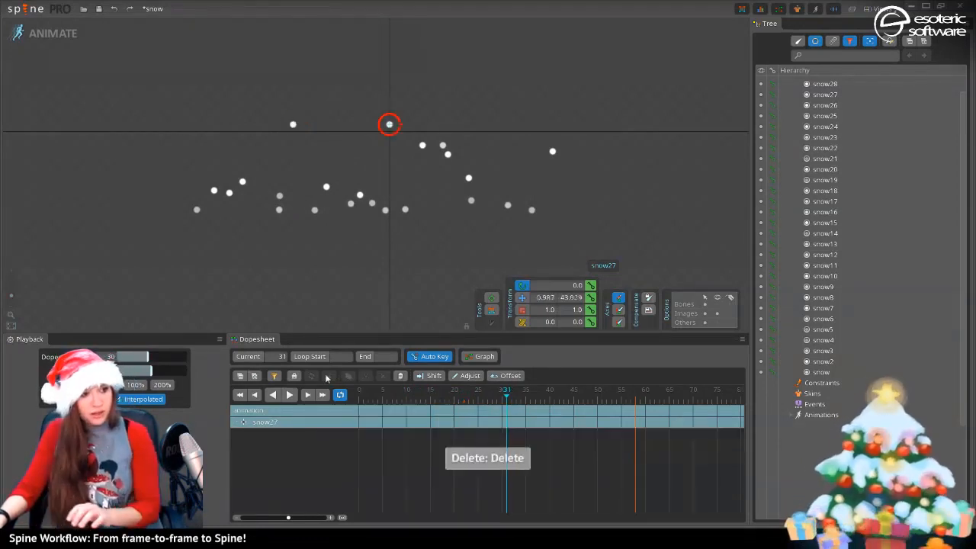
Select the bone snow11 and delete all of its translate and color keys
click(293, 125)
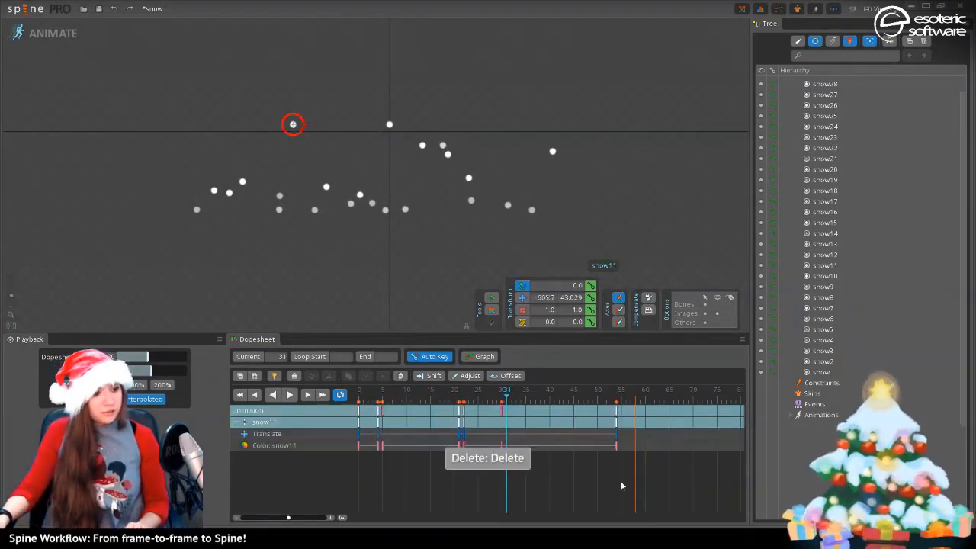
drag(627, 489, 252, 372)
key(Delete)
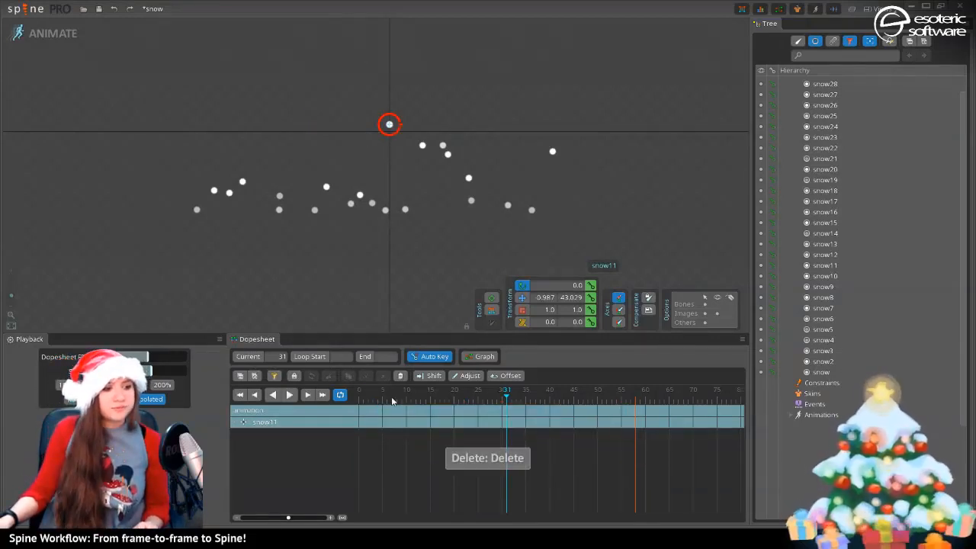
Move the bone snow11 to the left along its horizontal axis at frame 0 with the Translate tool
click(358, 392)
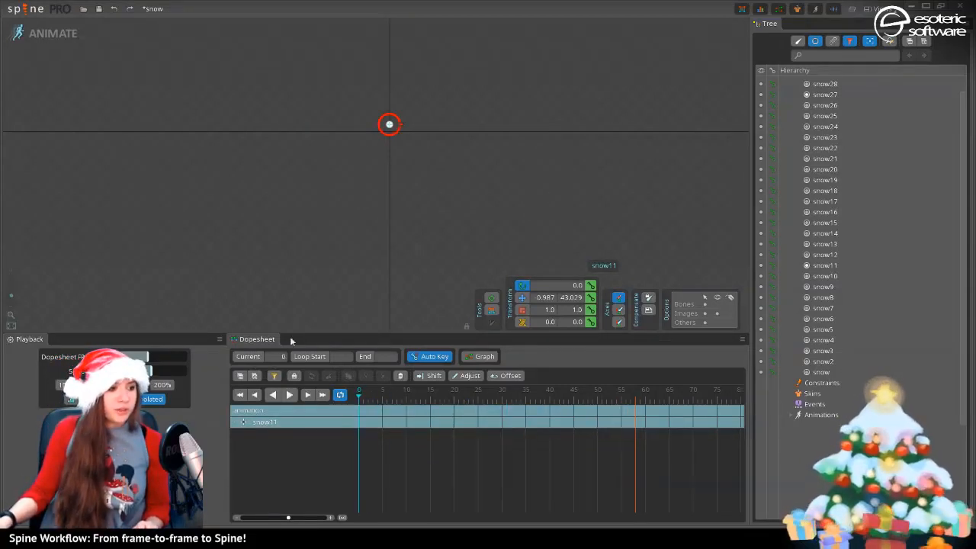
click(522, 298)
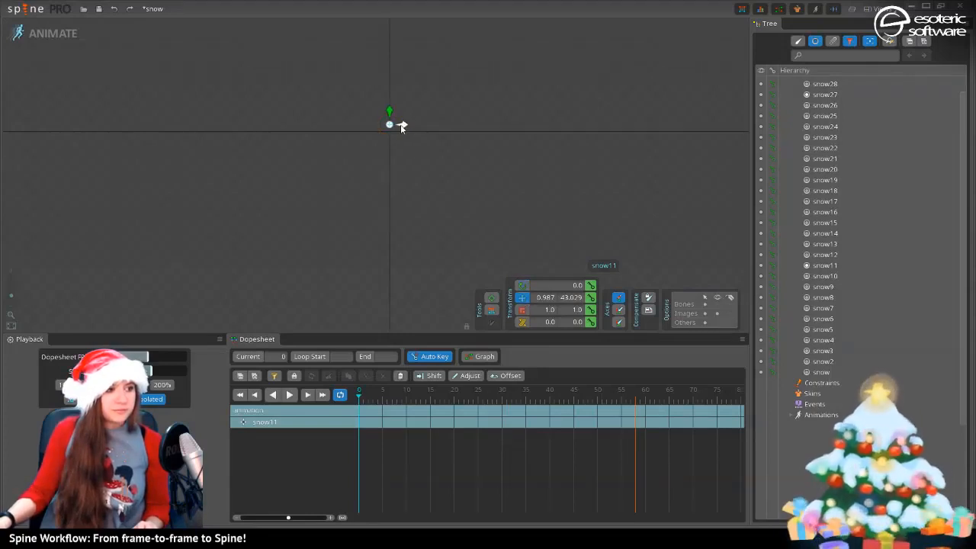
drag(402, 128, 316, 127)
Move the bone snow12 to the left along its horizontal axis to about x -230 at frame 0
click(390, 126)
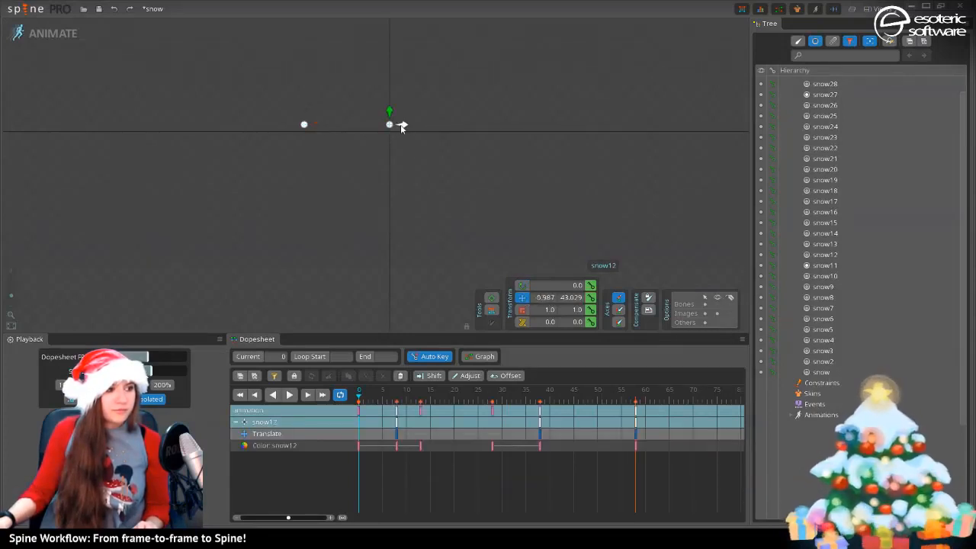
click(390, 126)
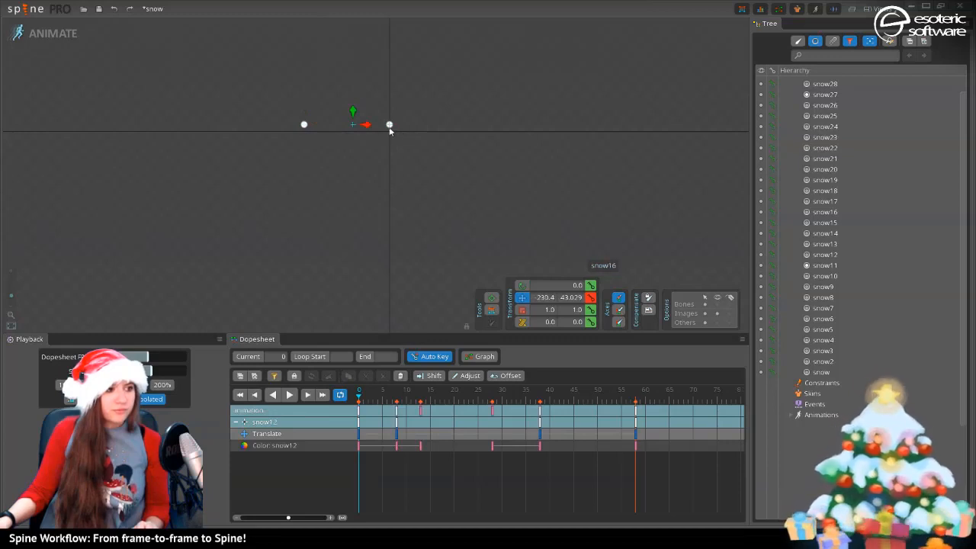
click(407, 392)
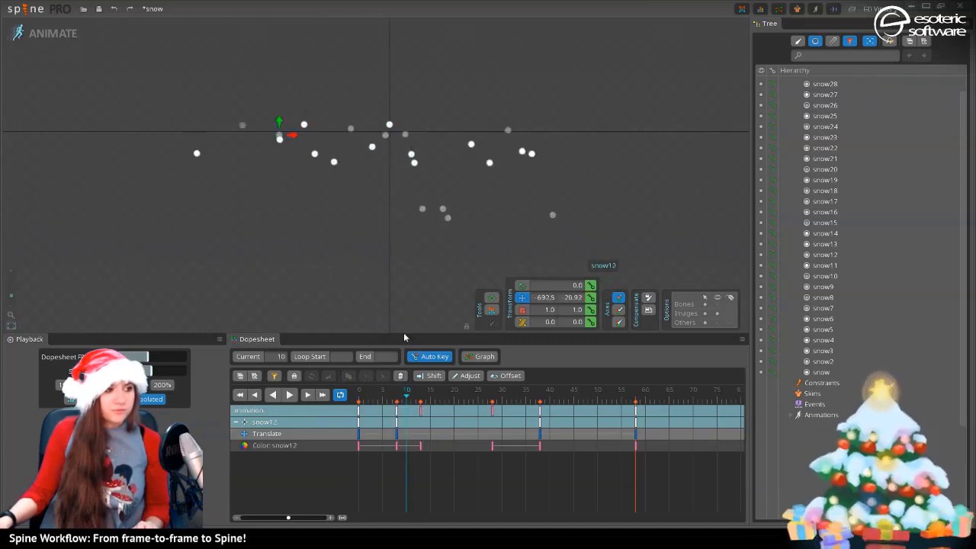
Move the bone snow27 left along its horizontal axis to about x -367 and place its translate key at frame 0
click(390, 125)
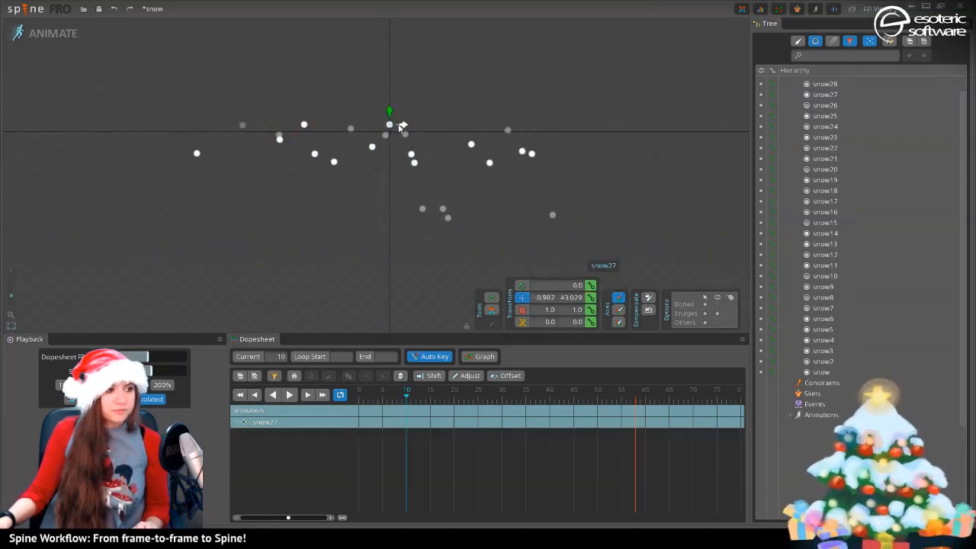
drag(398, 124, 326, 125)
drag(408, 418, 375, 424)
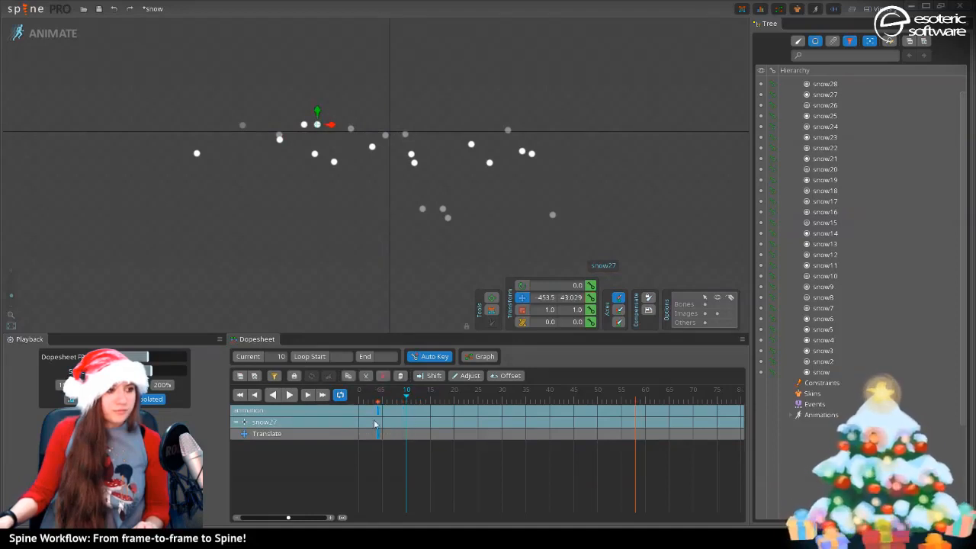
drag(329, 124, 344, 125)
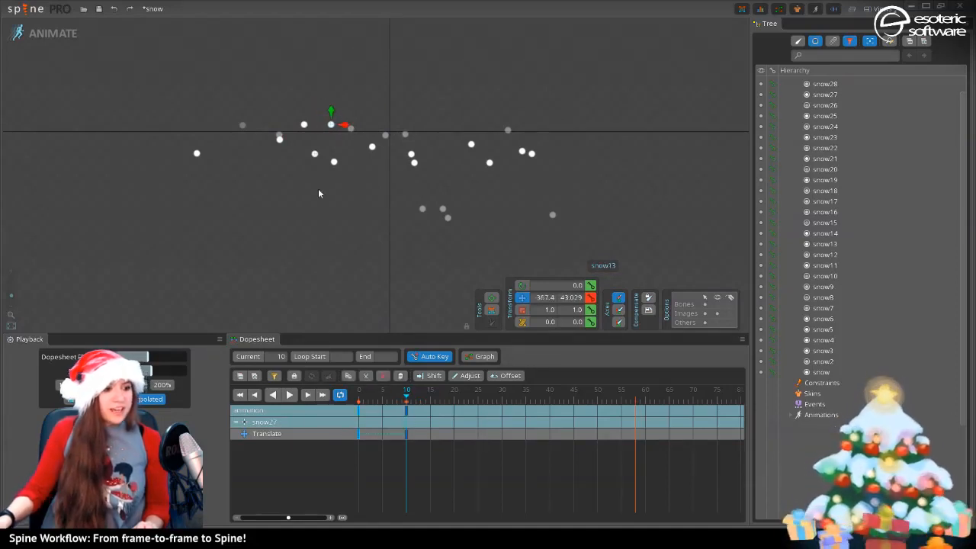
mouse_move(360, 413)
mouse_down()
mouse_move(397, 412)
mouse_move(328, 418)
mouse_move(377, 406)
mouse_move(359, 406)
mouse_up()
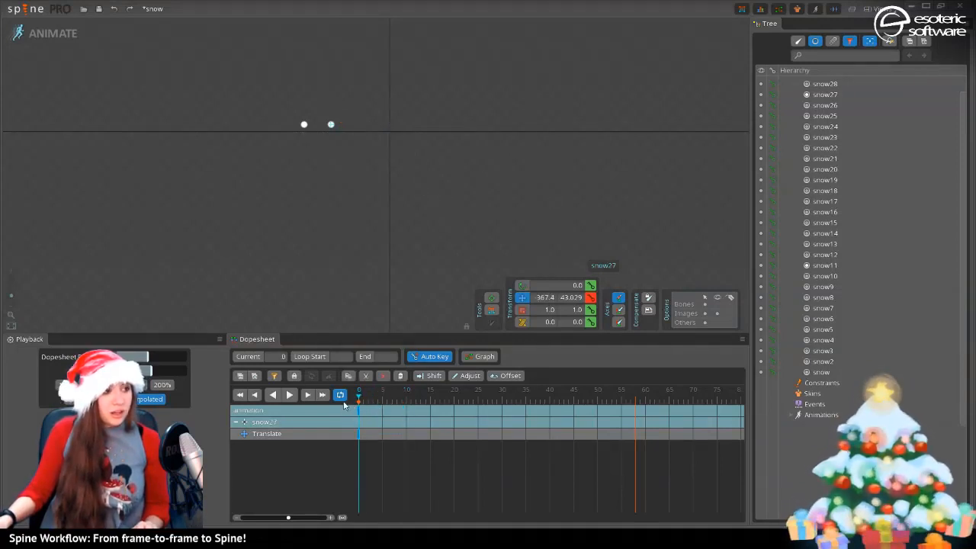
Turn off the tree's slot filter and key the color of the bone snow11's slot at frames 5 and 20
click(302, 125)
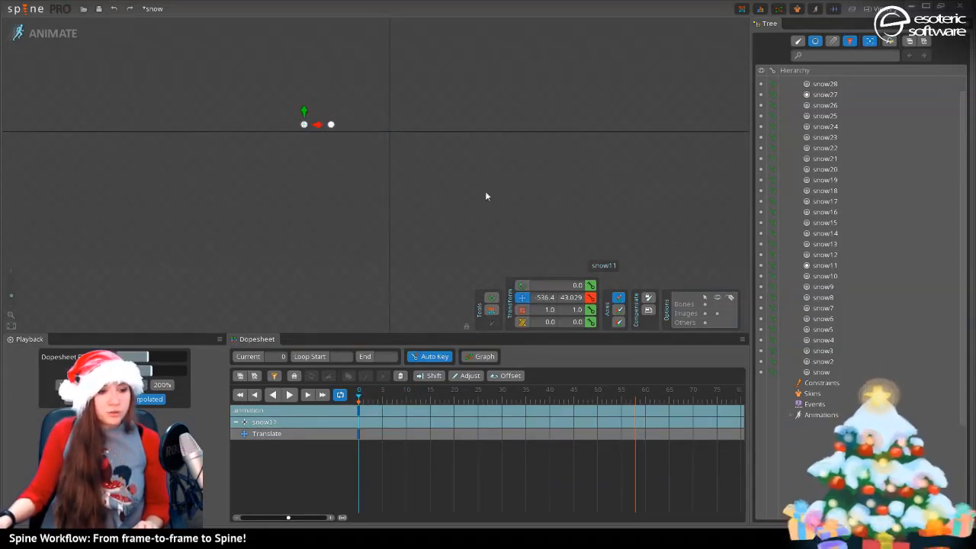
click(816, 41)
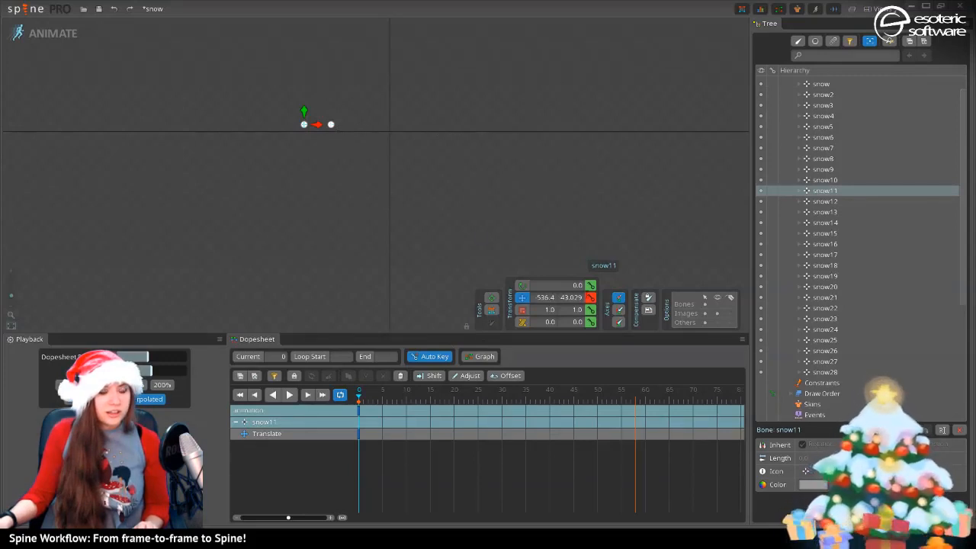
click(800, 192)
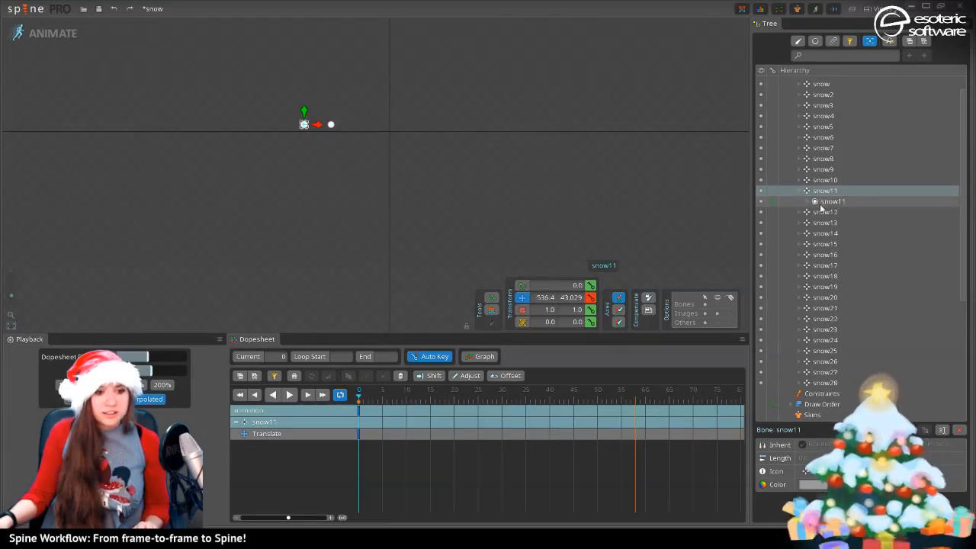
click(825, 201)
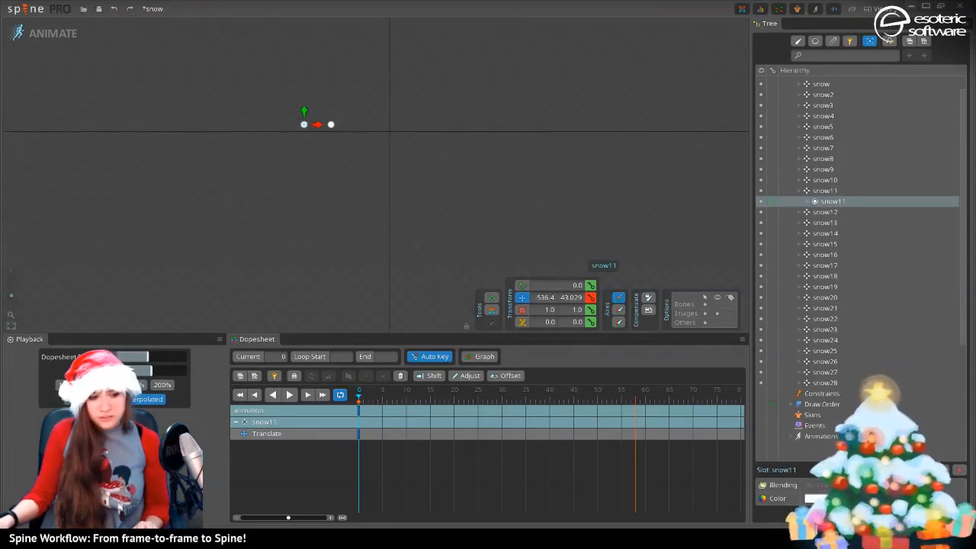
click(383, 390)
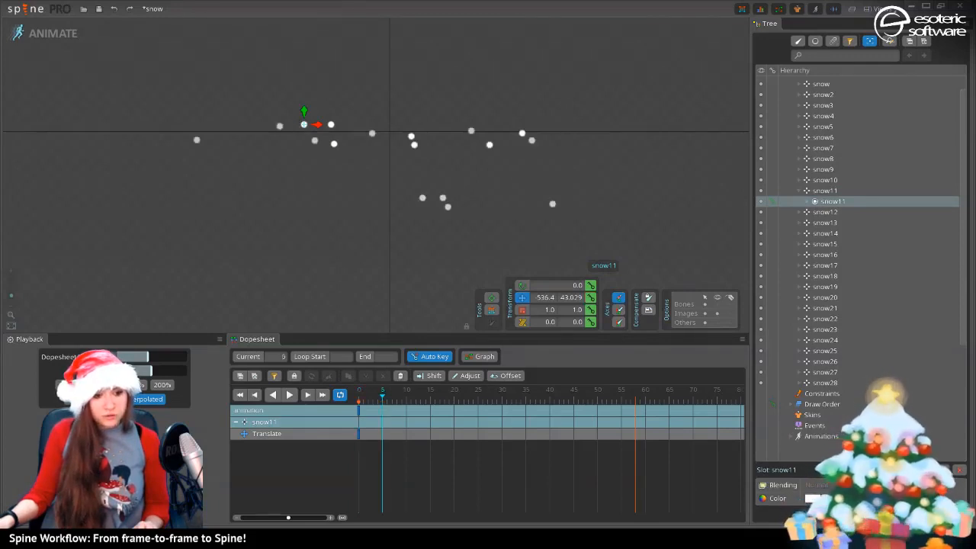
click(842, 498)
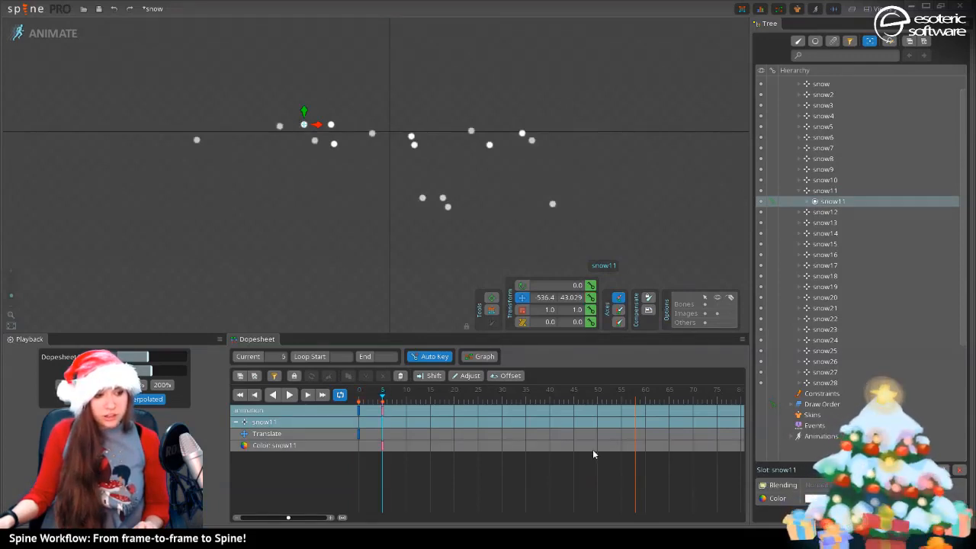
click(455, 398)
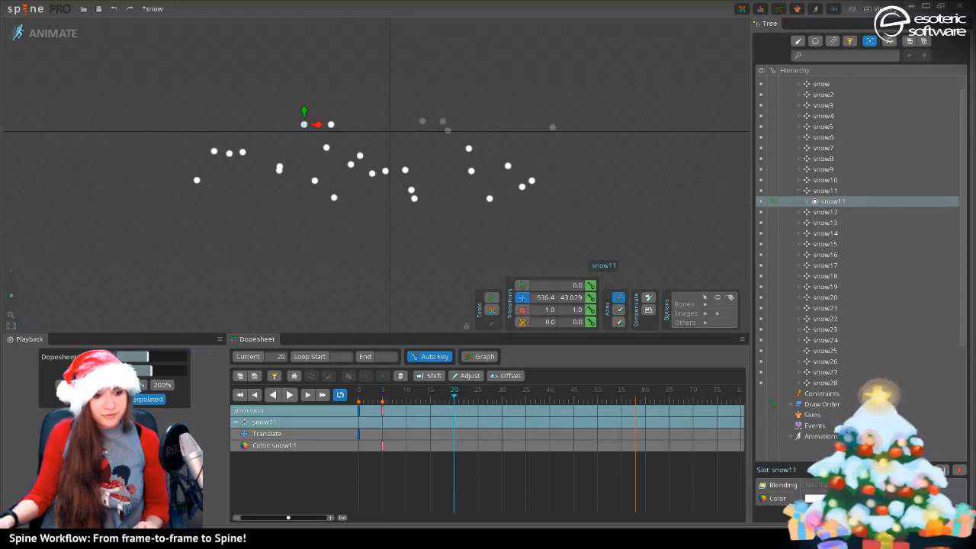
Set the color of the slot snow11 to fully transparent at frame 0
click(358, 398)
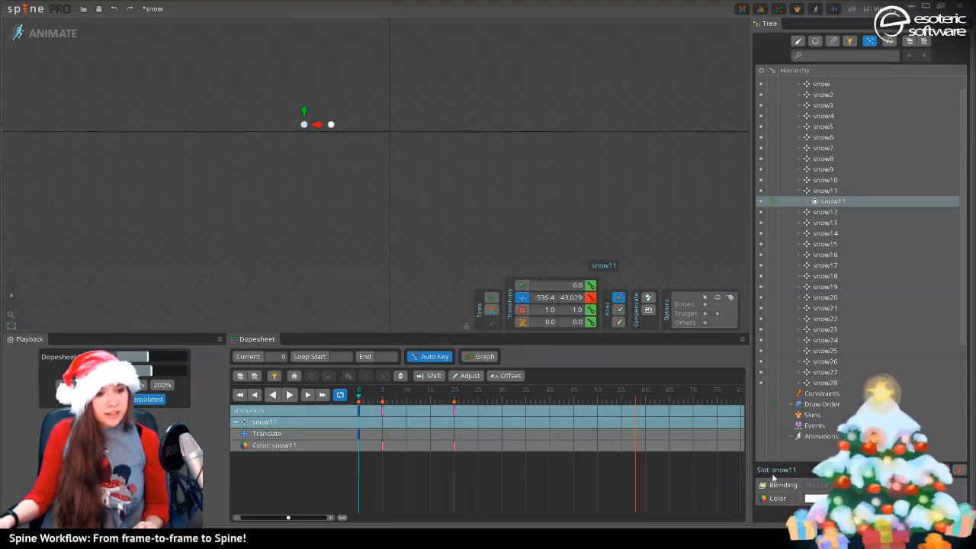
click(815, 498)
drag(237, 320, 231, 413)
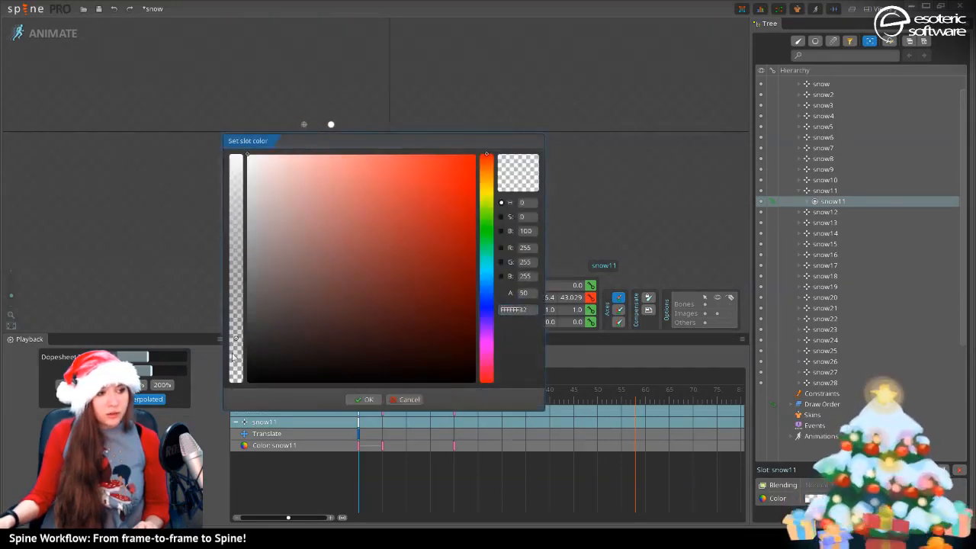
click(379, 400)
Copy snow11's frame 0 keys to frame 30 and move the bone straight down there to about y -582
click(359, 410)
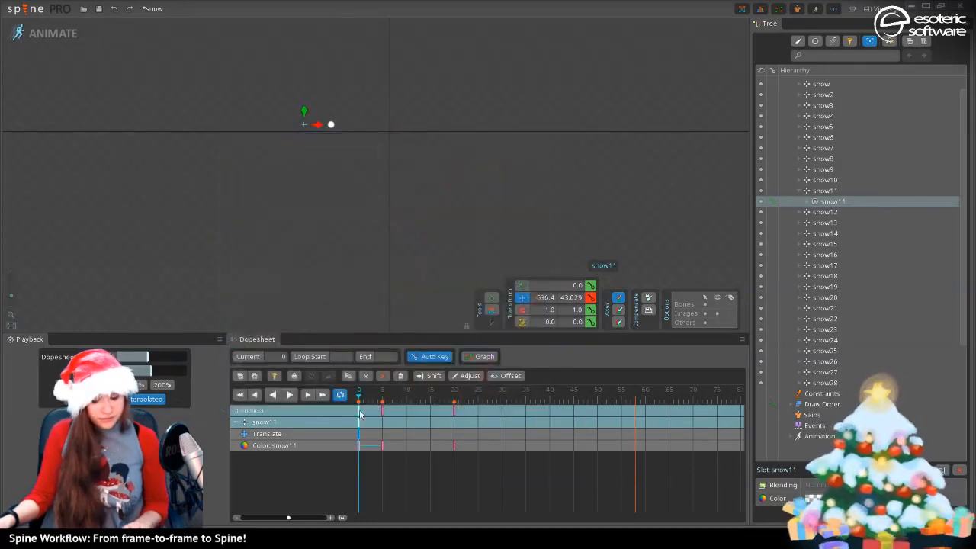
key(ctrl+c)
click(501, 402)
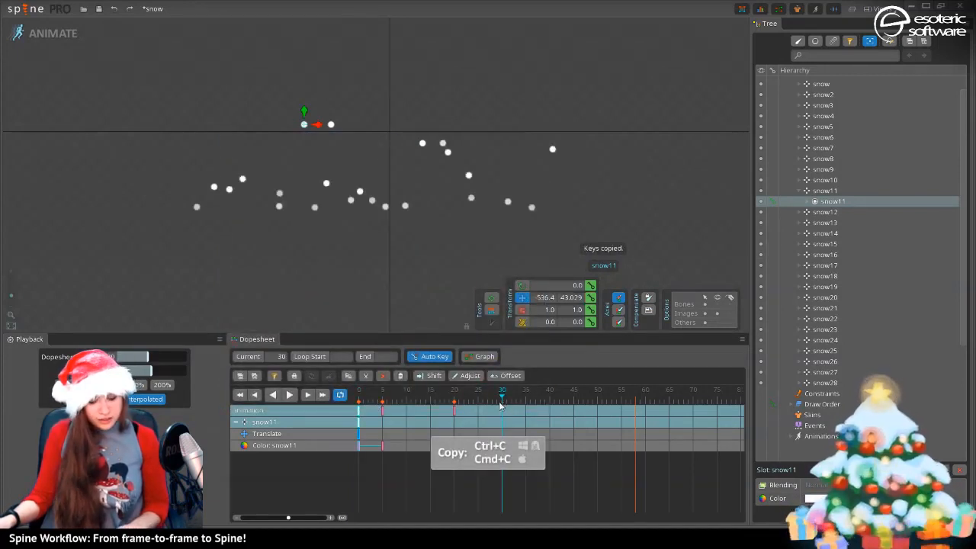
key(ctrl+v)
drag(433, 393, 502, 387)
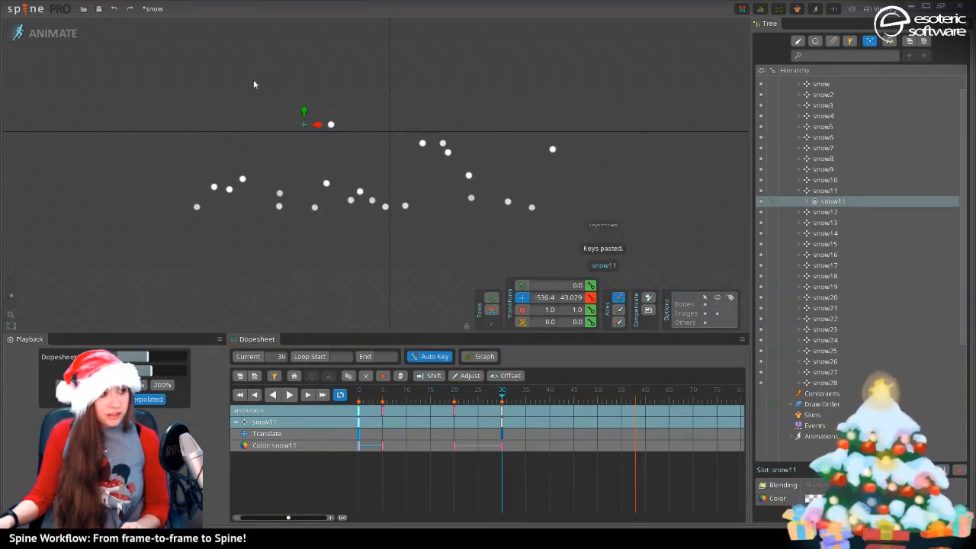
drag(304, 116, 305, 211)
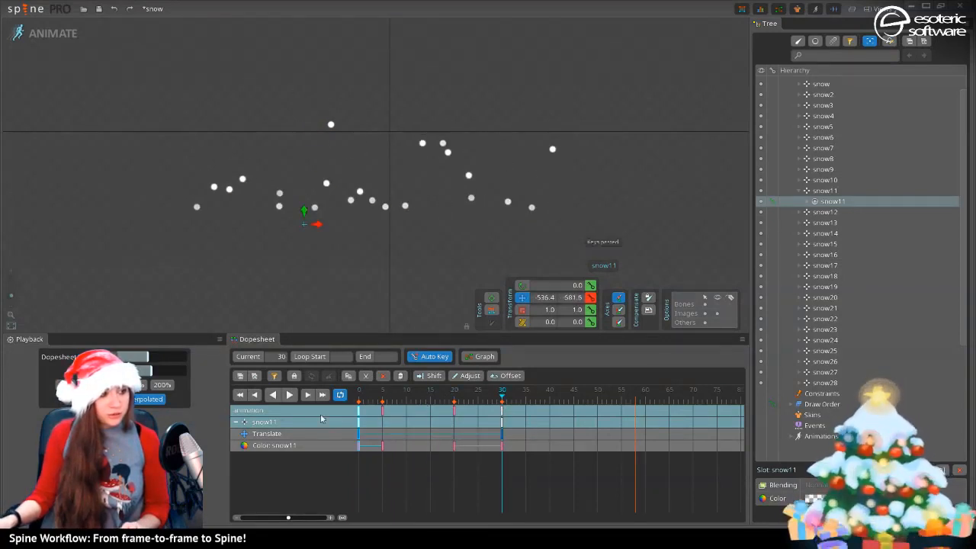
click(290, 394)
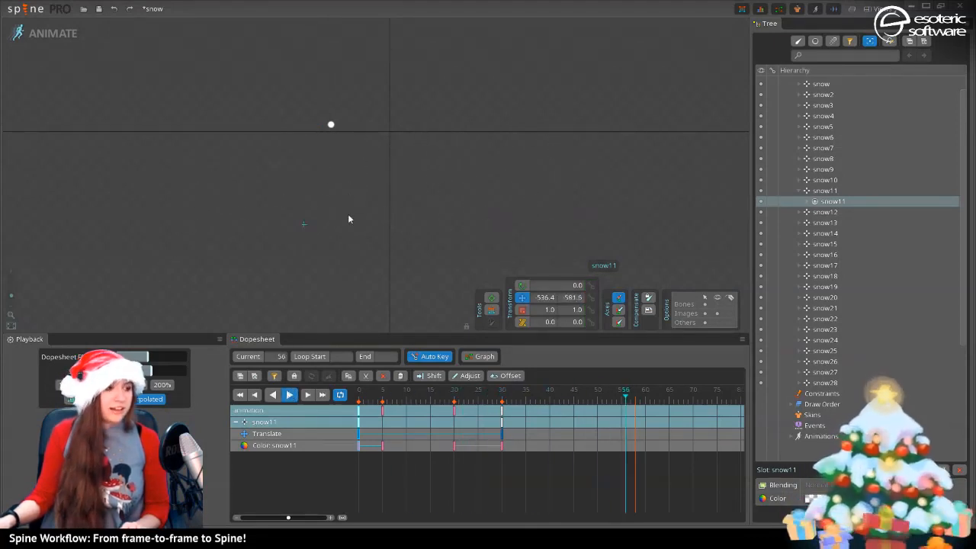
Move the bone snow27 straight down to about y -572 at frame 30
click(331, 125)
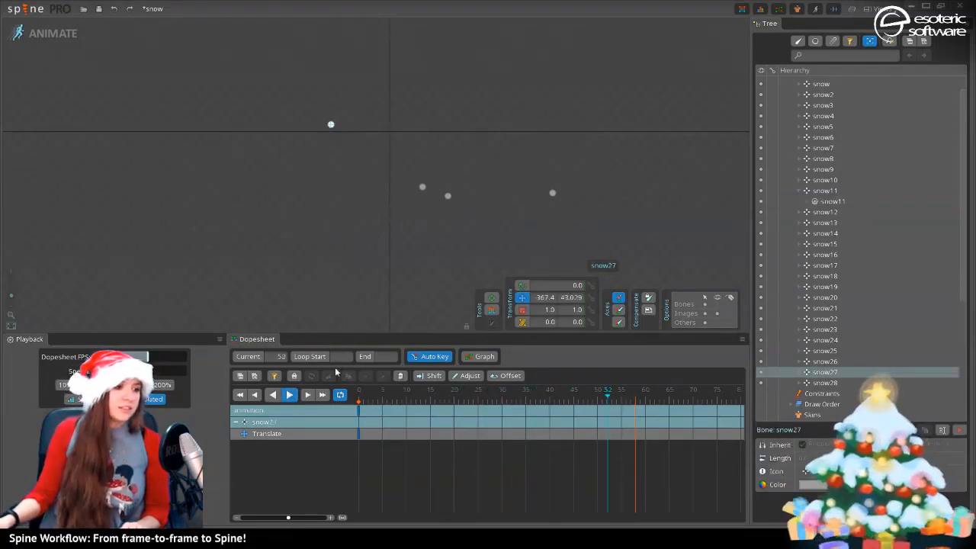
click(289, 394)
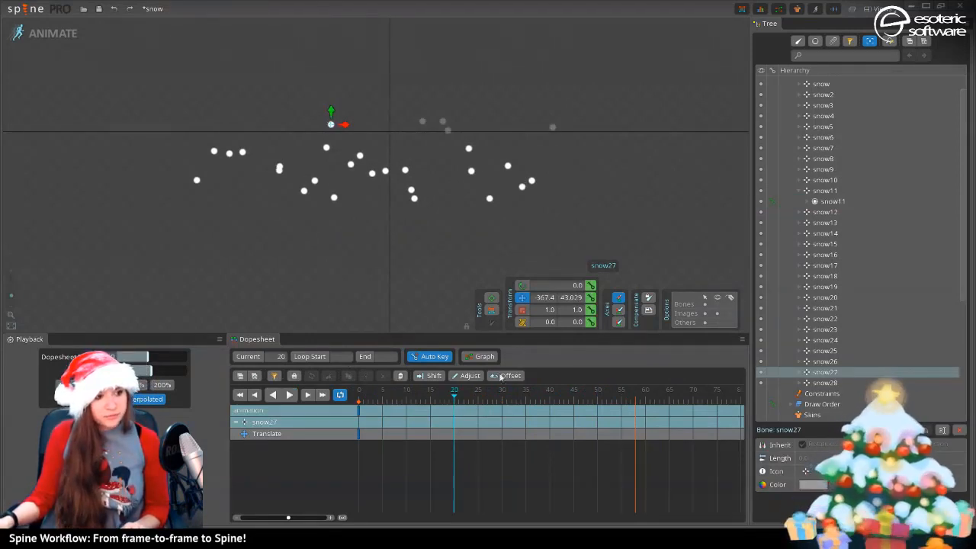
drag(473, 402, 502, 397)
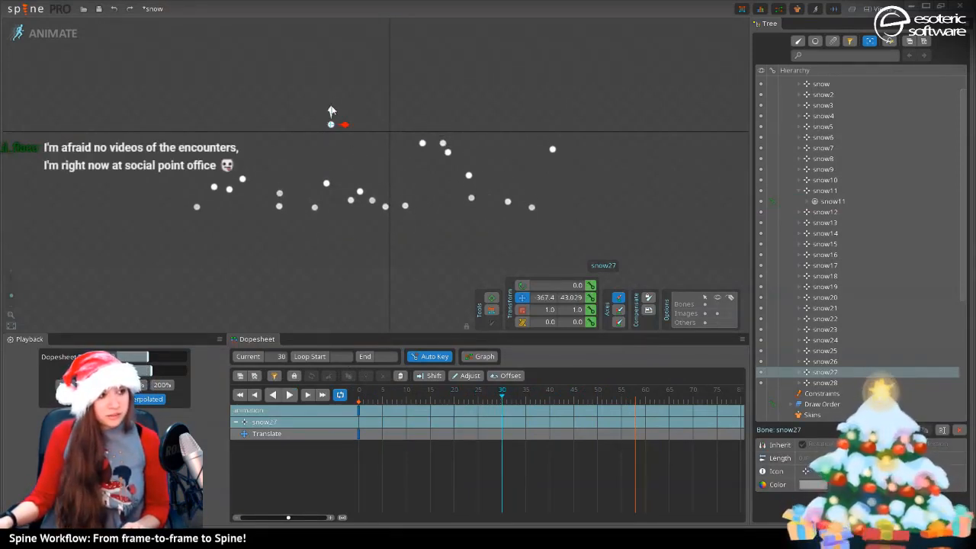
drag(331, 111, 332, 207)
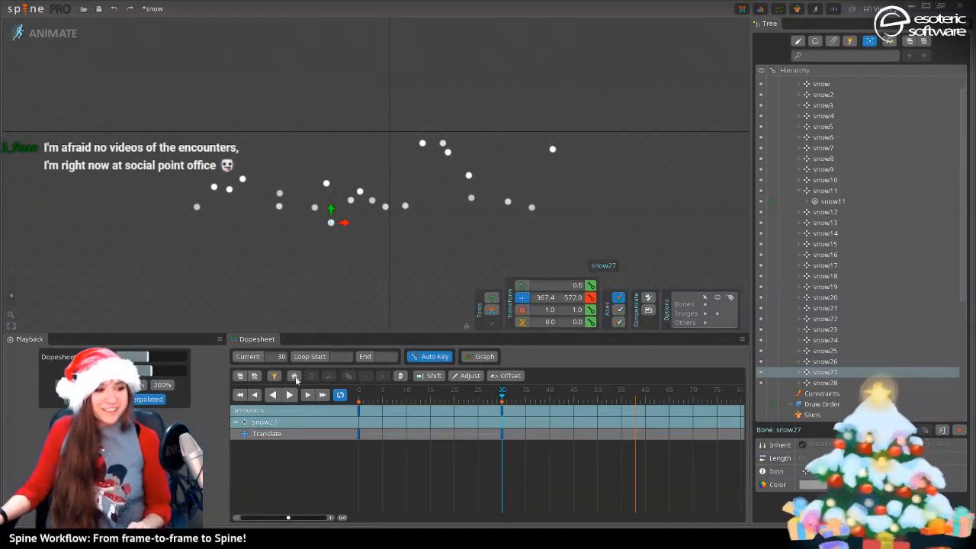
Key the color of the slot snow27 to fade in over frames 0 to 5 and out over frames 20 to 30, and save the project
drag(380, 403, 343, 414)
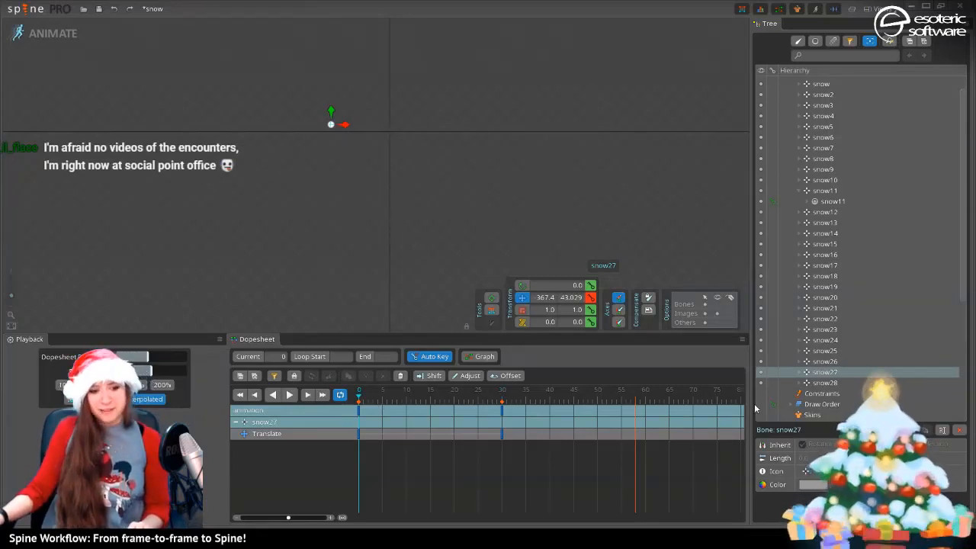
click(796, 44)
click(797, 44)
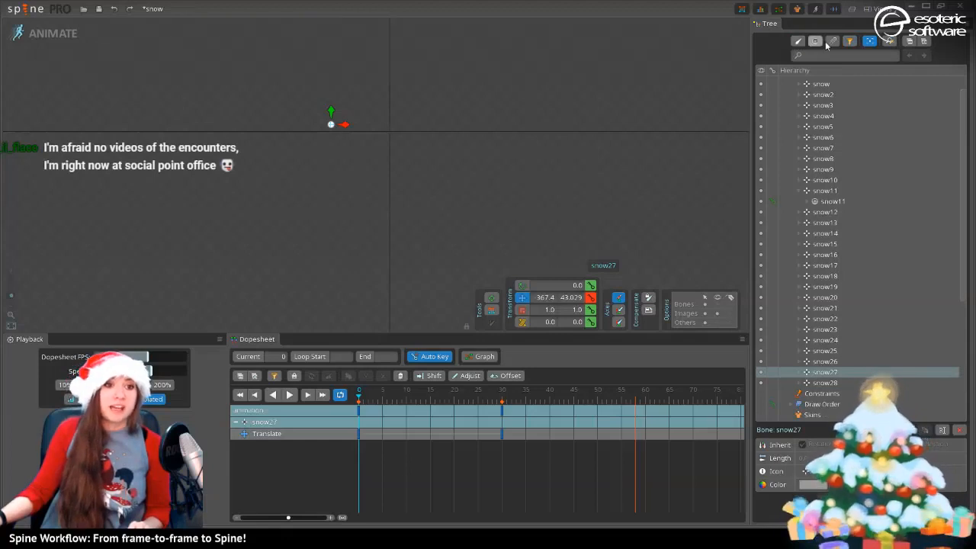
drag(360, 394, 384, 398)
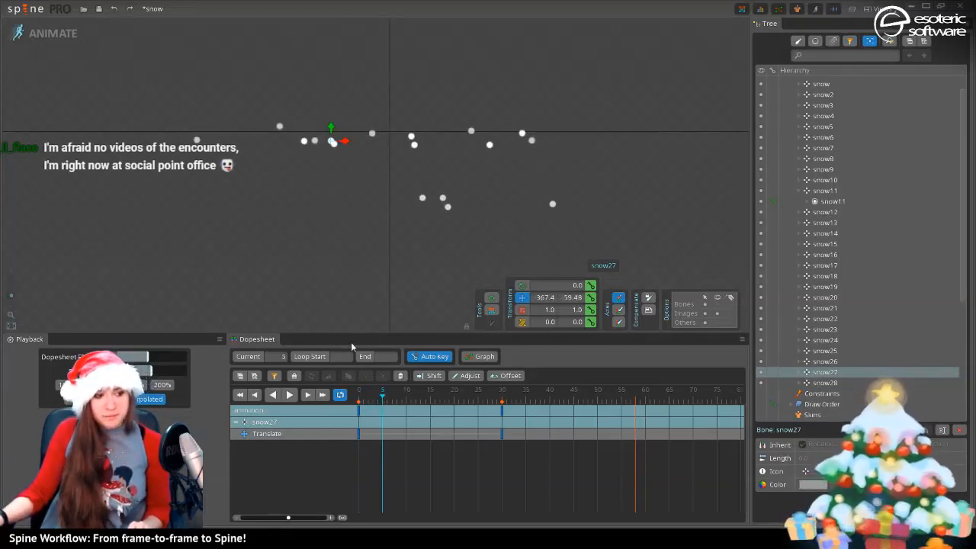
drag(376, 394, 357, 413)
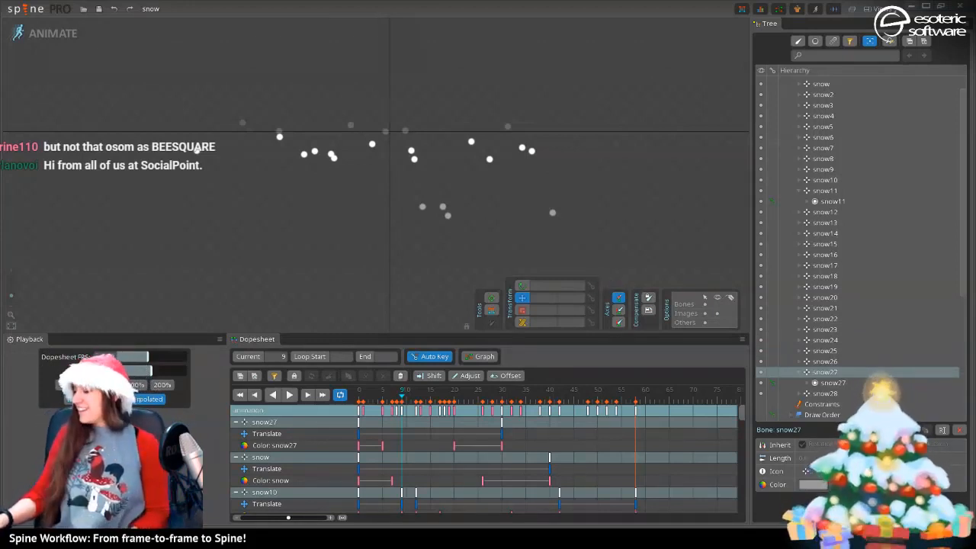
Play the whole snow animation to check the loop, and switch the project to Setup mode
click(290, 394)
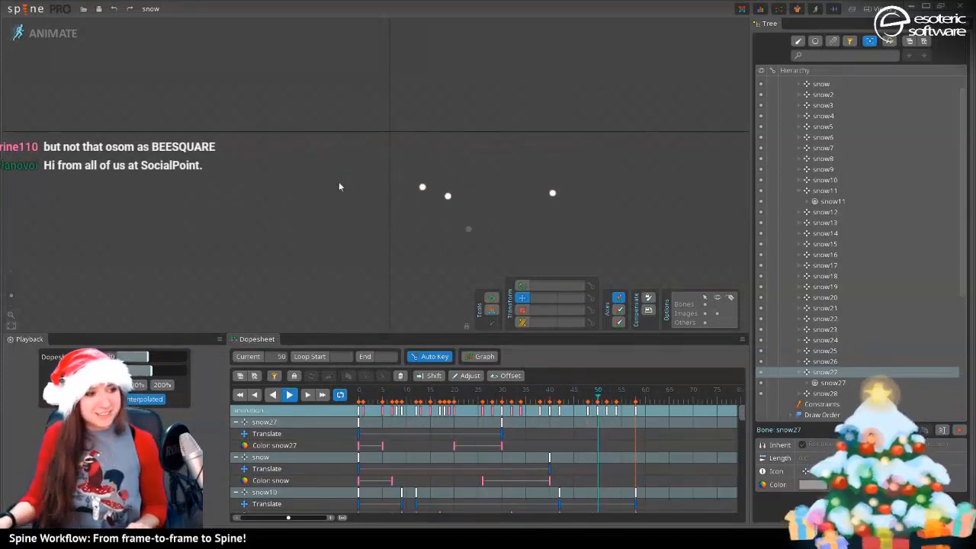
click(28, 31)
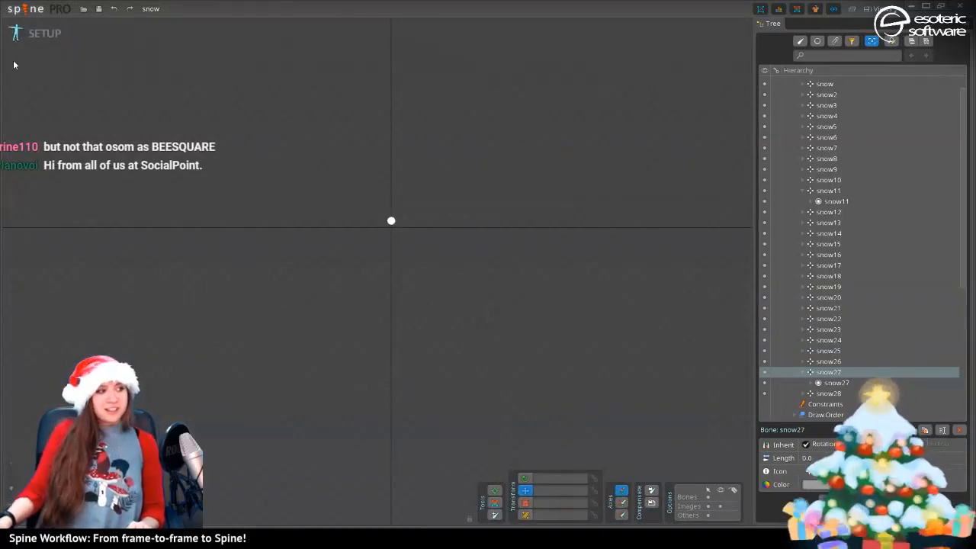
click(30, 36)
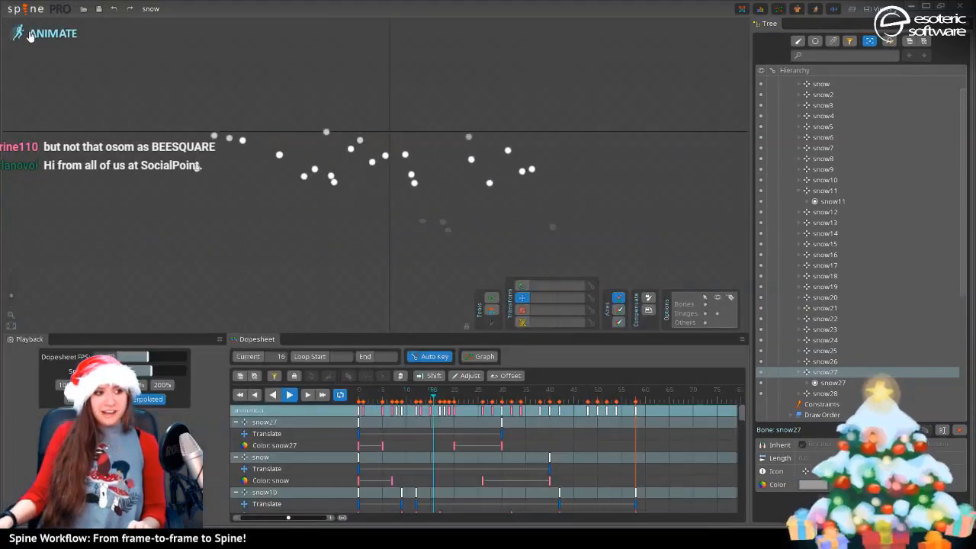
click(31, 36)
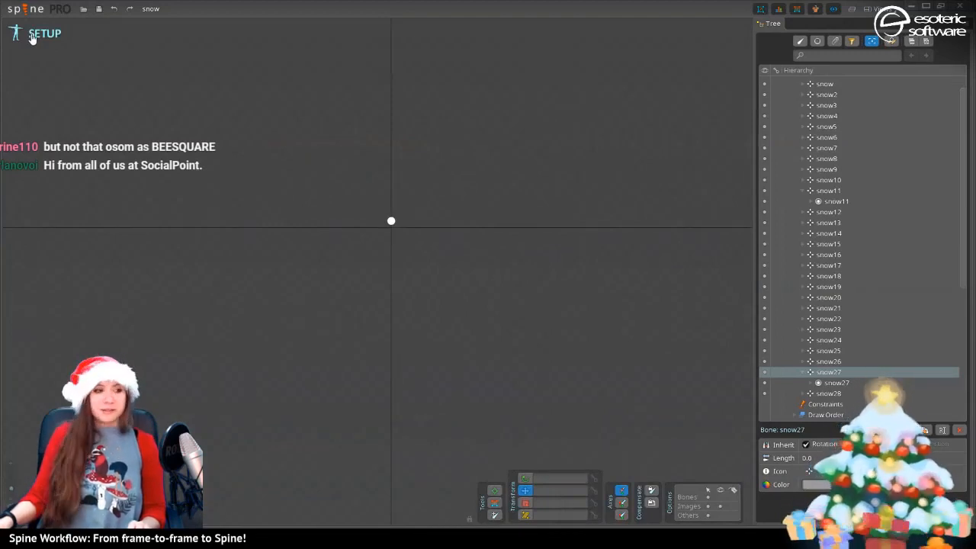
click(32, 37)
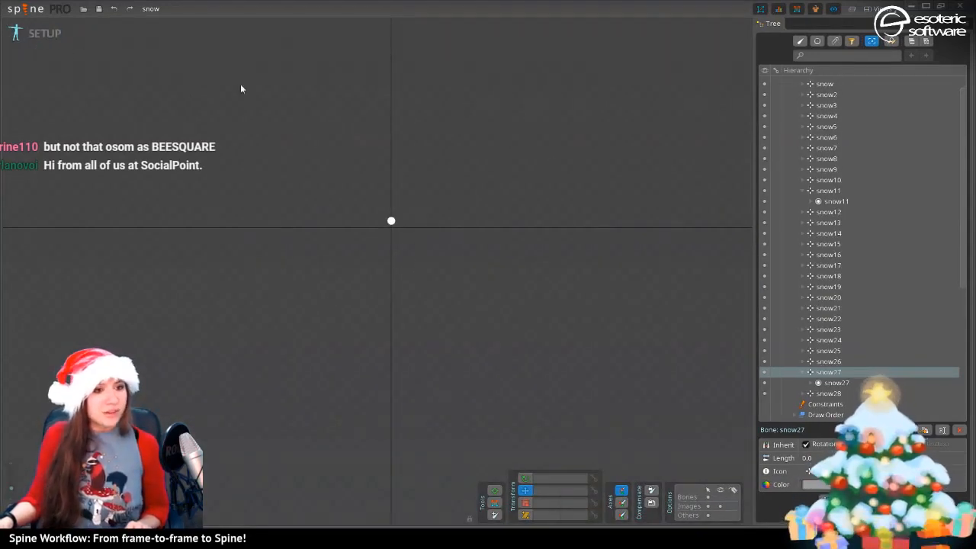
scroll(834, 283, up, 2)
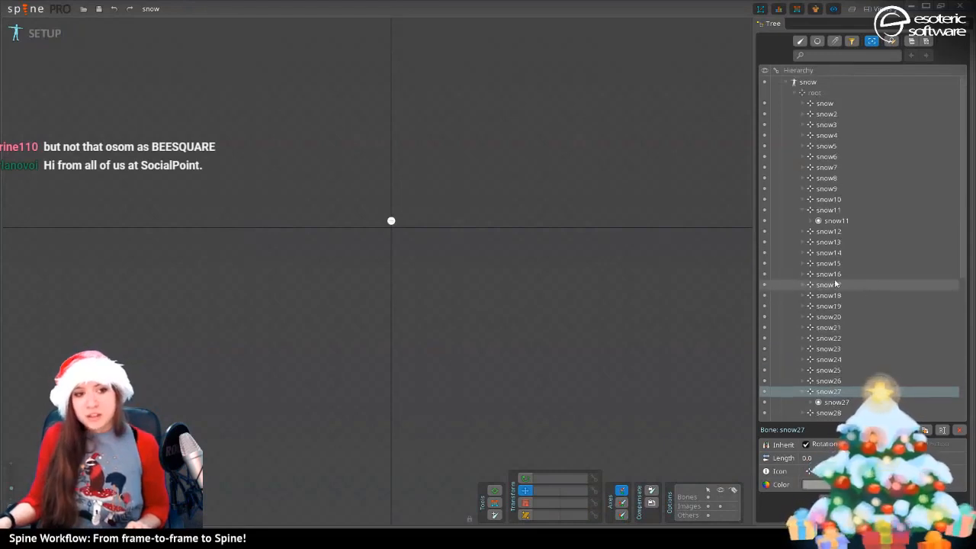
Collapse the bones snow11 and snow27 in the hierarchy
click(803, 211)
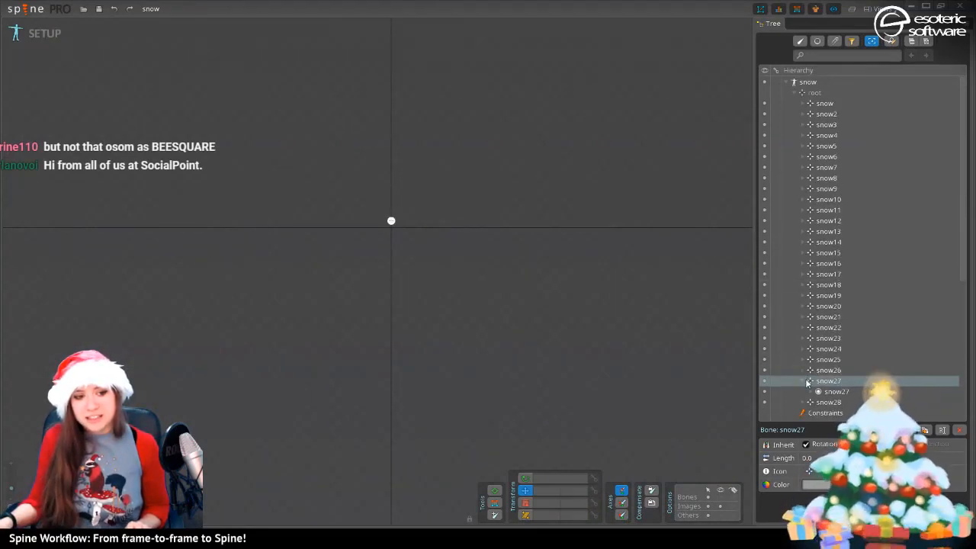
click(818, 393)
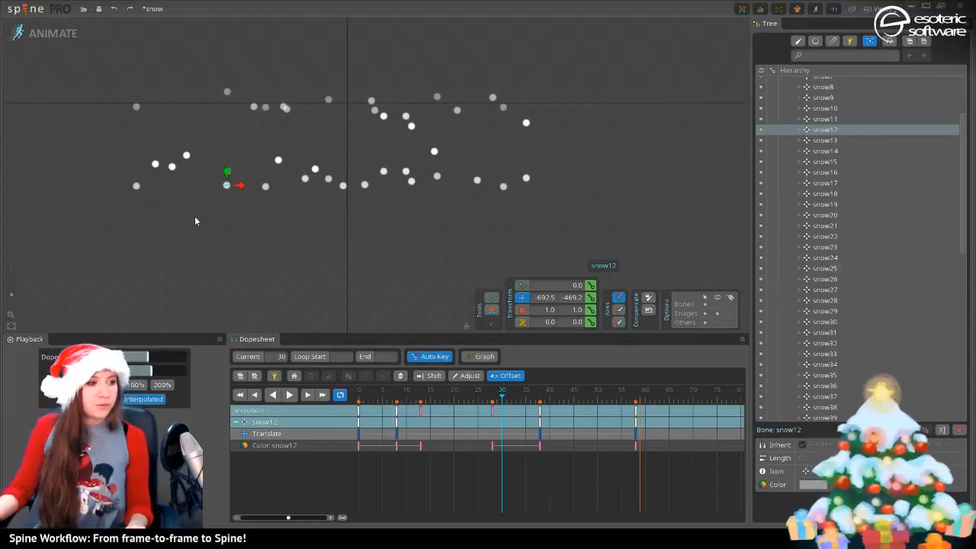
Play the snow animation repeatedly to check the loop and stop it at frame 29
click(272, 395)
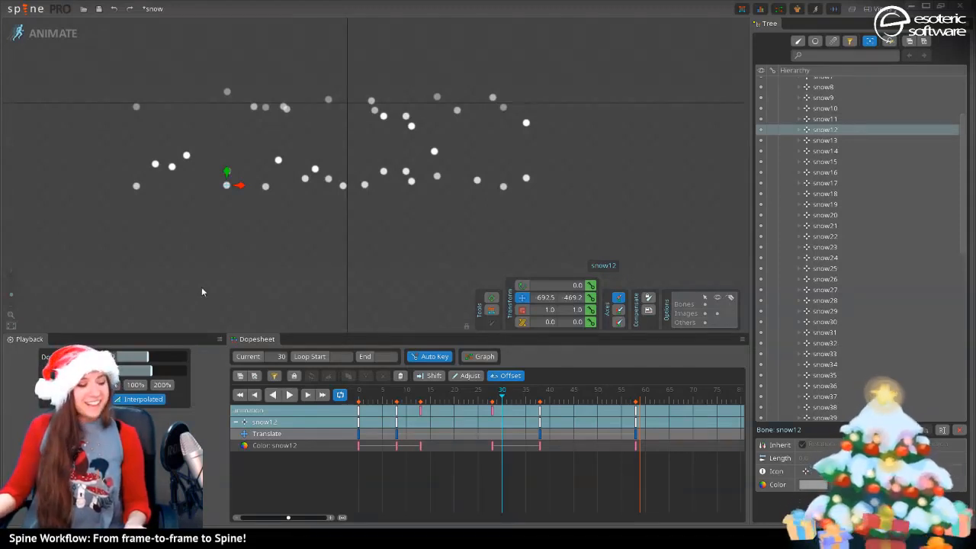
click(290, 395)
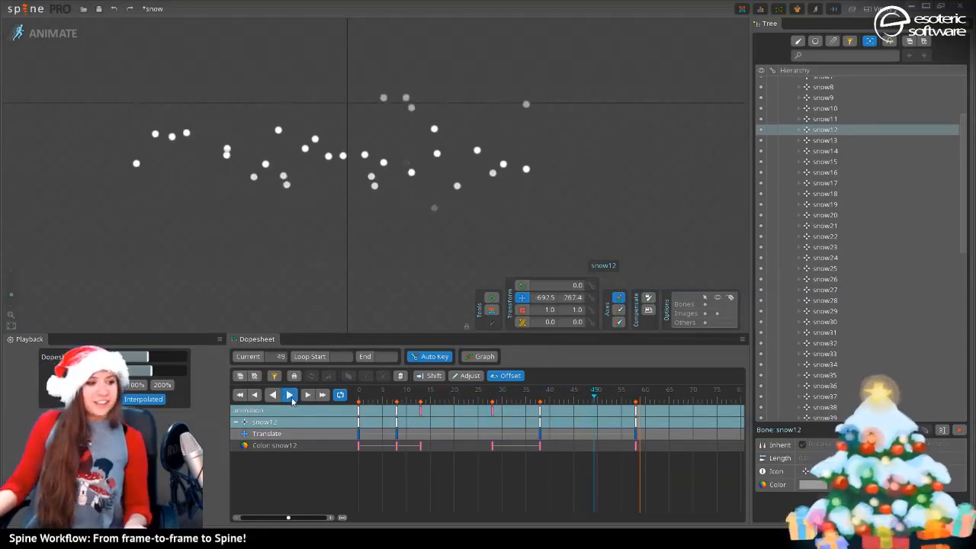
click(289, 395)
click(290, 396)
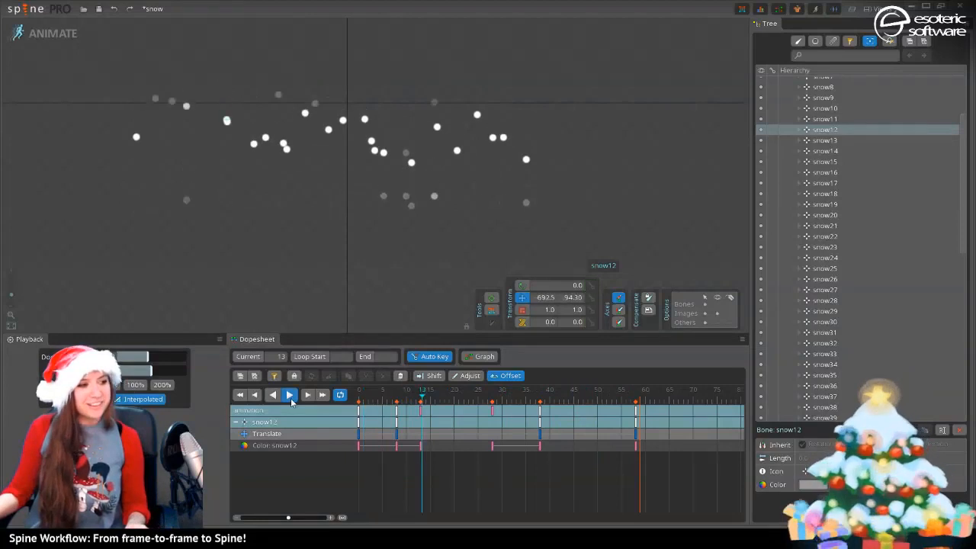
click(290, 395)
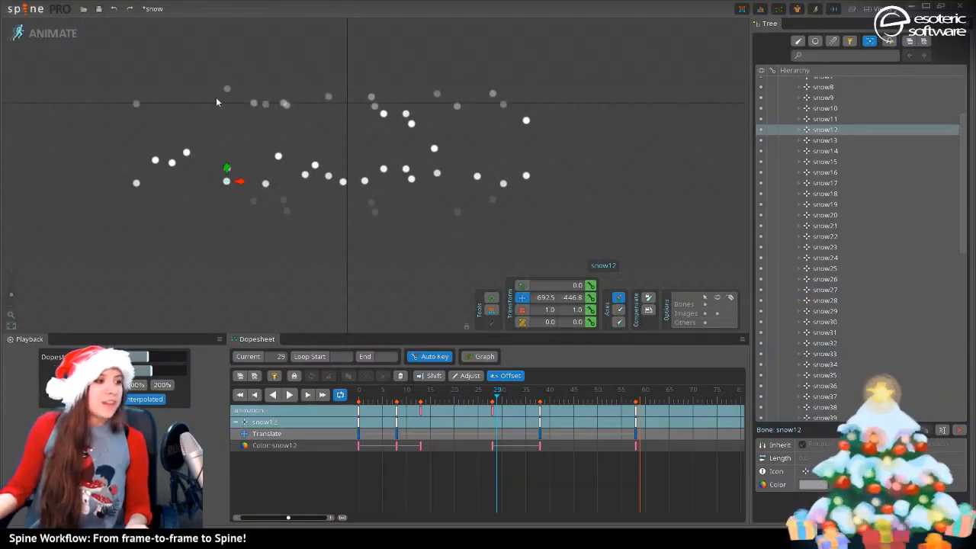
Filter the hierarchy to slots and attachments, expand every slot, and examine which attachments the snow slots show at frame 29
click(137, 108)
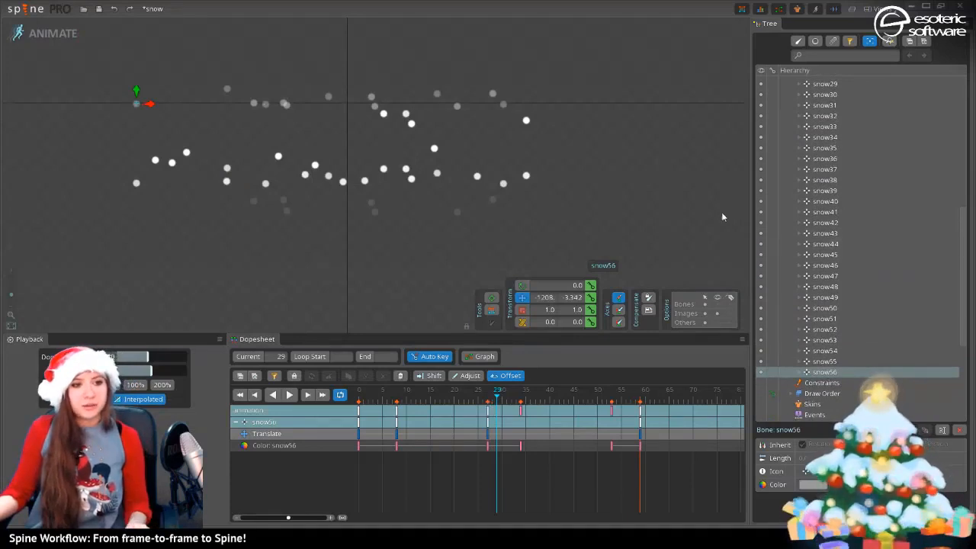
click(817, 41)
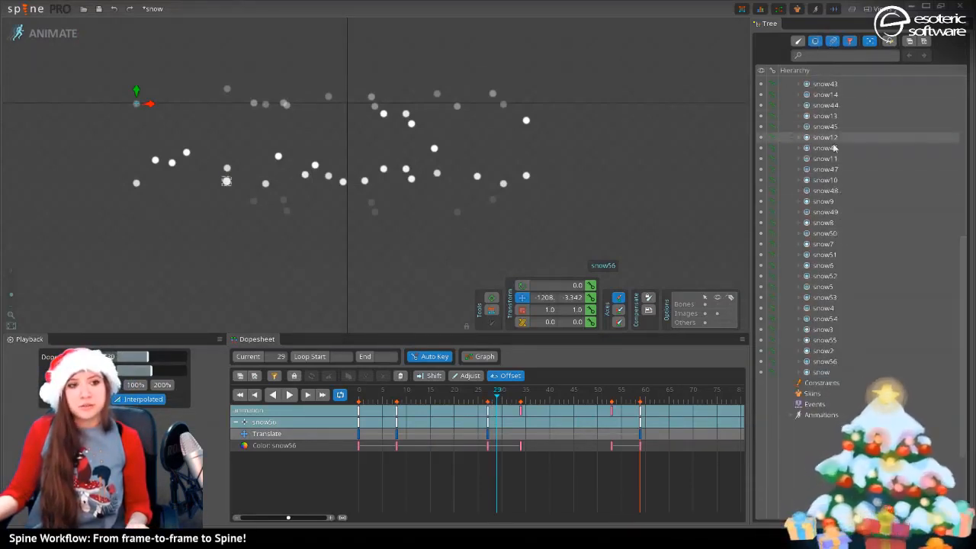
scroll(832, 152, up, 10)
click(790, 93)
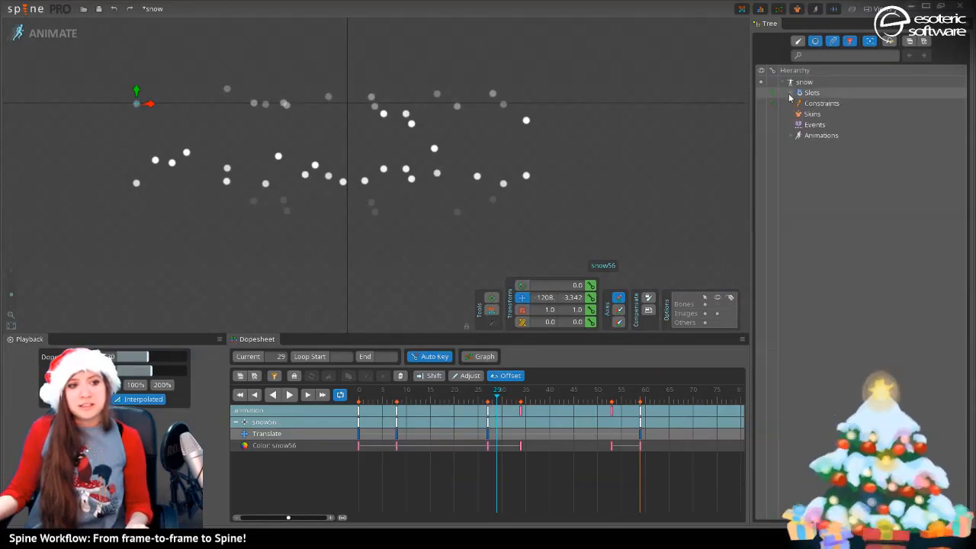
click(790, 93)
click(790, 93)
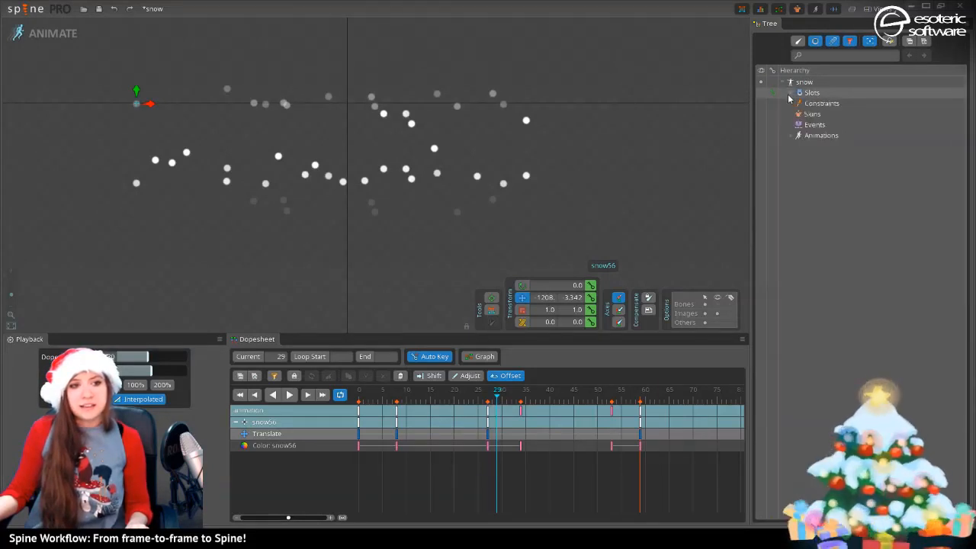
shift+click(790, 93)
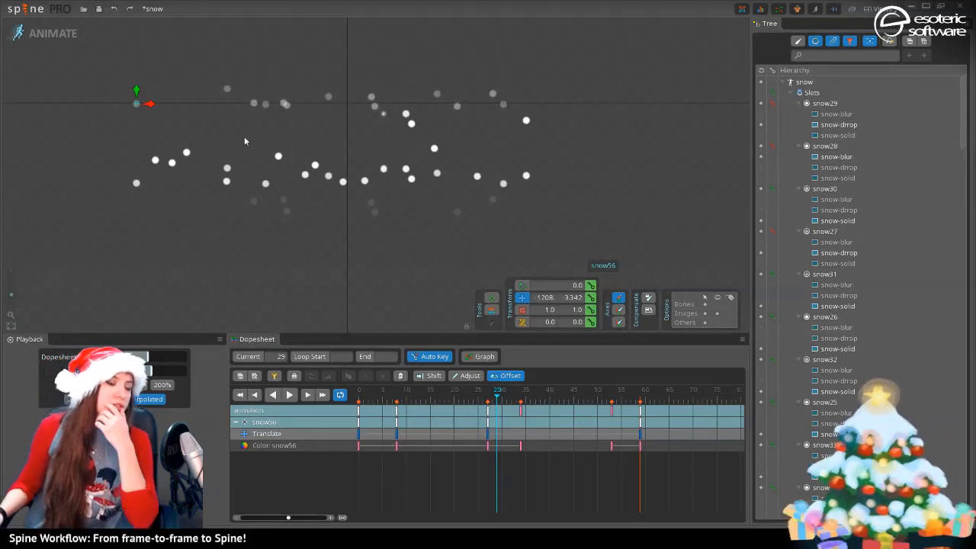
click(228, 90)
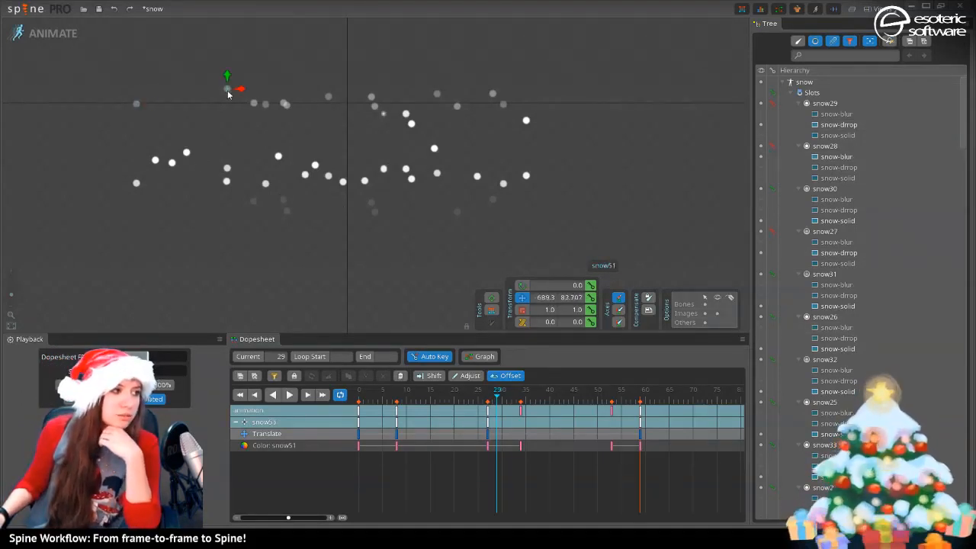
scroll(804, 359, down, 15)
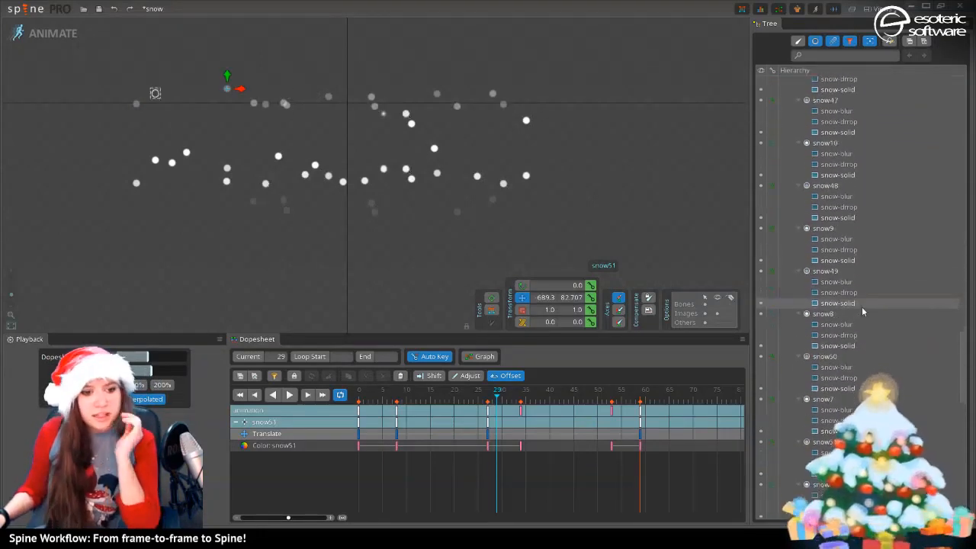
scroll(763, 298, down, 5)
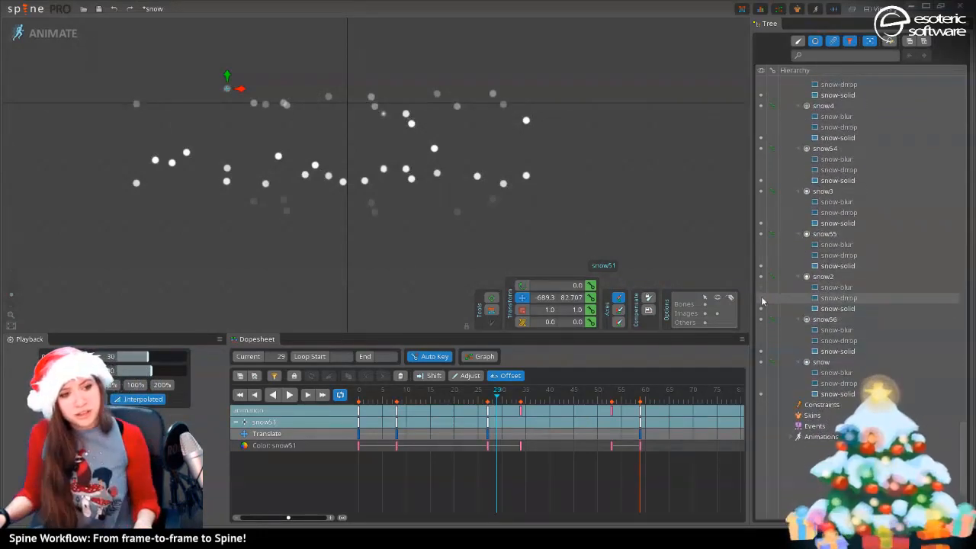
Expand all bones under root and switch the slot snow39 to the snow-drrop attachment at frame 29
click(279, 158)
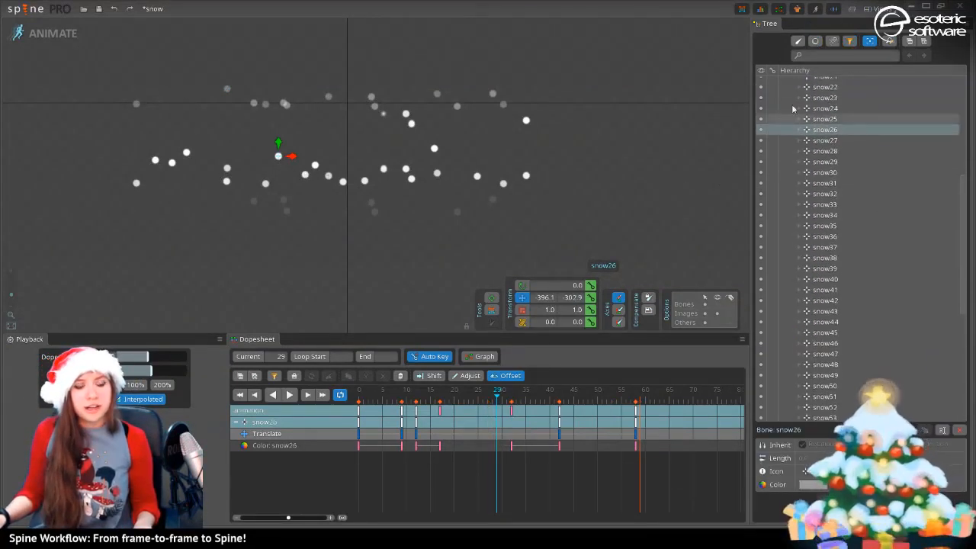
scroll(786, 97, up, 8)
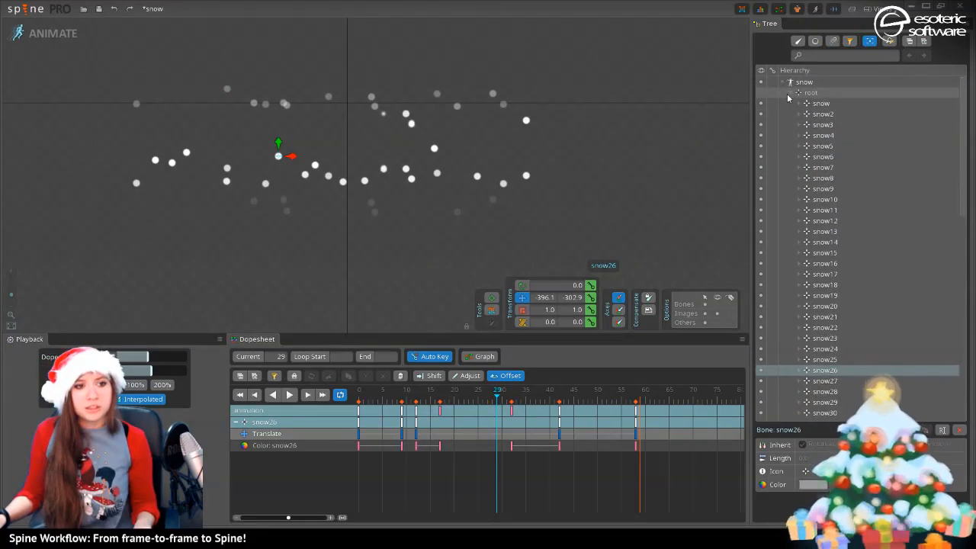
right_click(789, 95)
right_click(789, 94)
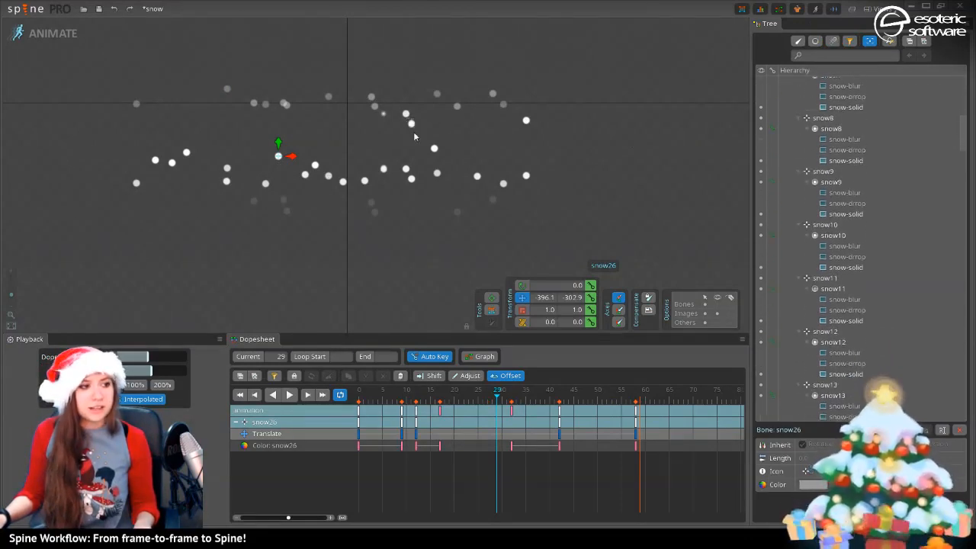
click(409, 176)
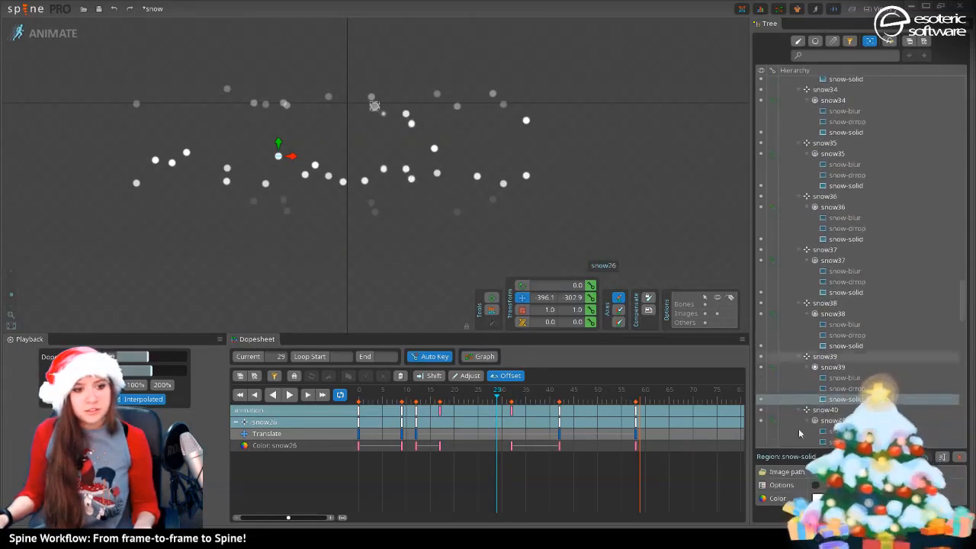
click(760, 389)
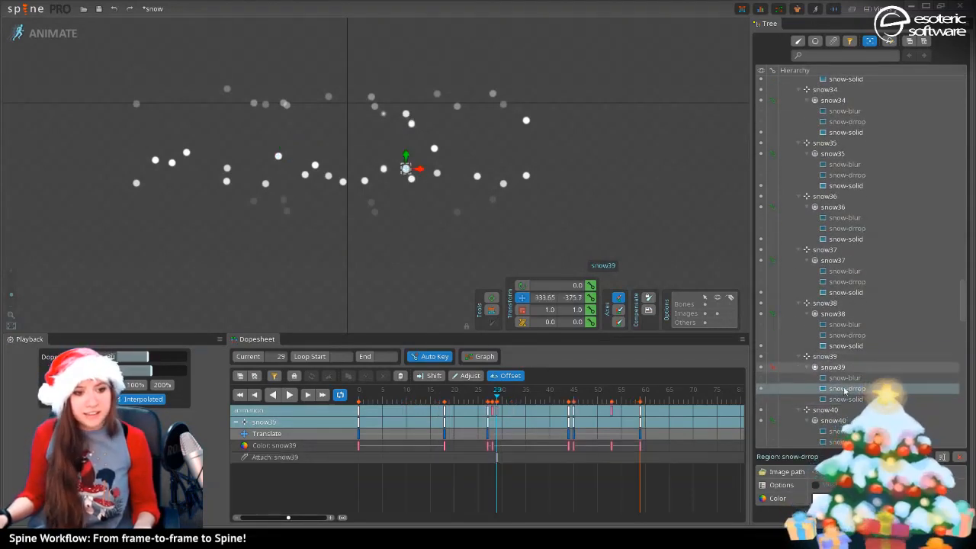
Select the bone snow28 and scrub from frame 0 to frame 17 to check its attachment over time
click(383, 114)
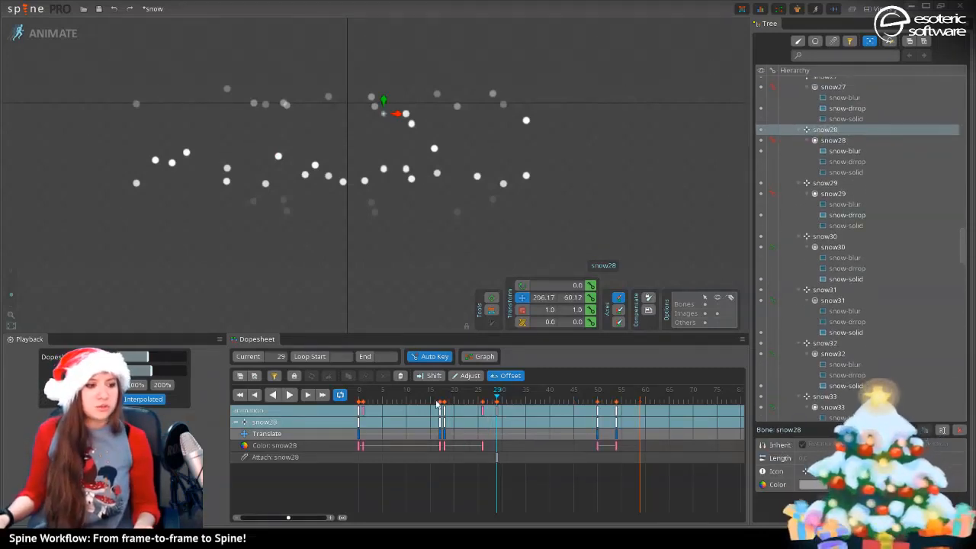
drag(385, 393, 357, 389)
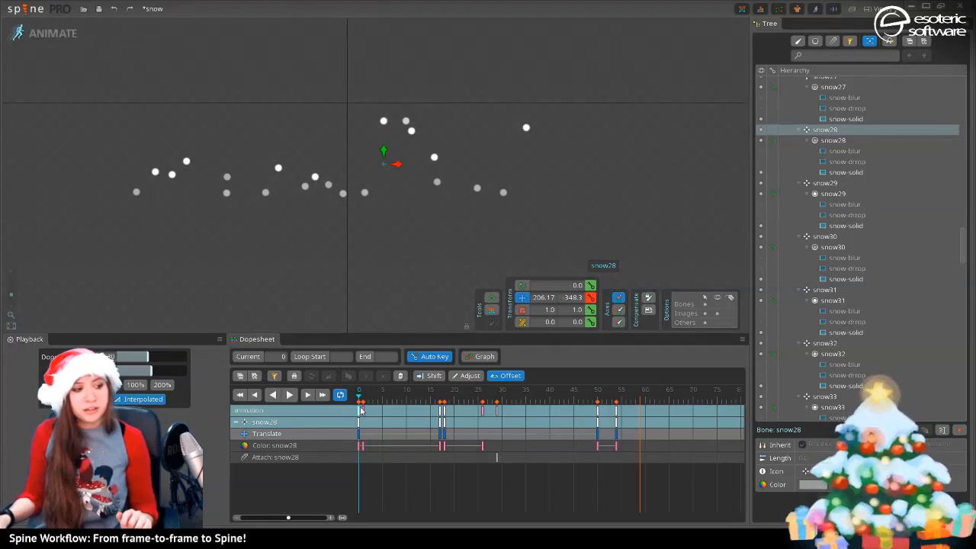
drag(362, 397, 440, 388)
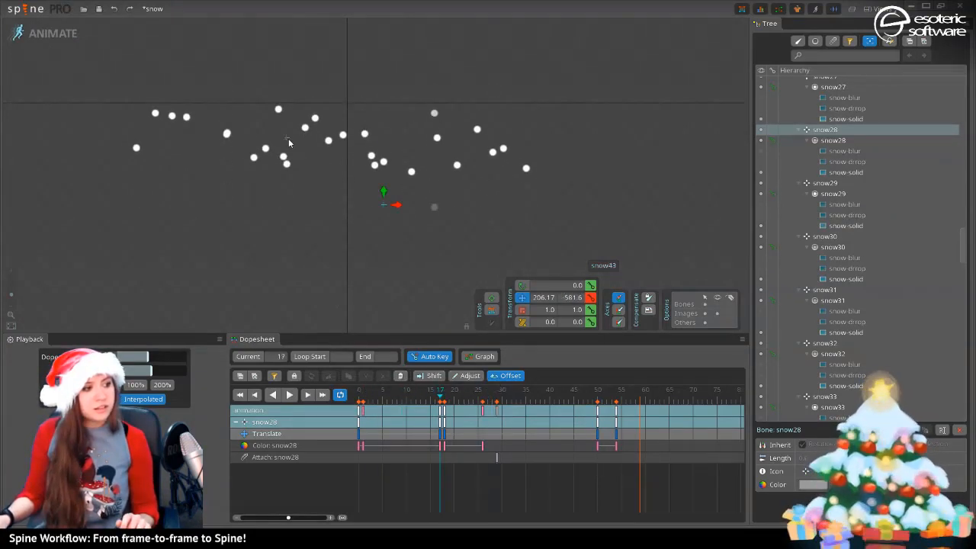
Shift all keys of the bone snow27, with Offset off, to span frames 18 to 48, and replay the animation
click(283, 159)
click(499, 465)
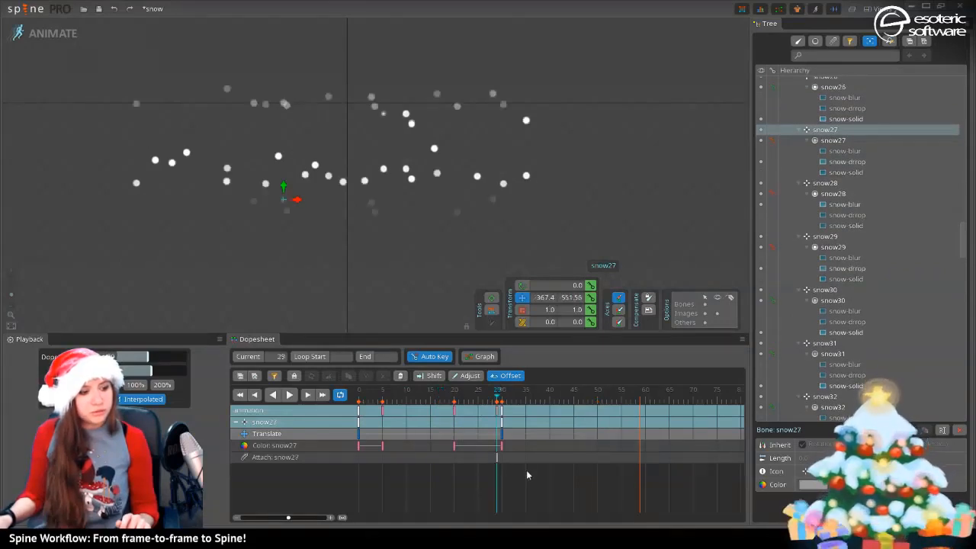
drag(526, 474, 358, 405)
drag(435, 438, 474, 439)
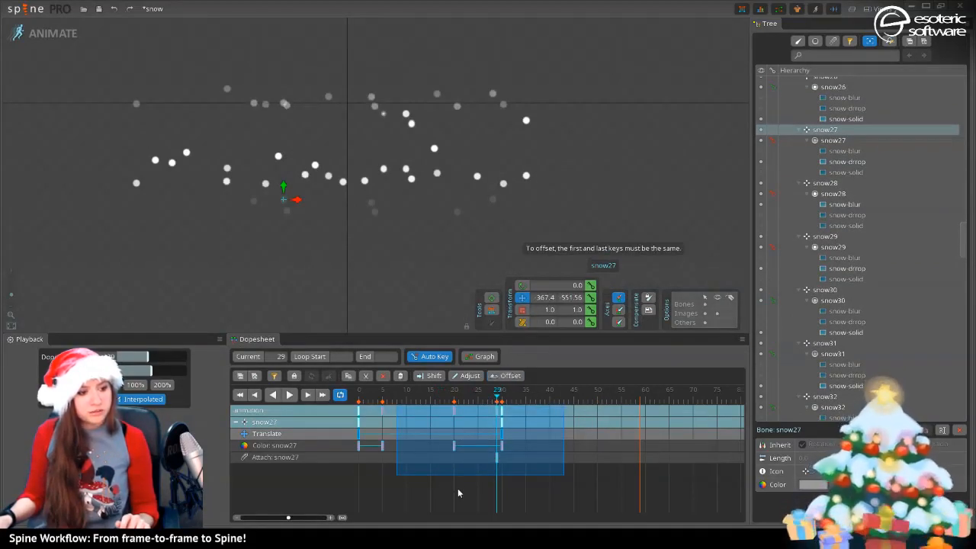
drag(512, 487, 318, 389)
drag(394, 429, 481, 430)
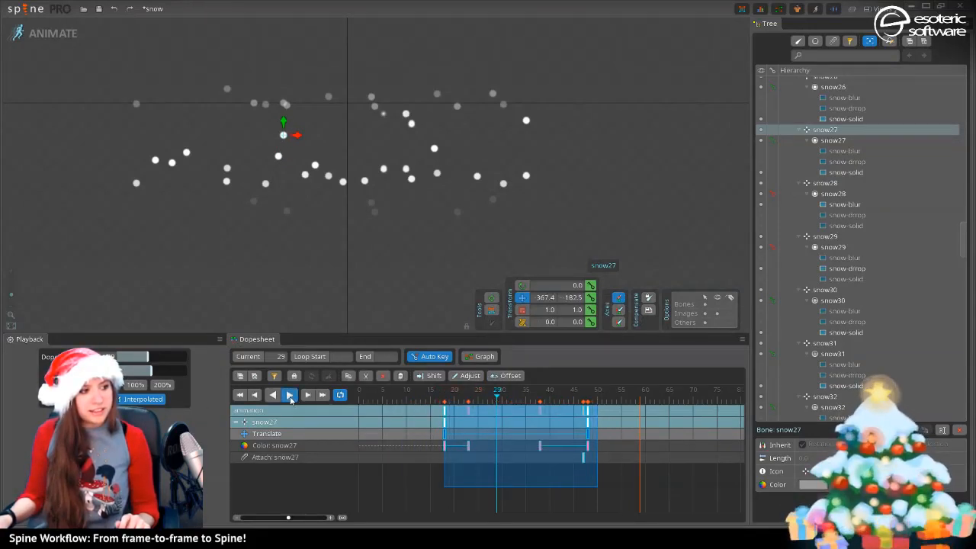
click(290, 400)
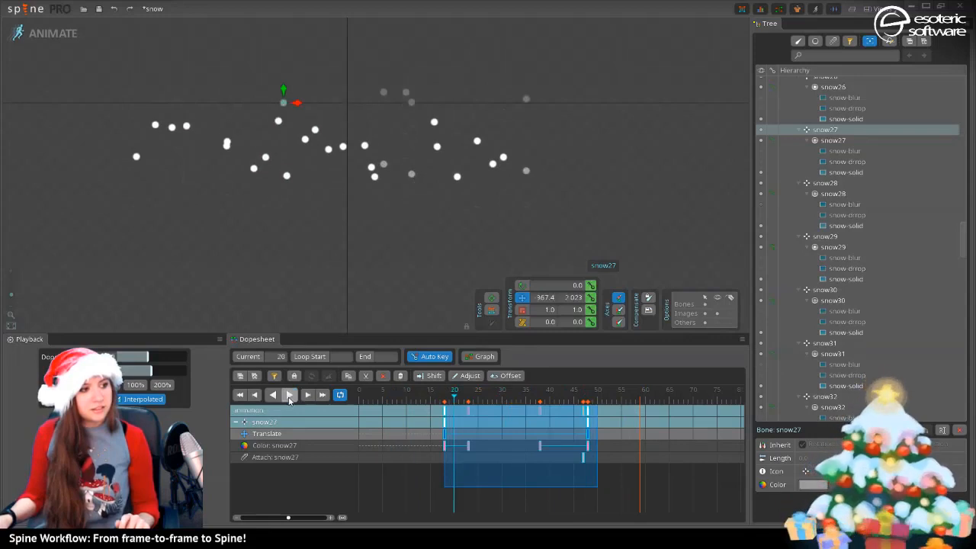
drag(485, 394, 387, 404)
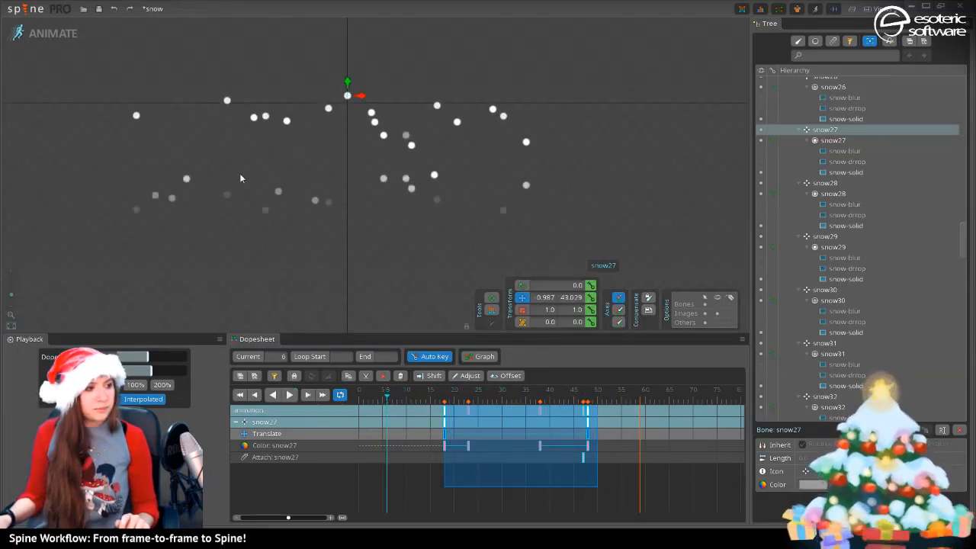
Try to shift all keys of the bone snow11 to earlier frames
click(257, 115)
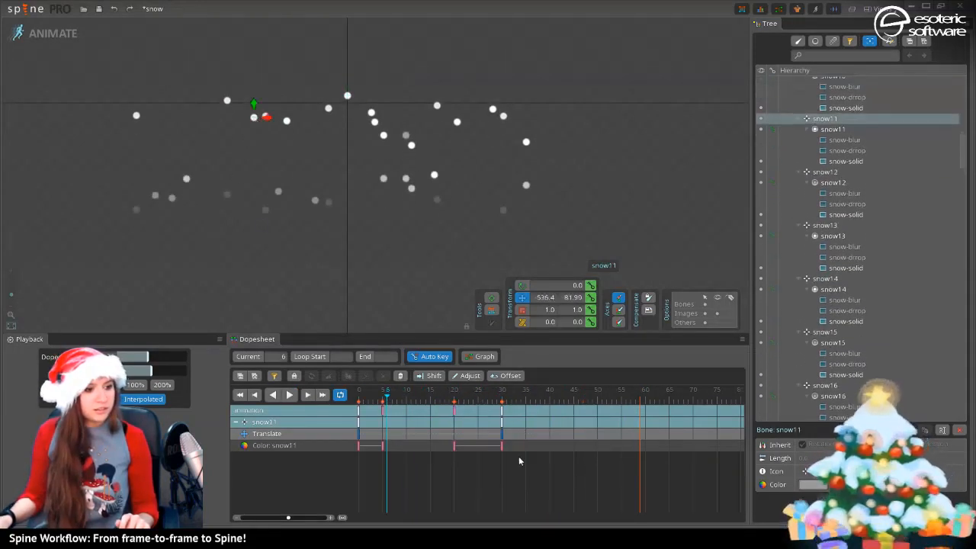
drag(520, 474, 330, 370)
drag(387, 422, 354, 421)
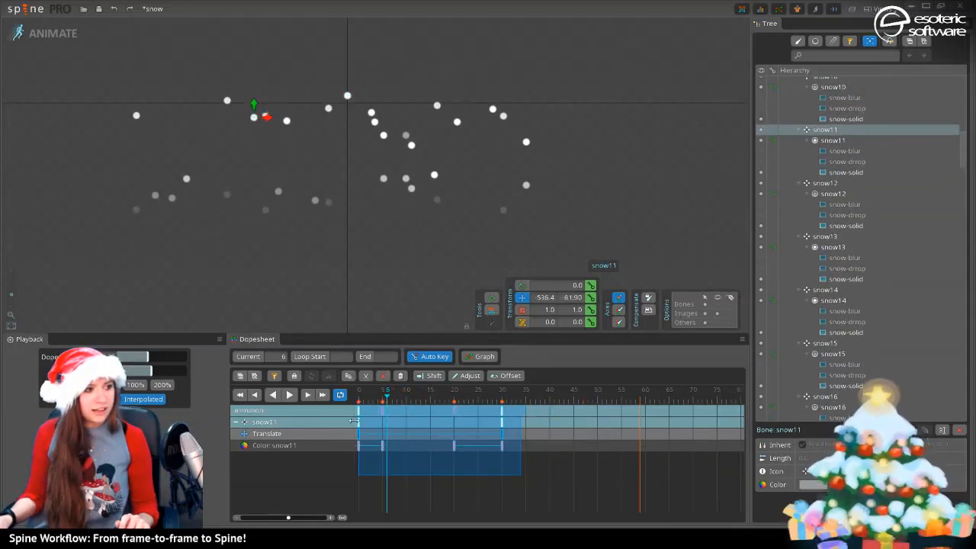
Offset the keys of the bone snow31 nine frames later with Offset on
click(278, 192)
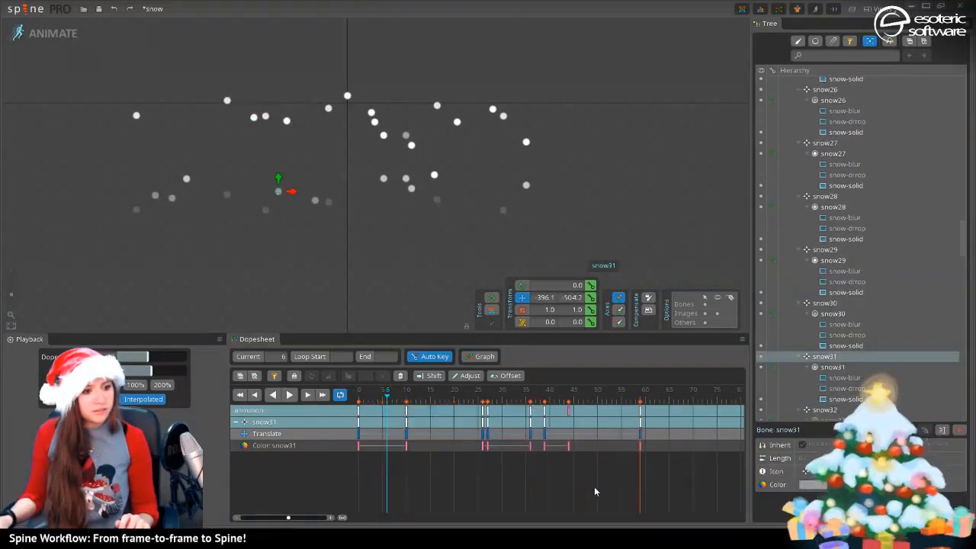
drag(595, 492, 363, 398)
drag(465, 439, 526, 444)
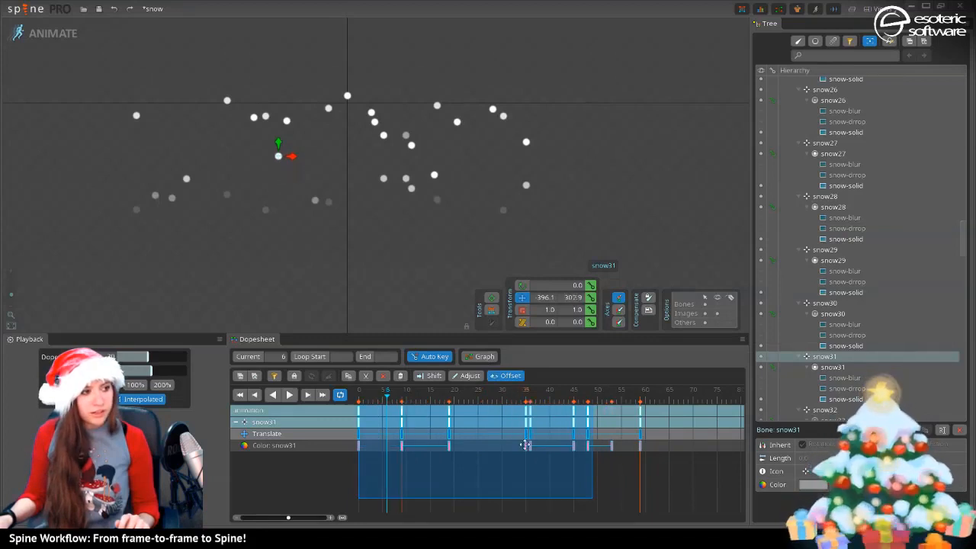
Try to offset the color keys of the slot snow11 and undo the shift
click(255, 119)
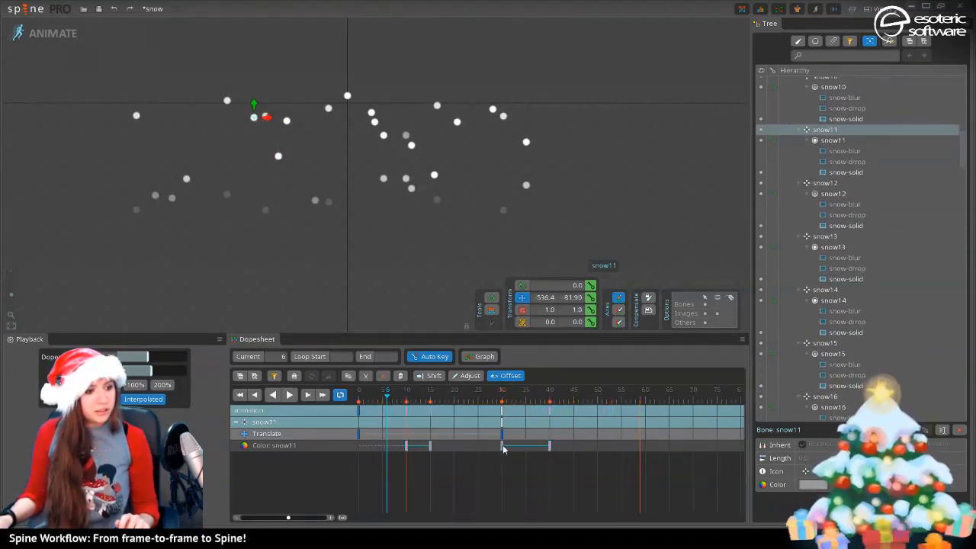
drag(503, 448, 412, 458)
key(ctrl+z)
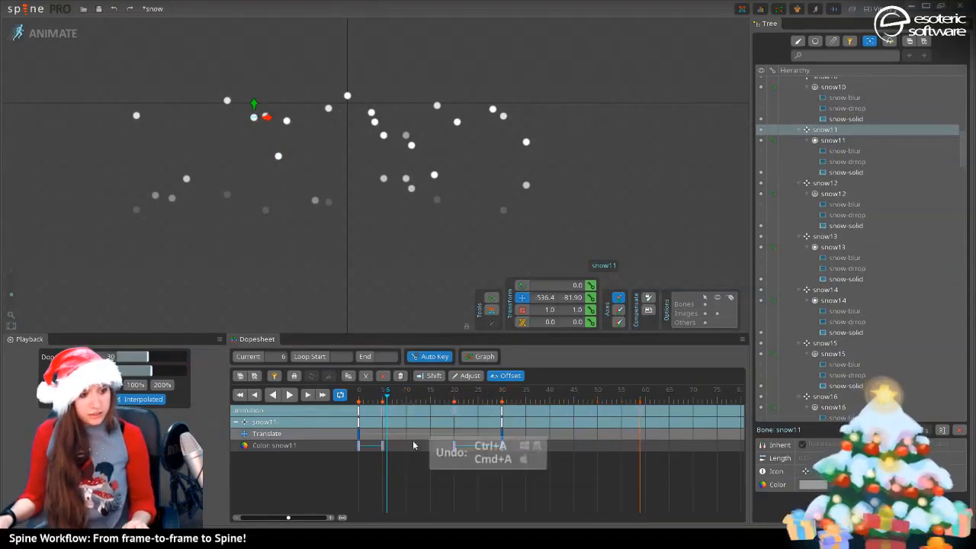
Copy all keys of the bone snow11 and paste them at frame 32
double_click(563, 493)
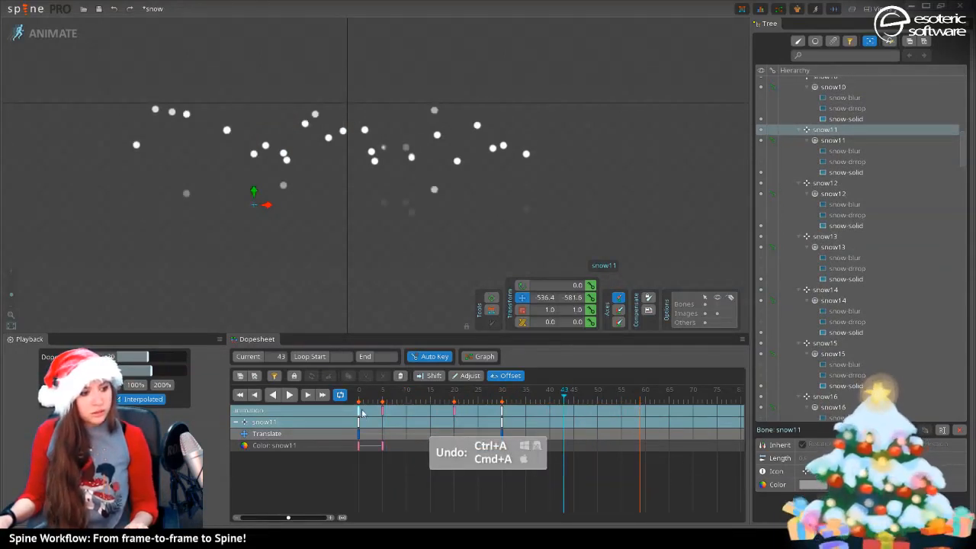
click(511, 395)
key(ctrl+a)
key(ctrl+c)
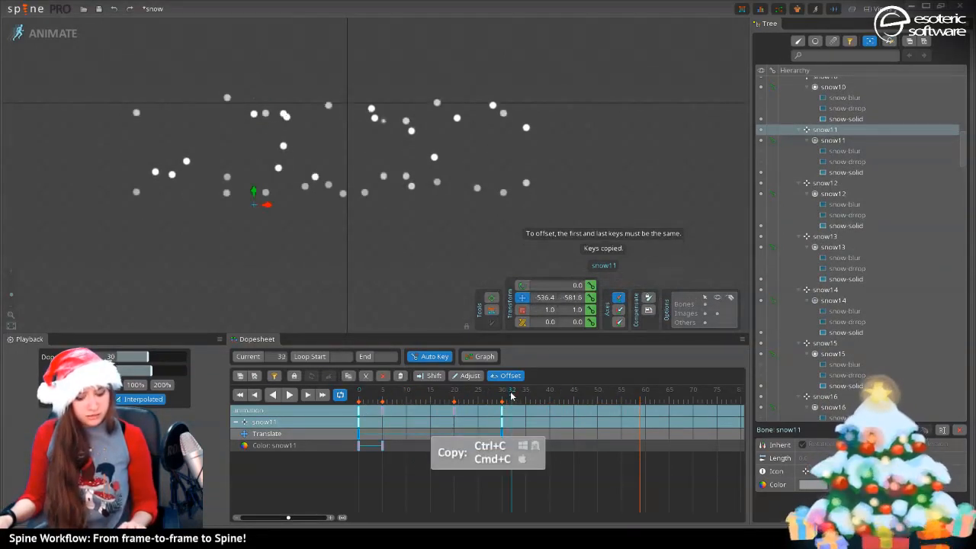
key(ctrl+v)
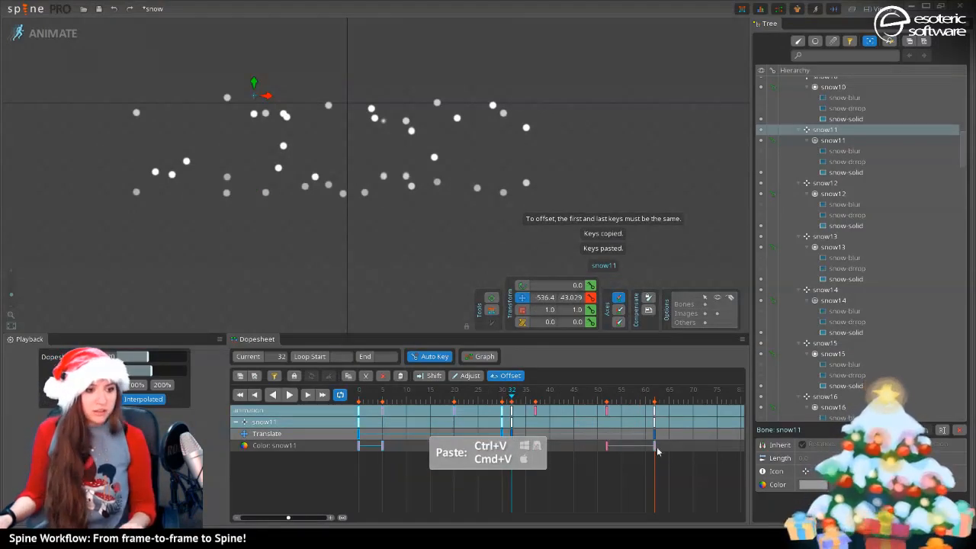
Move the last pasted keys of the bone snow11 to frame 59 with Offset off
click(675, 467)
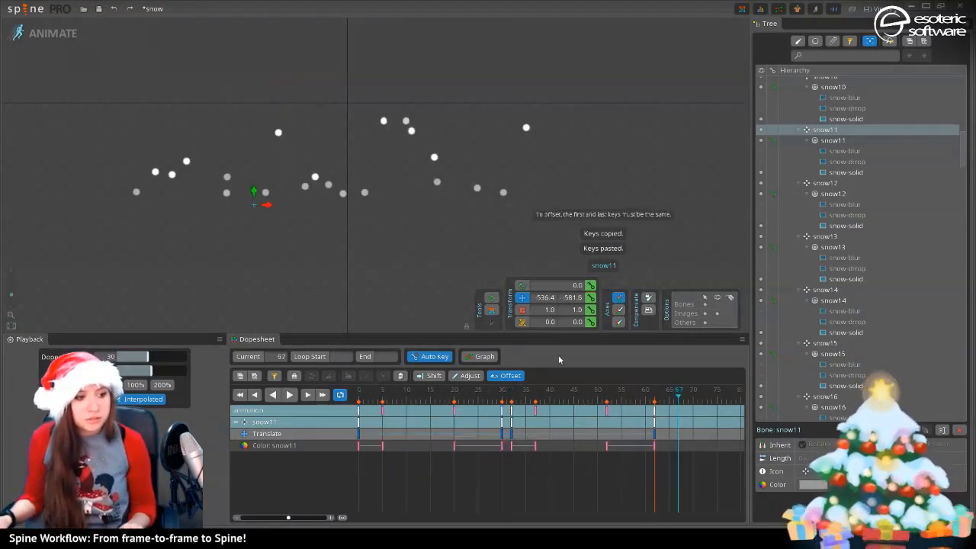
click(510, 389)
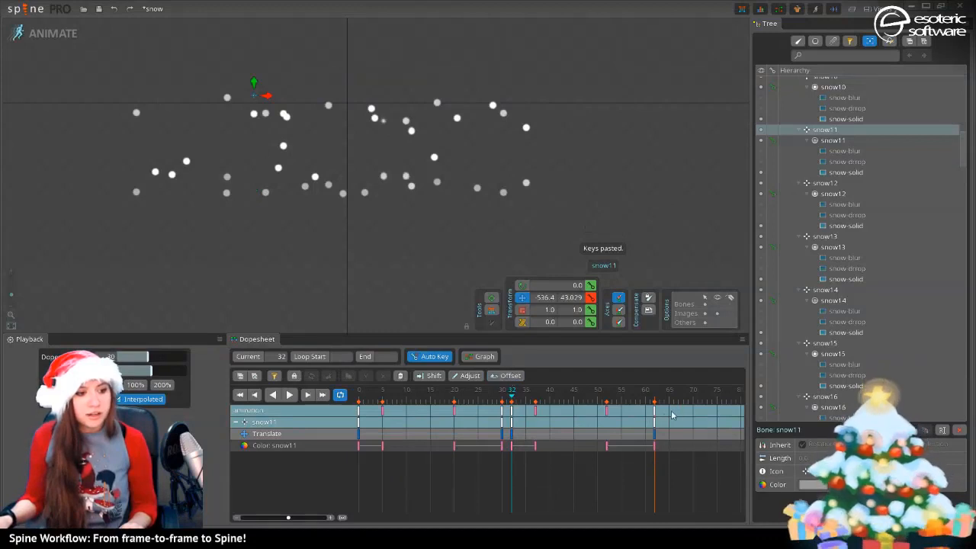
drag(658, 417, 635, 419)
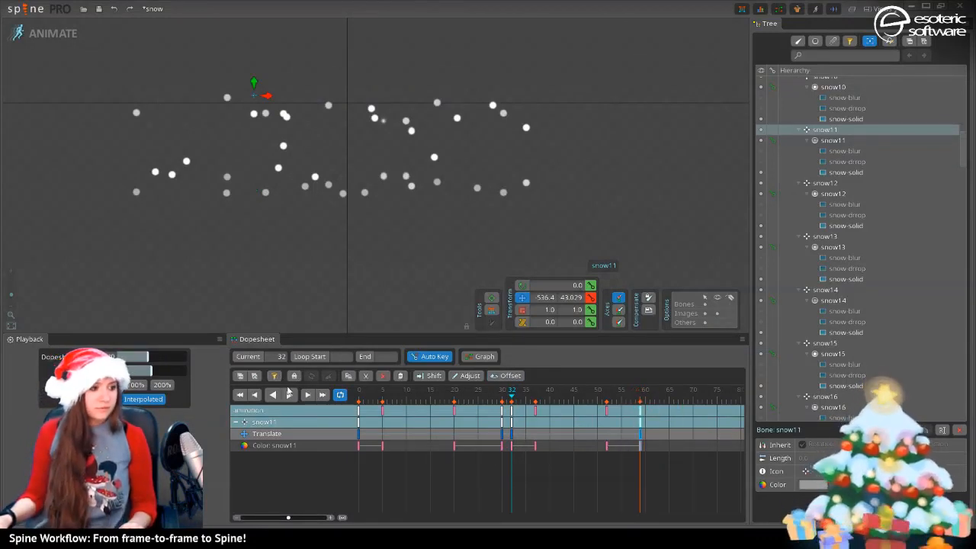
Play and scrub through the animation to examine the two fall cycles of the bone snow11
click(290, 395)
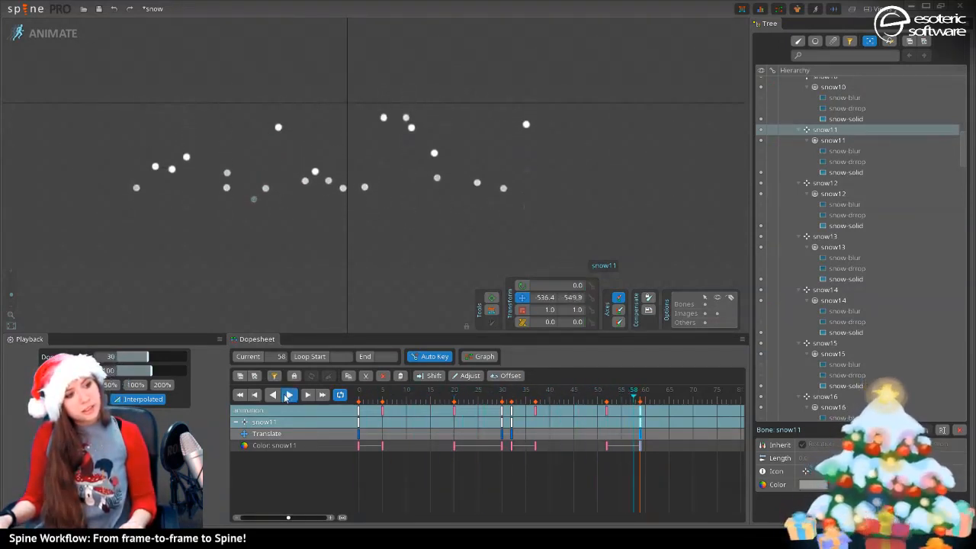
drag(401, 395, 447, 395)
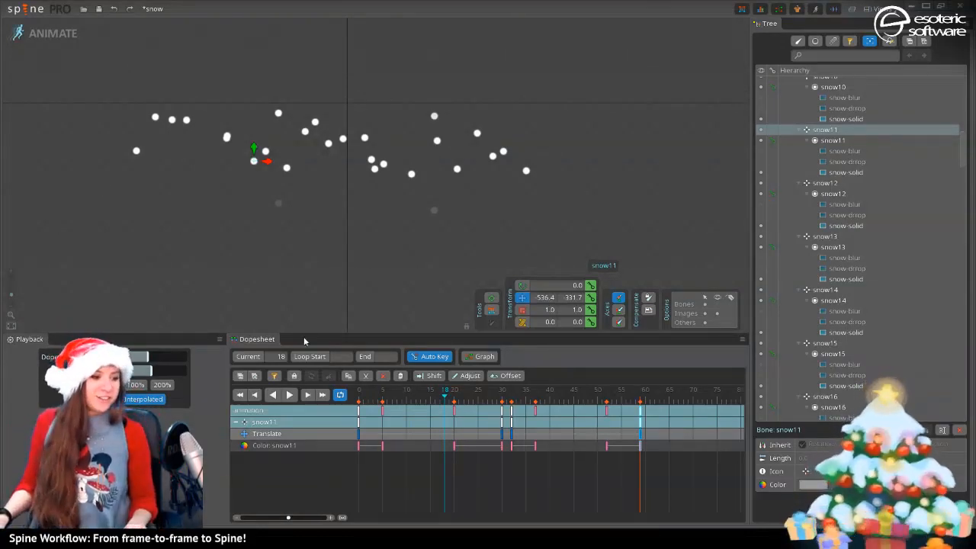
drag(369, 393, 619, 390)
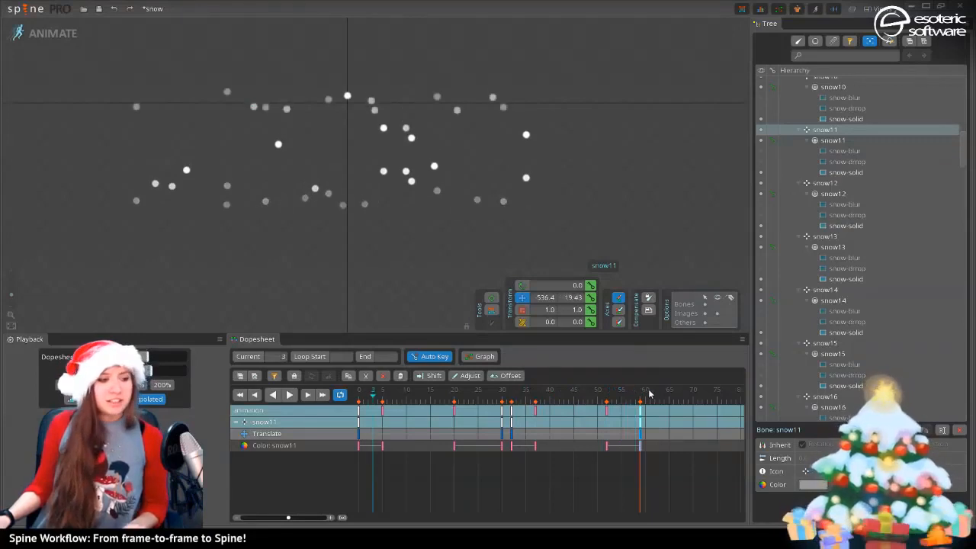
drag(443, 423, 332, 436)
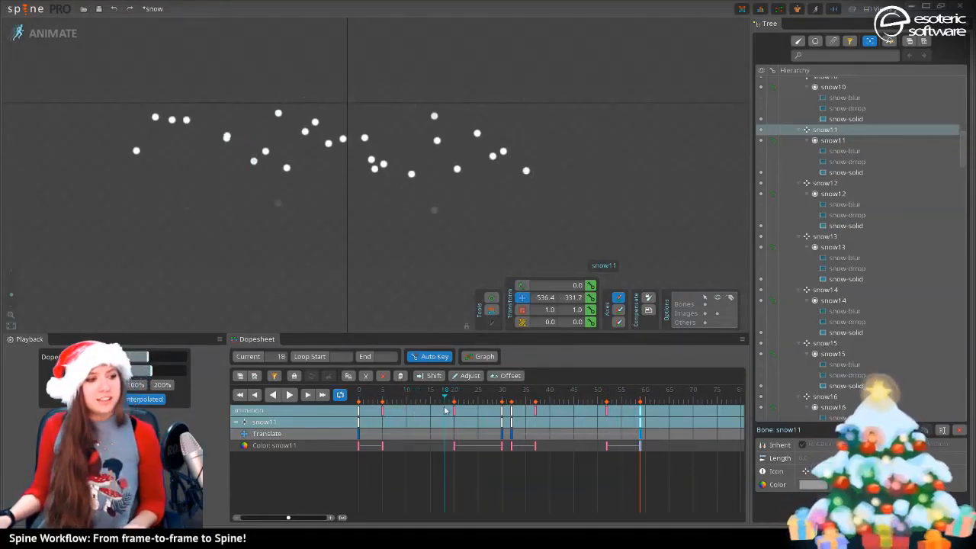
drag(450, 397, 482, 384)
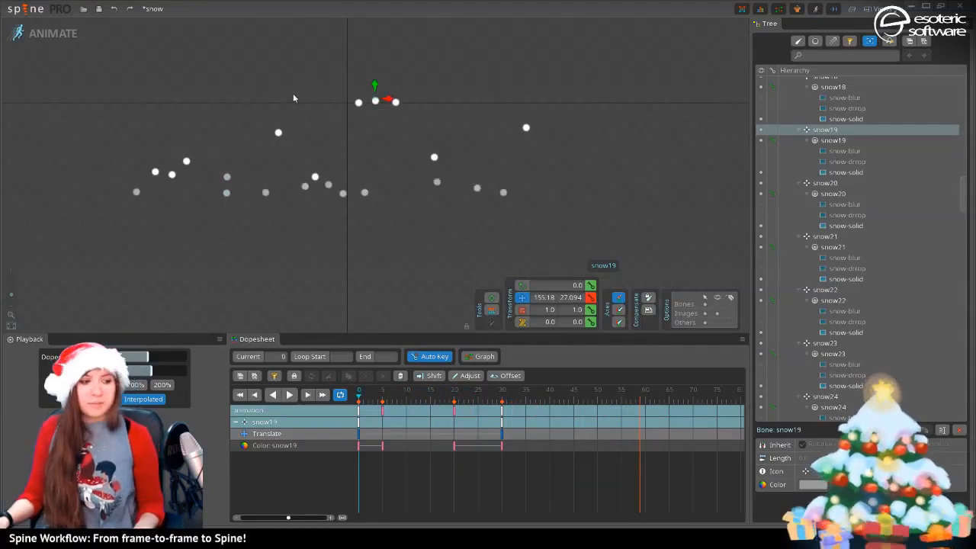
Select the bones snow55, snow29 and snow39 together and move them straight down at frame 30 to key their fall
click(361, 104)
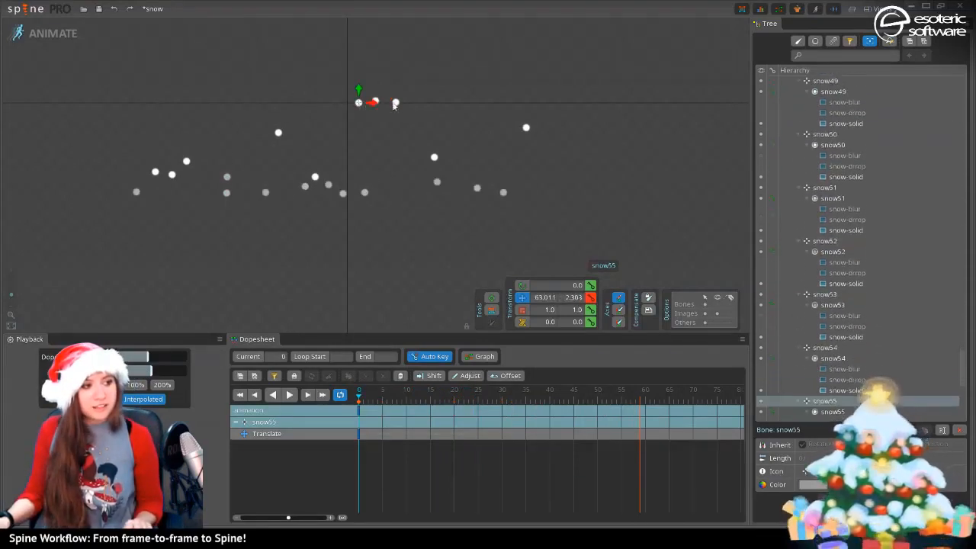
ctrl+click(385, 104)
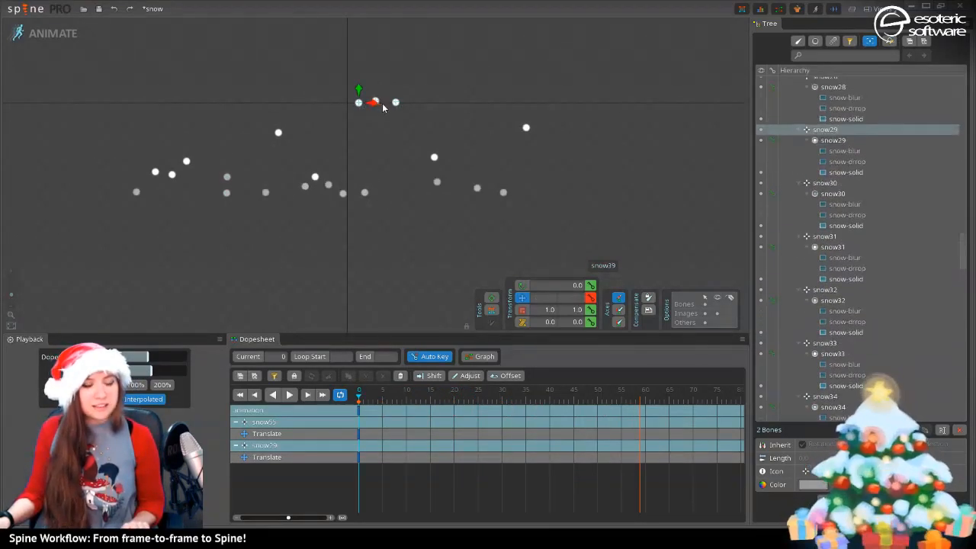
ctrl+click(381, 111)
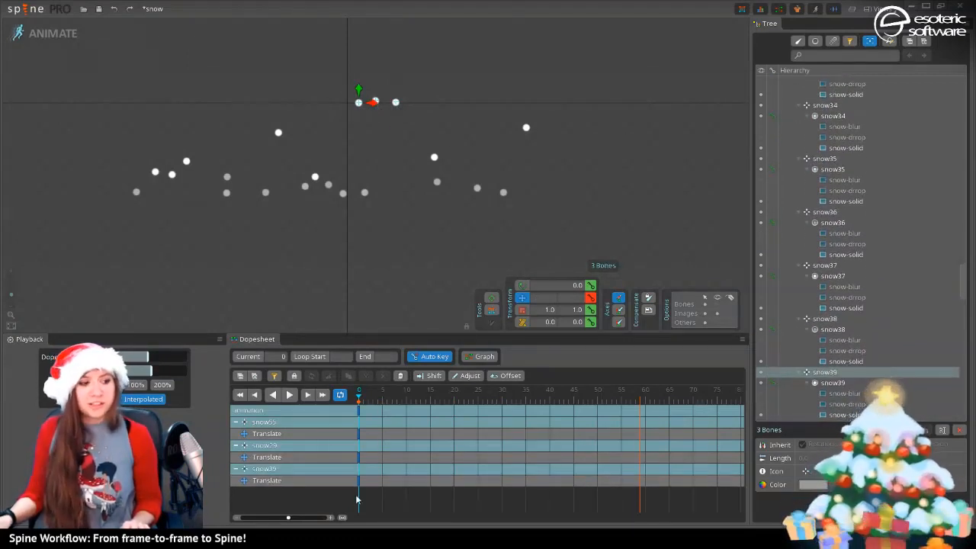
drag(373, 398, 502, 399)
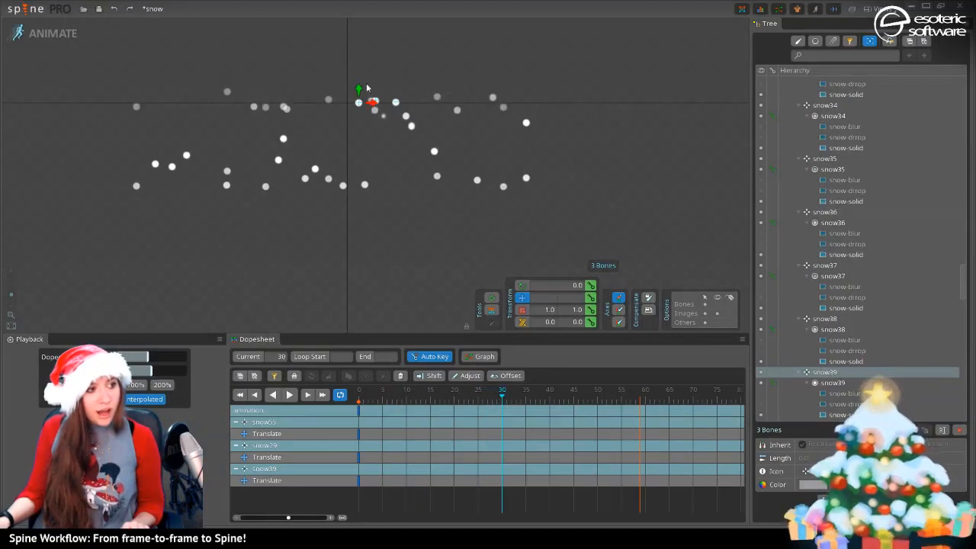
drag(359, 89, 355, 168)
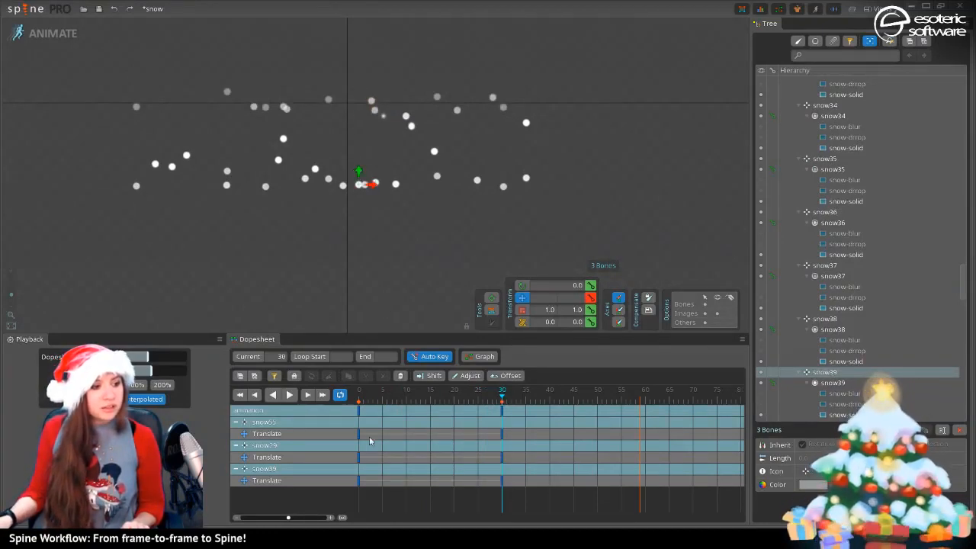
Go to frame 5 and select the slot snow39 for color keying
drag(361, 393, 385, 401)
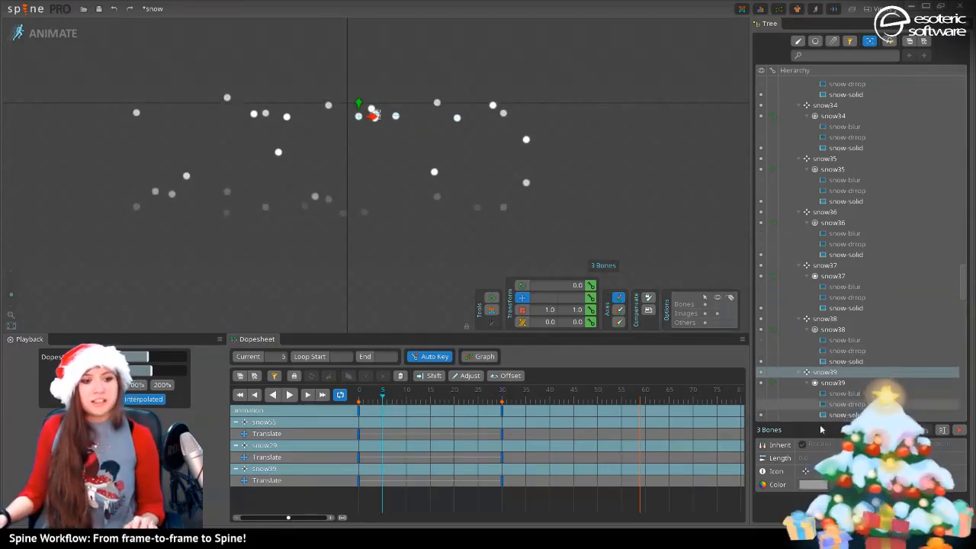
scroll(808, 393, down, 6)
scroll(808, 393, down, 6)
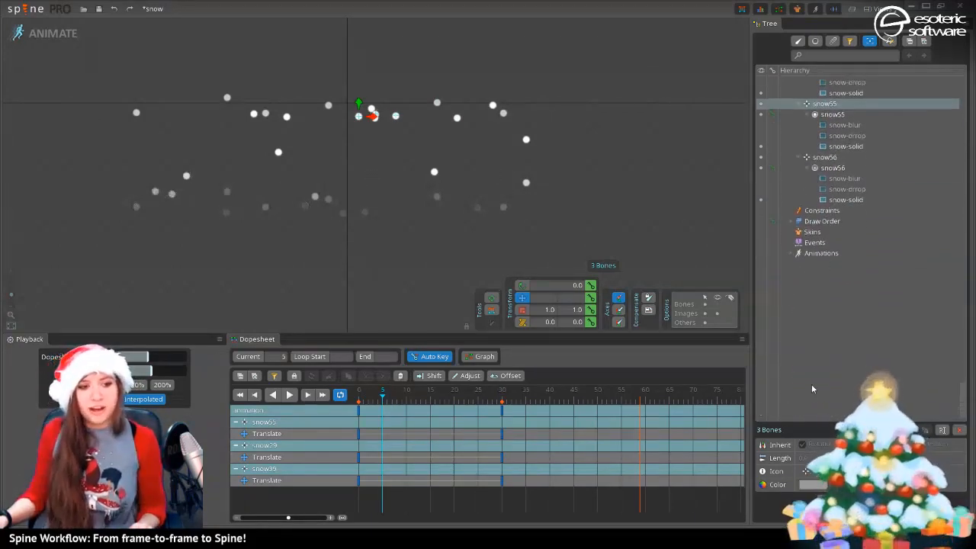
scroll(818, 337, up, 3)
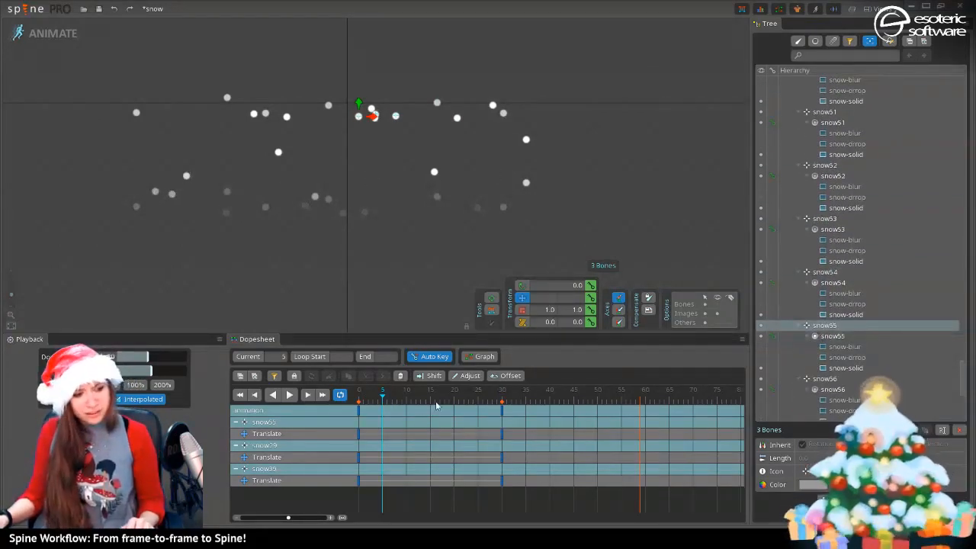
drag(393, 395, 383, 399)
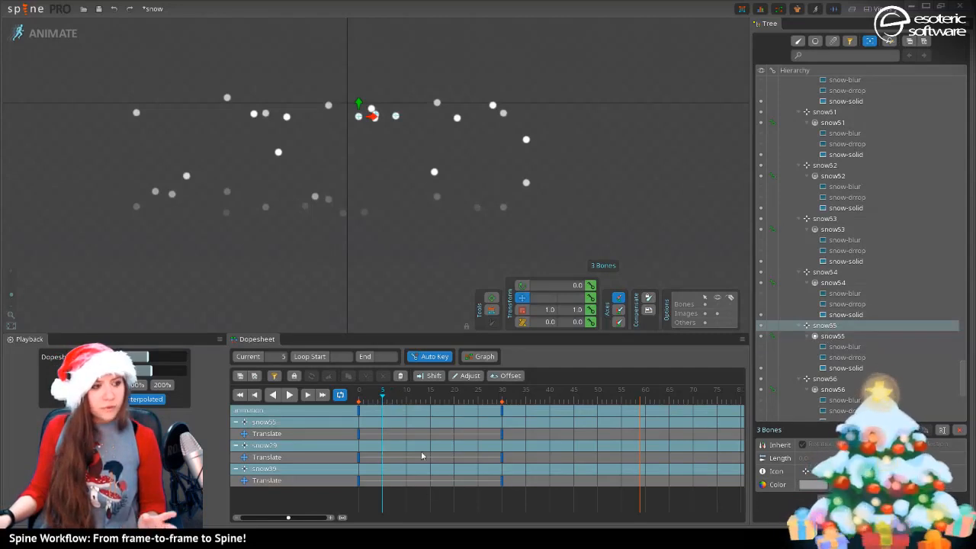
scroll(823, 142, up, 10)
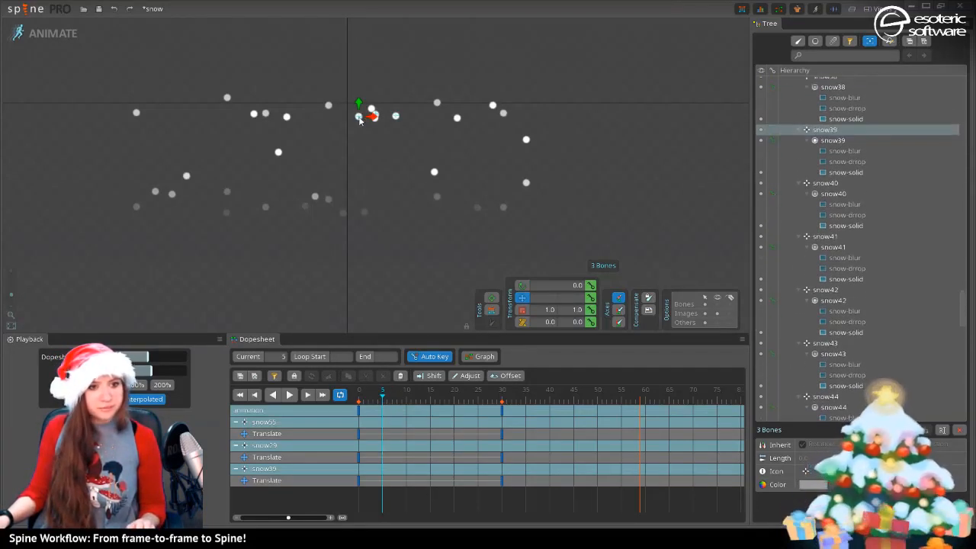
click(824, 141)
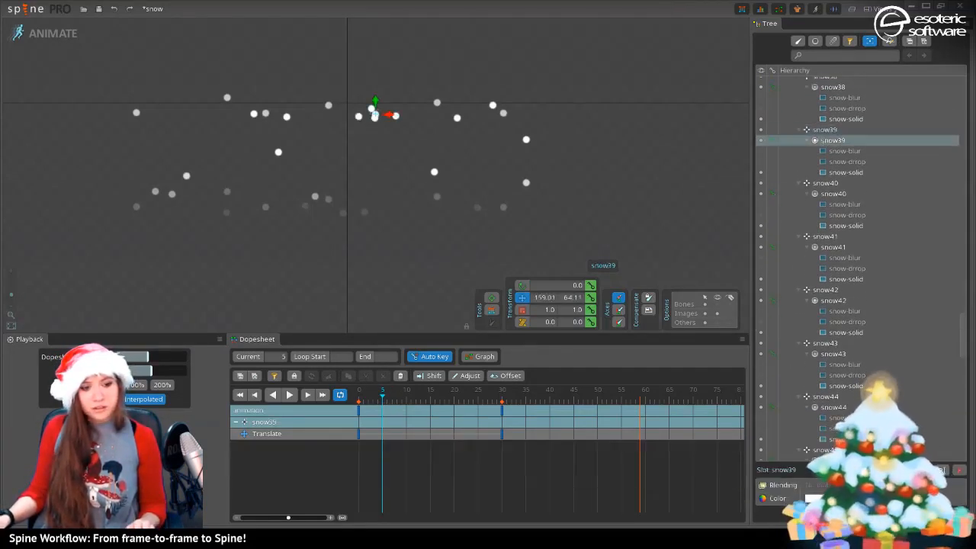
Key the snow39 slot's color at frames 5 and 20, and key it with alpha 0 at frame 30
click(810, 499)
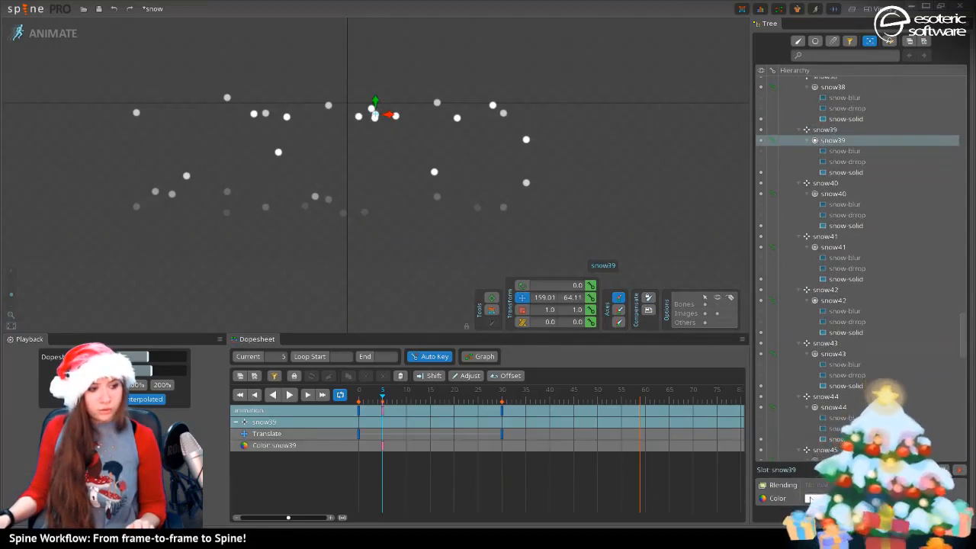
click(456, 402)
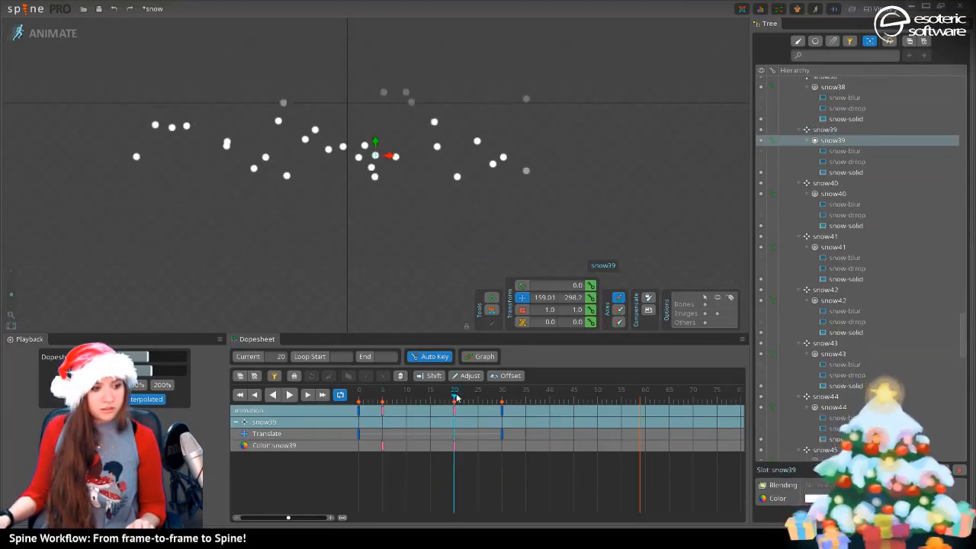
drag(456, 398, 503, 395)
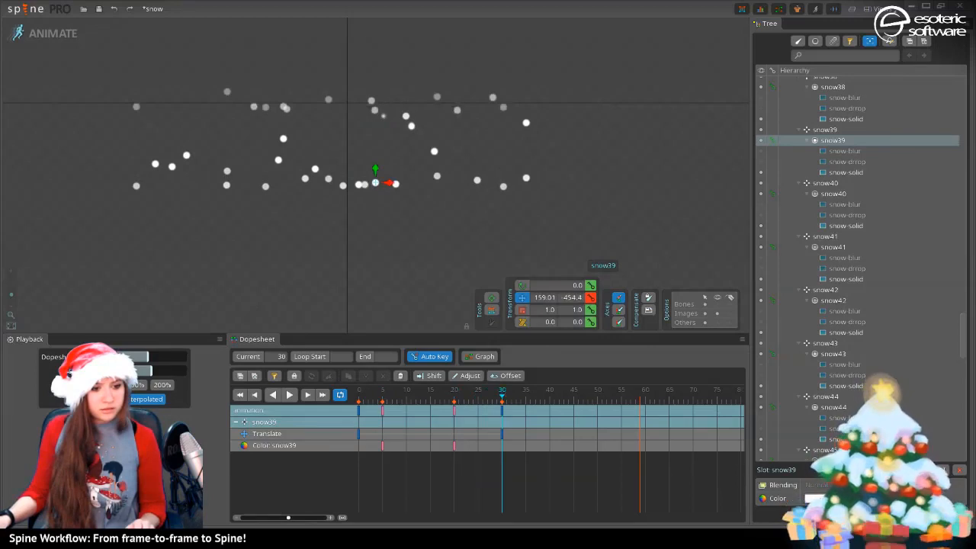
click(814, 499)
drag(240, 328, 260, 389)
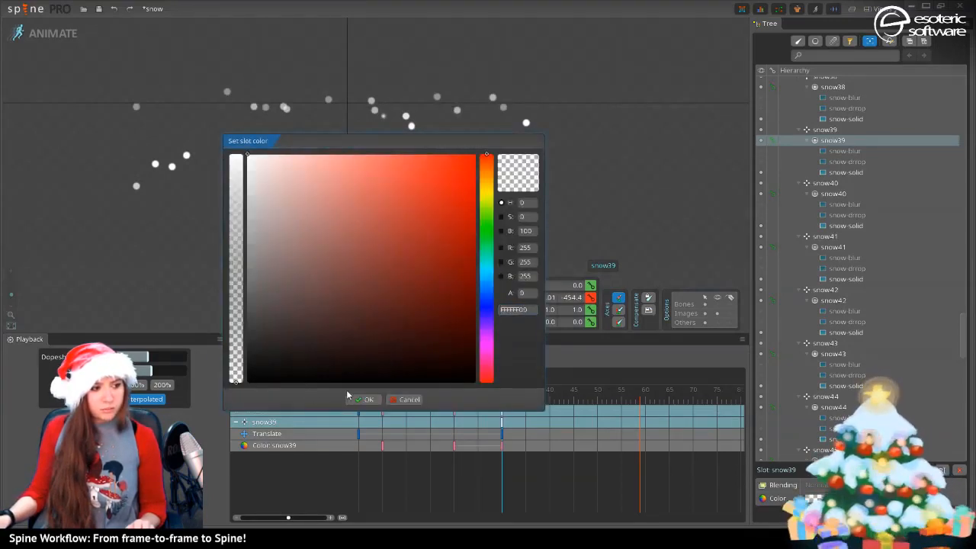
click(366, 400)
Key the snow39 slot's color with alpha 0 at frame 0 and play back the animation
click(367, 395)
drag(367, 397, 358, 397)
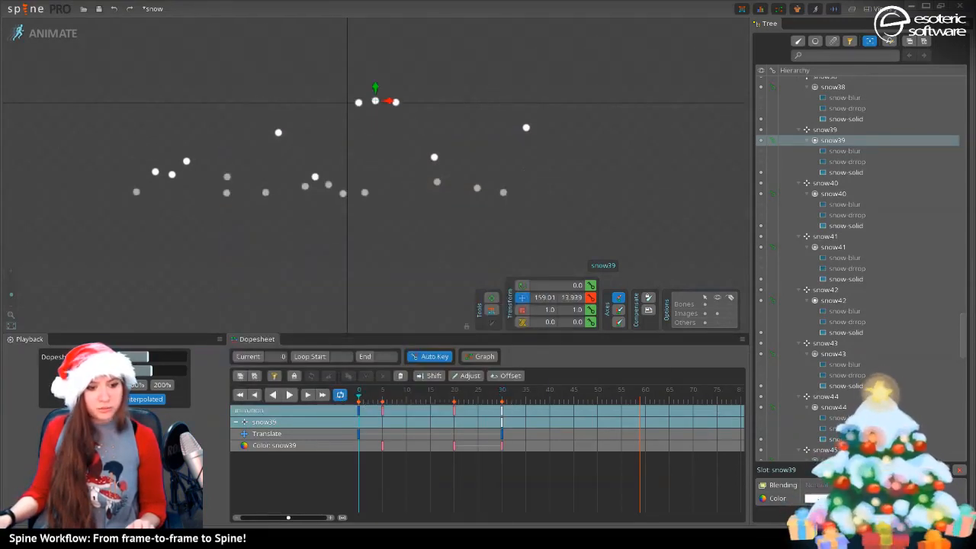
click(818, 499)
drag(237, 292, 246, 427)
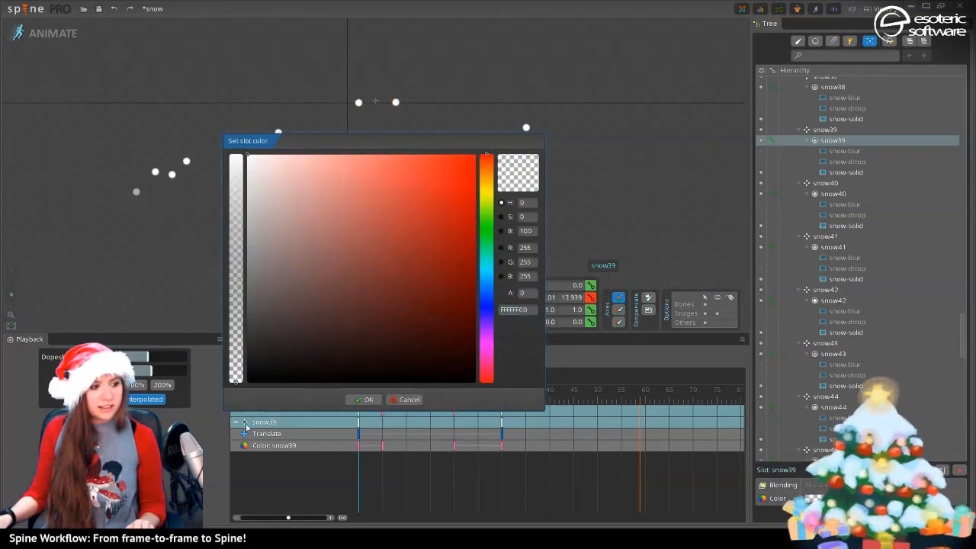
click(368, 400)
click(291, 395)
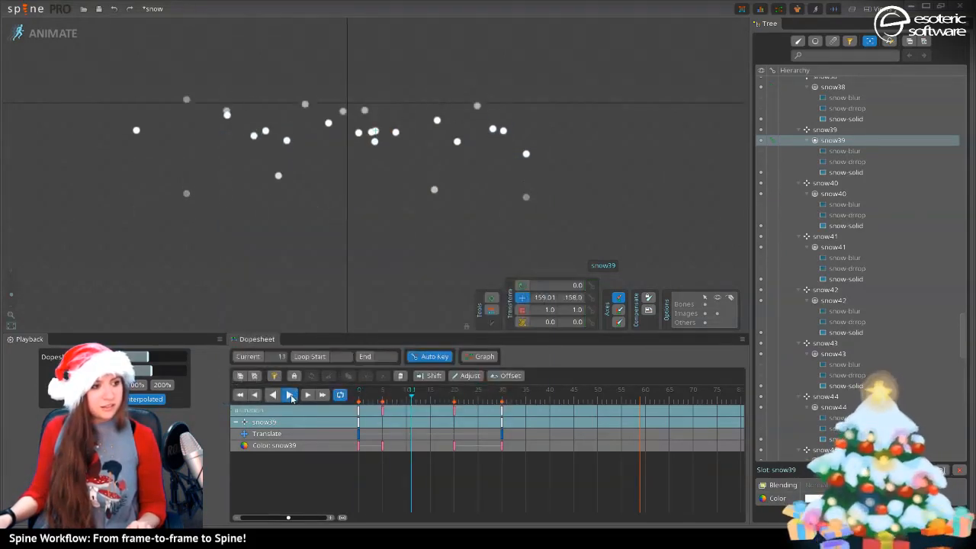
click(290, 395)
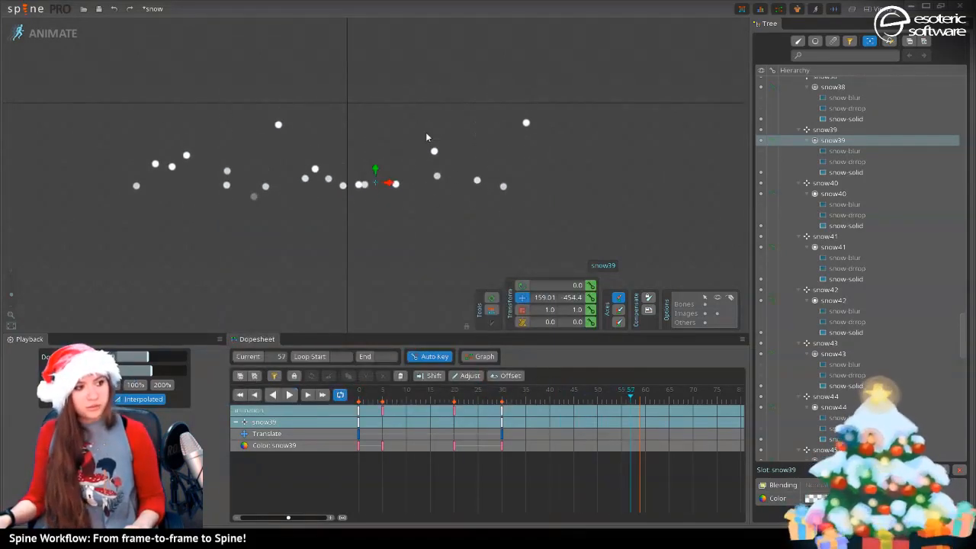
Select the slot of snowflake snow29 and key its color at frames 5 and 20
drag(523, 395, 468, 395)
click(397, 167)
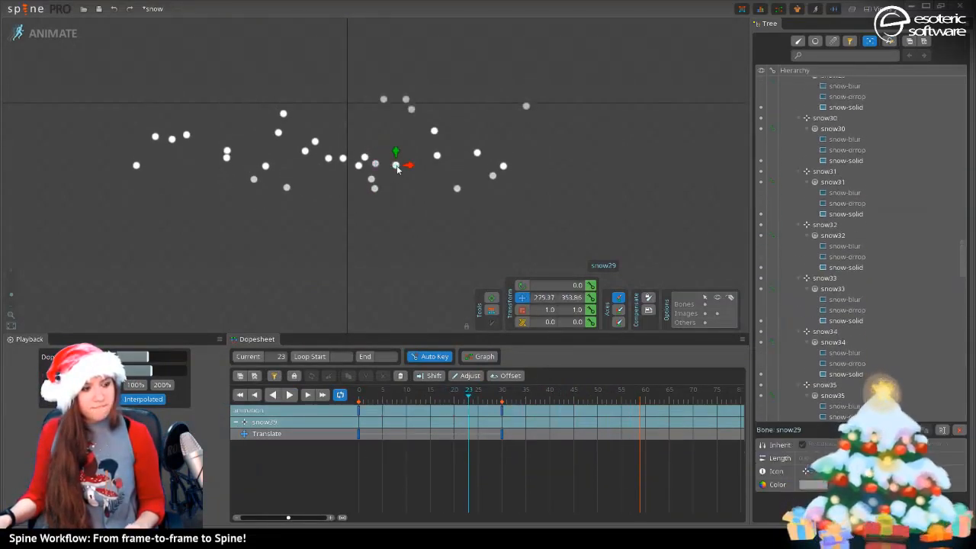
click(824, 141)
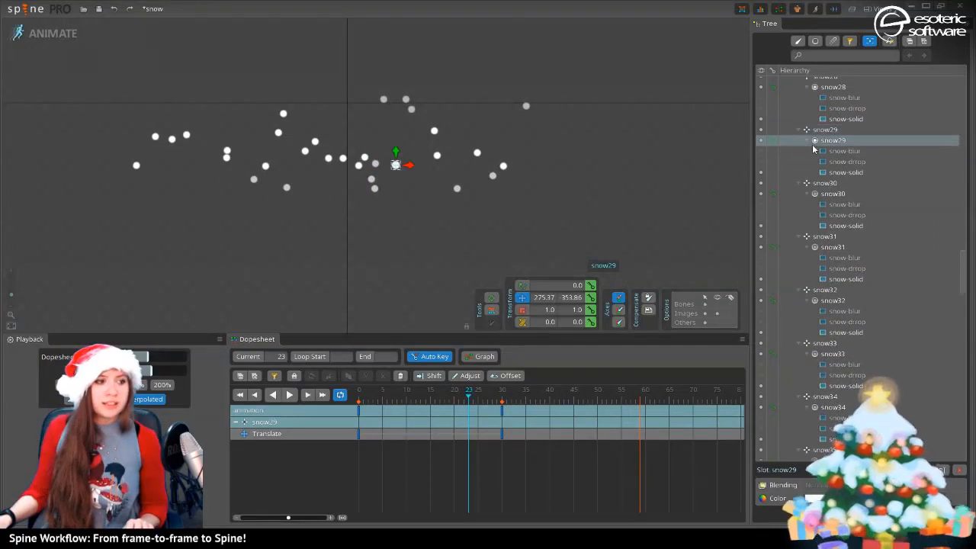
click(384, 401)
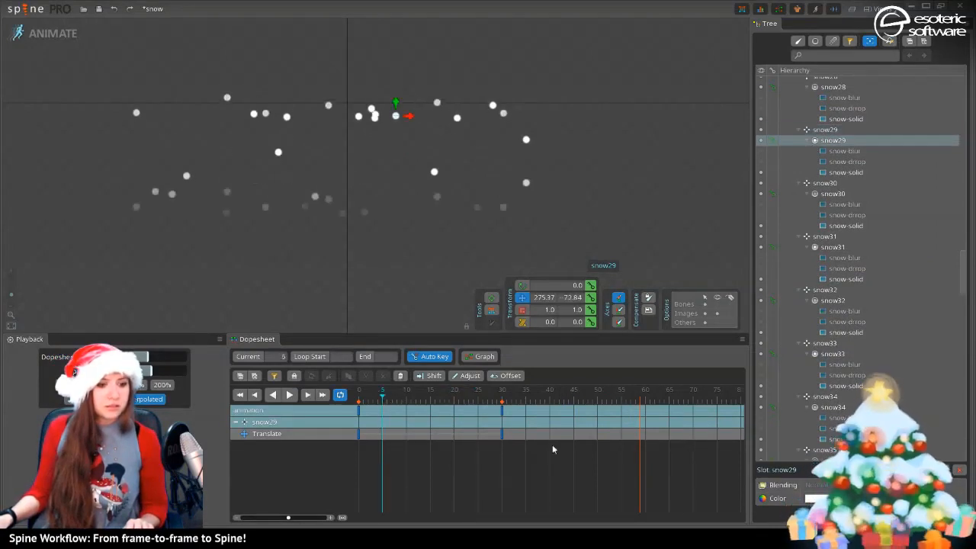
click(839, 499)
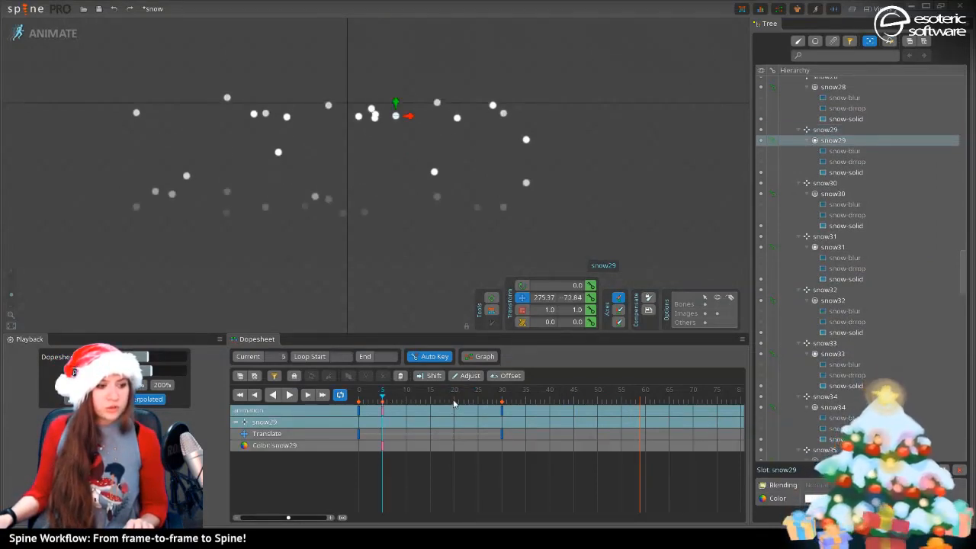
click(454, 401)
Key the snow29 slot's color with alpha 0 at frames 0 and 30
drag(378, 395, 340, 399)
click(814, 499)
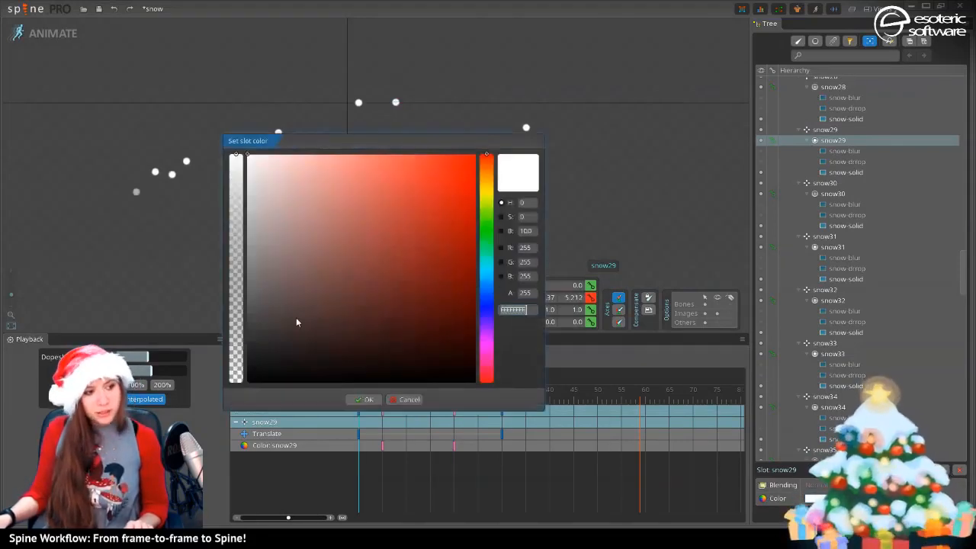
drag(238, 339, 234, 412)
click(363, 399)
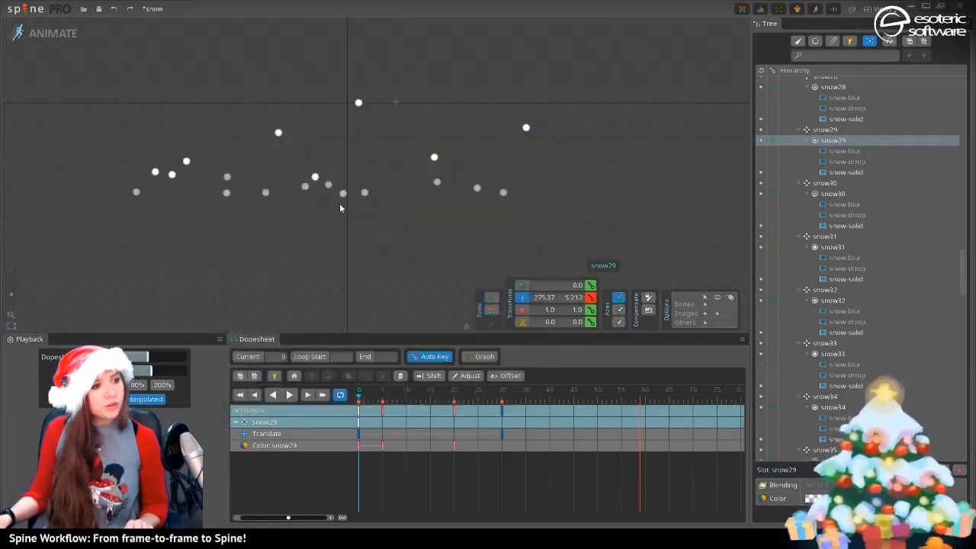
click(502, 393)
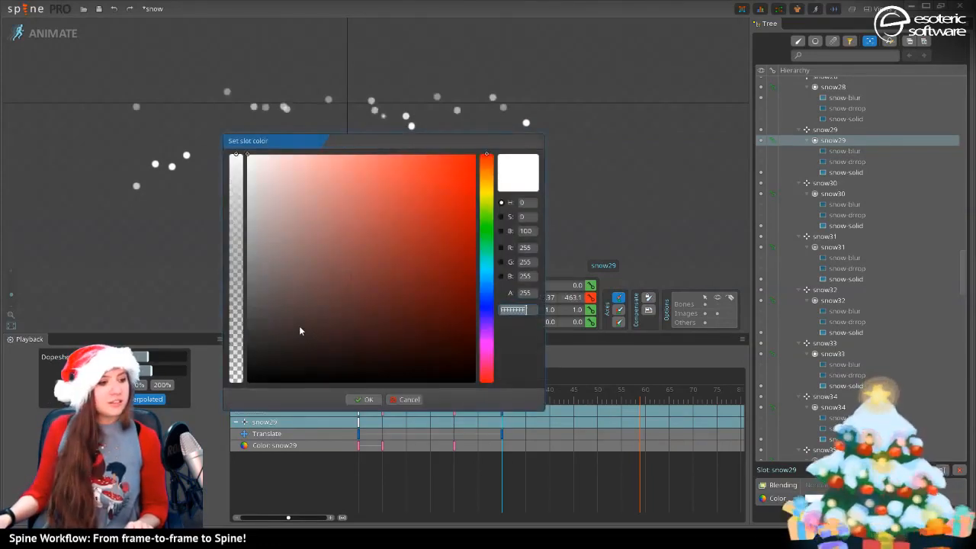
drag(234, 333, 239, 402)
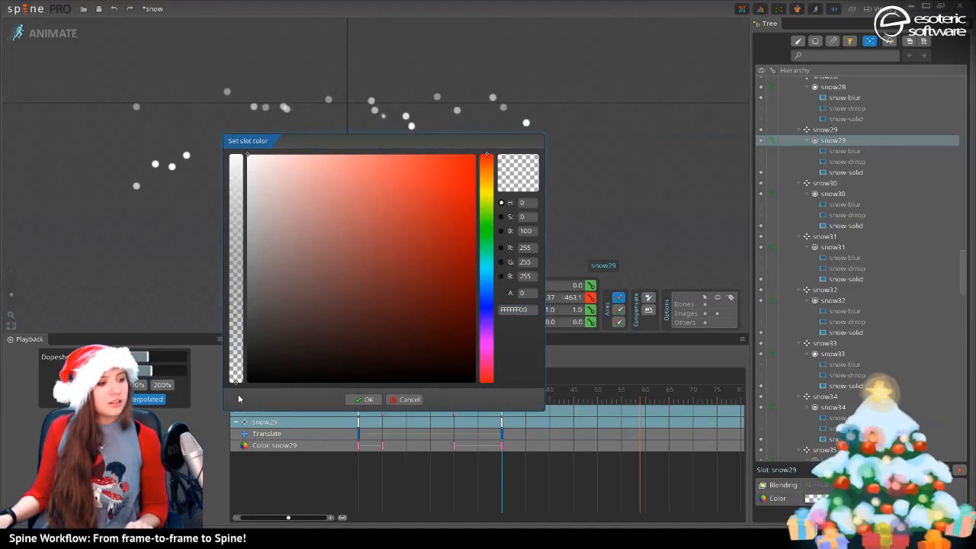
click(369, 400)
Select the slot of snowflake snow55 and key its color at frames 5 and 20
click(359, 396)
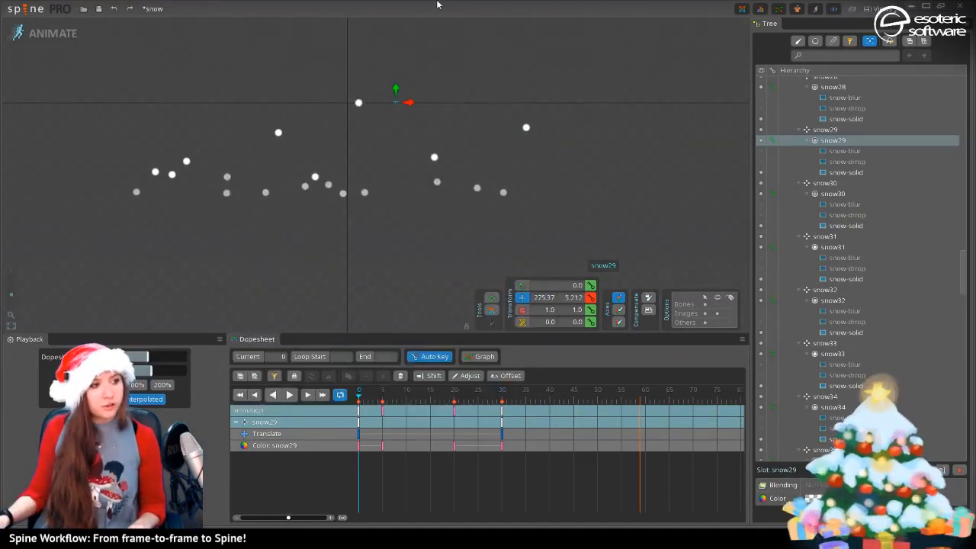
click(359, 102)
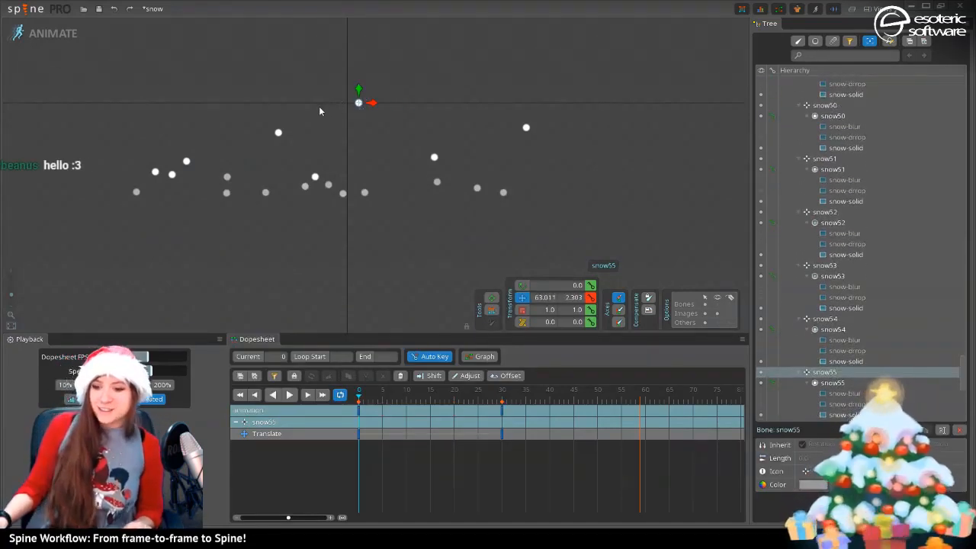
drag(385, 422, 341, 398)
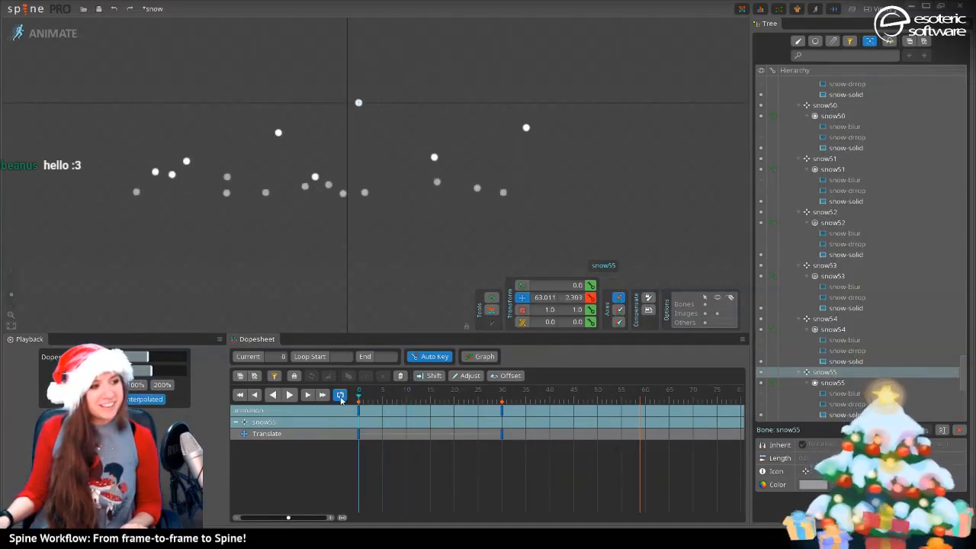
click(386, 405)
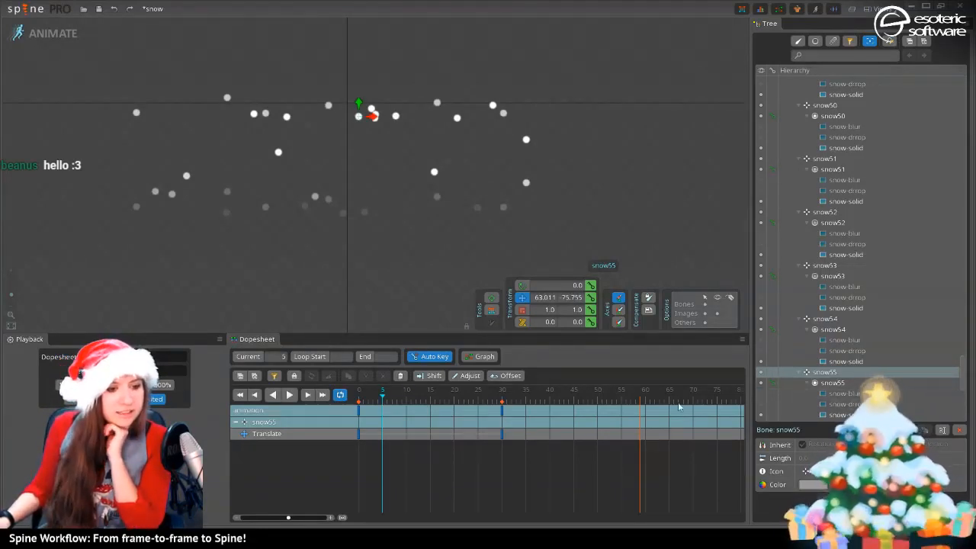
click(832, 383)
click(401, 374)
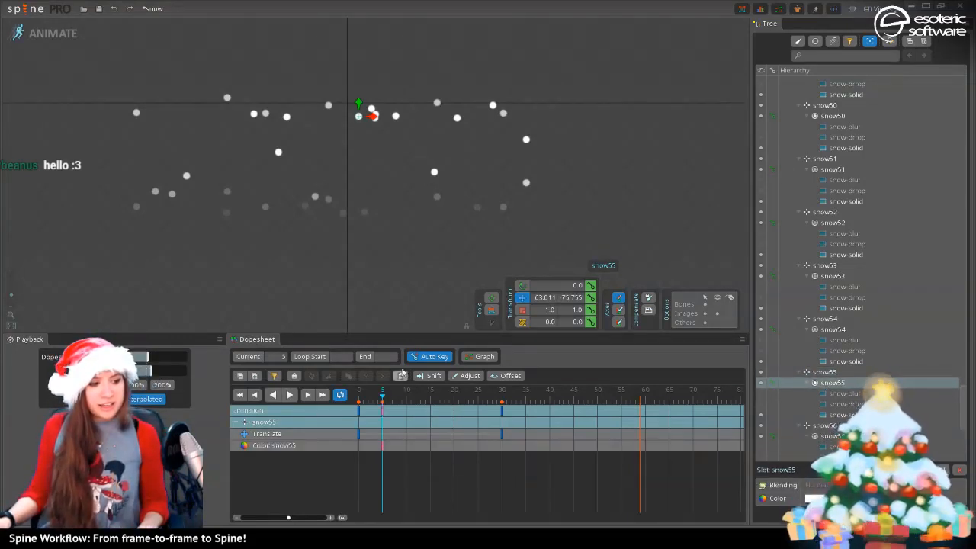
click(454, 394)
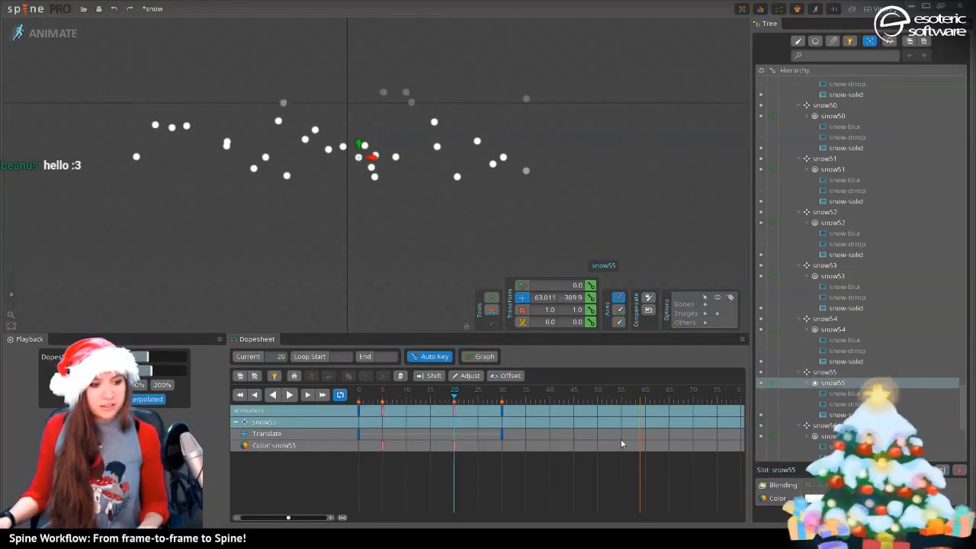
Key the snow55 slot's color with alpha 0 at frames 30 and 0
click(502, 394)
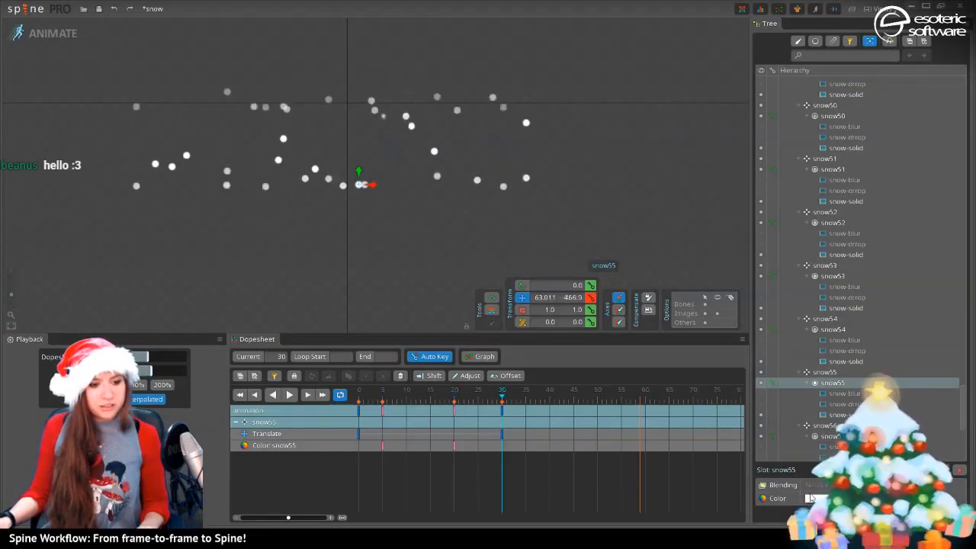
click(810, 499)
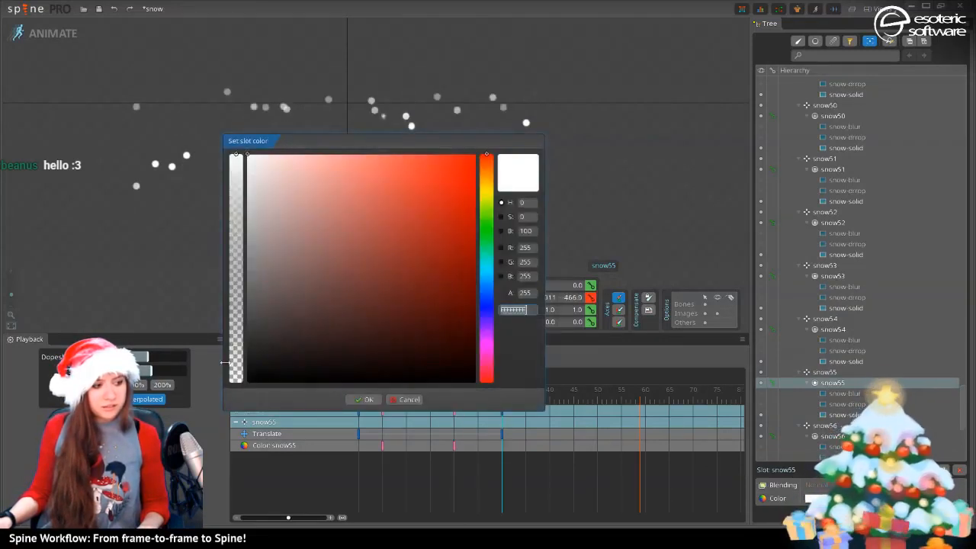
drag(237, 370, 239, 391)
click(367, 399)
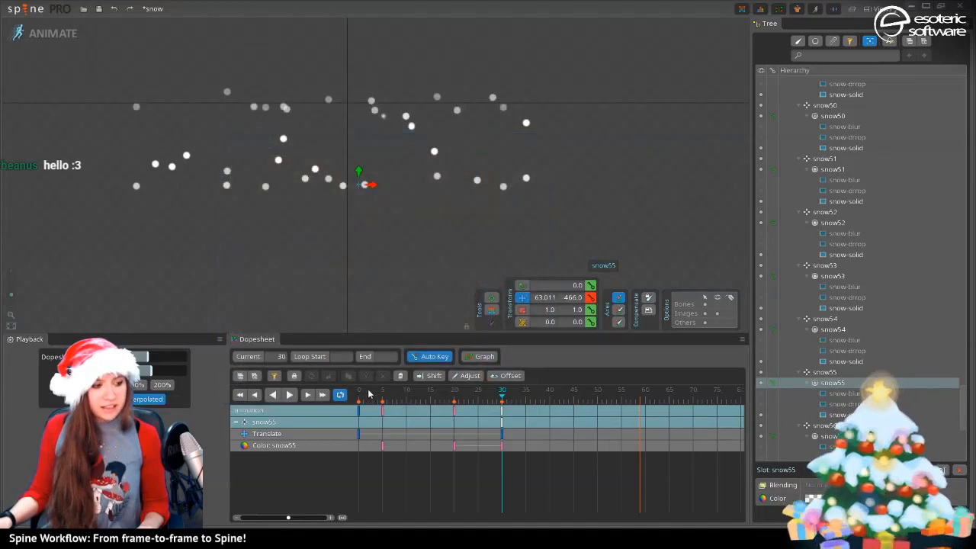
click(810, 498)
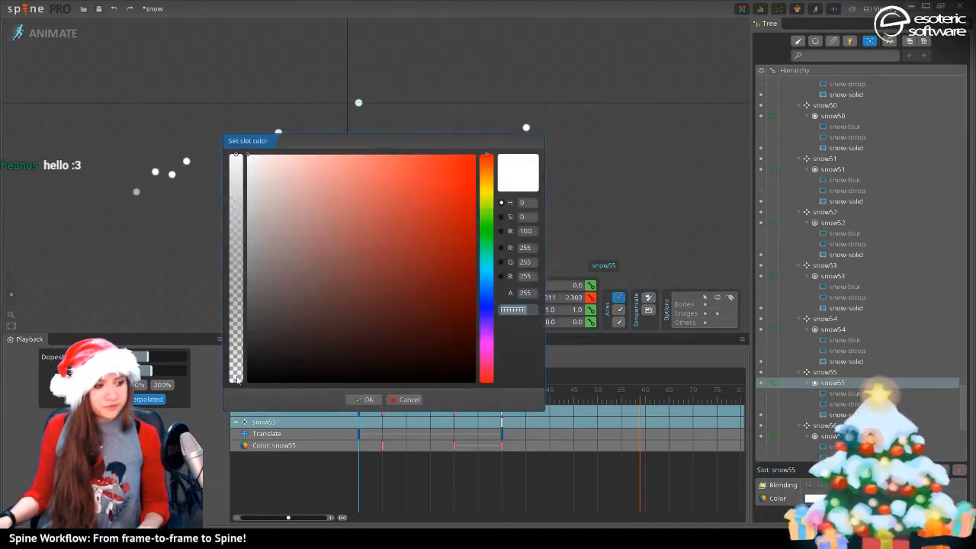
drag(235, 374, 236, 387)
click(363, 399)
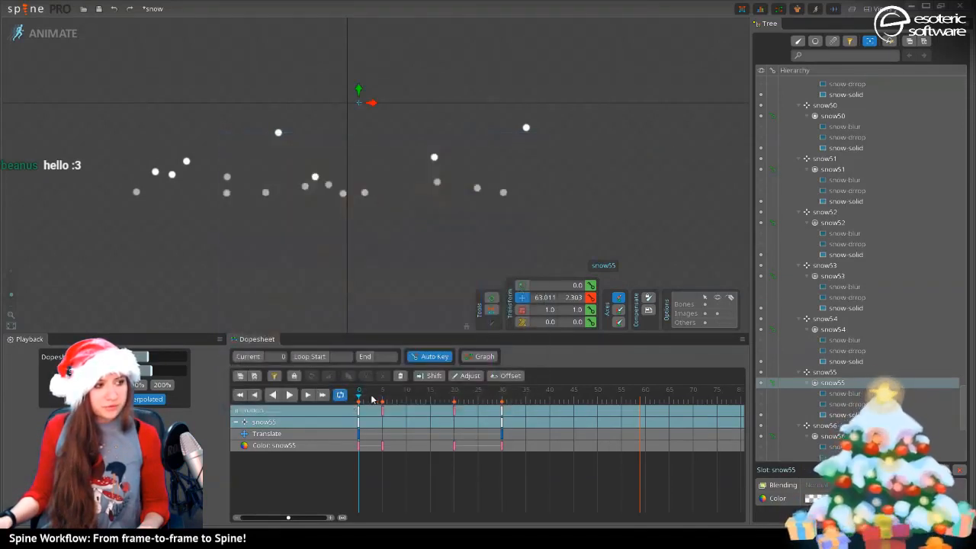
Select snow28 at frame 30, filter the dopesheet to Attach keys, and clear the selection to list every attachment key
drag(360, 391, 504, 385)
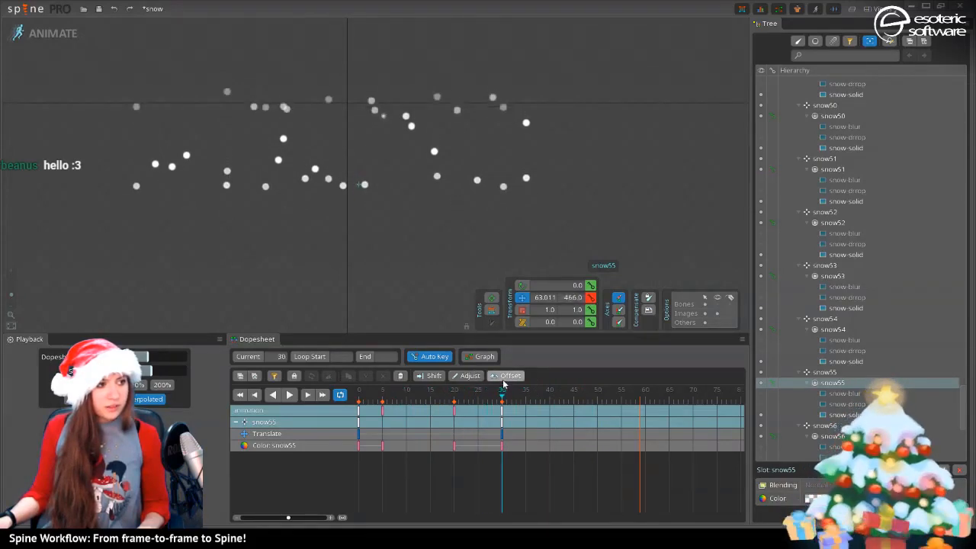
click(385, 118)
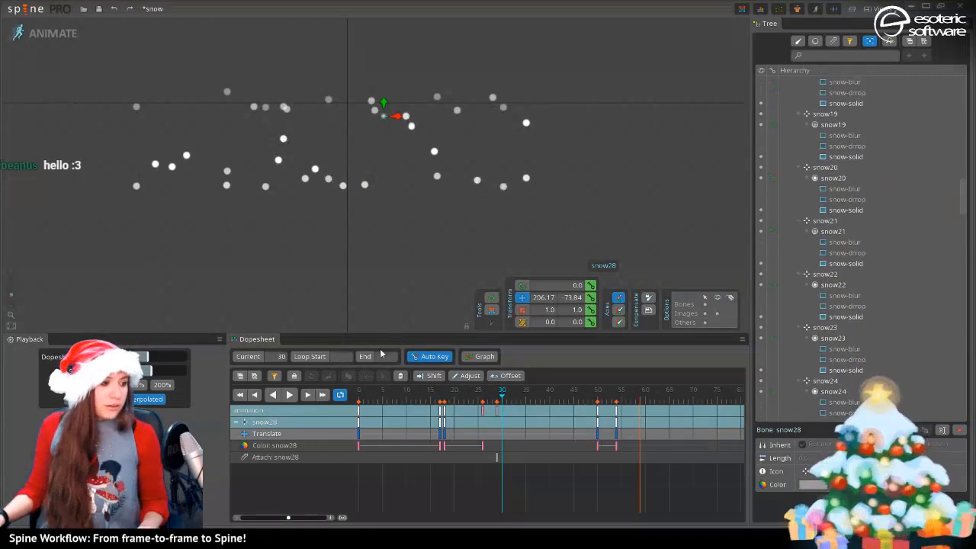
click(275, 375)
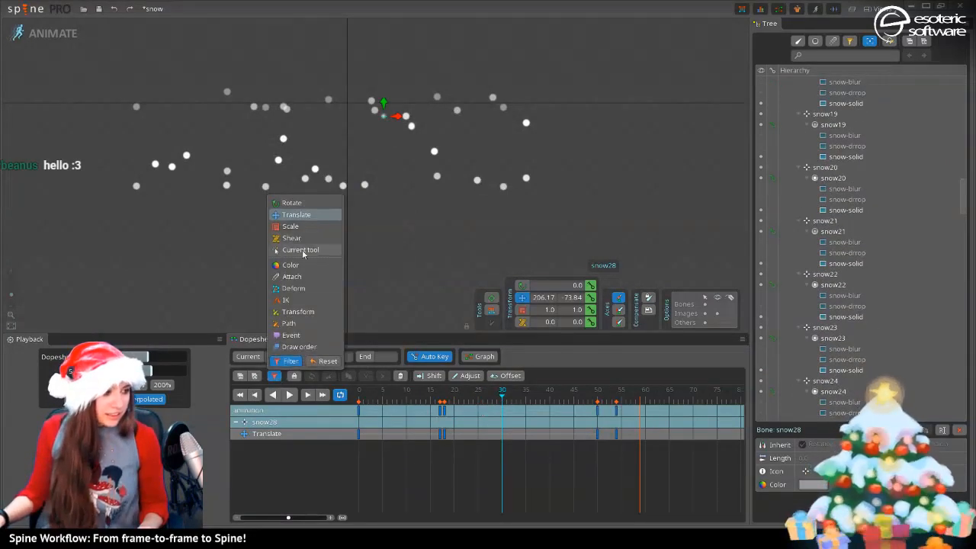
click(301, 277)
key(space)
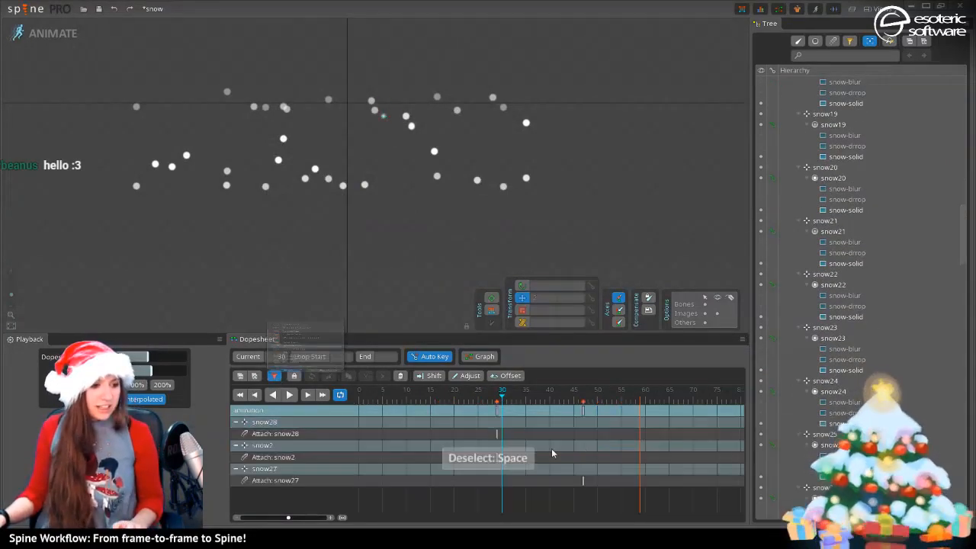
Move the attachment keys of snow28 and snow27 to frame 0 and play back the animation
double_click(608, 477)
drag(504, 443, 473, 393)
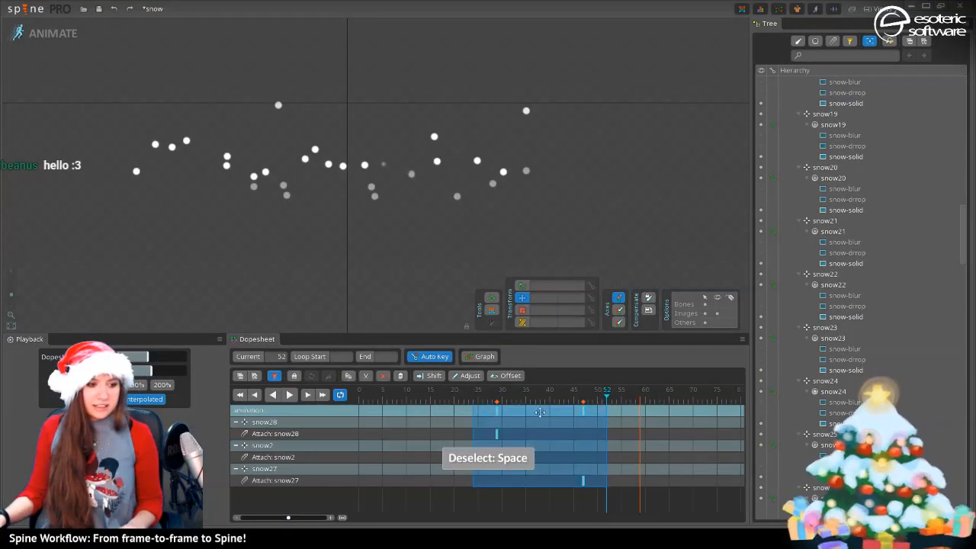
drag(540, 429, 408, 451)
click(491, 474)
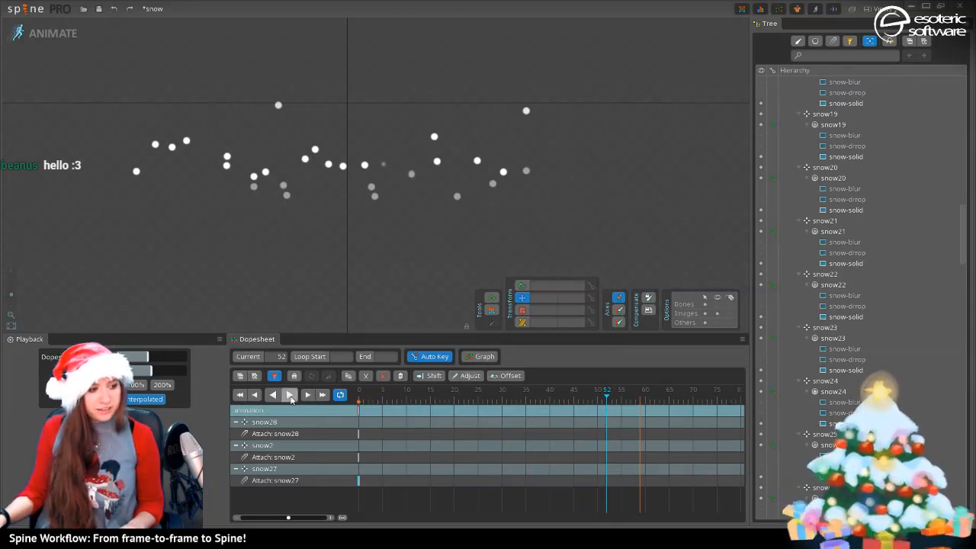
click(290, 395)
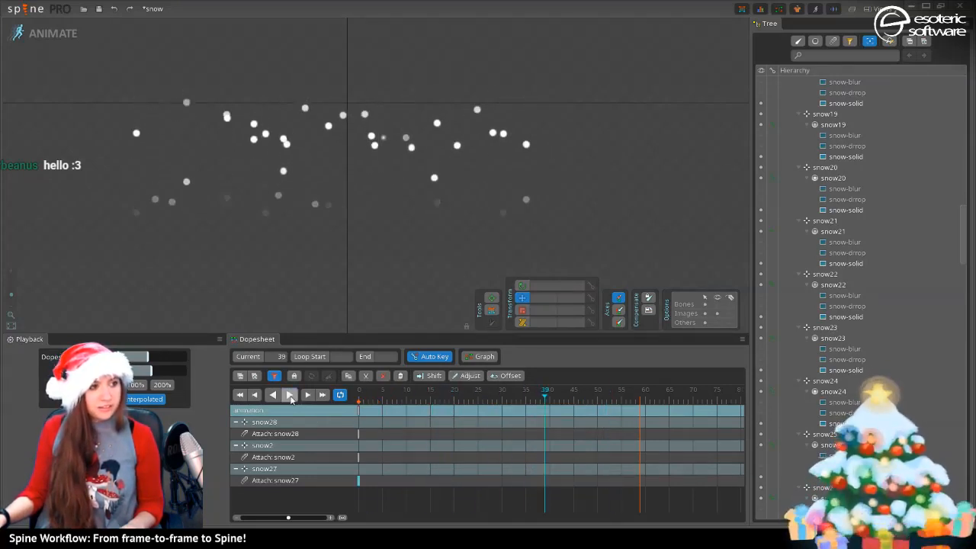
click(358, 396)
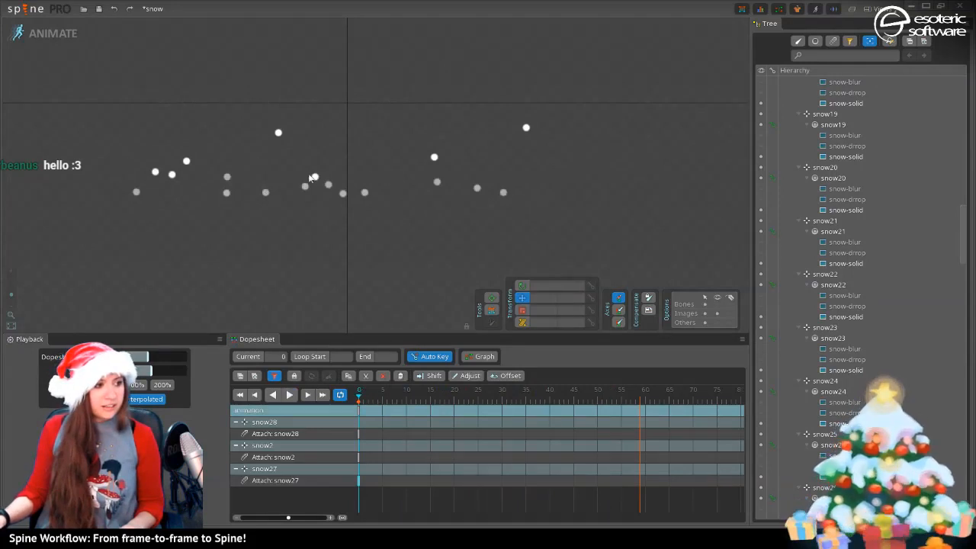
At frame 0, switch snow47 and snow51 to the snow-drrop attachment and snow49 to snow-blur
click(304, 187)
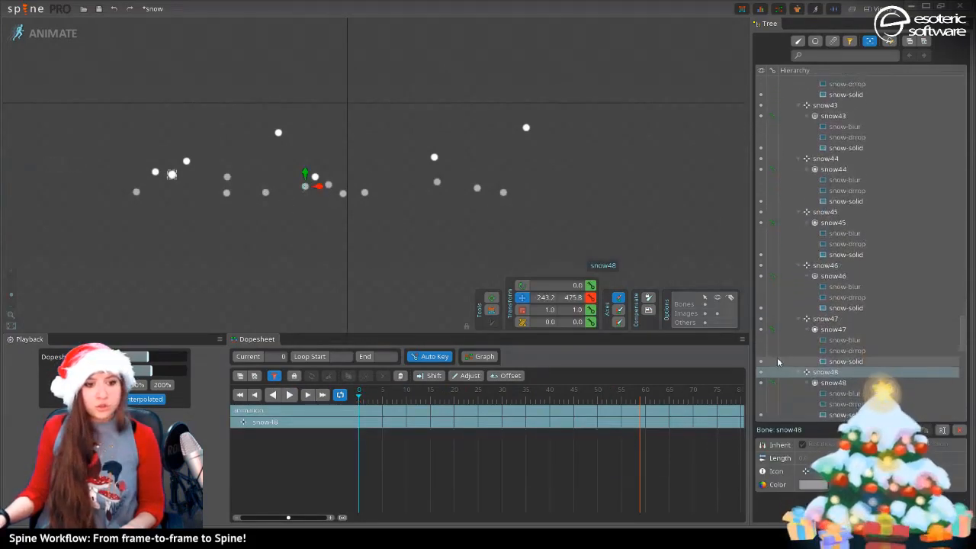
click(762, 351)
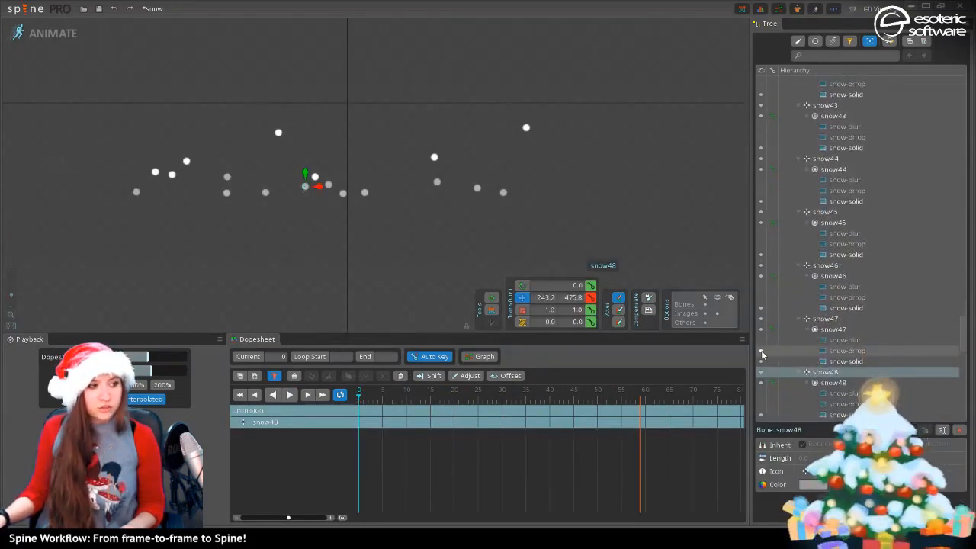
click(226, 178)
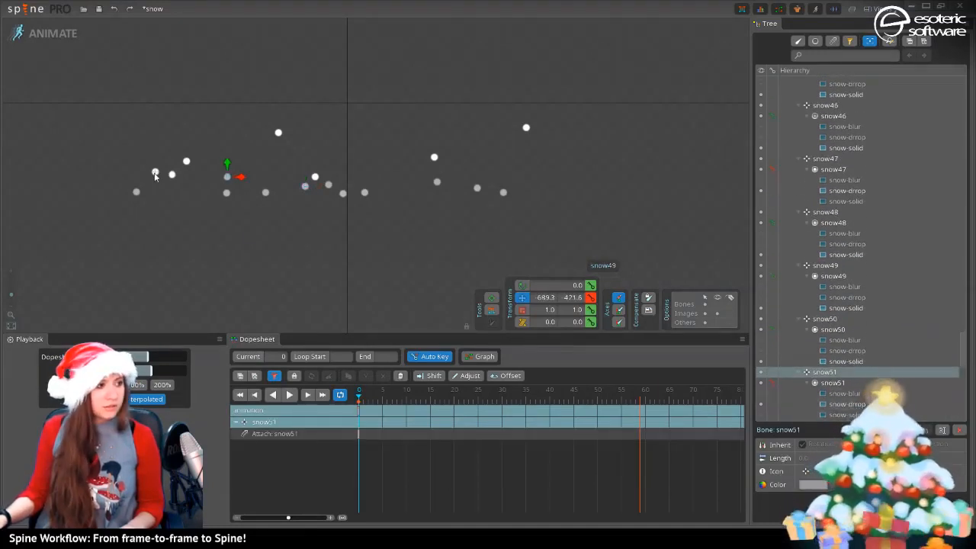
click(155, 171)
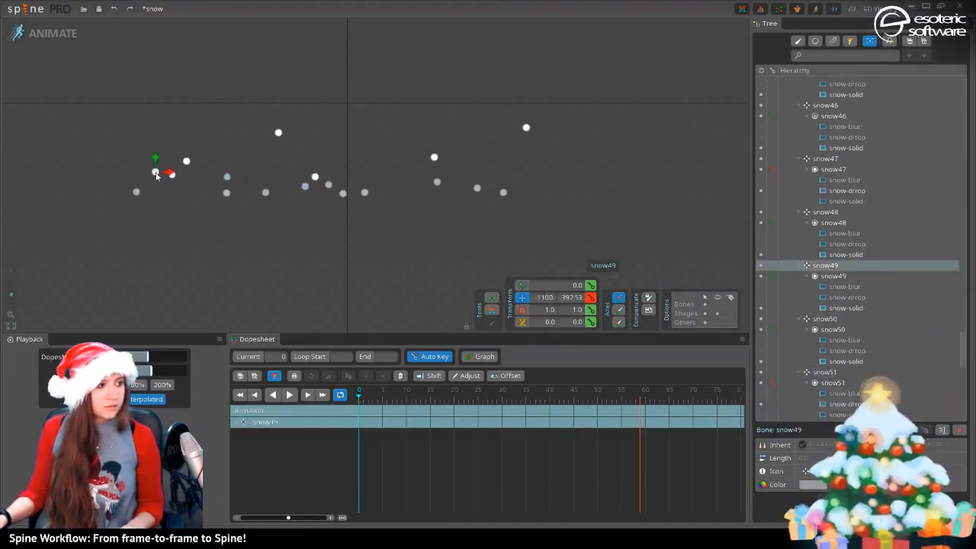
click(762, 286)
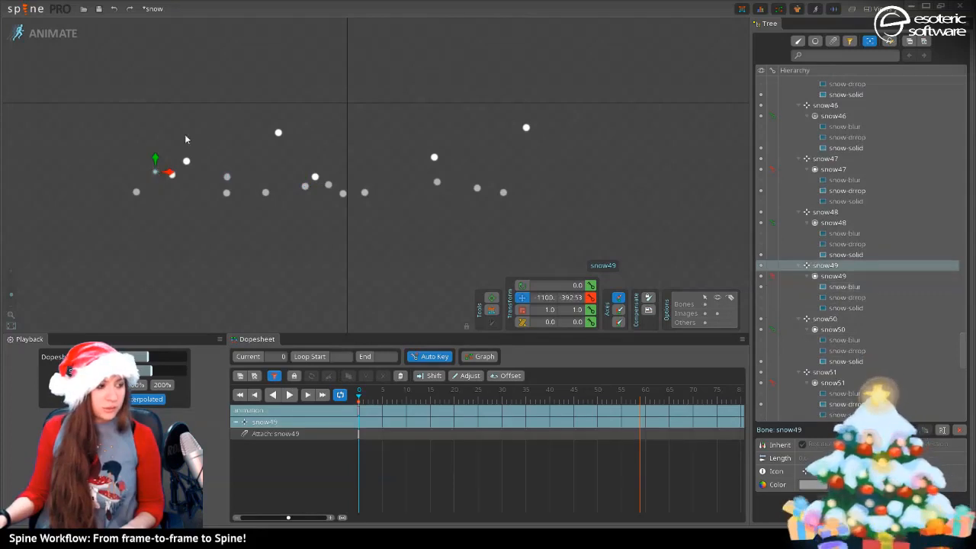
Switch the snow55 and snow31 slots to the snow-drrop attachment at frame 0
click(136, 192)
click(761, 351)
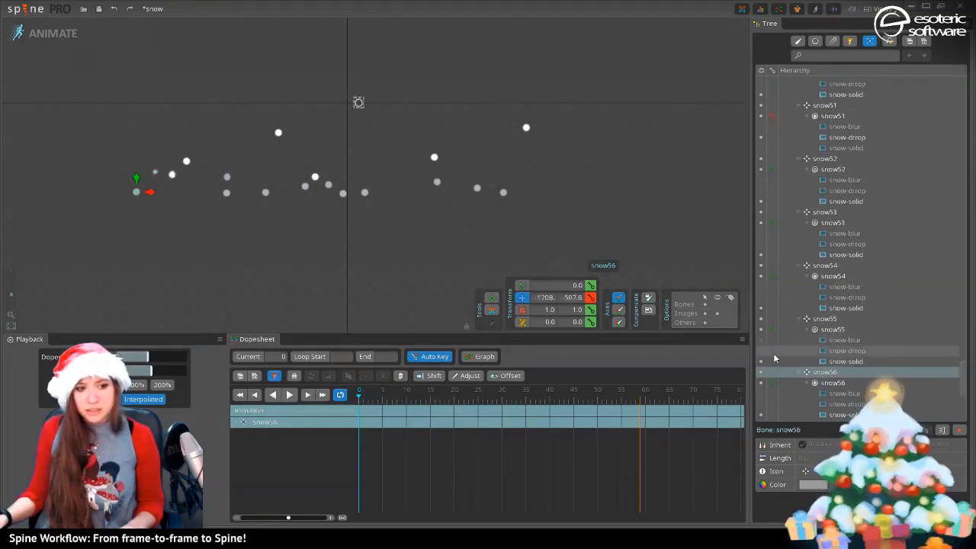
click(329, 188)
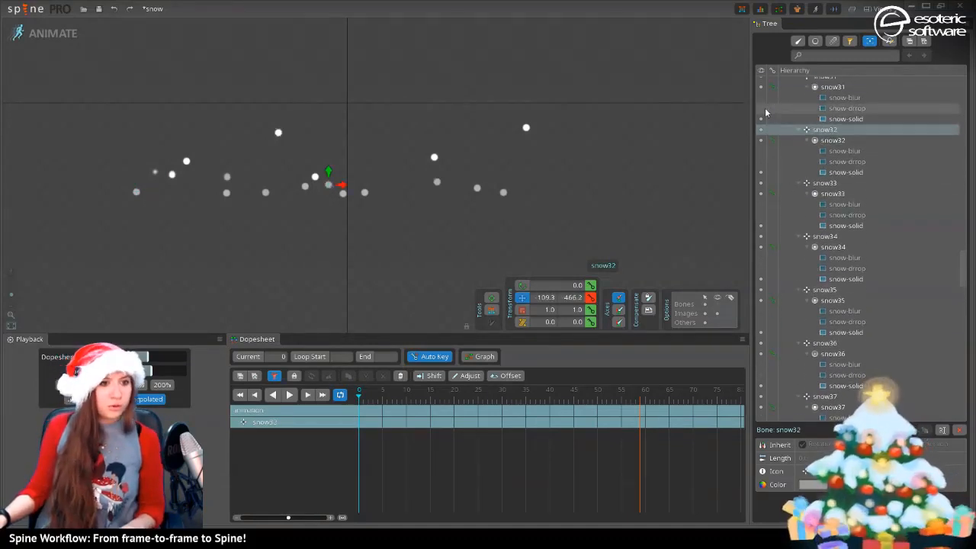
click(763, 108)
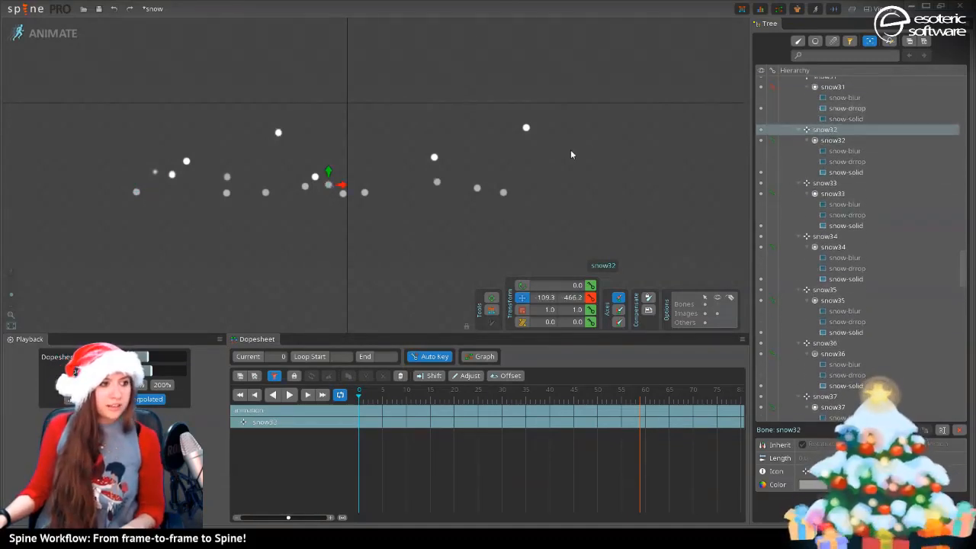
Switch the snow48 and snow36 slots to the snow-drrop attachment at frame 0
click(306, 186)
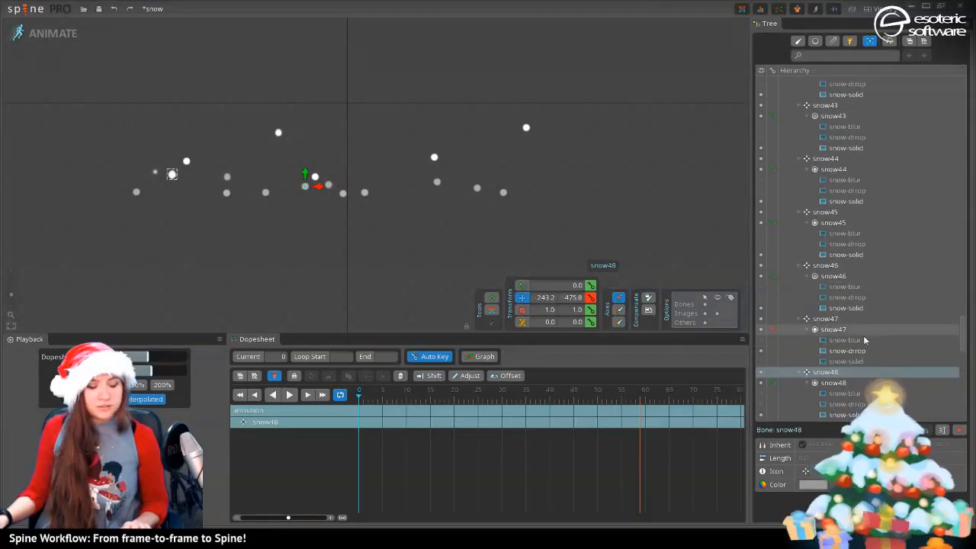
scroll(839, 321, down, 5)
click(764, 250)
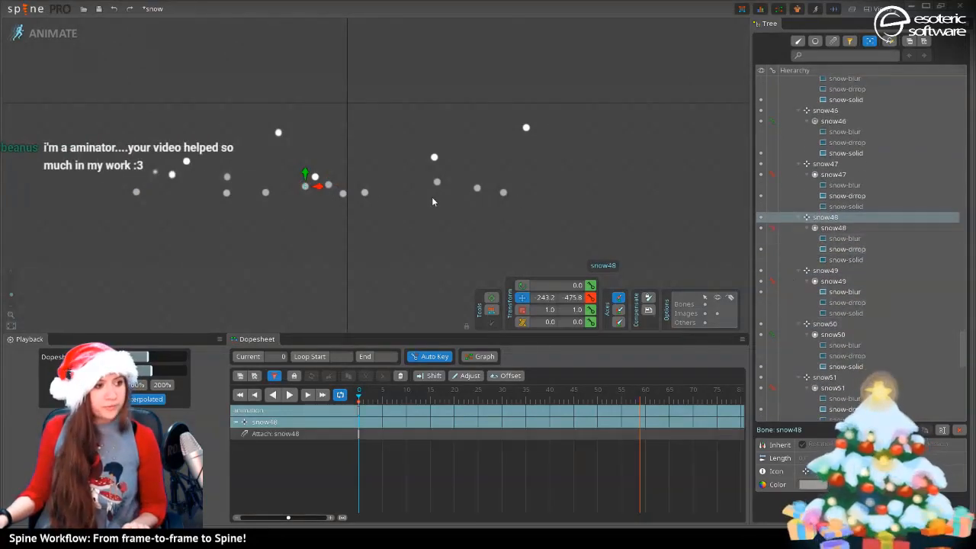
click(436, 158)
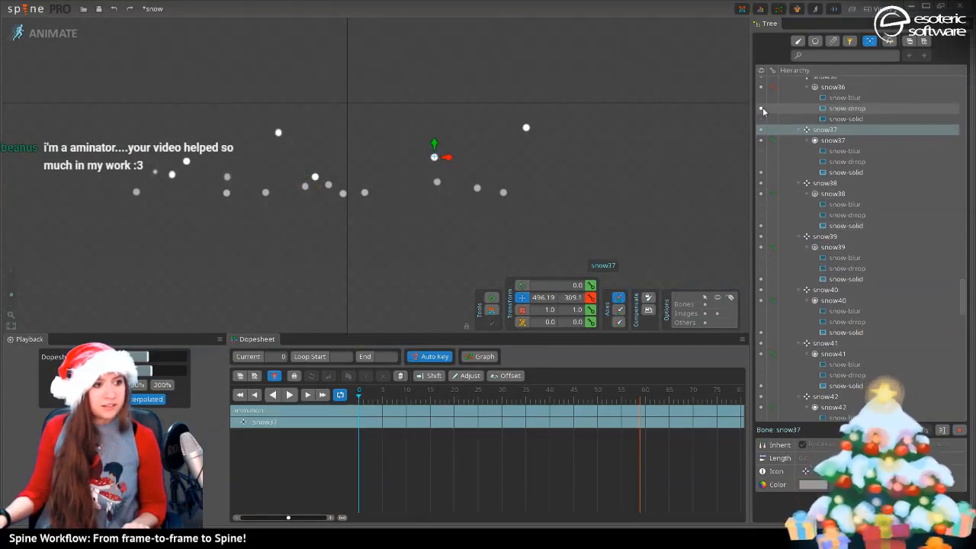
click(761, 108)
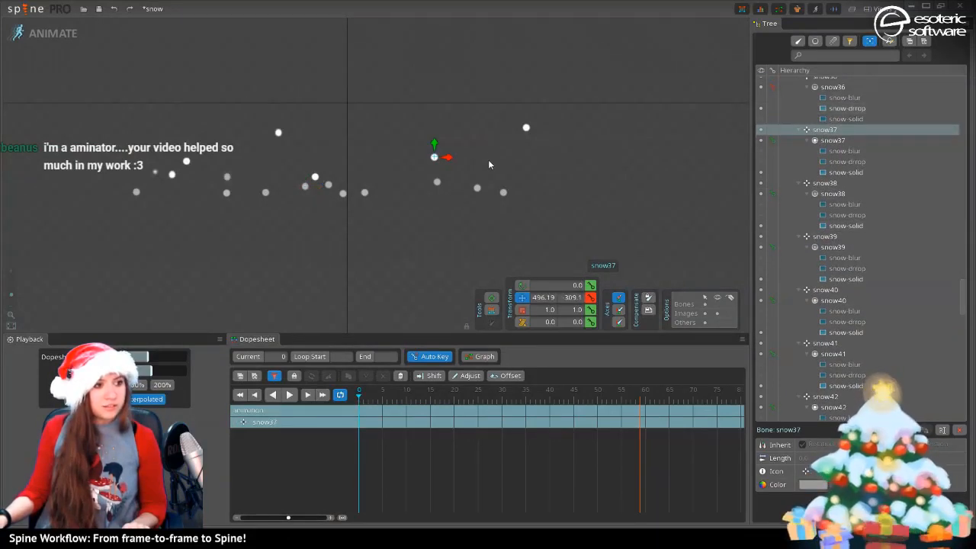
At frame 0, switch snow32 to the snow-blur attachment and snow33 to snow-drrop
click(526, 128)
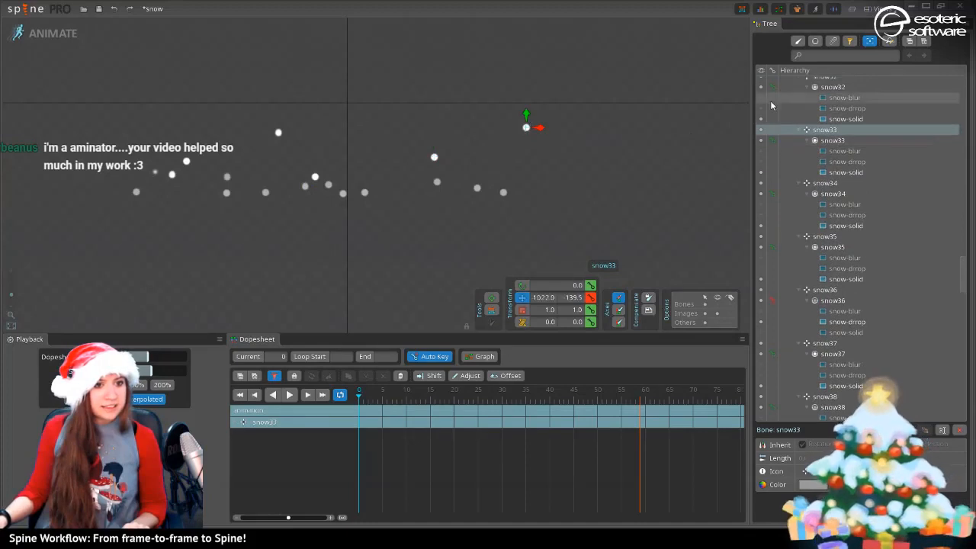
click(761, 99)
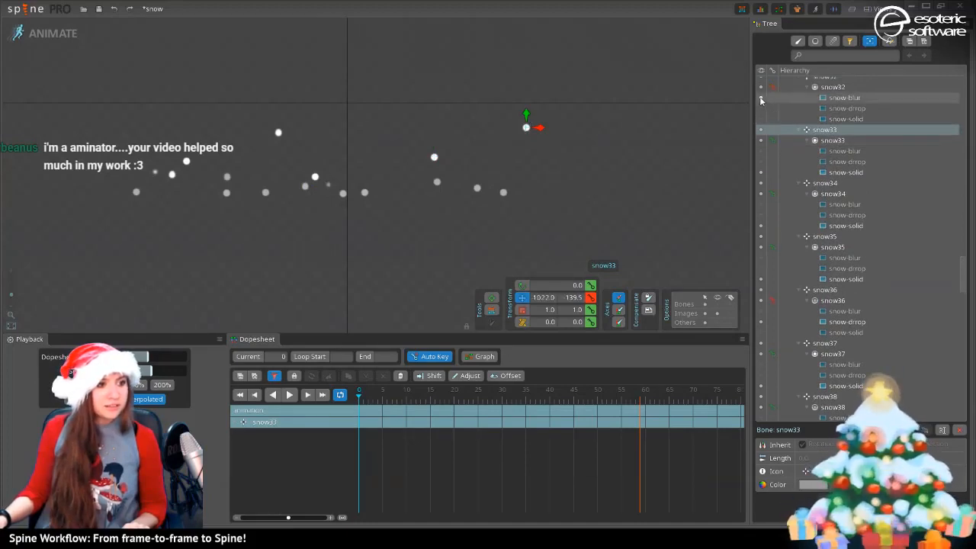
click(503, 190)
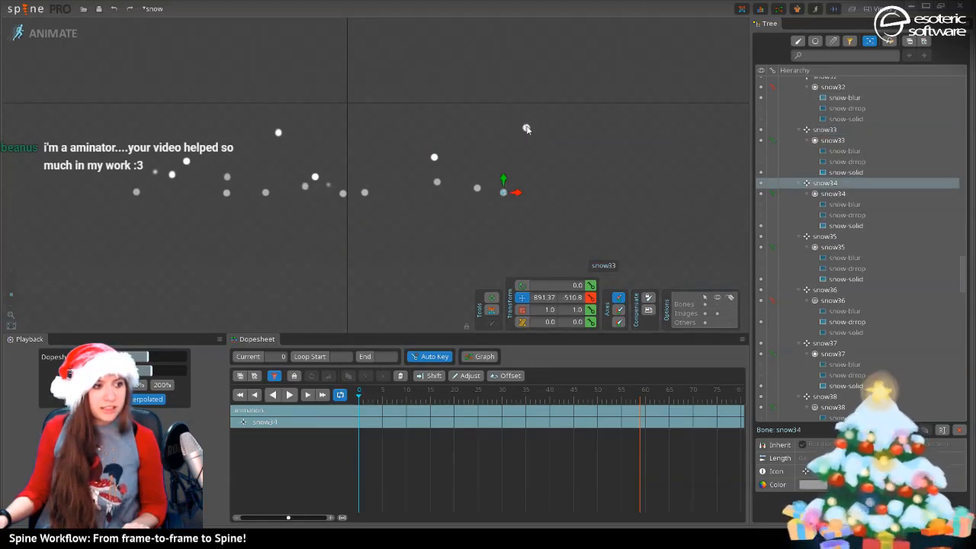
click(525, 128)
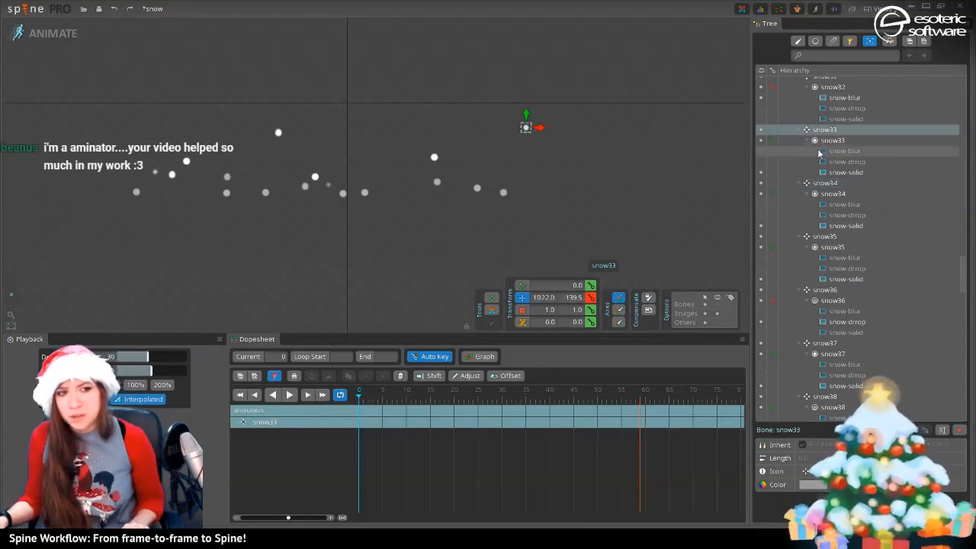
click(760, 163)
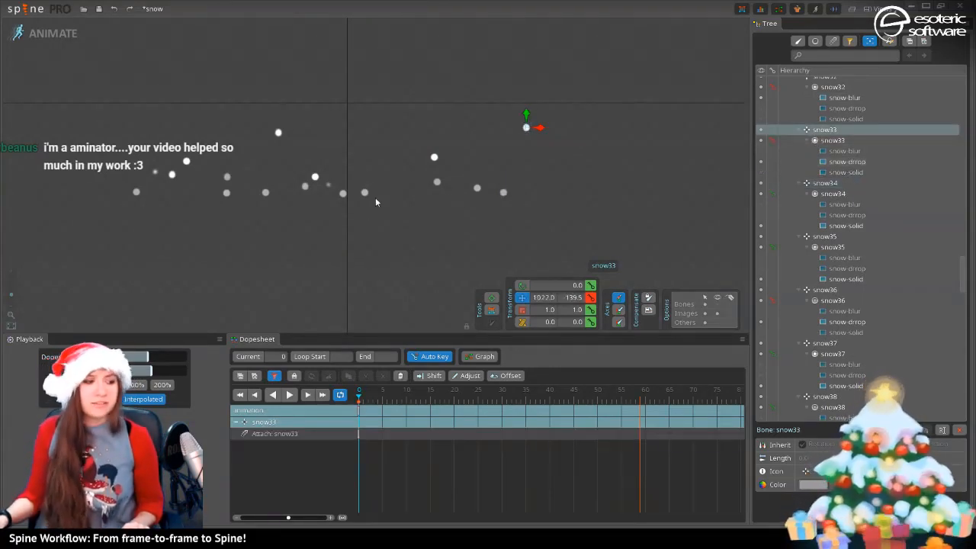
Switch the snow41 and snow44 slots to the snow-drrop attachment at frame 0
click(315, 176)
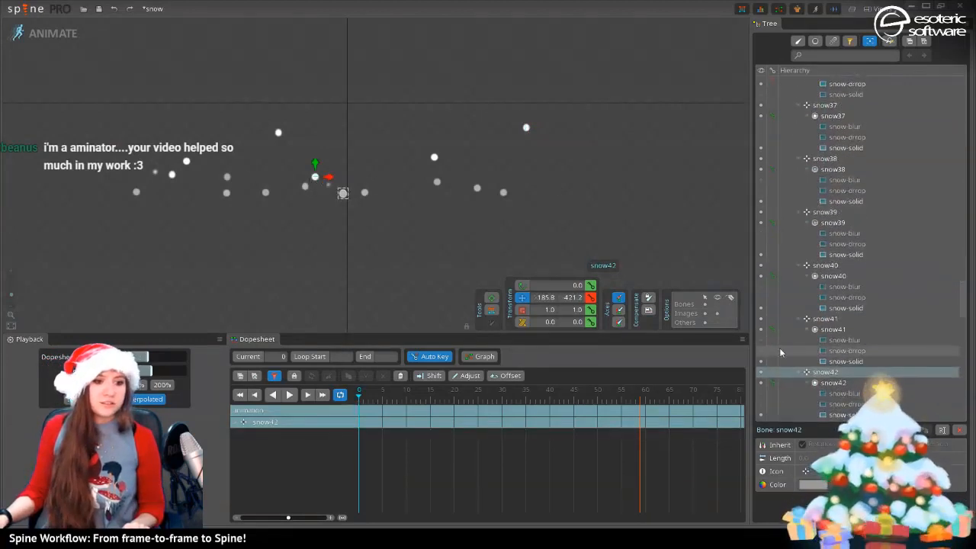
click(761, 351)
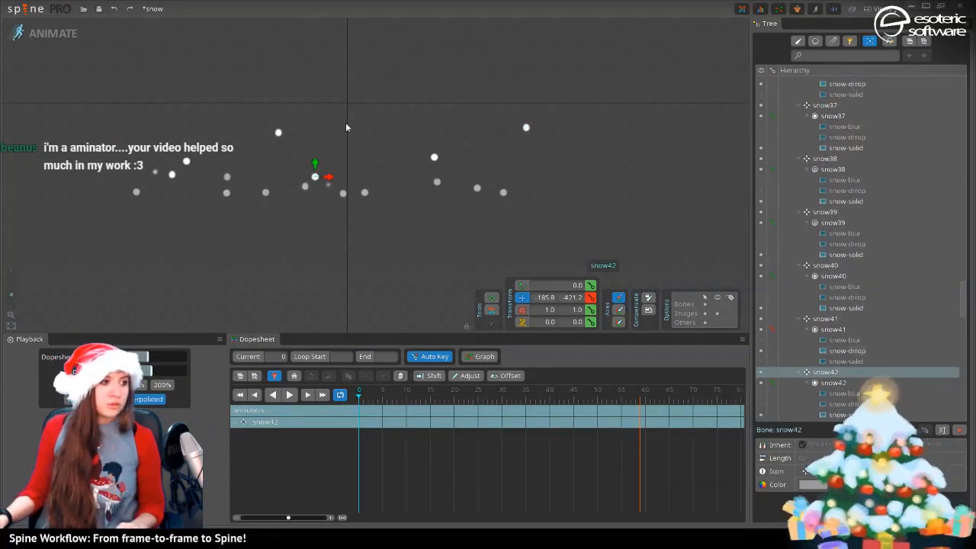
key(space)
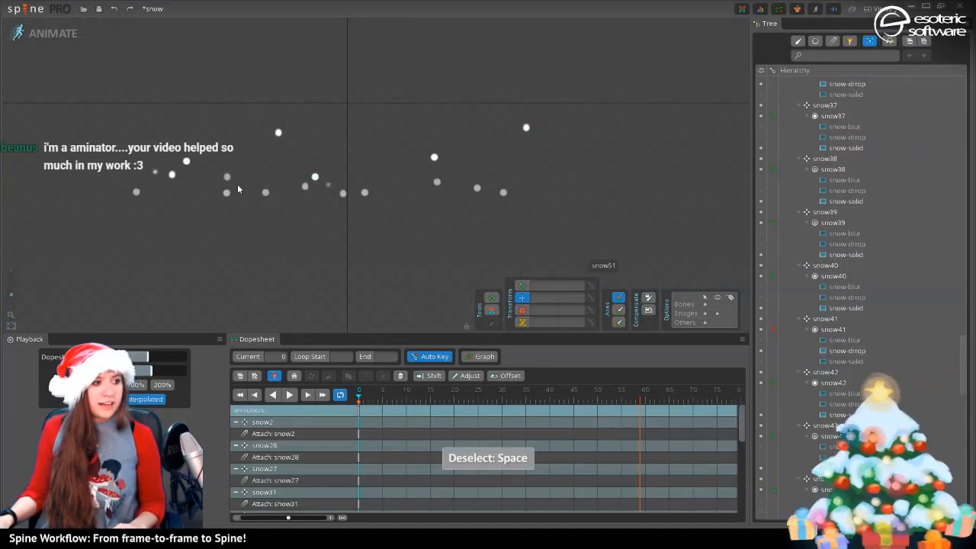
click(265, 191)
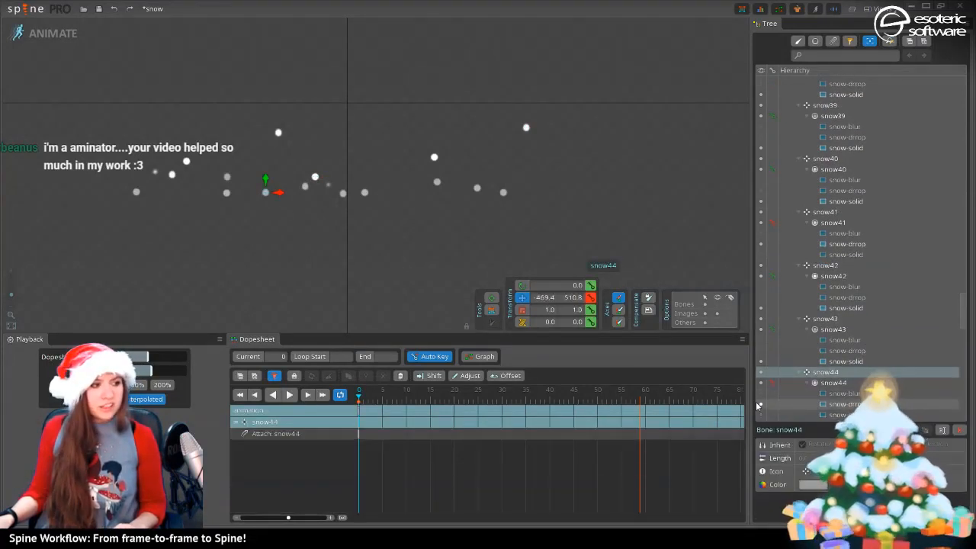
Clear the selection, play the animation to check the swapped attachments, and return to frame 0
key(space)
click(290, 394)
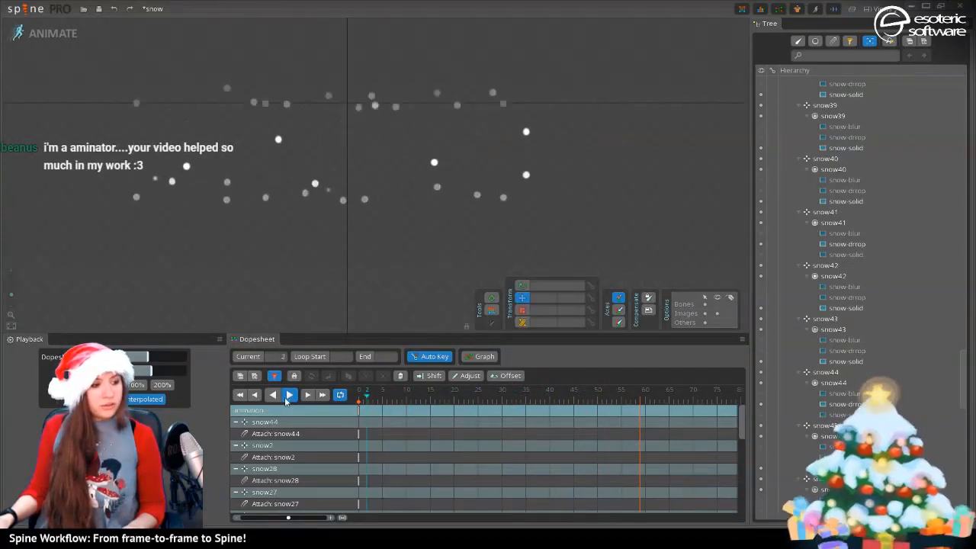
click(358, 402)
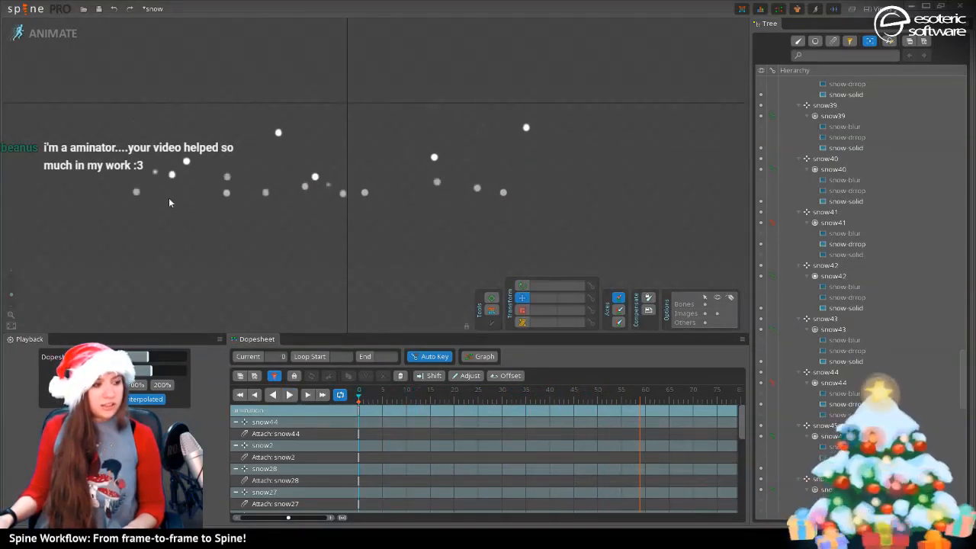
Scale the snow50 bone up to about 1.47 at frame 0 and turn off the dopesheet's Attach key filter
click(187, 162)
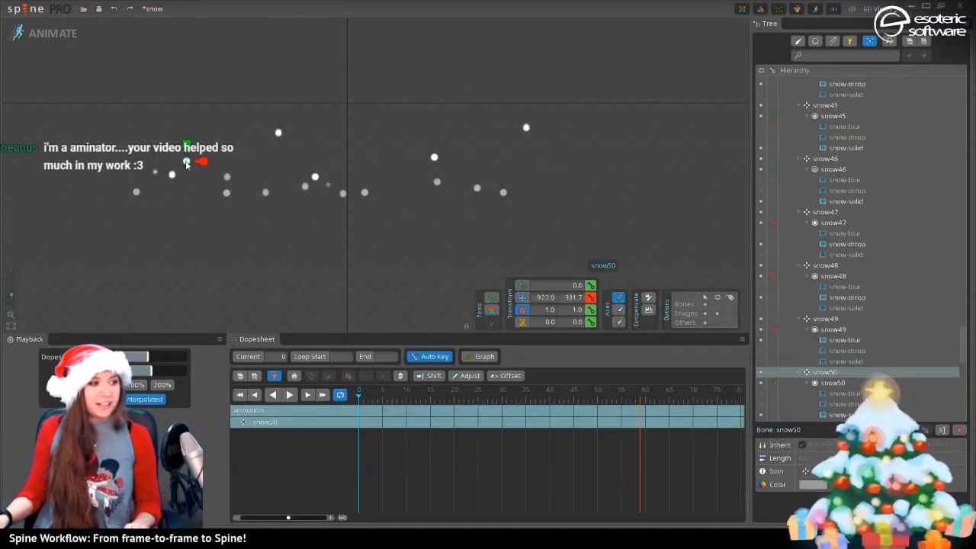
drag(187, 163, 190, 154)
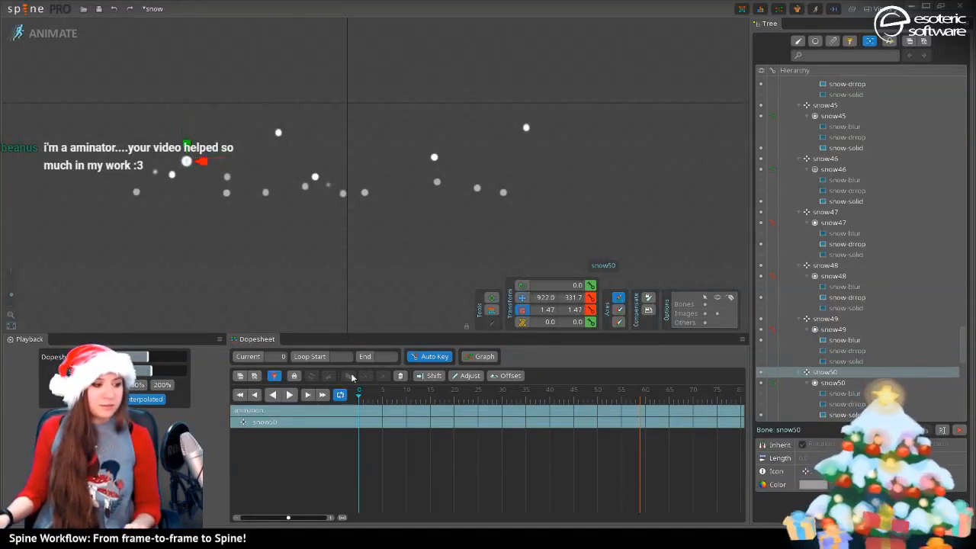
click(272, 376)
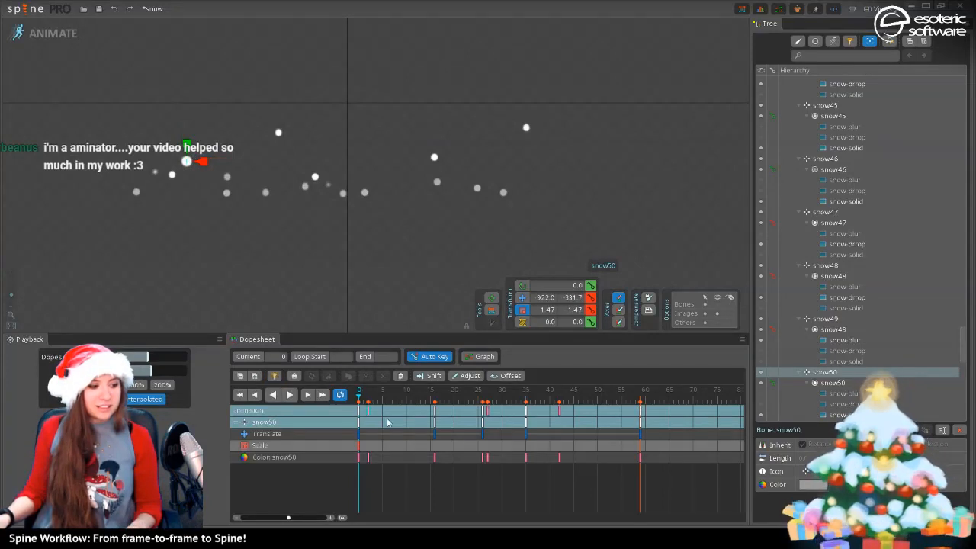
Play back the animation with the enlarged snow50, stop it, and scrub to frame 49 to inspect the flake
click(290, 394)
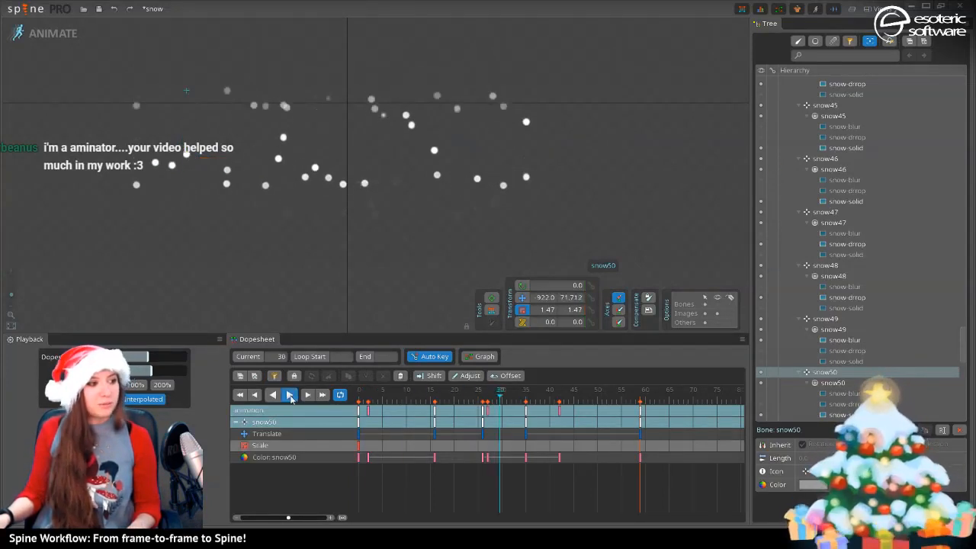
click(291, 395)
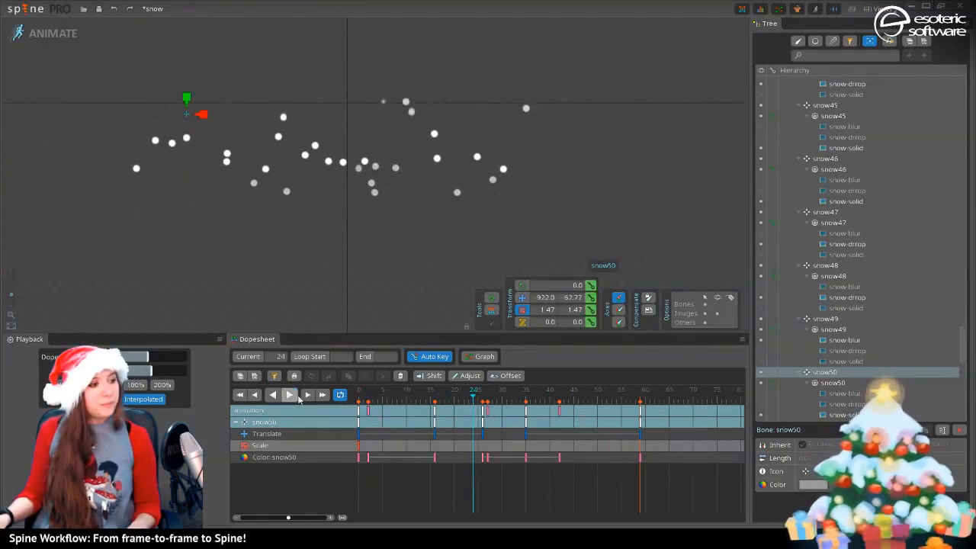
drag(534, 391, 594, 389)
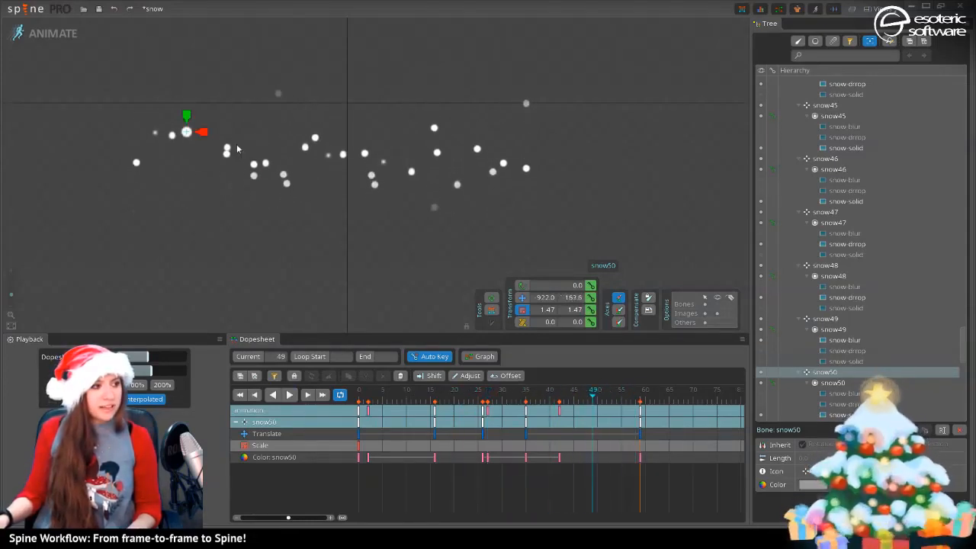
At frame 0, scale the blurred snow49 bone up to about 2.2 and scale snow26 down
click(152, 135)
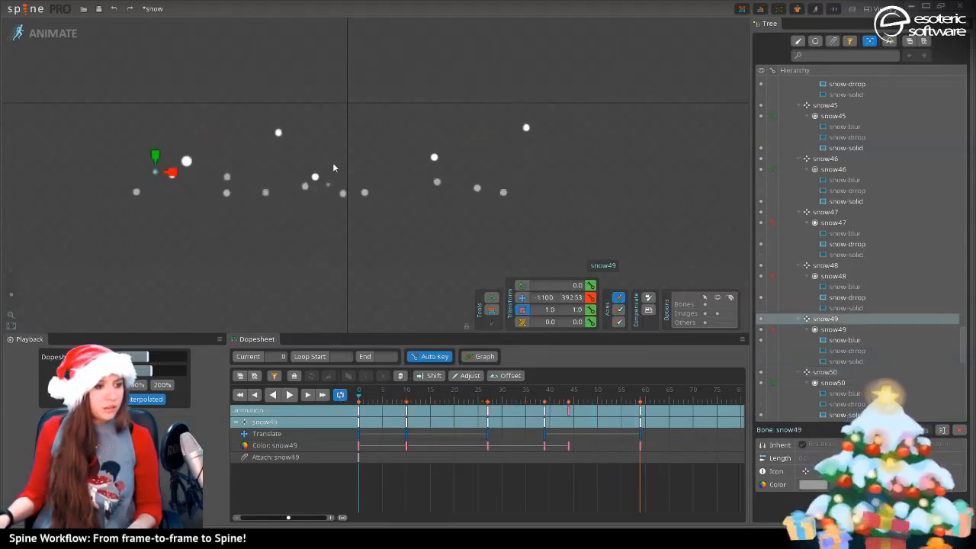
drag(159, 175, 192, 161)
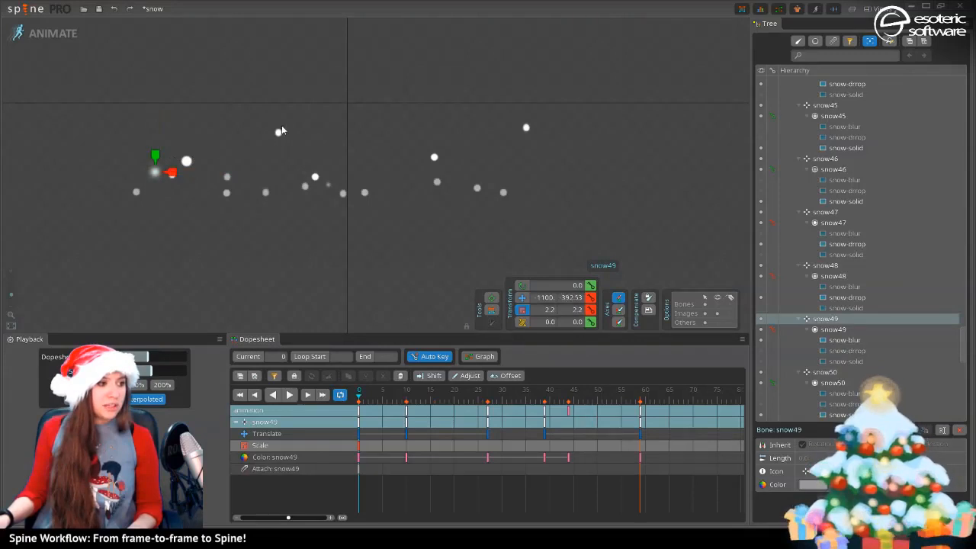
click(279, 135)
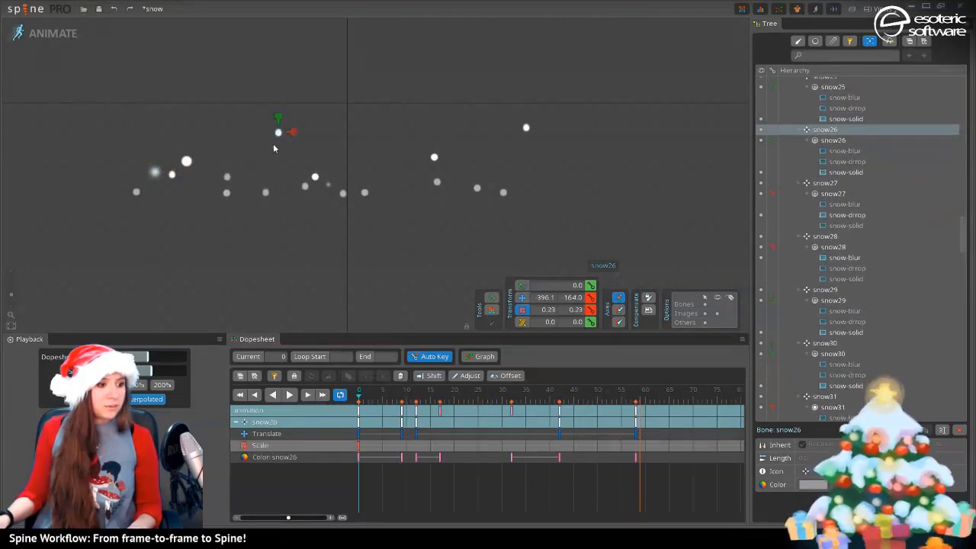
At frame 0, scale snow42 up to about 1.29 and snow45 down to about 0.77
click(315, 178)
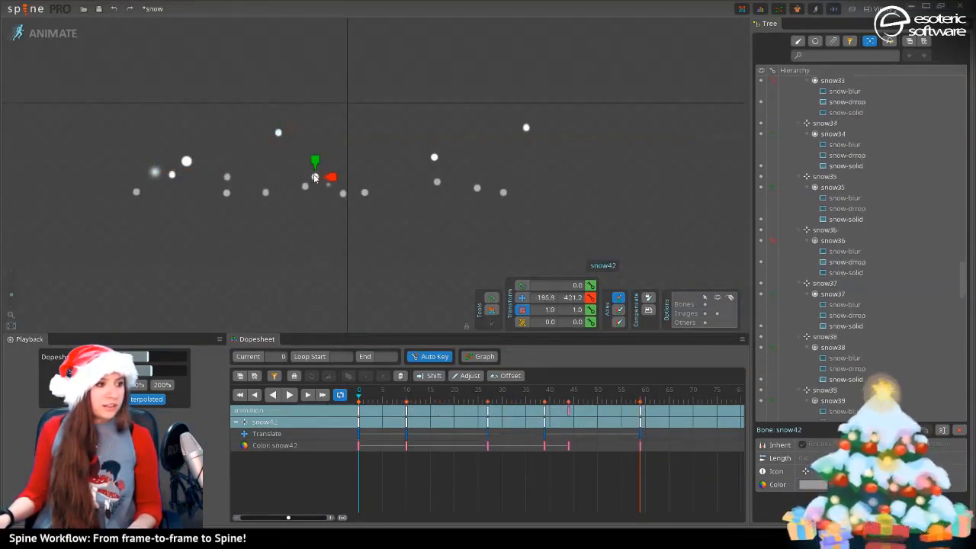
mouse_move(320, 177)
mouse_down()
mouse_move(324, 168)
mouse_move(320, 176)
mouse_up()
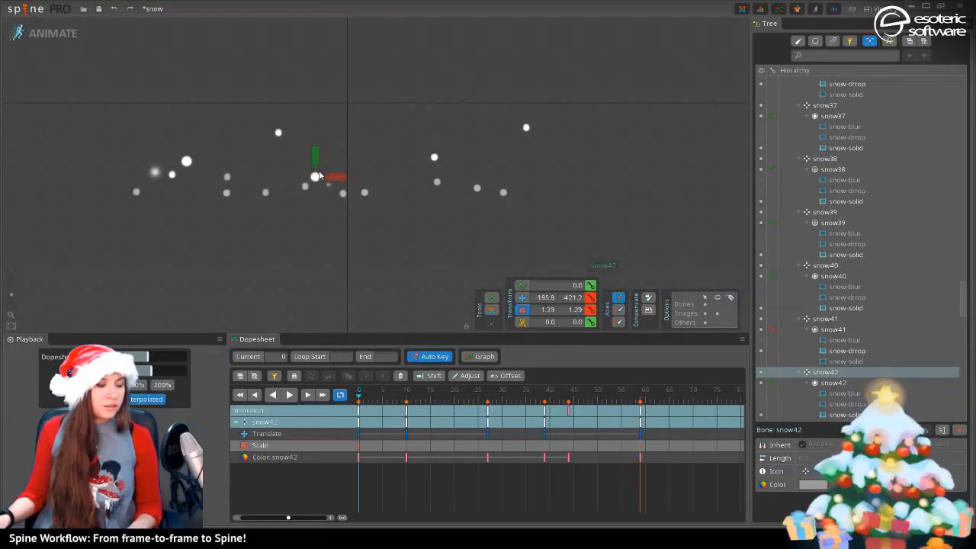
click(227, 194)
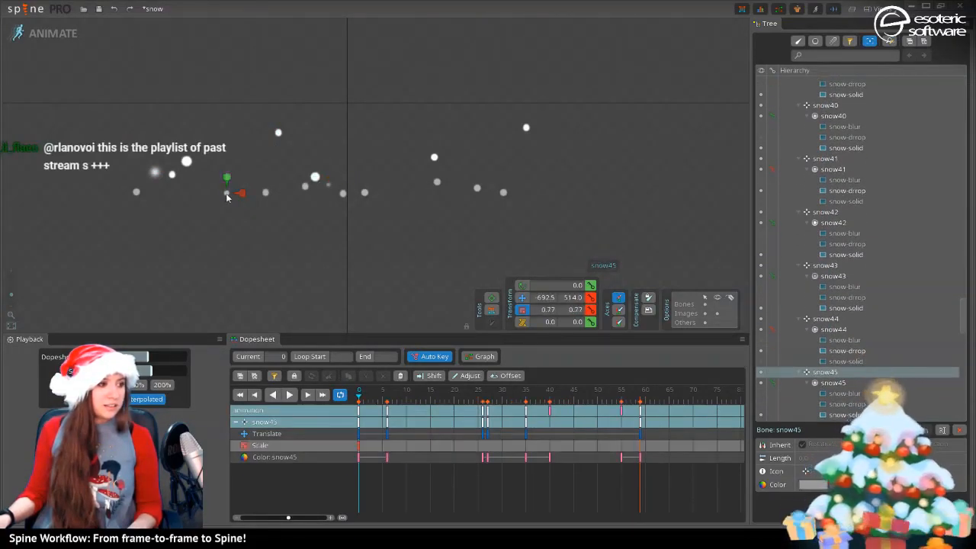
At frame 0, scale snow47 to about 1.03, snow40 to 0.84, snow37 to 1.25 and snow35 to 1.21, and scale snow50 down
click(173, 176)
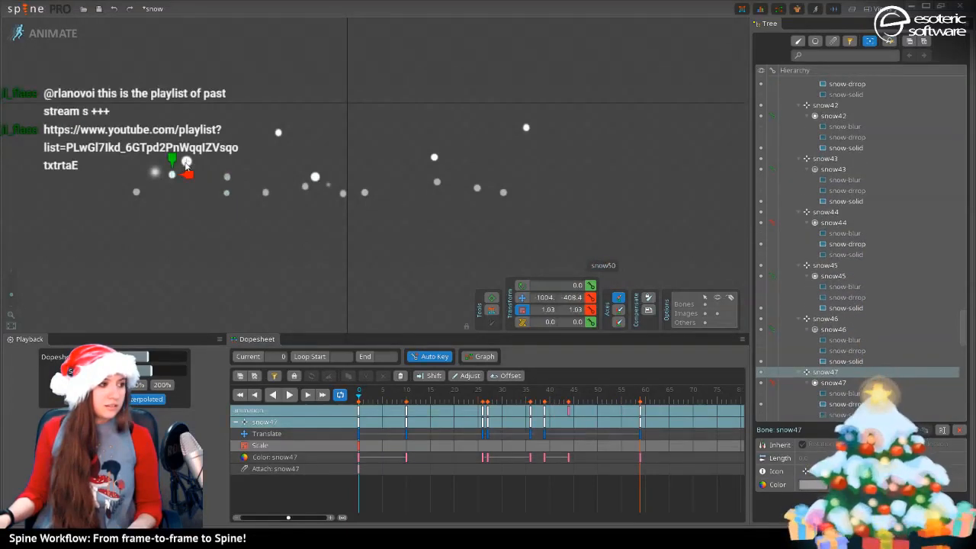
click(365, 193)
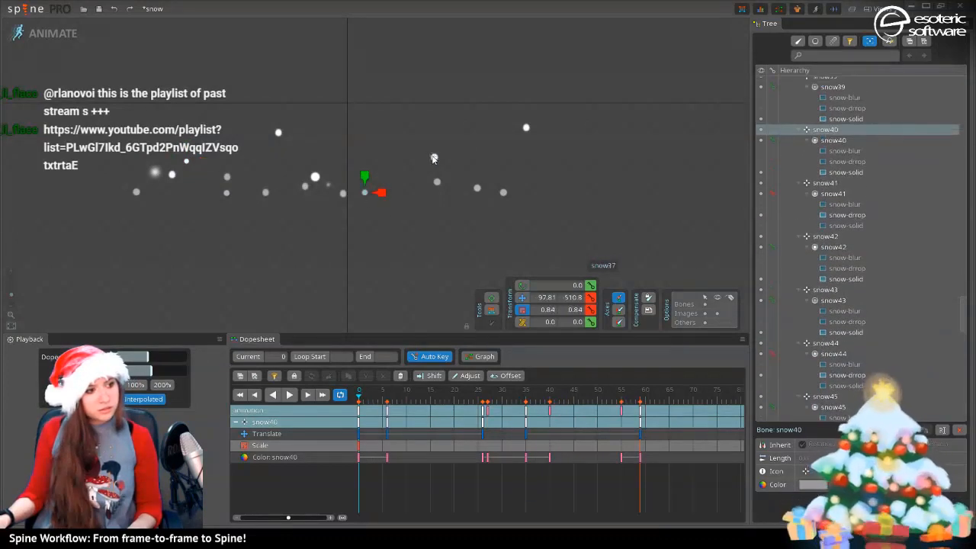
click(435, 157)
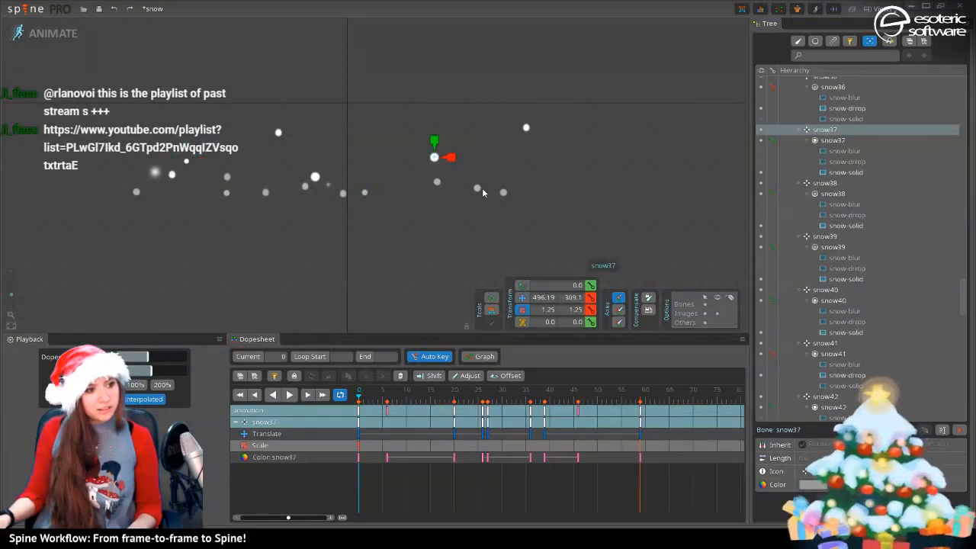
click(478, 189)
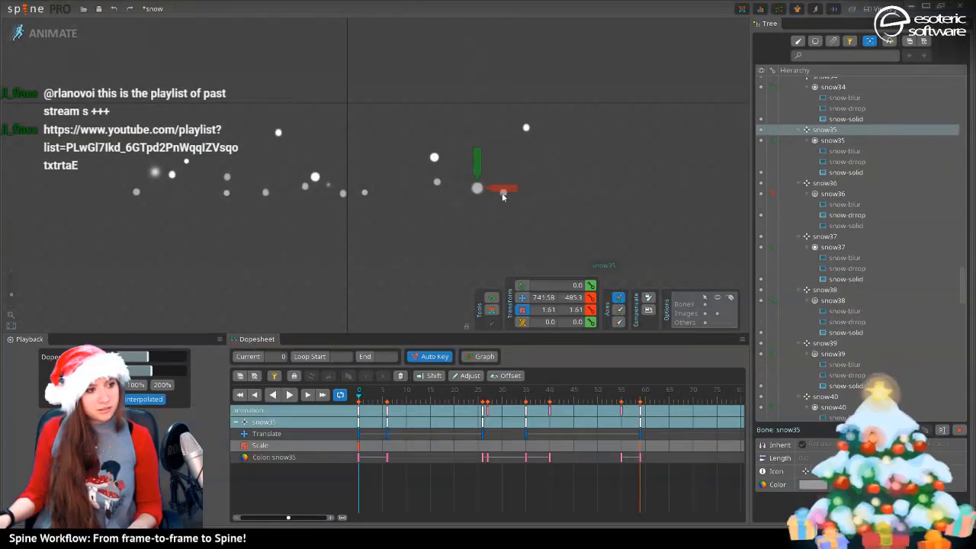
Play the animation, stop at frame 17, and scale snow13 to about 1.93, snow15 to 1.41, snow17 to 1.34 and snow25 to 2.15, adjusting snow16 too
click(290, 395)
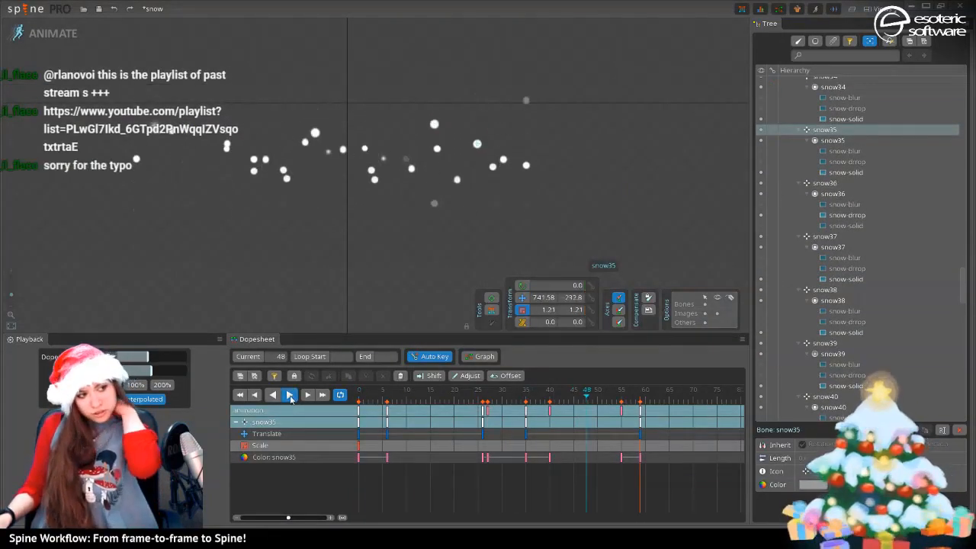
click(290, 396)
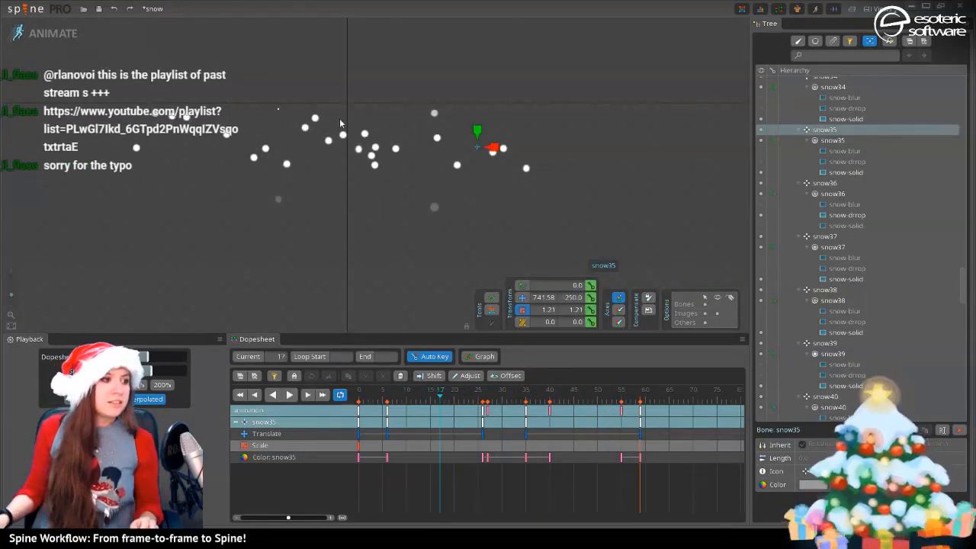
click(266, 148)
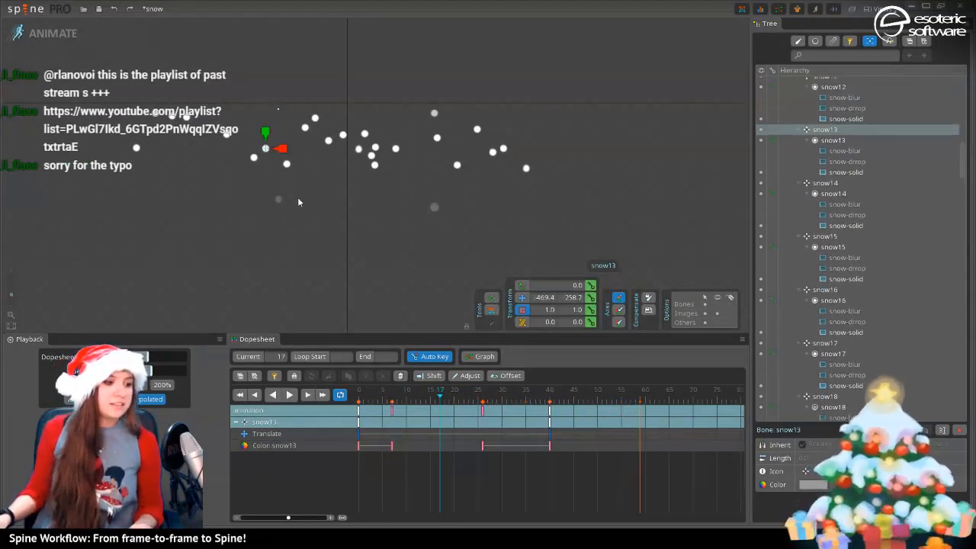
drag(266, 149, 279, 141)
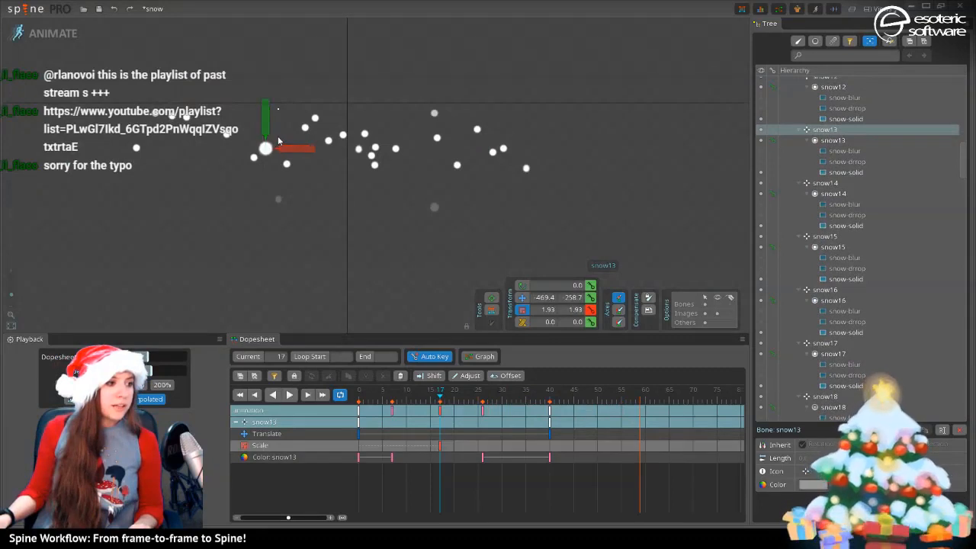
click(316, 120)
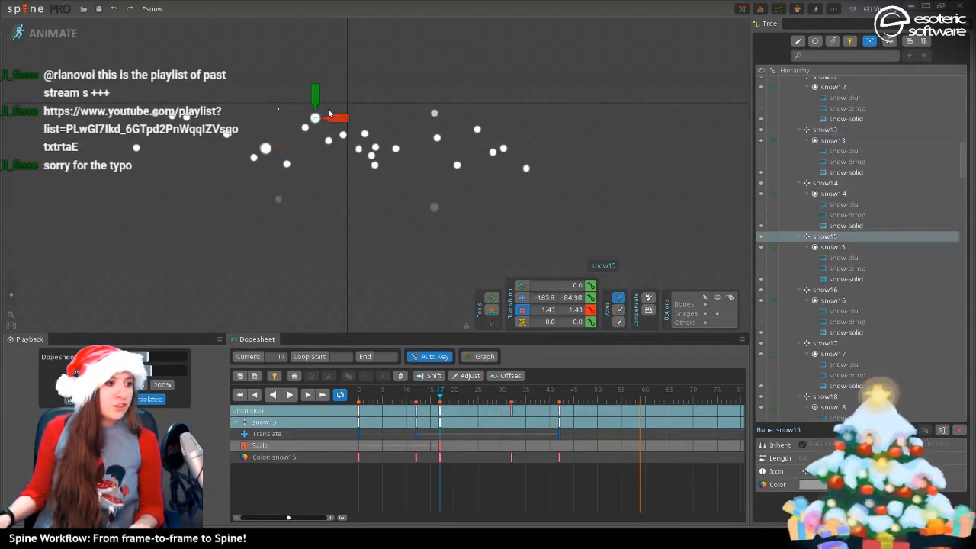
click(365, 135)
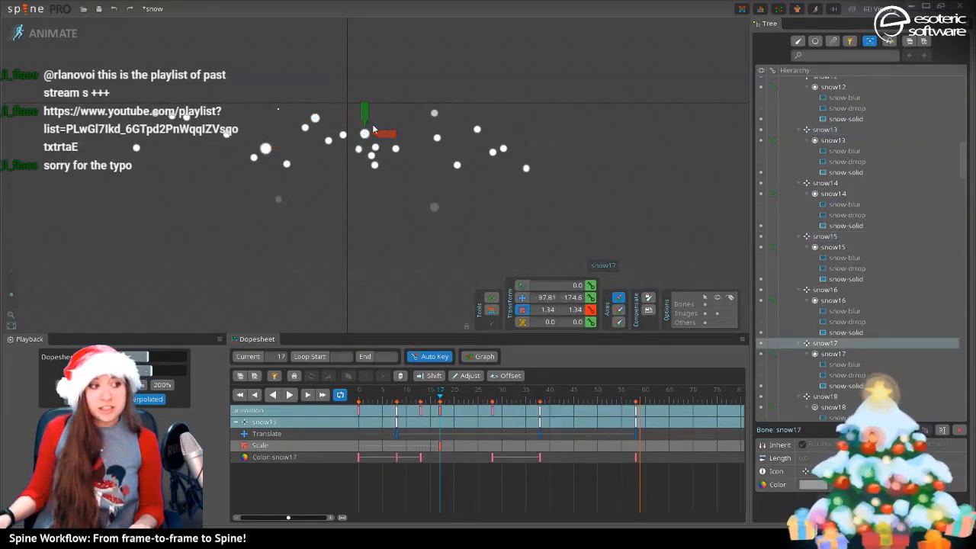
click(344, 139)
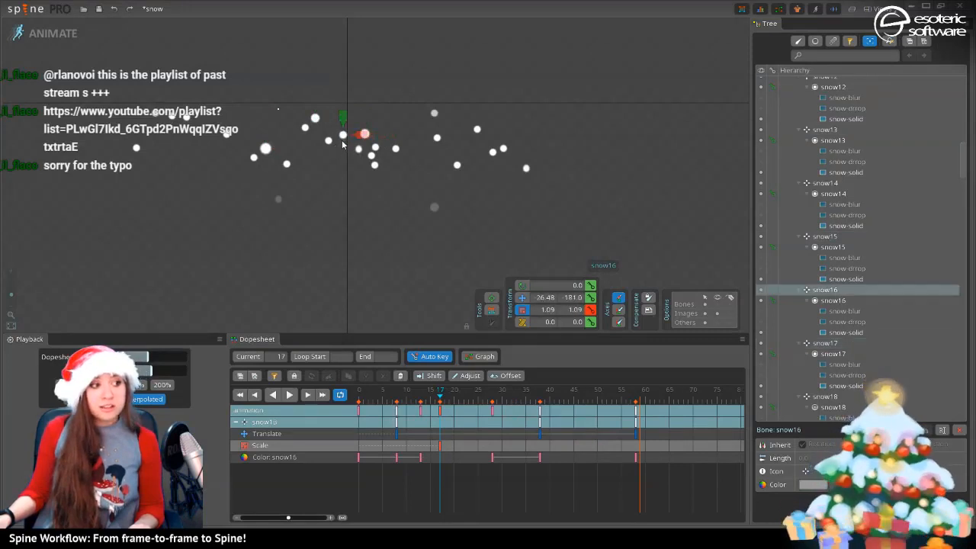
click(329, 142)
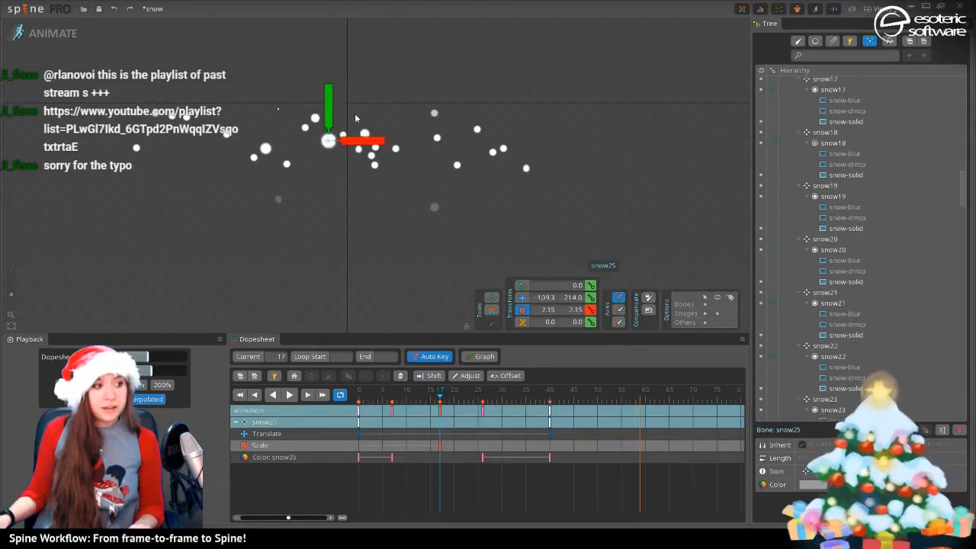
At frame 17, scale the snow5 bone up
click(371, 153)
click(371, 159)
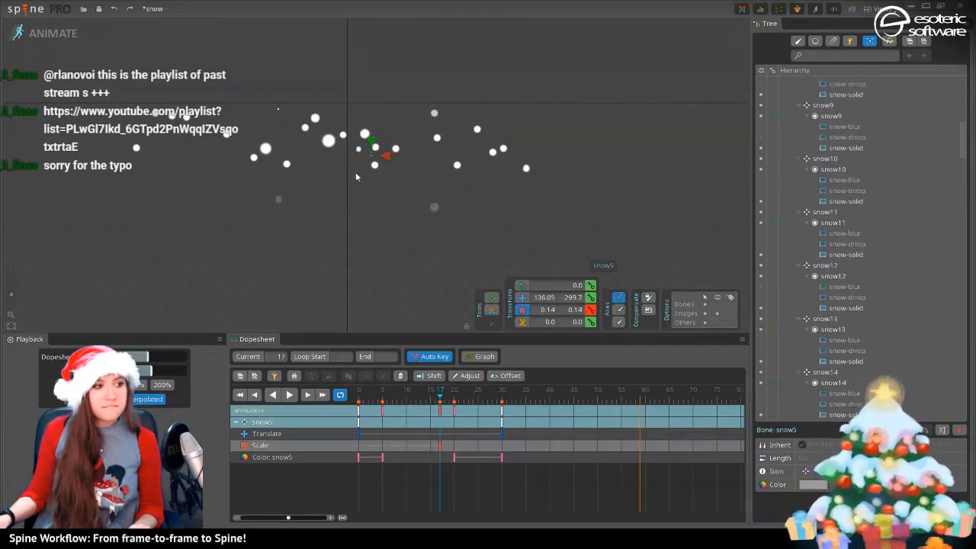
drag(384, 147, 374, 172)
At frame 17, switch snow19 to its snow-blur attachment and scale its bone to about 1.5
click(373, 169)
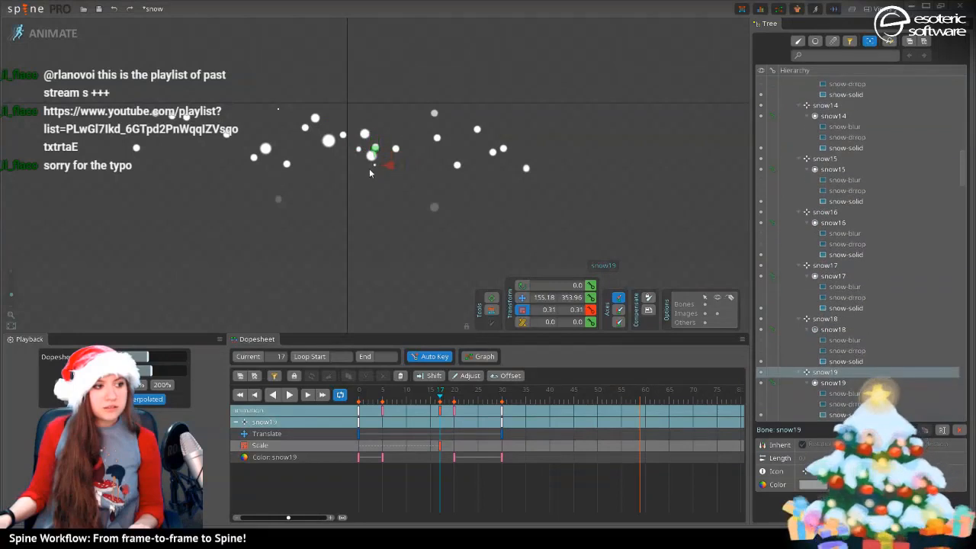
scroll(766, 392, down, 2)
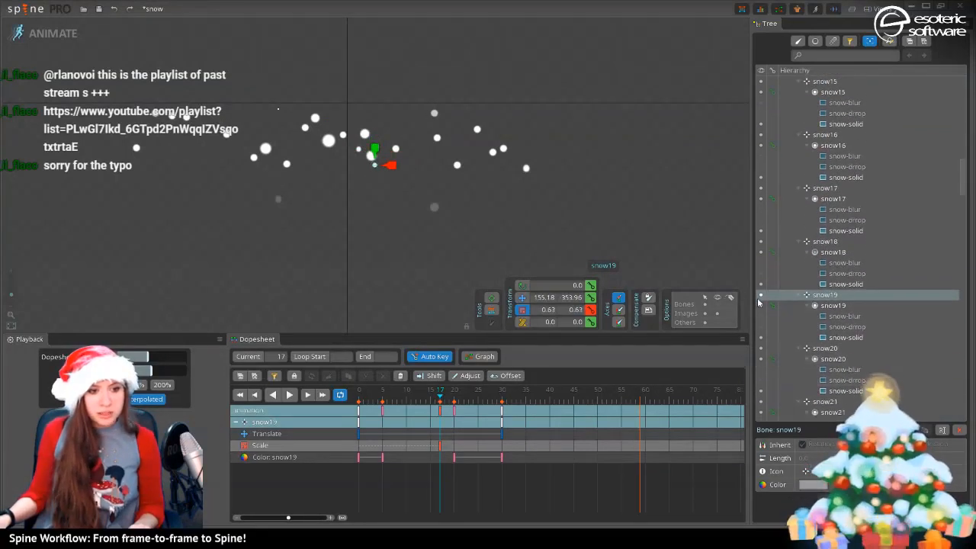
click(760, 316)
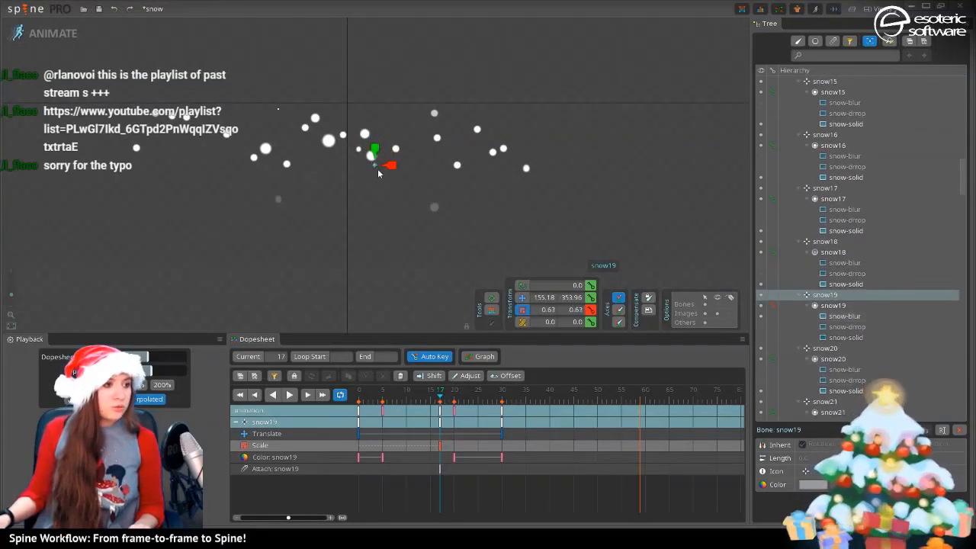
drag(375, 166, 240, 121)
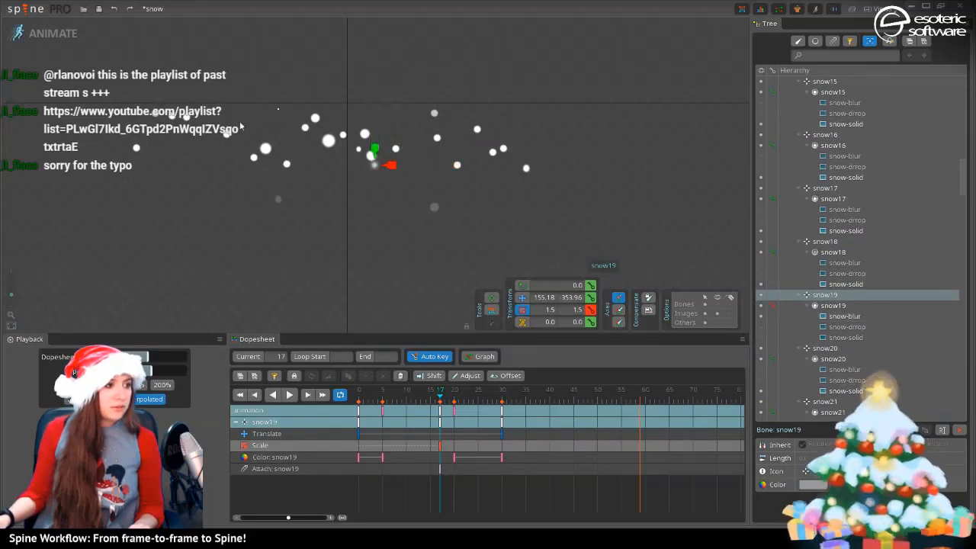
At frame 17, scale snow10 to about 1.16, snow8 to 0.79, snow22 to 0.58 and snow4 to 0.93, and scale snow23 up
click(171, 119)
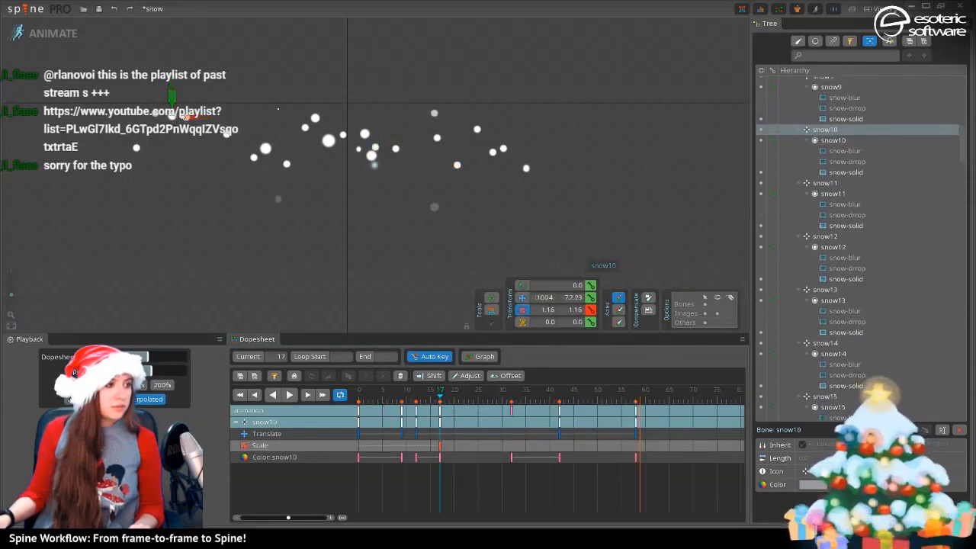
click(152, 124)
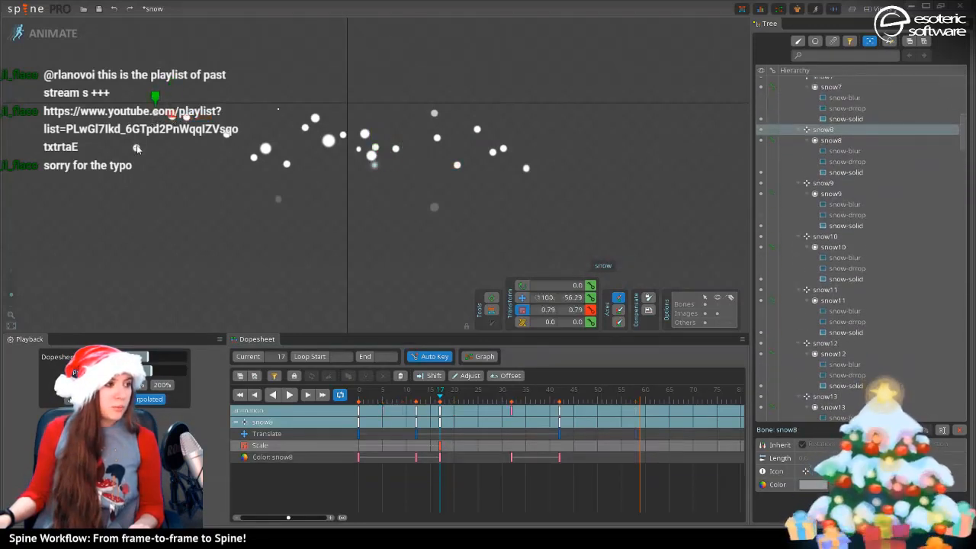
click(137, 148)
click(479, 132)
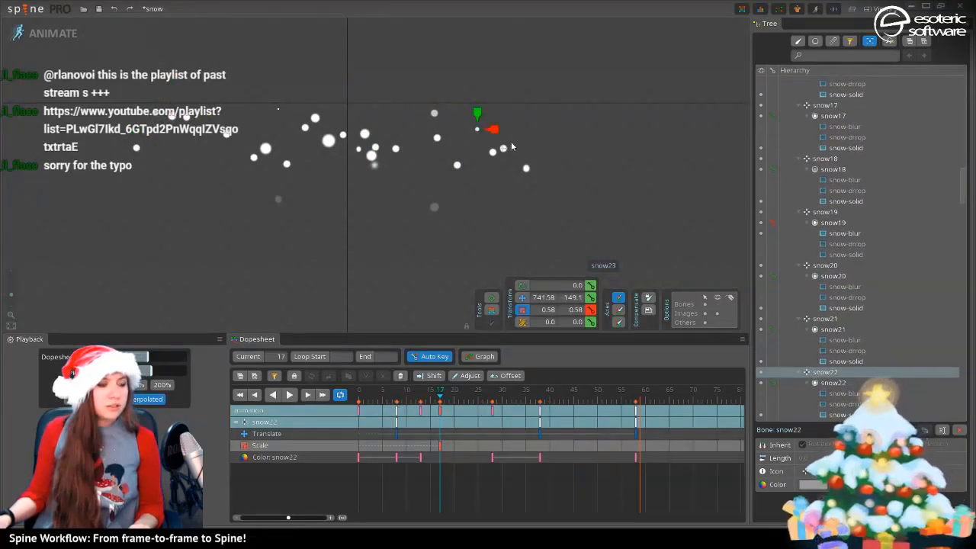
click(514, 146)
click(494, 153)
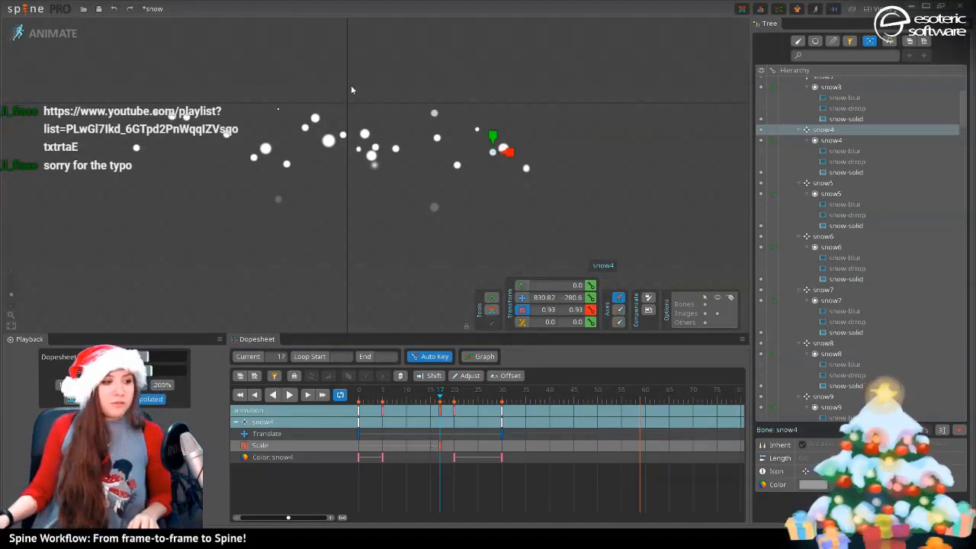
At frame 17, scale snow9 to about 0.56, enlarge snow26, and adjust snow23 to about 1.23
click(304, 128)
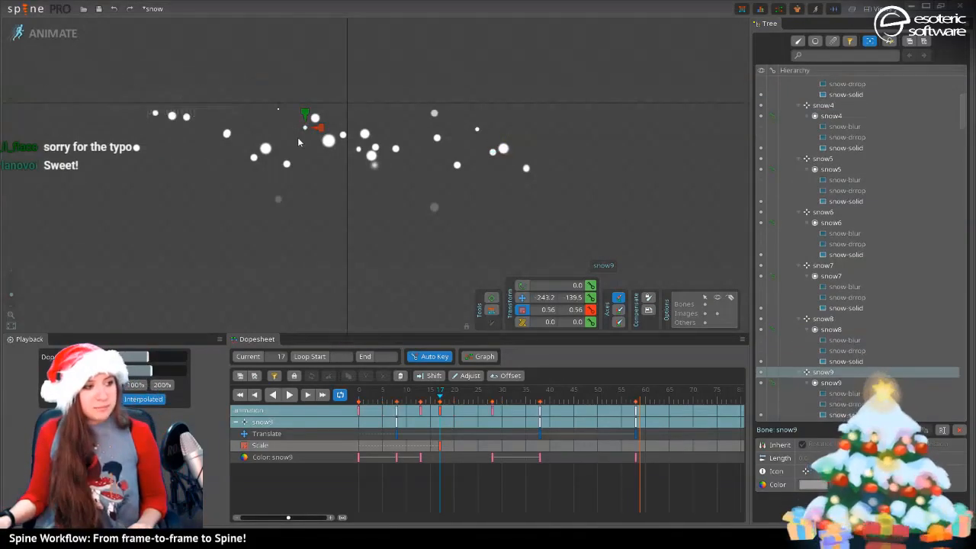
click(279, 111)
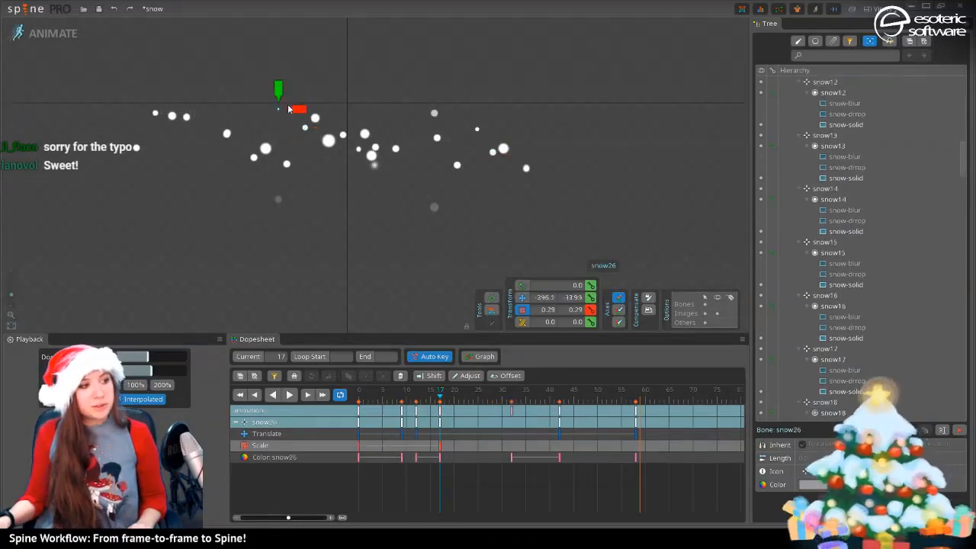
click(504, 149)
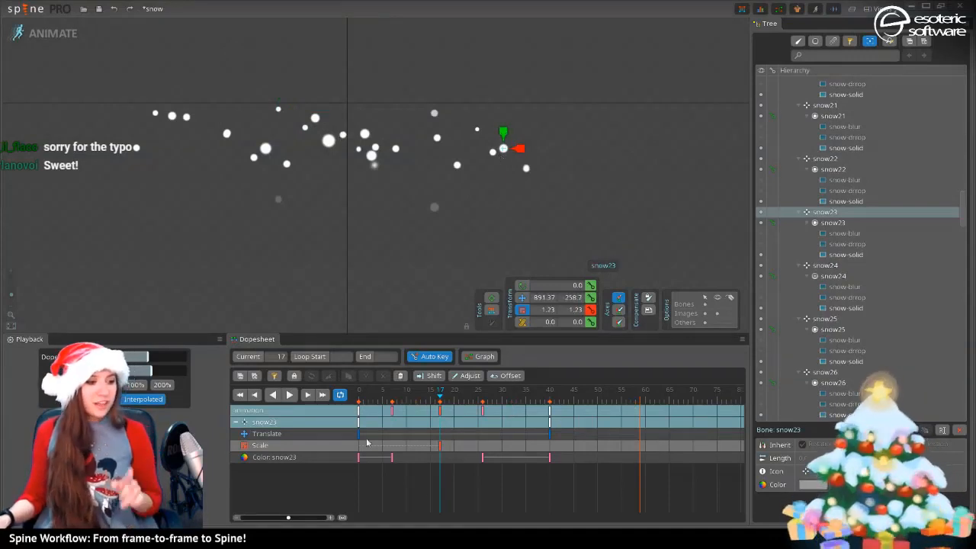
Filter the dopesheet to Scale keys, deselect the bone, and move all scale keys from frame 17 to frame 0
click(275, 375)
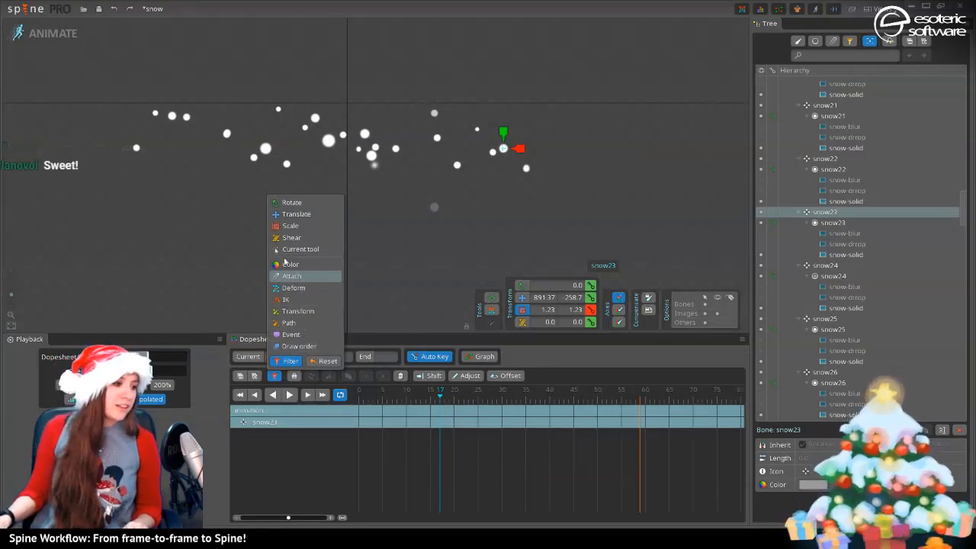
click(300, 227)
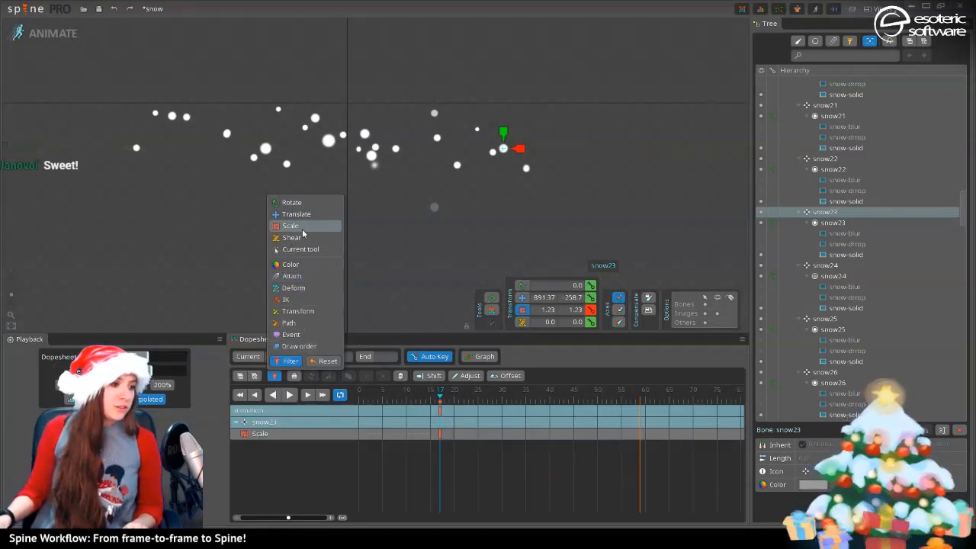
click(454, 455)
mouse_move(440, 414)
mouse_down()
mouse_move(350, 403)
mouse_move(428, 401)
mouse_move(354, 412)
mouse_move(529, 402)
mouse_move(392, 417)
mouse_move(437, 417)
mouse_up()
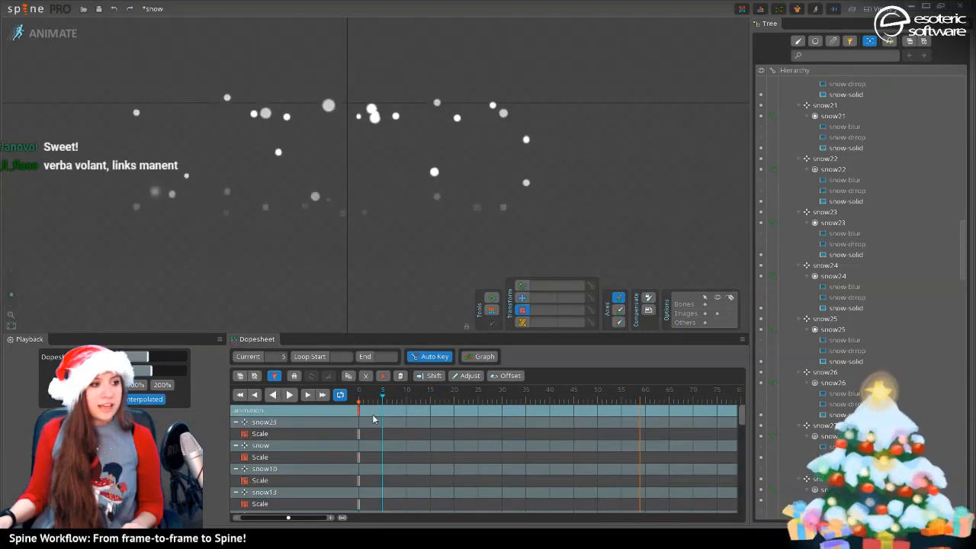
Filter the dopesheet to Attach keys and move snow19's attachment key from frame 17 to frame 0
click(275, 377)
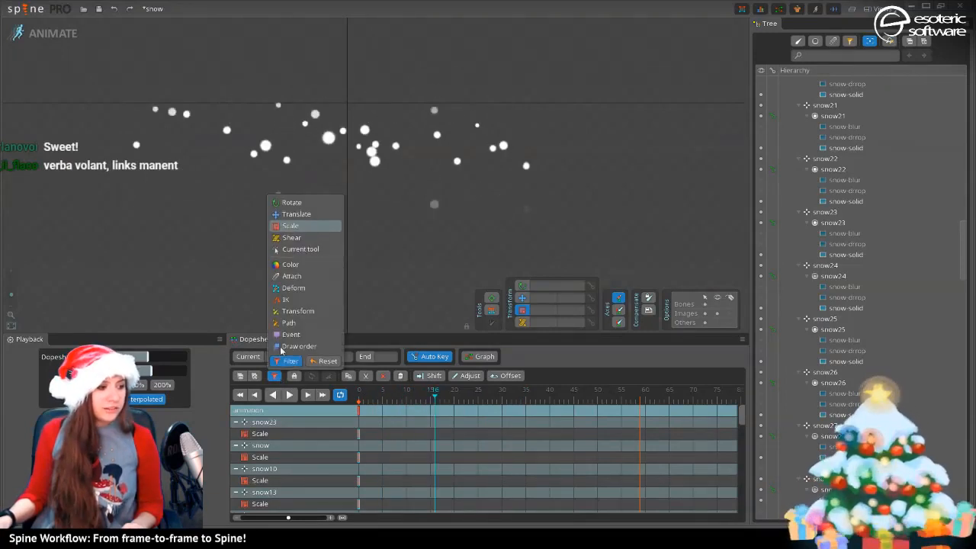
click(307, 279)
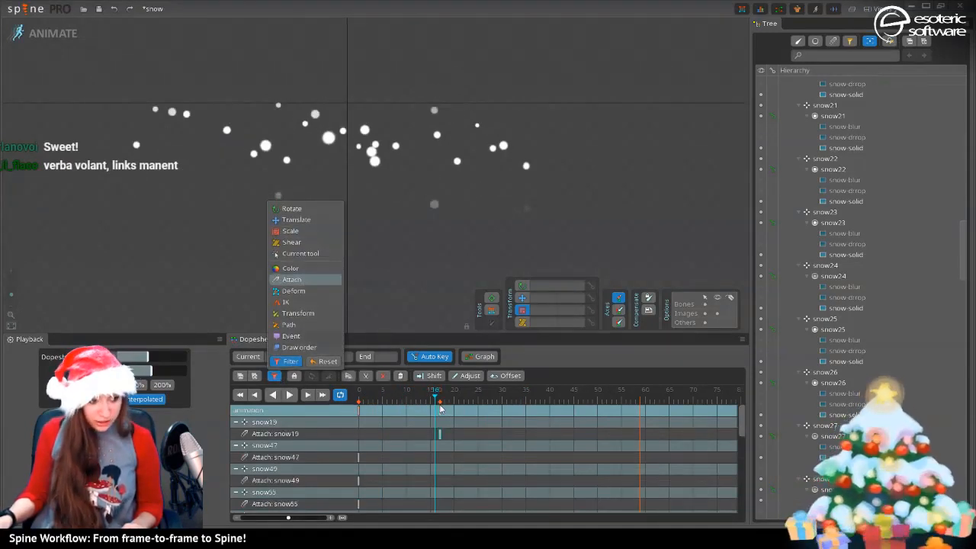
click(435, 413)
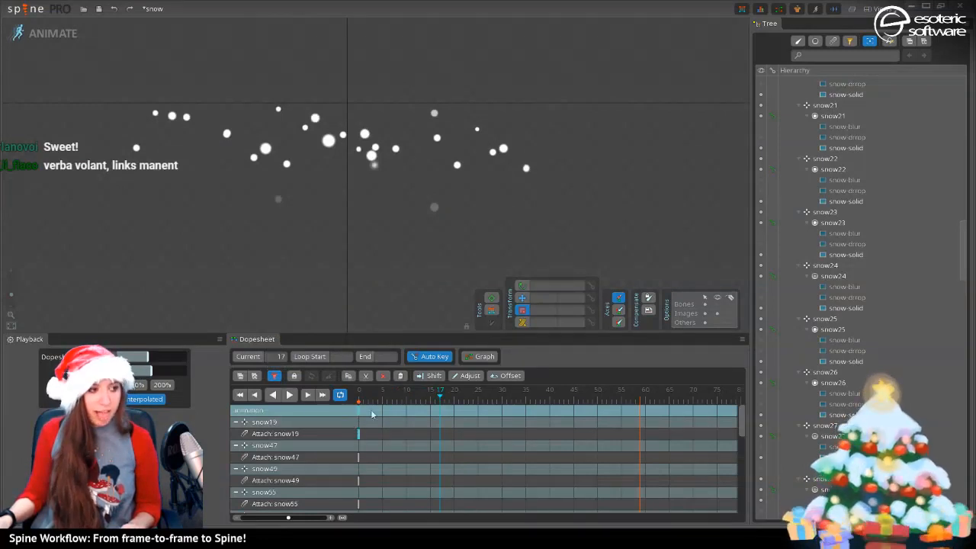
Play back the looping snow animation, save the project, and stop playback at frame 45
click(290, 394)
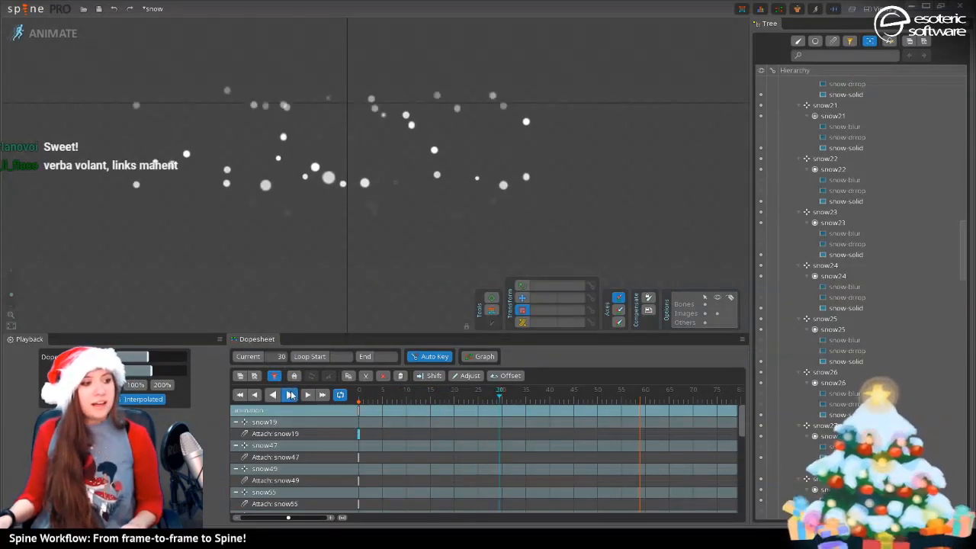
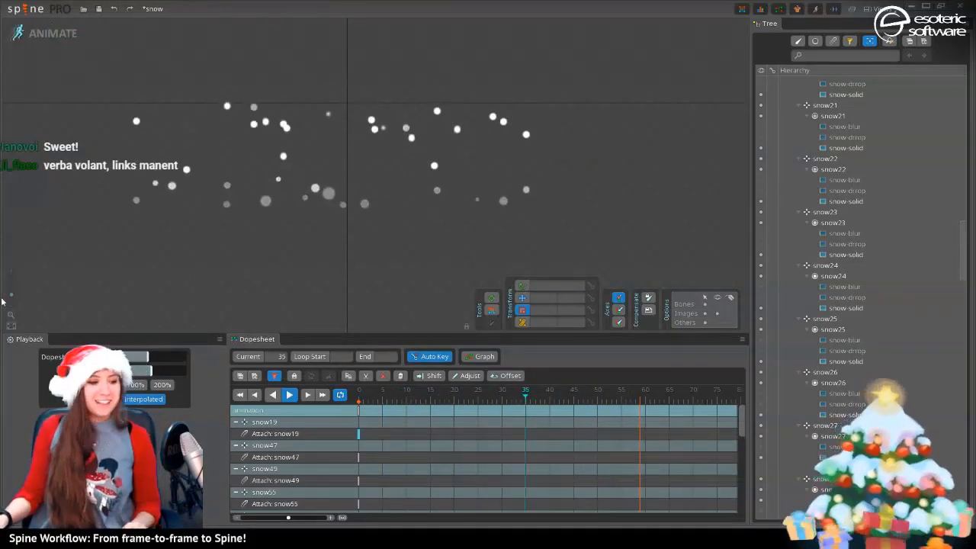
key(ctrl+s)
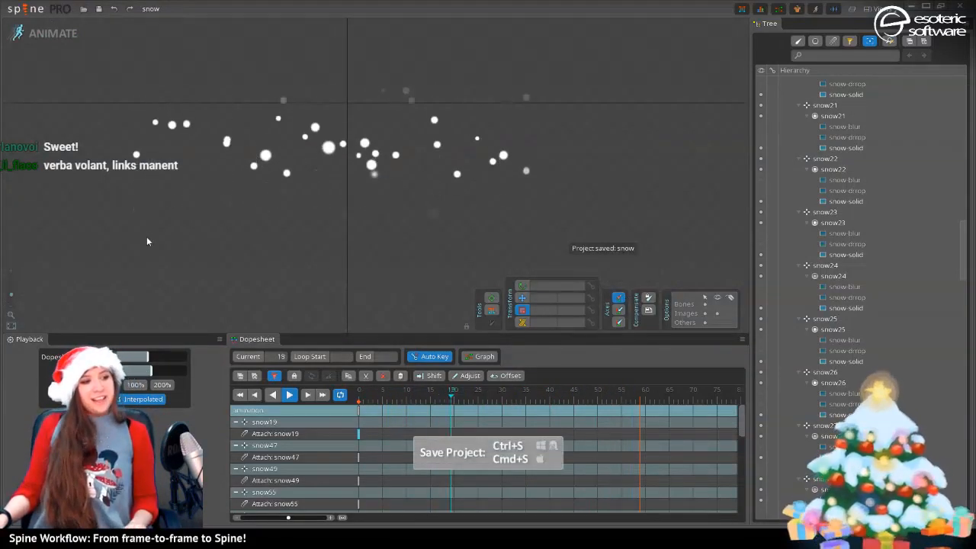
click(286, 398)
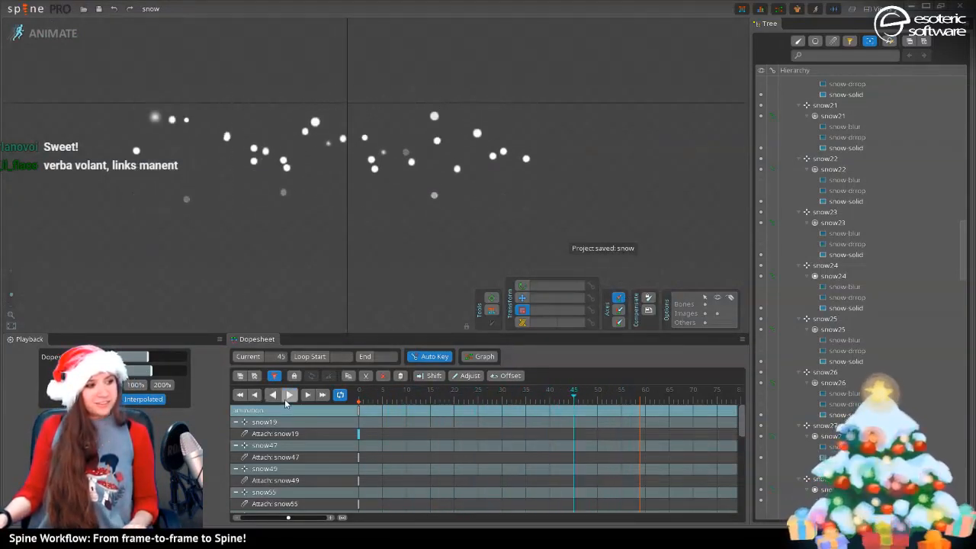
Clear the dopesheet filter, turn on Offset, and offset all of snow46's keys 10 frames earlier, checking the playback along the way
click(254, 162)
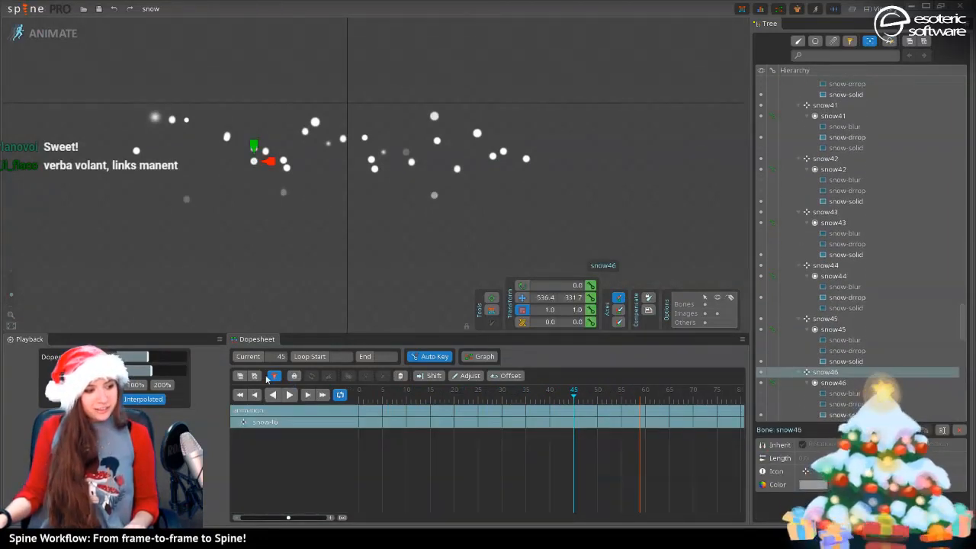
click(273, 376)
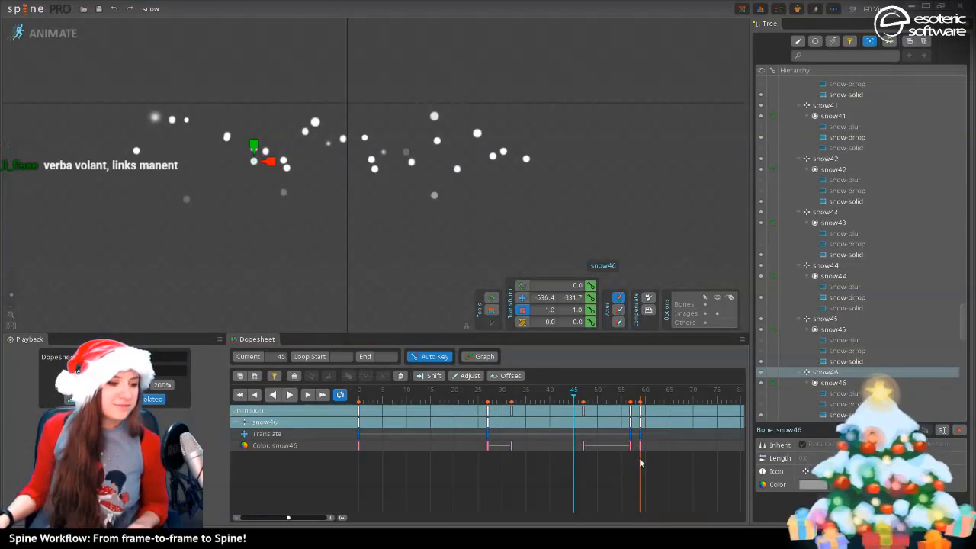
drag(656, 490, 334, 382)
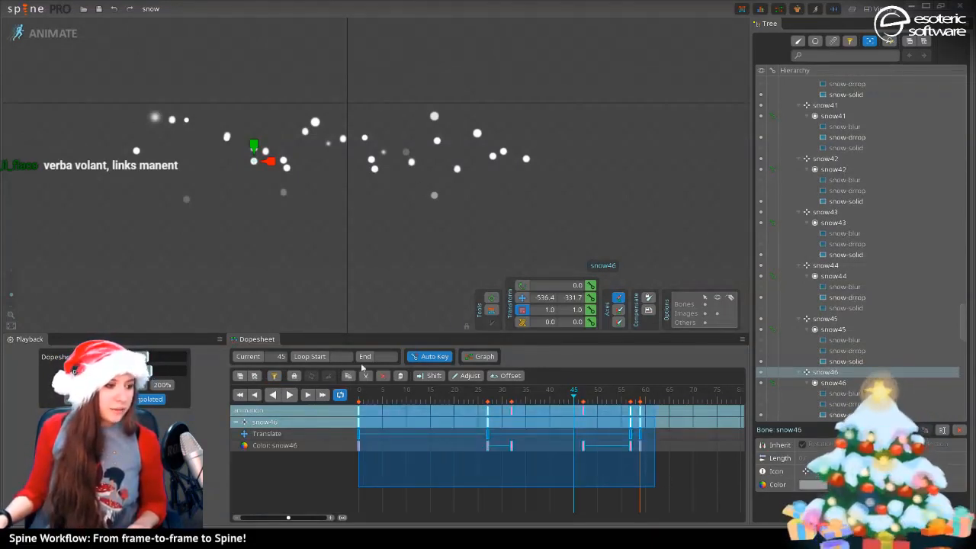
click(499, 375)
drag(530, 427, 496, 438)
click(290, 395)
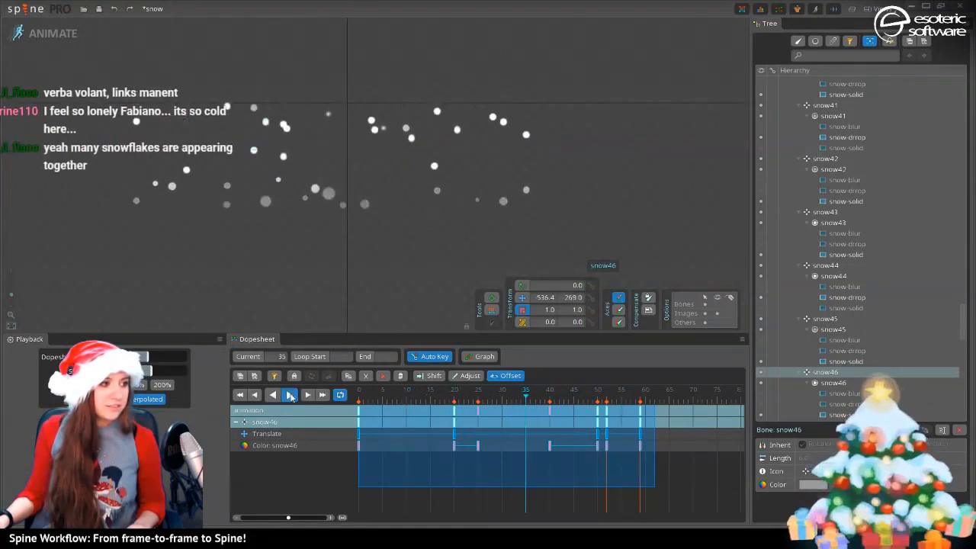
click(290, 394)
drag(525, 428, 510, 439)
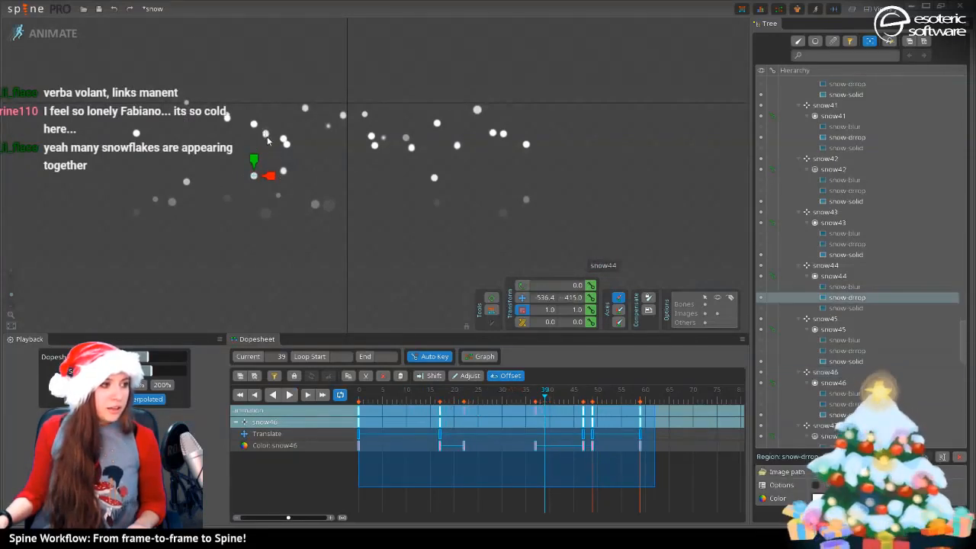
Offset snow44's Translate and Color keys 10 frames earlier in the loop, leaving its Attach key out of the selection
click(267, 137)
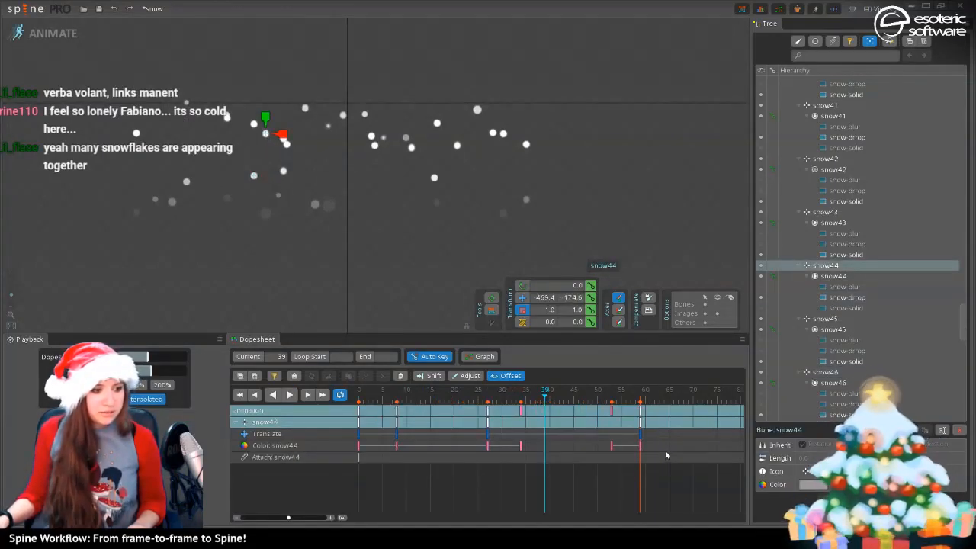
drag(666, 450, 339, 433)
drag(499, 436, 450, 448)
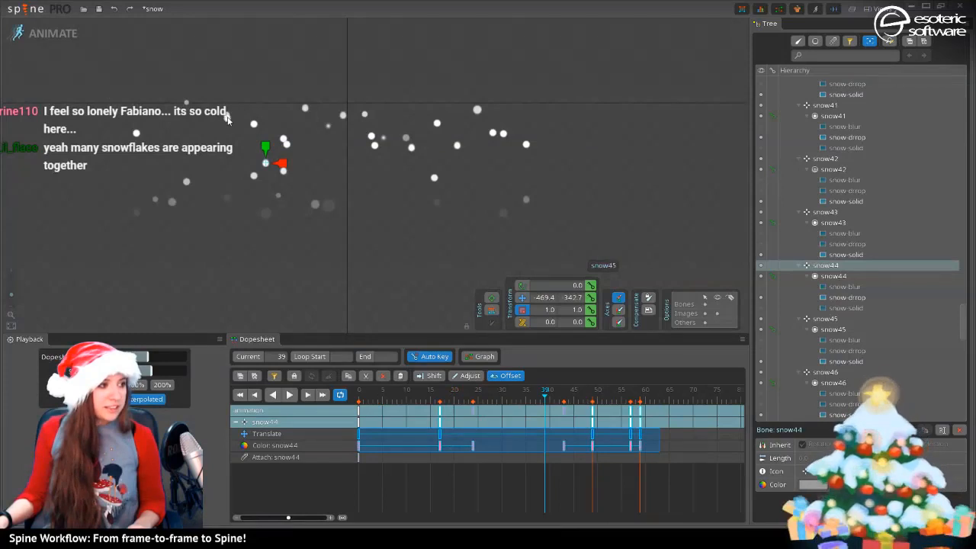
Offset snow51's Translate and Color keys 13 frames earlier in the loop, leaving its Attach key out of the selection
click(226, 119)
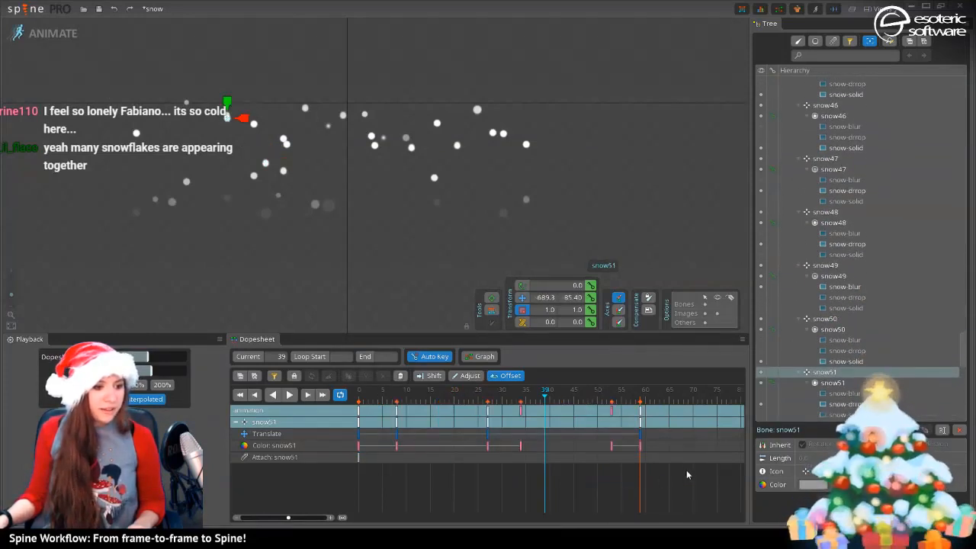
drag(678, 450, 356, 438)
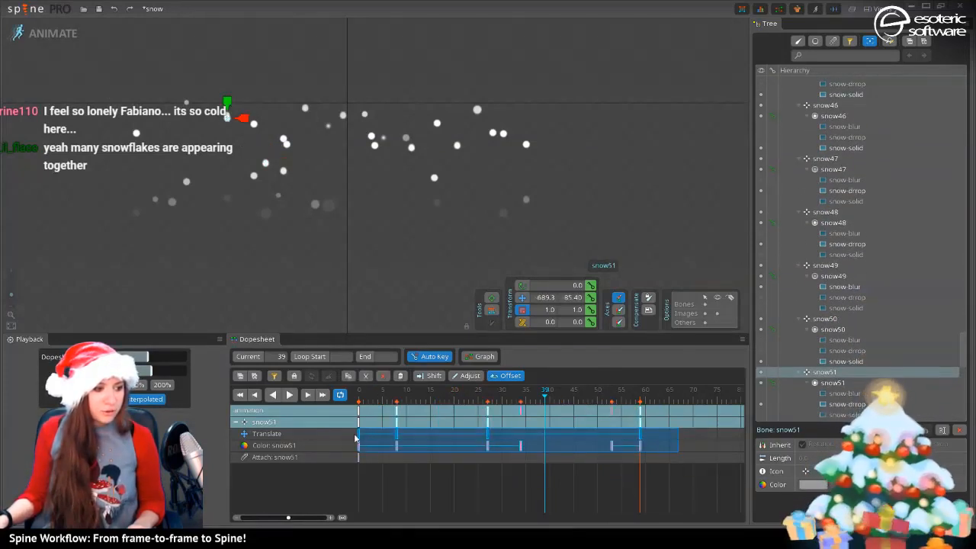
drag(464, 446, 426, 449)
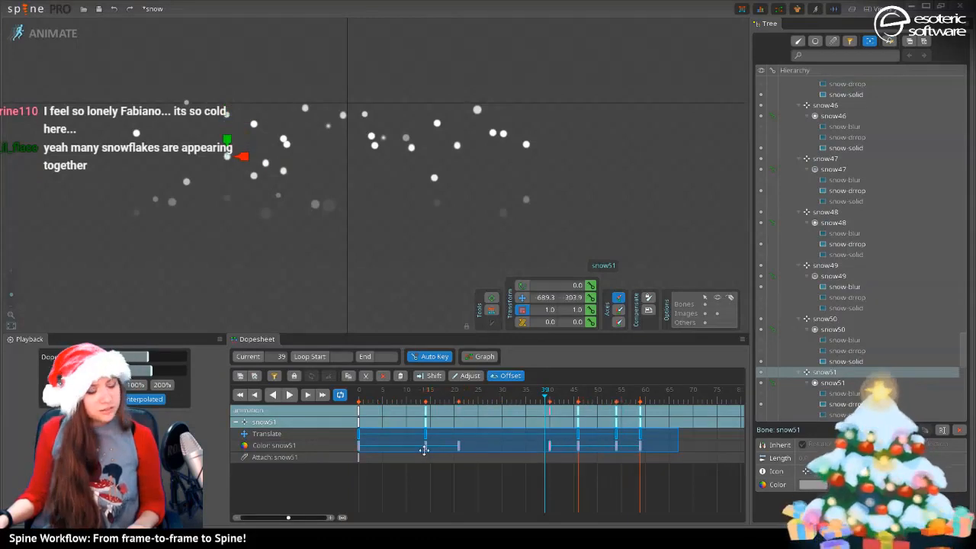
Try to offset snow8's Color and Translate keys, leaving out its Scale key, and go to frame 43
click(156, 199)
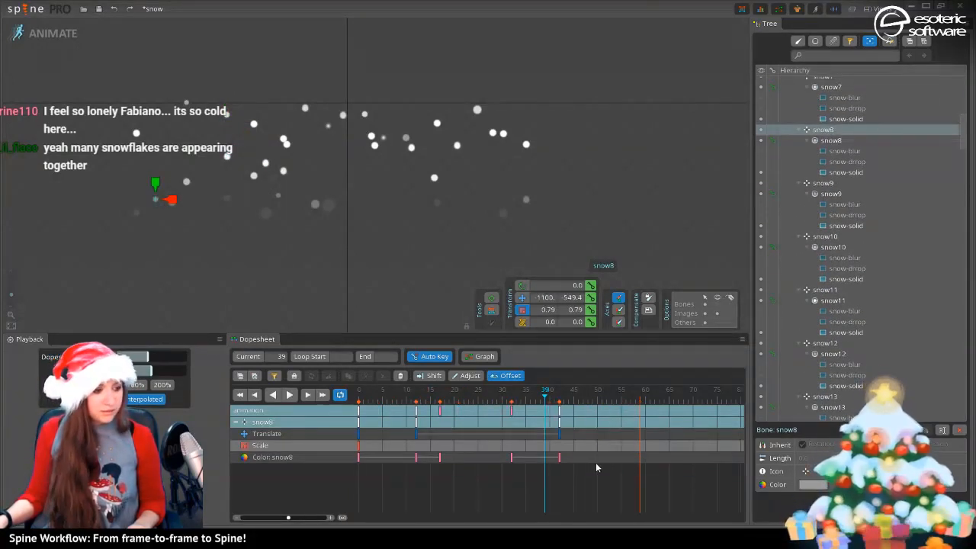
drag(595, 463, 306, 457)
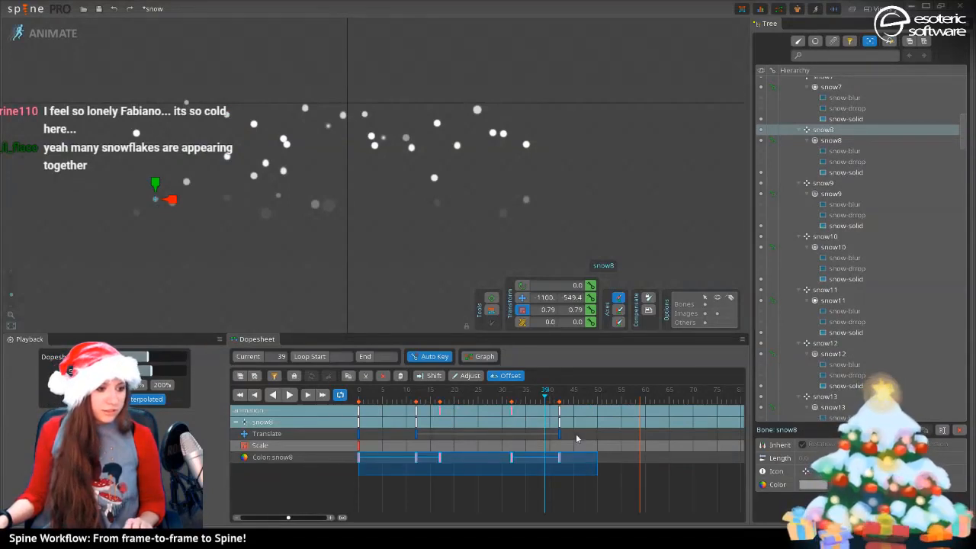
drag(476, 447, 370, 440)
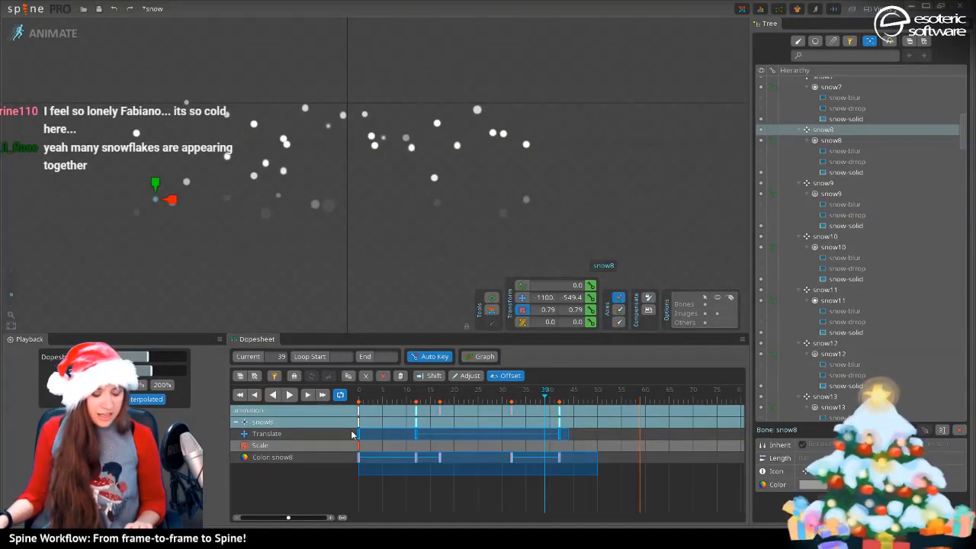
drag(440, 464, 447, 464)
click(481, 498)
double_click(564, 481)
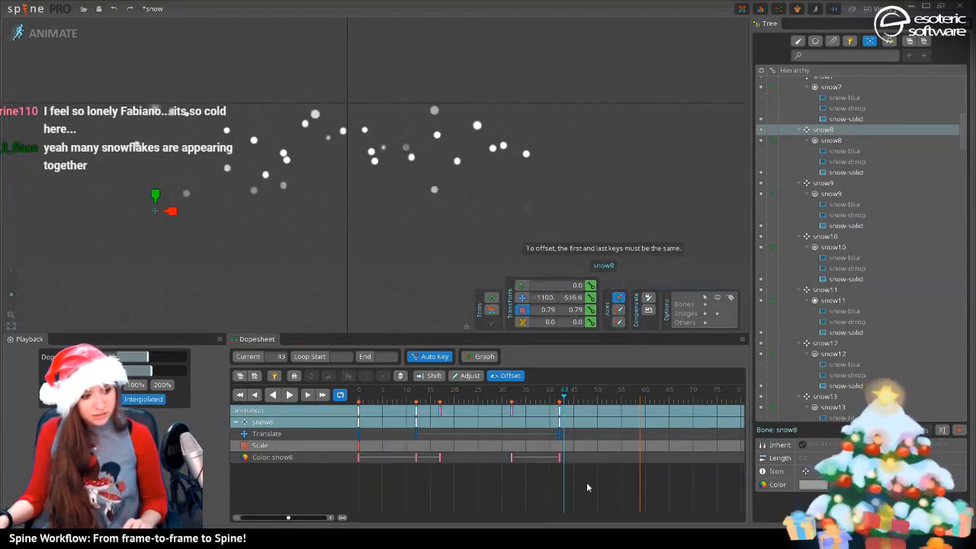
Turn off Offset, try shifting snow8's Color keys after frame 0 two frames earlier, and undo the move
drag(593, 499, 454, 451)
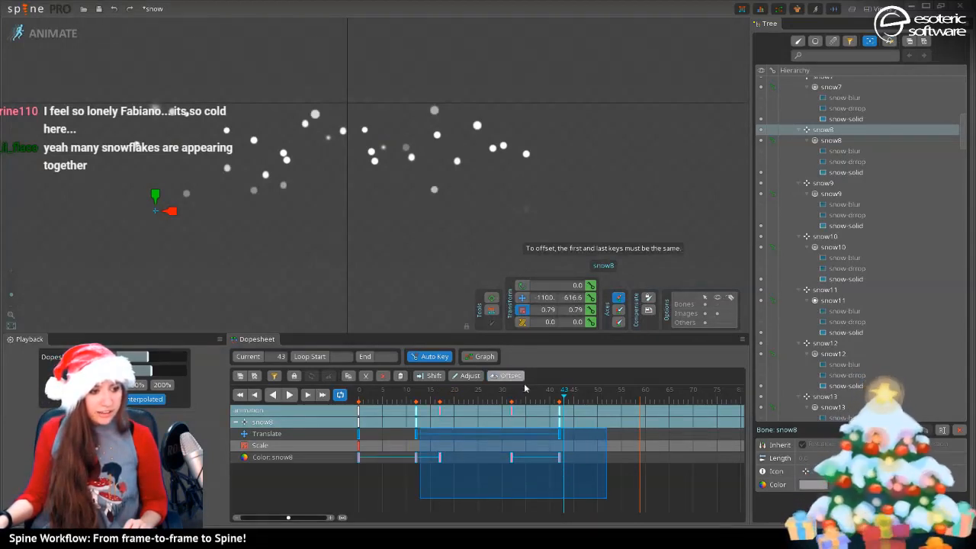
click(638, 460)
drag(571, 478, 516, 467)
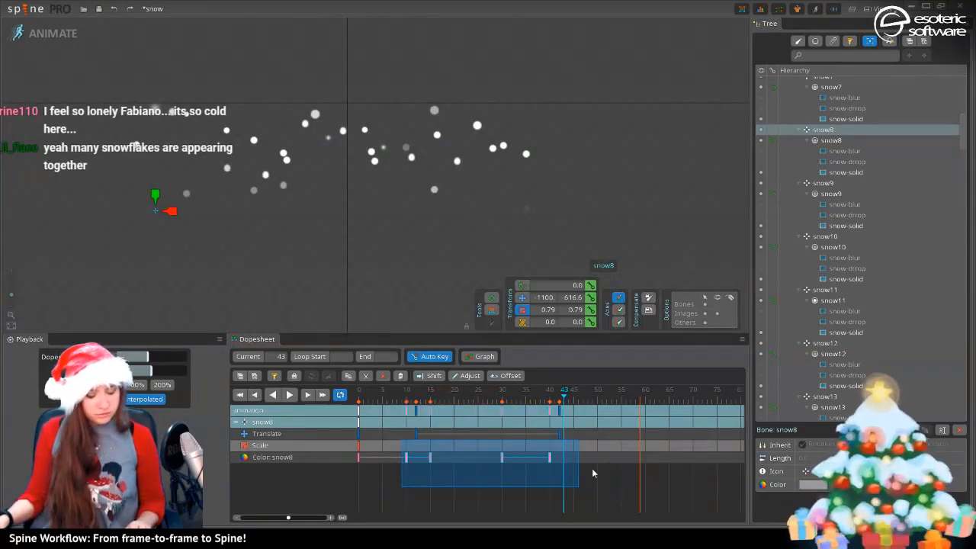
key(ctrl+z)
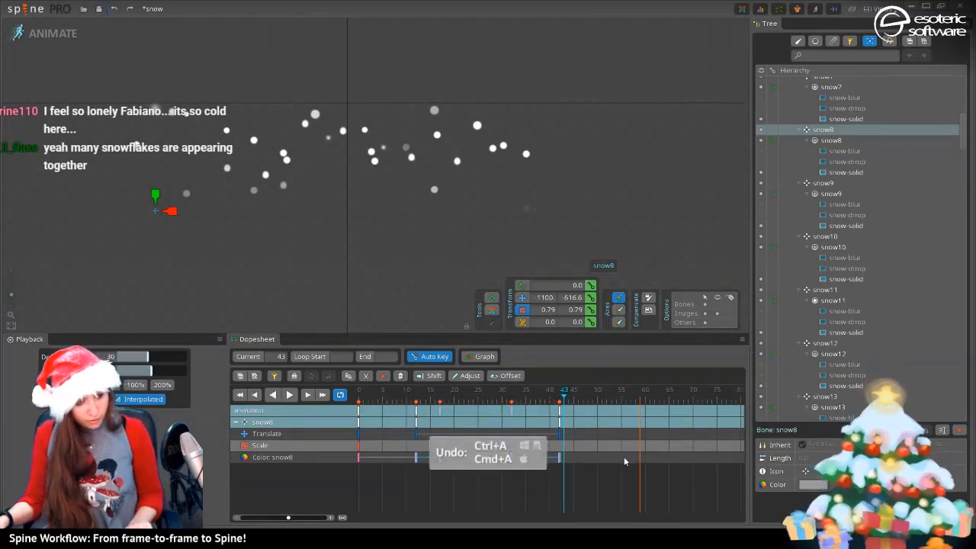
Move snow8's Translate and Color keys after frame 0 to span frames 21 to 51, and check the playback
click(617, 465)
drag(592, 486, 458, 442)
click(497, 391)
drag(500, 391, 516, 393)
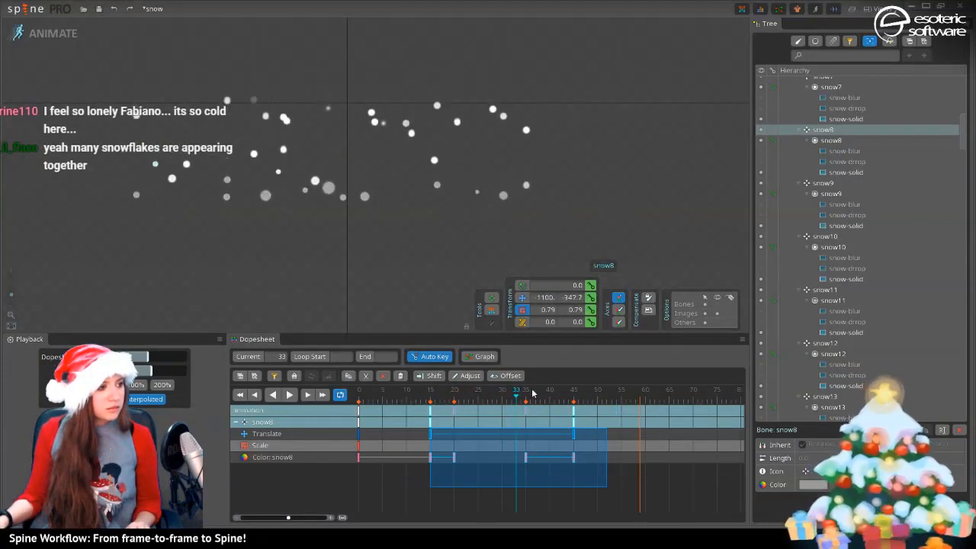
drag(515, 454, 546, 454)
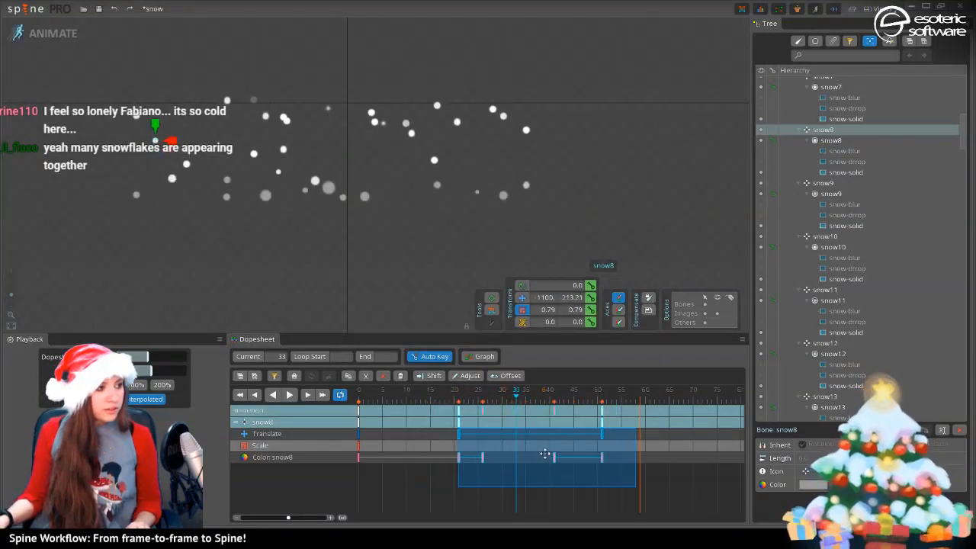
click(291, 395)
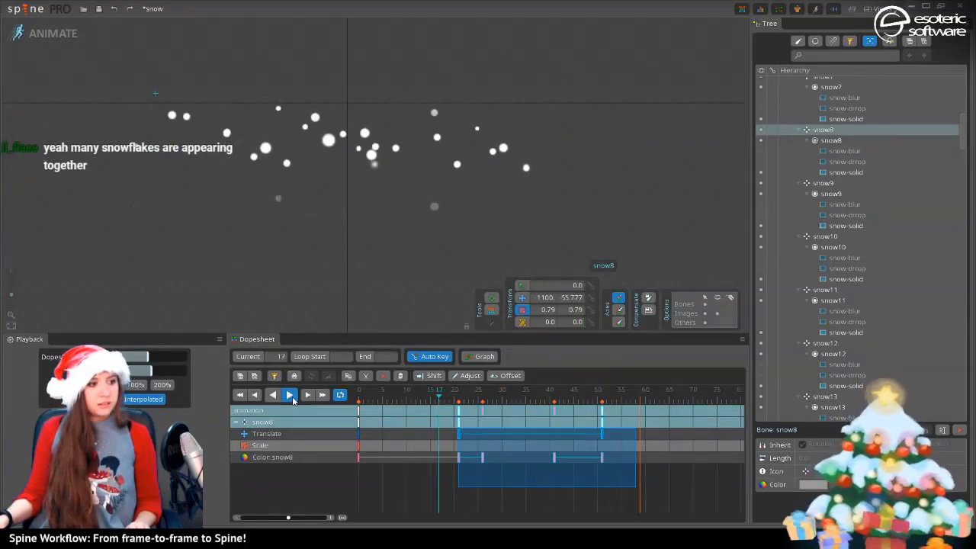
click(291, 396)
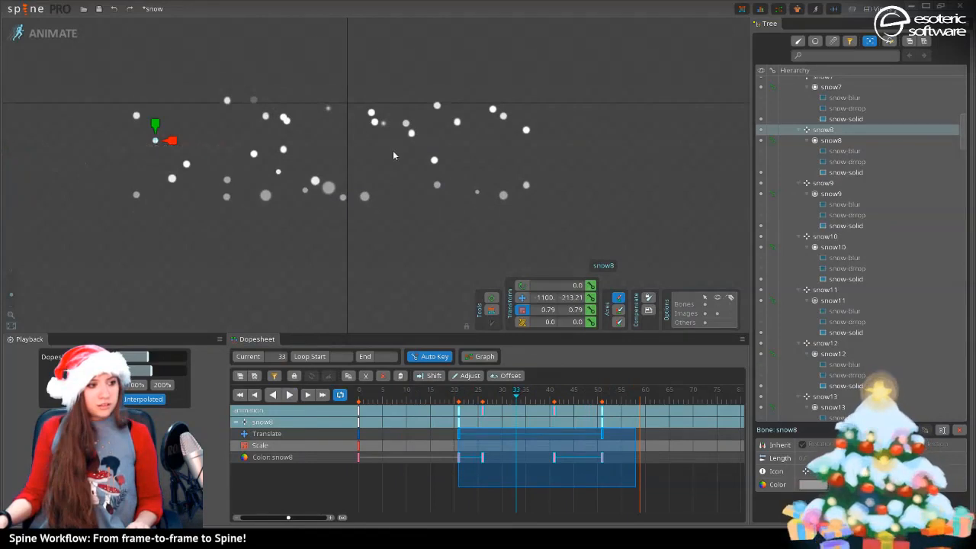
Scrub to frame 19 and move all of snow55's keys 14 frames later, spanning frames 14 to 44
drag(514, 414, 449, 411)
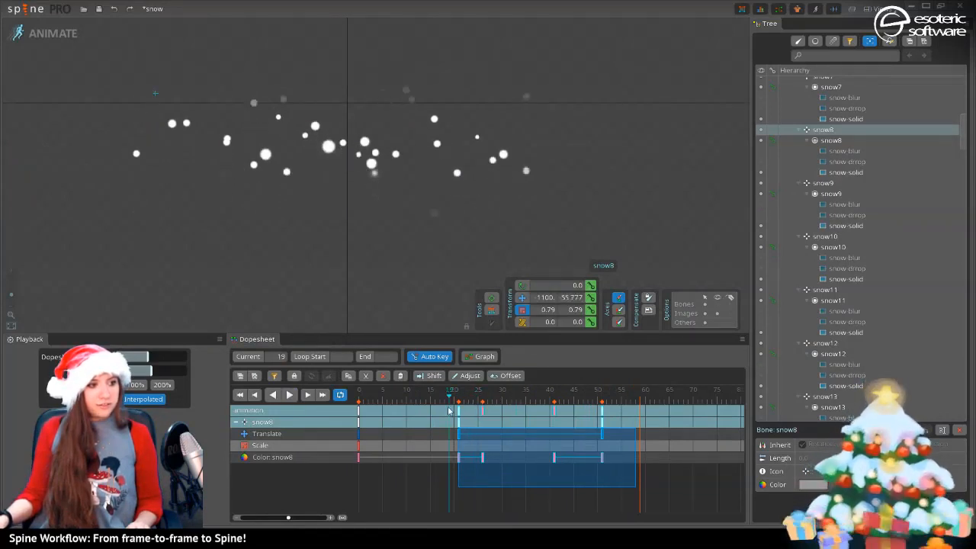
click(358, 156)
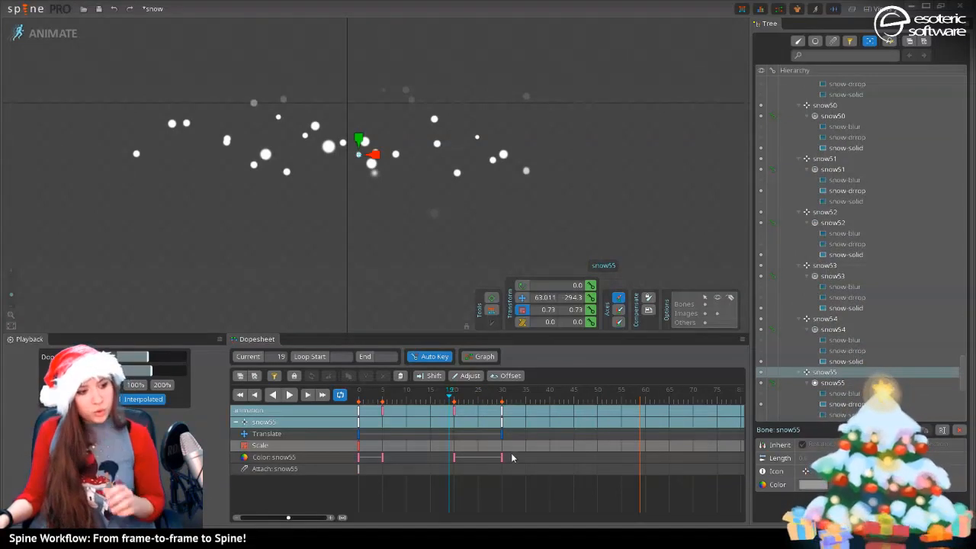
drag(507, 477, 450, 421)
click(523, 504)
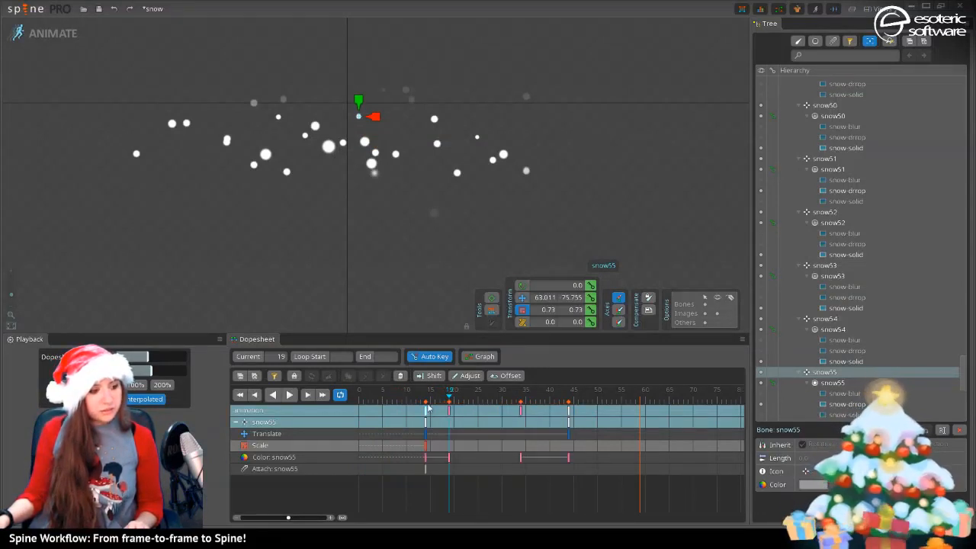
Copy snow55's keys at frame 14 and paste them at frame 0
click(426, 411)
key(ctrl+c)
mouse_move(424, 399)
mouse_down()
mouse_move(343, 405)
mouse_move(572, 399)
mouse_move(435, 399)
mouse_up()
key(ctrl+v)
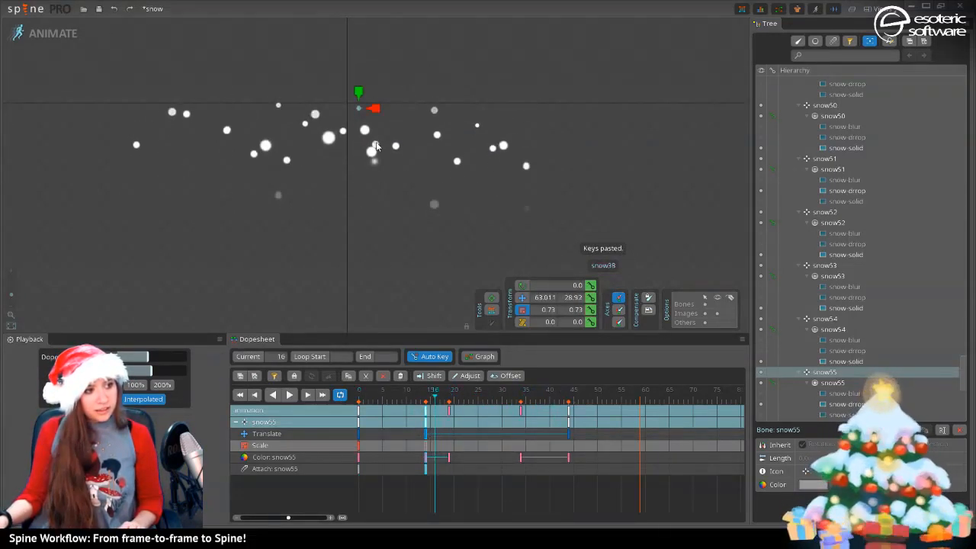
Offset all of snow38's keys 13 frames earlier in the loop, undoing the first attempt, and check the playback
click(376, 146)
drag(653, 484, 332, 389)
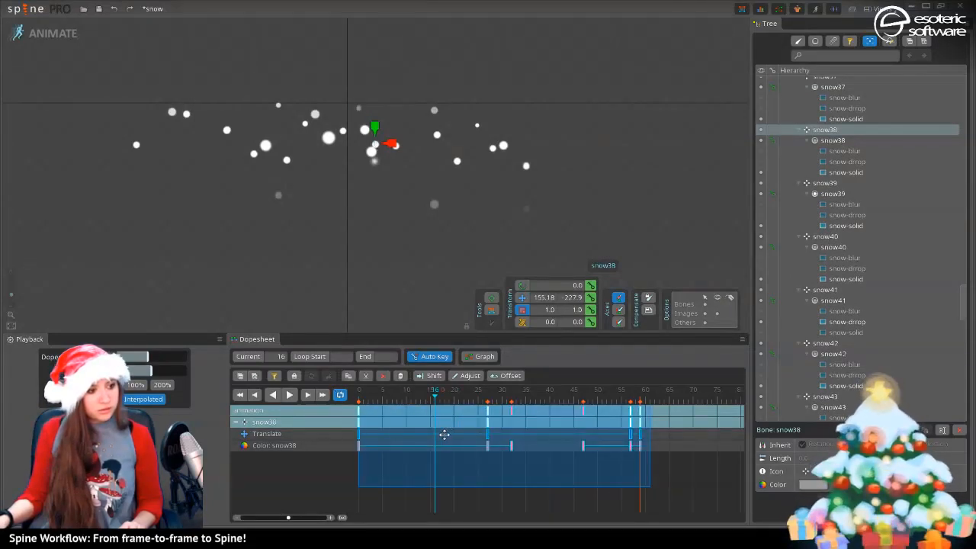
drag(444, 434, 453, 434)
key(ctrl+z)
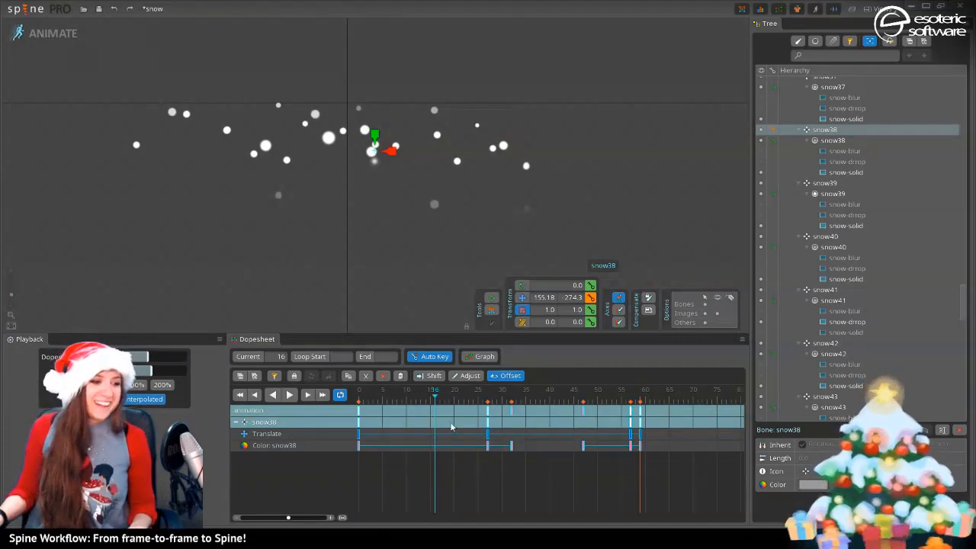
drag(456, 399, 707, 443)
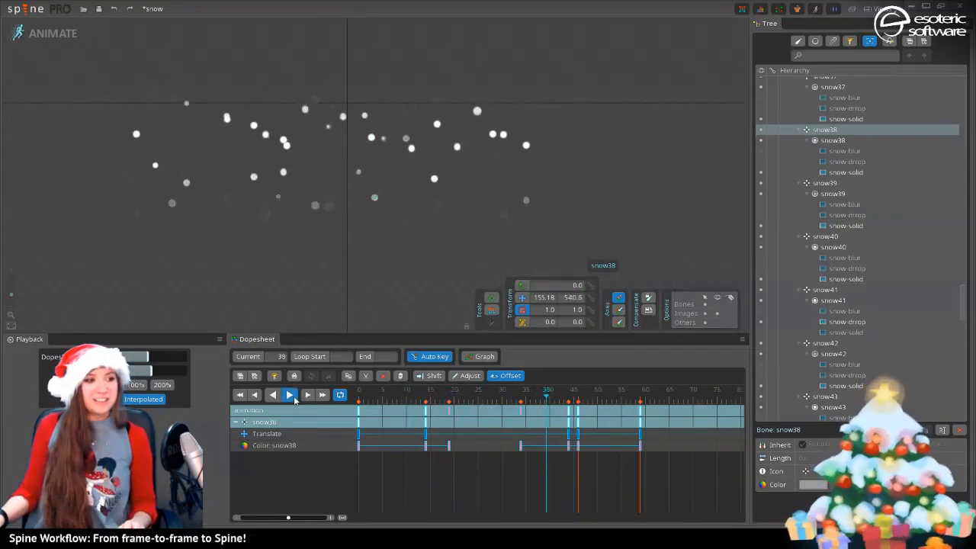
click(294, 397)
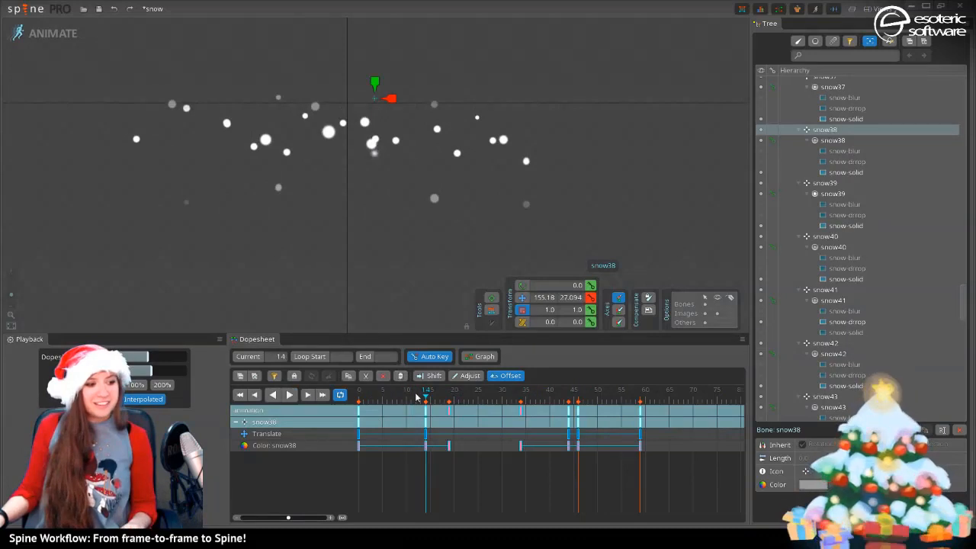
Scrub to frame 3, select snow19, and try to offset all of its keys within the loop
drag(417, 396, 373, 397)
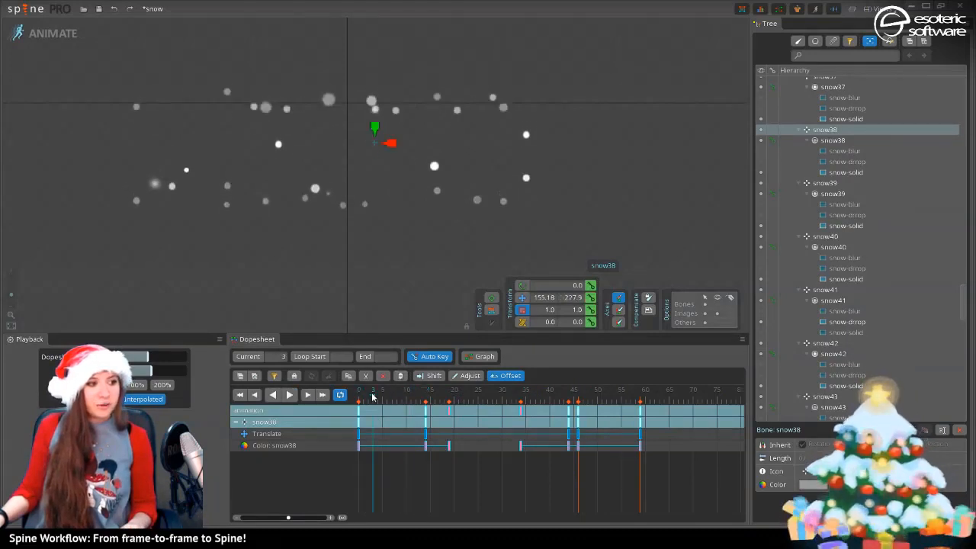
click(375, 110)
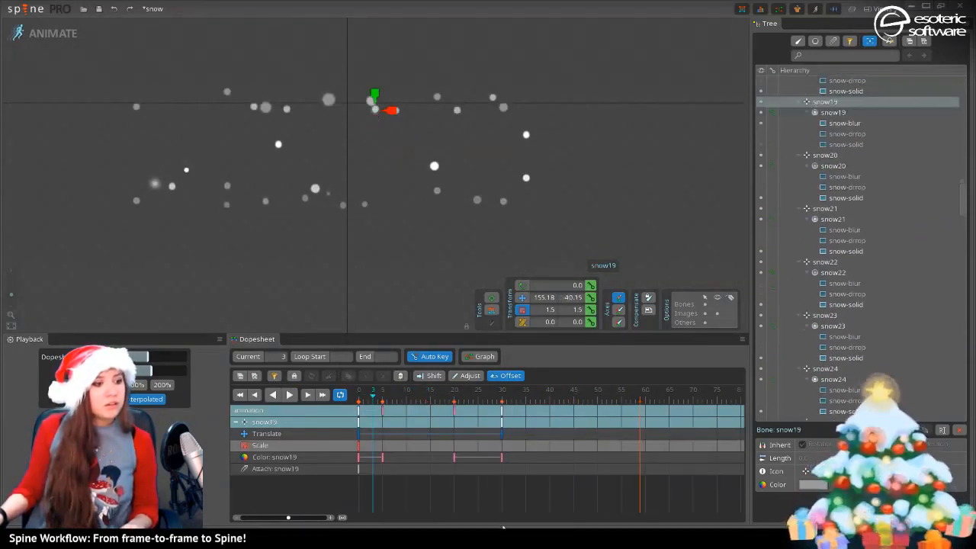
drag(511, 500, 323, 398)
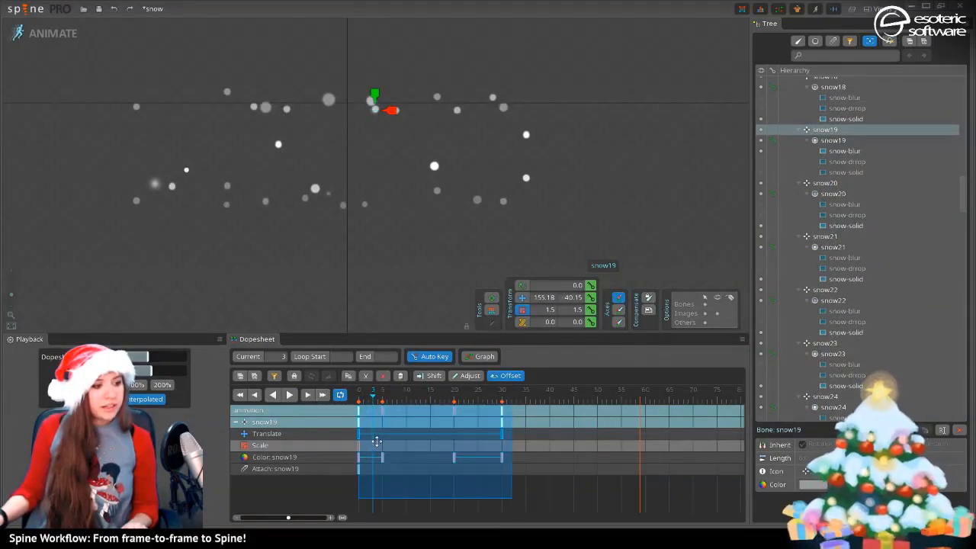
drag(376, 441, 395, 443)
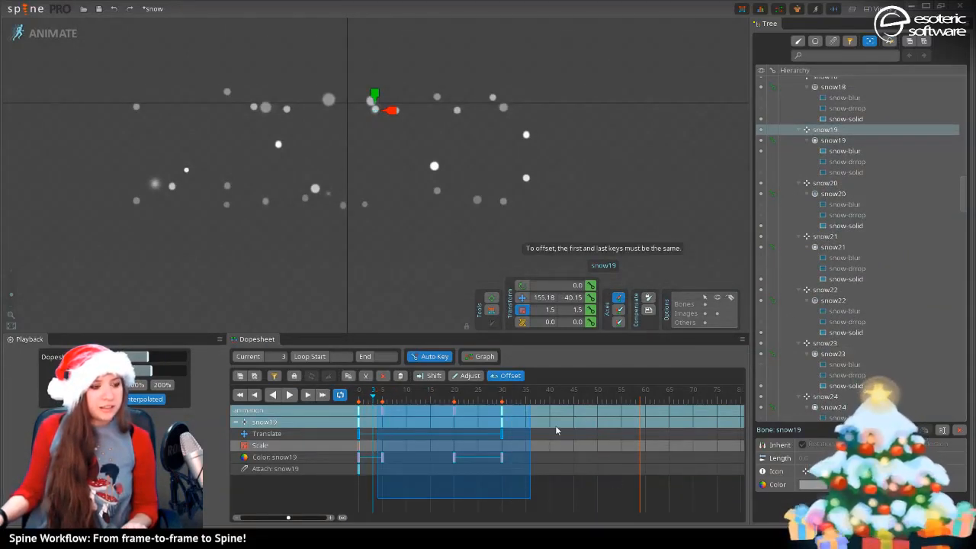
drag(536, 486, 351, 396)
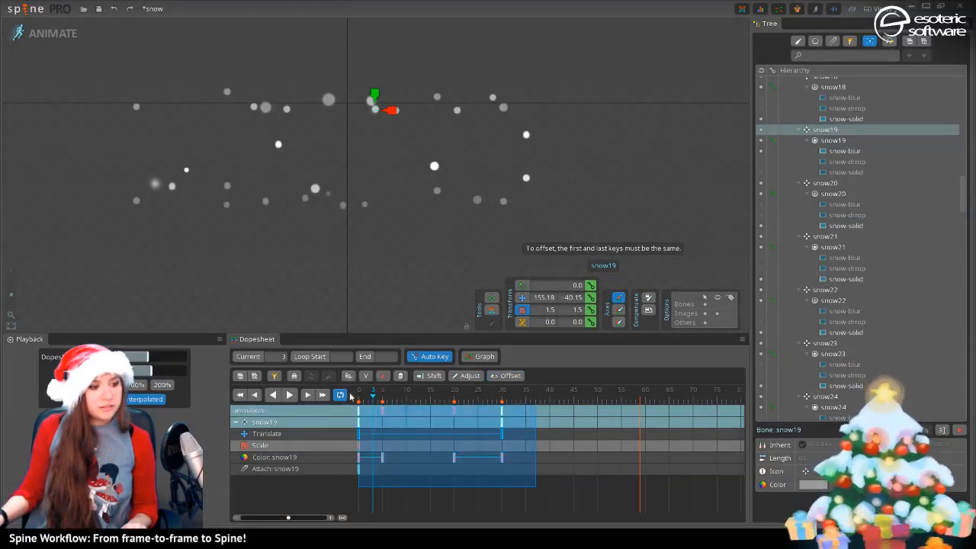
mouse_move(406, 433)
mouse_down()
mouse_move(444, 435)
mouse_move(388, 436)
mouse_up()
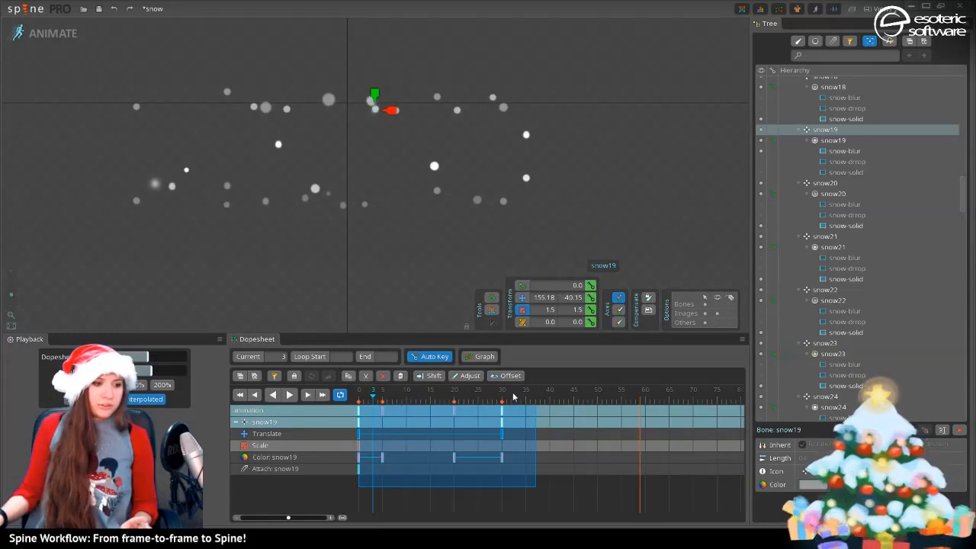
Copy snow19's keys at frame 0 and paste them at frame 32
click(581, 470)
click(359, 418)
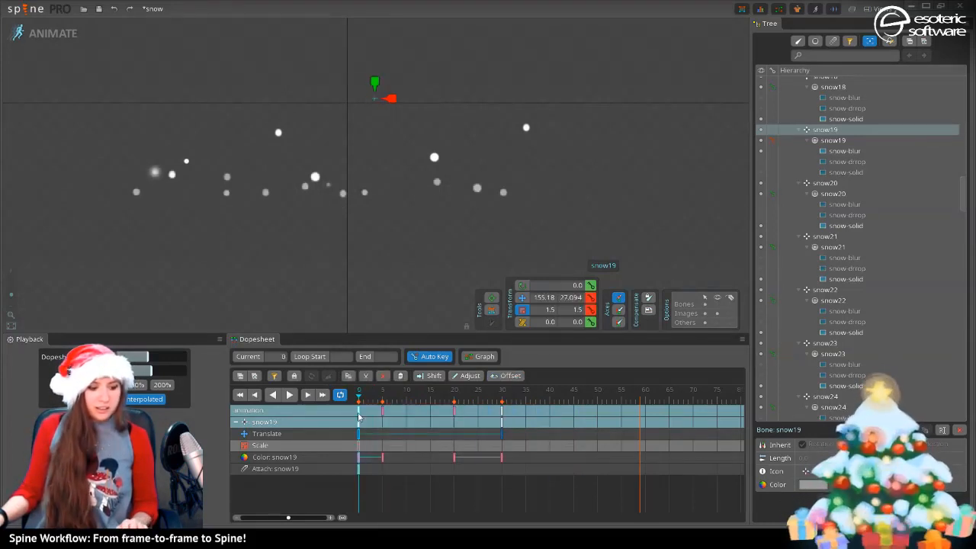
key(ctrl+c)
click(510, 395)
key(ctrl+v)
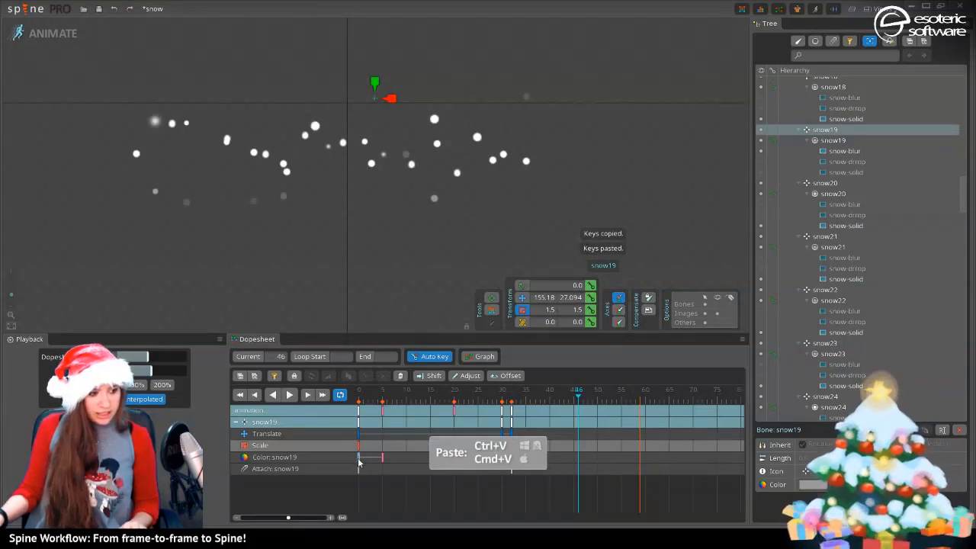
Offset all of snow19's keys 16 frames earlier in the loop and check the playback
drag(528, 498, 360, 404)
drag(423, 432, 395, 452)
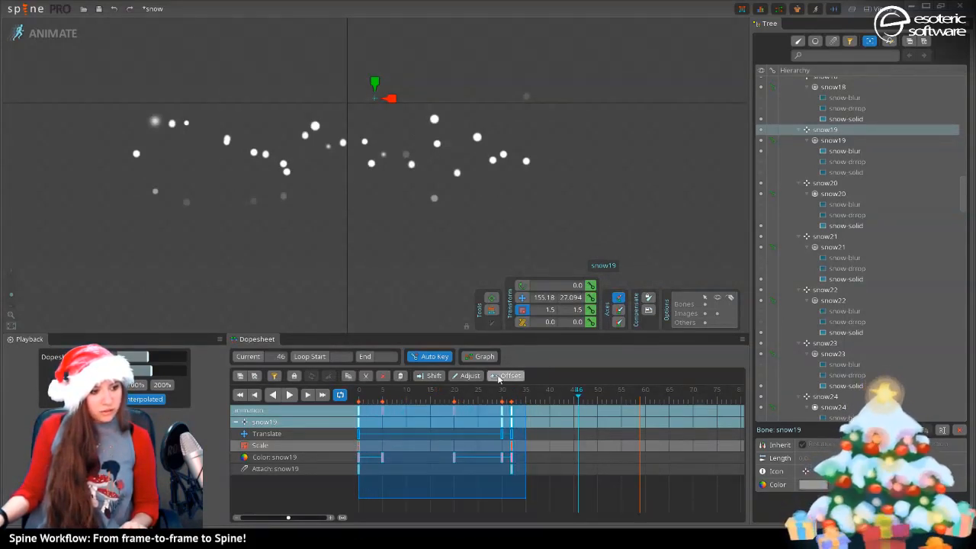
drag(480, 442, 408, 456)
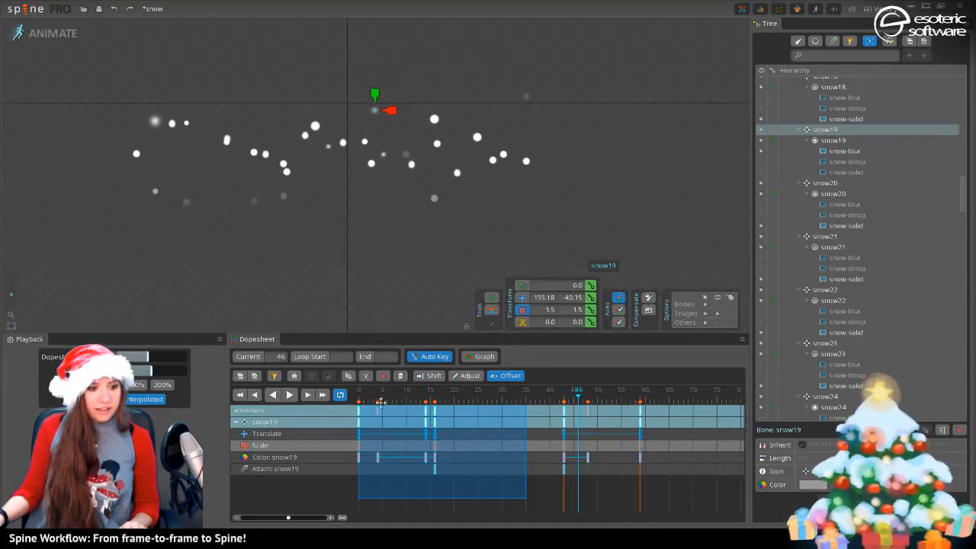
click(290, 395)
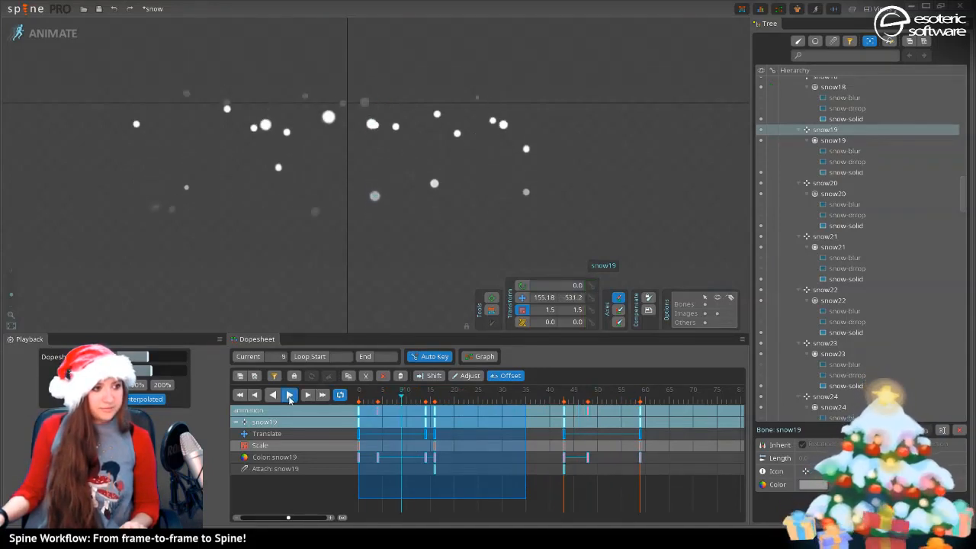
click(450, 471)
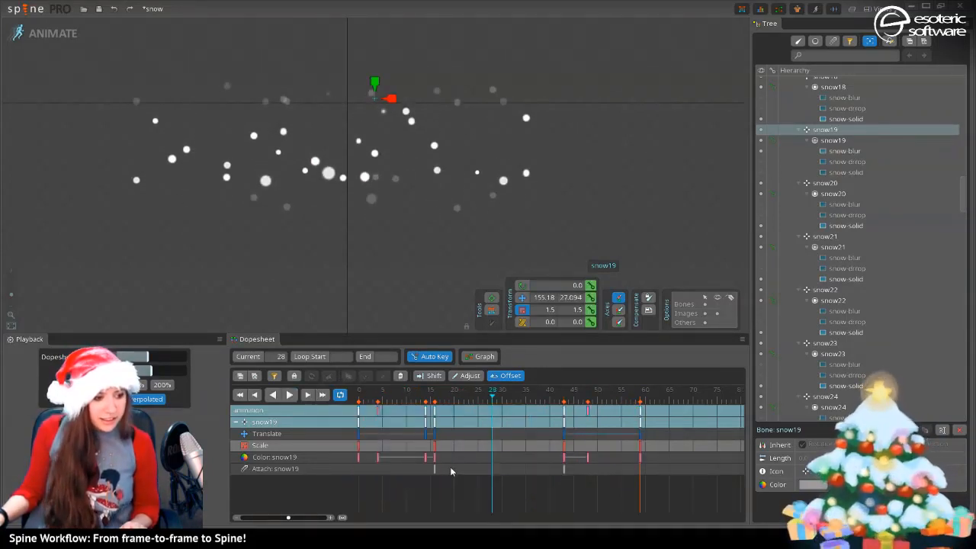
Move snow19's two Attach keys to frames 0 and 27, and check the playback
drag(438, 473, 361, 480)
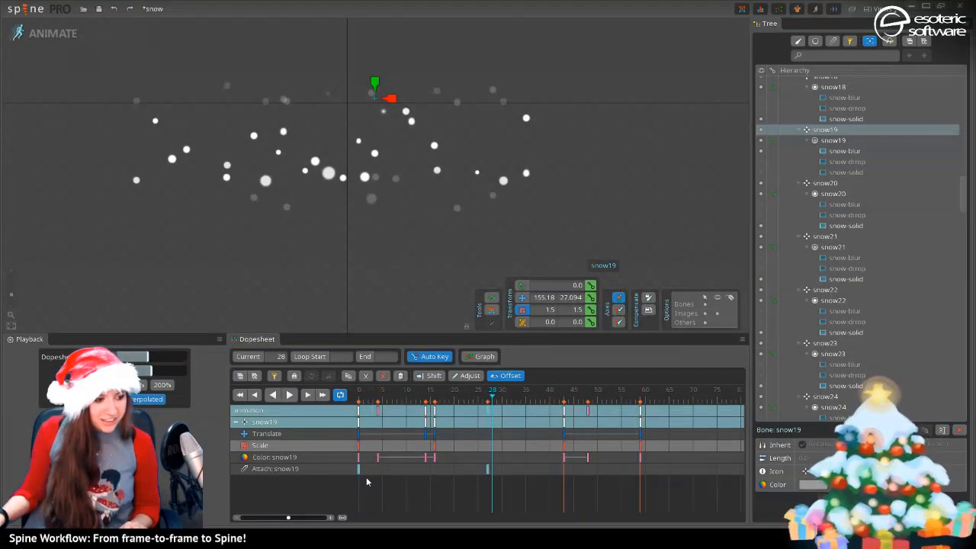
click(290, 395)
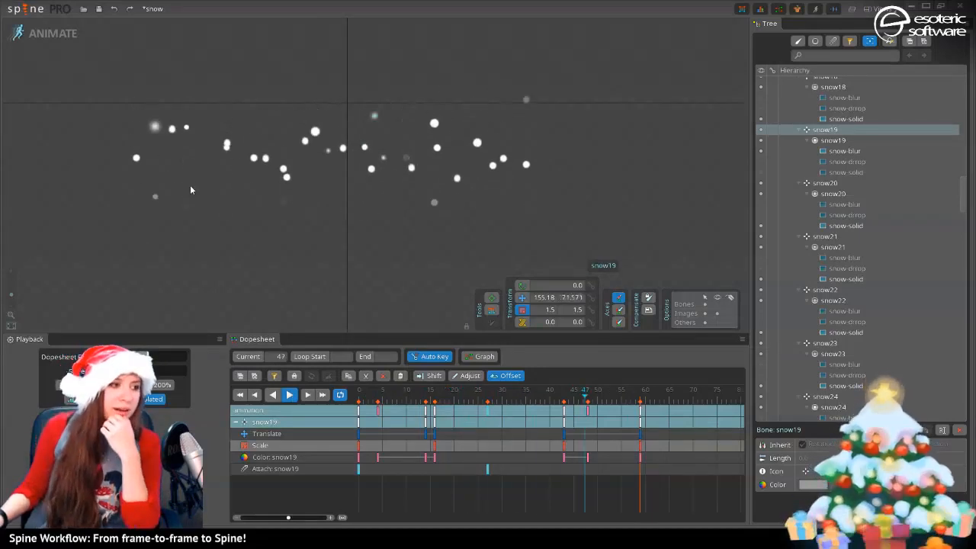
click(289, 393)
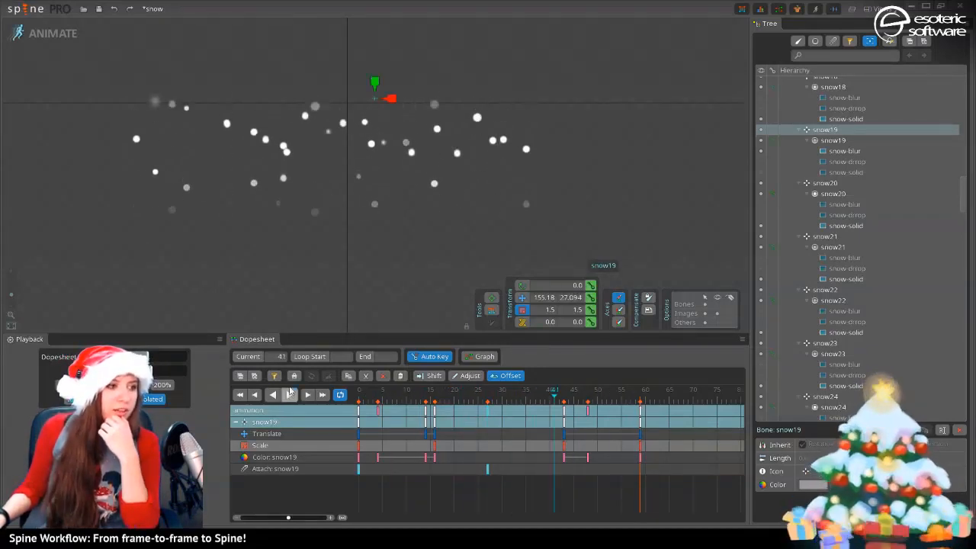
Select all of snow43's keys and, with Adjust enabled, translate the flake's whole path to X -243.6
click(286, 149)
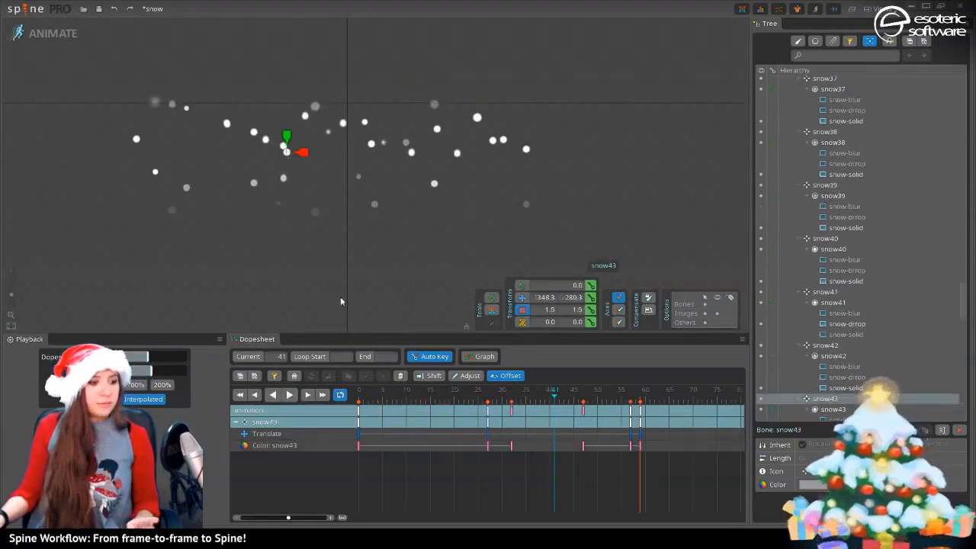
drag(656, 488, 345, 360)
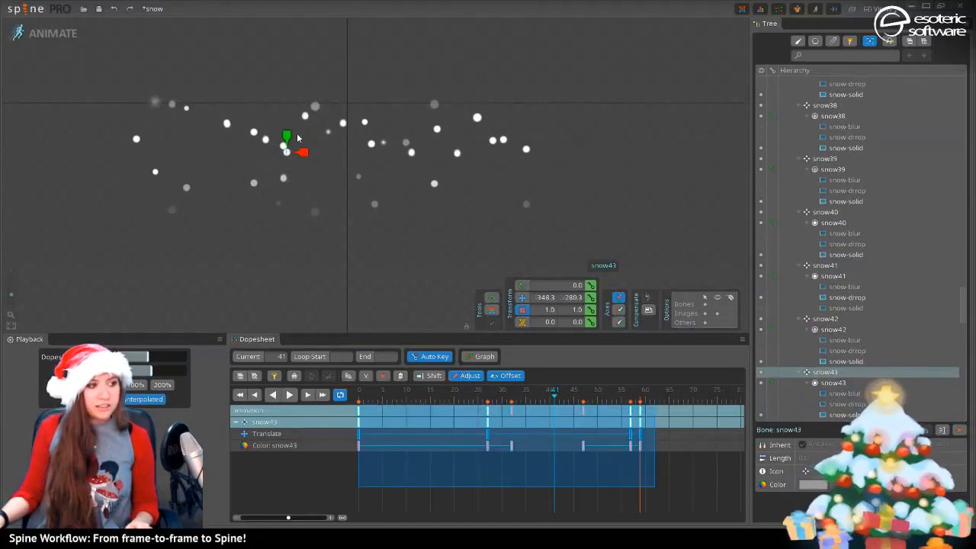
click(524, 298)
drag(303, 154, 319, 153)
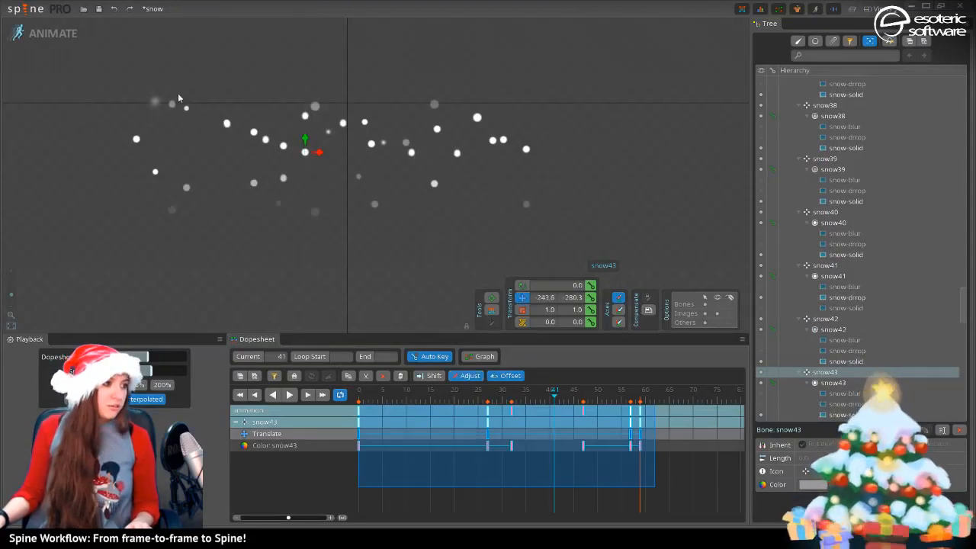
Translate snow34's selected keys together to X 1124.1 at frame 27 using Adjust, and check the playback
click(505, 140)
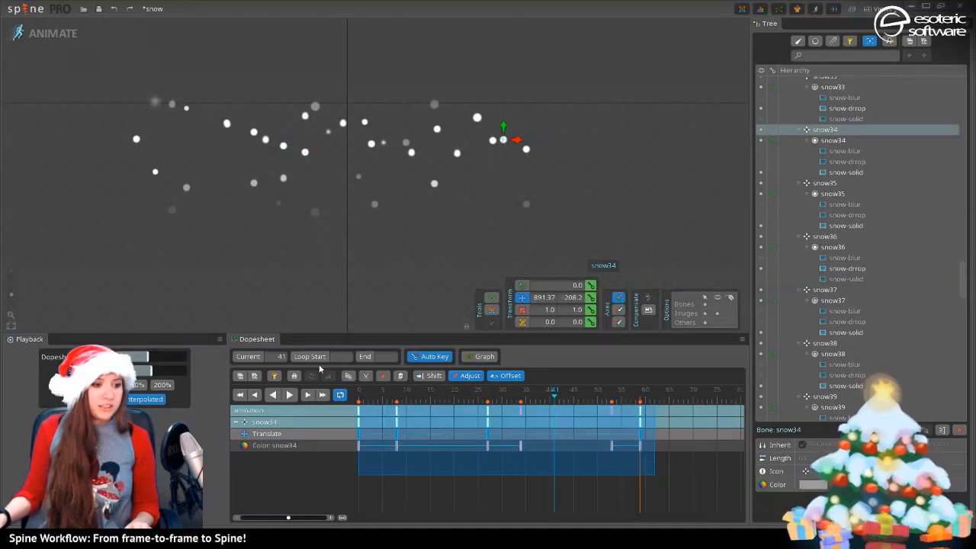
click(488, 398)
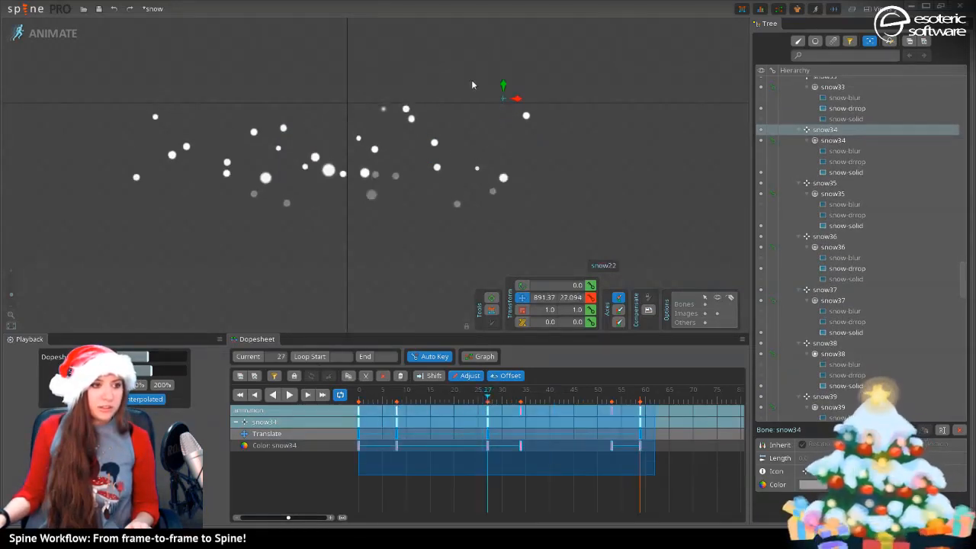
drag(521, 100, 555, 106)
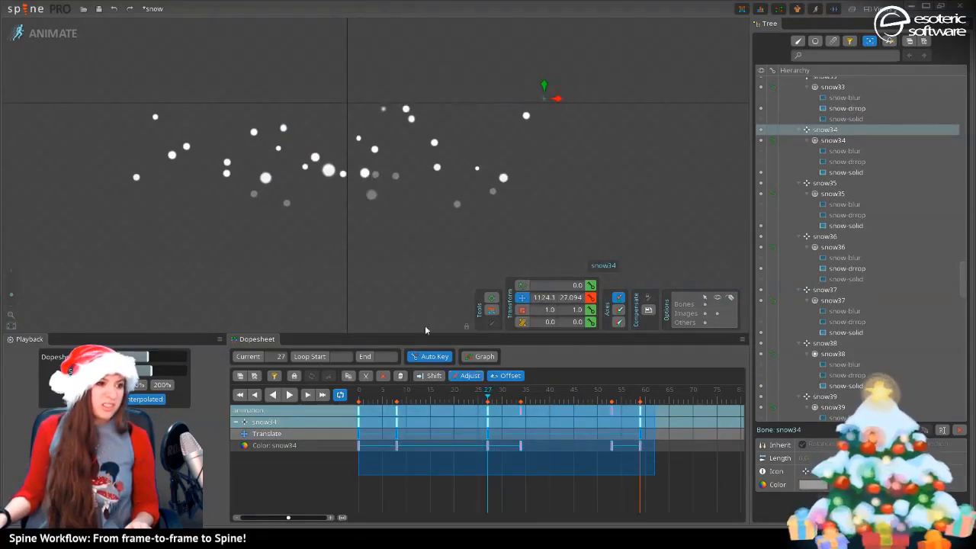
click(290, 396)
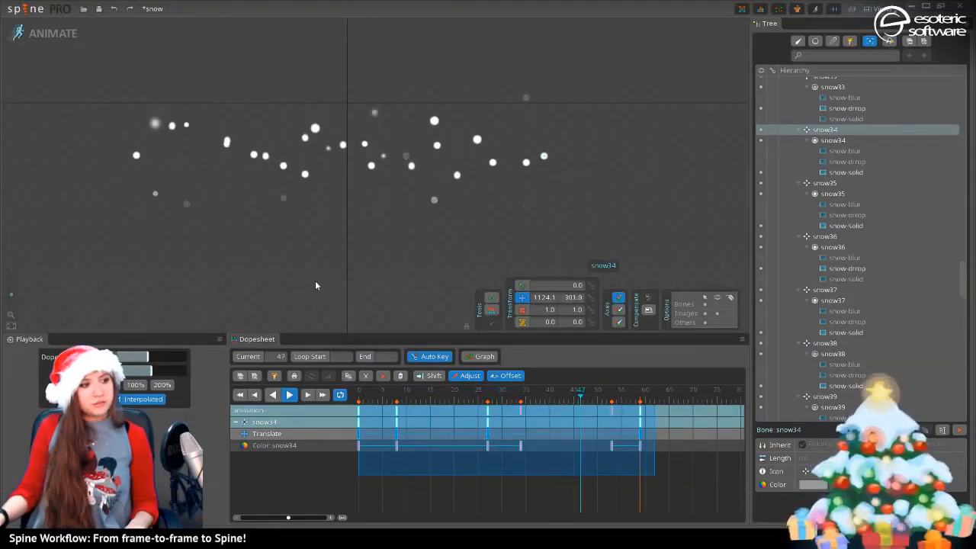
click(289, 395)
click(290, 395)
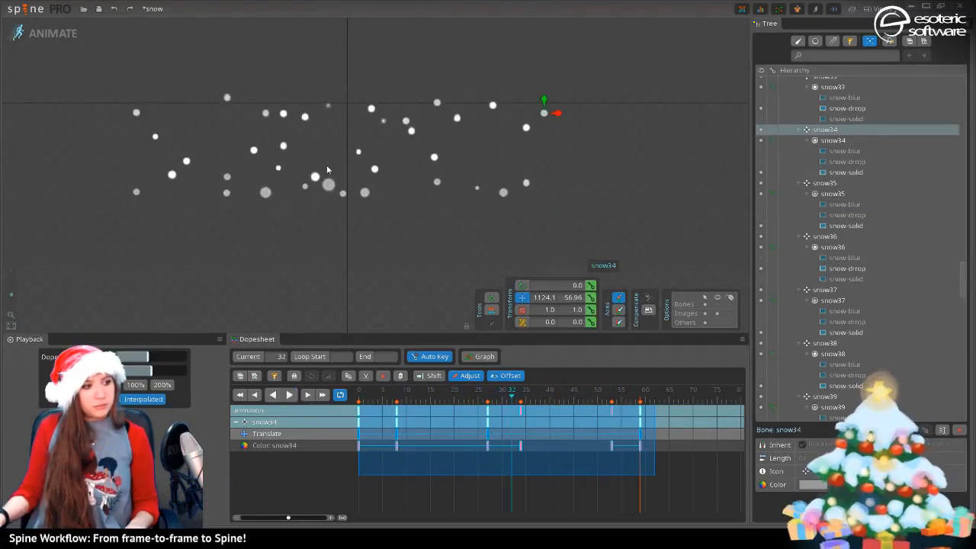
With Offset and Adjust disabled, move snow25's final keys to frame 45, lower the flake to Y -801.4 there, and check the playback
click(330, 186)
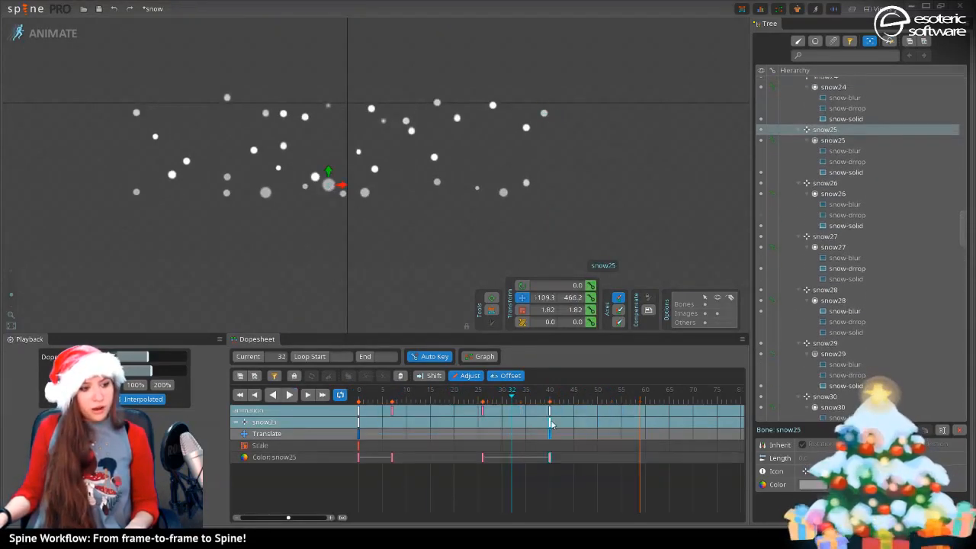
click(549, 435)
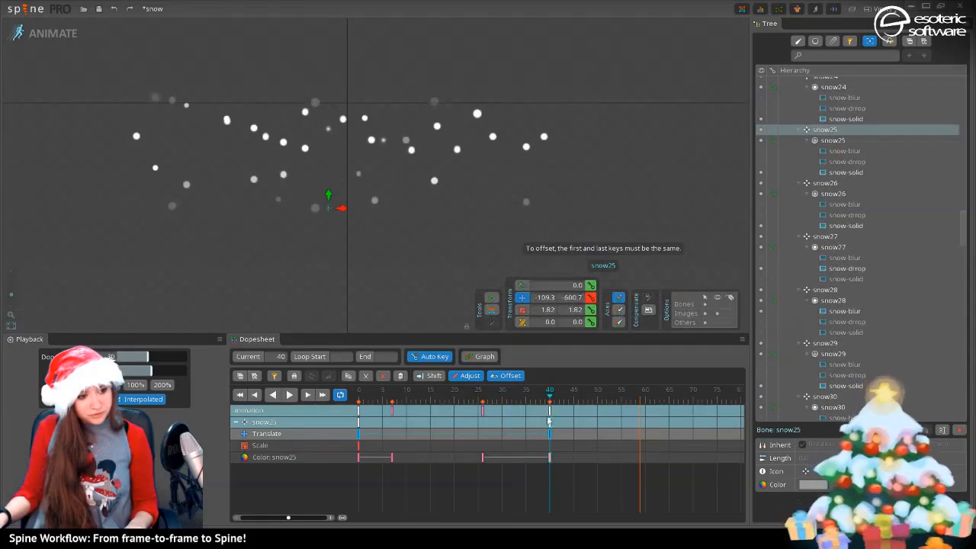
click(573, 450)
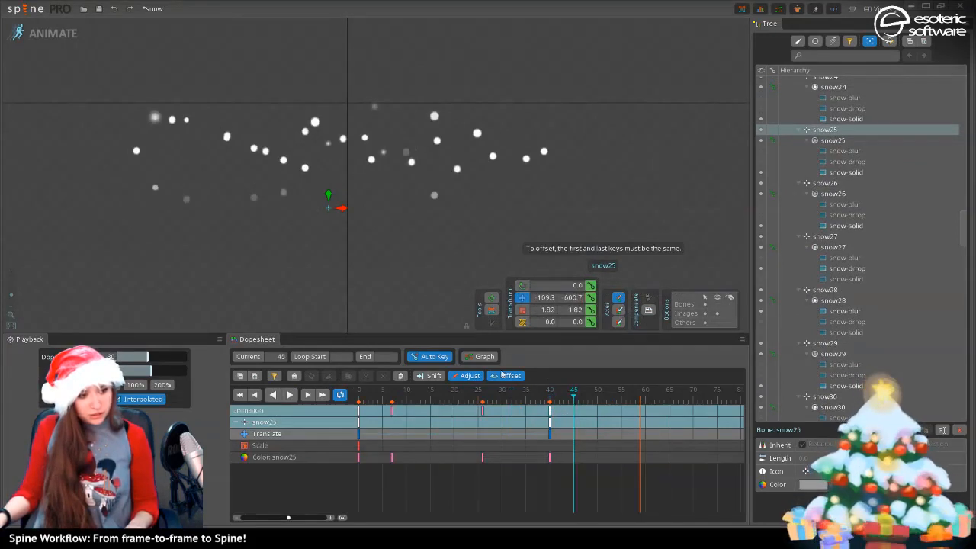
drag(549, 413, 567, 414)
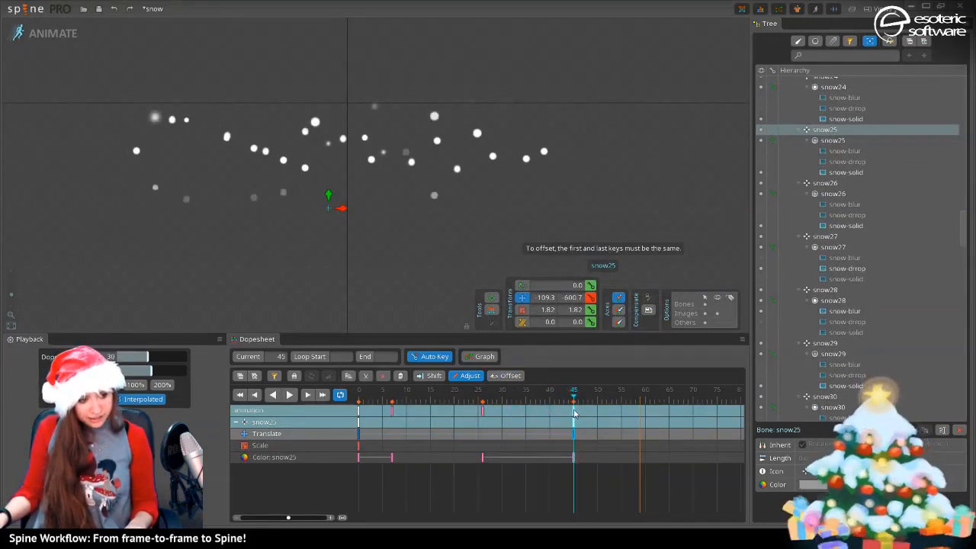
click(536, 488)
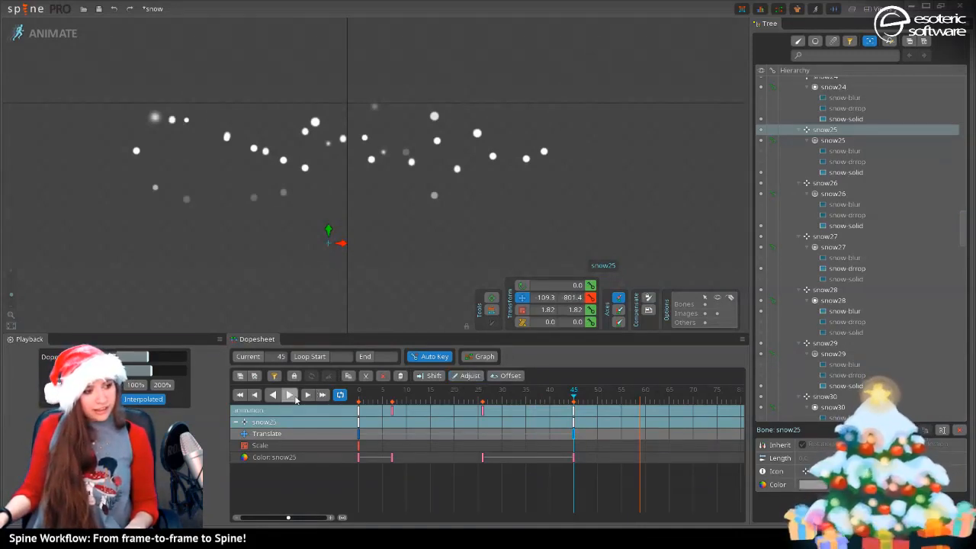
click(290, 395)
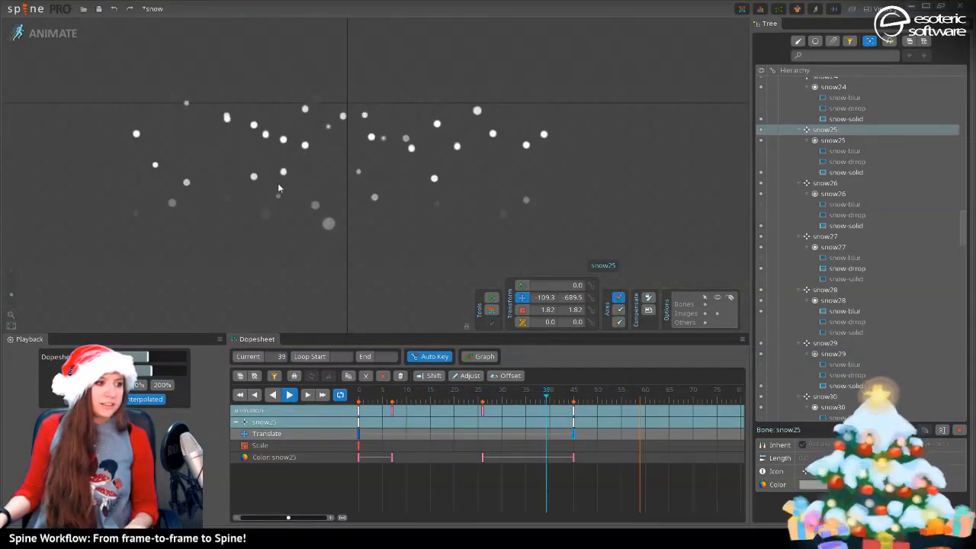
key(space)
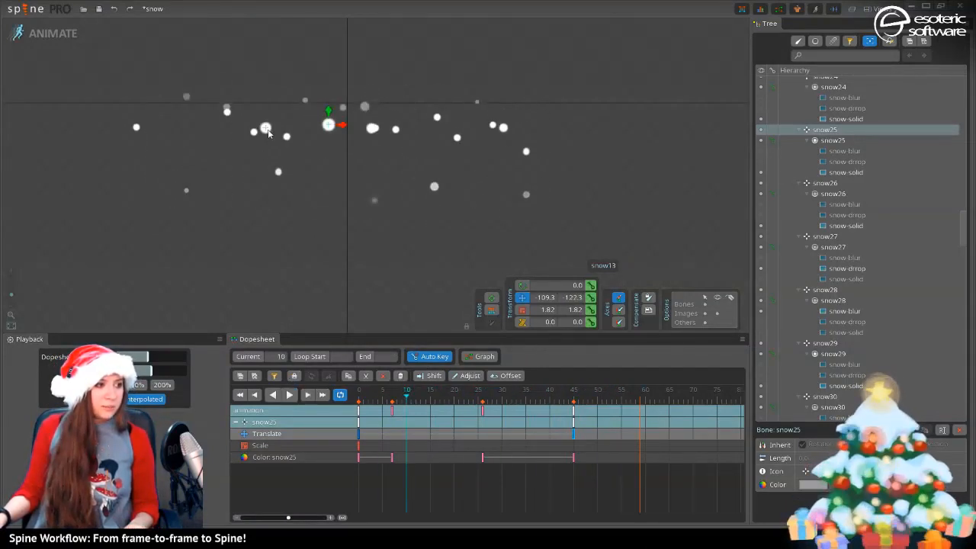
Lower snow13 to Y -732.6 at its final key on frame 40, and check the playback
click(267, 131)
click(550, 393)
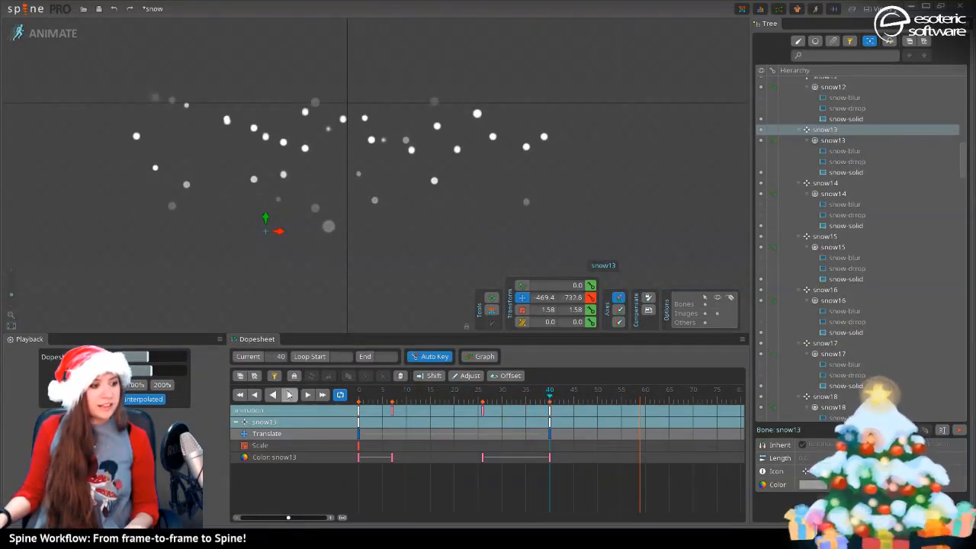
click(289, 394)
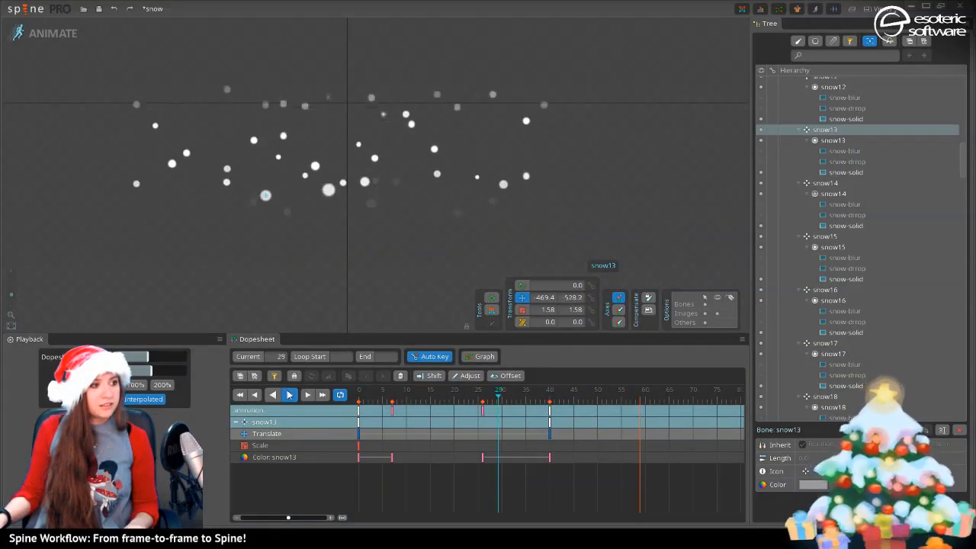
click(289, 395)
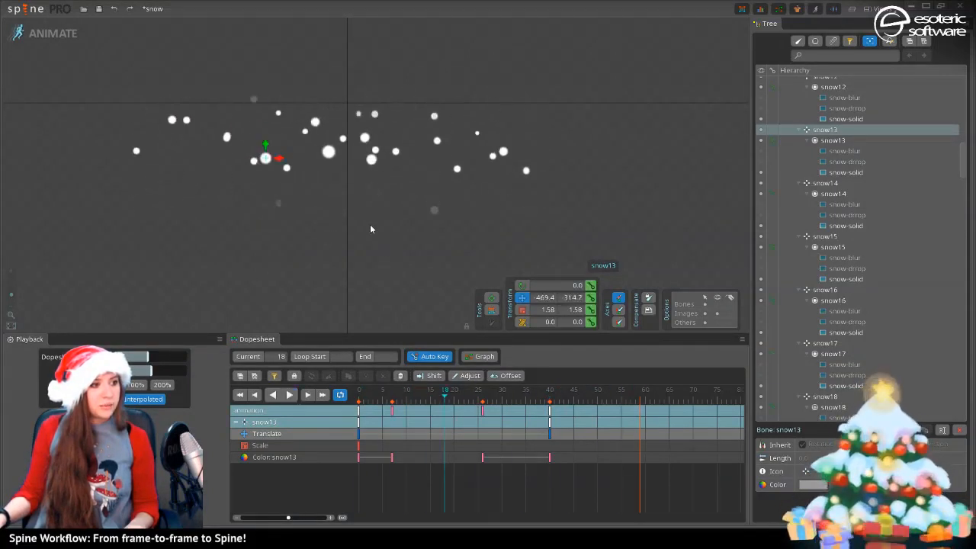
Lower snow17 to Y -910.0 at its frame 38 key and check the playback
click(328, 153)
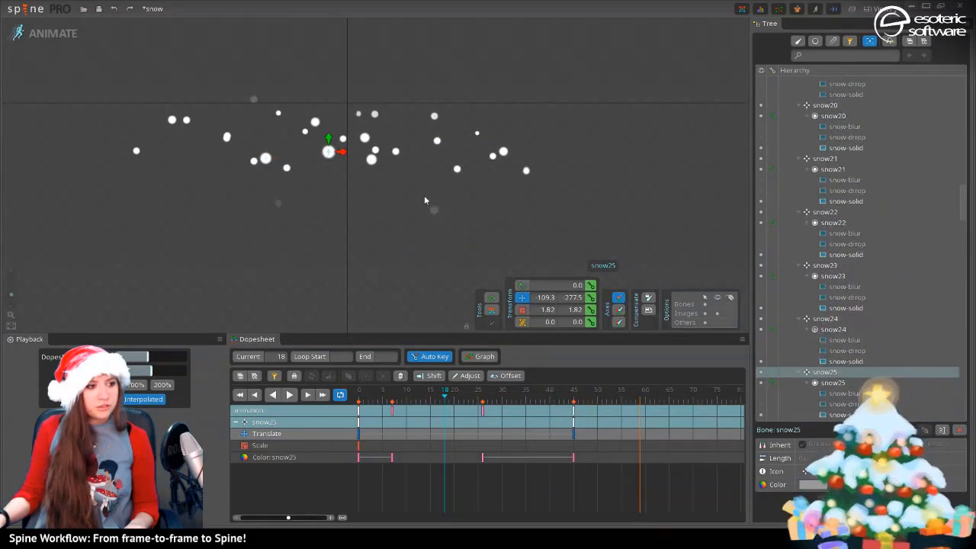
click(365, 139)
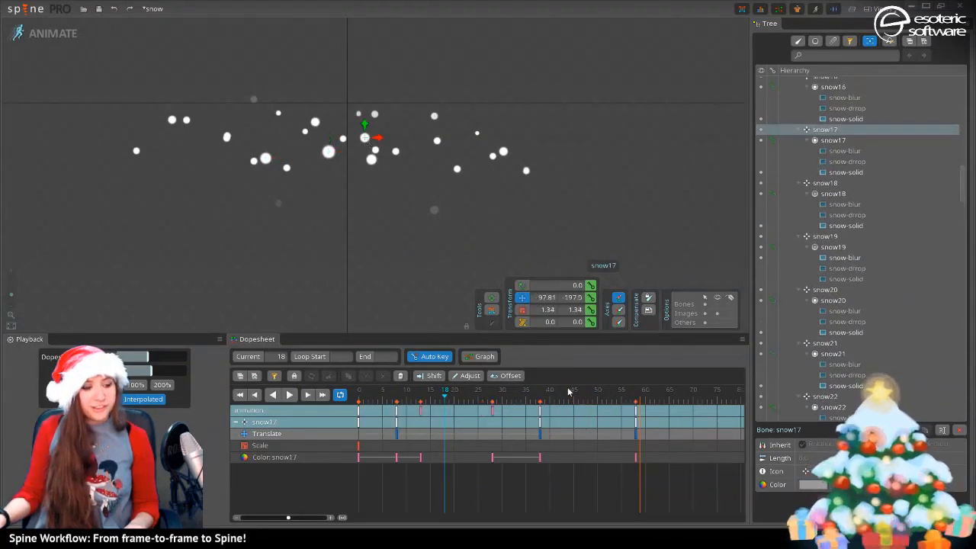
mouse_move(535, 396)
mouse_down()
mouse_move(401, 414)
mouse_move(541, 398)
mouse_up()
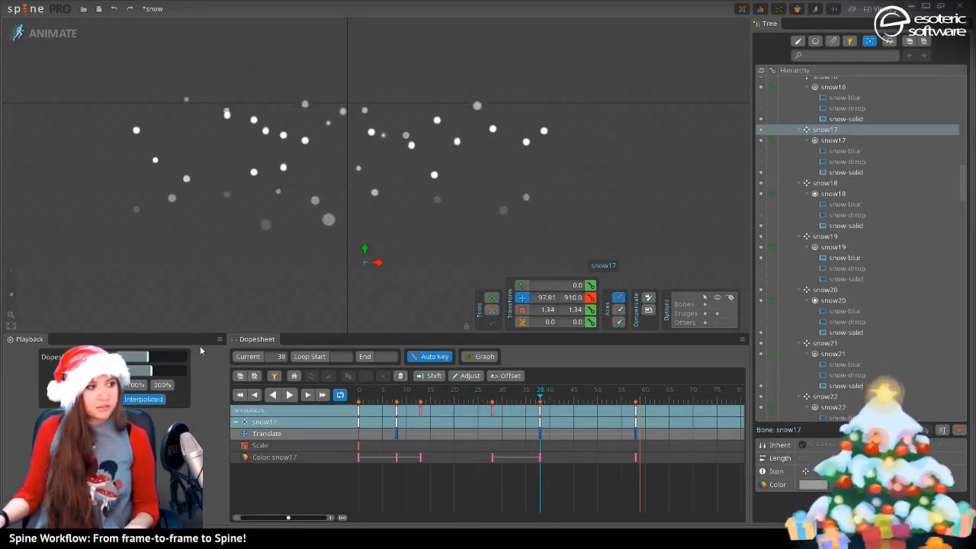
click(290, 395)
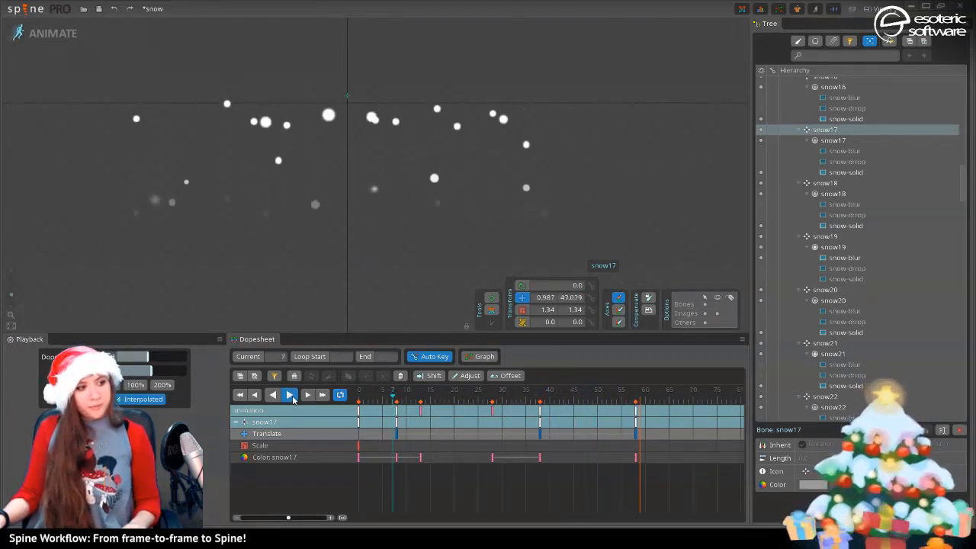
click(290, 395)
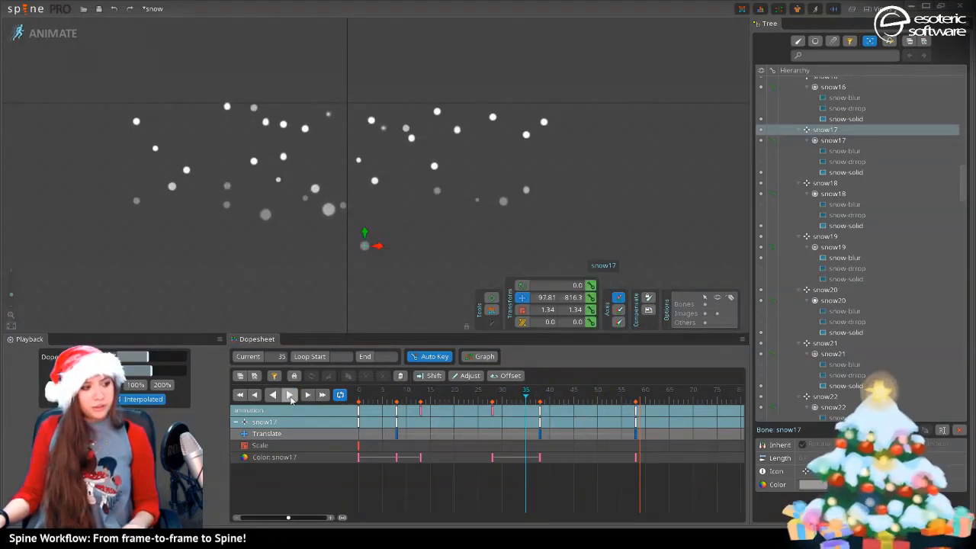
click(290, 395)
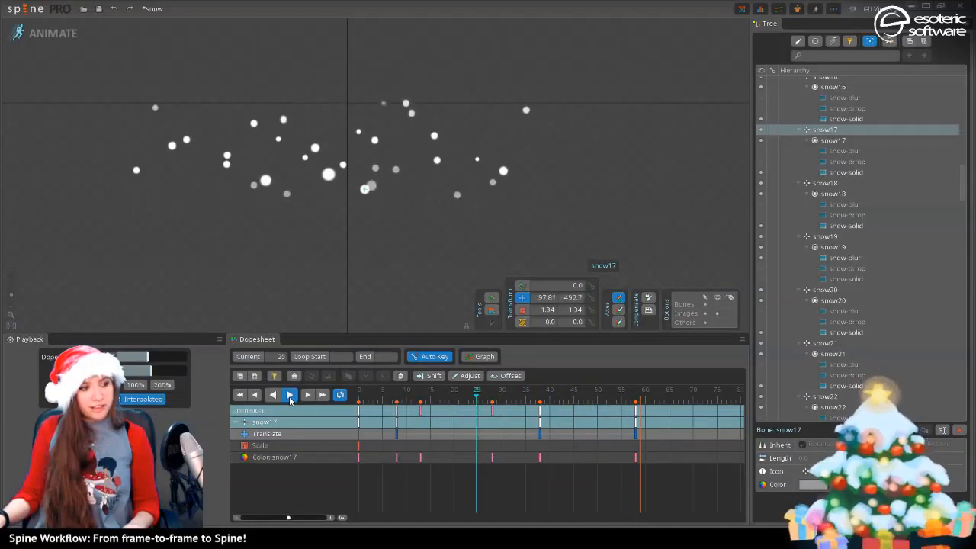
click(290, 395)
Shift snow17 slightly to the right at frame 38, and move snow27 to X -451.8, Y -572.0 at its frame 48 key
click(540, 397)
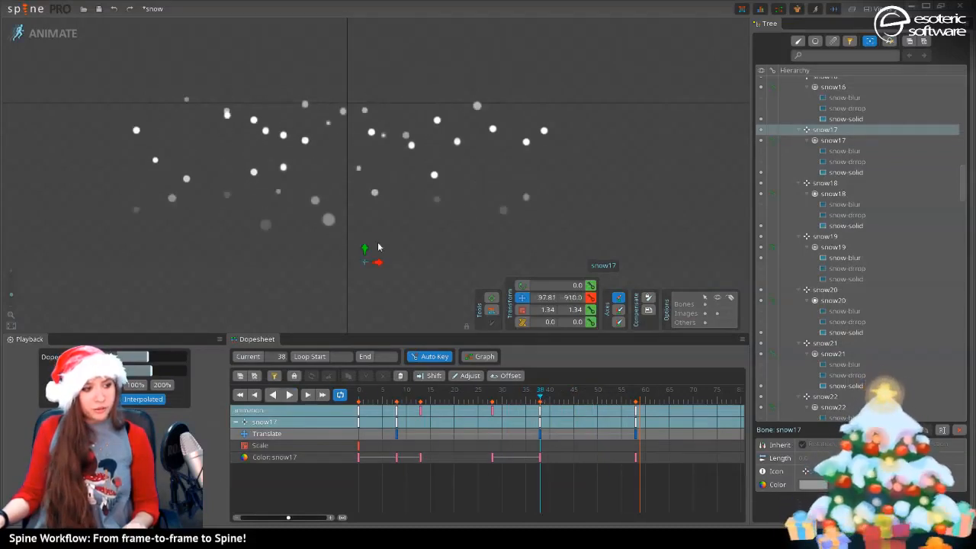
click(284, 168)
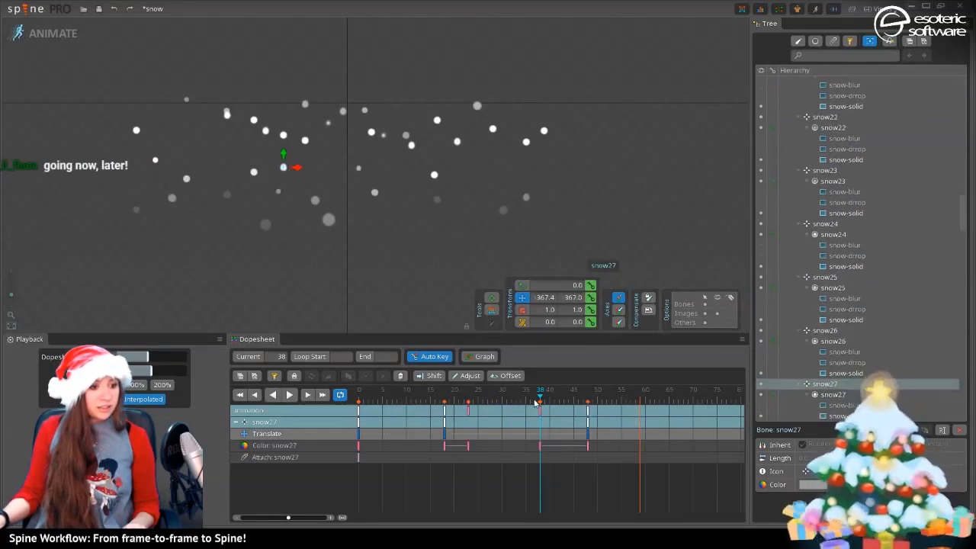
click(588, 434)
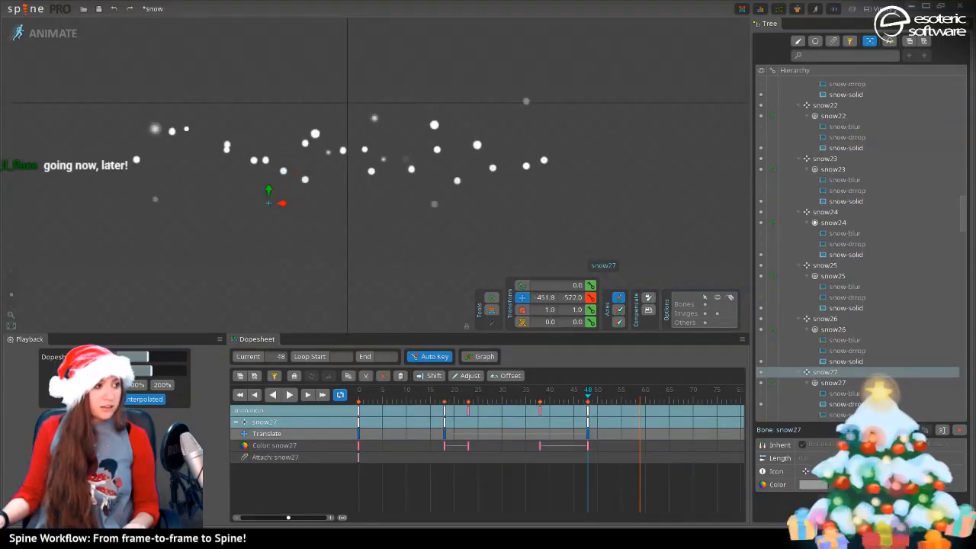
Move snow38 to X 286.08, Y -645.3 at its frame 44 key, and check the playback with nothing selected
click(135, 161)
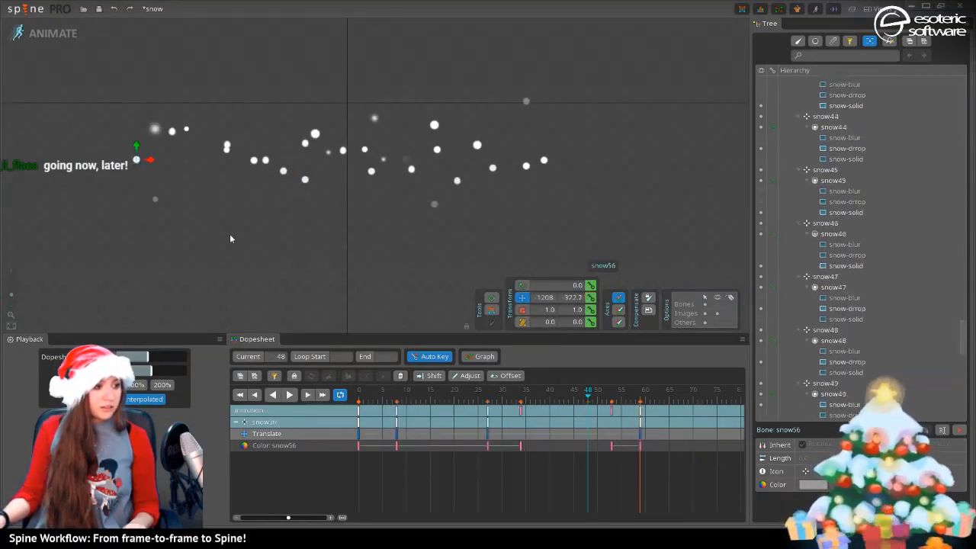
click(488, 435)
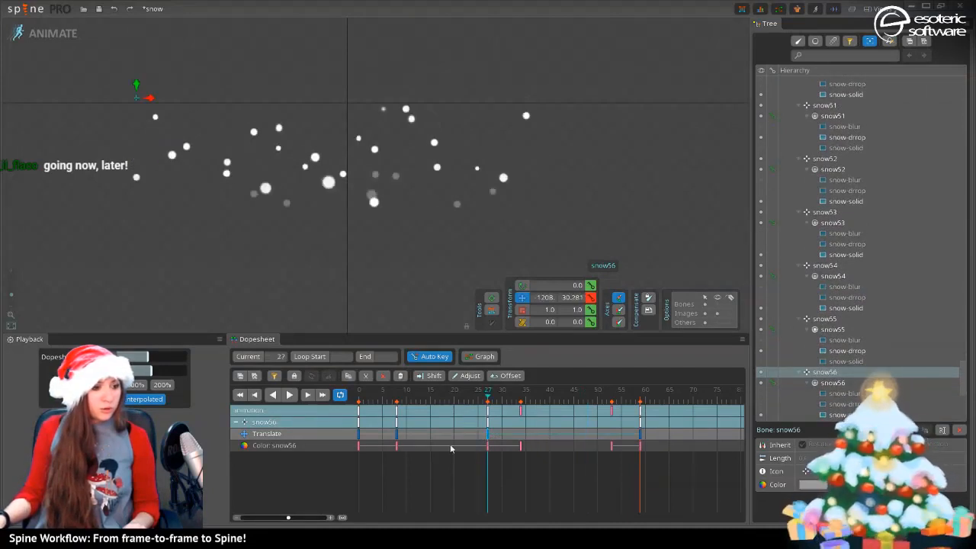
click(375, 152)
click(569, 435)
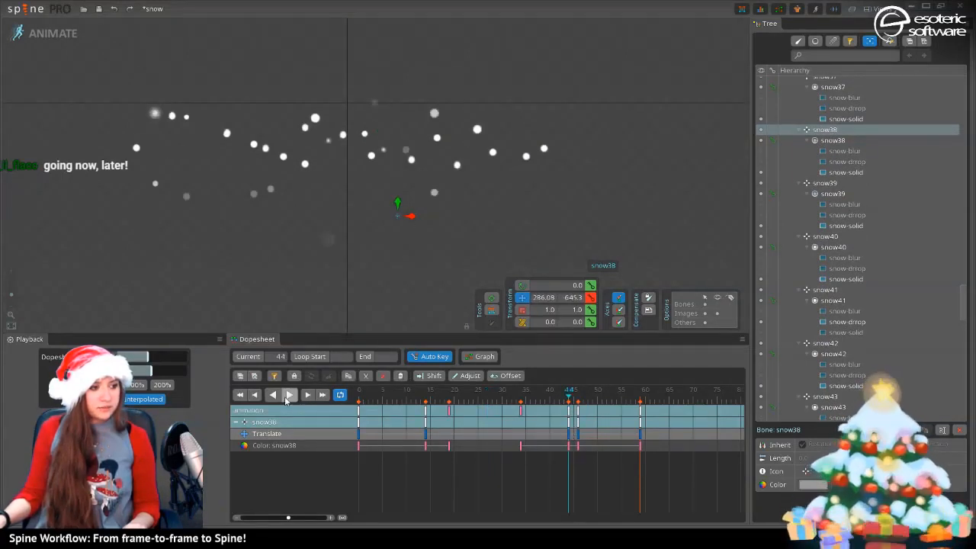
click(289, 395)
key(space)
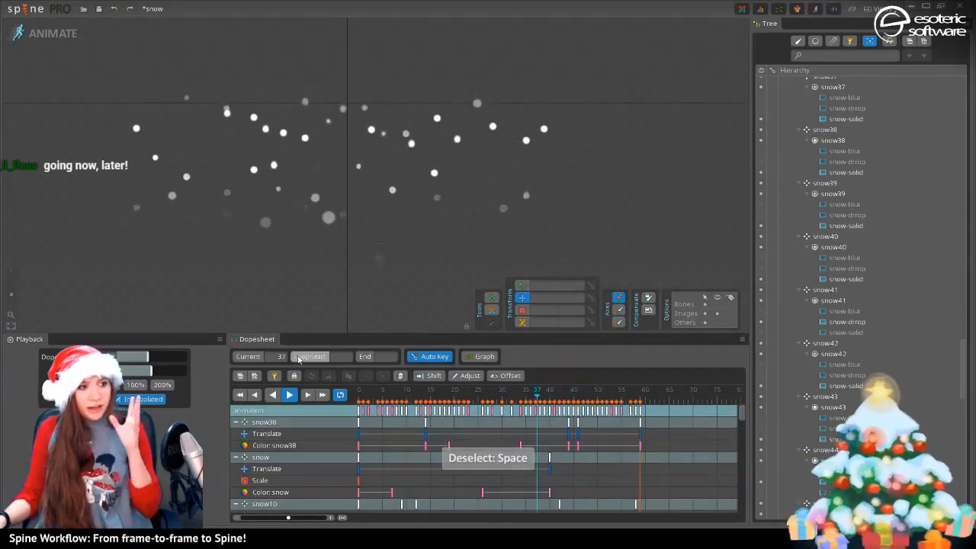
click(290, 394)
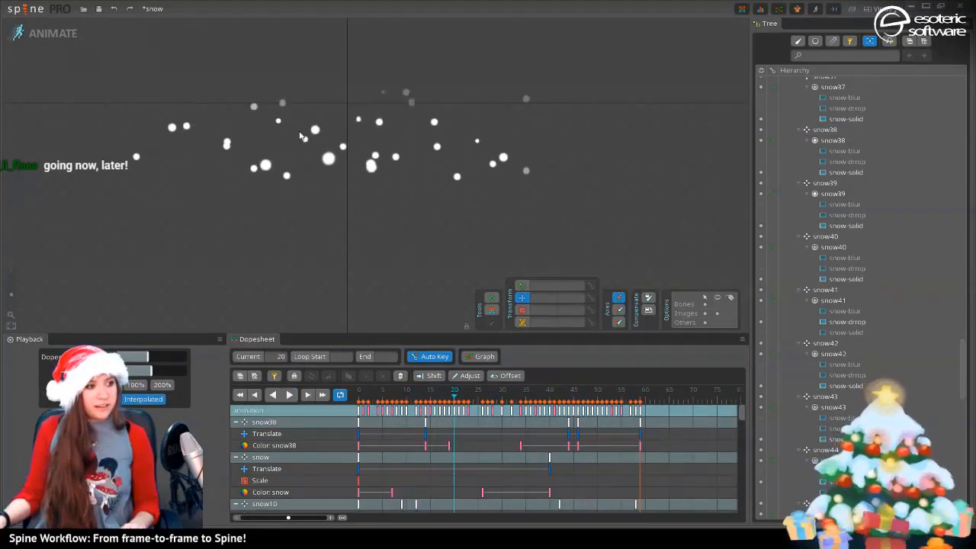
Move snow9 to X -394.4, Y -610.31 at frame 38 and snow11 to X -603.31, Y -581.6 at frame 59, and check the playback
click(306, 141)
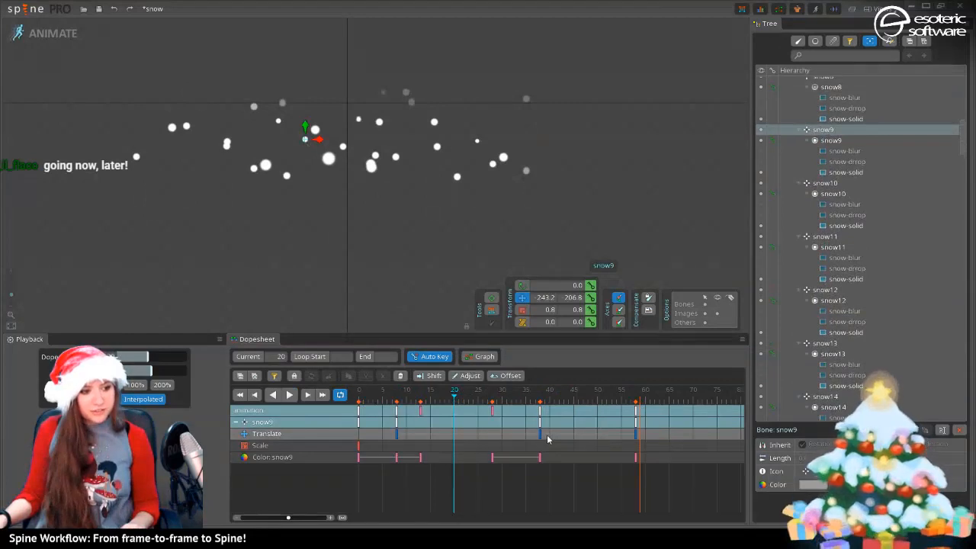
click(545, 438)
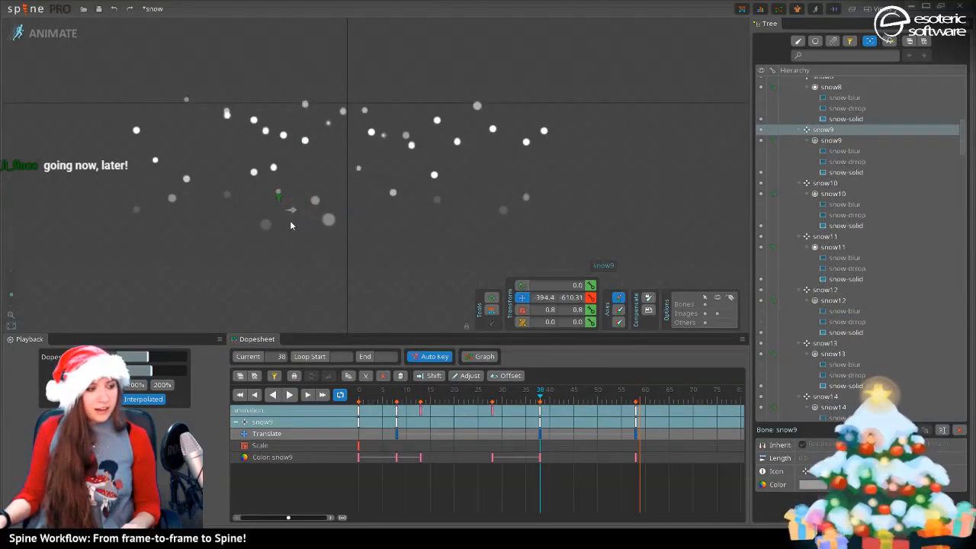
click(253, 122)
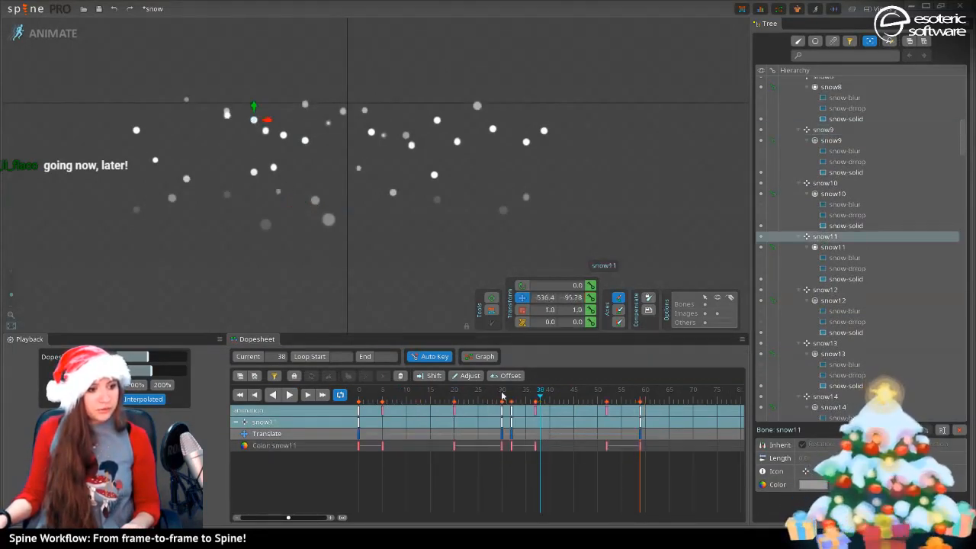
click(639, 438)
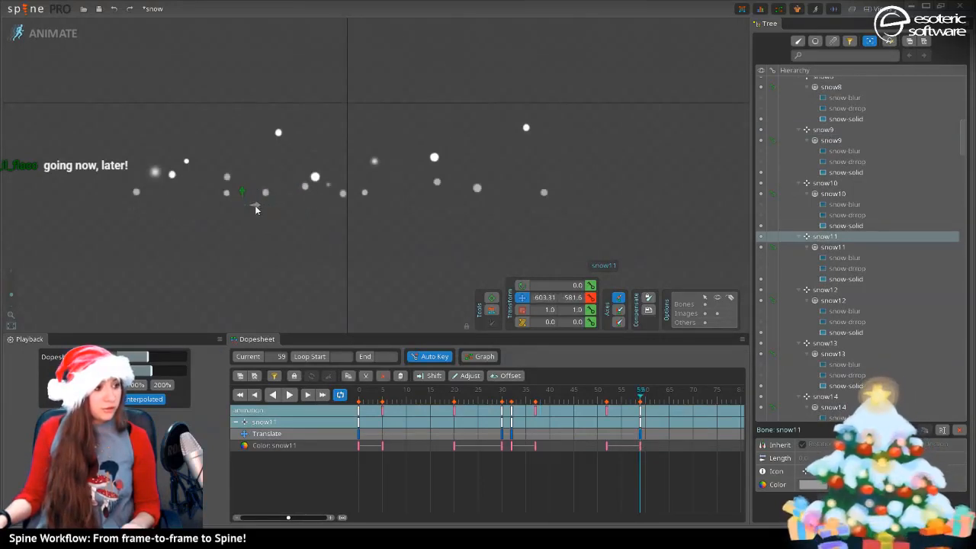
click(291, 394)
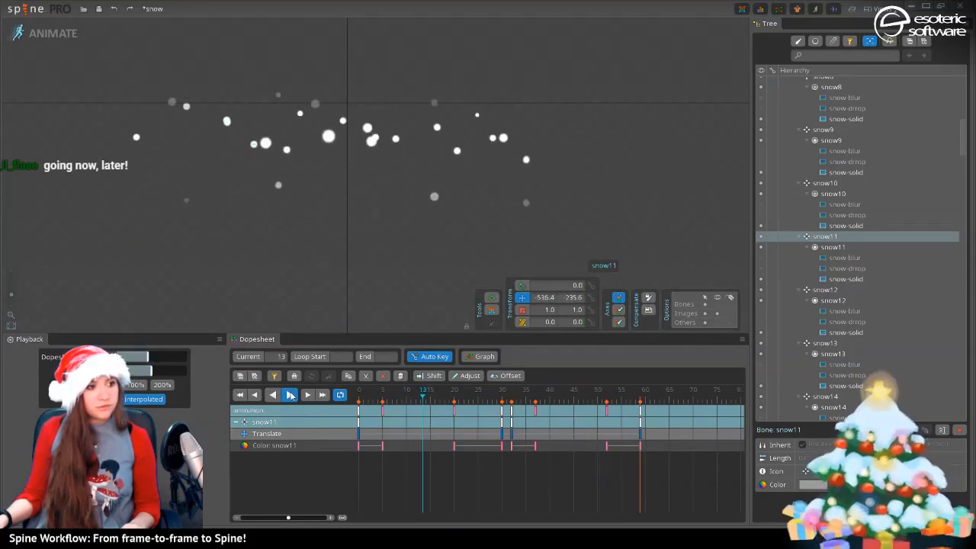
click(290, 394)
Slant snow17's fall the other way by moving it to X -126.1 at its frame 38 key, and check the playback
click(431, 212)
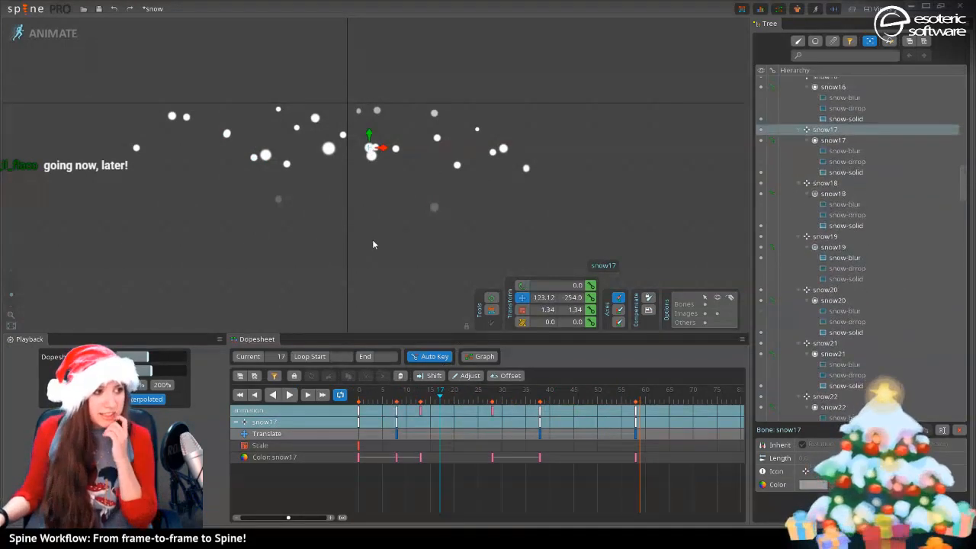
drag(439, 391, 497, 391)
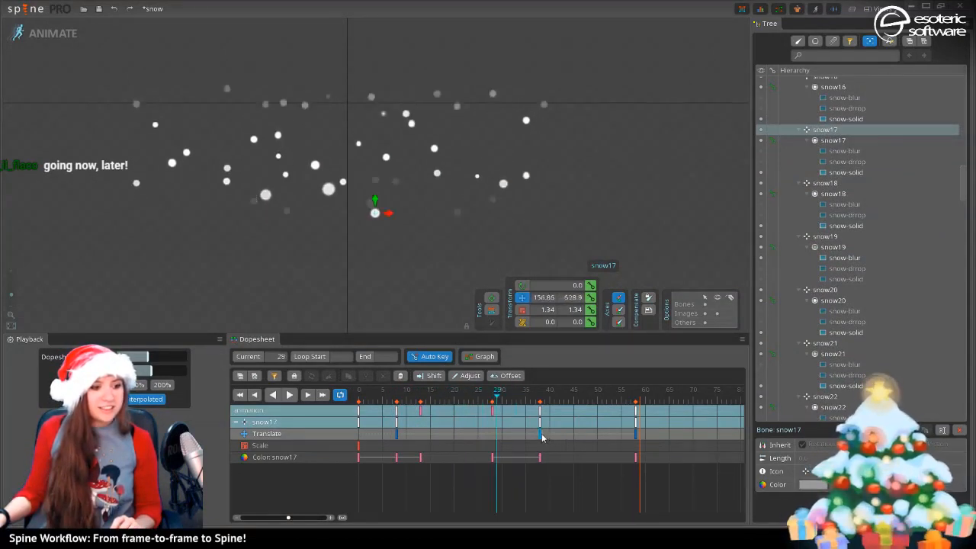
click(541, 434)
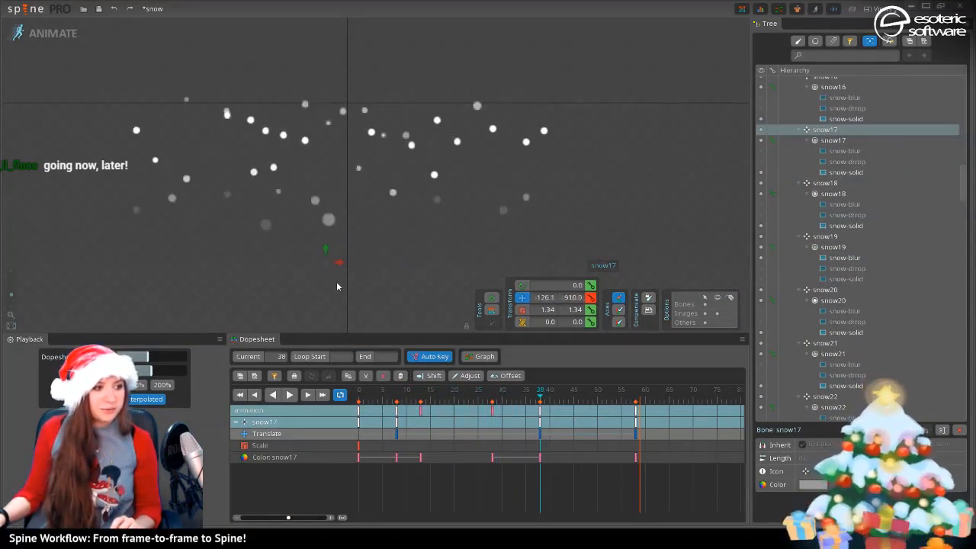
click(291, 395)
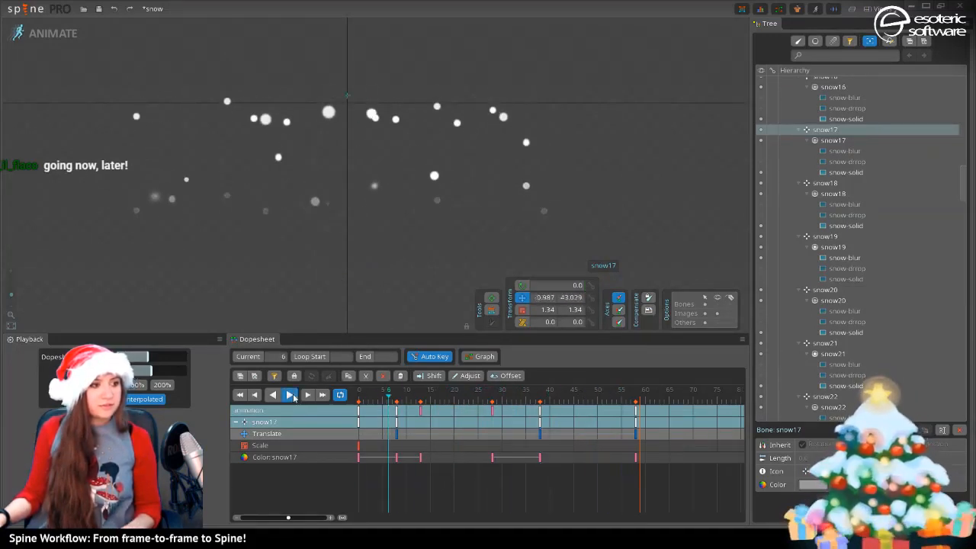
click(292, 396)
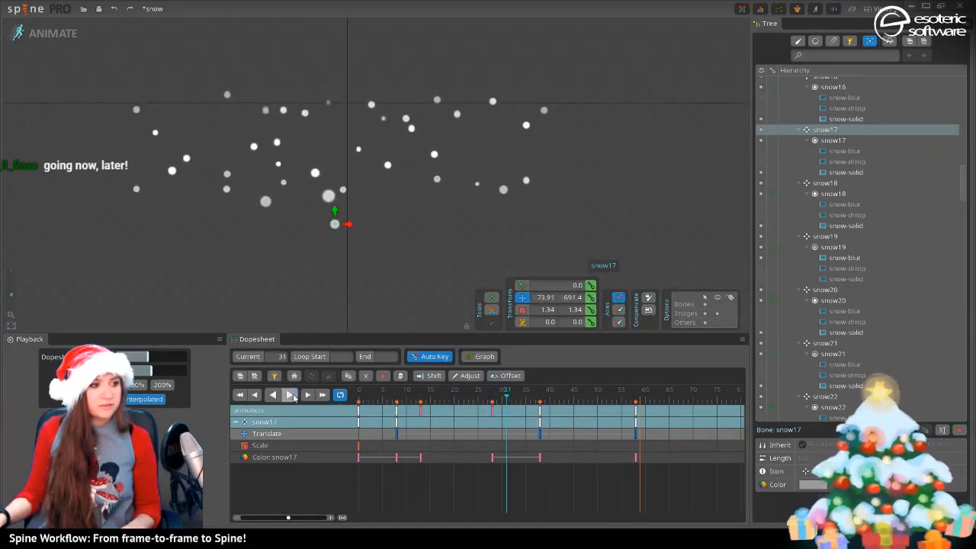
Move snow18 farther right and lower at its final key on frame 50, and check the playback
click(405, 120)
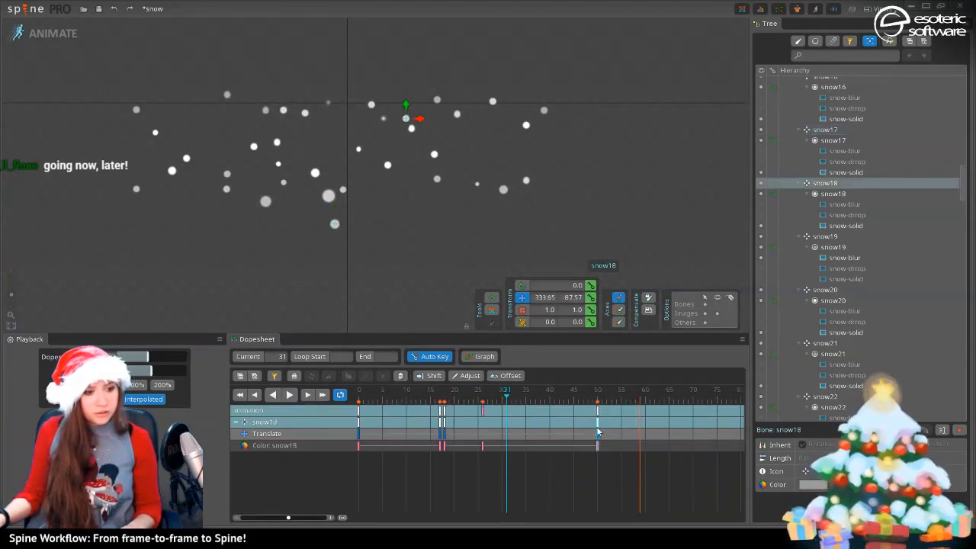
click(598, 433)
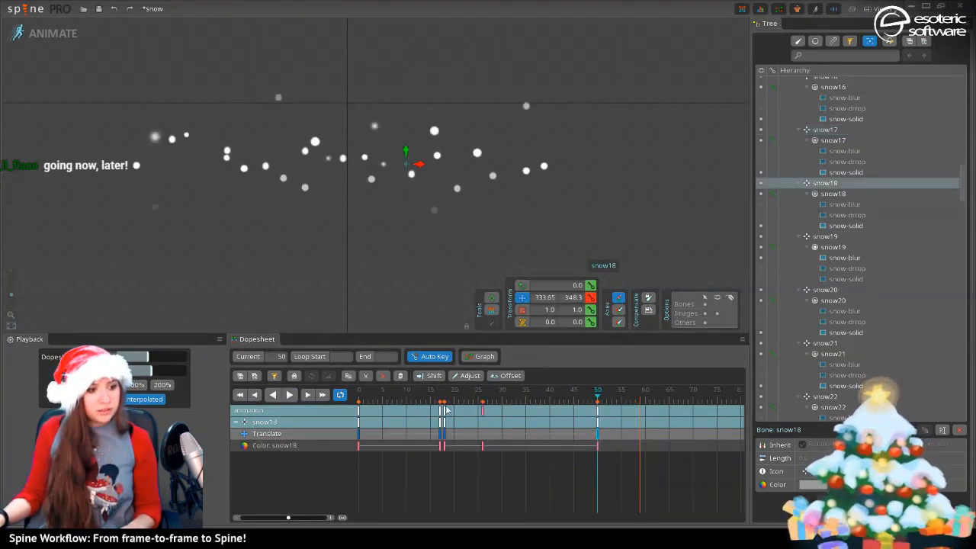
mouse_move(597, 395)
mouse_down()
mouse_move(506, 396)
mouse_move(599, 402)
mouse_up()
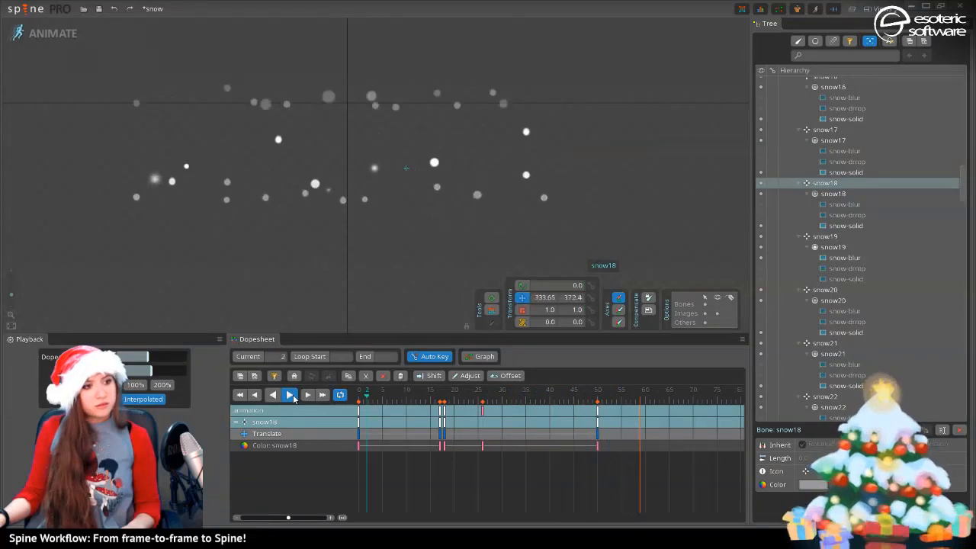
click(293, 397)
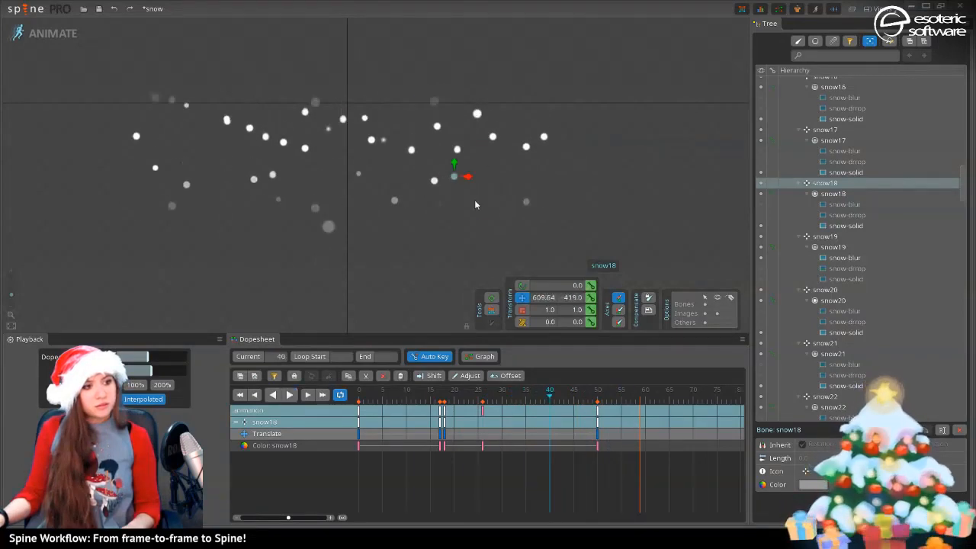
Delete snow24's translate key at frame 50, move the flake to X 917.32, Y -667.9 at frame 54, and check the playback
click(526, 147)
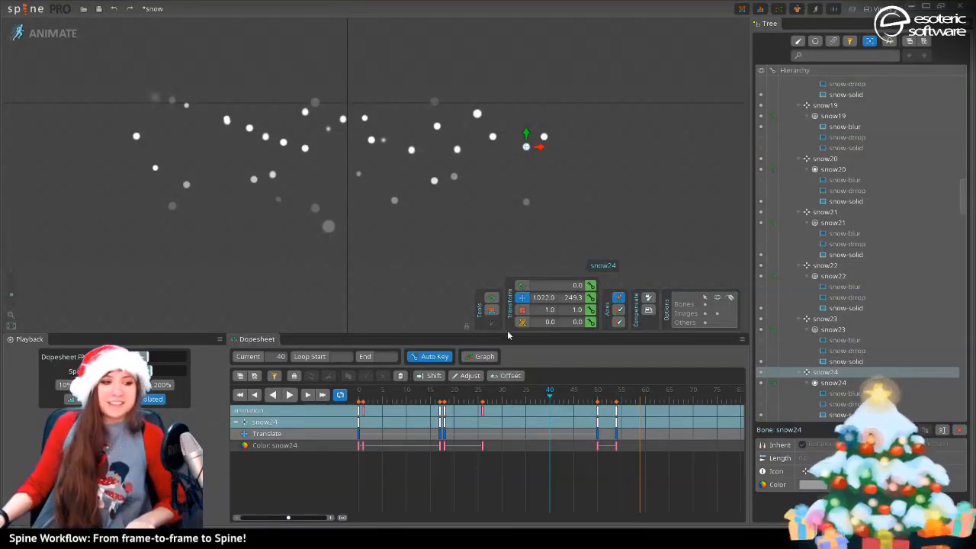
drag(550, 393, 611, 397)
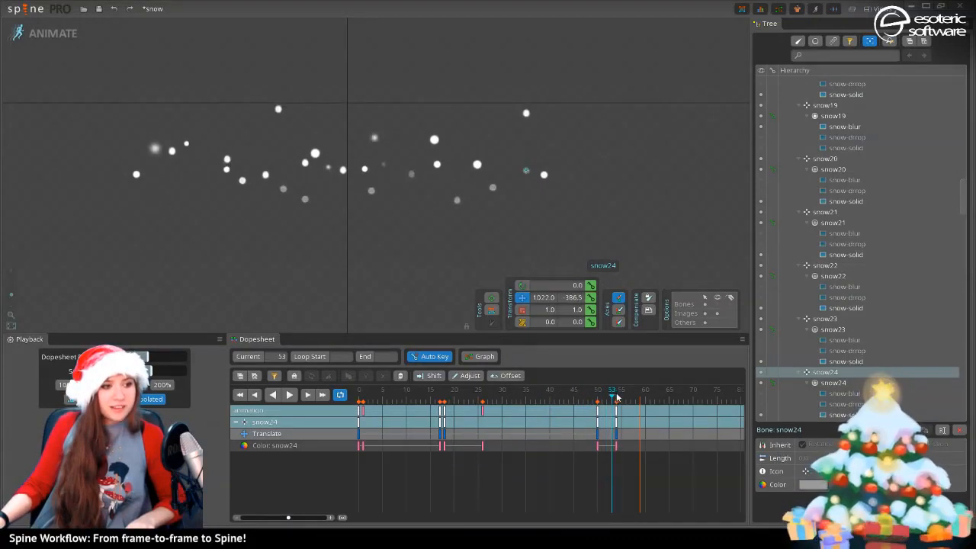
click(618, 396)
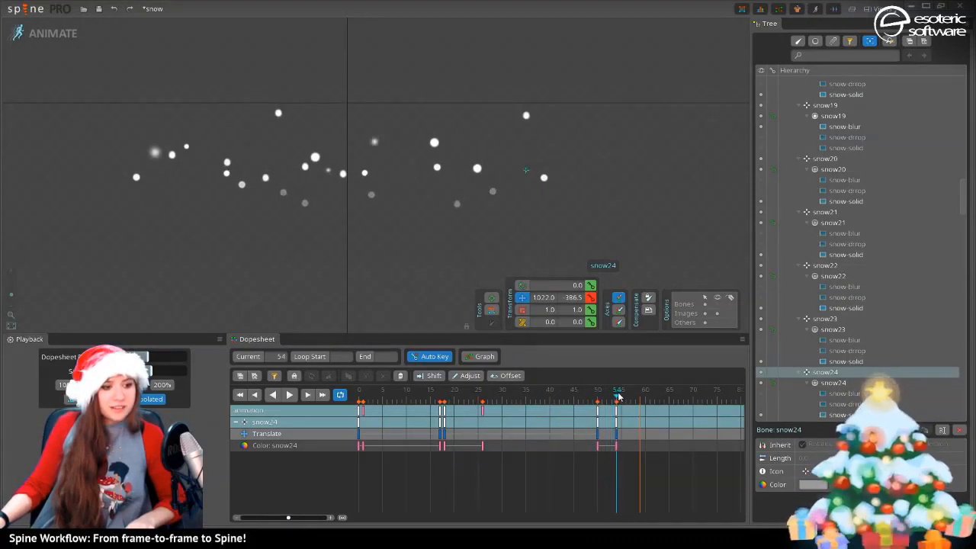
click(597, 433)
click(617, 435)
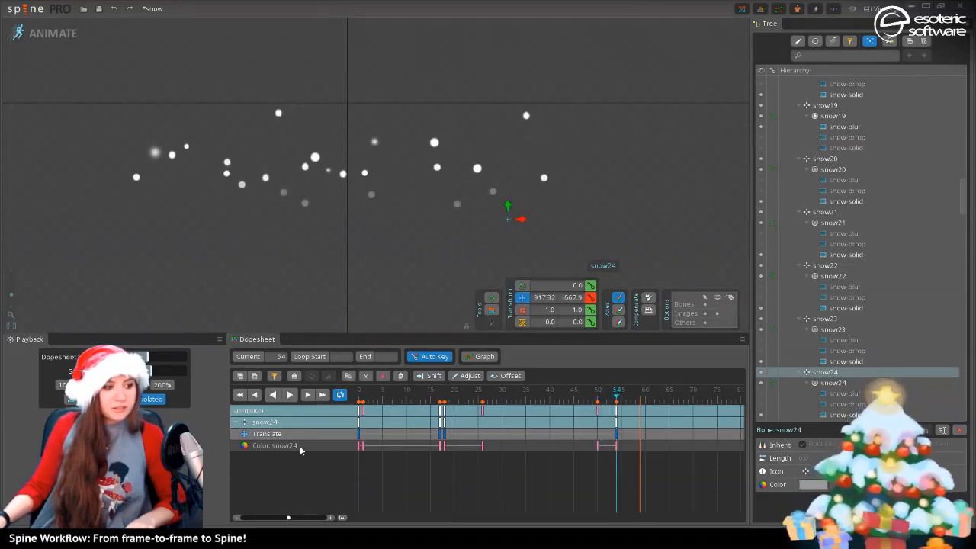
click(289, 402)
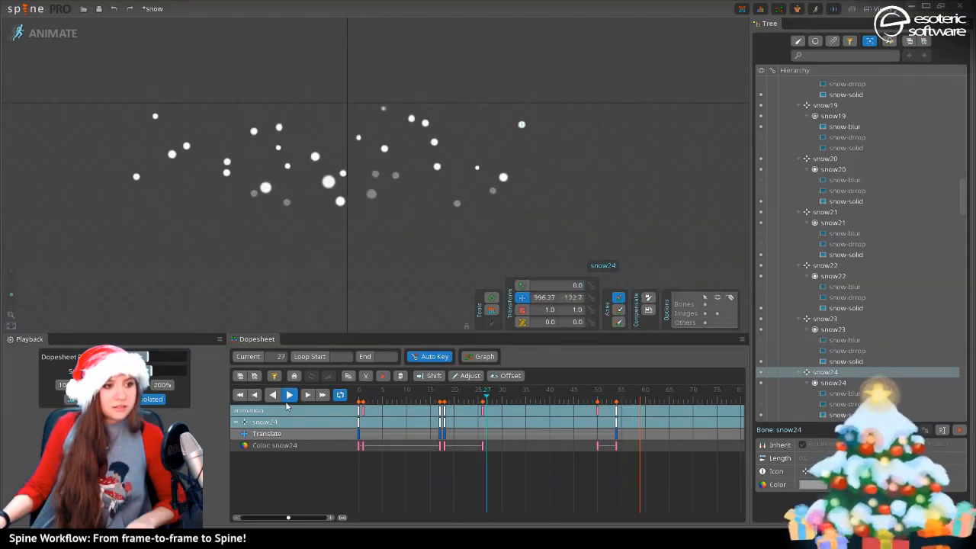
click(294, 396)
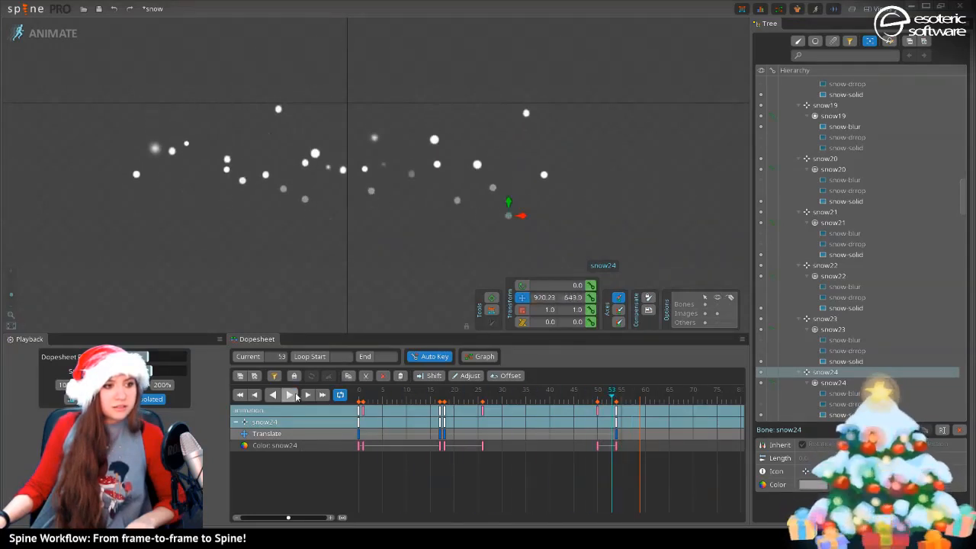
Move snow34 to X 1048.5, Y -563.23 at its frame 59 key and check the playback
click(545, 177)
click(641, 440)
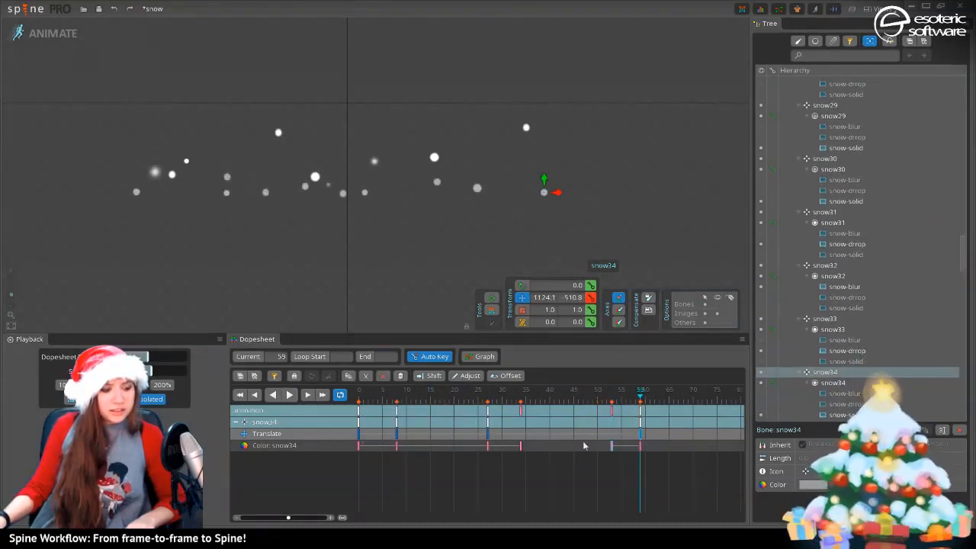
click(396, 437)
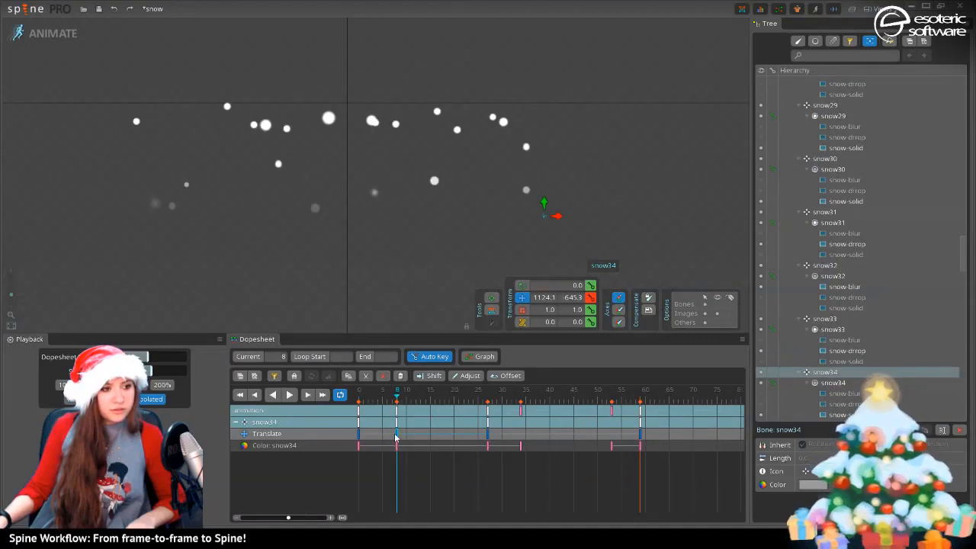
click(643, 437)
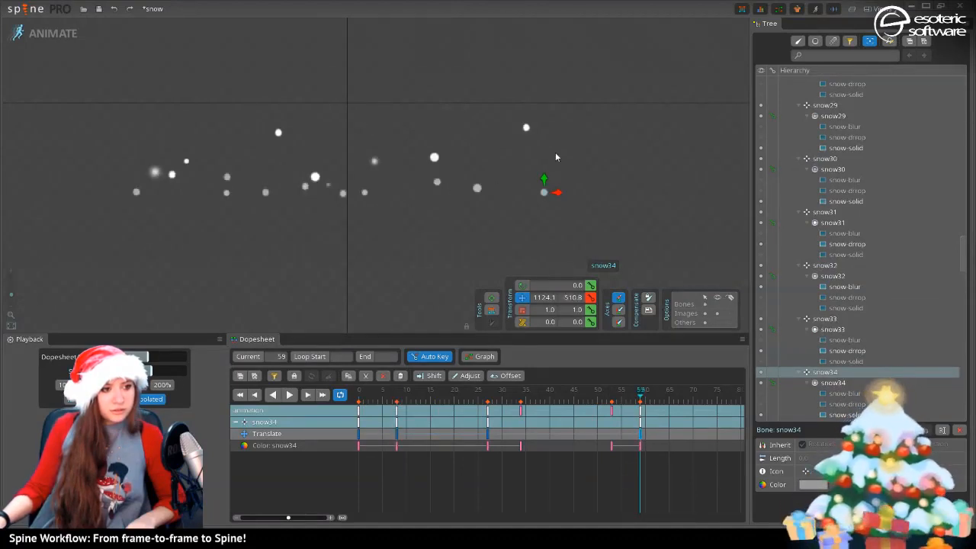
drag(545, 194, 532, 203)
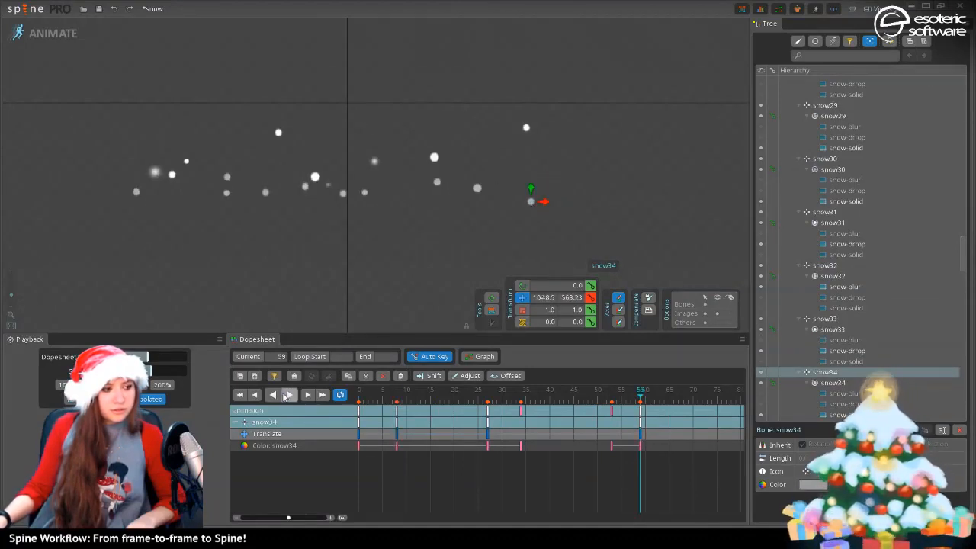
click(288, 394)
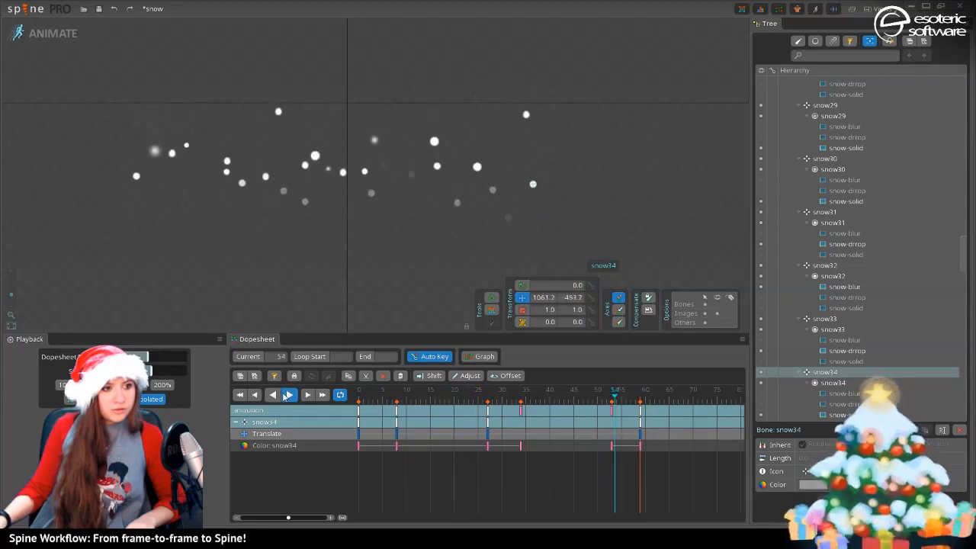
click(288, 395)
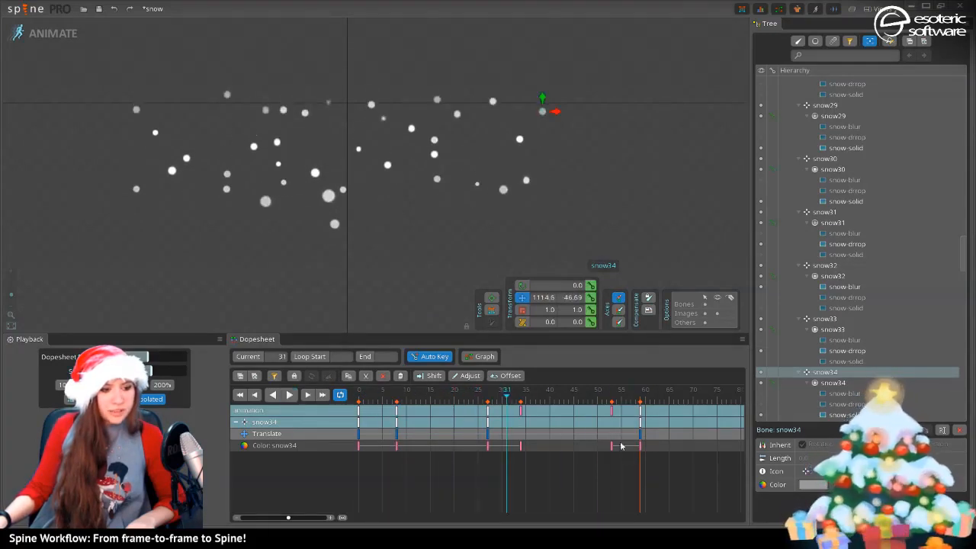
Copy snow34's translate key from frame 59 to frame 0, shift the flake farther left at frame 8, and check the playback
click(643, 441)
key(ctrl+c)
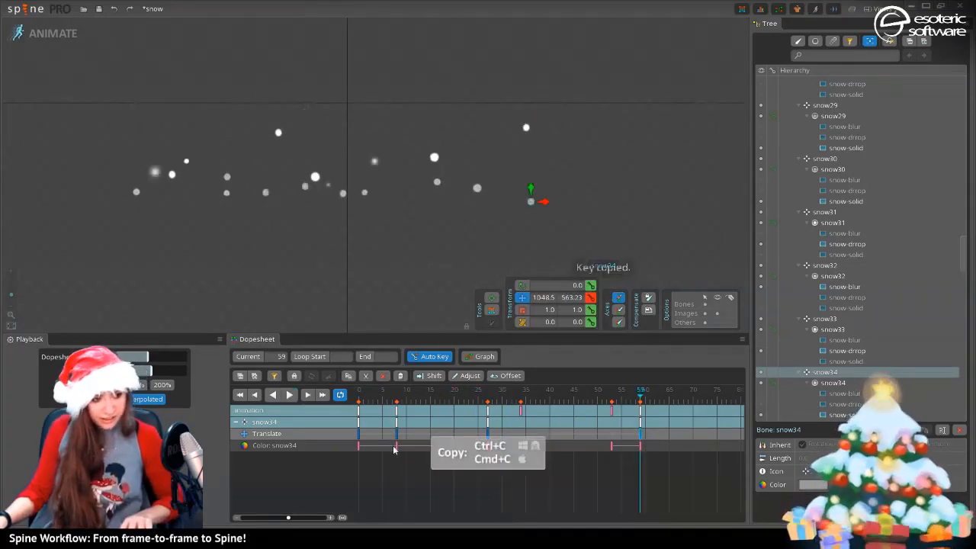
key(ctrl+v)
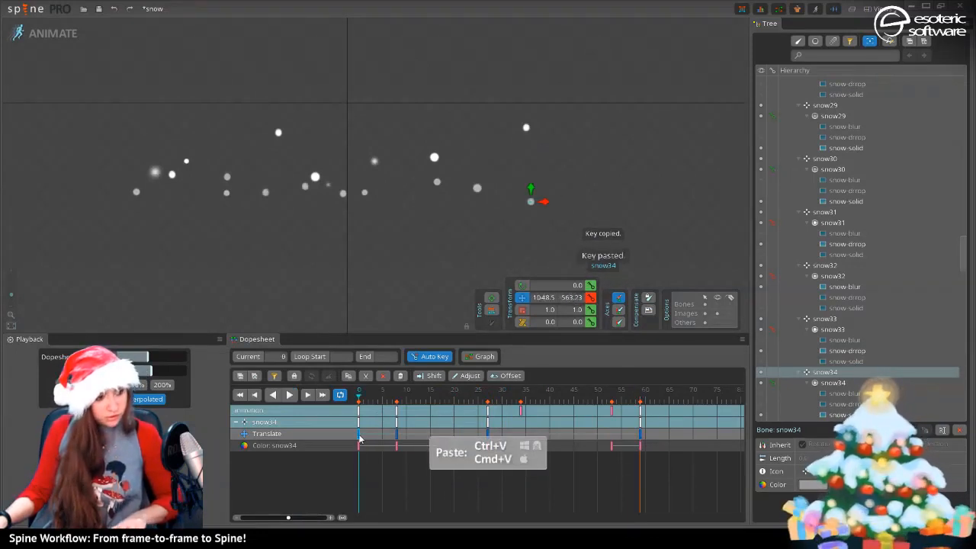
drag(357, 400, 679, 400)
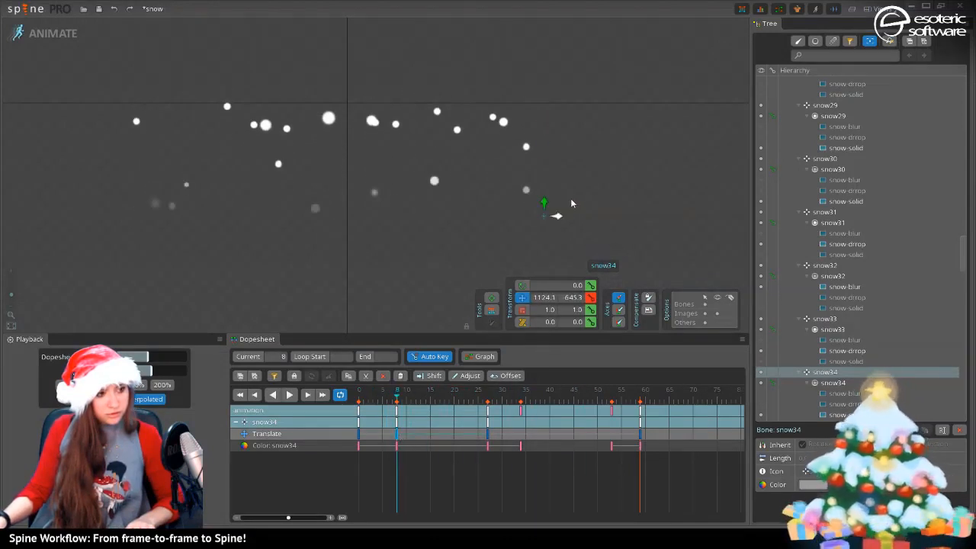
click(290, 399)
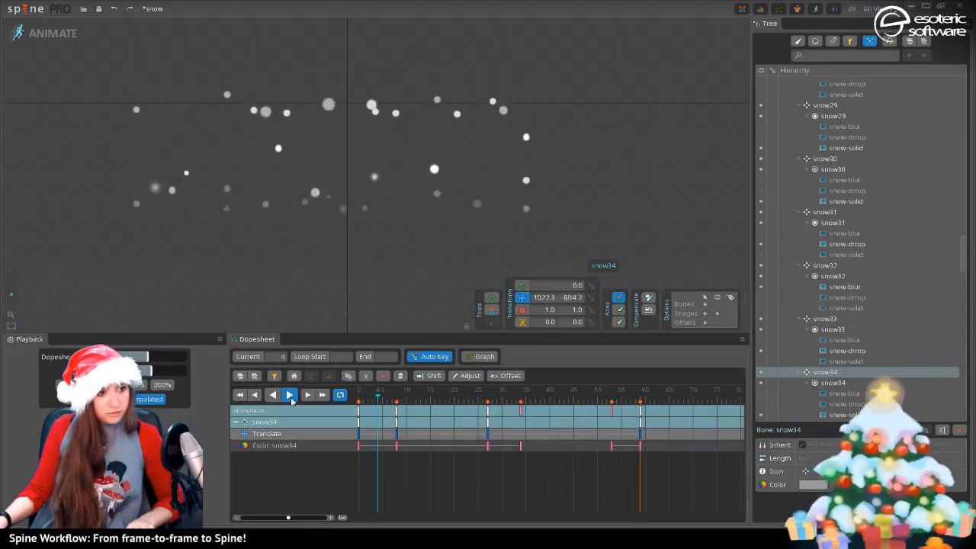
key(space)
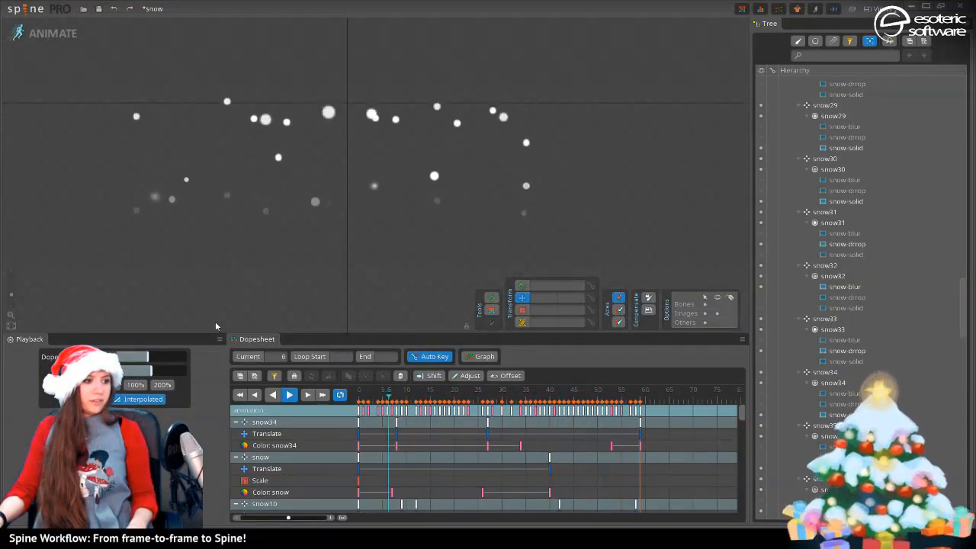
click(291, 396)
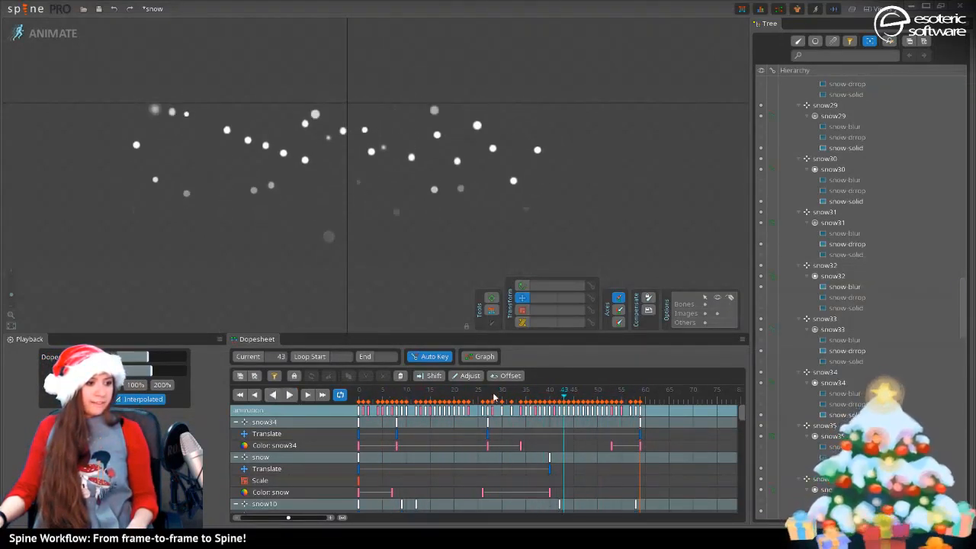
Shift snow39's final translate and color keys to frame 34 and check the playback
drag(493, 398, 463, 395)
click(375, 160)
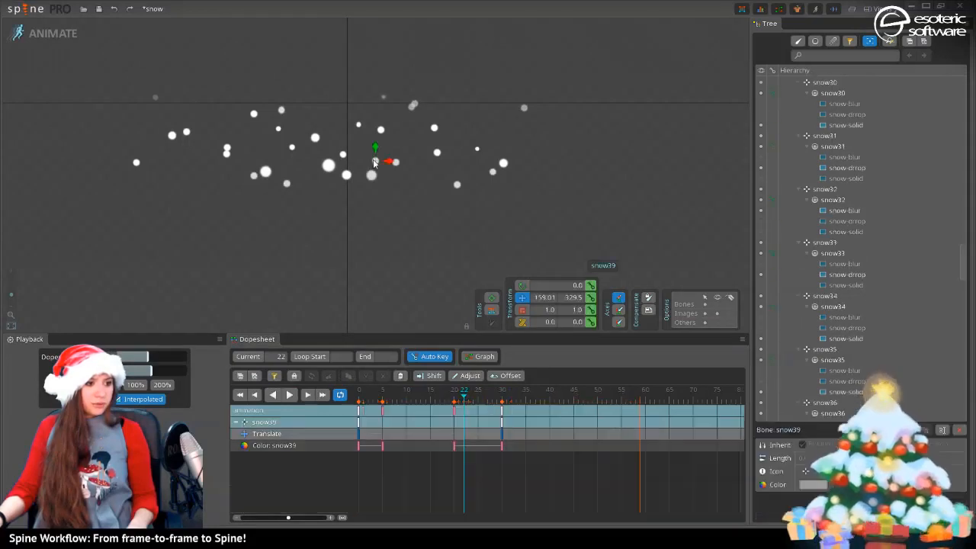
click(516, 475)
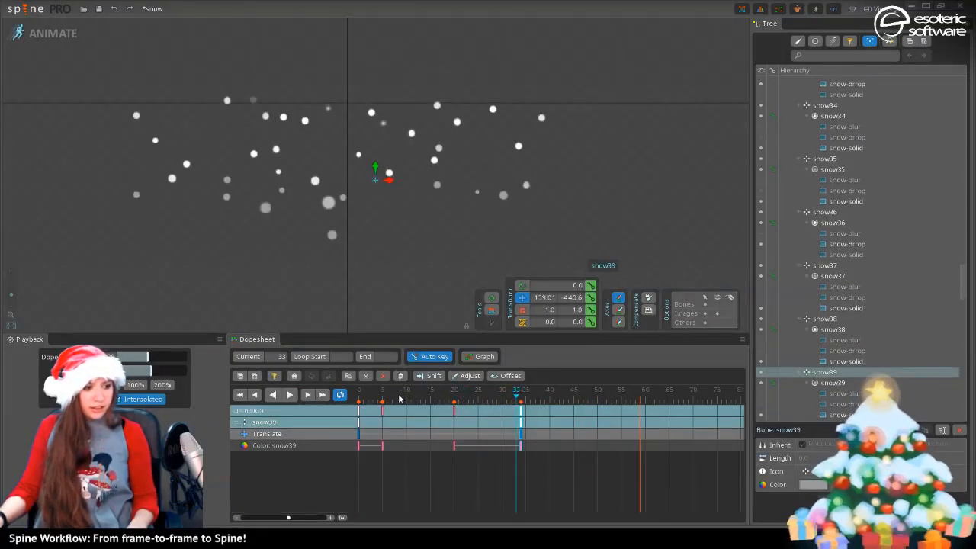
drag(397, 398, 326, 395)
click(291, 395)
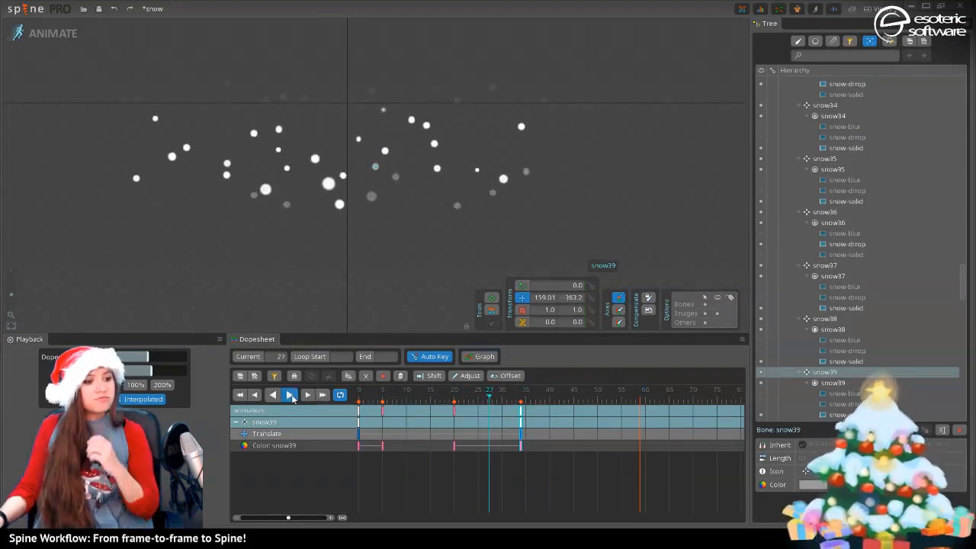
click(291, 395)
Slant snow39's fall by moving it to X 179.37 at its frame 34 key, and check the playback
click(523, 414)
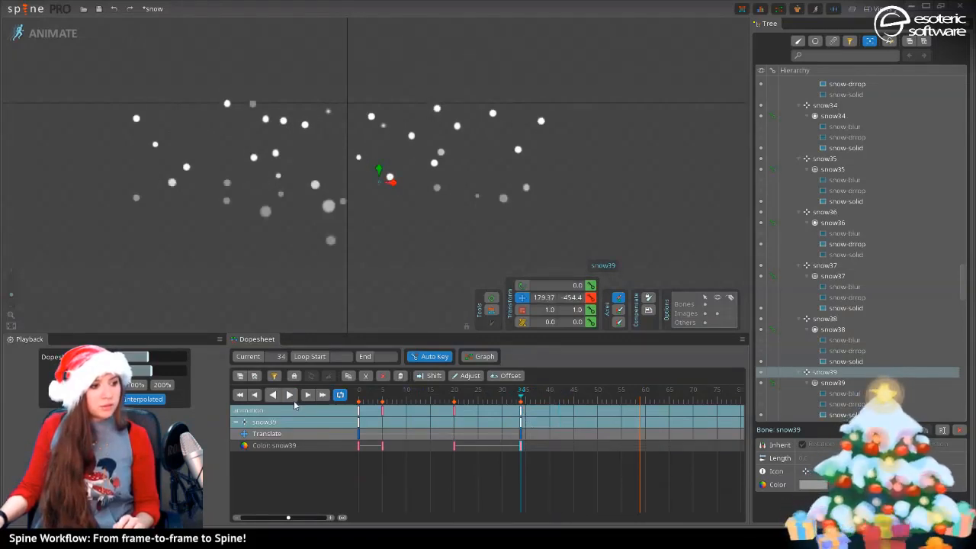
click(293, 400)
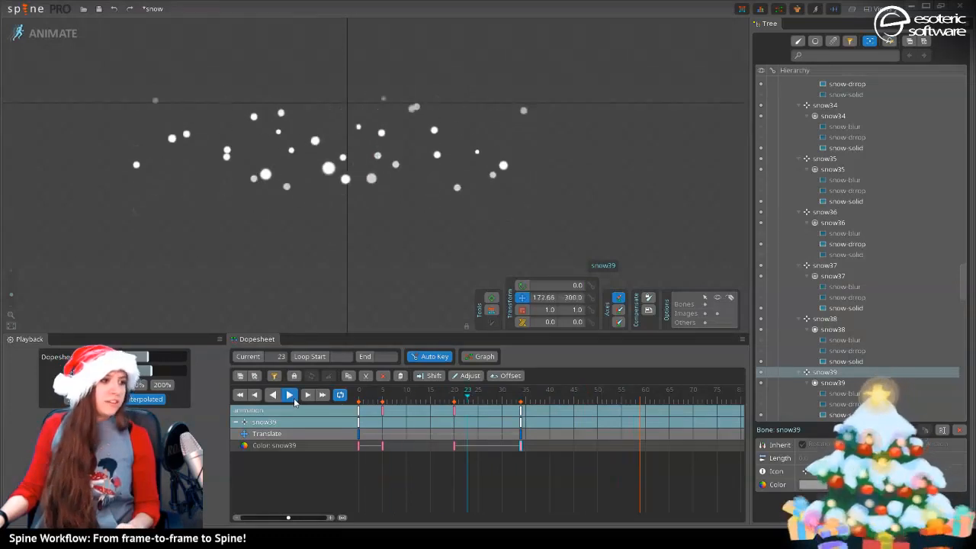
click(290, 395)
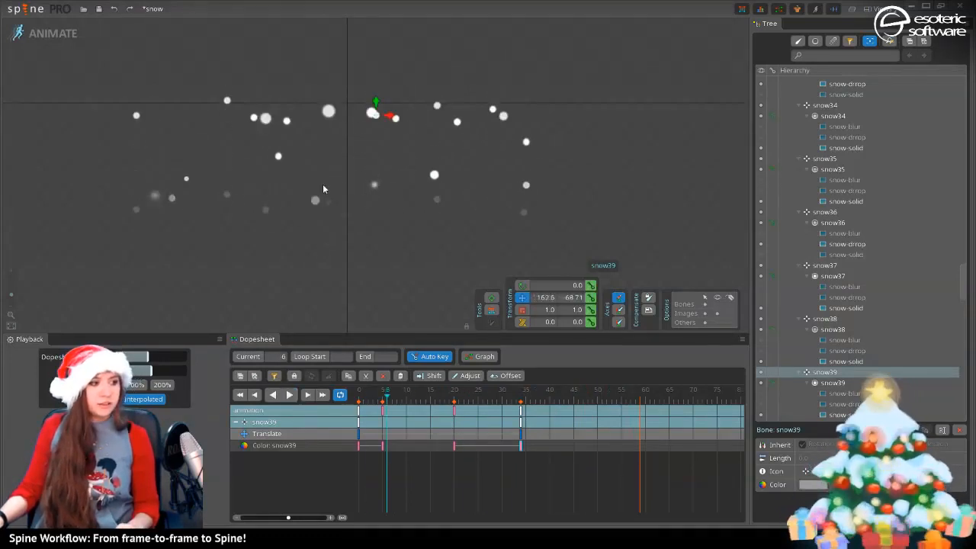
Move snow51 to X -648.6 at frame 59 and to X -634.1 at frame 0, and scrub through the motion
click(228, 197)
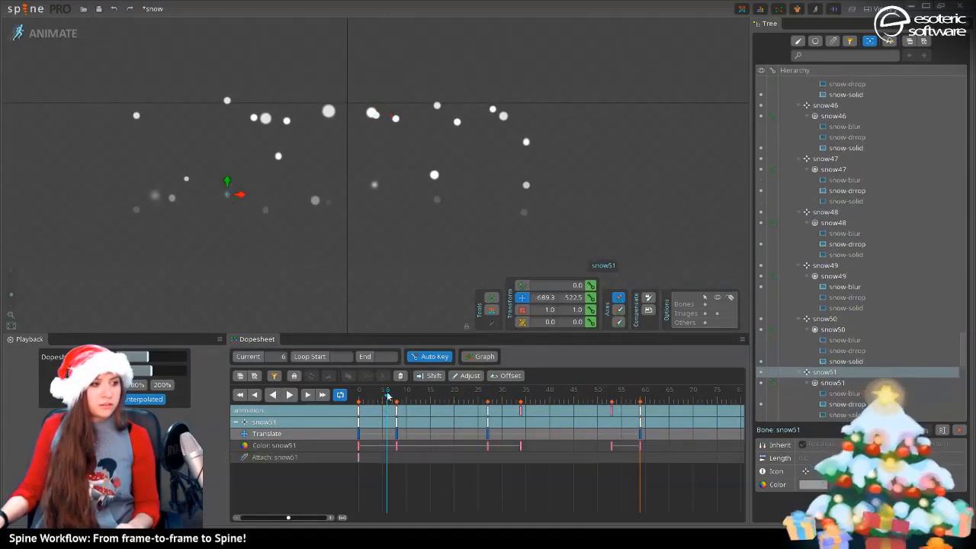
drag(388, 395, 640, 411)
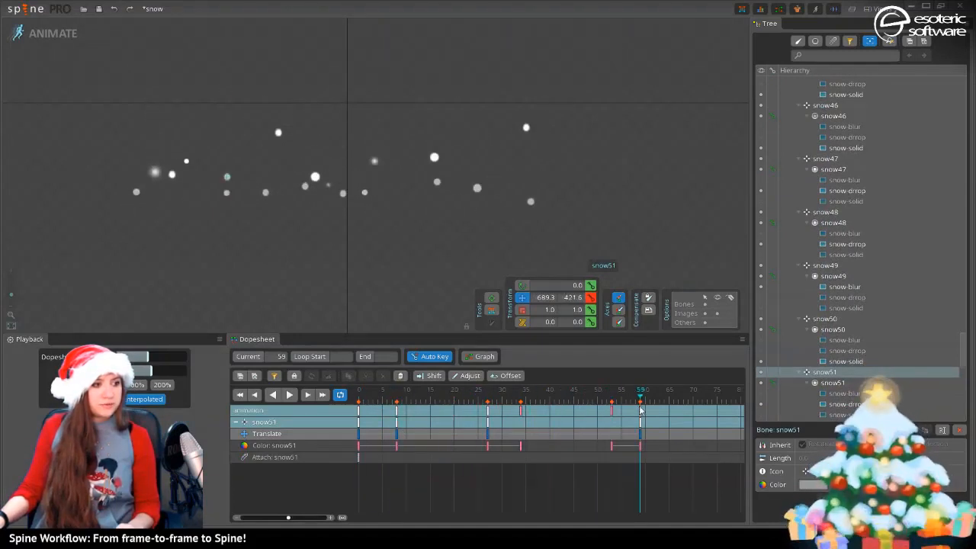
drag(242, 179, 250, 179)
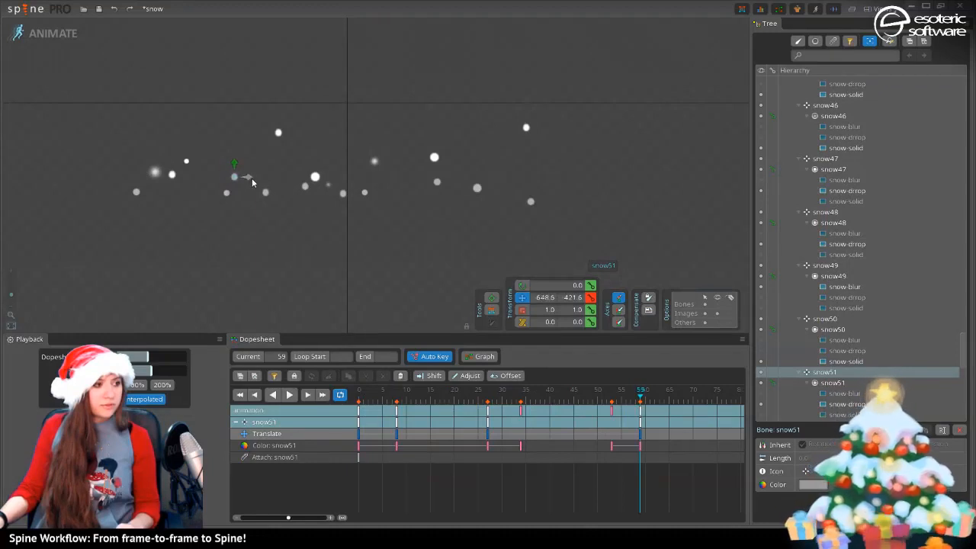
click(361, 434)
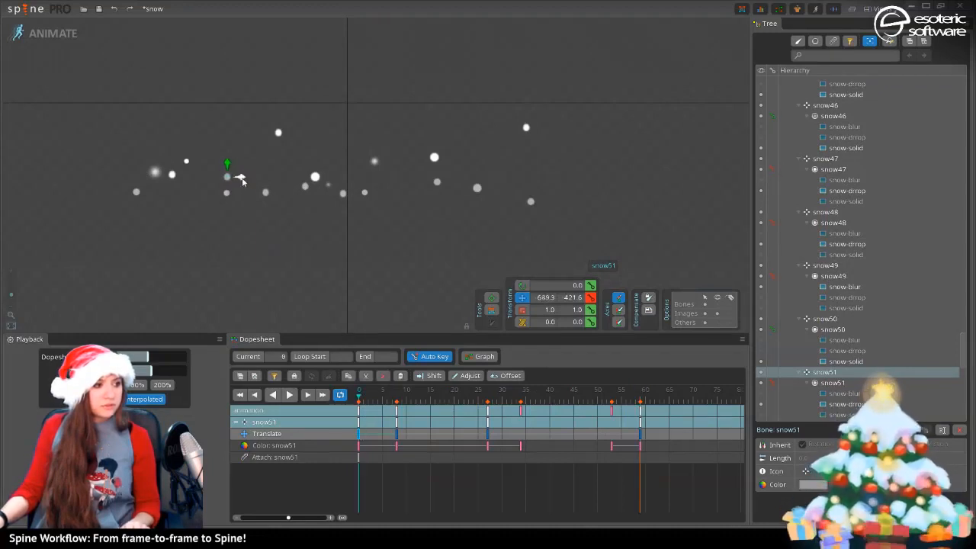
drag(358, 395, 681, 383)
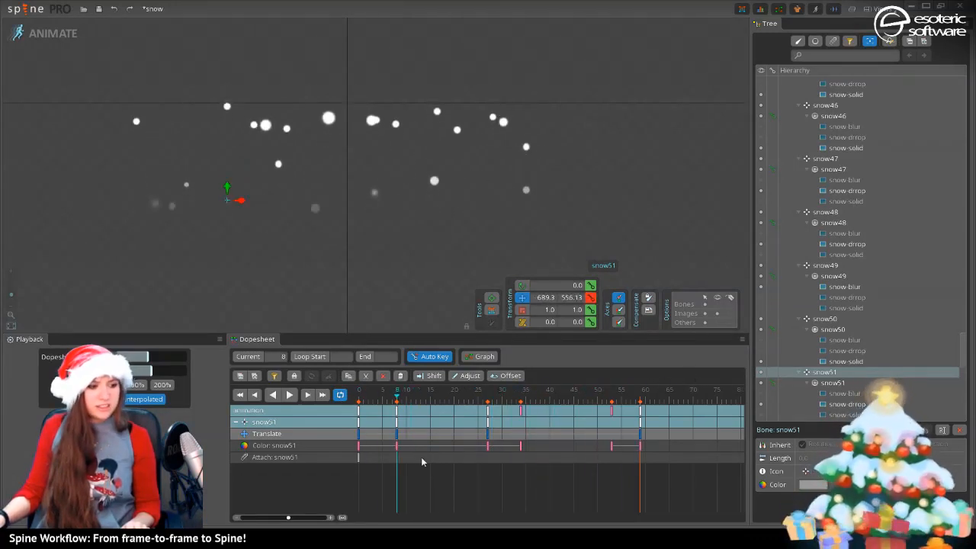
Replace snow51's frame 8 translate key with a copy of its frame 0 key, lower the flake to Y -468.1, and check the playback
click(359, 434)
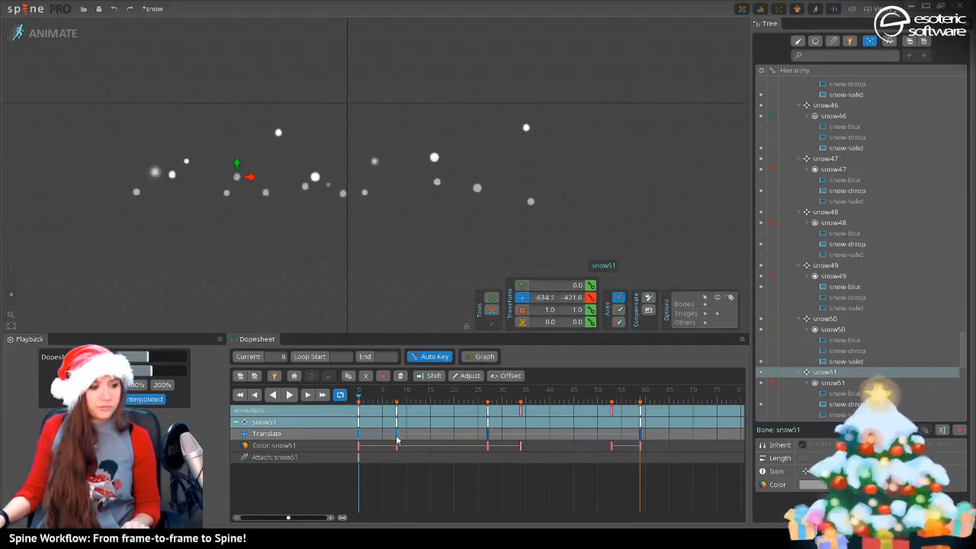
click(396, 435)
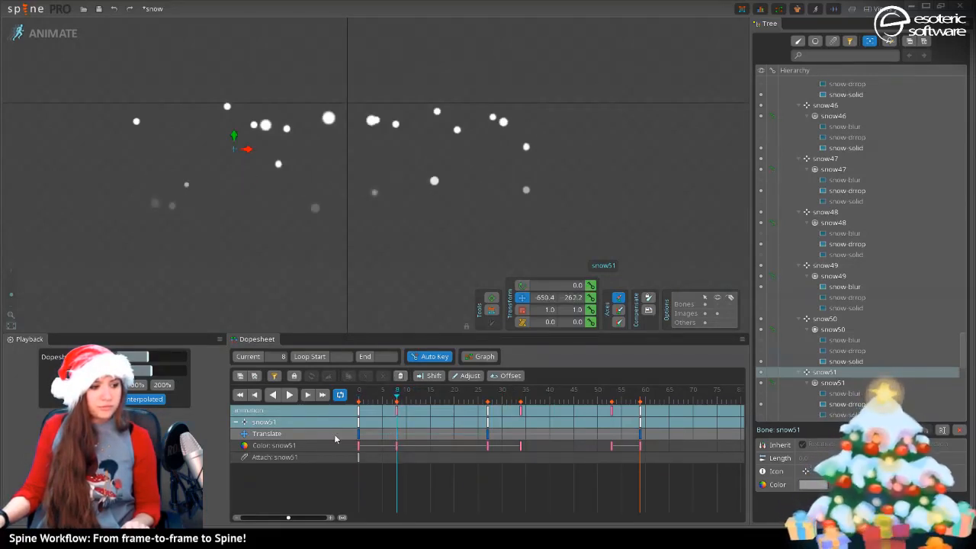
click(358, 434)
key(ctrl+c)
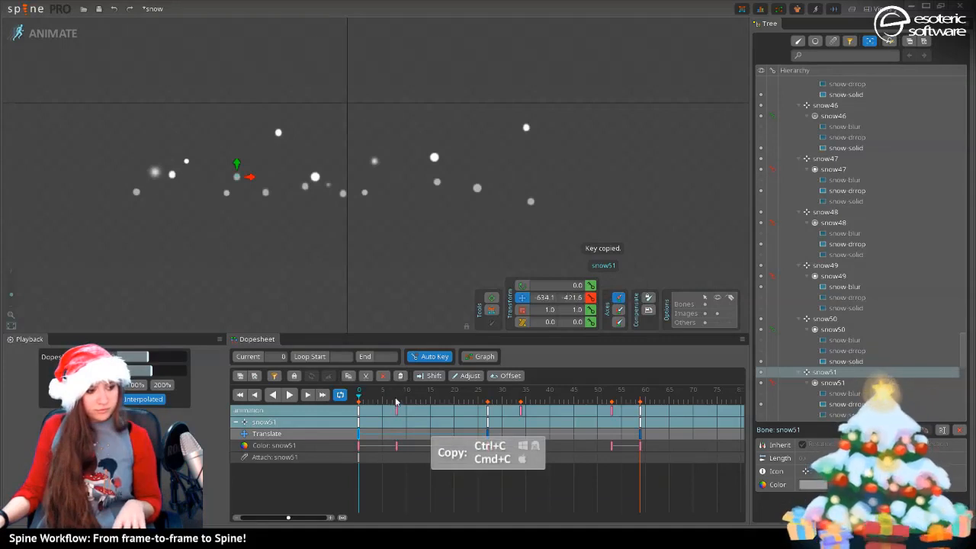
click(396, 402)
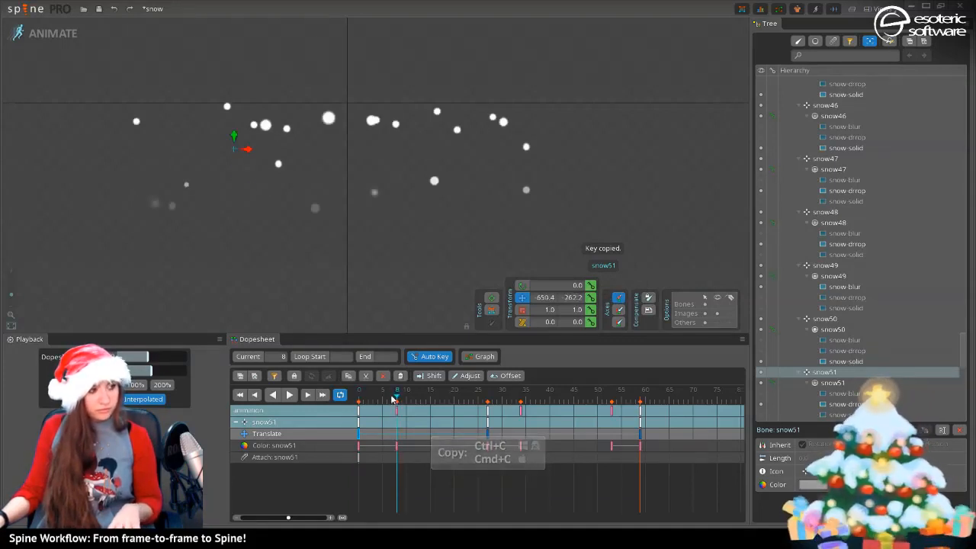
key(ctrl+v)
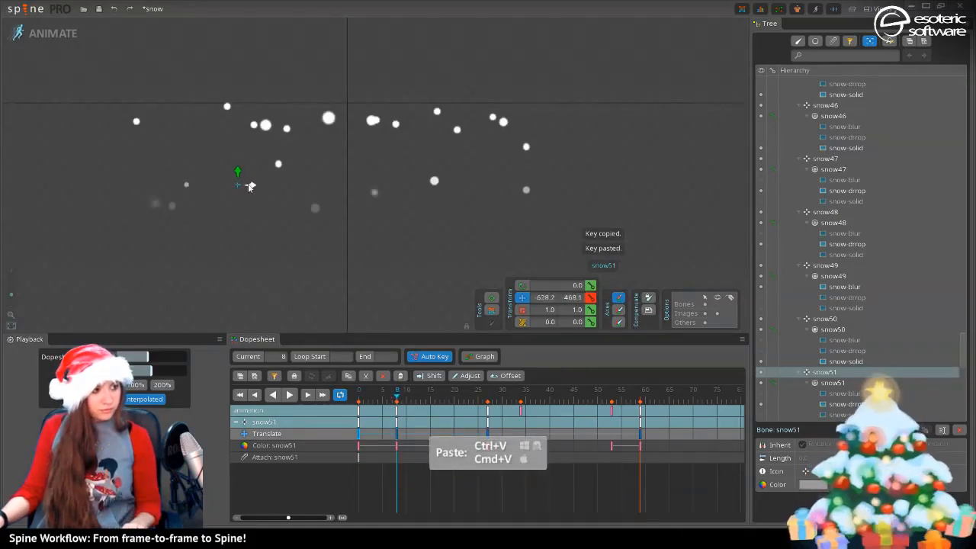
click(357, 393)
click(289, 395)
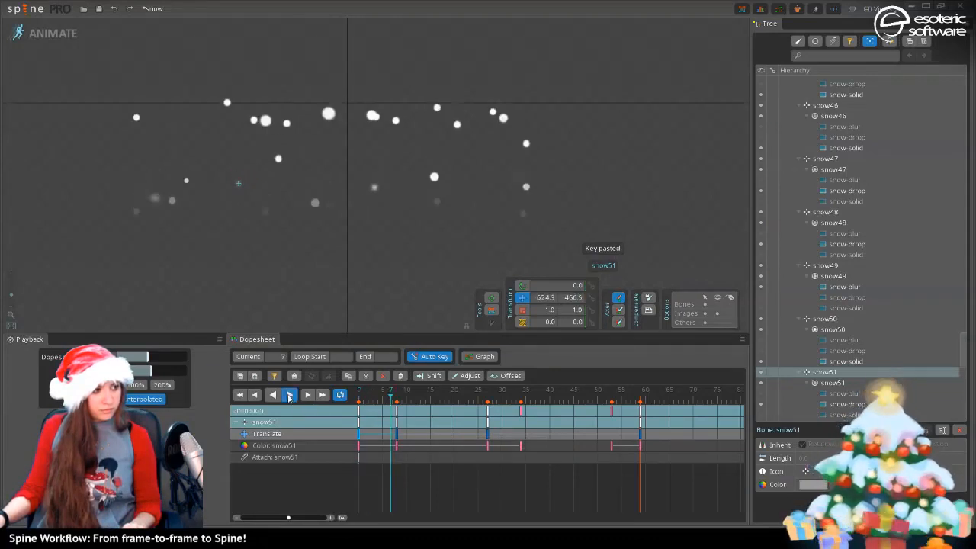
key(space)
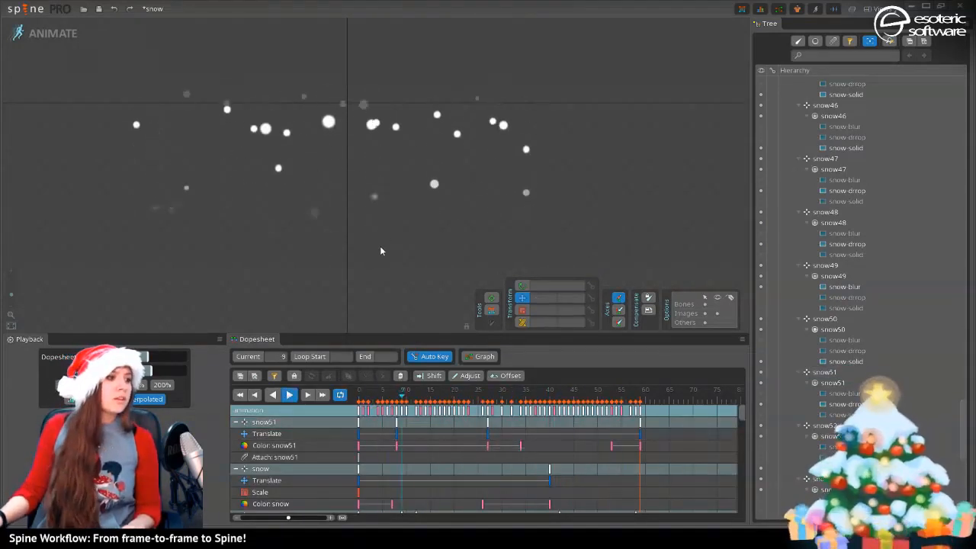
click(289, 396)
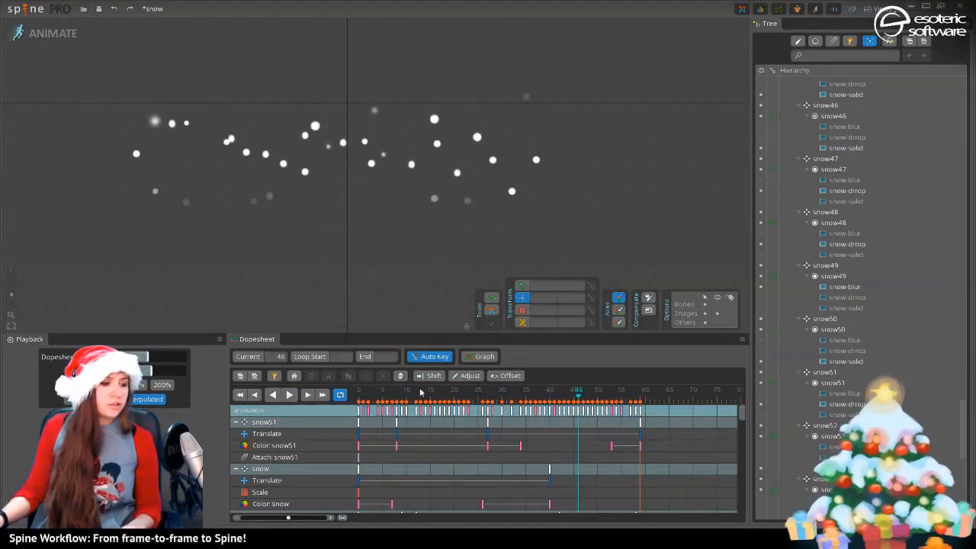
Paste snow51's copied frame 0 translate key over its frame 59 key and restart the playback
drag(405, 394, 339, 395)
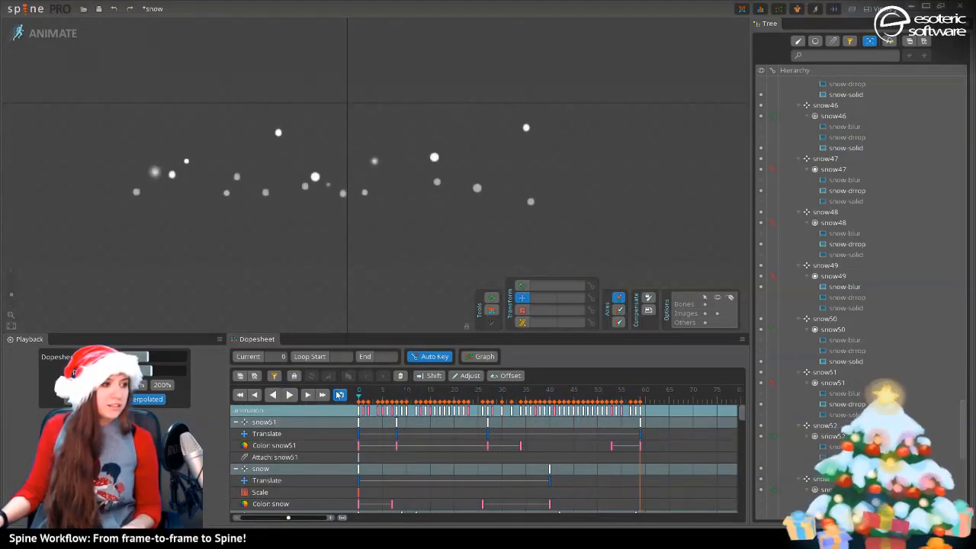
click(238, 178)
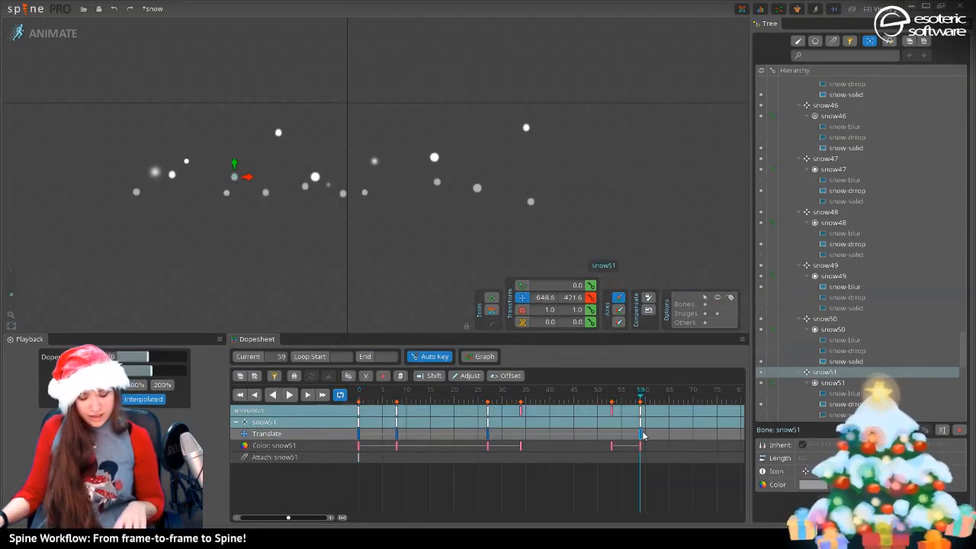
key(ctrl+v)
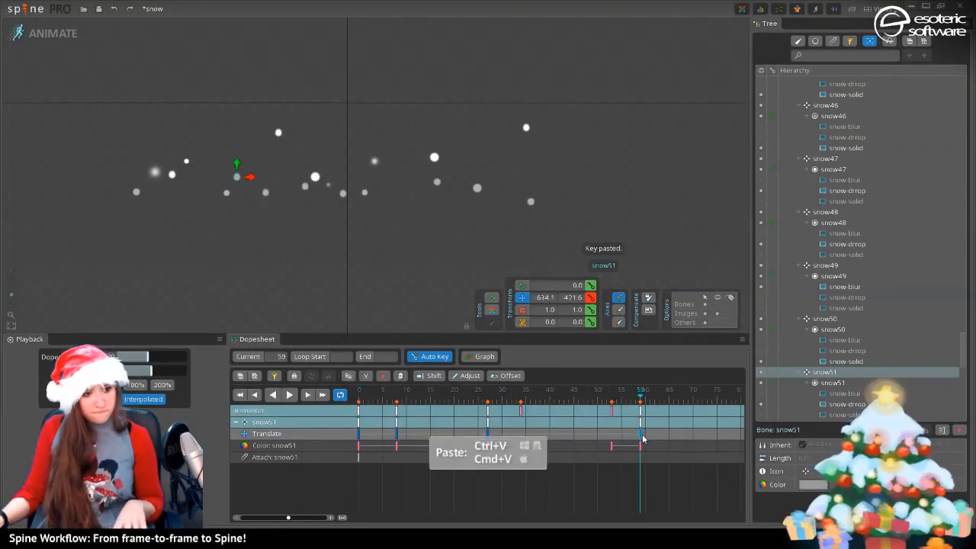
click(289, 394)
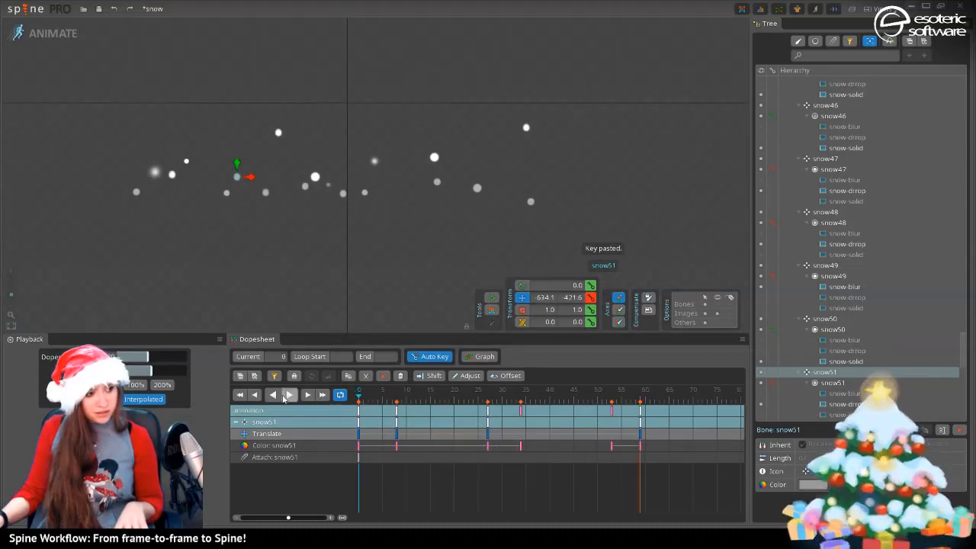
Play the snowfall loop, stop it, and scrub back to an early frame to examine the flakes
key(space)
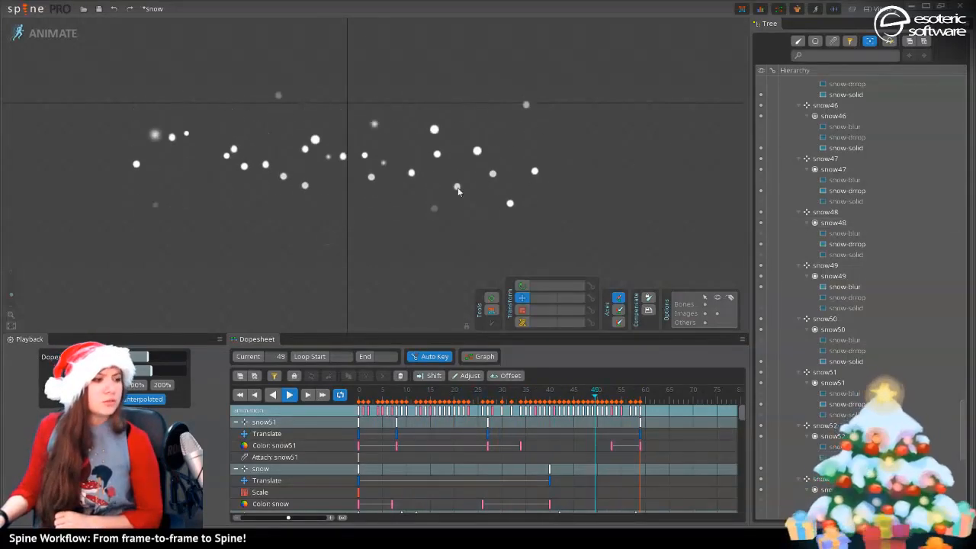
click(290, 395)
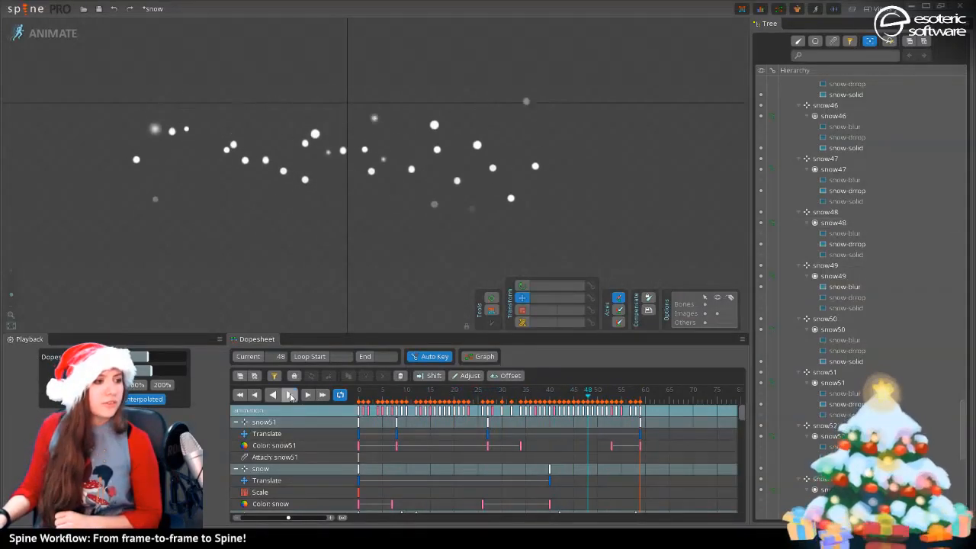
drag(412, 395, 388, 393)
Copy snow25's frame 0 keys and paste them at frame 48
click(330, 112)
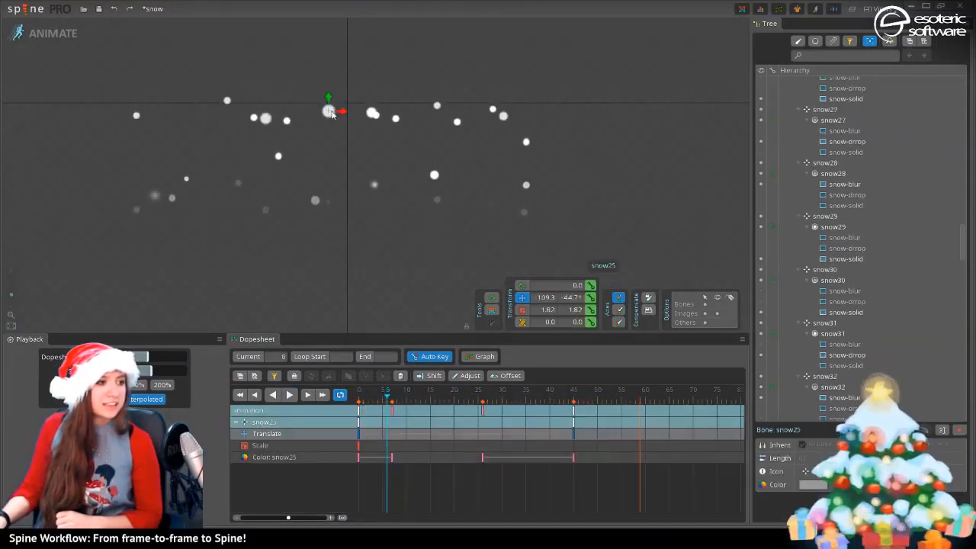
click(594, 500)
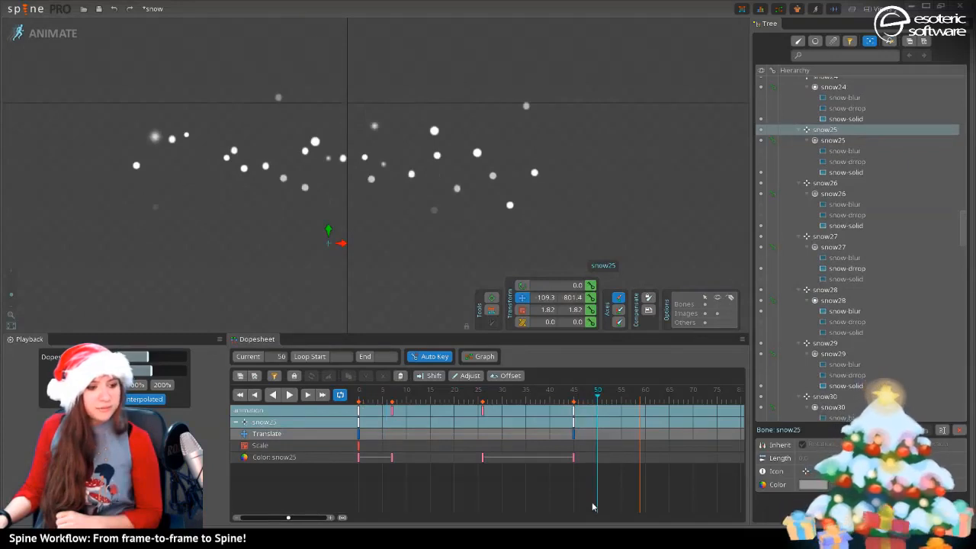
click(359, 412)
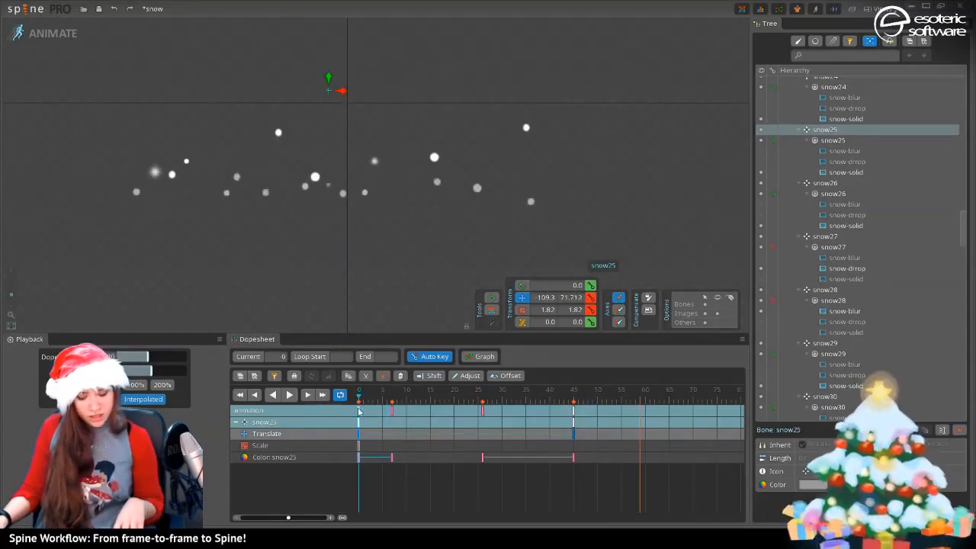
key(ctrl+c)
click(588, 395)
key(ctrl+v)
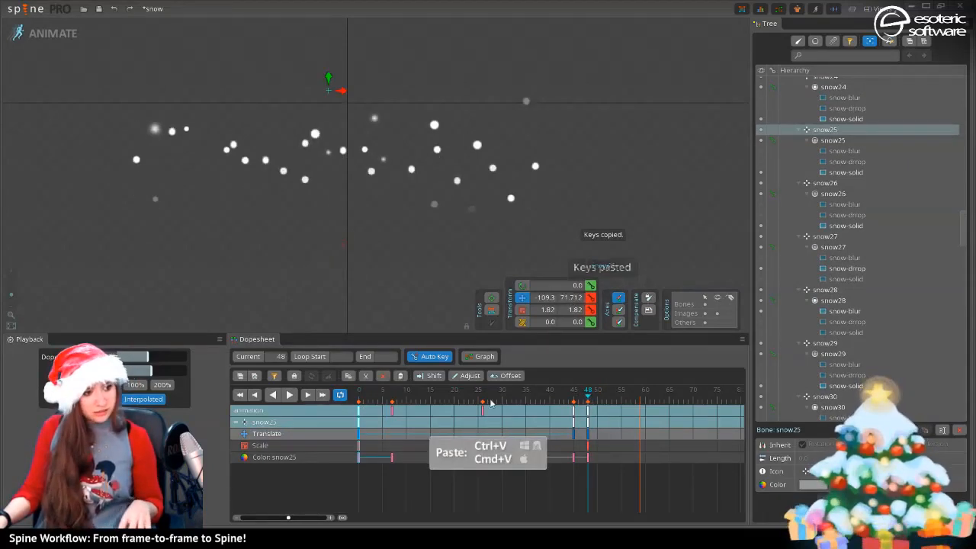
Offset all of snow25's keys 11 frames earlier within the loop and check the playback
click(387, 394)
click(359, 392)
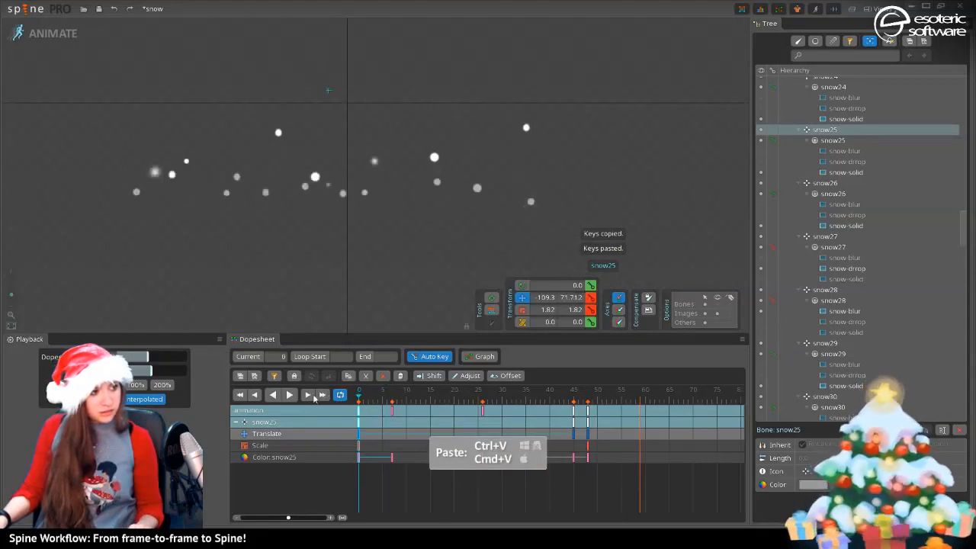
mouse_move(343, 394)
mouse_down()
mouse_move(382, 391)
mouse_move(350, 392)
mouse_up()
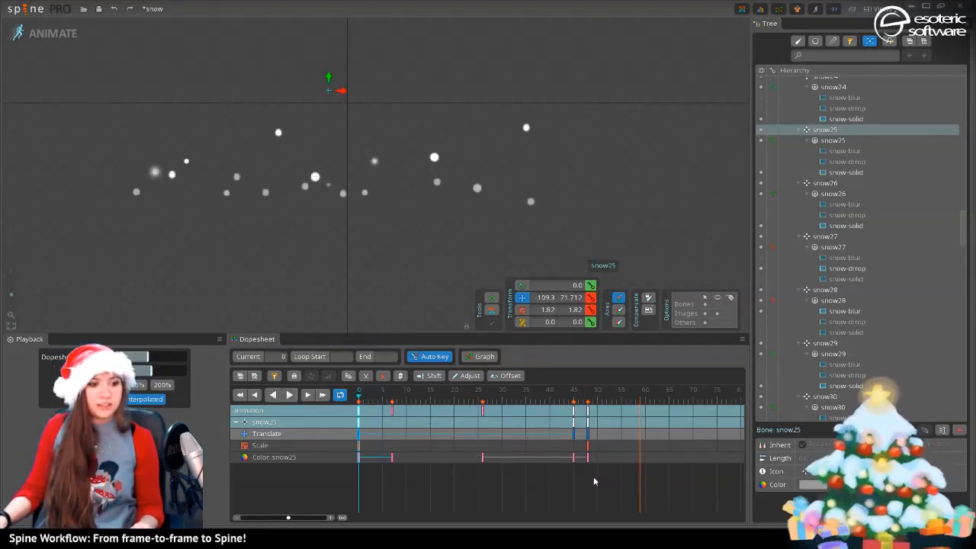
drag(596, 485, 347, 394)
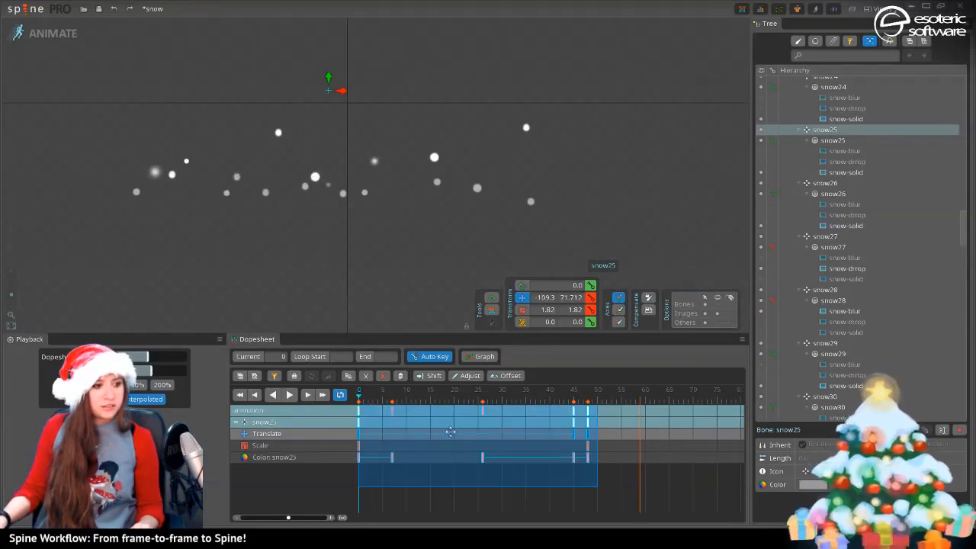
drag(536, 432, 485, 440)
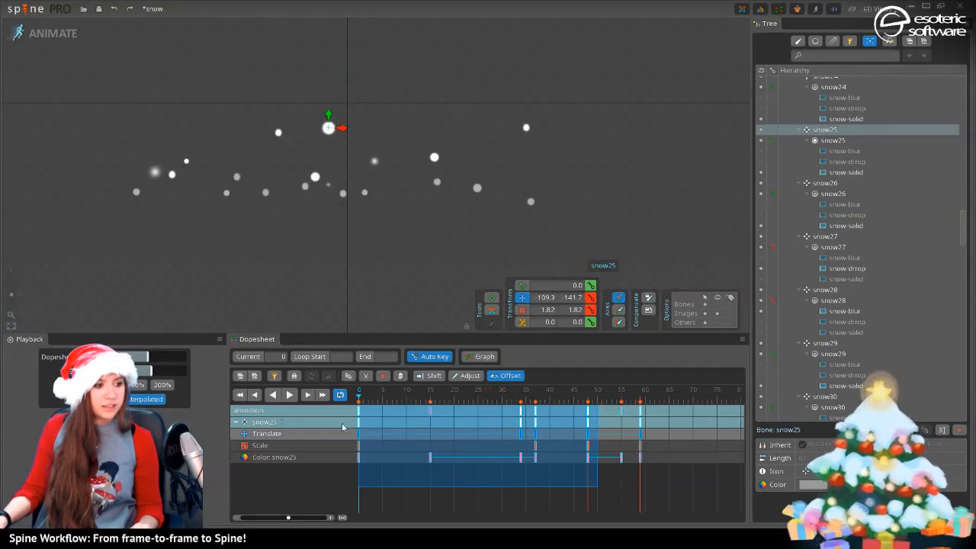
click(289, 396)
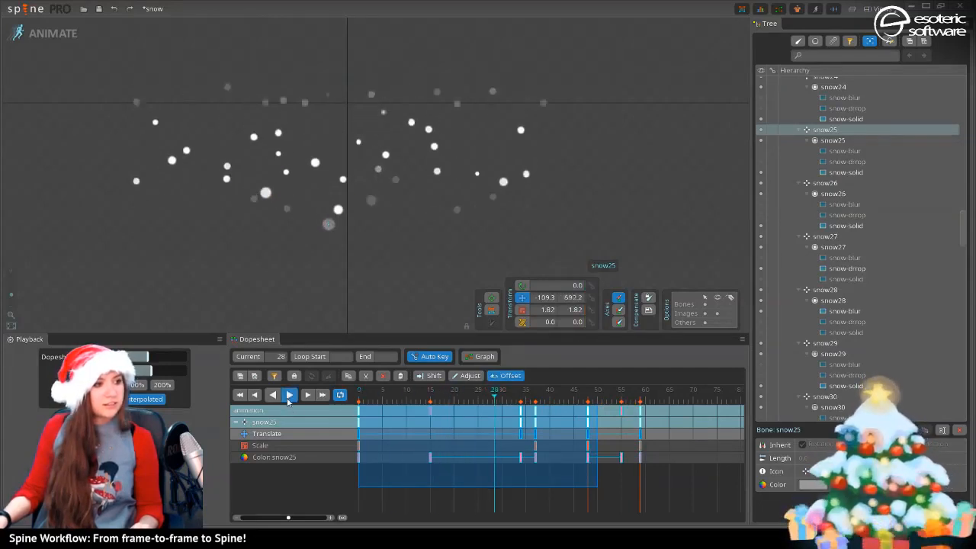
click(290, 395)
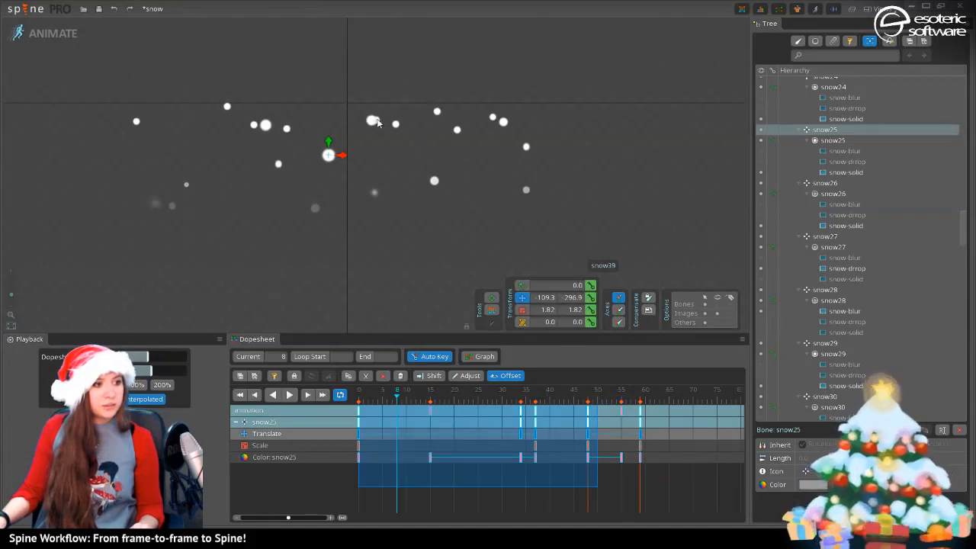
Try to offset all of snow39's keys within the loop
click(373, 120)
drag(564, 500, 450, 388)
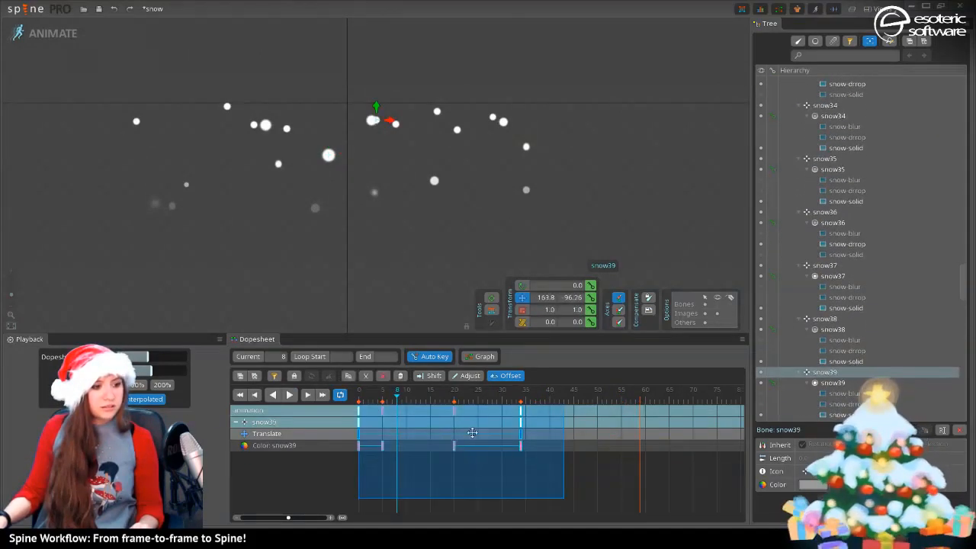
drag(486, 431, 460, 427)
click(512, 505)
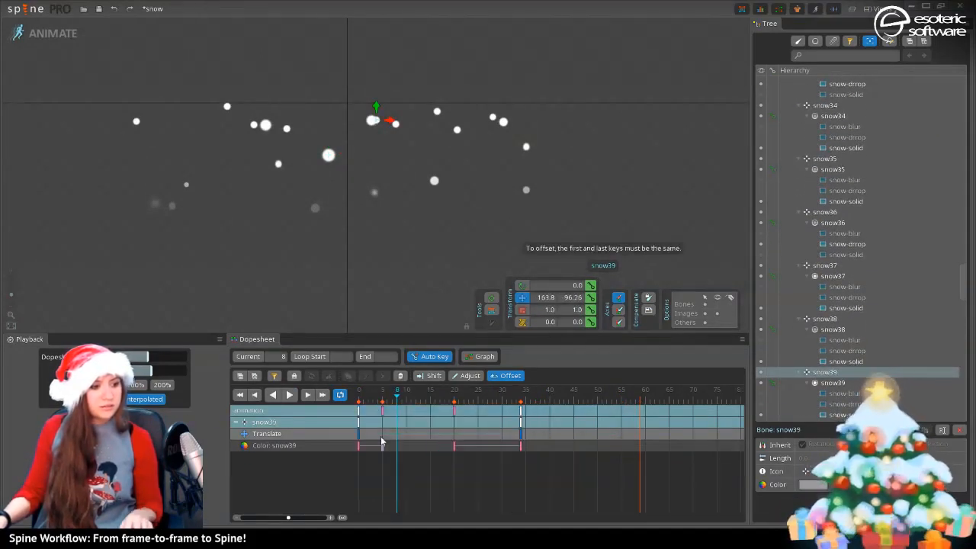
Paste the previously copied snow25 keys onto snow39 at frame 35
click(359, 412)
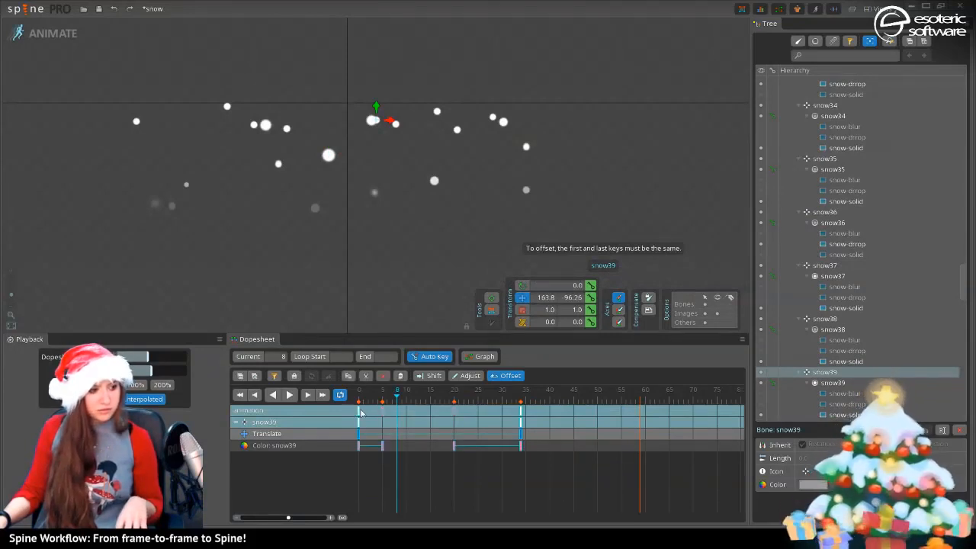
click(361, 412)
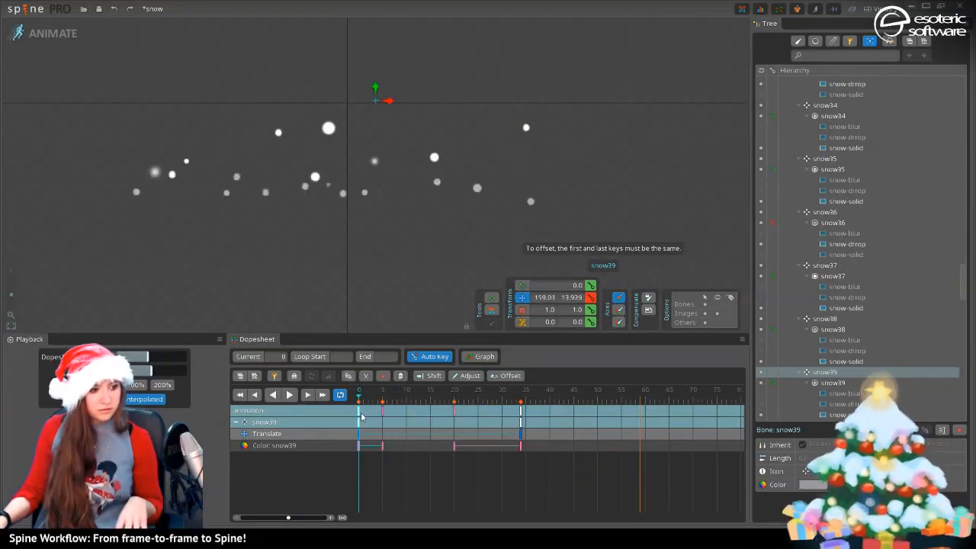
click(525, 398)
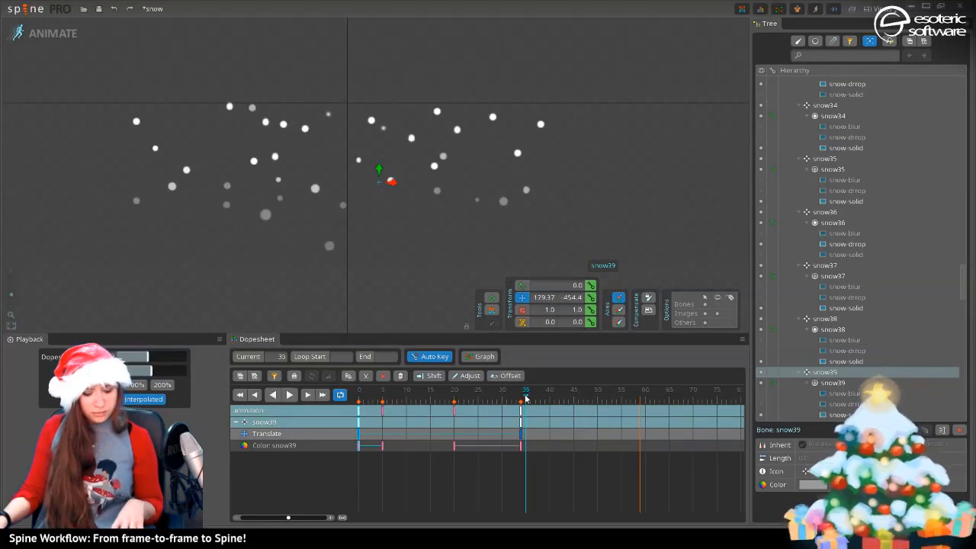
key(ctrl+v)
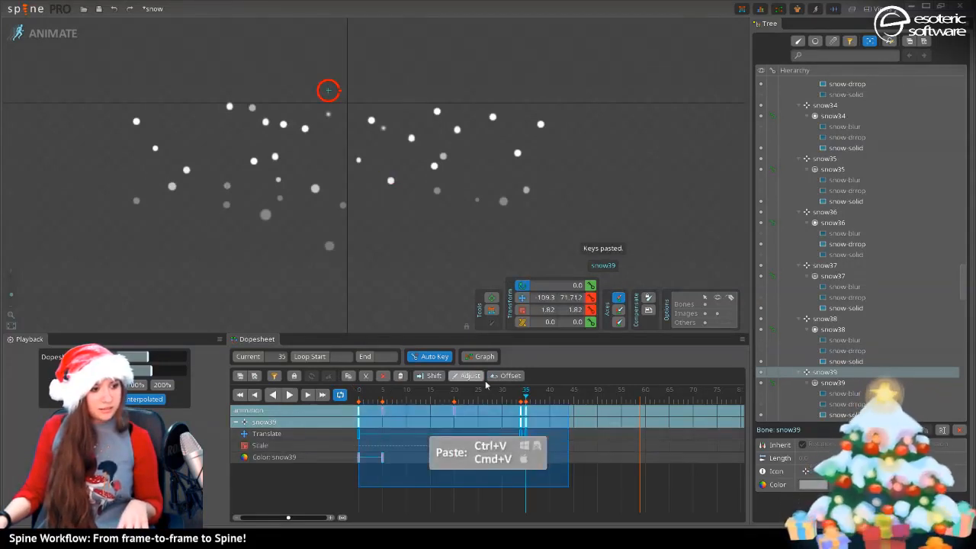
Try again to offset snow39's keys, including the ones pasted at frame 35
drag(459, 424, 487, 425)
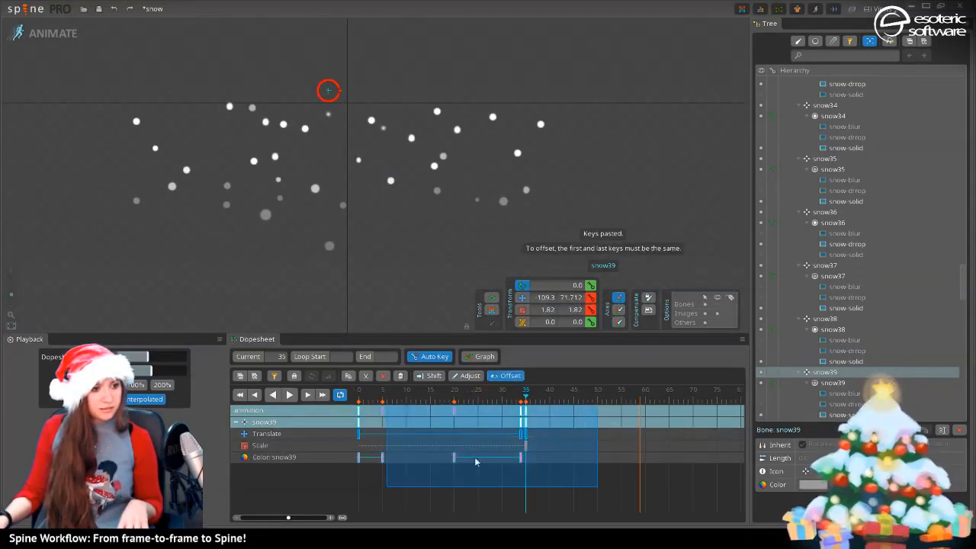
click(652, 414)
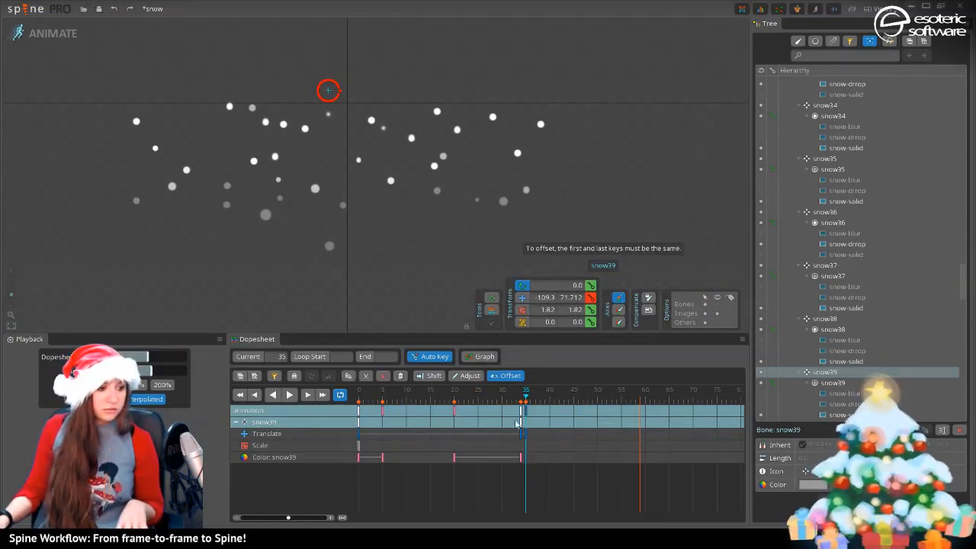
drag(540, 436, 337, 438)
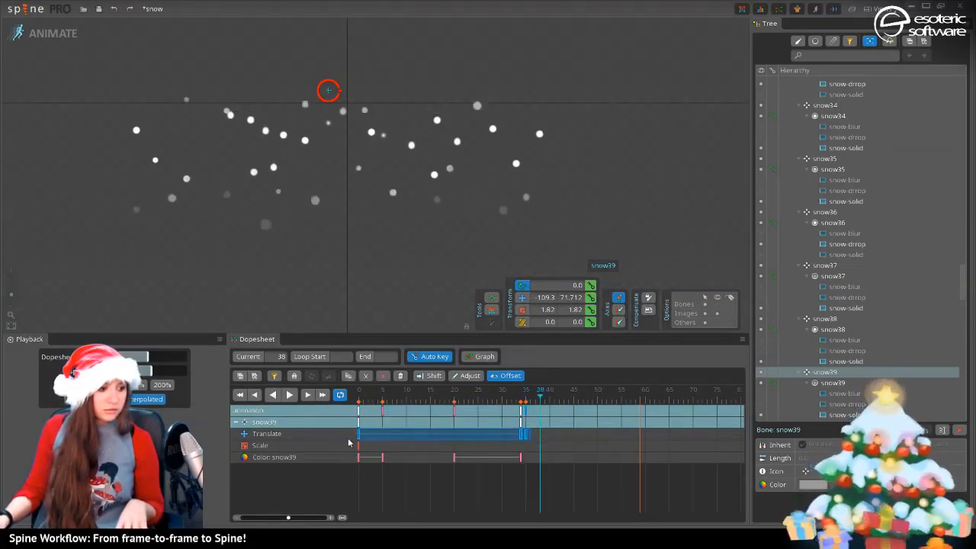
drag(531, 475, 415, 459)
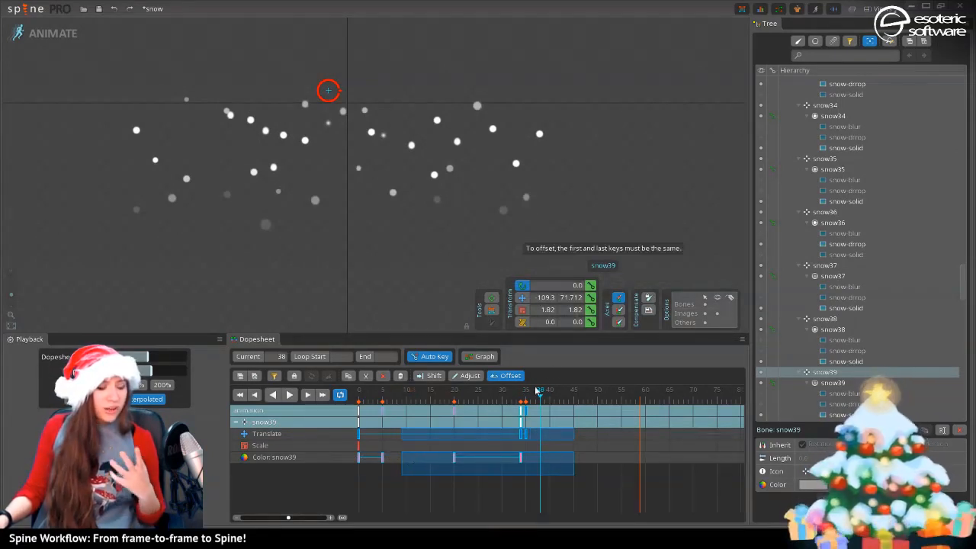
click(572, 499)
Copy snow39's own frame 0 keys and paste them over its keys at frame 35
click(358, 413)
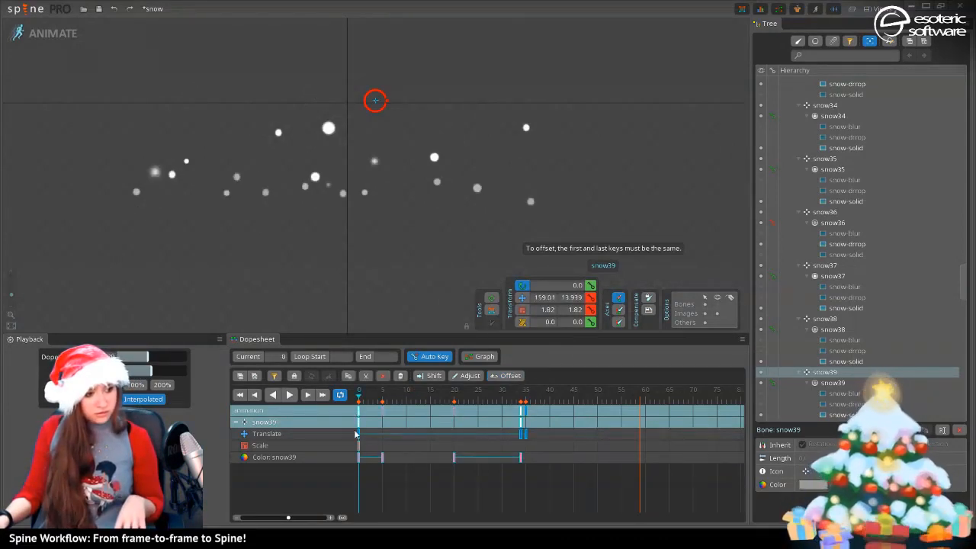
click(397, 466)
click(358, 414)
key(ctrl+c)
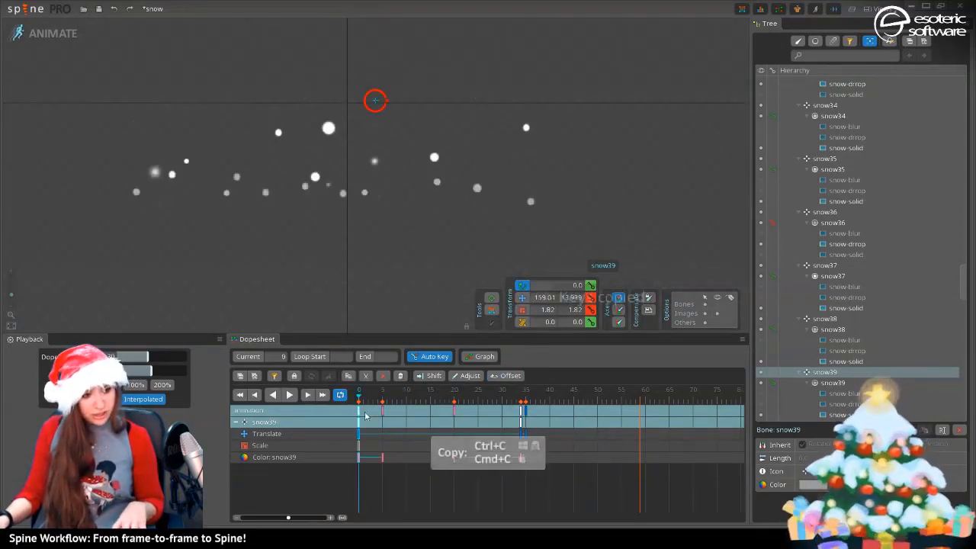
click(526, 398)
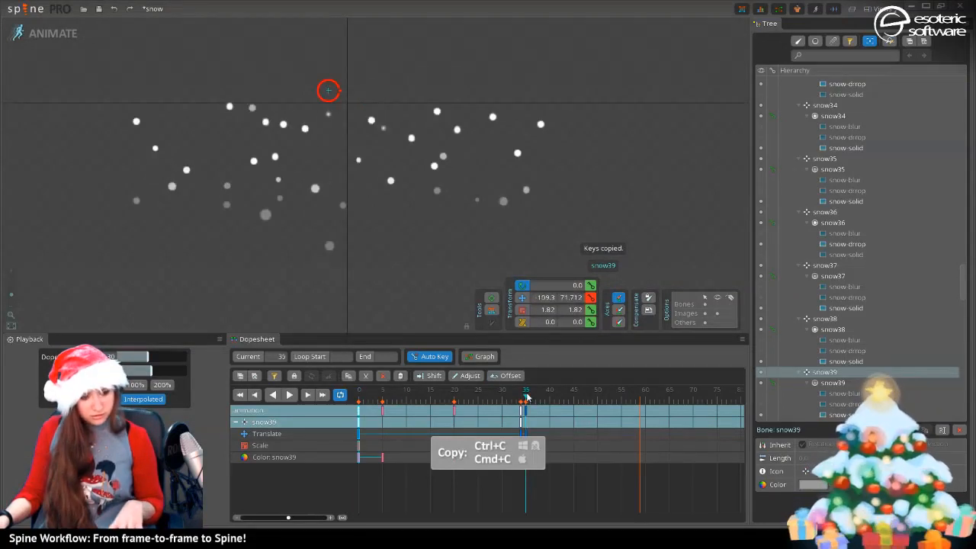
key(ctrl+v)
Try to offset snow39's keys from frame 0 through frame 35
drag(560, 485, 351, 394)
drag(413, 416, 381, 431)
click(541, 447)
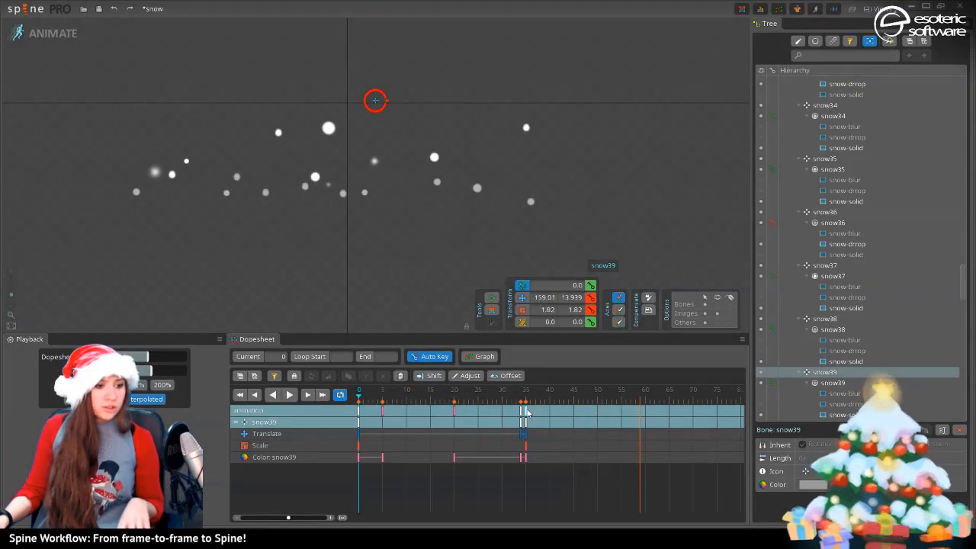
Copy snow39's frame 35 keys and paste them at frame 59
click(526, 413)
key(ctrl+c)
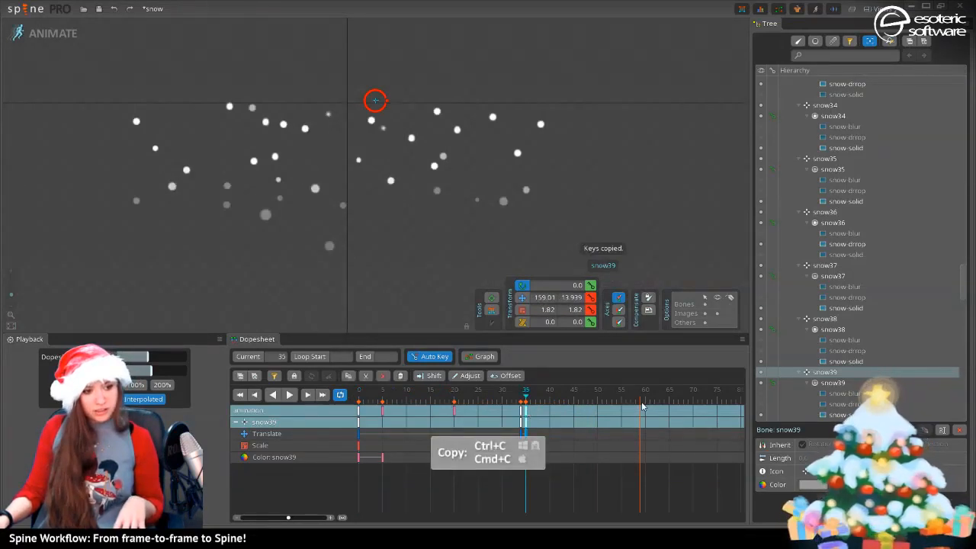
click(641, 406)
key(ctrl+v)
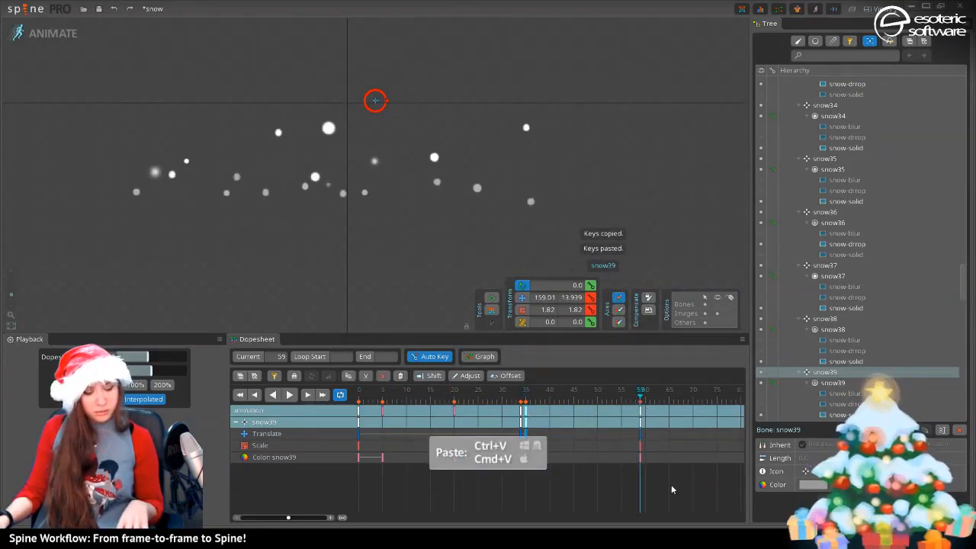
Offset all of snow39's keys 5 frames earlier within the loop and check the playback
drag(674, 487, 202, 389)
drag(411, 434, 364, 433)
drag(469, 420, 699, 401)
drag(582, 447, 573, 447)
click(289, 394)
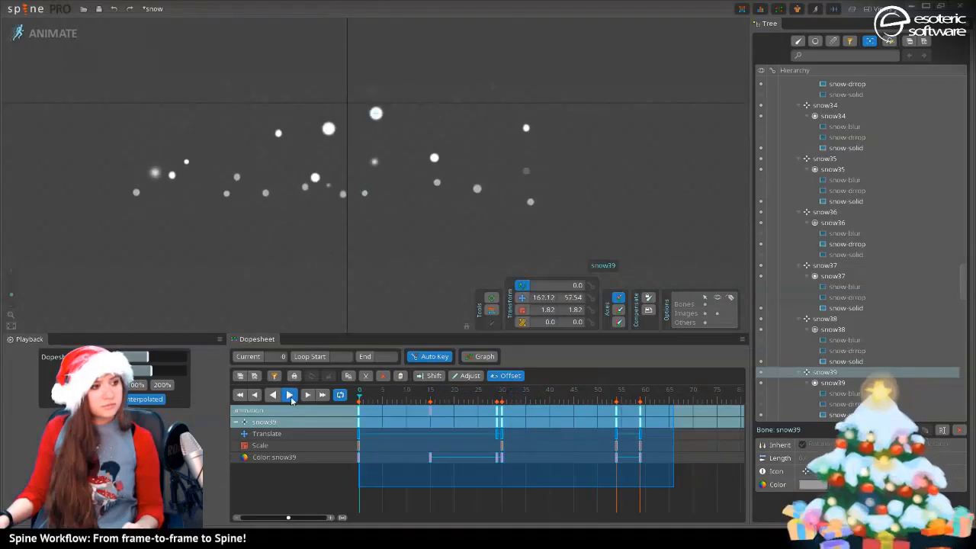
click(291, 396)
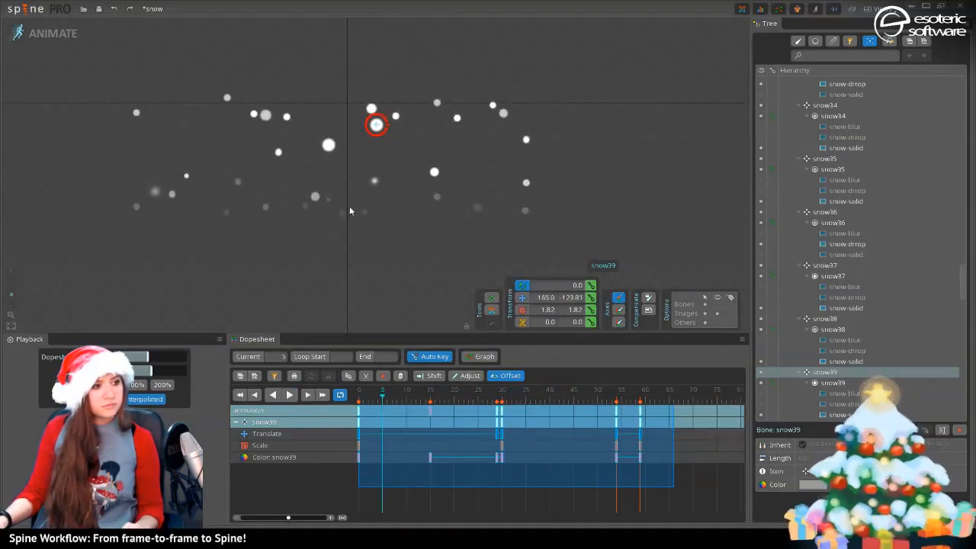
Scrub to frame 40, inspect snow30's keys, and scrub back to frame 21
drag(383, 397, 550, 389)
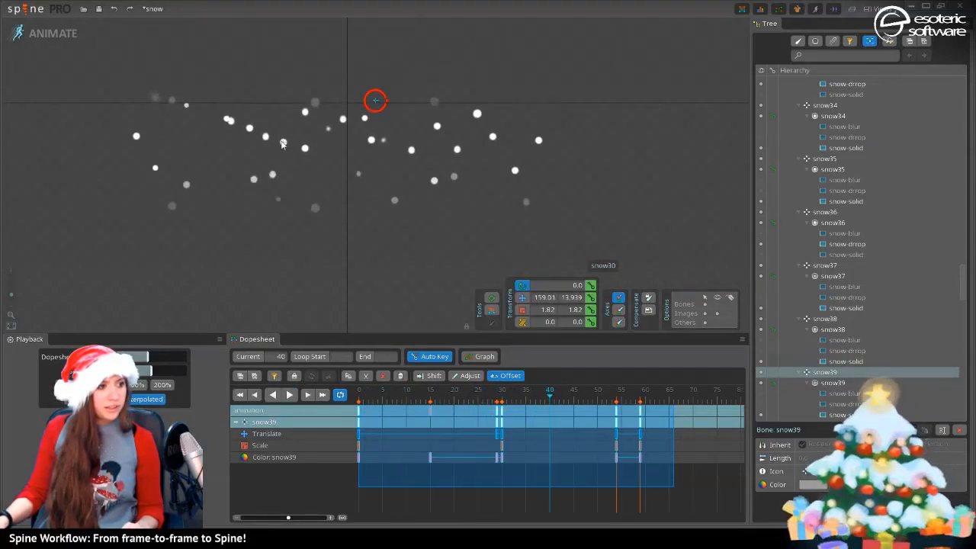
click(282, 143)
drag(648, 485, 358, 406)
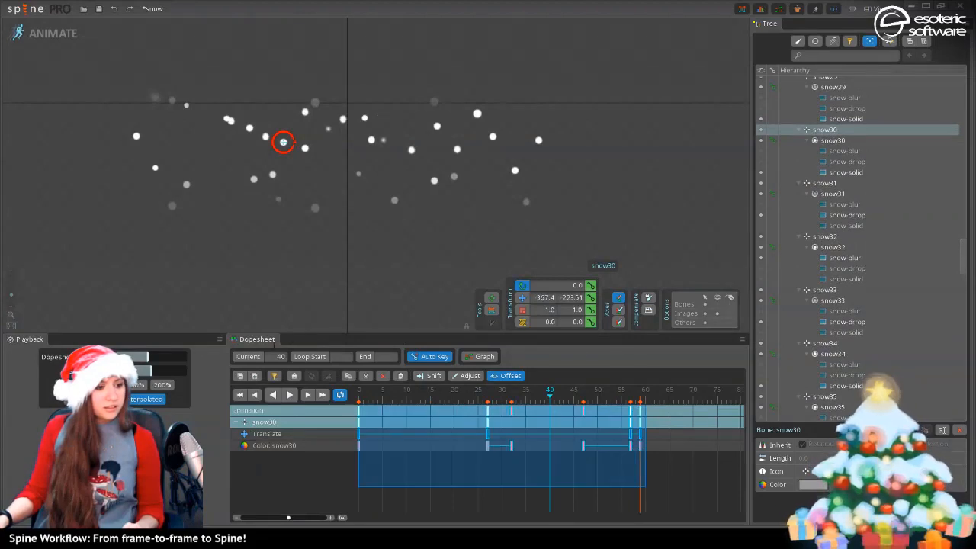
drag(427, 391, 459, 402)
Copy all of snow6's keys from frame 0 through frame 40 and paste them at frame 59
click(226, 146)
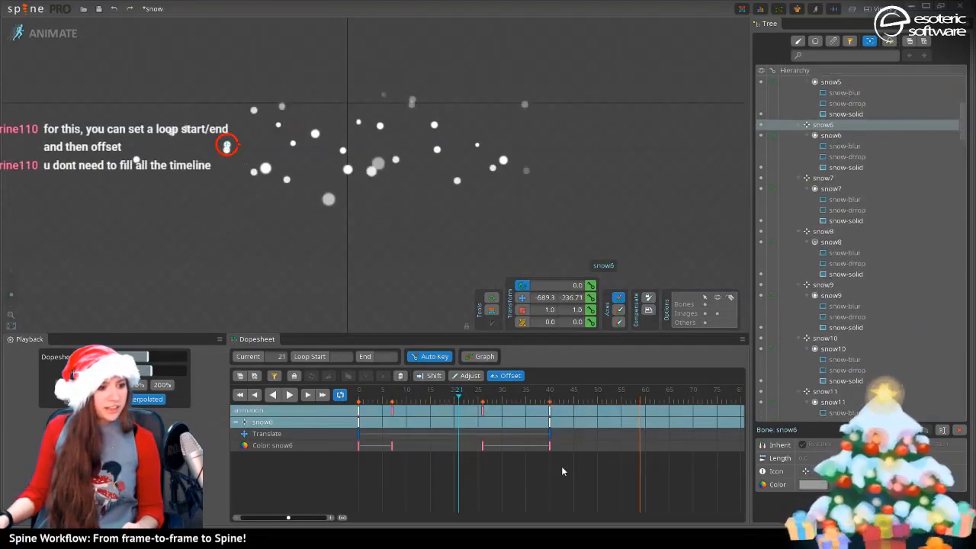
drag(569, 475, 364, 412)
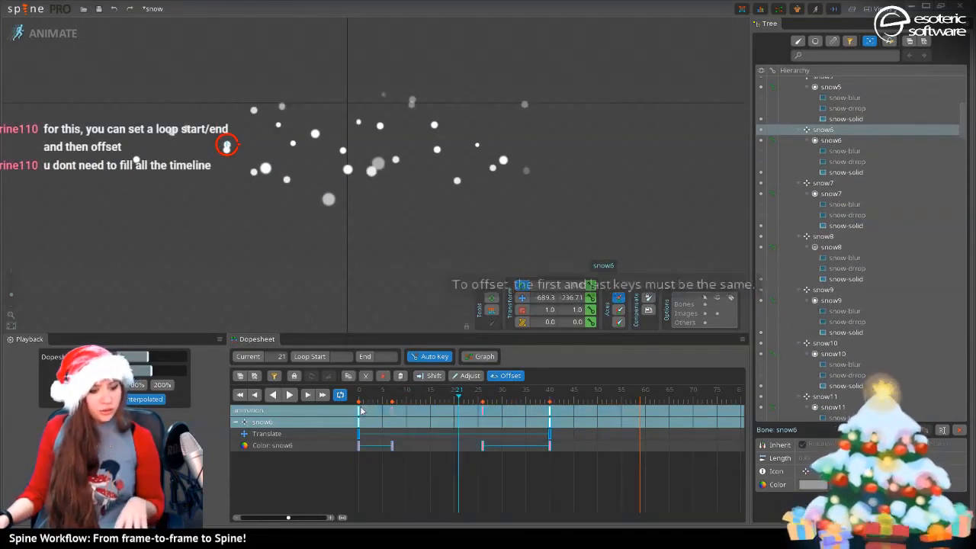
key(ctrl+c)
click(641, 394)
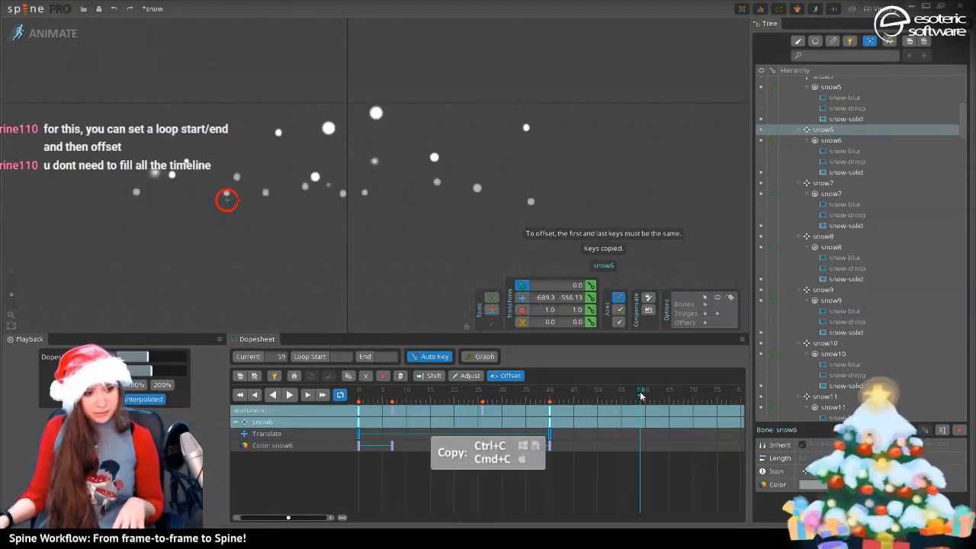
key(ctrl+v)
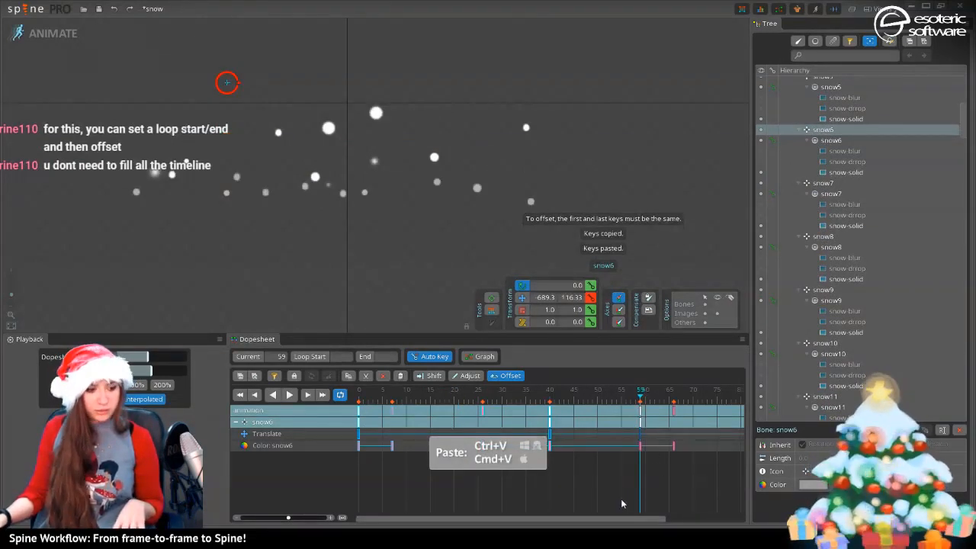
Delete snow6's pasted keys that lie beyond frame 59
drag(550, 520, 652, 526)
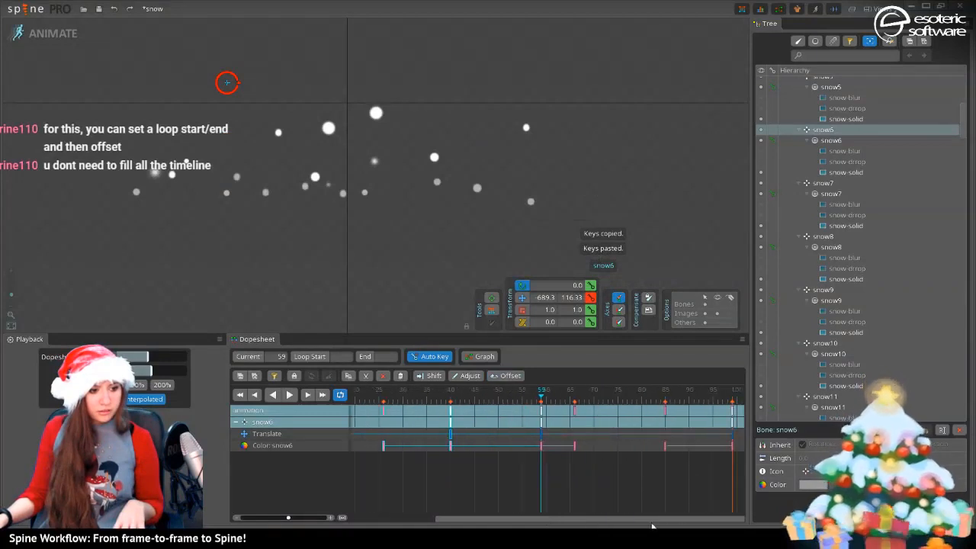
drag(555, 499, 752, 372)
key(Delete)
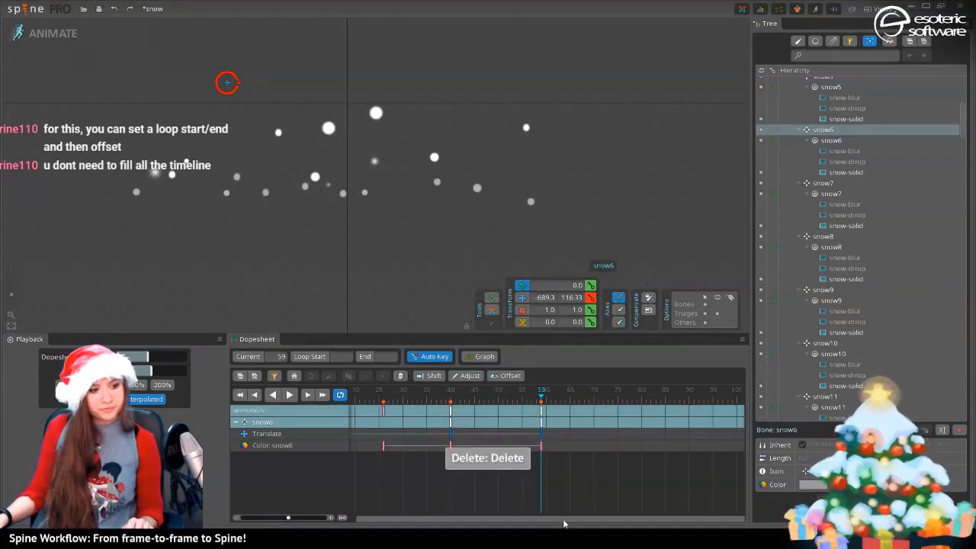
drag(564, 521, 488, 529)
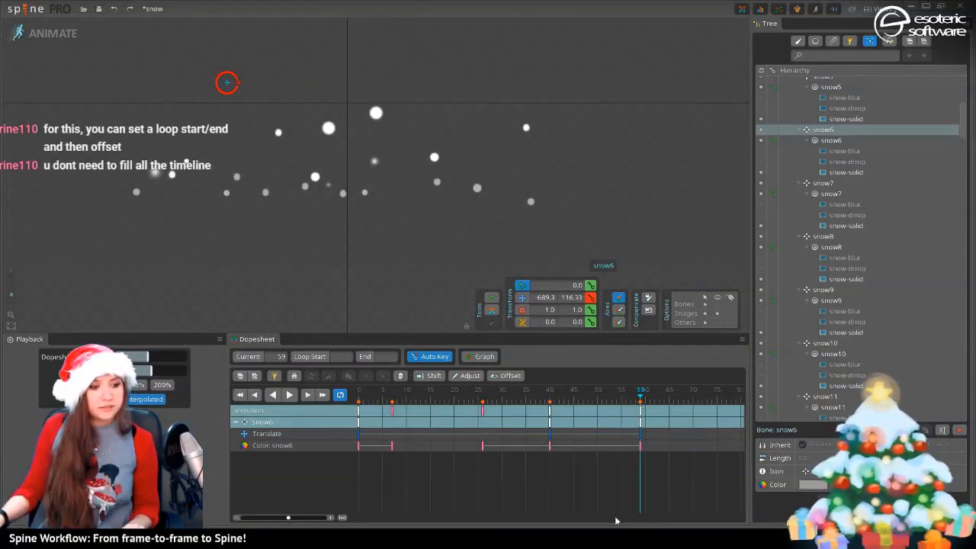
Offset all of snow6's keys 9 frames earlier within the loop and check the playback
drag(665, 499, 359, 405)
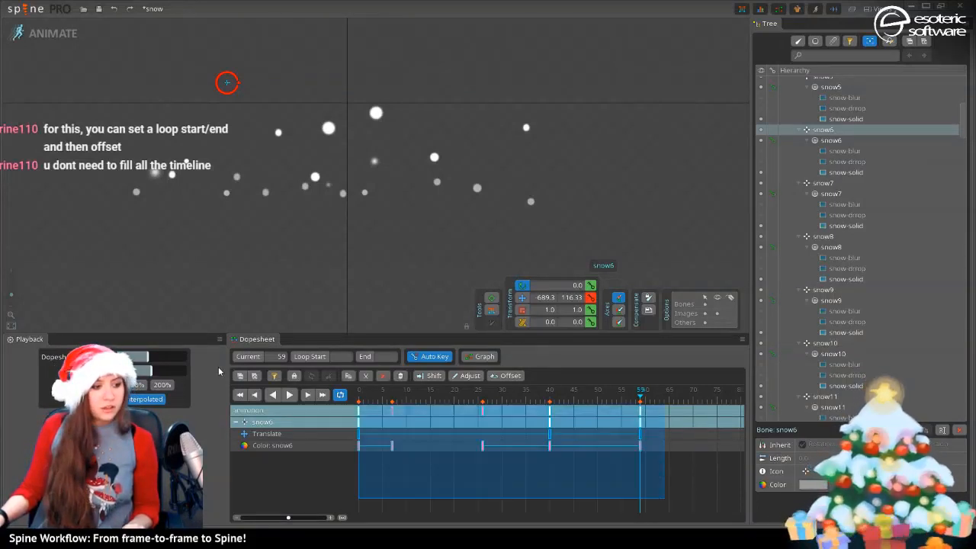
click(290, 394)
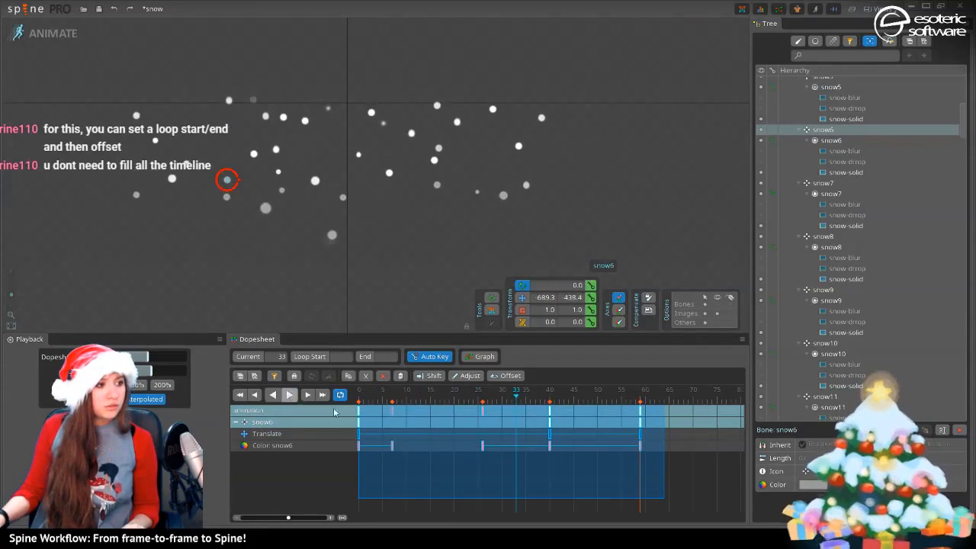
click(359, 391)
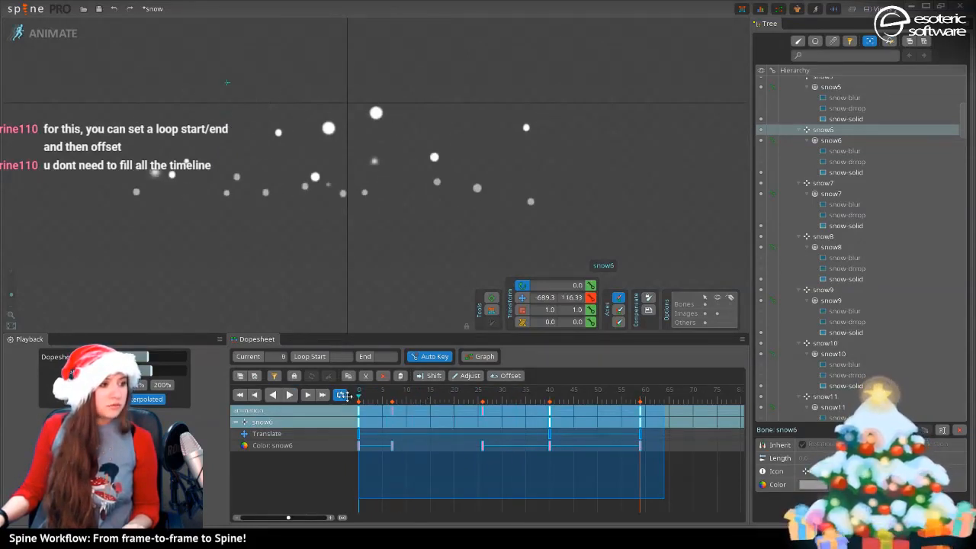
drag(421, 439, 374, 441)
click(505, 375)
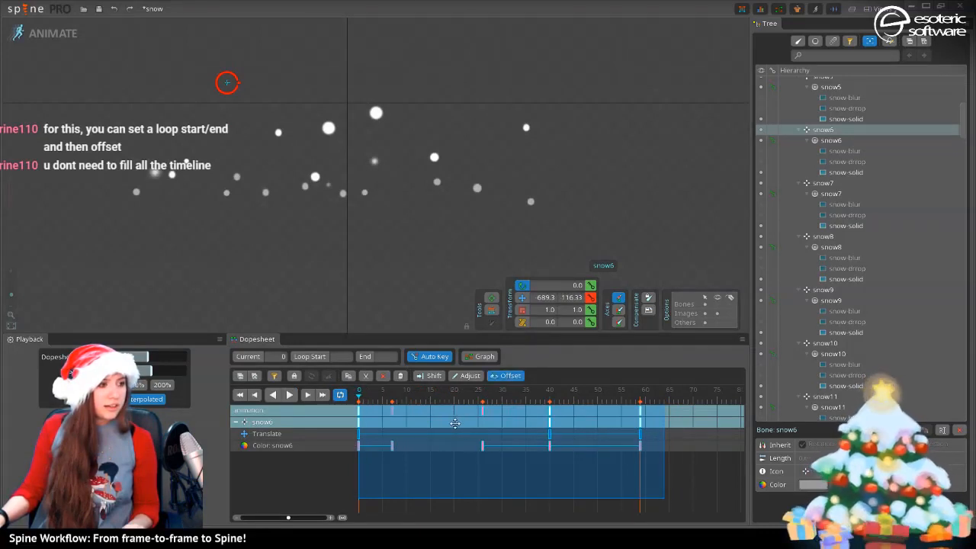
drag(455, 422, 676, 423)
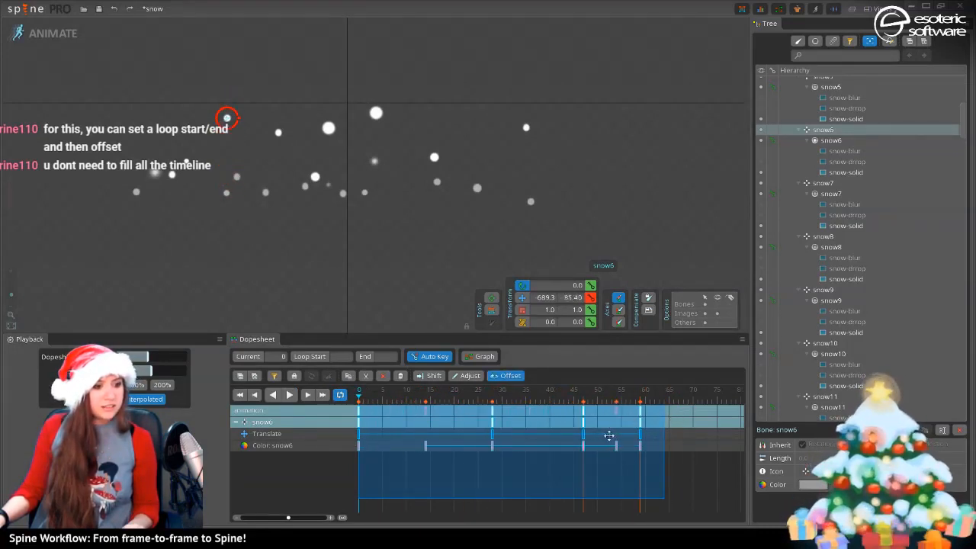
mouse_move(609, 435)
mouse_down()
mouse_move(562, 443)
mouse_move(621, 435)
mouse_up()
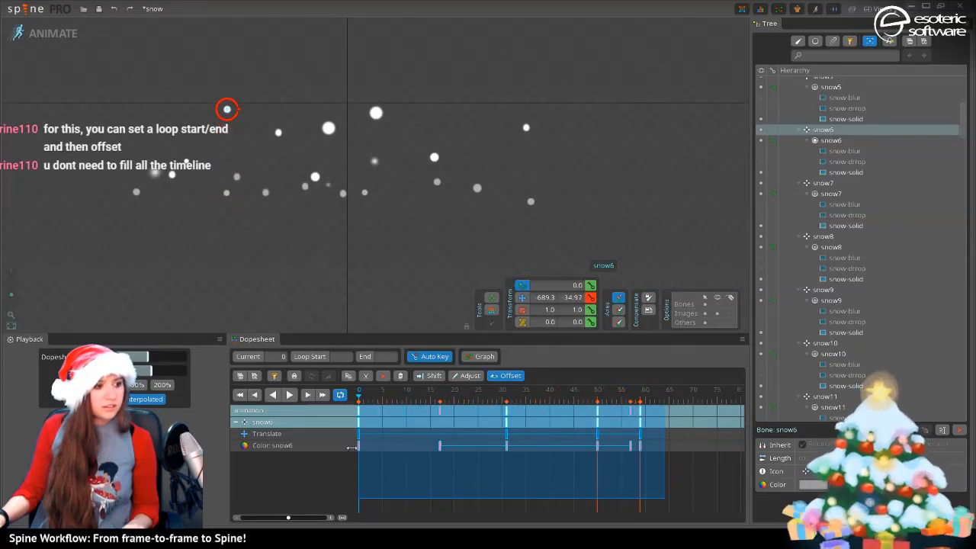
click(290, 396)
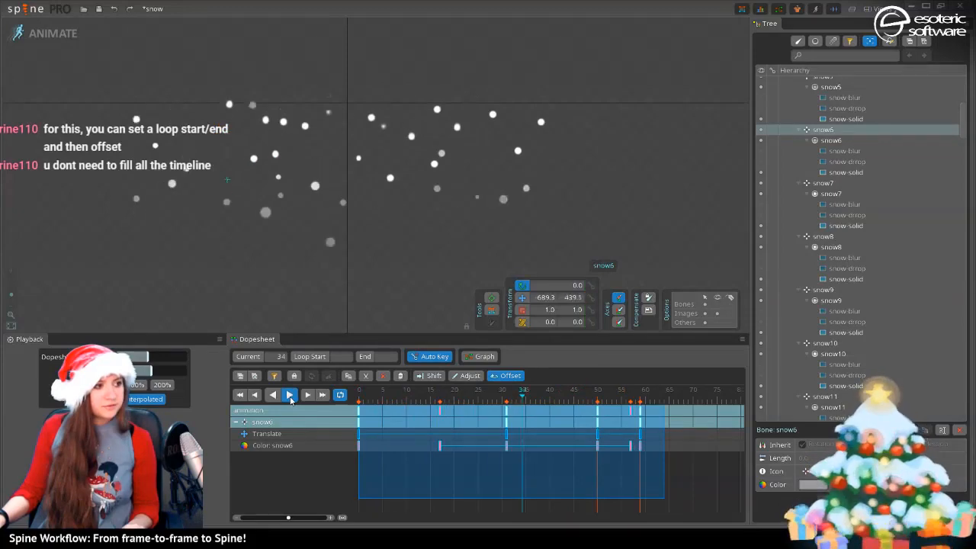
key(space)
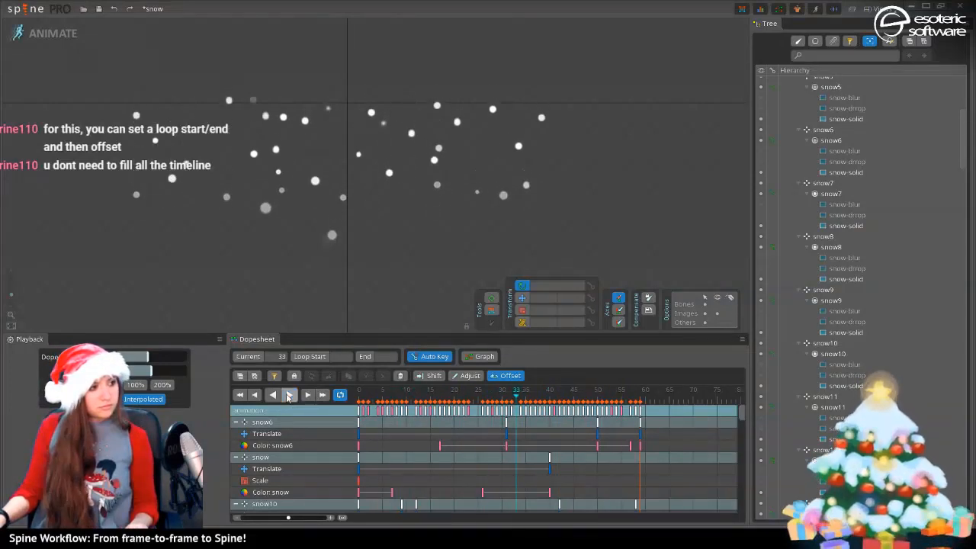
Offset all of snow47's keys 13 frames later within the loop and check the playback
key(d)
drag(364, 391, 622, 391)
click(172, 161)
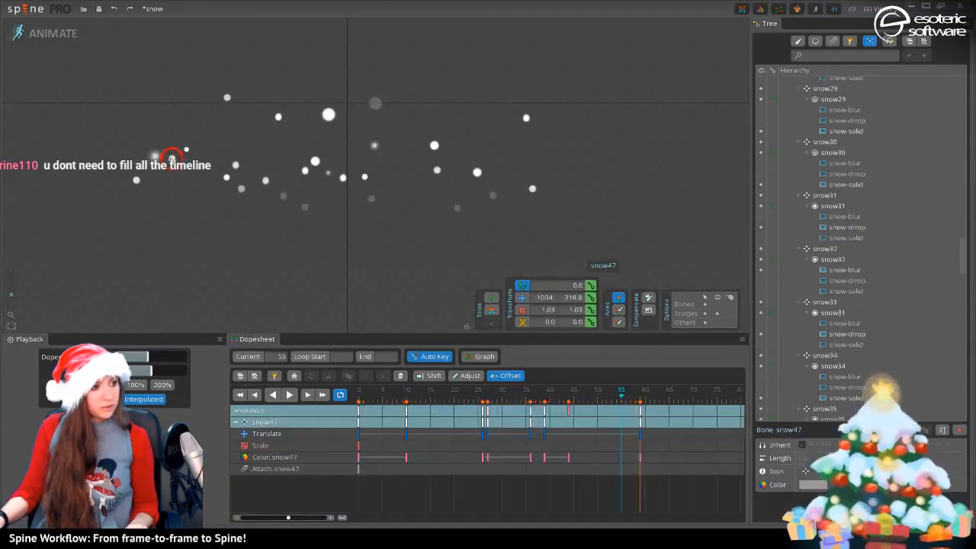
drag(660, 500, 359, 404)
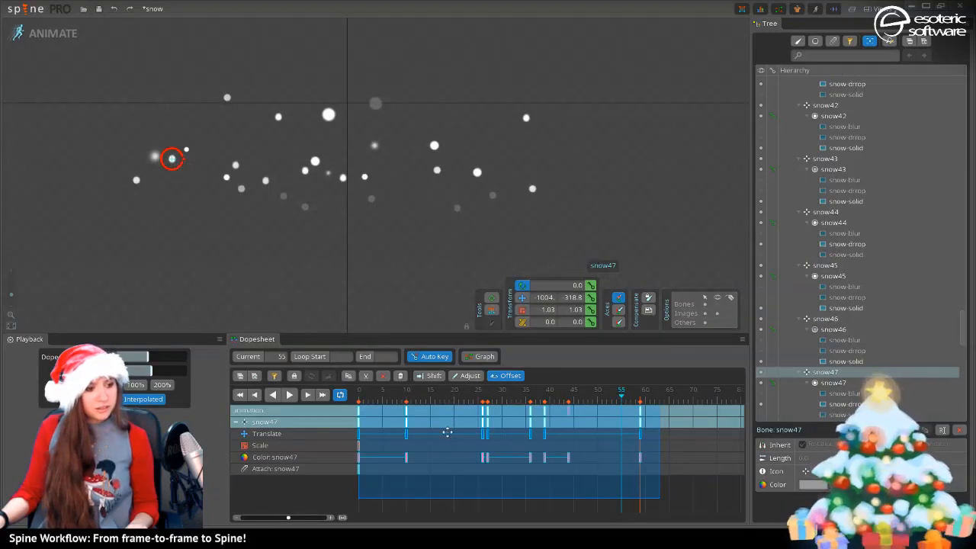
drag(390, 390, 337, 395)
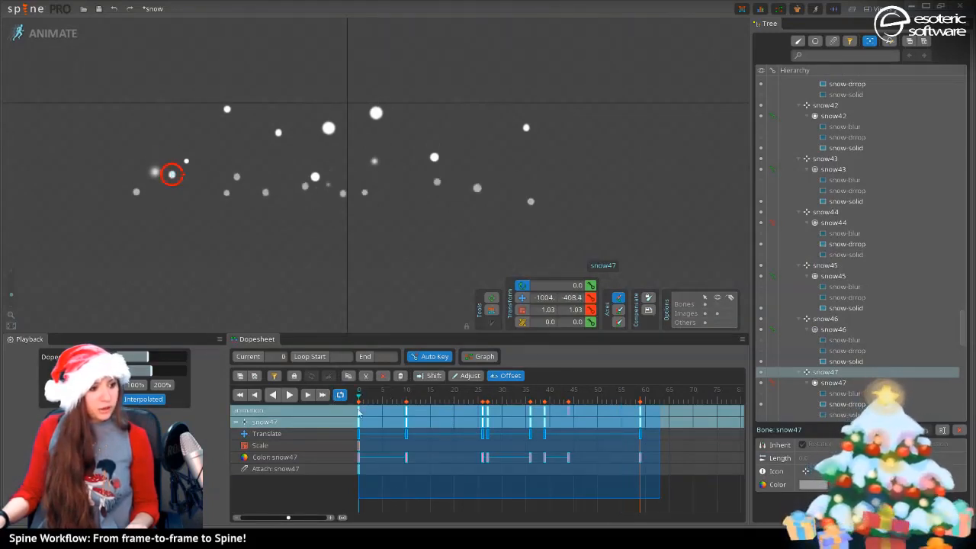
drag(405, 431, 468, 432)
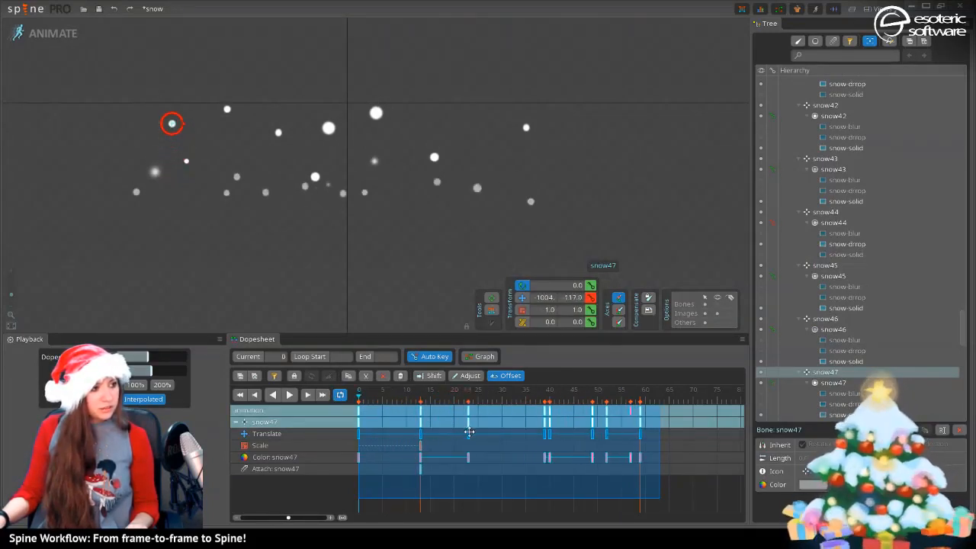
click(290, 395)
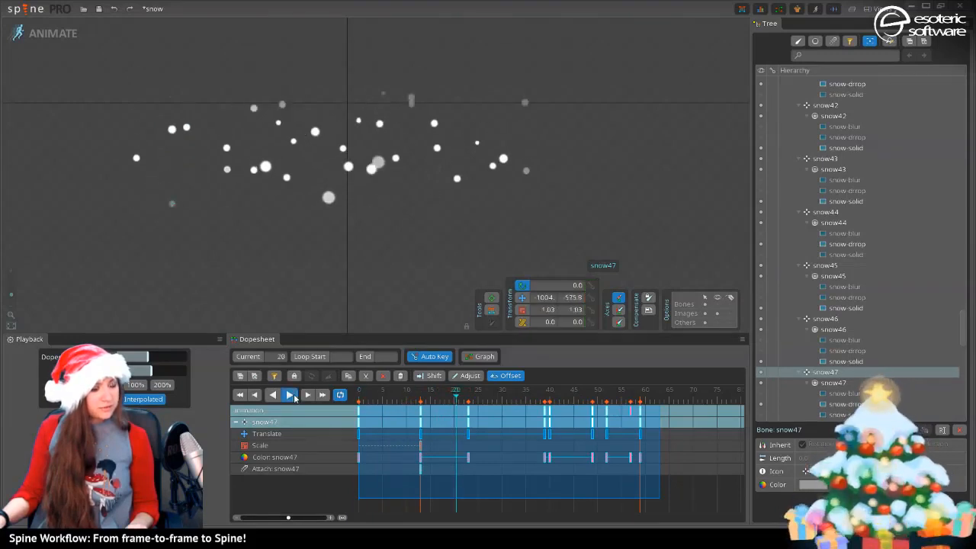
key(space)
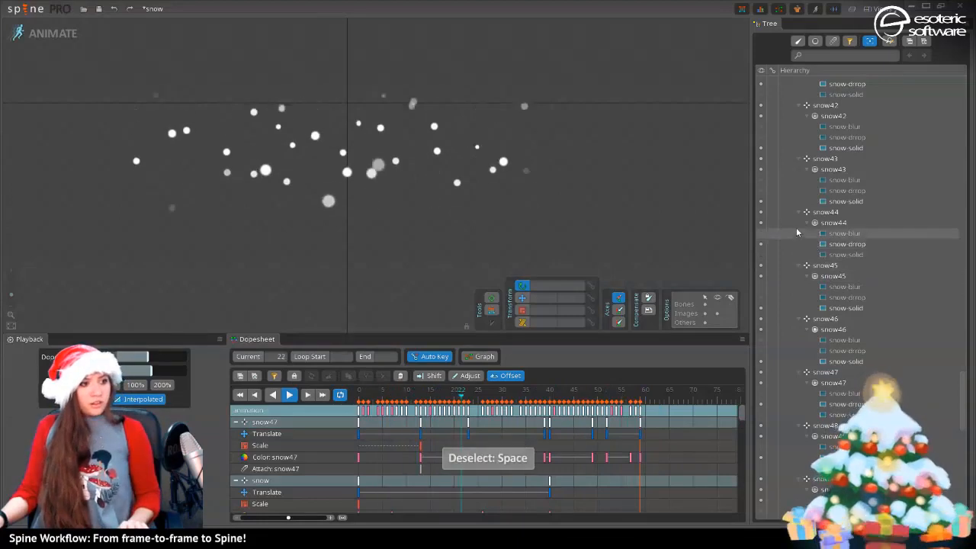
Save the project and export the animation as a transparent QuickTime MOV named xmasnow.mov
key(ctrl+s)
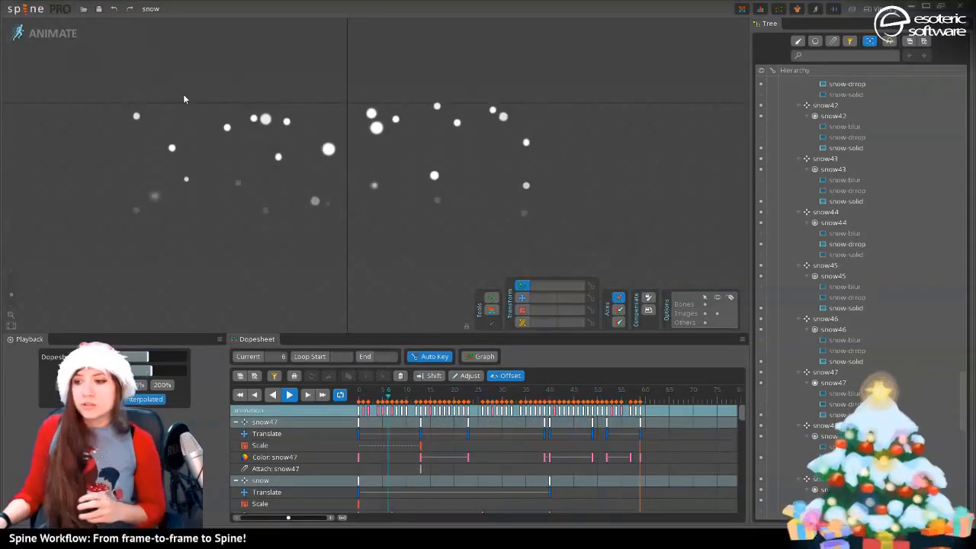
click(26, 9)
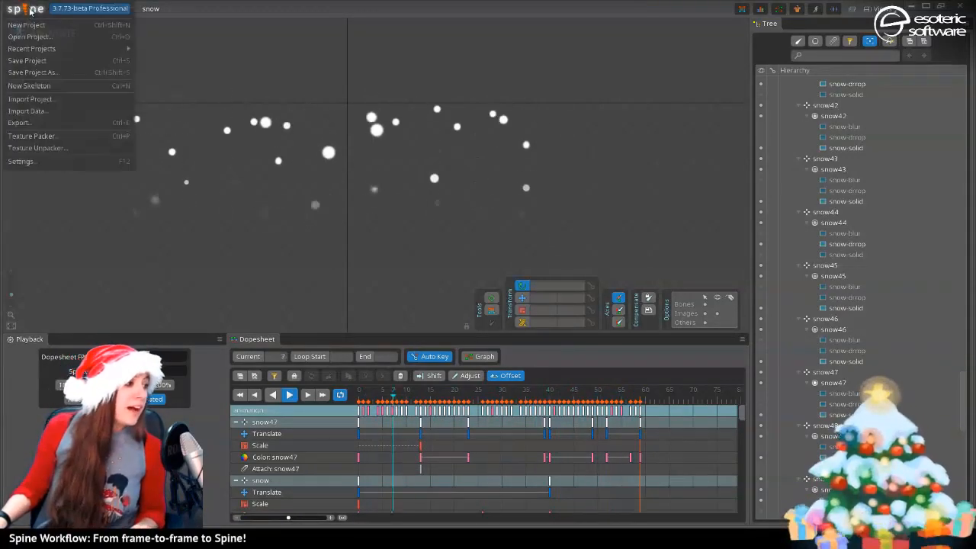
click(49, 122)
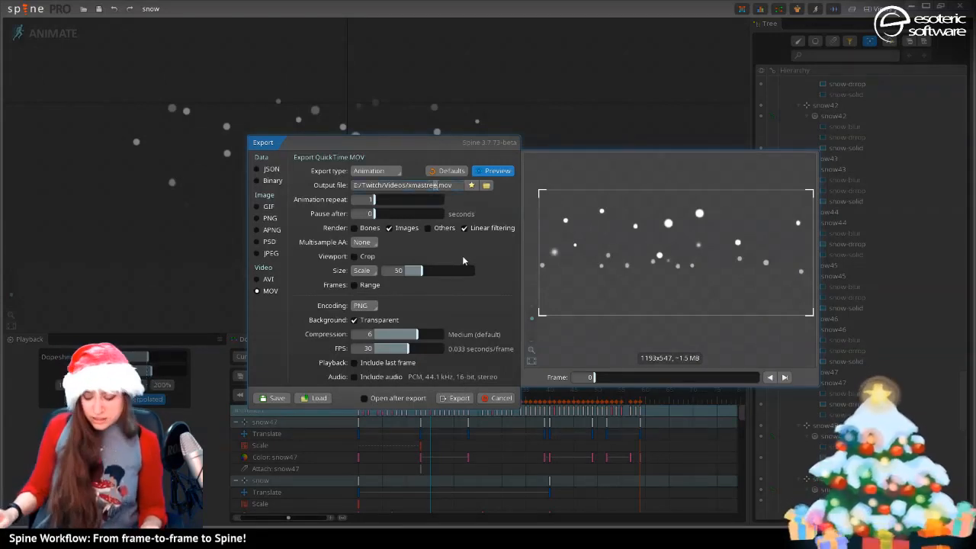
key(Delete)
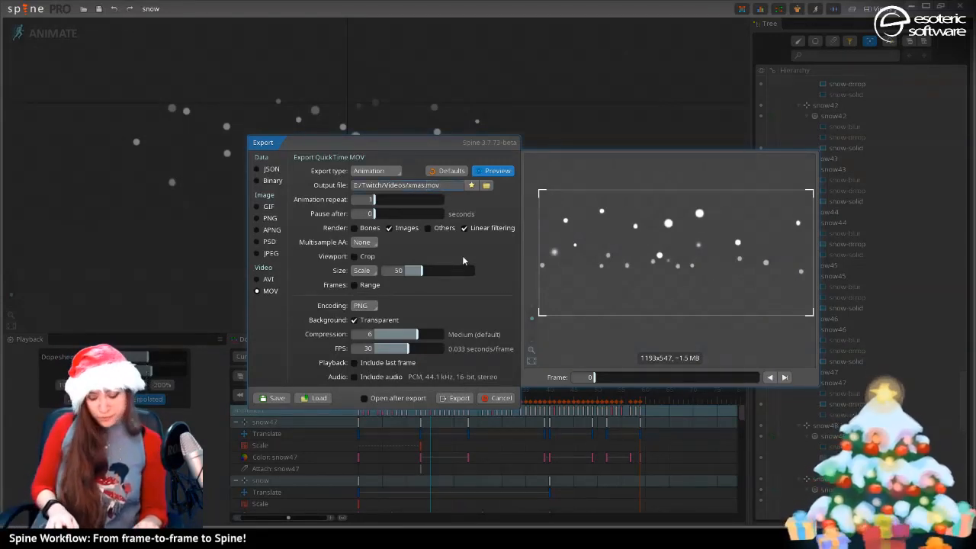
text(now)
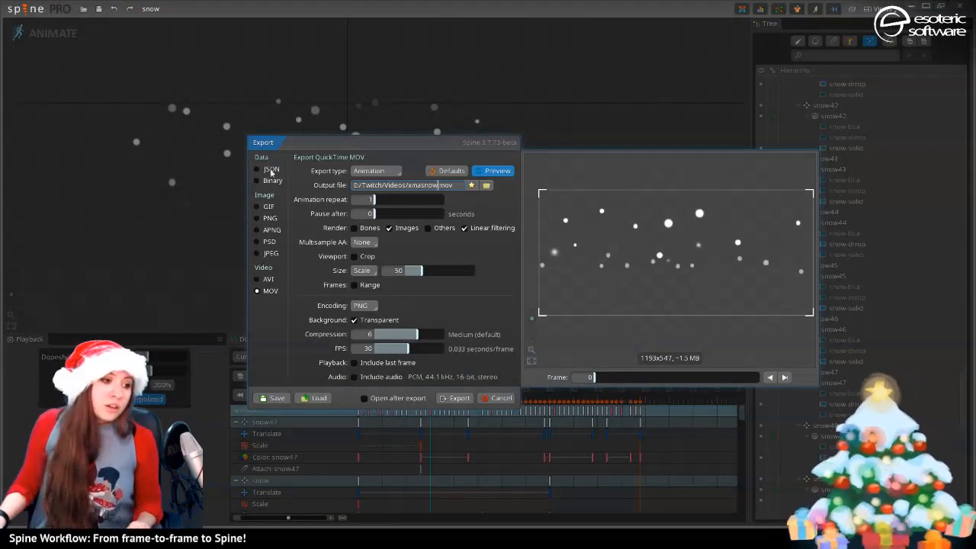
click(445, 399)
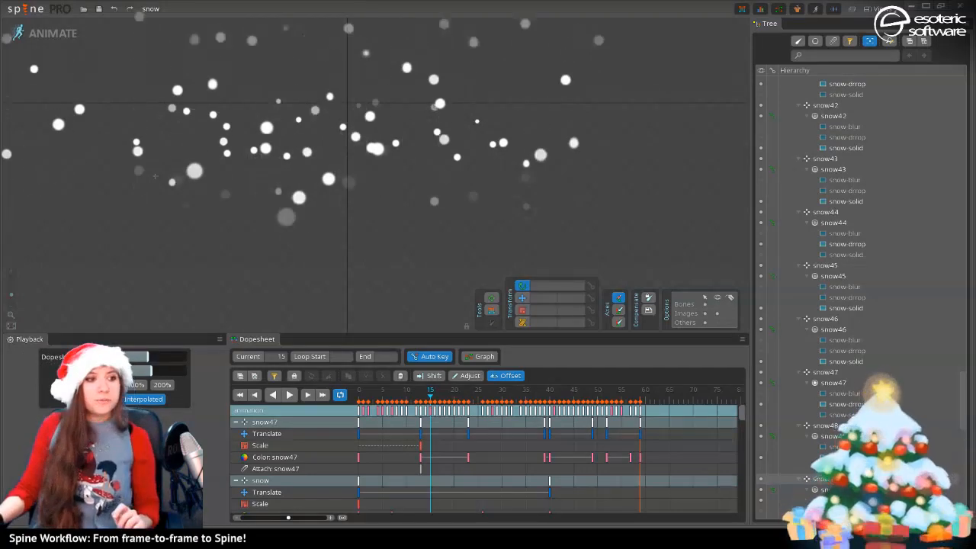
Switch to Photoshop, reposition the floating Tool Presets panel, and show the 256-omino ombre luci - spine.psd document at 66.67% zoom
click(911, 6)
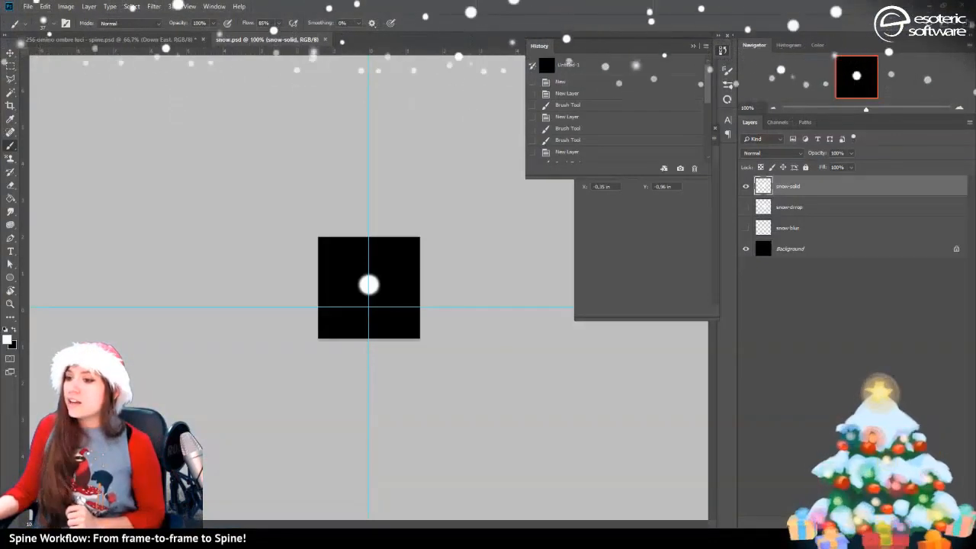
drag(975, 83, 821, 306)
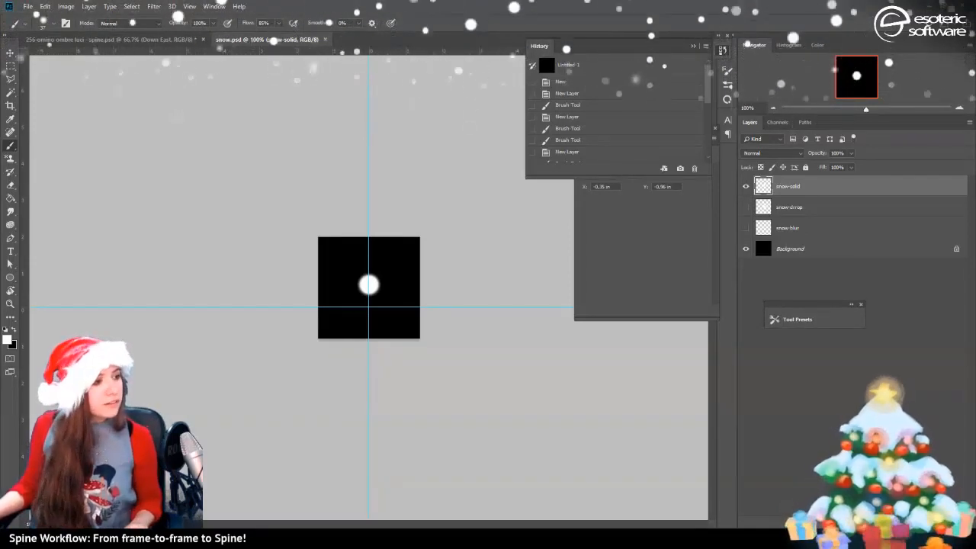
click(71, 38)
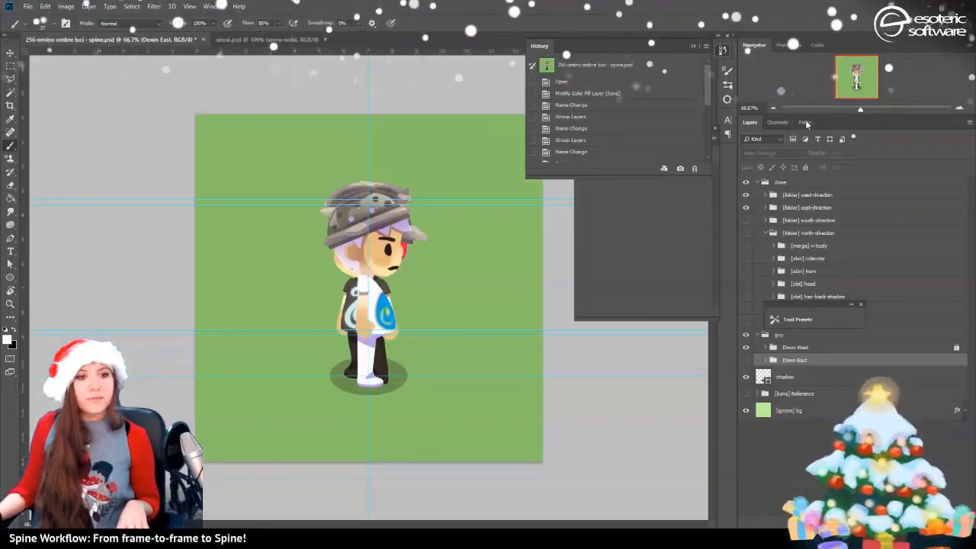
click(772, 107)
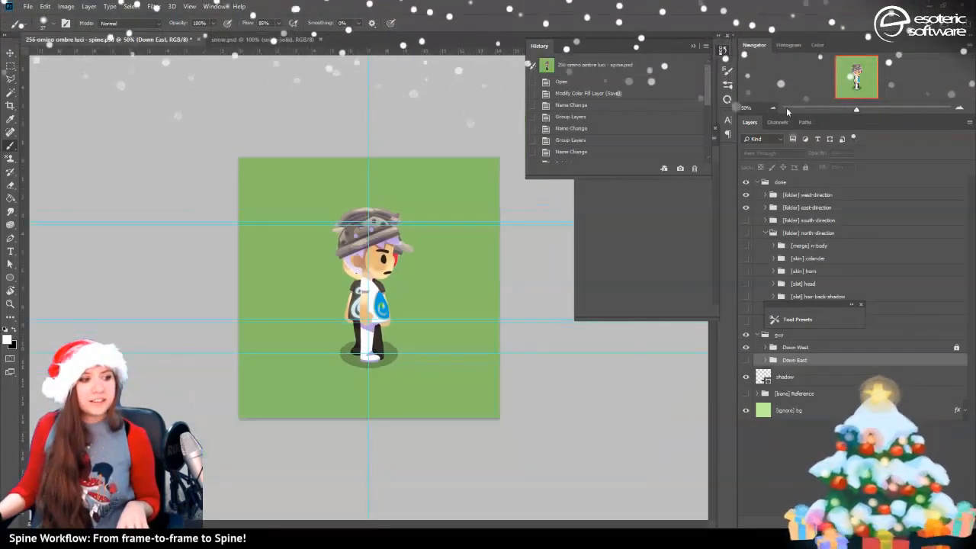
click(961, 109)
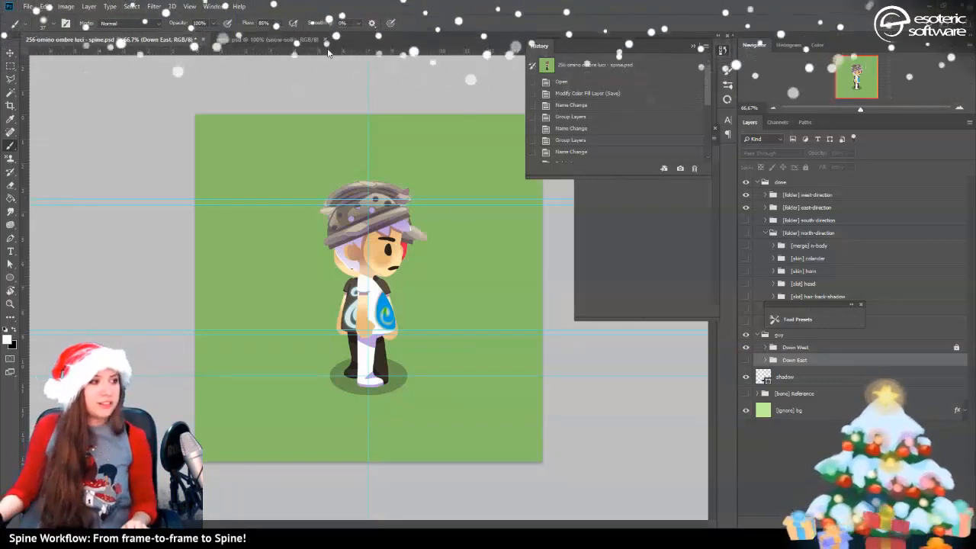
Close snow.psd and move the Tool Presets panel off the character document's layer list
click(286, 39)
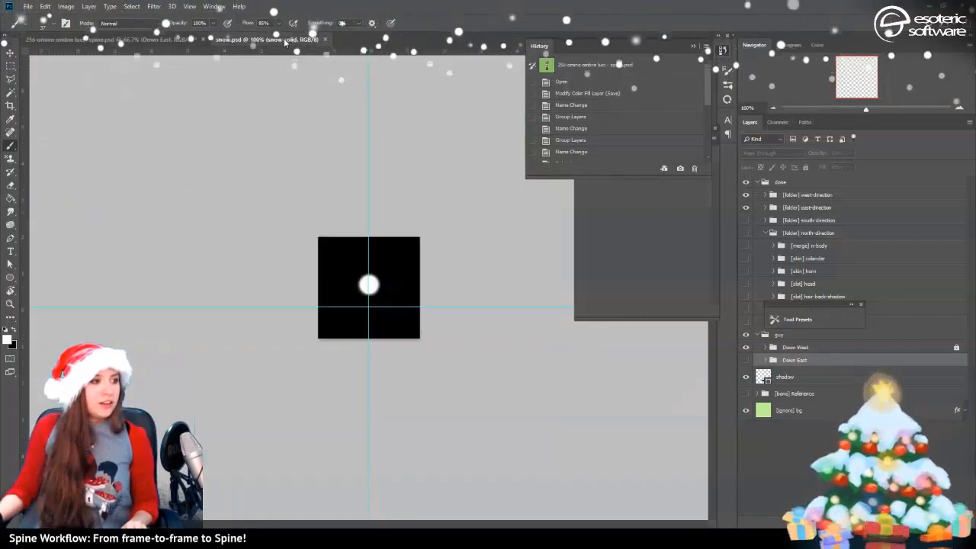
click(325, 39)
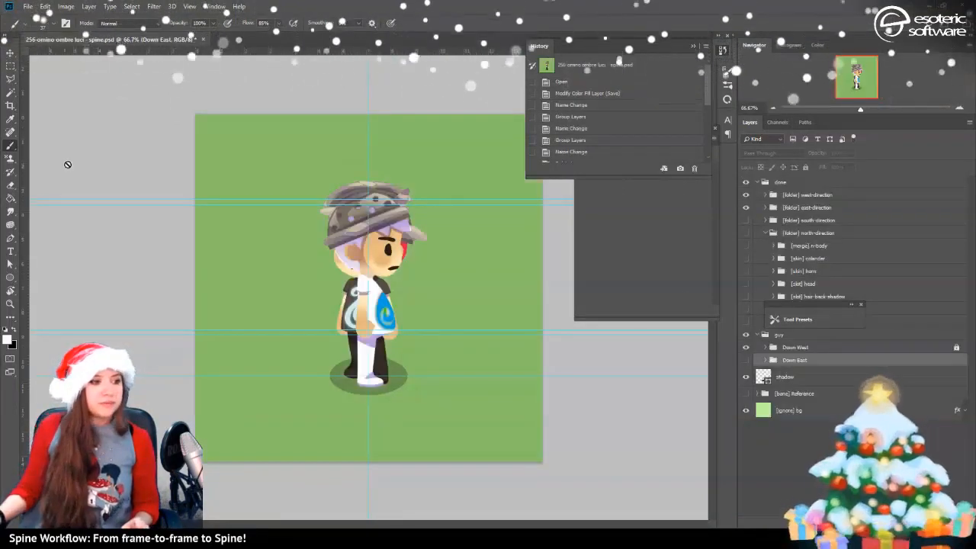
drag(807, 305, 584, 351)
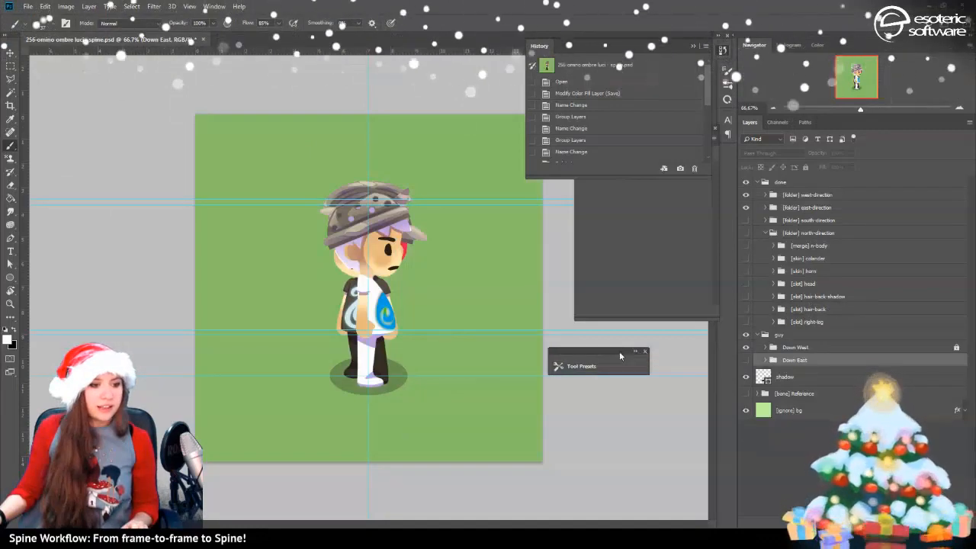
Move the collapsed Tool Presets panel to the upper-left corner of the canvas area
click(633, 353)
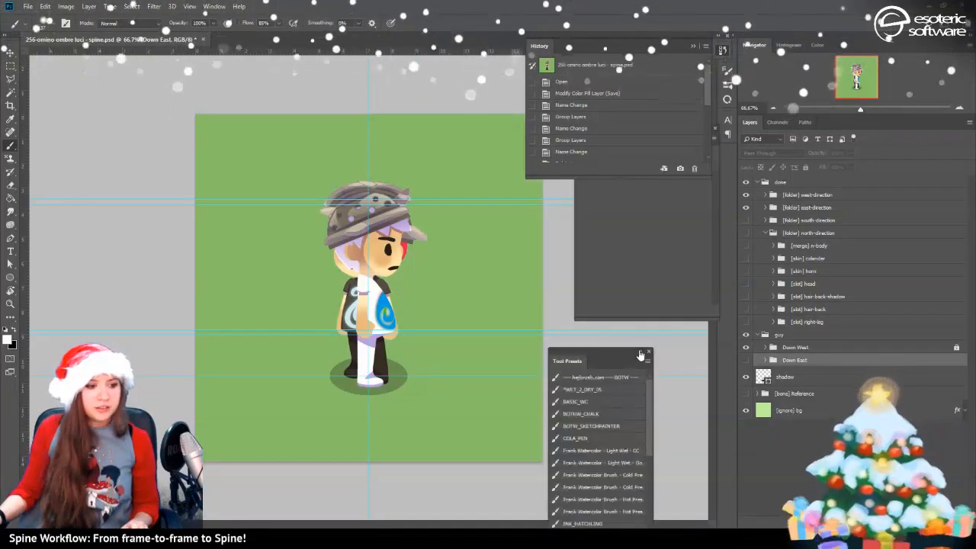
click(634, 354)
drag(604, 350, 94, 66)
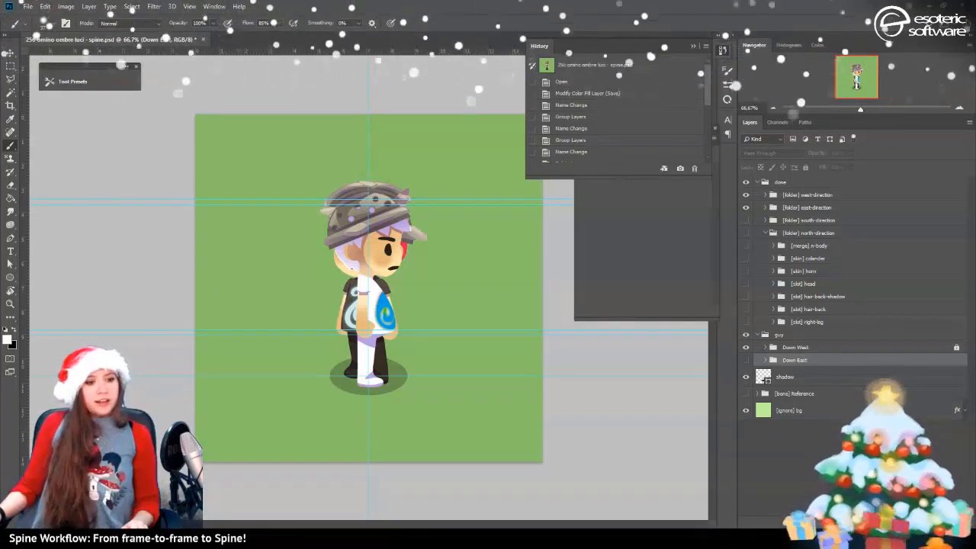
click(747, 411)
click(747, 410)
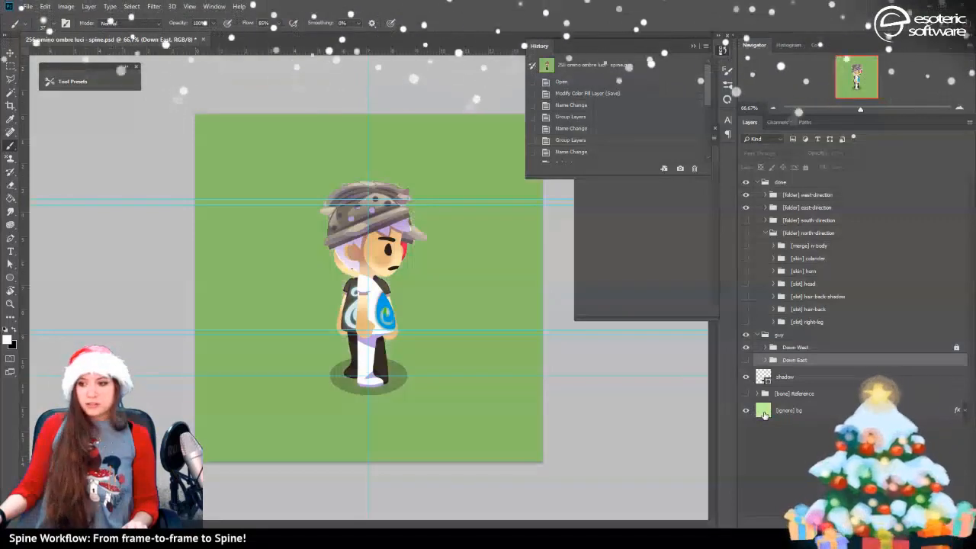
click(763, 412)
double_click(765, 414)
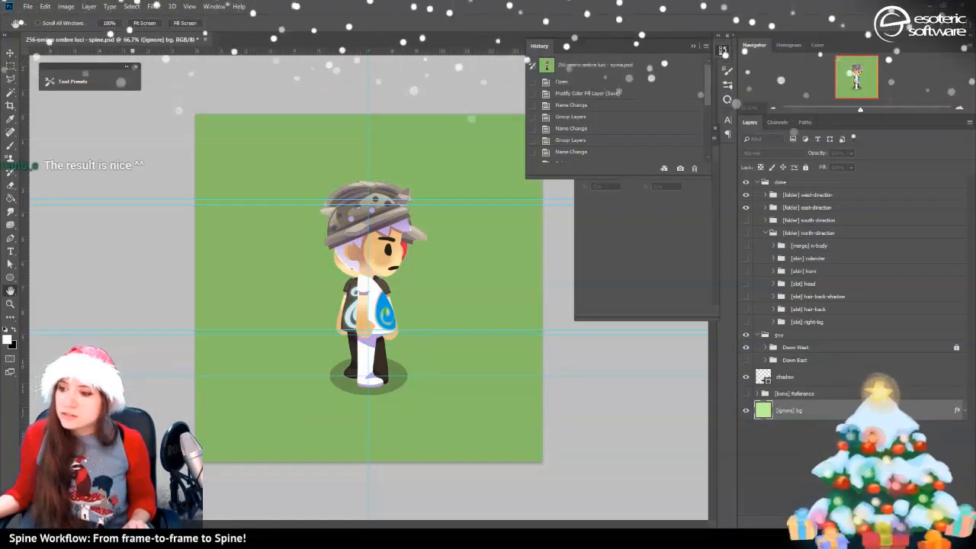
key(Escape)
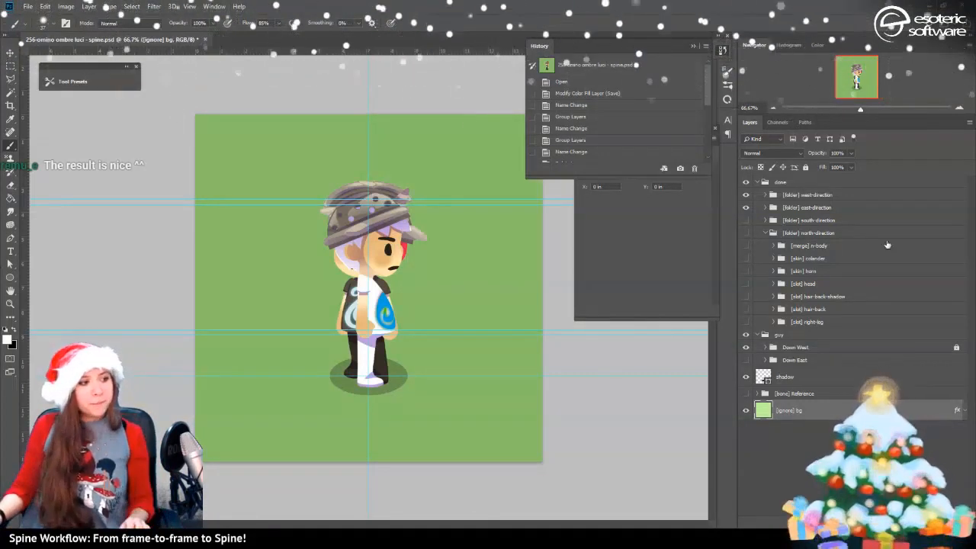
click(692, 429)
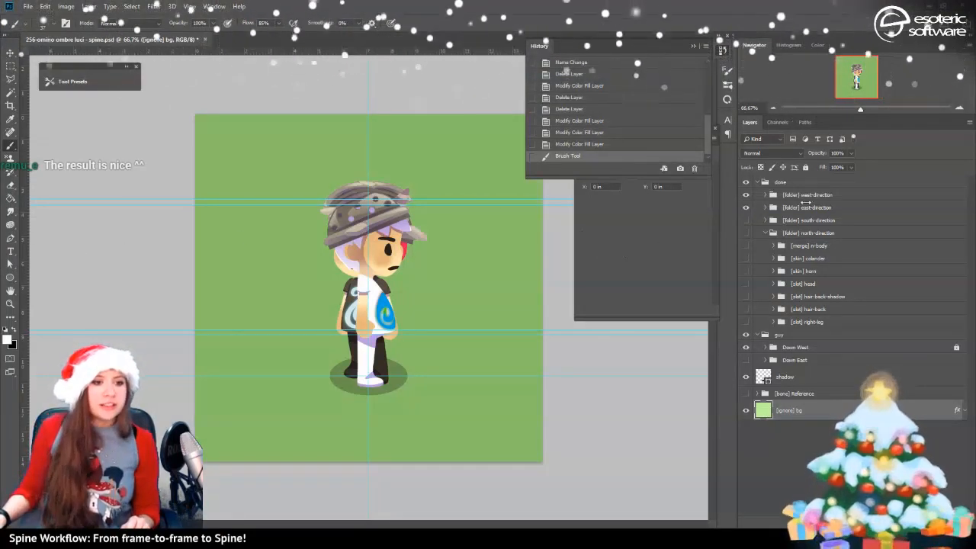
Hide the [folder] west-direction and [folder] east-direction groups and collapse the [folder] north-direction group
click(742, 196)
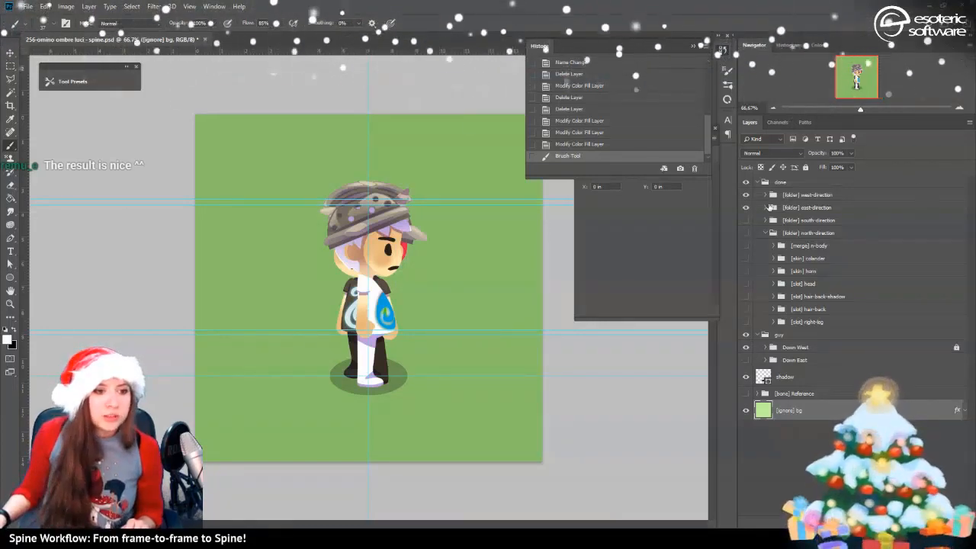
click(747, 196)
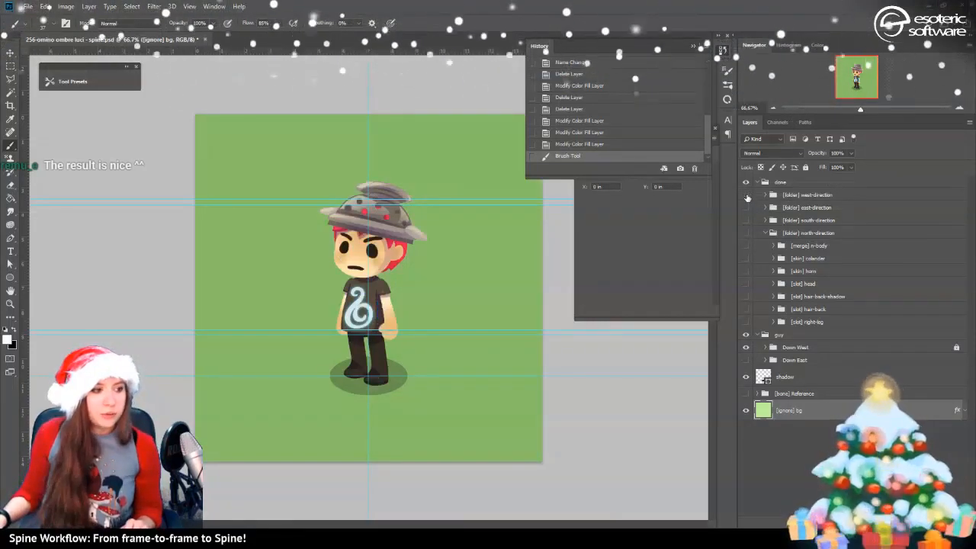
click(746, 197)
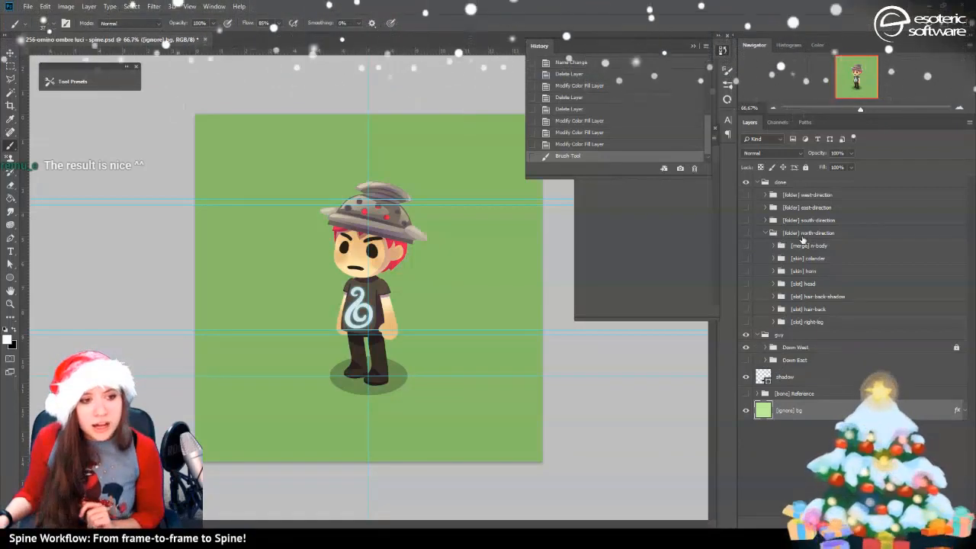
click(803, 235)
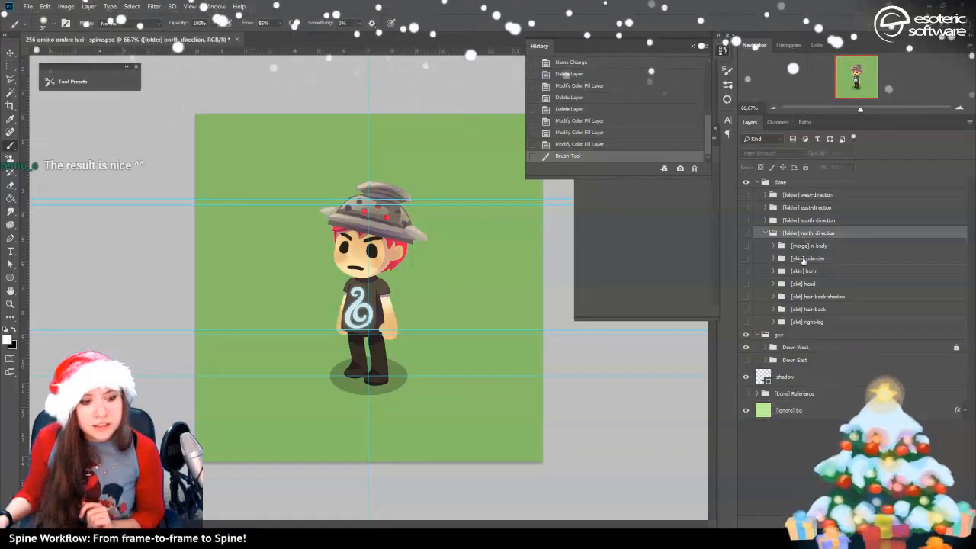
click(768, 233)
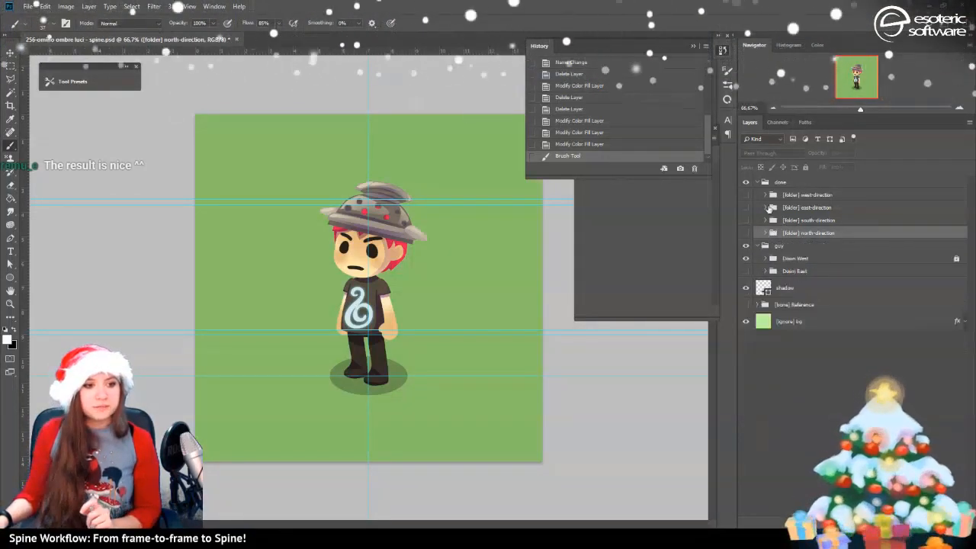
Examine the walk frame groups and the Idle group inside Down West, leaving Down West collapsed
click(765, 259)
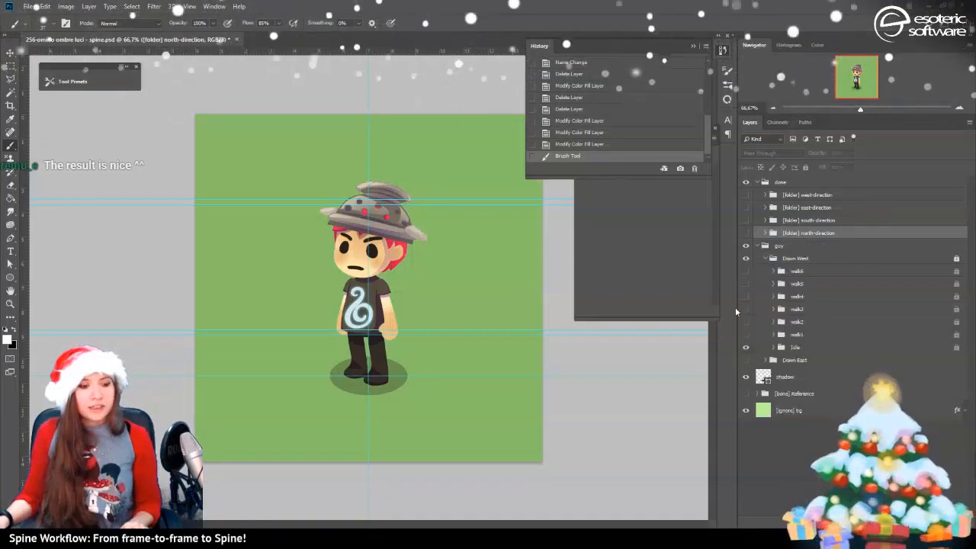
click(773, 347)
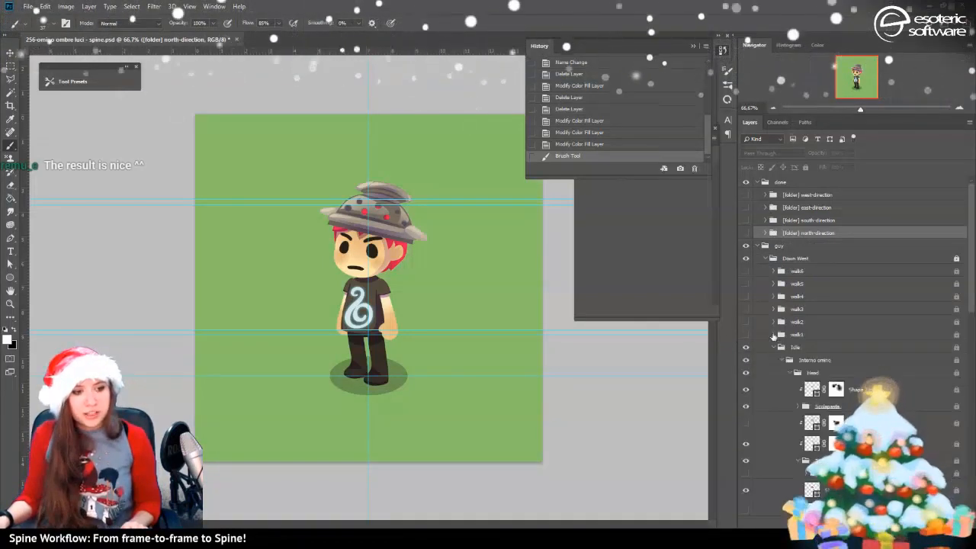
scroll(775, 366, down, 1)
scroll(772, 365, up, 1)
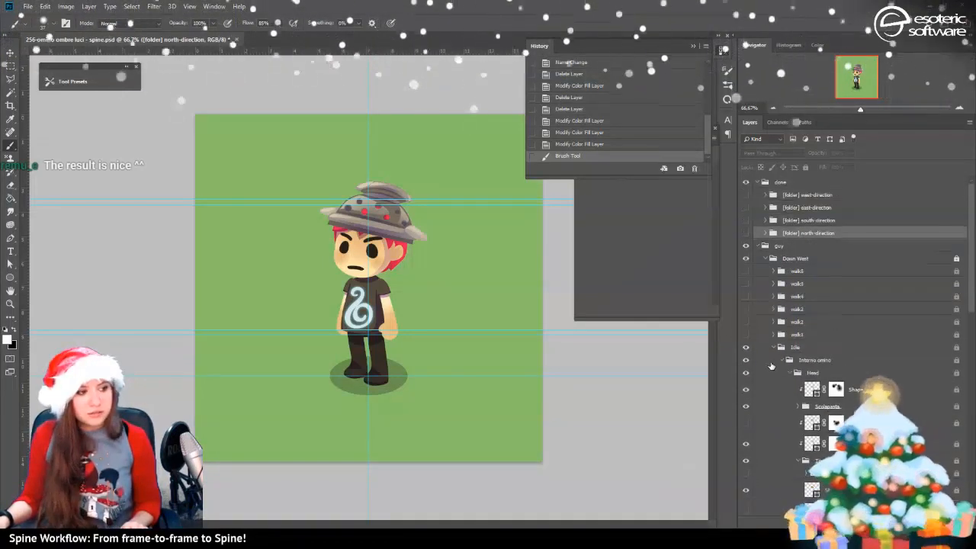
click(765, 260)
Show the Down East group and toggle Down West's visibility to compare the two directions
click(746, 271)
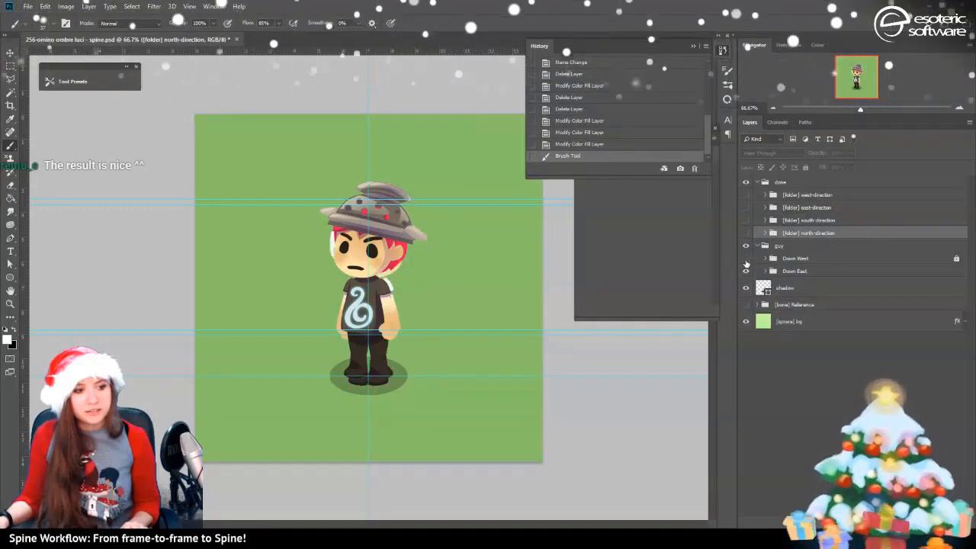
click(746, 259)
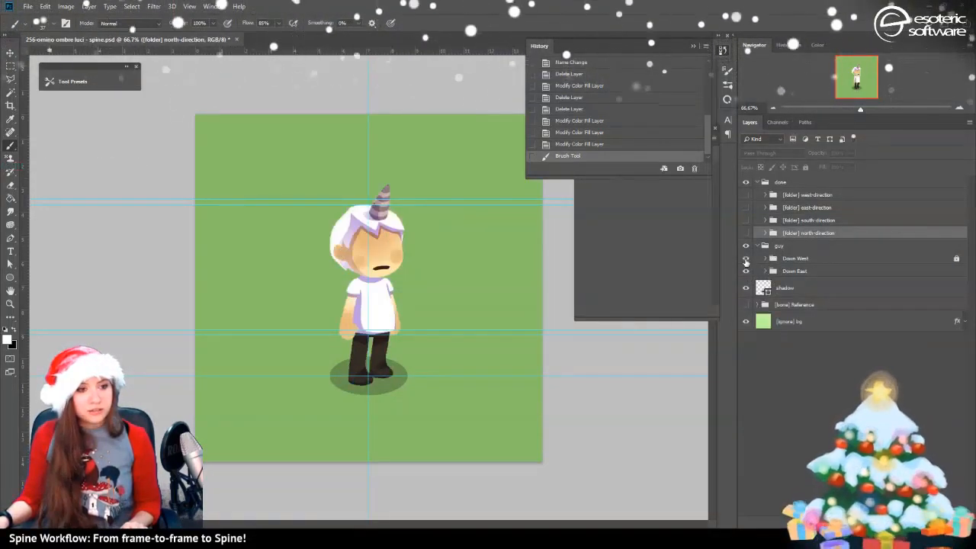
click(746, 259)
Unlock the Down West group and delete it from the guy group
click(781, 259)
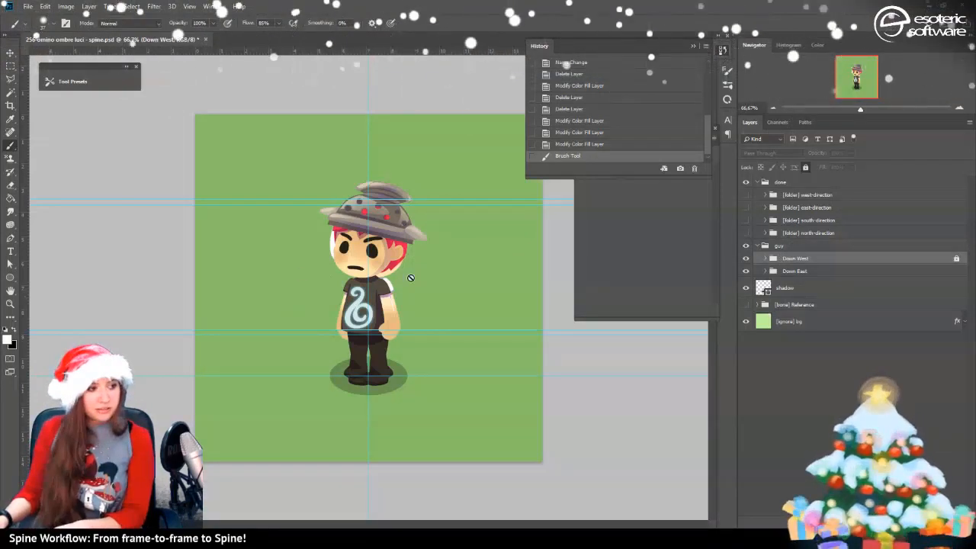
click(794, 272)
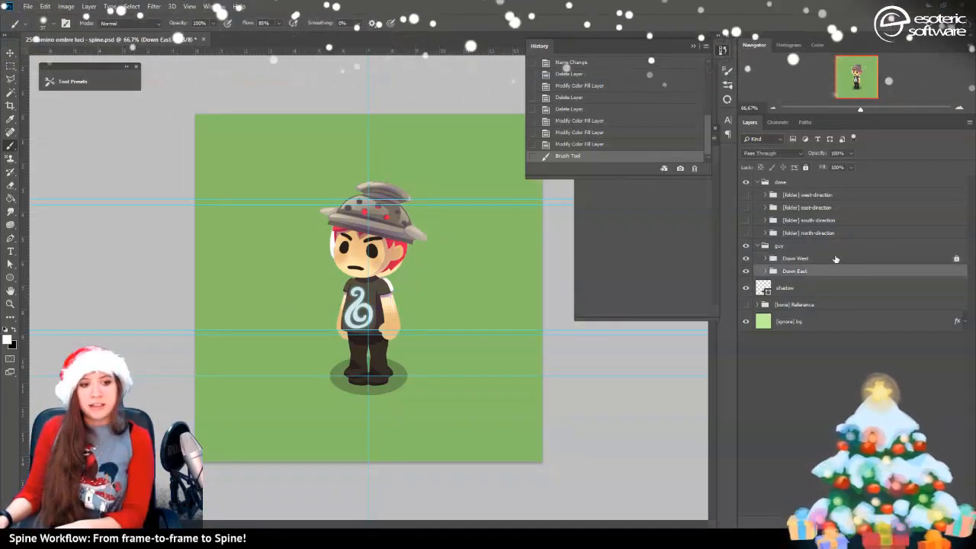
click(836, 259)
click(806, 167)
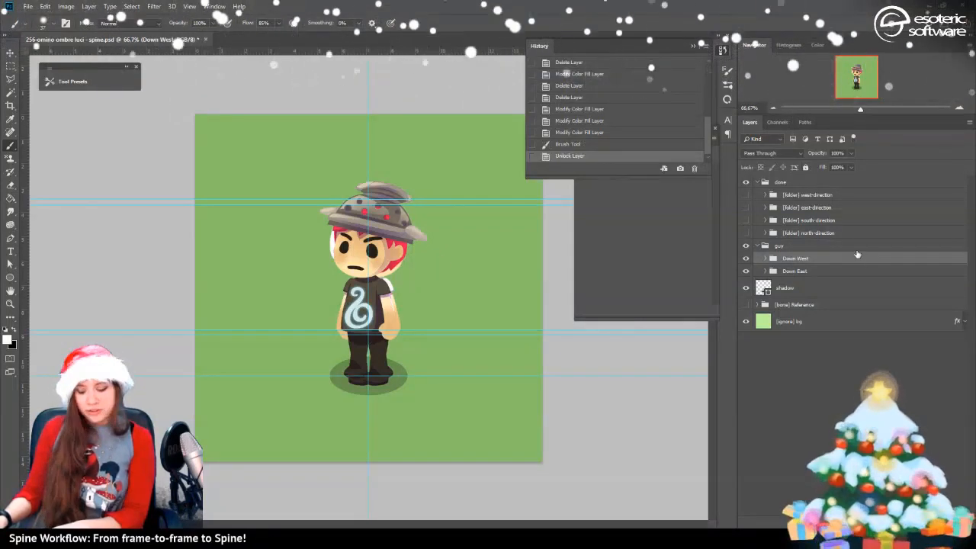
key(Delete)
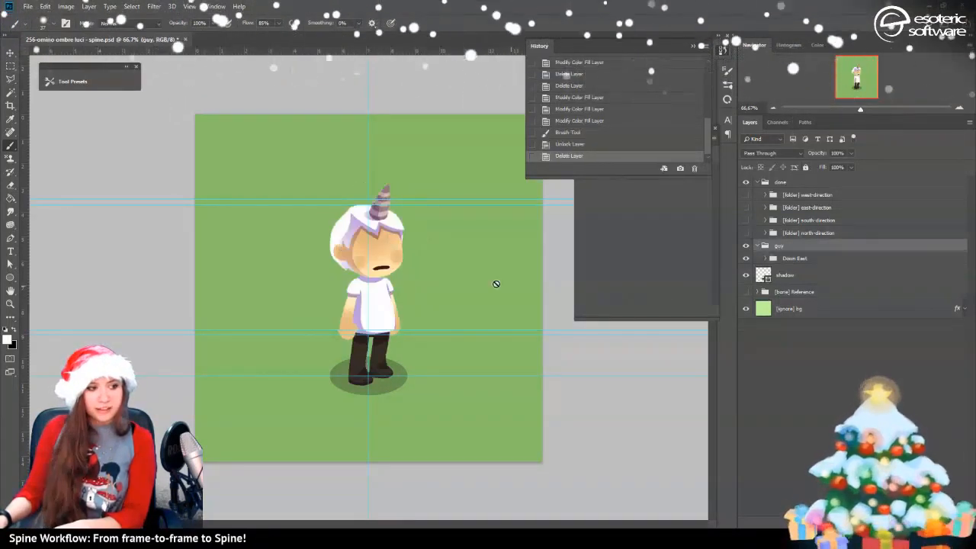
Show the [bone] Reference group briefly to examine its rectangle base shapes, leaving it collapsed and hidden
click(746, 292)
click(758, 292)
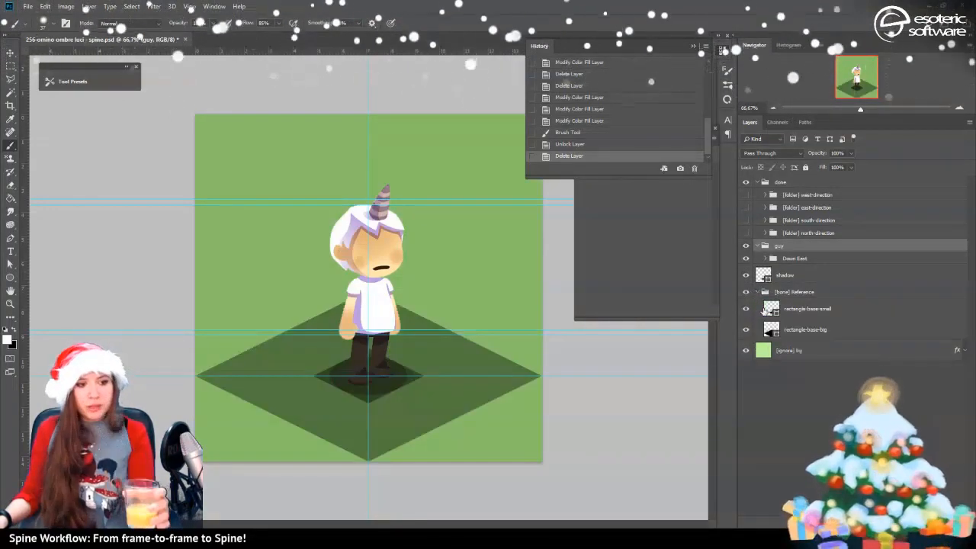
click(757, 292)
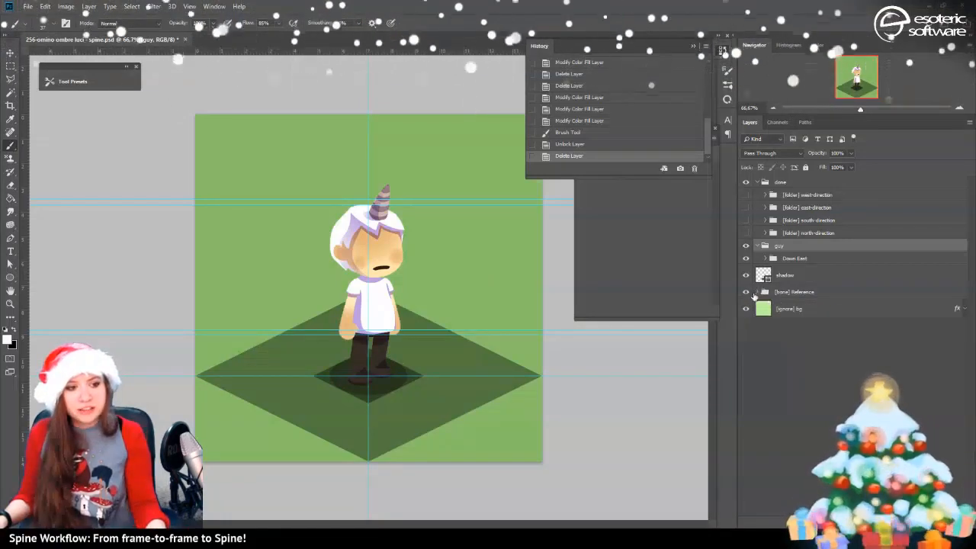
click(746, 292)
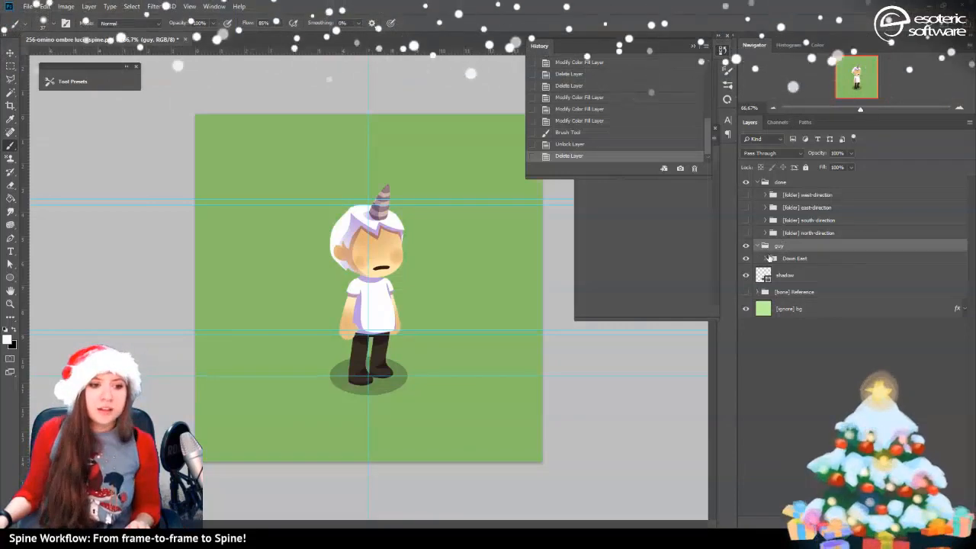
Expand the Down East group and look through its walk frames and the layers of its Idle group
click(770, 258)
click(765, 259)
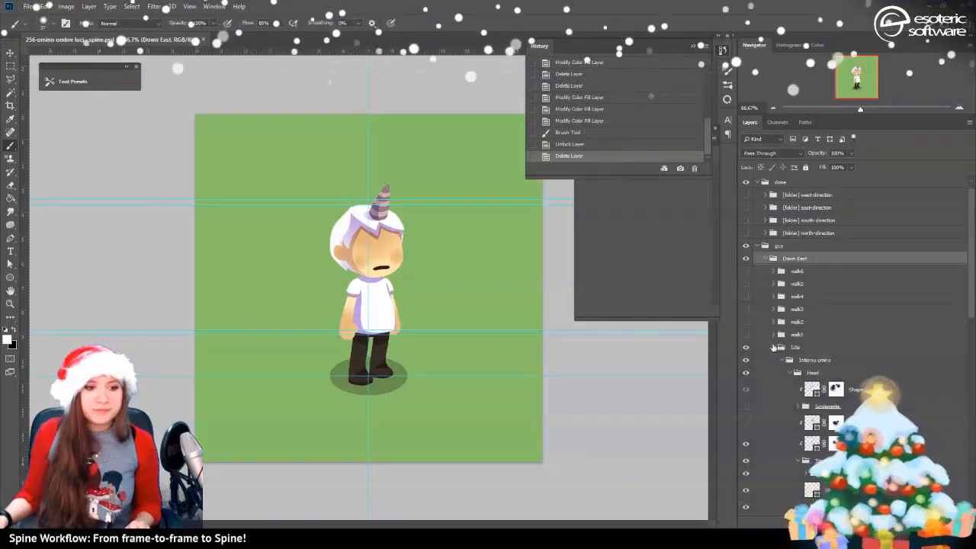
scroll(775, 347, down, 5)
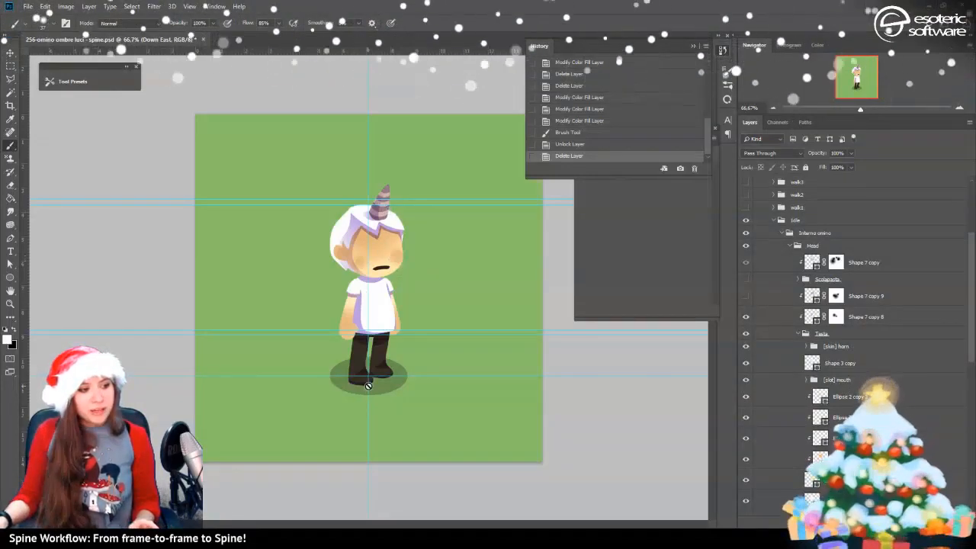
scroll(793, 307, down, 3)
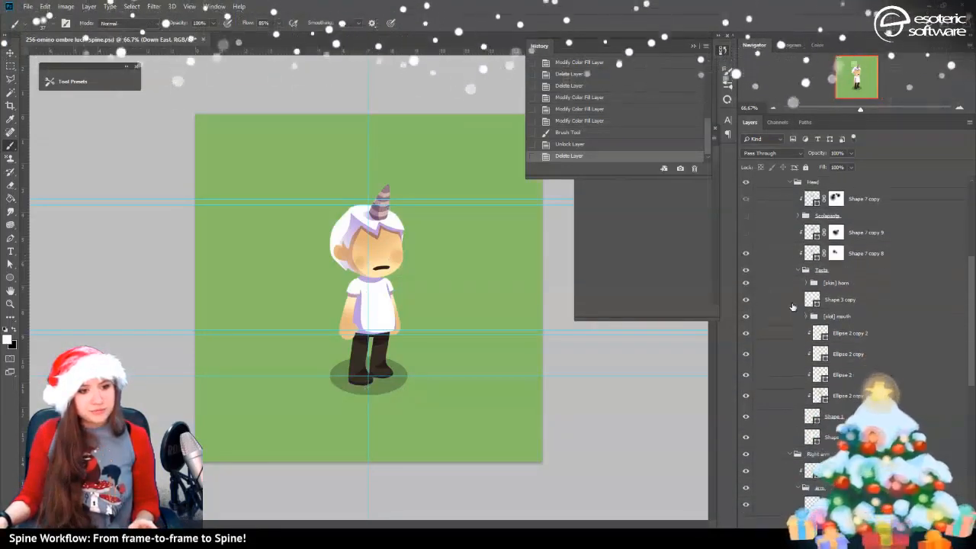
scroll(793, 306, up, 9)
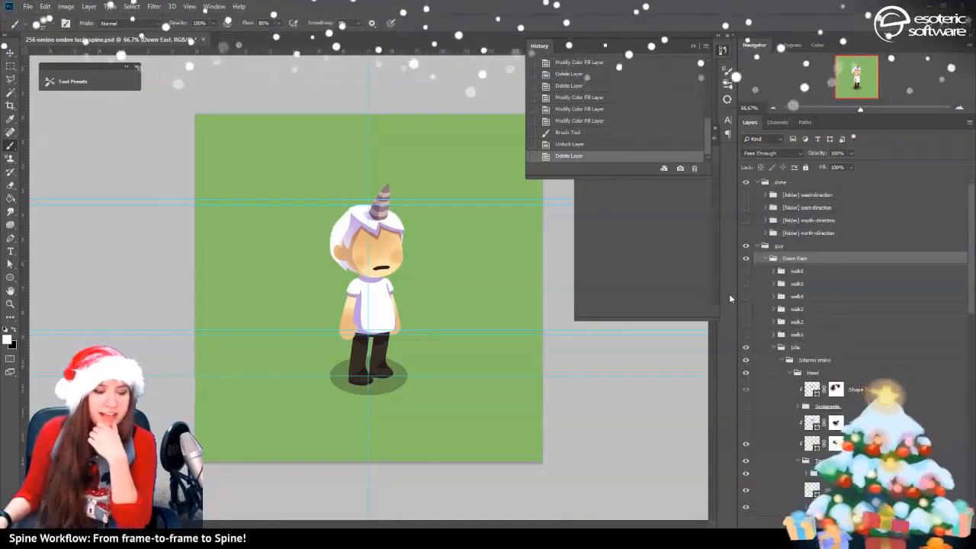
scroll(822, 305, down, 3)
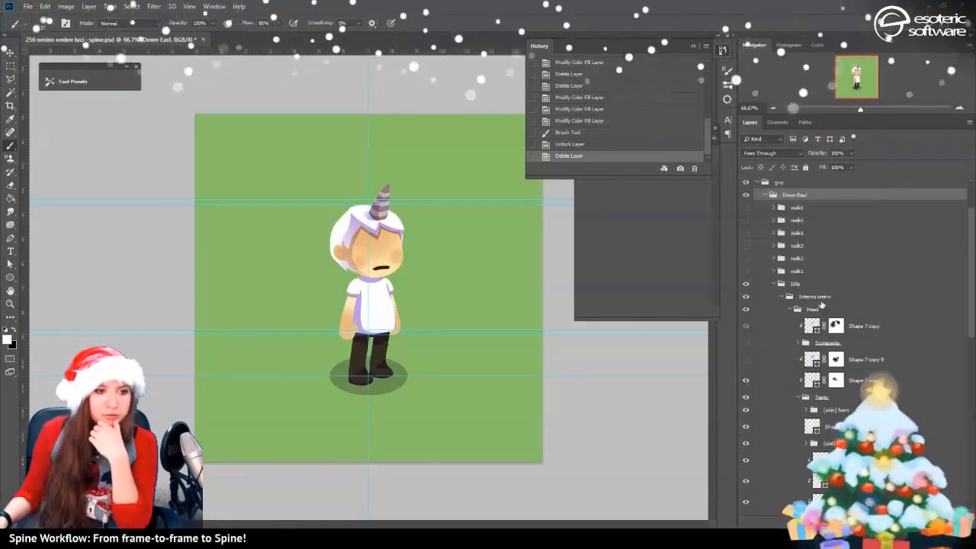
scroll(822, 305, up, 3)
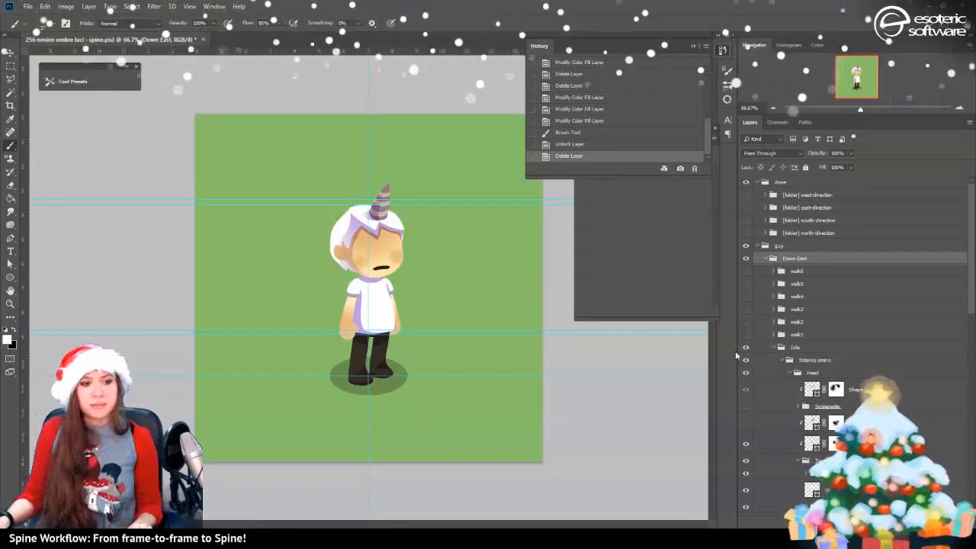
Show and expand the walk1 group in Down East, look through its body-part layers, and select its Body group
click(773, 335)
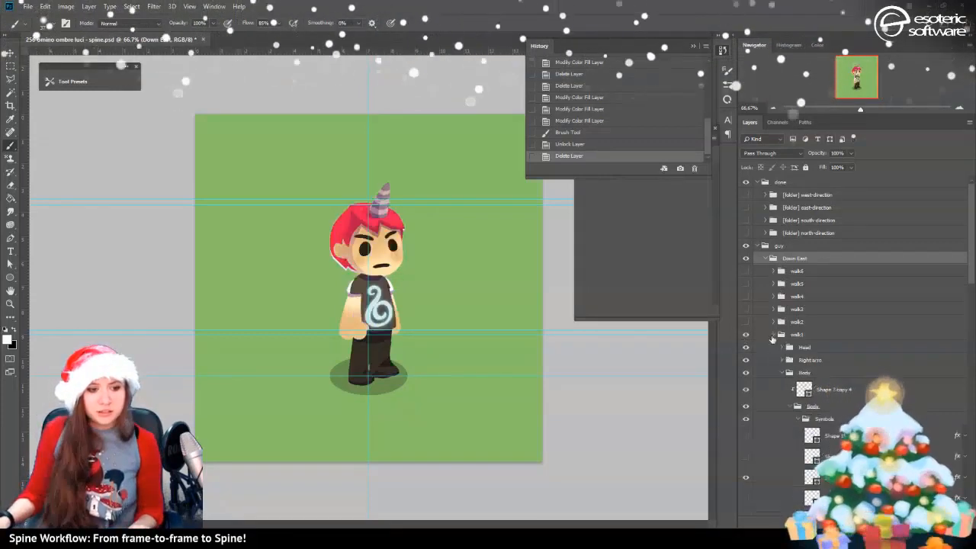
scroll(776, 353, down, 2)
scroll(779, 359, down, 3)
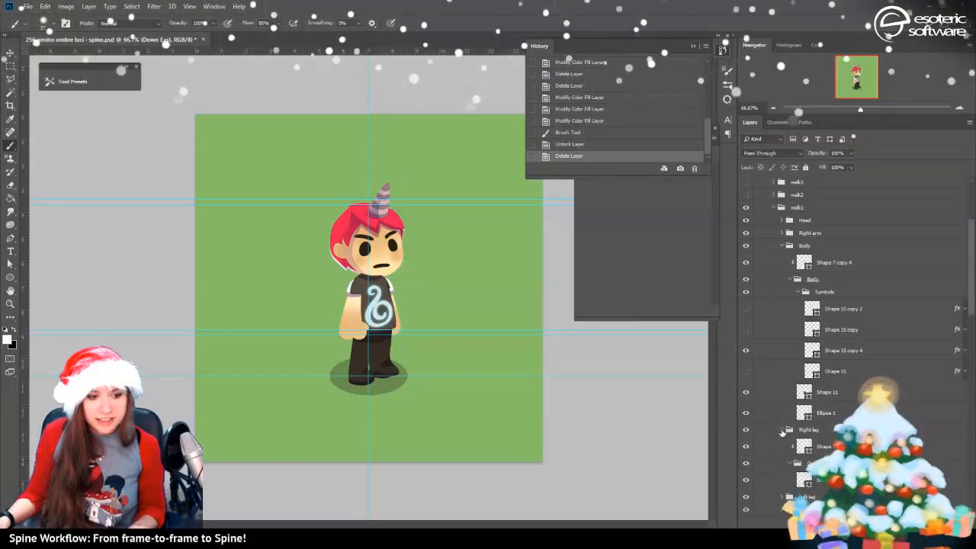
click(783, 430)
scroll(782, 433, down, 2)
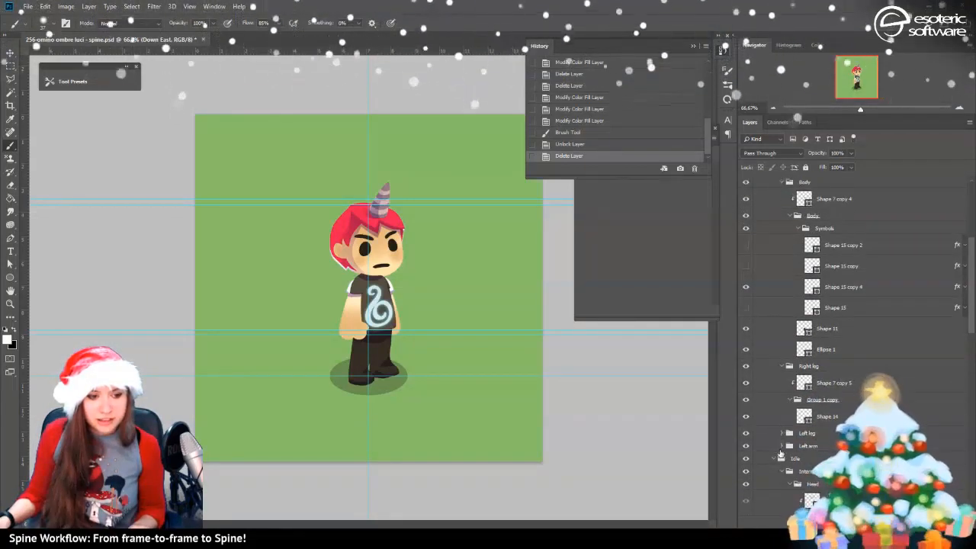
scroll(786, 267, up, 2)
scroll(786, 267, up, 2)
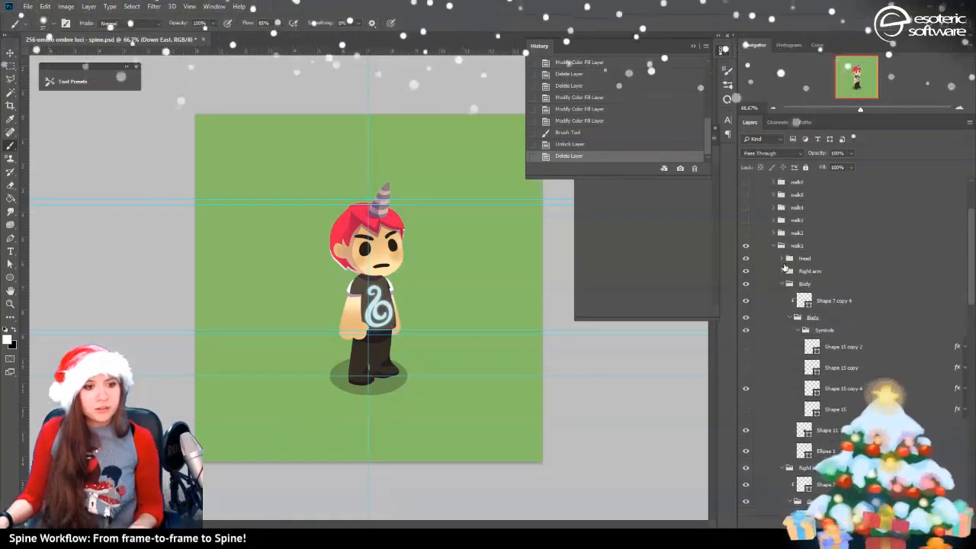
click(787, 285)
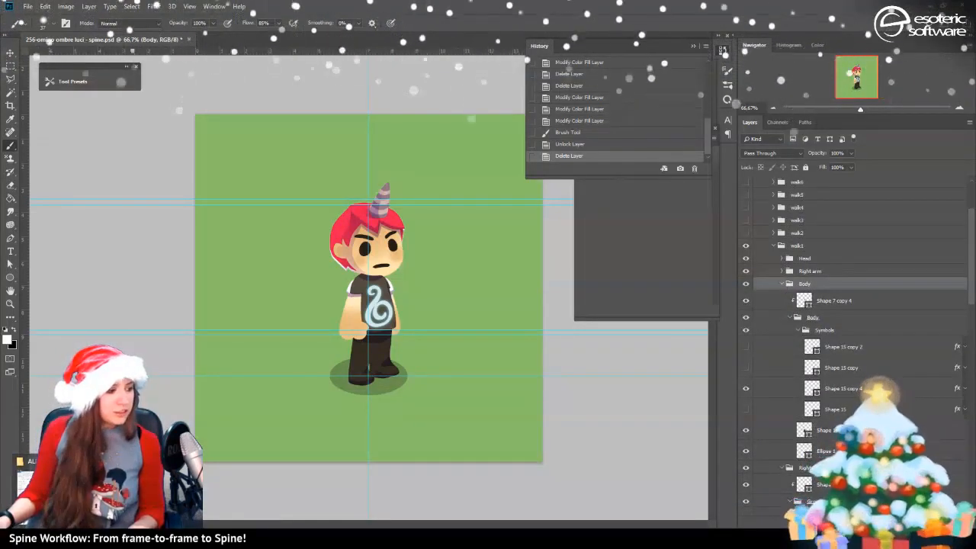
key(super+d)
key(super+d)
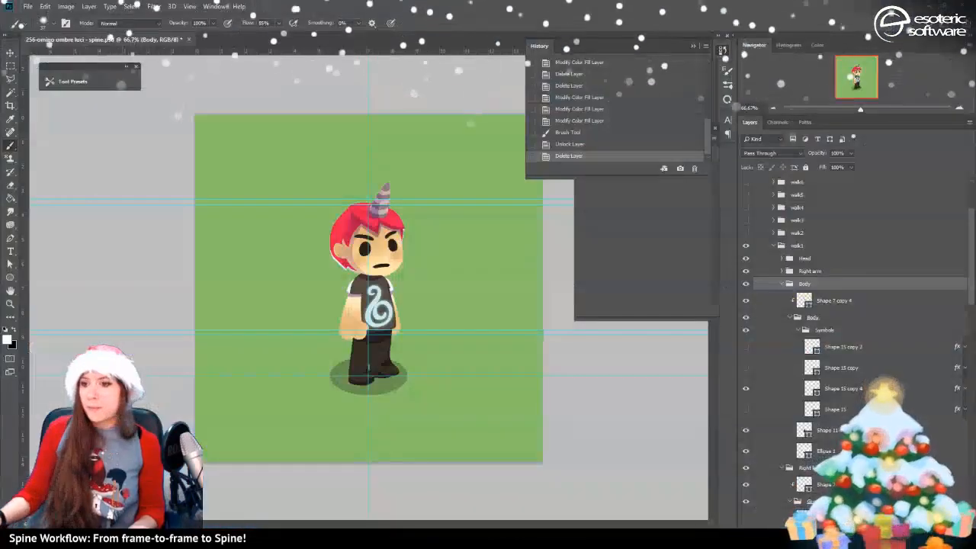
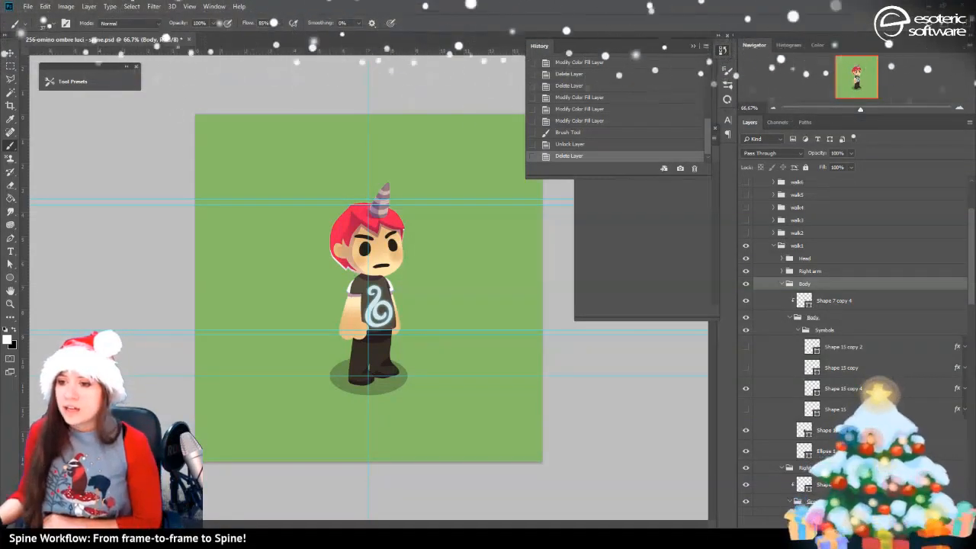
Switch to File Explorer and open the air folder inside Omini's spa folder
drag(565, 1, 501, 35)
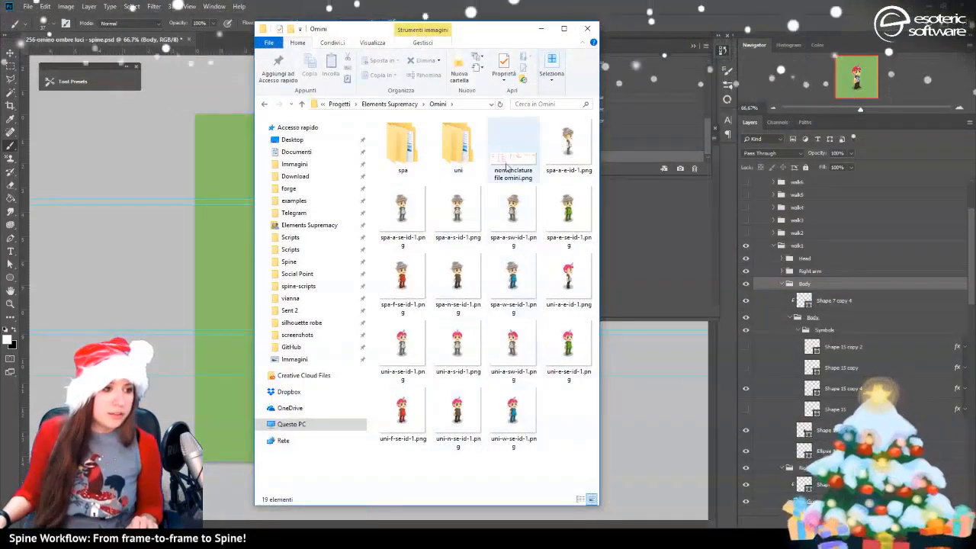
double_click(402, 145)
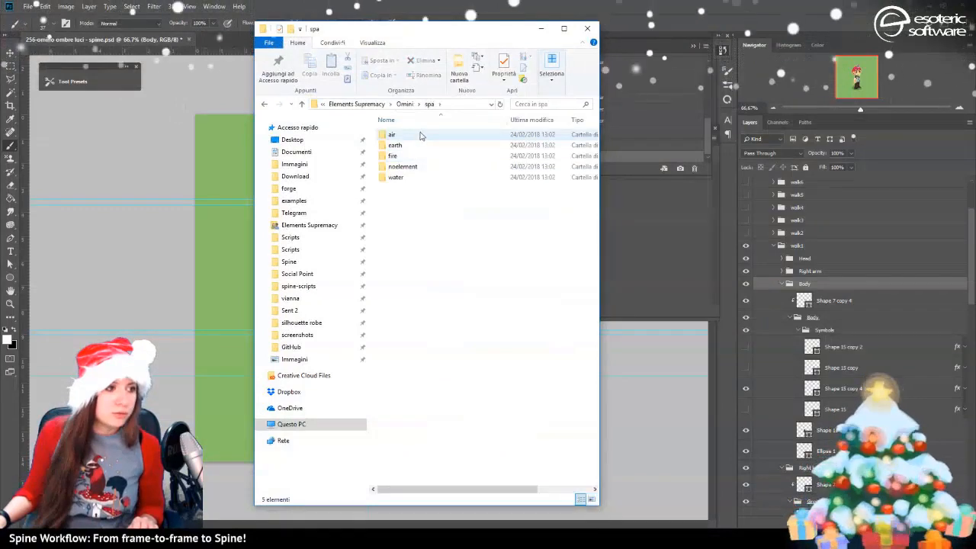
double_click(418, 136)
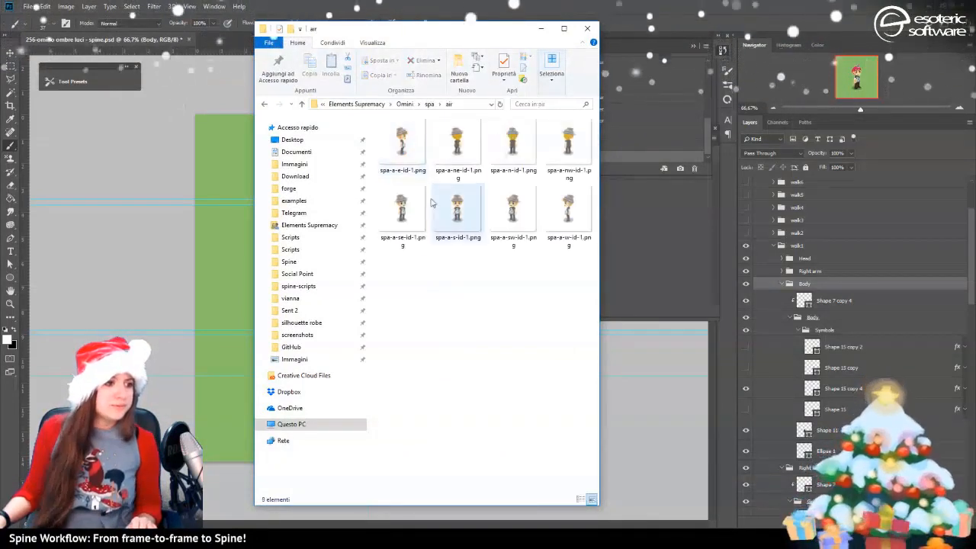
Open spa-a-ne-id-1.png and spa-a-sw-id-1.png in Photos to compare the character's back and front views
click(452, 152)
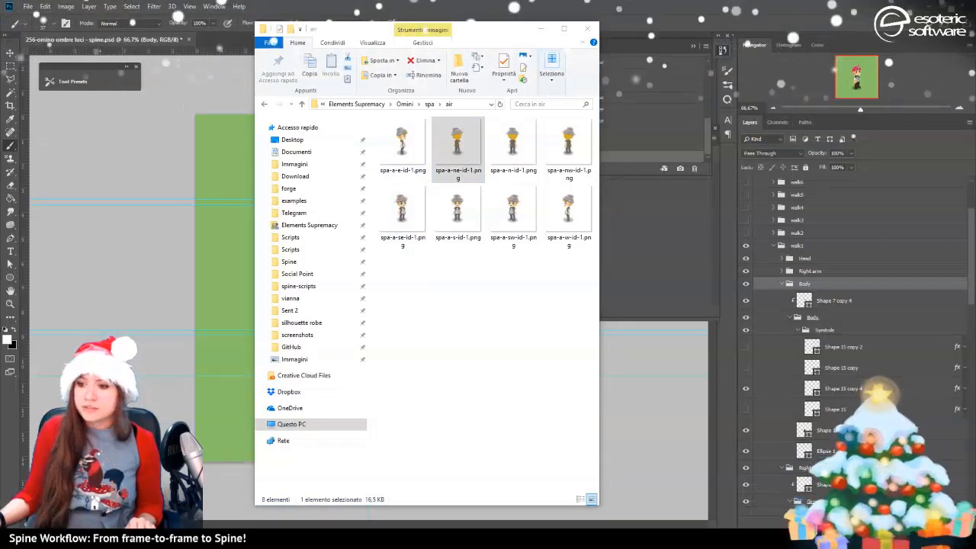
drag(975, 3, 667, 25)
click(453, 325)
click(514, 205)
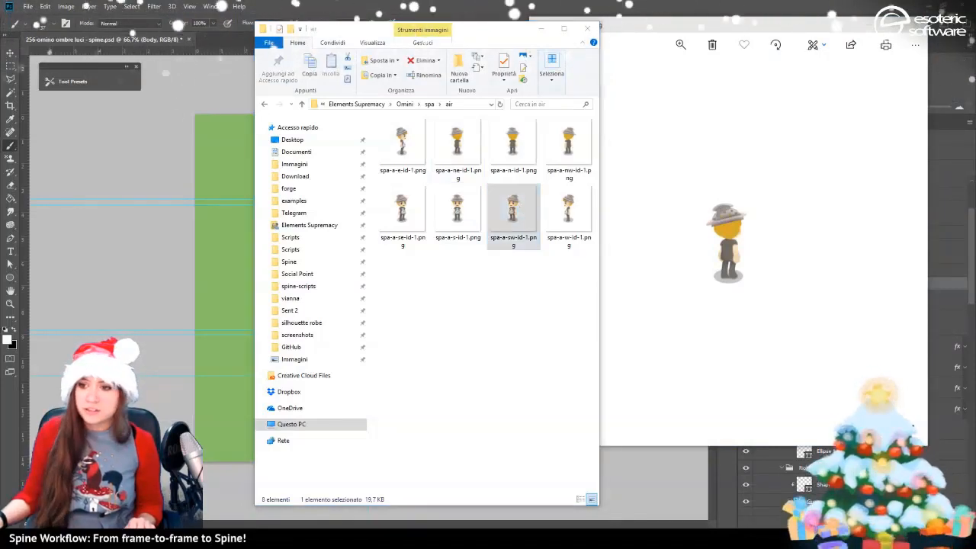
key(Return)
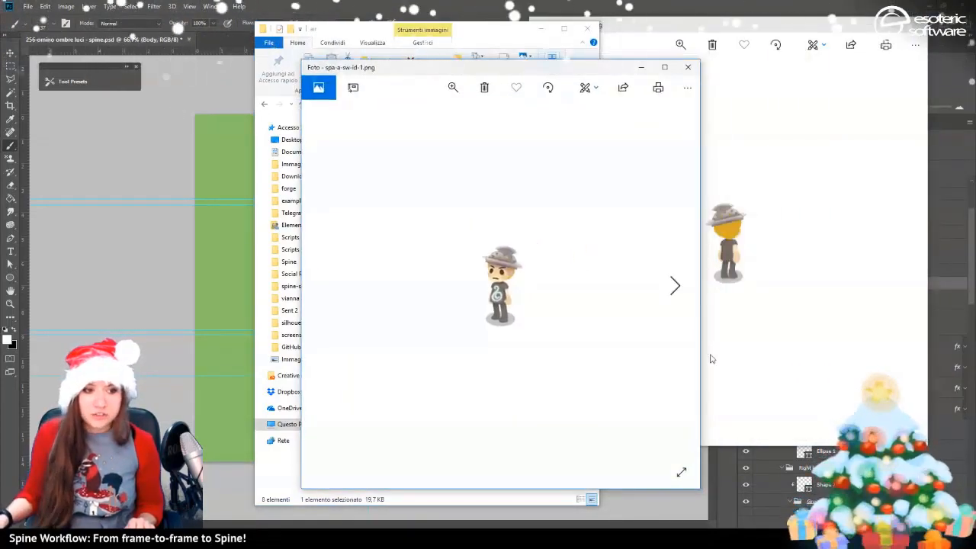
click(736, 313)
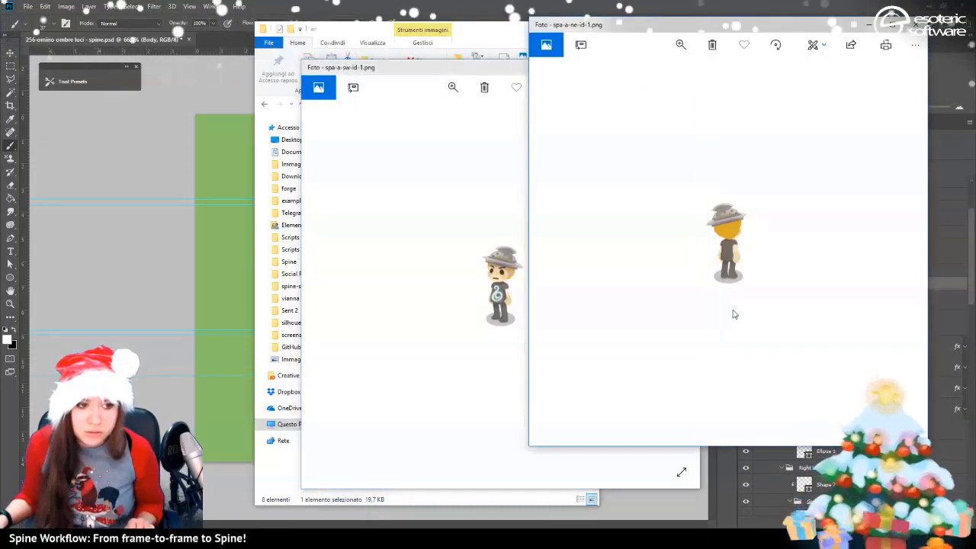
Open spa-f-ne-id-1.png from the spa fire folder, view it enlarged, close it and return to Photoshop
click(361, 35)
click(430, 104)
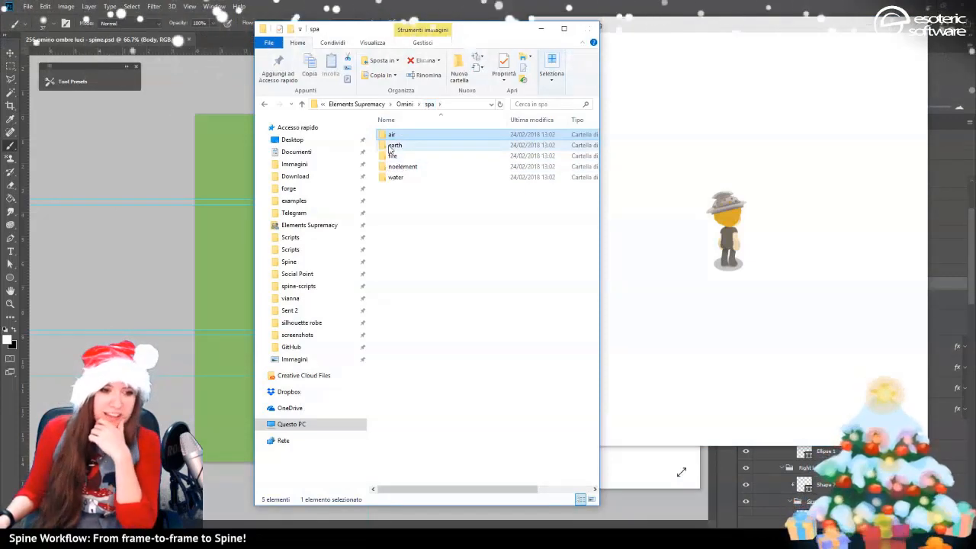
click(388, 147)
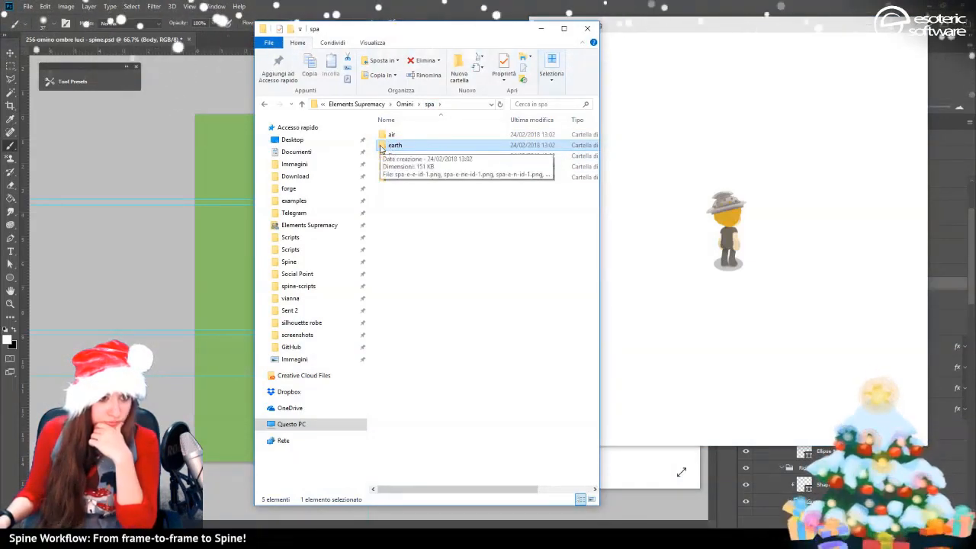
double_click(397, 155)
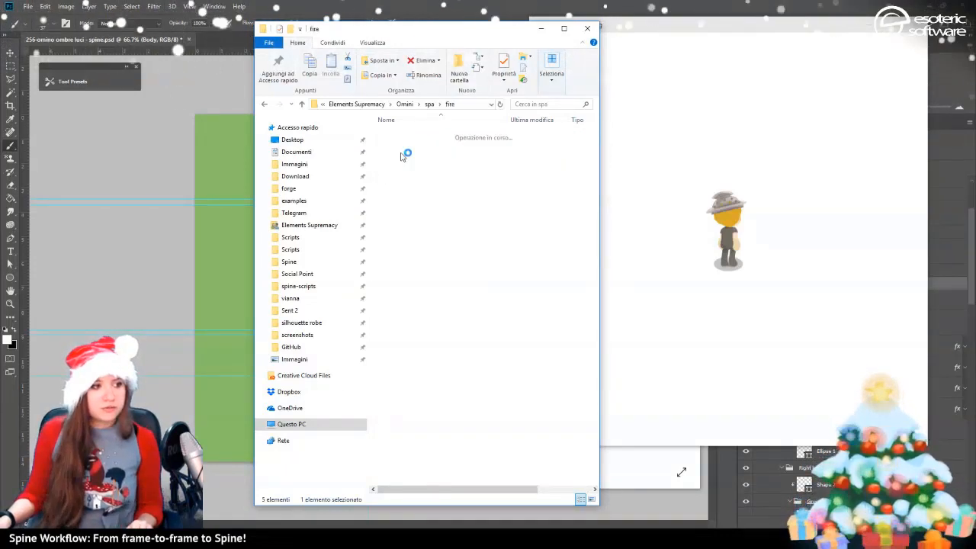
click(443, 156)
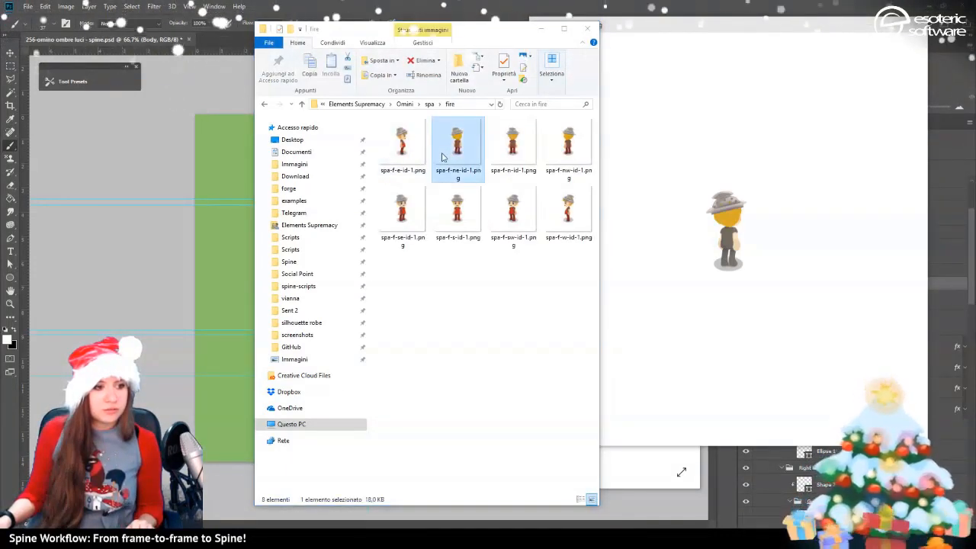
double_click(442, 156)
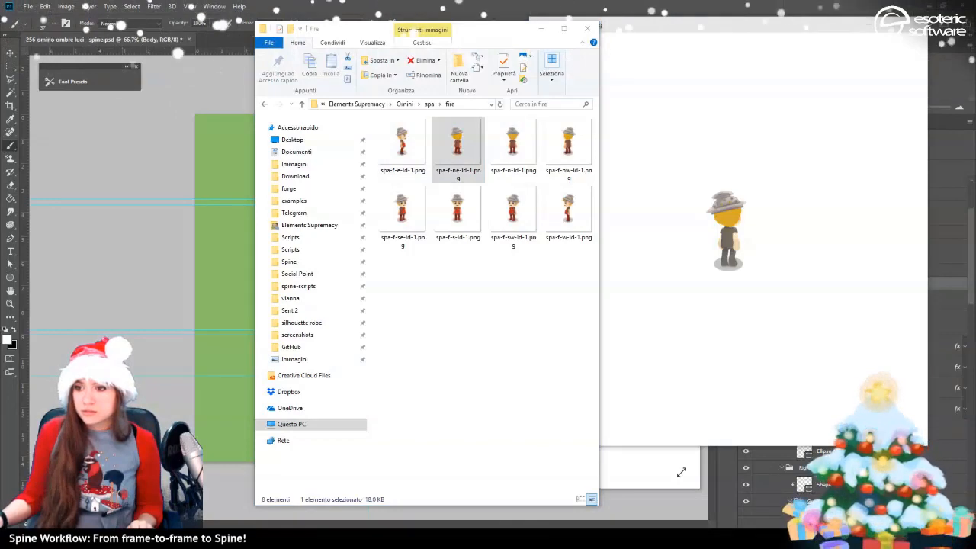
double_click(666, 5)
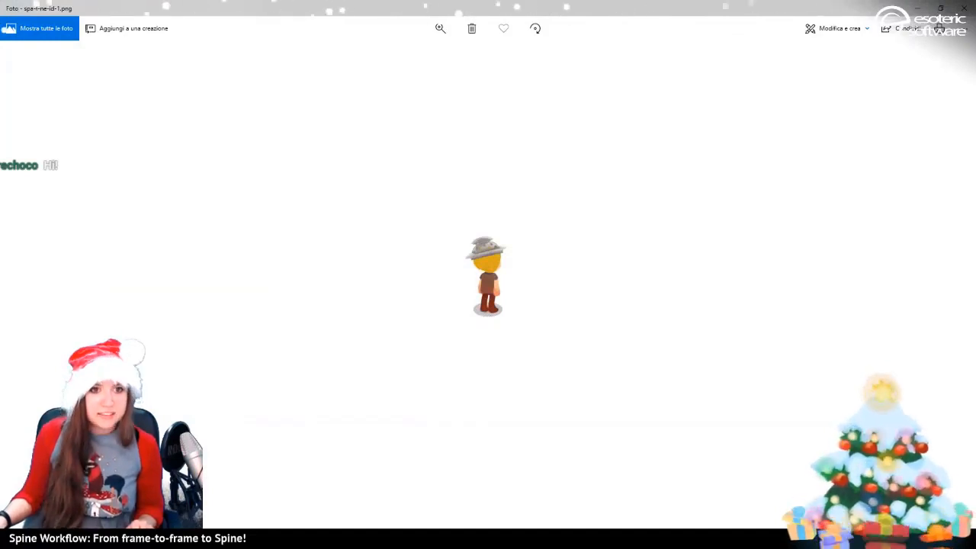
click(965, 8)
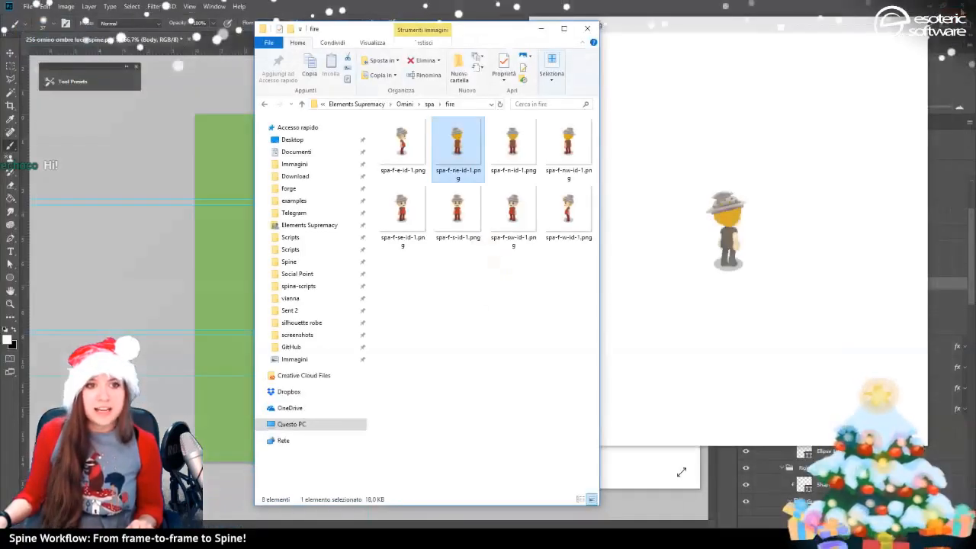
click(541, 29)
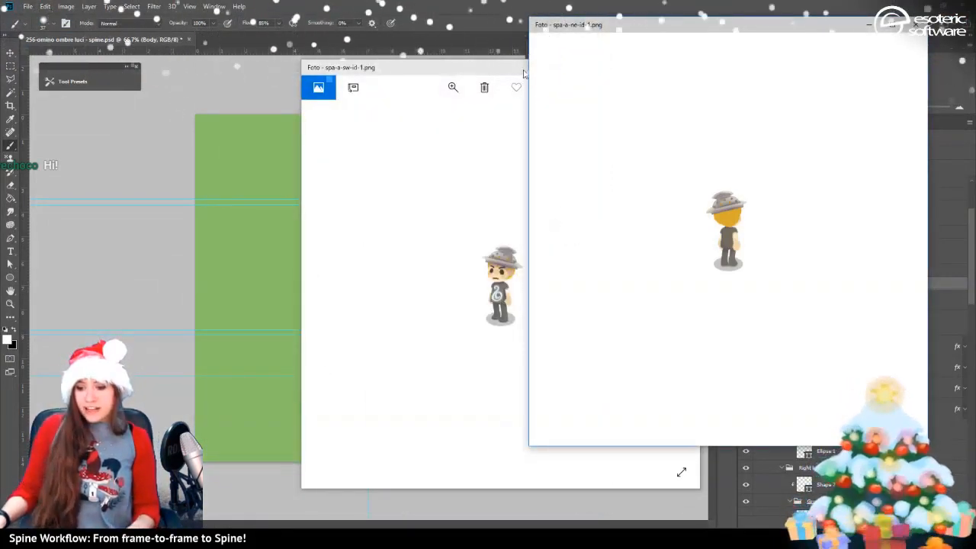
click(452, 4)
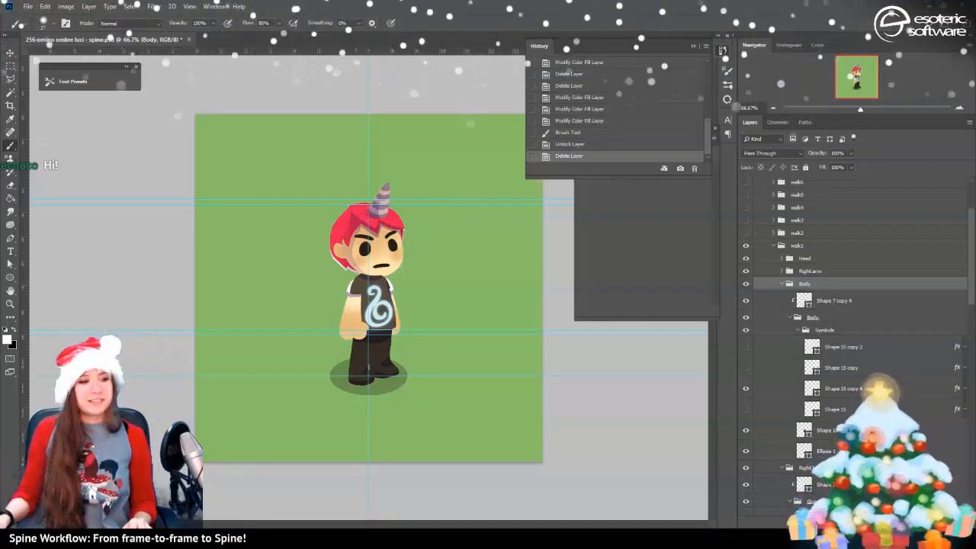
Collapse walk1's Body group and look through the layers of the Head group inside Idle
click(783, 284)
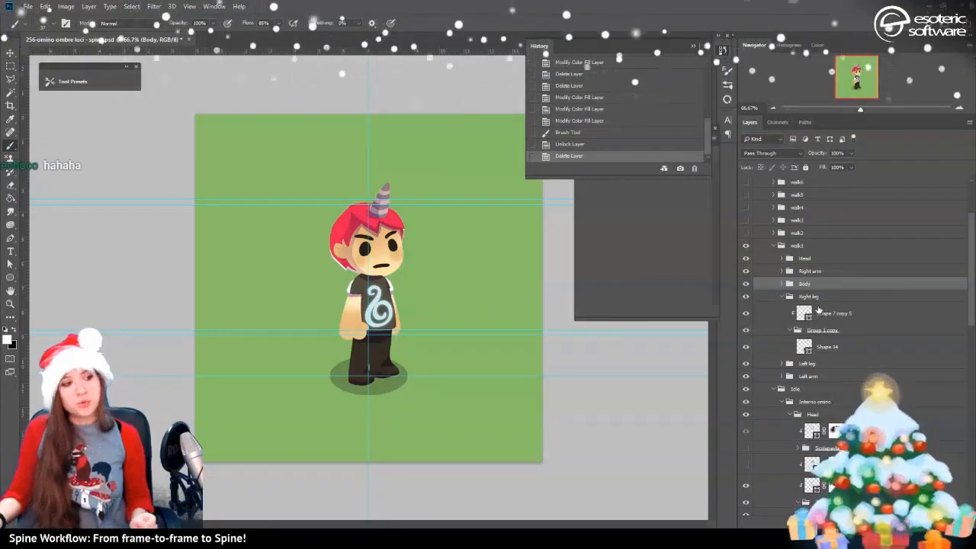
scroll(827, 313, down, 4)
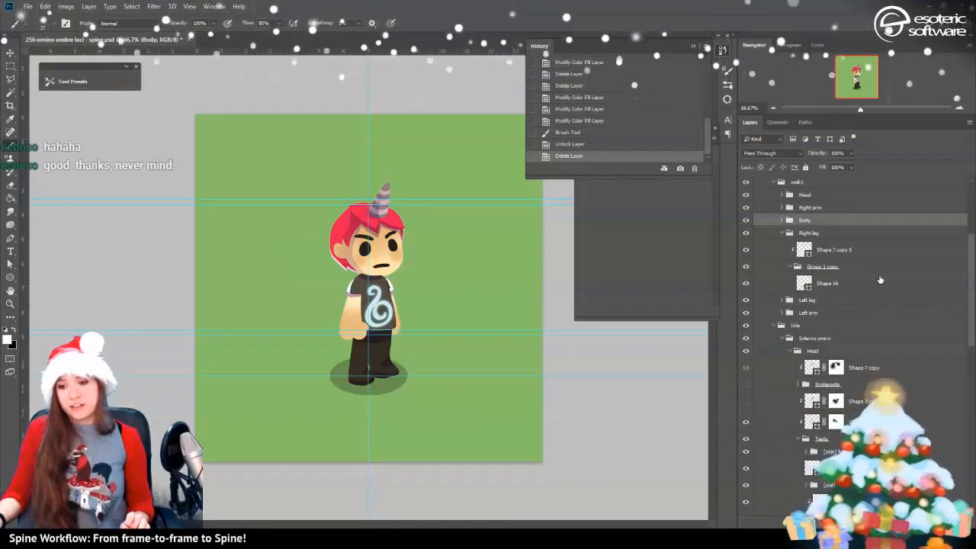
scroll(885, 279, down, 5)
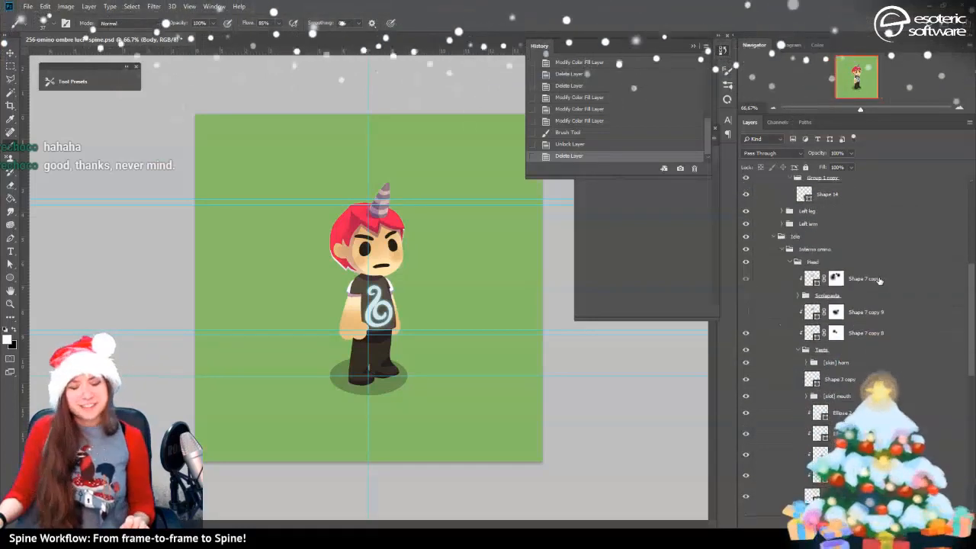
scroll(800, 248, down, 7)
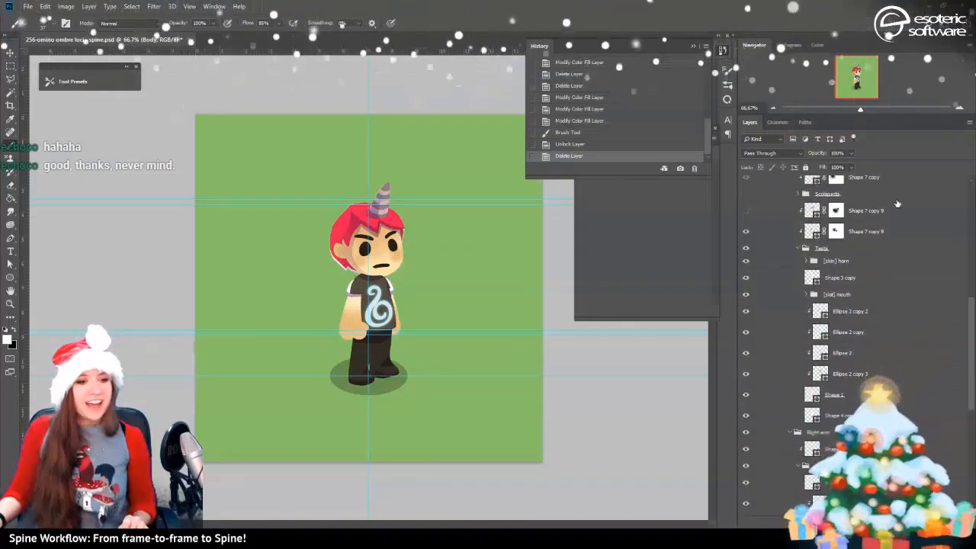
scroll(894, 206, up, 7)
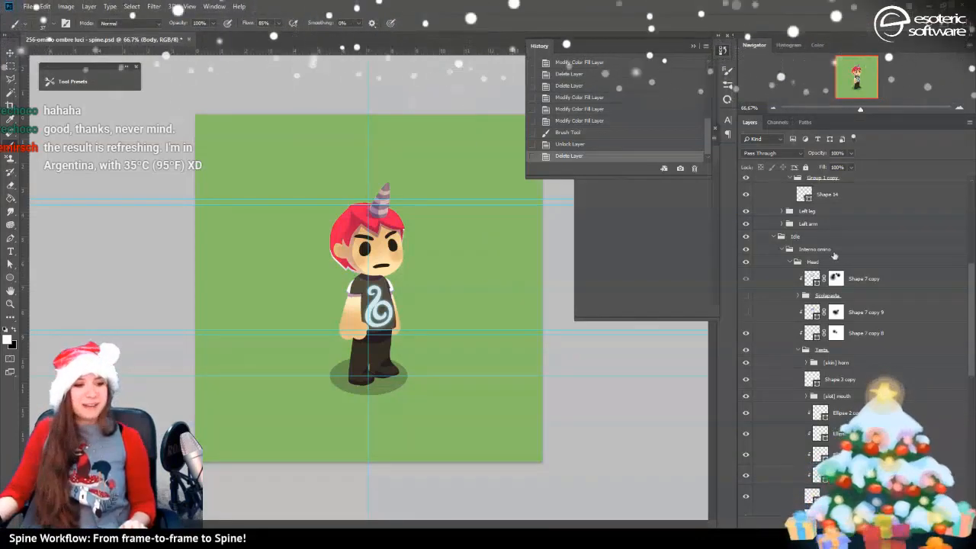
click(813, 263)
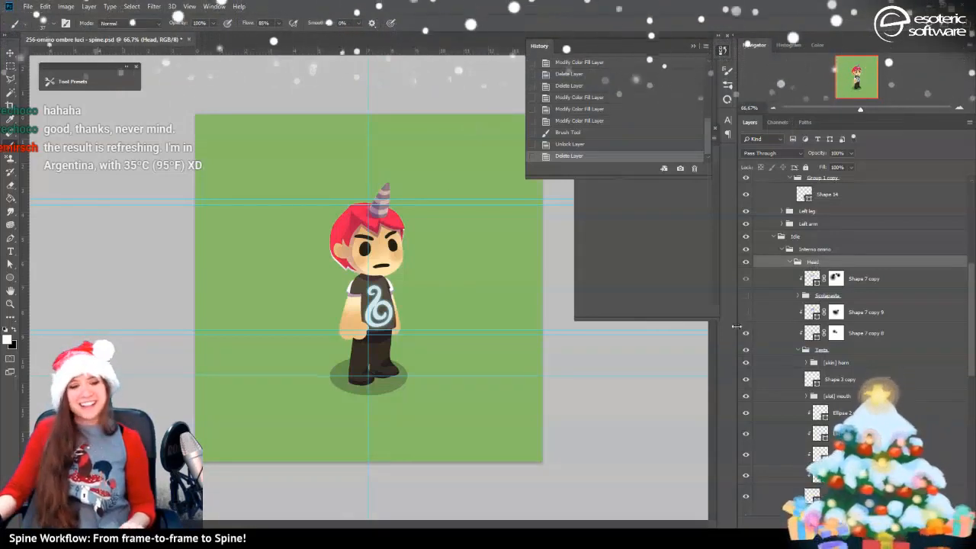
scroll(752, 288, up, 2)
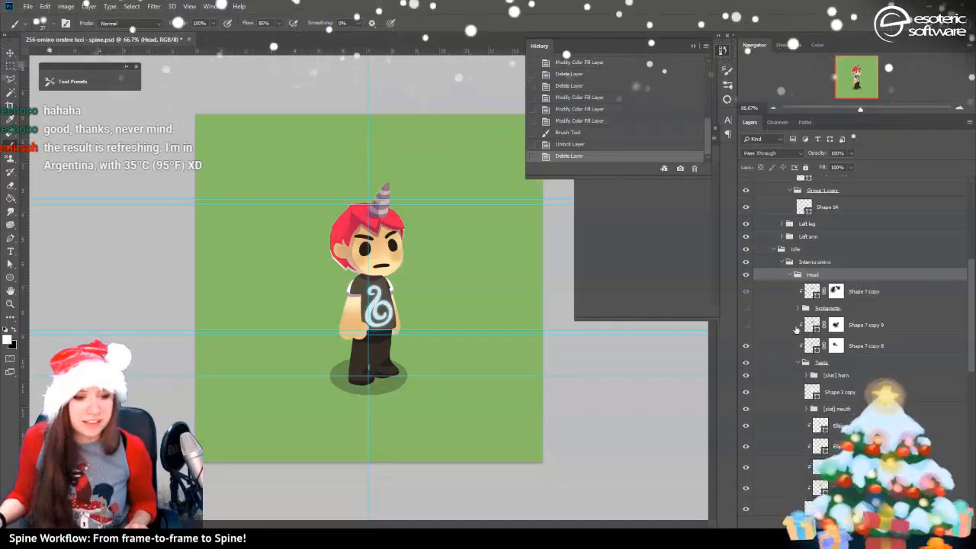
Group the Scolapasta group with Shape 7 copy in Idle's Head group, leaving Shape 7 copy 9 hidden
click(828, 309)
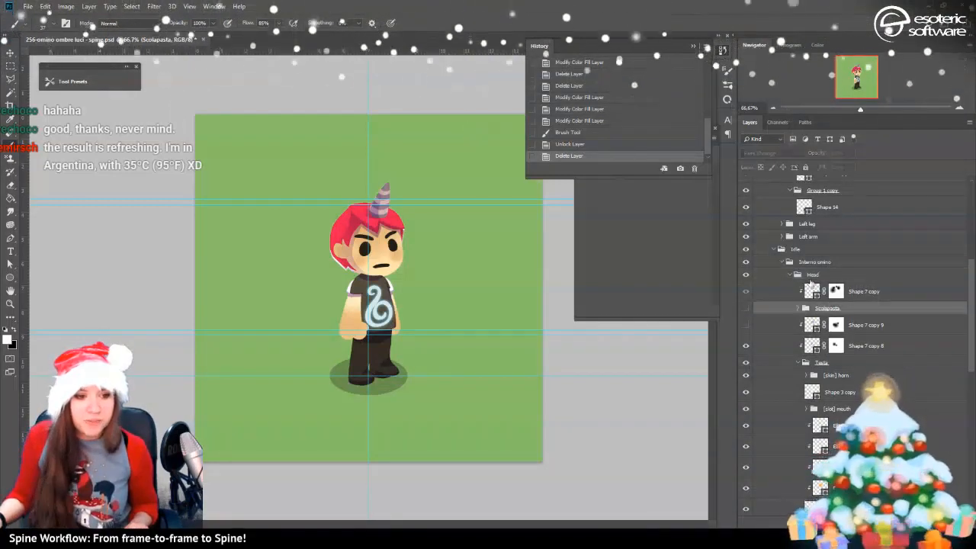
shift+click(892, 292)
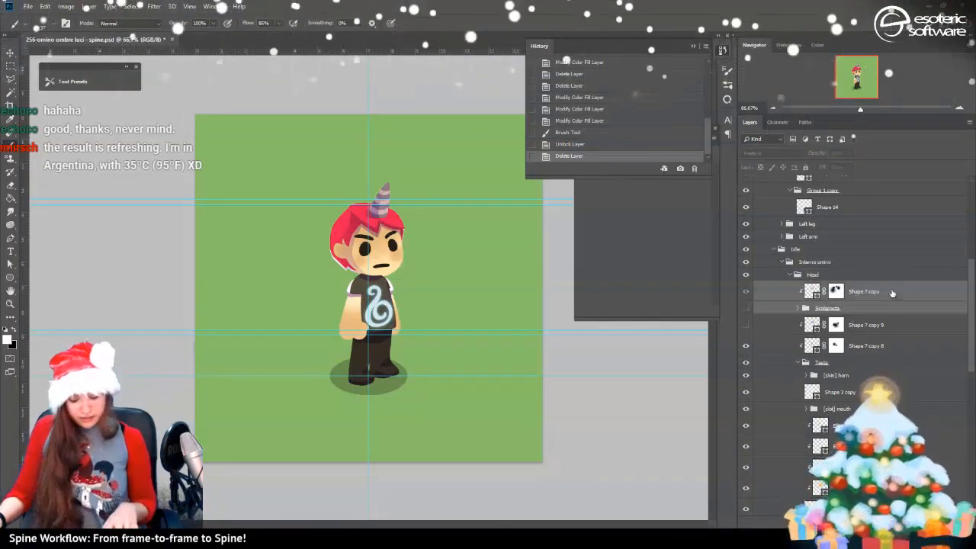
key(ctrl+g)
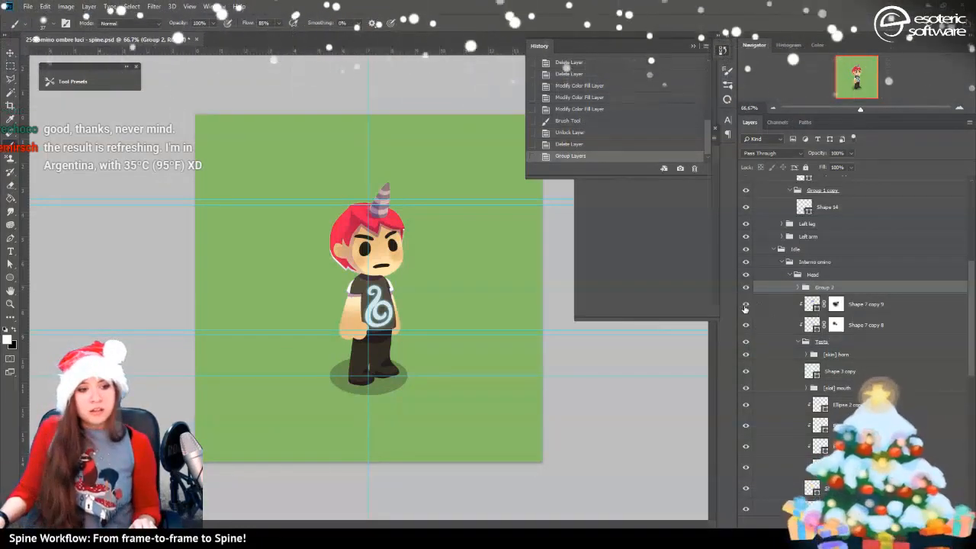
click(746, 306)
Move the [skin] horn group out of Testa into the done group, below [folder] north-direction
click(818, 357)
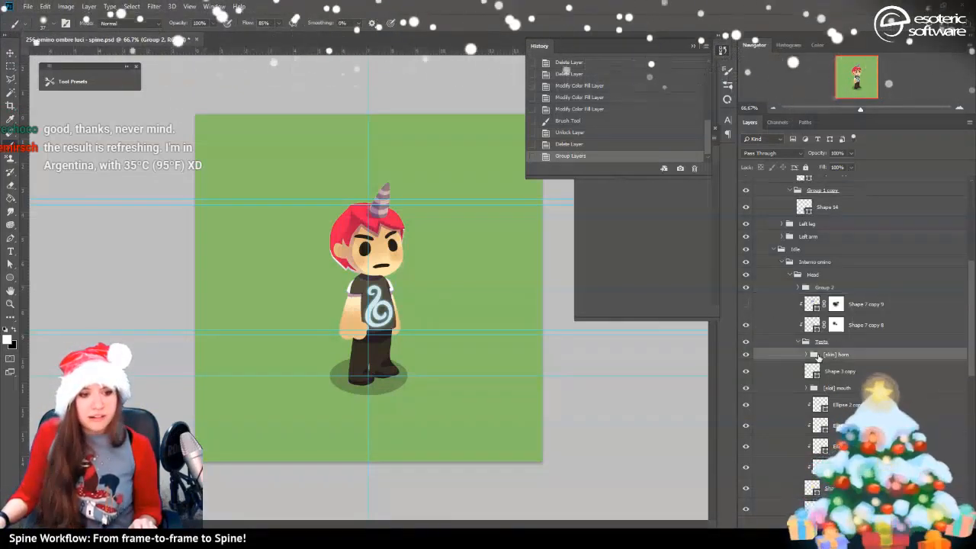
drag(845, 359, 791, 391)
scroll(782, 280, up, 3)
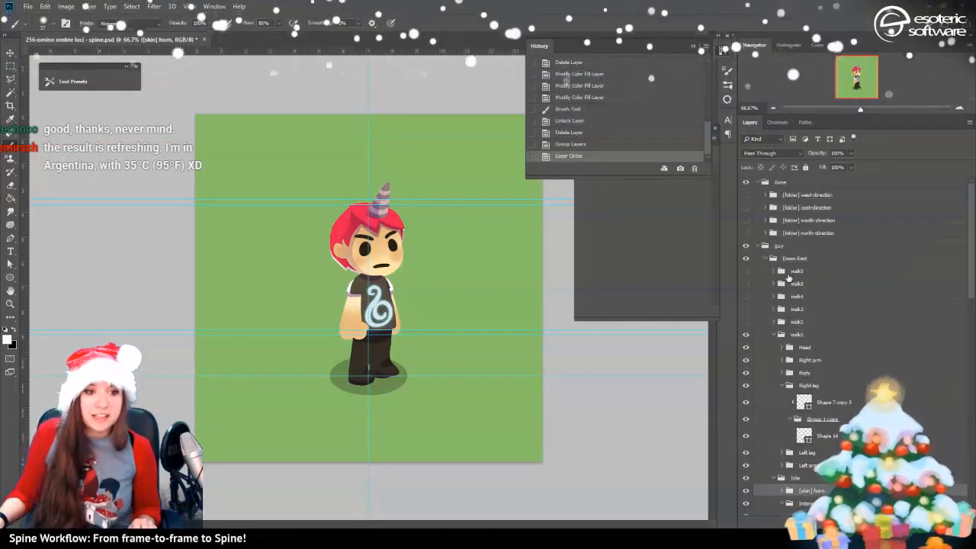
click(791, 245)
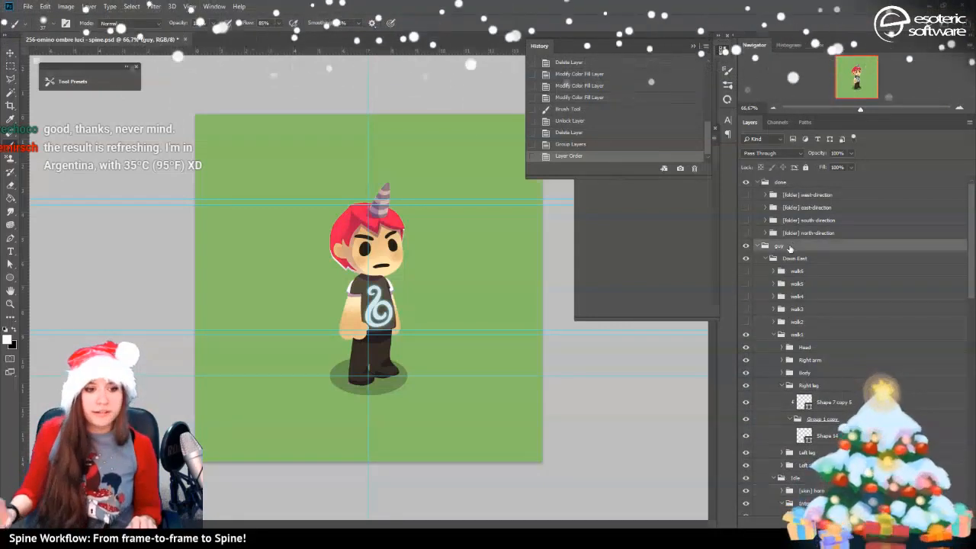
click(804, 183)
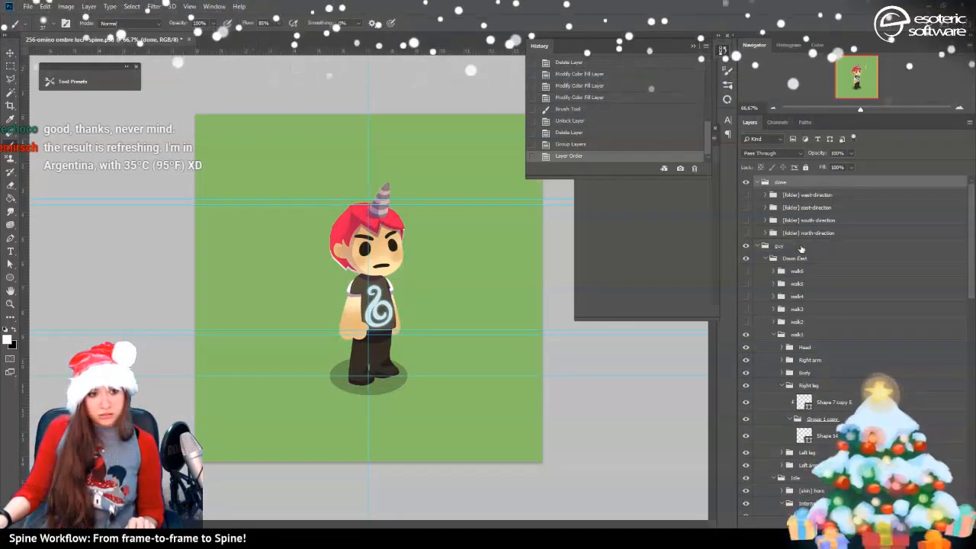
click(799, 248)
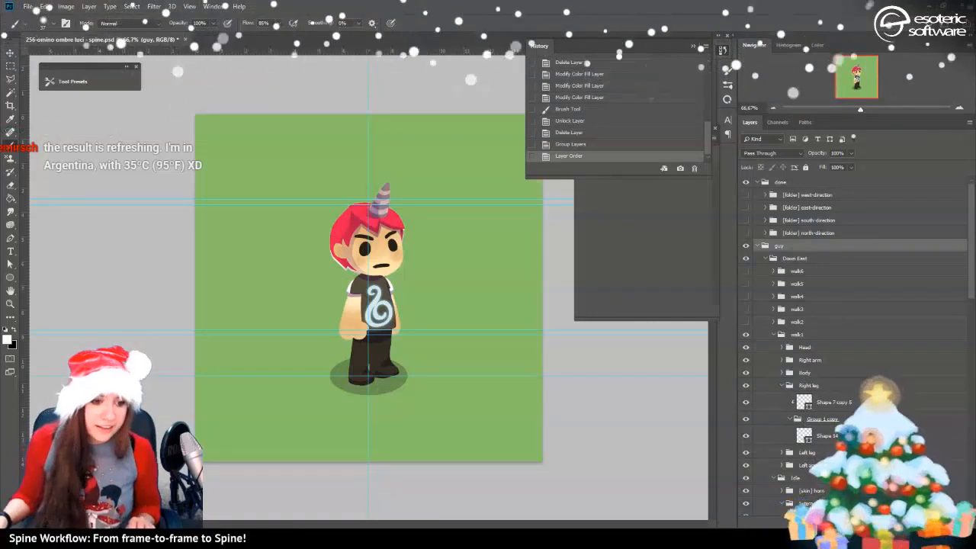
drag(810, 491, 814, 243)
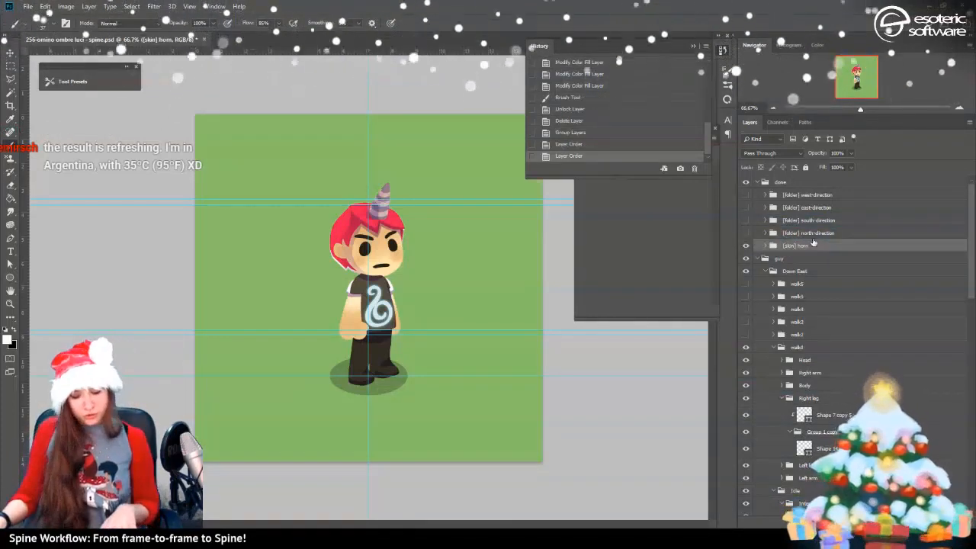
Put the [skin] horn group into a new group named [folder] south-east-direction and save the document
key(ctrl+g)
double_click(800, 234)
key(ctrl+c)
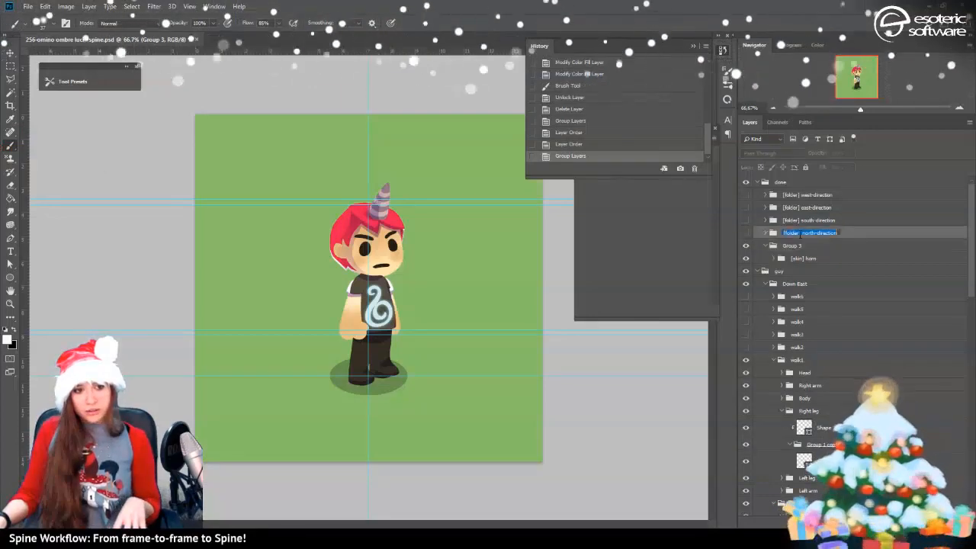
click(795, 245)
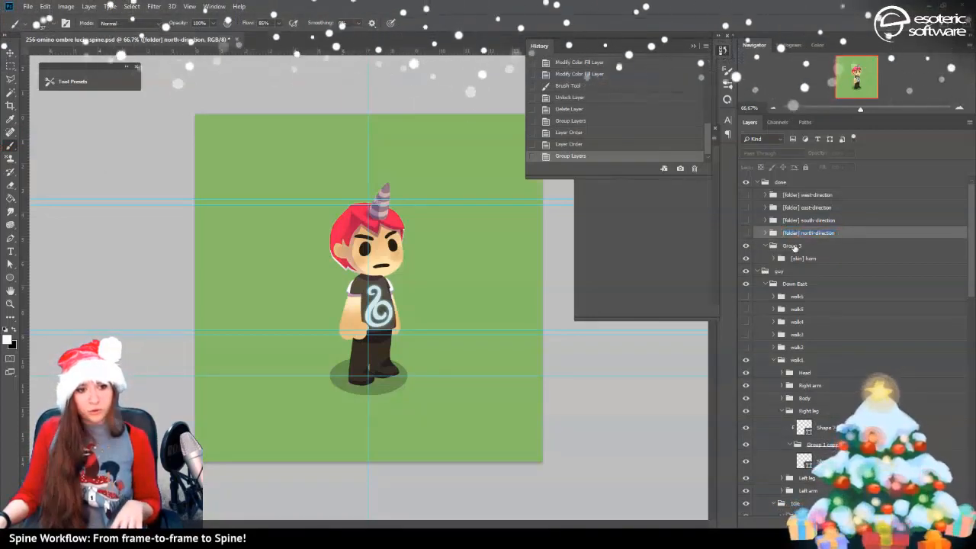
double_click(793, 246)
text(y)
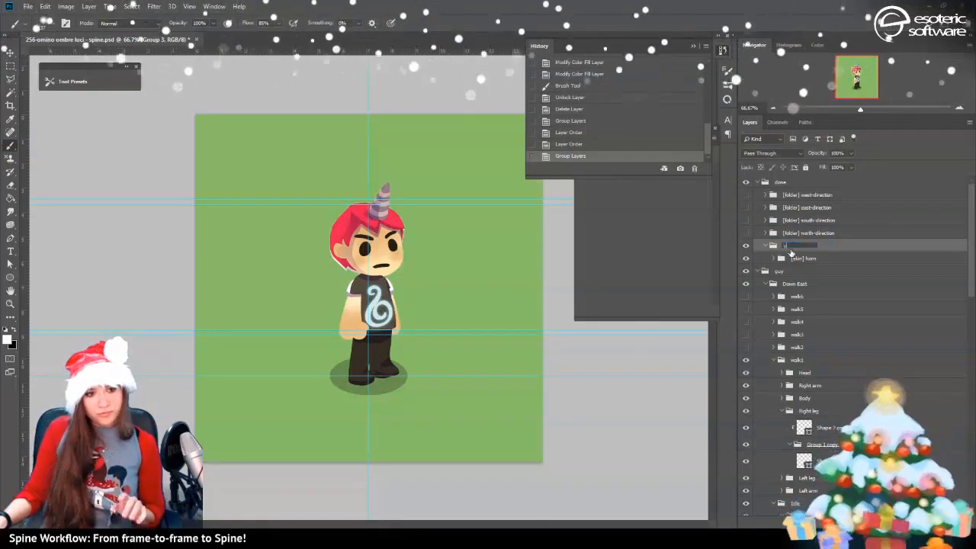
key(ctrl+v)
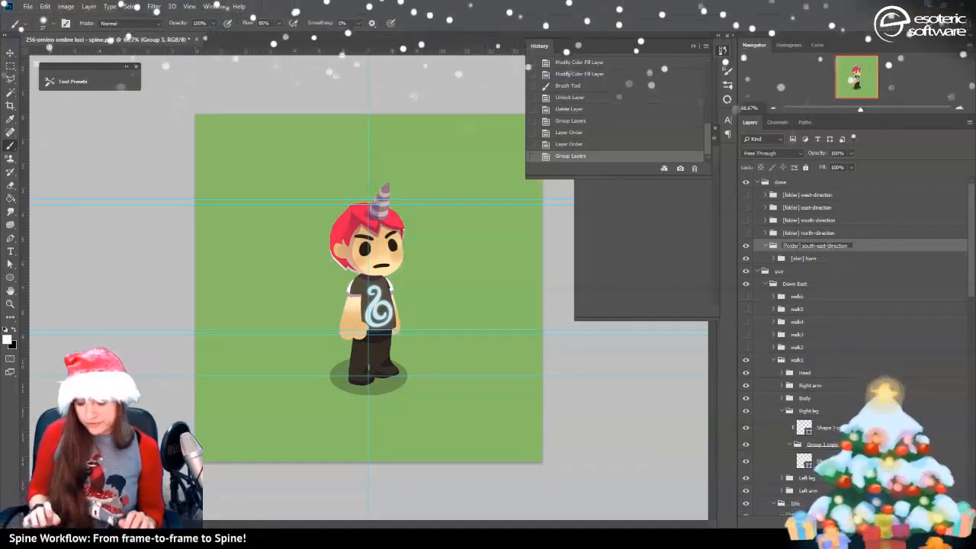
key(Return)
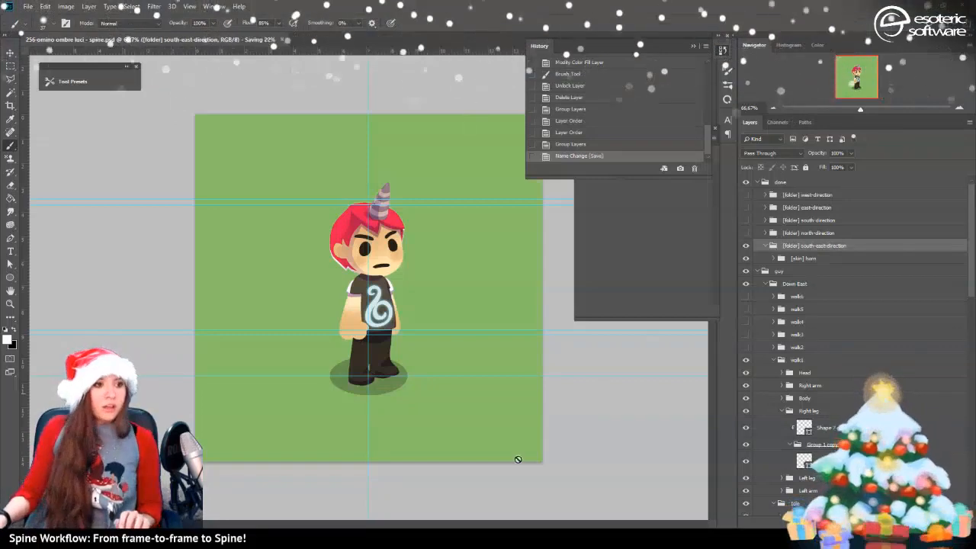
Collapse and hide the walk1 group inside Down East
scroll(811, 284, down, 2)
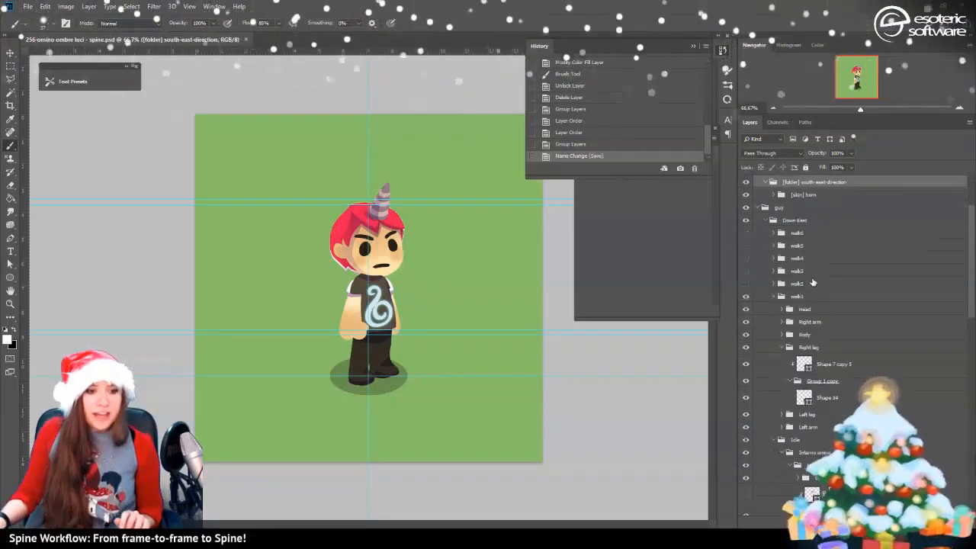
scroll(811, 283, down, 1)
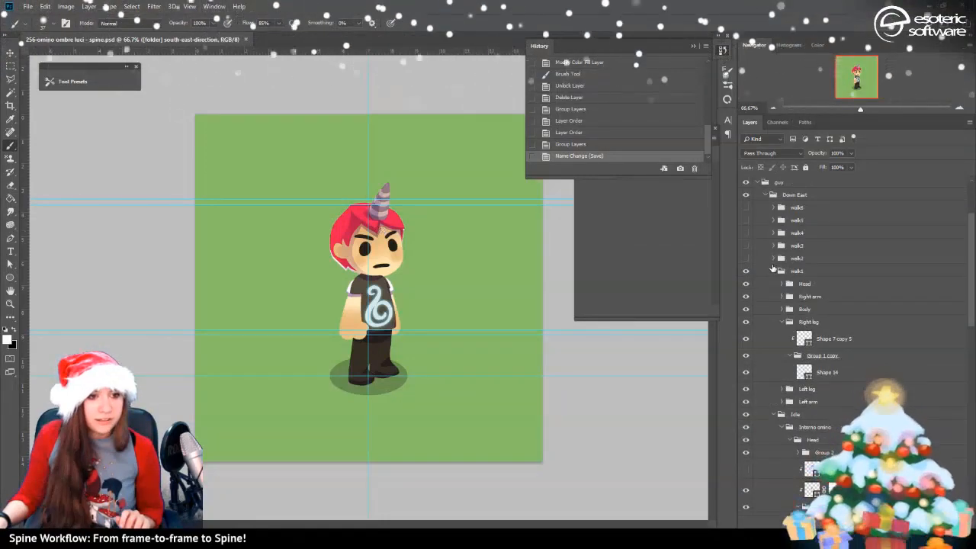
click(772, 272)
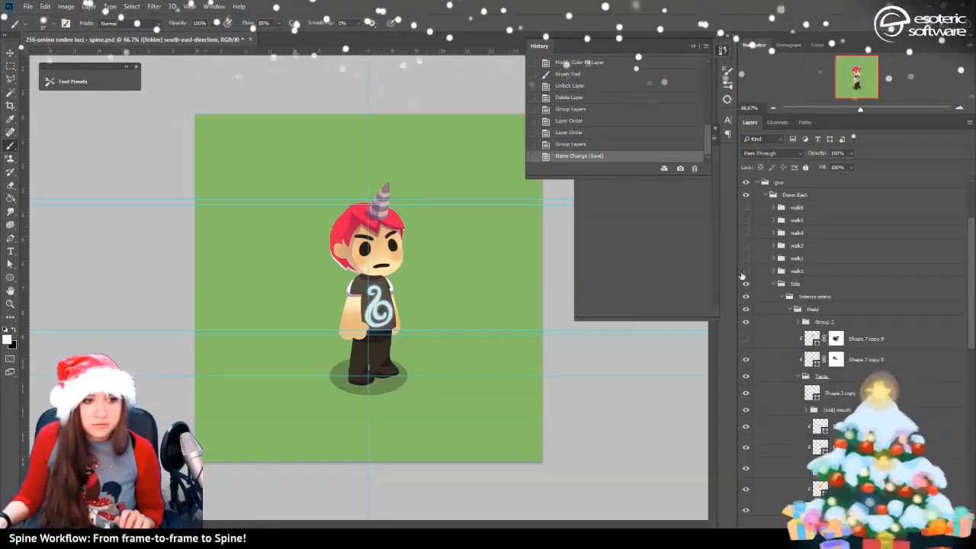
click(746, 271)
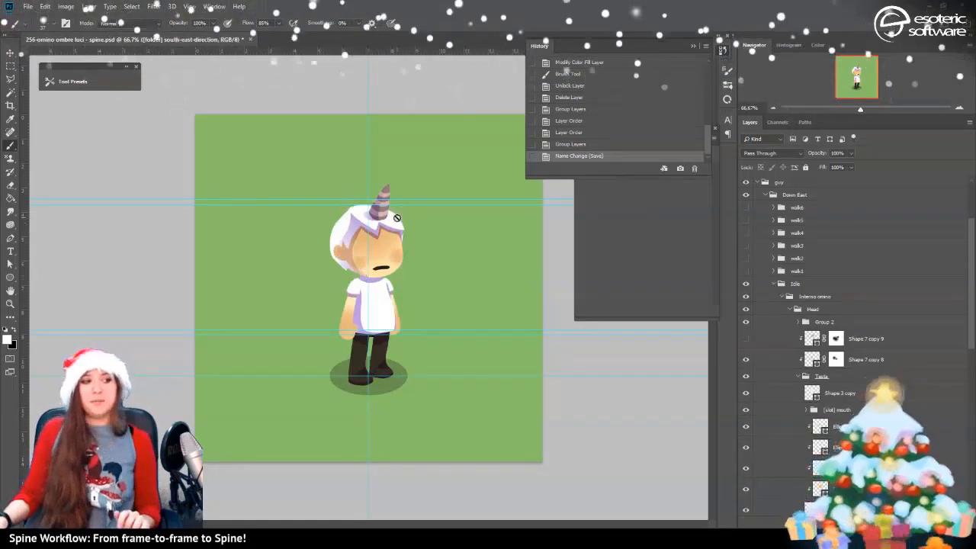
Check what Shape 3 copy in Idle's Testa group shows by toggling its visibility, and select the [slot] mouth group
scroll(807, 349, down, 3)
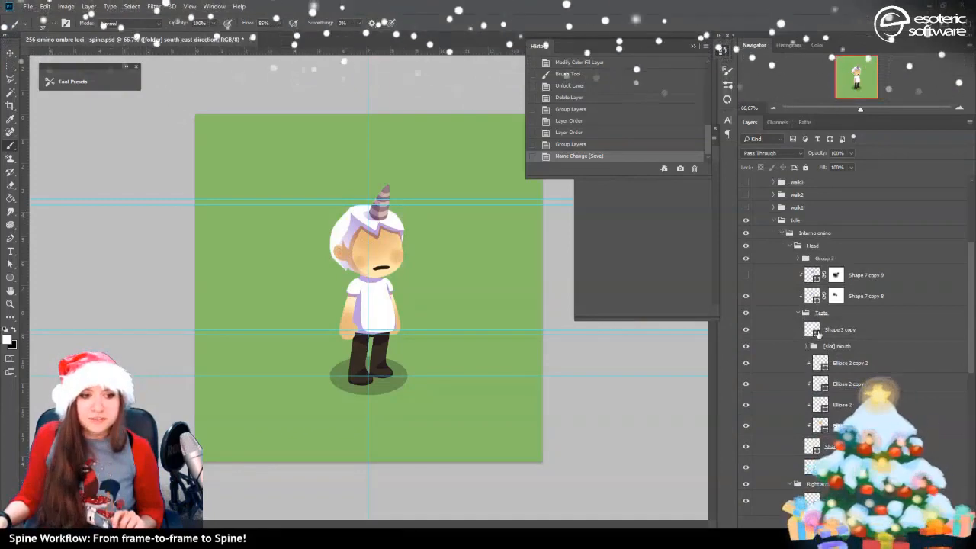
click(817, 333)
click(749, 330)
click(749, 330)
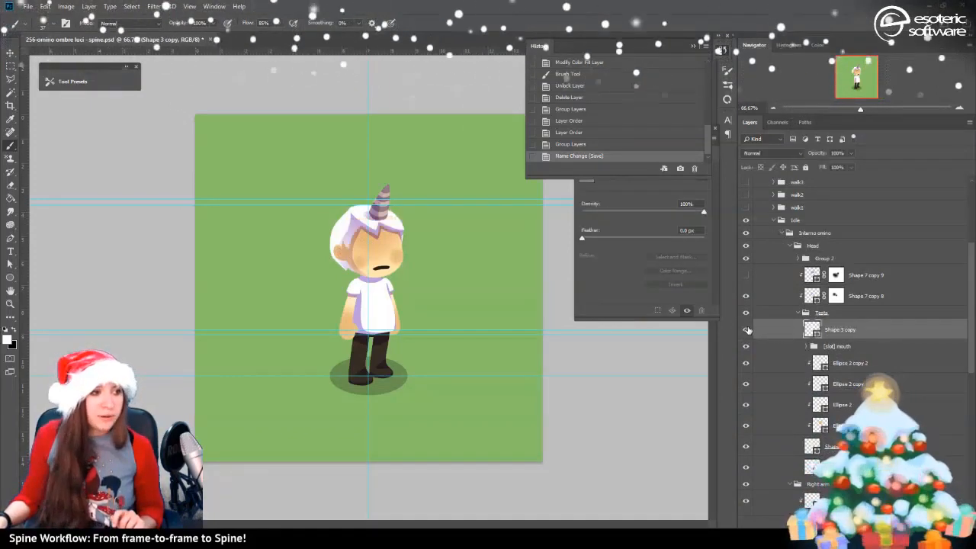
click(837, 346)
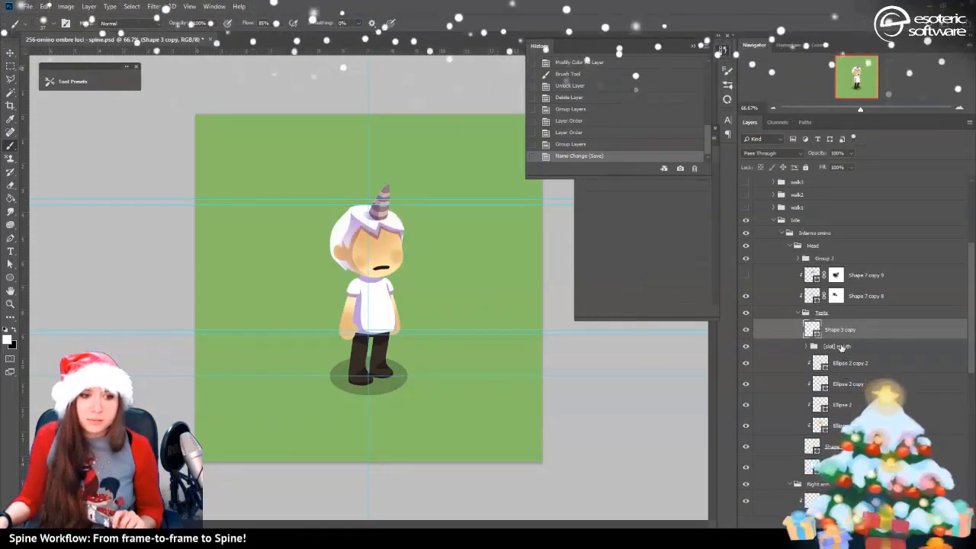
Hide the [folder] south-east-direction group and show the Scolapasta group inside Group 2 of Idle's Head
scroll(821, 266, up, 5)
scroll(821, 267, up, 3)
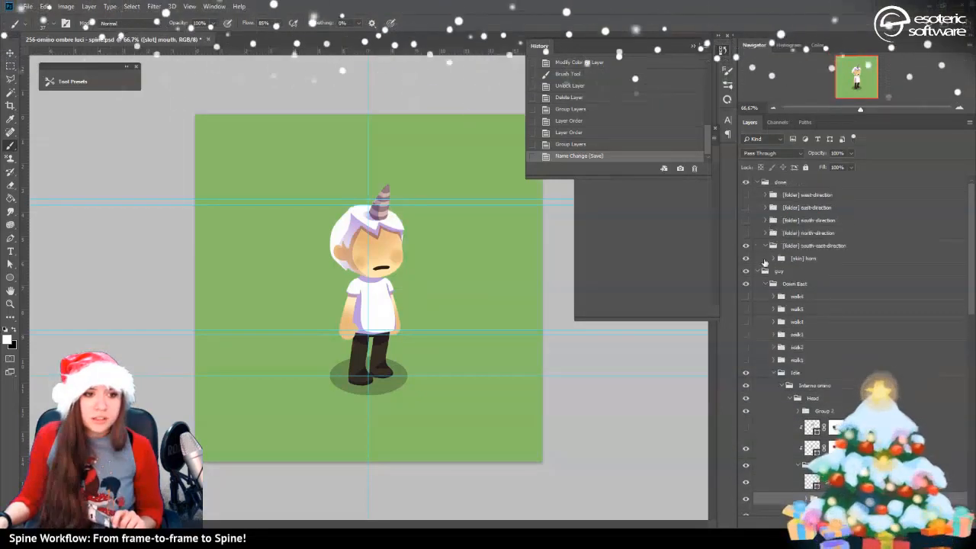
click(746, 246)
scroll(772, 305, down, 4)
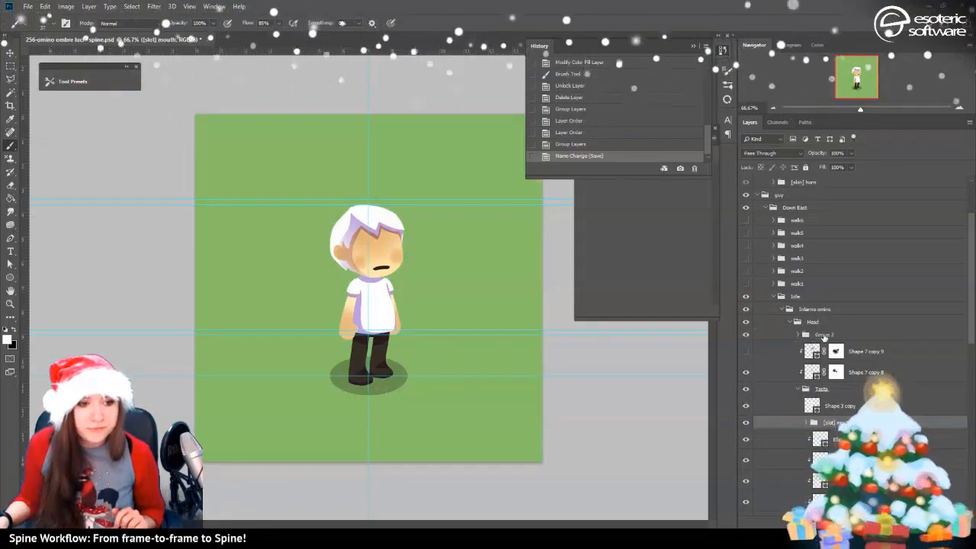
click(824, 337)
click(799, 335)
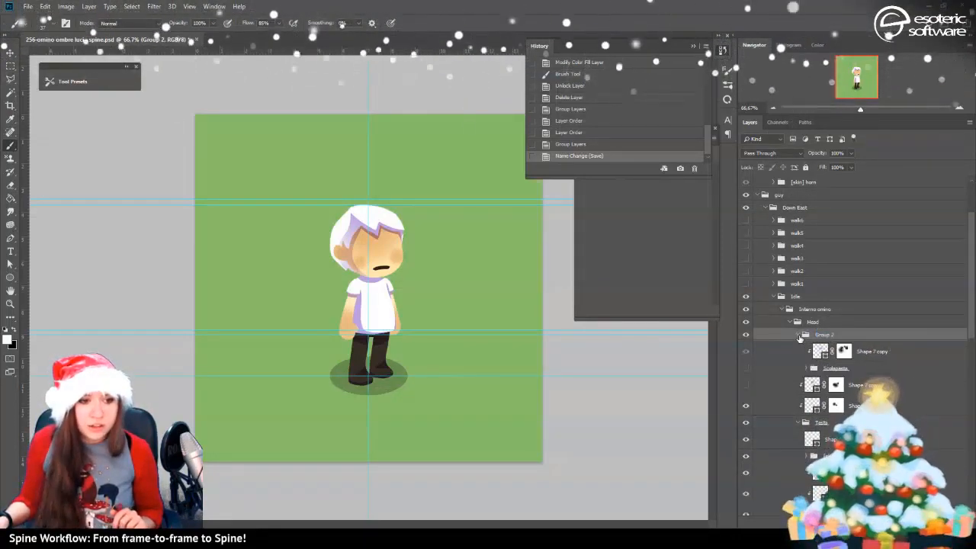
click(745, 368)
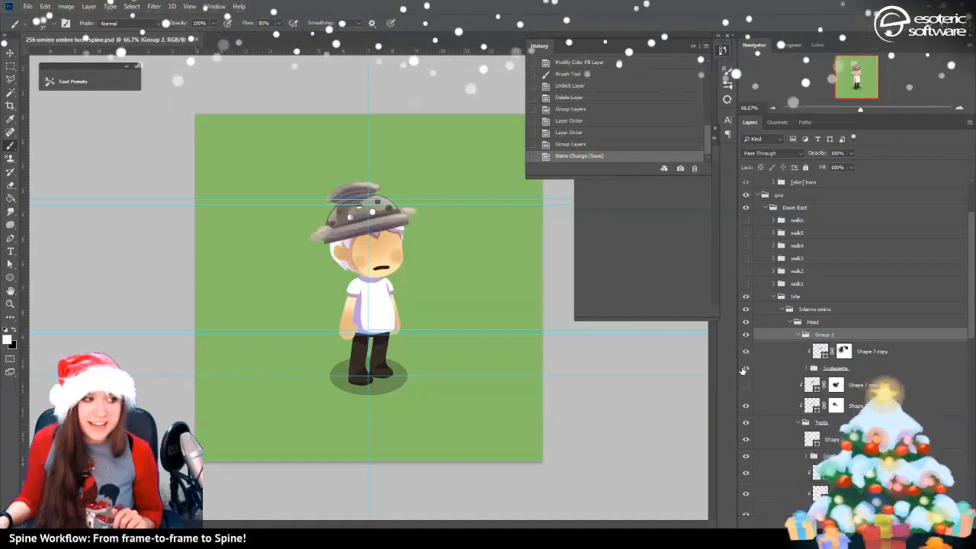
Start renaming Group 2 in Idle's Head group with the tag [merge]
click(822, 325)
double_click(829, 336)
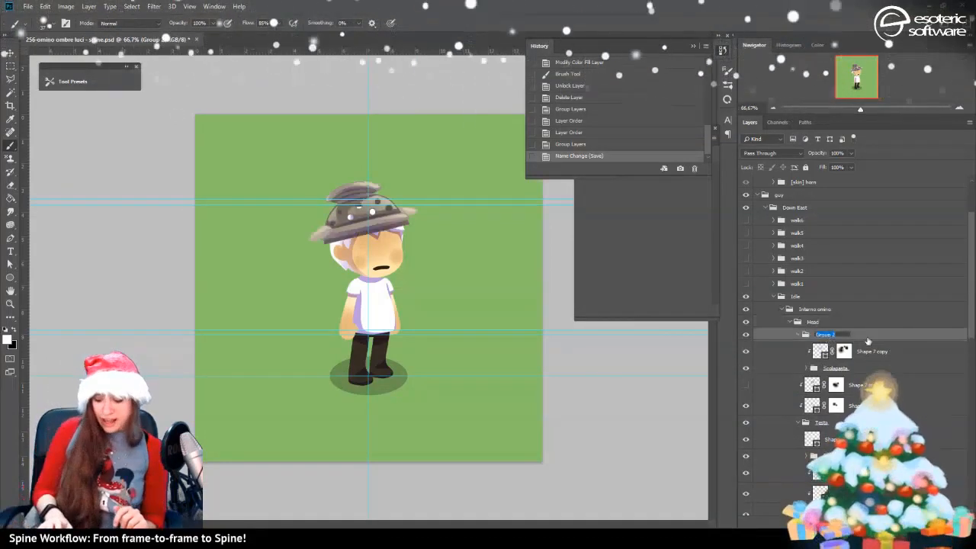
text([mer)
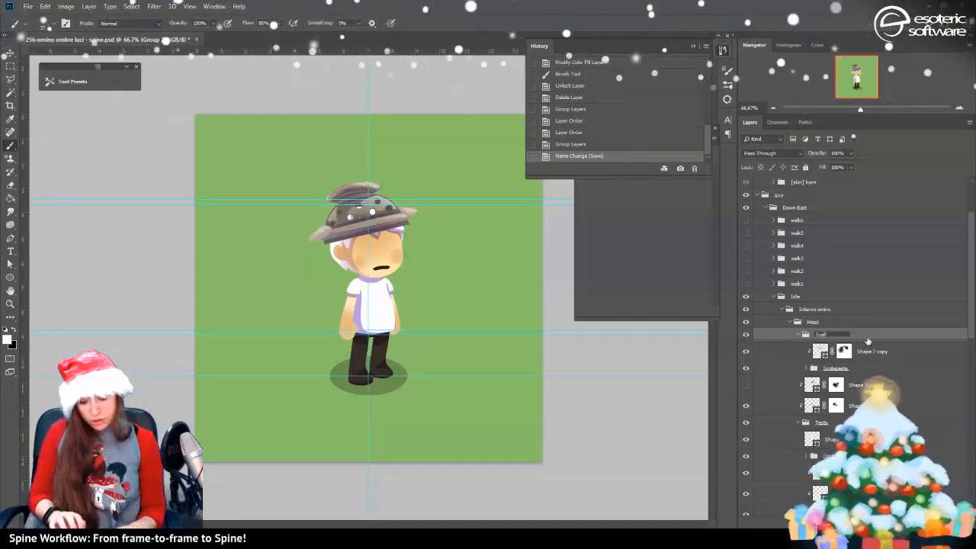
text(ge])
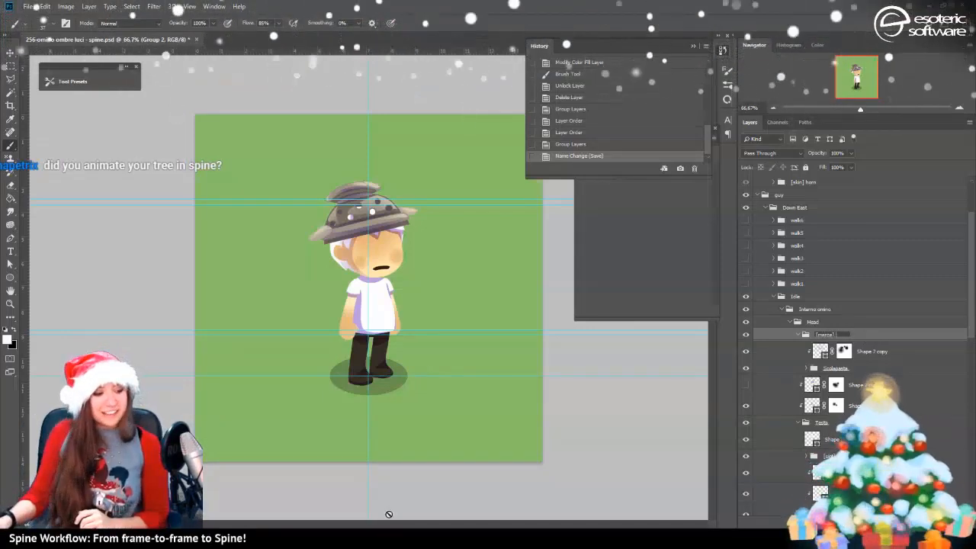
Switch to Spine and open the recent project albero-ok
key(alt+Tab)
click(28, 9)
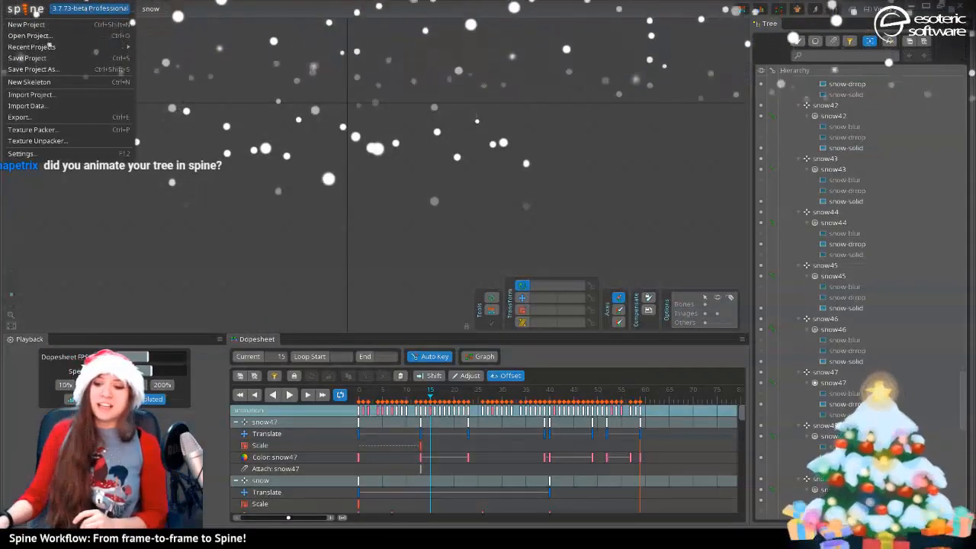
click(97, 49)
click(177, 58)
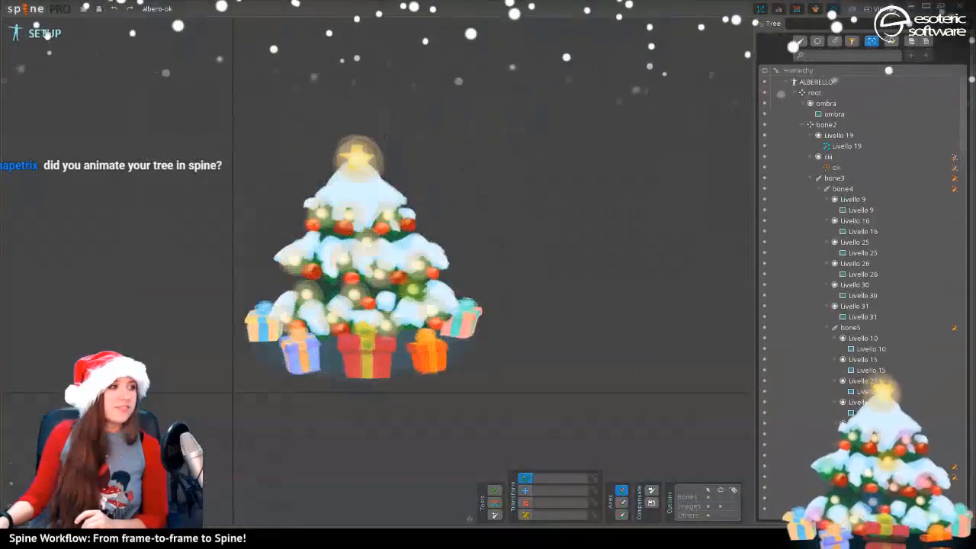
Switch the Christmas tree project to Animate mode, show its bones and play the animation
click(47, 34)
click(715, 306)
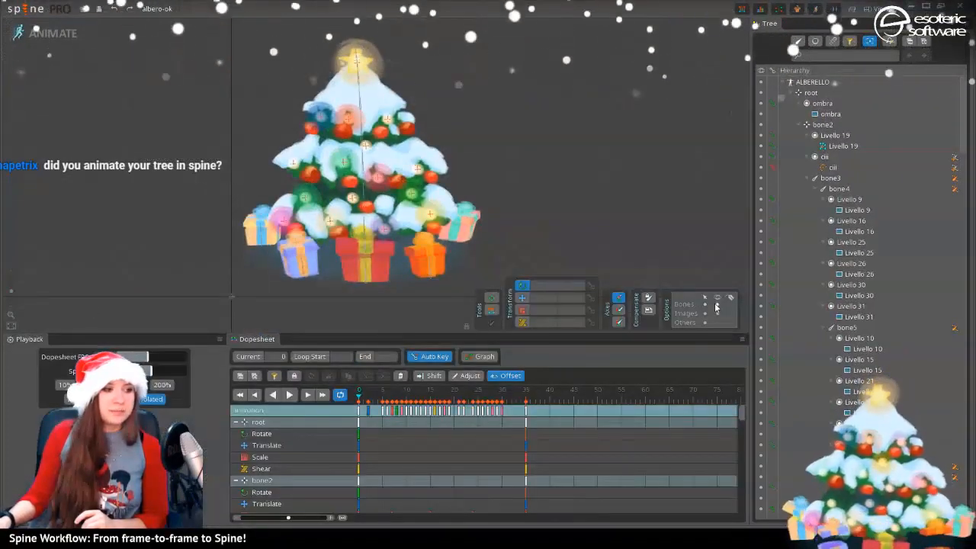
click(290, 395)
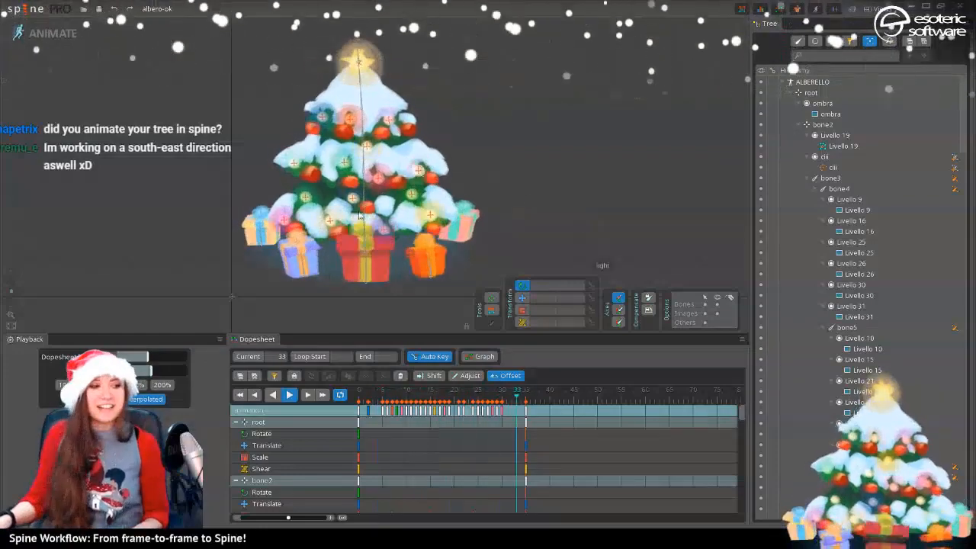
Bring up the list of recent Spine projects
click(26, 9)
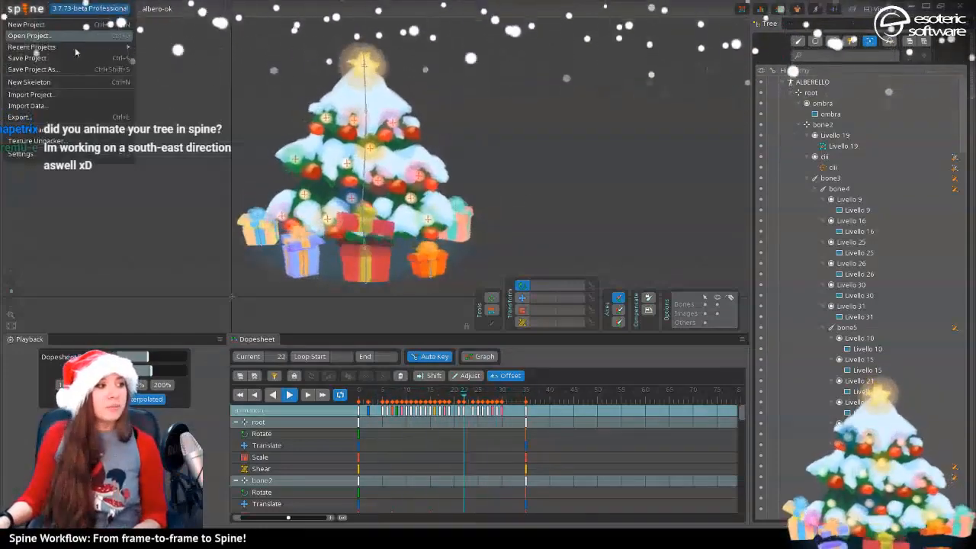
Leave the recent projects list without opening anything and switch from Spine to the character PSD in Photoshop
mouse_move(92, 49)
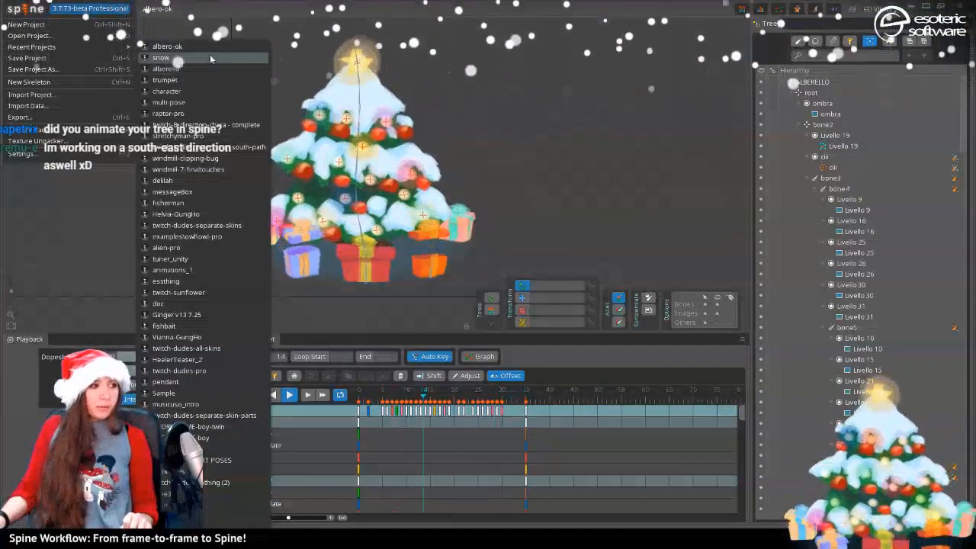
click(555, 249)
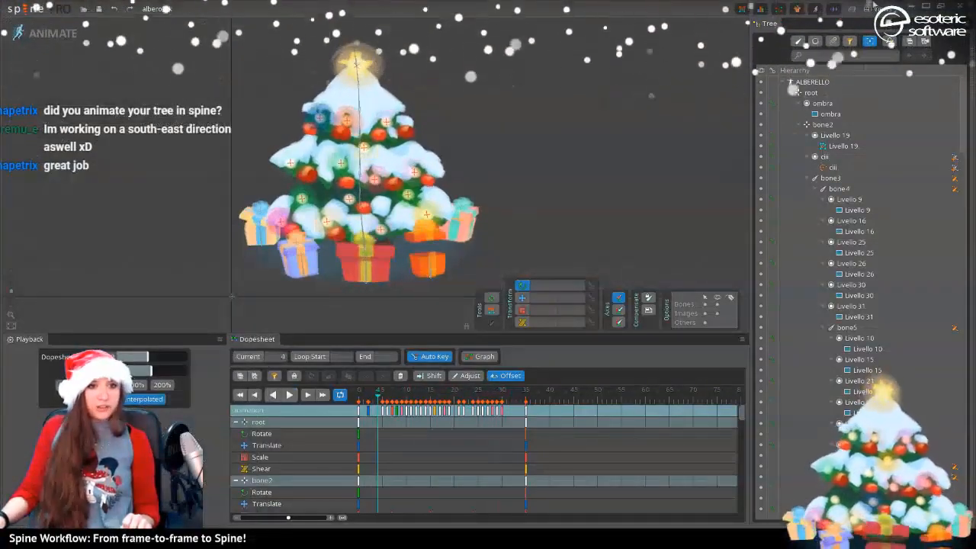
key(alt+Tab)
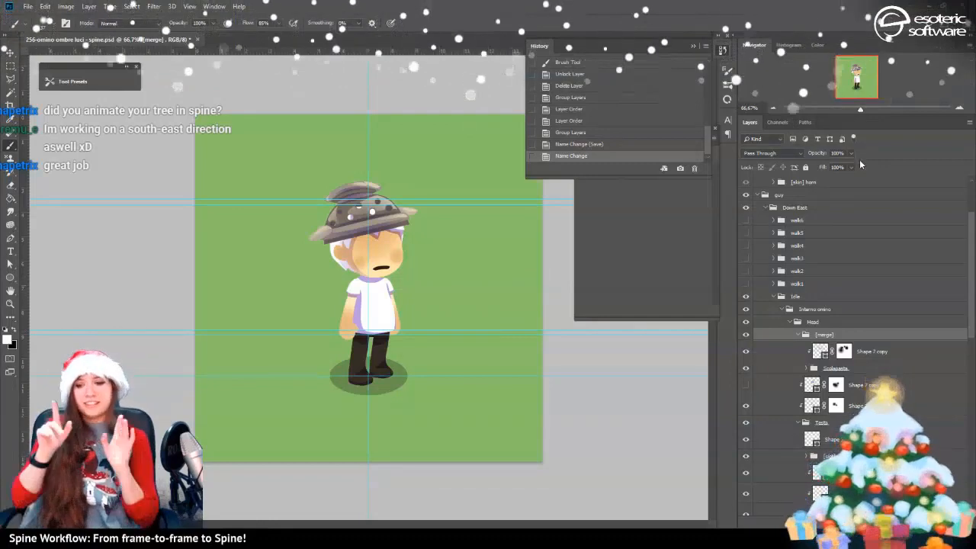
Rename the [merge] group inside the idle character's Head group to "[merge] se-colander"
click(846, 367)
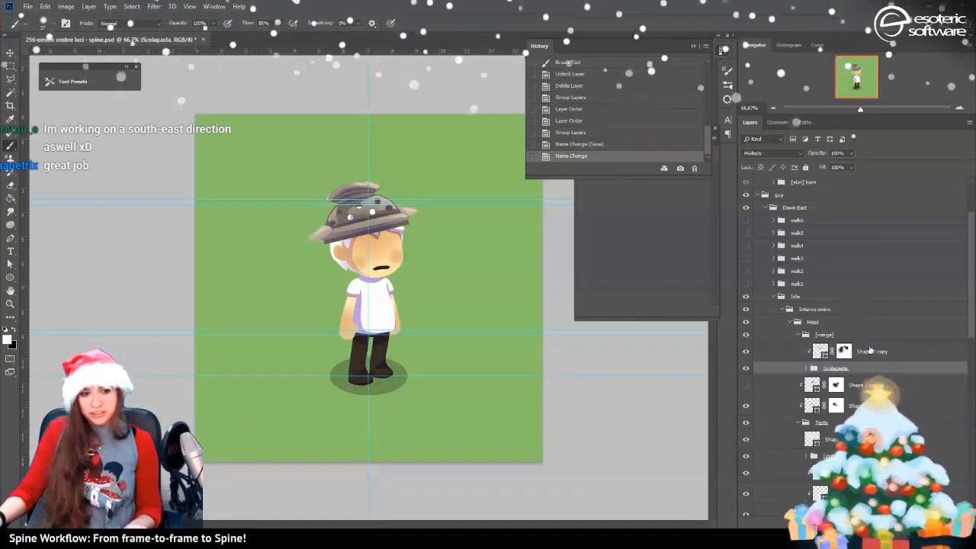
click(751, 336)
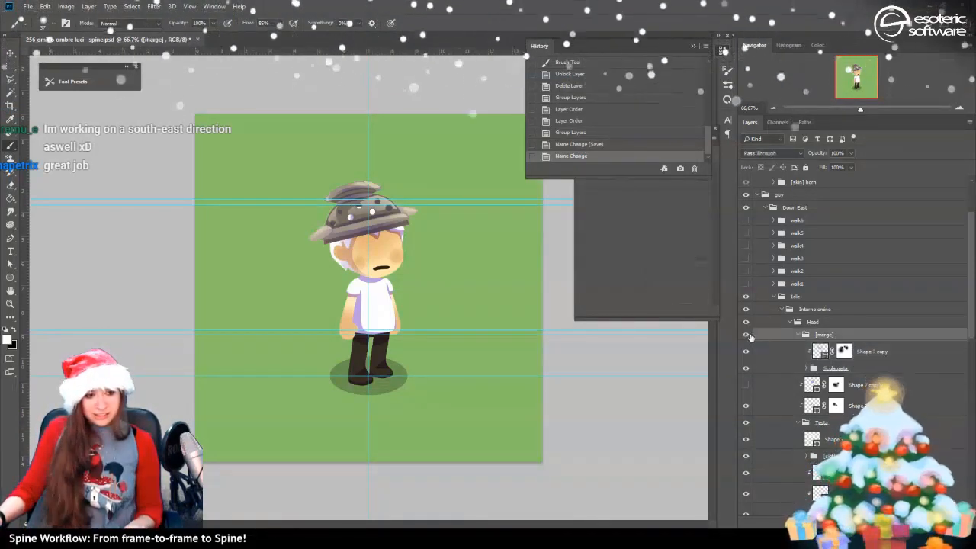
click(749, 335)
click(749, 336)
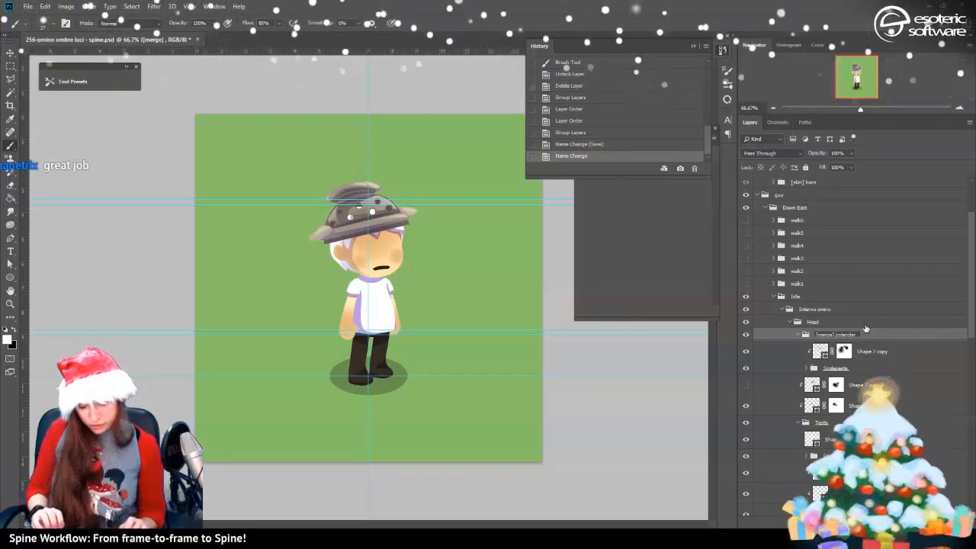
text(se-)
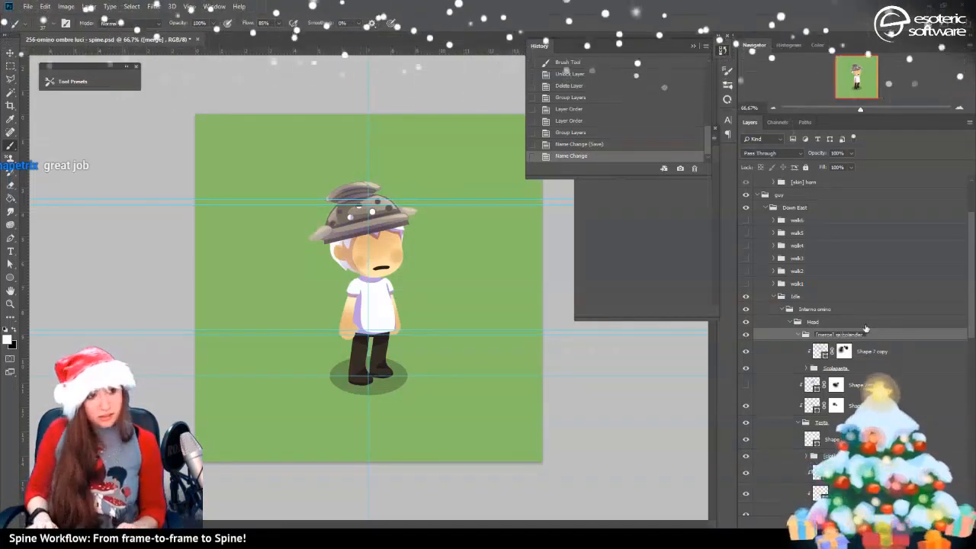
key(Return)
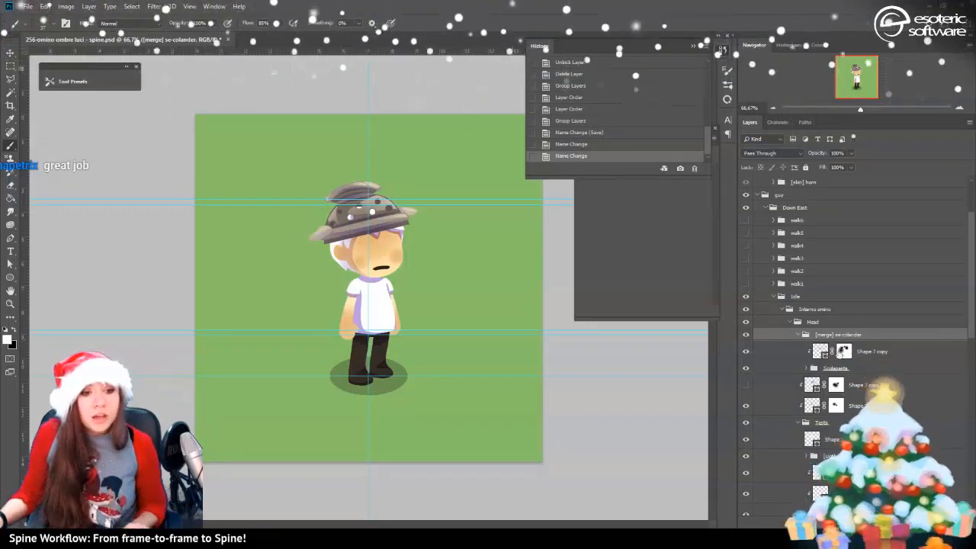
Collapse the [merge] se-colander group and move it into the [folder] south-east-direction group, above the [skin] horn group
scroll(759, 355, down, 1)
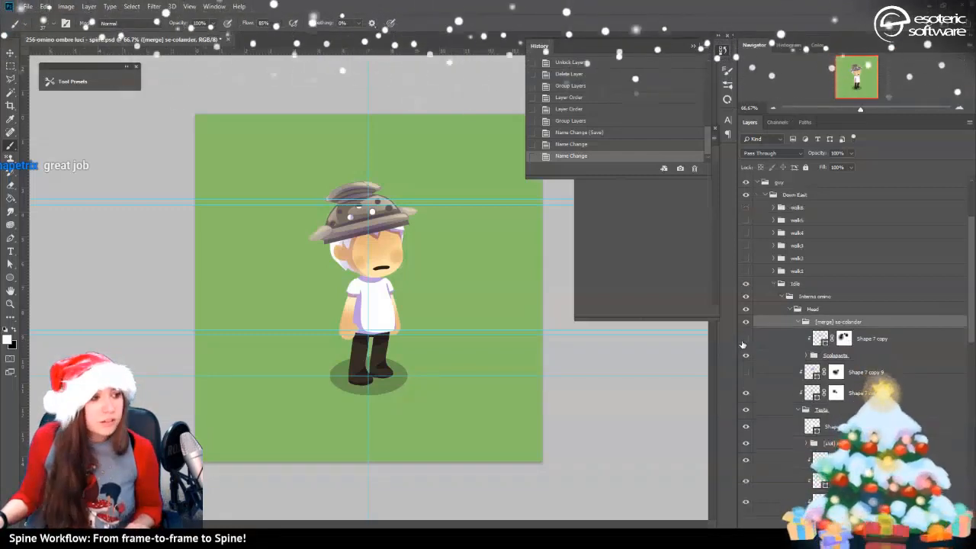
click(797, 322)
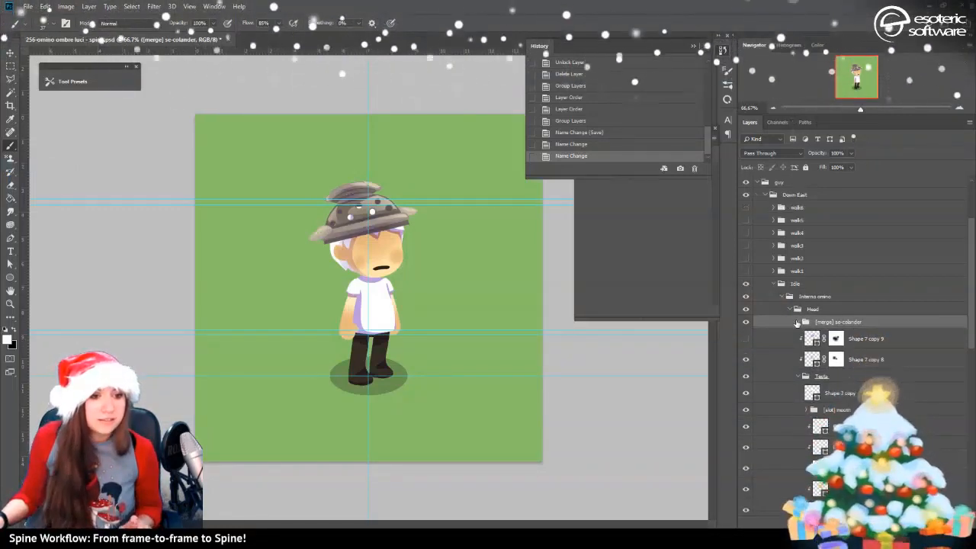
drag(841, 322, 810, 218)
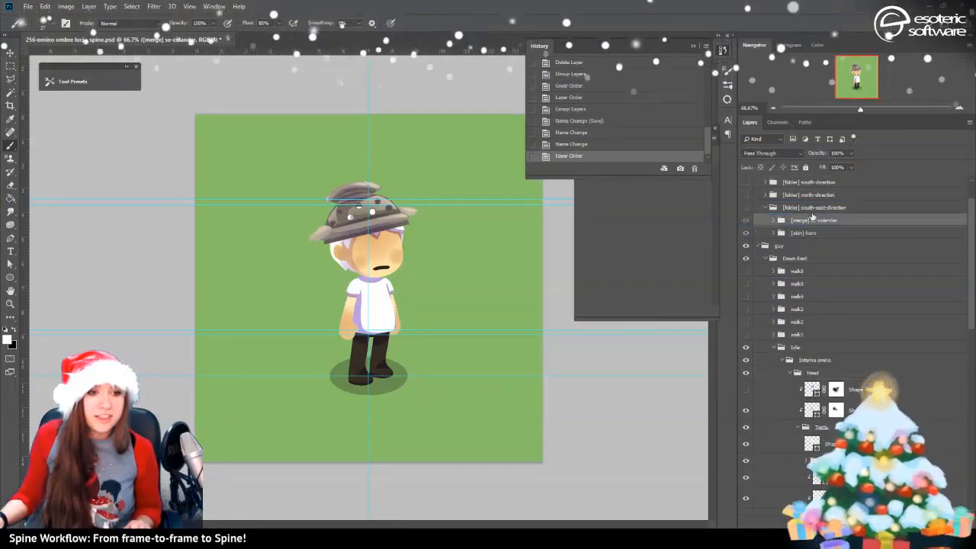
Check the Shape 7 copy 9 shading layer in the idle character's Head group, then collapse that group
scroll(797, 295, down, 5)
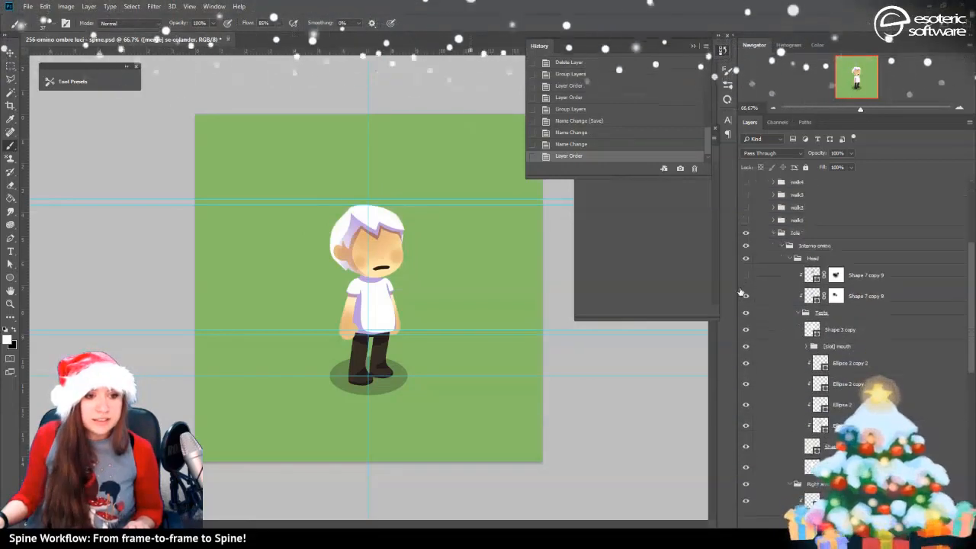
click(746, 276)
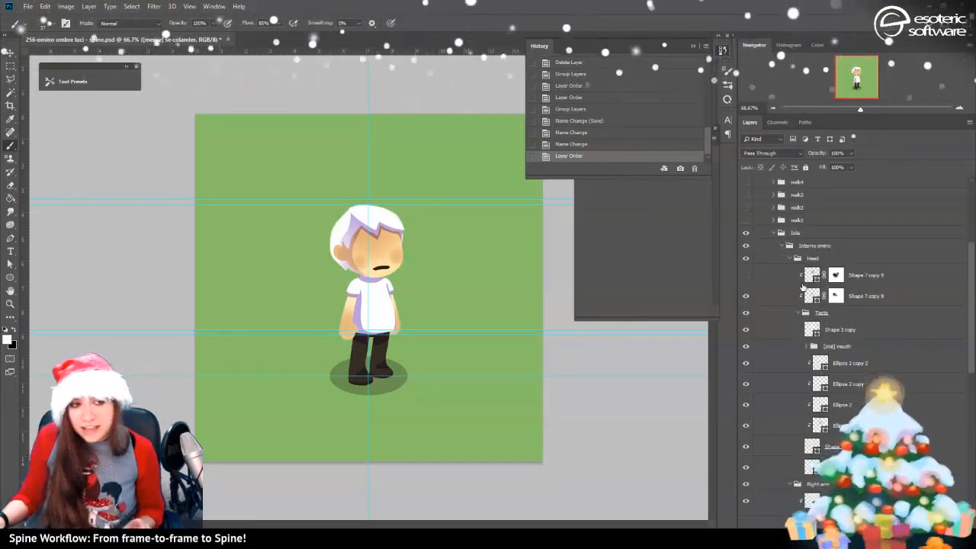
click(807, 260)
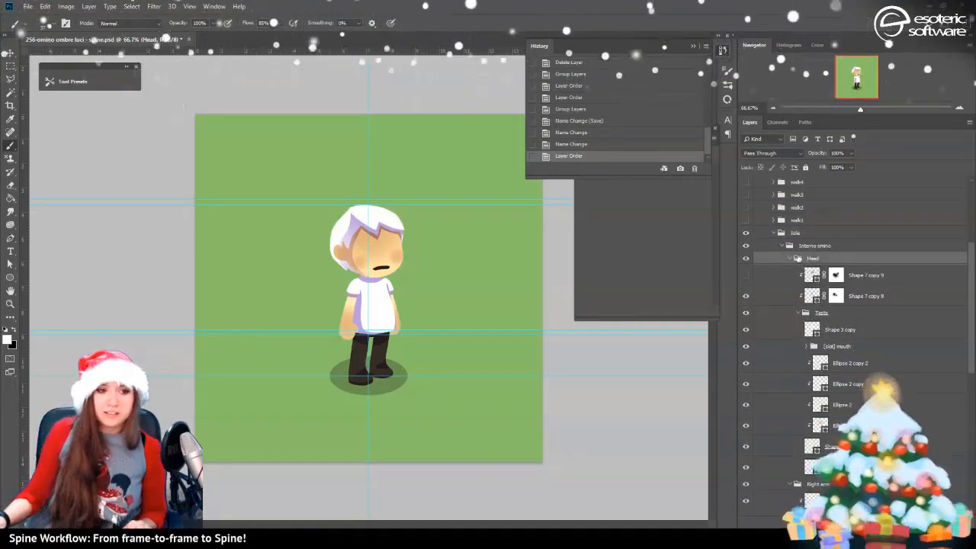
click(791, 259)
scroll(793, 237, up, 5)
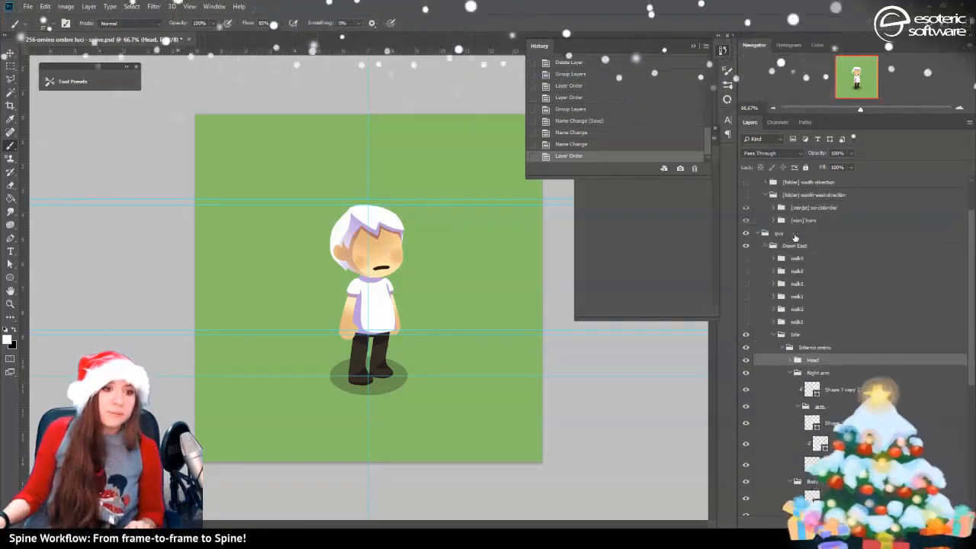
Wrap the [merge] se-colander group in a group named "[slot] colander", and wrap that in a group named "[skin] colander"
click(822, 260)
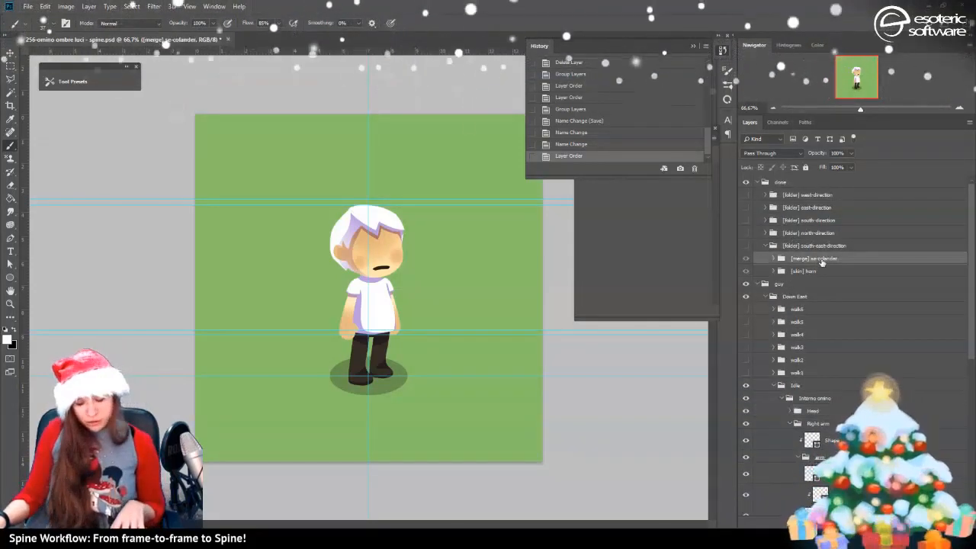
key(ctrl+g)
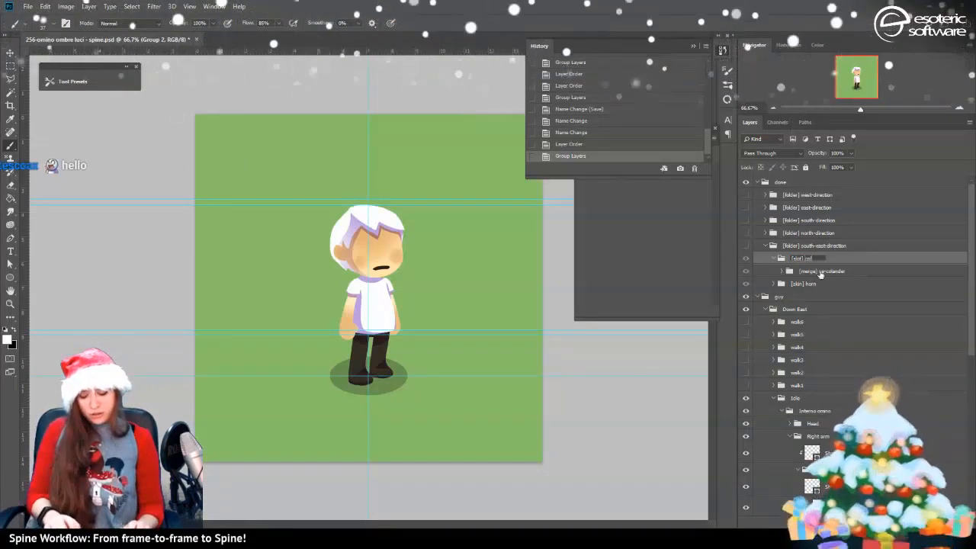
key(Return)
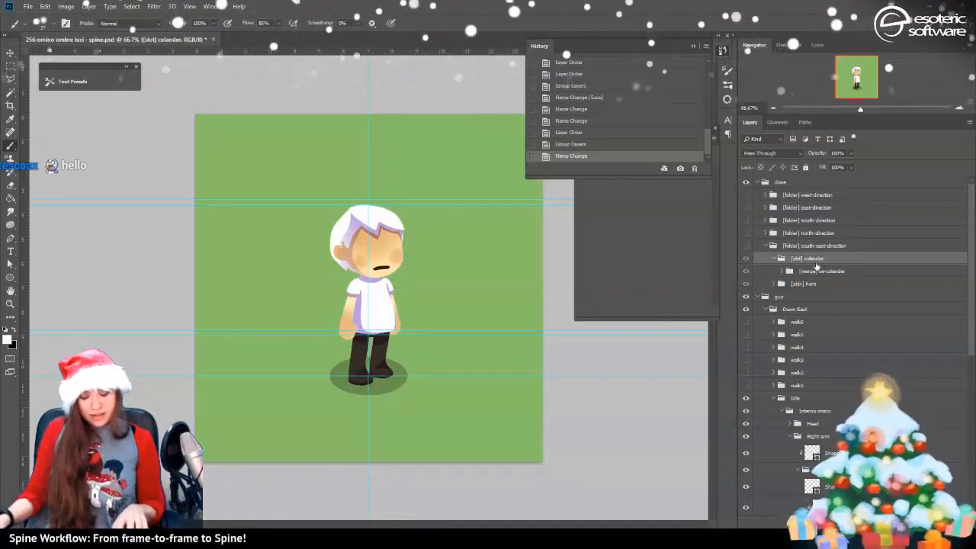
key(ctrl+g)
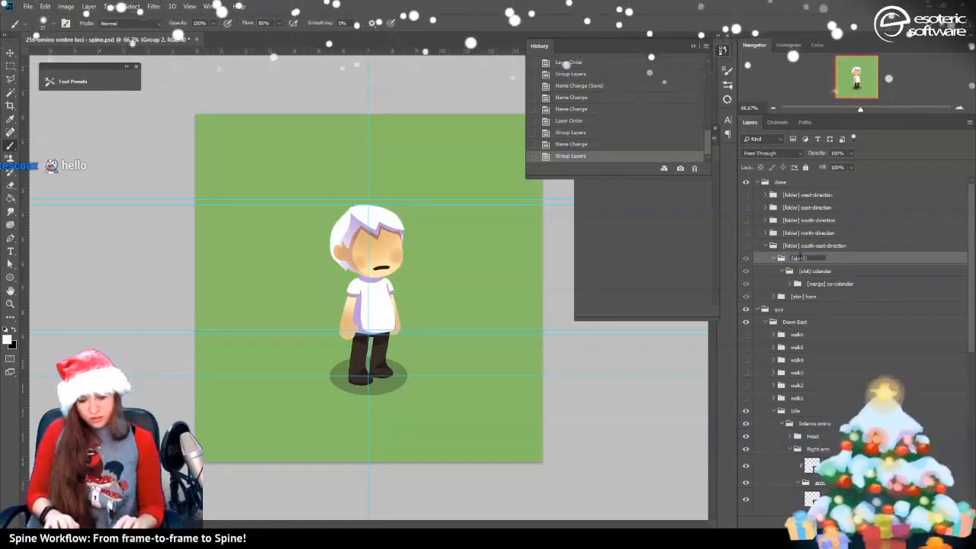
key(Return)
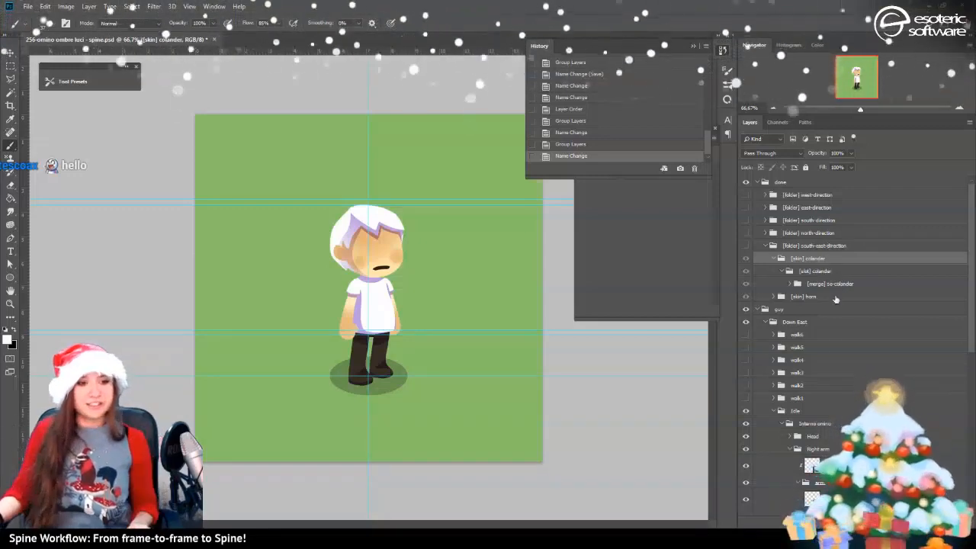
Review the walk and Idle layer groups under Down East and collapse the idle character's Right arm group
scroll(836, 299, down, 2)
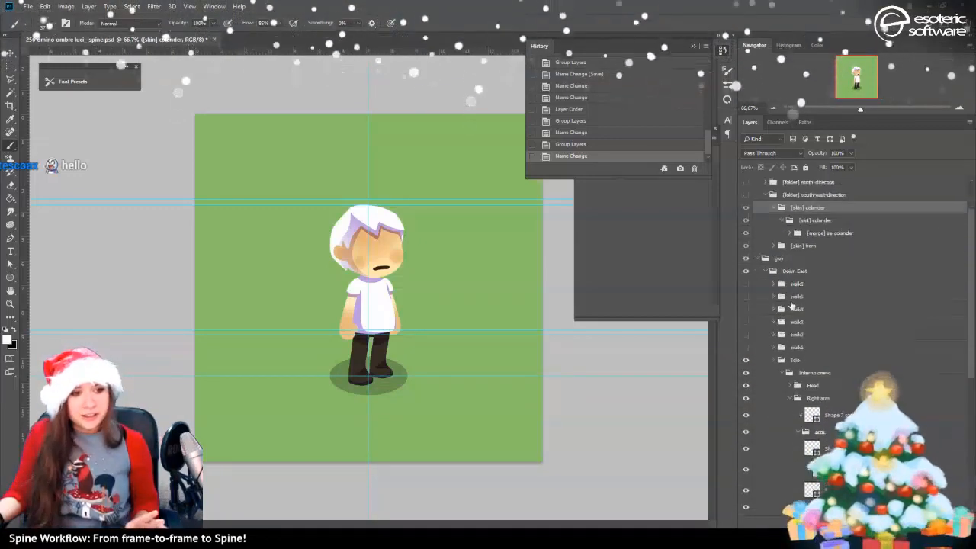
scroll(792, 306, up, 1)
click(794, 298)
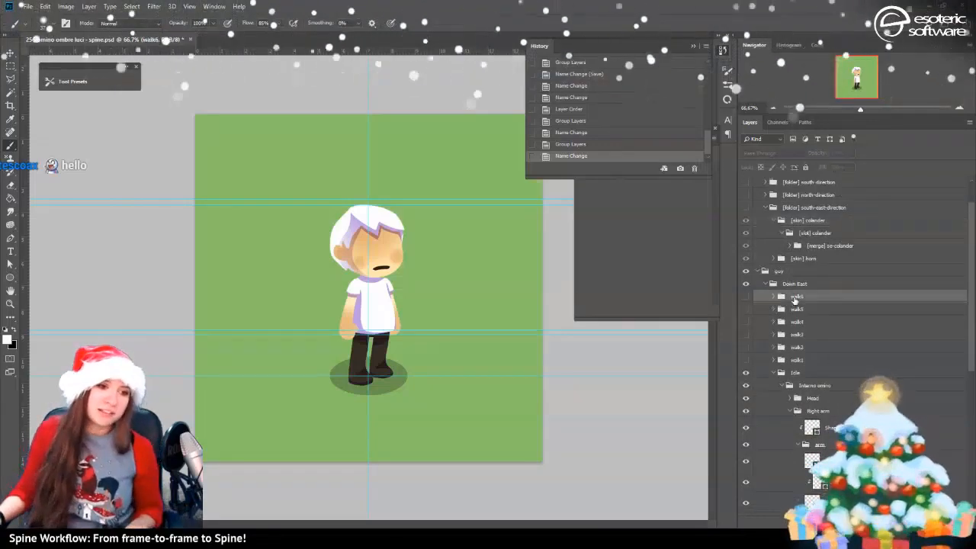
scroll(779, 324, down, 4)
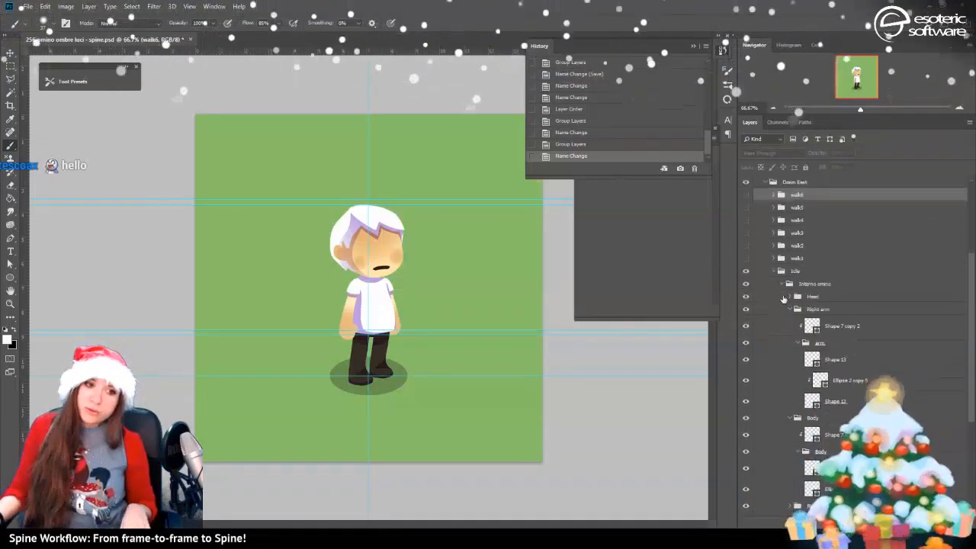
scroll(791, 272, down, 7)
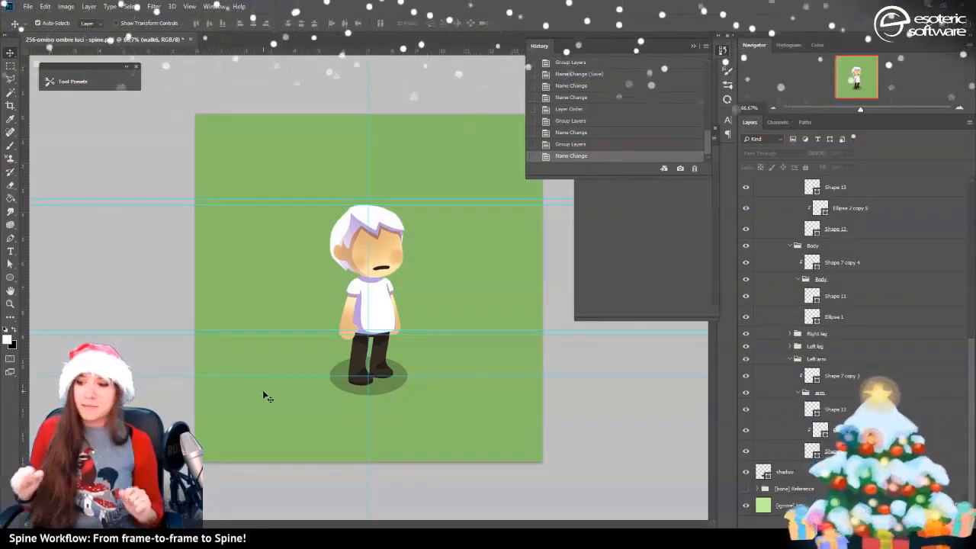
scroll(828, 382, up, 10)
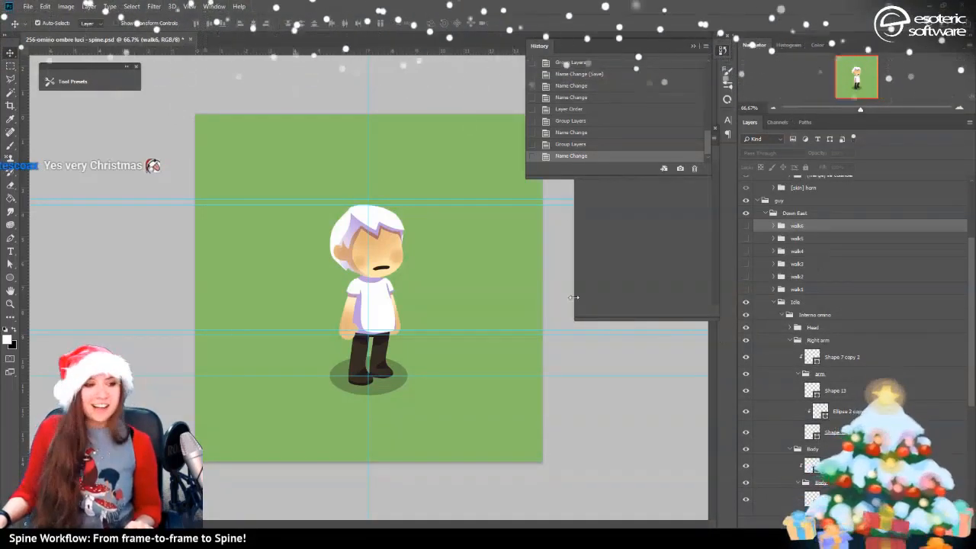
click(838, 281)
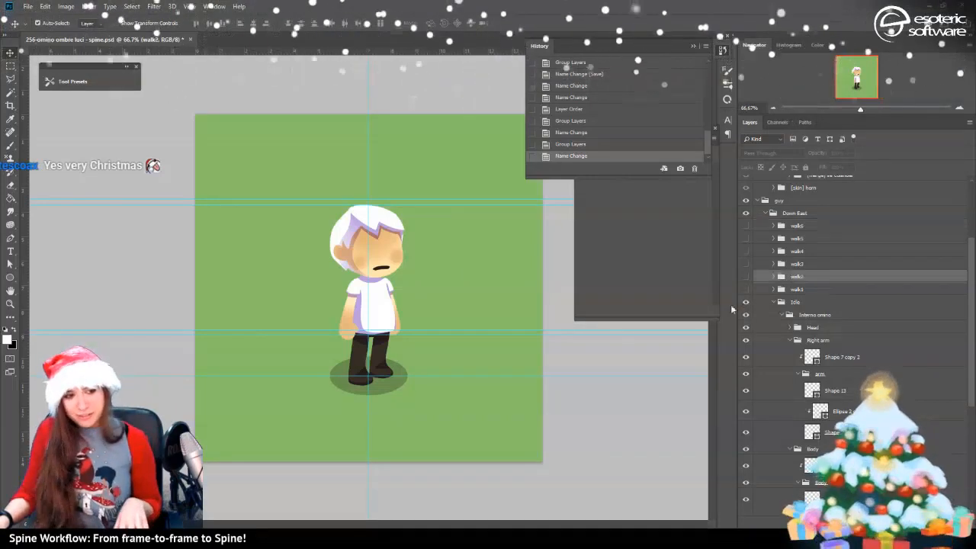
click(843, 376)
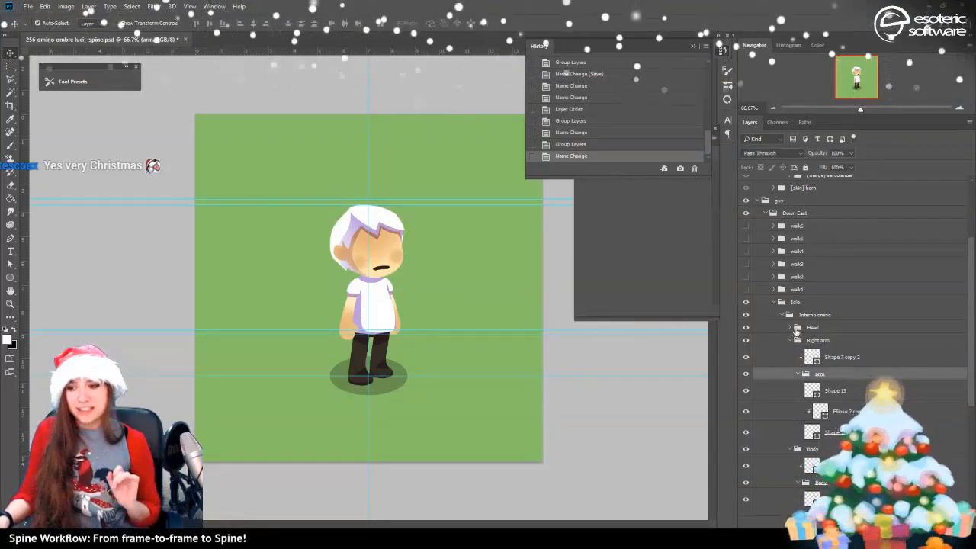
click(810, 340)
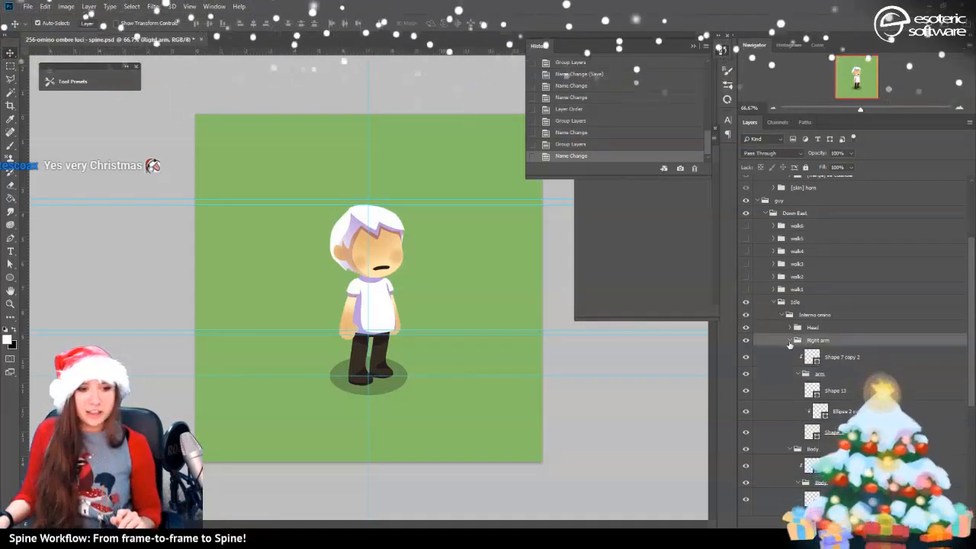
click(789, 340)
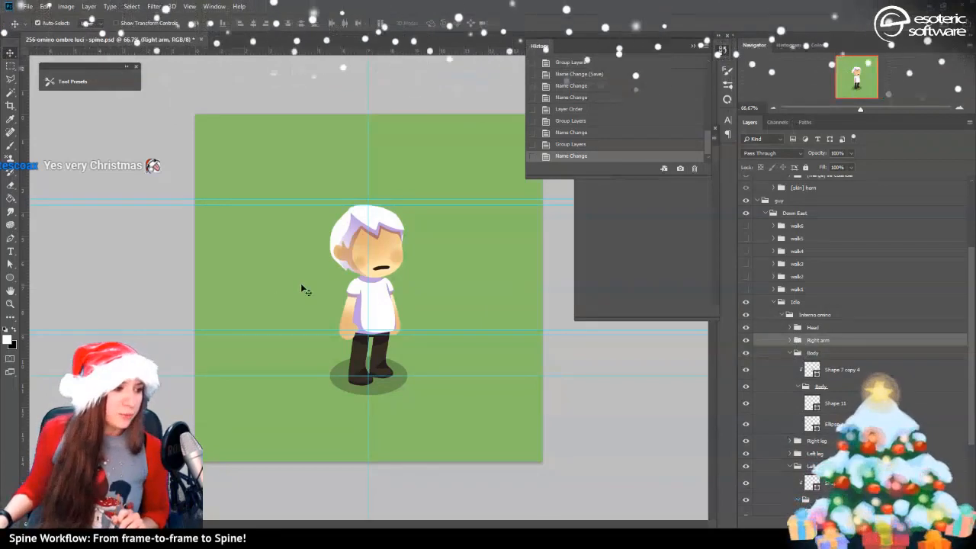
Compare the finished west, east, south and north direction folders with the guy artwork by toggling their visibility
scroll(799, 253, up, 3)
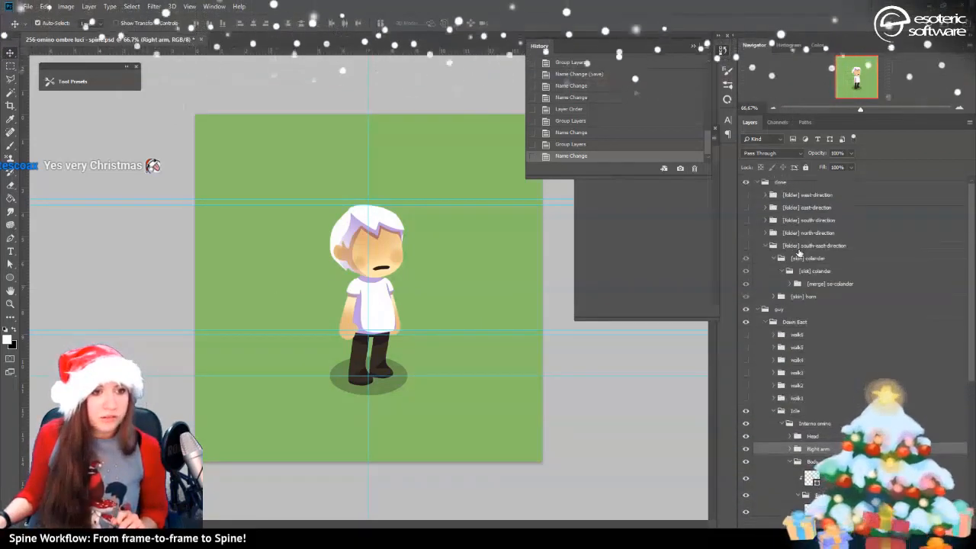
click(745, 195)
click(745, 196)
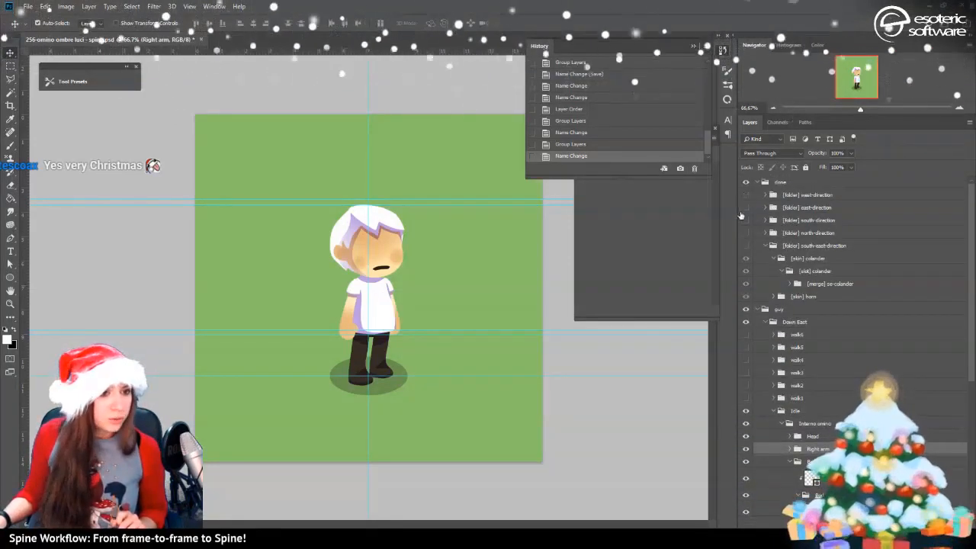
click(746, 209)
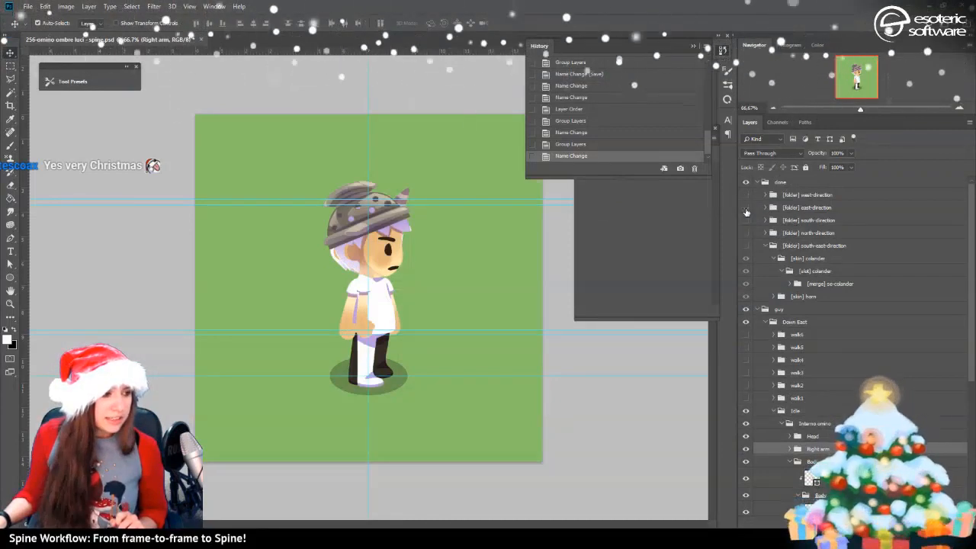
click(746, 209)
click(746, 223)
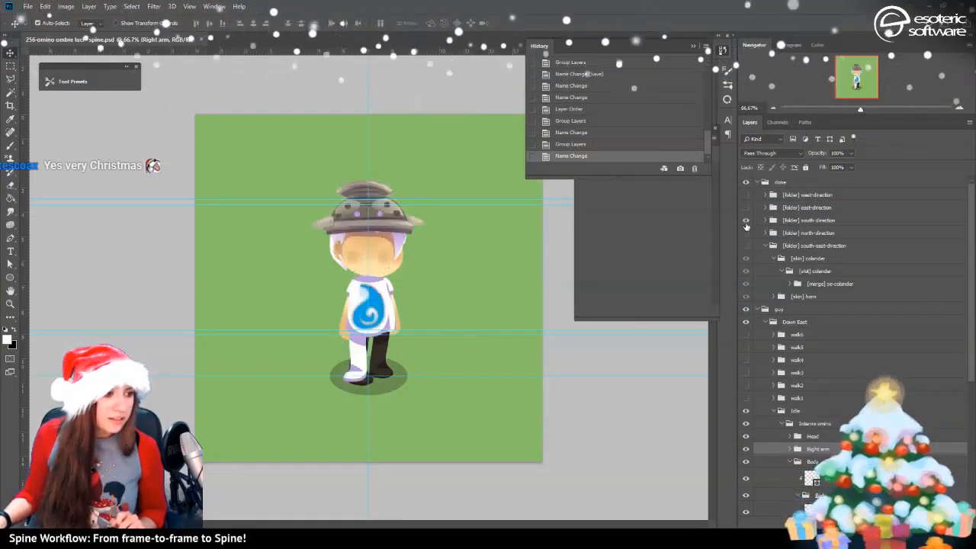
click(746, 221)
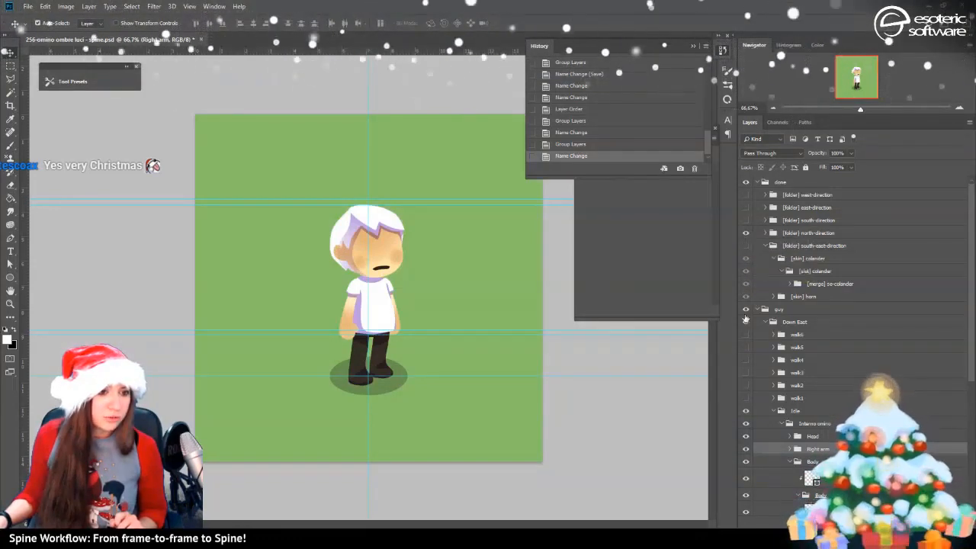
click(746, 309)
click(746, 309)
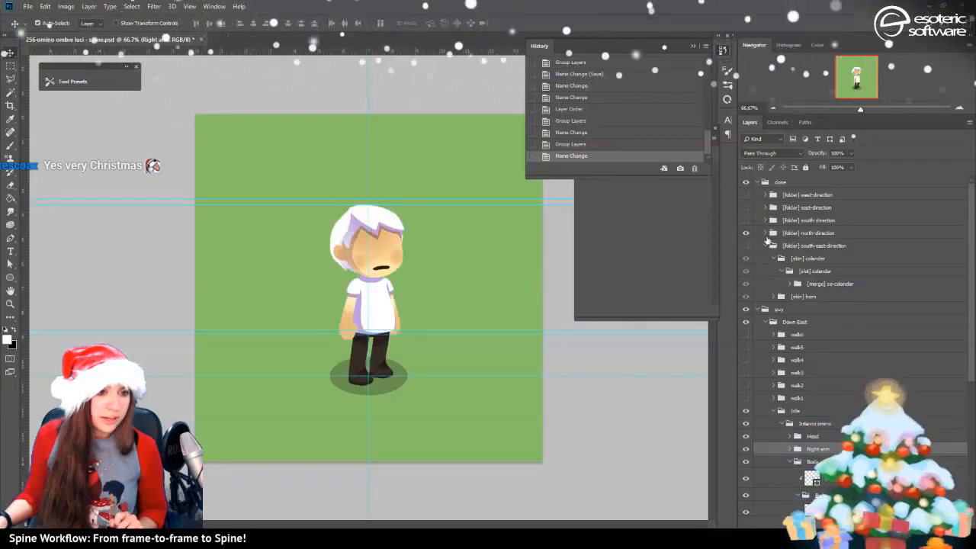
Show the north-direction folder's contents and recolour Shape 14 in [merge] n-right-leg-6 white (FFFFFF), then collapse that leg group
click(766, 233)
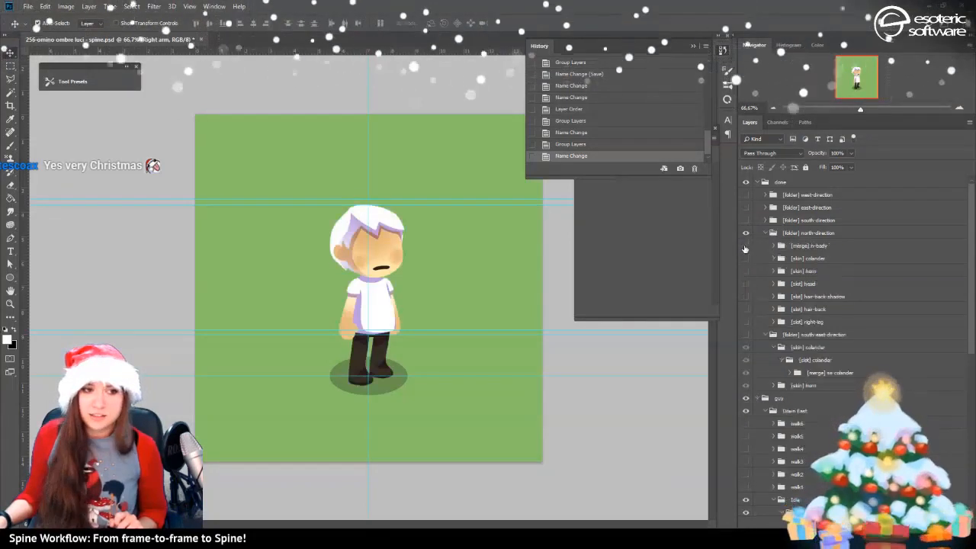
click(746, 334)
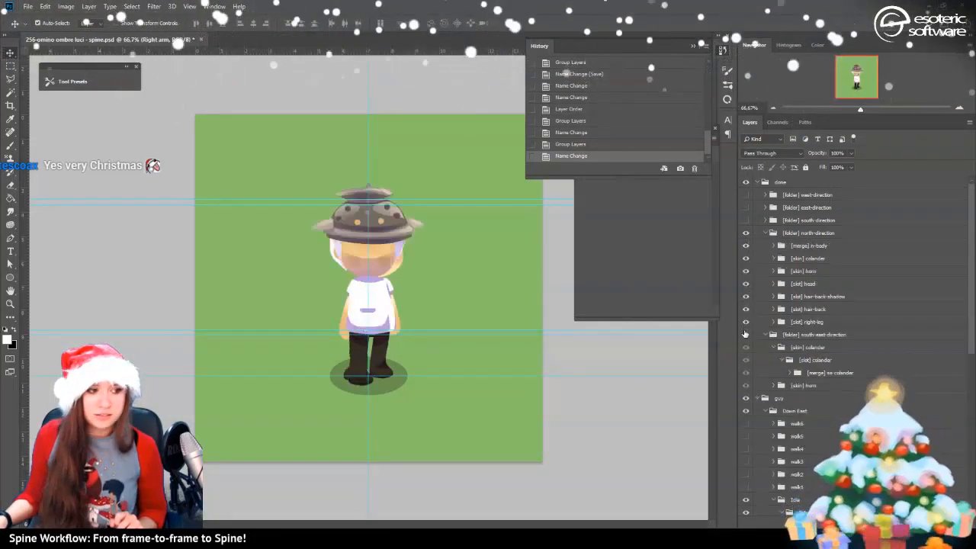
click(359, 376)
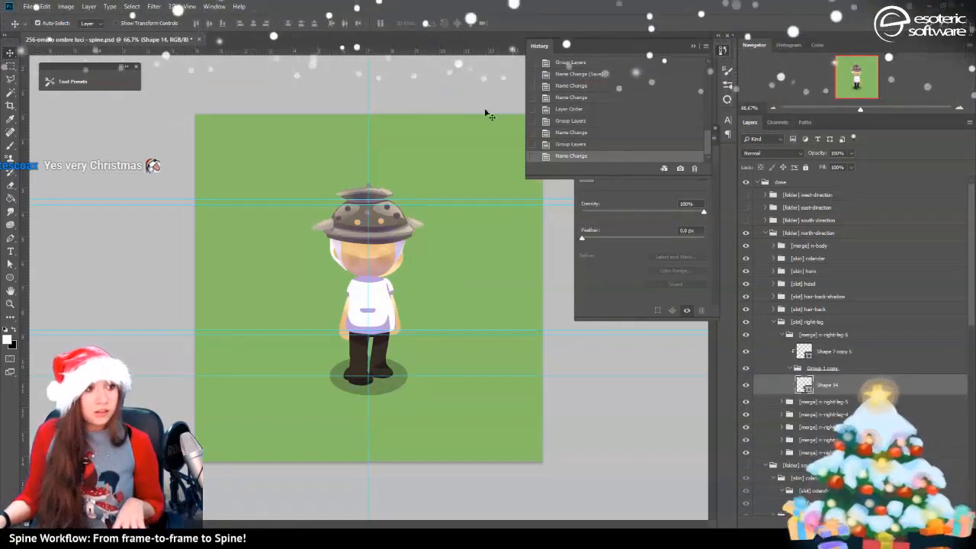
click(727, 99)
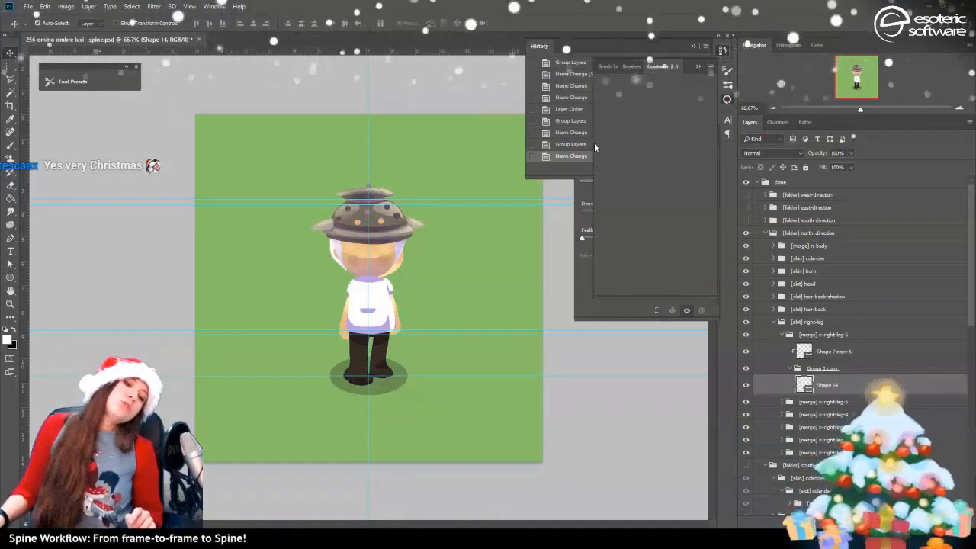
click(653, 129)
click(632, 109)
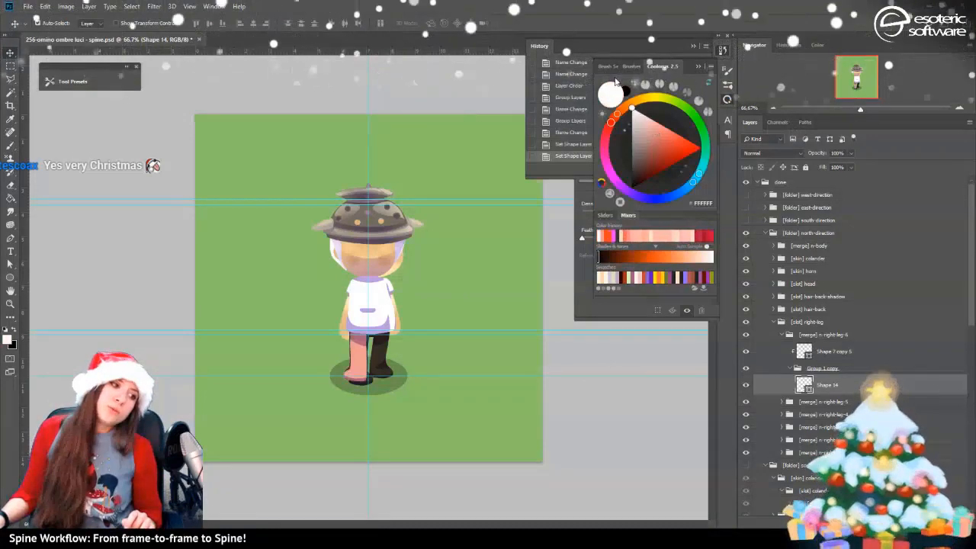
click(773, 325)
click(773, 324)
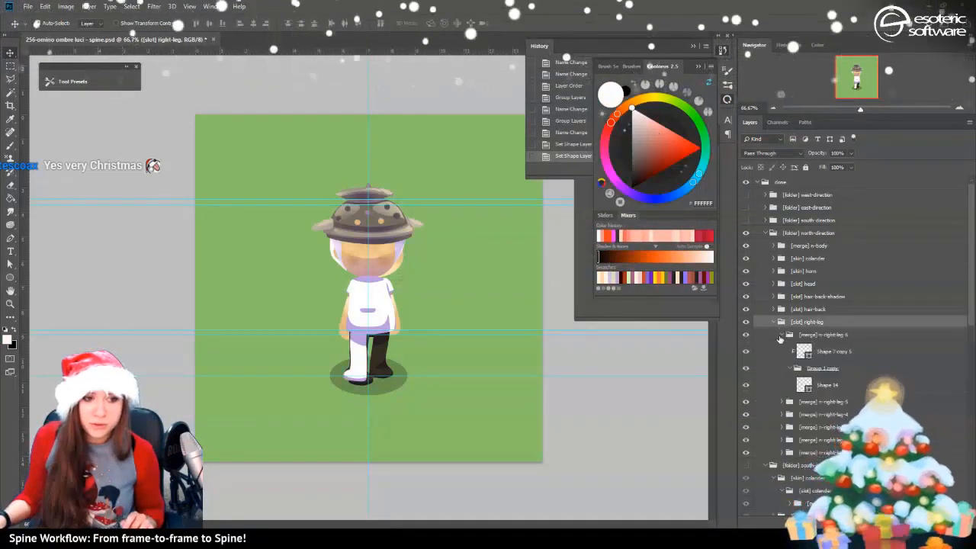
click(780, 337)
click(781, 336)
Recolour the Shape 14 layers in [merge] n-right-leg-5 and [merge] n-right-leg-4 white (FFFFFF) and clear the selection outline
click(781, 348)
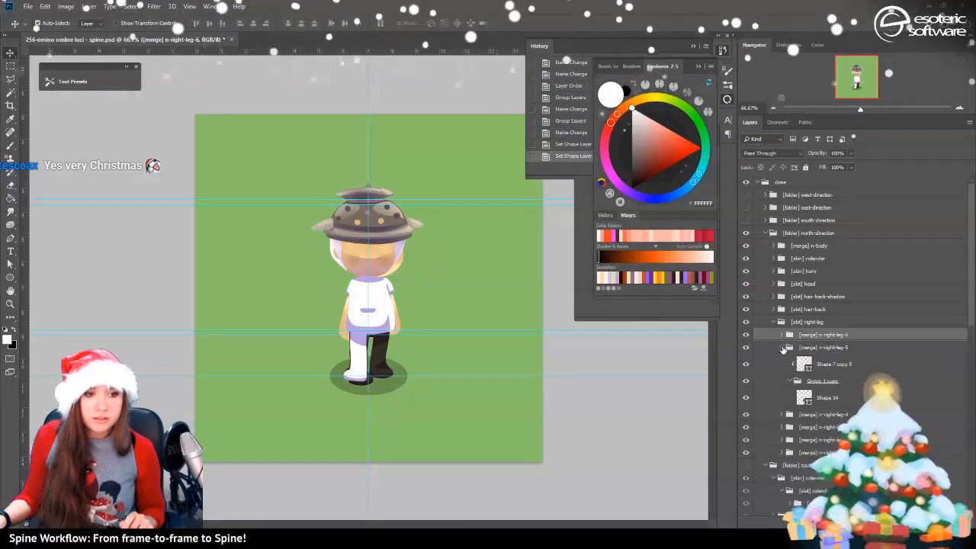
click(784, 398)
click(782, 415)
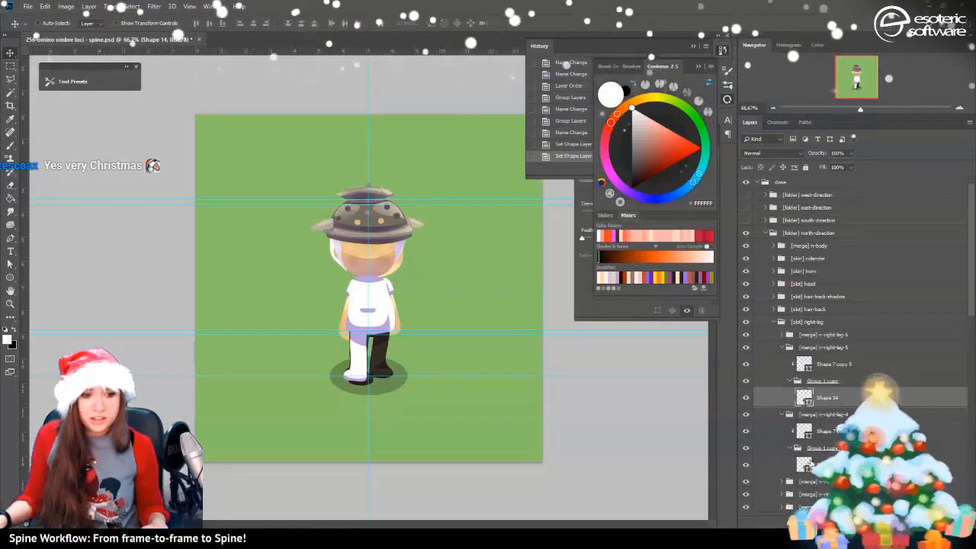
ctrl+click(806, 466)
click(830, 465)
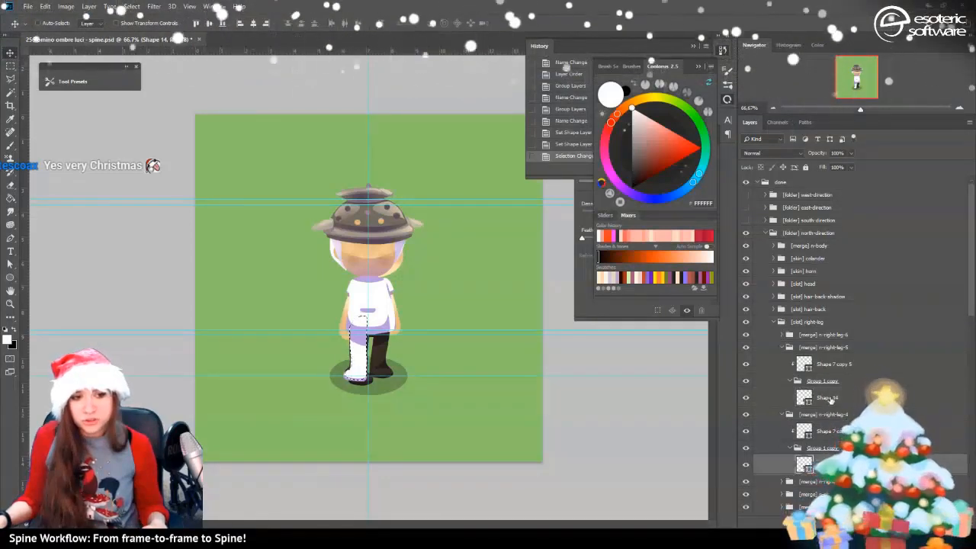
ctrl+click(830, 399)
click(651, 139)
click(632, 108)
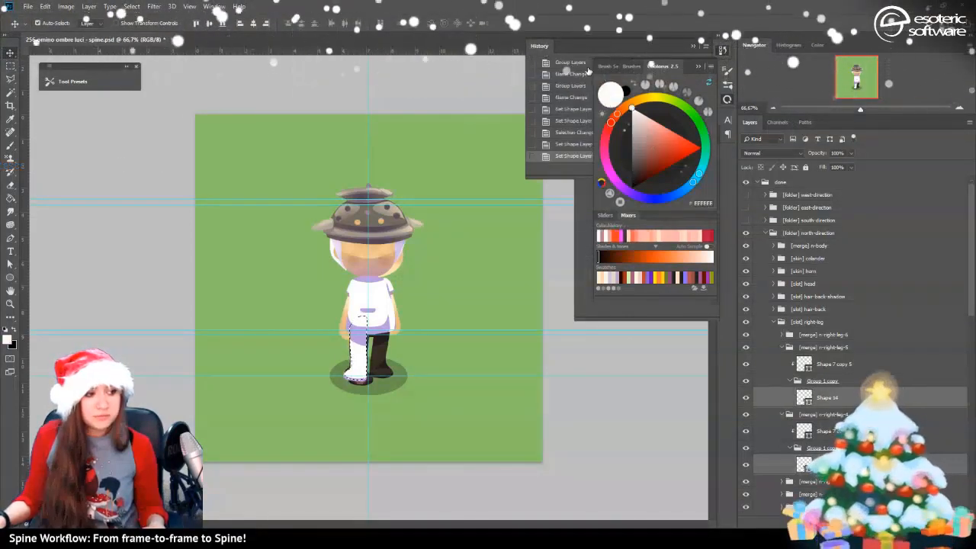
key(ctrl+d)
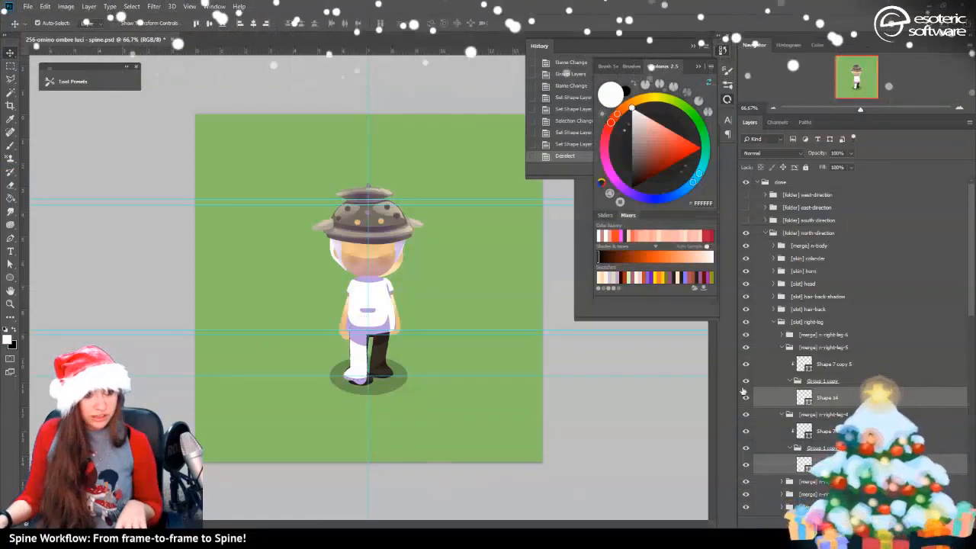
Hide the [merge] n-right-leg-6, n-right-leg-5 and n-right-leg-4 groups and collapse the open ones
click(746, 347)
click(746, 347)
click(746, 334)
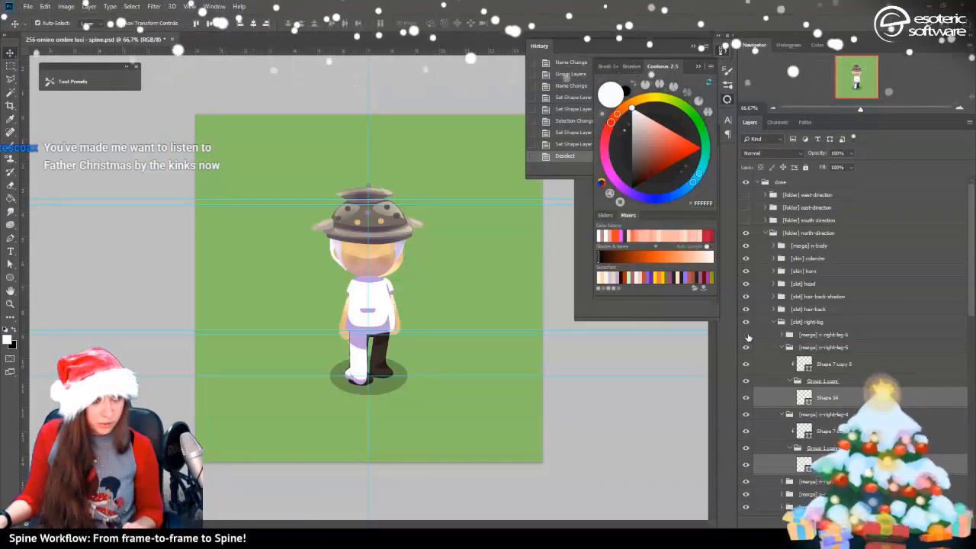
click(746, 347)
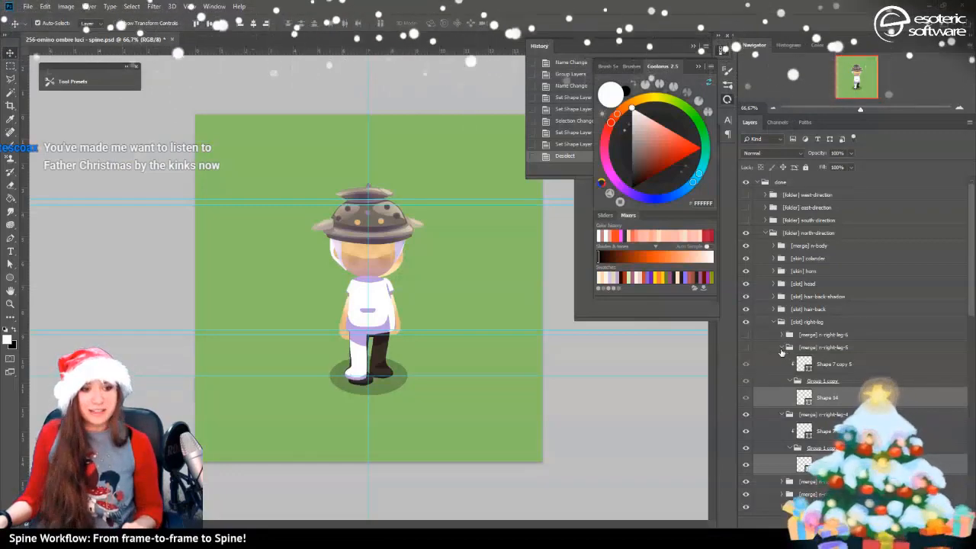
click(781, 348)
click(746, 360)
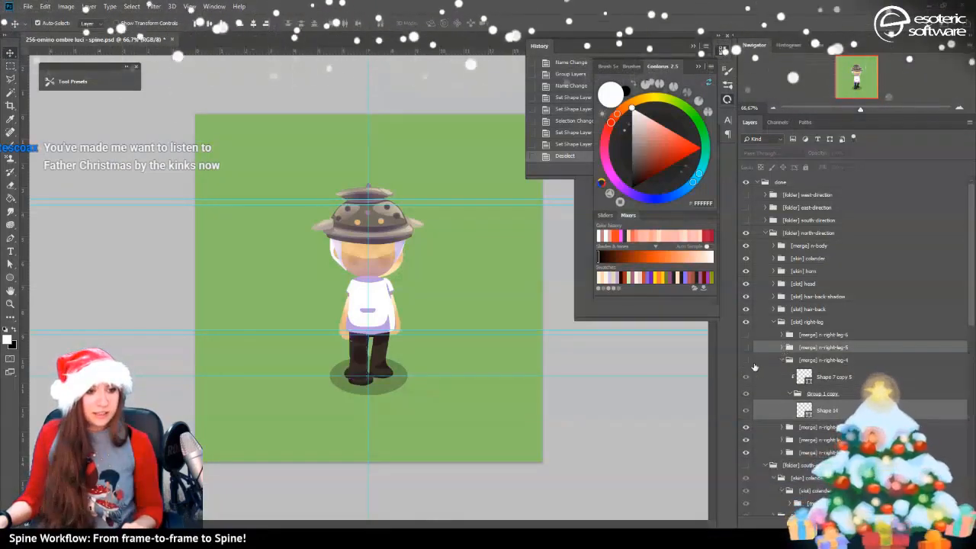
click(782, 360)
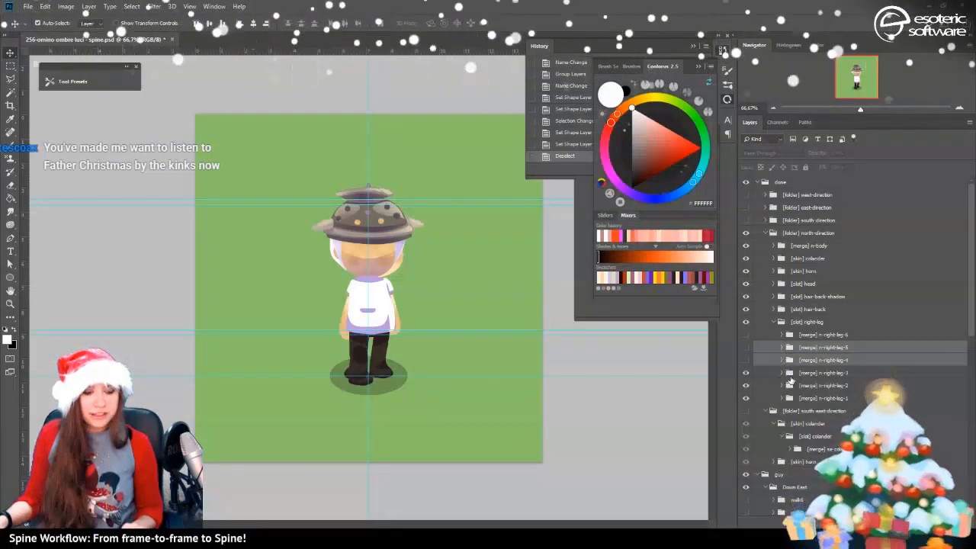
Recolour the Shape 14 layers in [merge] n-right-leg-3, n-right-leg-2 and n-right-leg-1 white (FFFFFF)
click(785, 376)
click(783, 373)
click(783, 373)
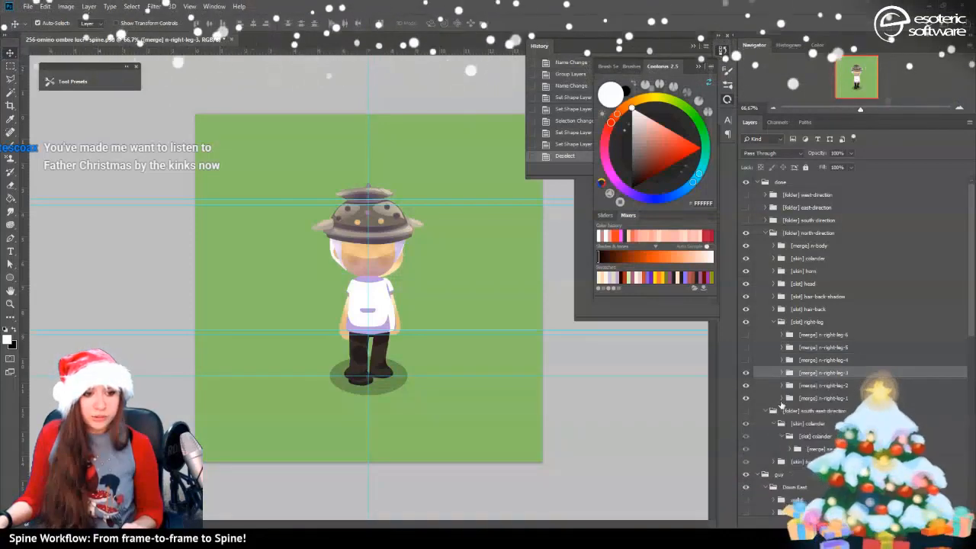
click(782, 399)
click(781, 386)
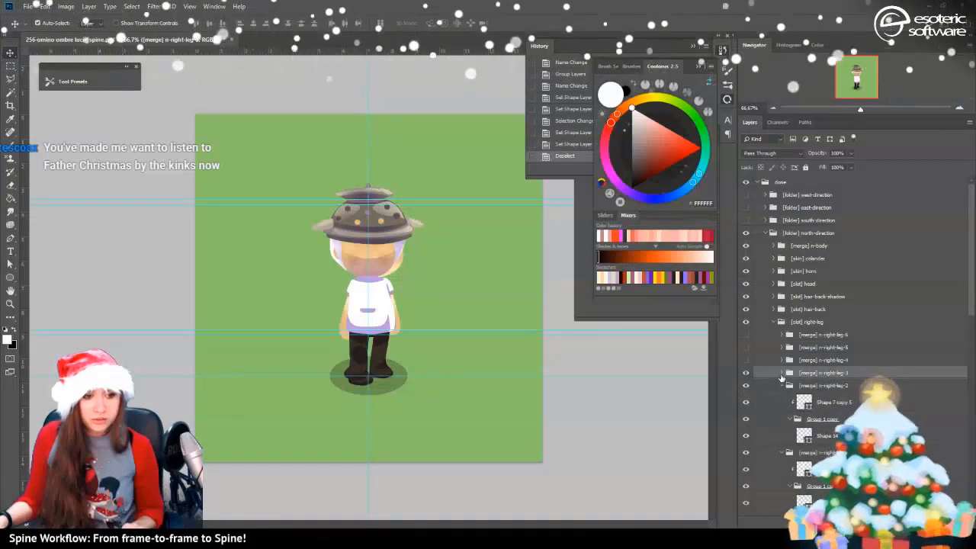
click(782, 374)
scroll(793, 374, down, 3)
click(805, 361)
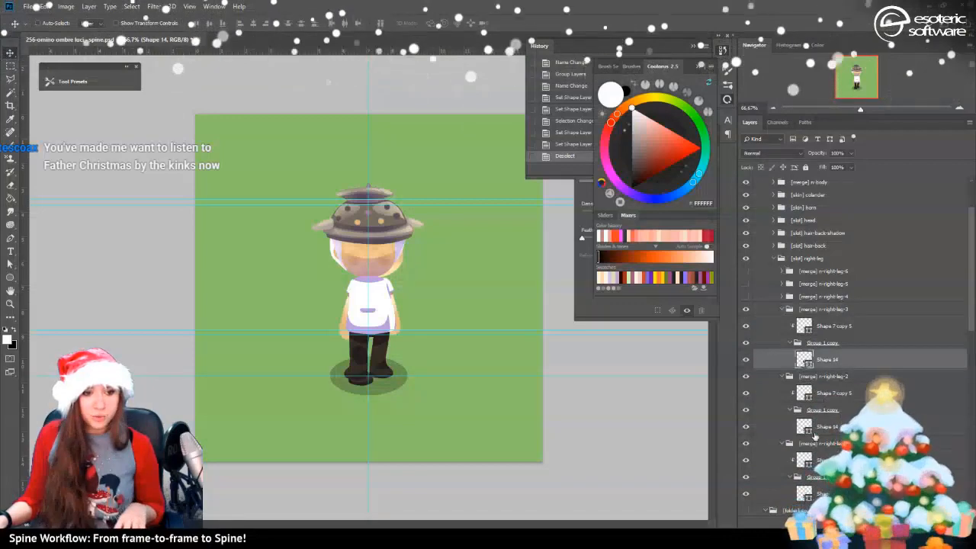
ctrl+click(816, 431)
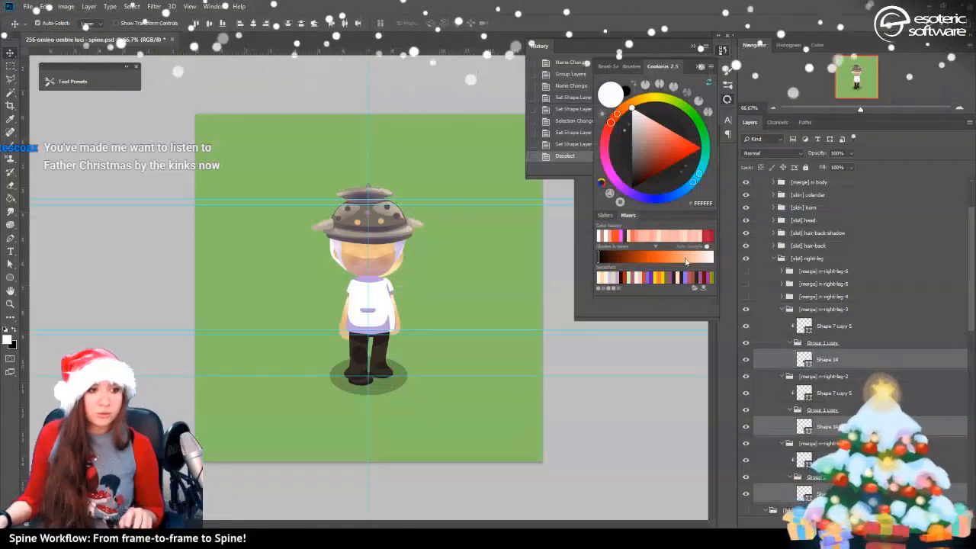
click(633, 120)
click(631, 108)
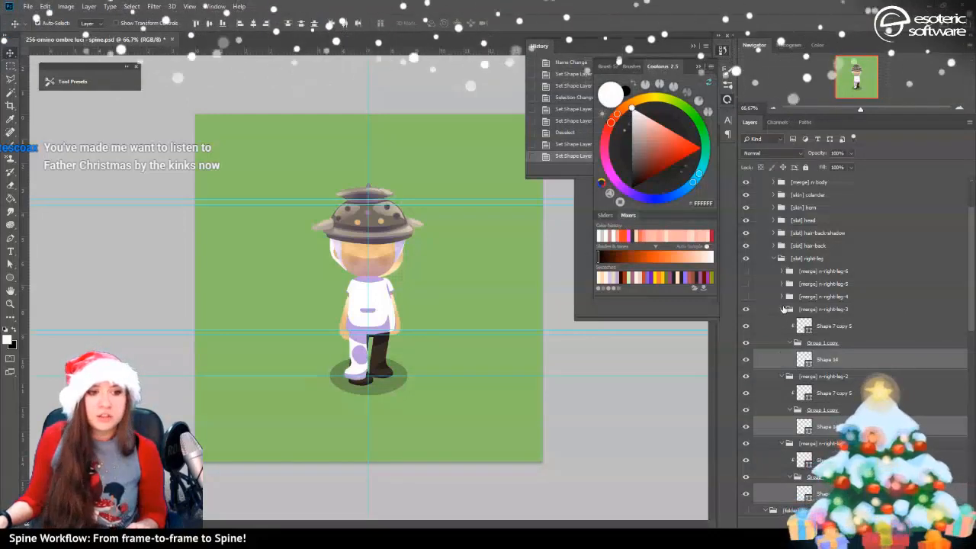
Make the three hidden n-right-leg groups visible again and collapse all the leg groups together with [slot] right-leg
click(784, 309)
click(786, 322)
click(782, 323)
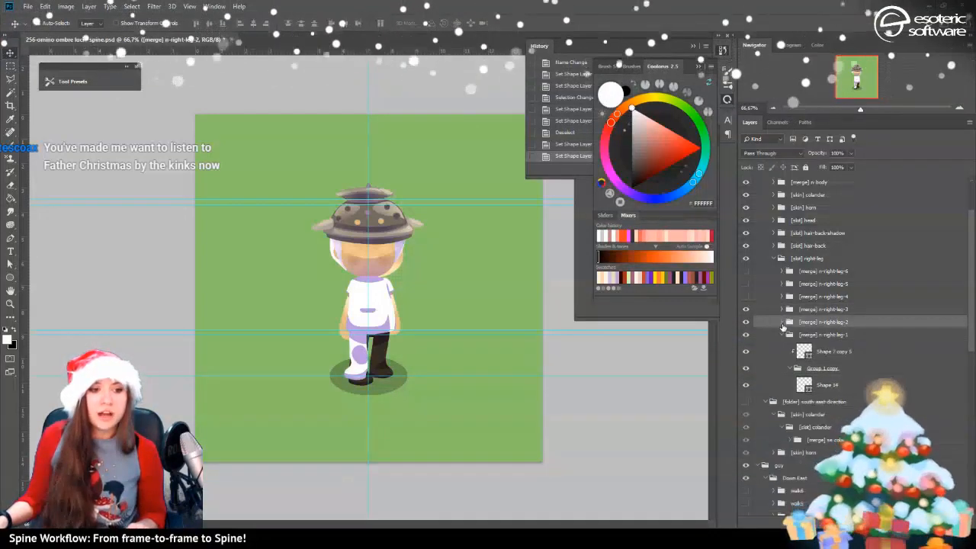
click(782, 335)
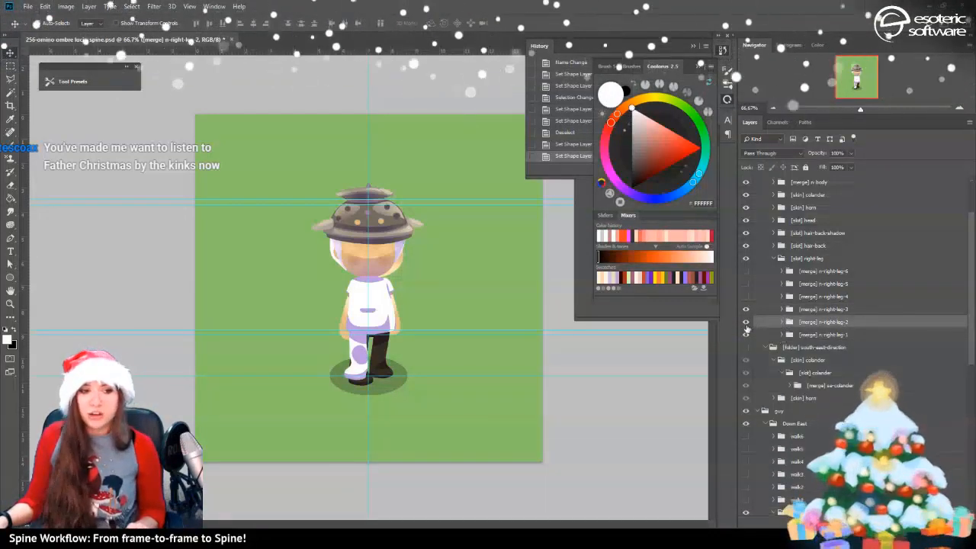
drag(747, 297, 747, 271)
click(778, 259)
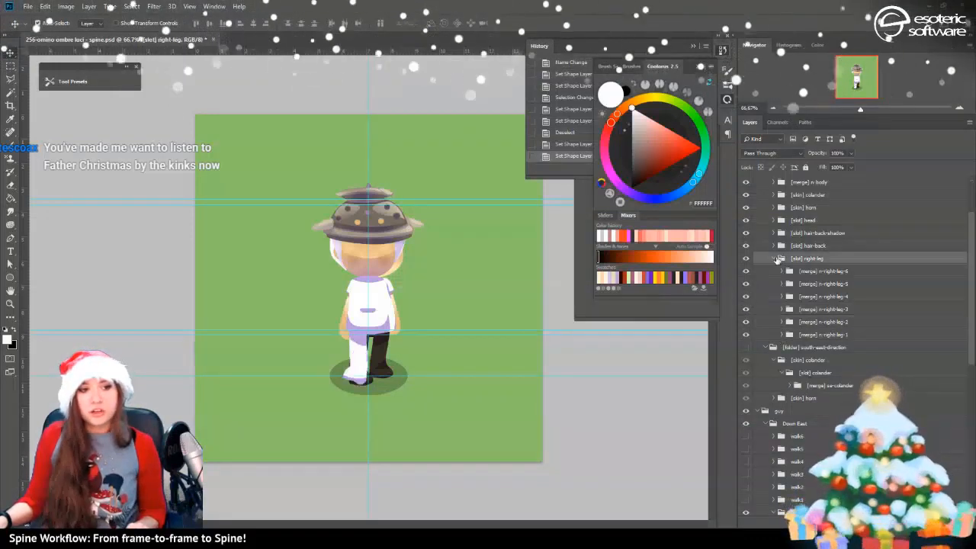
click(778, 259)
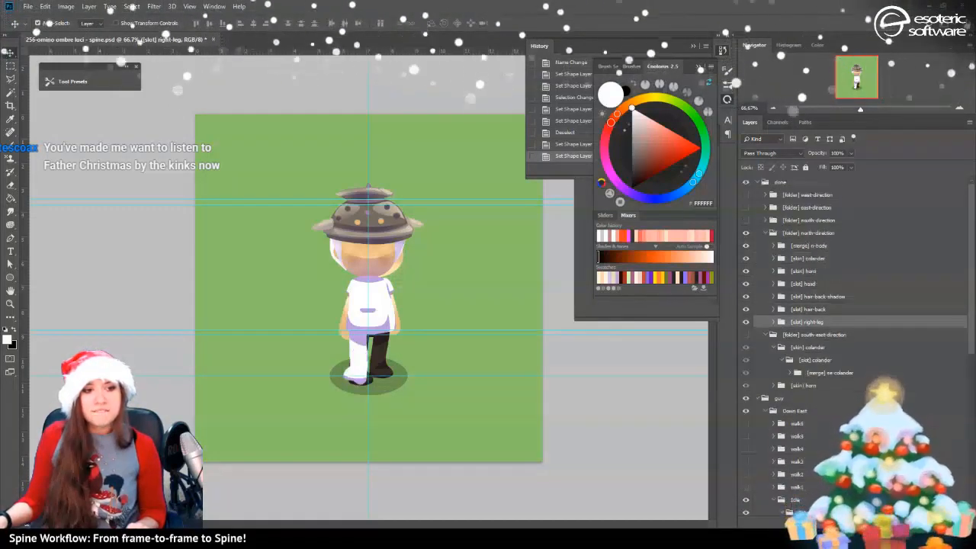
Hide the north-direction folder, check the south-east-direction folder's artwork by toggling its visibility, and collapse it
click(747, 245)
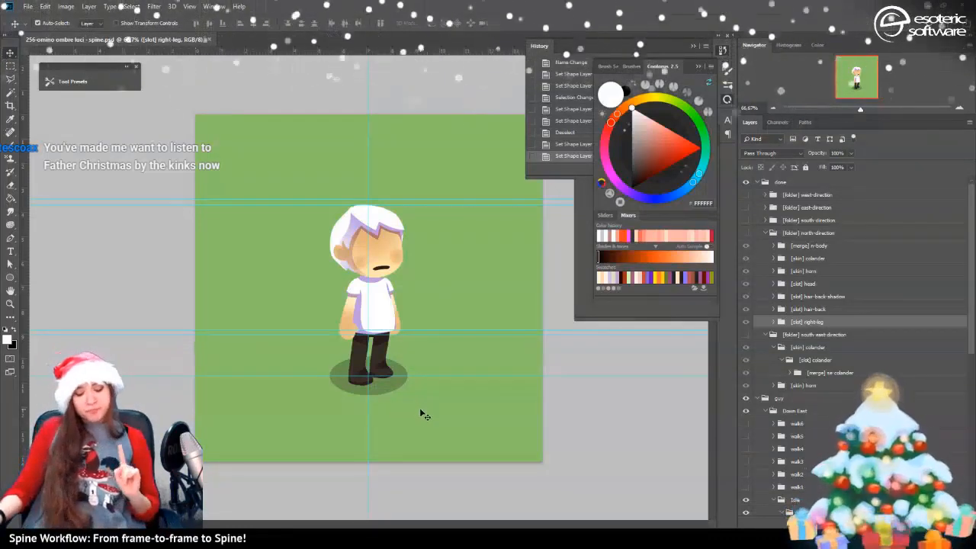
scroll(752, 359, down, 3)
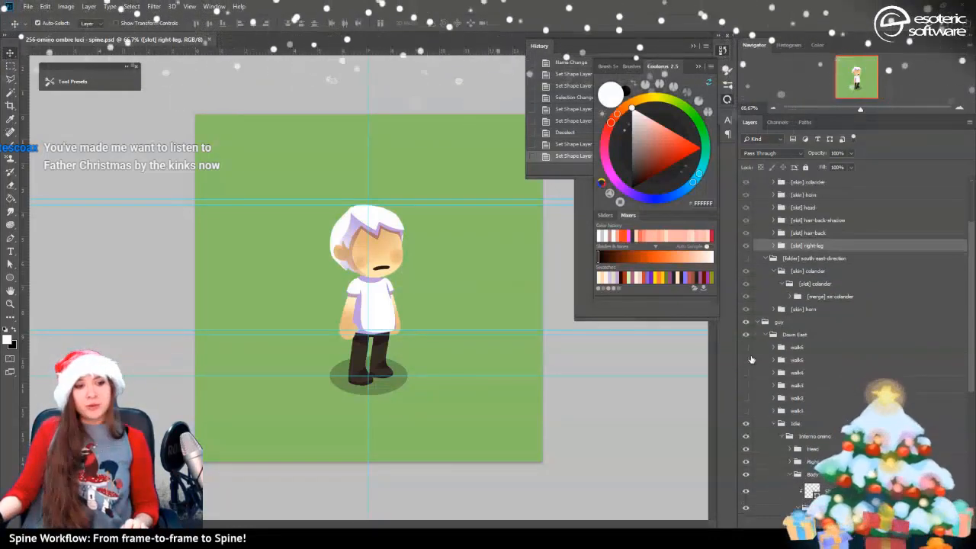
scroll(751, 360, down, 3)
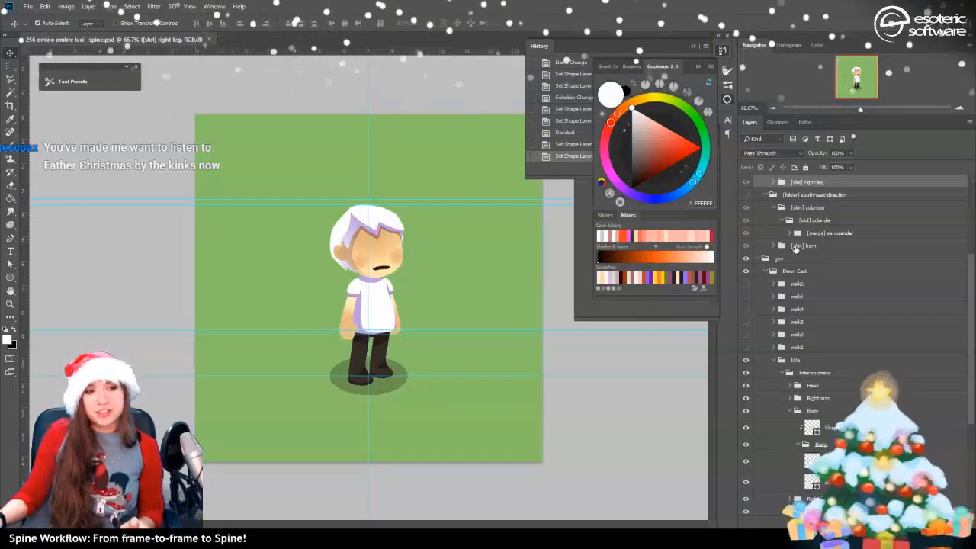
scroll(809, 249, up, 2)
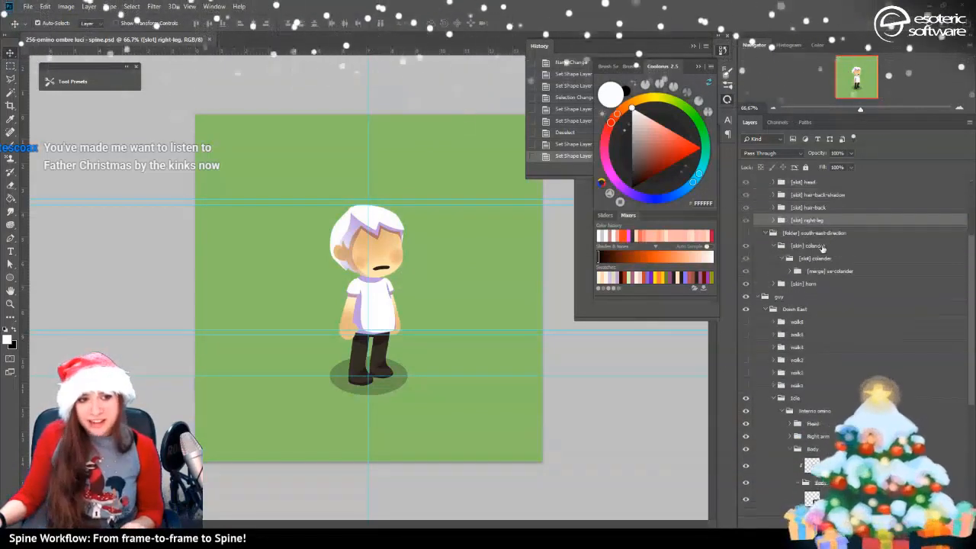
click(745, 233)
click(745, 233)
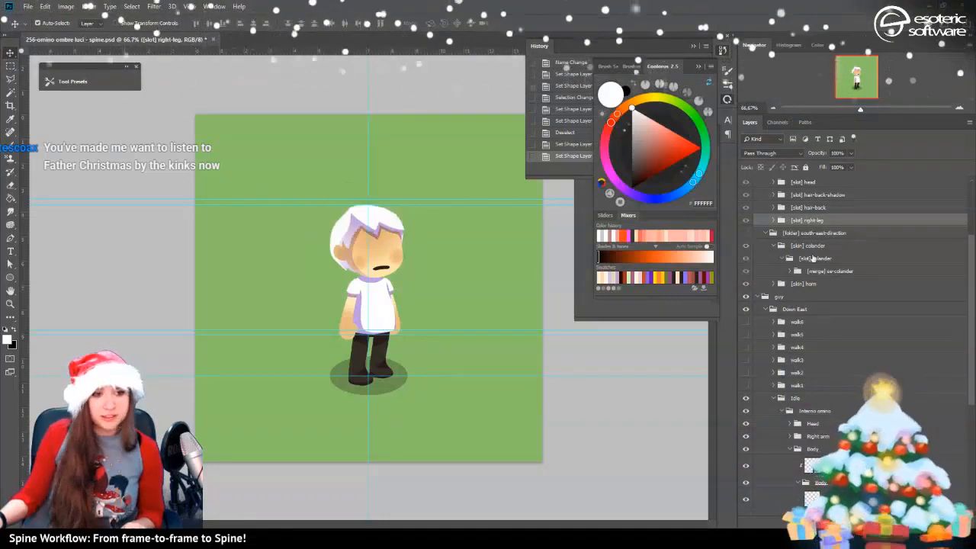
scroll(812, 261, down, 2)
scroll(803, 265, up, 1)
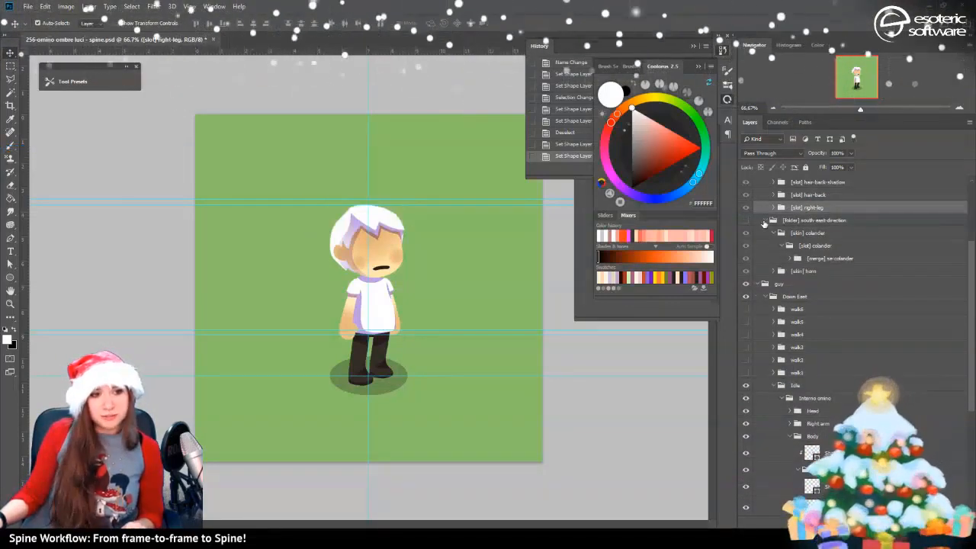
click(765, 220)
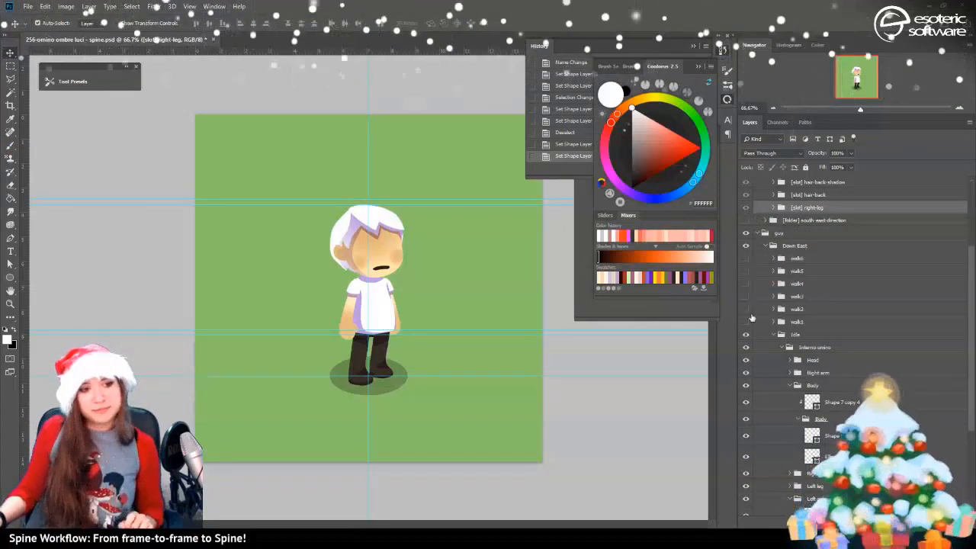
Compare the idle character with the [bone] Reference floor tiles by toggling that group's visibility
scroll(751, 317, down, 5)
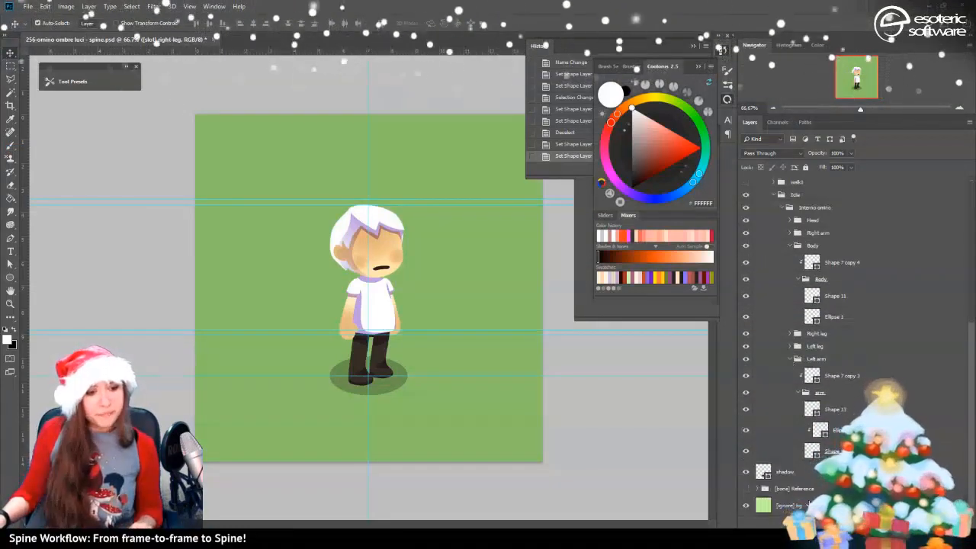
click(745, 488)
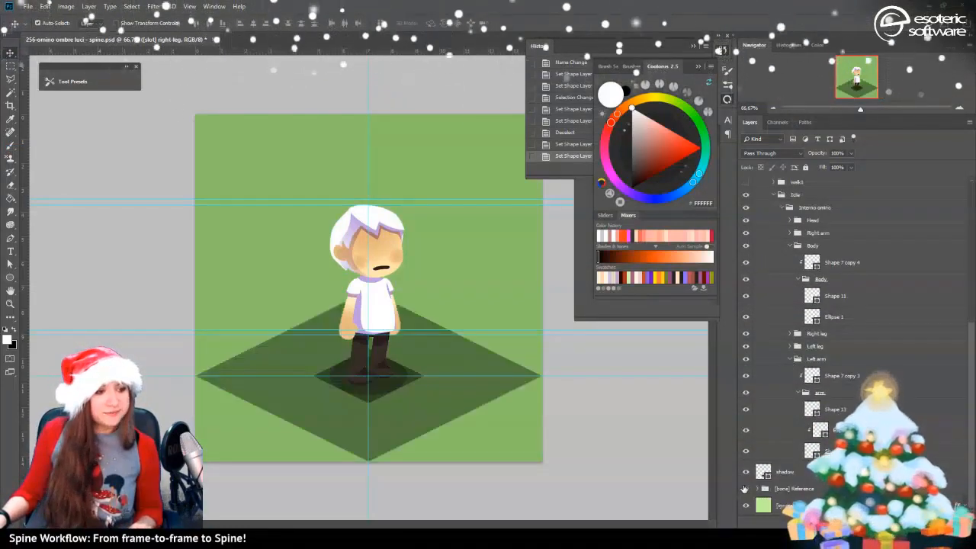
click(746, 488)
Recolour the right leg's Shape 14 layer in Group 1 copy white (FFFFFF) and clear the selection loaded from Ellipse 1
click(367, 359)
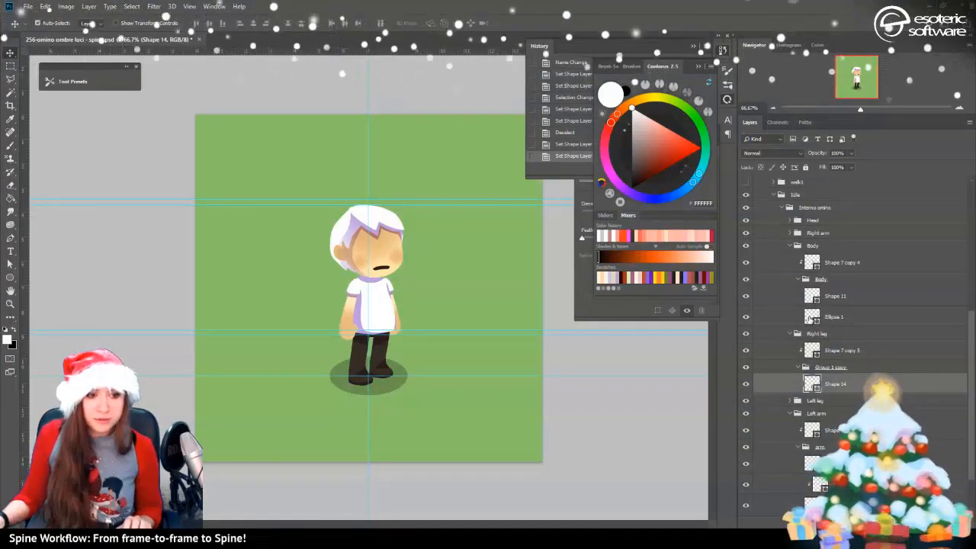
ctrl+click(811, 316)
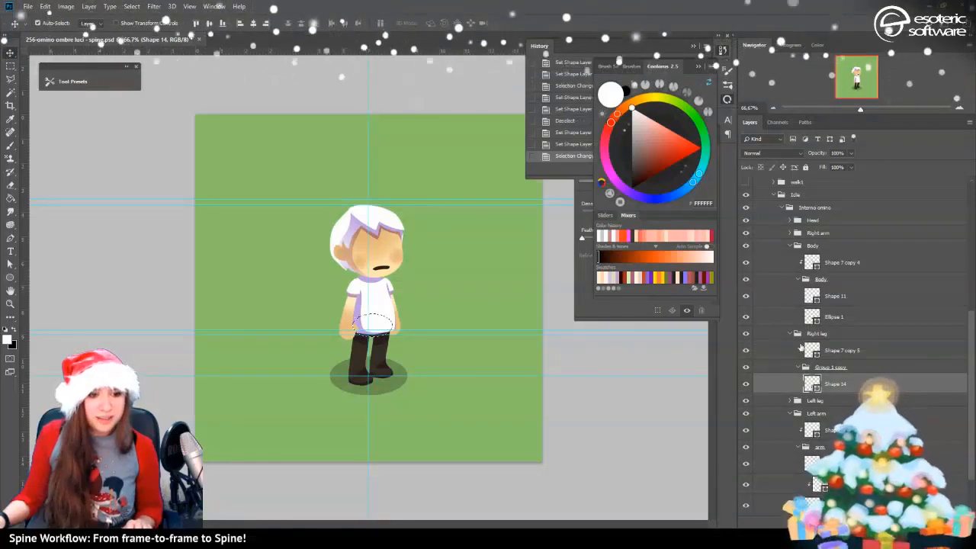
click(641, 136)
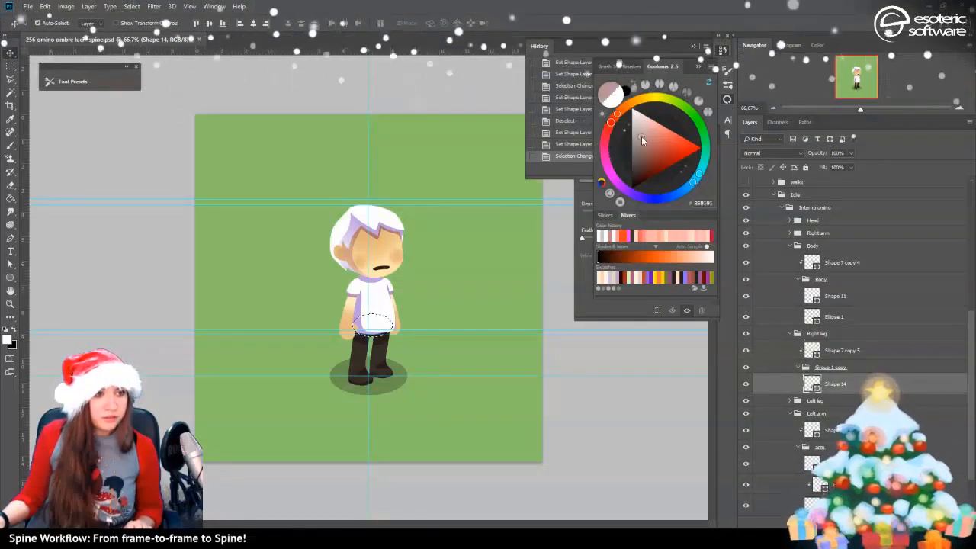
click(620, 89)
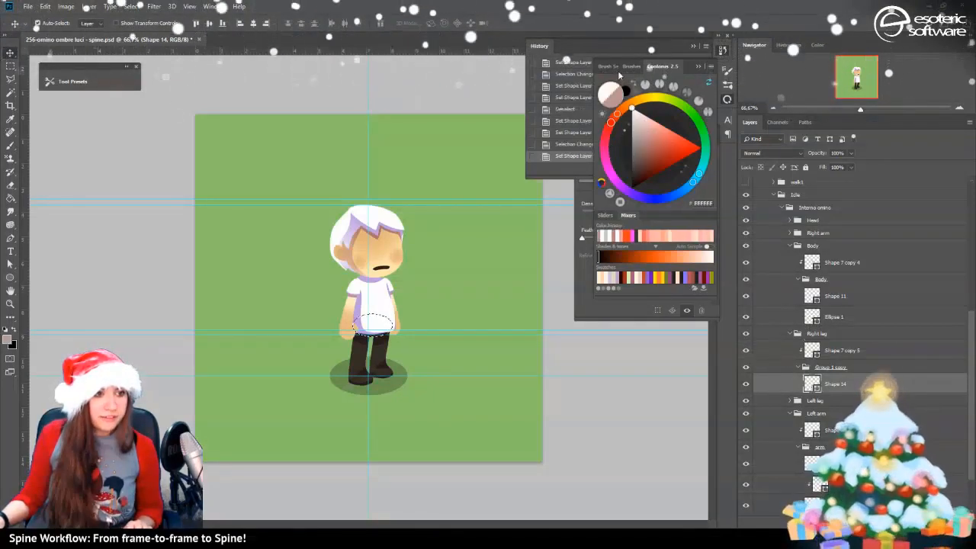
click(813, 319)
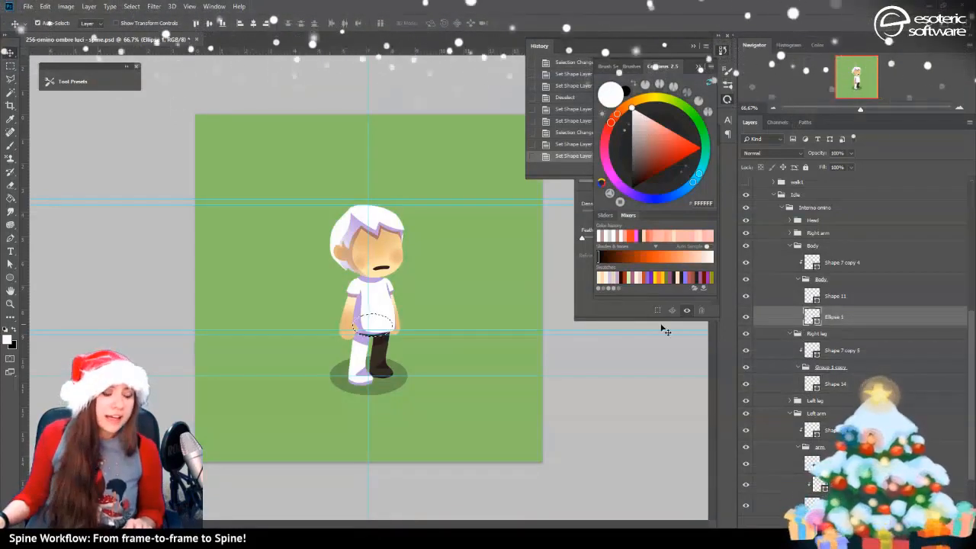
key(ctrl+d)
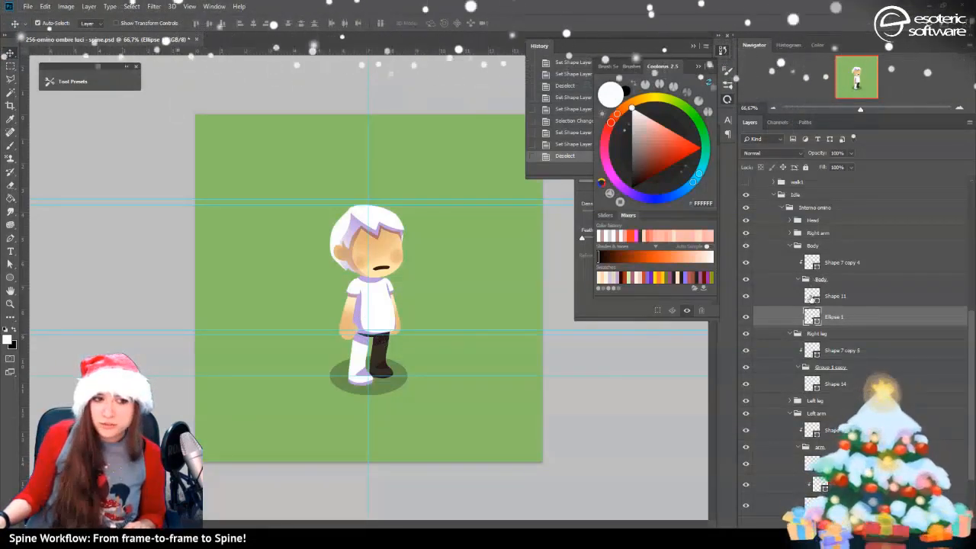
Set the fill of Shape 11 in the Body group to white (FFFFFF) and collapse the Body group
click(812, 298)
drag(645, 128, 581, 51)
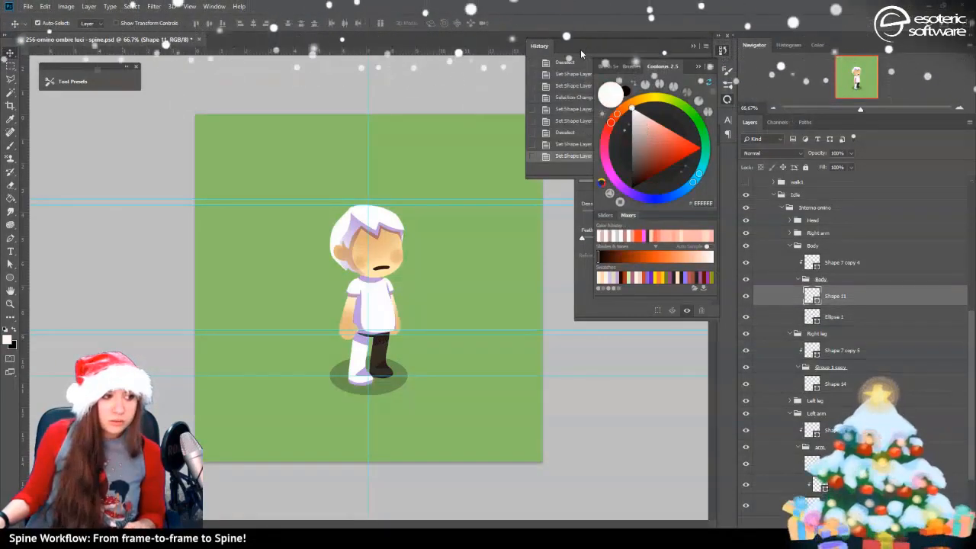
click(790, 246)
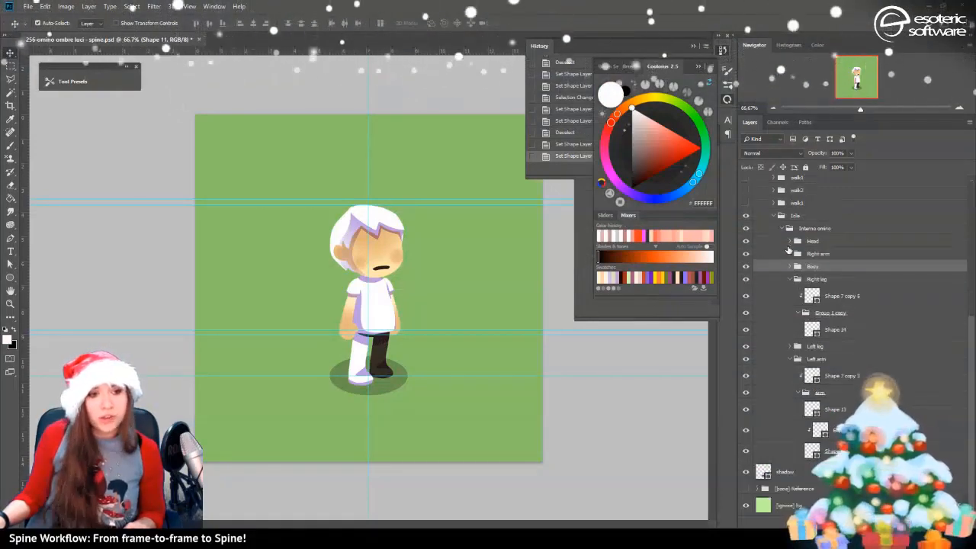
Expand the Left leg group and select the Shape 14 layer inside its Group 1
click(813, 331)
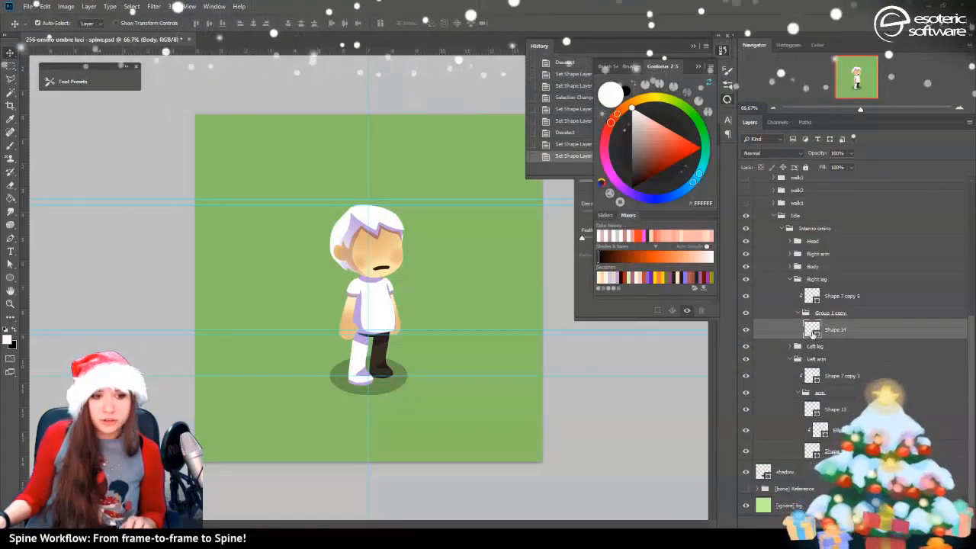
click(790, 345)
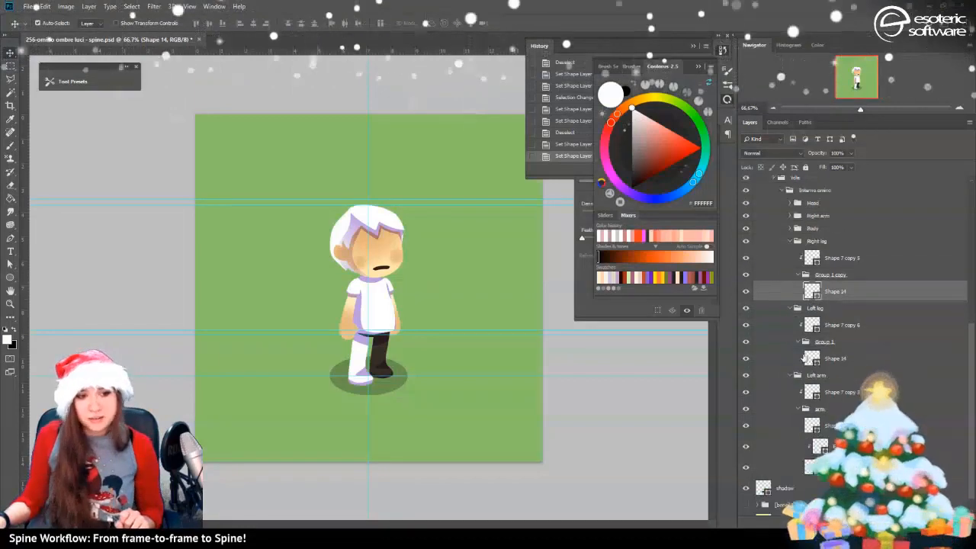
click(810, 347)
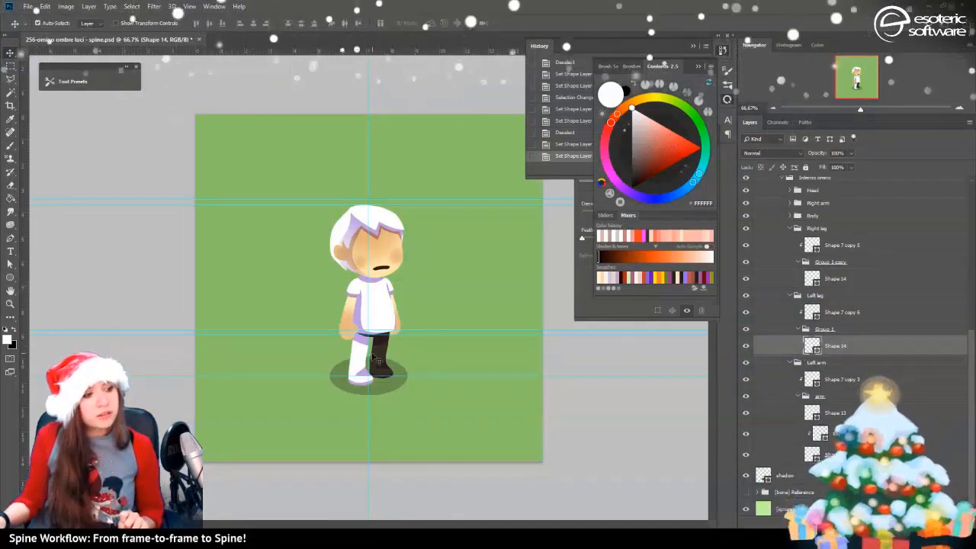
click(812, 454)
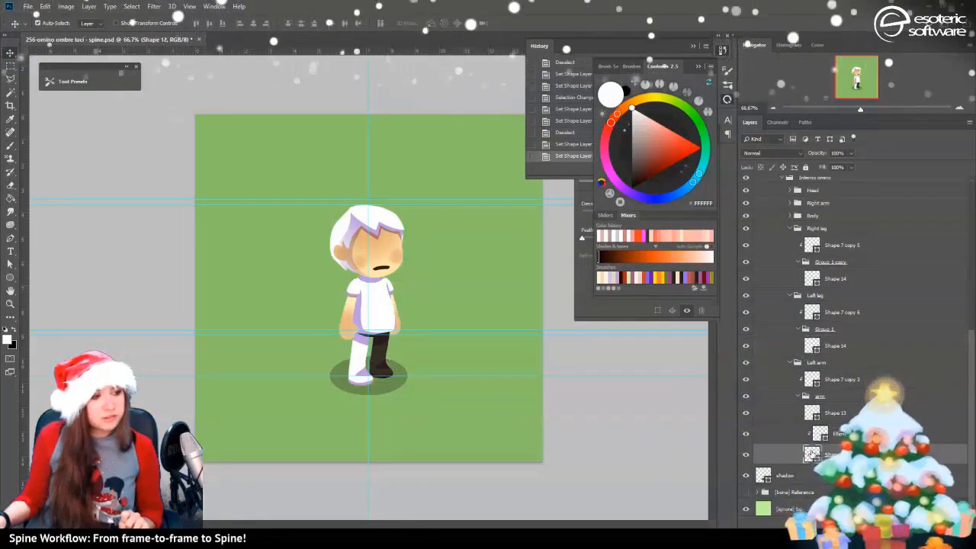
drag(636, 135, 628, 107)
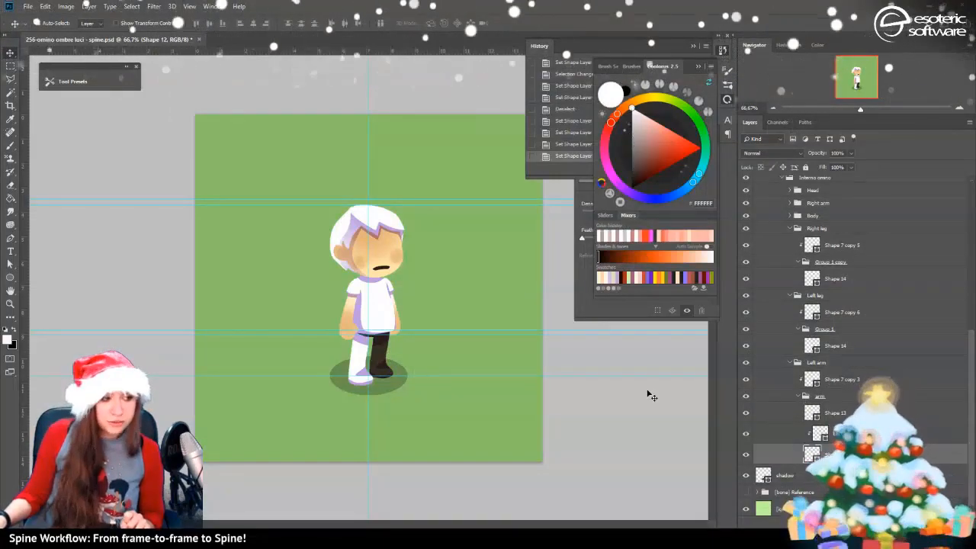
click(573, 145)
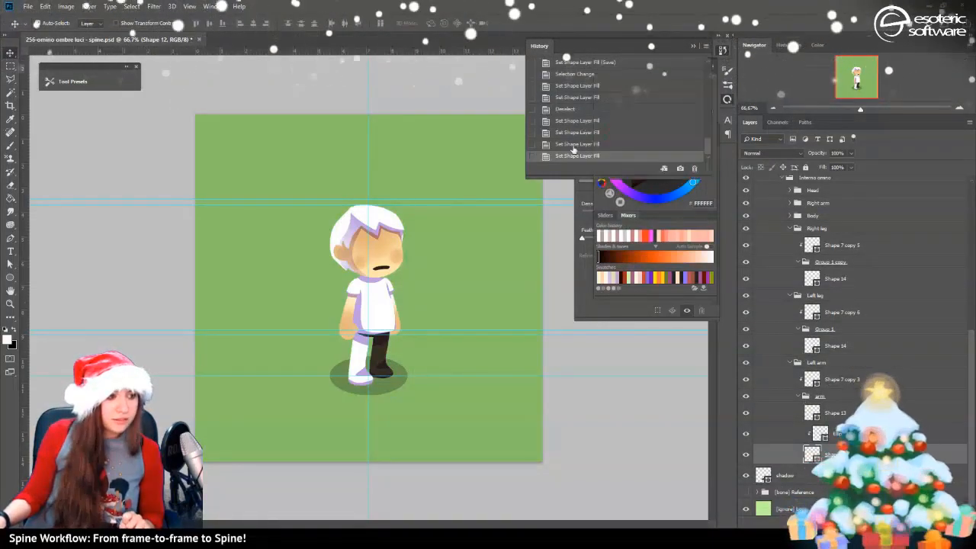
key(ctrl+alt+z)
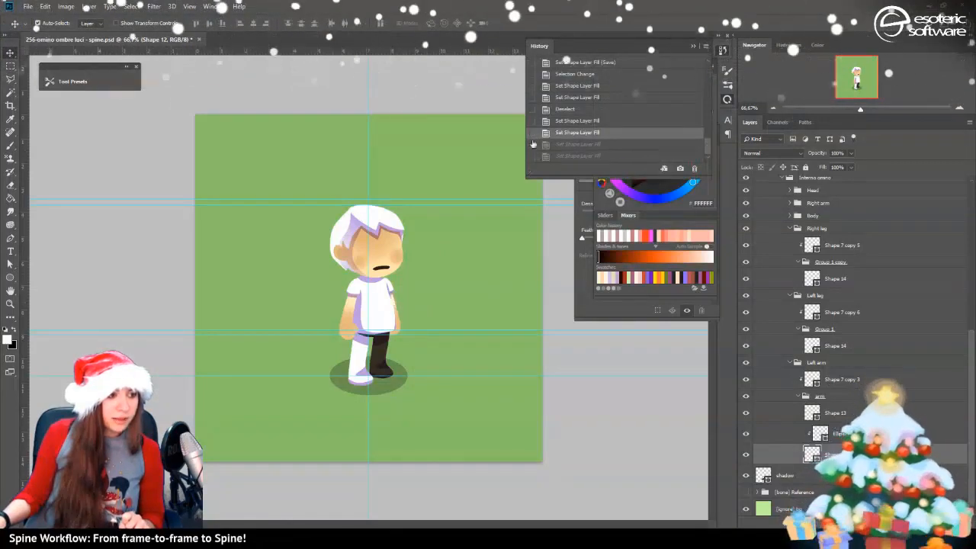
Recolour the left leg's Shape 14 and the Body group's Ellipse 1 white (FFFFFF)
click(385, 353)
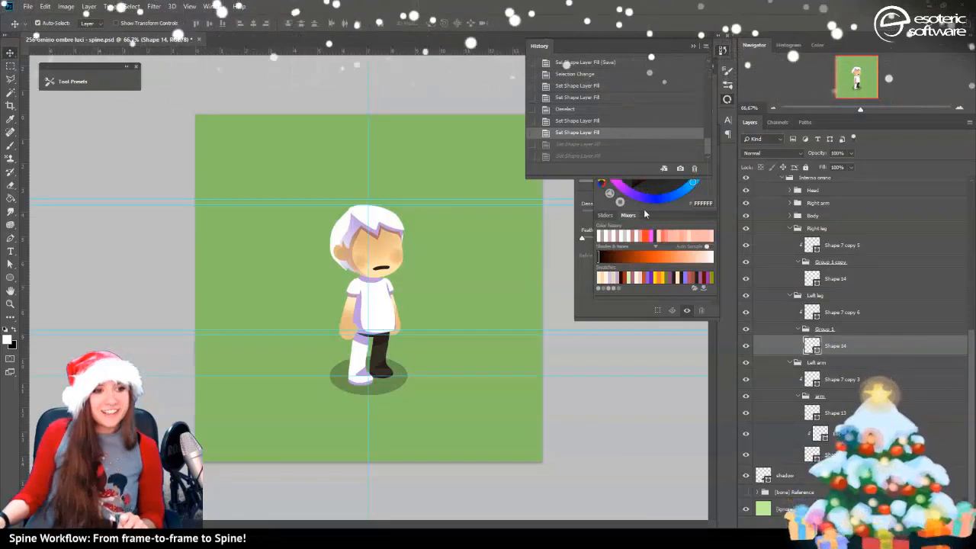
click(692, 47)
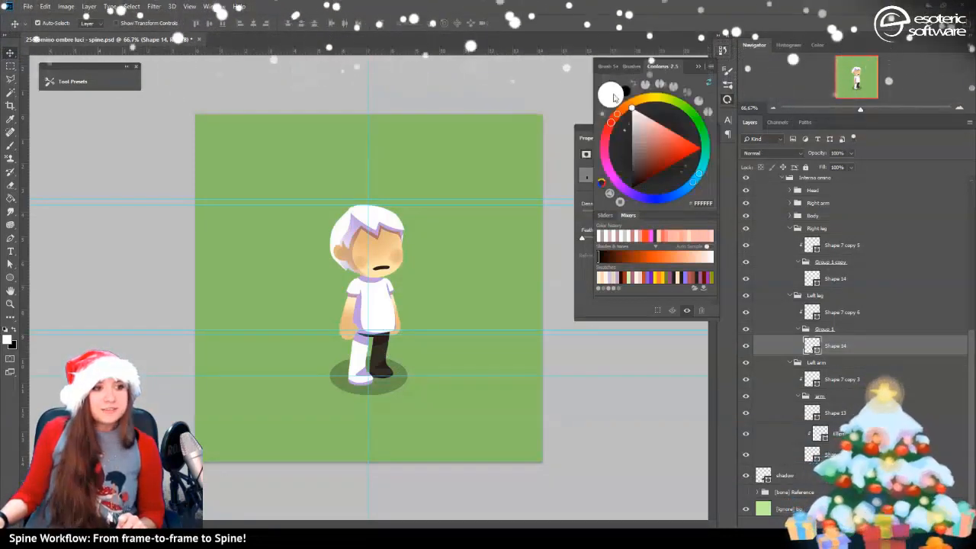
click(633, 111)
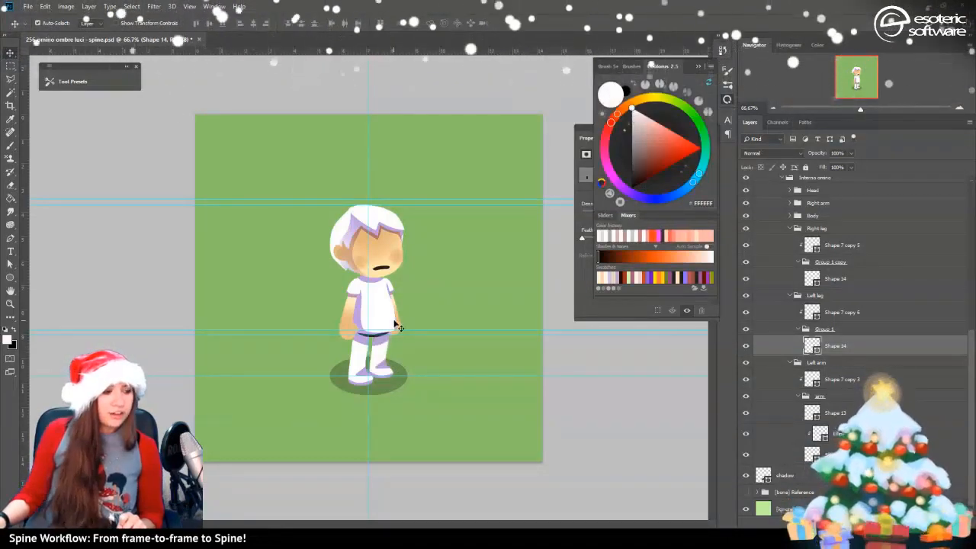
click(791, 216)
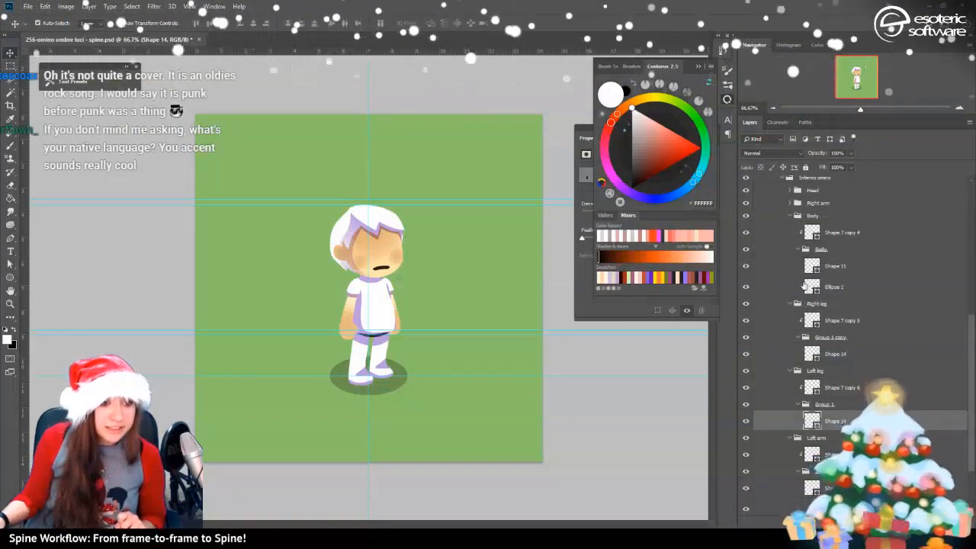
click(803, 287)
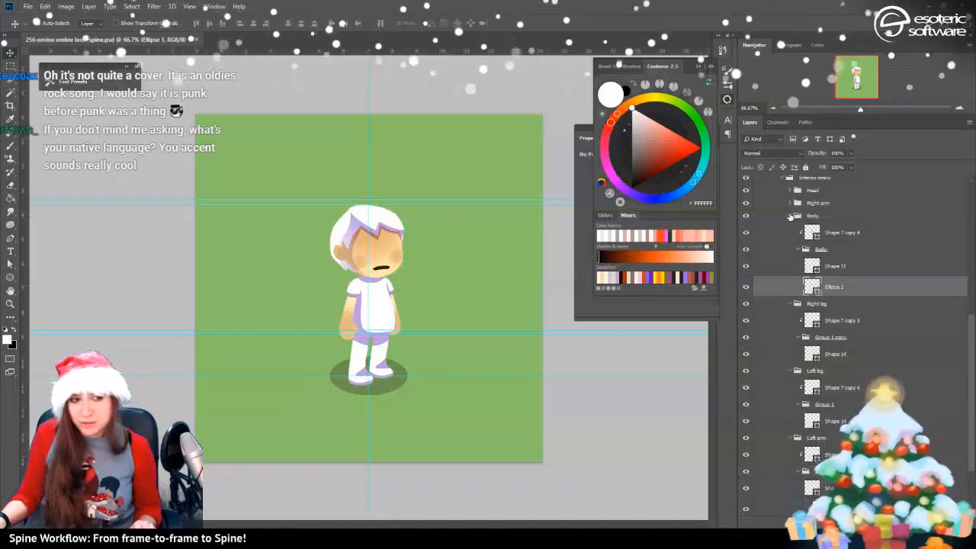
Collapse the Body, Right leg, Left leg and Left arm groups and select the right arm's Shape 13 layer
click(791, 217)
click(789, 229)
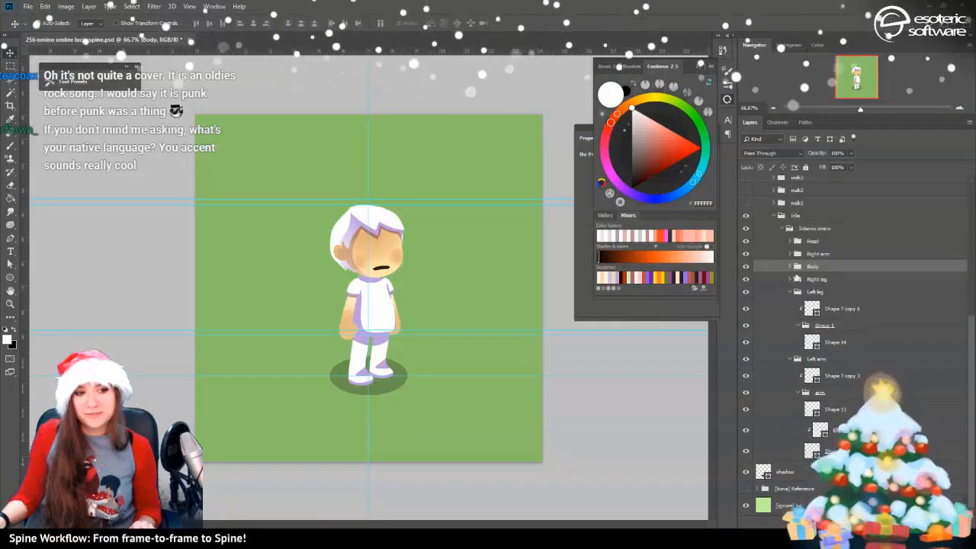
click(790, 293)
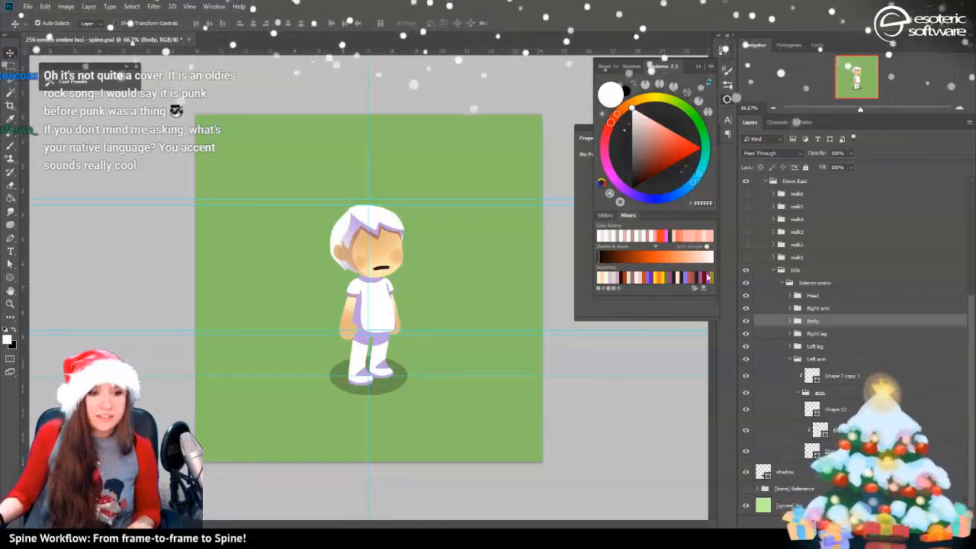
click(791, 359)
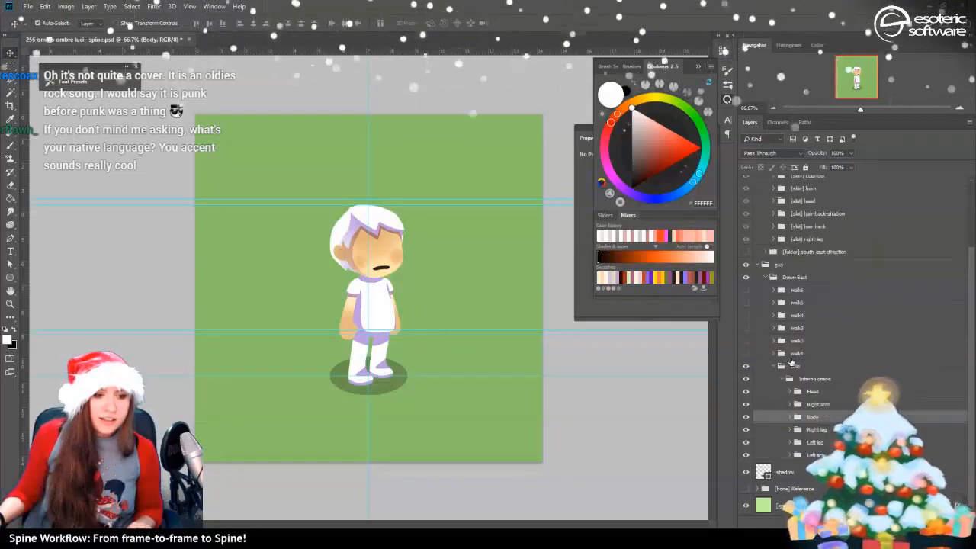
click(360, 298)
scroll(820, 412, down, 2)
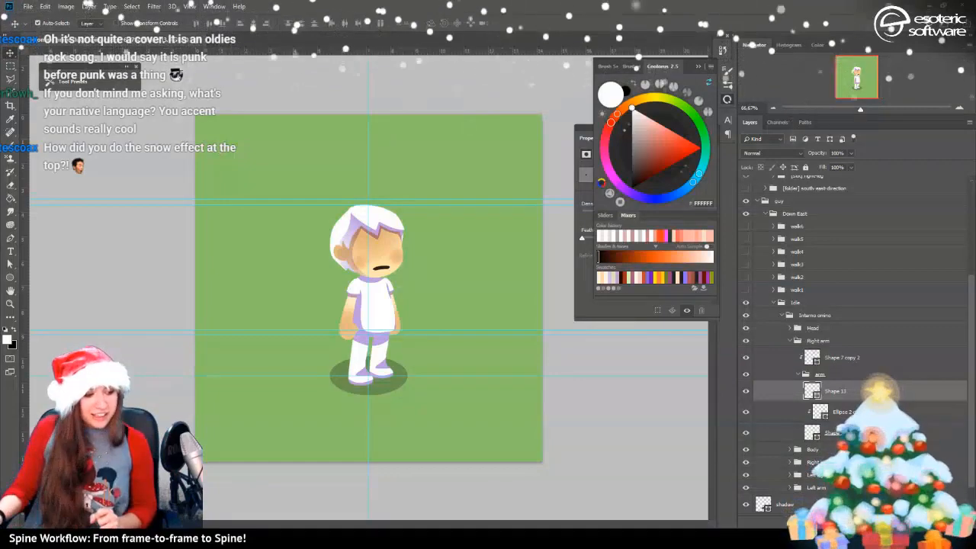
Switch to Spine and open the recent project snow
click(386, 537)
click(26, 10)
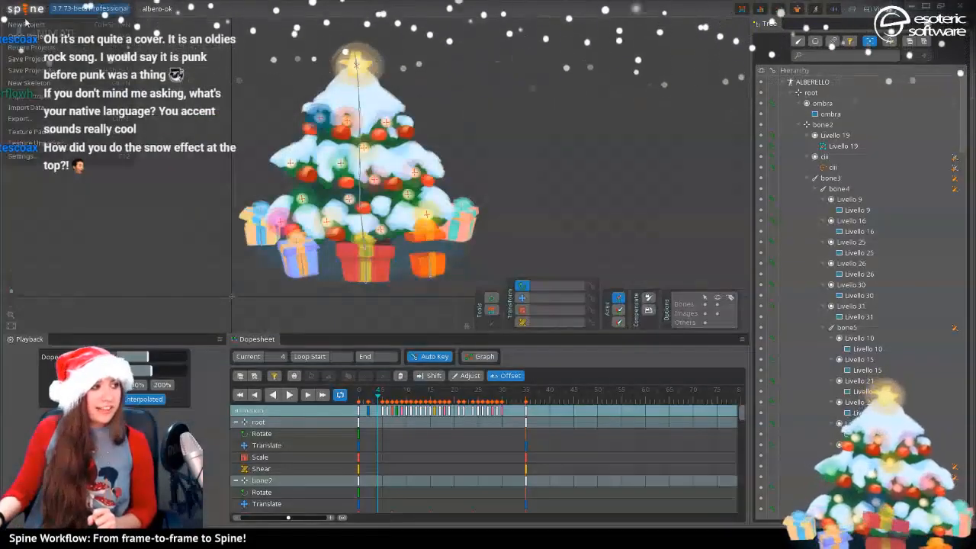
mouse_move(55, 47)
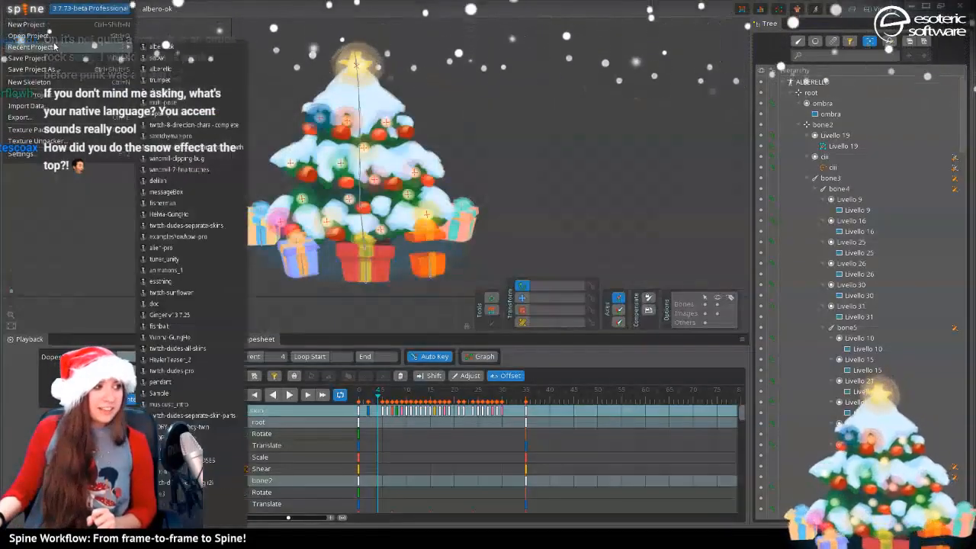
click(206, 58)
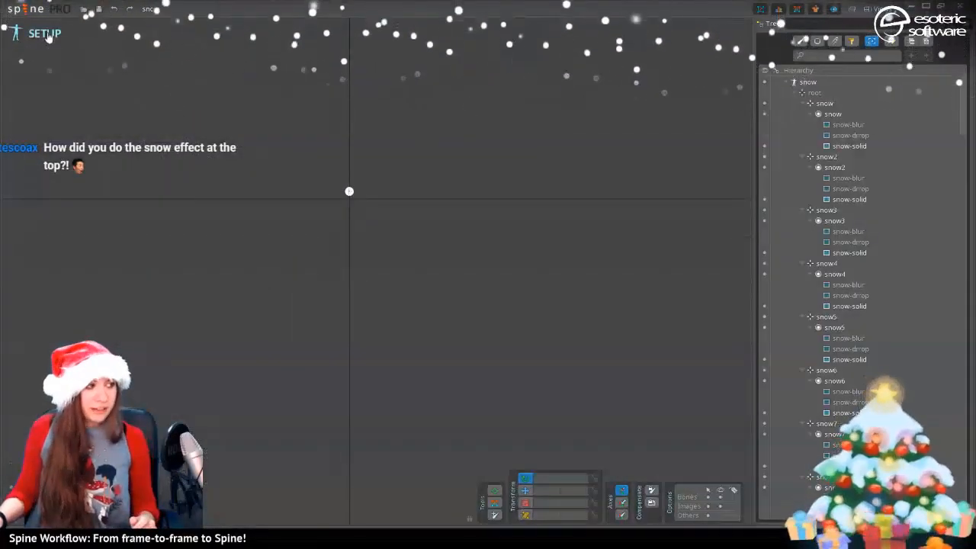
Play the snow animation while reviewing the snow bones' dopesheet keys, and return to Photoshop
click(289, 394)
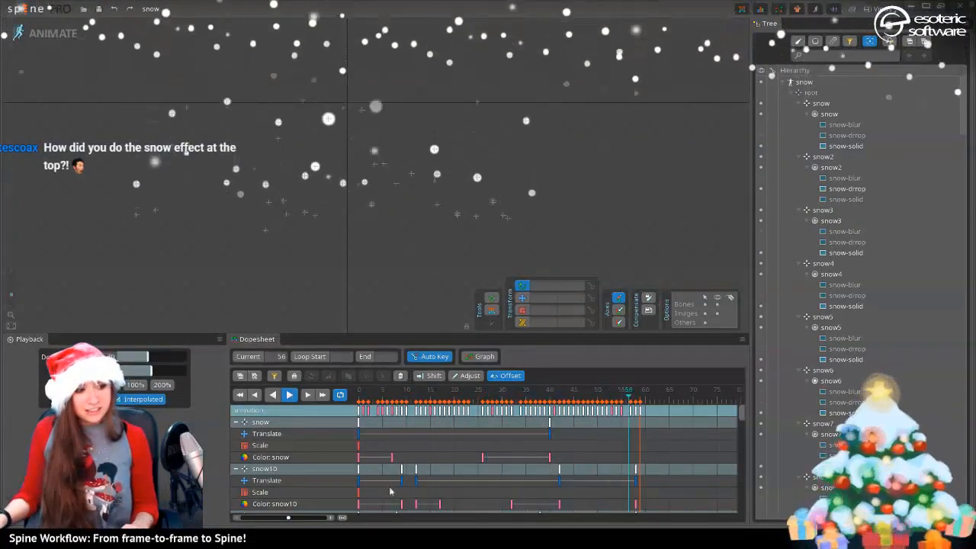
scroll(517, 445, down, 10)
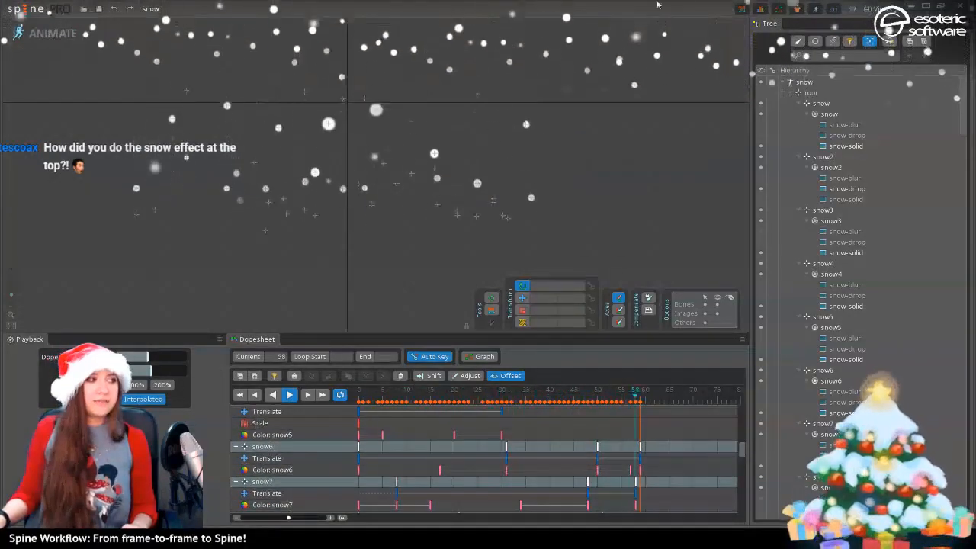
click(289, 396)
click(911, 6)
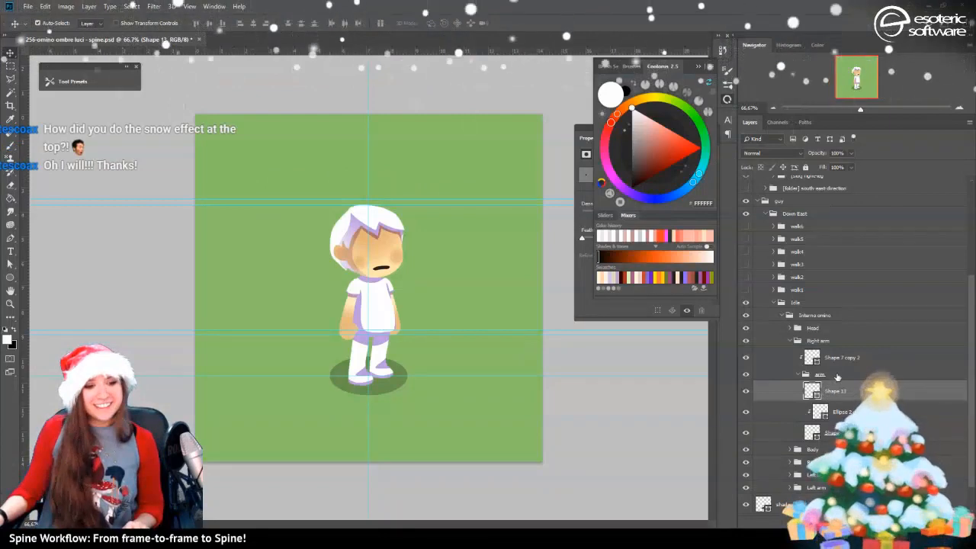
Collapse the Right arm group and select the Head group in the Idle layers
key(alt+bracketright)
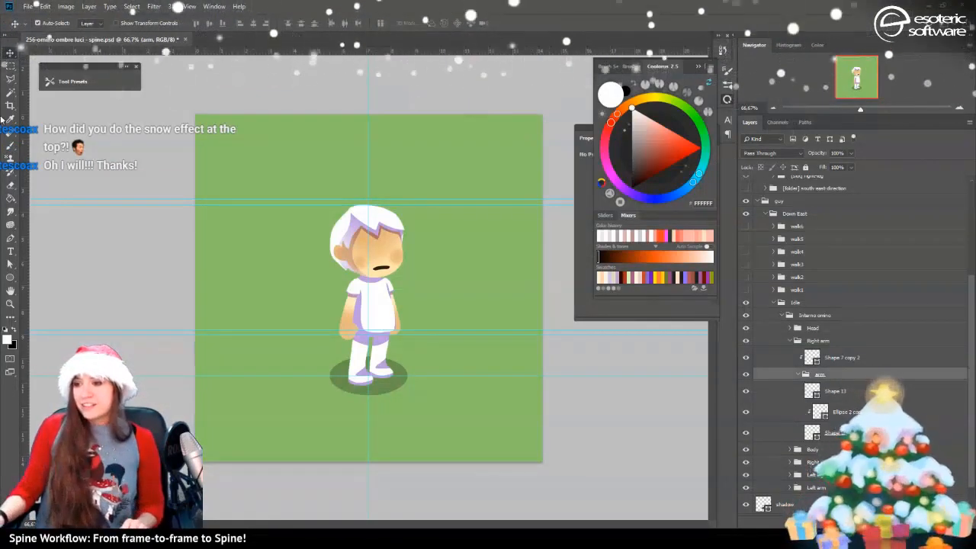
click(812, 343)
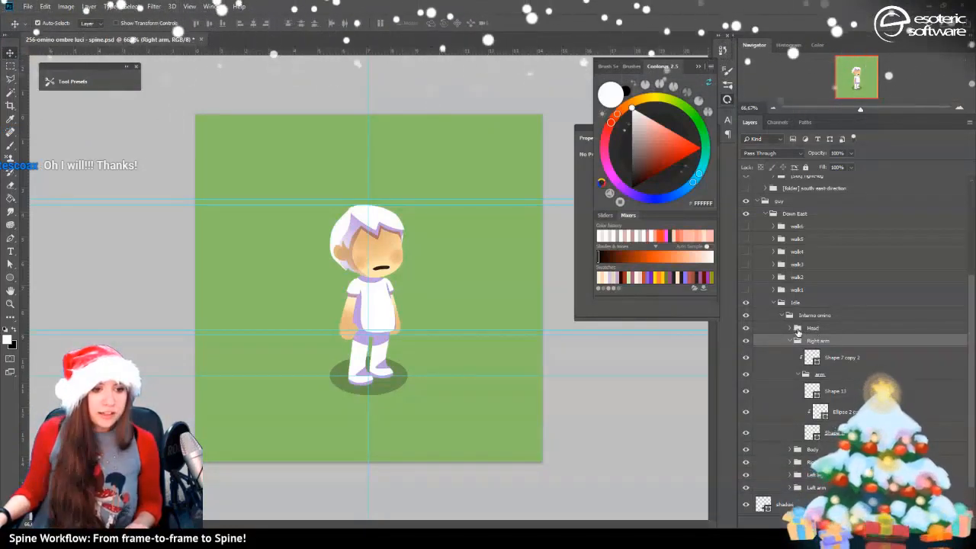
click(778, 329)
click(789, 341)
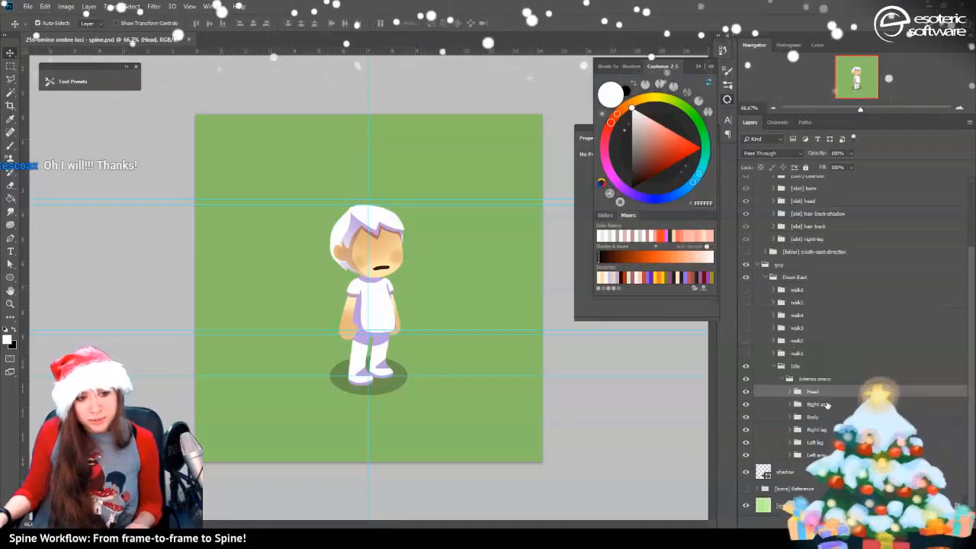
Duplicate the Head group three times, keeping the default copy names
right_click(825, 394)
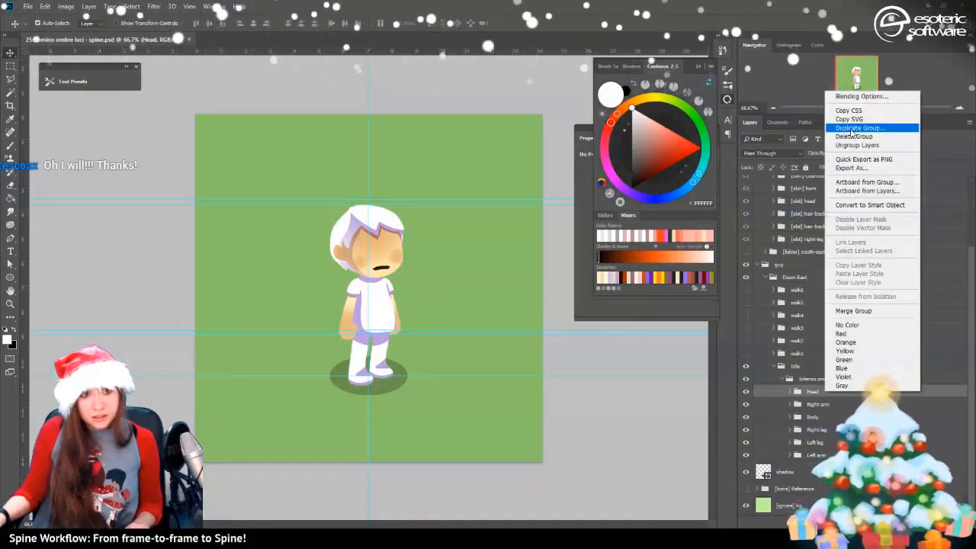
click(852, 128)
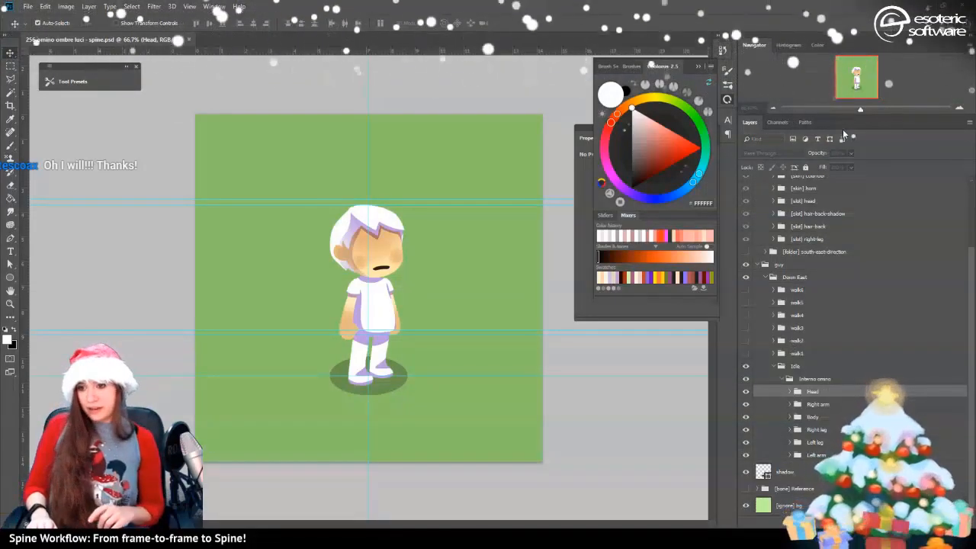
key(Return)
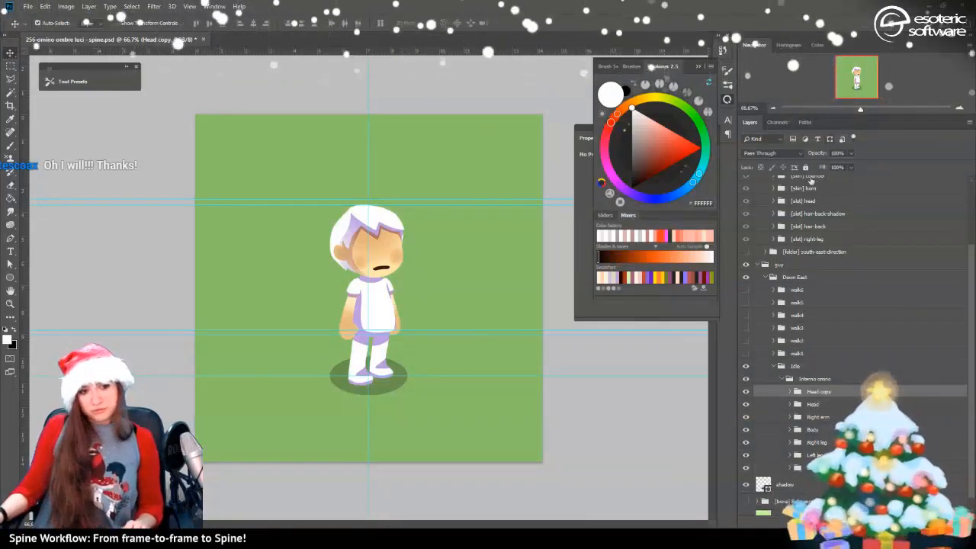
right_click(843, 391)
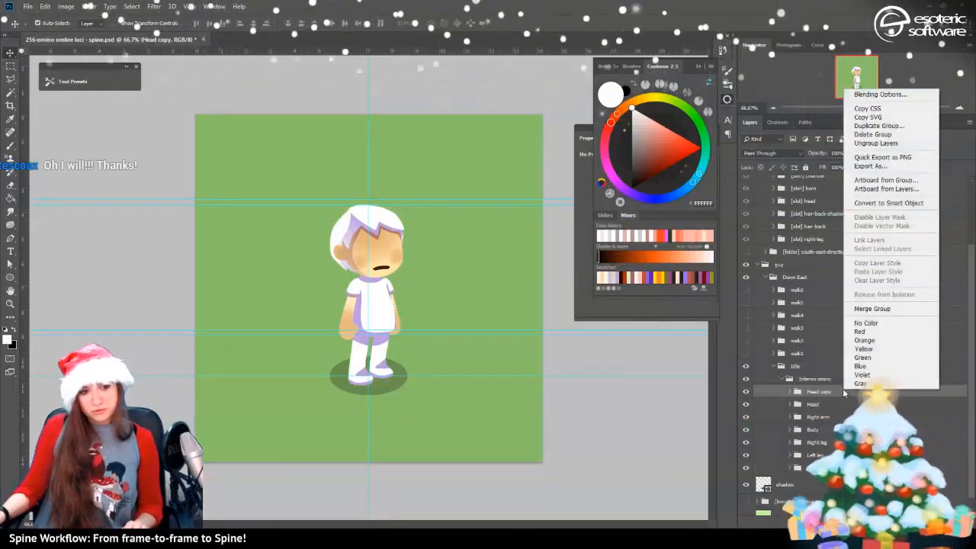
click(889, 126)
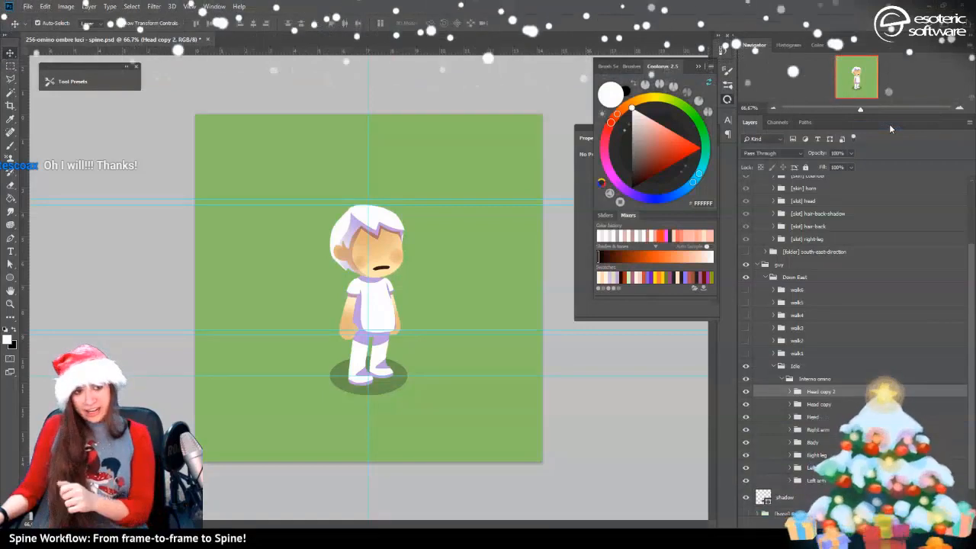
key(Return)
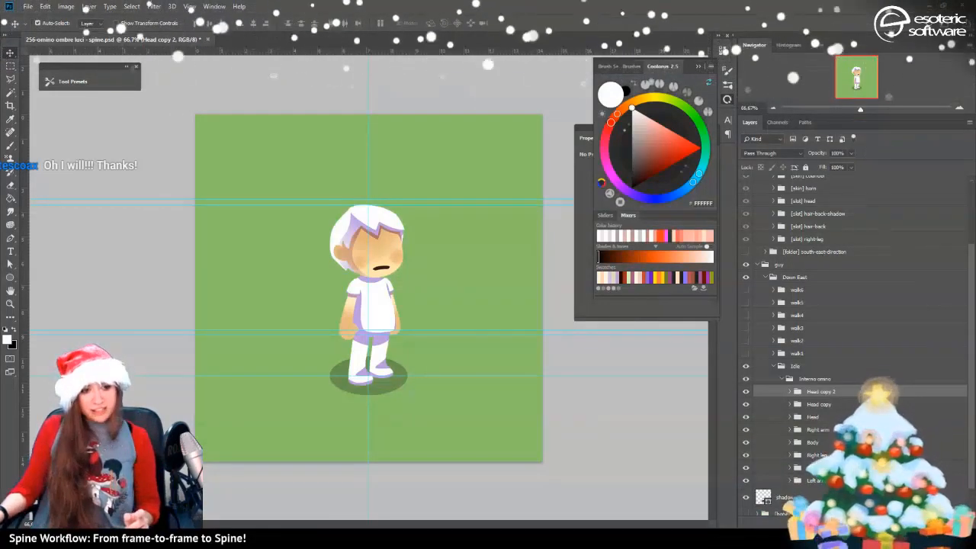
right_click(847, 393)
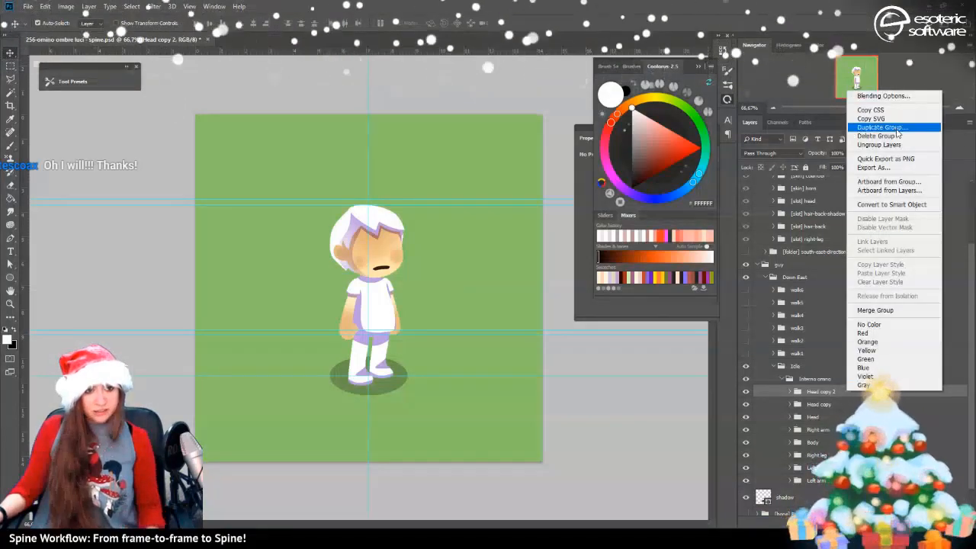
click(897, 129)
key(Return)
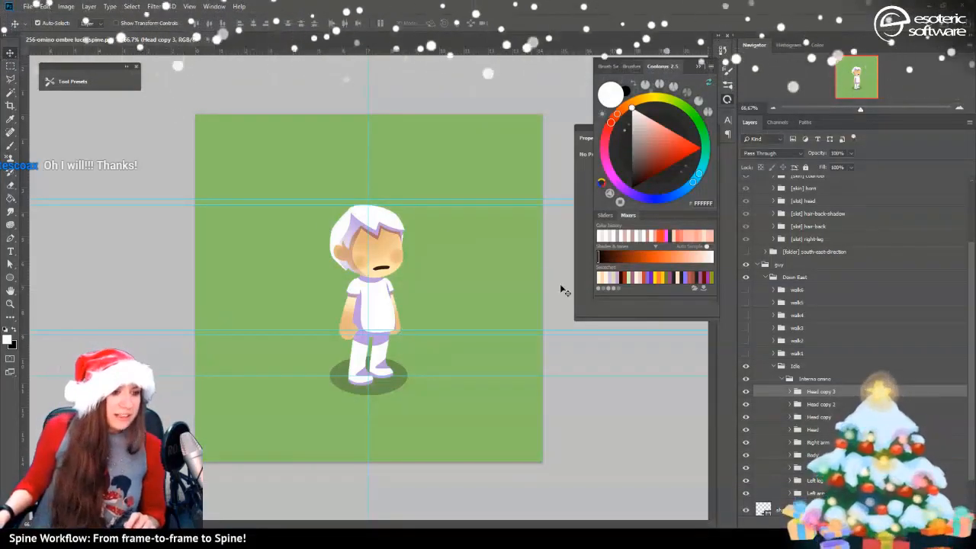
Expand the Head copy 3 group and delete its Shape 4 copy layer
click(789, 391)
scroll(847, 321, down, 5)
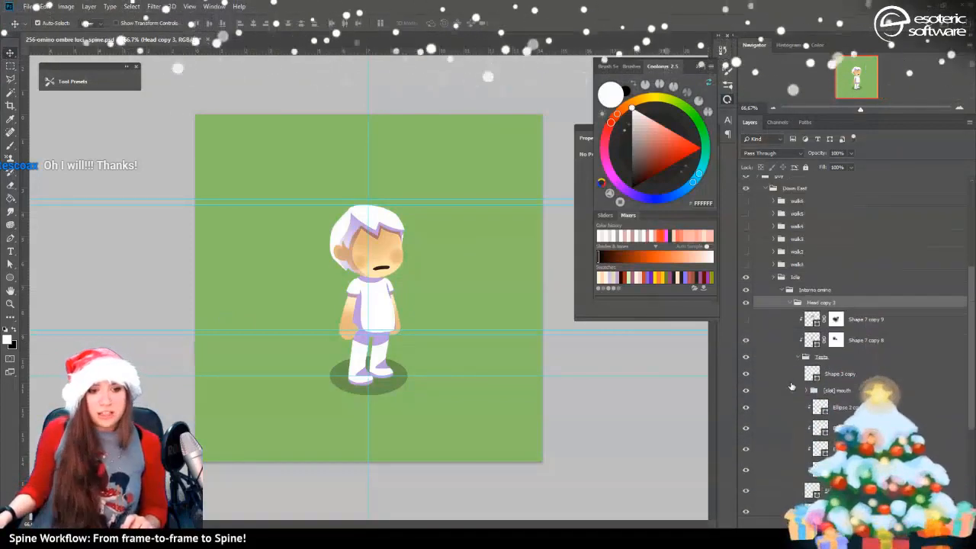
scroll(848, 307, down, 2)
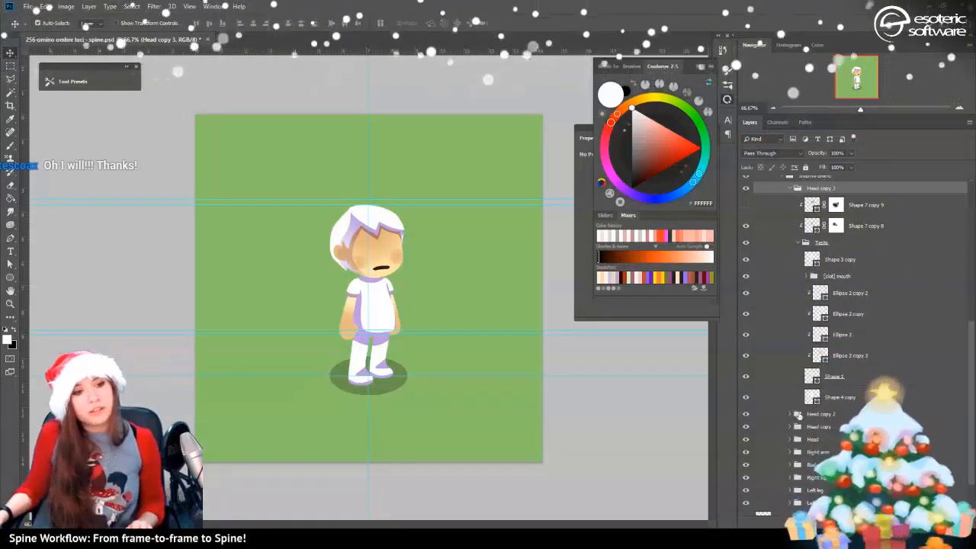
click(810, 377)
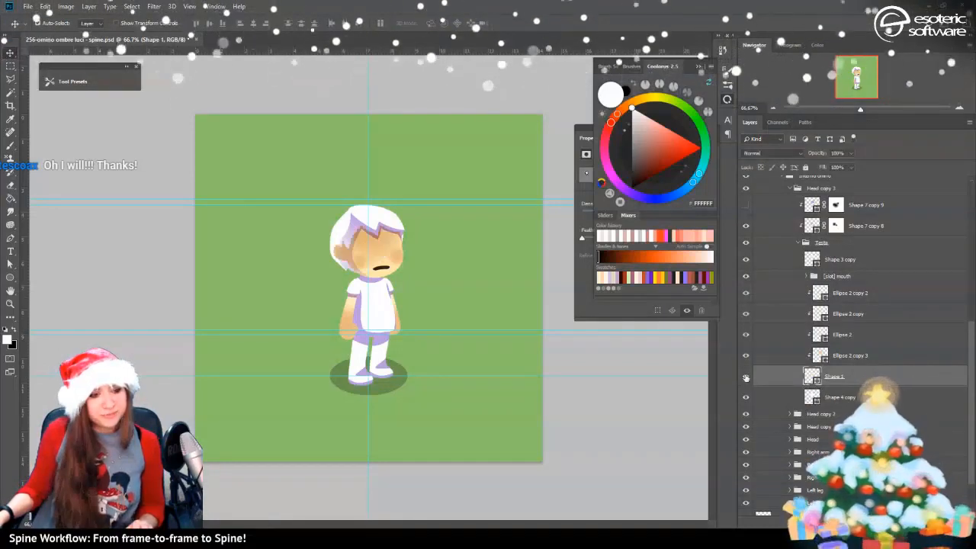
click(833, 400)
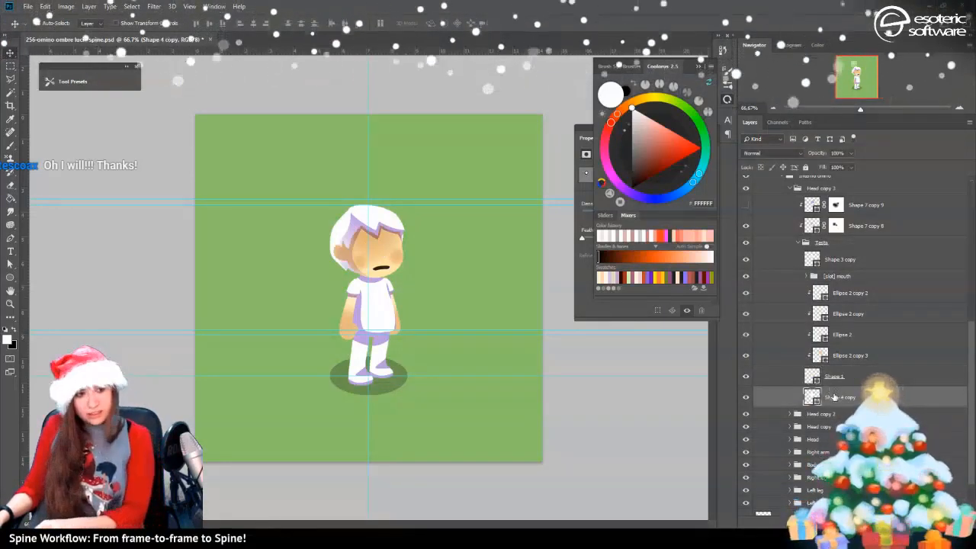
key(Delete)
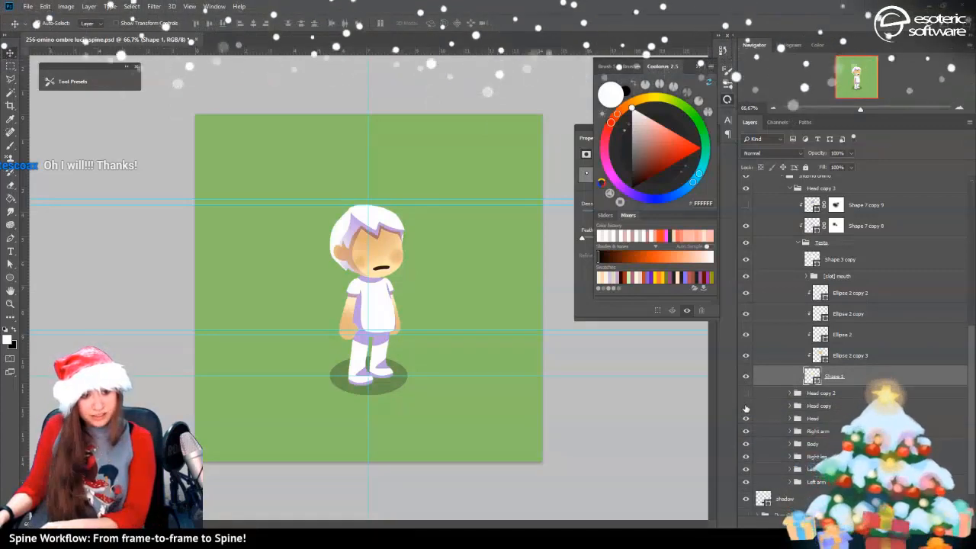
Hide the other head groups and delete the face outline from Shape 1 in Head copy 3, keeping only the ear
click(746, 418)
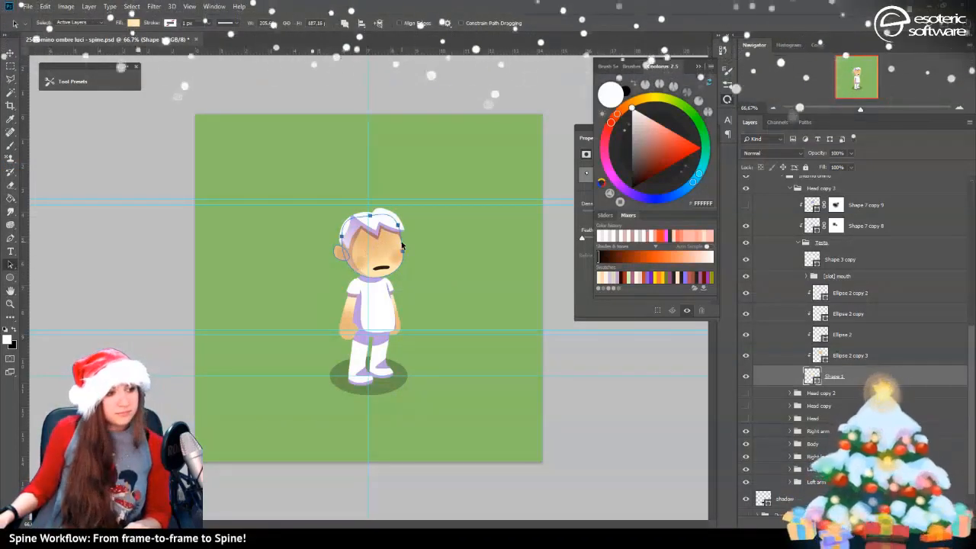
key(Delete)
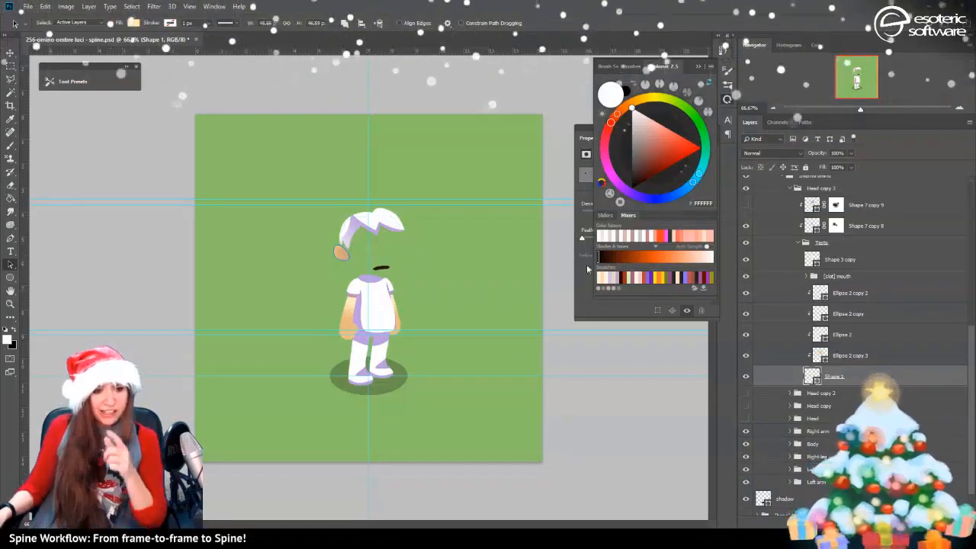
click(748, 206)
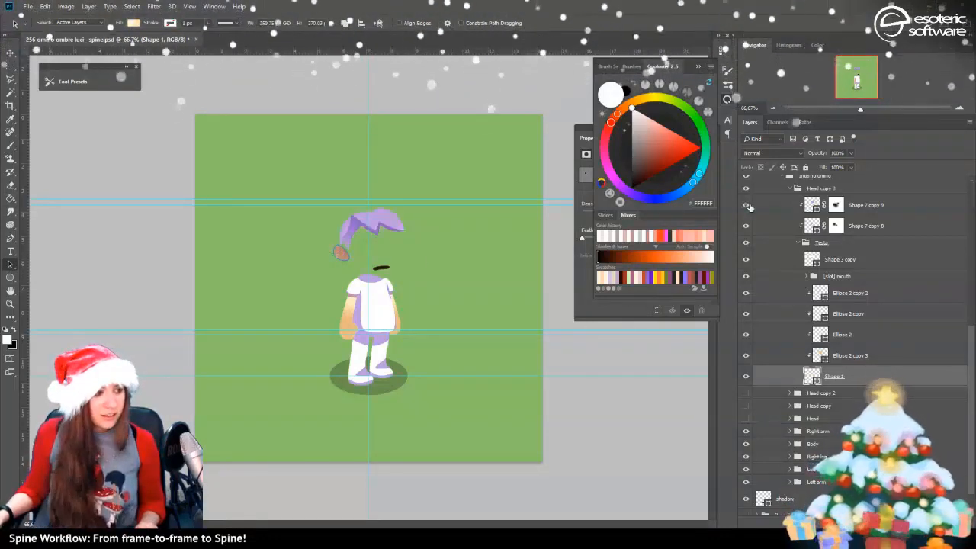
click(750, 207)
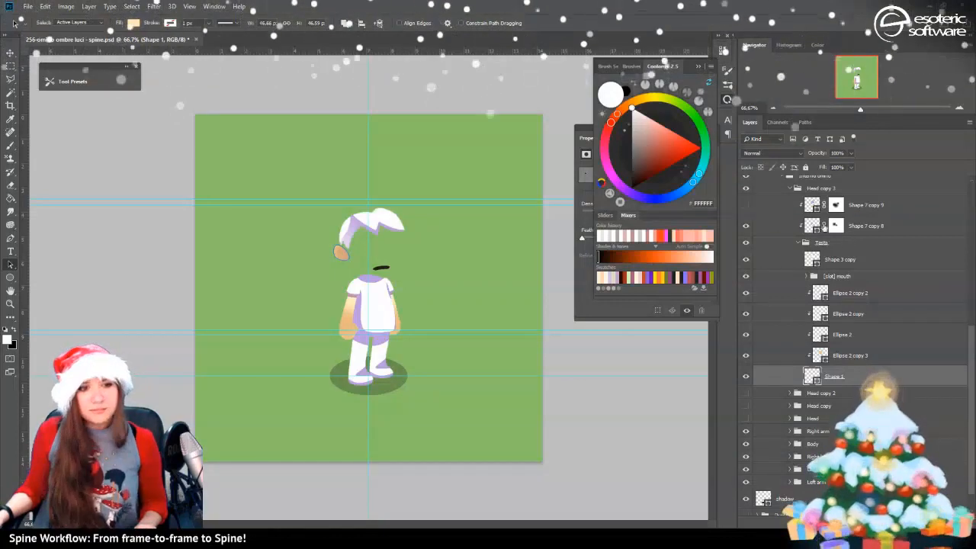
Delete the Shape 3 copy hair layer from the Testa group in Head copy 3
click(820, 189)
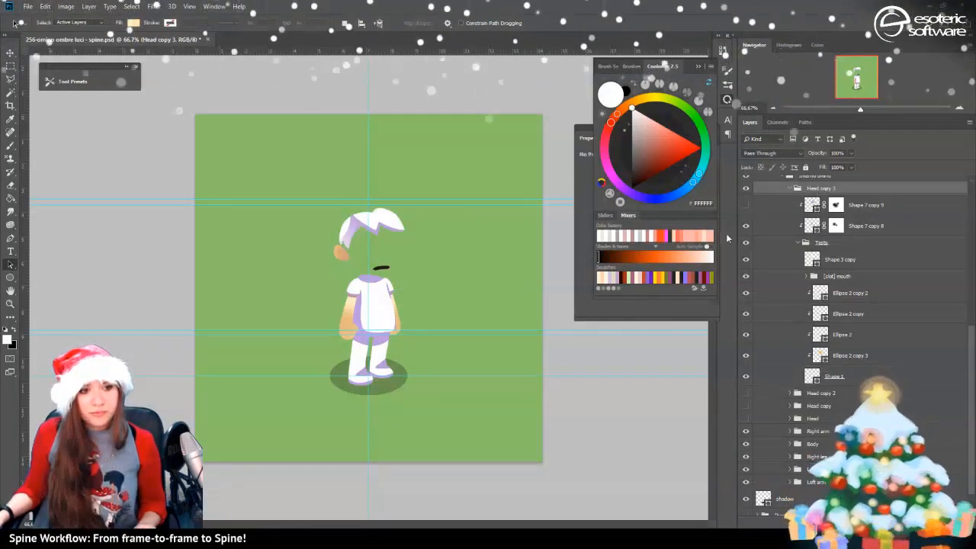
click(817, 260)
key(Delete)
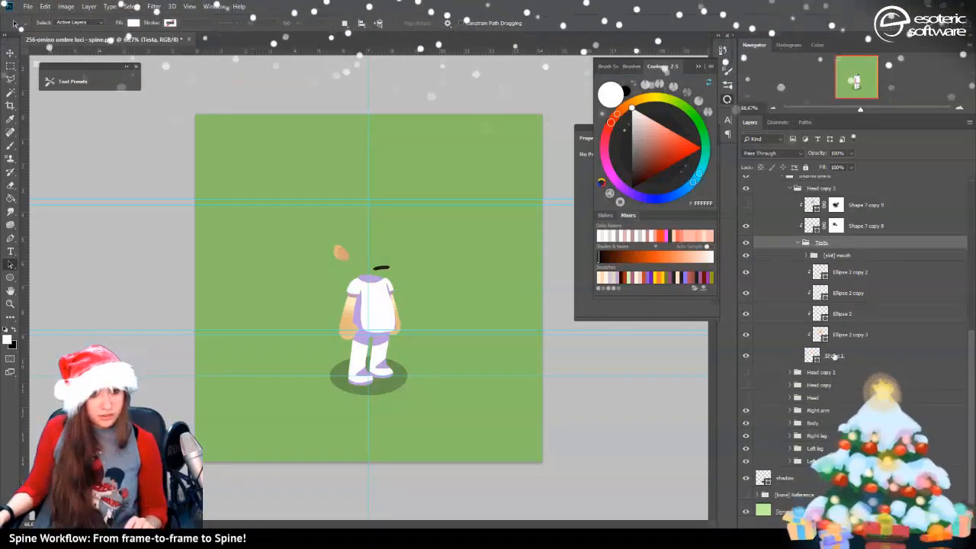
Rename the Head copy 3 group [merge] se-ear and nest it in a new group named [slot] ear
click(793, 190)
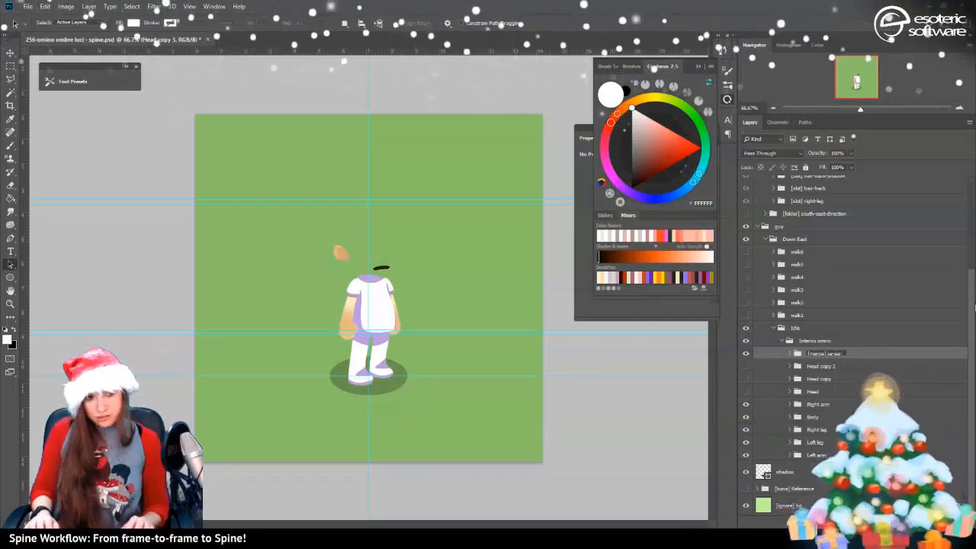
key(Return)
key(ctrl+g)
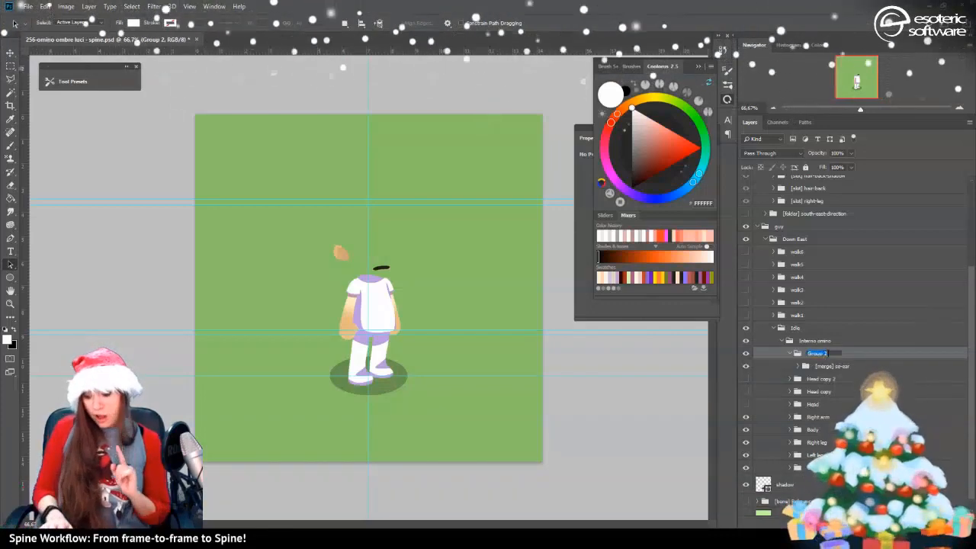
click(828, 353)
text([slot] ea)
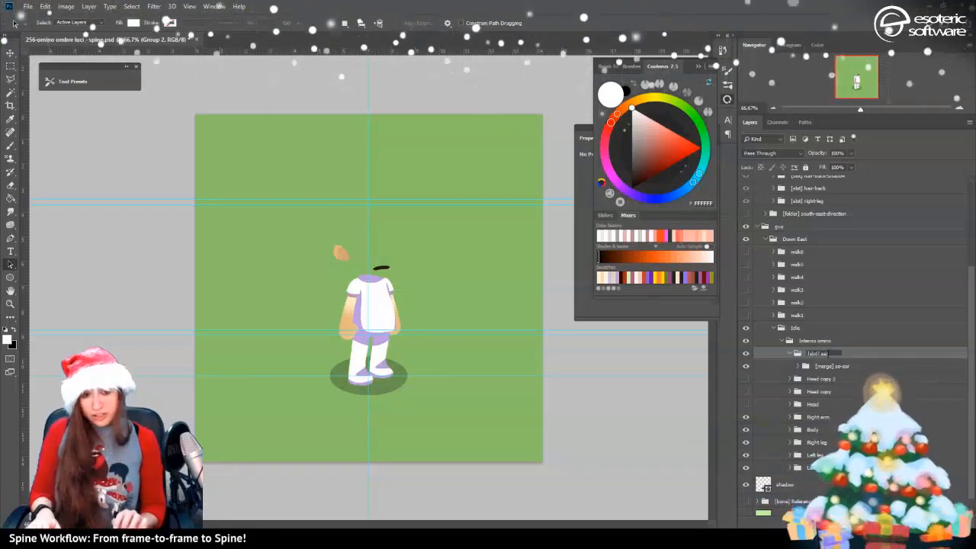
key(Return)
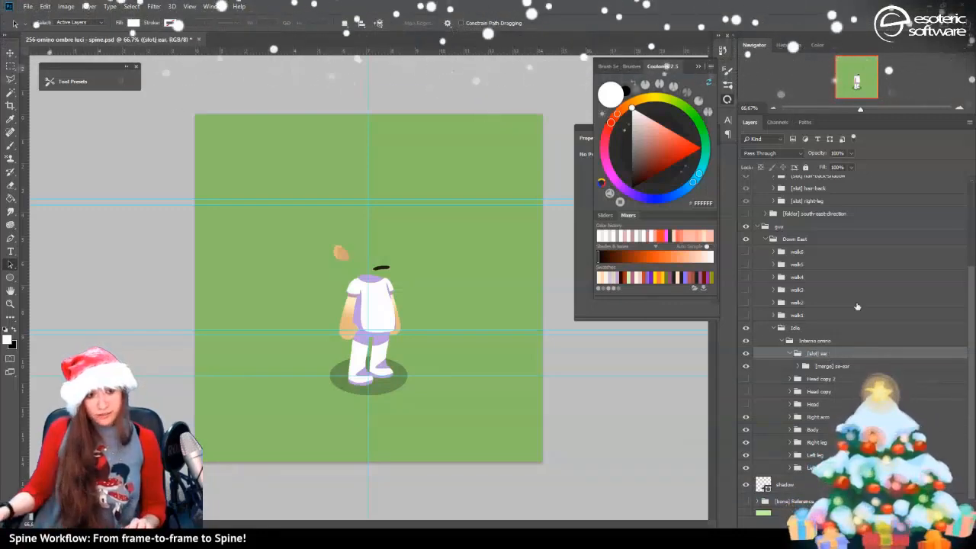
Move the [slot] ear group into [folder] south-east-direction and place it below the [skin] horn group
click(791, 354)
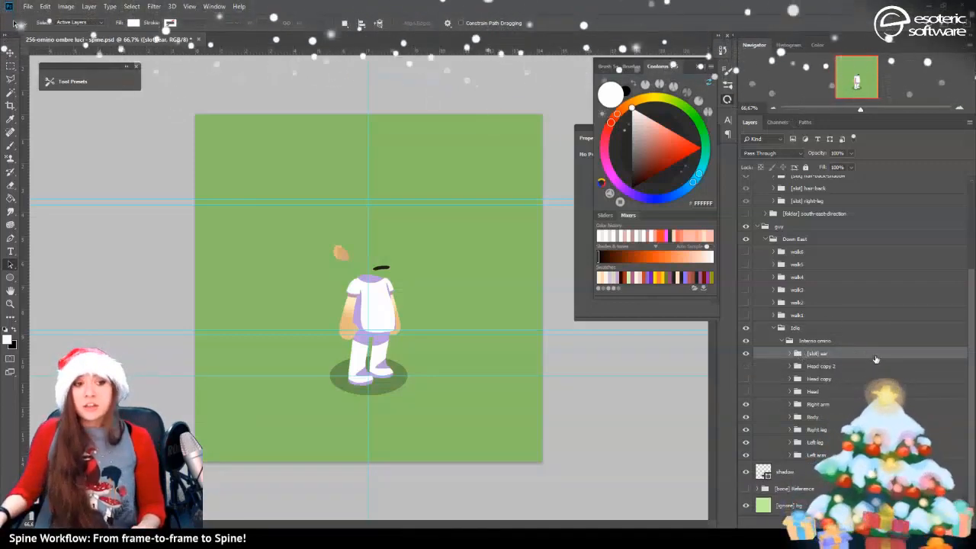
drag(875, 359, 830, 272)
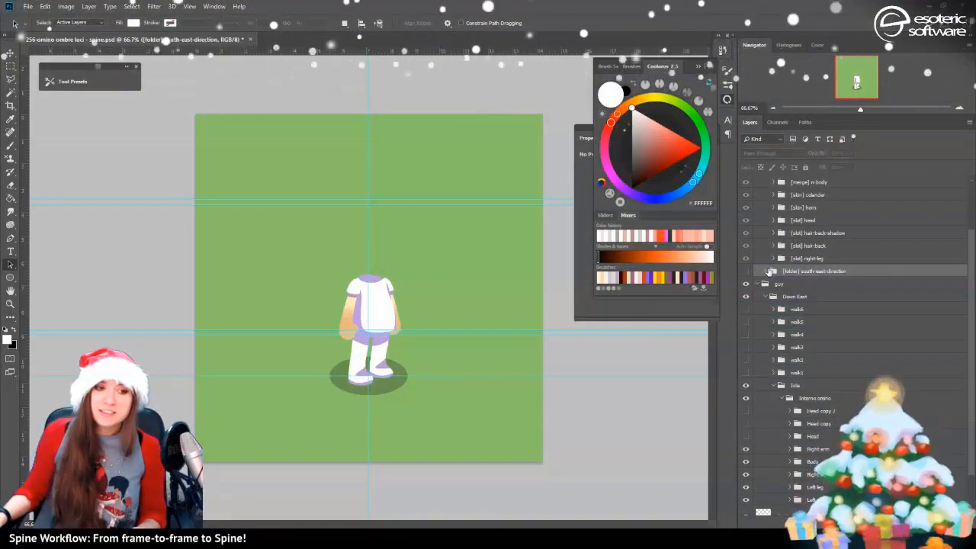
click(770, 271)
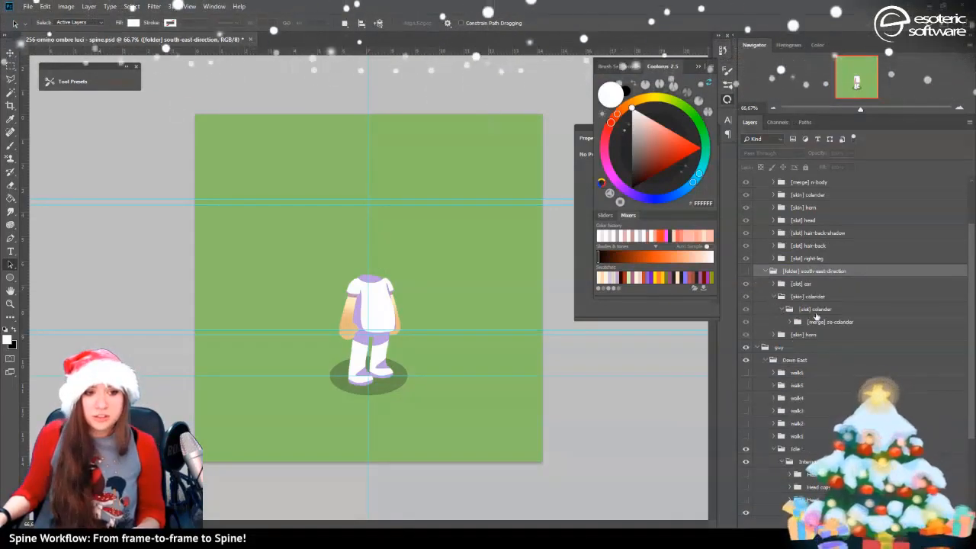
click(773, 297)
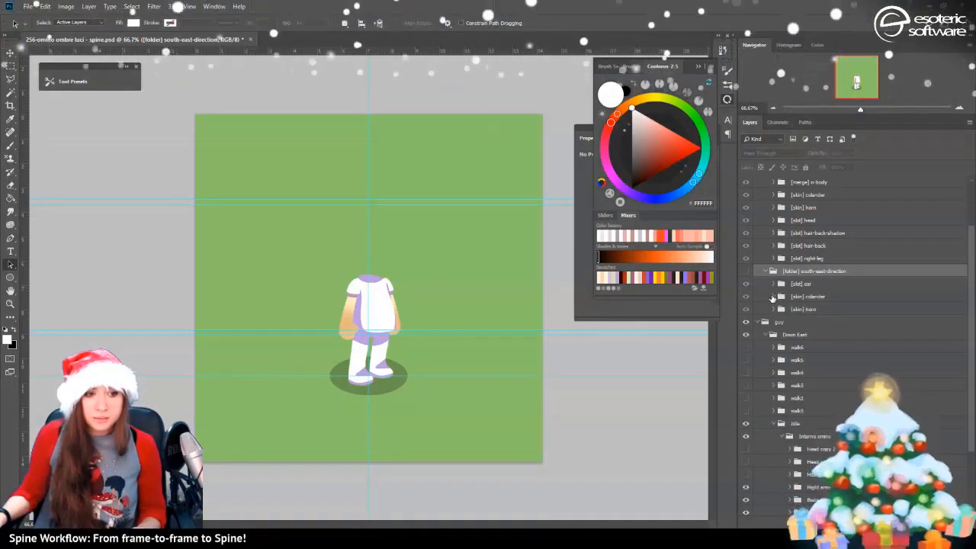
drag(806, 284, 807, 310)
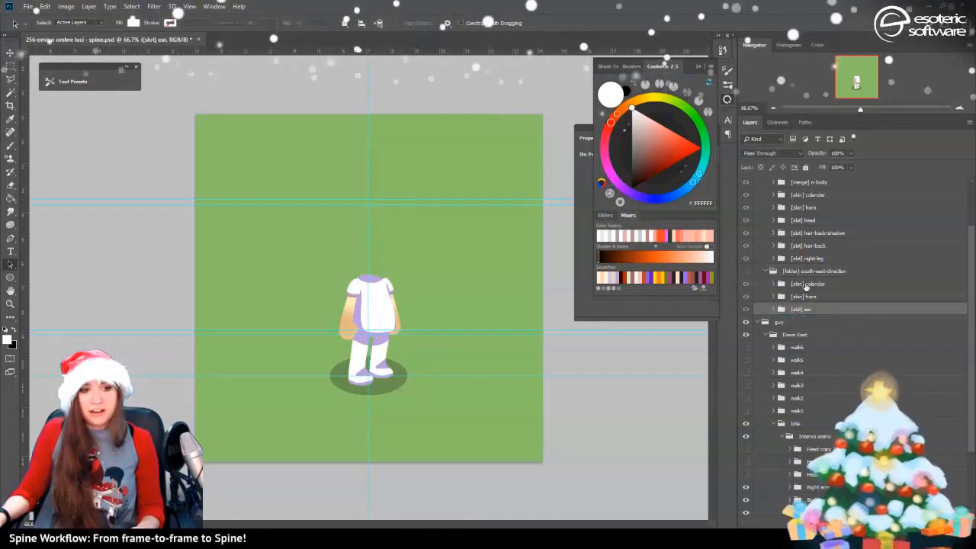
Show and expand Head copy 2, and move its [slot] mouth group into [folder] south-east-direction, below [slot] ear
scroll(808, 348, down, 2)
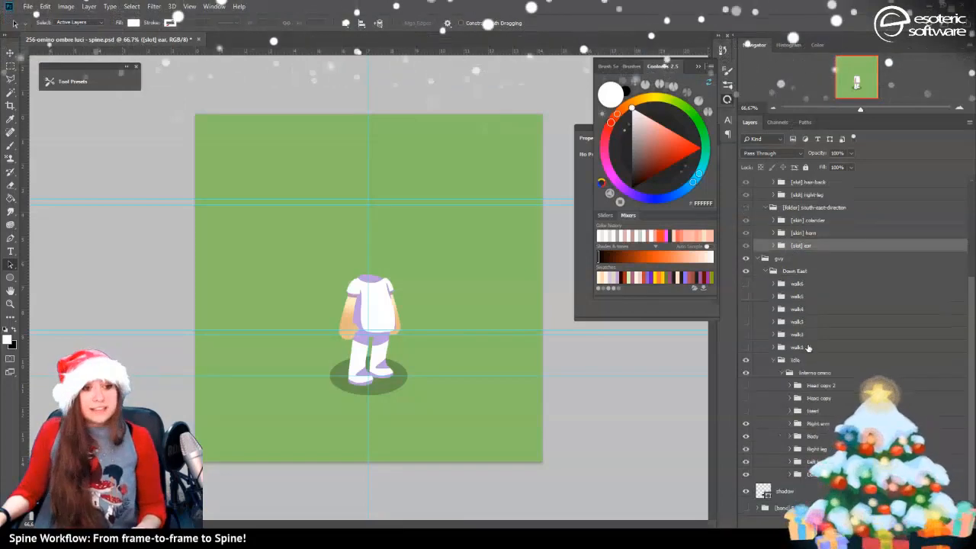
scroll(808, 348, down, 1)
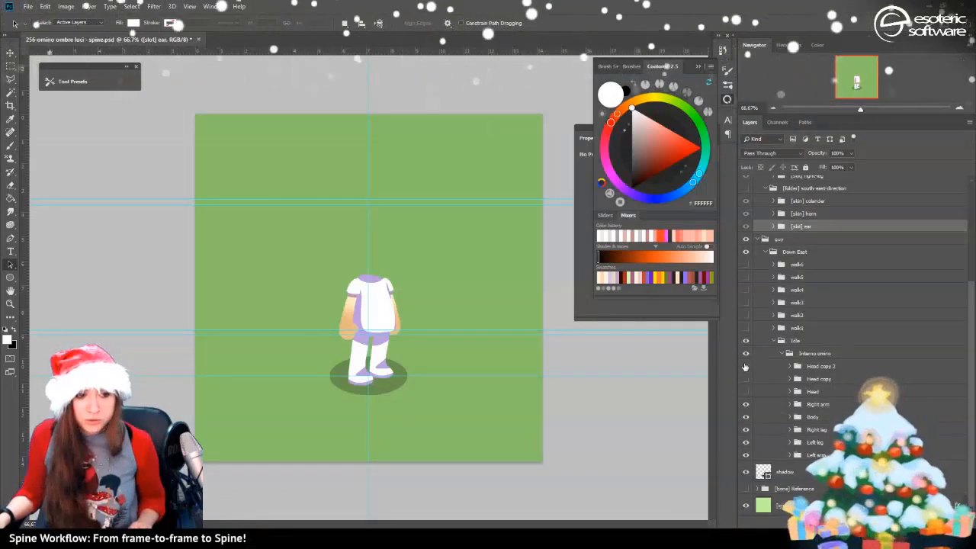
click(746, 366)
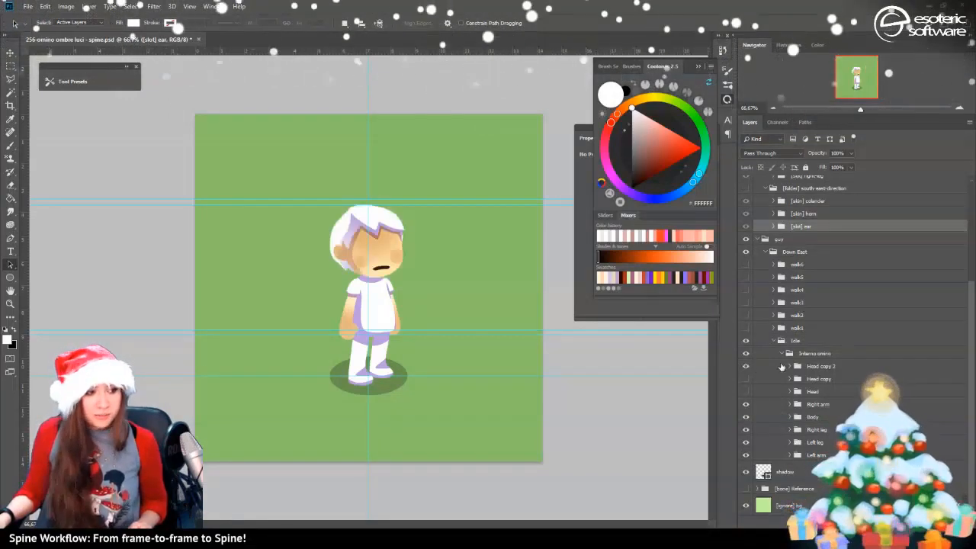
click(791, 367)
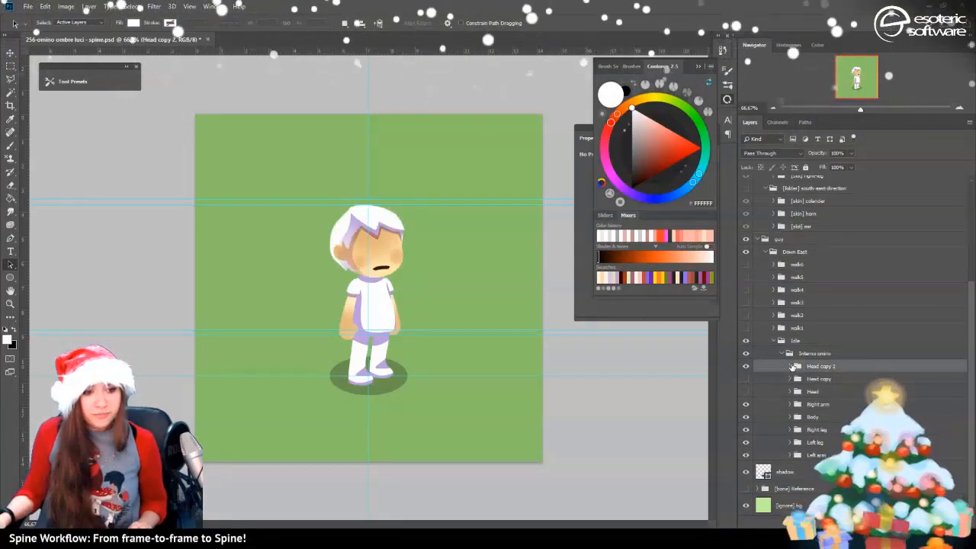
click(792, 366)
scroll(808, 369, down, 3)
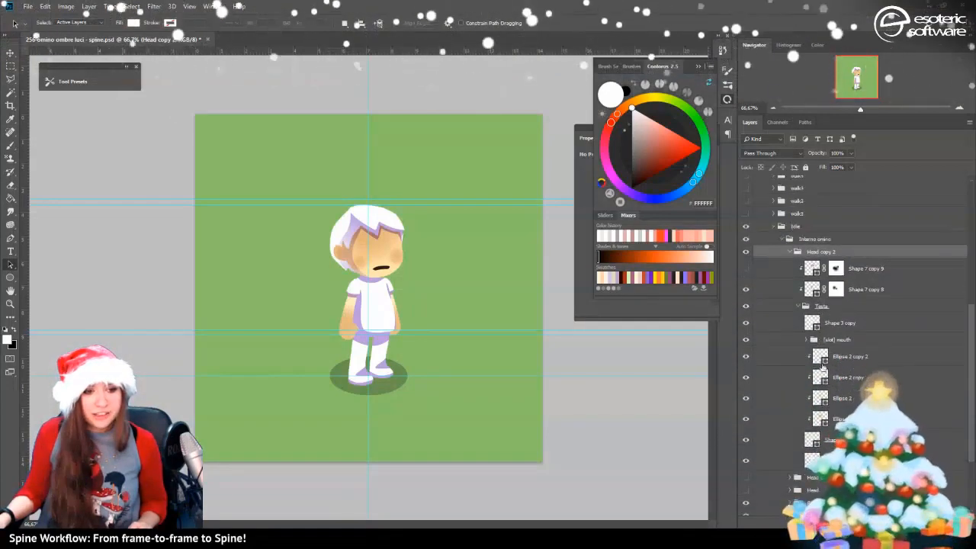
click(810, 343)
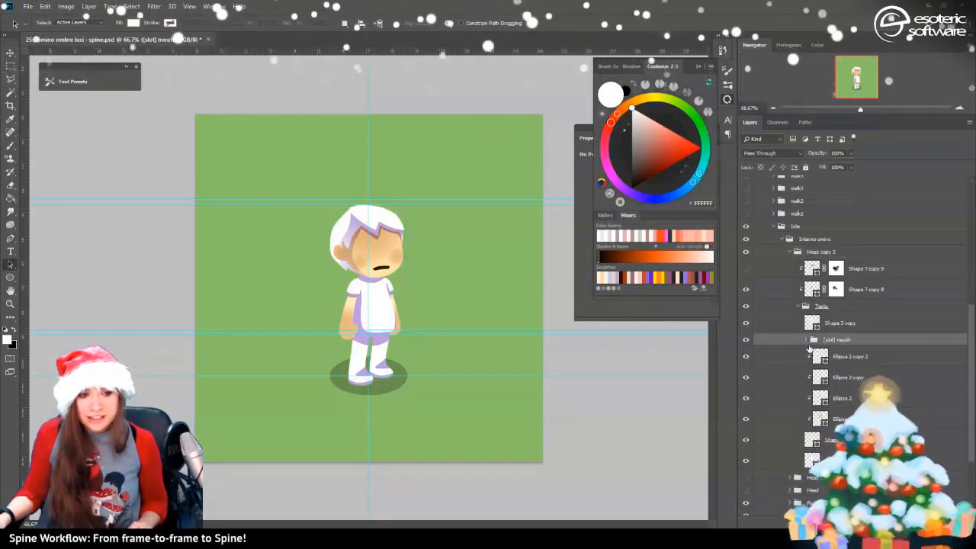
scroll(839, 375, up, 1)
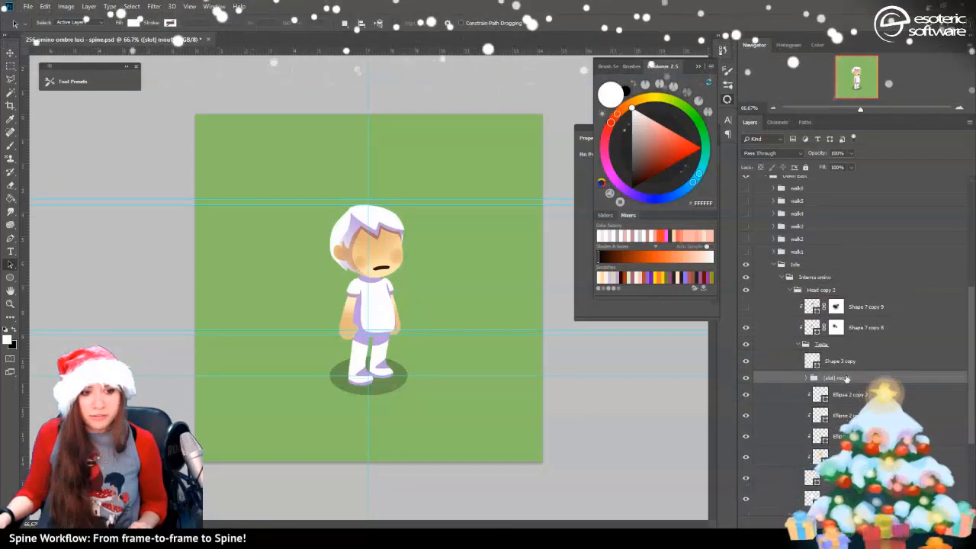
drag(845, 379, 801, 209)
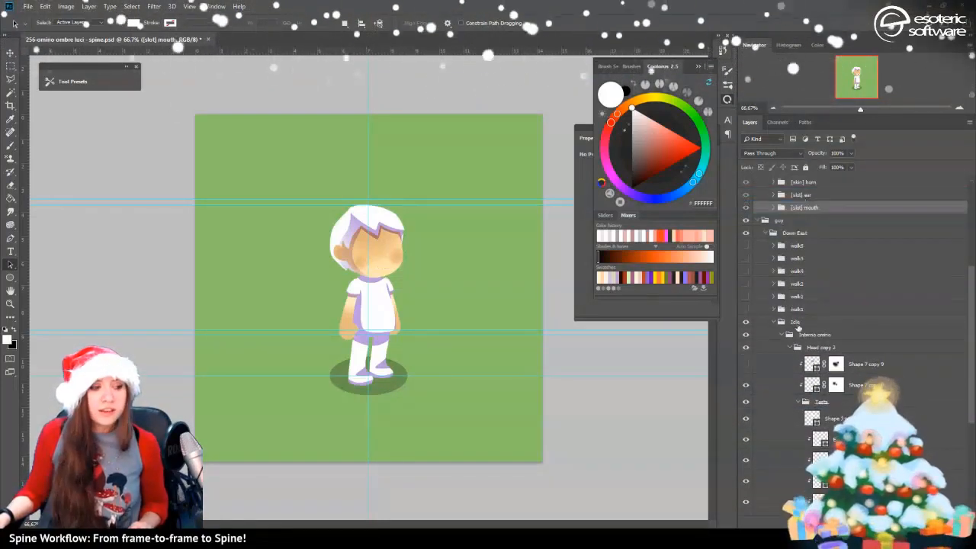
Delete the ellipse and face shape layers below Shape 3 copy in Head copy 2's Testa group, and rename Head copy 2 as [merge] fringe
scroll(799, 326, down, 2)
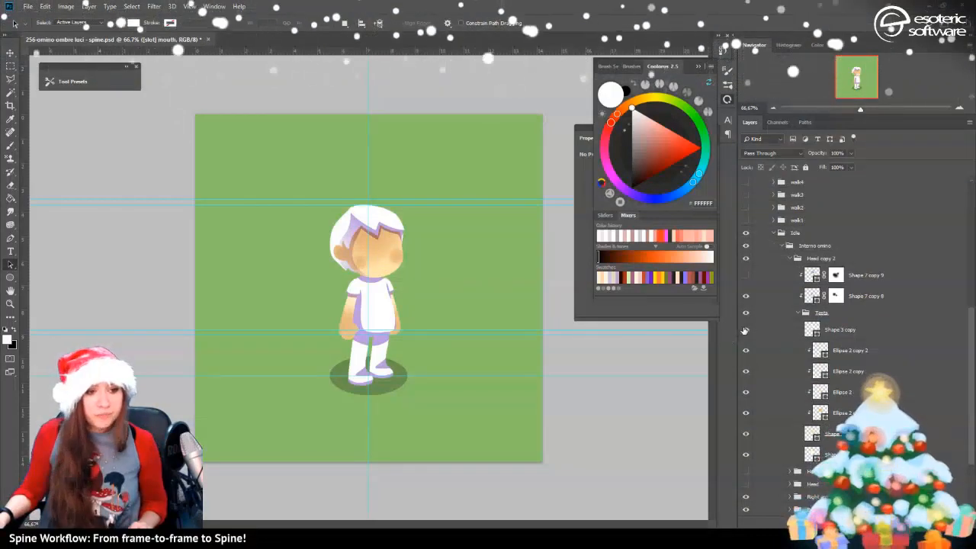
click(746, 331)
click(746, 330)
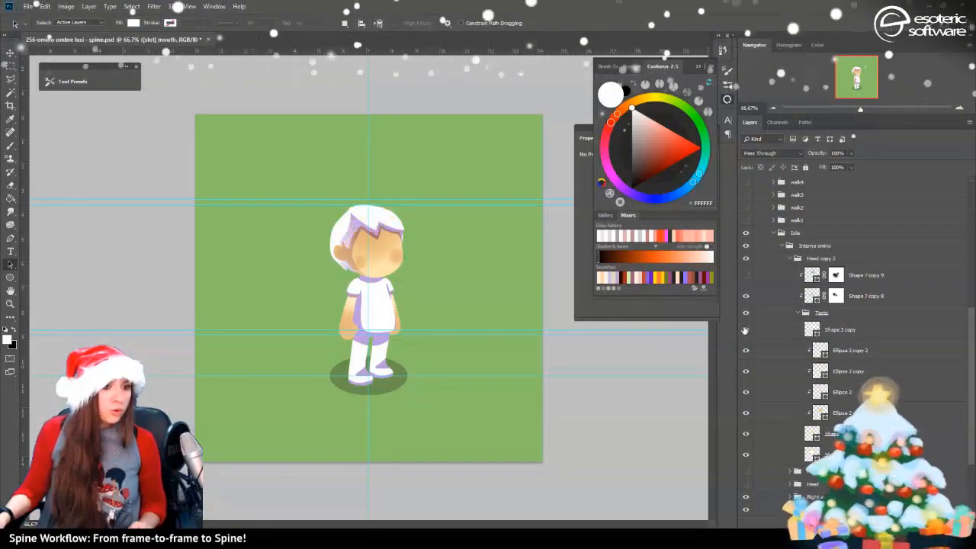
click(836, 330)
click(847, 350)
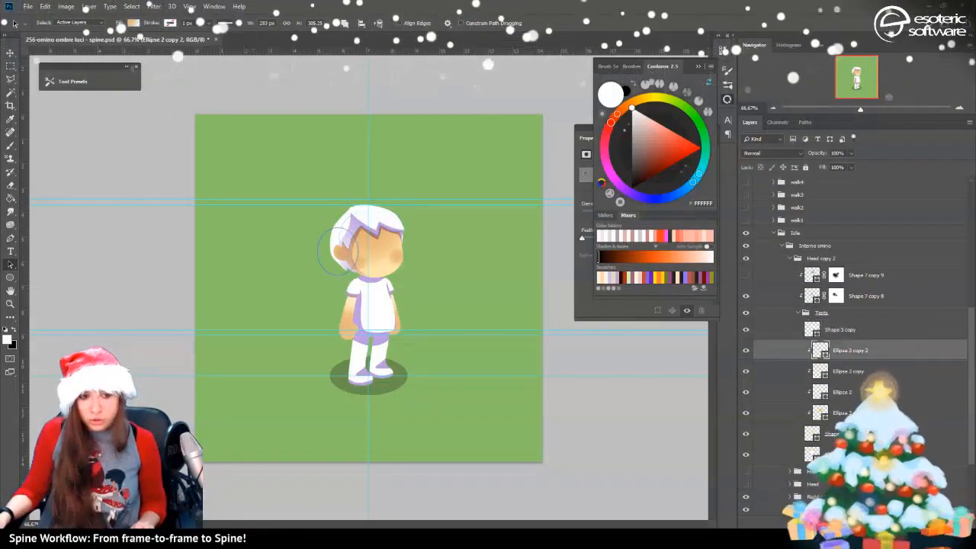
shift+click(839, 455)
key(Delete)
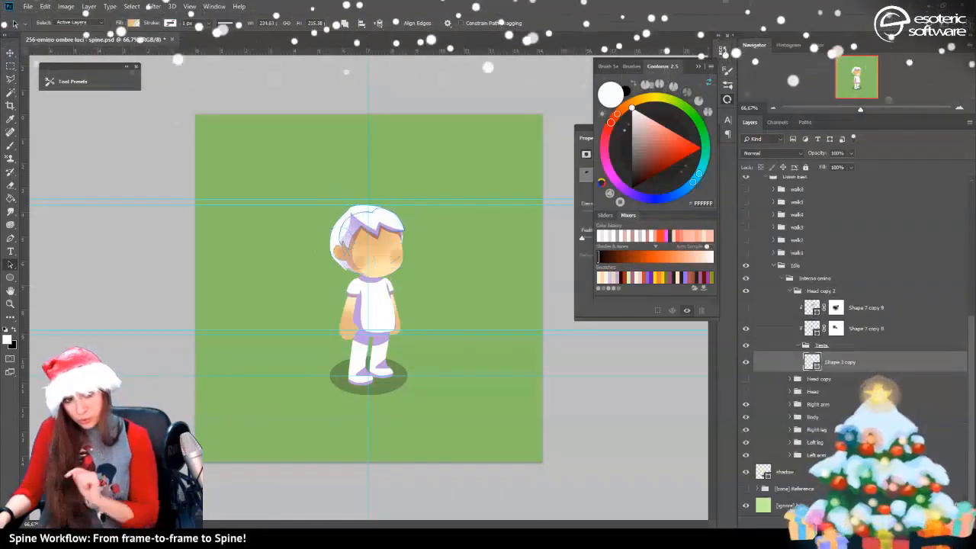
click(825, 293)
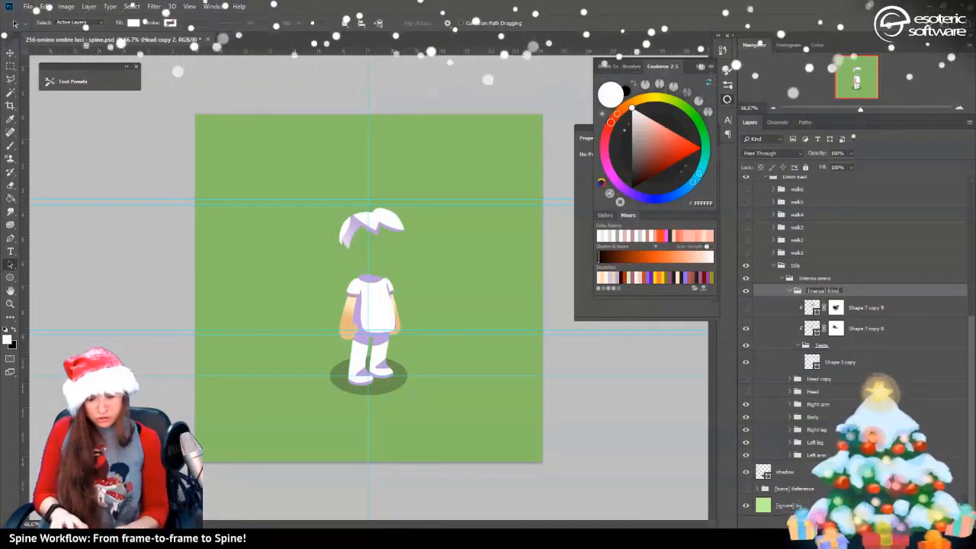
Check how the [slot] fringe group in [folder] east-direction is structured and how its merge groups are named
scroll(911, 351, up, 6)
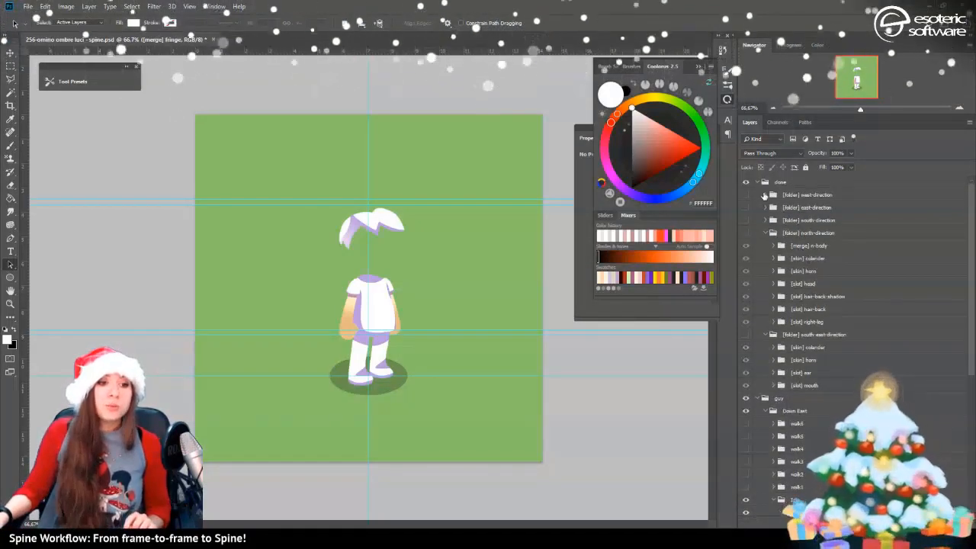
click(765, 195)
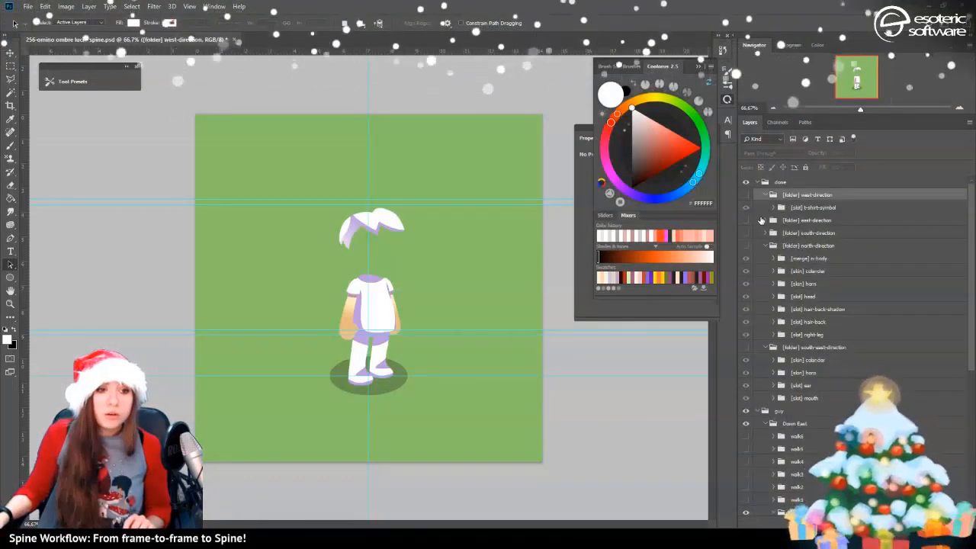
click(772, 223)
click(765, 220)
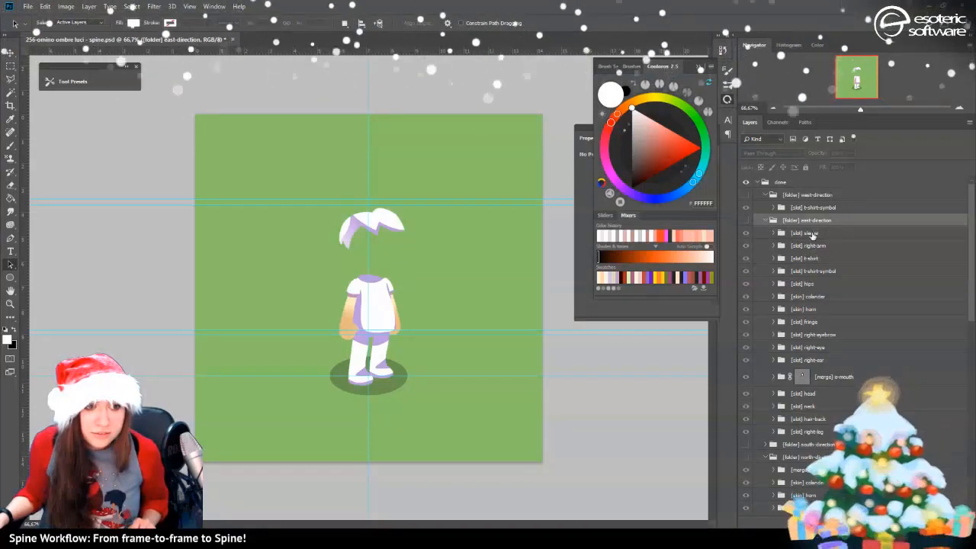
click(813, 324)
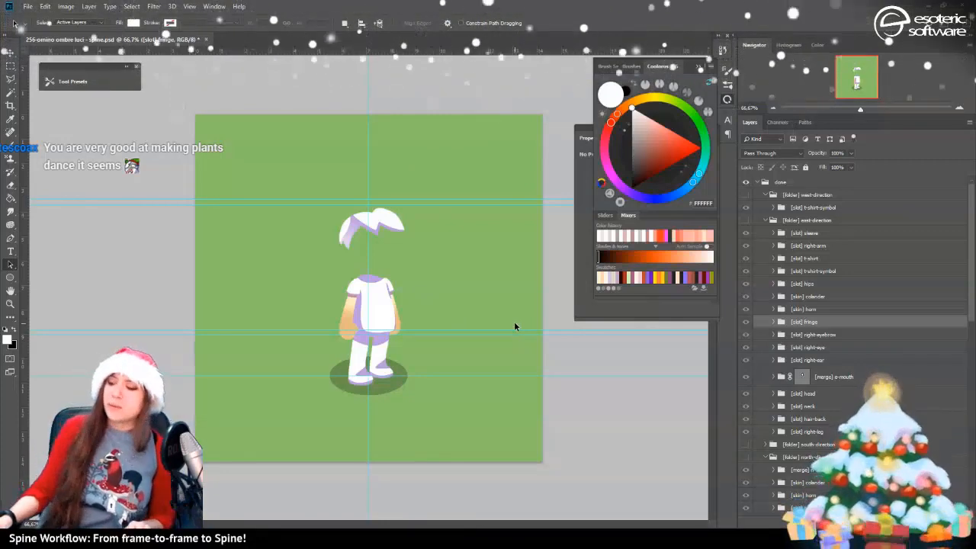
click(775, 323)
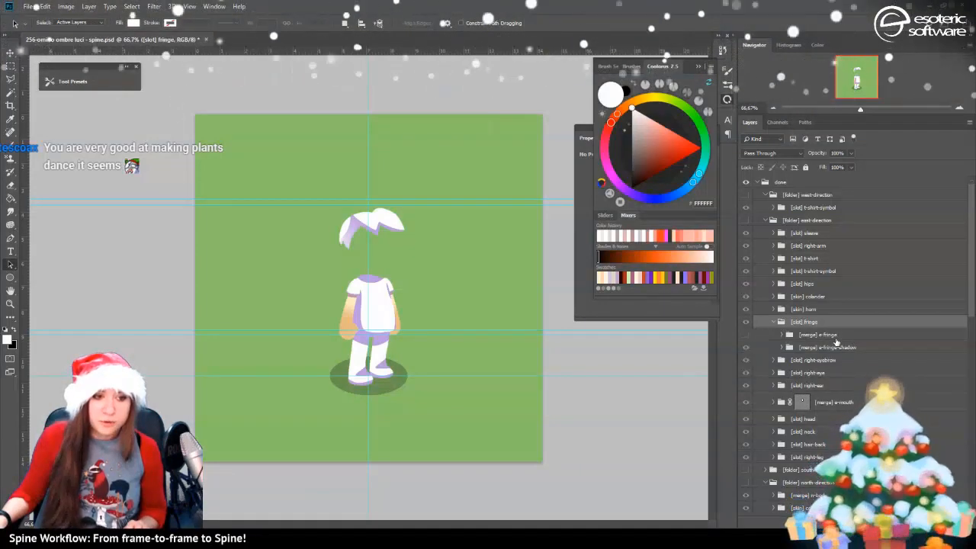
click(775, 323)
Duplicate the [merge] fringe group under the name [merge] fringe-shadow
scroll(778, 343, down, 10)
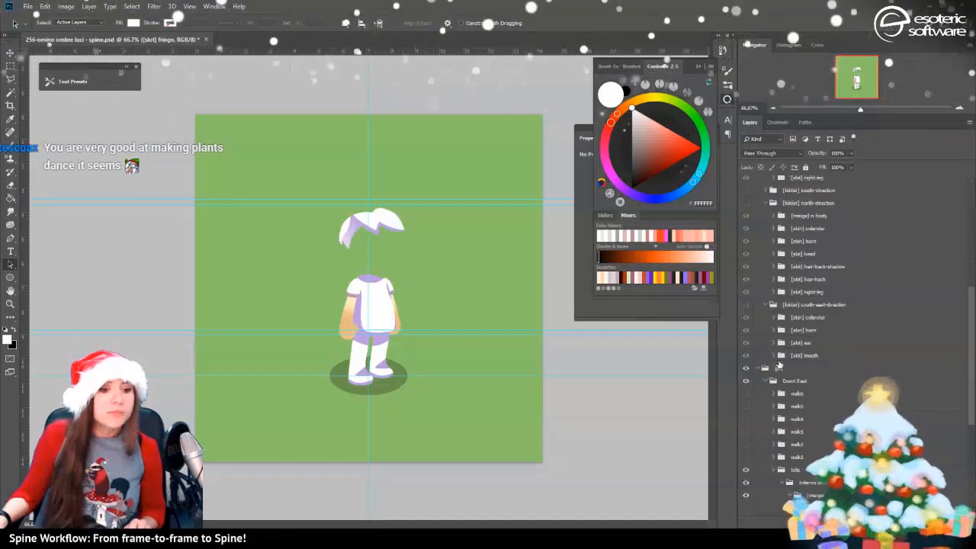
scroll(781, 368, down, 3)
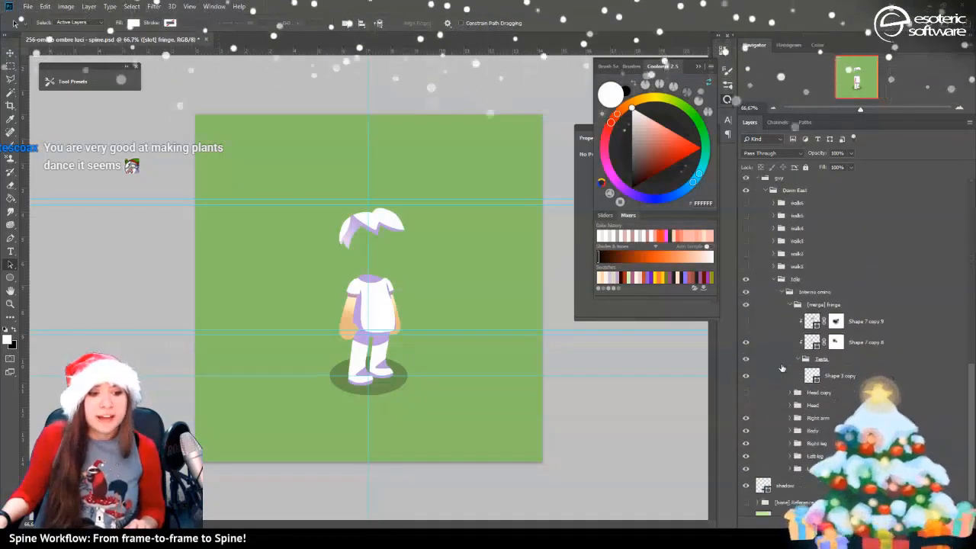
click(822, 305)
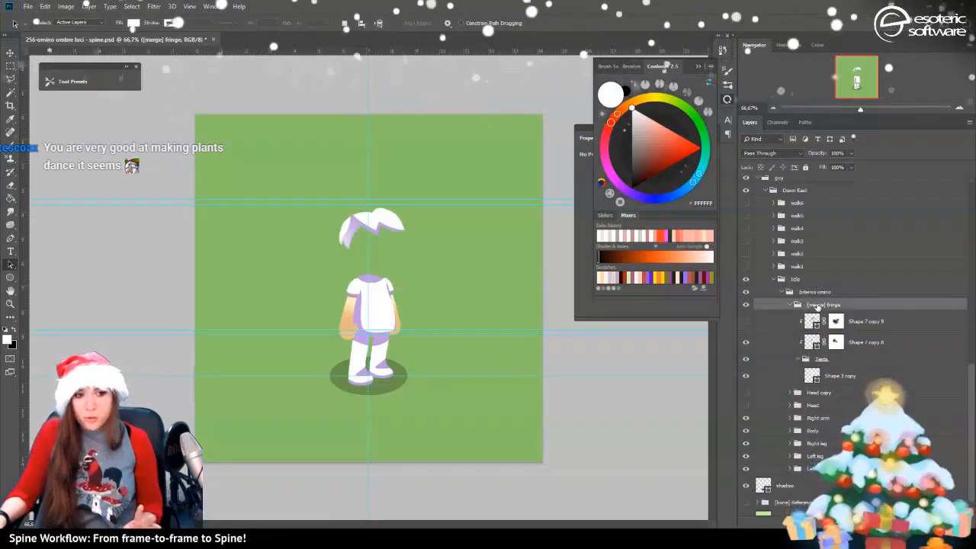
right_click(816, 305)
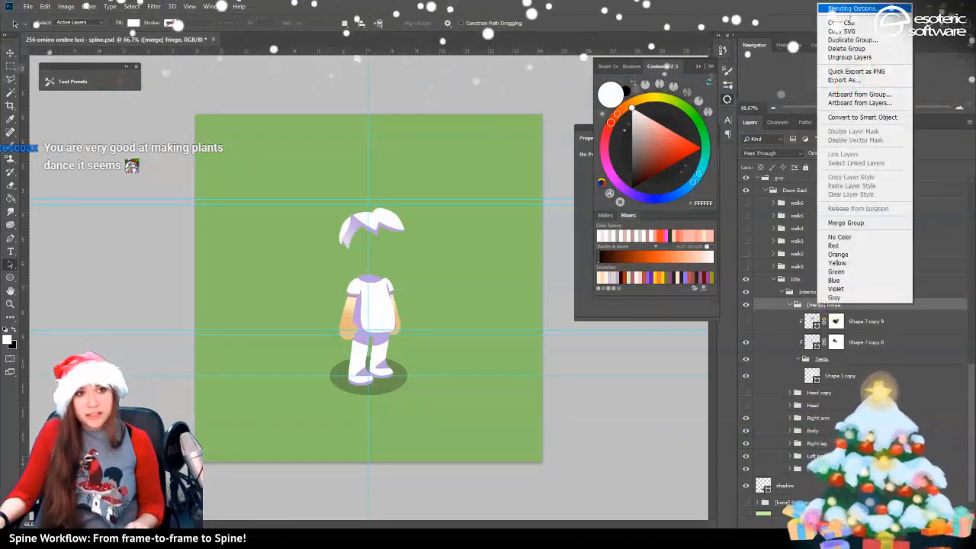
click(852, 39)
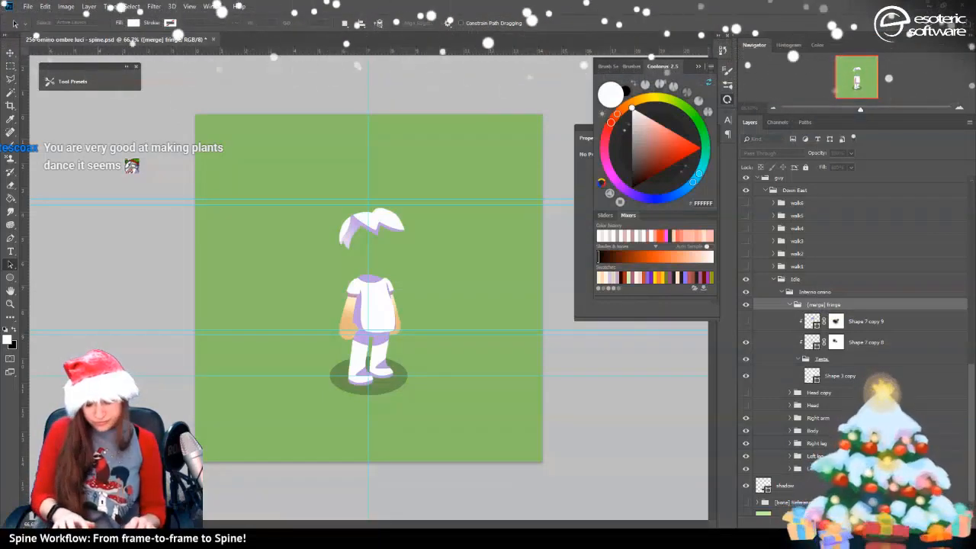
key(Return)
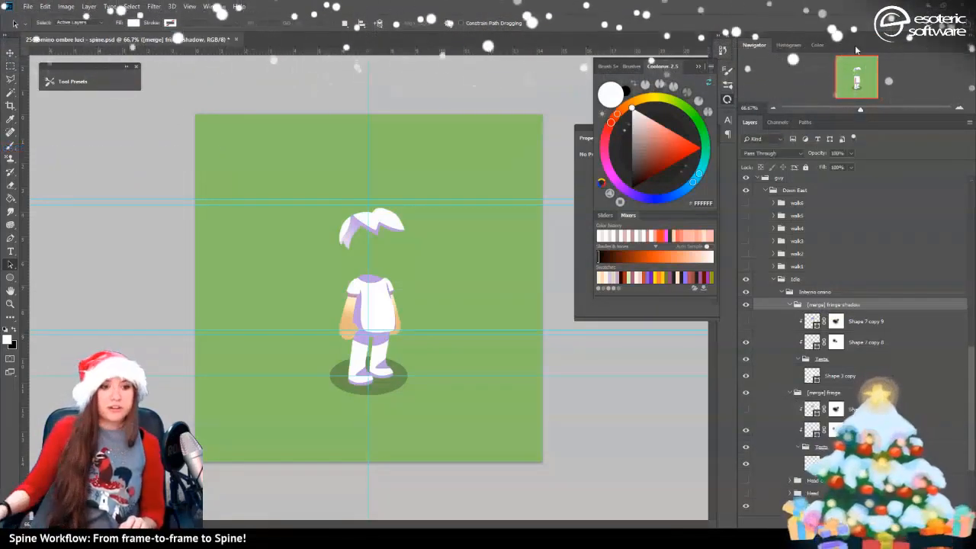
Show the purple Shape 7 copy 9 layer together with Shape 7 copy 8 in [merge] fringe-shadow, and collapse the group
click(746, 321)
click(746, 342)
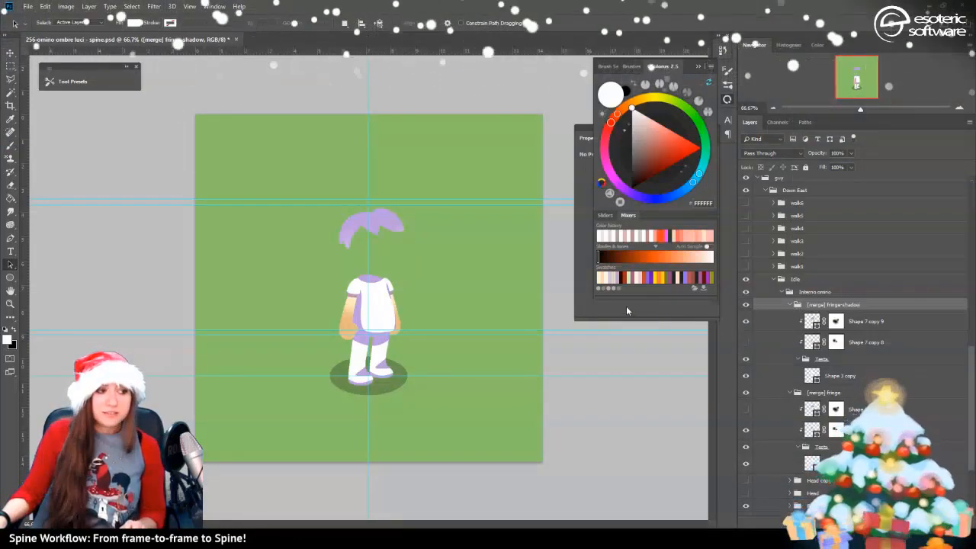
click(790, 304)
click(789, 304)
click(745, 342)
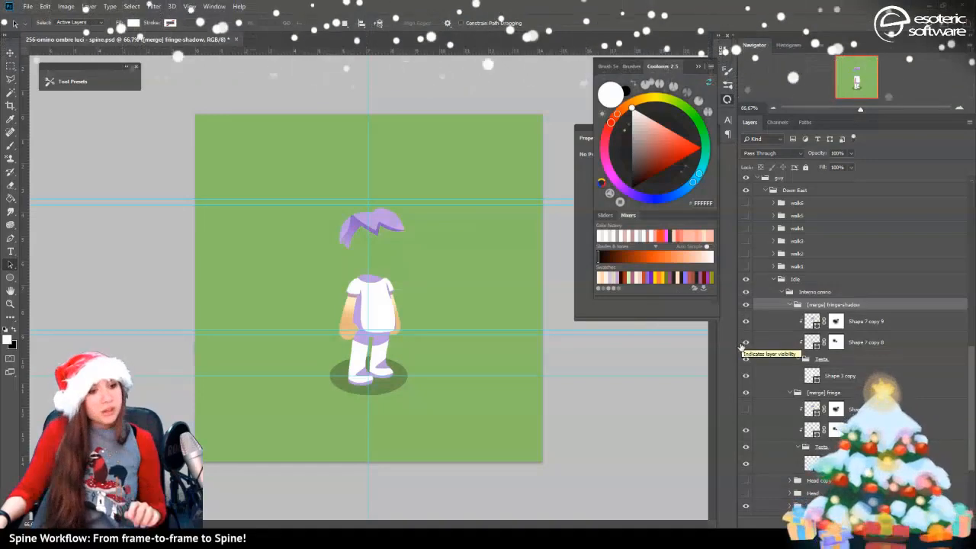
click(790, 304)
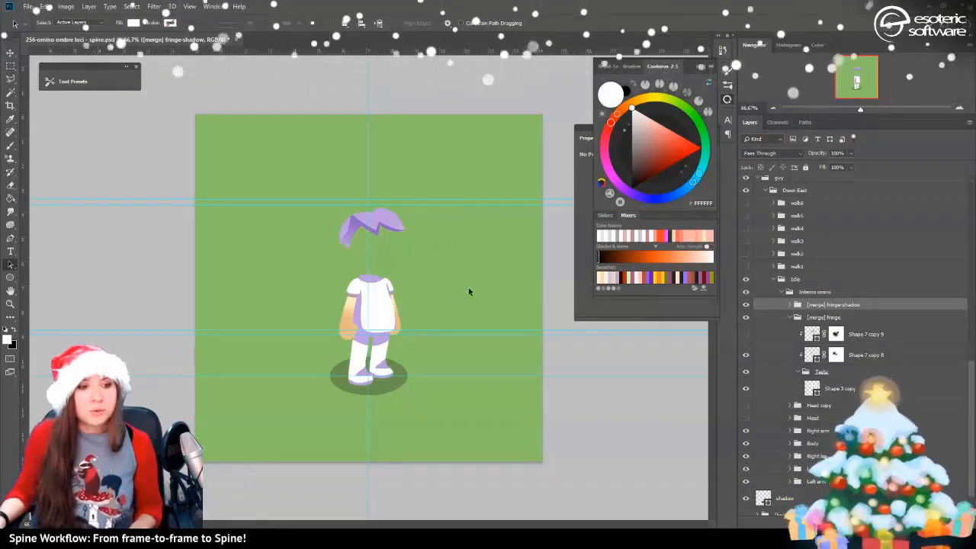
Group [merge] fringe-shadow and [merge] fringe together and name the new group [slot] fringe
click(790, 317)
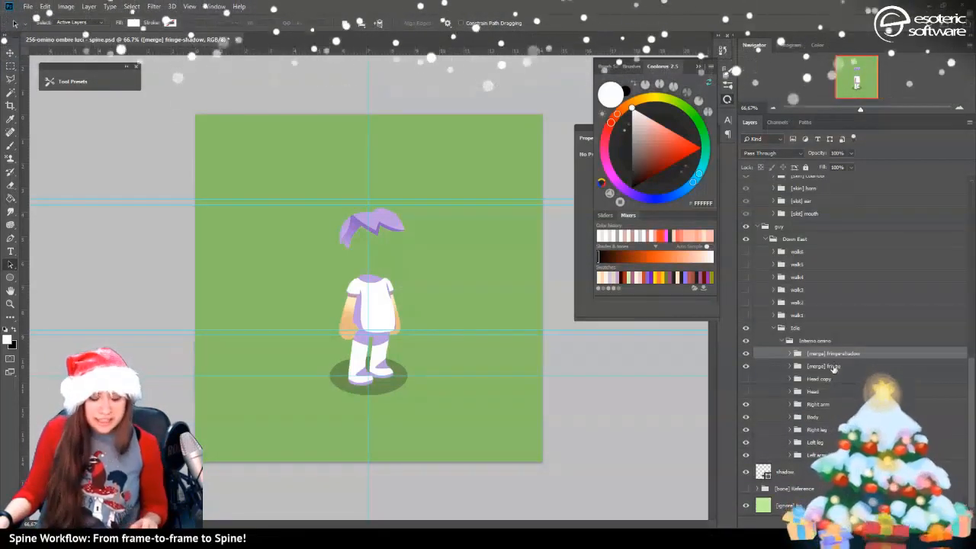
shift+click(834, 368)
key(ctrl+g)
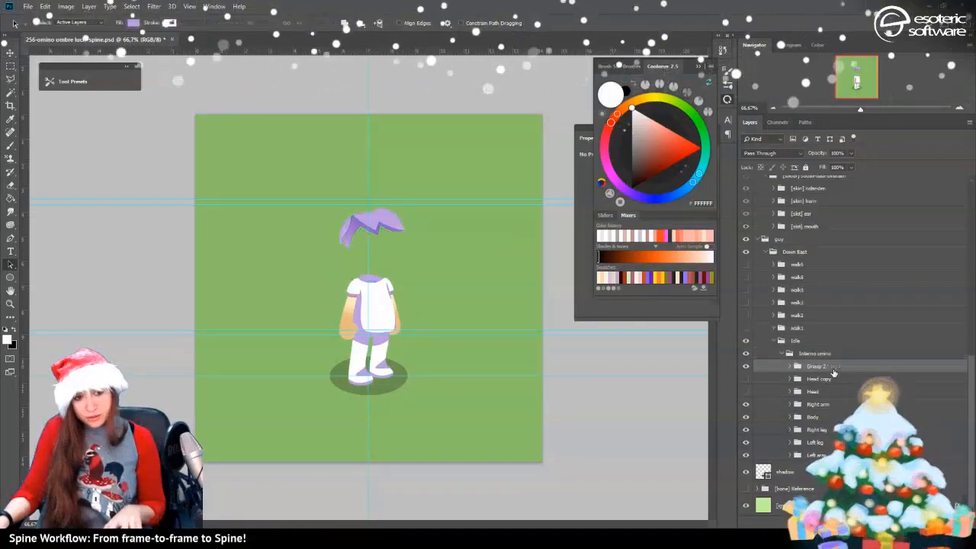
double_click(818, 367)
text([])
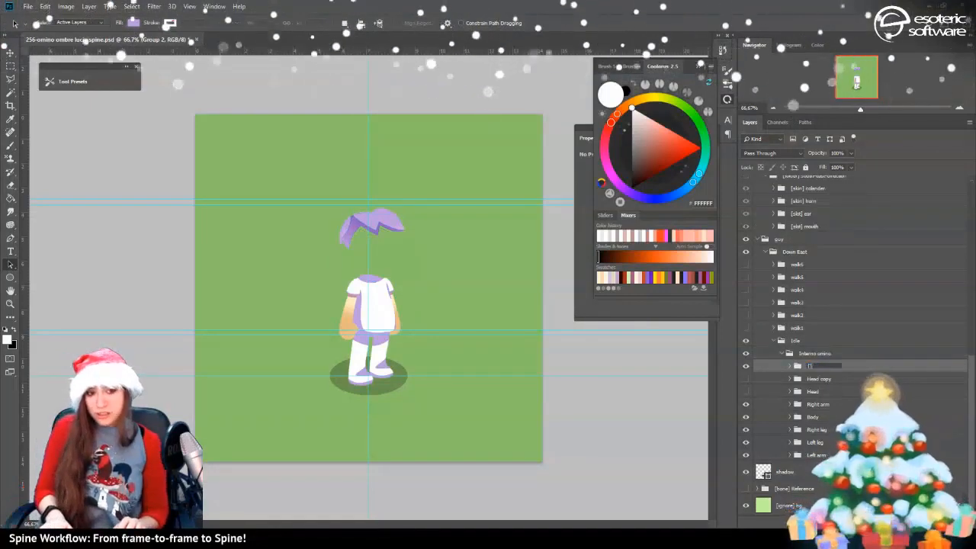
key(Left)
text(slot)
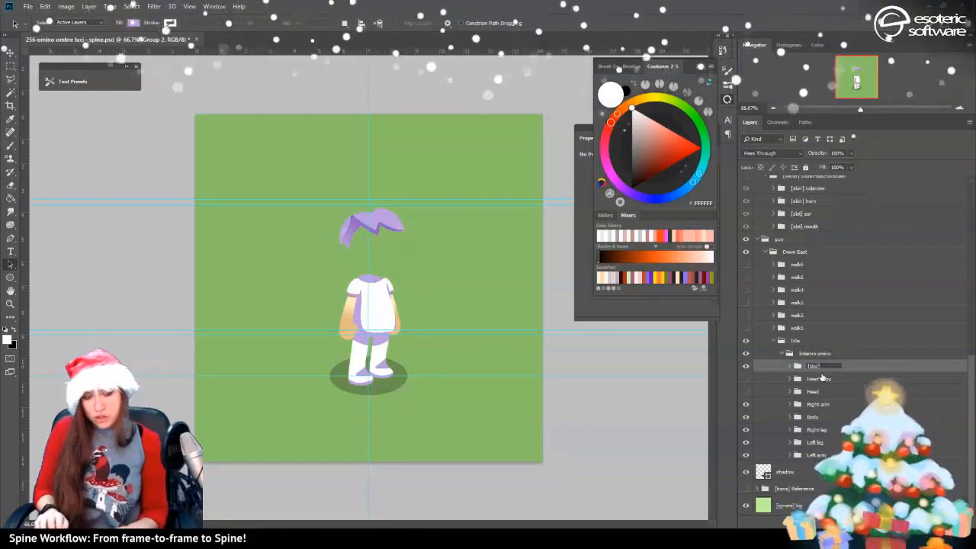
key(Right)
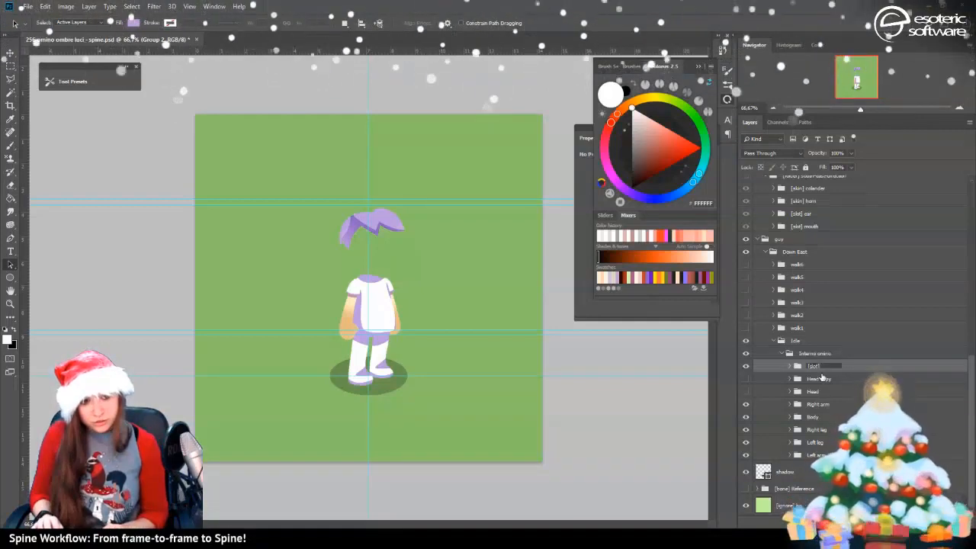
text(front)
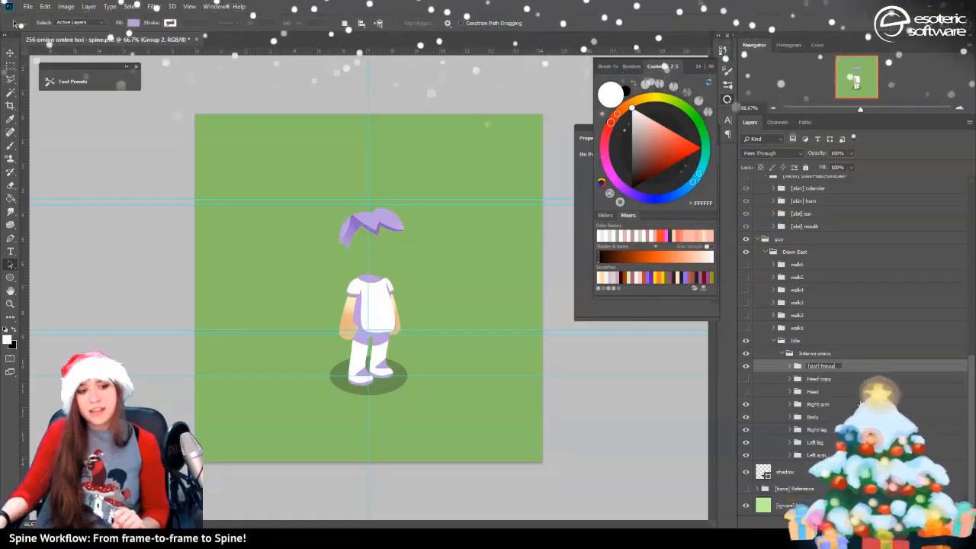
Wrap the [merge] fringe-shadow group inside the Idle character's [slot] fringe in a new group named [skin] colander
click(789, 369)
click(790, 367)
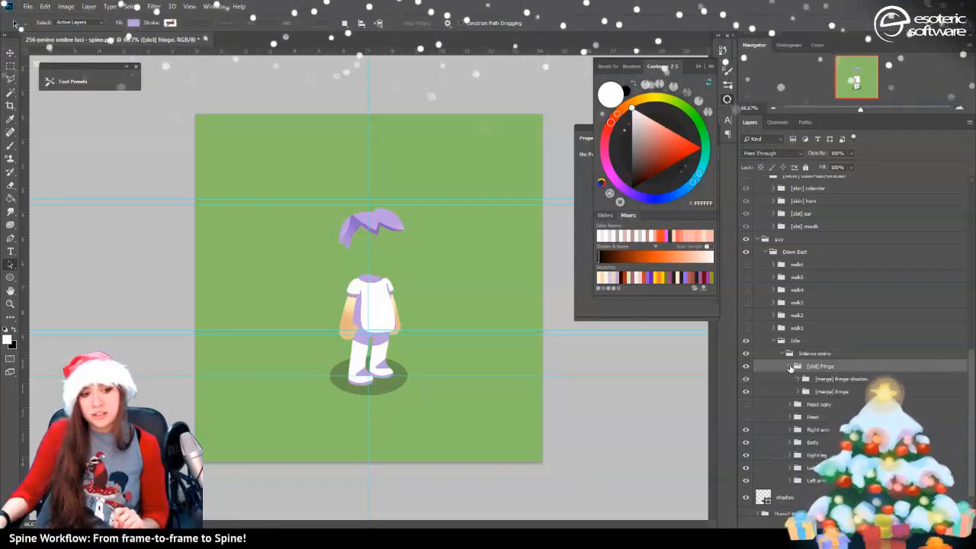
click(833, 380)
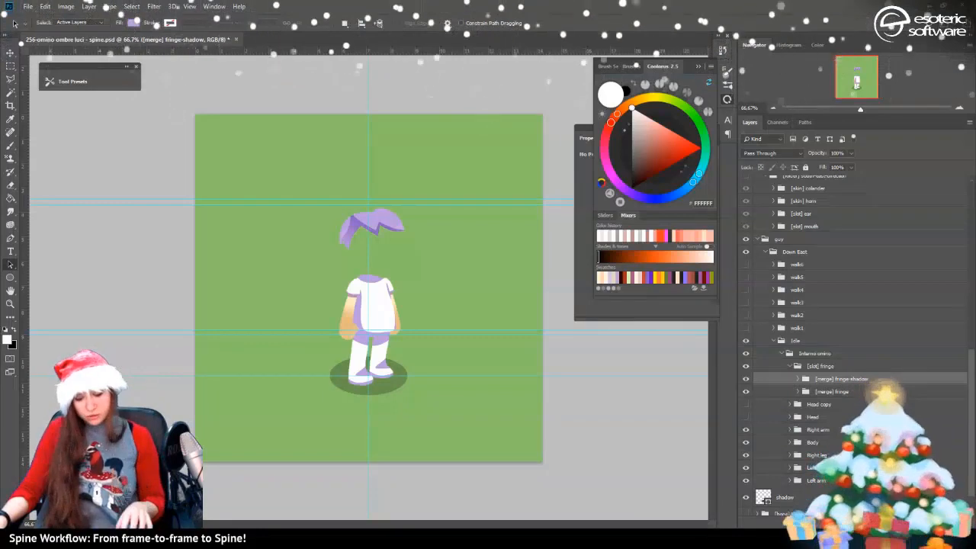
key(ctrl+g)
double_click(825, 379)
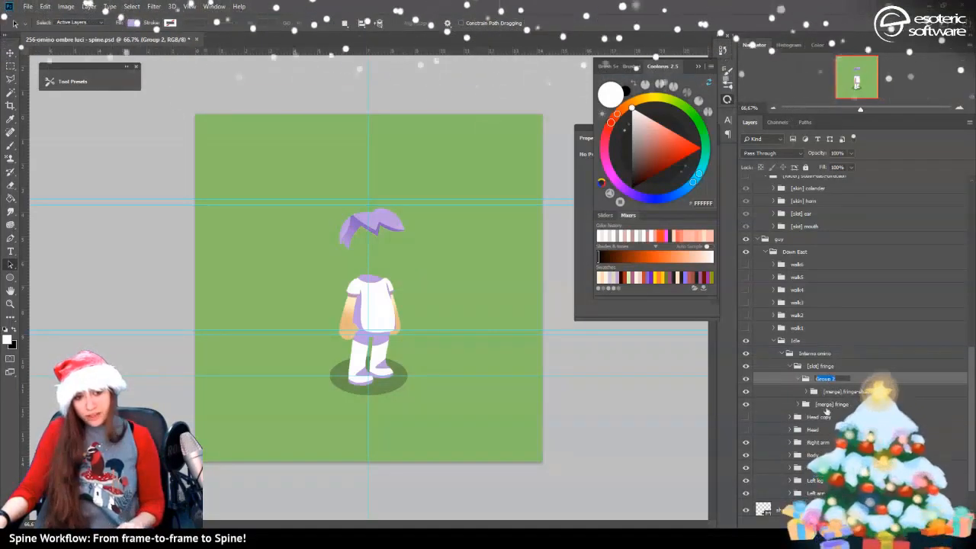
text([s)
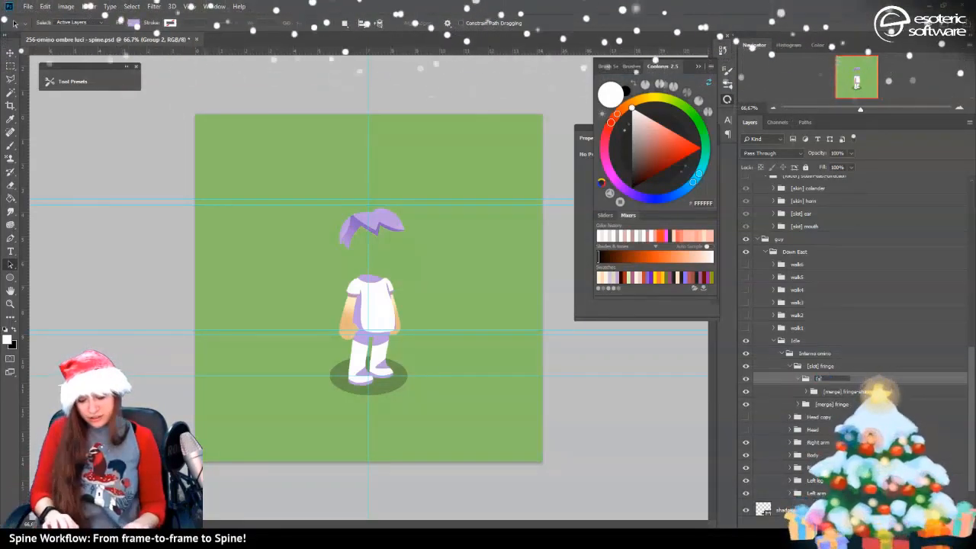
text(kin] calender)
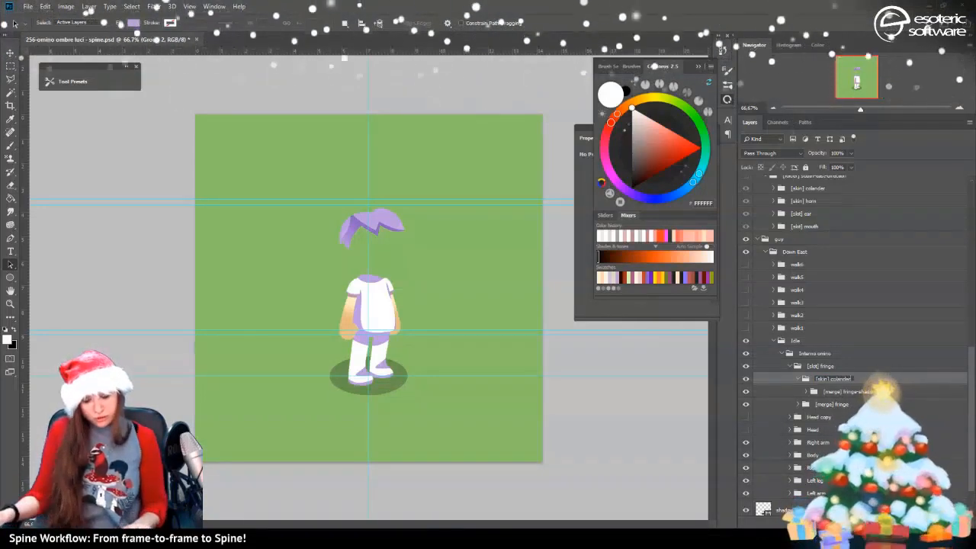
key(Return)
click(803, 403)
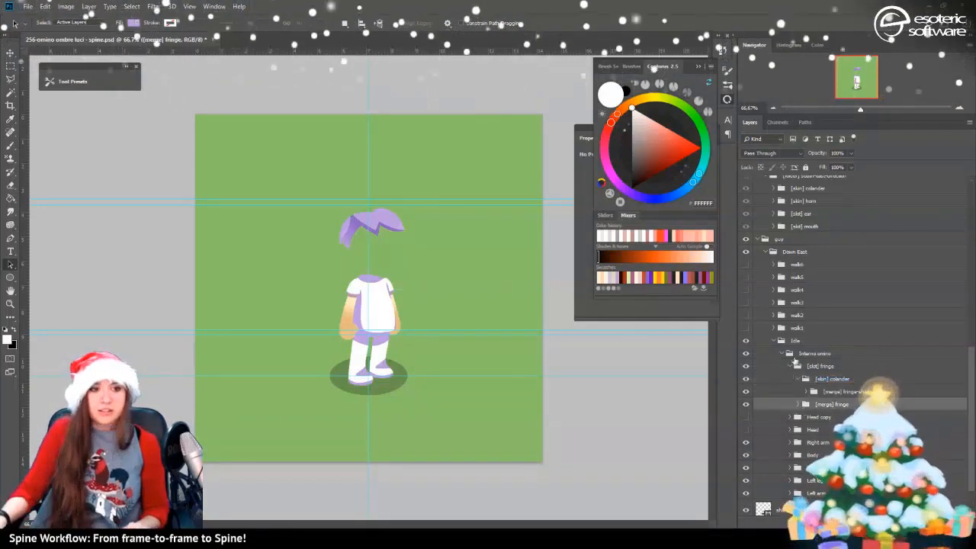
Collapse [folder] north-direction, then expand [folder] south-direction and its [slot] fringe group
scroll(793, 363, up, 5)
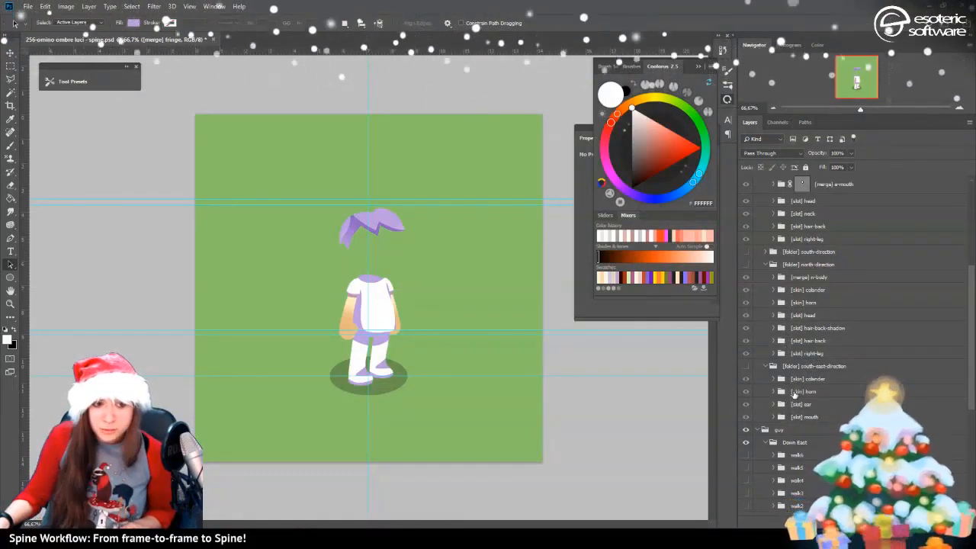
click(804, 328)
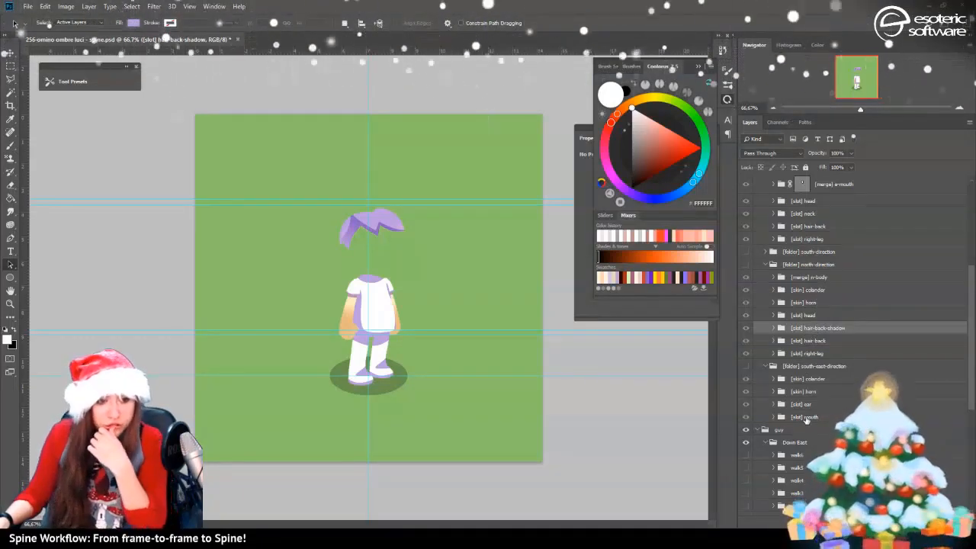
click(764, 370)
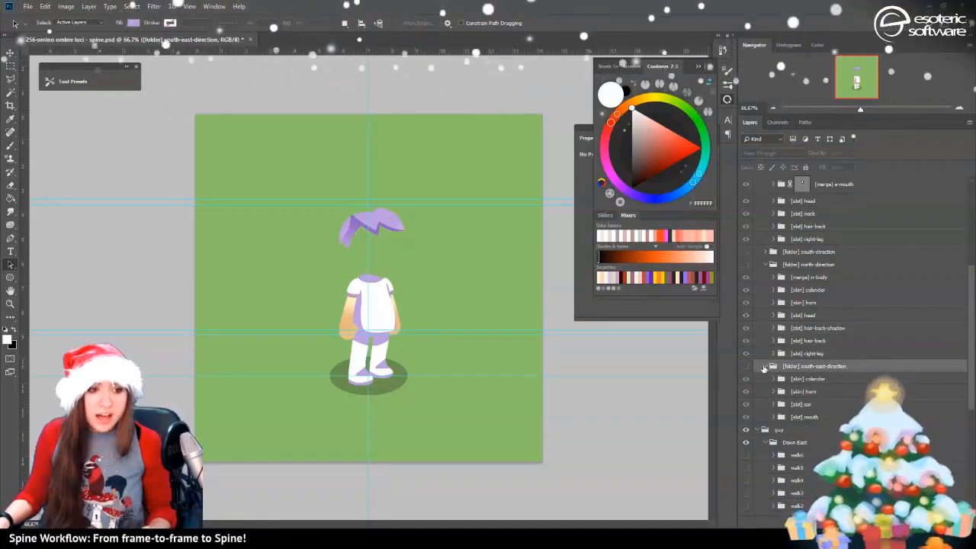
click(766, 264)
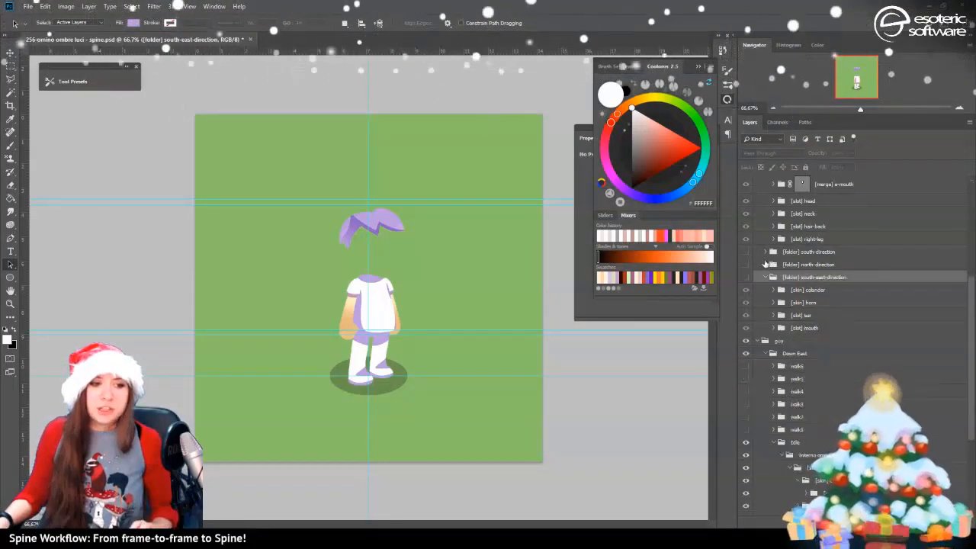
click(766, 251)
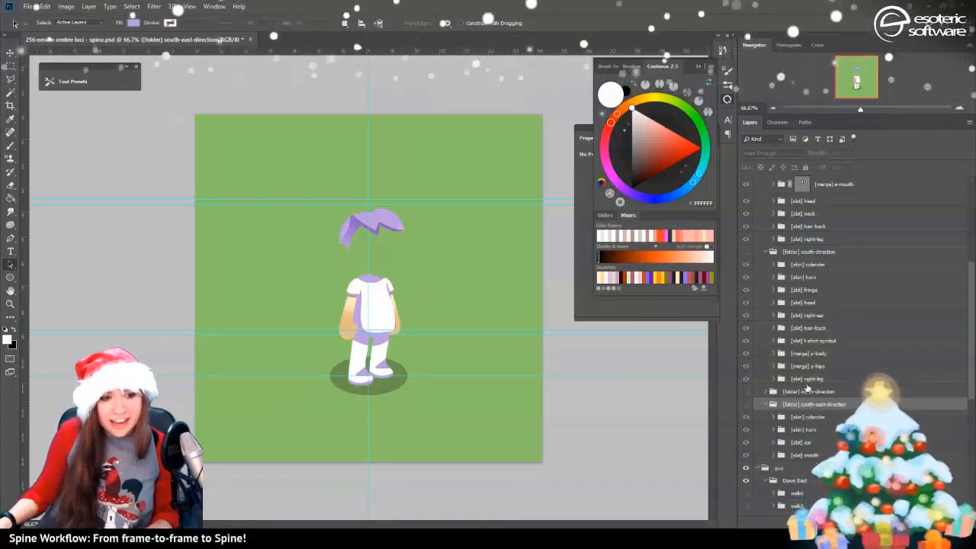
click(807, 292)
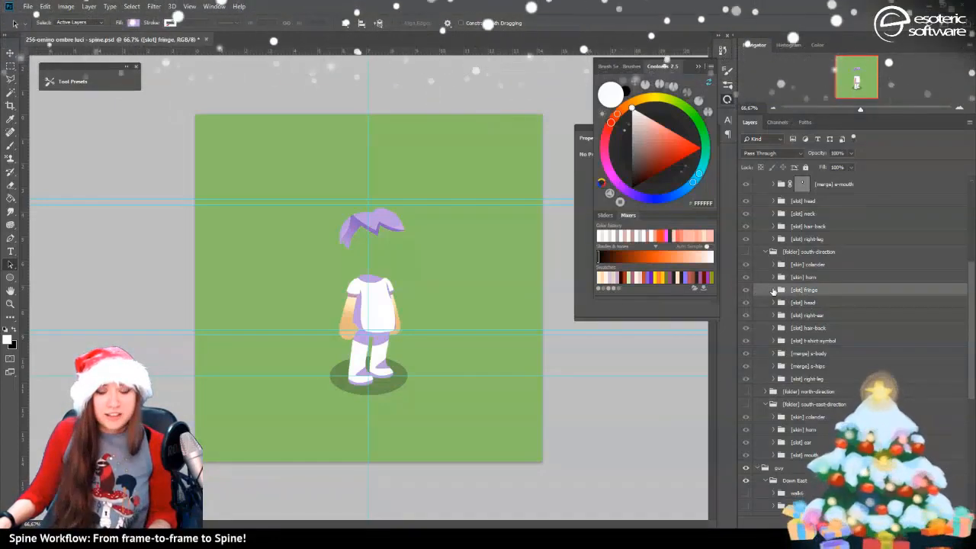
click(774, 291)
Wrap [merge] s-fringe-shadow in the south-direction fringe slot in a new group named [skin] colander
click(803, 304)
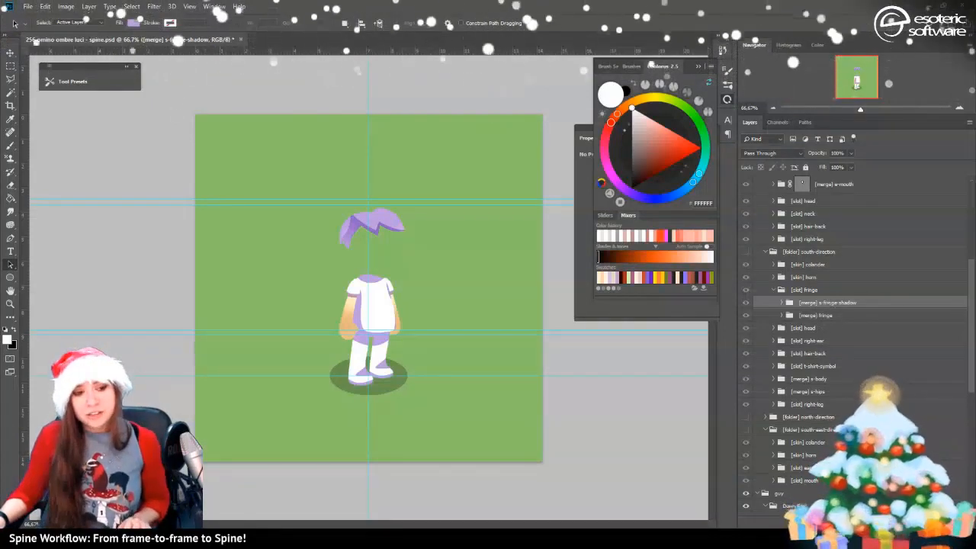
key(ctrl+g)
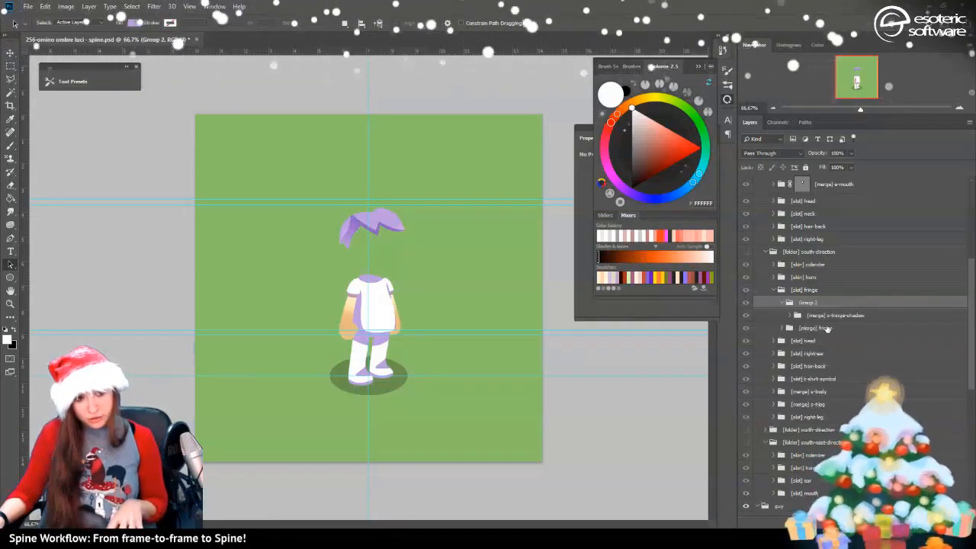
double_click(809, 303)
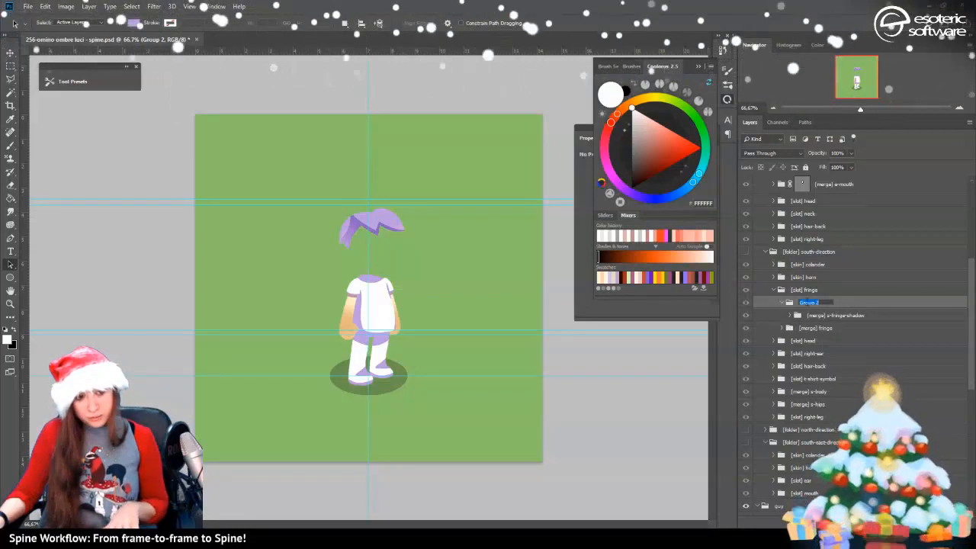
text([skin] colander)
text([skin] colander)
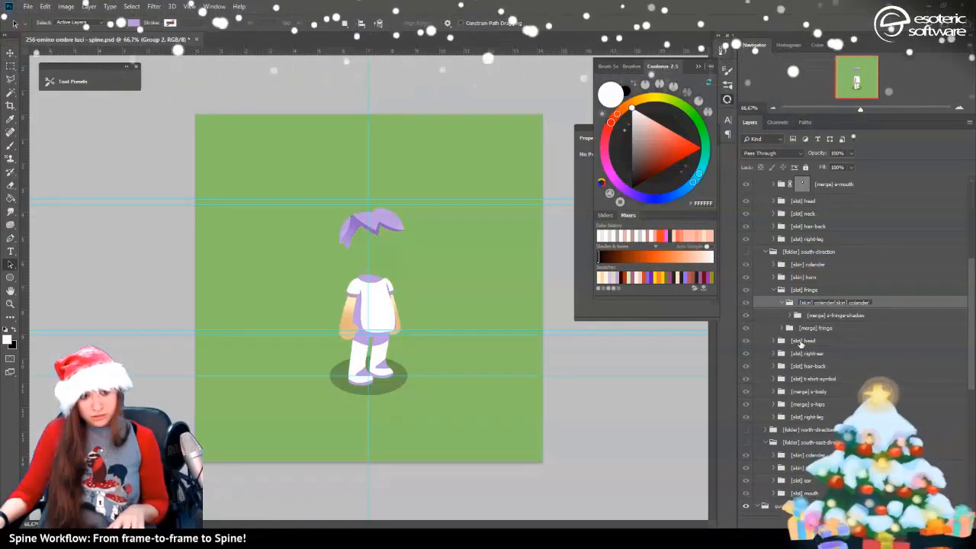
key(BackSpace)
key(BackSpace)
key(BackSpace)
key(BackSpace)
key(BackSpace)
key(BackSpace)
key(BackSpace)
key(BackSpace)
key(BackSpace)
key(BackSpace)
key(BackSpace)
key(BackSpace)
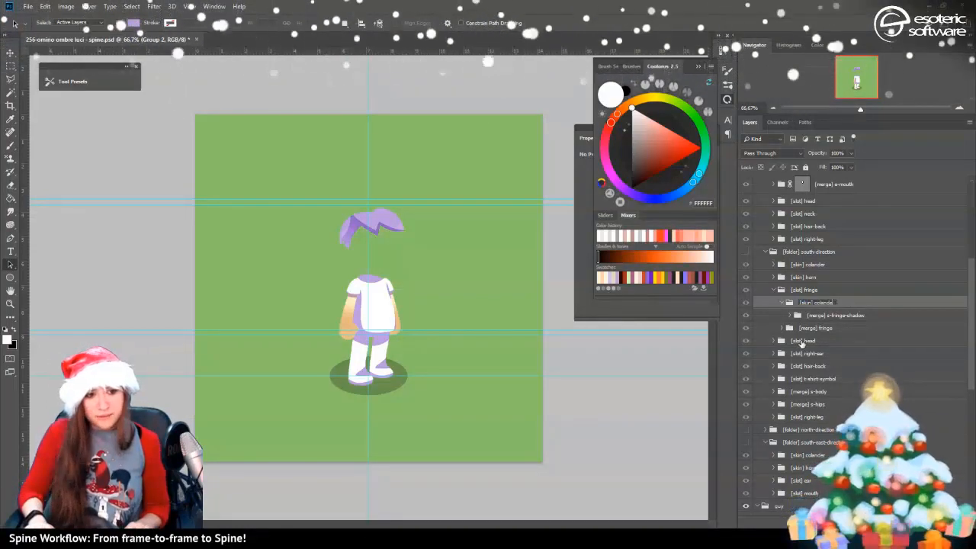
key(Return)
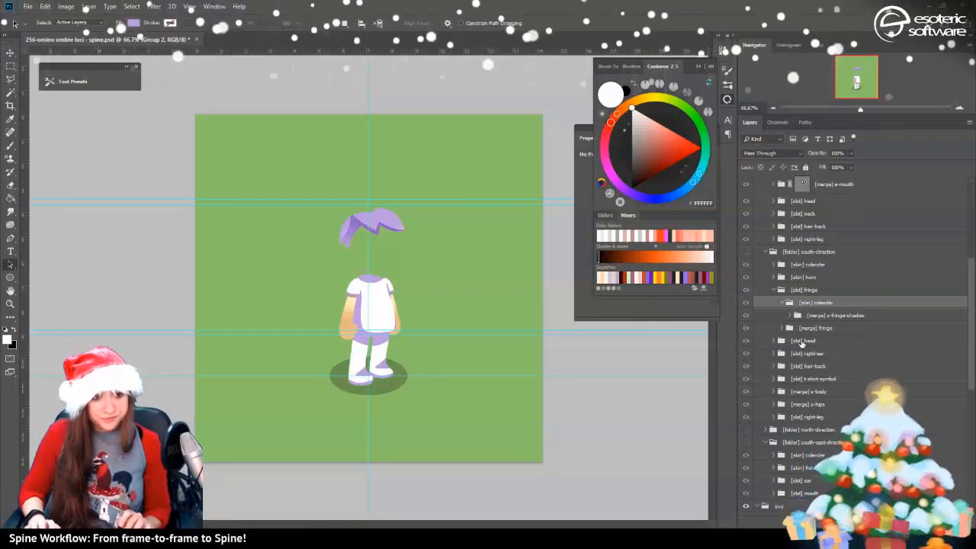
Collapse the south-direction [skin] colander group and its folder, and expand [slot] fringe in [folder] east-direction
click(781, 303)
scroll(813, 267, up, 2)
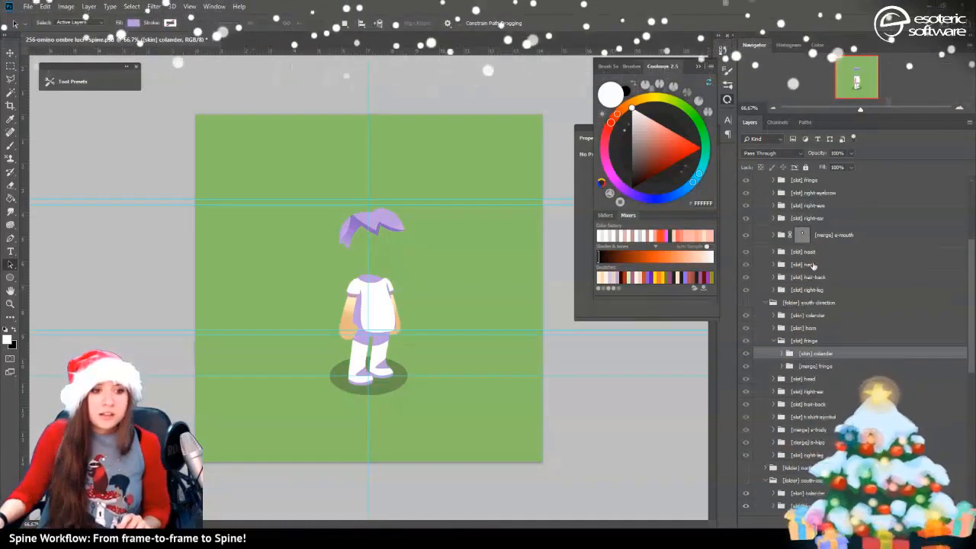
click(772, 305)
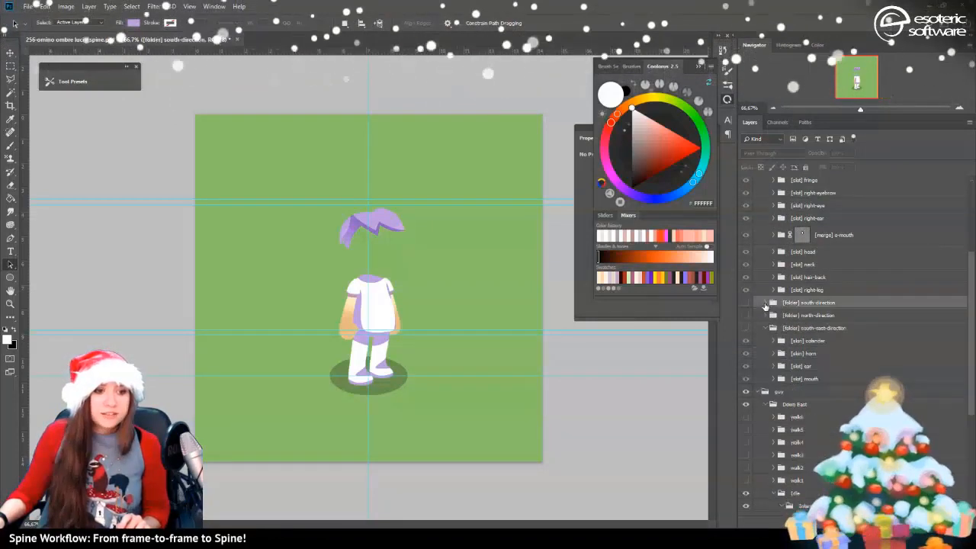
scroll(821, 327, up, 2)
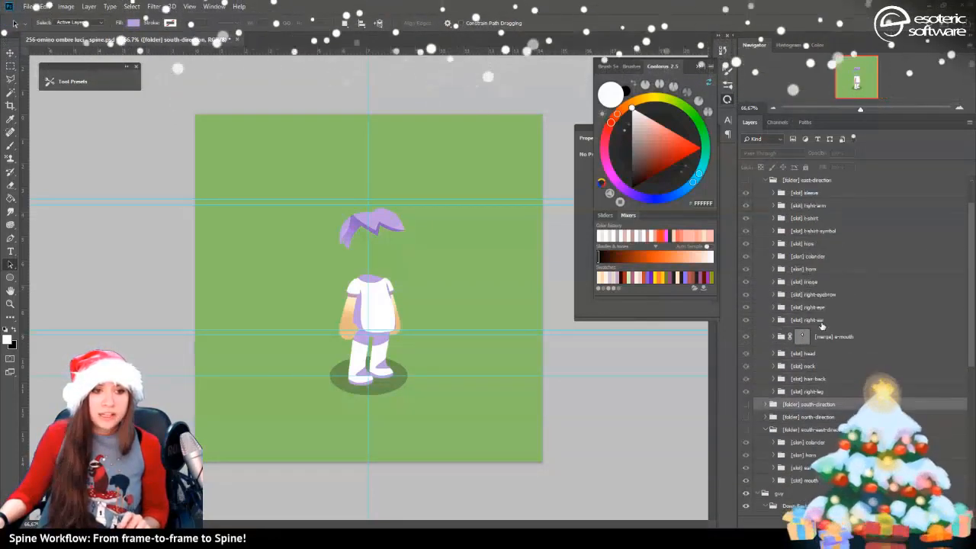
click(787, 280)
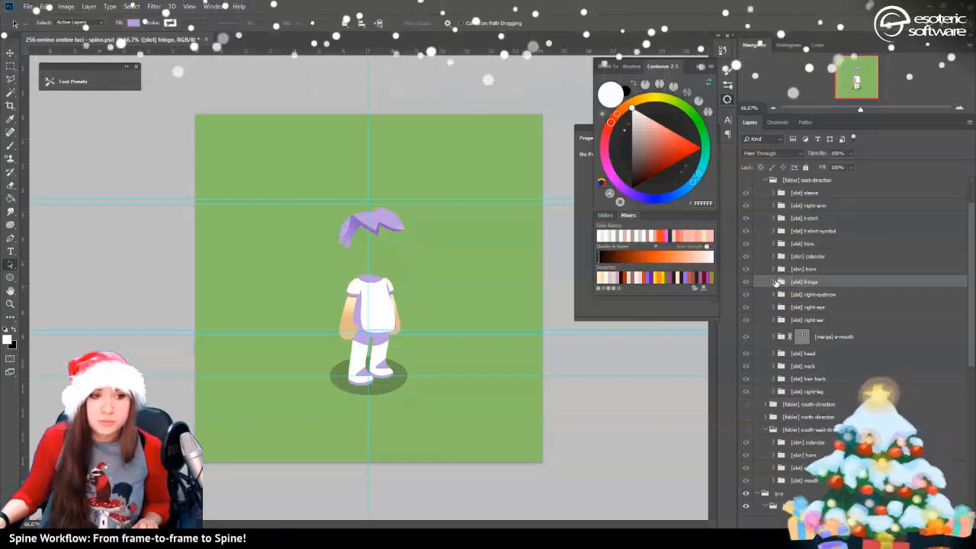
click(774, 283)
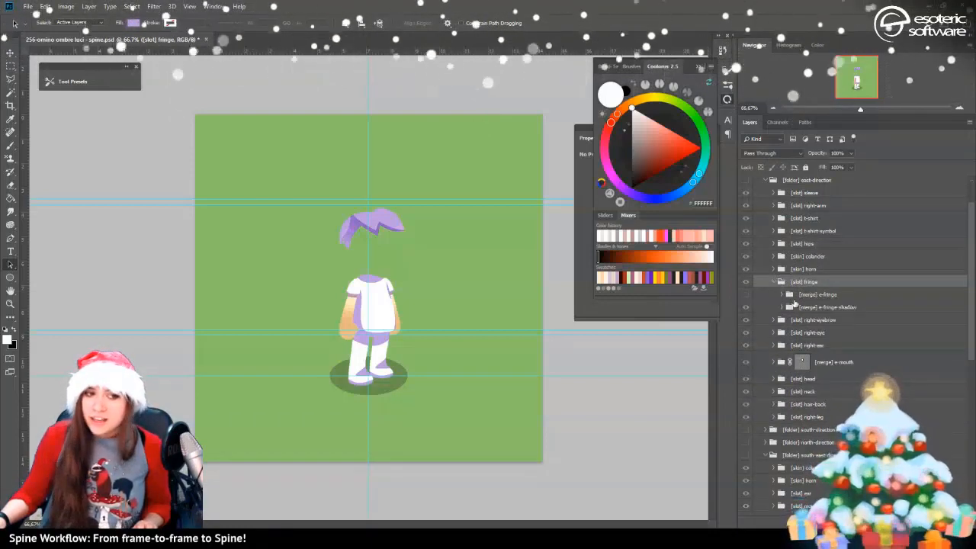
Wrap [merge] e-fringe-shadow in the east-direction fringe slot in a new group named [skin] colander, and save the document
click(831, 307)
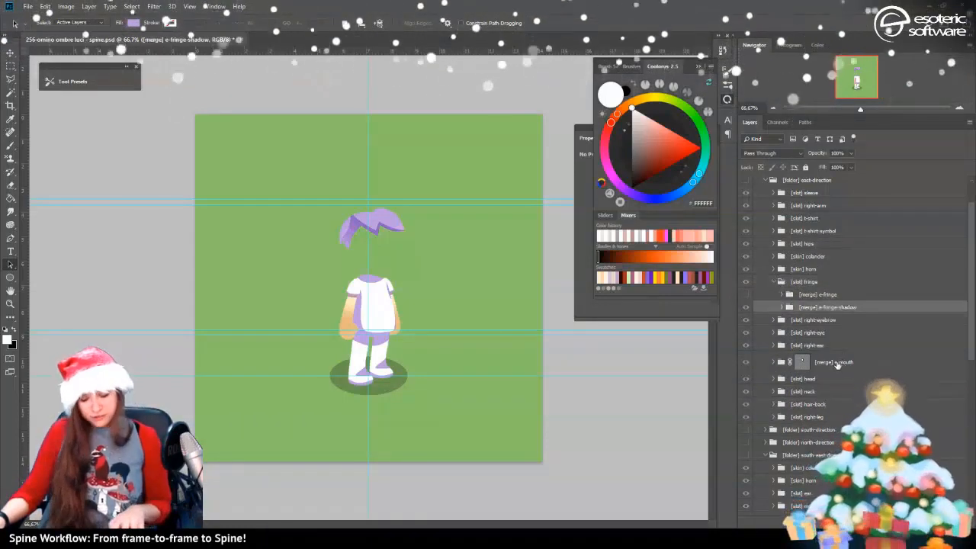
key(ctrl+g)
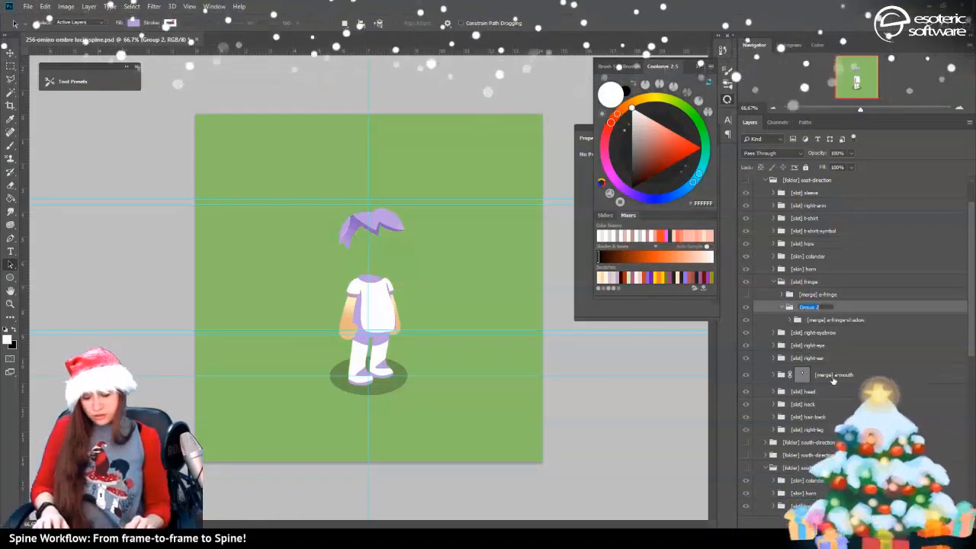
text([skin)
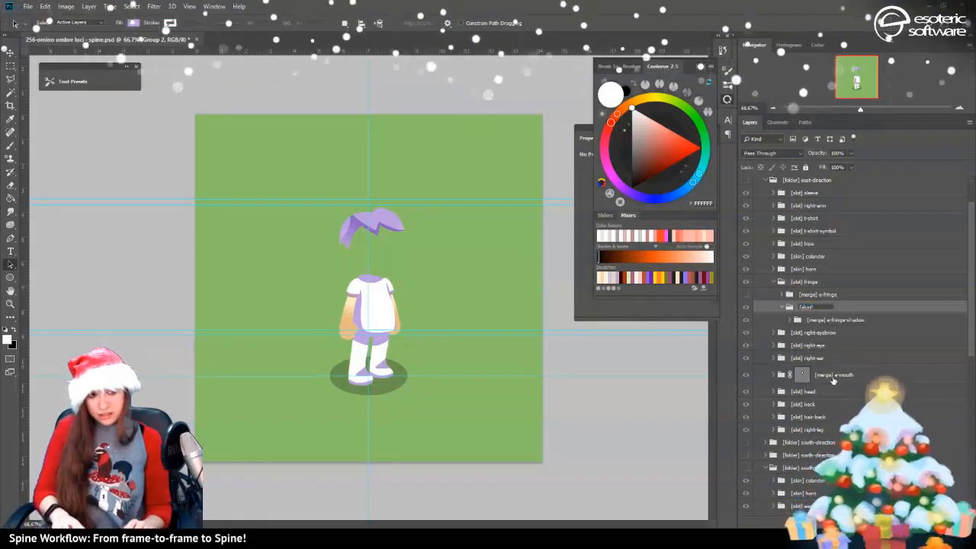
text(] c)
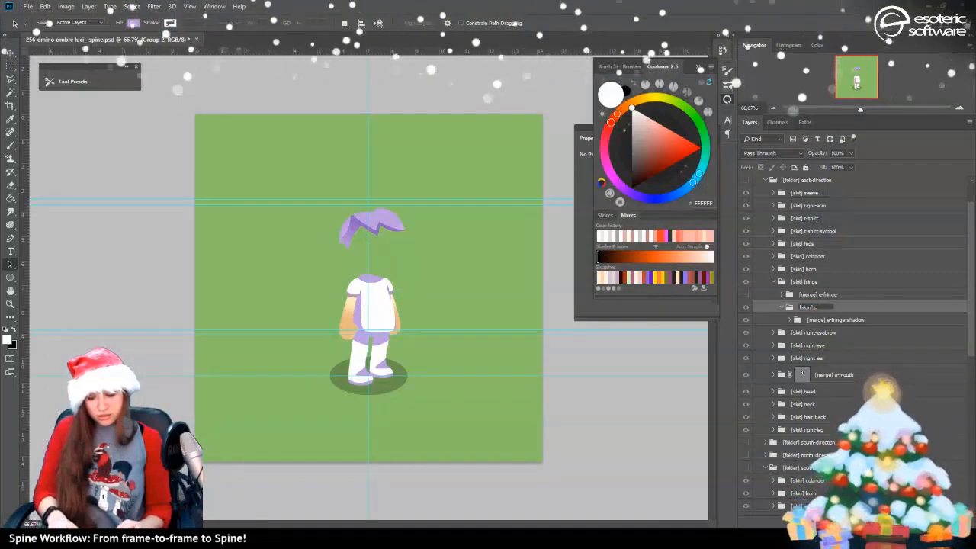
text(olor)
key(Return)
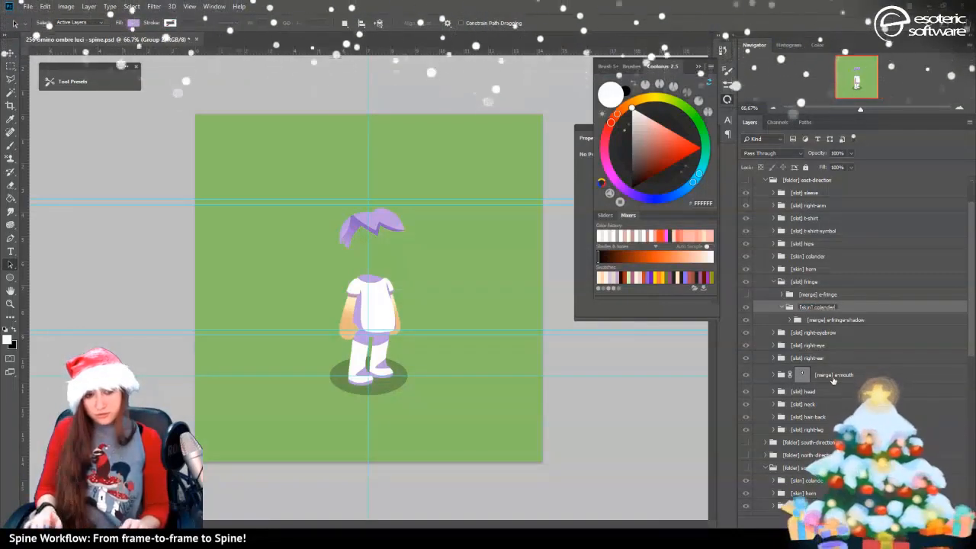
key(ctrl+s)
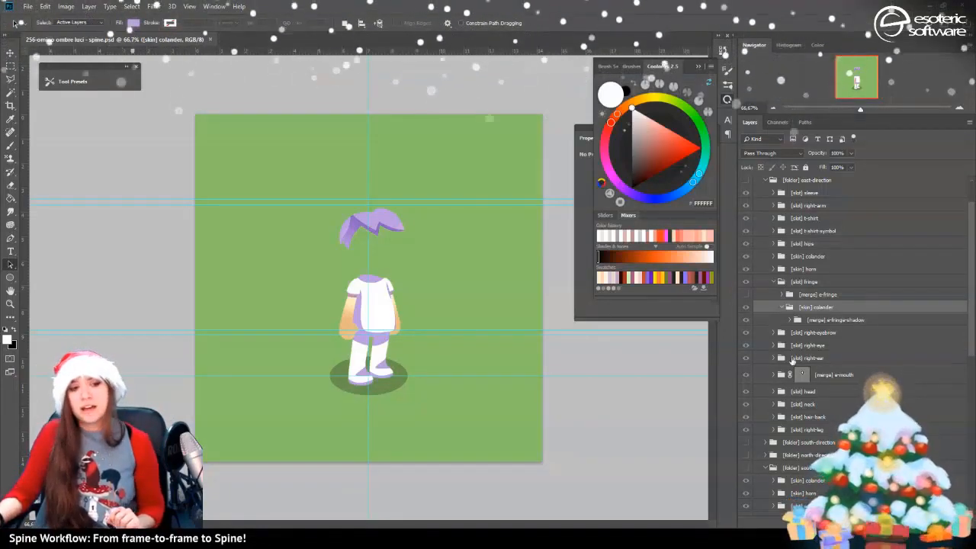
Rename the [merge] fringe-shadow group in the idle artwork's fringe slot as [merge] se-fringe-shadow
scroll(807, 353, down, 3)
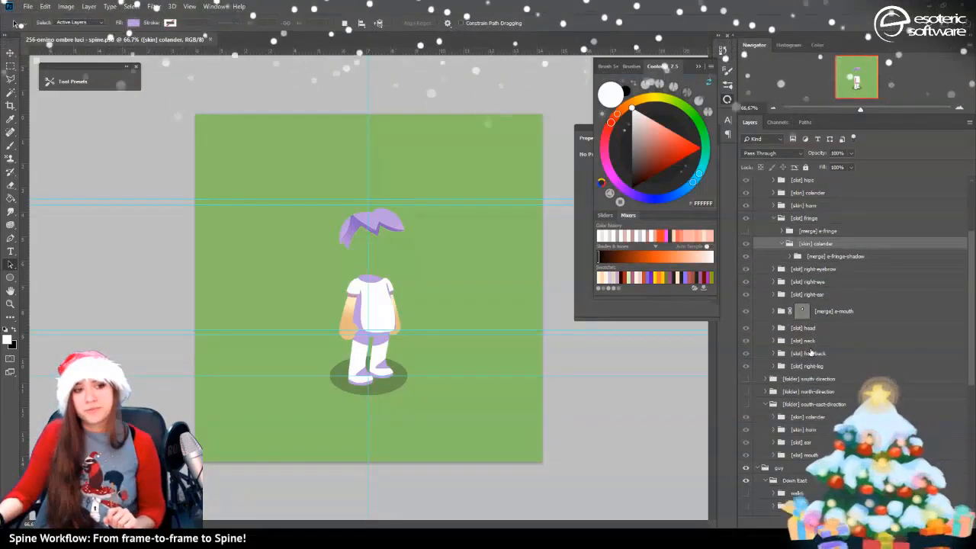
scroll(880, 331, down, 10)
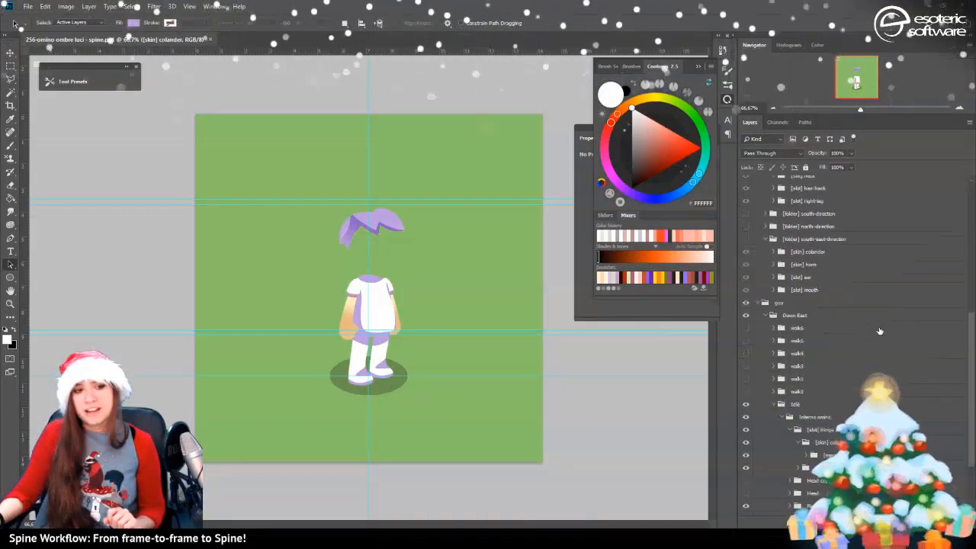
scroll(880, 331, down, 1)
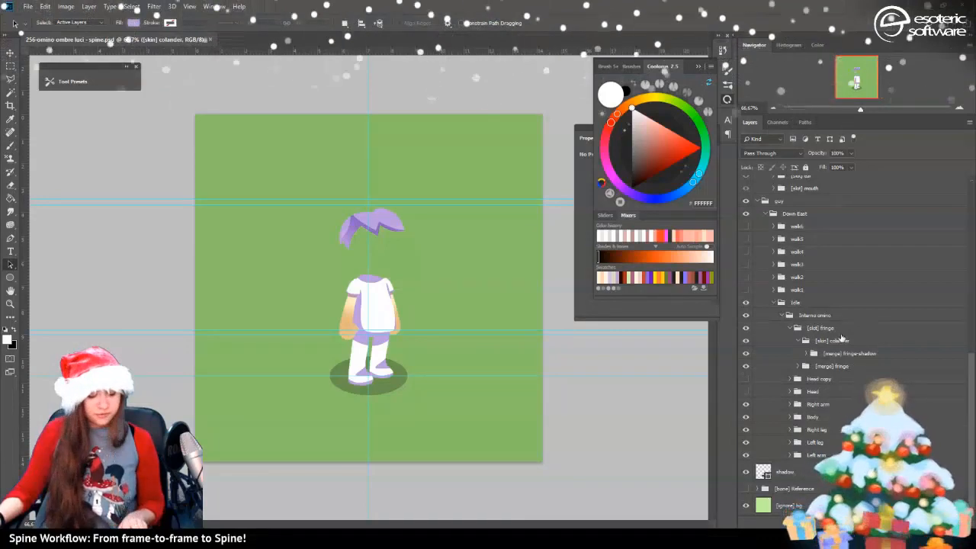
key(s)
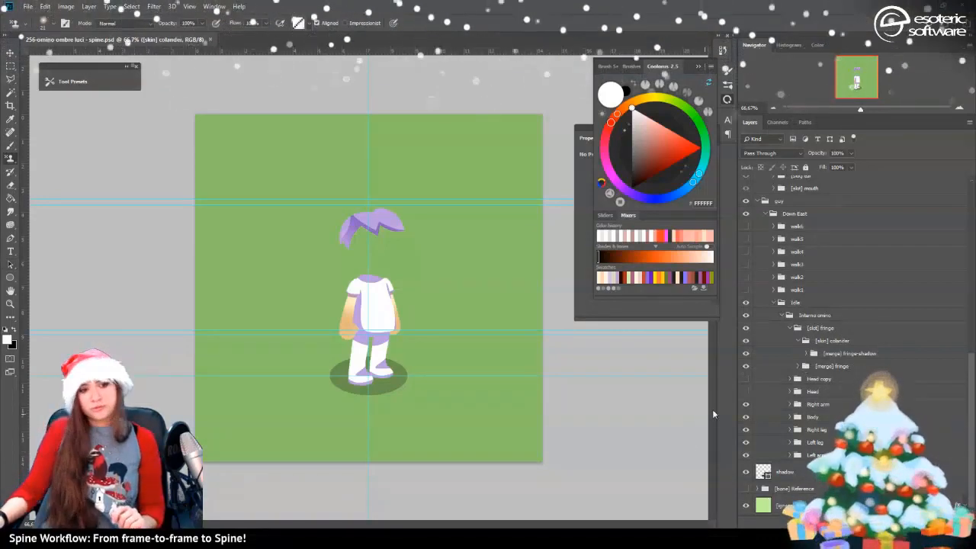
click(850, 354)
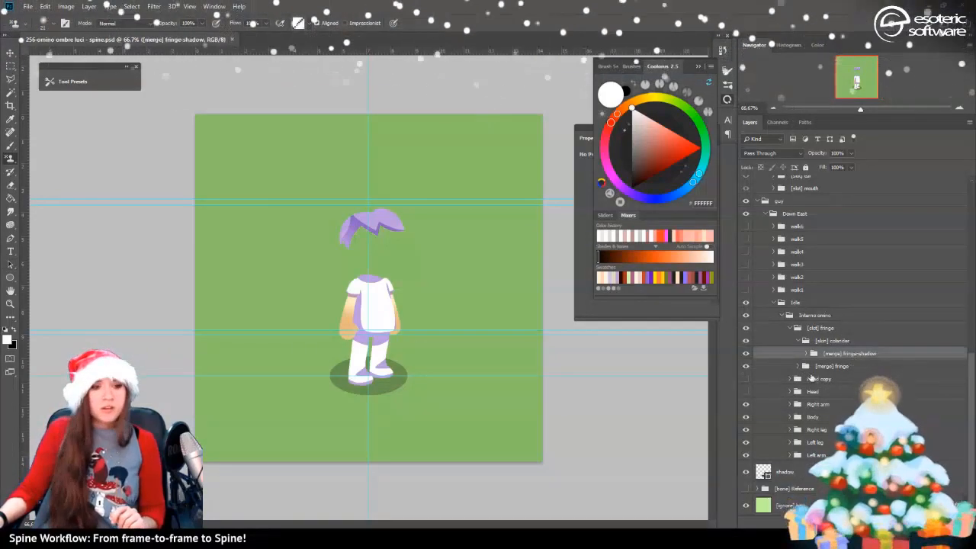
double_click(851, 354)
key(Left)
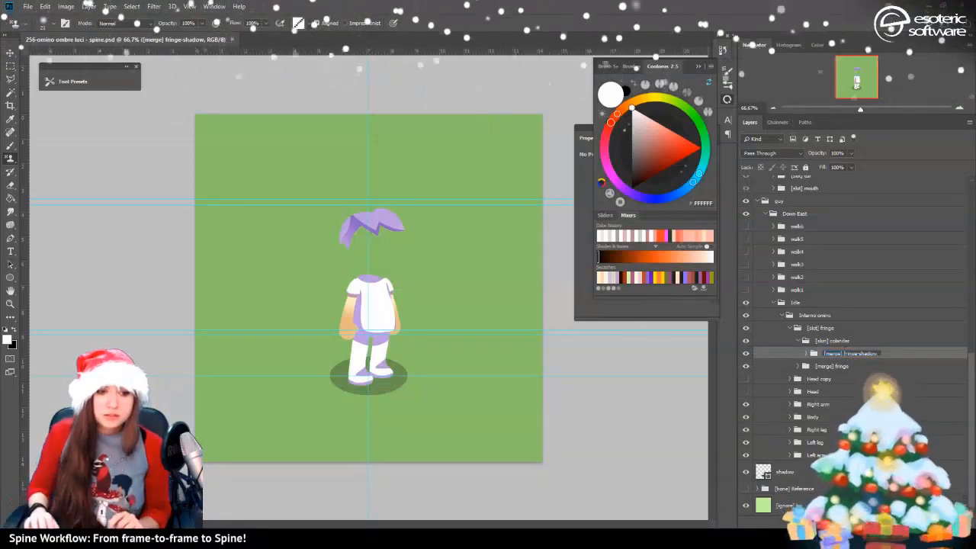
text(sa)
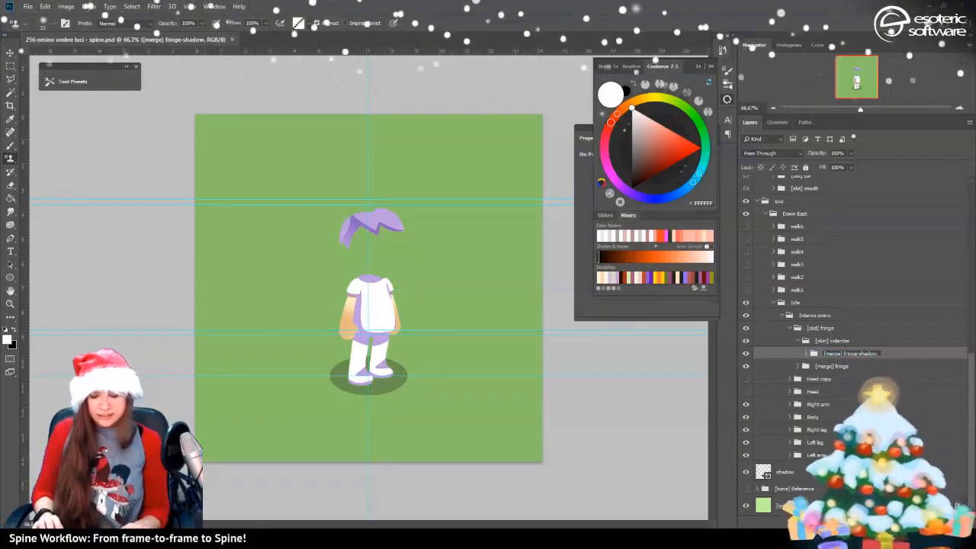
text(-)
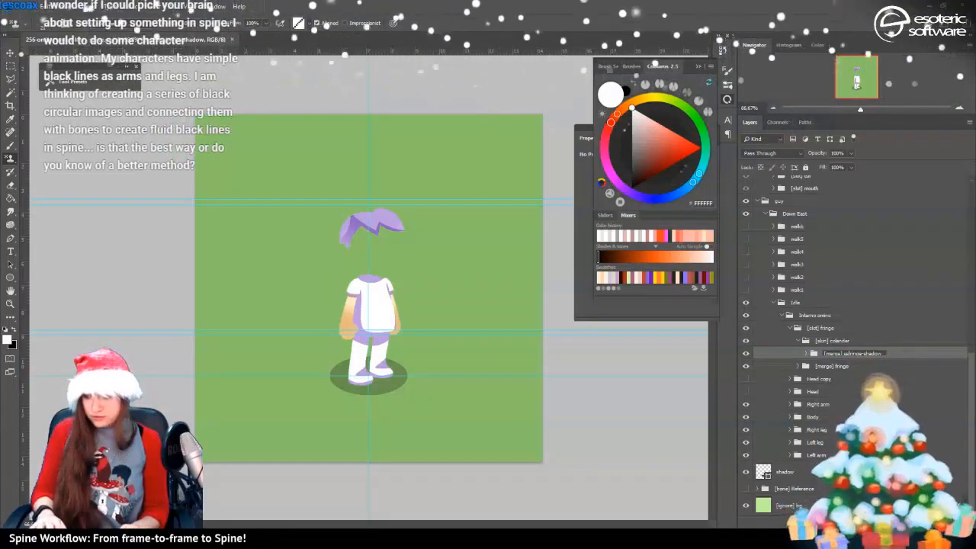
key(Return)
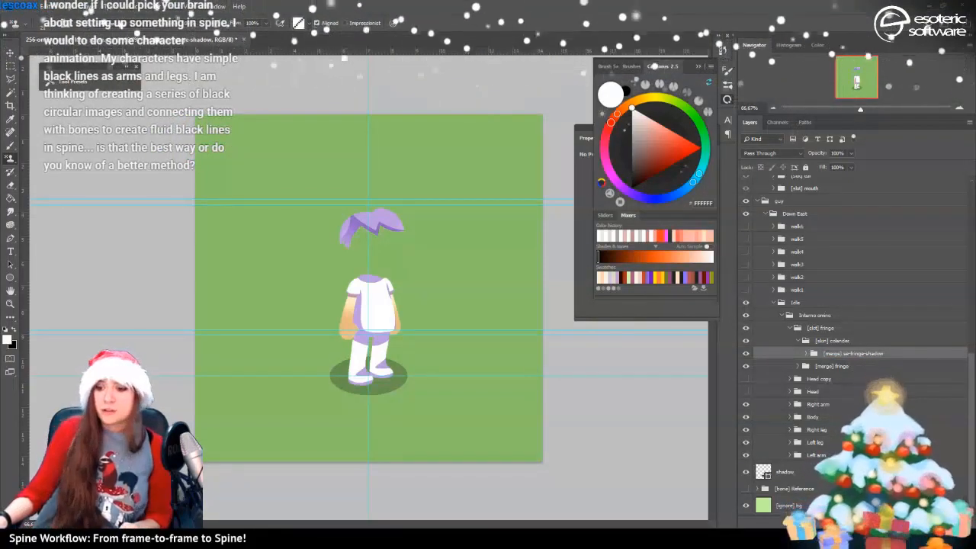
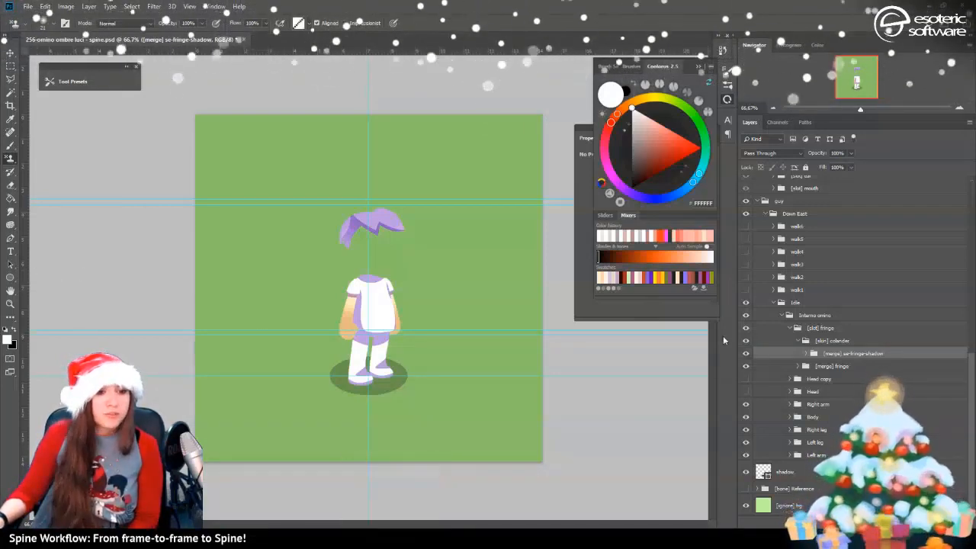
Make the Head copy group in the idle artwork visible
click(747, 380)
click(747, 379)
click(747, 379)
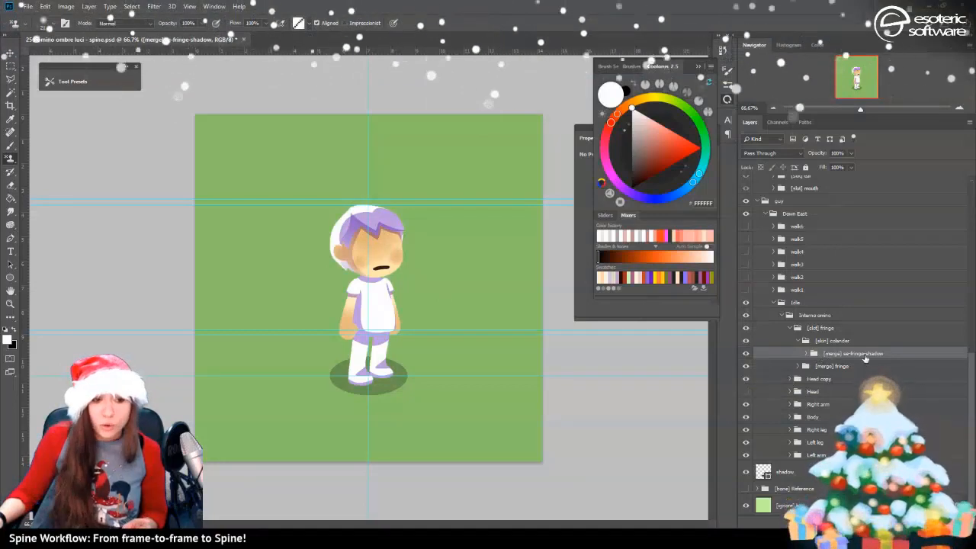
Rename the [merge] fringe group in the idle artwork's fringe slot as [merge] se-fringe
double_click(833, 367)
click(838, 370)
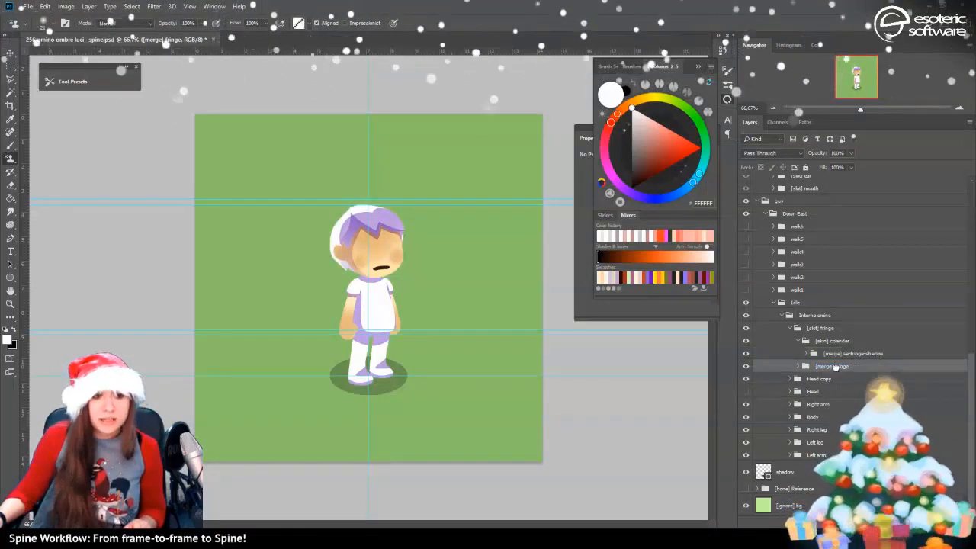
double_click(836, 367)
click(837, 366)
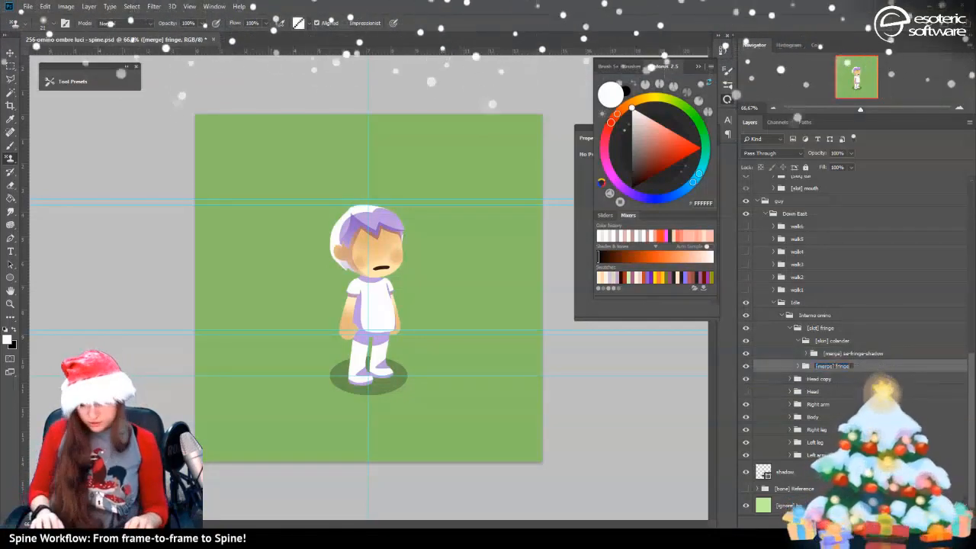
text(se-)
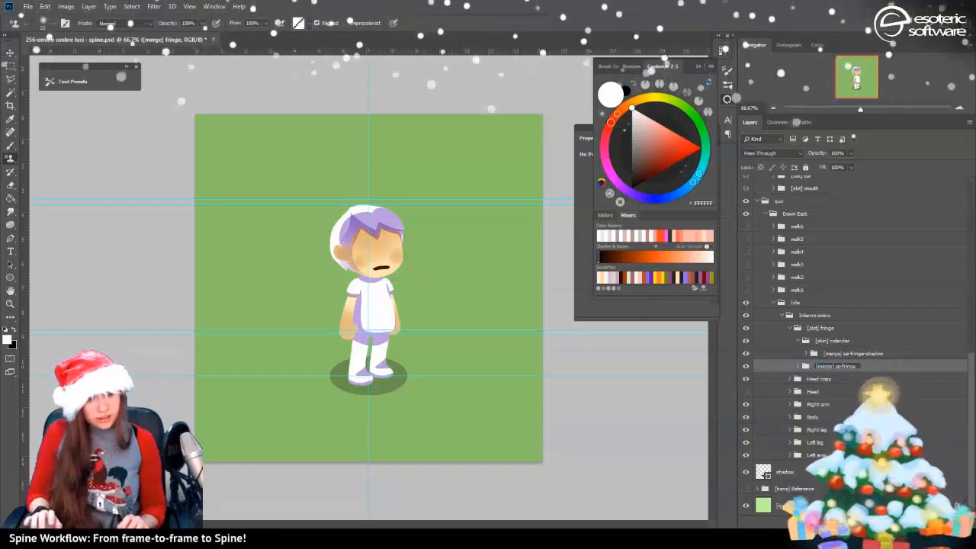
key(Return)
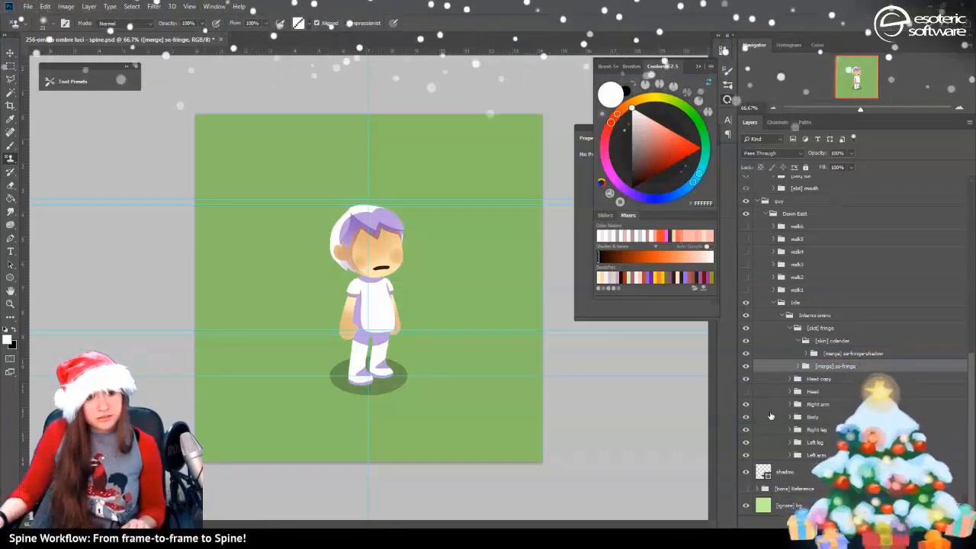
Collapse the idle artwork's [slot] fringe group, move it into [folder] south-east-direction below [skin] colander, and save the document
click(799, 342)
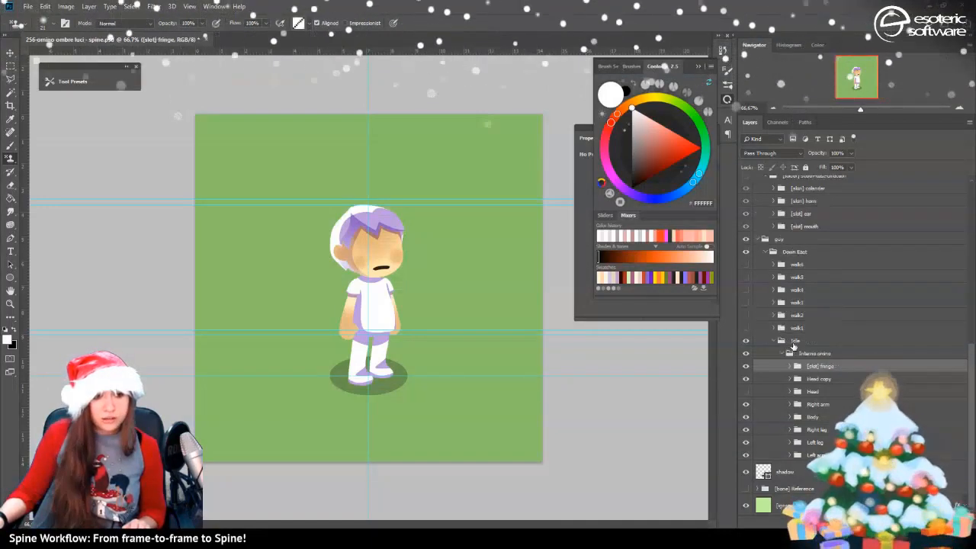
click(790, 342)
drag(809, 153, 812, 231)
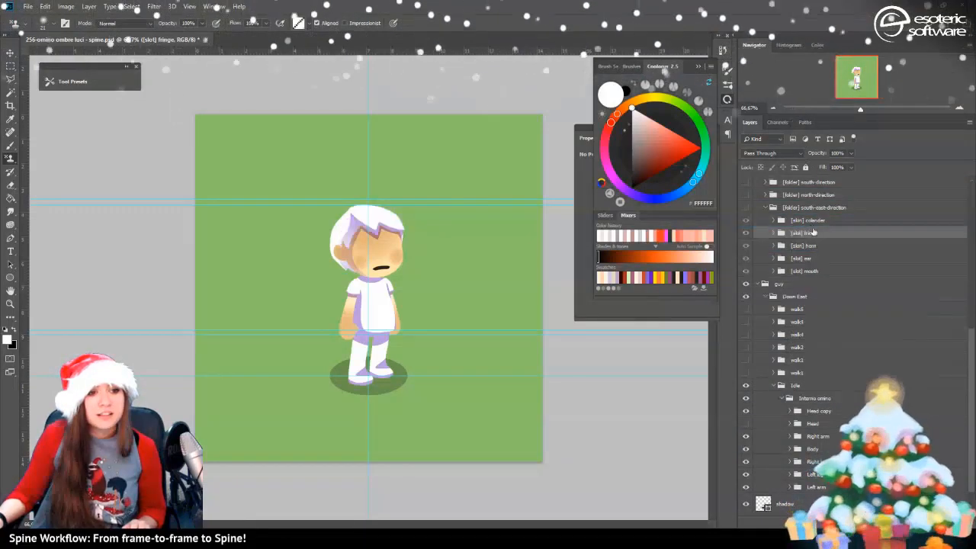
scroll(798, 331, down, 2)
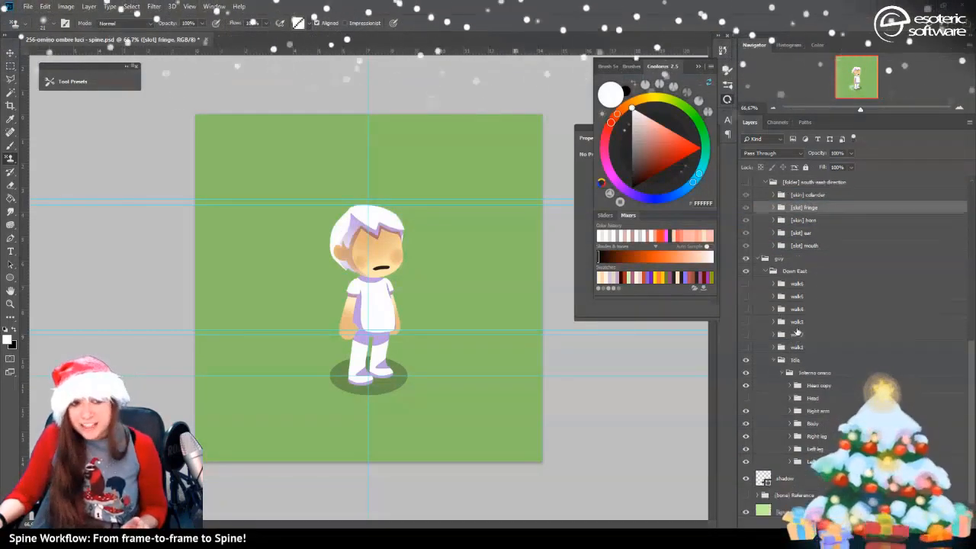
scroll(797, 328, up, 3)
scroll(746, 326, down, 3)
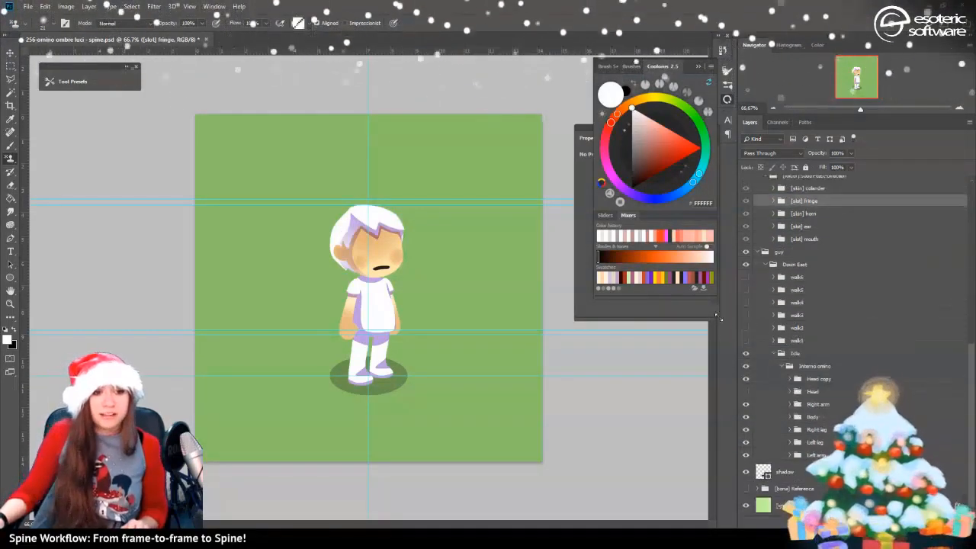
click(746, 392)
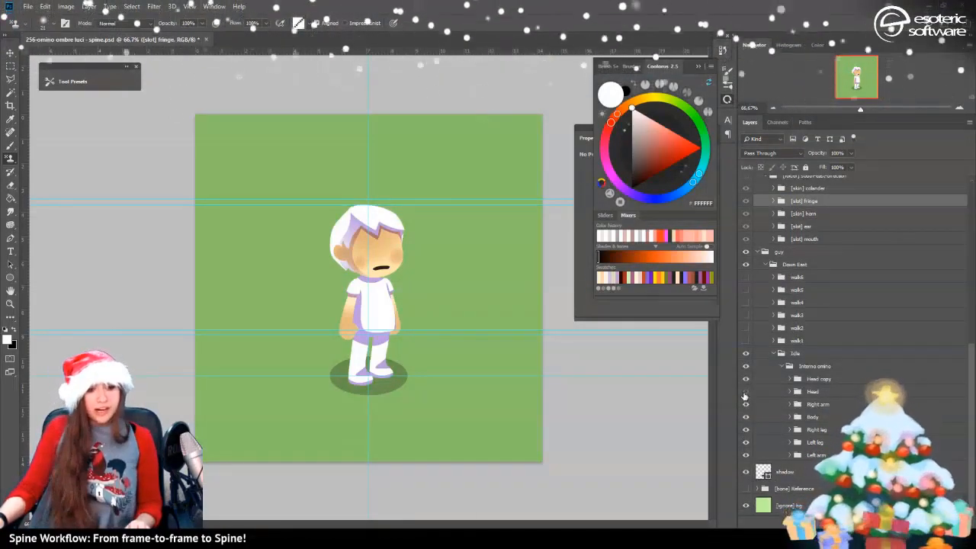
key(ctrl+s)
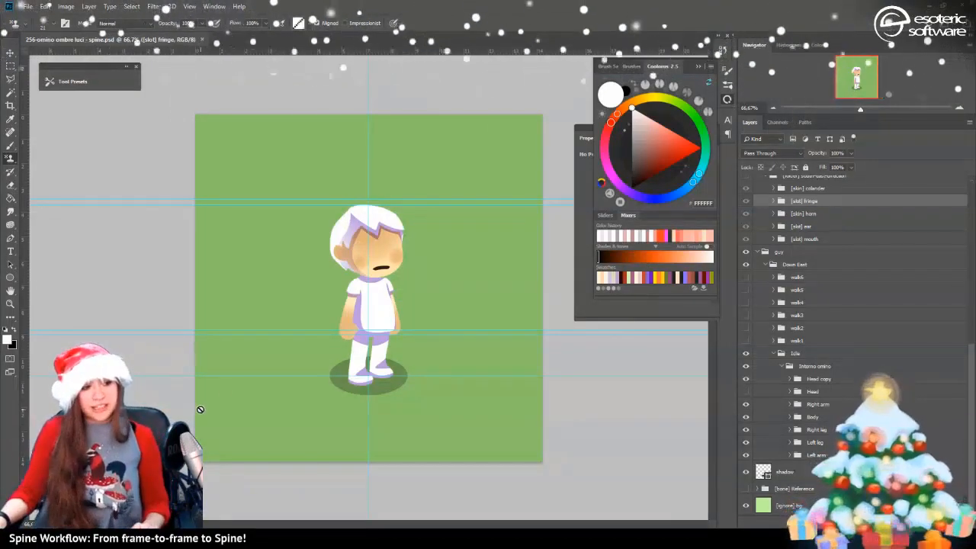
Expand the Head copy group and delete the white fringe shape layer above [slot] mouth in its Testa group
click(746, 392)
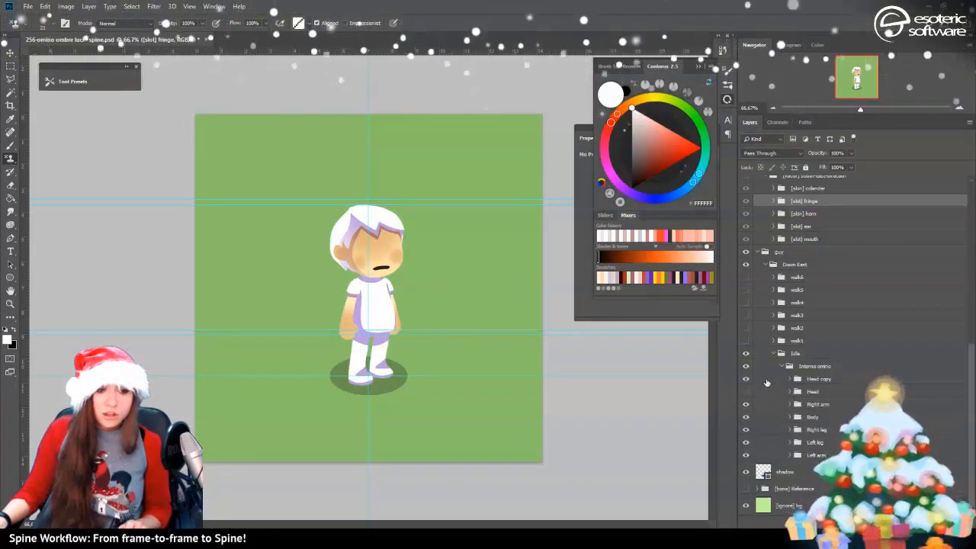
click(791, 379)
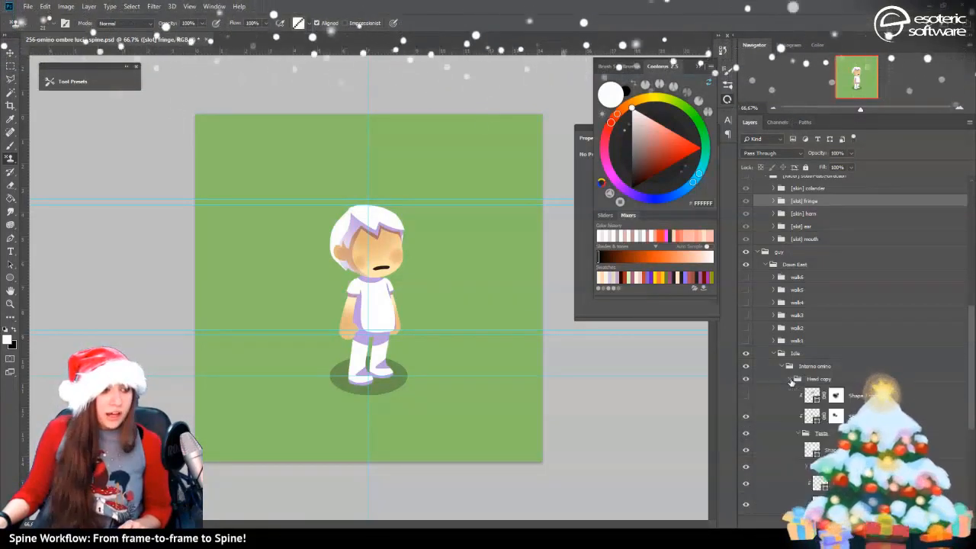
scroll(797, 402, down, 2)
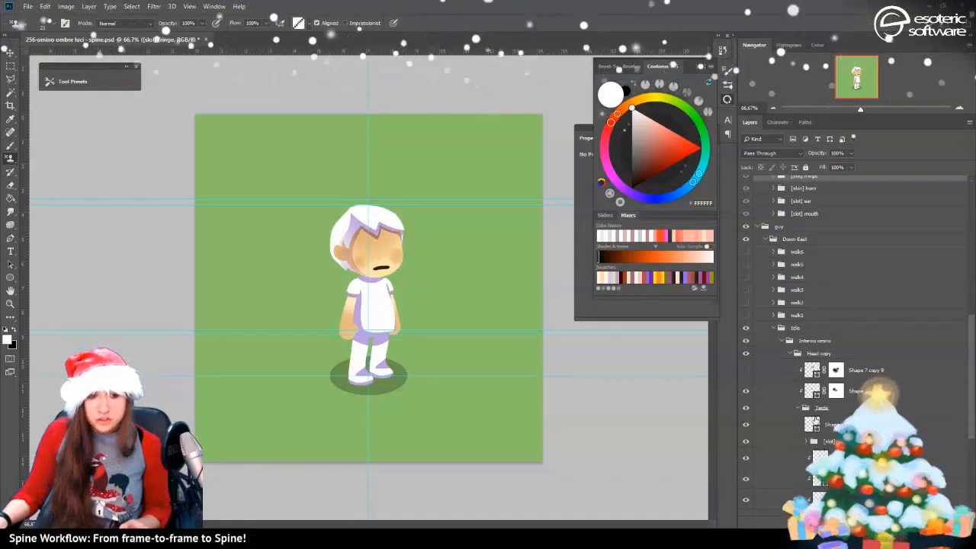
scroll(814, 421, down, 2)
click(816, 400)
key(Delete)
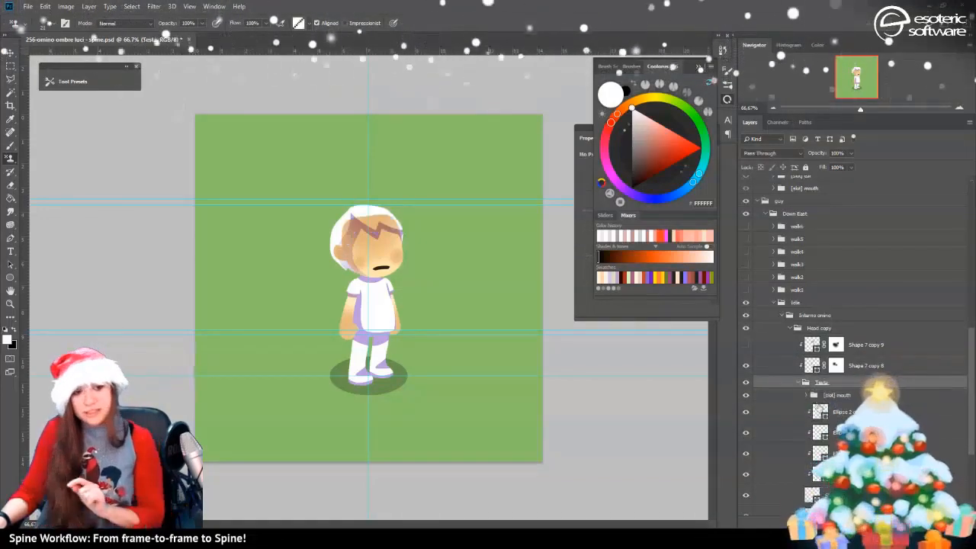
Examine the head artwork up close, checking the effect of the Shape 7 copy 9 shading layer
scroll(818, 351, down, 5)
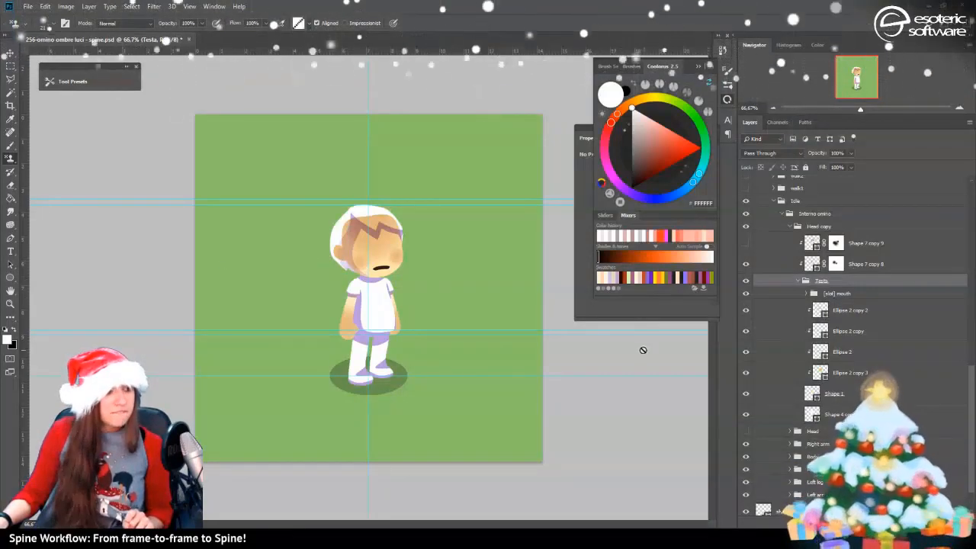
click(960, 109)
click(960, 109)
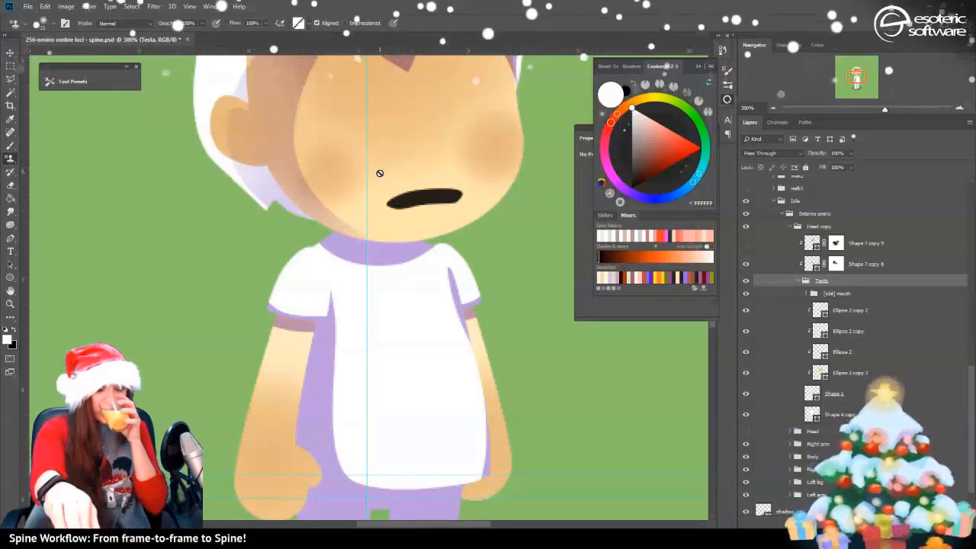
click(746, 243)
click(746, 243)
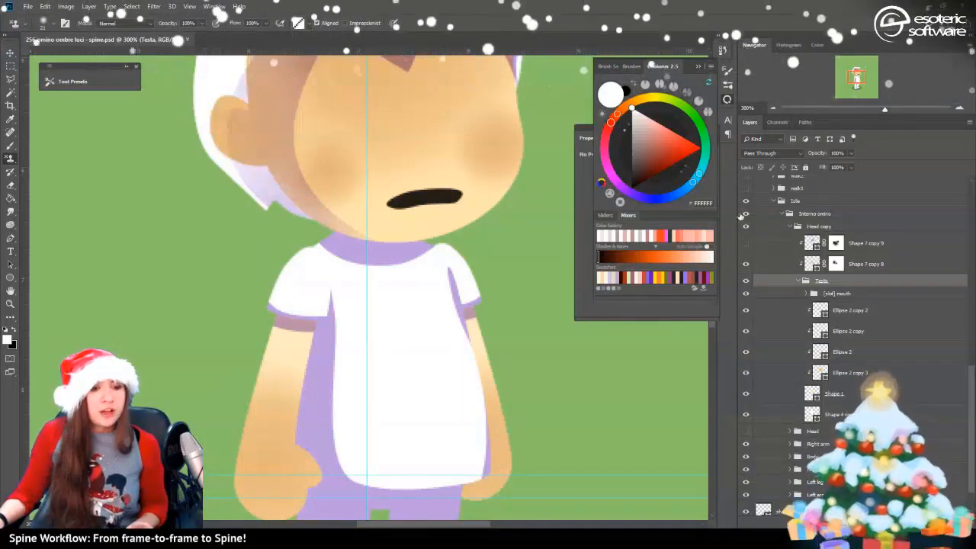
drag(849, 83, 849, 80)
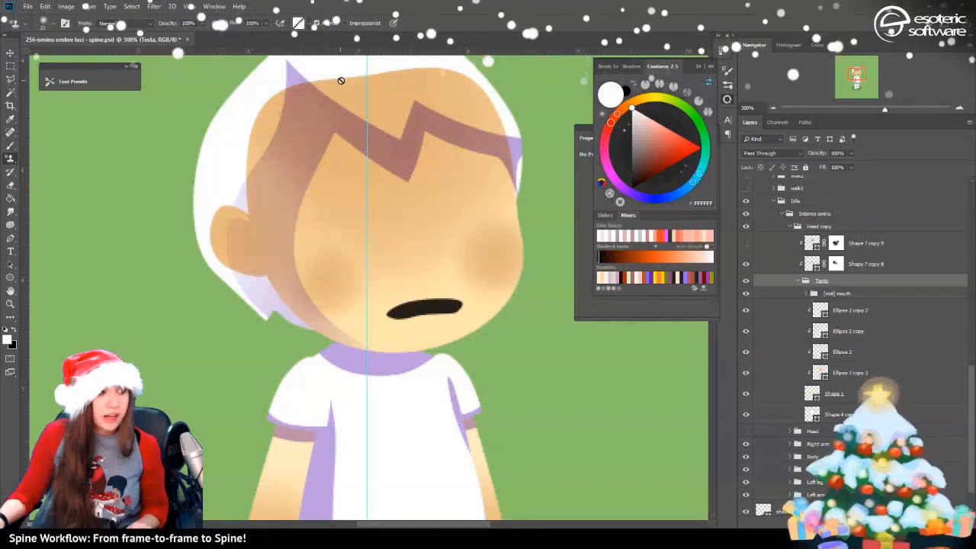
click(774, 106)
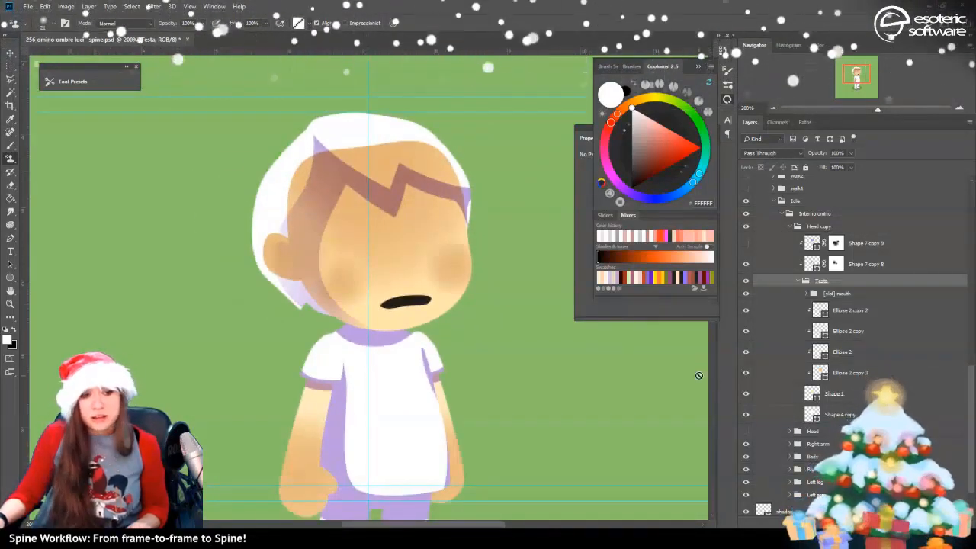
Hide the Shape 1 face layer in the Testa group, comparing the head with and without it
drag(747, 393, 746, 310)
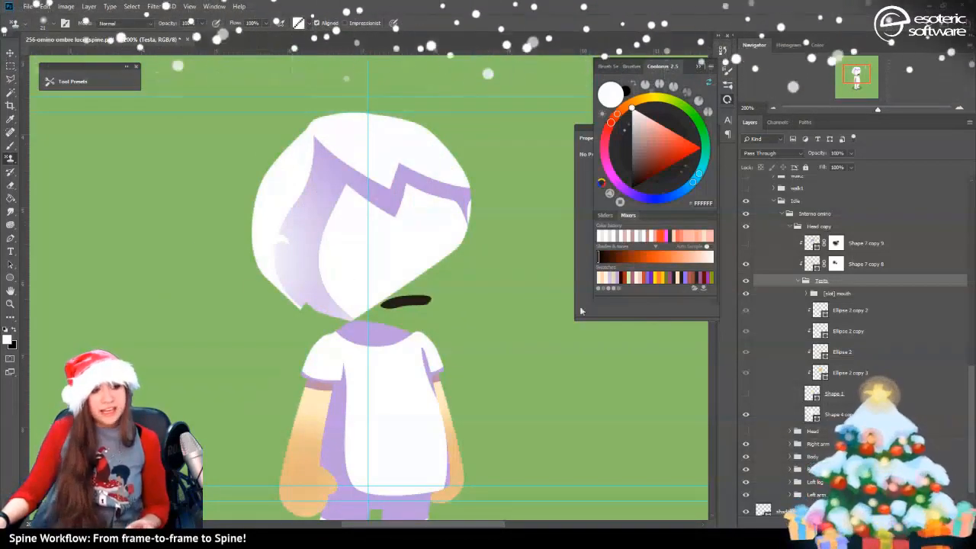
click(748, 396)
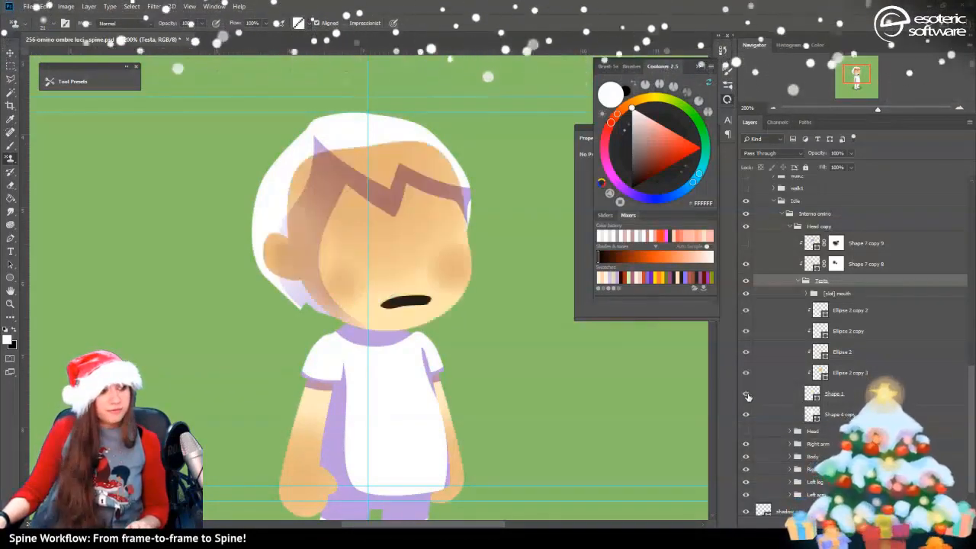
click(747, 395)
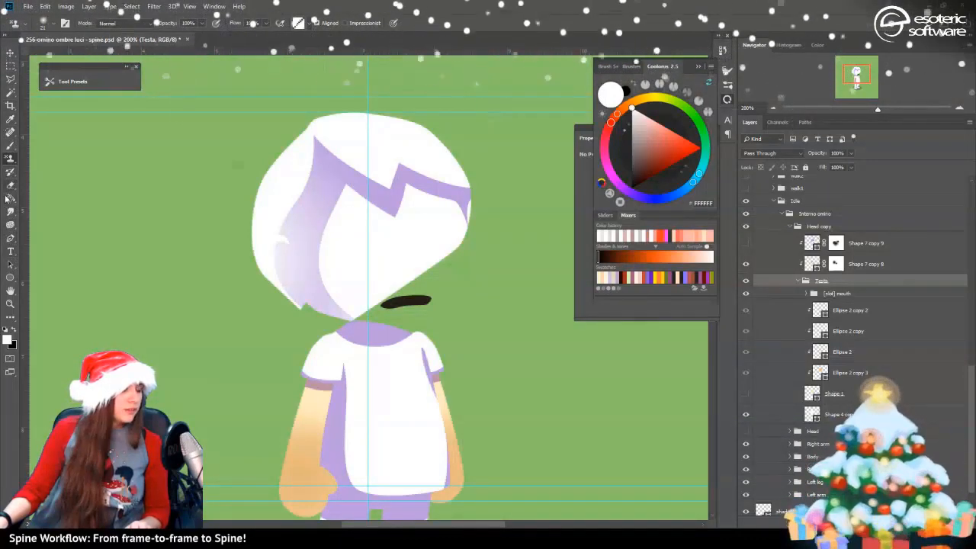
click(10, 265)
click(46, 265)
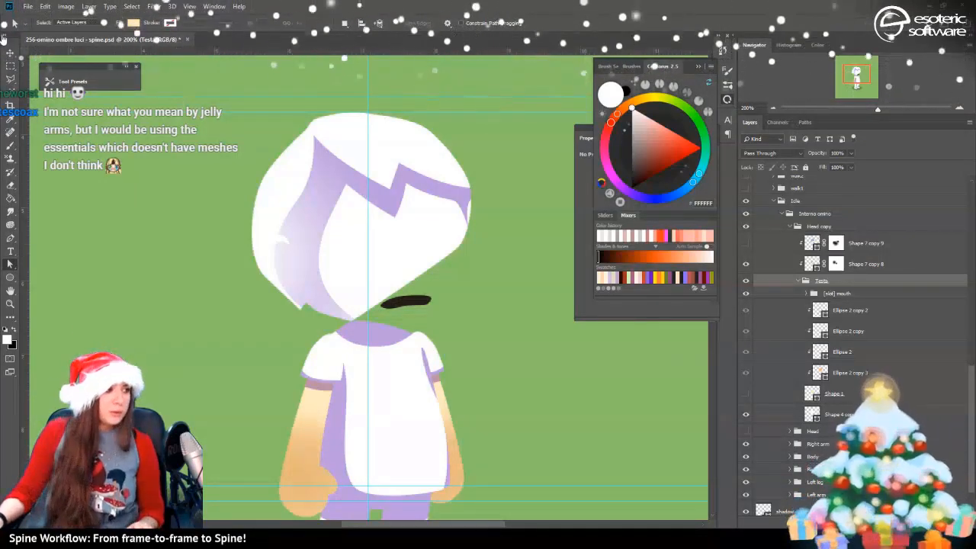
click(45, 6)
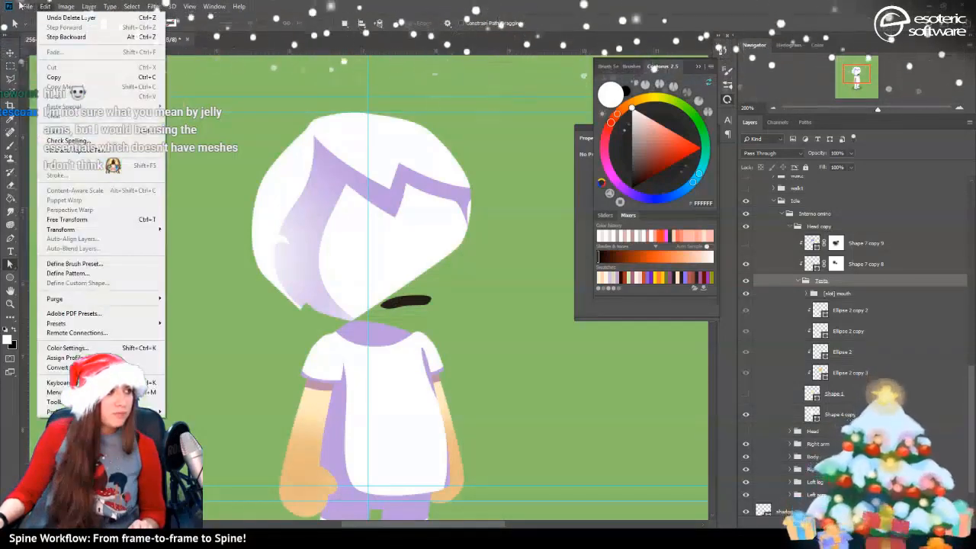
mouse_move(29, 6)
mouse_move(64, 67)
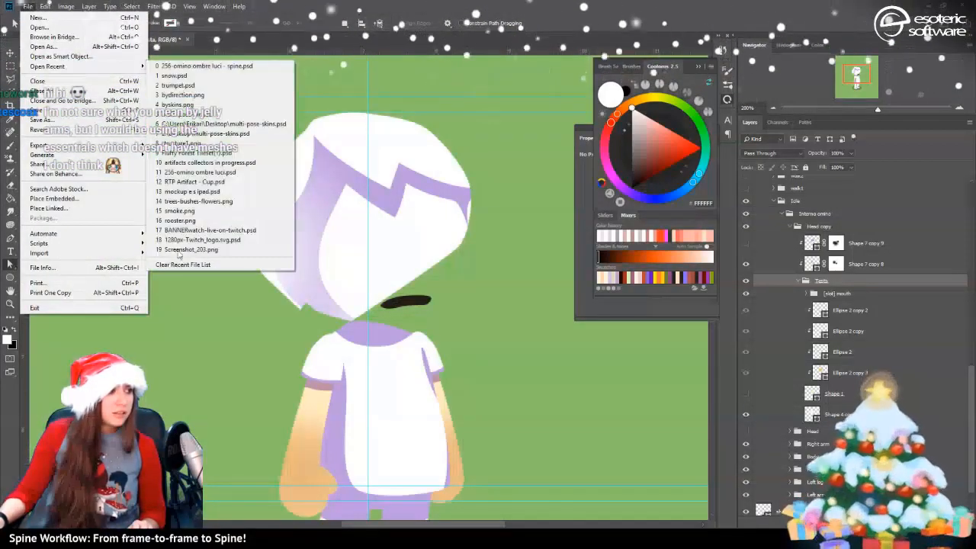
click(342, 5)
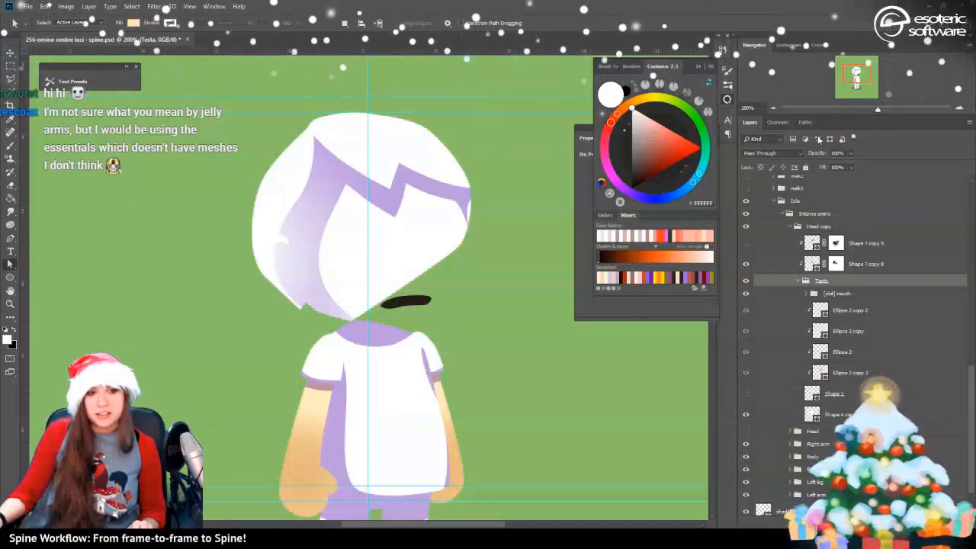
Draw two overlapping white rounded rectangles beside the head, about 10 × 104 px and 12 × 35 px, in the Head copy group
click(835, 242)
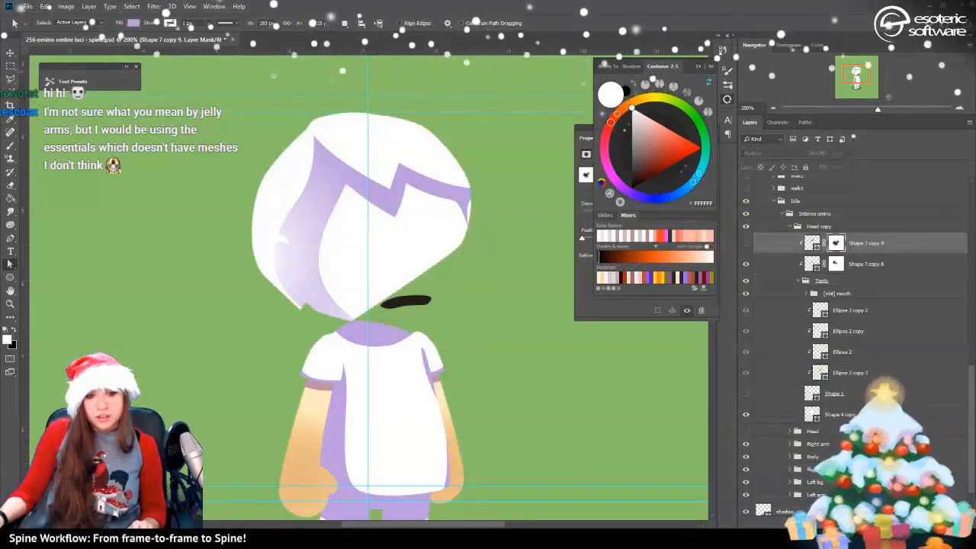
key(ctrl+shift+alt+n)
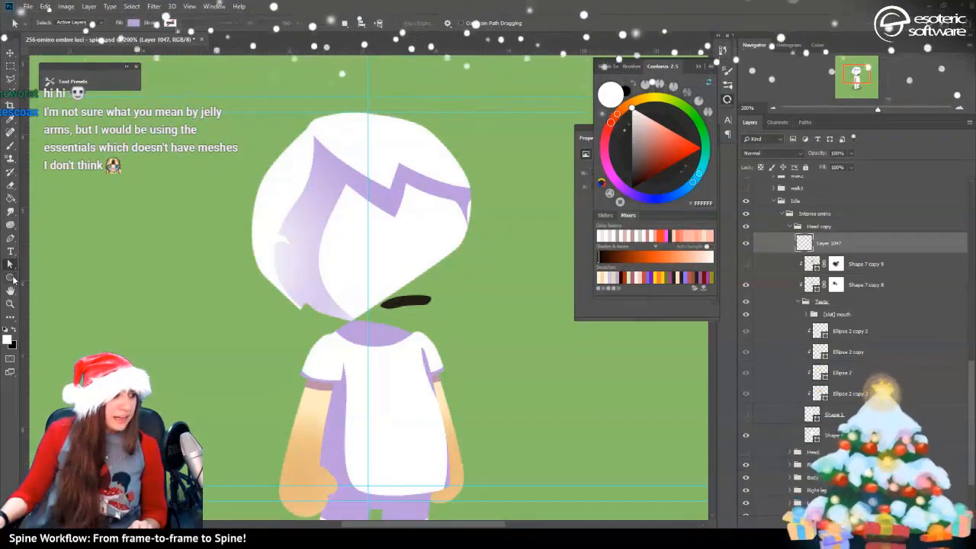
right_click(11, 278)
click(60, 296)
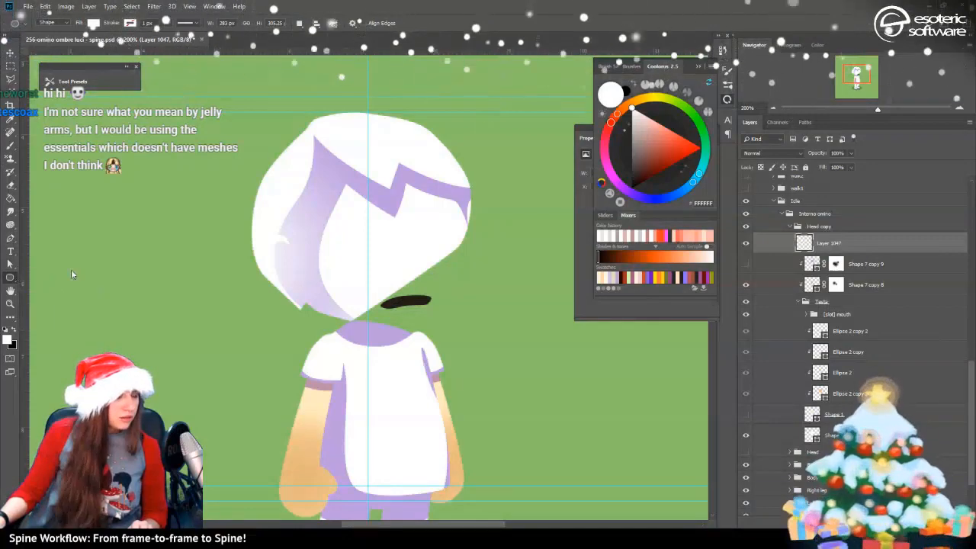
drag(103, 153, 112, 243)
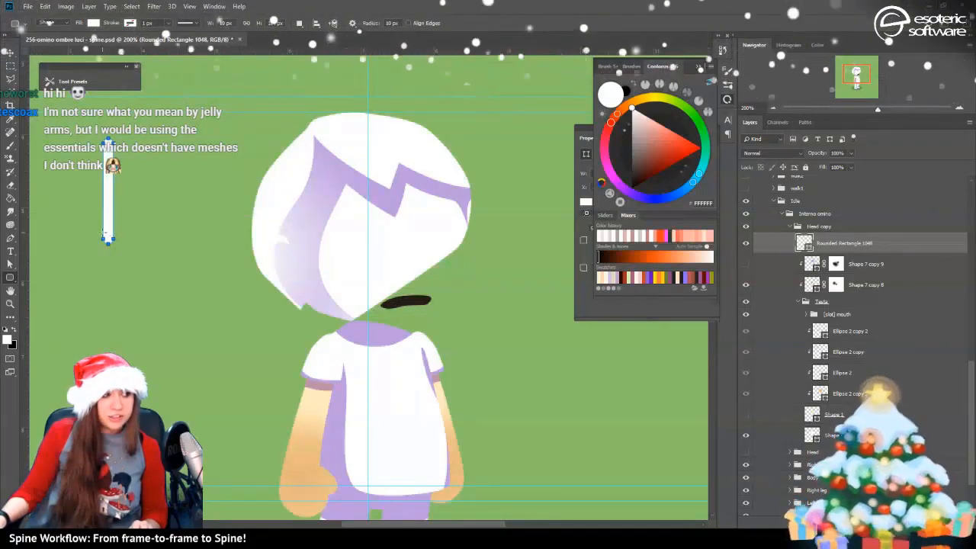
drag(108, 238, 114, 265)
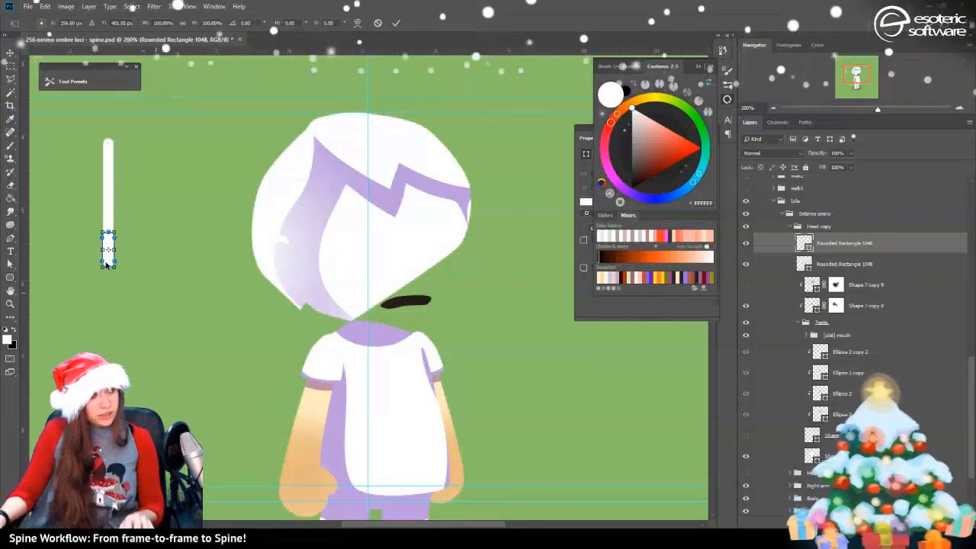
drag(108, 237, 117, 256)
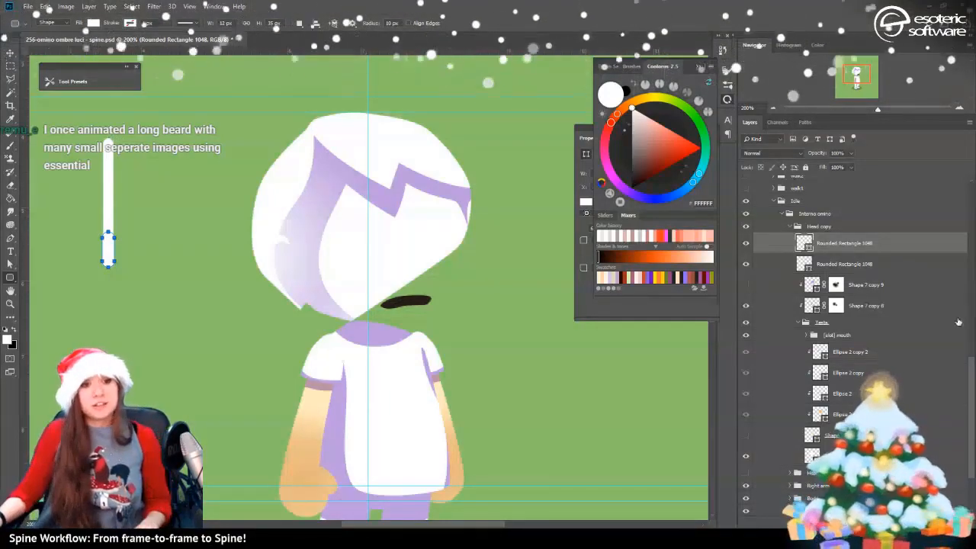
Delete both rounded rectangle layers from the Head copy group and save the document
click(913, 266)
shift+click(912, 266)
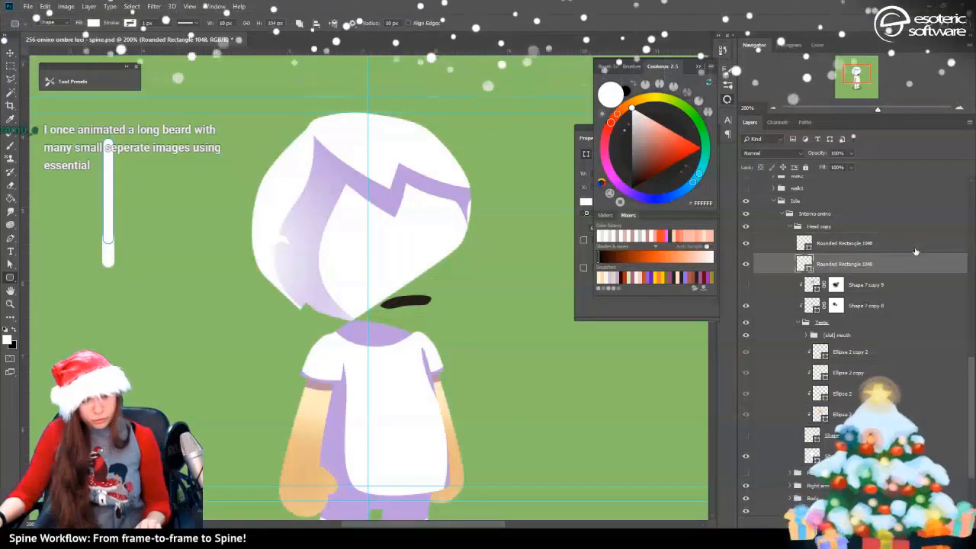
key(Delete)
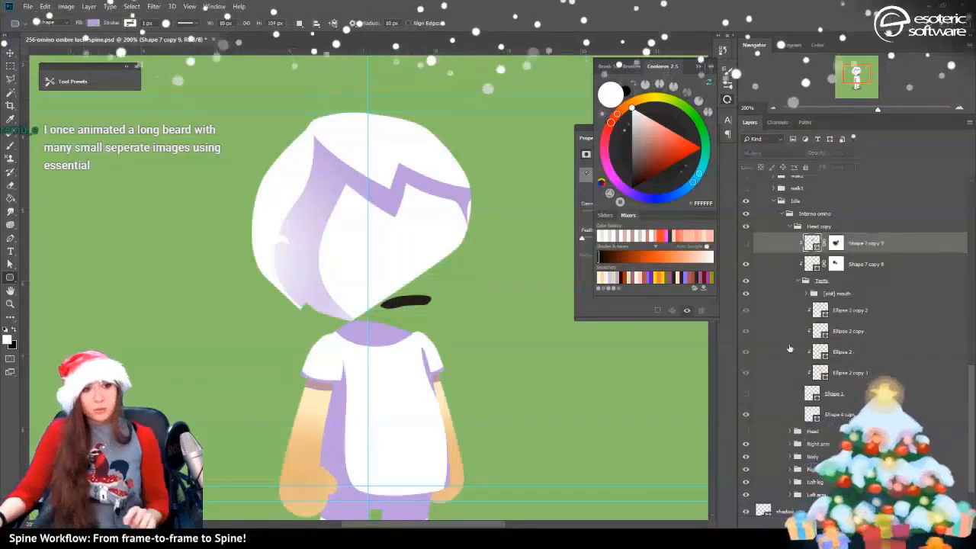
click(773, 111)
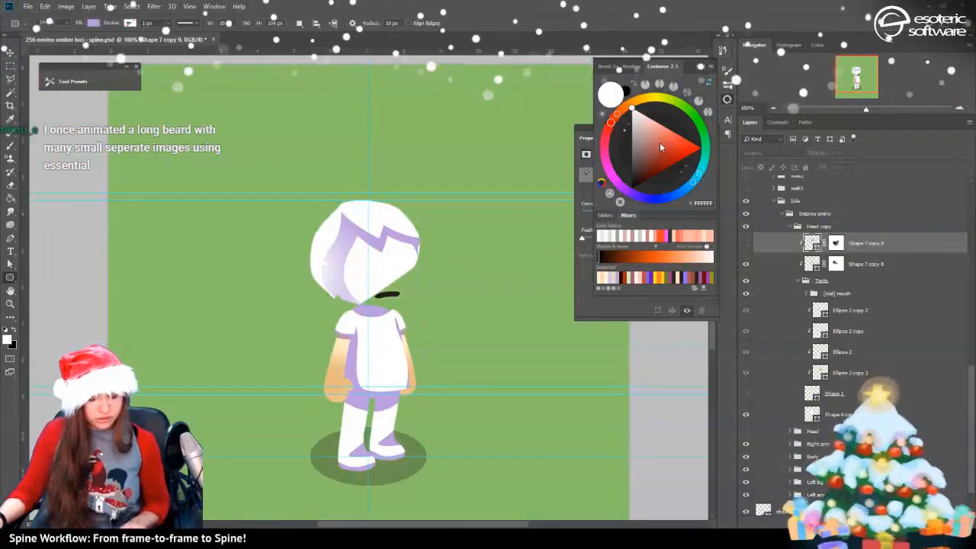
key(ctrl+s)
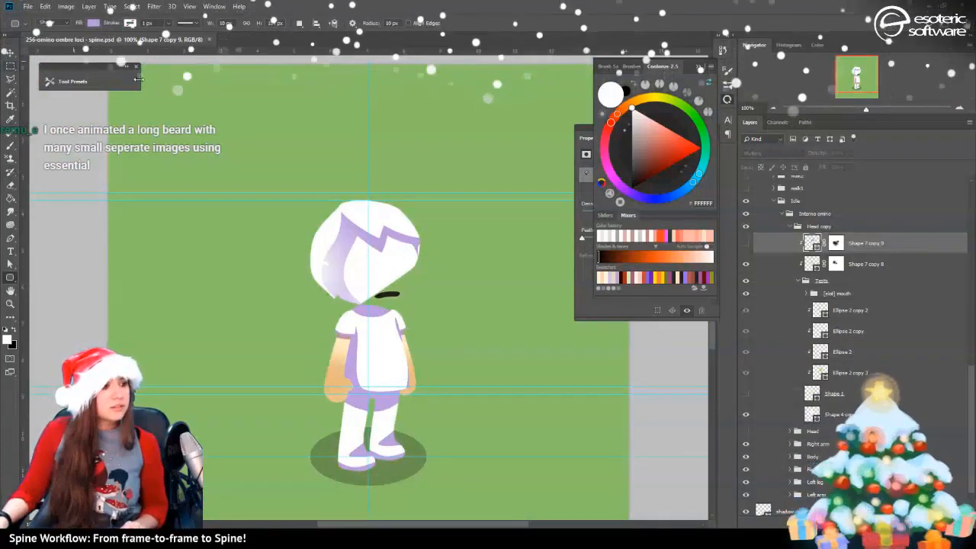
Compare the whole character with and without the Shape 1 face layer in the Testa group
drag(866, 110, 868, 112)
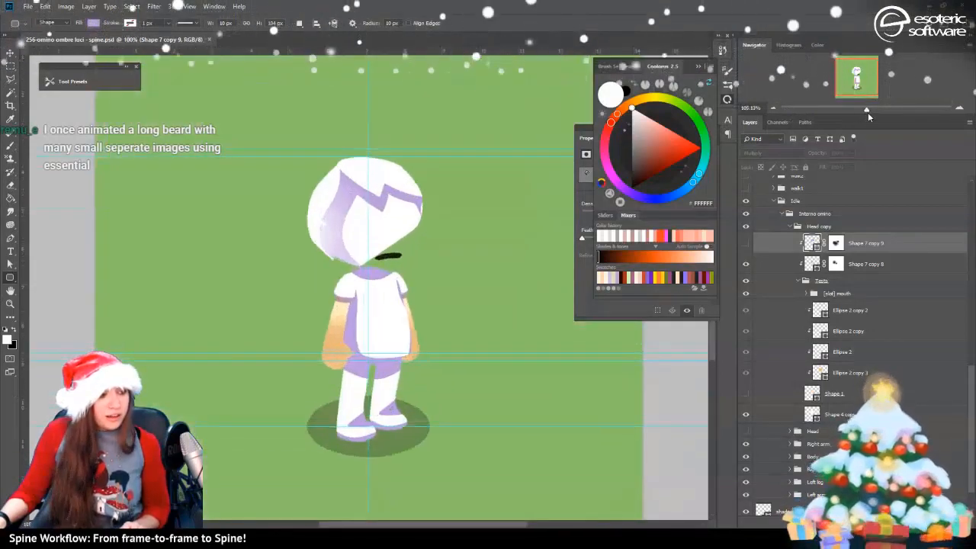
scroll(839, 336, down, 2)
right_click(788, 341)
click(940, 343)
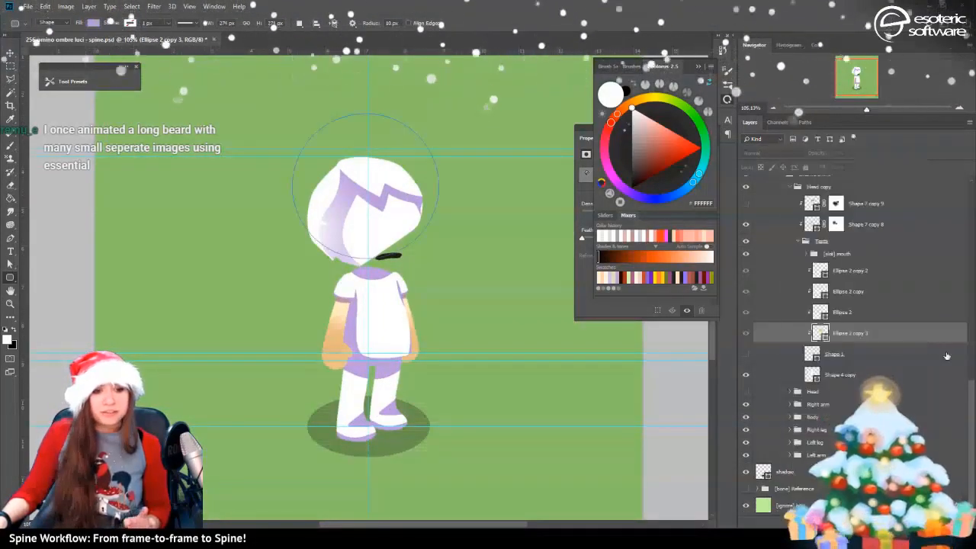
click(747, 355)
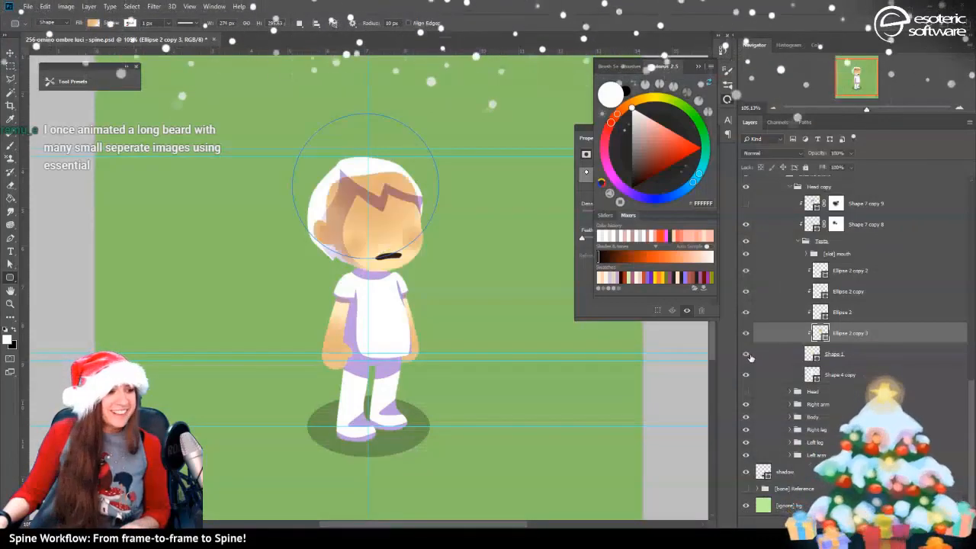
click(750, 357)
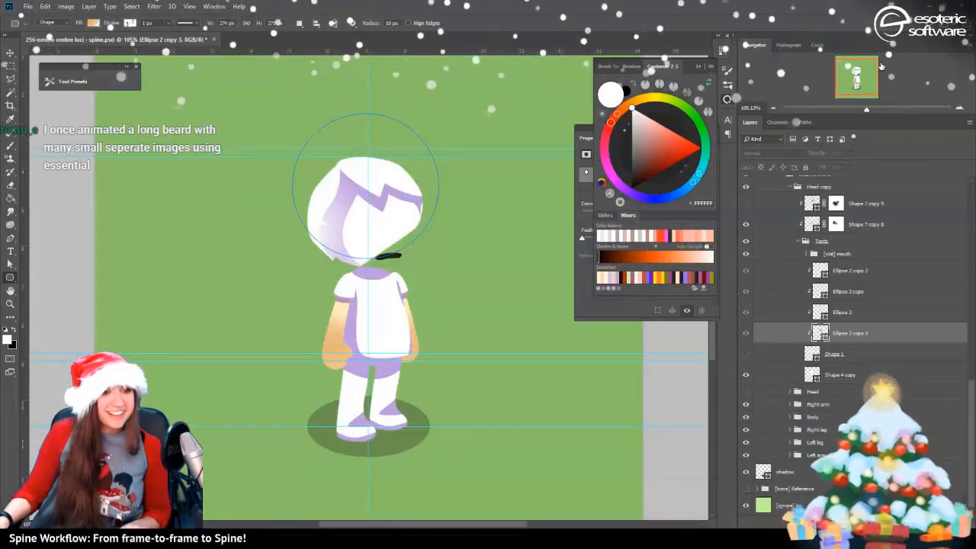
Examine the vector outlines of the Shape 7 copy 9 and Shape 7 copy 8 shading layers on the head
click(959, 109)
click(958, 109)
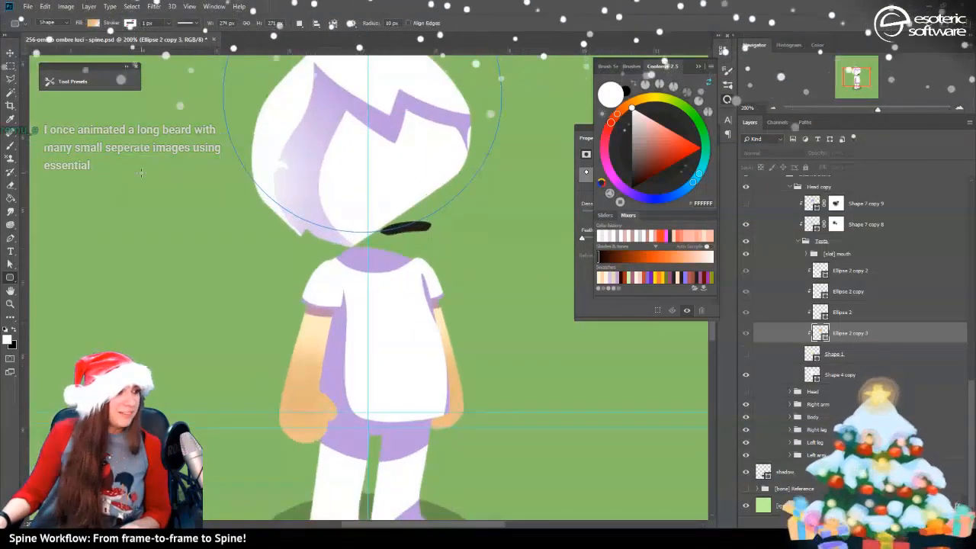
click(11, 263)
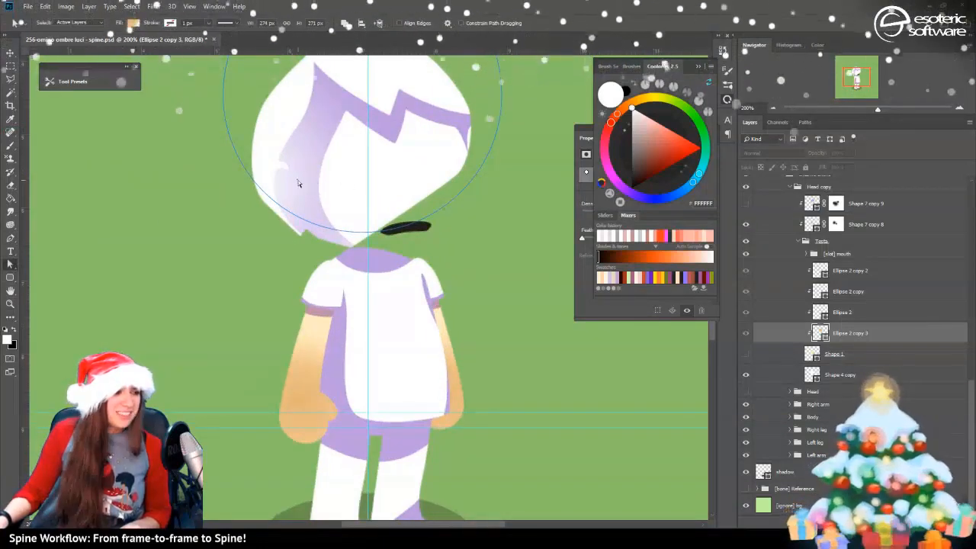
click(359, 181)
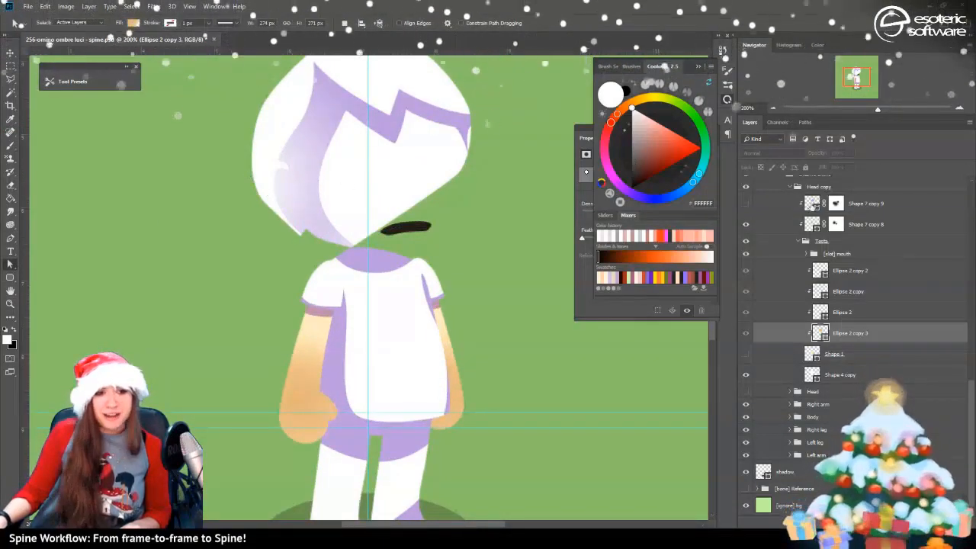
click(813, 204)
click(812, 224)
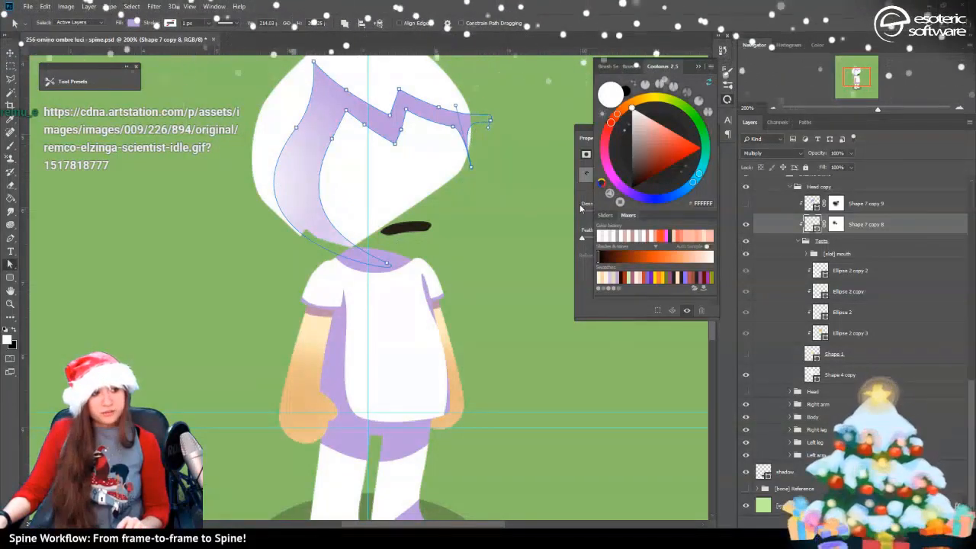
click(499, 191)
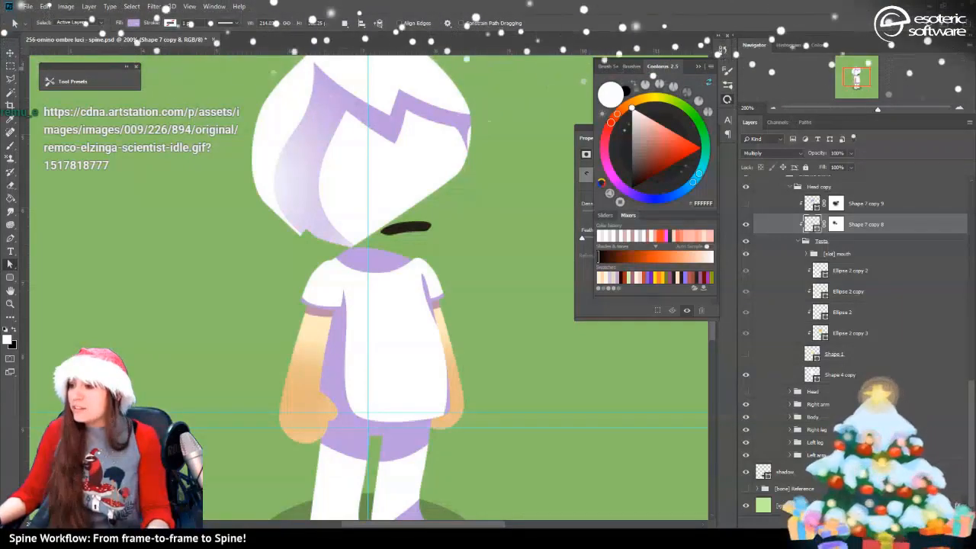
drag(975, 157, 571, 56)
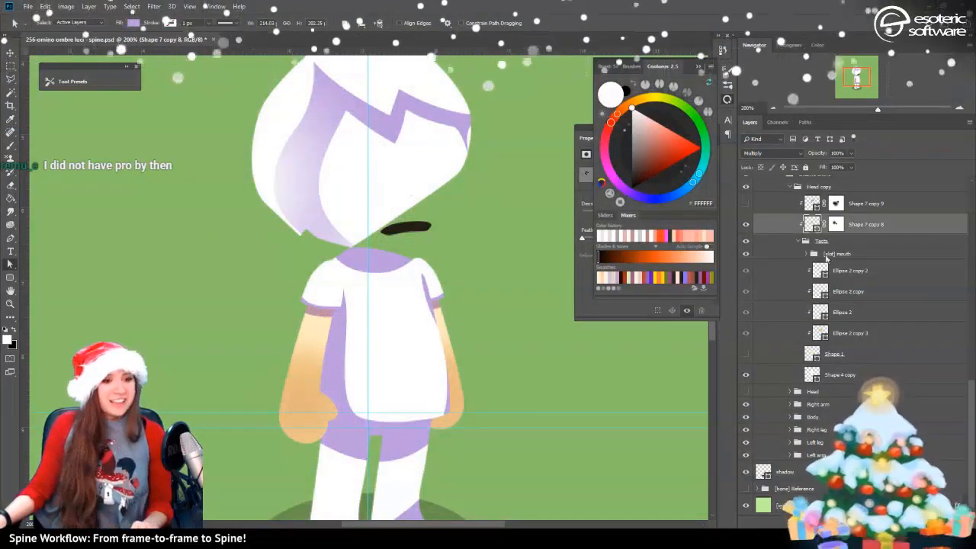
Compare the head with and without the Shape 7 copy 9 shading layer
scroll(815, 262, up, 3)
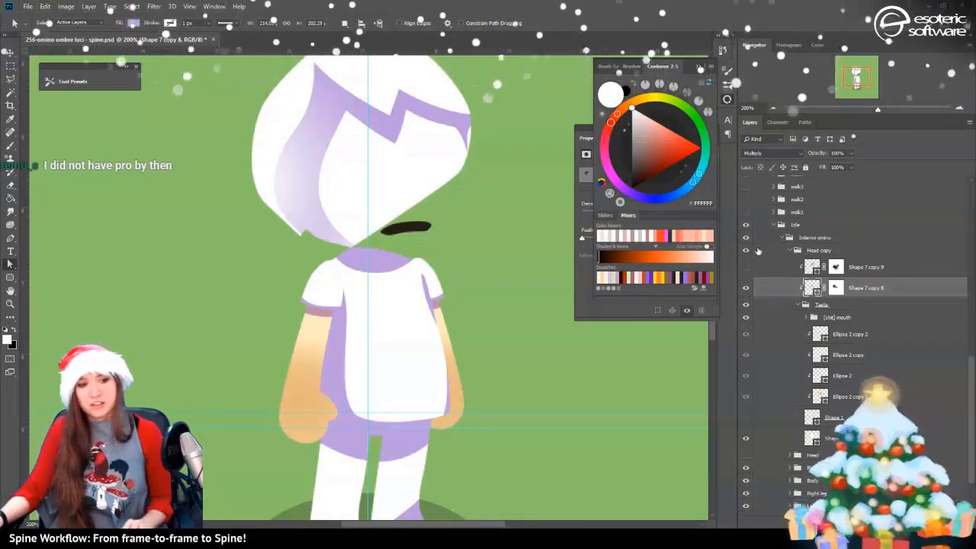
click(746, 267)
click(746, 267)
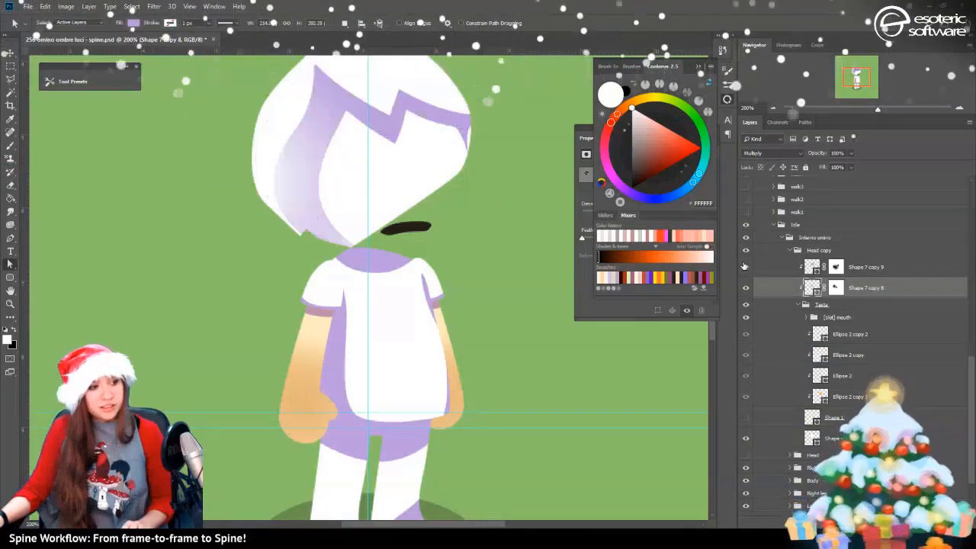
click(772, 107)
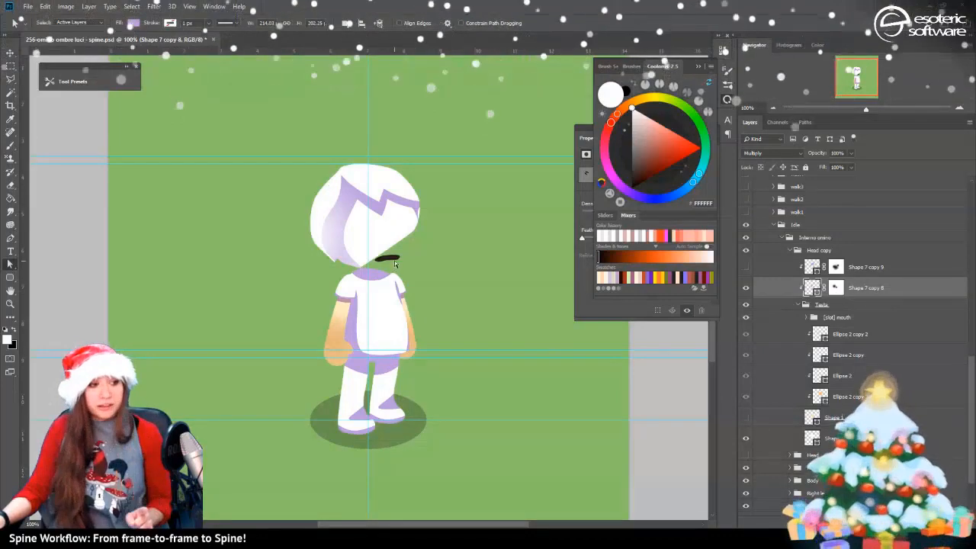
Check the contents of the separate [slot] mouth export group, and delete the idle artwork's [slot] mouth group with its contents from Testa
click(876, 319)
scroll(874, 325, up, 2)
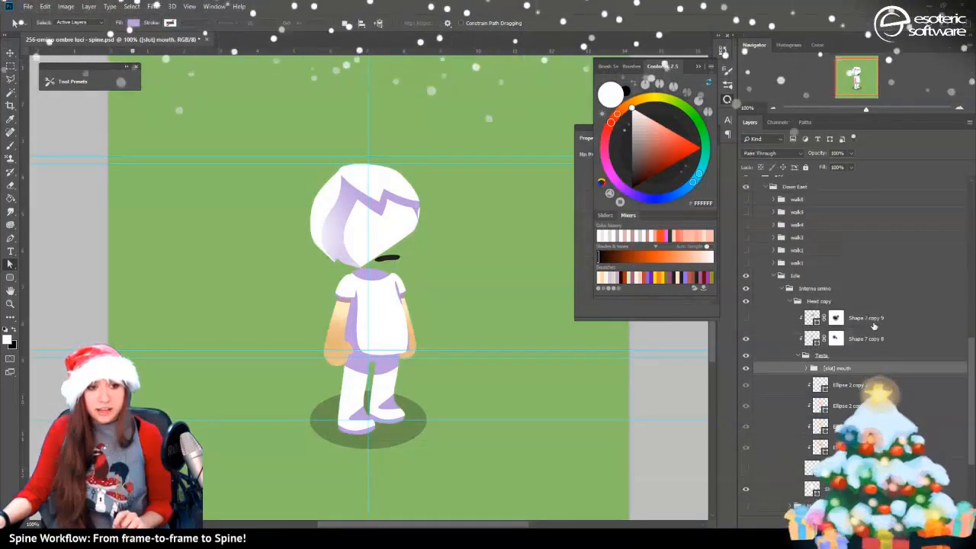
drag(858, 417, 804, 425)
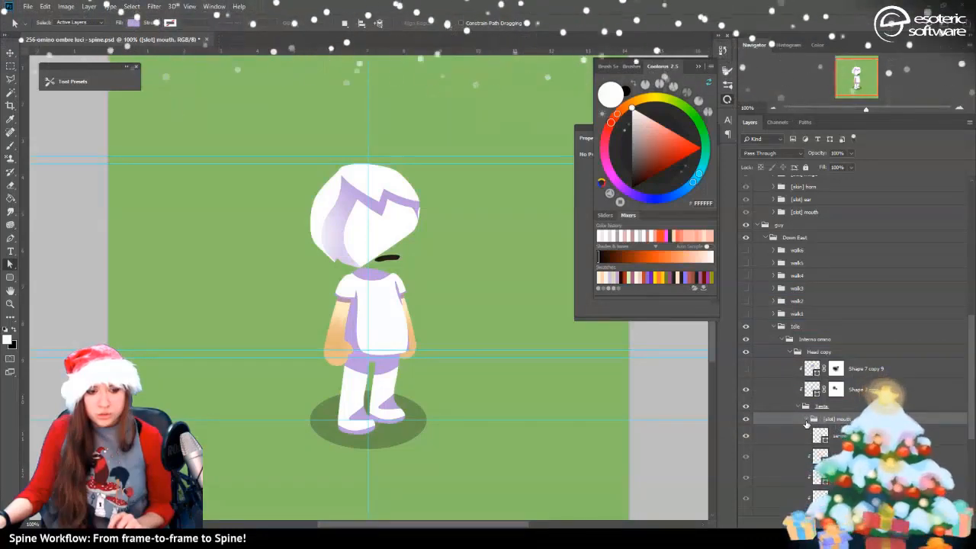
click(772, 212)
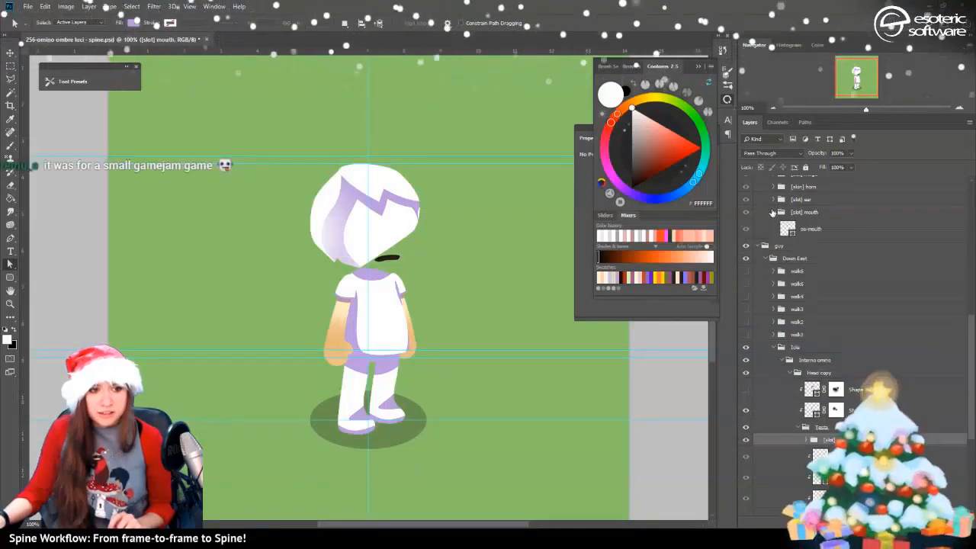
click(773, 212)
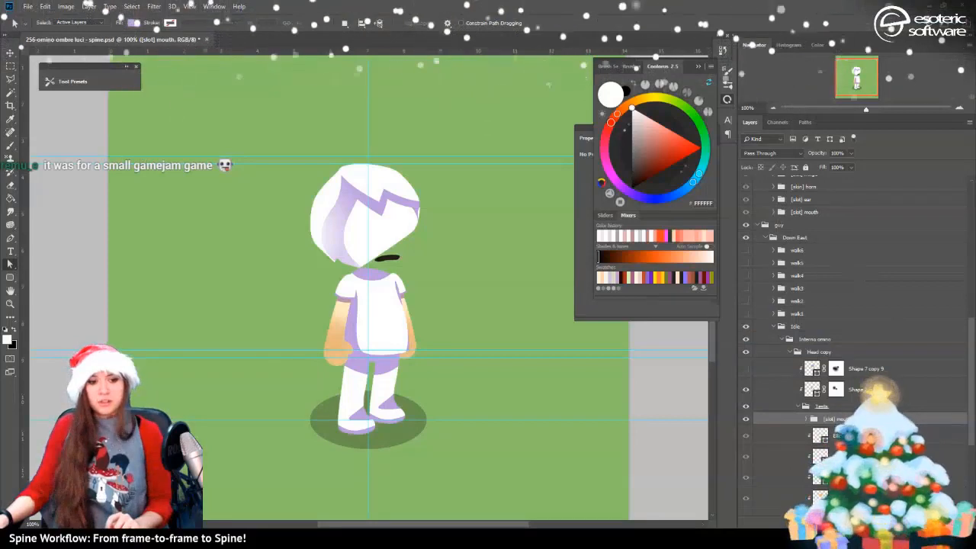
key(Delete)
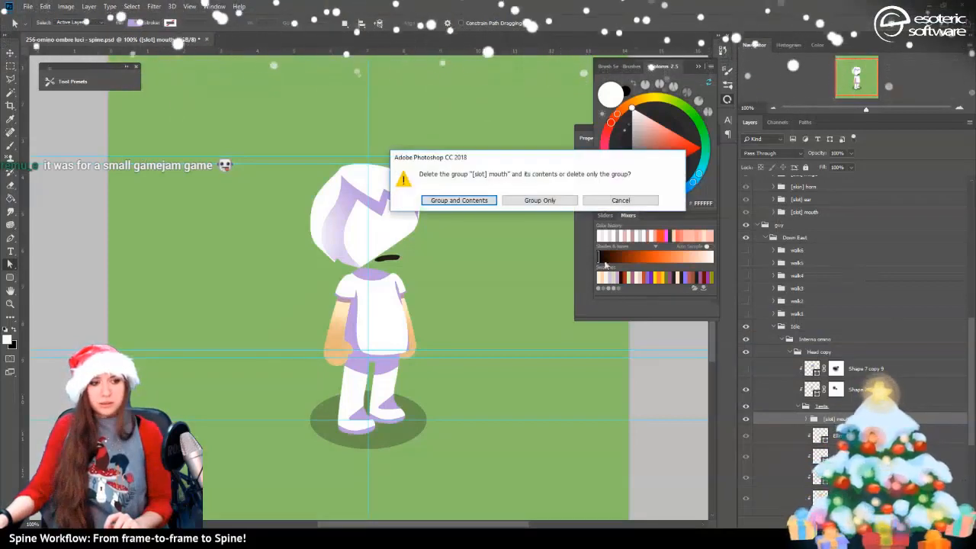
click(459, 201)
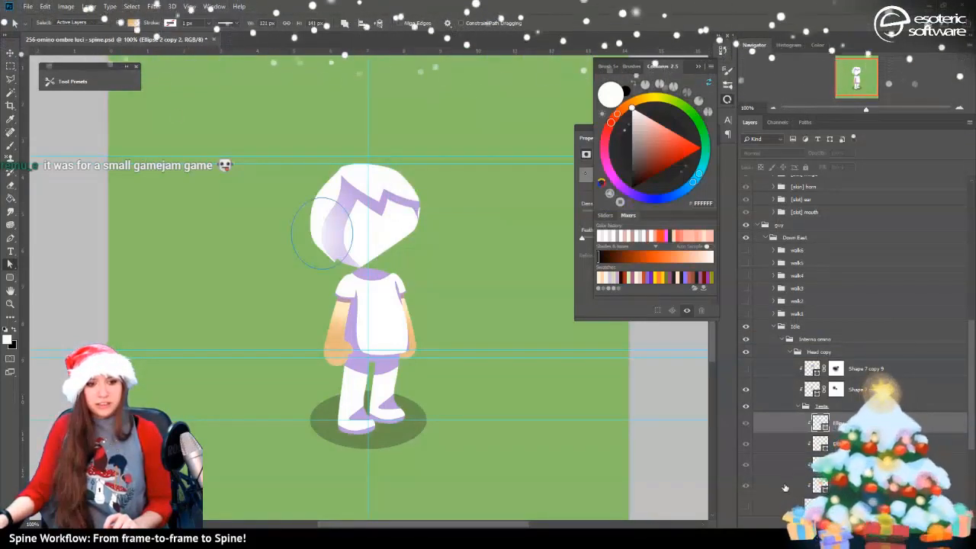
Show the Shape 1 face layer with its clipped Ellipse 2 shading layers in the Testa group
scroll(811, 398, down, 1)
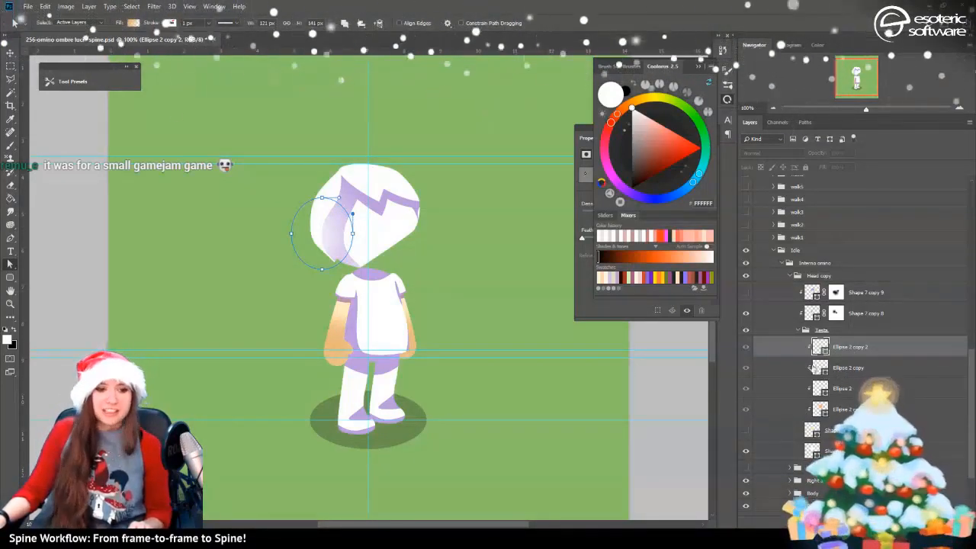
click(746, 350)
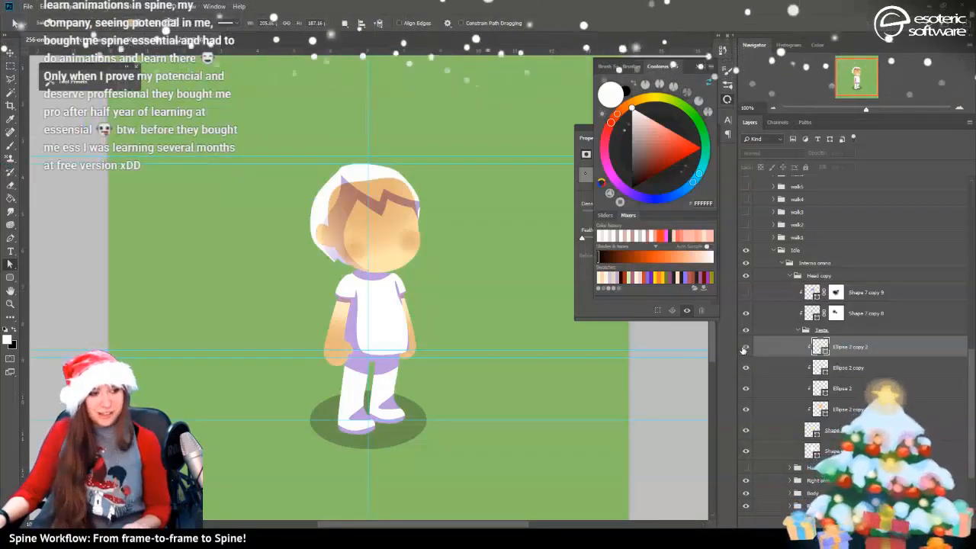
Compare the head with and without the Ellipse 2 copy 2 shading layer
click(743, 351)
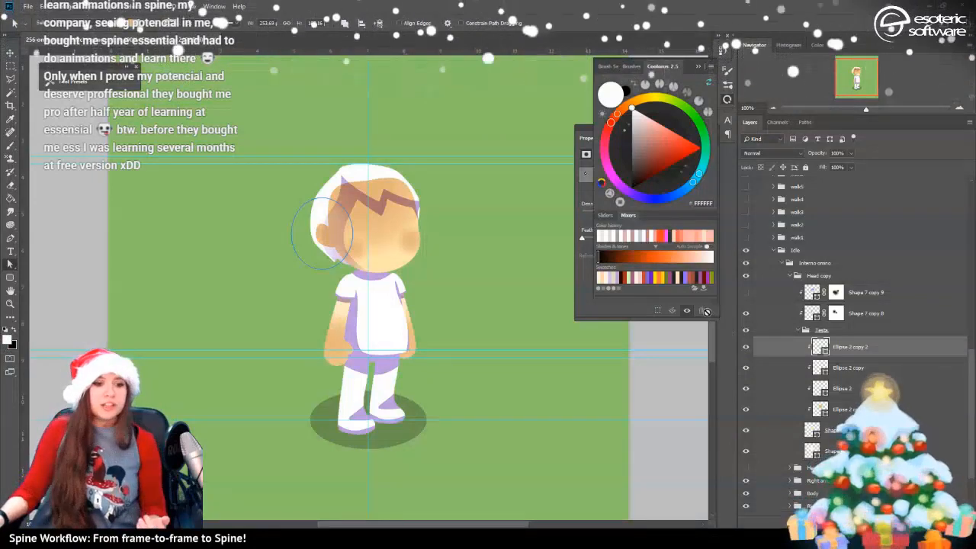
click(744, 347)
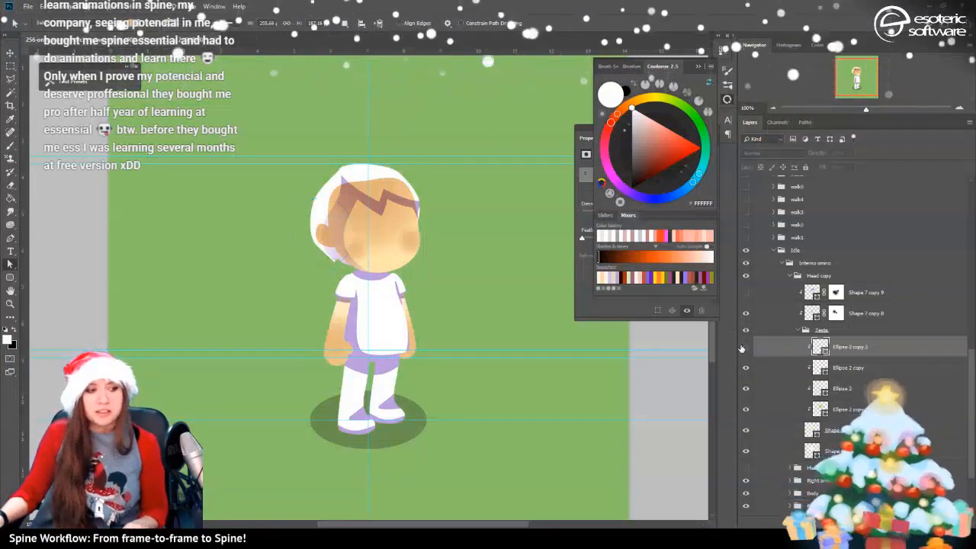
click(744, 348)
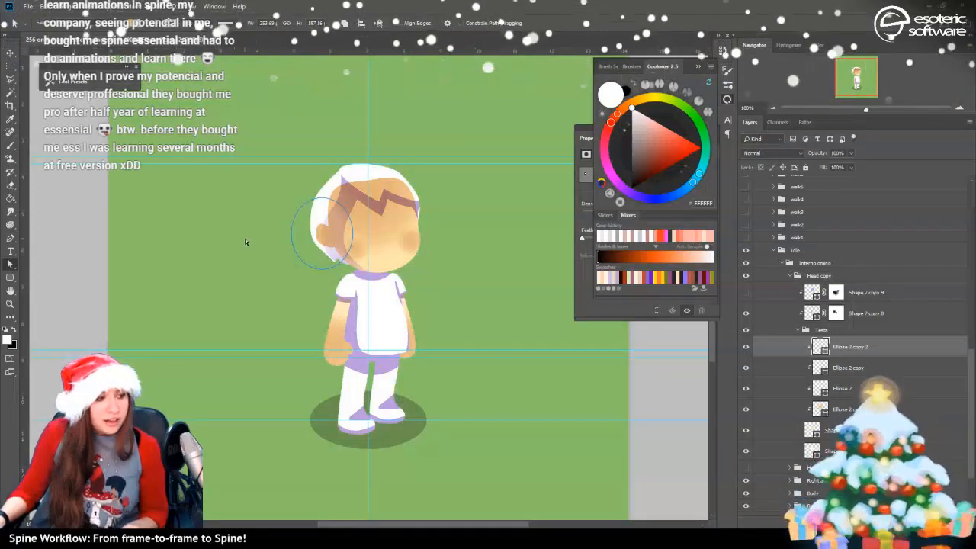
Set the end colour stop of the Ellipse 2 copy 2 gradient fill to e0b57e, matching its start stop
double_click(820, 347)
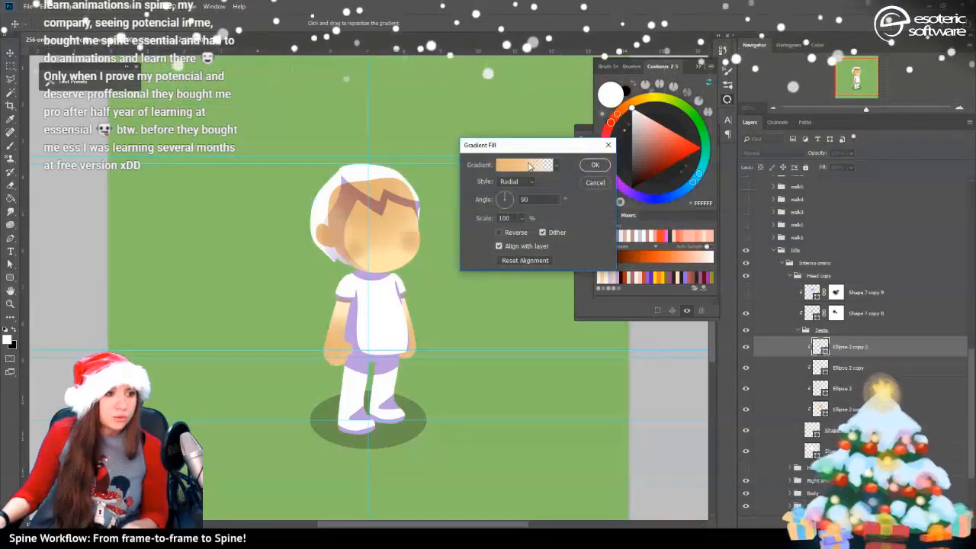
click(530, 166)
click(799, 275)
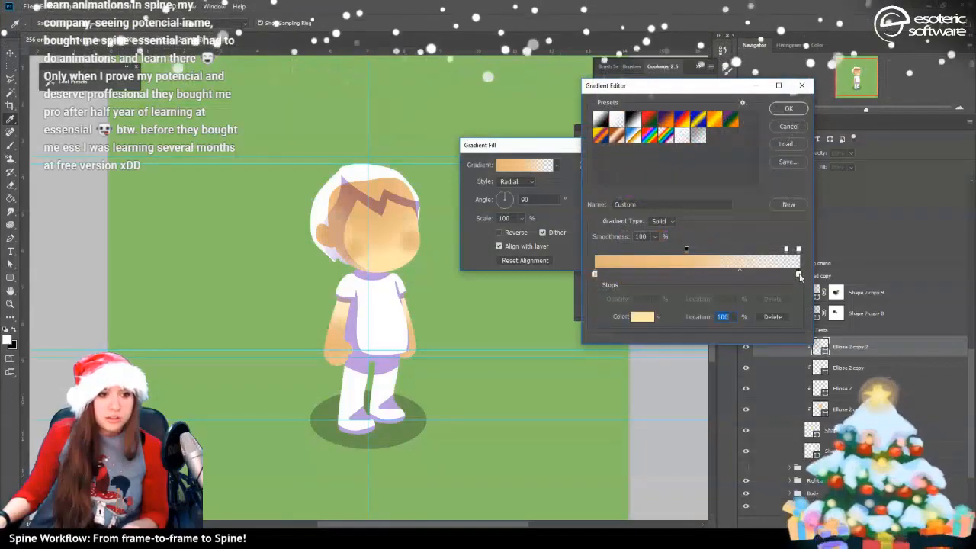
click(641, 317)
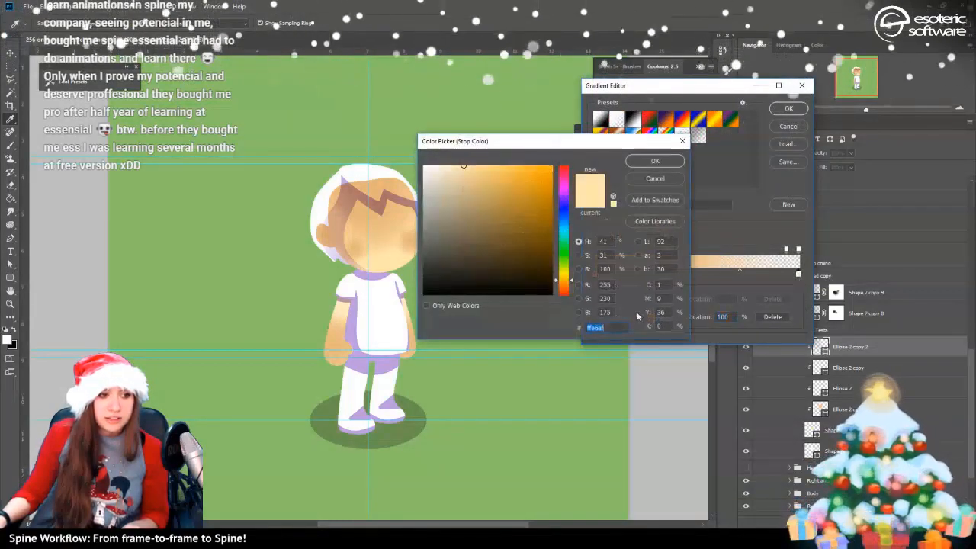
click(667, 180)
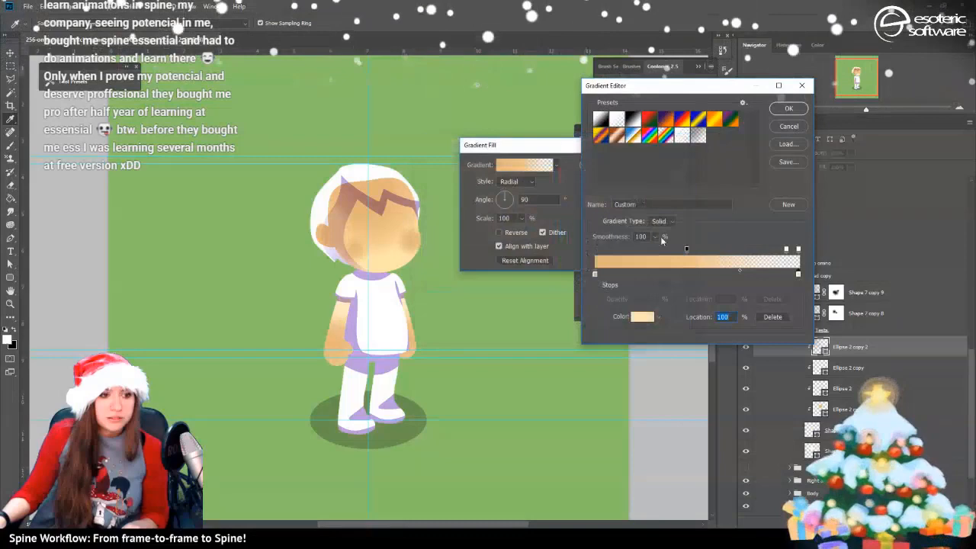
click(596, 276)
click(642, 318)
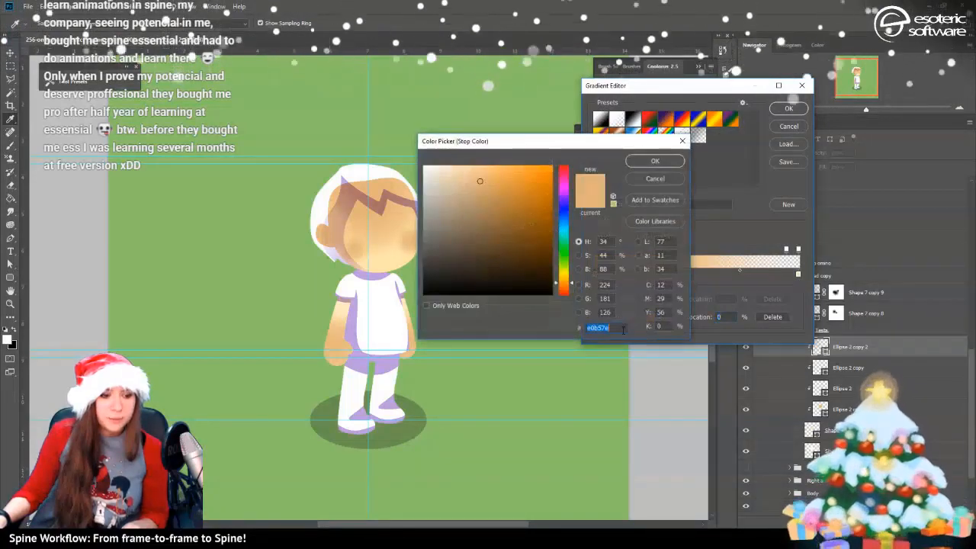
click(655, 162)
click(799, 275)
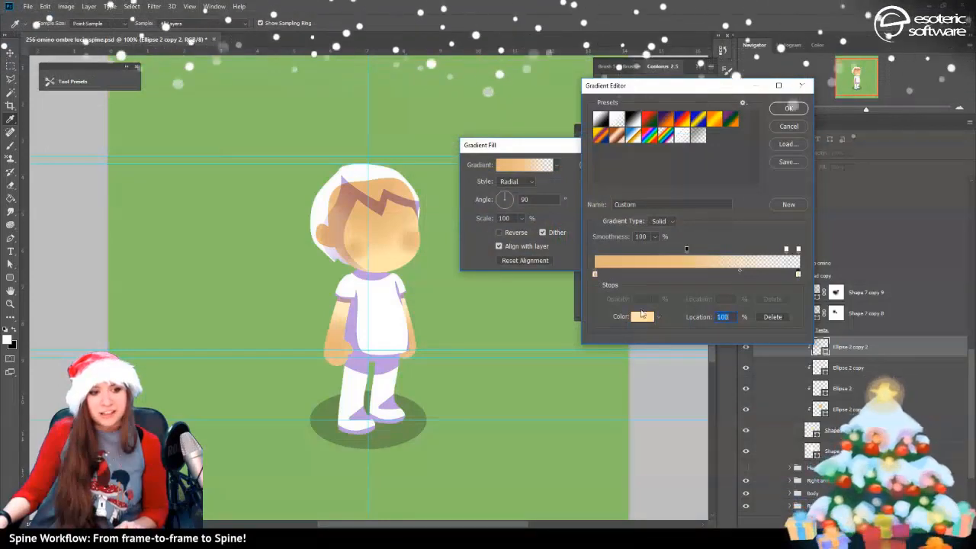
click(642, 317)
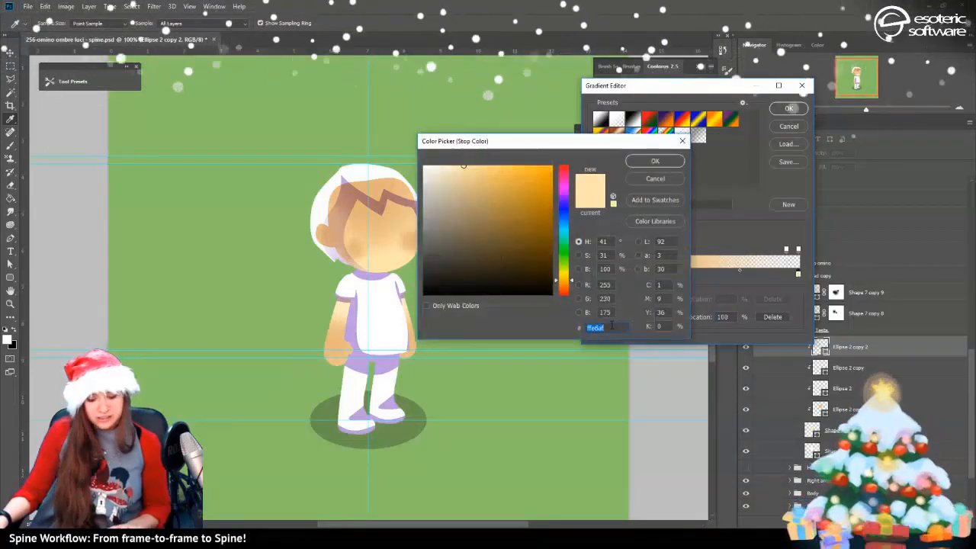
text(e0b57e)
click(664, 165)
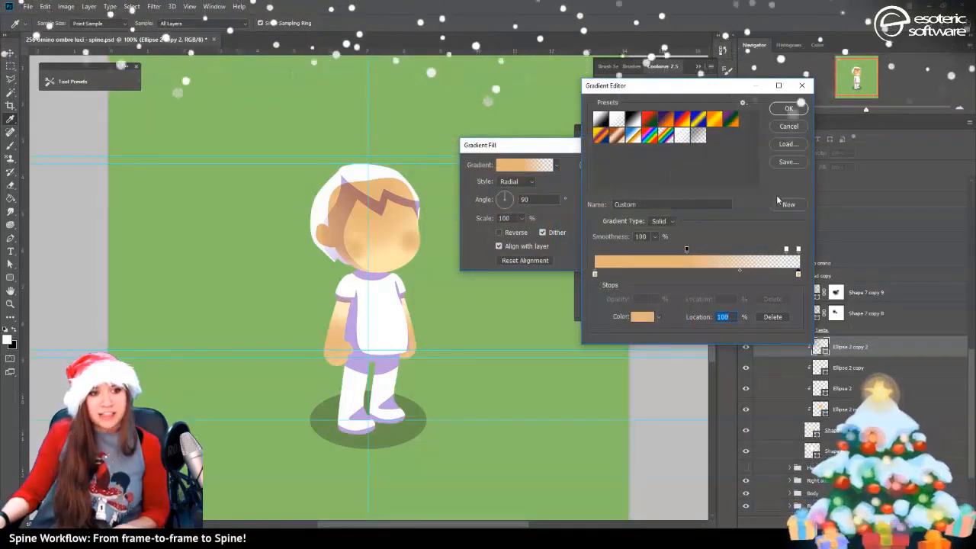
Try to save the gradient set to a file in the Gradients presets folder, and check the preset options
click(789, 162)
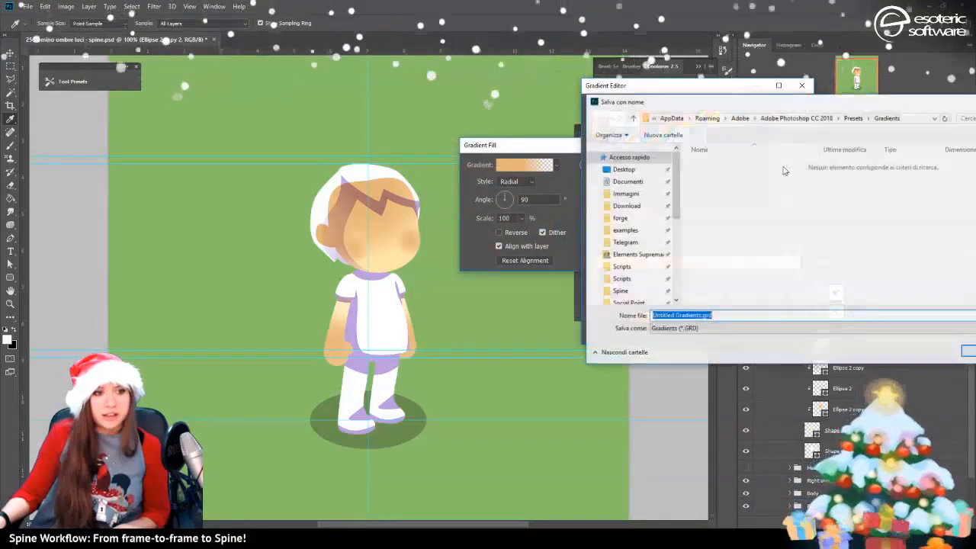
click(965, 352)
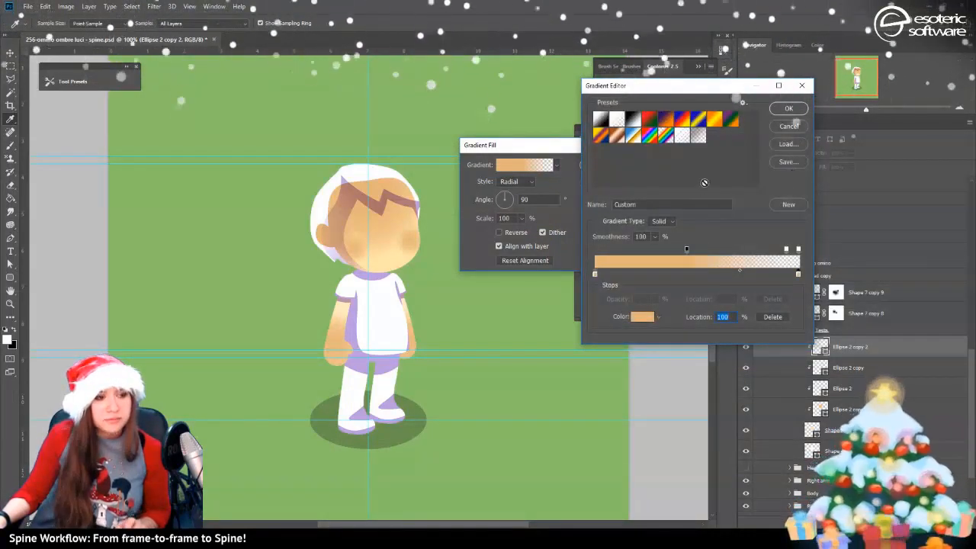
click(743, 103)
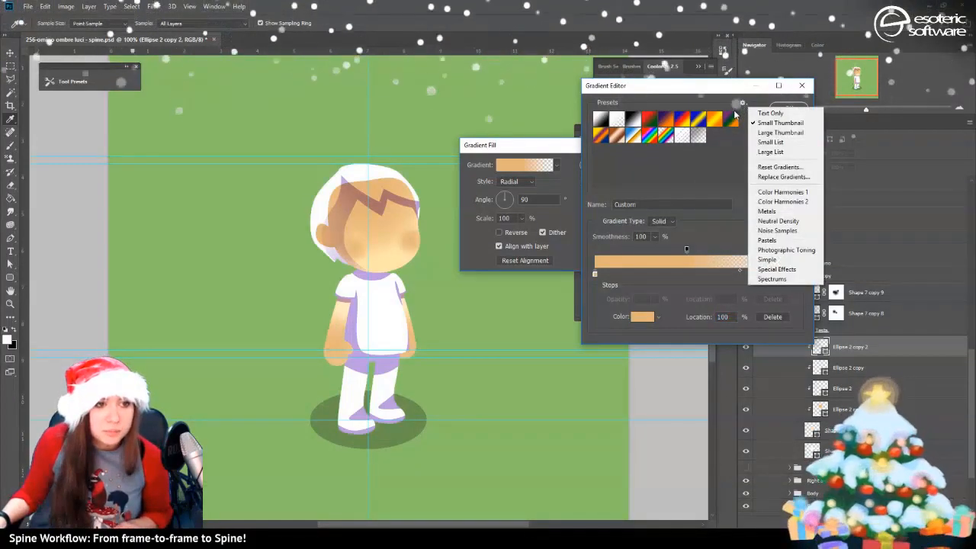
click(725, 175)
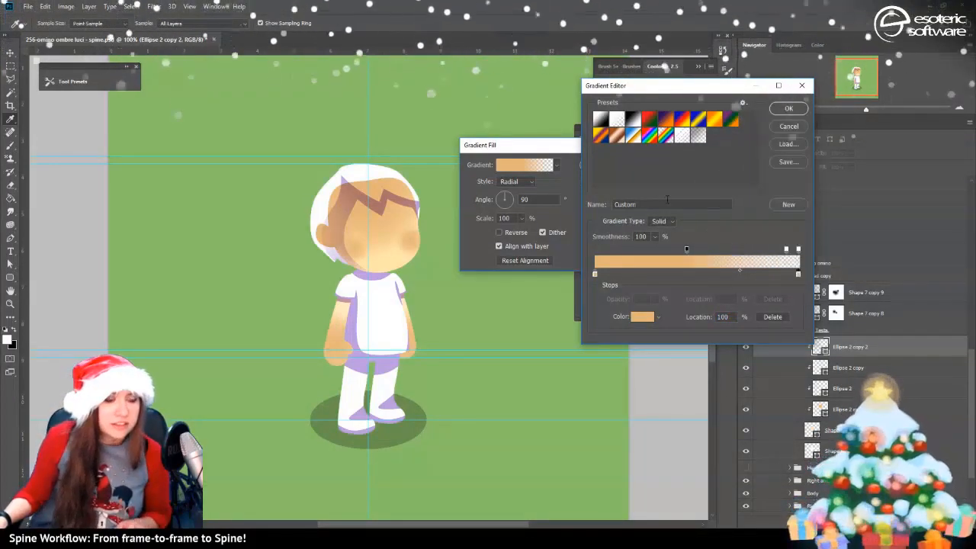
Add the edited gradient as a new preset named boi and apply the fill to Ellipse 2 copy 2
drag(662, 206, 544, 205)
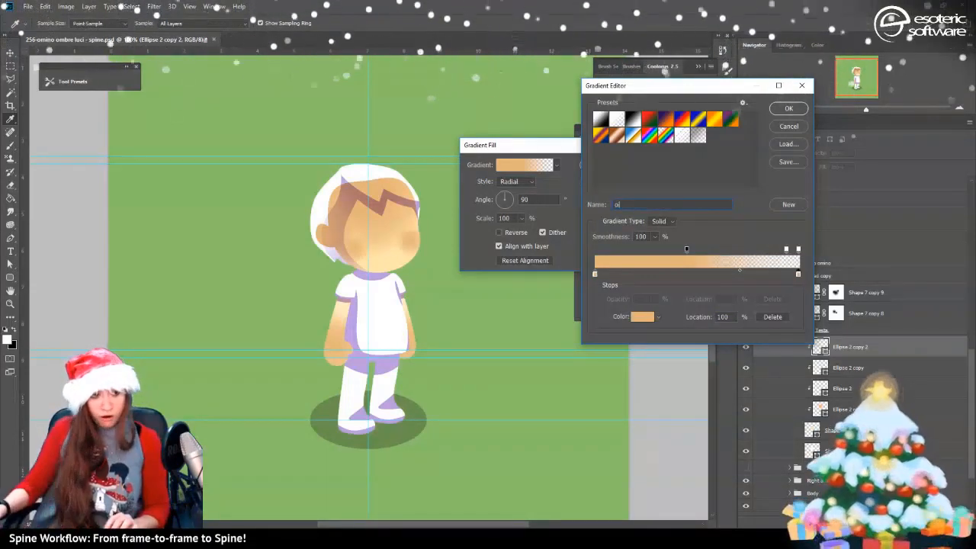
text(oi)
key(BackSpace)
key(BackSpace)
text(boi)
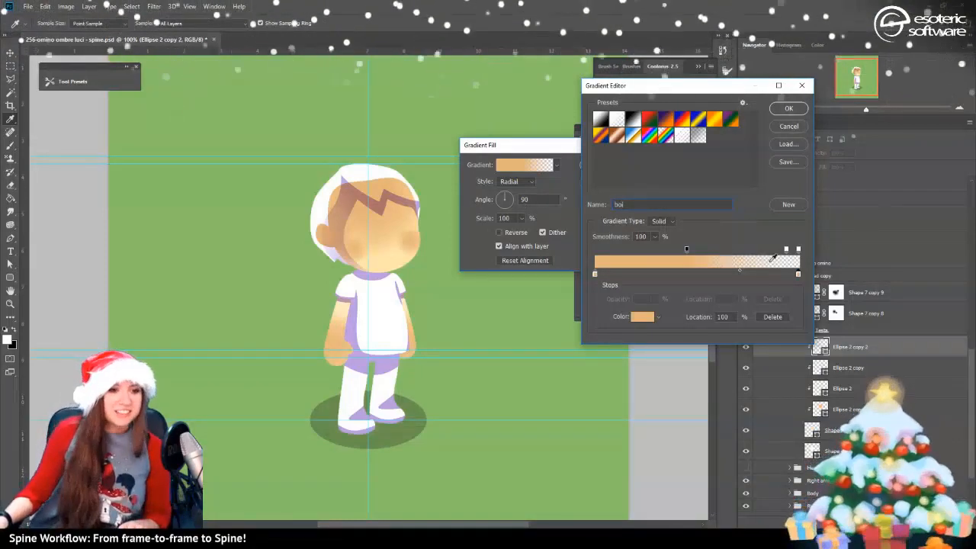
click(789, 206)
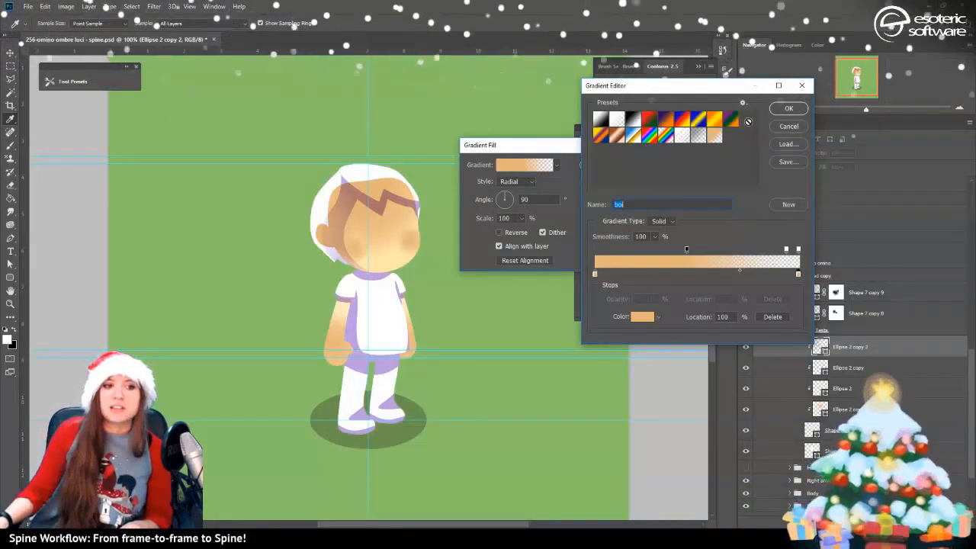
click(791, 108)
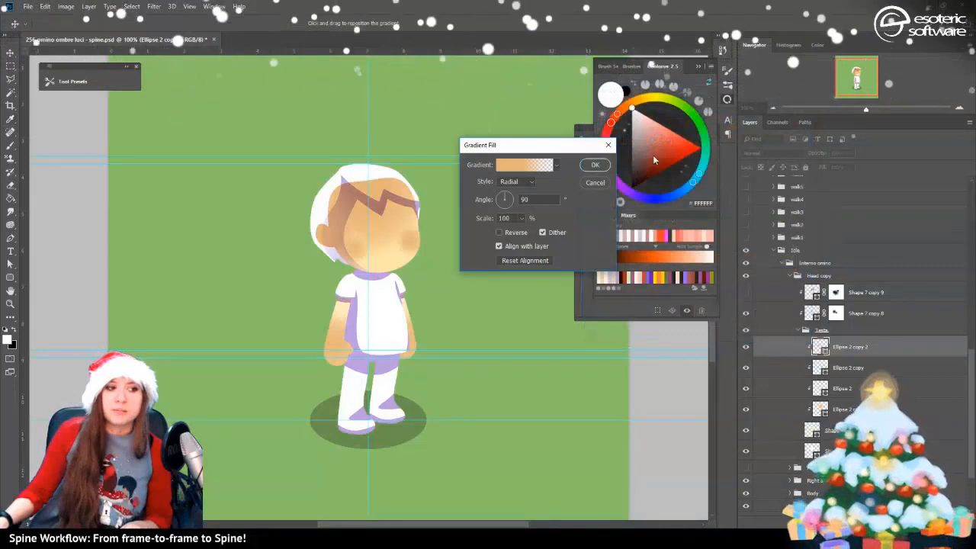
click(595, 166)
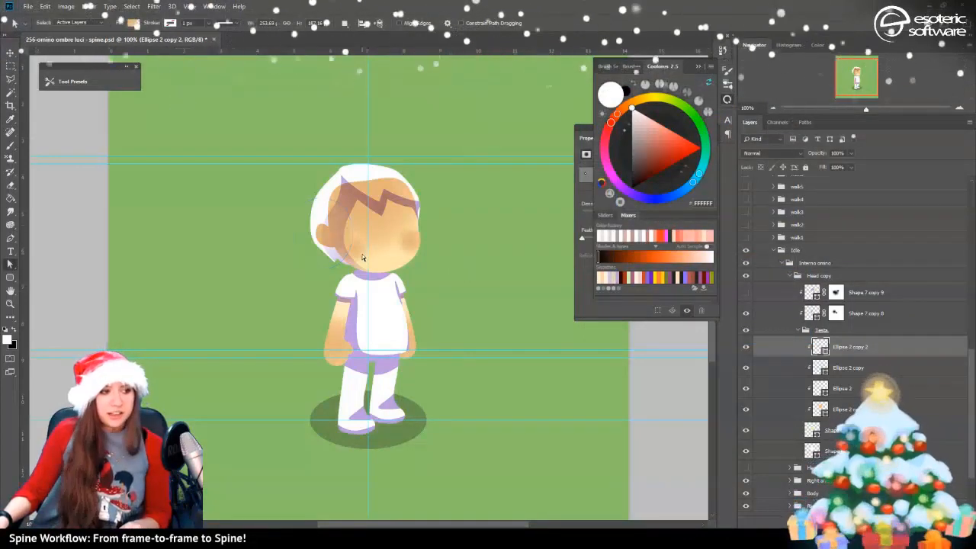
Choose the boi preset for the gradient fill of the Ellipse 2 copy cheek layer
click(820, 367)
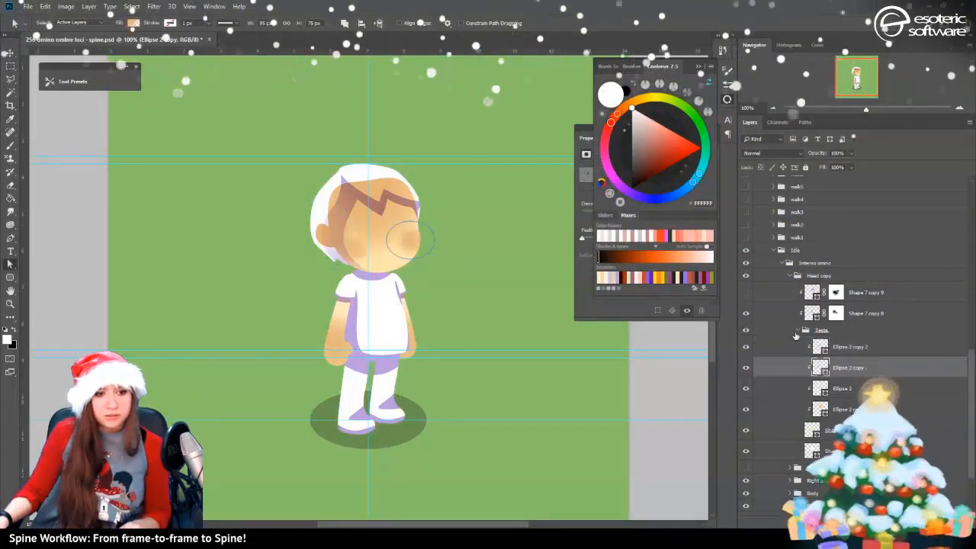
double_click(820, 368)
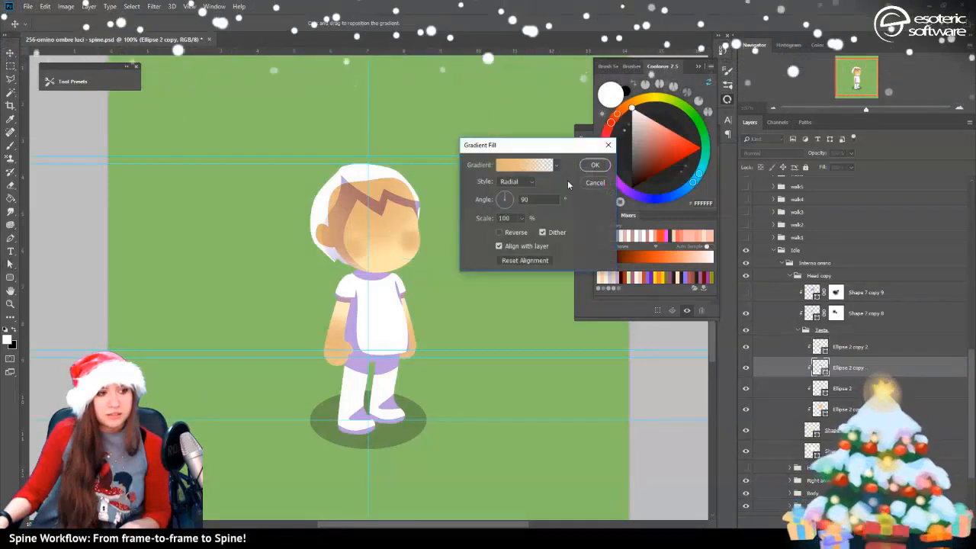
click(525, 165)
text(boi)
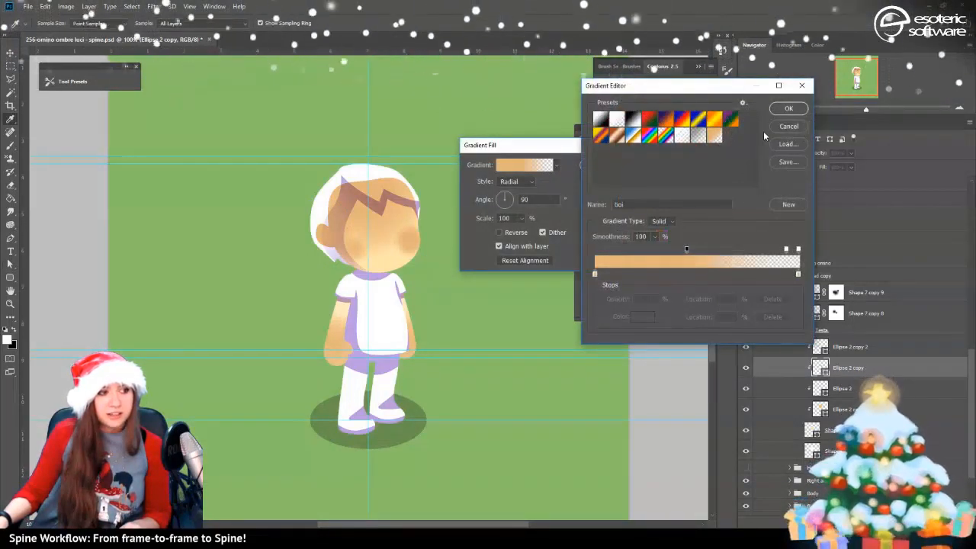
click(699, 140)
click(715, 139)
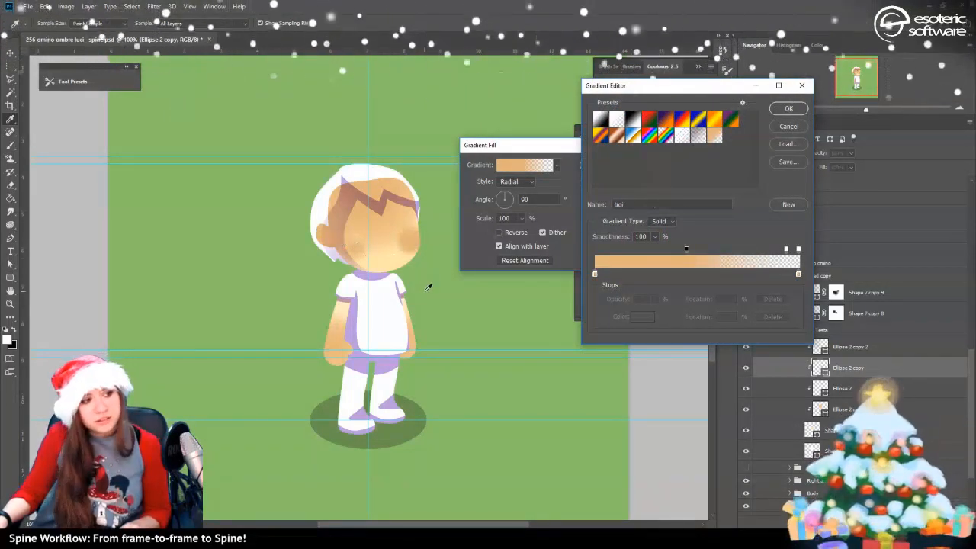
Set the end colour of the Ellipse 2 copy gradient to e0b57e, with a stop at 98%, and apply the fill
double_click(798, 274)
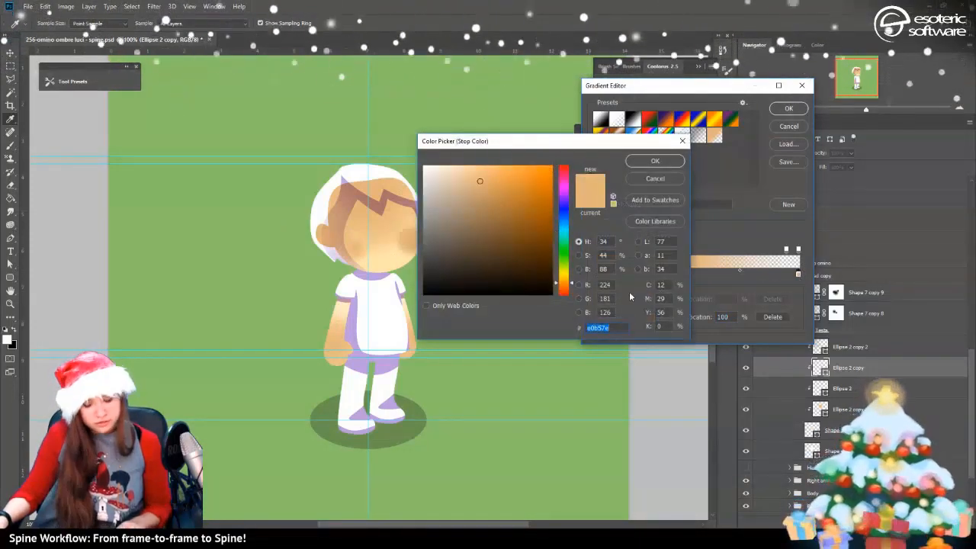
text(e0b57e)
key(Return)
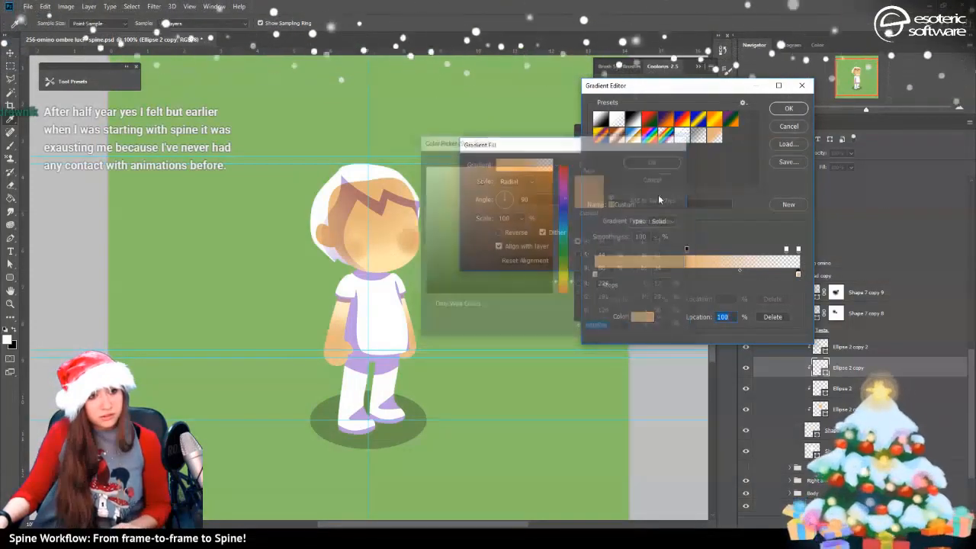
click(646, 320)
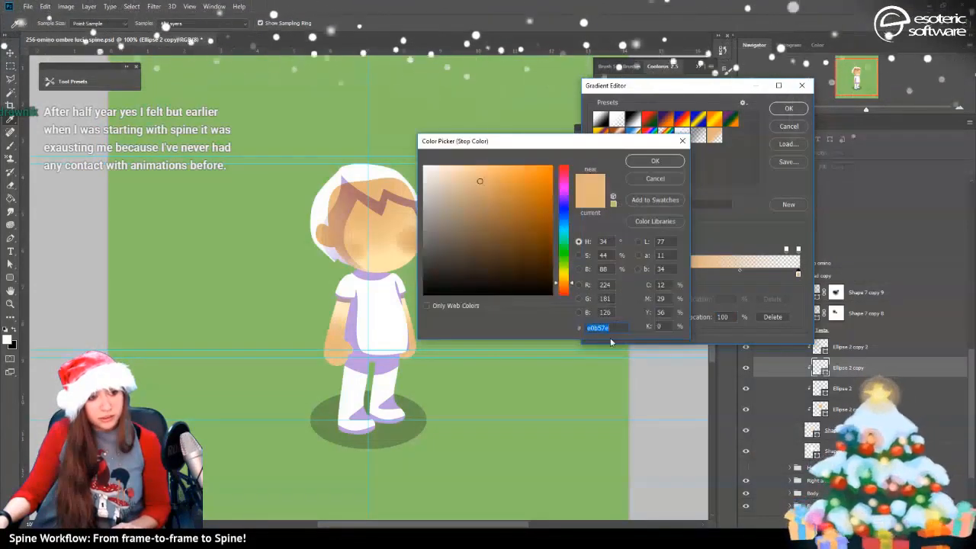
click(653, 160)
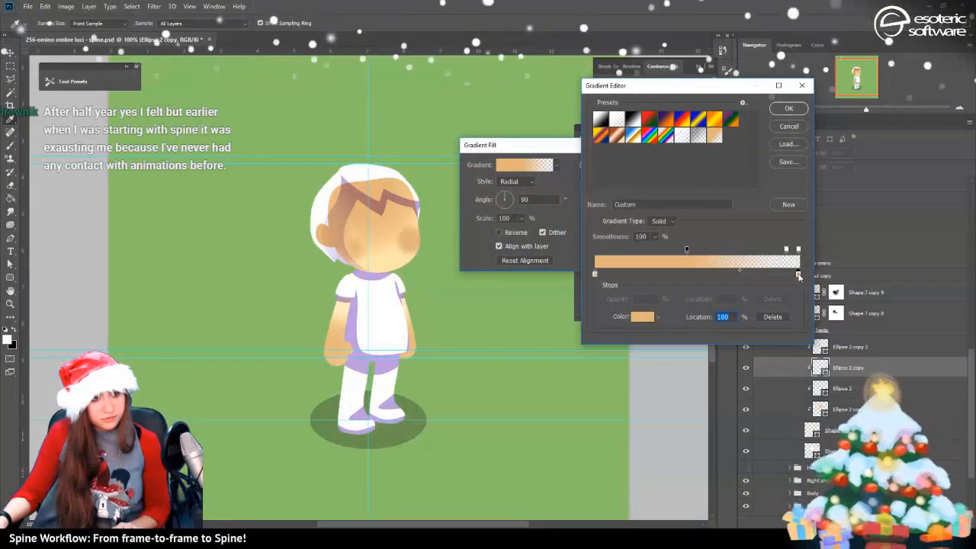
mouse_move(799, 275)
mouse_down()
mouse_move(789, 277)
mouse_move(804, 277)
mouse_up()
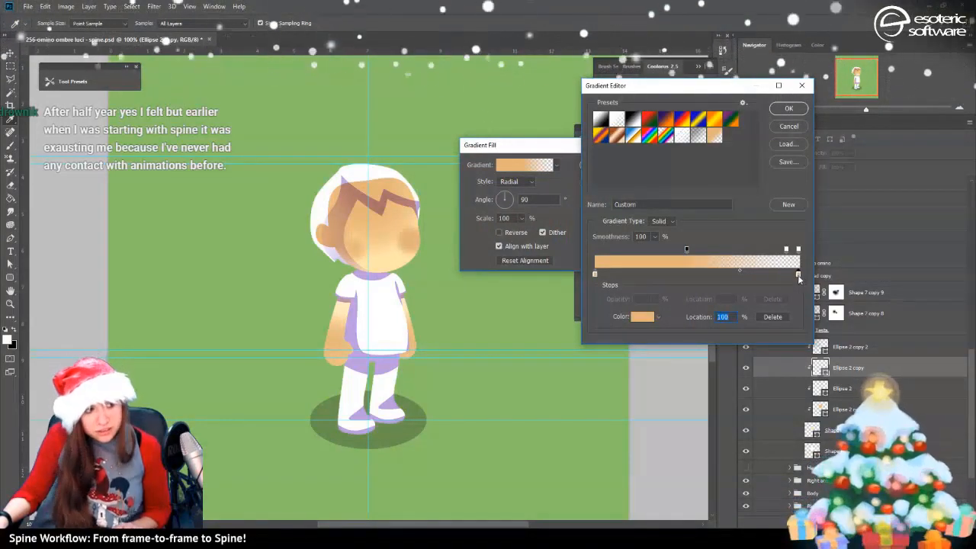
double_click(797, 276)
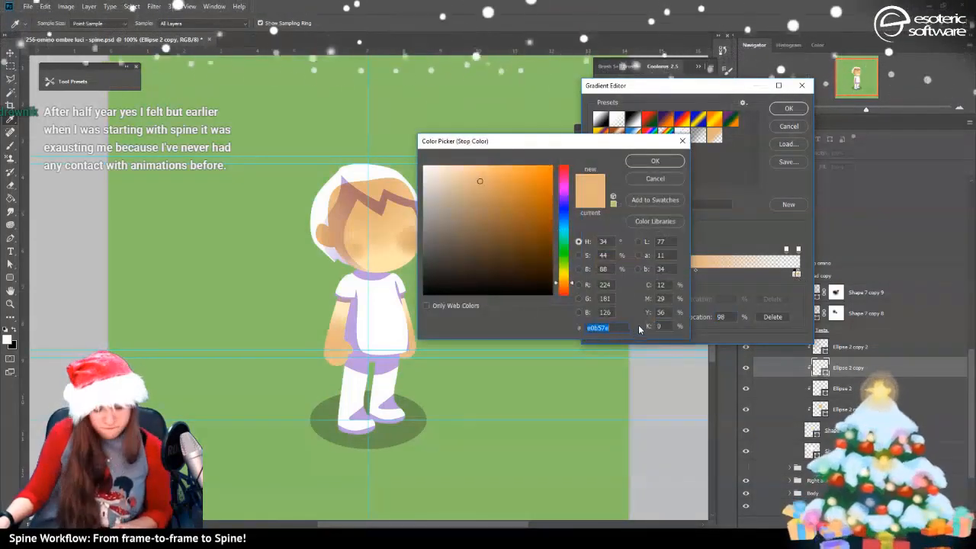
click(656, 161)
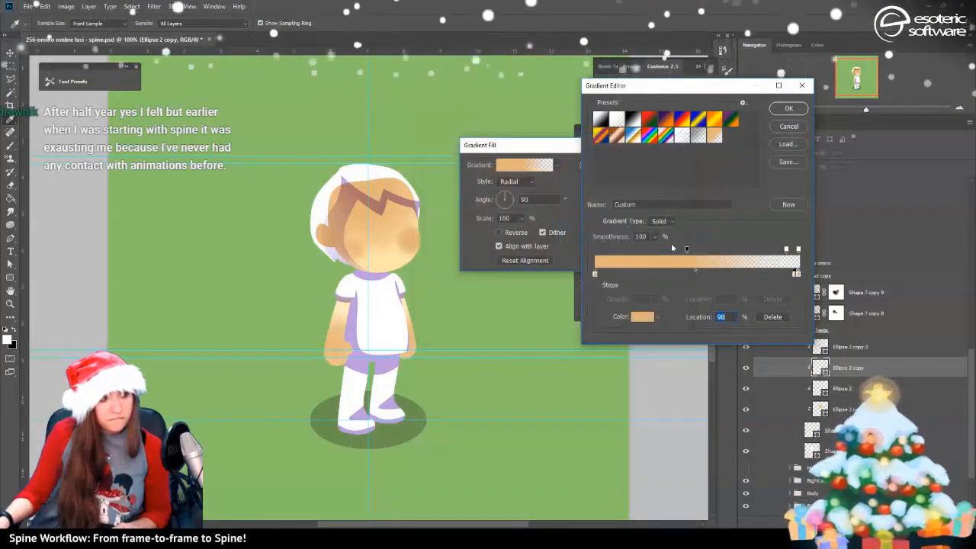
click(789, 108)
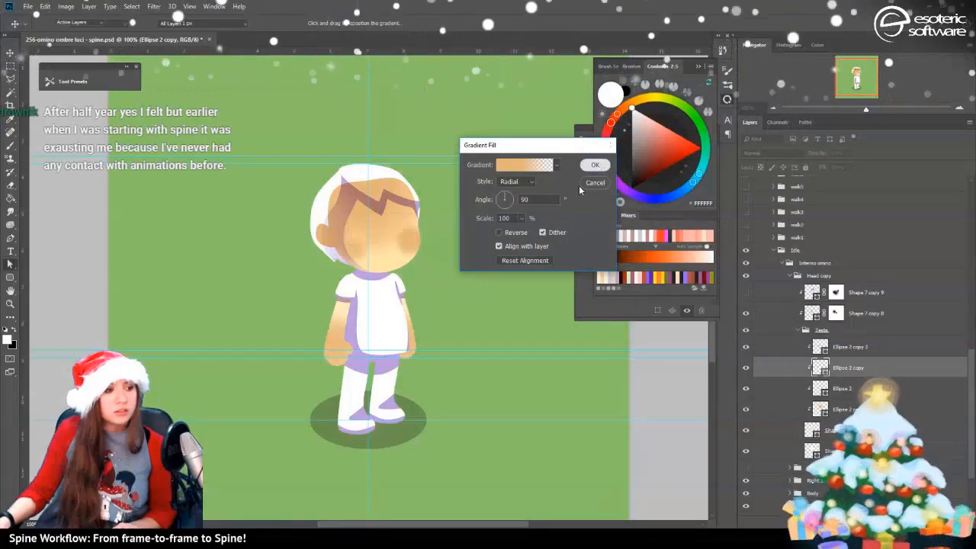
click(597, 164)
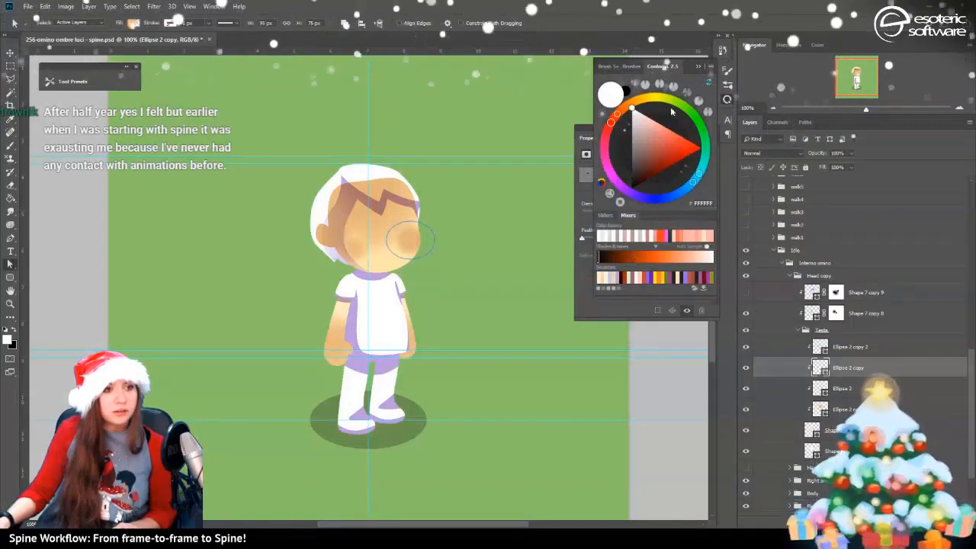
Revert the document history to the Delete Group state, before both gradient fill changes
click(723, 49)
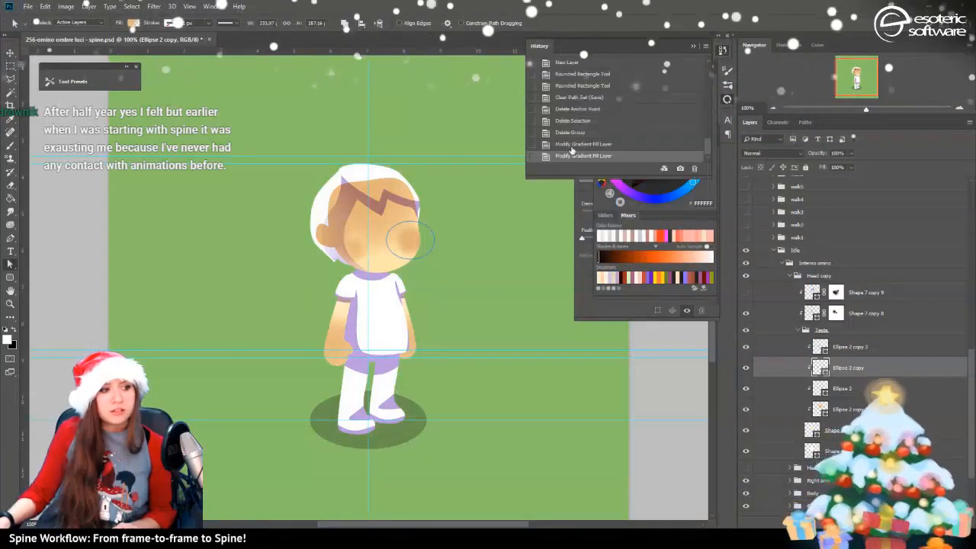
click(572, 133)
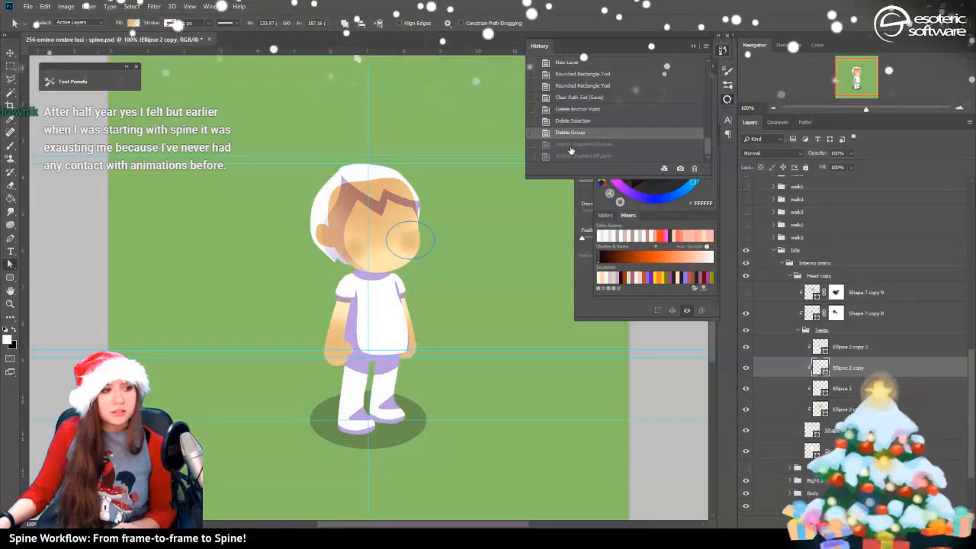
Compare the history states around the gradient edits, restore the first gradient fill change, and save the document
click(570, 144)
click(565, 156)
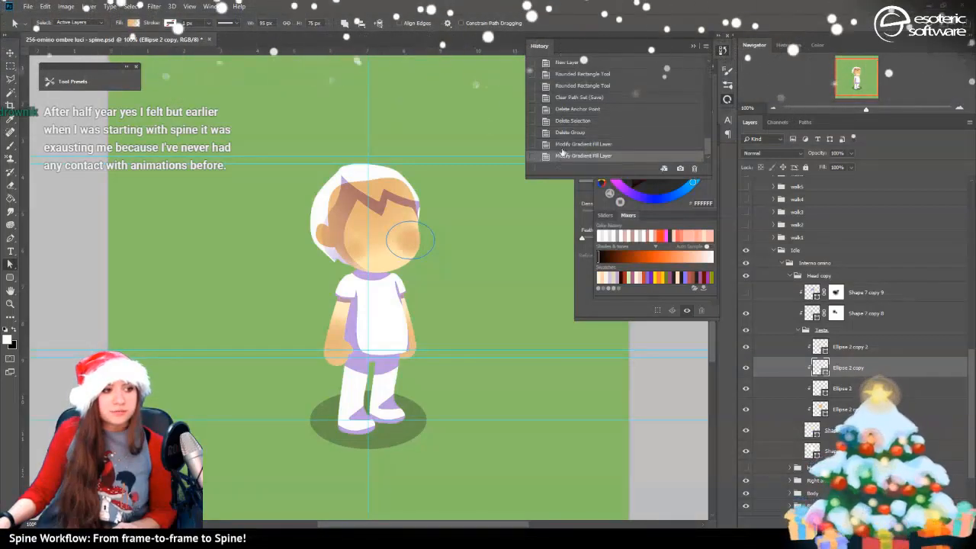
click(563, 145)
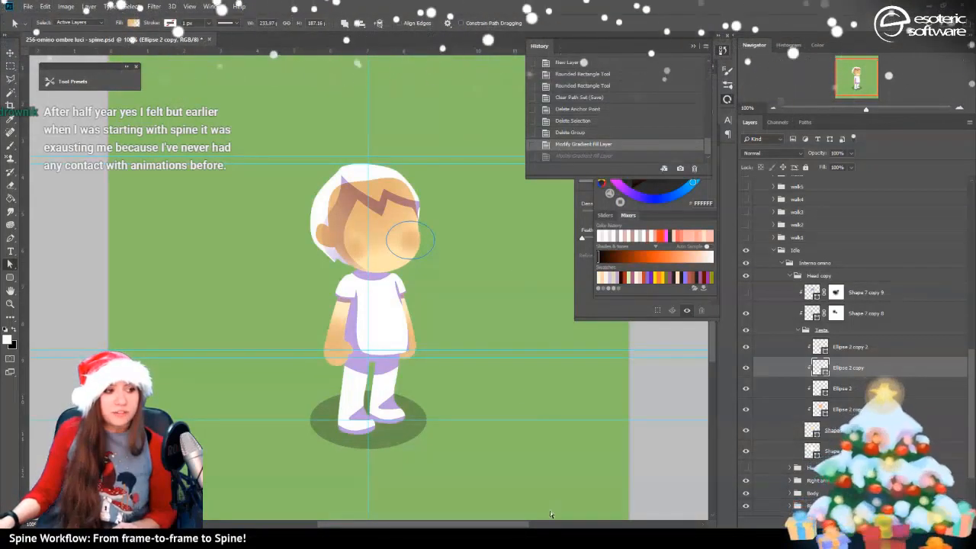
key(ctrl+s)
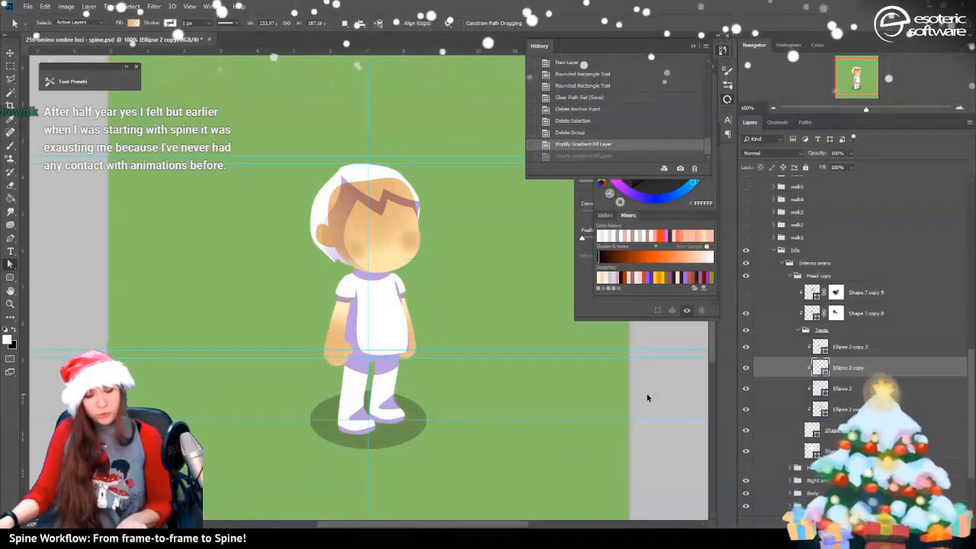
click(565, 132)
click(565, 144)
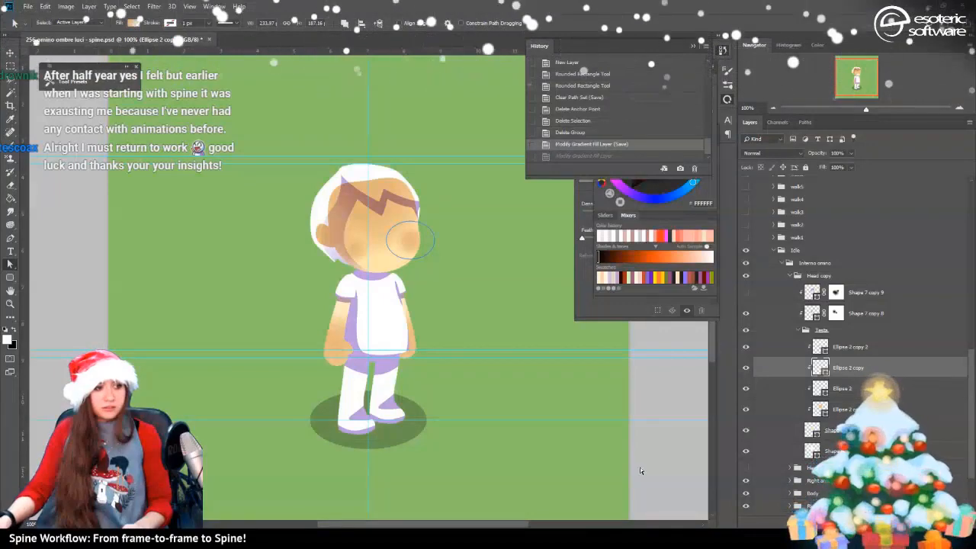
Delete the ear path from the Shape 1 layer in the Testa group
click(811, 347)
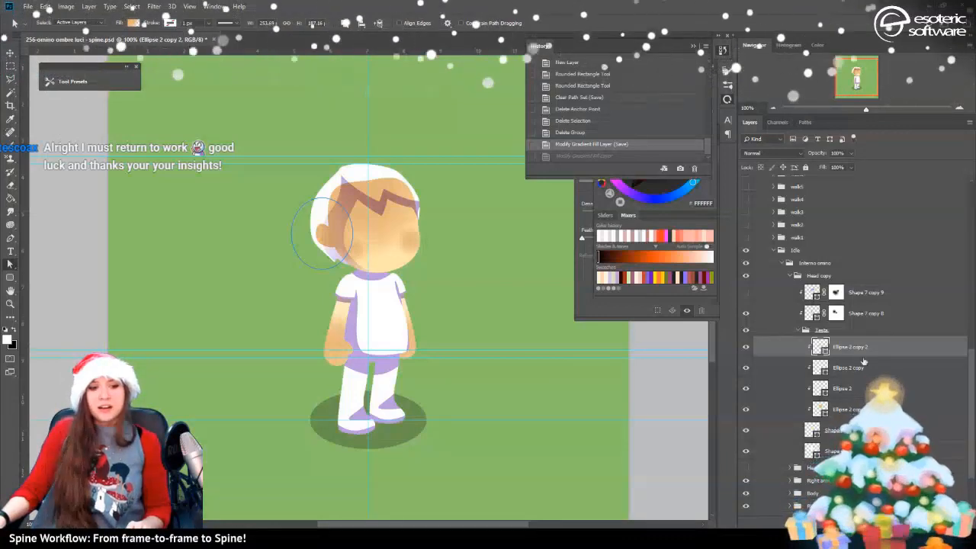
click(812, 332)
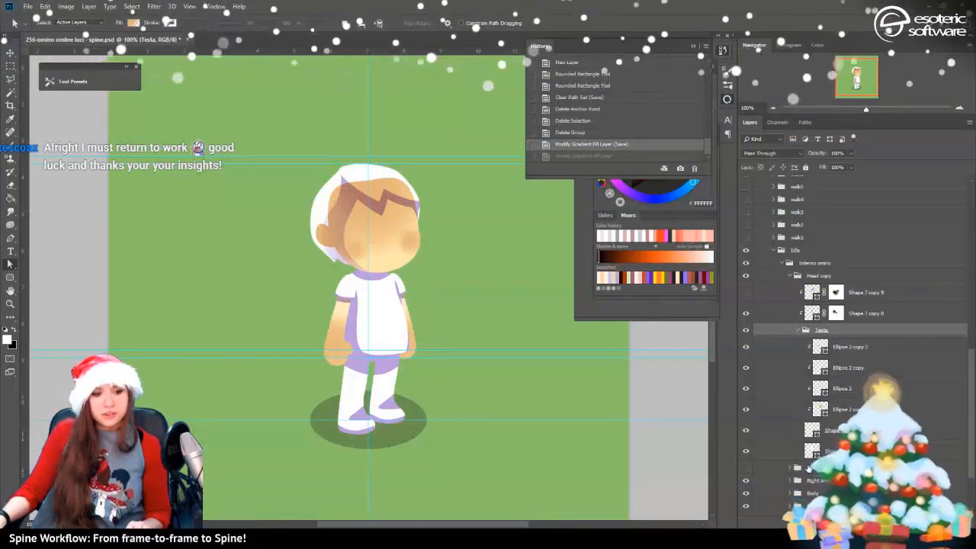
click(806, 433)
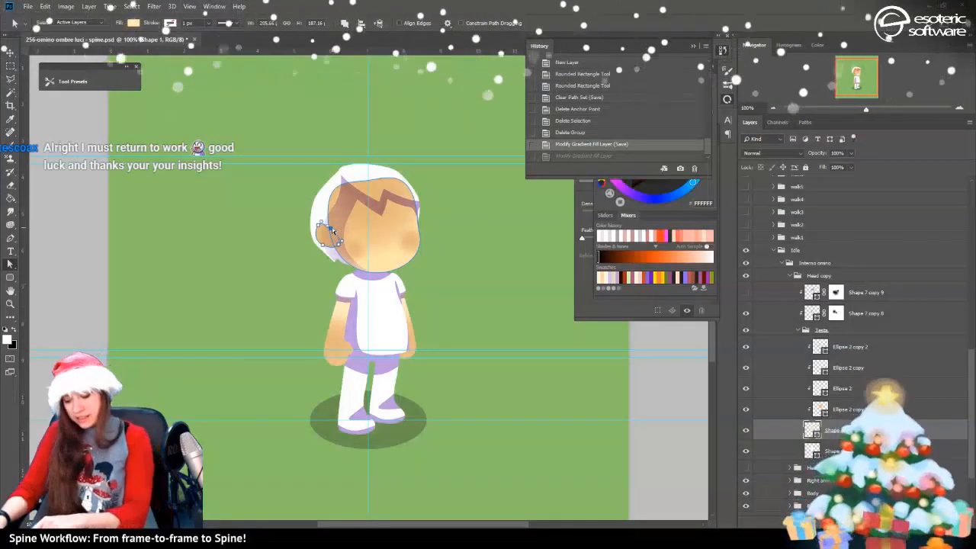
key(Delete)
key(Delete)
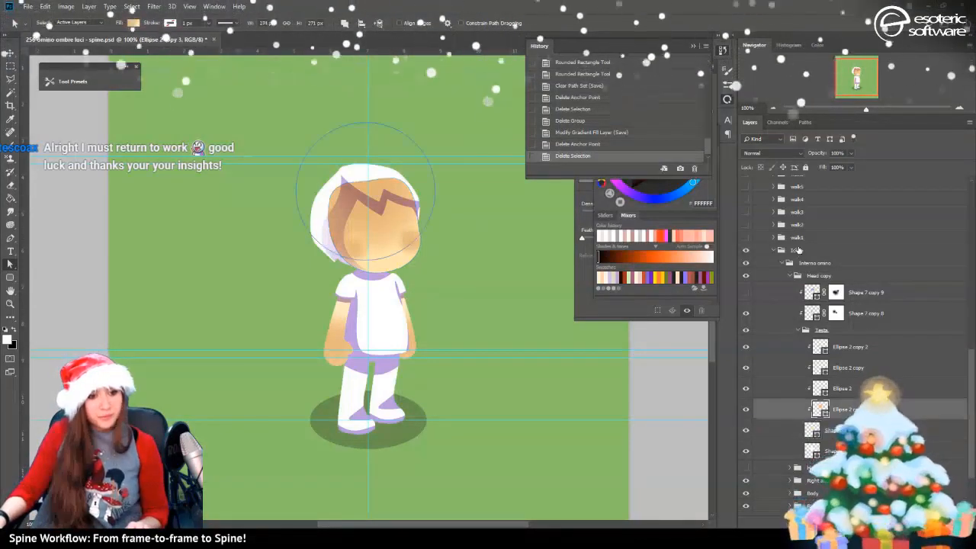
Hide the Shape 1 face layer in the Testa group, leaving the Shape 4 copy hair shape visible
click(799, 331)
click(799, 331)
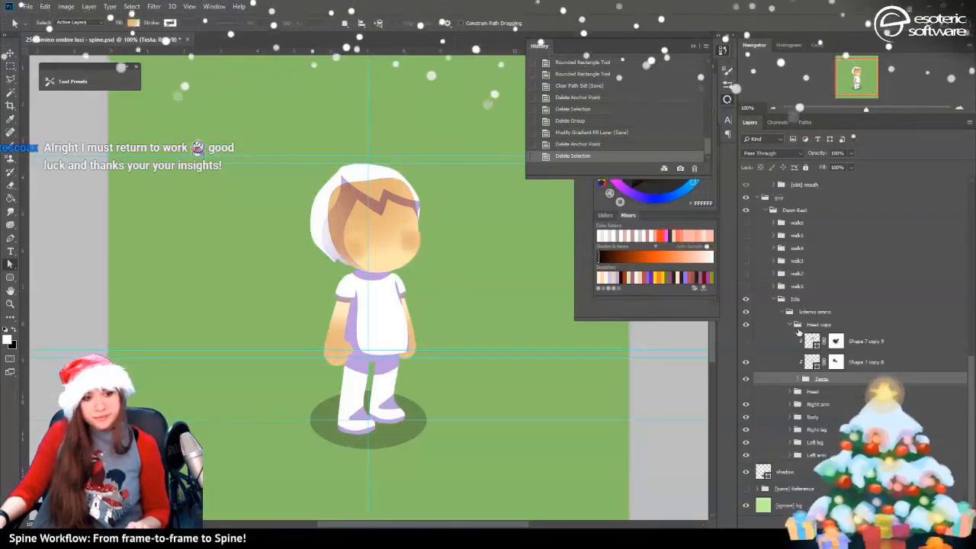
click(800, 379)
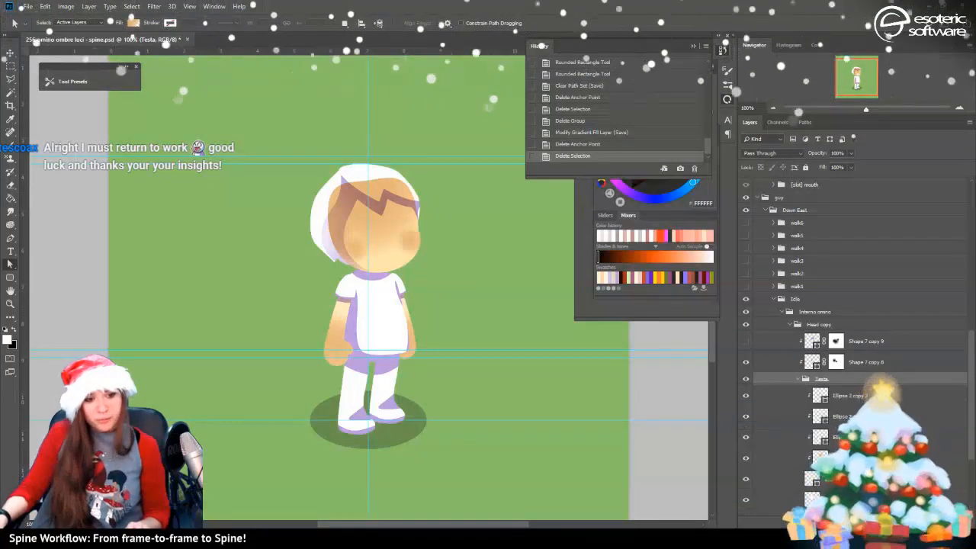
scroll(820, 436, down, 3)
click(815, 435)
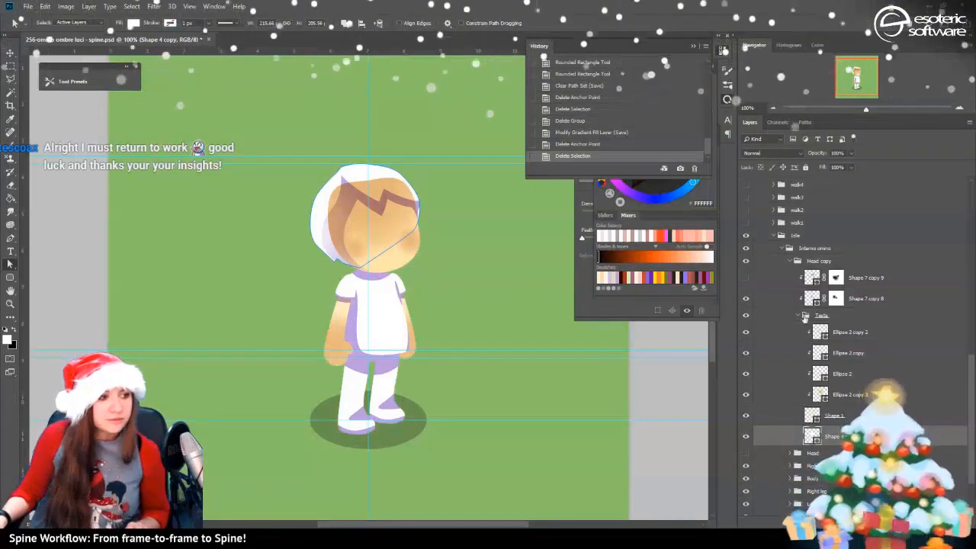
click(746, 415)
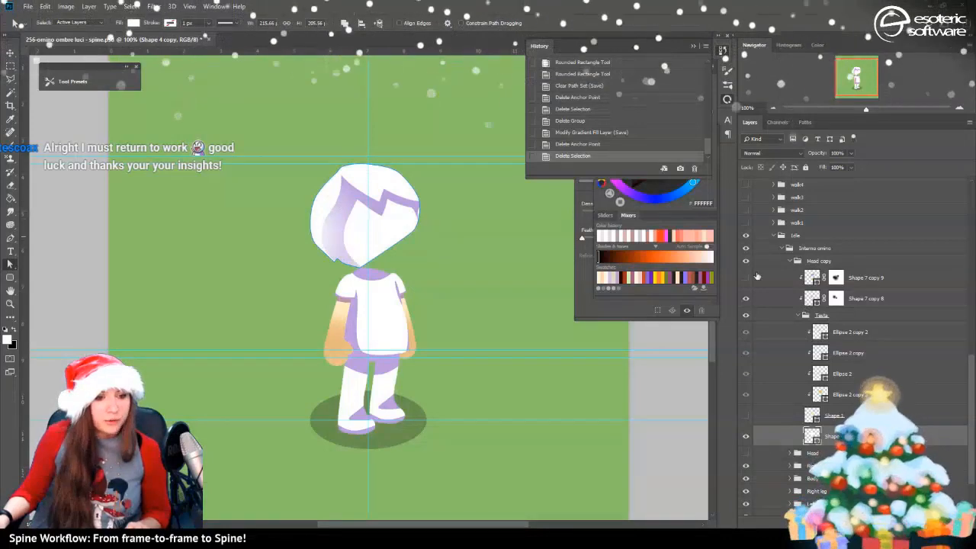
Duplicate the Head copy group and rename the duplicate [merge] se-hair-back
right_click(825, 261)
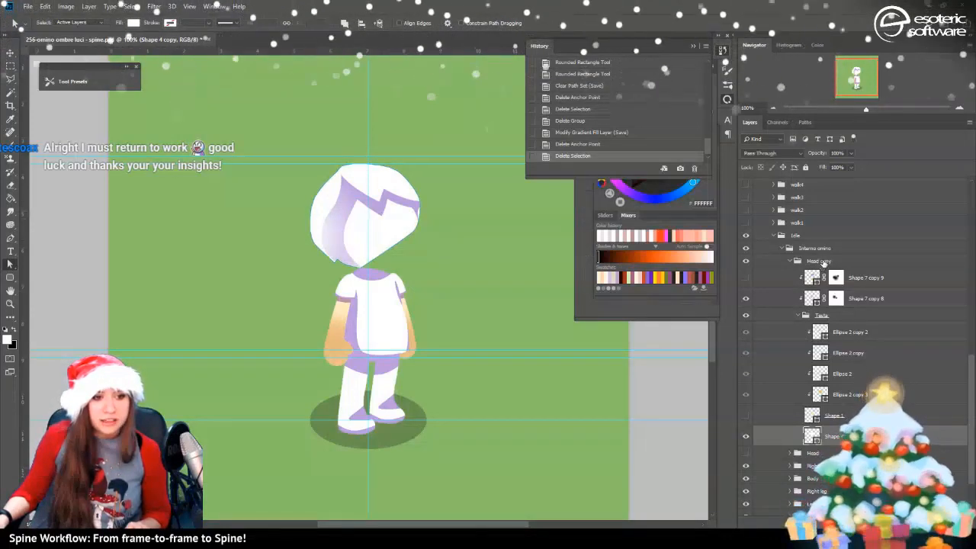
click(868, 266)
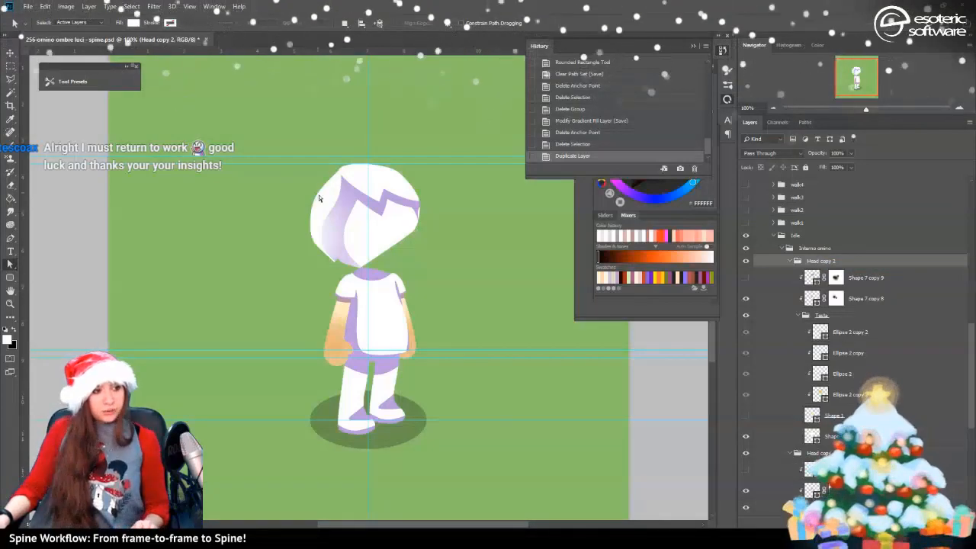
double_click(814, 261)
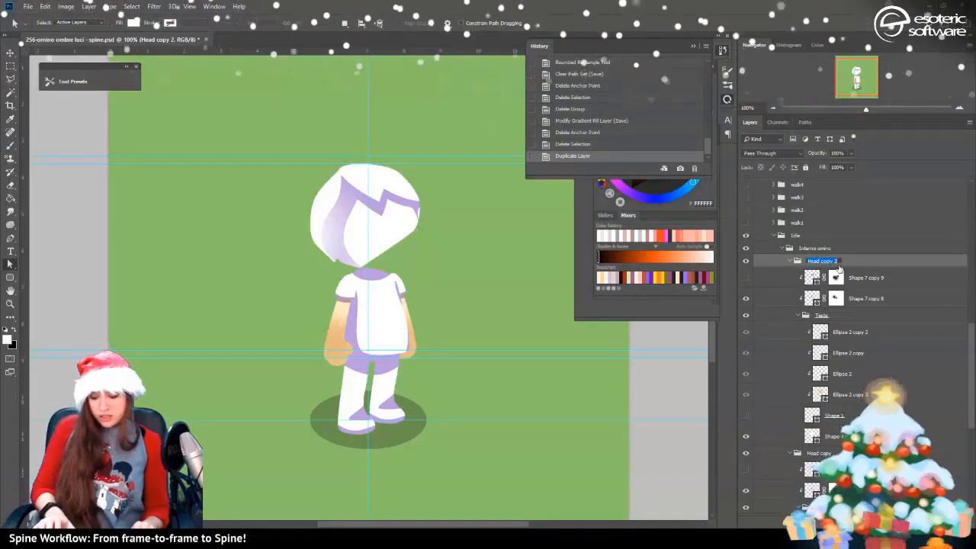
key(BackSpace)
text([mer)
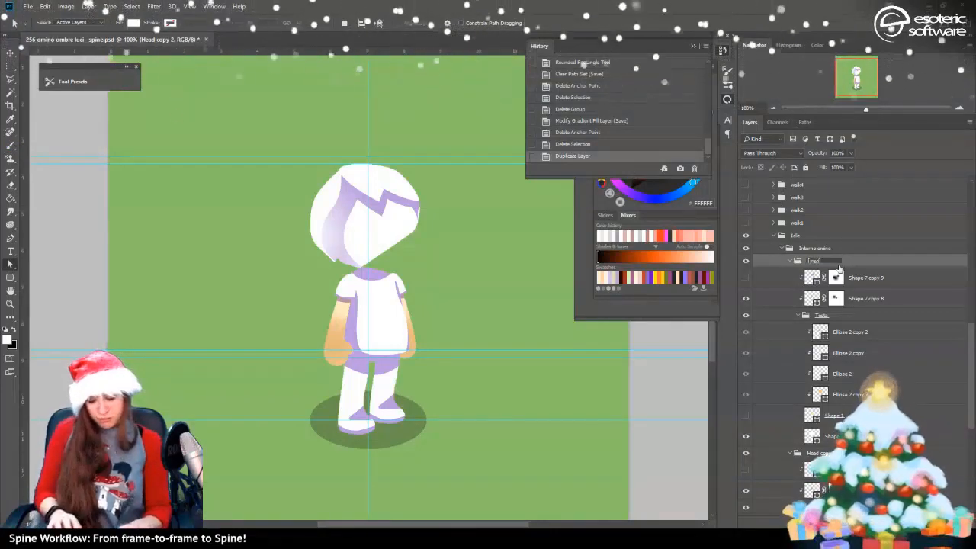
text(ge] hai)
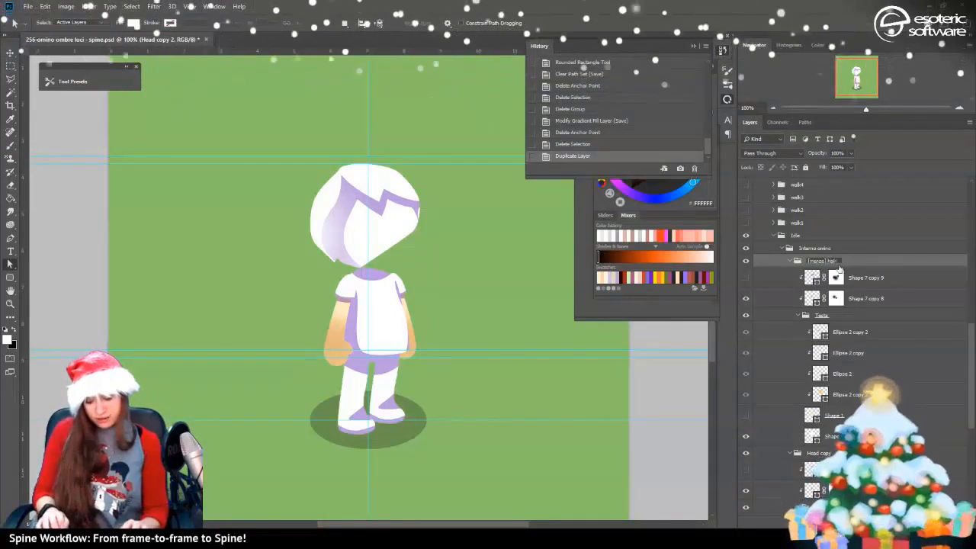
text(r-back)
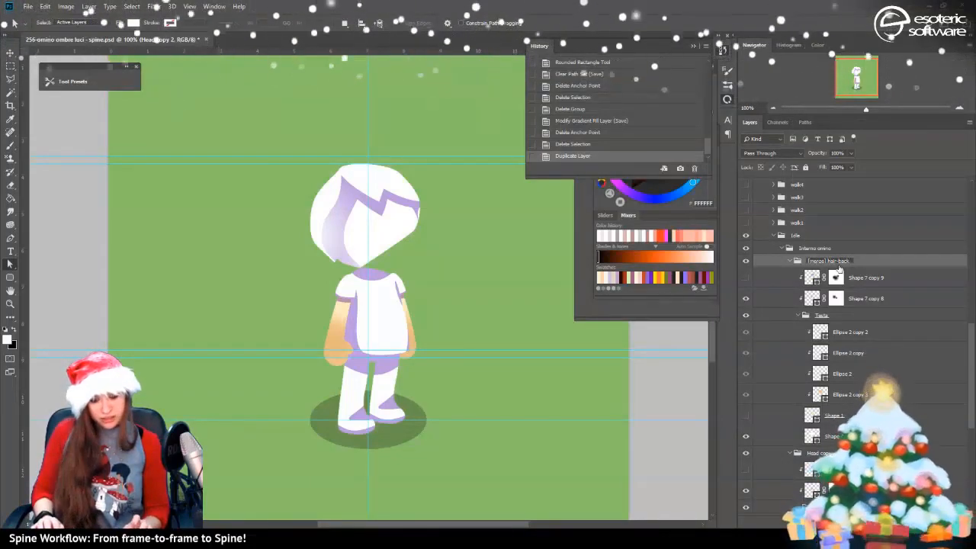
text(se-)
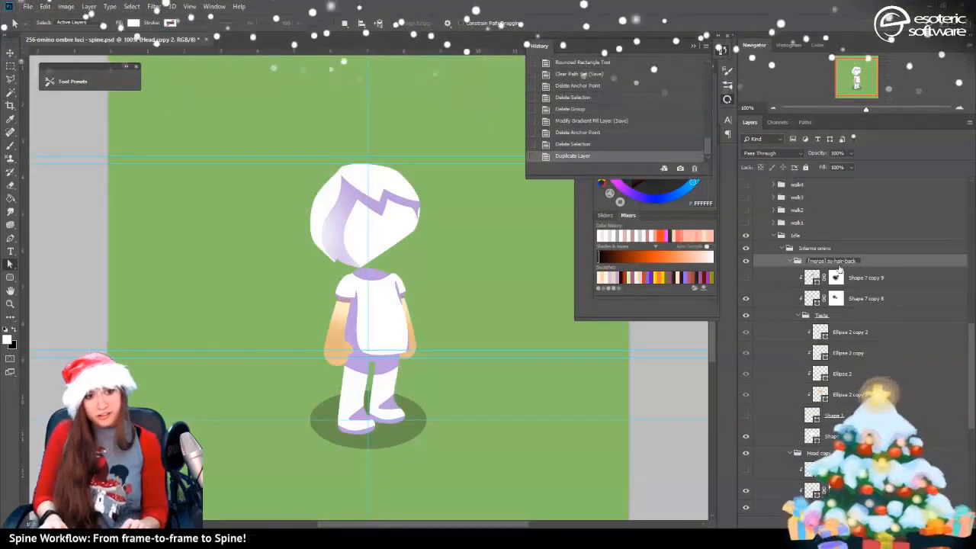
key(Return)
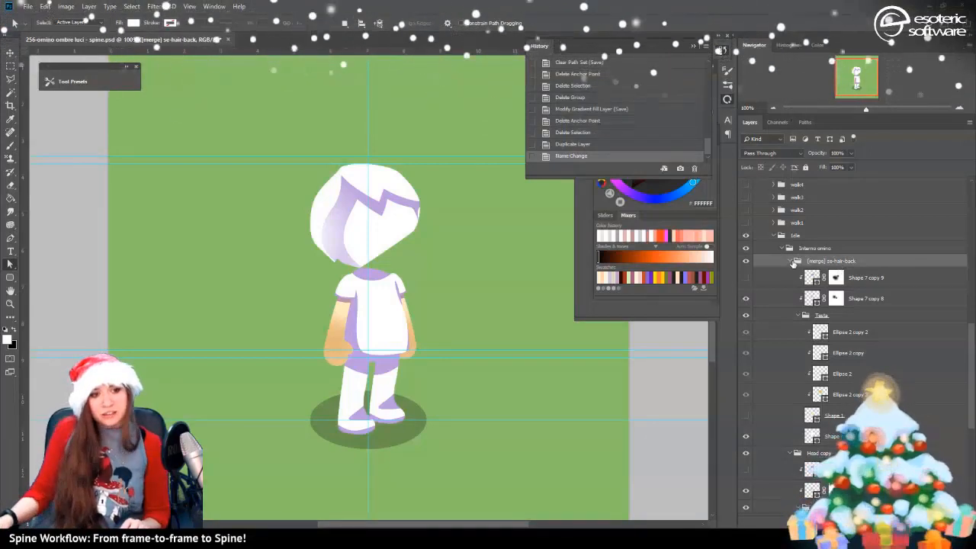
Duplicate the [merge] se-hair-back group as [merge] se-hair-back-shadow and collapse the duplicate
right_click(839, 266)
click(877, 267)
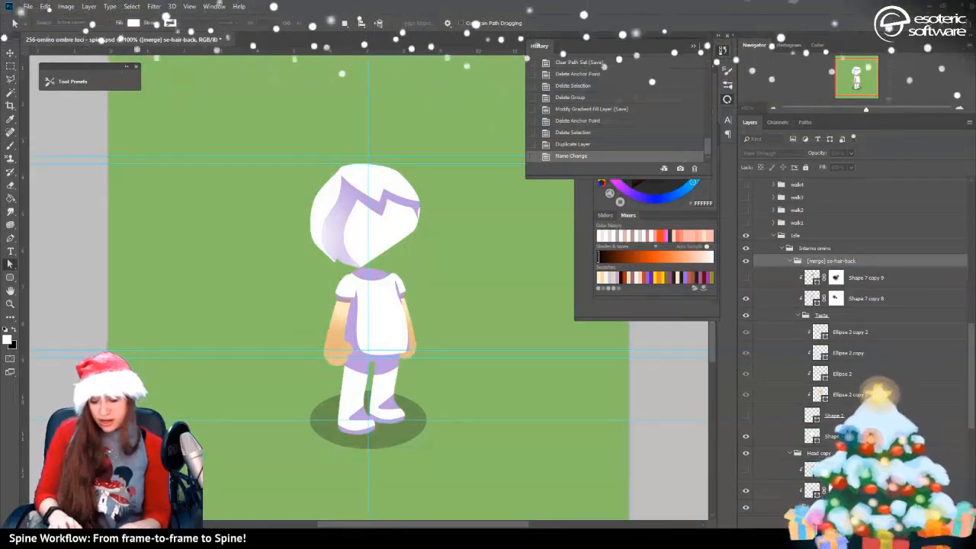
key(Return)
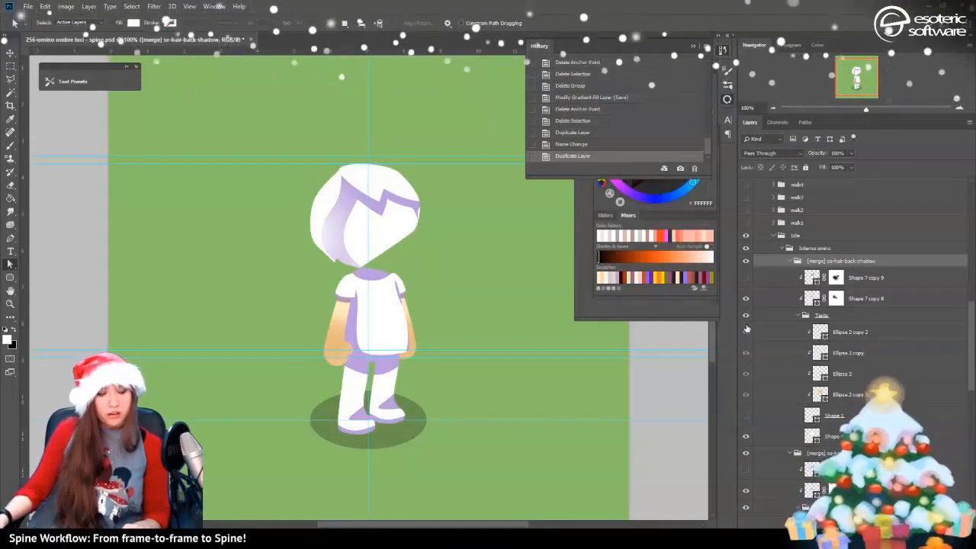
click(788, 261)
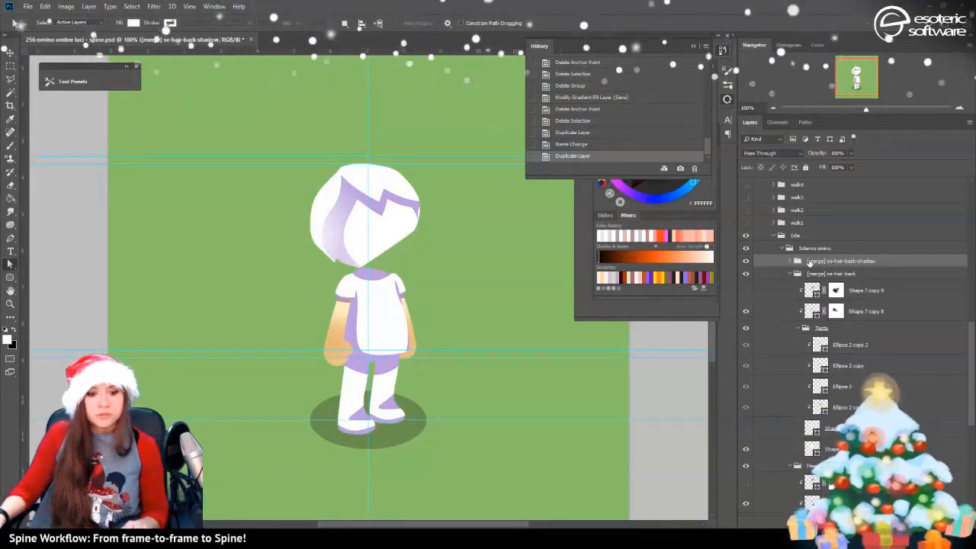
Put the [merge] se-hair-back-shadow group inside a new group named [skin] colander
key(ctrl+g)
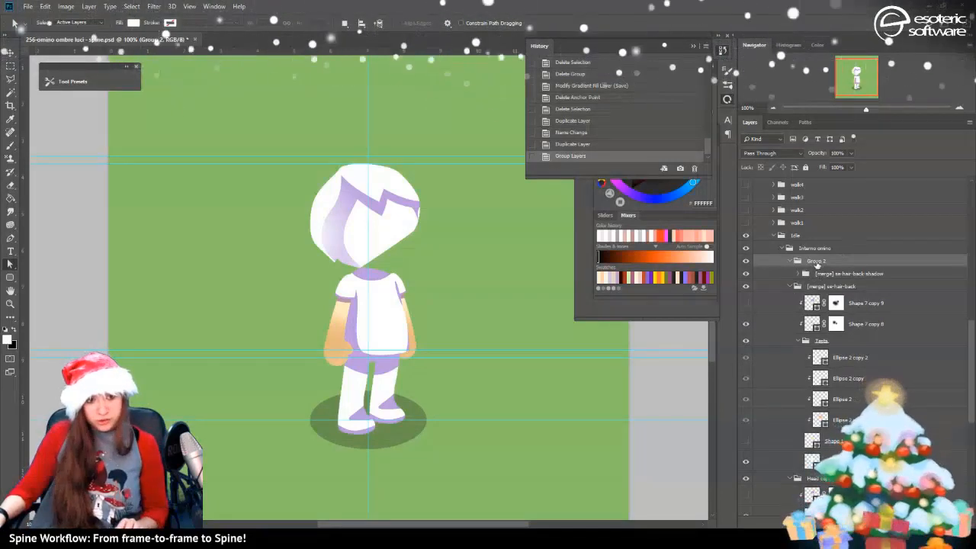
double_click(817, 260)
text(se)
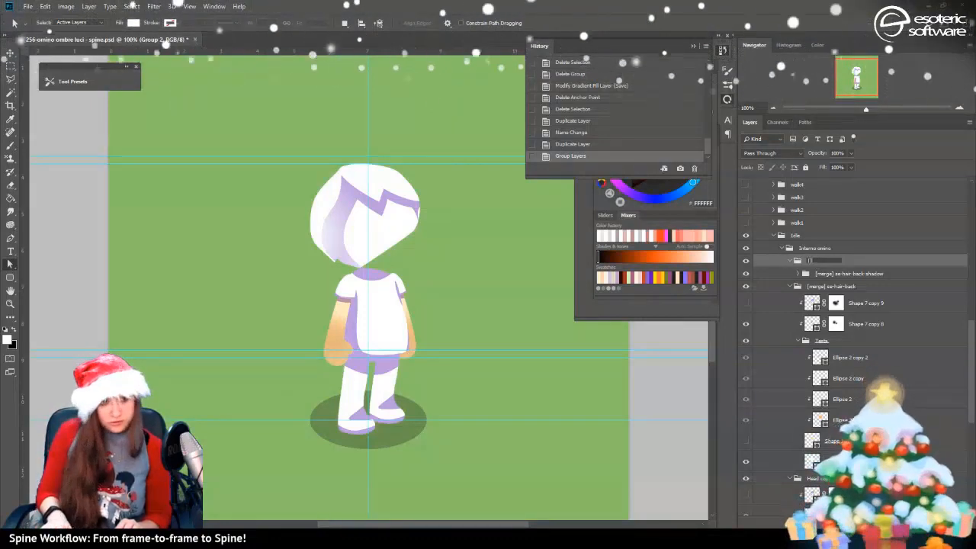
text(skin)
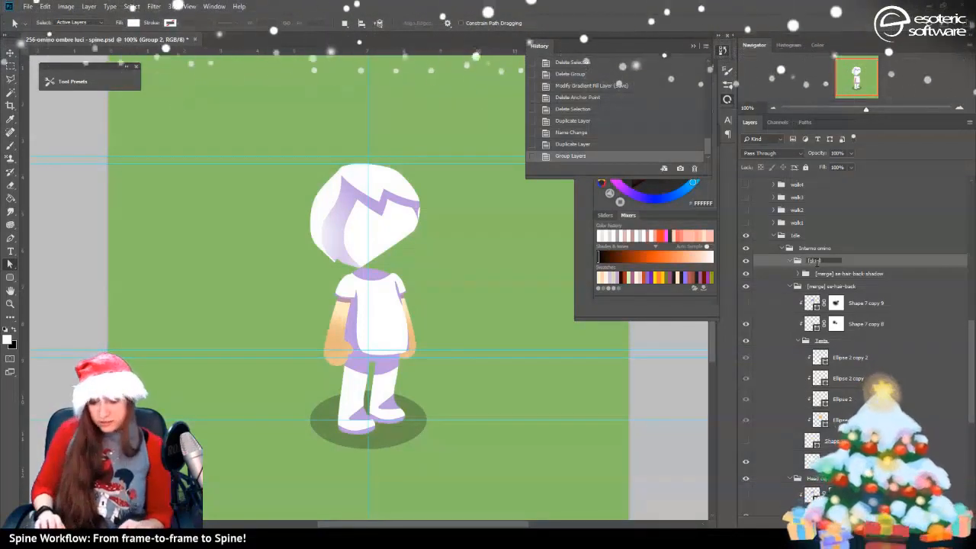
text(] colande)
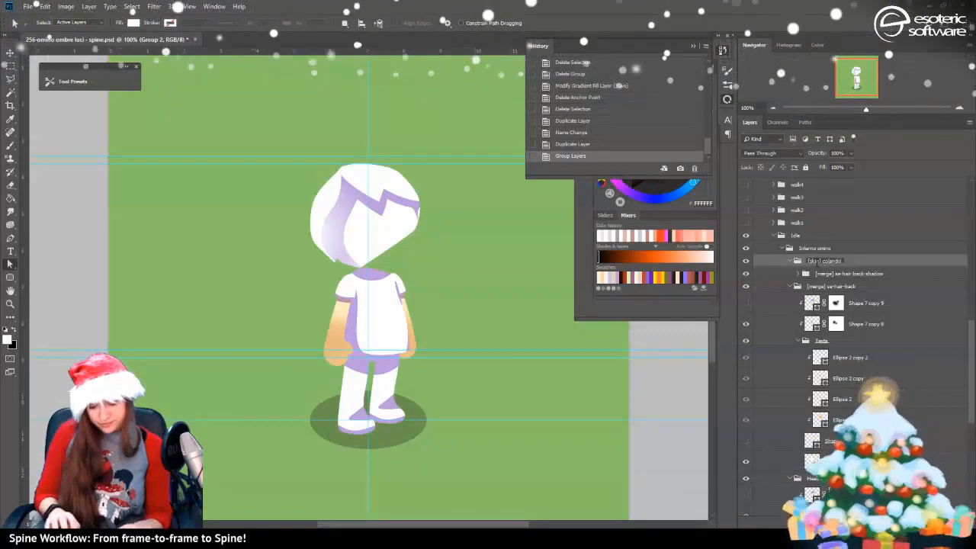
text(r)
key(Return)
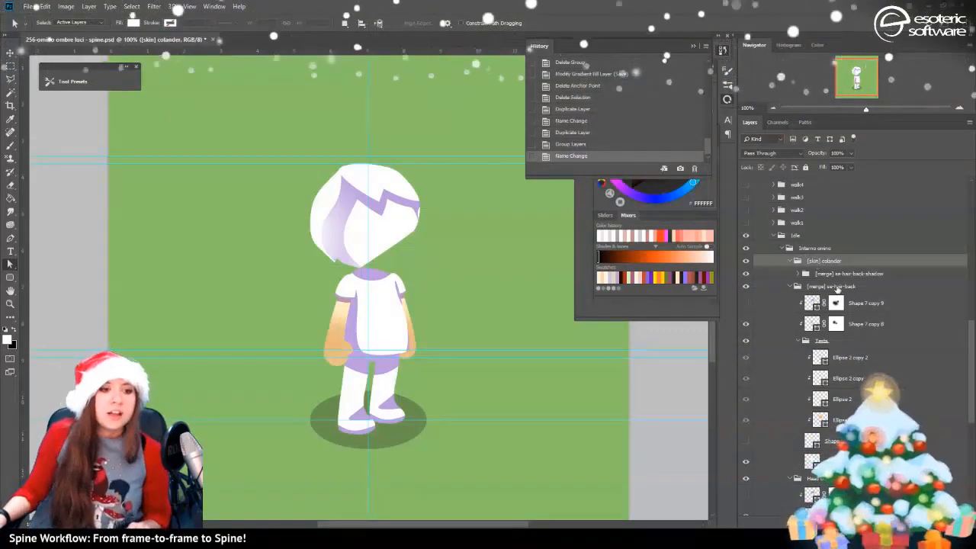
Switch to File Explorer, examine the reference image spa-f-ne-id-1.png in the fire folder, and return to the layers around Head copy
click(822, 289)
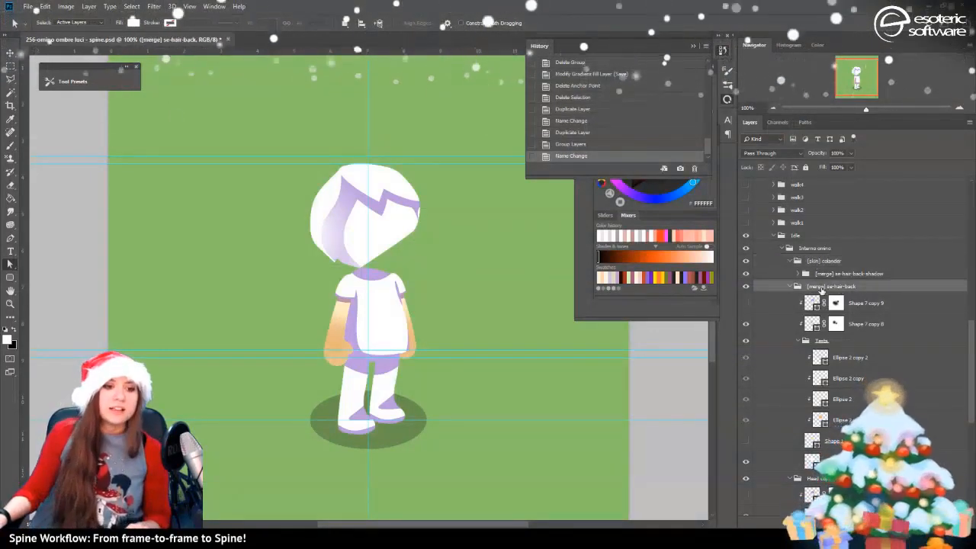
scroll(821, 290, down, 1)
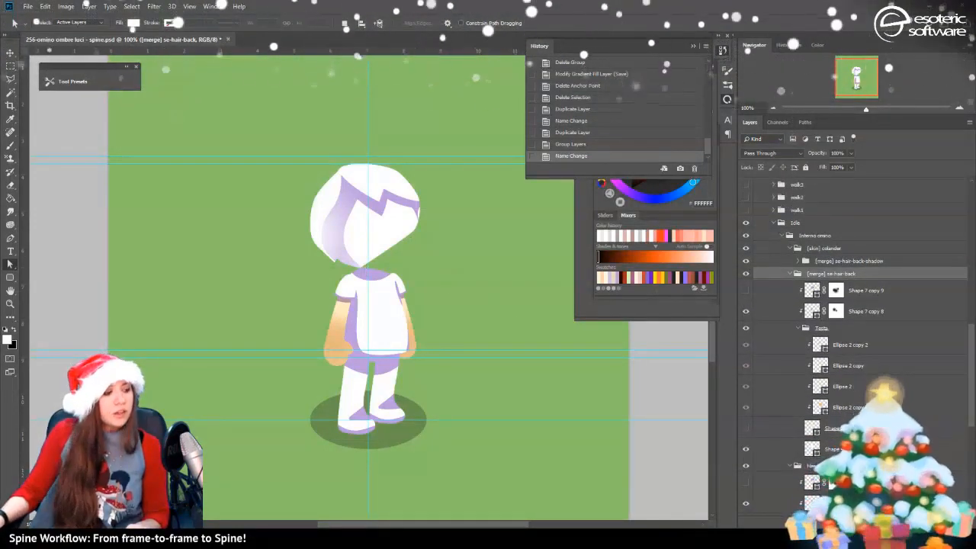
mouse_move(95, 538)
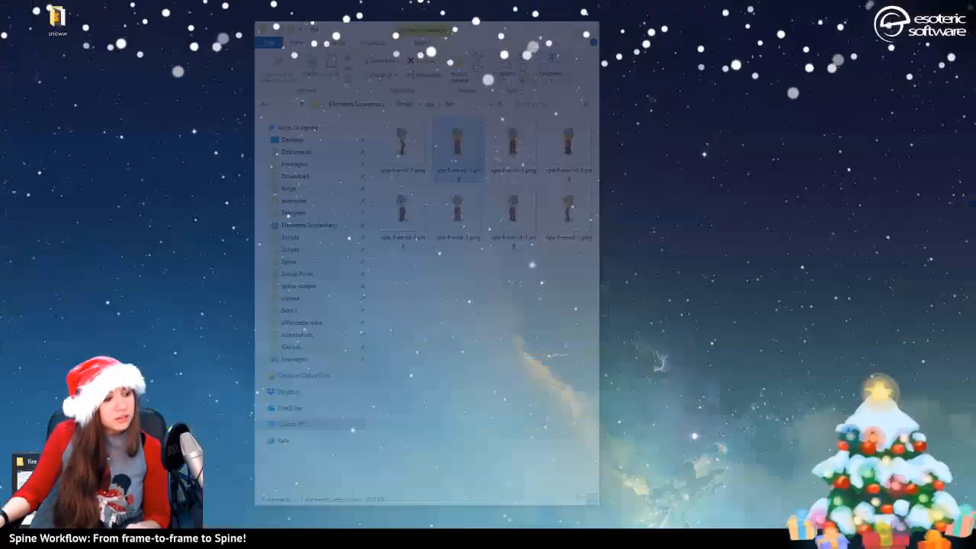
click(76, 492)
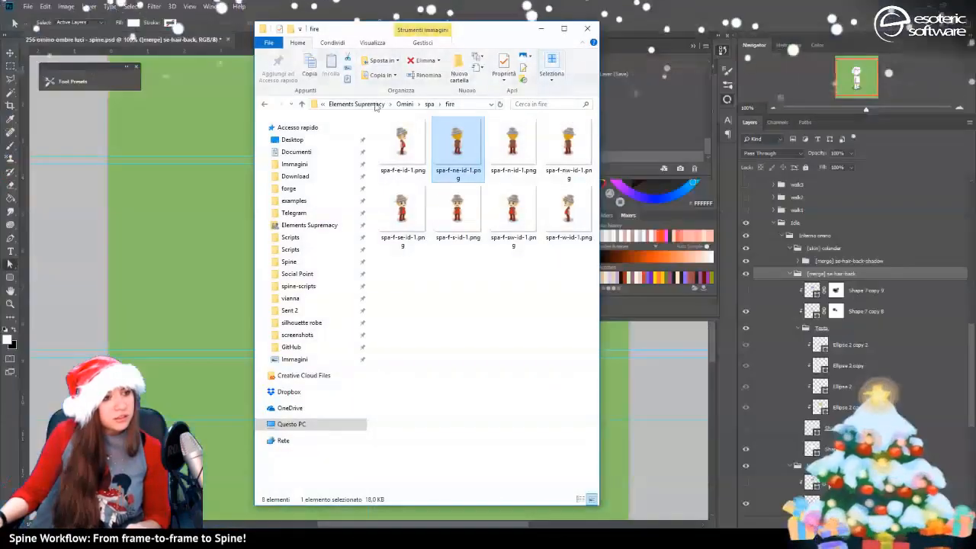
double_click(456, 143)
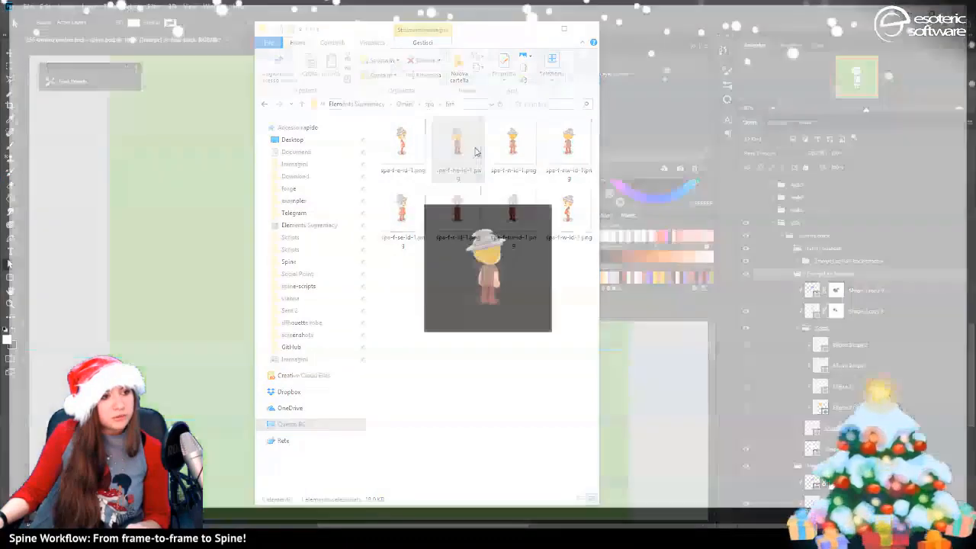
drag(654, 8, 654, 117)
click(900, 273)
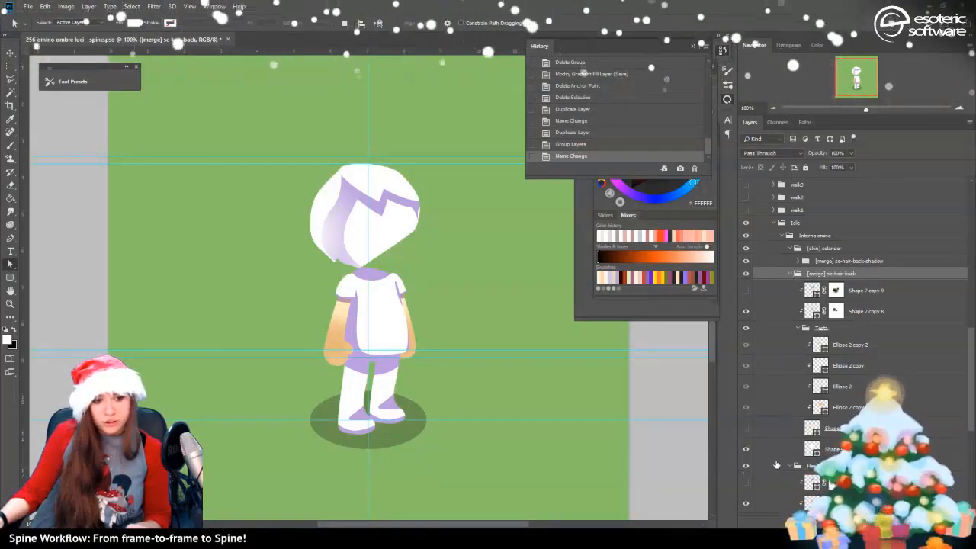
scroll(776, 458, down, 2)
scroll(777, 443, down, 1)
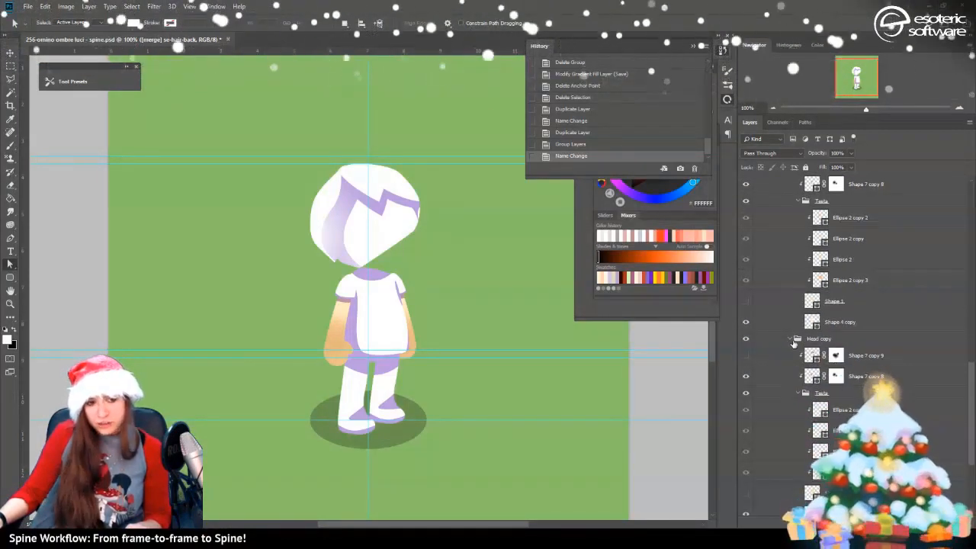
Collapse the Head copy group and make the Head group visible
click(791, 340)
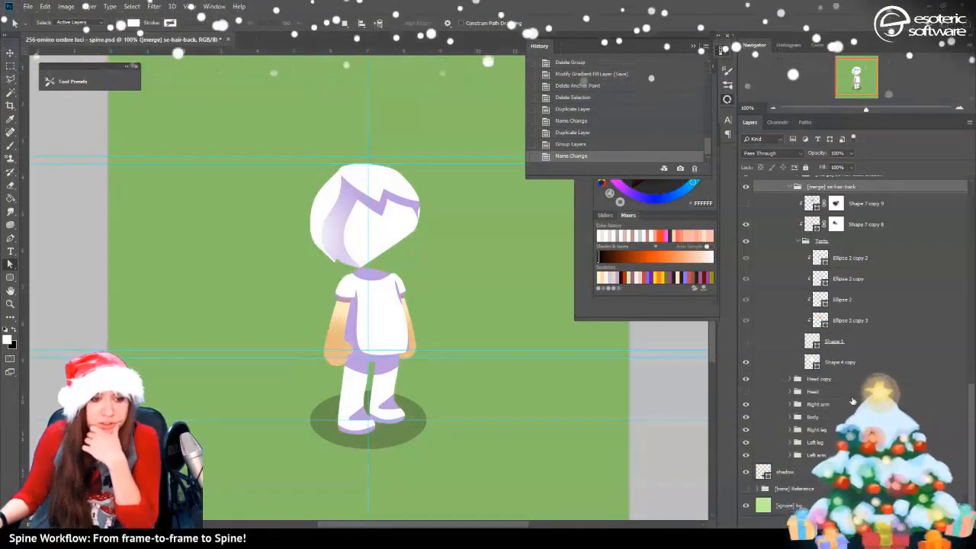
click(746, 392)
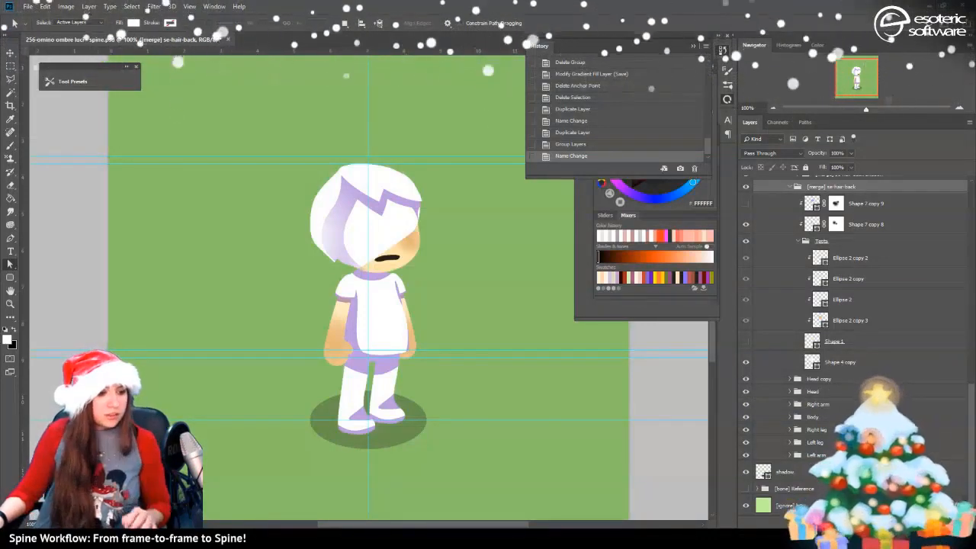
Check the reference image spa-a-sw-id-1.png in the photo viewer and close that image
mouse_move(619, 499)
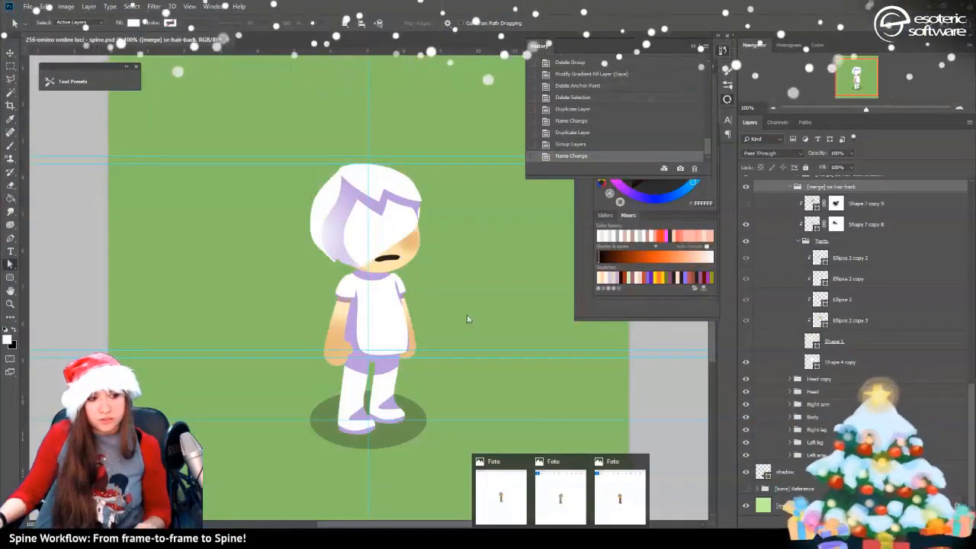
click(571, 518)
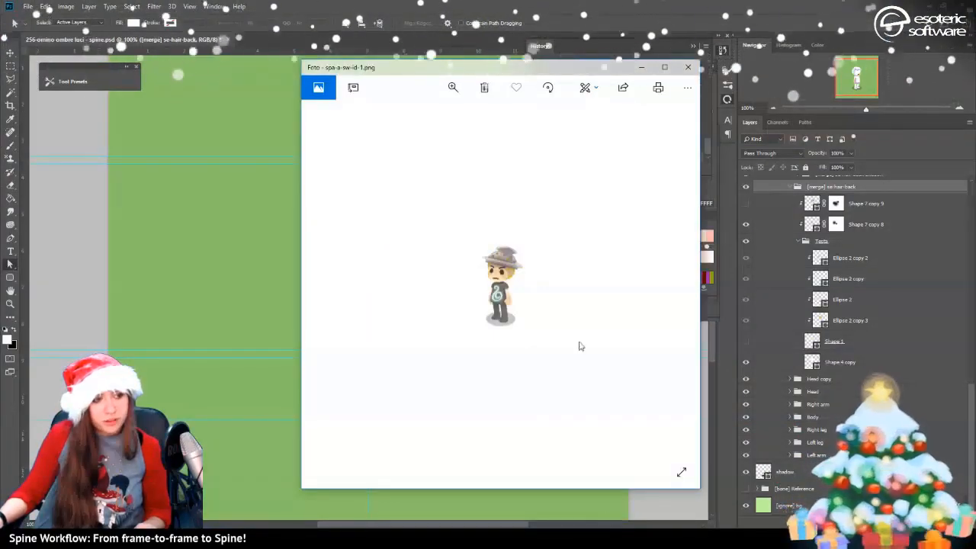
click(688, 67)
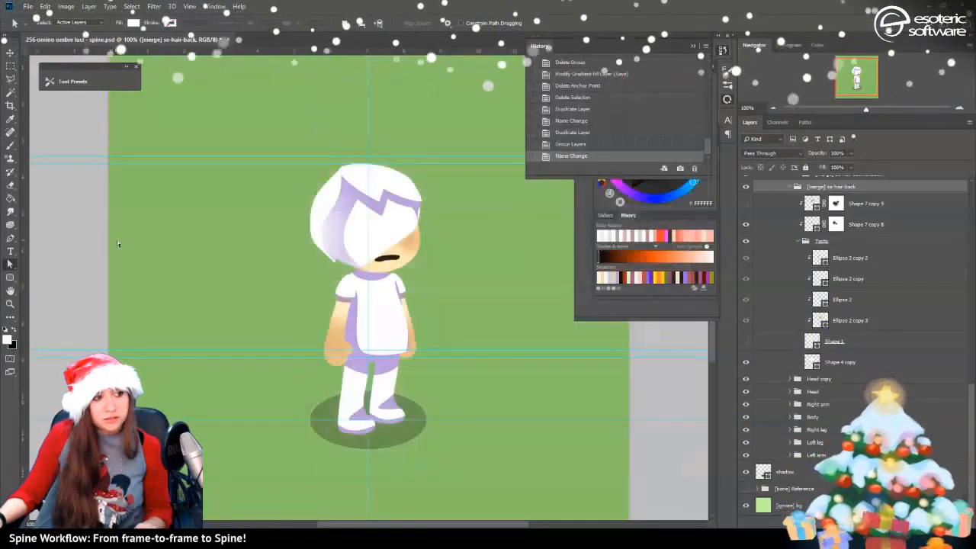
Compare the idle pose with the walk6 frame in the Down East group by temporarily showing walk6
scroll(846, 343, up, 3)
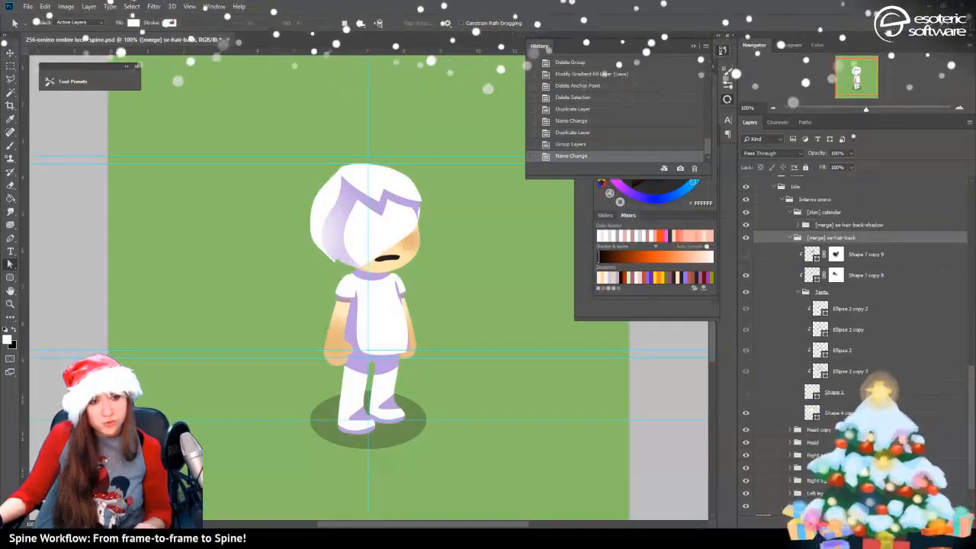
scroll(846, 343, up, 2)
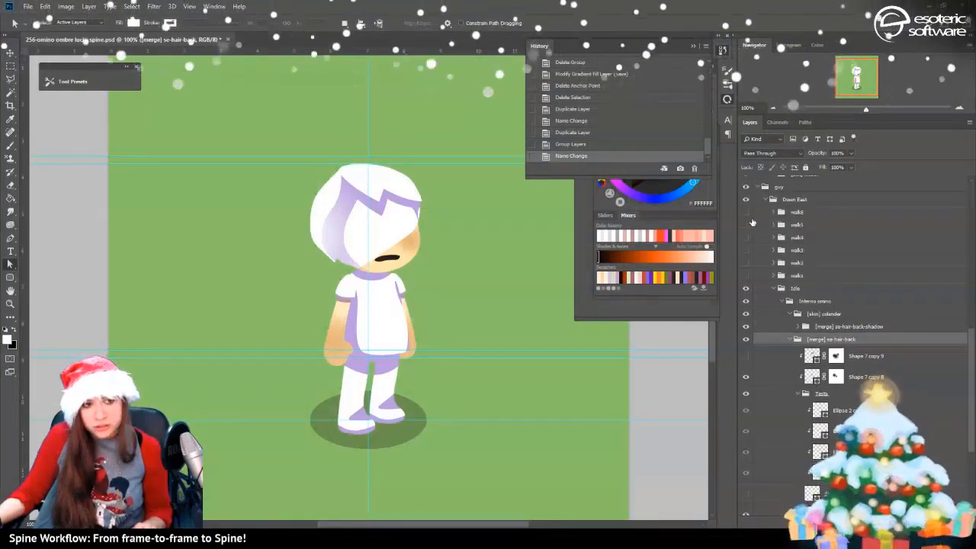
click(744, 212)
click(744, 212)
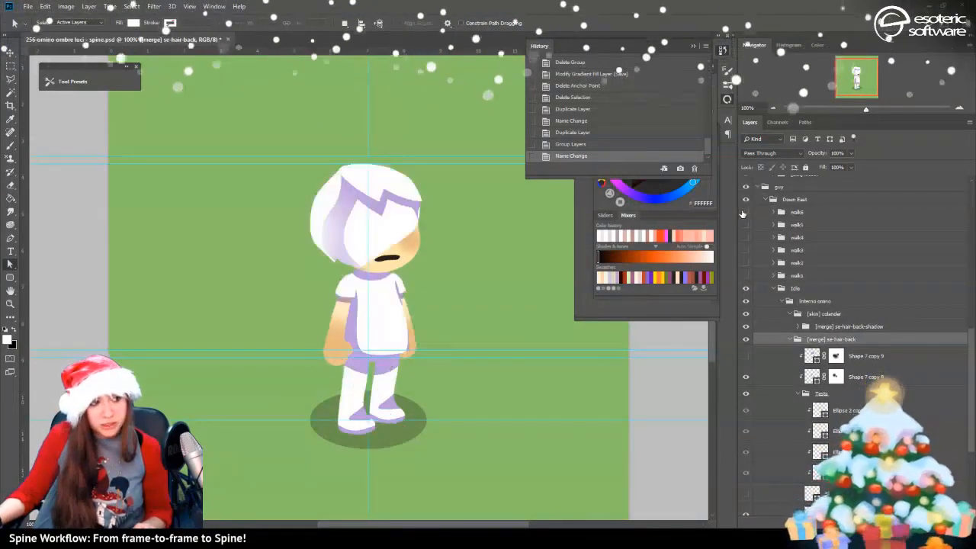
click(744, 214)
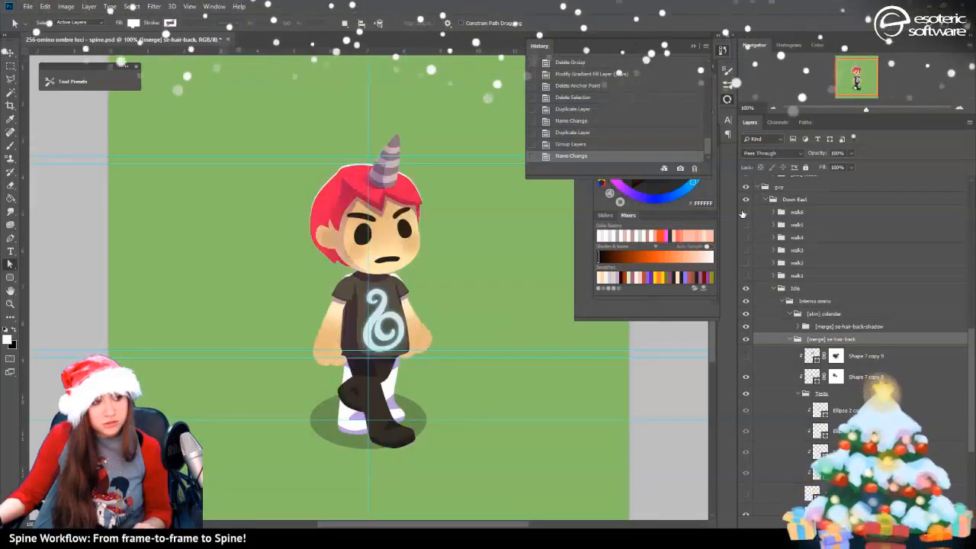
click(744, 213)
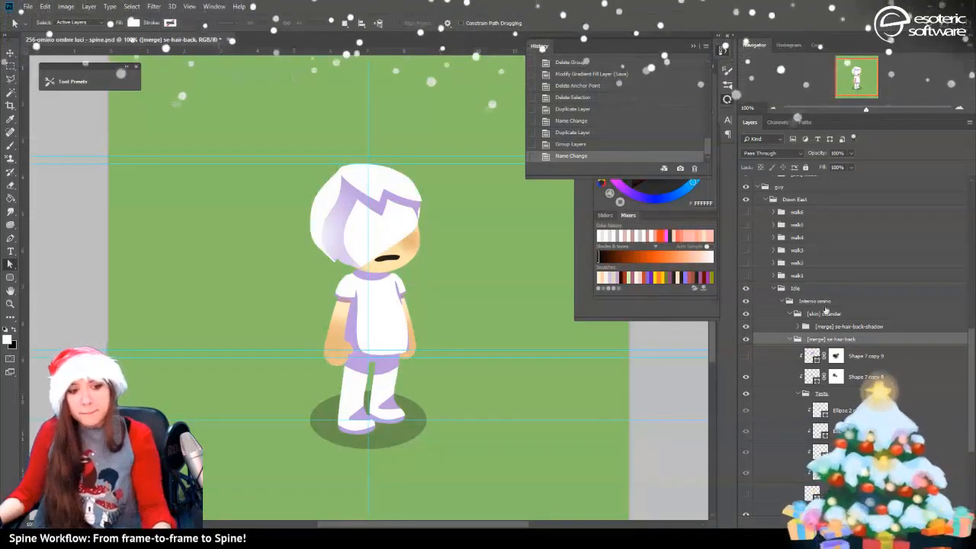
Review the layers around [merge] se-hair-back and save the document
scroll(808, 343, down, 5)
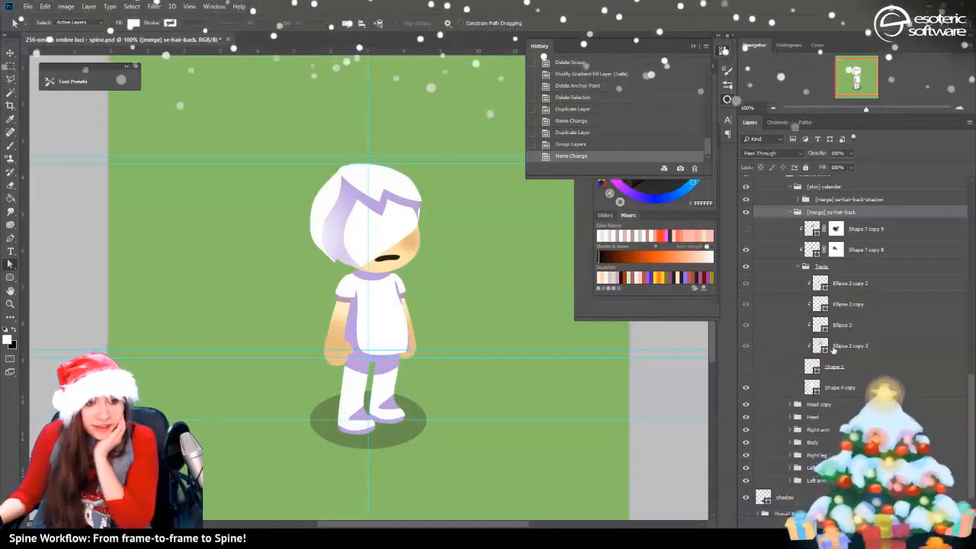
scroll(824, 365, up, 4)
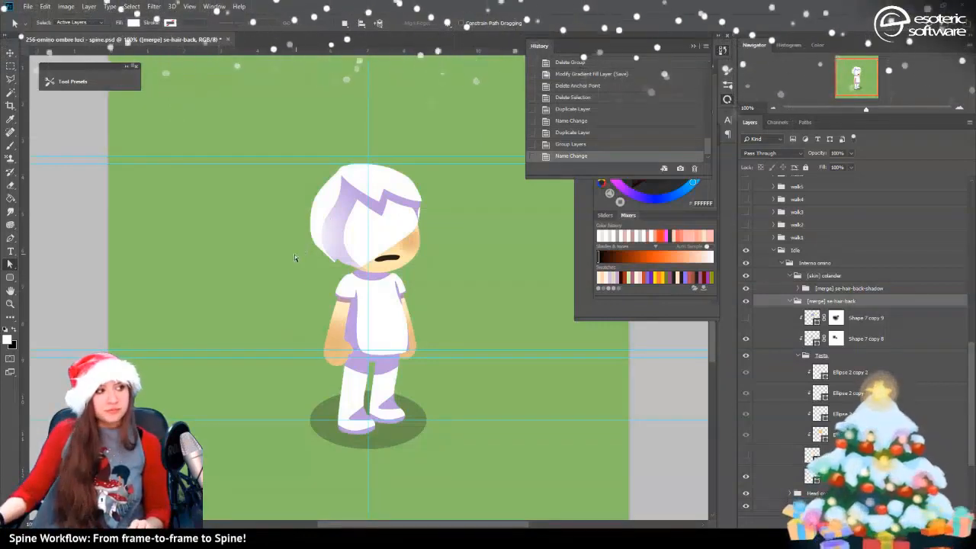
key(ctrl+s)
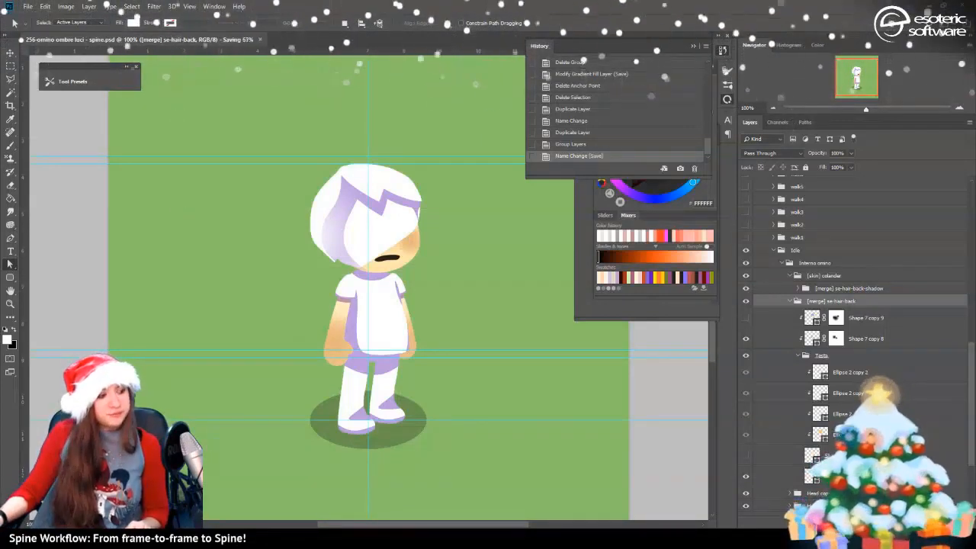
Switch to File Explorer and browse from the fire folder up to Elements Supremacy and into its PSD folder
key(alt+Tab)
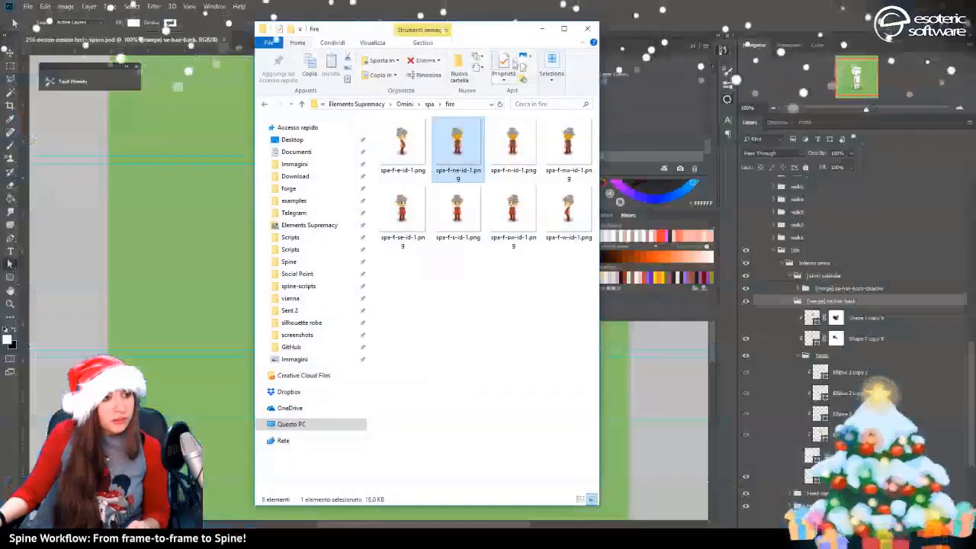
click(430, 104)
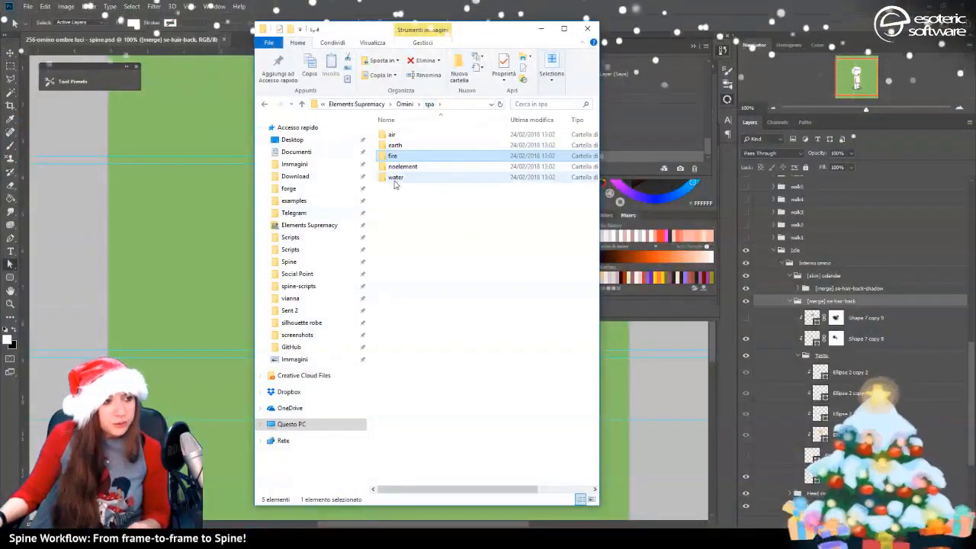
click(404, 104)
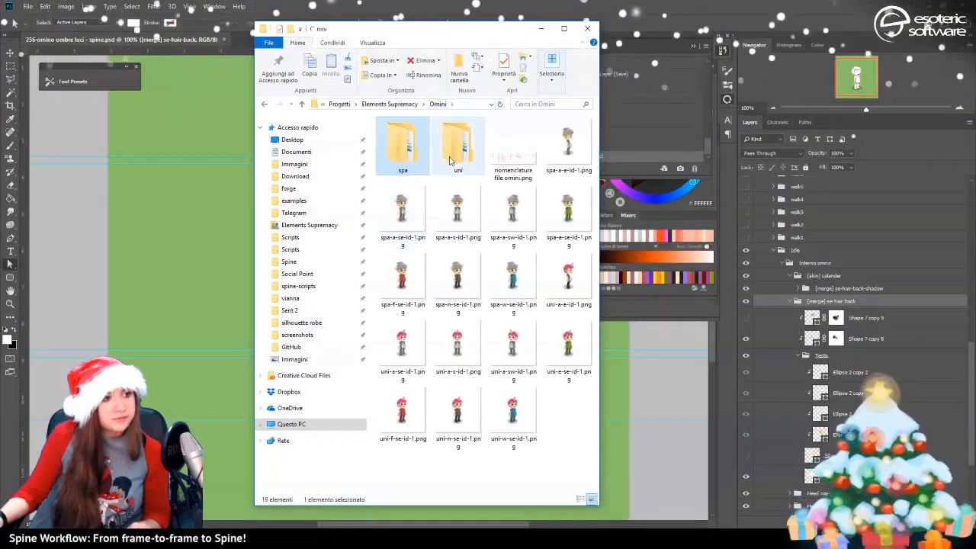
click(390, 104)
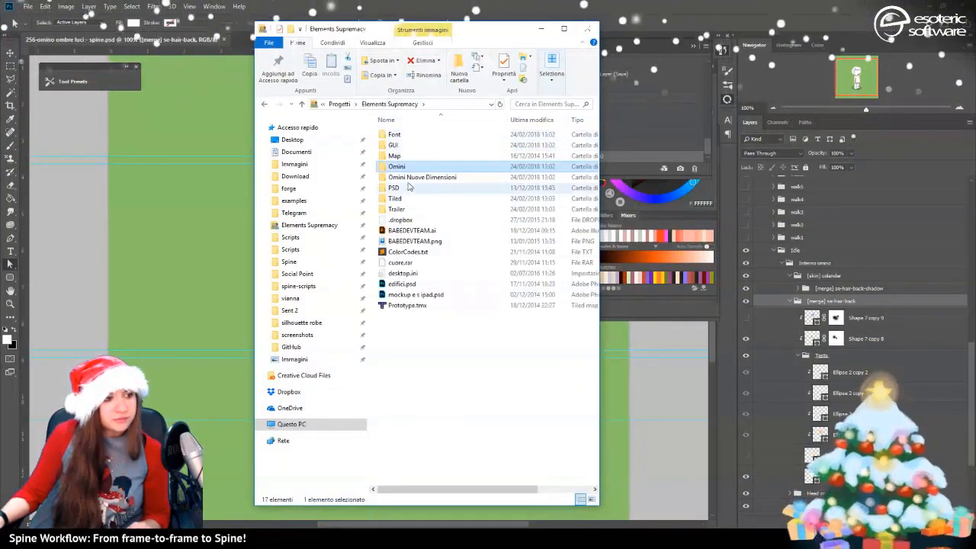
double_click(408, 191)
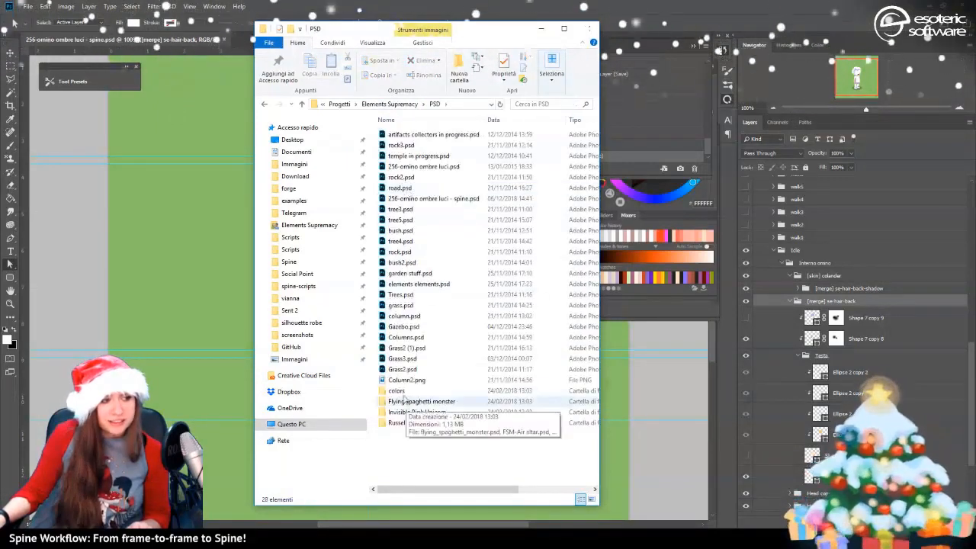
Open 256-omino ombre luci.psd from the maximised PSD folder window and hide the UP group in that document
click(419, 286)
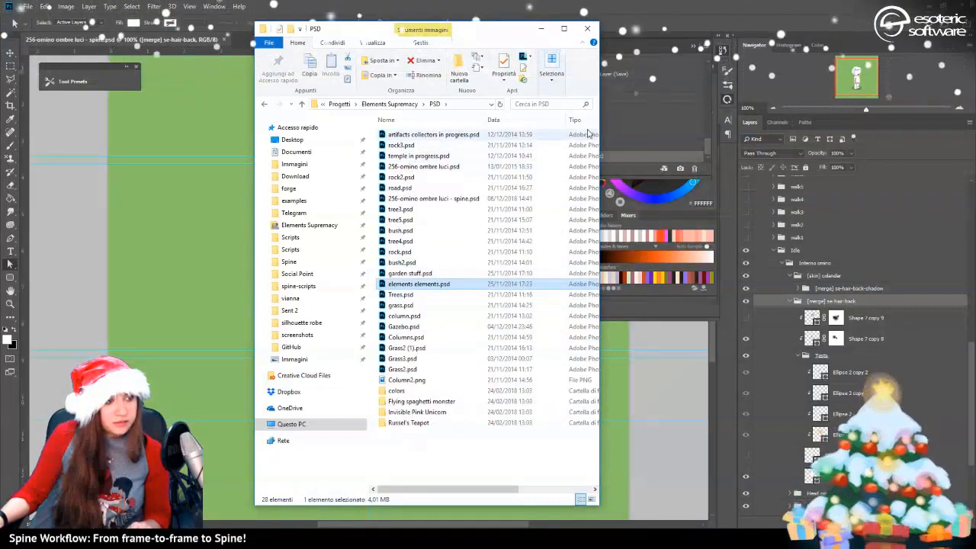
click(564, 29)
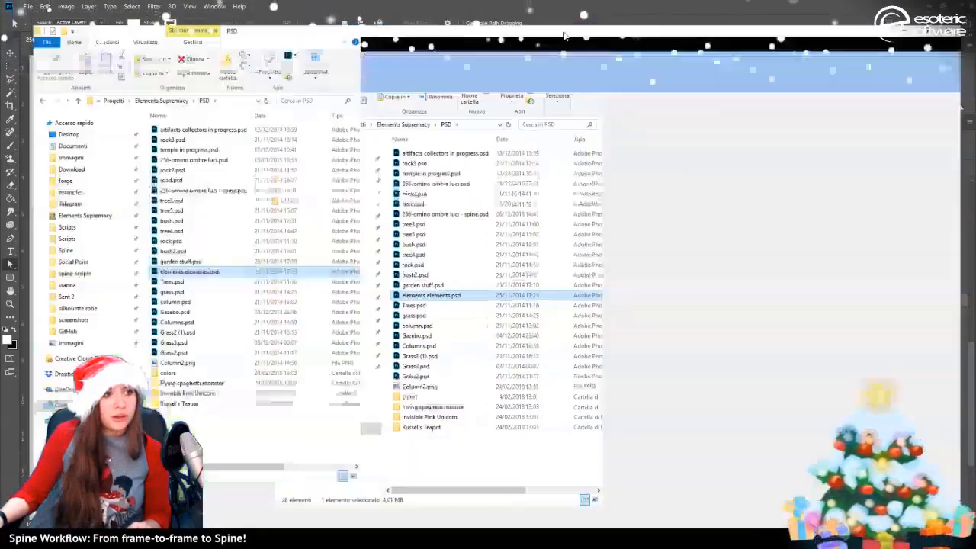
drag(271, 109, 177, 145)
click(176, 143)
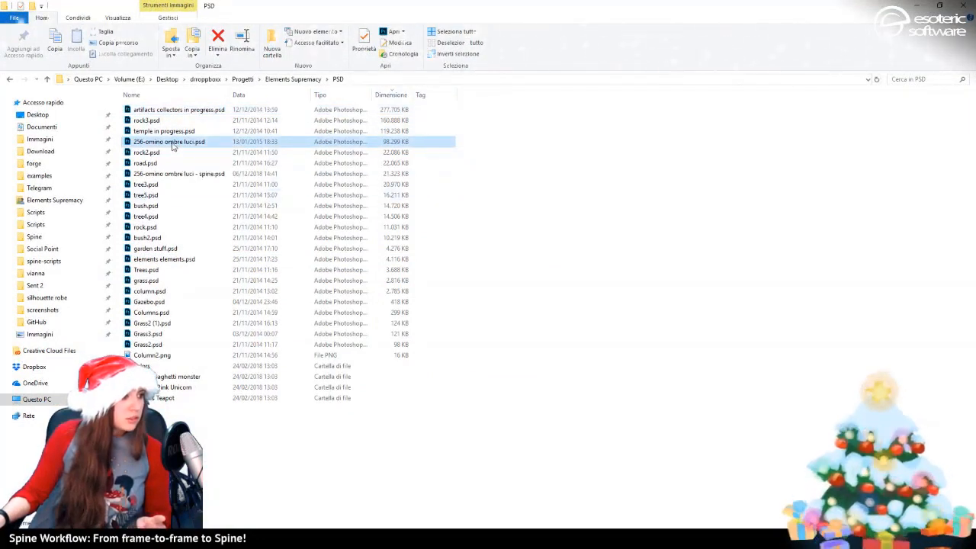
double_click(173, 144)
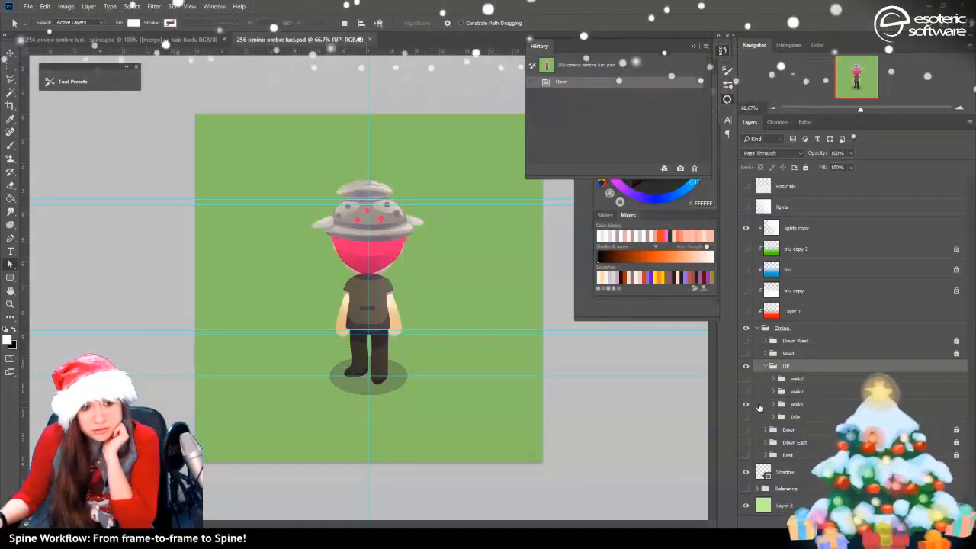
click(745, 403)
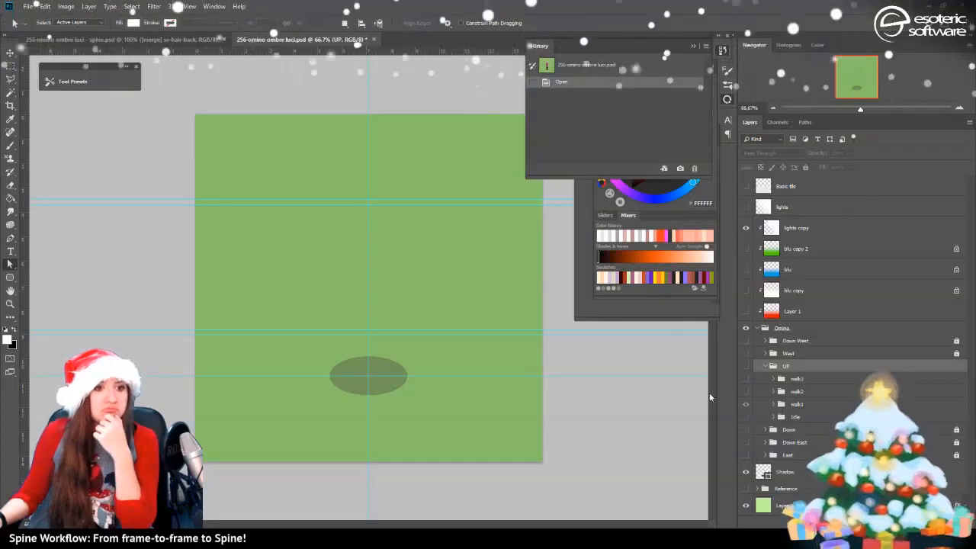
Return to the PSD folder in File Explorer and look inside the Russel's Teapot subfolder
mouse_move(84, 538)
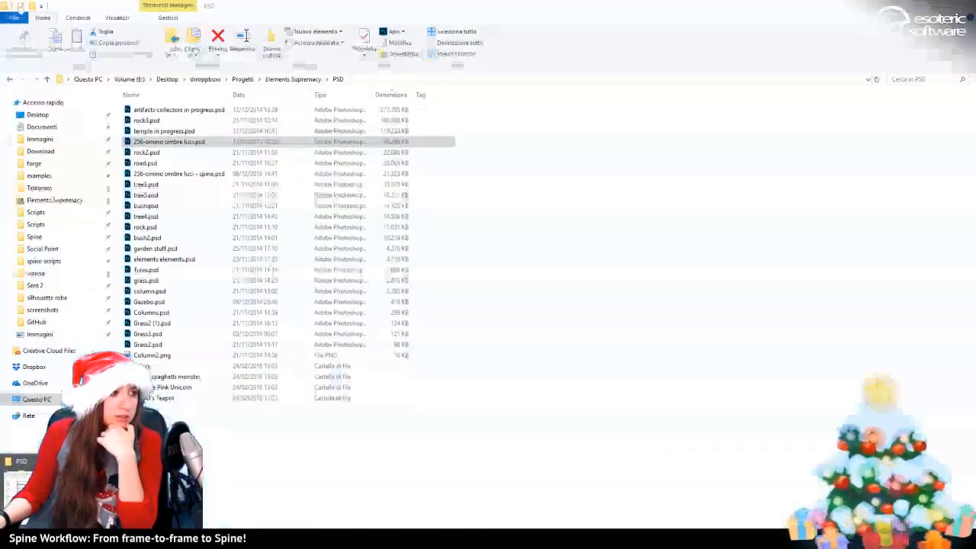
click(46, 492)
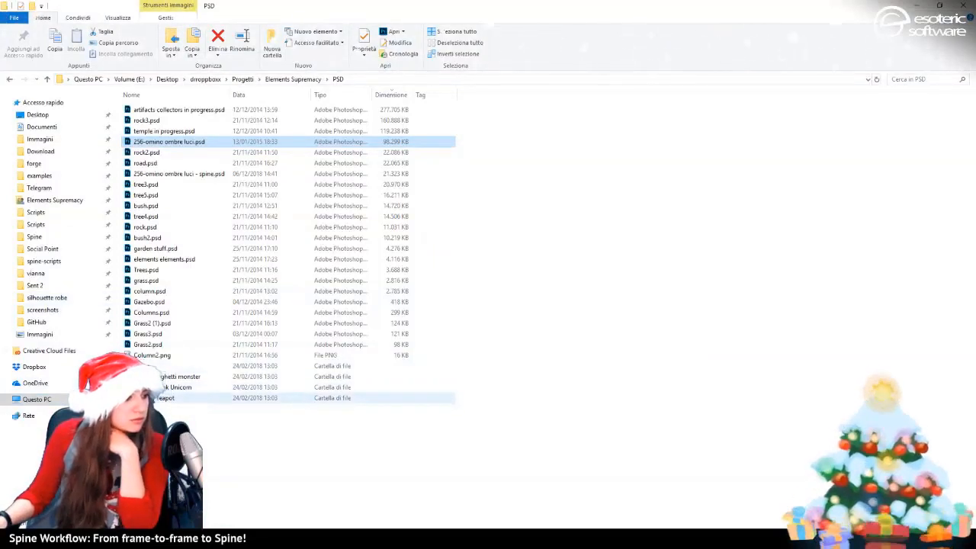
double_click(183, 366)
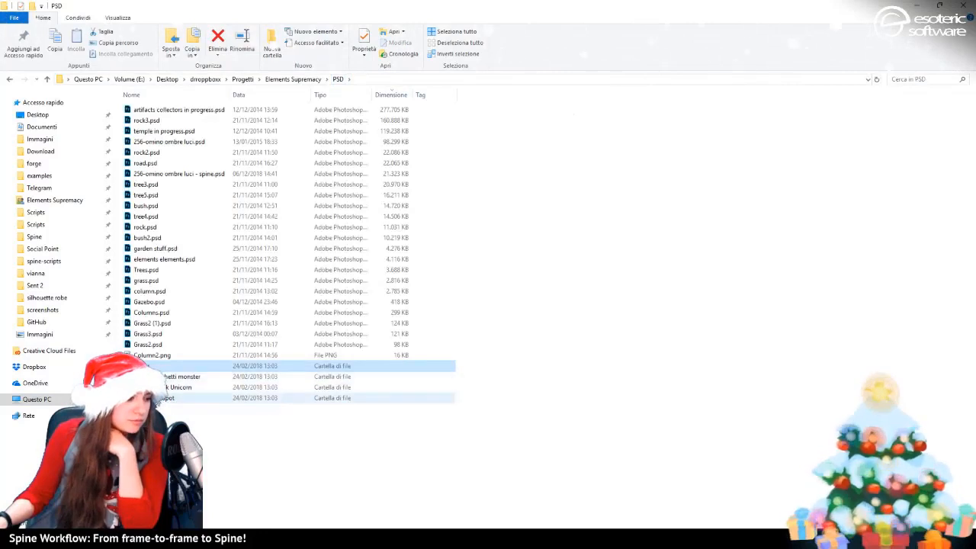
double_click(183, 398)
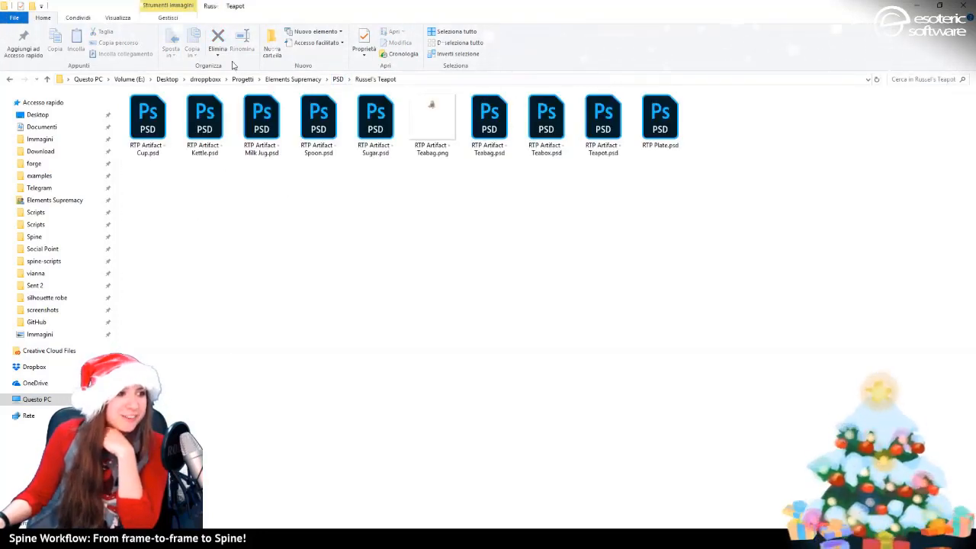
Look through the Elements Supremacy and Omini folders for character files, and return to 256-omino ombre luci.psd in Photoshop
click(338, 79)
click(309, 80)
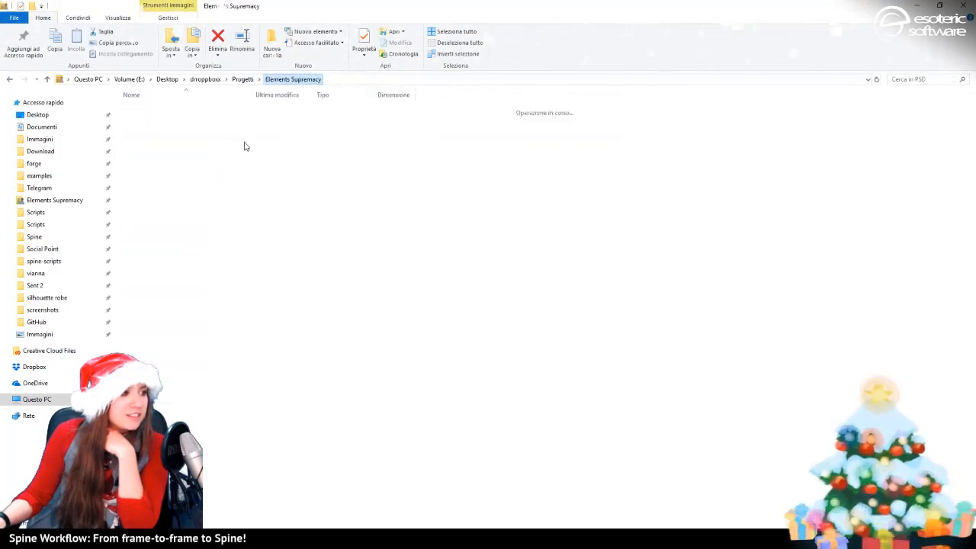
click(6, 102)
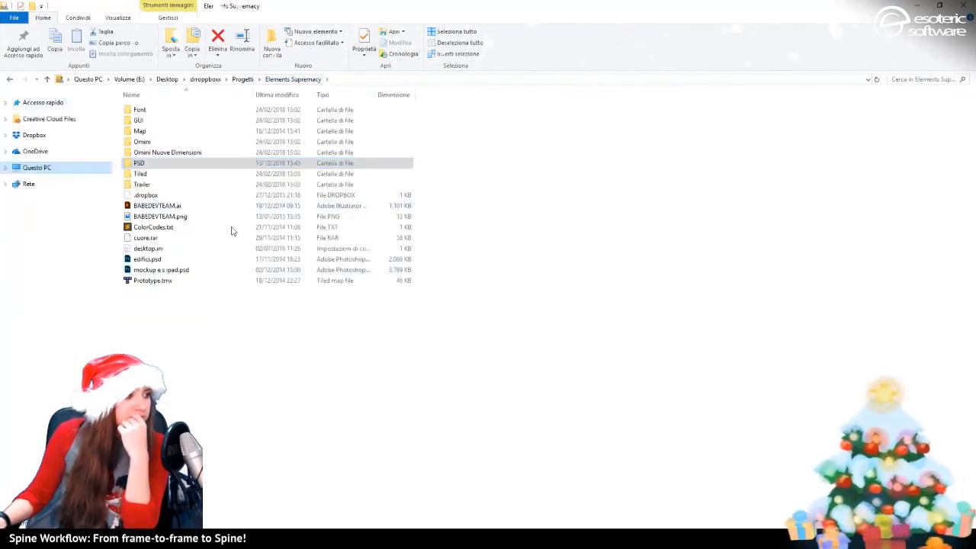
double_click(156, 143)
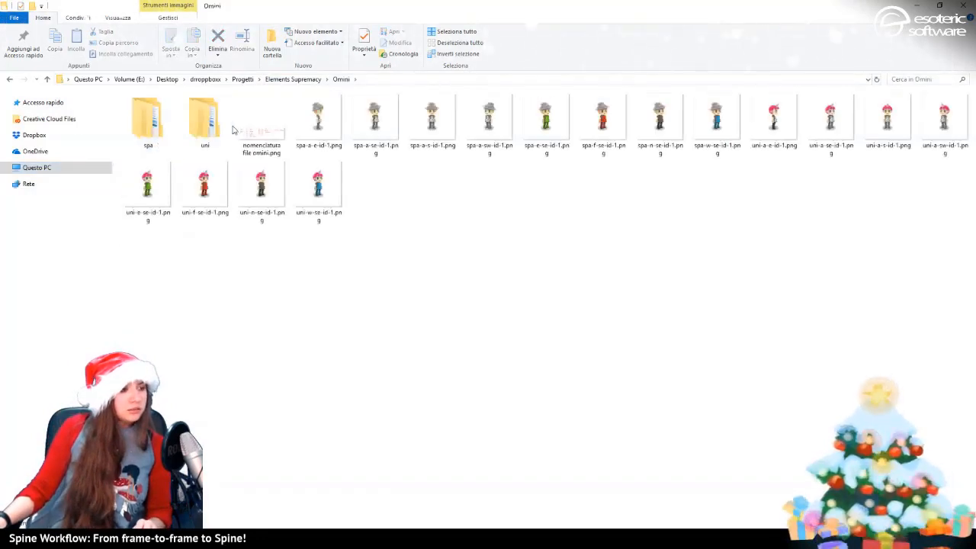
click(298, 80)
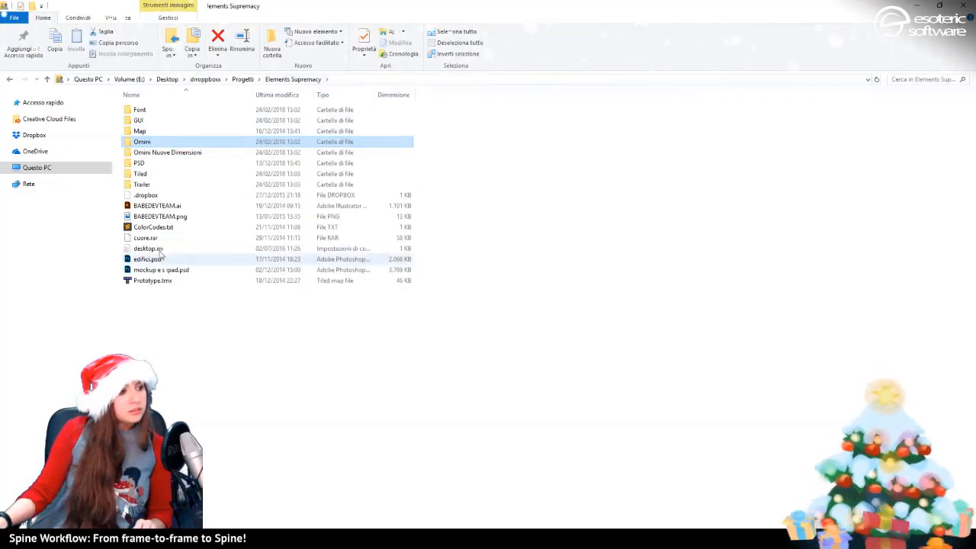
double_click(396, 5)
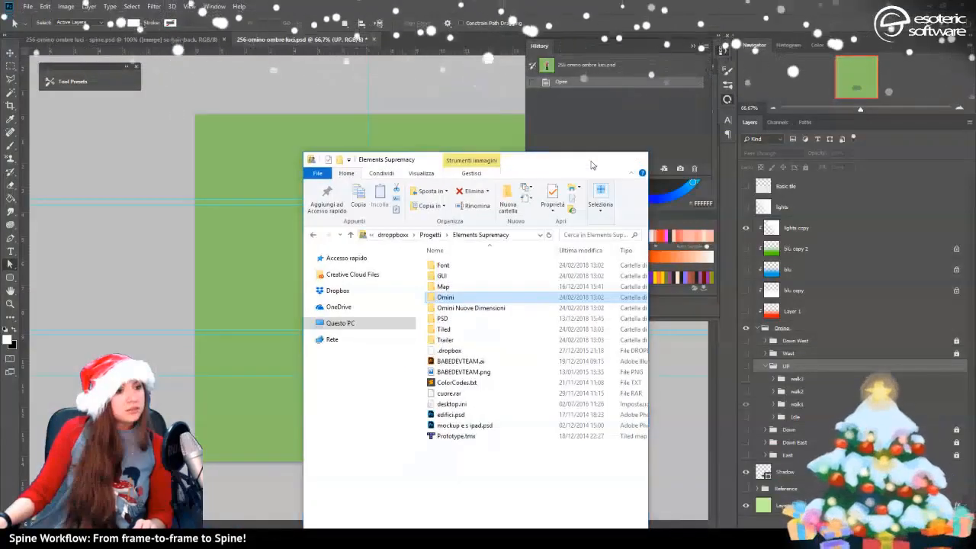
click(592, 161)
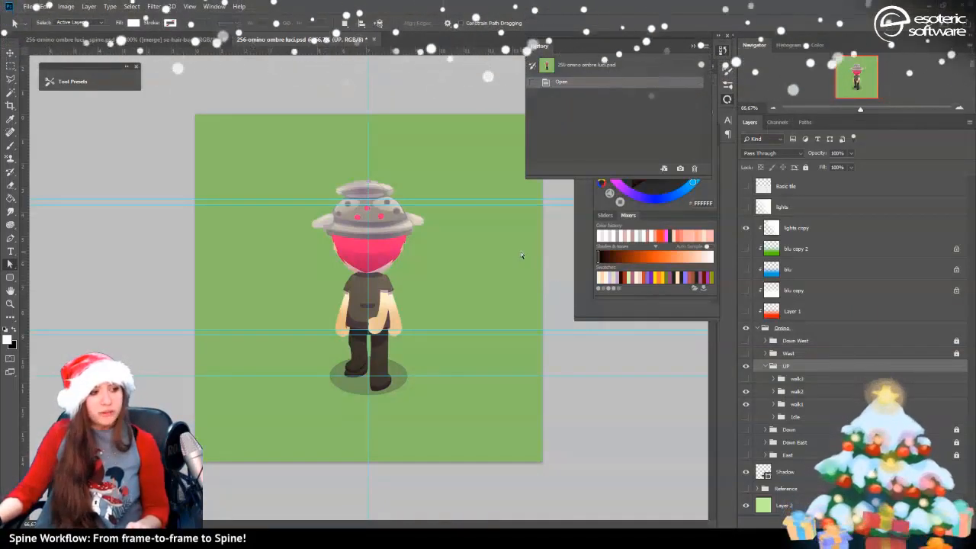
Close 256-omino ombre luci.psd without saving its changes and return to the spine document
click(745, 379)
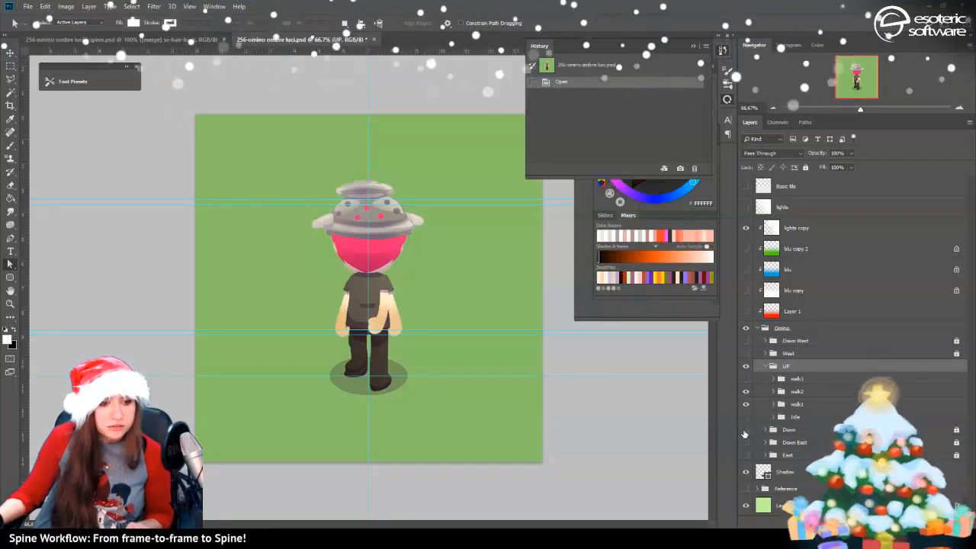
click(375, 40)
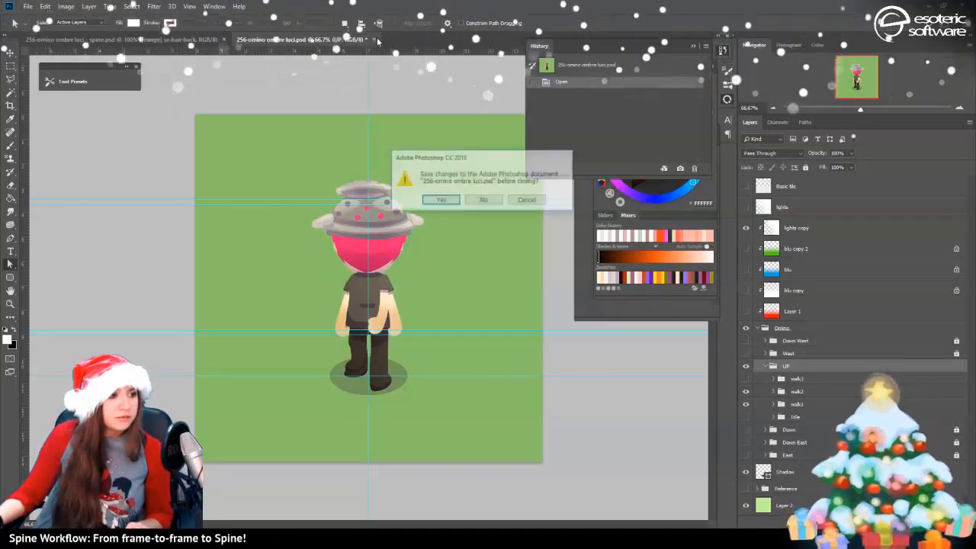
click(484, 201)
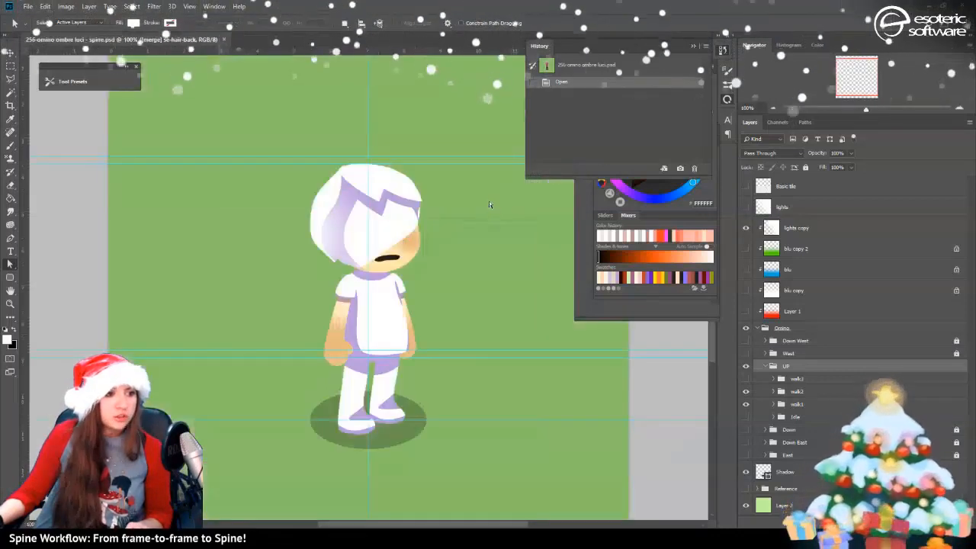
Look through the spine document's layers, comparing the direction folders' slot groups with the contents of the Down East Idle group
scroll(817, 414, down, 5)
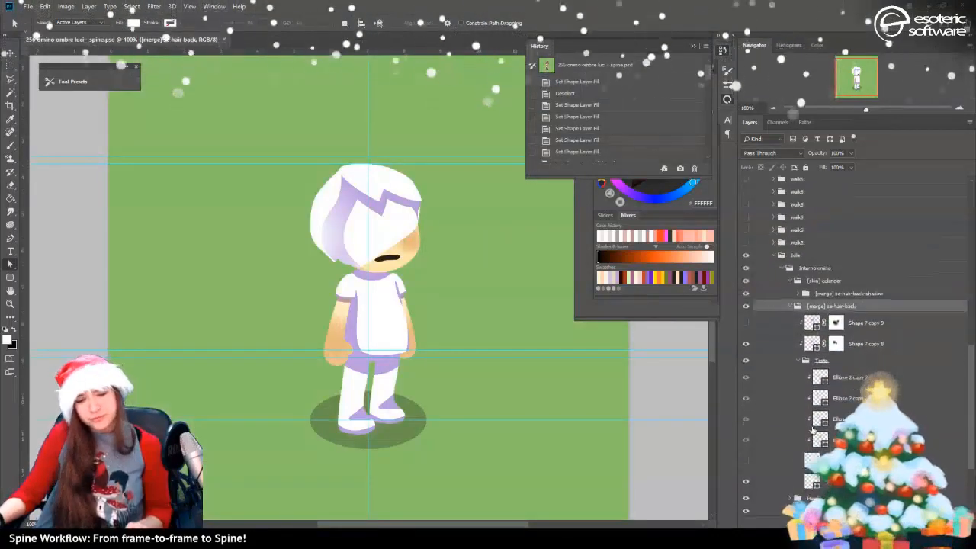
scroll(804, 398, up, 1)
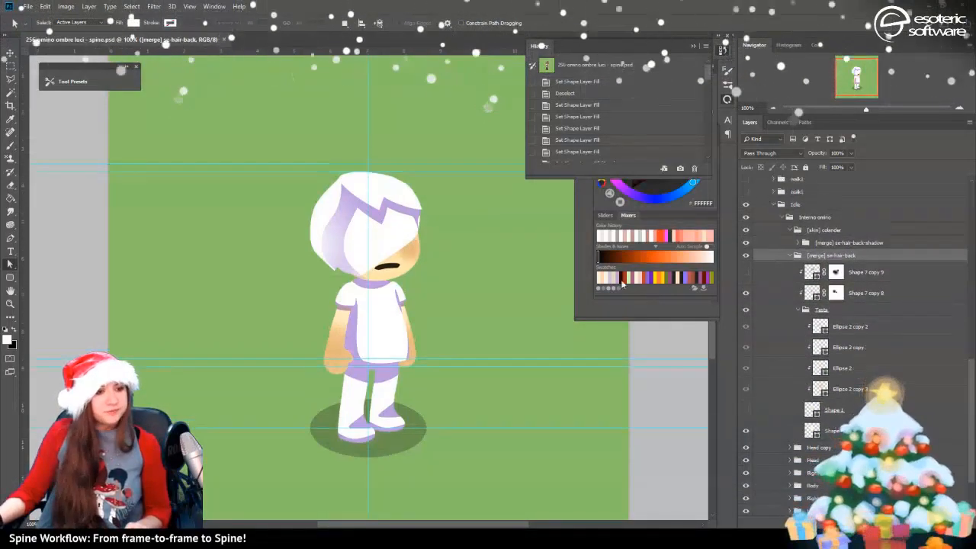
scroll(406, 285, up, 2)
scroll(405, 281, down, 4)
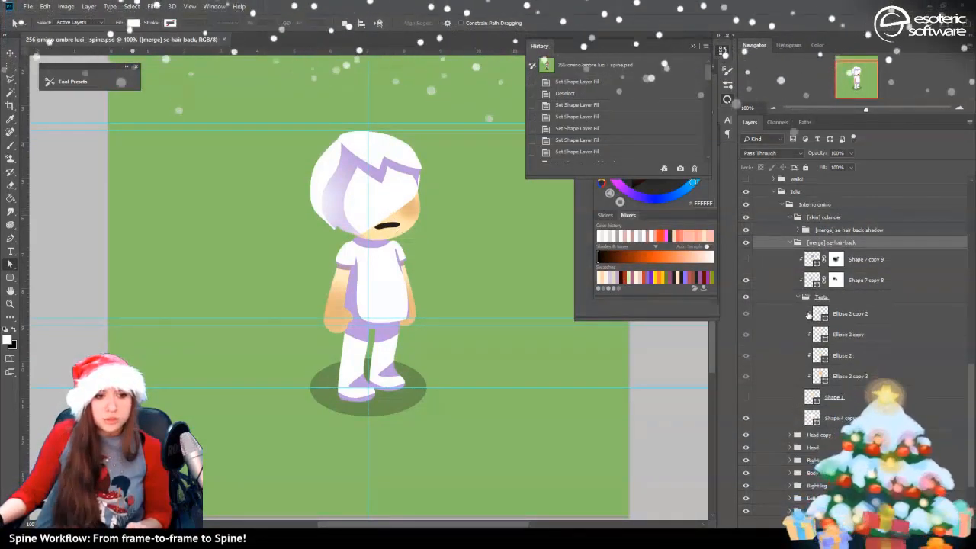
scroll(826, 294, up, 8)
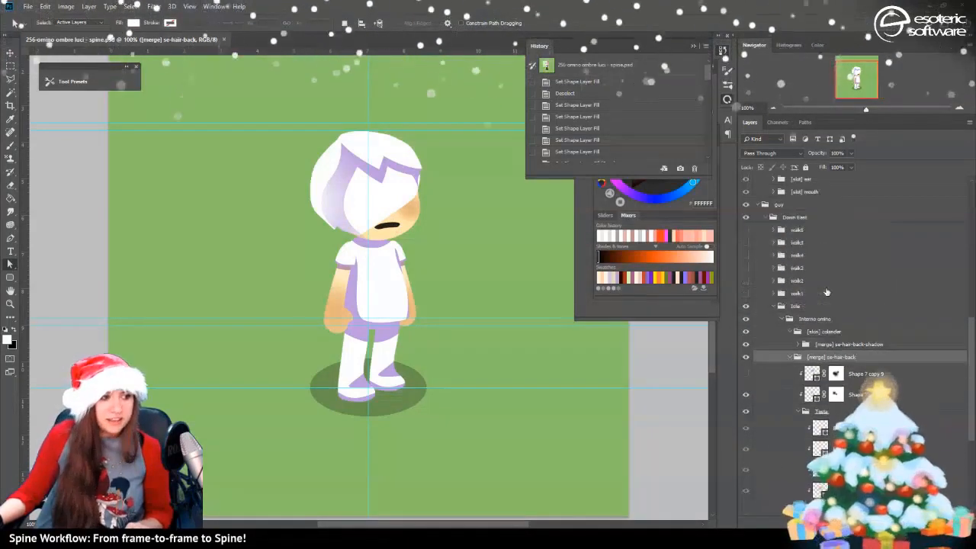
scroll(826, 294, up, 1)
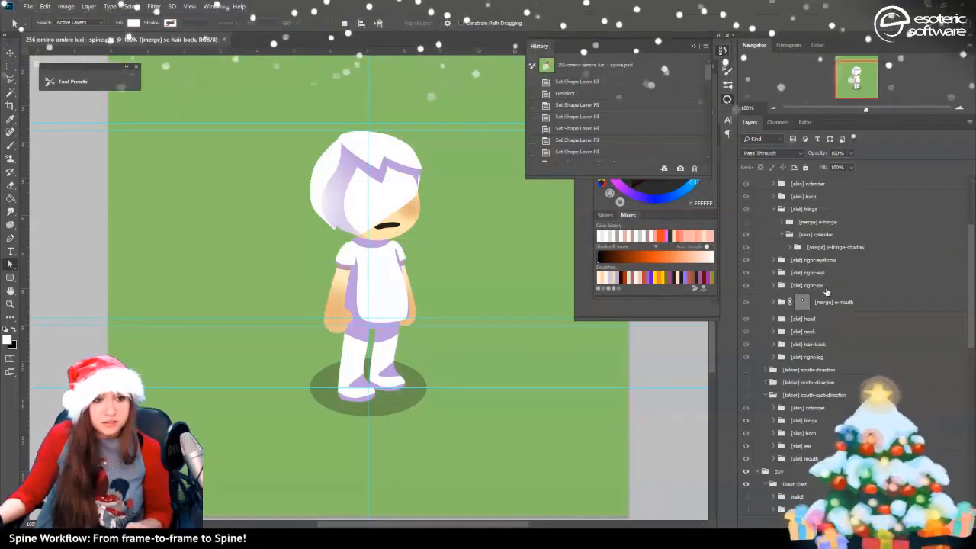
scroll(824, 295, down, 3)
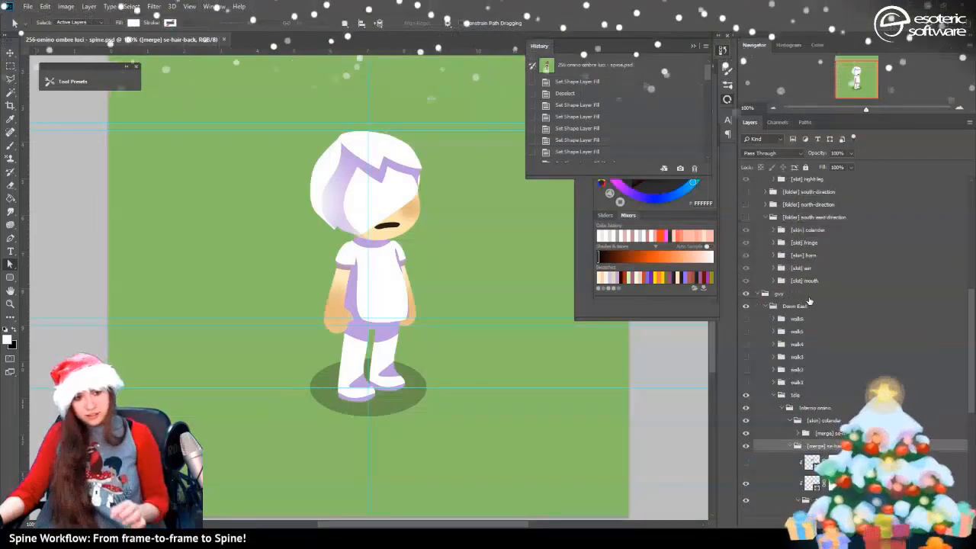
scroll(829, 389, down, 4)
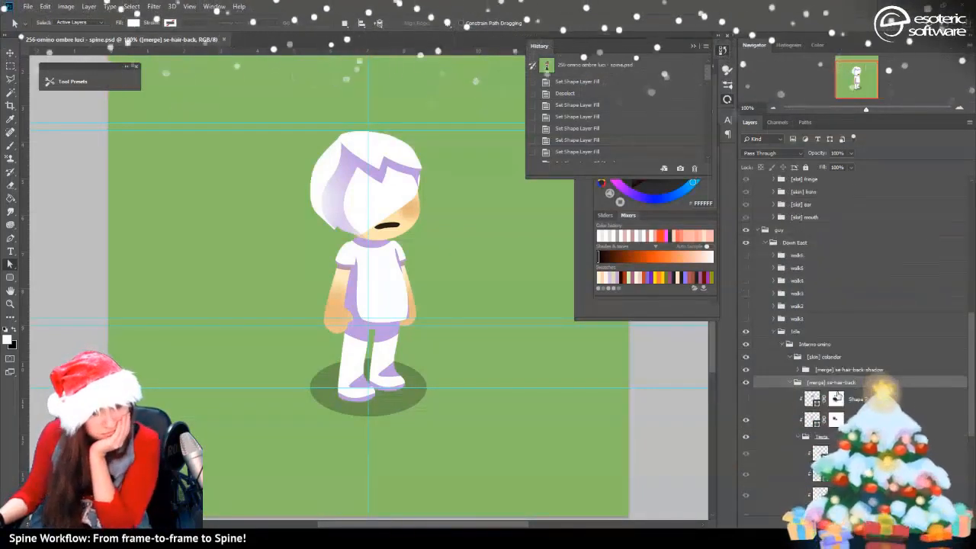
scroll(827, 386, down, 5)
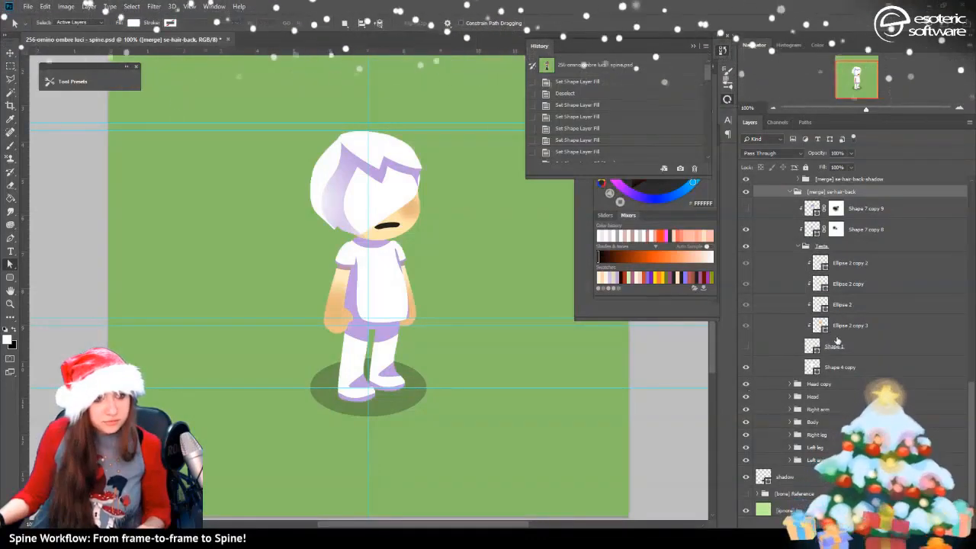
scroll(813, 342, up, 2)
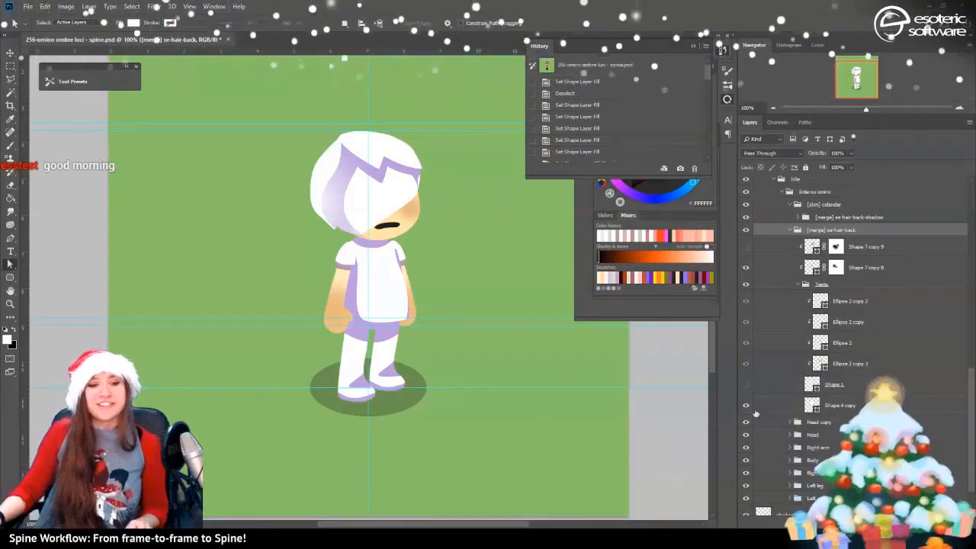
scroll(759, 433, down, 2)
scroll(767, 393, up, 1)
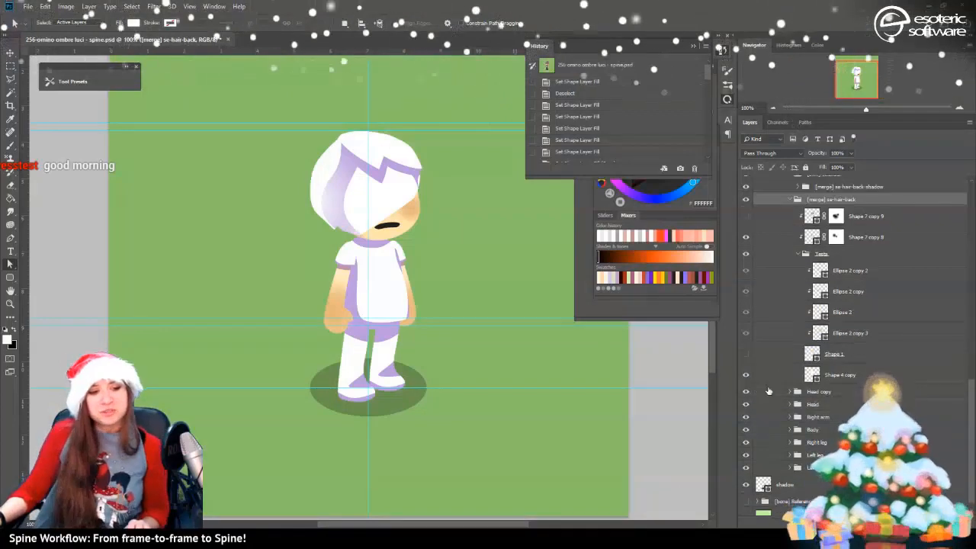
scroll(770, 394, down, 1)
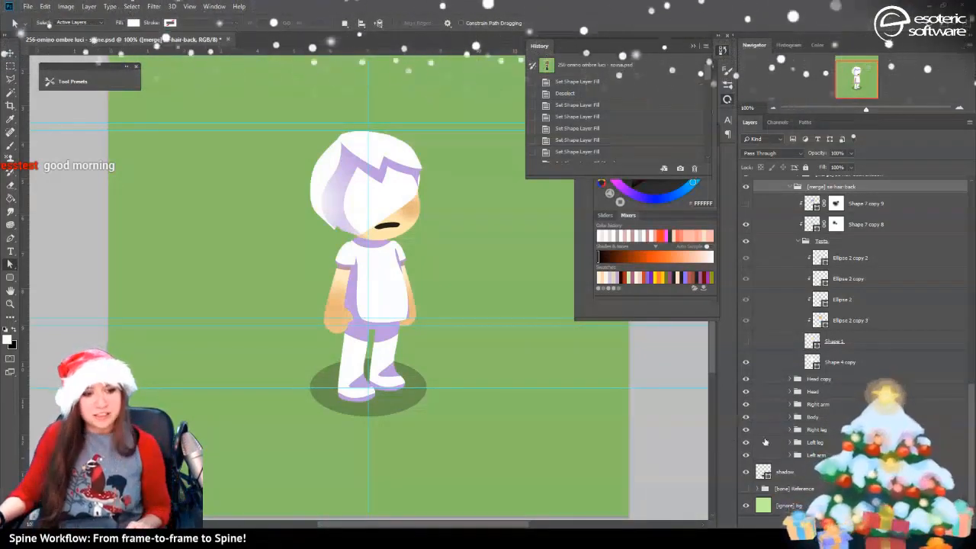
scroll(769, 402, up, 2)
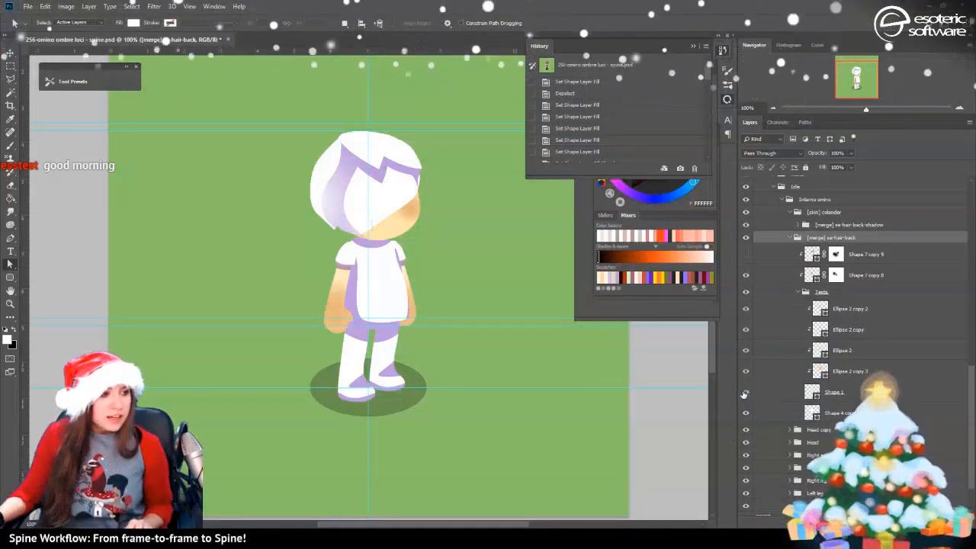
Toggle the visibility of Shape 1 inside [merge] se-hair-back to check what it contributes to the head
click(745, 392)
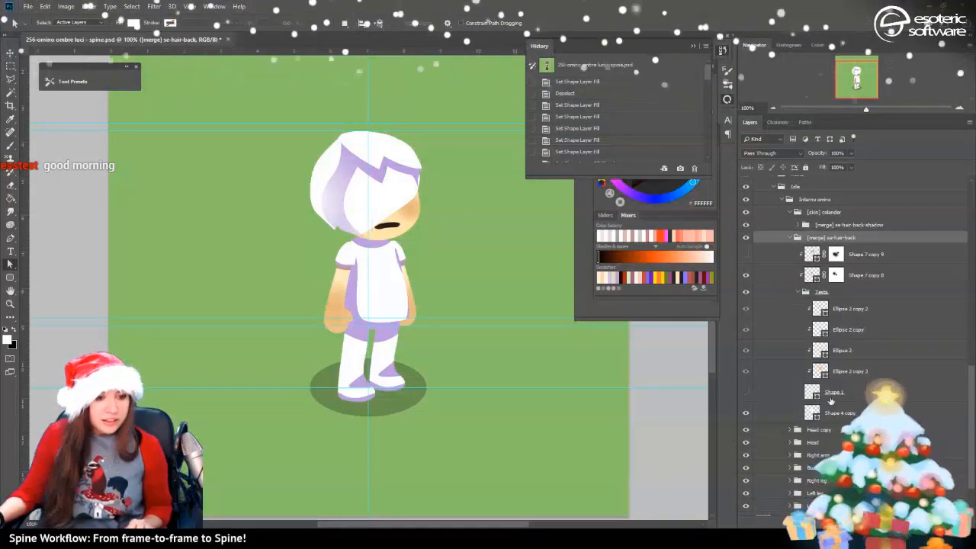
click(747, 396)
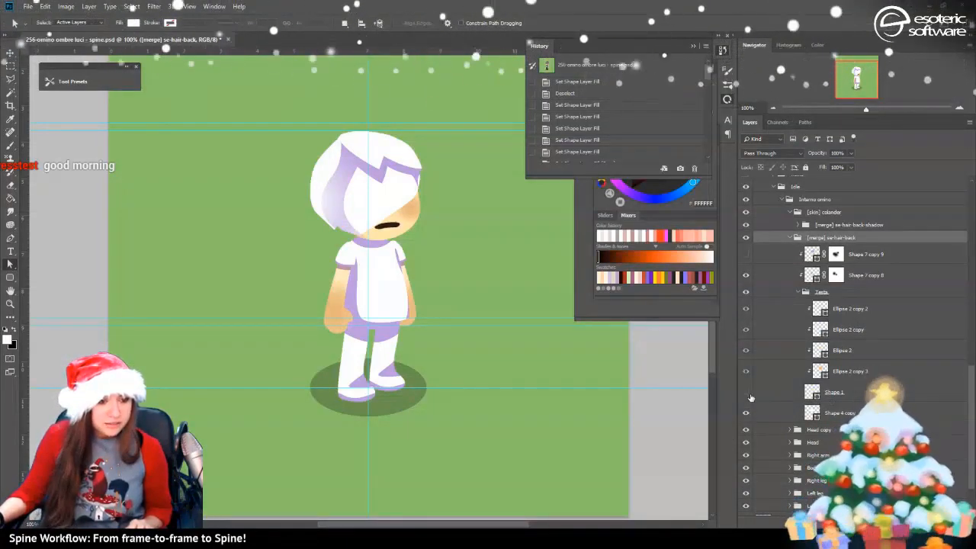
click(750, 395)
click(751, 396)
scroll(749, 381, up, 2)
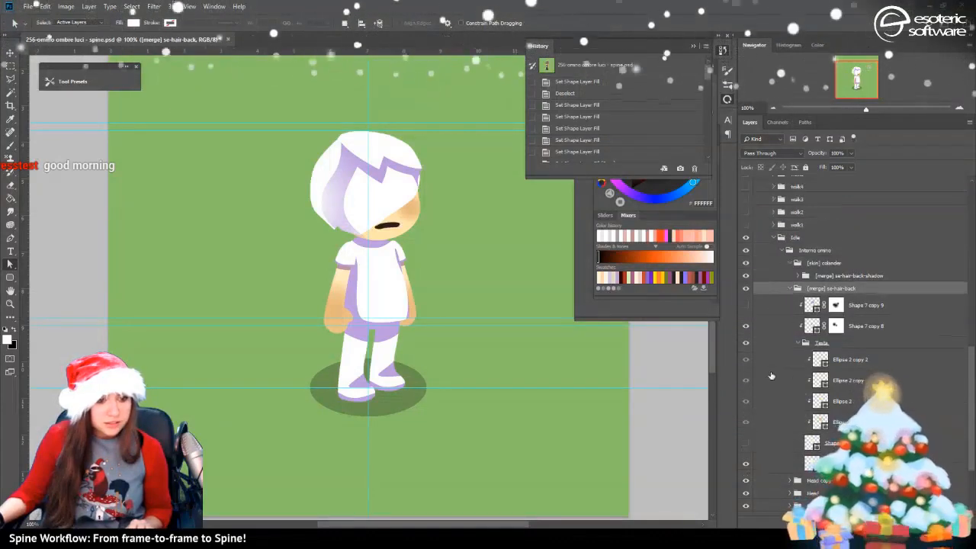
Hide the Ellipse 2 copy 2 layer inside [merge] se-hair-back and delete it
click(746, 362)
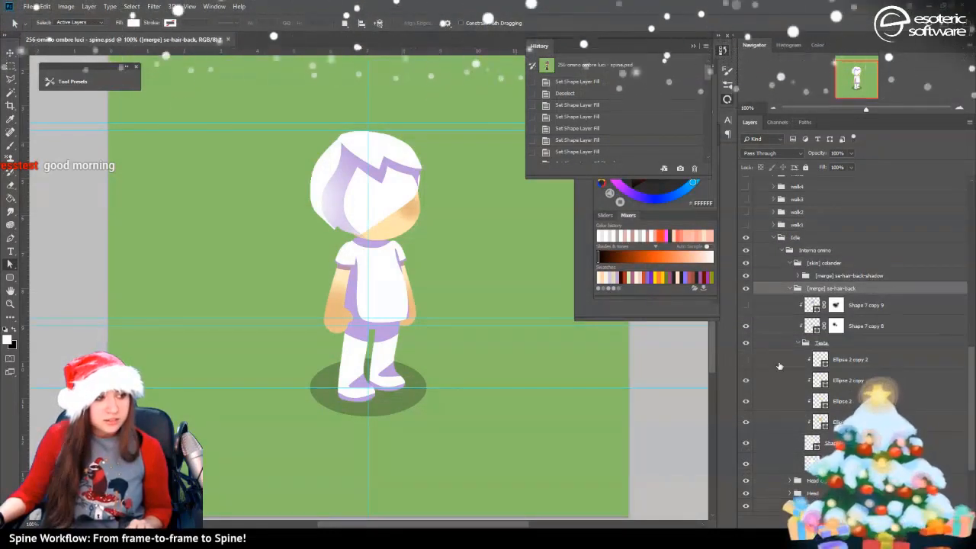
click(827, 365)
key(Delete)
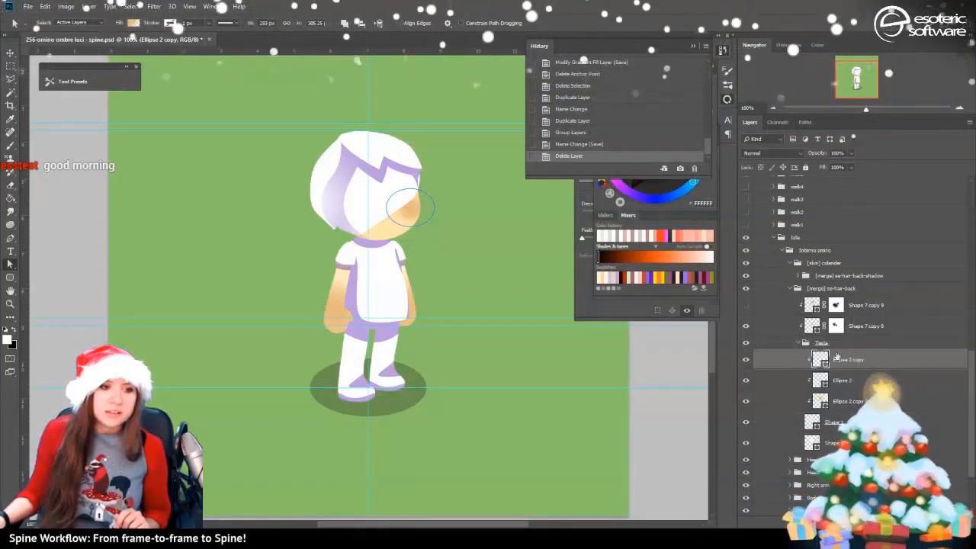
Collapse the [merge] se-hair-back group and duplicate it as [merge] se-hair-back-shadow
scroll(837, 356, up, 2)
click(826, 328)
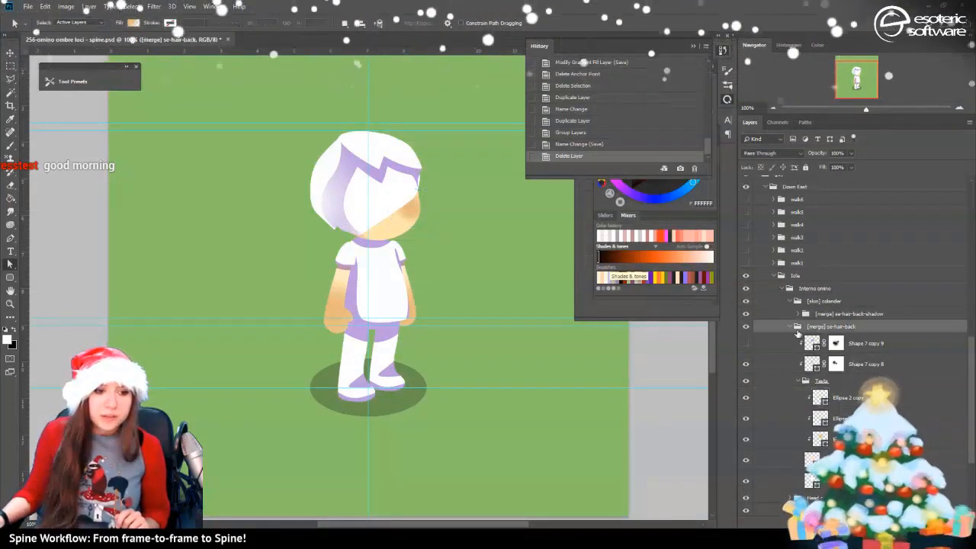
click(790, 326)
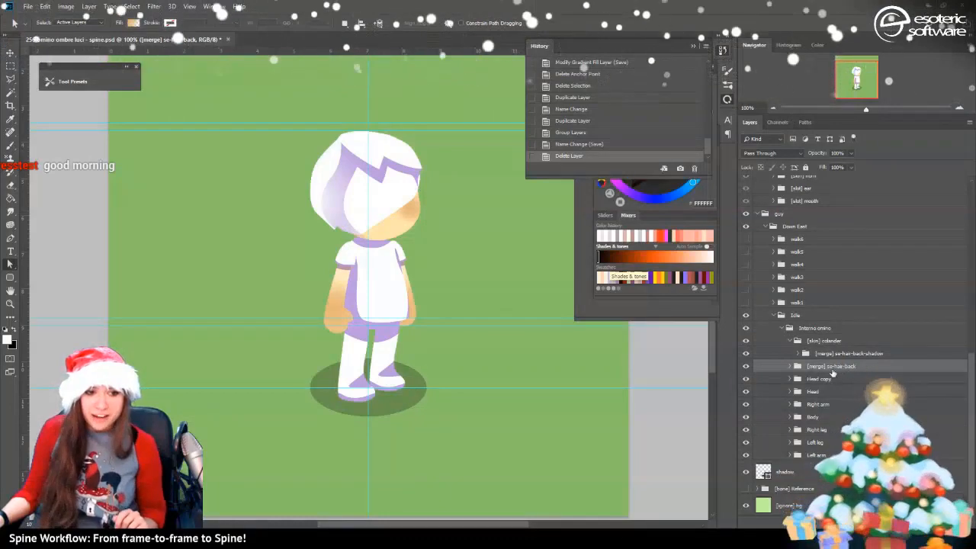
right_click(833, 373)
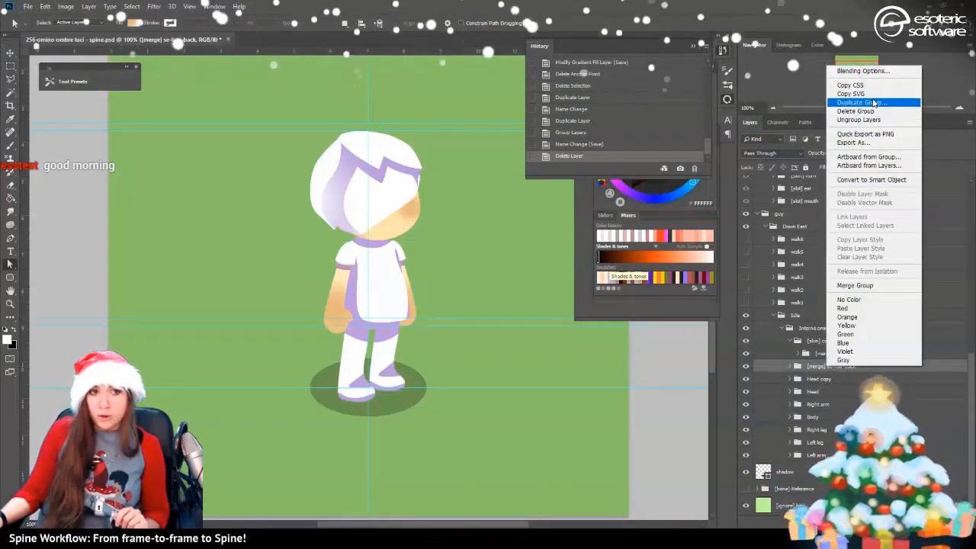
click(875, 102)
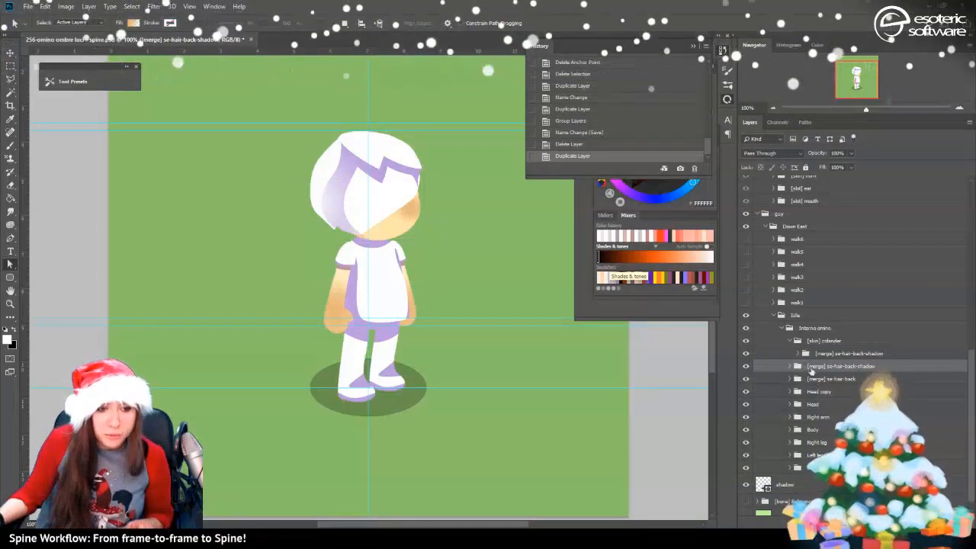
Rename the group inside [skin] colander to [merge] se-hair-back and move the new [merge] se-hair-back-shadow group in below it
double_click(878, 354)
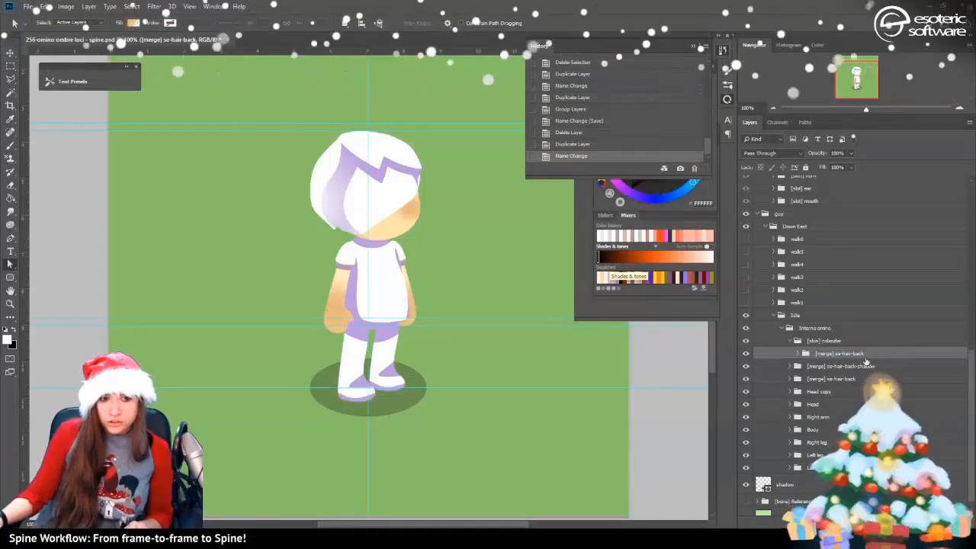
drag(825, 358, 817, 369)
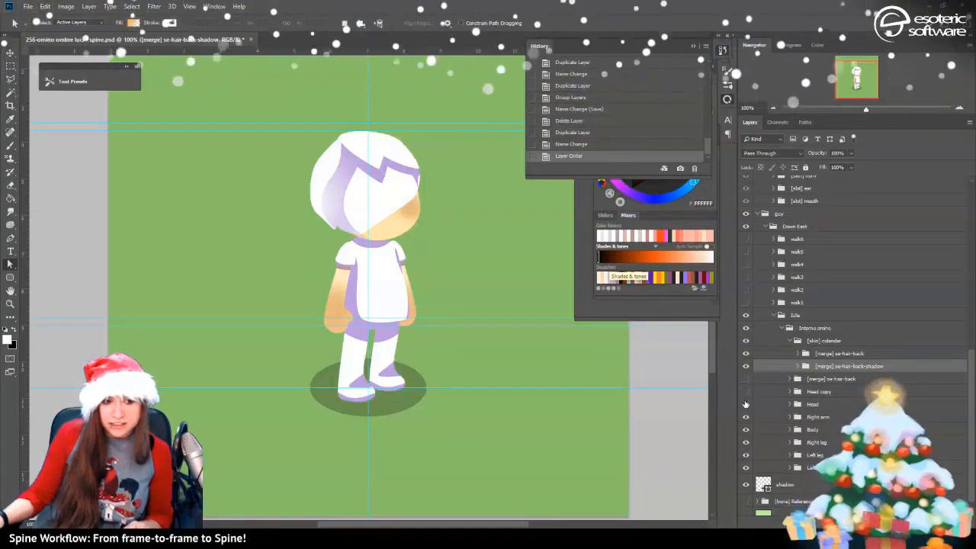
click(845, 380)
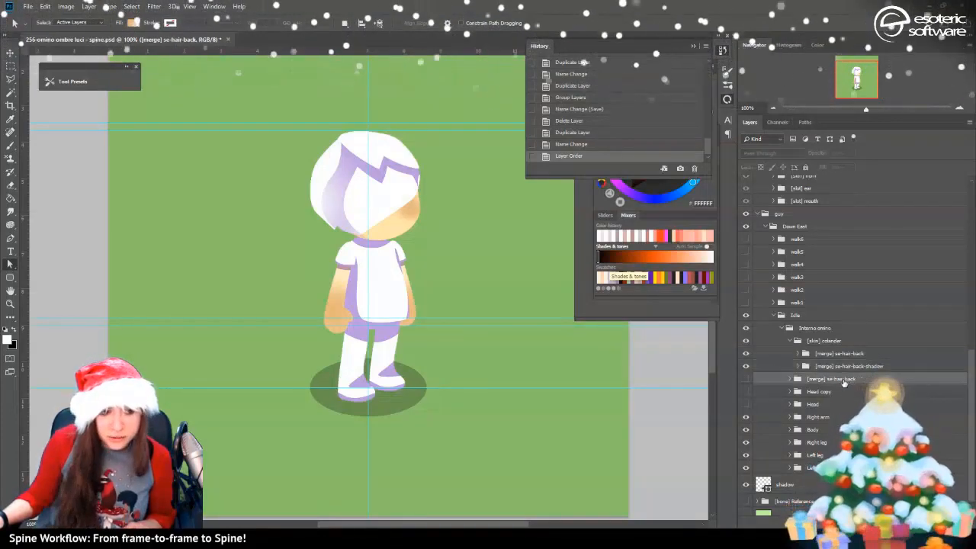
Inspect [merge] se-hair-back-shadow in [skin] colander by hiding the [merge] se-hair-back group above it and toggling Shape 7 copy 9
click(798, 368)
scroll(799, 367, down, 5)
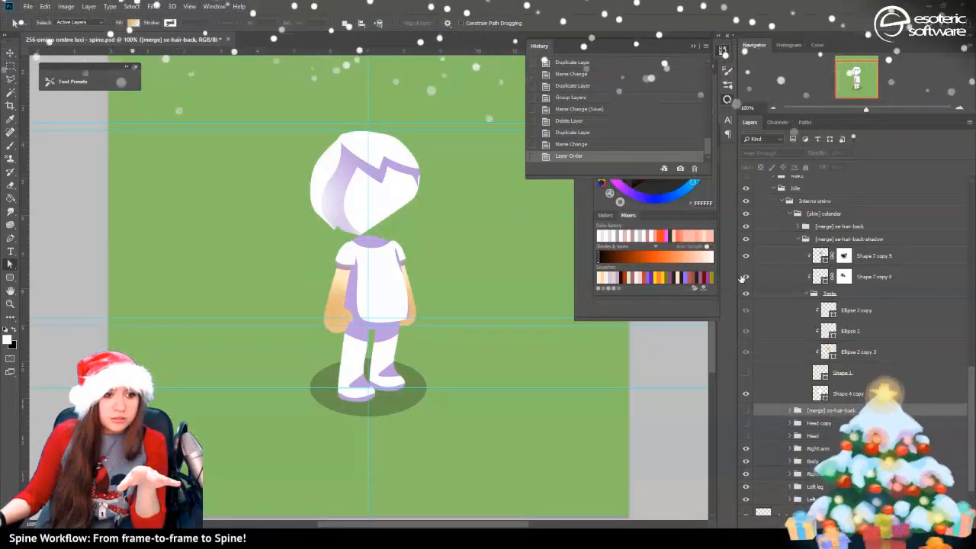
click(797, 240)
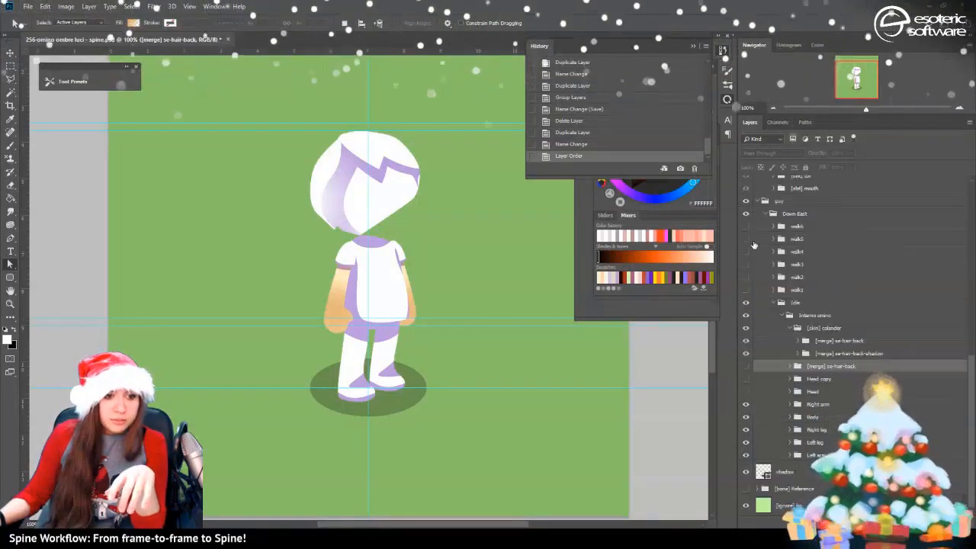
click(745, 340)
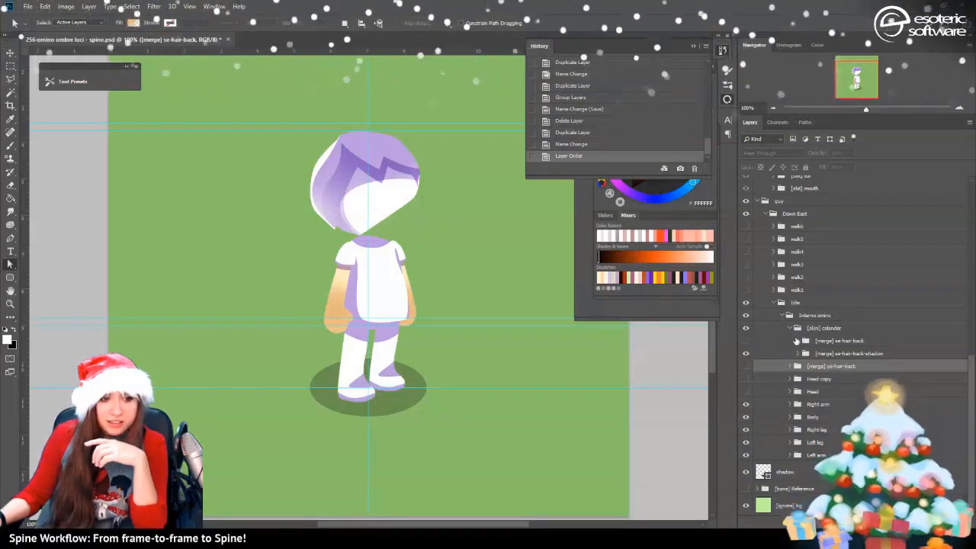
click(799, 354)
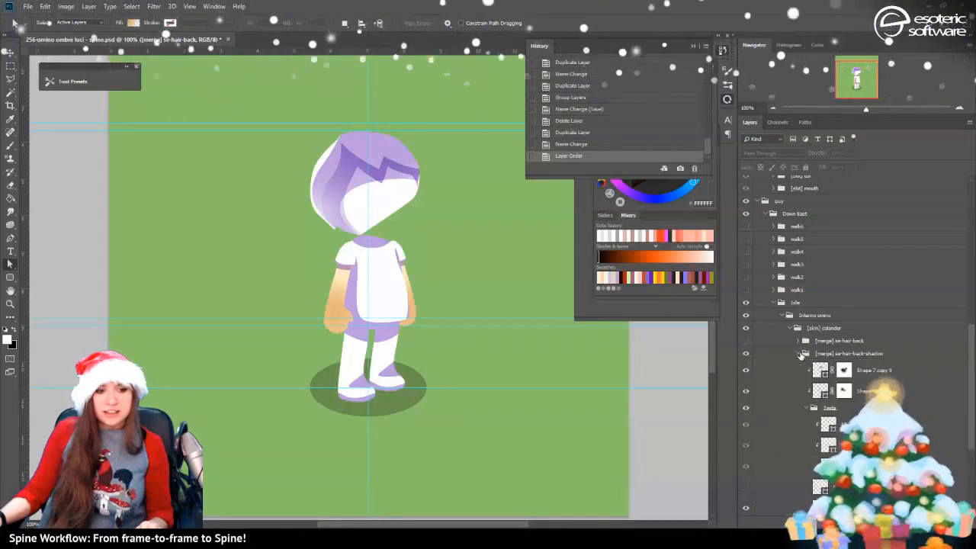
click(746, 371)
click(746, 372)
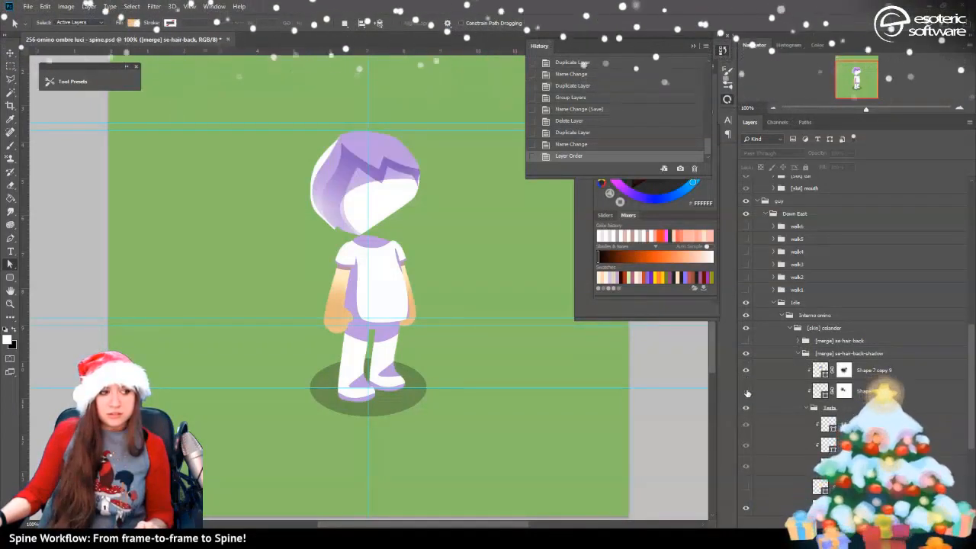
Hide the zigzag shading layer in the [merge] se-hair-back-shadow group, collapse the group, and show [merge] se-hair-back in its place
click(747, 391)
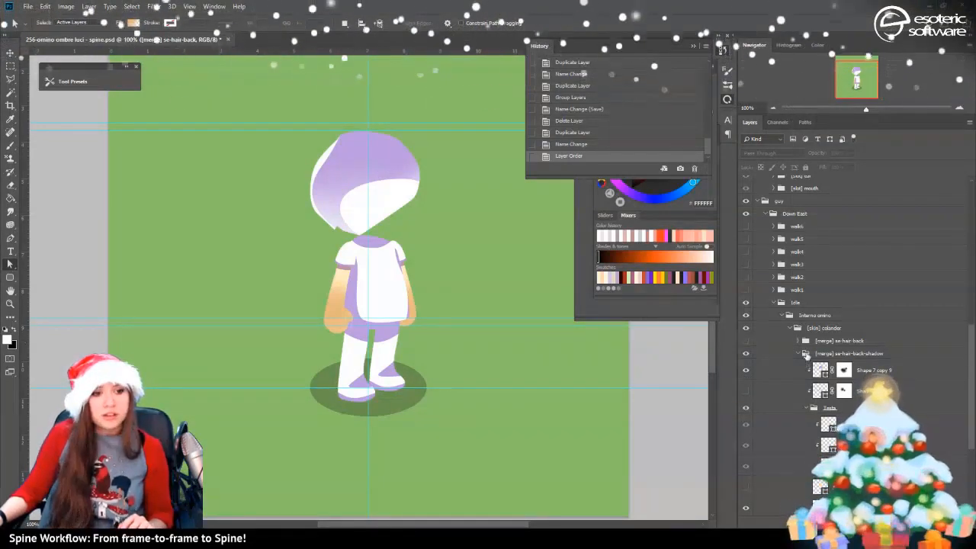
click(798, 356)
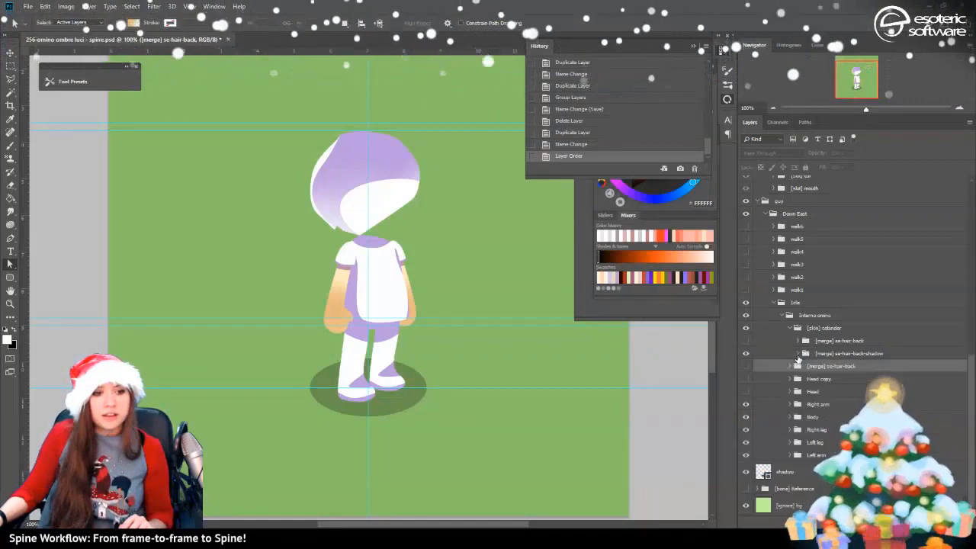
click(744, 354)
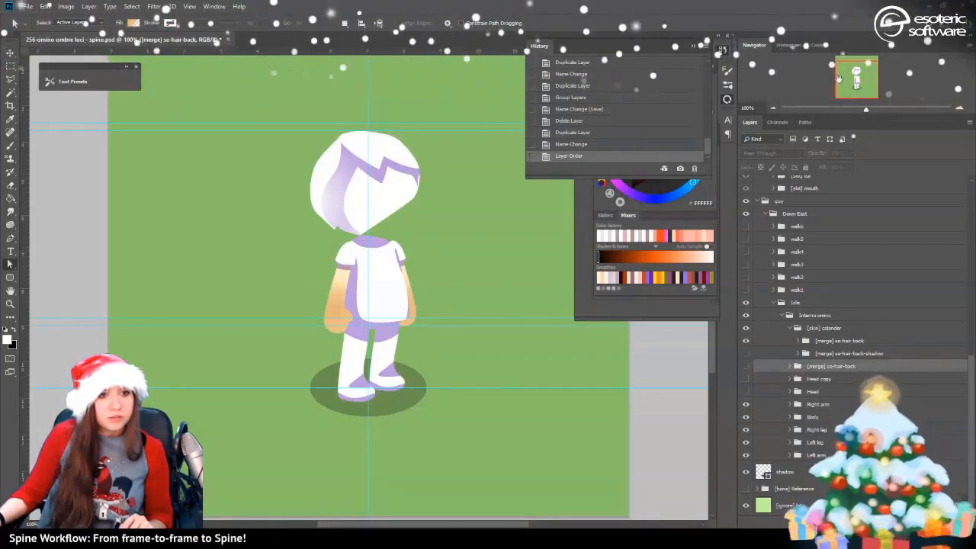
drag(844, 62, 842, 58)
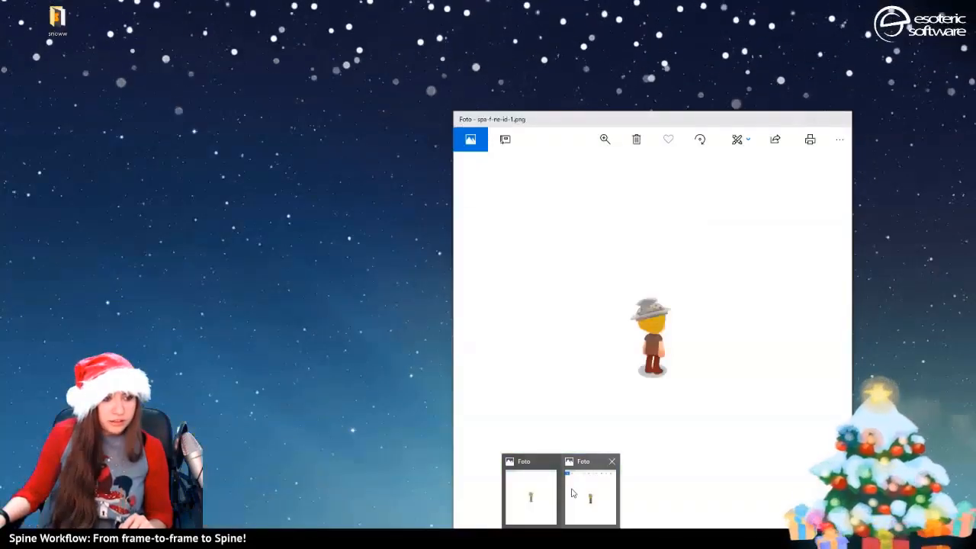
Switch to the Photos windows, review the hatted character's reference images facing different directions, and close both windows
click(572, 492)
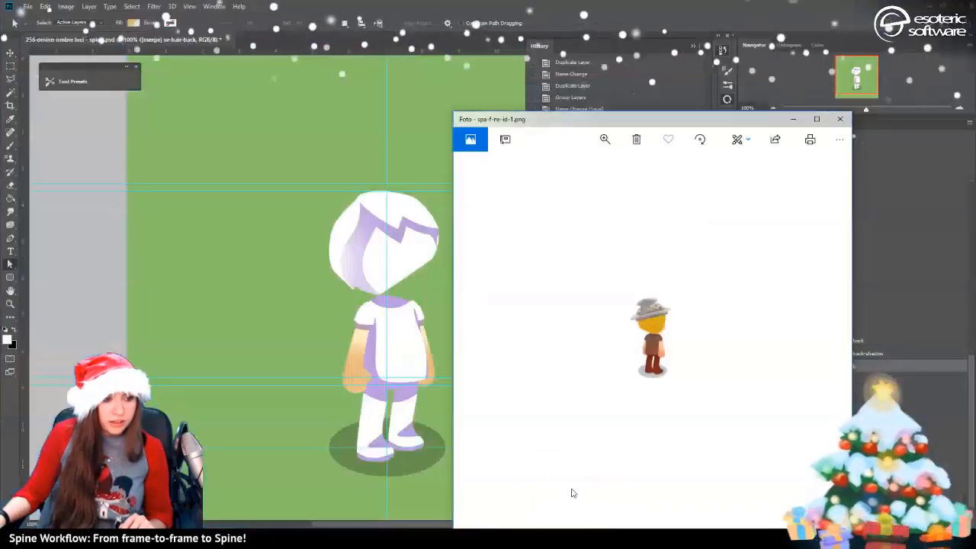
click(527, 486)
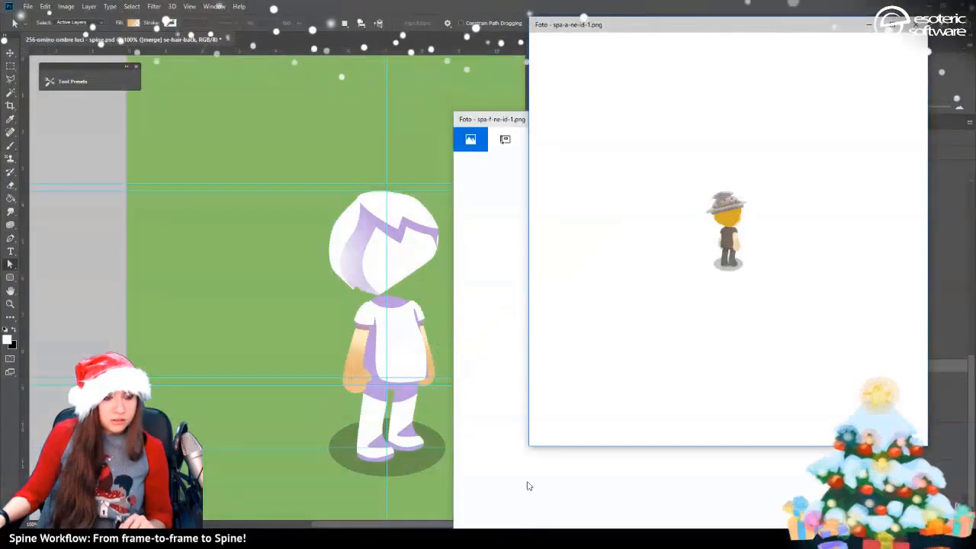
click(482, 209)
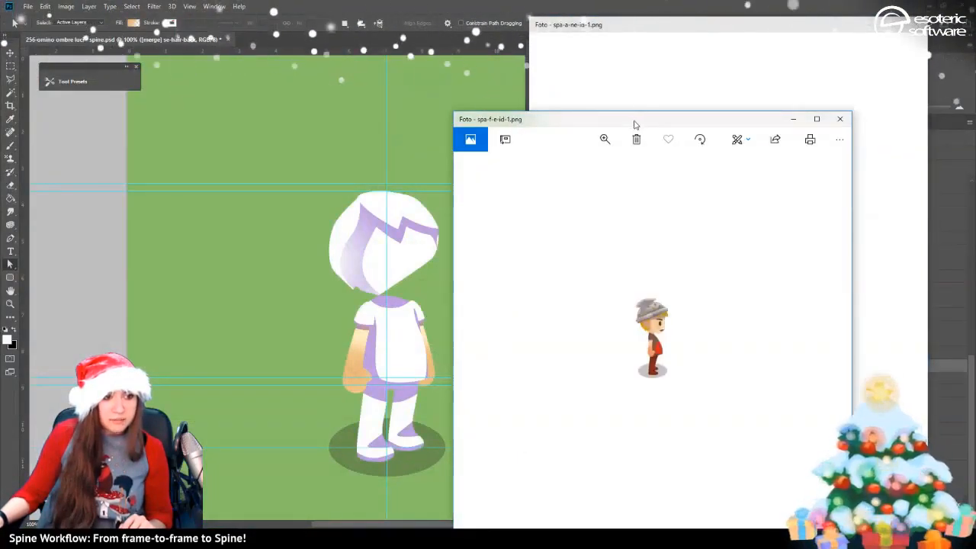
drag(635, 123, 343, 72)
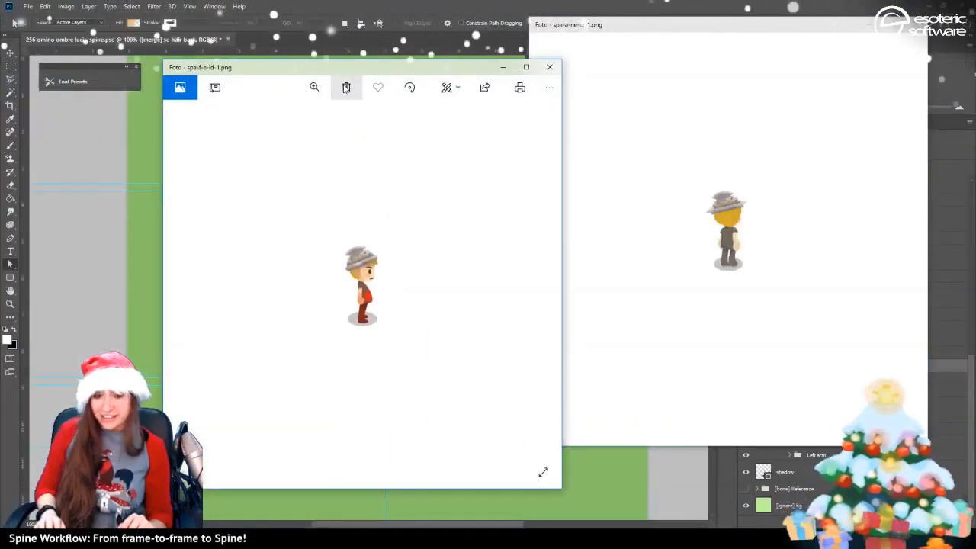
key(Right)
key(Right)
key(Right)
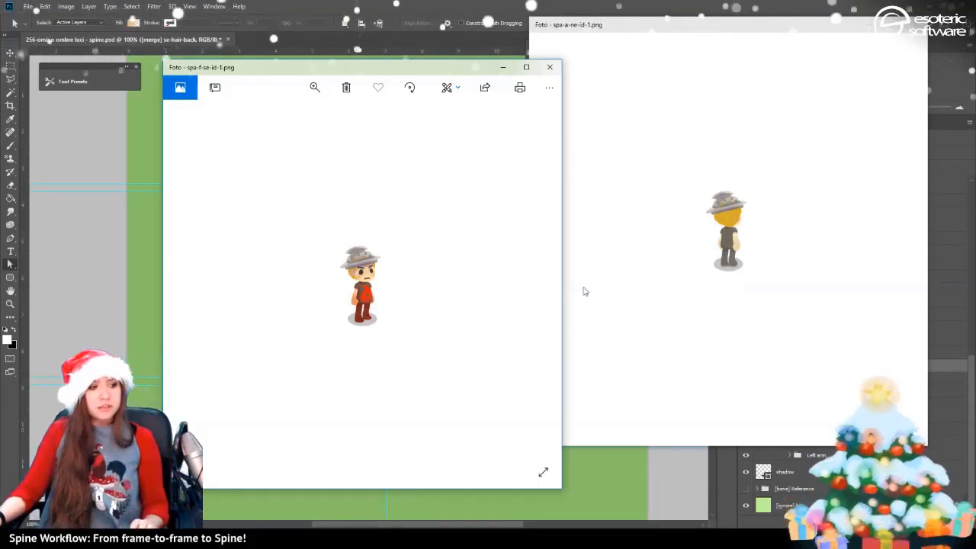
click(552, 69)
click(913, 25)
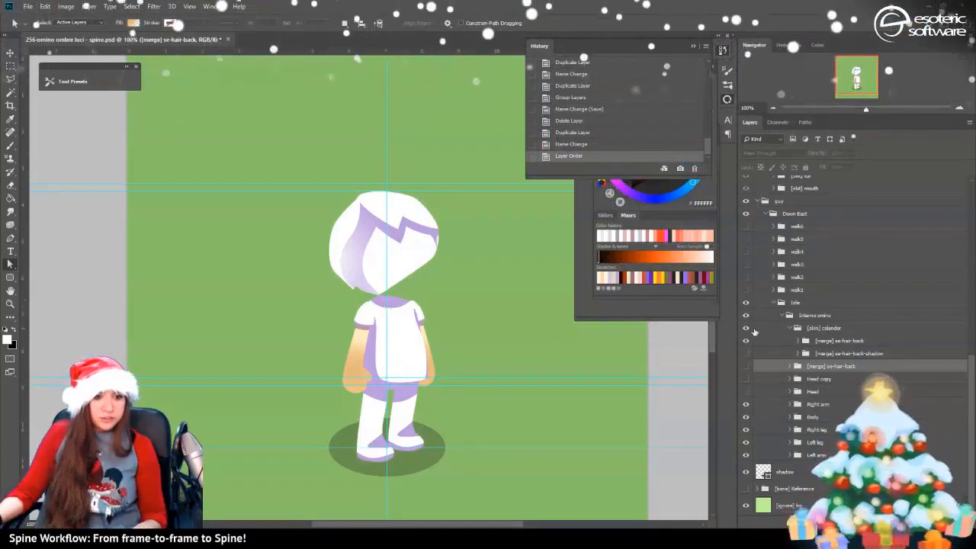
Show the [merge] se-hair-back-shadow group with the hair, and the separate [merge] se-hair-back group containing the face
click(834, 354)
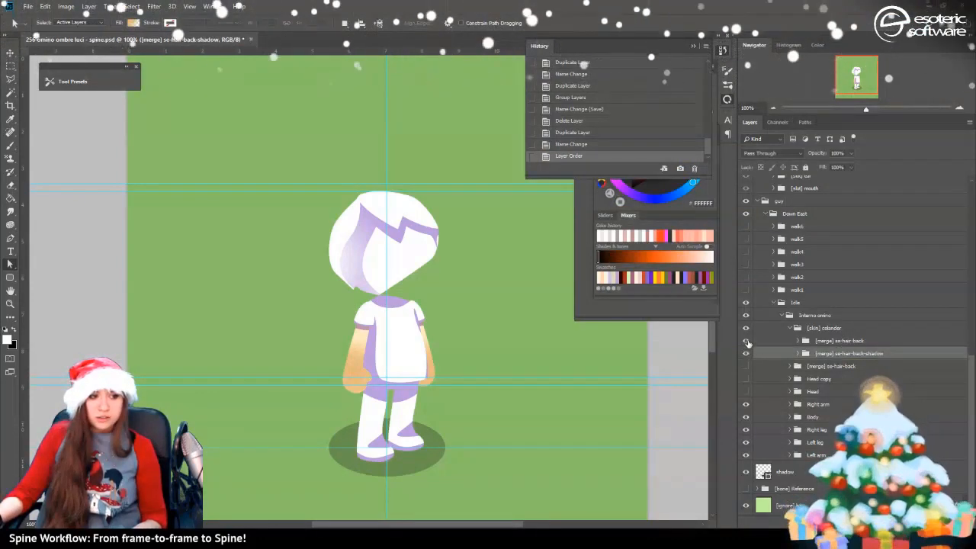
click(747, 341)
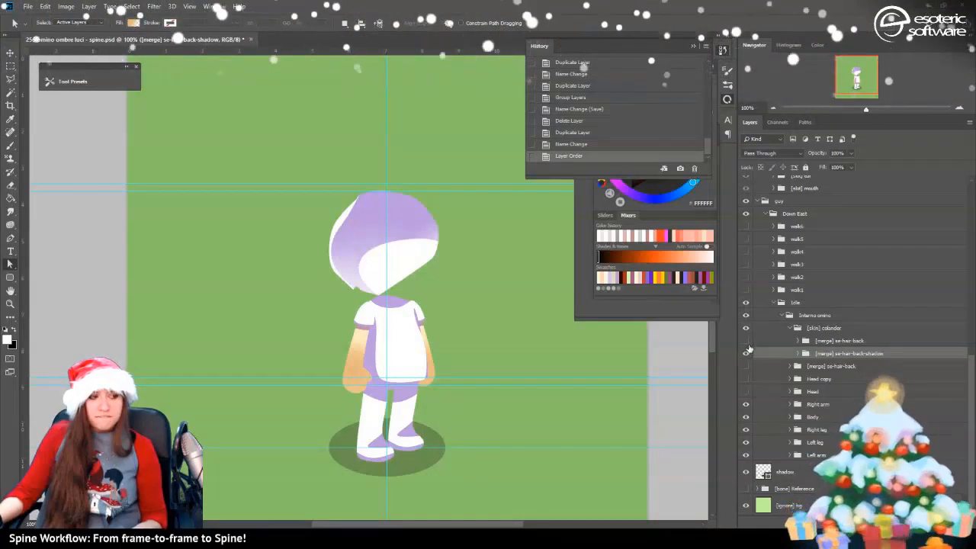
click(747, 341)
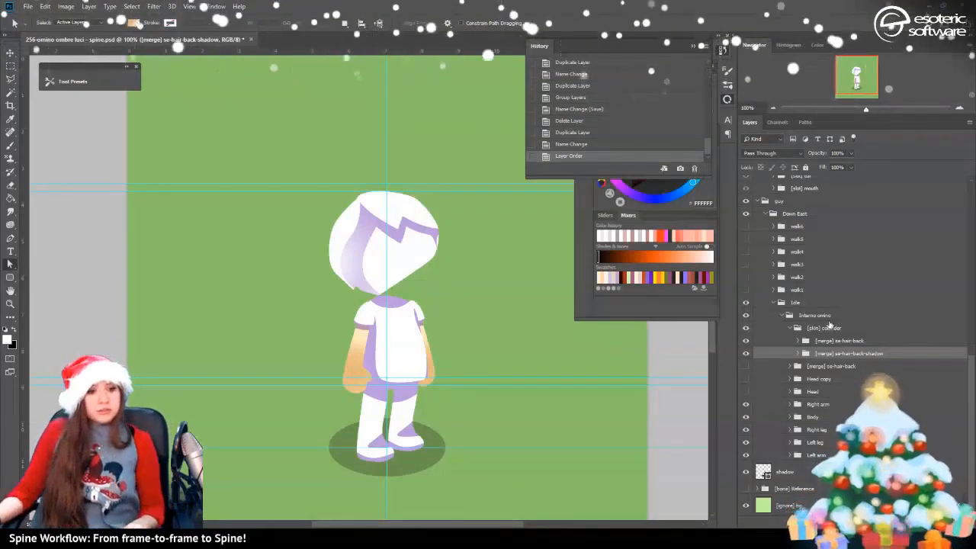
click(747, 367)
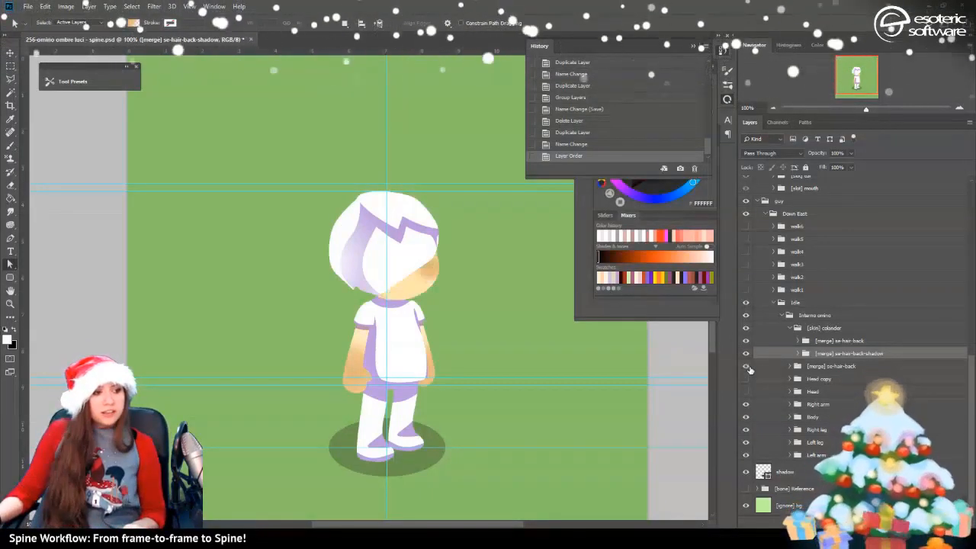
click(747, 367)
click(746, 367)
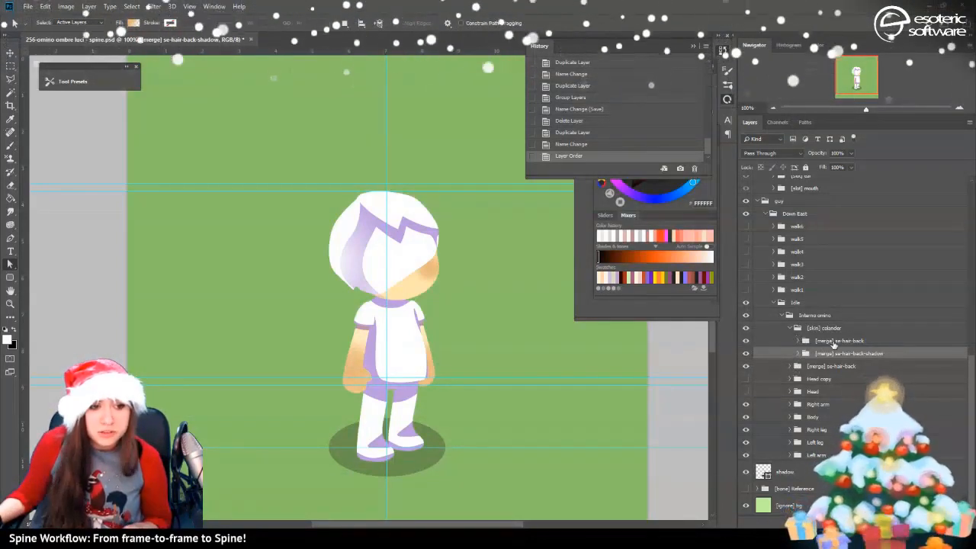
Move [merge] se-hair-back-shadow out above the [skin] colander group, and group the two as [slot] hair-back
drag(805, 353, 805, 332)
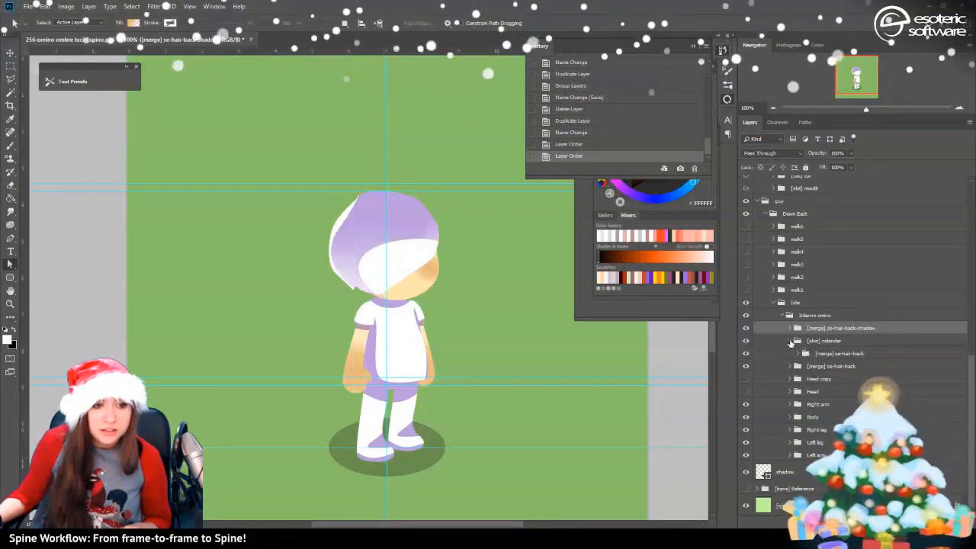
click(791, 342)
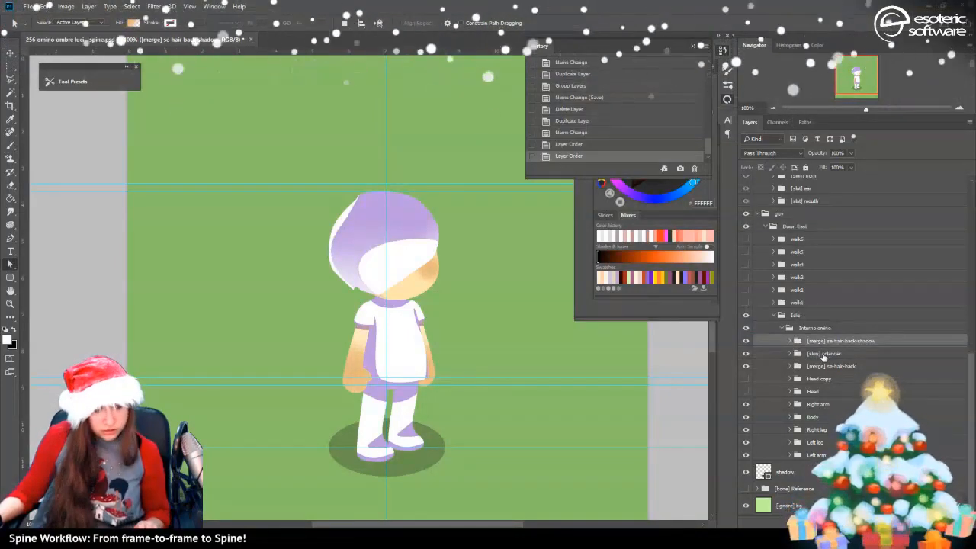
shift+click(823, 355)
key(ctrl+g)
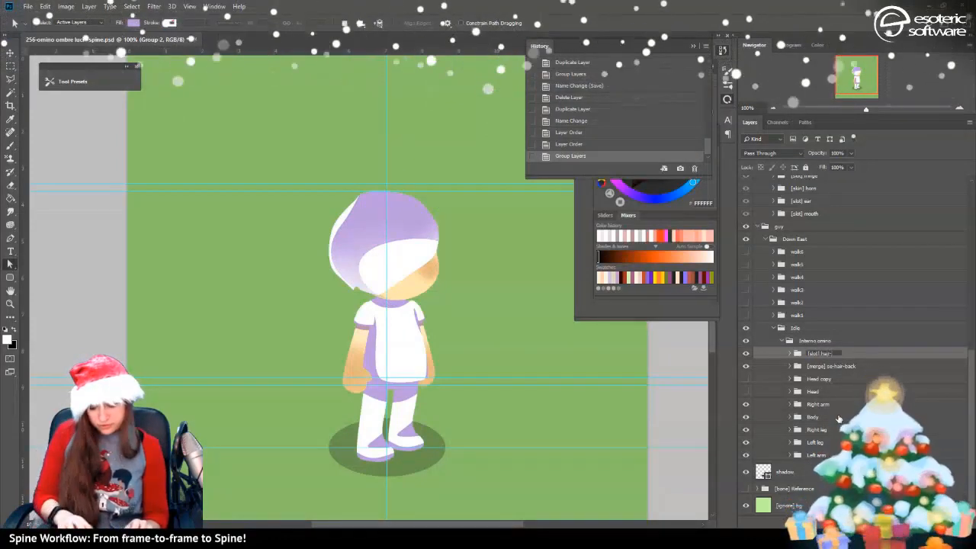
text(back)
key(Return)
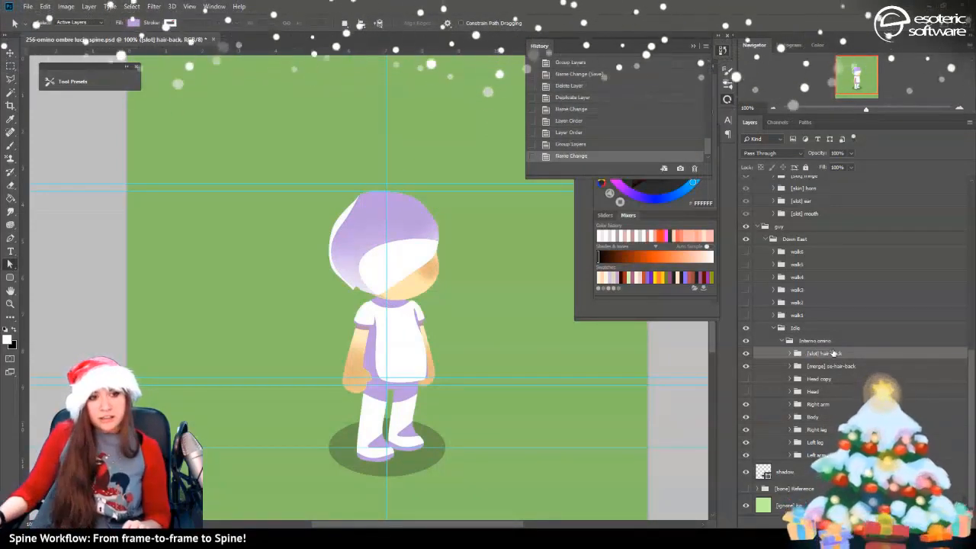
Move the [slot] hair-back group directly below [slot] mouth, and delete the leftover [merge] se-hair-back group from Interno omino
drag(834, 353, 843, 222)
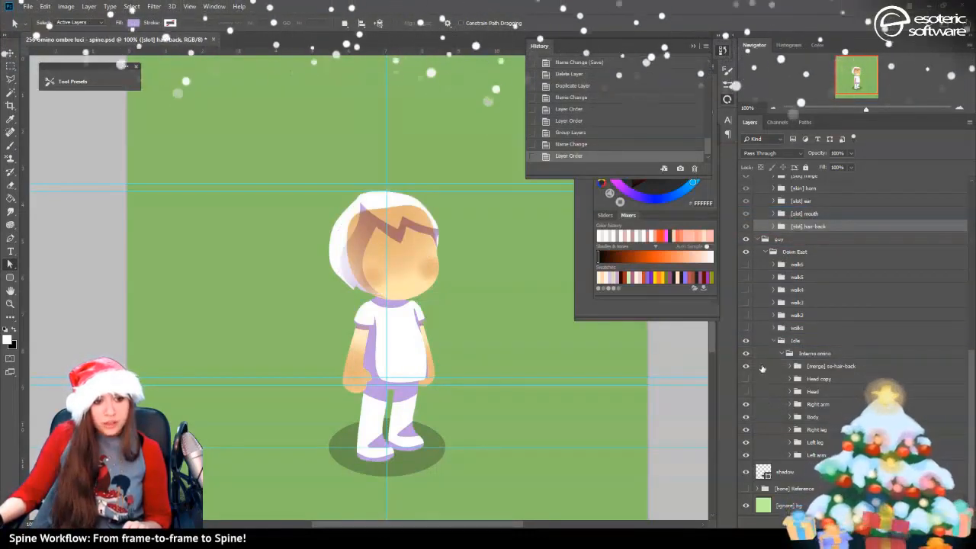
click(830, 367)
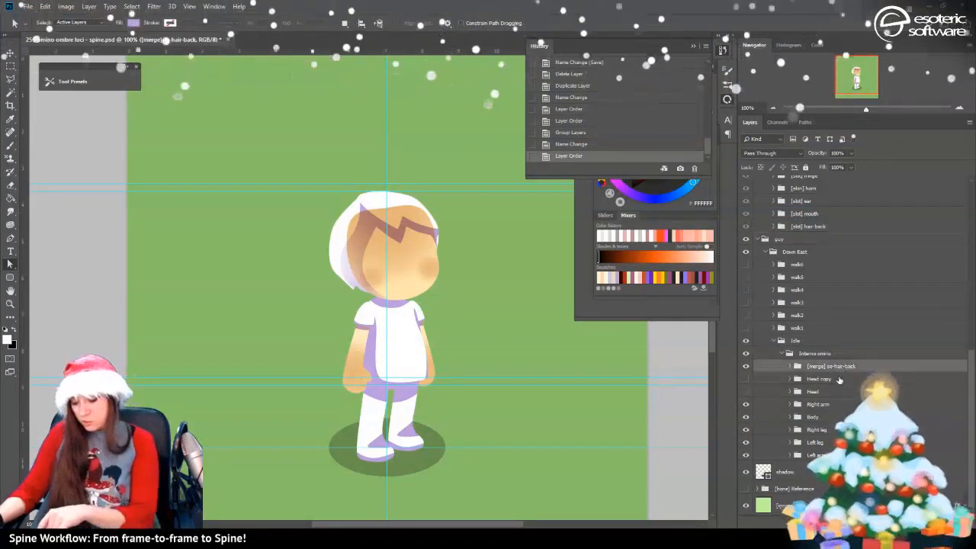
key(Delete)
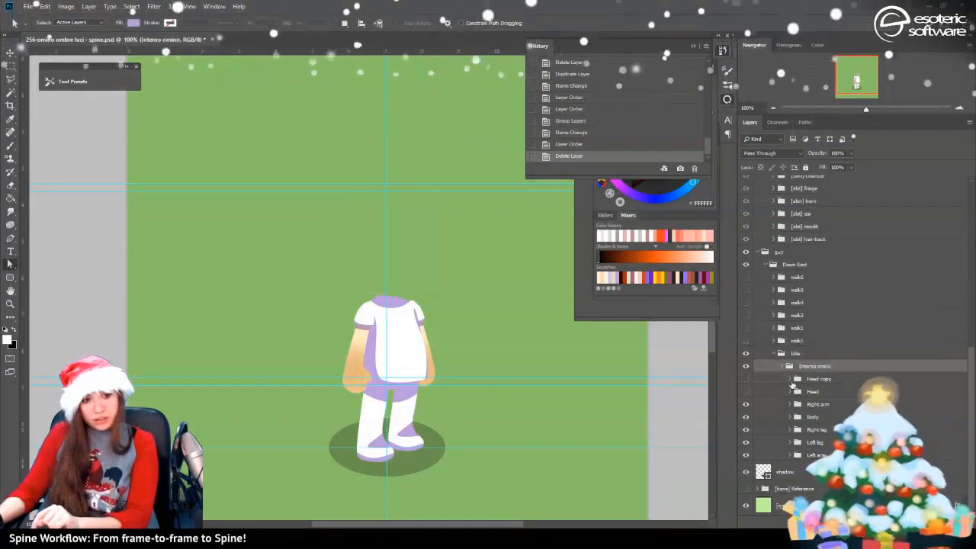
In the Head copy group, delete the white Shape 4 copy hair layer and show the Shape 1 head layer
click(747, 379)
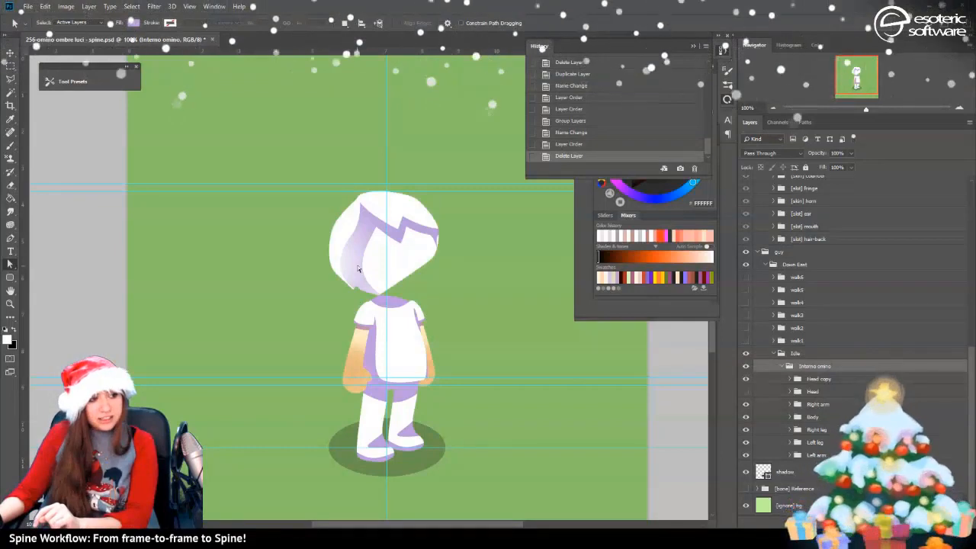
click(788, 379)
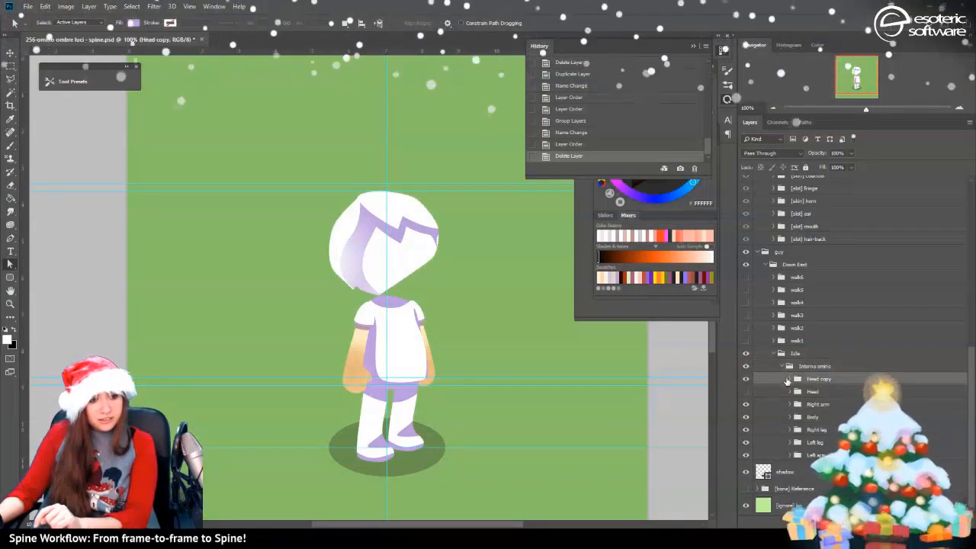
click(789, 381)
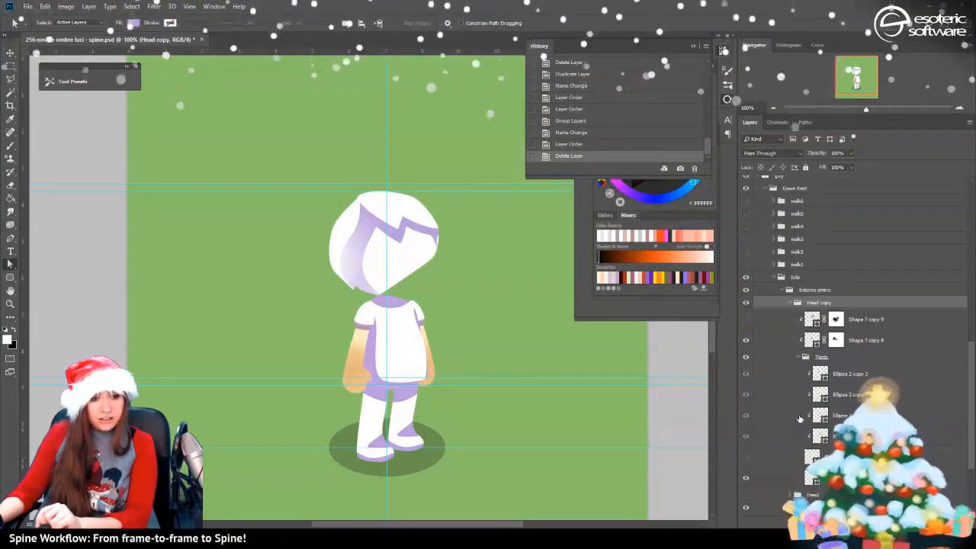
scroll(813, 396, down, 4)
click(848, 401)
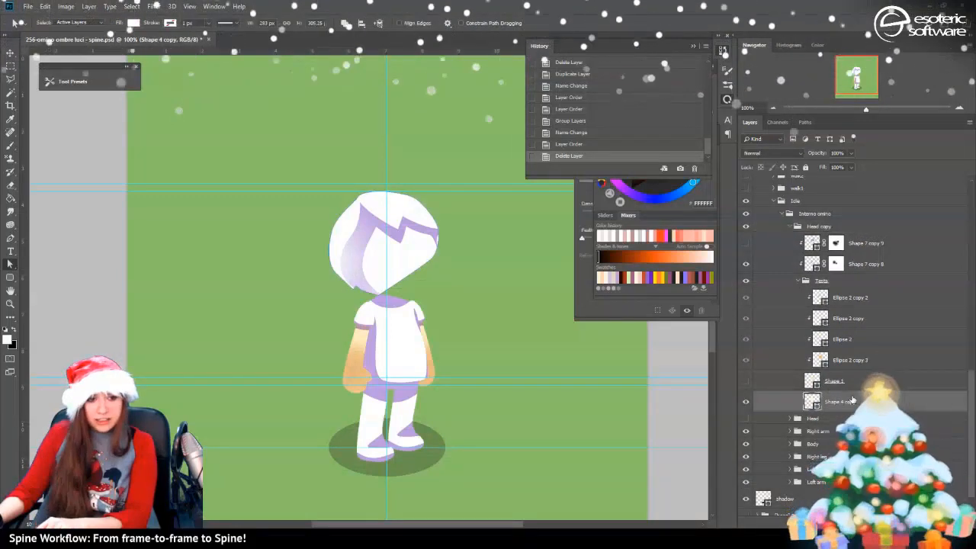
key(Delete)
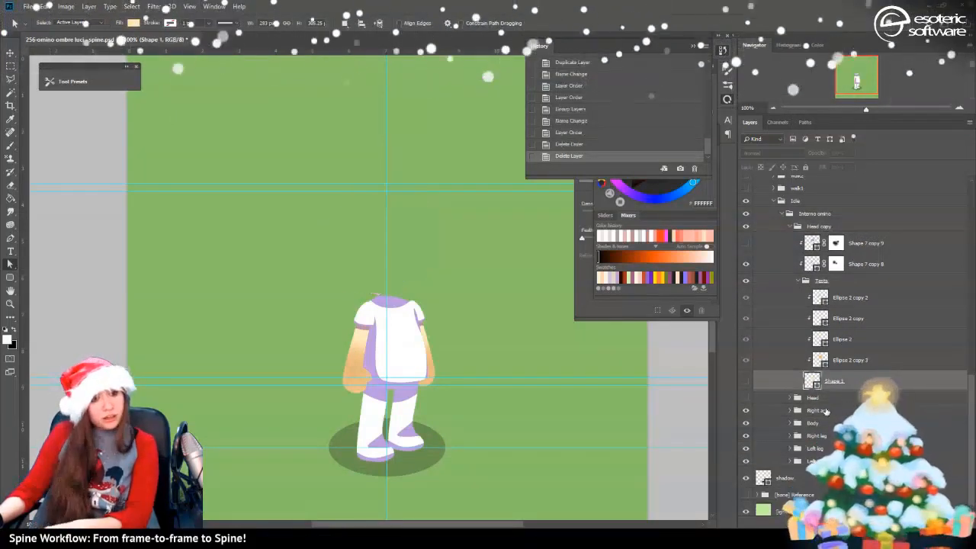
click(746, 382)
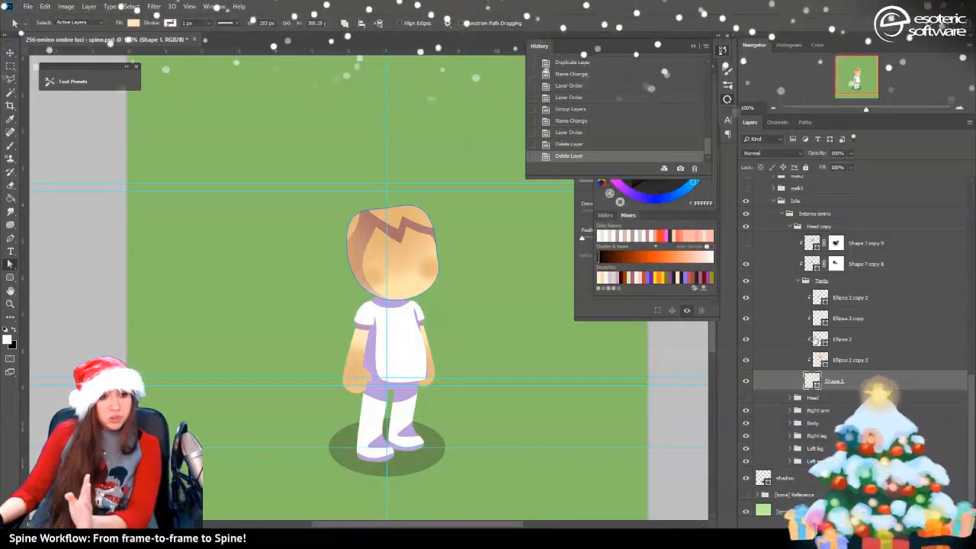
Check the effect of the Shape 7 copy 9 layer on the head, and collapse the Testa group
scroll(859, 315, up, 2)
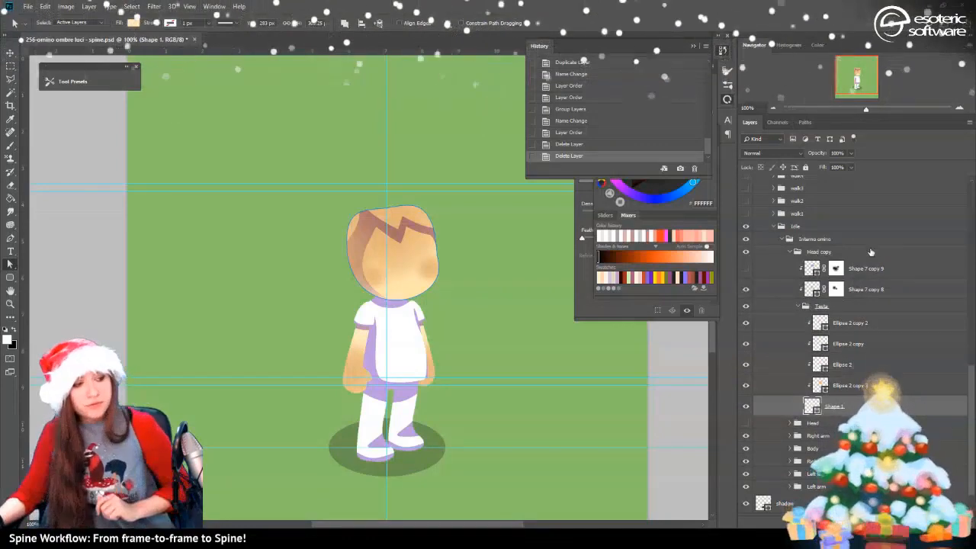
click(746, 269)
click(746, 269)
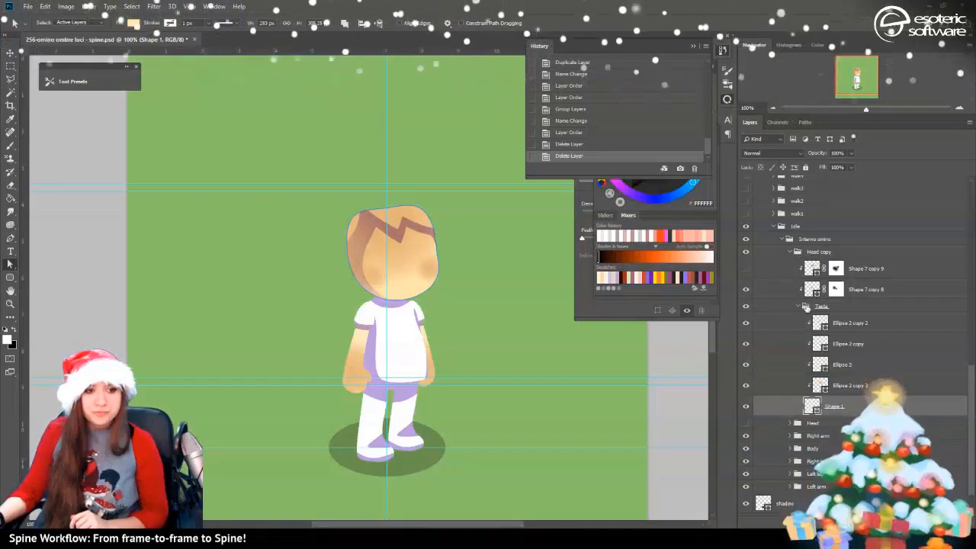
click(798, 307)
click(797, 306)
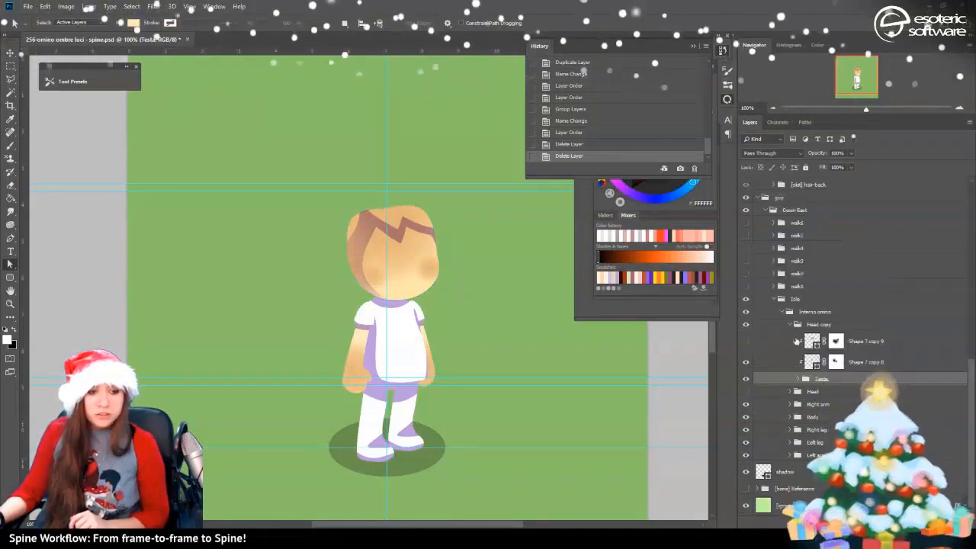
Rename the Head copy group as [merge] se-head
click(819, 325)
double_click(820, 325)
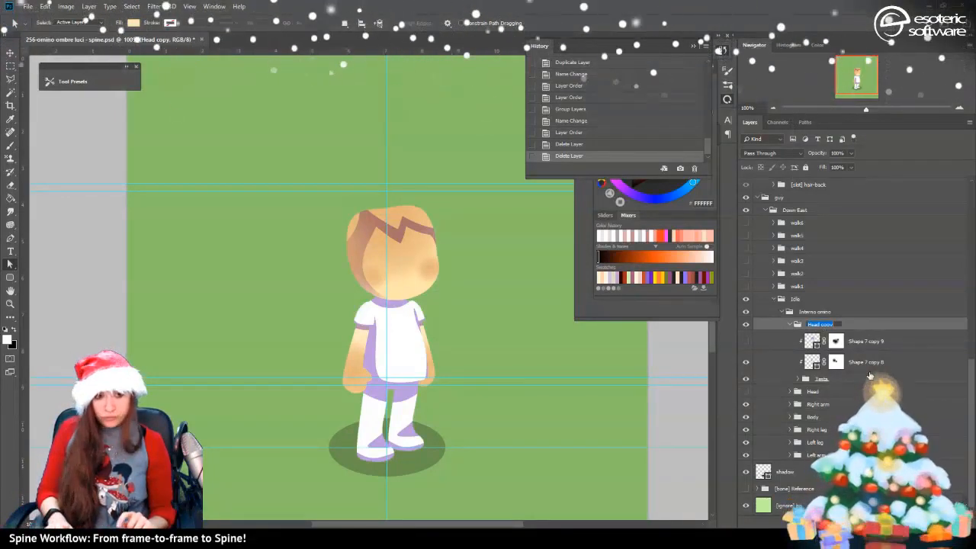
text([]merge)
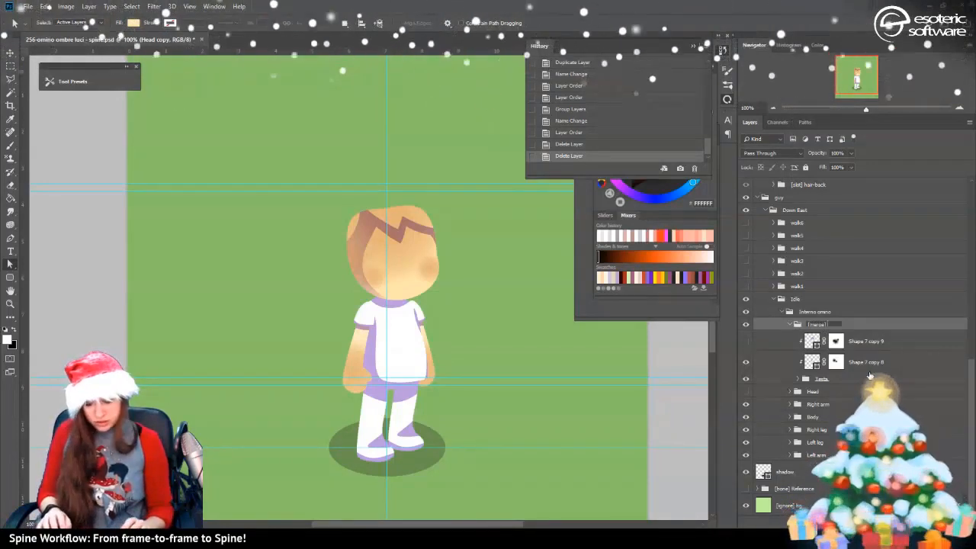
text( sk-head)
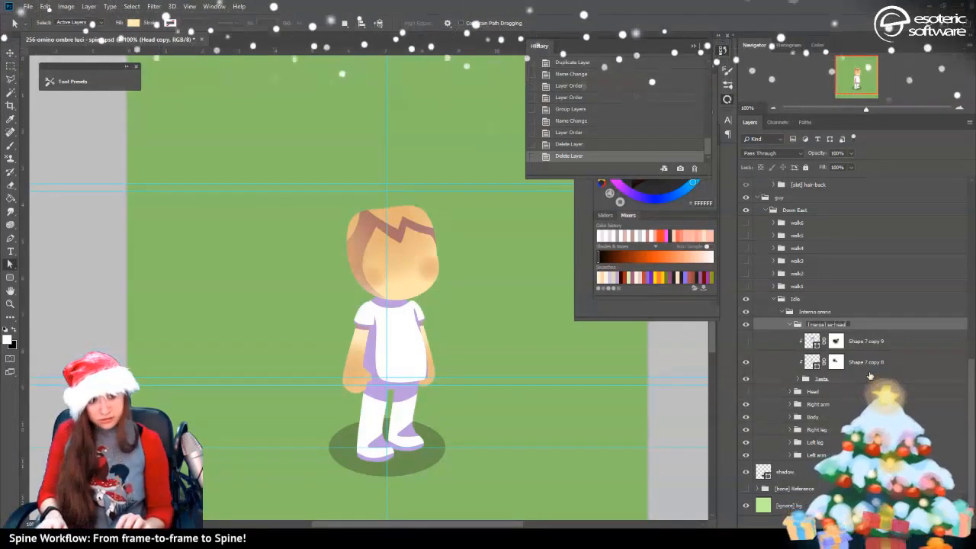
key(Return)
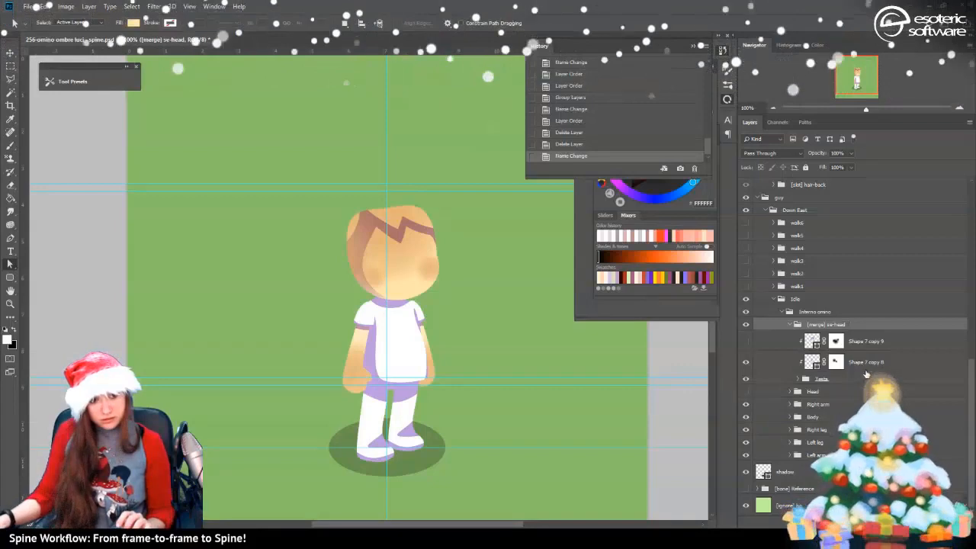
Duplicate the [merge] se-head group as [merge] se-head-shadow
right_click(852, 321)
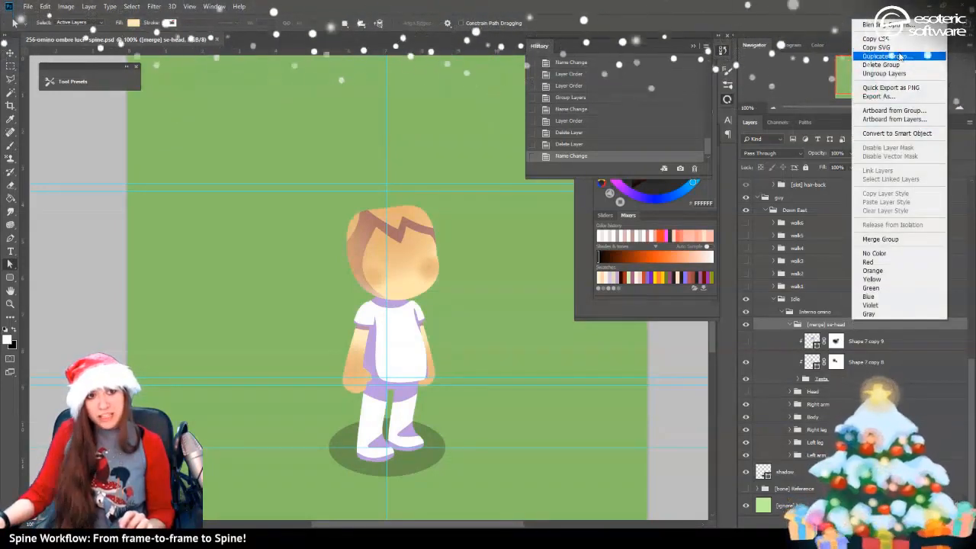
click(894, 58)
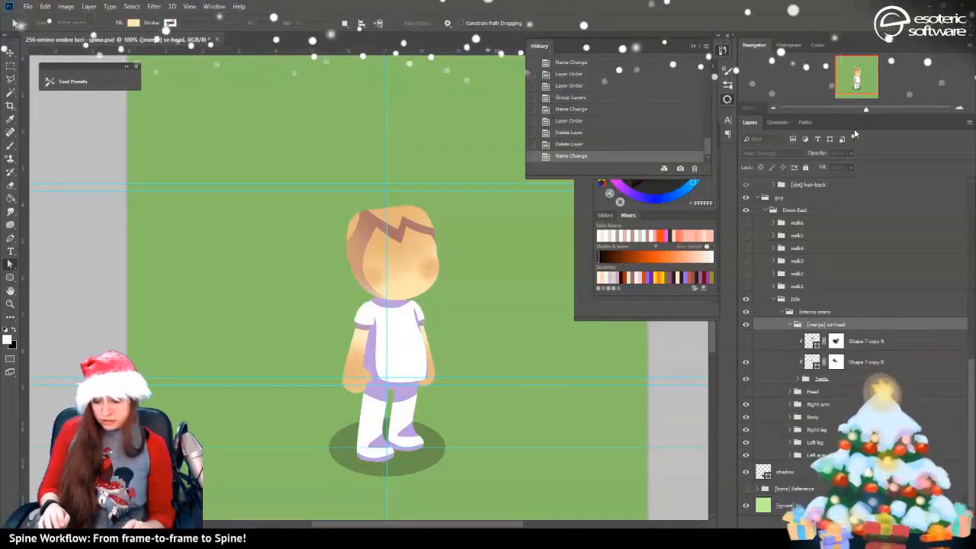
key(Return)
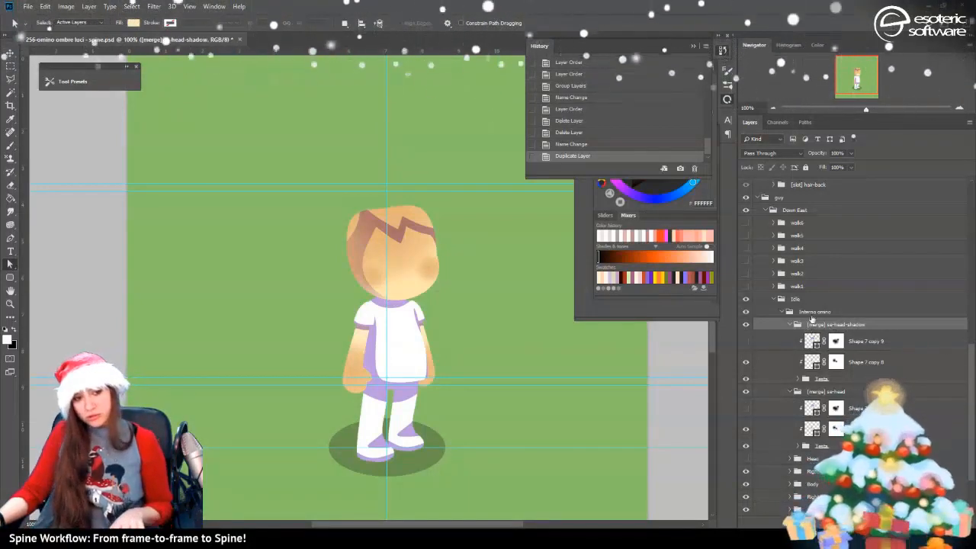
In [merge] se-head-shadow, show the Shape 7 copy 9 shading, hide the clipped hair-shadow layer below it, and collapse the group
click(746, 341)
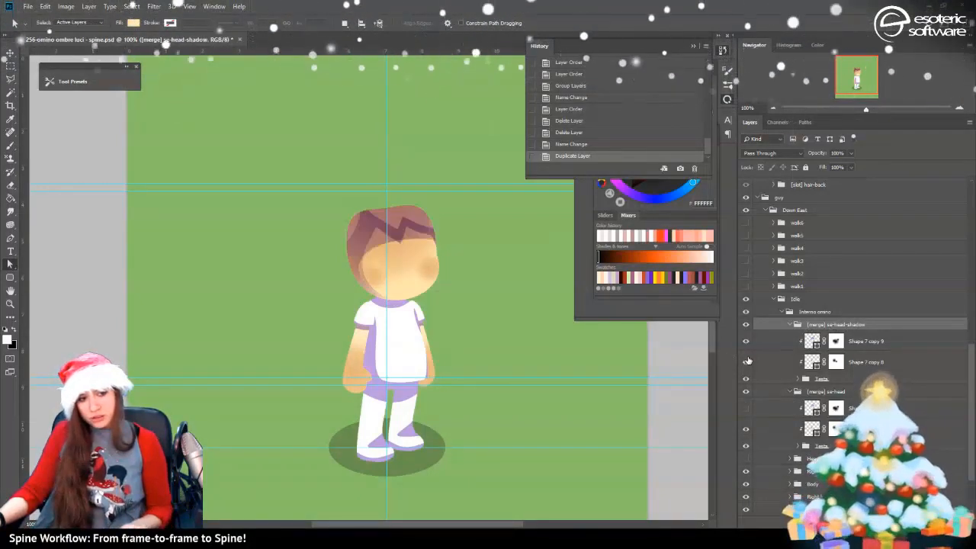
click(747, 362)
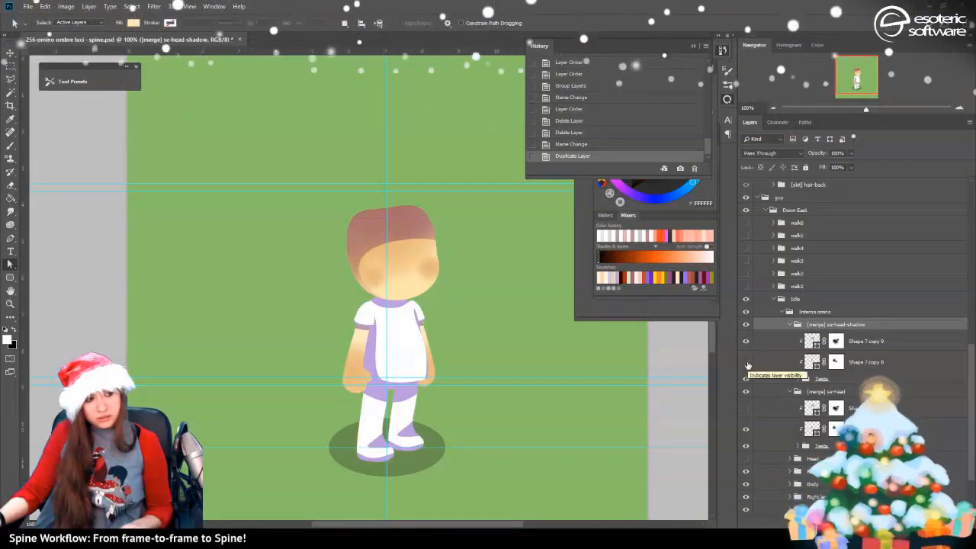
click(792, 327)
scroll(812, 305, up, 5)
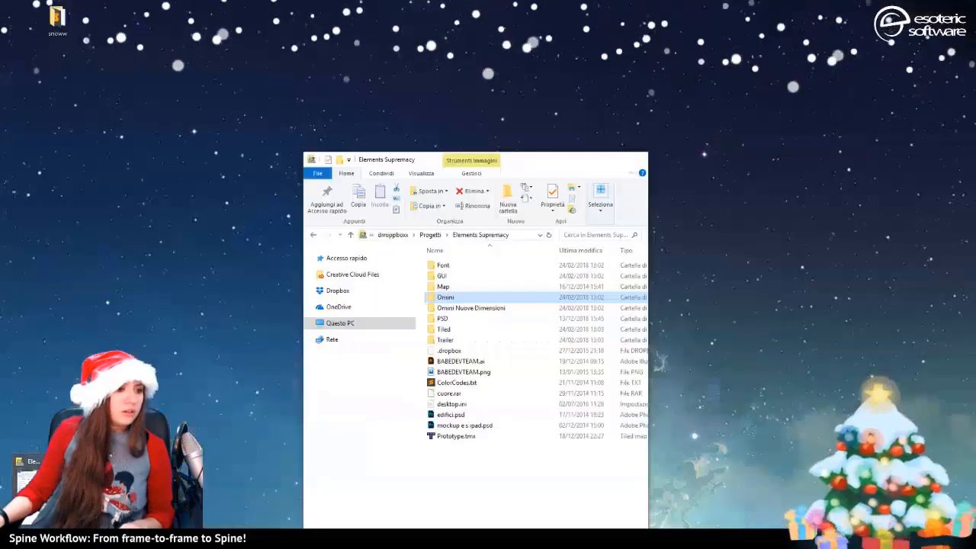
Open spa-a-se-id-1.png from the Omini folder in the image viewer to examine the hat-wearing character, and return to the Photoshop document
click(72, 494)
double_click(448, 301)
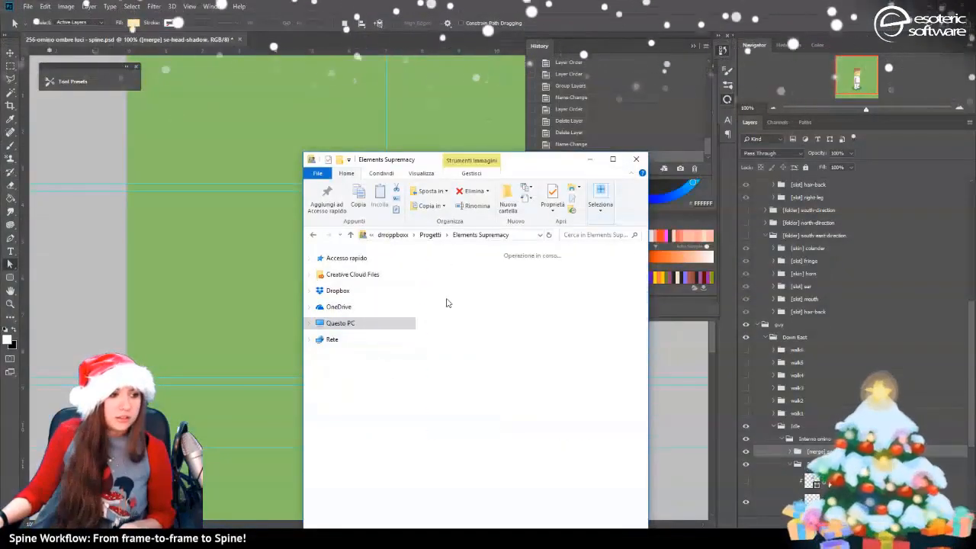
click(444, 340)
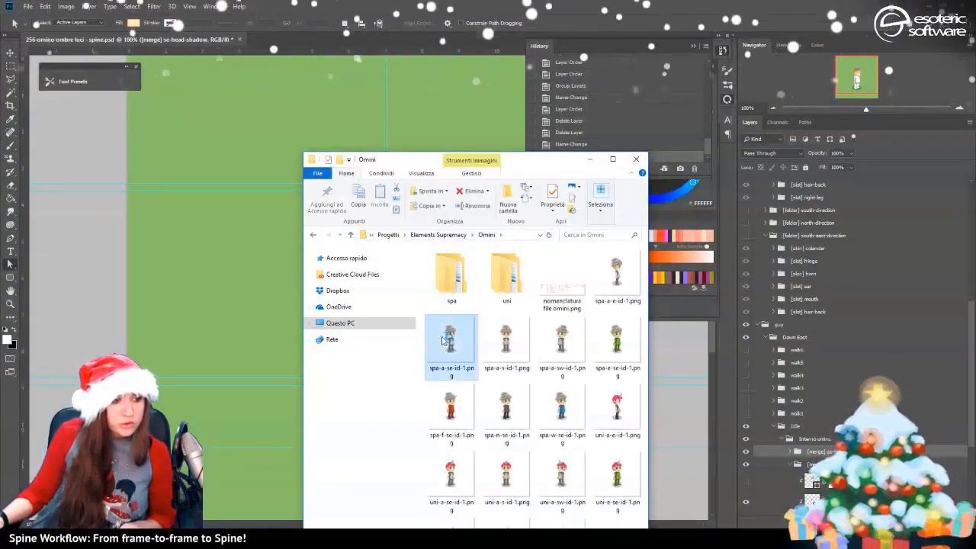
double_click(444, 340)
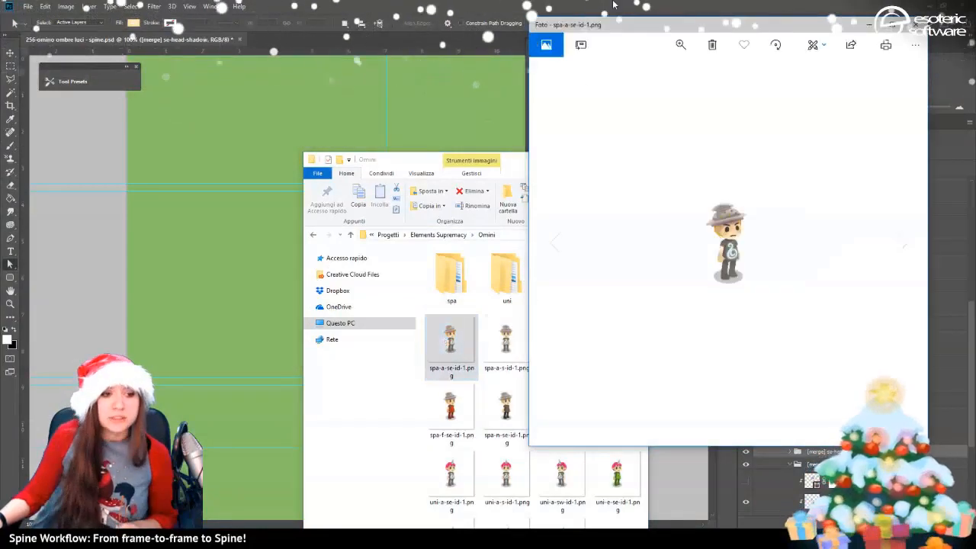
click(507, 5)
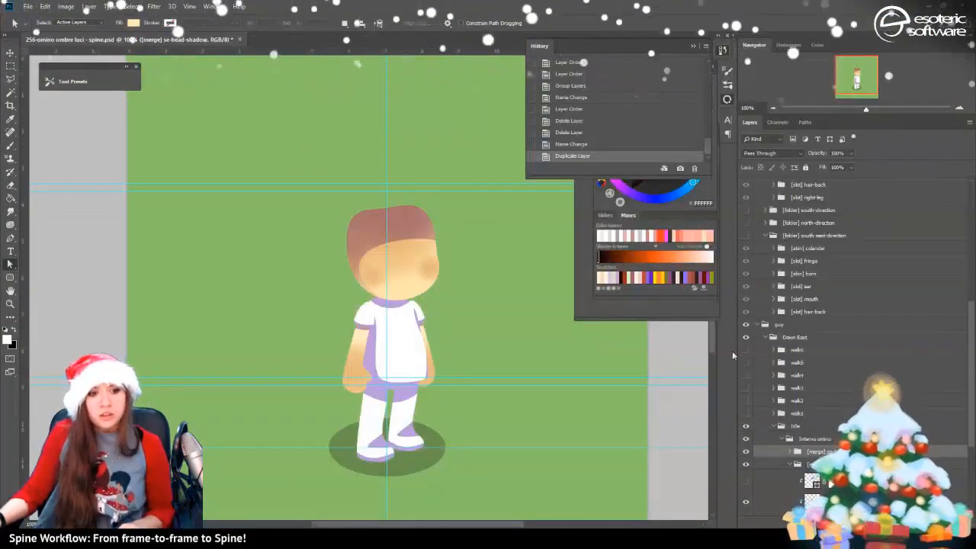
Put the [merge] se-head-shadow group into a new group named [skin] colander
scroll(778, 401, down, 5)
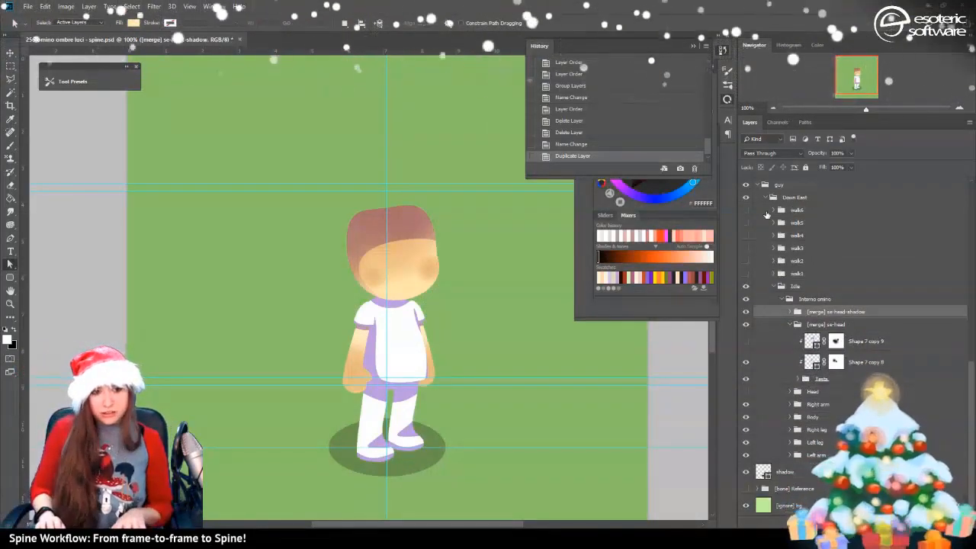
key(ctrl+g)
key(ctrl+f)
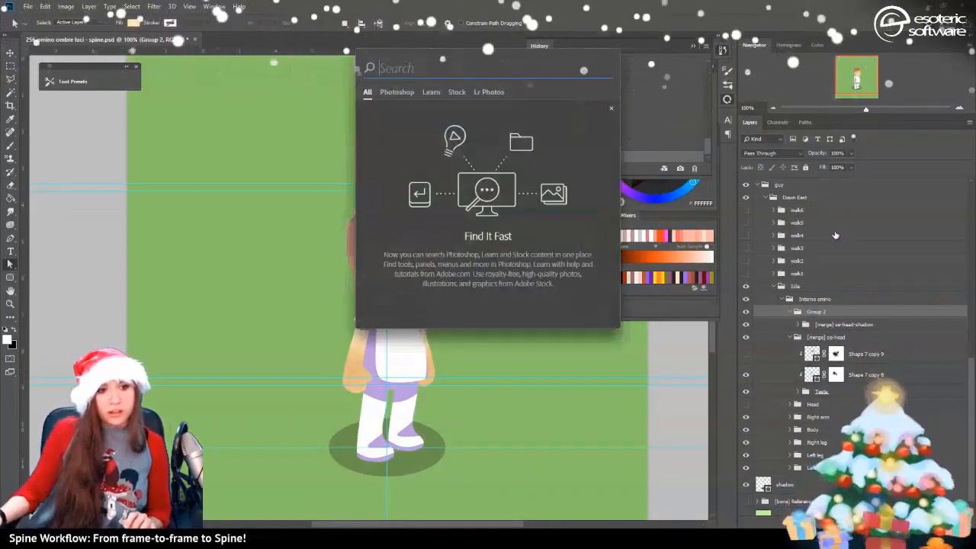
double_click(816, 313)
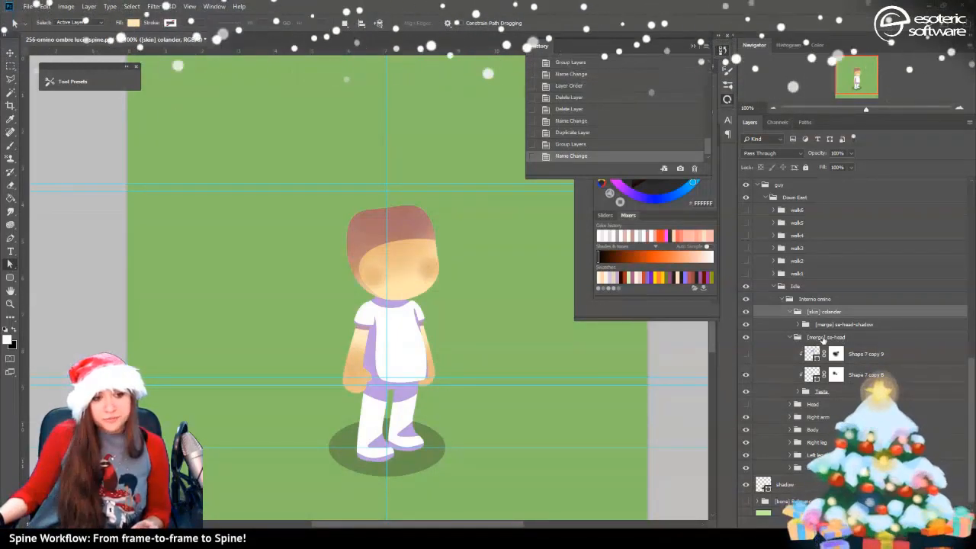
Rename the [merge] se-head-shadow group inside [skin] colander as [merge] se-head
double_click(858, 326)
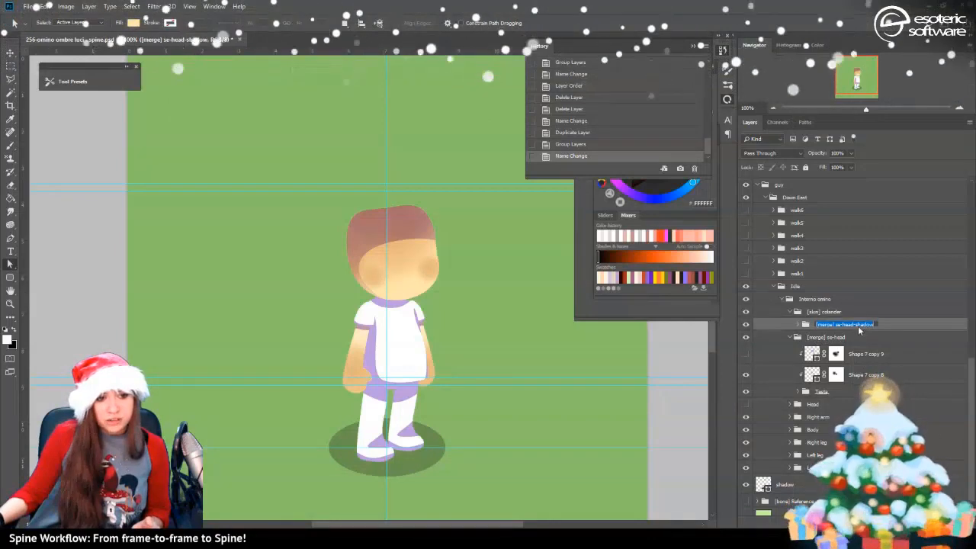
drag(854, 325, 878, 326)
key(BackSpace)
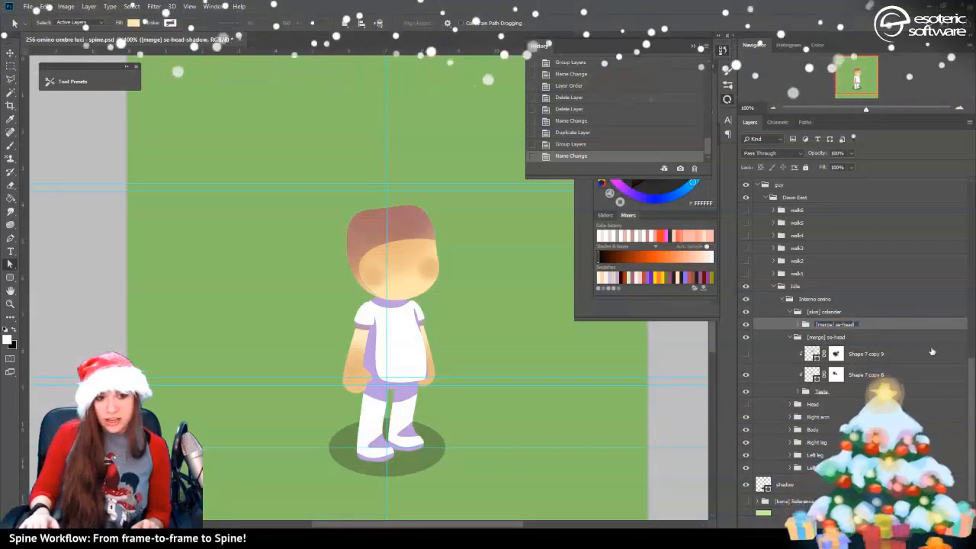
key(Return)
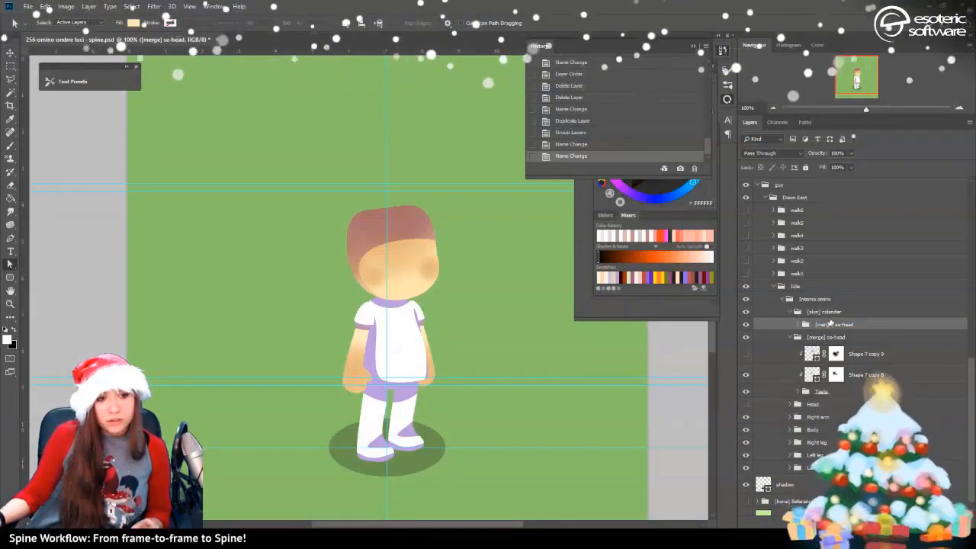
Group [skin] colander and the [merge] se-head group below it into a new group named [slot] head
click(798, 337)
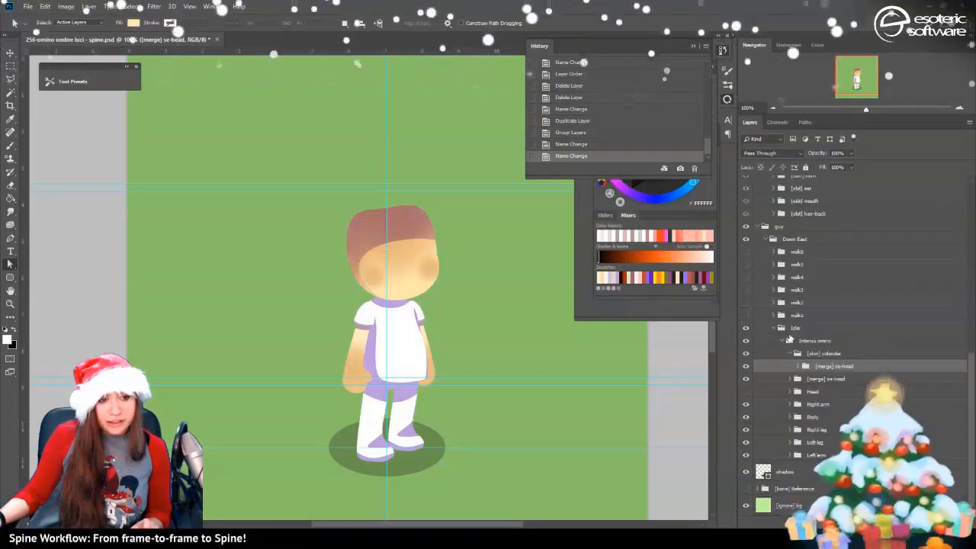
click(829, 379)
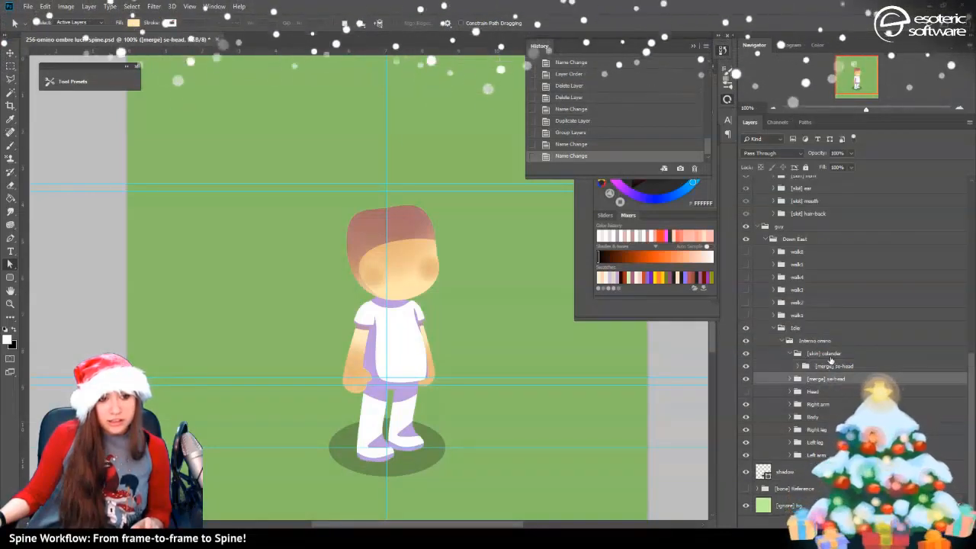
click(790, 354)
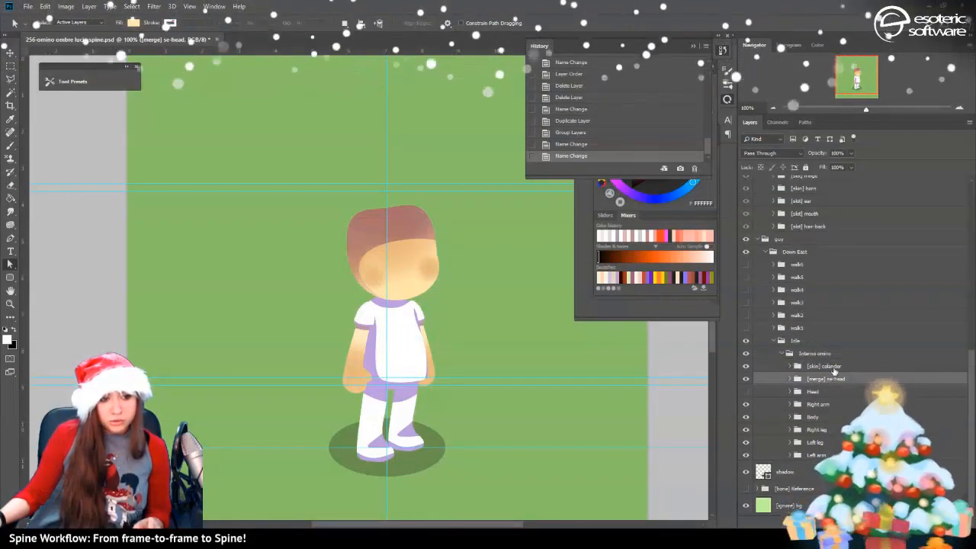
shift+click(830, 368)
key(ctrl+g)
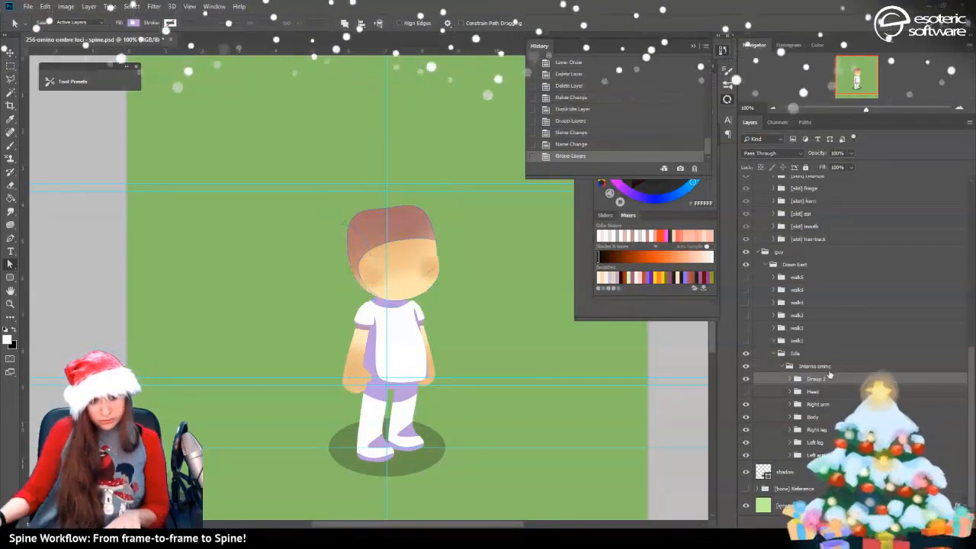
double_click(814, 379)
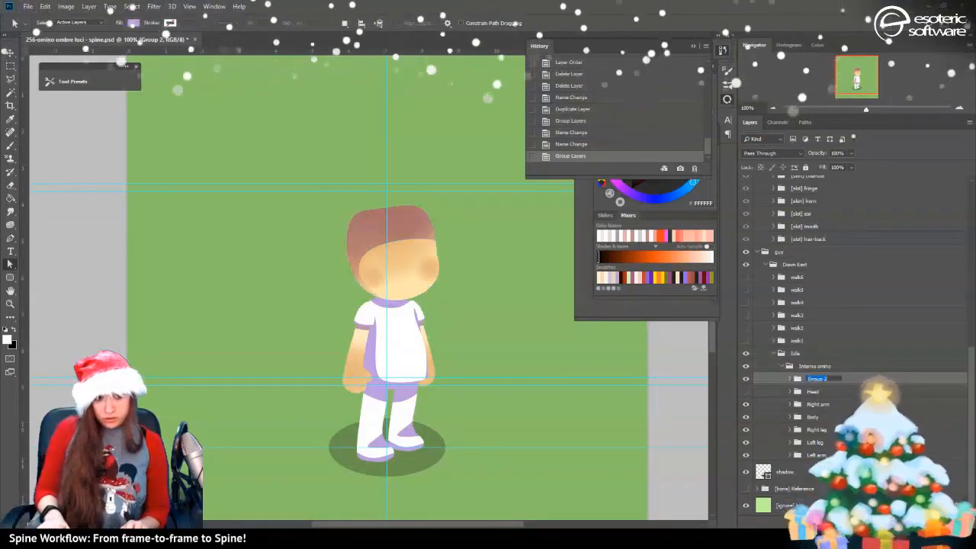
text([slot])
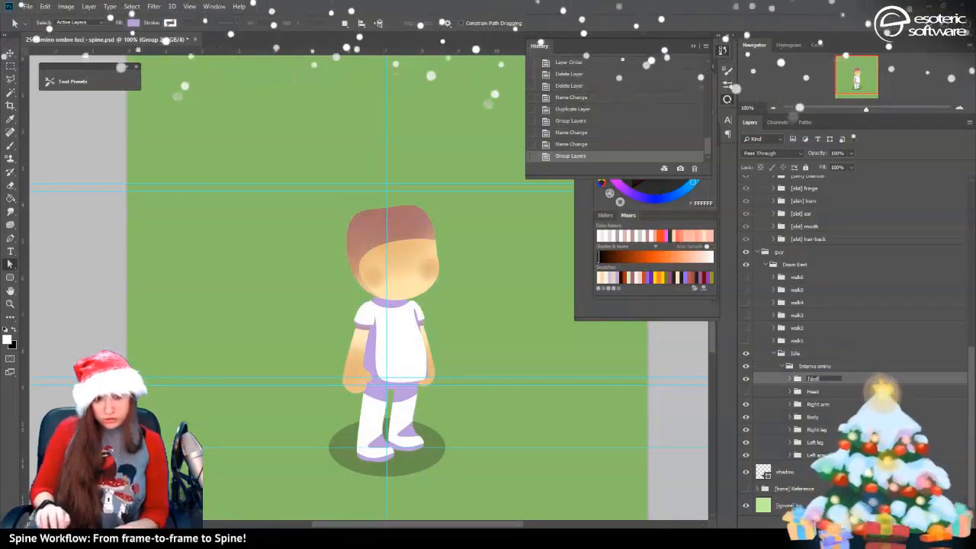
text( hea)
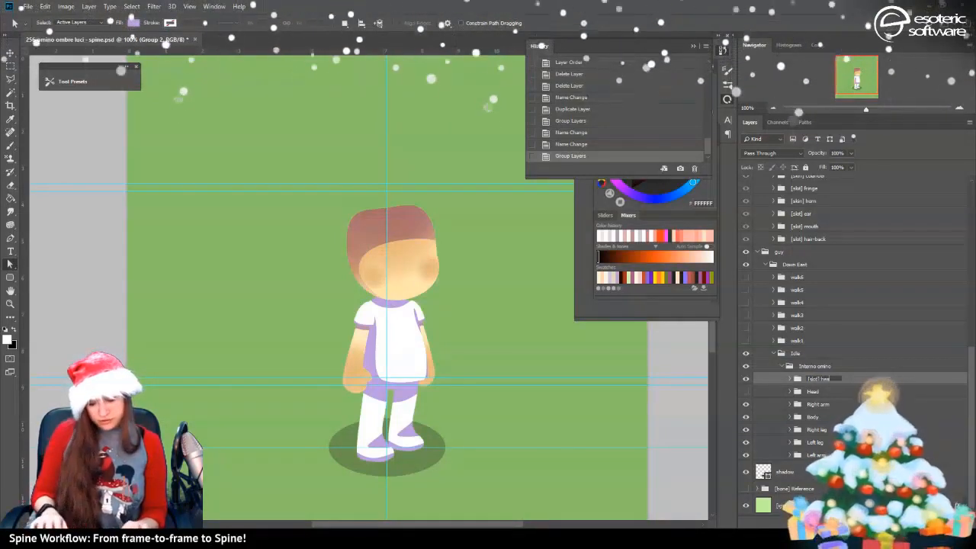
text(d)
key(Return)
Move the [slot] head group between [slot] mouth and [slot] hair-back, and save the document
drag(865, 381, 845, 244)
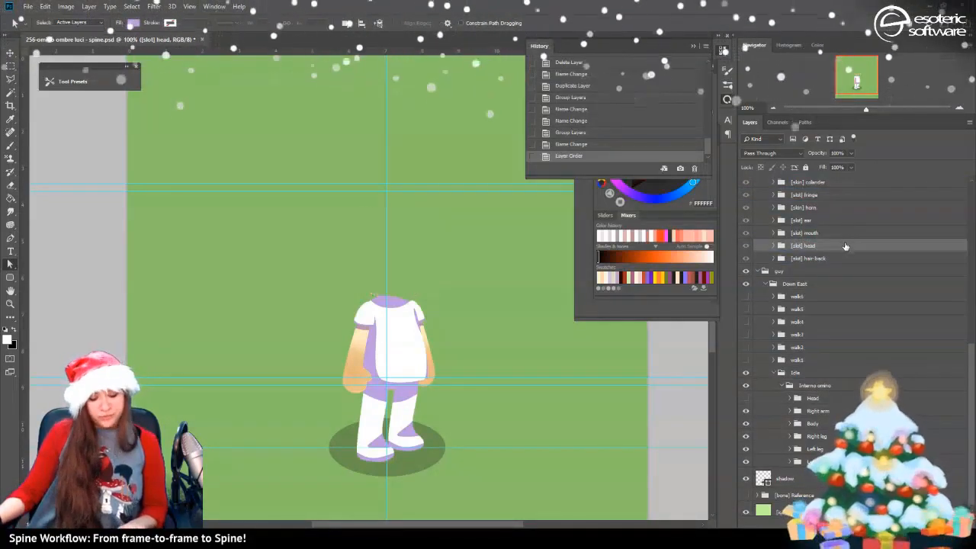
key(ctrl+s)
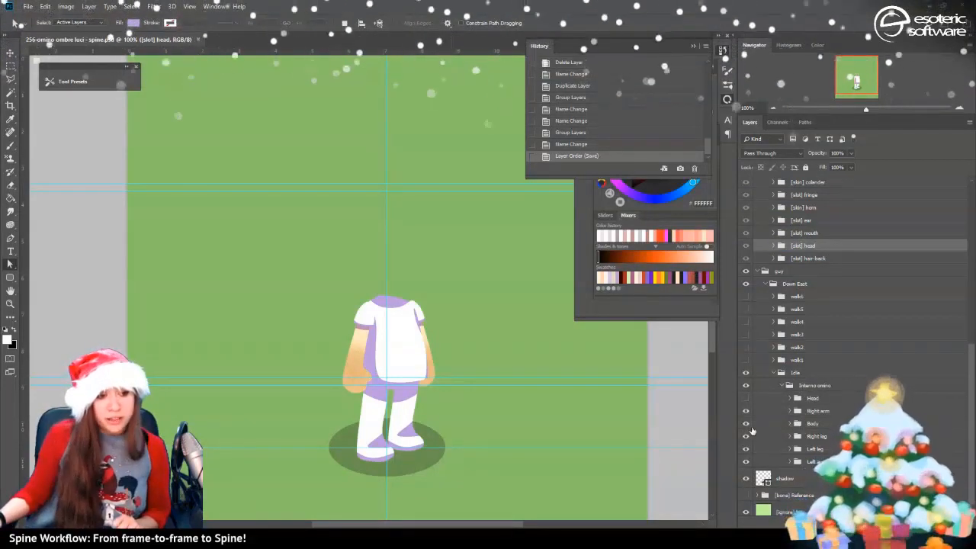
Expand the Body group and check which part of the character the Shape 11 layer draws
click(791, 424)
scroll(814, 425, down, 1)
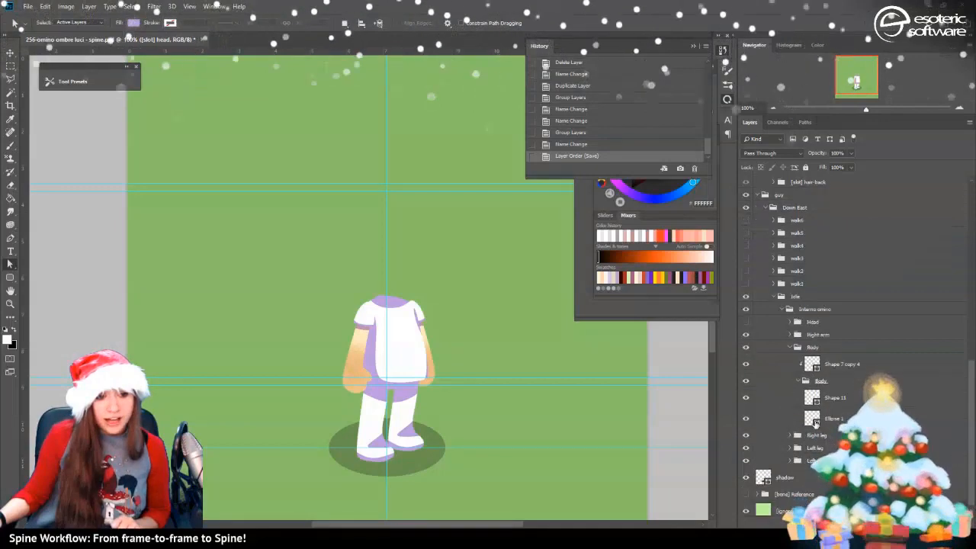
click(746, 397)
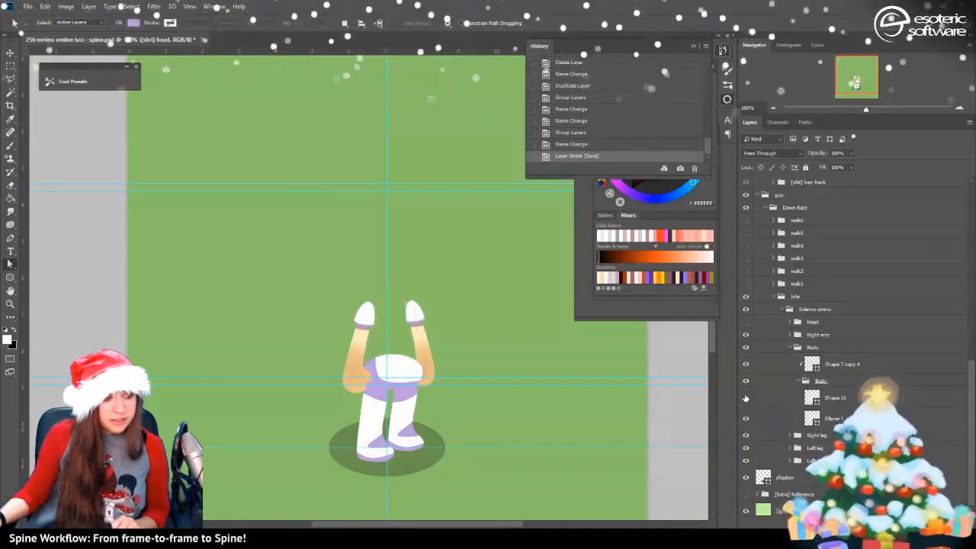
click(746, 397)
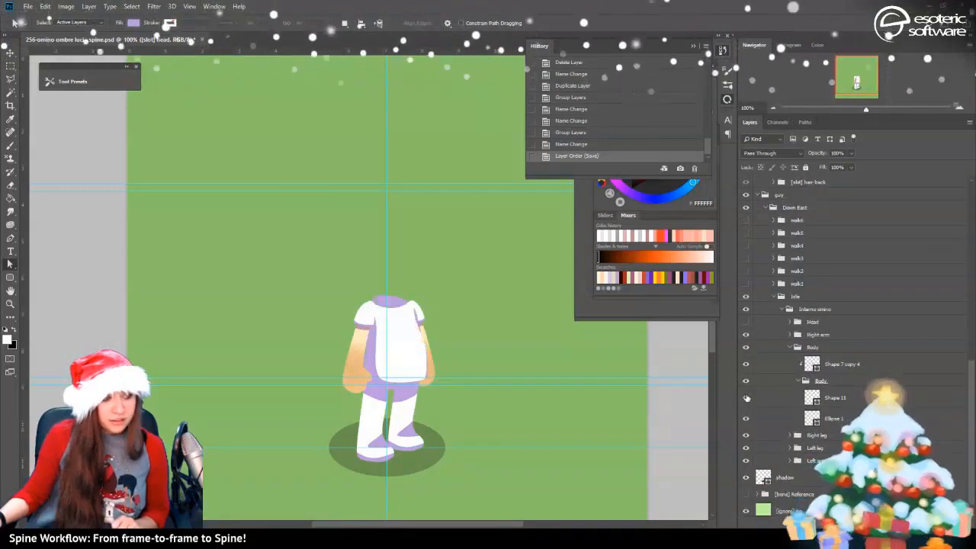
Duplicate the Body group as [merge] se-hips
right_click(813, 347)
click(842, 83)
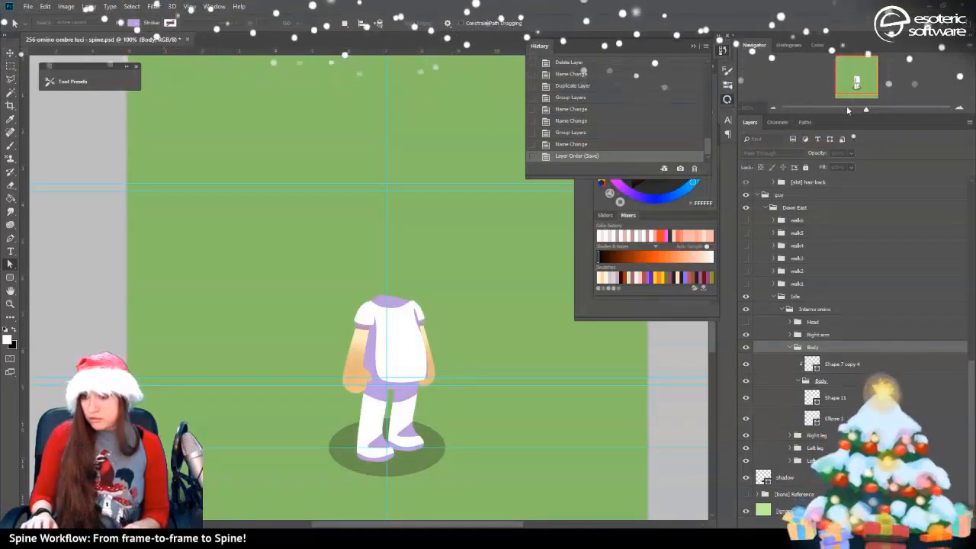
key(Return)
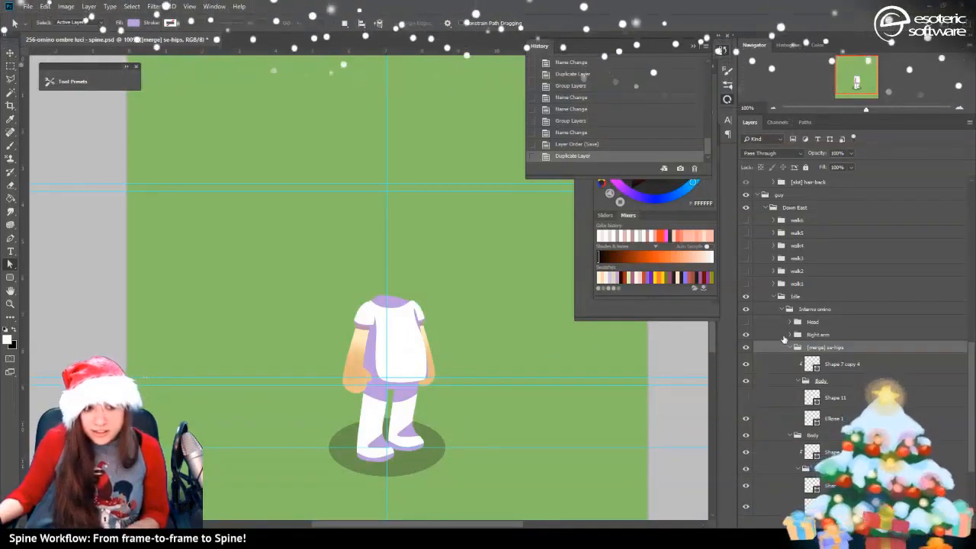
Examine the [merge] se-hips group with the original Body group hidden, and delete the [merge] se-hips duplicate
click(789, 353)
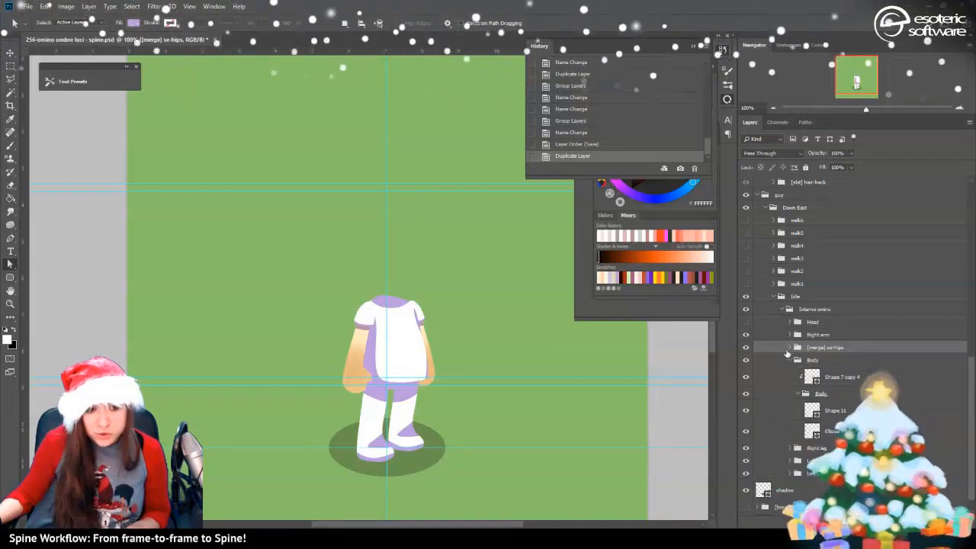
click(746, 364)
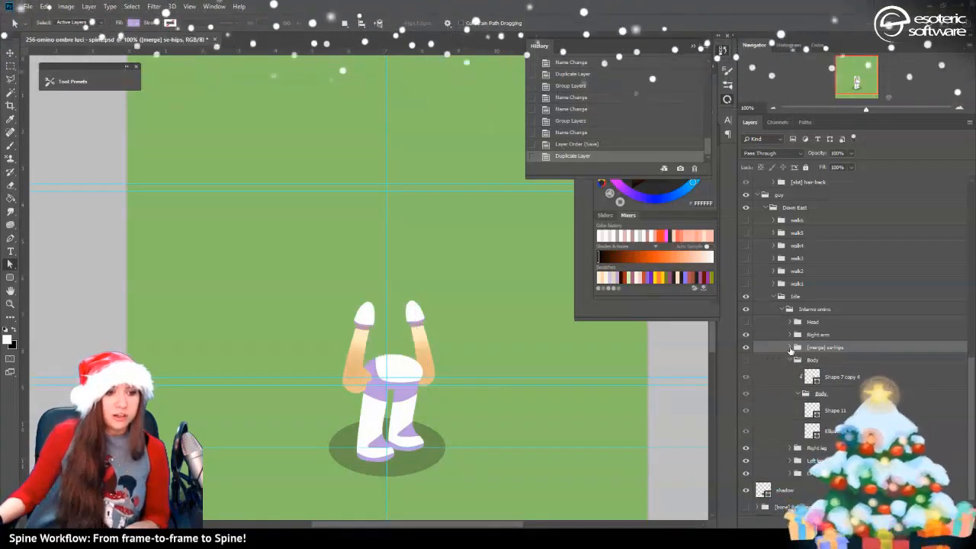
click(790, 349)
scroll(790, 383, down, 1)
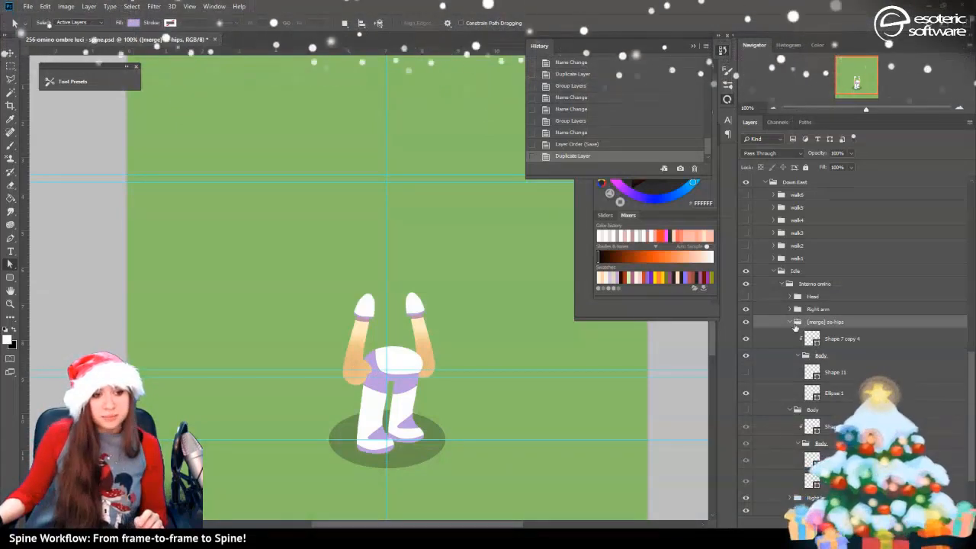
click(792, 324)
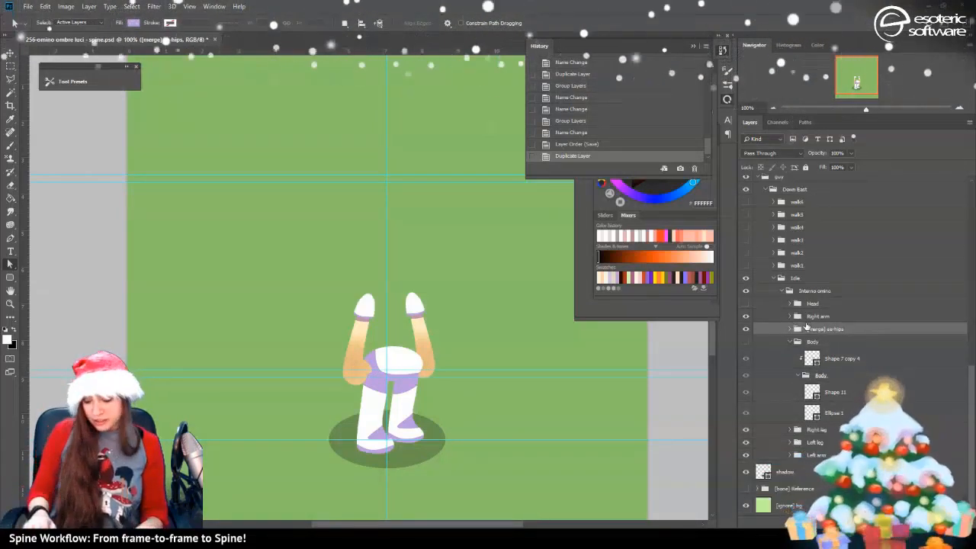
key(Delete)
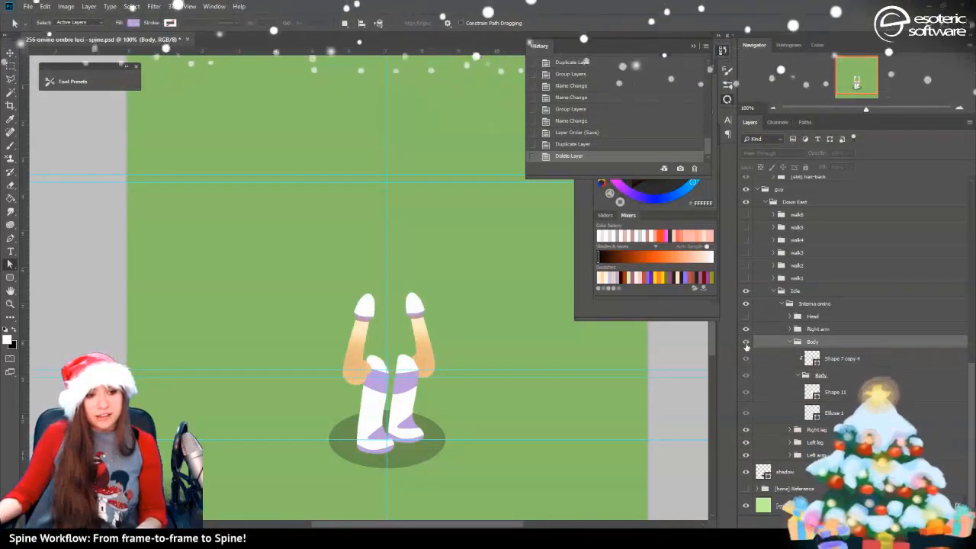
Show the Body group again, rename it [merge] se-body, and move it directly below the [slot] hair-back group
click(746, 342)
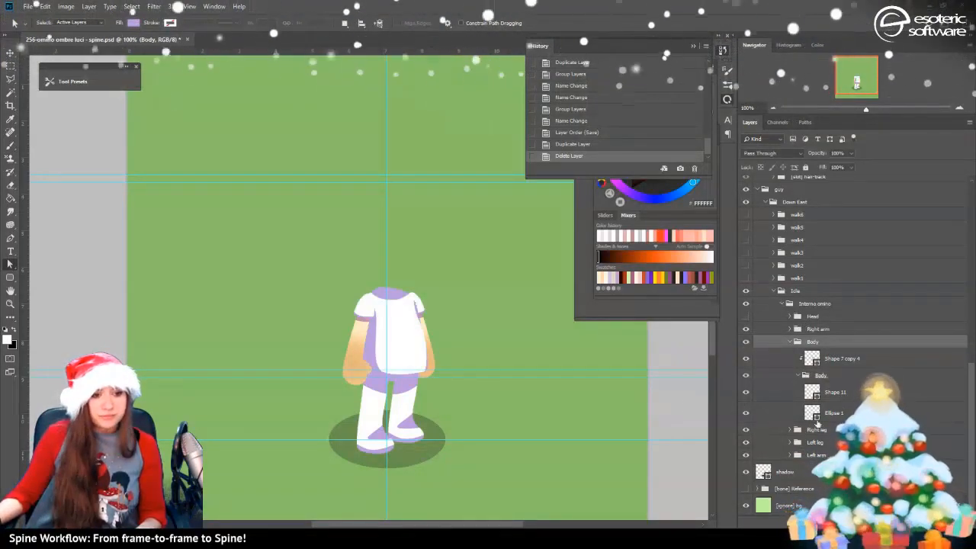
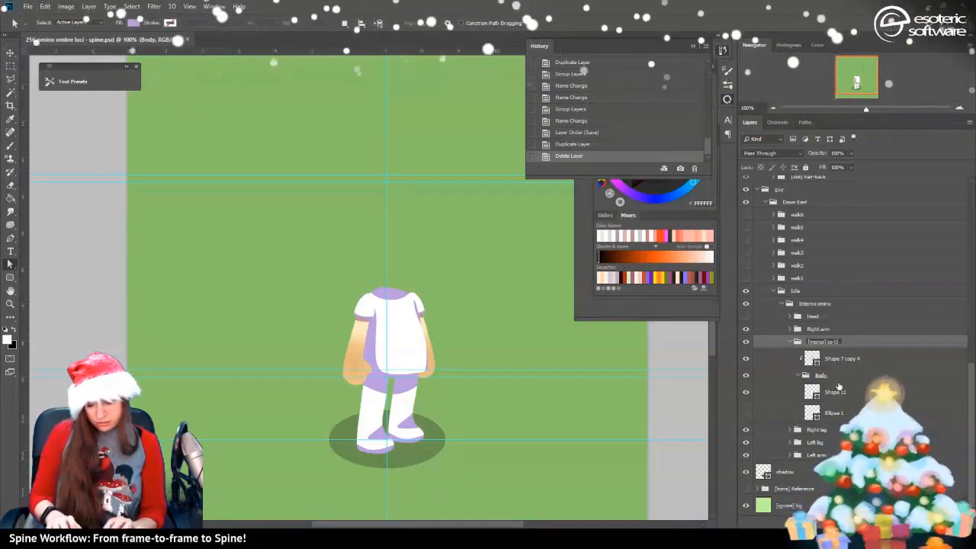
key(Return)
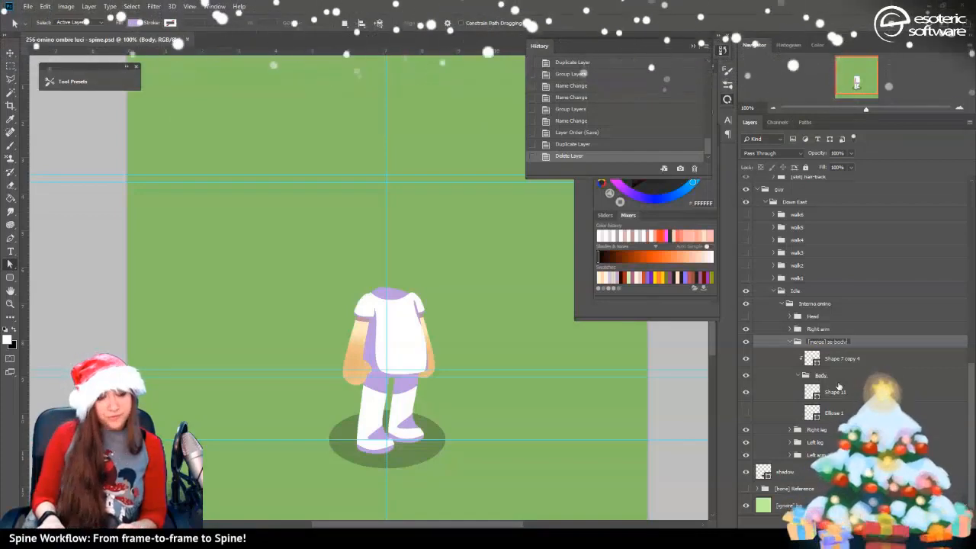
click(790, 342)
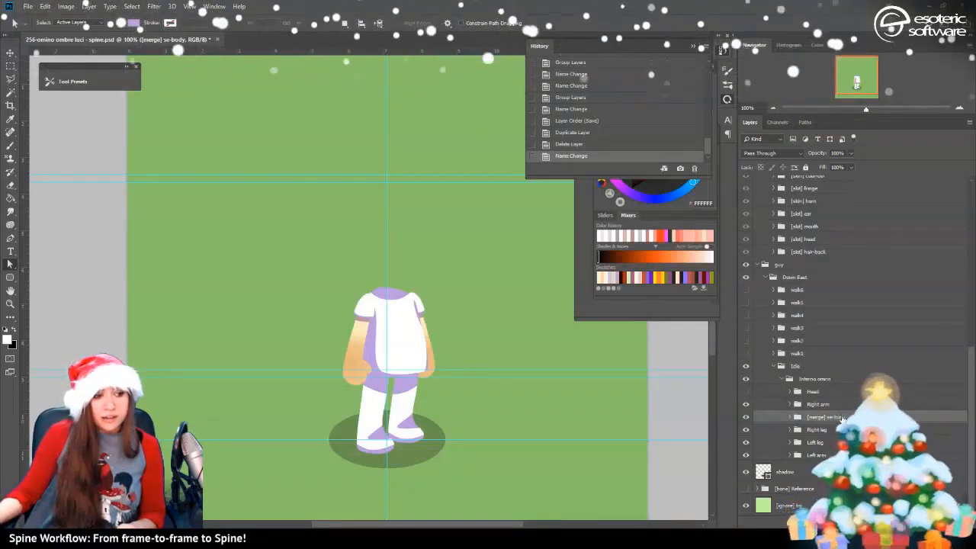
drag(826, 418, 824, 261)
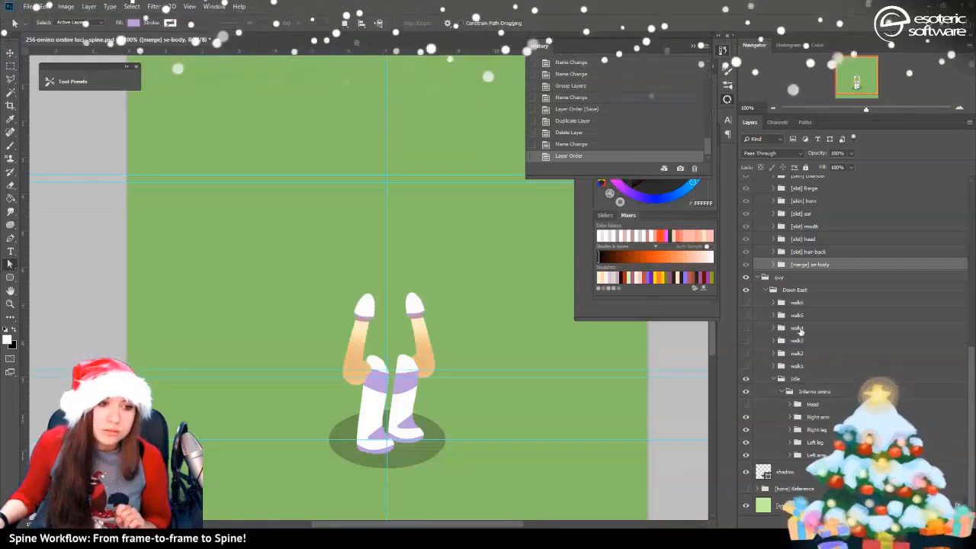
Show the old Head group inside the Idle group to check its contents, and delete it
click(802, 418)
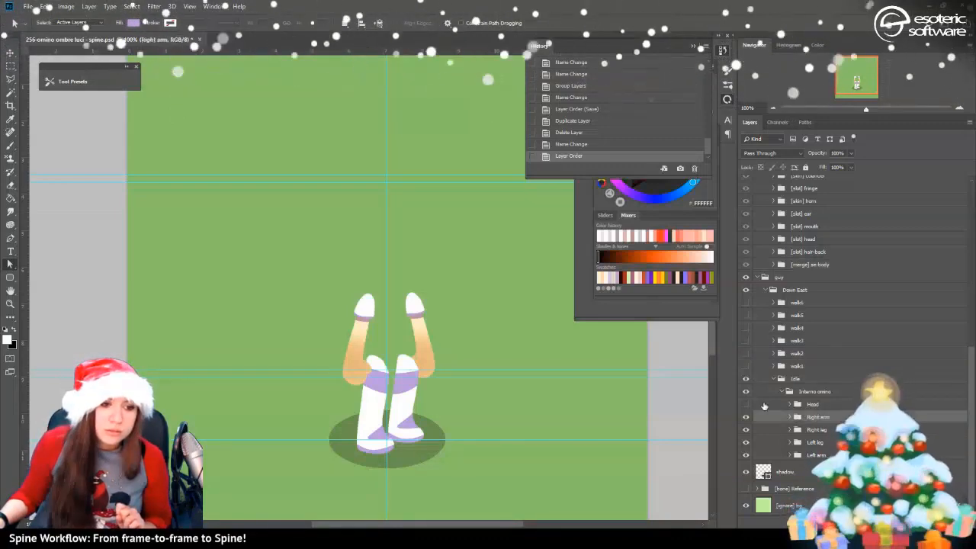
click(746, 404)
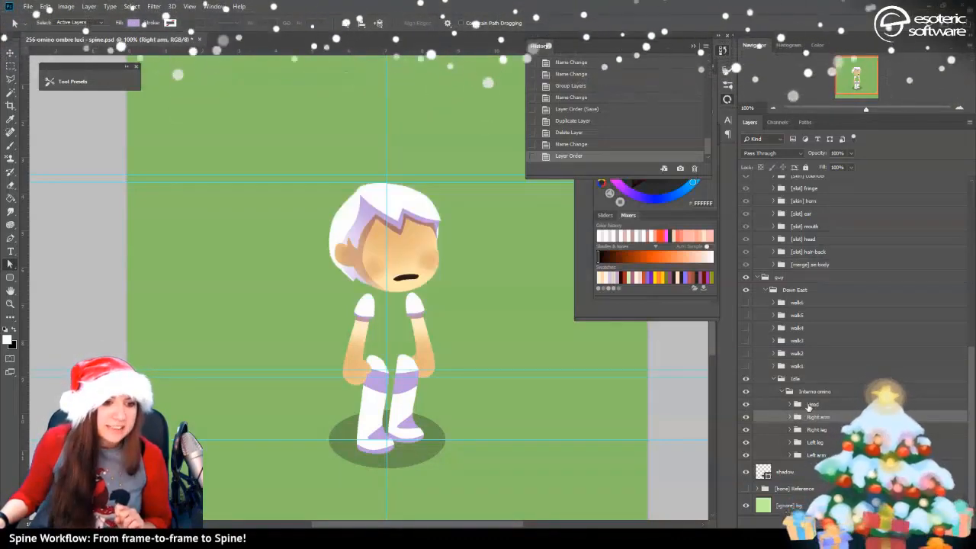
click(809, 405)
key(Delete)
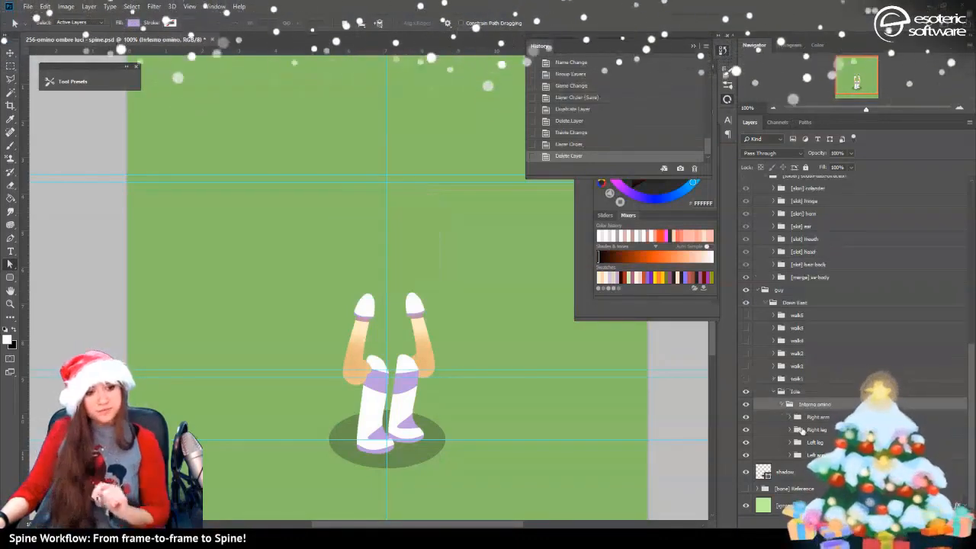
click(746, 418)
click(746, 418)
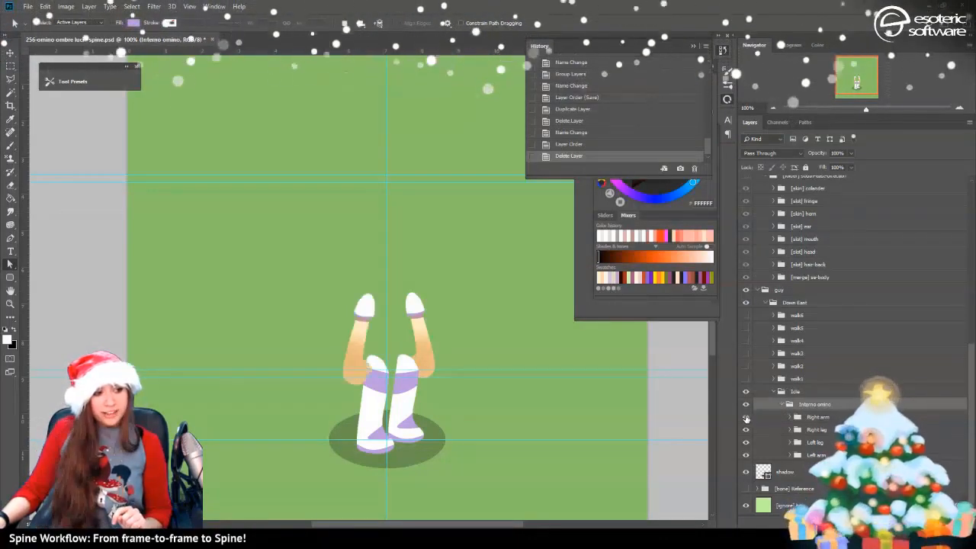
click(820, 418)
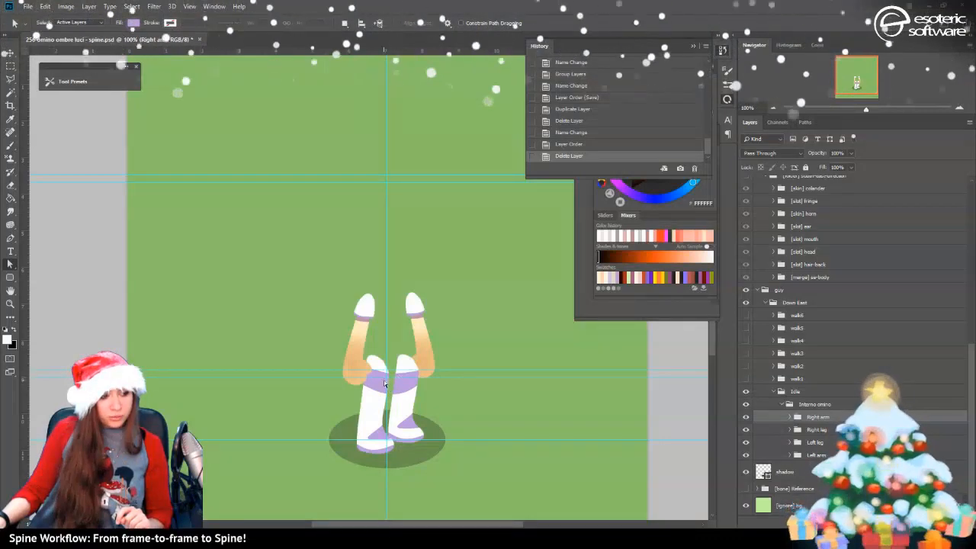
Raise the upper anchor point of the Shape 7 copy 5 shading in the Right leg group so it covers the whole upper thigh
click(790, 430)
click(797, 446)
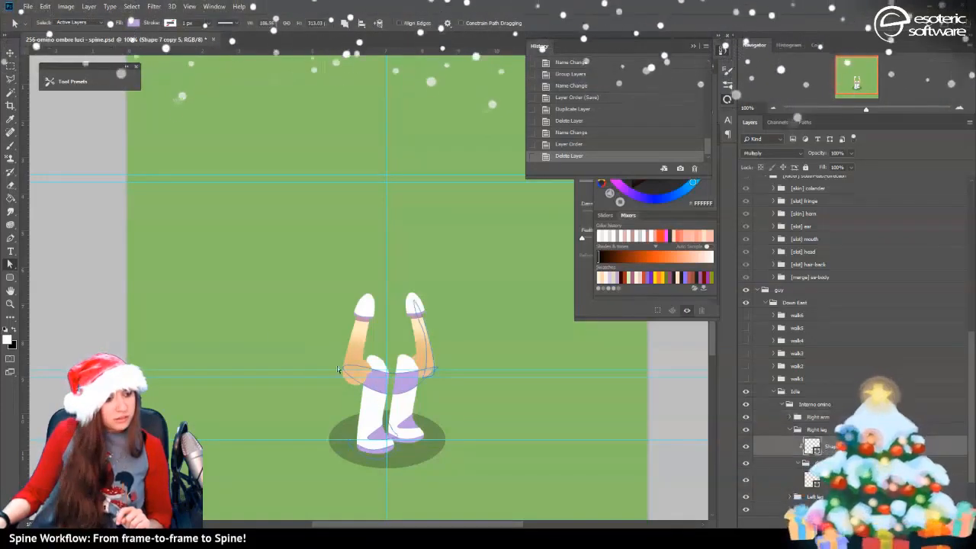
click(391, 374)
click(383, 370)
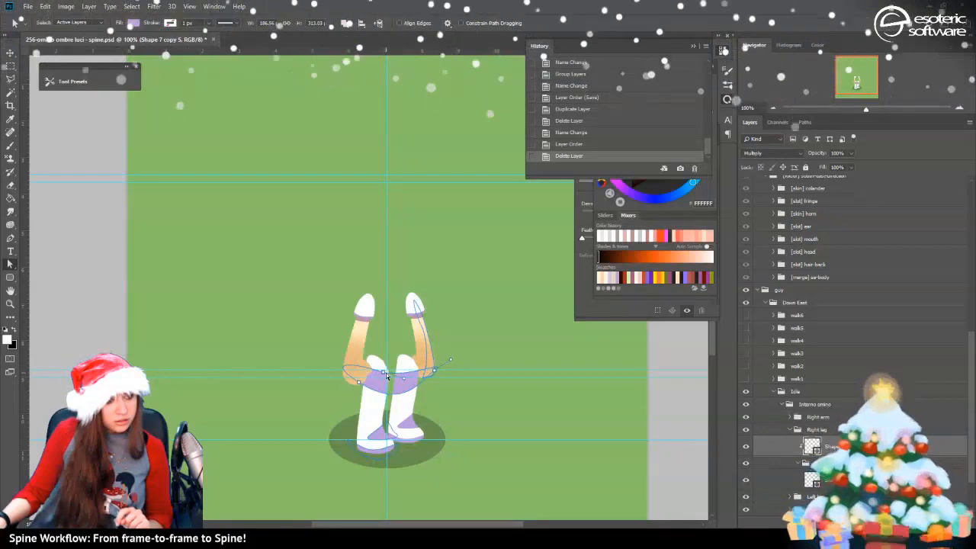
drag(383, 365, 386, 335)
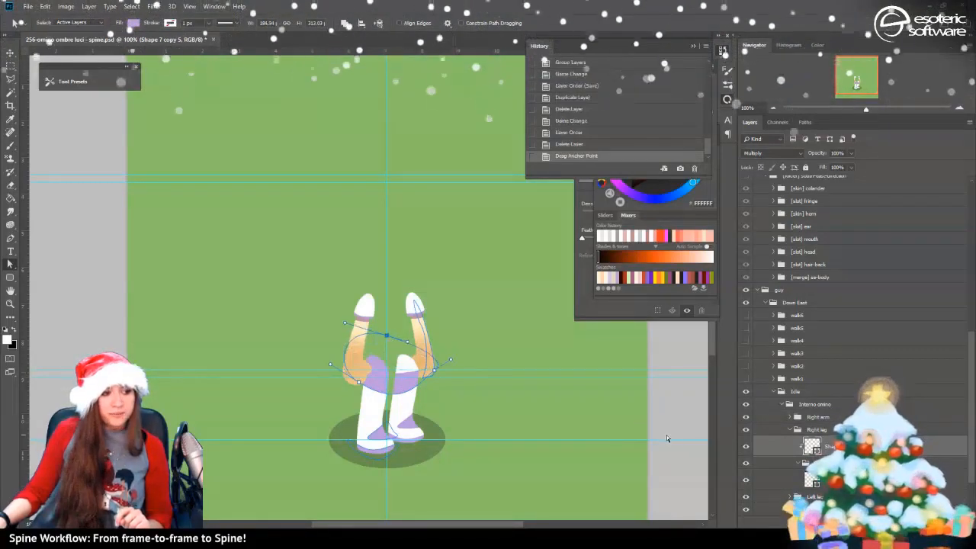
click(791, 430)
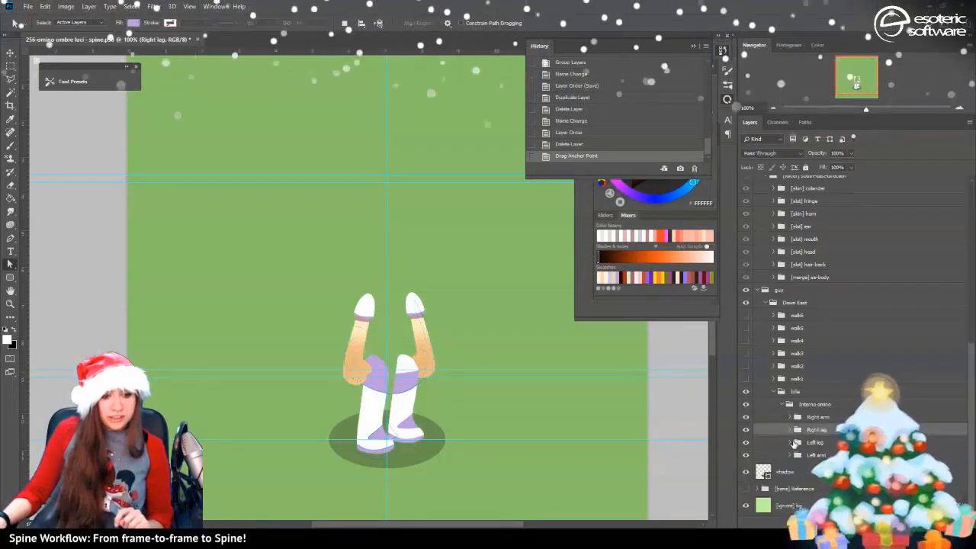
Extend the upper edge of the Shape 7 copy 6 shading in the Left leg group upward over the thigh
click(802, 458)
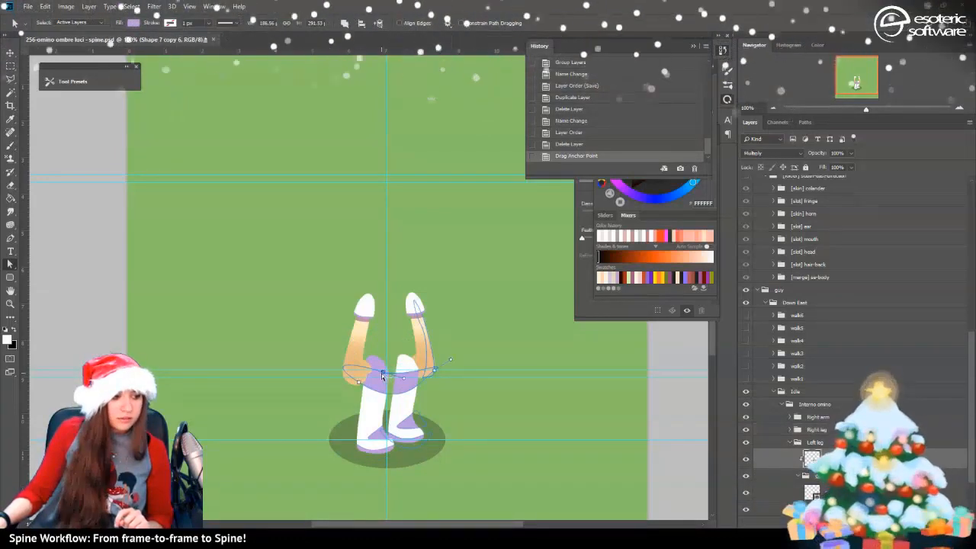
drag(386, 374, 389, 324)
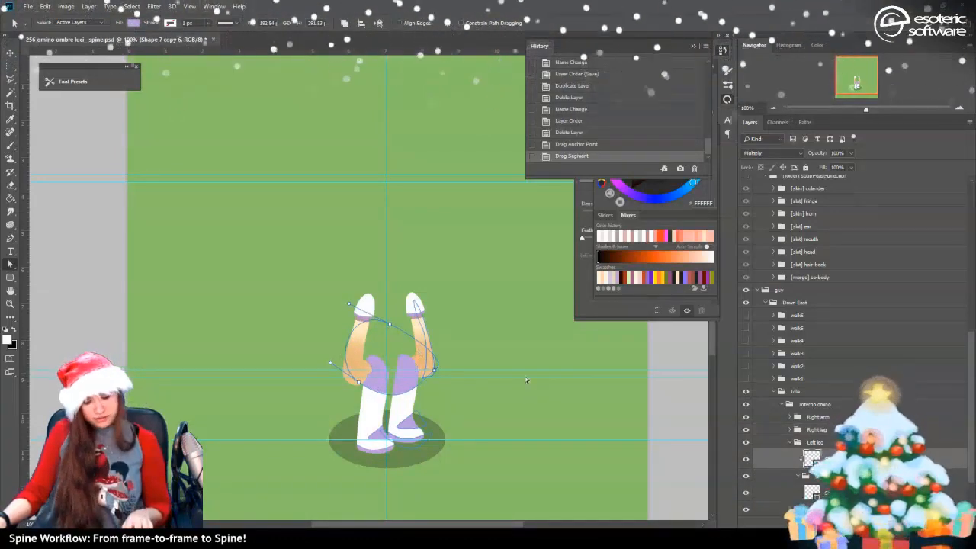
click(789, 442)
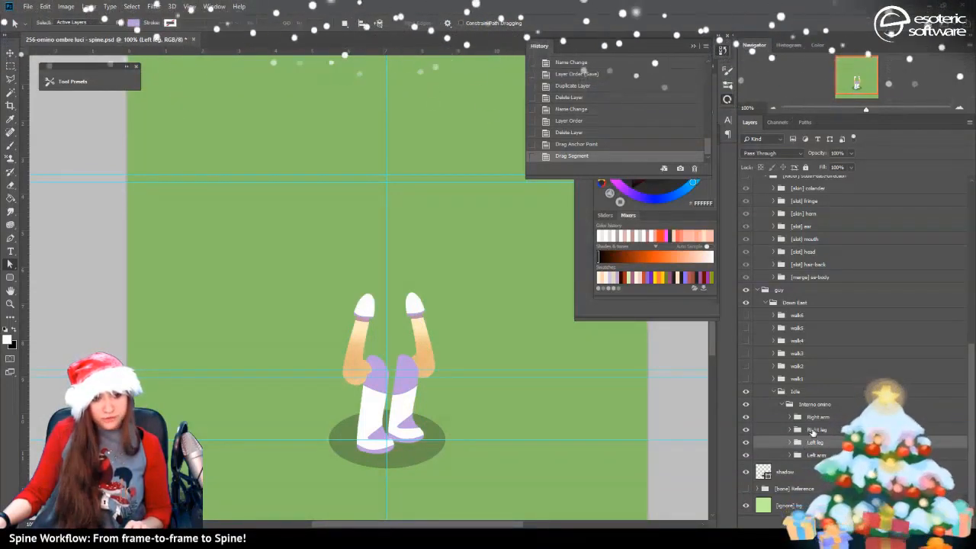
Check which leg the Right leg group draws and rename the group [merge] se-right-leg
double_click(817, 430)
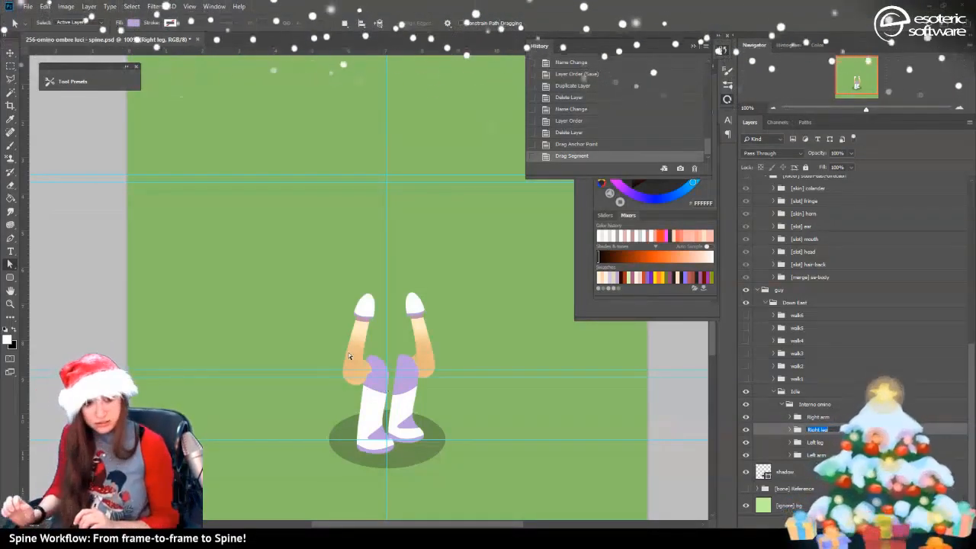
click(747, 430)
click(747, 430)
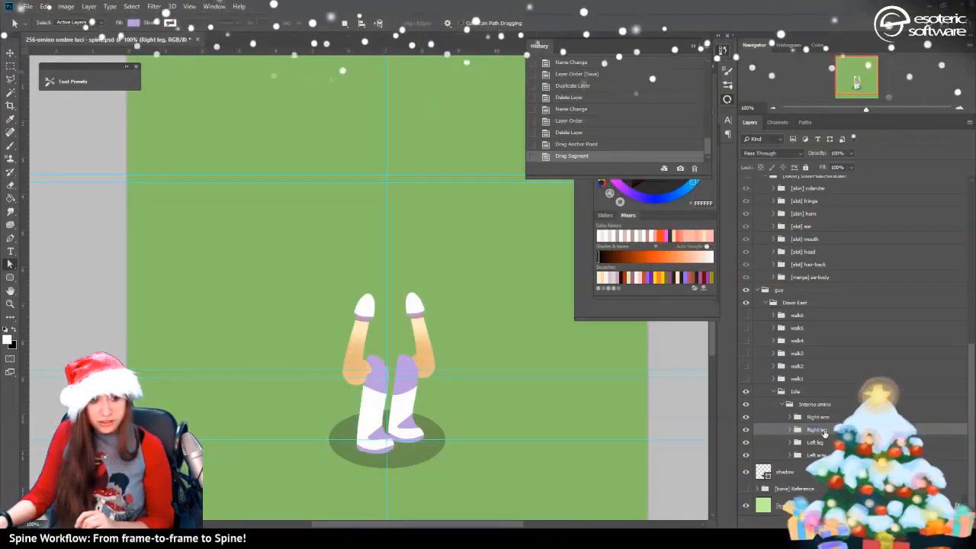
text(ant)
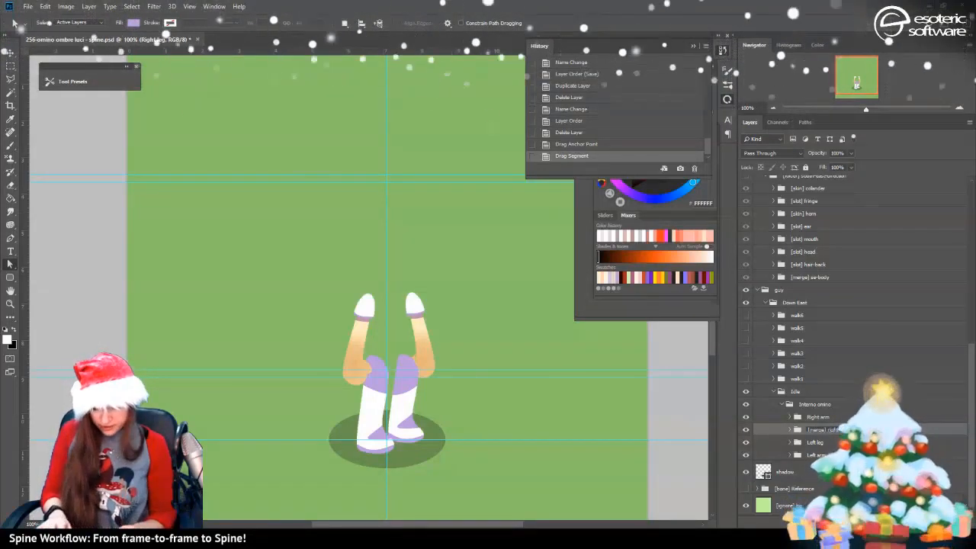
key(Return)
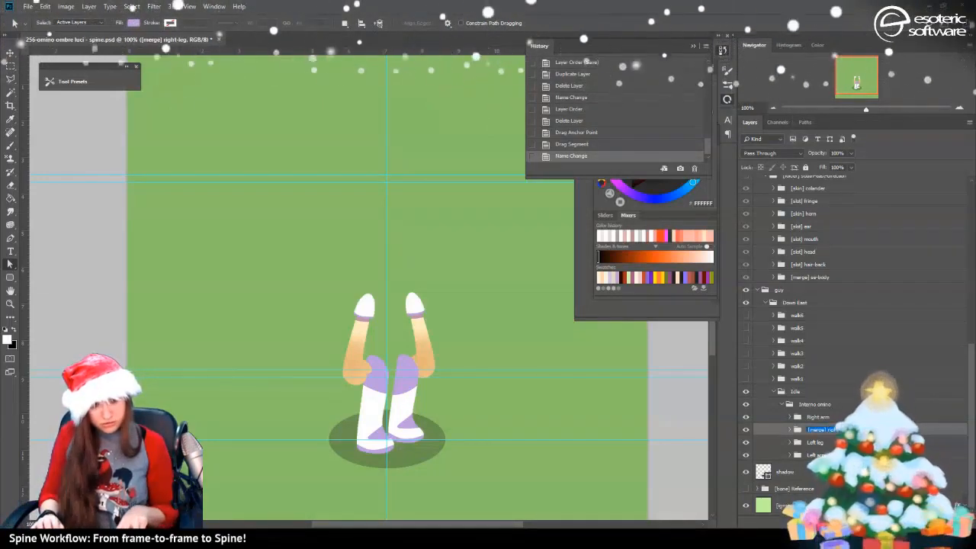
key(Return)
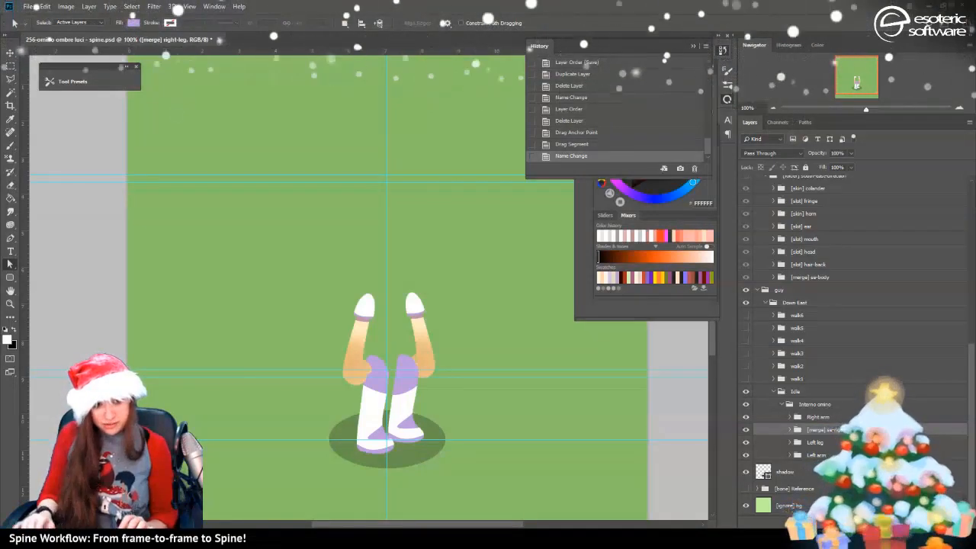
key(Return)
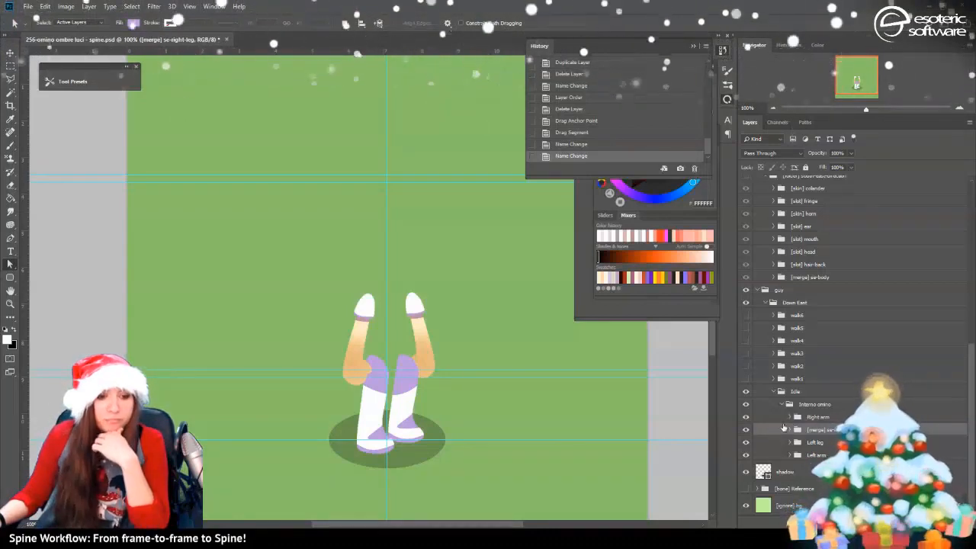
Put the [merge] se-right-leg group inside a new parent group
click(821, 443)
click(837, 430)
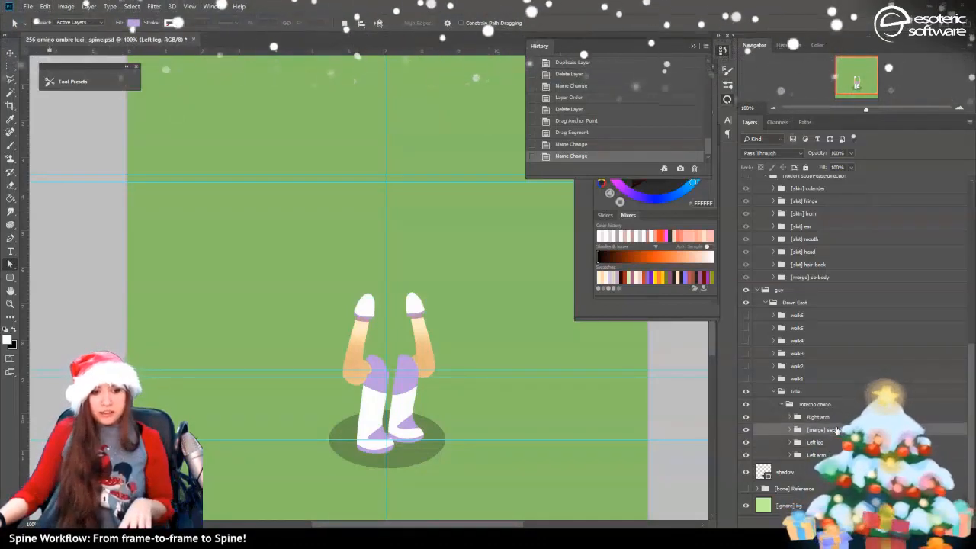
key(ctrl+g)
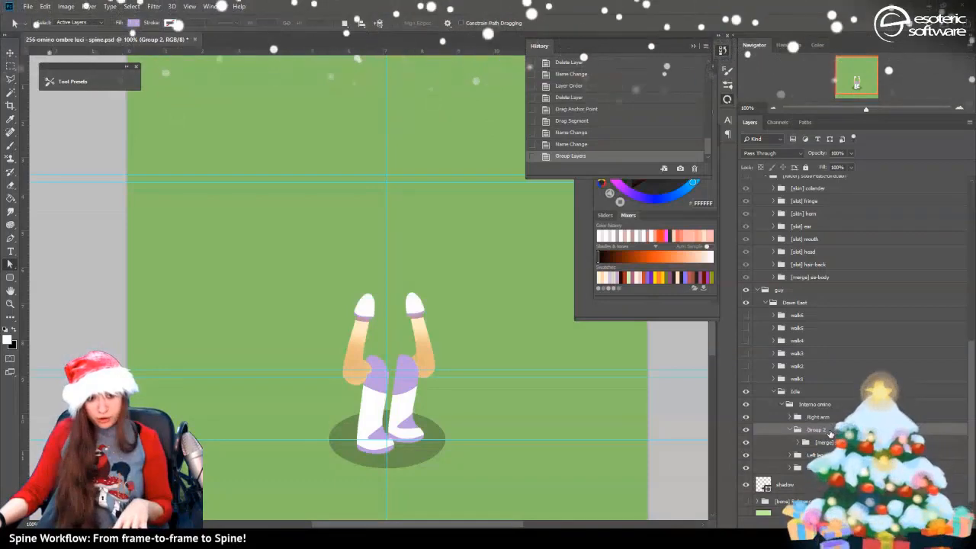
double_click(830, 432)
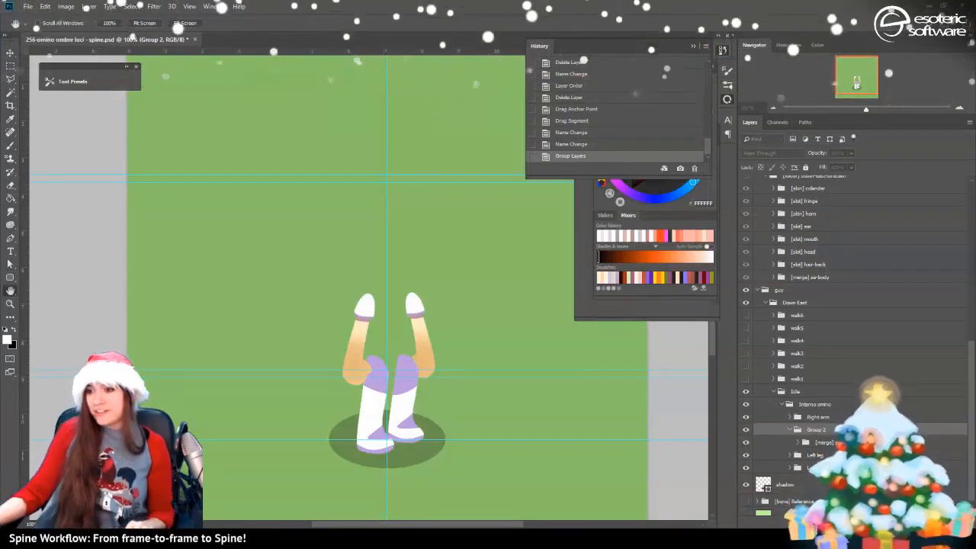
key(Escape)
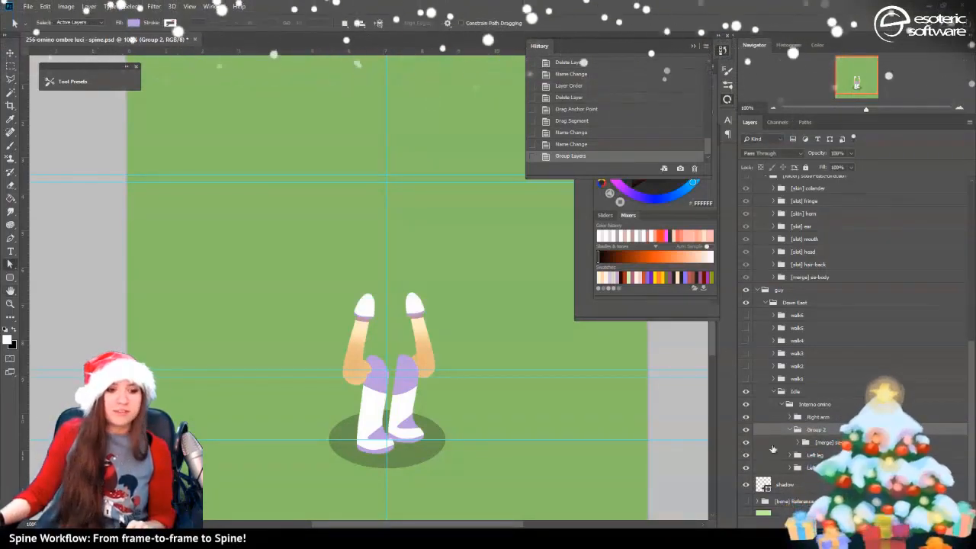
Name the new parent group [slot] right-leg and collapse it
double_click(817, 430)
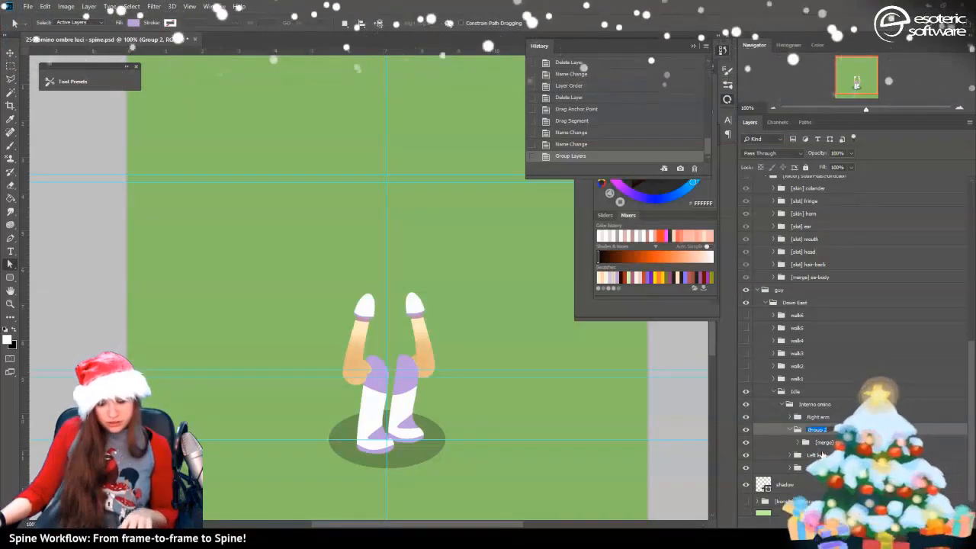
text([merge] ri)
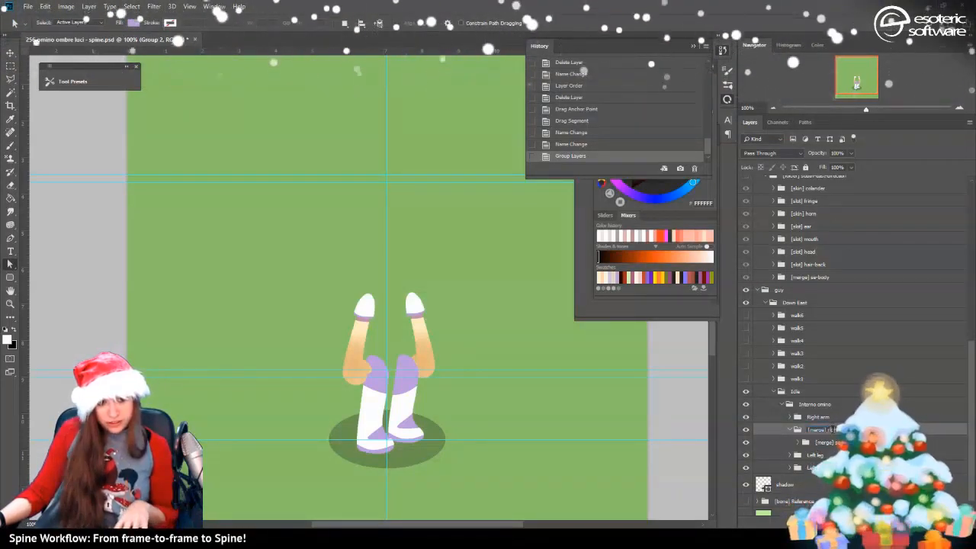
text(ght-l)
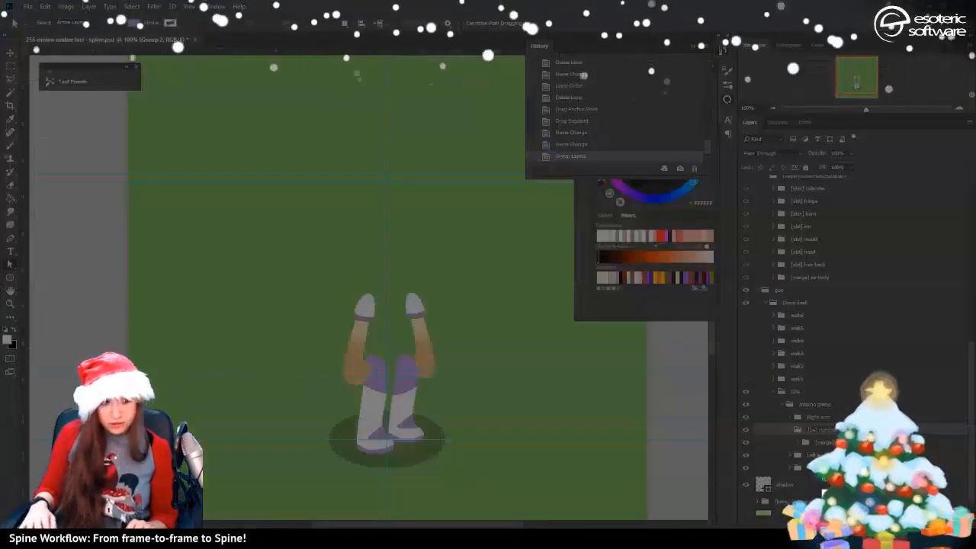
key(Return)
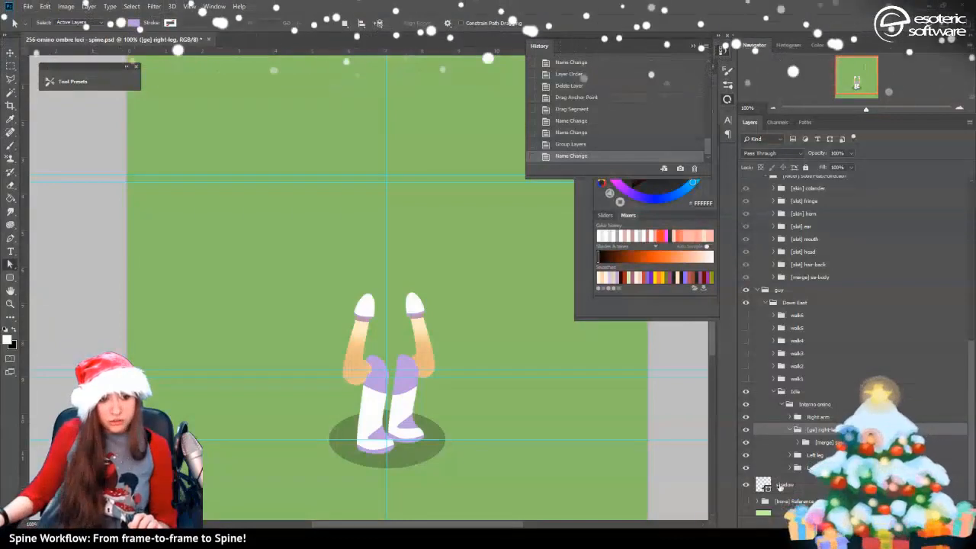
double_click(816, 430)
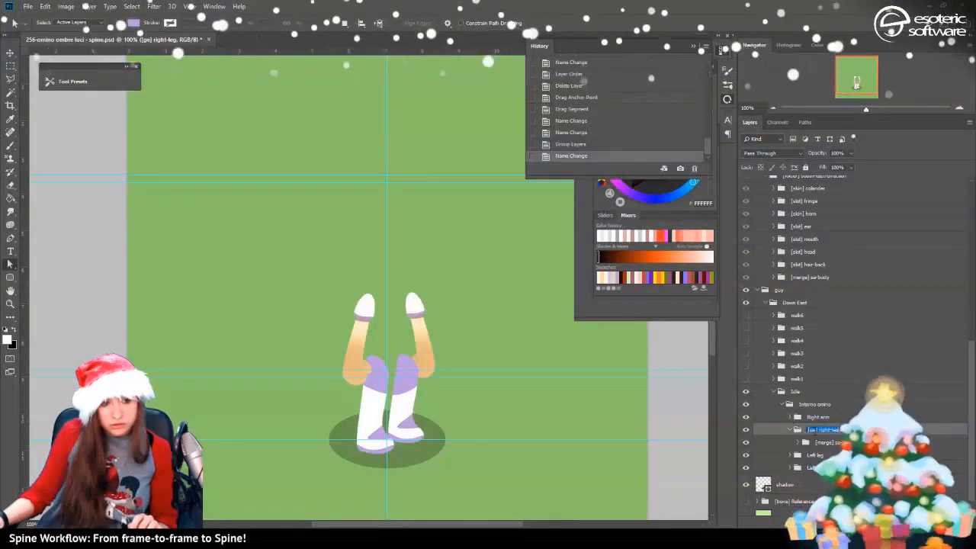
click(811, 430)
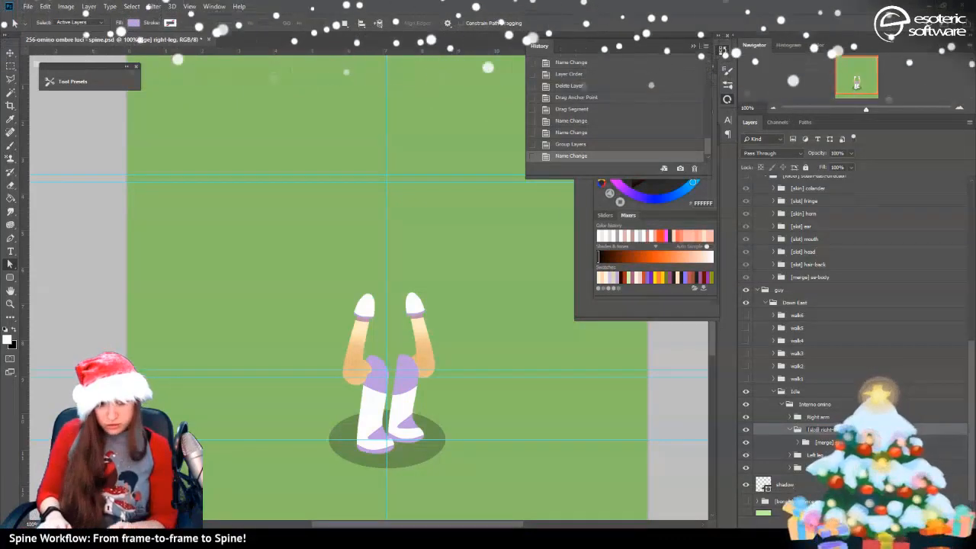
text(slot)
key(Return)
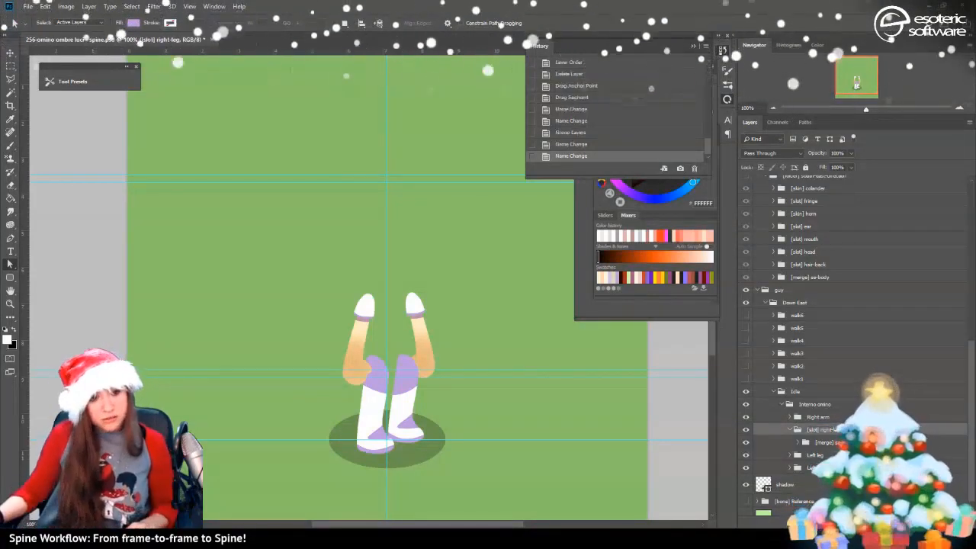
click(790, 431)
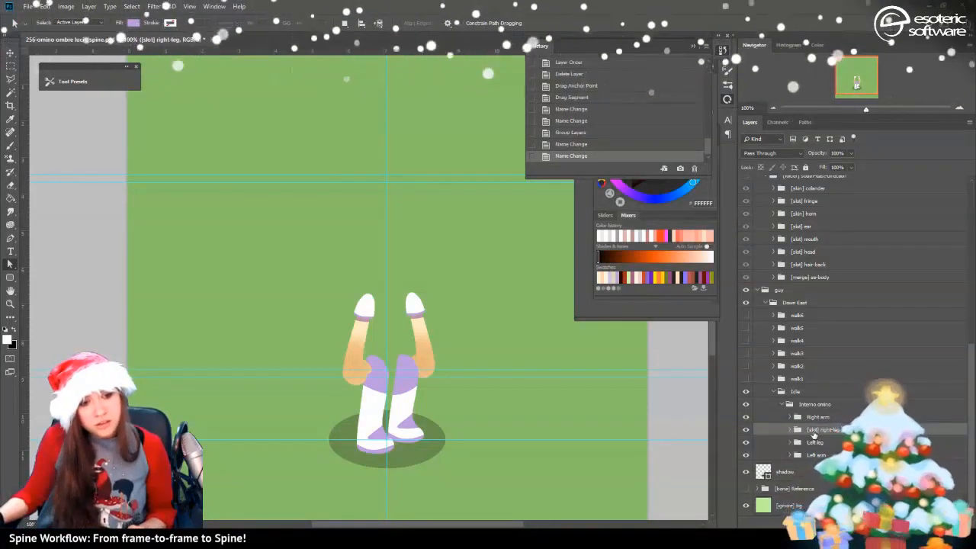
Move the [slot] right-leg group out of the Idle artwork to directly below the [merge] se-body group and save the document
drag(801, 430, 818, 284)
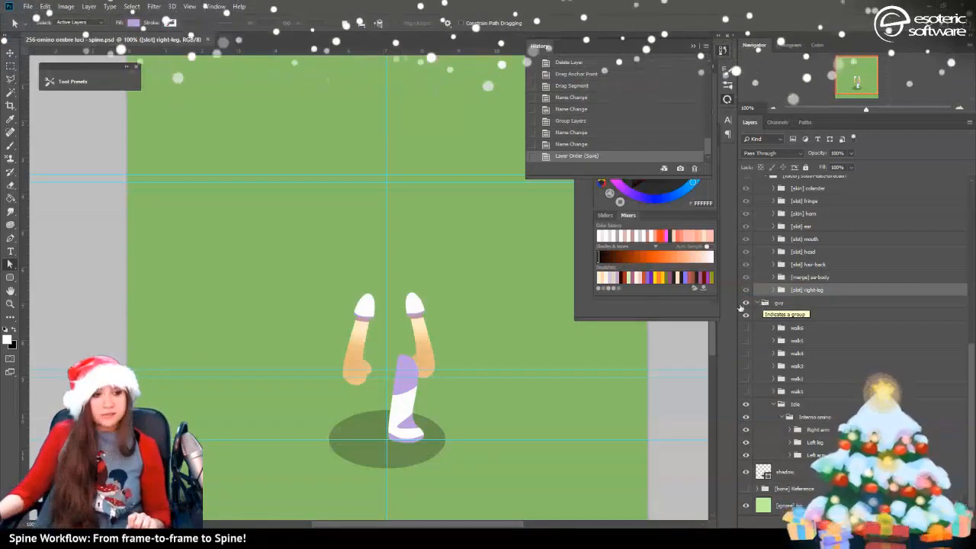
scroll(527, 336, down, 2)
scroll(527, 341, up, 1)
scroll(528, 347, down, 2)
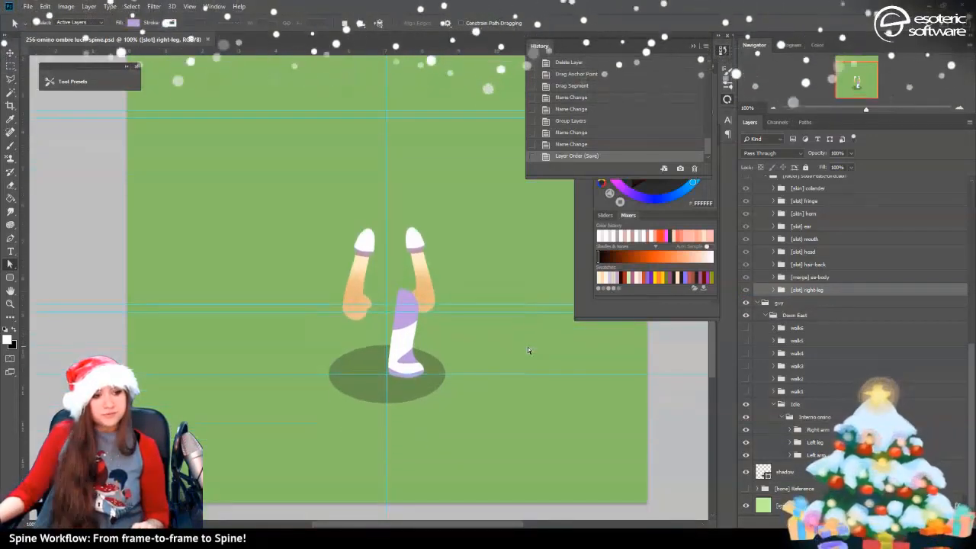
scroll(528, 347, down, 2)
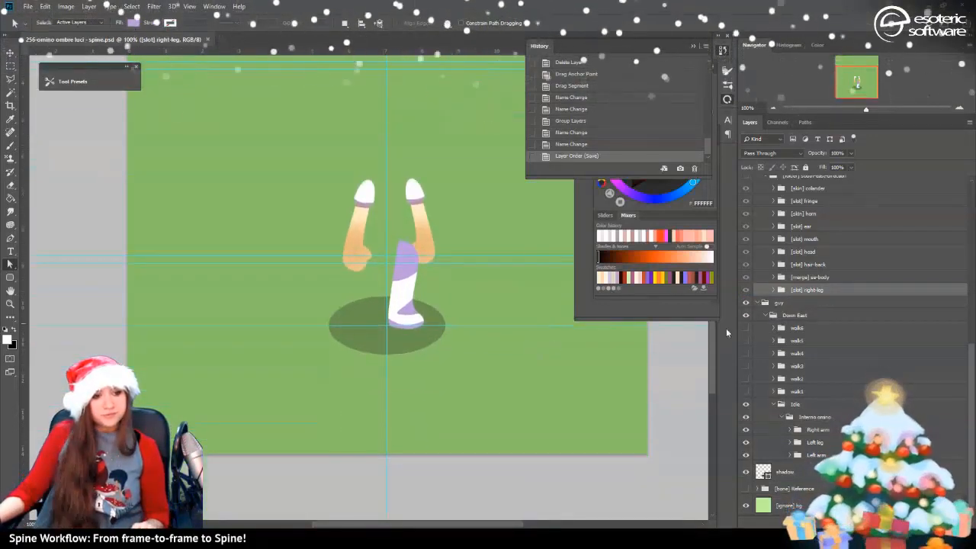
Rename the Left leg group [merge] se-left-leg and wrap it in a new collapsed parent group named [slot] left-leg
click(809, 443)
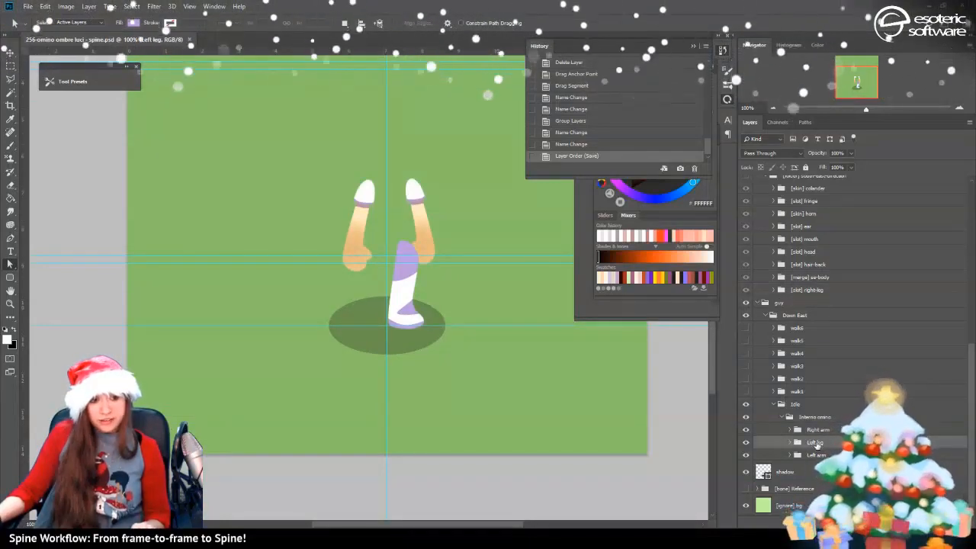
double_click(815, 443)
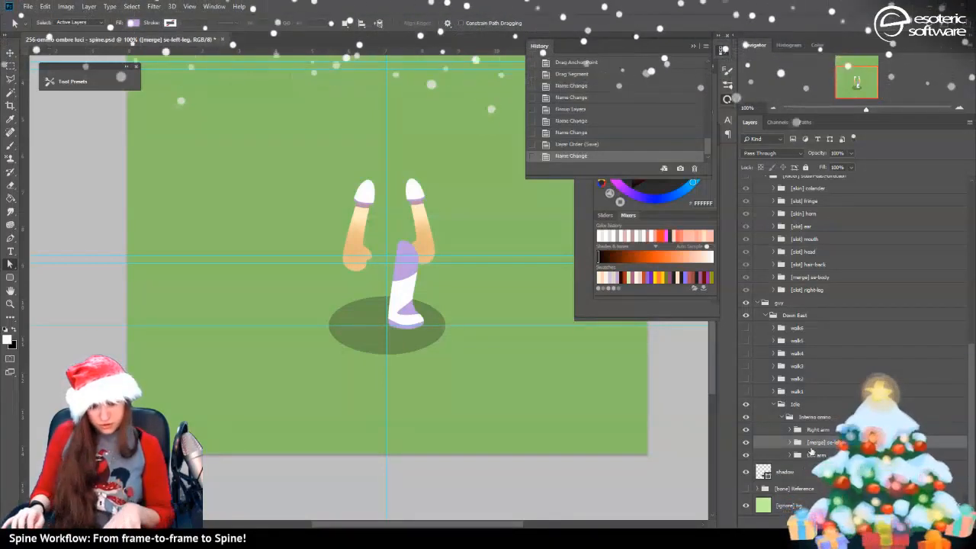
key(ctrl+g)
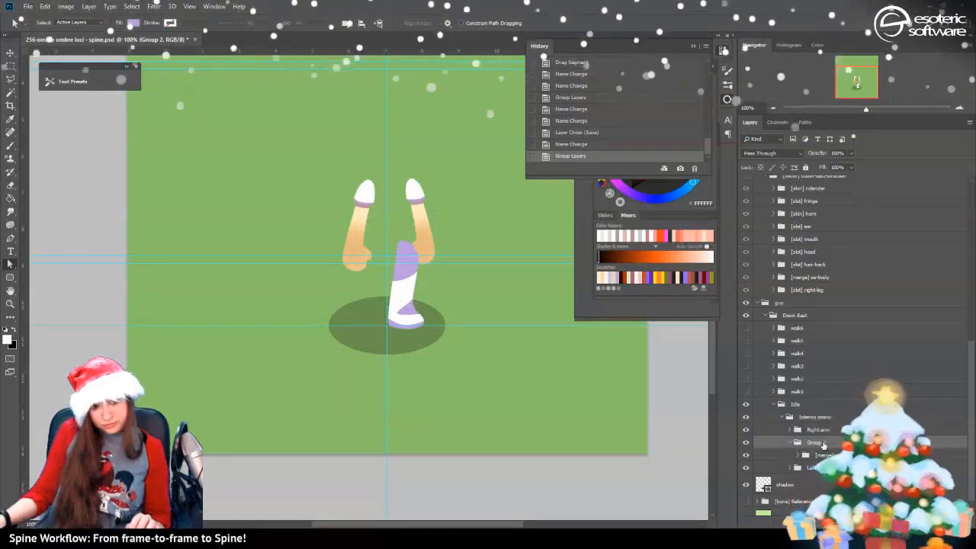
double_click(820, 443)
text([slo)
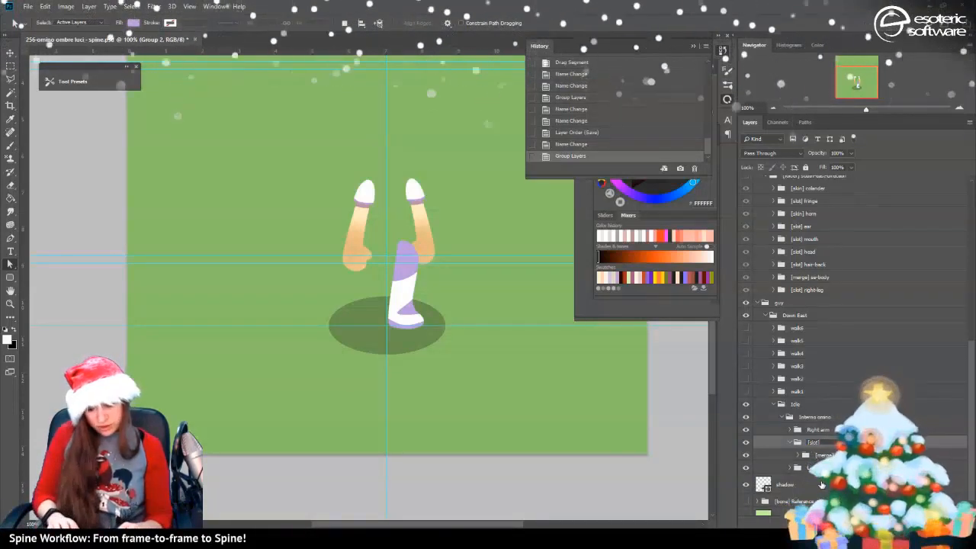
text(t] left-leg)
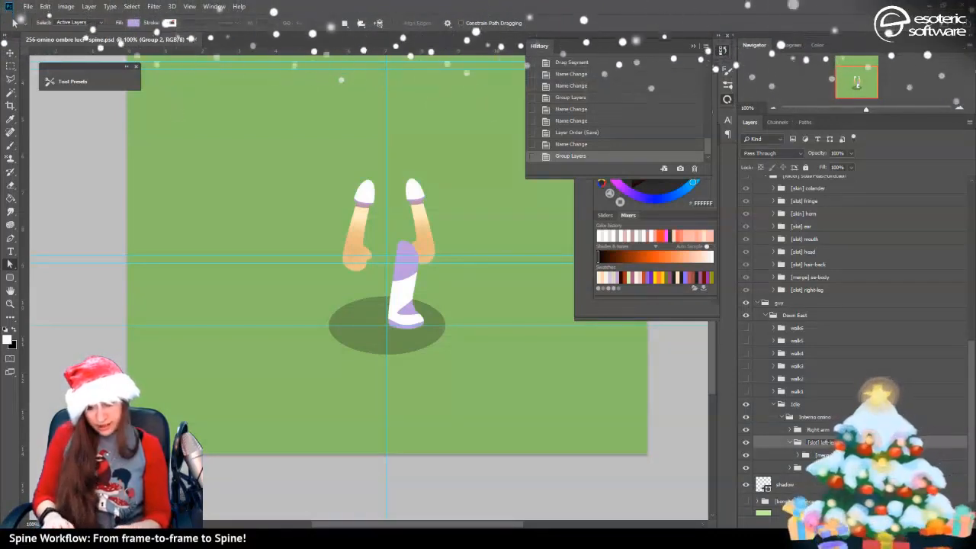
key(Return)
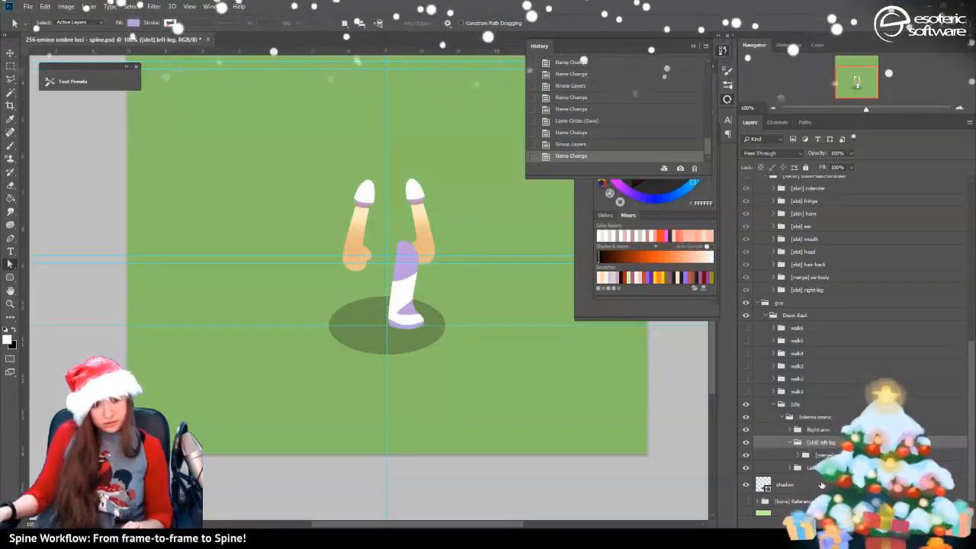
click(791, 444)
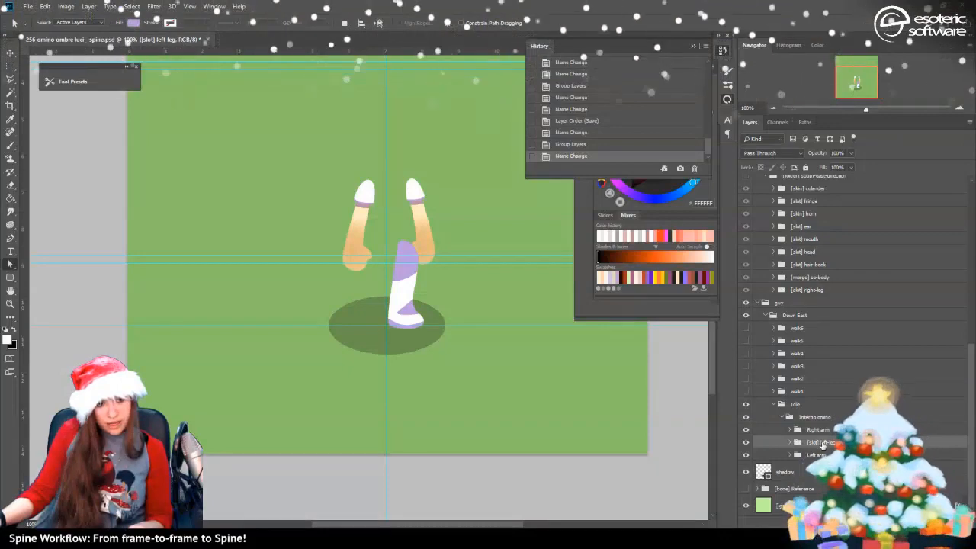
Move the [slot] left-leg group directly below [slot] right-leg and save the document
drag(821, 442, 811, 305)
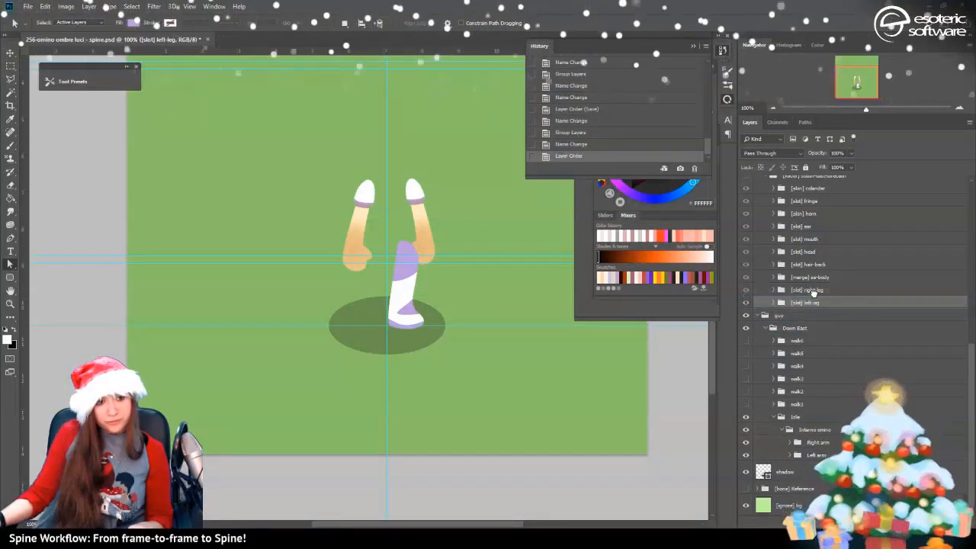
key(ctrl+s)
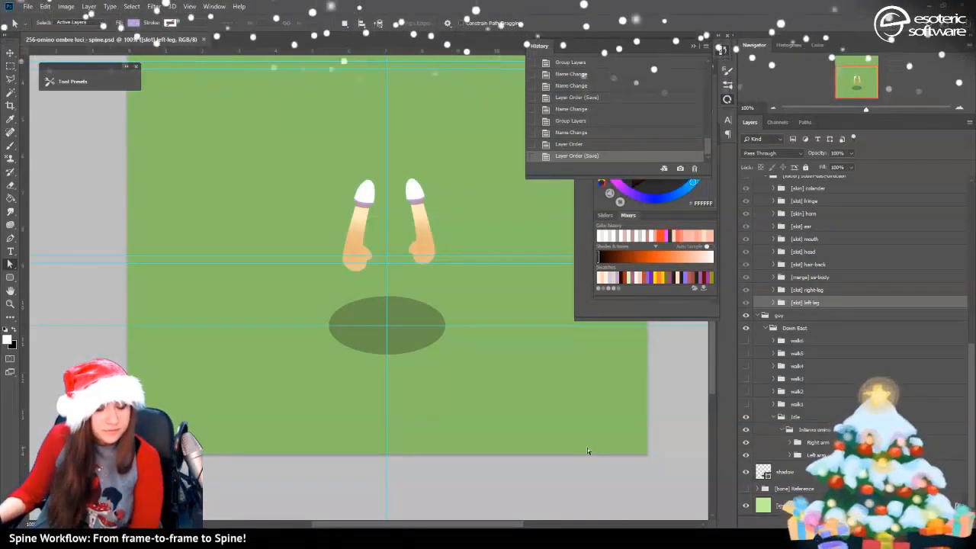
Duplicate the Right arm and Left arm groups together
click(790, 456)
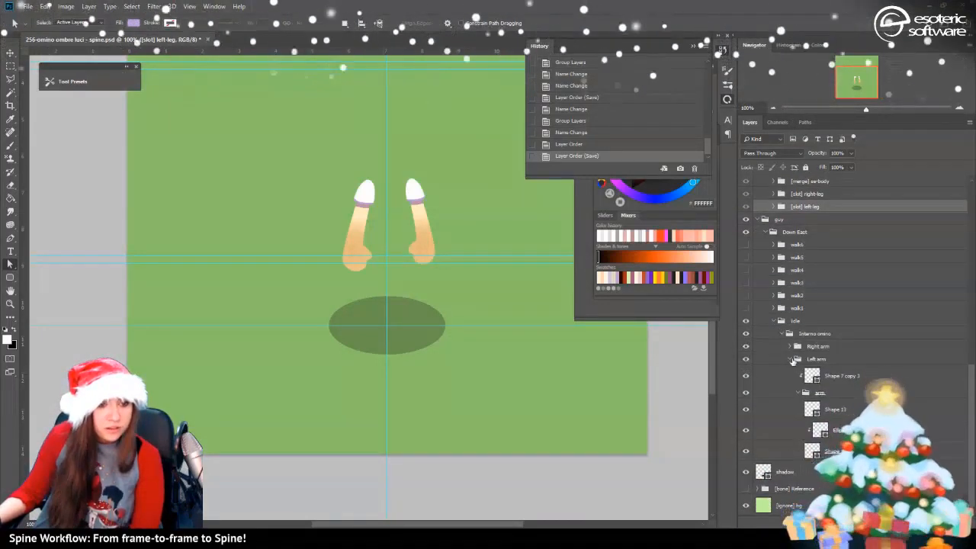
click(798, 359)
click(817, 455)
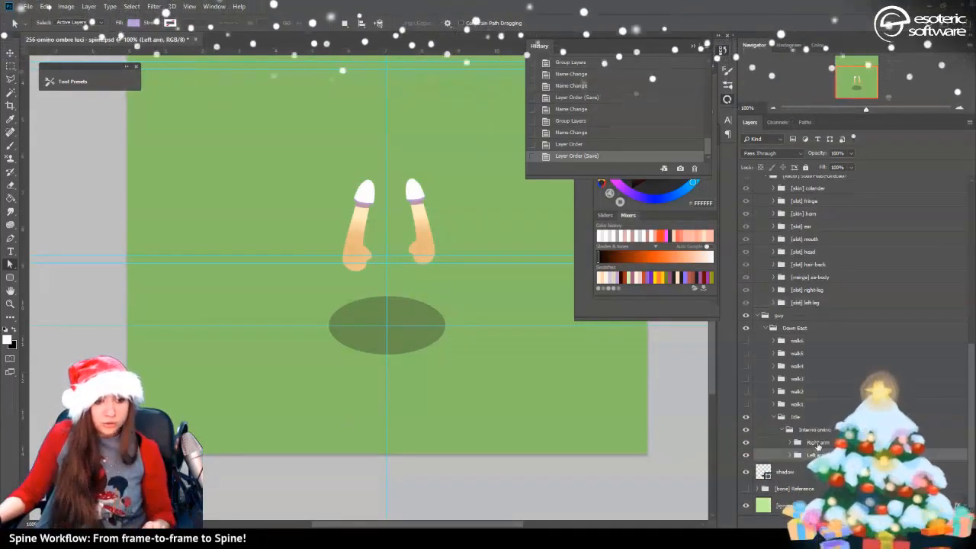
ctrl+click(818, 443)
right_click(818, 443)
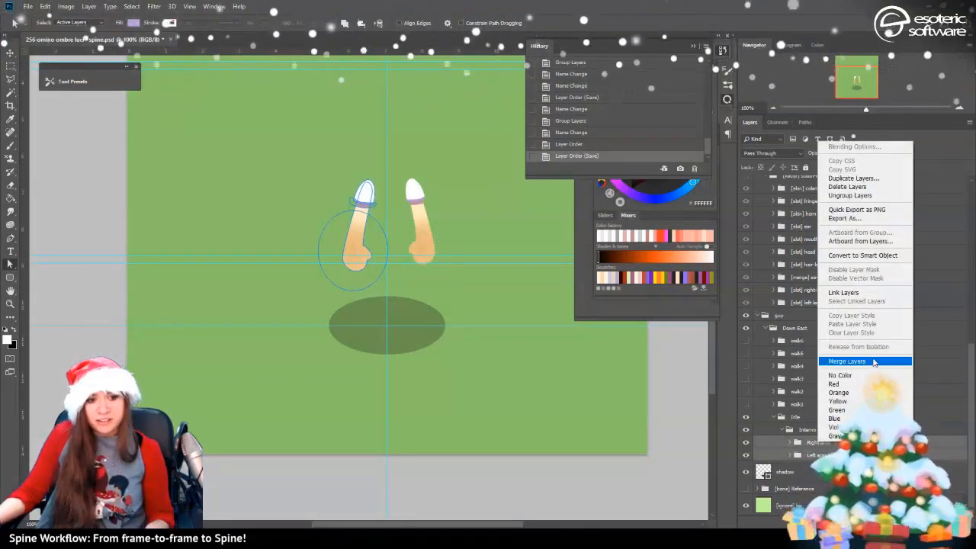
click(855, 177)
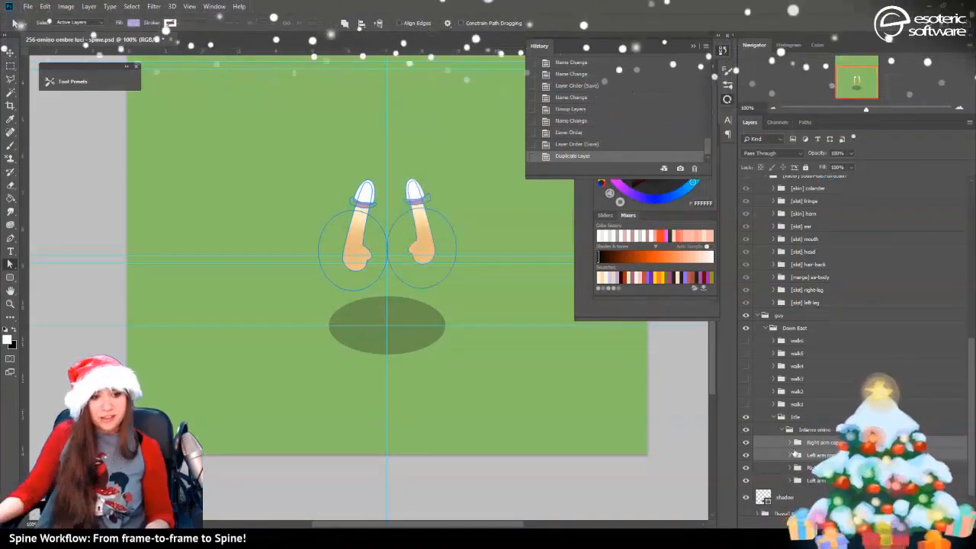
Isolate the sleeve in the Right arm copy group by hiding the bare arm shape and the other arm groups
click(791, 444)
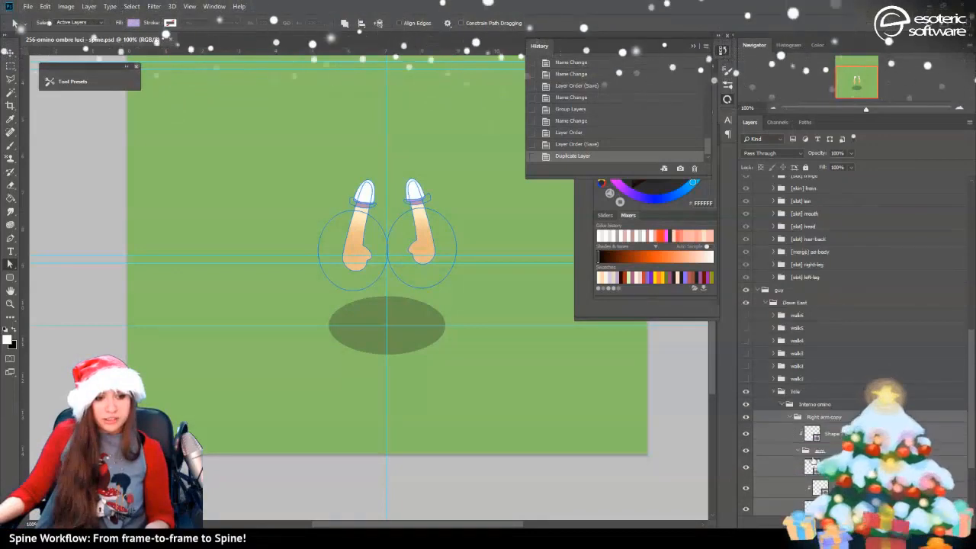
scroll(818, 391, down, 3)
click(819, 393)
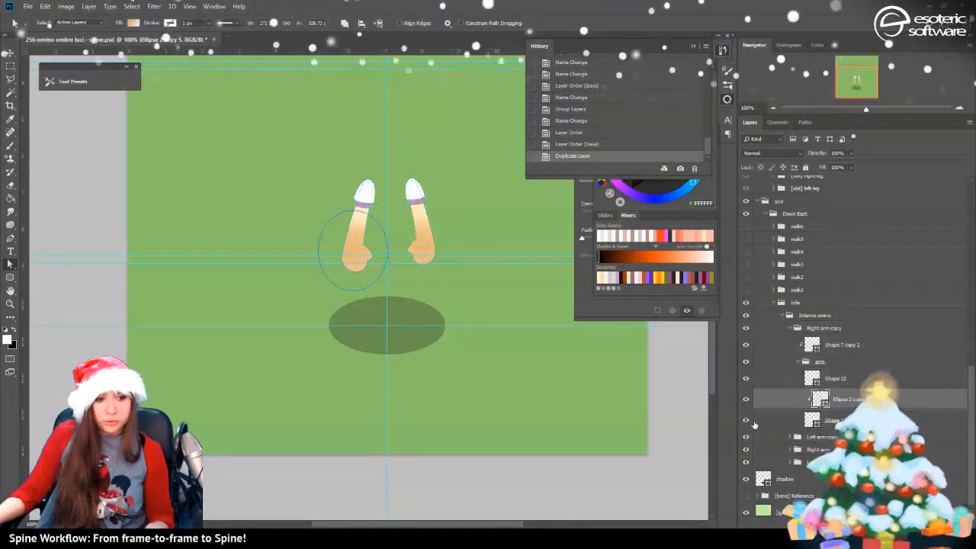
click(747, 420)
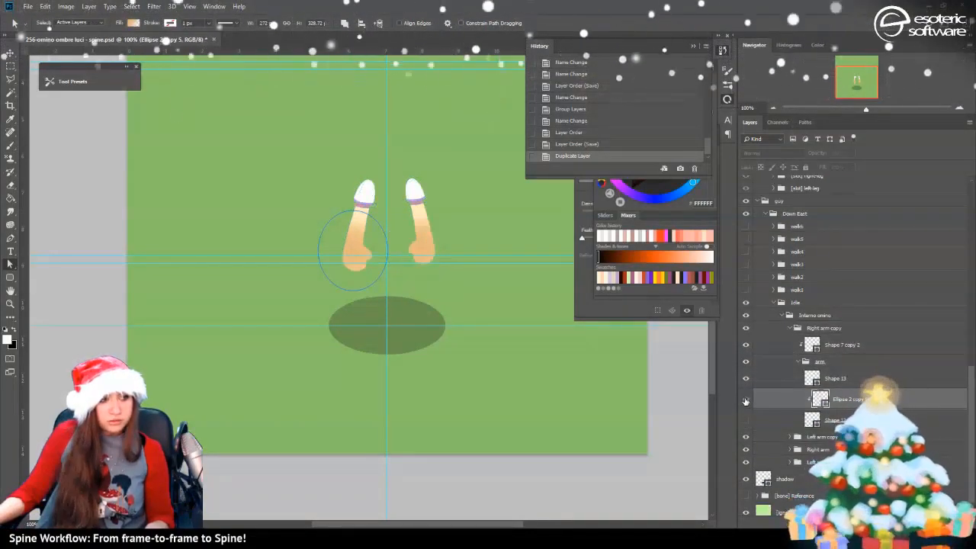
click(746, 421)
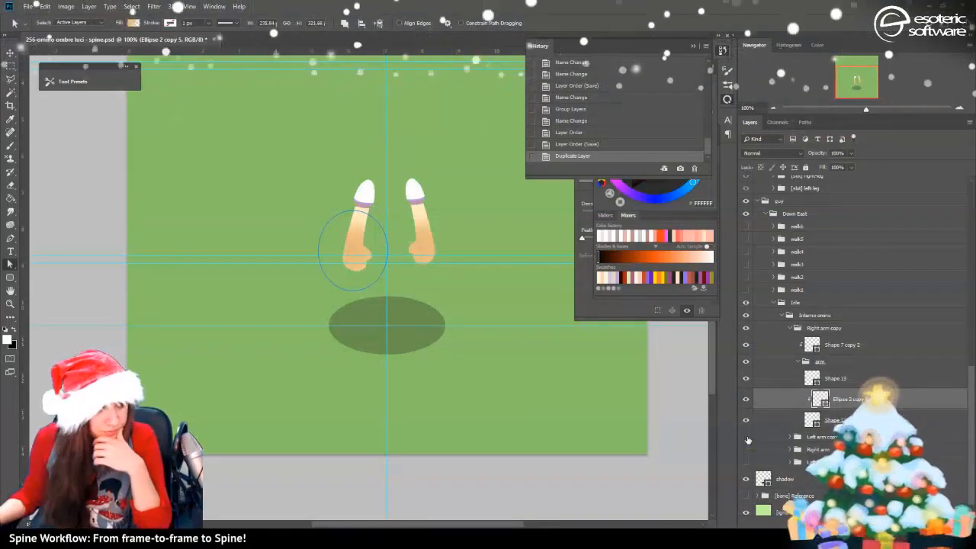
click(746, 437)
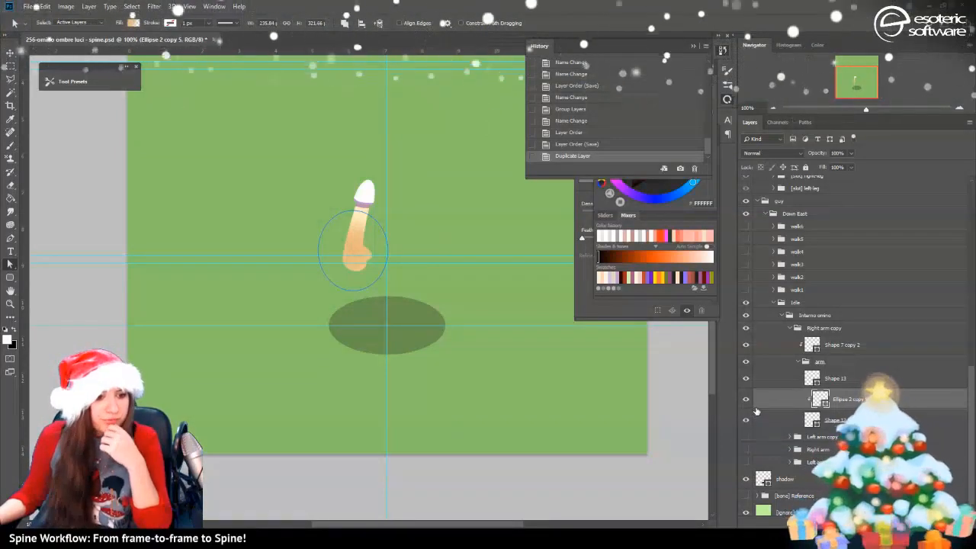
click(746, 421)
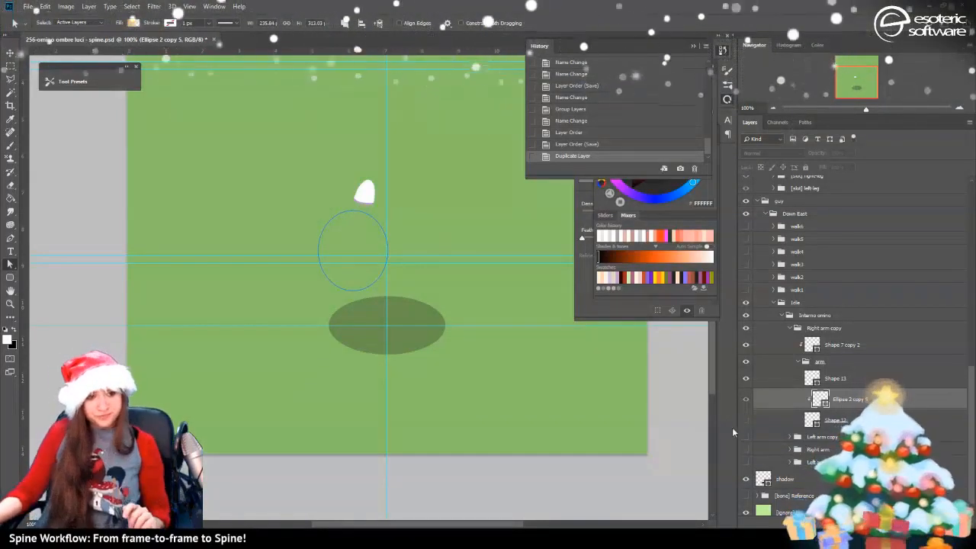
Rename the Right arm copy group [merge] right-sleeve
double_click(824, 328)
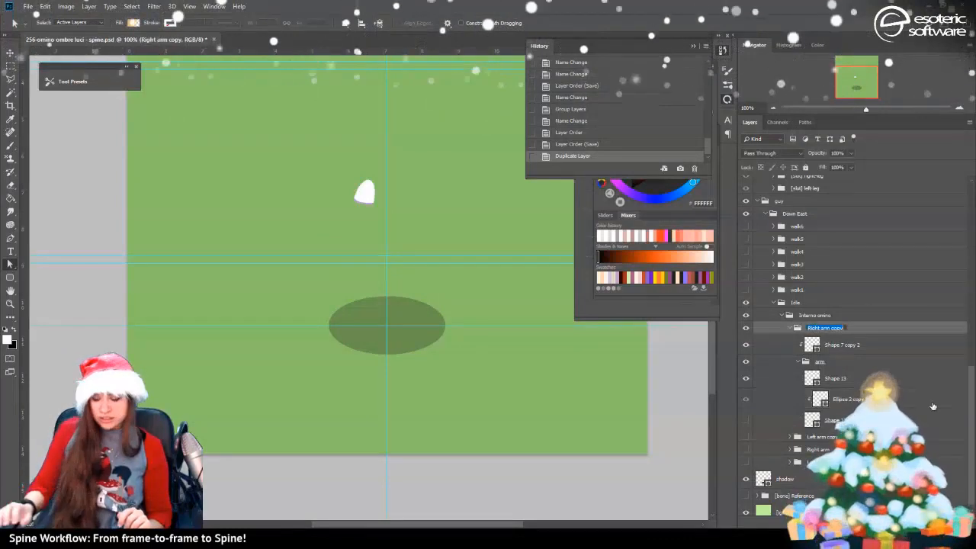
text(R)
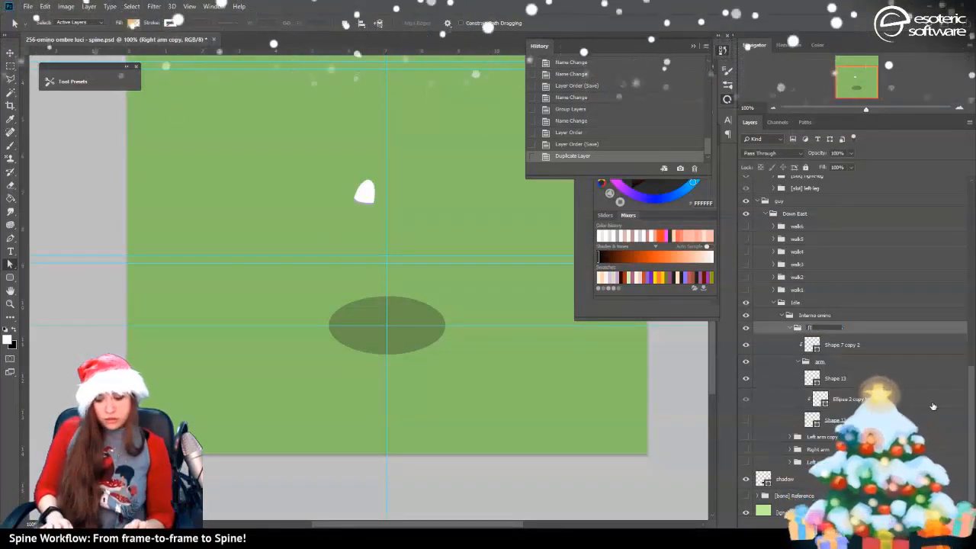
text(merge])
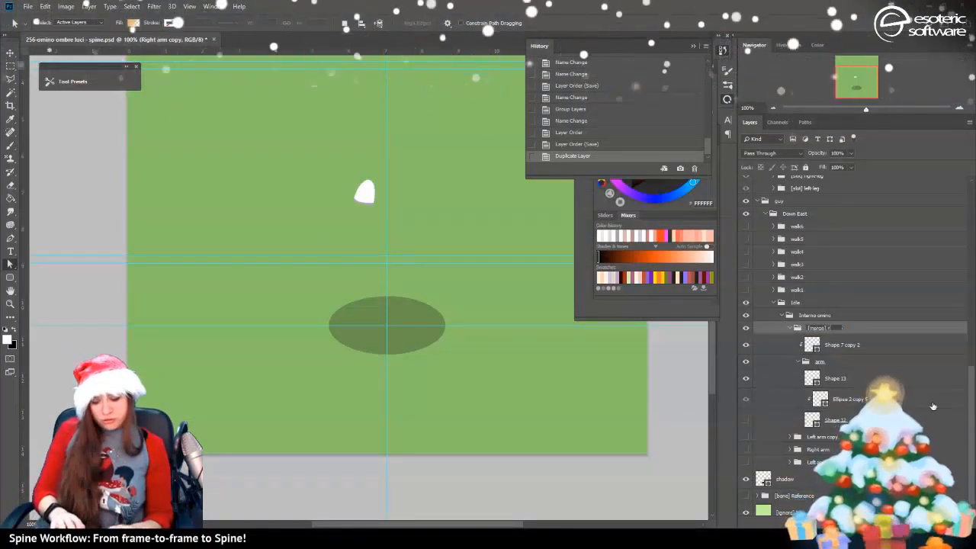
text( right-sleeve)
key(Return)
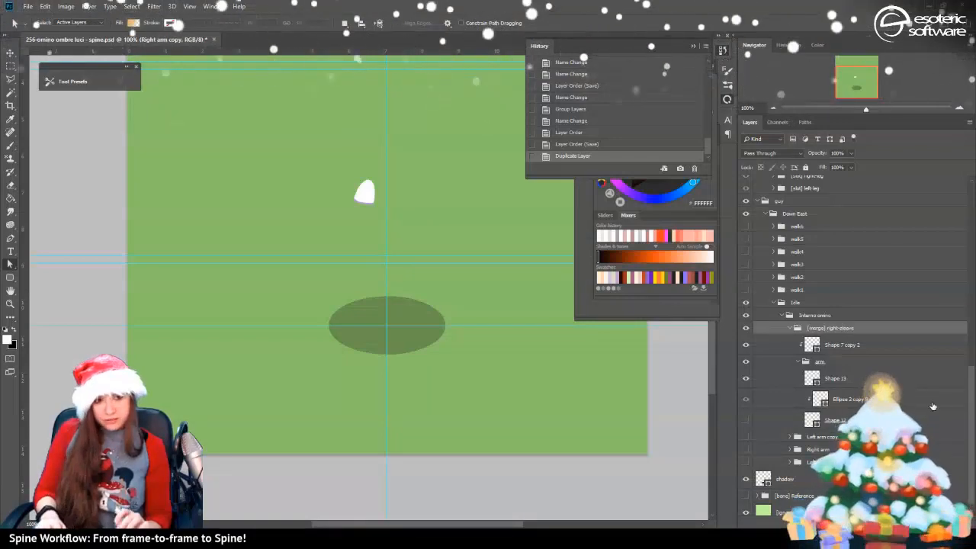
Wrap the [merge] right-sleeve group in a new parent group named [slot] right-sleeve and collapse it
click(791, 329)
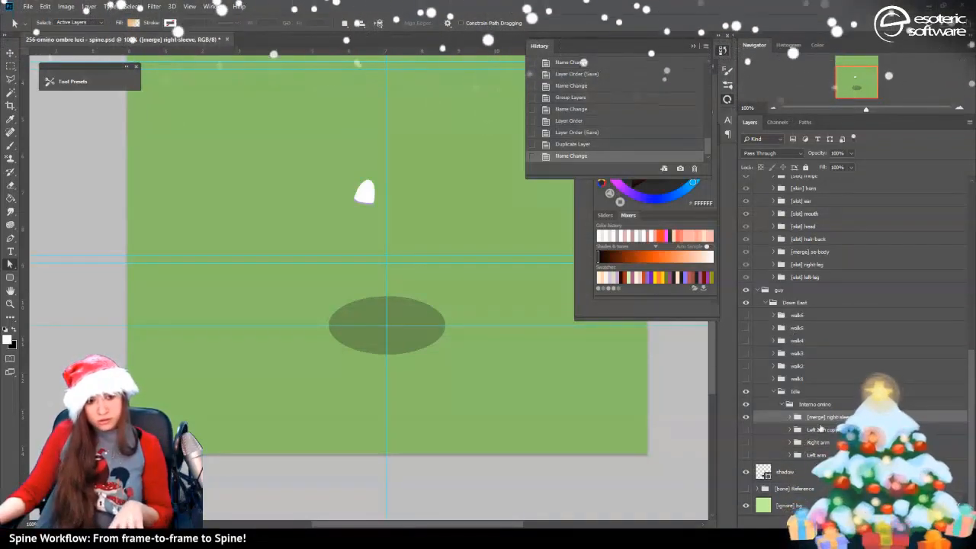
key(ctrl+g)
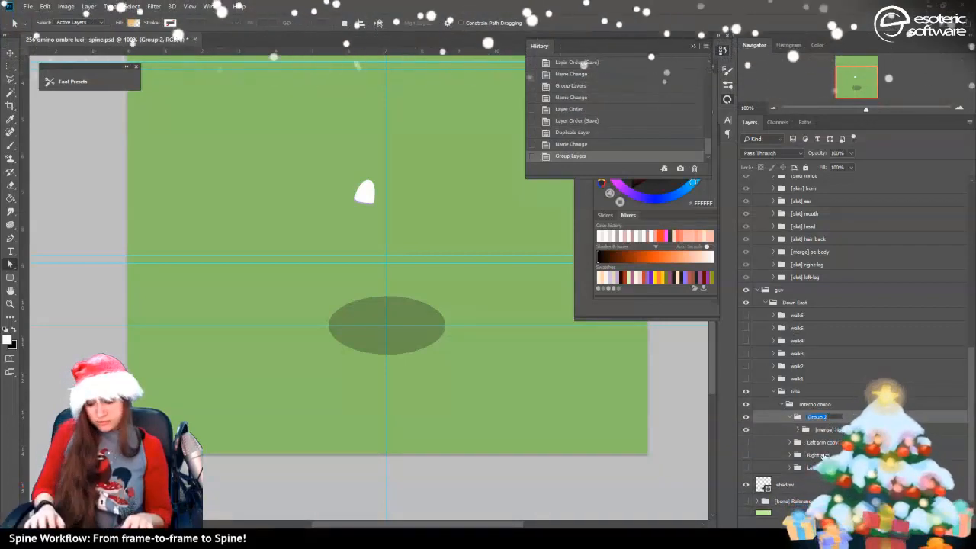
text([slot] right-sleeve)
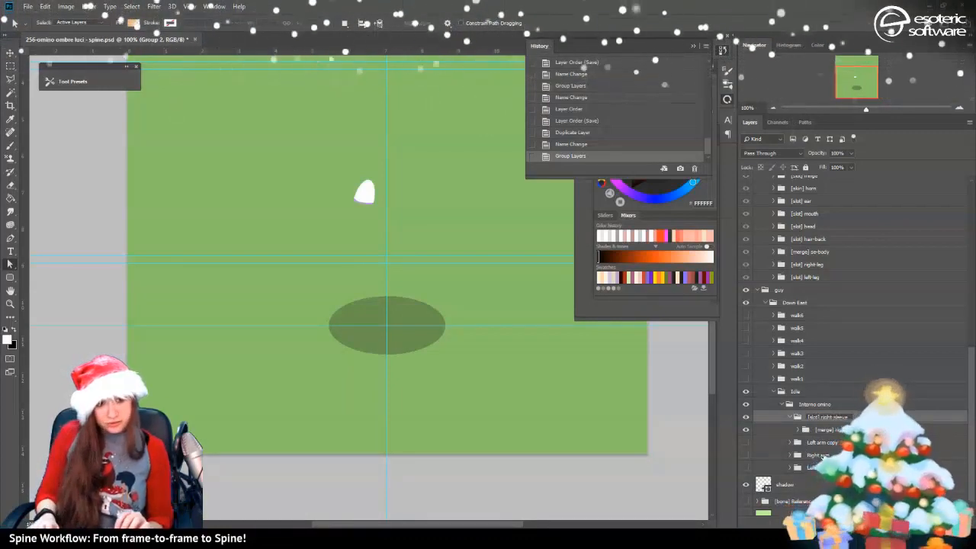
key(Return)
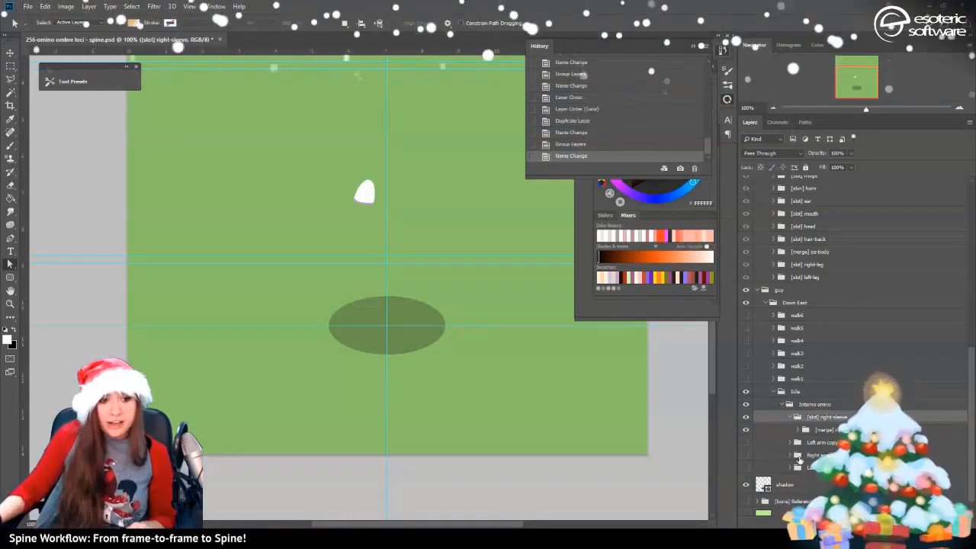
click(791, 417)
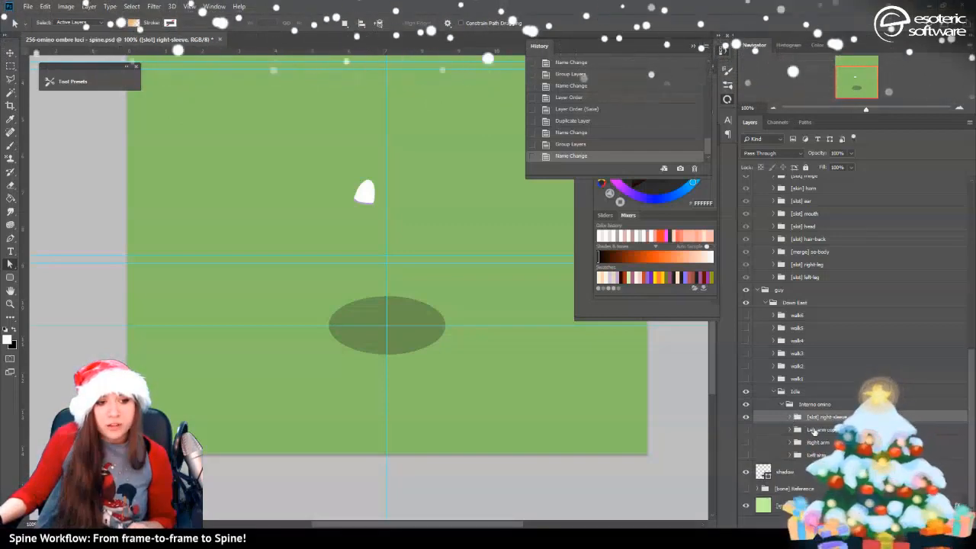
Rename the Left arm copy group with the [merge] tag and a name starting with left, and put it inside a new parent group
click(815, 432)
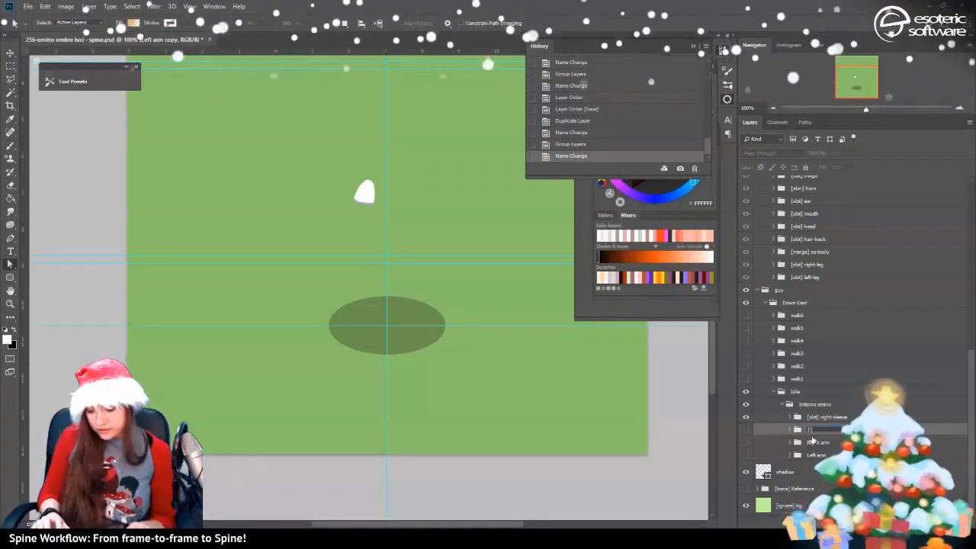
text([merge])
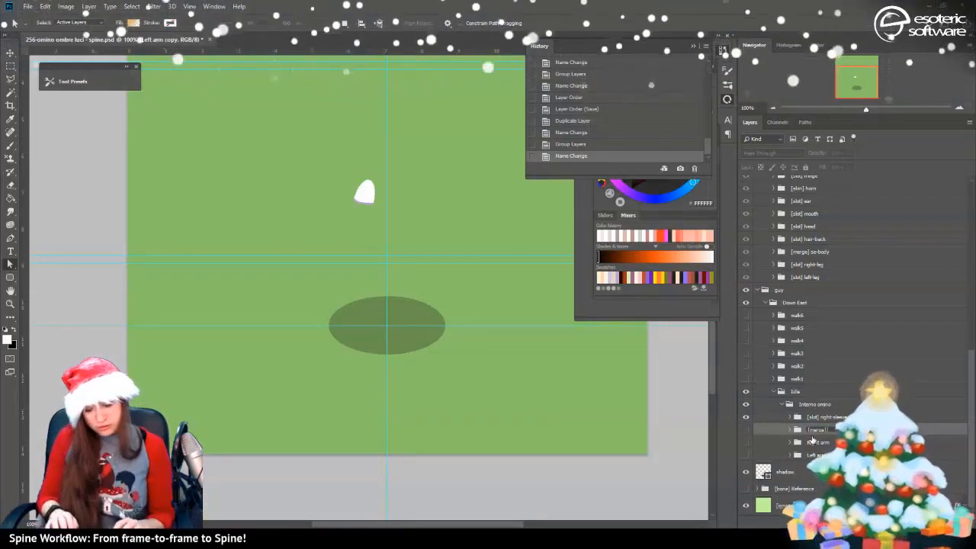
text( left)
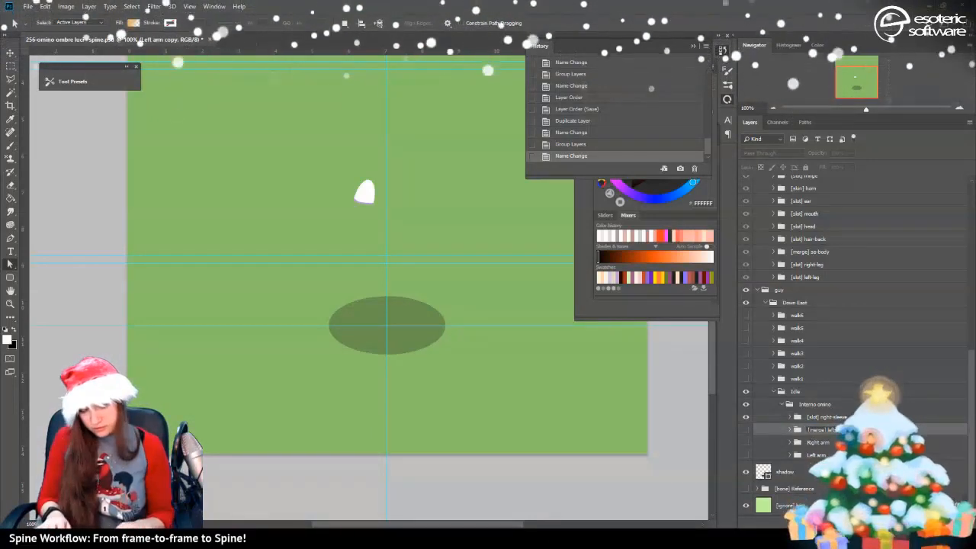
key(Return)
key(ctrl+g)
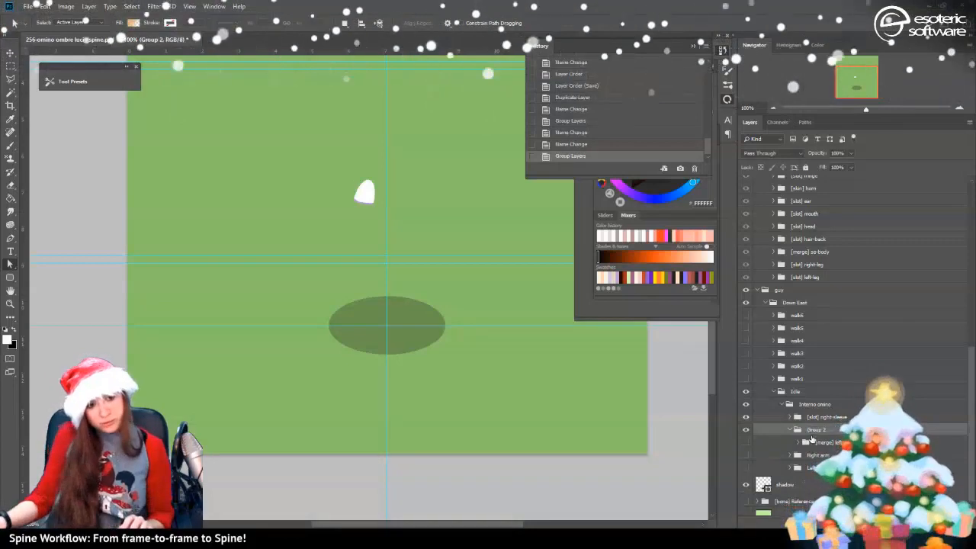
Rename the new parent group around [merge] left-sleeve to [slot] left-sleeve
double_click(813, 431)
text([)
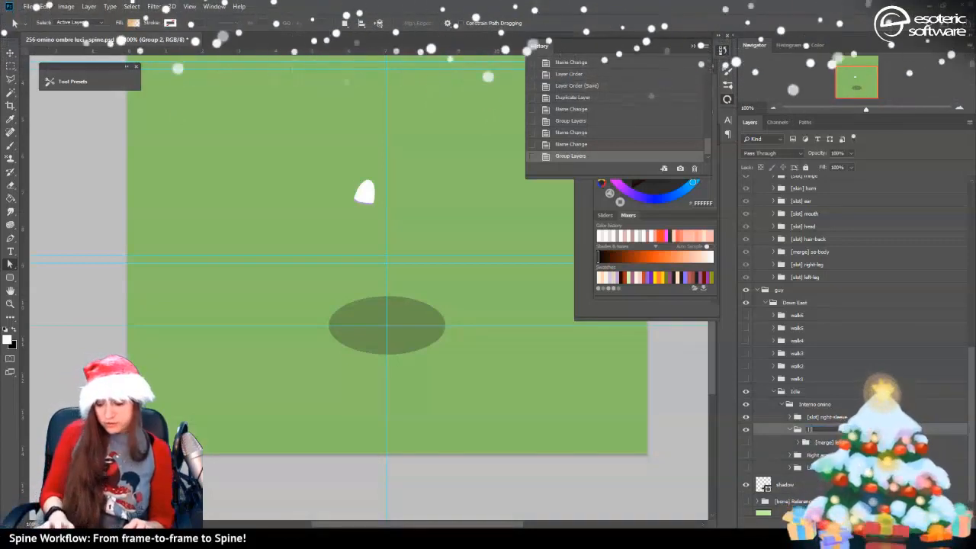
text(slot] left-sleeve)
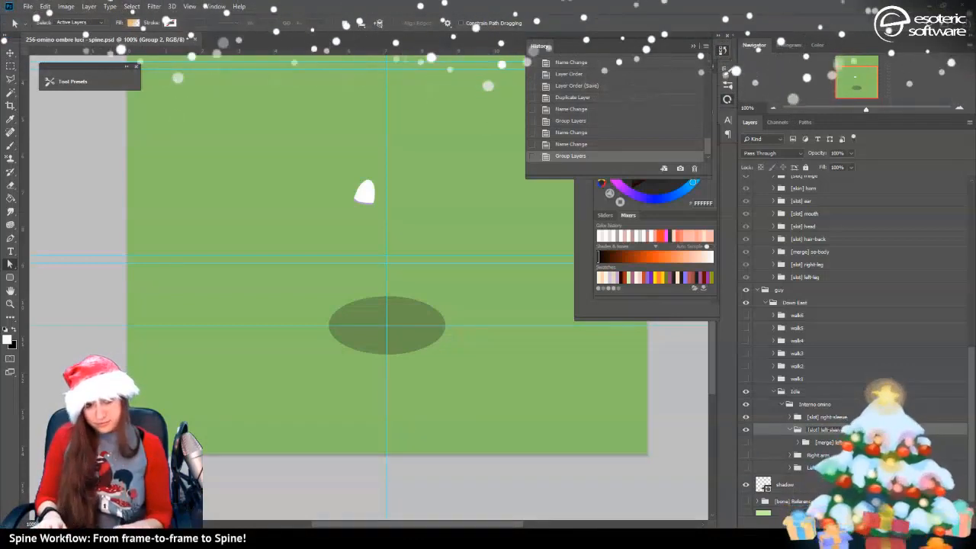
key(Return)
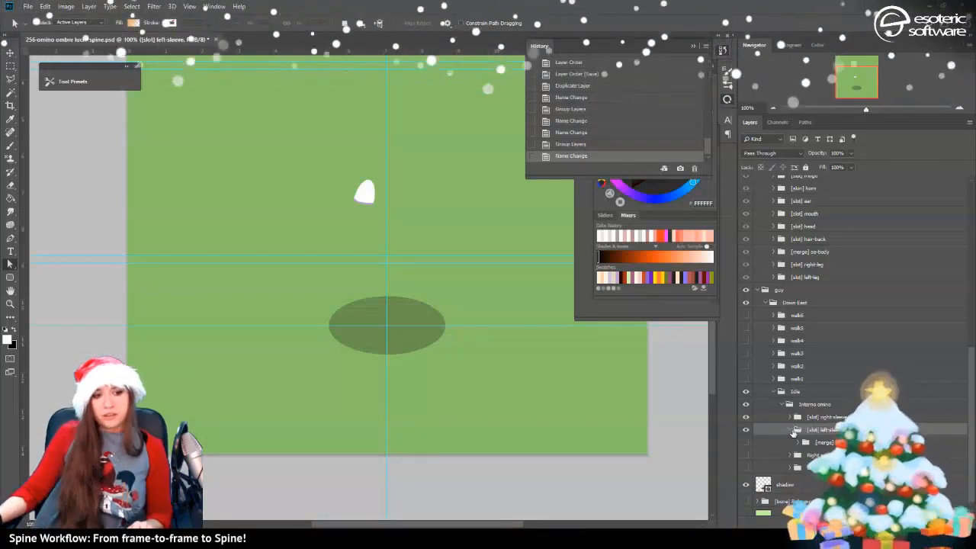
Isolate the sleeve in the [merge] left-sleeve group by hiding the bare arm shape and [slot] right-sleeve, then collapse [slot] left-sleeve
click(747, 430)
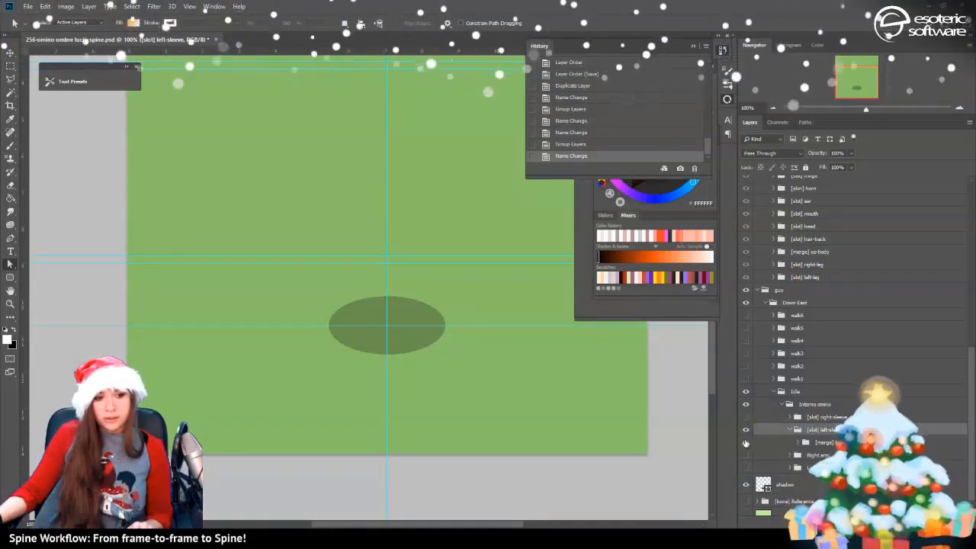
click(746, 442)
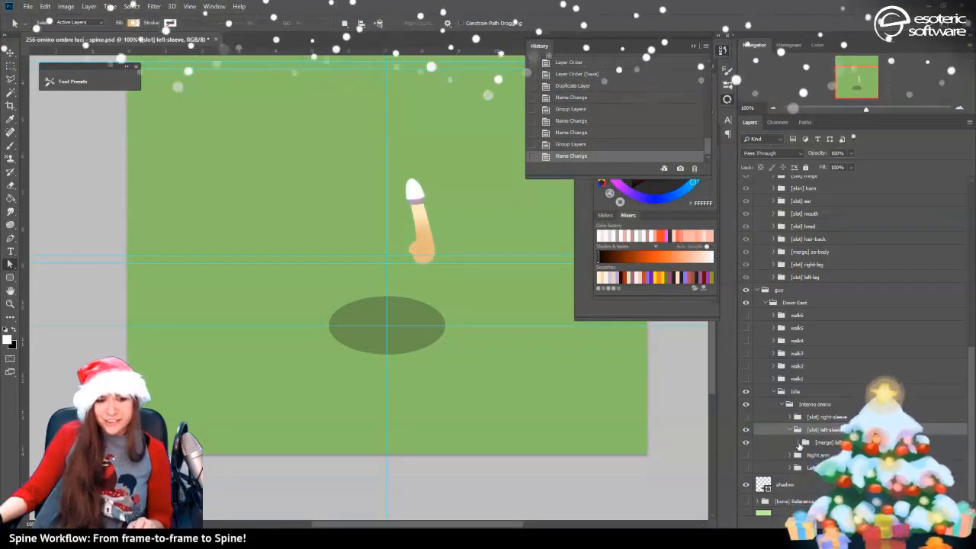
click(799, 443)
scroll(769, 425, down, 3)
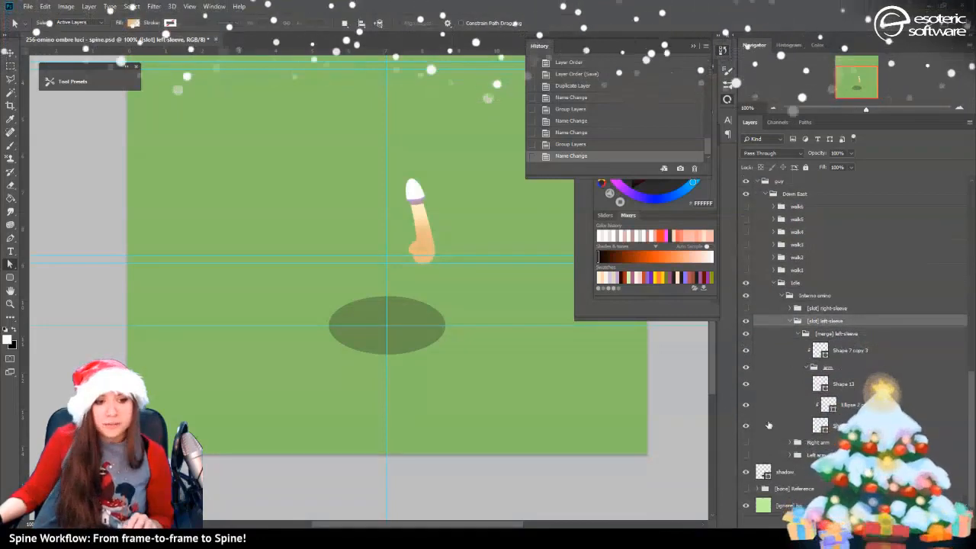
click(745, 428)
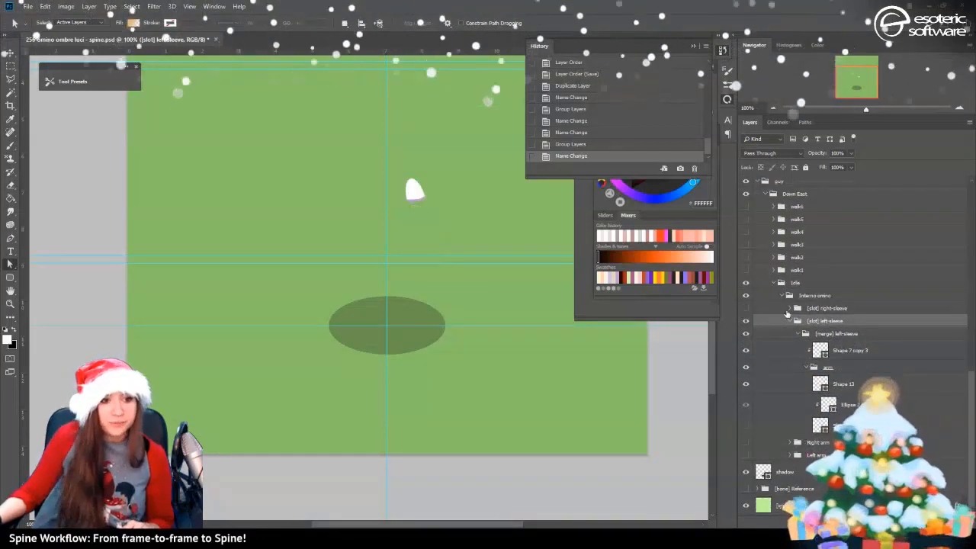
click(792, 322)
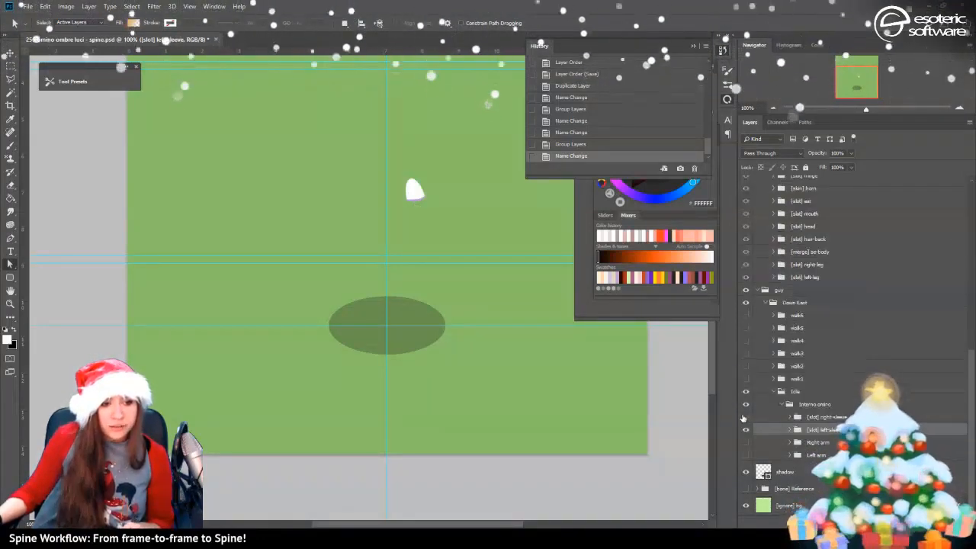
Show [slot] right-sleeve again and move both sleeve slot groups out of Idle into the south-east direction's [slot] left-leg group
click(745, 418)
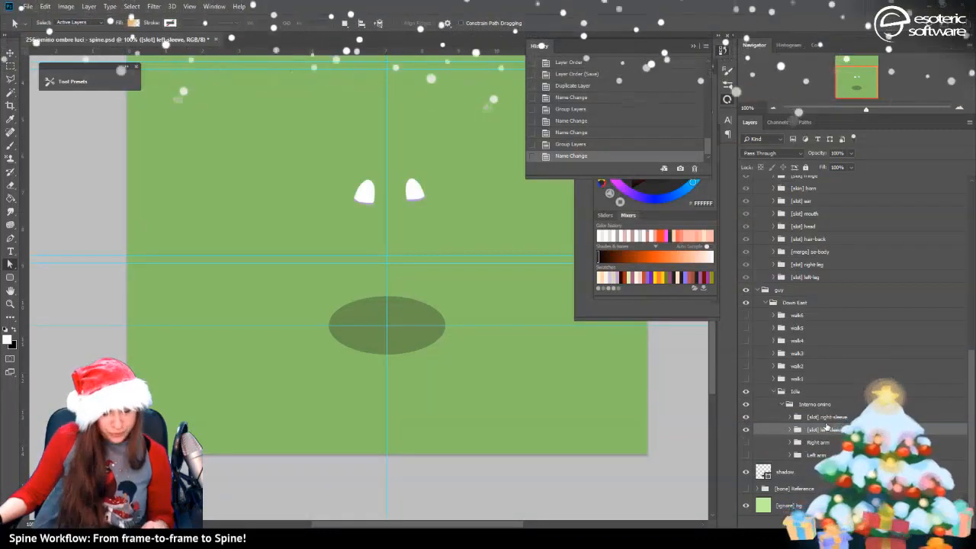
click(831, 421)
drag(843, 418, 844, 288)
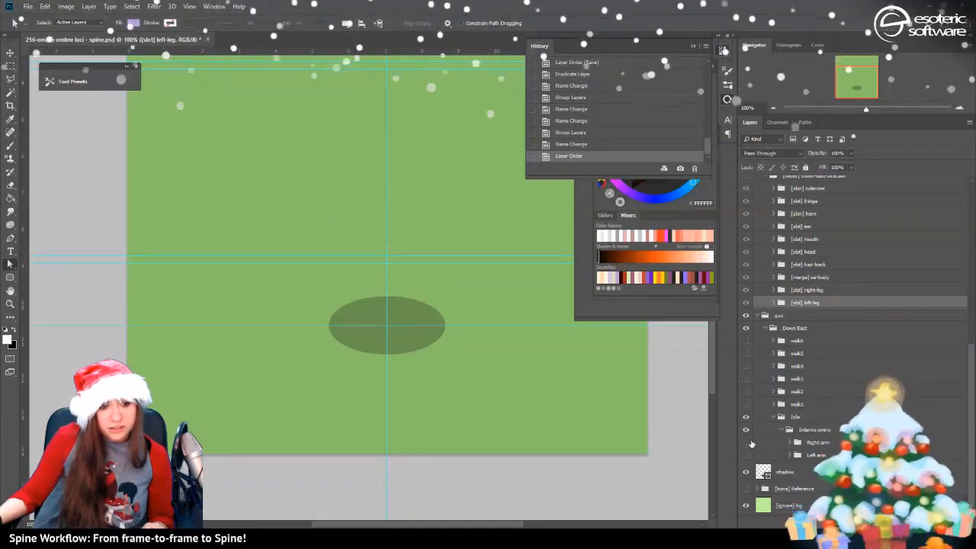
Show the Right arm and Left arm groups and hide the white sleeve shape, Shape 13, in each
click(746, 443)
click(745, 455)
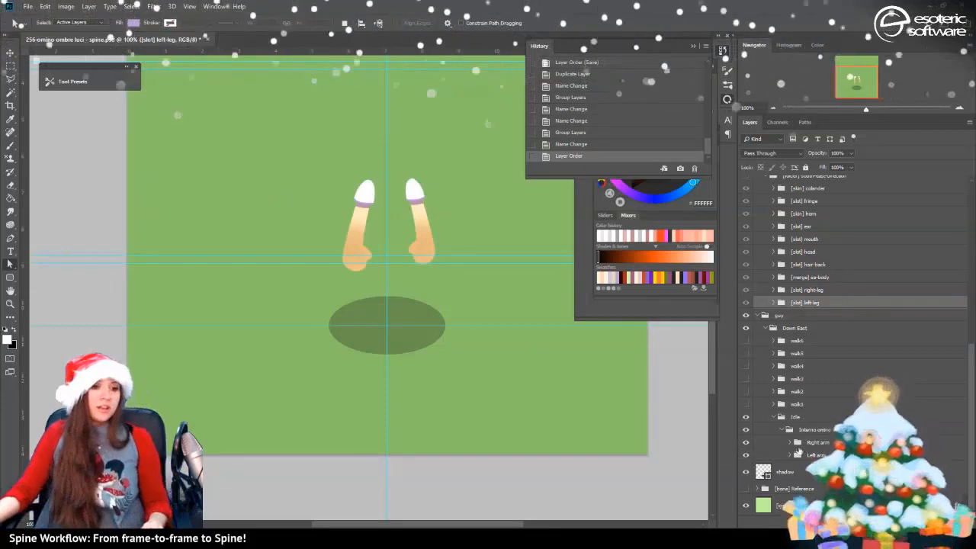
click(790, 443)
scroll(792, 450, down, 3)
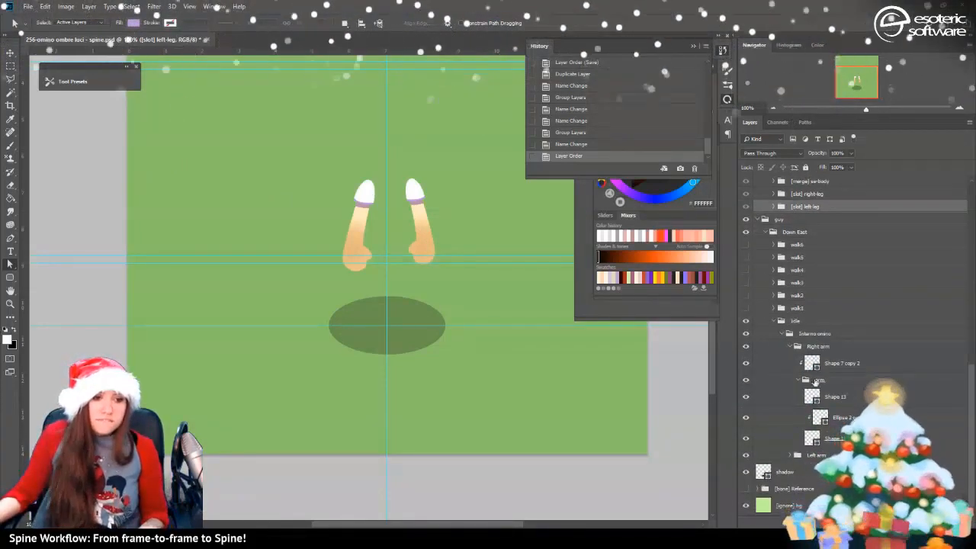
click(747, 401)
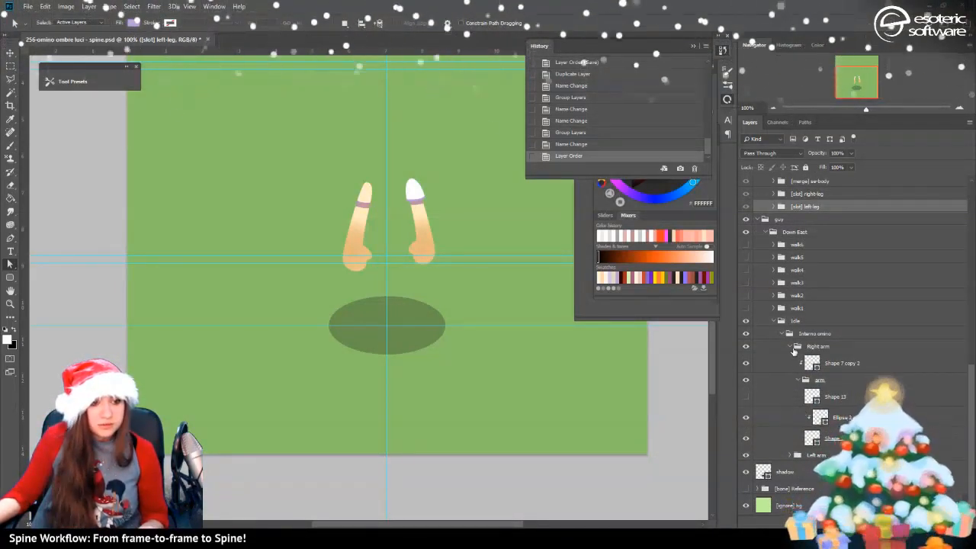
click(790, 346)
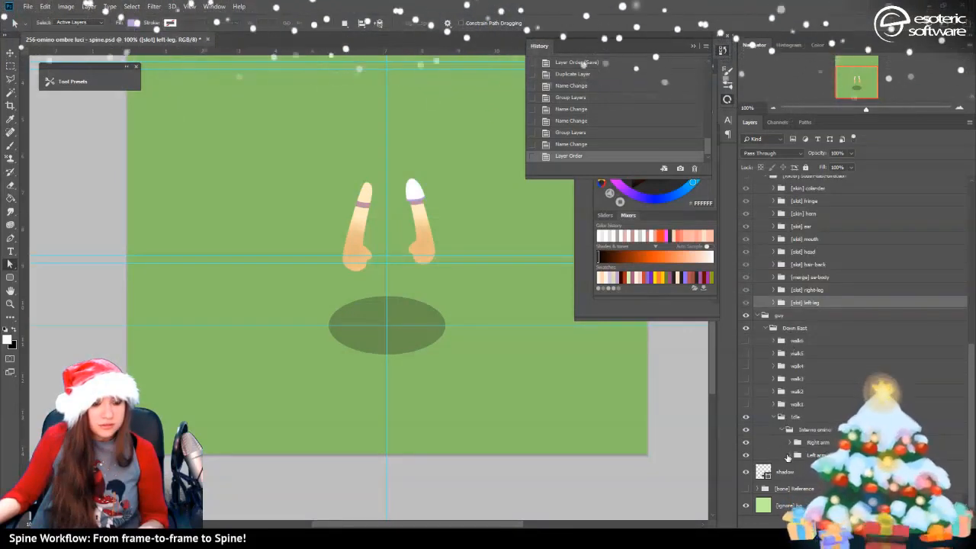
click(784, 453)
click(791, 454)
scroll(793, 455, down, 3)
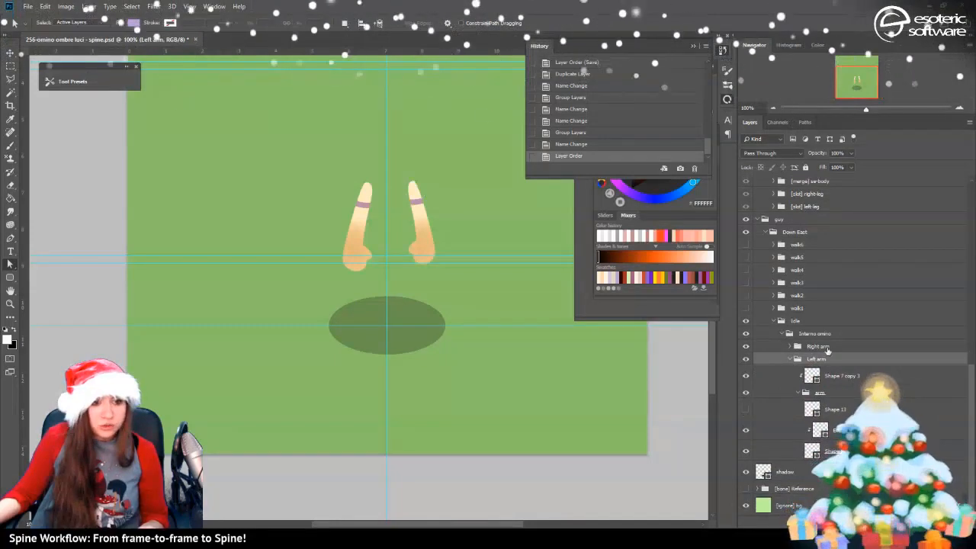
click(790, 358)
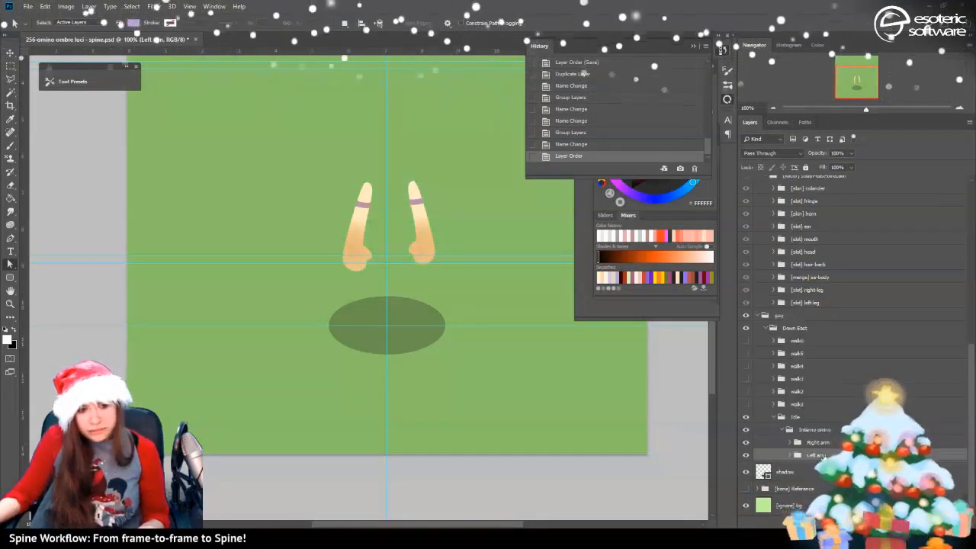
Rename the Left arm group [merge] left-sleeve and wrap it in a parent group named [slot] left-sleeve
double_click(817, 455)
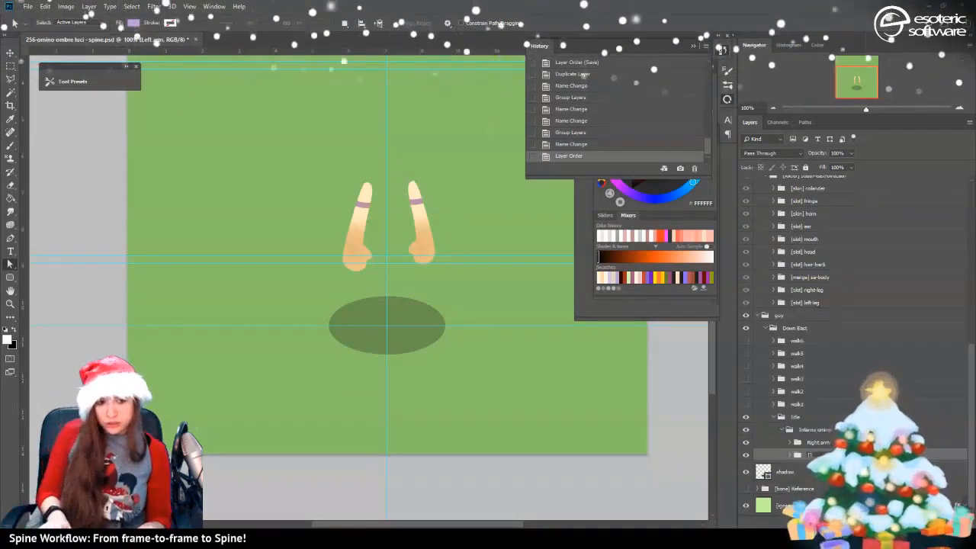
text([])
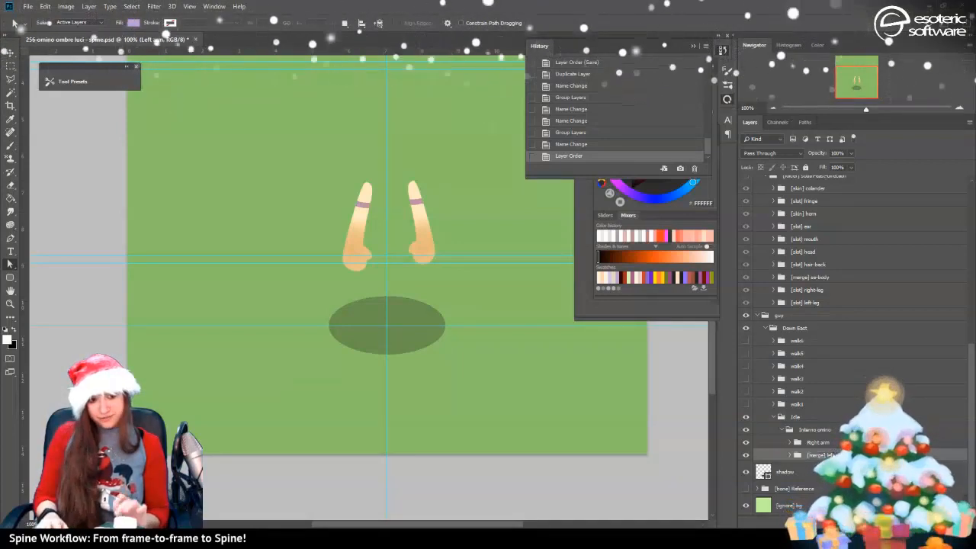
key(ctrl+g)
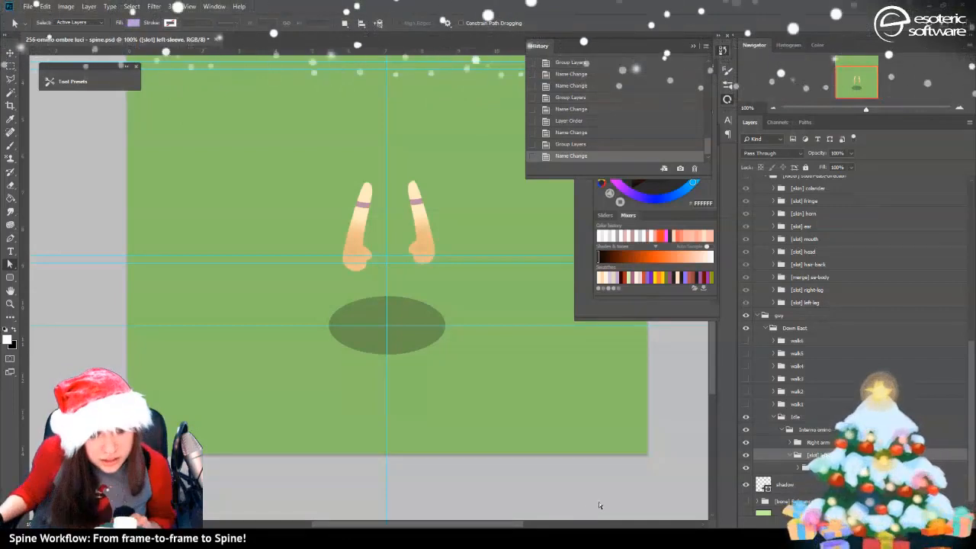
Wrap the Right arm group in a parent group named [slot] right-arm and name the inner group [merge] se-right-arm
double_click(819, 443)
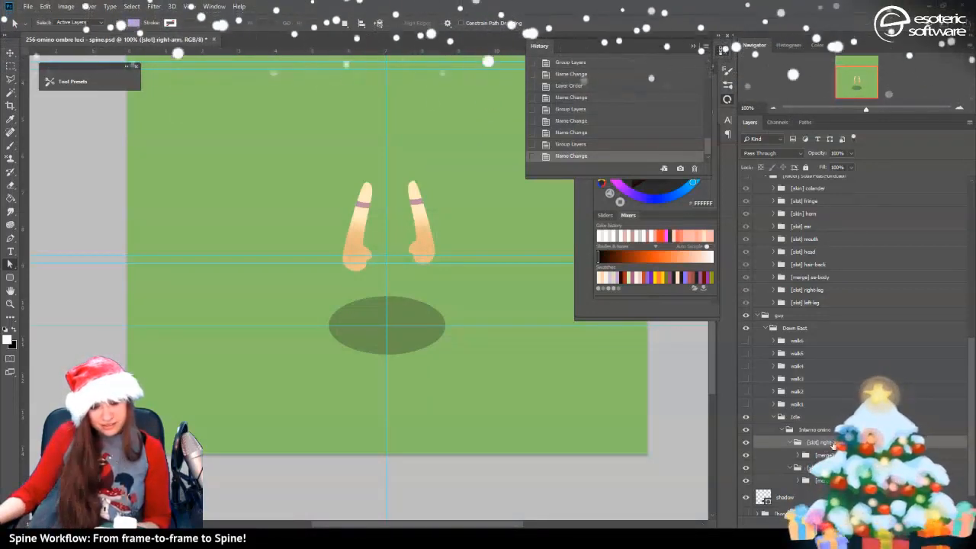
double_click(826, 455)
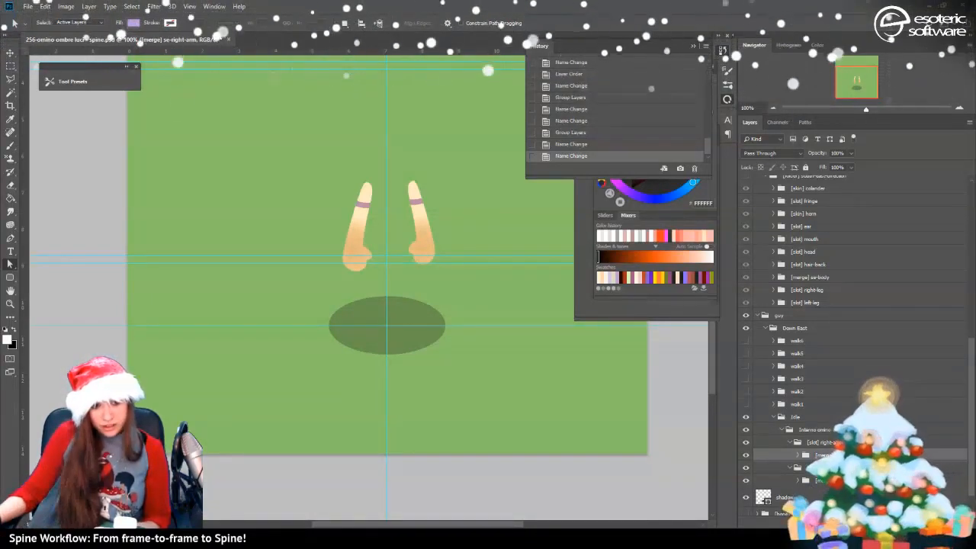
Rename the left arm's inner group [merge] se-left-arm and its parent group [slot] left-arm, and save the document
key(ctrl+v)
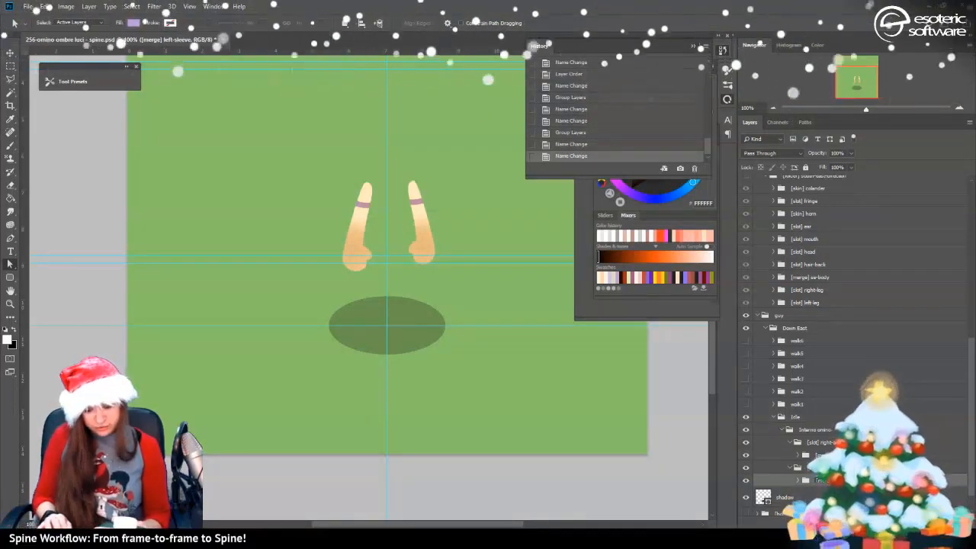
key(Return)
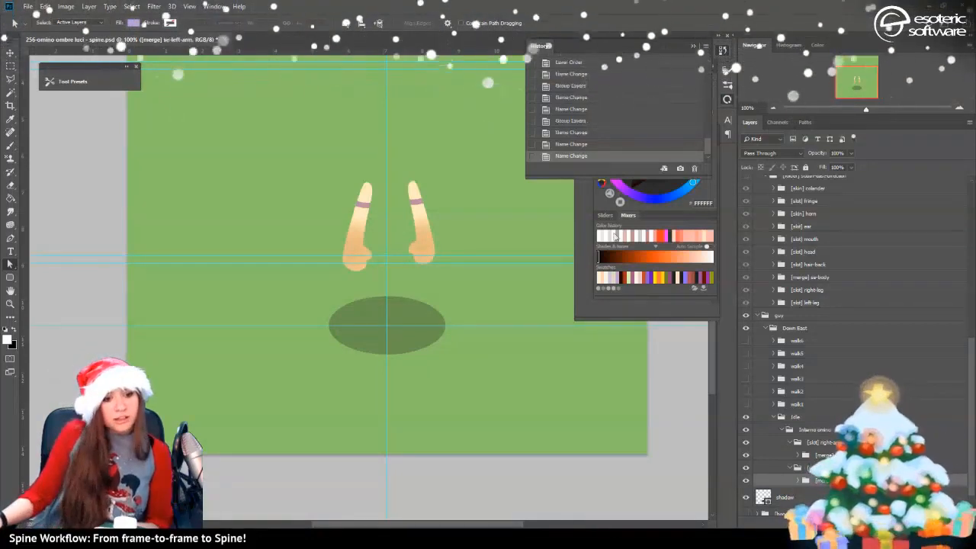
double_click(824, 468)
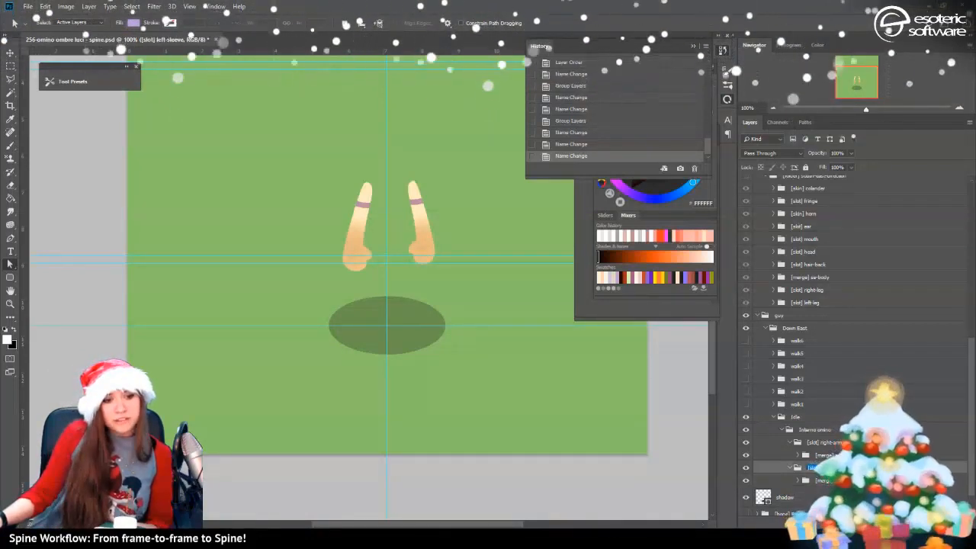
text([slot] left-arm)
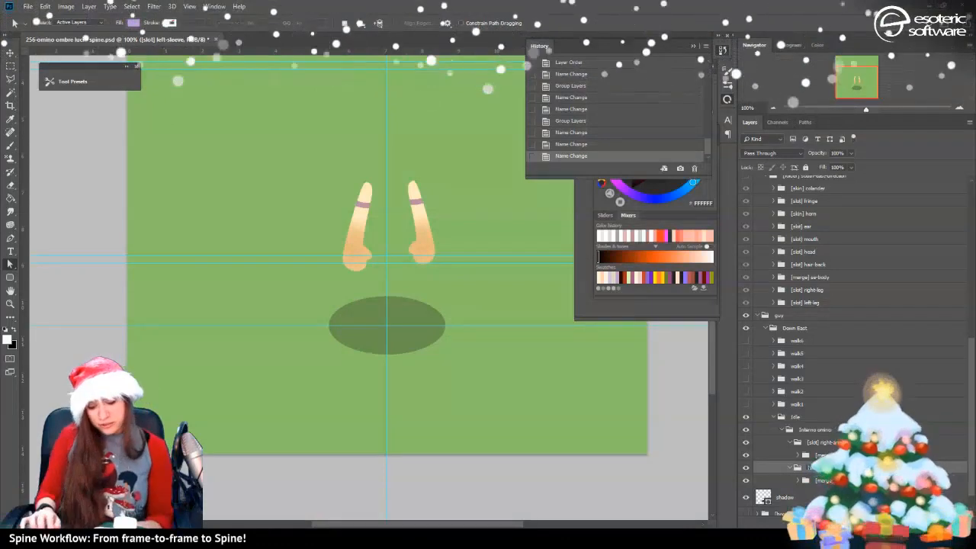
key(Return)
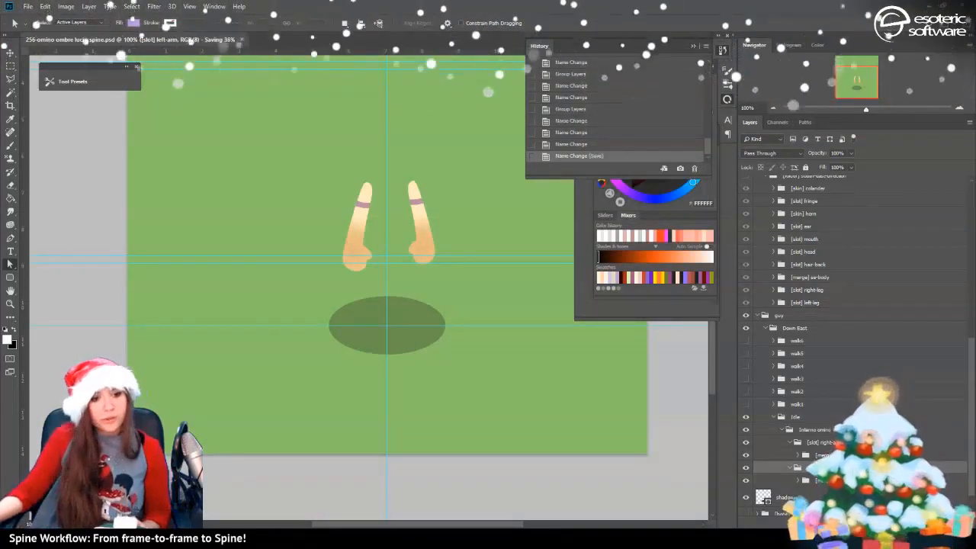
key(ctrl+s)
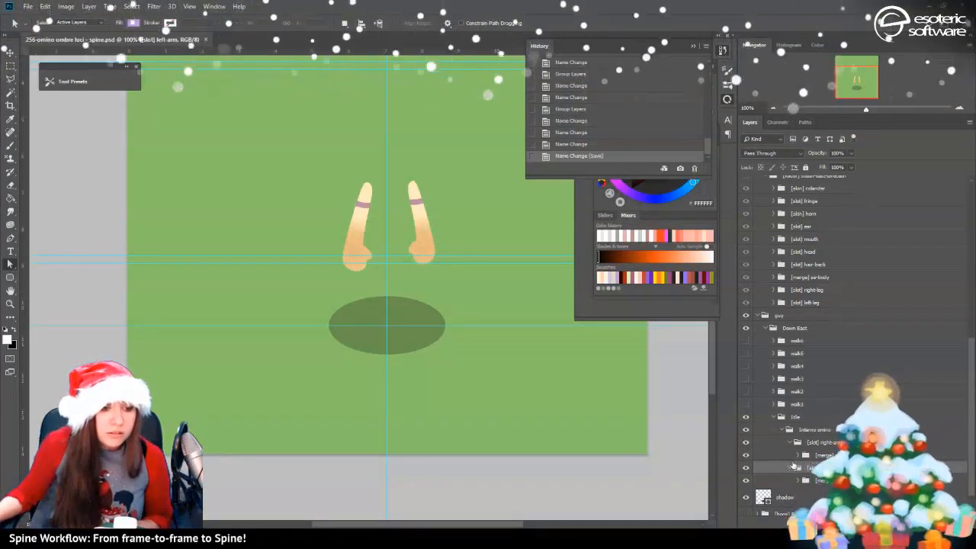
Move the [slot] right-arm and [slot] left-arm groups below [slot] left-leg in [folder] south-east-direction, and make that folder visible
click(791, 470)
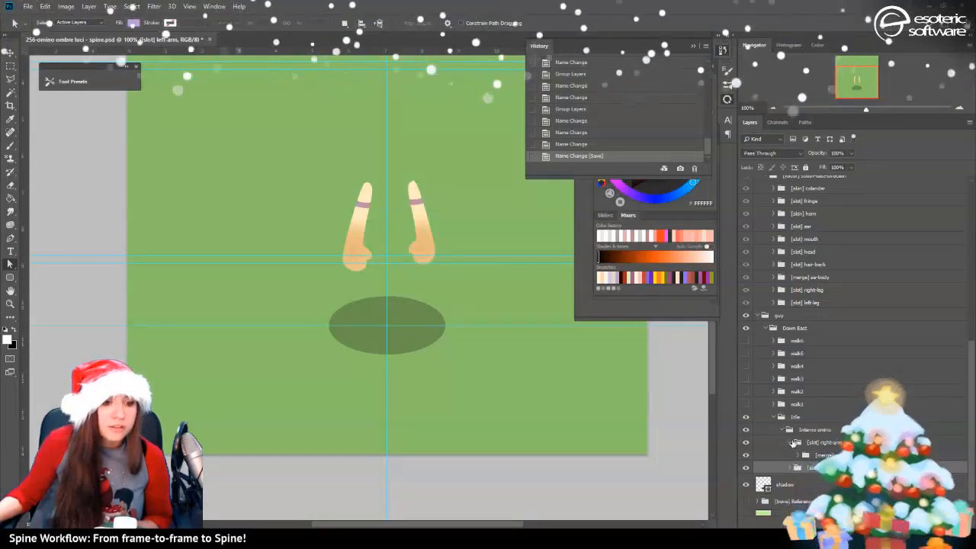
click(791, 444)
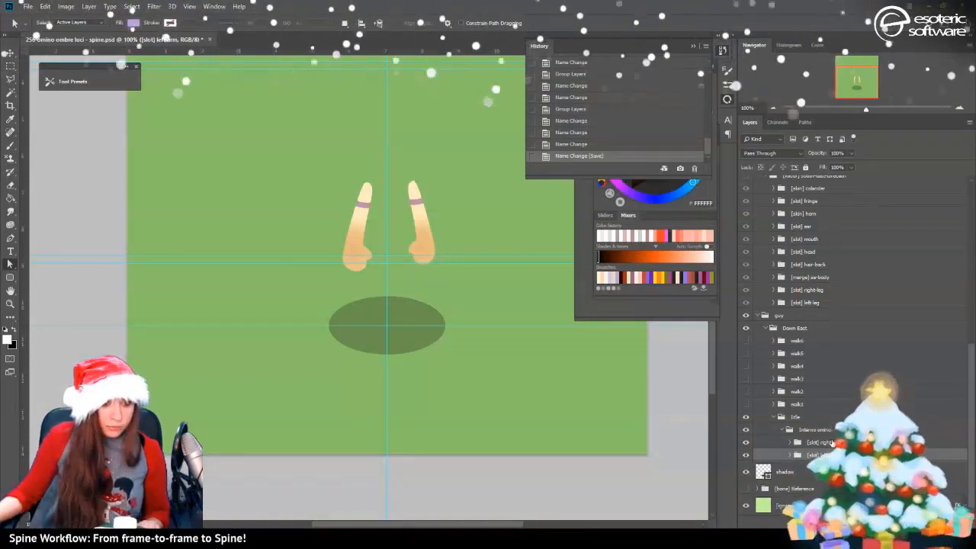
shift+click(823, 443)
drag(824, 444, 842, 322)
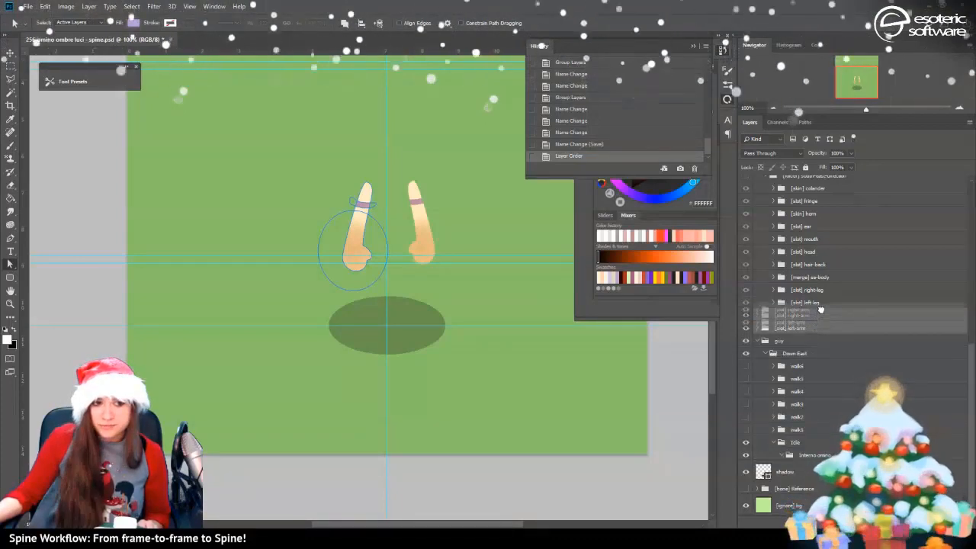
drag(813, 317, 822, 309)
scroll(793, 316, up, 5)
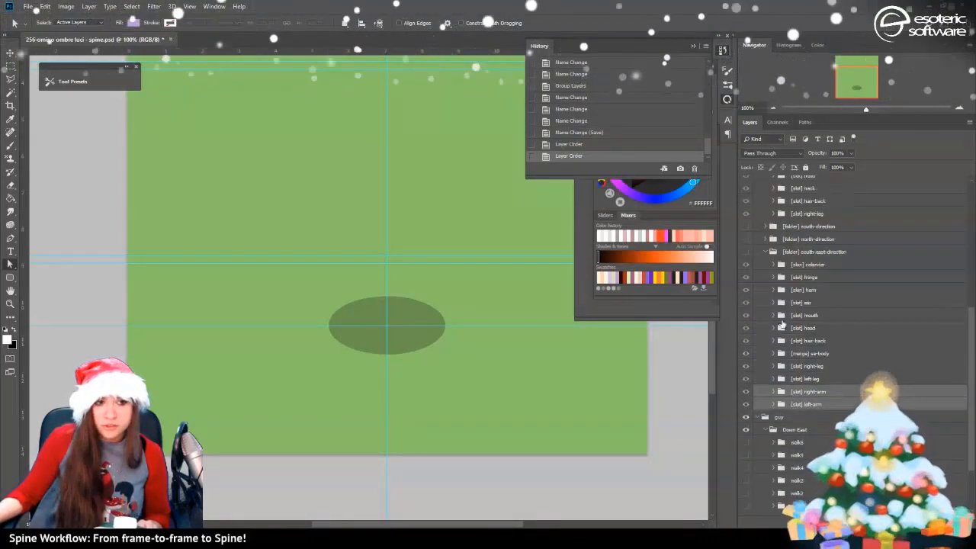
click(746, 253)
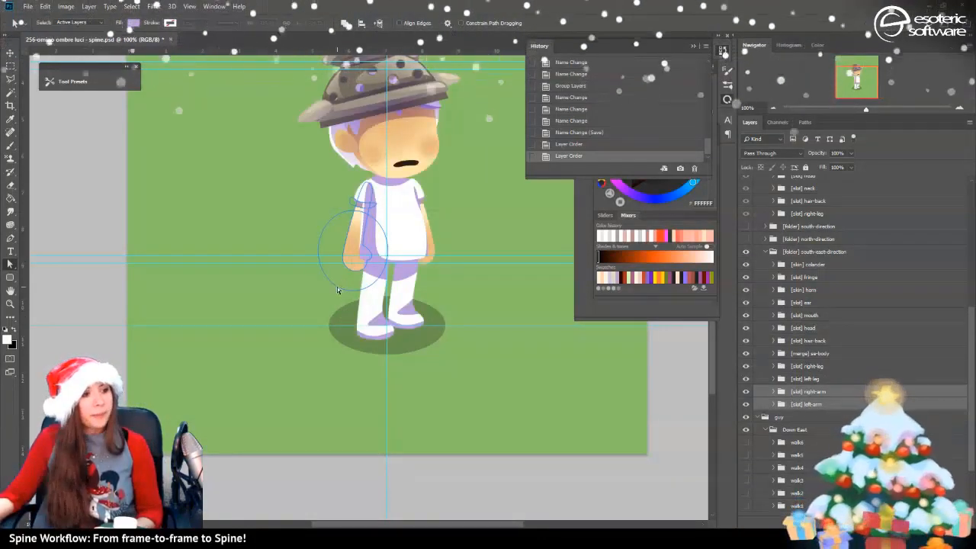
Move the [slot] right-sleeve and [slot] left-sleeve groups out of [slot] left-leg, placing them directly above [slot] right-arm
click(818, 393)
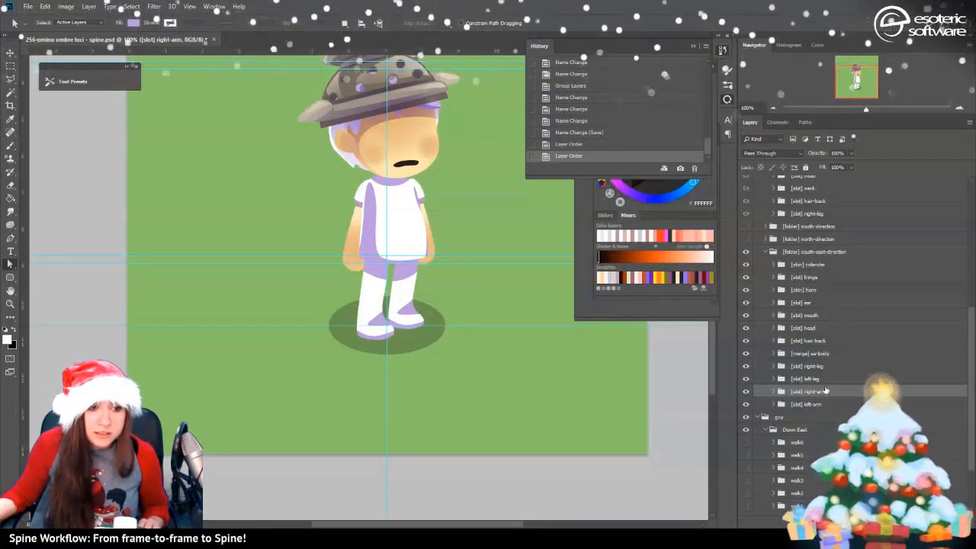
scroll(820, 407, down, 3)
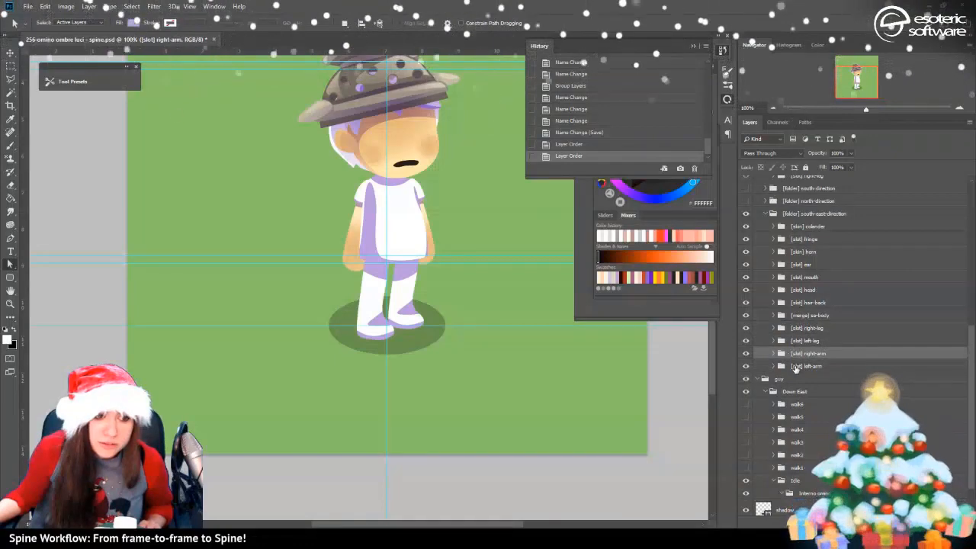
scroll(798, 363, down, 3)
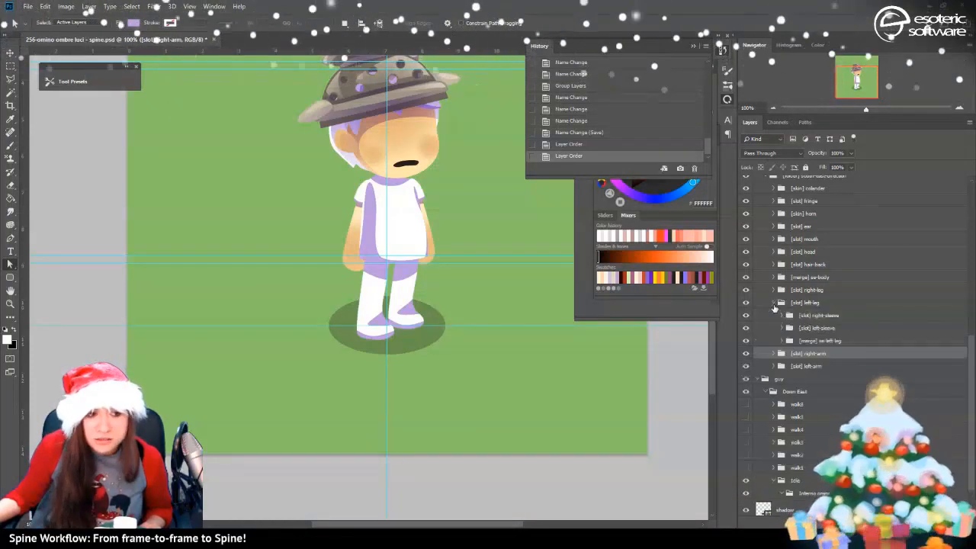
click(775, 302)
click(845, 328)
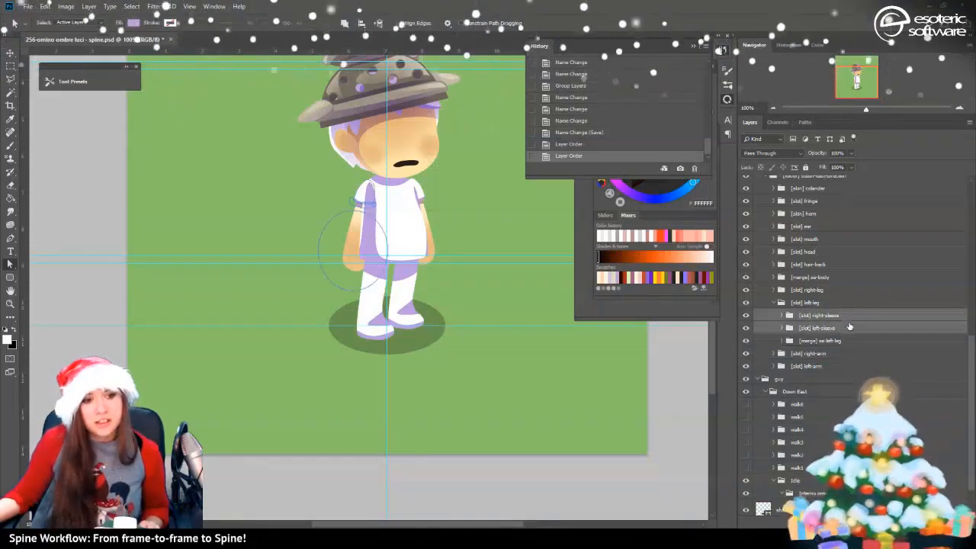
ctrl+click(847, 317)
drag(841, 345, 803, 348)
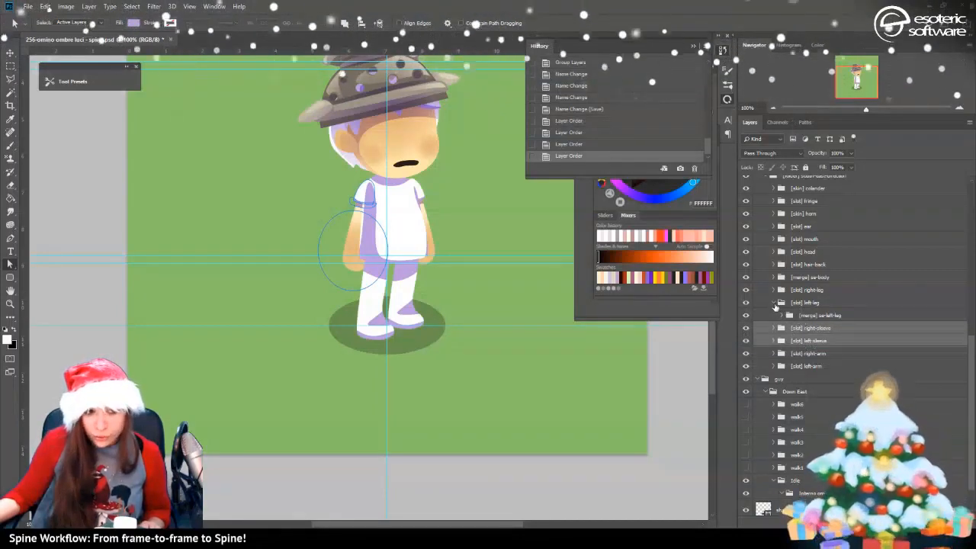
click(775, 303)
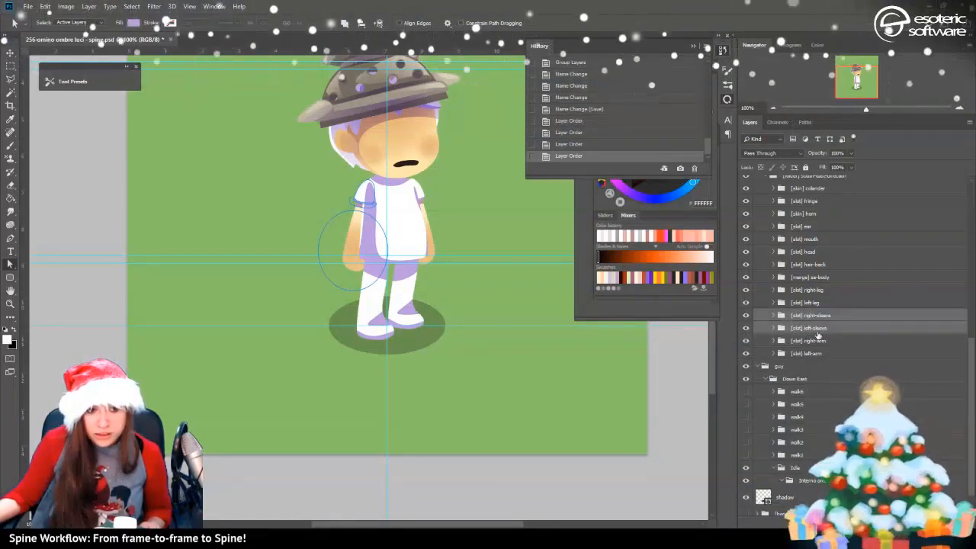
Move the [slot] right-sleeve and [slot] right-arm groups to the top of [folder] south-east-direction and save the document
click(822, 341)
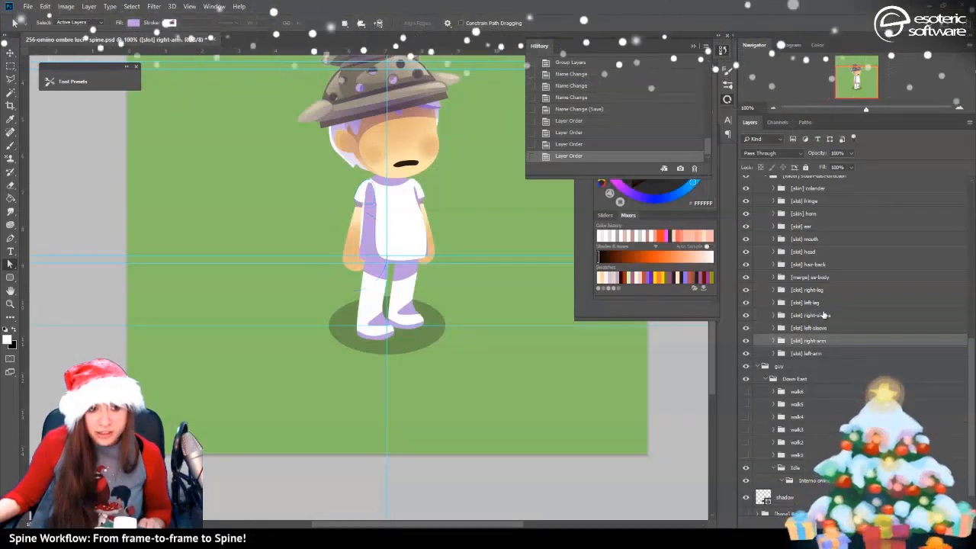
ctrl+click(822, 315)
drag(823, 315, 838, 192)
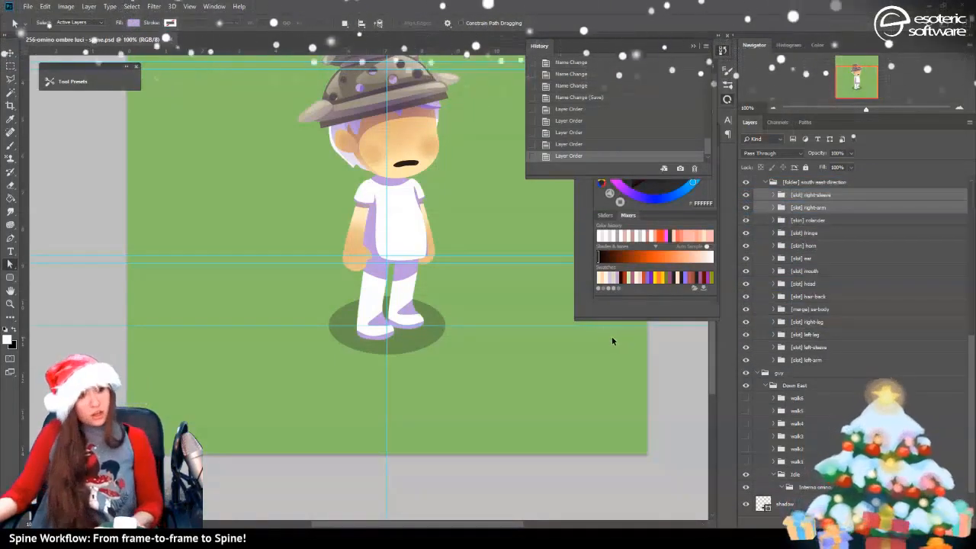
key(ctrl+s)
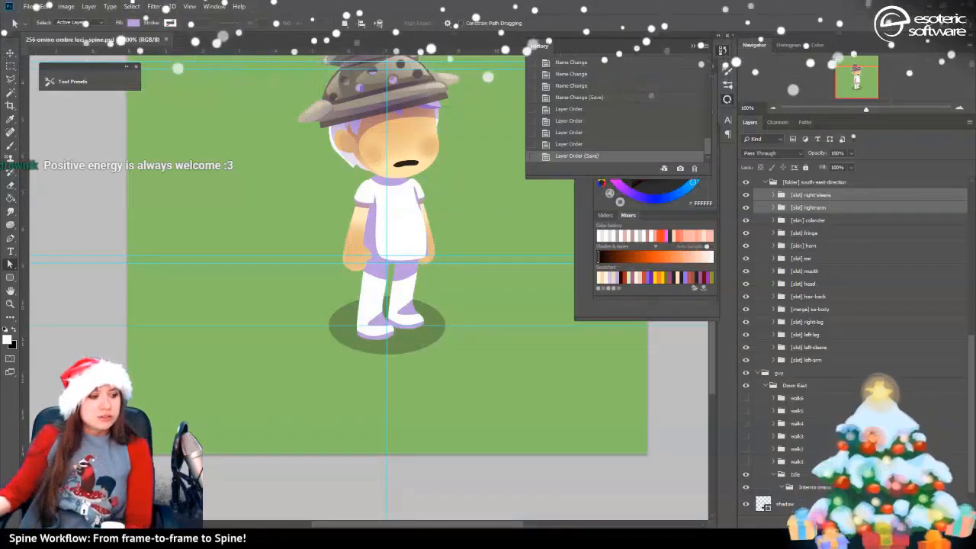
Bring the whole character into view and toggle the [skin] colander group's visibility to examine the head beneath the hat
scroll(791, 218, up, 2)
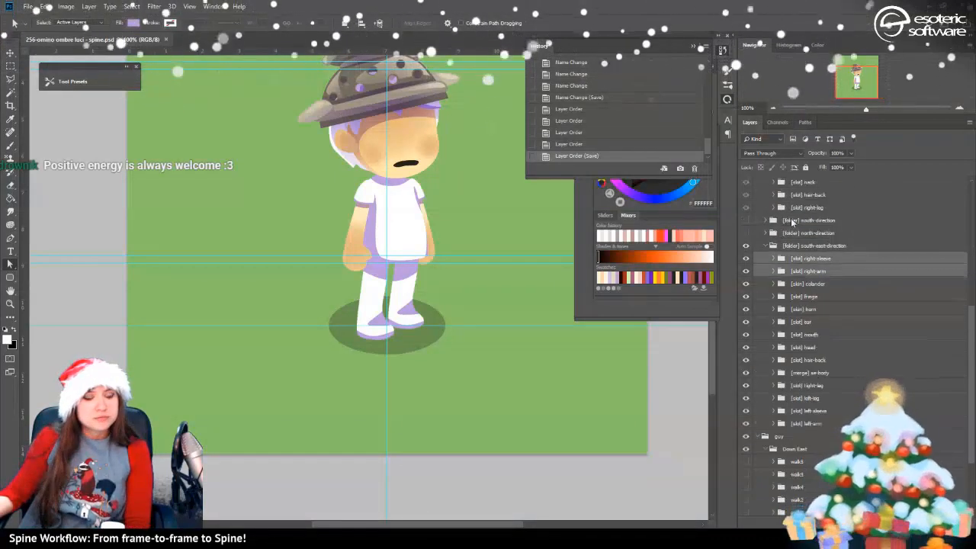
scroll(790, 218, down, 1)
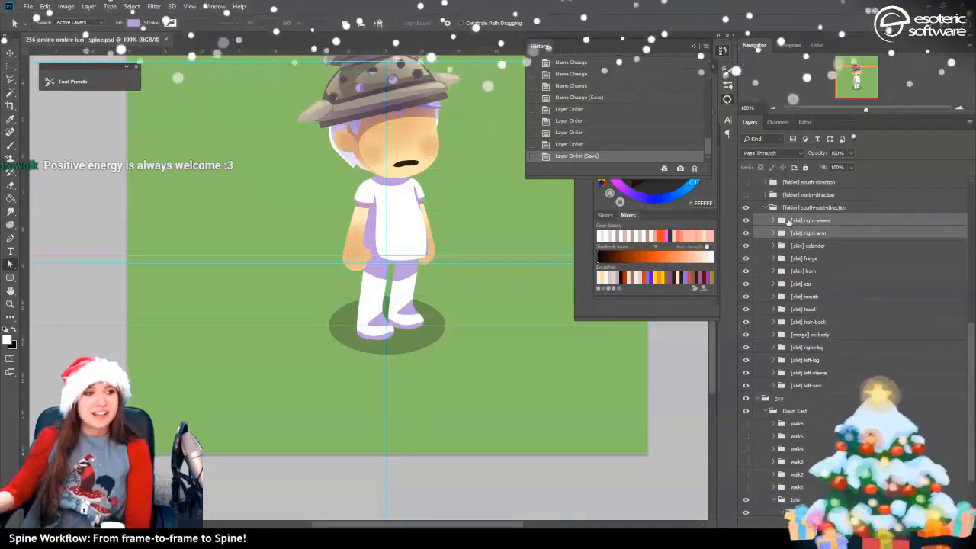
click(802, 246)
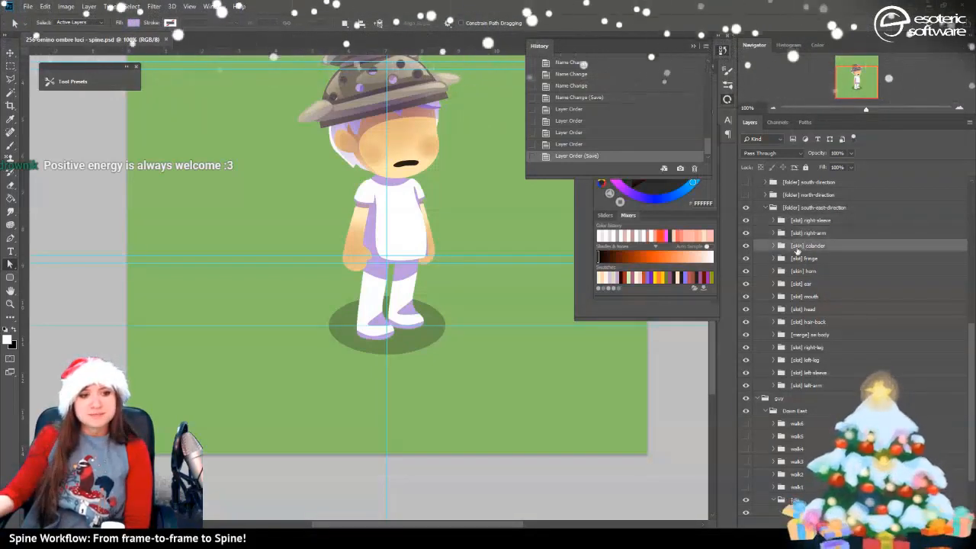
click(744, 246)
click(745, 246)
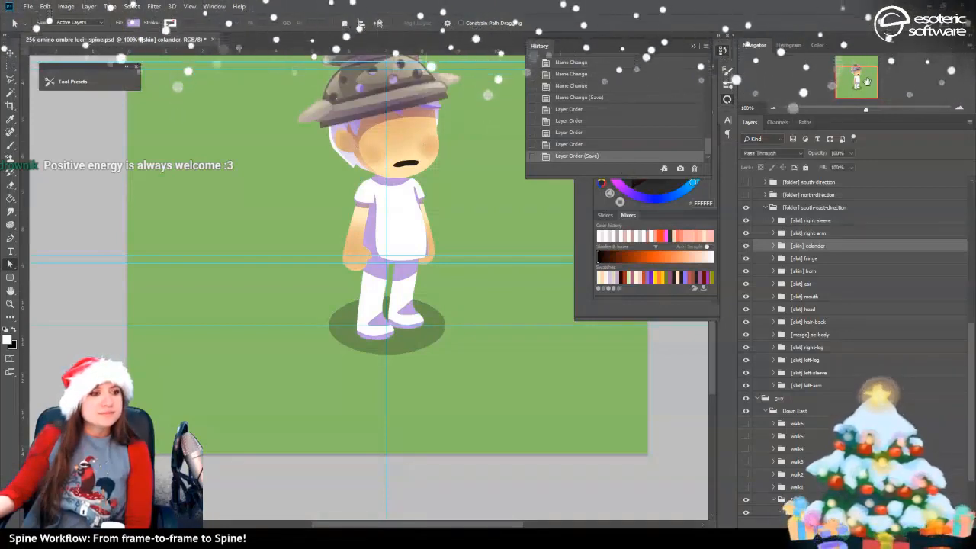
drag(867, 81, 876, 76)
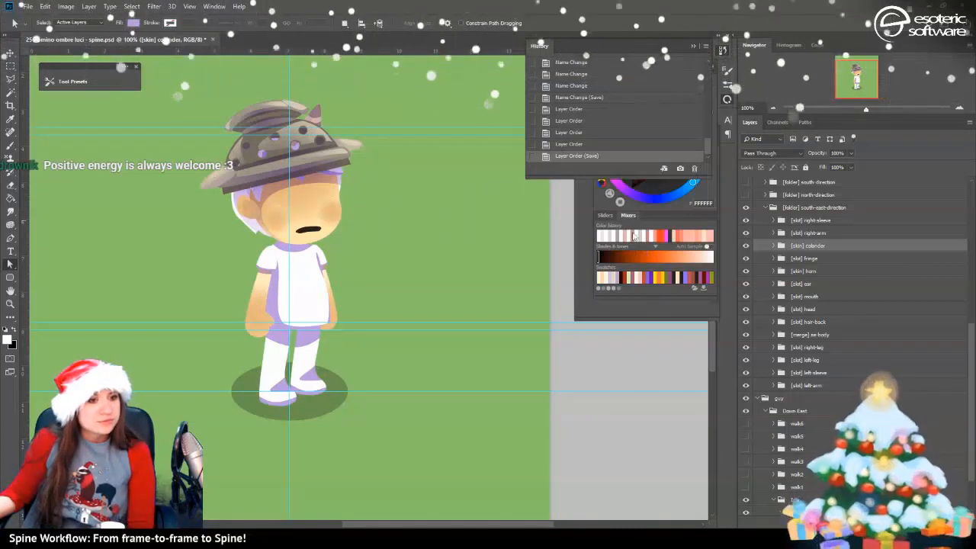
click(747, 246)
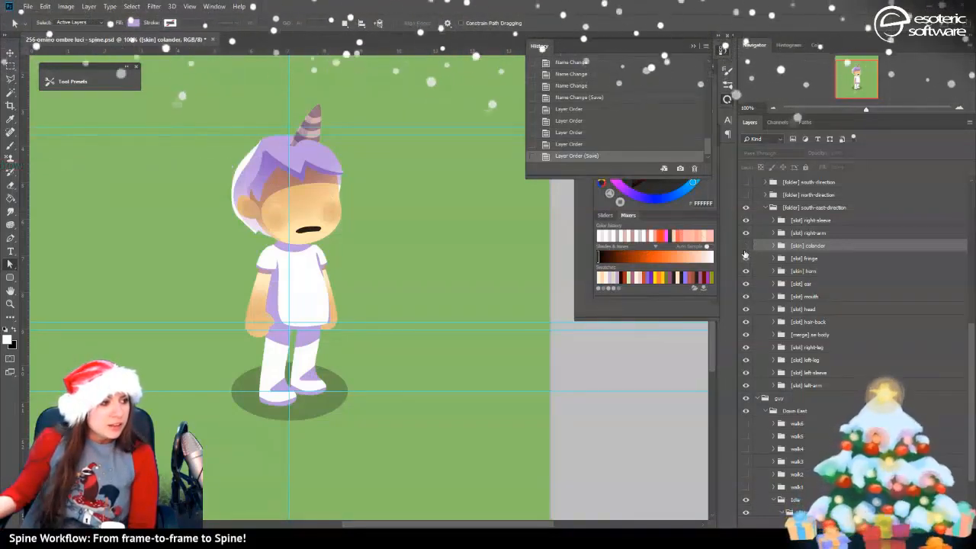
click(747, 245)
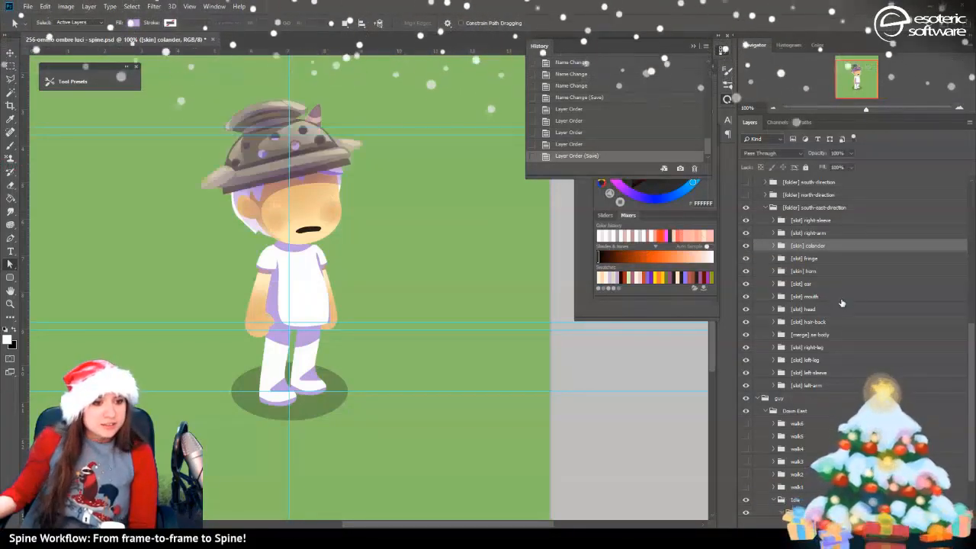
Delete the Idle group from the Down East group
scroll(759, 321, down, 3)
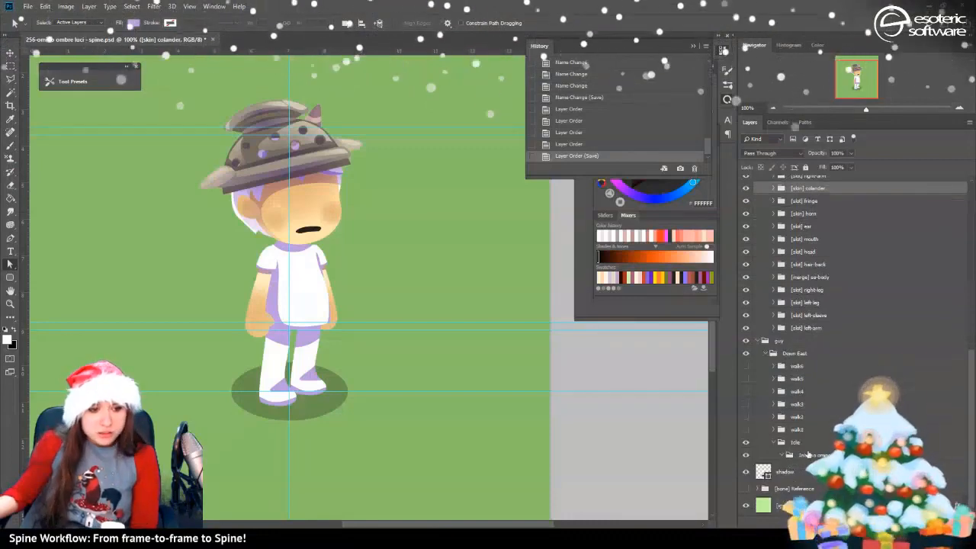
click(800, 457)
click(796, 443)
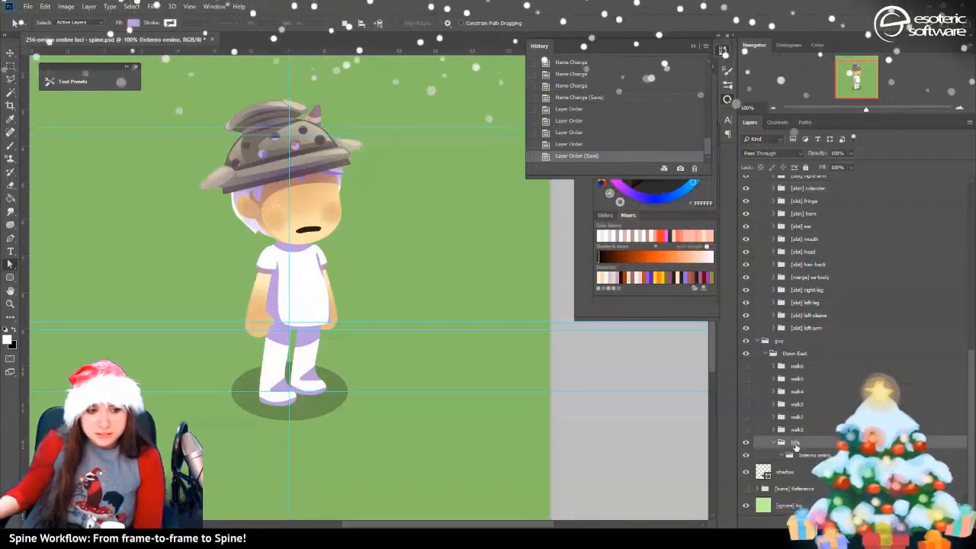
key(Delete)
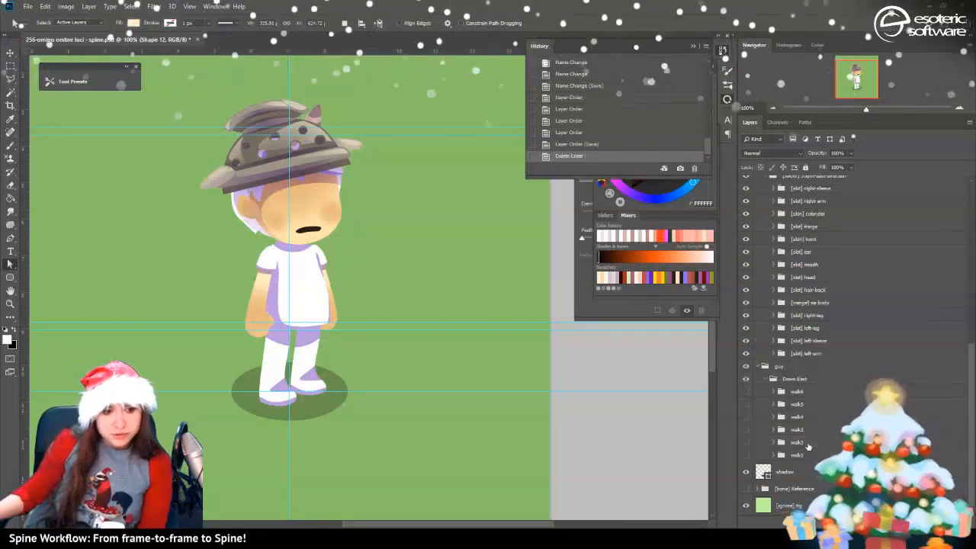
Show the walk1 group, hide and collapse [folder] south-east-direction, and expand walk1 to inspect its layers
click(788, 475)
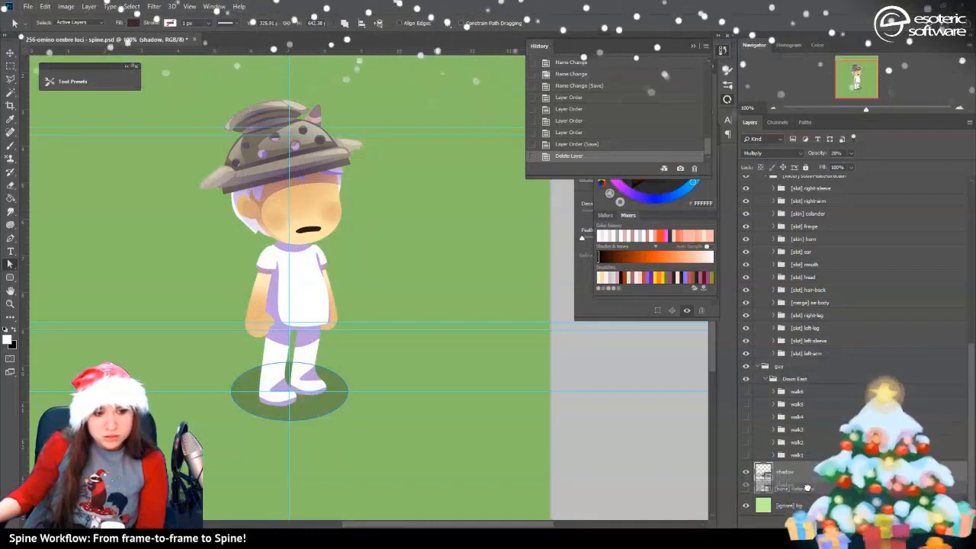
click(746, 455)
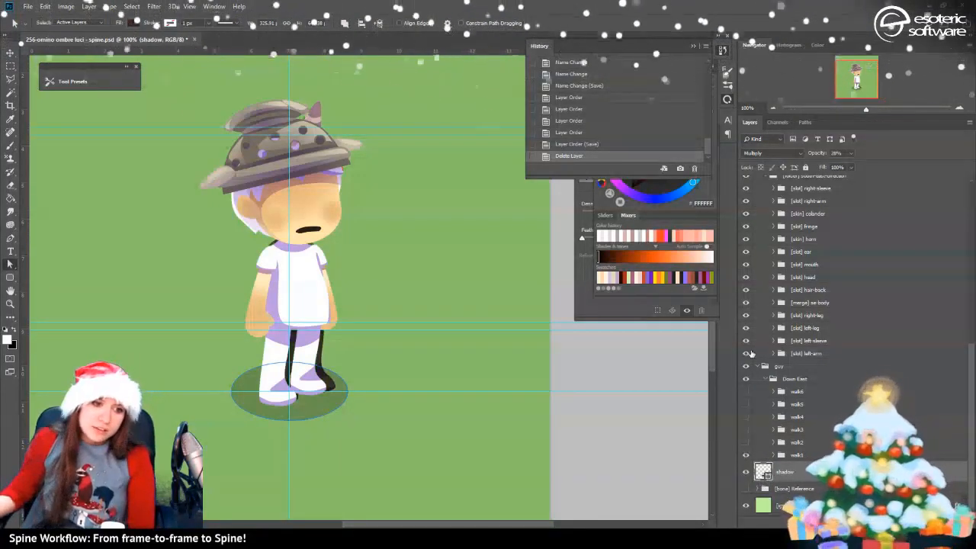
scroll(772, 247, up, 3)
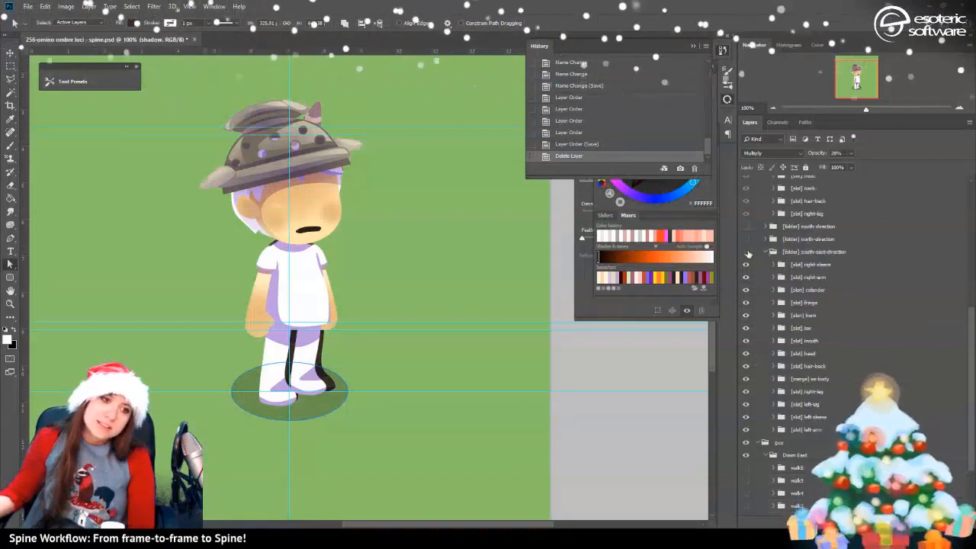
click(748, 253)
click(765, 252)
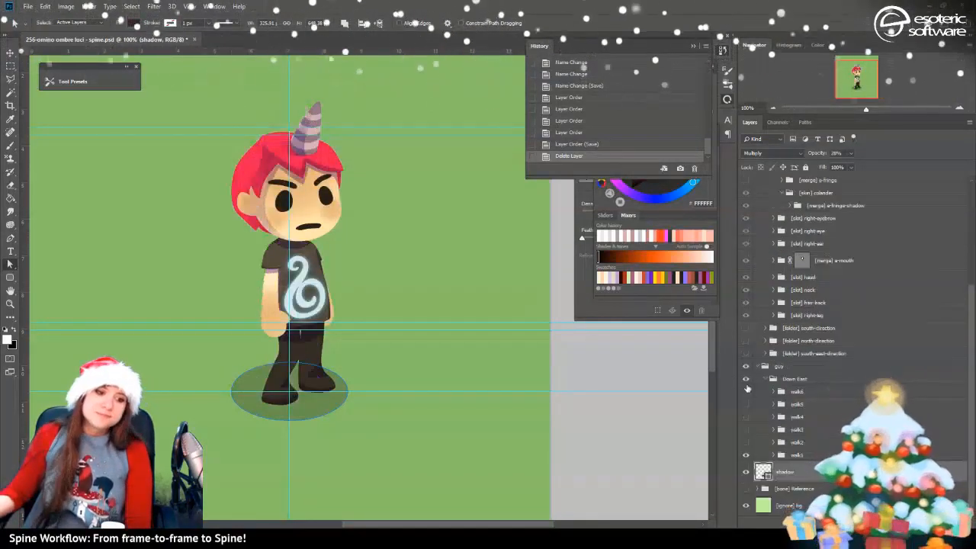
click(775, 455)
scroll(772, 412, down, 3)
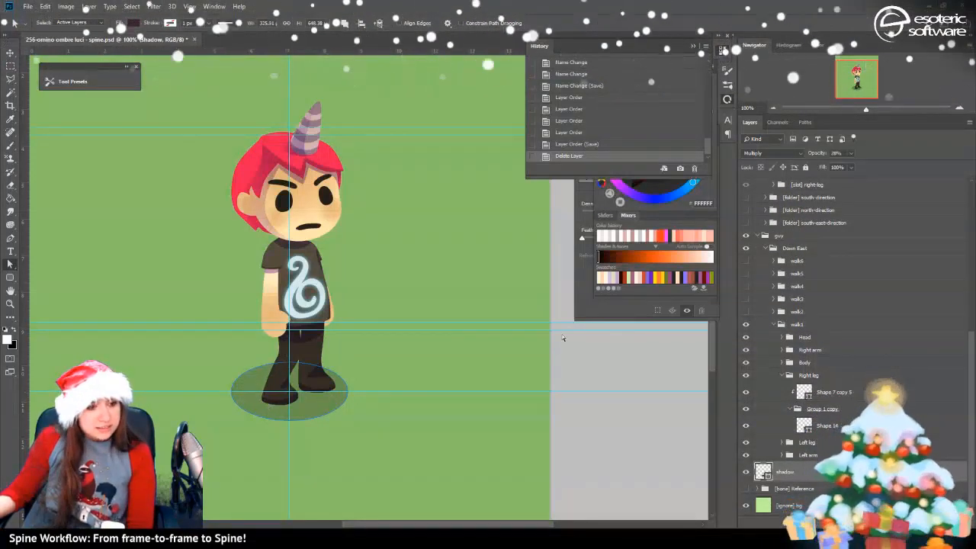
click(787, 376)
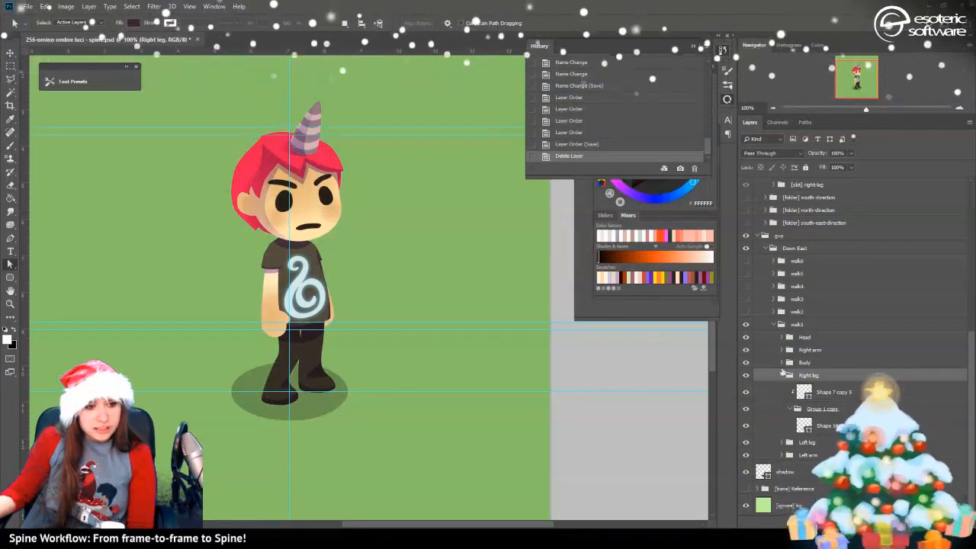
click(771, 326)
Show the walk2 to walk6 groups one at a time, hiding the previous one, to compare the walk poses
click(746, 312)
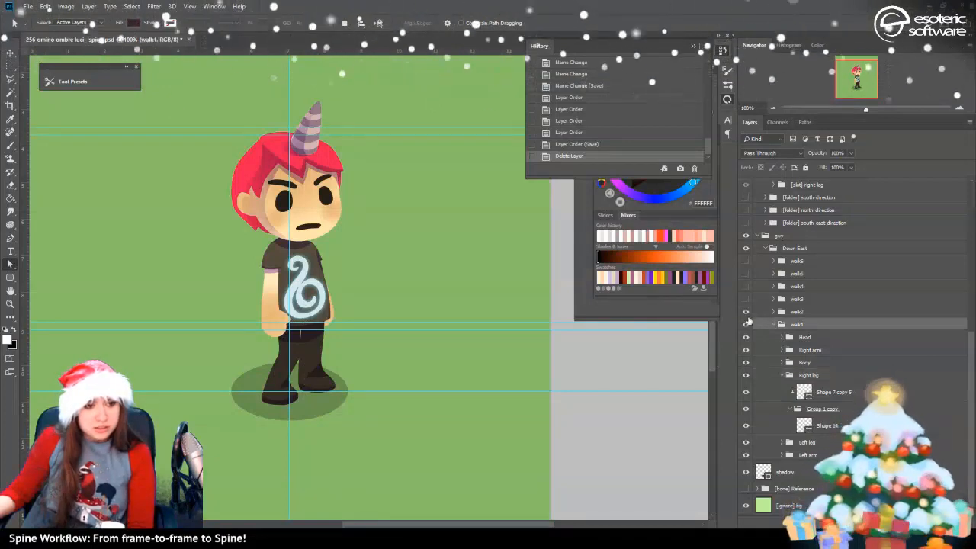
click(746, 325)
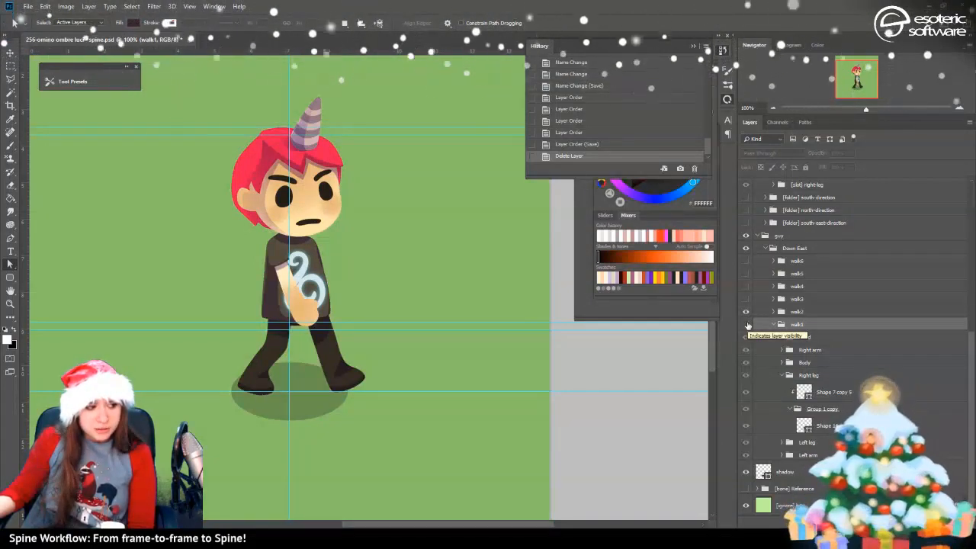
click(746, 299)
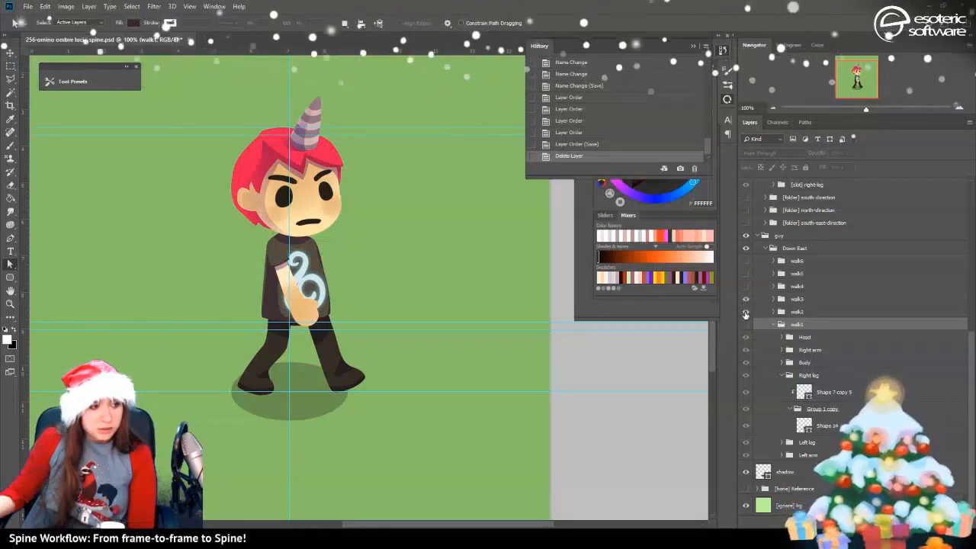
click(746, 312)
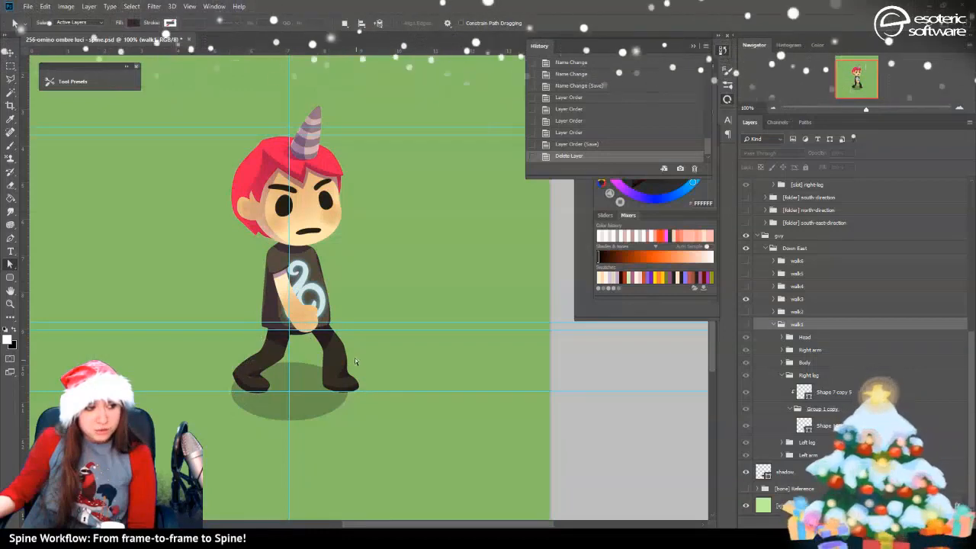
click(747, 287)
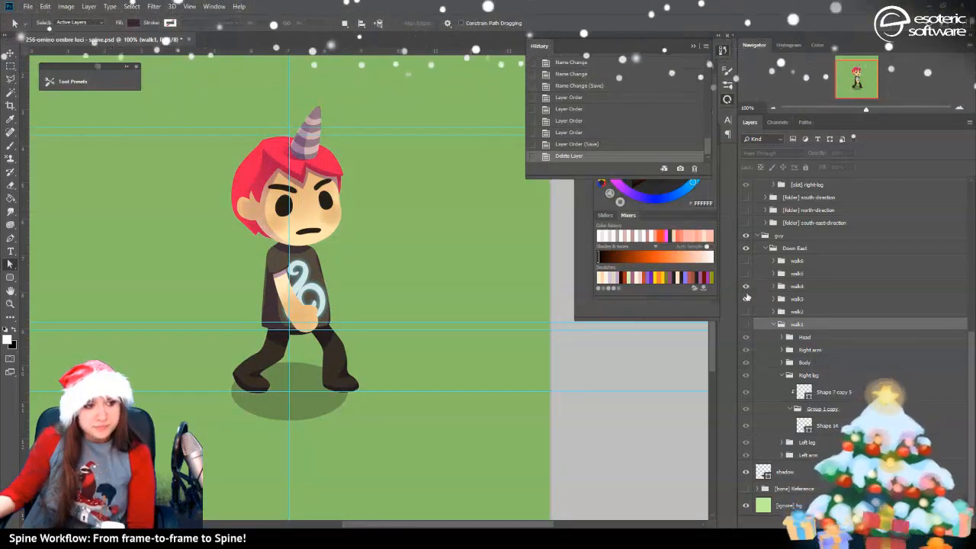
click(746, 299)
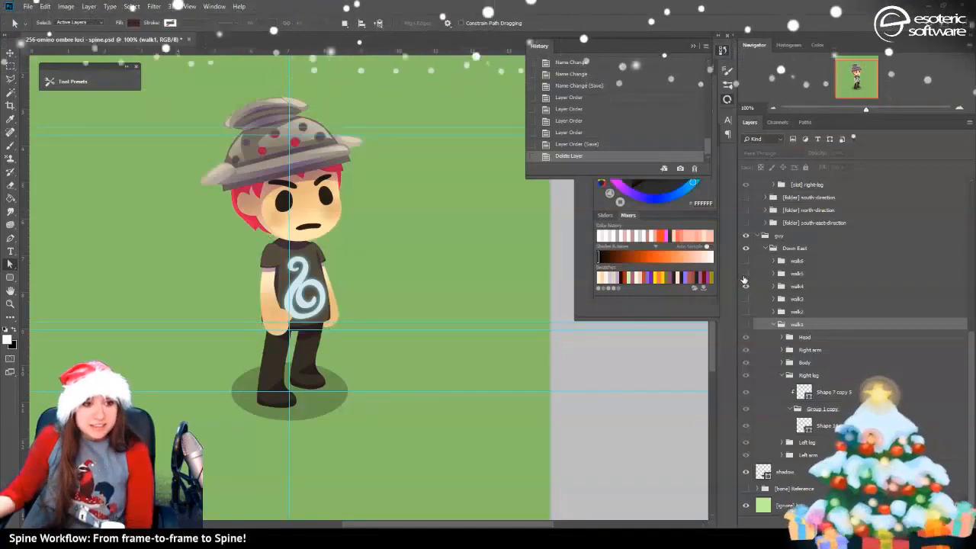
click(746, 274)
click(745, 288)
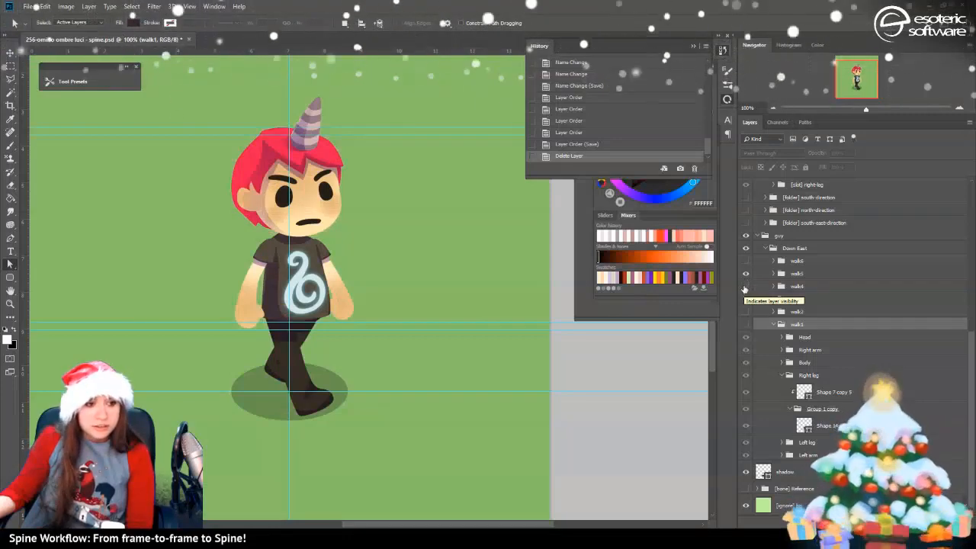
click(746, 273)
click(746, 261)
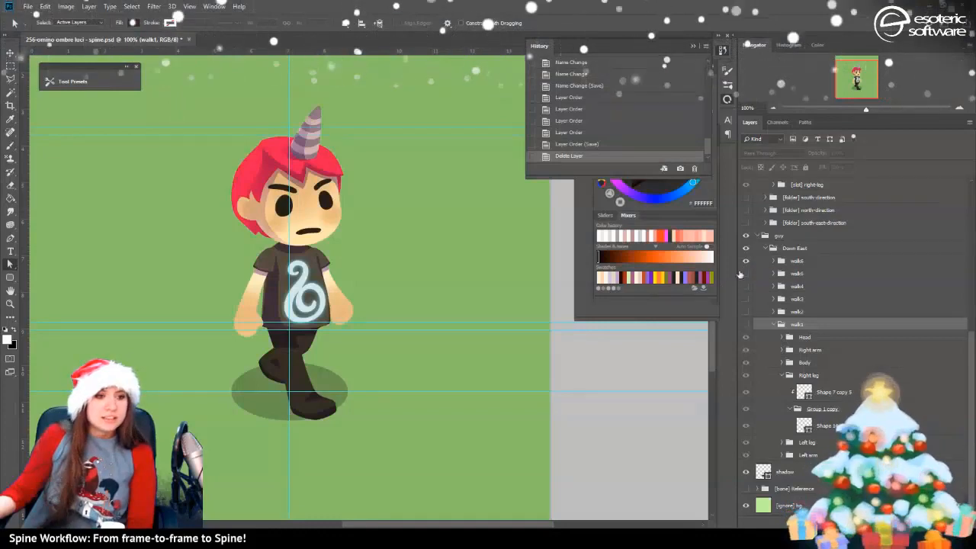
Hide walk6, show walk5 again, and delete the walk5 group from Down East
click(746, 261)
click(747, 273)
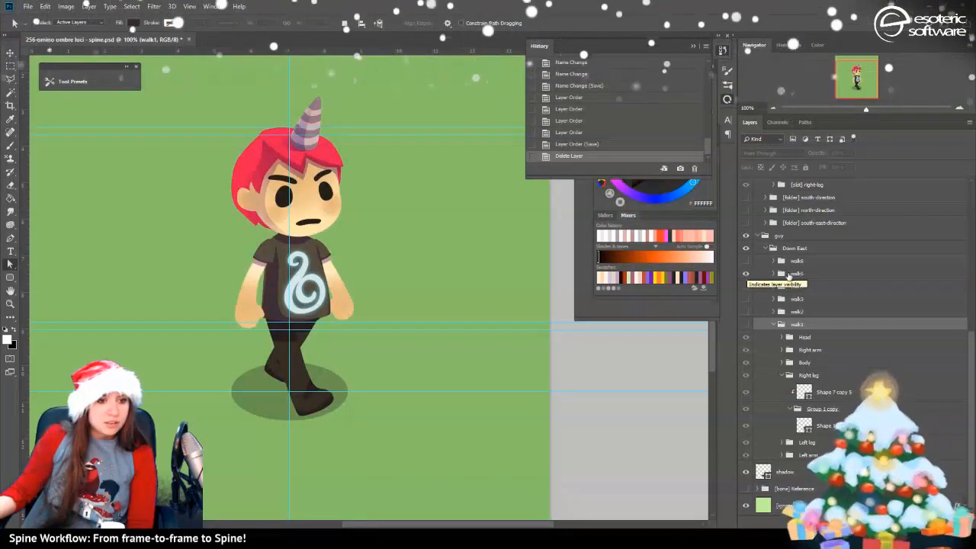
click(797, 275)
key(Delete)
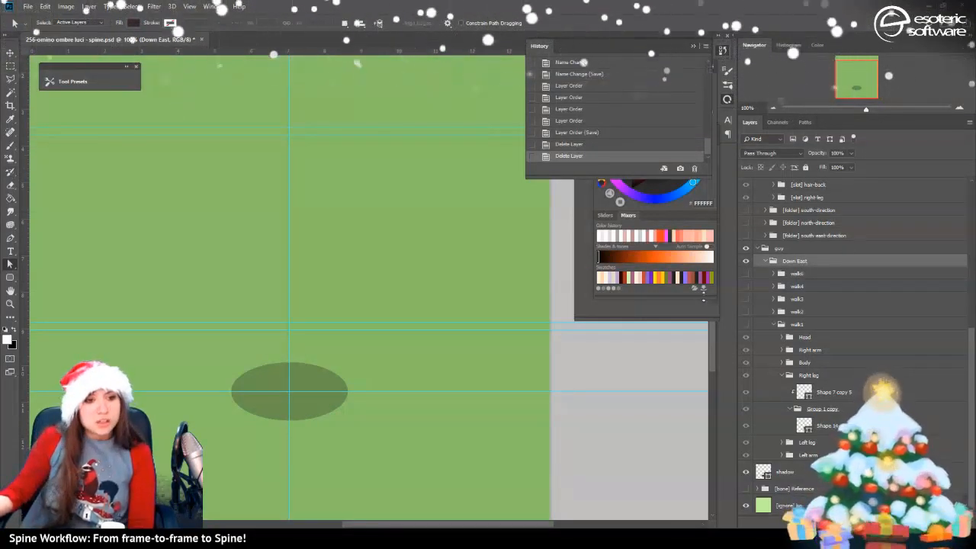
Show and delete the walk4, walk2 and walk1 groups in Down East, one after another
click(747, 286)
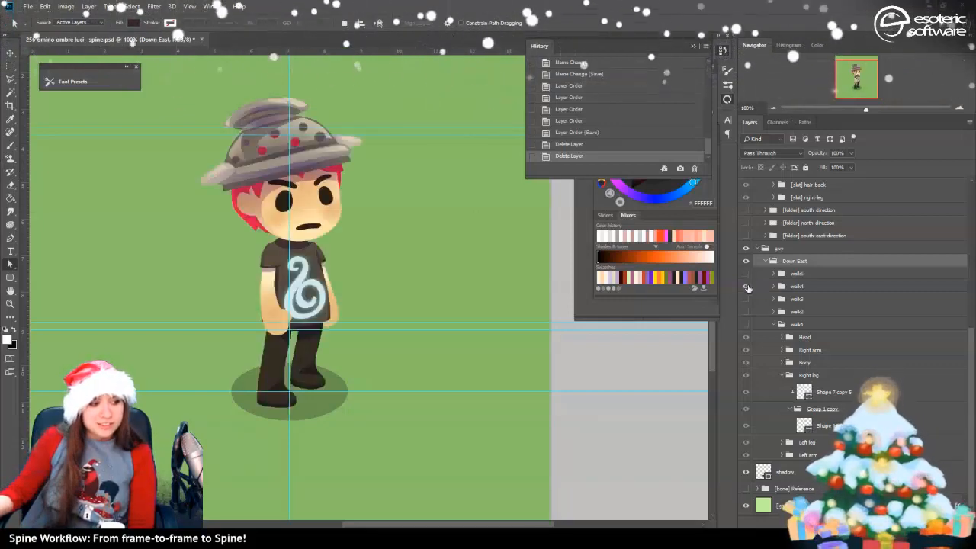
click(782, 288)
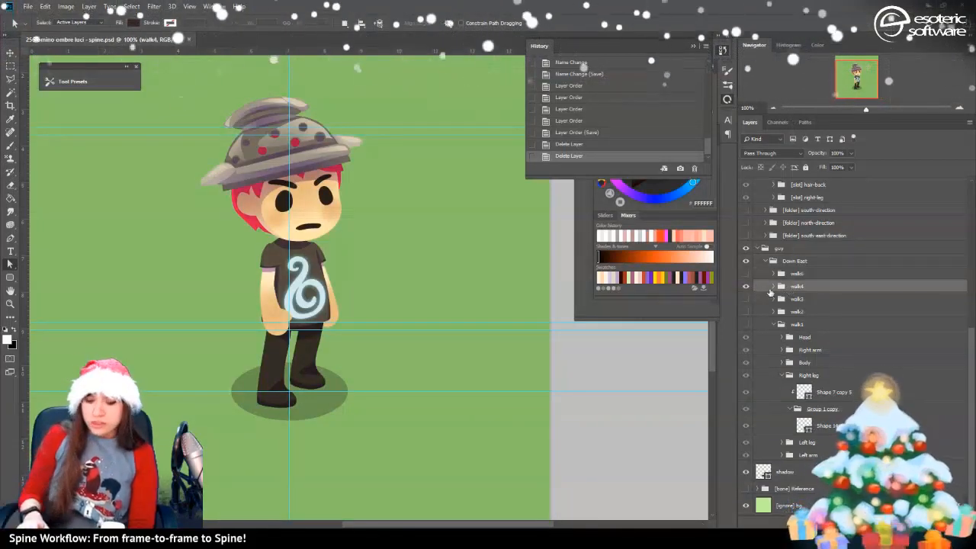
key(Delete)
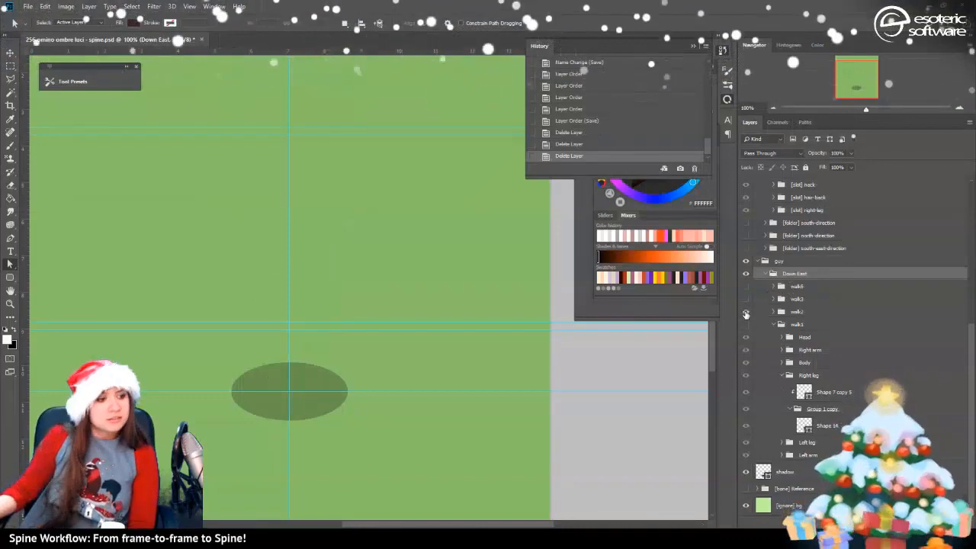
click(746, 313)
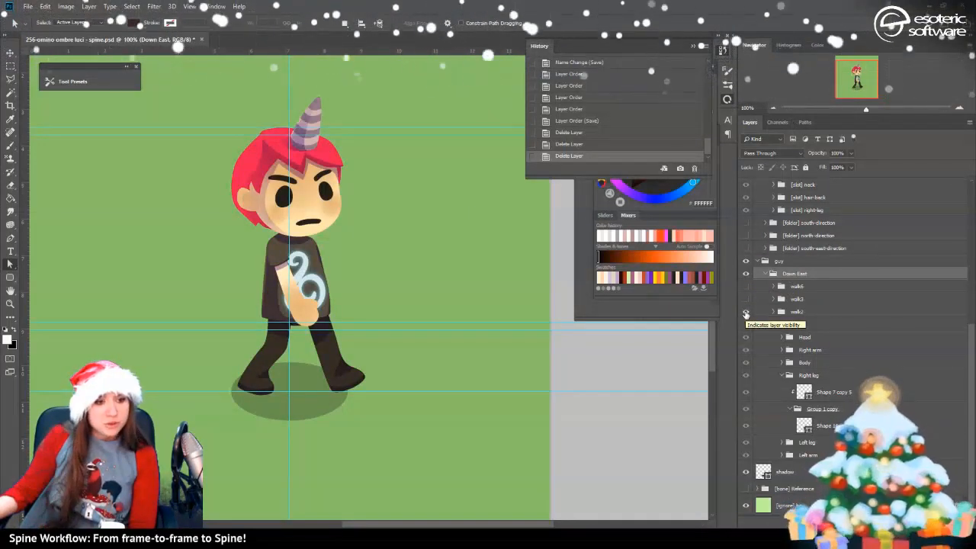
click(803, 314)
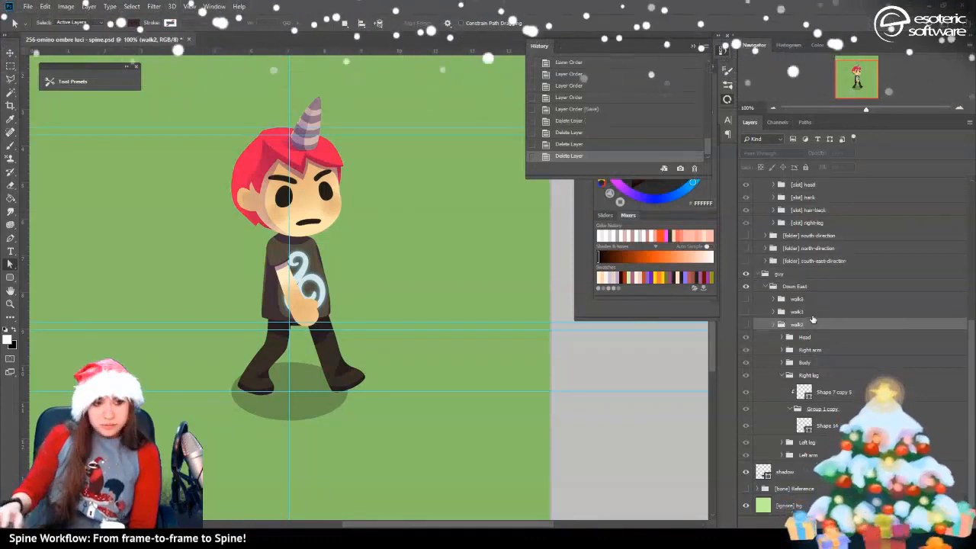
click(746, 325)
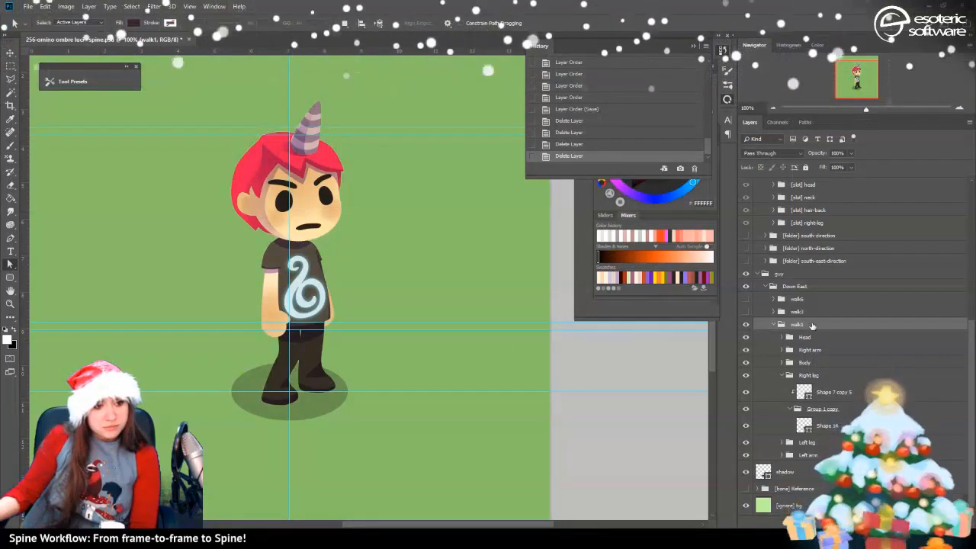
key(Delete)
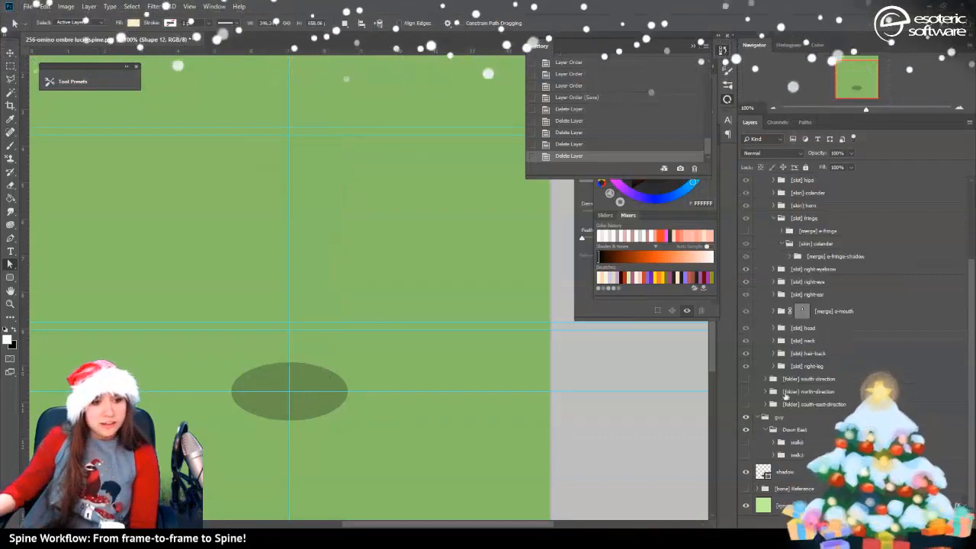
Show and hide [folder] south-east-direction and [folder] north-direction in turn to examine their artwork
click(747, 404)
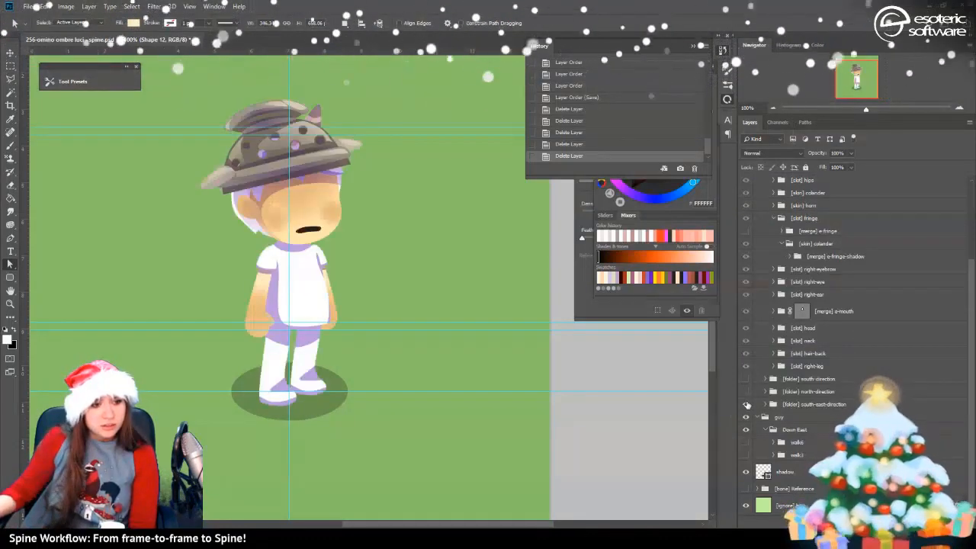
click(748, 403)
click(748, 393)
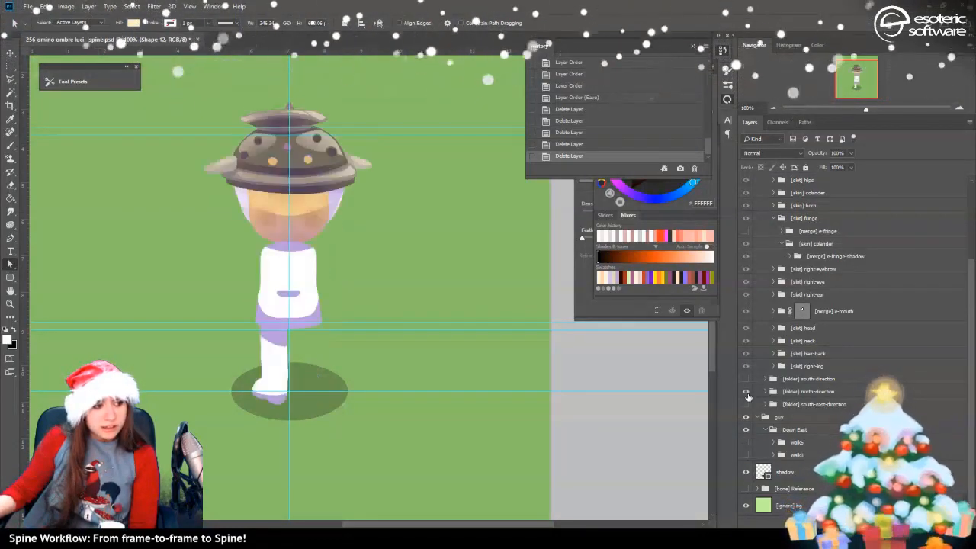
click(747, 393)
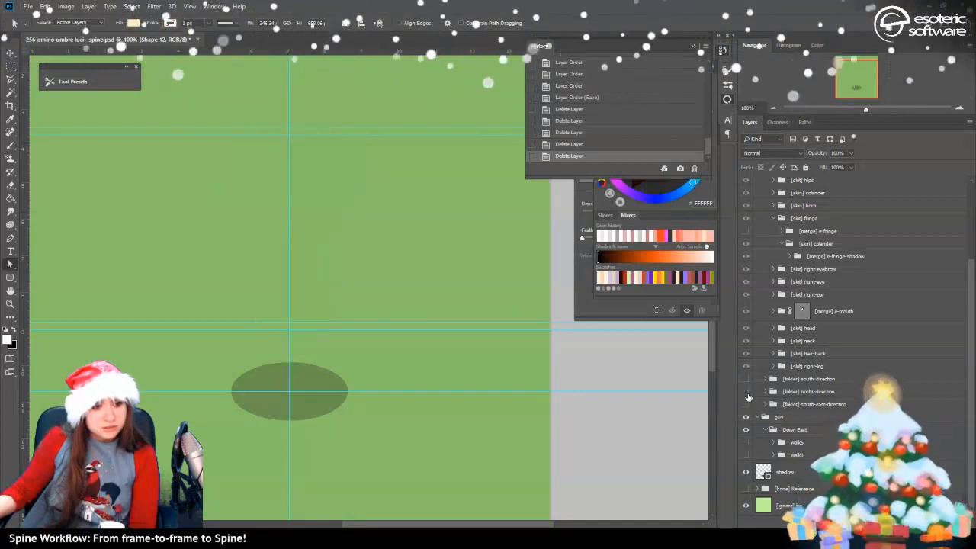
click(748, 392)
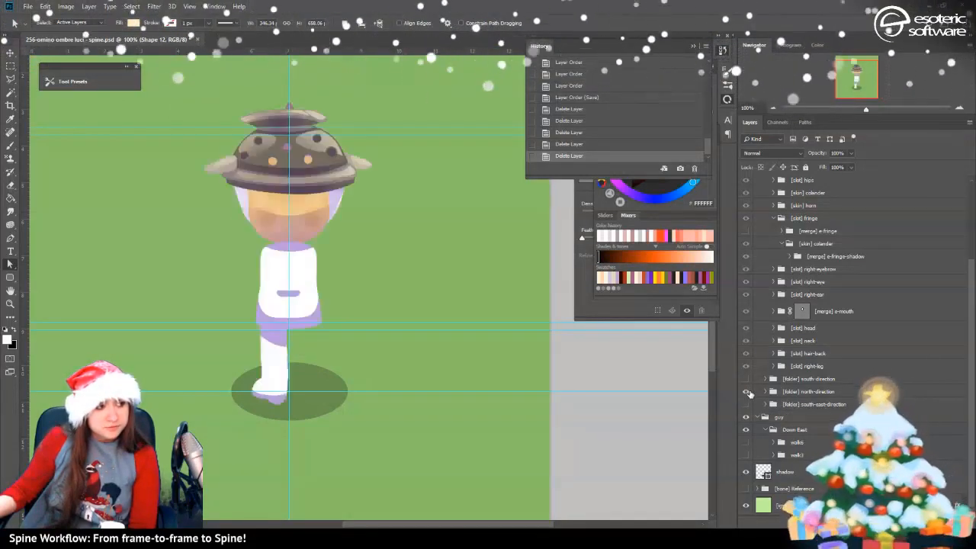
click(747, 391)
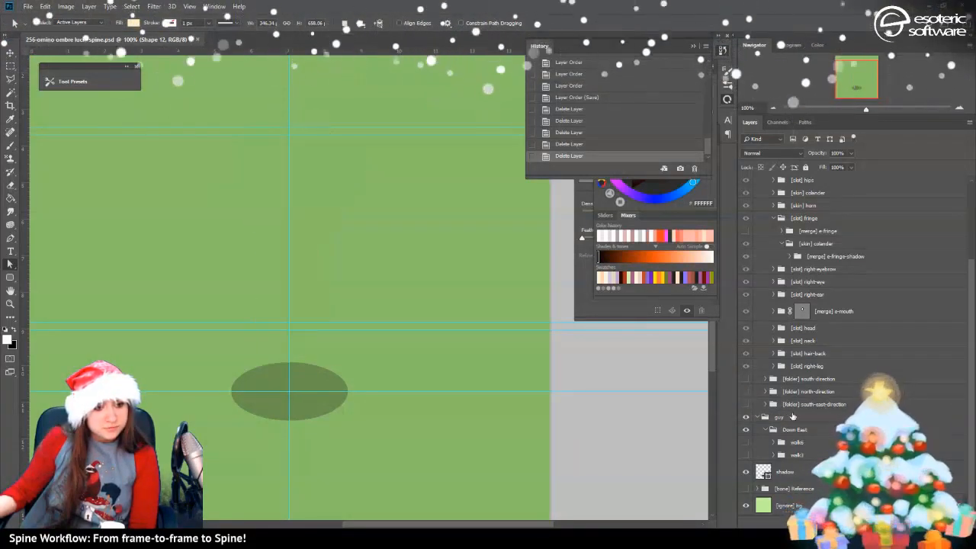
Show and expand the walk3 group, and delete its Left arm group
click(747, 455)
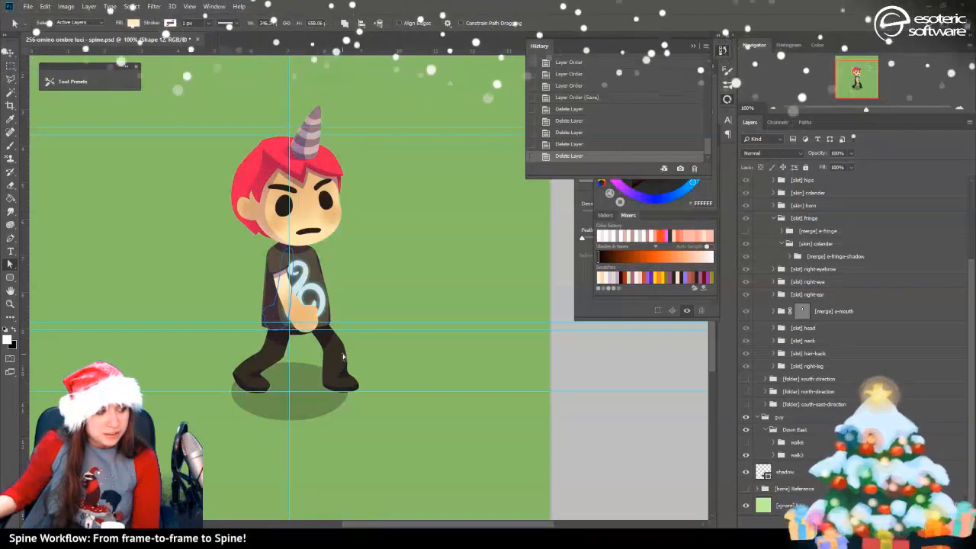
click(774, 456)
scroll(781, 458, down, 3)
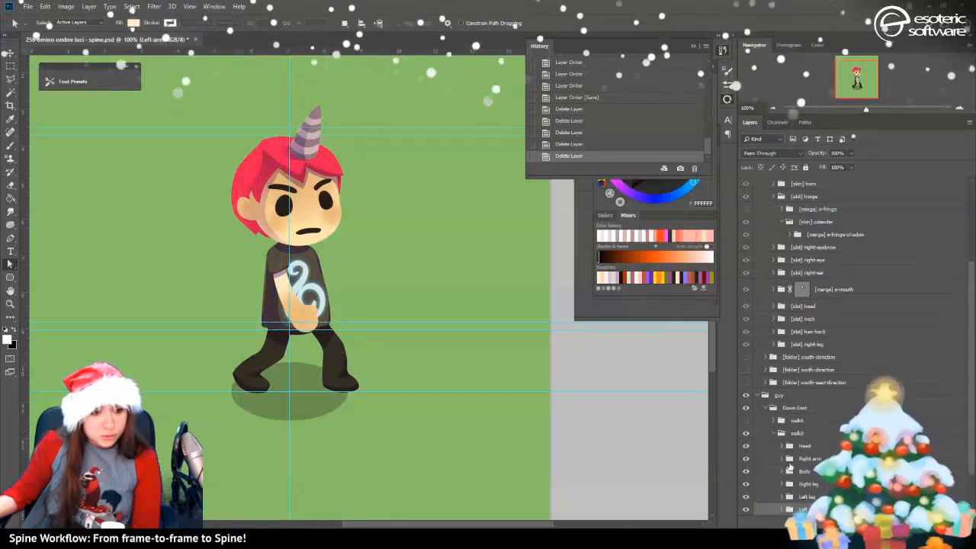
click(791, 460)
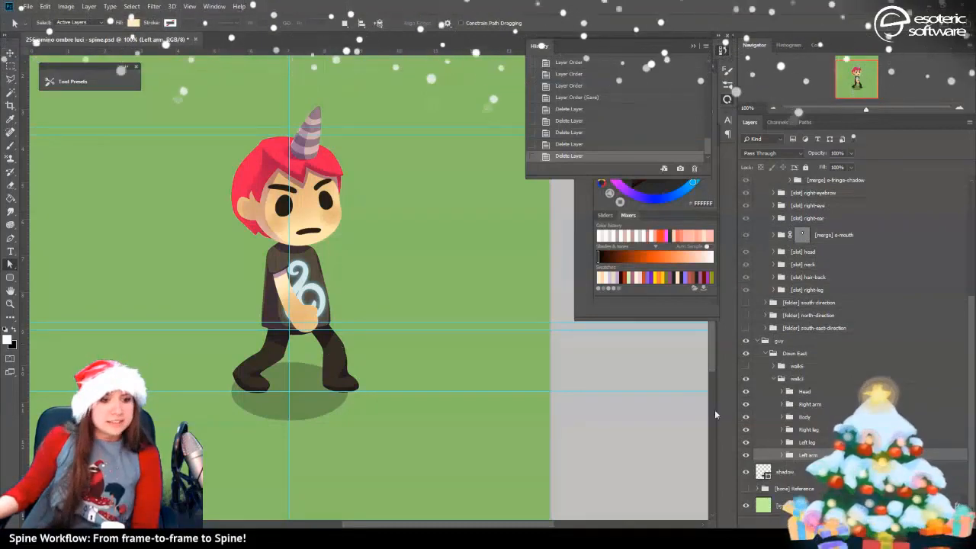
shift+click(808, 443)
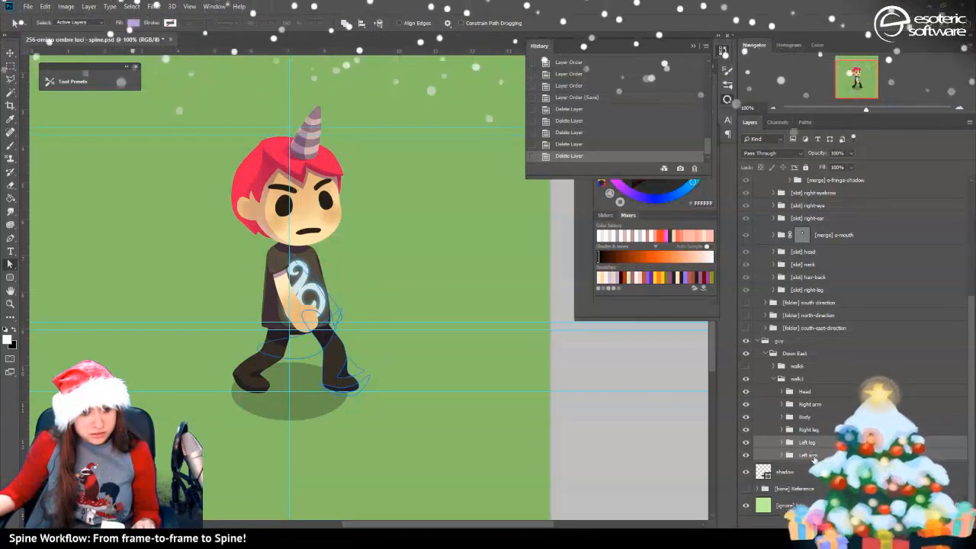
click(810, 455)
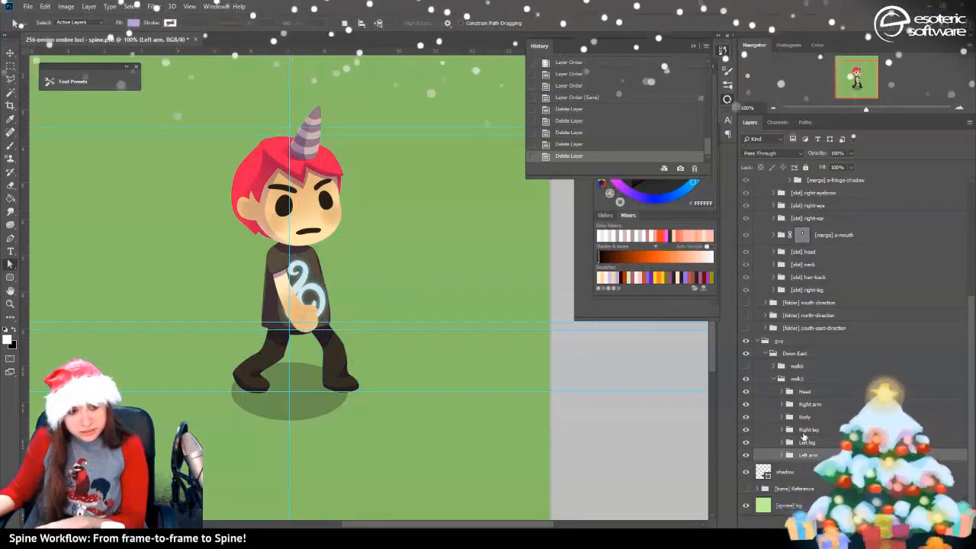
key(Delete)
Try to delete the Head, Right arm and Body groups of walk3 together
click(807, 431)
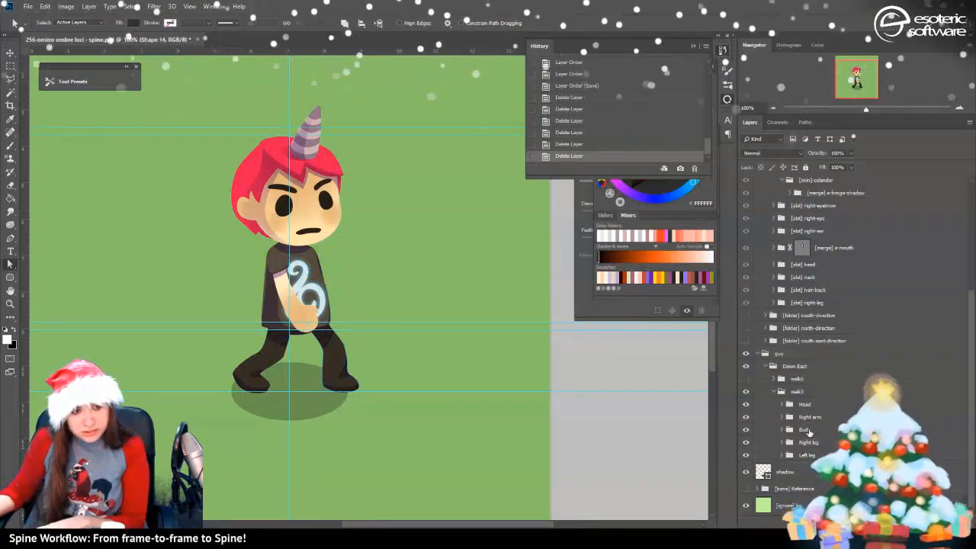
shift+click(812, 406)
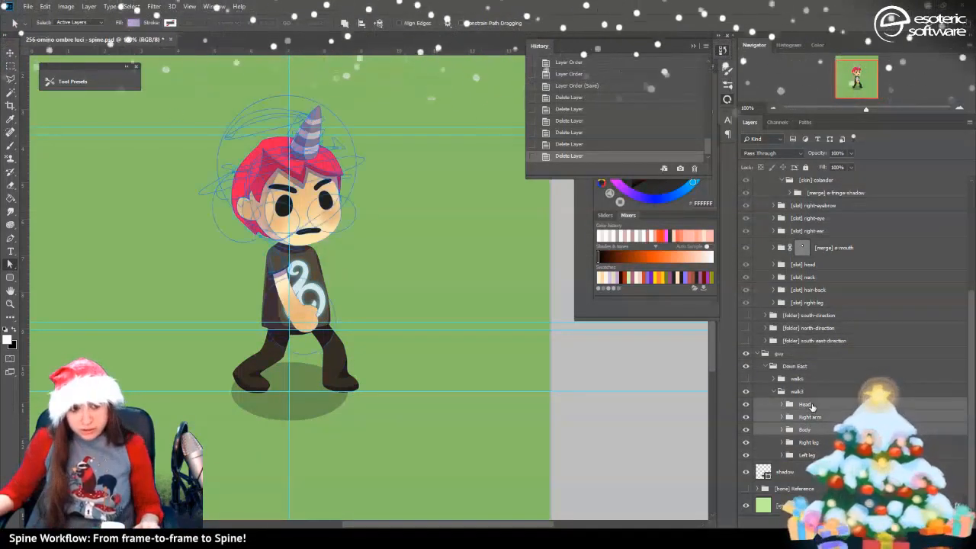
key(Delete)
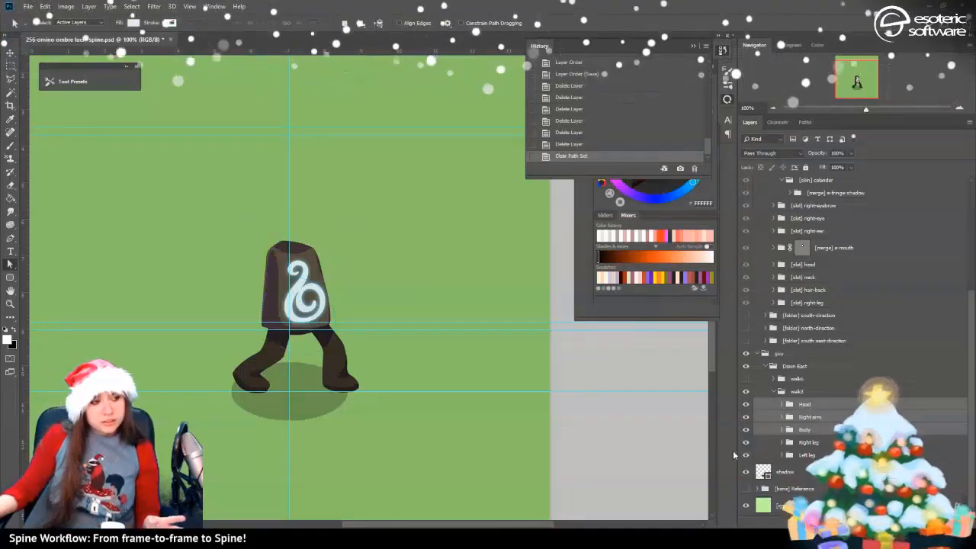
Delete the Body, Head and Right arm groups from walk3 one at a time
click(808, 444)
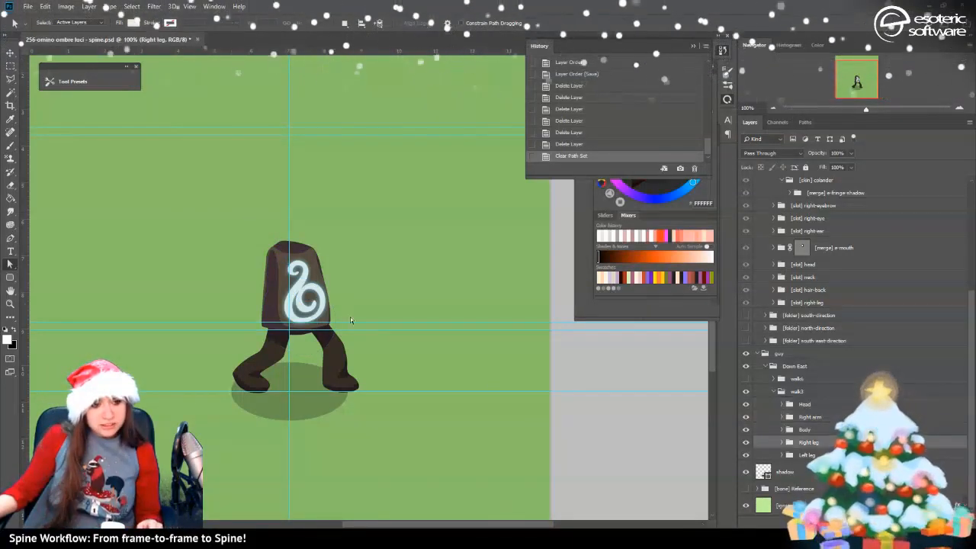
click(833, 431)
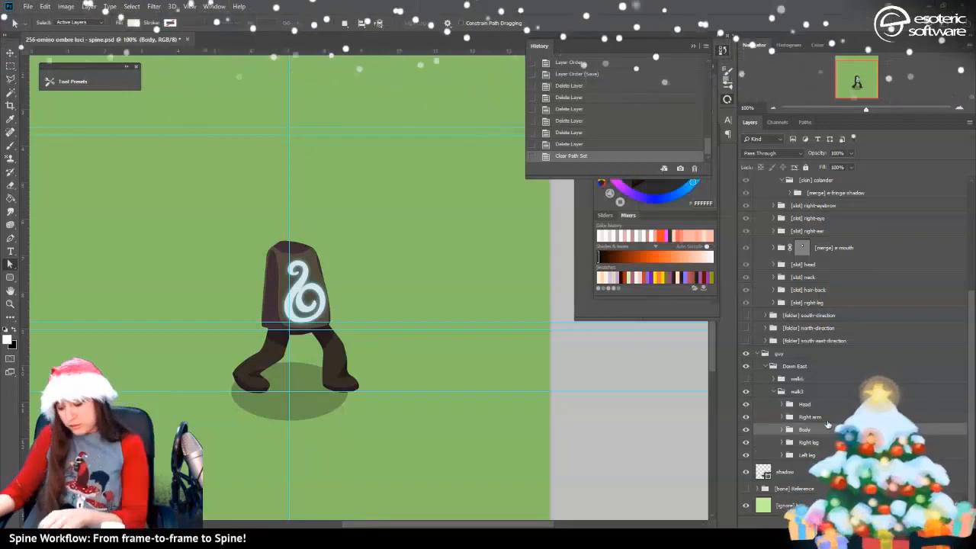
key(Delete)
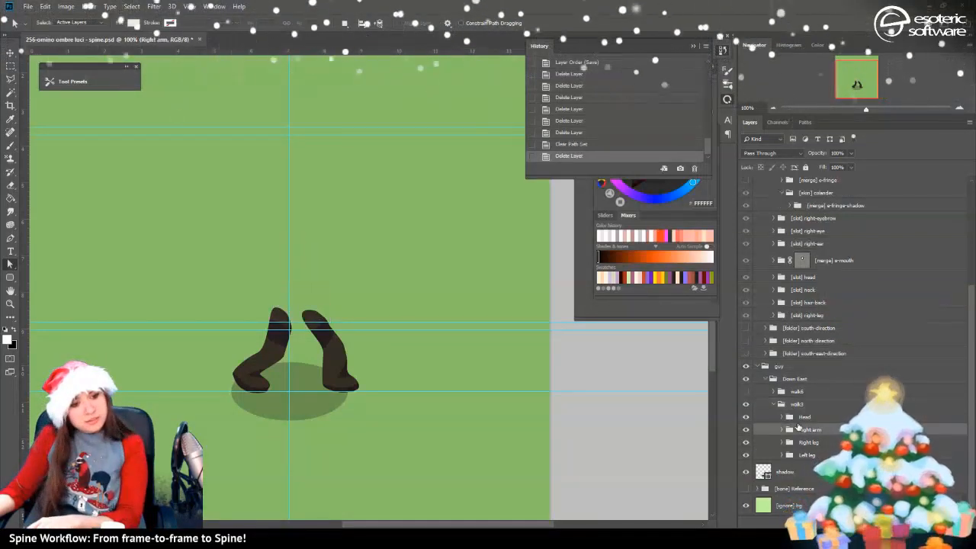
click(802, 418)
key(Delete)
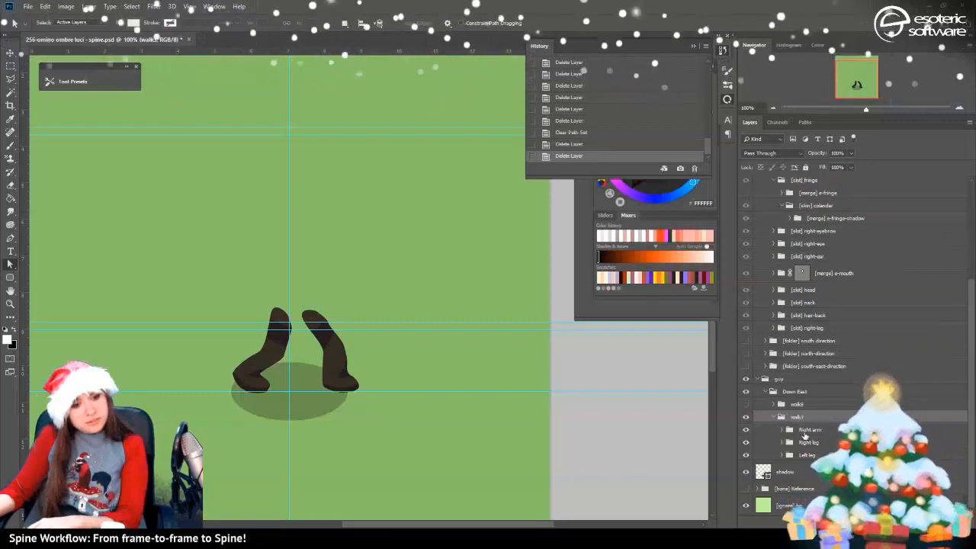
click(803, 428)
key(Delete)
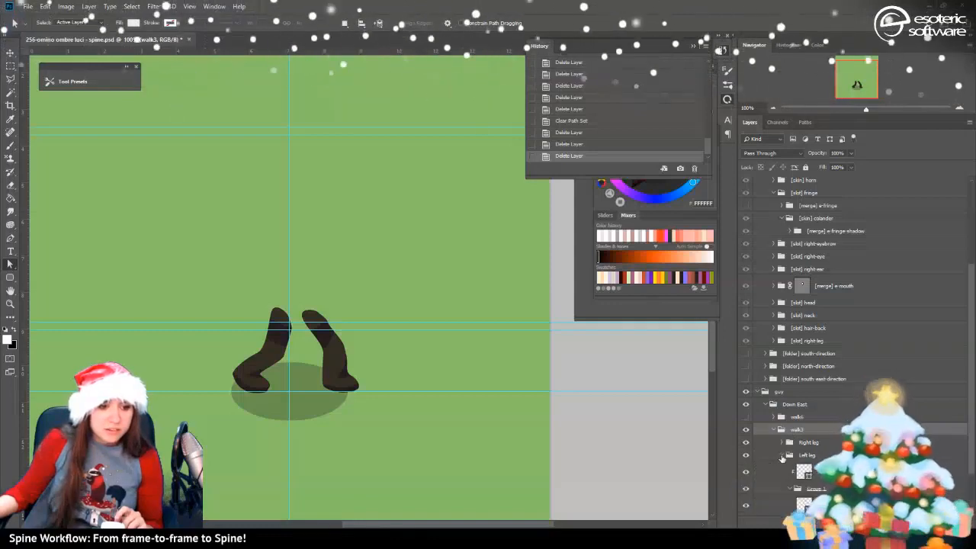
Expand walk3's Left leg group and adjust the knee curve of its Shape 14 path by moving a control point
click(783, 455)
click(809, 452)
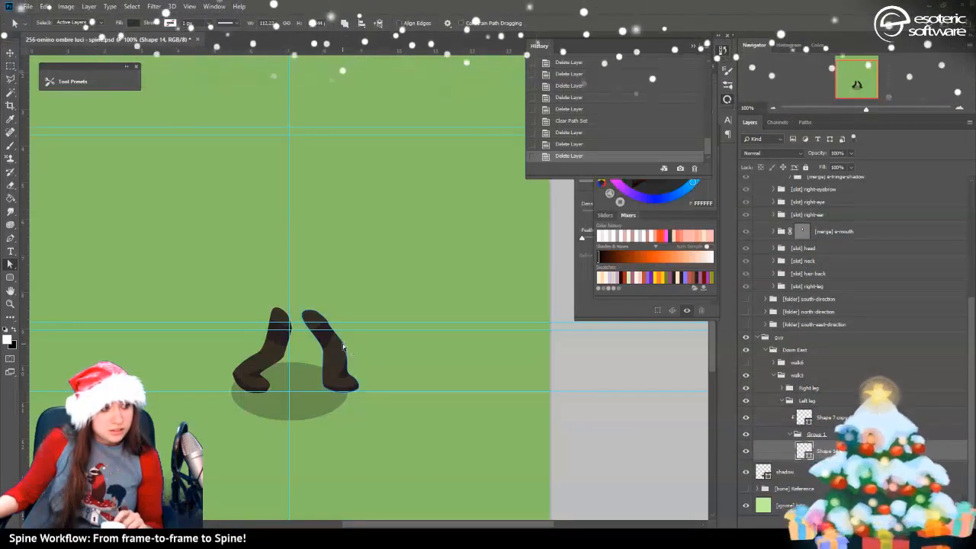
click(345, 334)
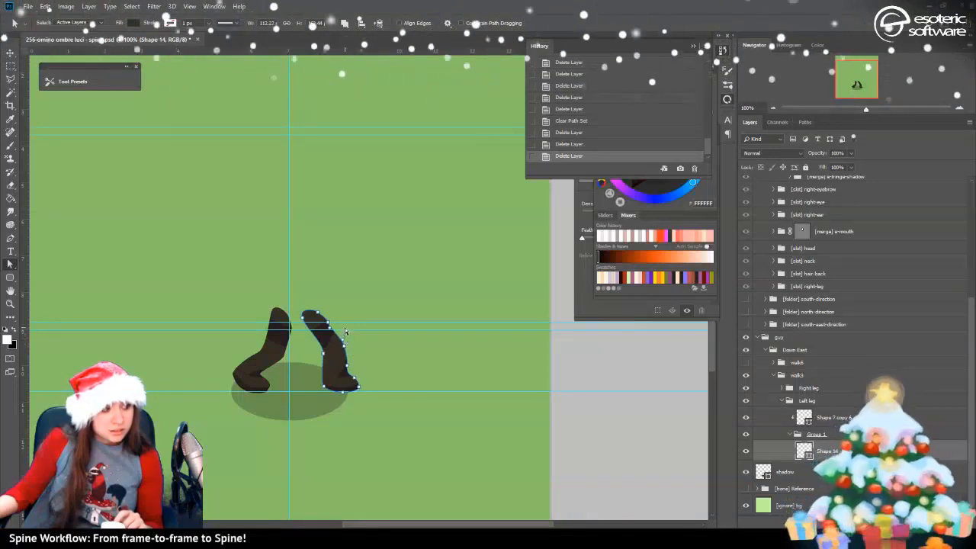
click(340, 346)
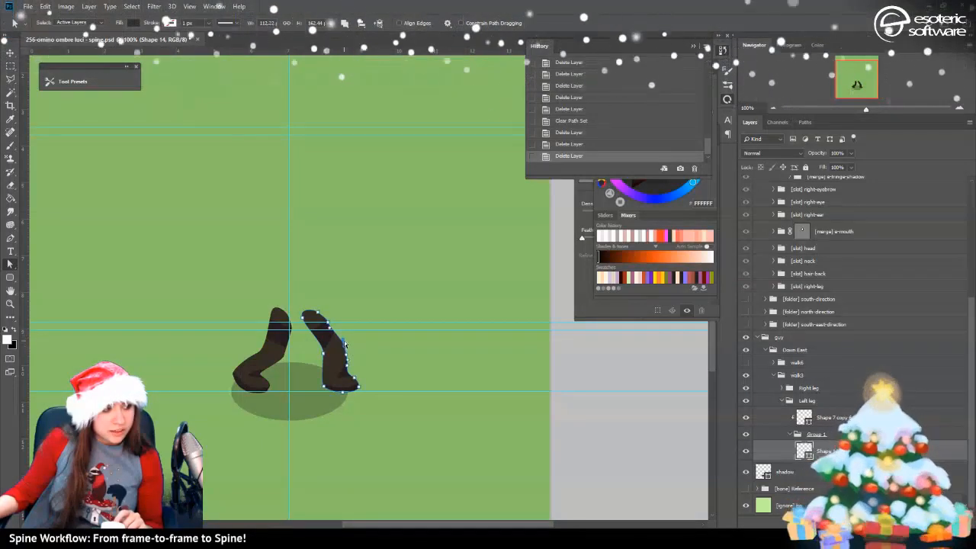
click(344, 347)
drag(342, 334, 344, 344)
click(445, 374)
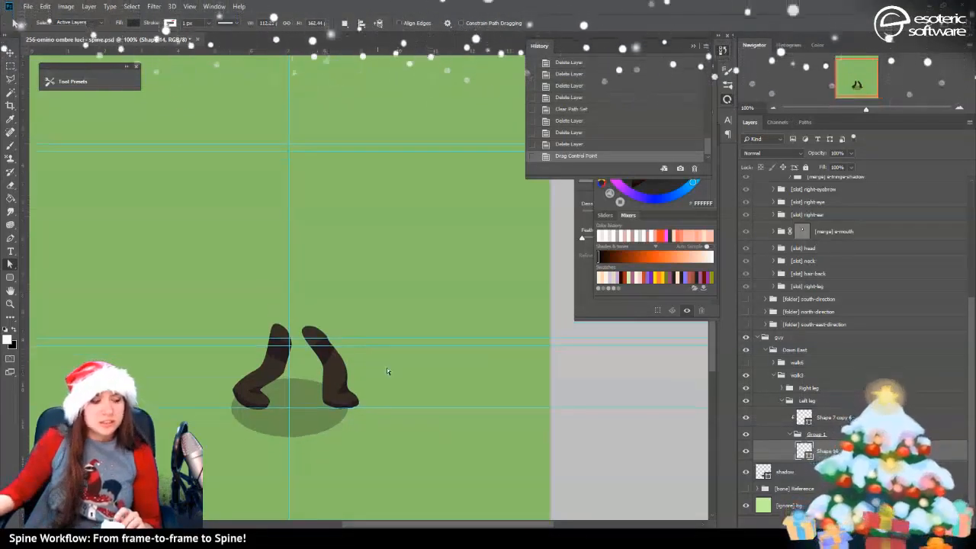
scroll(386, 368, down, 1)
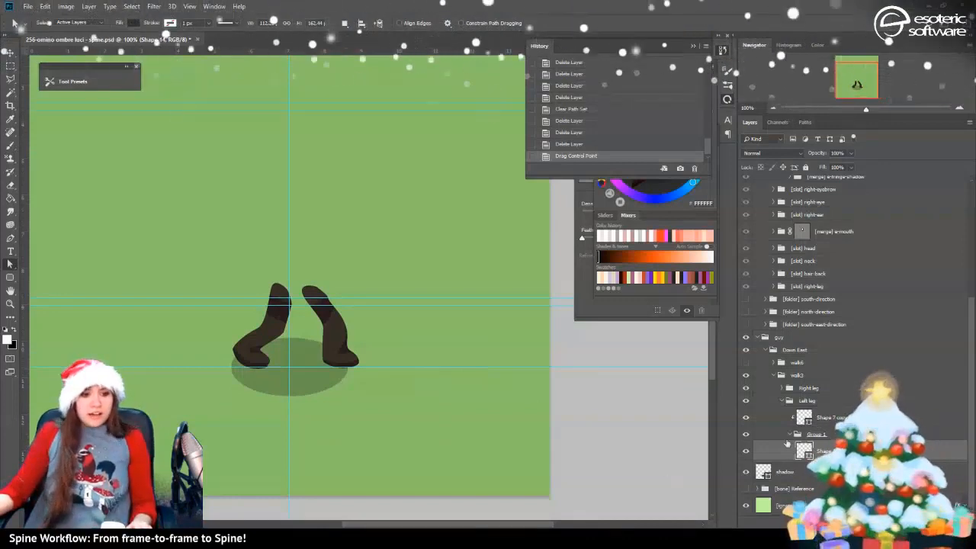
Recolor the Shape 14 base shapes of walk3's Right leg and Left leg groups to white (FFFFFF), and collapse Right leg
click(786, 391)
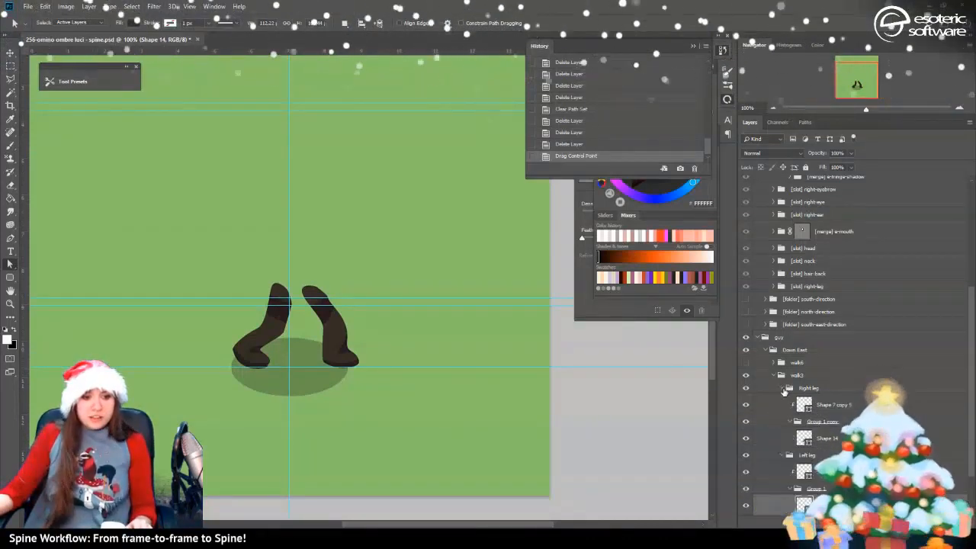
click(831, 439)
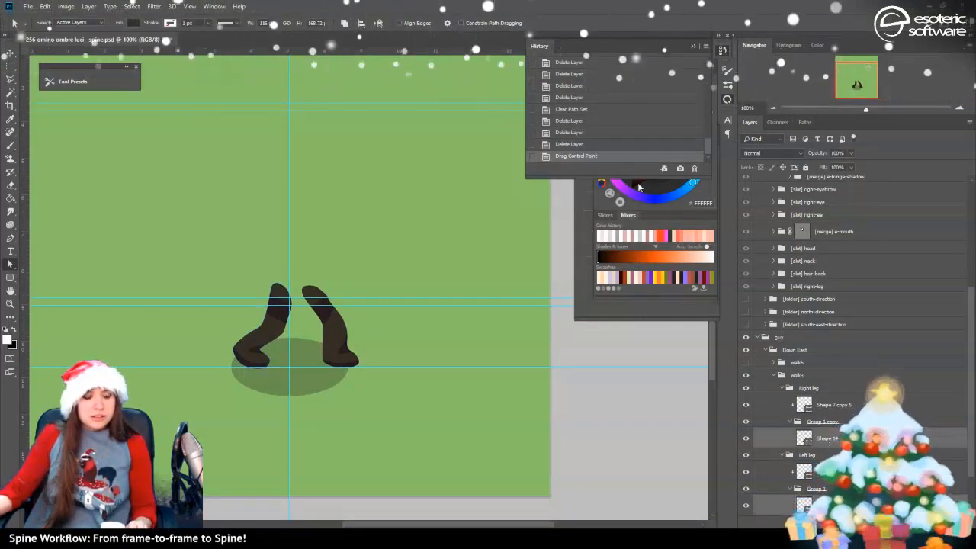
click(692, 48)
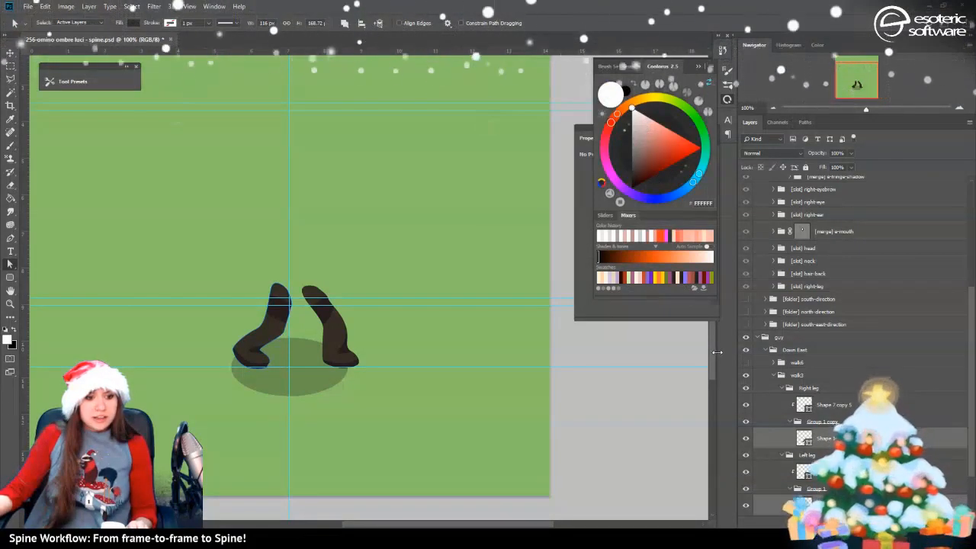
click(647, 122)
drag(646, 118, 632, 109)
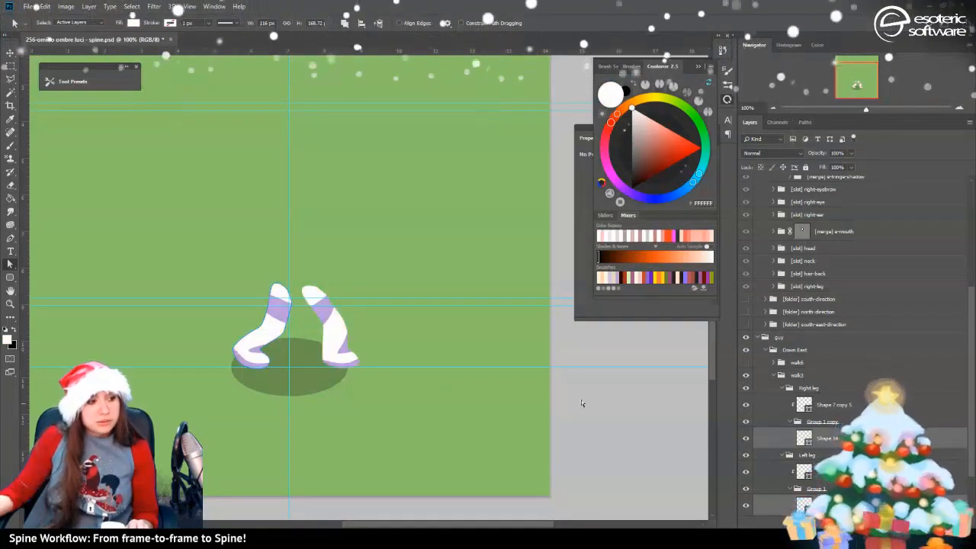
click(786, 389)
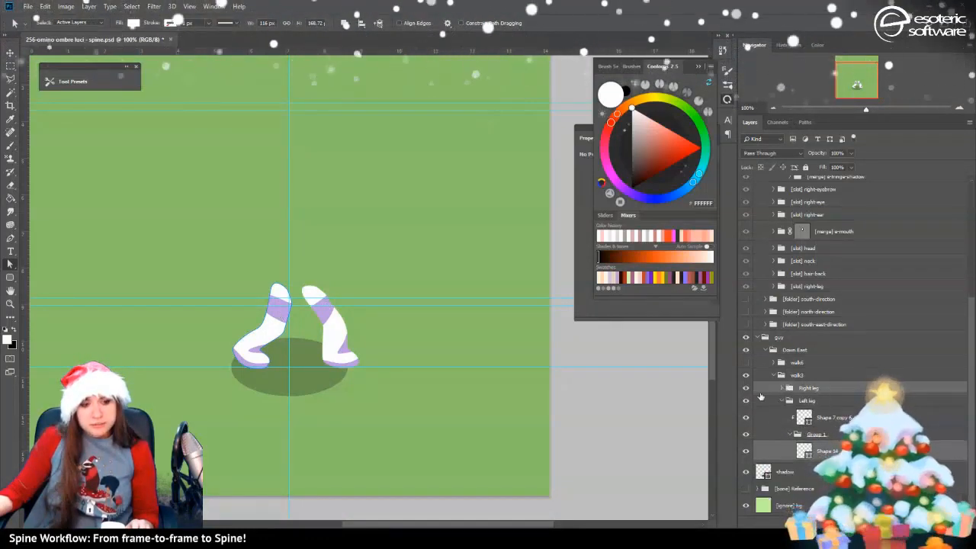
Rename walk3's Left leg group to [merge] se-left-leg-2 and its Right leg group to [merge] se-right-leg-2
click(781, 402)
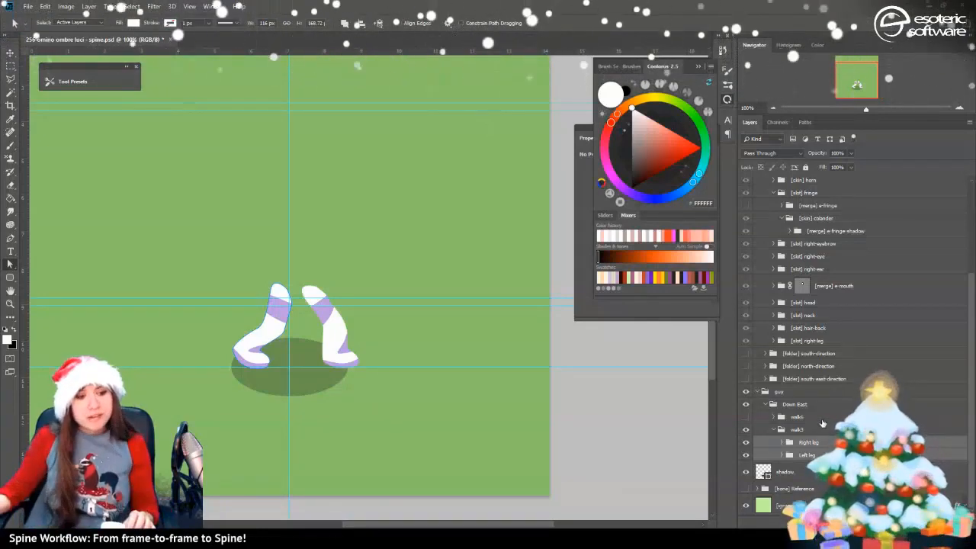
click(809, 459)
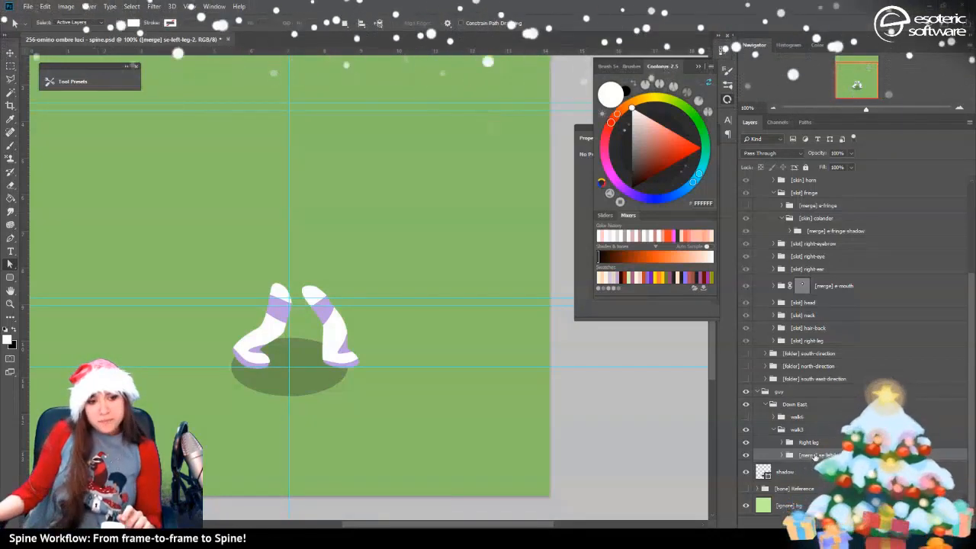
double_click(807, 443)
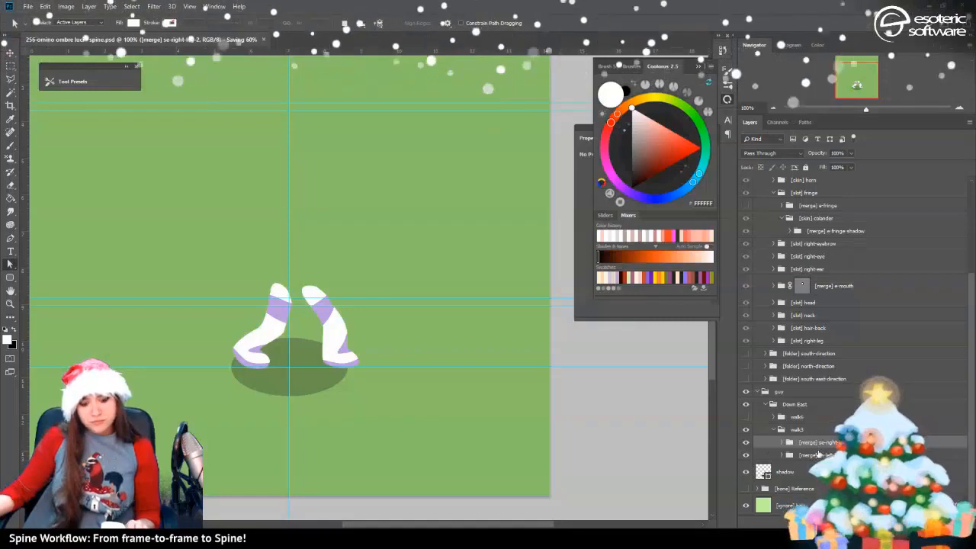
Wrap each renamed walk3 leg in its own group and name the left leg's group [slot] left-leg
key(ctrl+g)
click(812, 468)
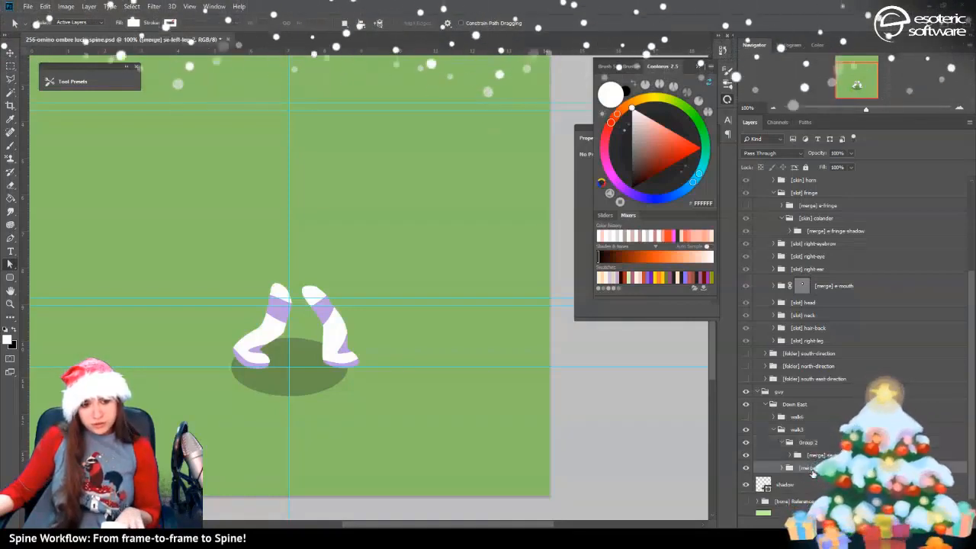
key(ctrl+g)
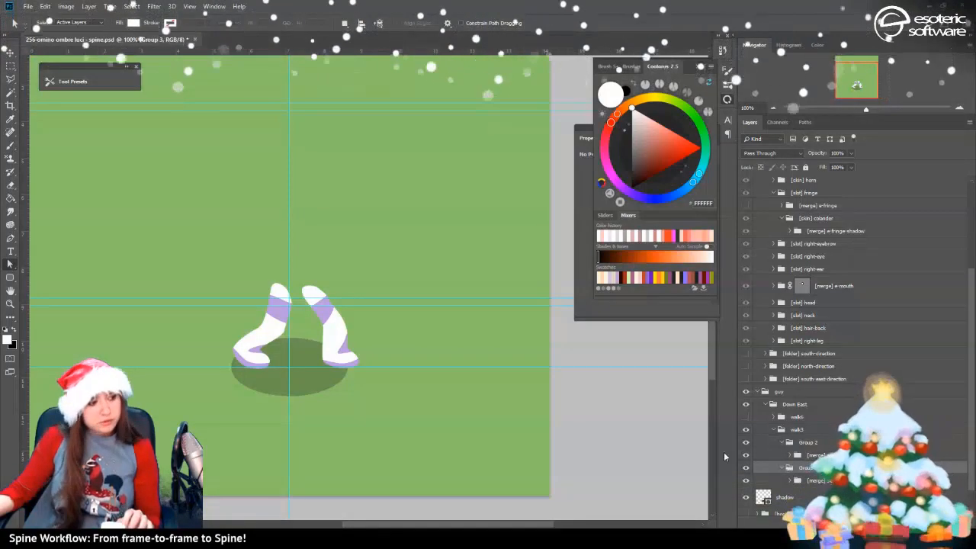
scroll(777, 443, down, 1)
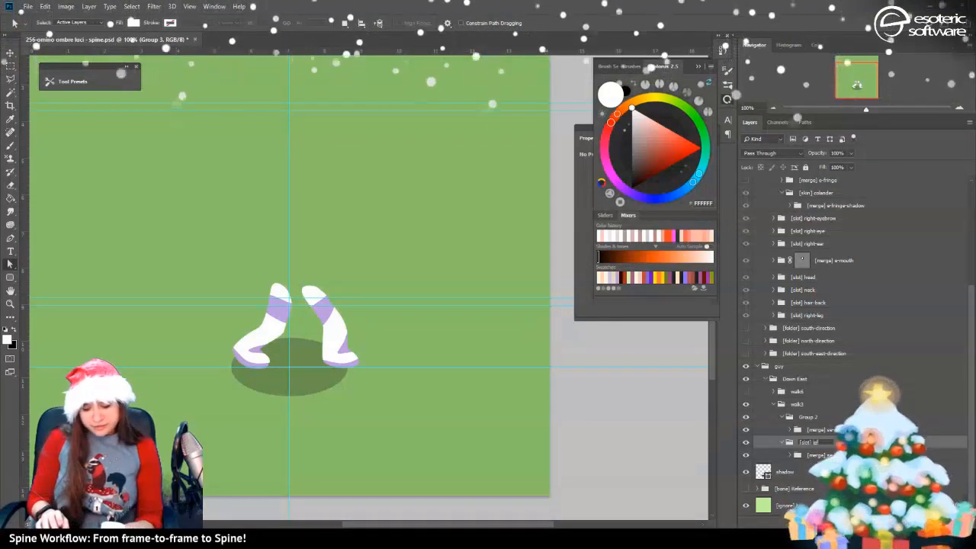
key(Return)
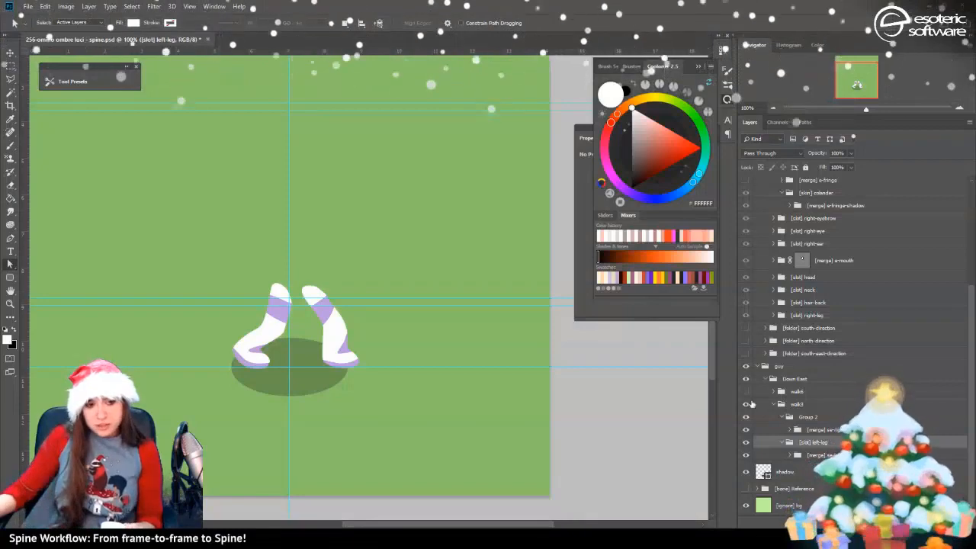
click(812, 418)
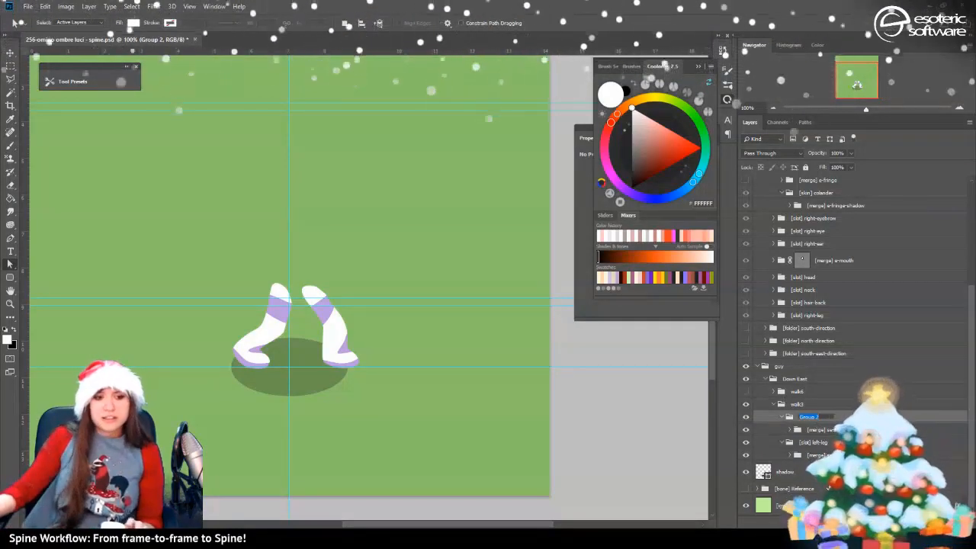
Check the existing leg slot in the east-direction folder and its [merge] e-right-leg content
click(819, 457)
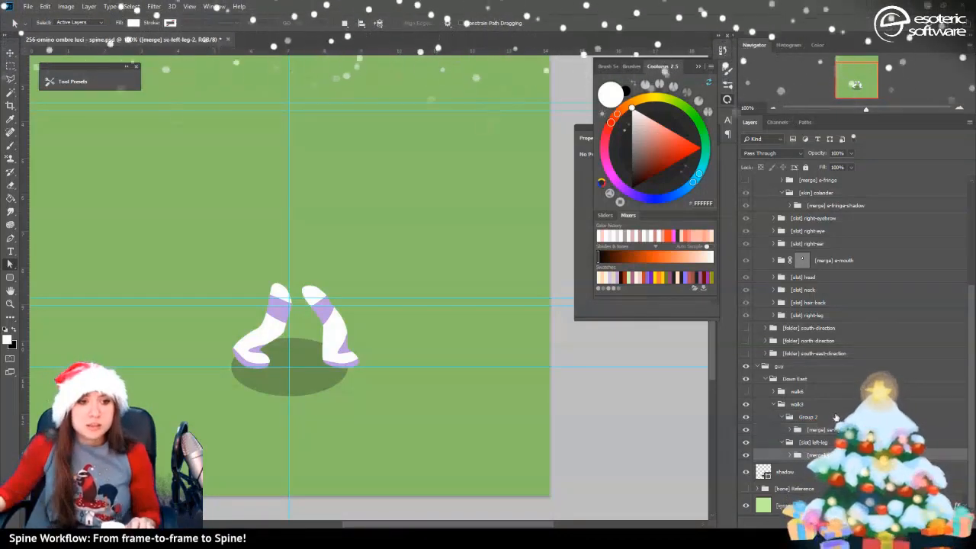
scroll(836, 418, up, 3)
scroll(829, 410, down, 2)
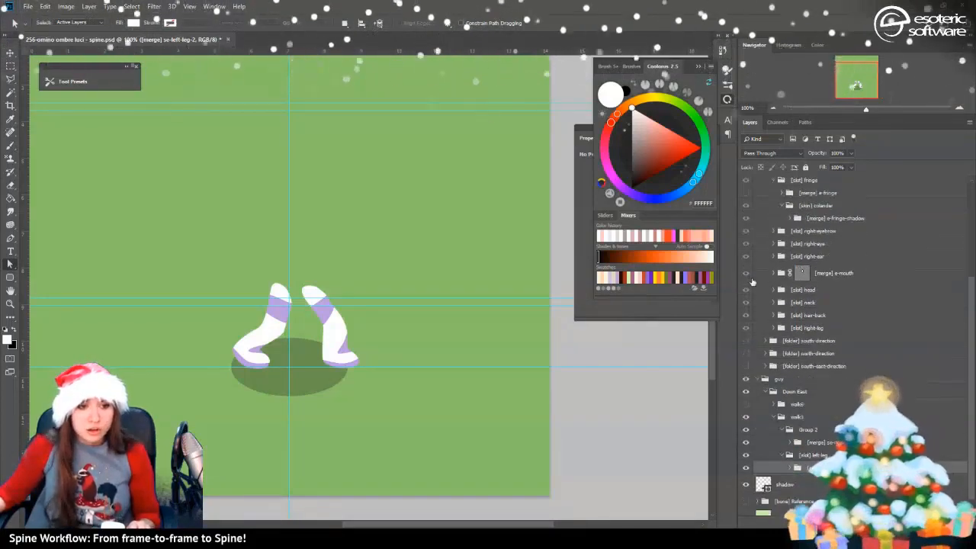
click(773, 328)
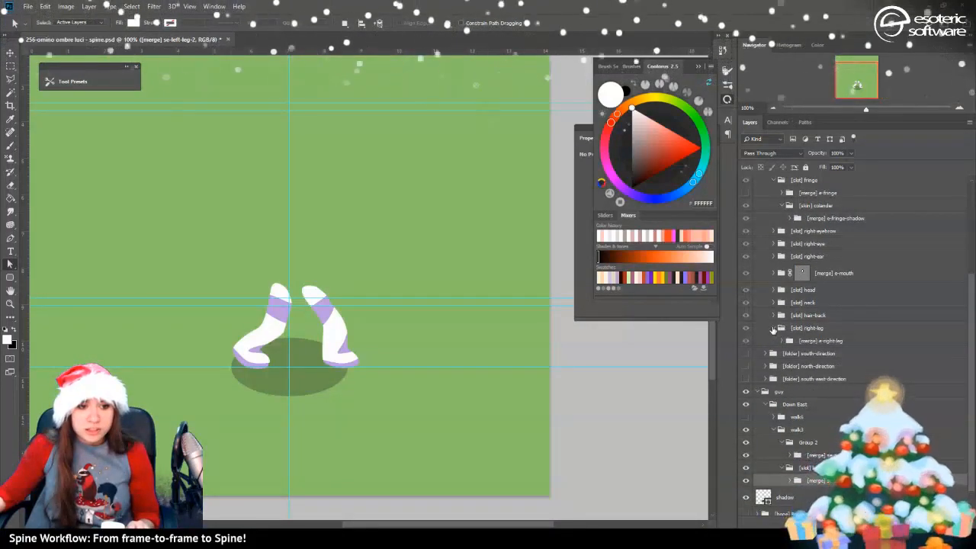
click(772, 328)
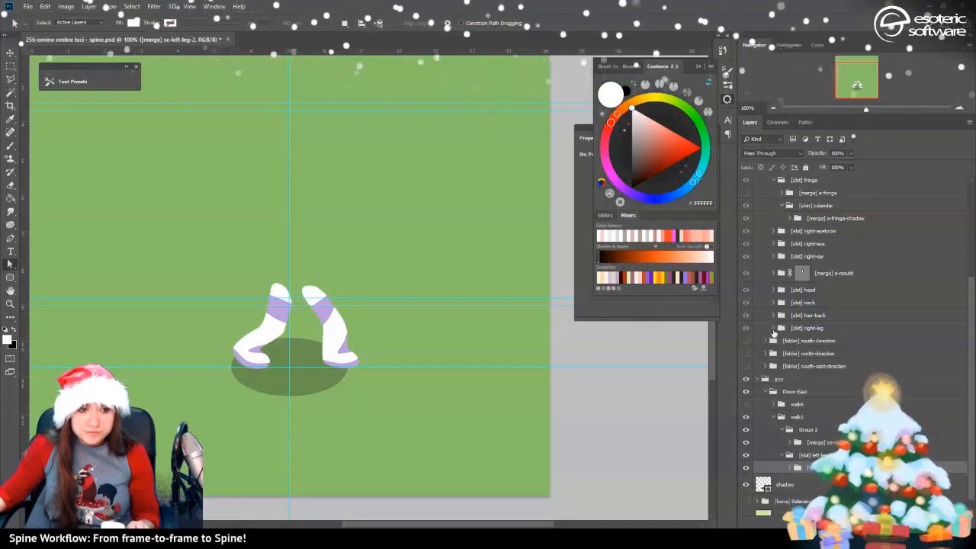
click(773, 328)
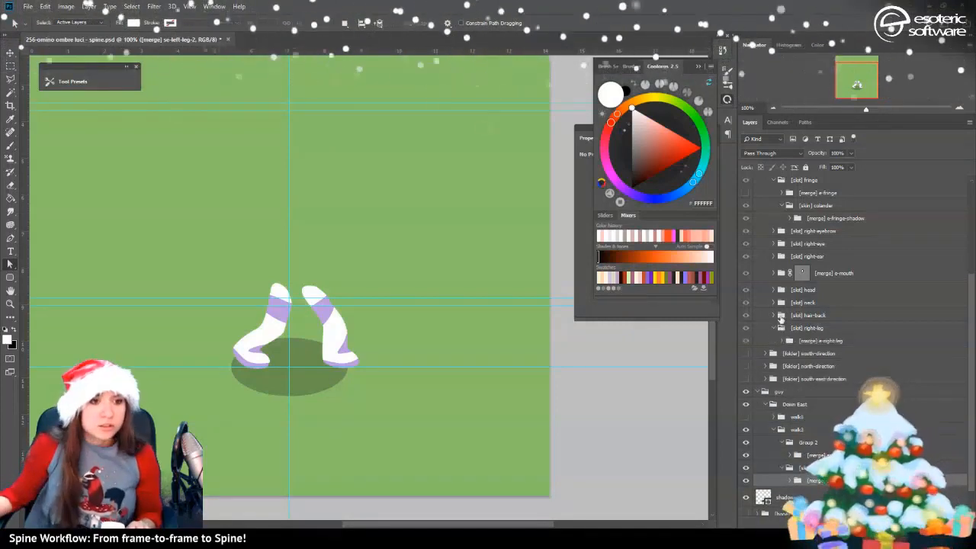
scroll(819, 328, down, 1)
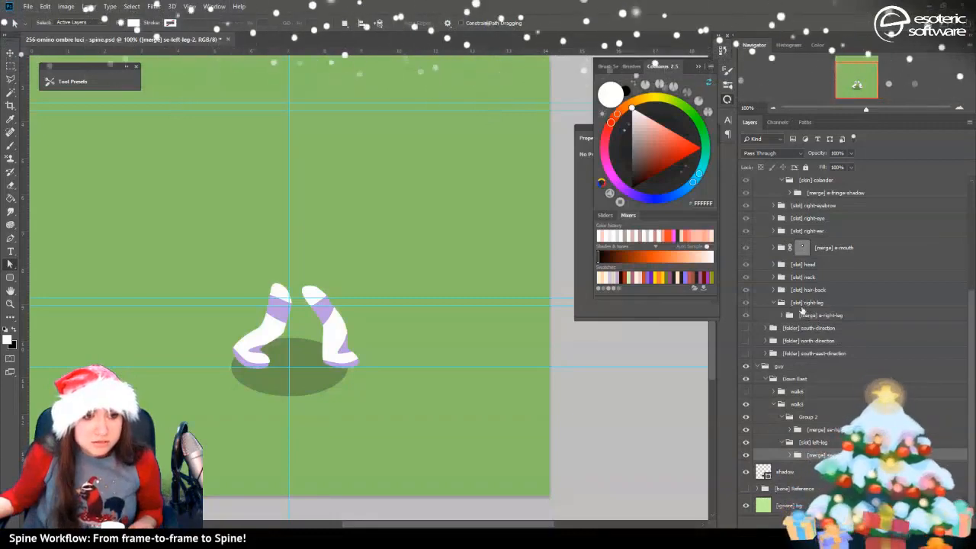
scroll(783, 326, up, 5)
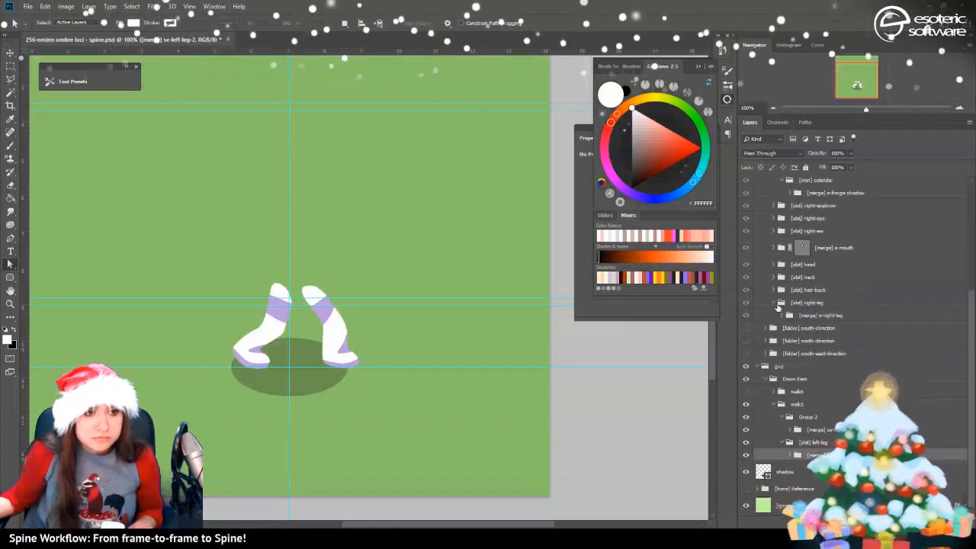
scroll(780, 290, up, 2)
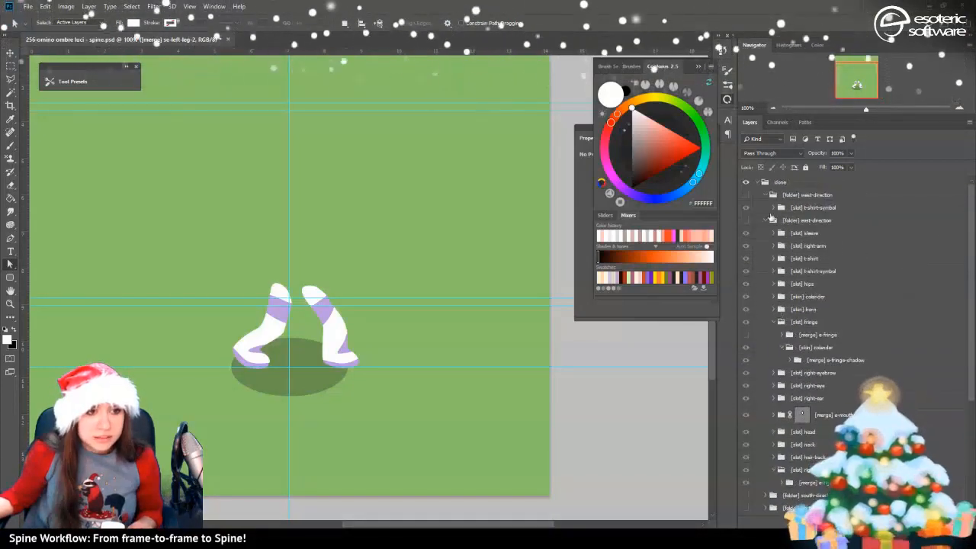
Move [merge] se-right-leg-2 and [merge] se-left-leg-2 into the south-east-direction folder's right-leg and left-leg slots, and save the document
click(765, 220)
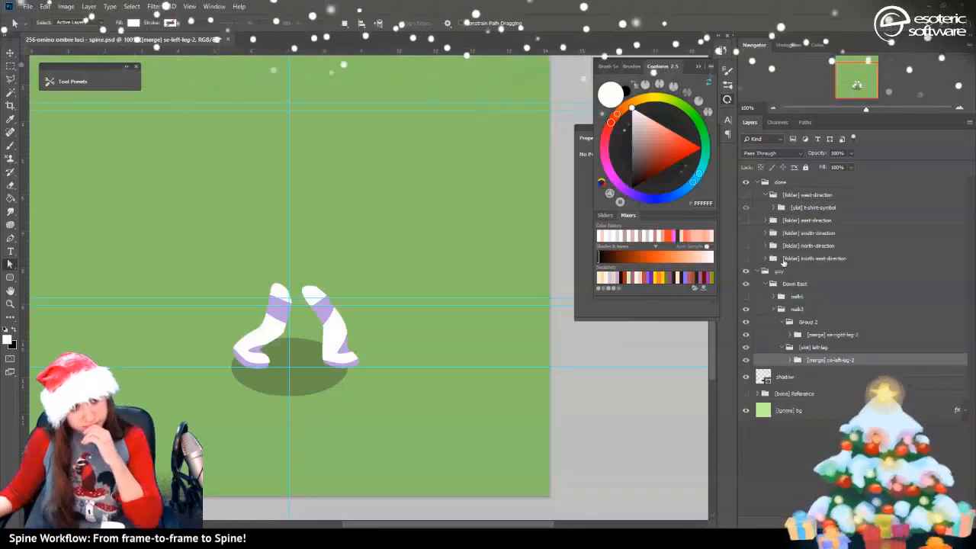
click(766, 259)
scroll(780, 301, down, 3)
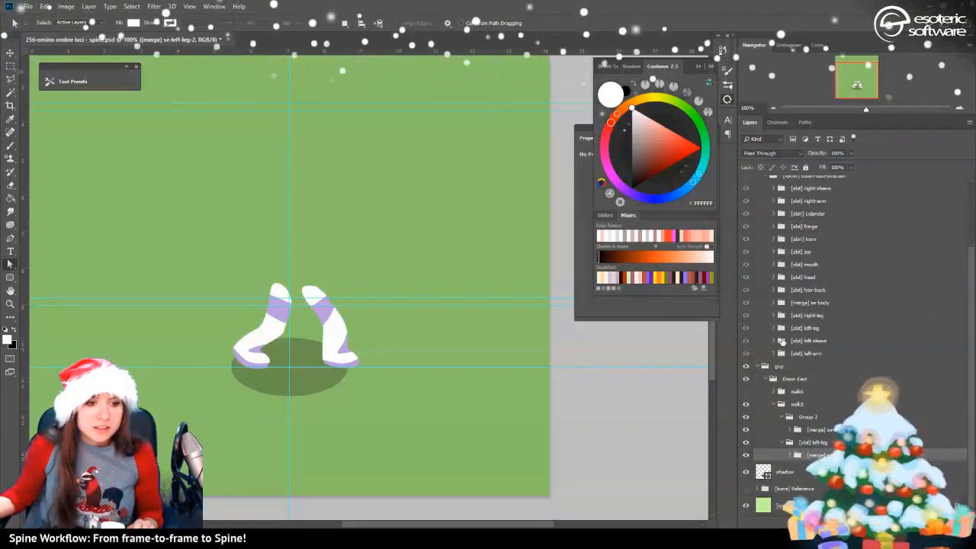
click(773, 328)
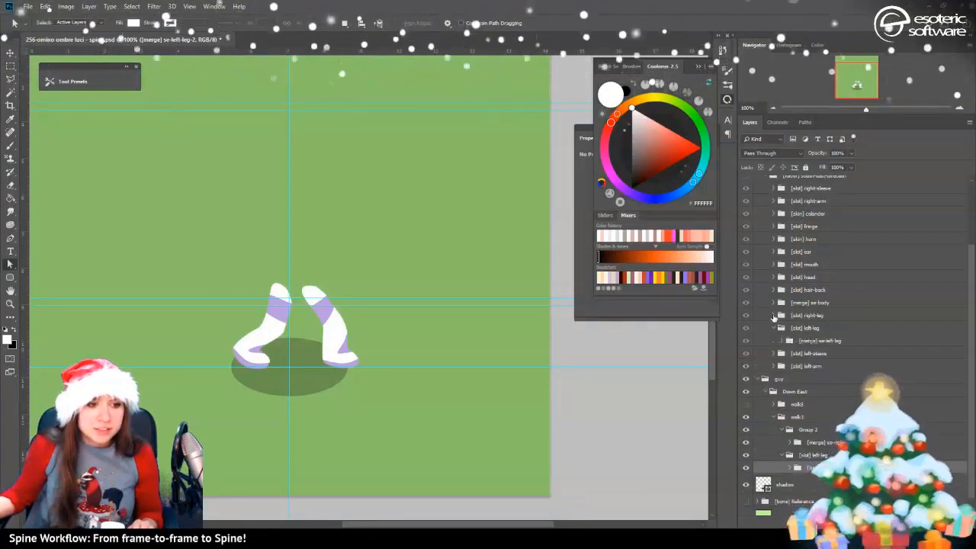
click(774, 316)
scroll(786, 335, down, 1)
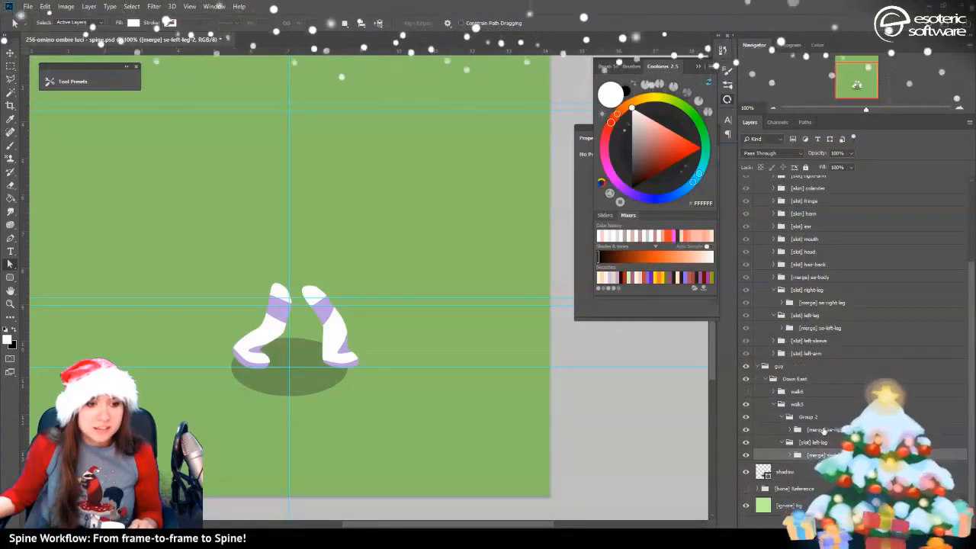
drag(824, 431, 814, 339)
key(ctrl+s)
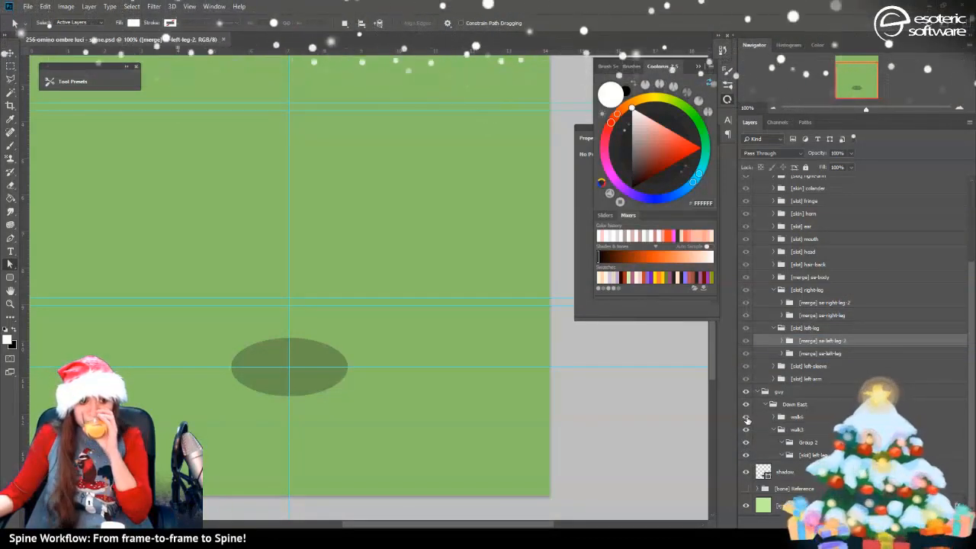
Make the walk6 group visible and delete the leftover walk3 group
click(747, 419)
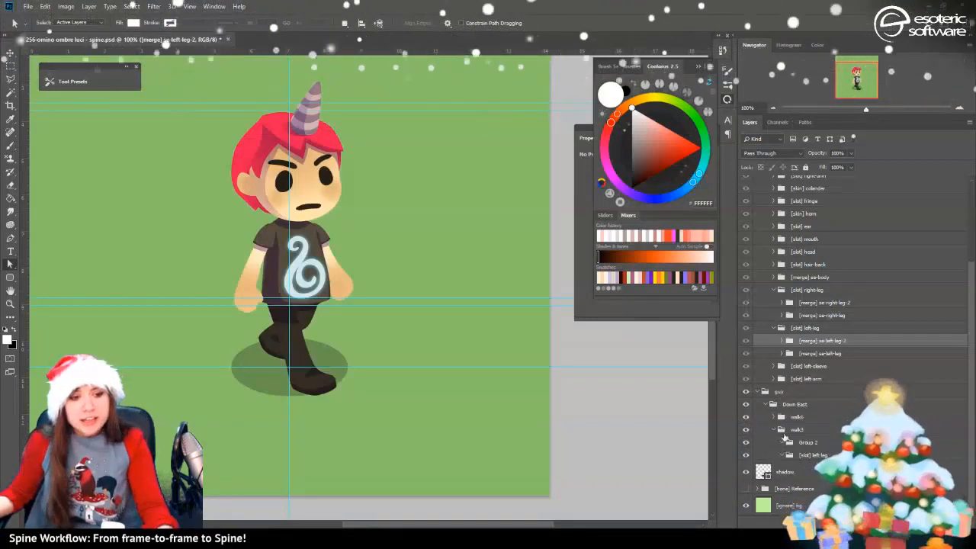
click(786, 431)
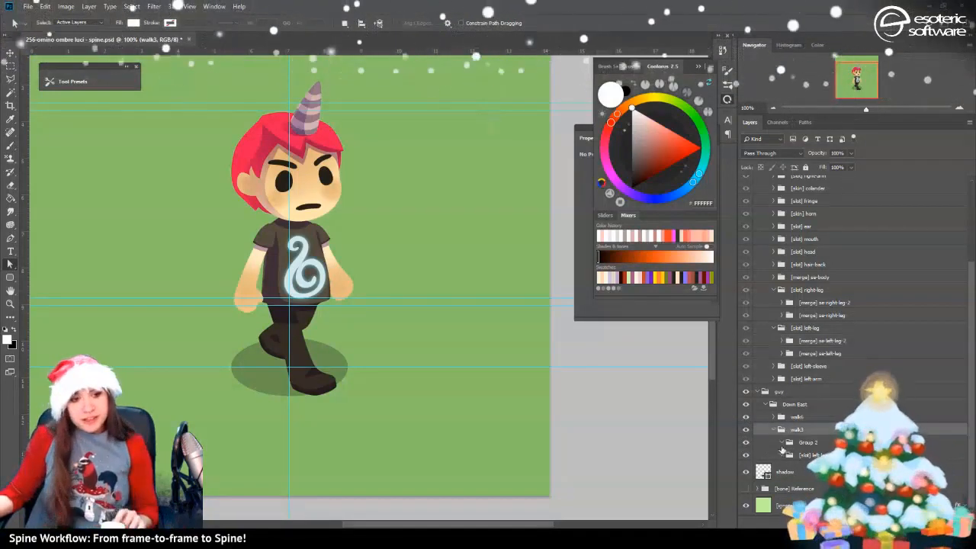
key(Delete)
Expand walk6 and recolor the Shape 14 base shape of its Right leg group to white (FFFFFF), leaving Right leg collapsed
click(774, 456)
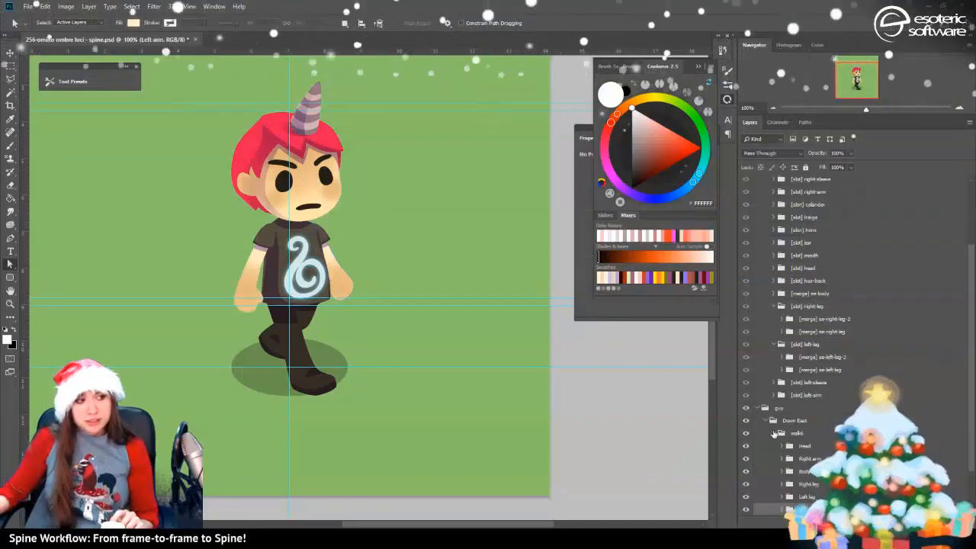
scroll(774, 433, down, 2)
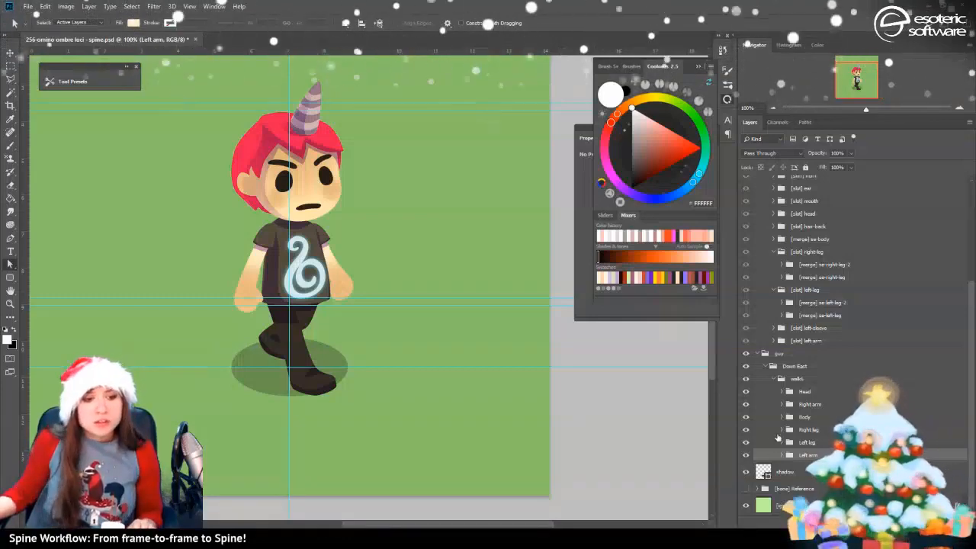
click(783, 430)
scroll(823, 456, down, 2)
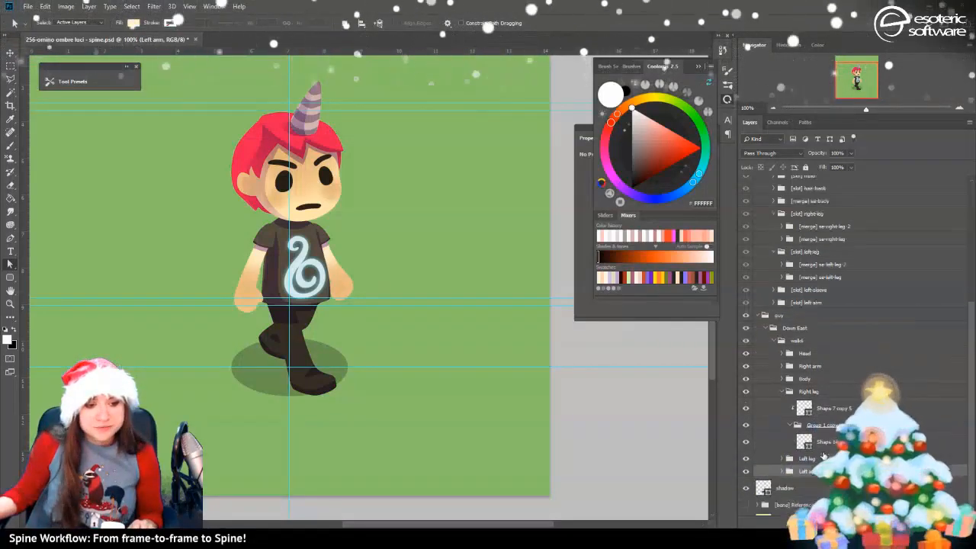
scroll(824, 455, down, 1)
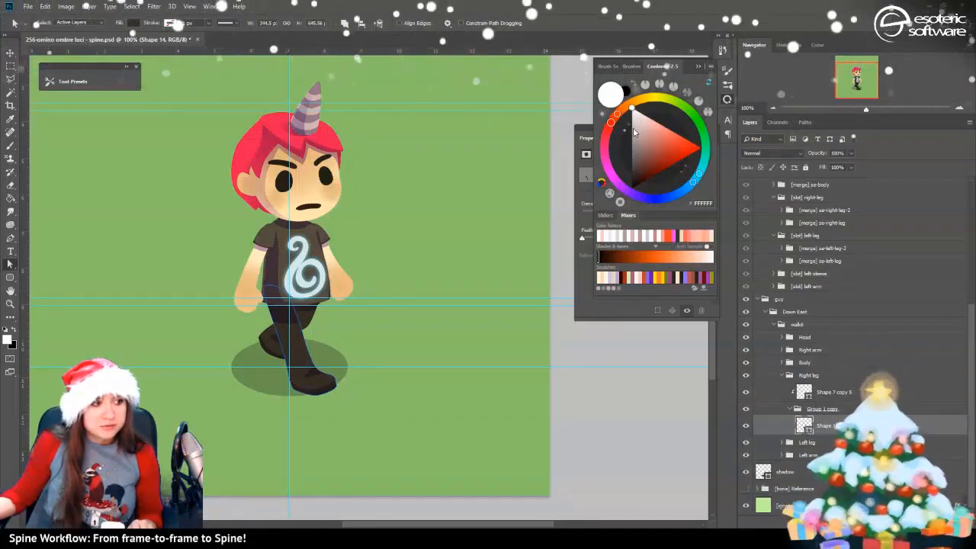
click(642, 119)
drag(642, 120, 632, 109)
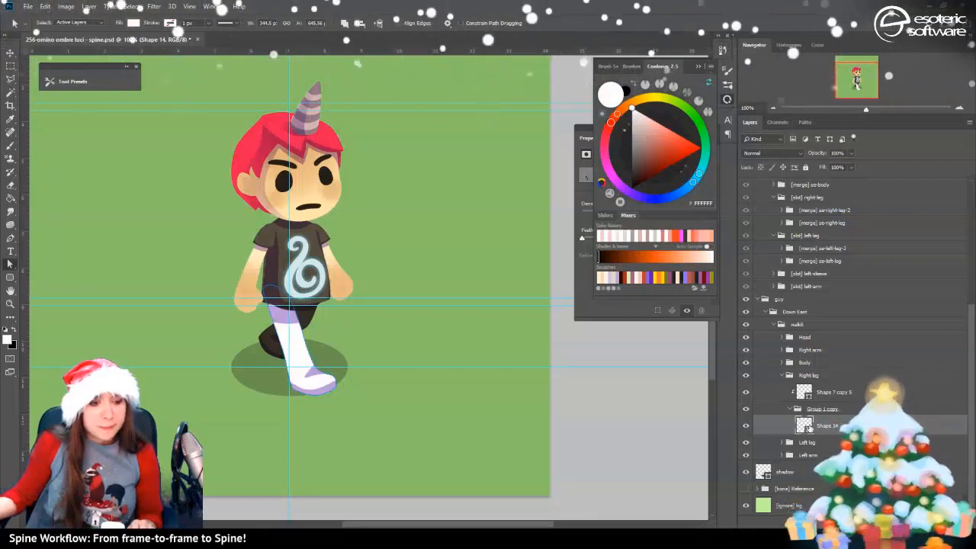
click(833, 388)
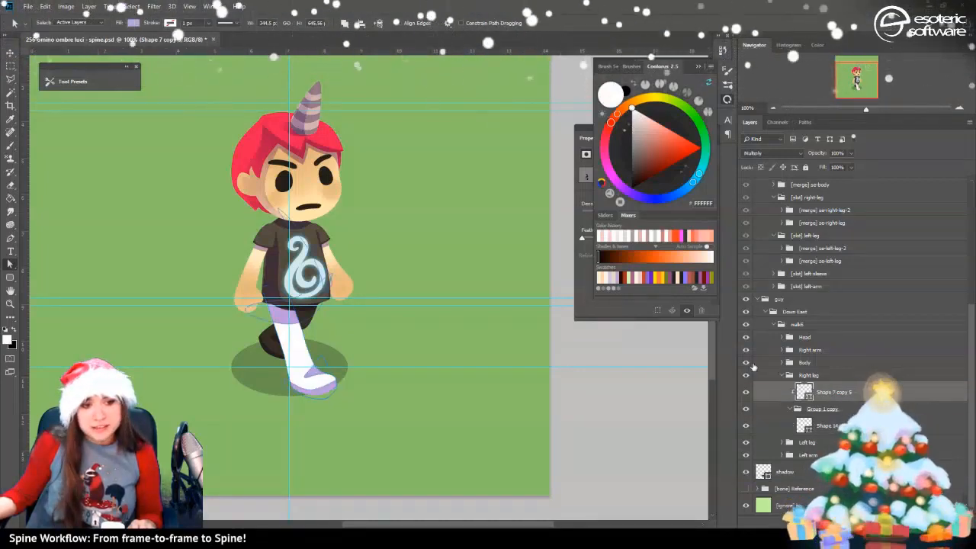
click(783, 376)
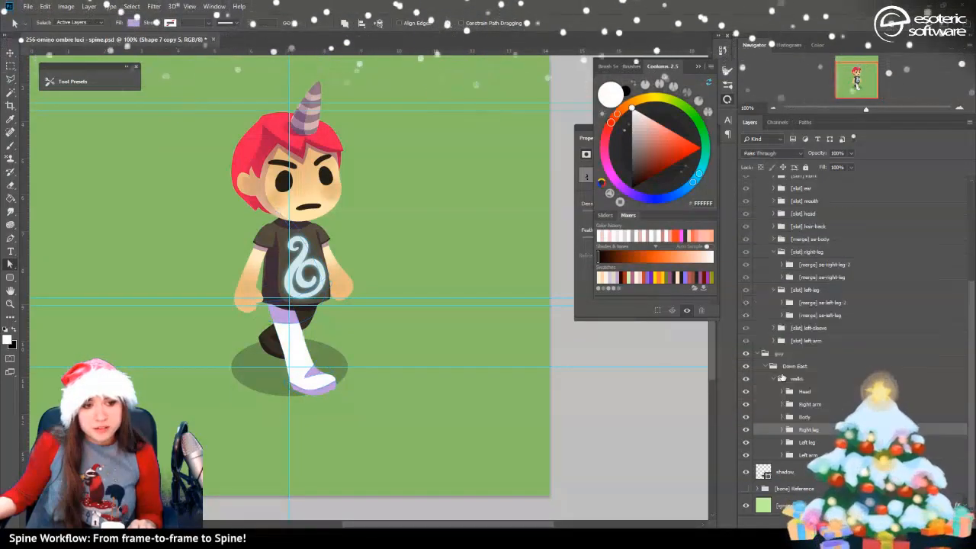
Recolor the Shape 14 base shape of walk6's Left leg group to white (FFFFFF), and select the Right leg and Left leg groups
click(784, 443)
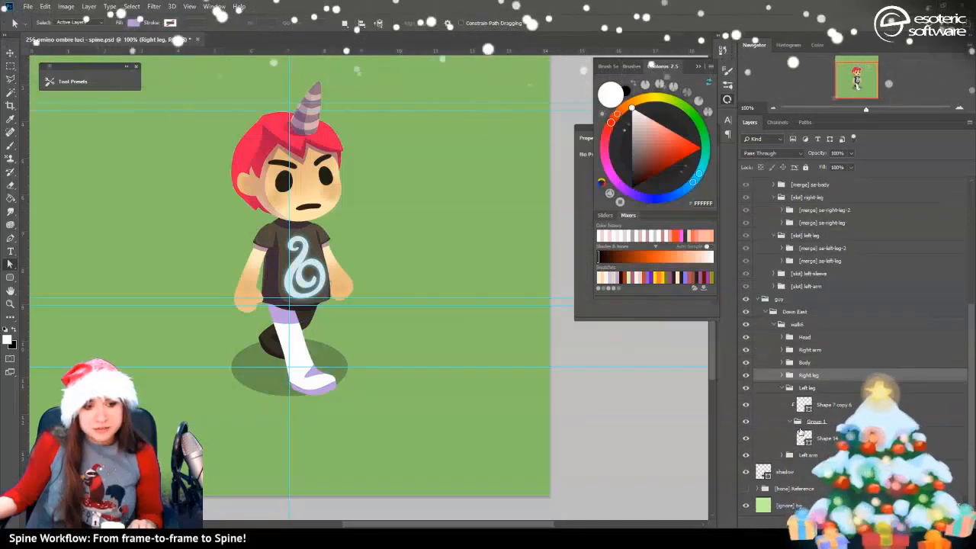
click(815, 438)
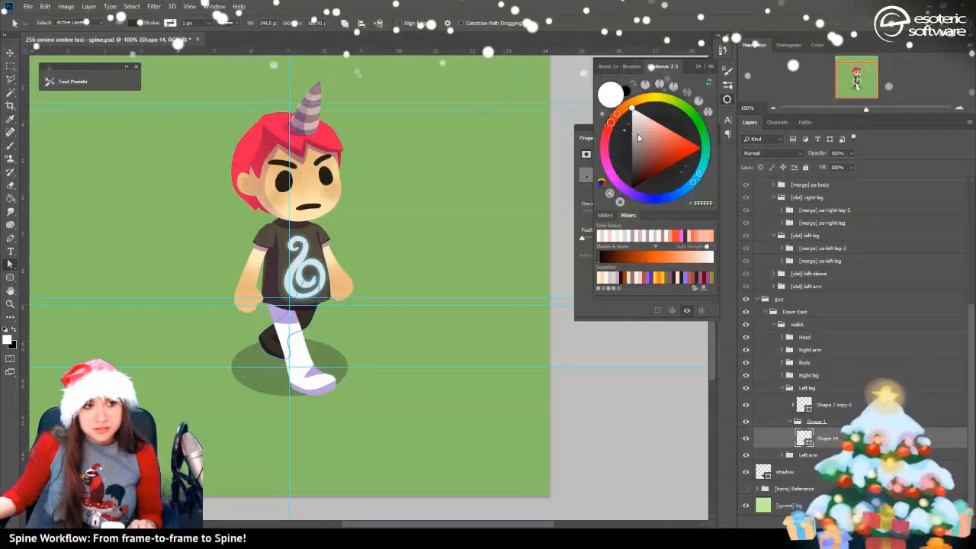
key(alt+BackSpace)
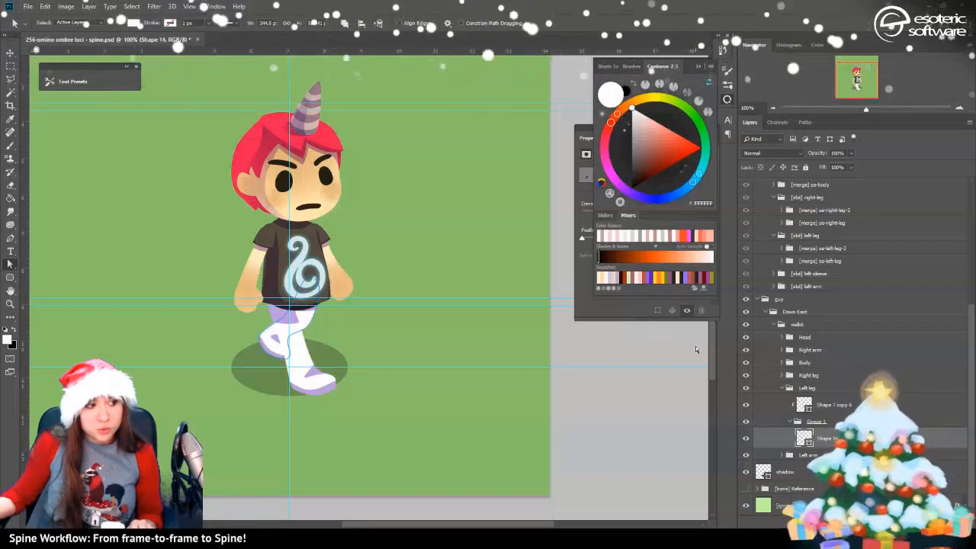
click(782, 388)
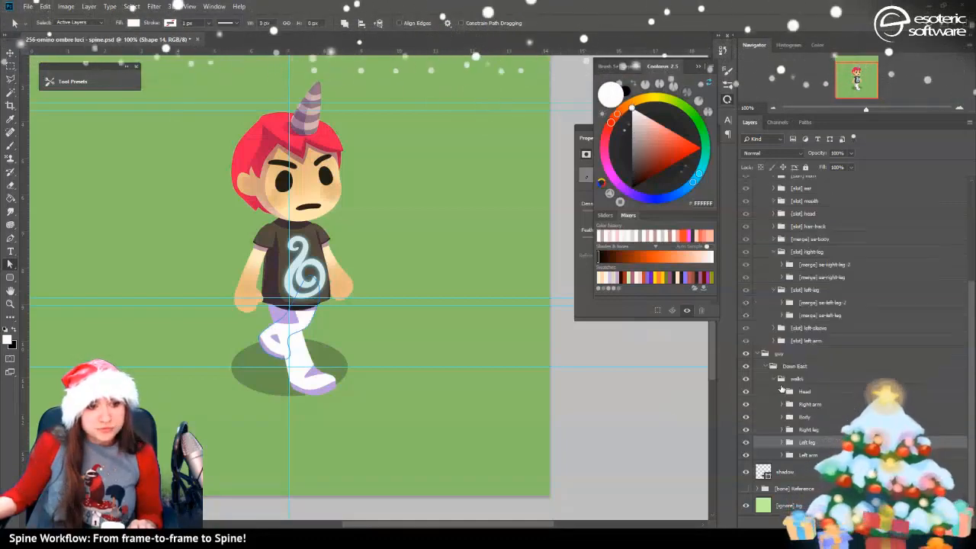
shift+click(810, 431)
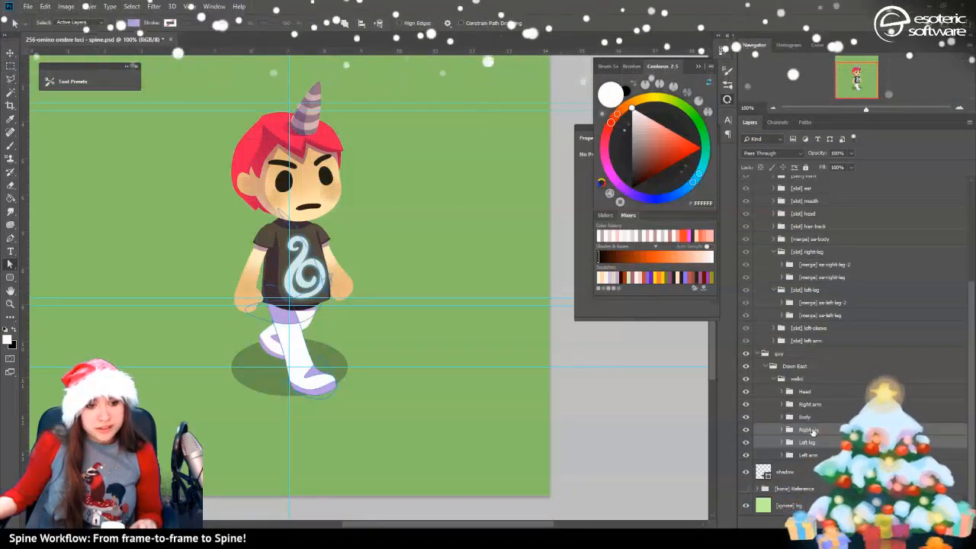
Move walk6's Right leg and Left leg groups out above the guy group, and delete the guy group
drag(810, 431, 812, 347)
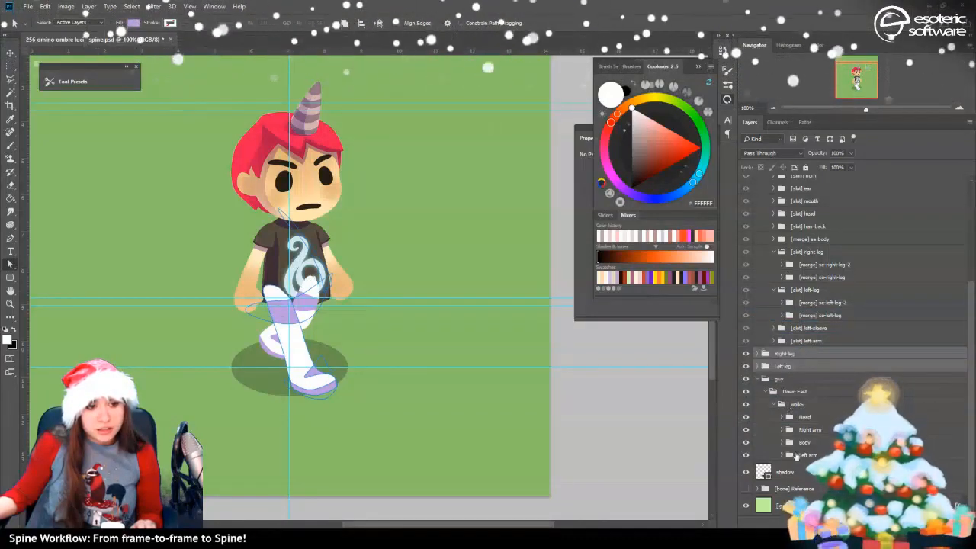
click(795, 381)
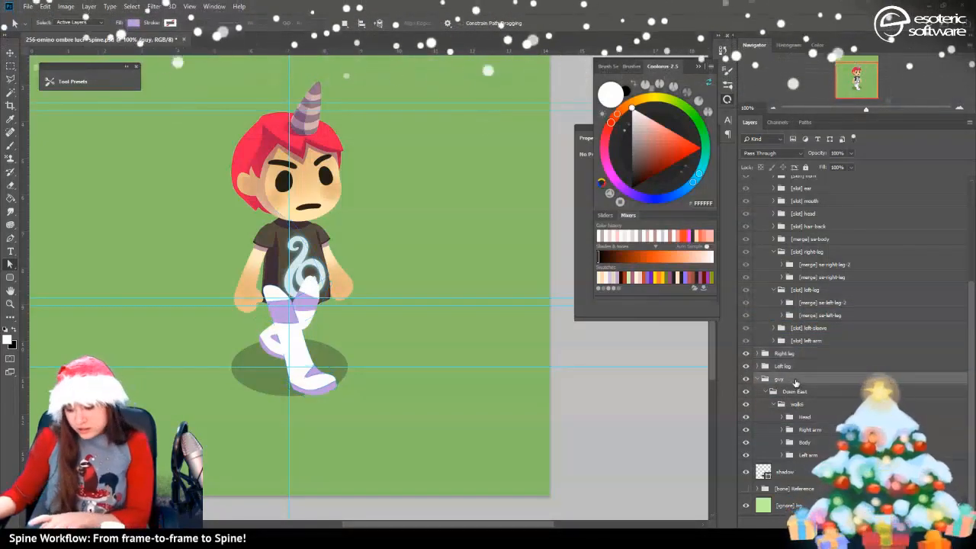
key(Delete)
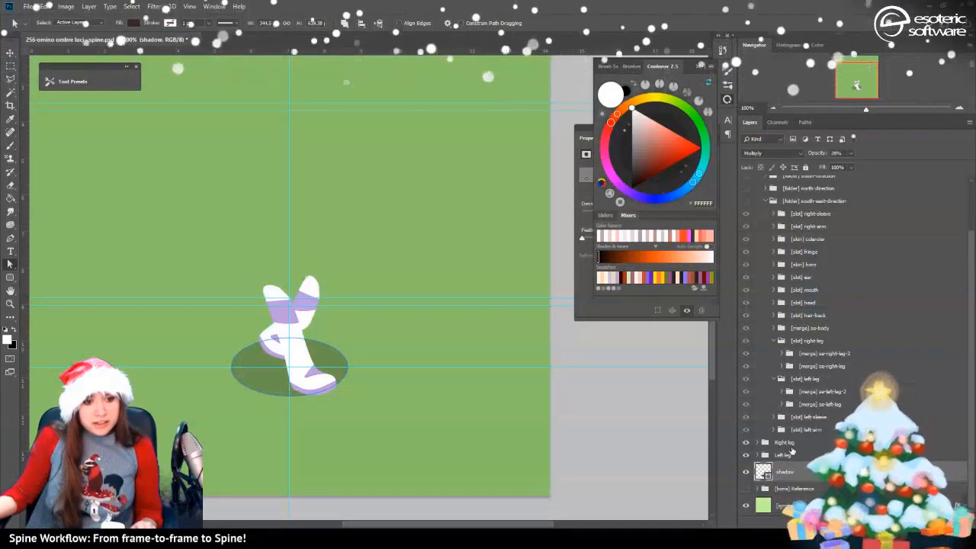
Rename the Left leg group as [merge] se-left-leg-3 and move it into the south-east-direction folder's [slot] left-leg group
click(830, 392)
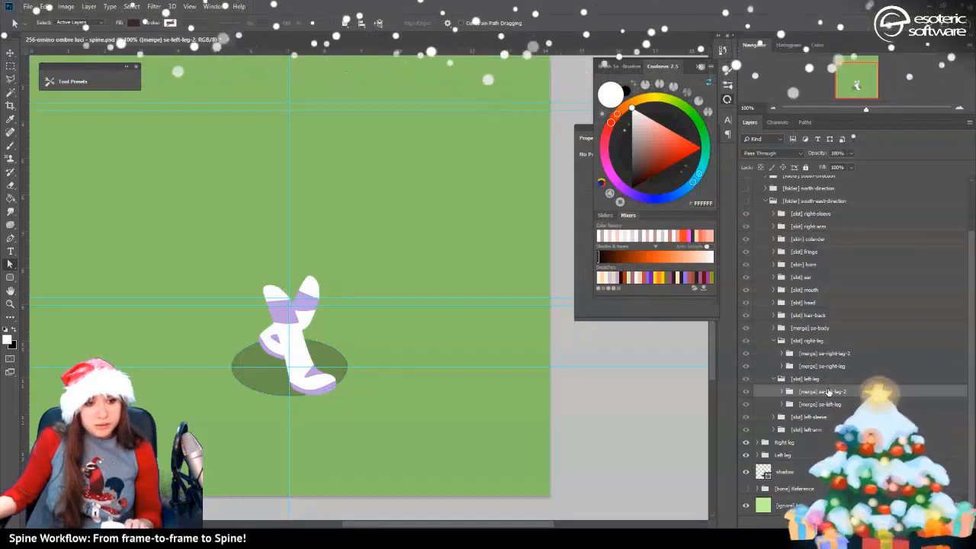
double_click(822, 392)
key(ctrl+c)
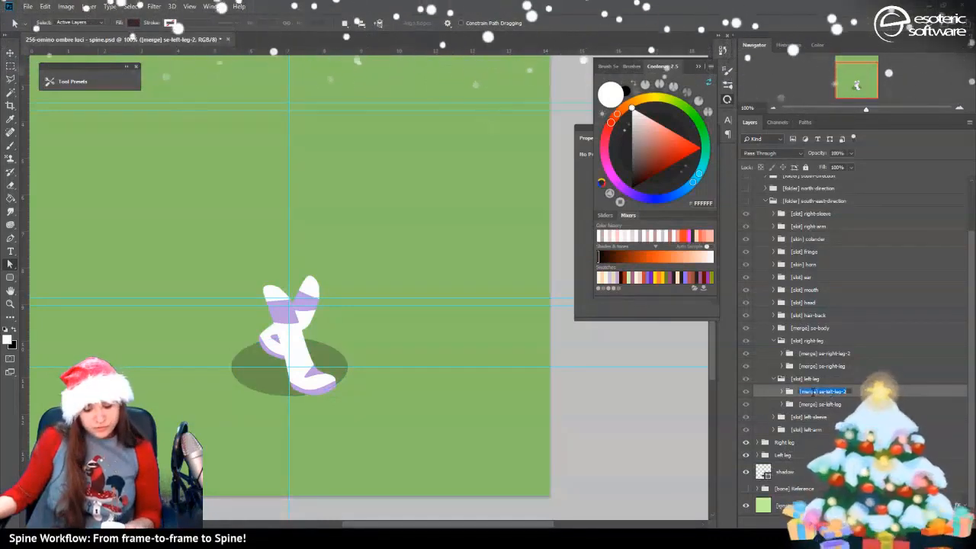
click(779, 445)
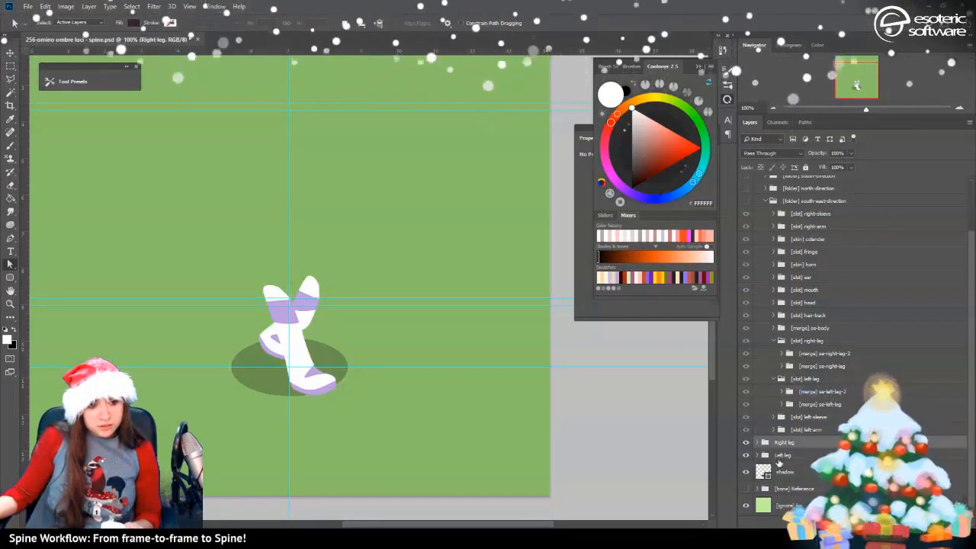
double_click(779, 455)
key(ctrl+v)
key(BackSpace)
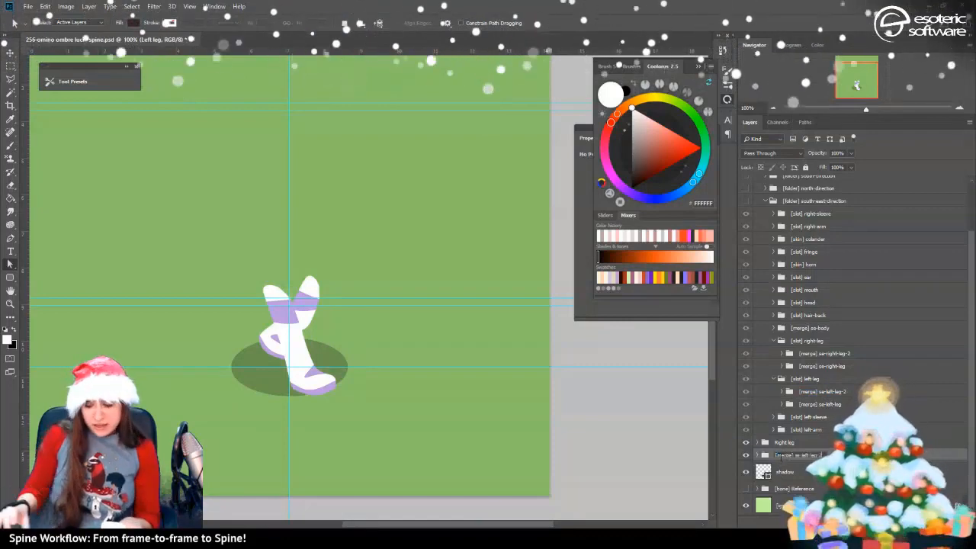
text(3)
key(Return)
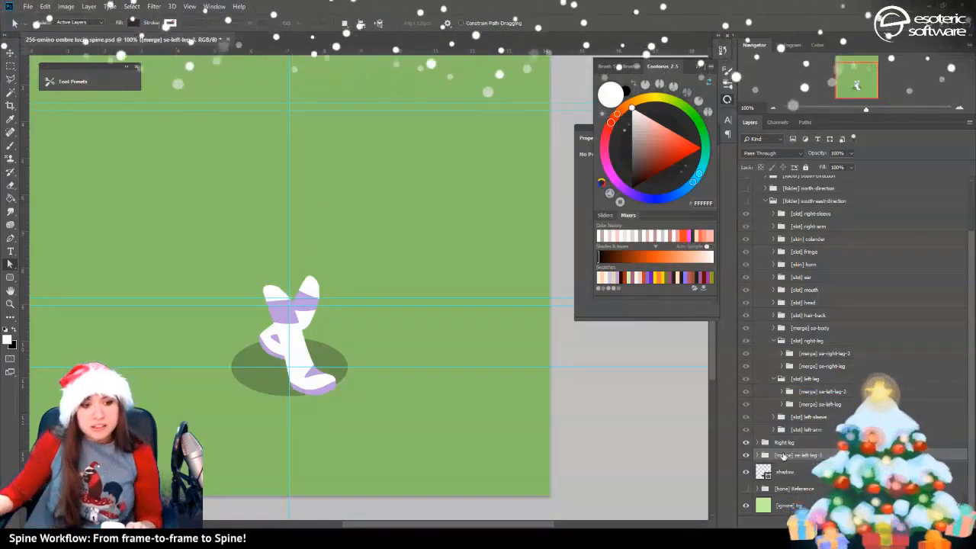
drag(781, 458, 838, 389)
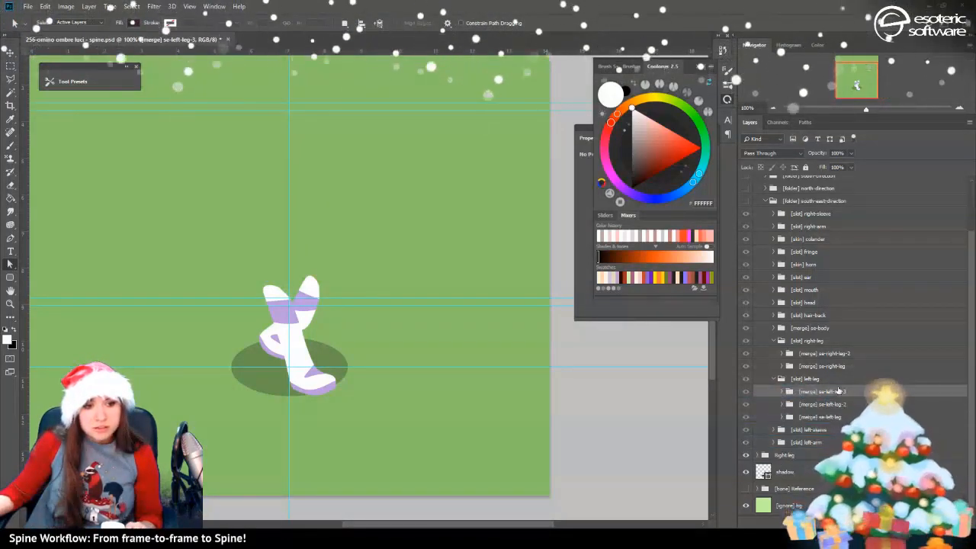
Rename the Right leg group as [merge] se-right-leg-3 and move it into the south-east-direction folder's [slot] right-leg group
click(783, 456)
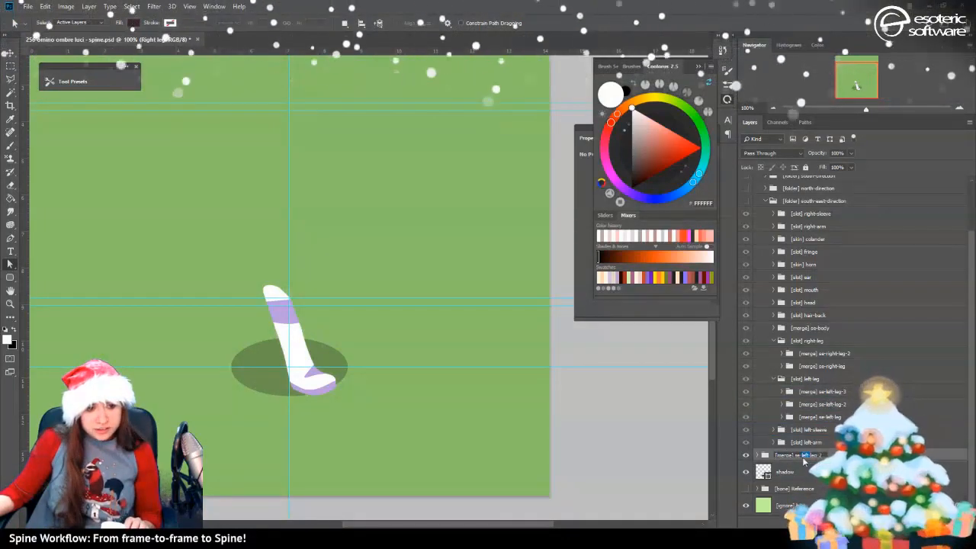
text(righ)
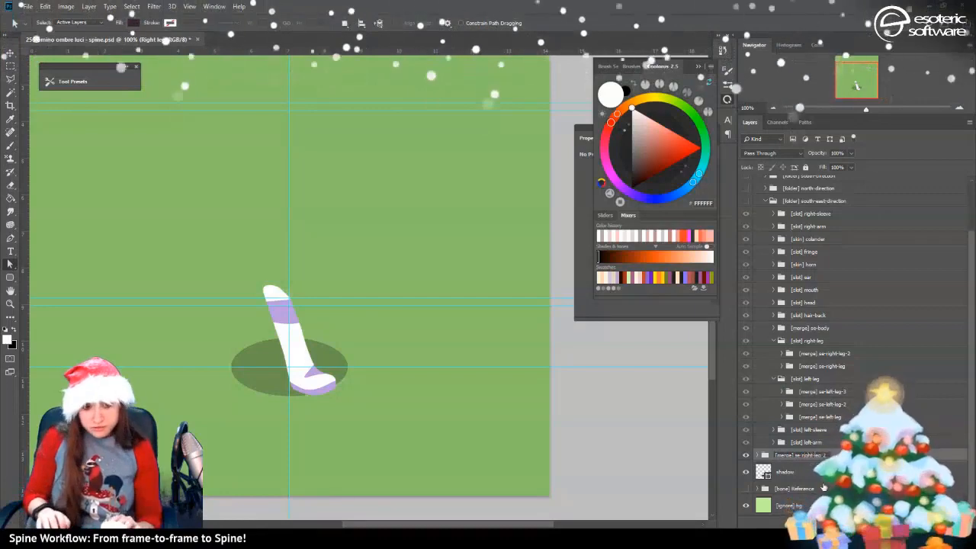
text(t)
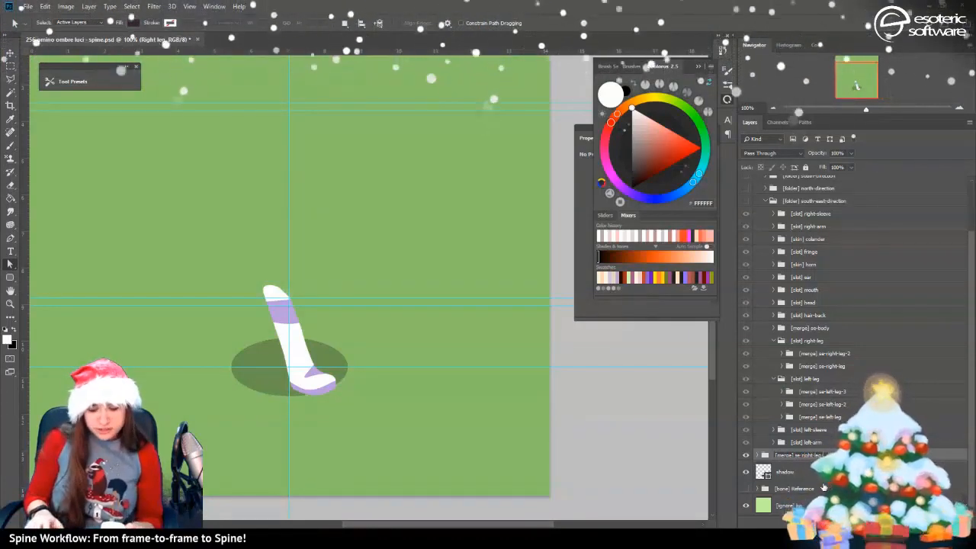
key(Return)
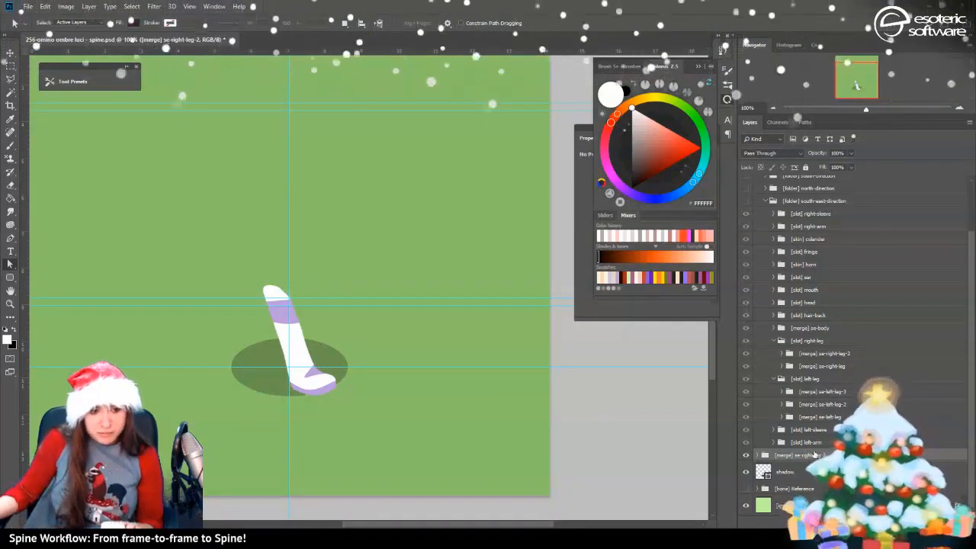
key(Right)
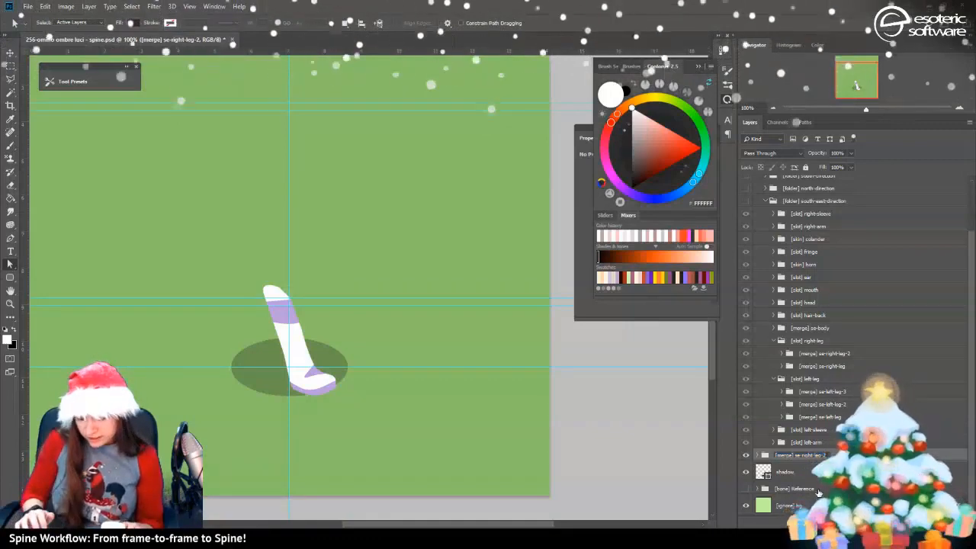
key(BackSpace)
text(3)
key(Return)
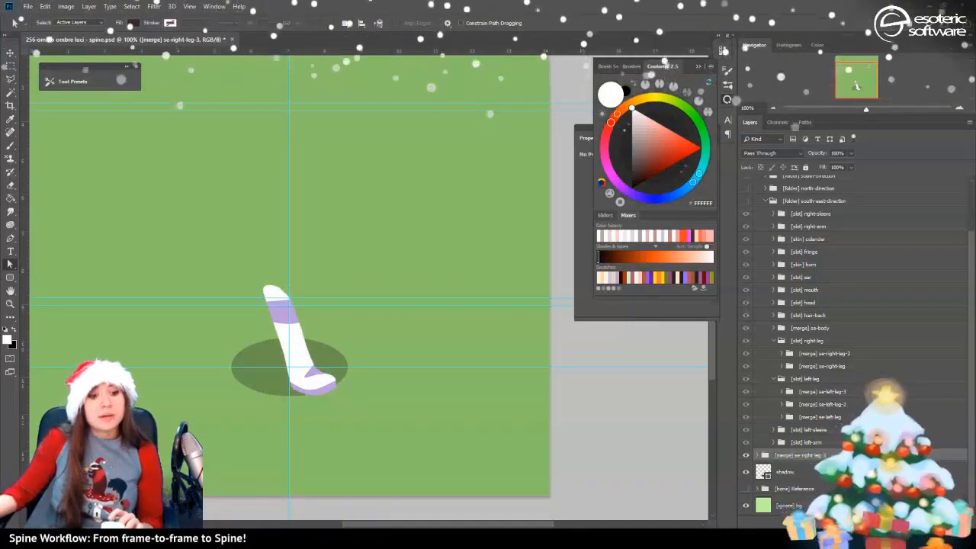
drag(809, 455, 829, 347)
Make the south-east-direction folder visible and collapse it along with its right-leg and left-leg slots
click(773, 342)
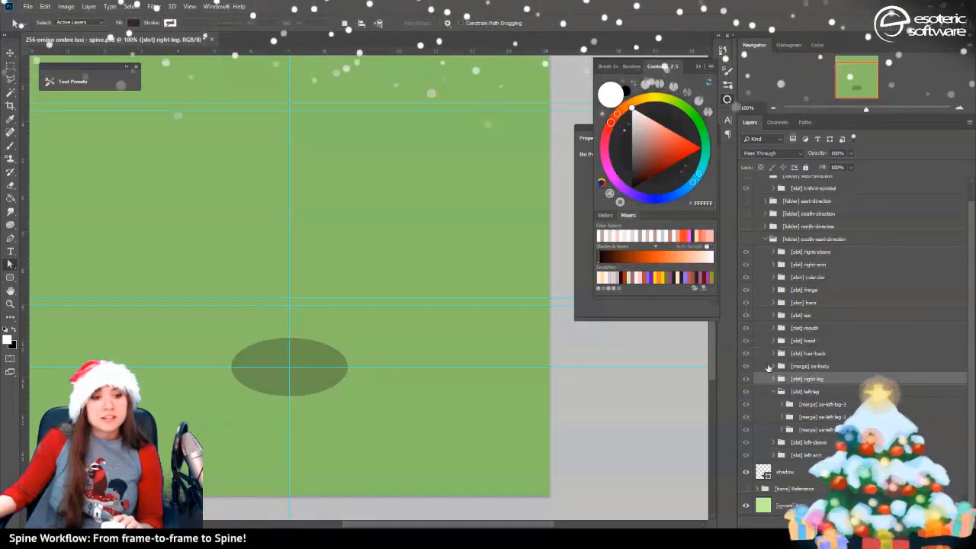
click(774, 393)
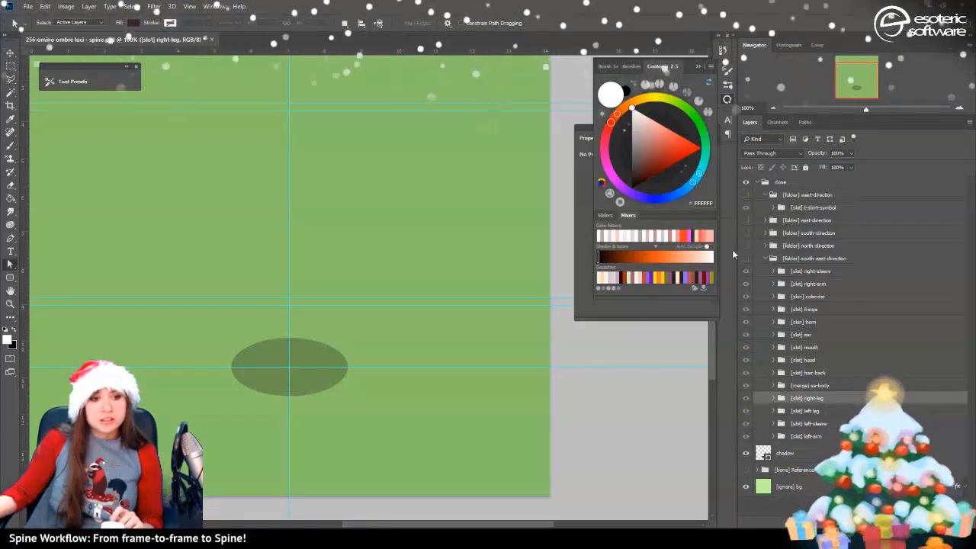
click(745, 262)
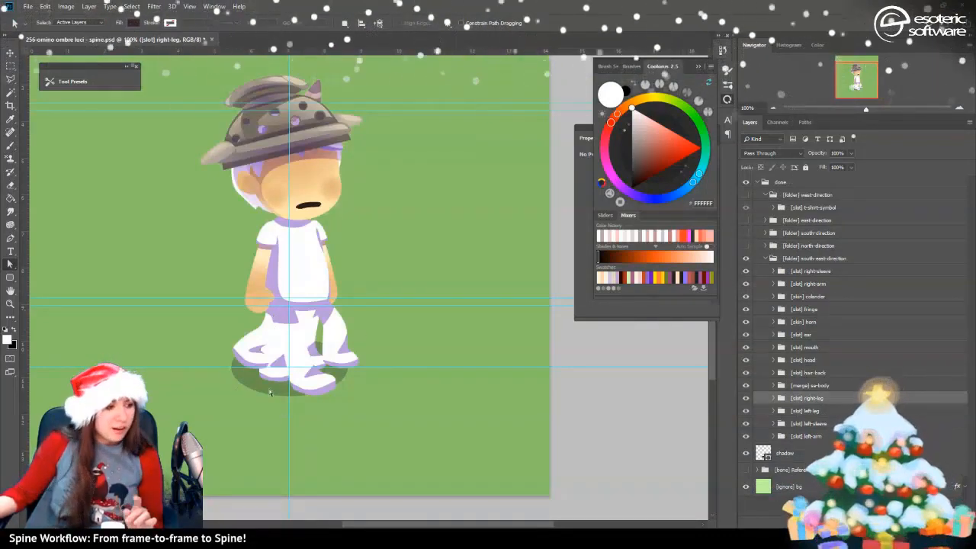
scroll(269, 393, up, 1)
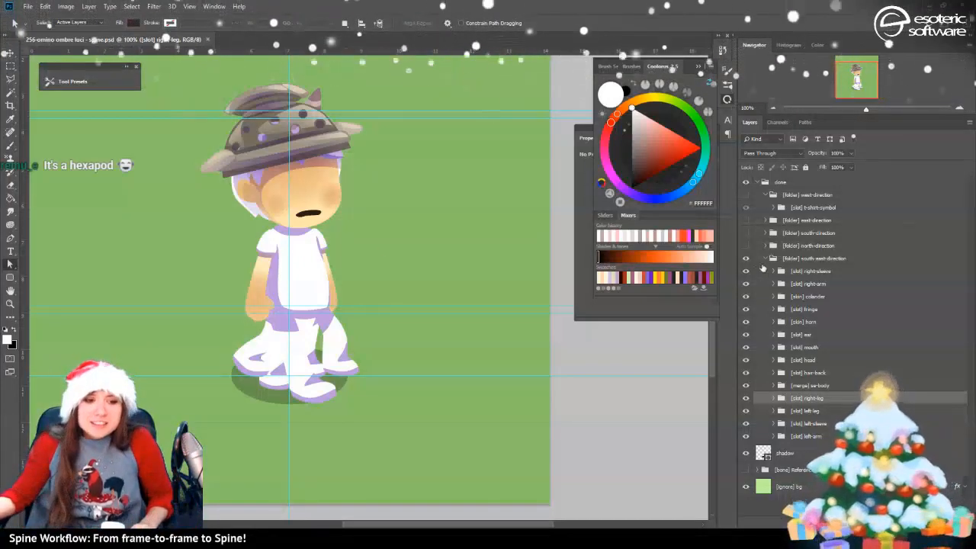
click(816, 259)
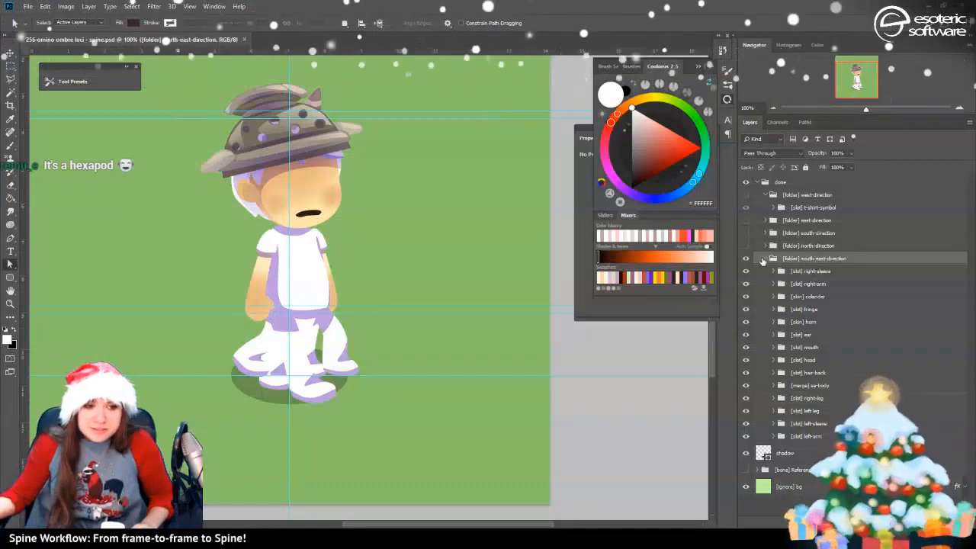
click(765, 258)
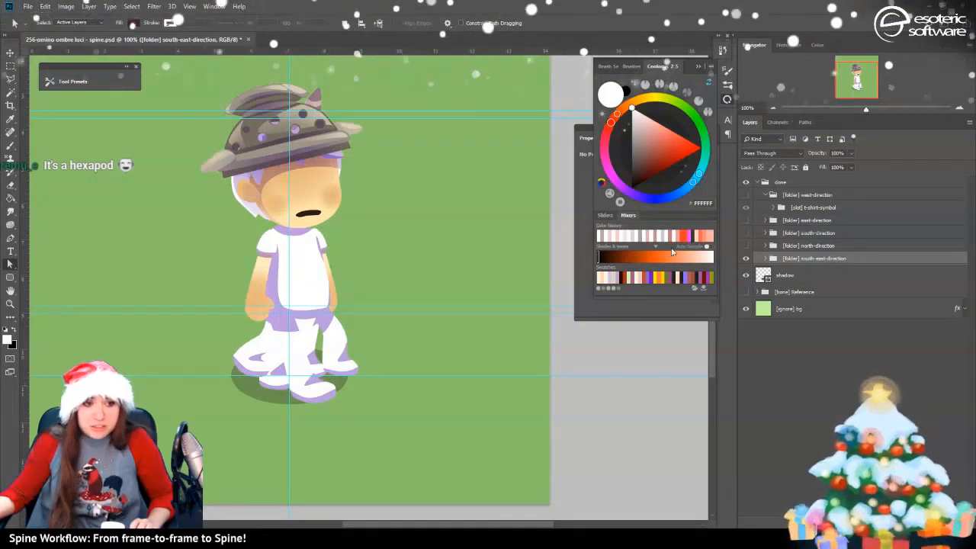
Duplicate the south-east-direction folder as [folder] north-east-direction
right_click(797, 259)
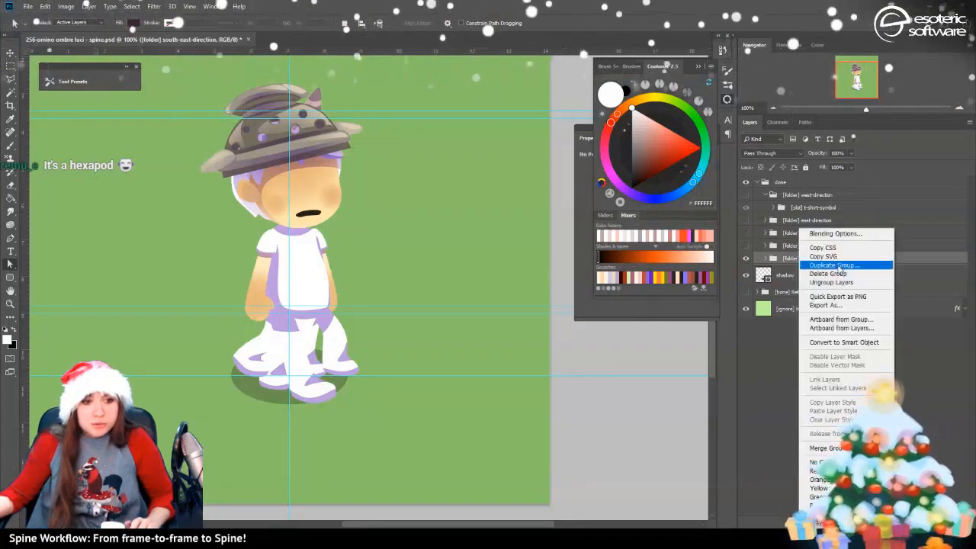
click(828, 256)
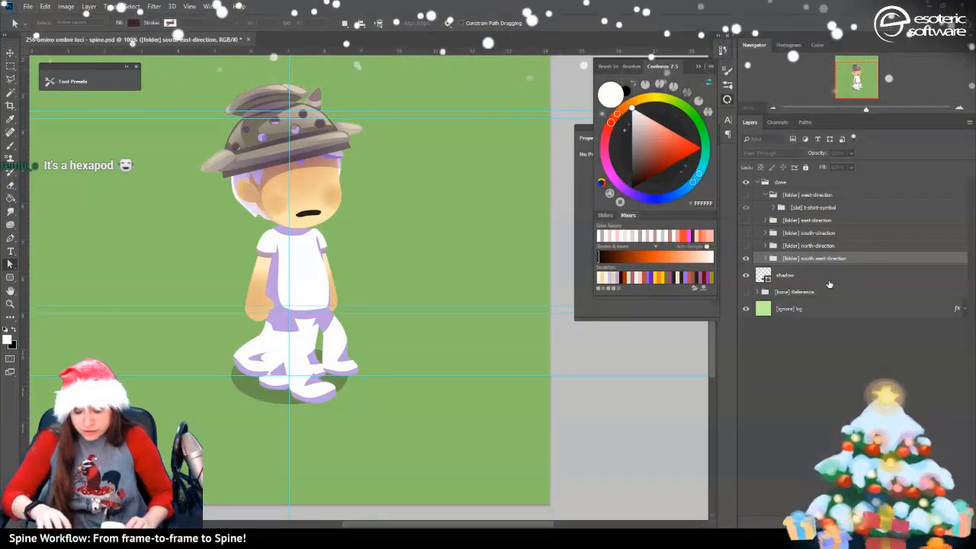
key(Return)
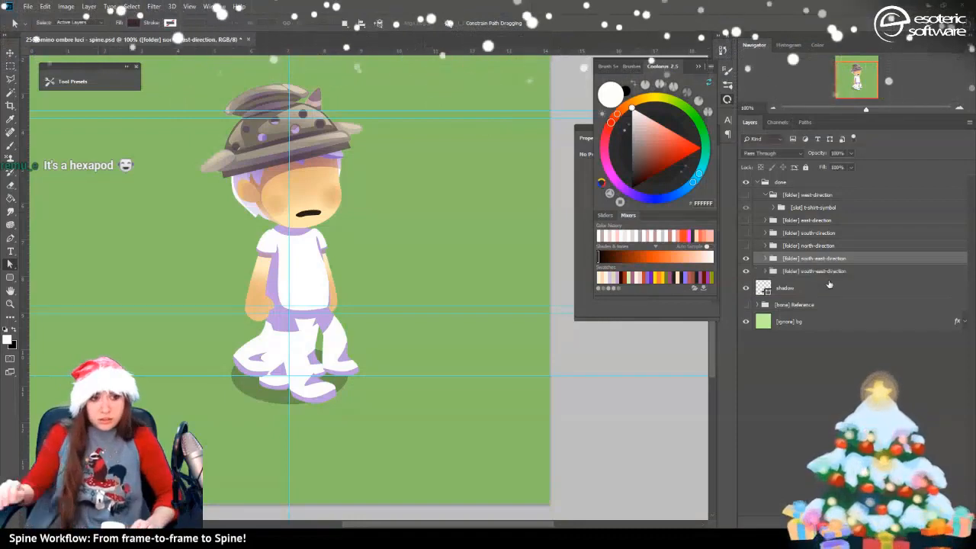
Hide the north-east-direction folder and delete [slot] right-sleeve, [slot] right-arm and [skin] colander from the south-east-direction folder
click(771, 275)
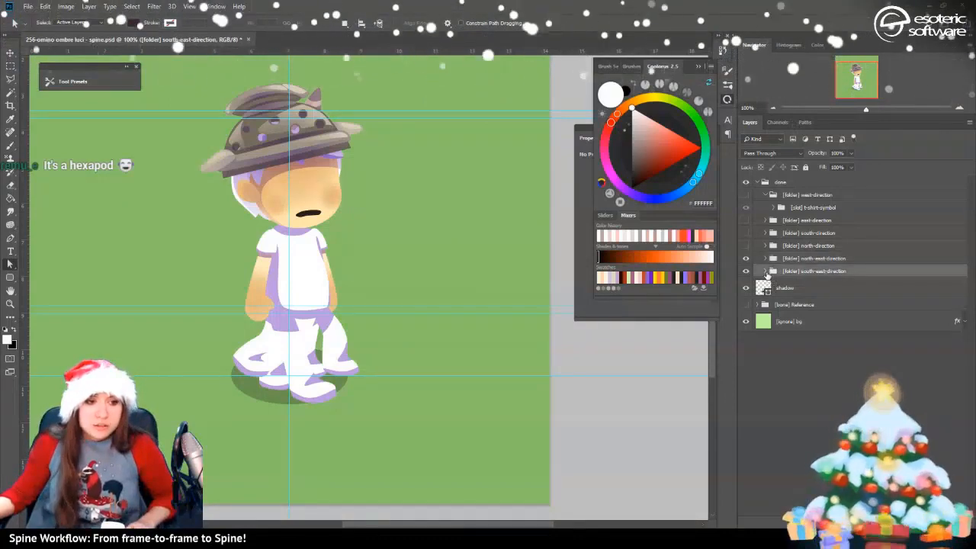
click(767, 273)
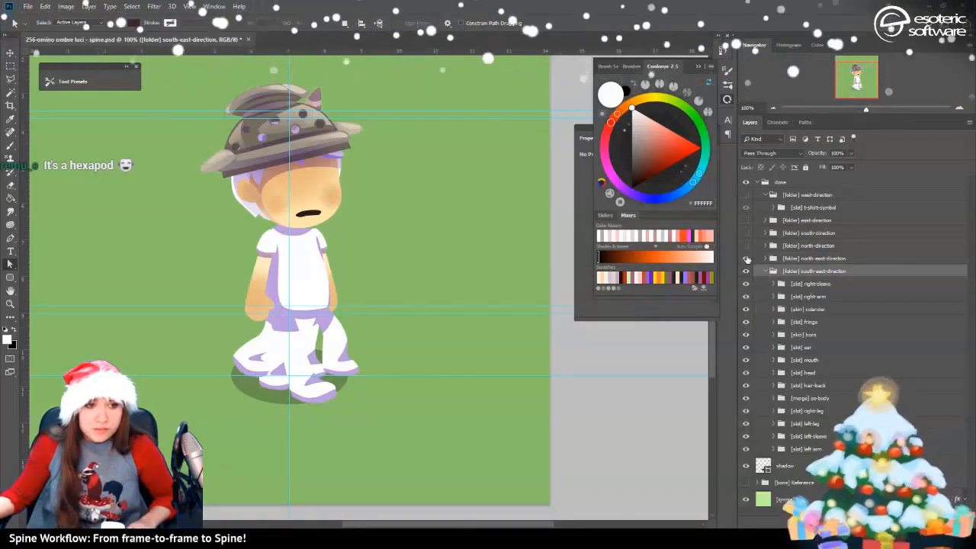
click(827, 285)
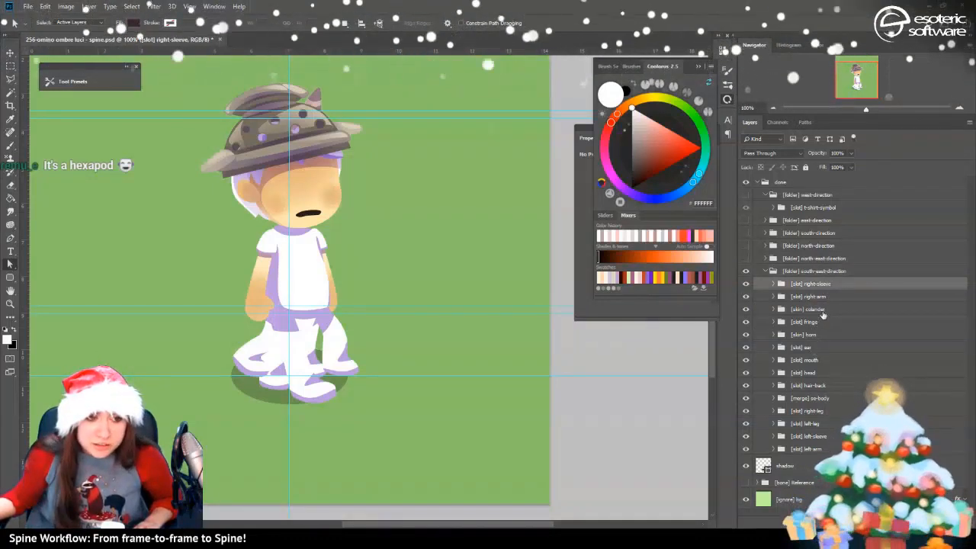
shift+click(823, 310)
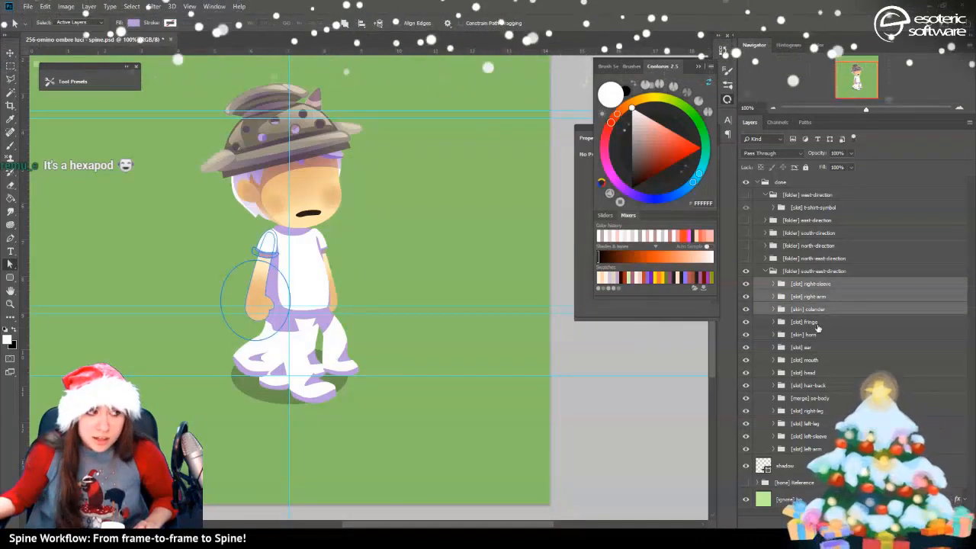
key(Delete)
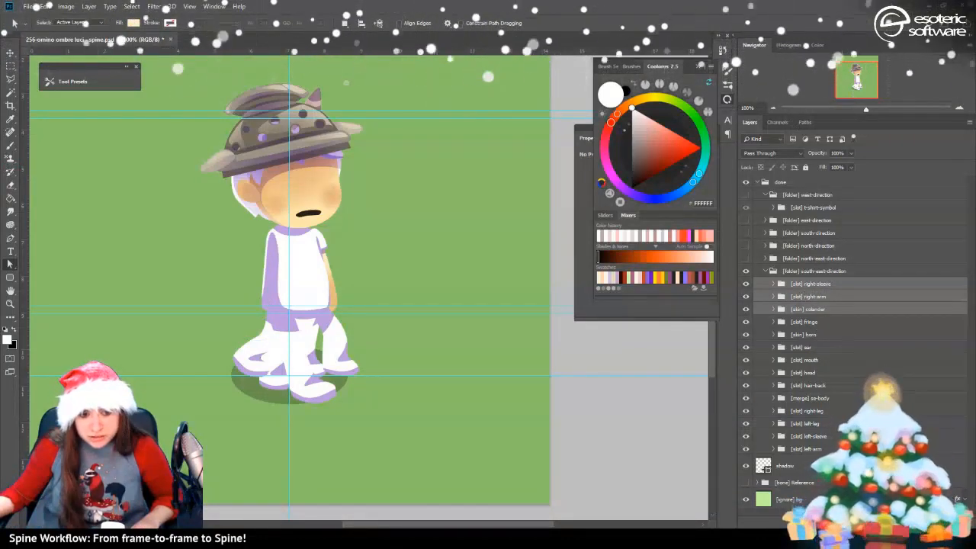
key(Delete)
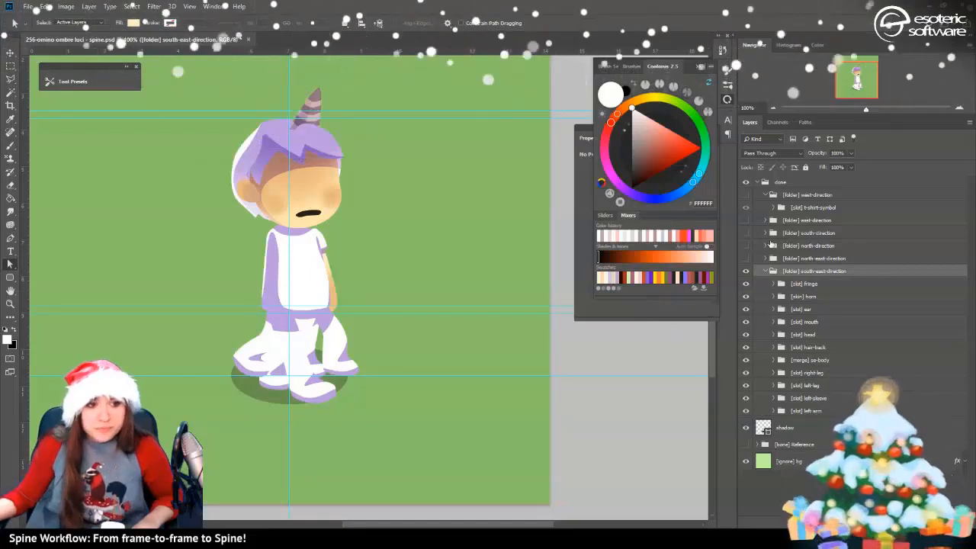
Delete the [skin] horn and [slot] ear groups from the south-east-direction folder
click(802, 297)
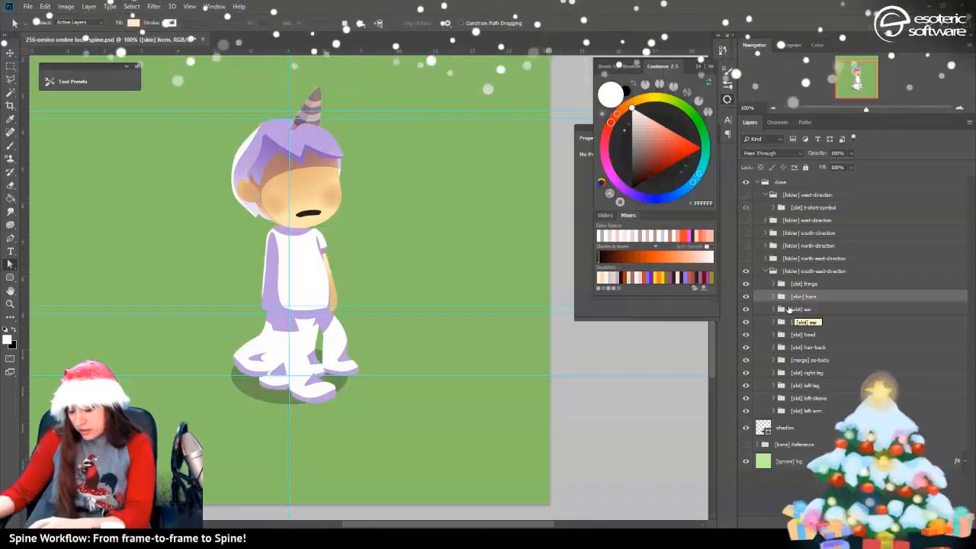
key(Delete)
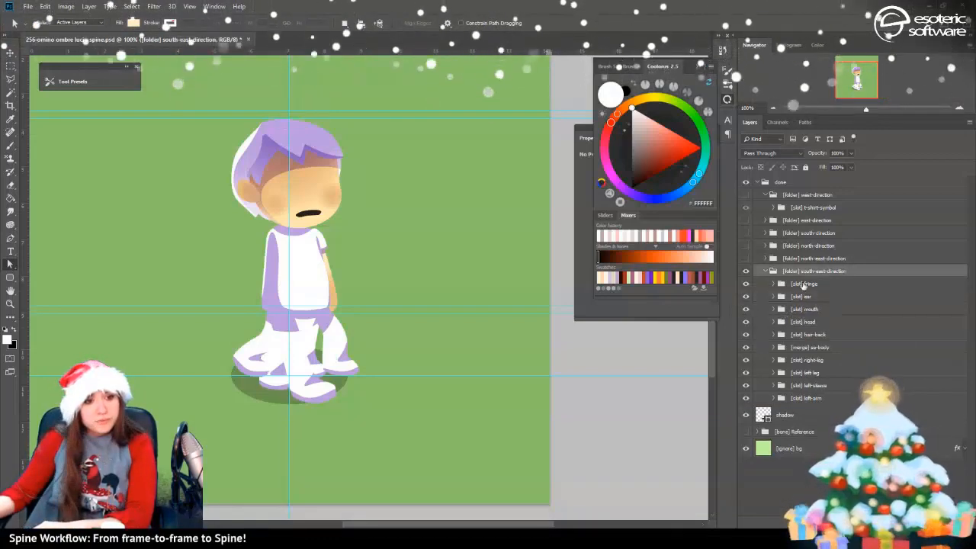
click(804, 285)
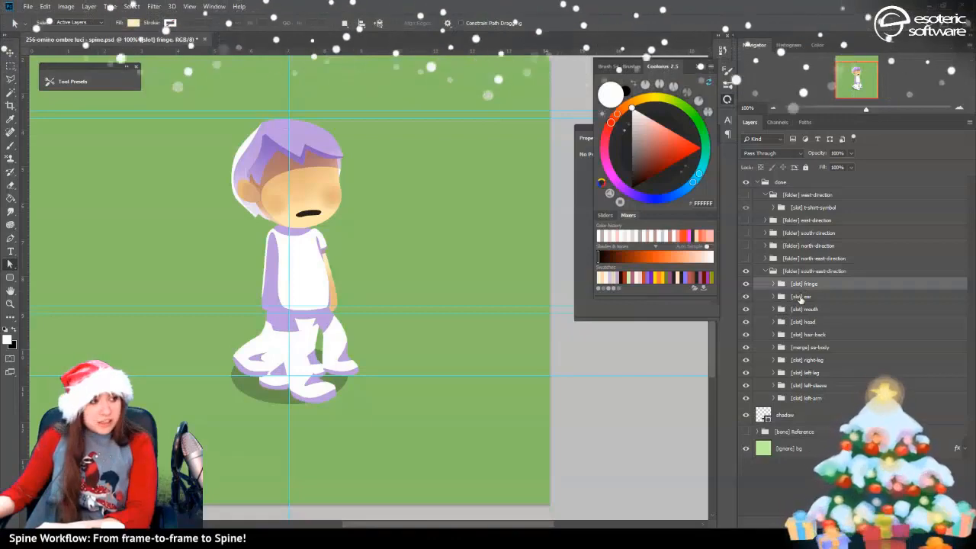
click(799, 297)
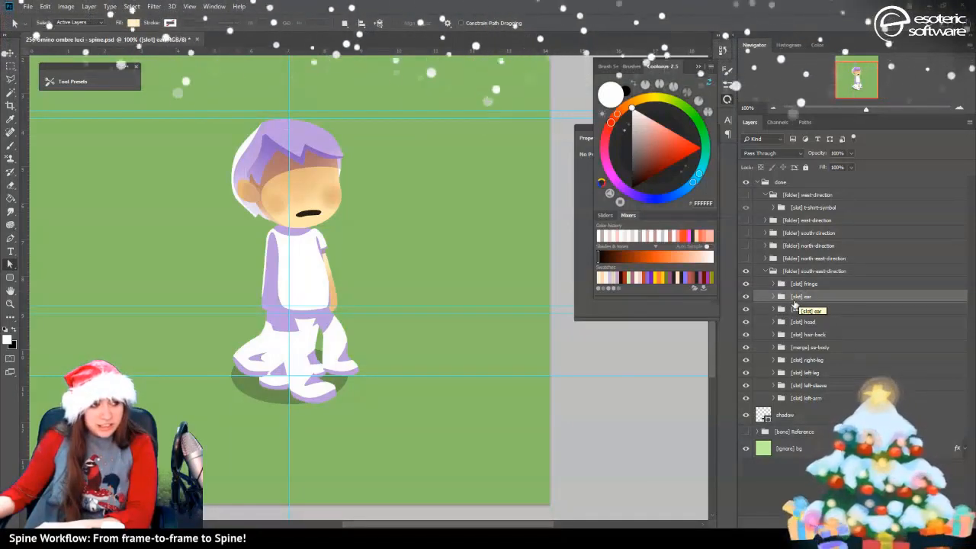
key(Delete)
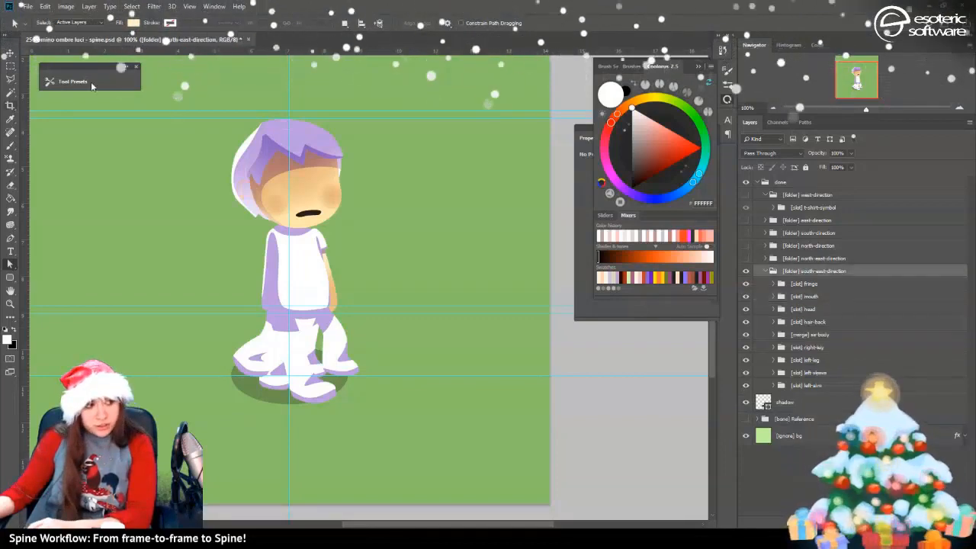
Delete [slot] mouth from the south-east-direction folder and reorder its head slots as hair-back, head, fringe
click(793, 299)
key(Delete)
click(800, 298)
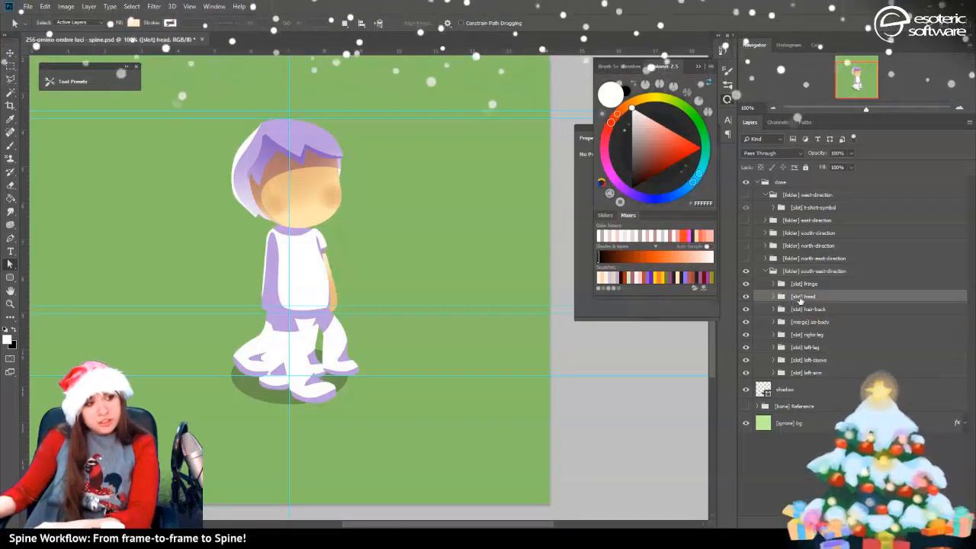
click(825, 310)
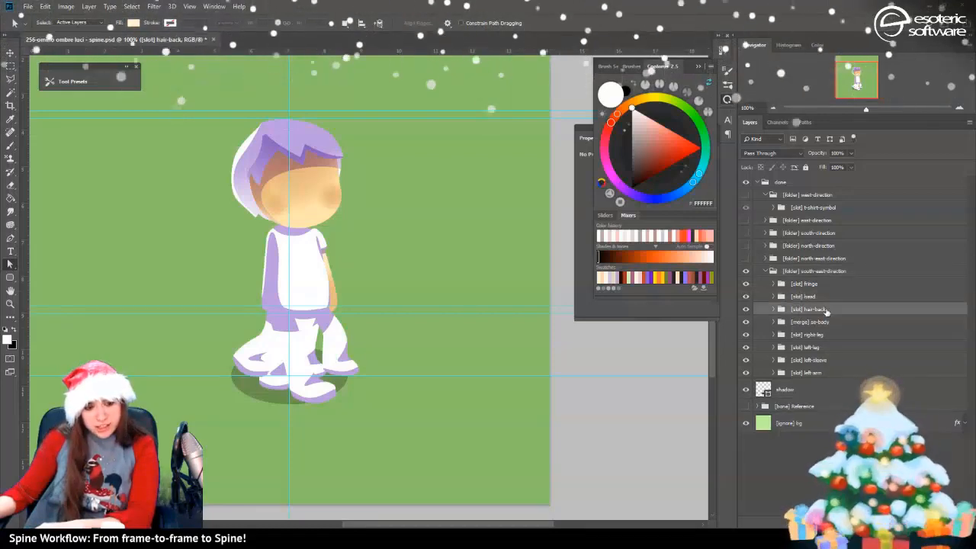
drag(825, 310, 826, 296)
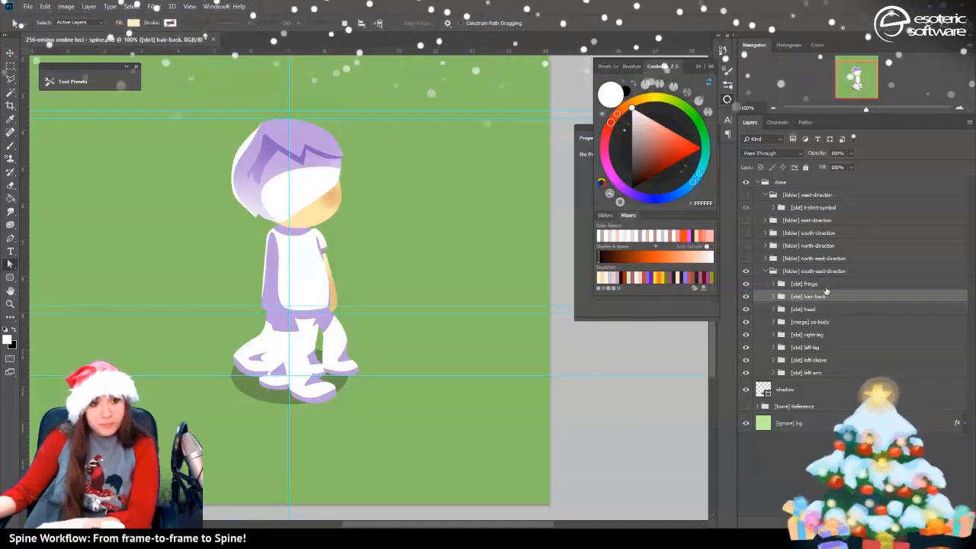
drag(826, 286, 827, 315)
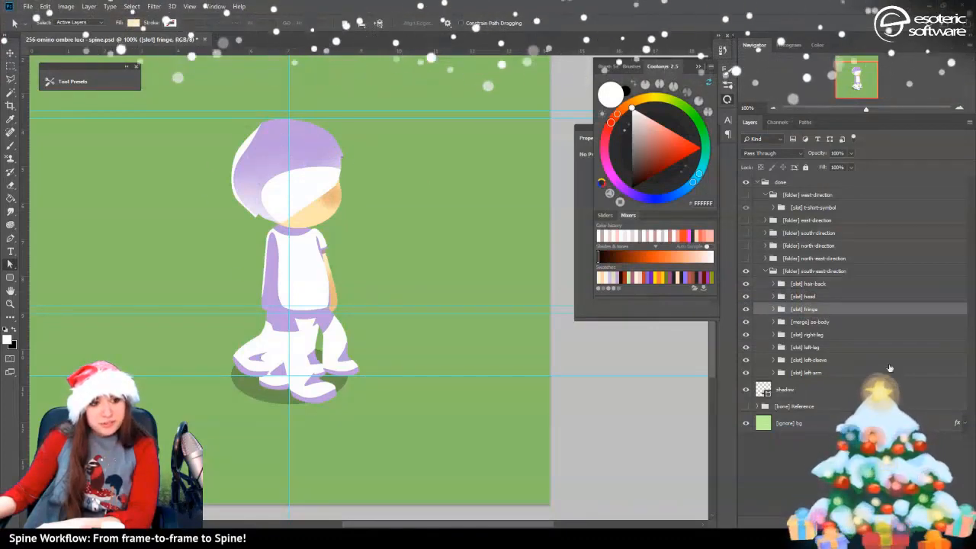
Delete [merge] se-body, [slot] left-sleeve and [slot] left-arm from the south-east-direction folder
click(807, 325)
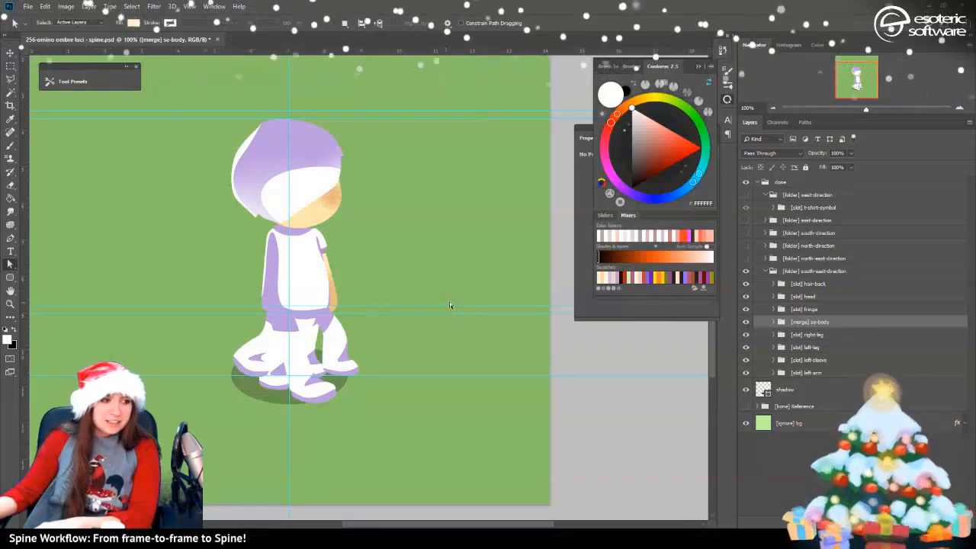
key(Delete)
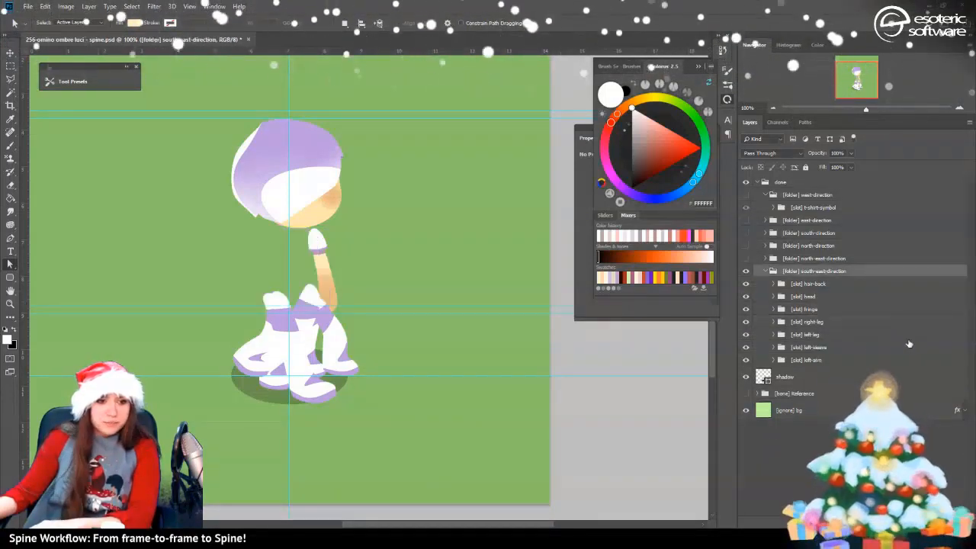
click(825, 325)
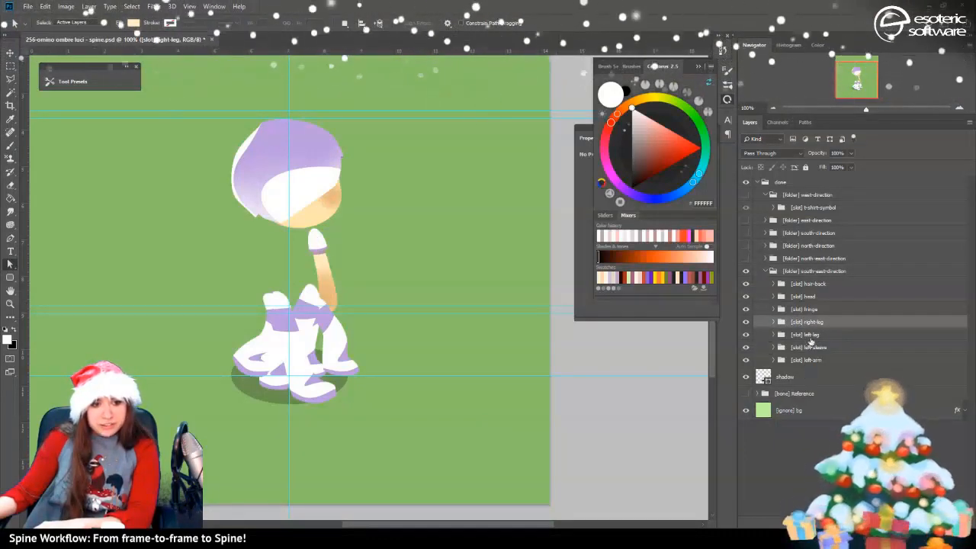
click(817, 336)
click(819, 349)
key(Delete)
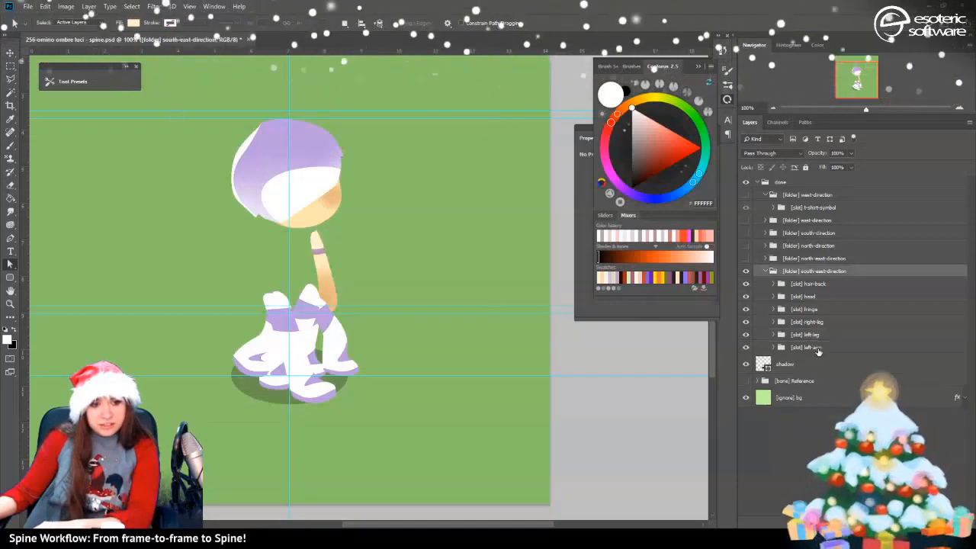
click(820, 349)
key(Delete)
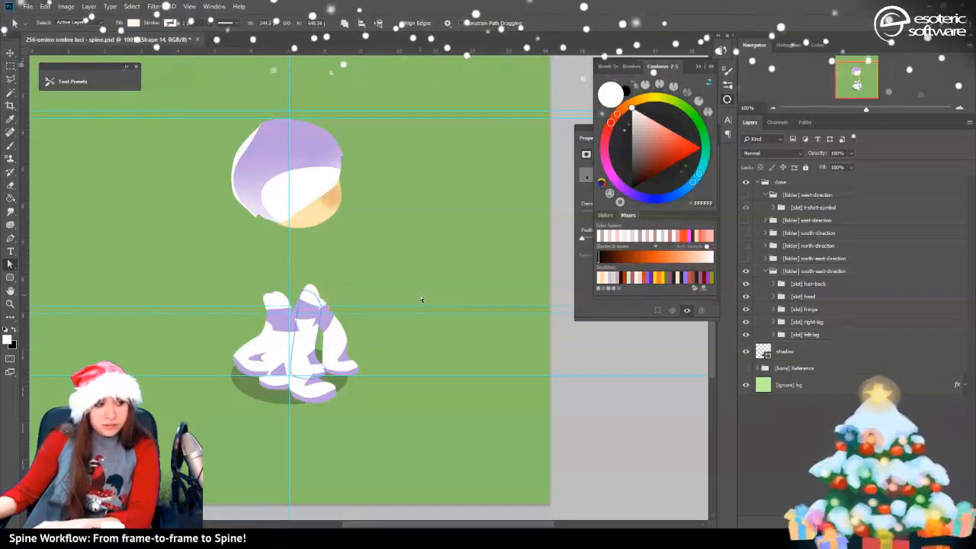
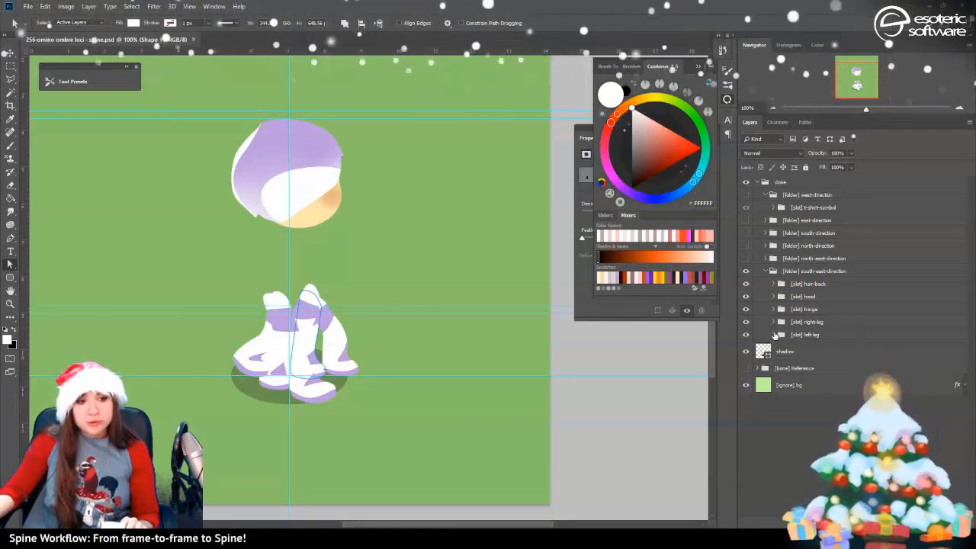
Expand [slot] hair-back and delete its [merge] se-hair-back-shadow group
click(775, 336)
click(775, 336)
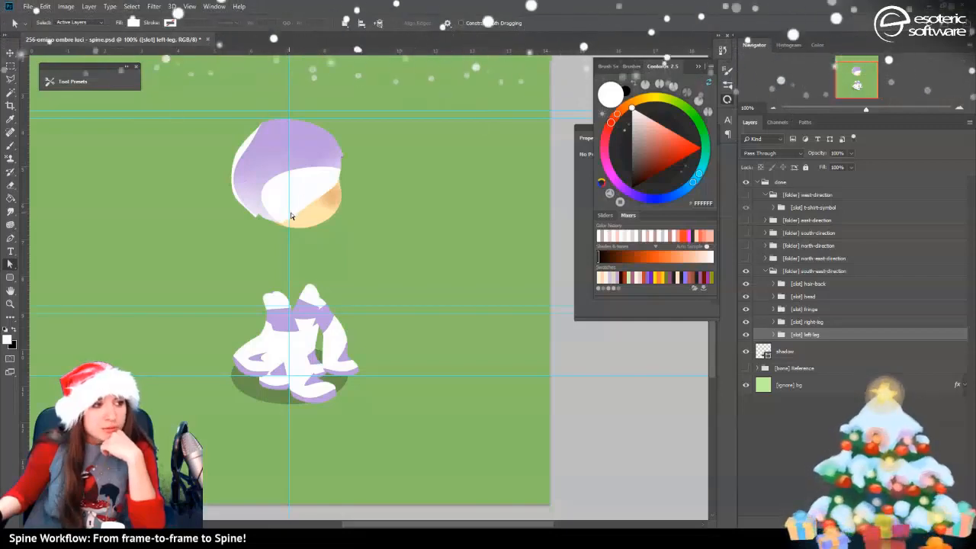
click(774, 285)
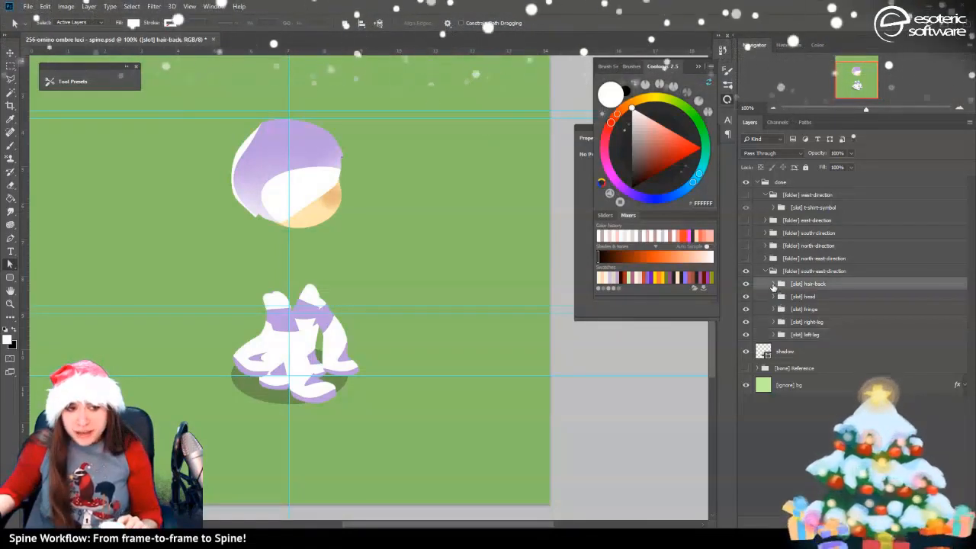
click(773, 285)
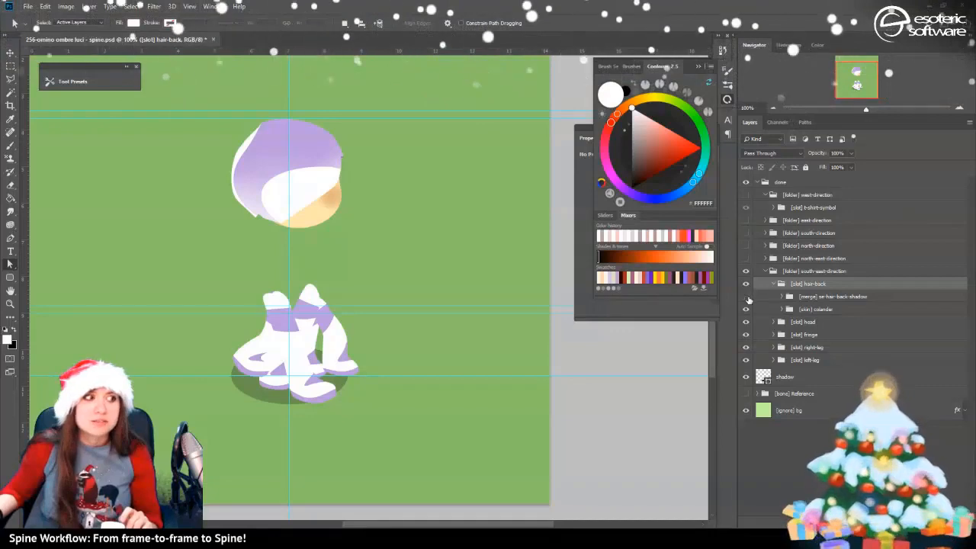
click(748, 300)
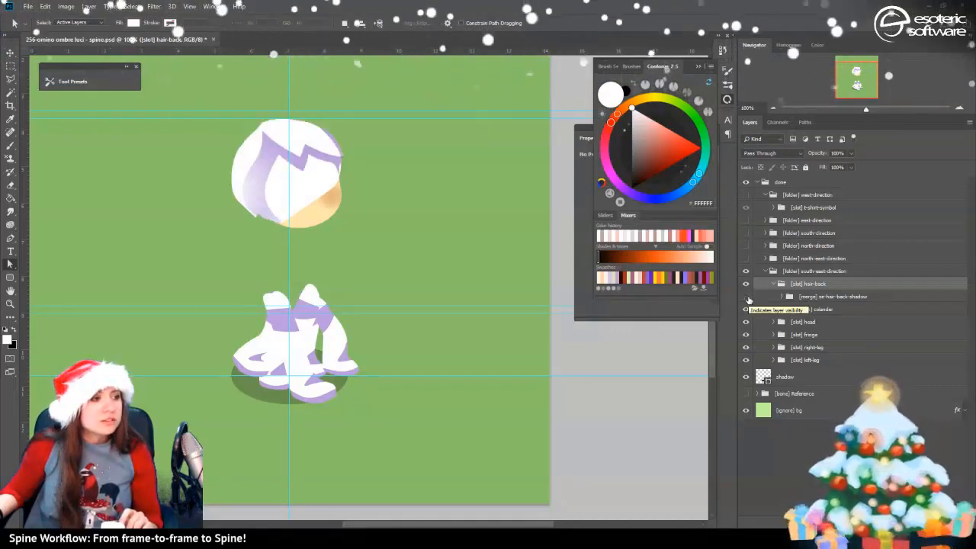
click(748, 298)
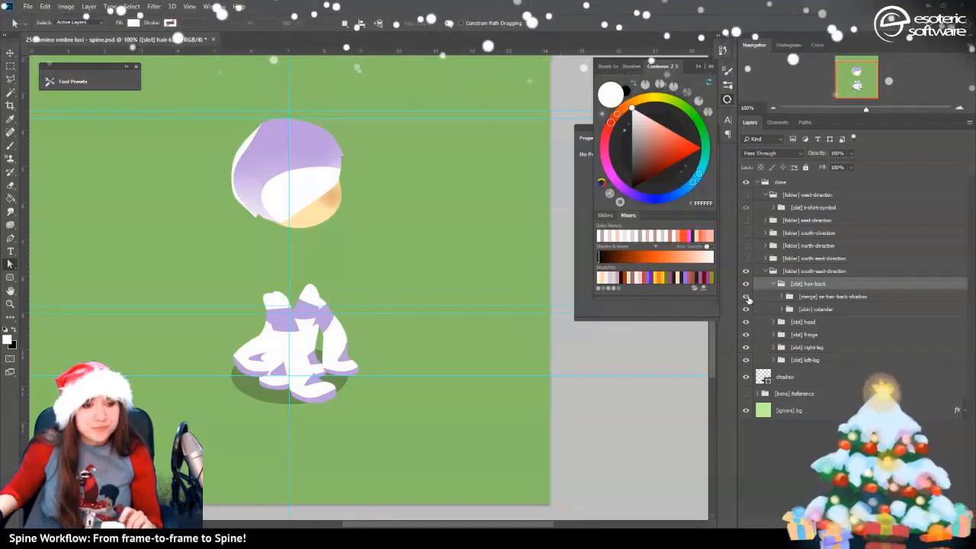
click(820, 310)
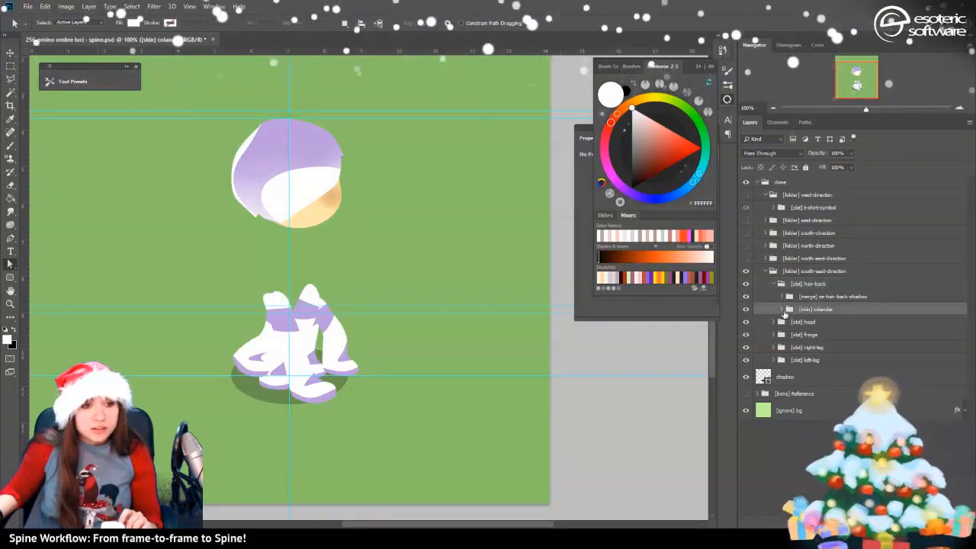
click(812, 299)
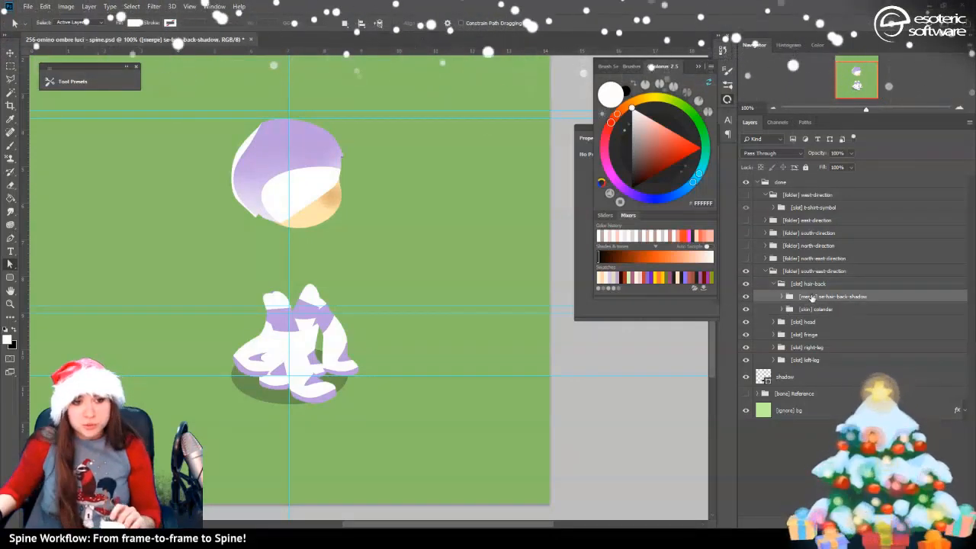
key(Delete)
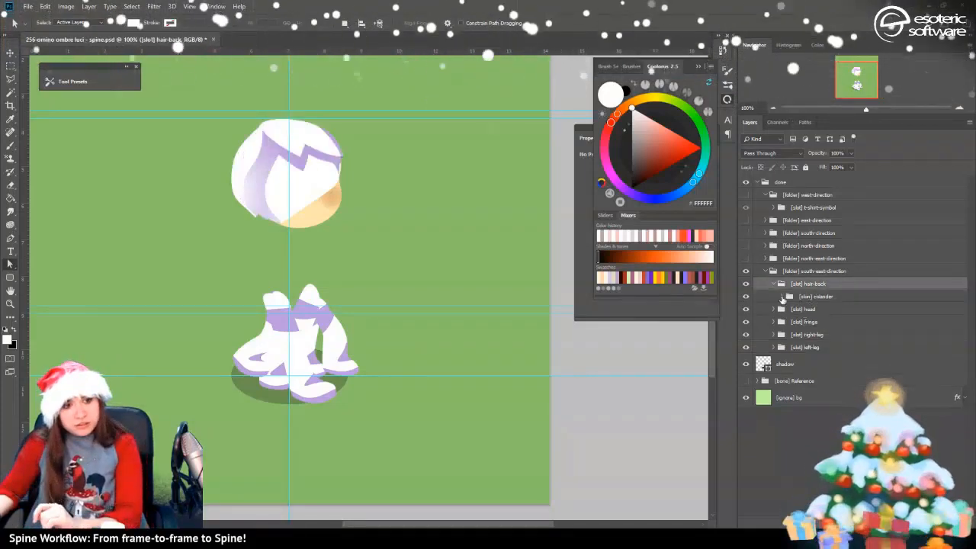
Expand [skin] colander and [merge] se-hair-back, and delete the clipped Ellipse 2 layers and Shape 1 from the hair
click(781, 297)
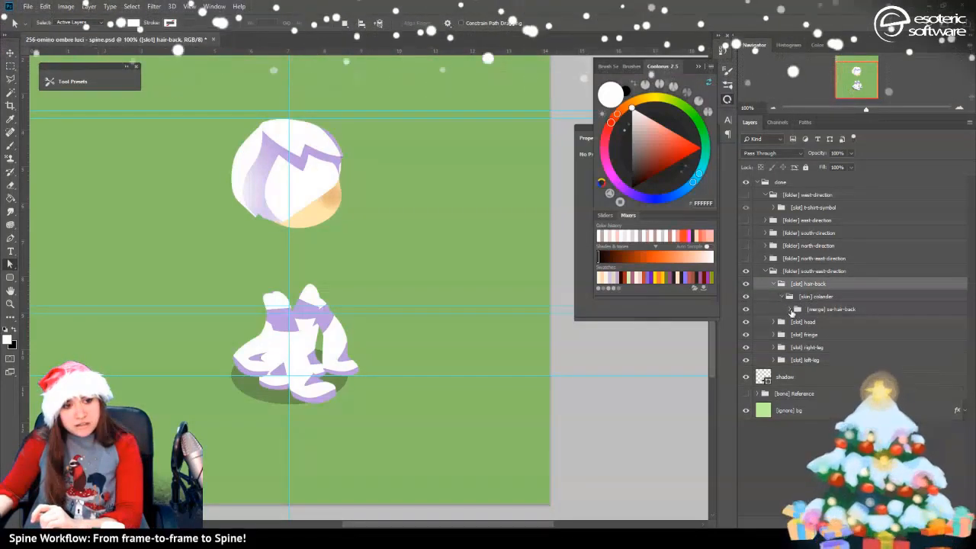
click(790, 309)
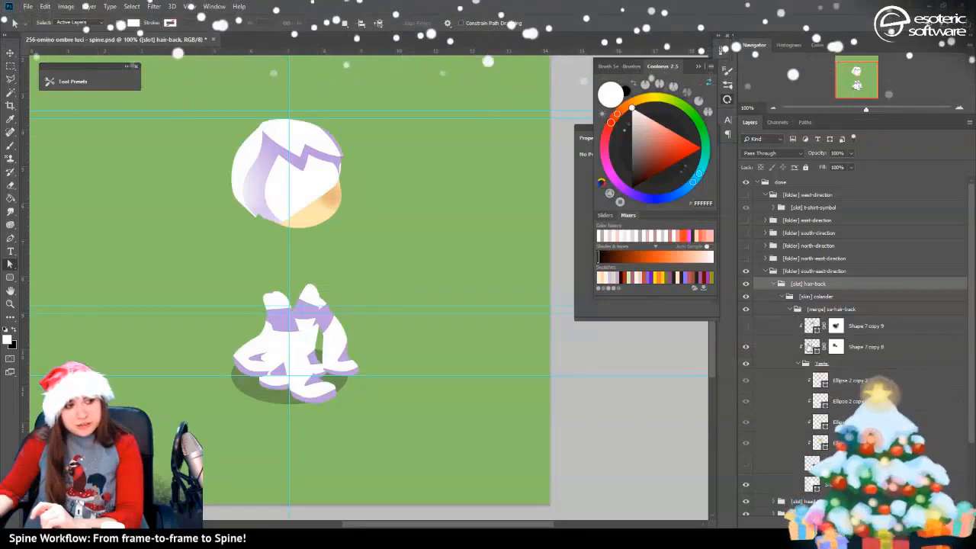
click(810, 347)
scroll(799, 430, down, 1)
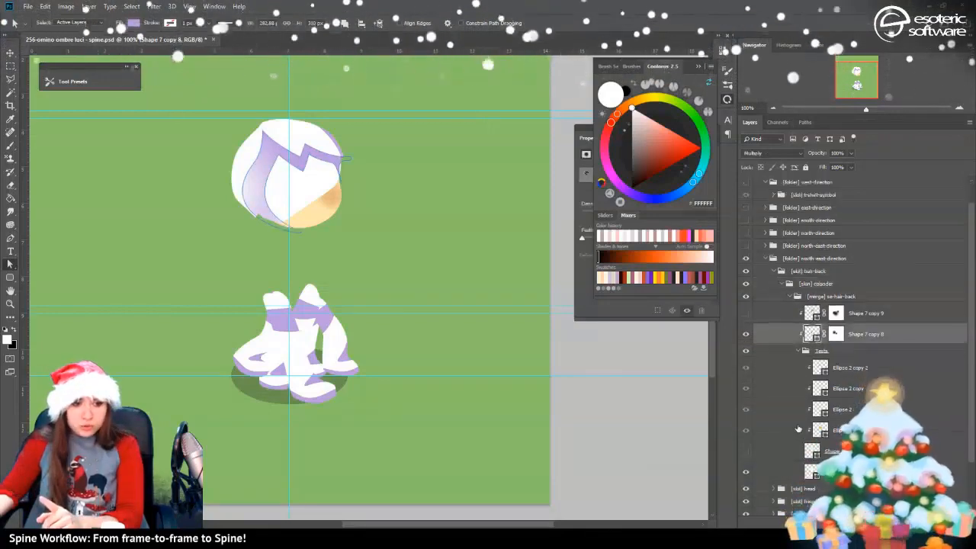
scroll(799, 430, down, 2)
click(812, 399)
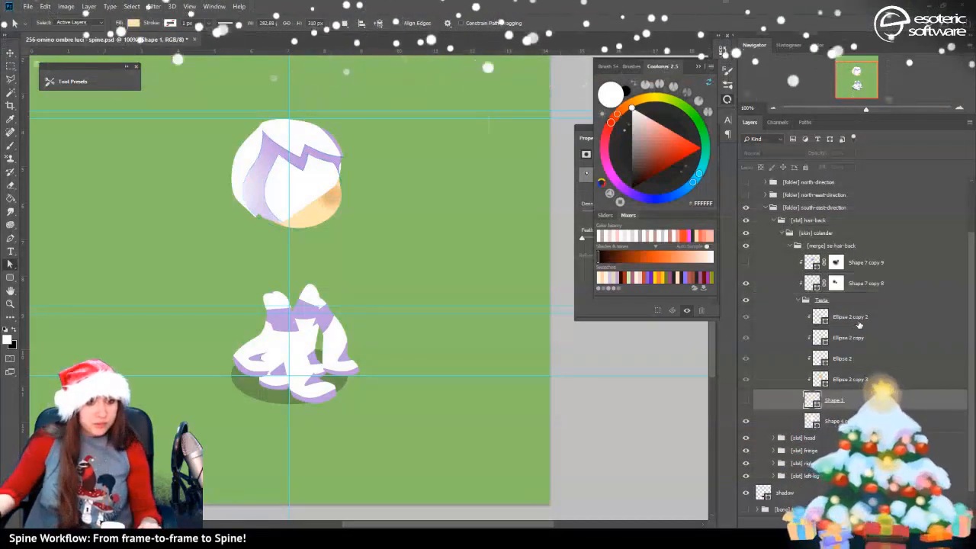
click(798, 300)
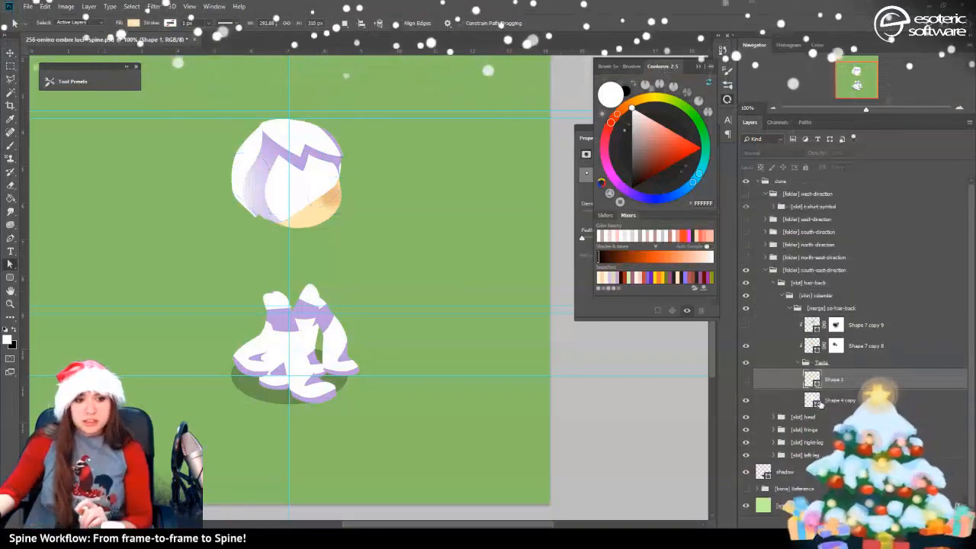
key(Delete)
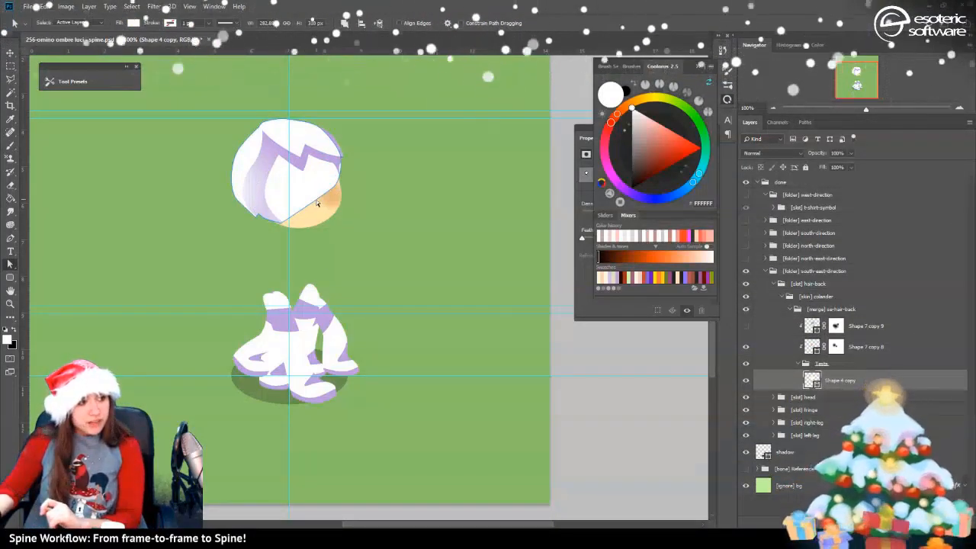
Reshape Shape 4 copy by moving its lower anchor points so the white hair covers more of the face
click(324, 223)
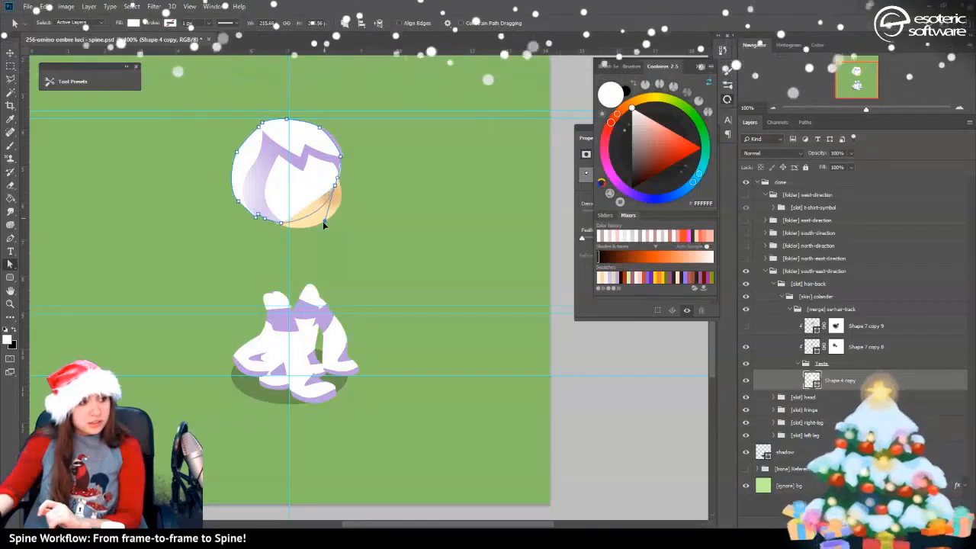
drag(323, 223, 280, 231)
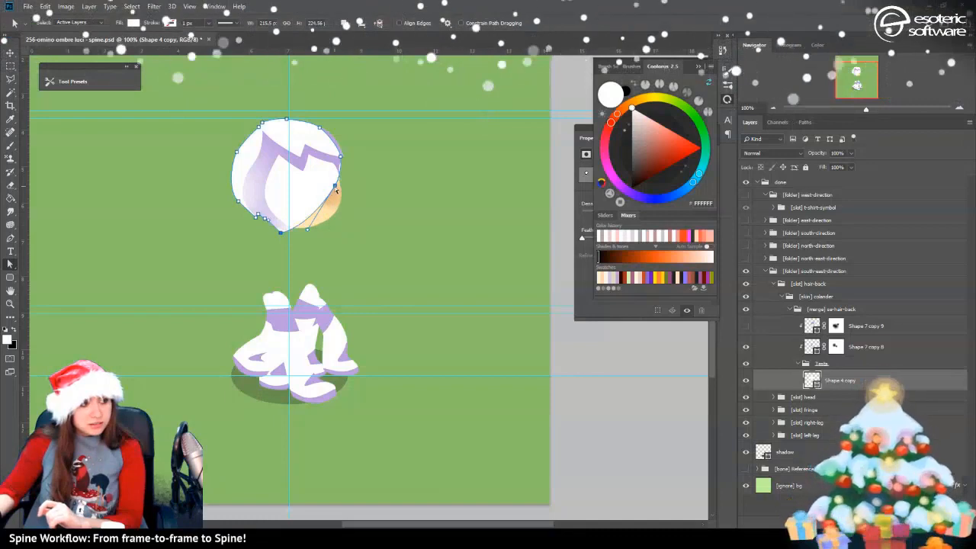
drag(336, 191, 335, 195)
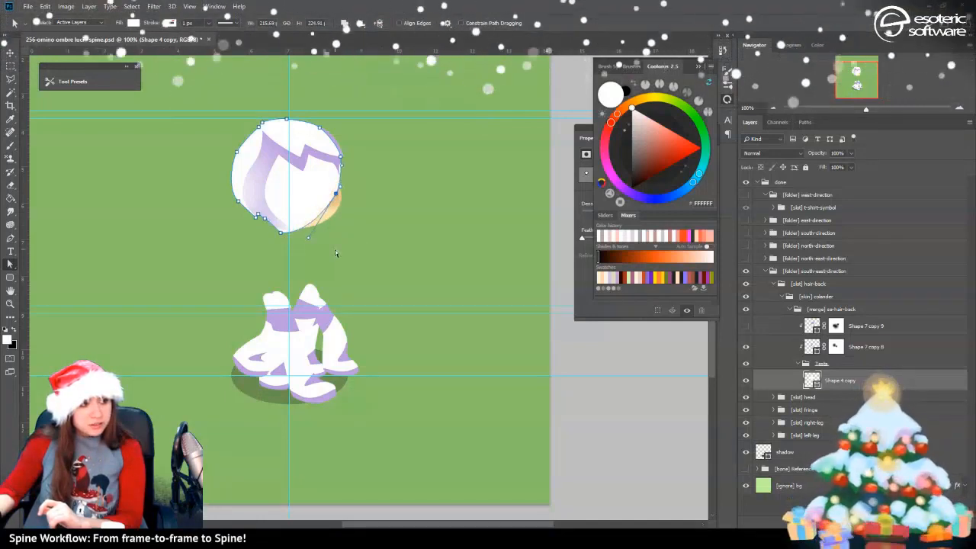
click(374, 231)
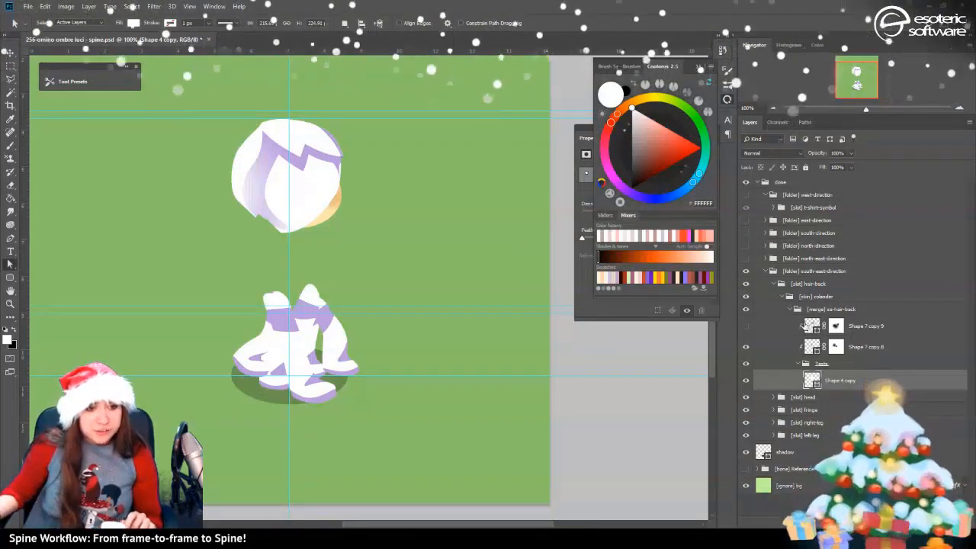
Toggle the visibility of Shape 7 copy 9 and Shape 7 copy 8 to examine which hair shading each one contributes
click(746, 326)
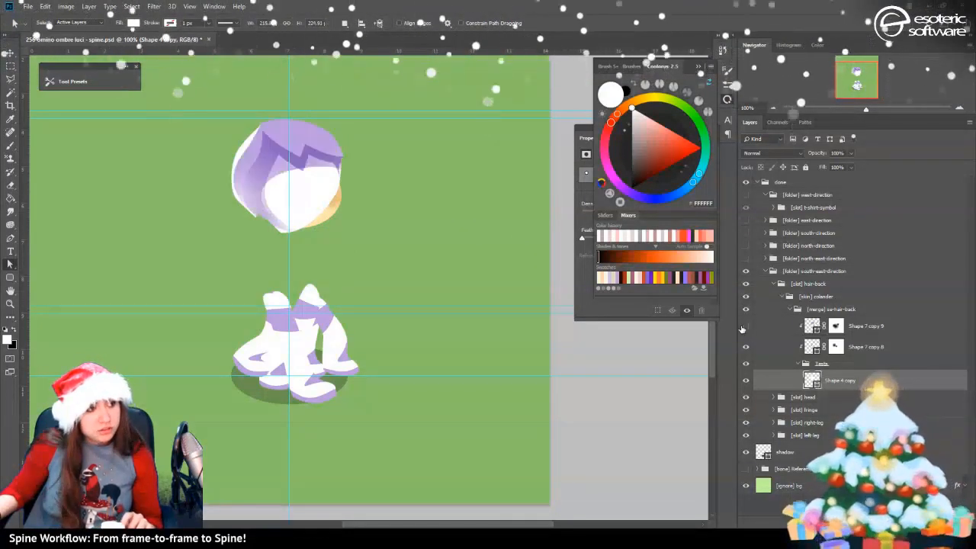
click(744, 328)
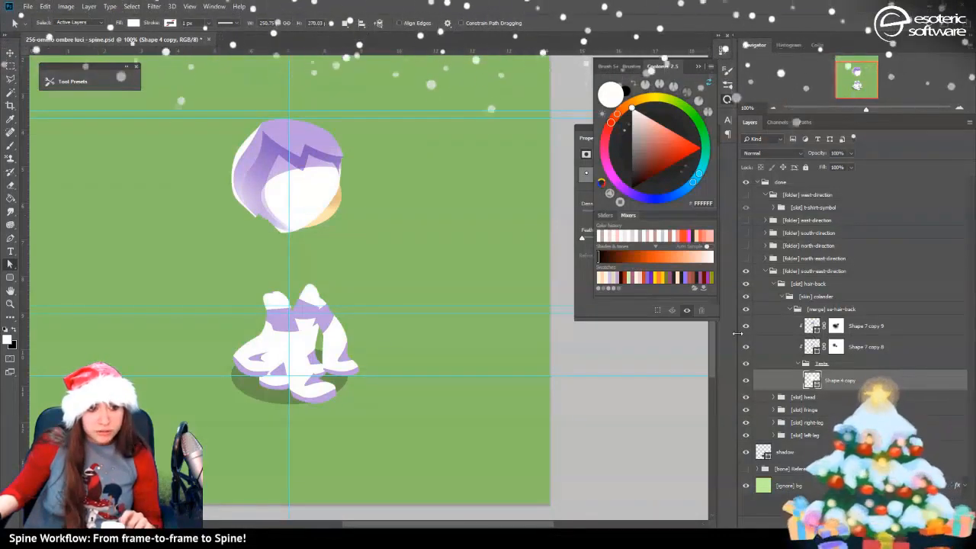
click(746, 328)
click(746, 349)
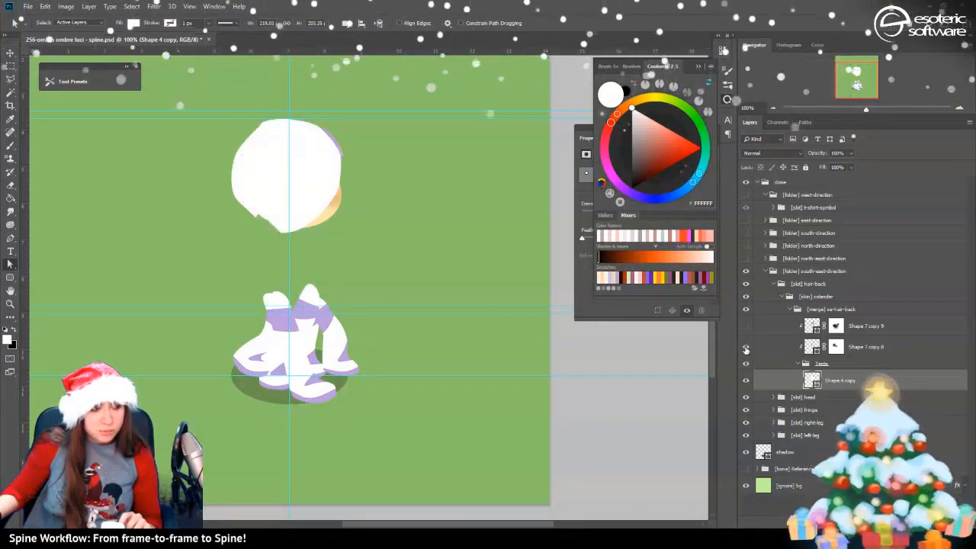
click(746, 349)
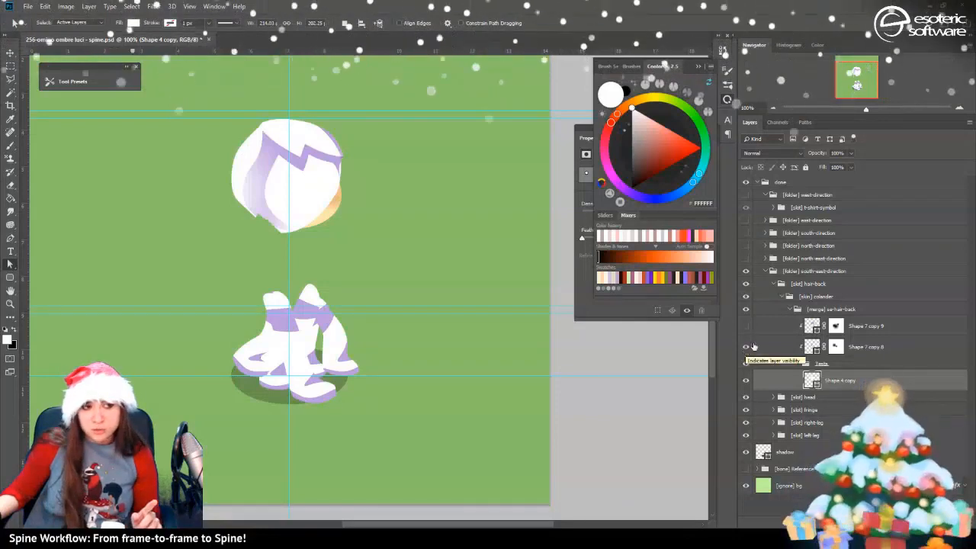
Select Shape 7 copy 8 and move its lower tip and an inner fringe anchor point to the bottom of the head
click(810, 348)
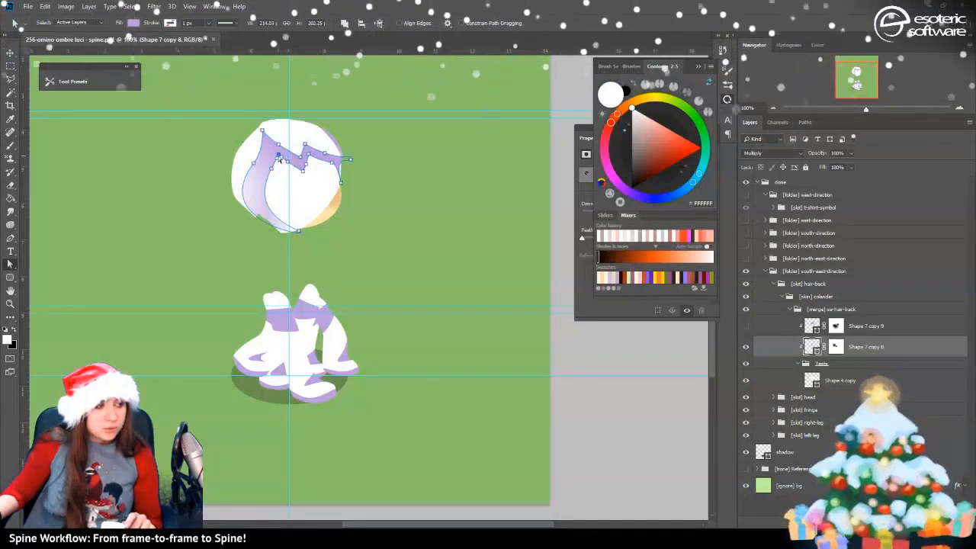
drag(309, 228, 289, 170)
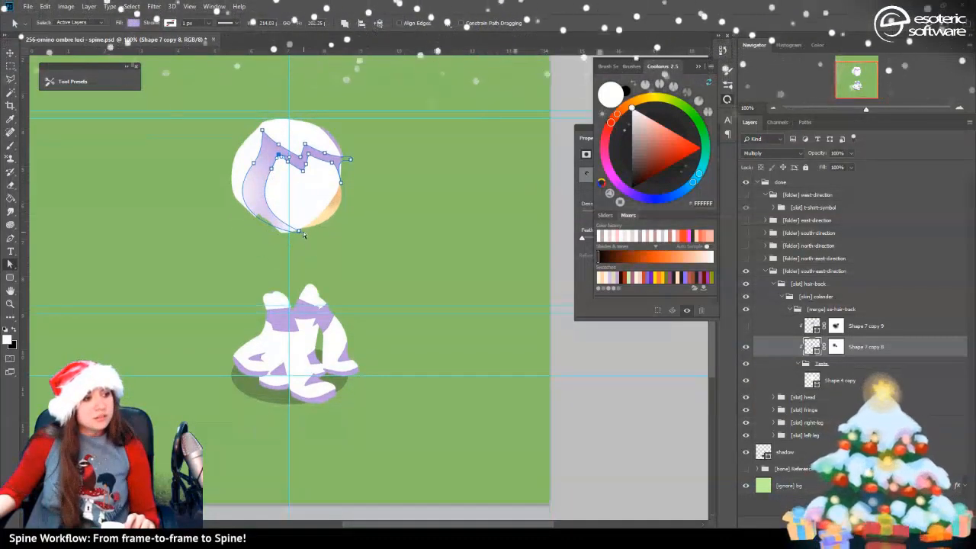
drag(302, 234, 279, 238)
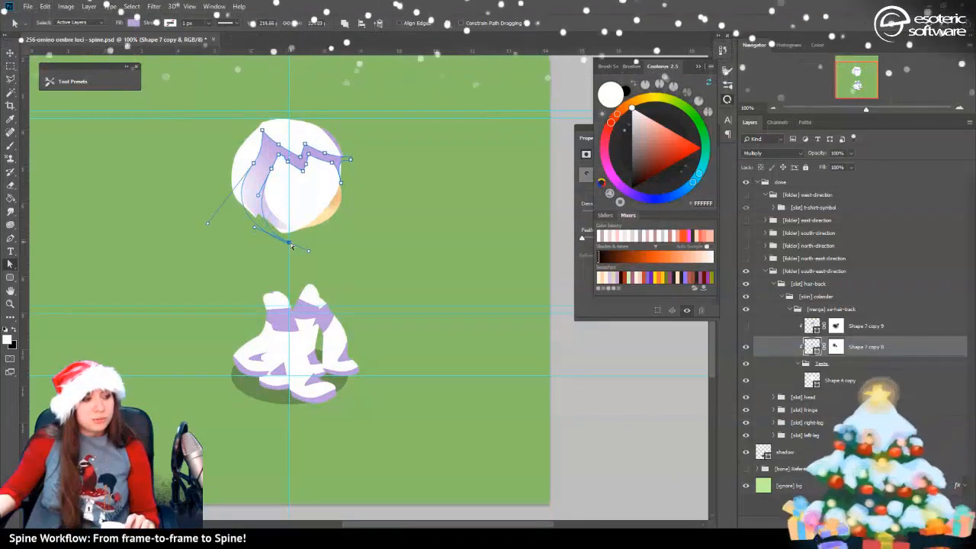
drag(278, 155, 298, 225)
Delete the zigzag anchor points in the middle and right part of the fringe outline of Shape 7 copy 8
click(10, 238)
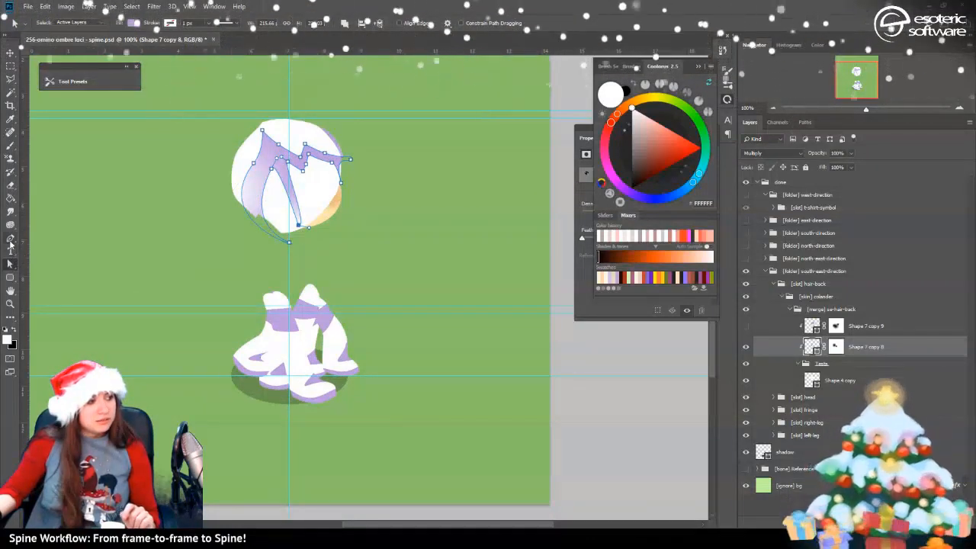
click(300, 172)
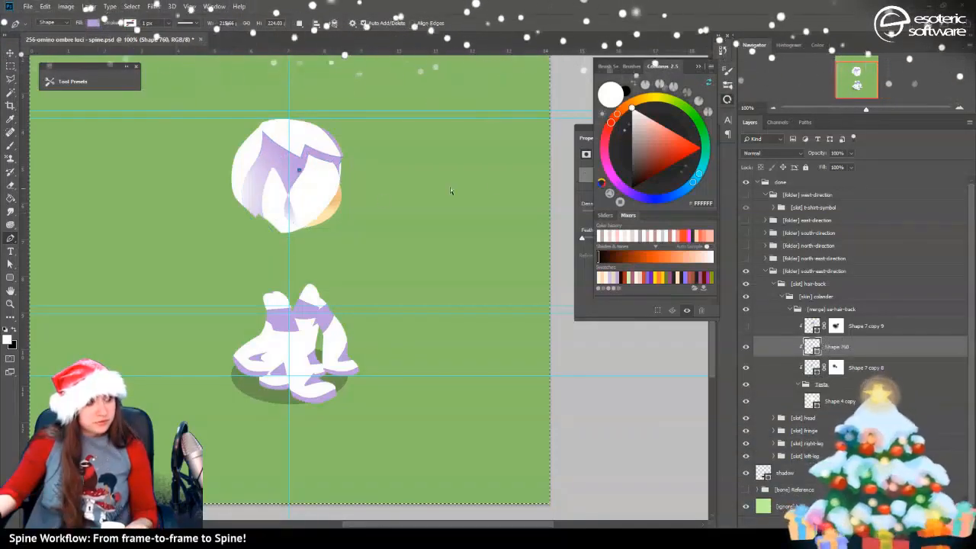
key(ctrl+z)
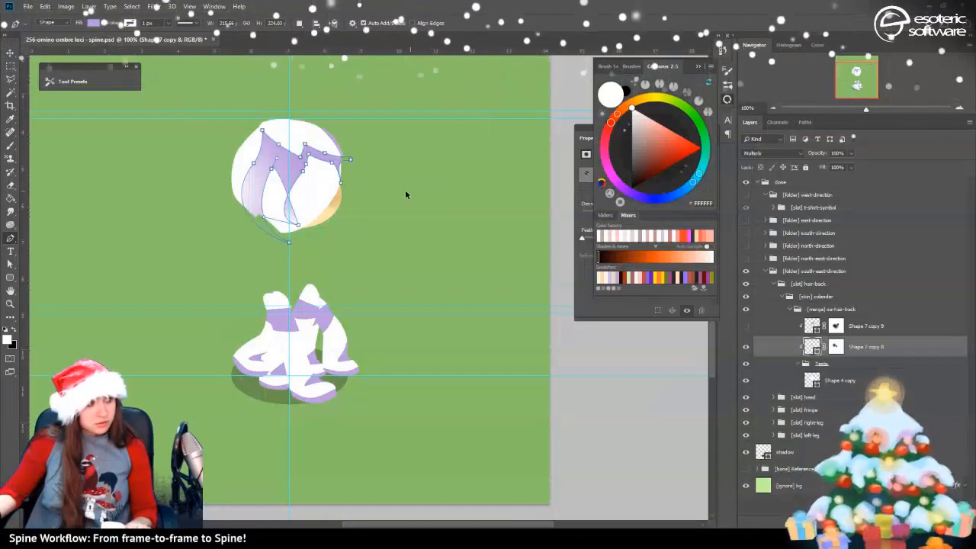
click(303, 171)
click(306, 164)
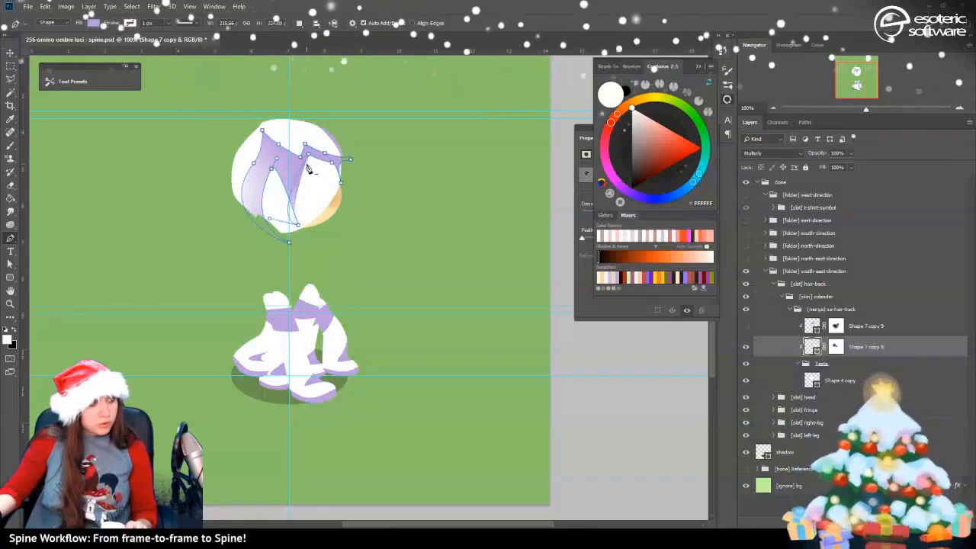
click(299, 157)
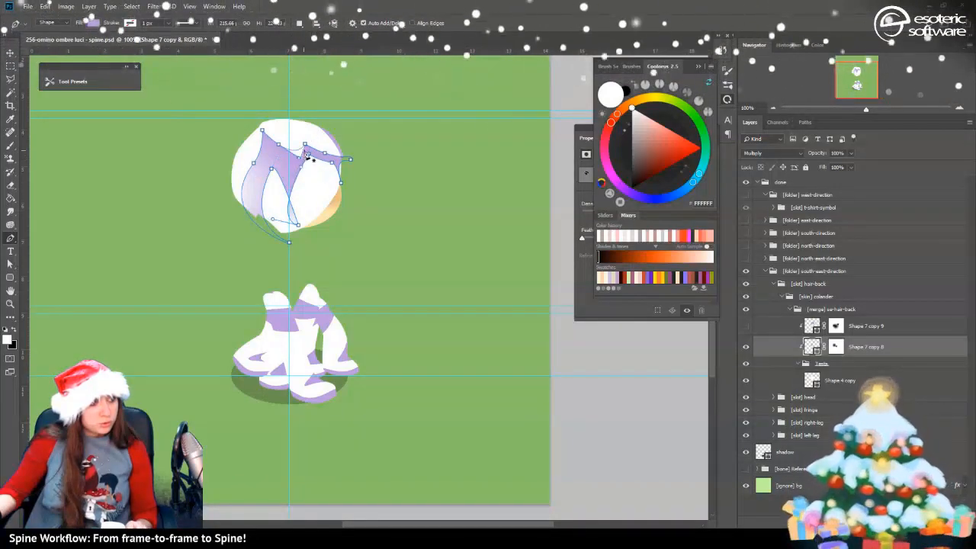
click(306, 147)
click(325, 153)
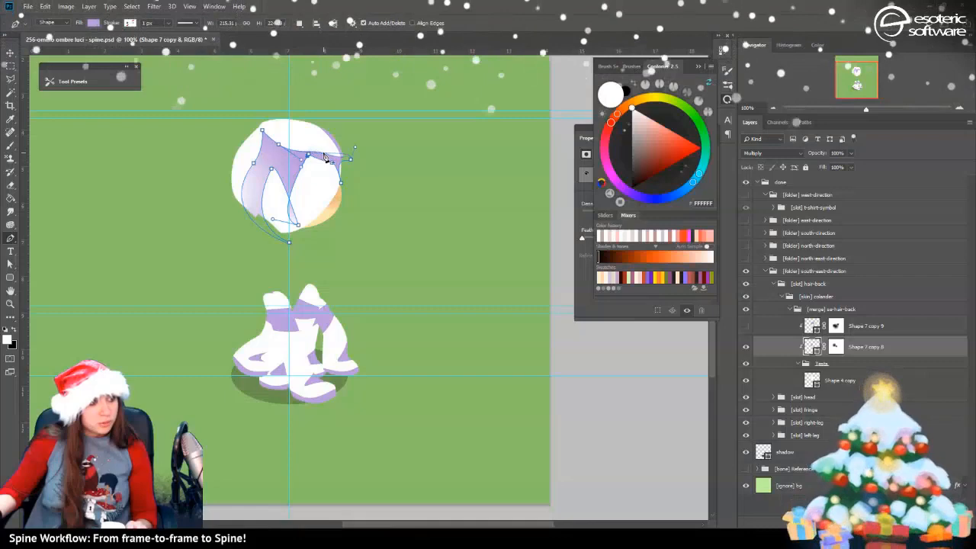
Delete the remaining upper-left anchor points of Shape 7 copy 8 so its top edge becomes one smooth curve
click(262, 130)
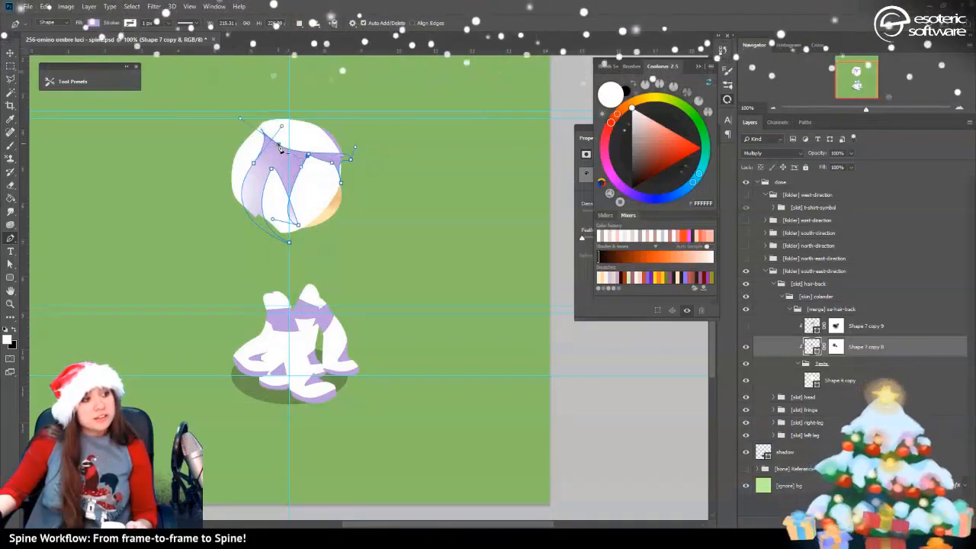
click(279, 144)
click(257, 164)
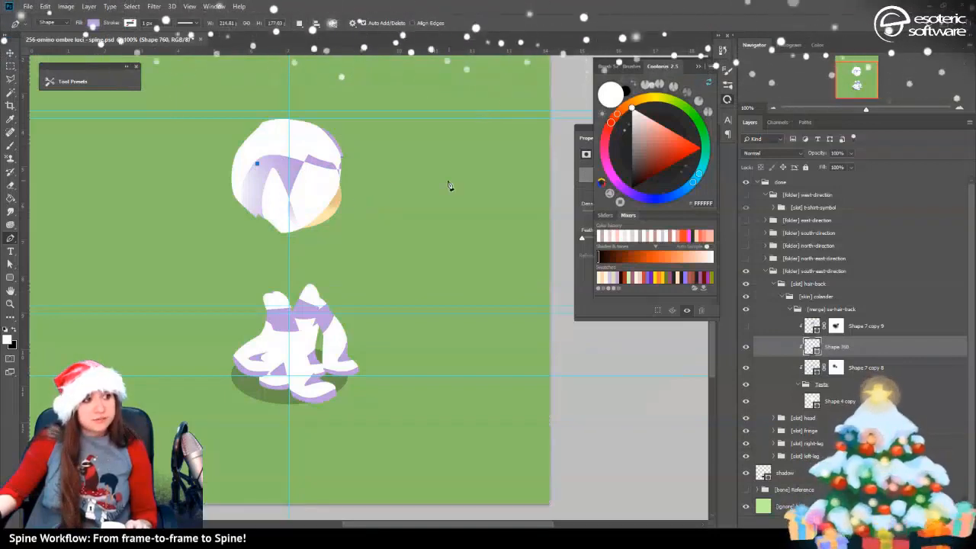
key(ctrl+z)
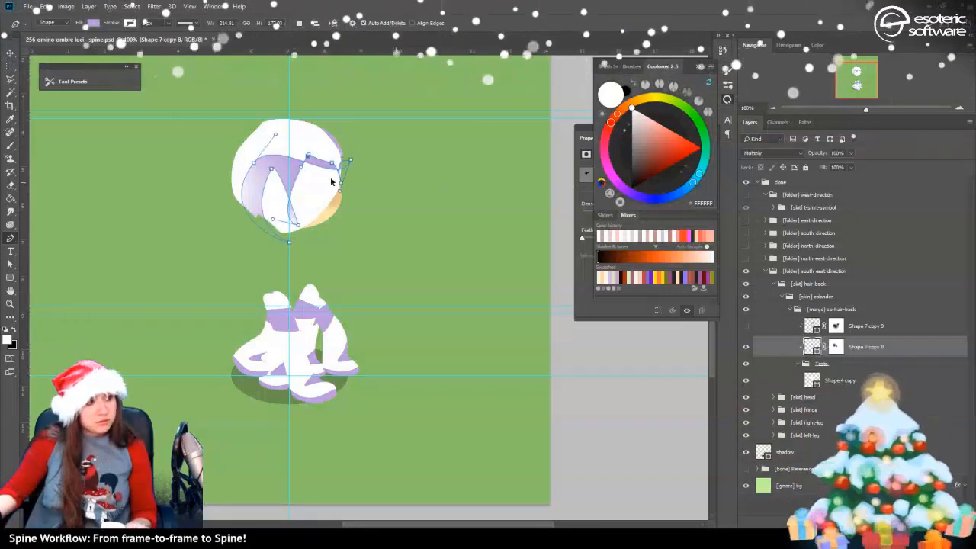
click(253, 164)
Adjust the left curve handle of Shape 7 copy 8 and move its inner anchor points below the head to close the white gaps
click(10, 264)
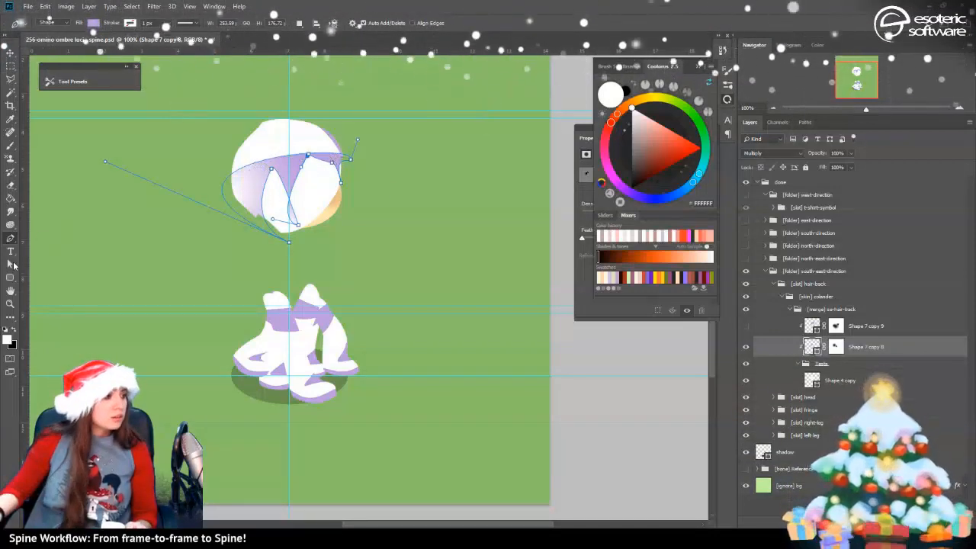
drag(104, 163, 135, 175)
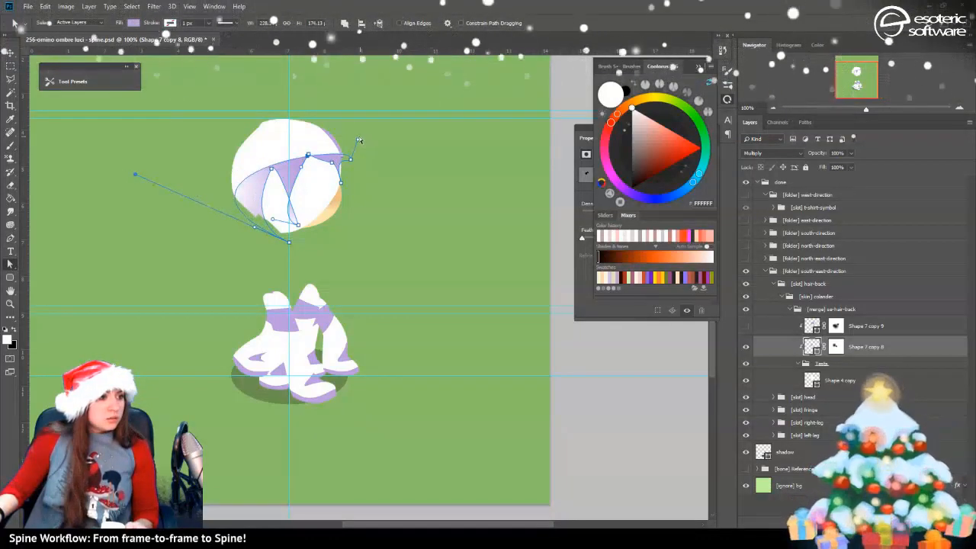
drag(358, 140, 319, 235)
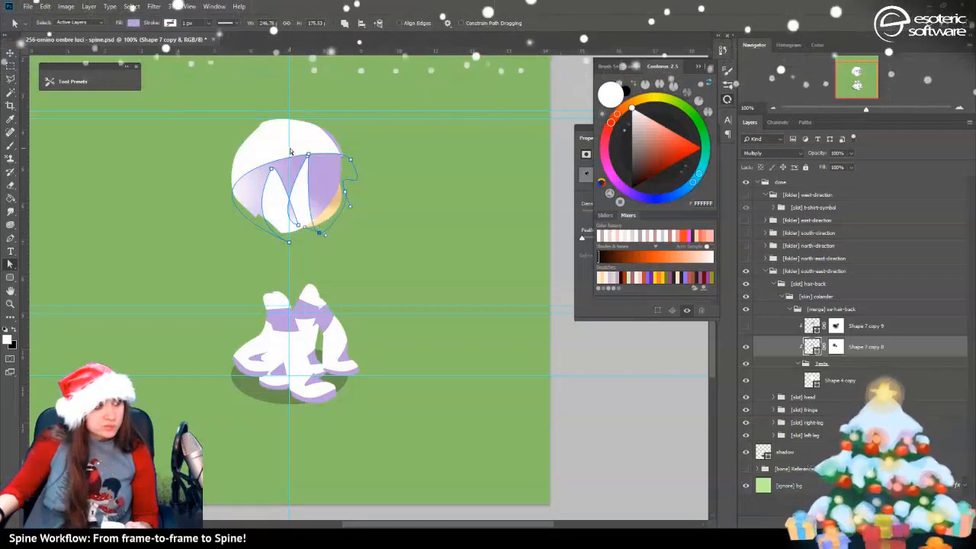
drag(308, 157, 292, 267)
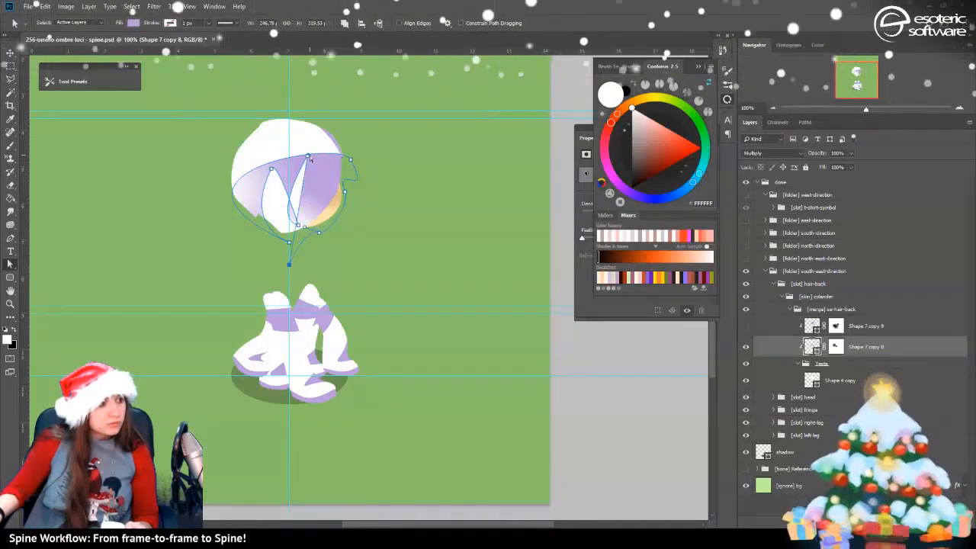
drag(309, 157, 262, 266)
drag(272, 171, 253, 262)
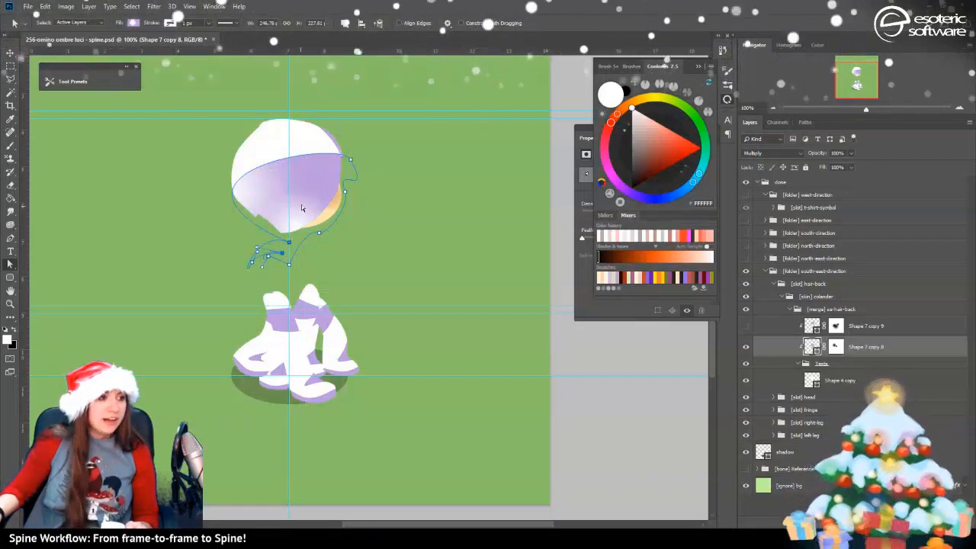
Add an anchor point on the upper edge of Shape 7 copy 8 and pull it down, leaving a narrow shadow along the hair's lower edge
click(351, 161)
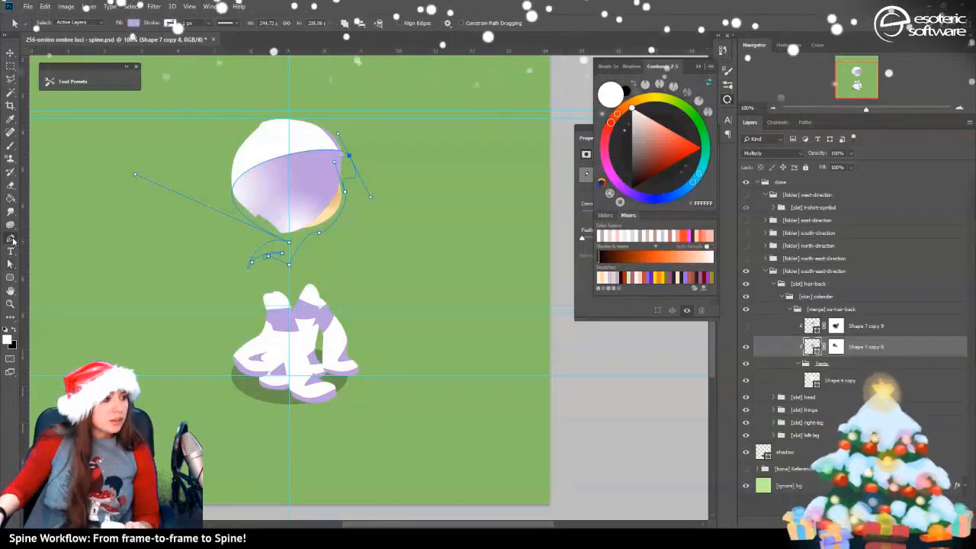
click(274, 161)
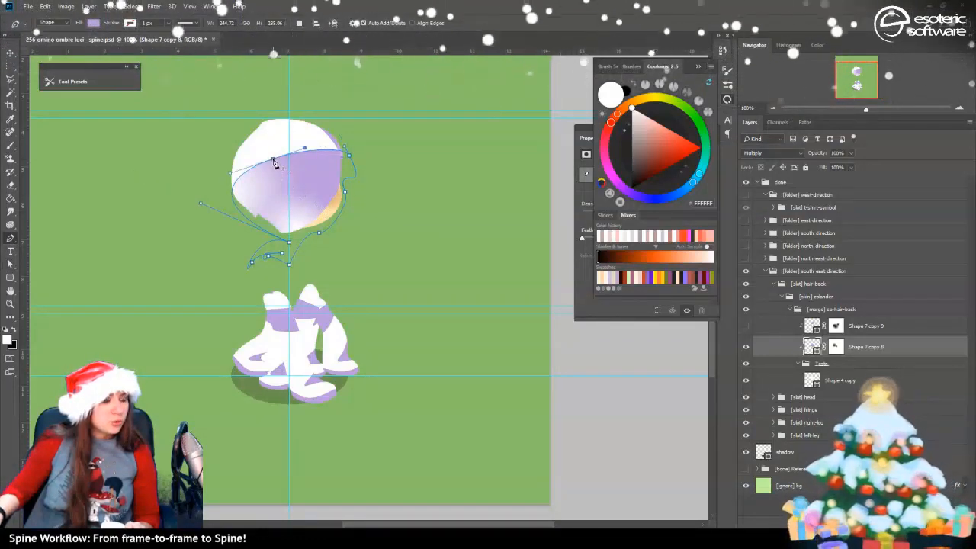
click(10, 263)
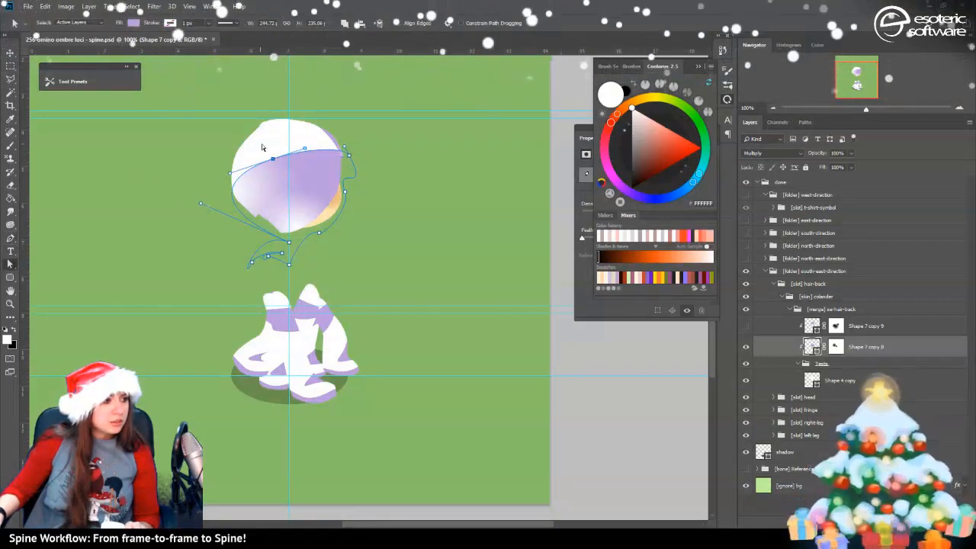
drag(274, 163, 297, 209)
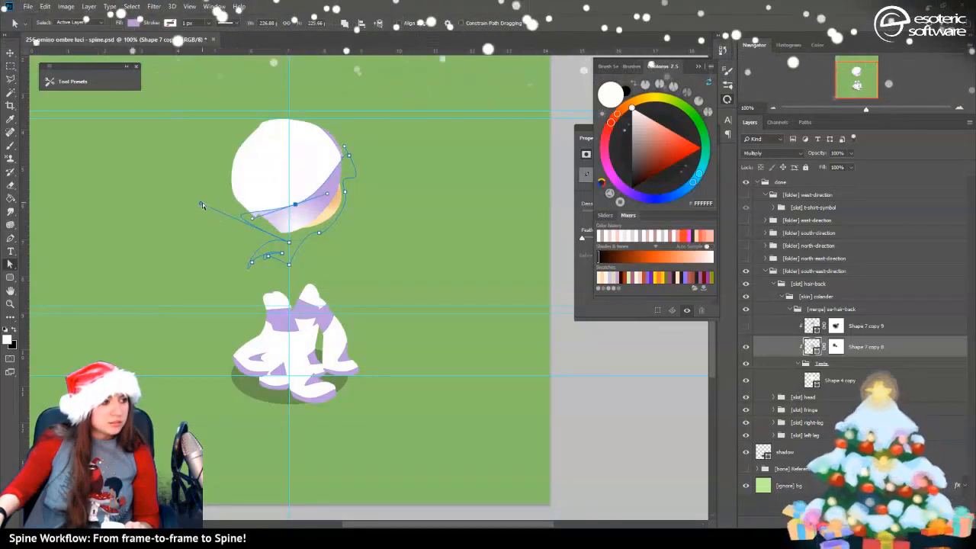
drag(201, 203, 170, 178)
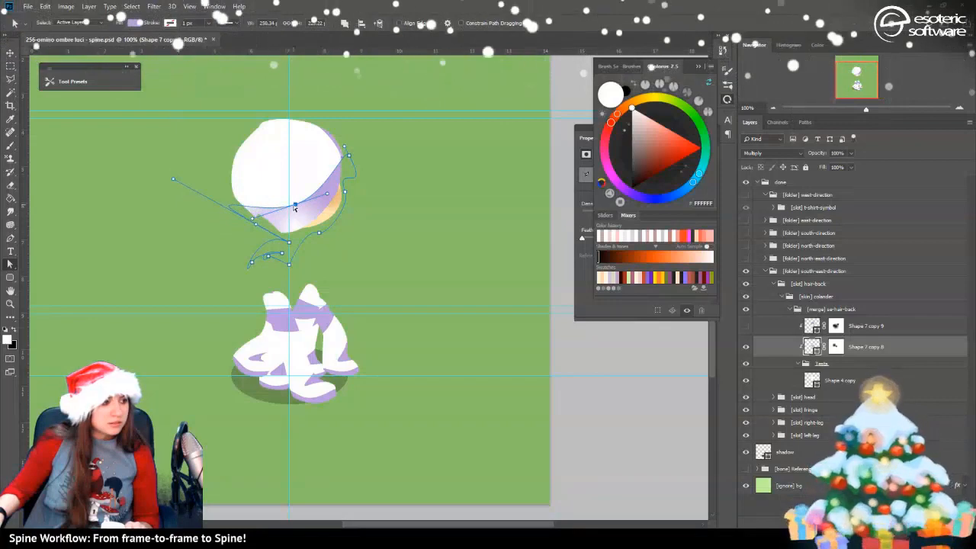
drag(295, 207, 302, 214)
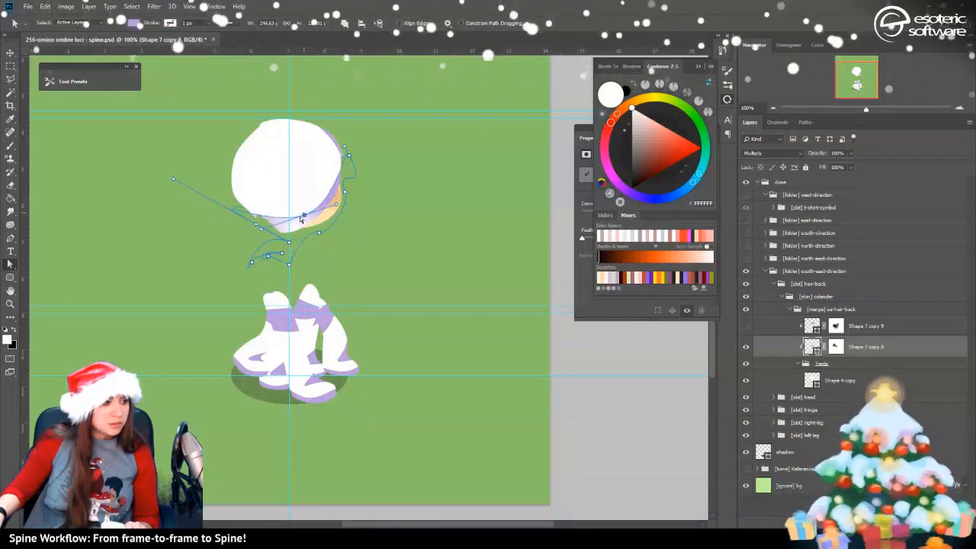
Fine-tune the lower and right anchor points of Shape 7 copy 8 to smooth the shadow band, then deselect the path
click(553, 254)
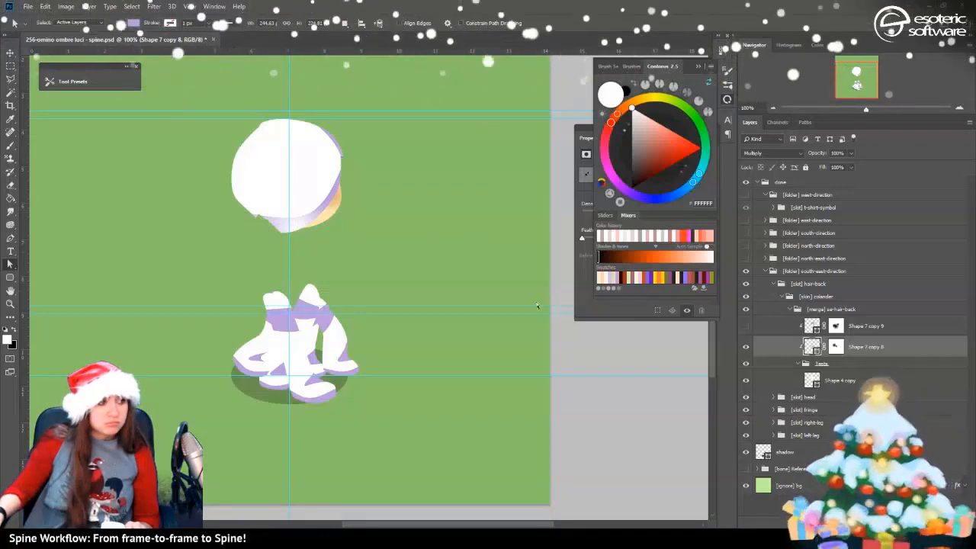
click(312, 220)
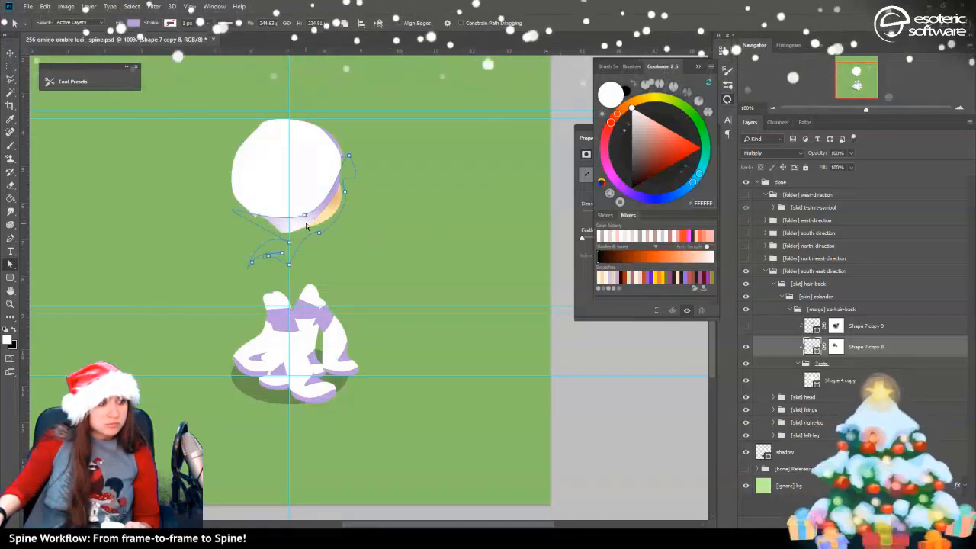
mouse_move(307, 216)
mouse_down()
mouse_move(296, 215)
mouse_move(343, 201)
mouse_move(296, 214)
mouse_up()
shift+click(344, 192)
drag(350, 156, 344, 154)
click(405, 196)
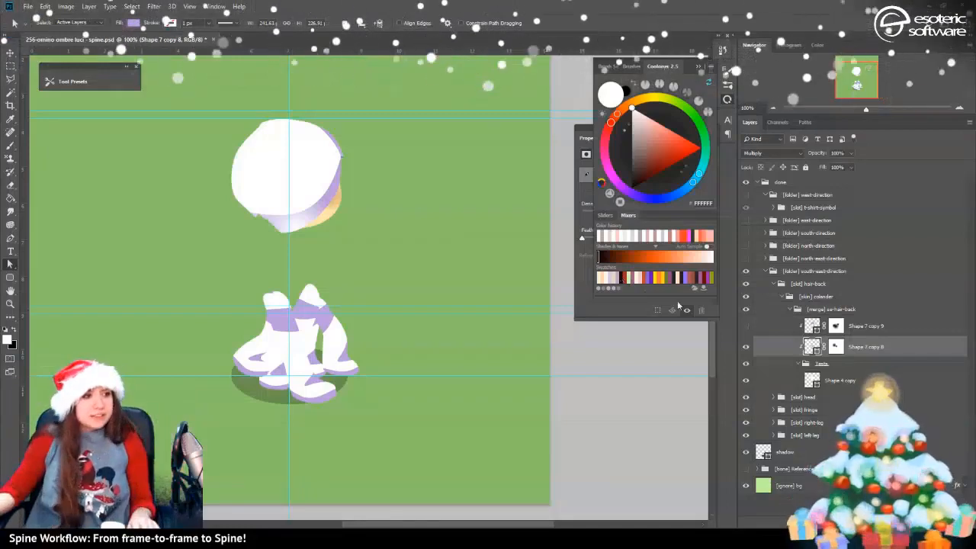
Show Shape 7 copy 9 and move its bottom and left anchor points outward so the shading covers the hair's left side
click(745, 325)
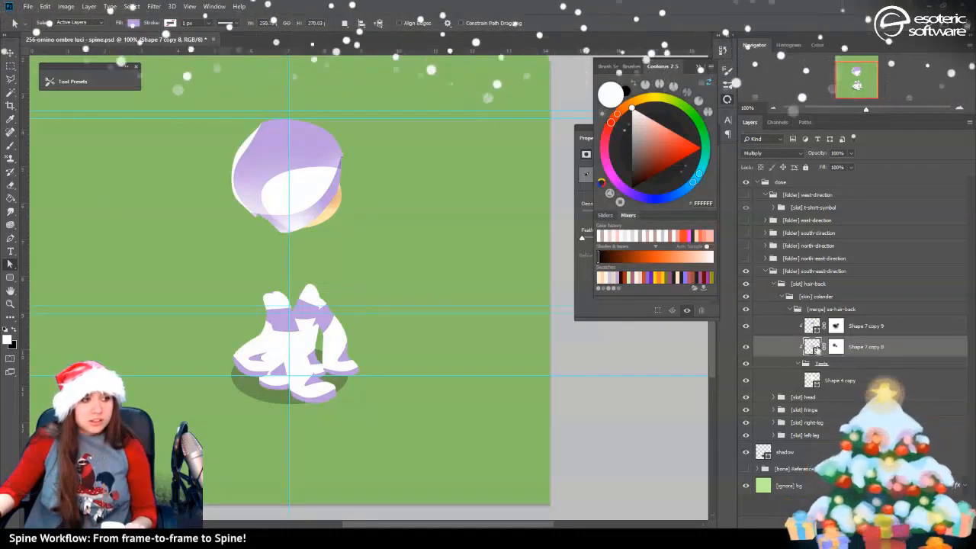
click(813, 328)
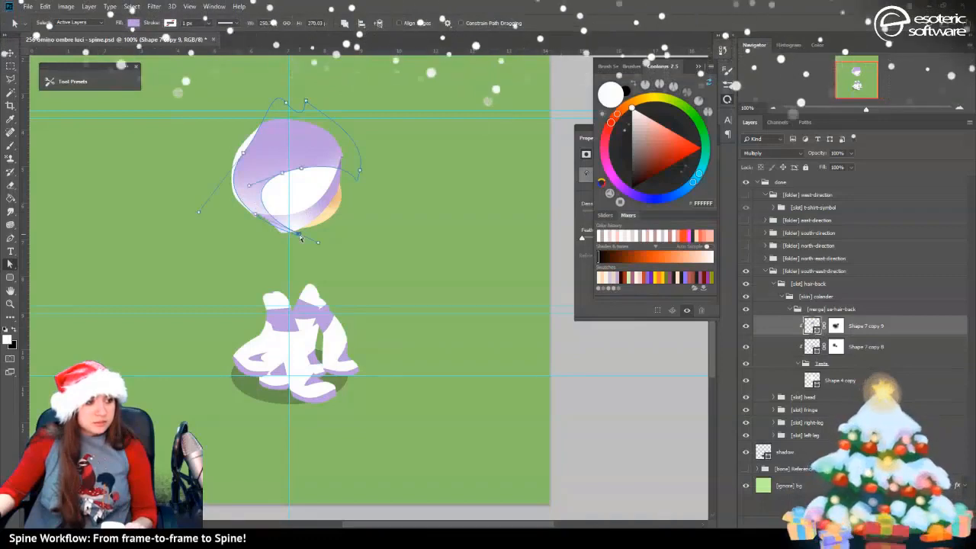
drag(281, 241, 284, 240)
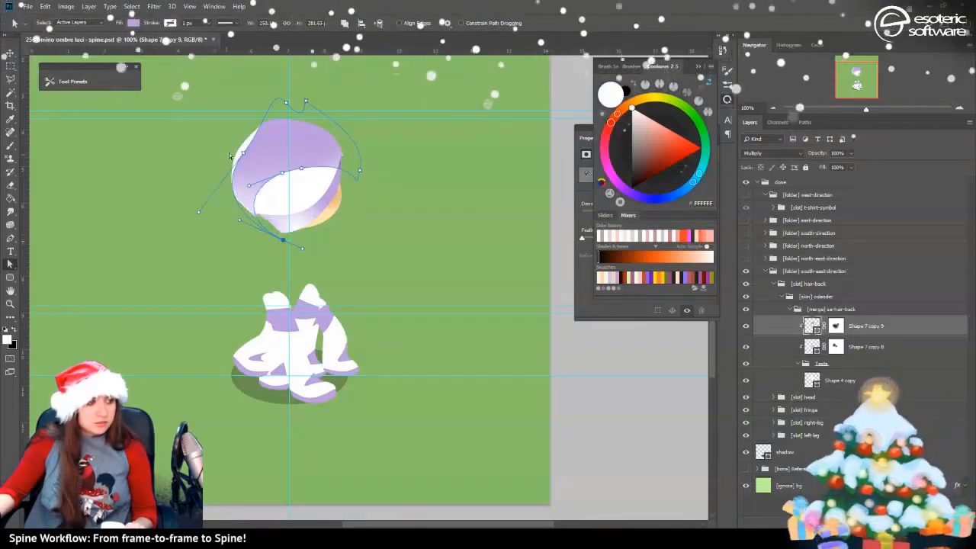
drag(238, 151, 235, 148)
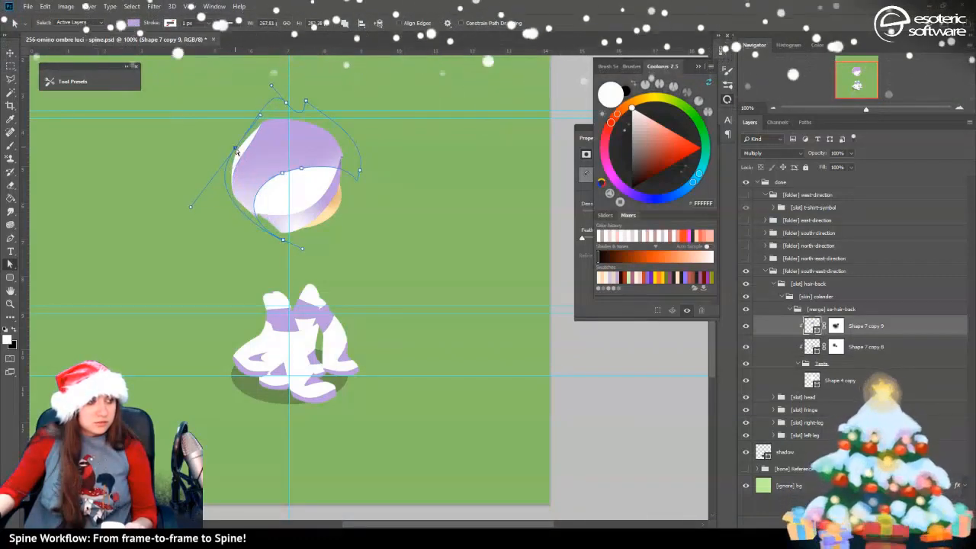
click(508, 237)
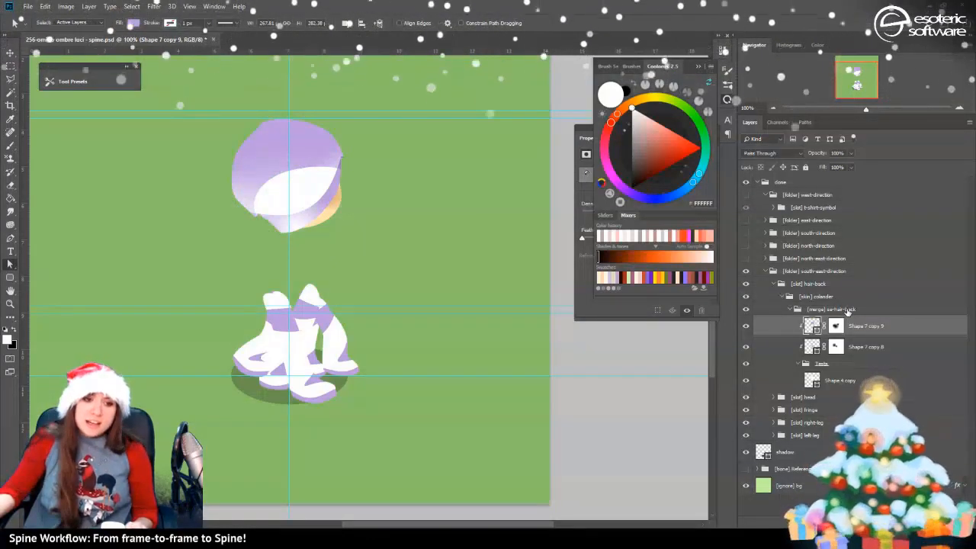
Rename the [merge] se-hair-back group to [merge] ne-hair-back
click(846, 310)
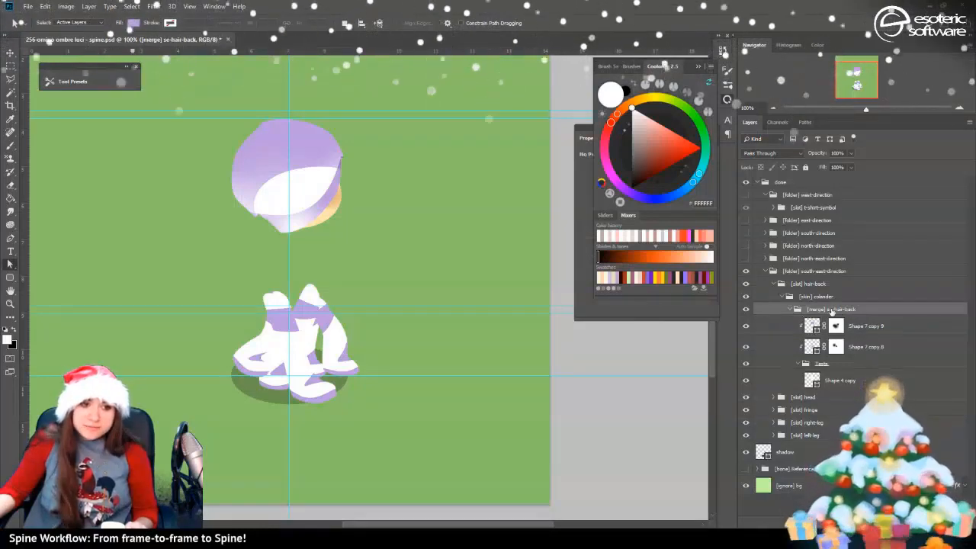
double_click(835, 309)
key(BackSpace)
key(BackSpace)
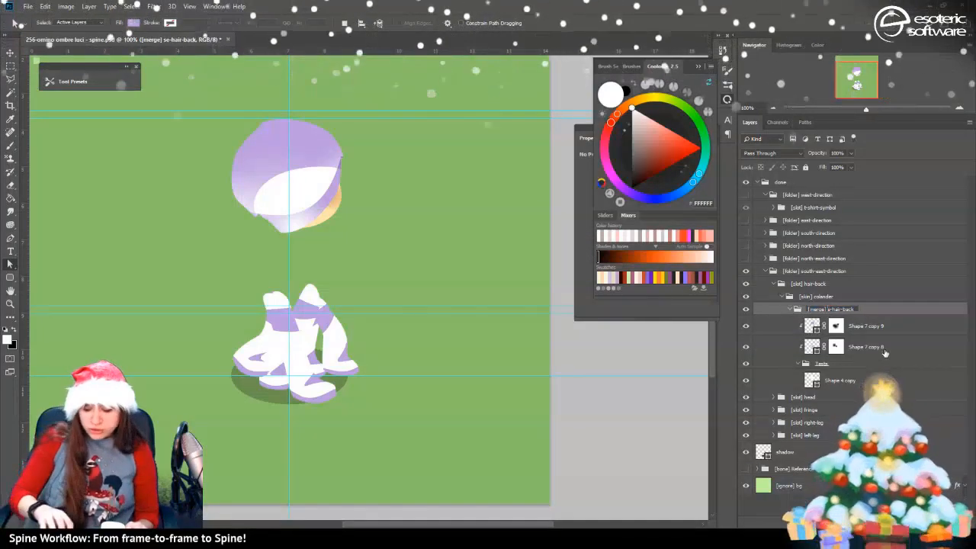
text(ne)
key(Return)
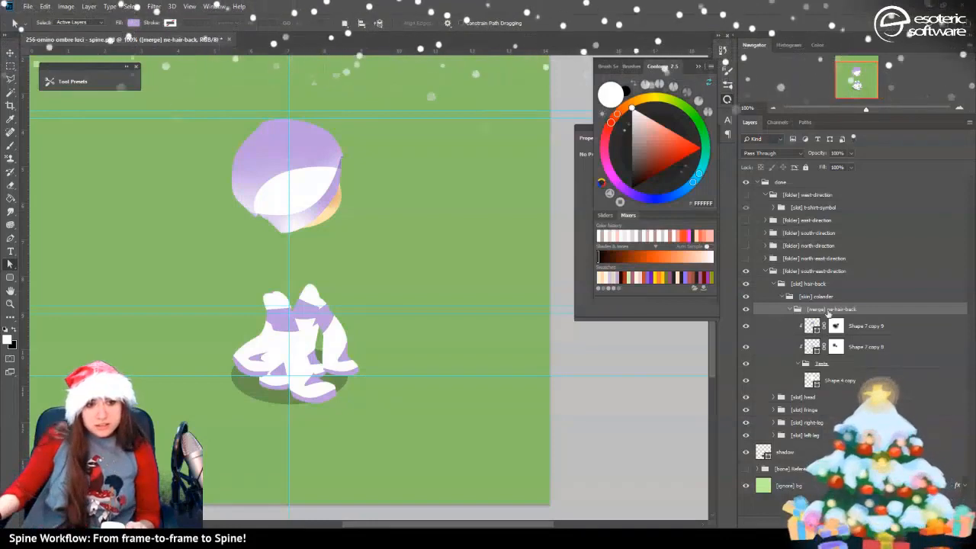
Duplicate the [merge] ne-hair-back group, move the copy out of its [skin] group directly into [slot] hair-back, and save the document
right_click(844, 309)
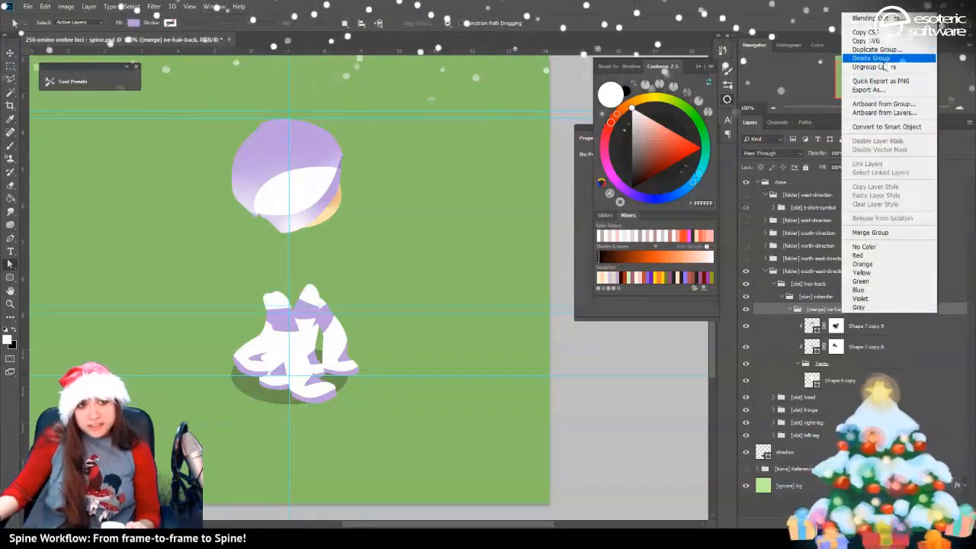
click(888, 59)
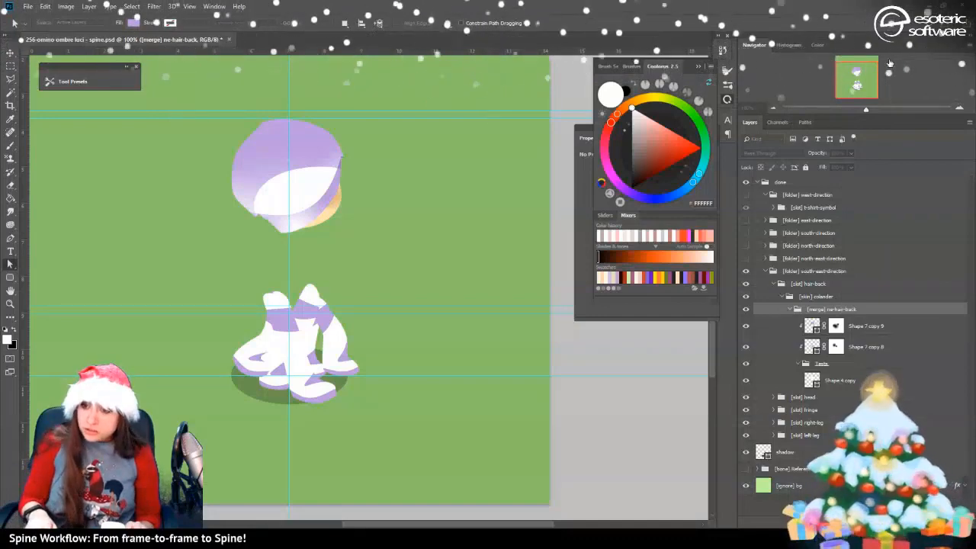
key(Return)
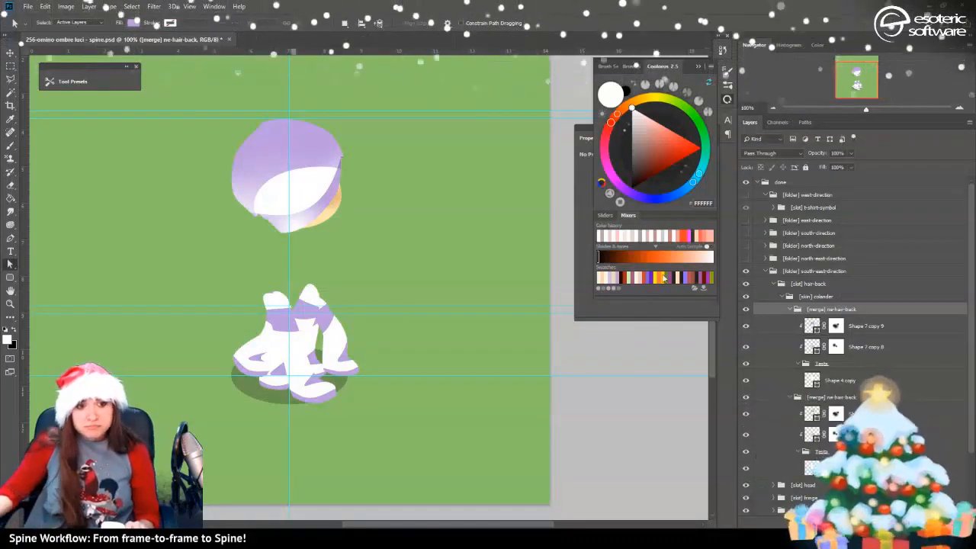
click(789, 309)
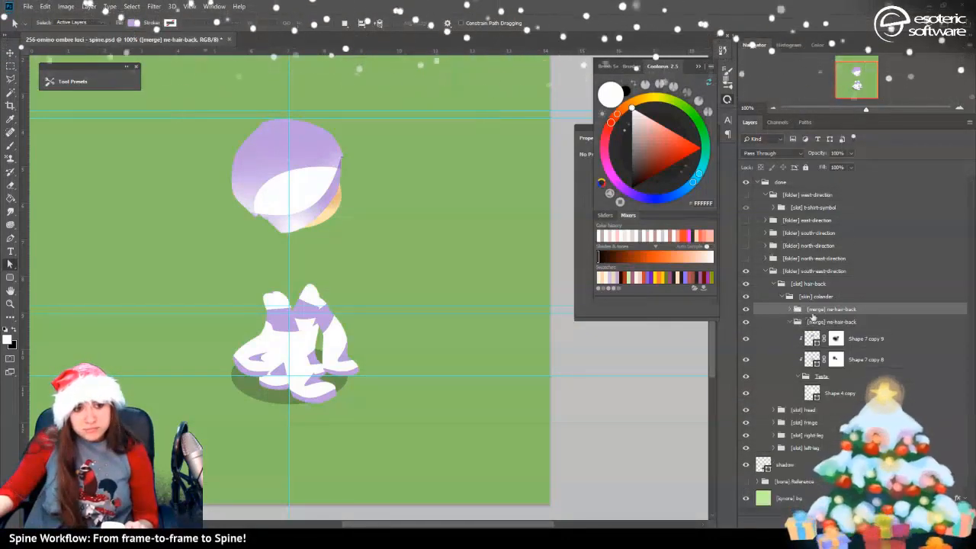
drag(846, 323, 838, 291)
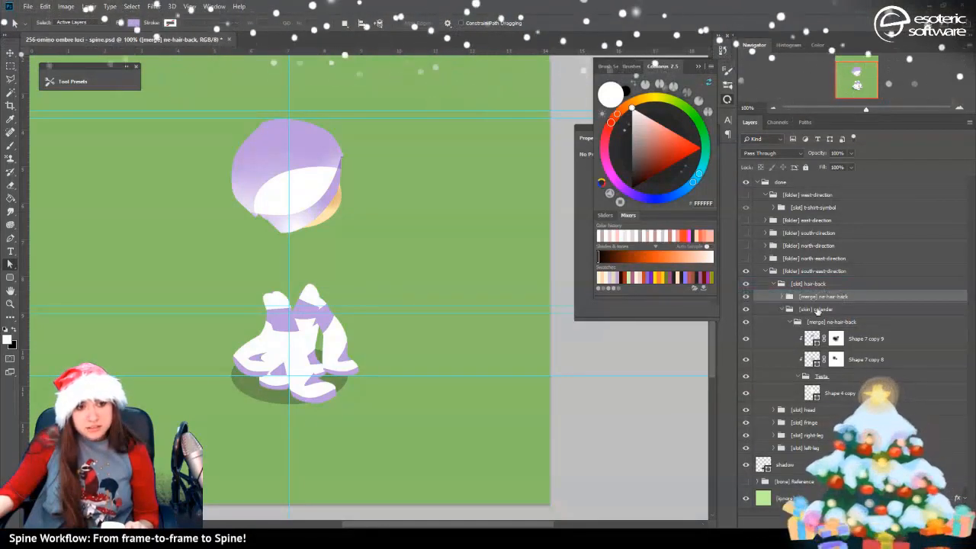
click(782, 310)
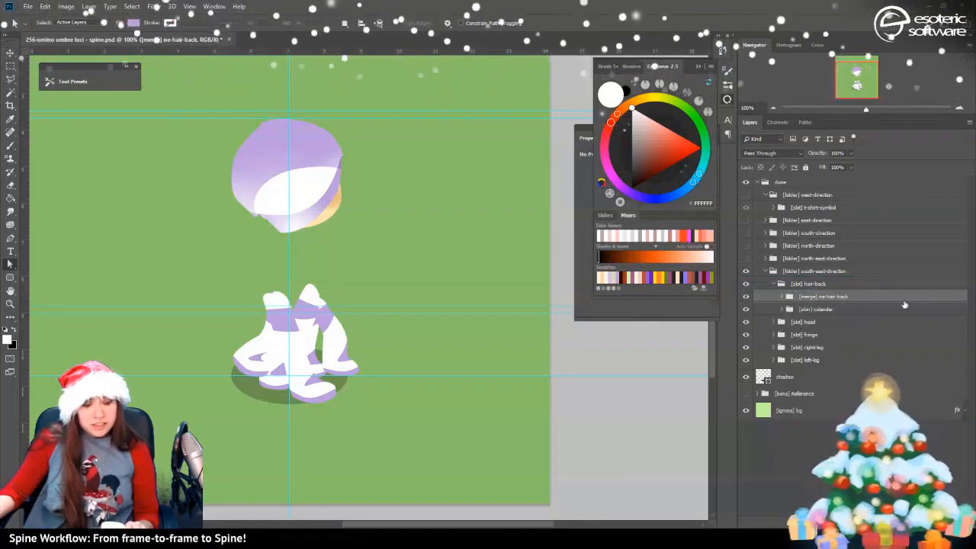
key(ctrl+s)
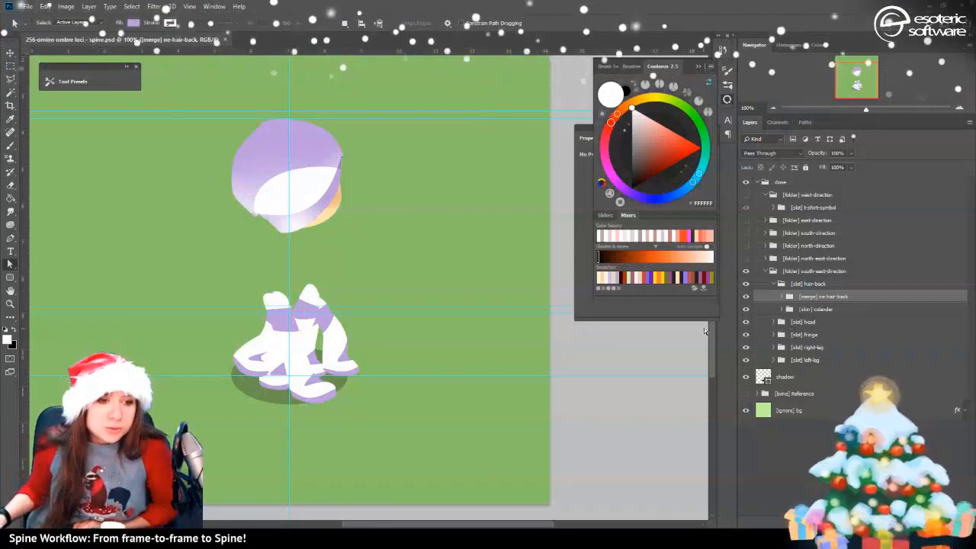
Delete the [slot] head and [slot] fringe groups from the visible south-east-direction folder
click(774, 284)
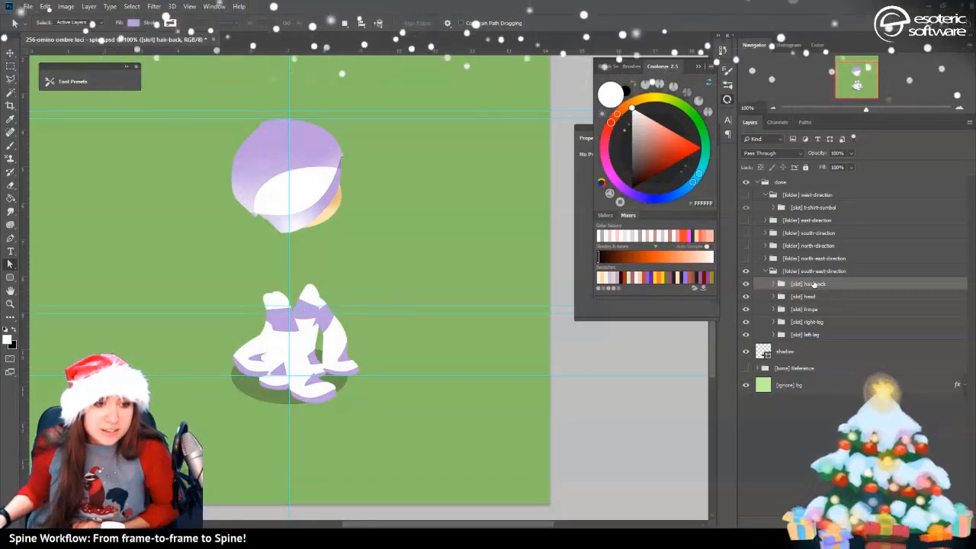
click(798, 299)
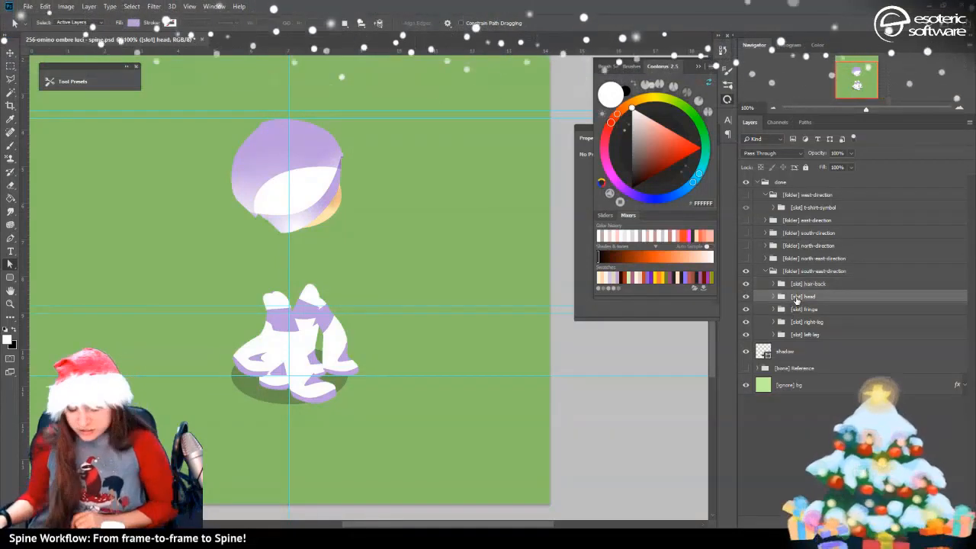
drag(797, 299, 797, 284)
click(803, 298)
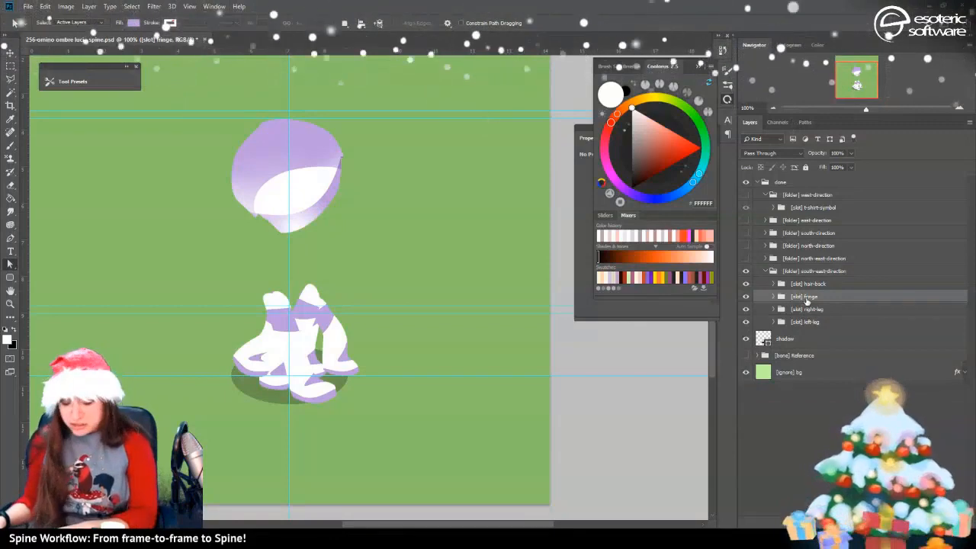
drag(807, 298, 807, 307)
click(803, 298)
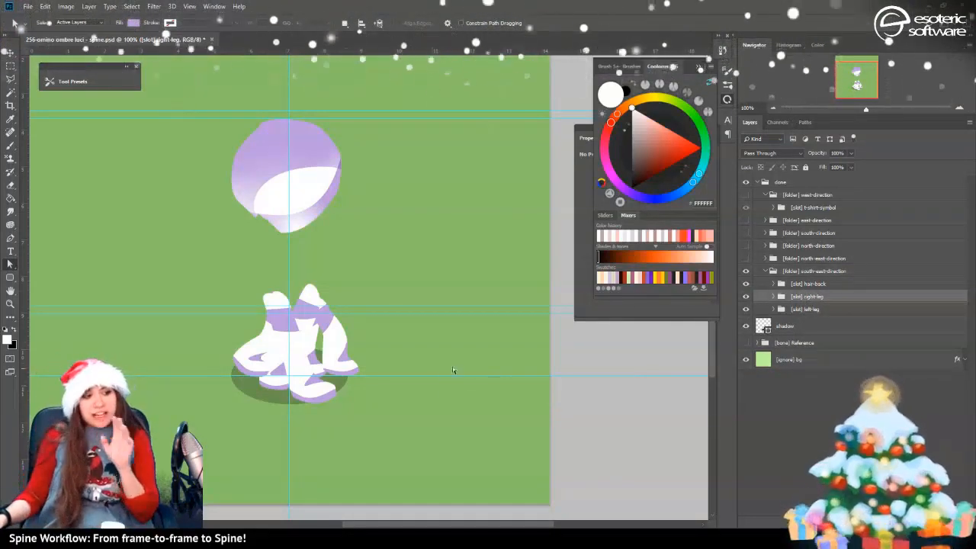
Hide the [slot] left-leg group and inspect the base and shading shapes inside [merge] se-right-leg
click(775, 297)
click(746, 348)
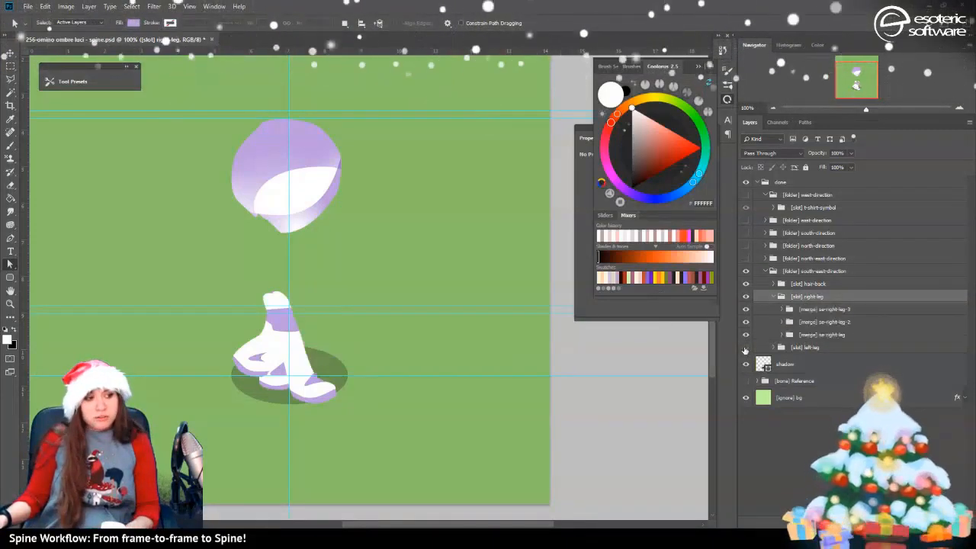
click(783, 336)
click(821, 385)
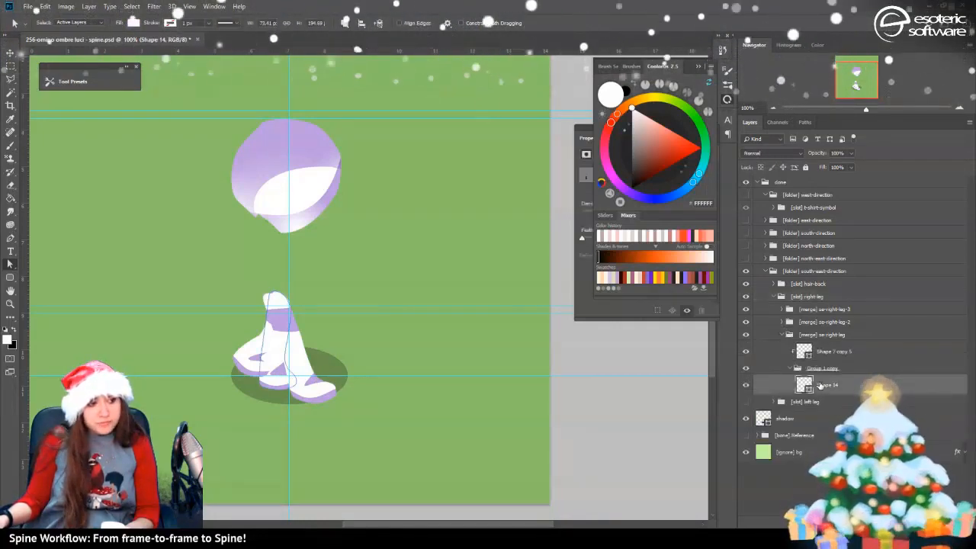
click(804, 353)
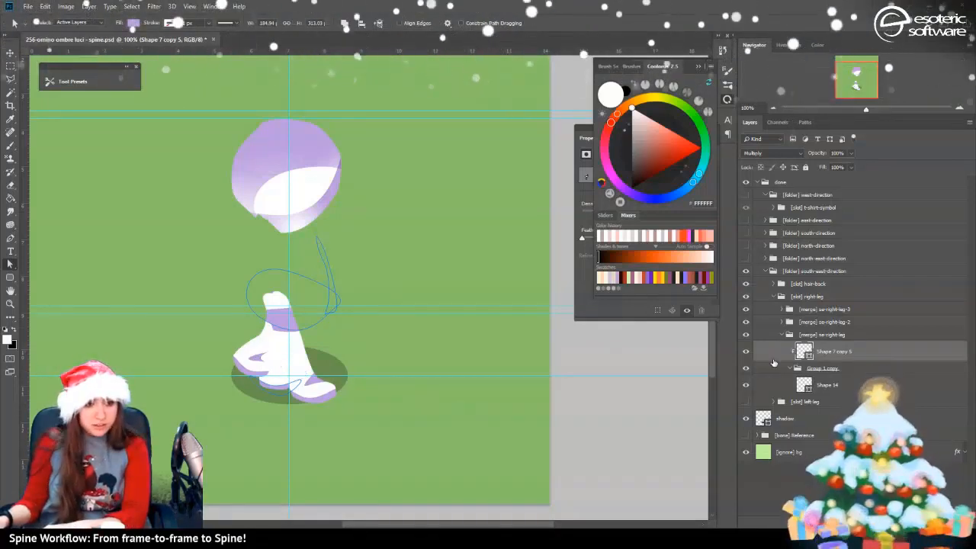
click(783, 336)
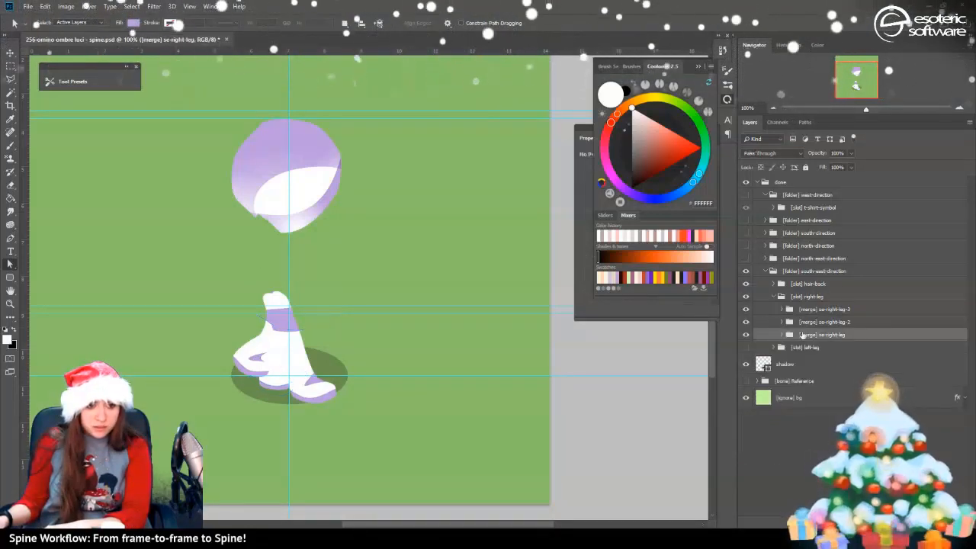
Select the shading shape inside the [merge] se-right-leg-2 group for path editing
click(782, 322)
click(805, 338)
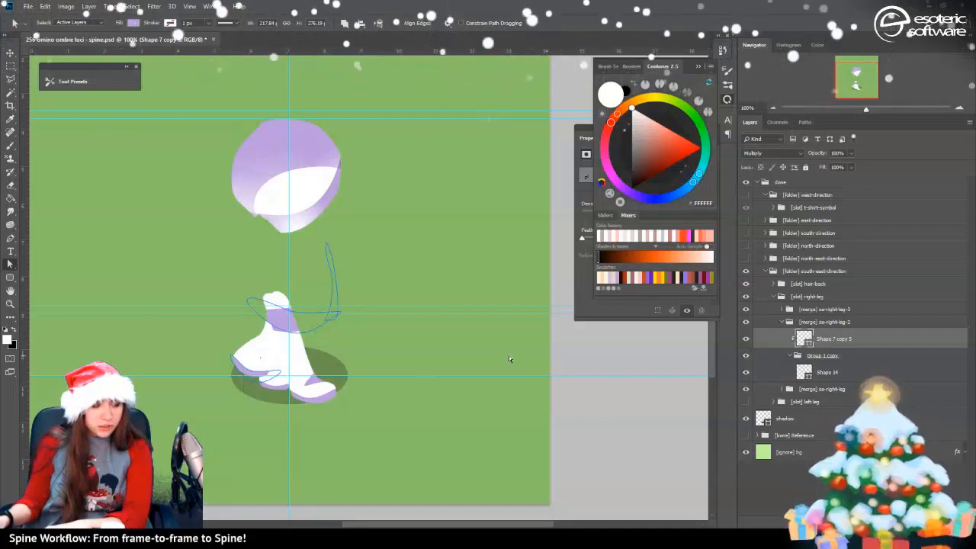
Remove the extra inner foot shading path from Shape 7 copy 5 in the se-right-leg-3 group, keeping the shape layer
click(781, 322)
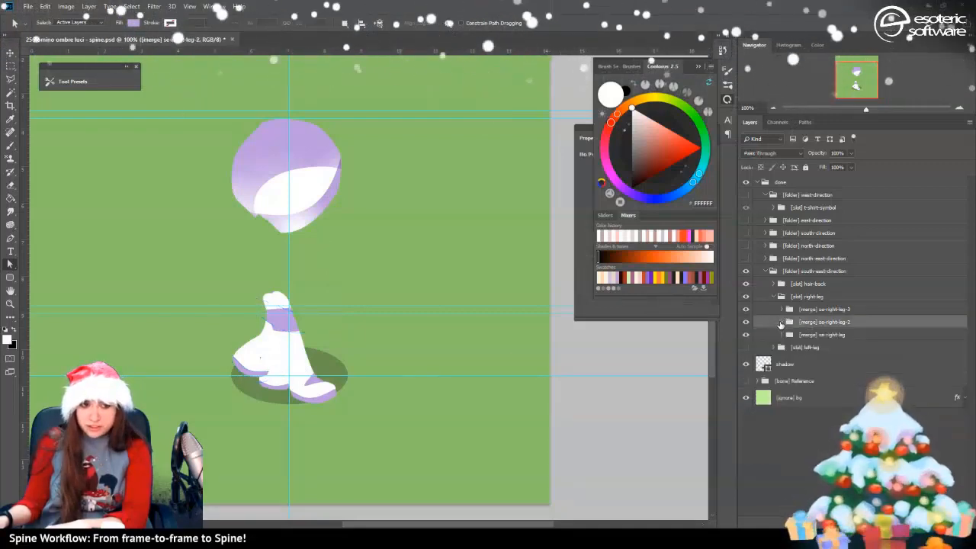
click(783, 310)
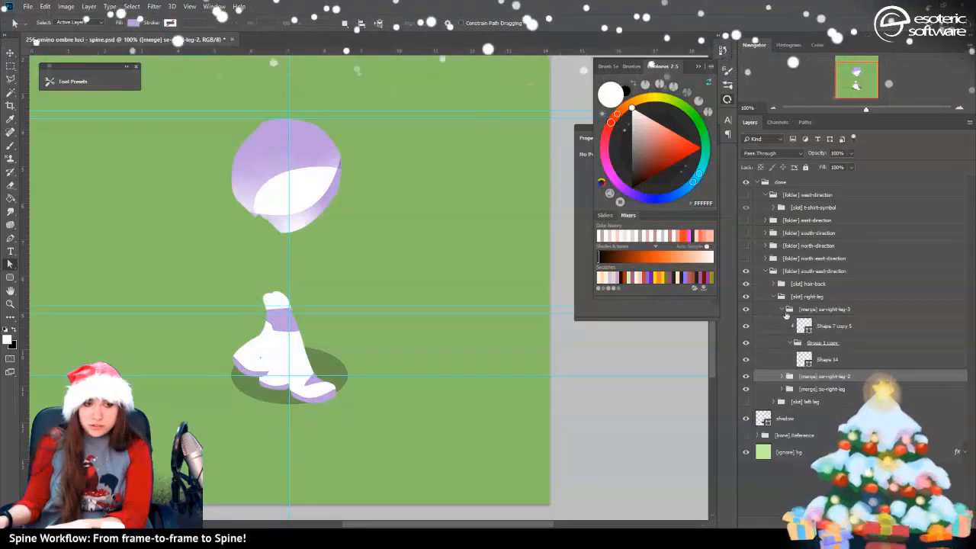
click(810, 328)
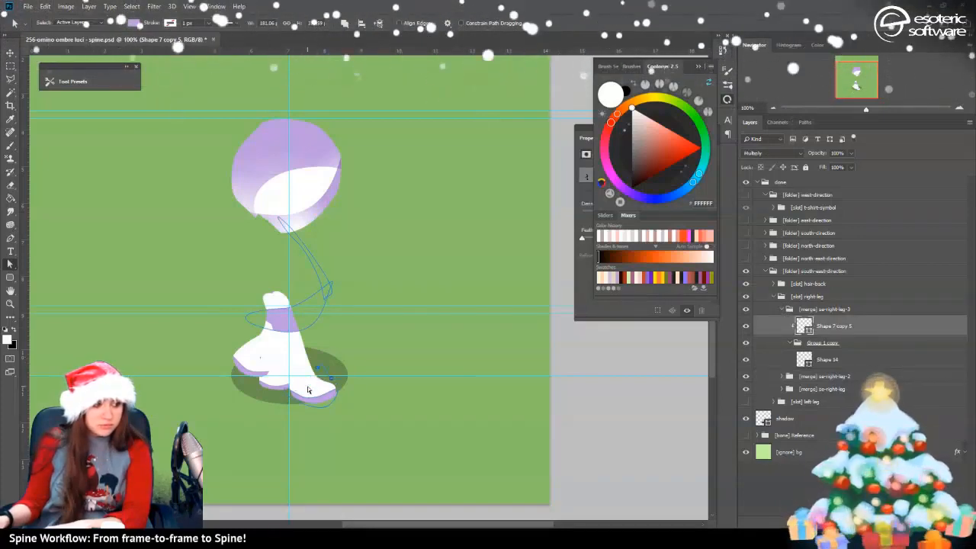
key(Delete)
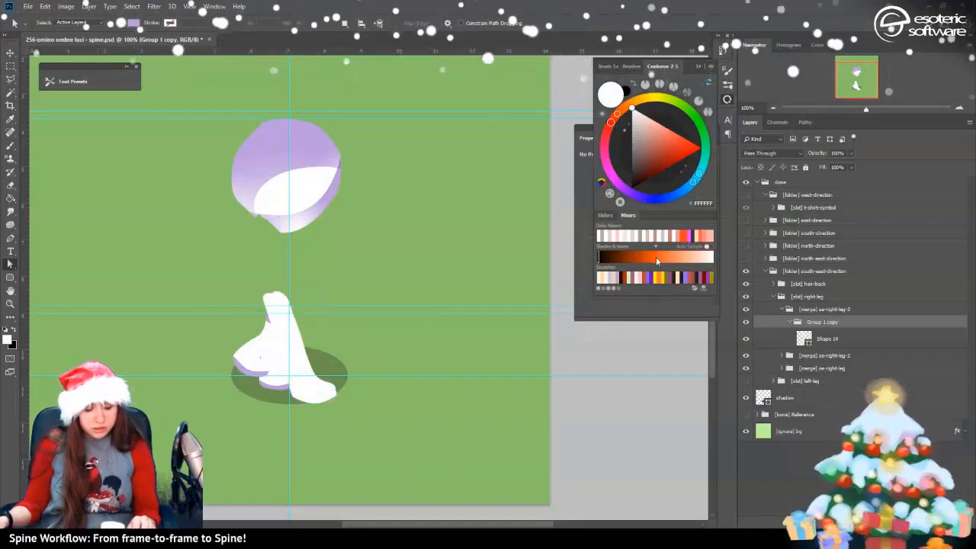
key(ctrl+z)
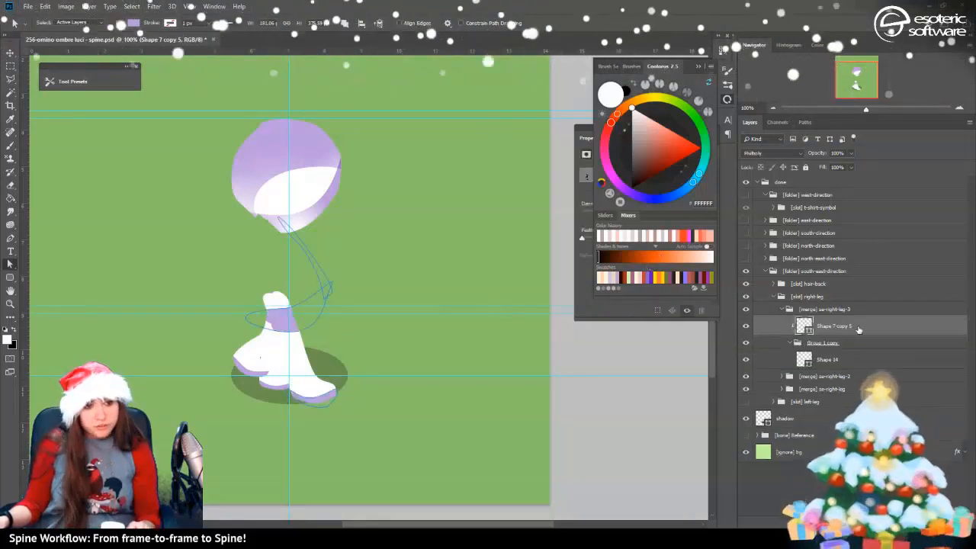
Collapse the se-right-leg-3 group and rename it to [merge] ne-right-leg-3
click(785, 312)
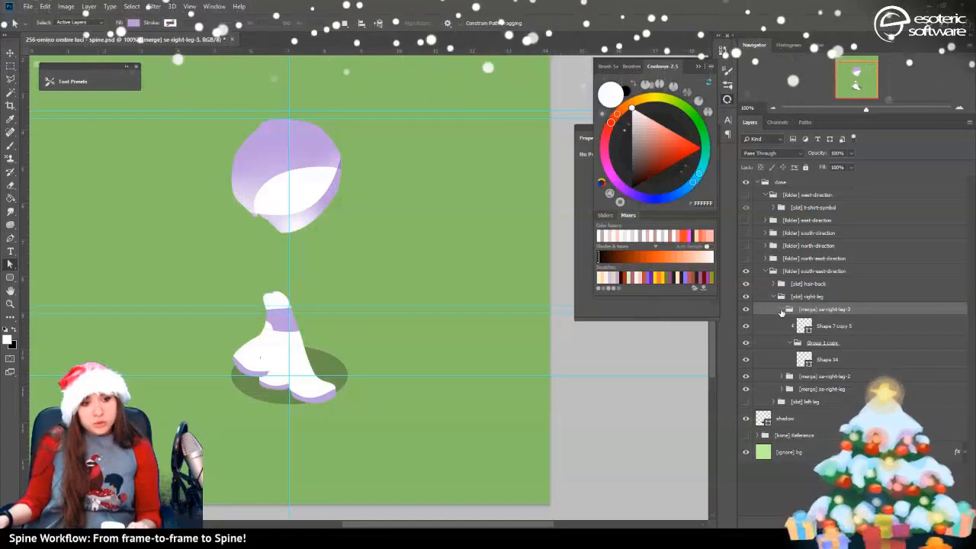
click(782, 309)
double_click(824, 309)
click(824, 309)
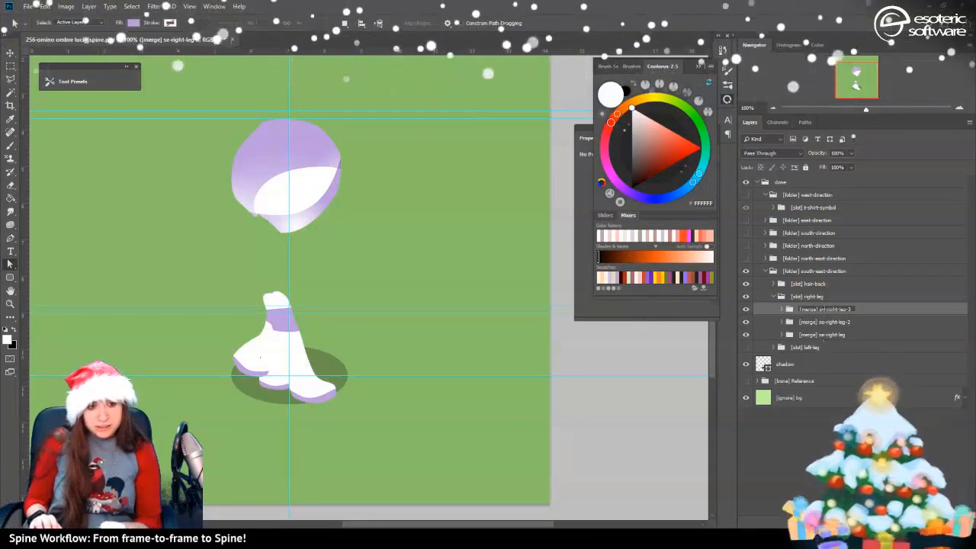
key(BackSpace)
text(n)
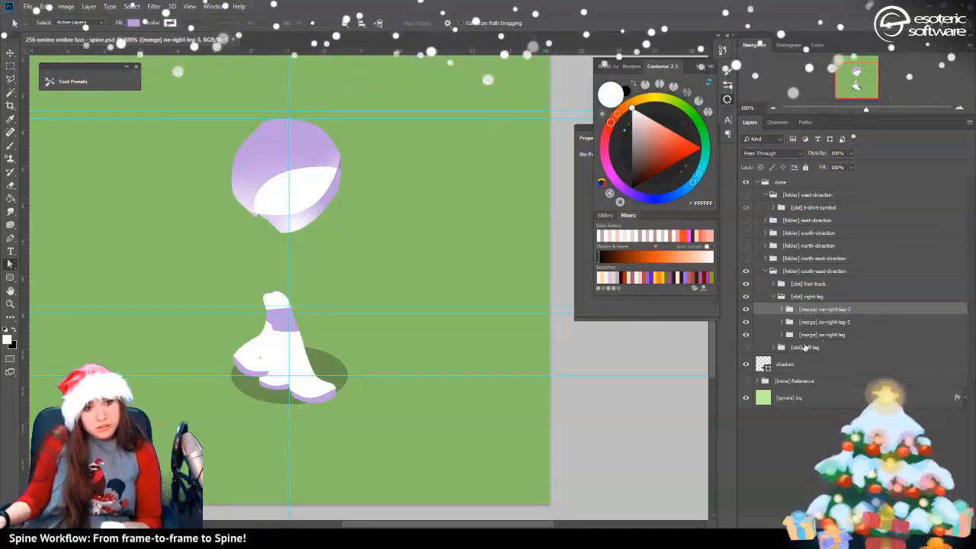
Rename the other two right-leg merge groups to ne-right-leg-2 and ne-right-leg, and collapse the right-leg slot
double_click(825, 320)
click(824, 321)
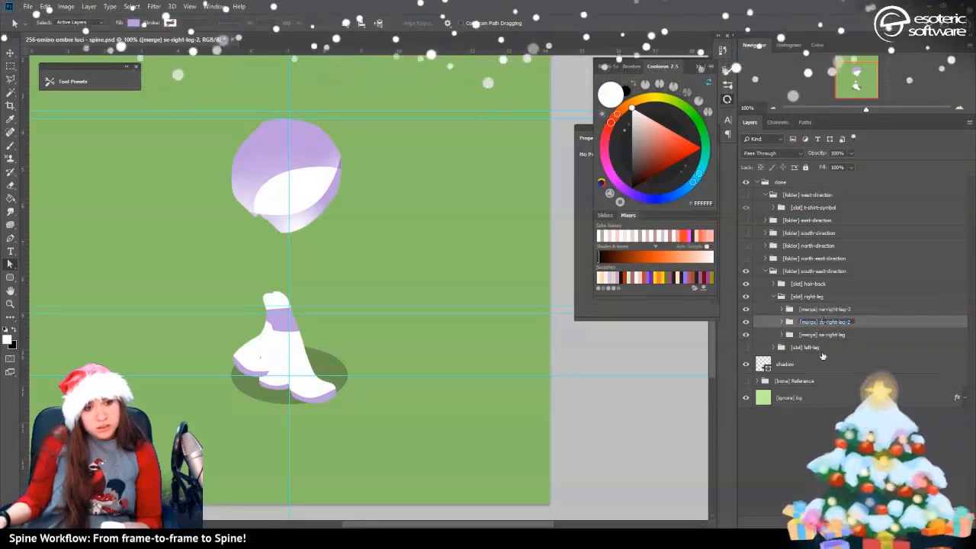
key(BackSpace)
text(n)
key(Return)
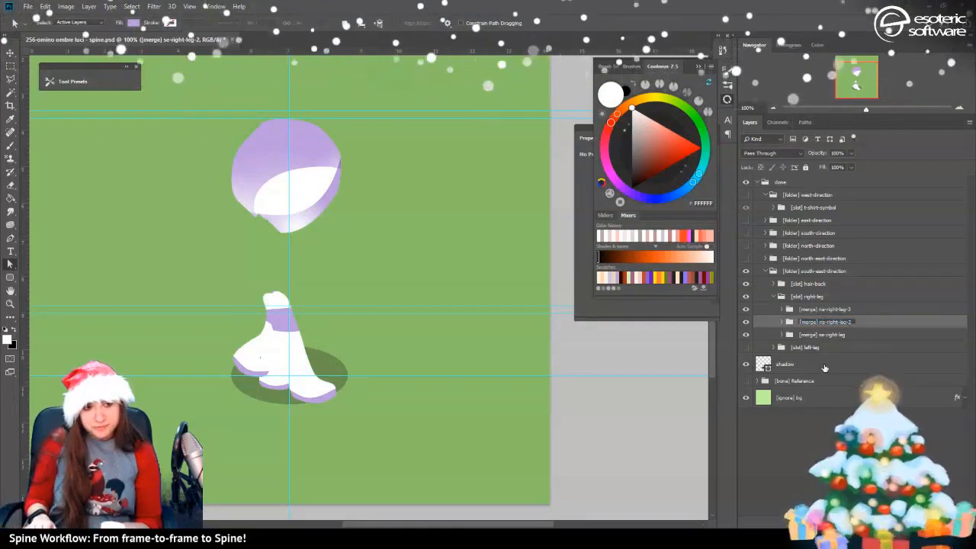
double_click(822, 336)
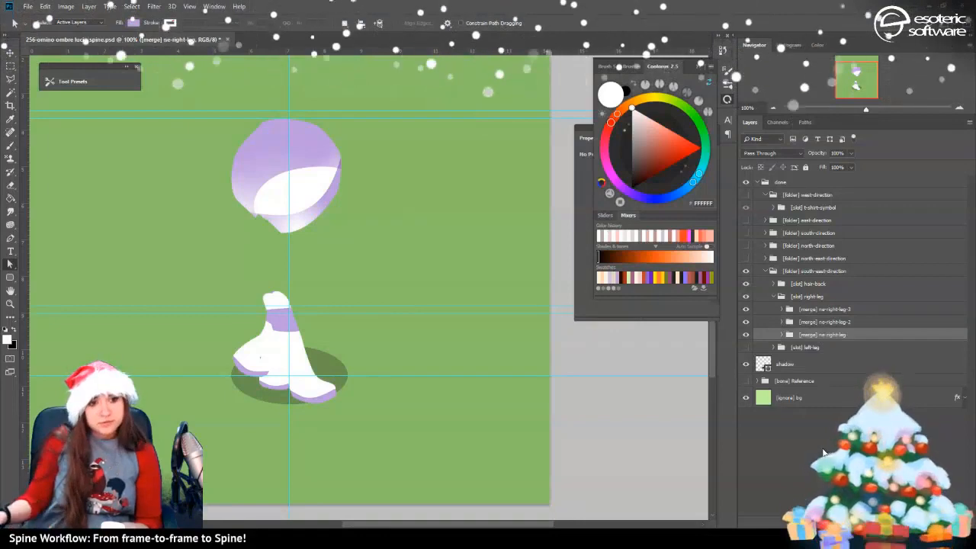
click(774, 297)
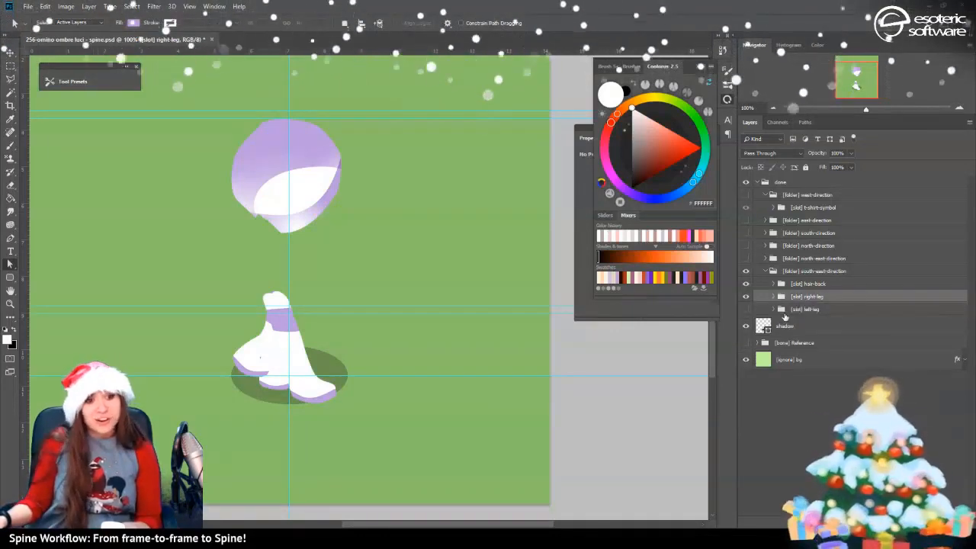
Show the left-leg slot instead of right-leg and delete the inner foot shading path from Shape 7 copy 6 in se-left-leg-3
click(746, 296)
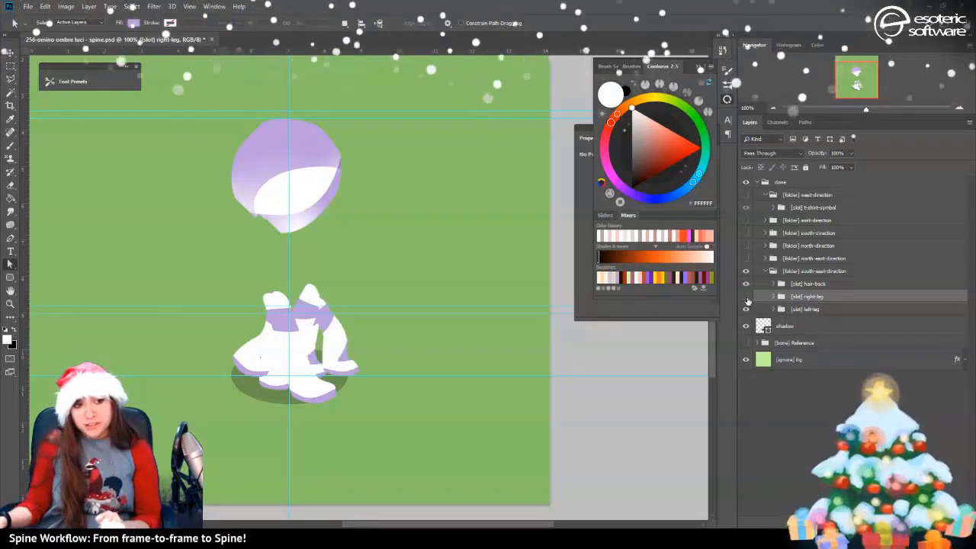
click(773, 309)
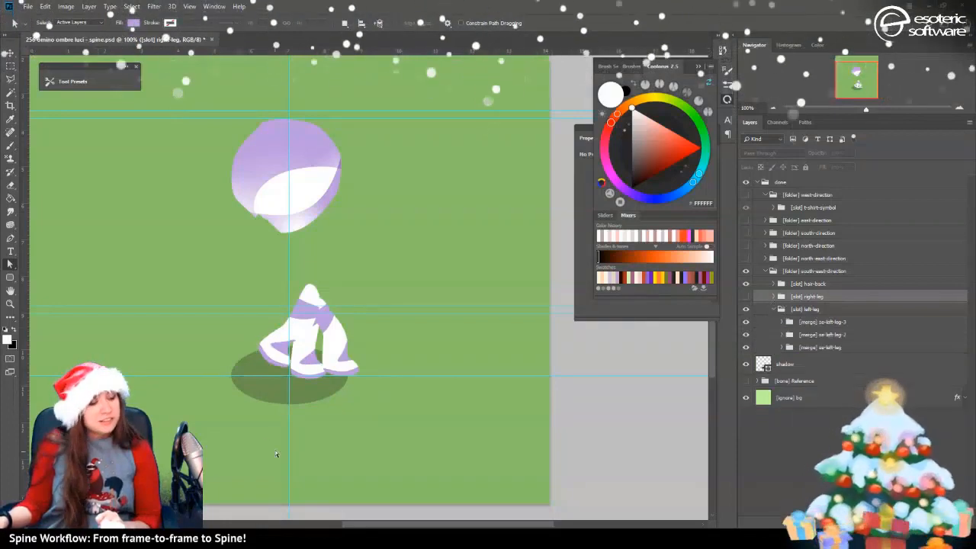
click(788, 322)
click(313, 368)
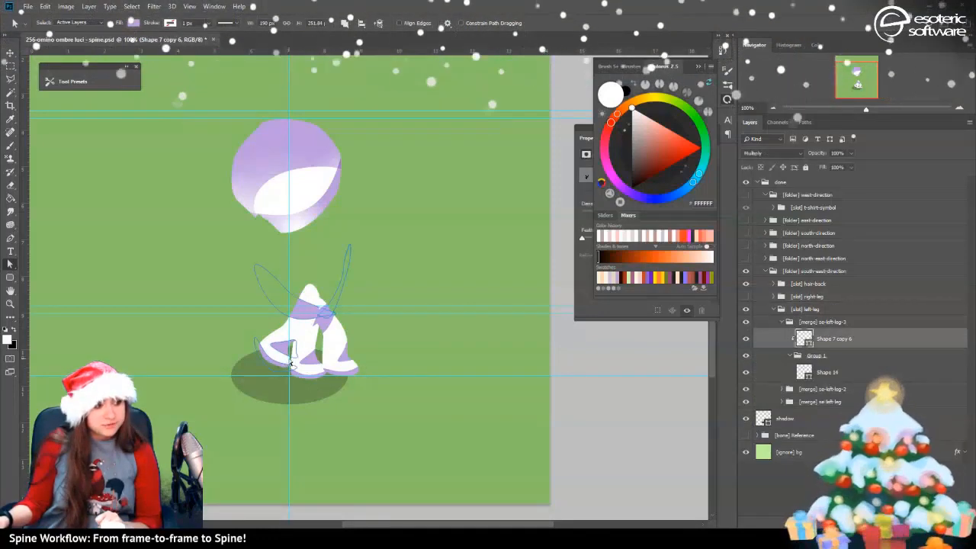
click(297, 357)
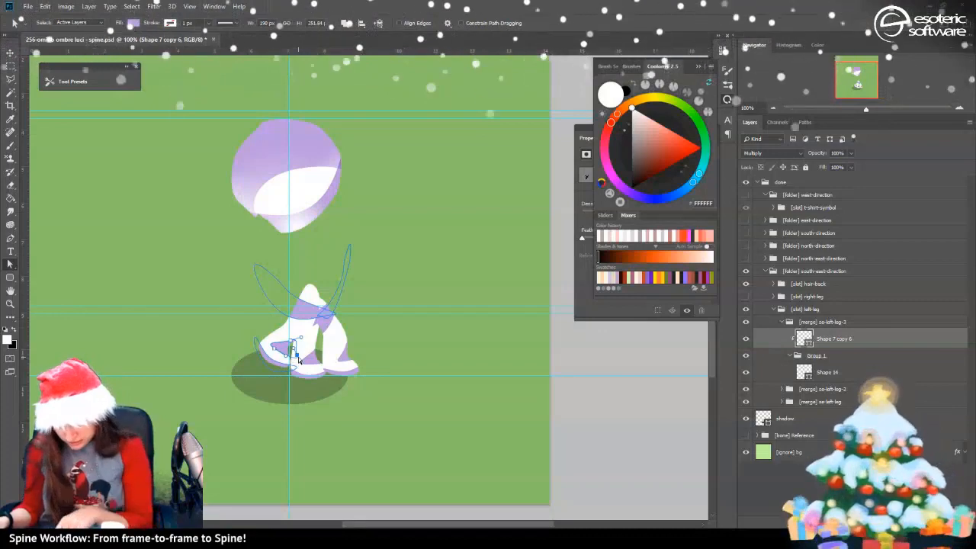
key(Delete)
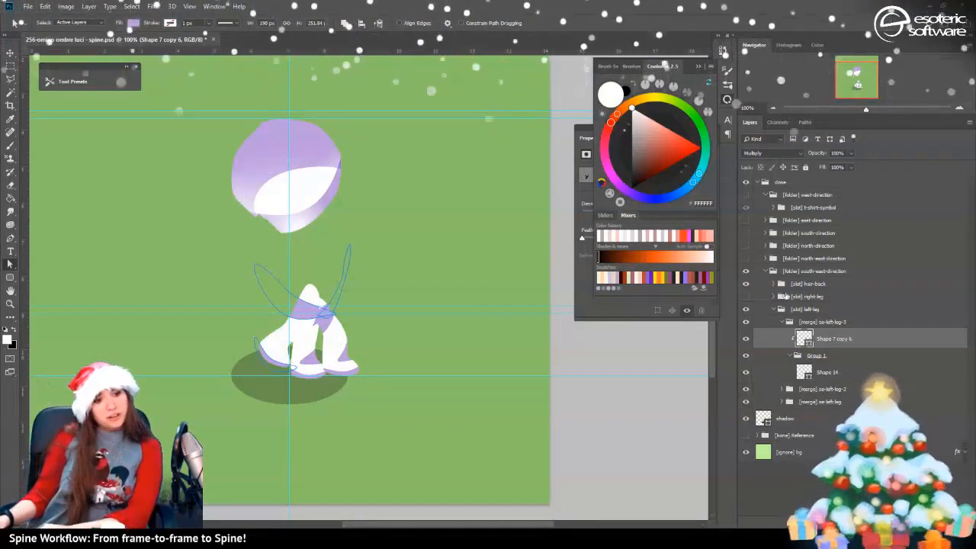
click(780, 322)
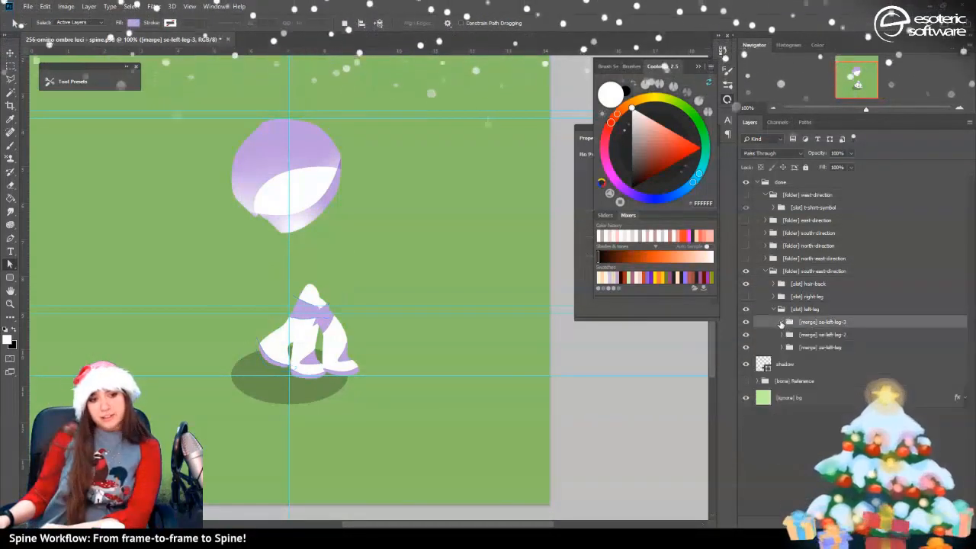
Delete the inner foot shading path from Shape 7 copy 6 in the se-left-leg-2 group
click(782, 336)
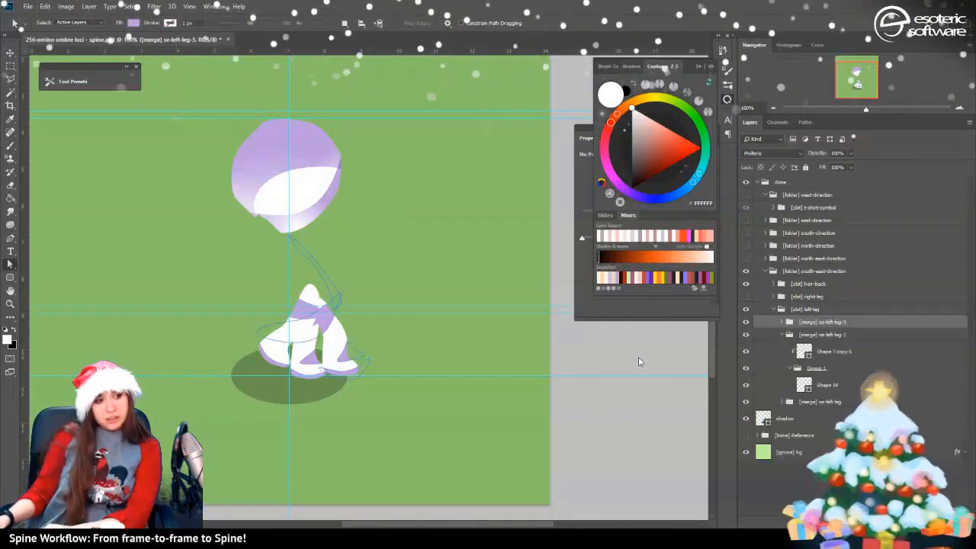
click(301, 367)
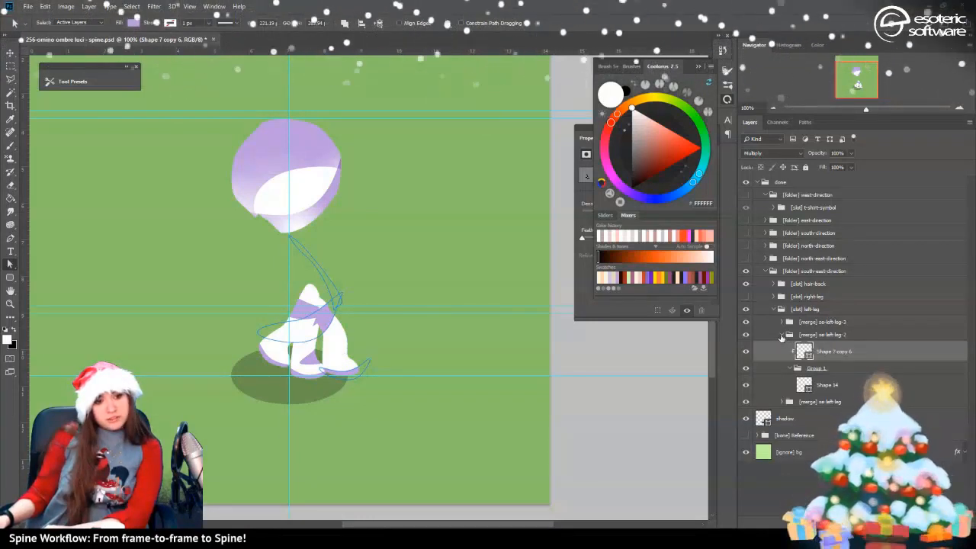
click(782, 336)
Delete the inner foot shading path from Shape 7 copy 6 in se-left-leg, and collapse the left-leg slot
click(783, 347)
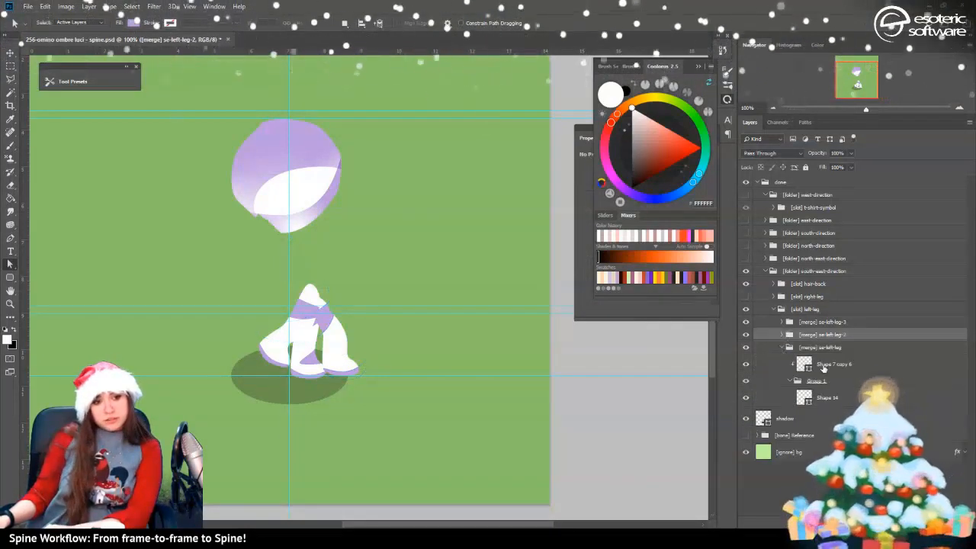
click(822, 365)
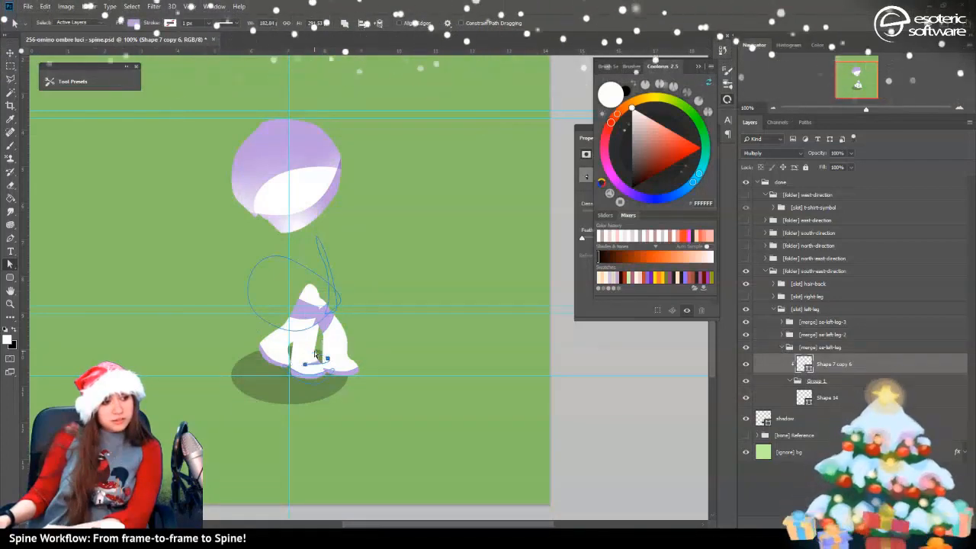
key(Delete)
key(Delete)
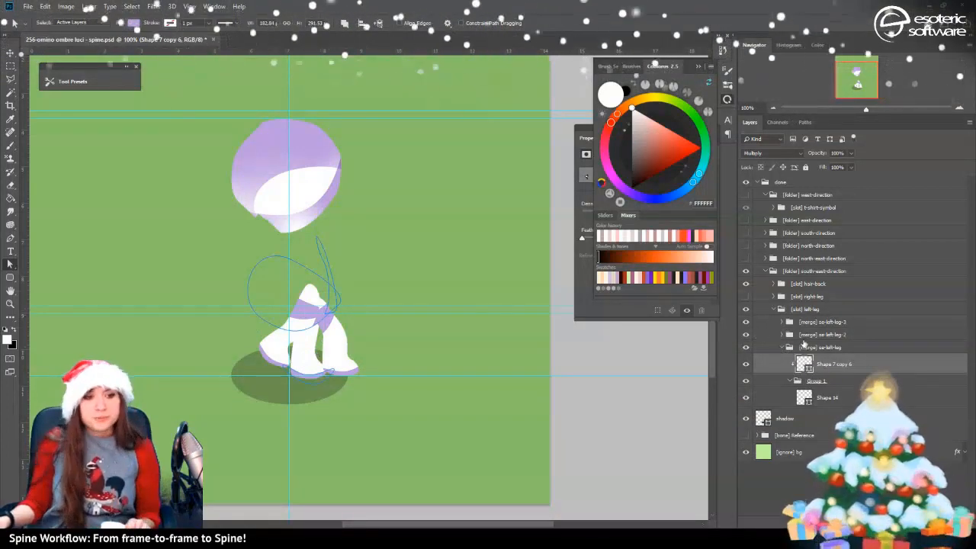
click(780, 350)
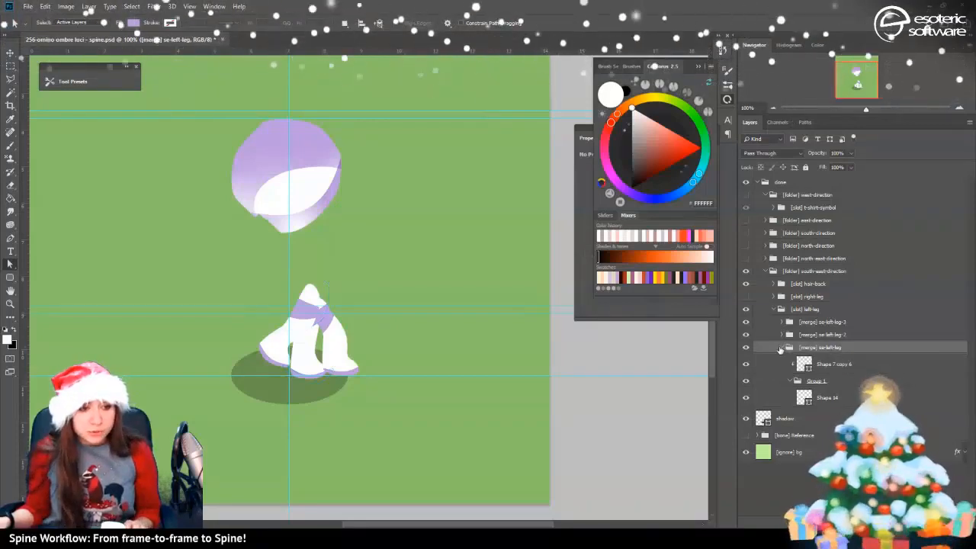
click(783, 348)
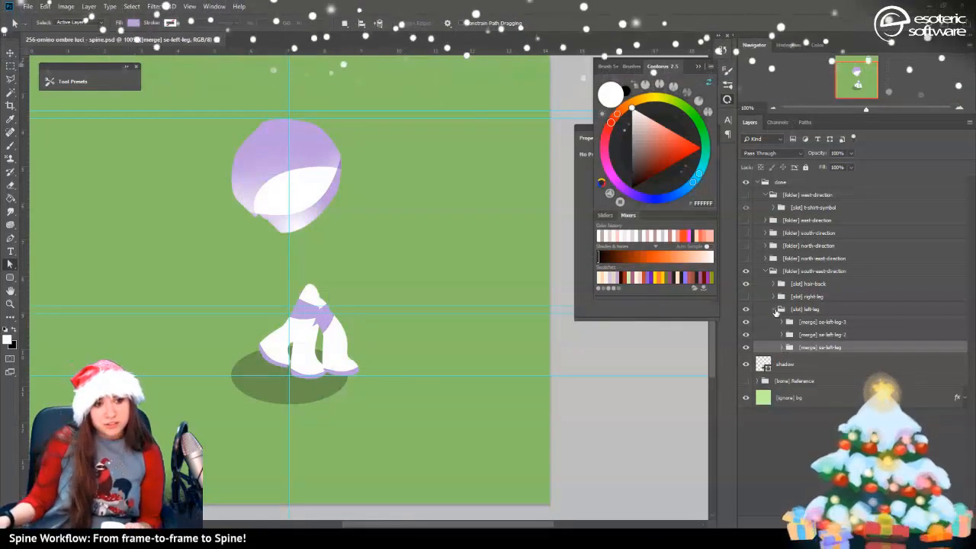
click(776, 310)
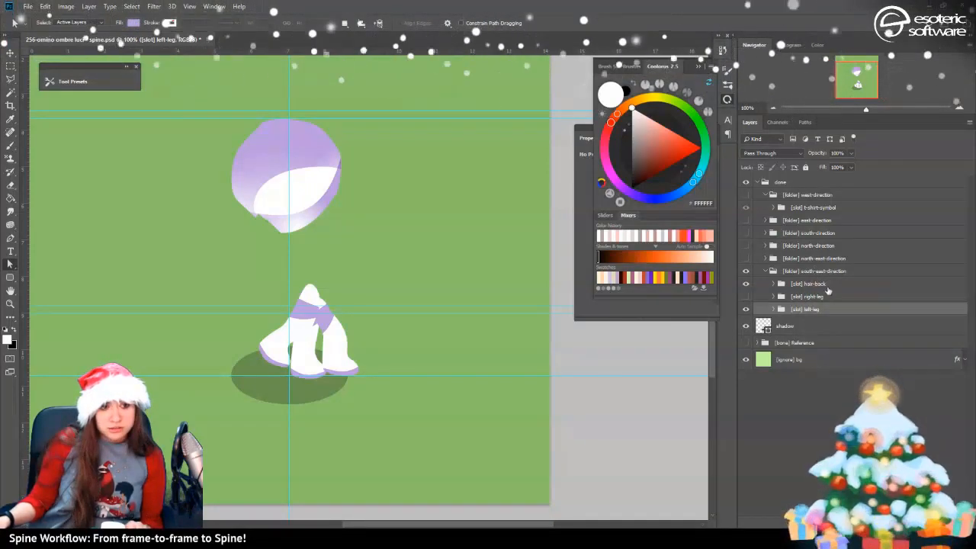
Rename the south-east-direction folder to [folder] north-east-direction
double_click(809, 273)
key(ctrl+c)
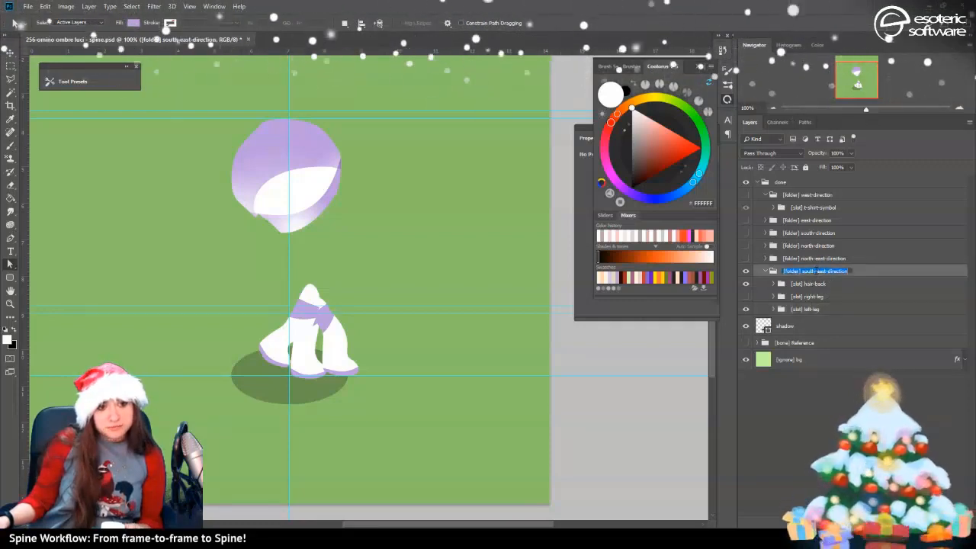
key(Return)
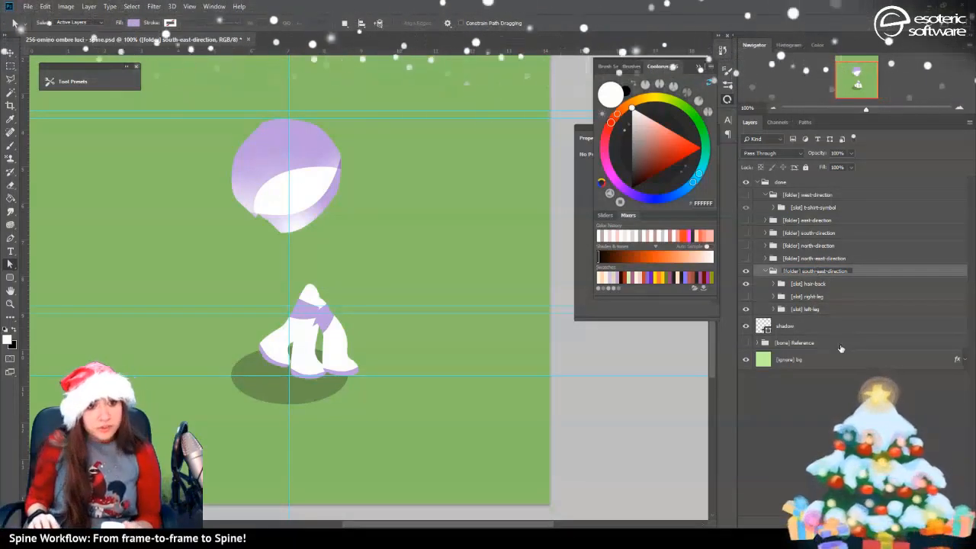
key(Delete)
key(Delete)
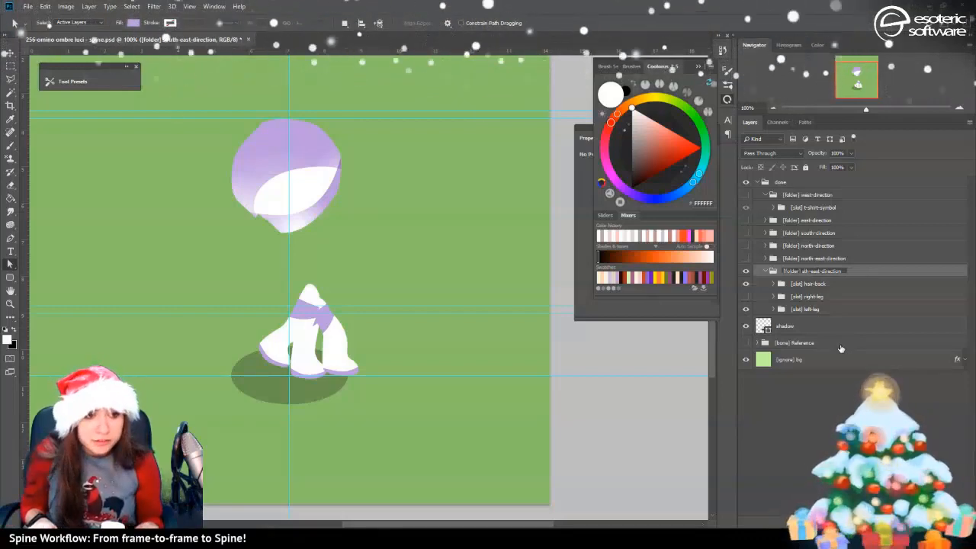
text(north)
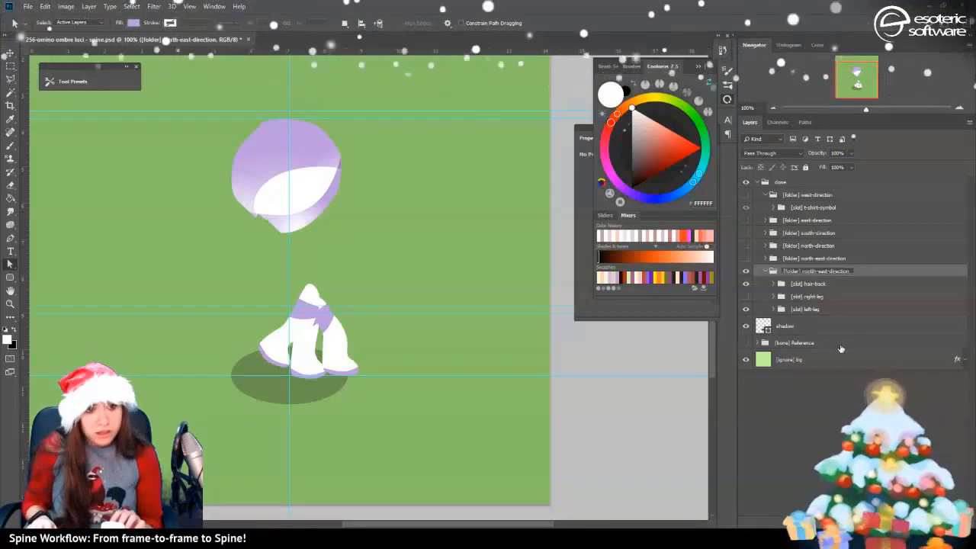
key(Return)
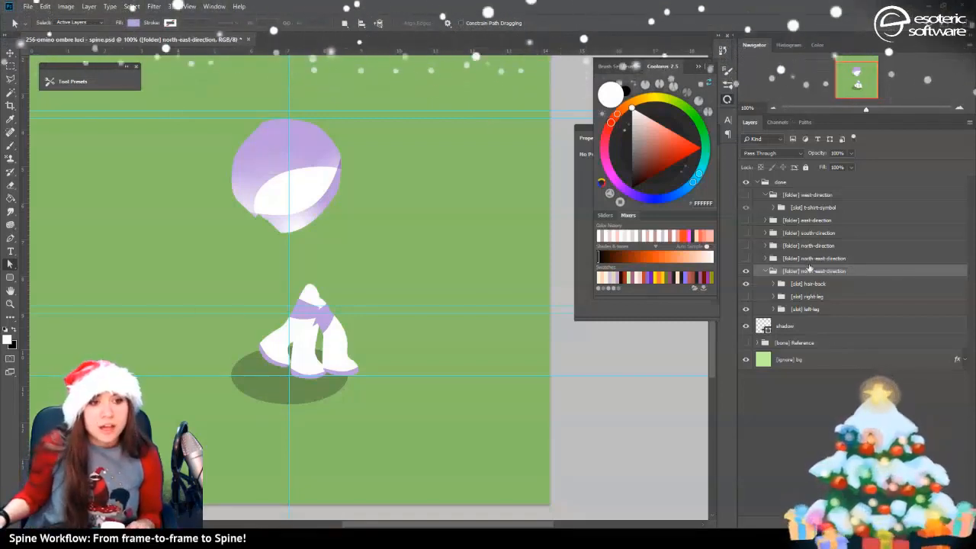
Cancel renaming the upper north-east-direction folder and delete the north-east-direction folders below north-direction
click(814, 260)
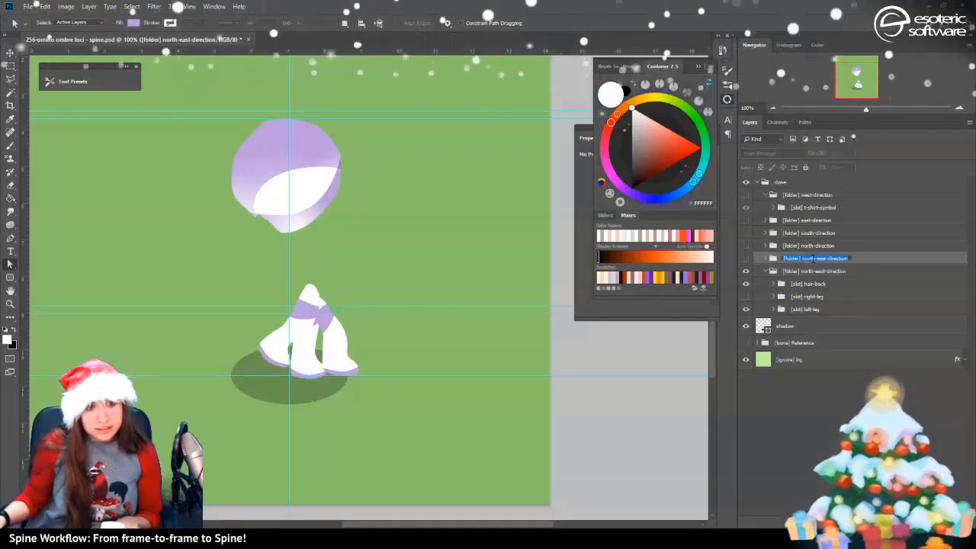
double_click(813, 259)
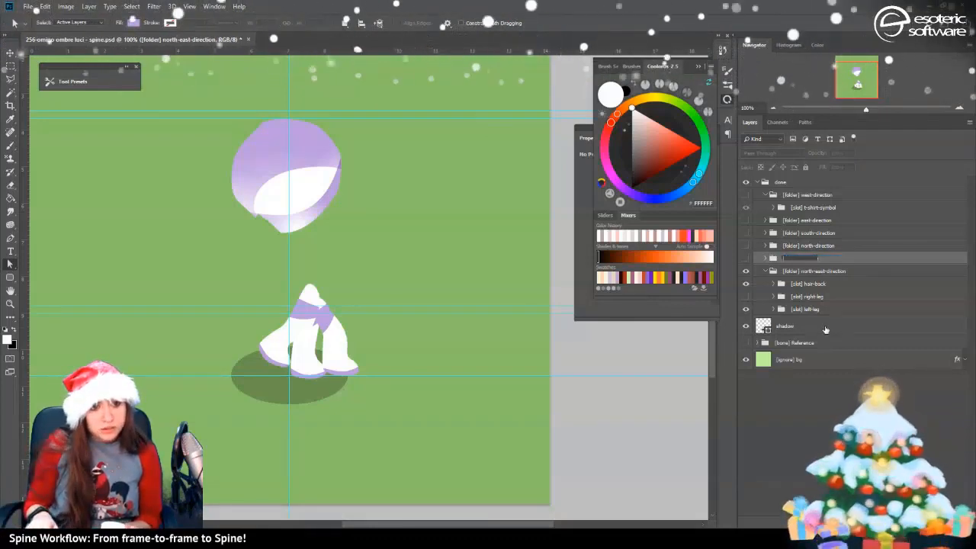
key(Print)
key(Escape)
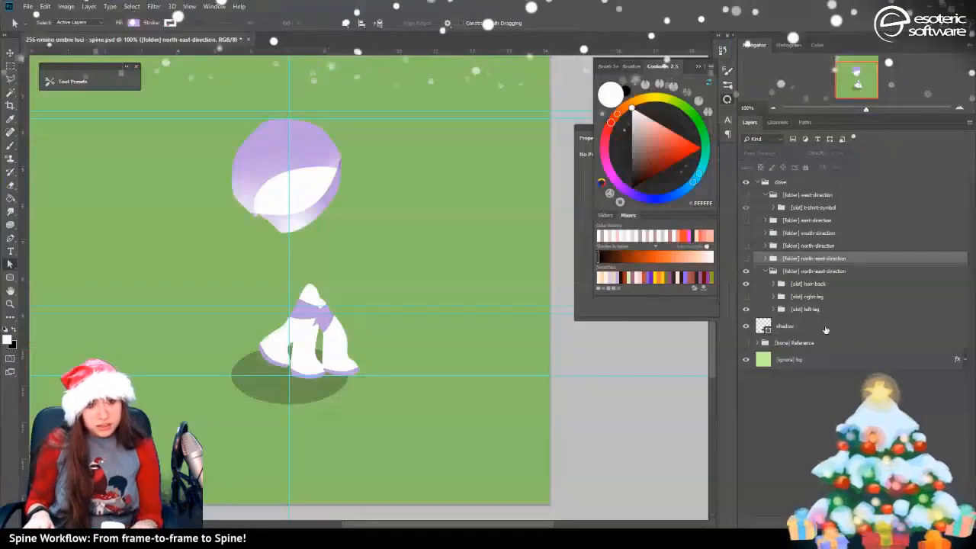
key(Delete)
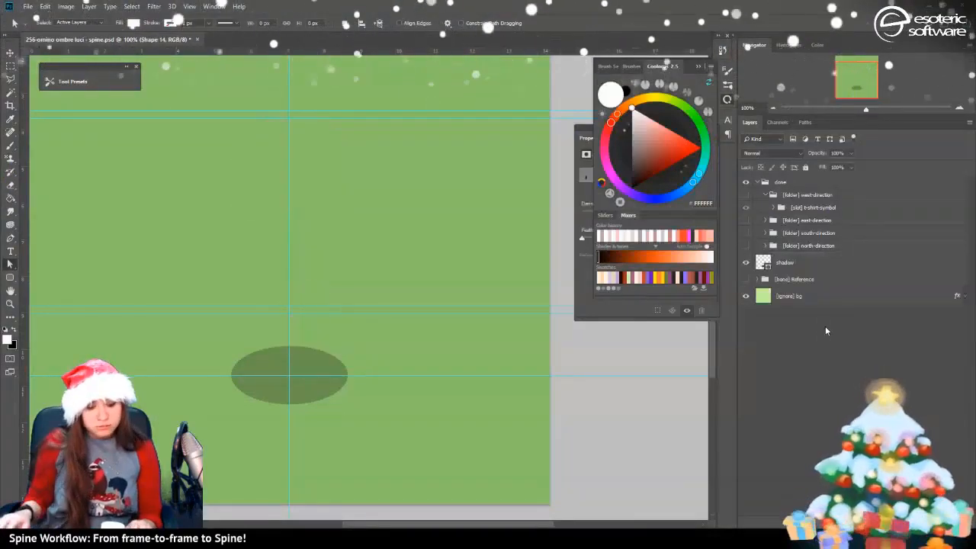
Restore the two deleted north-east-direction folders, and save the document with the upper one renamed to [folder] south-east-direction
click(727, 49)
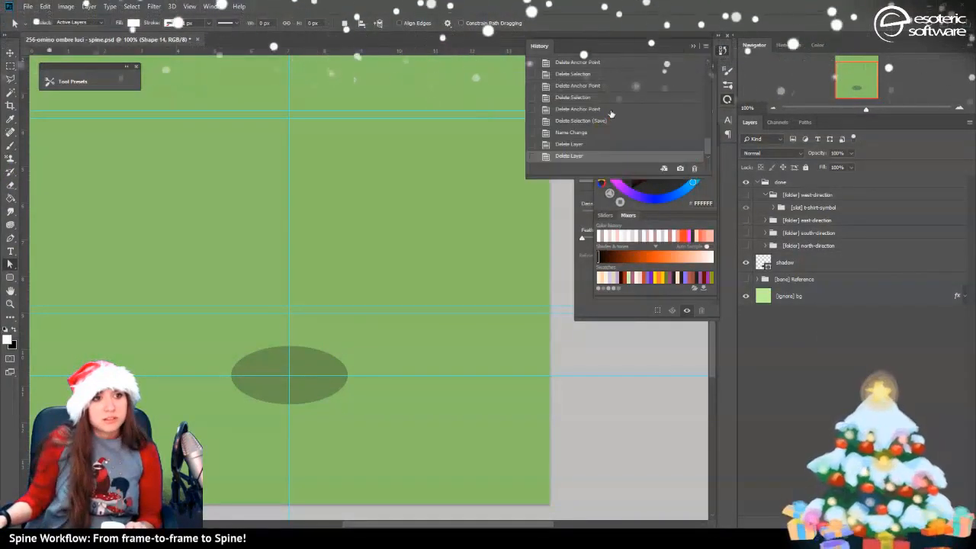
click(590, 133)
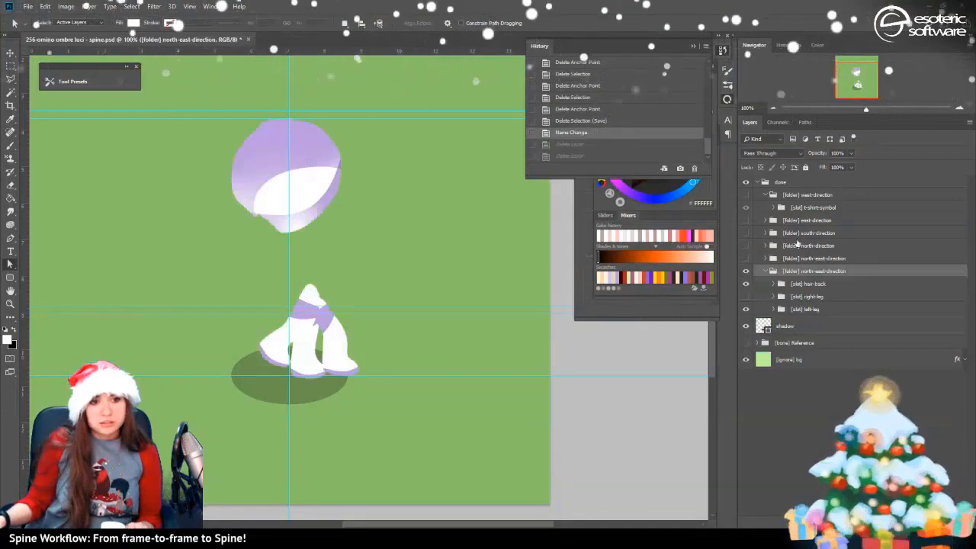
double_click(816, 258)
key(ctrl+v)
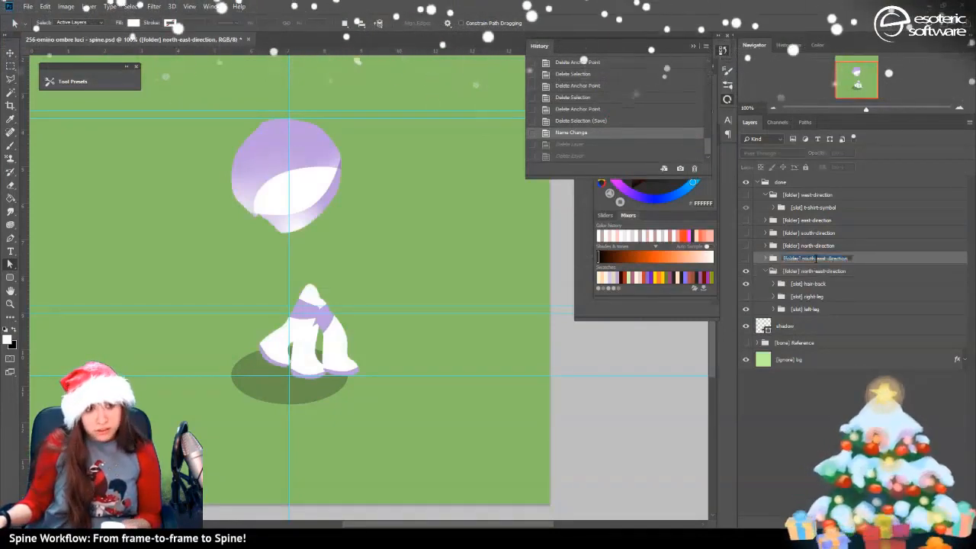
click(818, 309)
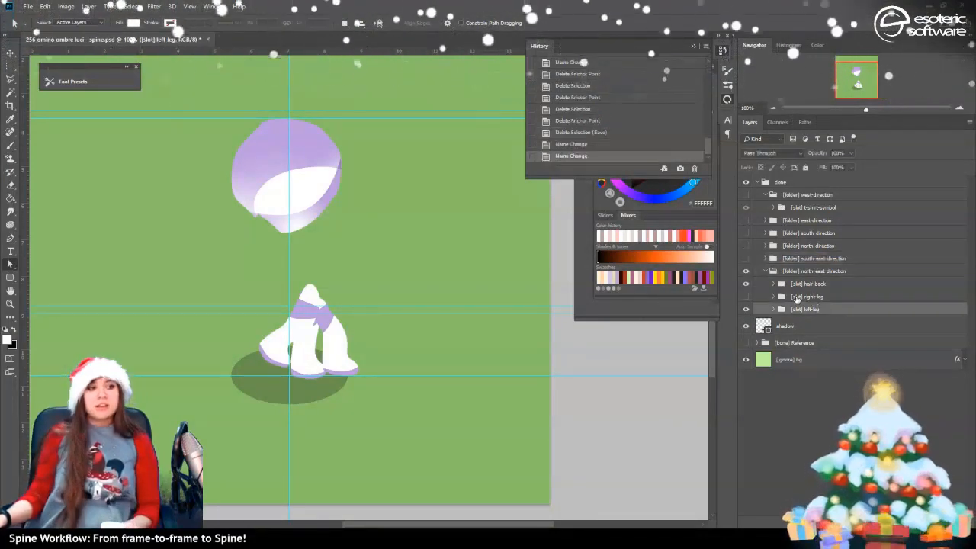
key(ctrl+s)
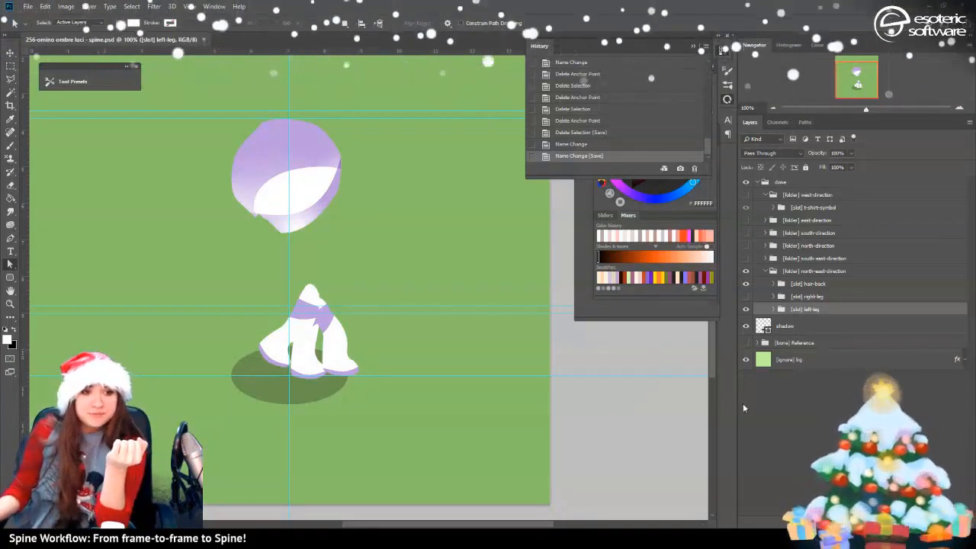
Collapse north-east-direction and toggle the direction folders' visibility to compare their artwork, leaving only the east-direction character shown
click(766, 271)
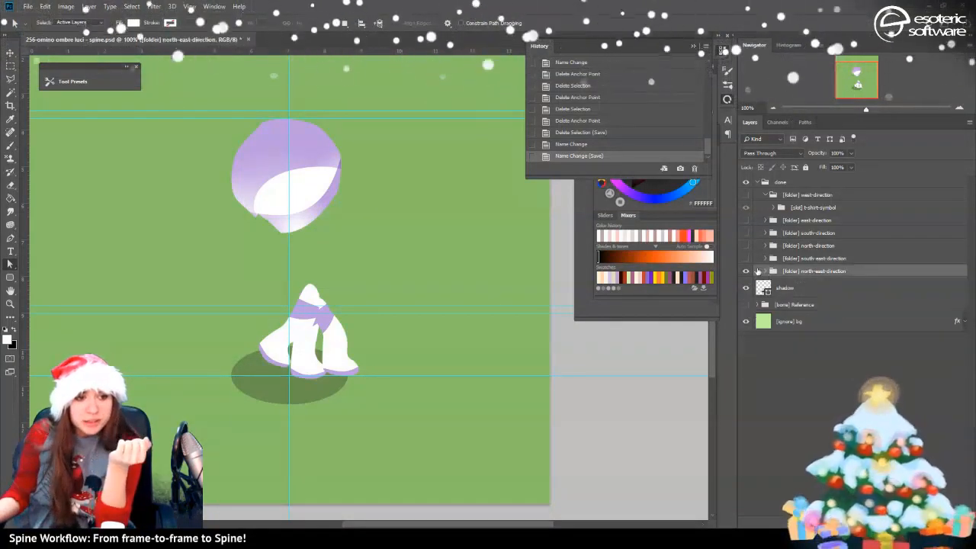
click(746, 272)
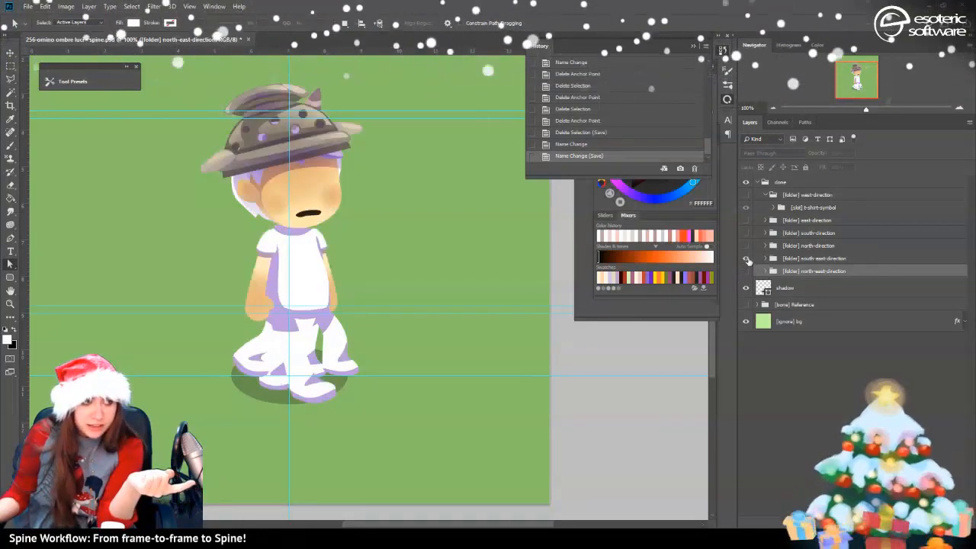
click(747, 258)
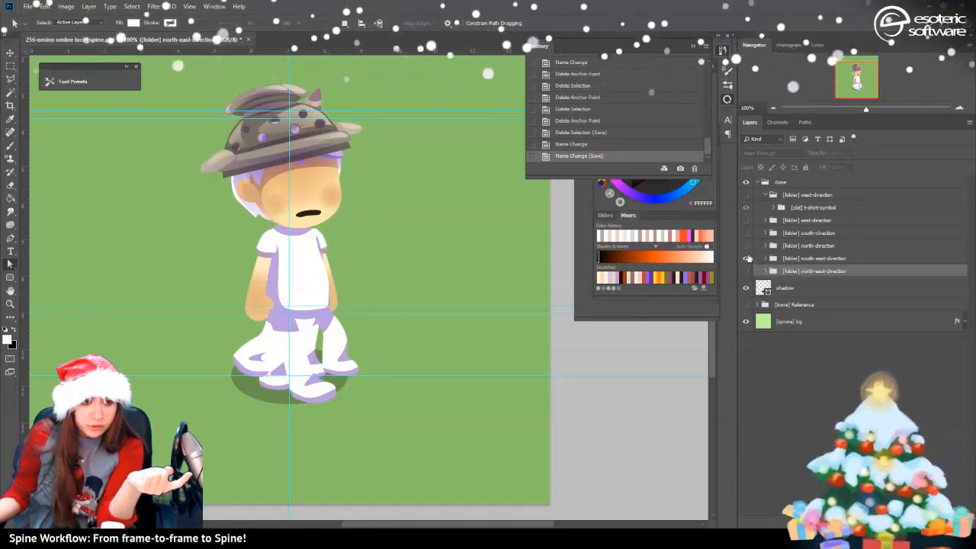
drag(748, 259, 750, 272)
click(746, 271)
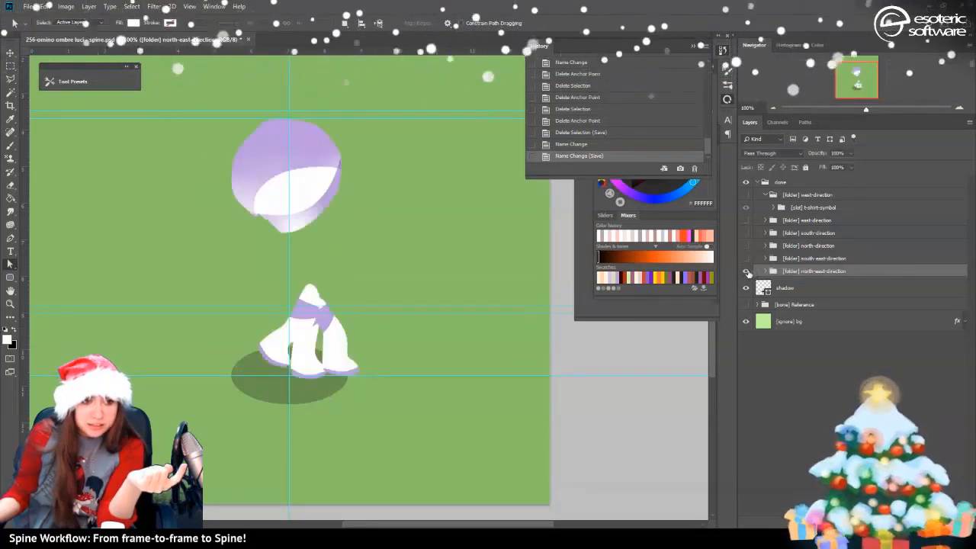
click(747, 271)
click(746, 195)
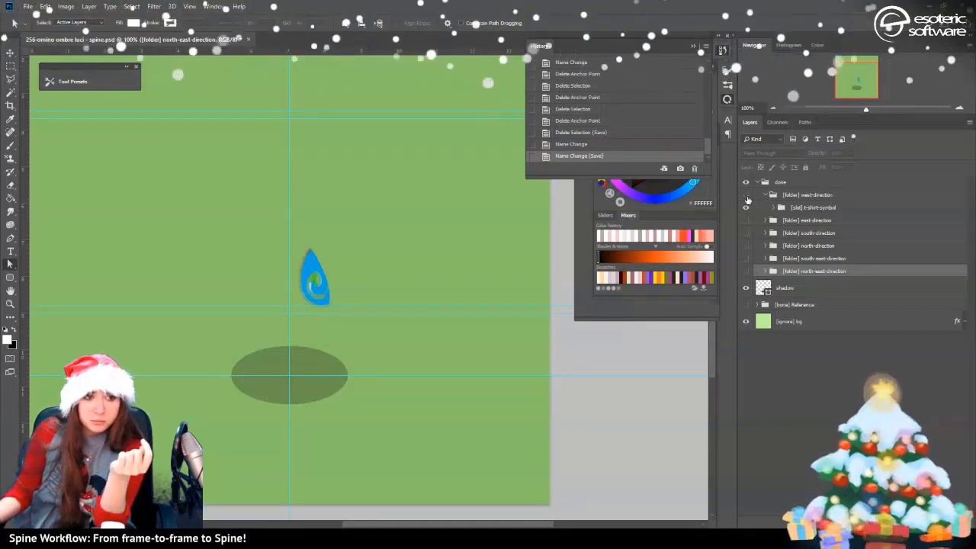
click(747, 207)
click(747, 223)
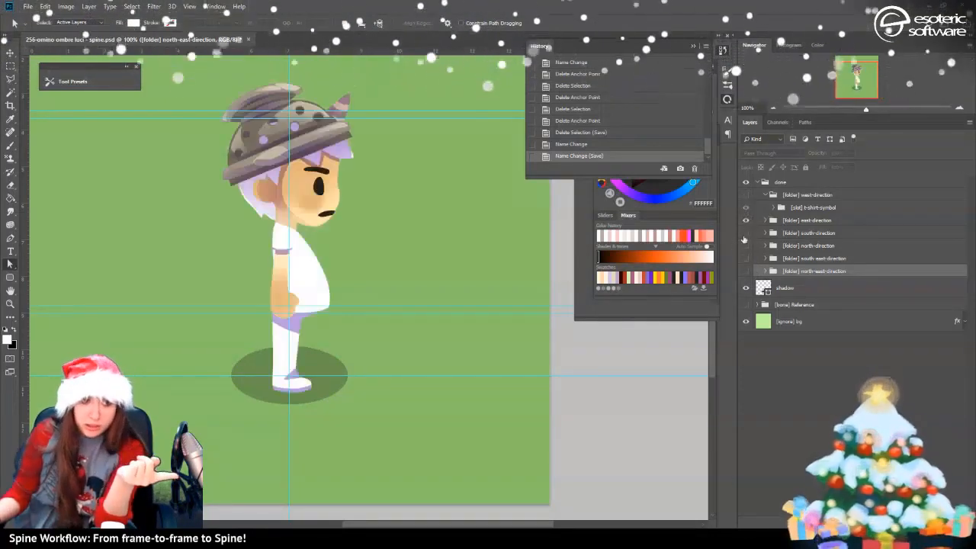
Expand the east-direction folder and find the e-t-shirt layer by picking the character's shirt on the canvas
click(765, 220)
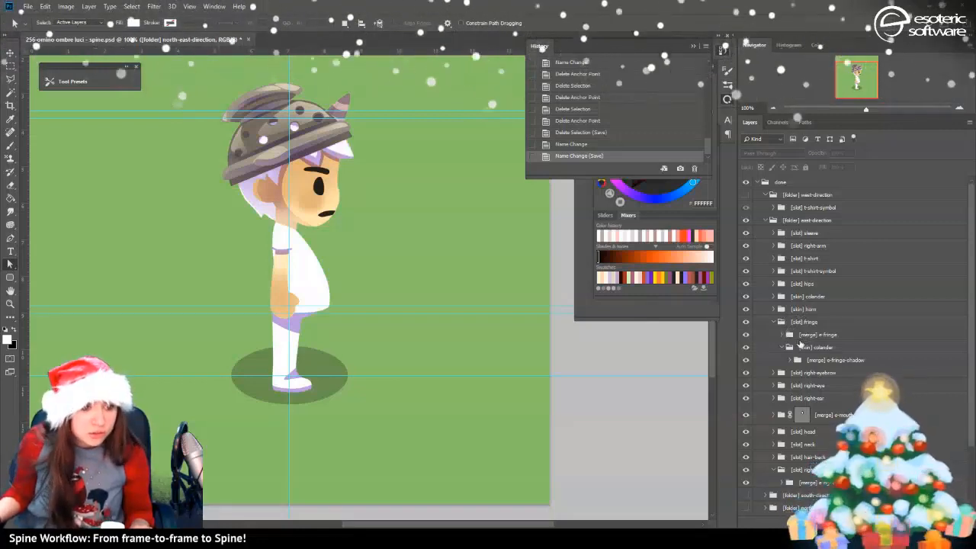
scroll(799, 345, down, 2)
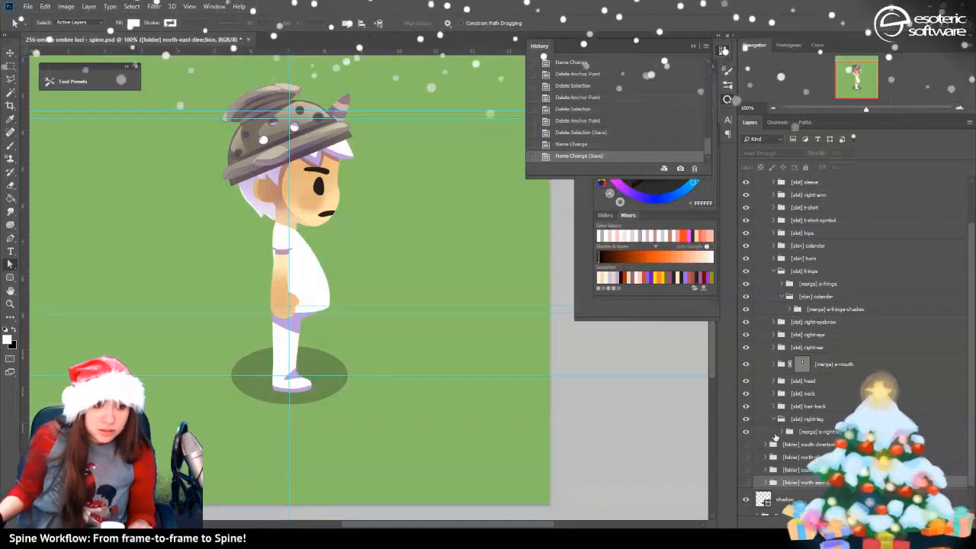
scroll(787, 407, down, 1)
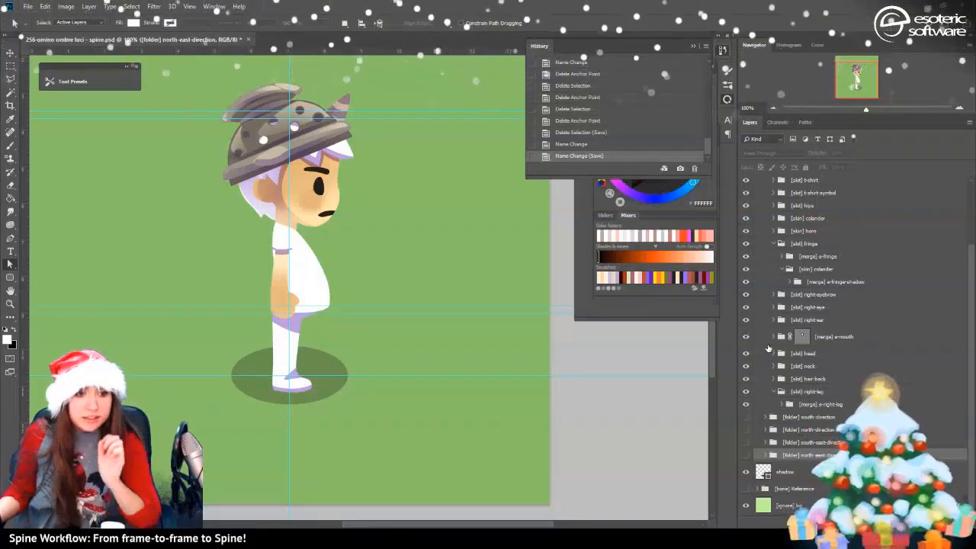
click(9, 53)
click(310, 284)
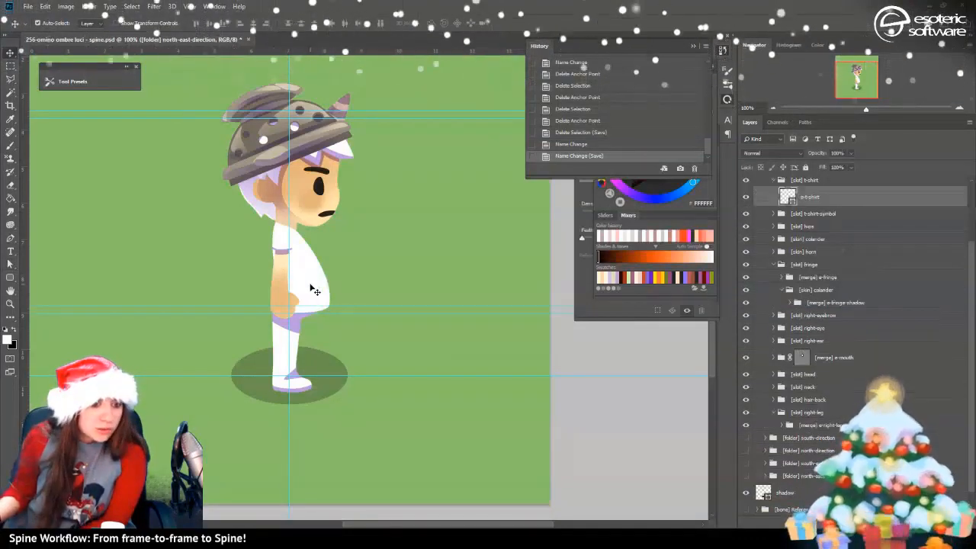
scroll(808, 363, up, 3)
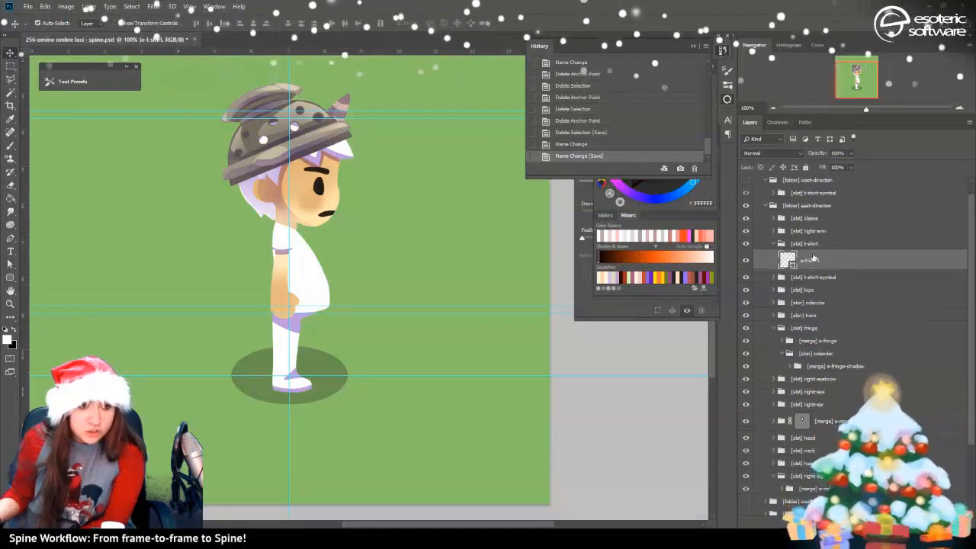
scroll(814, 260, up, 1)
Search the layers by name for the copied group name [slot] t-shirt, and turn the layer filter off
click(805, 260)
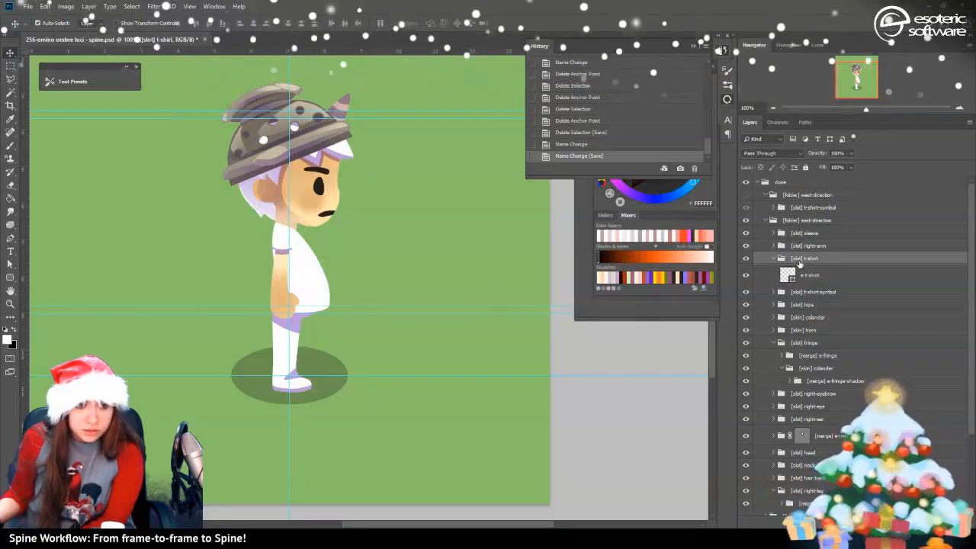
double_click(805, 259)
key(ctrl+c)
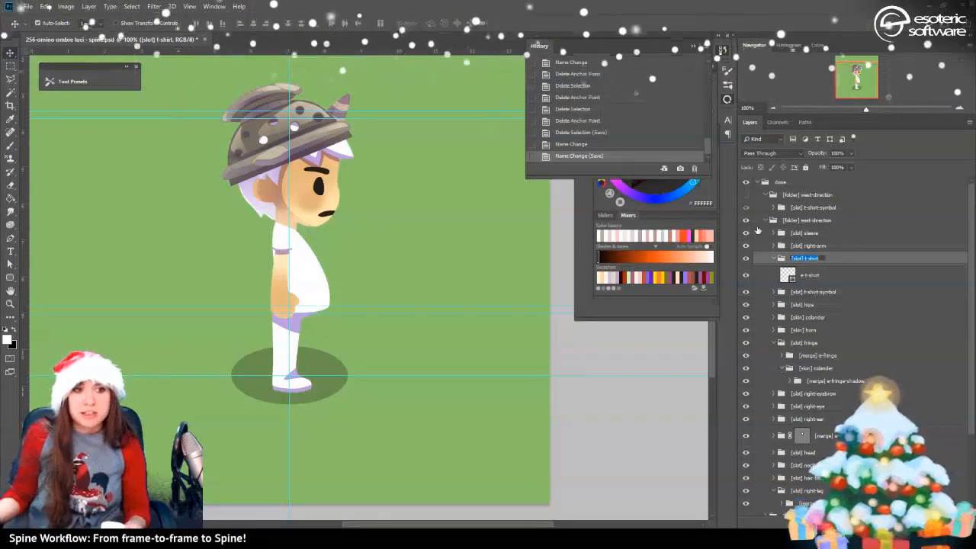
key(Escape)
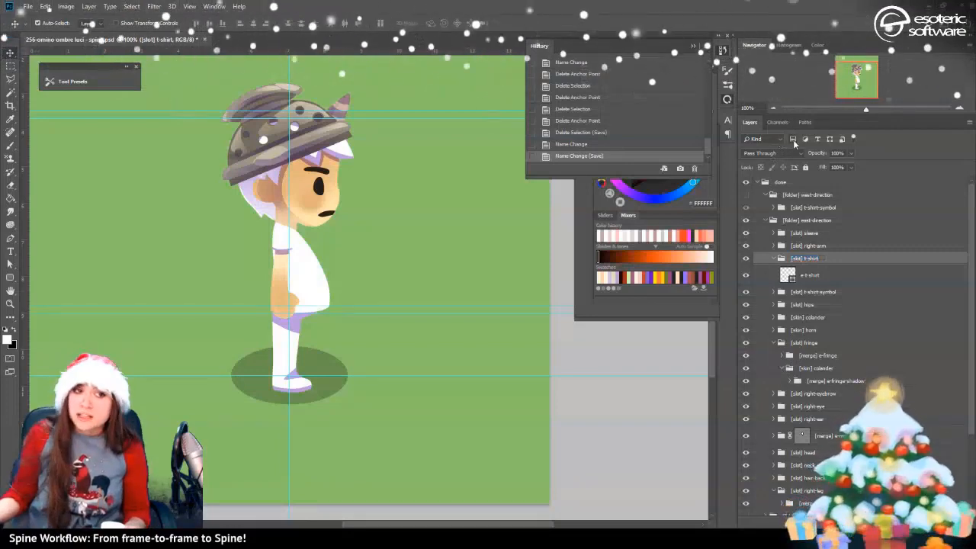
click(854, 140)
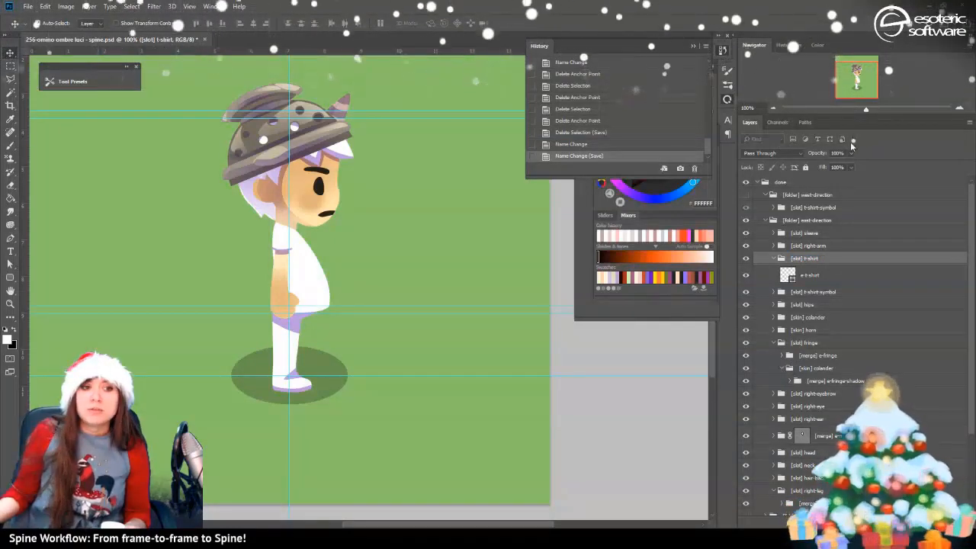
click(757, 138)
click(749, 156)
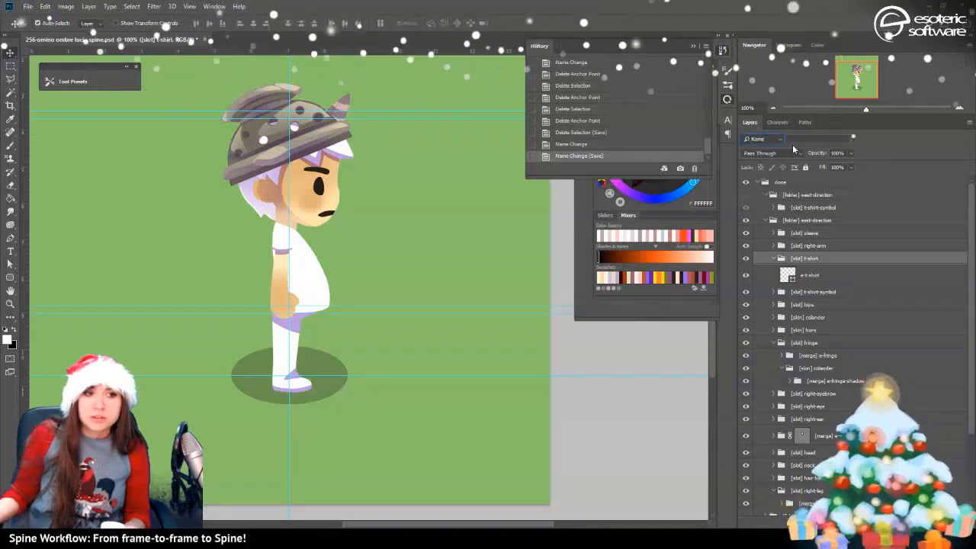
key(ctrl+v)
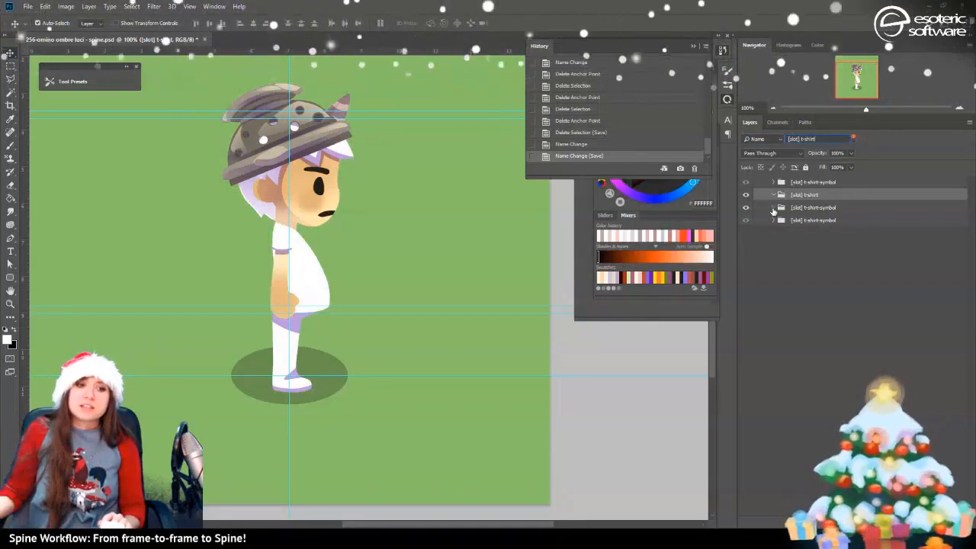
click(854, 140)
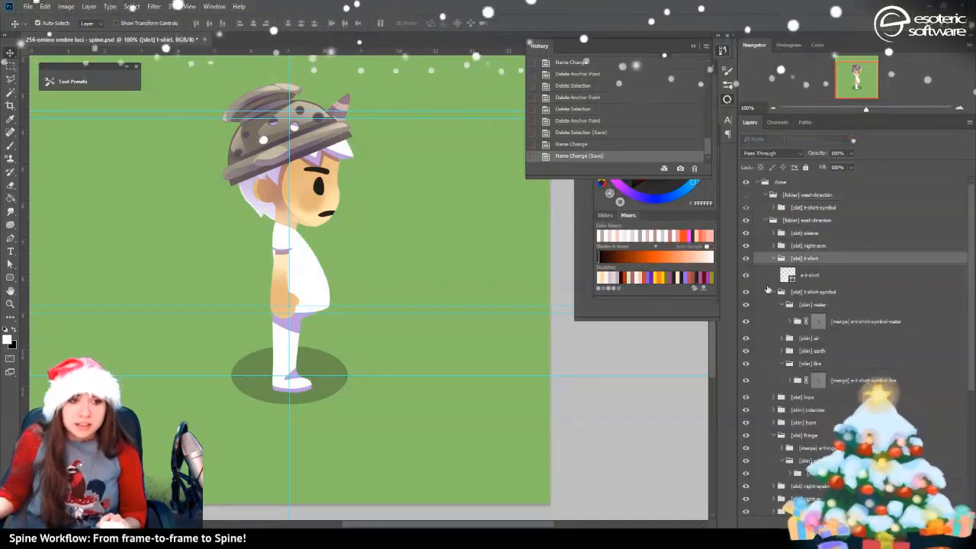
Show the south-direction folder instead of east-direction and examine its t-shirt symbol and s-body groups
click(767, 220)
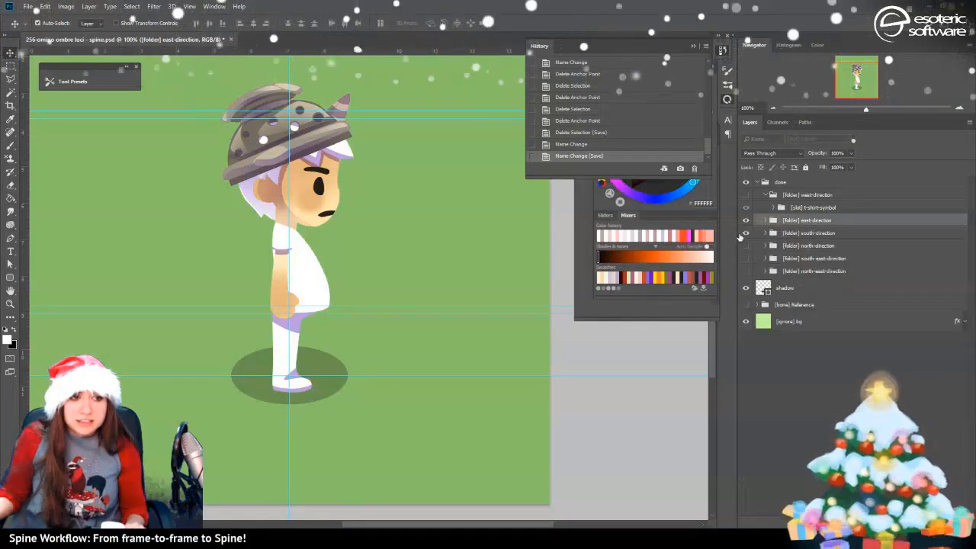
click(747, 221)
click(766, 233)
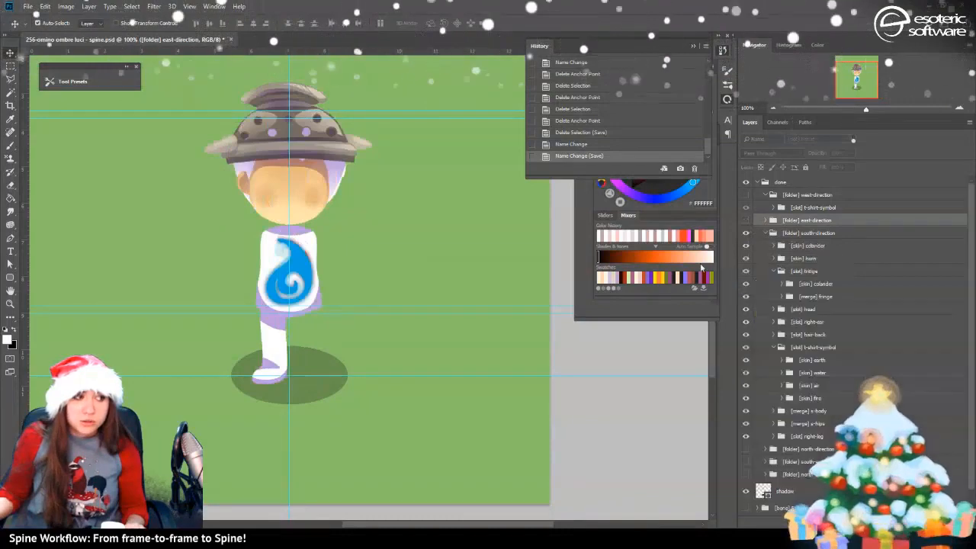
click(300, 262)
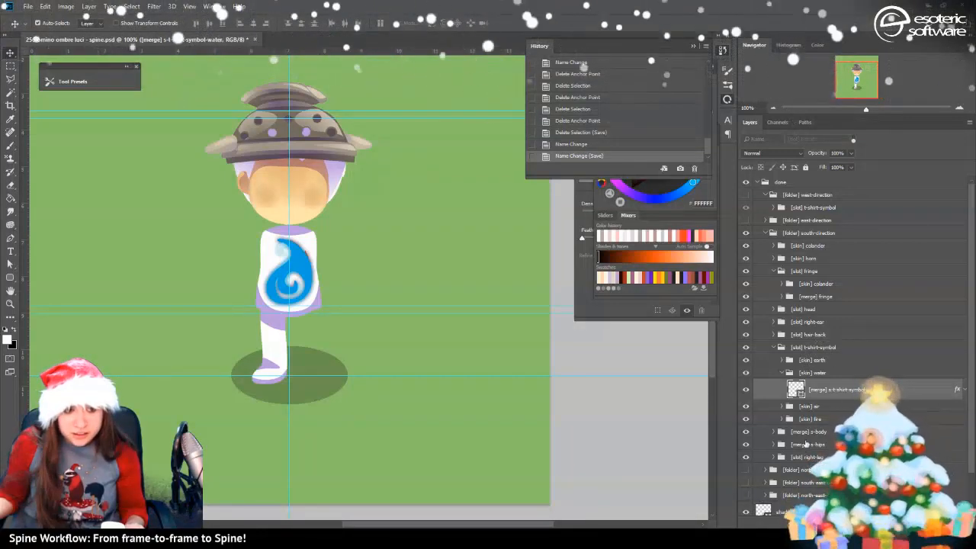
click(818, 433)
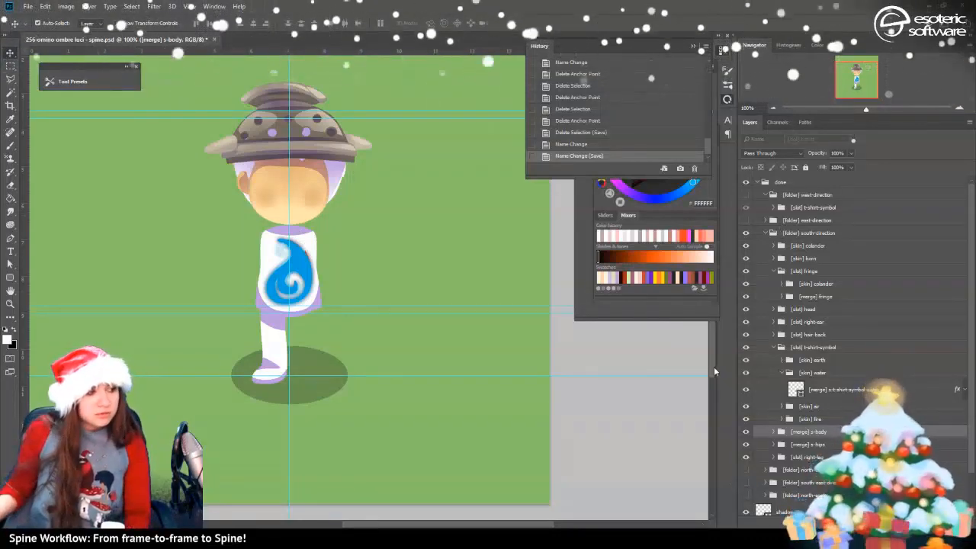
click(775, 348)
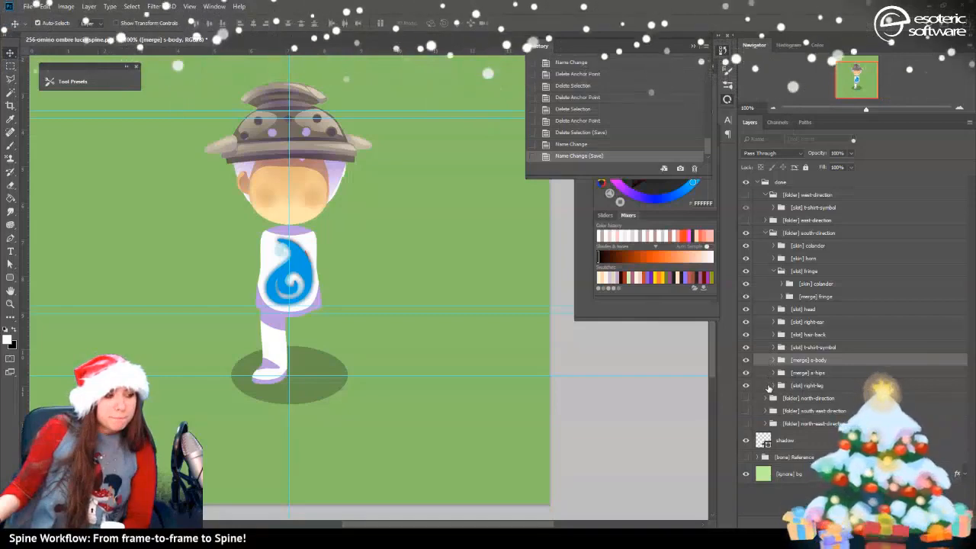
click(768, 233)
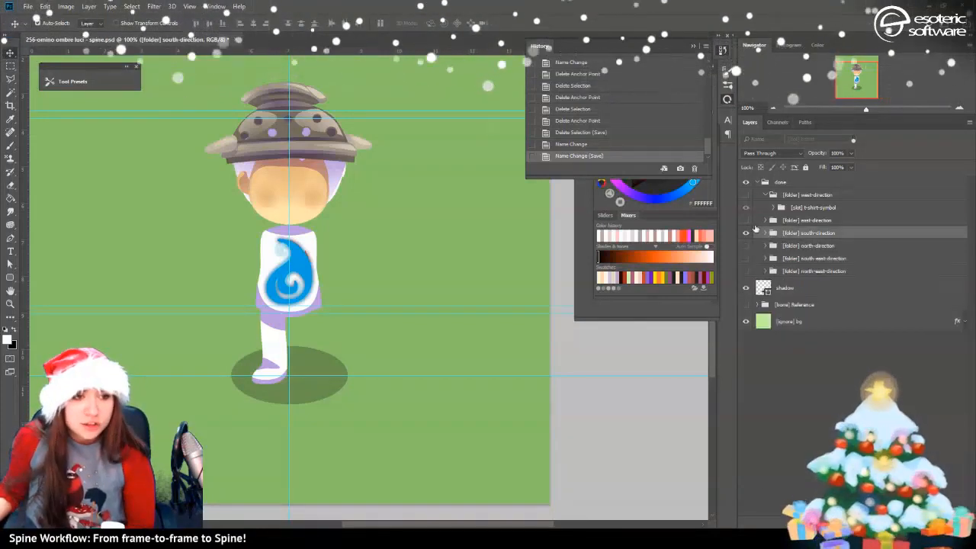
Toggle the west-direction folder's visibility to check its t-shirt symbol against the south-direction character
click(746, 195)
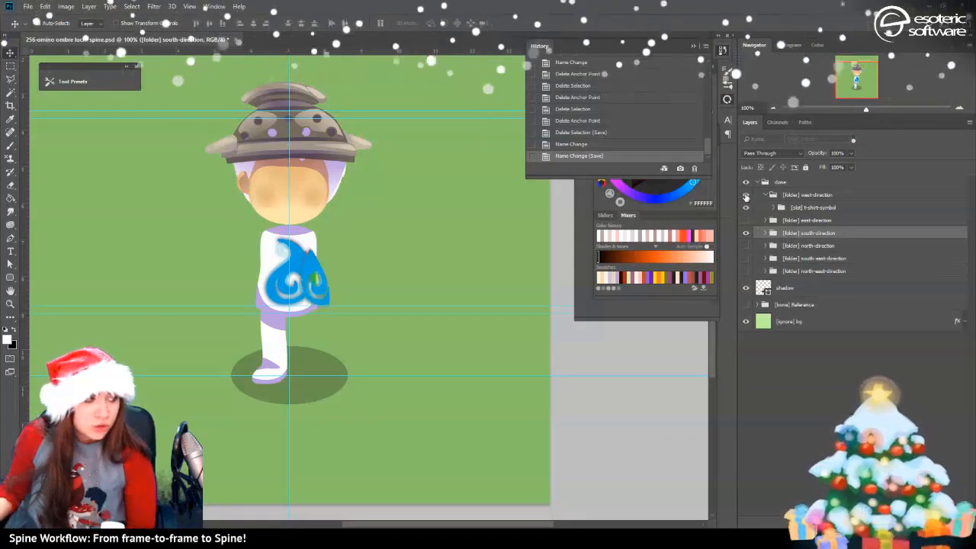
click(746, 195)
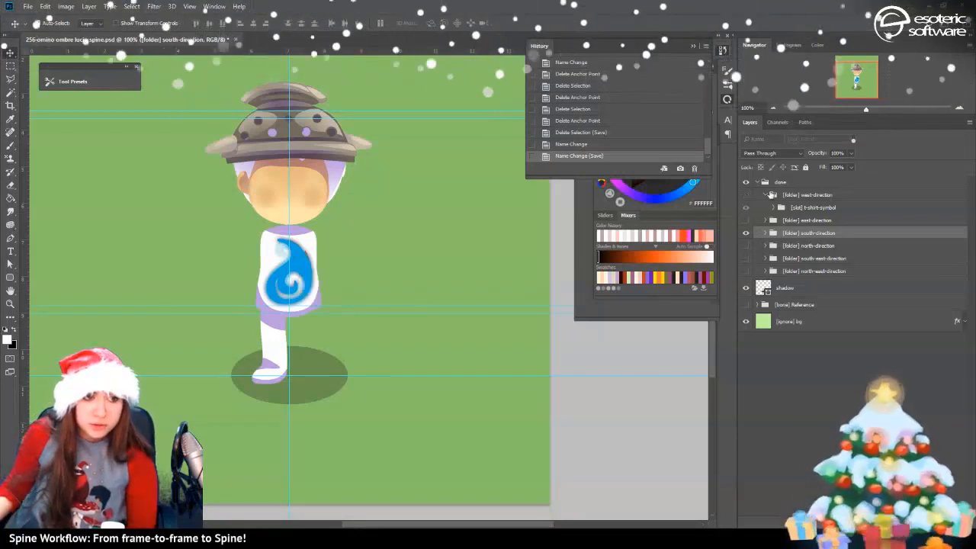
click(774, 208)
click(774, 208)
click(762, 195)
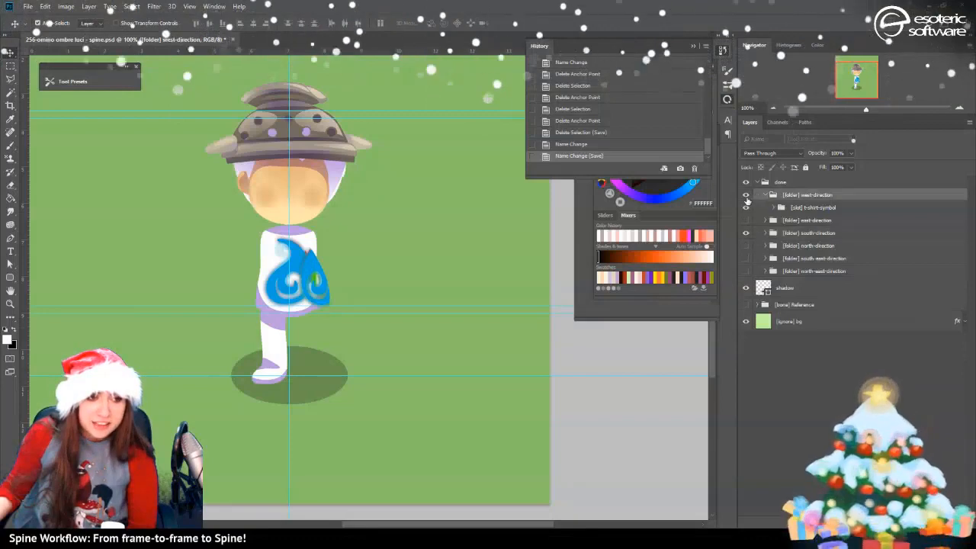
click(748, 196)
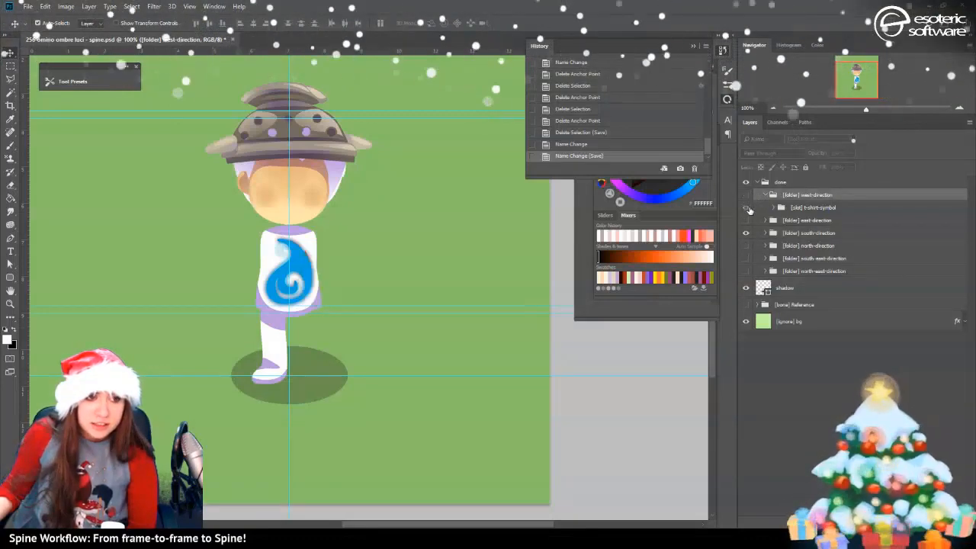
Show and expand the east-direction folder, and rename its [slot] t-shirt group to [slot] body
click(746, 221)
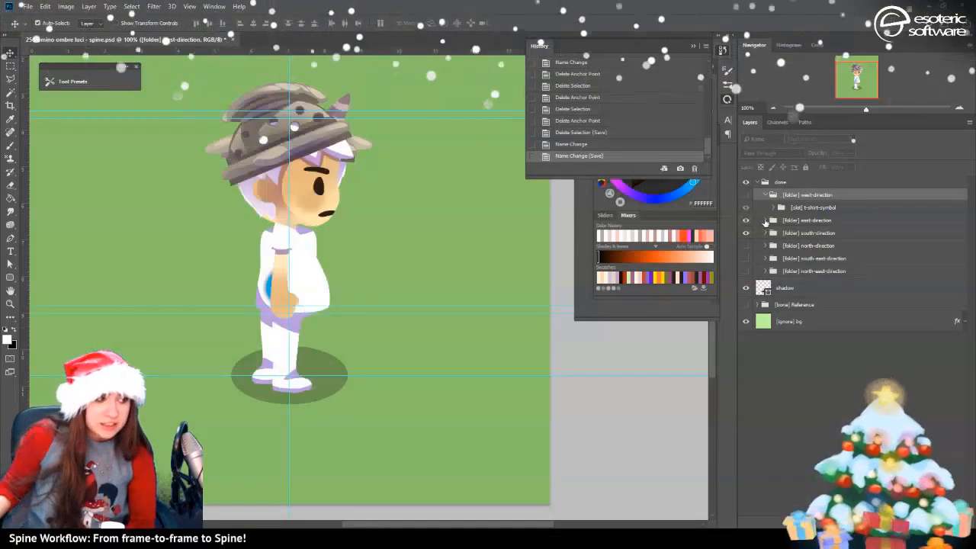
click(766, 221)
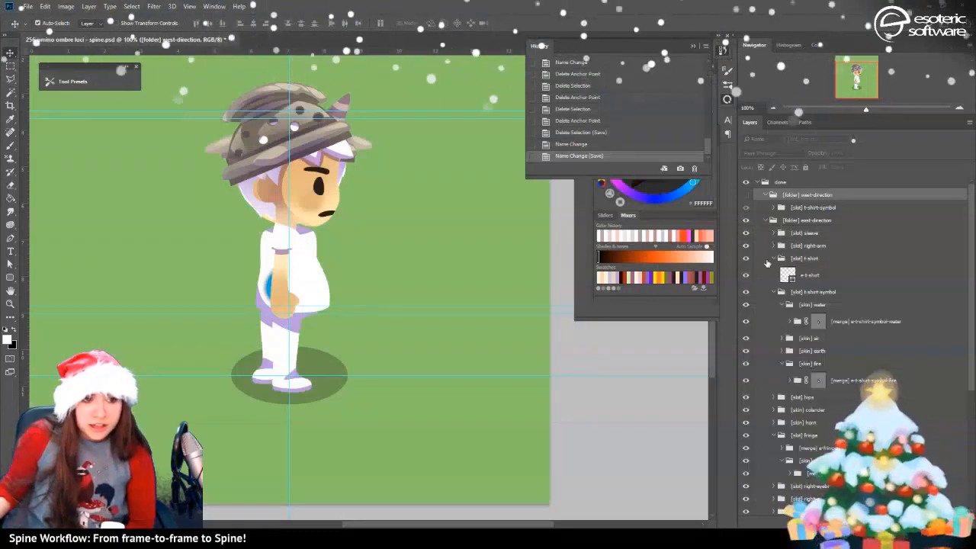
click(774, 258)
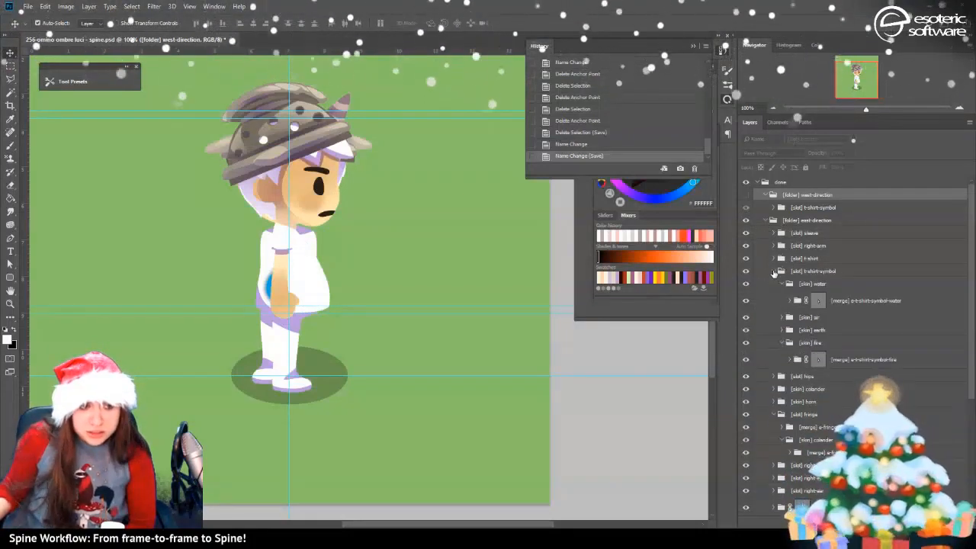
click(775, 258)
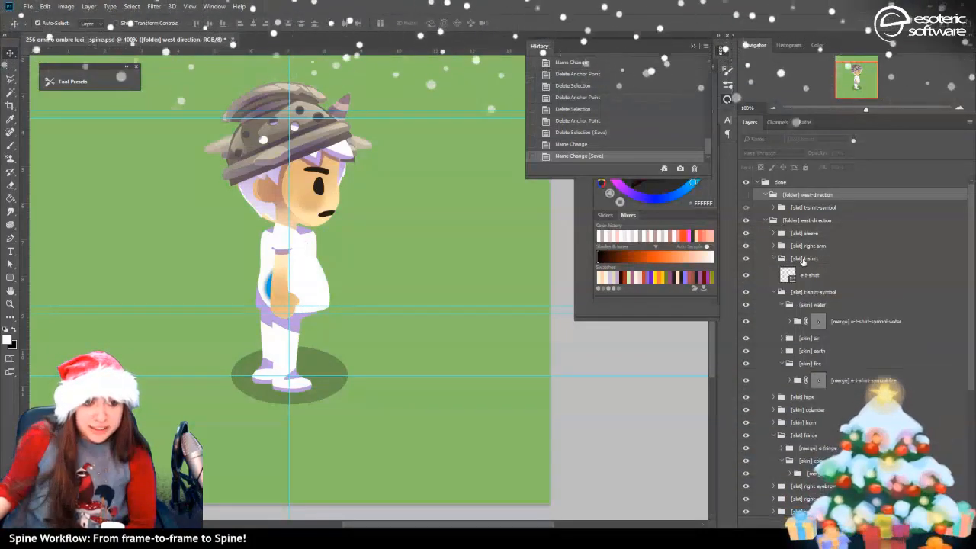
double_click(816, 259)
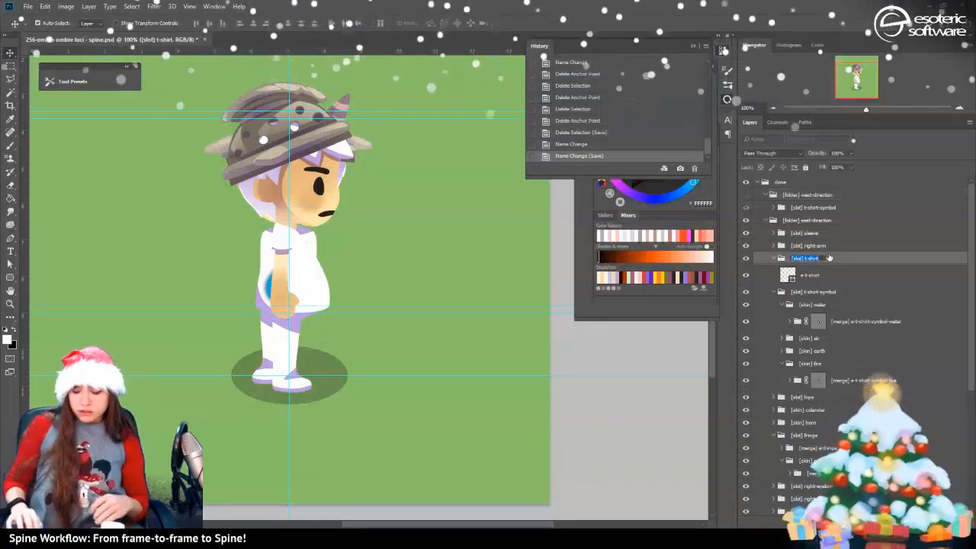
click(830, 258)
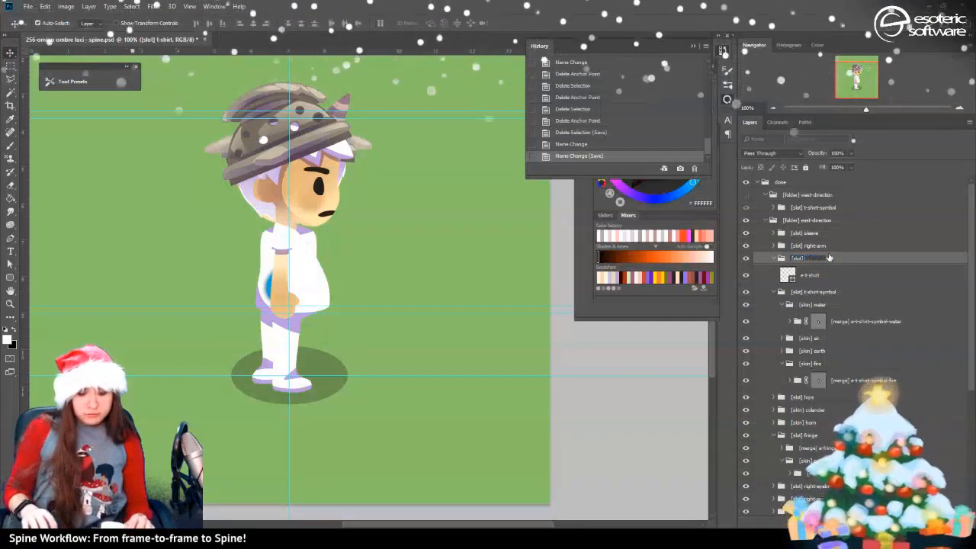
text(body)
key(Return)
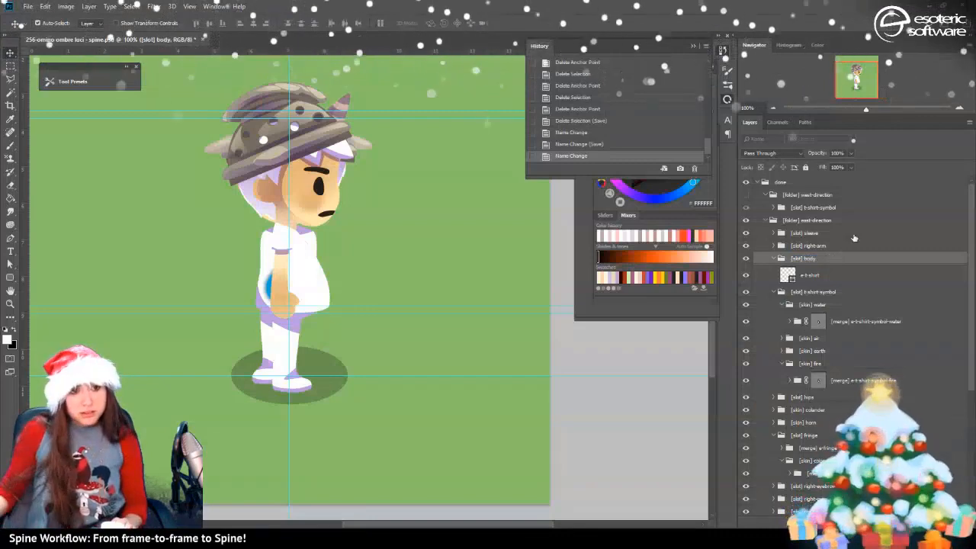
Rename the e-t-shirt layer inside the east-direction [slot] body group to e-body
double_click(817, 276)
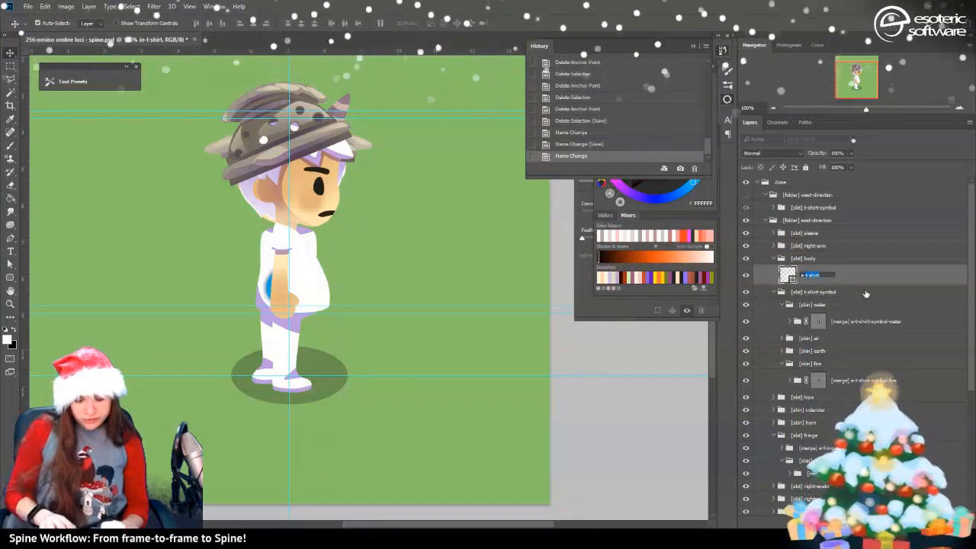
text(e-body)
key(Return)
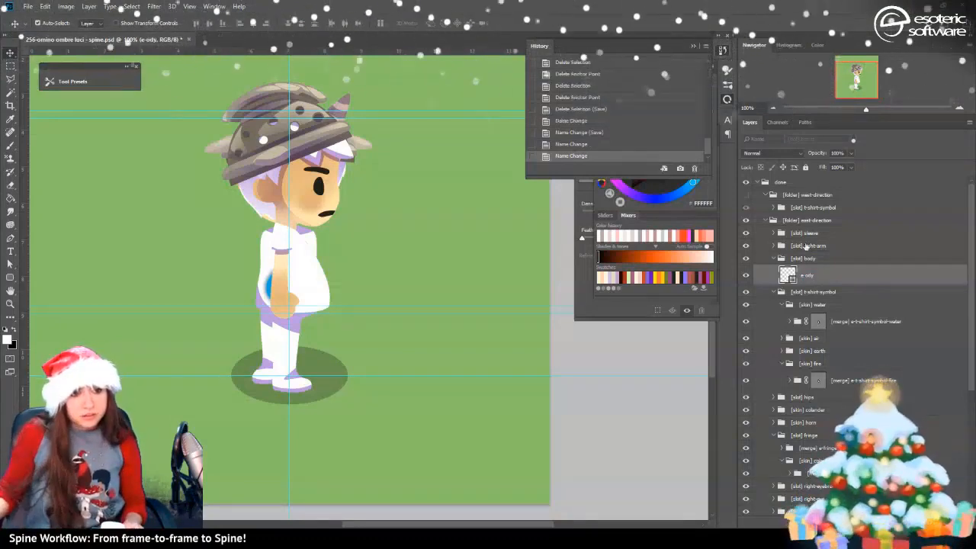
double_click(805, 276)
text(e-body)
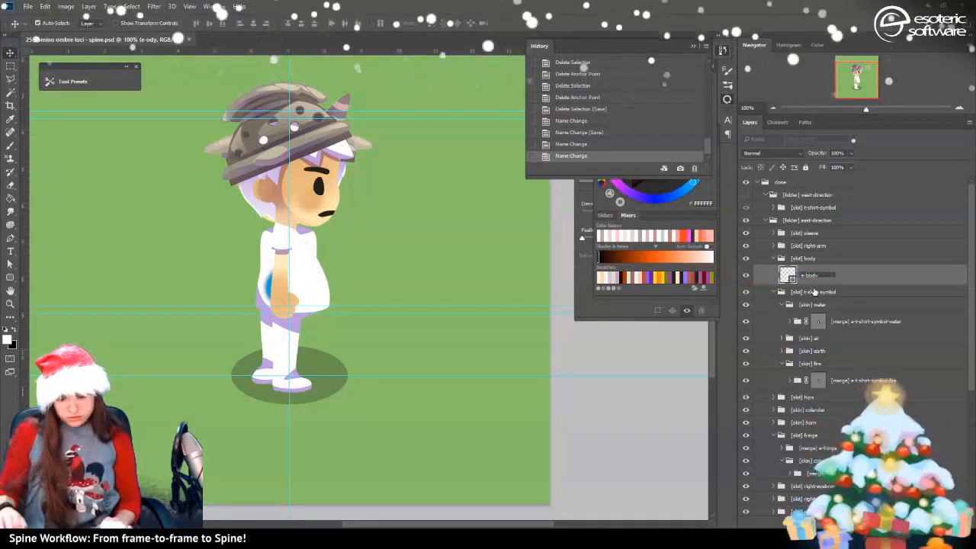
key(Return)
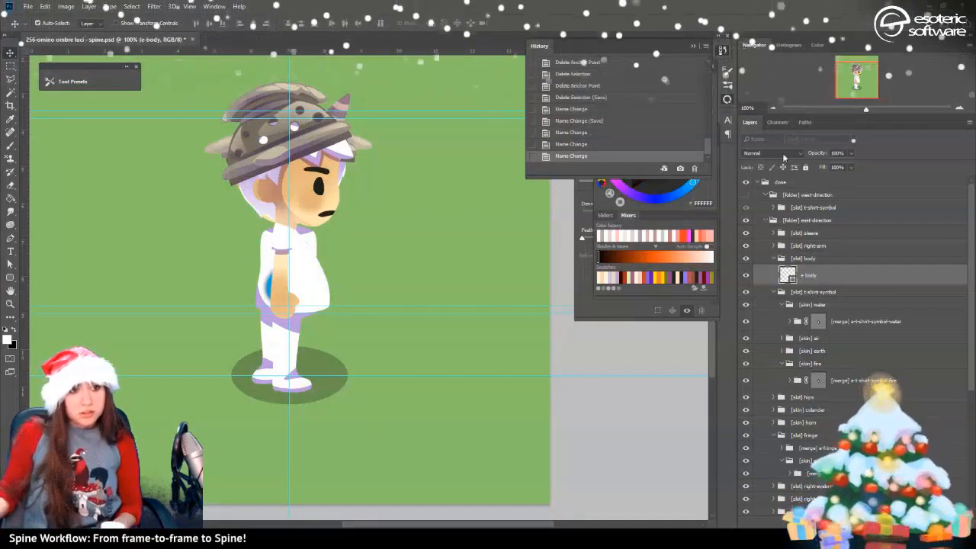
Search the layers by name for body in place of [slot] t-shirt, and turn the layer filter off
click(854, 139)
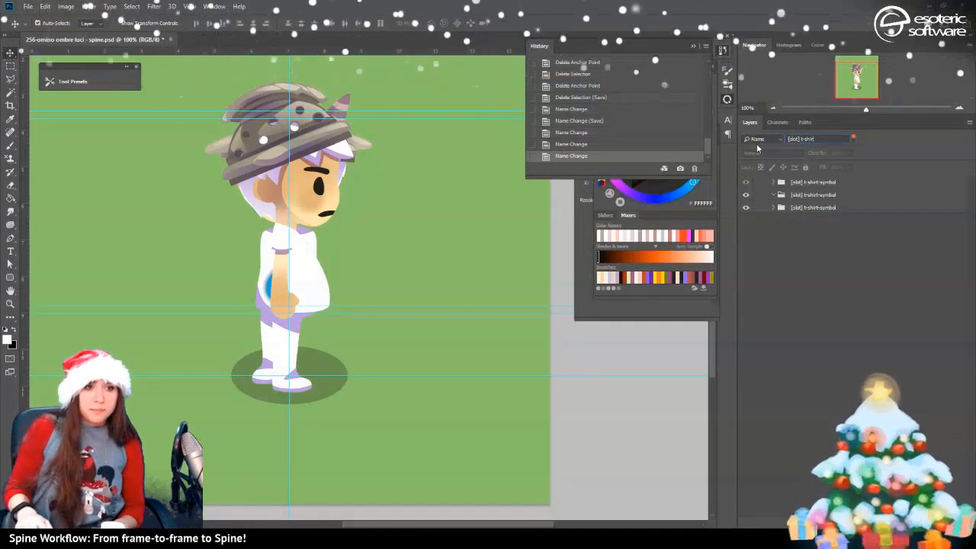
key(BackSpace)
key(BackSpace)
key(BackSpace)
key(BackSpace)
key(BackSpace)
key(BackSpace)
key(BackSpace)
key(BackSpace)
key(BackSpace)
key(BackSpace)
key(BackSpace)
key(BackSpace)
key(BackSpace)
key(BackSpace)
text(body)
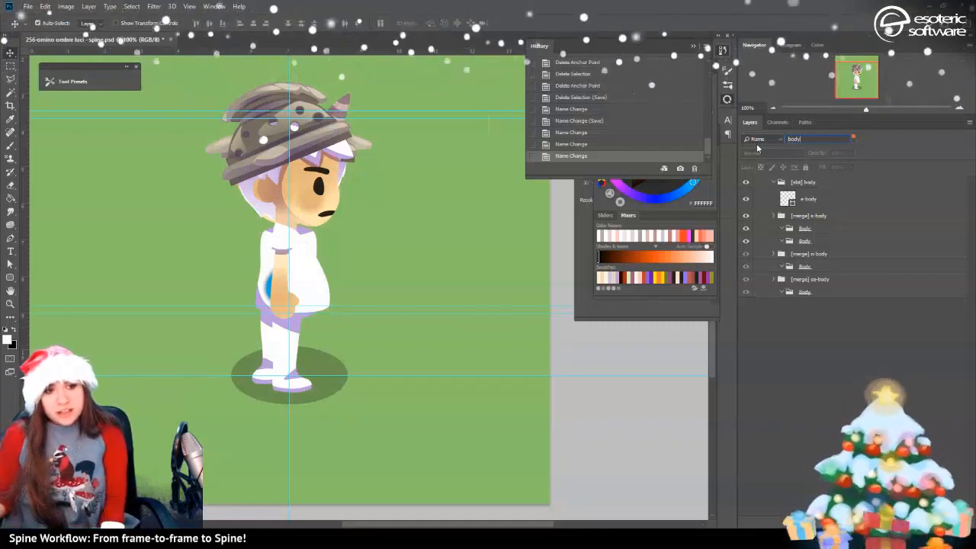
click(854, 139)
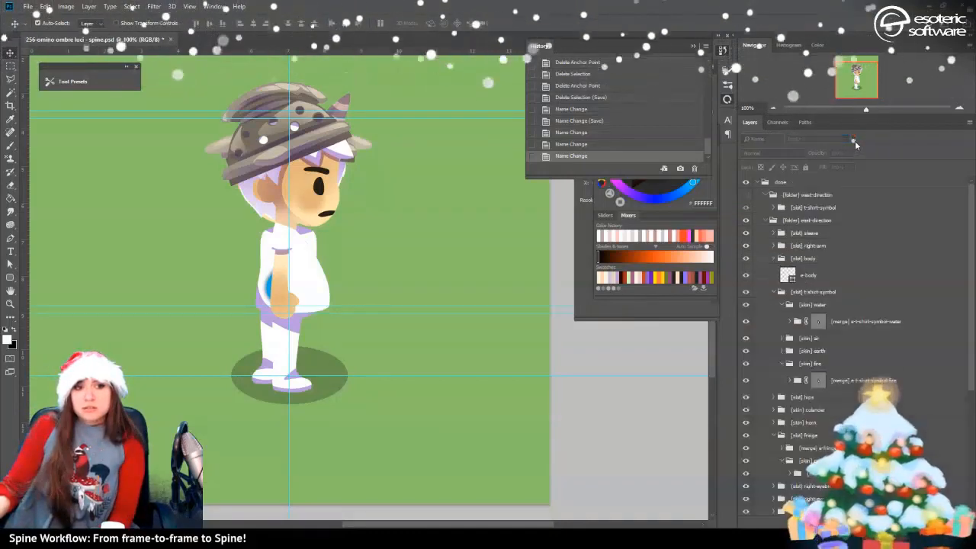
Collapse the water and fire skin groups of the east t-shirt symbol, and the east-direction folder itself
click(782, 305)
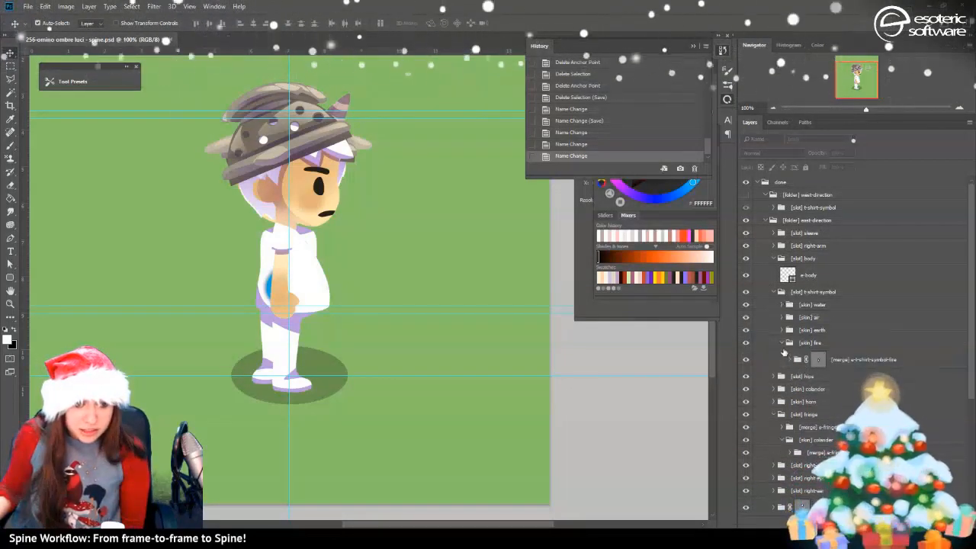
click(782, 342)
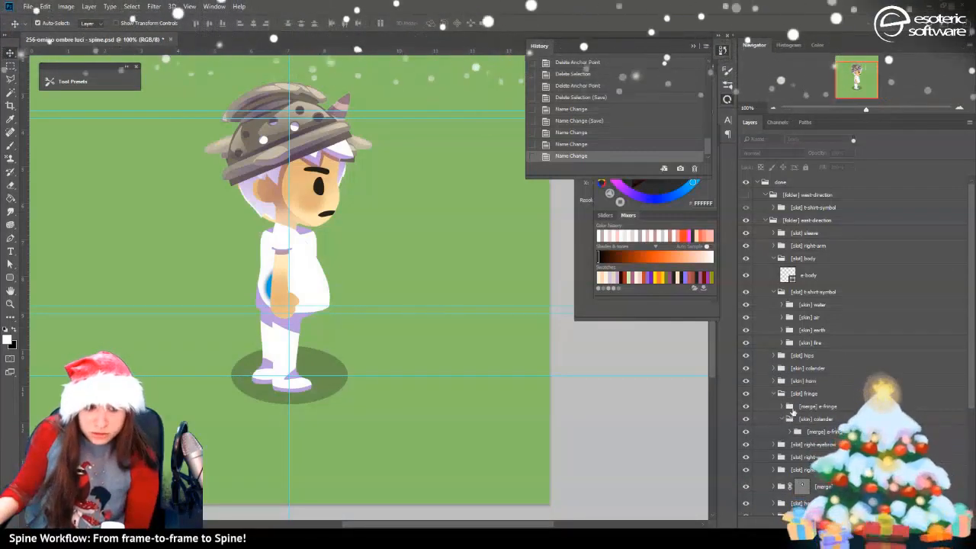
scroll(789, 419, down, 5)
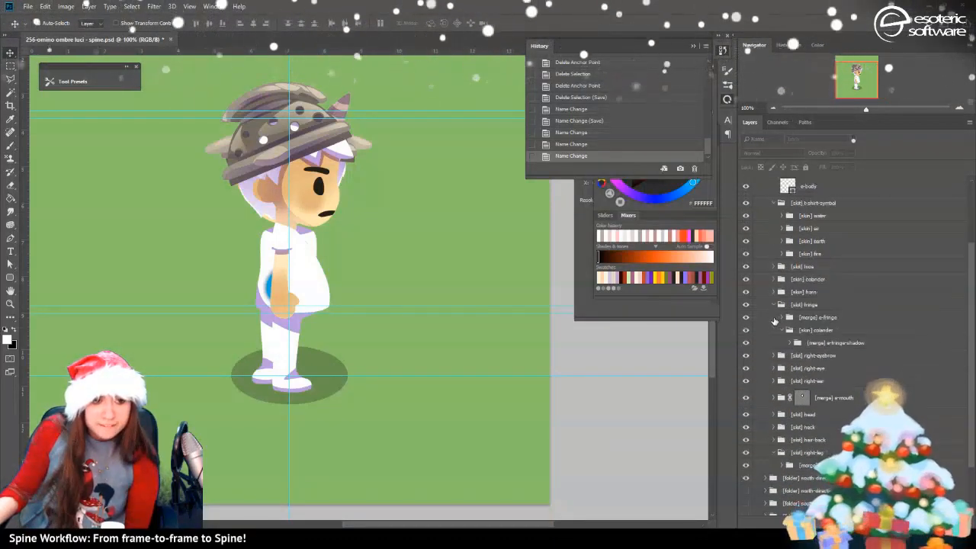
scroll(780, 321, up, 5)
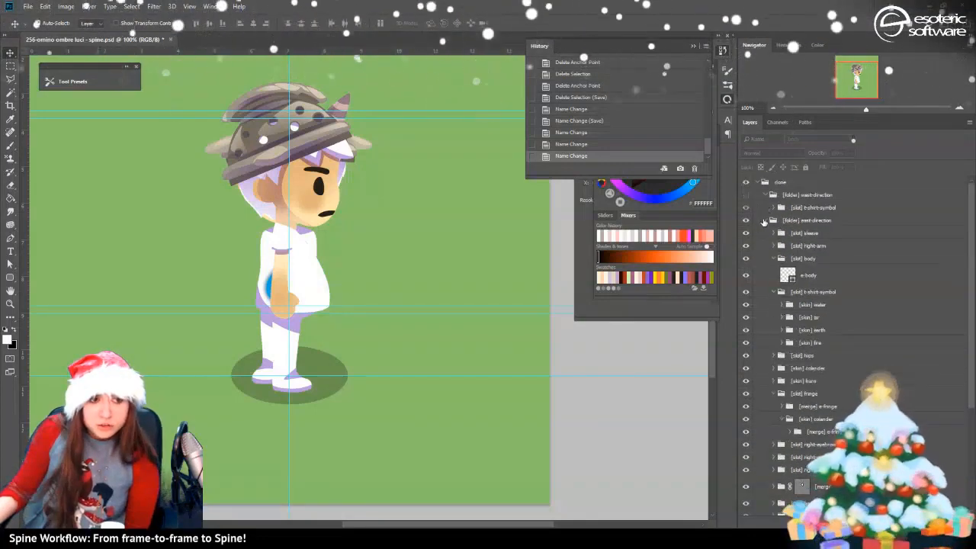
click(773, 220)
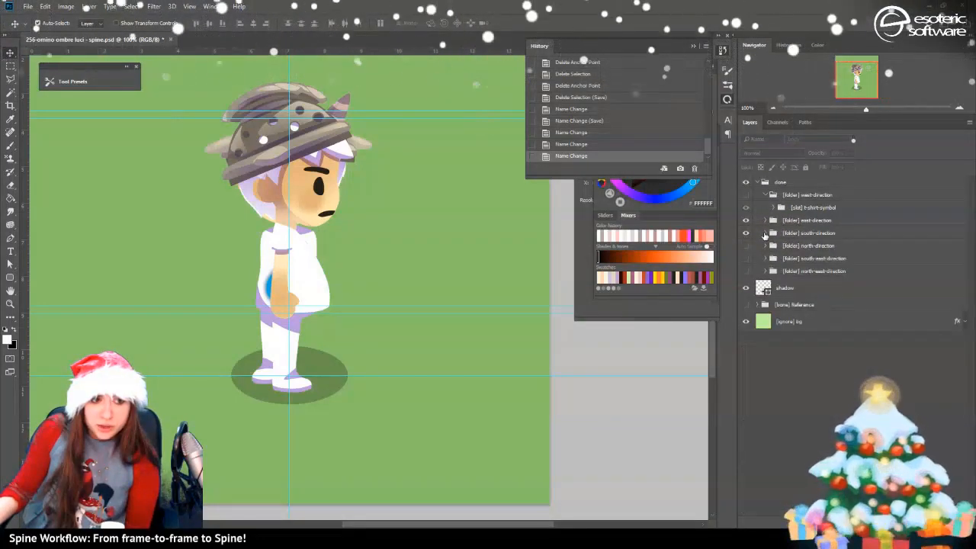
Hide the east-direction folder and wrap south-direction's [merge] s-body in a new group named [slot] body
click(765, 233)
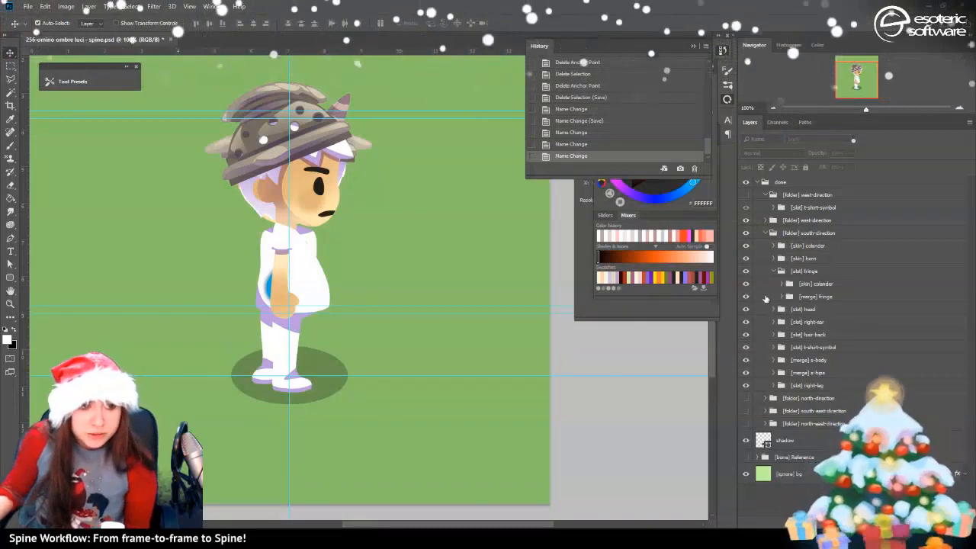
click(746, 220)
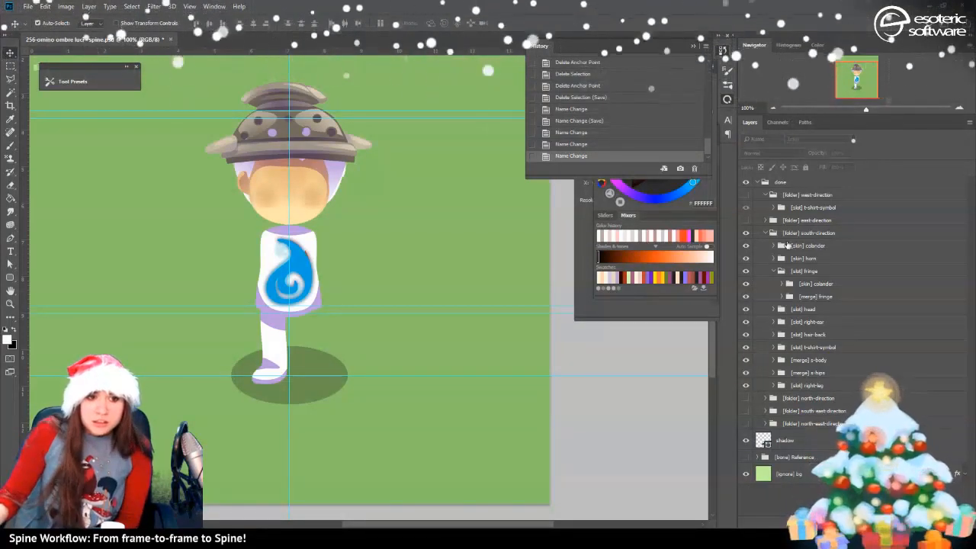
click(813, 361)
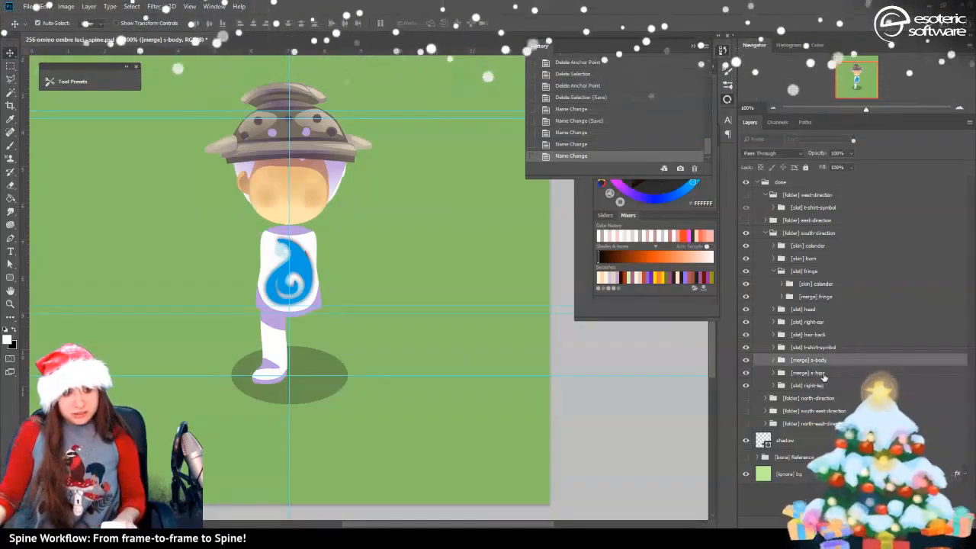
key(ctrl+g)
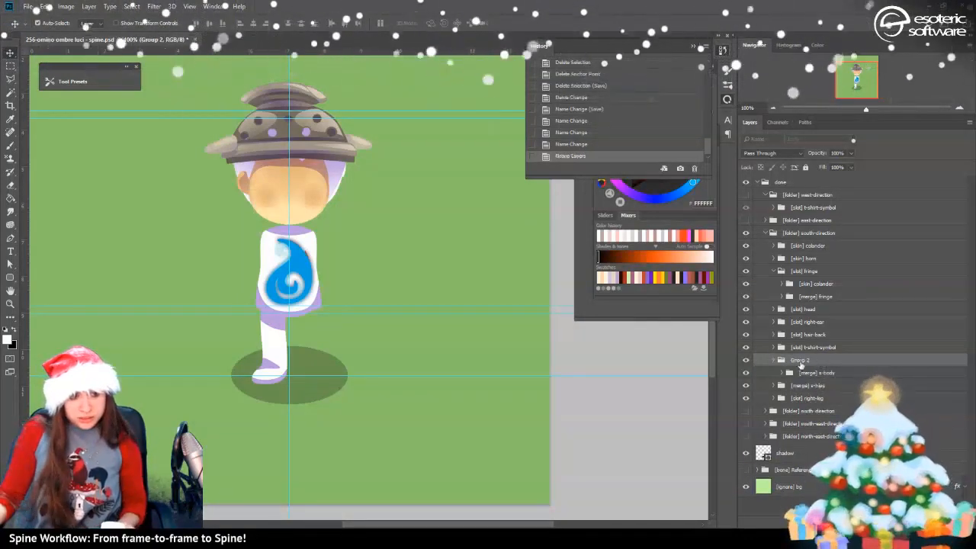
double_click(801, 360)
text([)
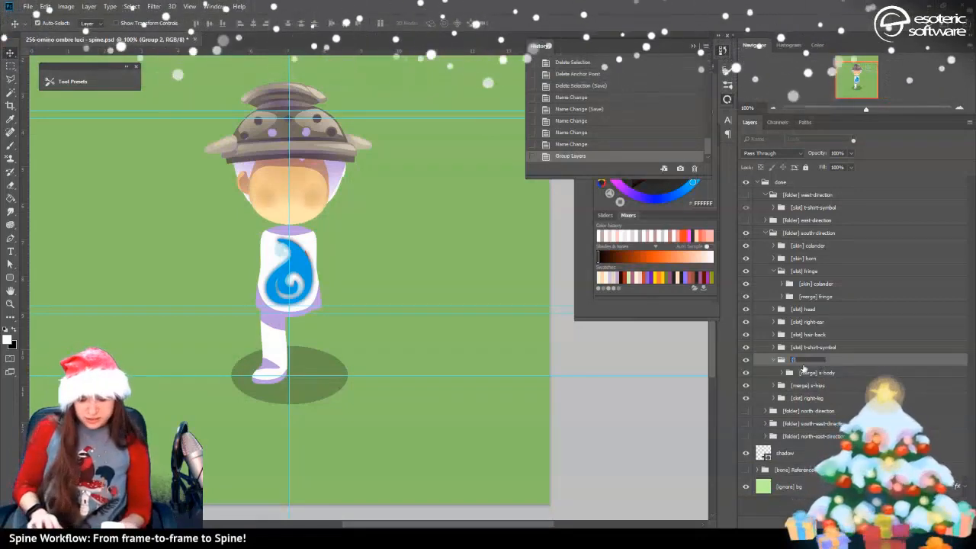
text(slot] body)
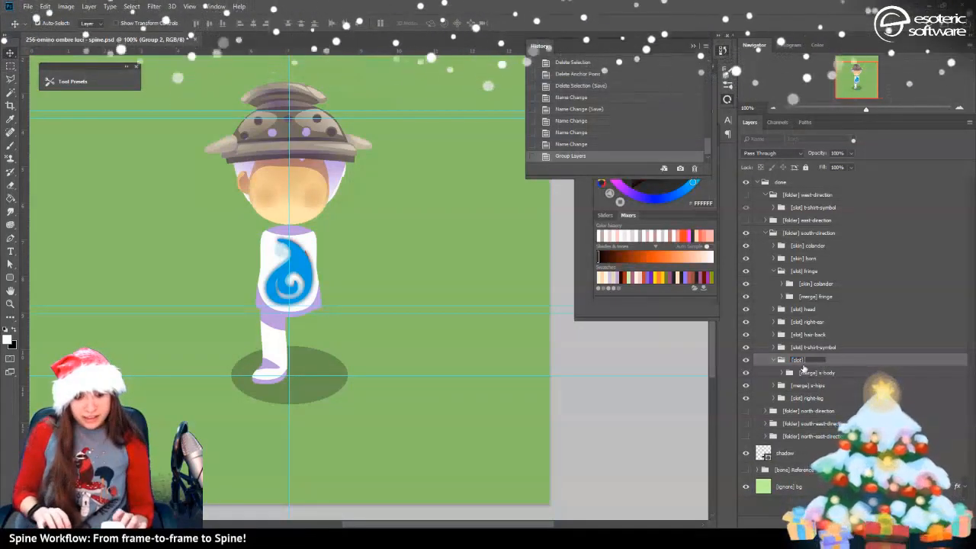
key(Return)
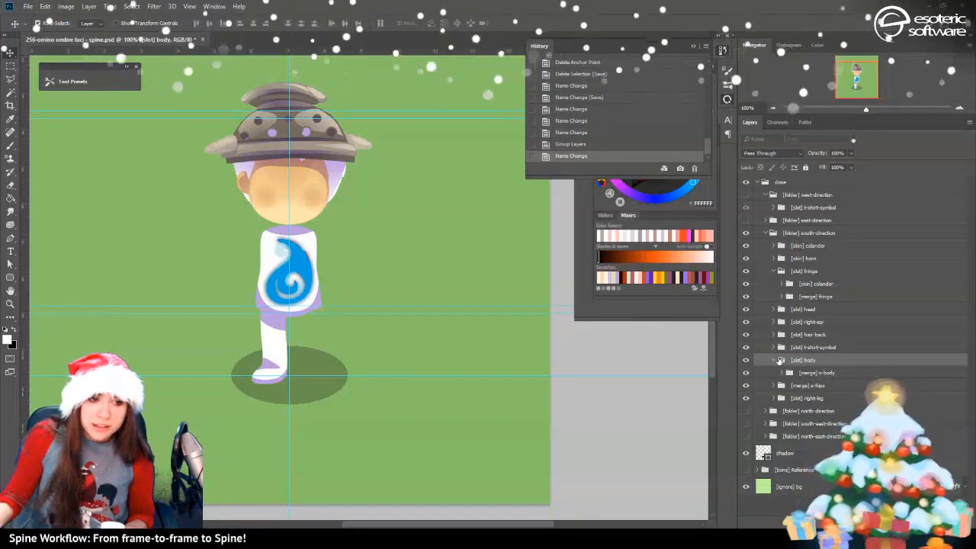
click(772, 360)
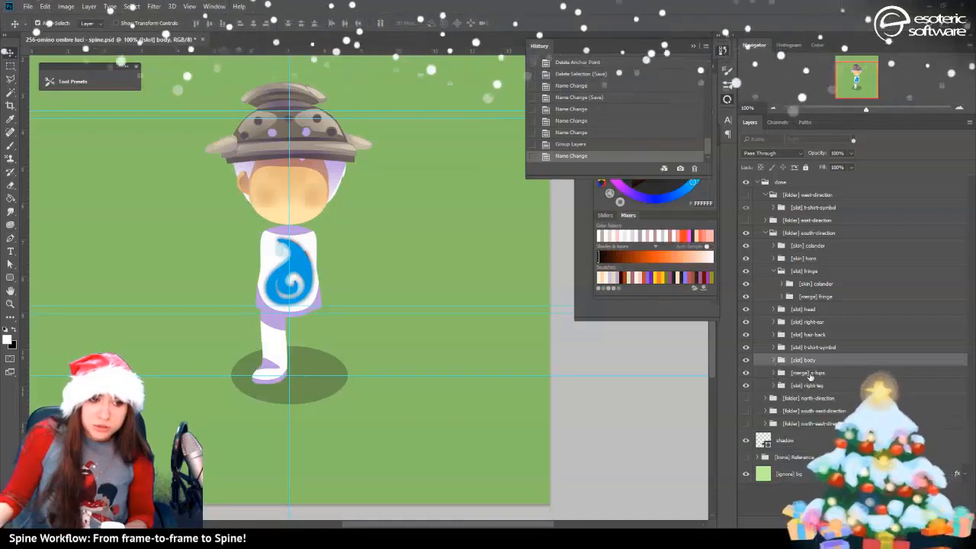
Wrap south-direction's [merge] s-hips in a new group named [slot] hips and save the file
click(794, 374)
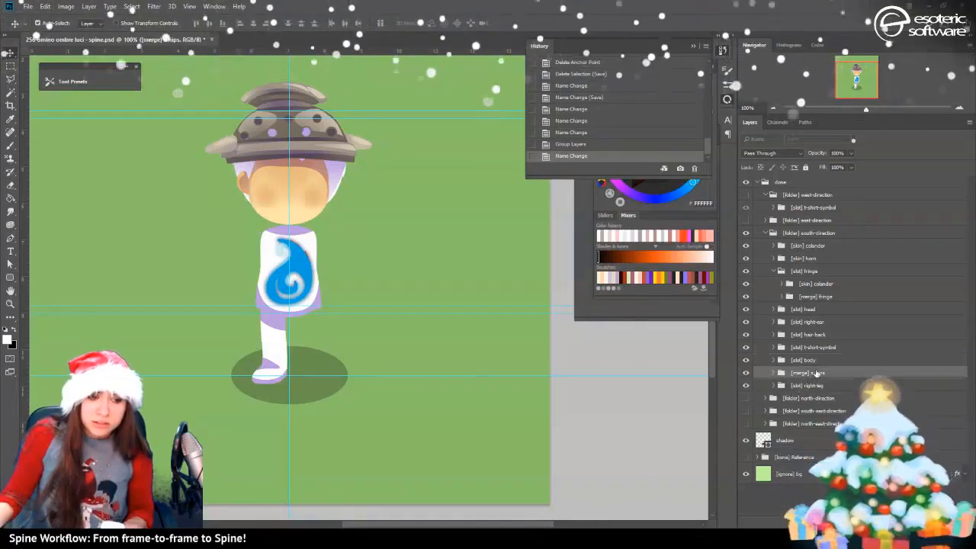
key(ctrl+g)
double_click(801, 374)
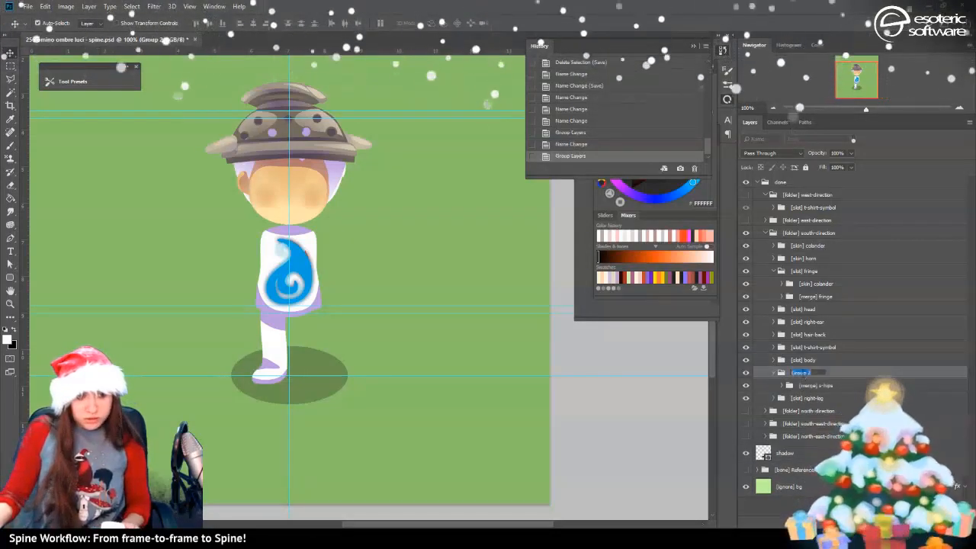
text([sl)
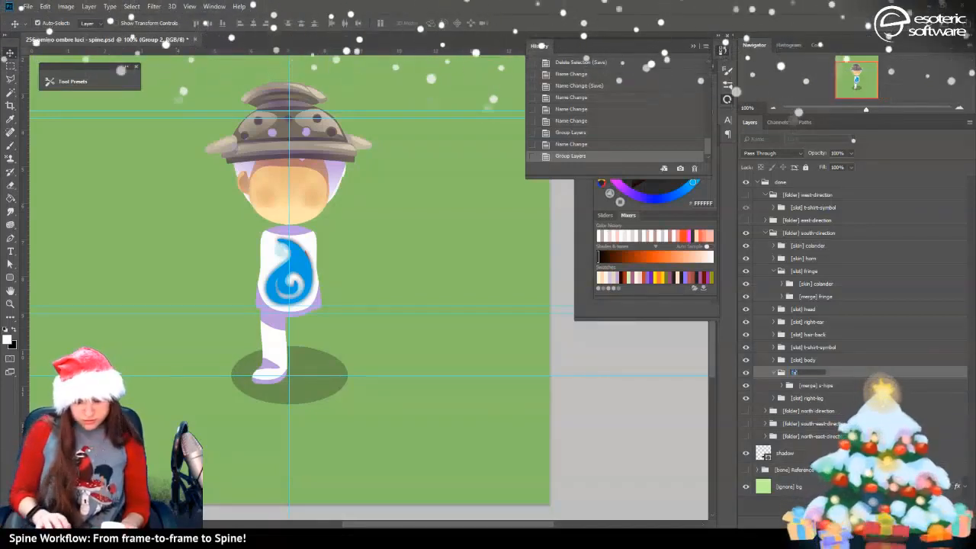
text(ot] hi)
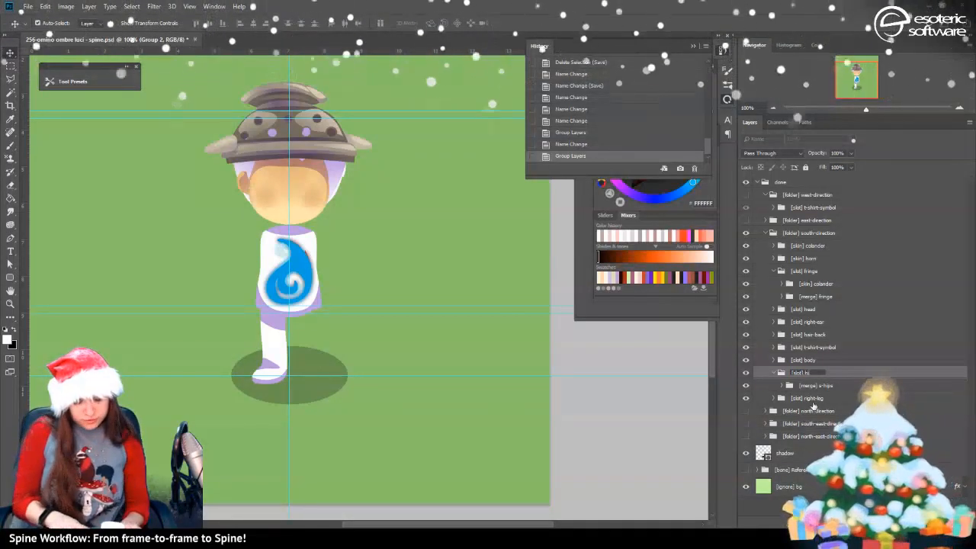
text(ps)
key(Return)
key(ctrl+s)
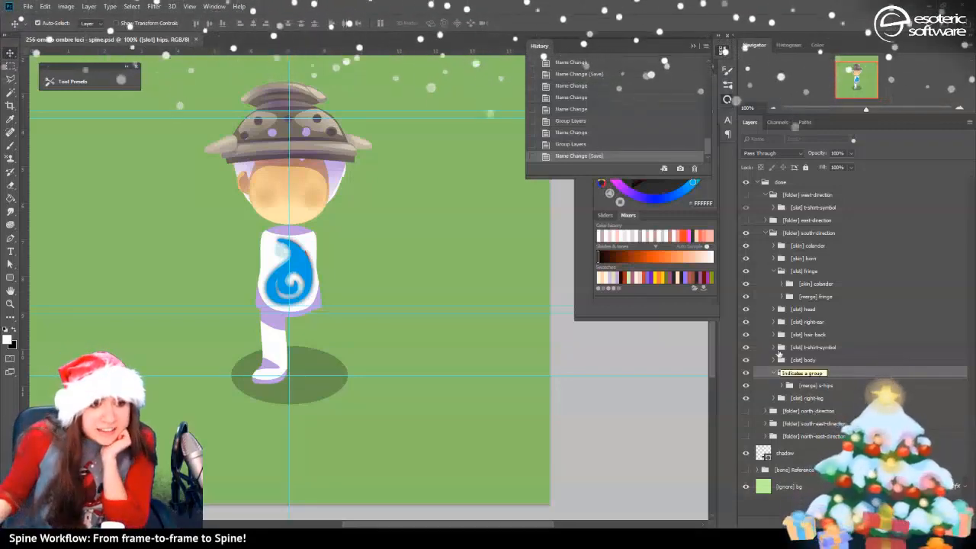
Collapse the new [slot] hips group and examine the contents of south-direction's [slot] fringe group
click(774, 271)
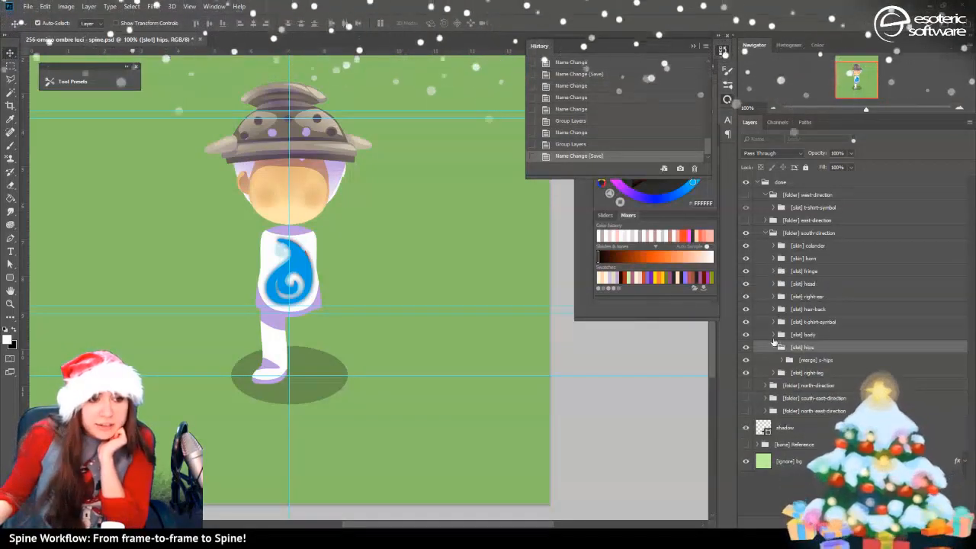
click(773, 347)
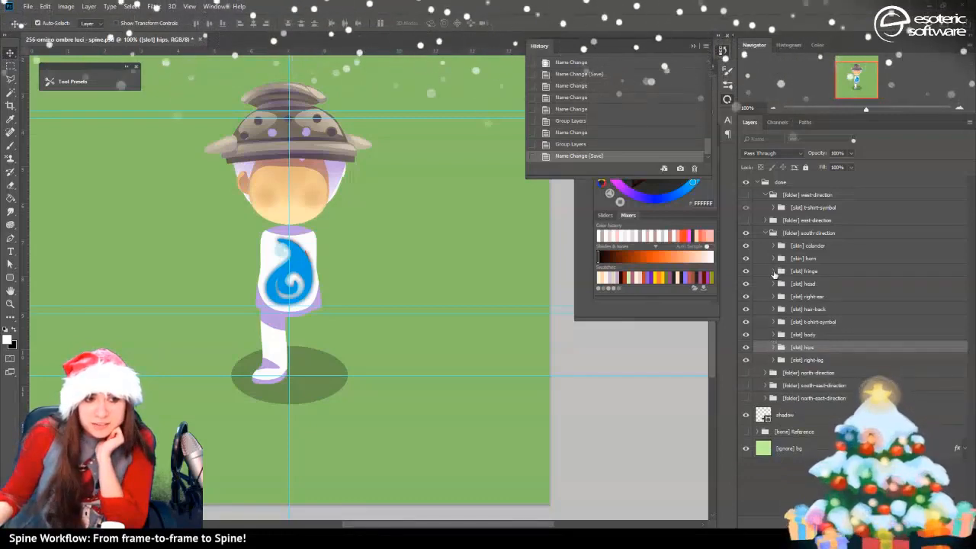
click(775, 270)
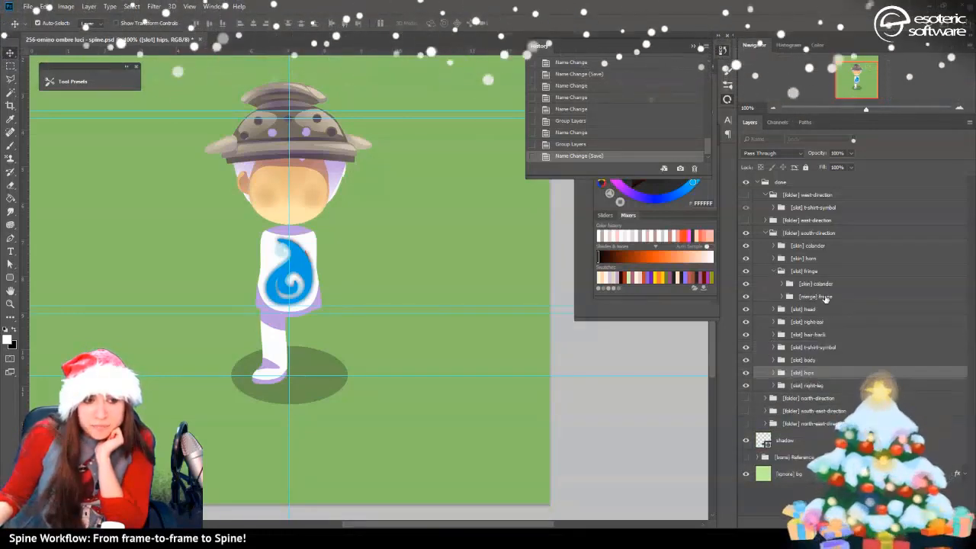
Collapse south-direction's [slot] fringe group and the south-direction folder itself
click(773, 271)
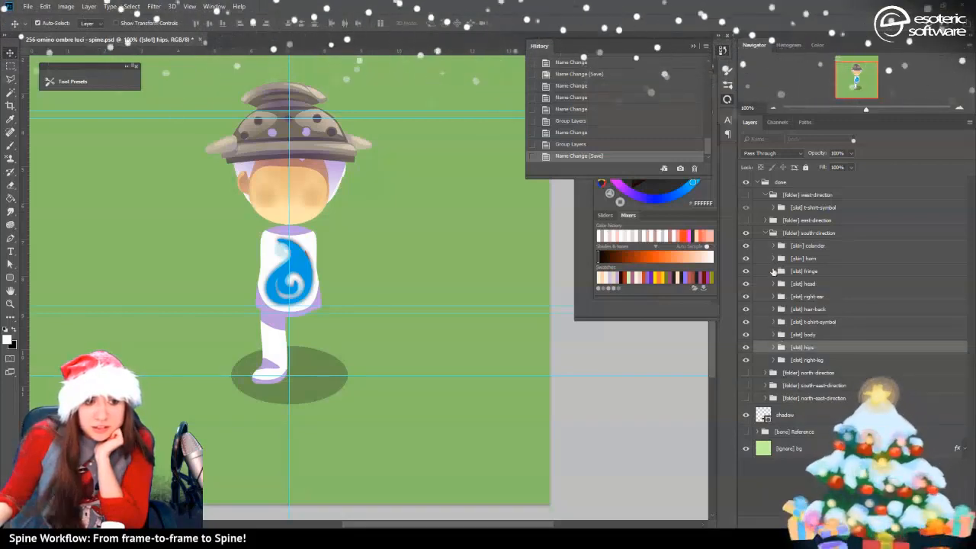
click(765, 233)
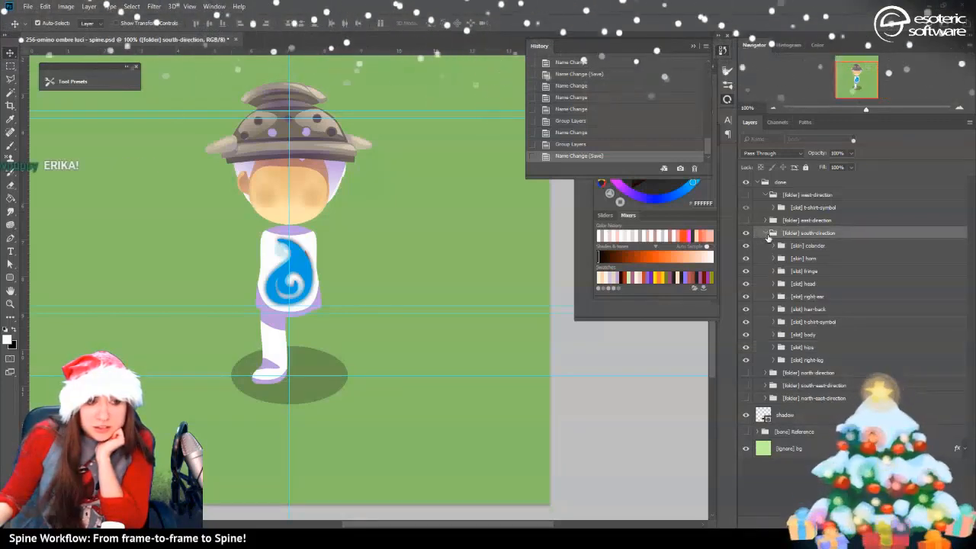
click(766, 233)
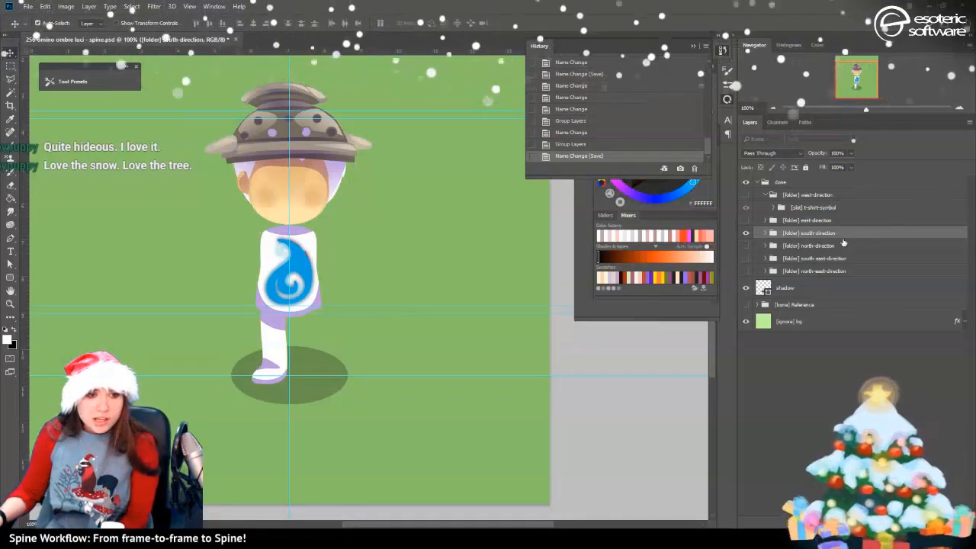
Hide the south-direction folder and examine the north-, south-east- and north-east-direction artwork one folder at a time
click(746, 232)
click(746, 246)
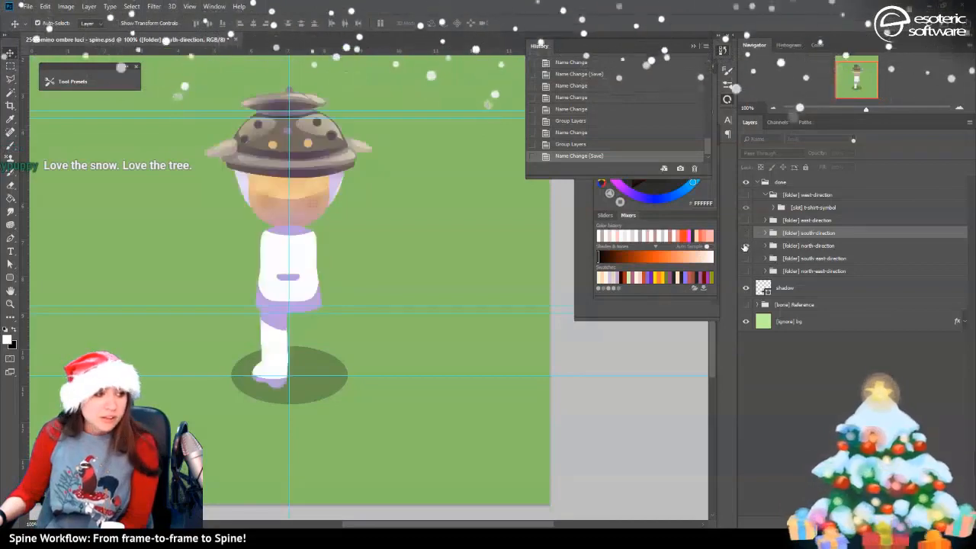
click(745, 246)
click(745, 246)
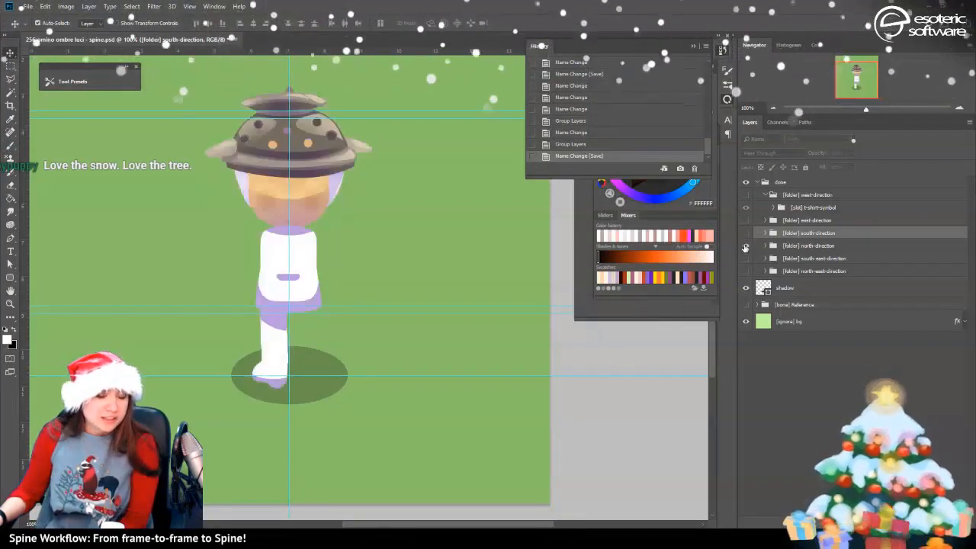
click(746, 246)
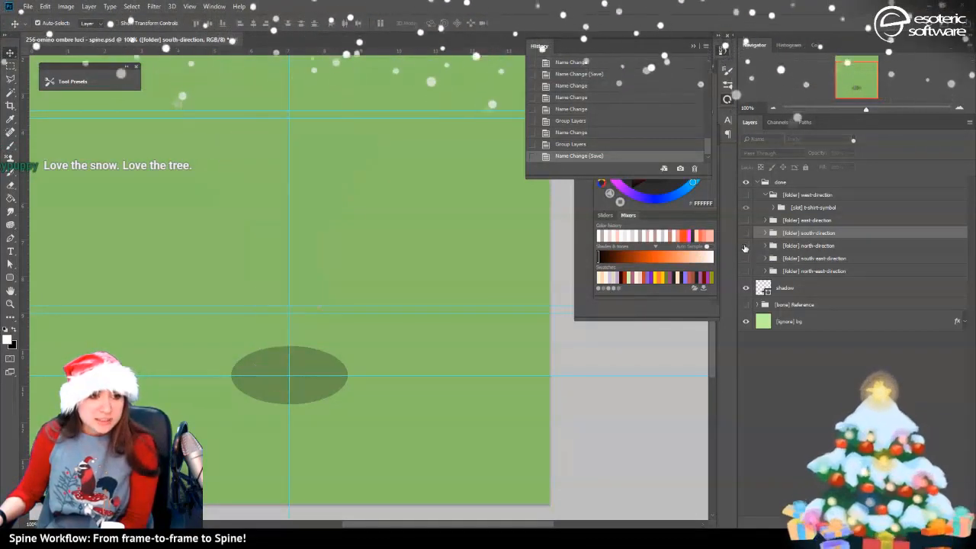
click(746, 259)
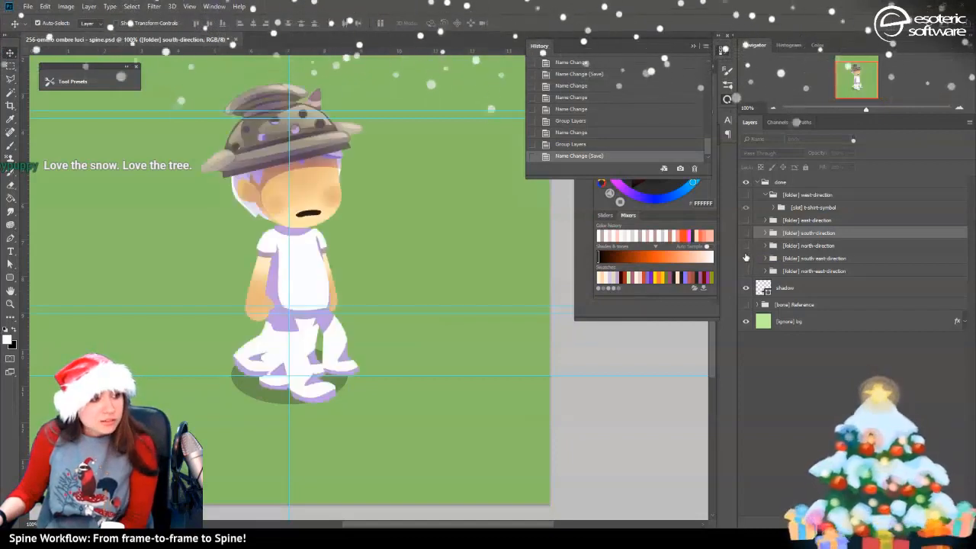
click(746, 261)
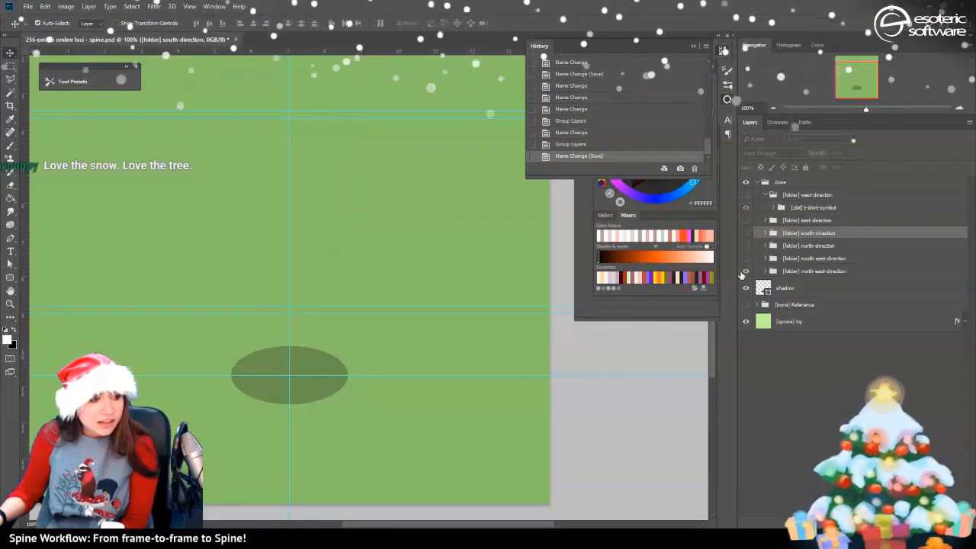
click(745, 272)
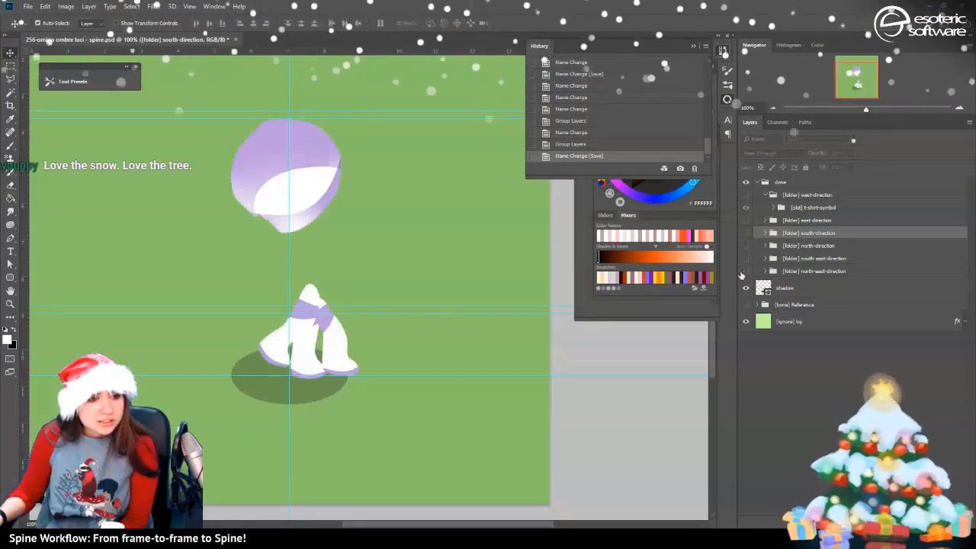
click(744, 272)
drag(745, 272, 743, 209)
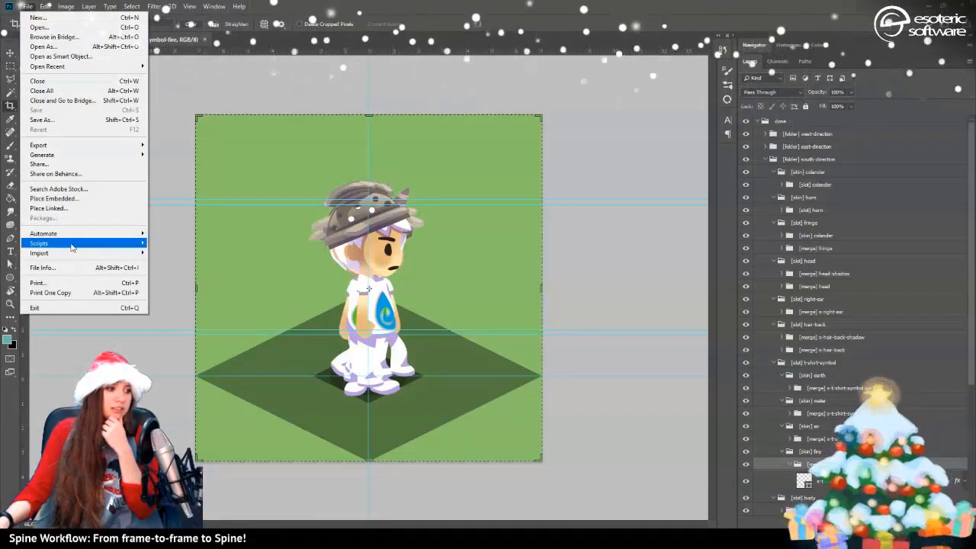
Export elements-boy.psd with the PhotoshopToSpine script at 100% scale, writing trimmed images to ./images/ and a Spine JSON to ./
mouse_move(77, 244)
click(217, 430)
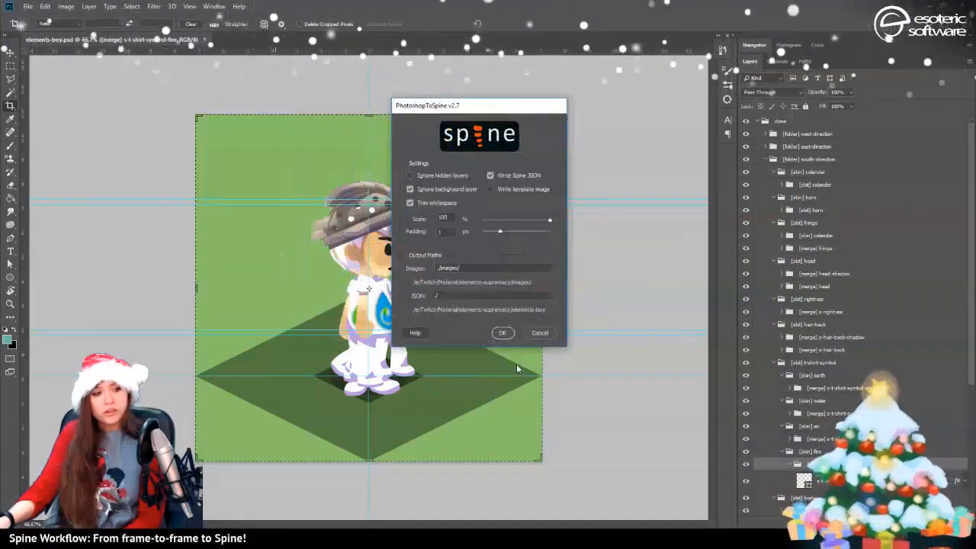
click(502, 333)
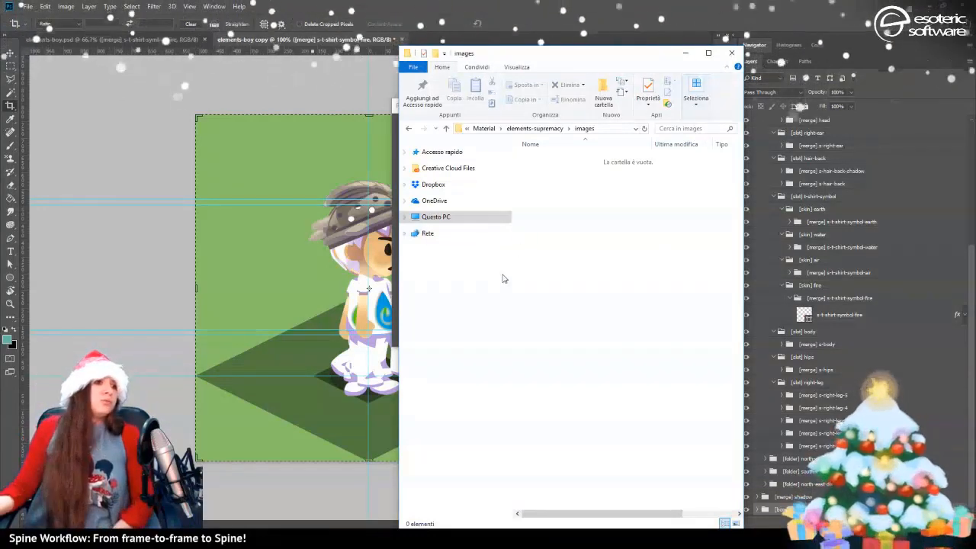
Preview the exported shadow.png and rectangle-base-small.png in the images folder, closing each preview
drag(492, 50, 555, 32)
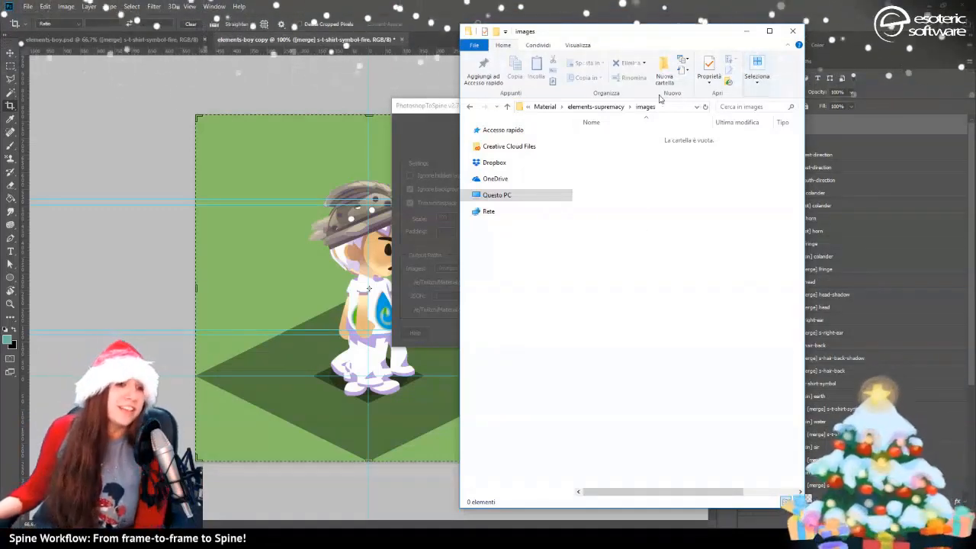
drag(700, 32, 599, 23)
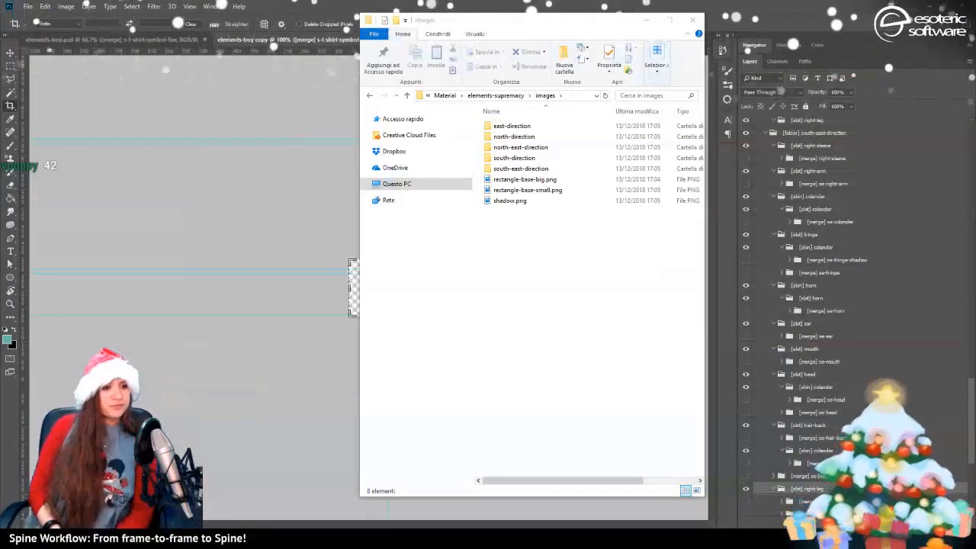
click(511, 201)
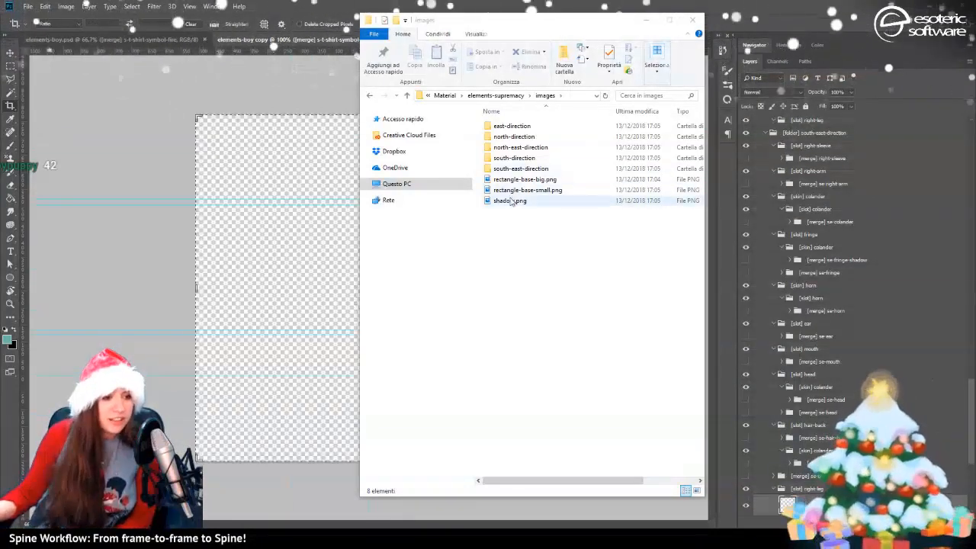
double_click(511, 200)
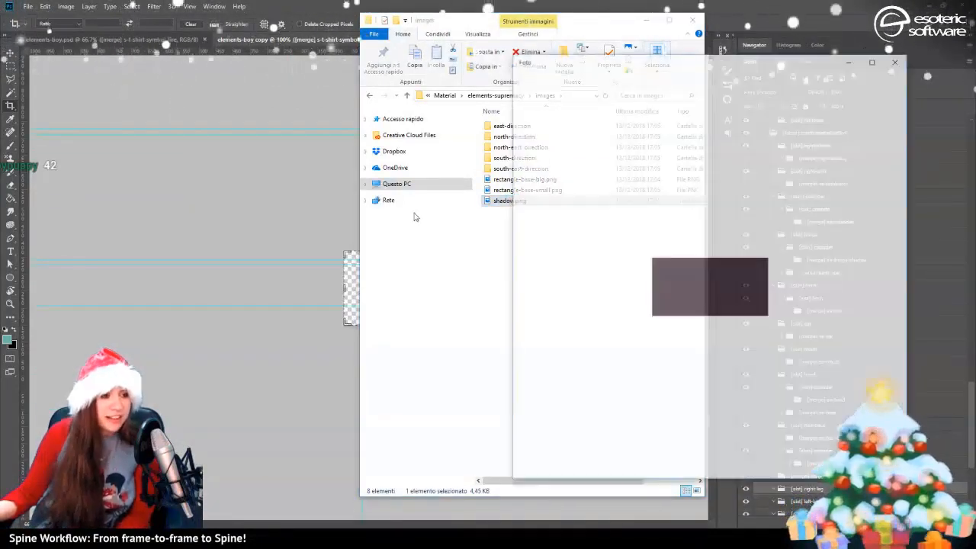
click(899, 61)
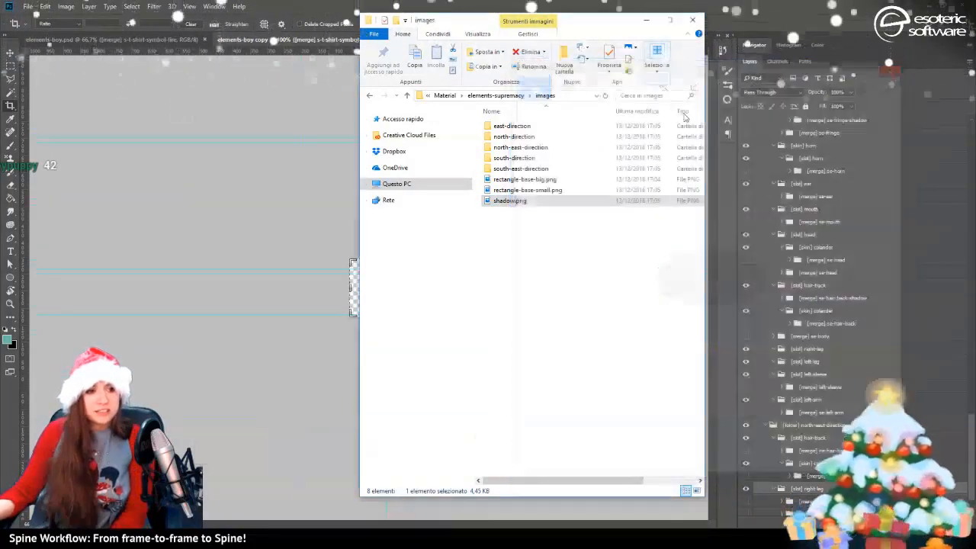
key(Up)
key(Return)
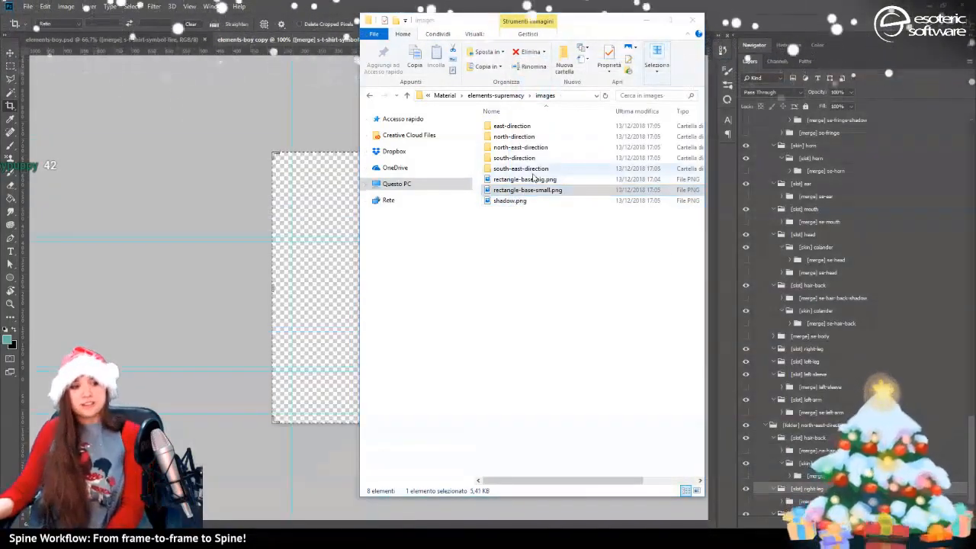
click(899, 60)
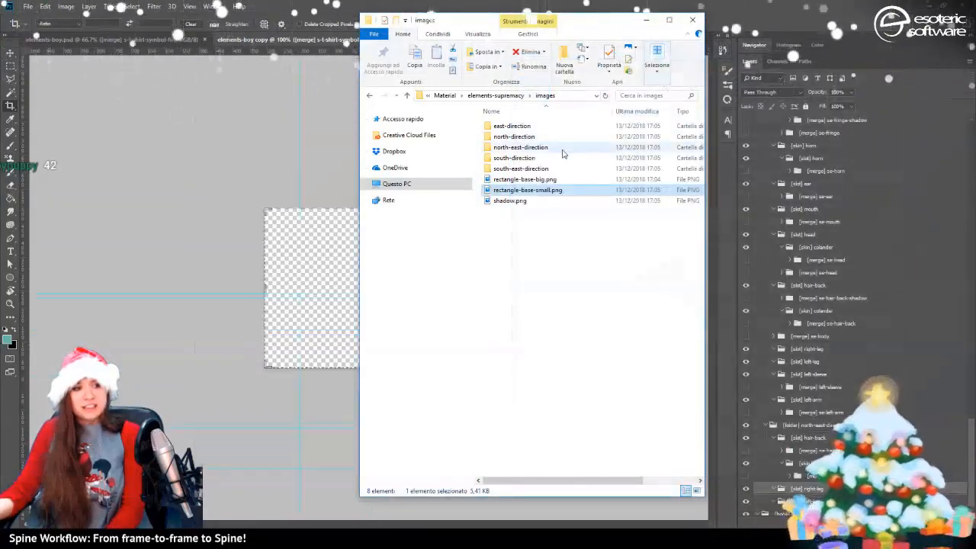
Examine the exported images inside the south-direction subfolder and return to the images folder
click(524, 157)
double_click(524, 157)
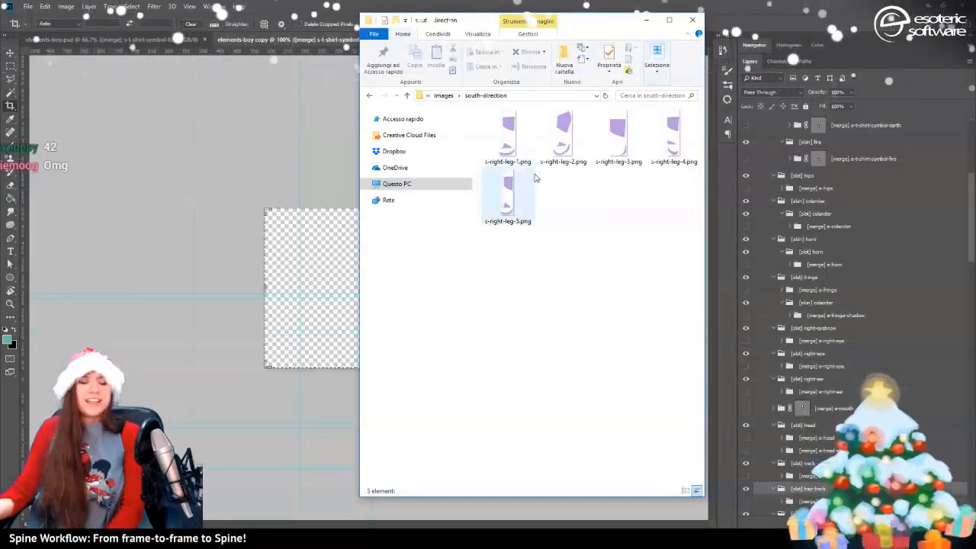
click(444, 96)
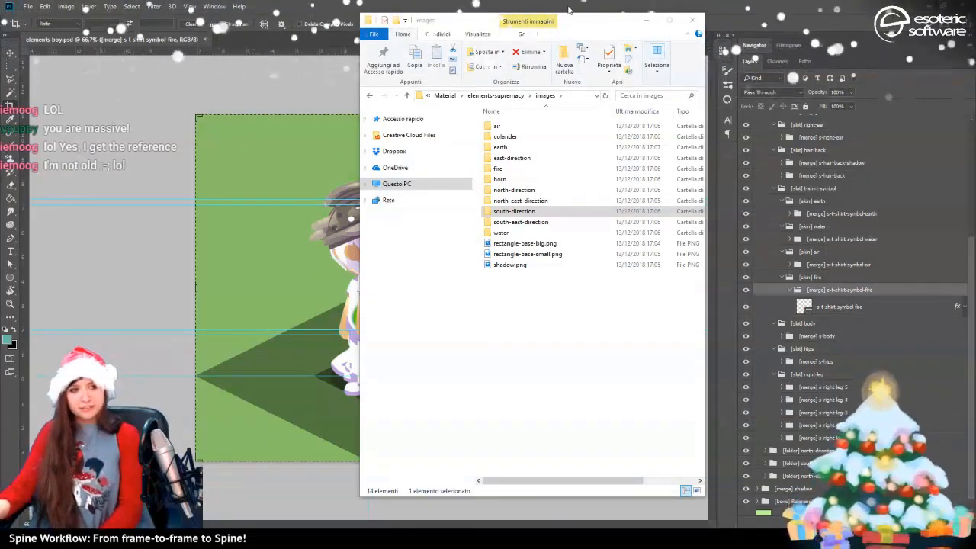
Move the images folder window aside, switch to Spine and maximize its window
drag(612, 27, 790, 41)
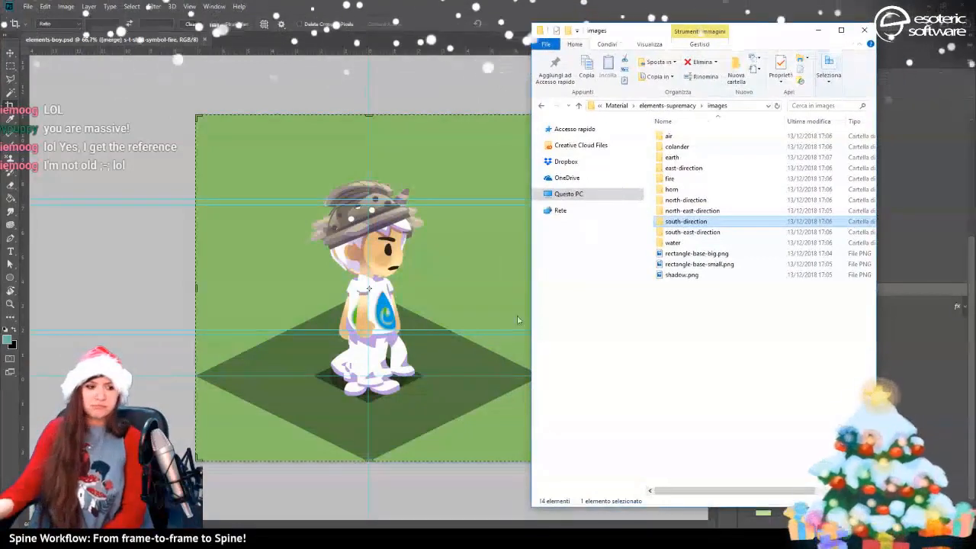
click(359, 537)
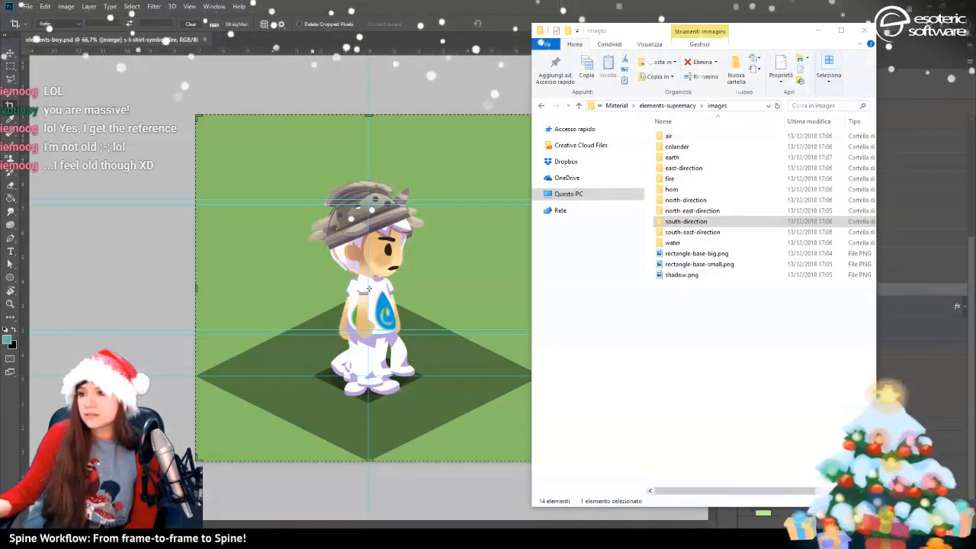
drag(2, 4, 648, 51)
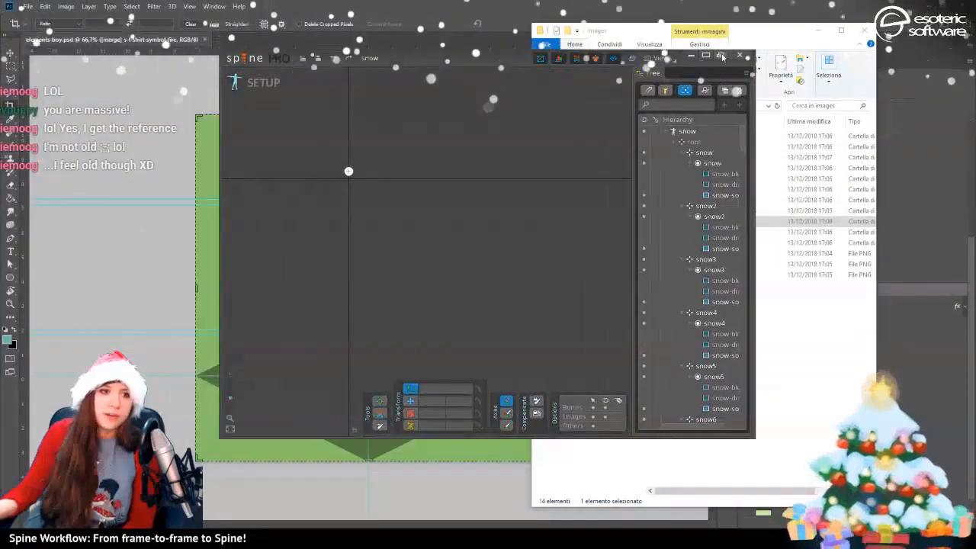
click(722, 56)
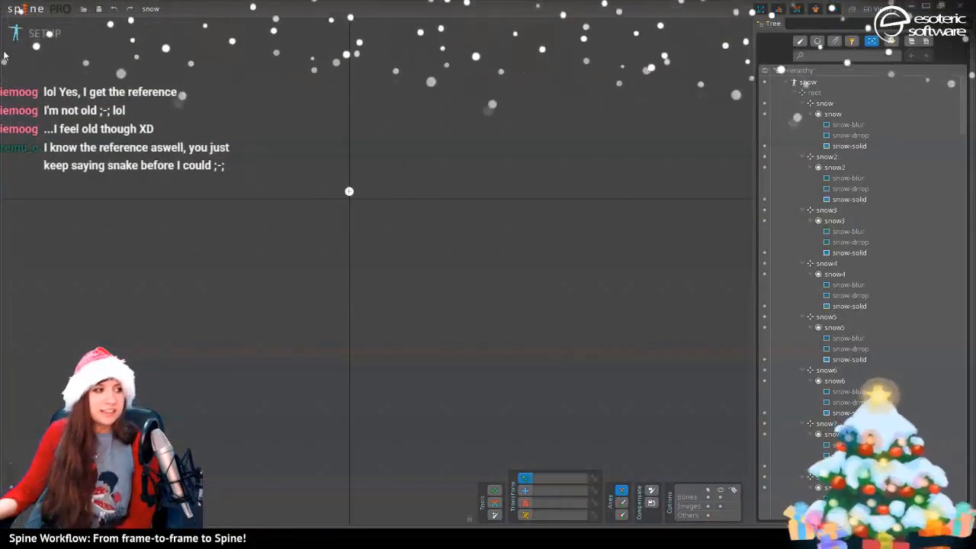
Switch the snow project to Animate mode and play its snowfall animation
click(34, 35)
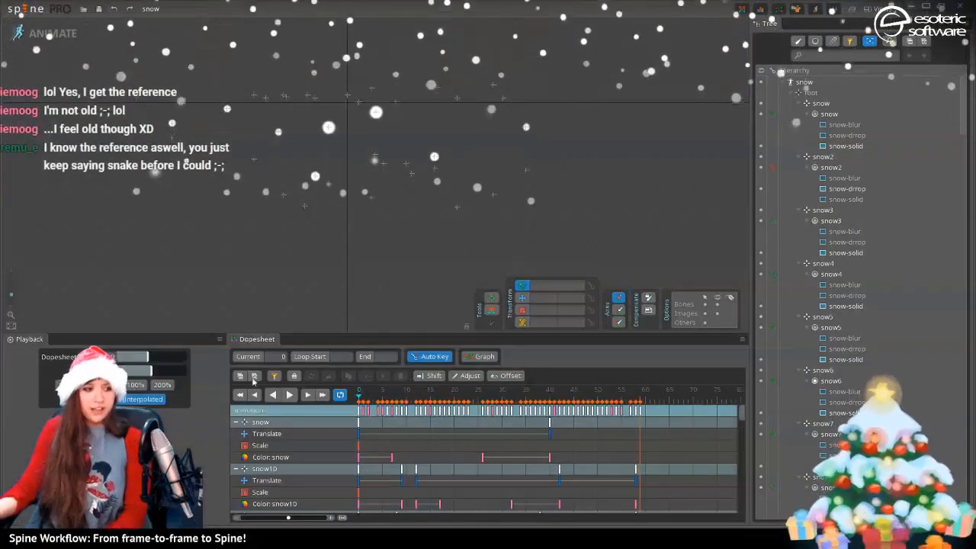
click(290, 394)
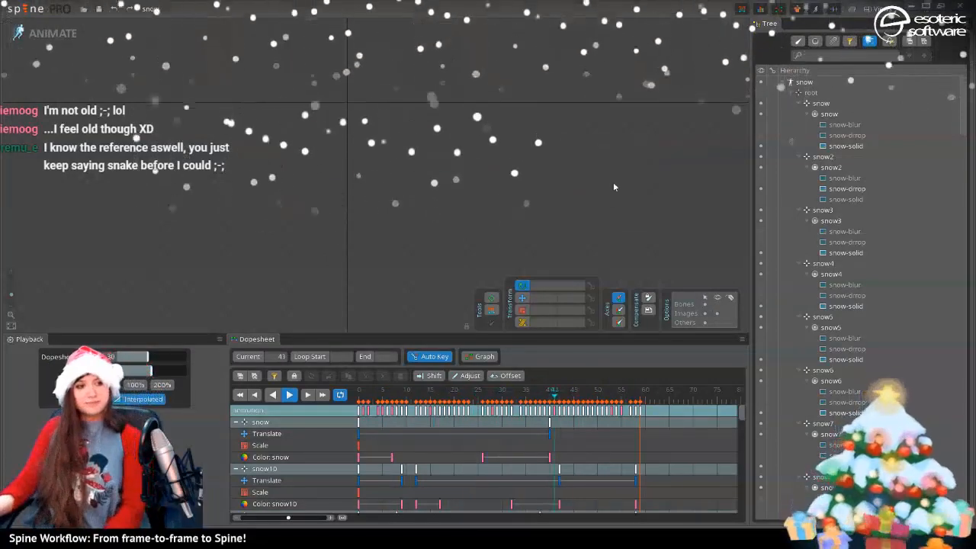
drag(608, 239, 672, 290)
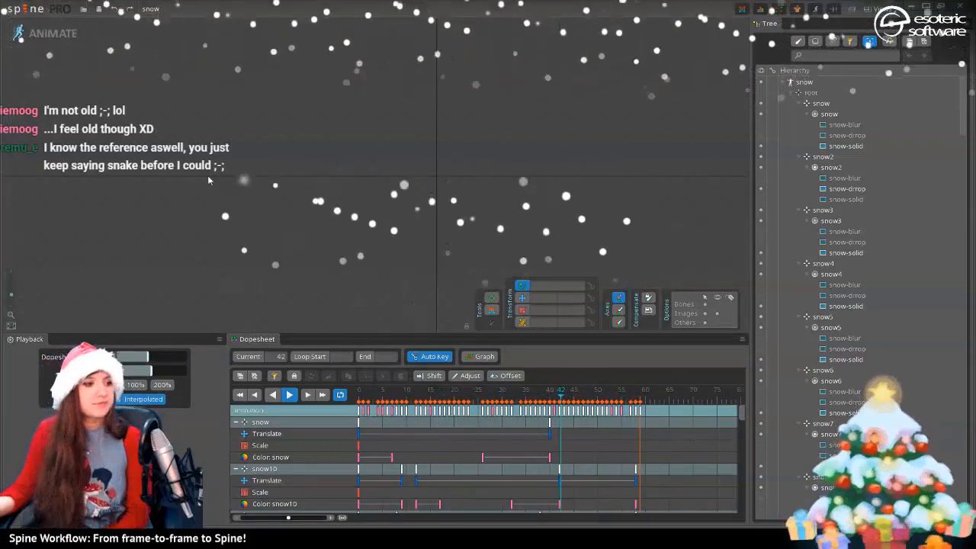
Import elements-boy.json from the elements-supremacy folder into a new Spine project with skeleton name elements-boy and scale 1
click(11, 13)
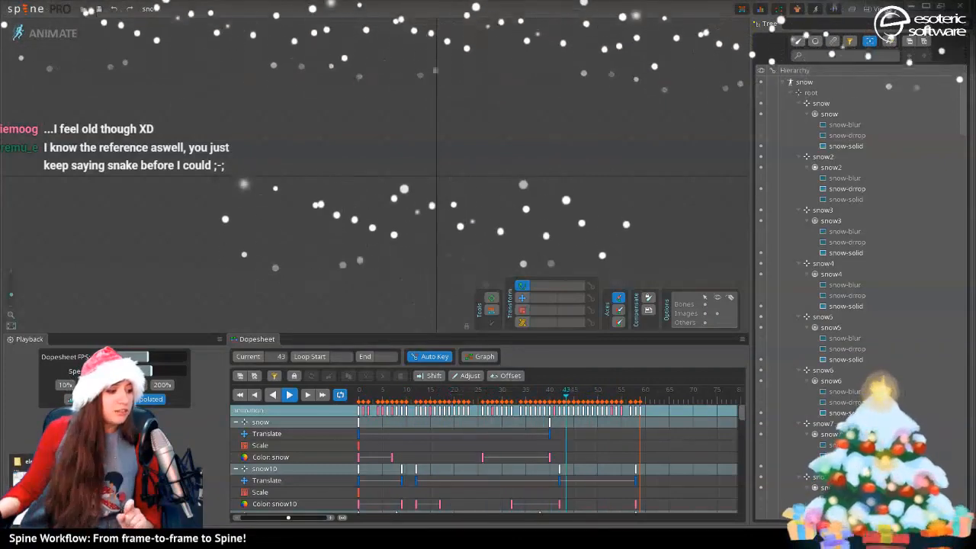
mouse_move(152, 492)
click(65, 490)
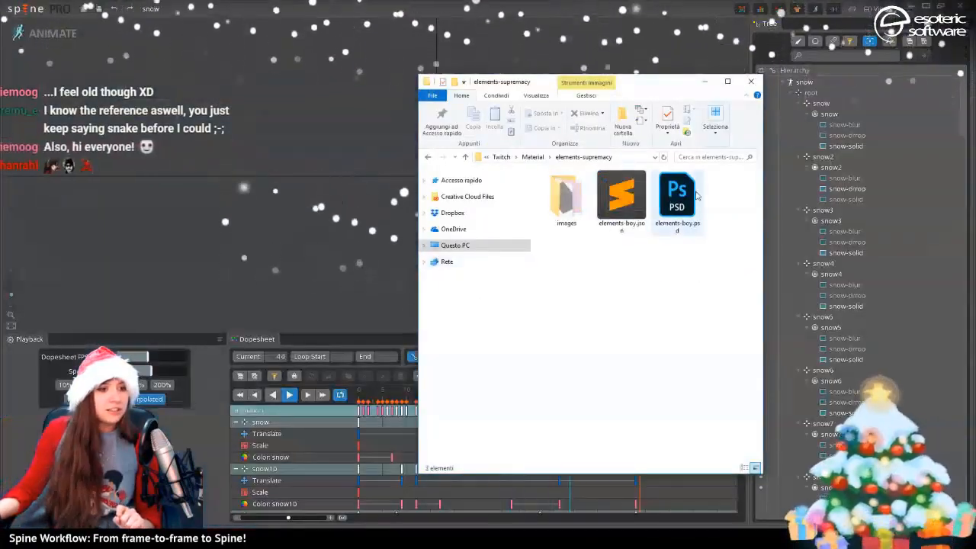
click(634, 201)
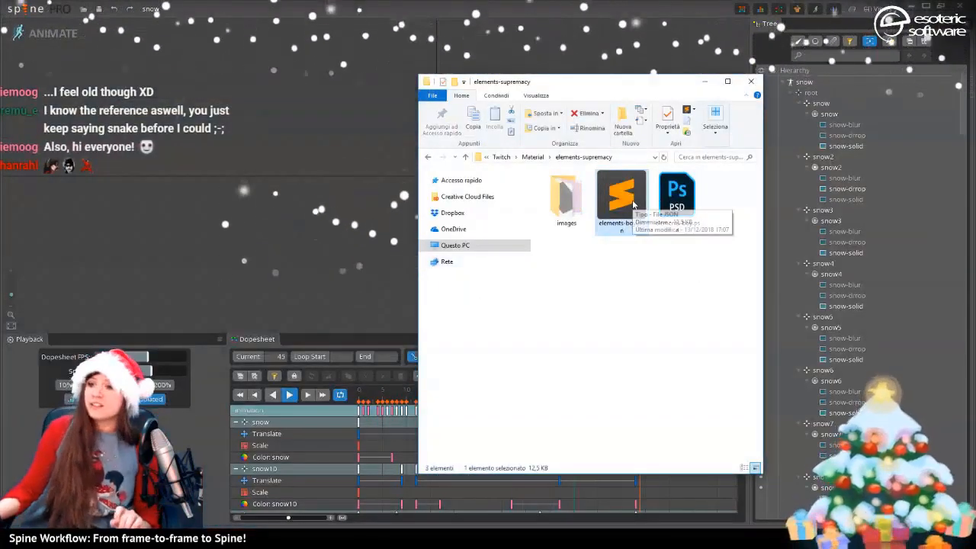
drag(633, 202, 235, 130)
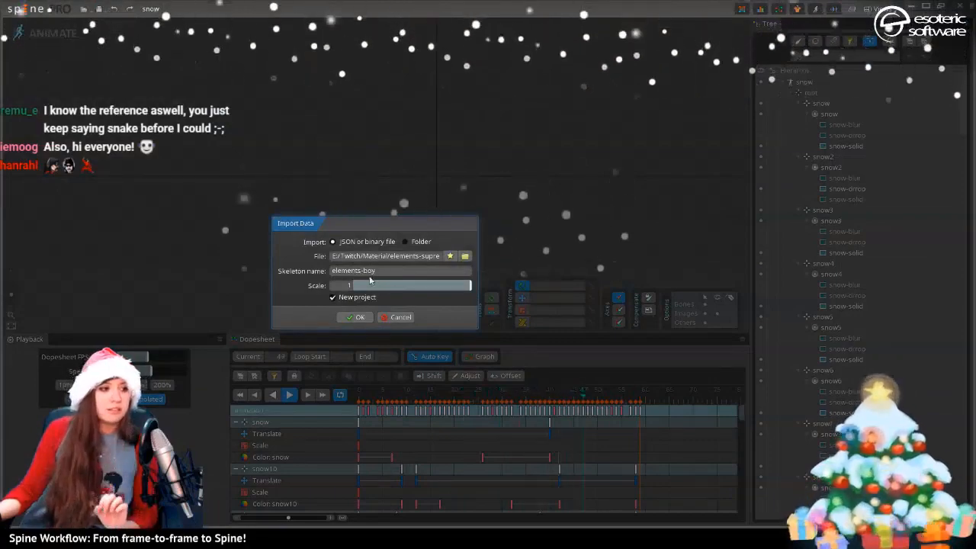
click(355, 317)
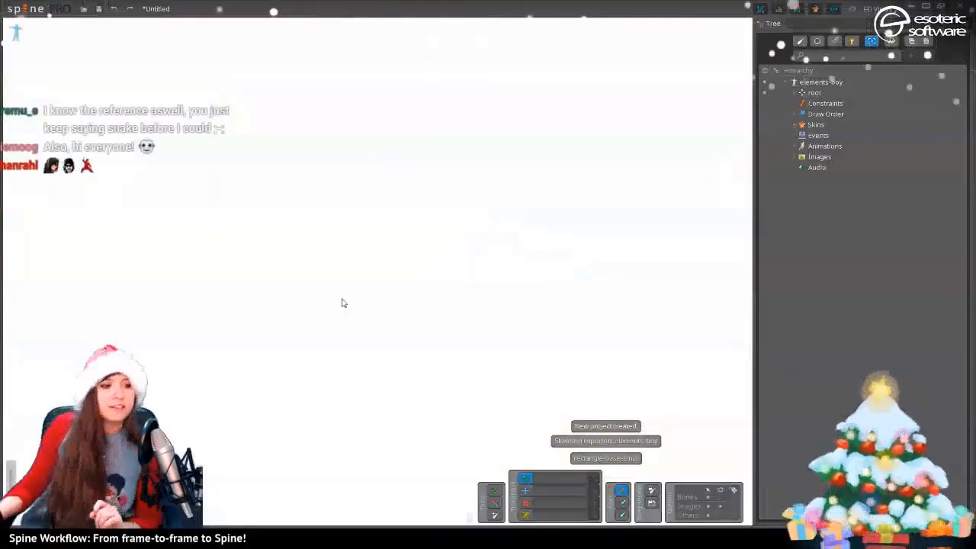
scroll(360, 301, down, 6)
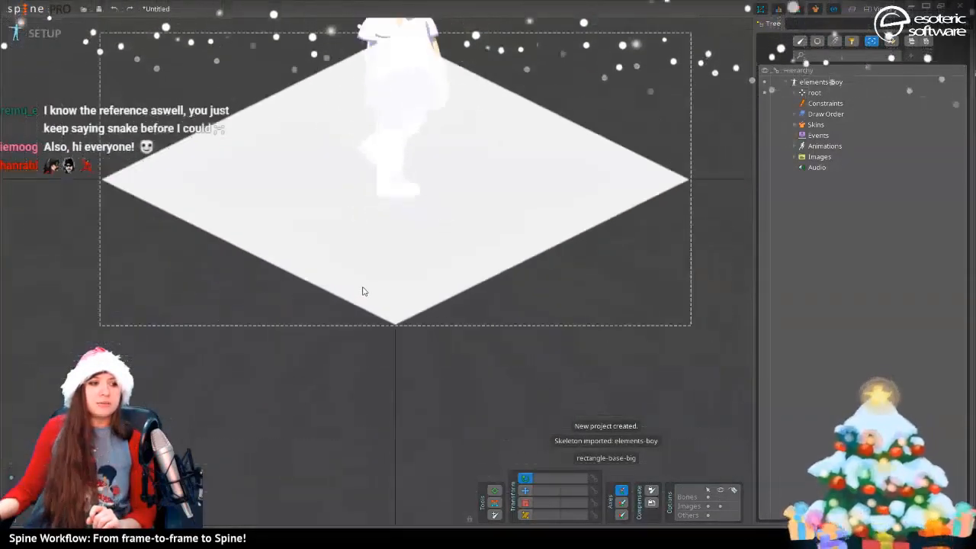
drag(585, 144, 579, 218)
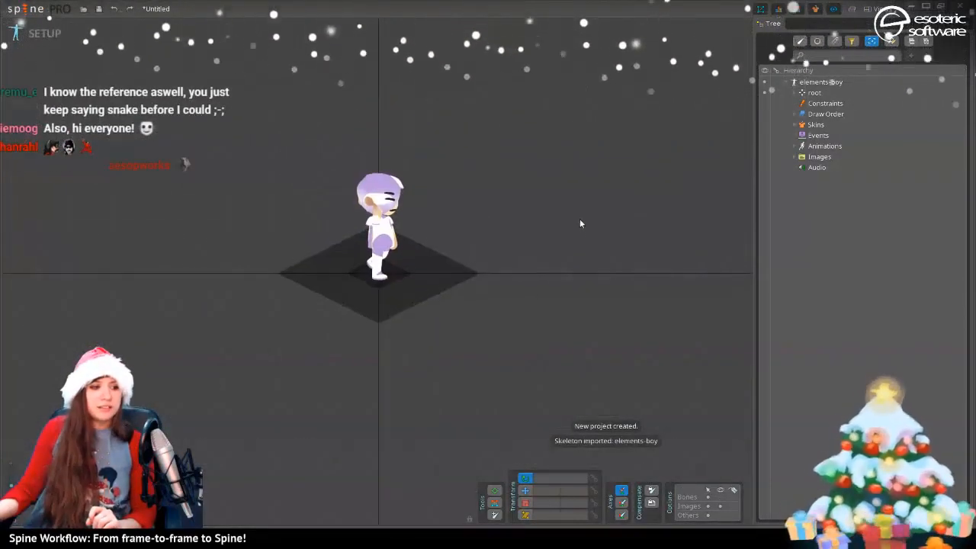
Examine the imported elements-boy character and the slots listed beneath its root bone
scroll(556, 287, up, 5)
drag(527, 253, 634, 271)
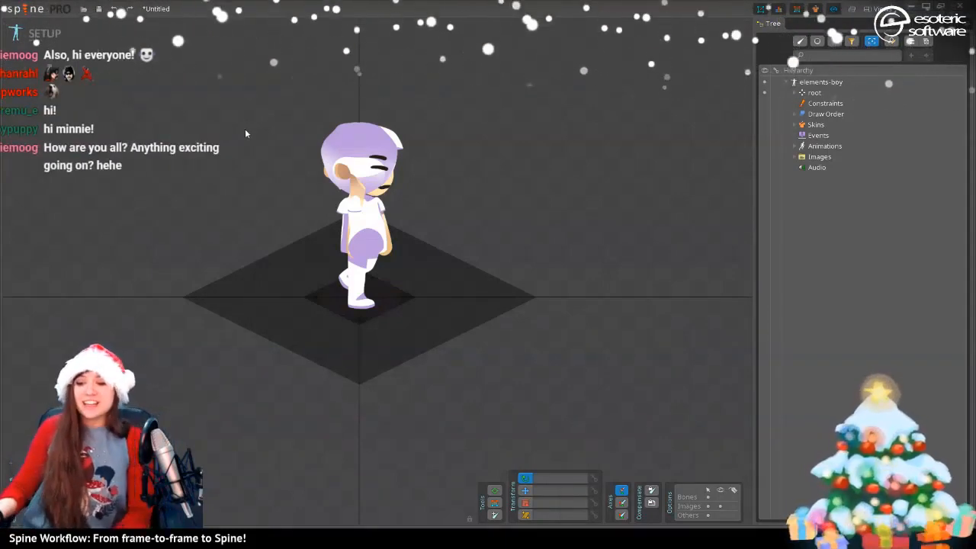
click(794, 92)
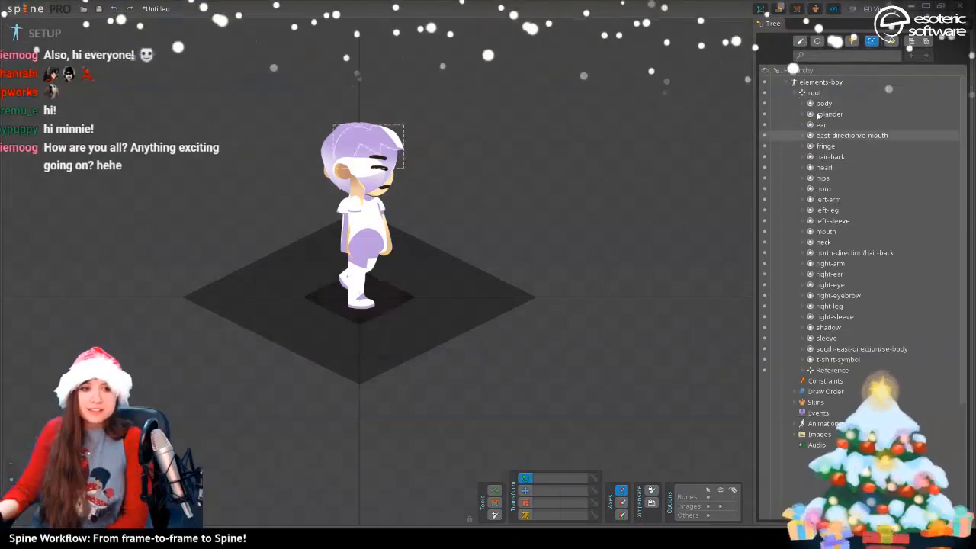
click(795, 94)
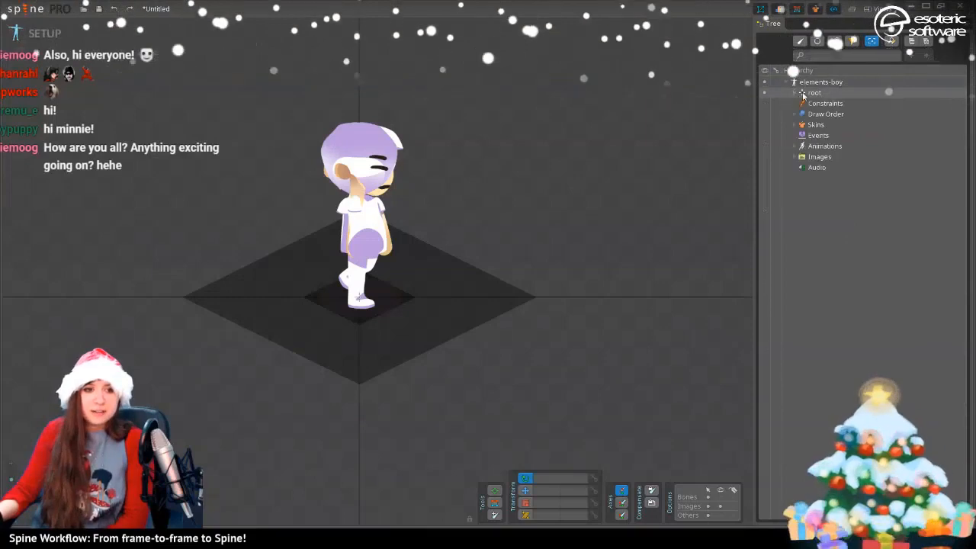
click(794, 94)
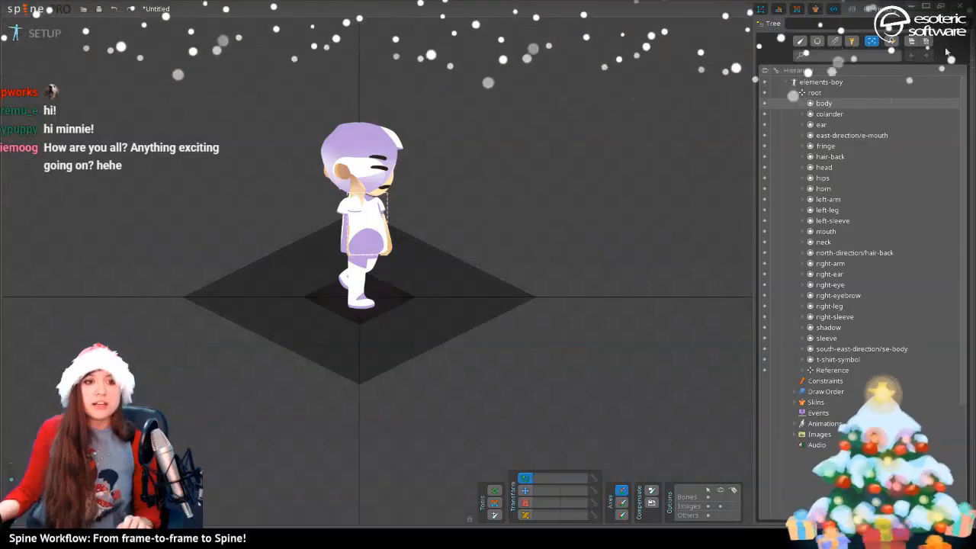
Filter the skeleton tree to list only attachments and find the south-east-direction ones
click(817, 42)
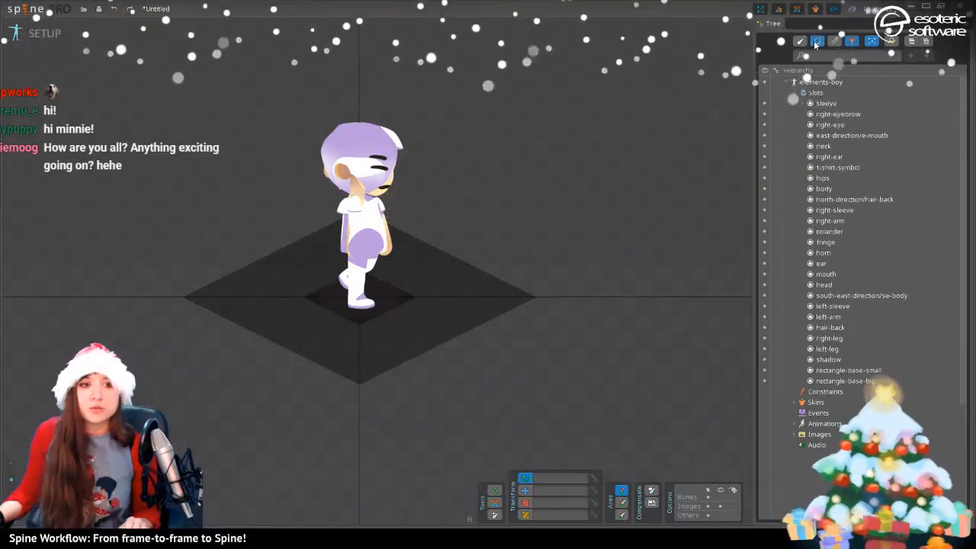
click(833, 42)
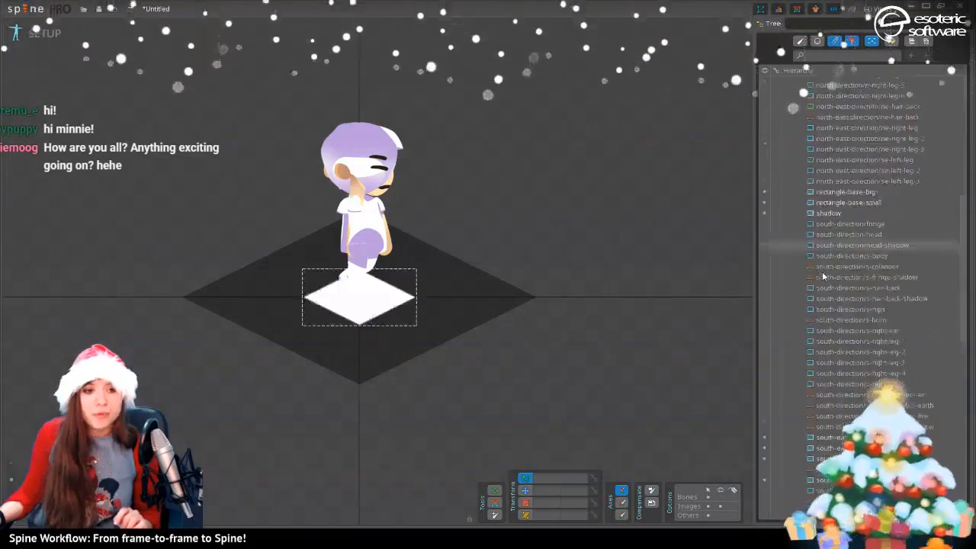
scroll(822, 271, down, 15)
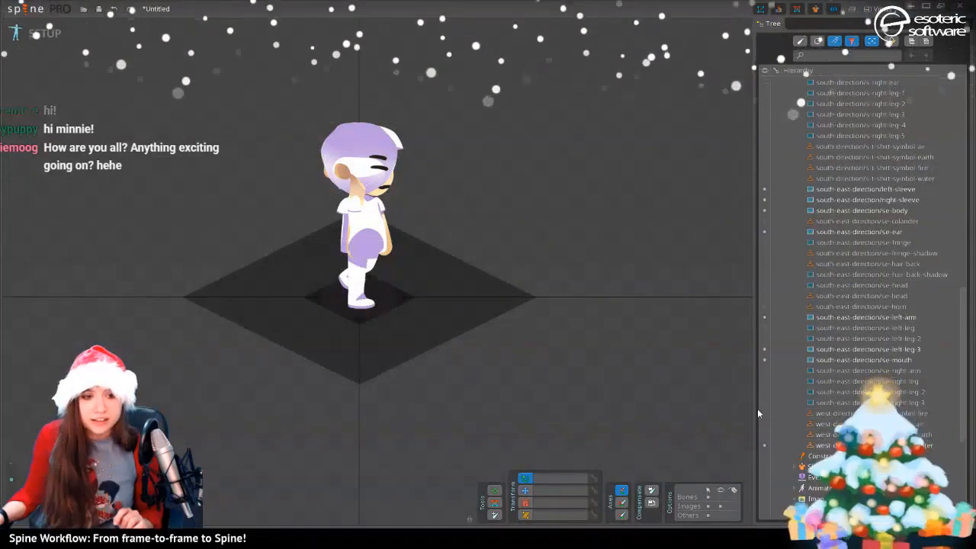
Show the se-right-leg, se-right-arm and se-left-leg attachments of the south-east direction
click(764, 380)
click(763, 370)
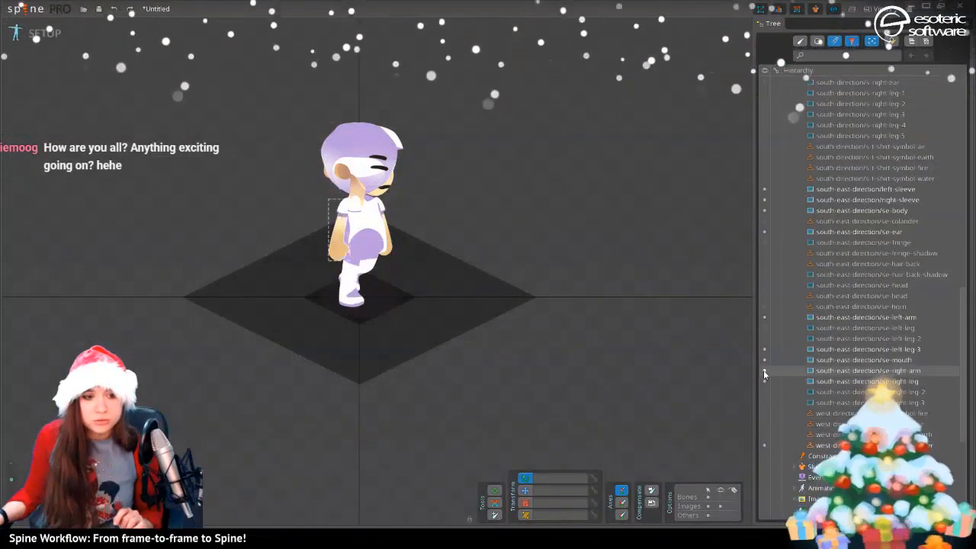
click(764, 337)
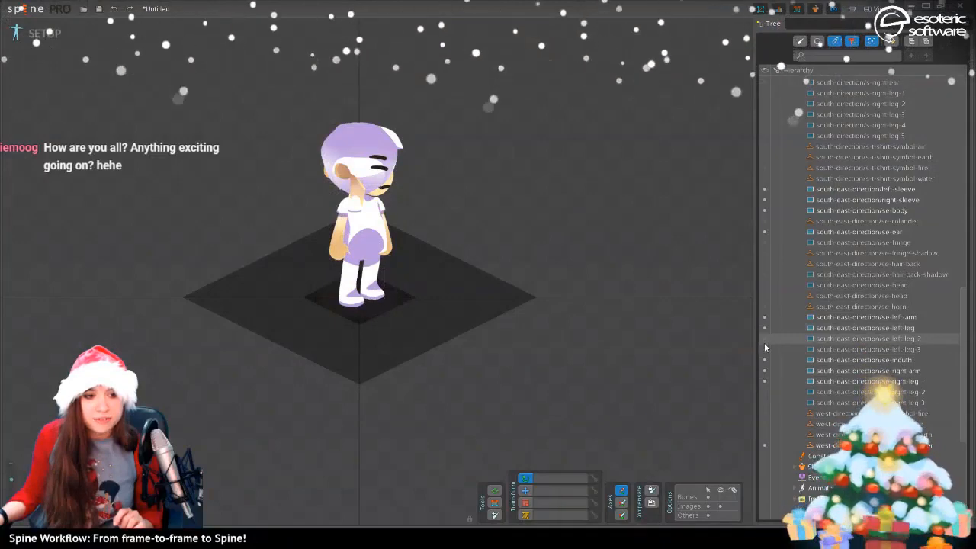
click(764, 348)
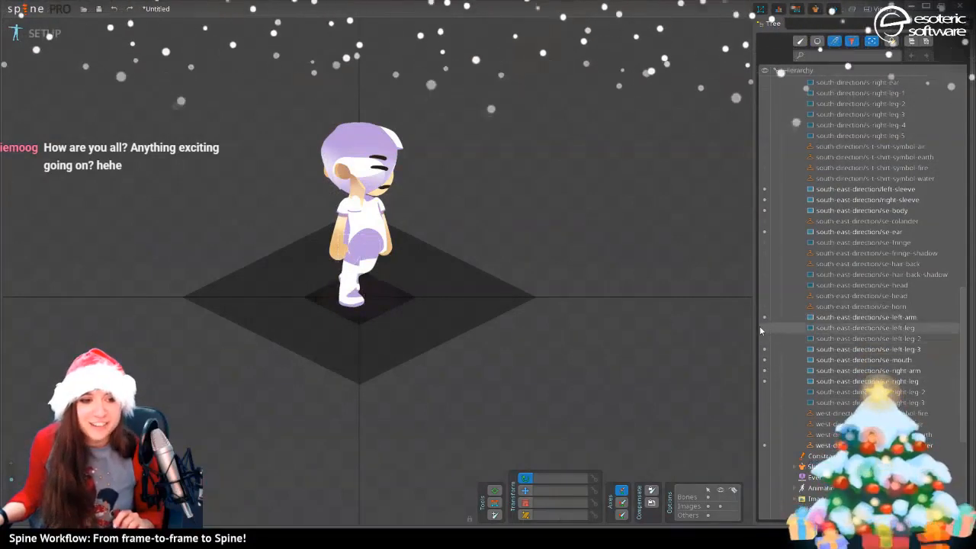
click(764, 328)
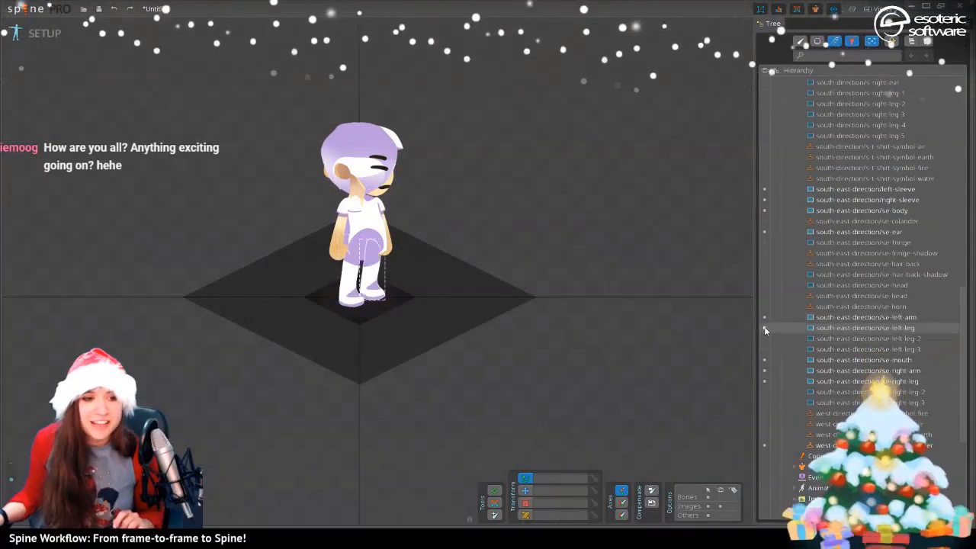
Show the south-east head, horn, hair-back, fringe and colander attachments
click(766, 285)
click(766, 265)
click(766, 254)
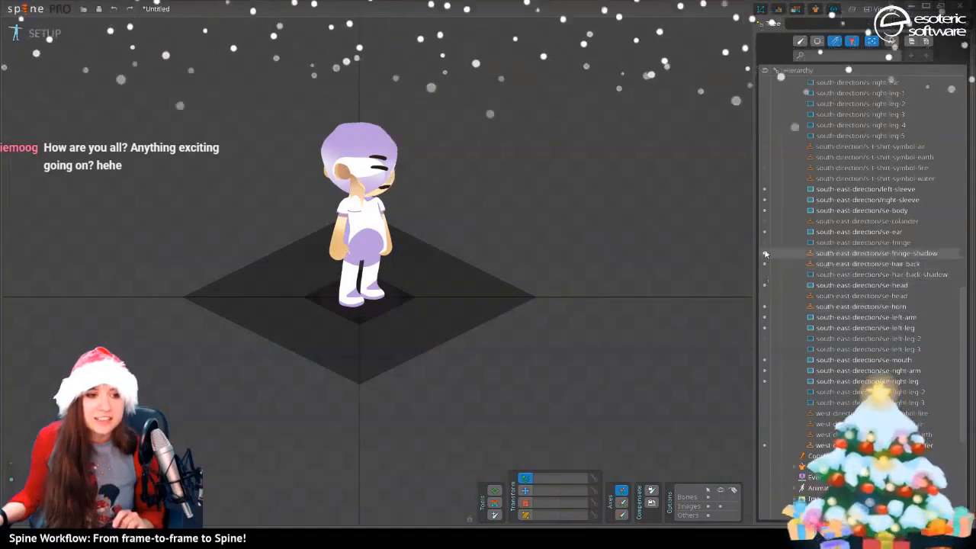
click(765, 243)
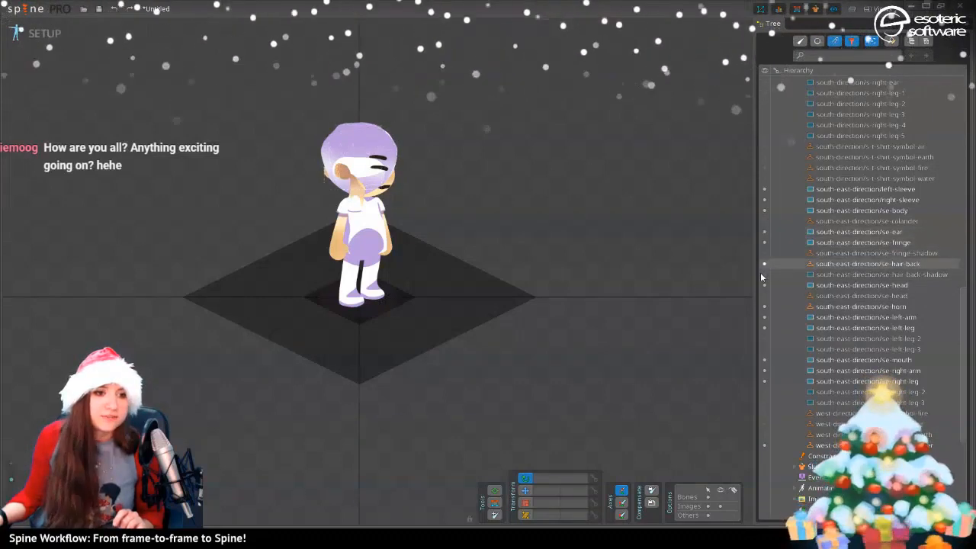
click(765, 221)
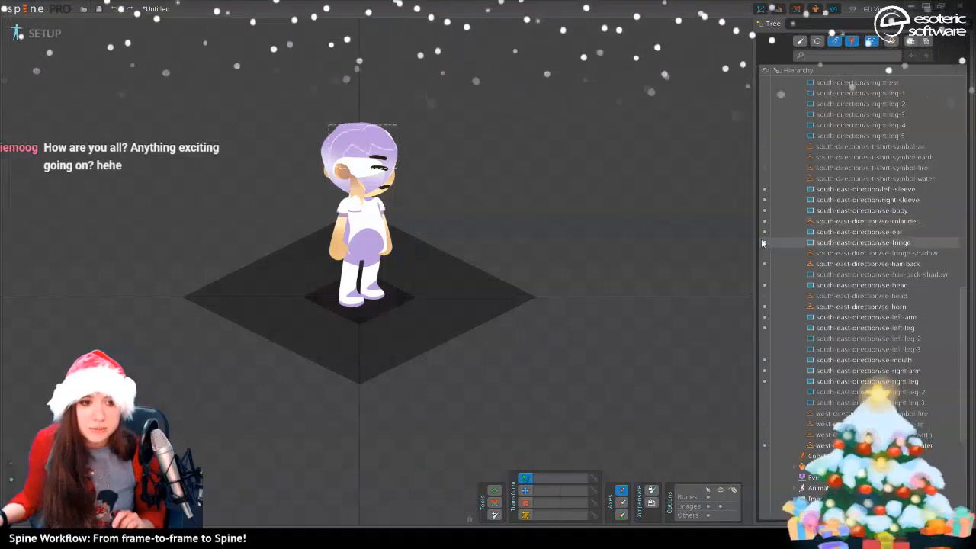
Hide the visible south-east attachments from left-sleeve through se-mouth, including the head, horn, left arm and left leg
drag(763, 246, 765, 193)
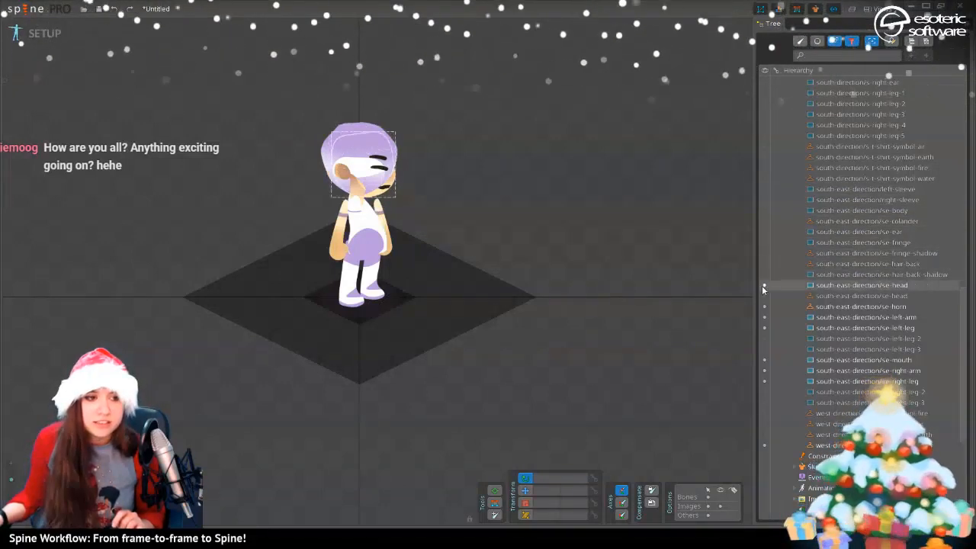
click(764, 286)
click(764, 307)
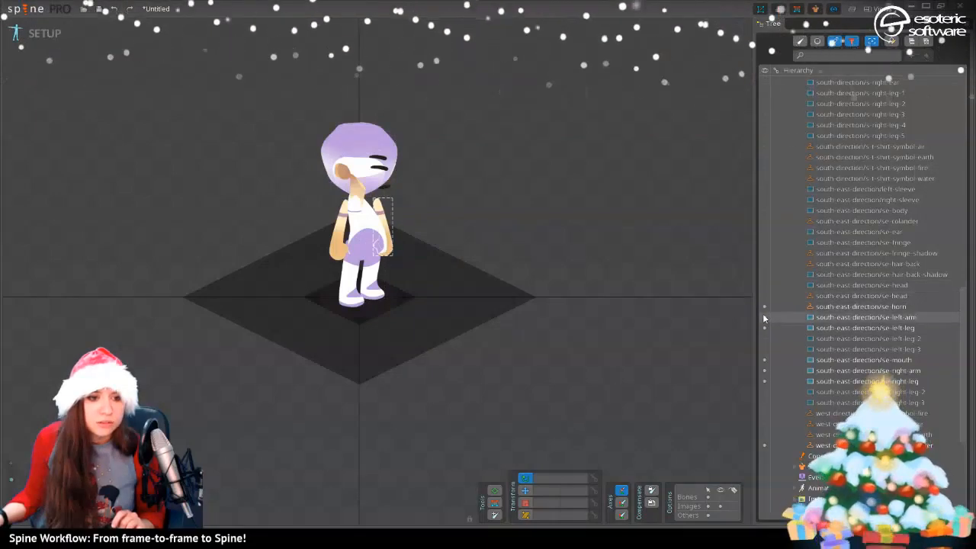
click(765, 318)
click(765, 328)
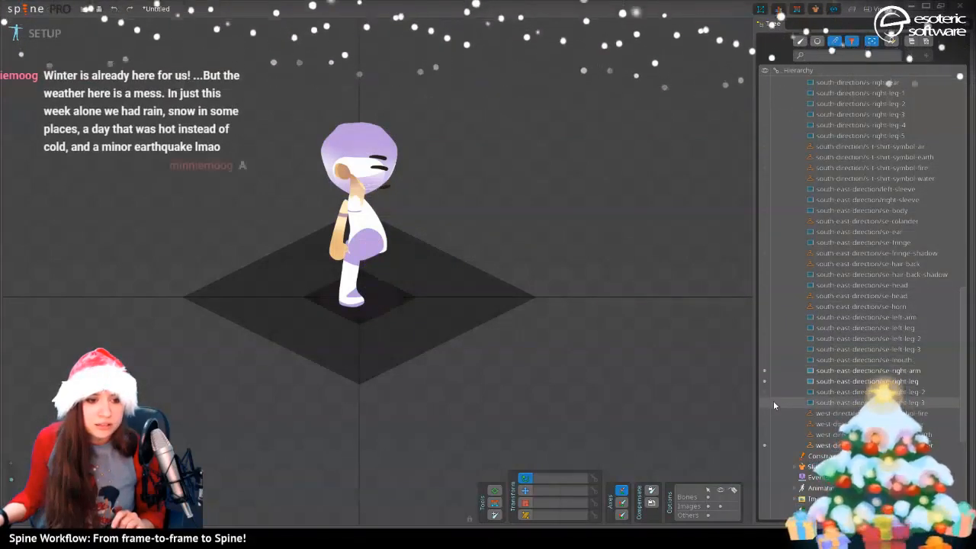
Turn on visibility across the run of south-direction attachments, from the fringe through the s-t-shirt-symbol-water attachment
scroll(771, 299, up, 3)
scroll(769, 302, up, 3)
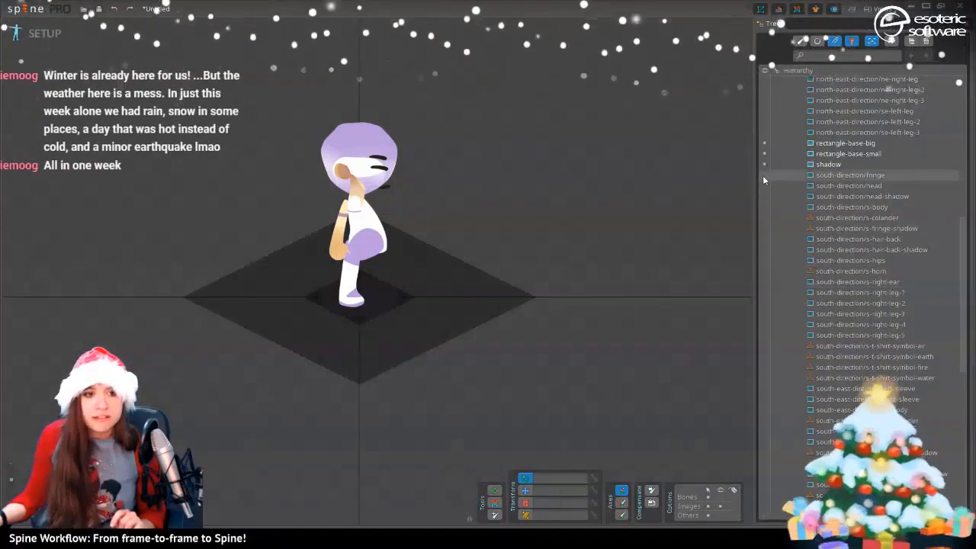
drag(765, 175, 762, 373)
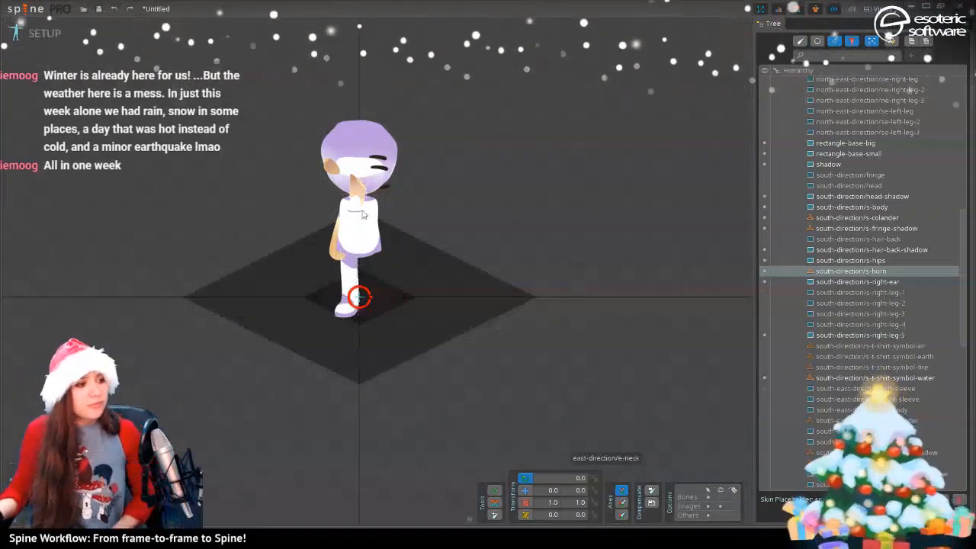
Select the s-hair-back-shadow attachment on the character and show s-hair-back in its place
scroll(341, 185, up, 3)
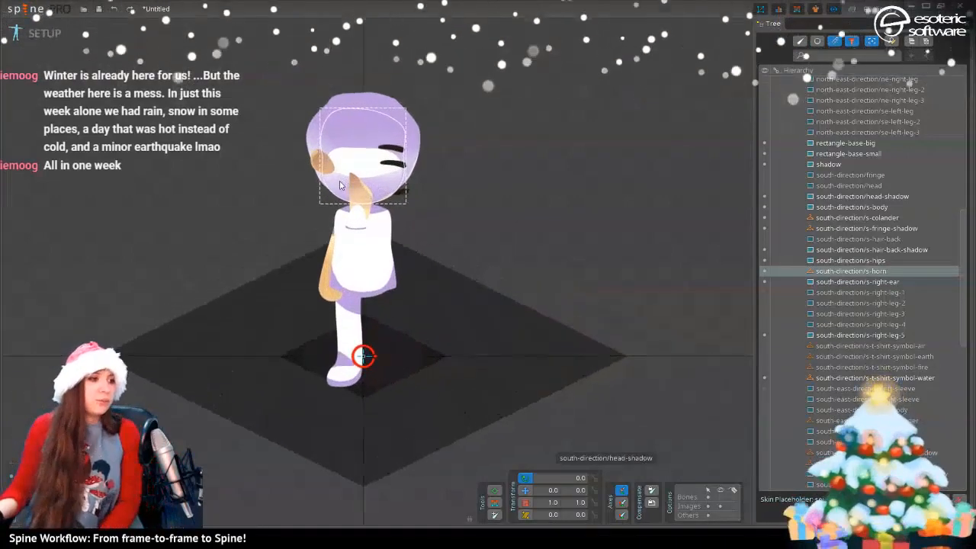
click(359, 118)
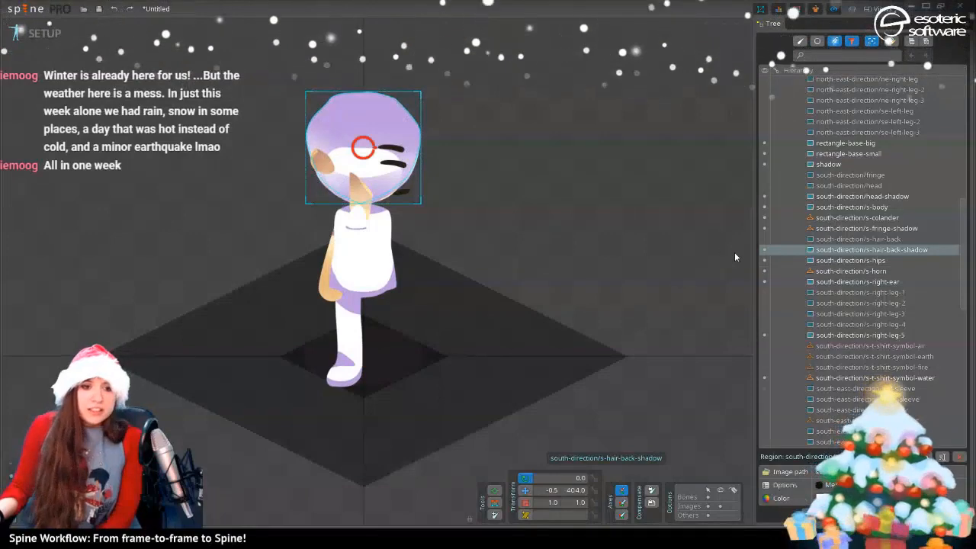
click(761, 240)
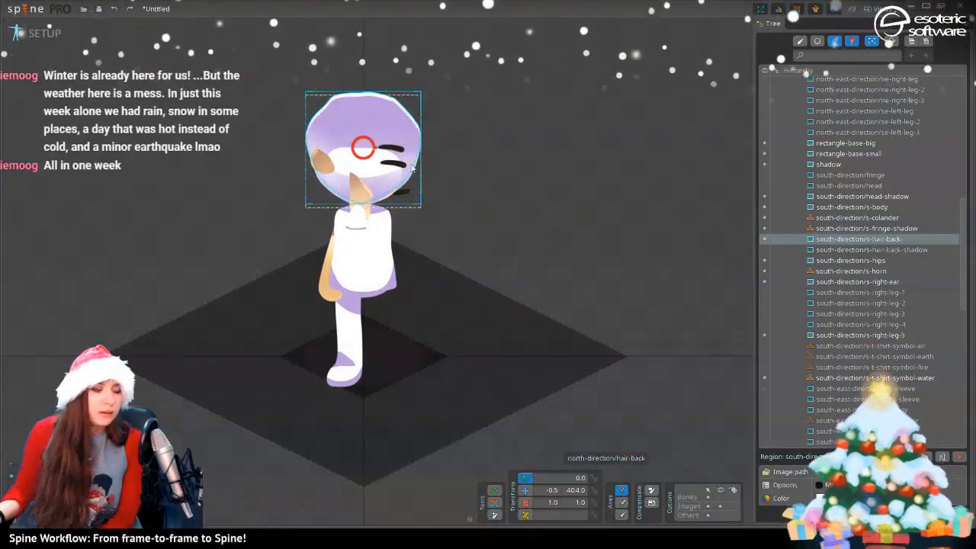
scroll(549, 166, up, 1)
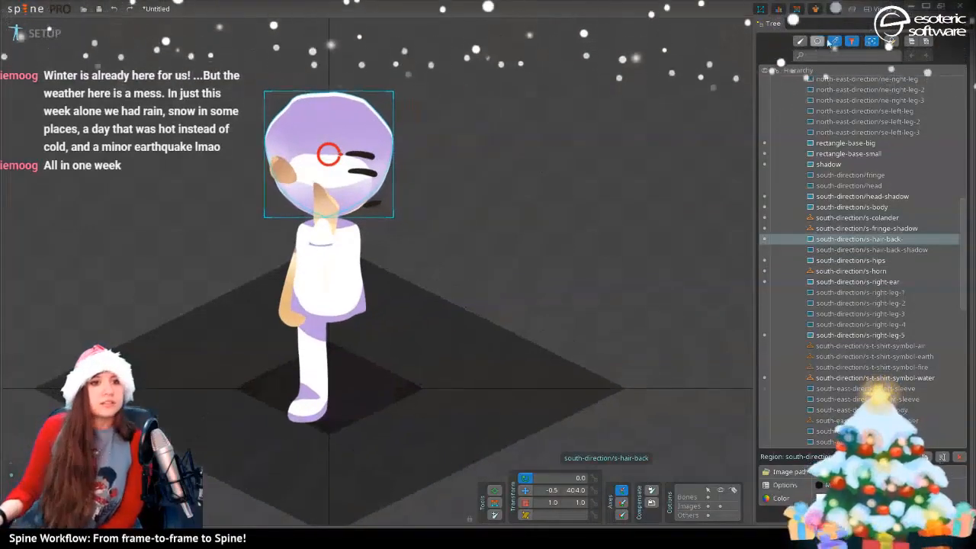
Remove the attachments filter from the tree and select the e-neck attachment on the character
click(836, 42)
scroll(780, 172, up, 3)
scroll(533, 166, up, 3)
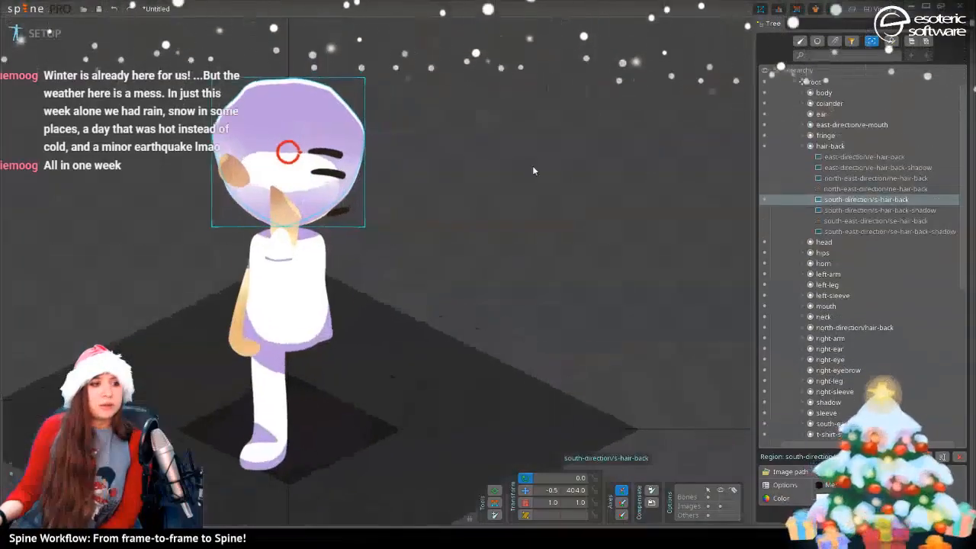
scroll(420, 186, down, 4)
drag(469, 188, 541, 152)
scroll(420, 186, up, 2)
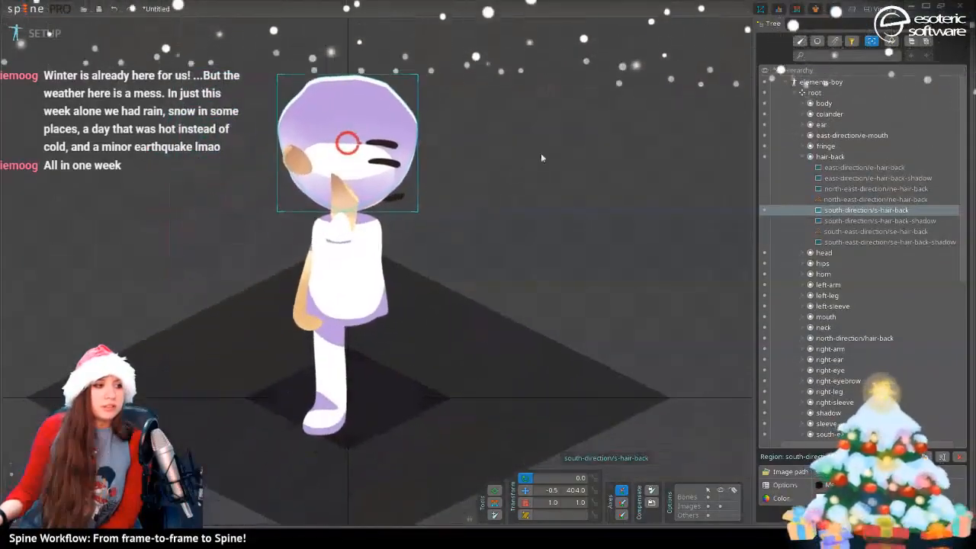
click(353, 198)
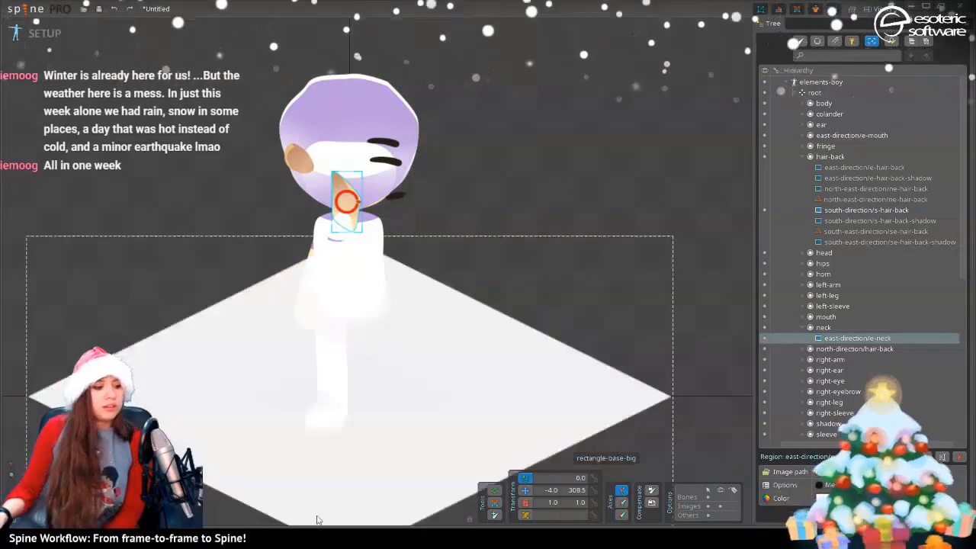
Switch to Photoshop and open the recent file 256-omino ombre luci - spine.psd
key(alt+Tab)
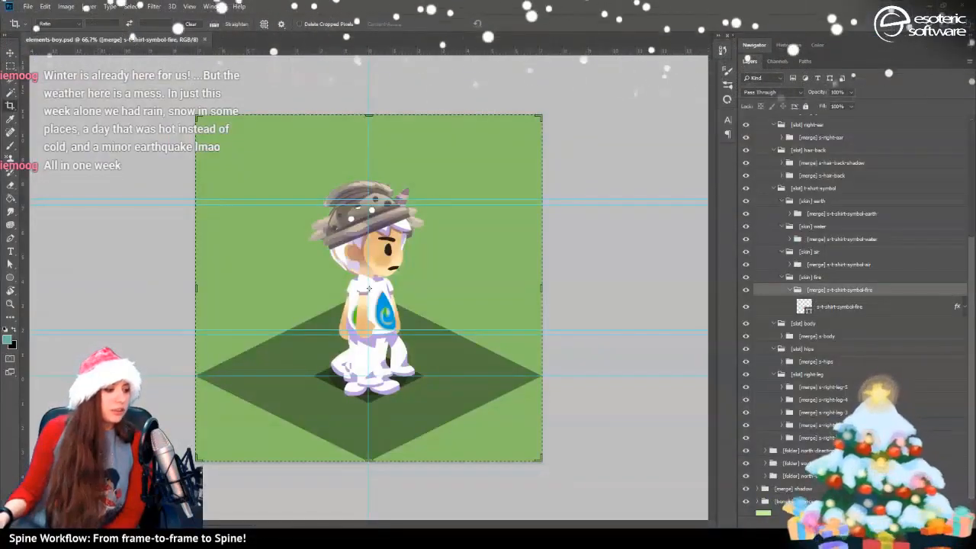
click(27, 7)
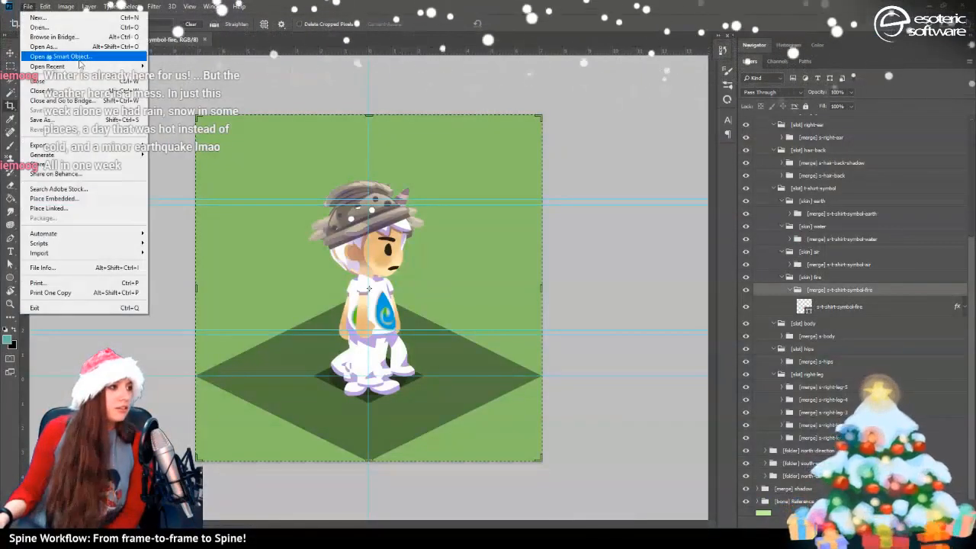
mouse_move(47, 66)
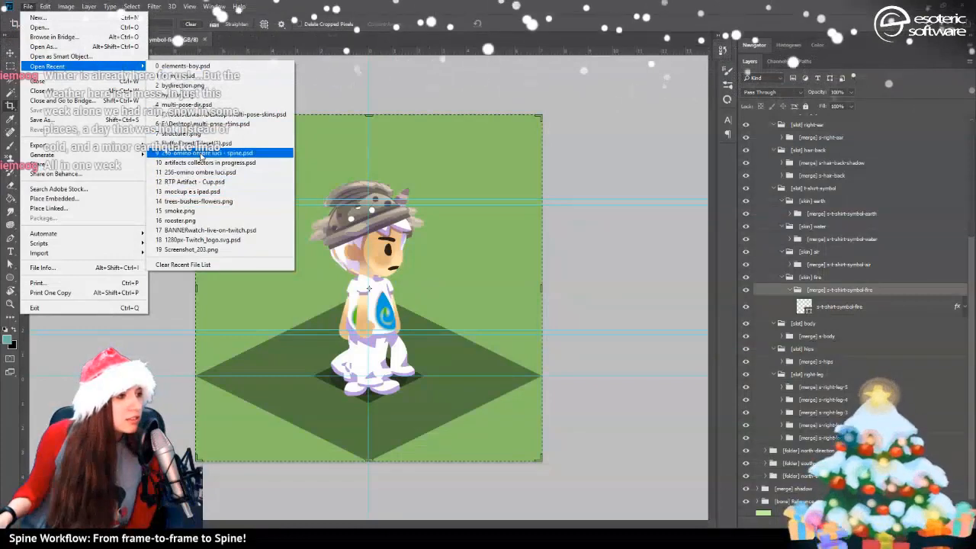
click(202, 153)
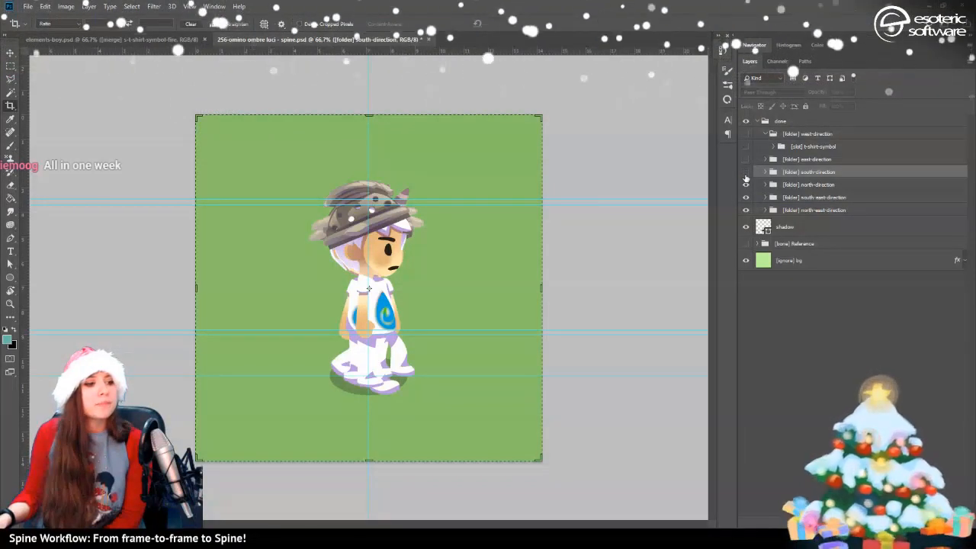
Hide the north-direction and south-east-direction folders and the shadow layer, keeping the south-direction folder shown
click(746, 174)
click(746, 185)
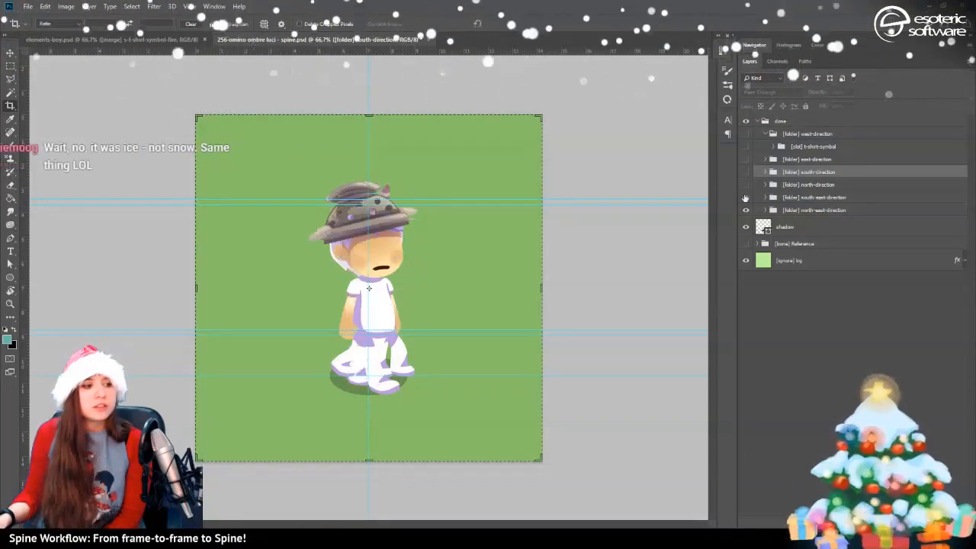
click(745, 198)
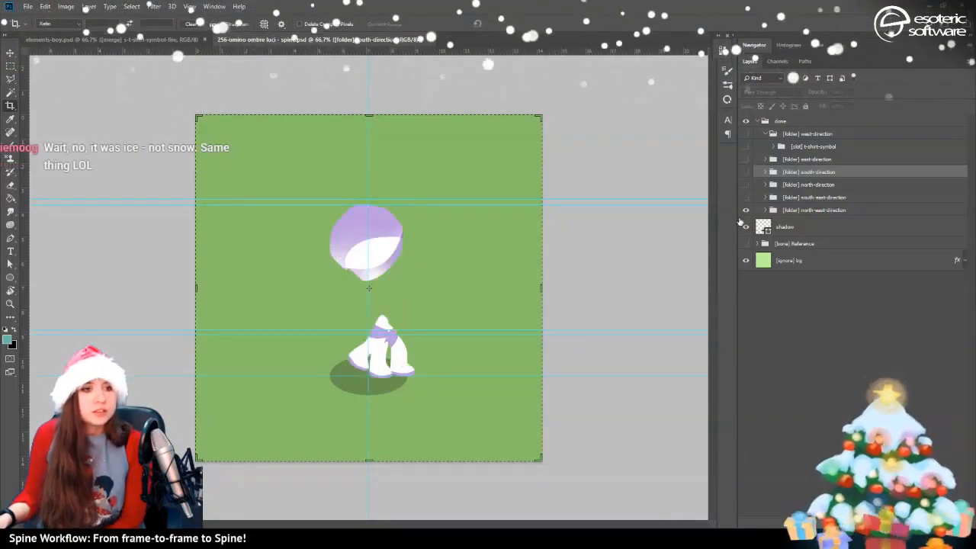
click(746, 172)
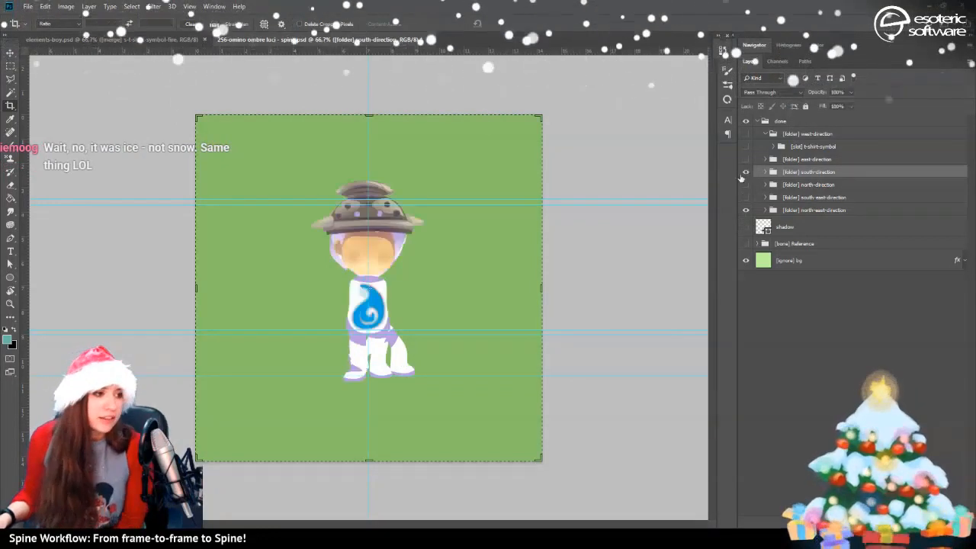
click(26, 7)
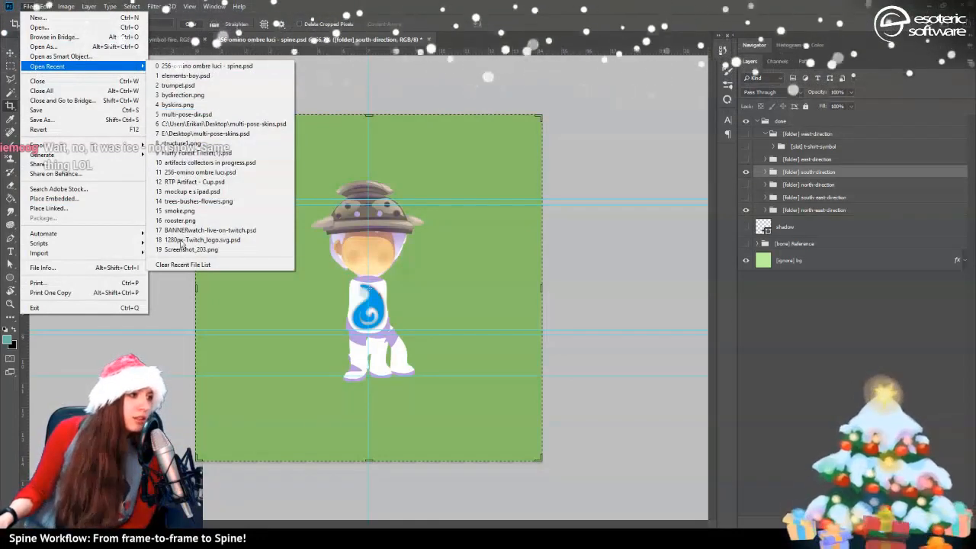
key(Escape)
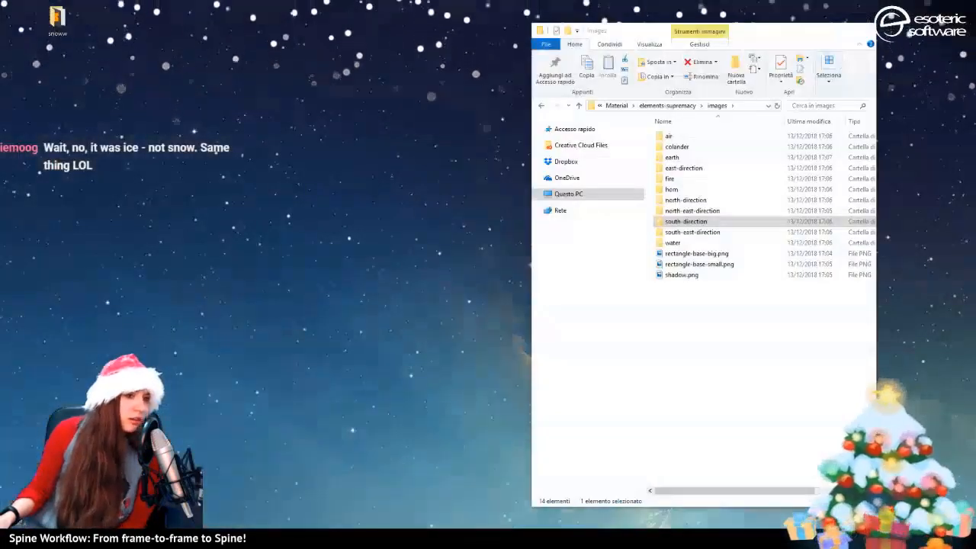
Open 256-omino ombre luci.psd from the Elements Supremacy PSD folder in Photoshop and show its Down group
click(134, 496)
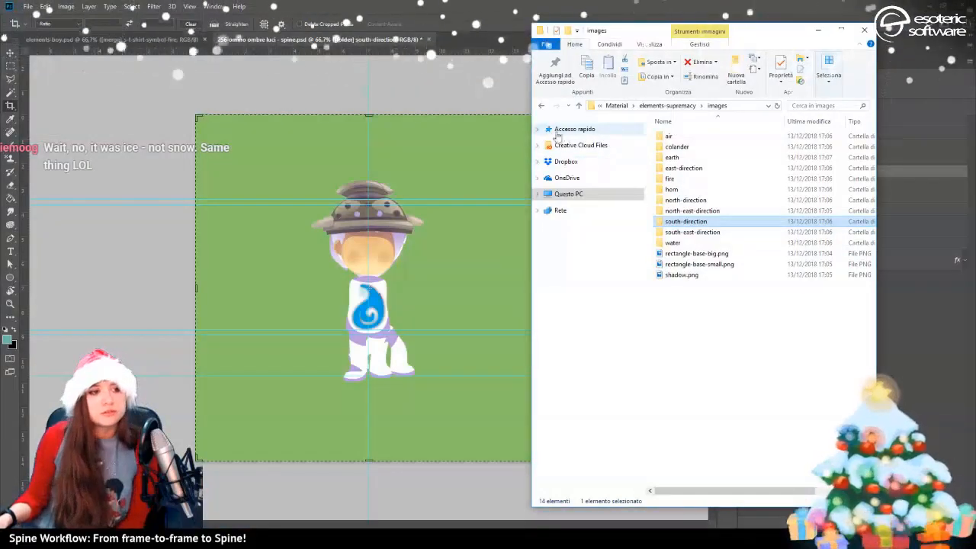
click(539, 134)
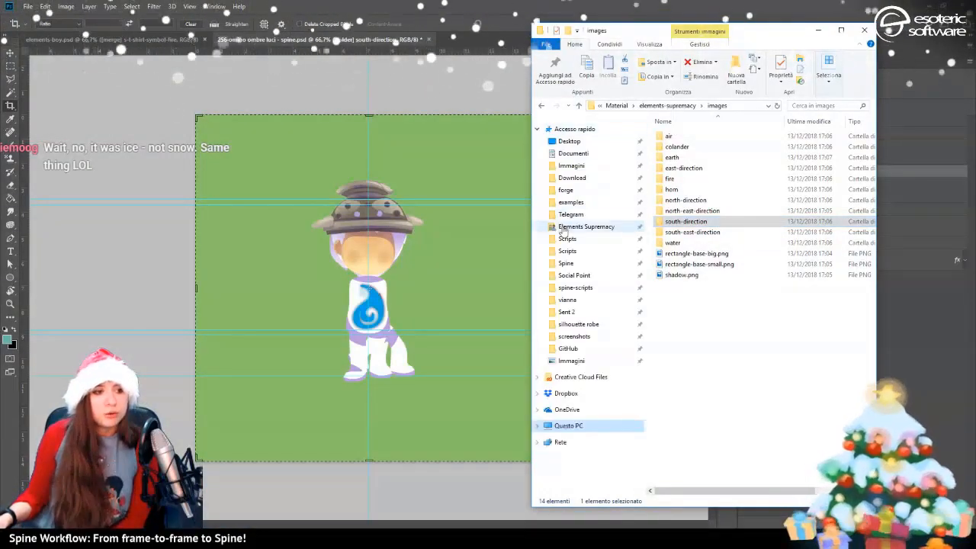
click(586, 226)
click(539, 133)
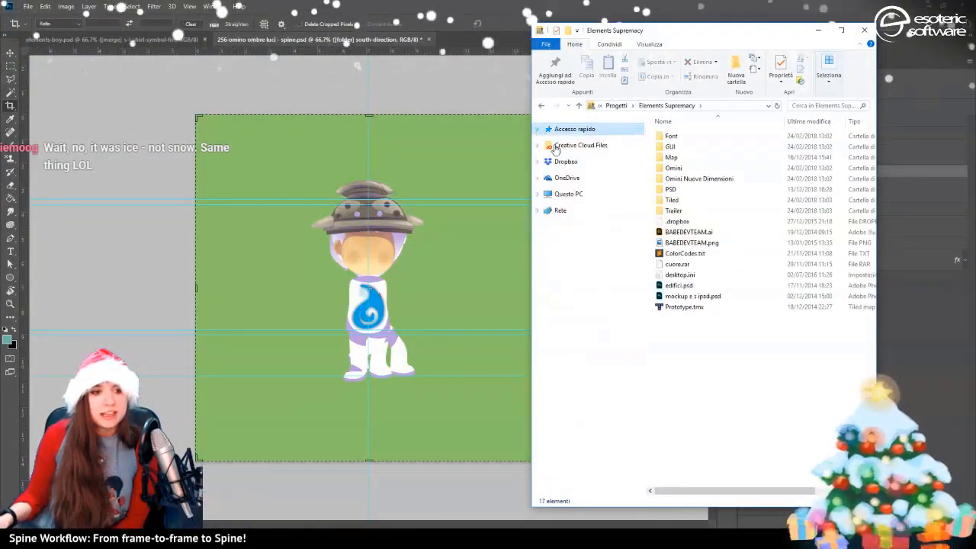
double_click(671, 189)
double_click(693, 167)
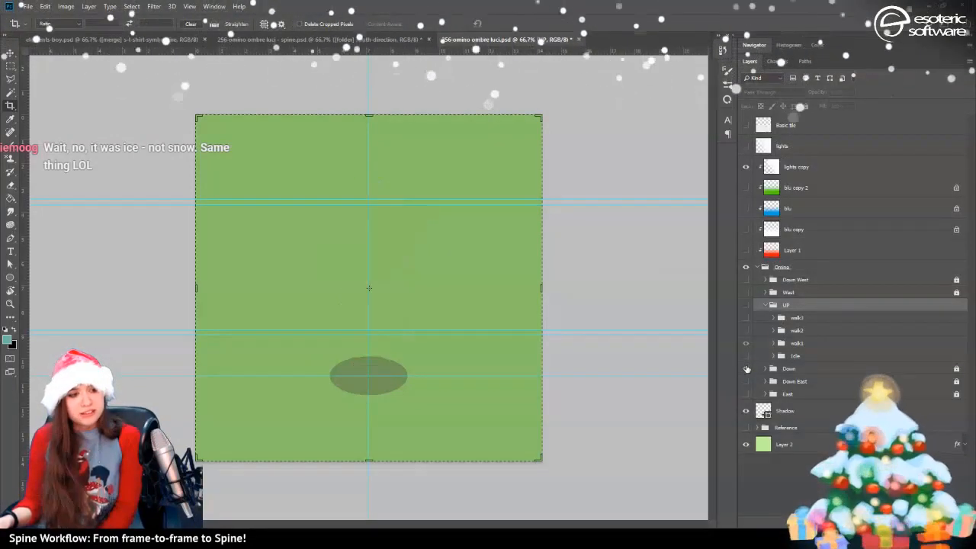
click(747, 370)
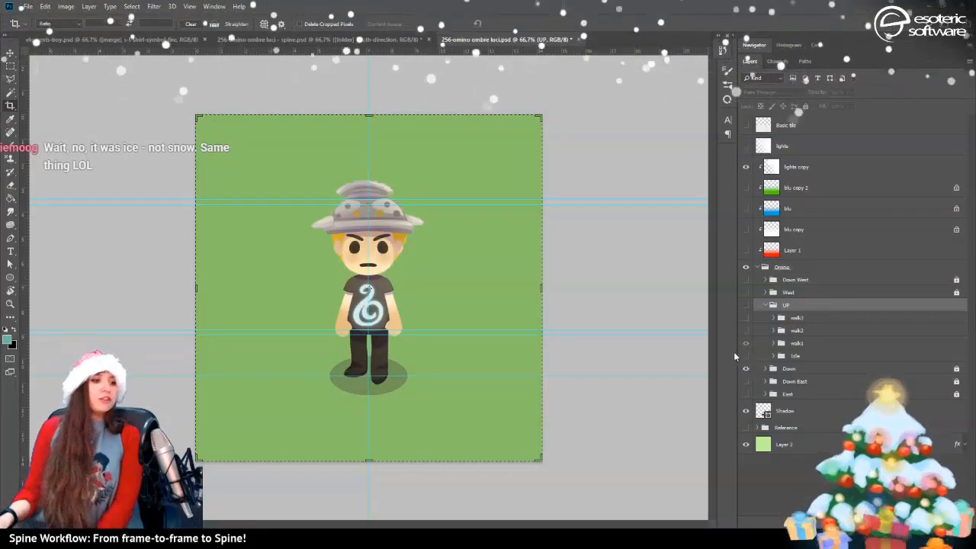
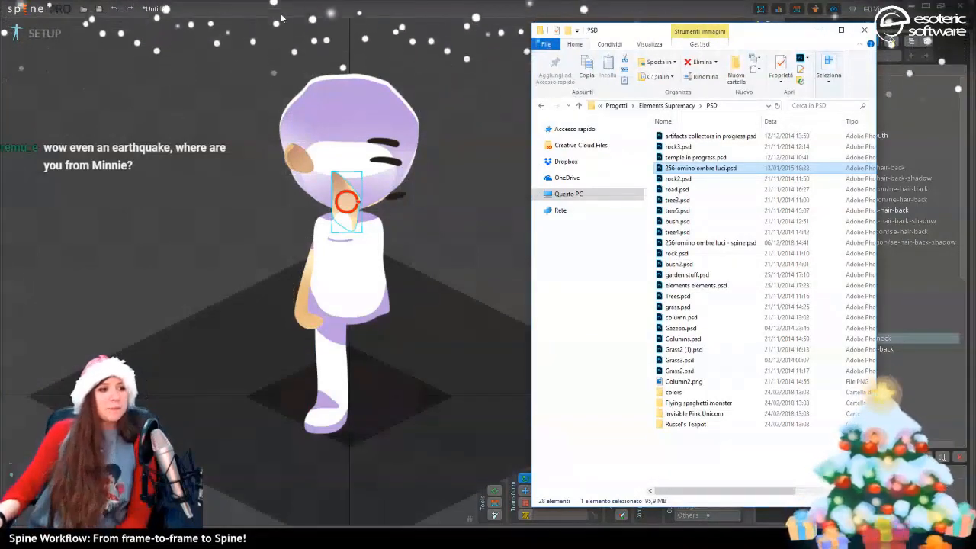
Switch to Spine, hide the e-neck attachment and select the e-sleeve-right attachment on the character
click(345, 208)
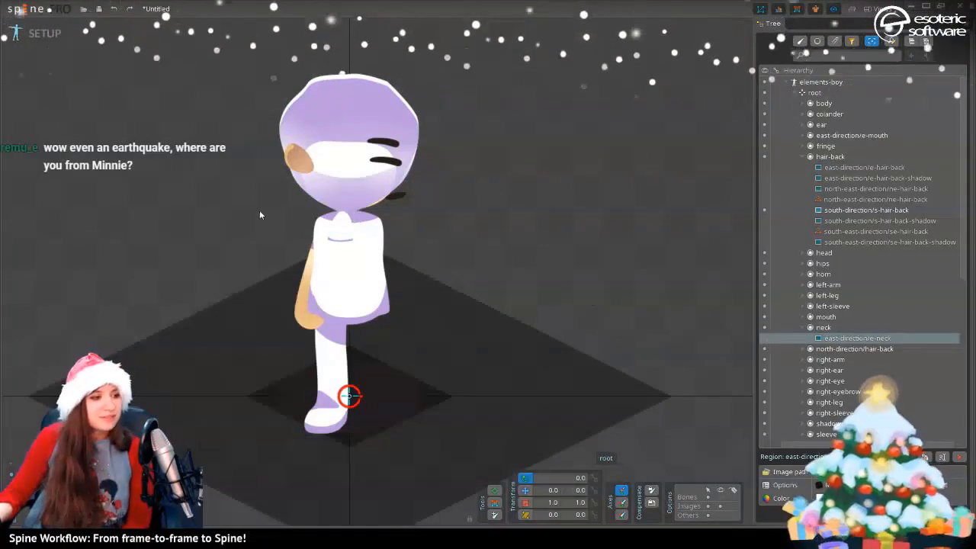
click(338, 225)
Expand the Skins node, make the colander skin visible and select its s-colander attachment on the character
scroll(878, 381, down, 4)
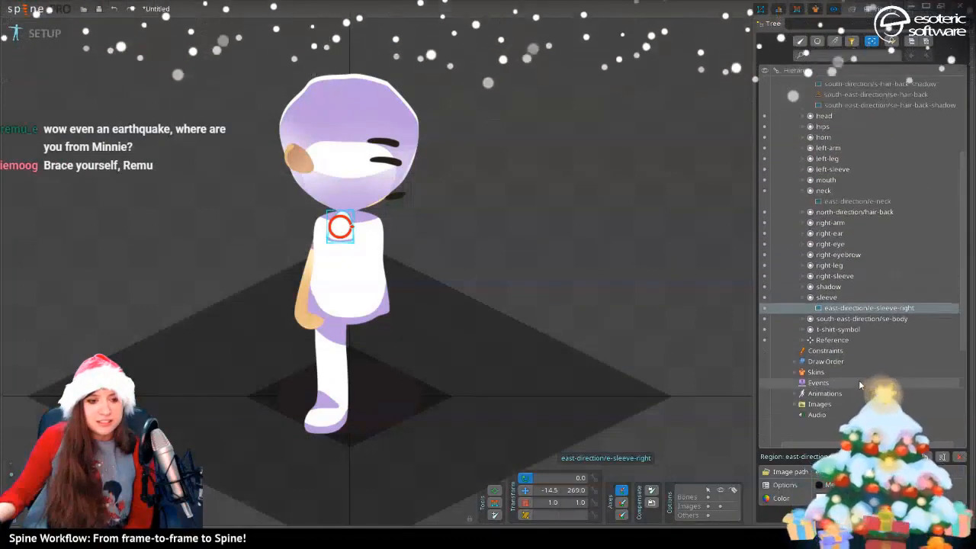
click(793, 374)
scroll(785, 381, up, 4)
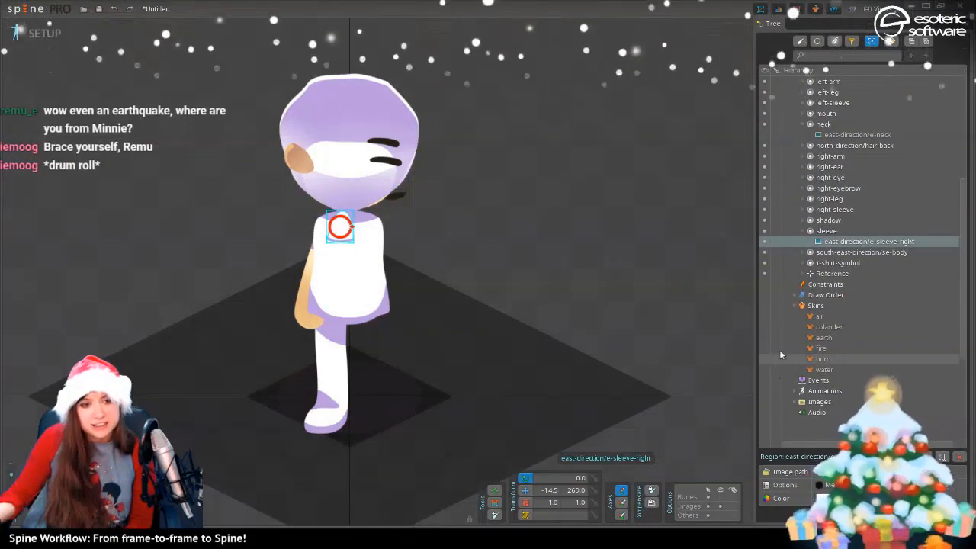
click(765, 328)
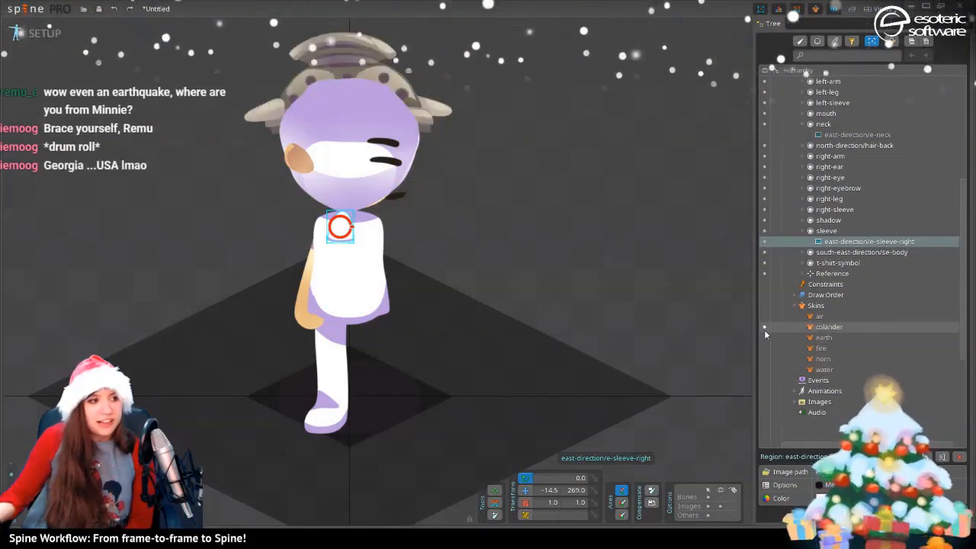
click(379, 120)
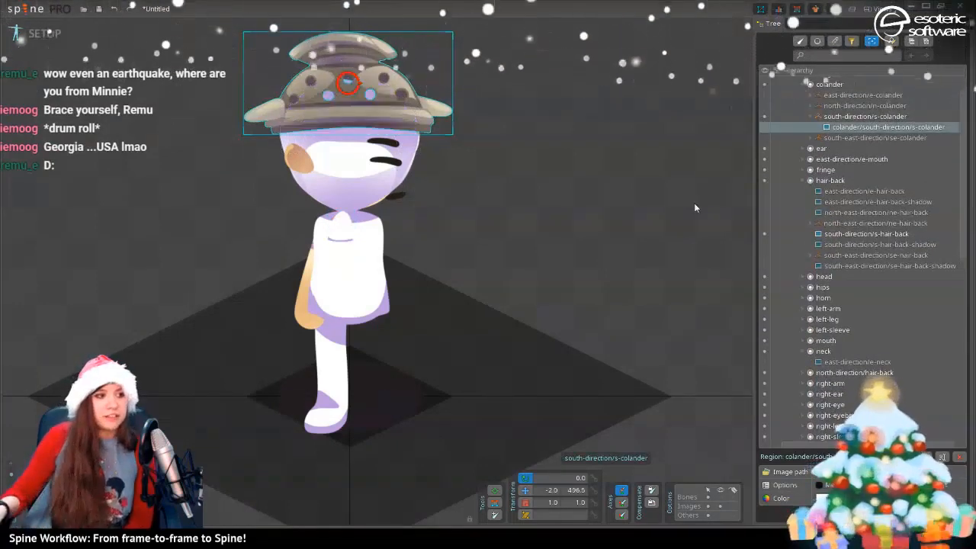
Hide the north-direction hair-back attachment and show s-right-ear in place of e-right-ear
click(405, 174)
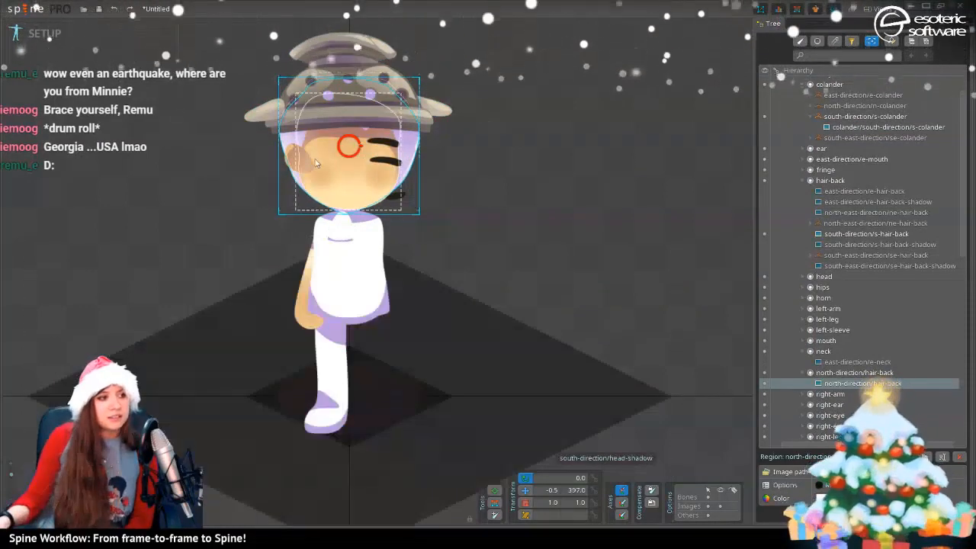
click(305, 164)
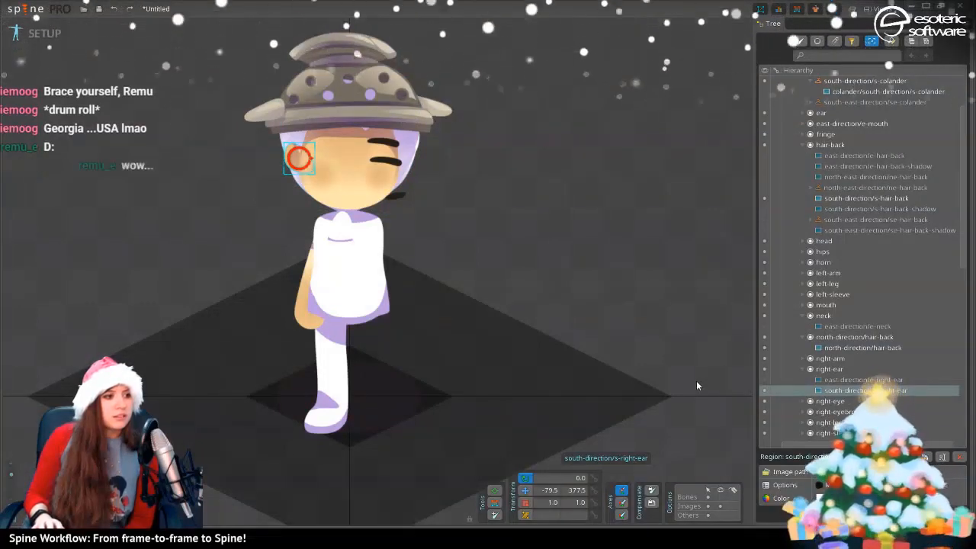
click(682, 347)
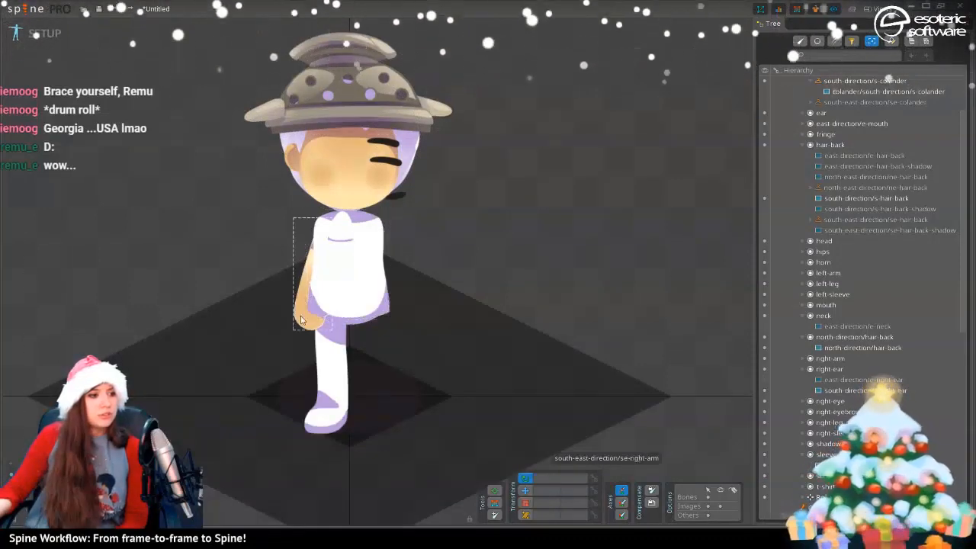
Select the e-sleeve-right attachment on the character and collapse the colander and hair-back slots in the tree
click(345, 227)
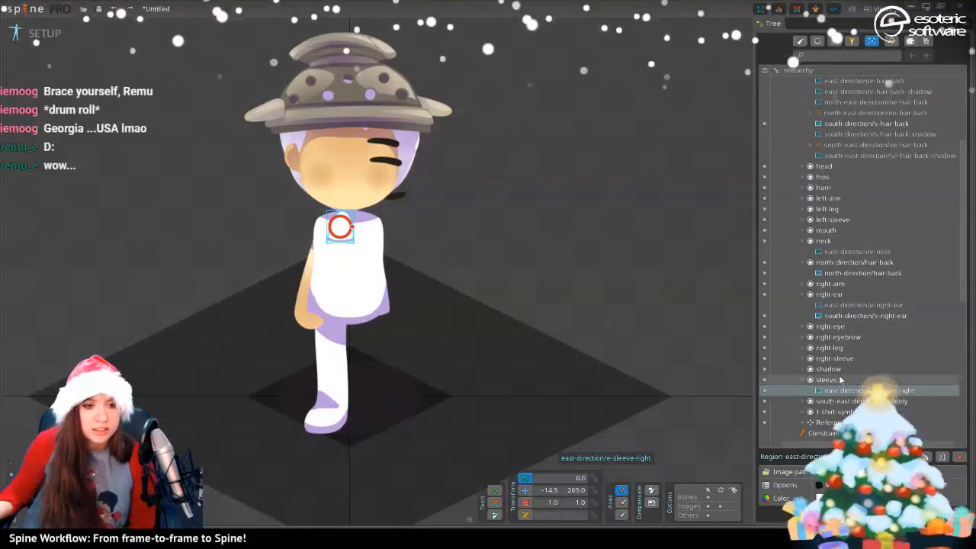
scroll(809, 389, down, 5)
scroll(824, 372, up, 5)
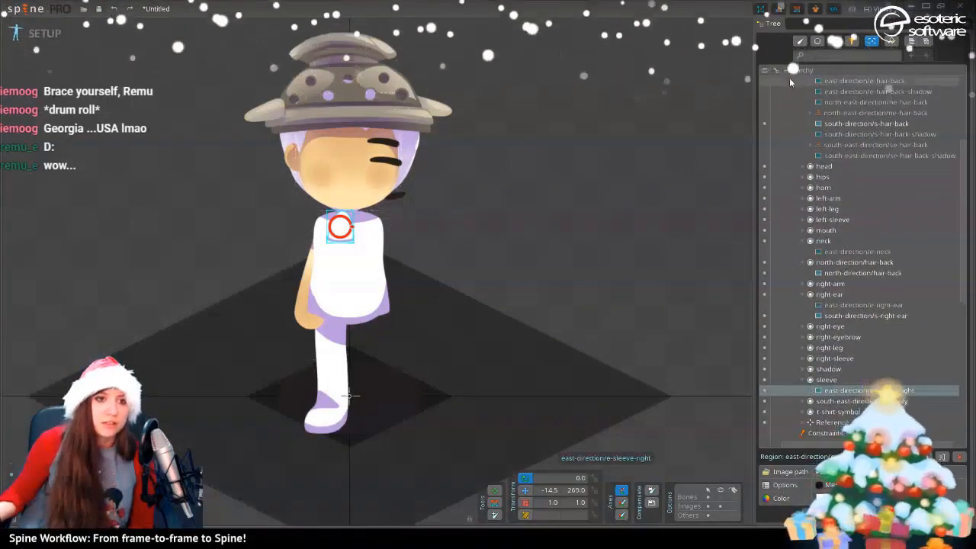
scroll(798, 118, up, 3)
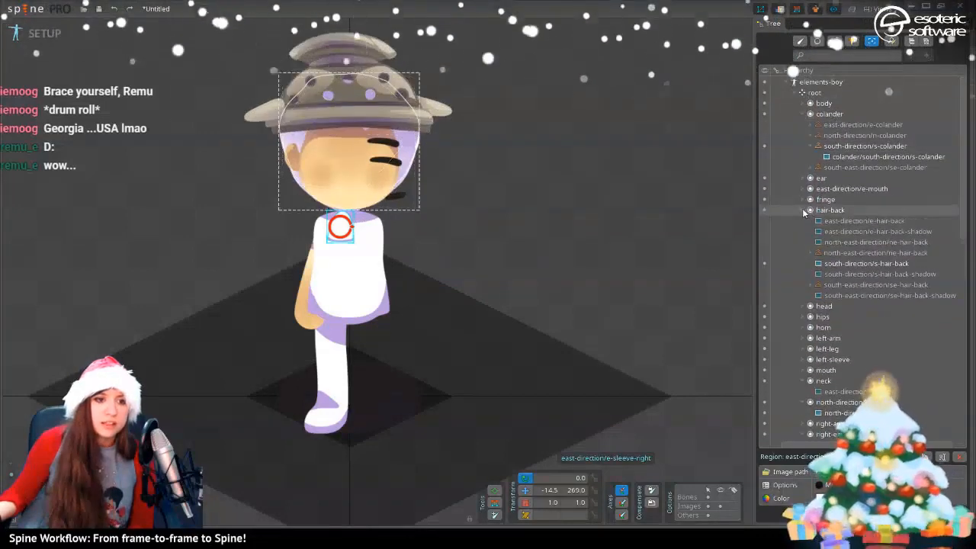
click(810, 210)
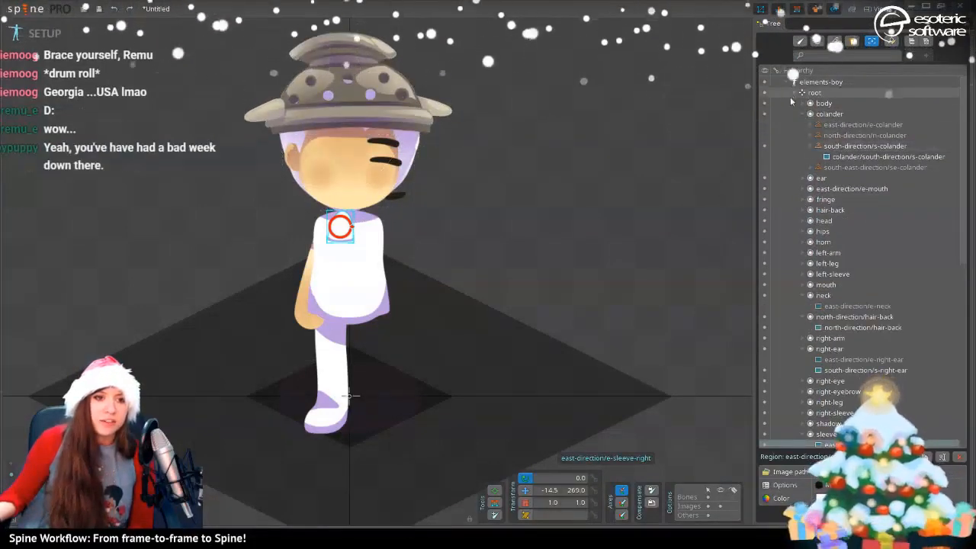
click(810, 209)
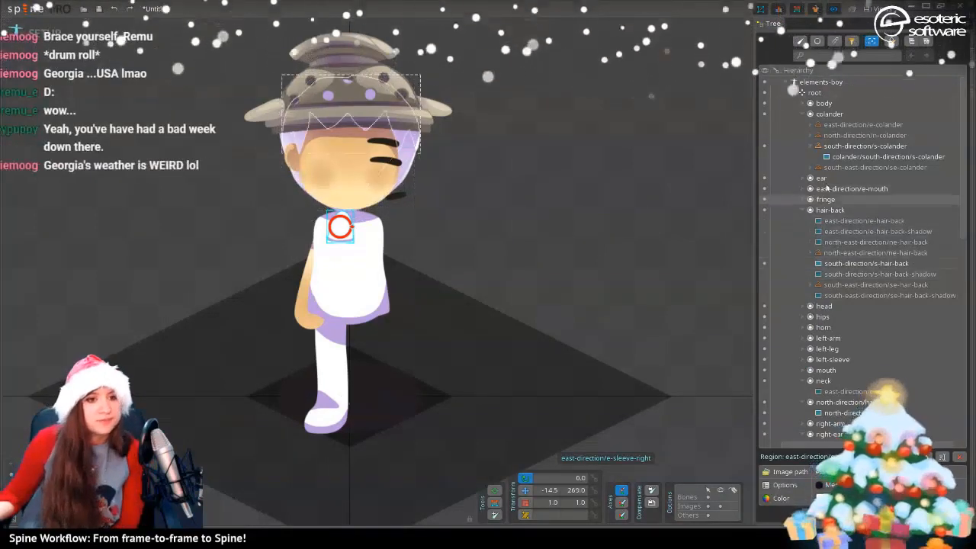
click(805, 114)
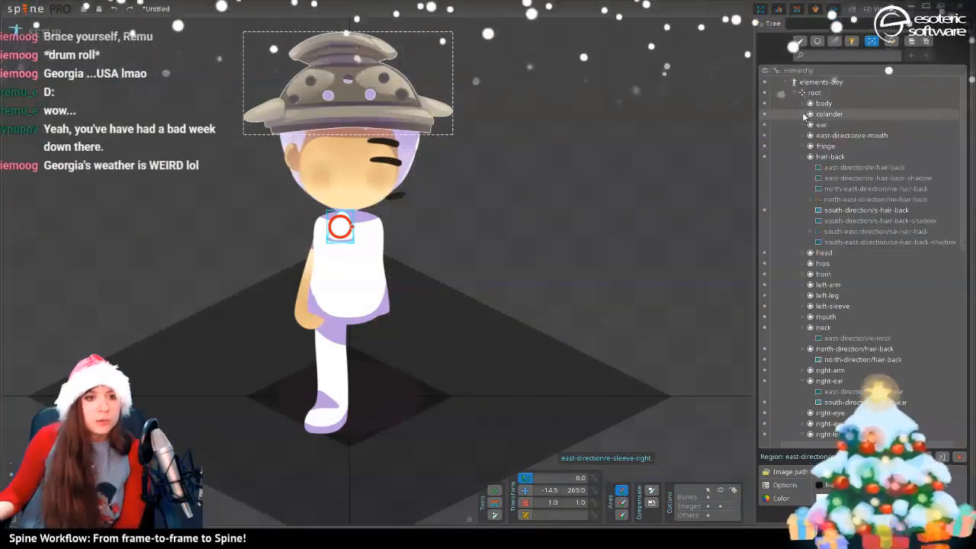
click(801, 157)
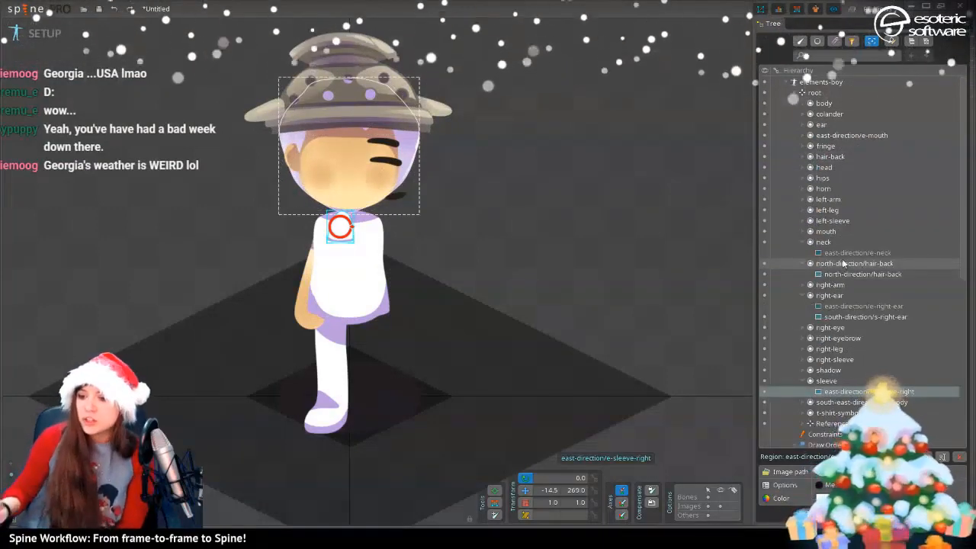
mouse_move(844, 263)
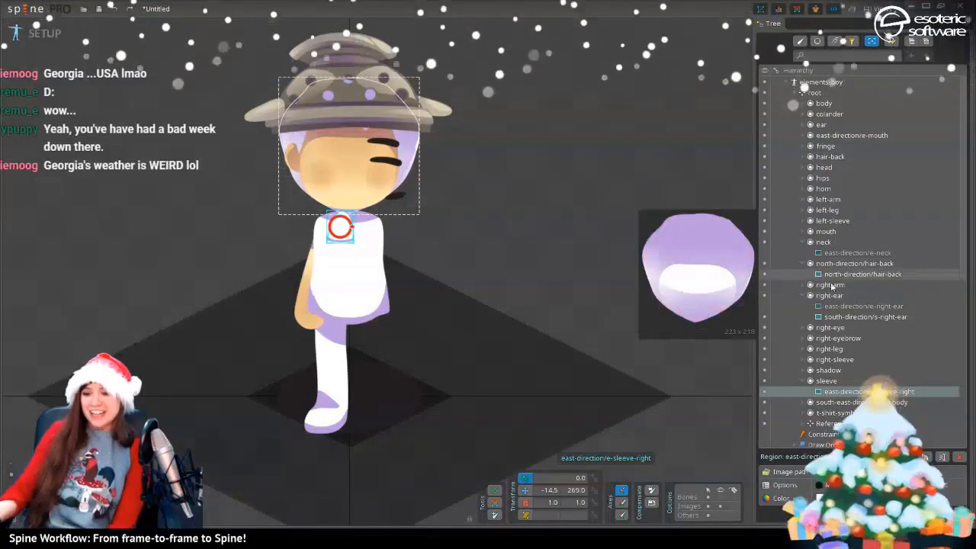
mouse_move(821, 286)
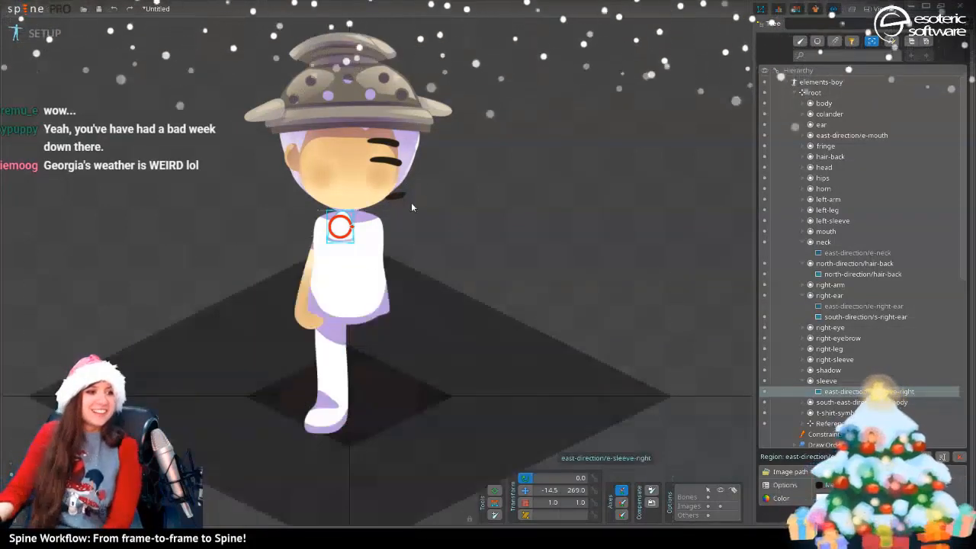
Move the e-mouth attachment into the mouth slot and delete the emptied east-direction/e-mouth slot
click(396, 196)
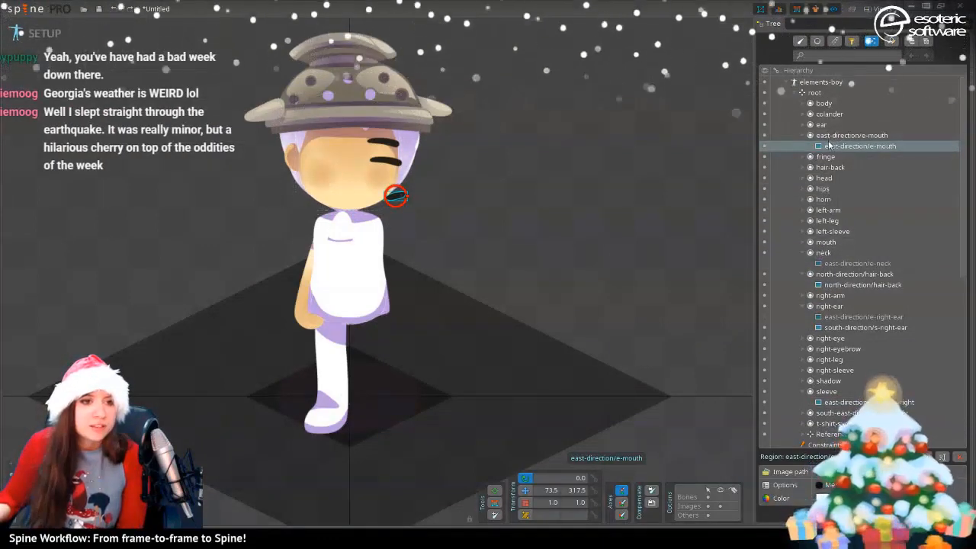
drag(846, 146, 828, 242)
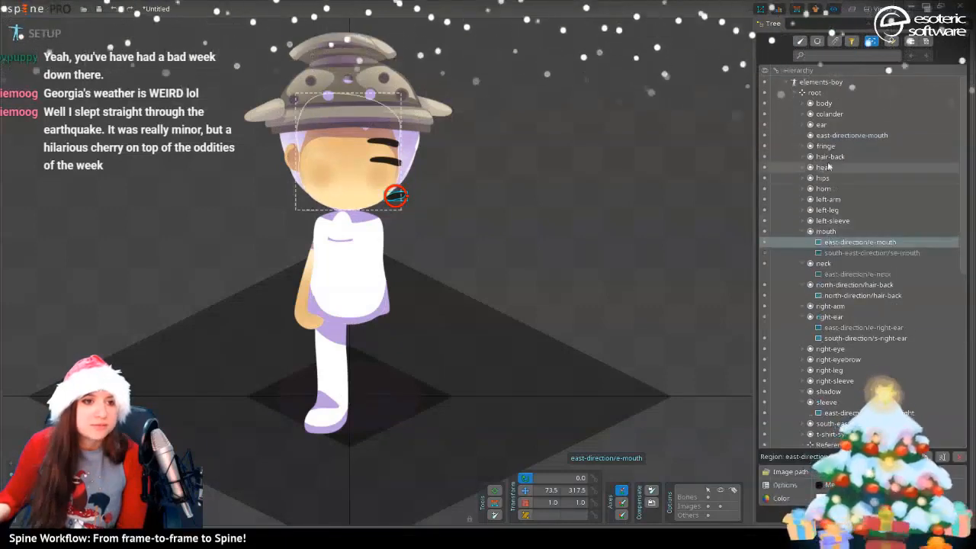
click(839, 137)
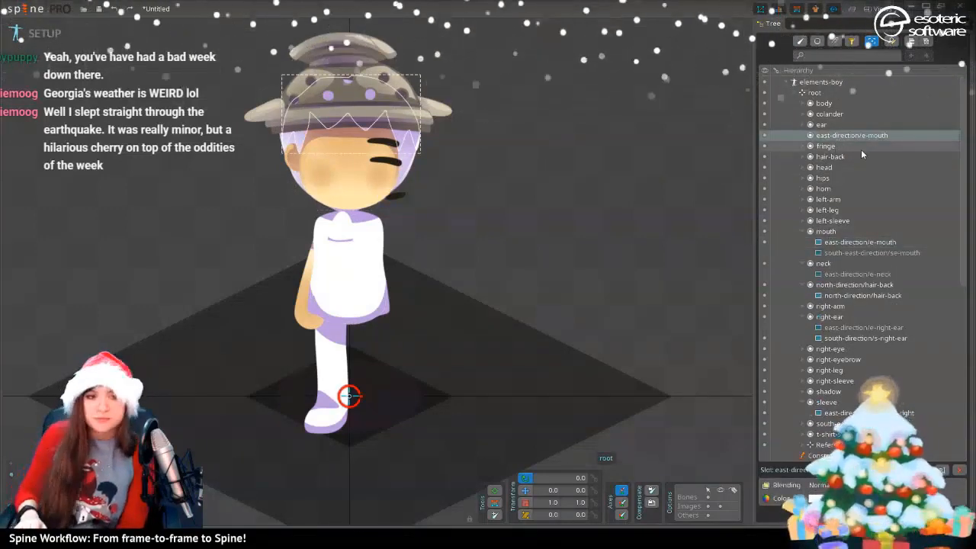
key(Delete)
key(Return)
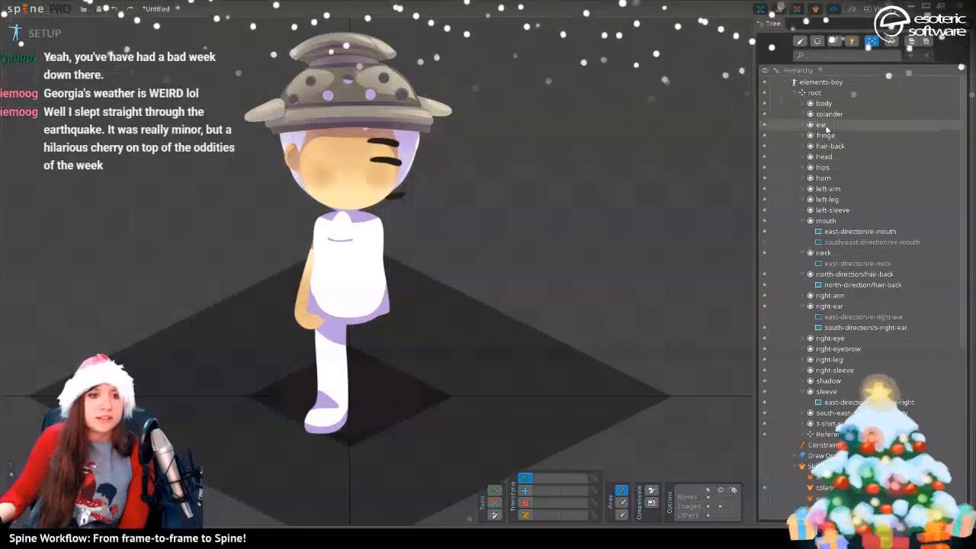
Show the south-east-direction/left-sleeve attachment of the left-sleeve slot and collapse that slot in the tree
click(837, 214)
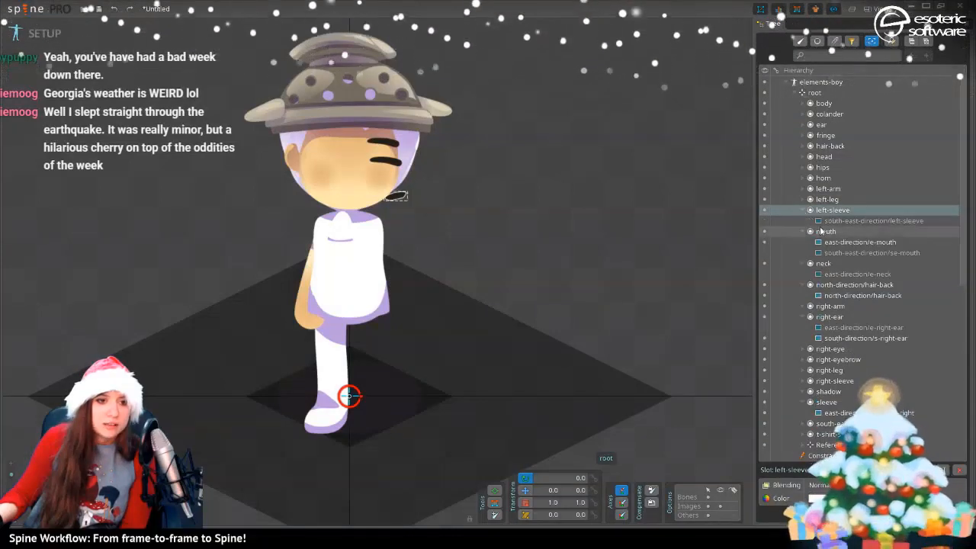
click(765, 220)
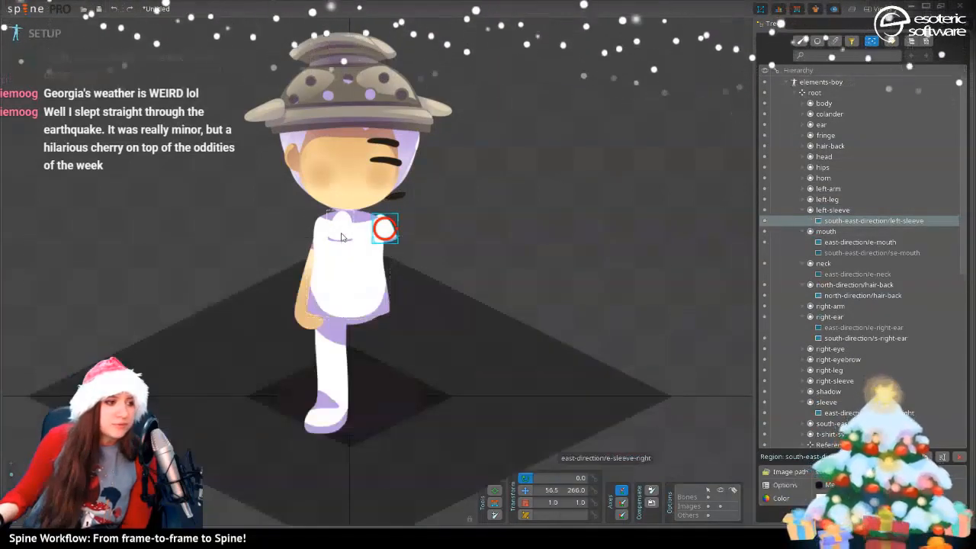
click(803, 210)
click(764, 213)
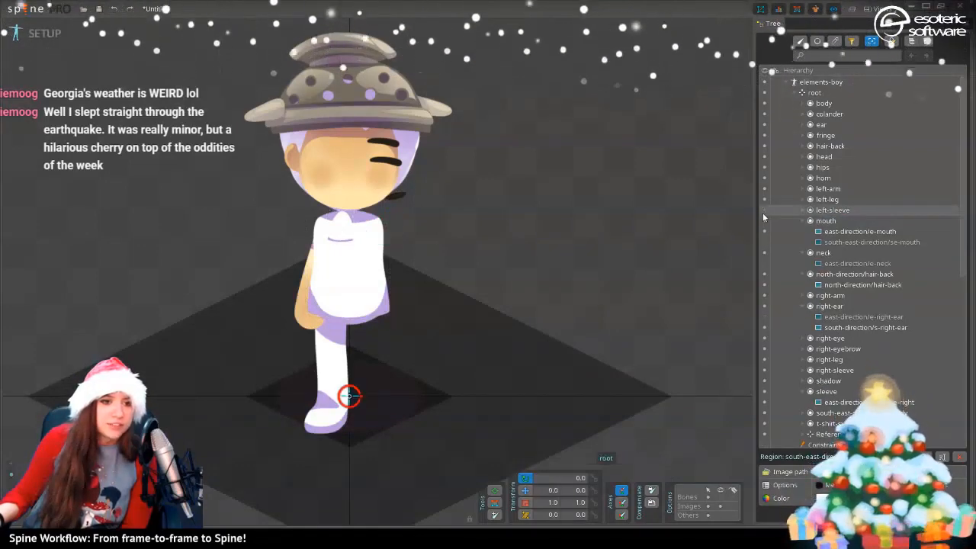
click(765, 216)
Expand the right-eye slot in the tree and select its e-right-eye attachment
scroll(808, 228, down, 5)
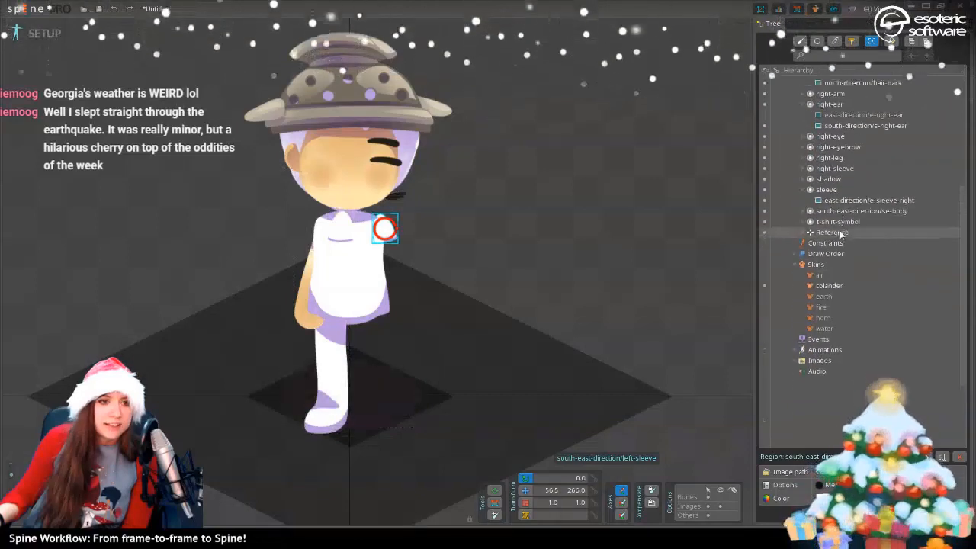
click(813, 214)
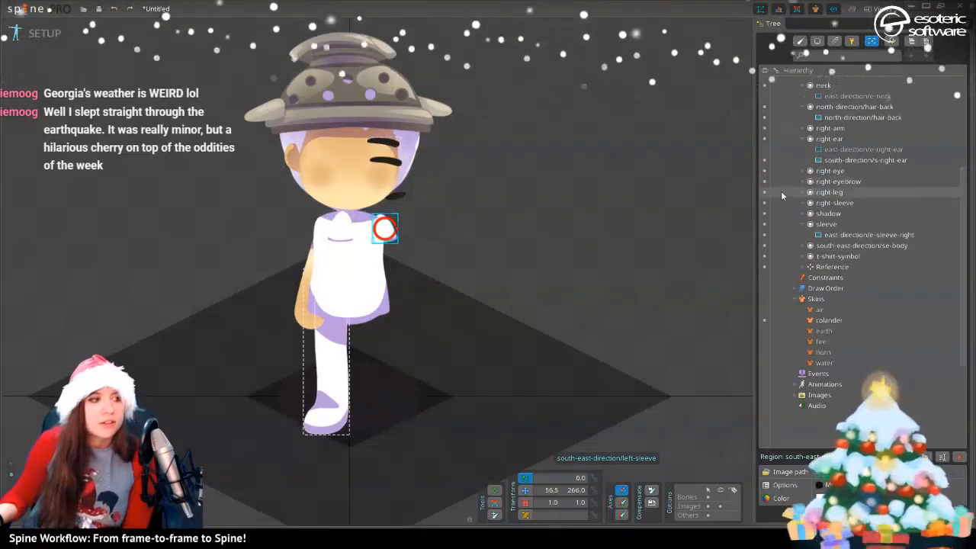
click(803, 171)
click(817, 185)
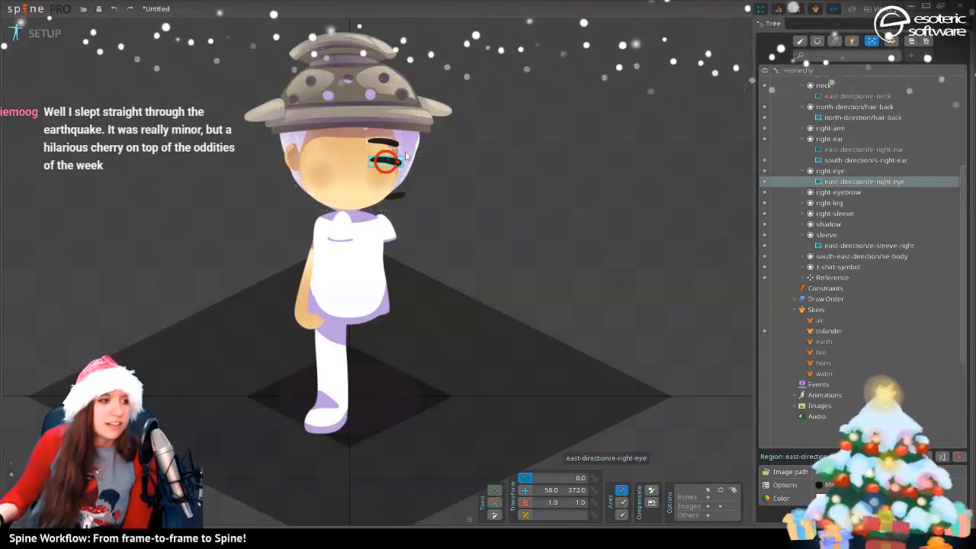
scroll(839, 191, up, 4)
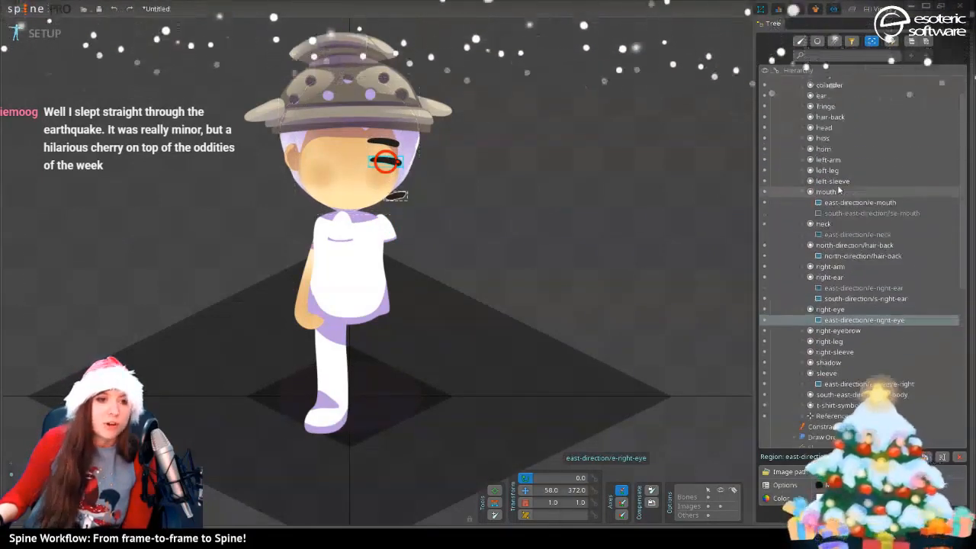
scroll(839, 192, down, 2)
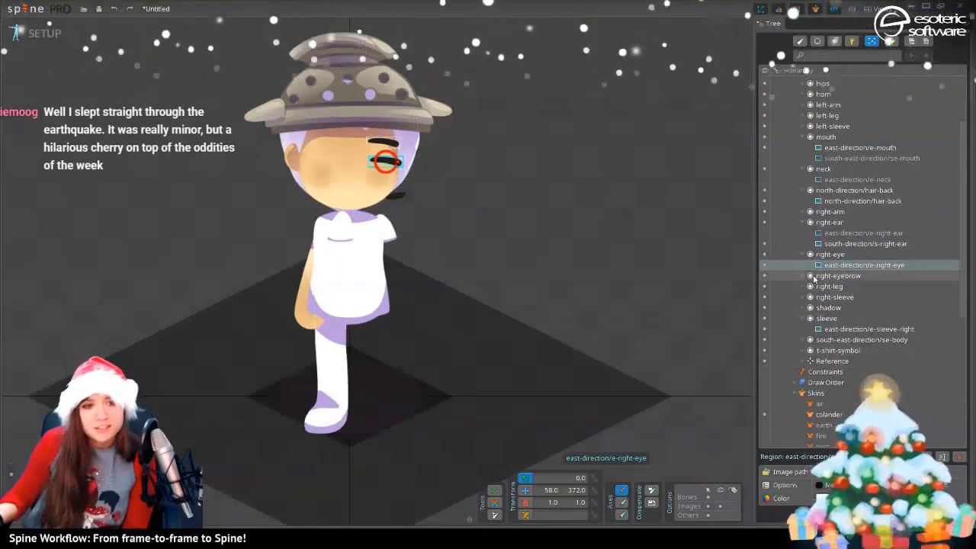
Expand the right-eyebrow slot, the Reference bone and its rectangle-base-small slot in the tree
click(807, 277)
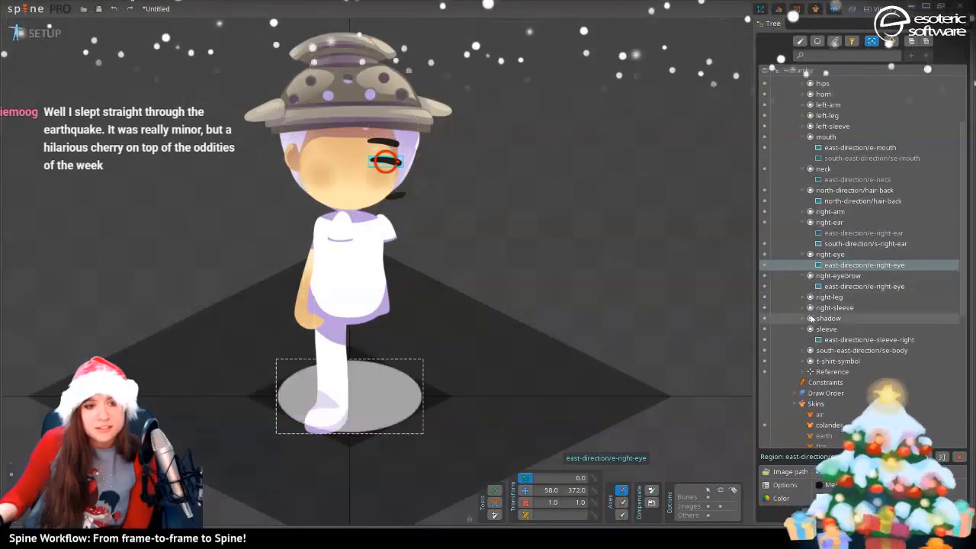
scroll(827, 303, down, 4)
scroll(827, 304, down, 1)
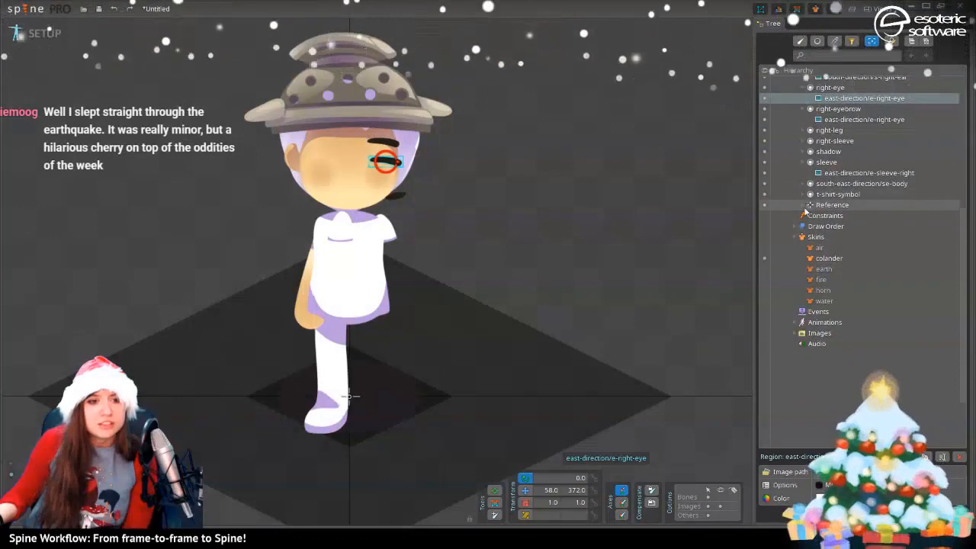
click(805, 206)
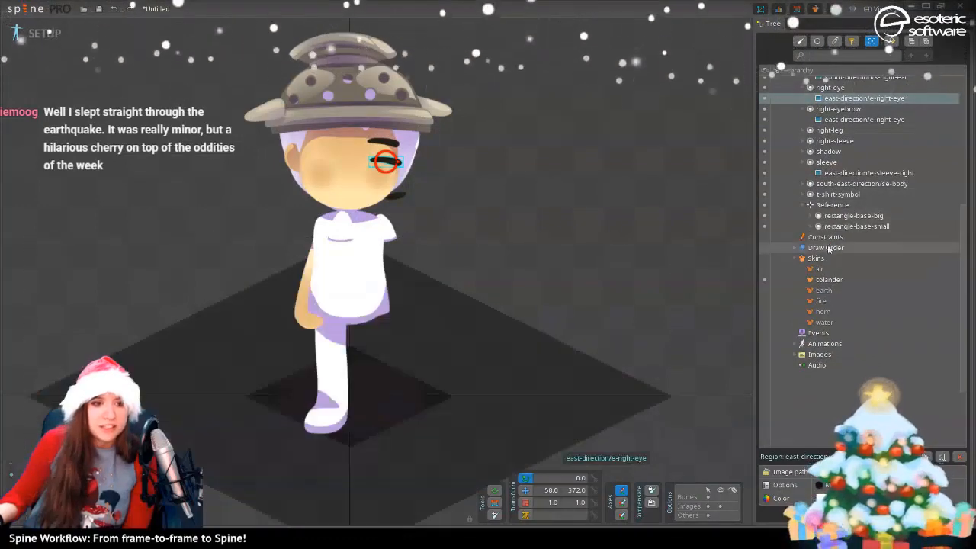
click(812, 228)
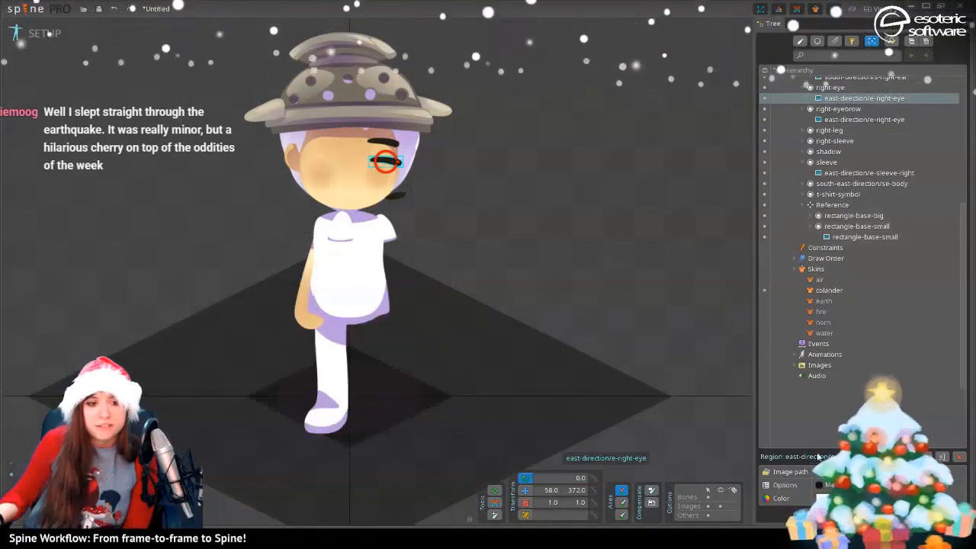
Check the rectangle-base-big and rectangle-base-small references on the canvas, expand the rectangle-base-big slot and clear the selection
click(847, 216)
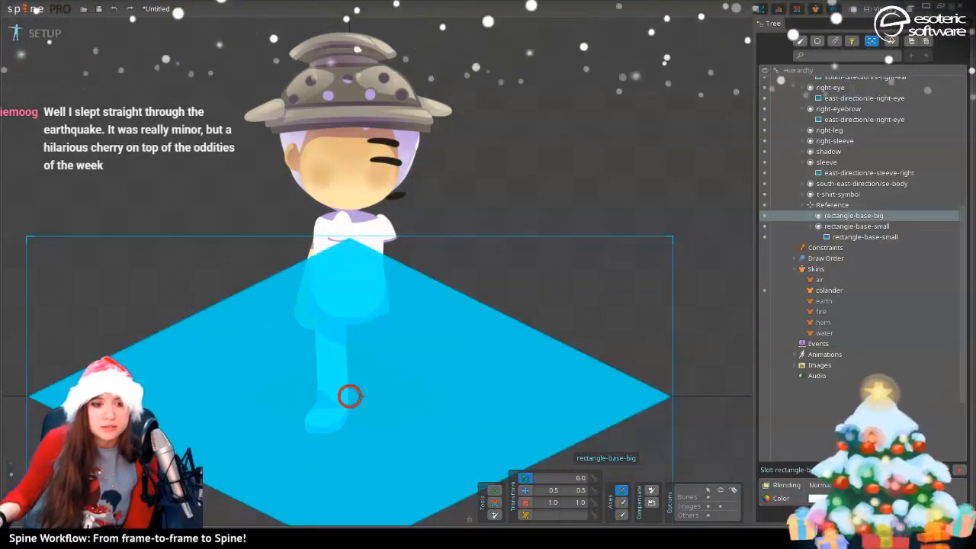
click(849, 238)
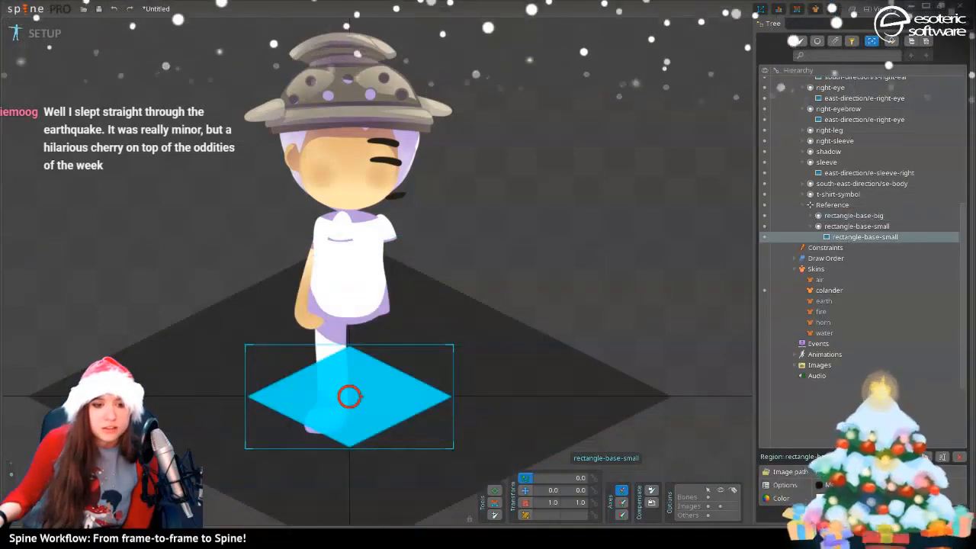
click(815, 217)
click(885, 228)
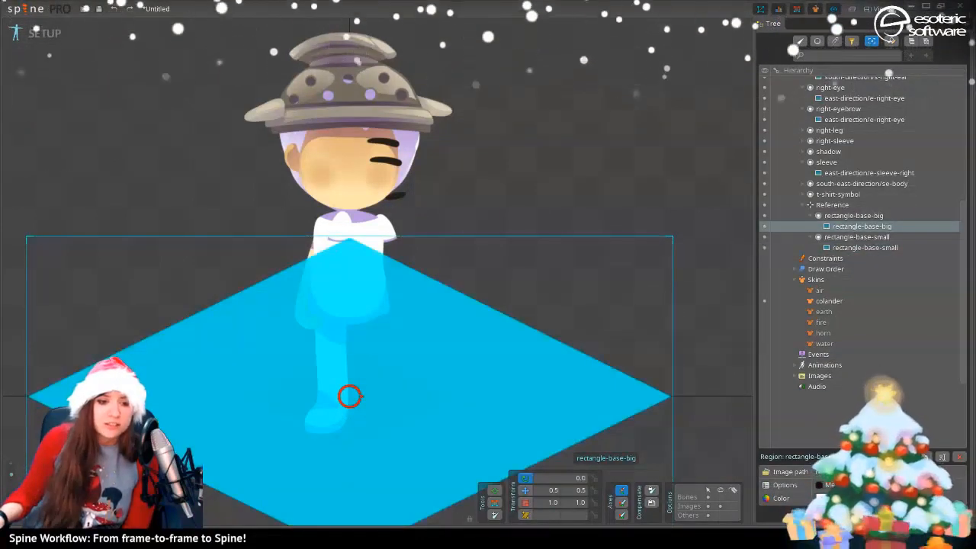
click(585, 287)
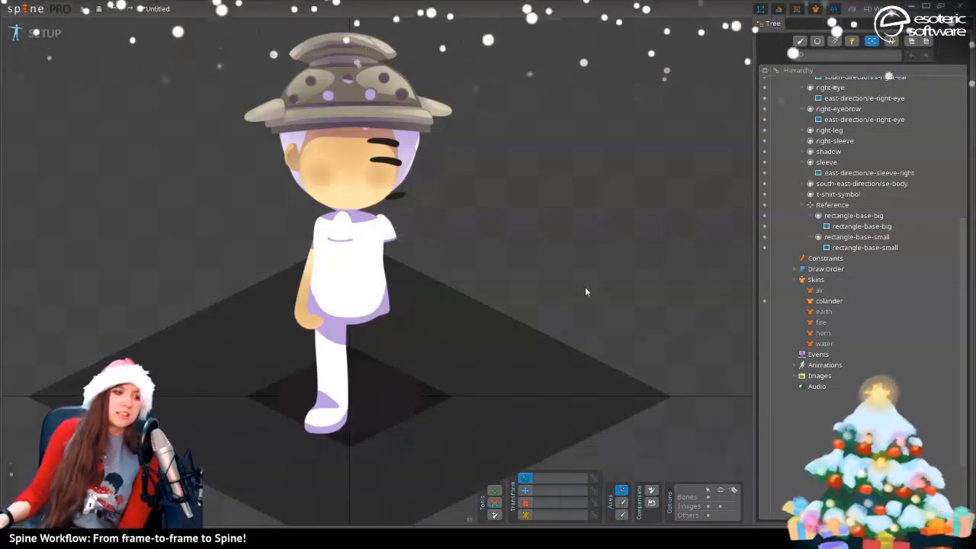
Move the e-sleeve-right attachment sideways onto the character's right shoulder at about x -49, and select the left-sleeve attachment
click(336, 236)
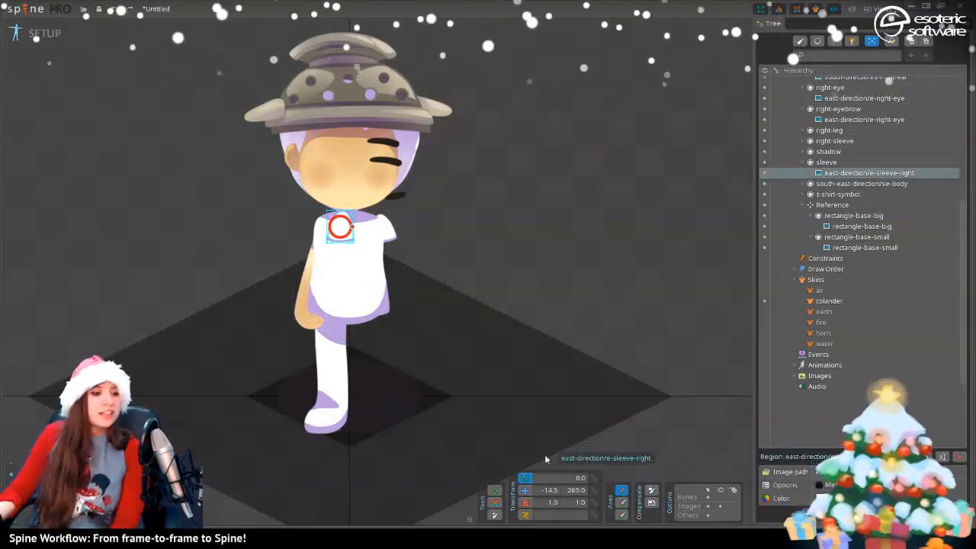
click(528, 489)
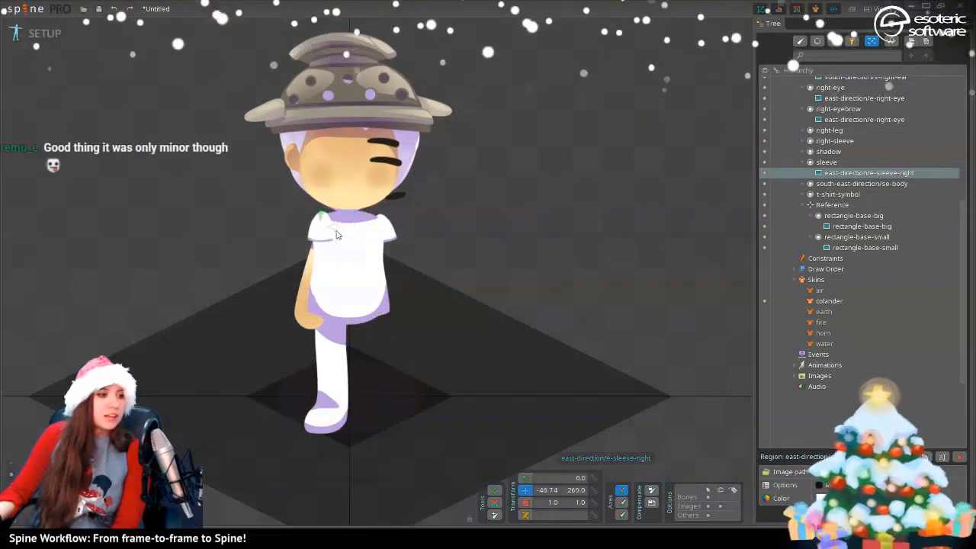
click(386, 224)
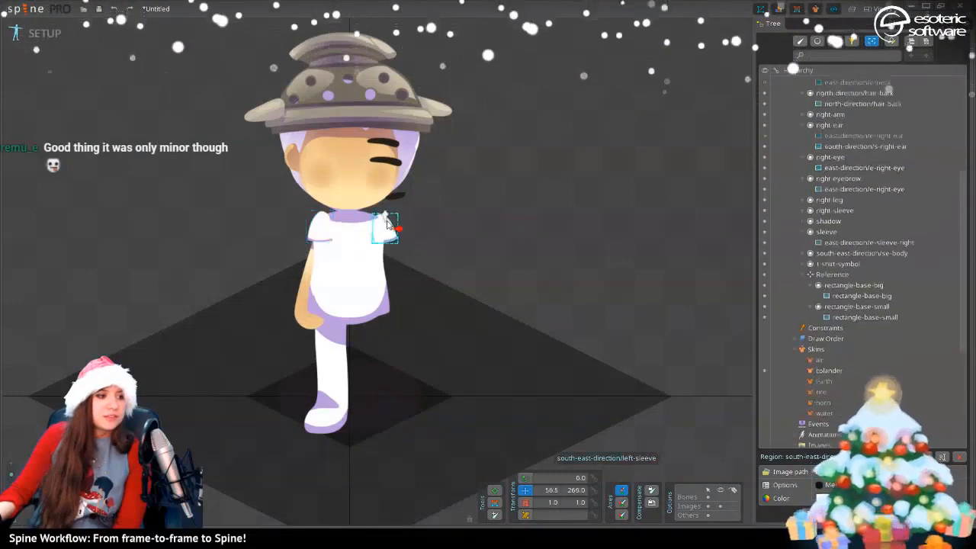
Shift se-right-arm to about x -64, show east-direction/e-right-arm in its place and move that under the sleeve to about x -40
click(306, 309)
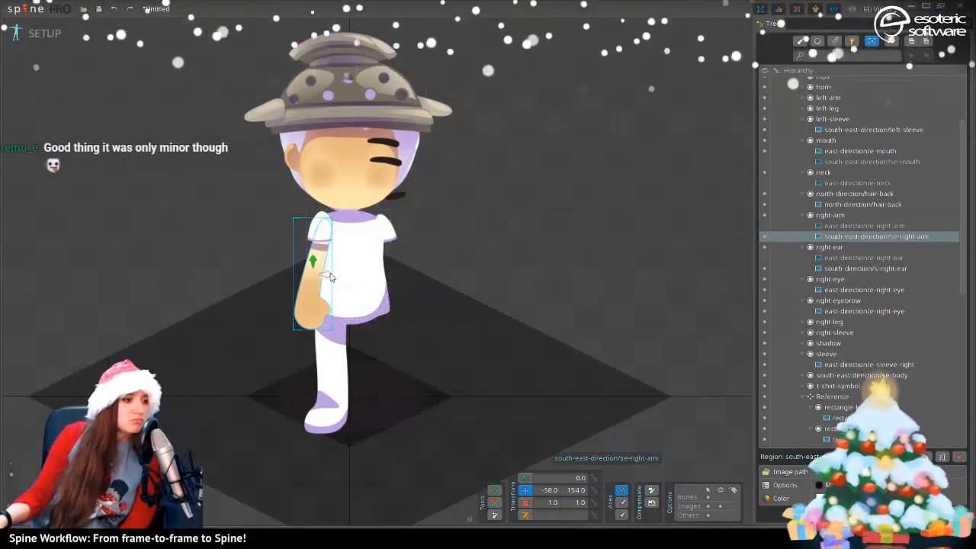
drag(329, 276, 329, 277)
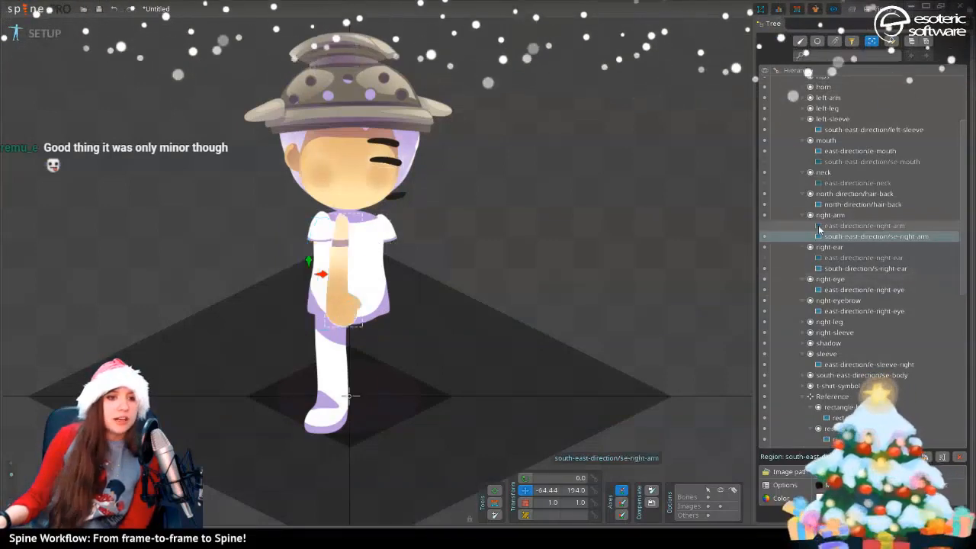
click(765, 227)
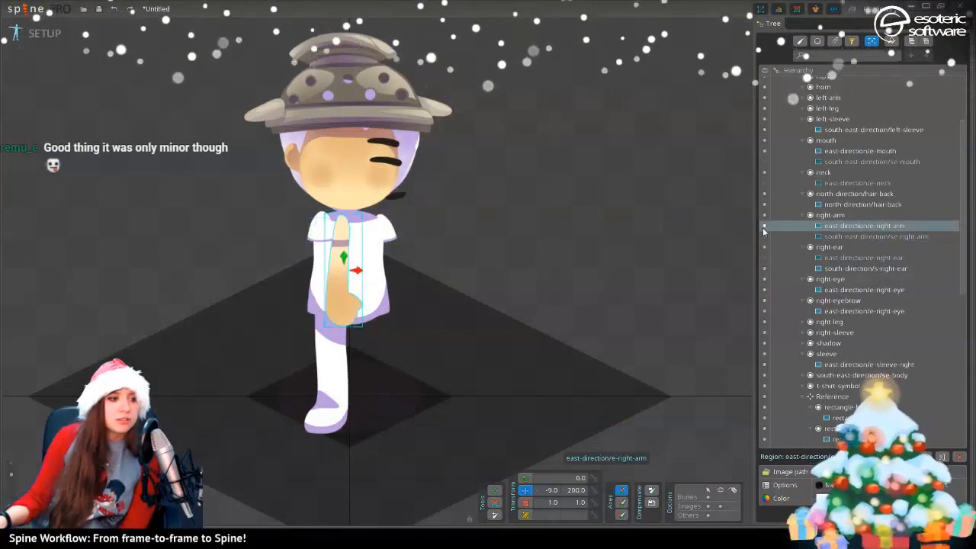
drag(359, 271, 334, 276)
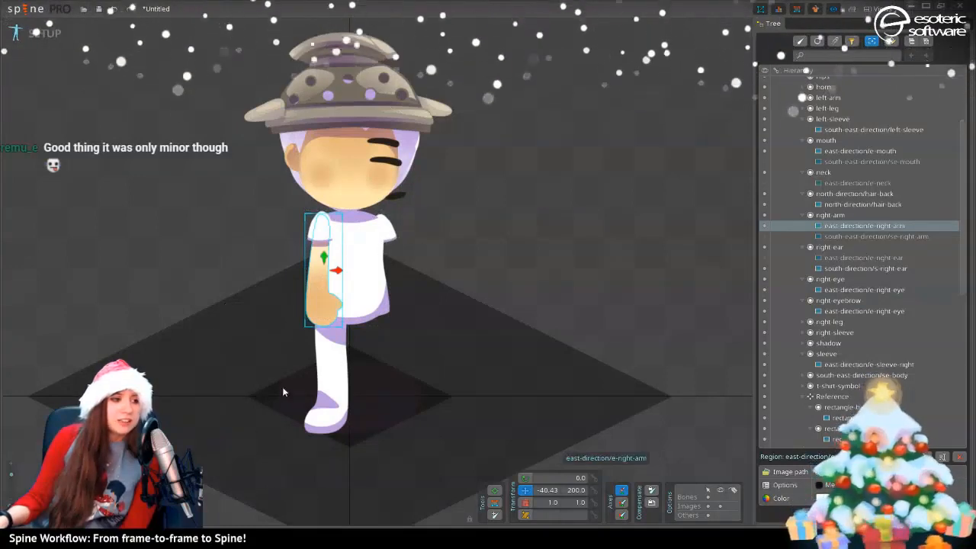
click(462, 309)
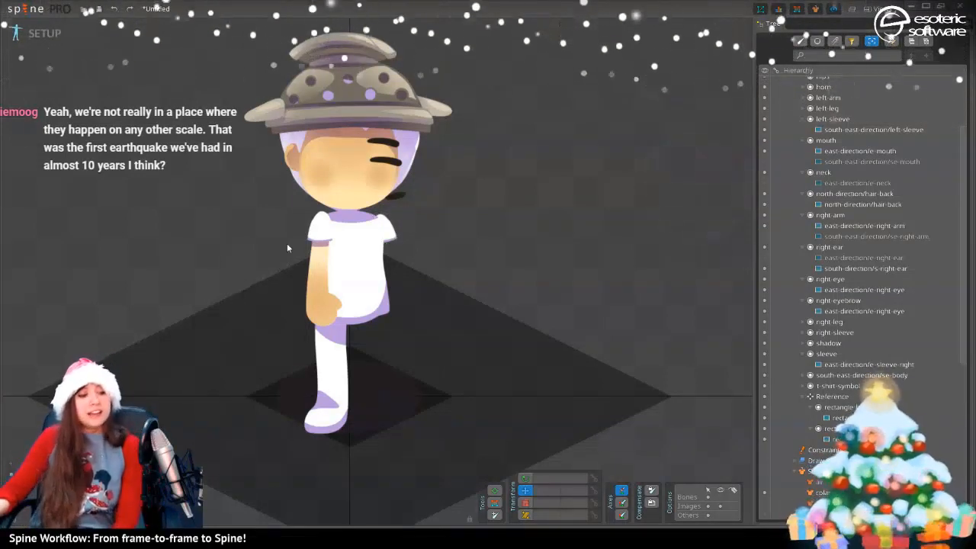
Show the south-direction/s-right-leg-1 attachment in the right-leg slot, and select the left-sleeve and s-hips attachments on the character
click(333, 369)
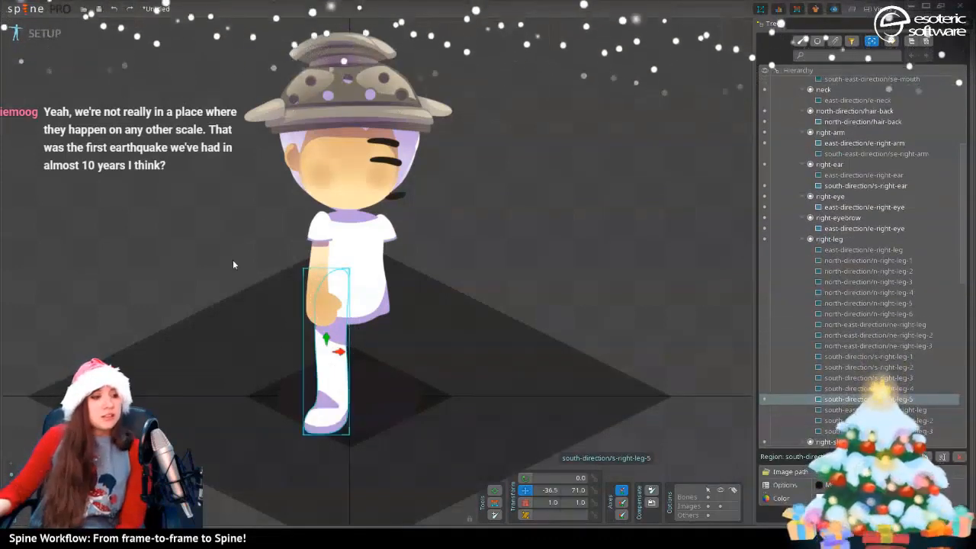
scroll(365, 272, up, 1)
scroll(395, 236, down, 2)
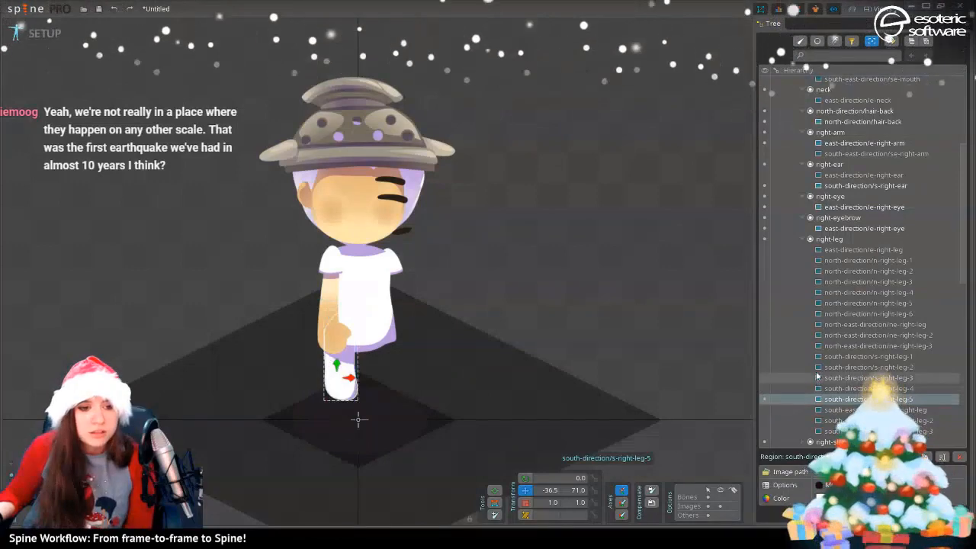
click(766, 358)
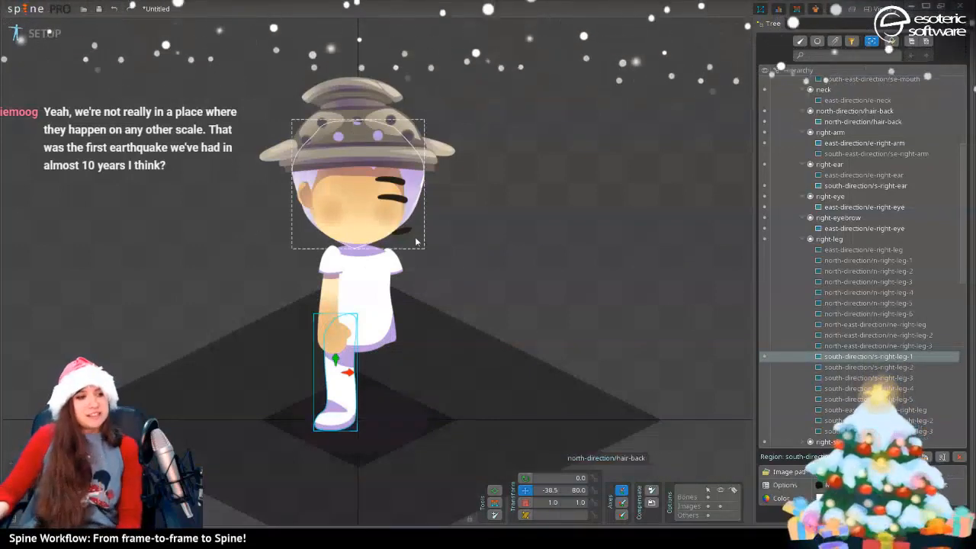
click(401, 265)
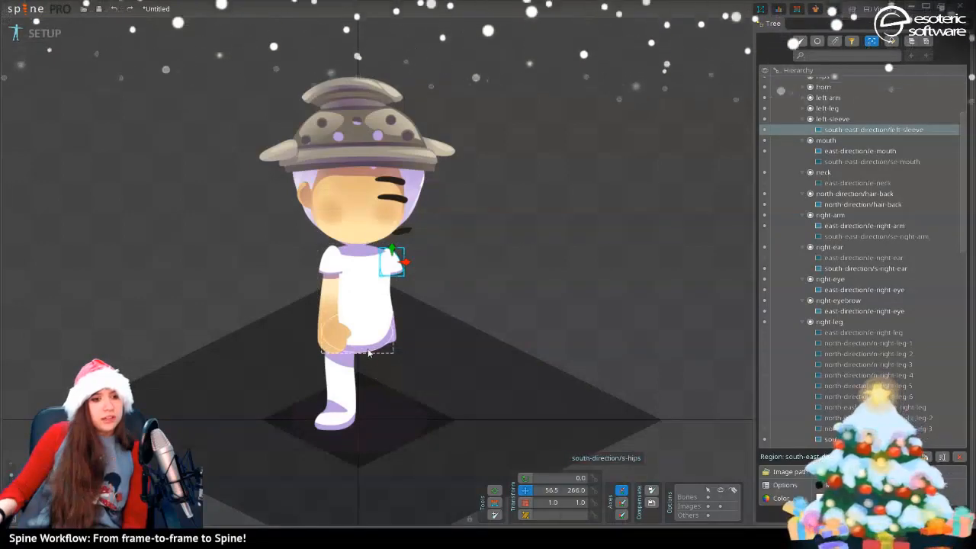
click(368, 353)
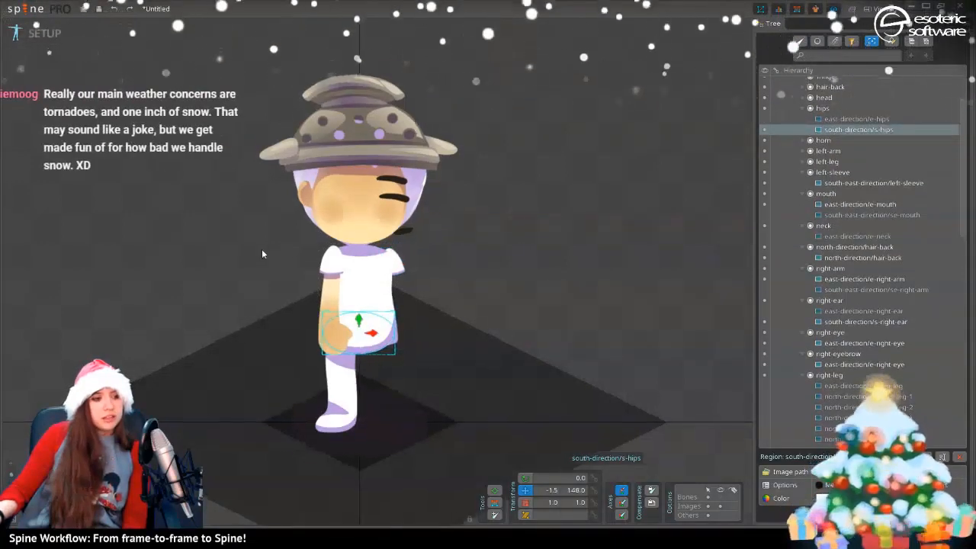
Show the south-east-direction/se-mouth attachment instead of e-mouth and move it toward the middle of the face, to about x 9.5
scroll(262, 249, up, 5)
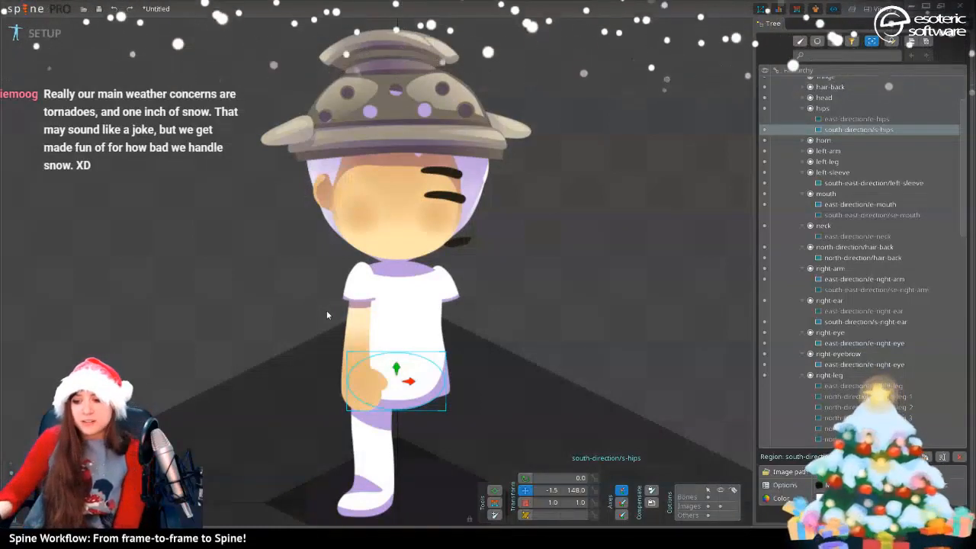
scroll(455, 200, up, 2)
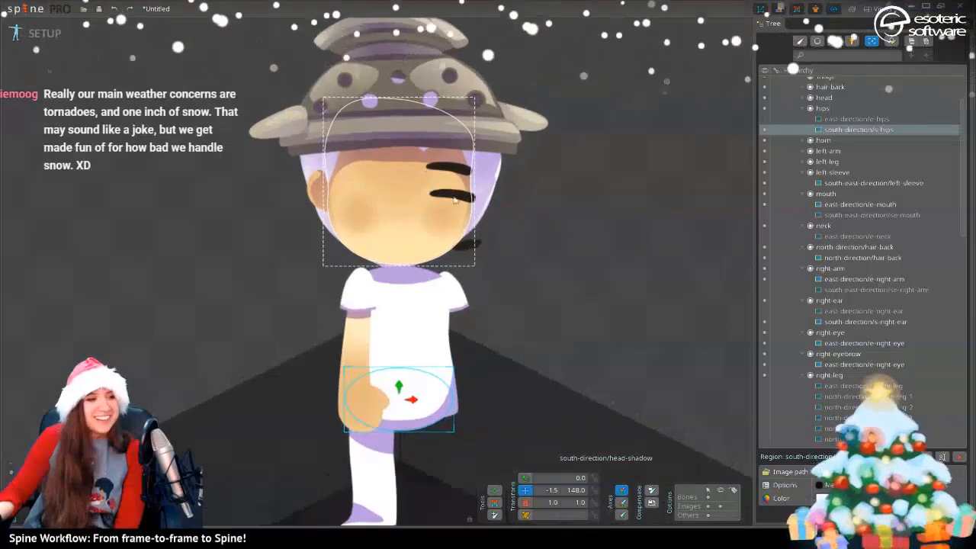
click(470, 248)
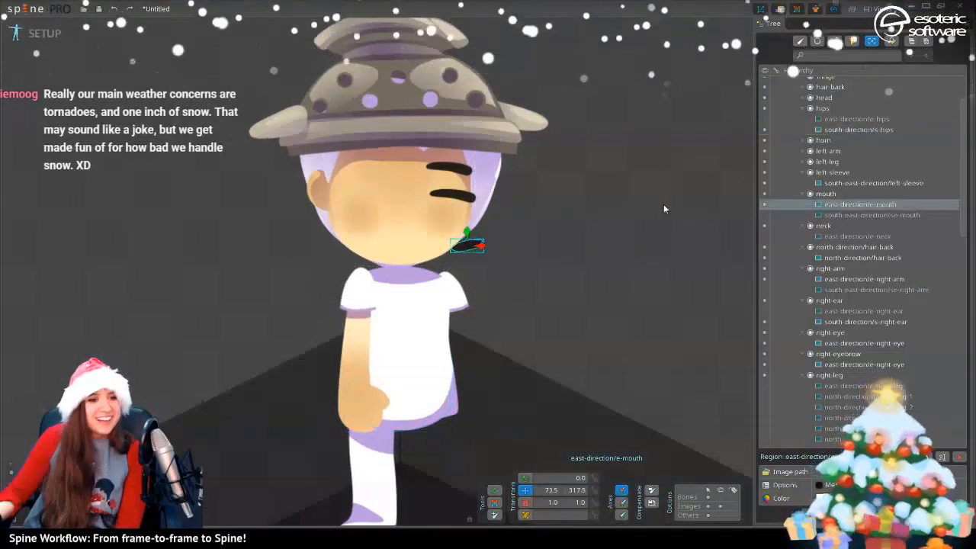
click(766, 215)
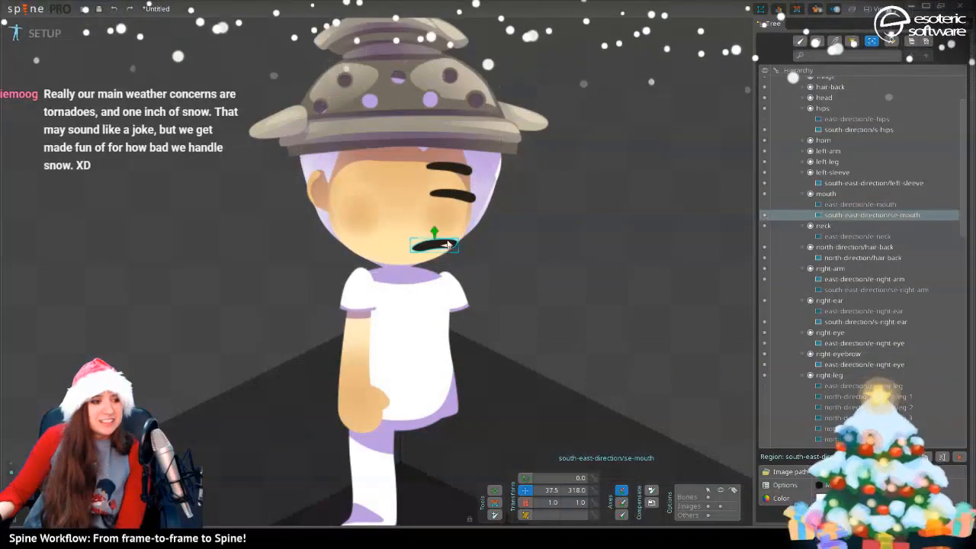
drag(449, 244, 426, 251)
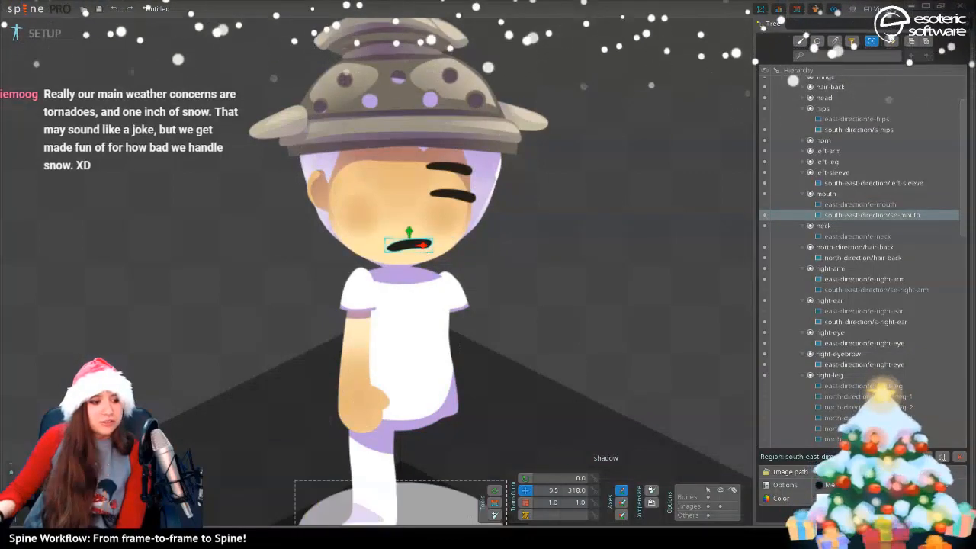
Rotate the se-mouth attachment to about -7.3 degrees so it lies level, and shift it slightly further toward the face's centre
click(527, 480)
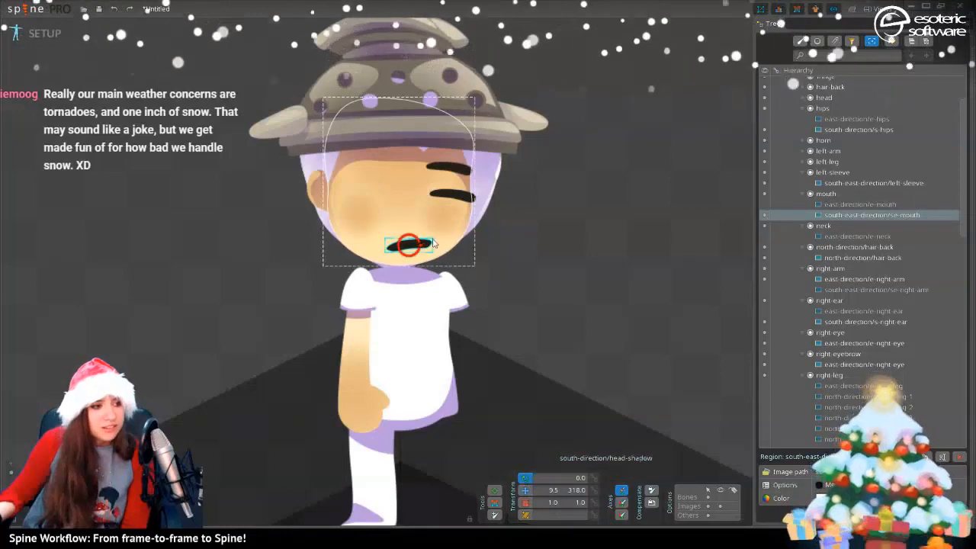
drag(431, 245, 431, 249)
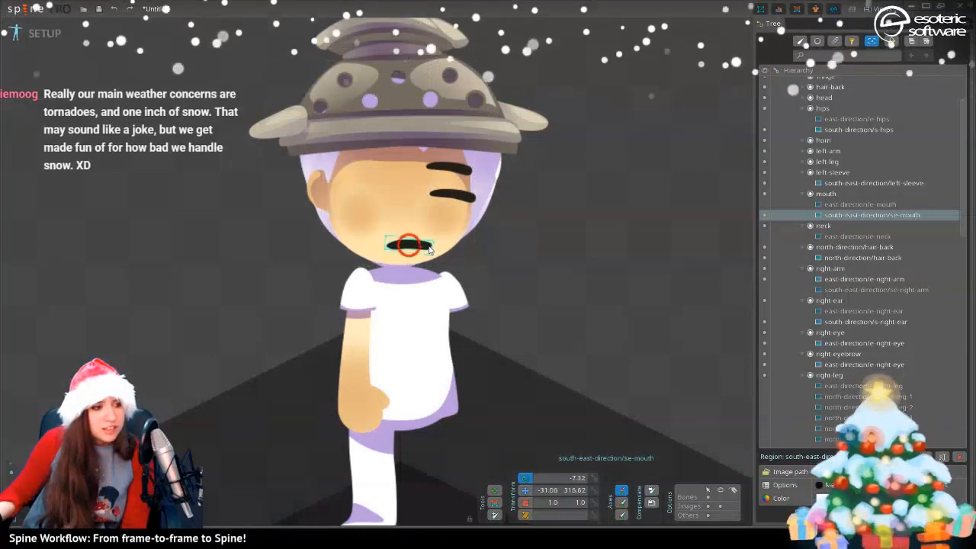
click(525, 489)
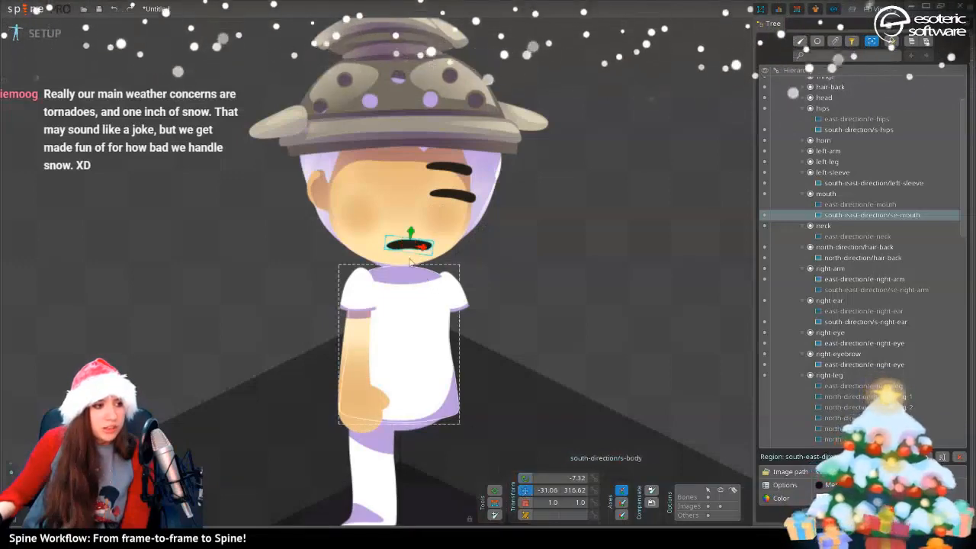
drag(418, 253, 412, 254)
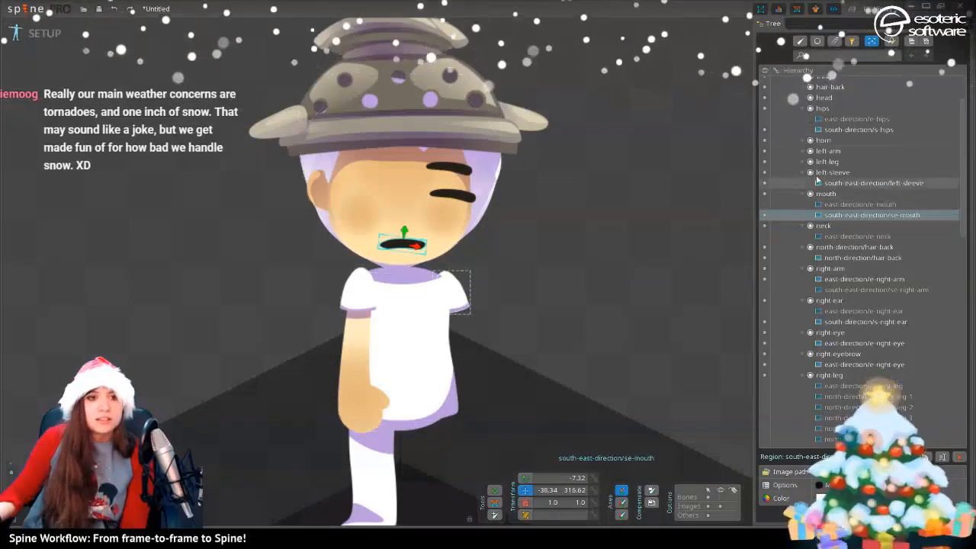
Select the east-direction/e-right-eye attachment in the right-eye slot and review the whole character
scroll(789, 160, up, 3)
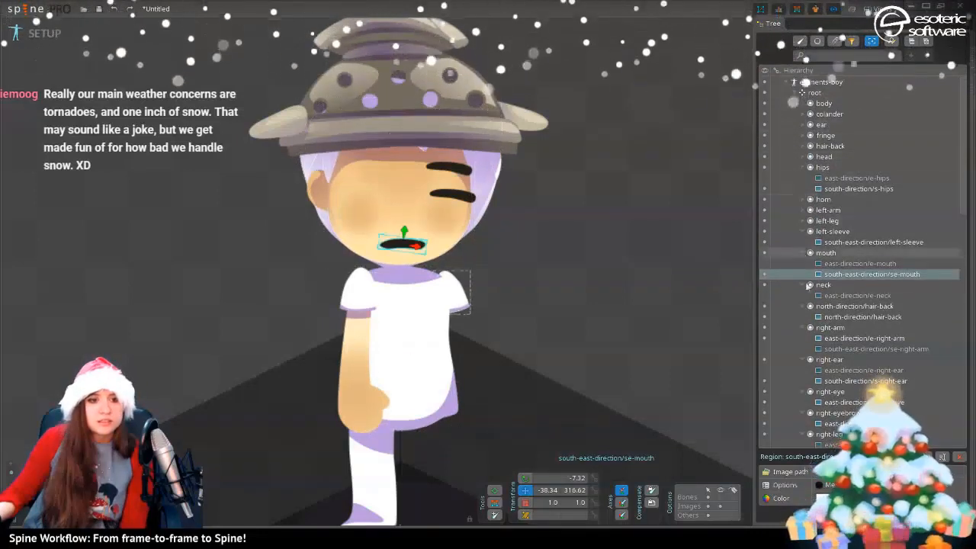
click(822, 403)
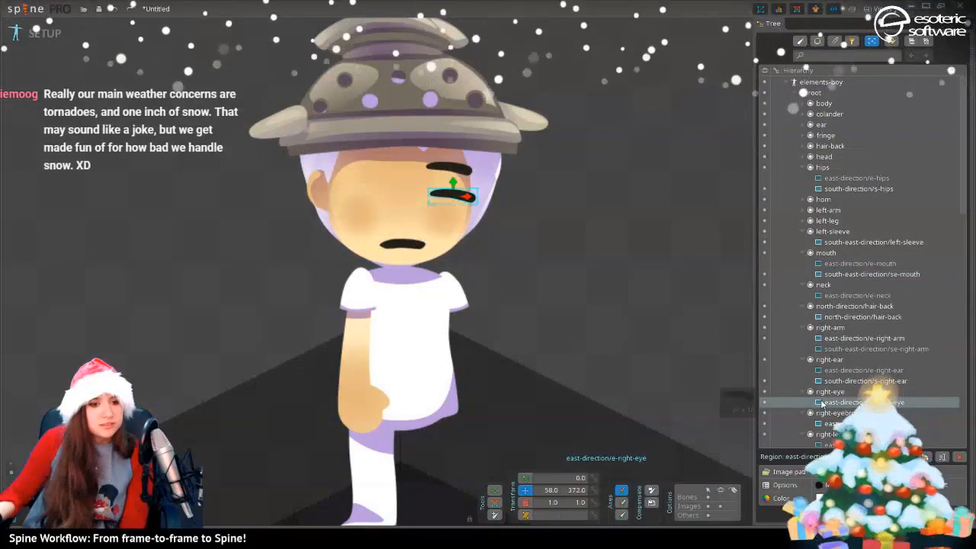
scroll(837, 347, down, 5)
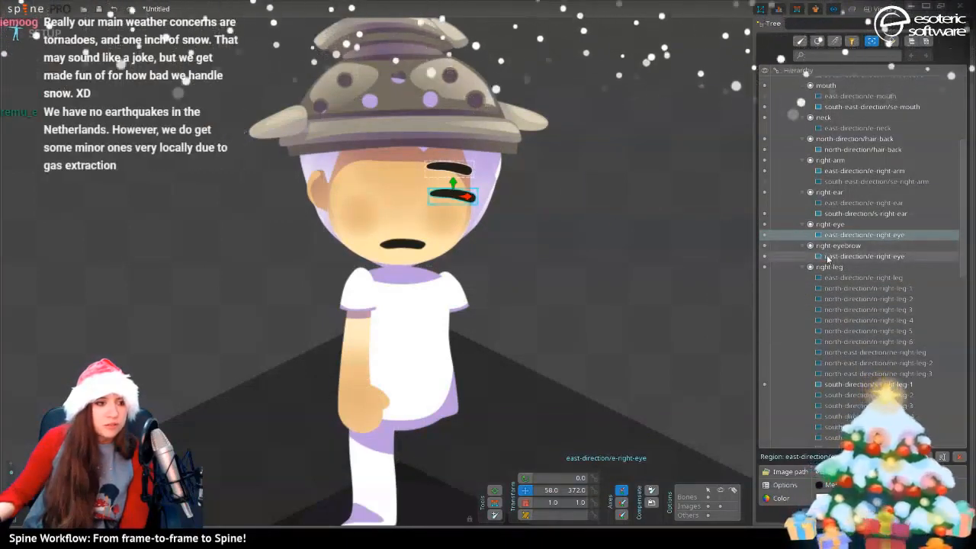
scroll(397, 290, down, 3)
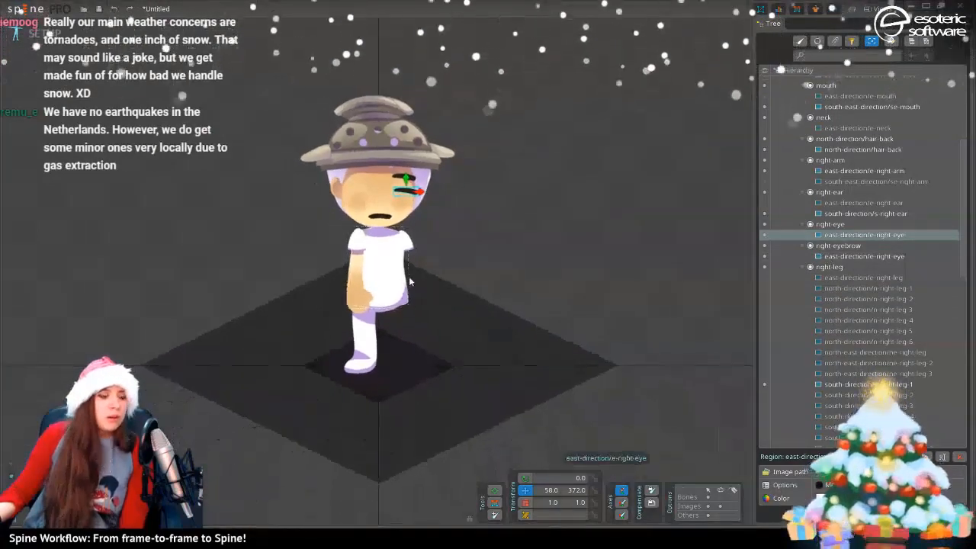
scroll(410, 277, up, 1)
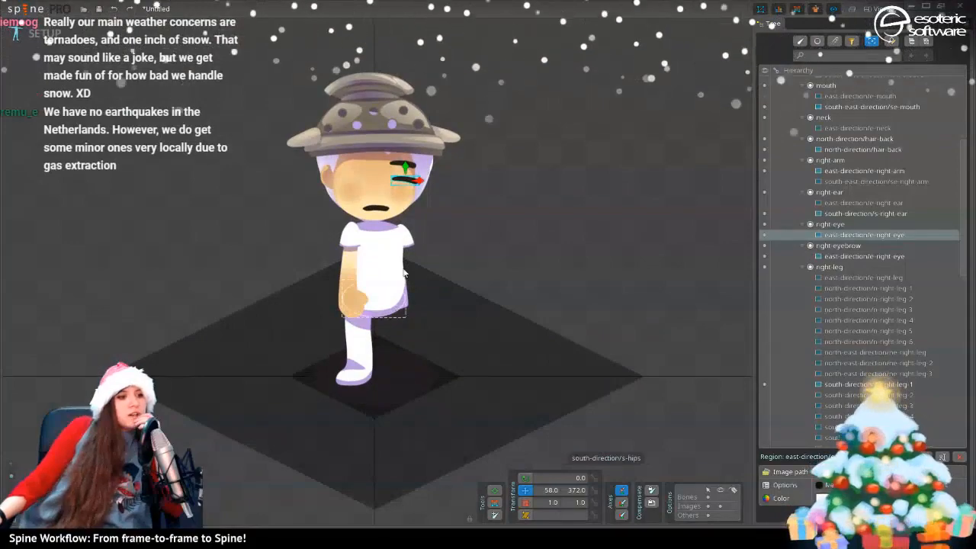
Activate the air skin so the character is shown without the colander hat
scroll(386, 255, up, 2)
scroll(389, 253, down, 2)
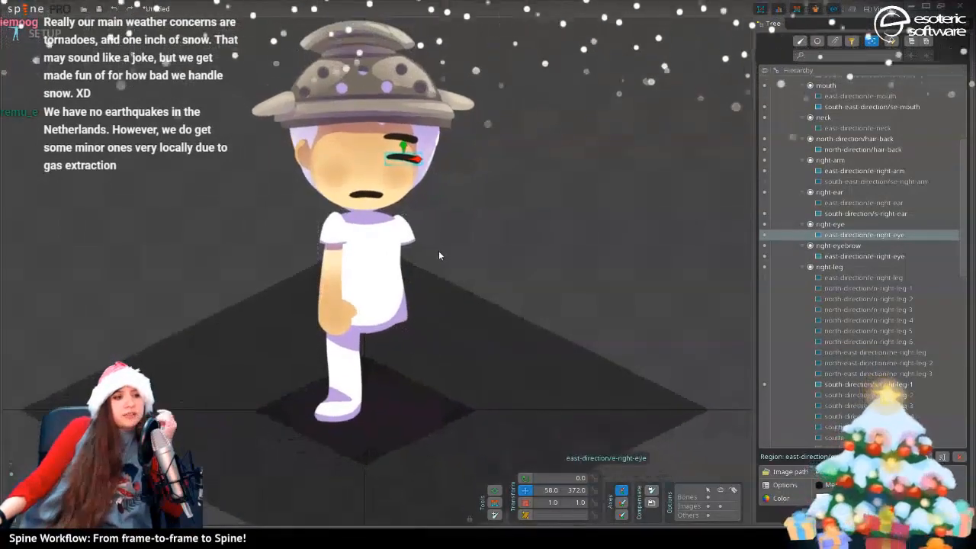
drag(439, 251, 546, 277)
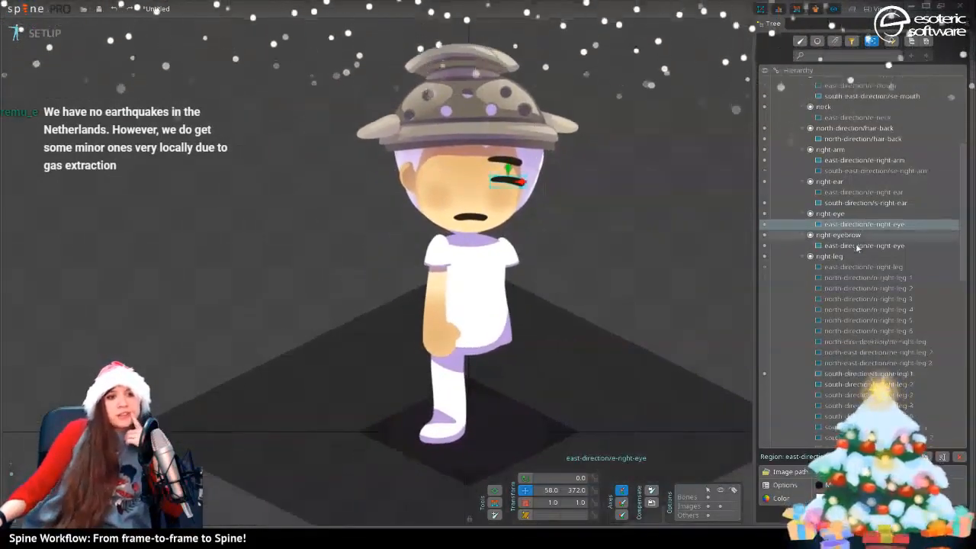
scroll(850, 249, down, 10)
click(766, 161)
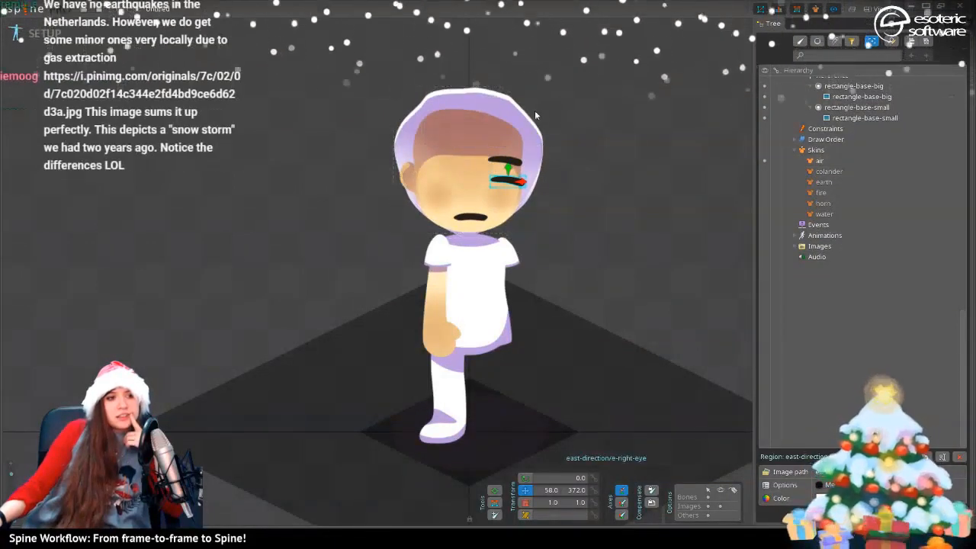
Select the south-direction/s-hair-back attachment and show the south-direction/fringe attachment in the fringe slot
click(510, 128)
scroll(924, 186, up, 2)
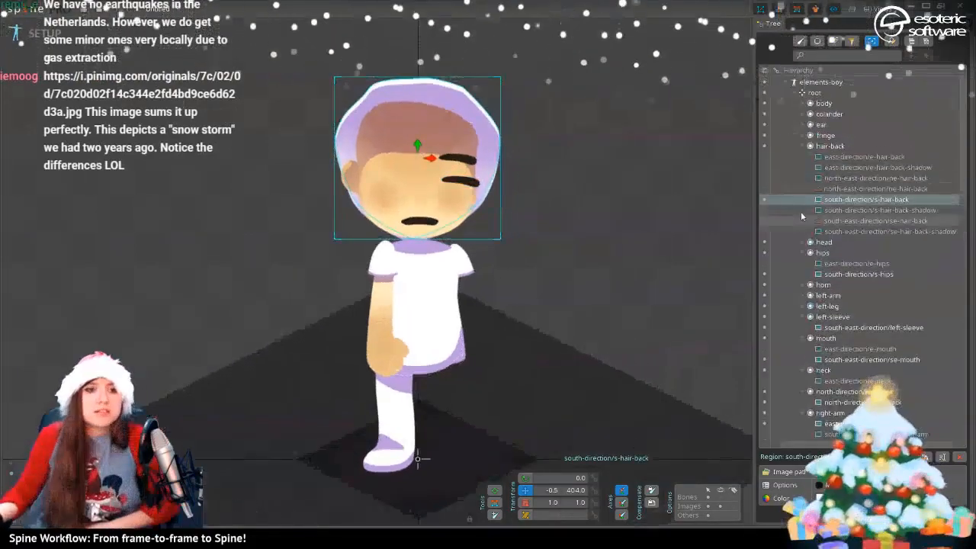
click(806, 135)
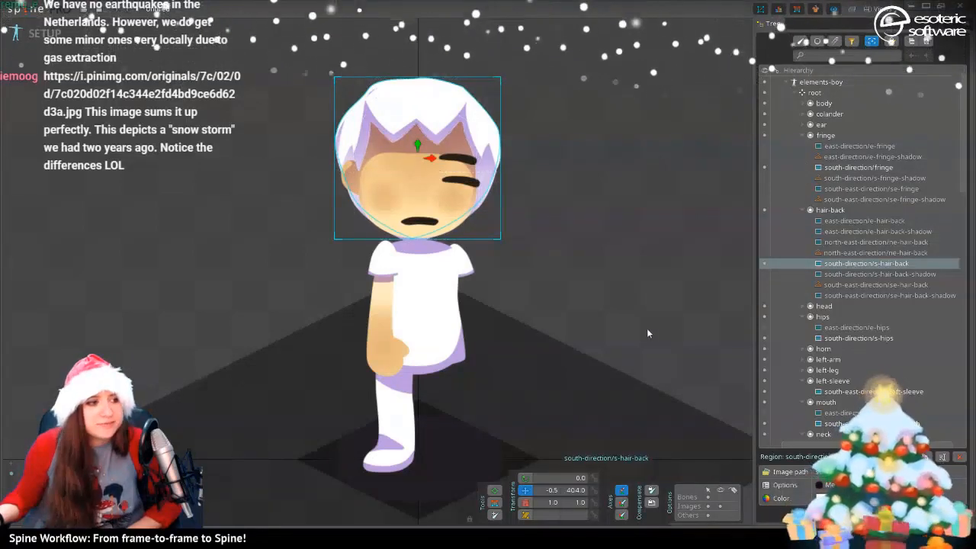
Preview the colander skin on the character, and switch to the horn skin
scroll(673, 338, down, 4)
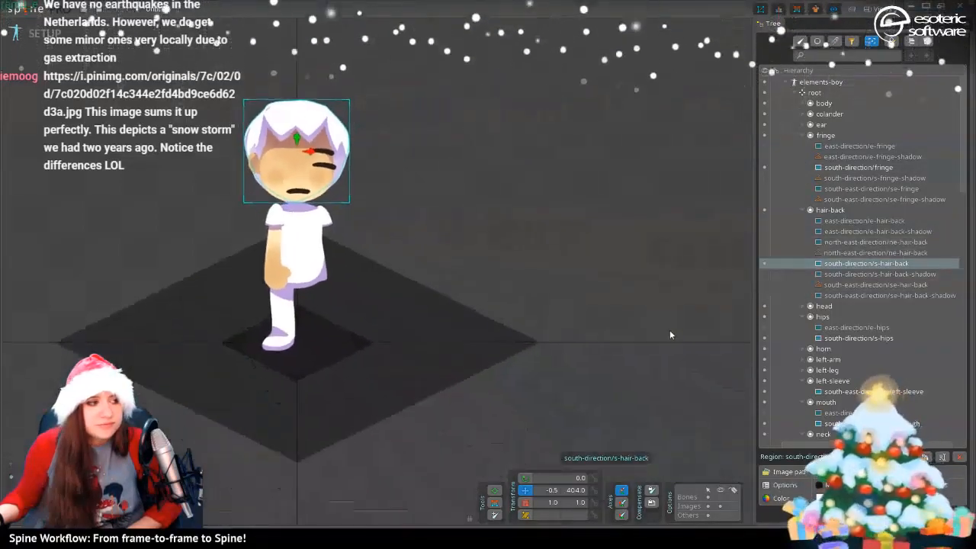
scroll(488, 293, up, 6)
scroll(681, 362, down, 3)
scroll(864, 354, down, 10)
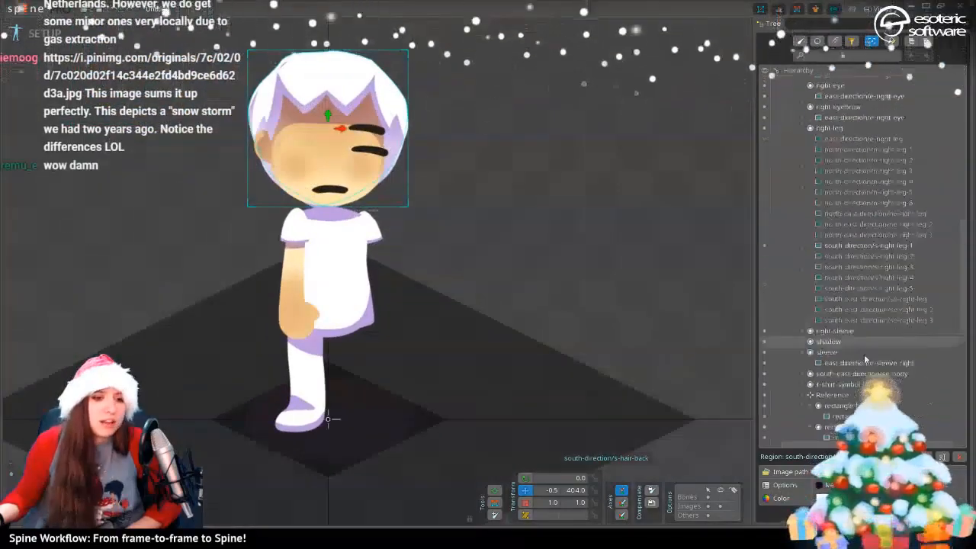
scroll(862, 351, up, 3)
click(821, 316)
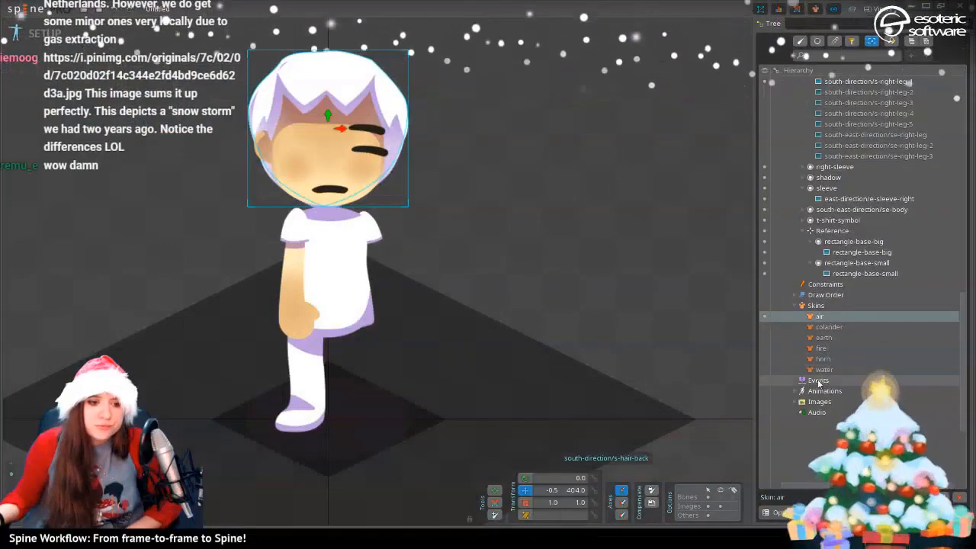
click(765, 326)
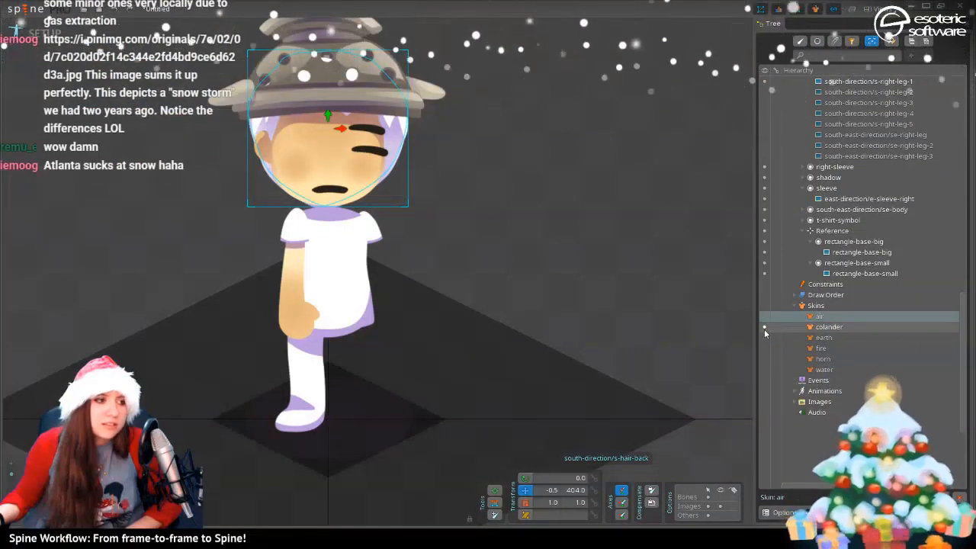
click(765, 359)
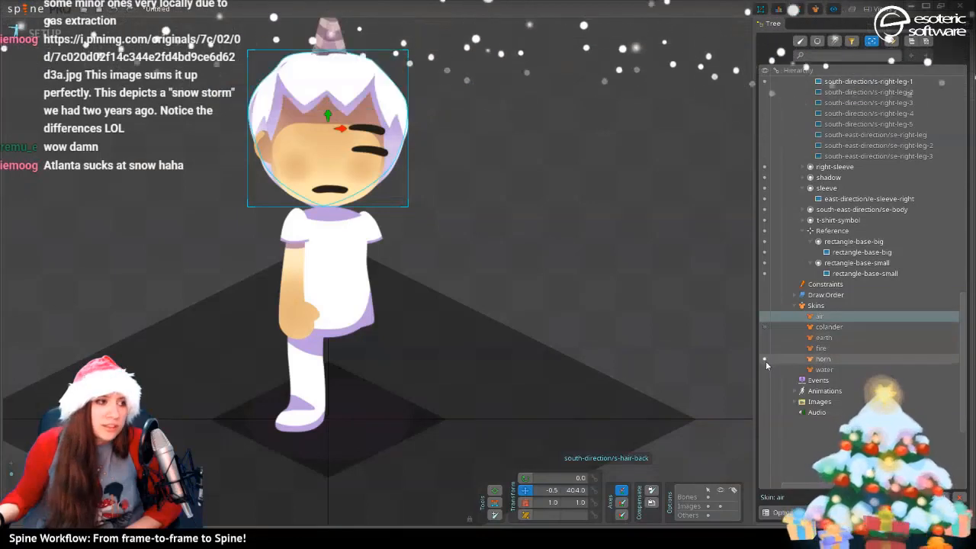
Try nudging the s-hair-back attachment up to about y 404.7 and the south-direction/fringe attachment up to about y 451
drag(482, 164, 486, 184)
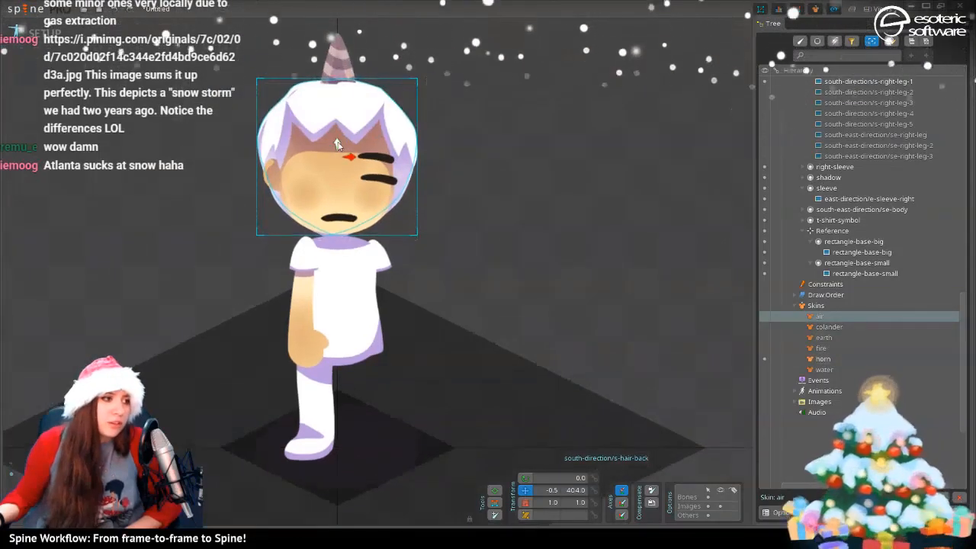
drag(336, 141, 337, 141)
key(ctrl+z)
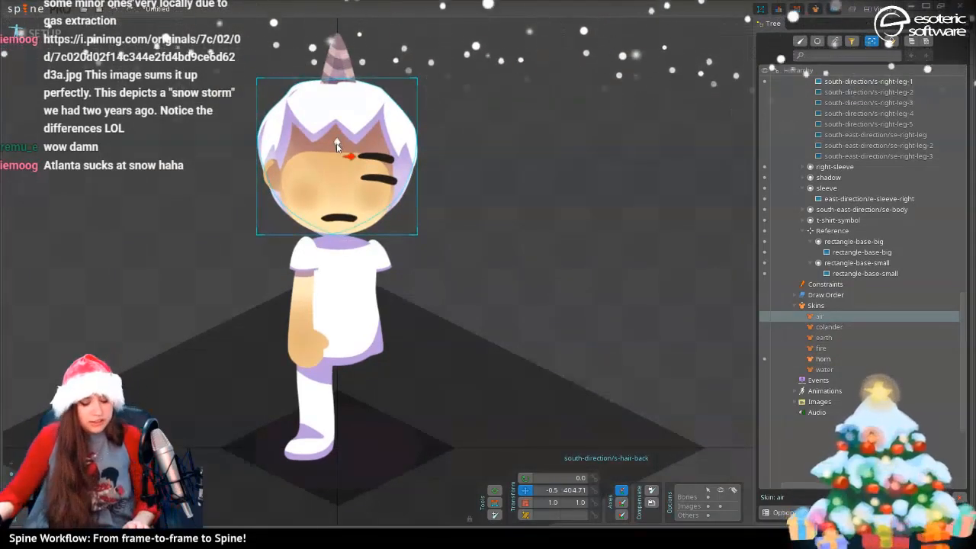
click(336, 102)
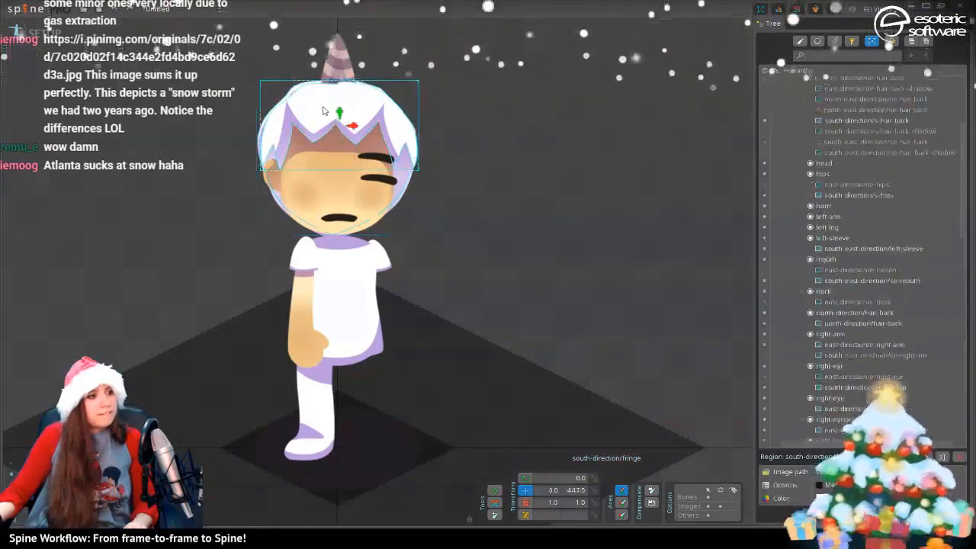
drag(336, 102, 332, 112)
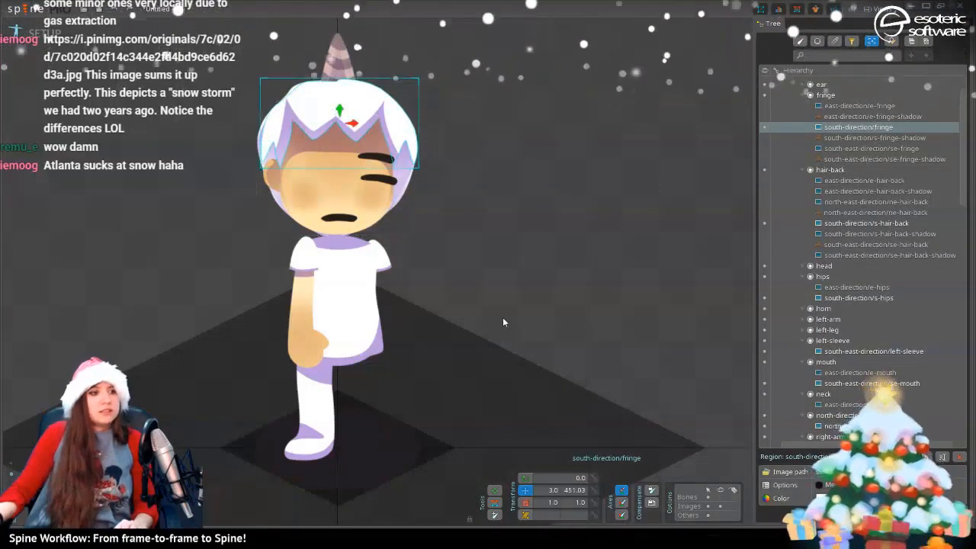
key(space)
Create a skin placeholder named s-fringe from the south-direction/fringe attachment, with the attachment duplicated for each skin
drag(468, 201, 507, 268)
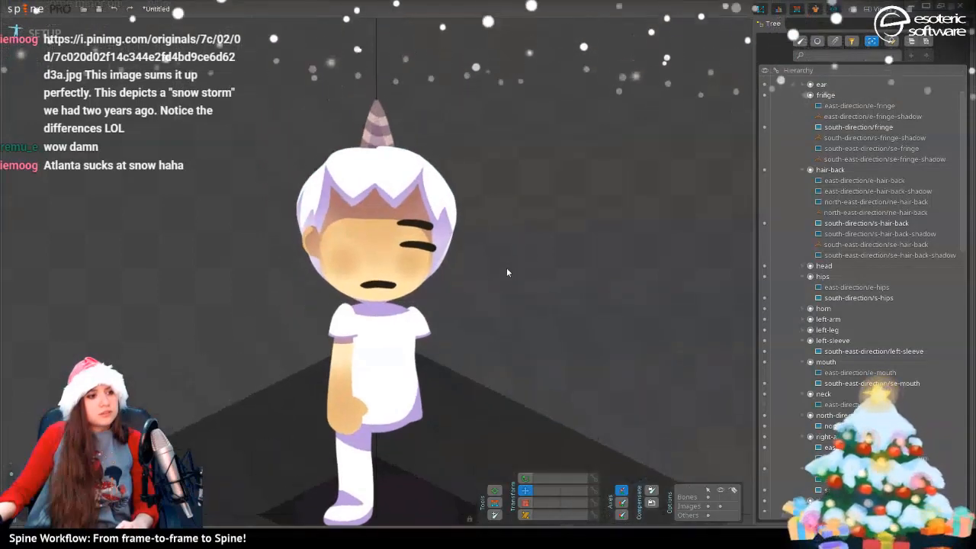
scroll(501, 216, up, 3)
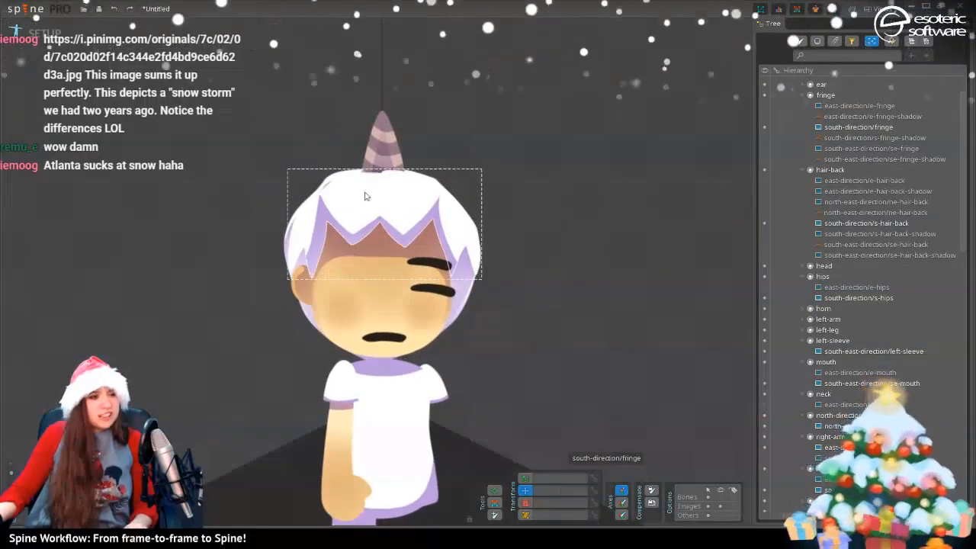
scroll(678, 249, up, 2)
drag(580, 242, 712, 272)
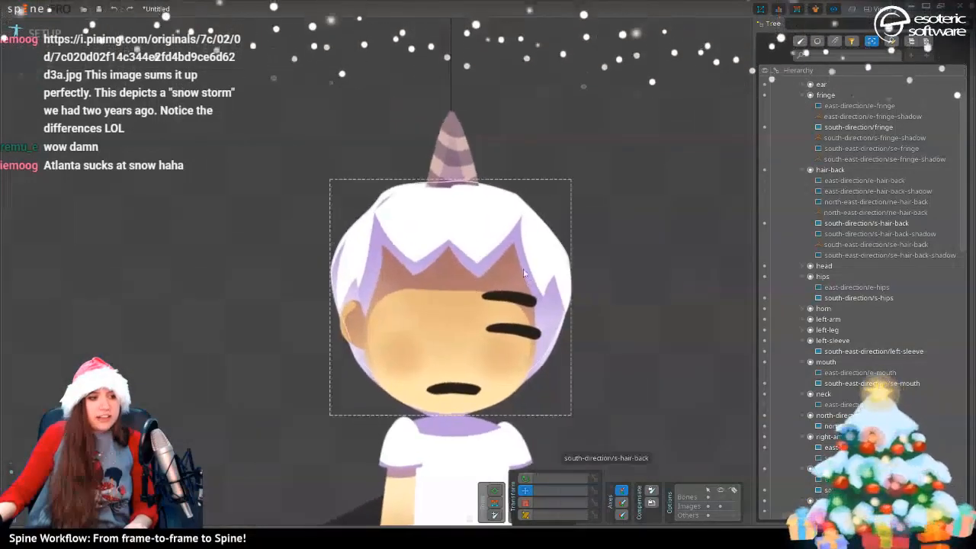
click(496, 241)
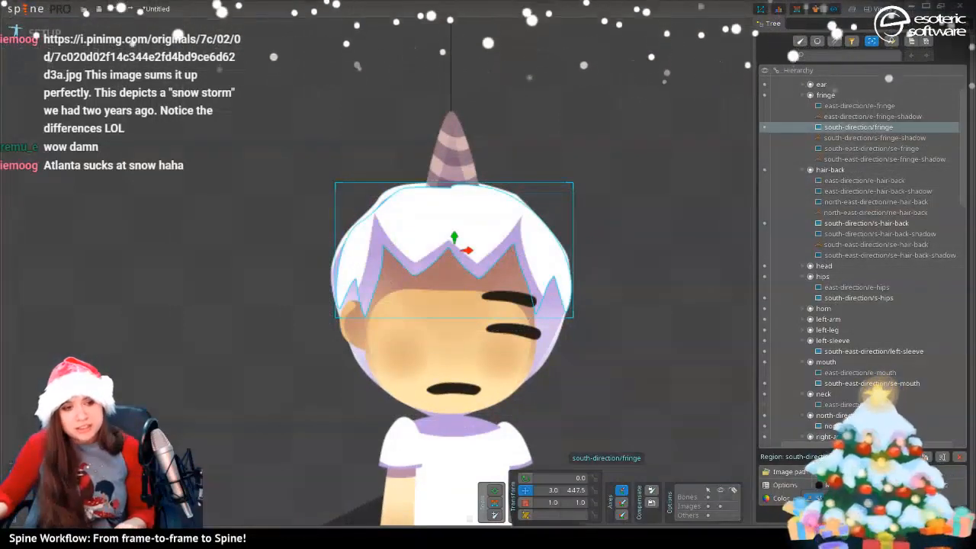
click(828, 497)
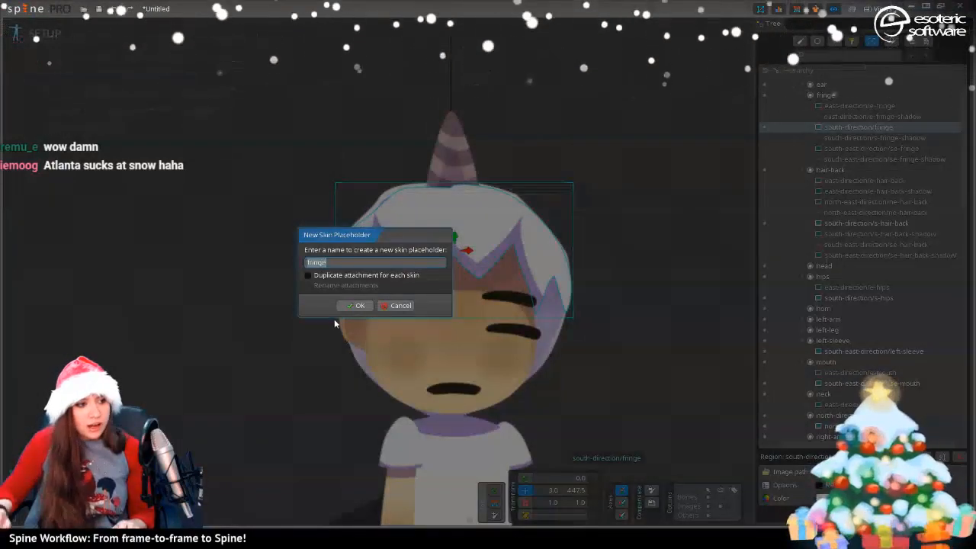
key(Left)
key(Left)
key(Left)
key(Left)
key(Left)
key(Left)
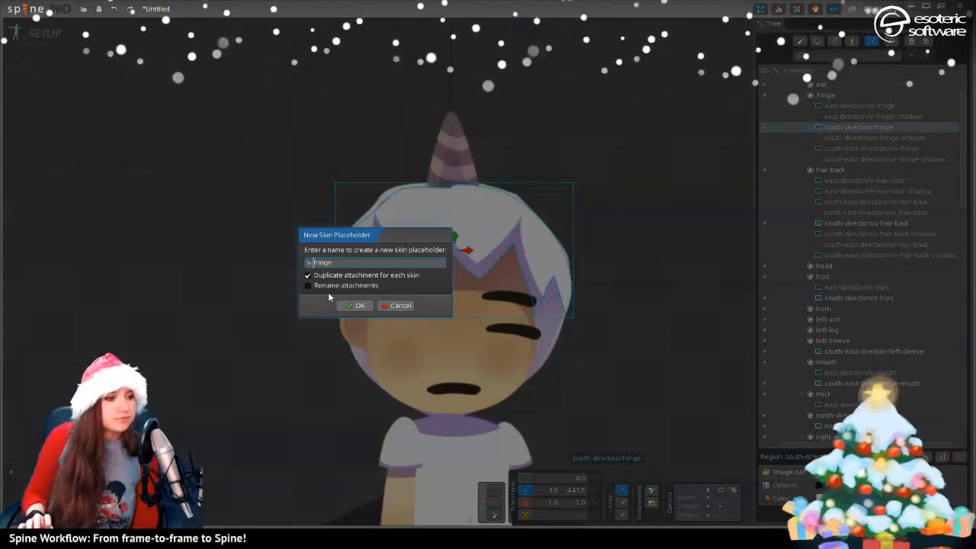
key(Return)
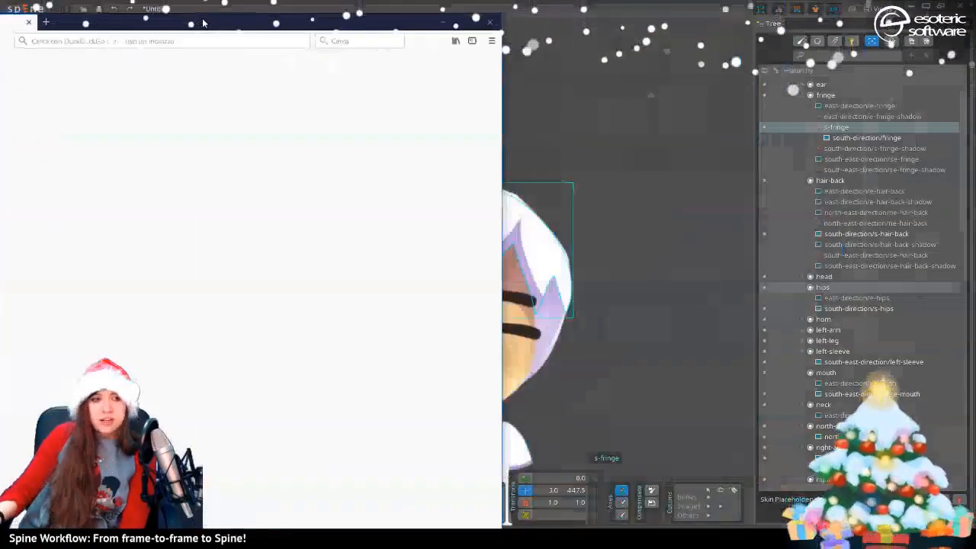
View the snow picture in the browser window and close the window to return to Spine
drag(208, 25, 489, 18)
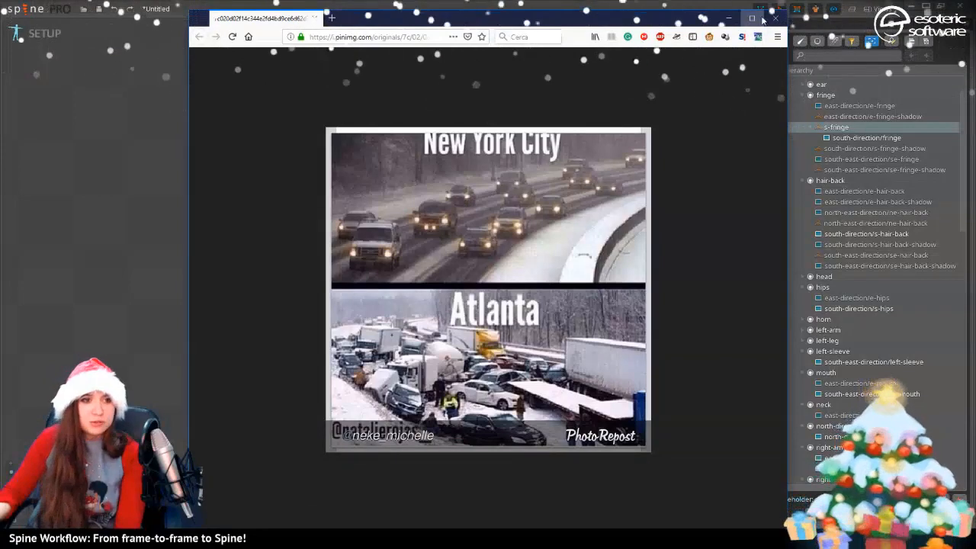
click(773, 20)
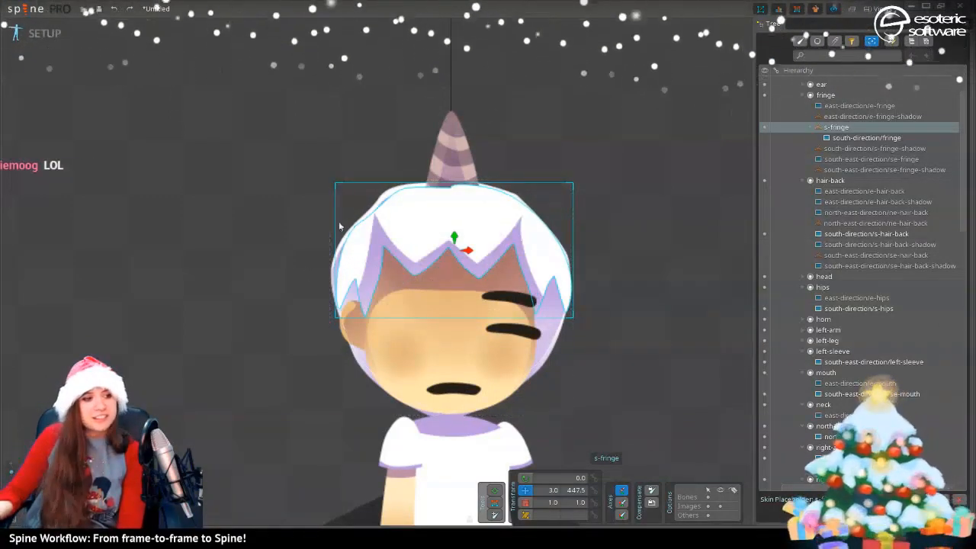
Bring the south-direction/s-horn attachment in front of the fringe in the draw order and deselect it
click(453, 149)
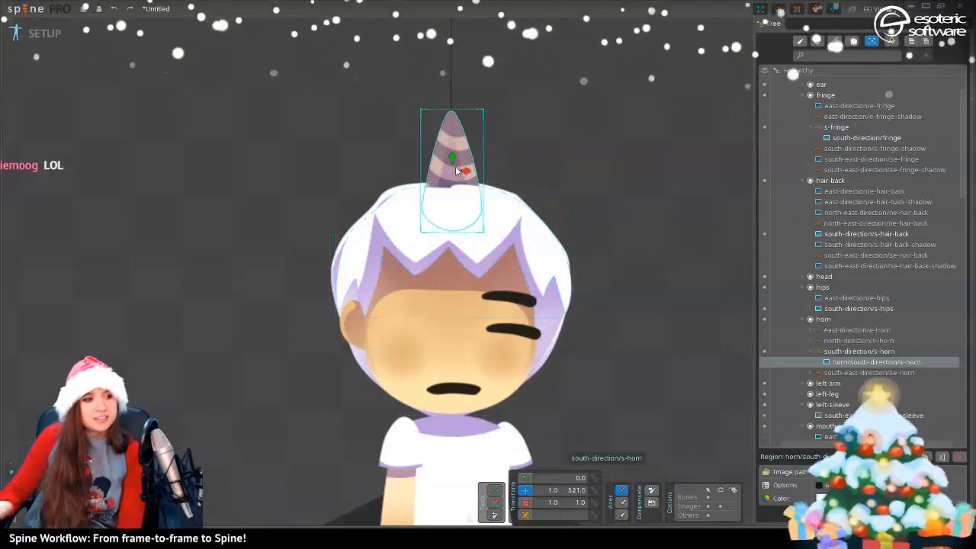
click(690, 242)
Save the project as elements-boy in the elements-supremacy folder
key(ctrl+s)
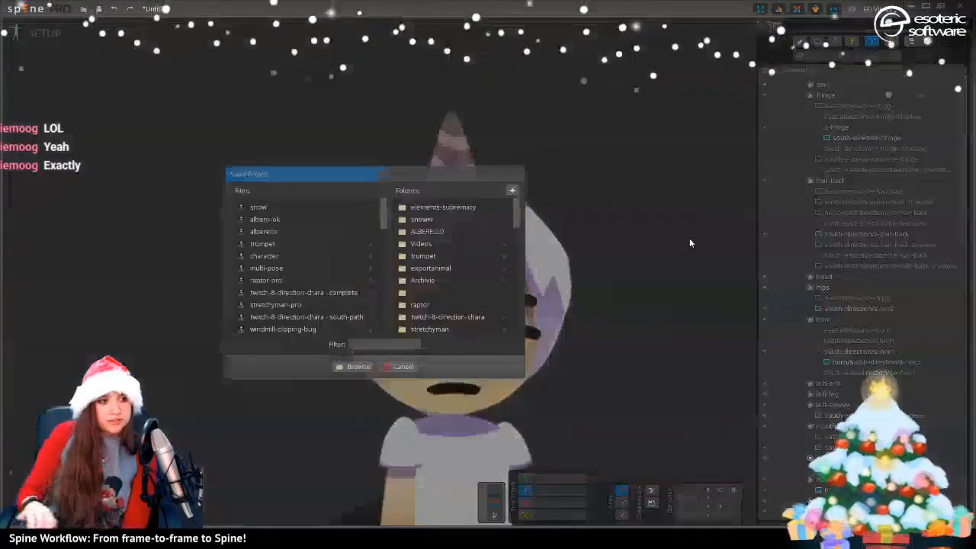
double_click(461, 207)
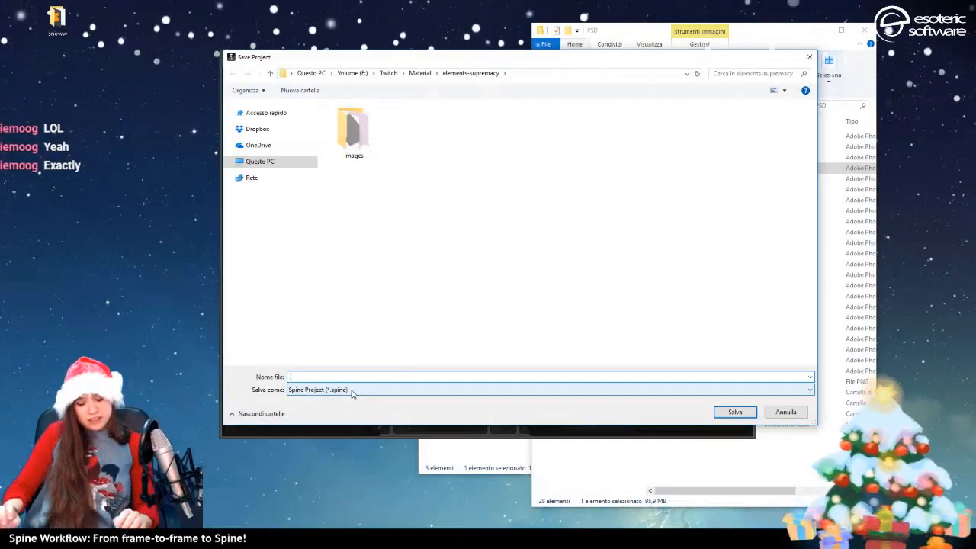
text(elements-boy)
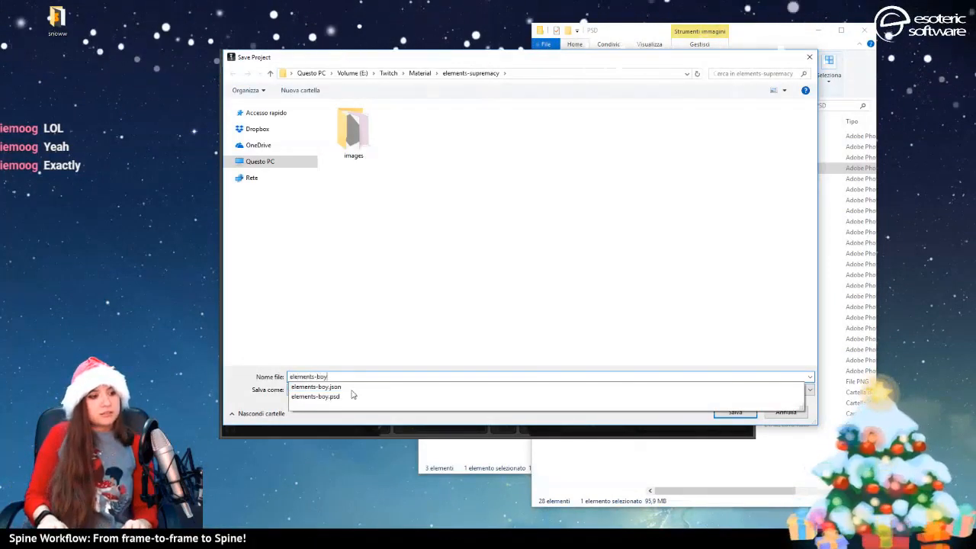
key(Return)
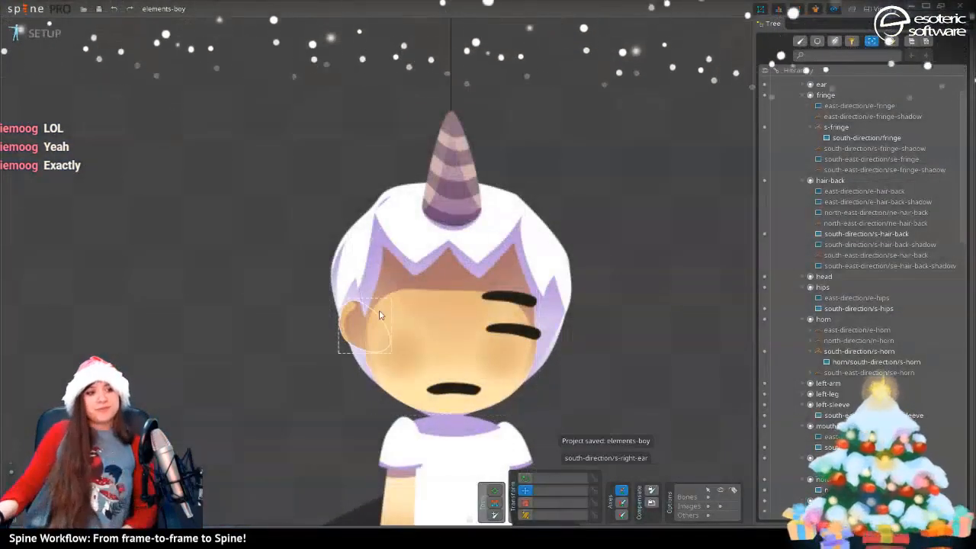
Examine the assembled south-direction character from horn to leg for missing or misplaced parts
drag(546, 444, 477, 359)
scroll(477, 361, down, 2)
scroll(424, 311, up, 3)
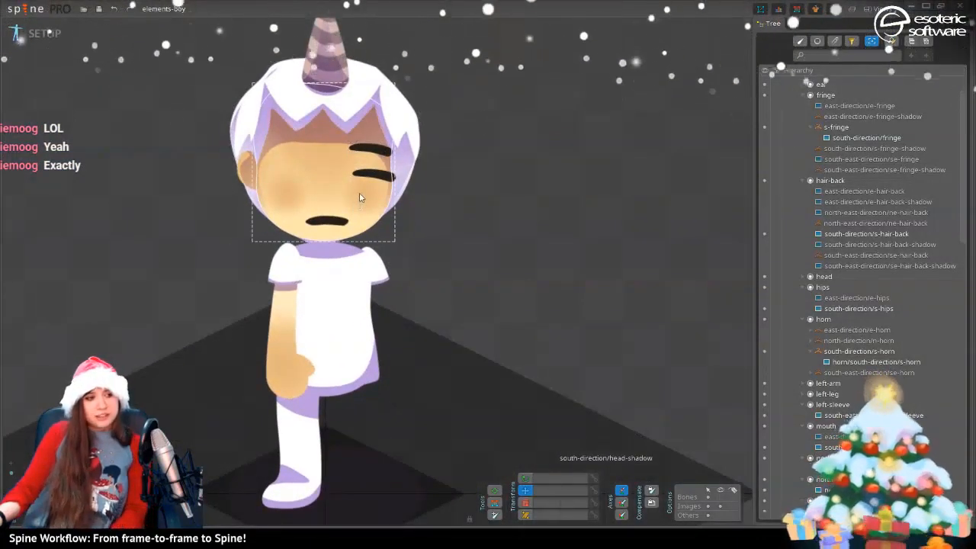
mouse_move(490, 291)
mouse_down()
mouse_move(558, 112)
mouse_move(514, 199)
mouse_move(492, 299)
mouse_up()
scroll(490, 291, up, 1)
scroll(458, 288, down, 1)
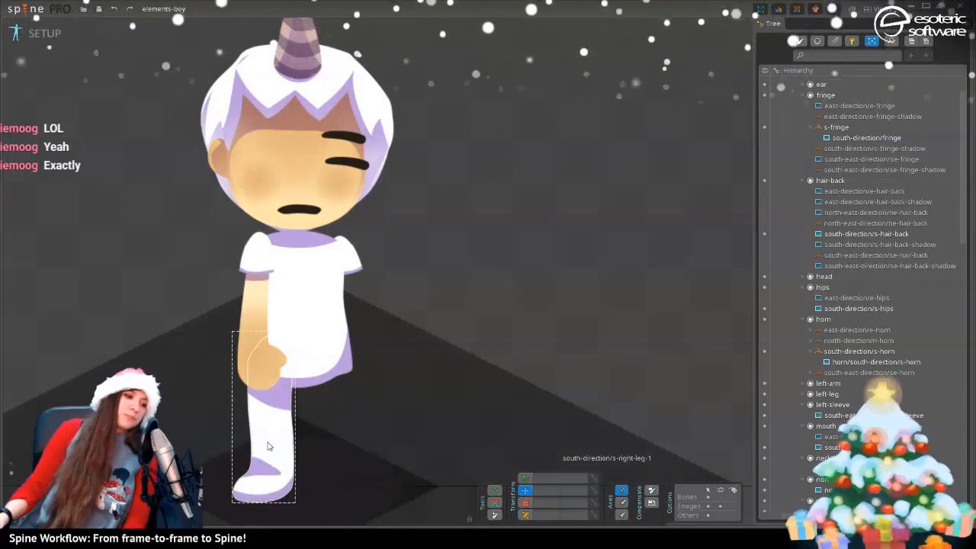
drag(391, 202, 479, 267)
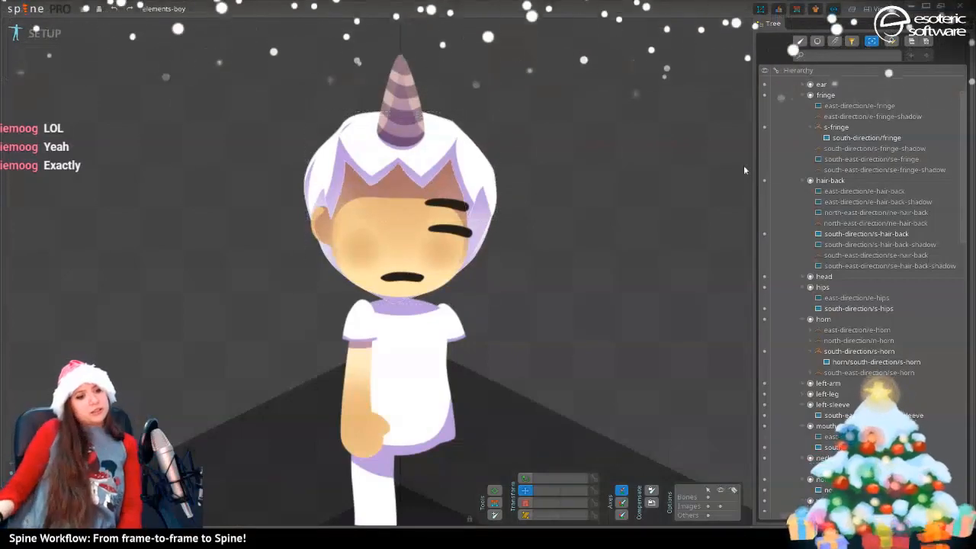
Switch the character from the horn skin to the air skin
scroll(851, 187, down, 10)
scroll(851, 187, up, 10)
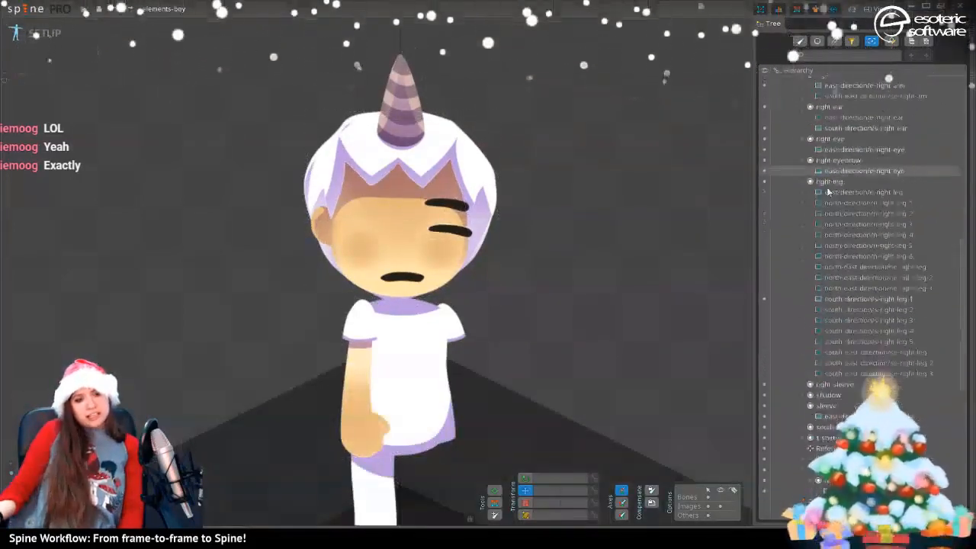
scroll(827, 187, down, 10)
scroll(821, 155, up, 2)
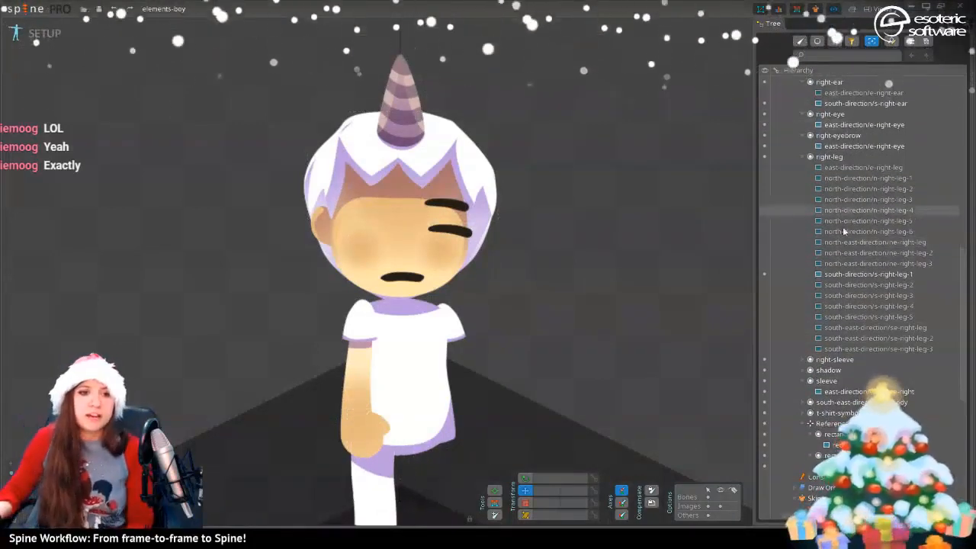
scroll(843, 227, down, 10)
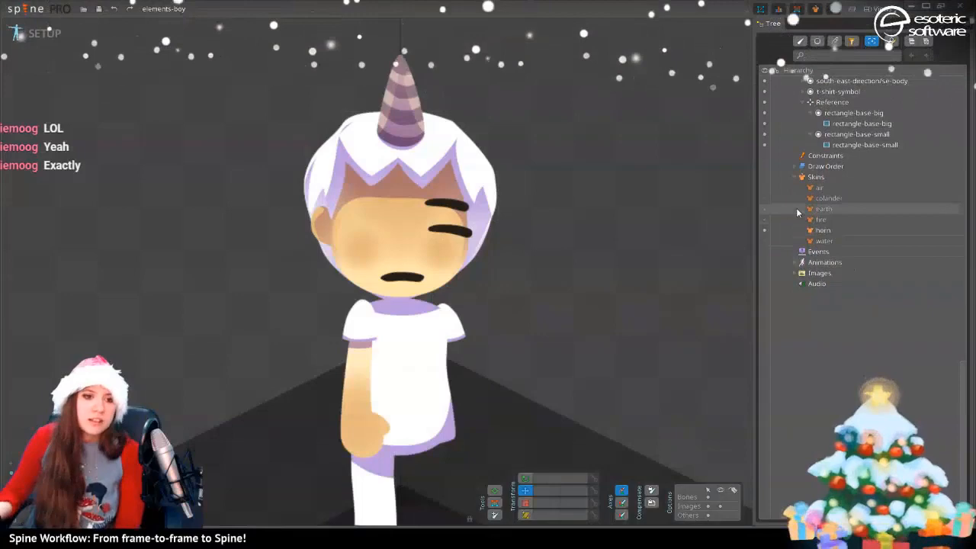
click(763, 186)
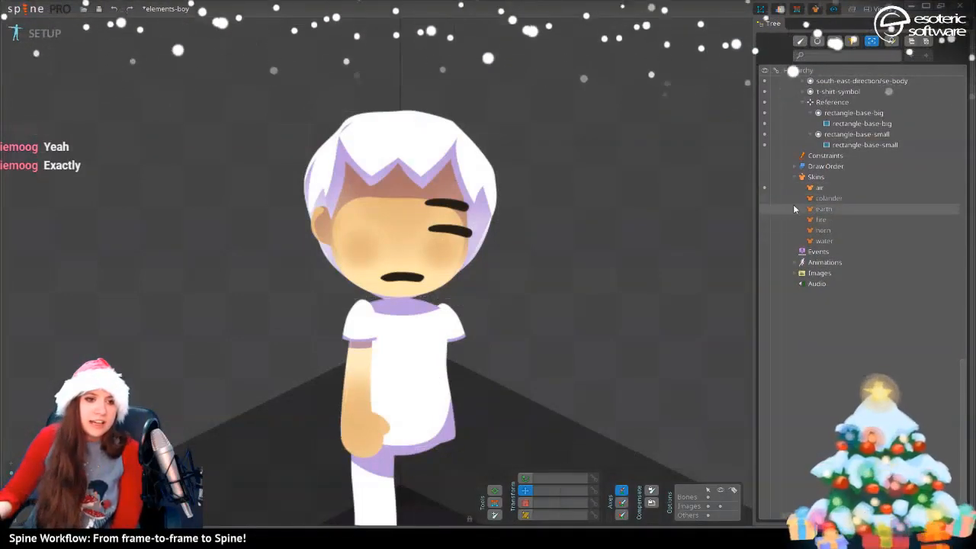
Preview the colander, earth and fire skins on the character, then return to the air skin
click(765, 197)
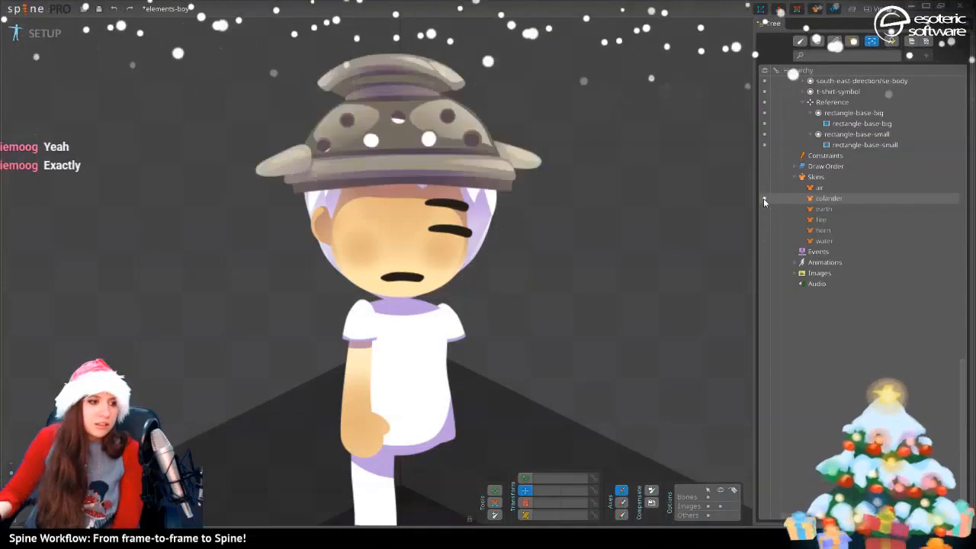
click(764, 209)
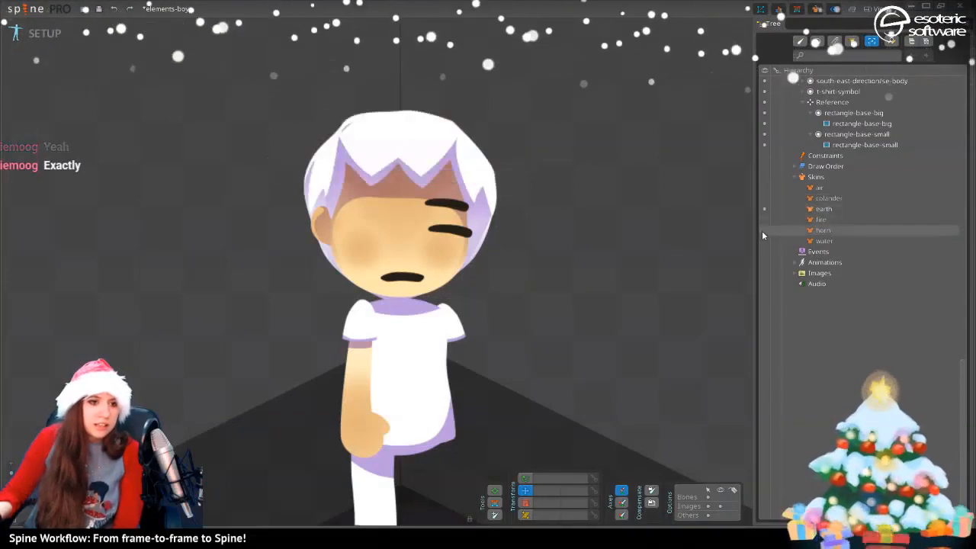
click(764, 220)
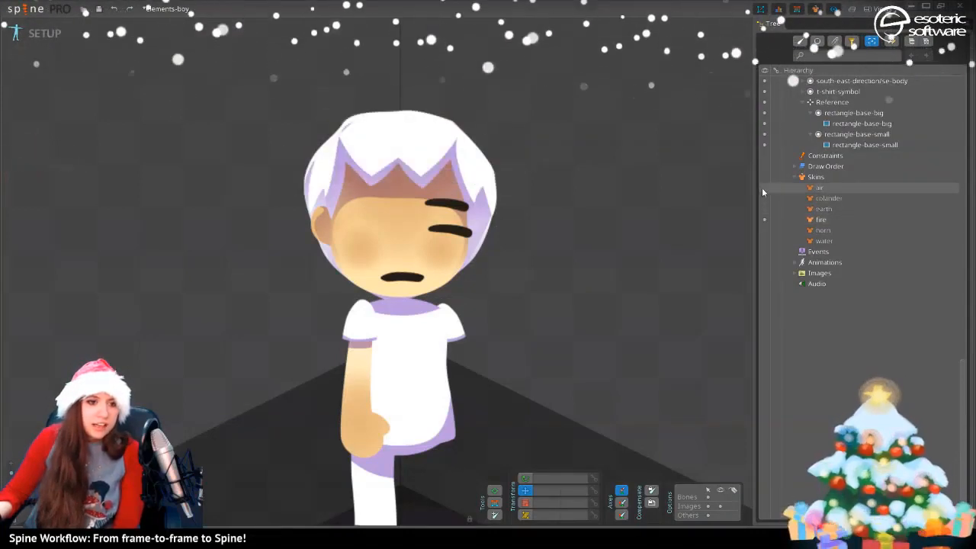
click(765, 188)
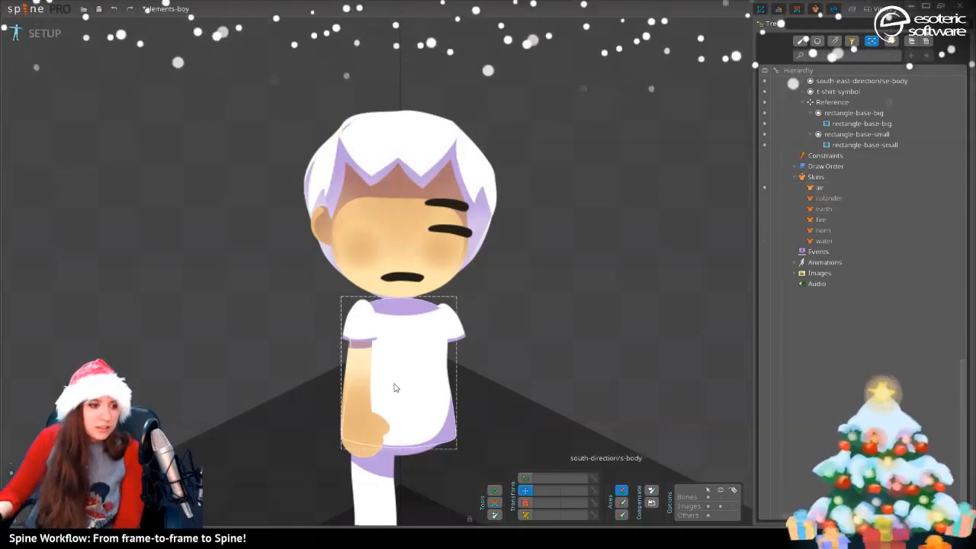
Locate the t-shirt-symbol slot in the hierarchy and expand it to list its skin placeholders
click(394, 388)
scroll(838, 265, down, 7)
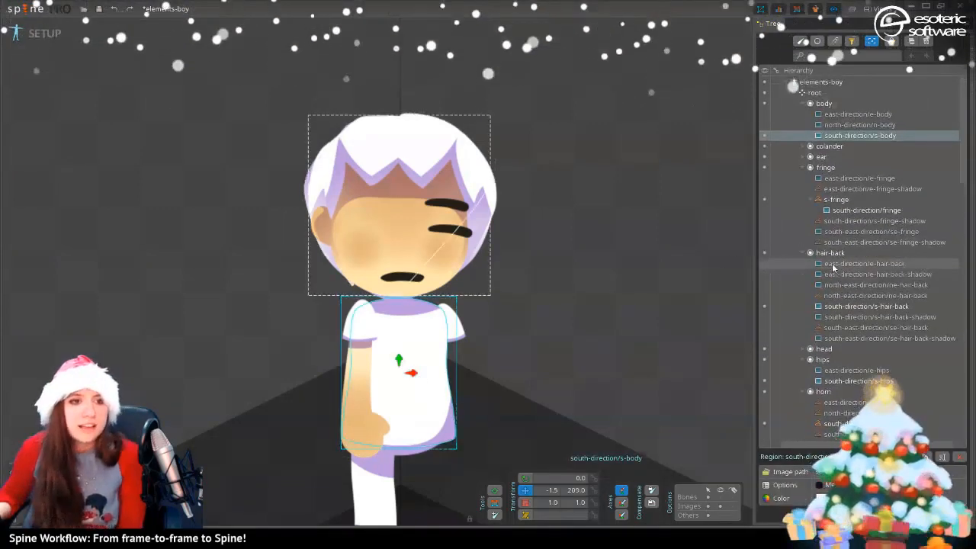
scroll(824, 275, down, 10)
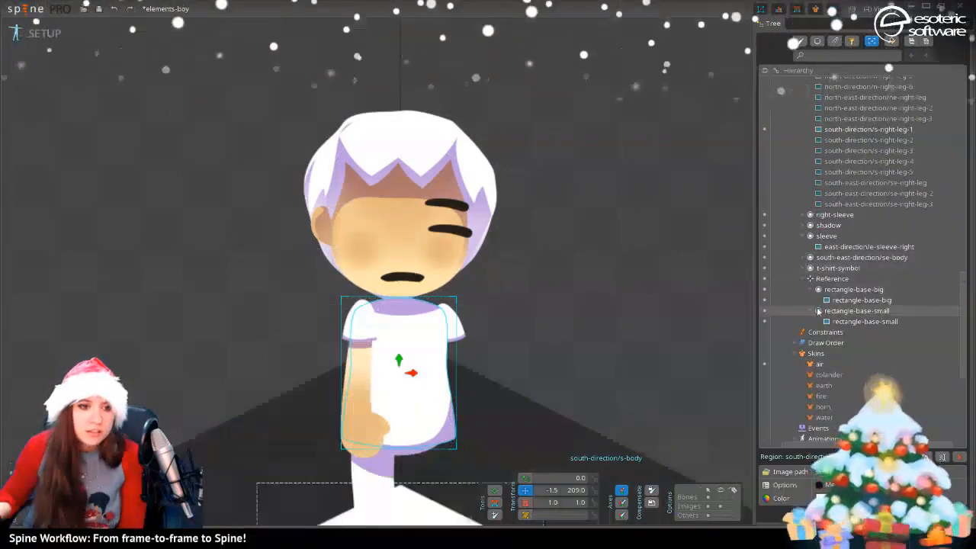
click(804, 268)
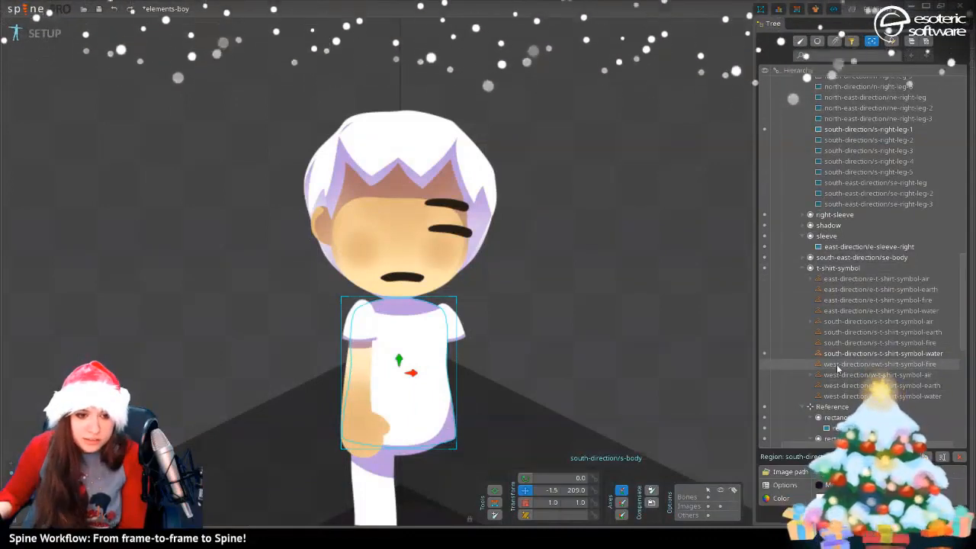
scroll(832, 366, down, 5)
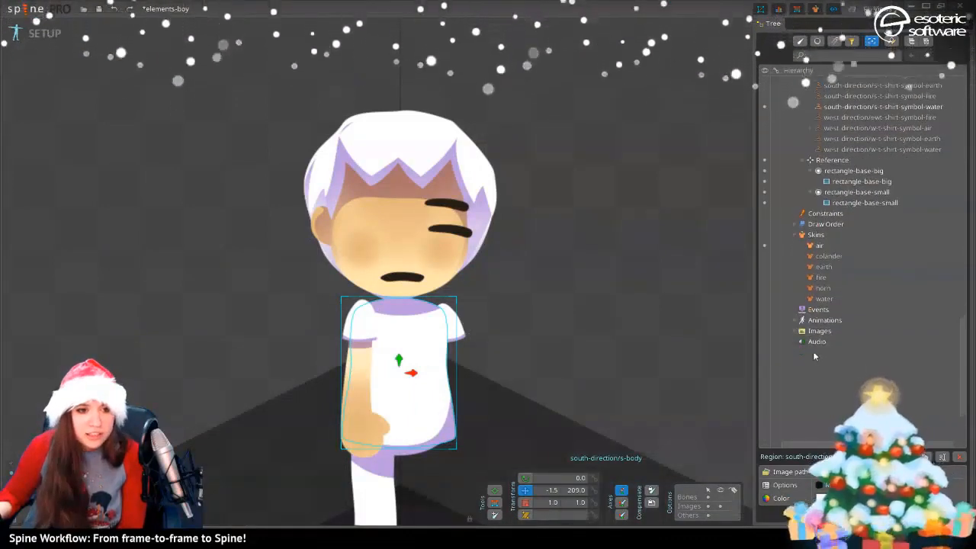
scroll(813, 351, up, 5)
scroll(764, 268, down, 1)
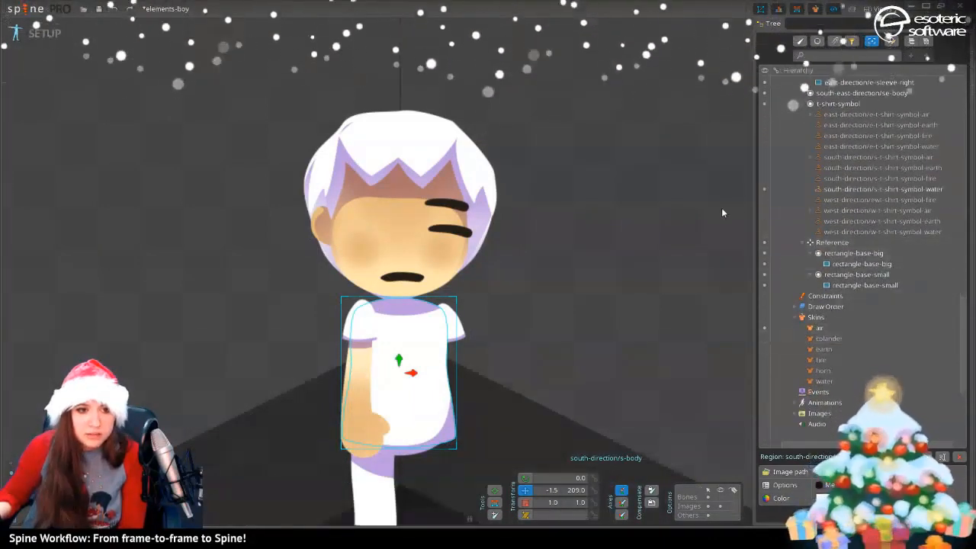
Try the west and east air symbols on the t-shirt, then show the south-direction/s-t-shirt-symbol-air placeholder
click(764, 210)
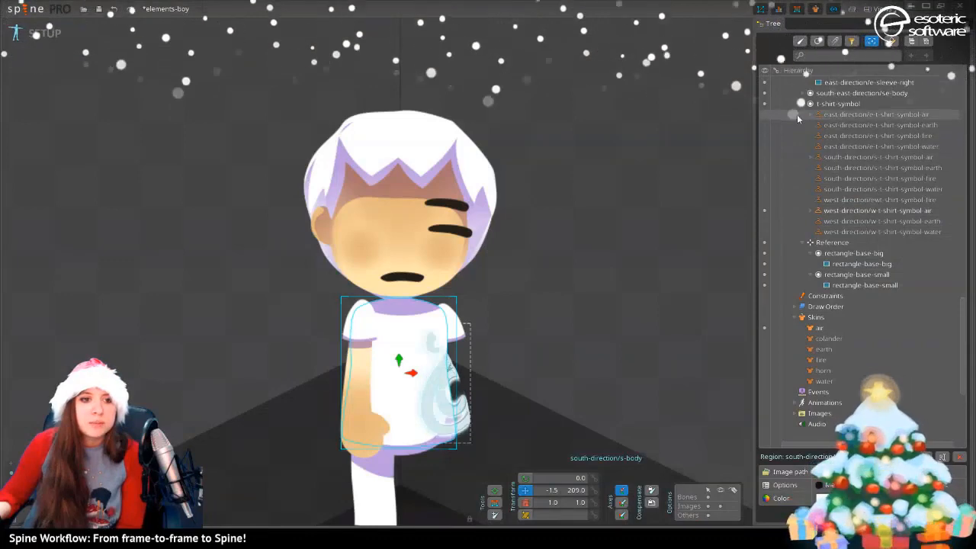
click(763, 114)
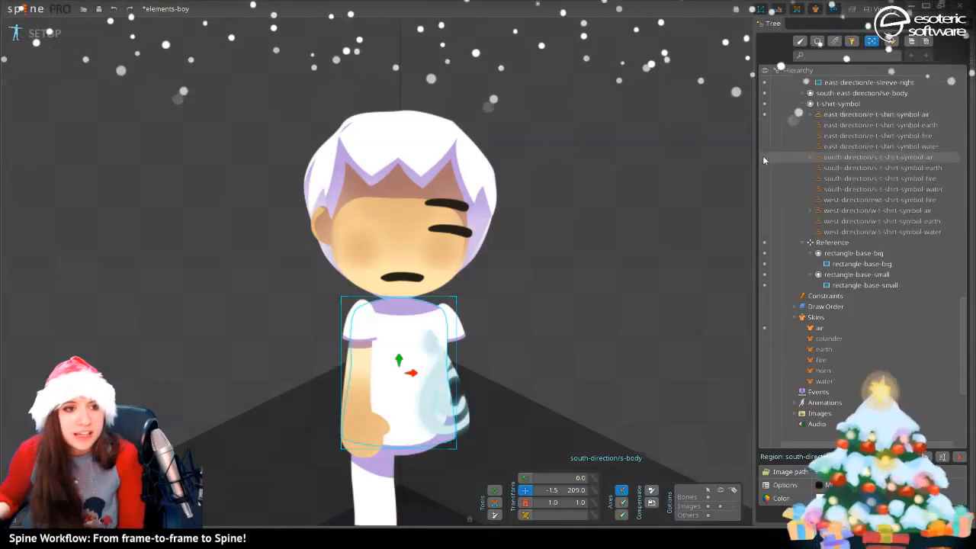
click(764, 156)
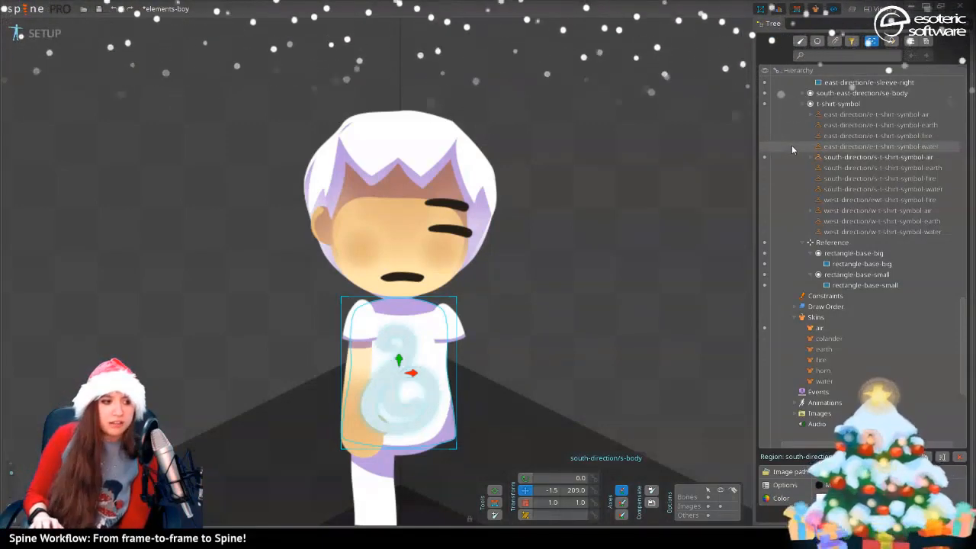
Move the t-shirt-symbol slot behind the arm in the draw order and deselect it
key(space)
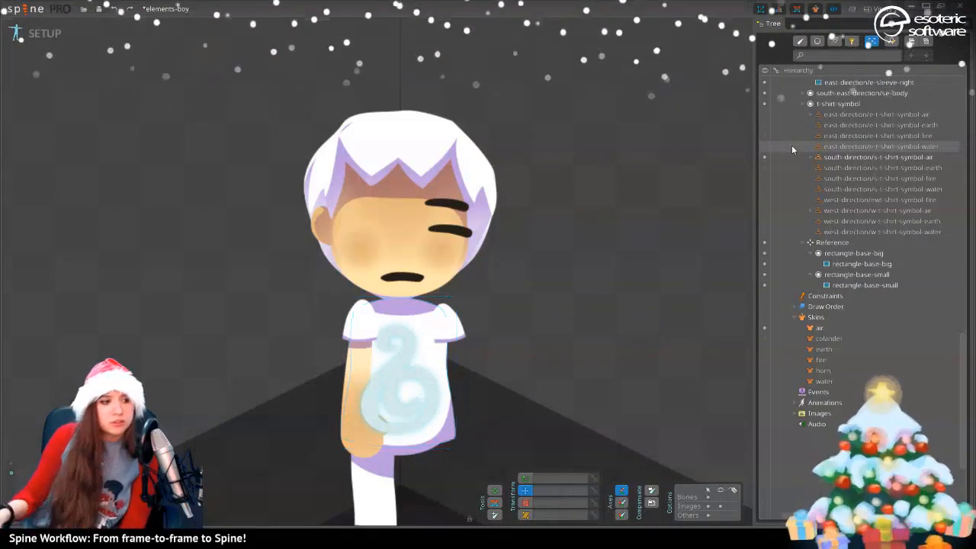
click(855, 165)
click(863, 104)
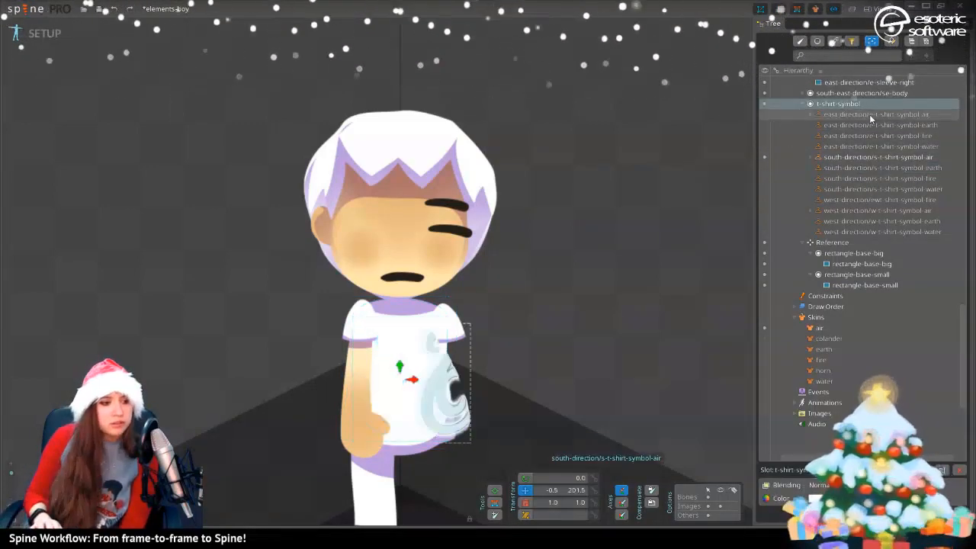
click(177, 241)
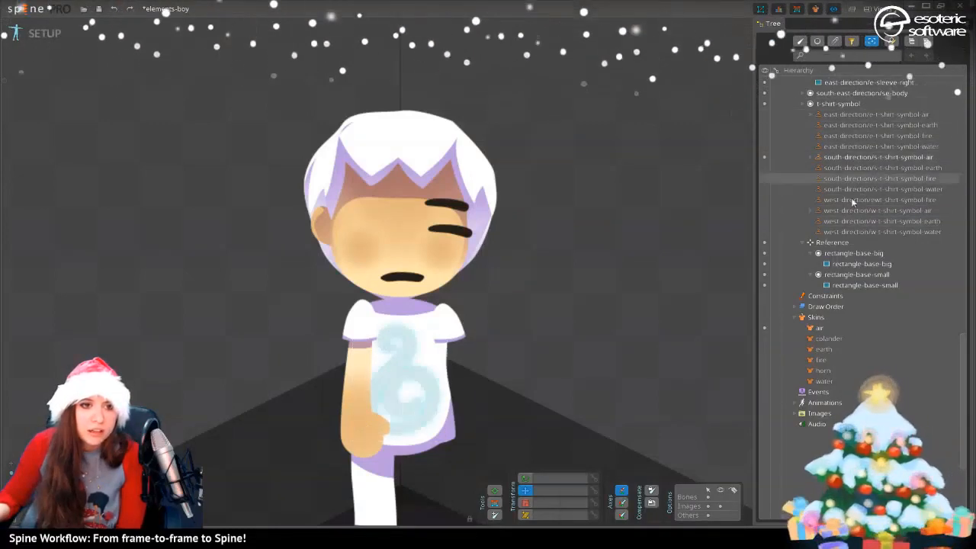
Rename the south-direction/s-t-shirt-symbol-air placeholder to south-direction-symbol
click(845, 156)
double_click(845, 155)
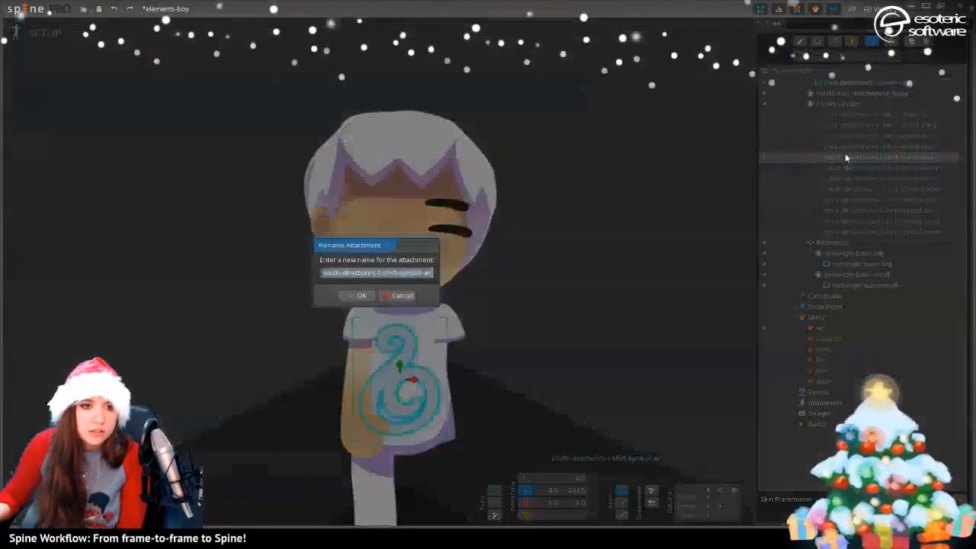
key(Right)
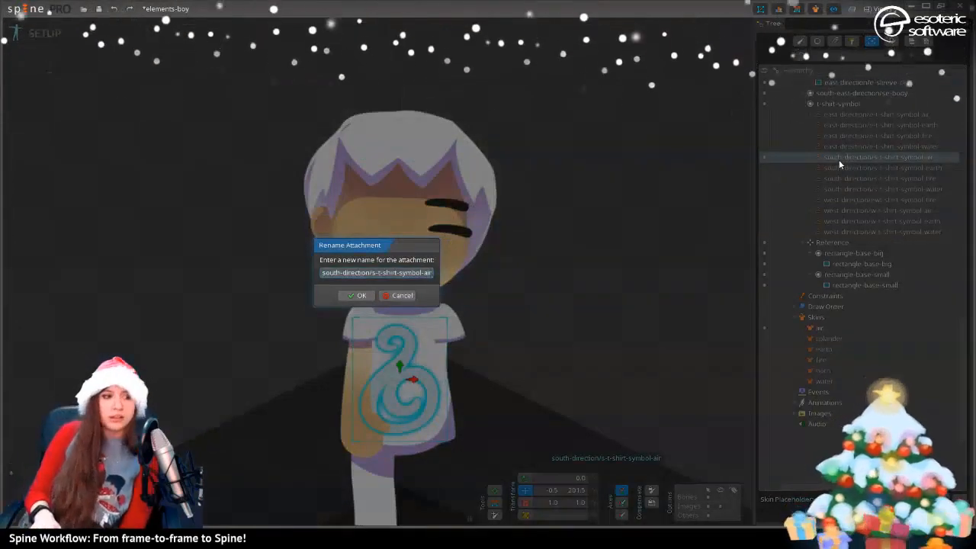
key(BackSpace)
key(BackSpace)
key(BackSpace)
key(BackSpace)
key(BackSpace)
key(BackSpace)
key(BackSpace)
key(BackSpace)
key(BackSpace)
key(BackSpace)
key(BackSpace)
key(BackSpace)
key(BackSpace)
key(BackSpace)
key(BackSpace)
key(BackSpace)
key(BackSpace)
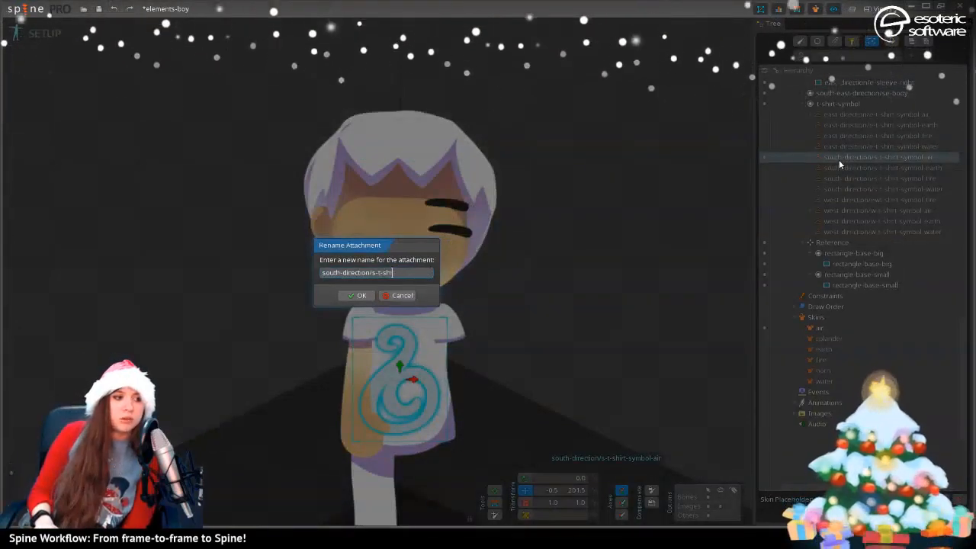
key(BackSpace)
key(BackSpace)
key(BackSpace)
key(BackSpace)
text(-)
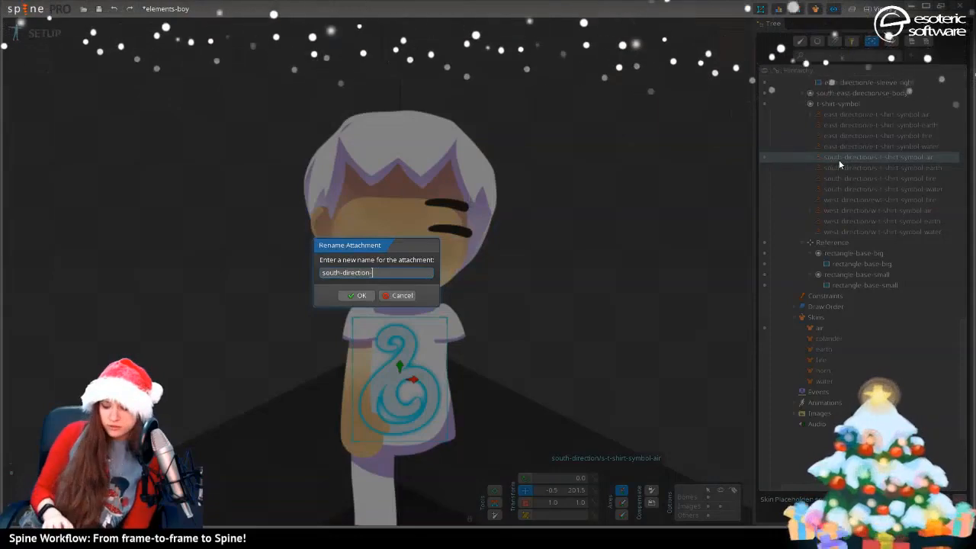
text(symbol)
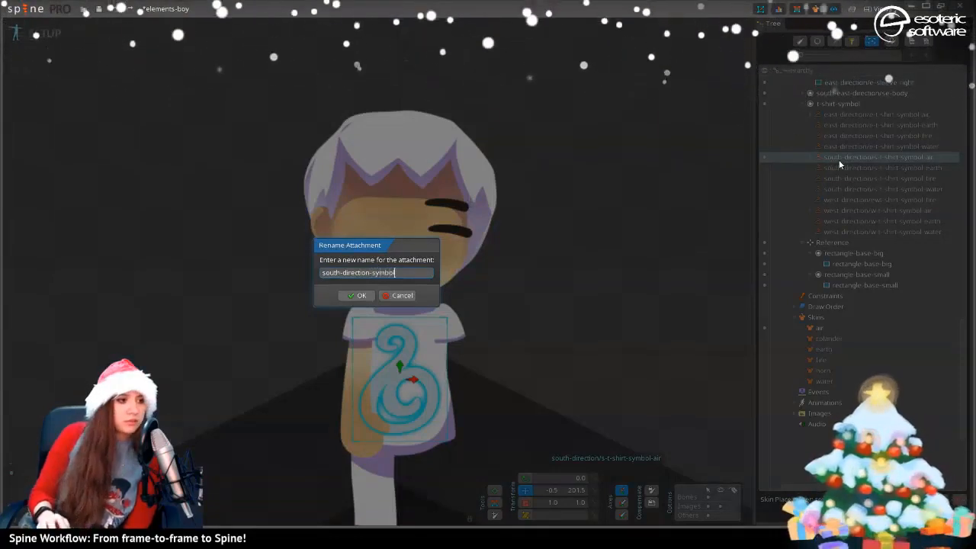
key(Return)
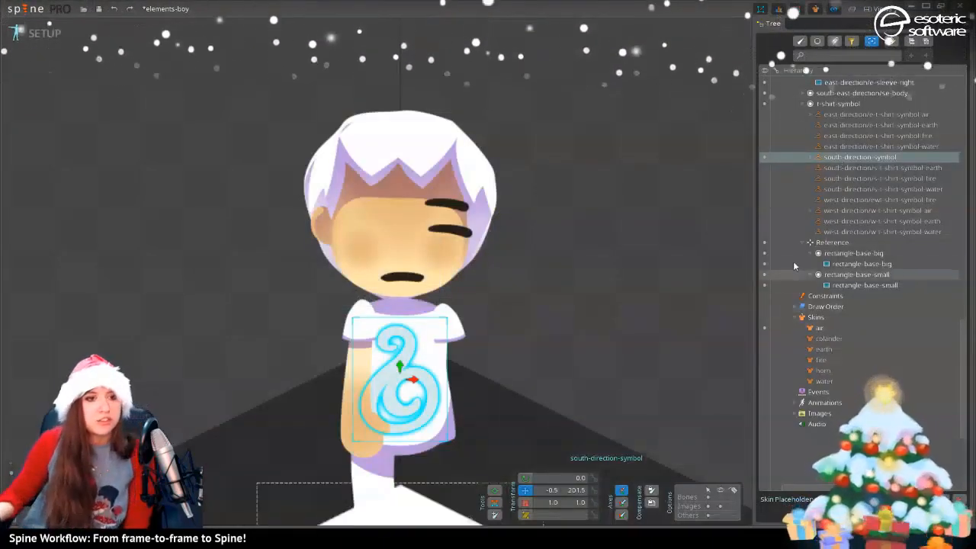
With the earth skin active, move the south-direction/s-t-shirt-symbol-earth attachment into the south-direction-symbol placeholder
click(811, 158)
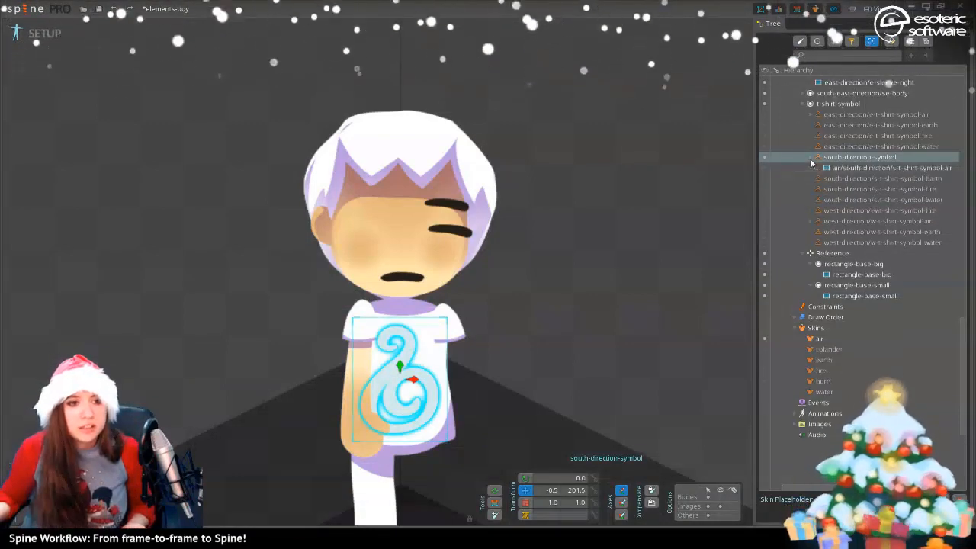
click(763, 360)
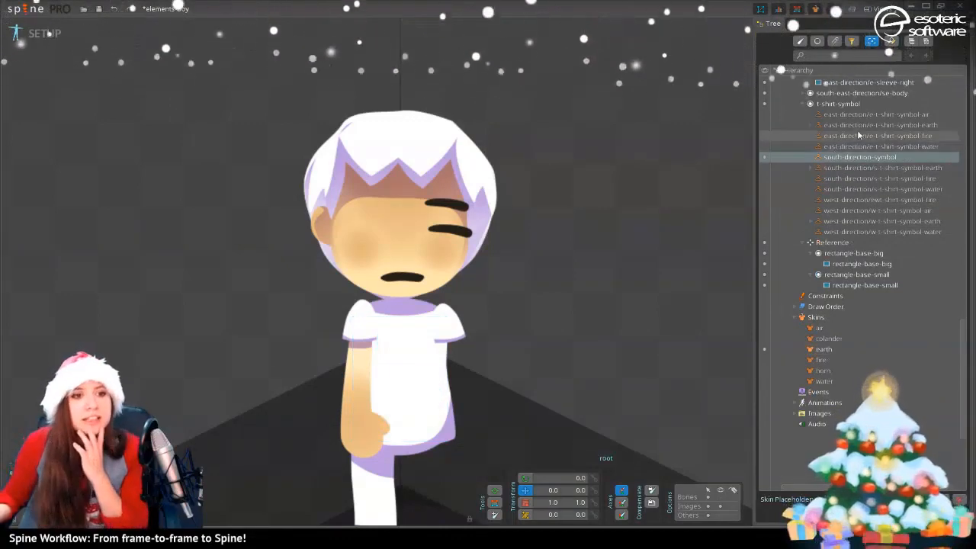
click(811, 168)
drag(844, 178, 844, 158)
Delete the emptied south-direction/s-t-shirt-symbol-earth skin placeholder
click(821, 181)
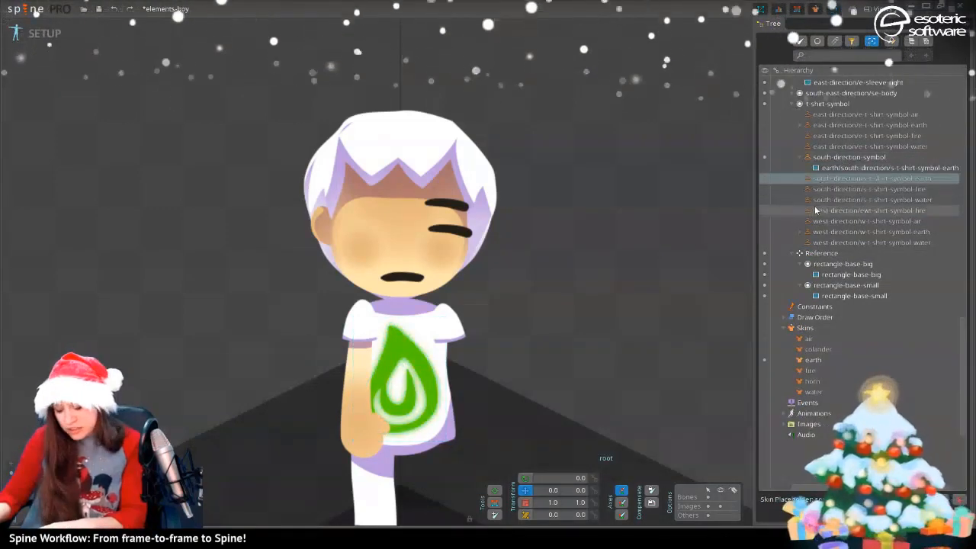
key(Print)
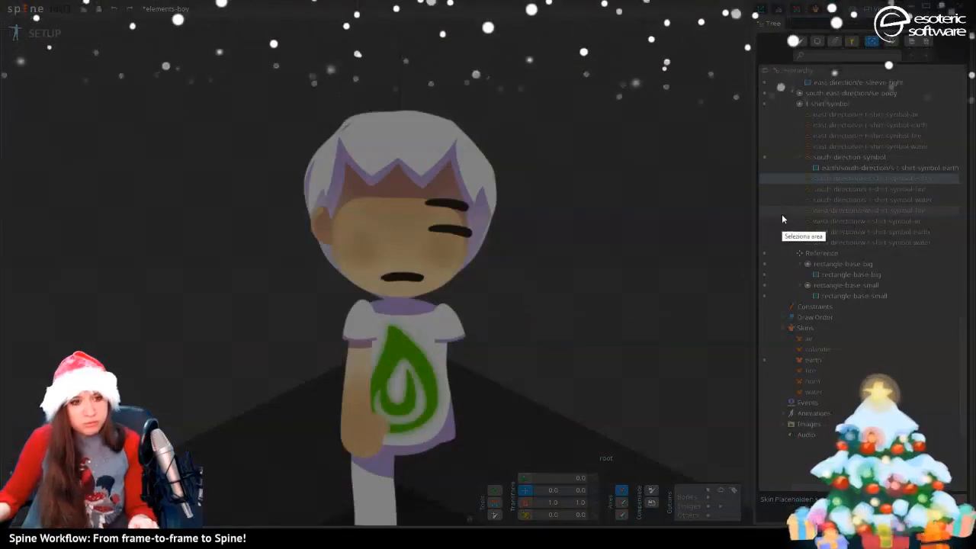
key(Escape)
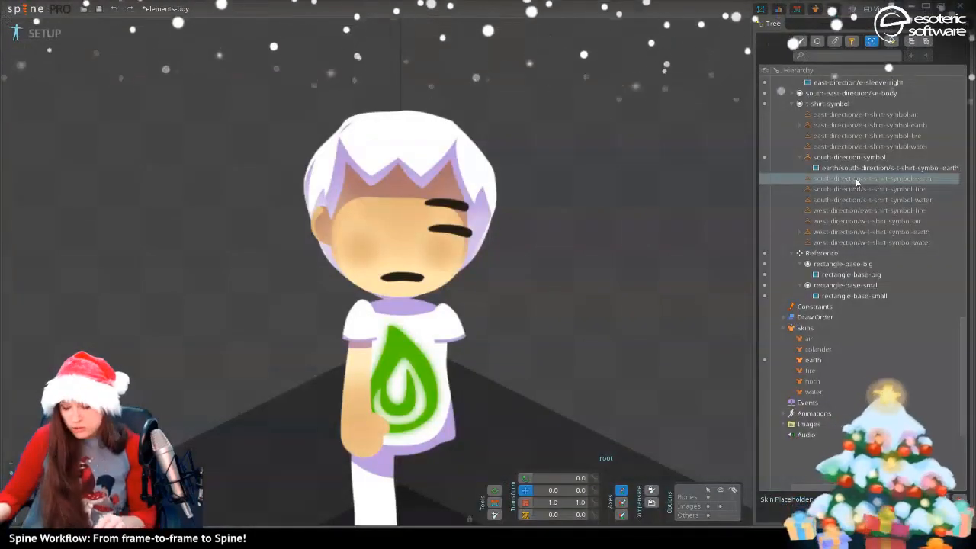
key(Delete)
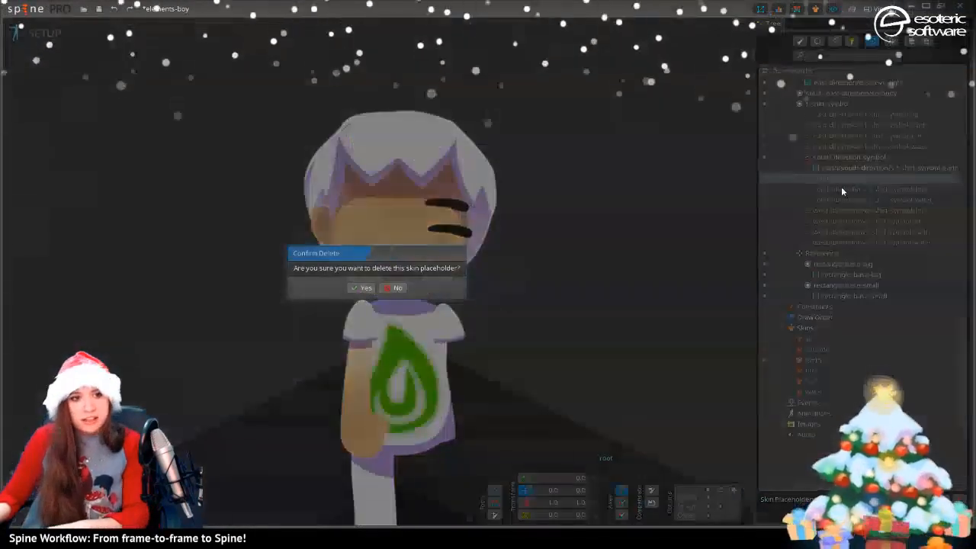
click(363, 288)
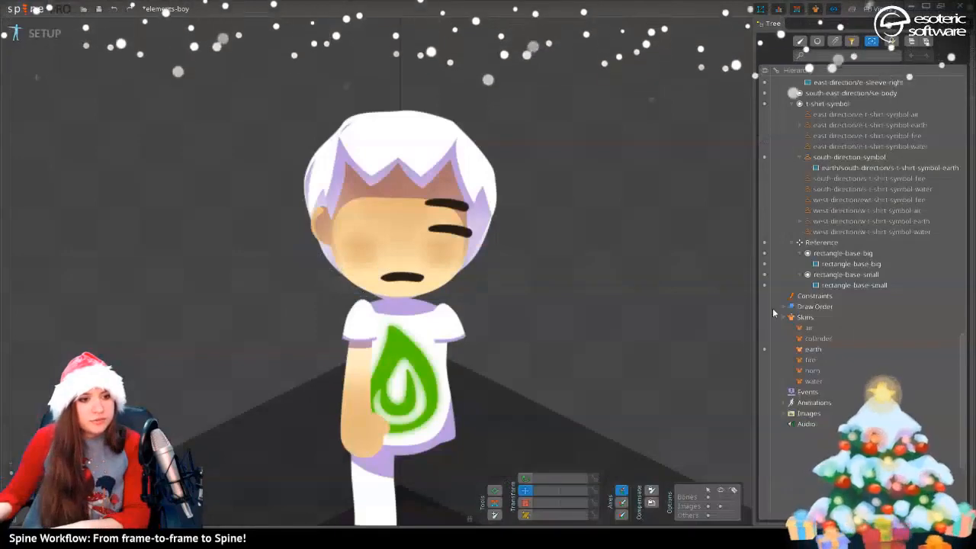
With the fire skin active, move the south-direction/s-t-shirt-symbol-fire attachment into the south-direction-symbol placeholder
click(763, 360)
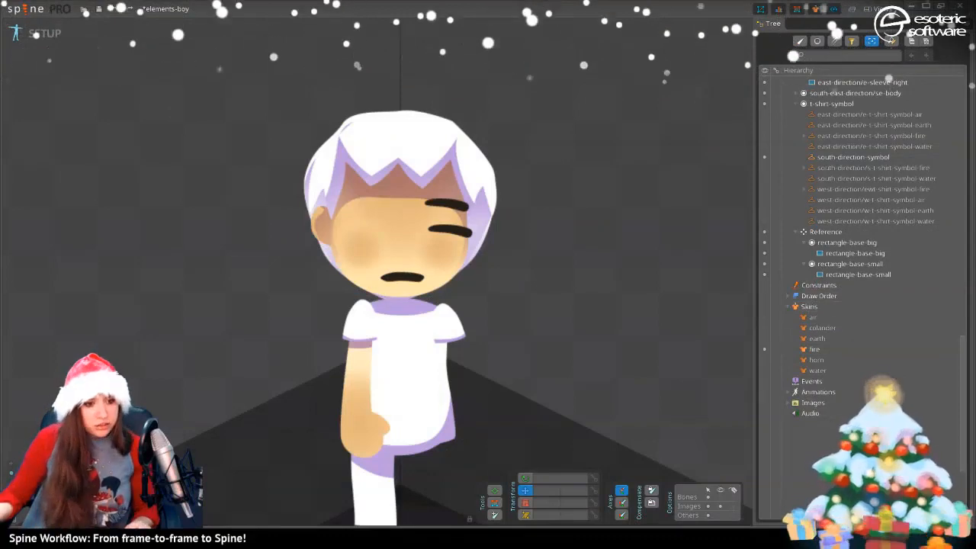
click(764, 338)
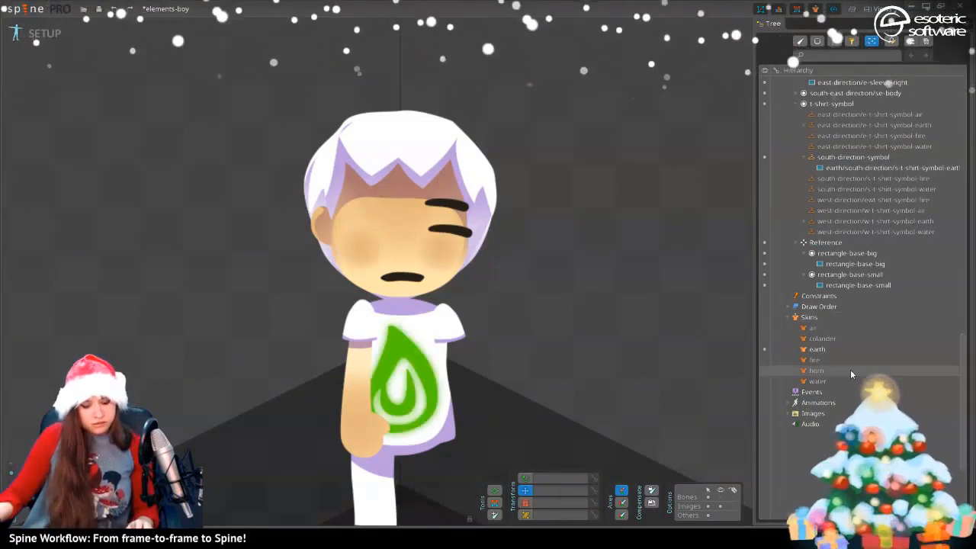
click(764, 360)
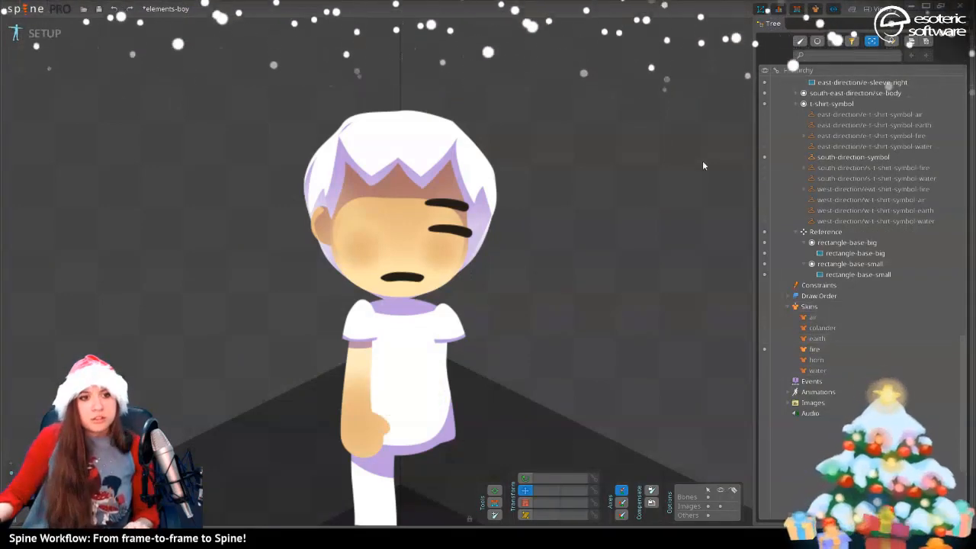
click(855, 158)
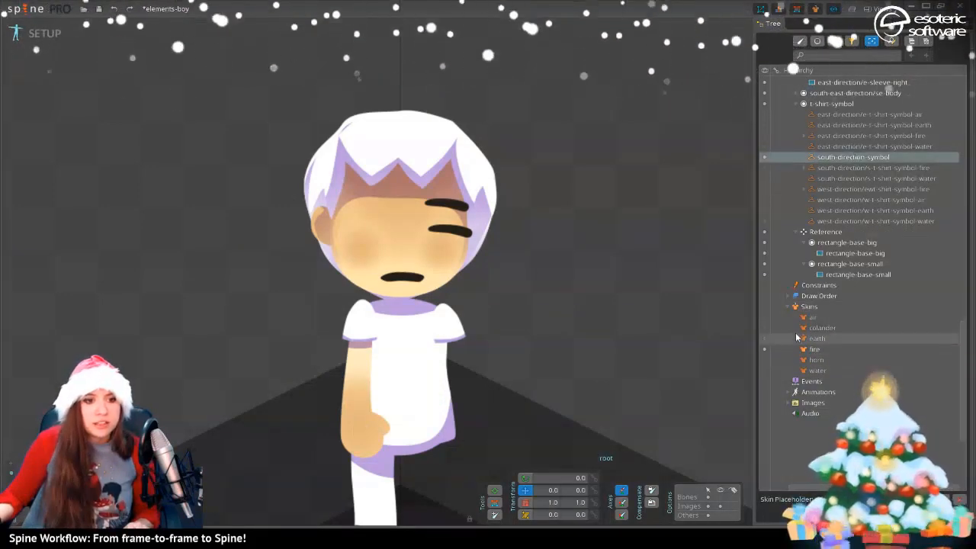
click(802, 167)
drag(842, 178, 836, 157)
Delete the emptied south-direction/s-t-shirt-symbol-fire skin placeholder
click(824, 178)
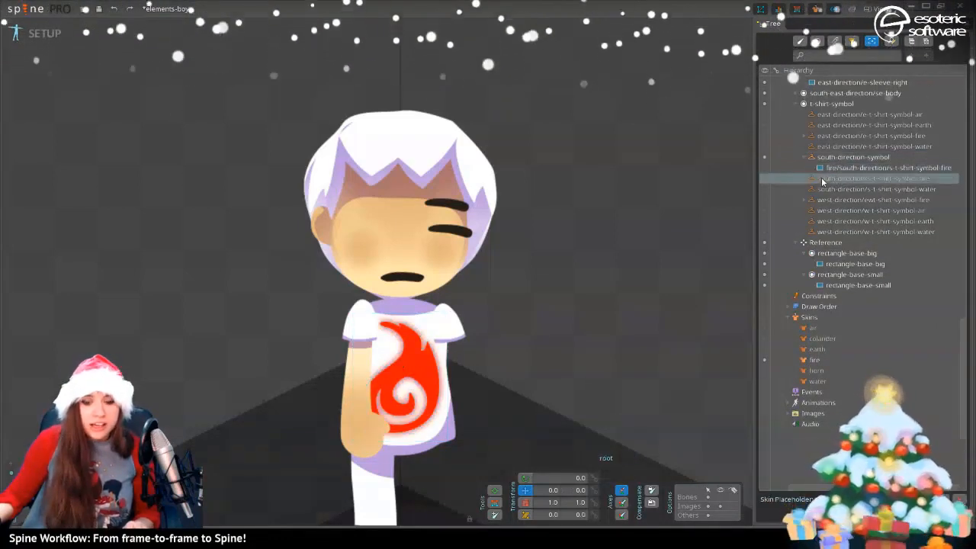
key(Delete)
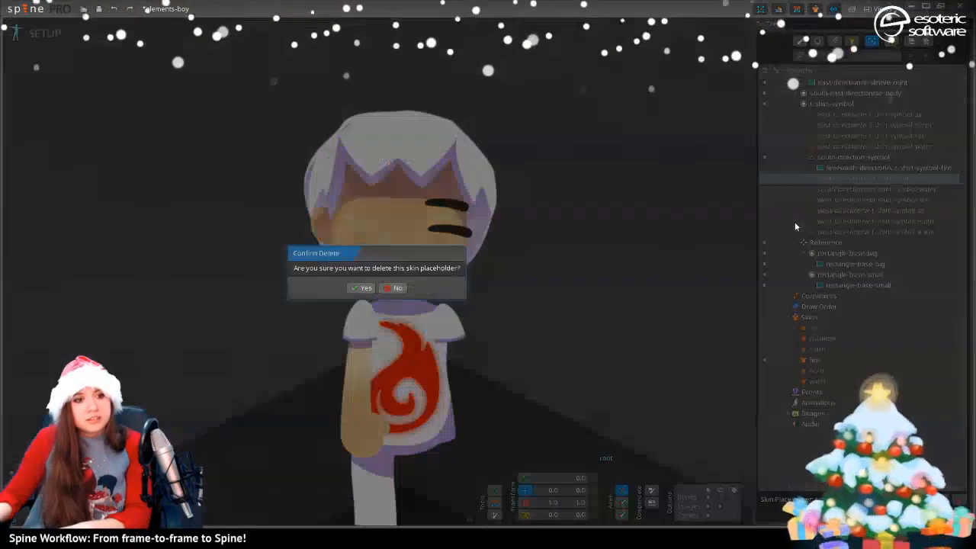
key(Return)
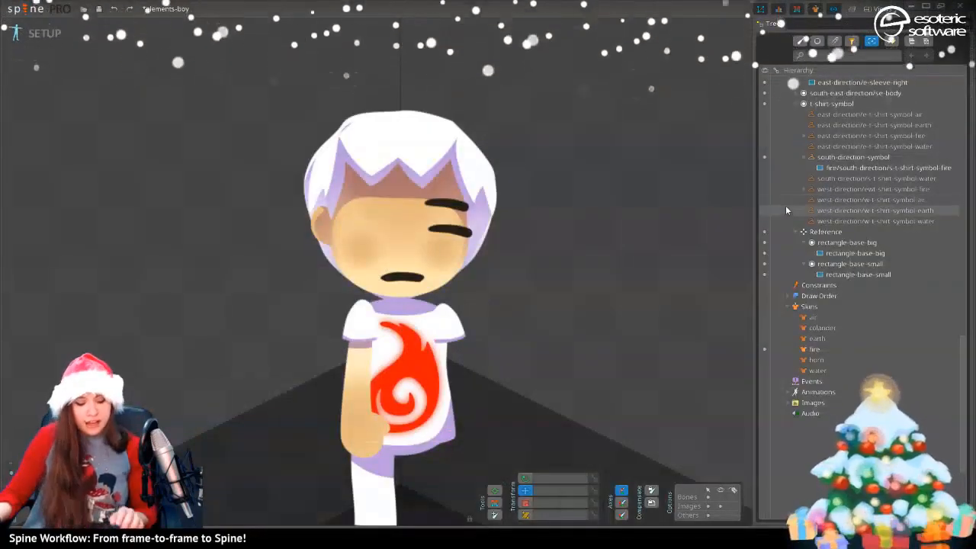
Save the project and, with the water skin active, move the south-direction/s-t-shirt-symbol-water attachment into the south-direction-symbol placeholder
key(ctrl+s)
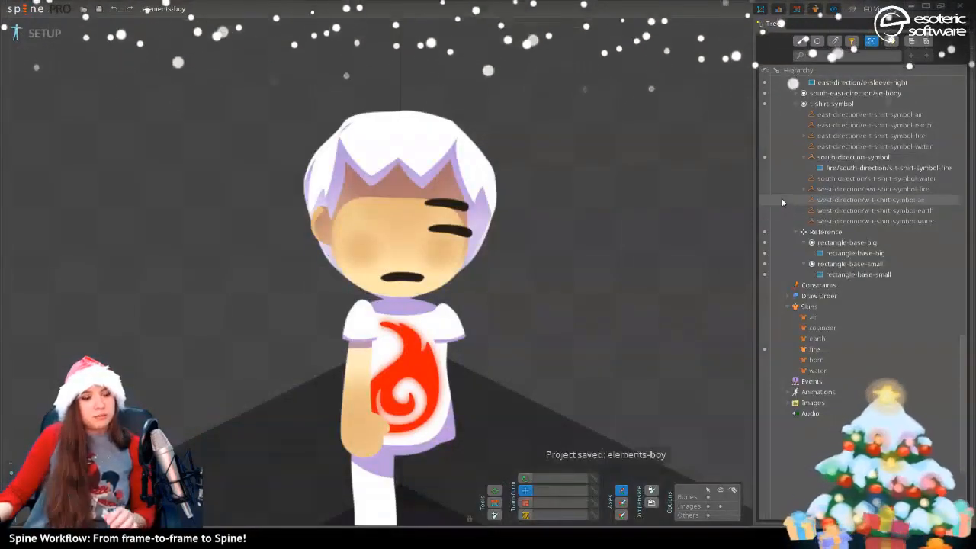
click(765, 360)
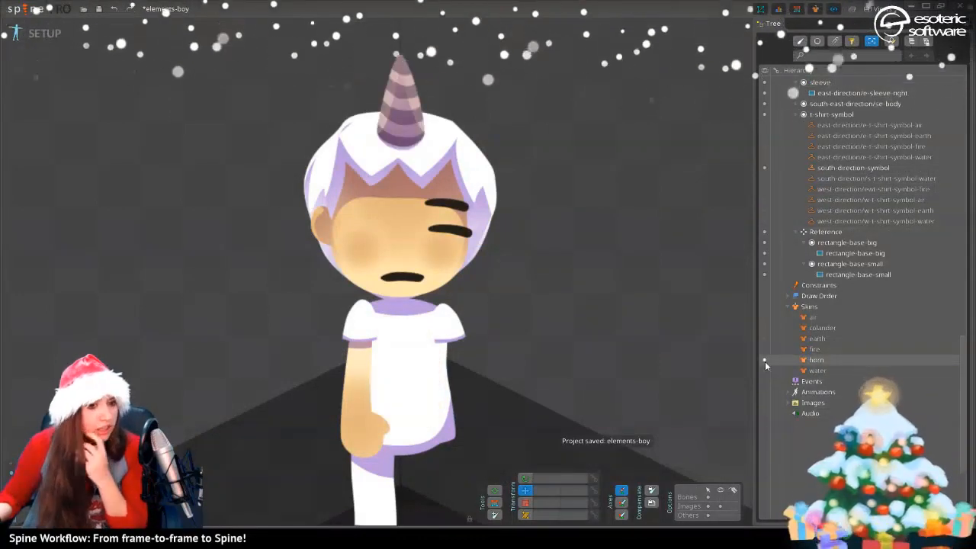
click(764, 370)
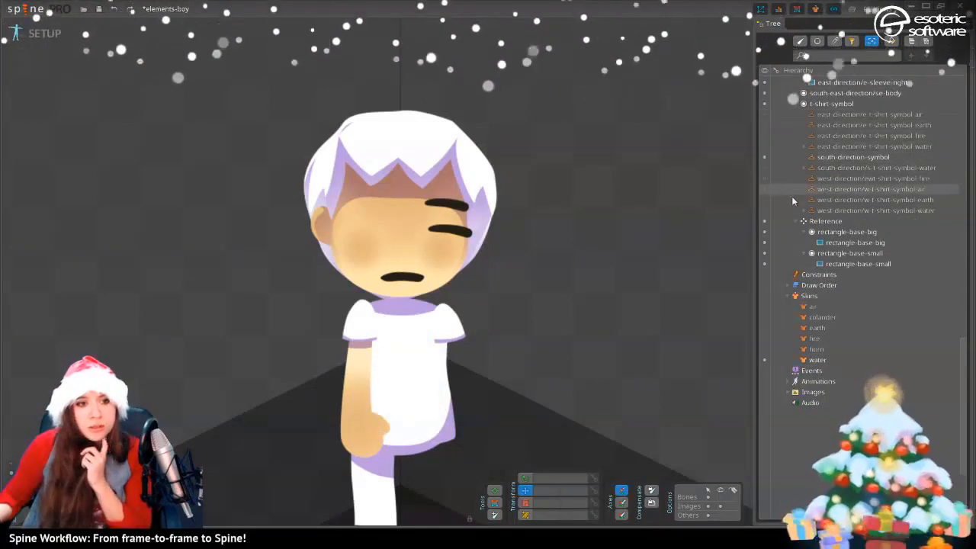
click(805, 168)
drag(828, 178, 830, 158)
Delete the emptied south-direction/s-t-shirt-symbol-water skin placeholder
click(823, 178)
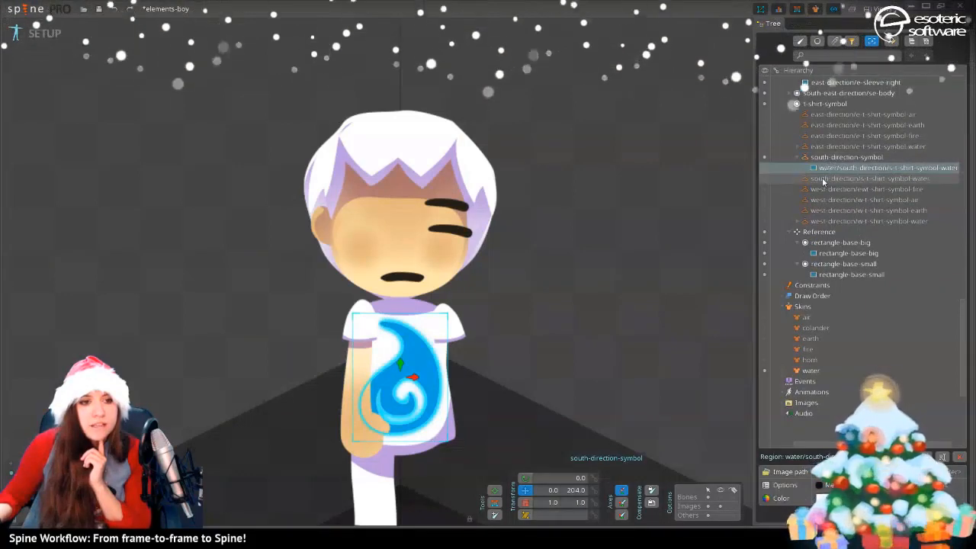
key(Delete)
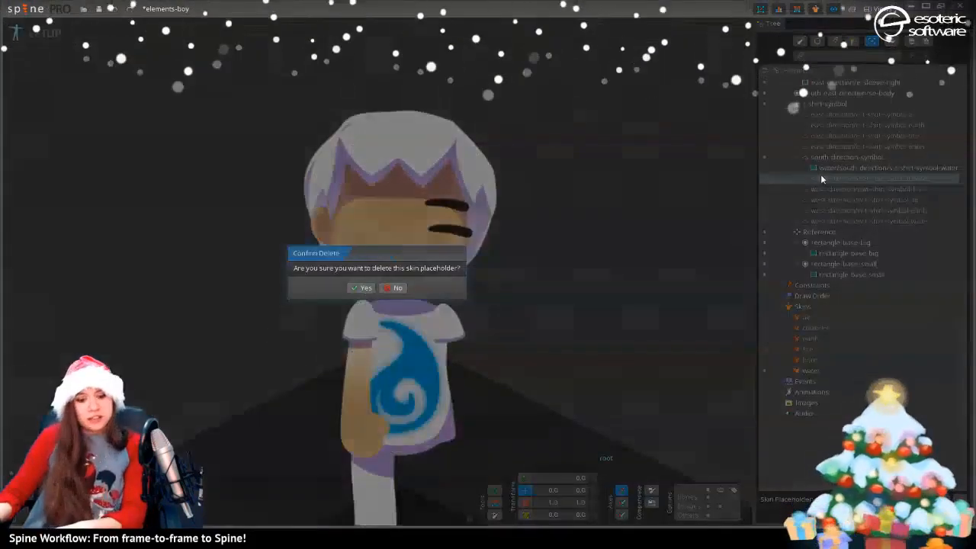
key(Return)
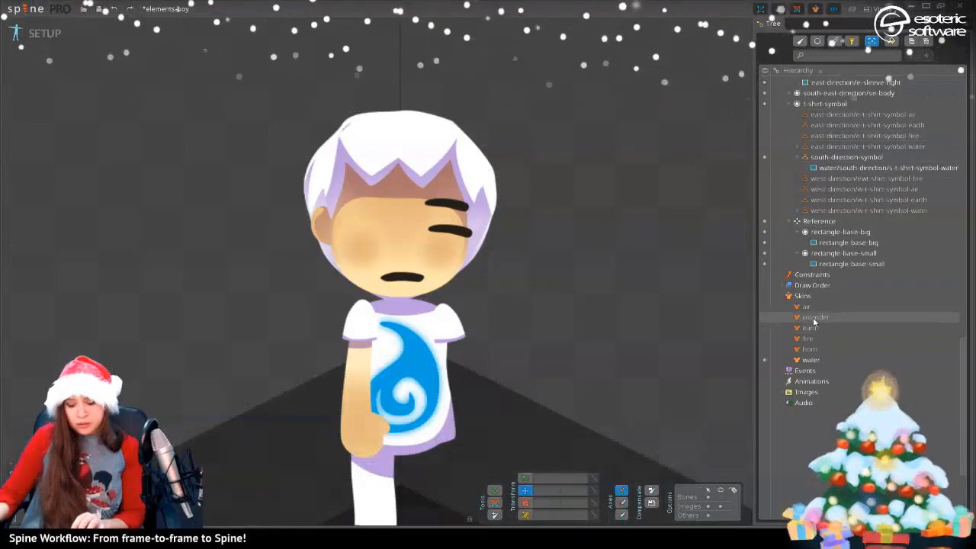
With the air skin active, rename the east-direction/e-t-shirt-symbol-air skin placeholder to east-symbol
click(765, 116)
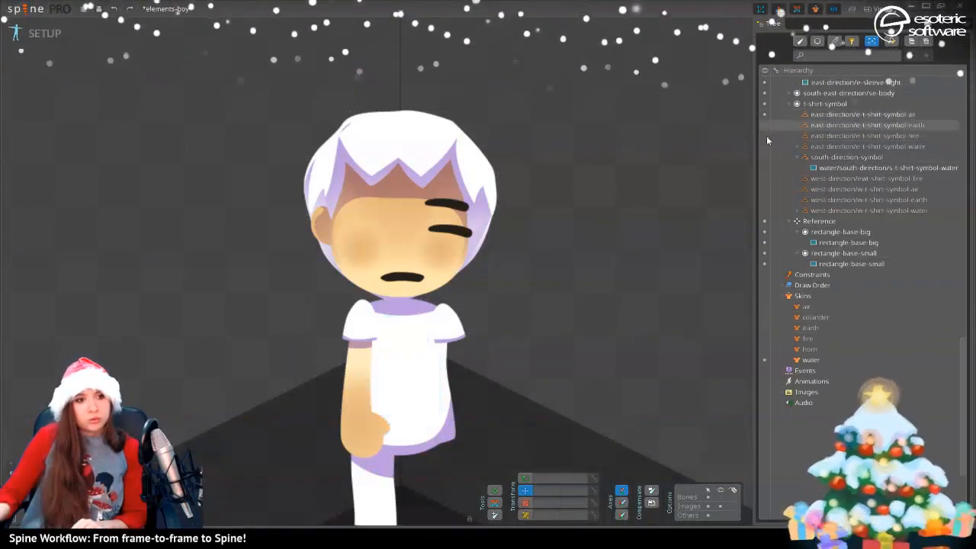
click(766, 306)
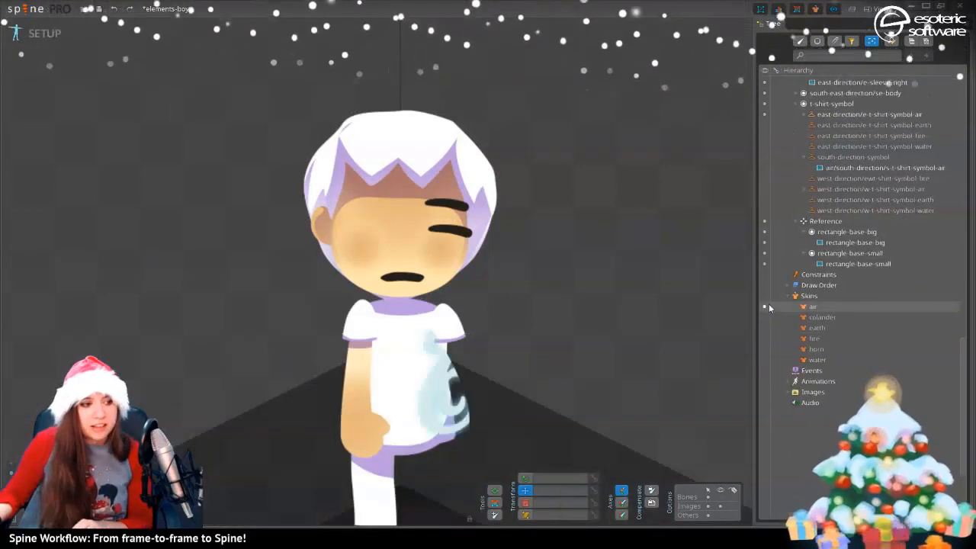
double_click(856, 114)
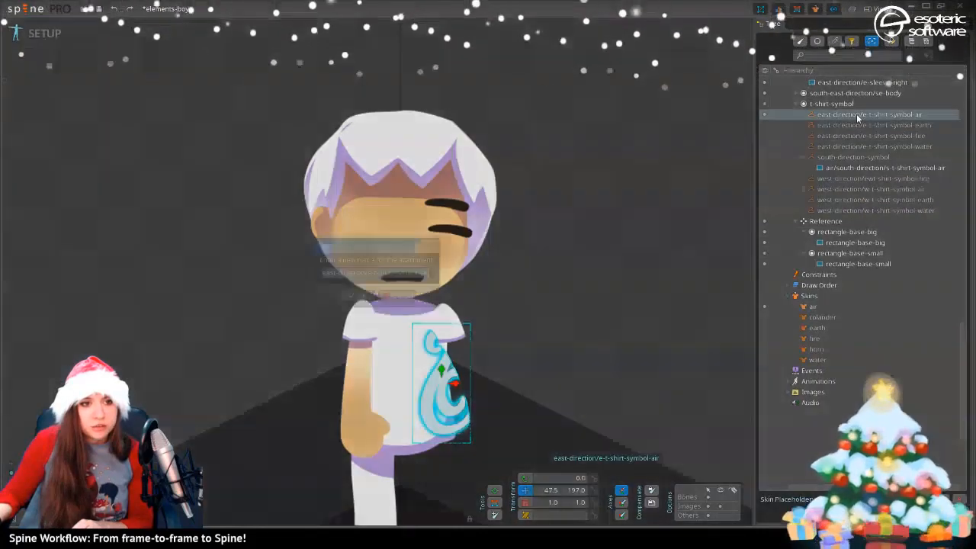
text(e)
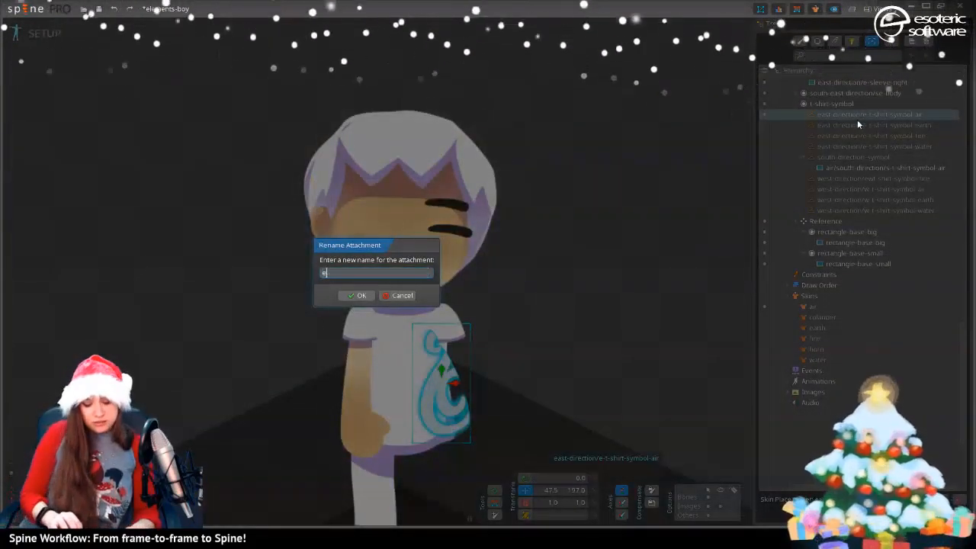
text(ast-sym)
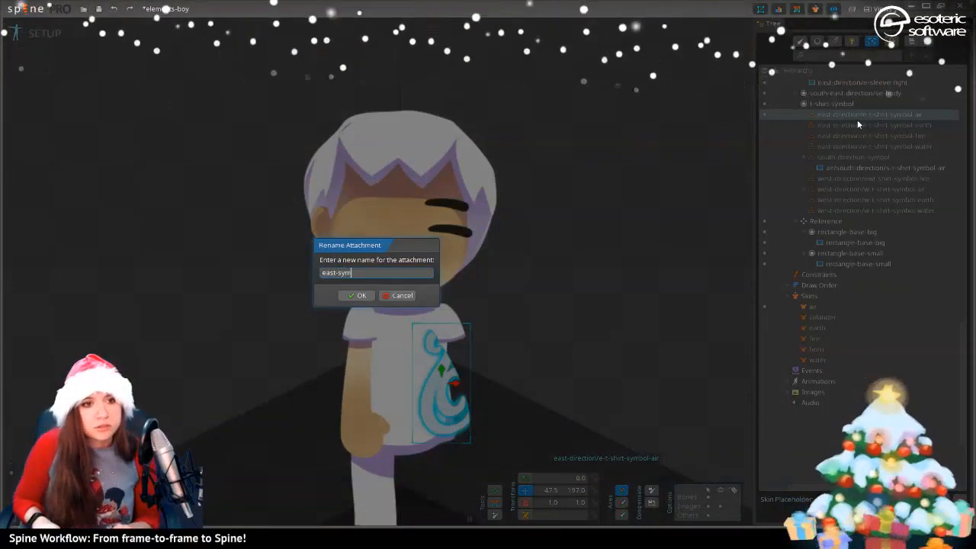
text(bol)
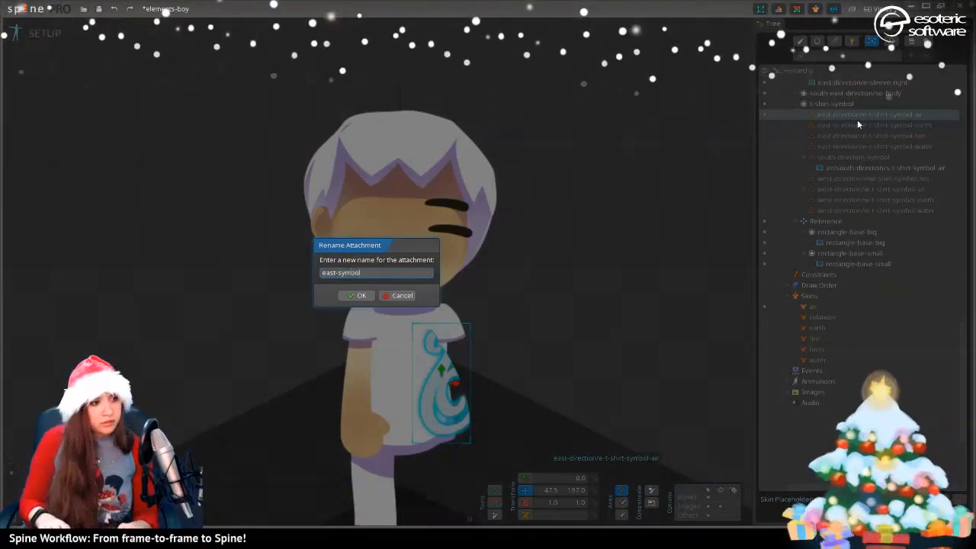
key(Return)
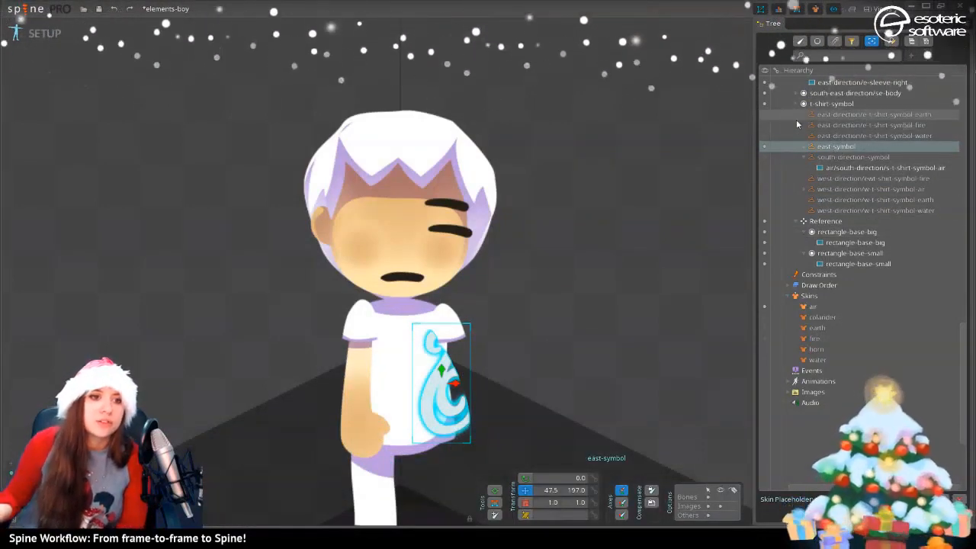
With the earth skin active, move the east-direction/e-t-shirt-symbol-earth attachment into the east-symbol placeholder
click(805, 146)
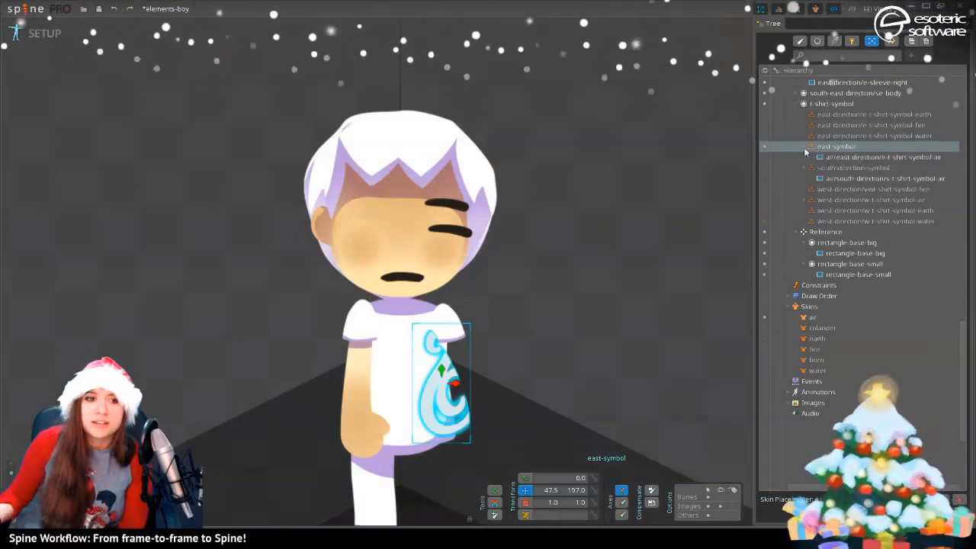
click(766, 328)
click(763, 317)
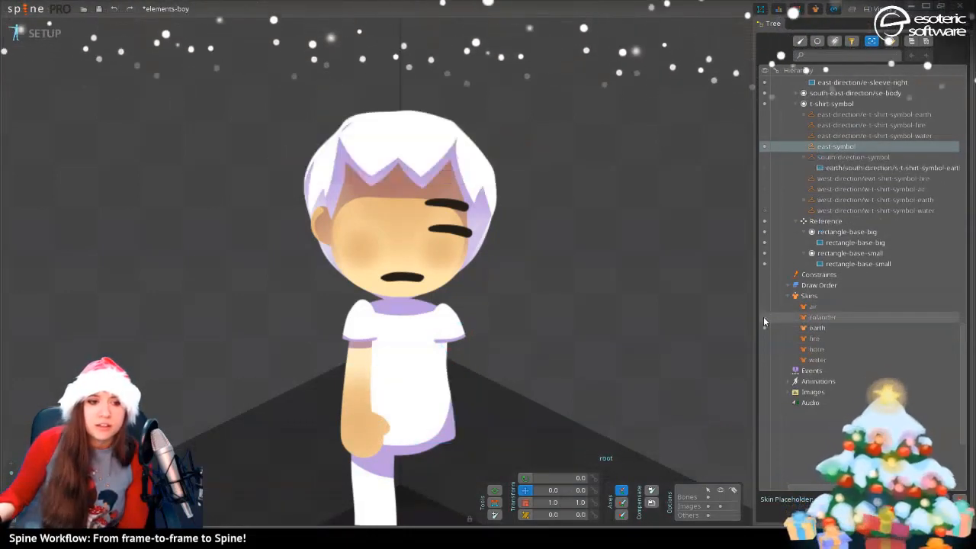
mouse_move(843, 161)
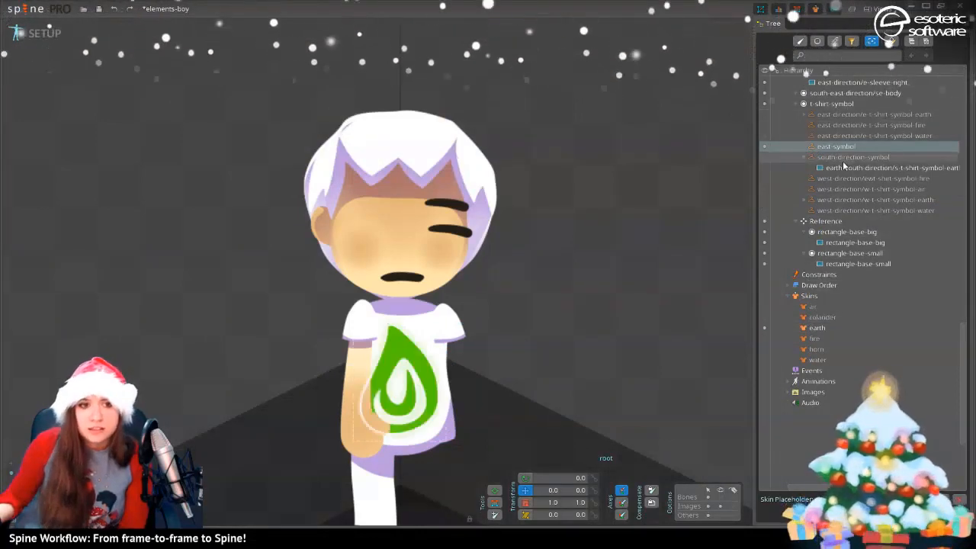
click(840, 170)
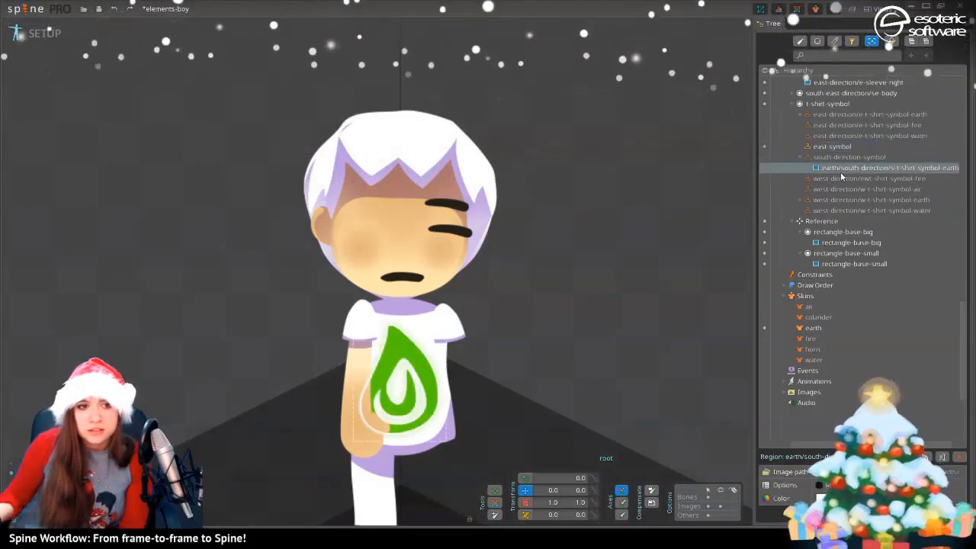
click(798, 116)
drag(828, 124, 828, 156)
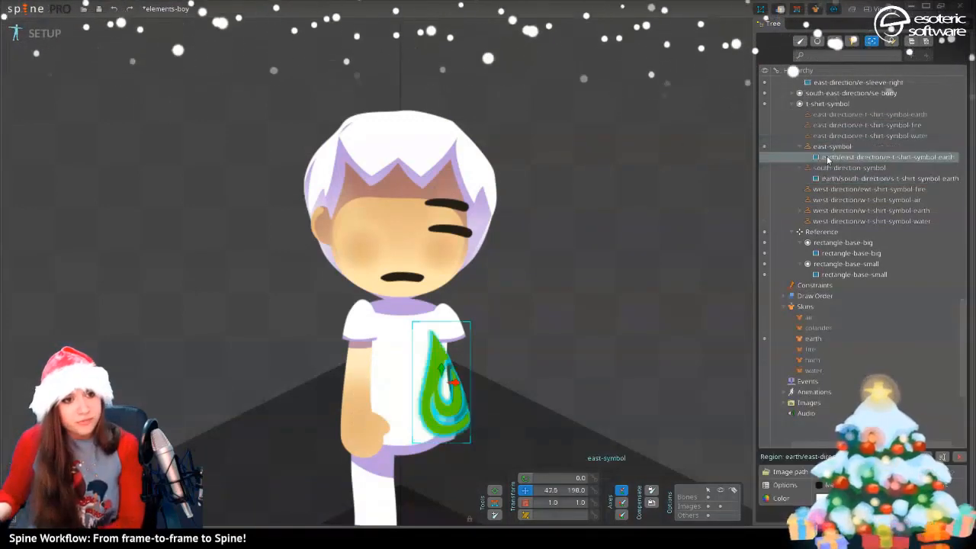
Move the east-direction fire and water t-shirt symbol attachments into the east-symbol placeholder, each with its own skin active
click(765, 350)
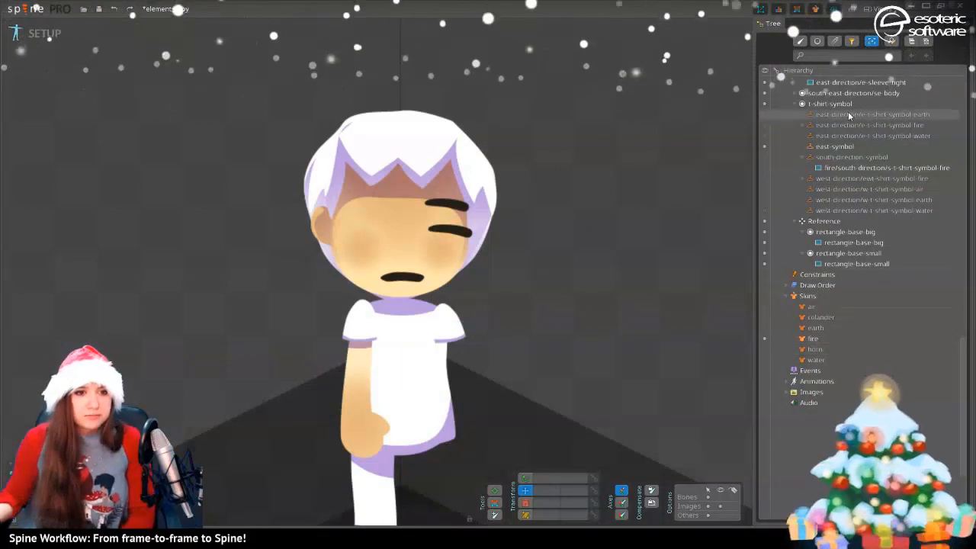
click(842, 124)
click(804, 126)
drag(831, 136, 824, 158)
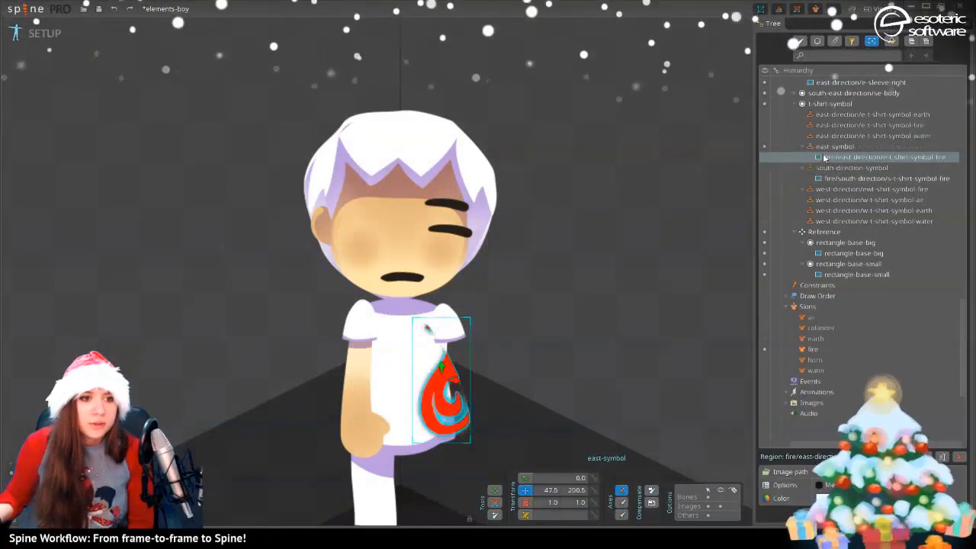
click(764, 370)
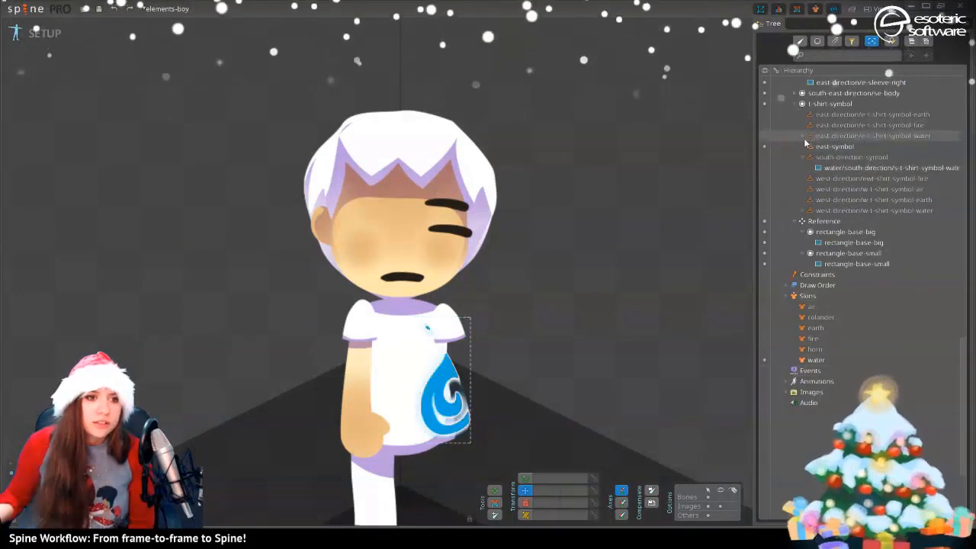
drag(839, 135, 827, 158)
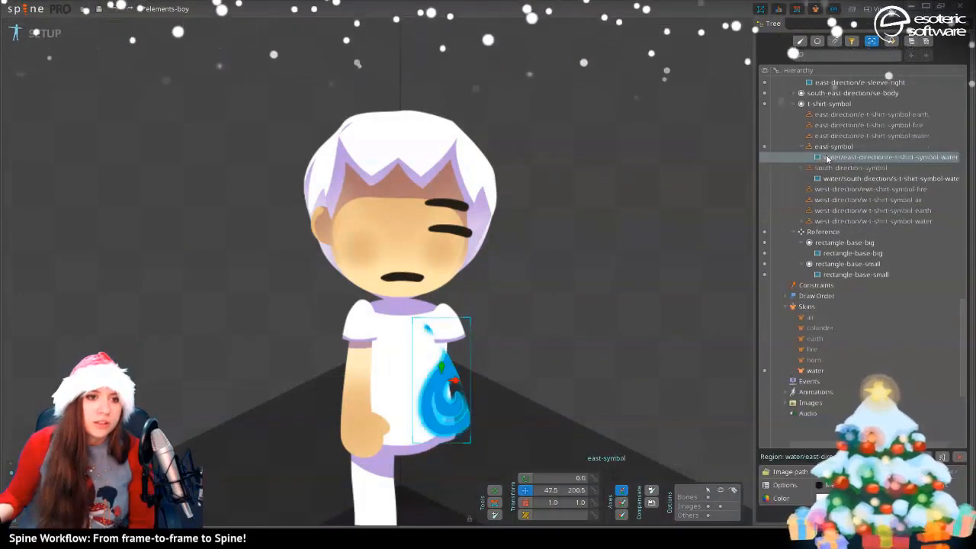
Delete the three emptied east-direction t-shirt symbol placeholders for earth, fire and water
click(839, 136)
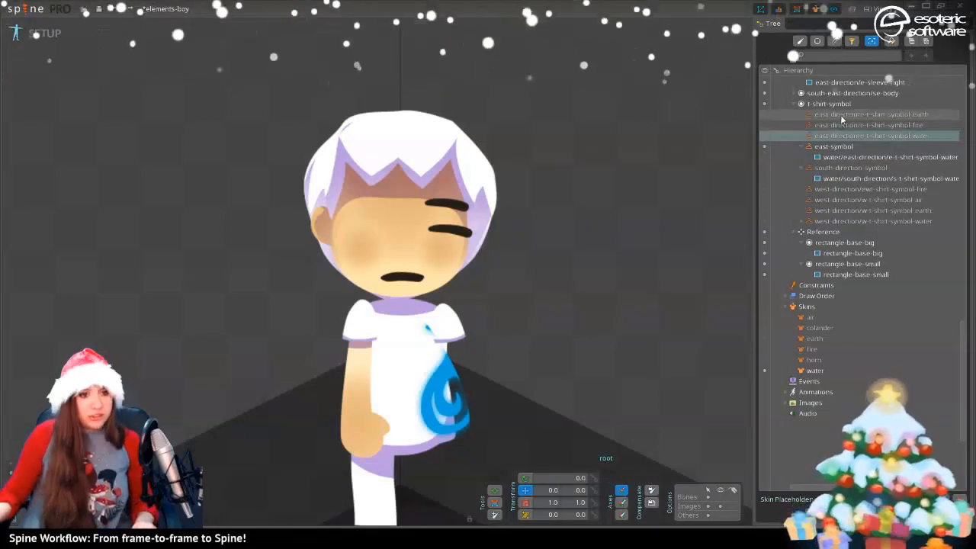
shift+click(840, 114)
key(Delete)
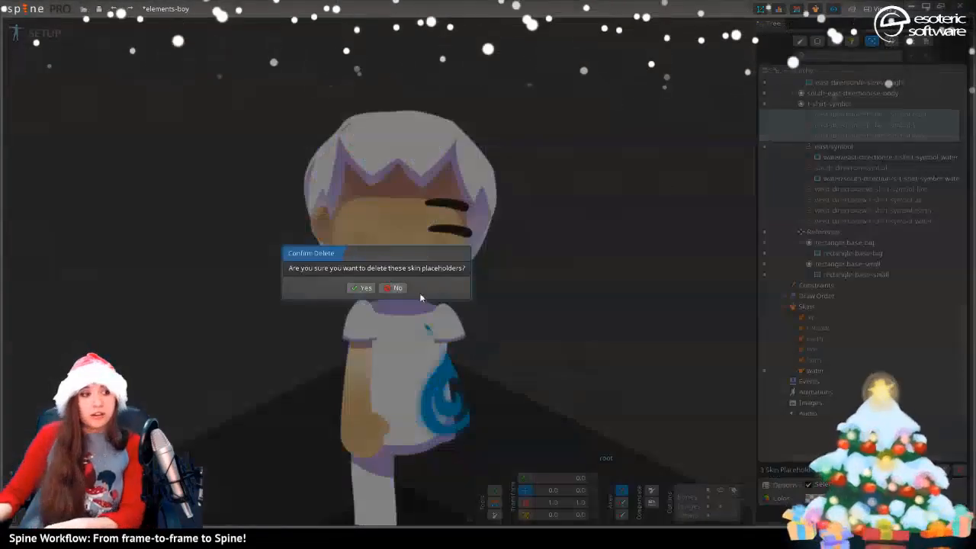
click(366, 287)
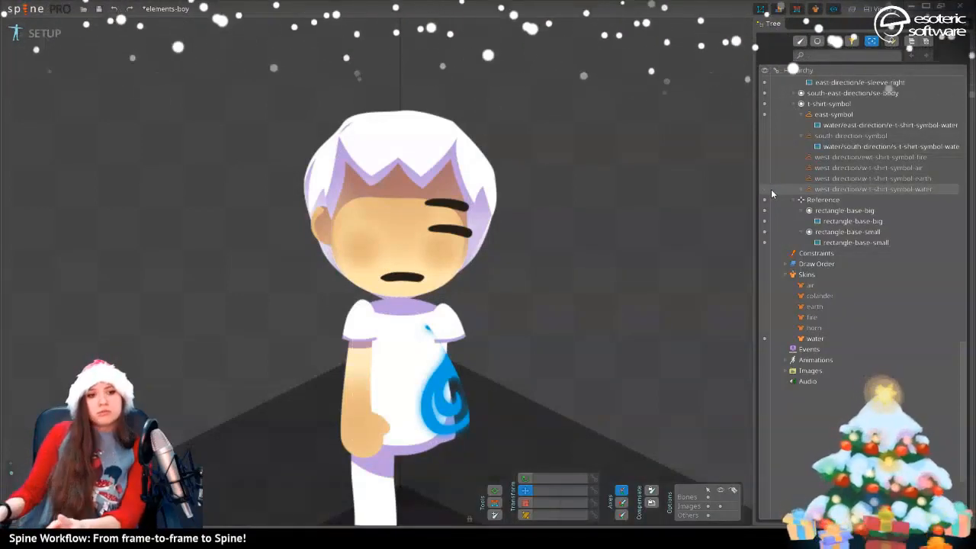
Cycle through the skins to examine the t-shirt symbols held by the east-symbol and south-direction-symbol placeholders
key(Page_Down)
key(Page_Down)
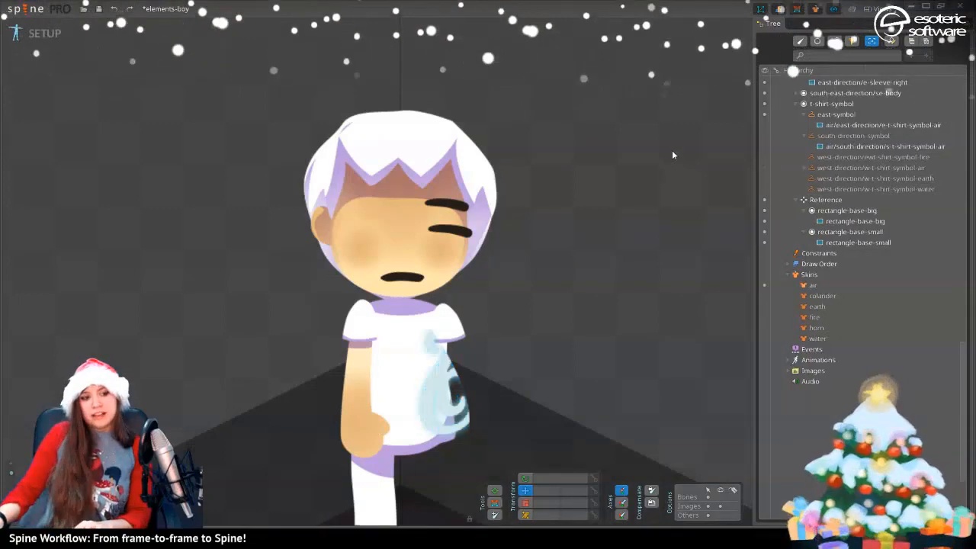
key(Page_Down)
key(Page_Down)
key(Page_Up)
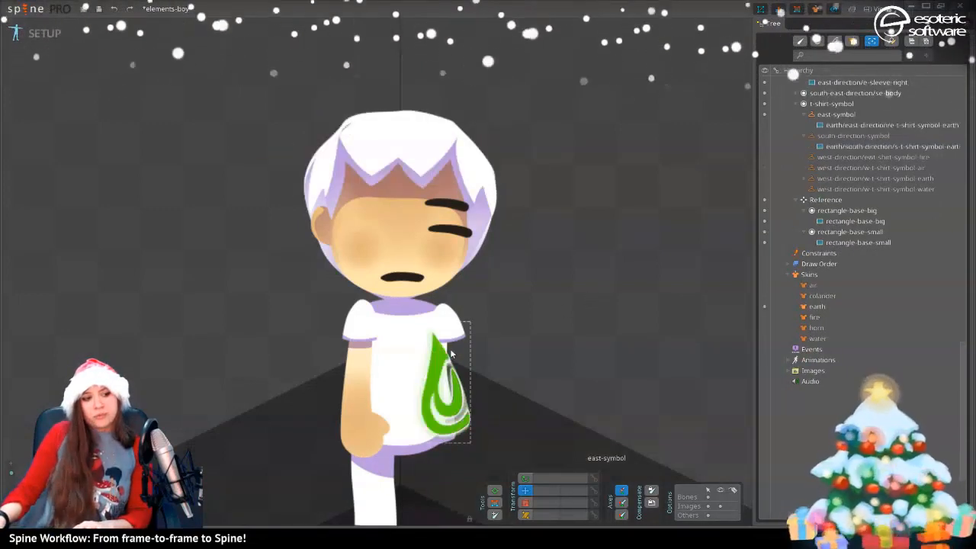
key(Page_Down)
key(Page_Up)
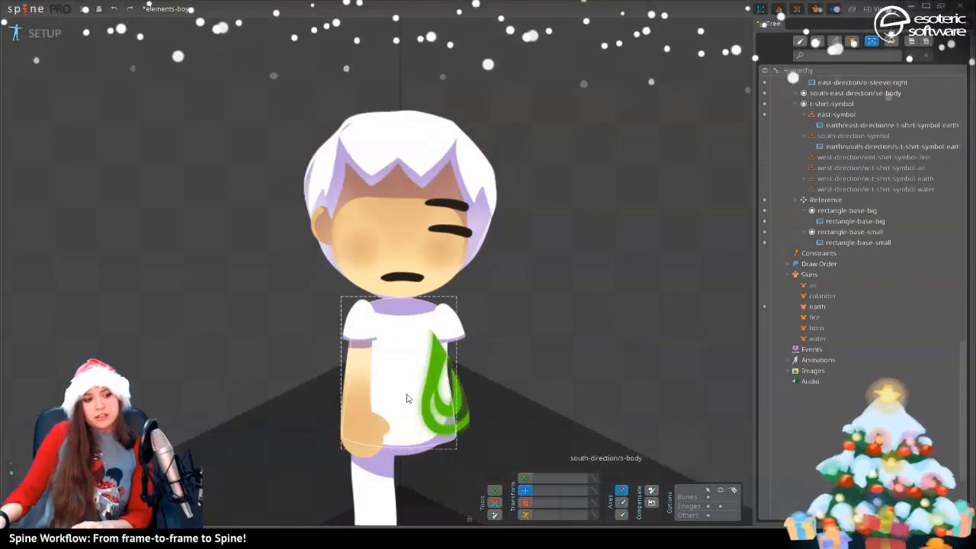
key(Page_Down)
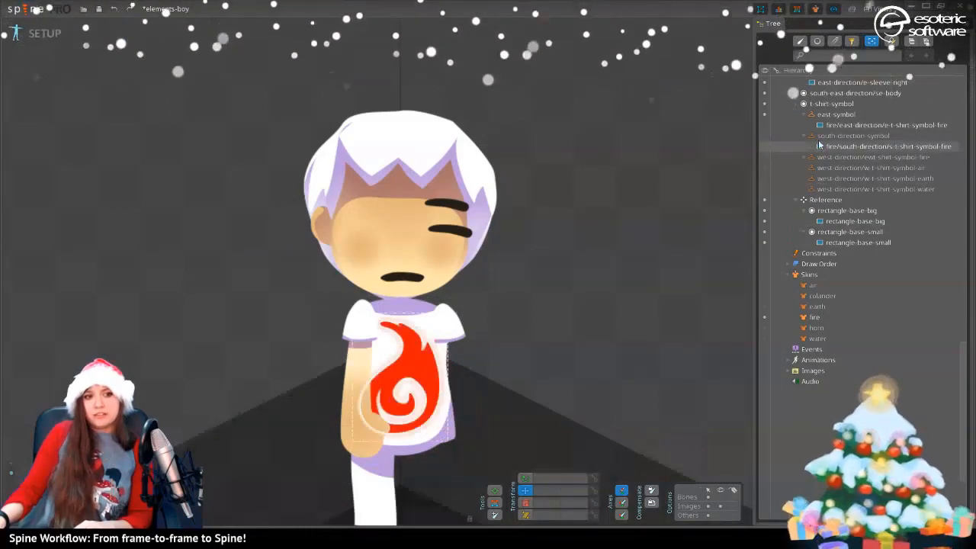
key(Page_Down)
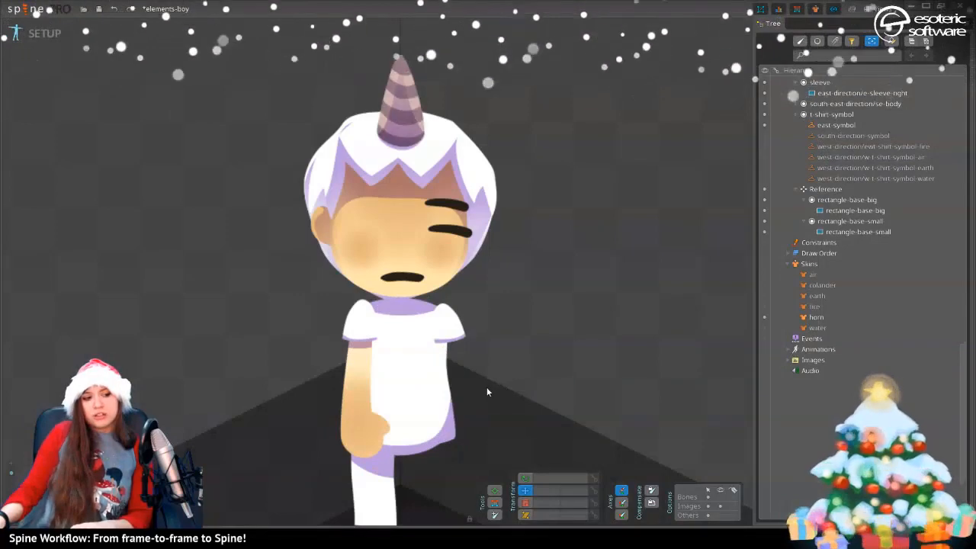
key(Page_Up)
key(Page_Up)
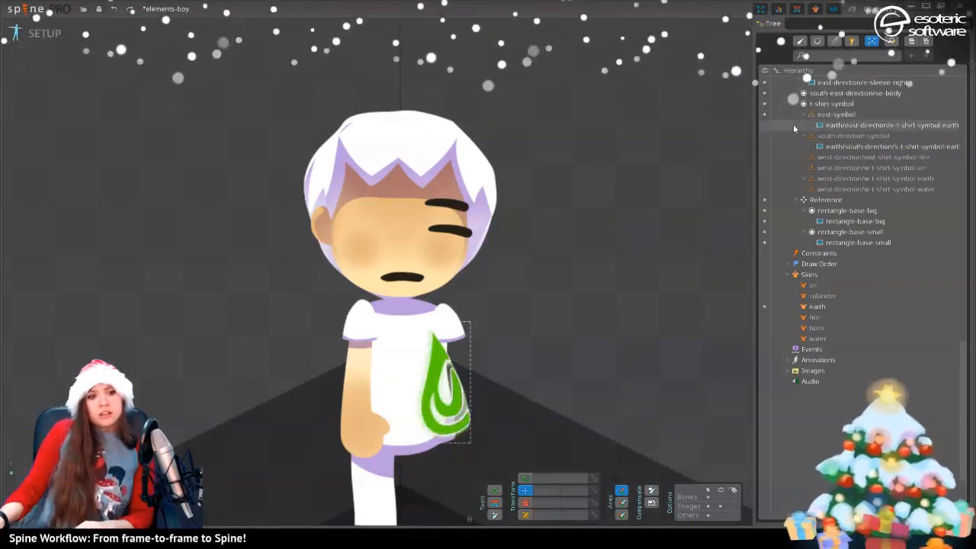
click(764, 137)
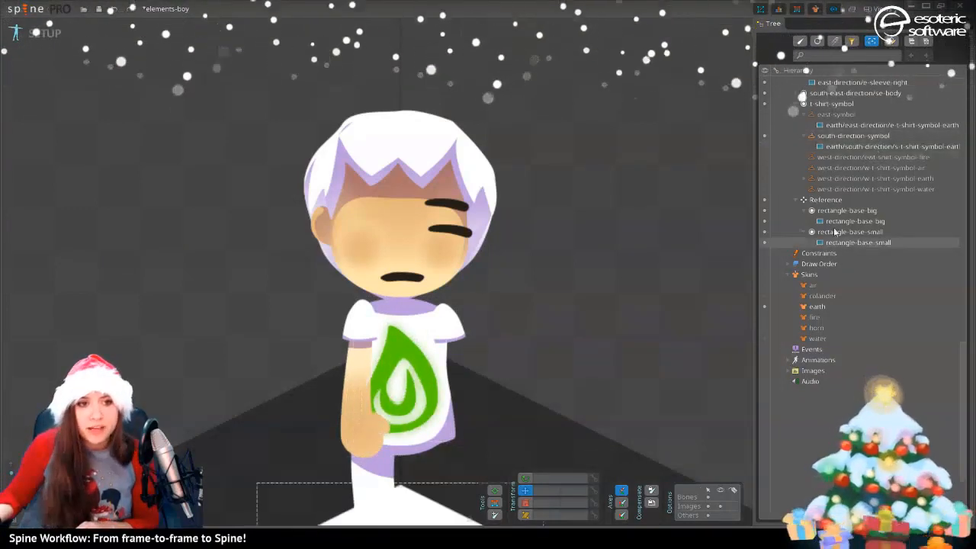
Rename the west-direction fire t-shirt symbol placeholder as west-symbol
click(841, 159)
double_click(840, 159)
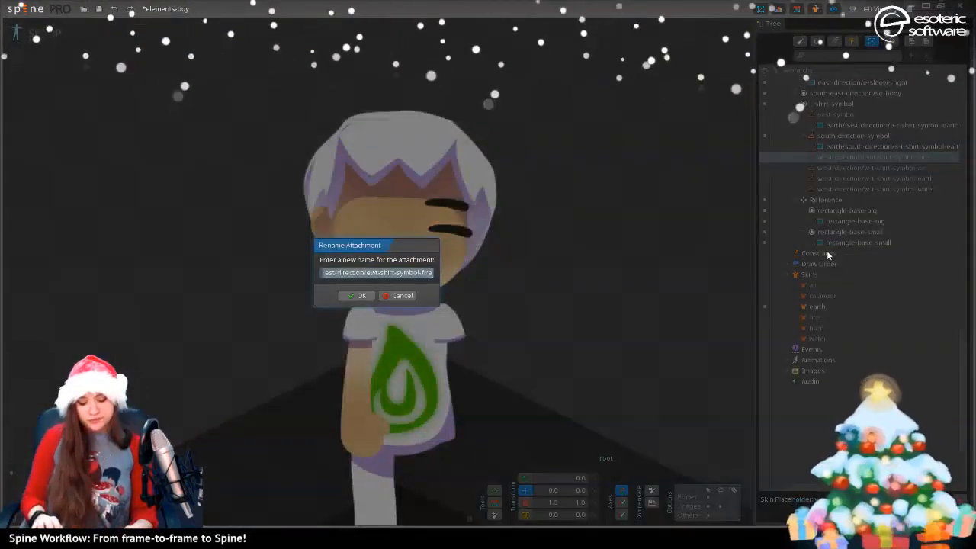
text(west)
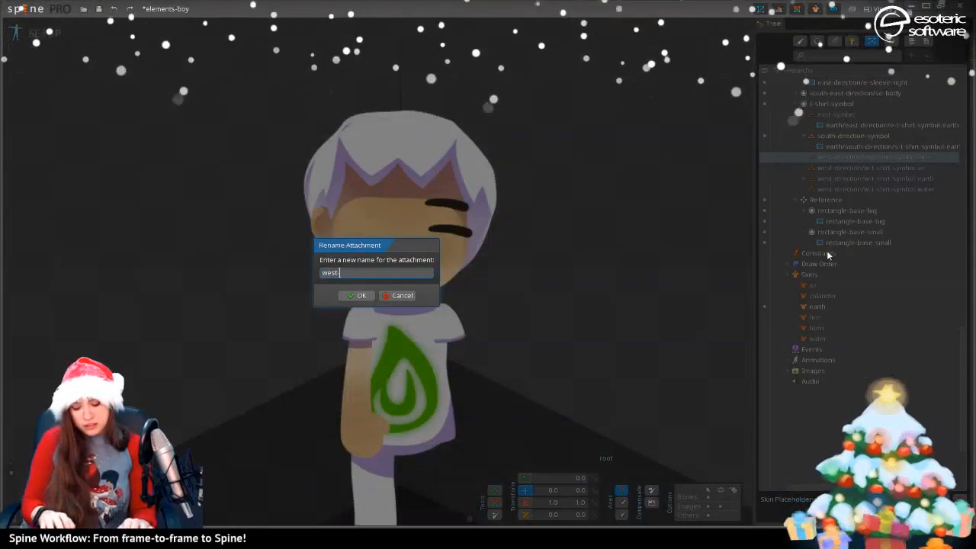
text(-symbol)
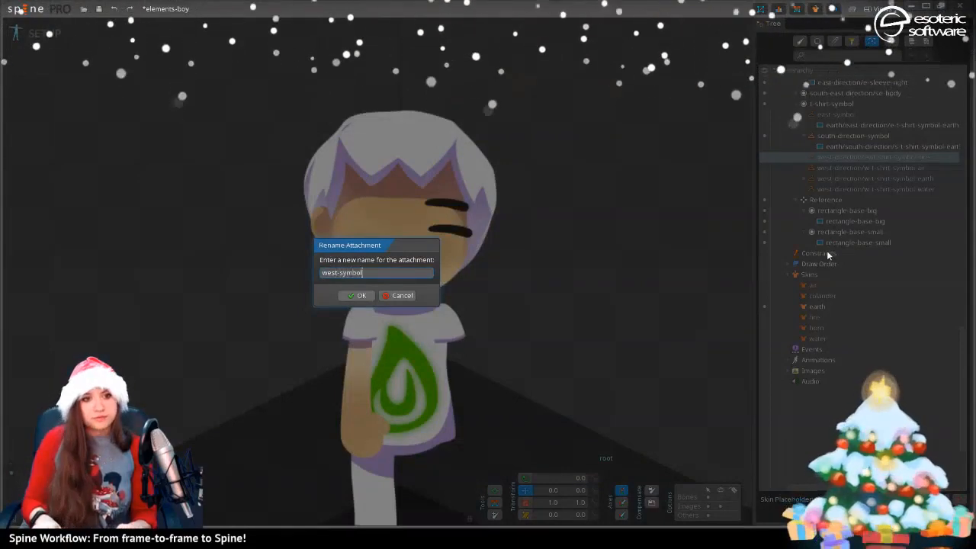
key(Return)
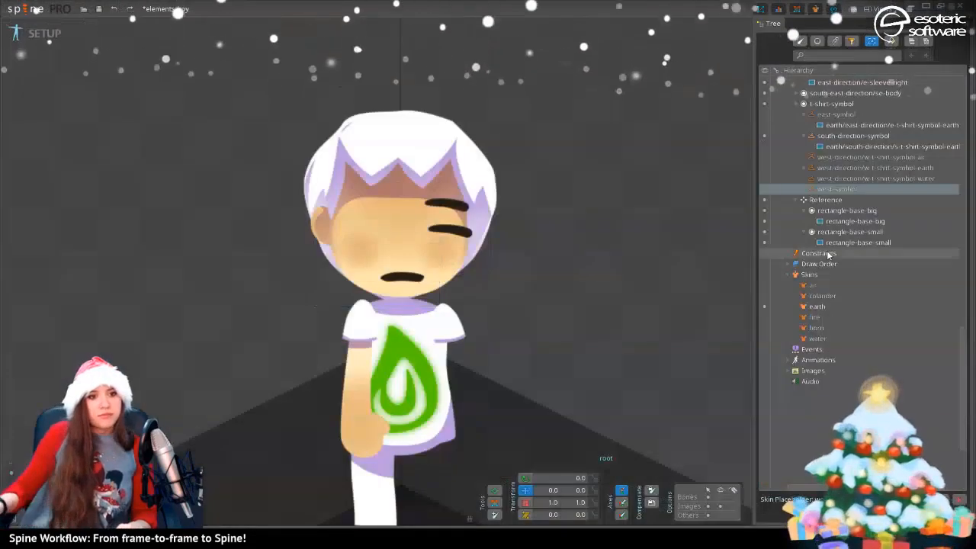
Move the west-direction earth, air and water t-shirt symbol attachments into the west-symbol placeholder, each with its own skin active
click(805, 168)
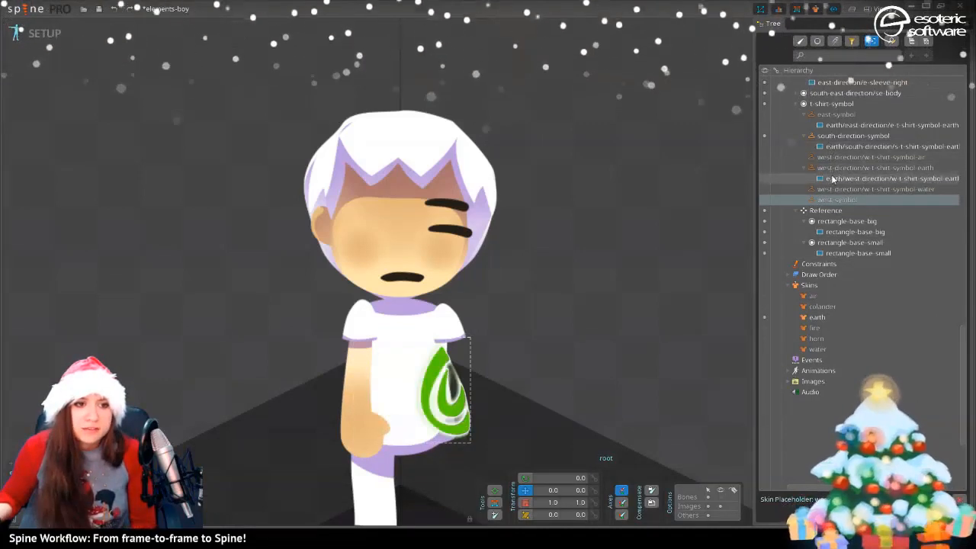
drag(832, 179, 835, 200)
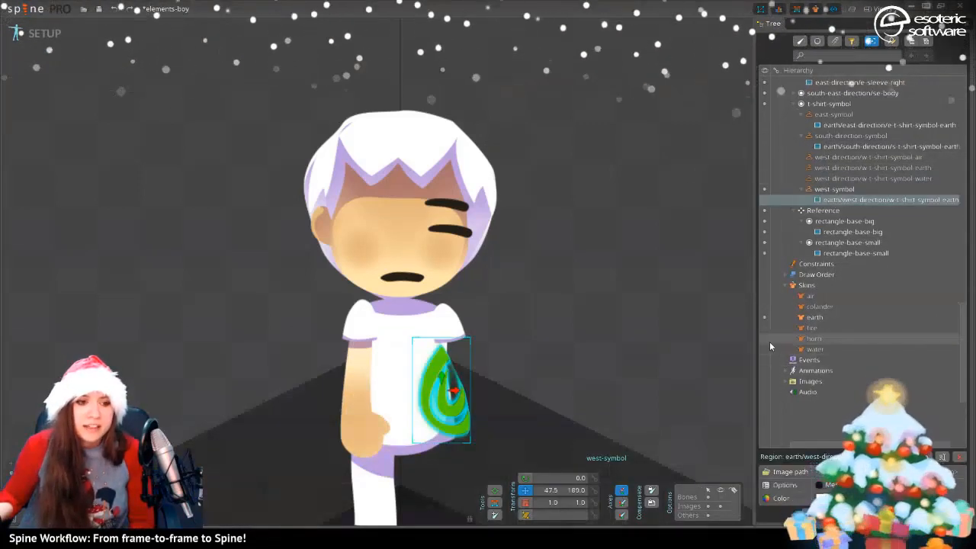
click(764, 295)
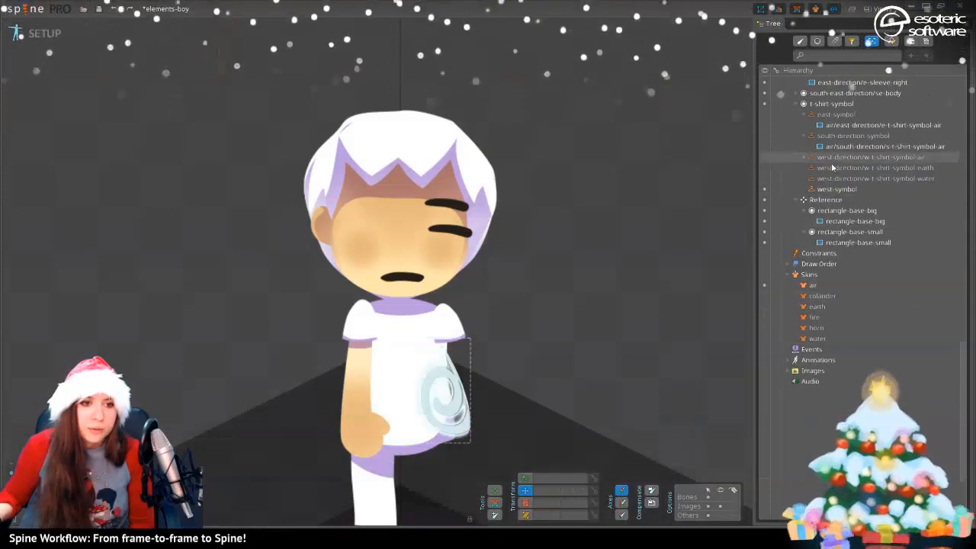
click(806, 157)
drag(831, 168, 836, 200)
click(765, 350)
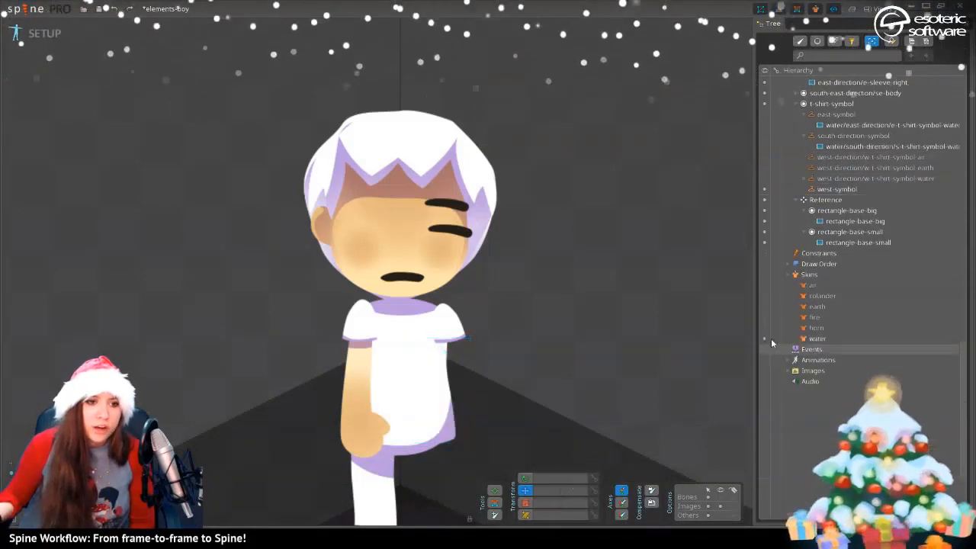
click(807, 179)
drag(840, 189, 836, 202)
Delete the three emptied west-direction t-shirt symbol placeholders for air, earth and water
click(838, 178)
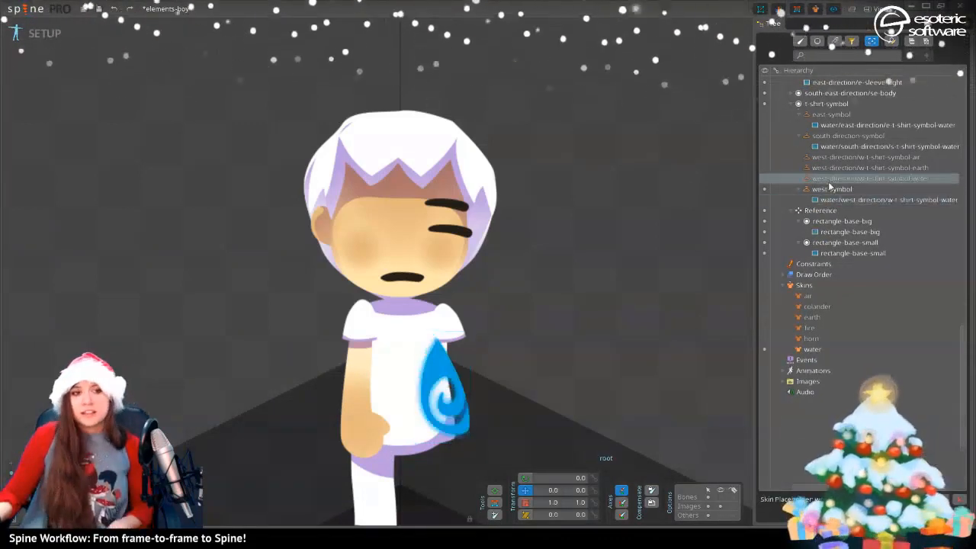
shift+click(839, 160)
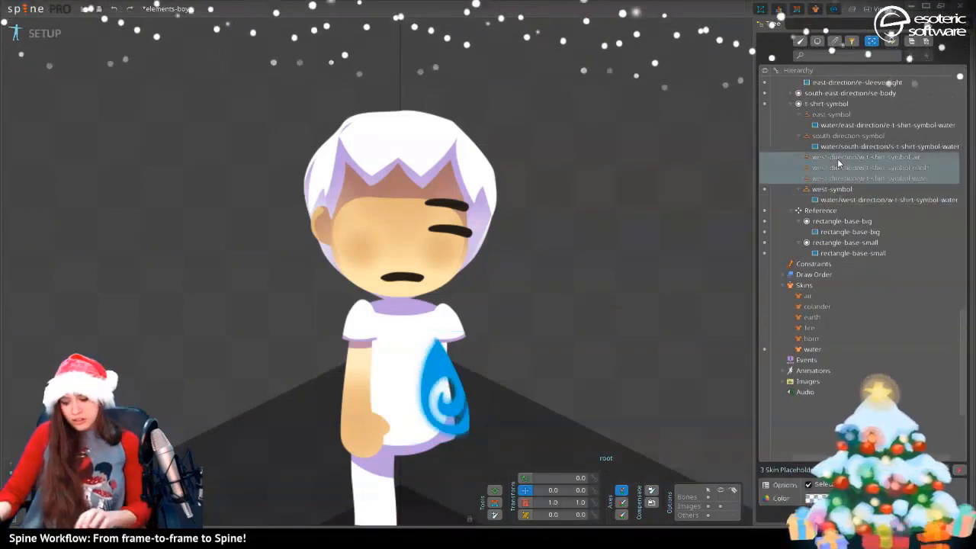
key(Delete)
key(Return)
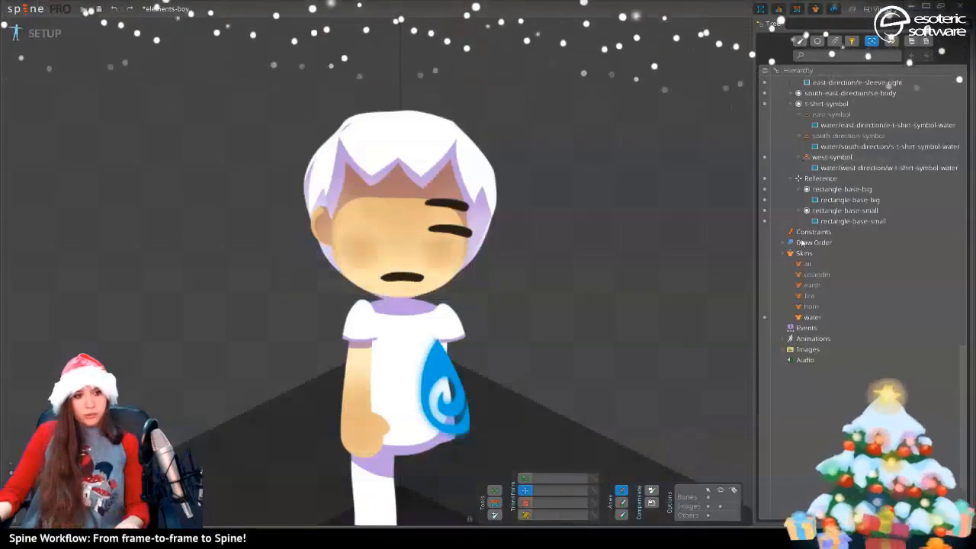
Make the south-direction-symbol placeholder the visible one in the t-shirt-symbol slot and save the project
click(765, 137)
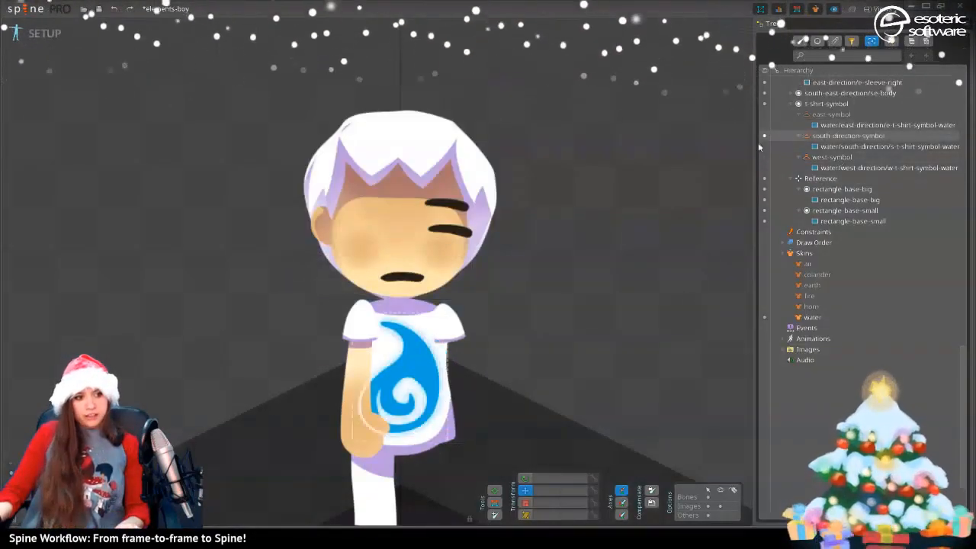
key(ctrl+s)
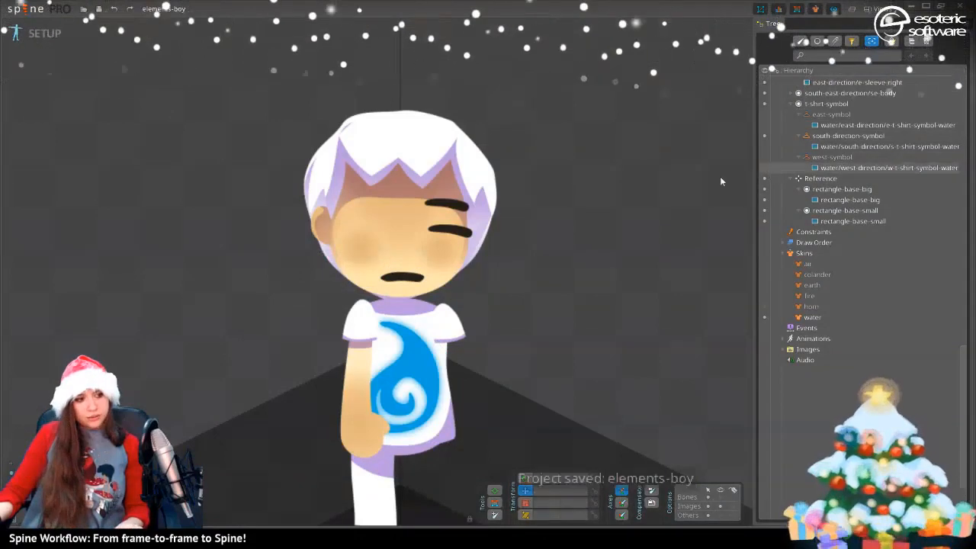
Rename the south-direction-symbol placeholder as south-symbol and save the project
click(798, 114)
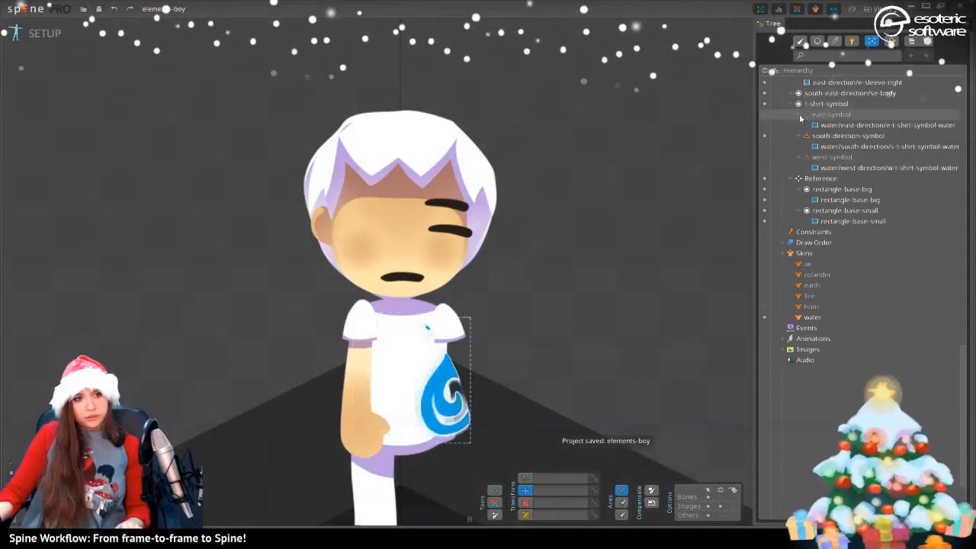
click(802, 125)
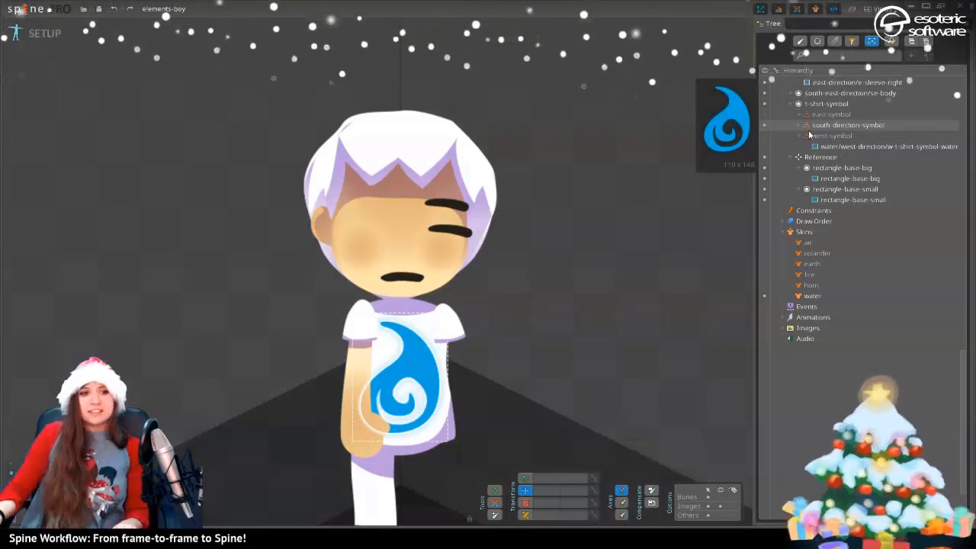
click(802, 139)
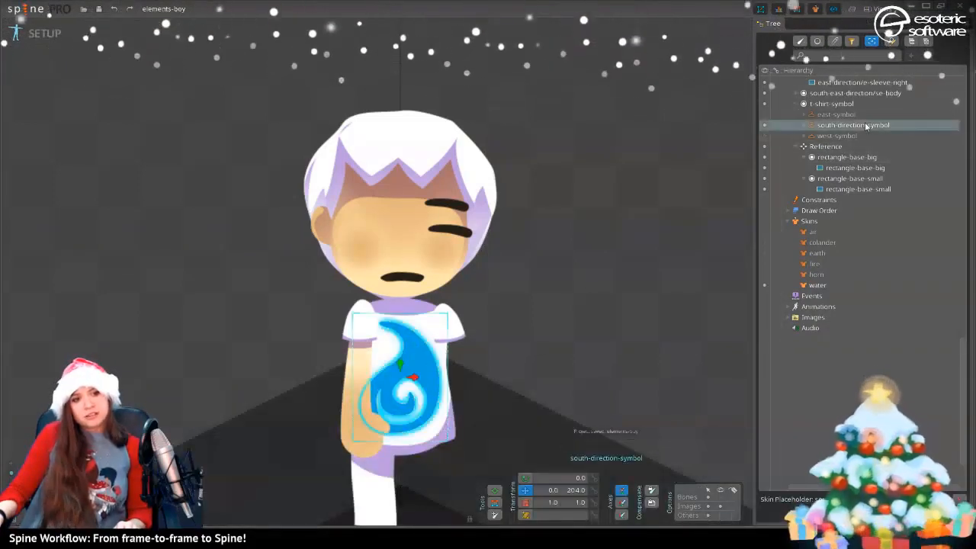
double_click(865, 125)
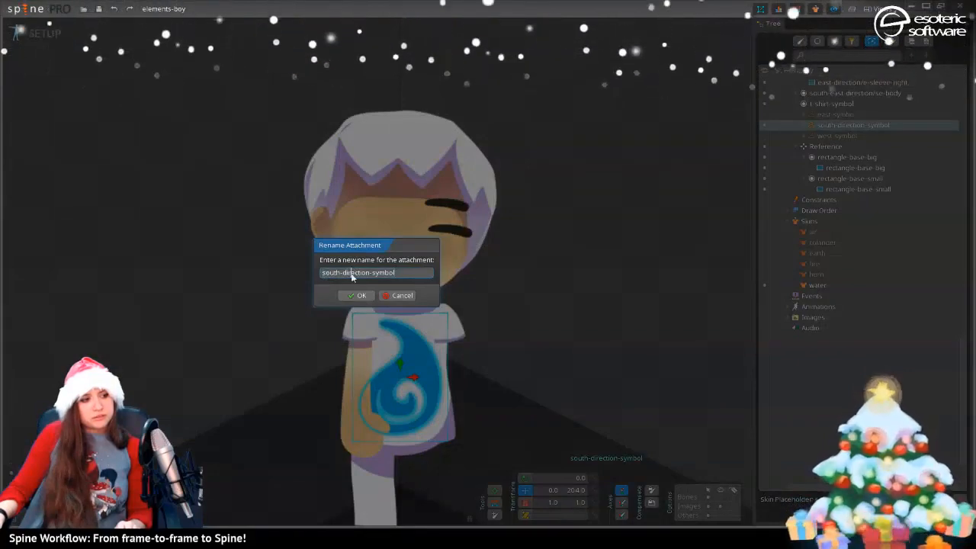
key(BackSpace)
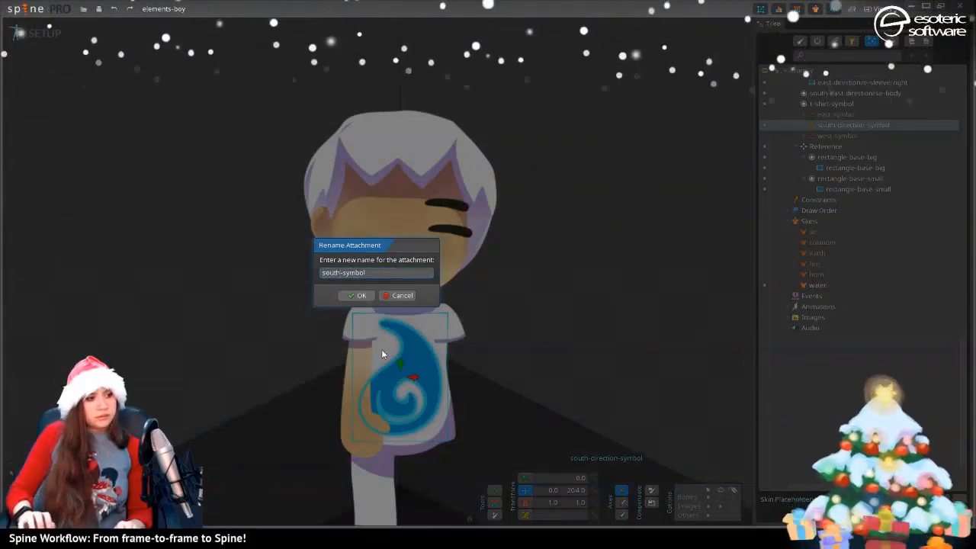
key(Return)
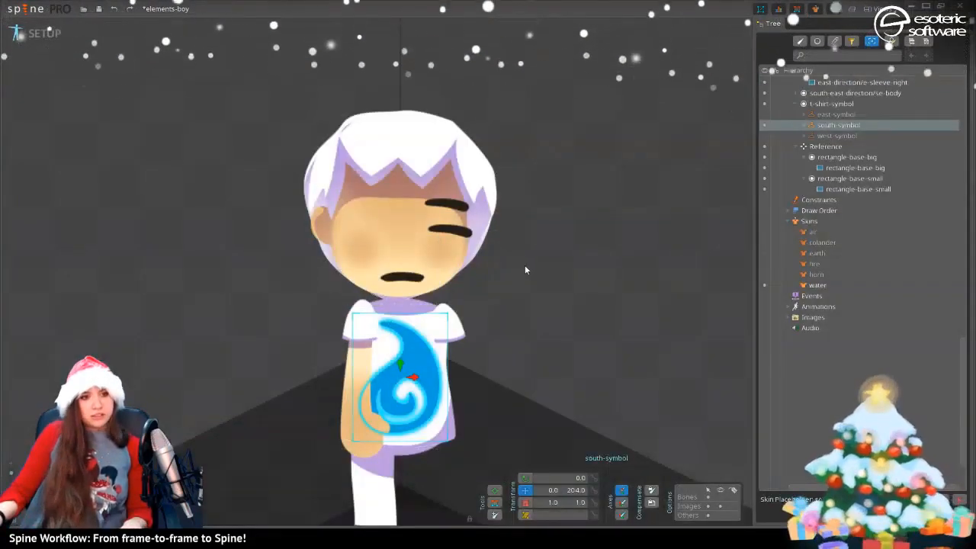
key(ctrl+s)
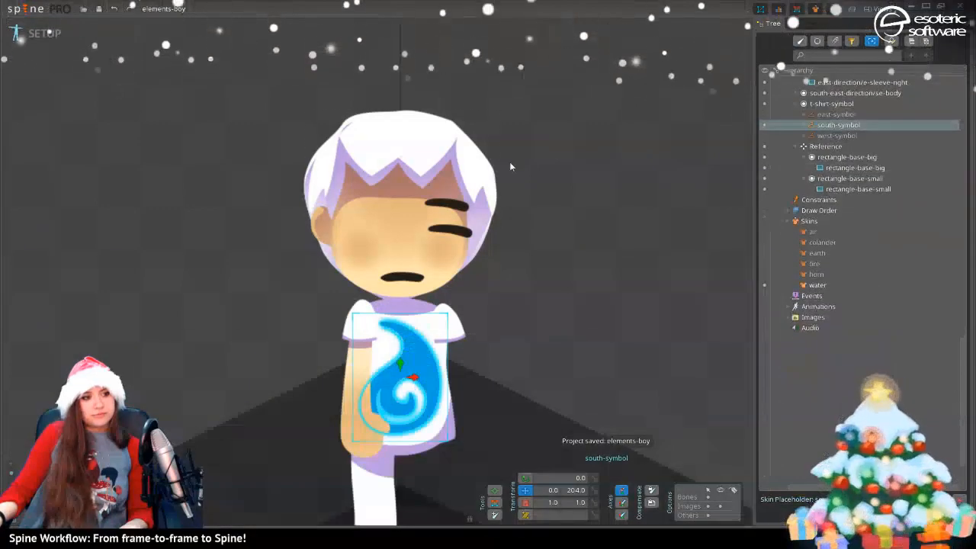
Select the character's fringe, collapse its s-fringe placeholder, and cycle through the skins to examine how the character changes
scroll(464, 278, down, 3)
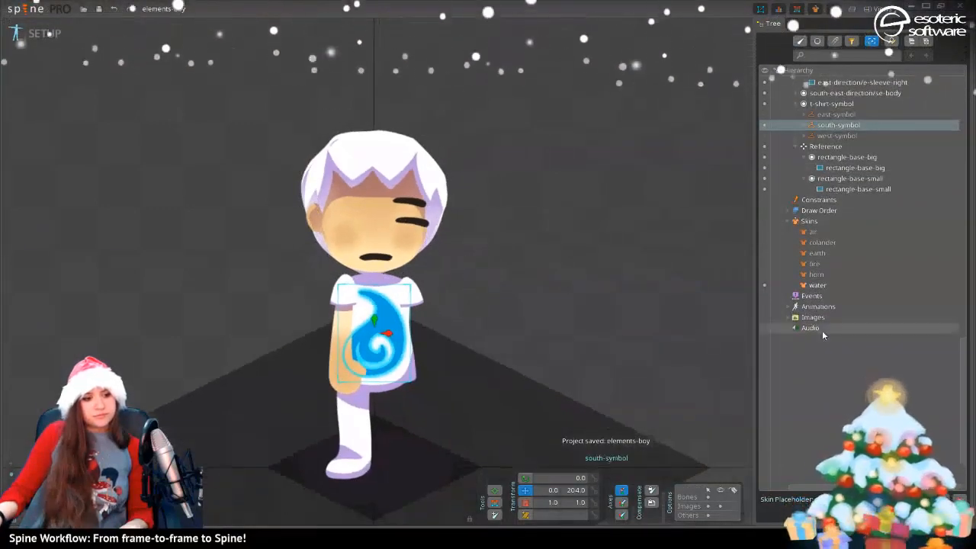
drag(451, 316, 508, 257)
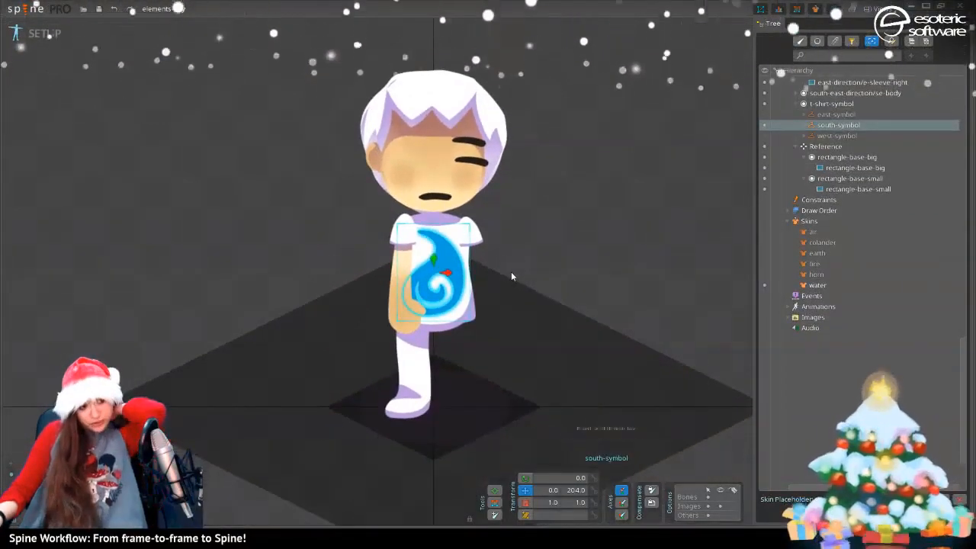
click(441, 100)
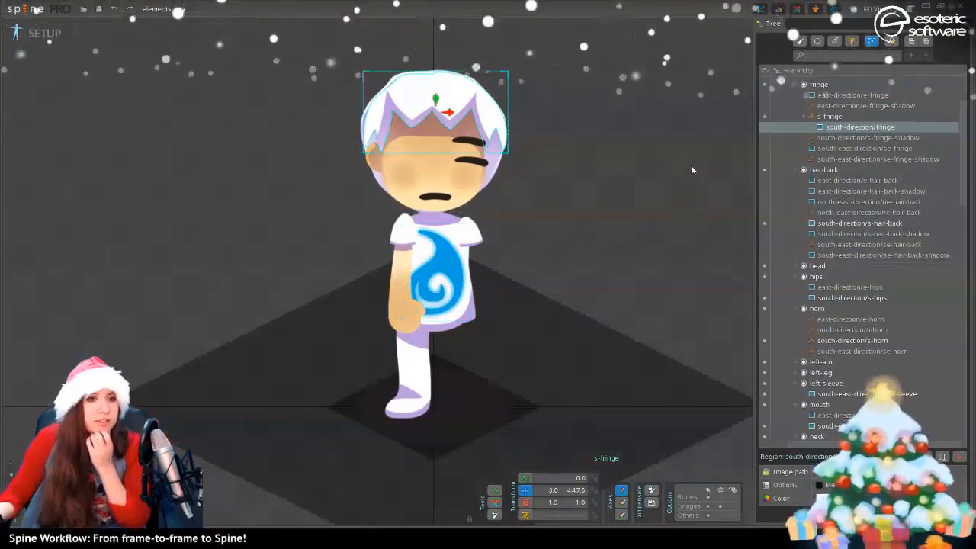
click(804, 117)
mouse_move(804, 118)
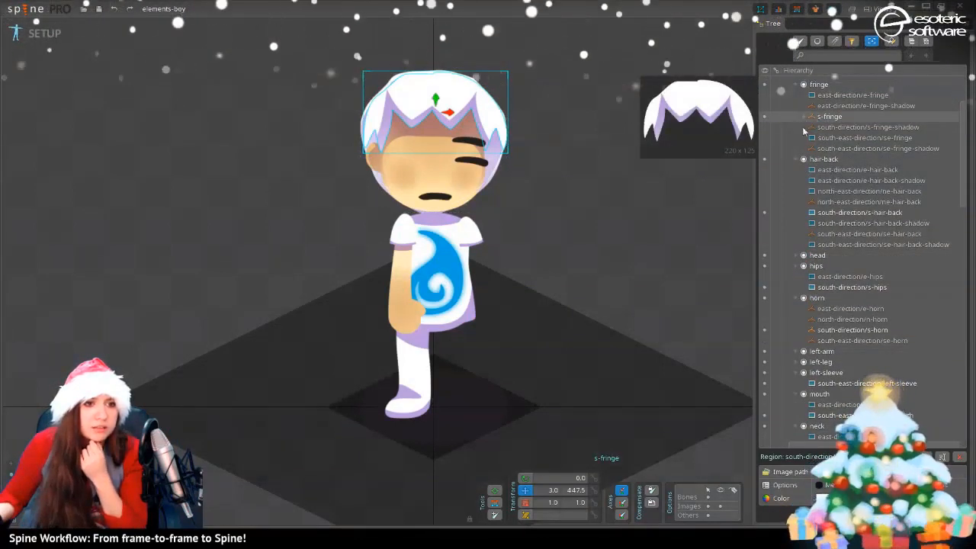
key(ctrl+z)
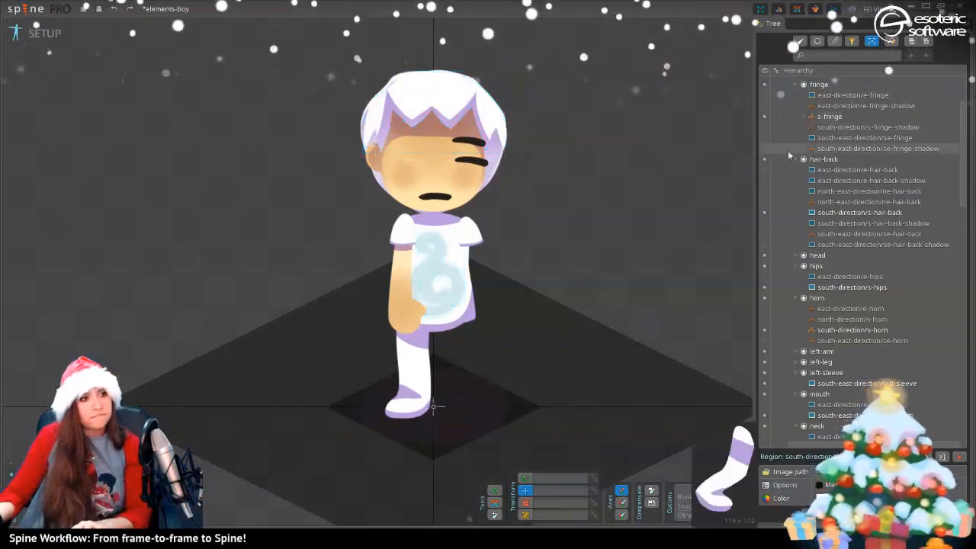
key(ctrl+z)
key(ctrl+z)
key(ctrl+z)
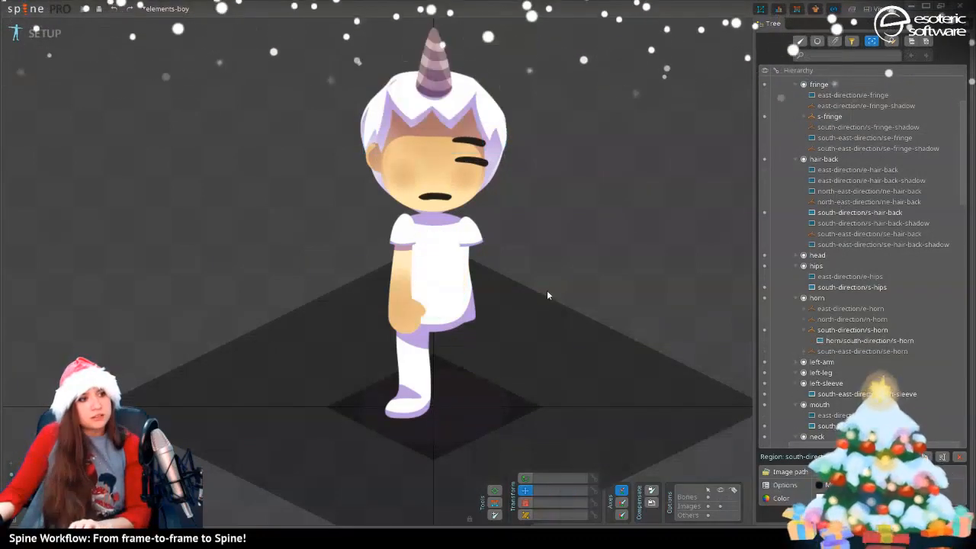
key(ctrl+z)
key(ctrl+z)
key(ctrl+z)
key(ctrl+z)
key(ctrl+z)
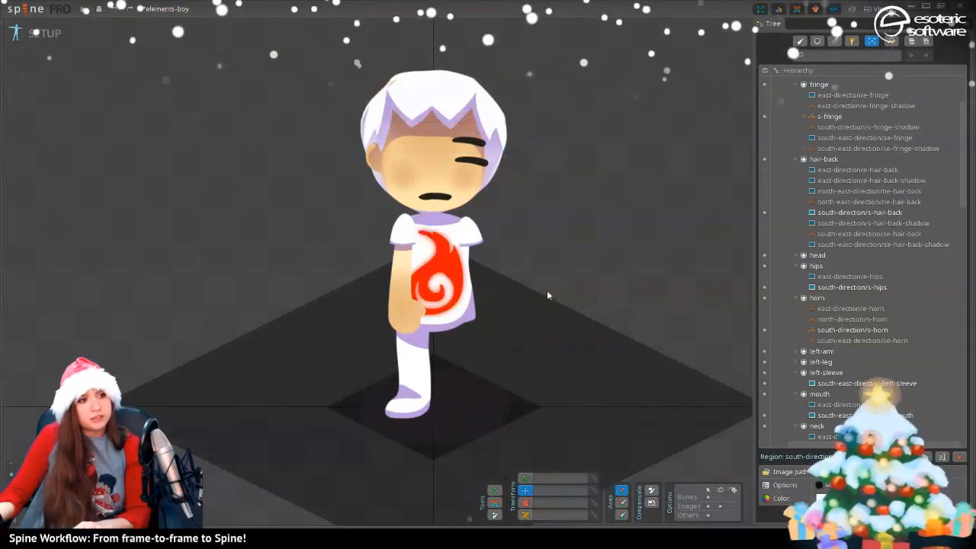
key(ctrl+z)
key(ctrl+z)
key(ctrl+z)
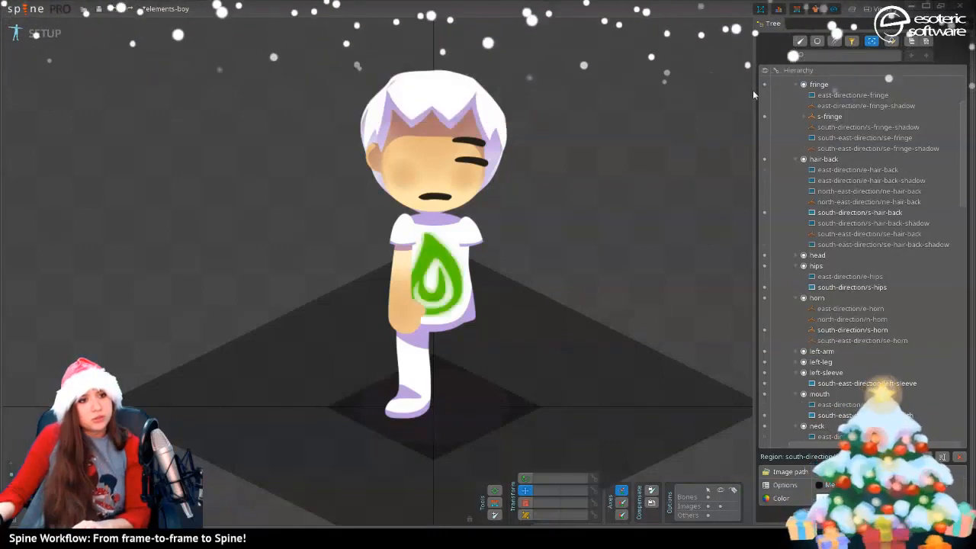
key(ctrl+z)
key(ctrl+z)
Expand the s-fringe placeholder and examine its south-direction/fringe attachment across the skins
click(806, 117)
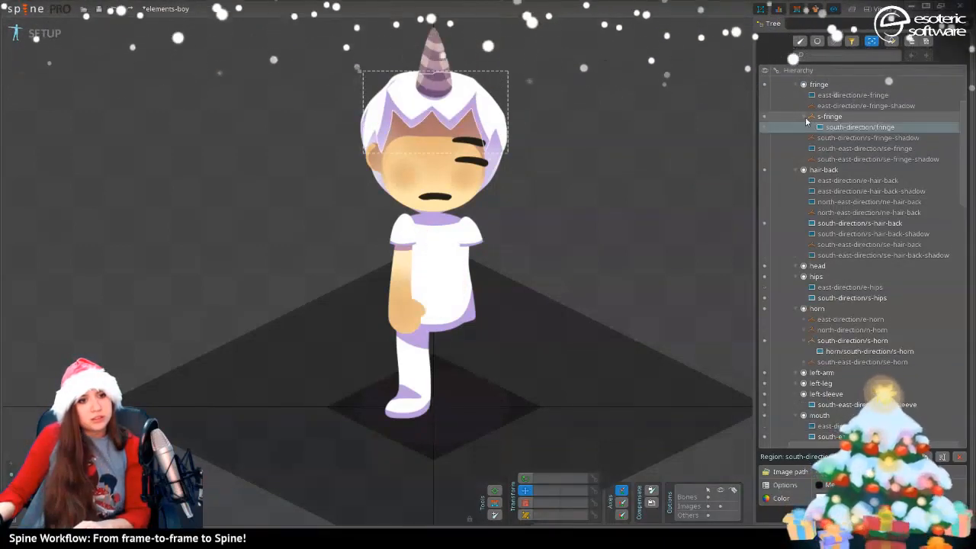
key(ctrl+z)
key(ctrl+z)
key(ctrl+z)
key(ctrl+z)
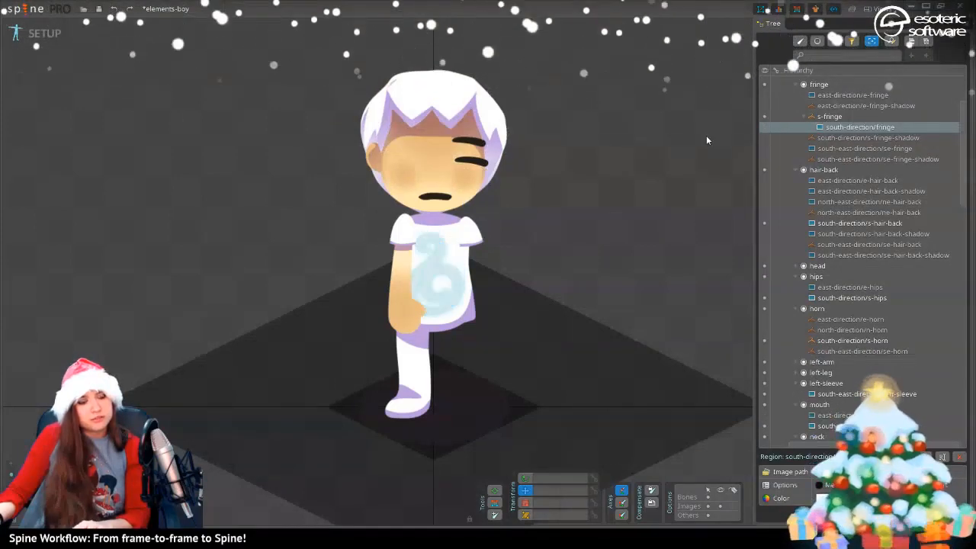
key(Page_Down)
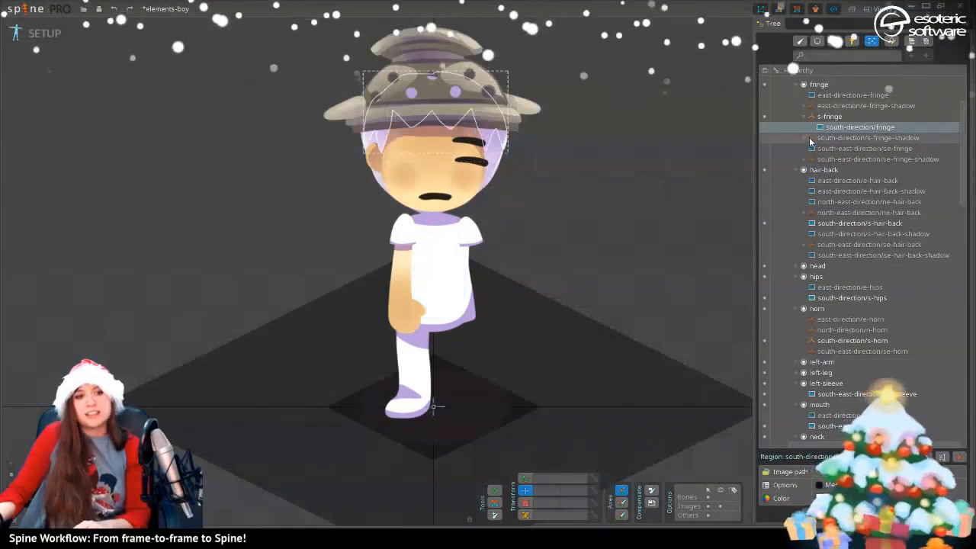
Select the south-direction/s-fringe-shadow placeholder and examine the character's head and body up close
click(810, 139)
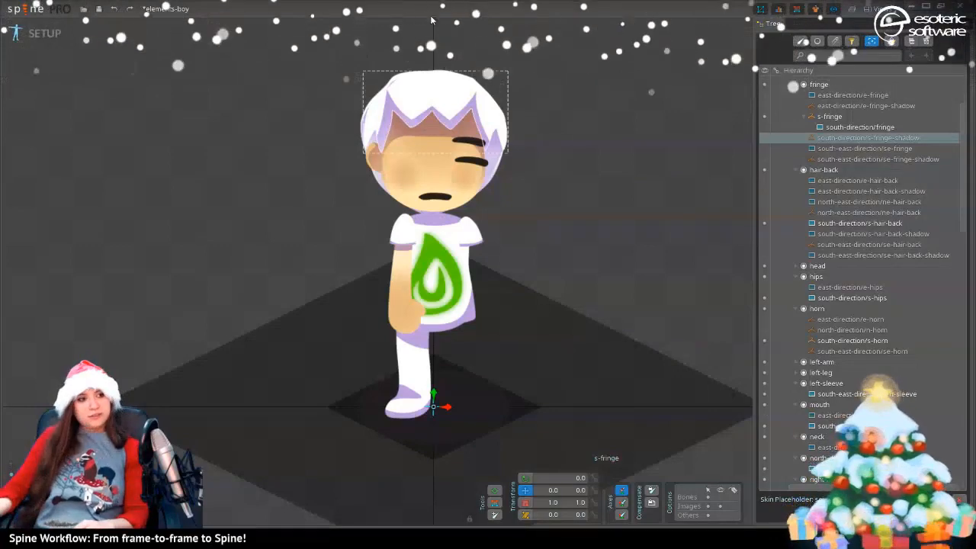
scroll(433, 199, up, 3)
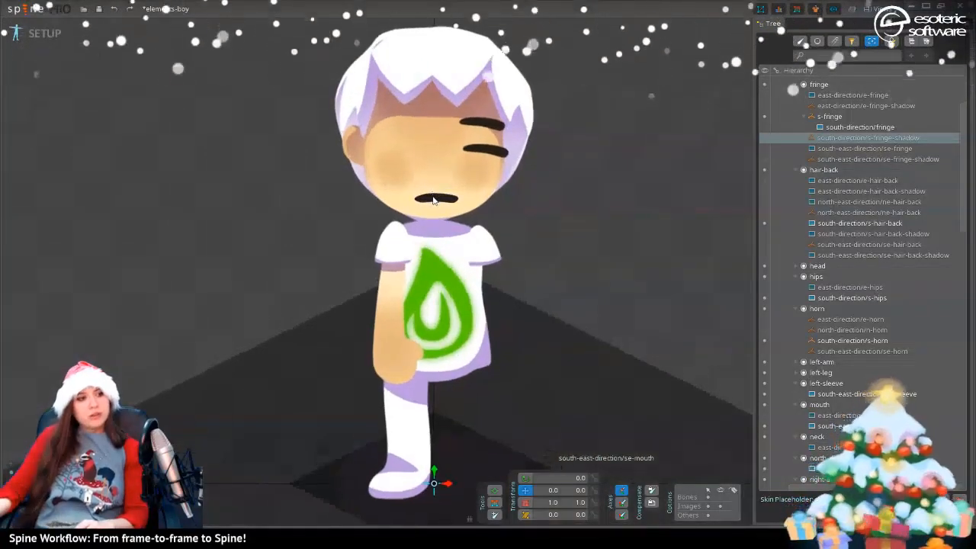
scroll(473, 185, up, 3)
scroll(483, 191, down, 3)
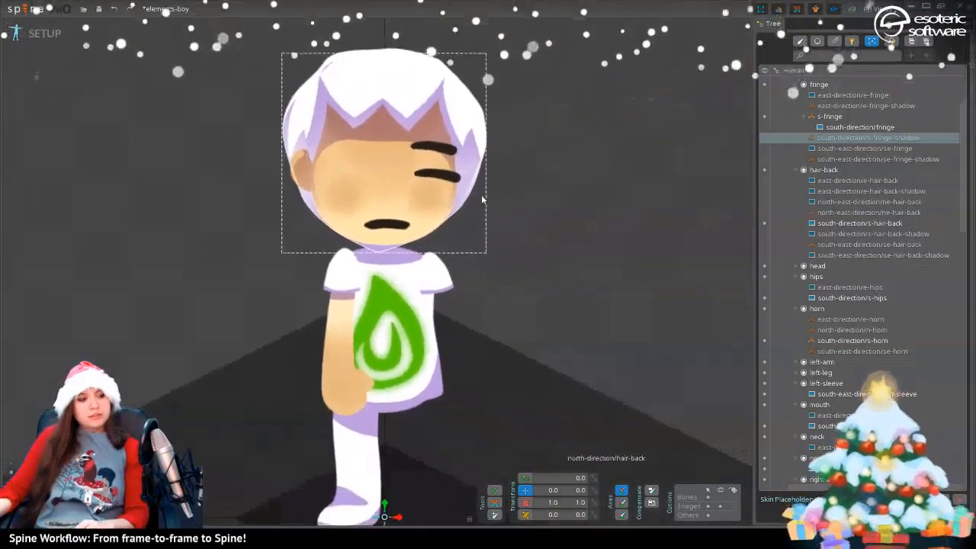
drag(482, 199, 547, 78)
scroll(549, 95, up, 2)
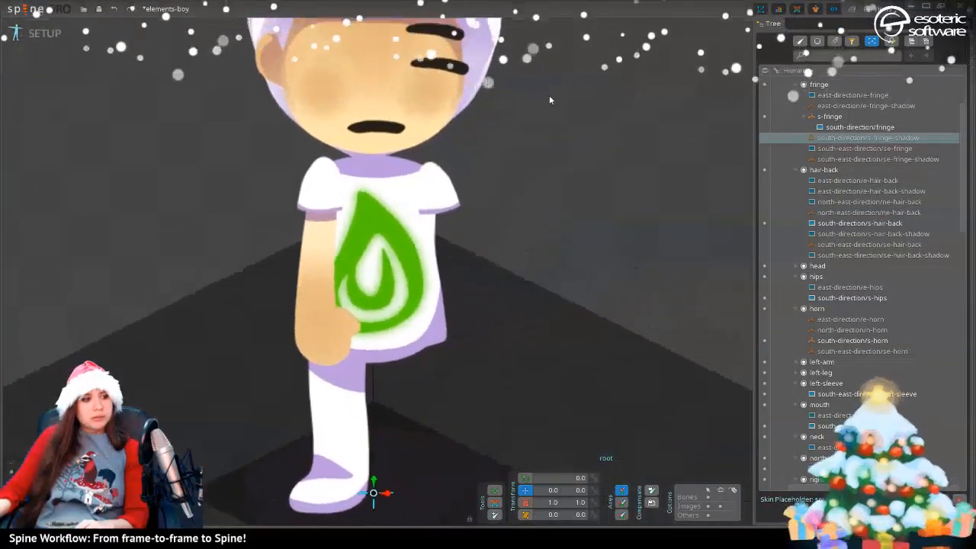
scroll(549, 95, down, 2)
Select the character's right arm and compare its e-right-arm and se-right-arm attachments by switching which one is visible
click(381, 253)
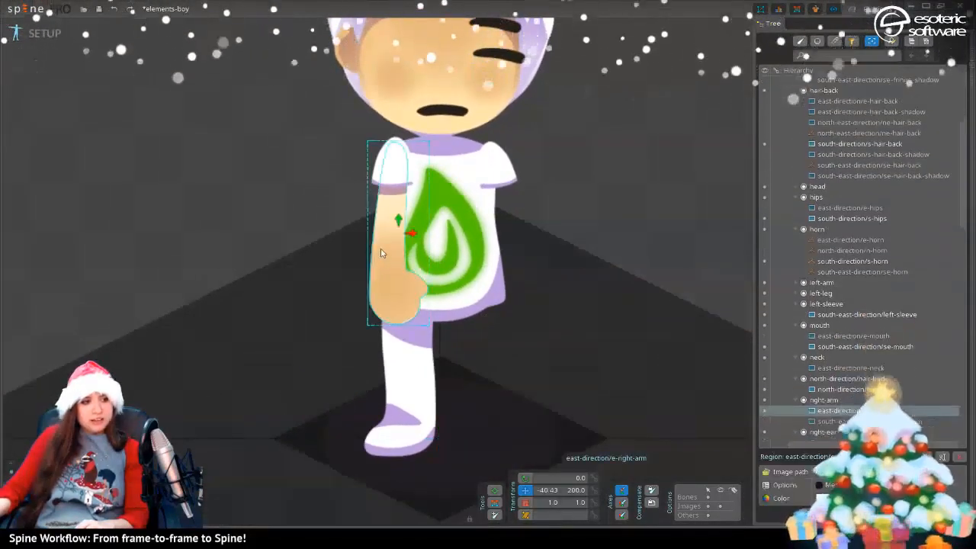
scroll(783, 335, down, 3)
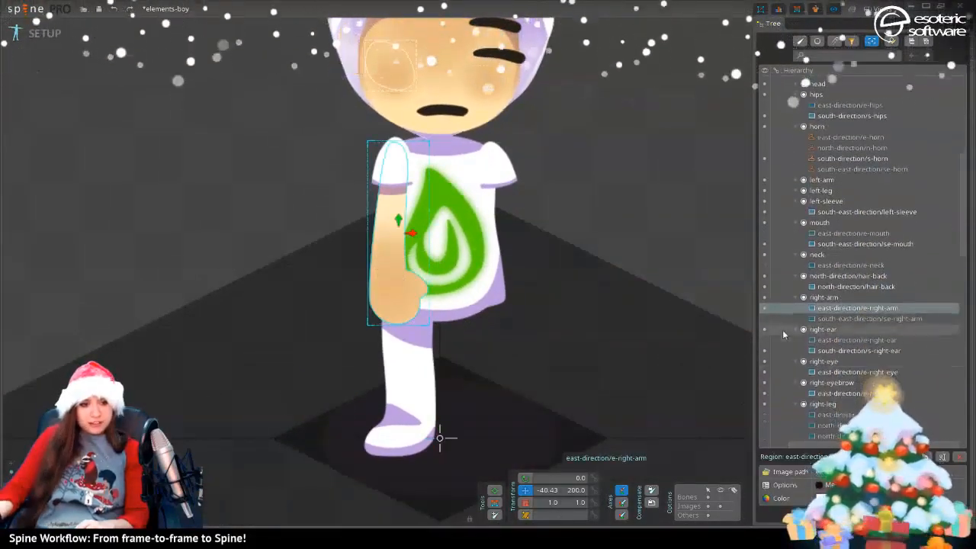
click(765, 317)
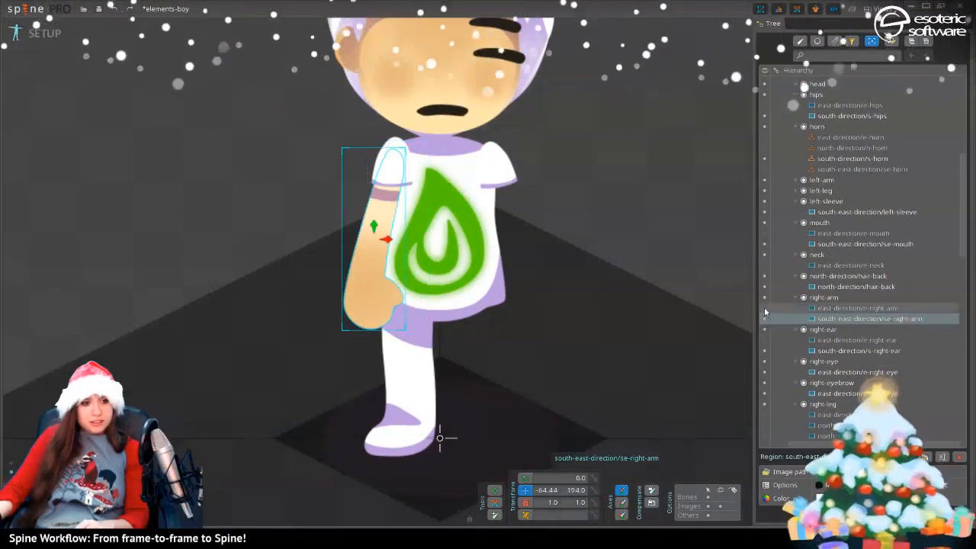
click(765, 309)
click(766, 318)
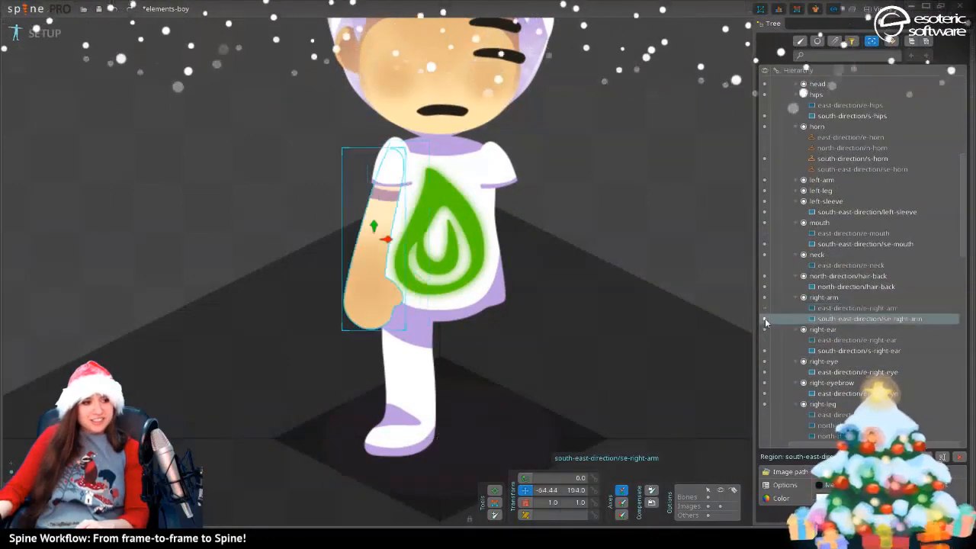
click(766, 309)
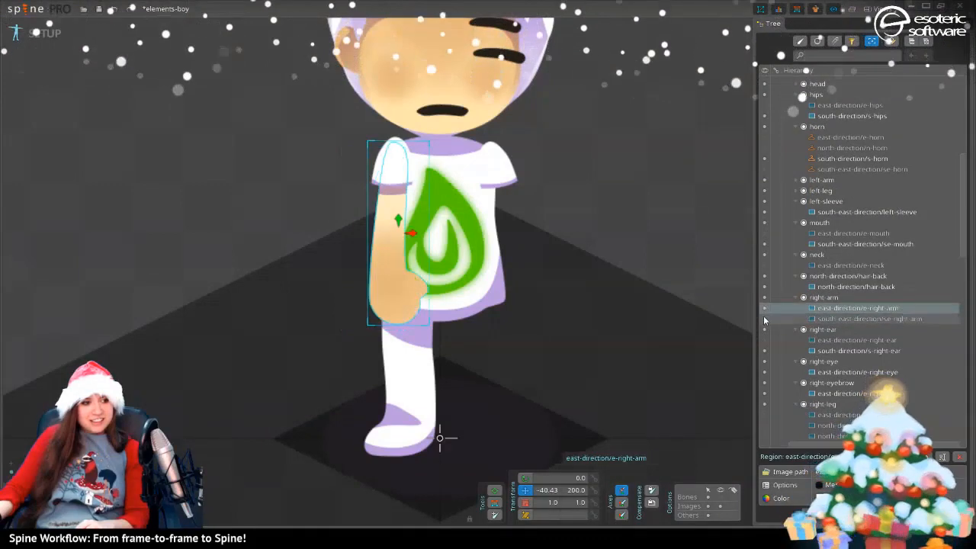
click(766, 319)
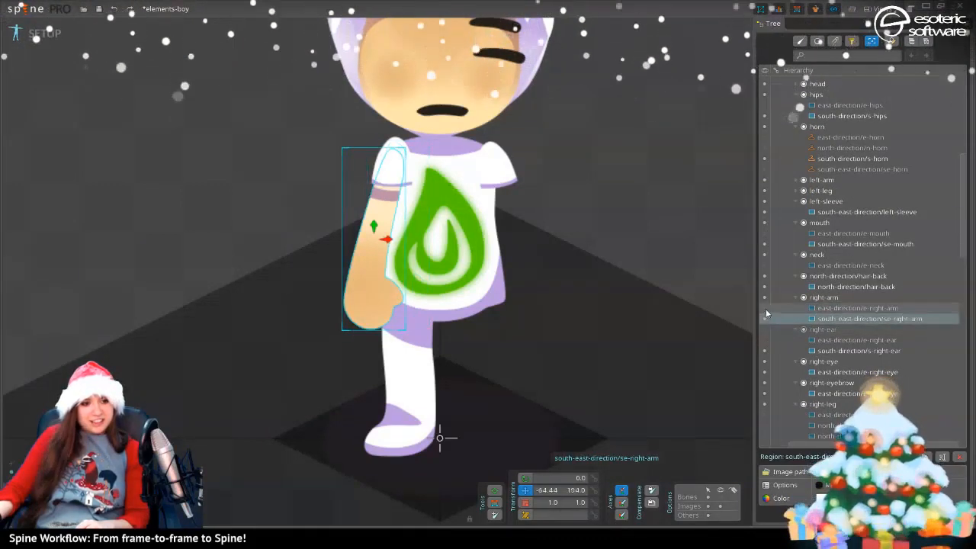
Delete the south-east-direction/se-right-arm attachment from the right-arm slot and save the project
click(839, 319)
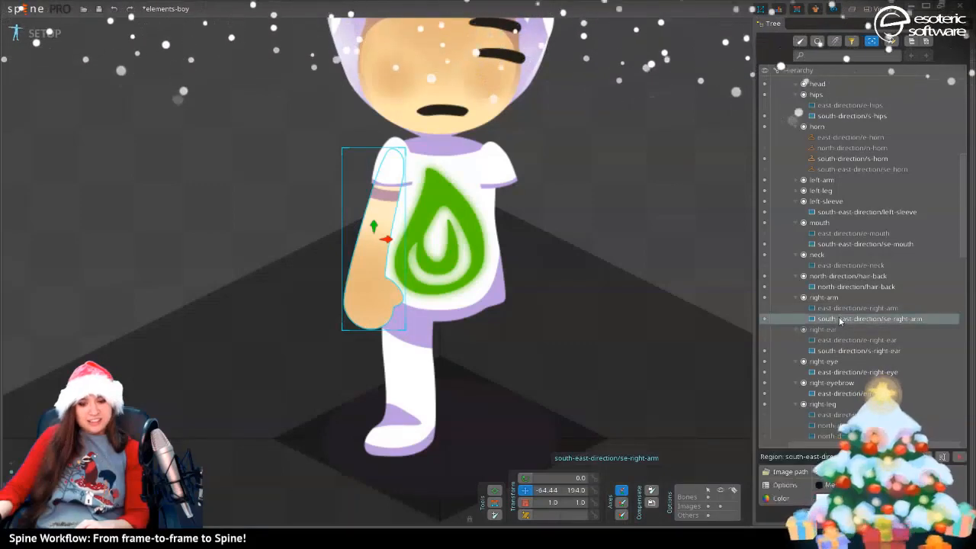
key(Delete)
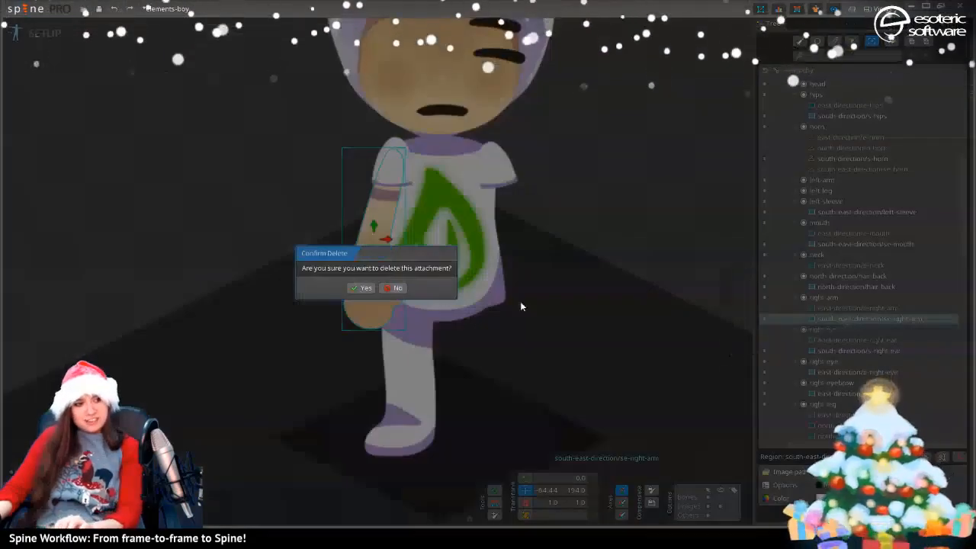
click(363, 288)
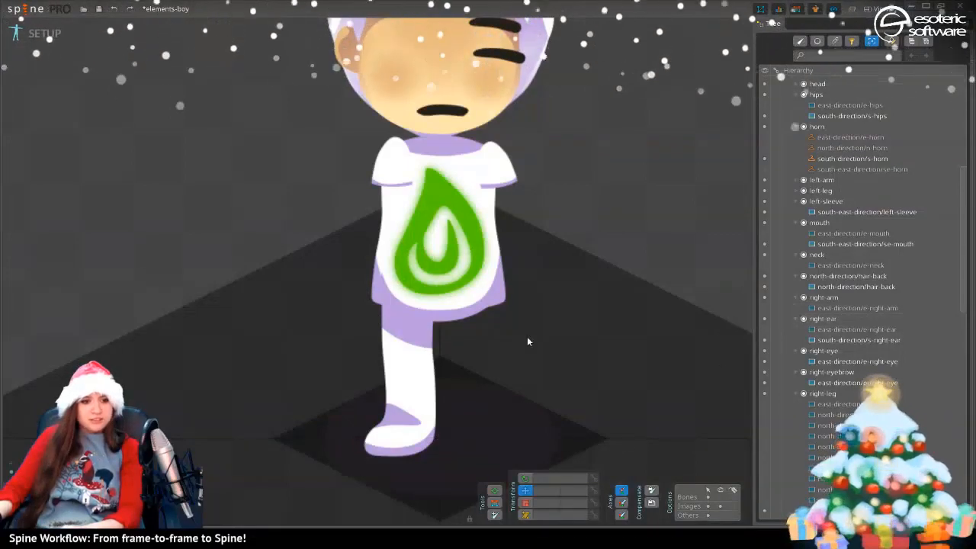
scroll(536, 326, up, 5)
scroll(624, 403, down, 2)
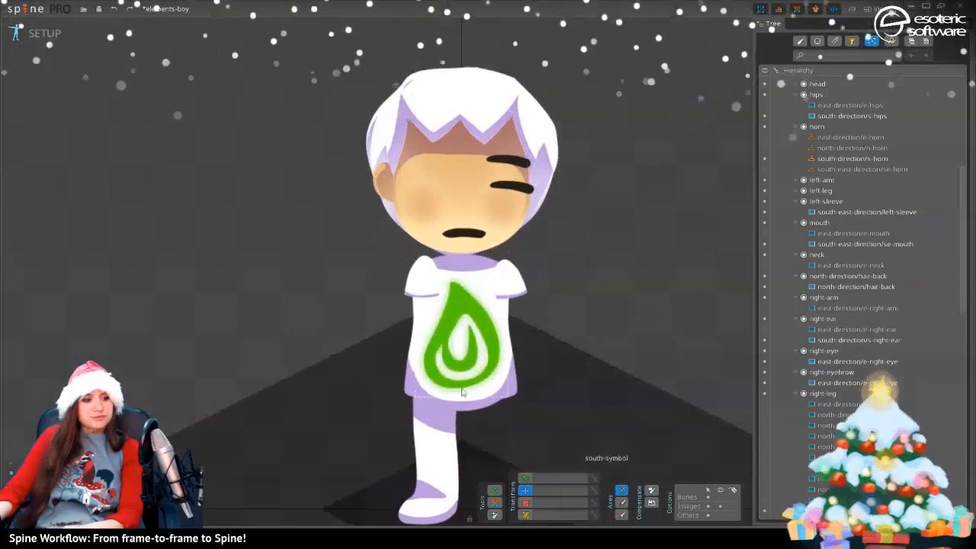
scroll(488, 229, down, 2)
key(ctrl+s)
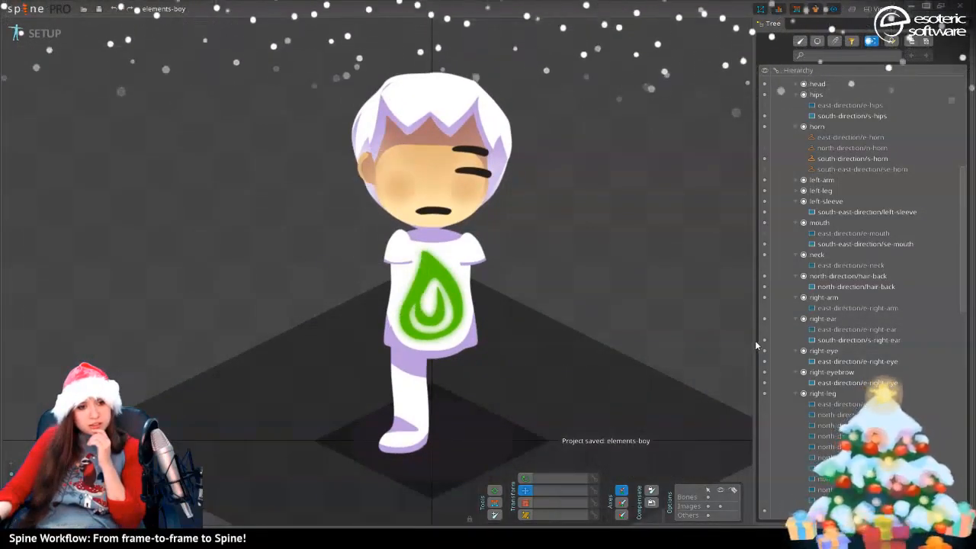
Make the east-direction/e-right-arm attachment visible in the right-arm slot and inspect it on the character
click(765, 309)
scroll(534, 336, up, 3)
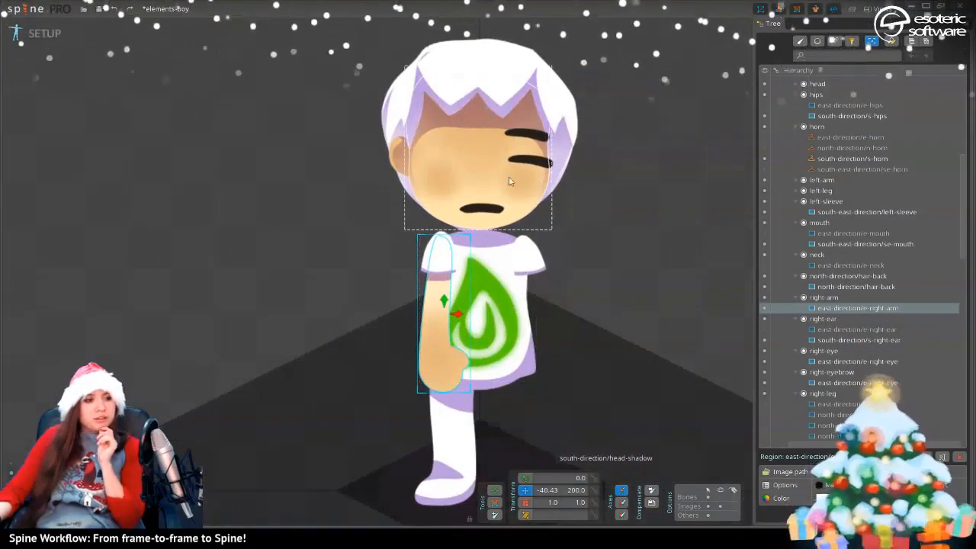
scroll(253, 269, down, 3)
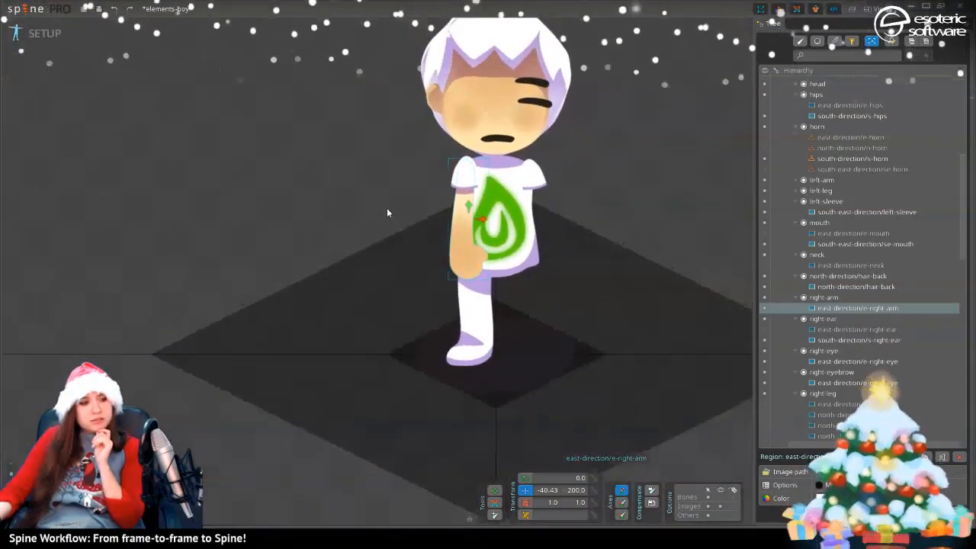
Select the south-direction/s-right-leg-1 attachment on the character's right leg
click(485, 328)
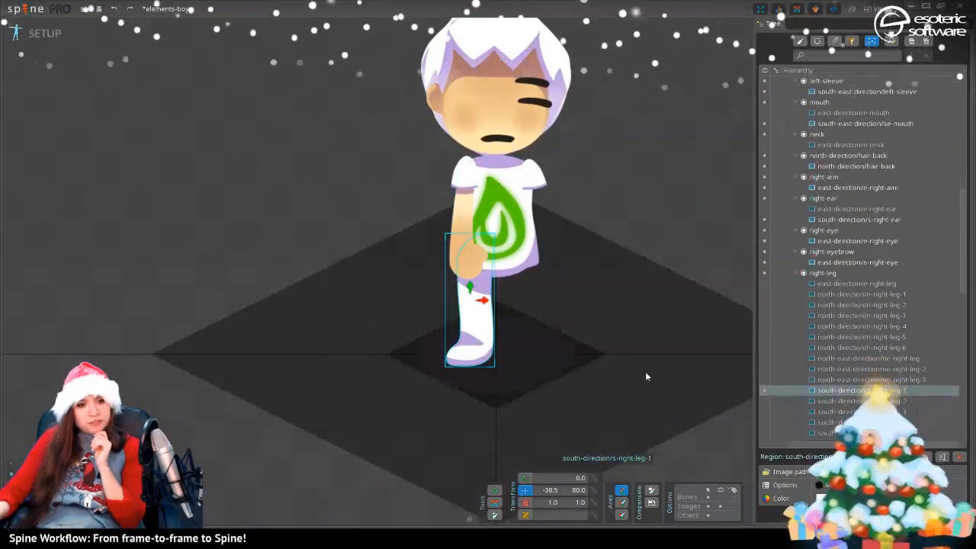
Hide the shadow under the character and preview the second south-east right-leg attachment
scroll(870, 360, down, 5)
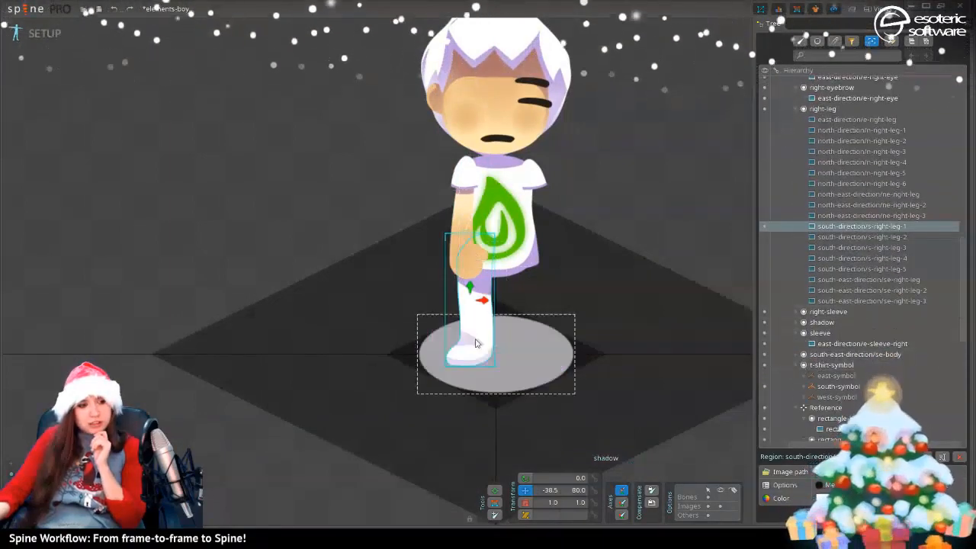
click(765, 322)
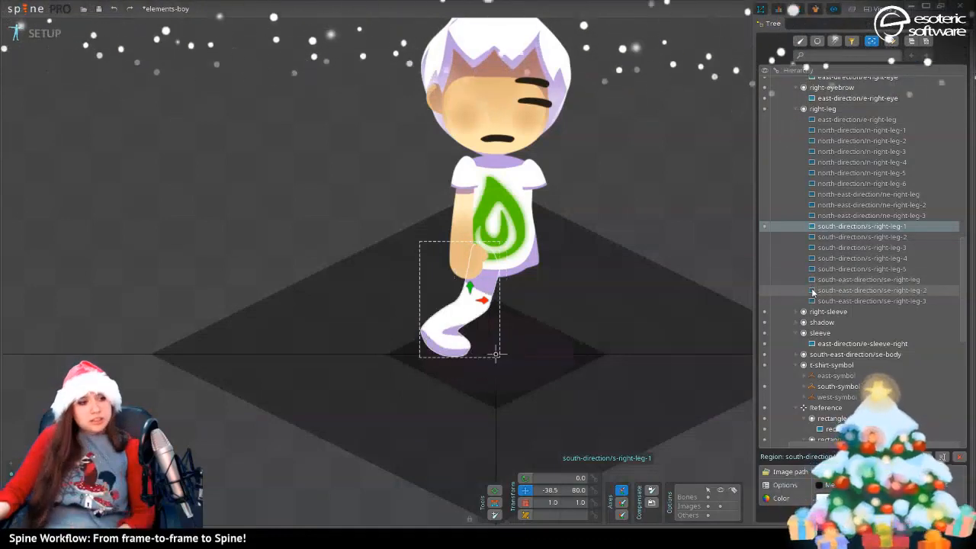
mouse_move(813, 292)
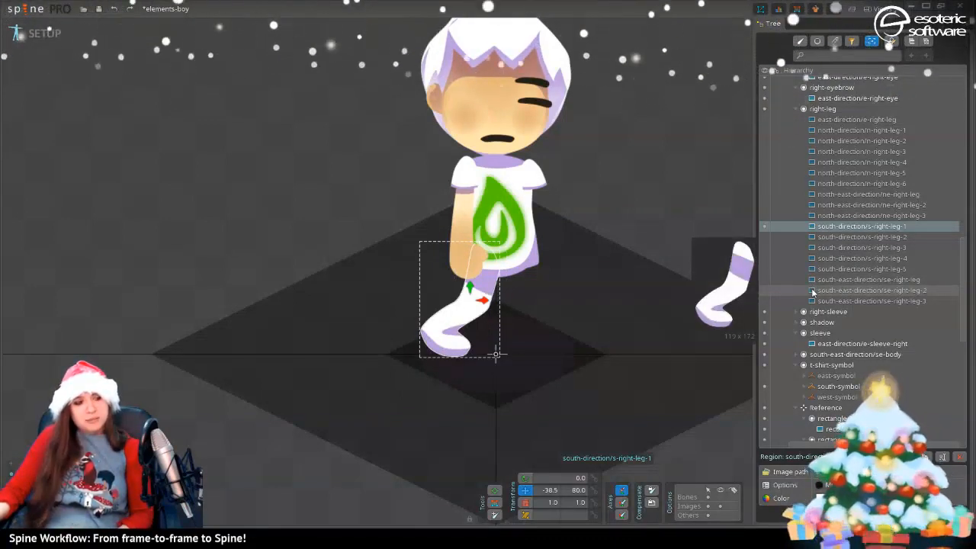
Select the right arm attachment east-direction/e-right-arm and convert it to a mesh
scroll(633, 156, up, 2)
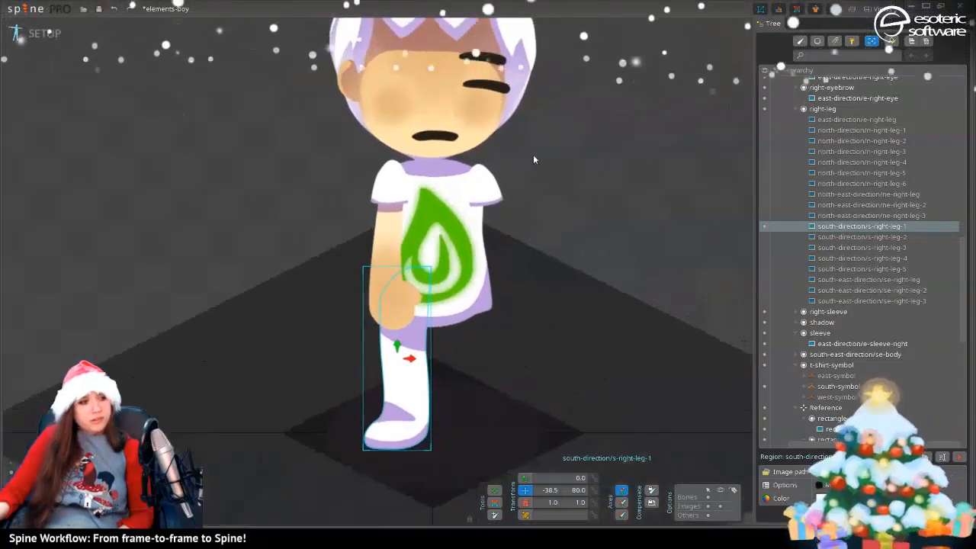
scroll(534, 158, down, 1)
drag(599, 158, 657, 317)
drag(591, 343, 611, 235)
scroll(587, 271, up, 2)
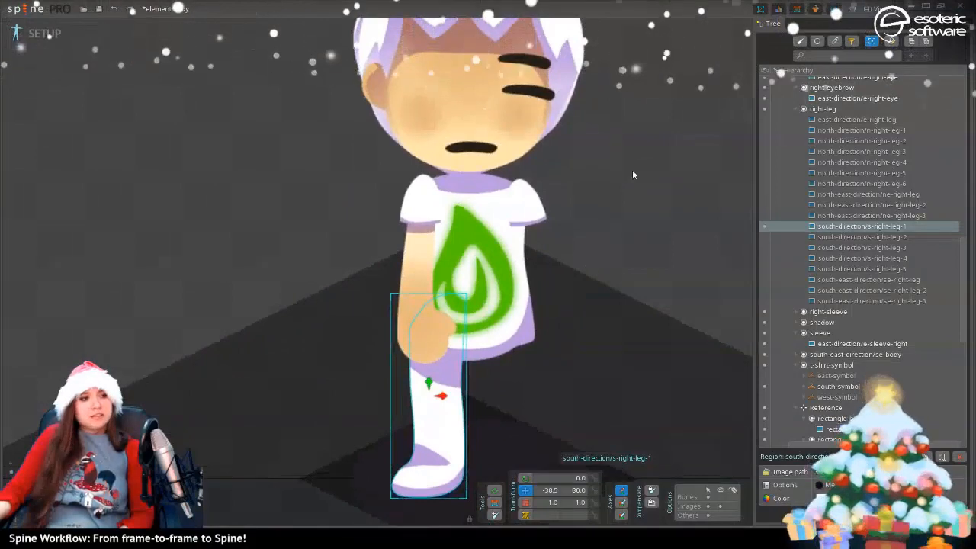
drag(632, 174, 643, 259)
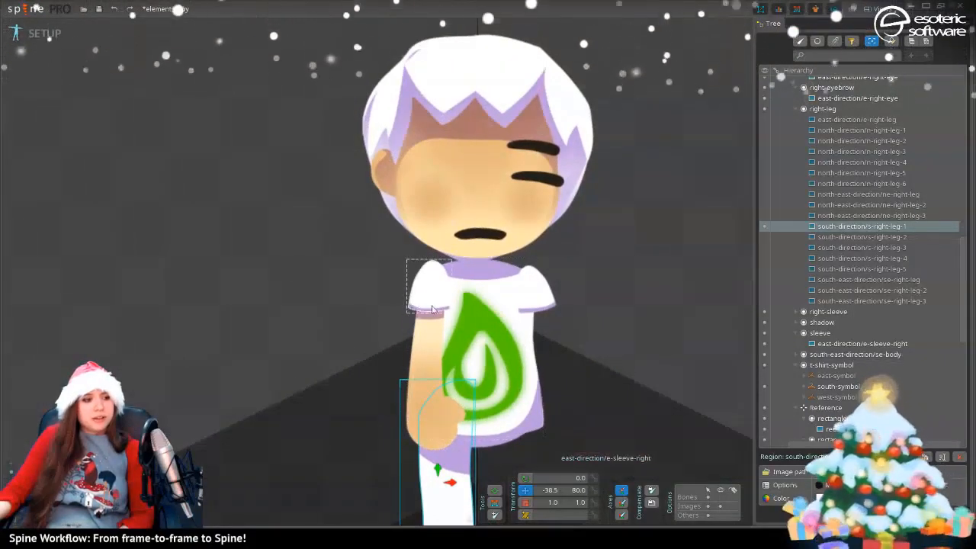
click(429, 367)
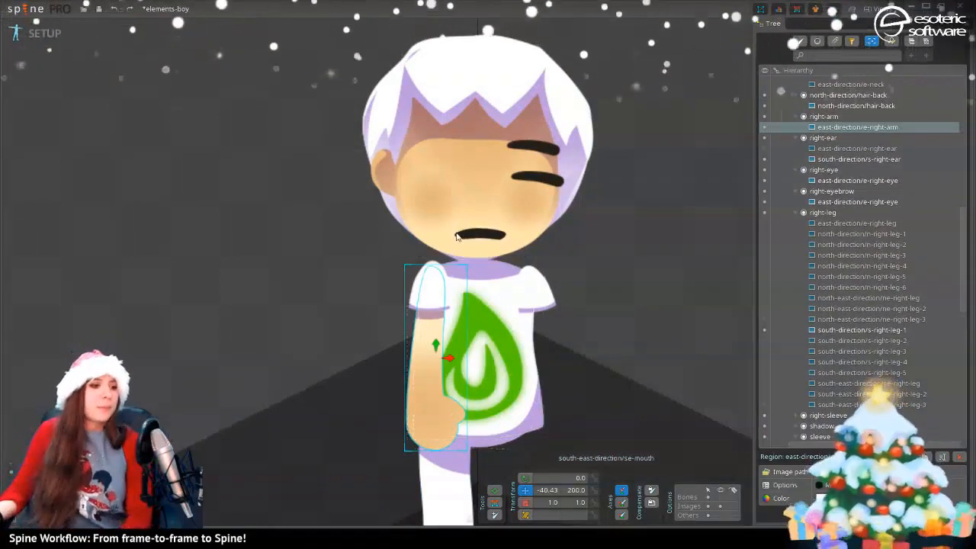
scroll(435, 252, up, 2)
scroll(432, 251, up, 1)
drag(497, 279, 444, 97)
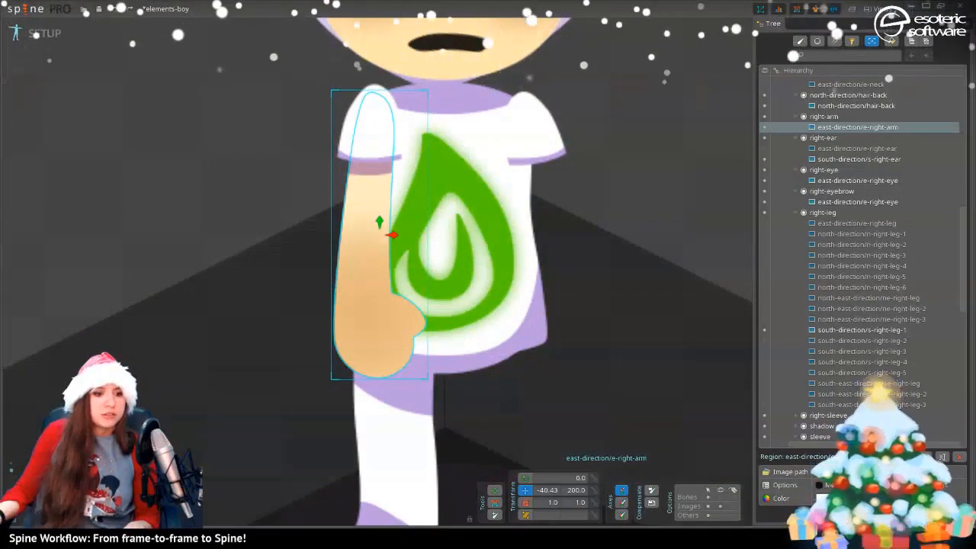
click(818, 500)
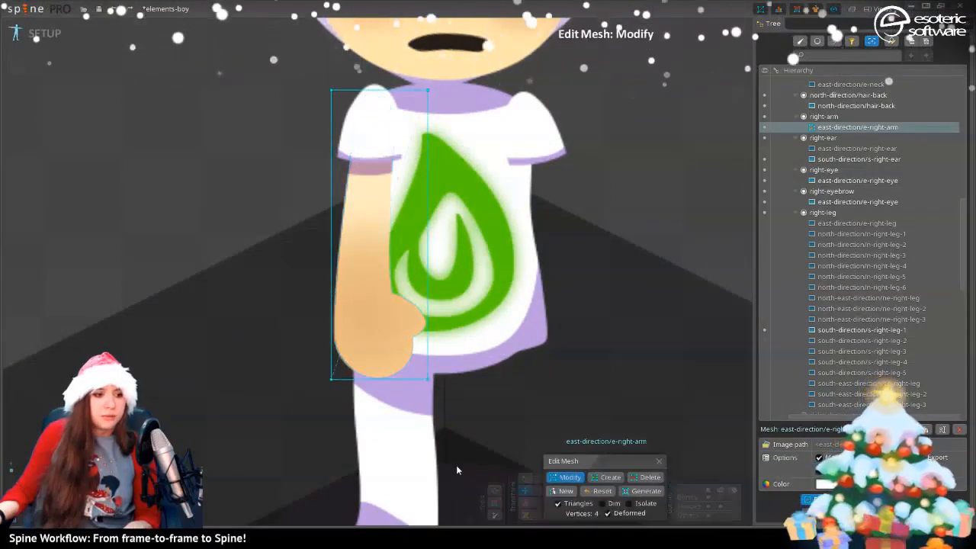
Replace the arm's default mesh with a new closed seven-vertex outline that follows the arm, wrist and hand
click(572, 491)
scroll(231, 337, up, 2)
scroll(279, 313, down, 2)
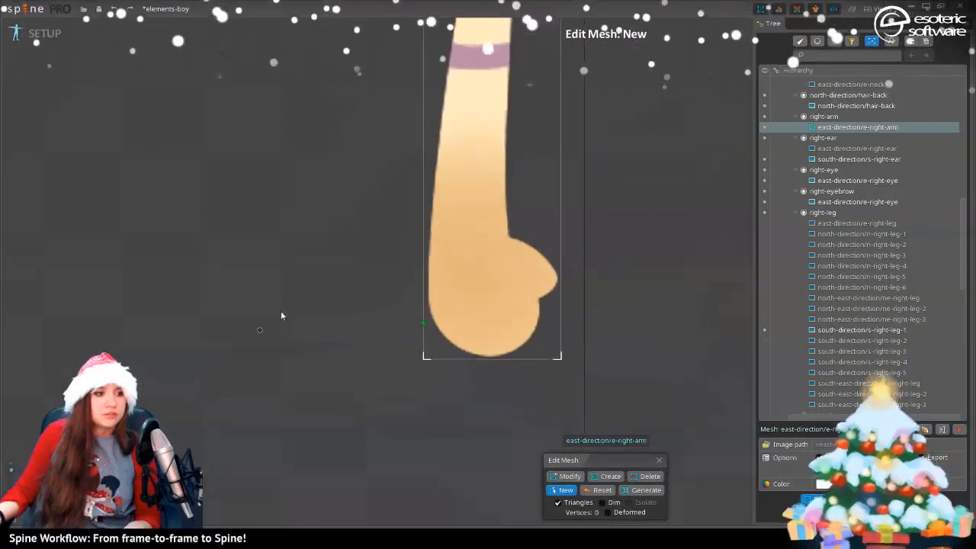
drag(280, 312, 276, 343)
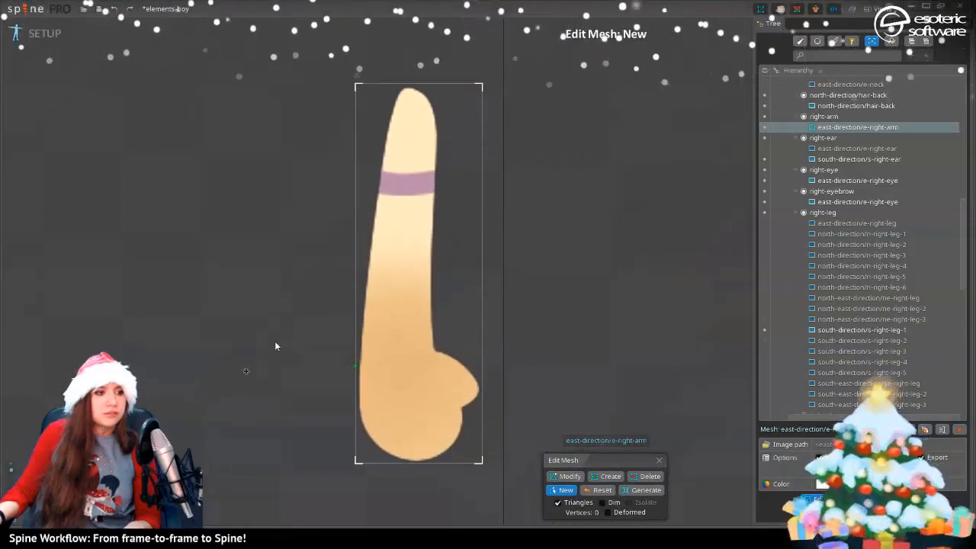
click(445, 85)
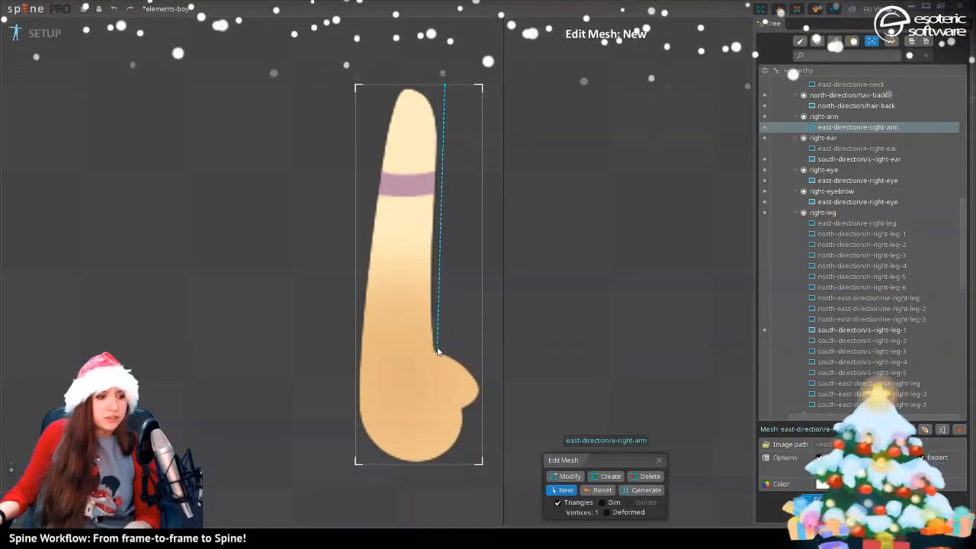
click(437, 349)
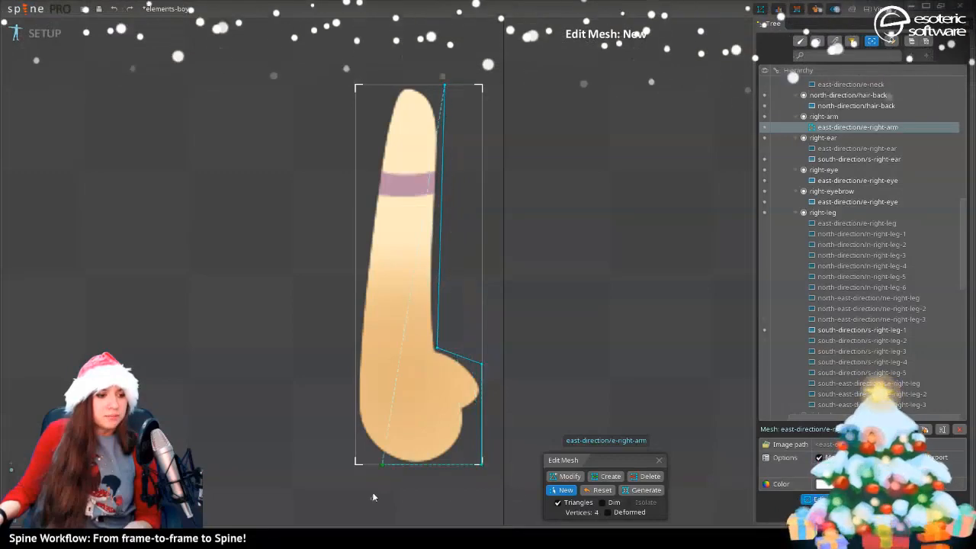
click(345, 495)
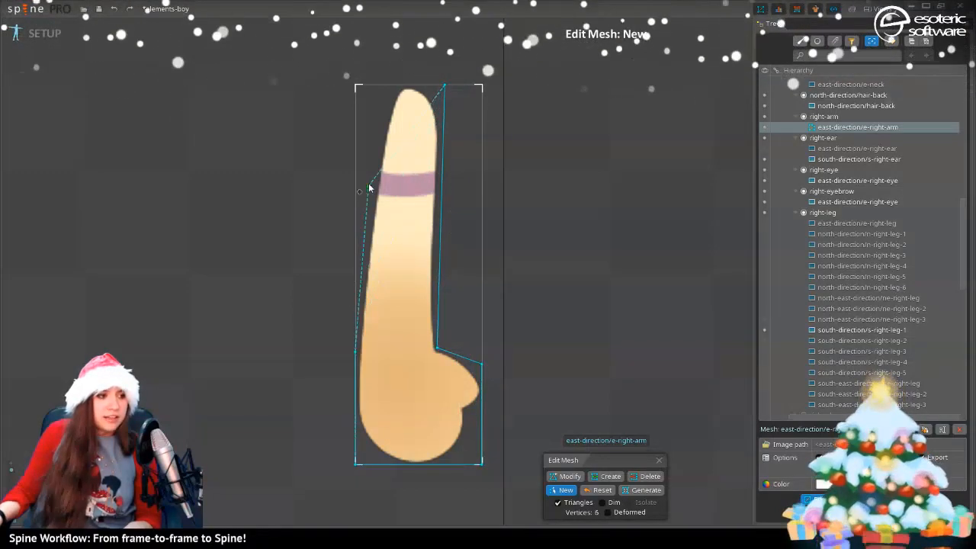
click(386, 84)
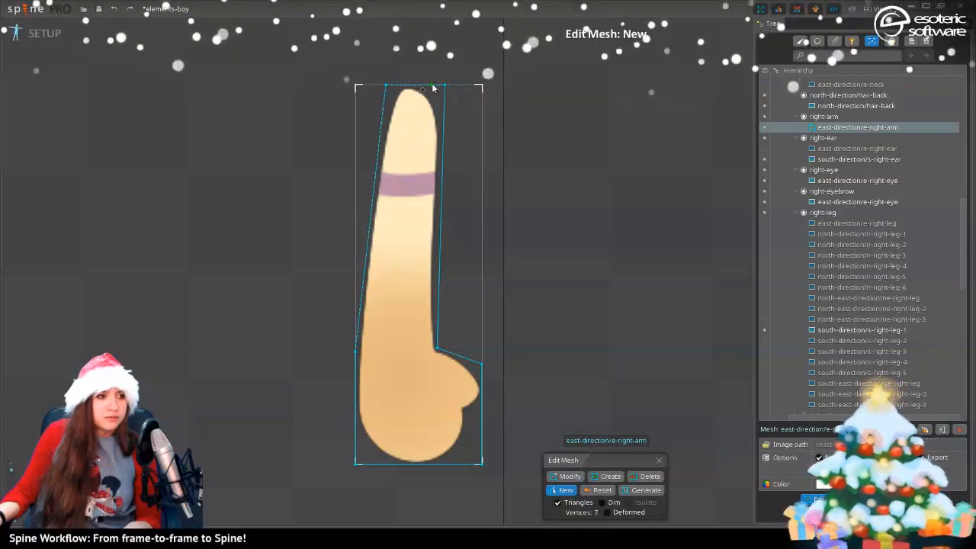
click(443, 87)
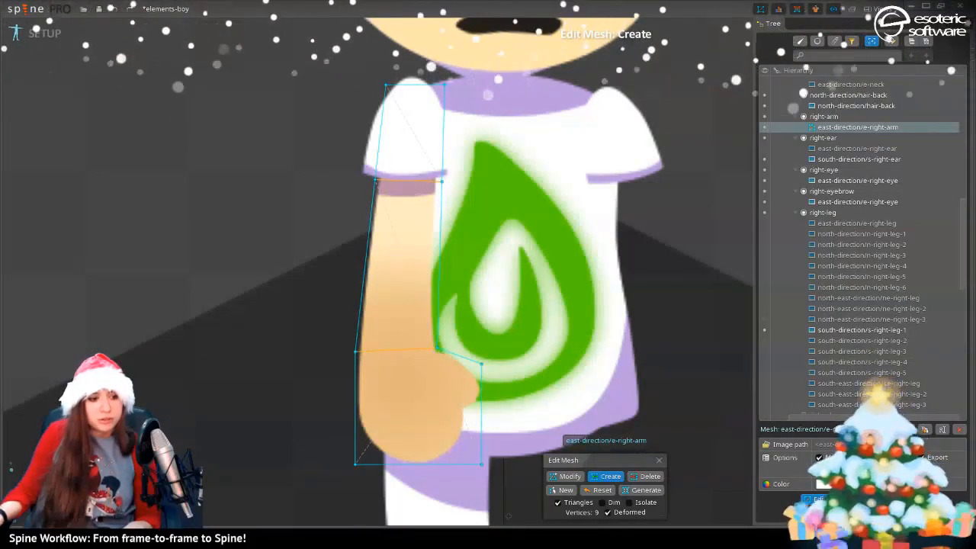
Undo the last cross edges on the dimmed arm mesh, add five closely spaced ones between sleeve and wrist, and finish mesh editing undimmed
click(603, 505)
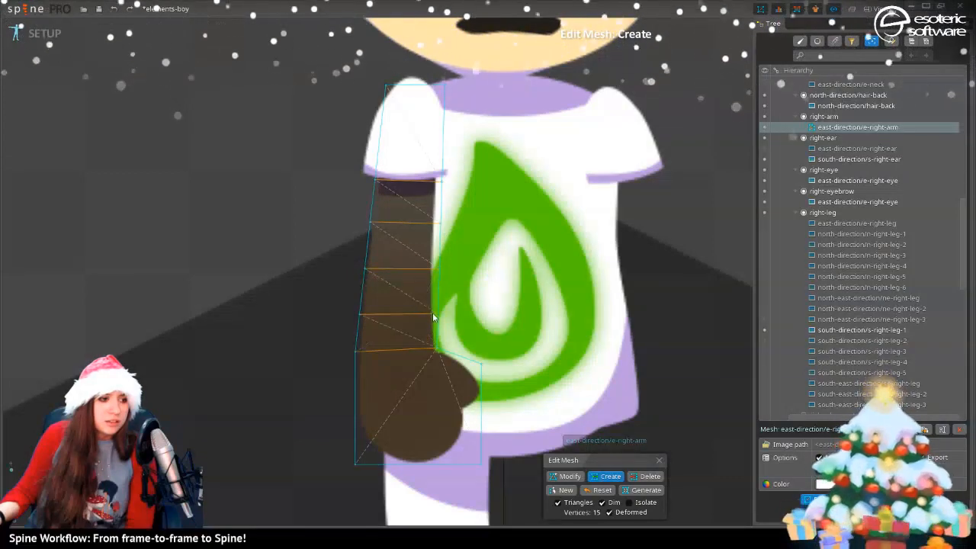
key(ctrl+z)
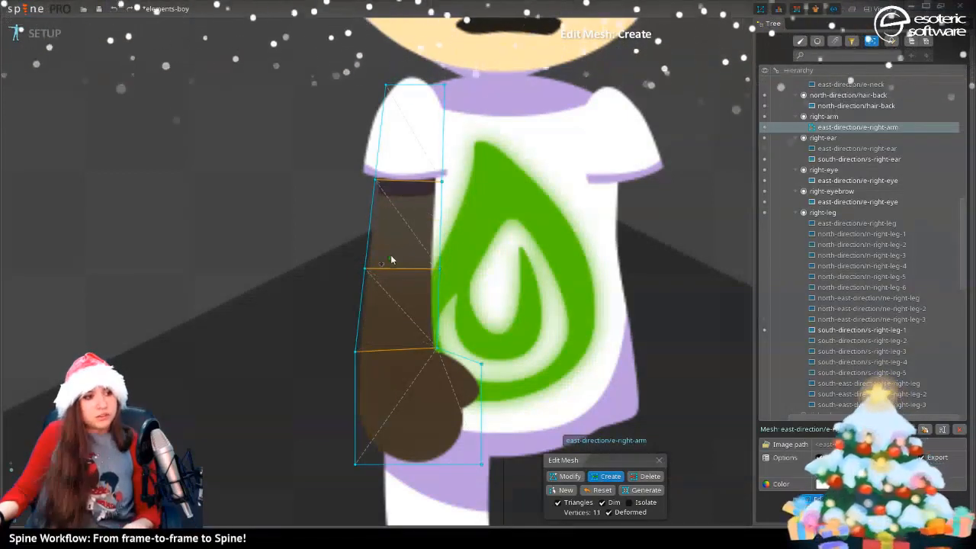
drag(373, 247, 433, 247)
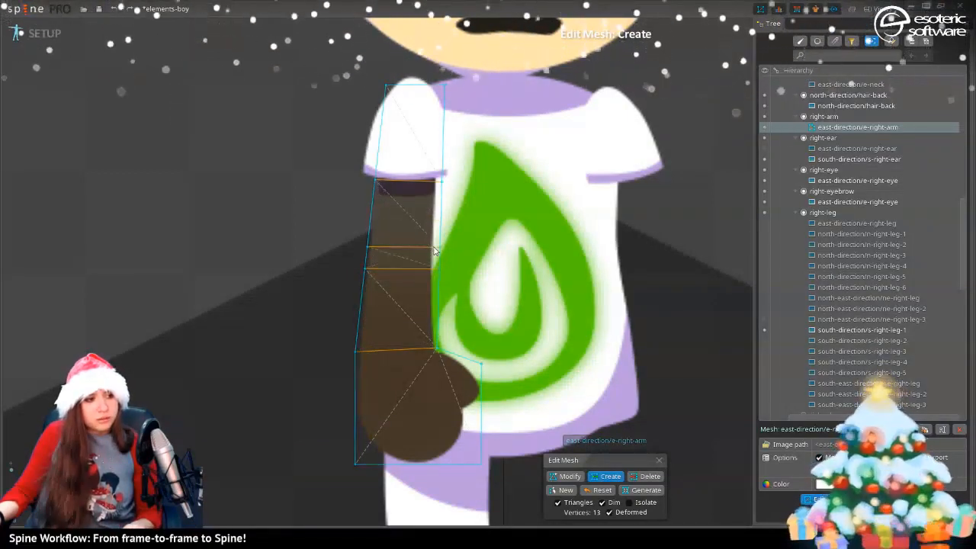
drag(370, 224, 439, 226)
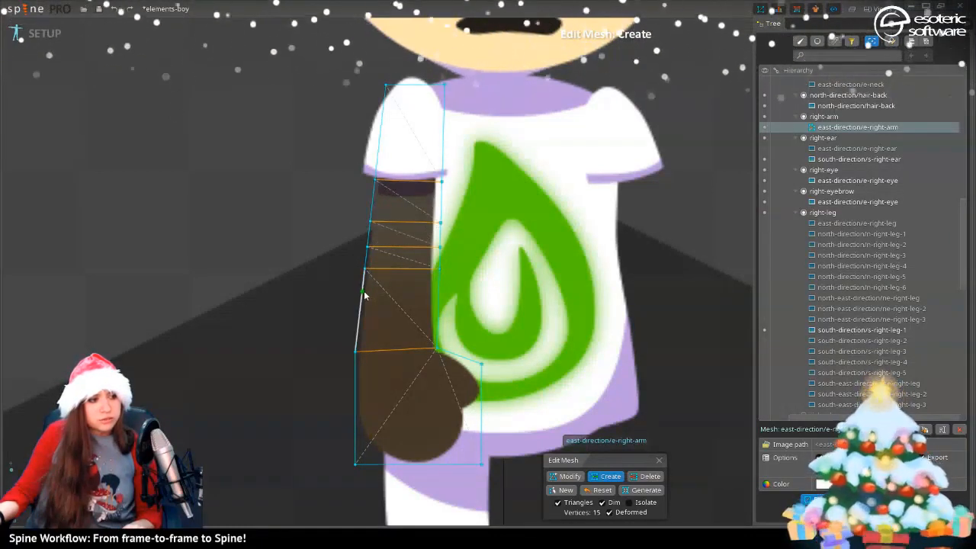
drag(364, 294, 440, 292)
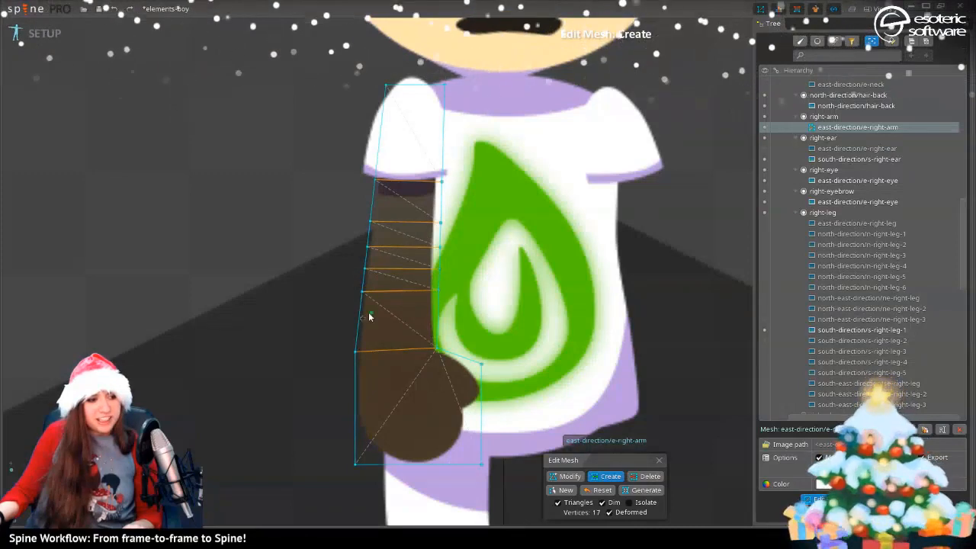
drag(400, 325, 445, 320)
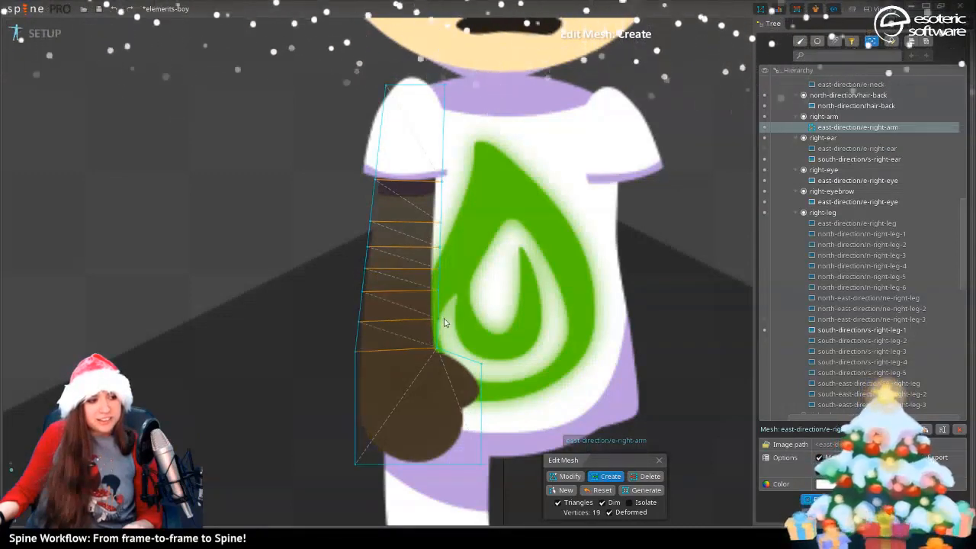
drag(373, 205, 454, 210)
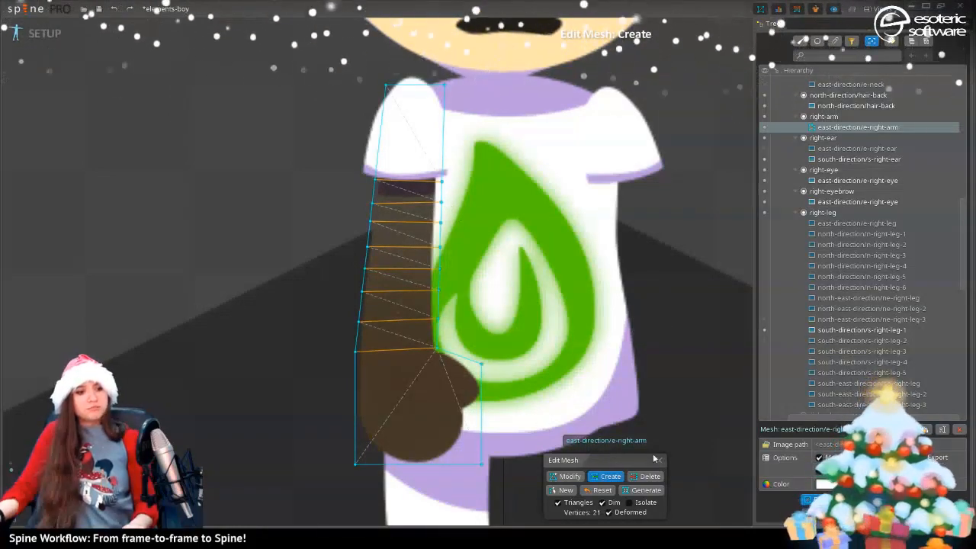
click(601, 505)
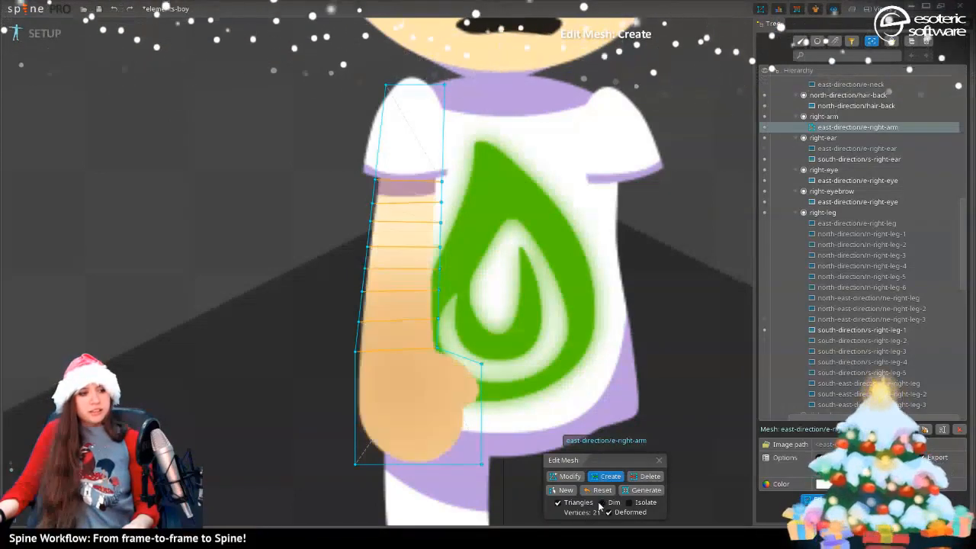
click(659, 462)
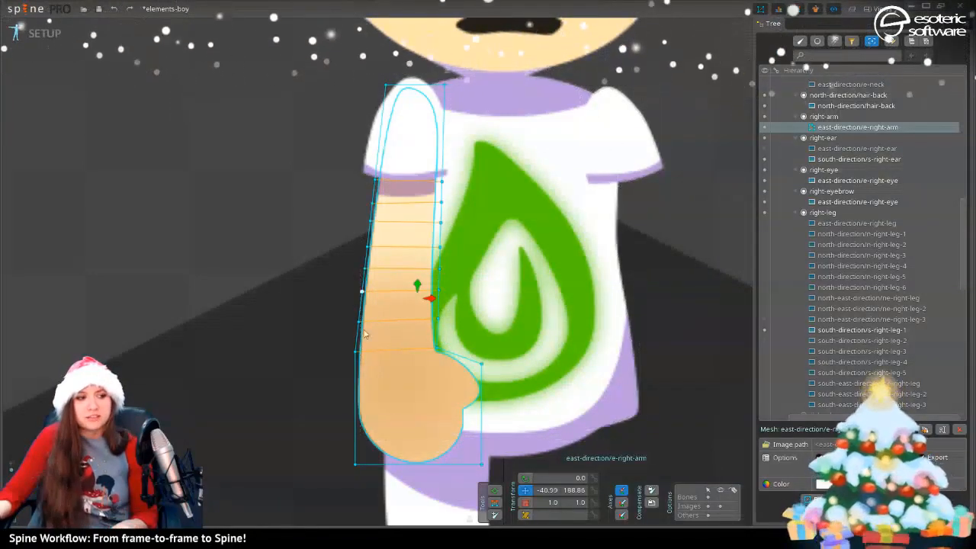
Deselect the arm mesh and save the elements-boy project
scroll(534, 267, down, 4)
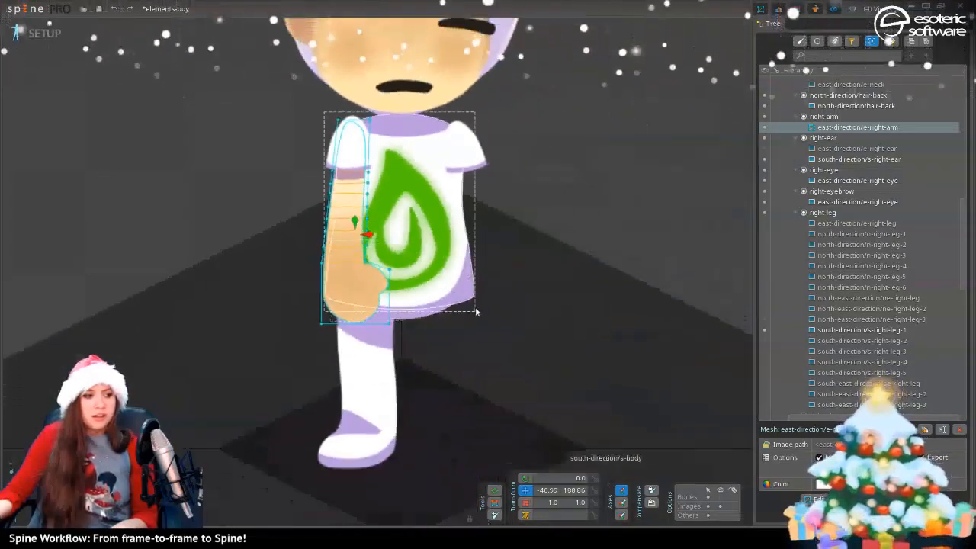
click(477, 306)
key(ctrl+s)
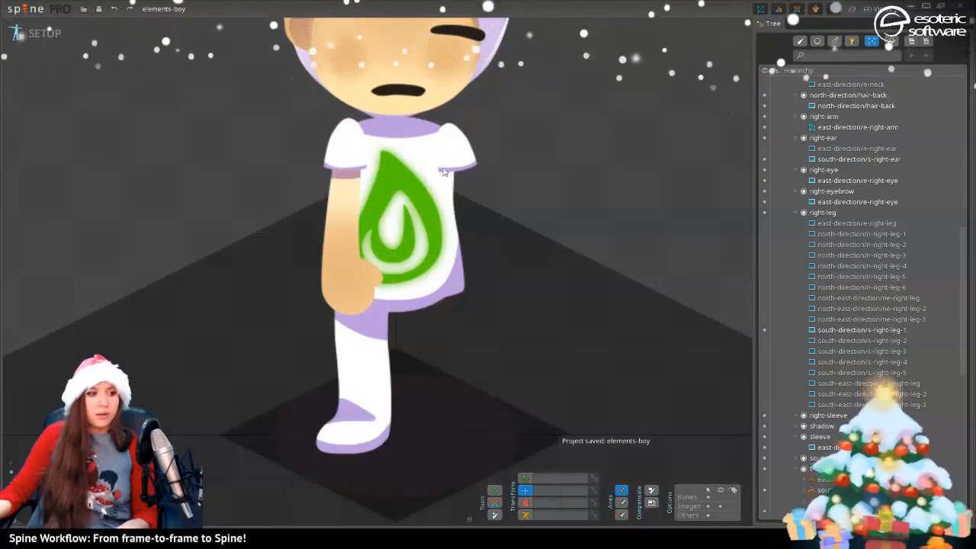
Create a zero-length hips bone under the root, about 144 units above it, and place the hips slot under it
scroll(326, 174, down, 3)
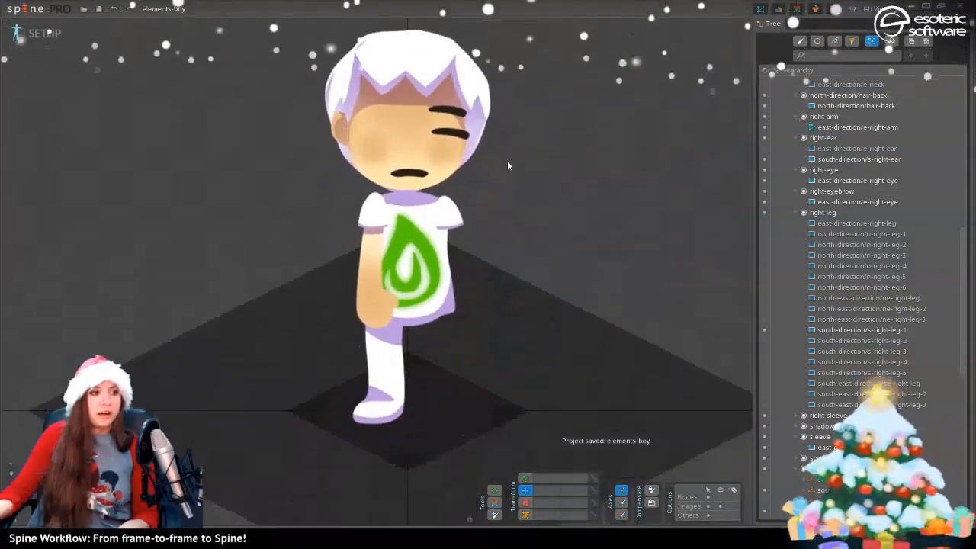
scroll(504, 305, up, 2)
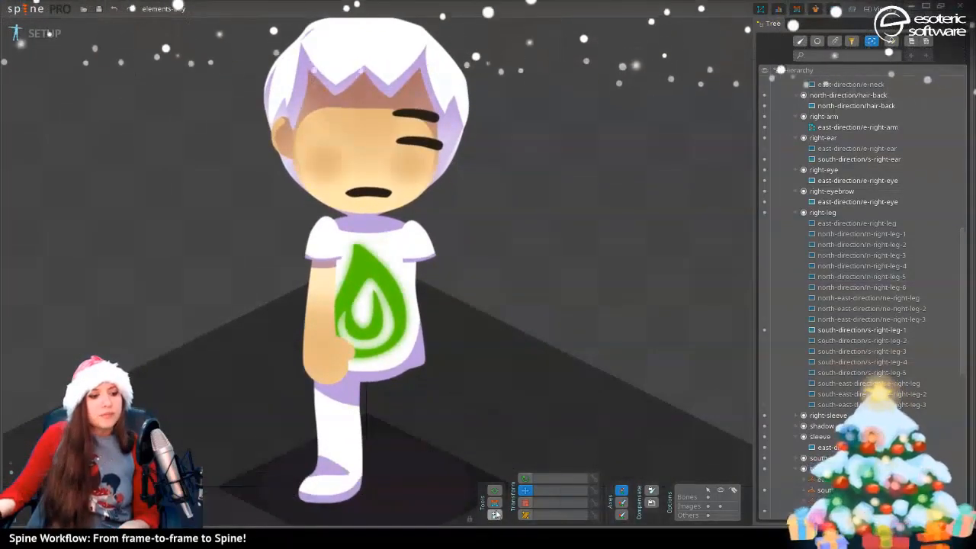
scroll(880, 114, up, 1)
scroll(880, 115, up, 10)
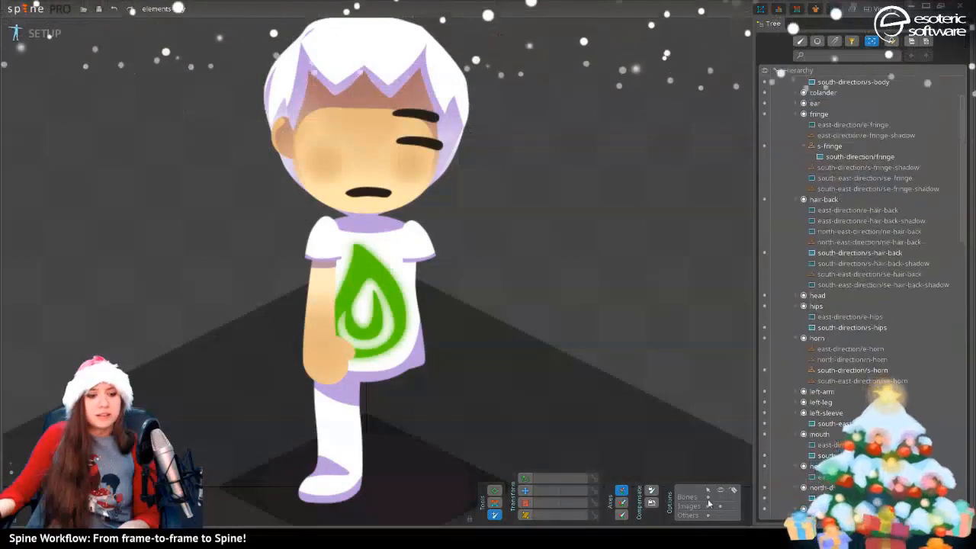
scroll(589, 378, down, 2)
drag(421, 377, 376, 330)
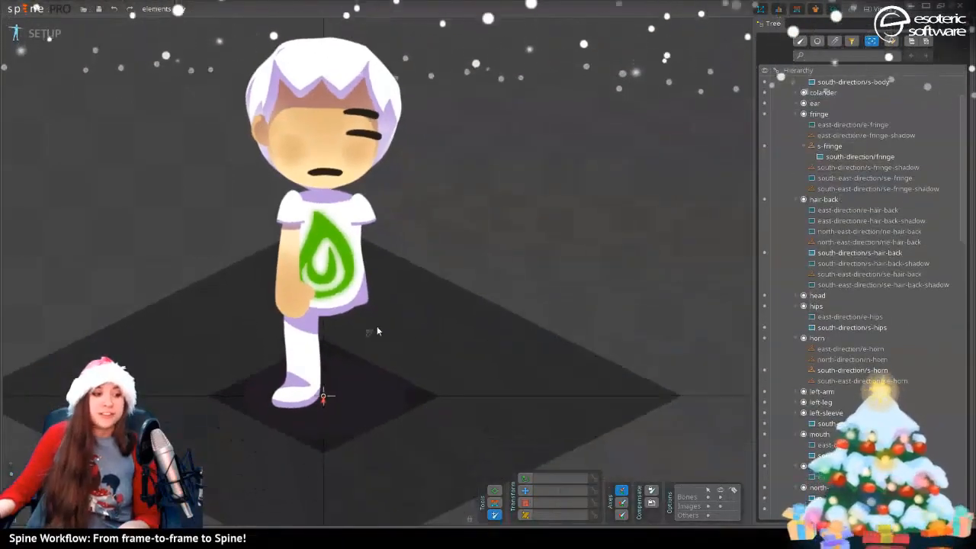
drag(483, 330, 575, 334)
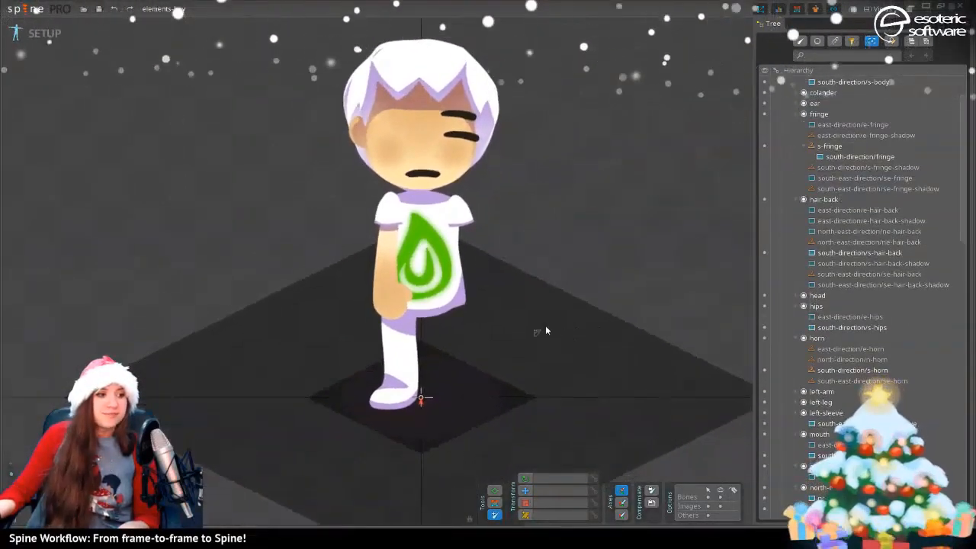
scroll(546, 327, up, 2)
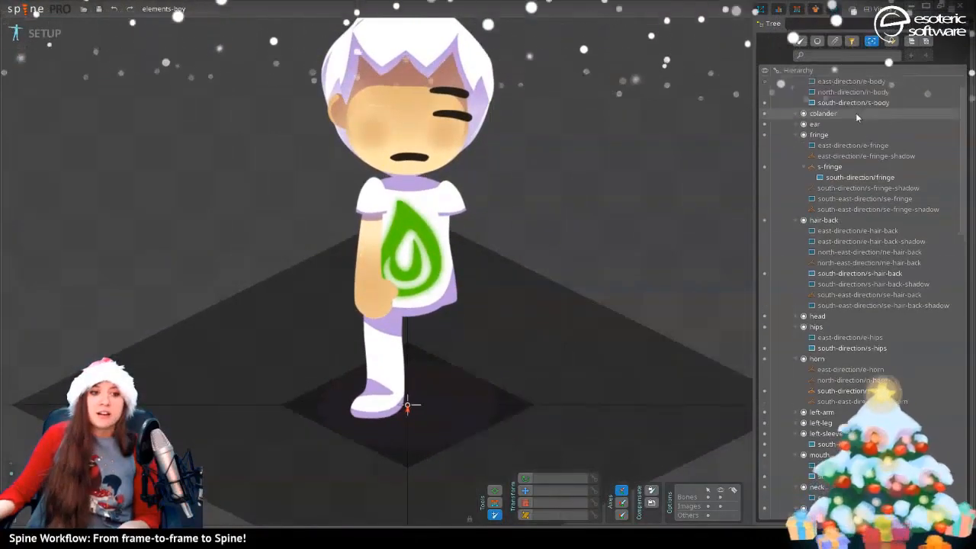
scroll(854, 120, up, 2)
click(823, 93)
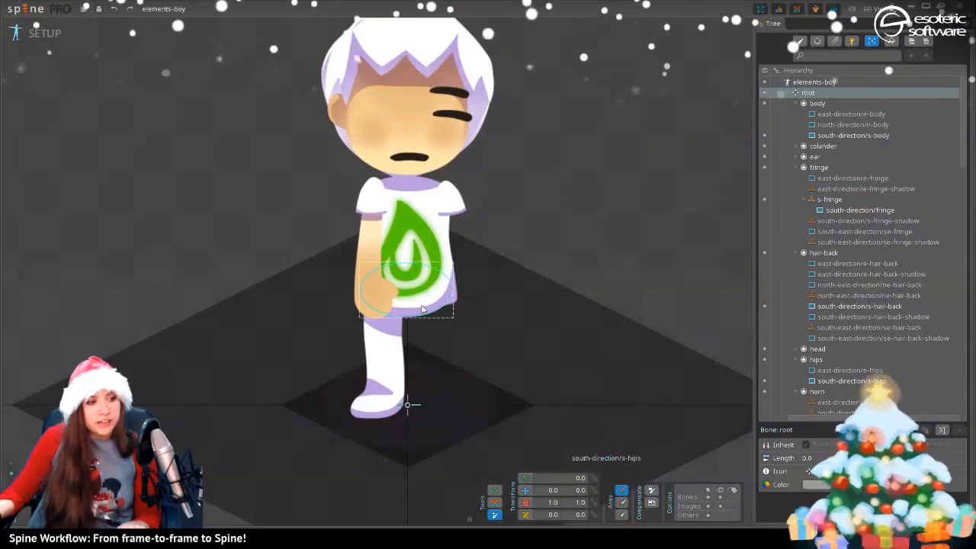
scroll(403, 305, up, 2)
scroll(402, 306, up, 2)
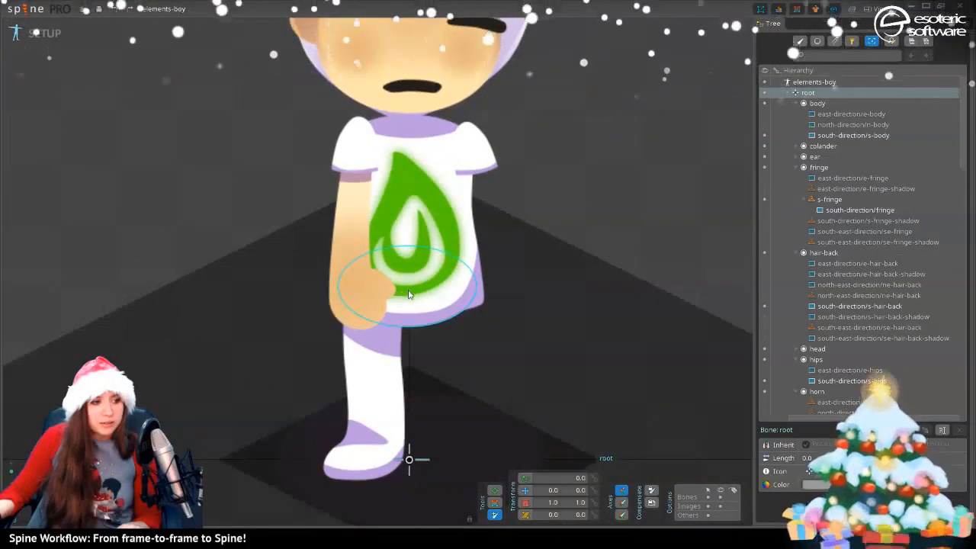
click(408, 294)
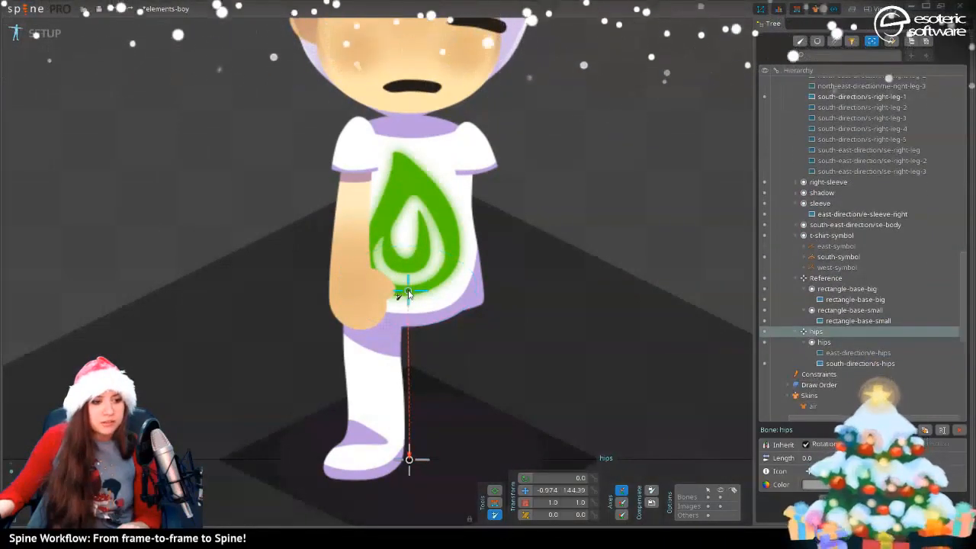
Enable bone and image compensation and set the hips bone's position to X 0, Y 145
click(651, 504)
click(651, 492)
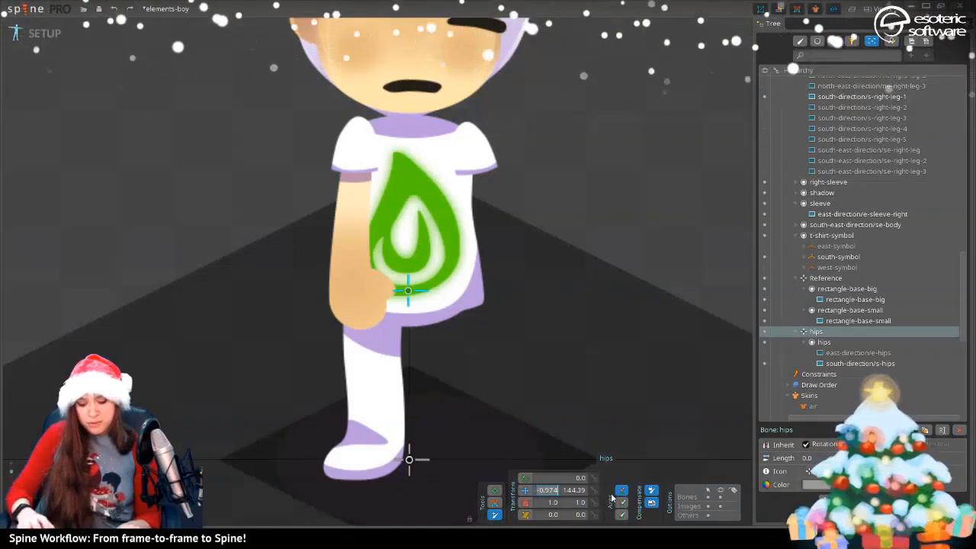
text(0)
key(Return)
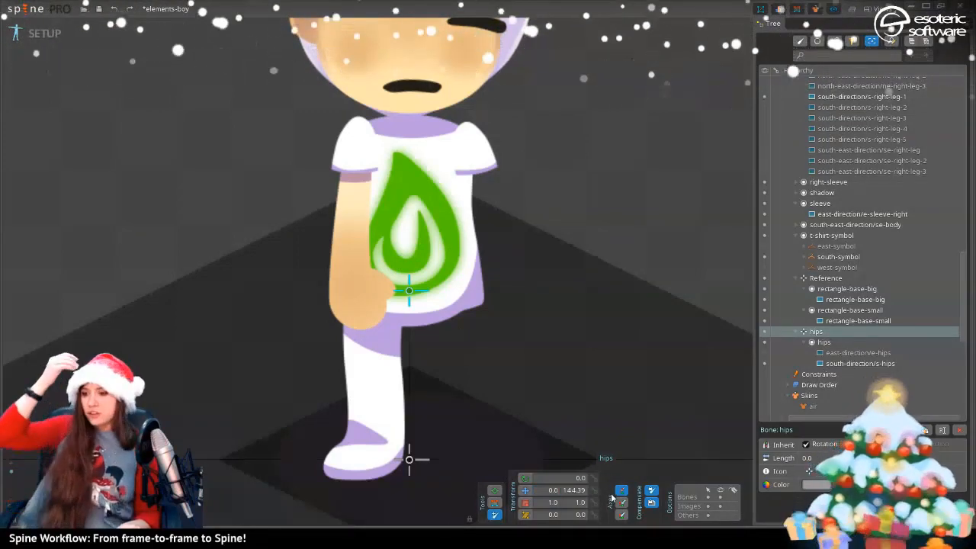
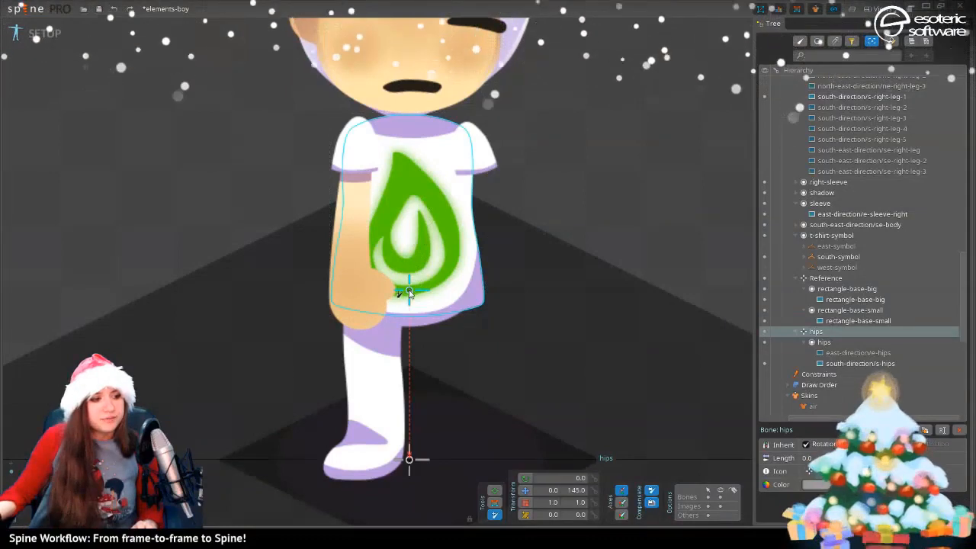
Create a body bone about 149 units long from the hips for the body slot, with rotation 90 and local position 0, 0
drag(408, 287, 269, 191)
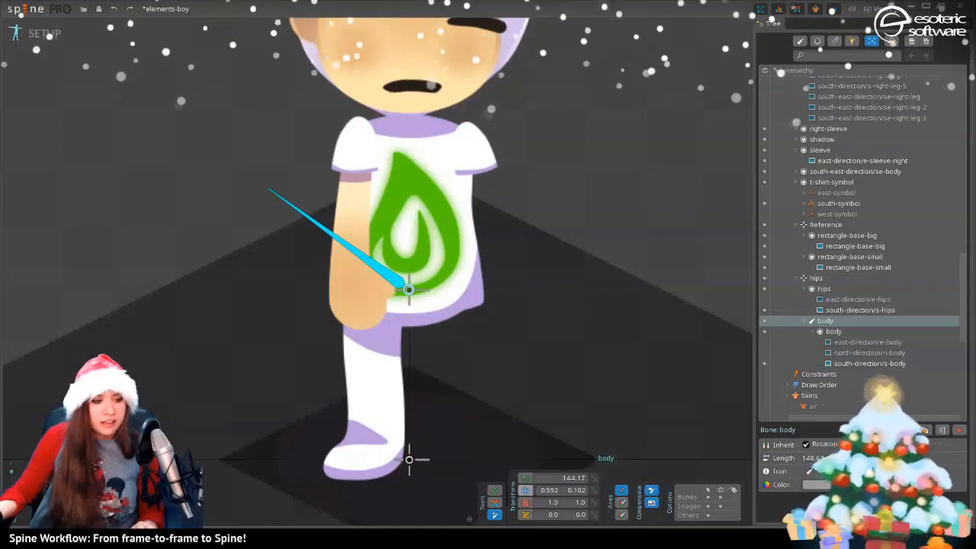
key(ctrl+z)
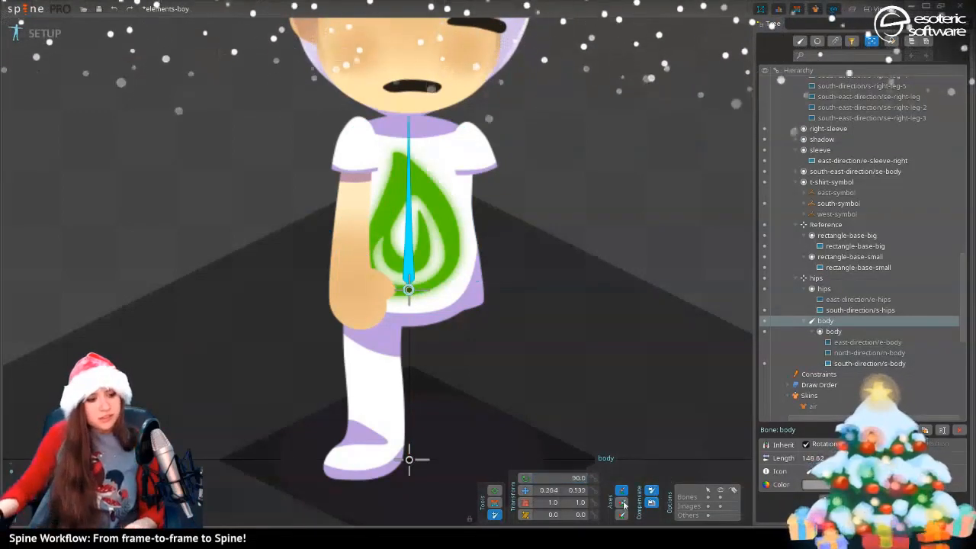
click(543, 491)
text(0)
key(Tab)
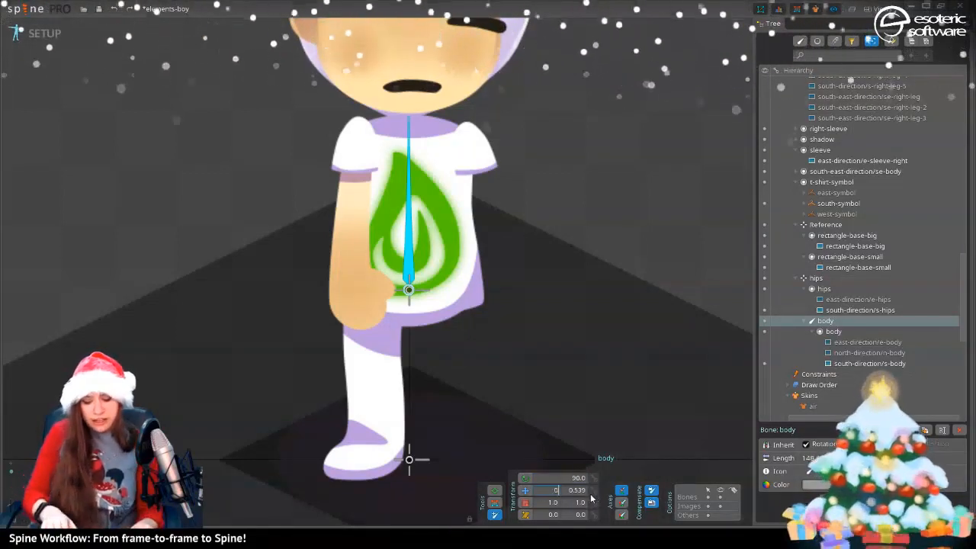
text(0)
key(Tab)
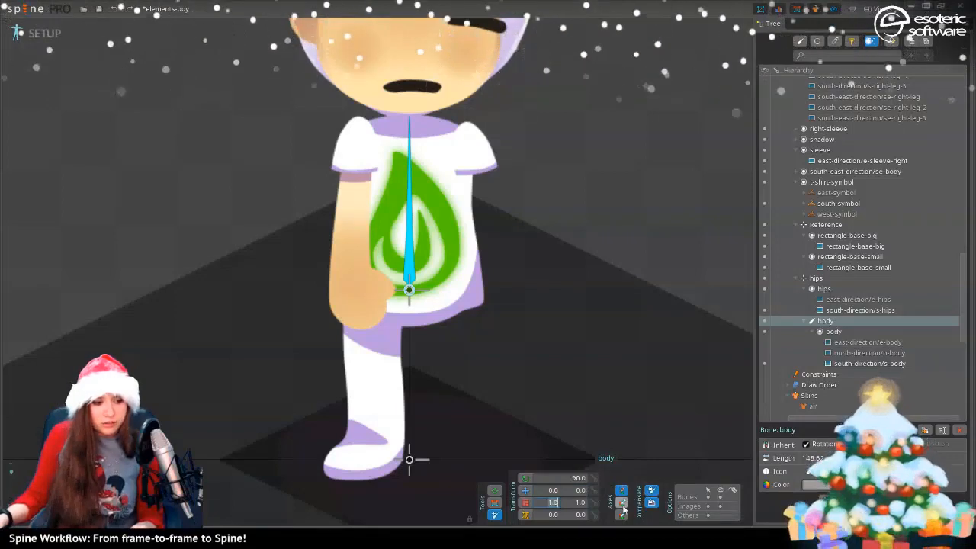
Switch the transform axes to World, select and deselect the hips bone, and save the project
click(621, 516)
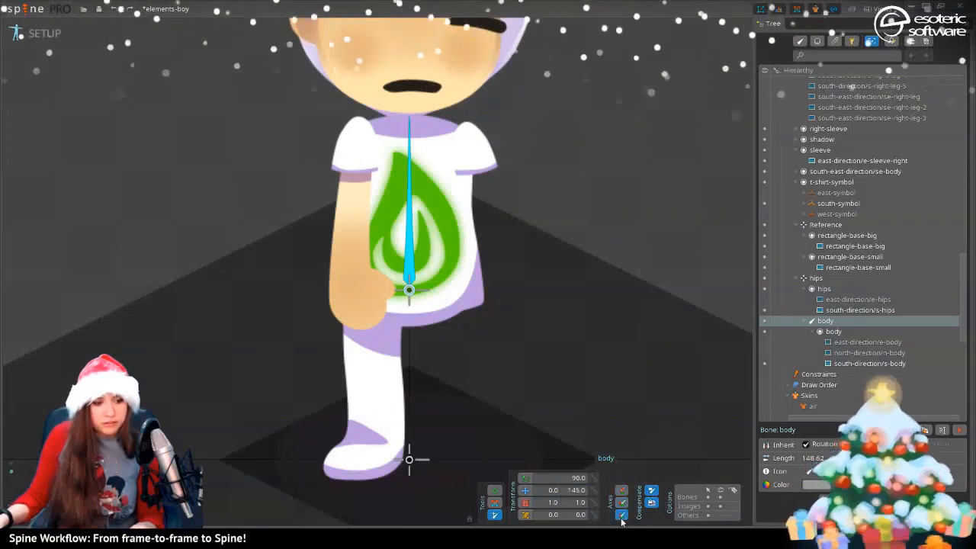
click(816, 277)
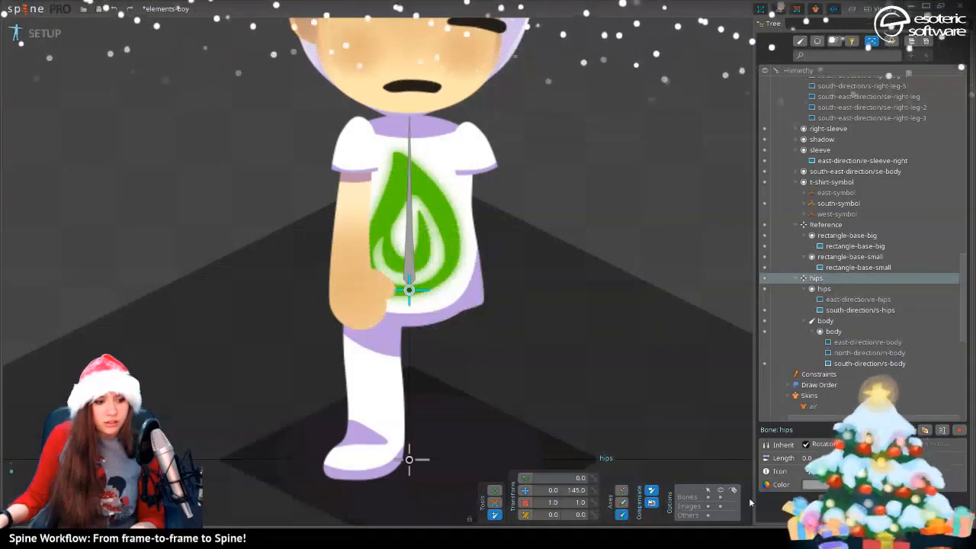
click(694, 466)
key(ctrl+s)
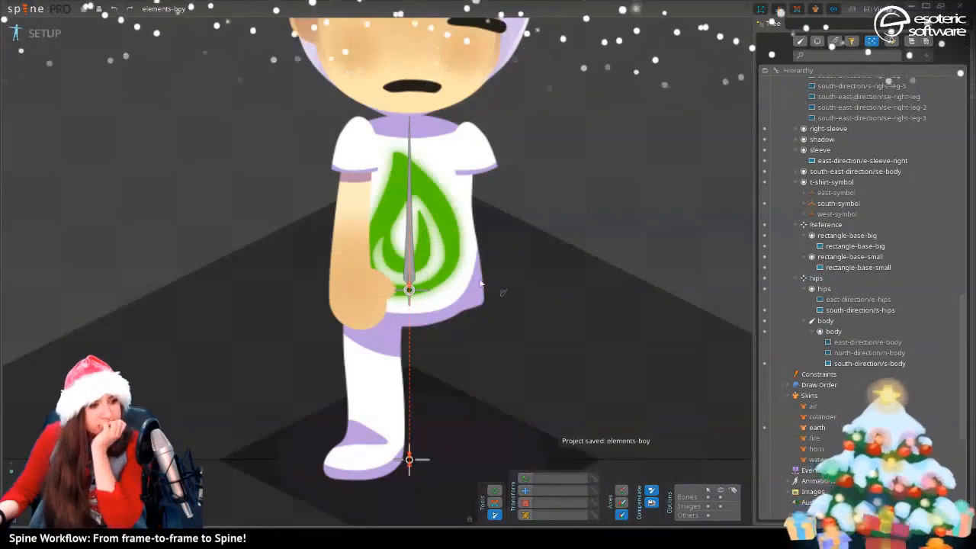
scroll(457, 178, up, 5)
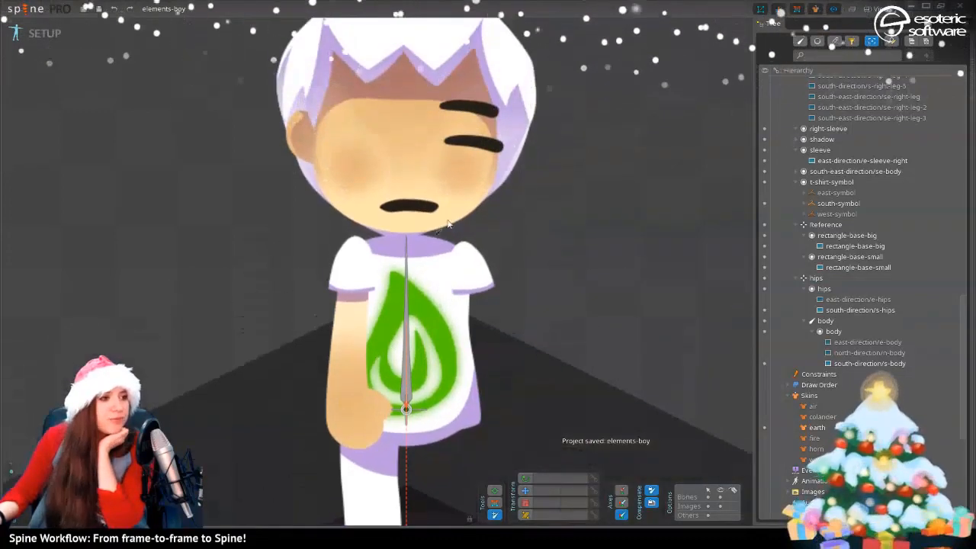
scroll(408, 296, down, 1)
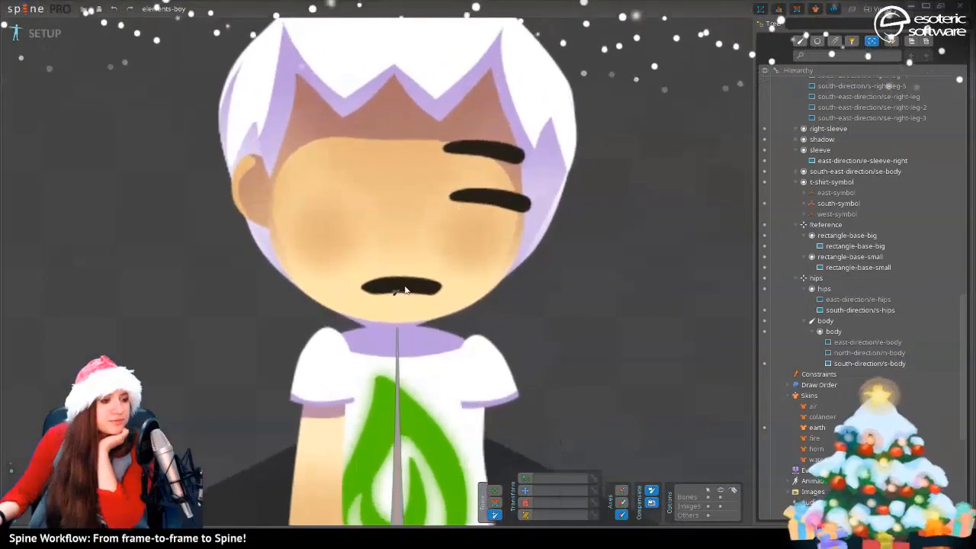
click(393, 322)
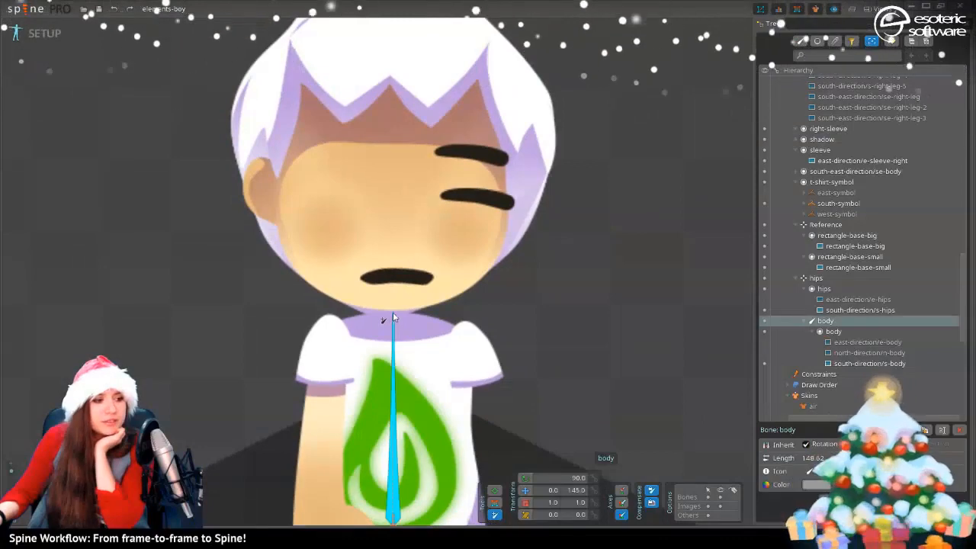
drag(375, 302, 369, 91)
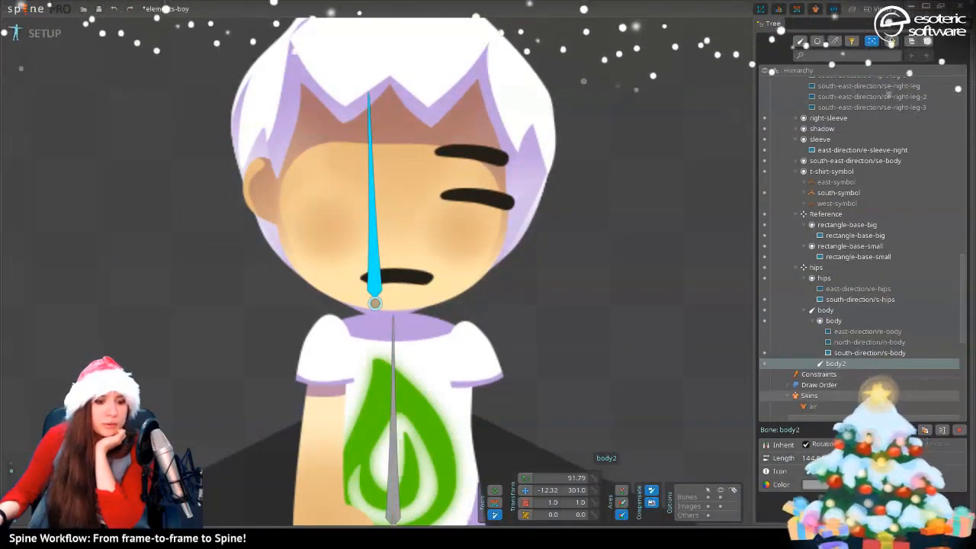
key(ctrl+z)
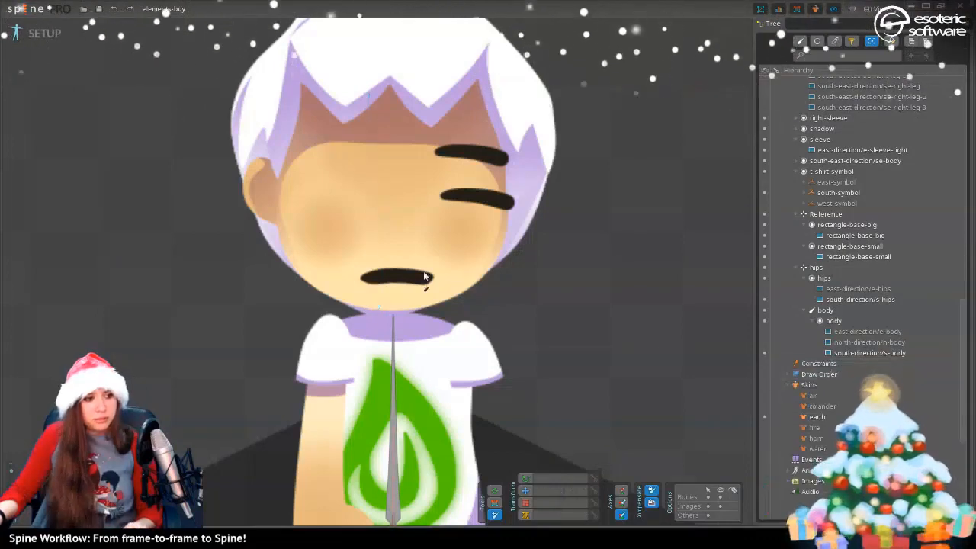
Create a head bone under the body bone for the head slot, with rotation 90 and world position 0, 0
click(393, 344)
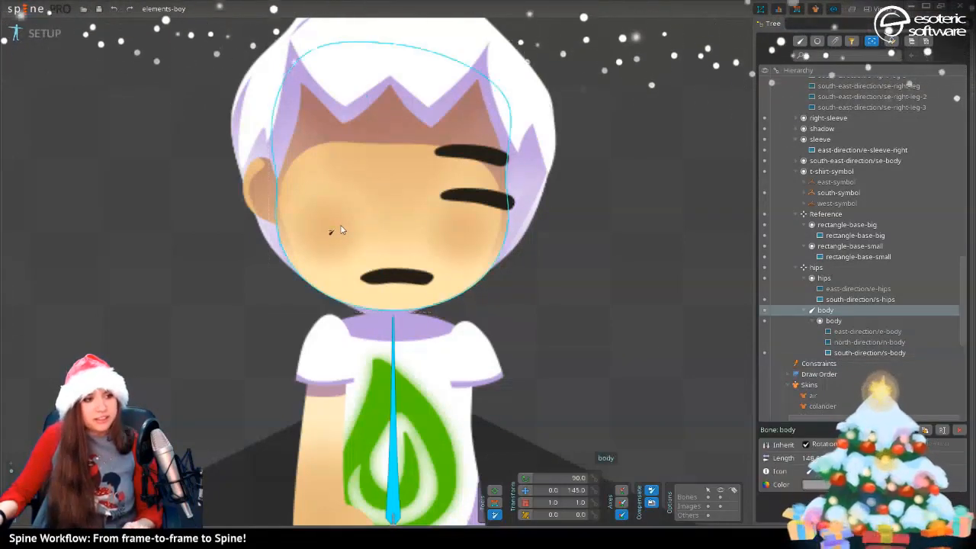
drag(362, 297, 371, 131)
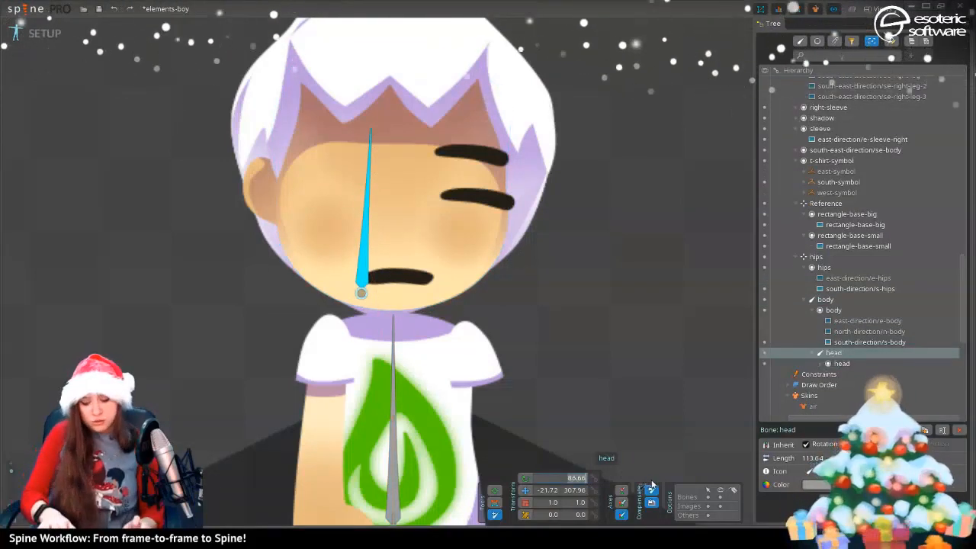
text(90.)
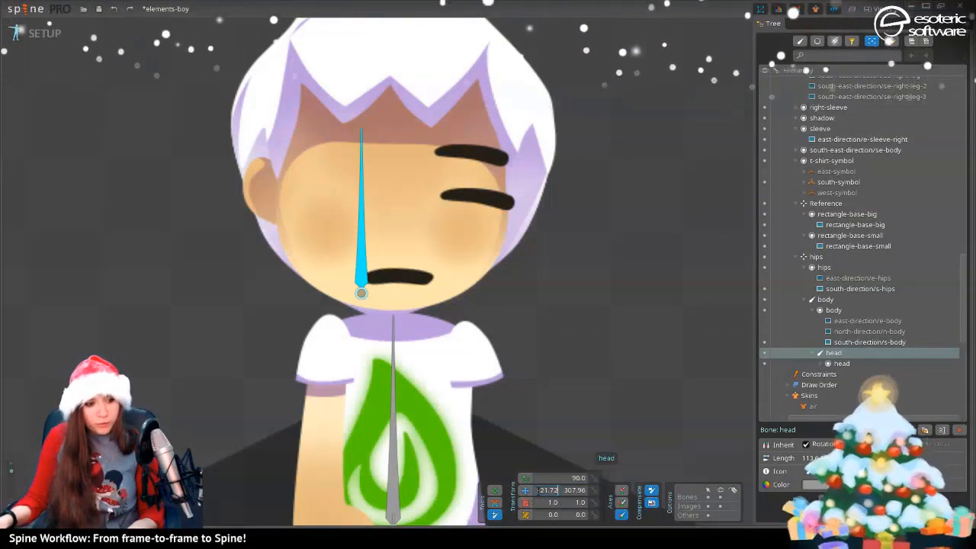
text(0)
key(Tab)
text(0)
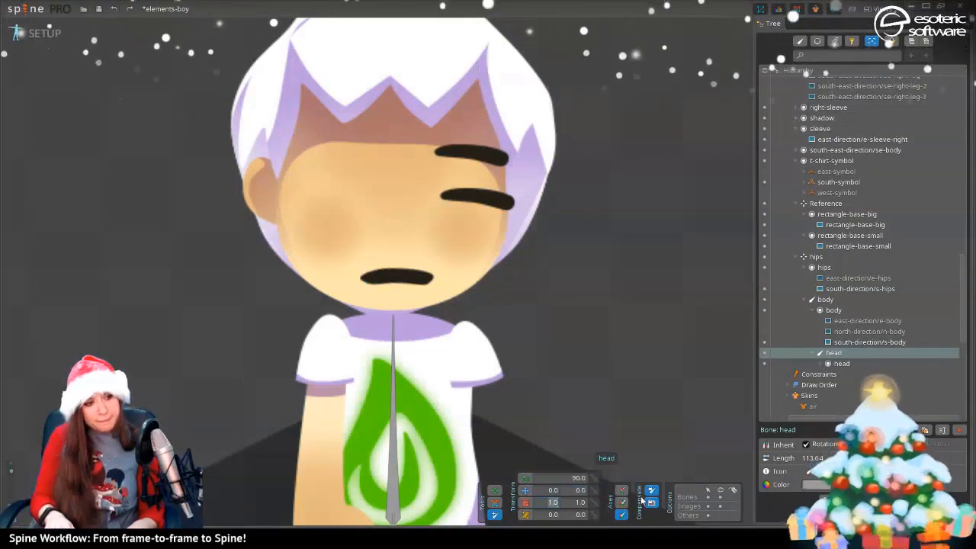
Move the head bone straight up to the base of the head at Y about 296 and lengthen it to about 202
scroll(534, 427, down, 3)
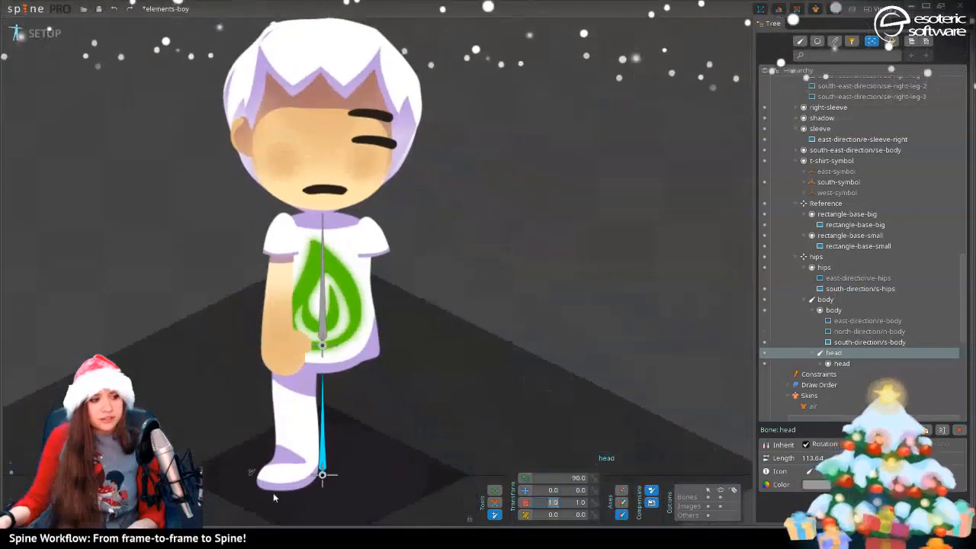
click(527, 491)
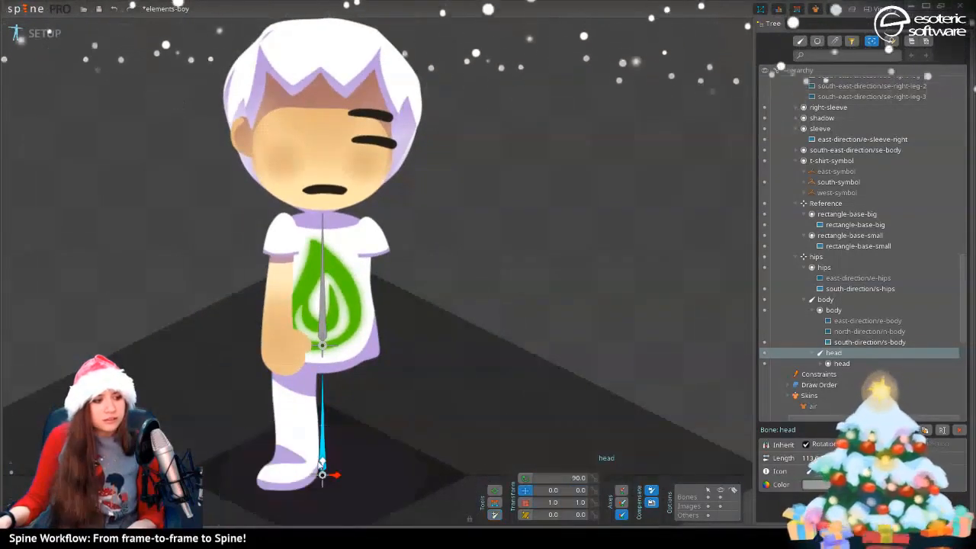
drag(323, 472, 319, 200)
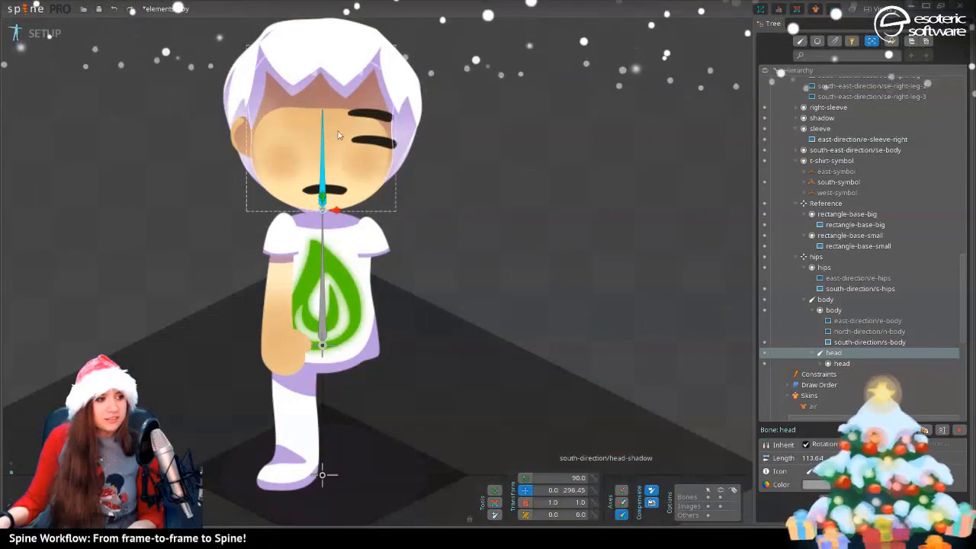
drag(329, 74, 330, 38)
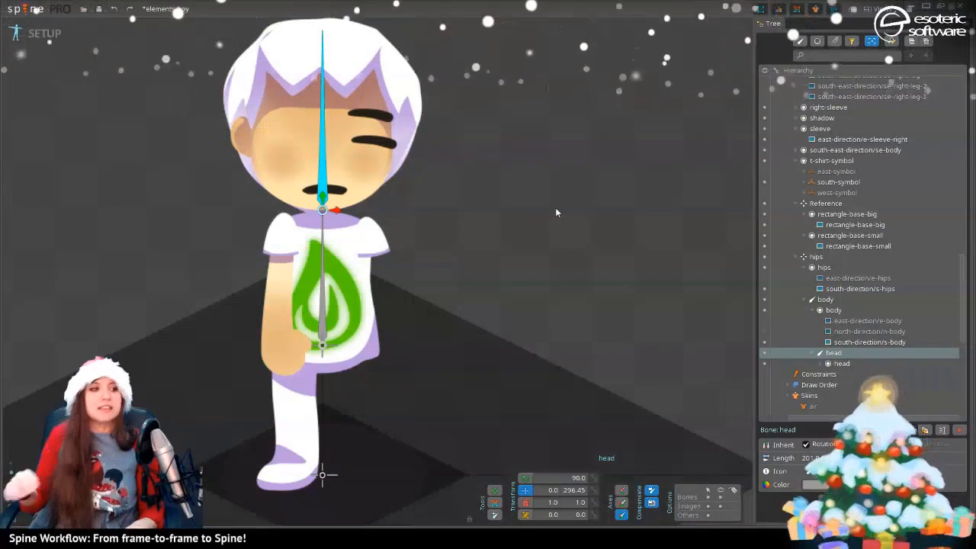
Save the elements-boy project with the finished head bone
scroll(474, 256, down, 1)
scroll(353, 205, up, 1)
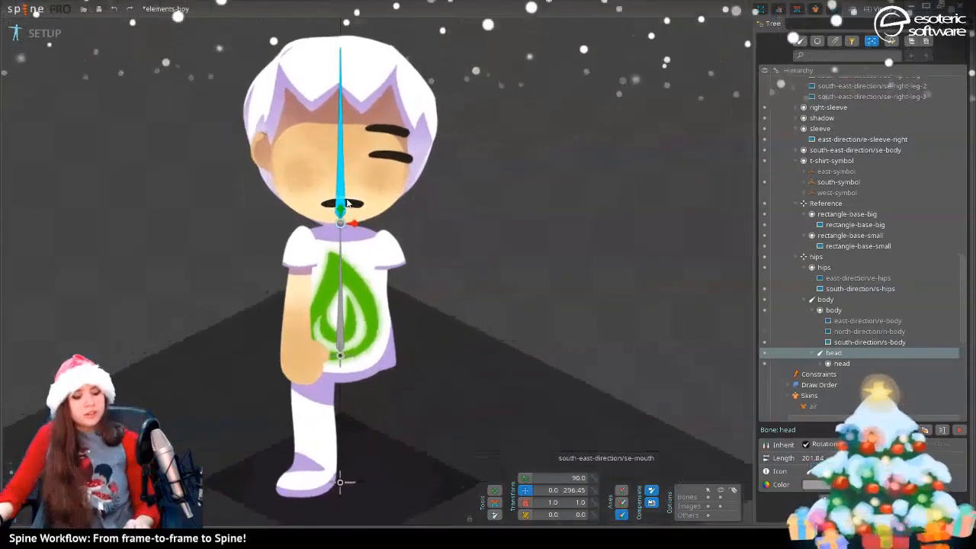
key(ctrl+s)
scroll(460, 209, down, 2)
drag(444, 267, 551, 246)
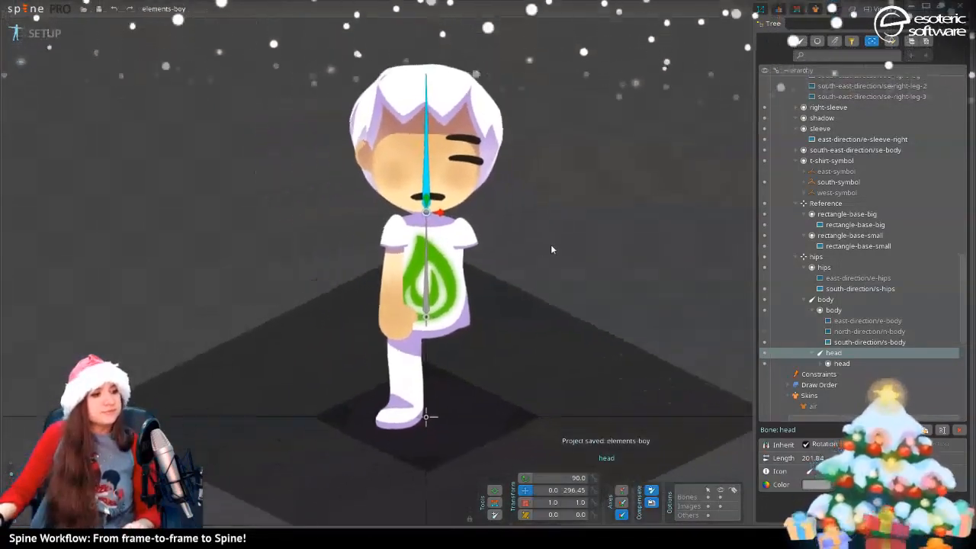
scroll(549, 249, up, 4)
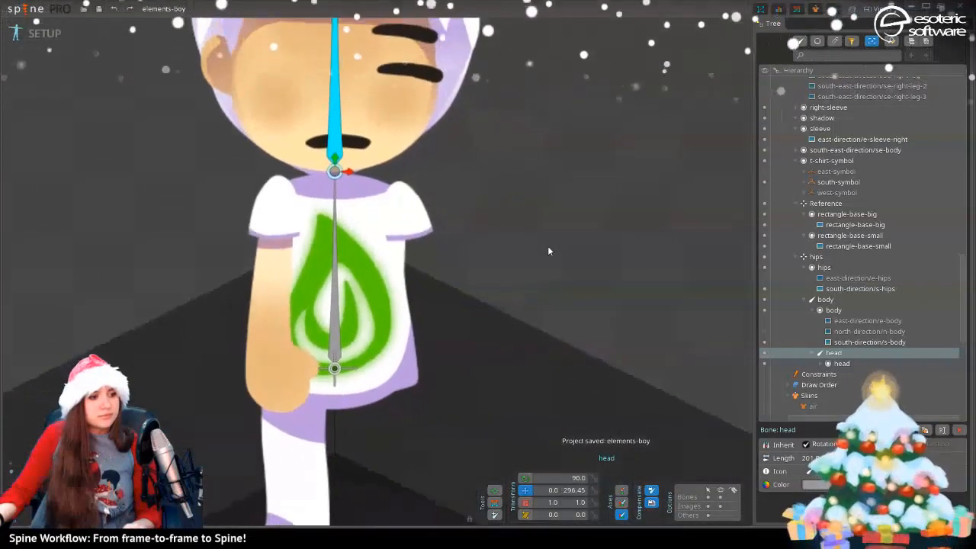
Create a right-arm bone under the body bone at the shoulder, about X -45.5, Y 279.8, holding the right-arm and sleeve slots
scroll(547, 250, down, 1)
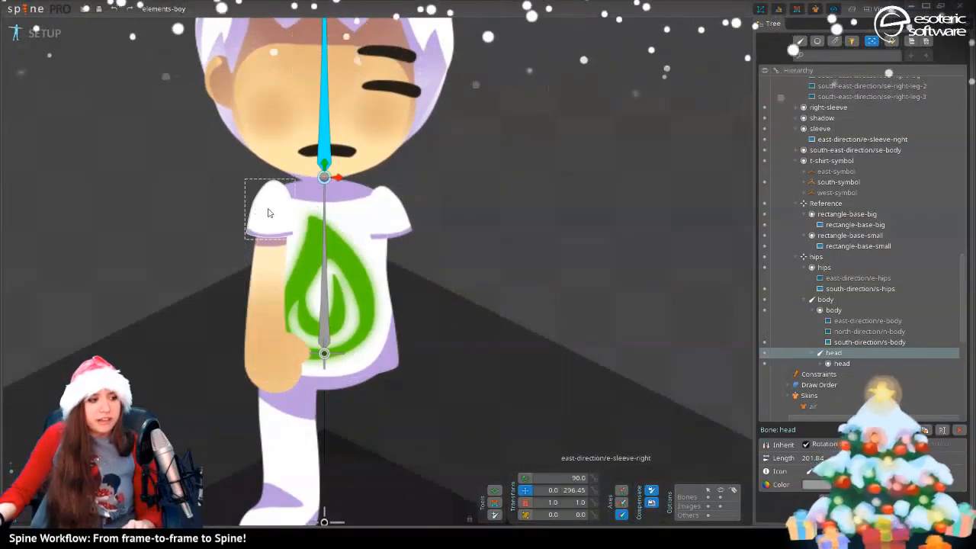
click(326, 274)
scroll(394, 295, down, 1)
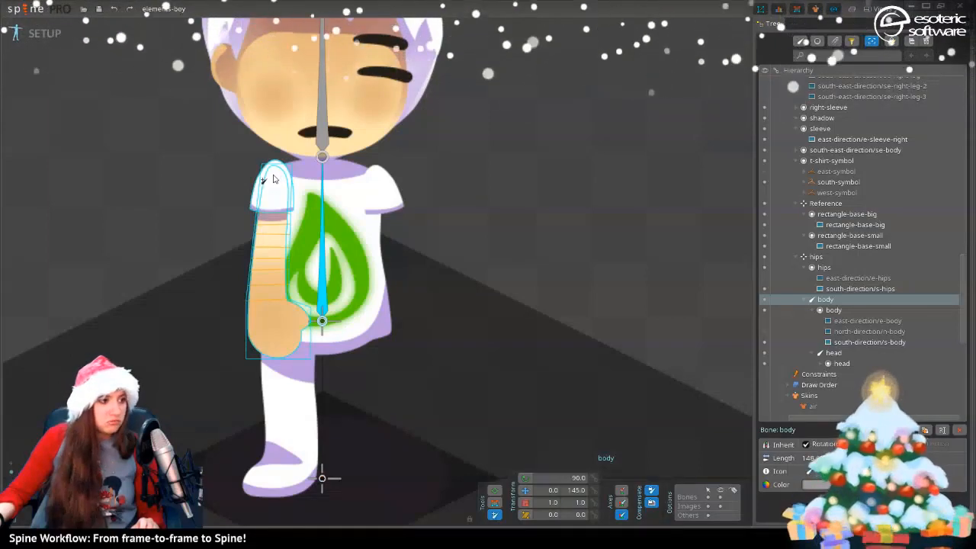
click(274, 178)
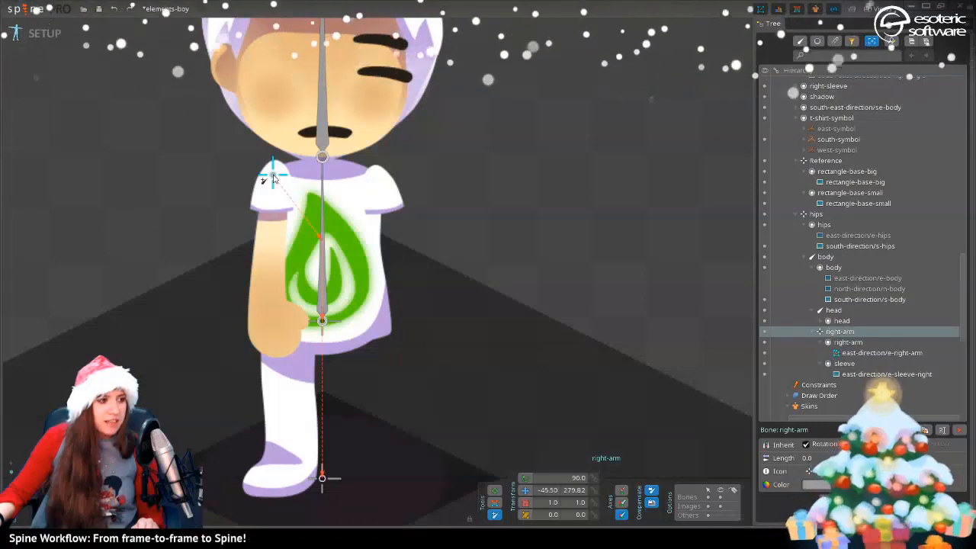
Draw a child bone from the shoulder down the right arm, setting rotation -90, position -45, 280 and length 140
drag(273, 178, 276, 330)
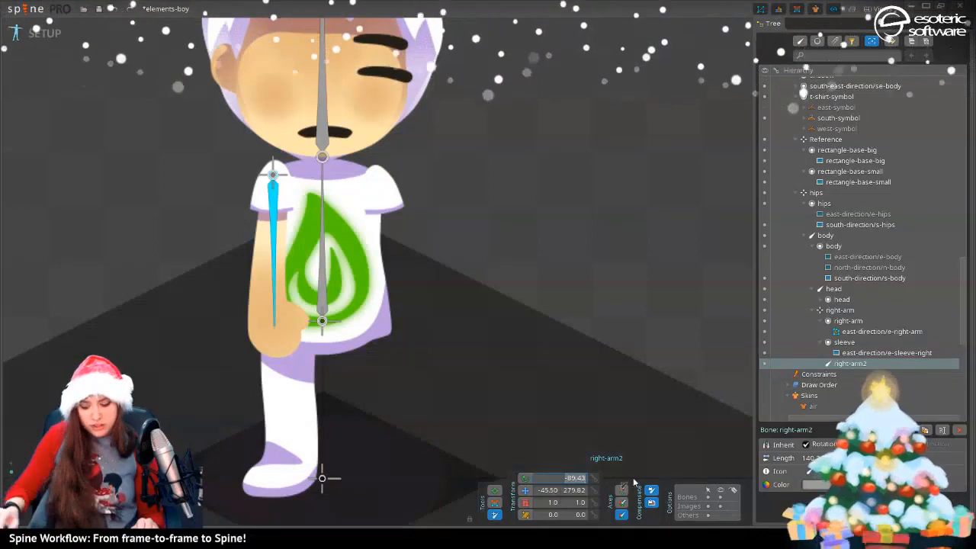
text(90)
key(Return)
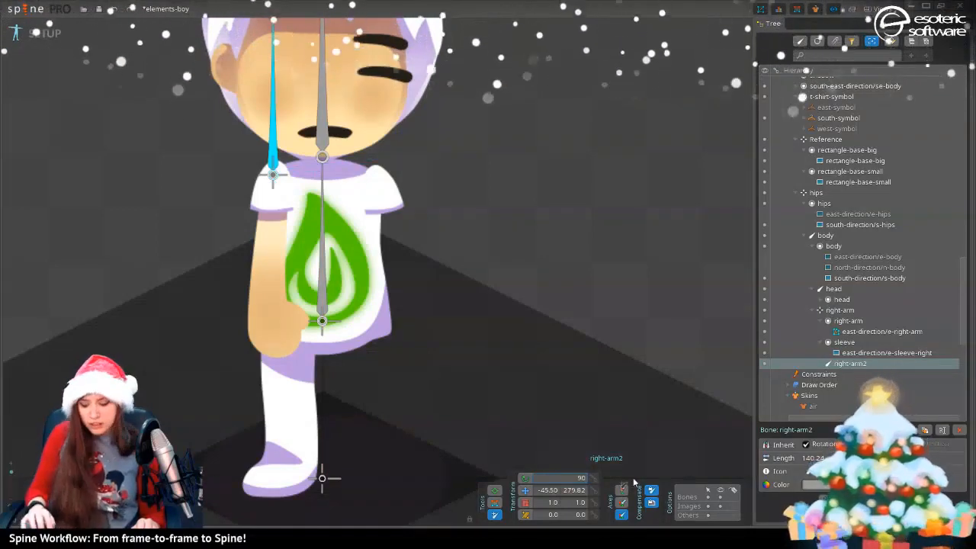
text(-90)
key(Return)
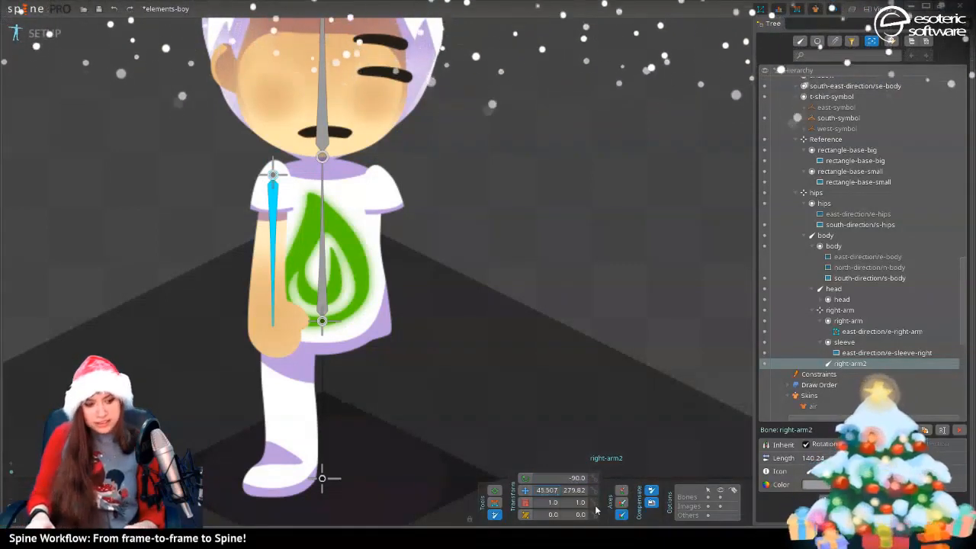
text(-45)
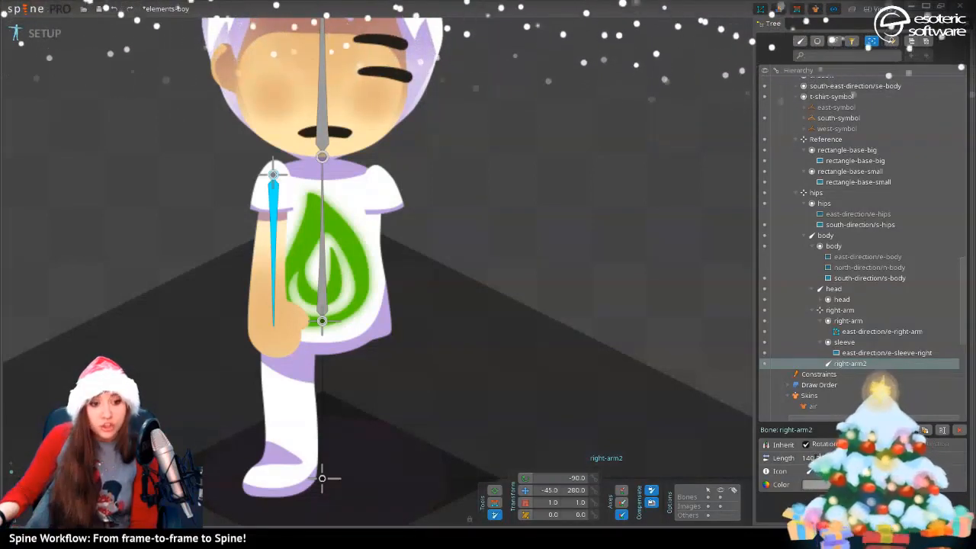
key(BackSpace)
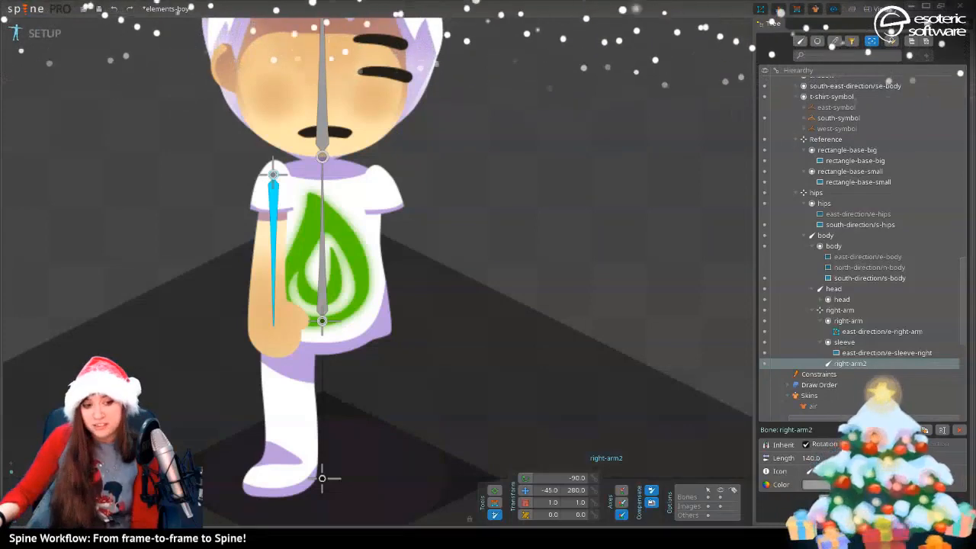
Try splitting the long right-arm bone into 9 bones with the Fibonacci option, and undo the split
click(863, 511)
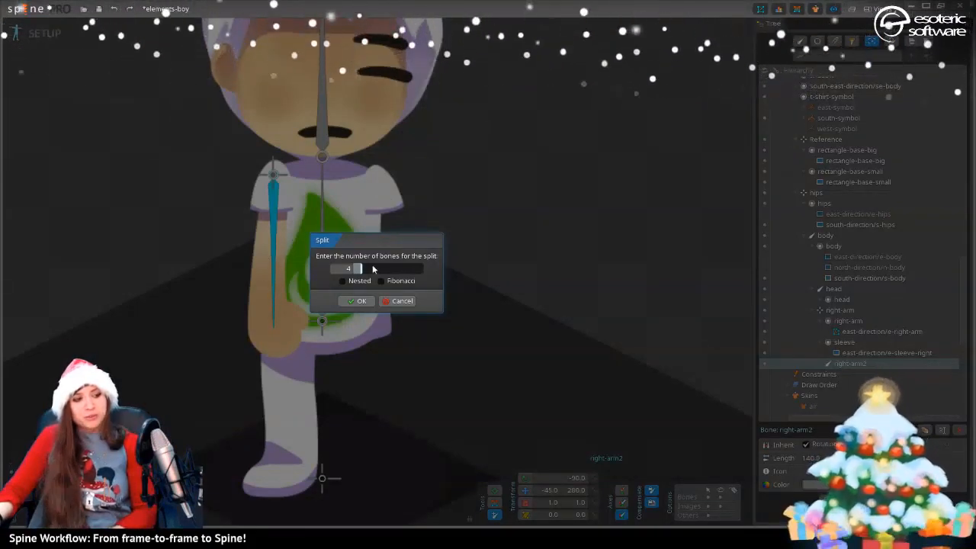
drag(373, 268, 382, 273)
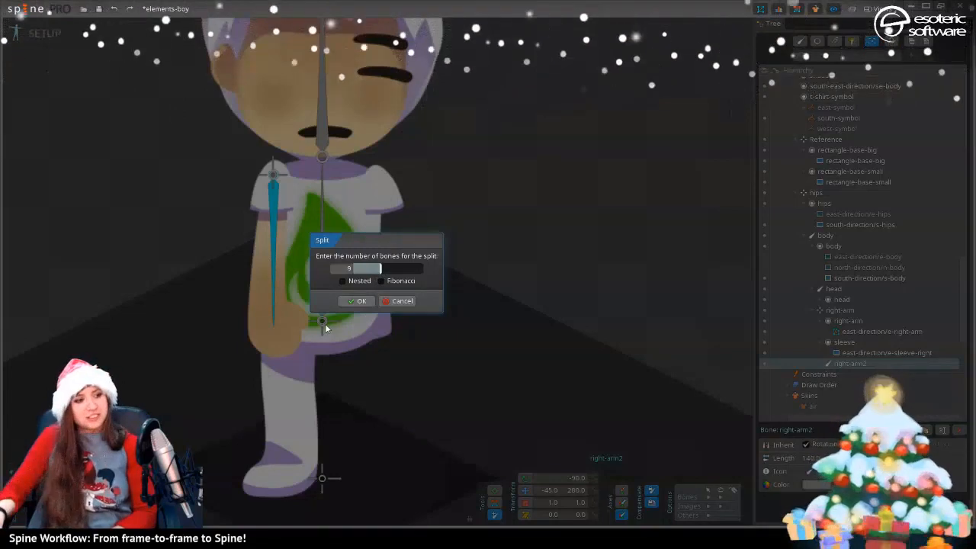
click(384, 283)
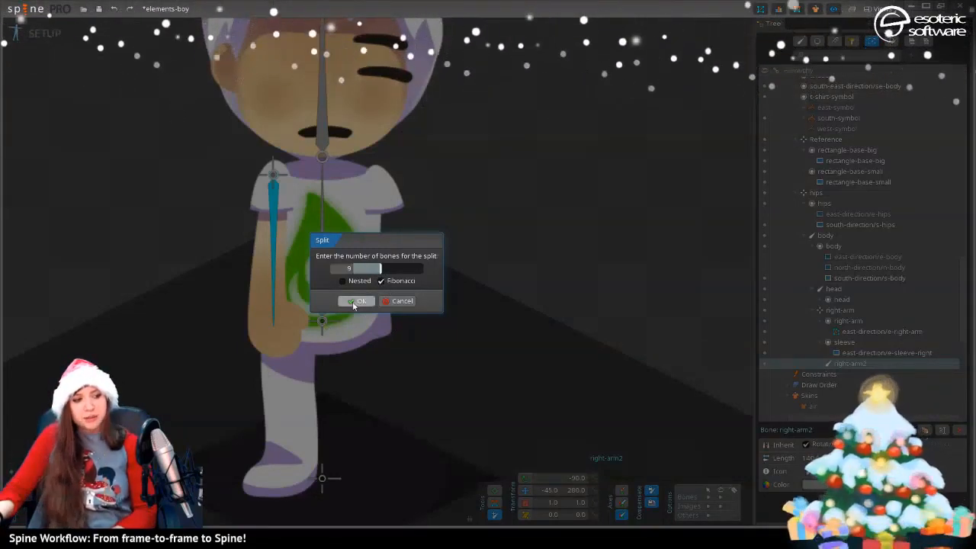
click(352, 301)
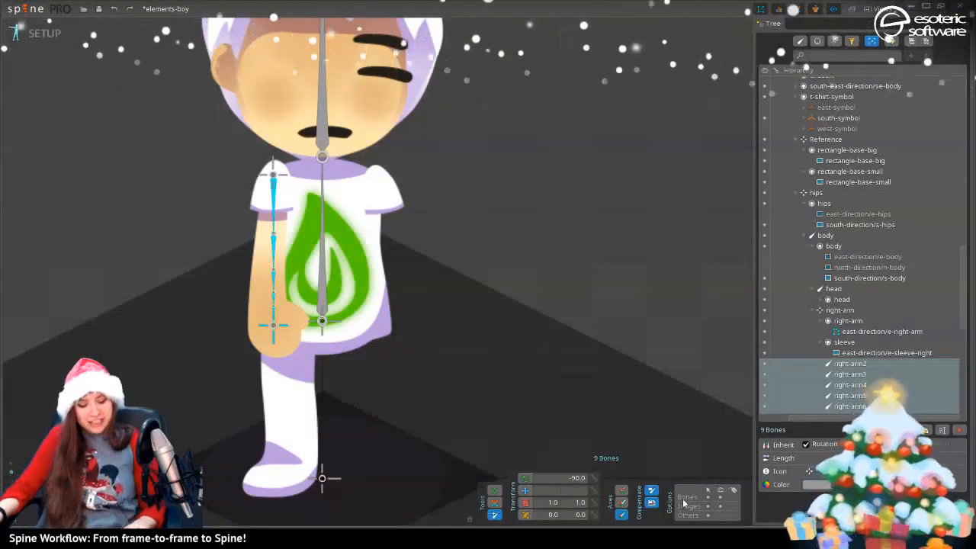
key(ctrl+z)
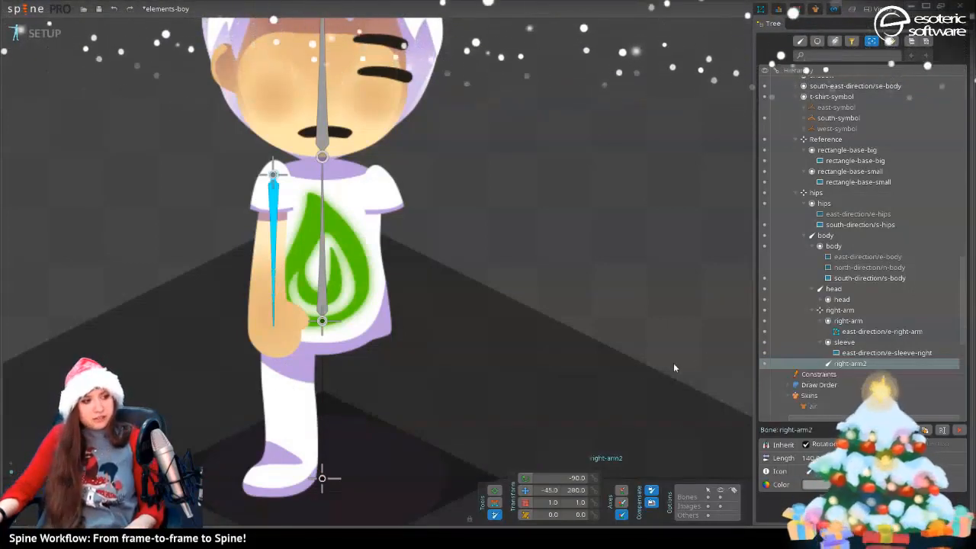
Split the long right-arm bone into 2 nested bones
click(858, 430)
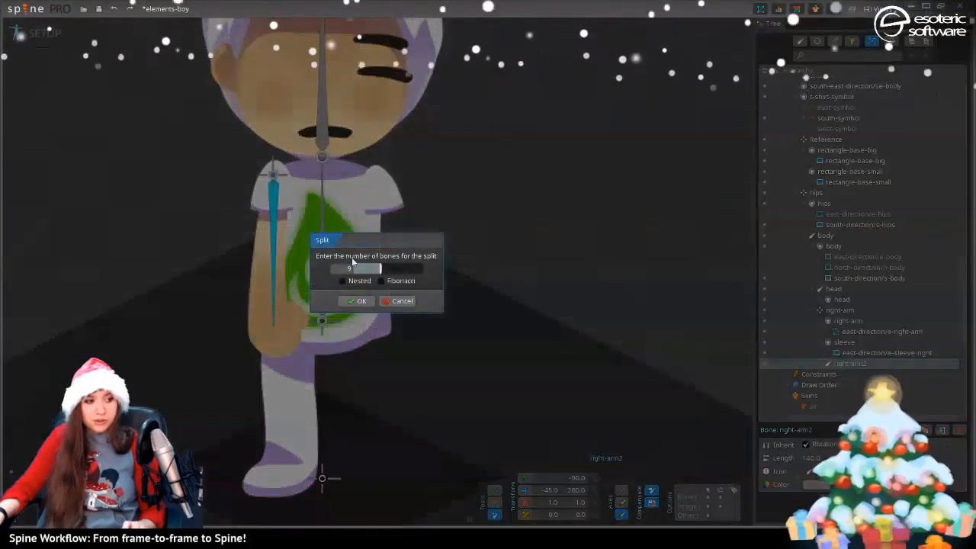
click(343, 281)
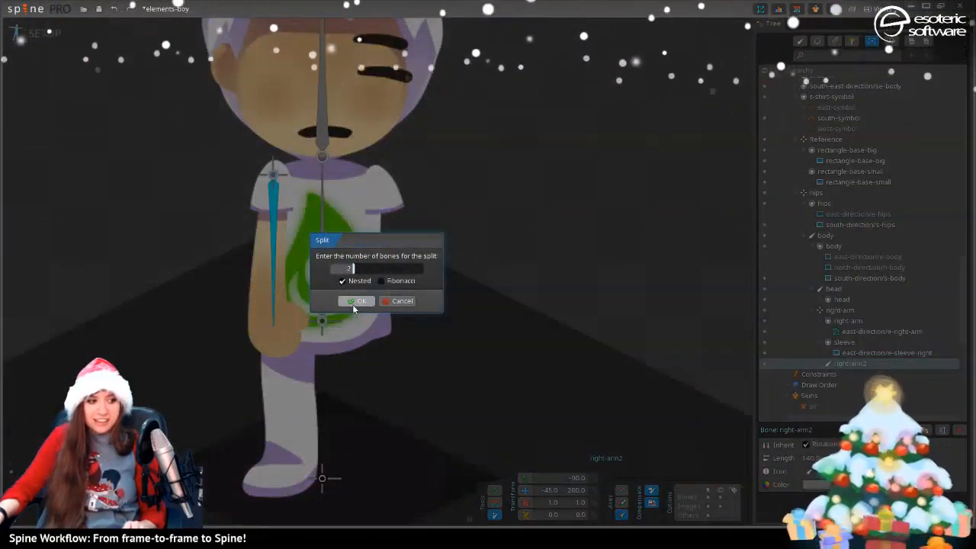
click(356, 301)
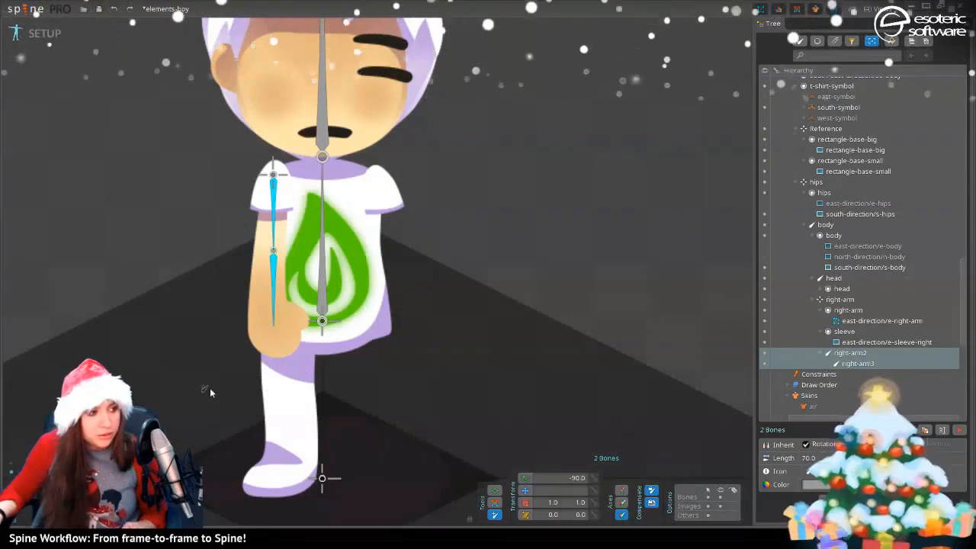
Rotate the east-direction/e-right-arm mesh to about 92.7 degrees so it follows the arm bones
click(525, 478)
click(261, 336)
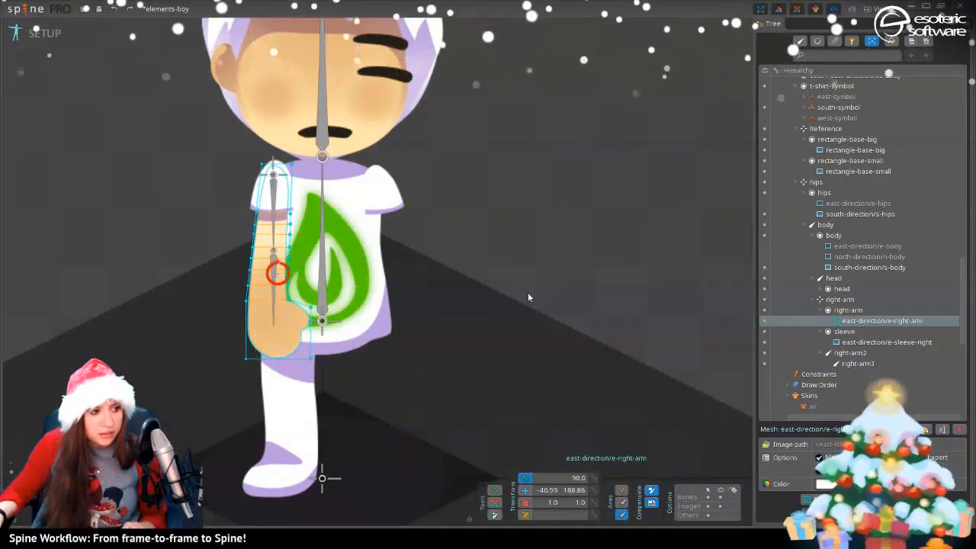
drag(550, 270, 556, 255)
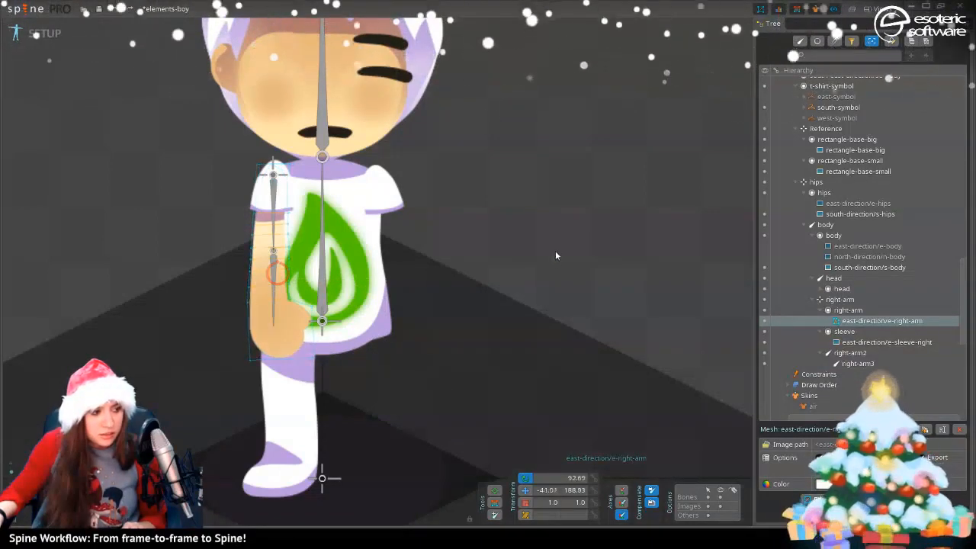
Move the right-arm mesh horizontally to about X -37.2 to centre it on the arm bones
click(526, 492)
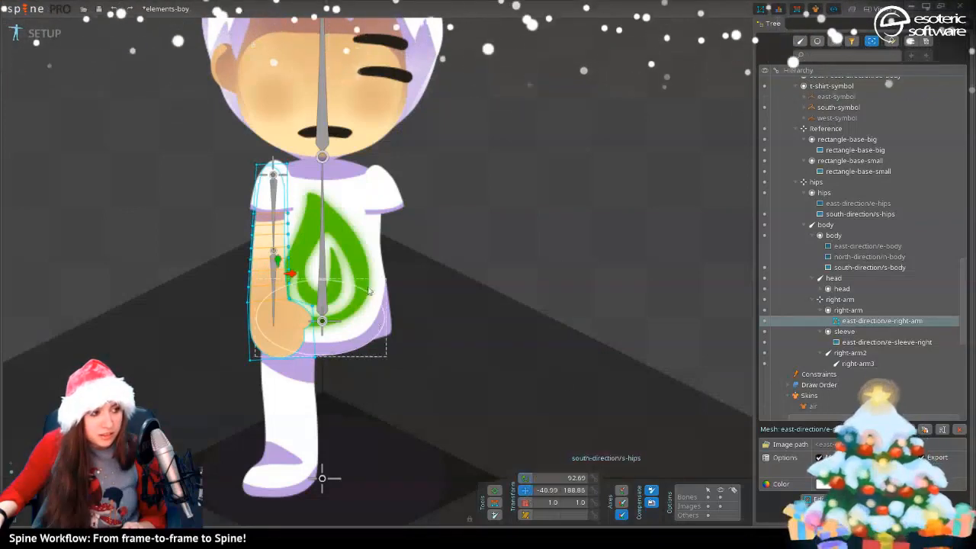
click(286, 274)
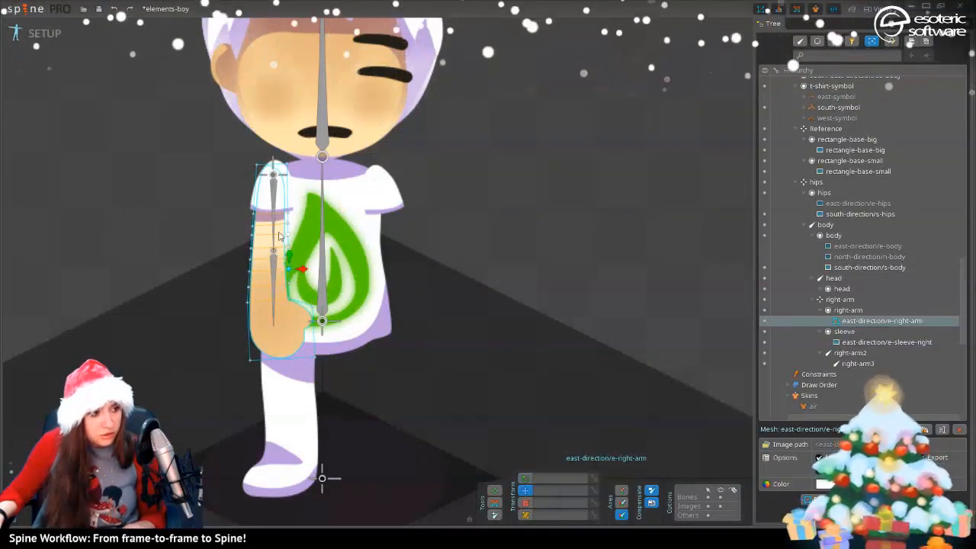
key(space)
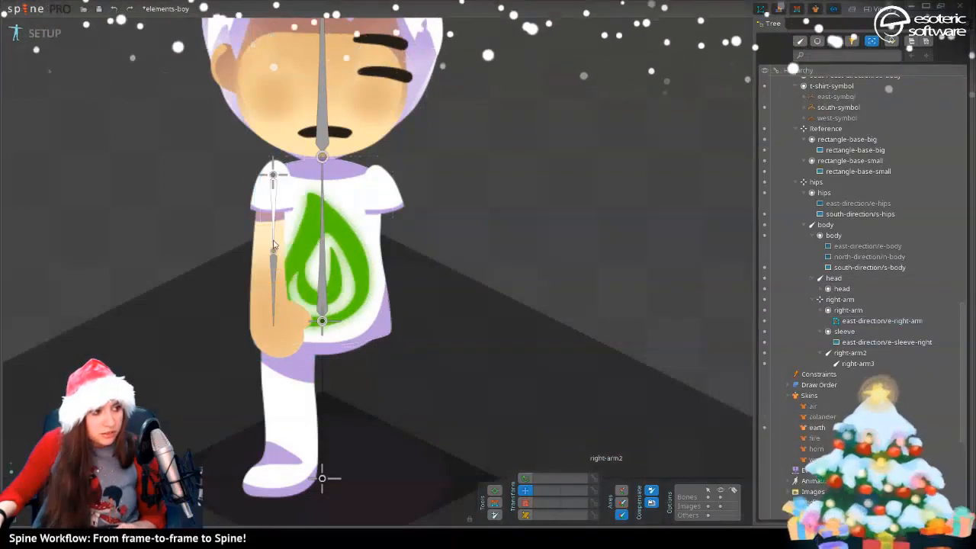
click(257, 263)
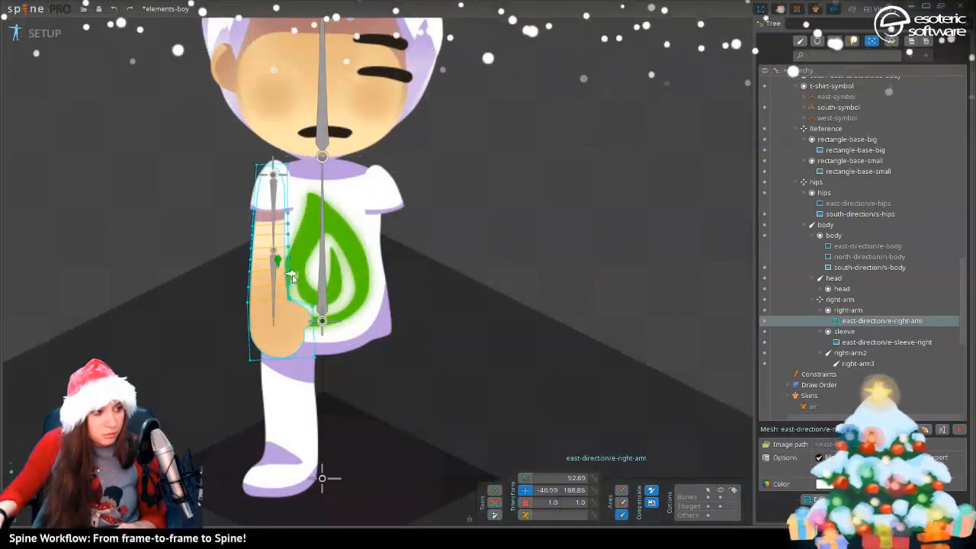
drag(292, 276, 296, 278)
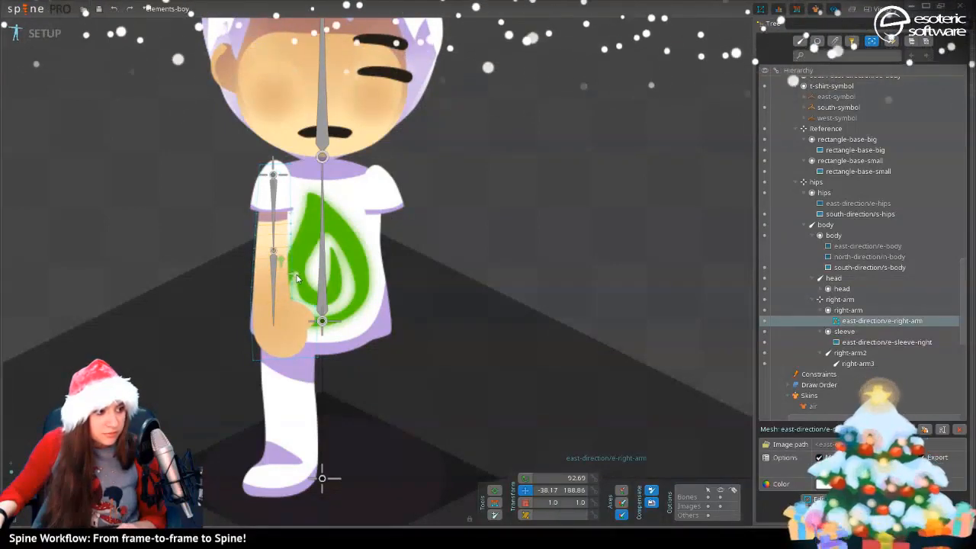
drag(297, 278, 295, 278)
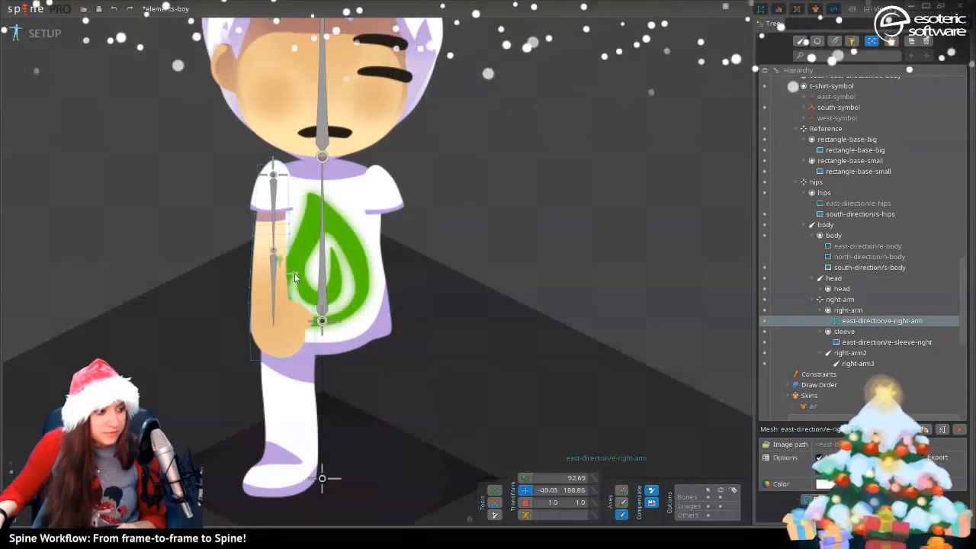
key(ctrl+z)
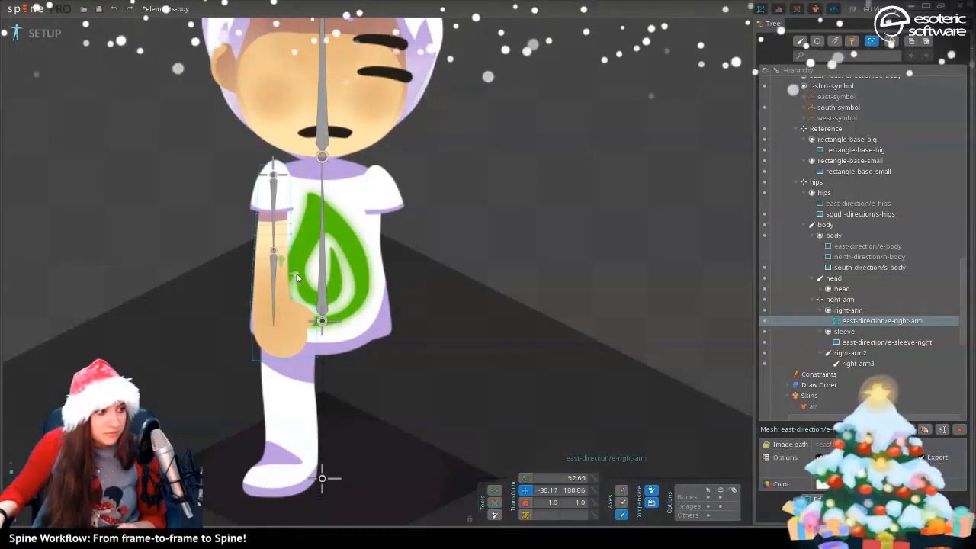
drag(297, 277, 297, 277)
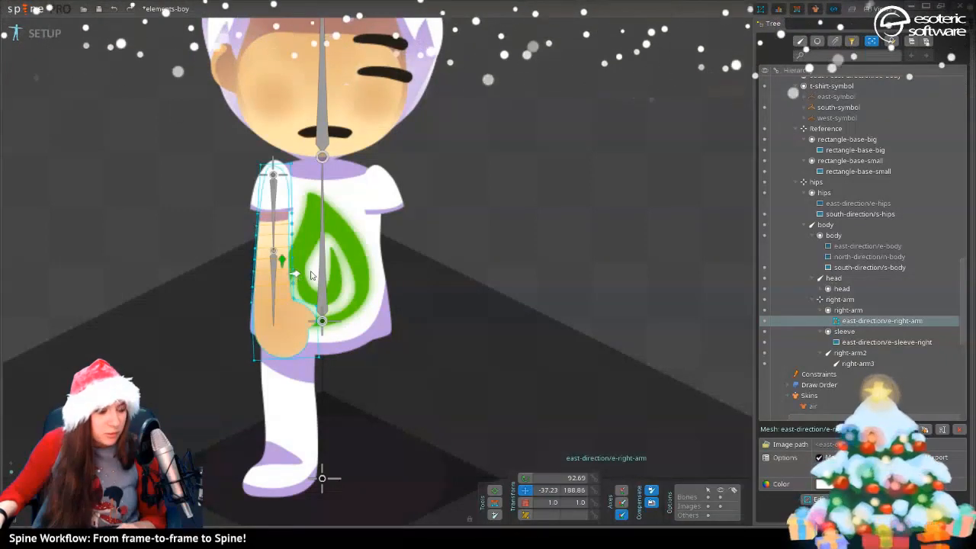
Shorten the lower right-arm bone to about 50 and draw a child bone about 45 long from its tip into the hand
click(275, 313)
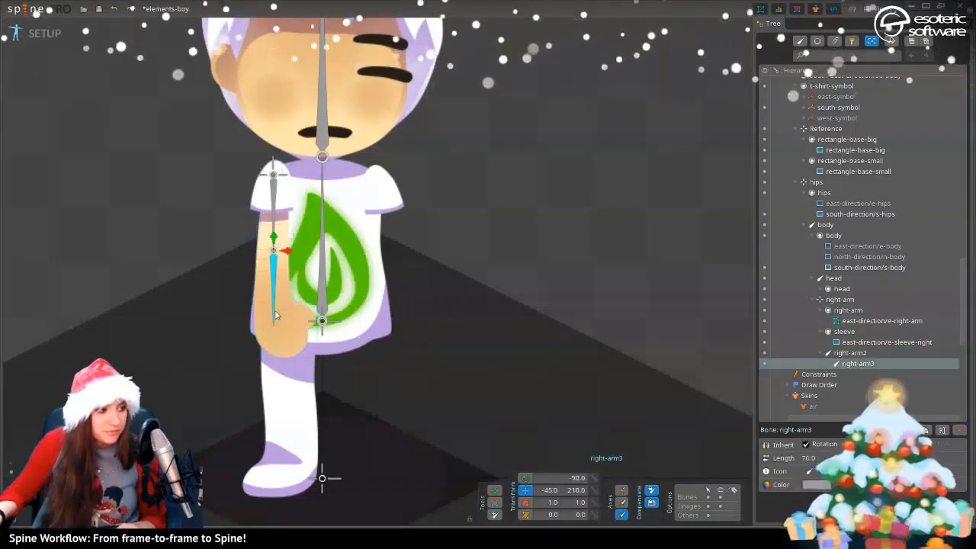
drag(273, 324, 277, 308)
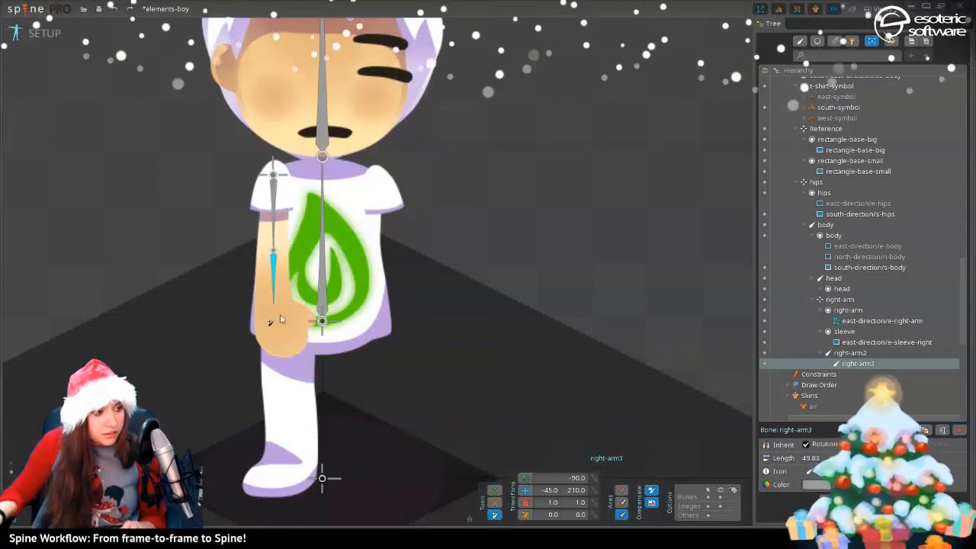
drag(273, 306, 290, 354)
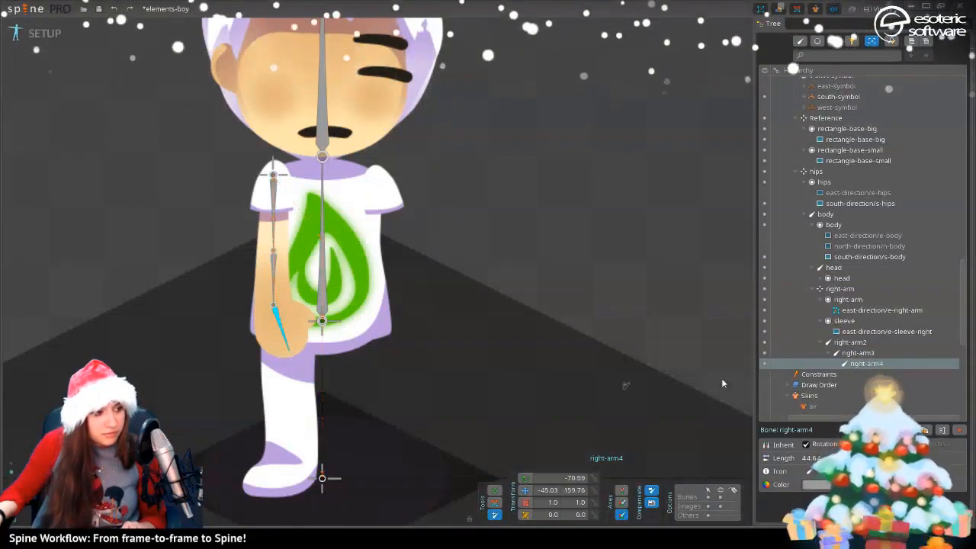
Rename the new bone in the hand as right-hand
double_click(870, 363)
text(r)
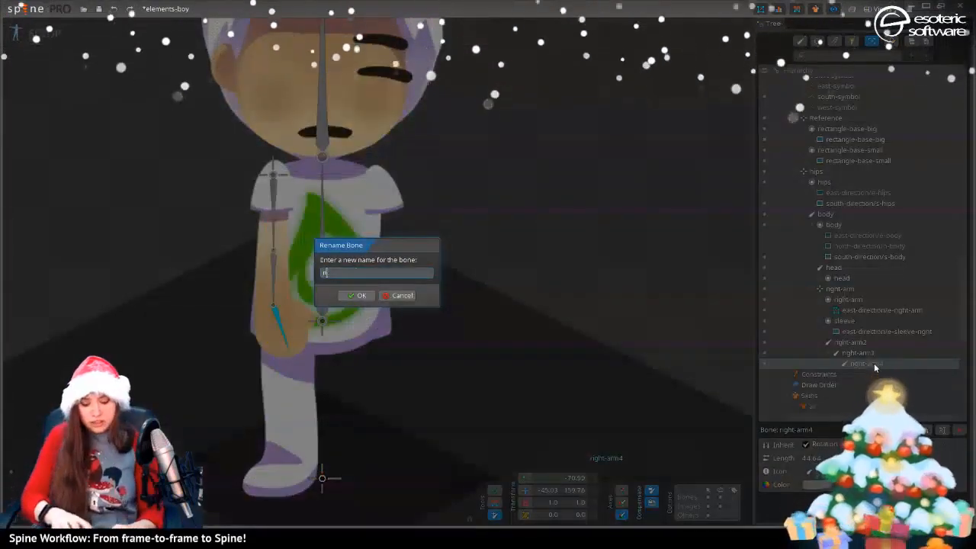
text(ight-hand)
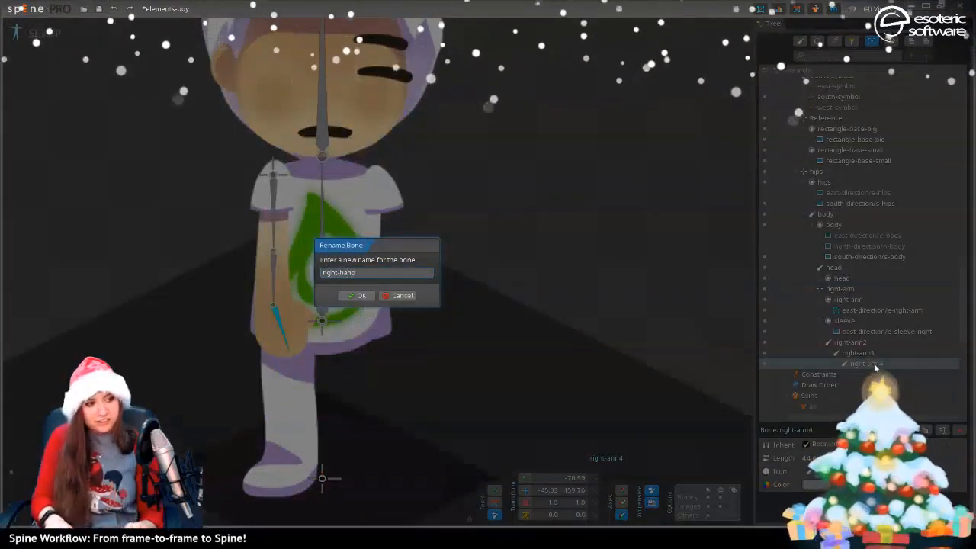
key(Return)
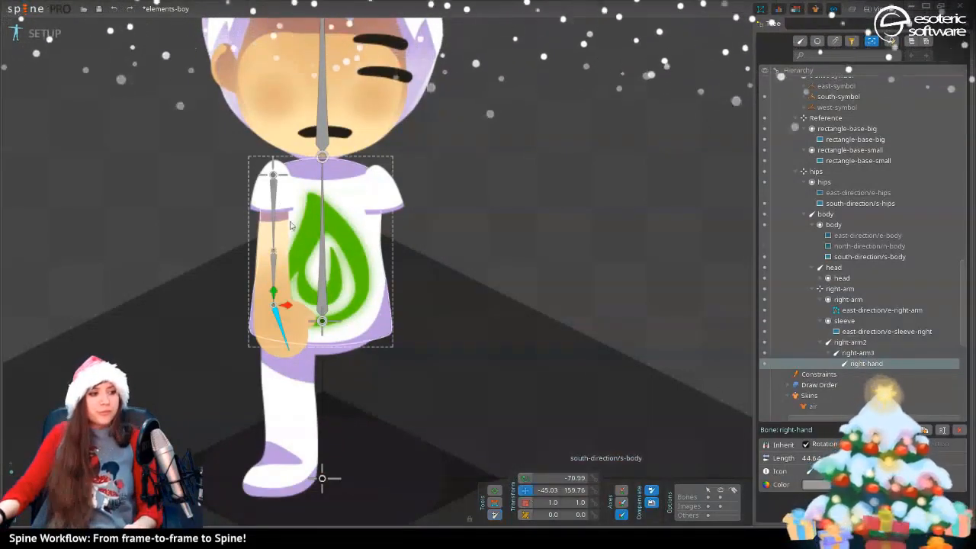
Rotate the east-direction/e-sleeve-right image to about 5 degrees and select the right-arm mesh
click(259, 203)
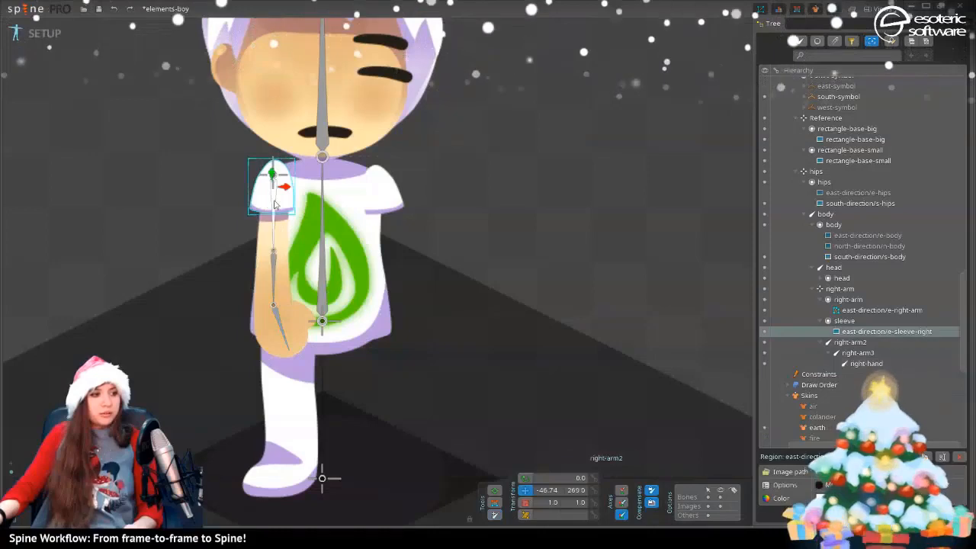
click(525, 479)
drag(288, 207, 290, 206)
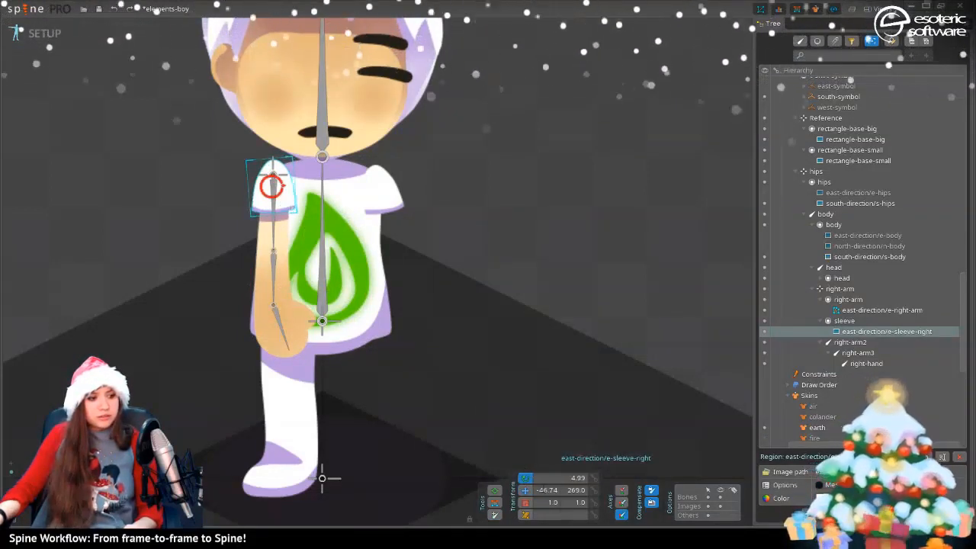
click(284, 263)
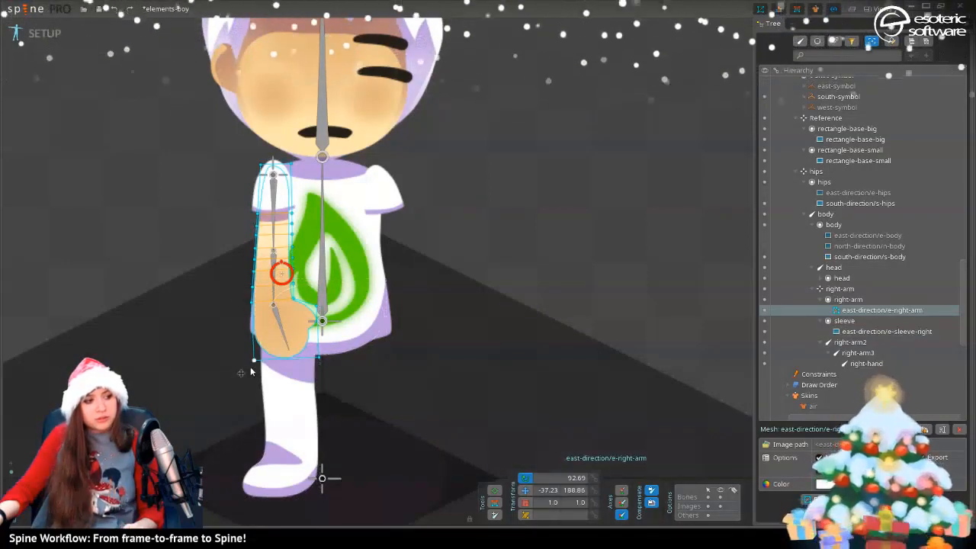
Show the Weights view beside the hierarchy and widen it so its controls are fully readable
scroll(275, 283, up, 2)
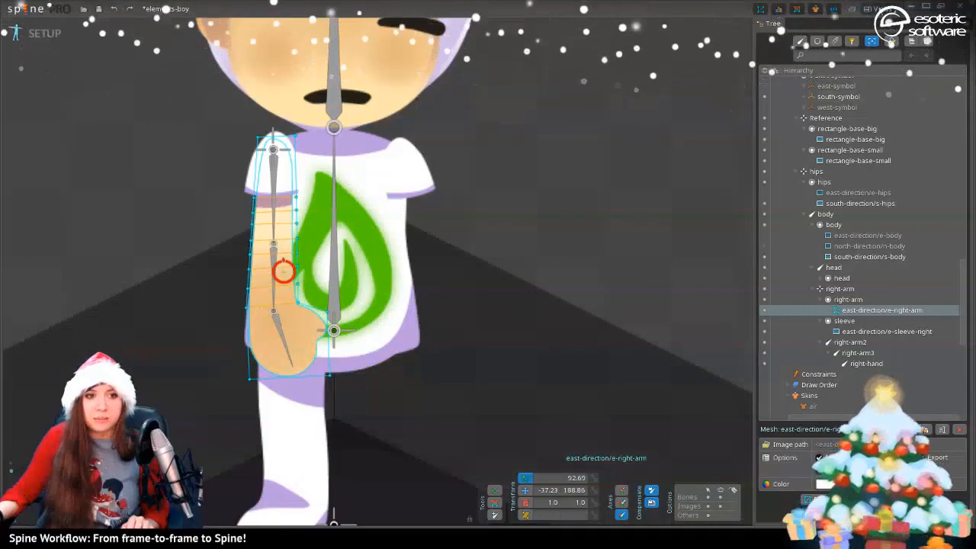
click(872, 9)
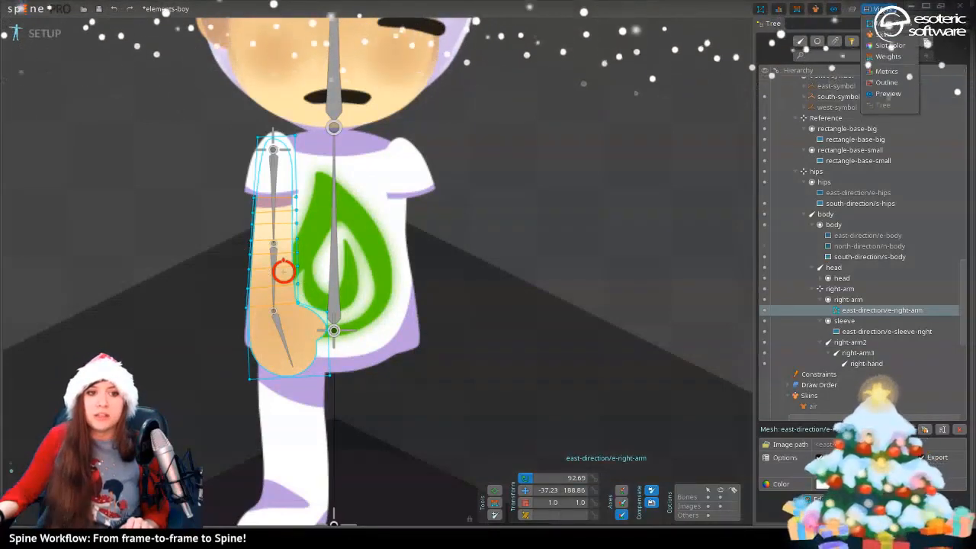
click(887, 57)
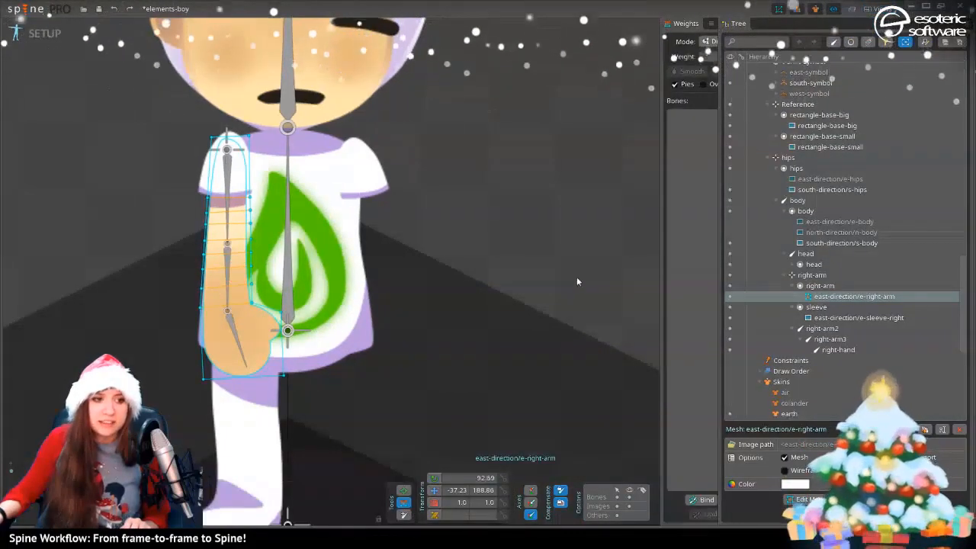
drag(662, 263, 603, 296)
Bind the east-direction/e-right-arm mesh to the right-arm2, right-arm3 and right-hand bones with automatic weights
click(644, 501)
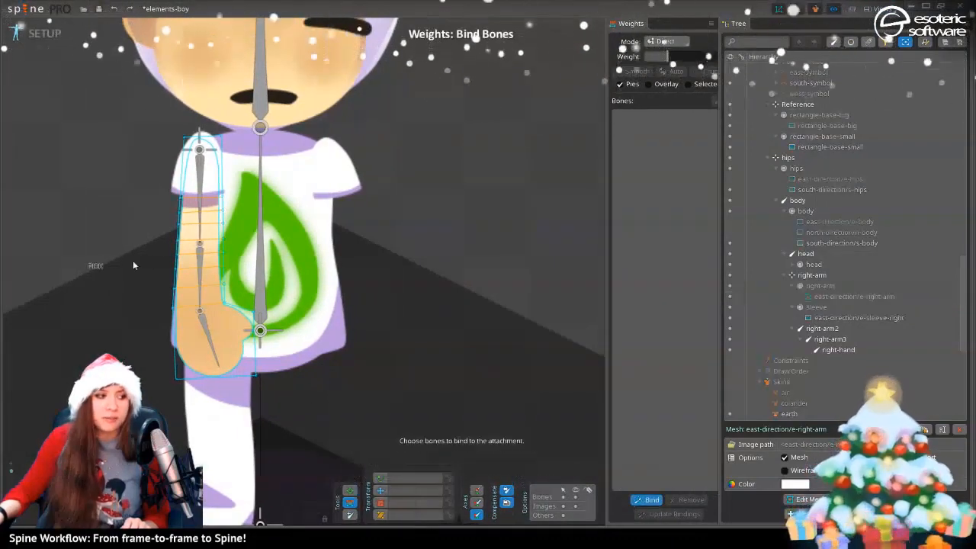
click(201, 196)
click(200, 275)
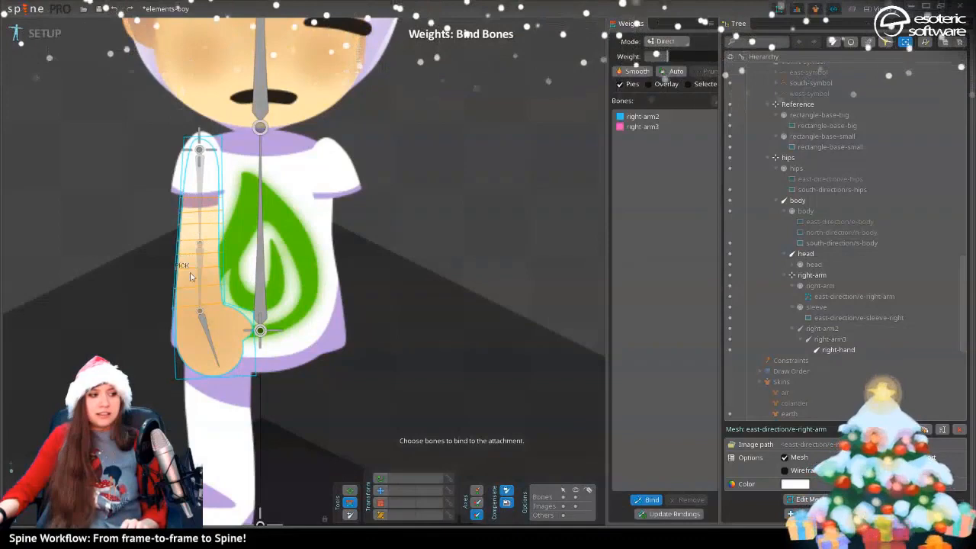
click(208, 336)
key(Return)
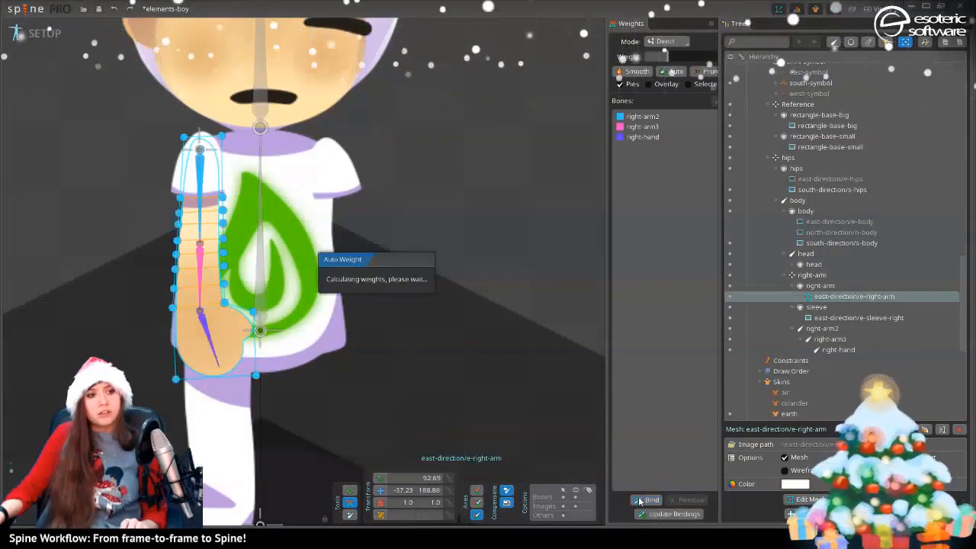
Switch to Animate mode and rotate right-arm3 and right-arm2 so the upper arm is horizontal and the forearm hangs down
click(29, 35)
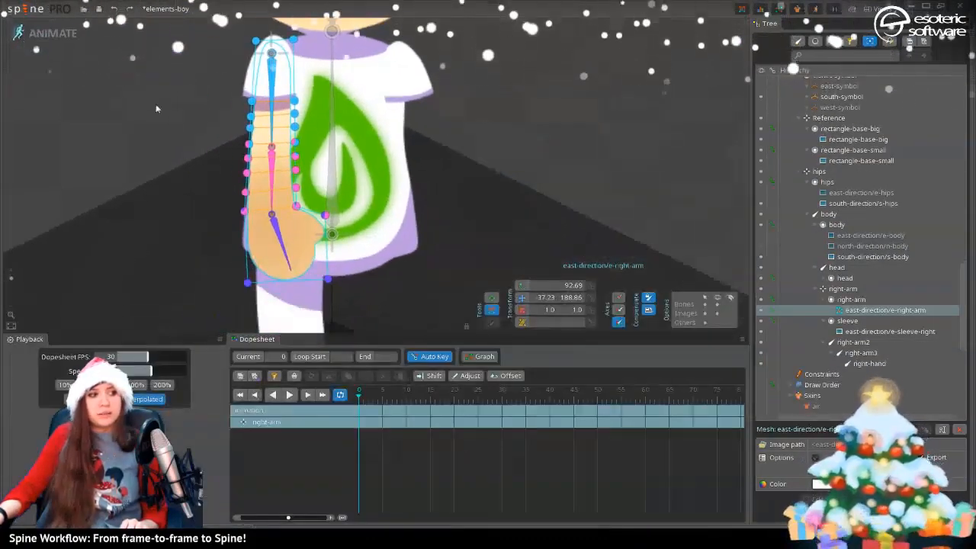
click(491, 299)
drag(273, 193, 359, 130)
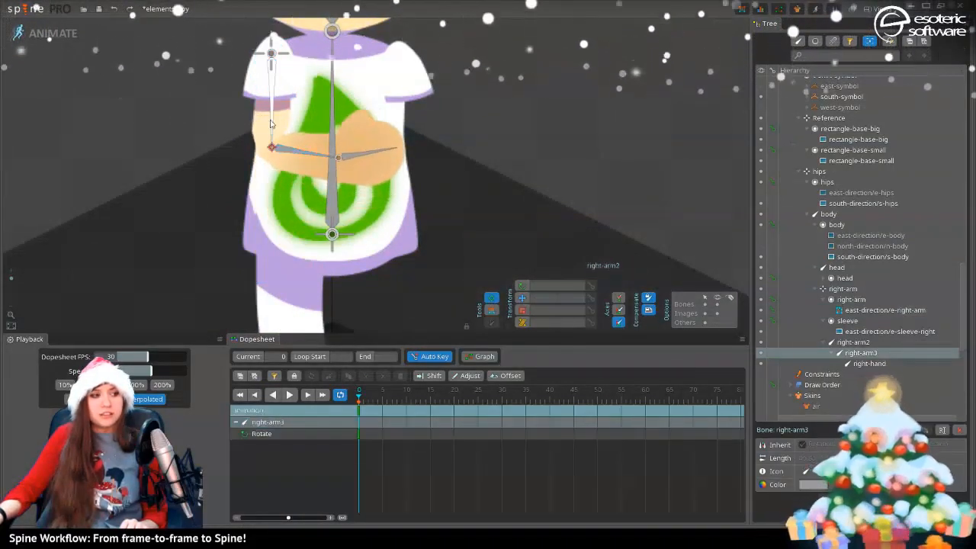
drag(260, 114, 183, 61)
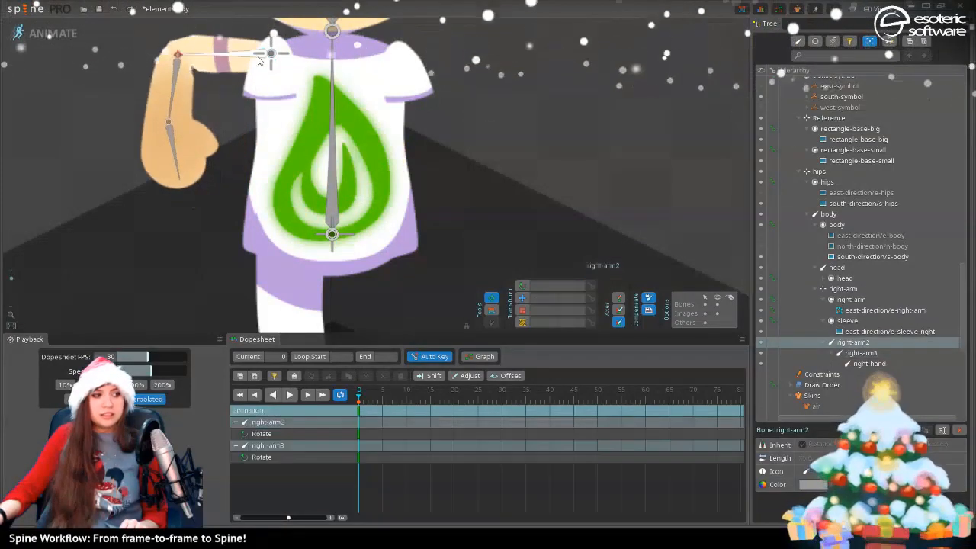
drag(344, 131, 520, 191)
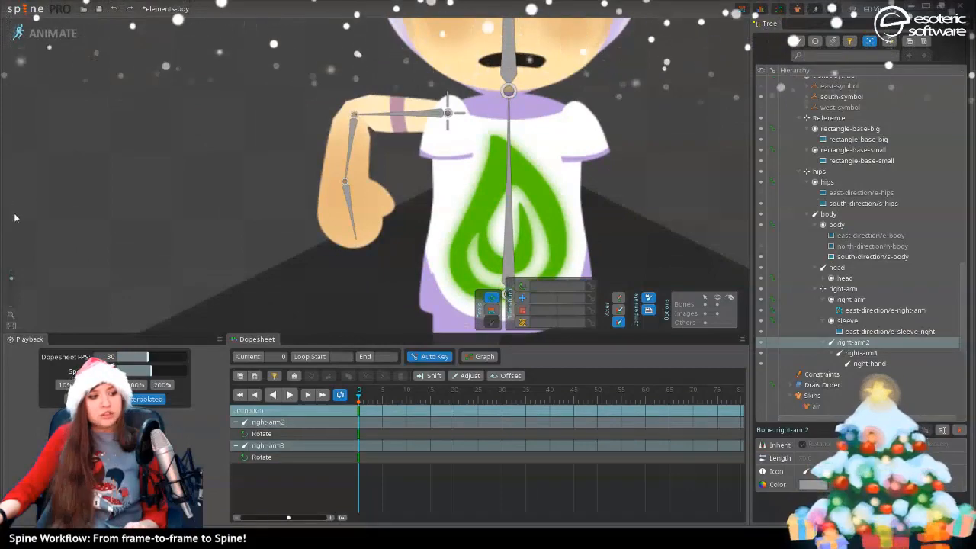
Select the right-arm mesh vertices around the elbow and smooth their weights several times
click(494, 310)
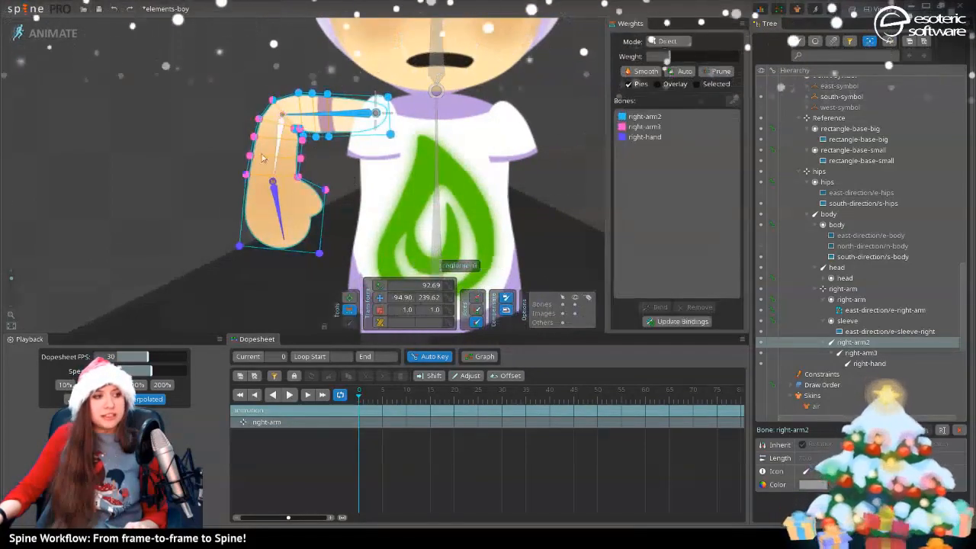
drag(202, 52, 349, 167)
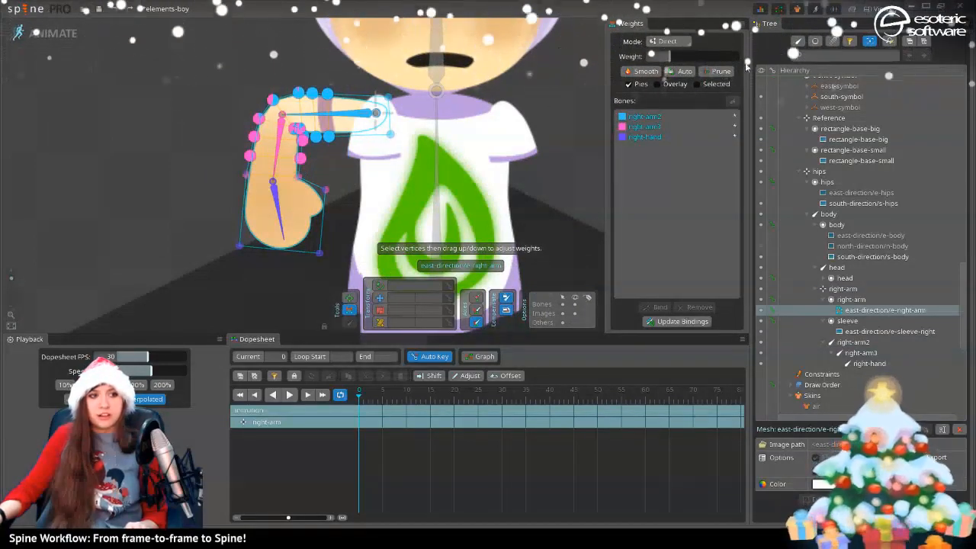
click(644, 71)
click(645, 71)
click(648, 72)
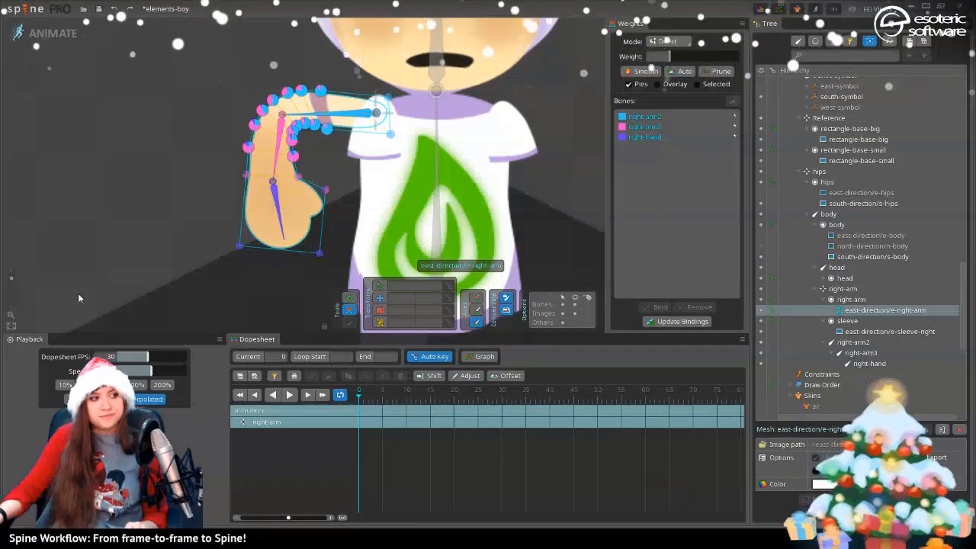
Turn off bone and image compensation and rotate the right-hand bone to about -84 degrees
click(384, 290)
click(282, 219)
drag(281, 220, 258, 226)
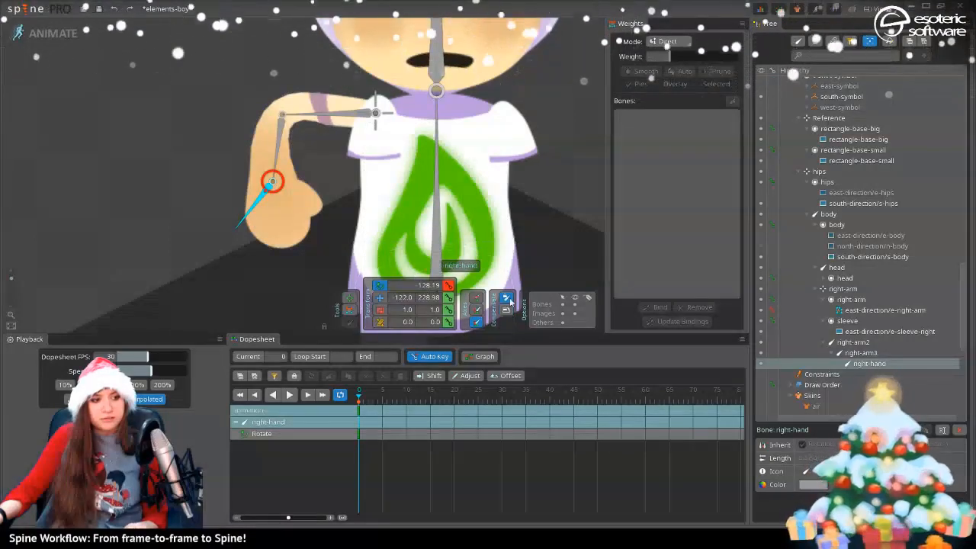
key(ctrl+z)
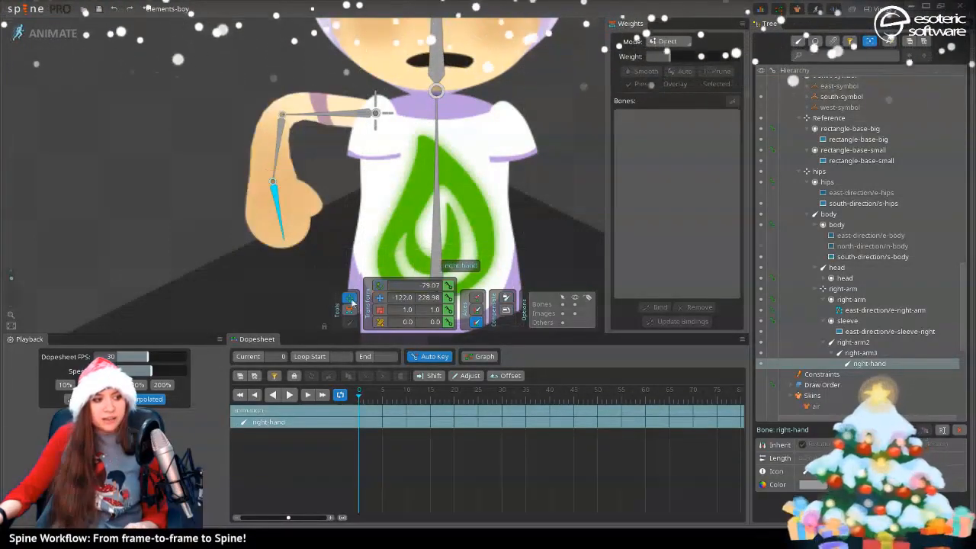
mouse_move(283, 239)
mouse_down()
mouse_move(246, 241)
mouse_move(185, 219)
mouse_move(329, 260)
mouse_move(214, 244)
mouse_move(290, 251)
mouse_move(346, 235)
mouse_move(229, 240)
mouse_move(157, 212)
mouse_move(275, 246)
mouse_move(335, 236)
mouse_move(292, 242)
mouse_up()
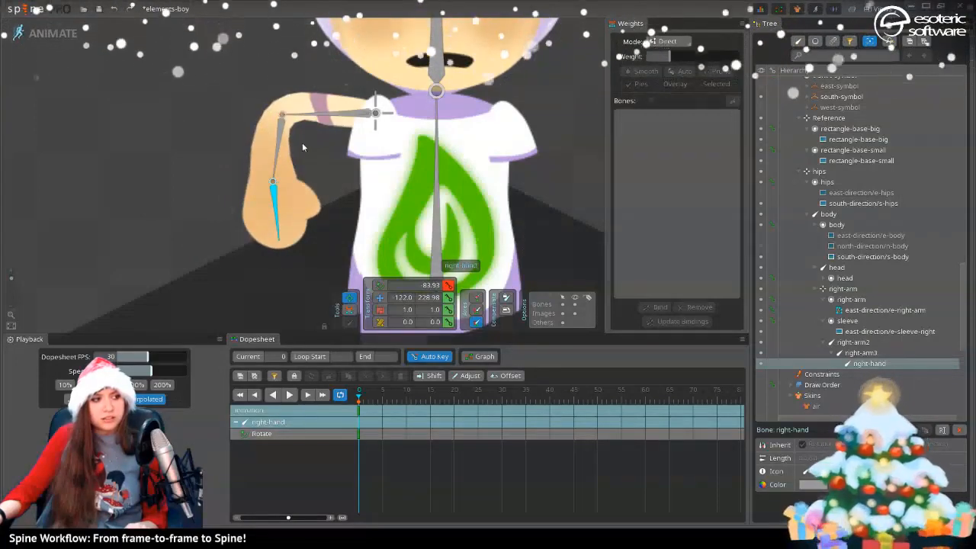
Swing the right-arm3 bone outward and up until the right-hand bone points to about 140 degrees
drag(279, 155, 179, 200)
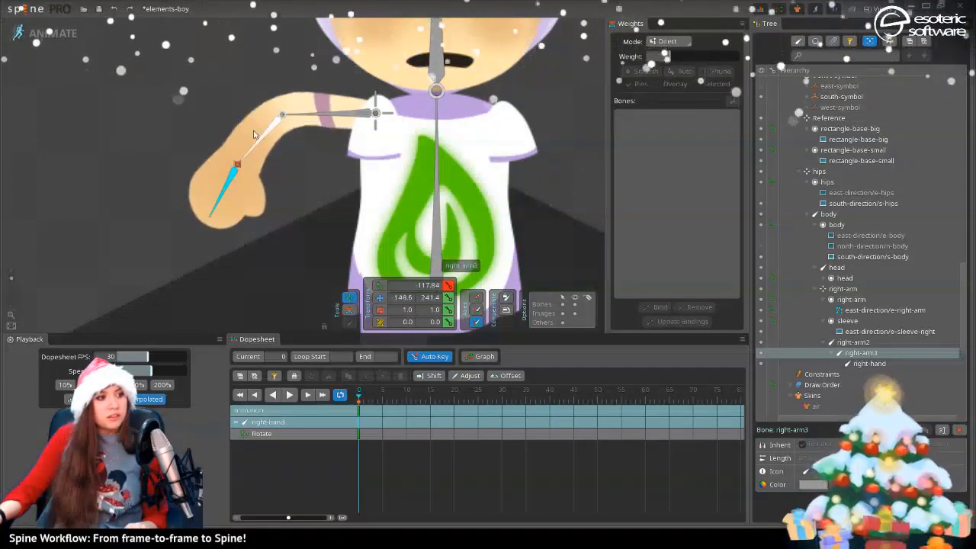
drag(260, 150, 213, 32)
click(221, 44)
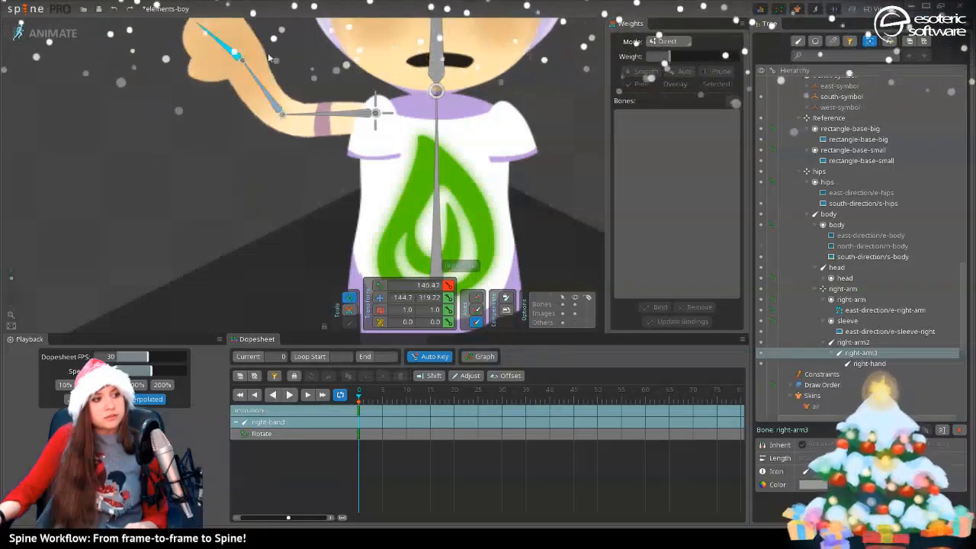
scroll(312, 157, down, 1)
scroll(305, 153, down, 1)
drag(290, 141, 300, 189)
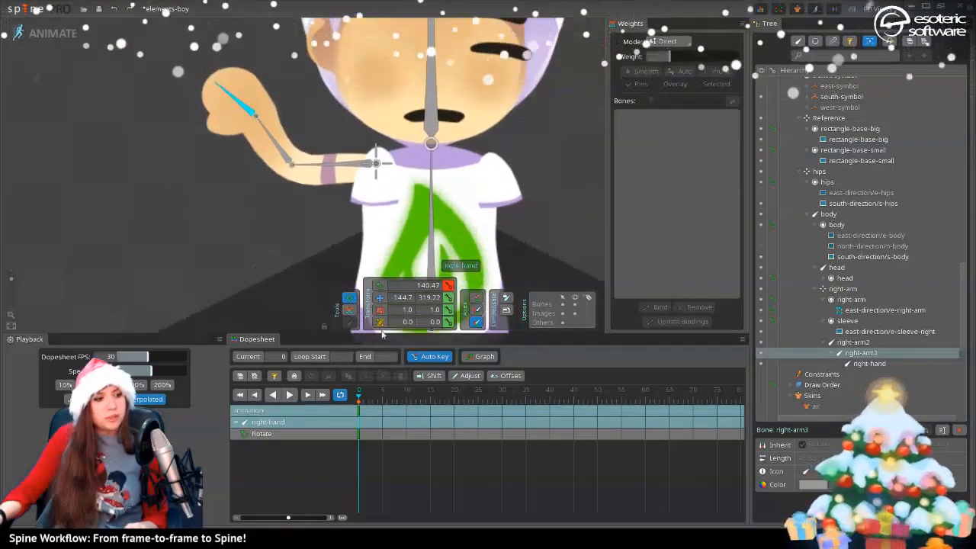
Check the vertex weights on the raised arm and rotate the right-hand bone to about 111 degrees
click(349, 308)
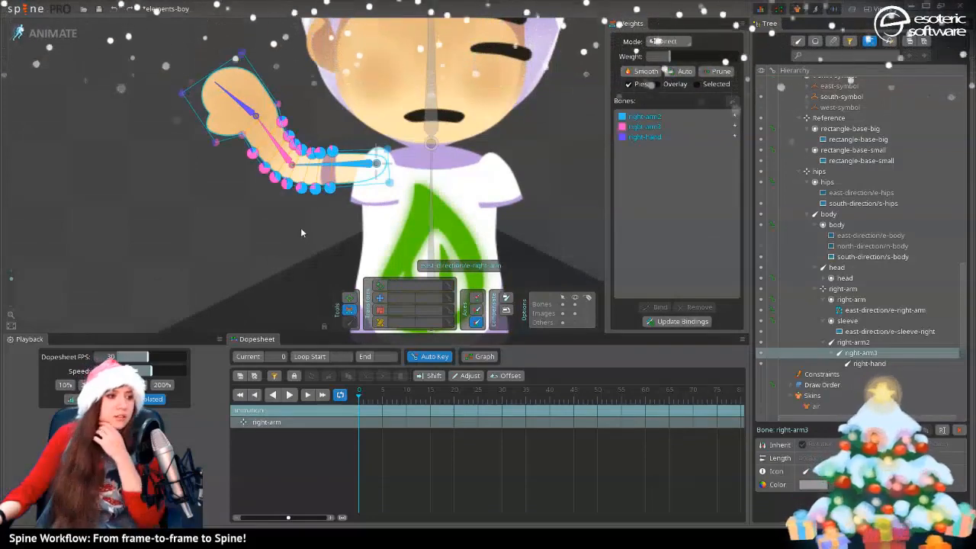
click(318, 115)
click(271, 80)
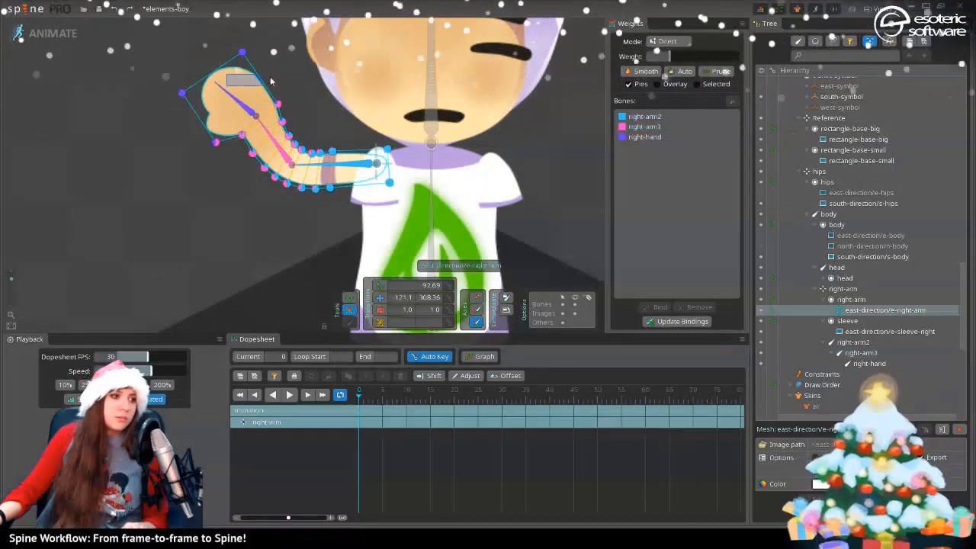
click(349, 298)
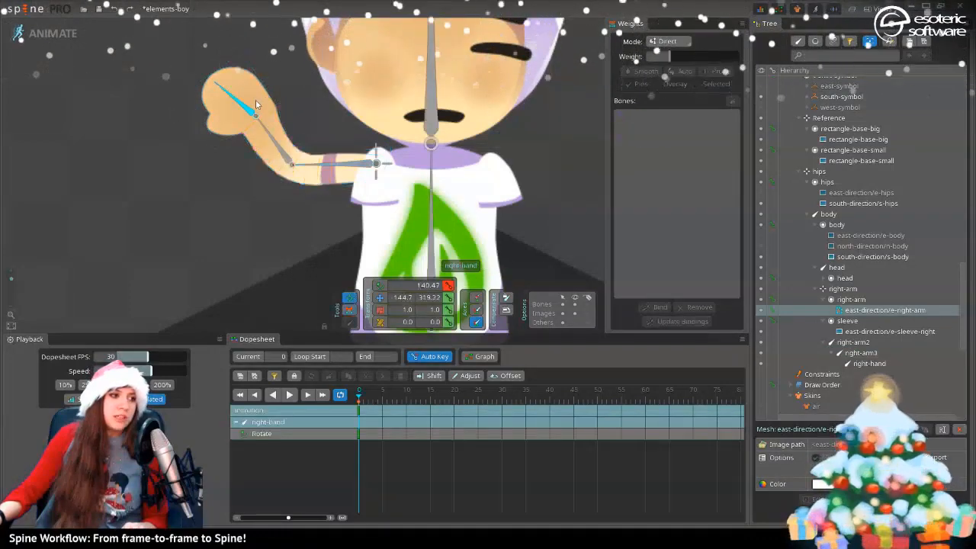
drag(234, 100, 242, 67)
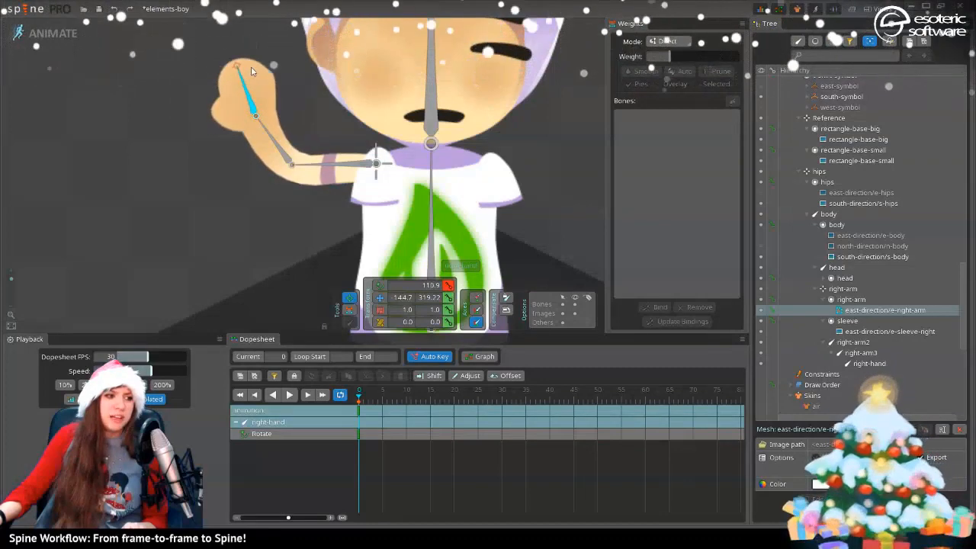
Select the forearm and elbow vertices of the right-arm mesh and set their right-hand weight to 0
click(349, 311)
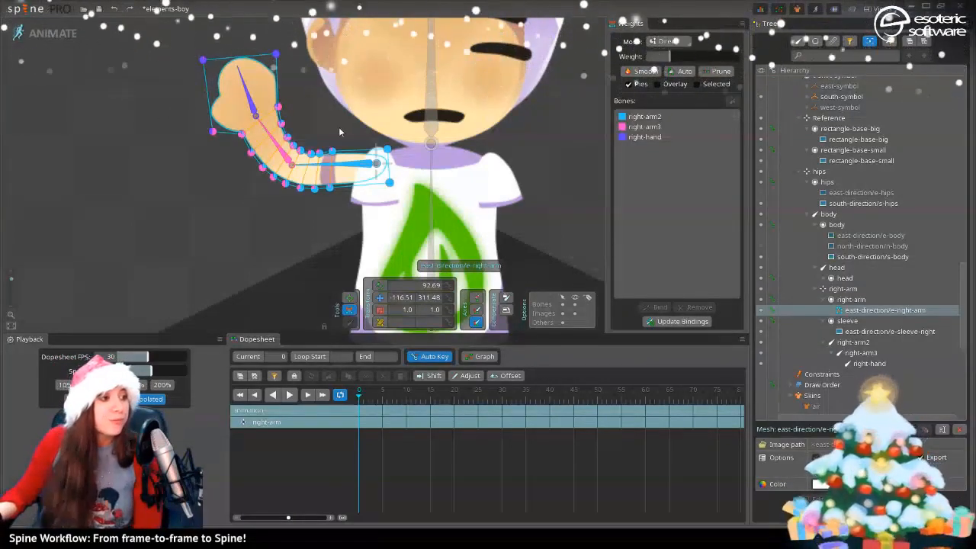
drag(352, 136, 221, 199)
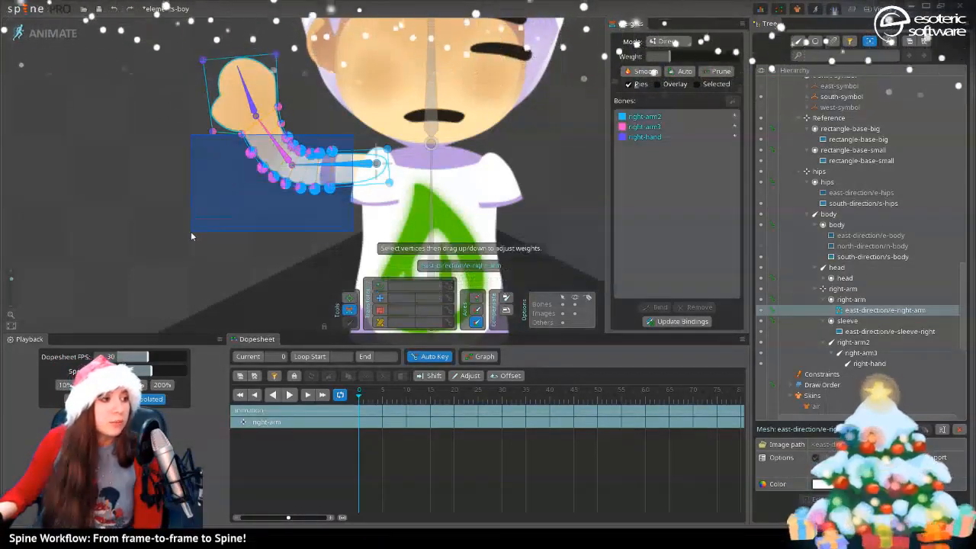
drag(190, 231, 191, 231)
click(674, 136)
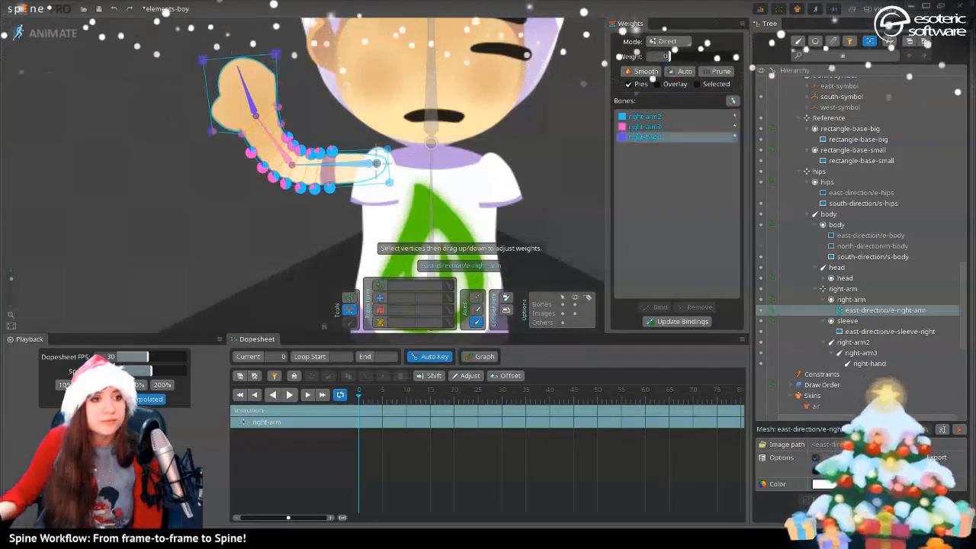
drag(670, 57, 648, 58)
click(647, 73)
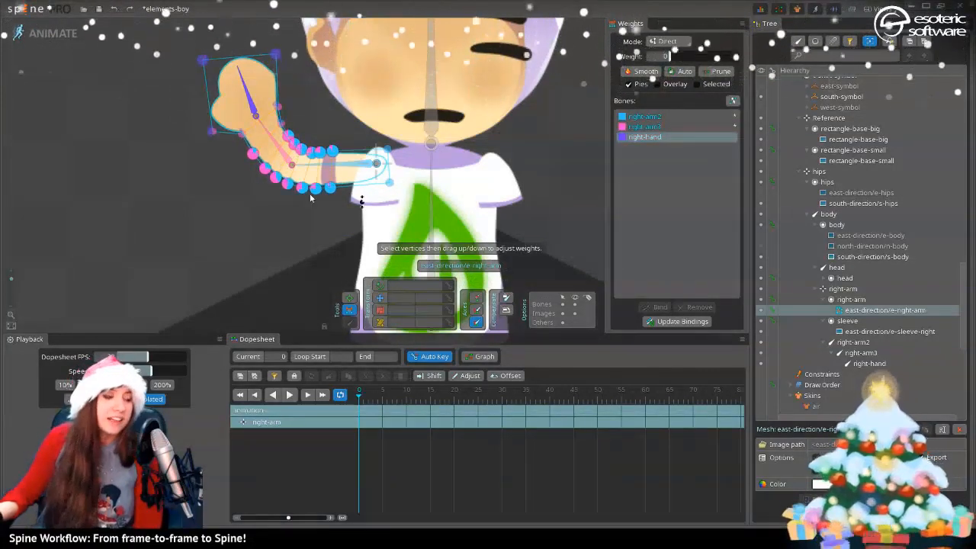
Raise the inner wrist vertex's right-hand weight to about 43% and test it by rotating the right-hand bone to about 165 degrees
click(281, 123)
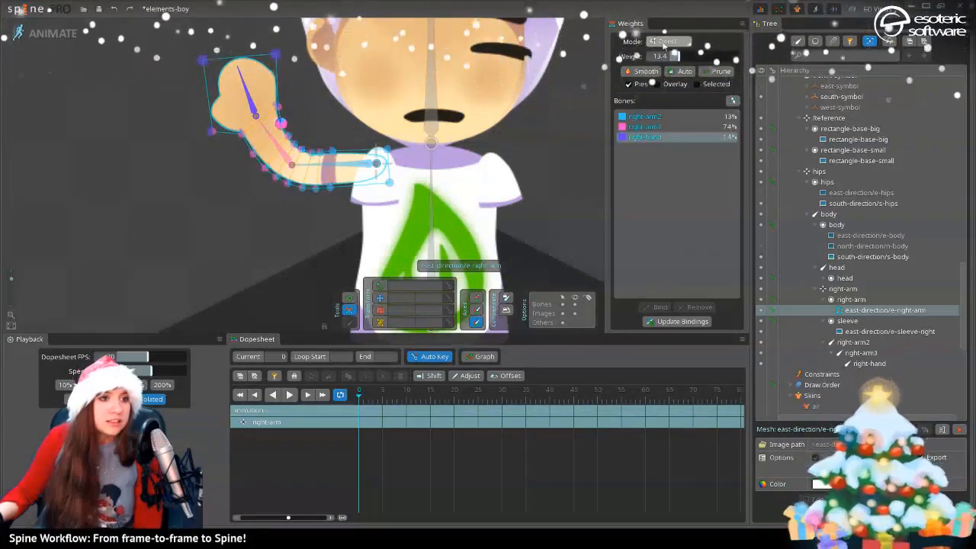
click(253, 155)
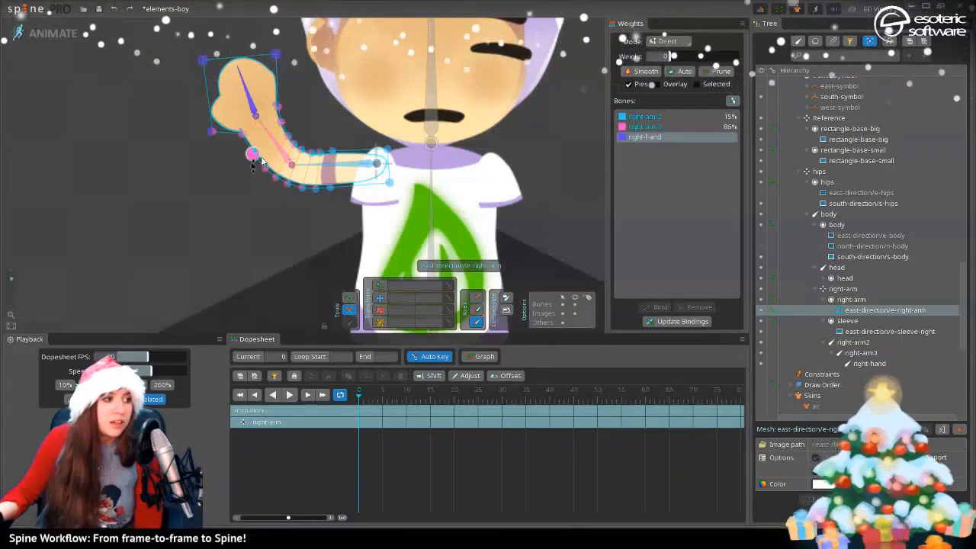
click(277, 107)
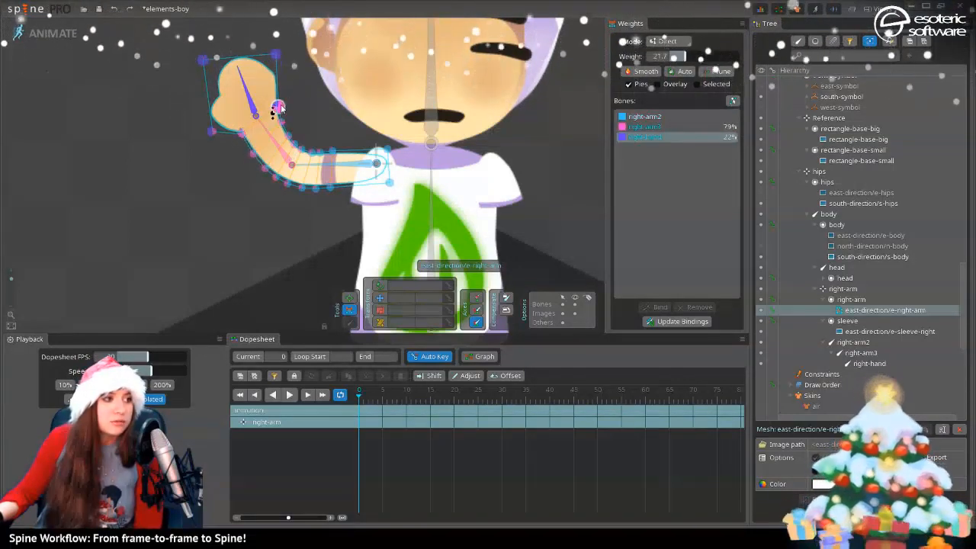
mouse_move(280, 111)
mouse_down()
mouse_move(291, 77)
mouse_move(288, 97)
mouse_up()
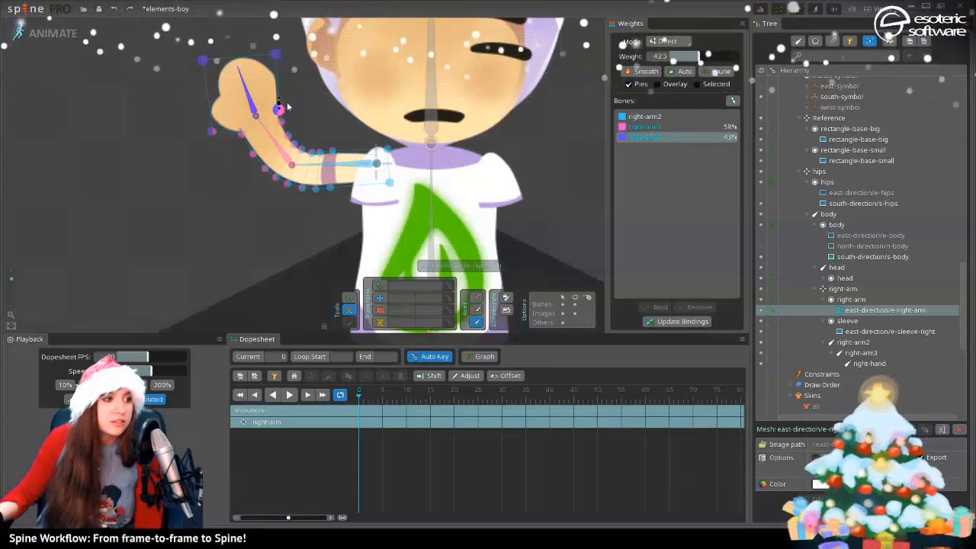
click(350, 310)
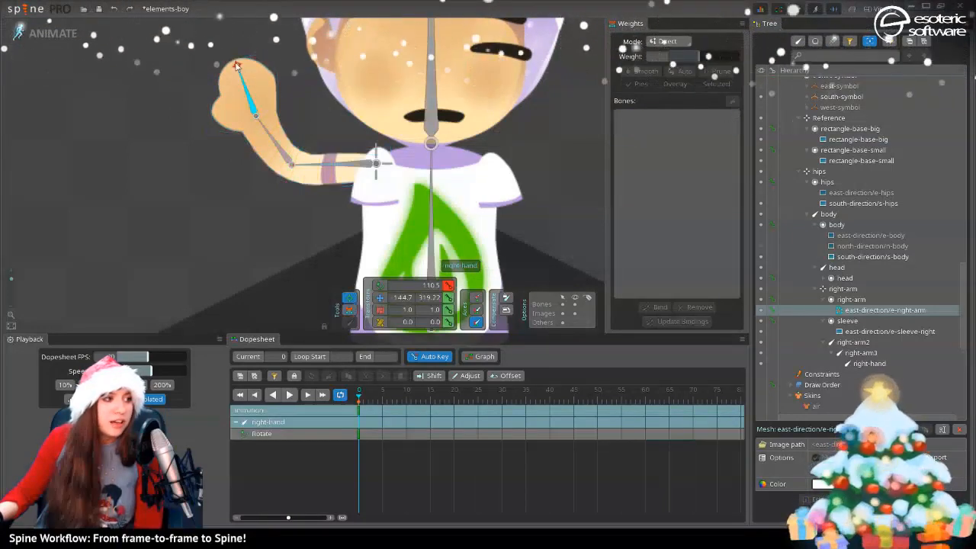
drag(236, 66, 222, 152)
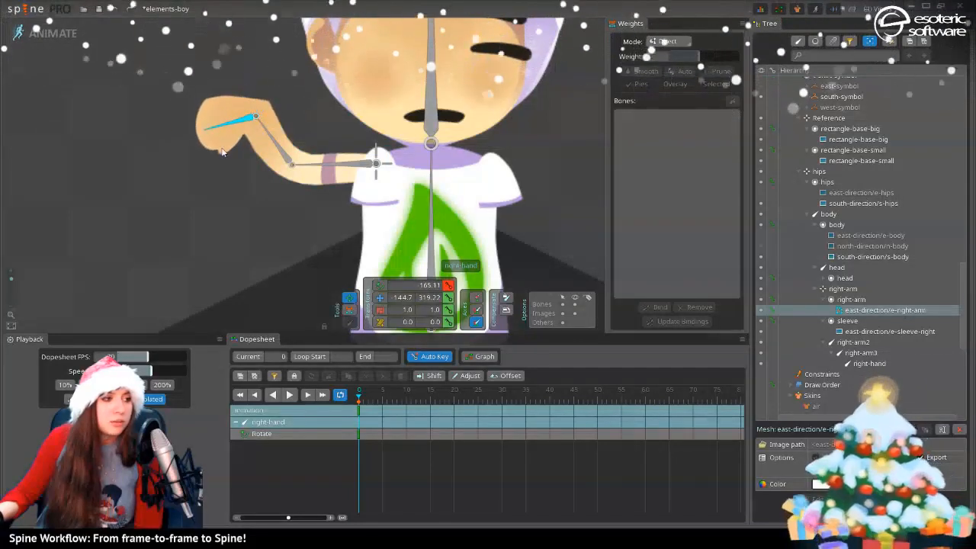
In setup mode, edit the right-arm mesh and add three diagonal edges with new vertices across the hand
click(21, 35)
scroll(326, 368, up, 6)
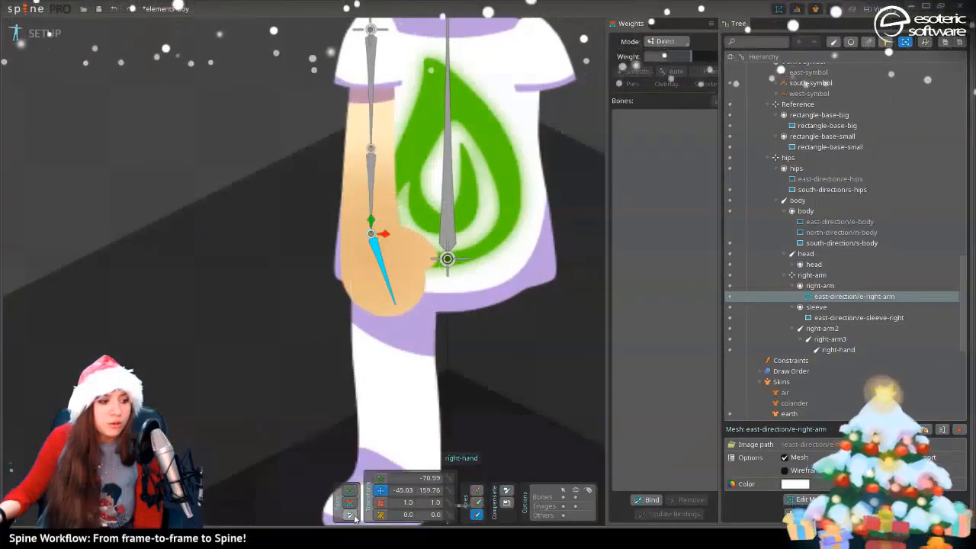
click(800, 500)
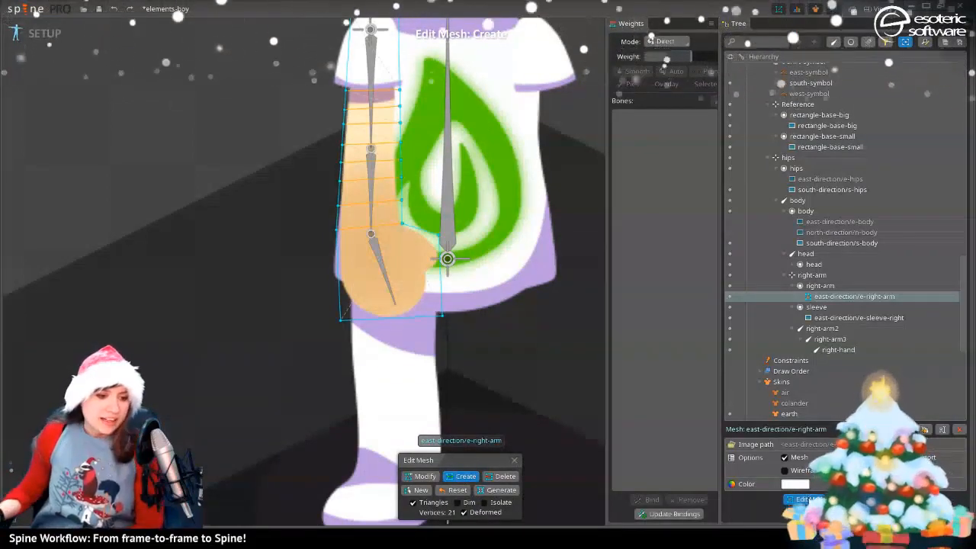
click(808, 501)
click(807, 500)
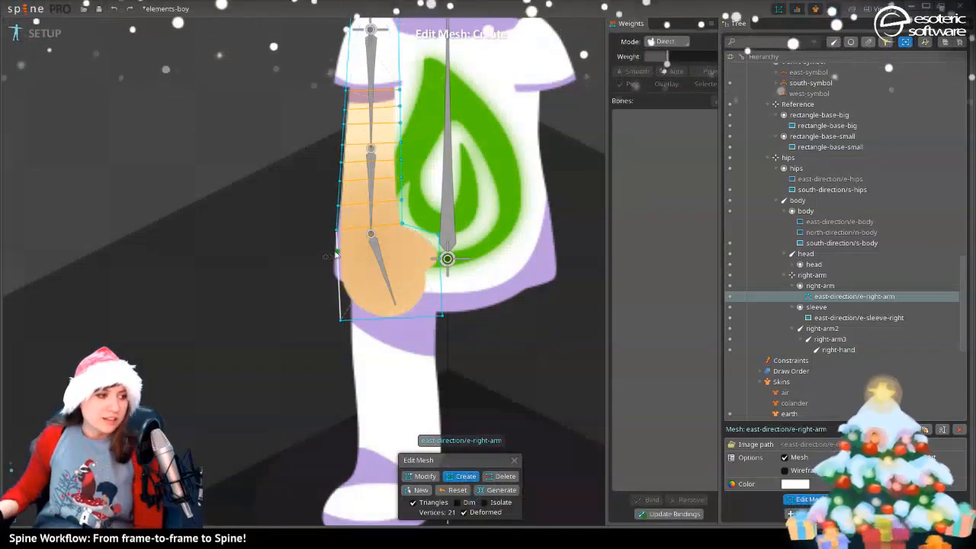
drag(336, 251, 384, 244)
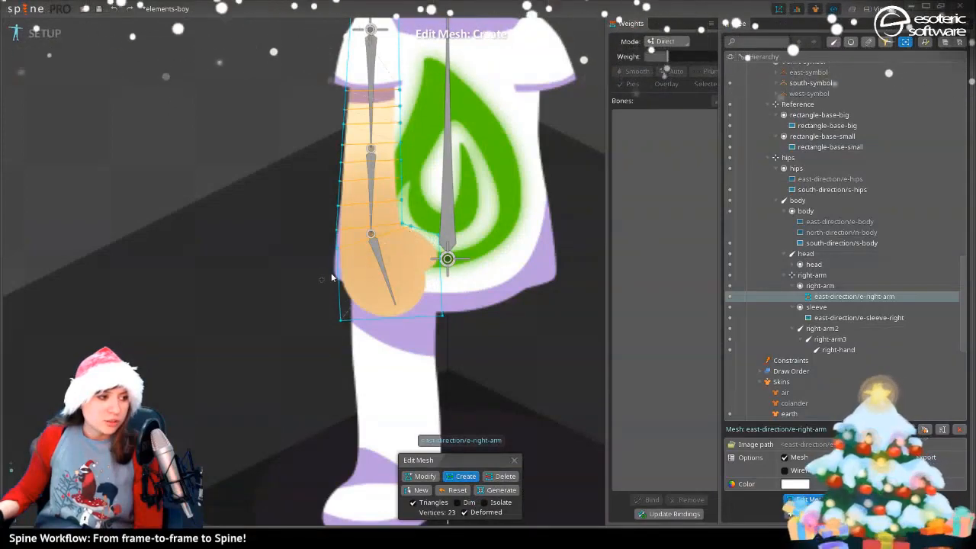
drag(339, 274, 426, 239)
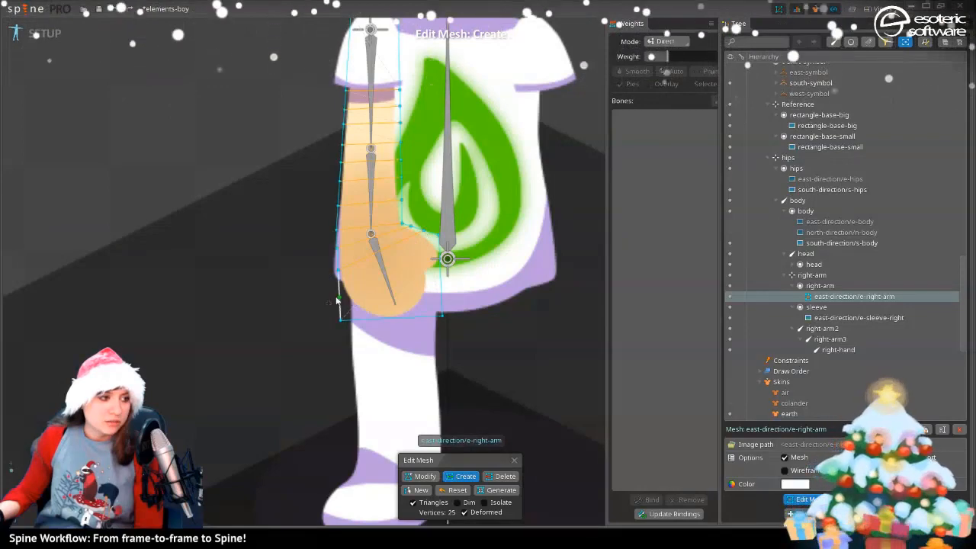
drag(339, 301, 441, 232)
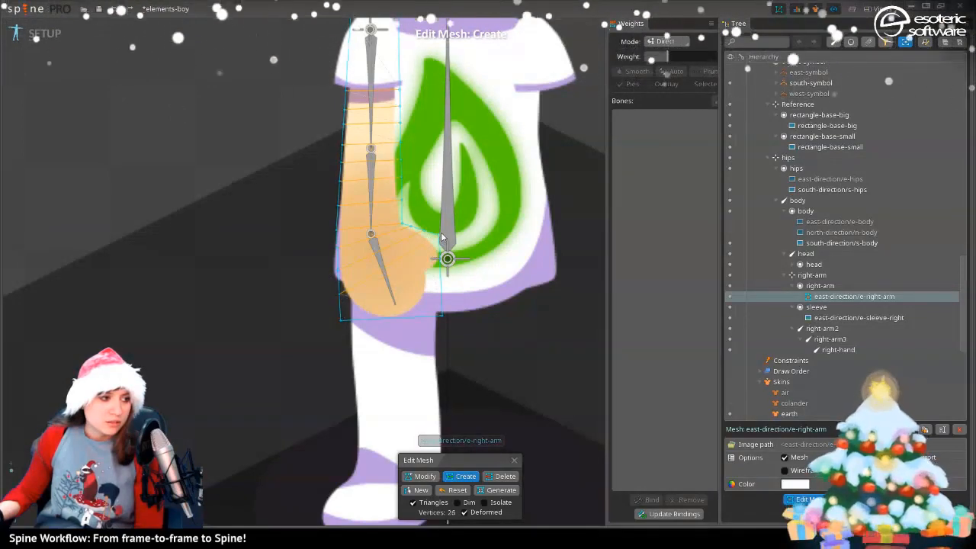
click(514, 461)
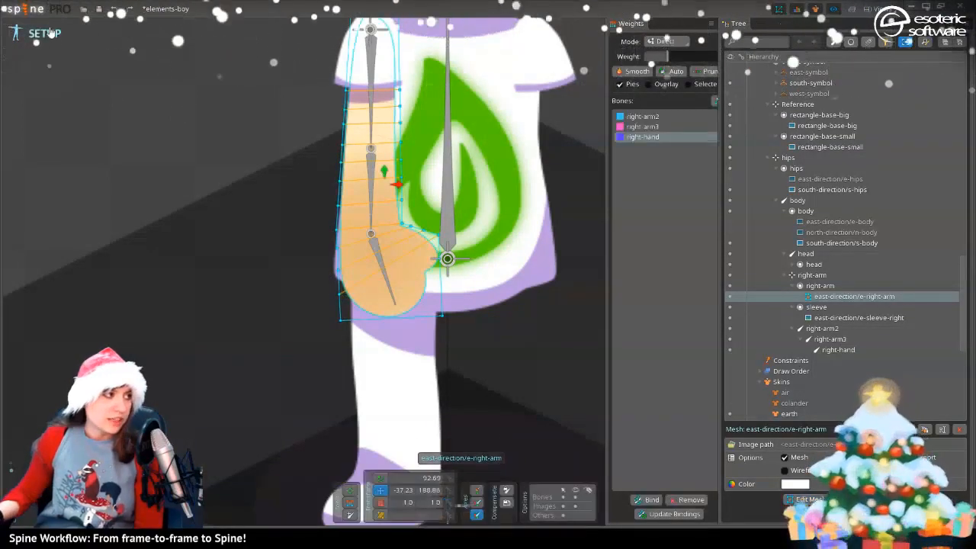
In animate mode, reweight the outer wrist vertices of the right-arm mesh, giving right-arm3 100% on one and about 96% on the next
click(47, 33)
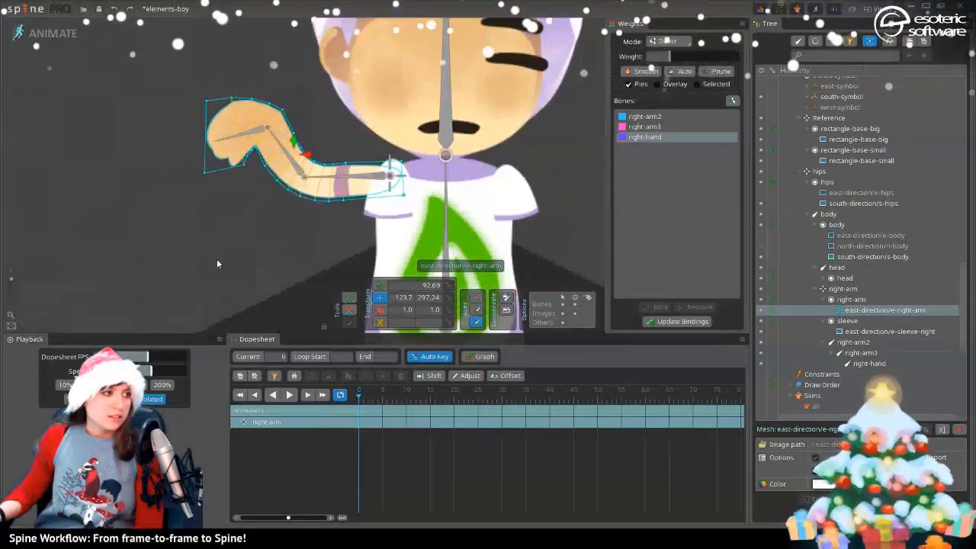
click(347, 309)
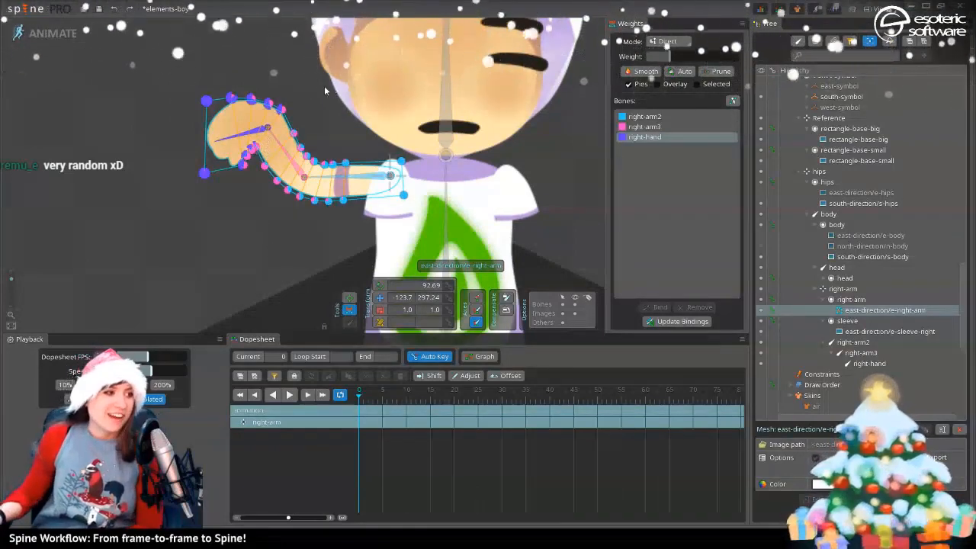
click(284, 111)
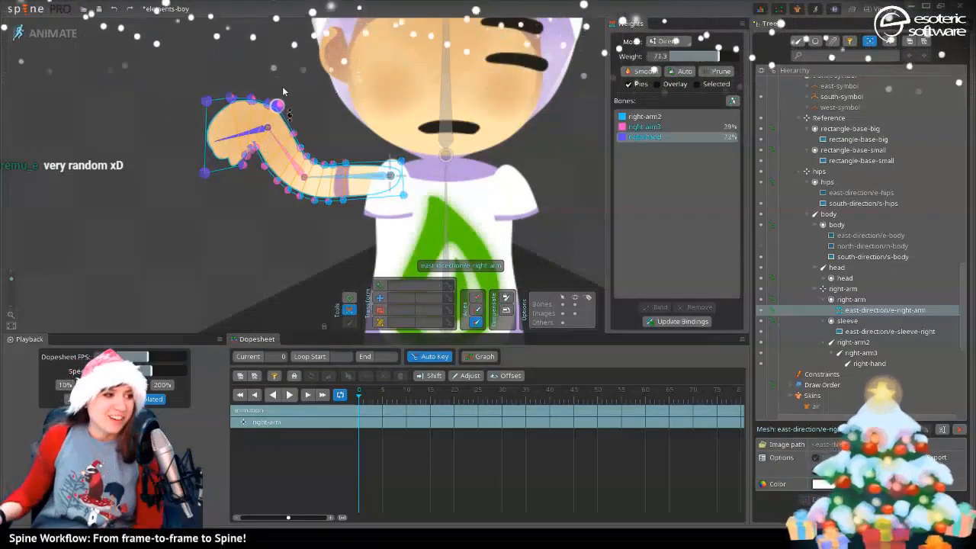
drag(296, 136, 288, 114)
click(280, 144)
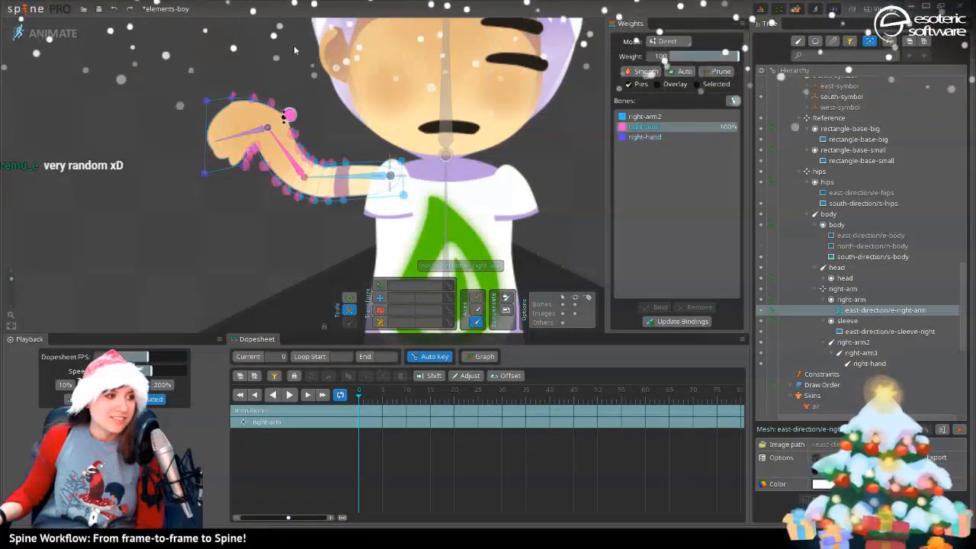
click(269, 104)
drag(261, 76, 259, 69)
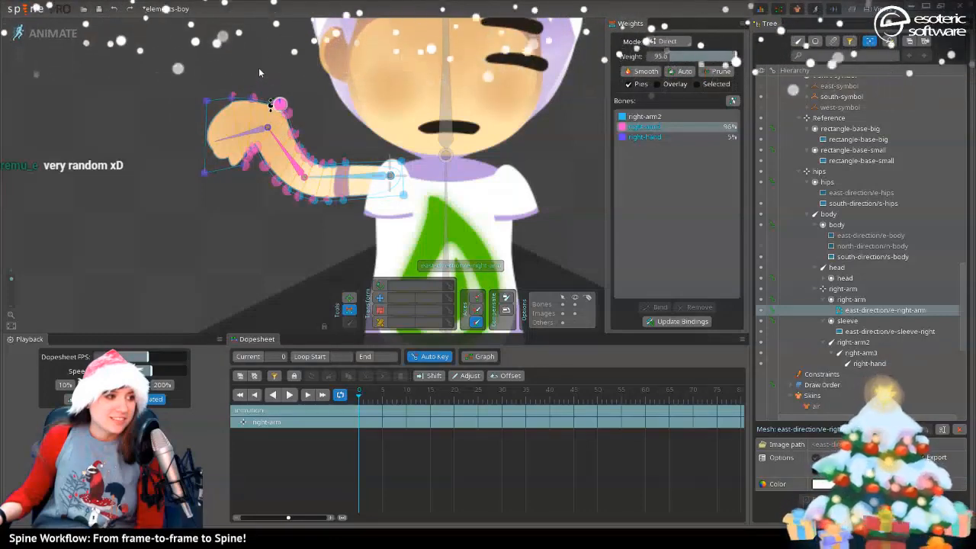
Set the two hand-tip corner vertices' right-arm3 weights to about 13% and 20%, and test them by rotating the right-hand bone upward
drag(256, 102, 199, 90)
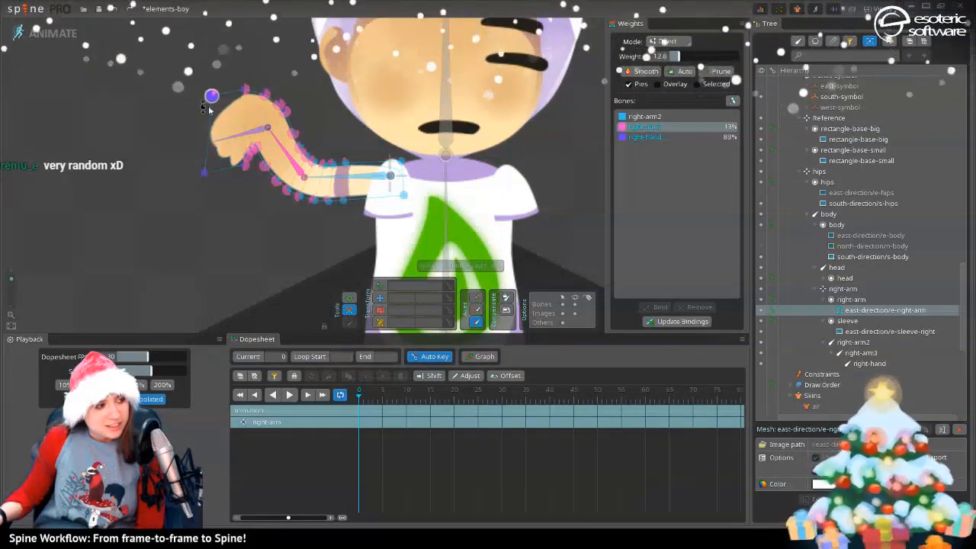
click(201, 158)
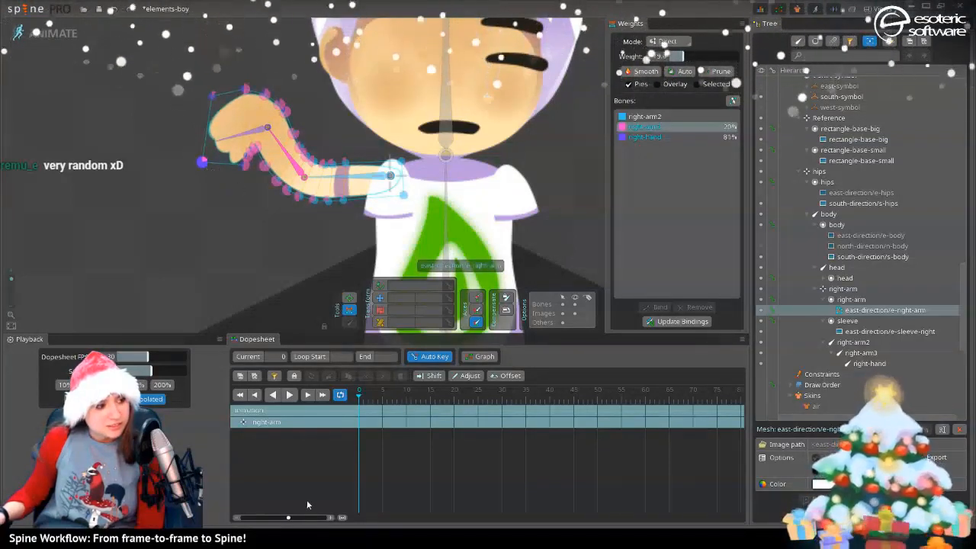
click(347, 304)
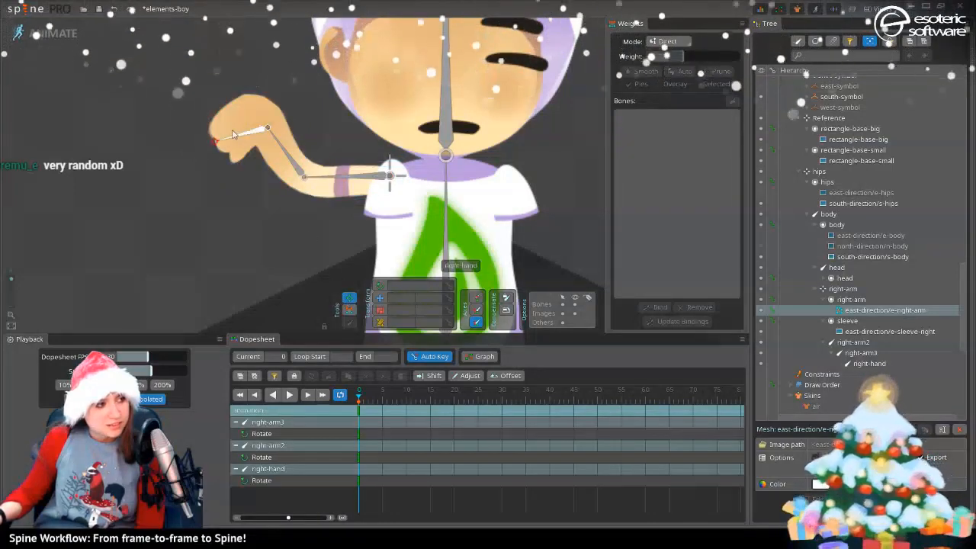
drag(228, 117, 281, 81)
key(space)
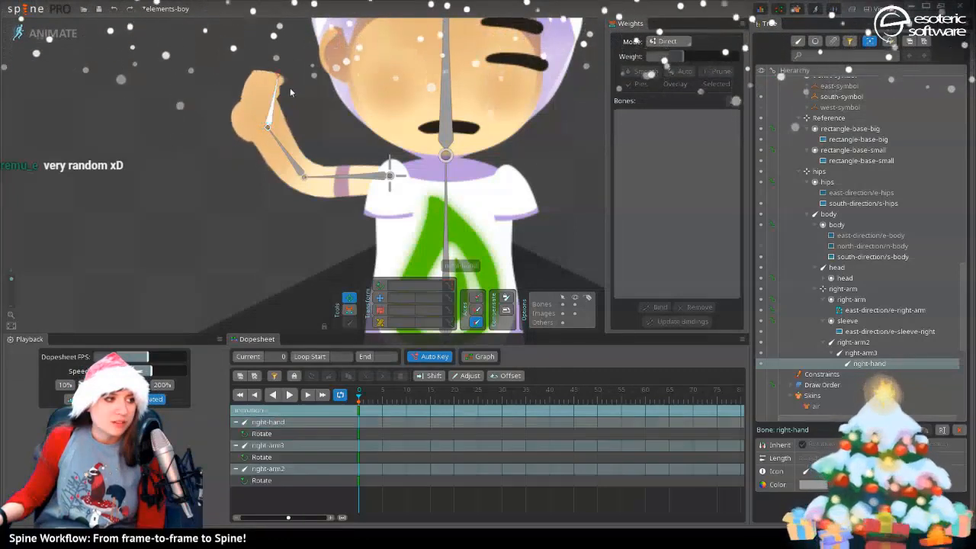
drag(310, 117, 349, 191)
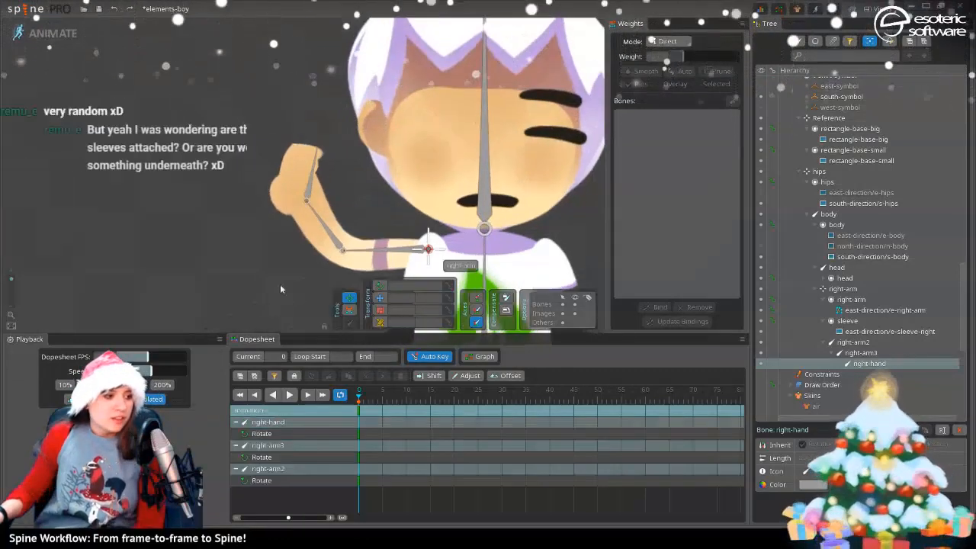
Rebalance the inner hand vertices, setting the inner wrist vertex's right-hand weight to about 23%, and test by swinging the right-hand bone
click(350, 312)
scroll(320, 174, up, 3)
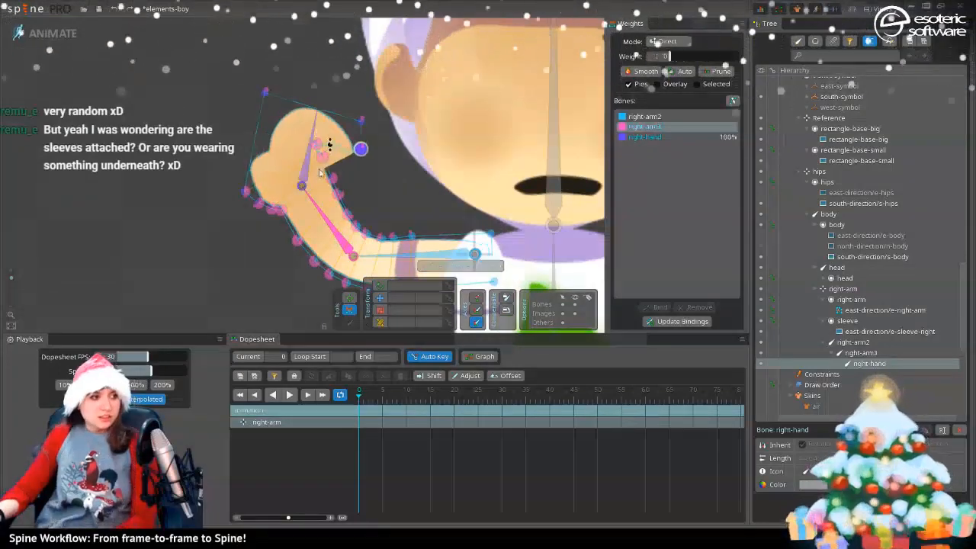
drag(317, 147, 330, 177)
click(316, 125)
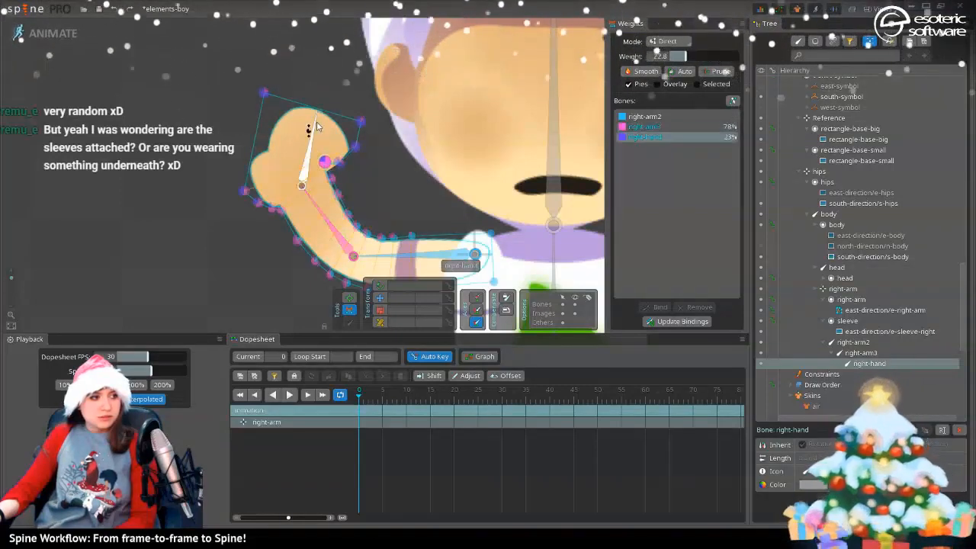
click(349, 299)
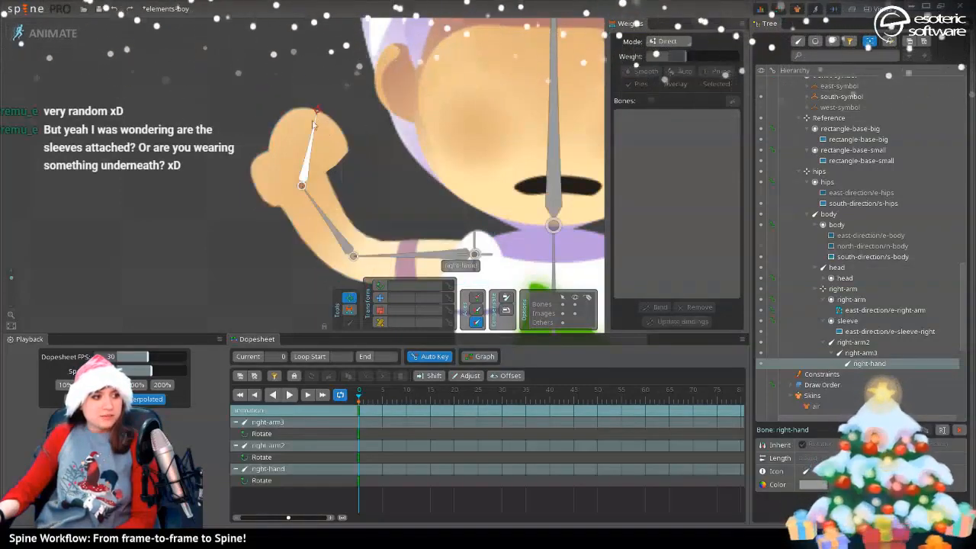
drag(314, 124, 269, 147)
mouse_move(306, 136)
mouse_down()
mouse_move(229, 149)
mouse_move(278, 128)
mouse_move(232, 178)
mouse_move(291, 140)
mouse_move(336, 132)
mouse_move(341, 141)
mouse_move(257, 145)
mouse_move(233, 165)
mouse_move(244, 137)
mouse_move(287, 139)
mouse_move(267, 135)
mouse_move(205, 170)
mouse_move(295, 127)
mouse_up()
key(space)
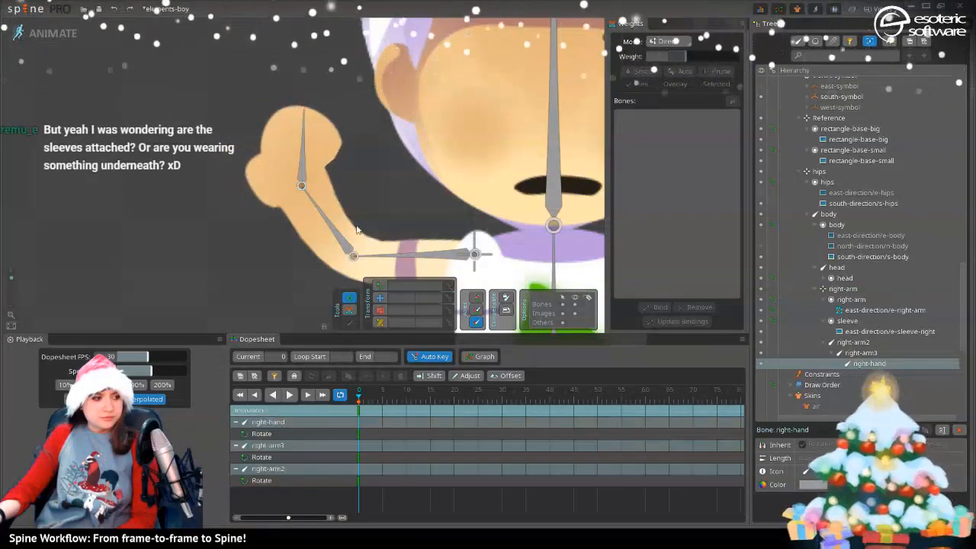
Set the inner hand vertices' right-hand weights to about 53%, 49% and 94%, and test by tilting the right-hand bone toward the head
click(343, 239)
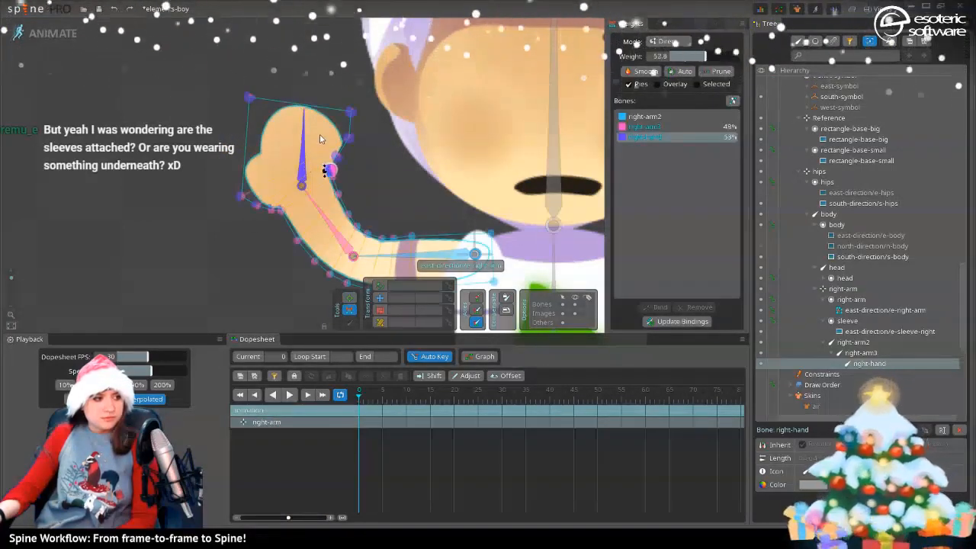
drag(320, 139, 320, 132)
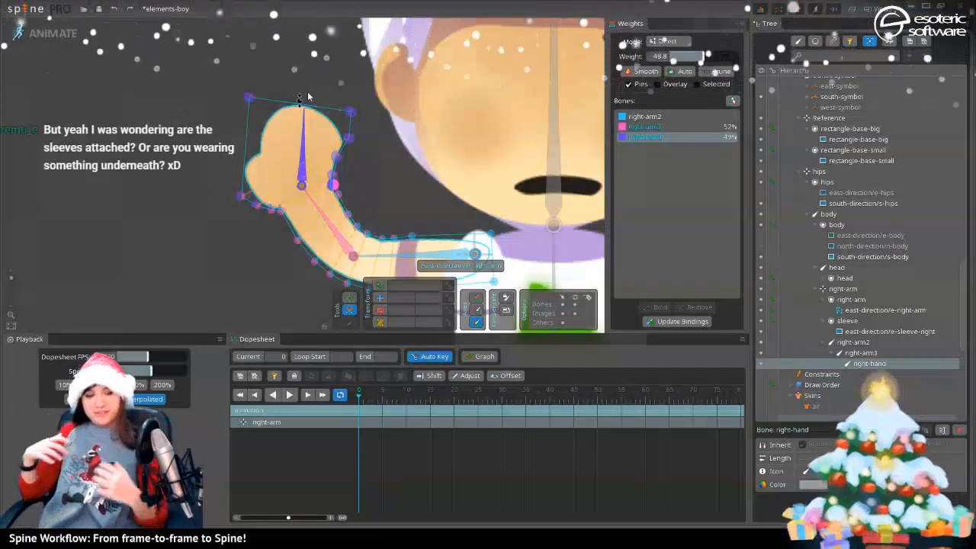
drag(353, 138, 355, 131)
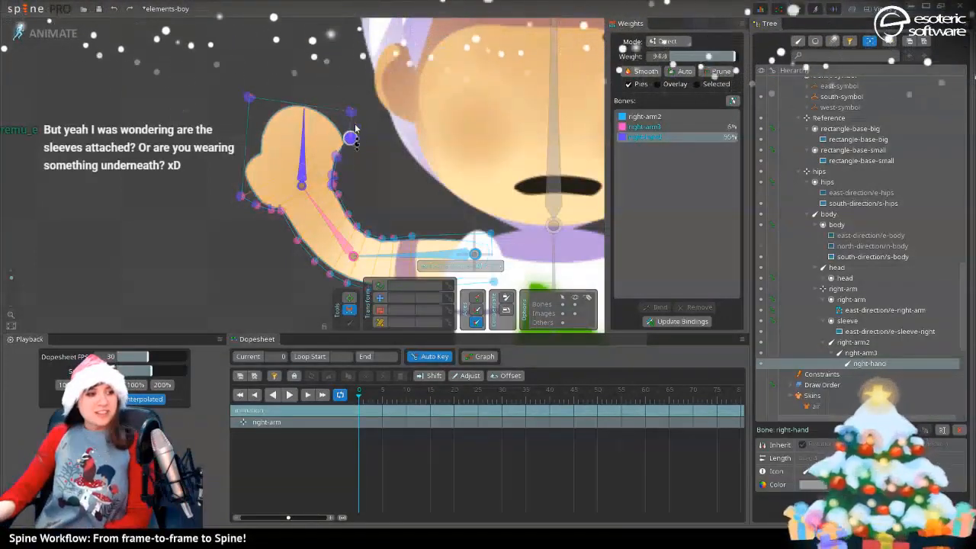
click(373, 179)
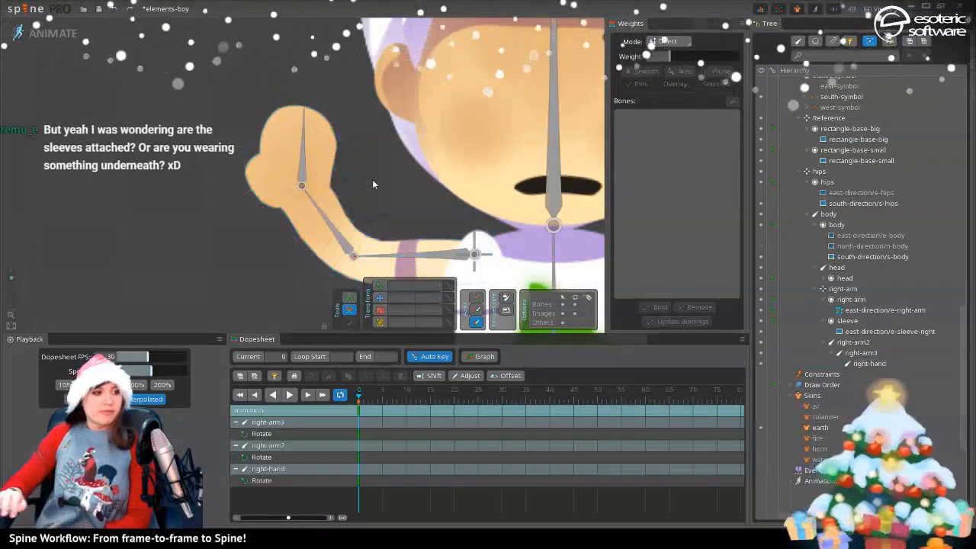
drag(302, 113, 327, 126)
click(332, 298)
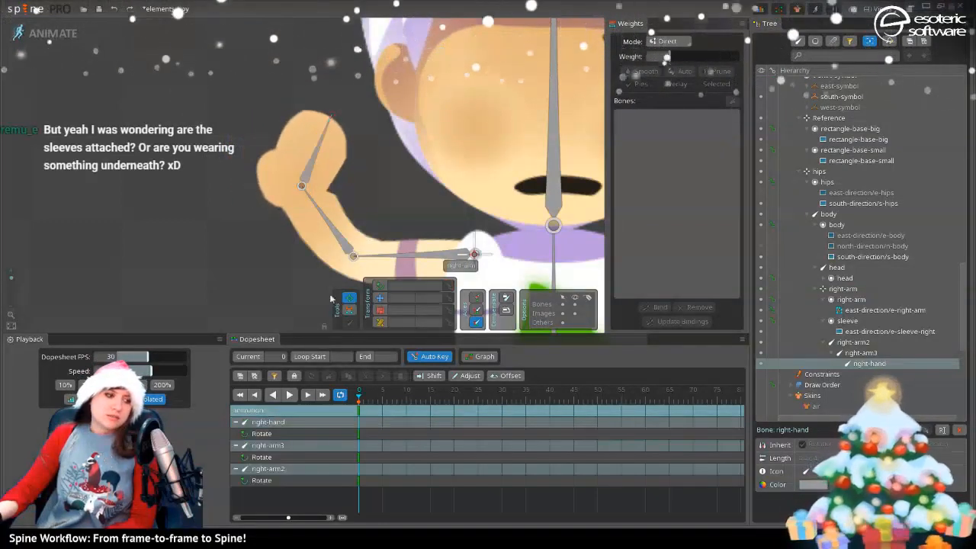
Adjust the inner wrist vertices' right-hand weights to 0% and about 60%, and test them by rotating the right-hand bone outward
click(348, 310)
click(336, 174)
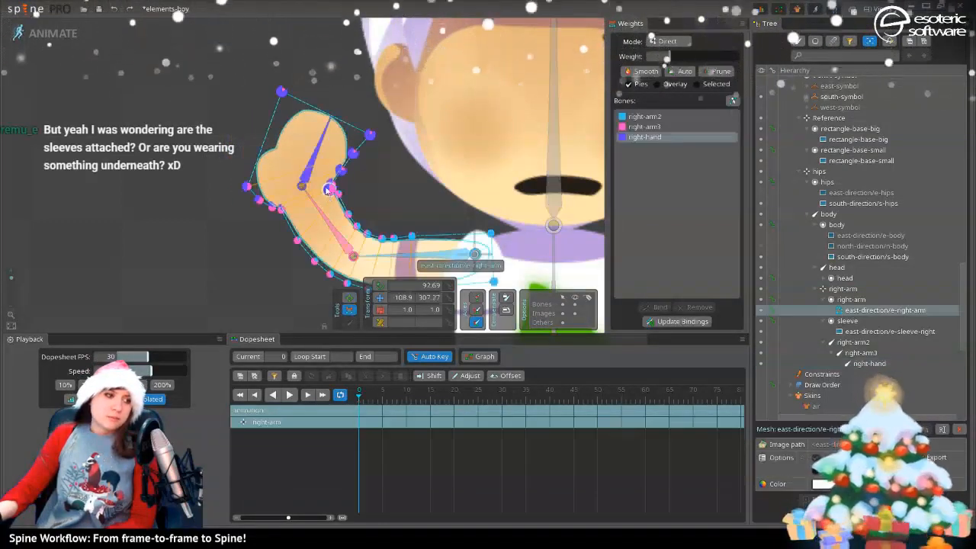
click(331, 182)
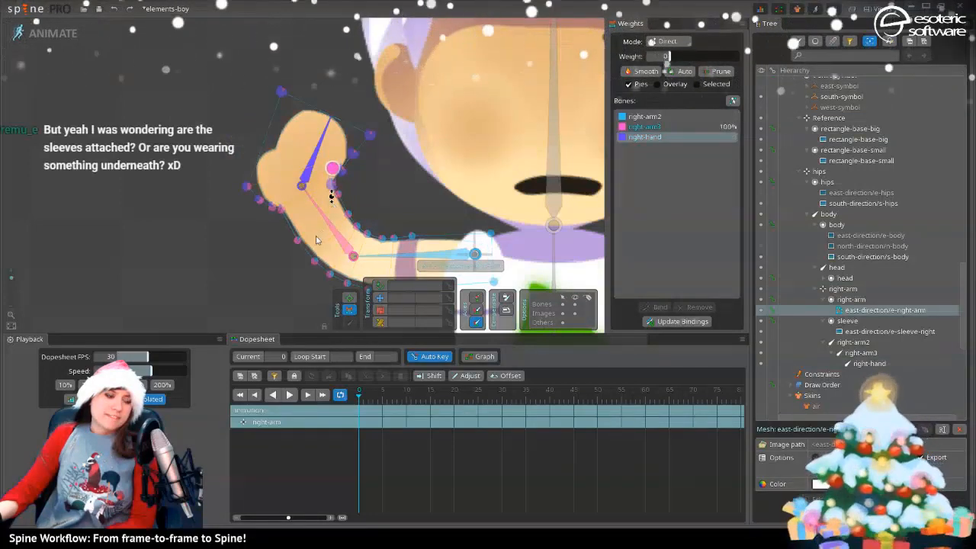
click(319, 204)
drag(329, 201, 327, 198)
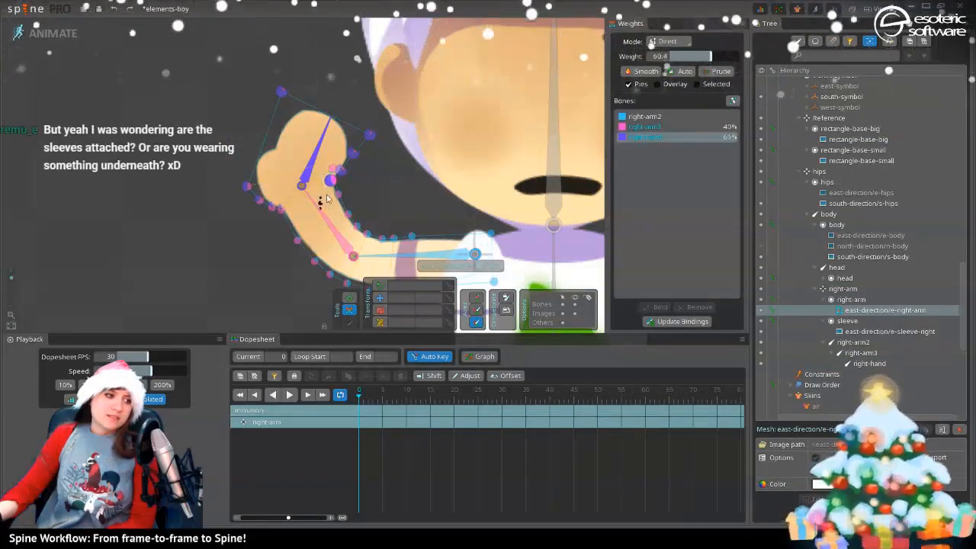
click(335, 122)
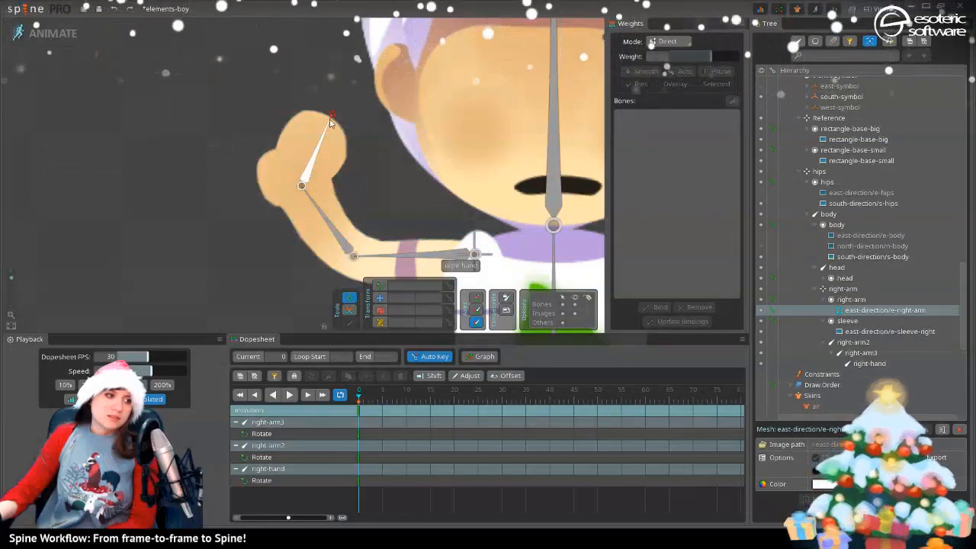
drag(330, 122, 259, 137)
key(space)
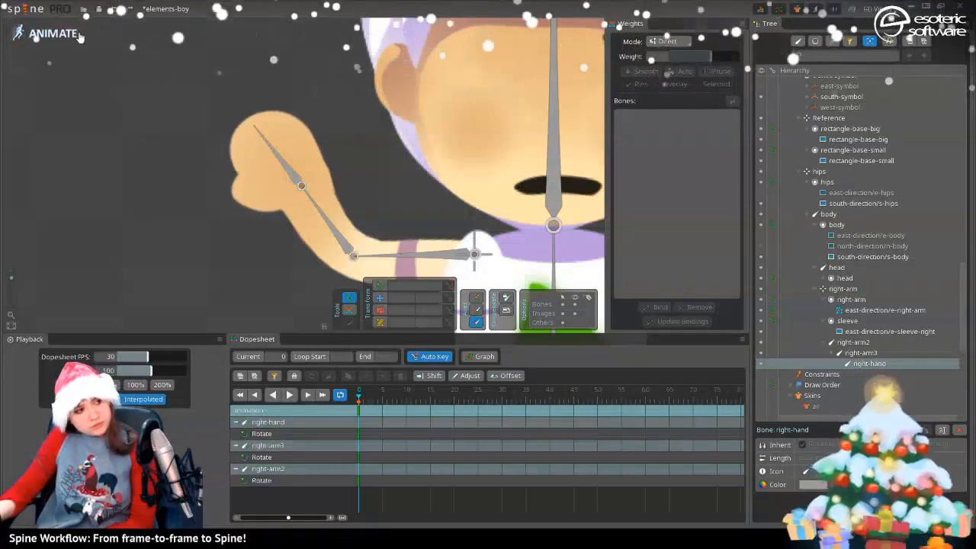
Return the skeleton to setup mode and save the elements-boy project
click(79, 35)
drag(283, 248, 257, 20)
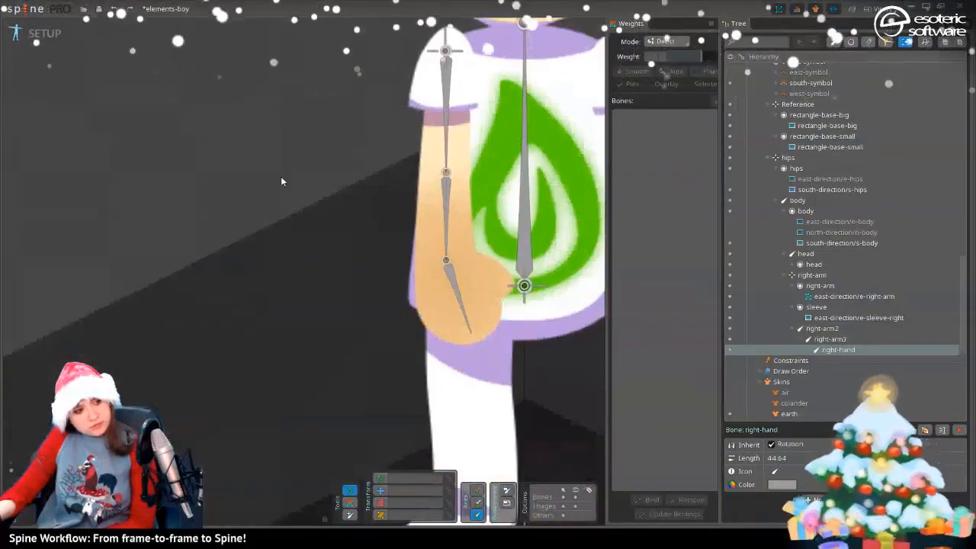
scroll(282, 172, down, 4)
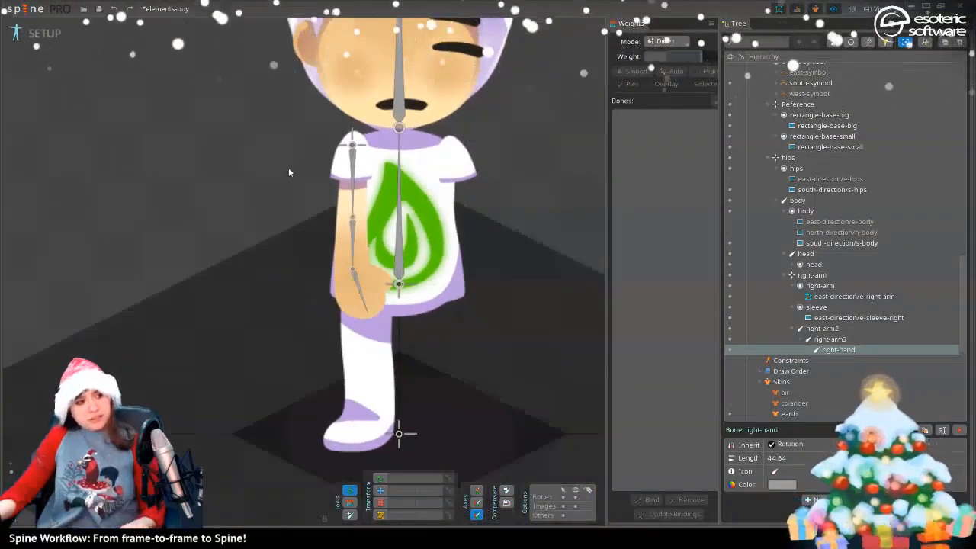
key(ctrl+s)
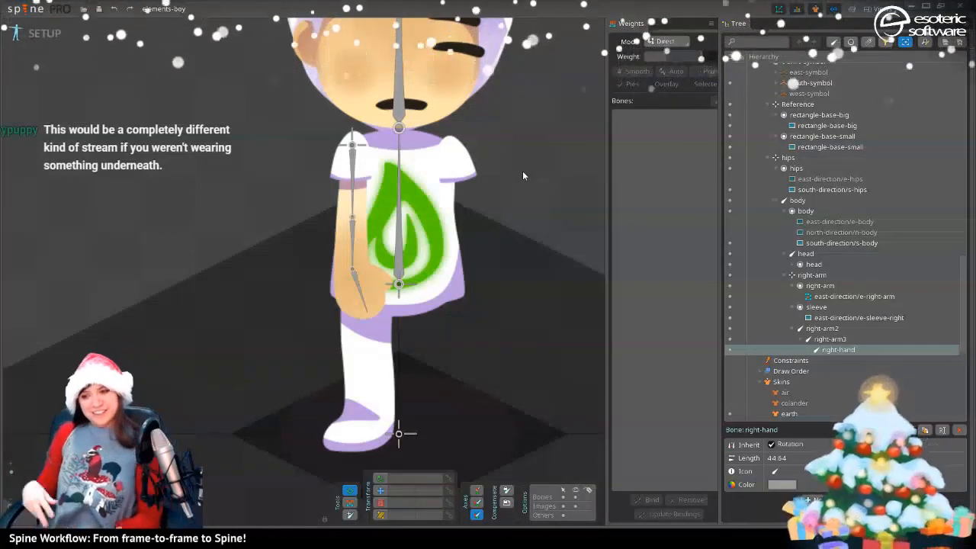
drag(566, 122, 561, 183)
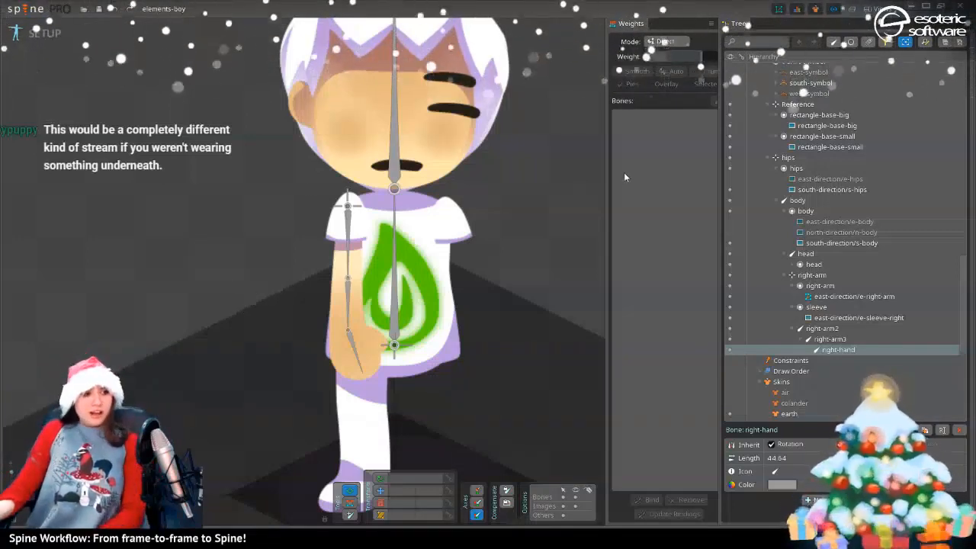
Look over the character's torso, right arm and leg from closer and farther away, and save the elements-boy project
drag(557, 185, 457, 89)
scroll(525, 187, down, 3)
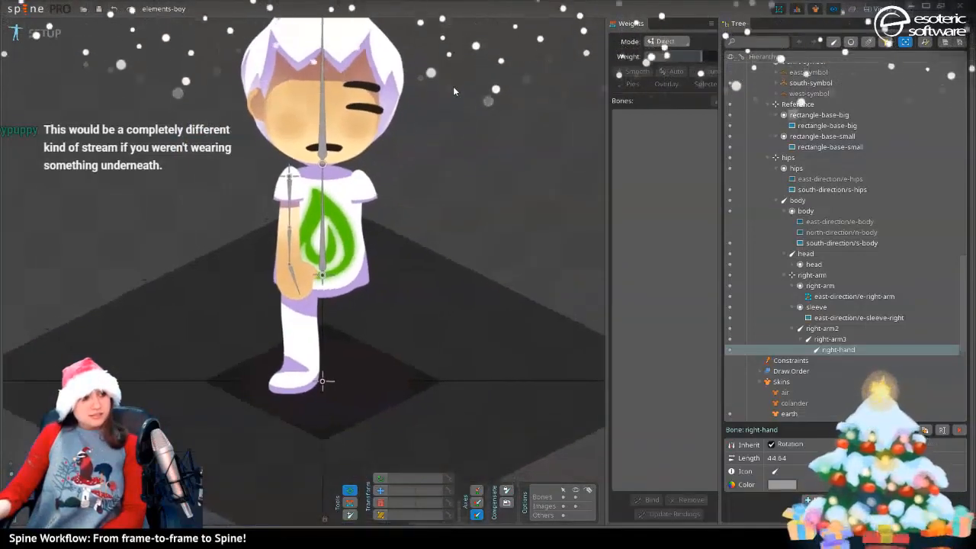
scroll(453, 86, up, 3)
drag(381, 260, 442, 140)
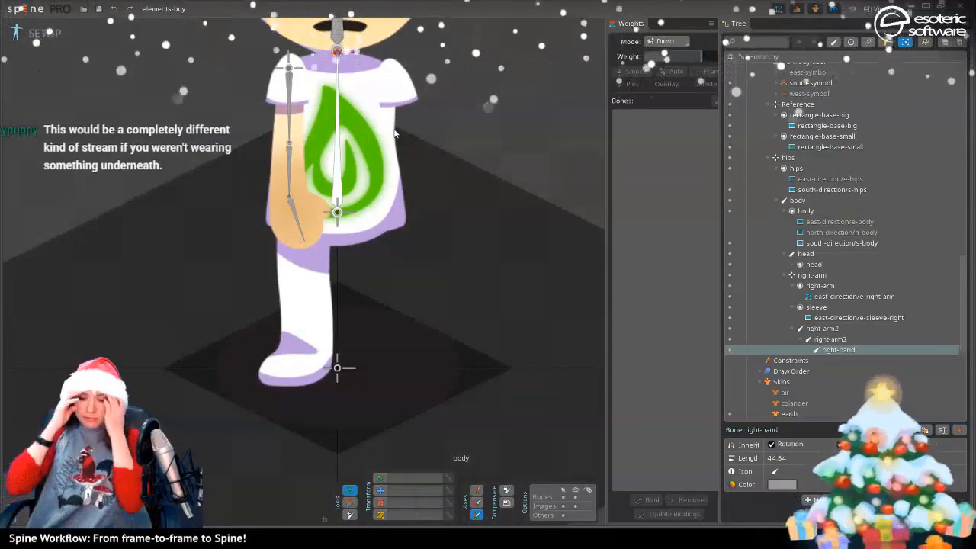
scroll(340, 136, up, 2)
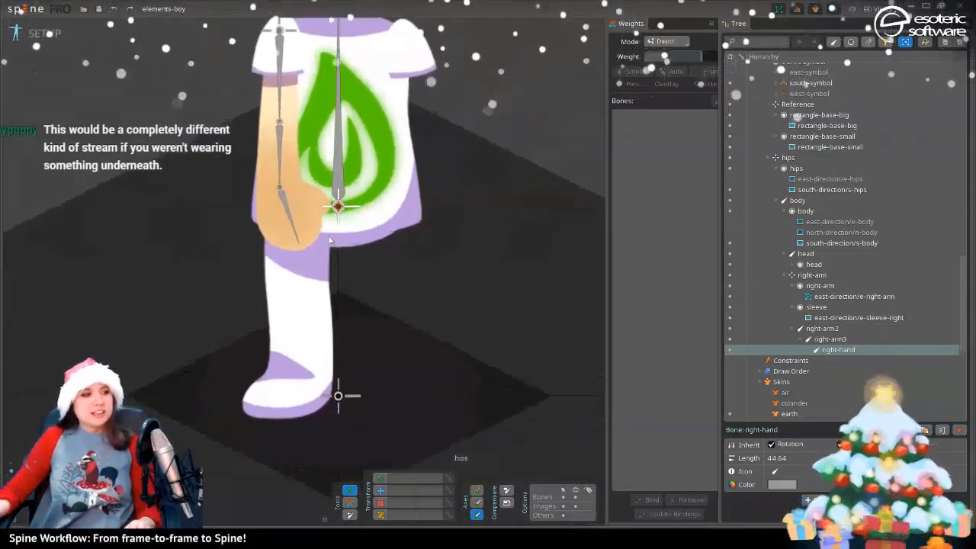
scroll(354, 168, up, 1)
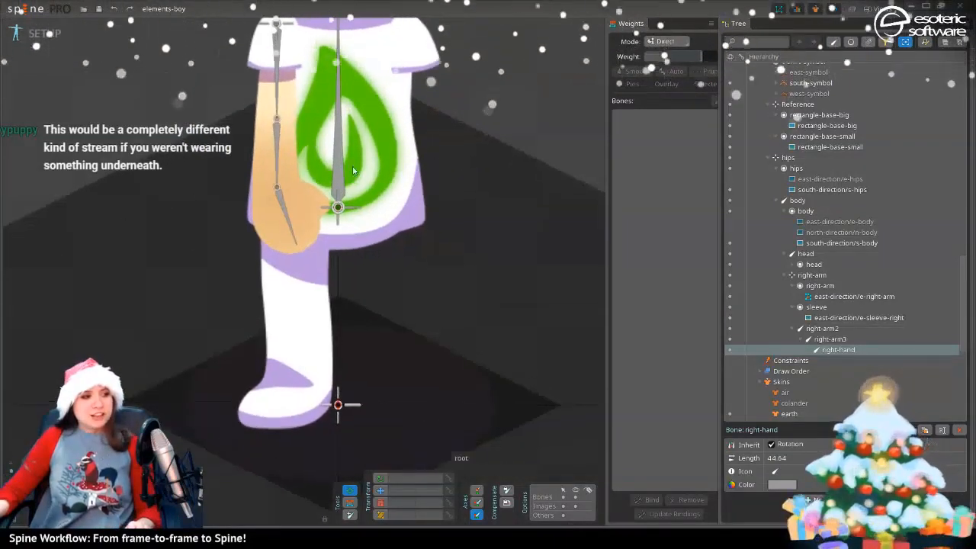
scroll(355, 172, down, 1)
scroll(353, 191, up, 2)
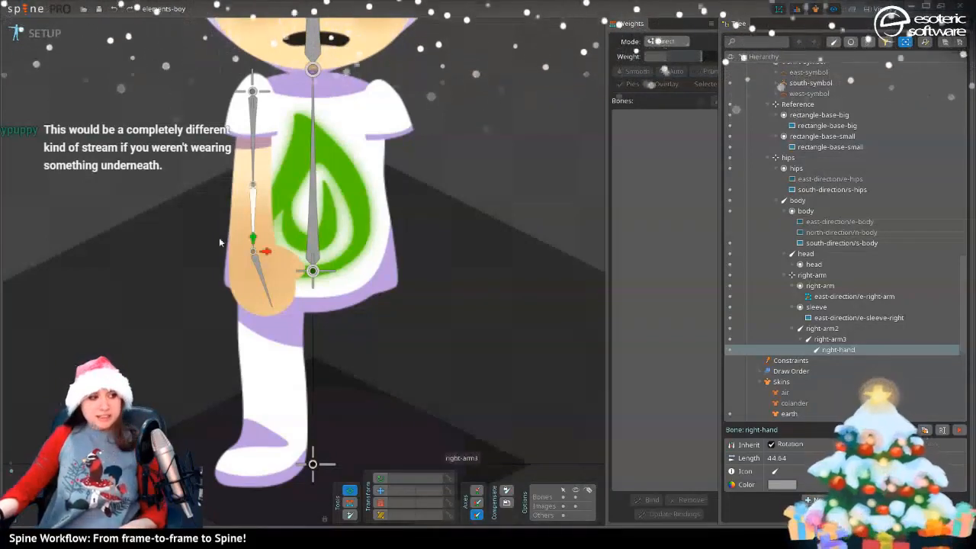
key(ctrl+s)
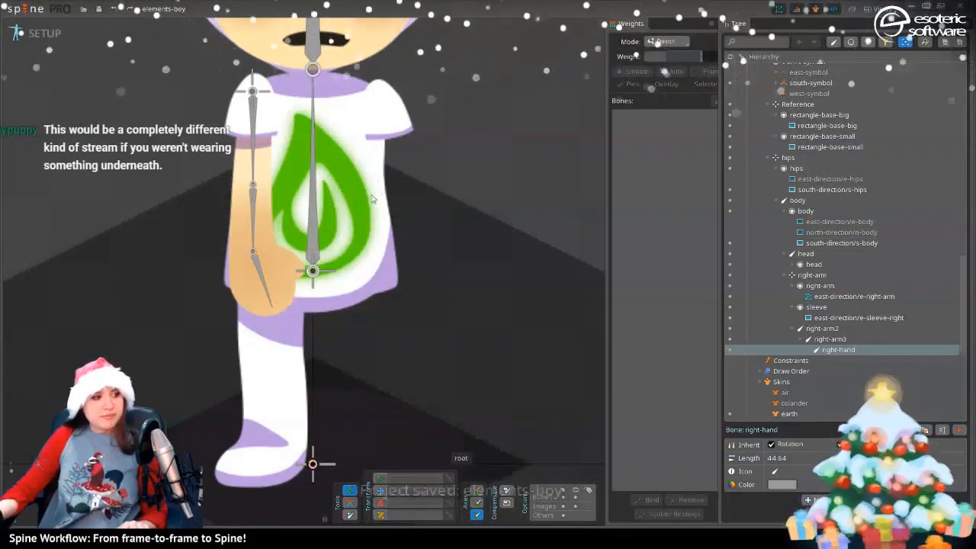
Bend the right arm across the torso with the right-arm3 bone to test the mesh deformation, and undo the pose
scroll(305, 114, down, 2)
drag(321, 95, 396, 156)
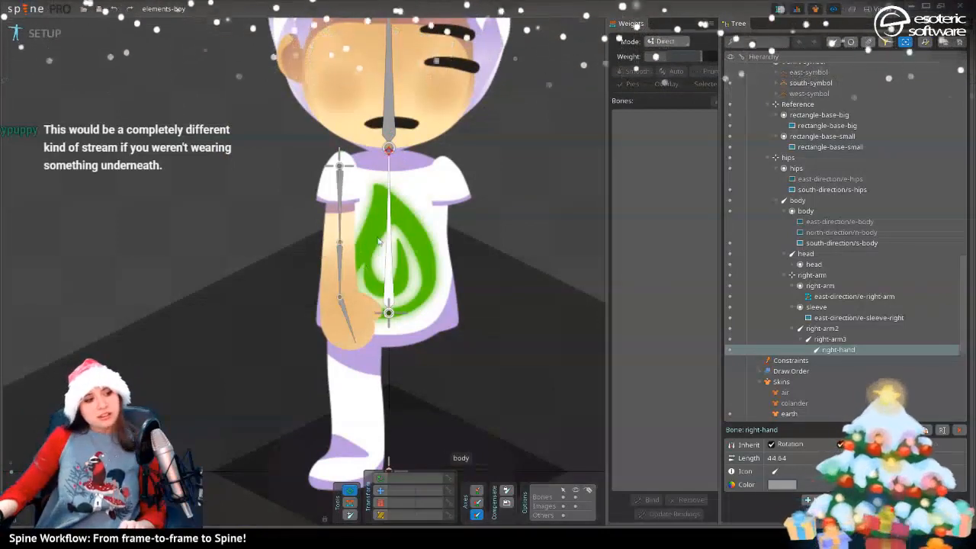
drag(398, 79, 403, 105)
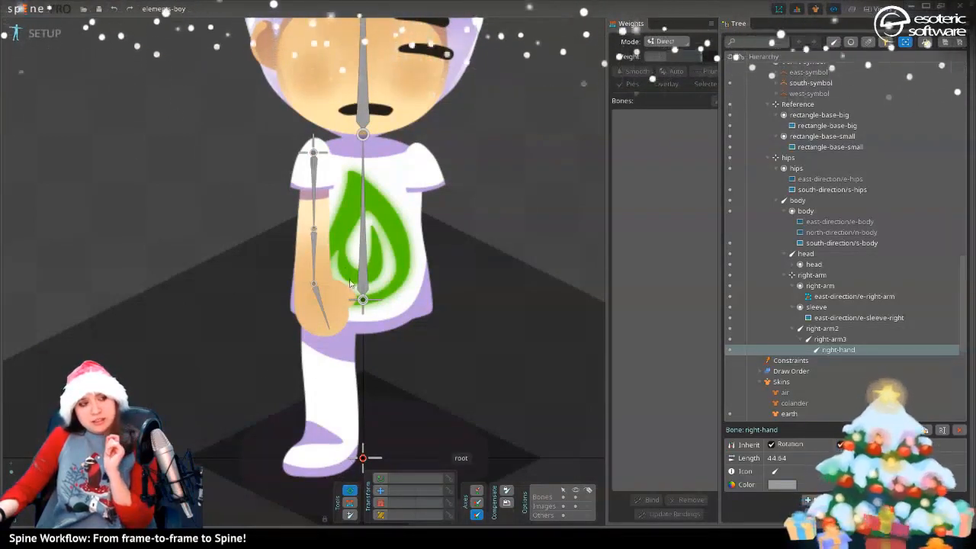
drag(313, 267, 381, 253)
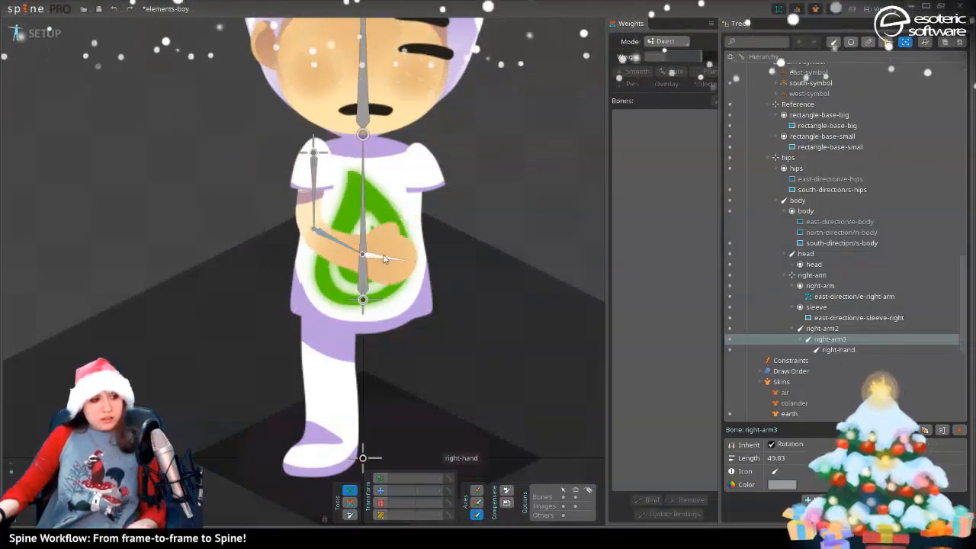
key(ctrl+z)
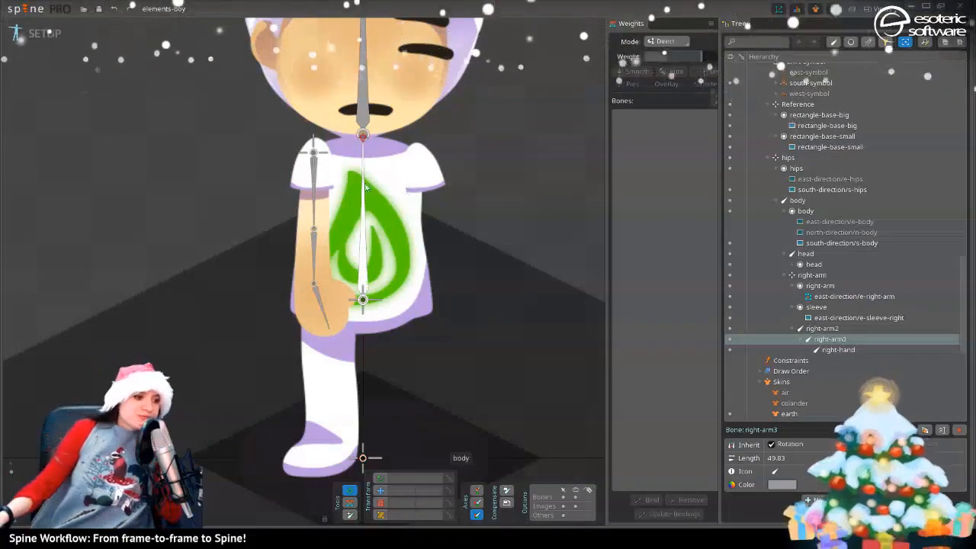
Reparent the t-shirt-symbol slot to the body bone
scroll(433, 212, down, 2)
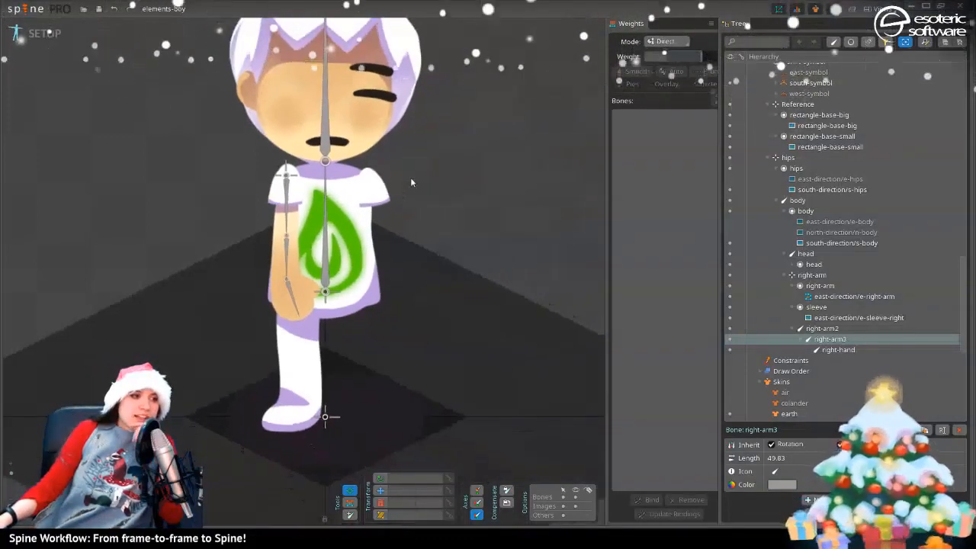
drag(410, 176, 431, 273)
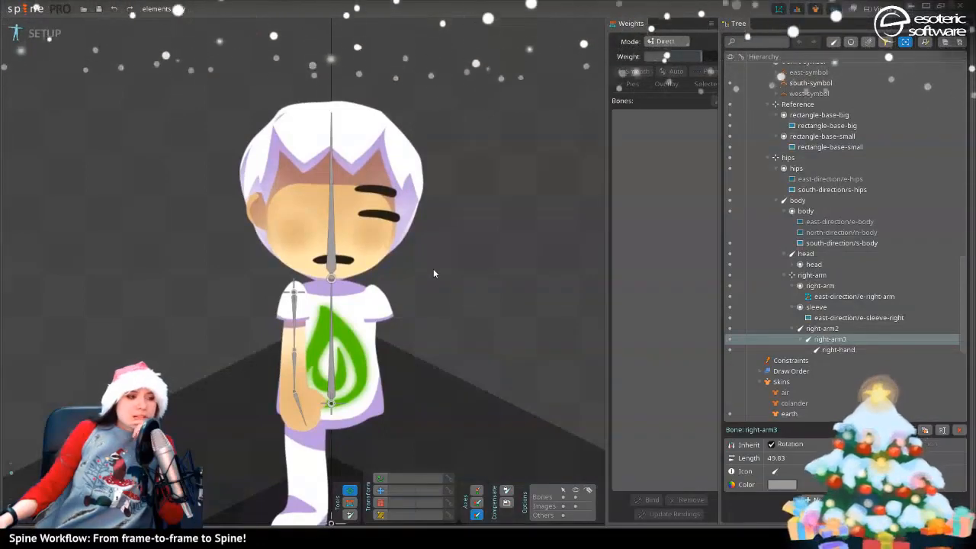
drag(428, 270, 337, 174)
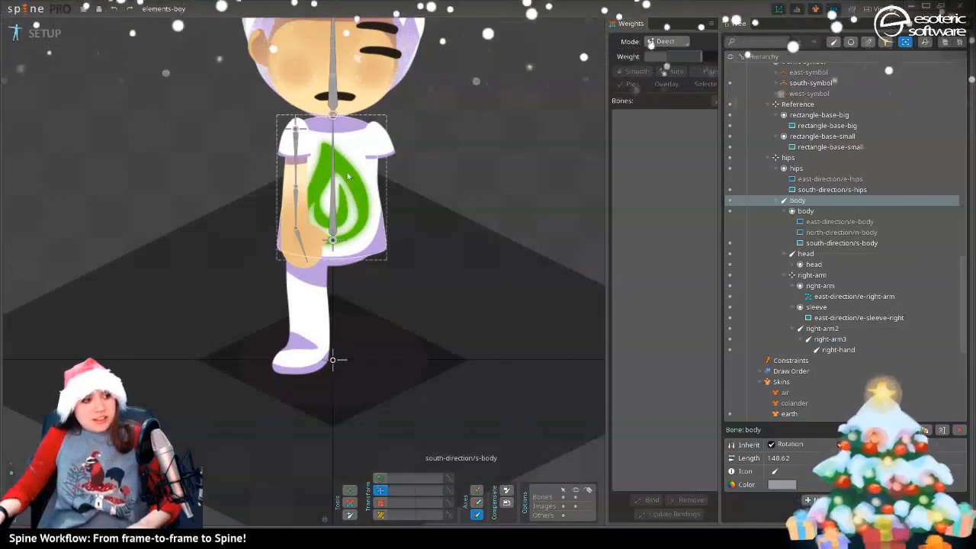
click(347, 208)
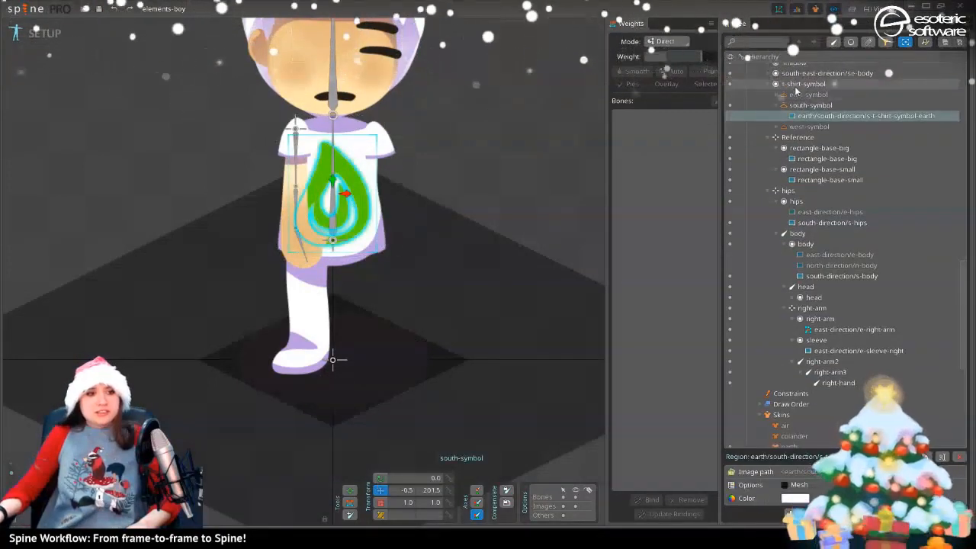
key(p)
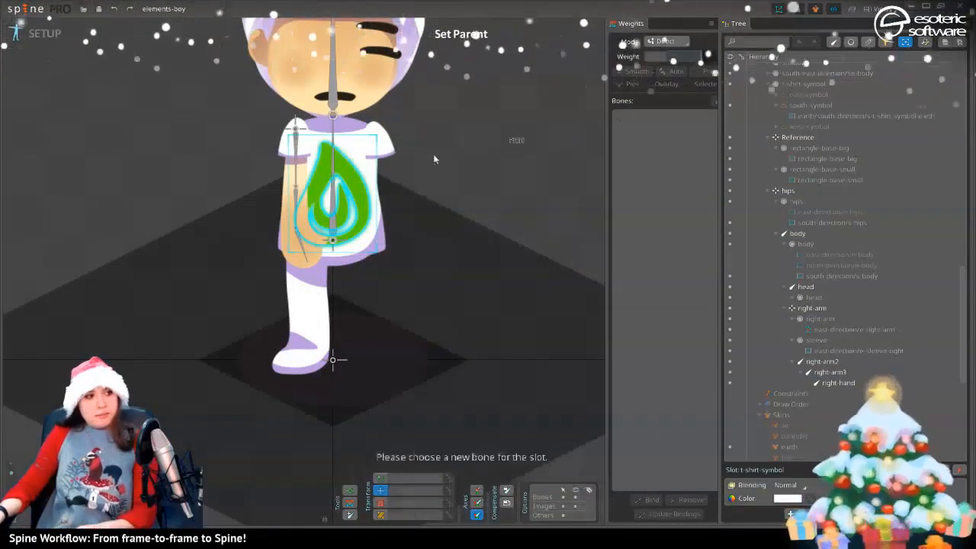
click(336, 197)
Reparent the left-sleeve slot to the body bone
click(379, 141)
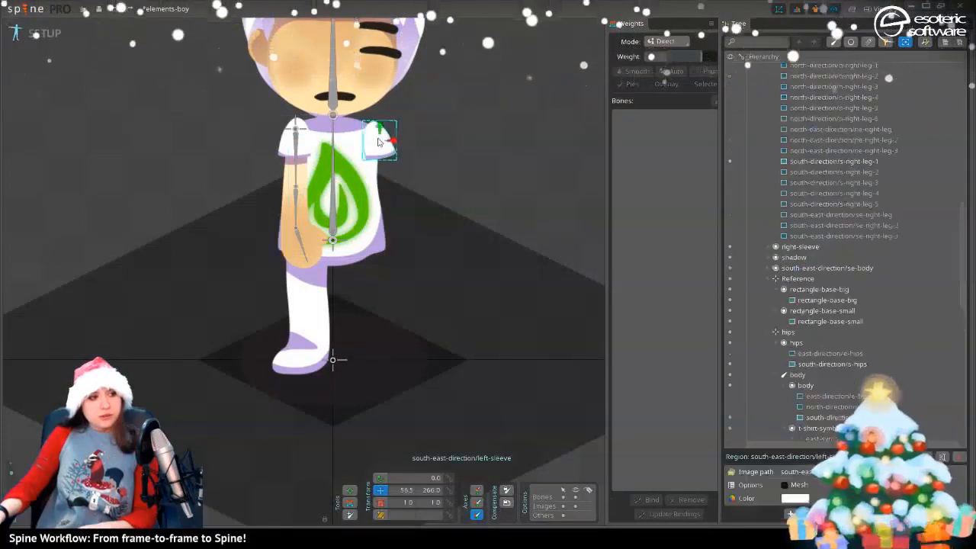
click(800, 103)
key(p)
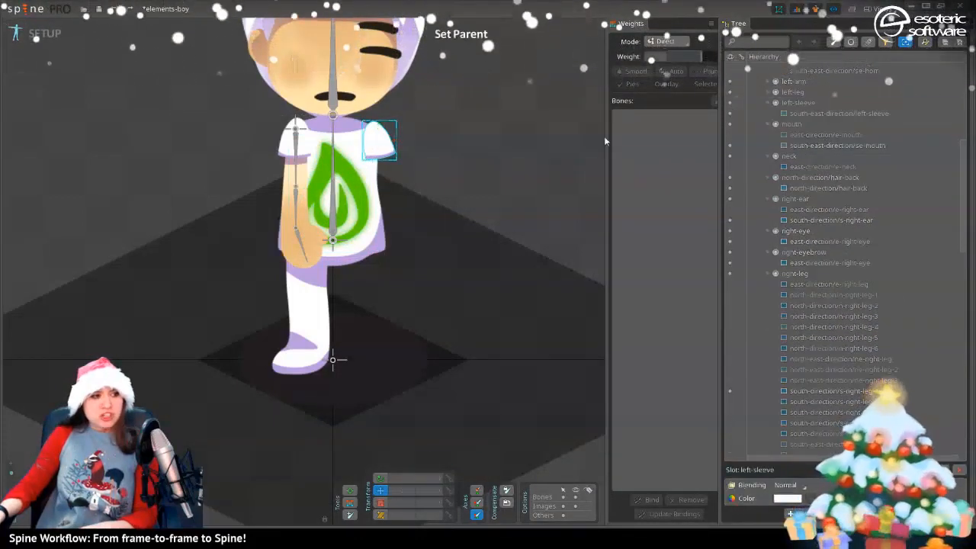
click(331, 152)
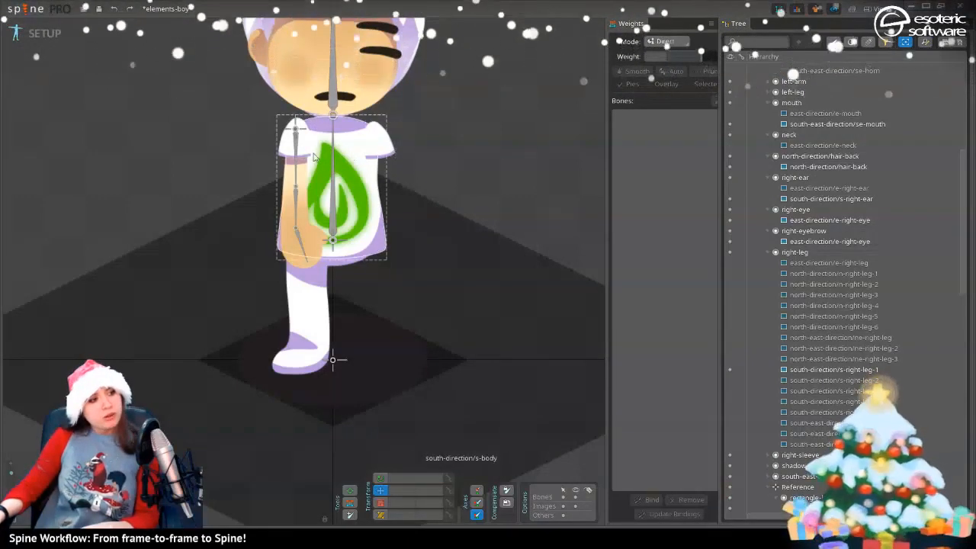
Move the left-sleeve image over the right shoulder to about X -43.29, Y 266, and reparent its slot to the right-arm2 bone
click(392, 148)
drag(392, 148, 315, 157)
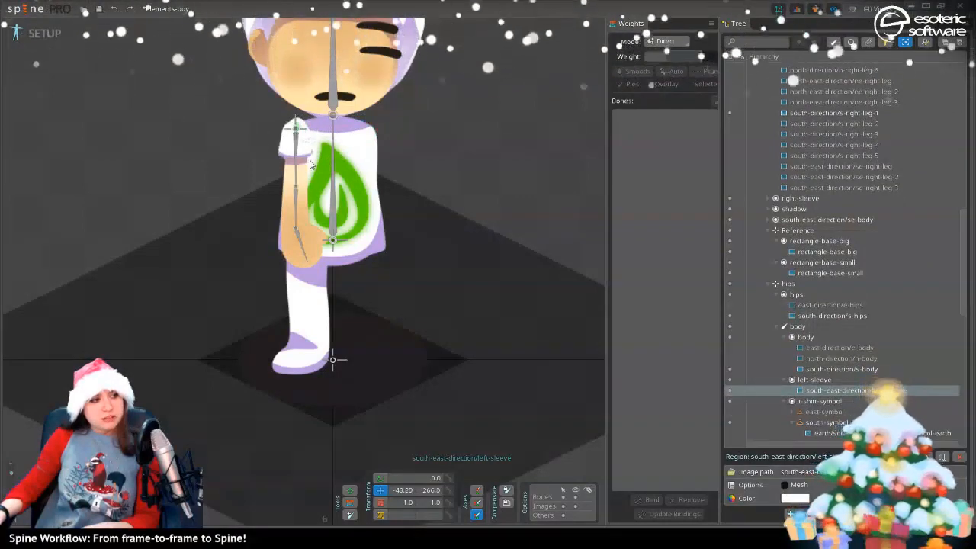
click(799, 384)
key(p)
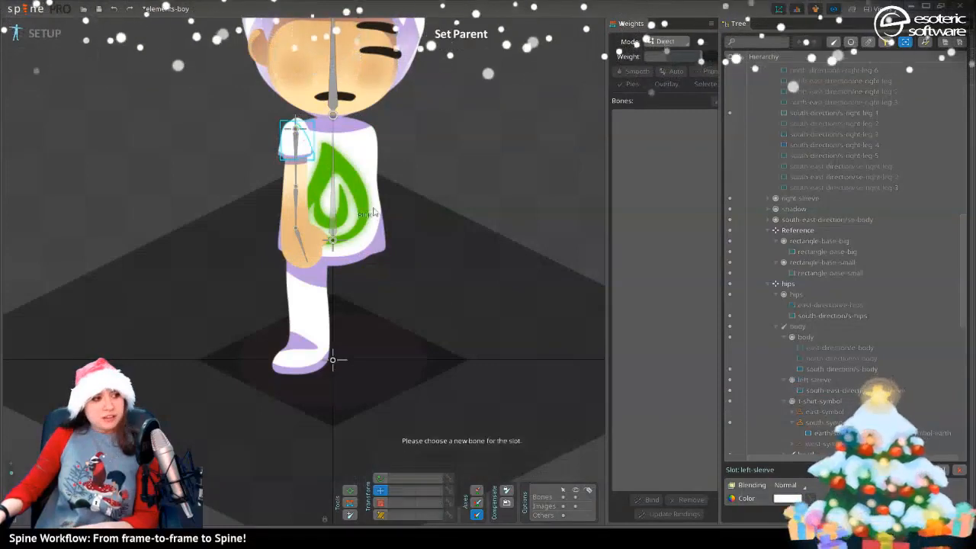
click(296, 147)
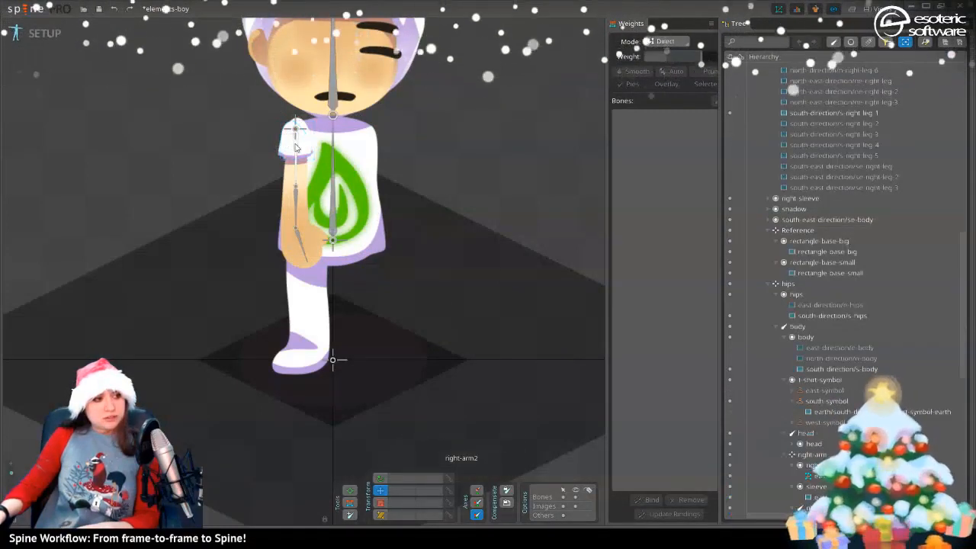
Move the left-sleeve attachment into the sleeve slot under right-arm and delete the emptied left-sleeve slot
click(304, 147)
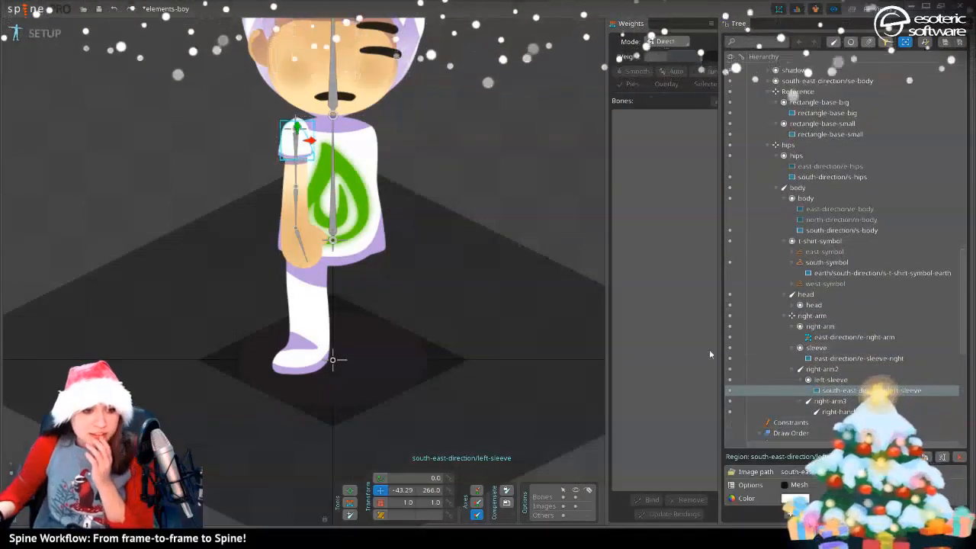
drag(837, 394, 835, 350)
click(837, 381)
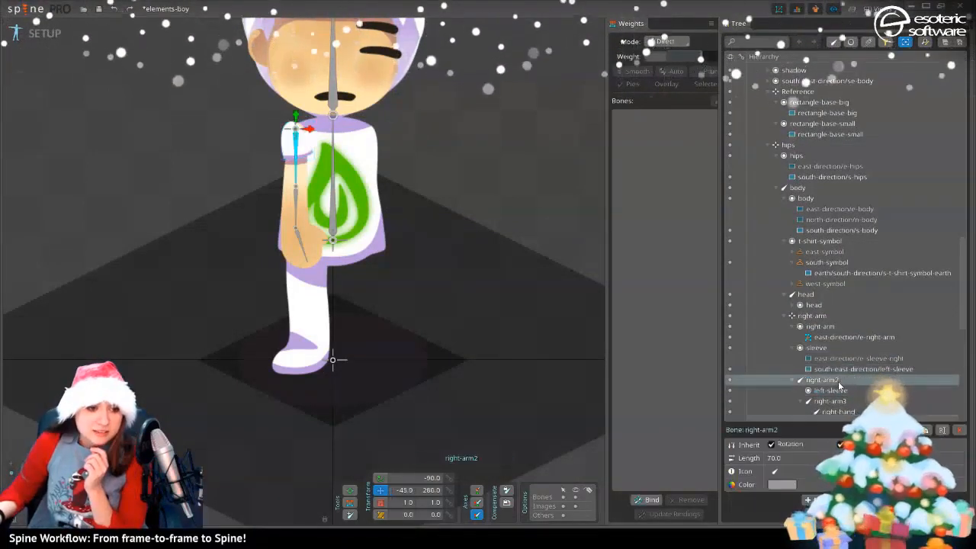
click(842, 393)
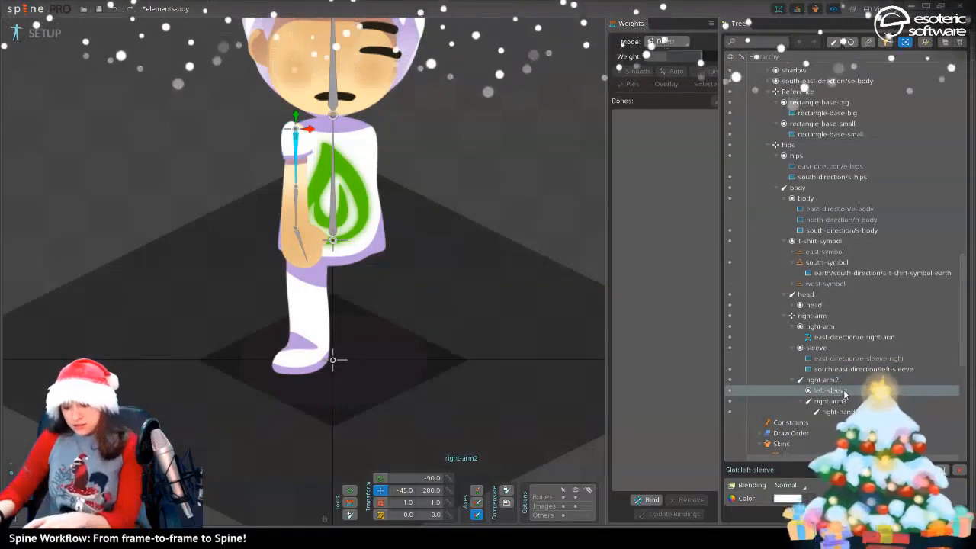
key(Delete)
key(Return)
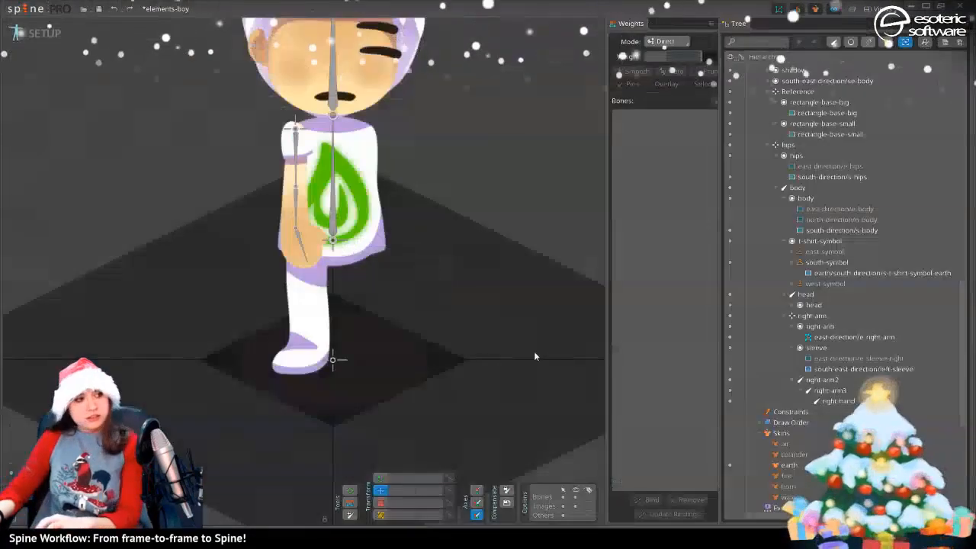
Mirror the left-sleeve attachment horizontally with an X scale of -1 and shift it over the shoulder to about X -48.22
click(288, 153)
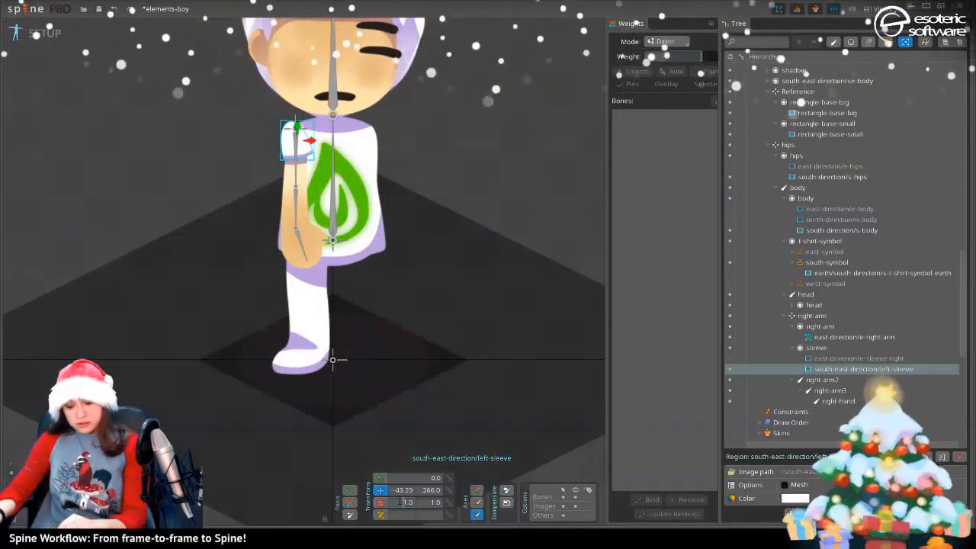
text(-)
key(Return)
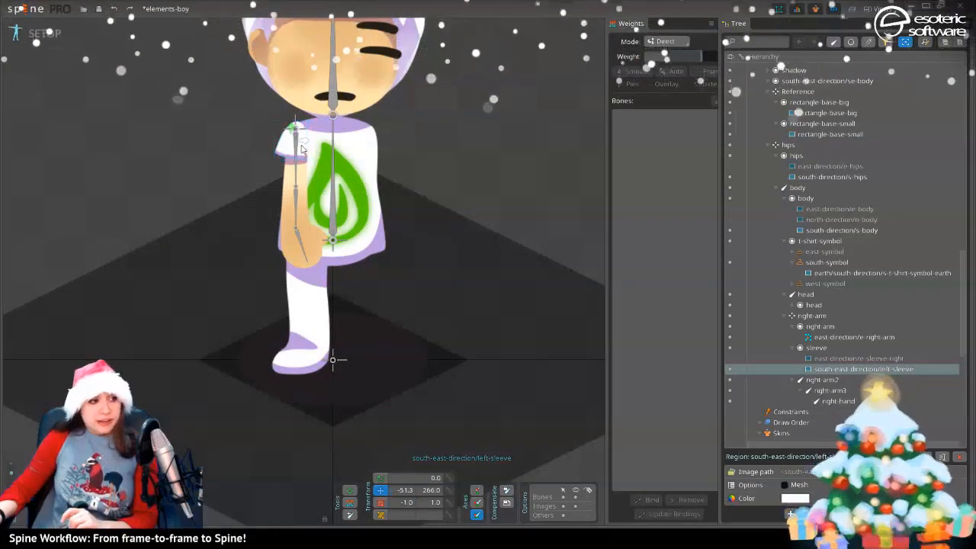
drag(308, 147, 305, 149)
Rotate the mirrored sleeve to about 10.03° and lower it to about Y 264.15, saving the project
click(380, 477)
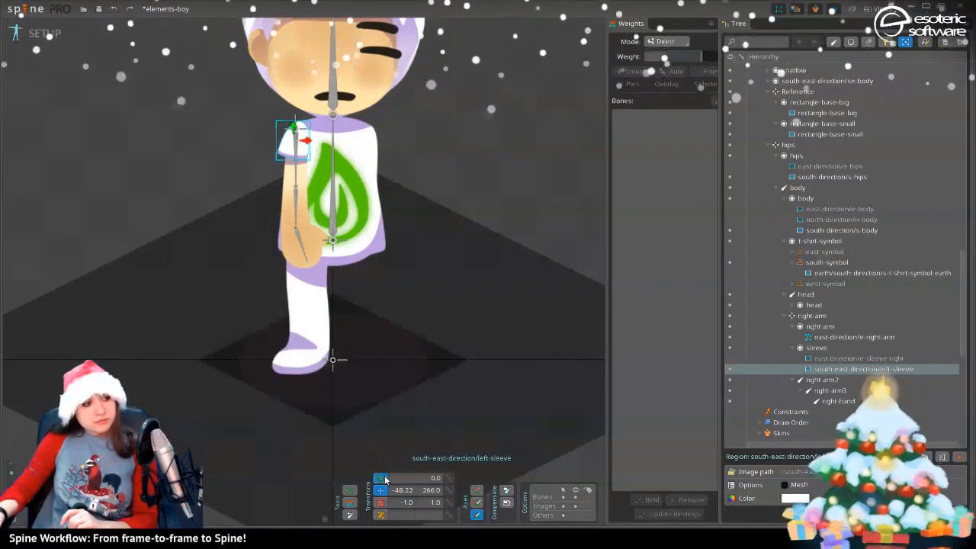
drag(284, 151, 285, 155)
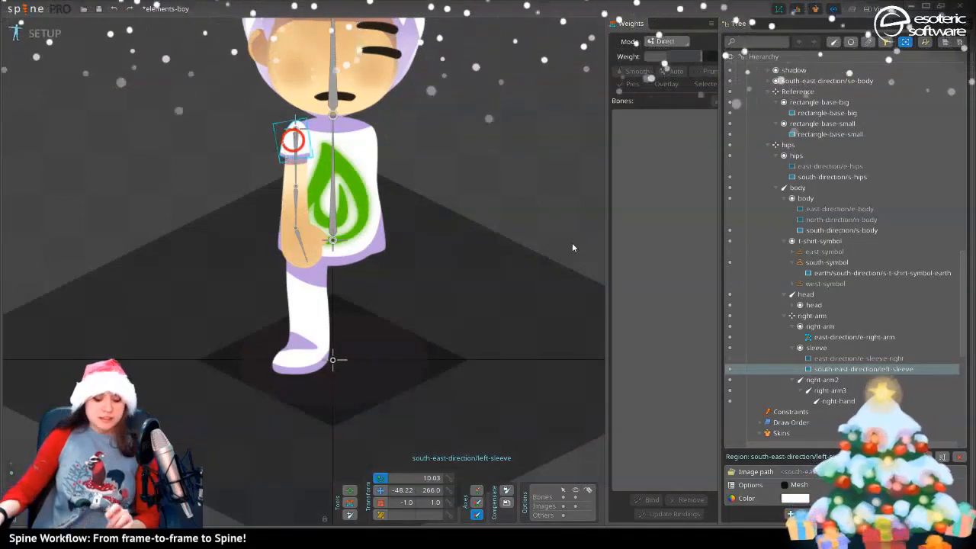
click(550, 257)
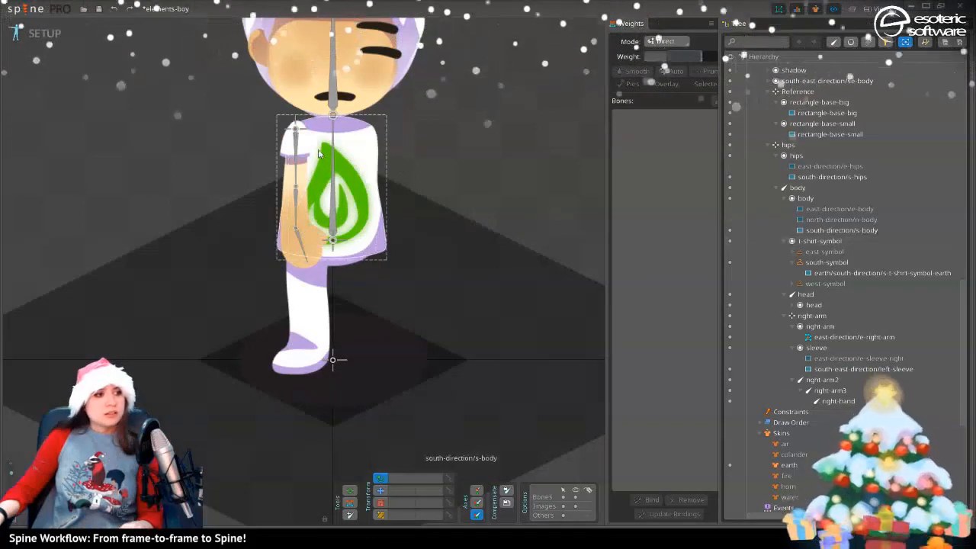
click(294, 138)
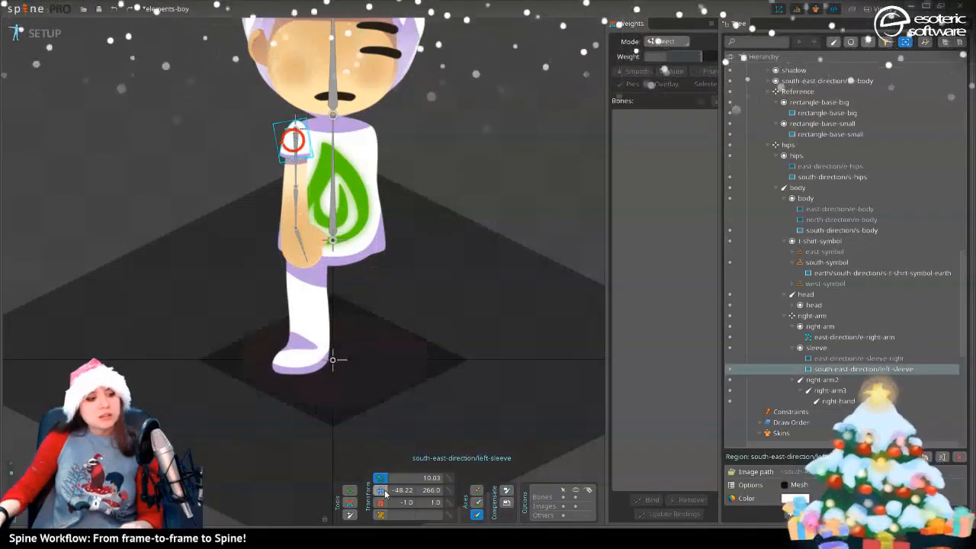
drag(293, 130, 295, 132)
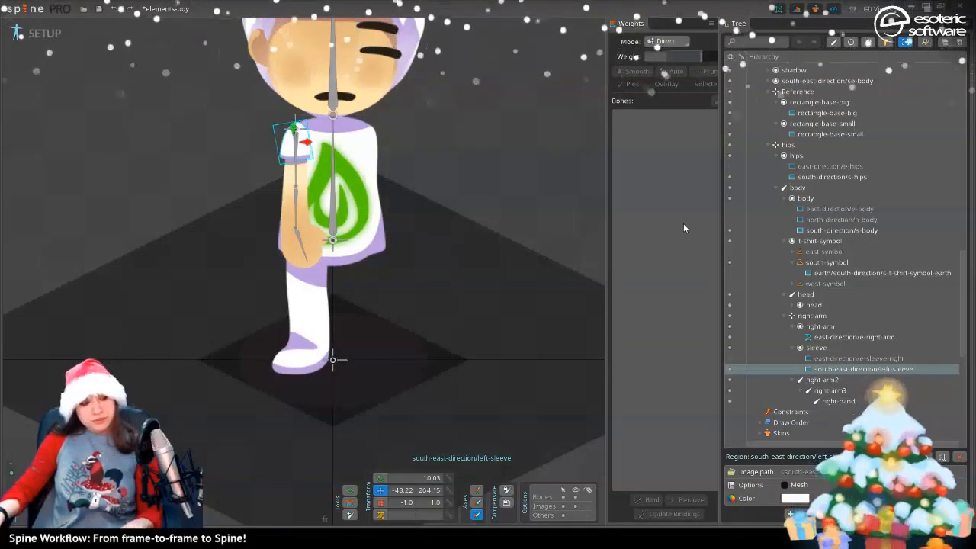
key(ctrl+s)
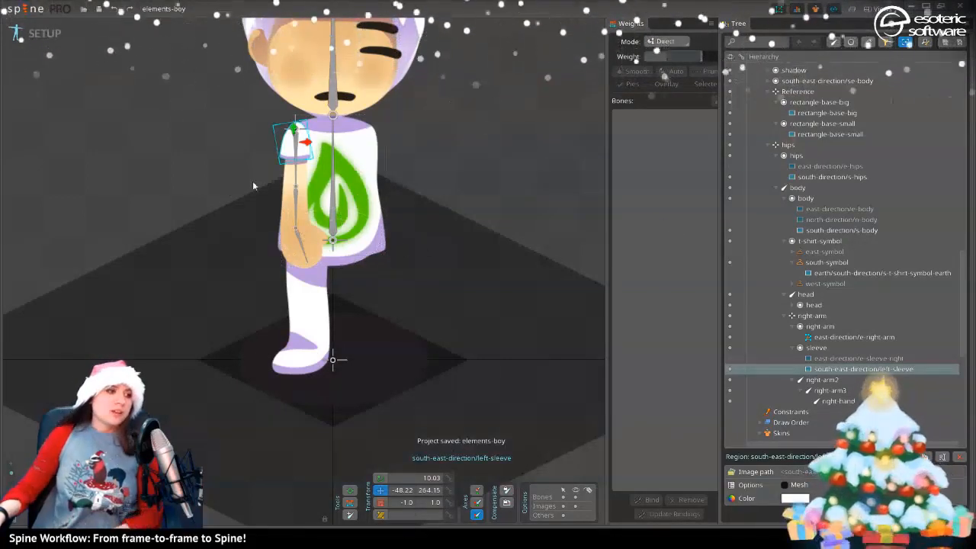
Rotate the right-arm2 bone outward to about -99.59° to test how the arm moves with the replaced sleeve
click(296, 159)
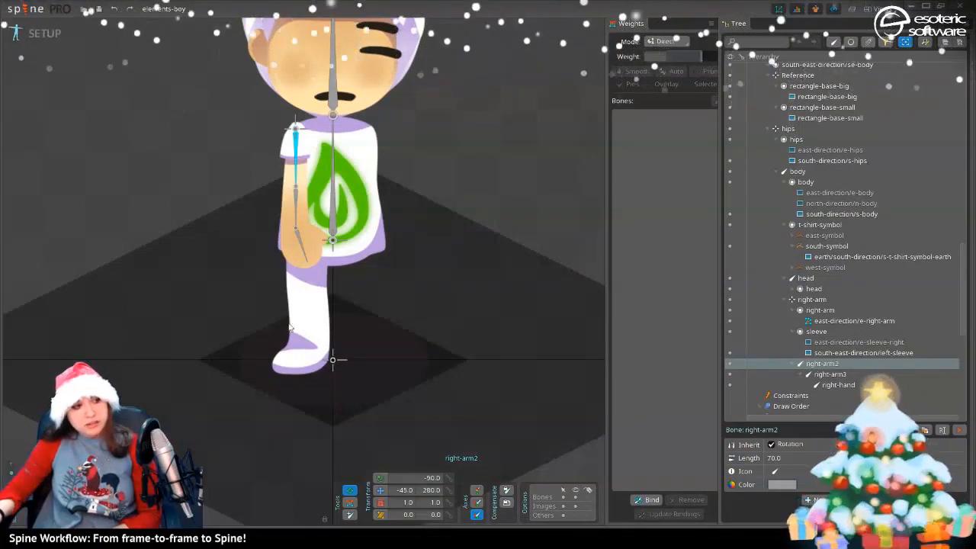
drag(292, 159, 278, 201)
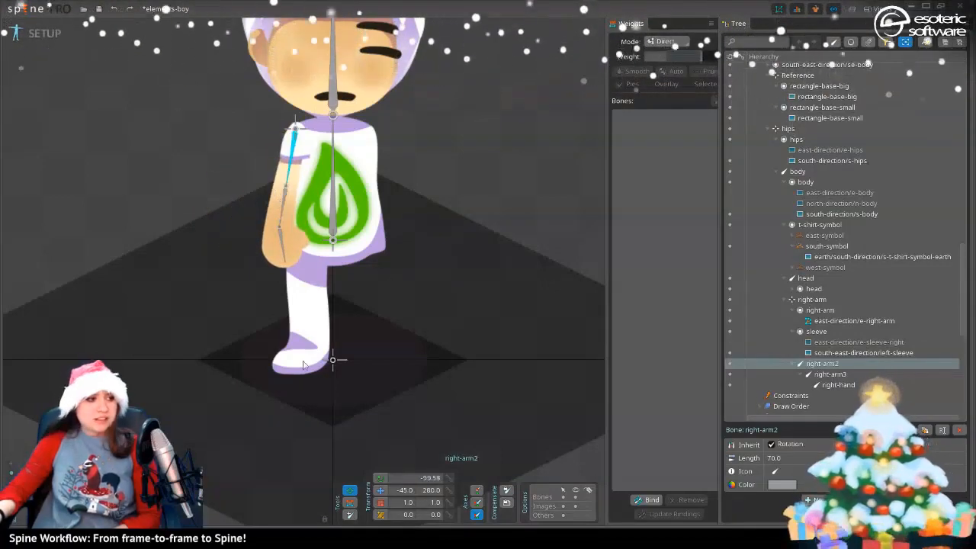
Duplicate the right-arm bone with everything under it, including its animation keys
drag(483, 194, 481, 258)
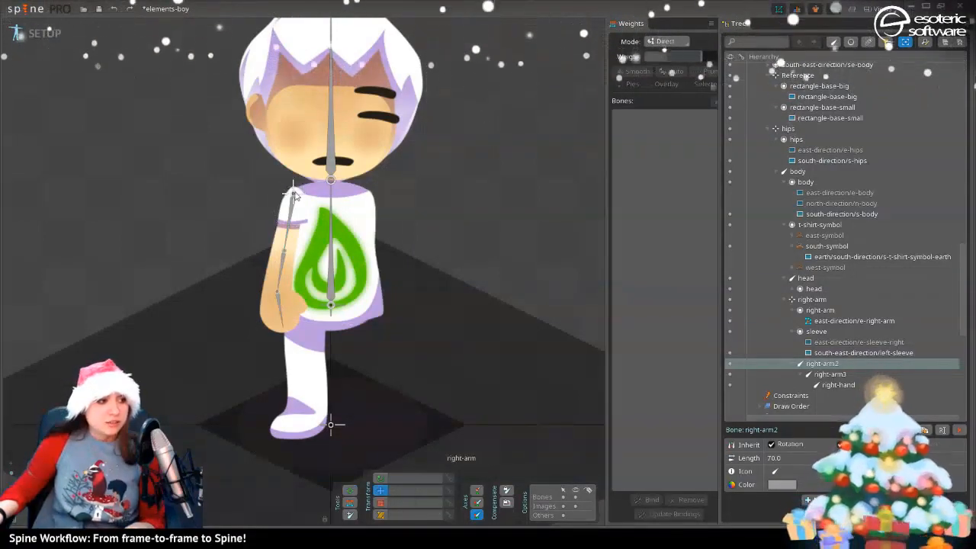
click(294, 195)
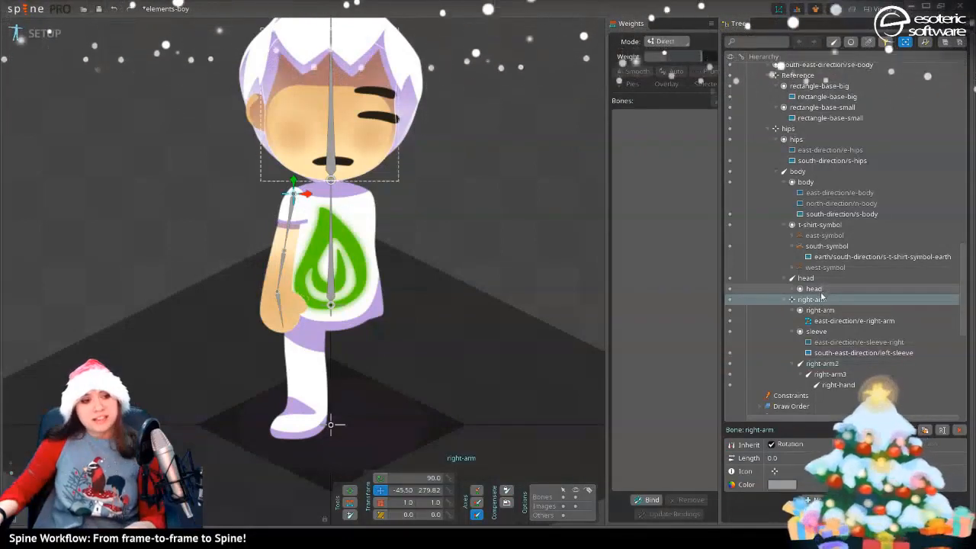
click(925, 431)
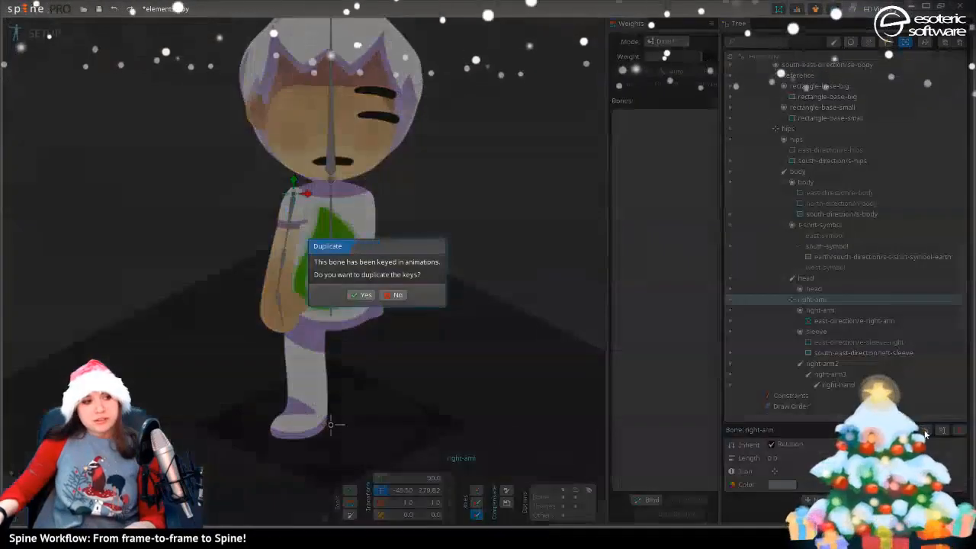
click(361, 295)
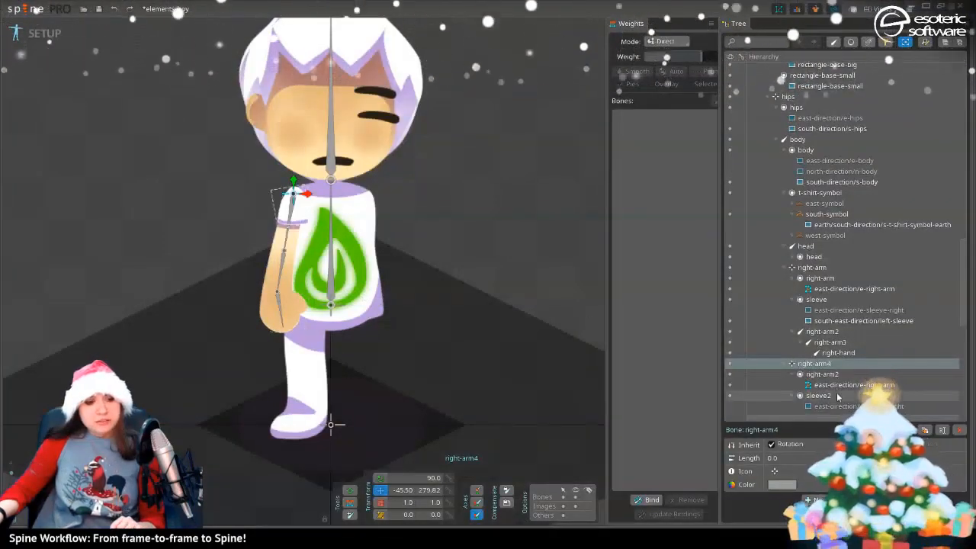
Replace "right" with "left" in the names of the duplicated arm's four bones and its arm slot, limiting the scope to the tree selection
scroll(835, 377, down, 5)
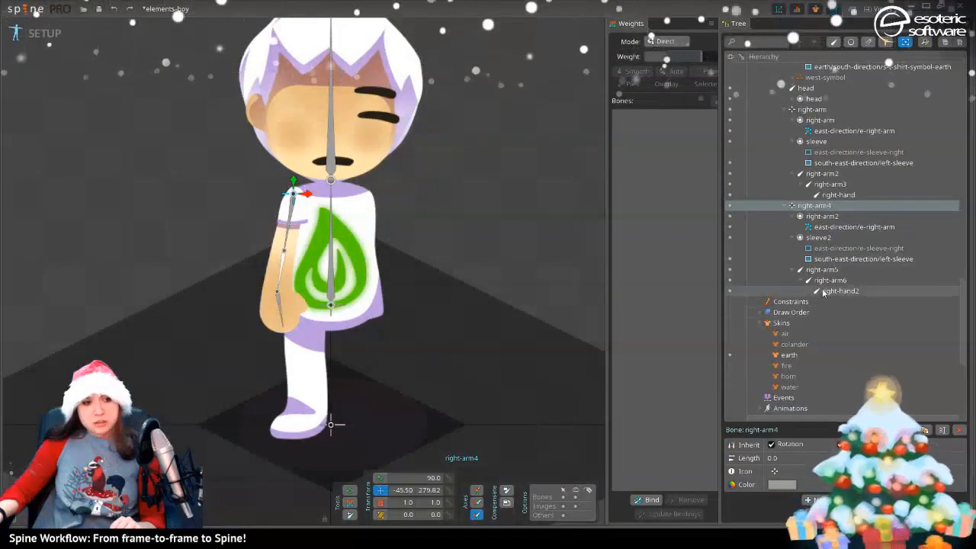
click(830, 293)
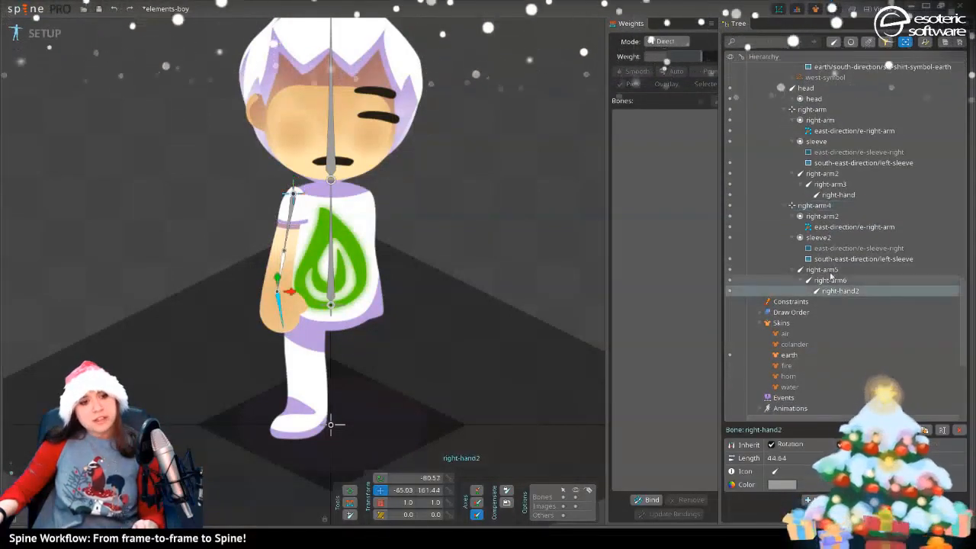
shift+click(833, 270)
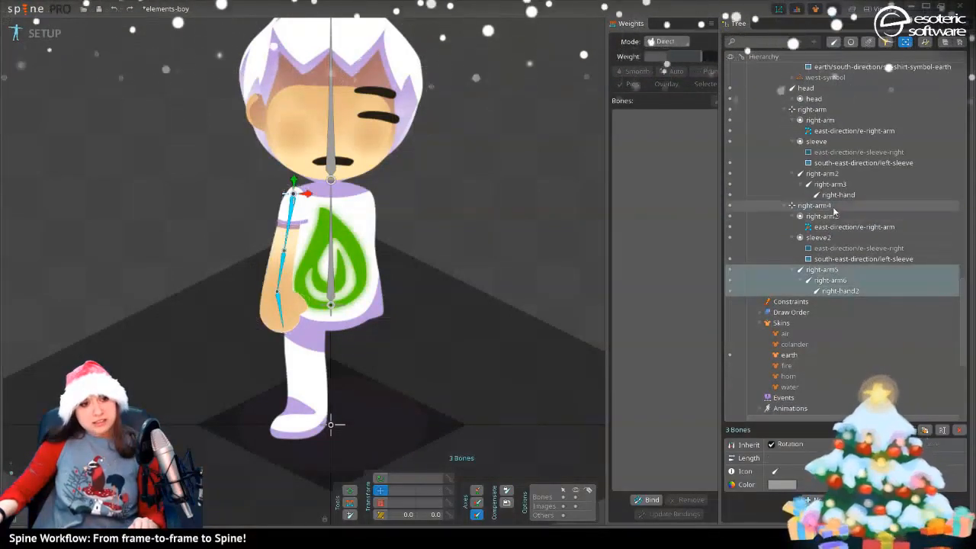
ctrl+click(837, 205)
ctrl+click(824, 217)
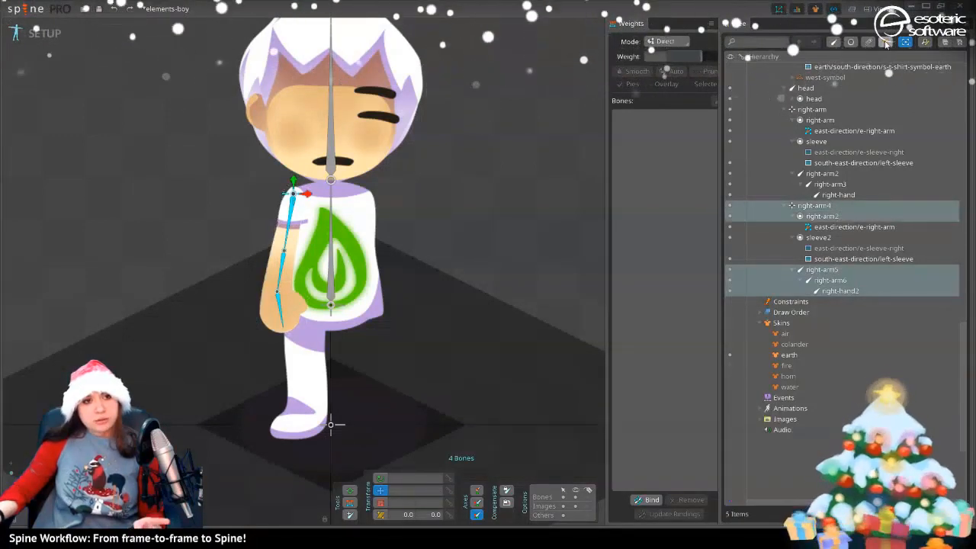
click(927, 43)
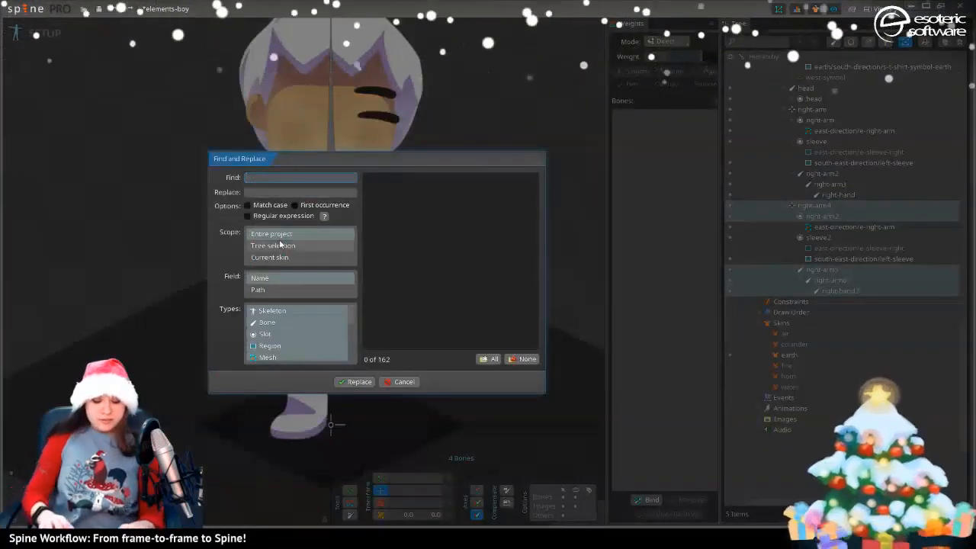
text(right)
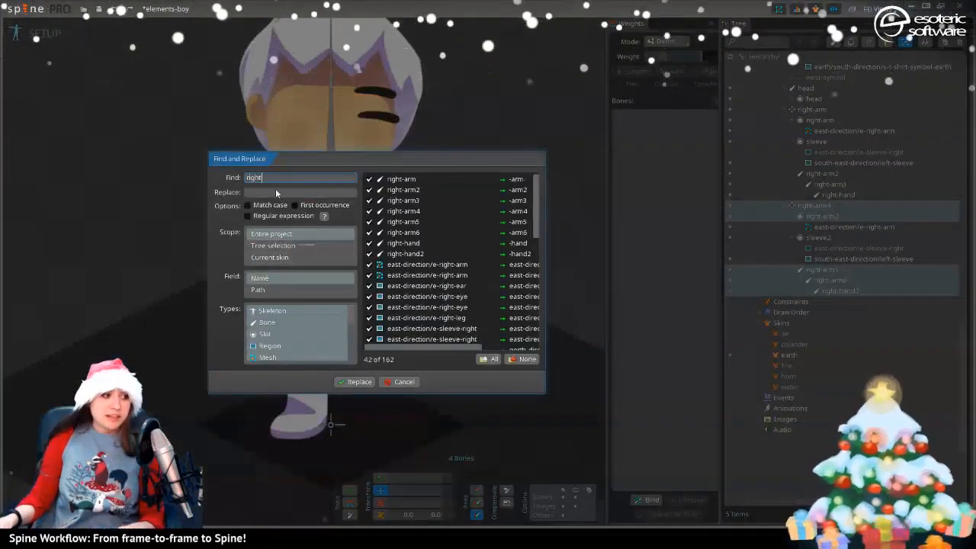
text(left)
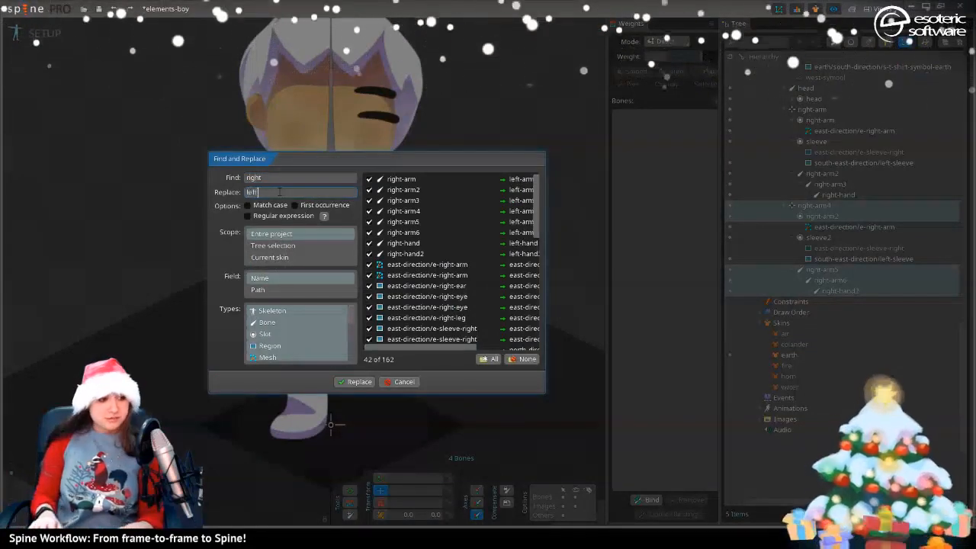
click(286, 247)
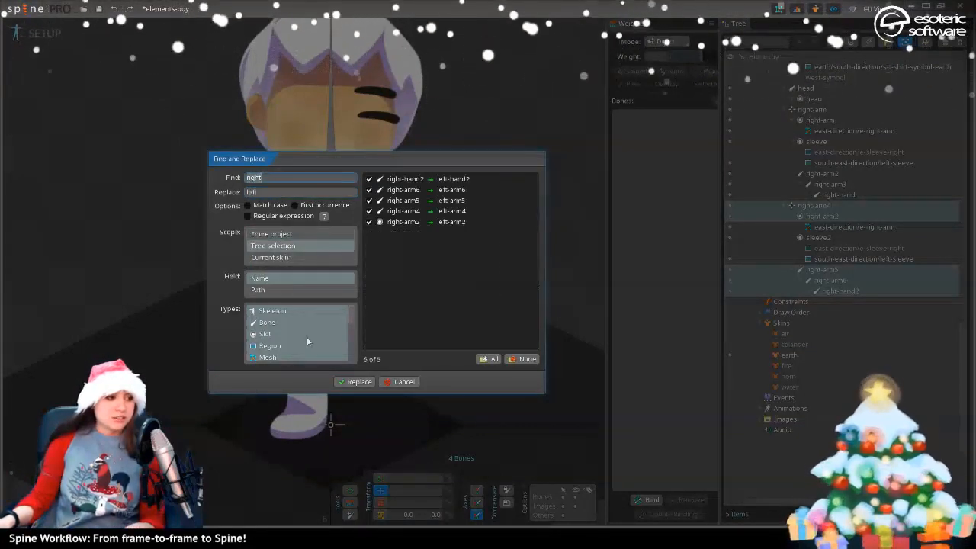
click(356, 382)
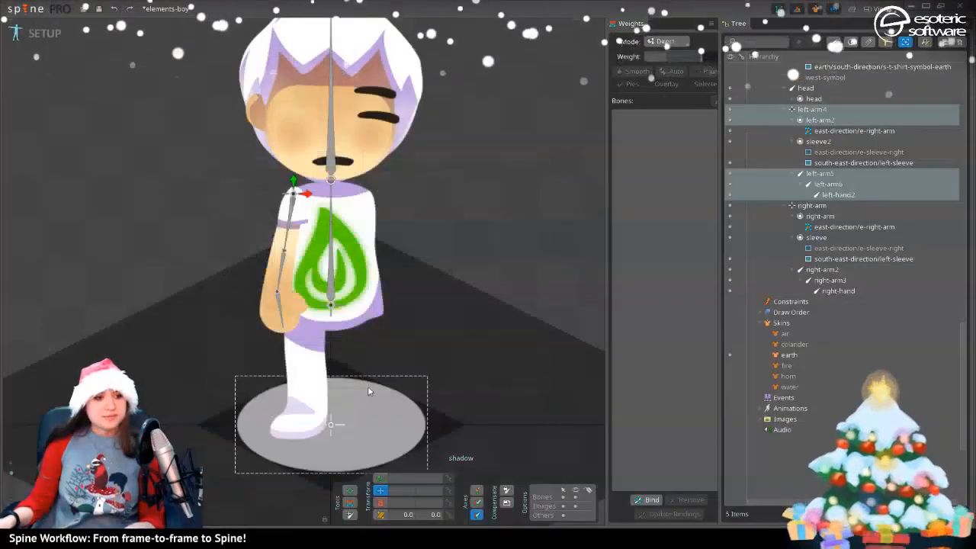
Rename the duplicated arm's parent bone, left-arm4, to left-arm-holder
scroll(824, 221, up, 3)
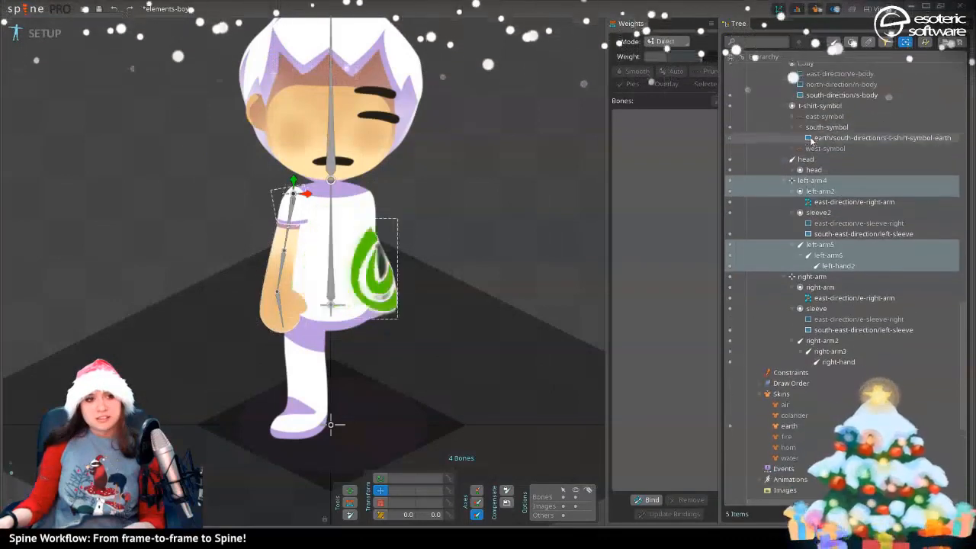
double_click(815, 208)
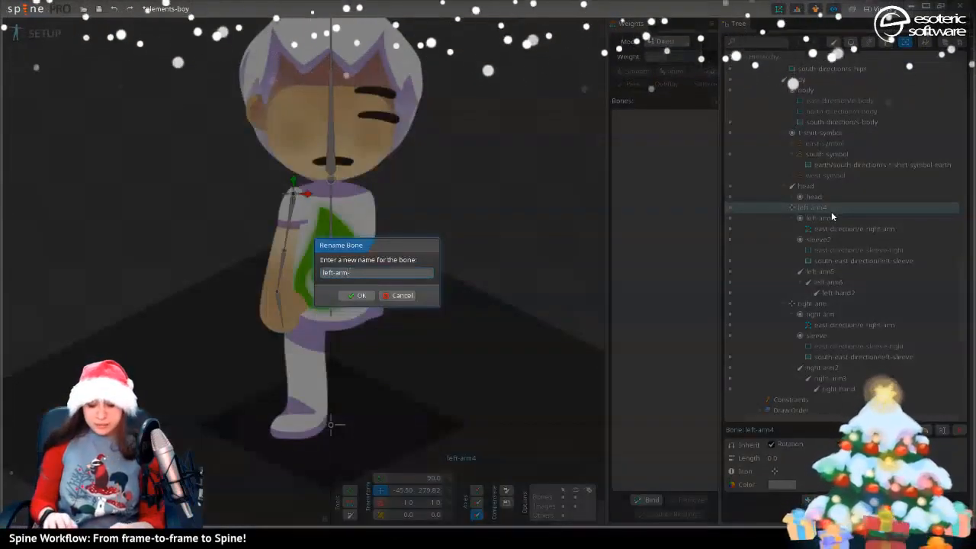
text(left-arm-holder)
key(Return)
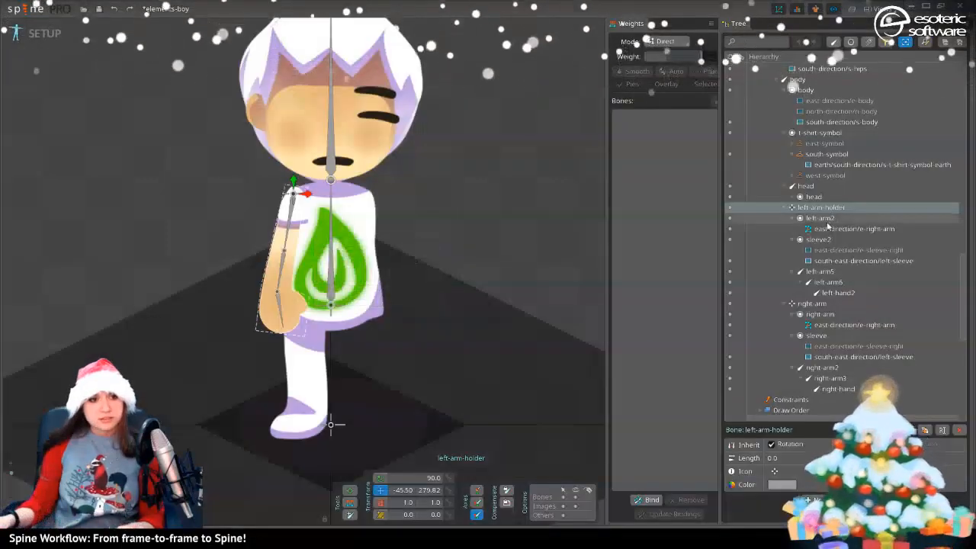
Try to rename the left-arm2 slot under left-arm-holder to left-arm
click(824, 219)
double_click(827, 219)
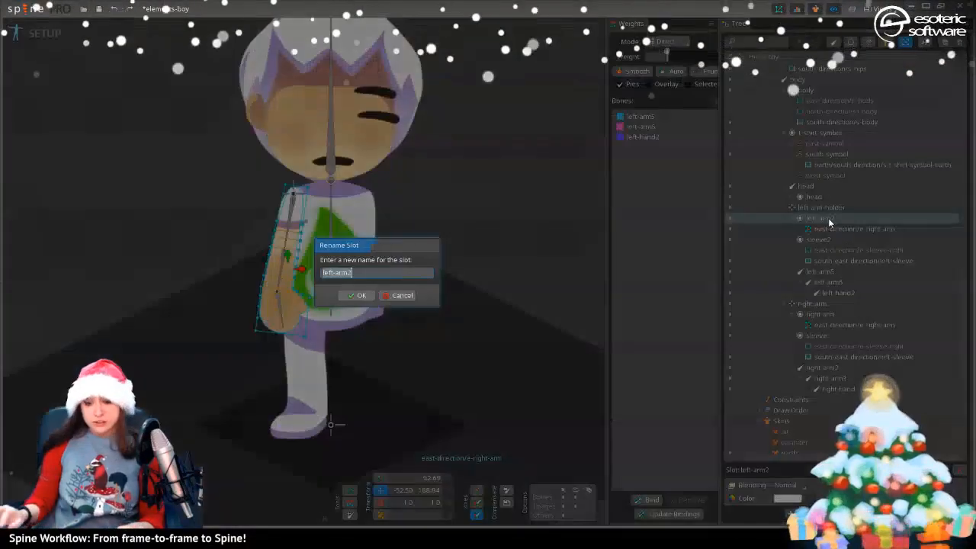
key(Return)
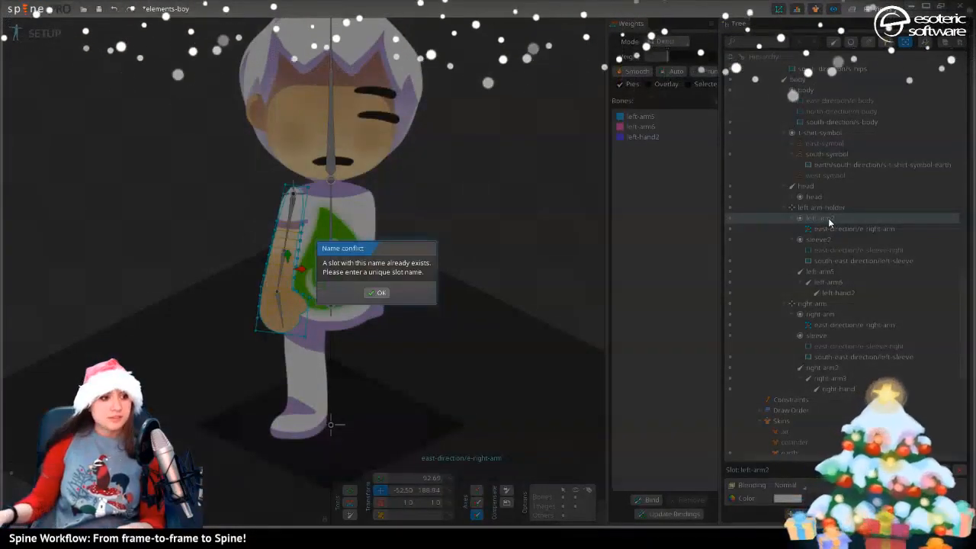
click(381, 293)
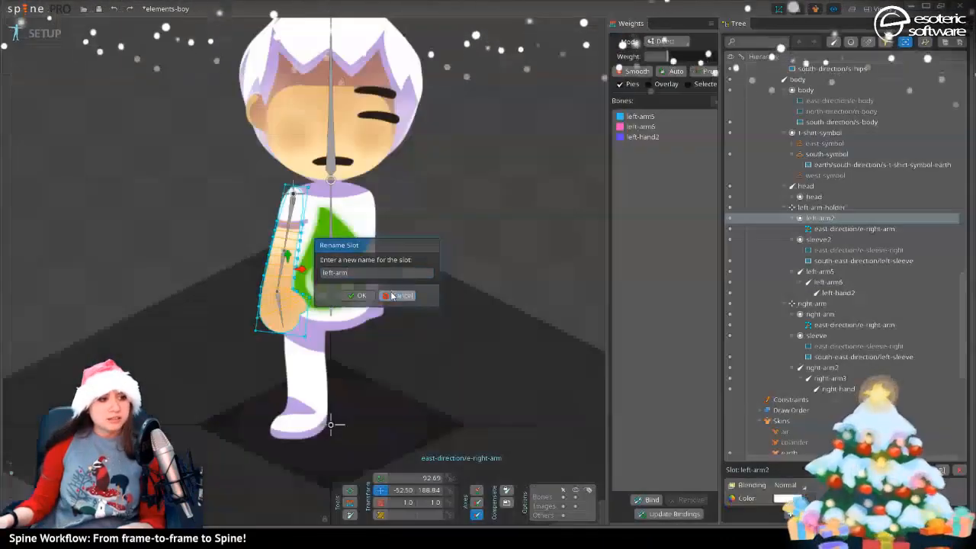
click(393, 295)
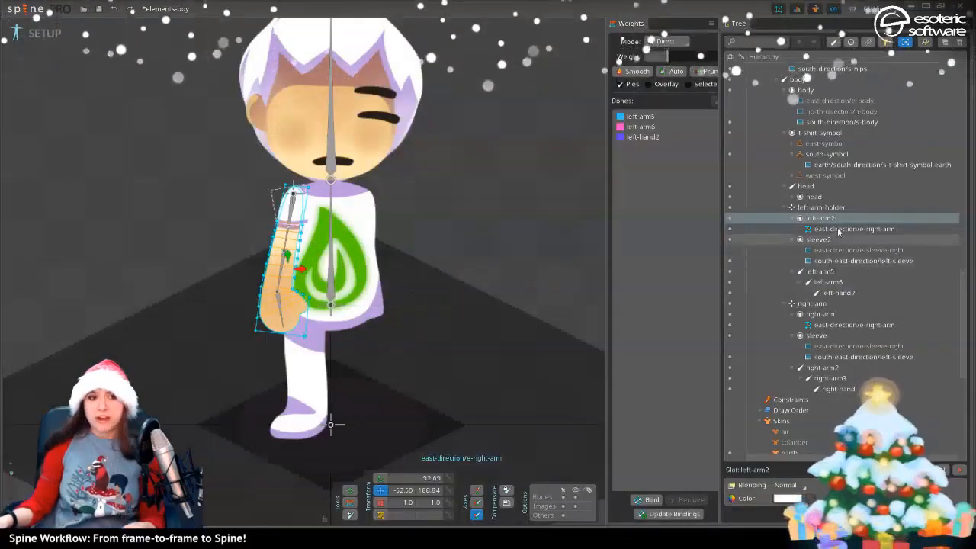
Rename the sleeve2 slot under left-arm-holder to sleeve-left
double_click(820, 240)
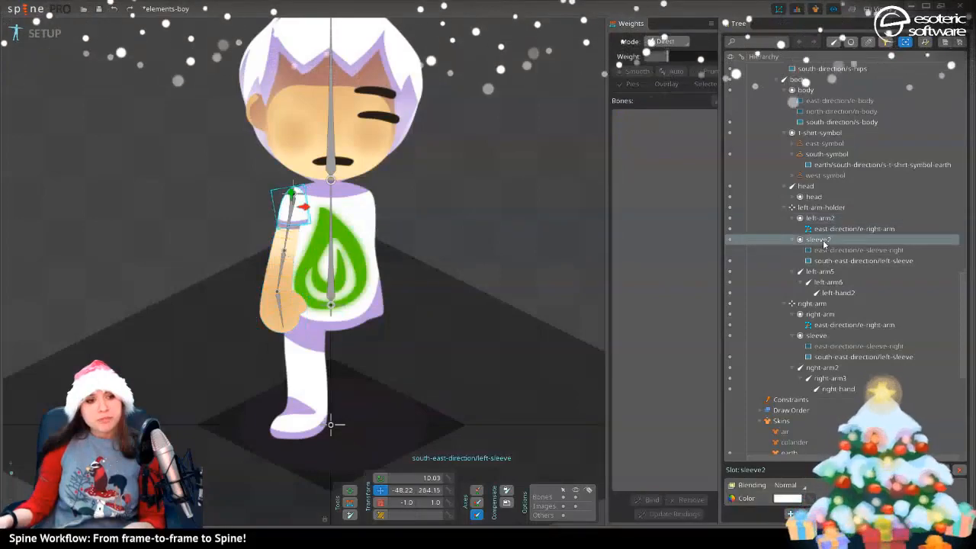
key(BackSpace)
key(Return)
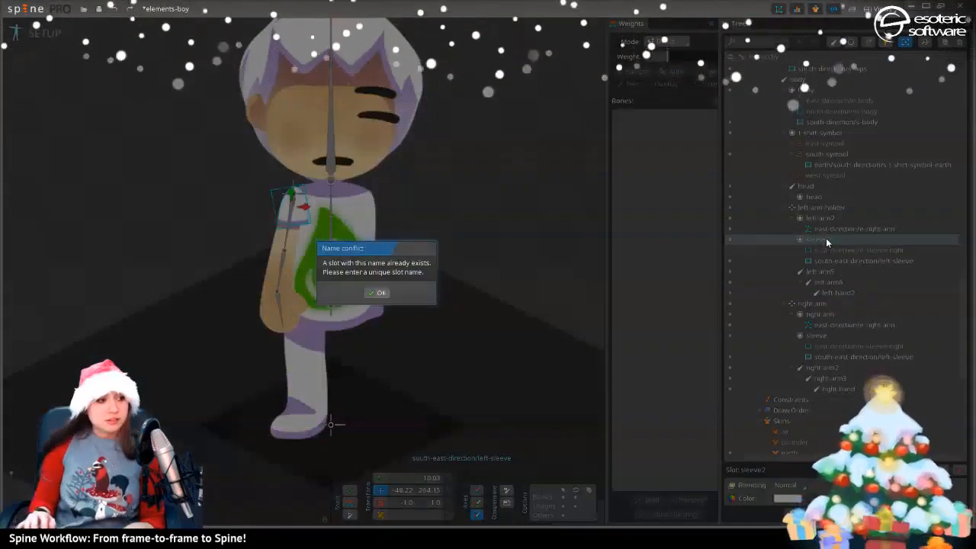
click(381, 294)
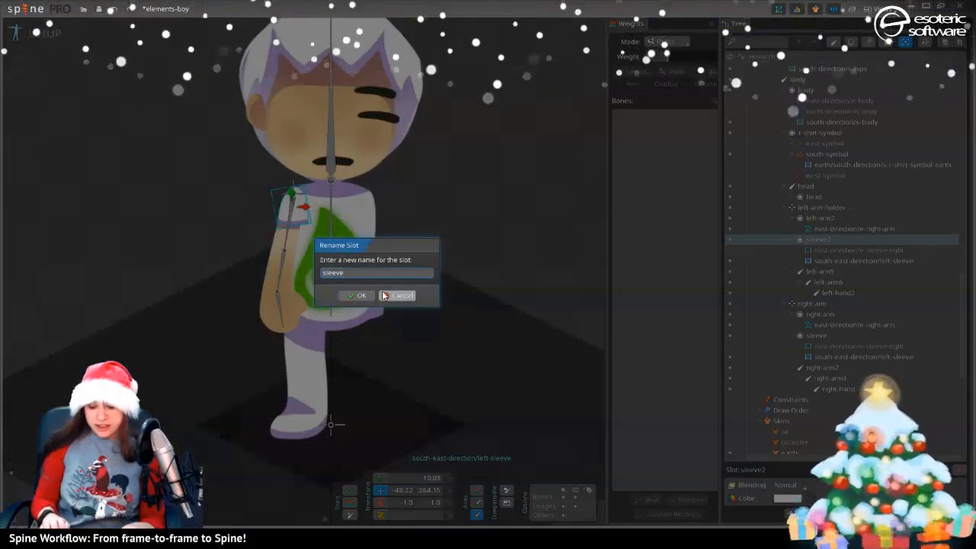
key(Return)
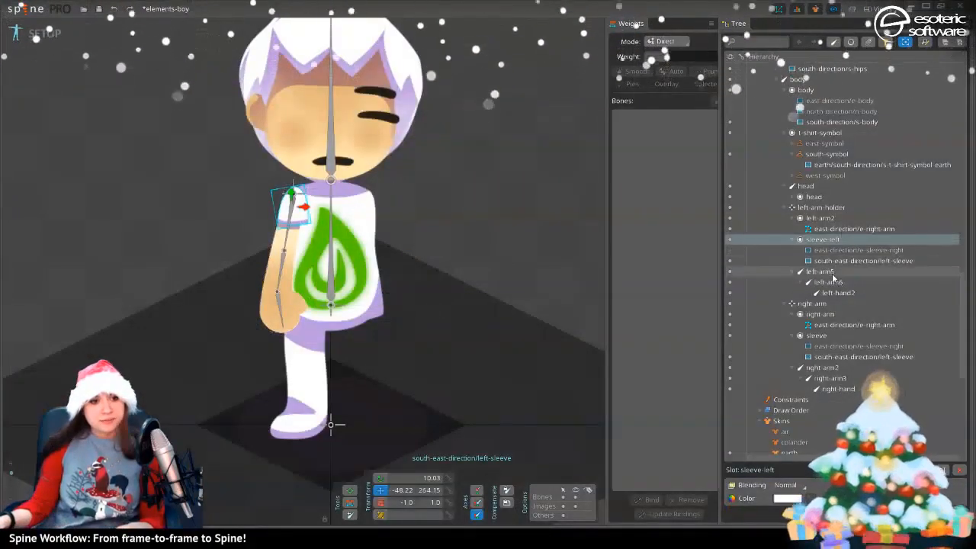
Rename the upper arm bone left-arm5 to left-arm-up
double_click(843, 273)
key(End)
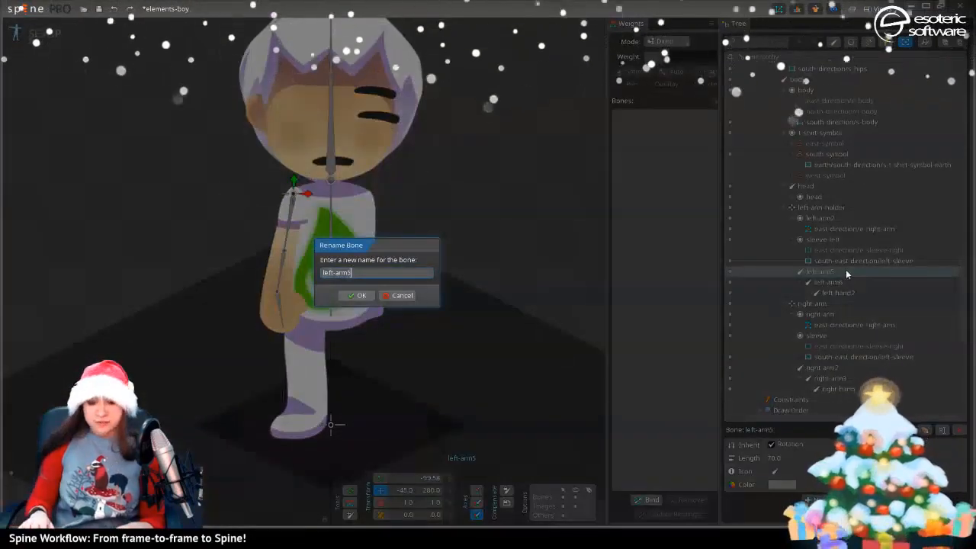
key(BackSpace)
text(-up)
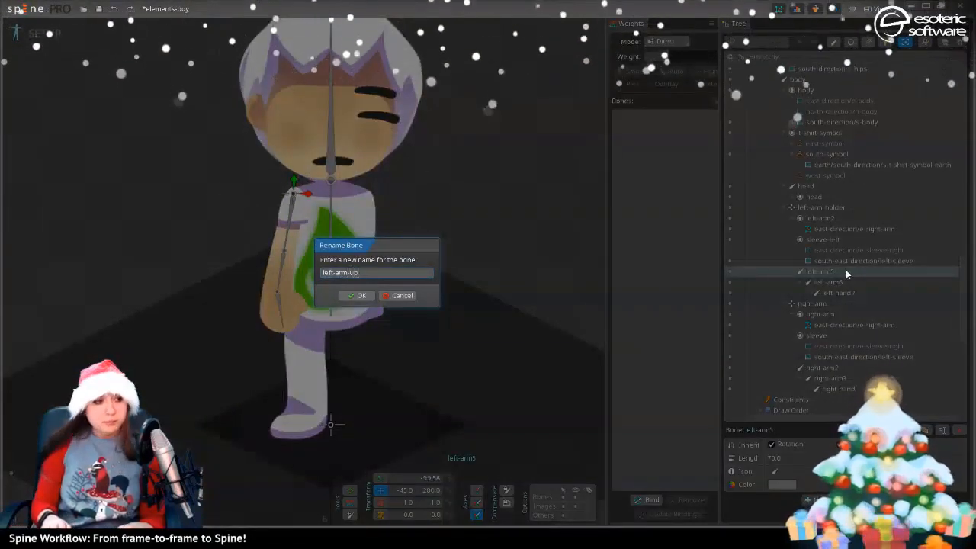
key(Return)
Rename the lower arm bone left-arm6 to left-arm-down
click(842, 286)
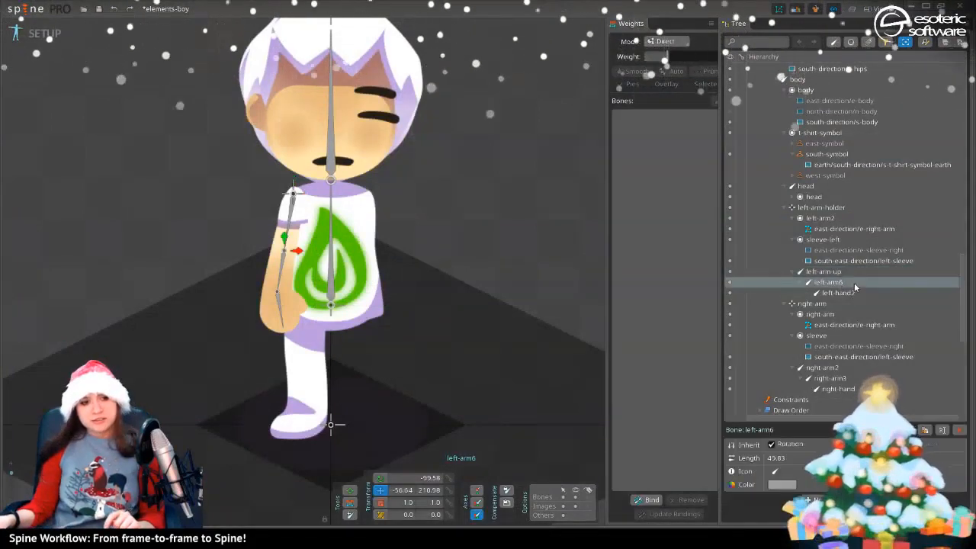
double_click(848, 282)
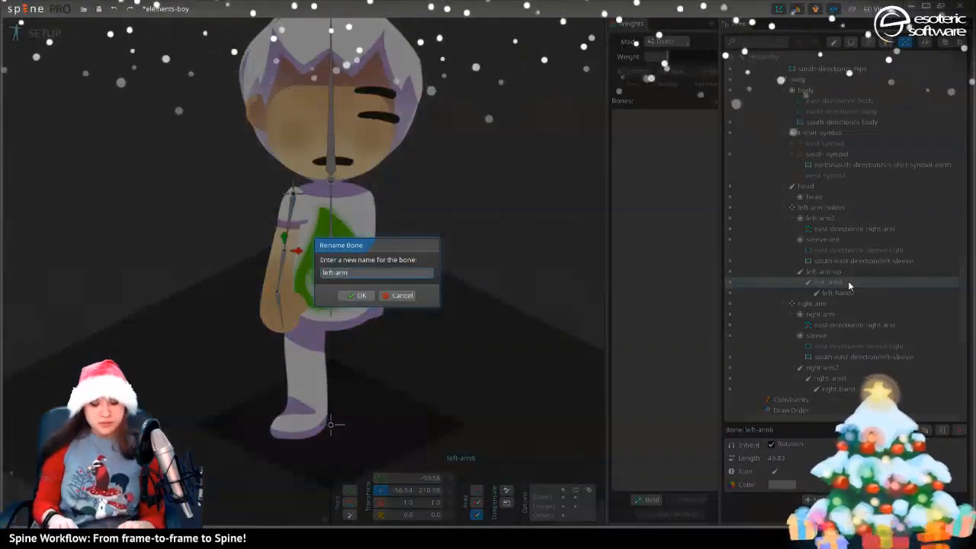
text(down)
key(Return)
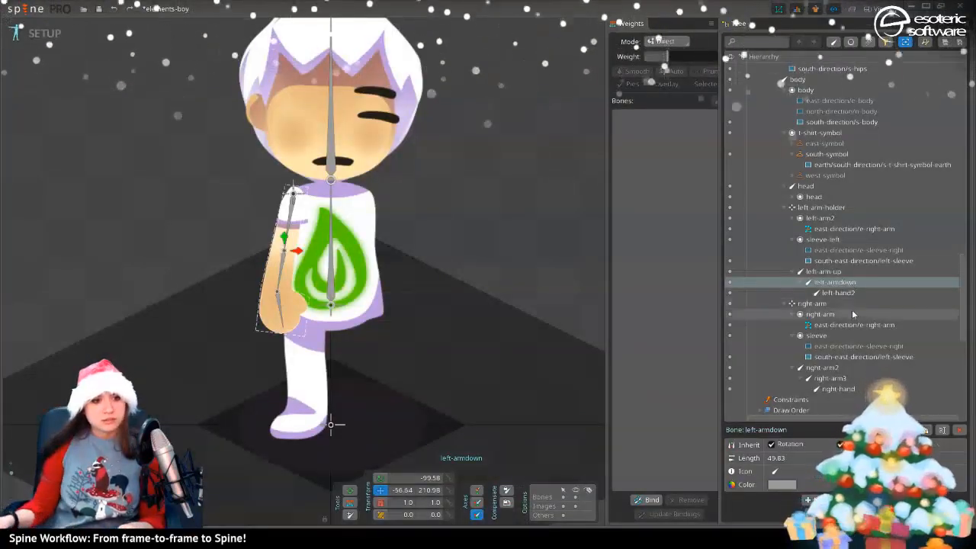
double_click(835, 282)
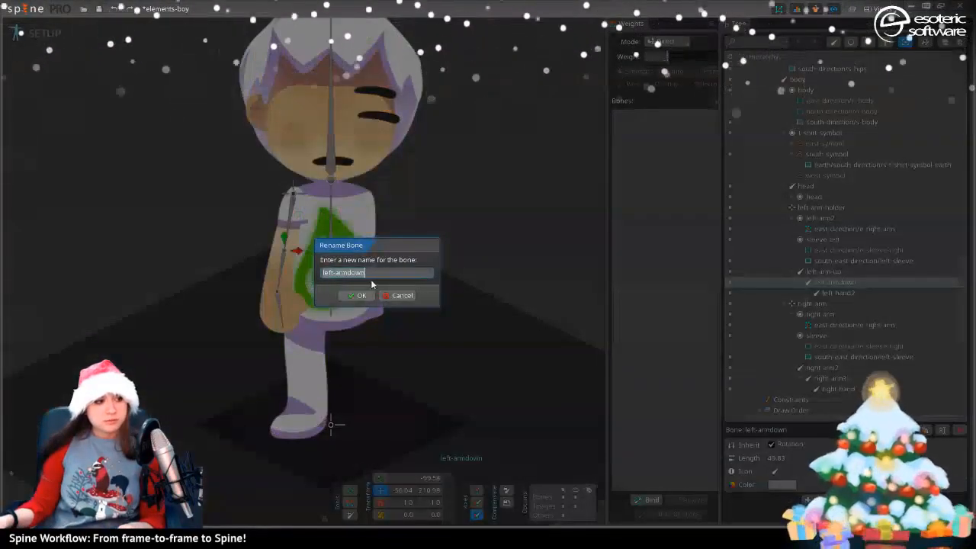
click(347, 273)
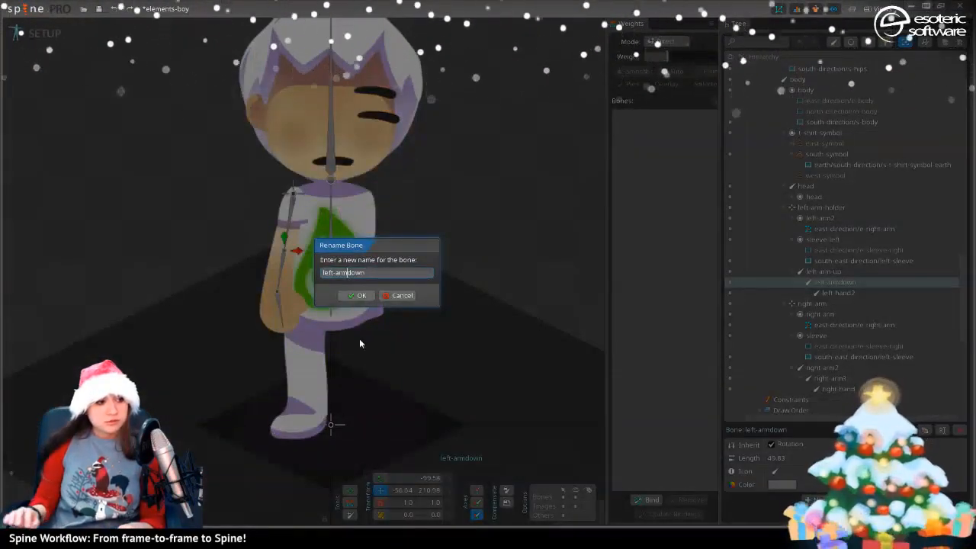
text(-)
key(Return)
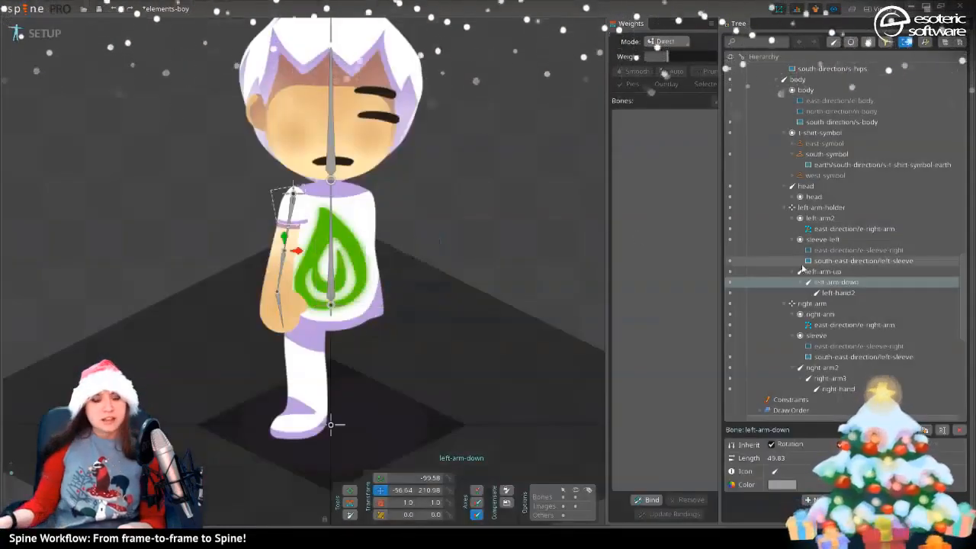
Rename the hand bone left-hand2 under left-arm-down to left-hand
double_click(839, 293)
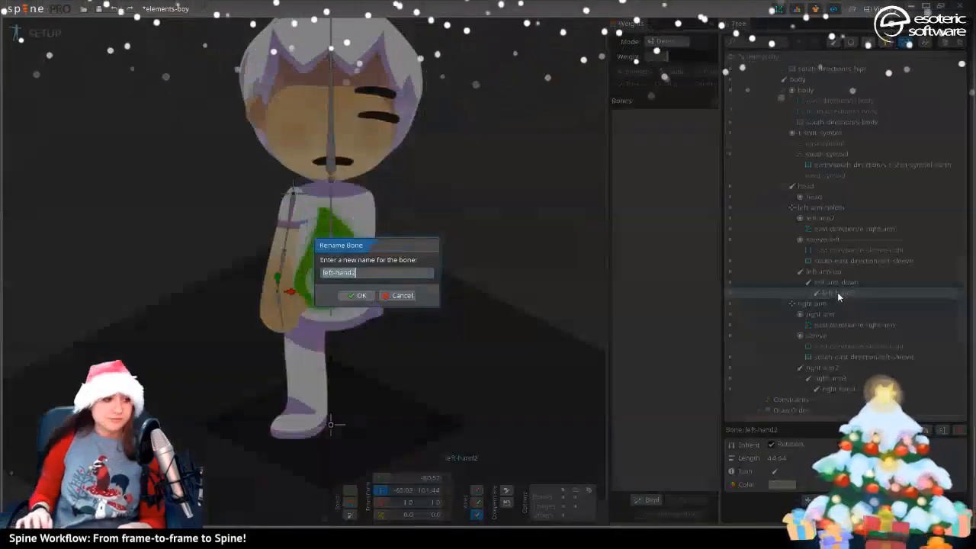
key(Escape)
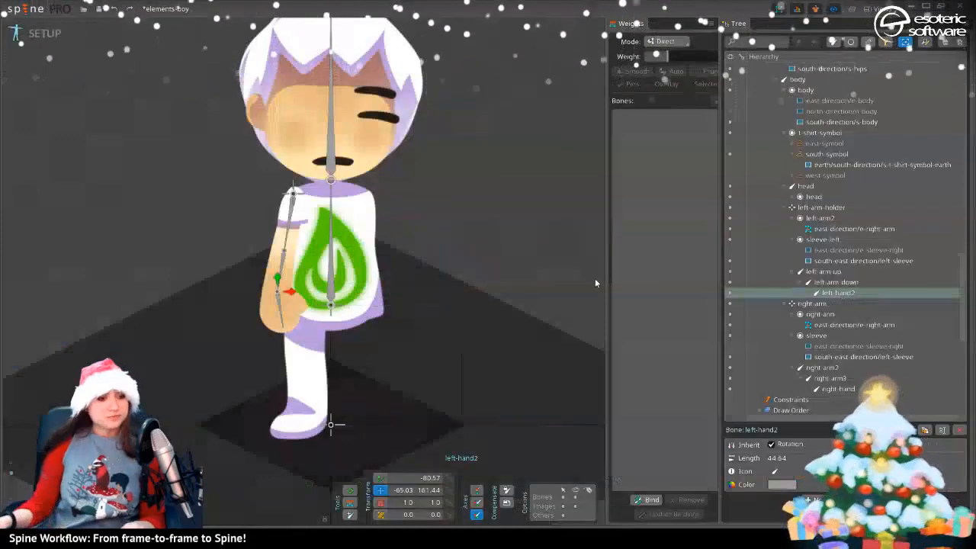
double_click(848, 295)
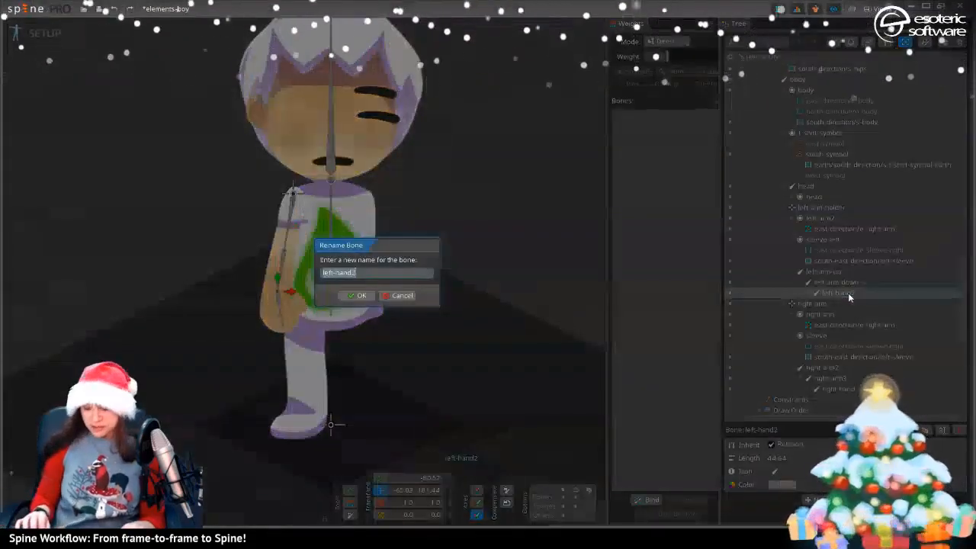
key(Return)
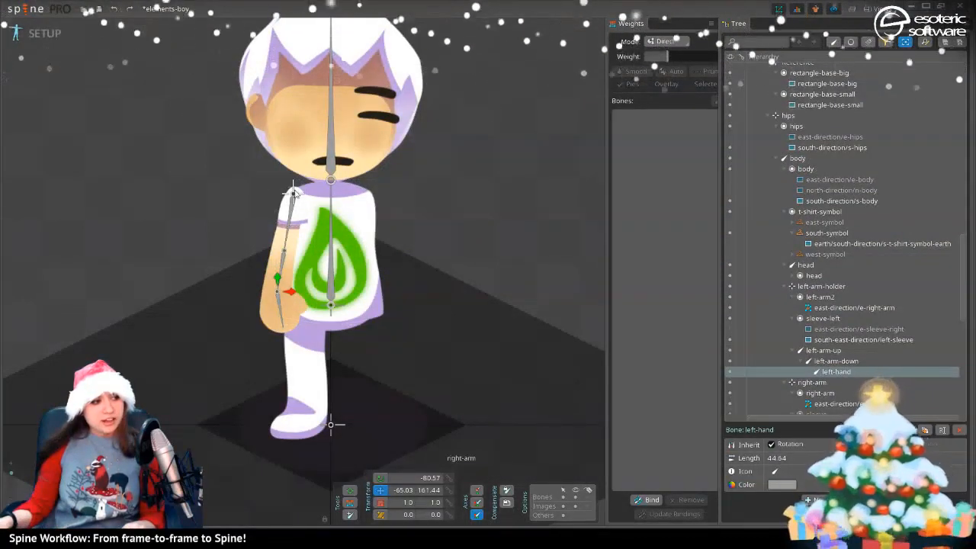
Mirror the right-arm bone to the opposite shoulder with Y scale -1.0 and X position 45.507, and save the project
click(293, 190)
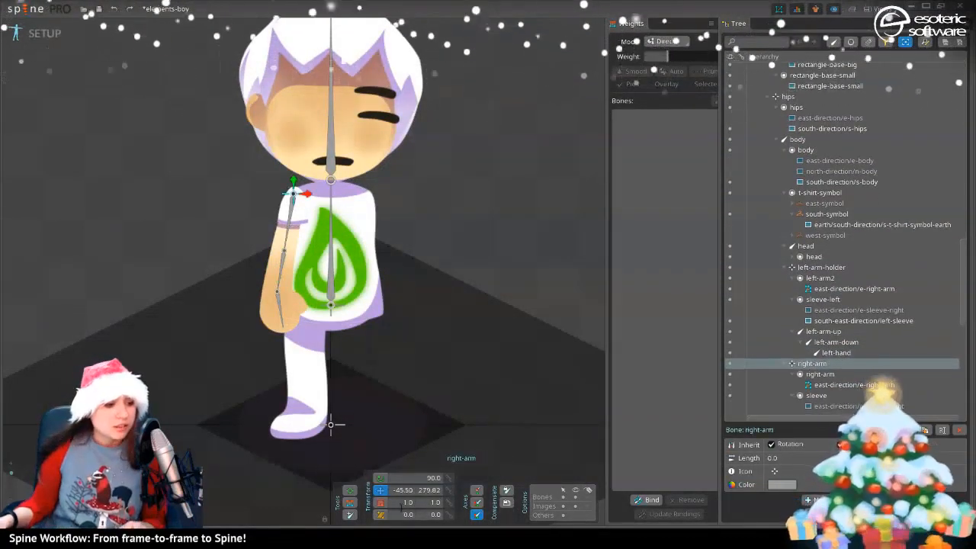
text(-)
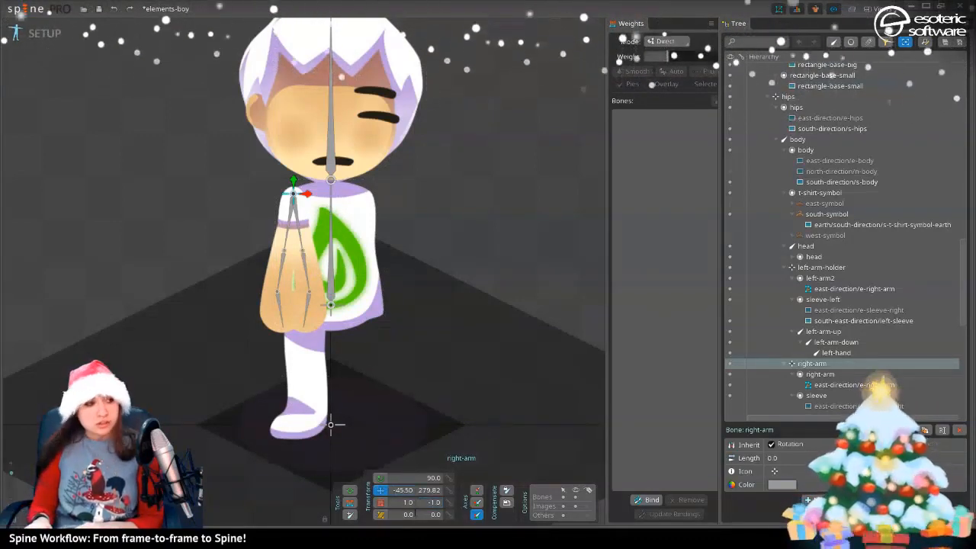
key(BackSpace)
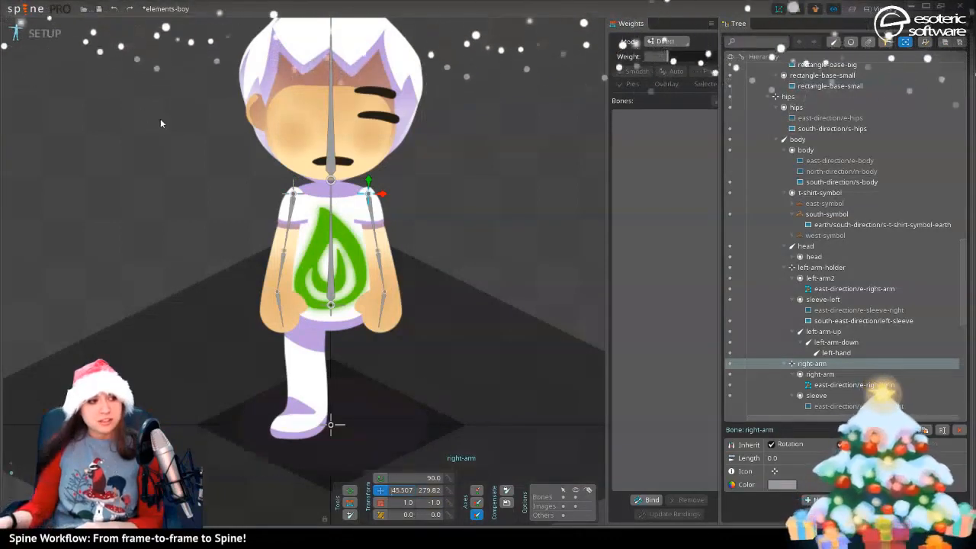
click(448, 265)
key(ctrl+s)
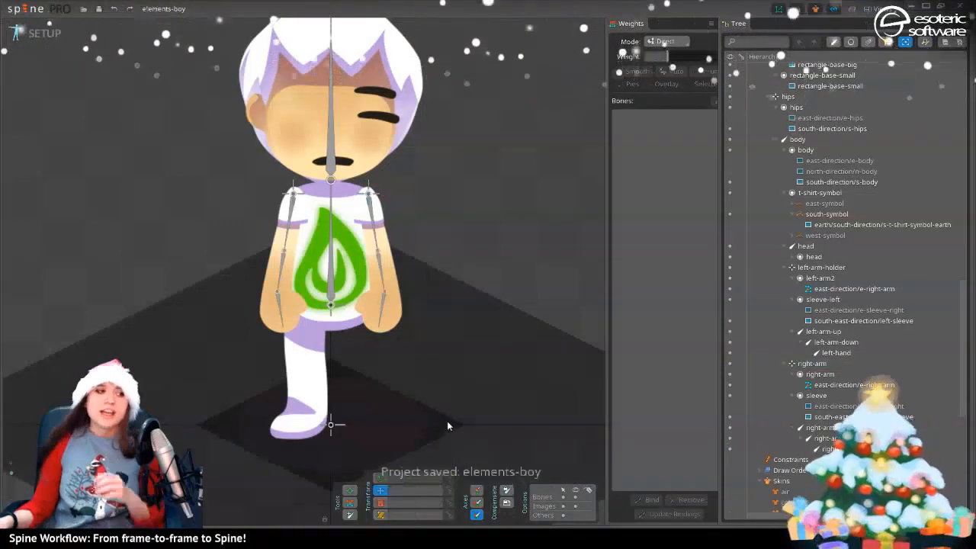
scroll(431, 223, down, 2)
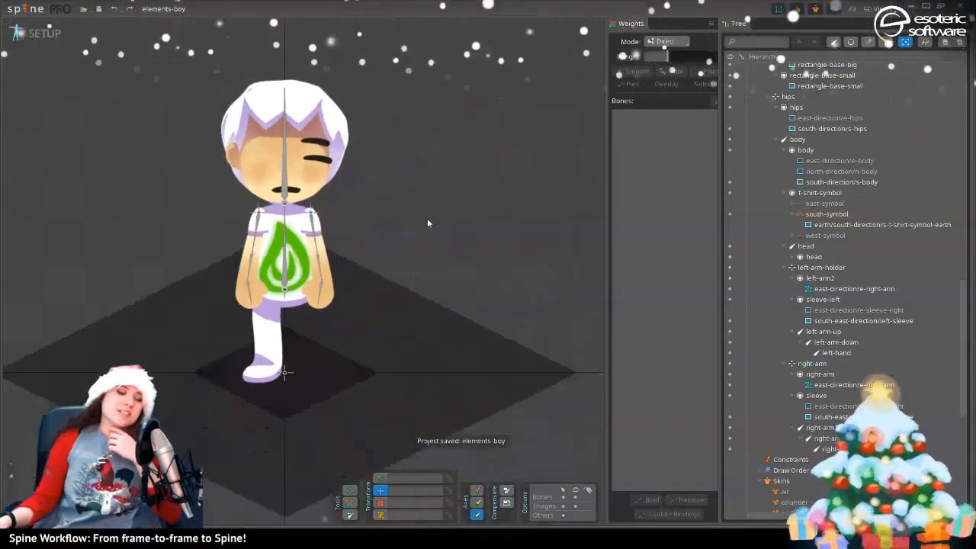
scroll(428, 223, down, 1)
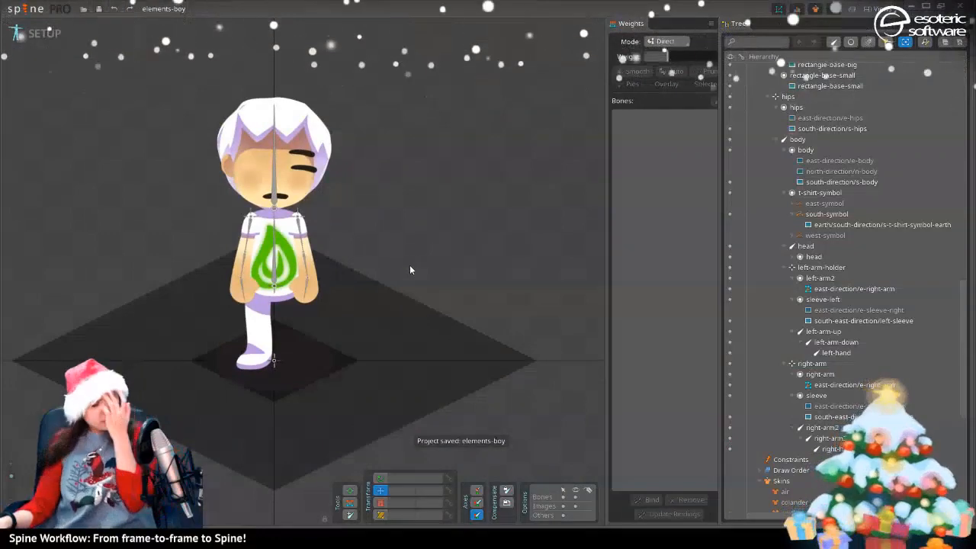
scroll(400, 261, up, 4)
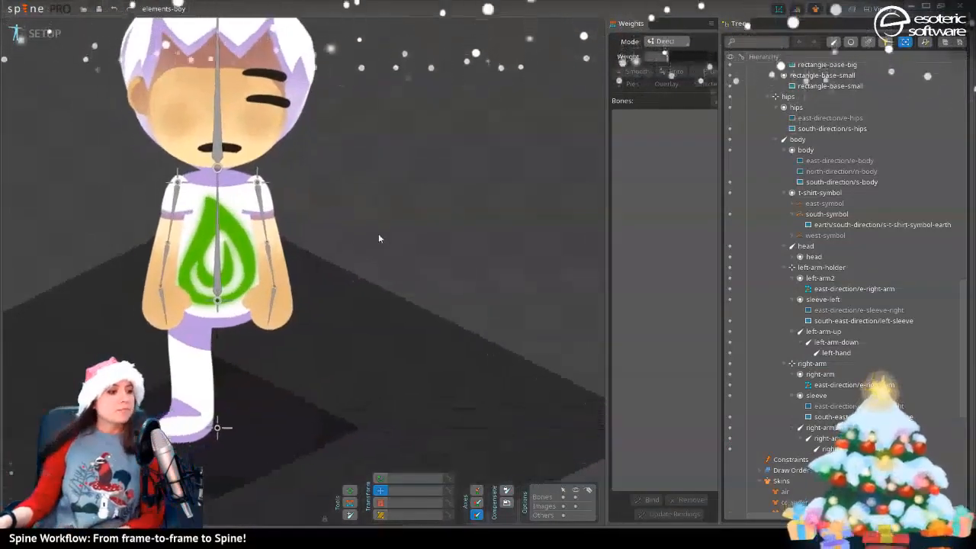
drag(380, 239, 448, 259)
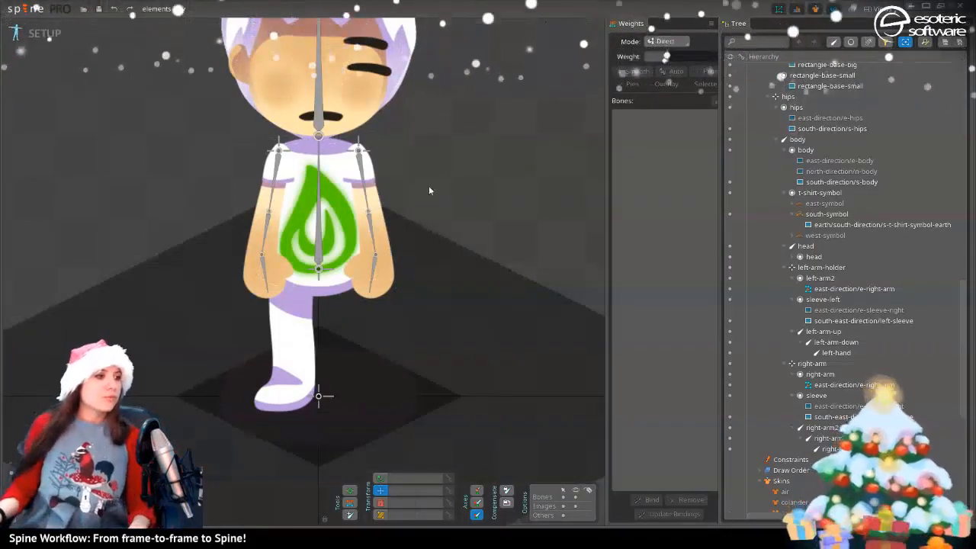
drag(430, 190, 452, 300)
scroll(428, 282, up, 2)
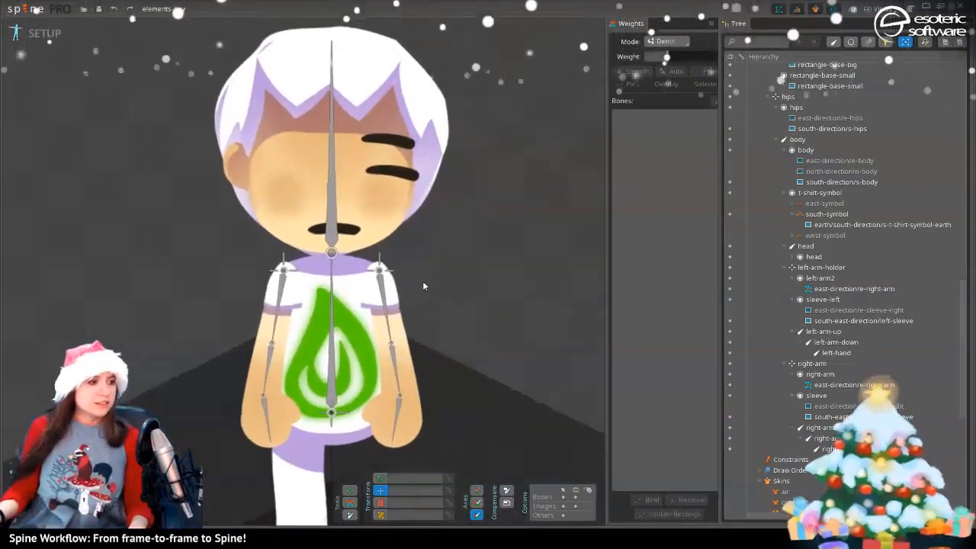
drag(483, 267, 494, 131)
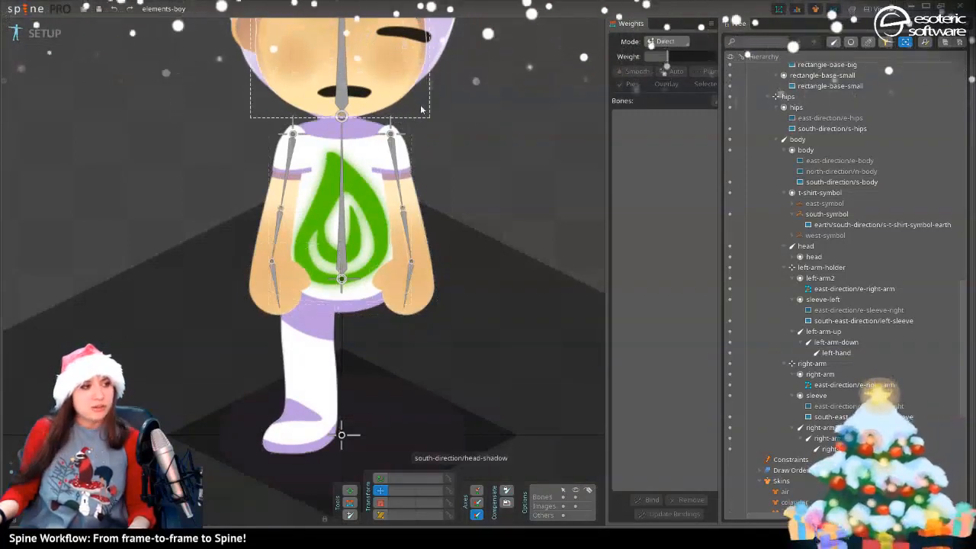
drag(420, 103, 449, 99)
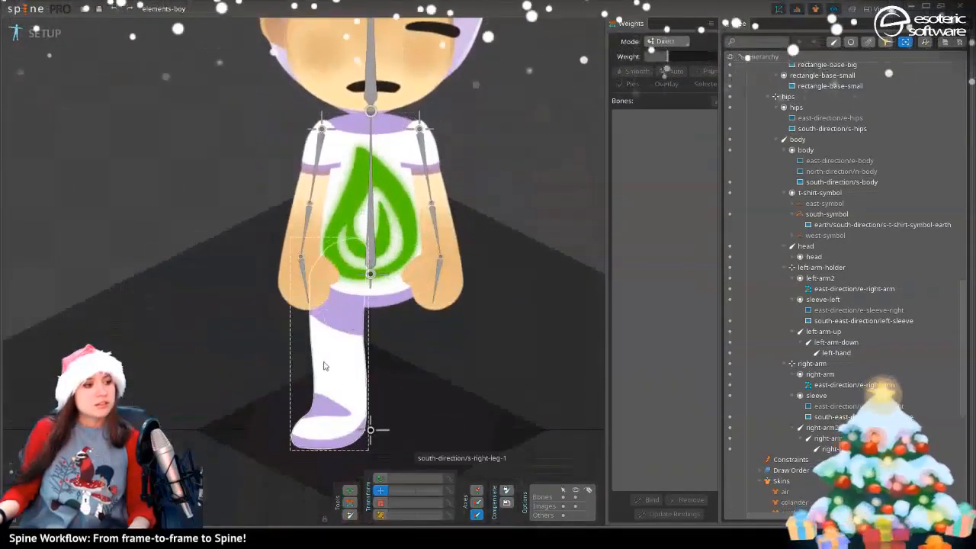
Convert the south-direction/s-right-leg-1 region attachment into a mesh
click(318, 384)
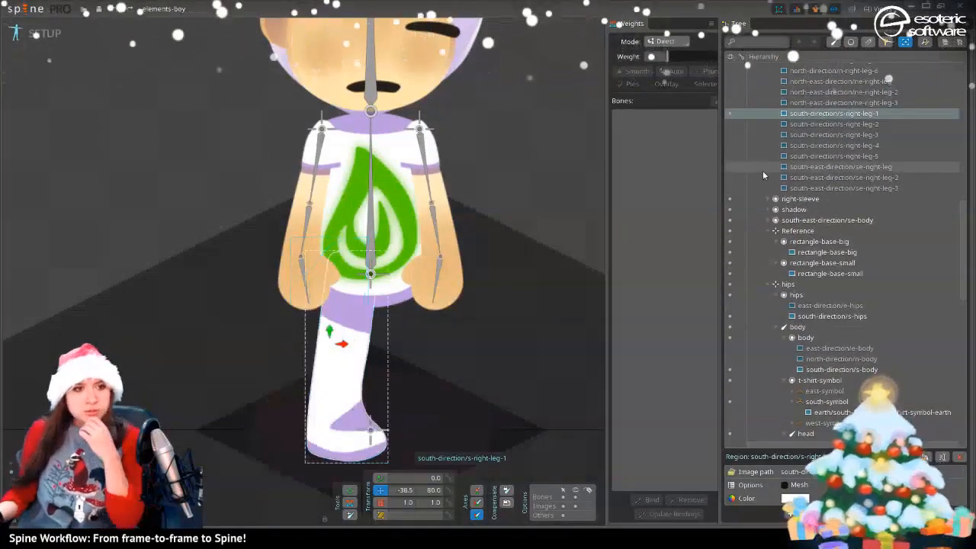
scroll(767, 183, up, 5)
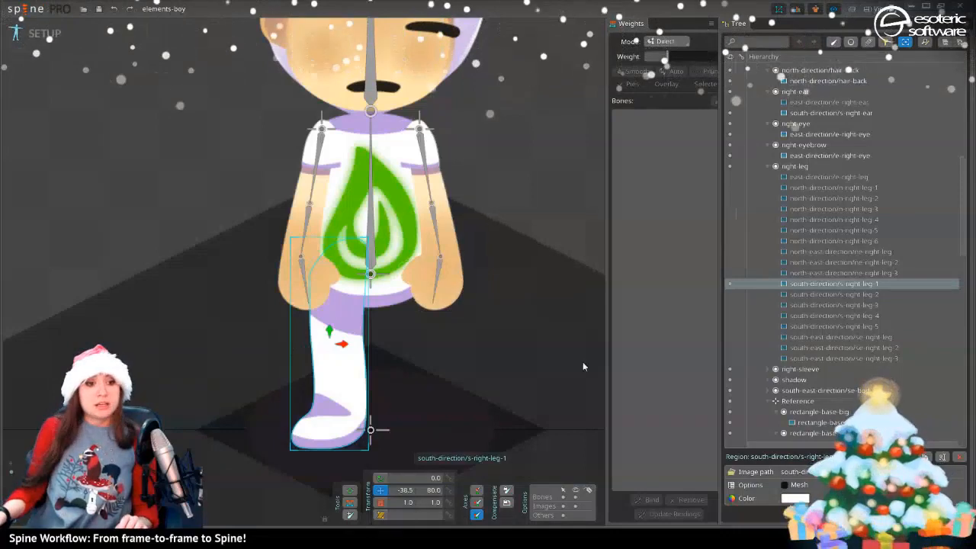
click(785, 485)
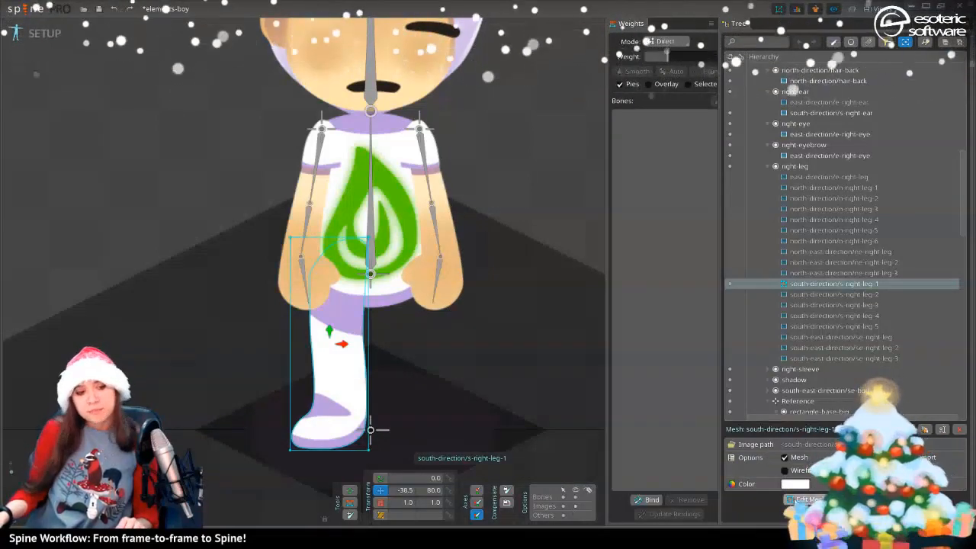
Start a new mesh outline for the right leg, placing vertices from its upper corner down the back edge and around the heel
click(797, 499)
click(416, 489)
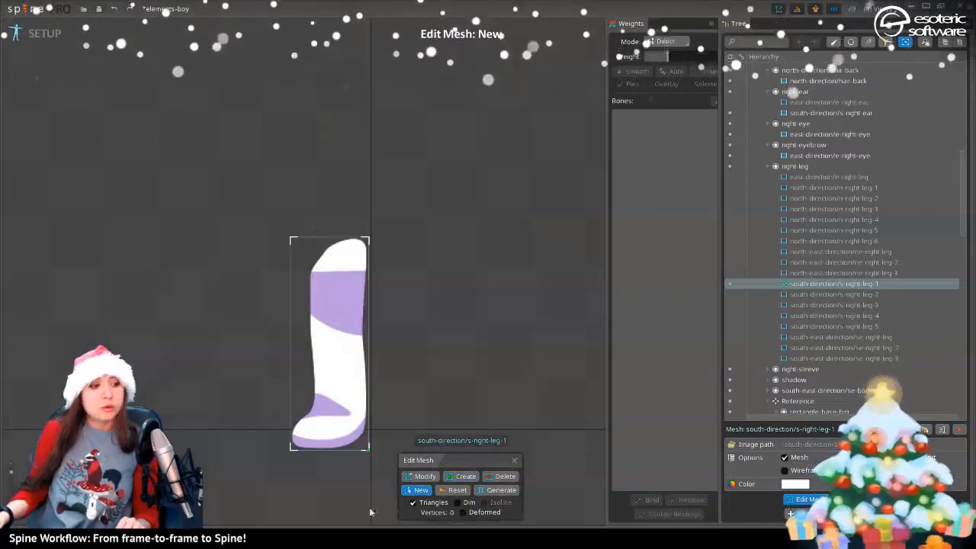
scroll(339, 442, up, 3)
drag(393, 356, 432, 263)
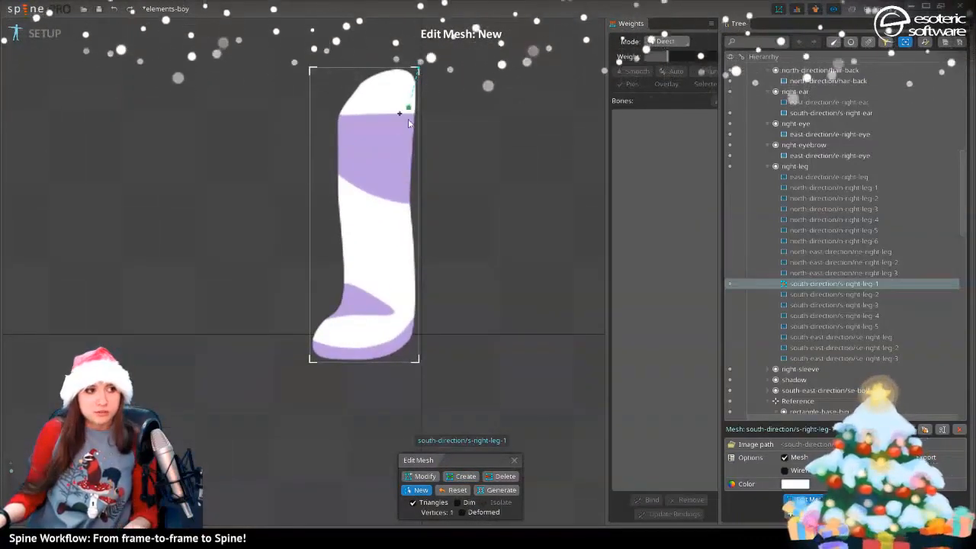
click(418, 69)
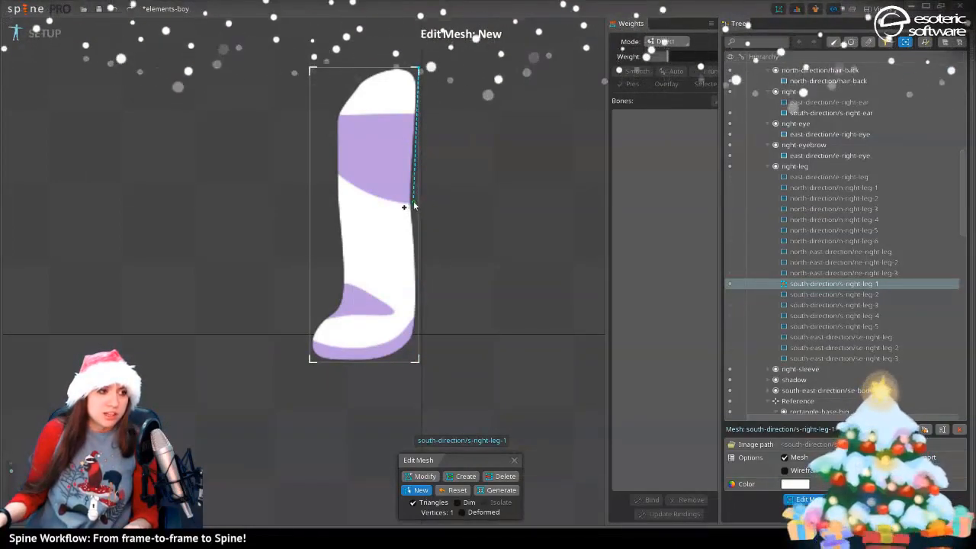
click(413, 201)
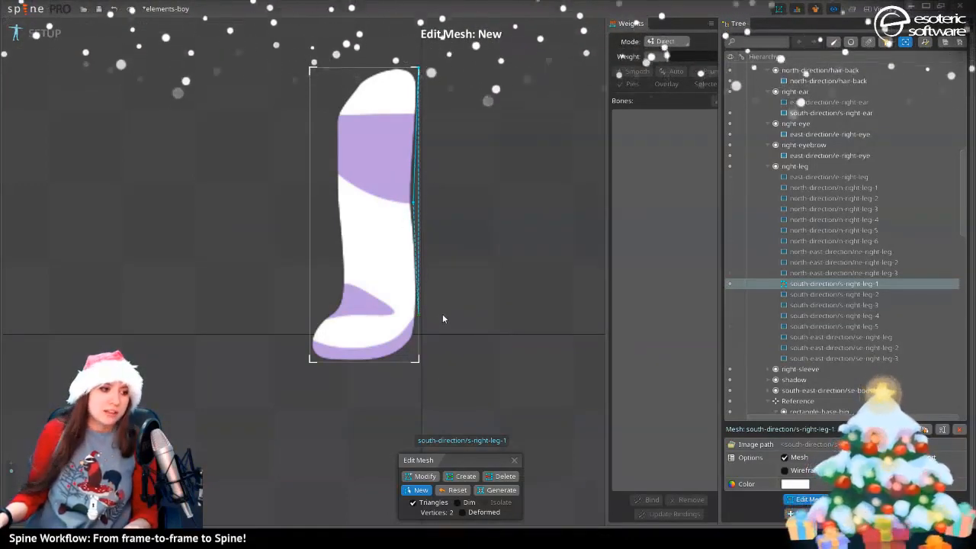
click(418, 359)
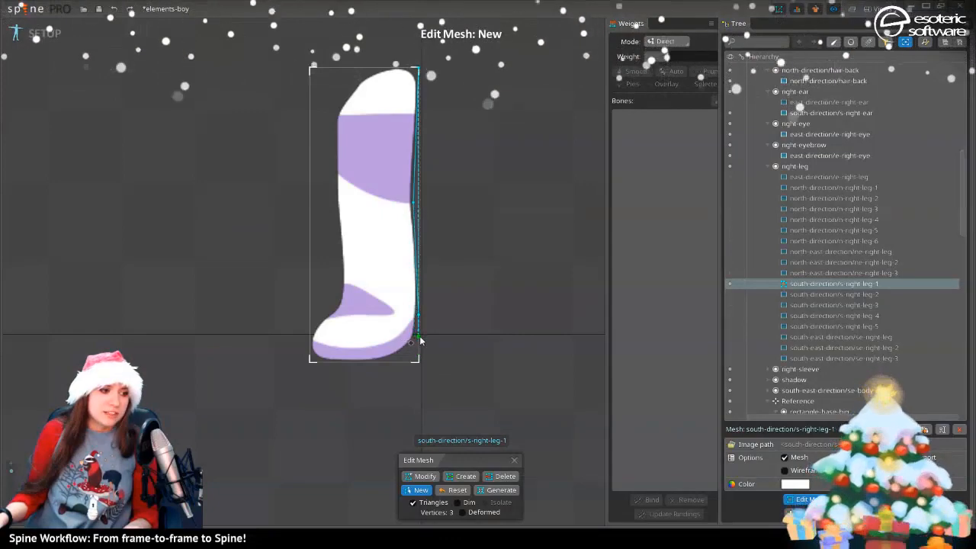
click(418, 338)
click(388, 361)
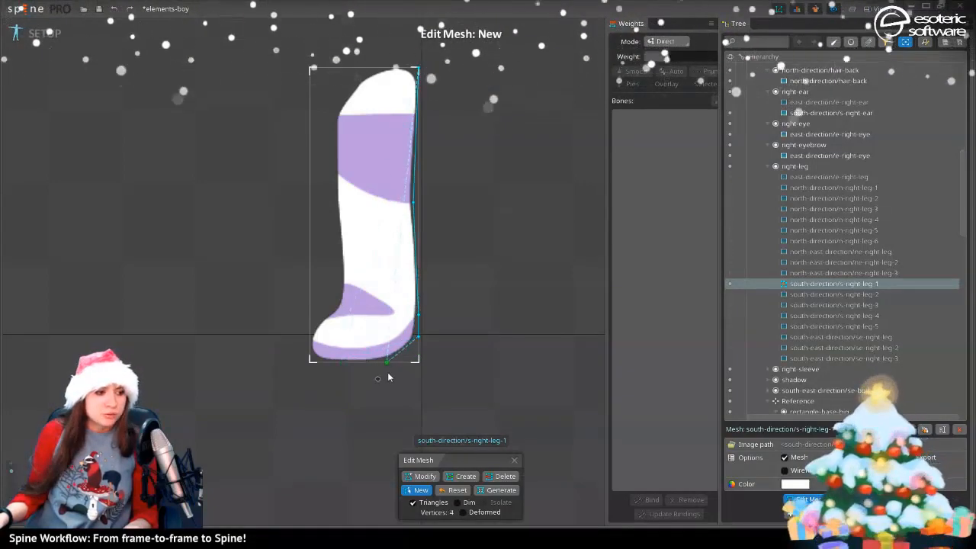
Continue the leg outline around the toe and up the front edge, and close it at the first vertex
click(310, 360)
click(311, 331)
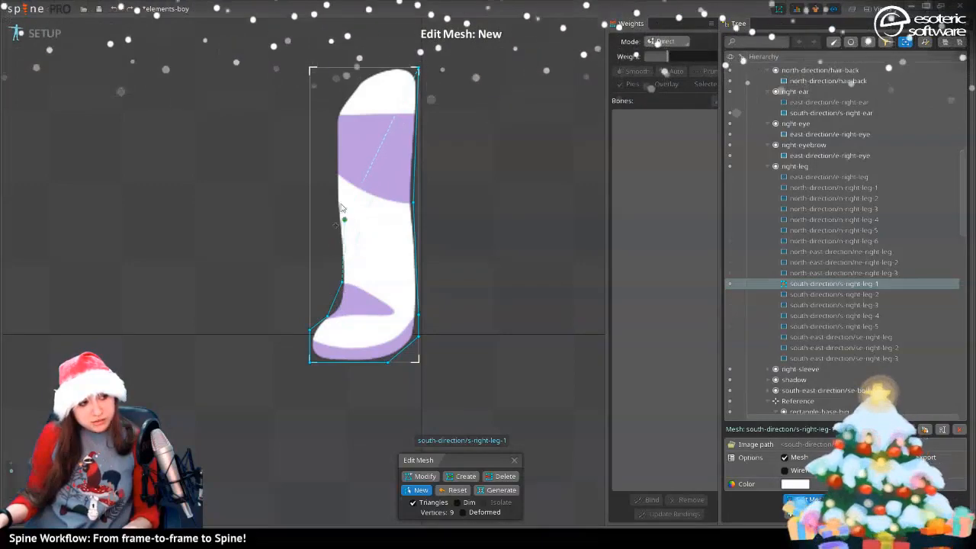
drag(315, 159, 334, 187)
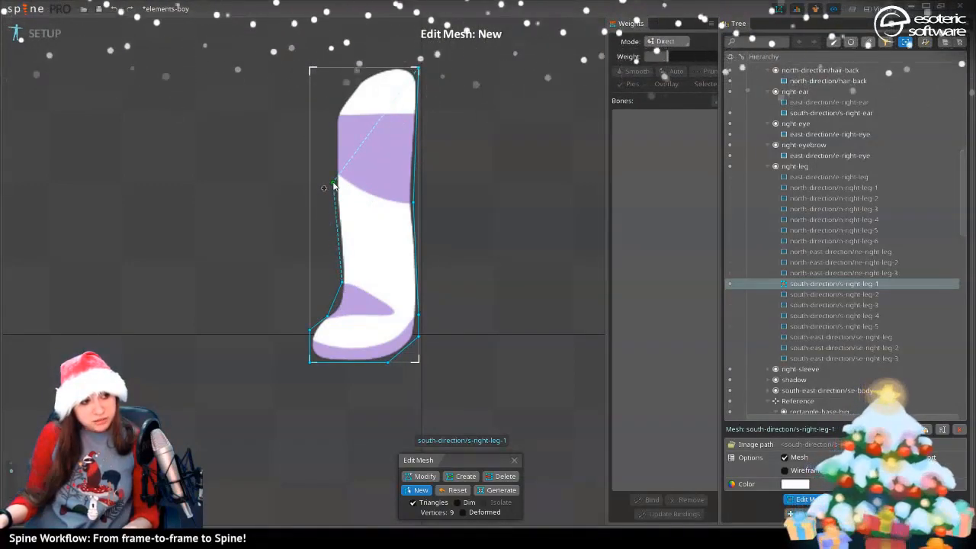
click(333, 185)
click(336, 49)
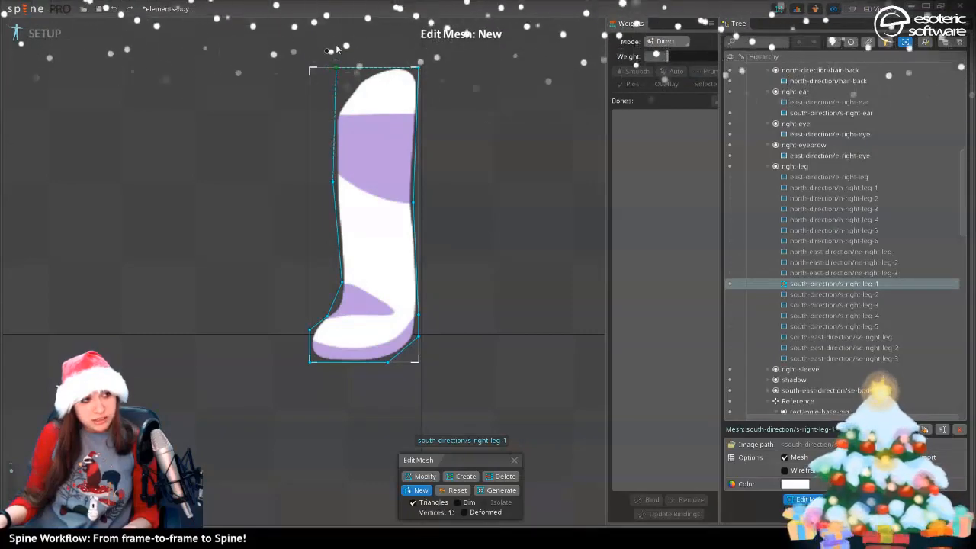
click(418, 70)
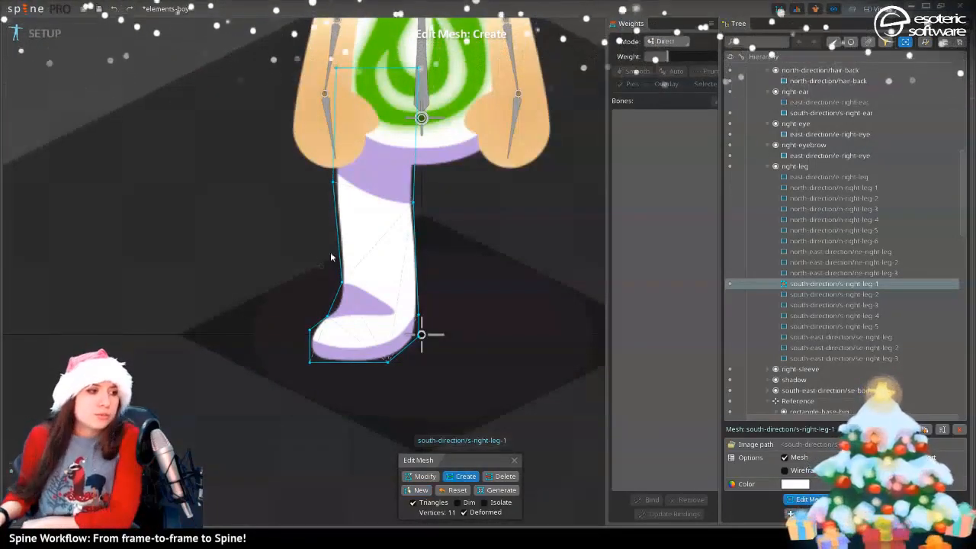
Create mesh edges across the leg at the top of the foot and at the ankle
drag(352, 210, 329, 211)
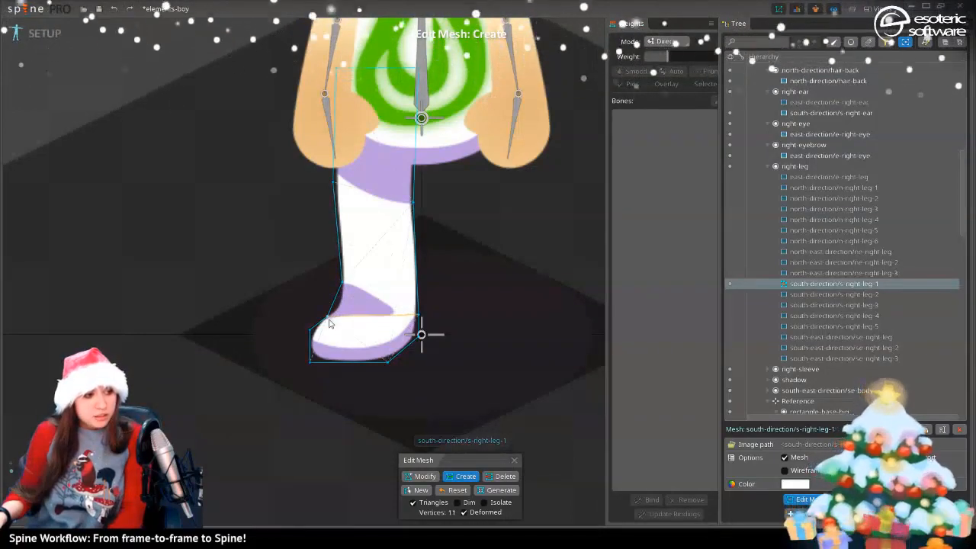
click(416, 283)
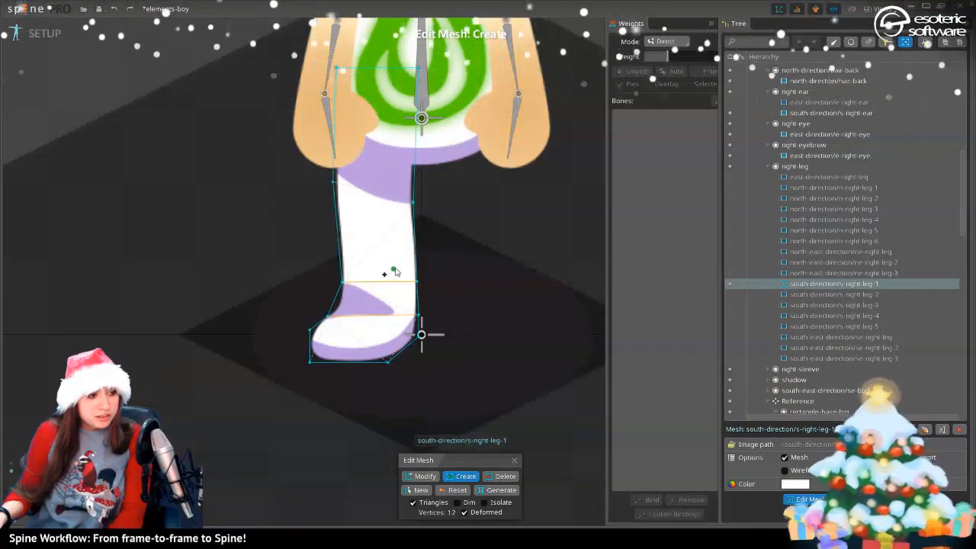
click(412, 253)
click(347, 255)
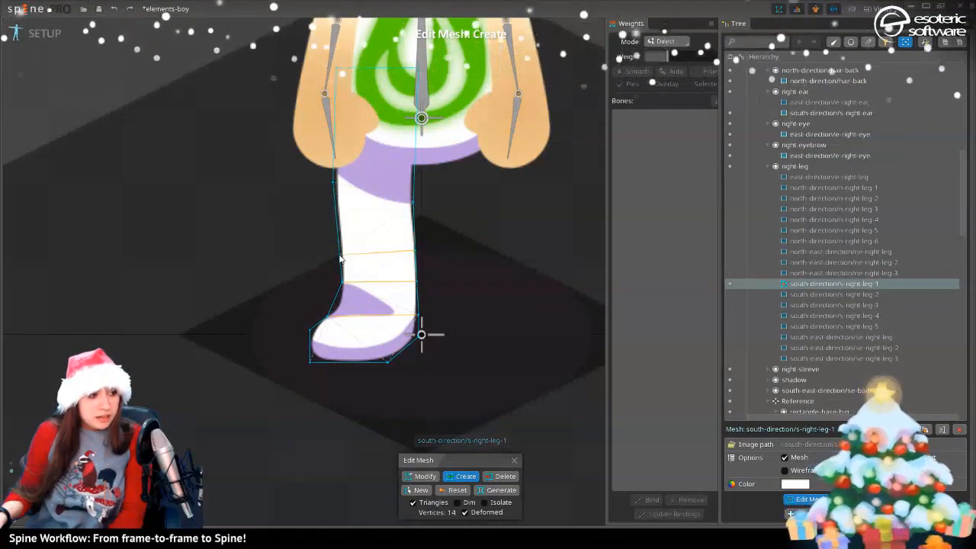
click(412, 225)
click(333, 226)
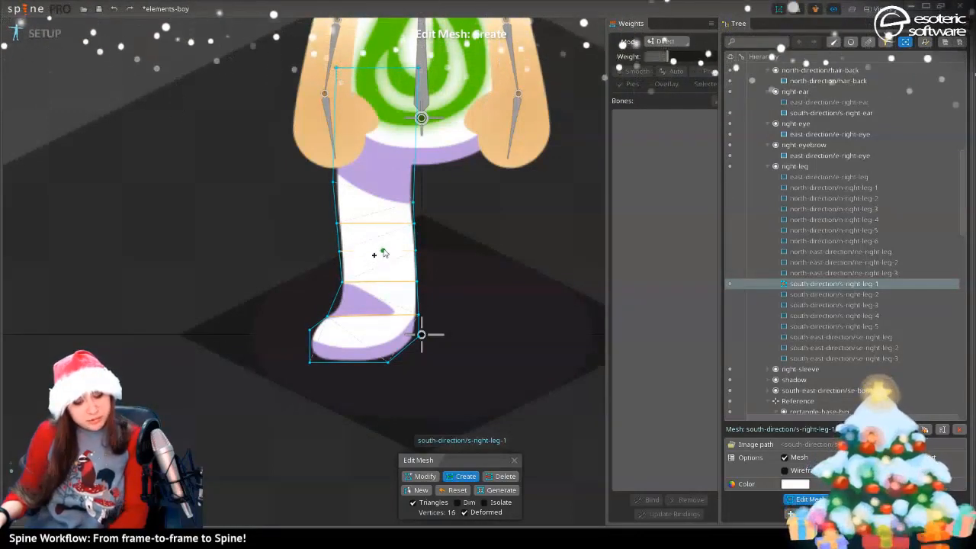
key(ctrl+z)
key(ctrl+z)
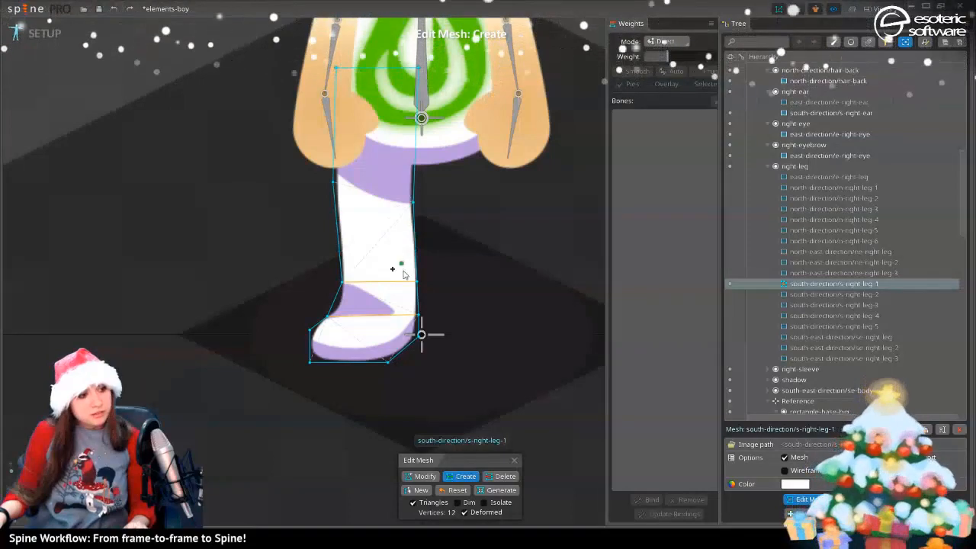
Create five mesh edges across the right leg, from just above the ankle up to the bottom of the purple shorts
click(414, 264)
click(345, 264)
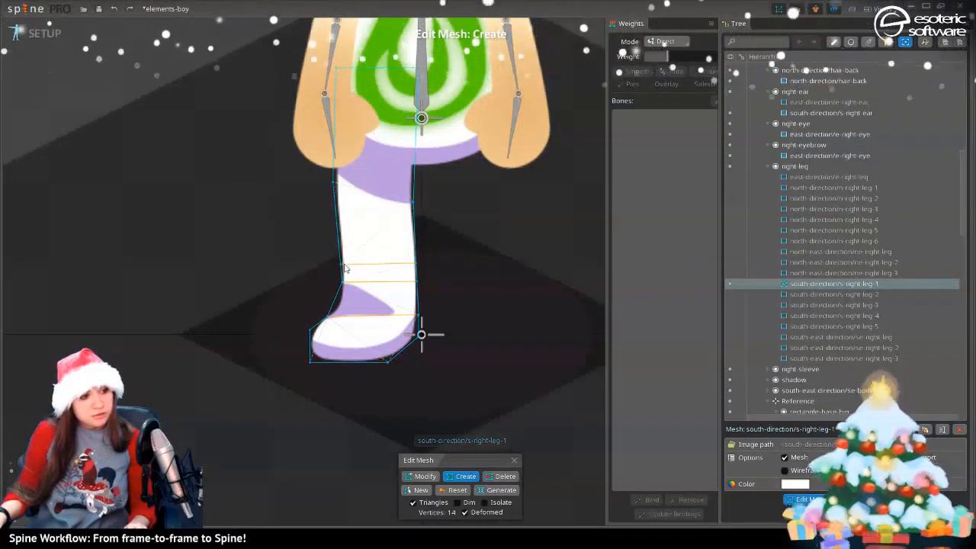
click(414, 247)
click(339, 249)
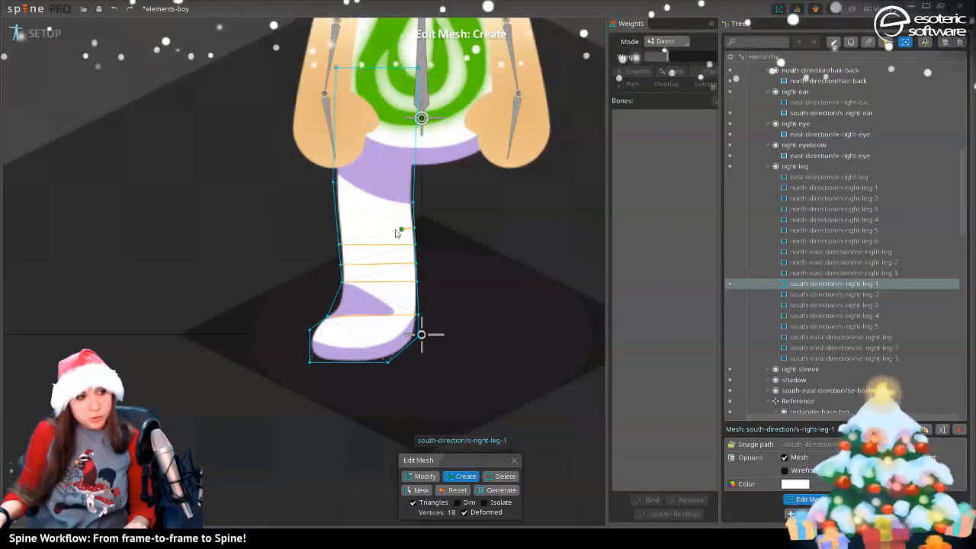
drag(395, 230, 326, 232)
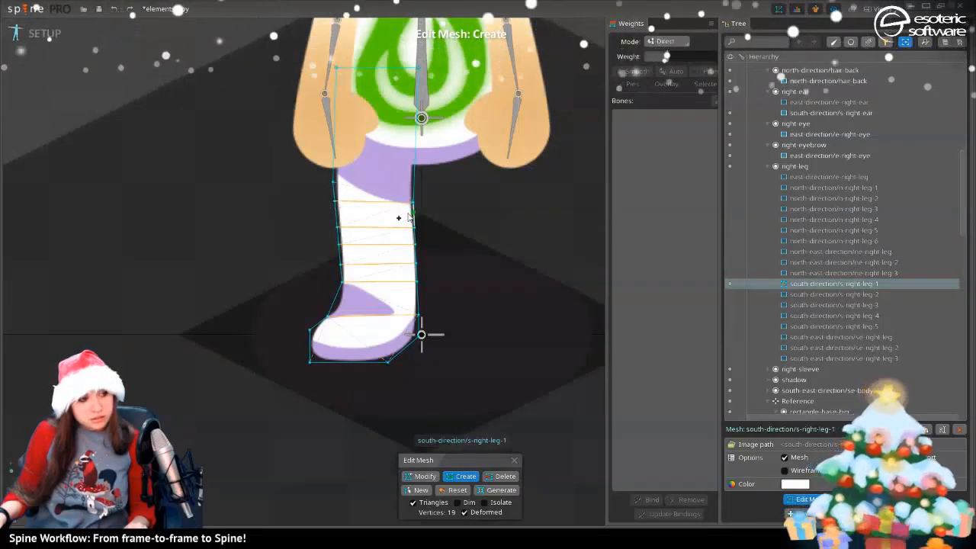
drag(410, 217, 345, 219)
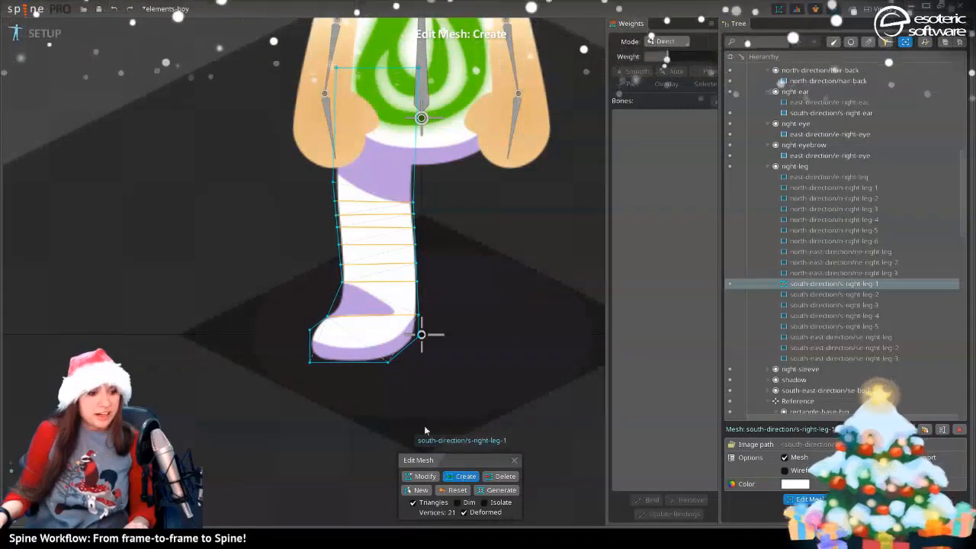
Reposition the crosswise mesh edges in the middle of the leg vertically so they are evenly spaced
click(422, 476)
click(395, 237)
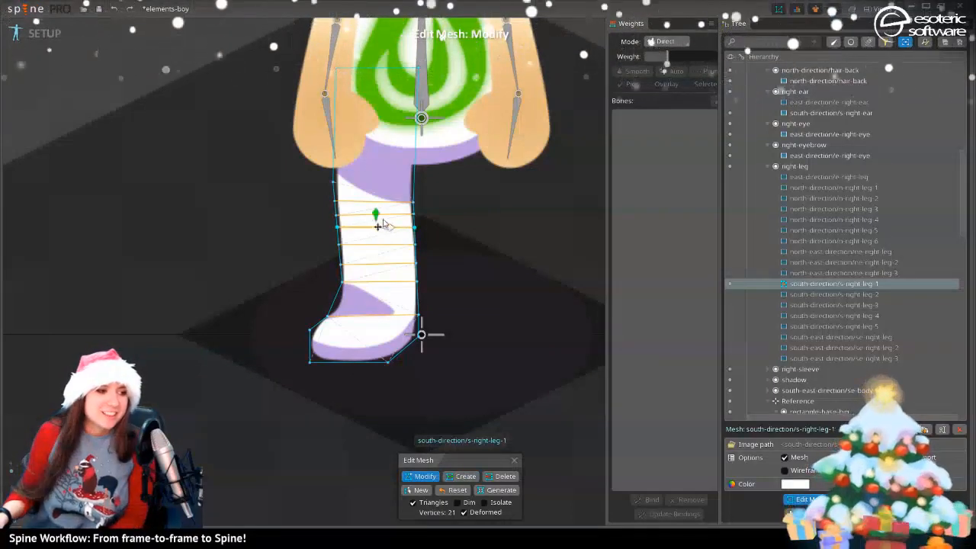
drag(379, 218, 381, 223)
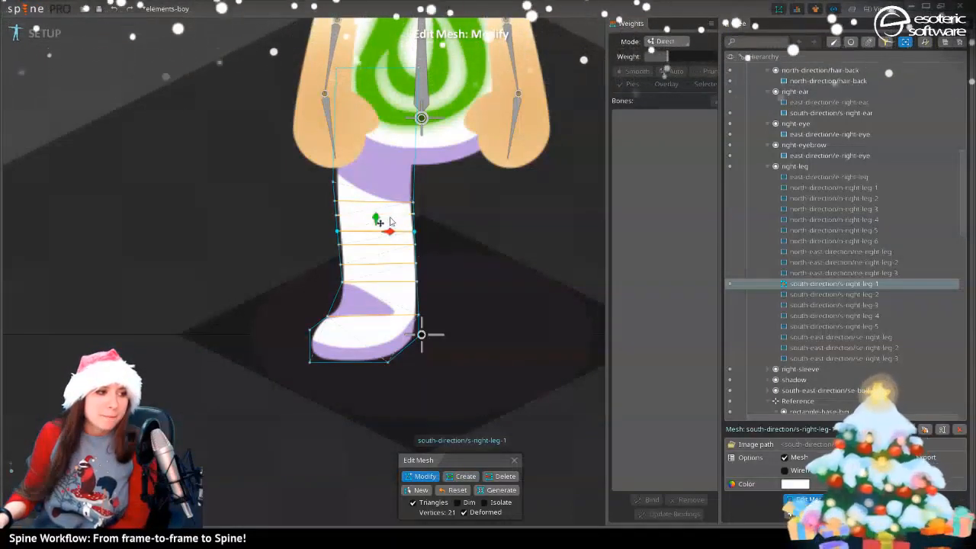
click(381, 214)
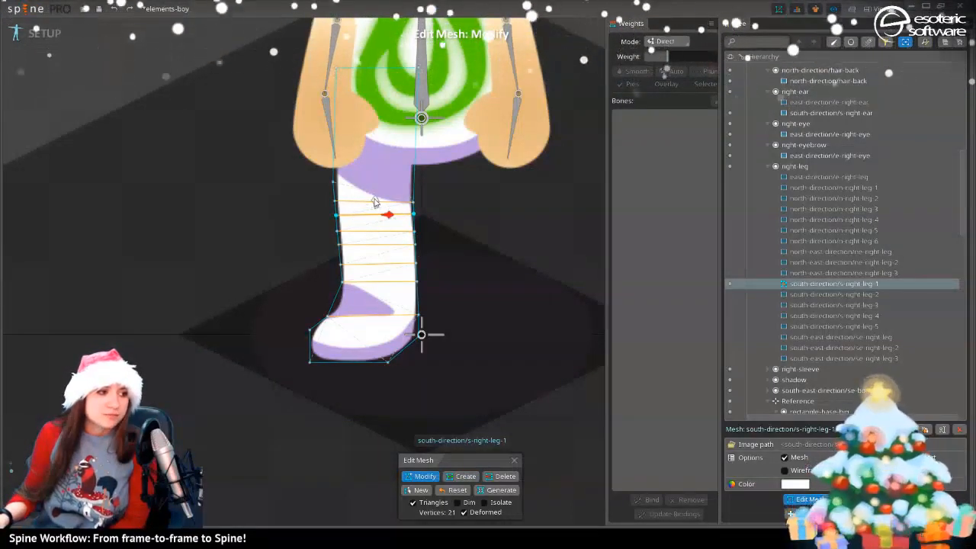
drag(375, 203, 379, 237)
click(376, 245)
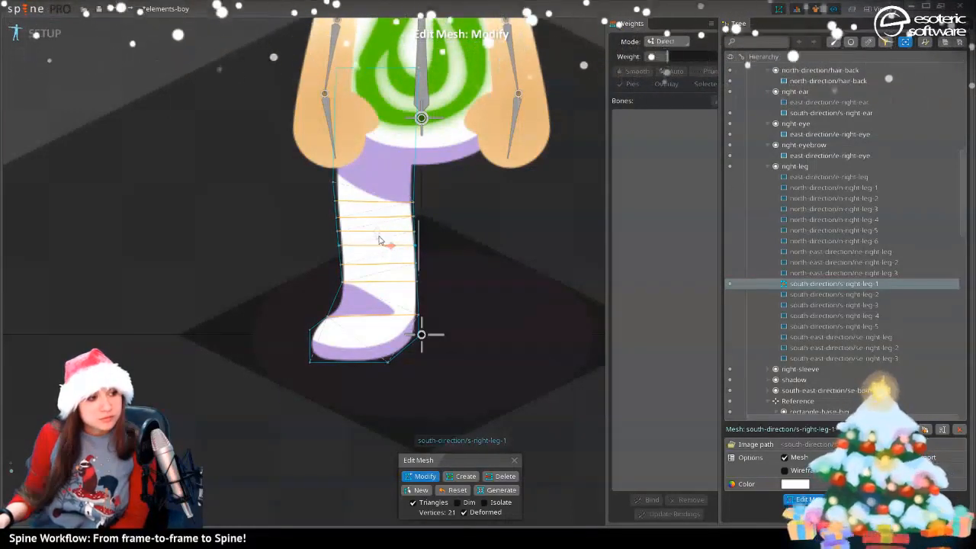
click(387, 232)
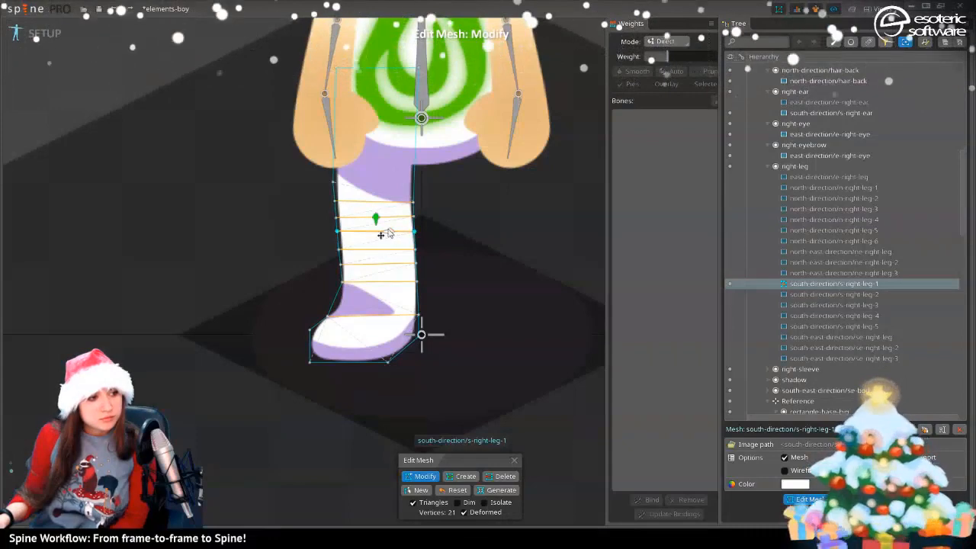
drag(379, 221, 375, 214)
click(392, 222)
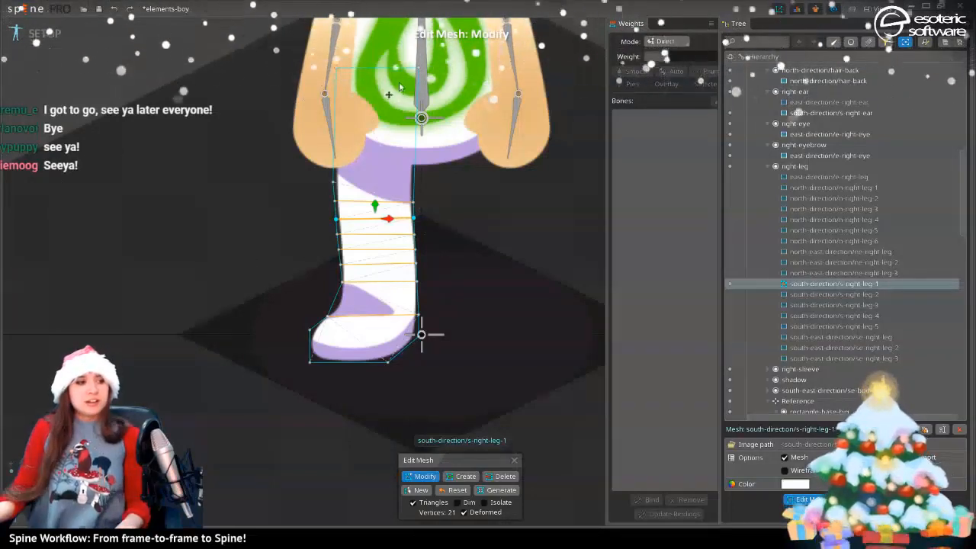
Create two more mesh edges across the purple shorts part of the leg, finish editing the mesh and save the project
click(471, 479)
drag(414, 183, 333, 183)
drag(415, 159, 328, 161)
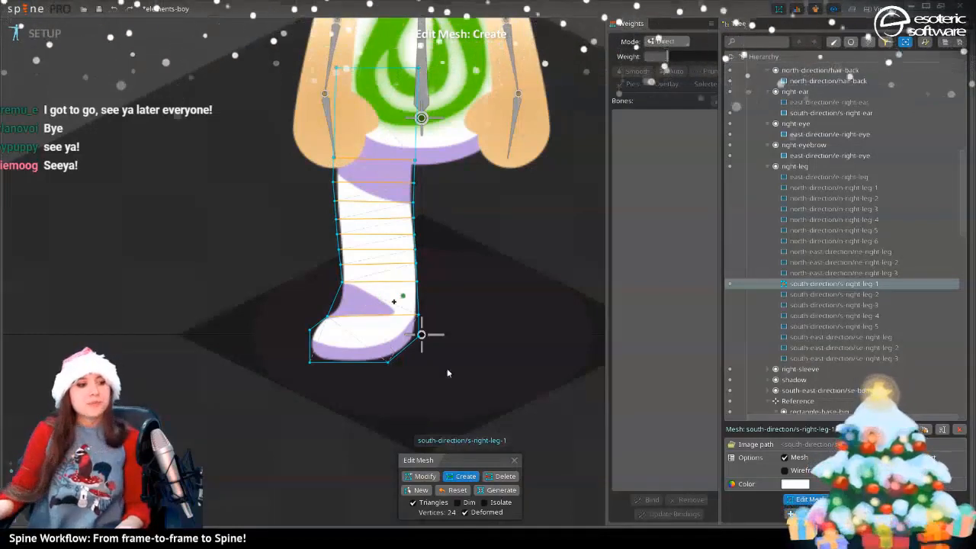
click(514, 460)
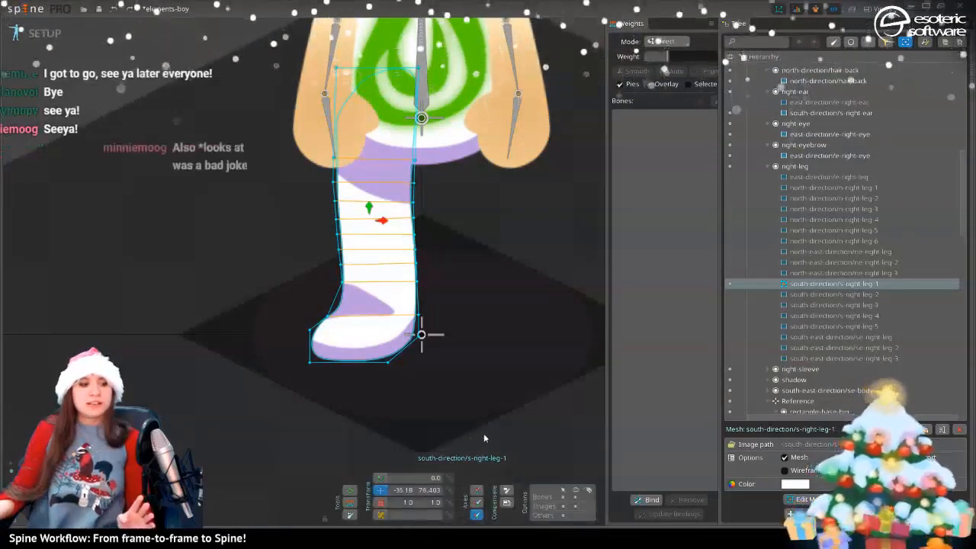
click(475, 328)
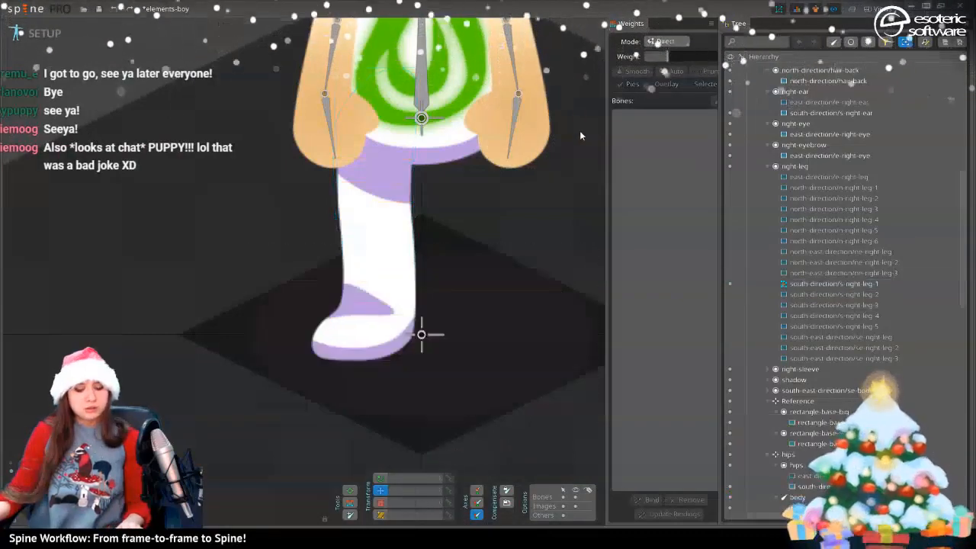
key(ctrl+s)
click(567, 258)
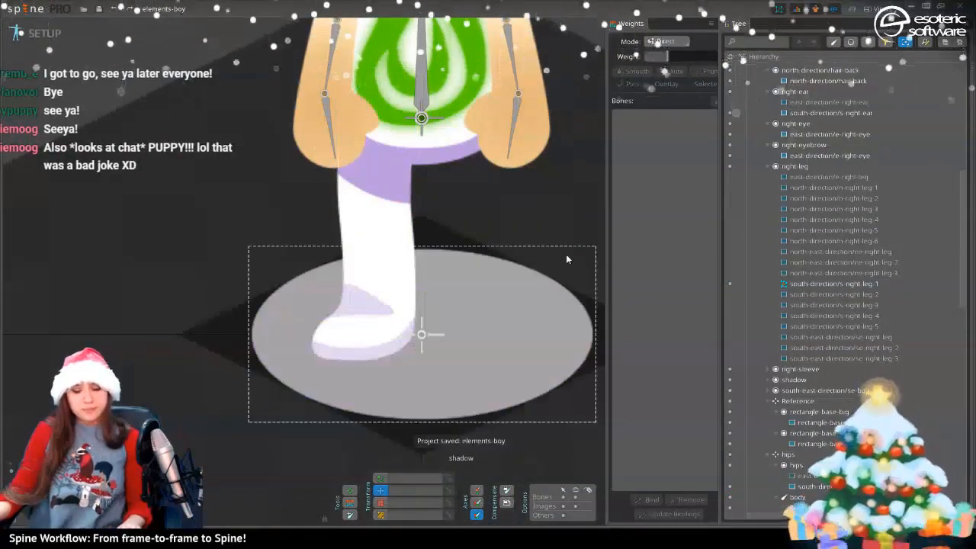
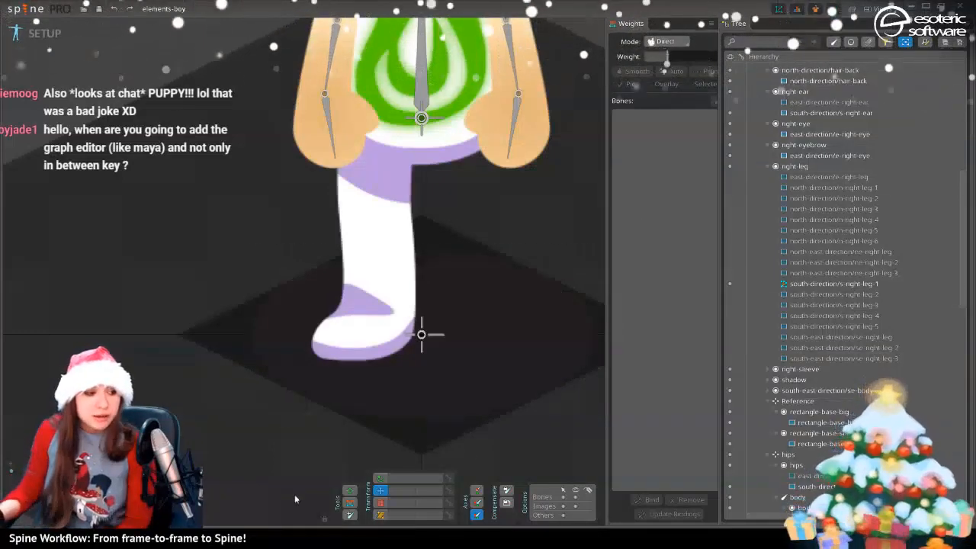
Show the character's skins and pin the colander and fire skins
click(349, 516)
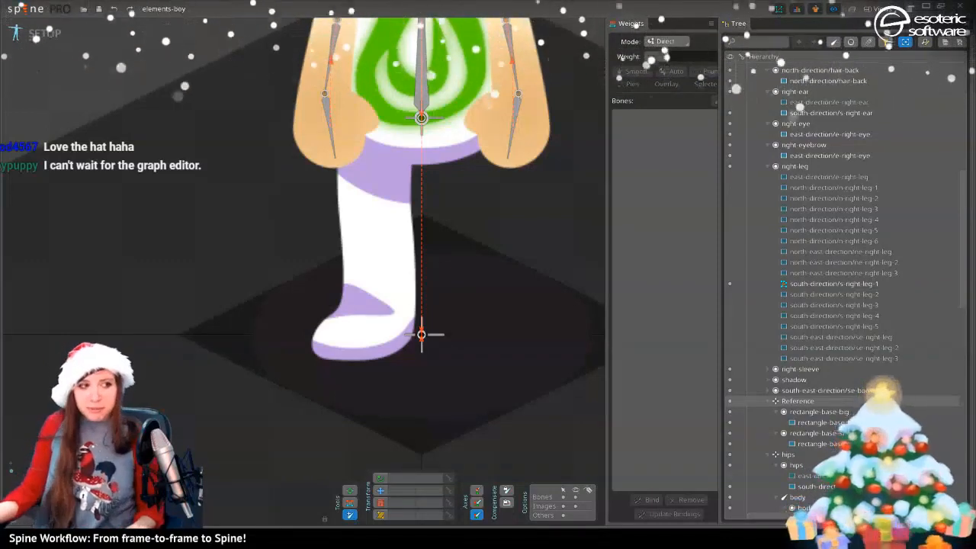
scroll(532, 217, up, 3)
scroll(531, 216, down, 3)
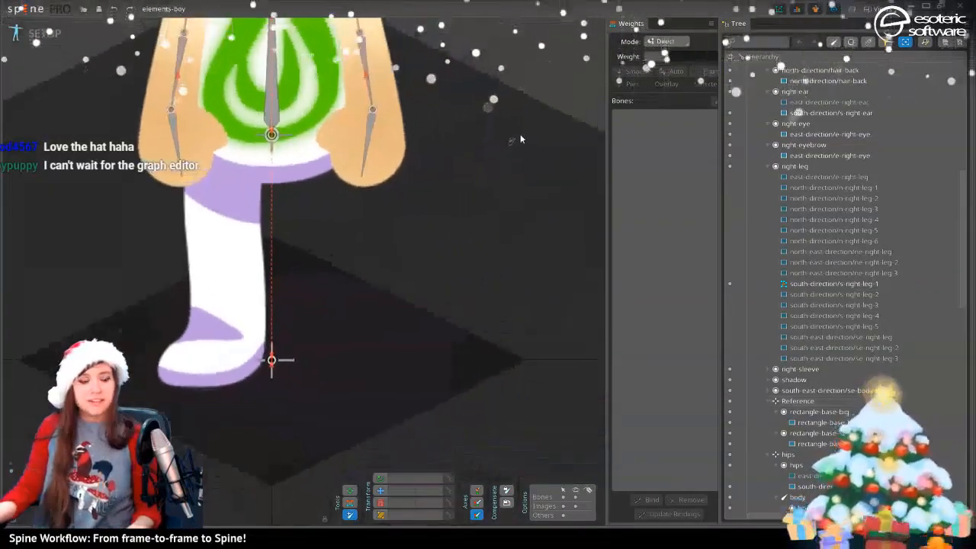
drag(523, 138, 632, 364)
scroll(506, 94, down, 4)
drag(557, 114, 593, 96)
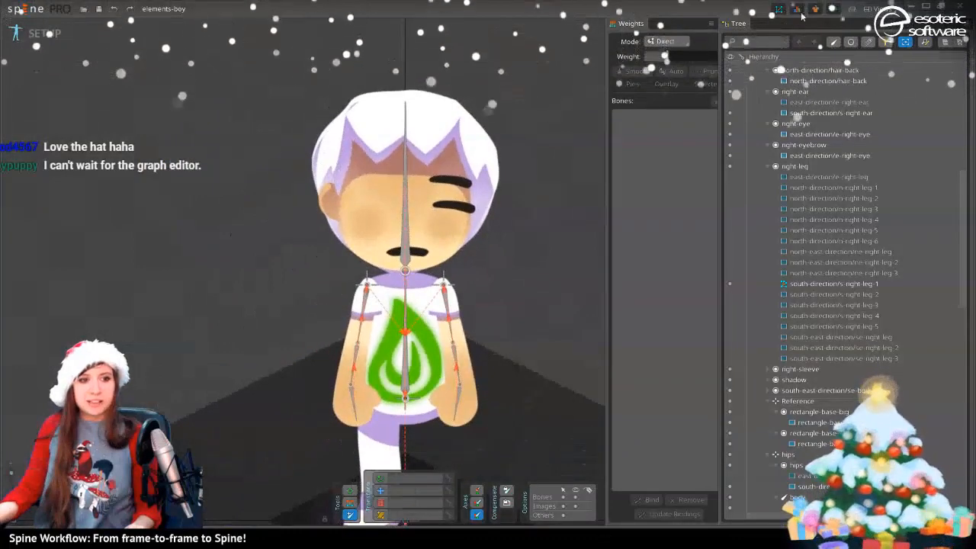
click(815, 9)
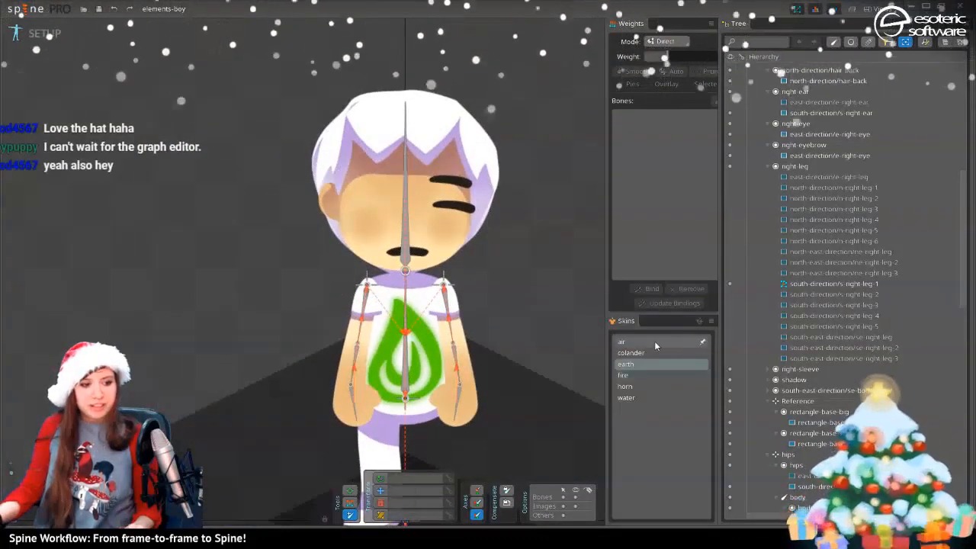
click(703, 352)
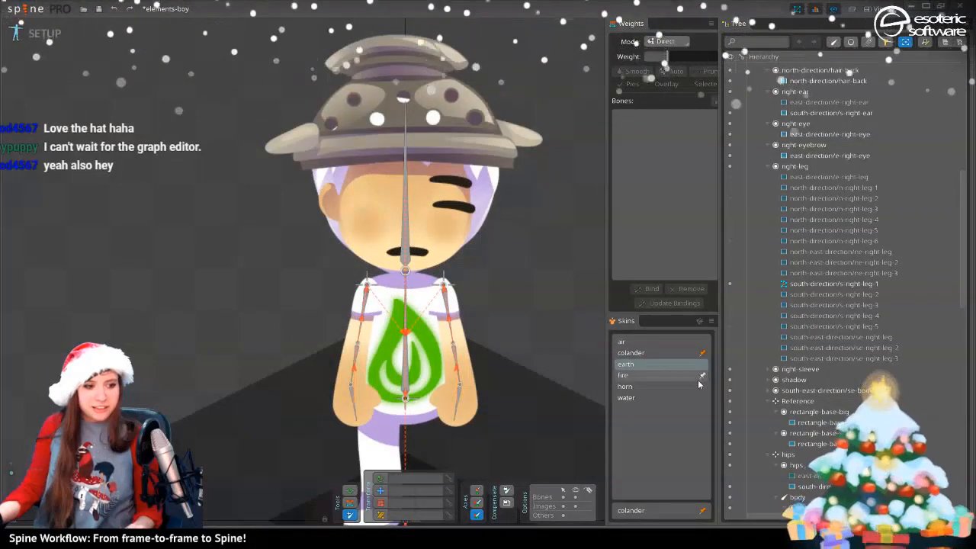
click(702, 376)
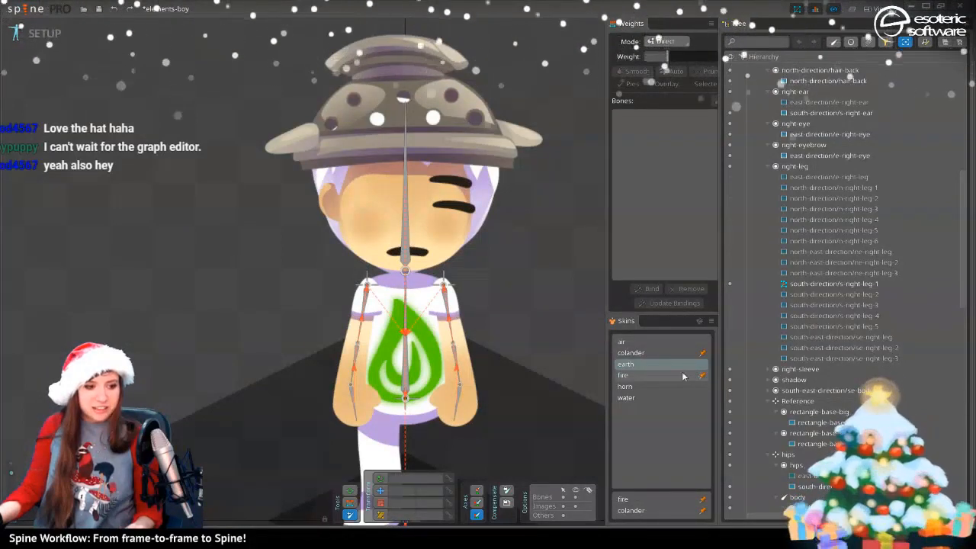
Make fire the active skin and unpin the colander and fire skins
click(671, 375)
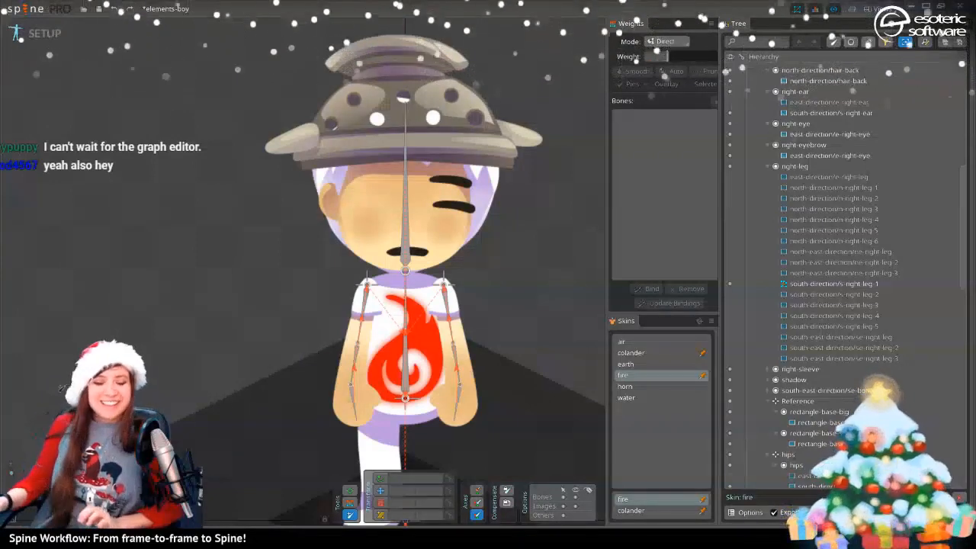
click(706, 376)
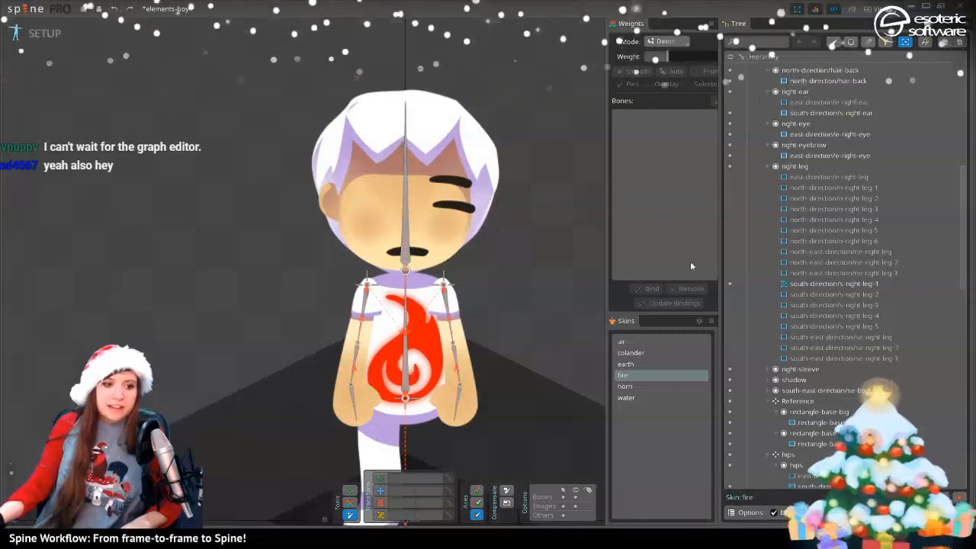
click(712, 321)
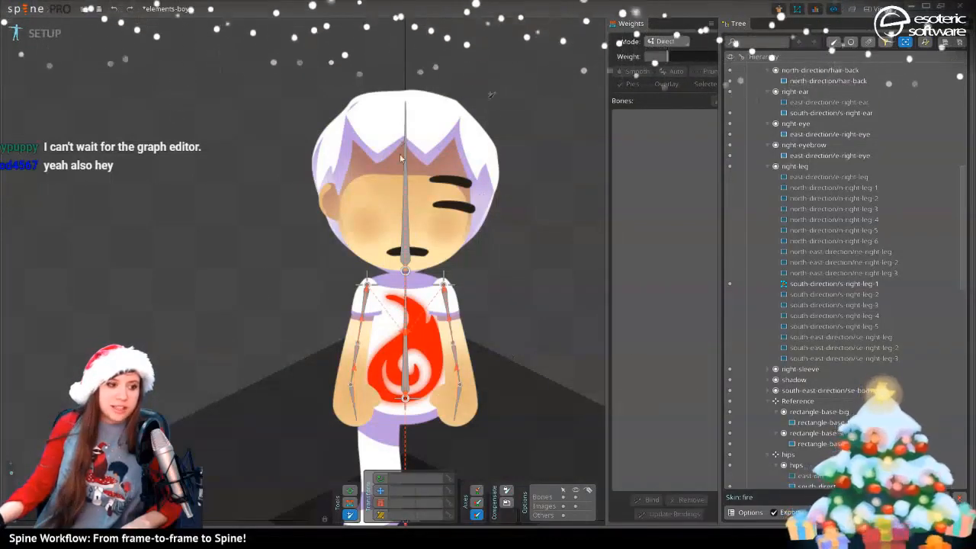
Create a bone holding the right-leg slot at the top of the right leg, and draw a child bone about 154 long from it
drag(514, 421, 505, 290)
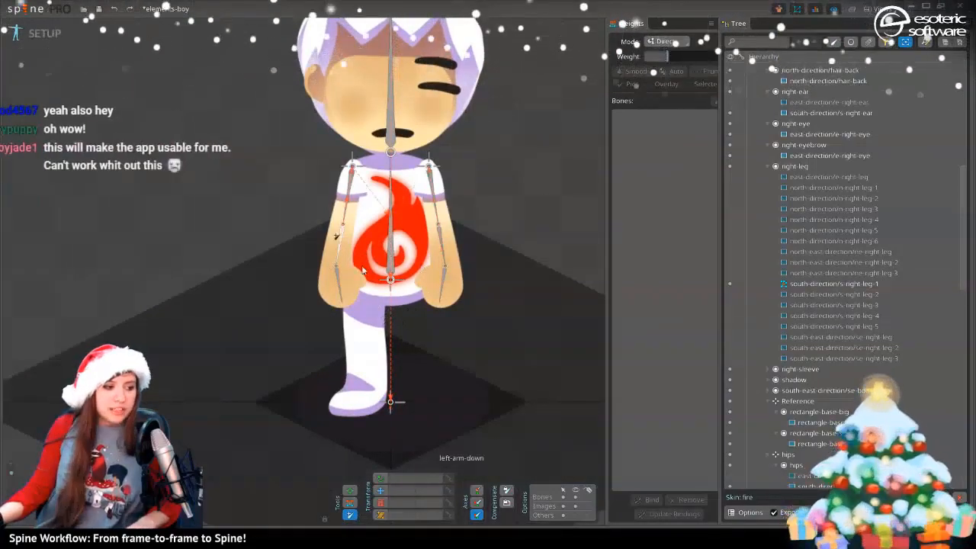
click(374, 343)
scroll(374, 343, up, 5)
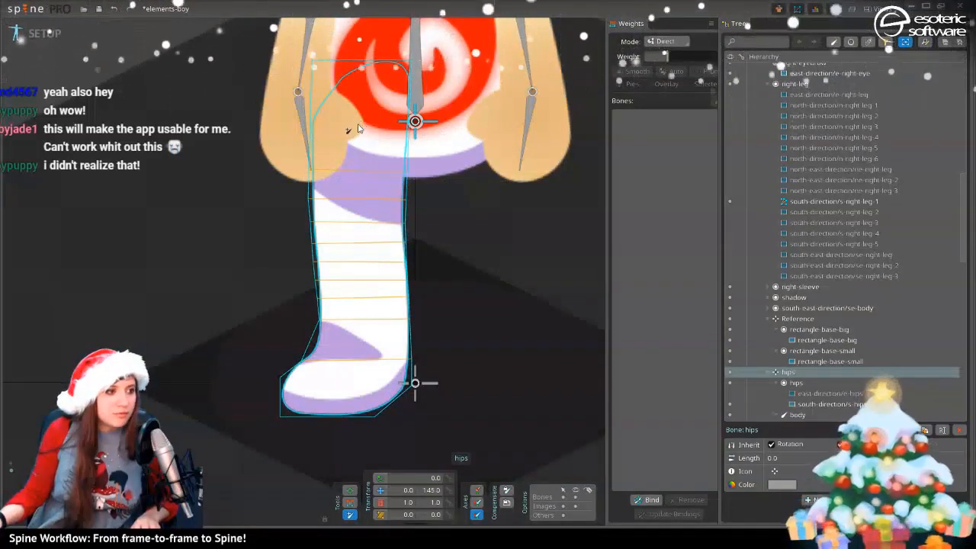
click(358, 128)
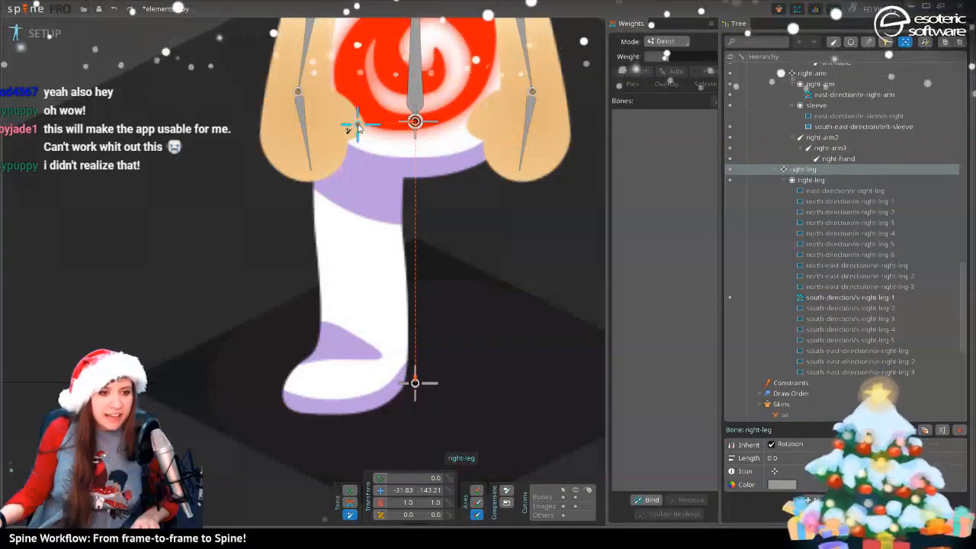
drag(358, 124, 586, 284)
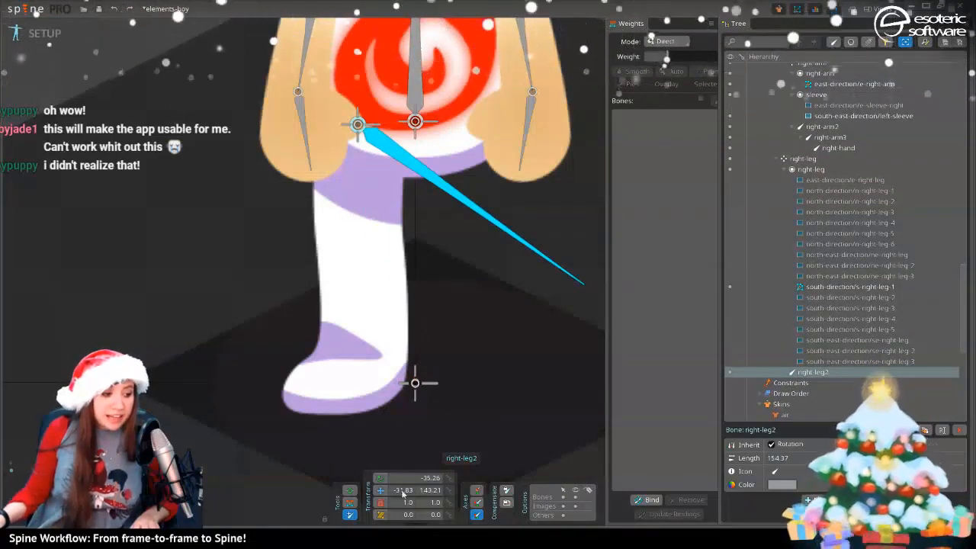
Set the new child leg bone's rotation to -90 using world axes, with bone and image compensation enabled
click(476, 503)
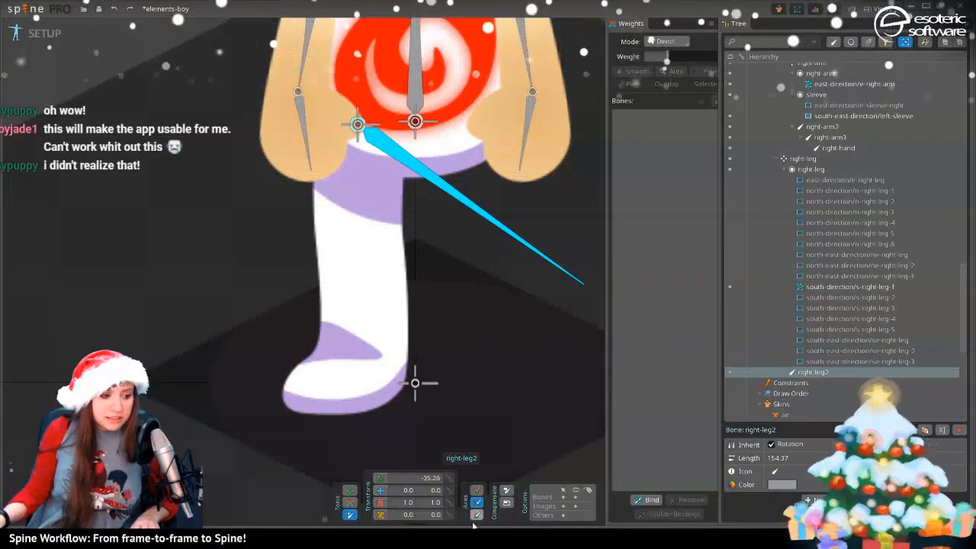
click(475, 516)
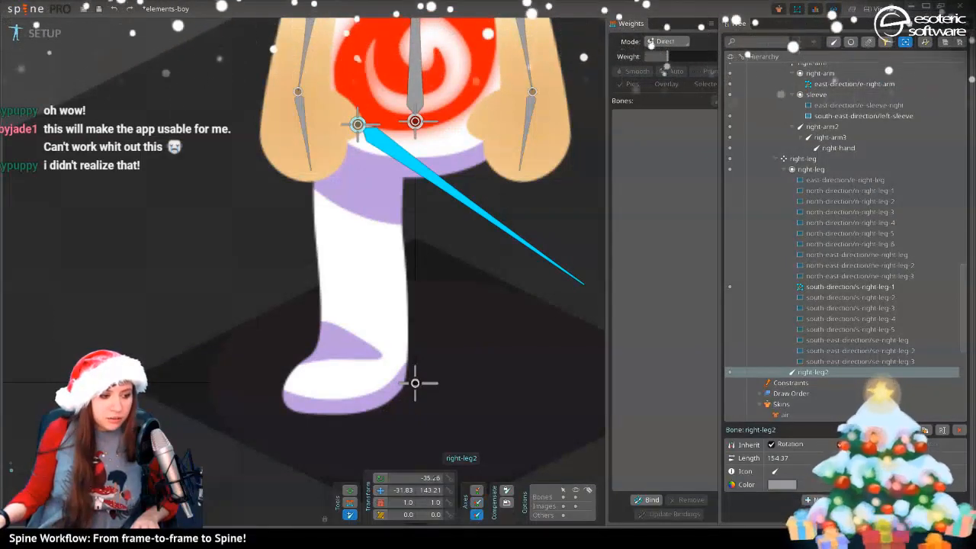
click(503, 503)
click(505, 491)
click(425, 480)
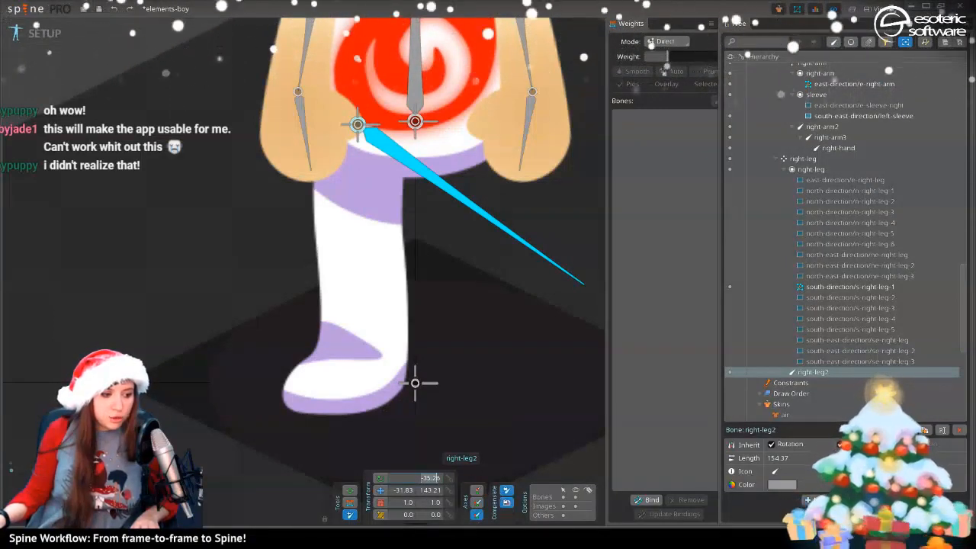
text(-90)
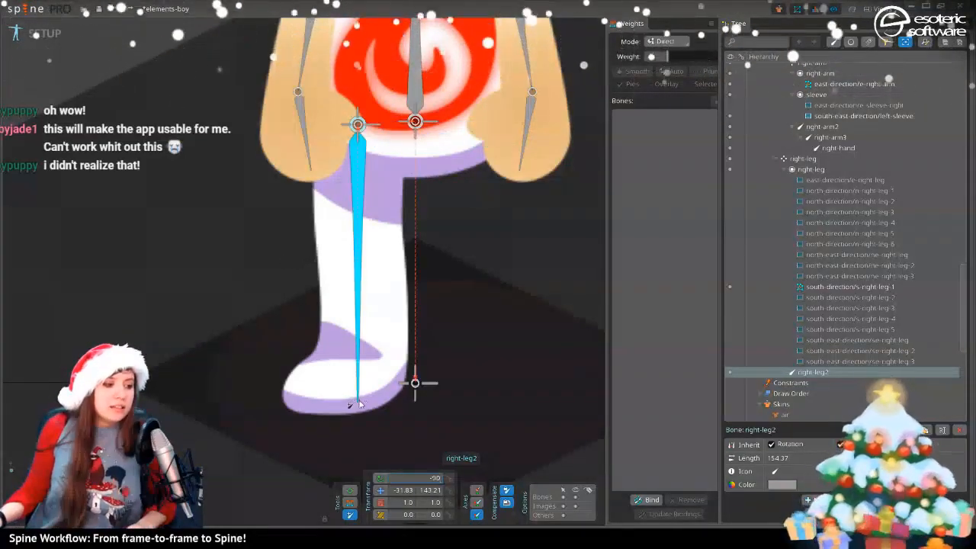
click(381, 490)
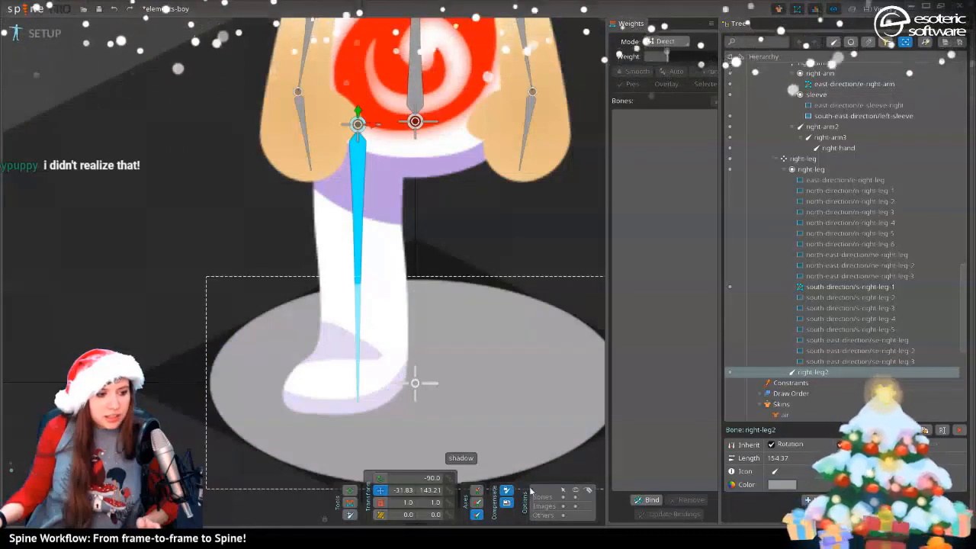
click(560, 428)
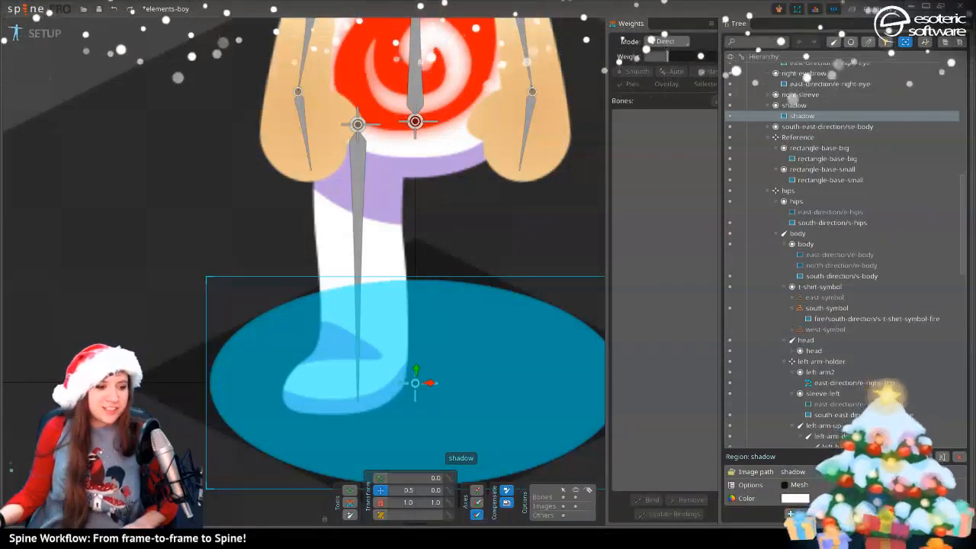
click(458, 239)
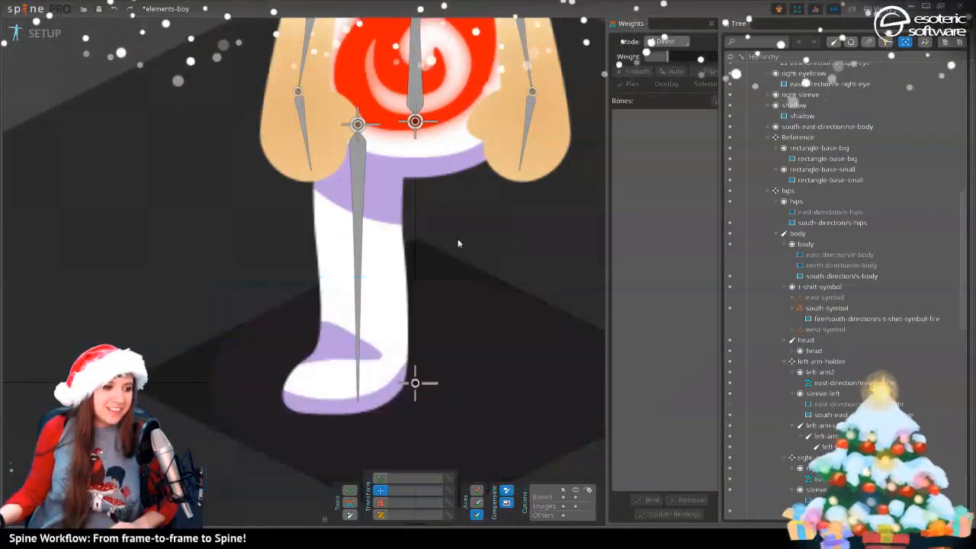
Shorten the right-leg2 bone so it ends inside the foot, setting its length to 144
click(361, 322)
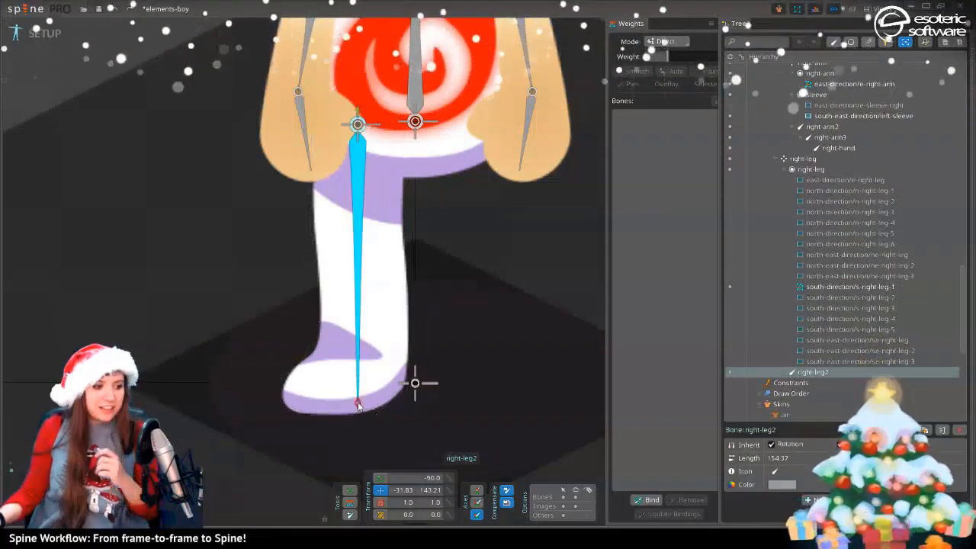
drag(359, 406, 360, 375)
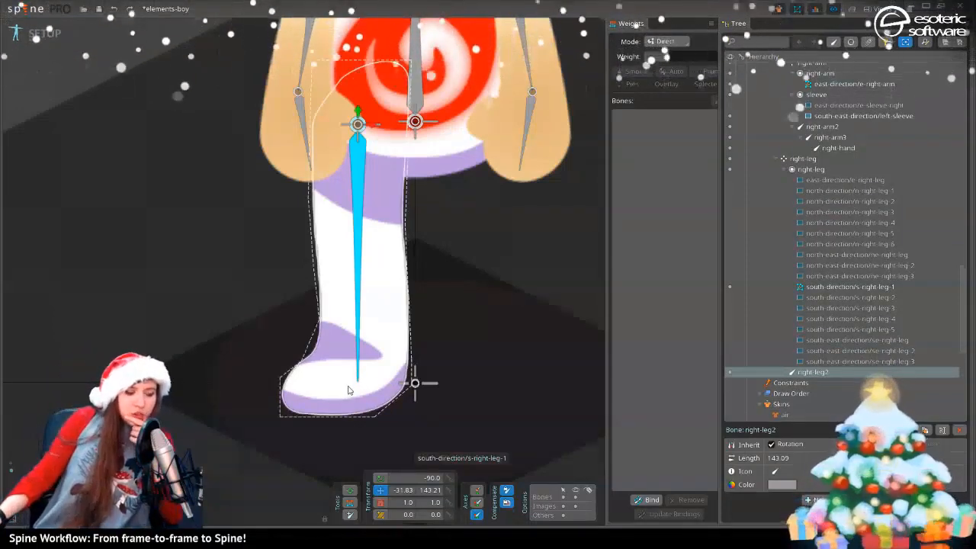
drag(791, 459, 776, 459)
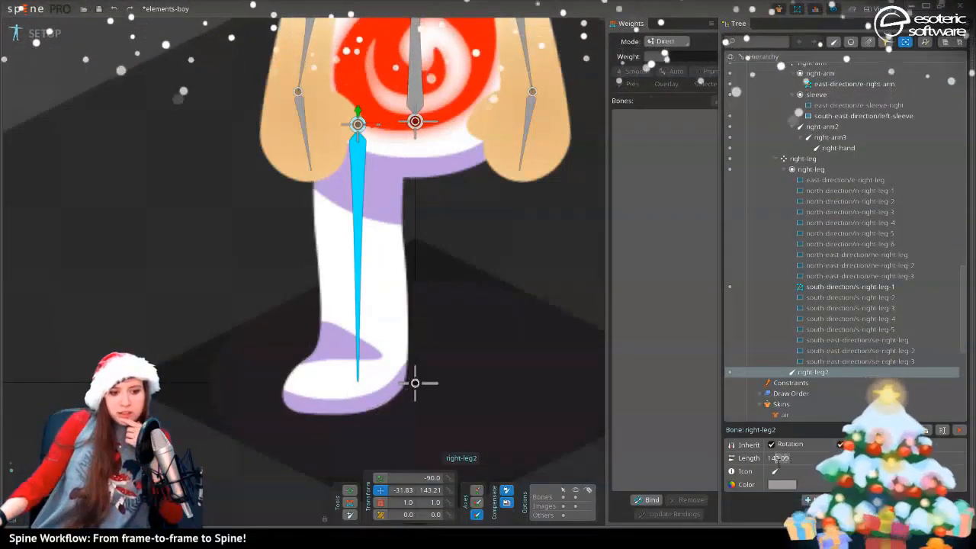
text(4.0)
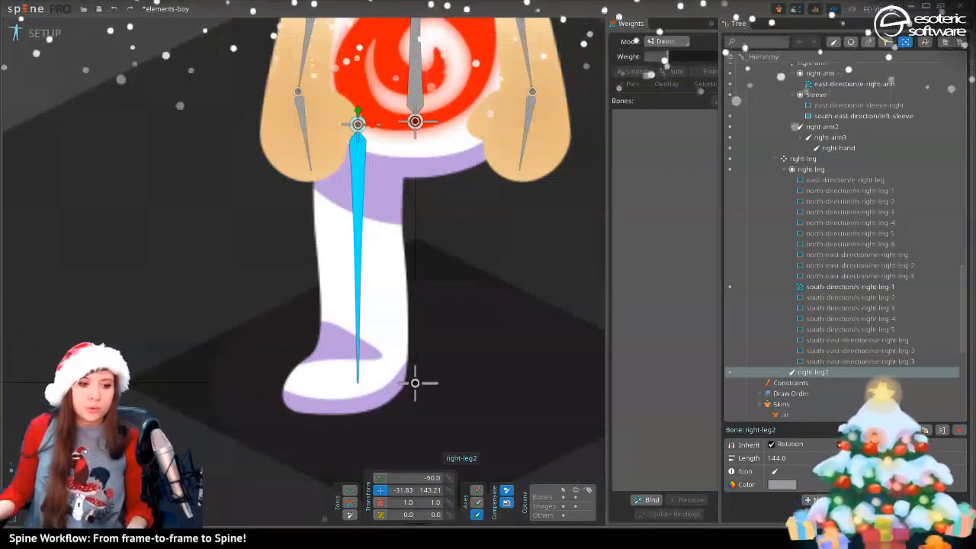
Split the right-leg2 bone into 2 nested bones
click(867, 501)
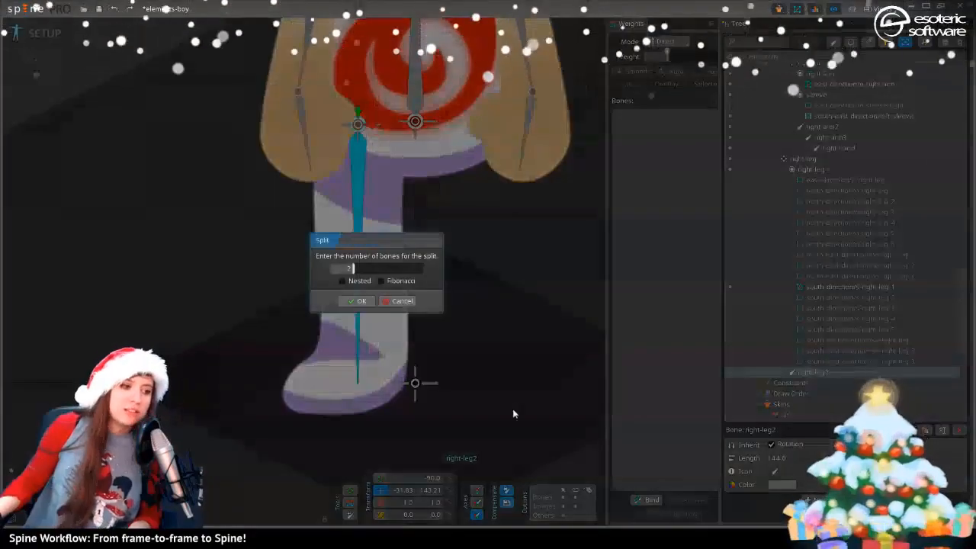
click(345, 280)
click(350, 302)
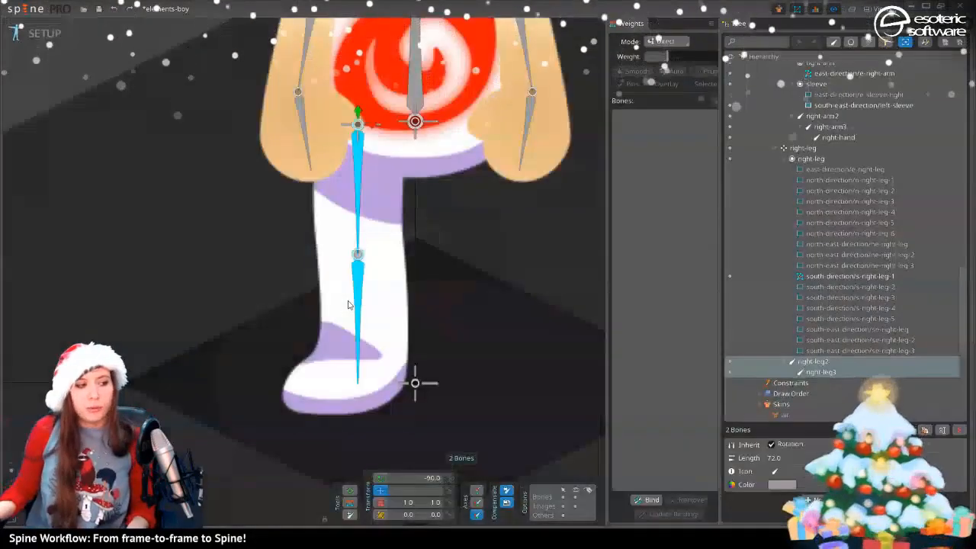
Rename the upper bone of the right leg to right-leg-up
double_click(824, 364)
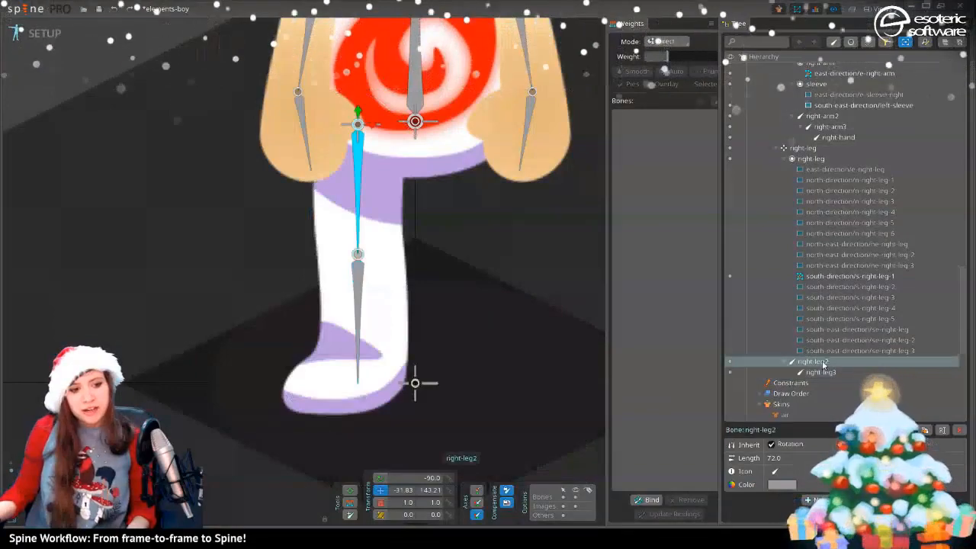
key(BackSpace)
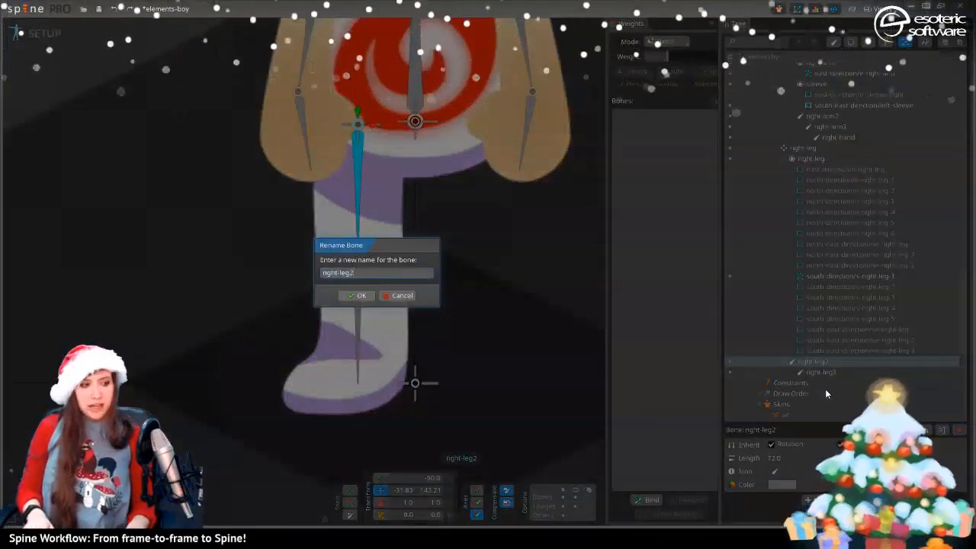
text(-up)
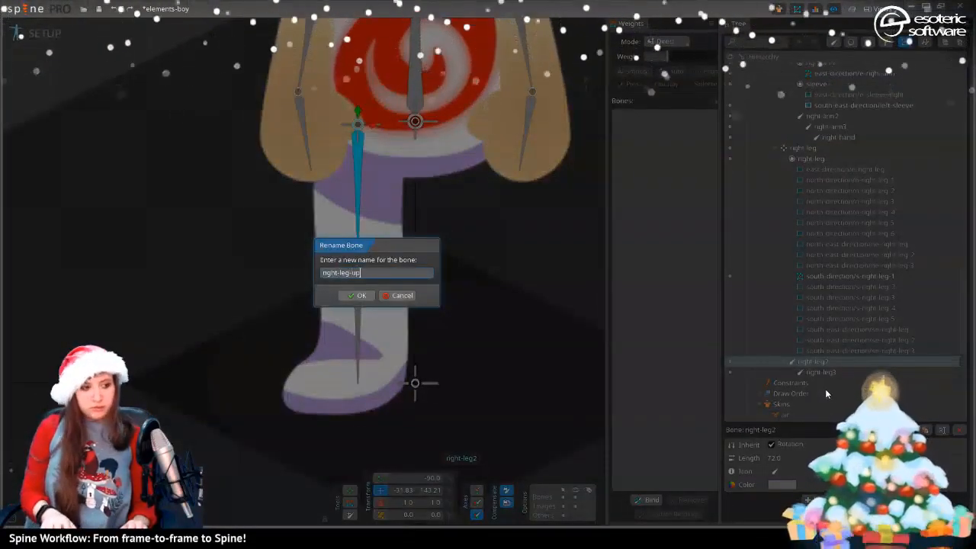
key(Return)
Rename the lower bone of the right leg to right-leg-down
double_click(839, 375)
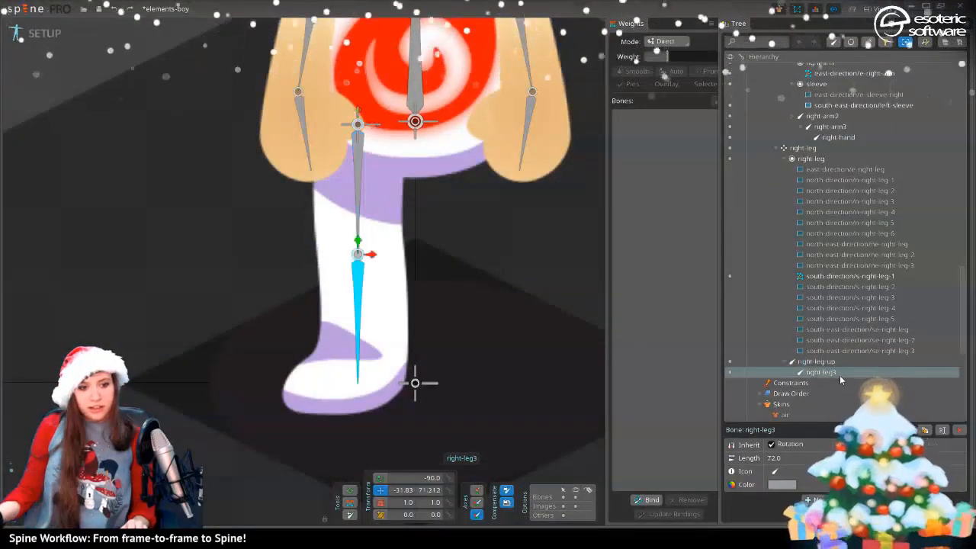
key(BackSpace)
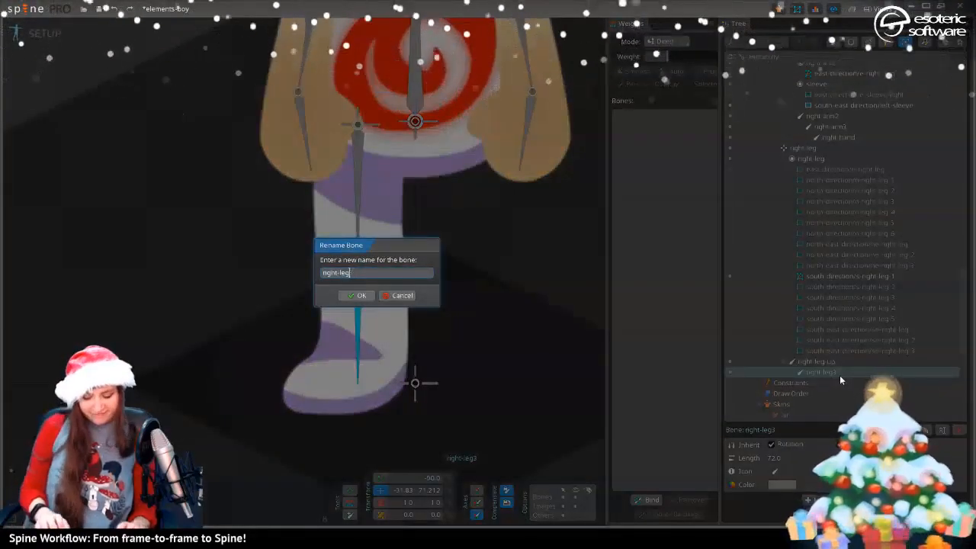
text(dow)
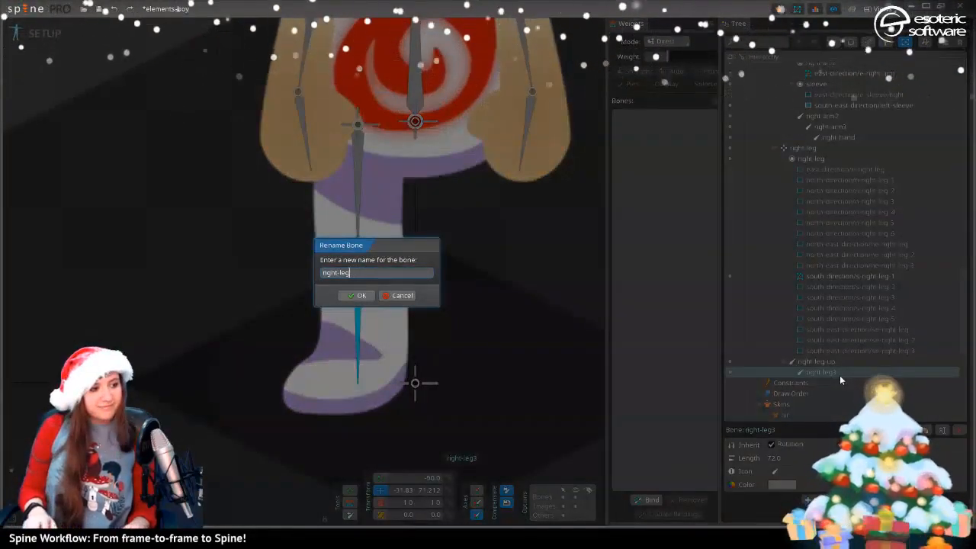
key(BackSpace)
key(BackSpace)
key(BackSpace)
text(-down)
key(Return)
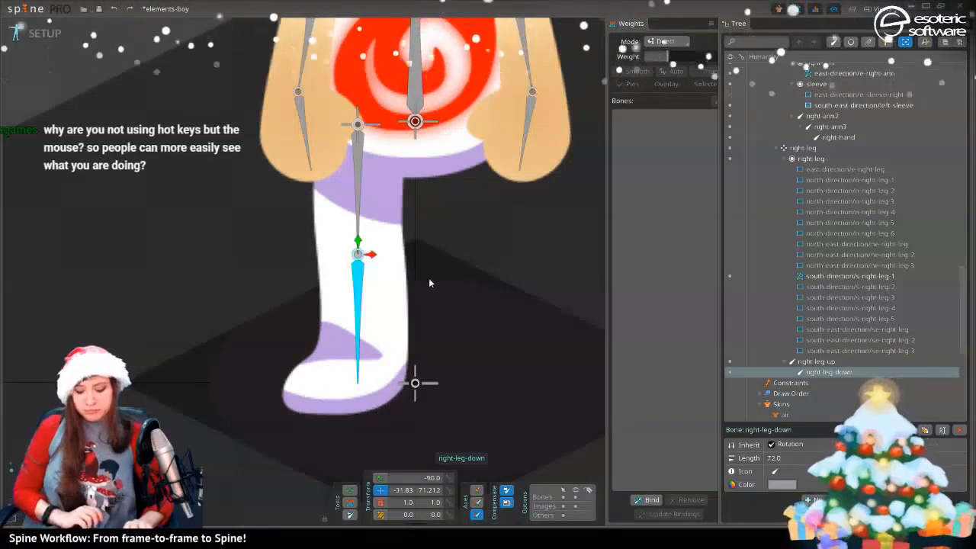
key(ctrl+shift+k)
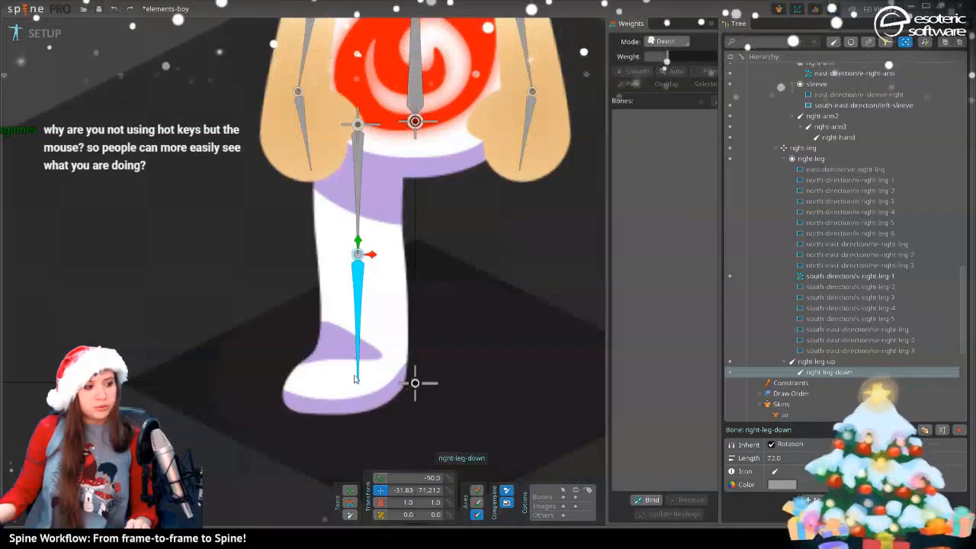
key(c)
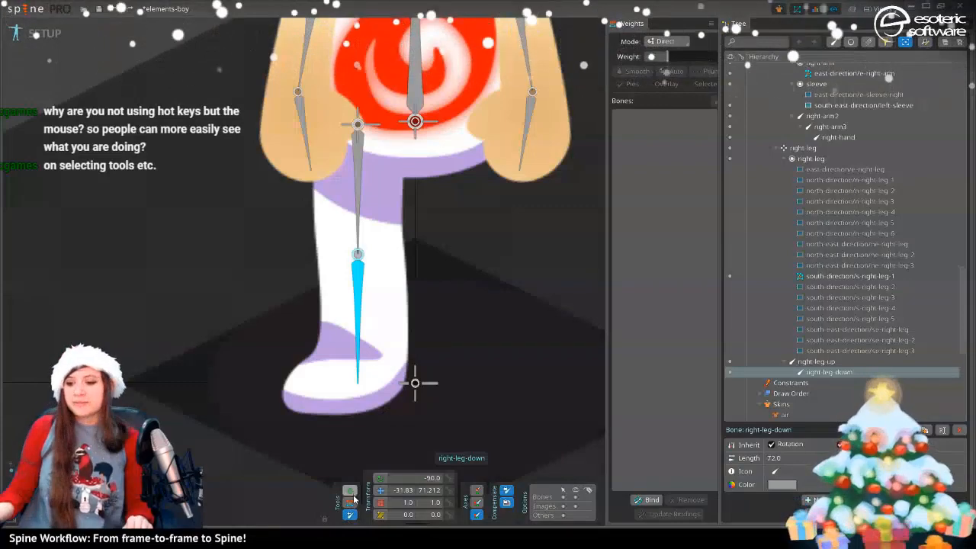
key(v)
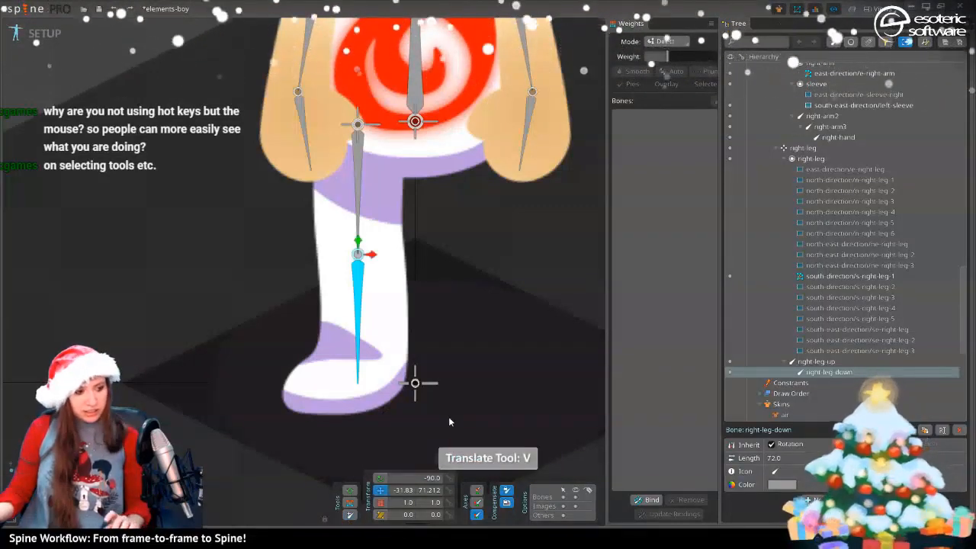
key(c)
key(x)
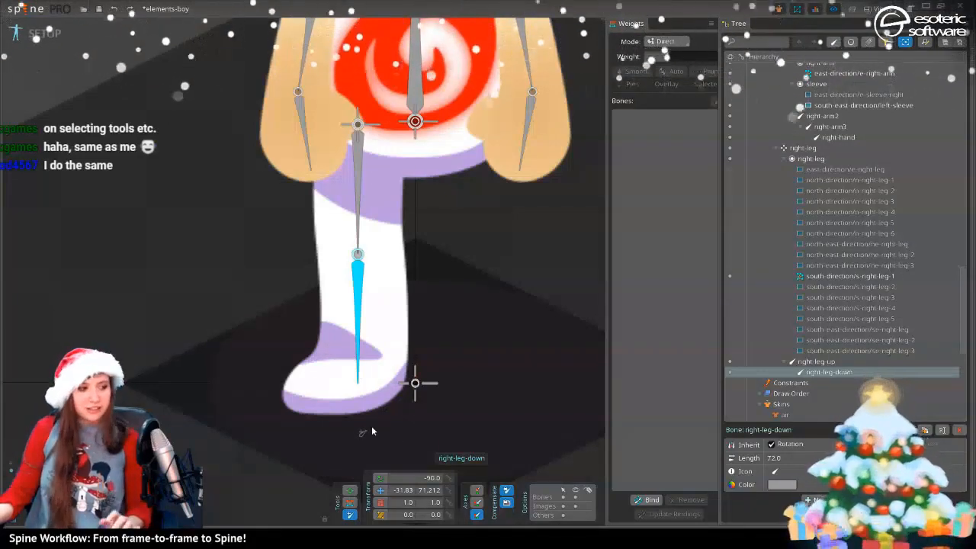
Draw a foot bone about 35 long as a child of right-leg-down, running along the sole from below the ankle to the toes
click(351, 393)
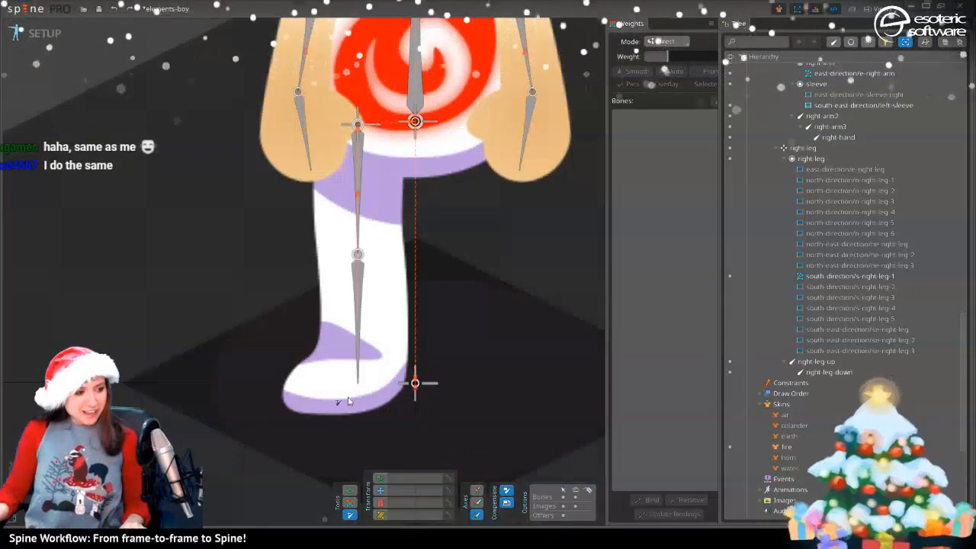
click(361, 351)
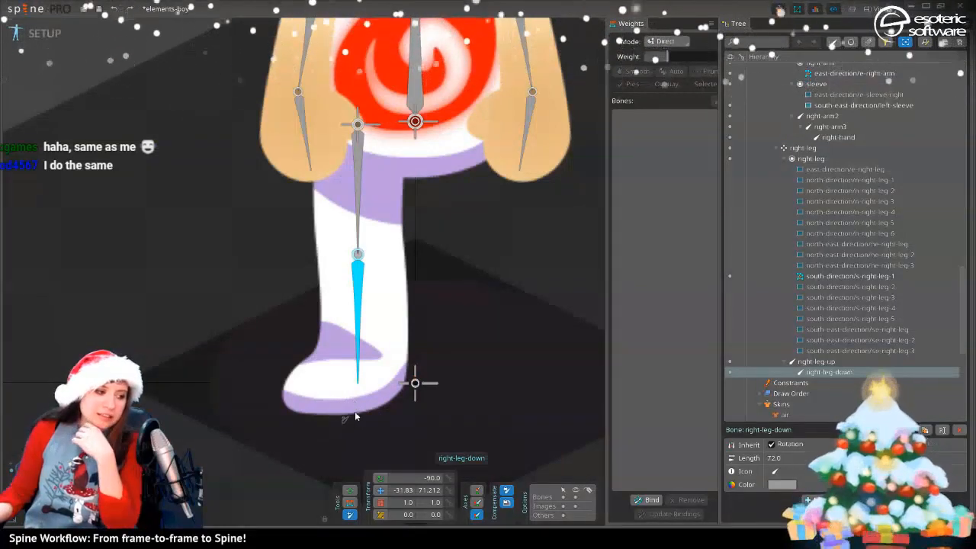
drag(357, 411, 287, 416)
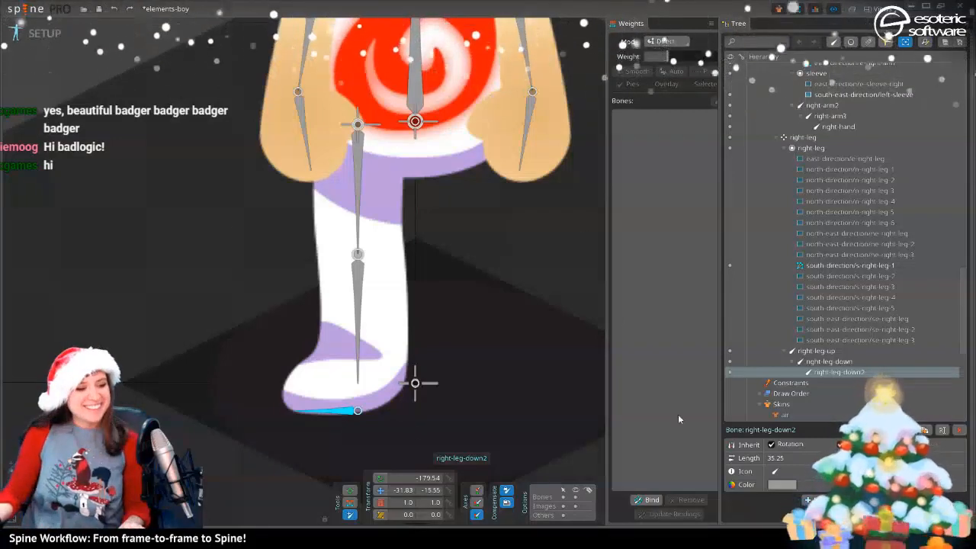
Bind the south-direction/s-right-leg-1 mesh to the right-leg-up, right-leg-down and right-leg-down2 bones with automatic weights
click(653, 500)
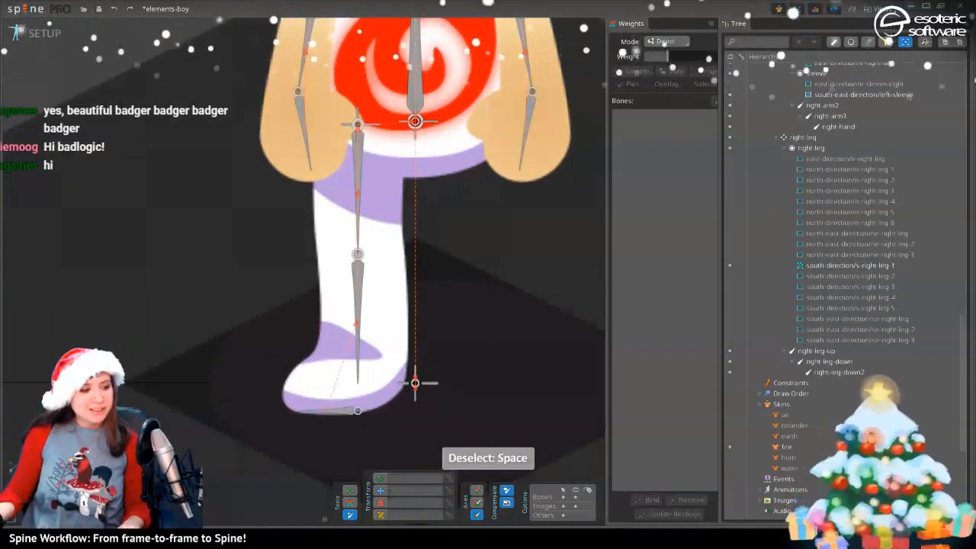
click(382, 278)
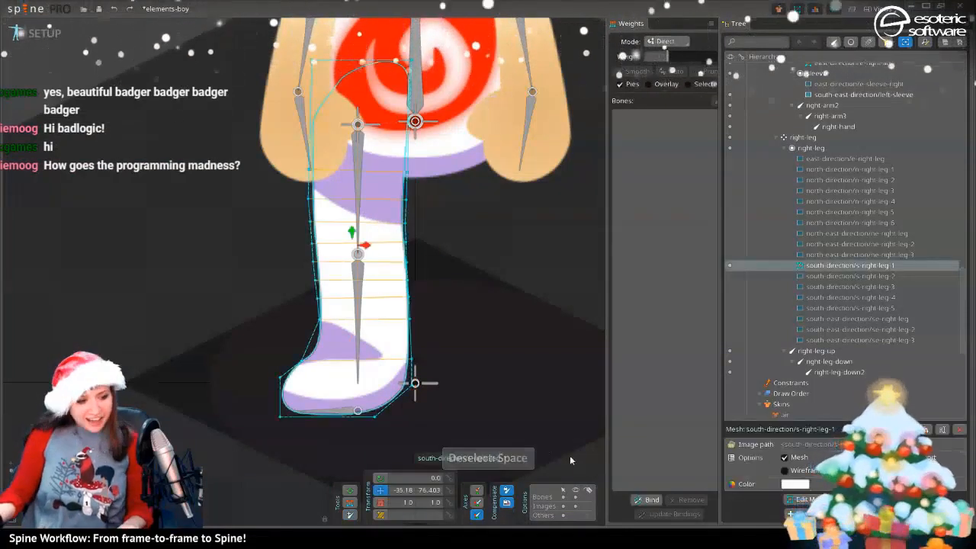
click(633, 500)
click(358, 221)
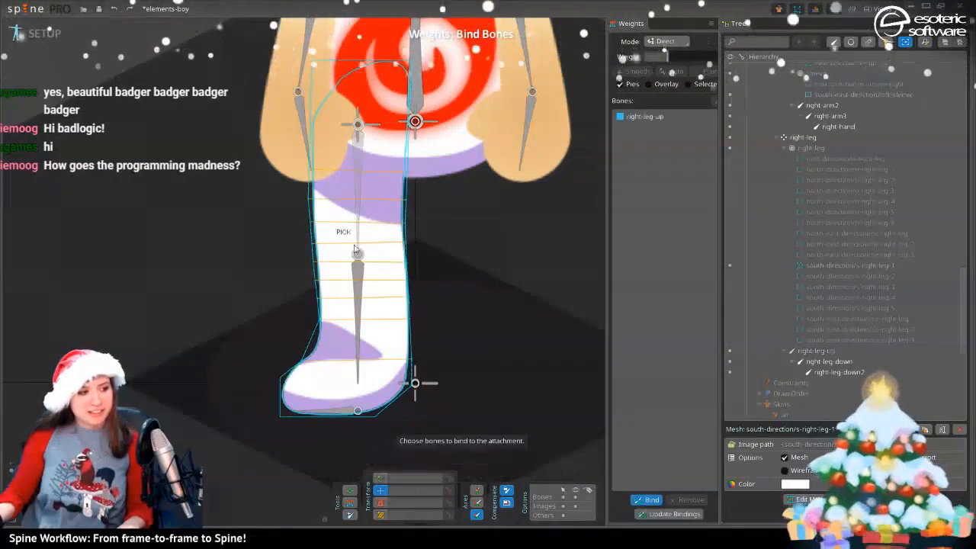
click(358, 281)
click(415, 383)
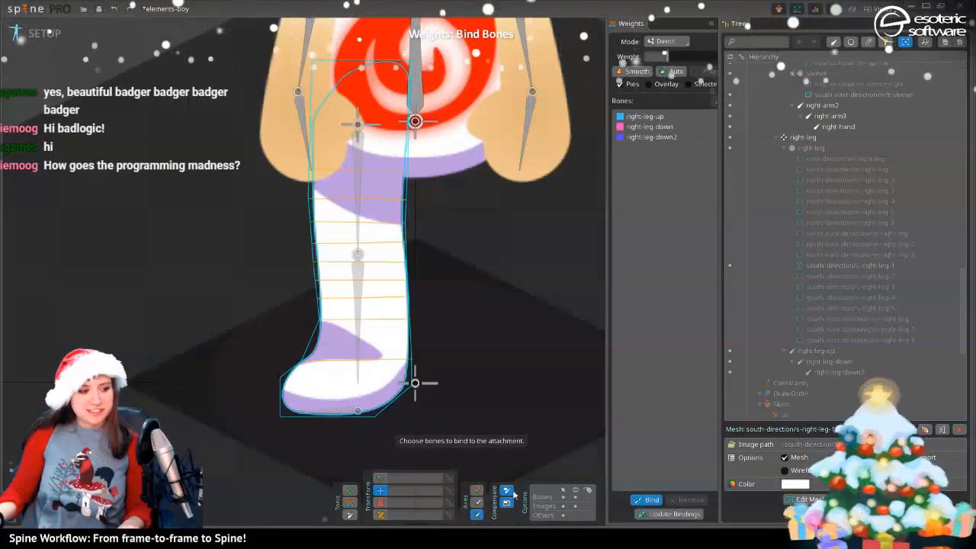
click(648, 499)
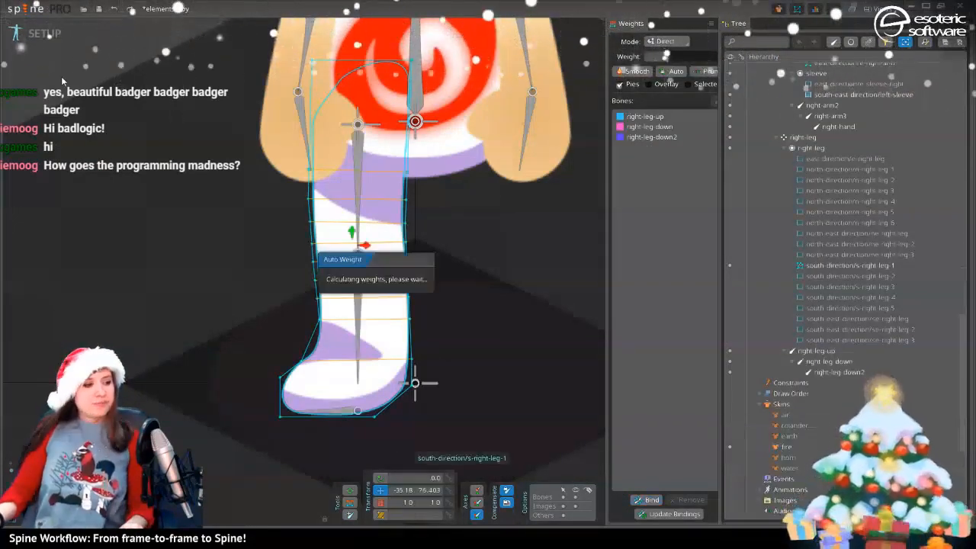
Switch to Animate mode and raise the leg by rotating the right-leg-up bone to about -169 degrees
click(44, 33)
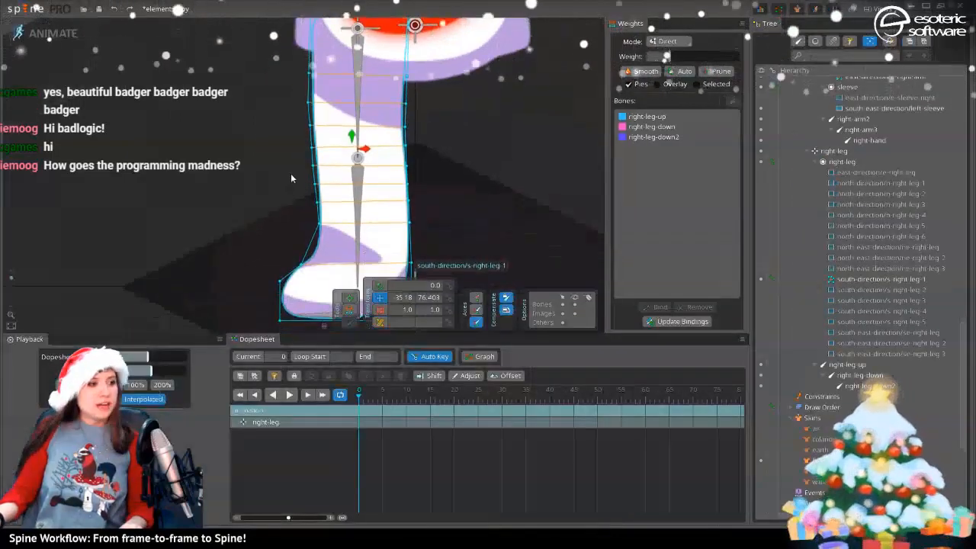
click(353, 114)
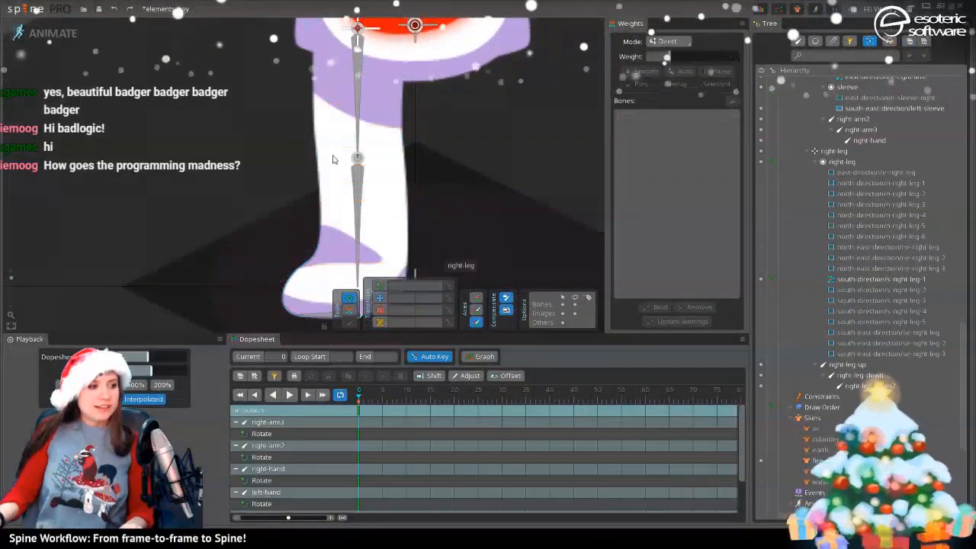
drag(351, 116, 144, 35)
scroll(357, 191, down, 4)
drag(320, 145, 391, 201)
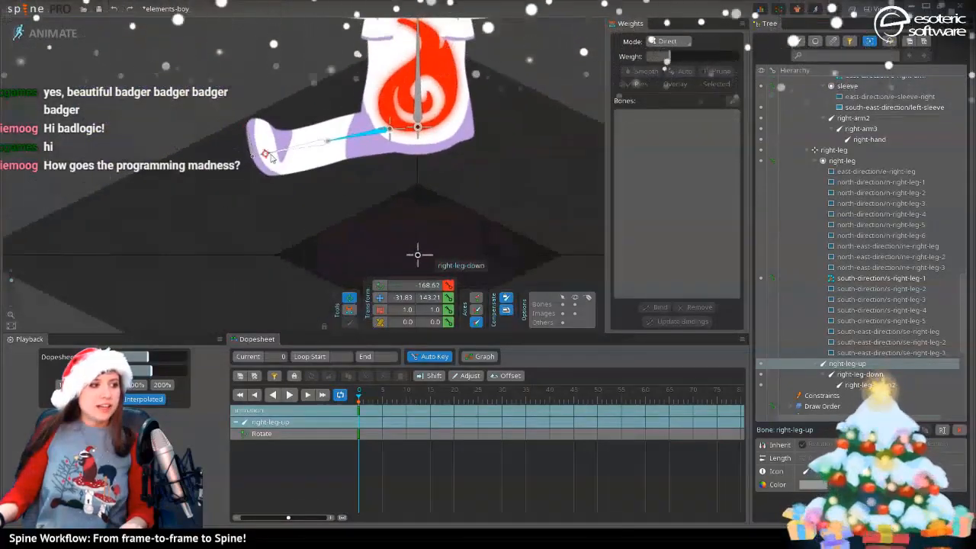
Bend the knee by rotating the right-leg-down bone so the shin slants down and outward, testing the mesh deformation
drag(279, 166, 356, 188)
scroll(345, 196, up, 5)
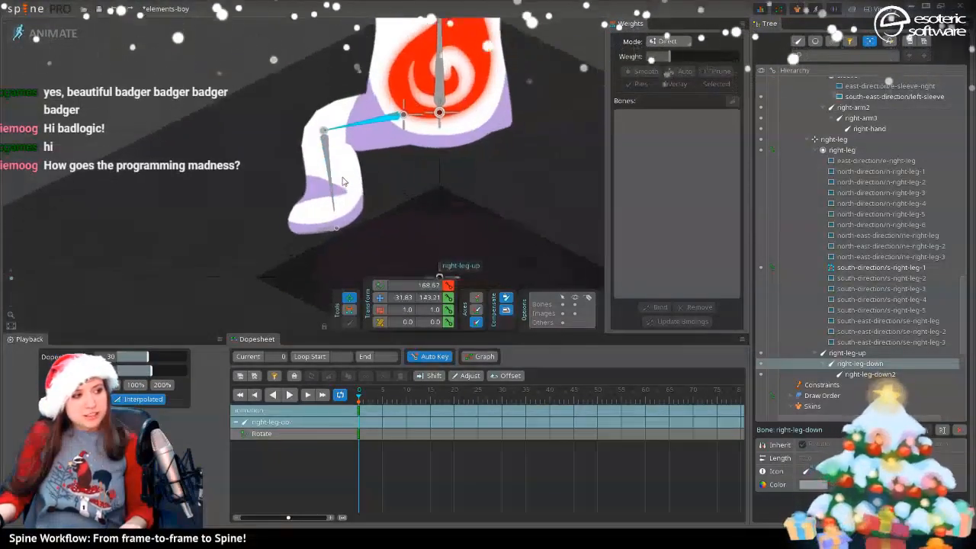
click(366, 167)
drag(366, 166, 264, 172)
click(359, 108)
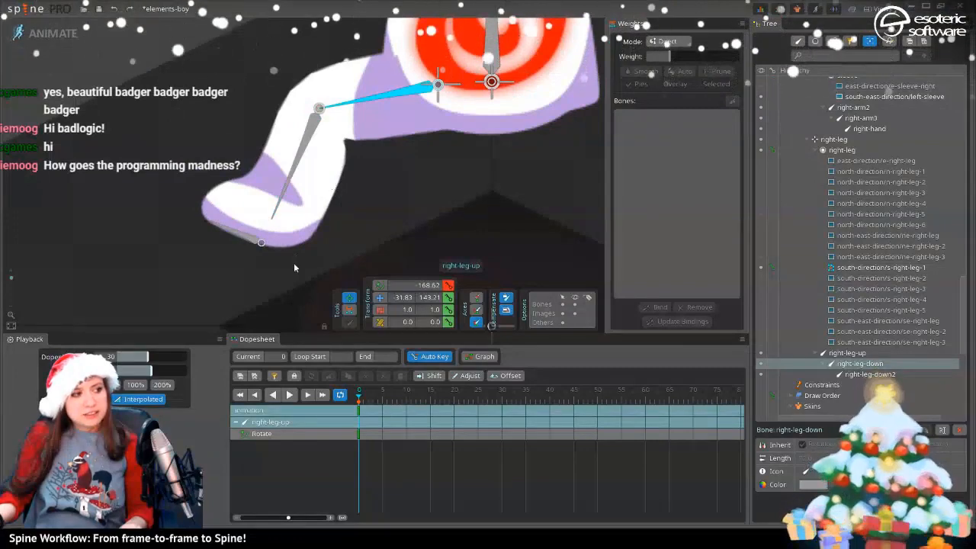
scroll(295, 268, down, 2)
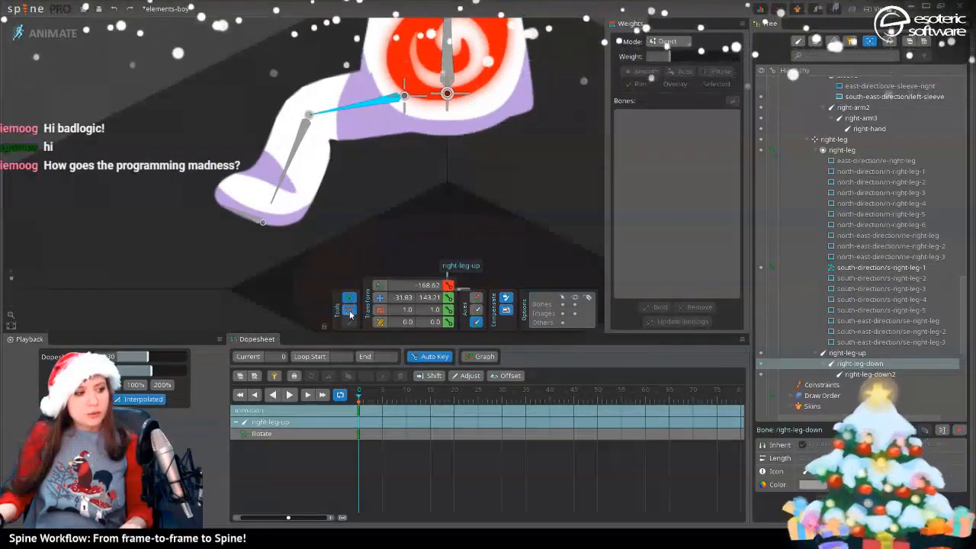
Select the south-direction/s-right-leg-1 mesh, undo its accidental move, and show its vertex weights with the Weights tool
click(349, 310)
click(305, 120)
click(383, 302)
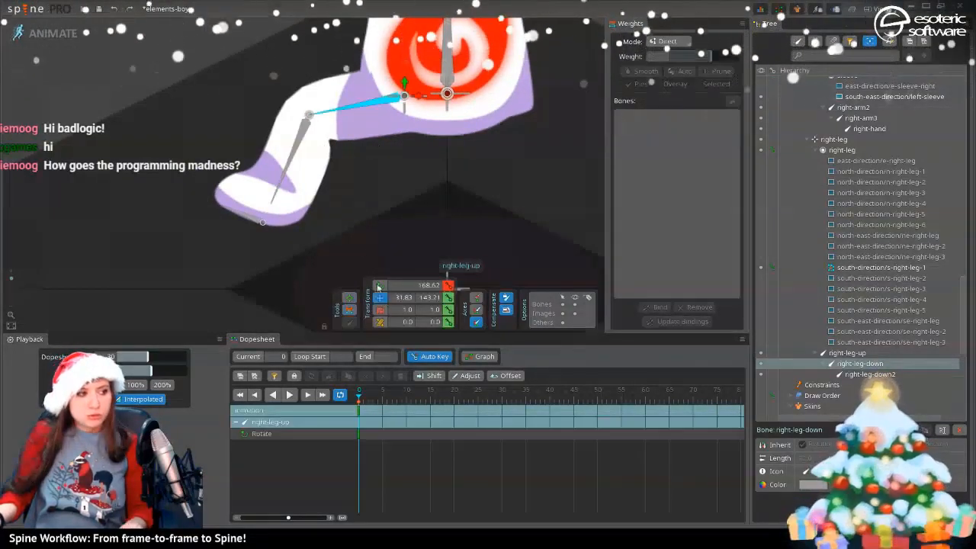
click(320, 127)
drag(248, 32, 326, 132)
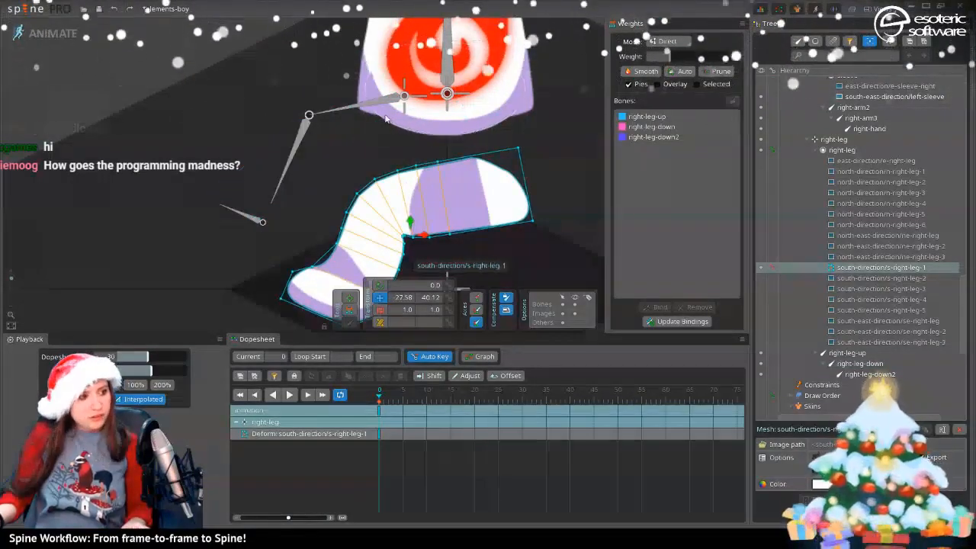
key(ctrl+z)
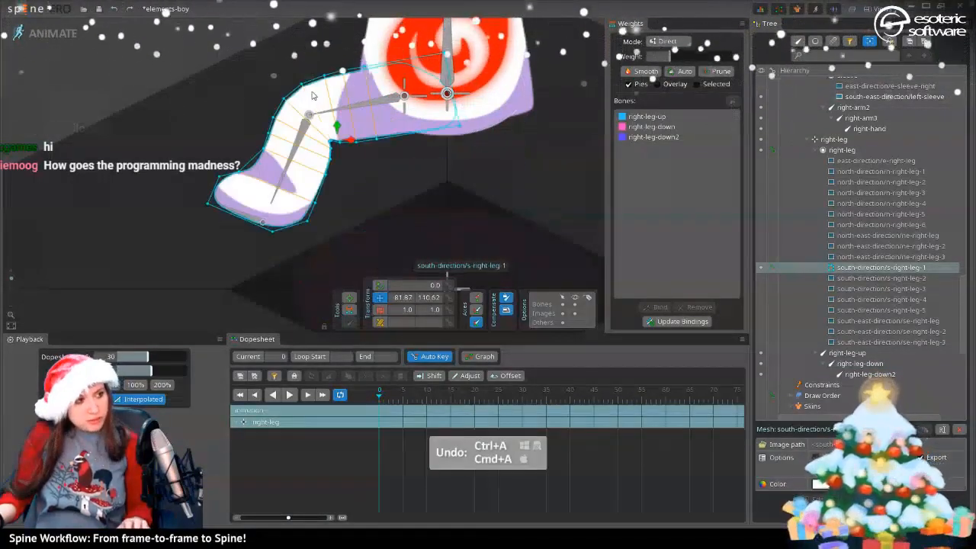
click(350, 310)
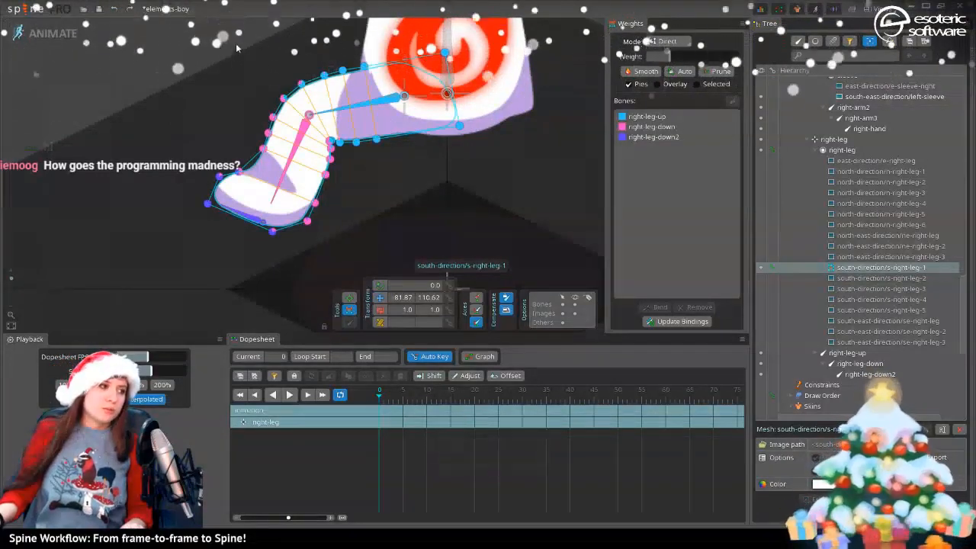
Select the shin and knee vertices of the south-direction/s-right-leg-1 mesh and smooth their weights with repeated Smooth passes
drag(236, 42, 383, 159)
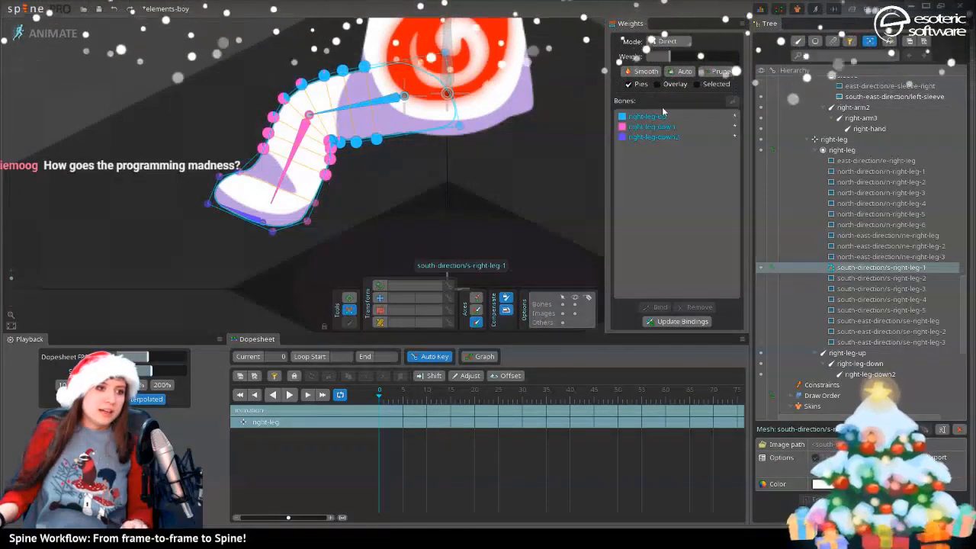
click(646, 78)
click(647, 79)
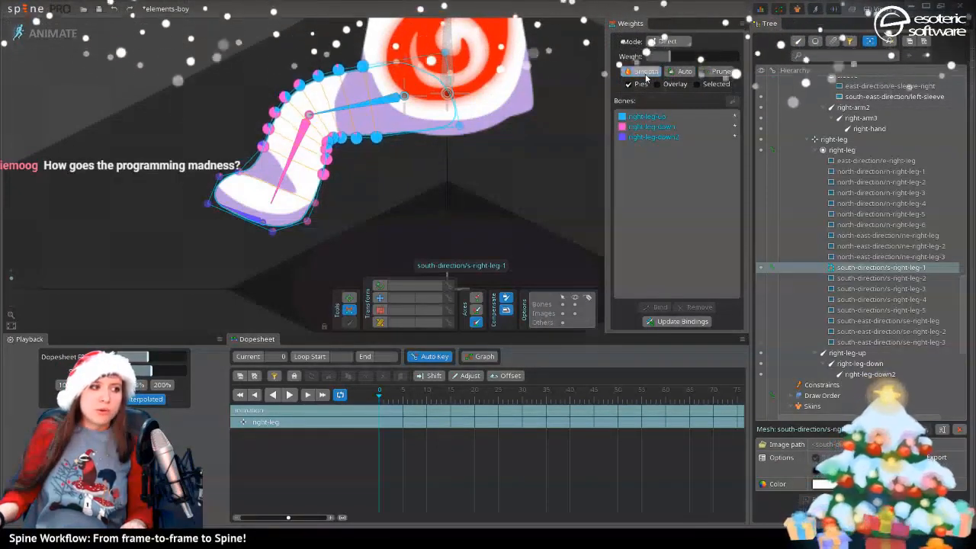
click(646, 79)
click(646, 79)
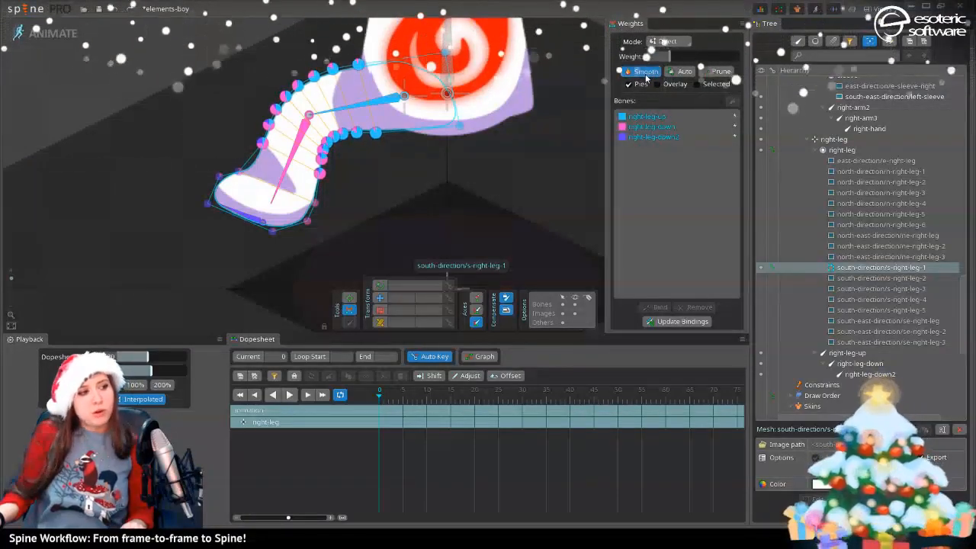
click(332, 262)
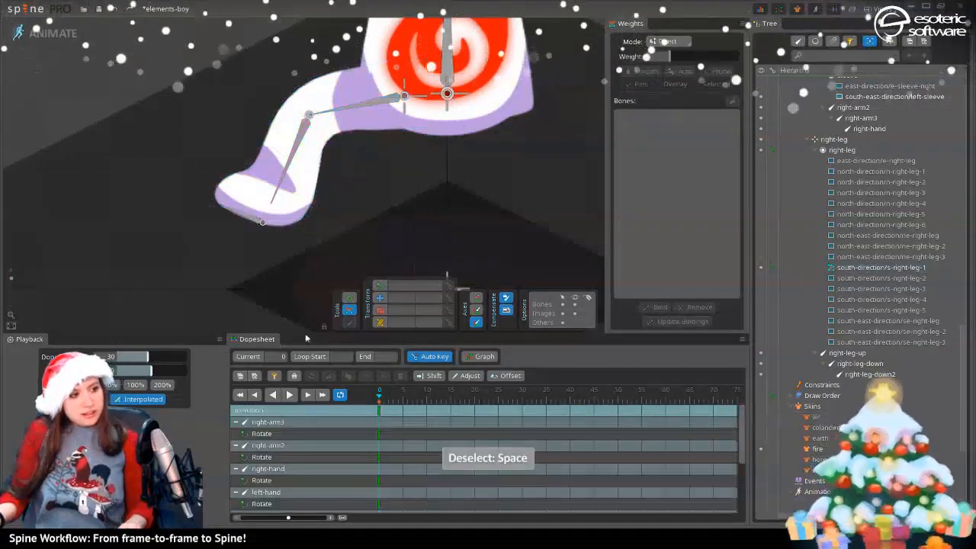
Rotate the right-leg-down bone inward to test the smoothed knee, and undo the rotation
drag(282, 187, 367, 228)
key(space)
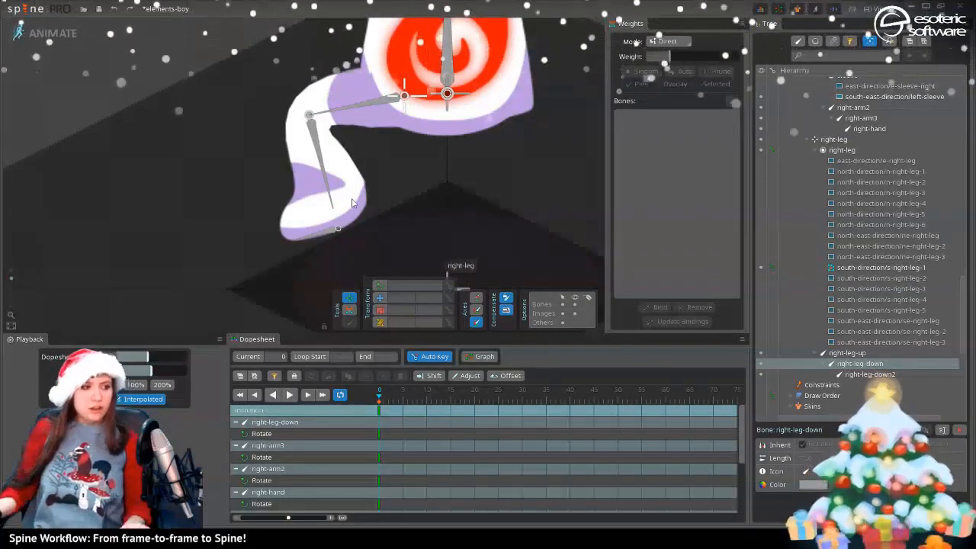
key(ctrl+z)
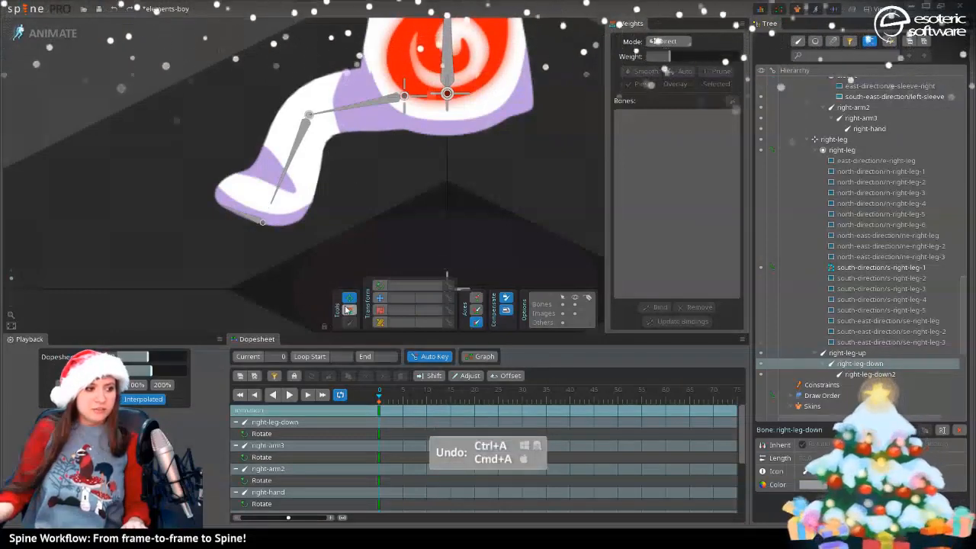
Step back through the smoothing passes on the south-direction/s-right-leg-1 mesh weights and redo the last two undone changes
click(309, 197)
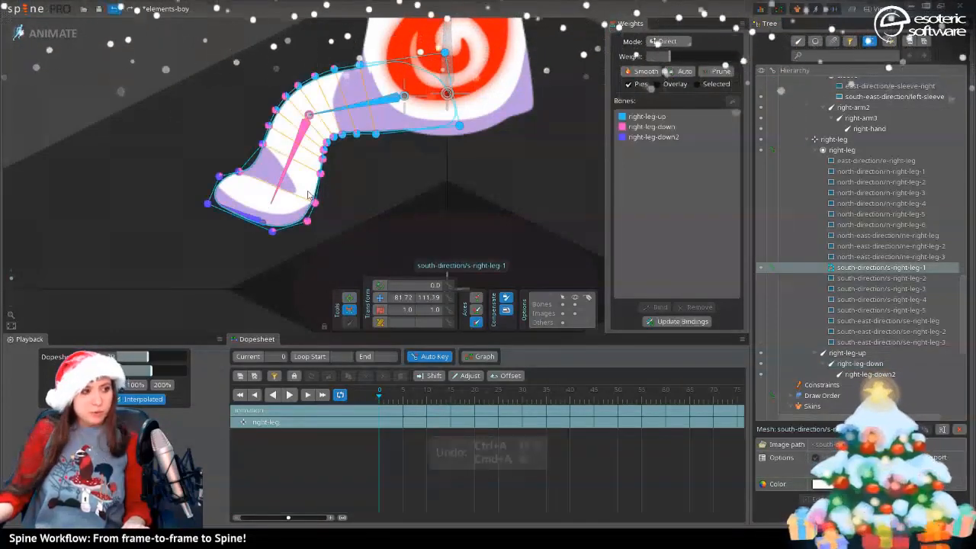
key(ctrl+z)
key(ctrl+z)
key(ctrl+z)
key(ctrl+z)
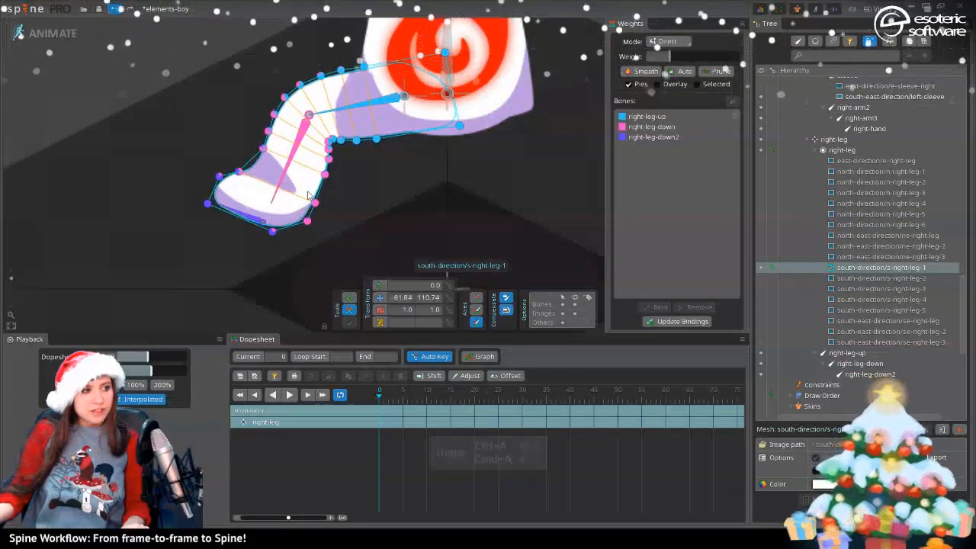
key(ctrl+z)
key(ctrl+z)
key(ctrl+shift+z)
key(ctrl+shift+z)
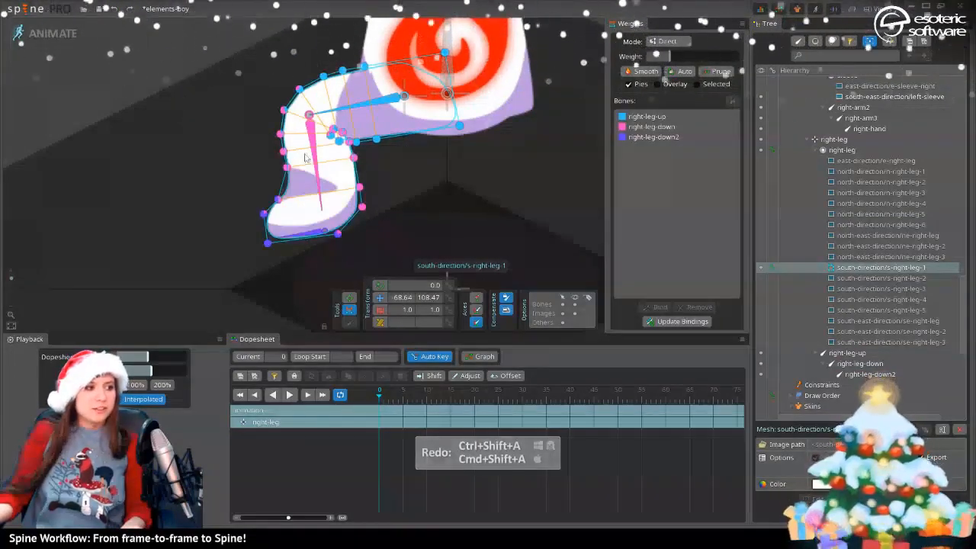
Rotate the right-leg-down bone so the shin slants outward, and inspect the inner bend of the knee
click(349, 298)
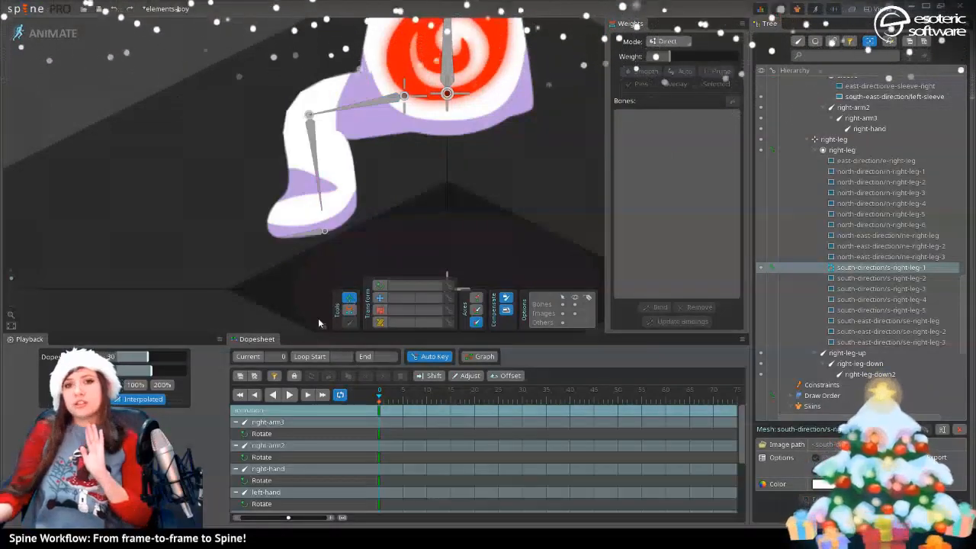
drag(306, 167, 189, 4)
drag(191, 52, 242, 179)
scroll(278, 172, up, 3)
scroll(339, 193, up, 1)
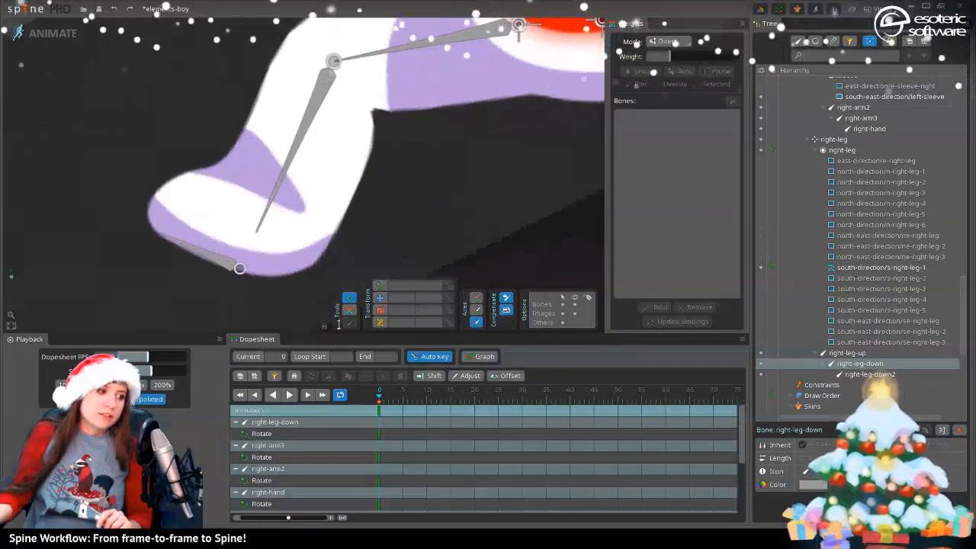
Remove the right-leg-down influence from the vertices around the knee bend so they follow right-leg-up at 100%
click(423, 99)
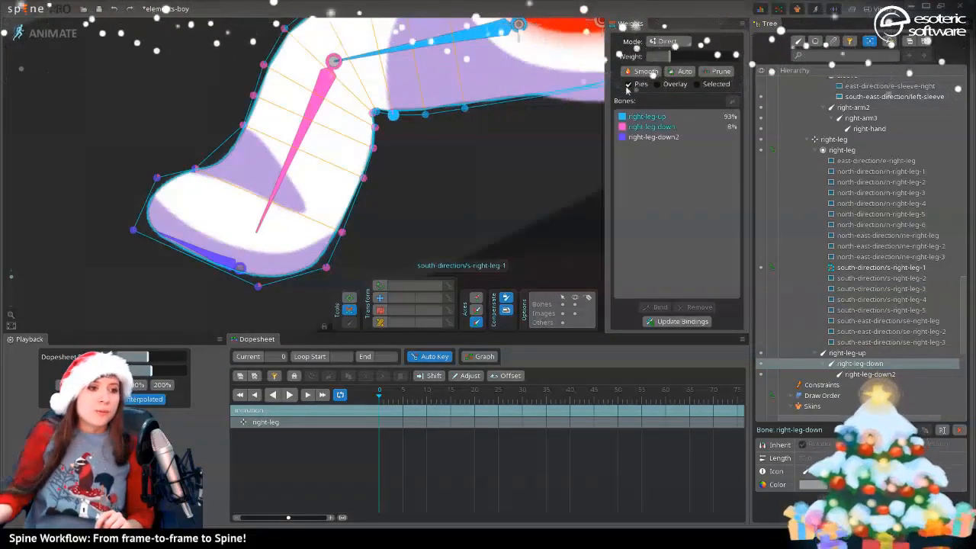
click(425, 116)
click(622, 127)
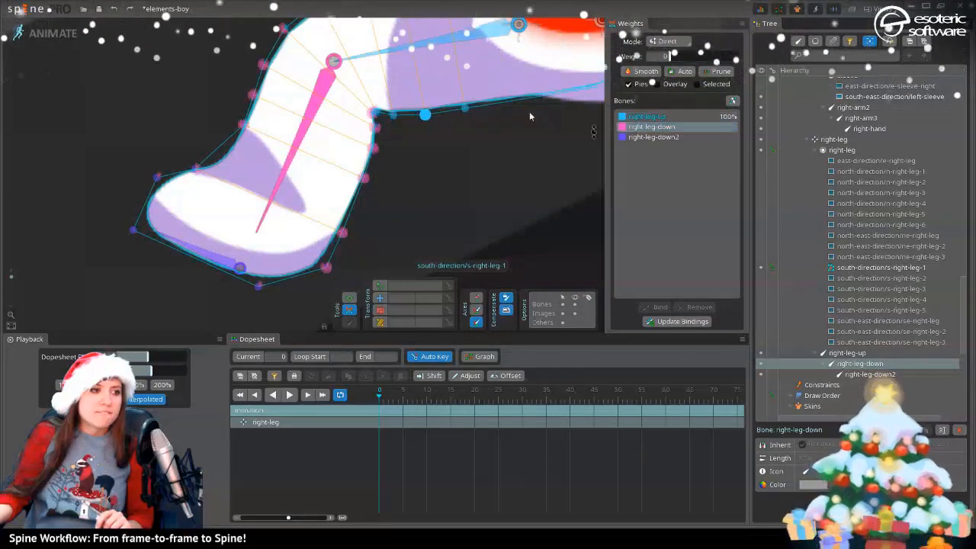
drag(399, 96, 395, 116)
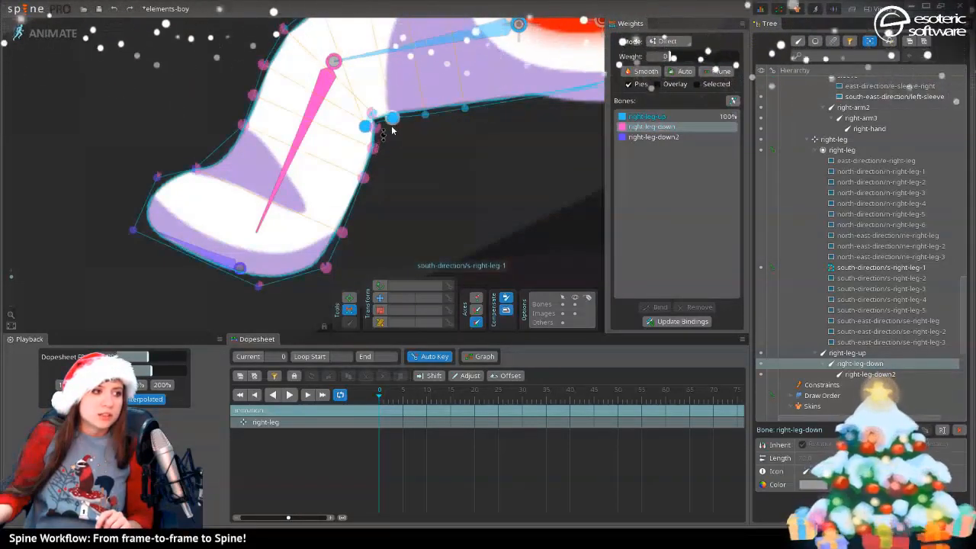
scroll(396, 139, down, 3)
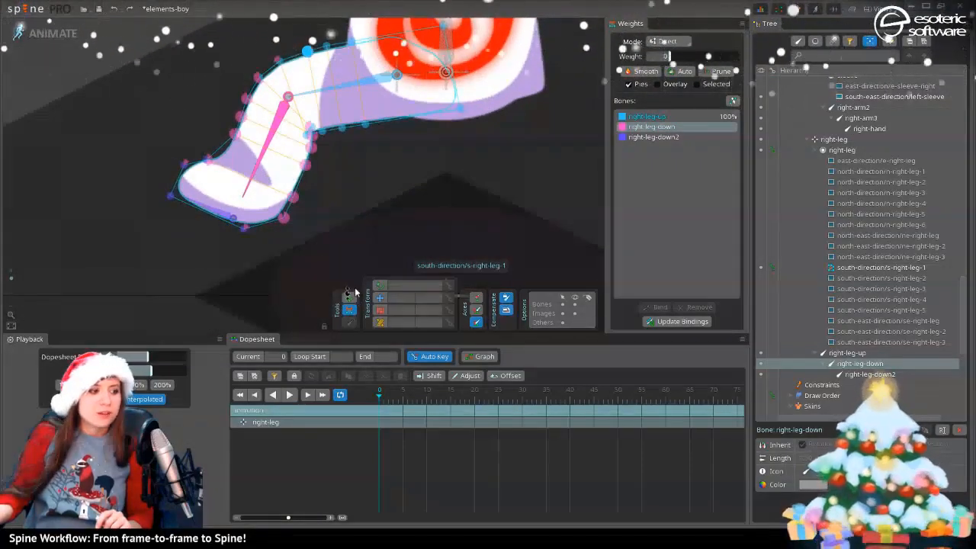
Swing the right-leg-down bone inward until the shin is nearly vertical to test the edited knee weights
click(350, 290)
drag(271, 136, 344, 189)
click(346, 200)
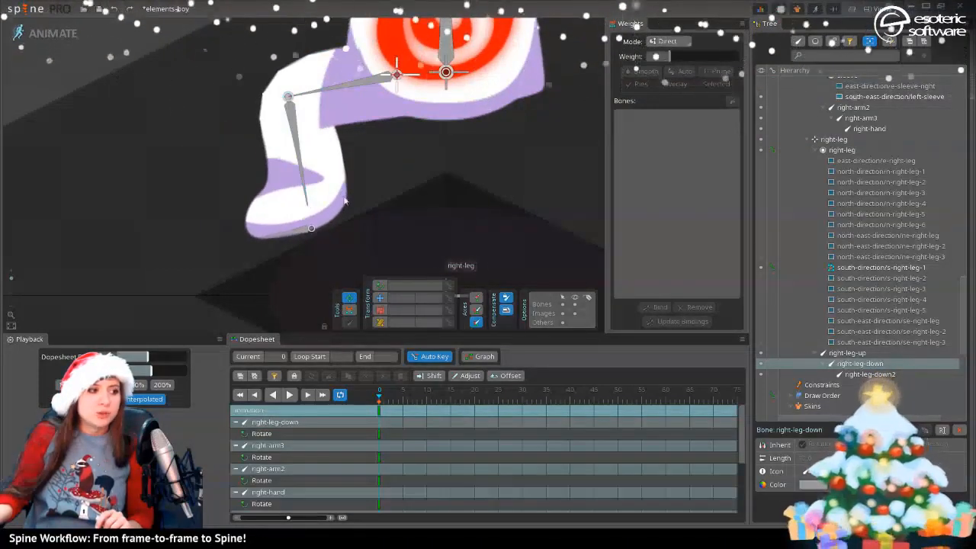
Move right-leg-up to the end of the leg mesh's weight bone list, below right-leg-down2, and deselect the mesh
click(352, 310)
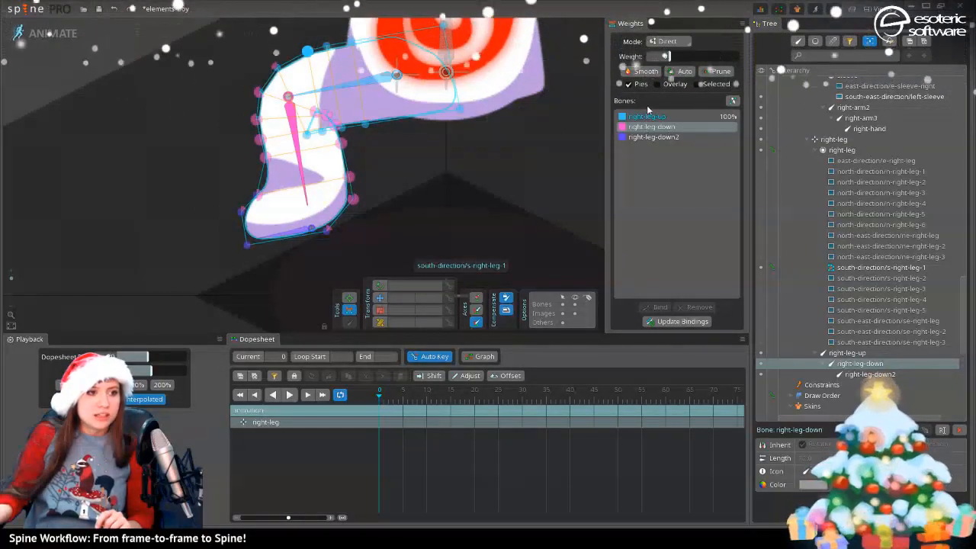
drag(646, 117, 646, 139)
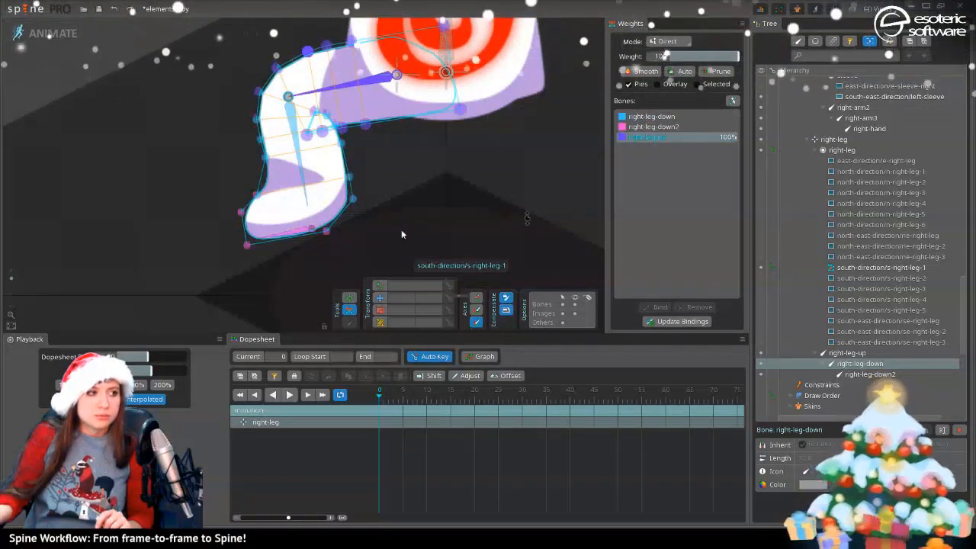
key(space)
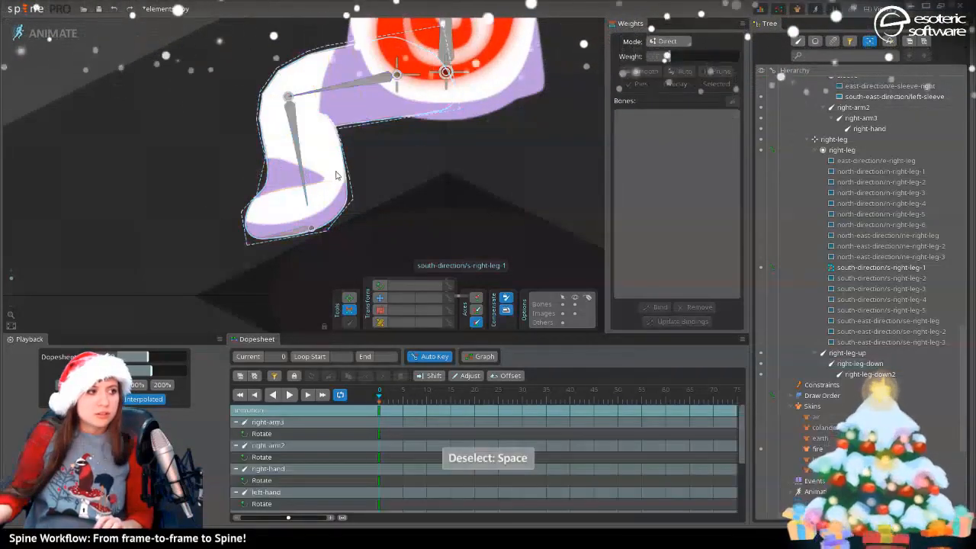
Rotate the right-leg-down bone further inward so the foot tucks under the knee, and save the project
click(349, 297)
drag(307, 195, 337, 174)
key(space)
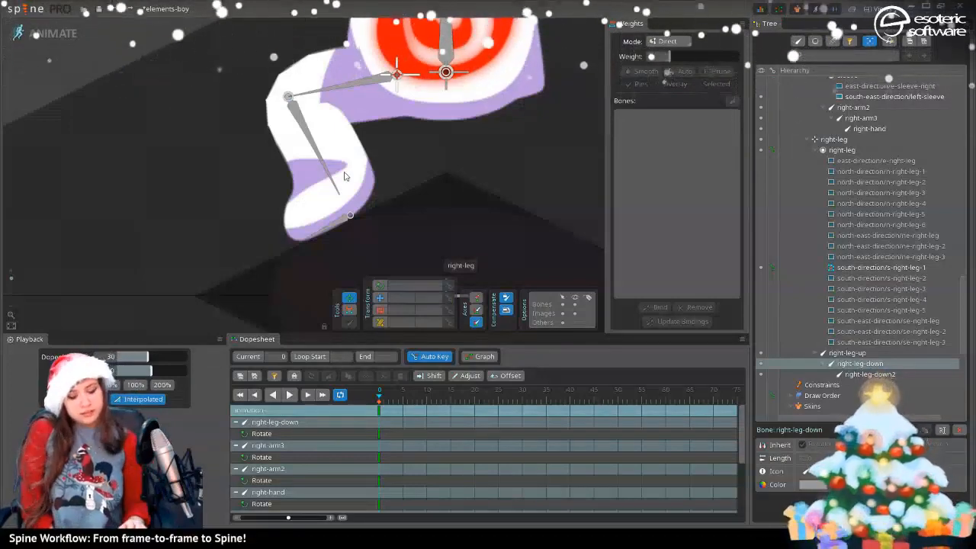
key(ctrl+s)
Examine the posed leg within the whole character, and nudge the rotation of the right-arm3 bone slightly
scroll(292, 127, down, 2)
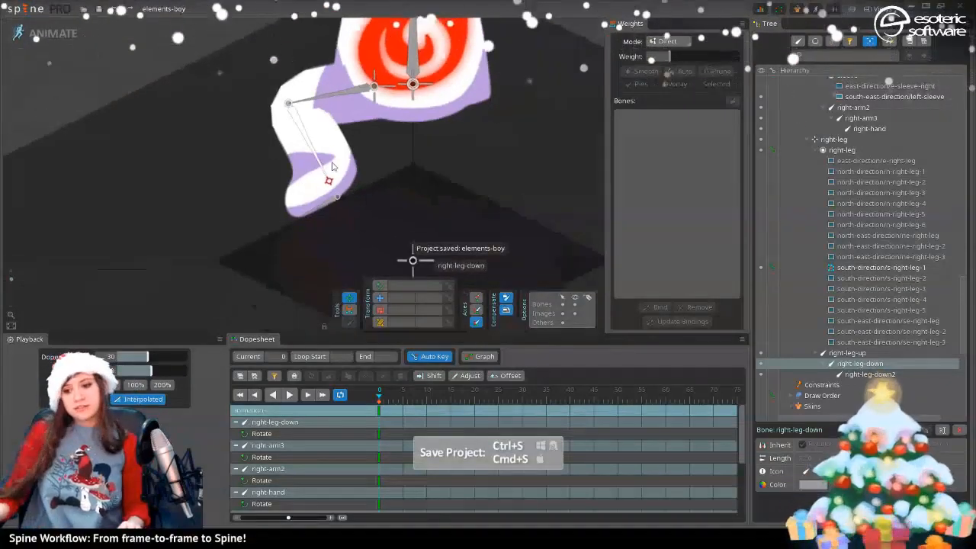
scroll(512, 122, down, 1)
drag(512, 122, 525, 220)
scroll(473, 255, up, 2)
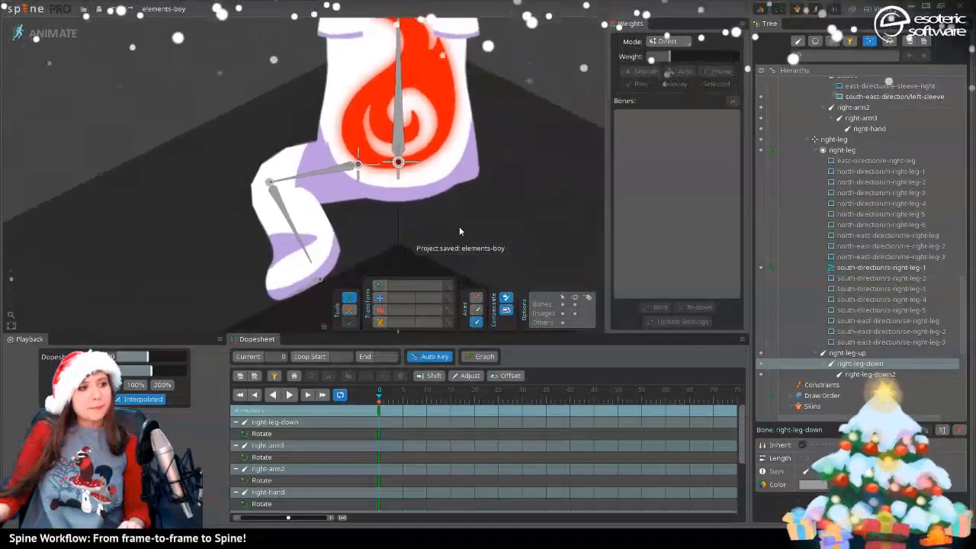
scroll(486, 191, down, 2)
drag(486, 190, 376, 303)
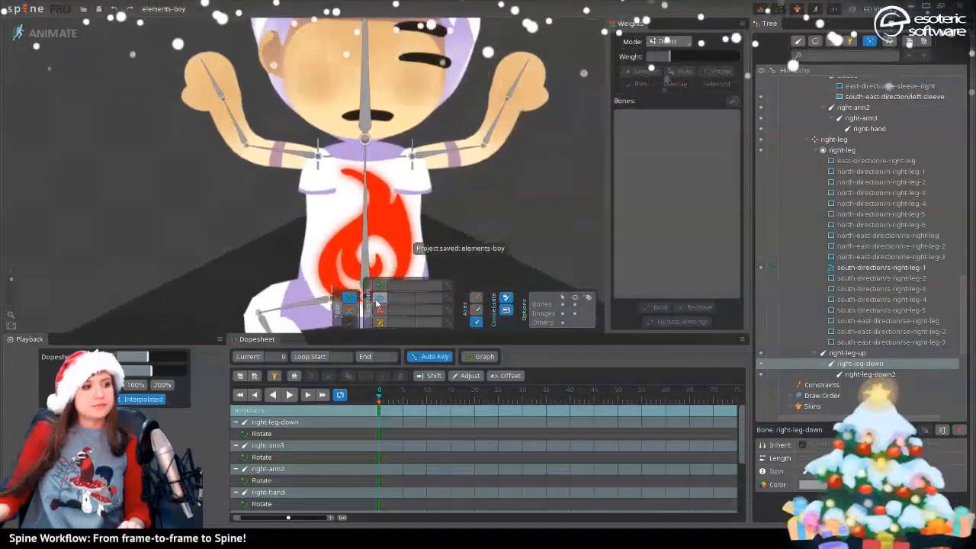
scroll(386, 204, down, 3)
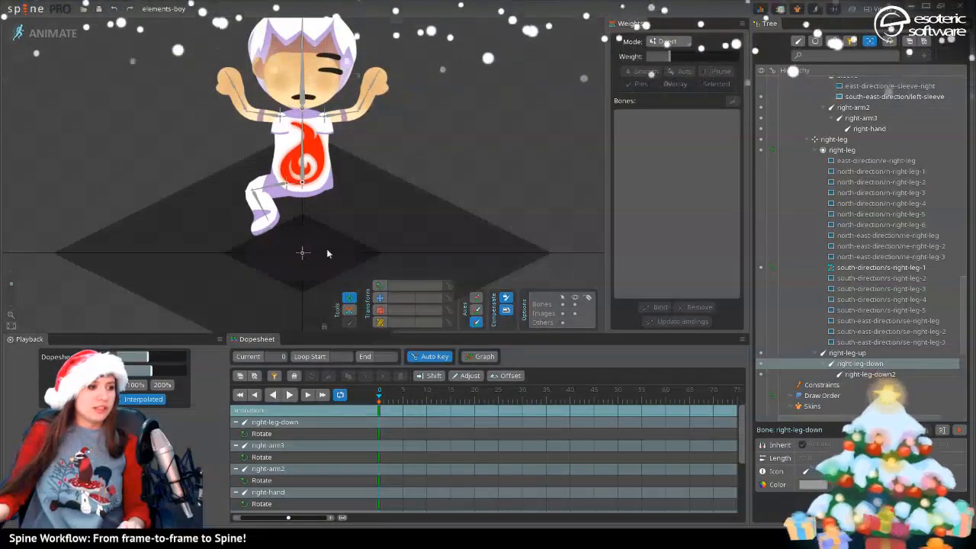
scroll(284, 116, up, 2)
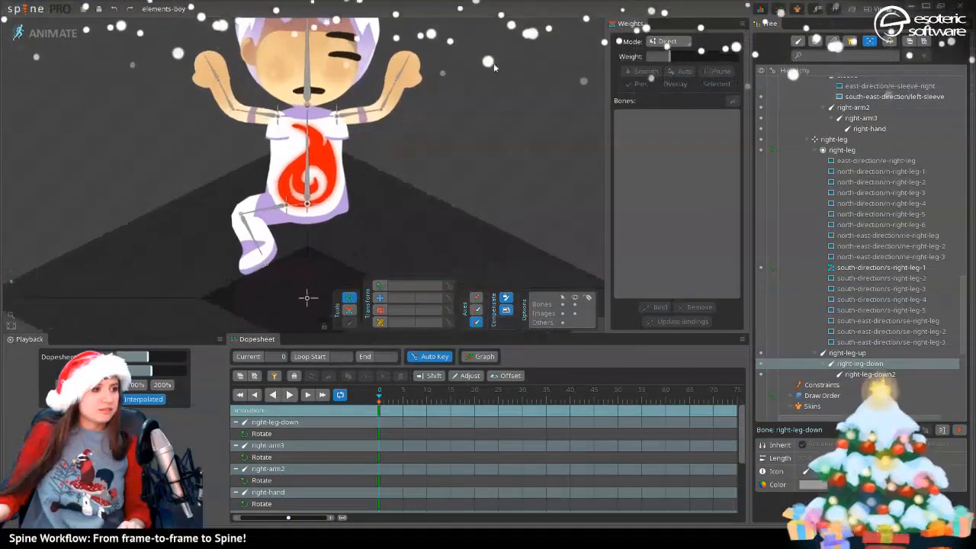
scroll(494, 66, up, 1)
mouse_move(396, 90)
mouse_down()
mouse_move(408, 151)
mouse_move(414, 114)
mouse_move(396, 86)
mouse_up()
key(space)
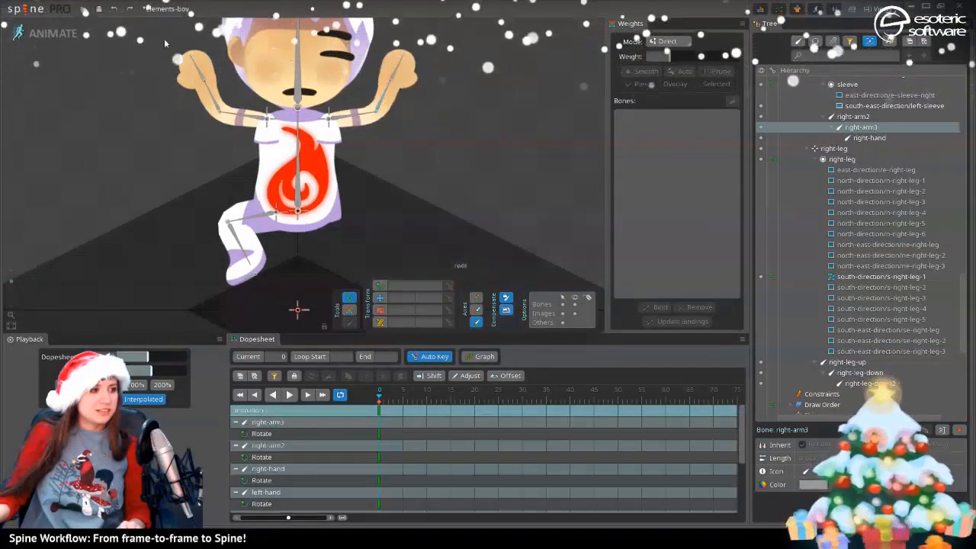
Switch to Setup mode and set the left-arm-up bone as parent of the sleeve-left slot
click(44, 33)
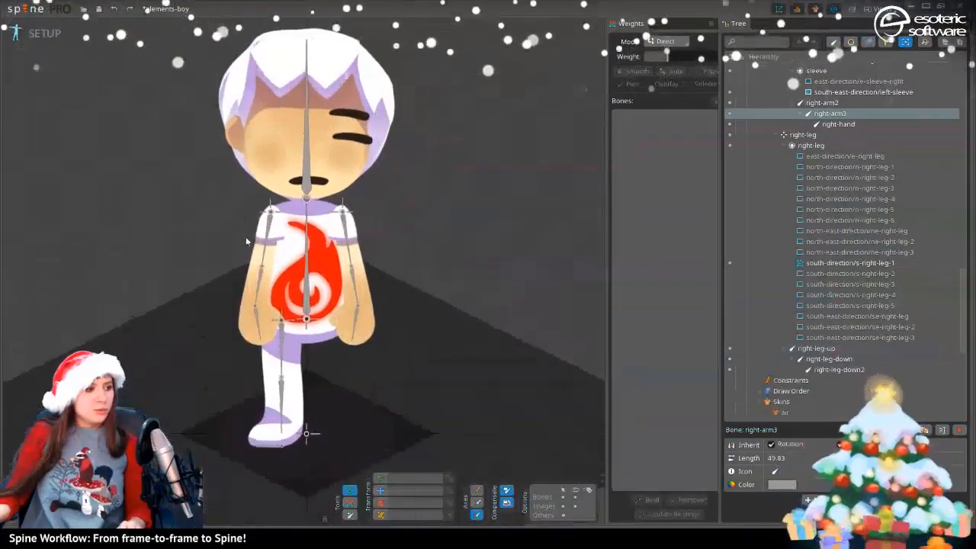
scroll(247, 241, up, 3)
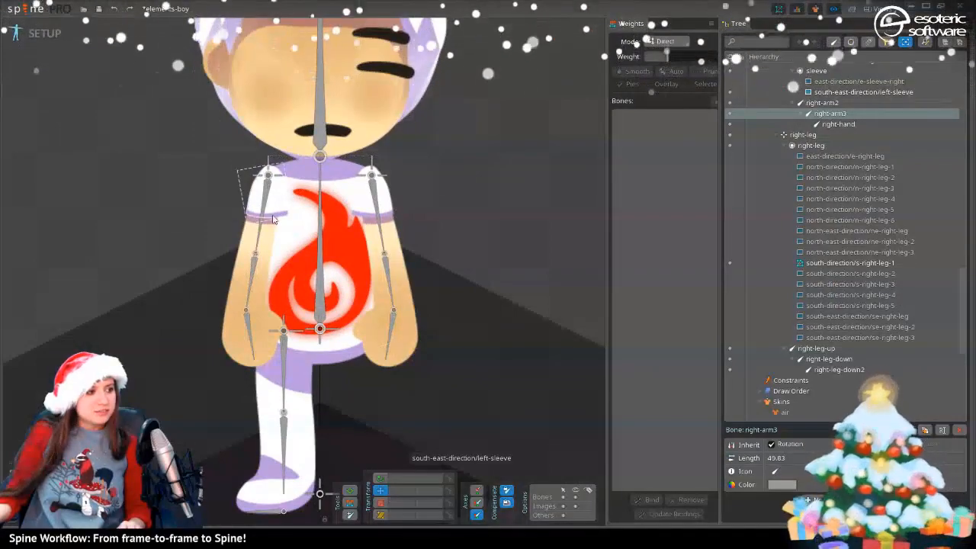
click(274, 194)
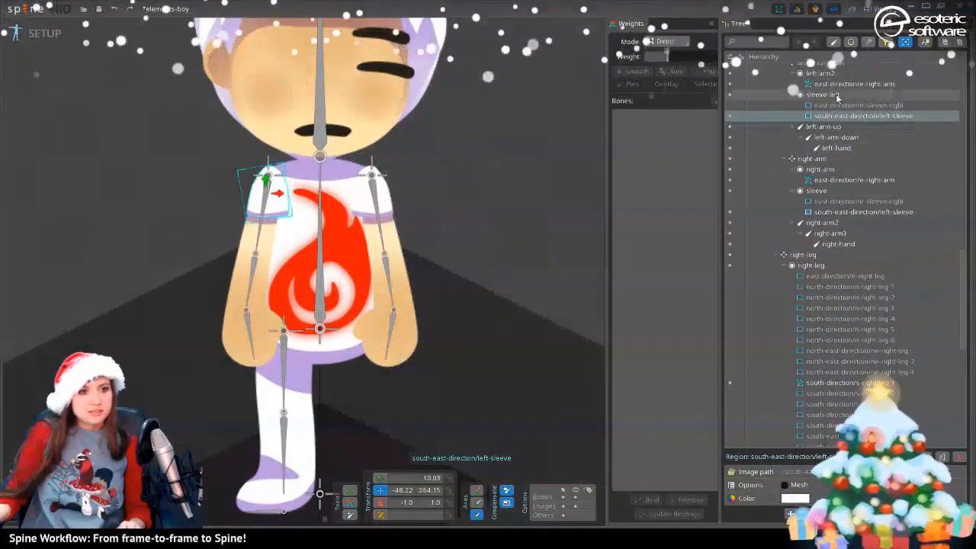
click(838, 97)
key(p)
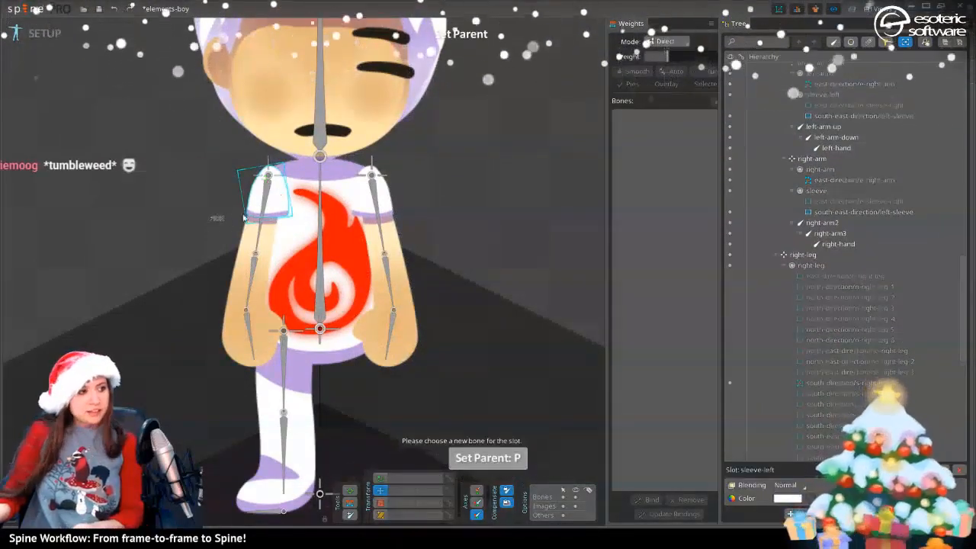
click(257, 217)
Set the right-arm2 bone as parent of the right arm's sleeve slot
click(374, 186)
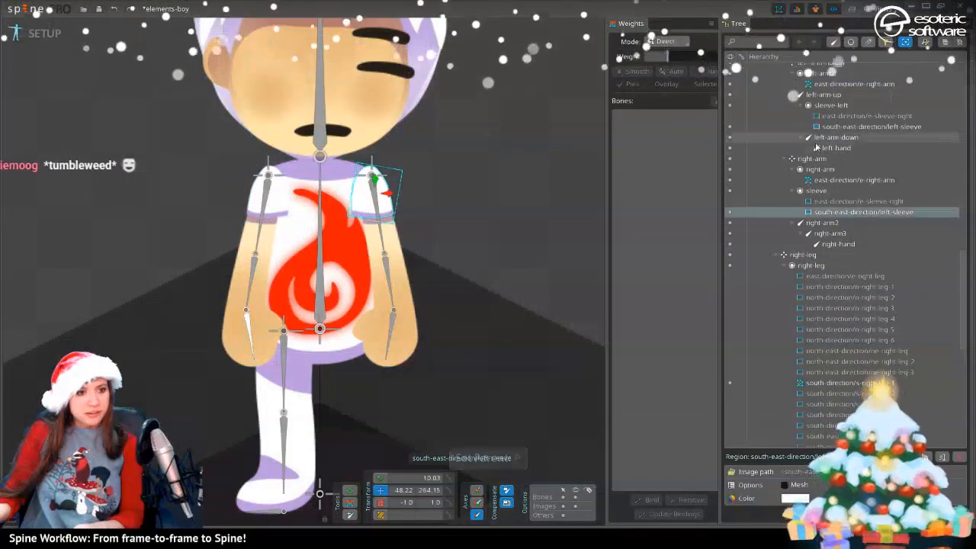
click(816, 191)
key(p)
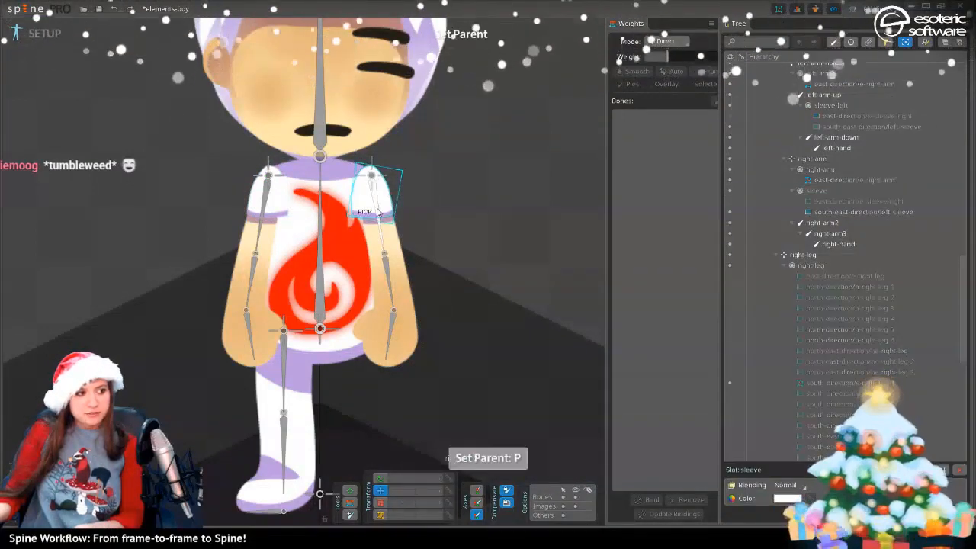
click(377, 212)
Return to Animate mode to check the sleeves on the raised arms, and save the project
click(44, 35)
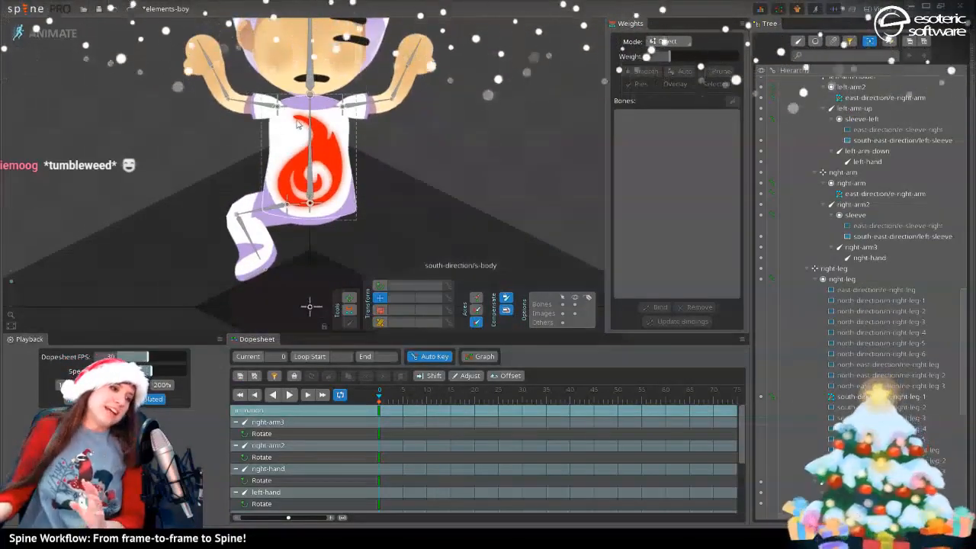
scroll(363, 113, down, 2)
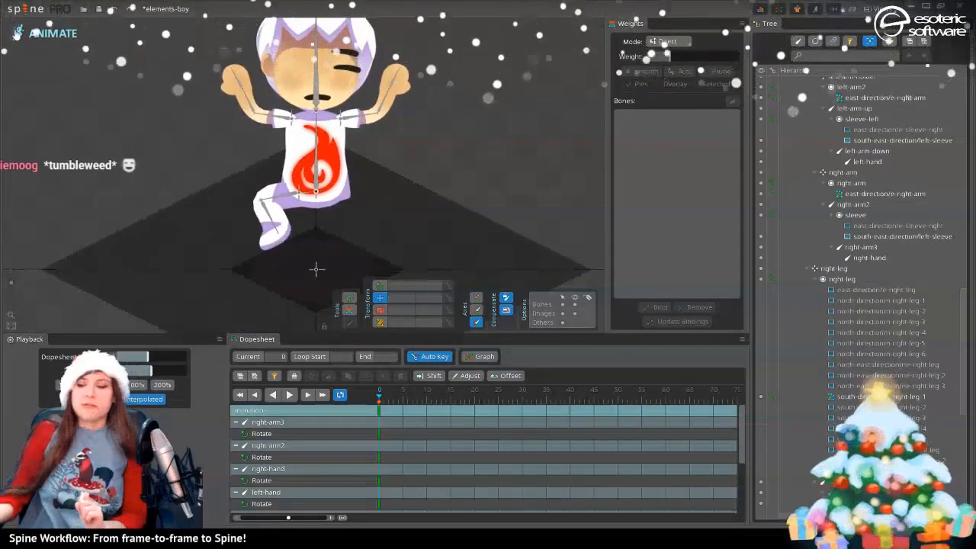
key(ctrl+s)
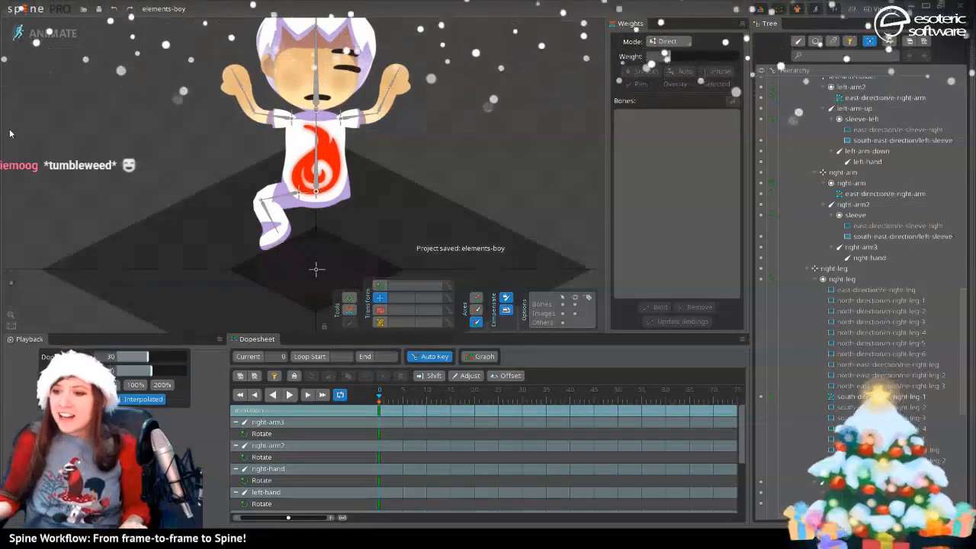
Switch to Setup mode, inspect the arms, sleeves and shirt symbol up close, and leave nothing selected
click(55, 36)
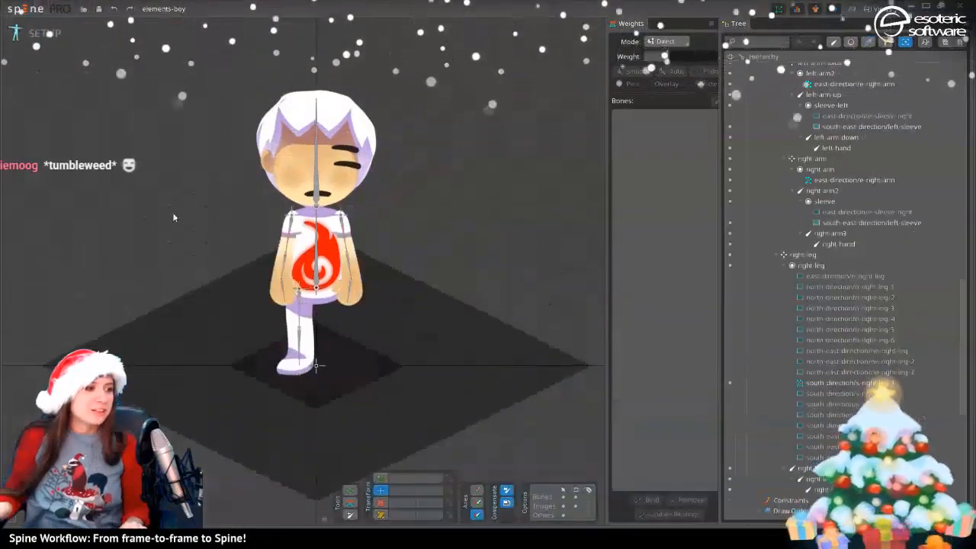
scroll(240, 316, up, 5)
scroll(303, 195, up, 2)
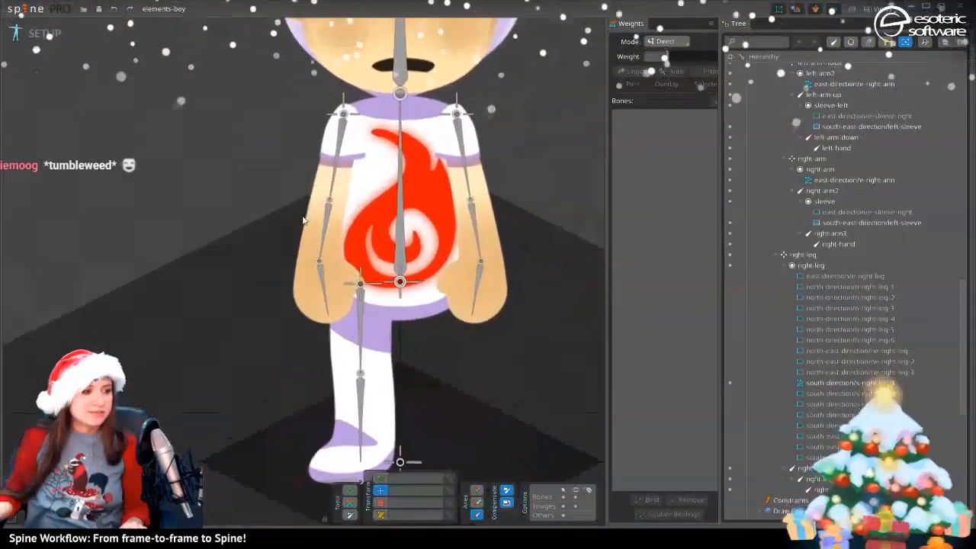
drag(299, 206, 260, 199)
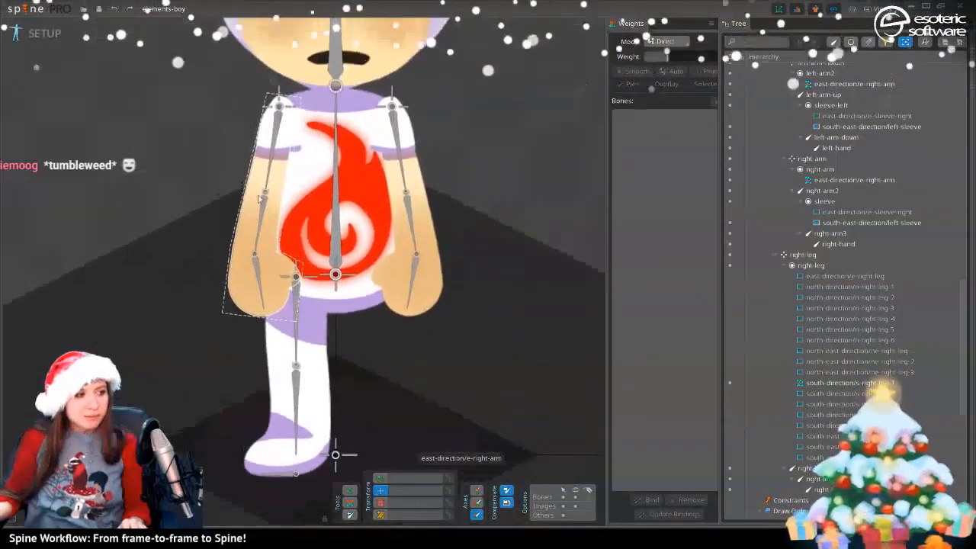
click(380, 190)
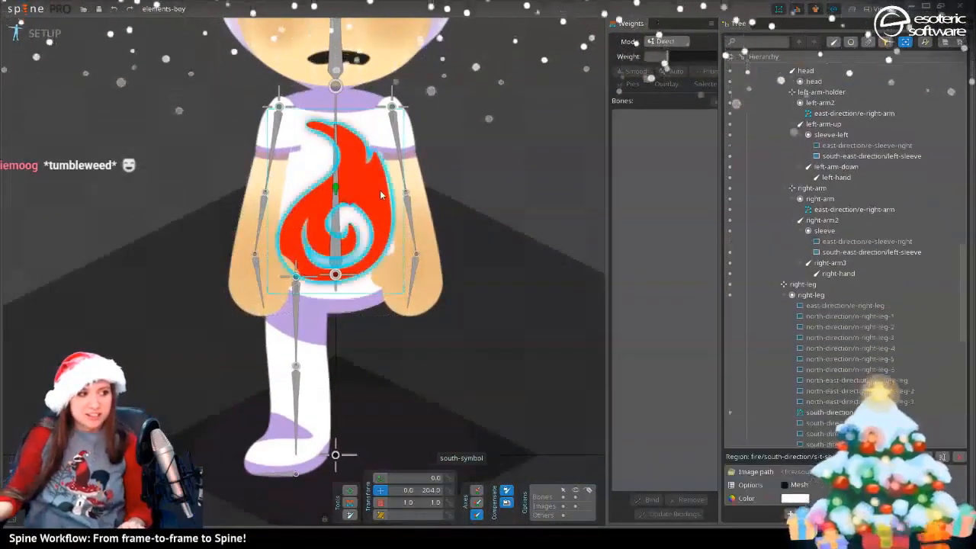
click(526, 221)
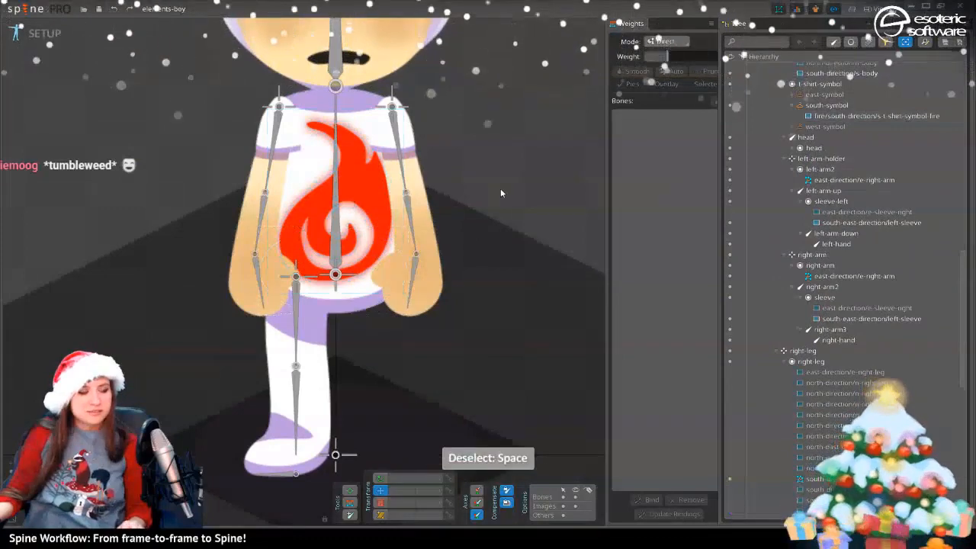
Examine the hips, right leg and arms of the character in the setup pose
scroll(500, 189, down, 2)
drag(458, 204, 615, 205)
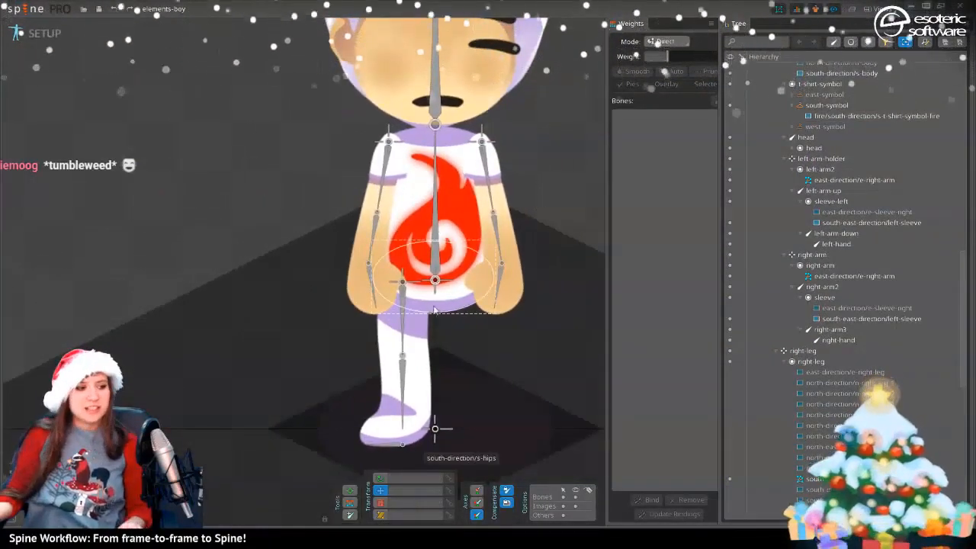
scroll(327, 273, up, 2)
scroll(326, 270, down, 1)
drag(483, 325, 354, 212)
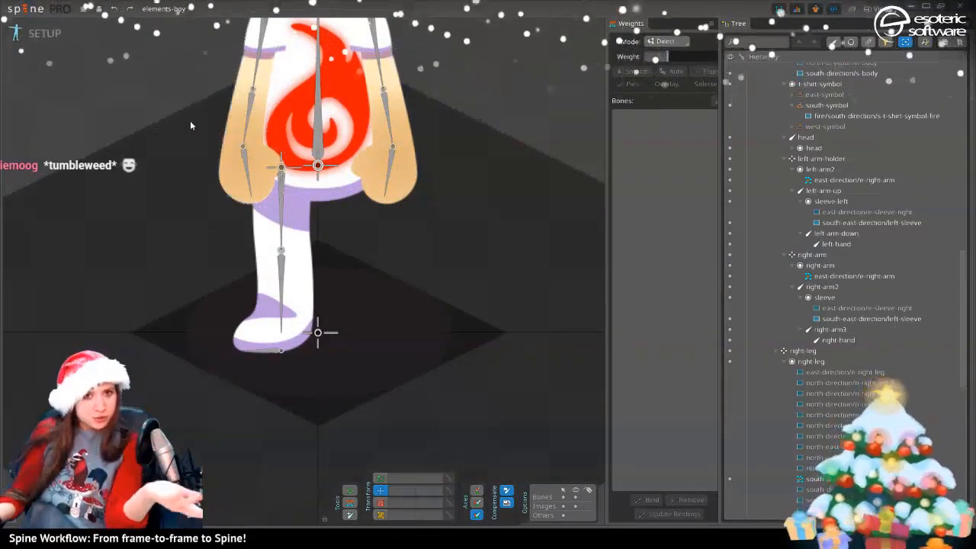
scroll(181, 128, down, 1)
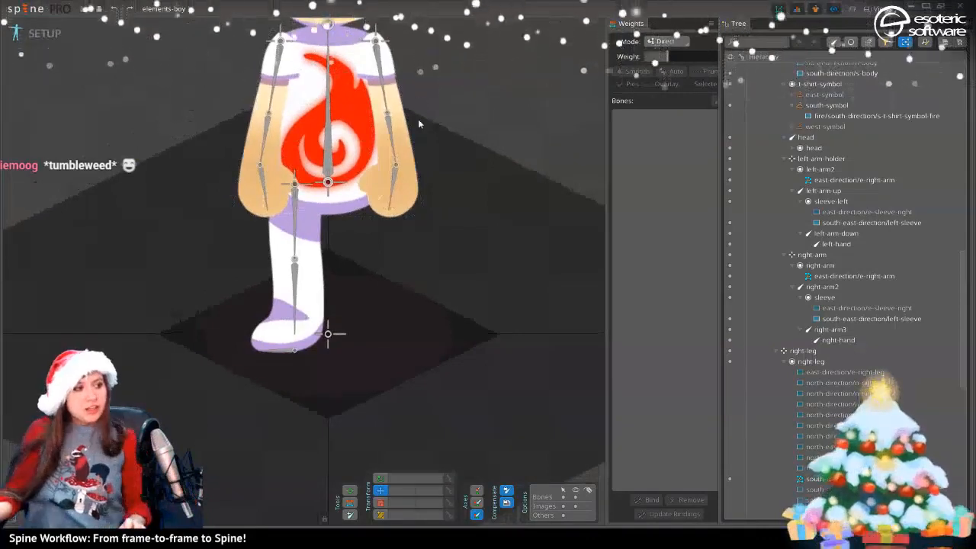
drag(418, 123, 455, 202)
scroll(305, 282, down, 2)
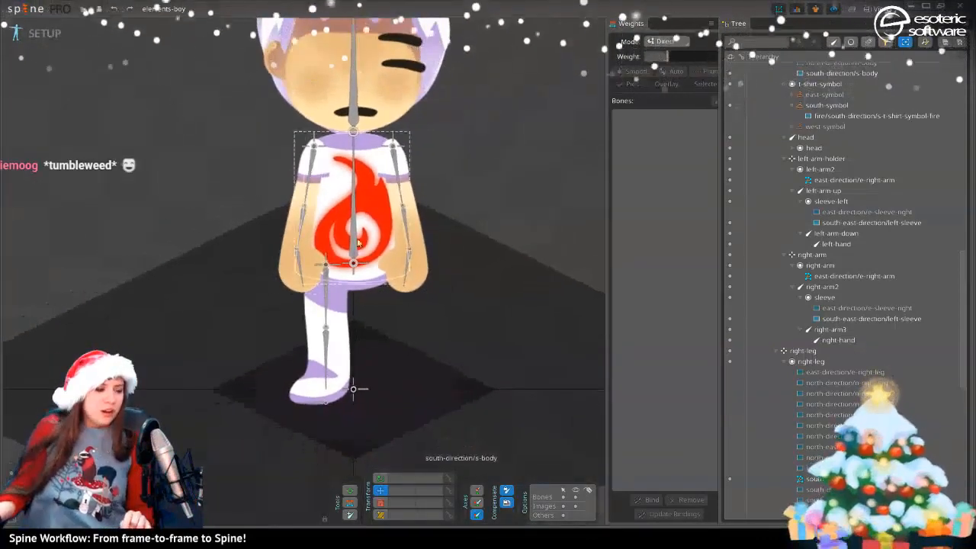
Select the right-leg bone and collapse the attachments of the right-leg slot in the hierarchy
click(325, 267)
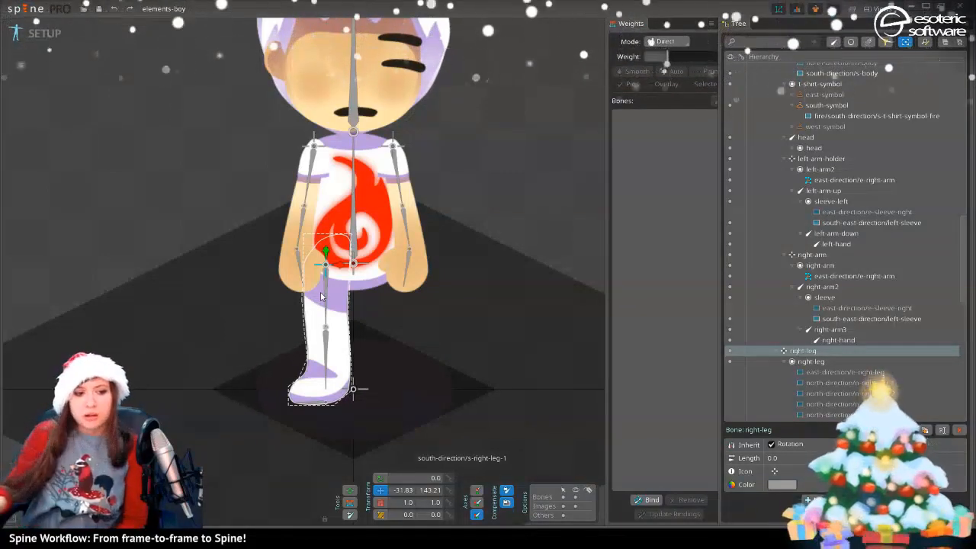
click(786, 362)
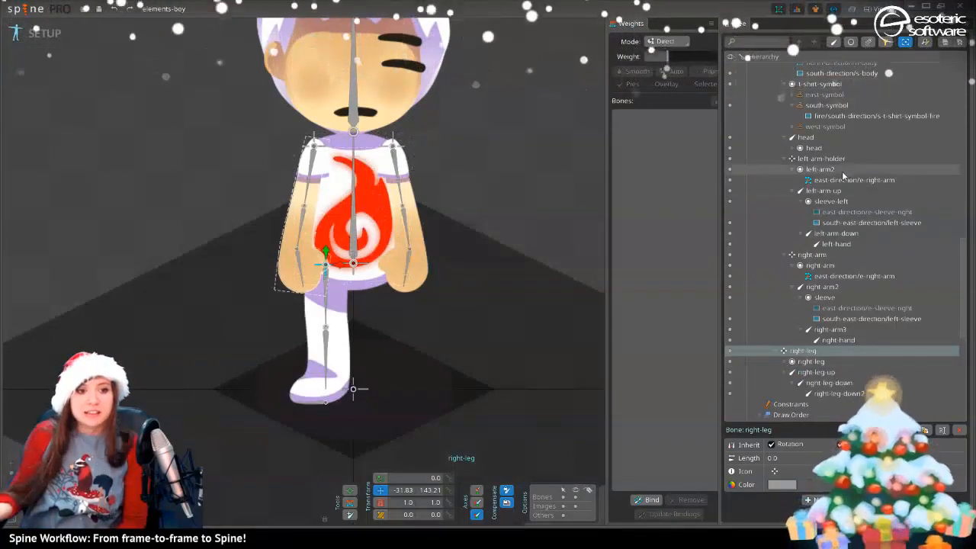
scroll(270, 270, down, 3)
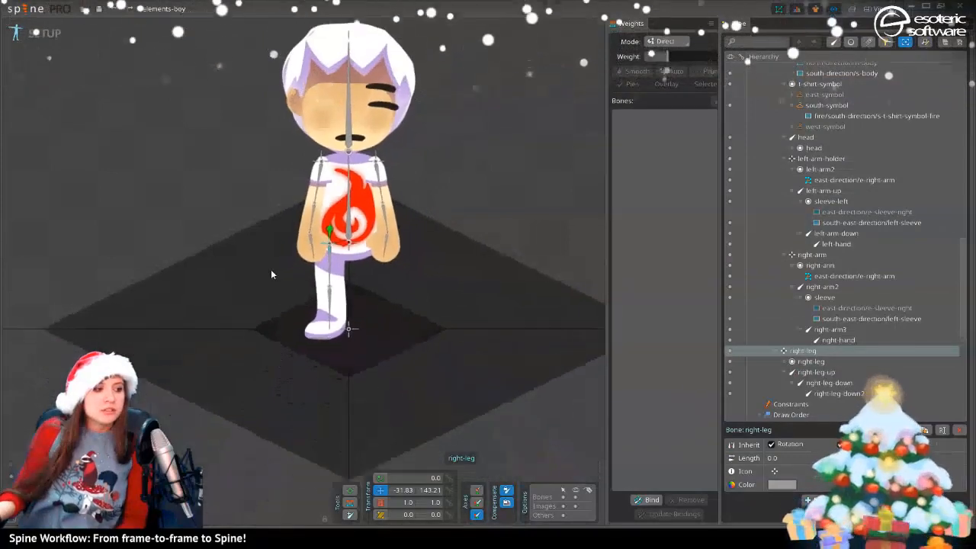
scroll(271, 270, down, 1)
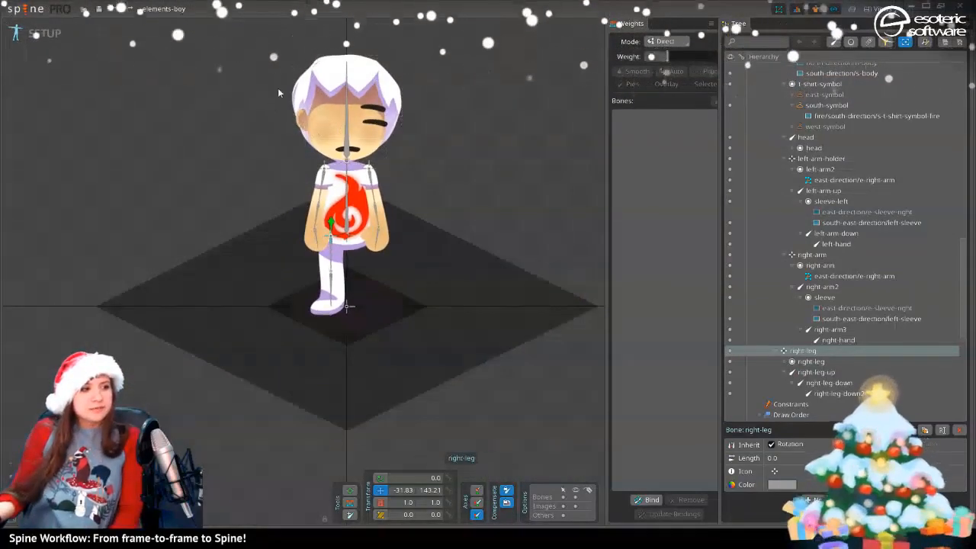
scroll(281, 128, up, 5)
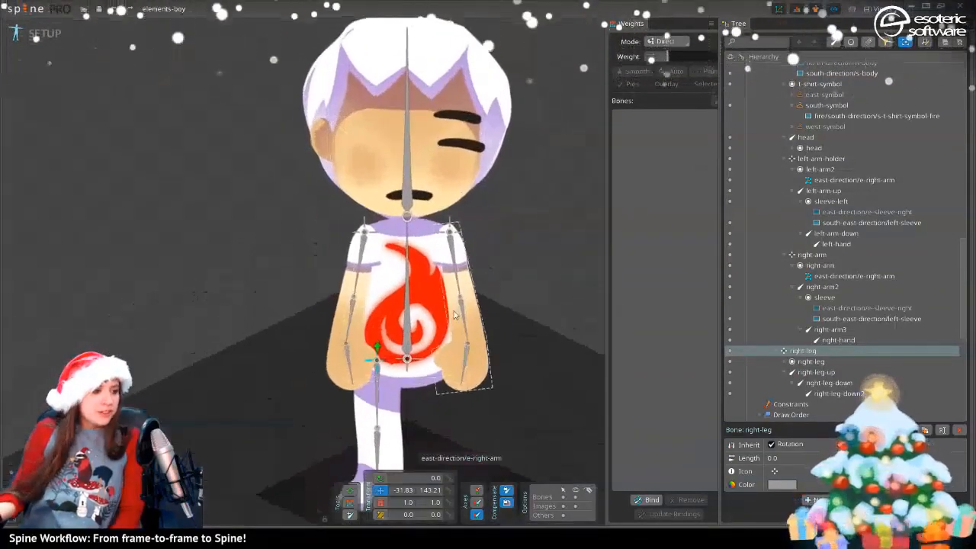
scroll(456, 314, down, 2)
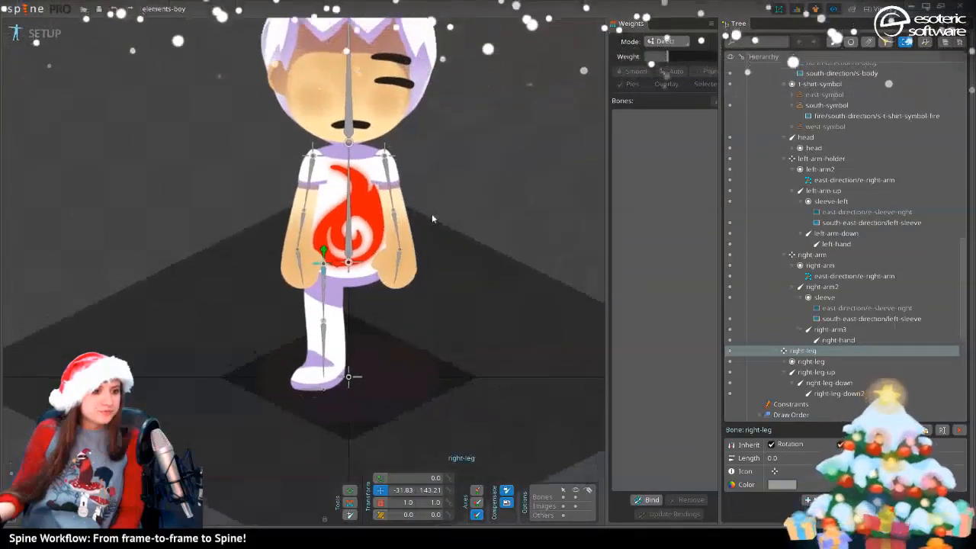
scroll(431, 218, up, 2)
scroll(377, 272, down, 2)
scroll(377, 270, up, 3)
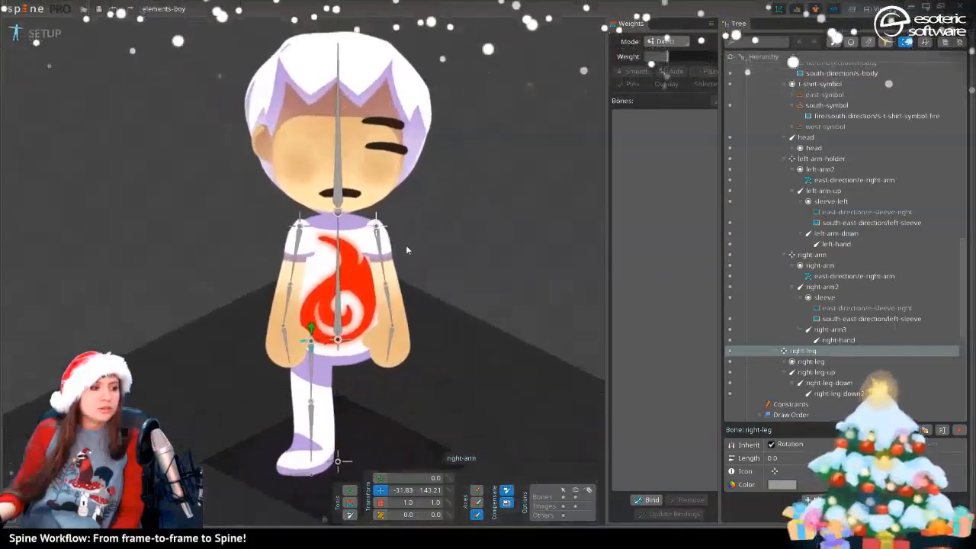
drag(407, 247, 450, 276)
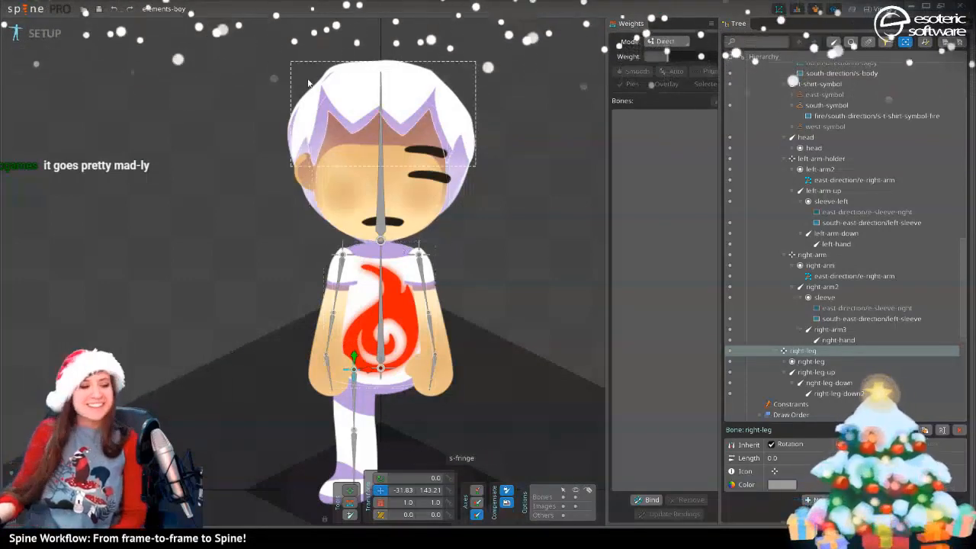
scroll(437, 209, down, 2)
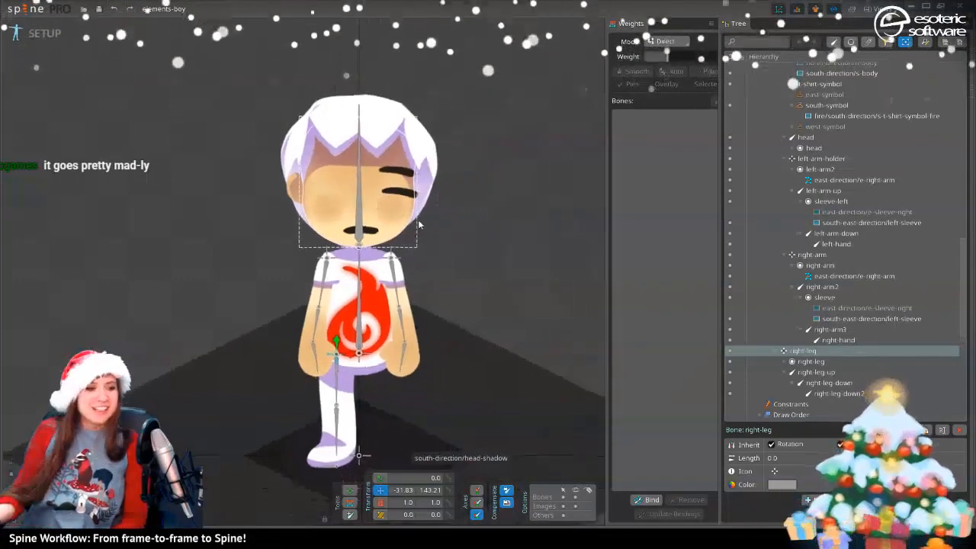
drag(432, 265, 423, 211)
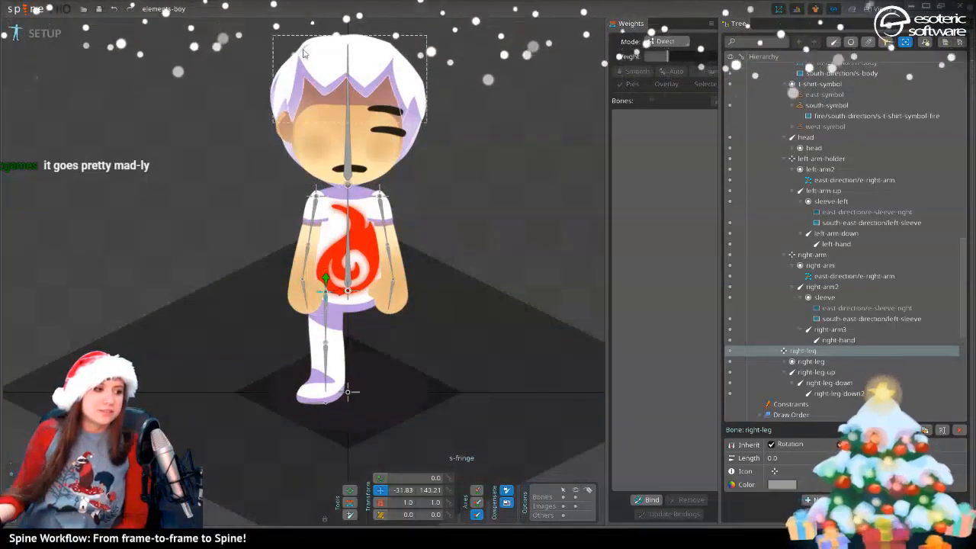
scroll(439, 209, down, 2)
mouse_move(416, 201)
mouse_down()
mouse_move(375, 210)
mouse_move(426, 185)
mouse_up()
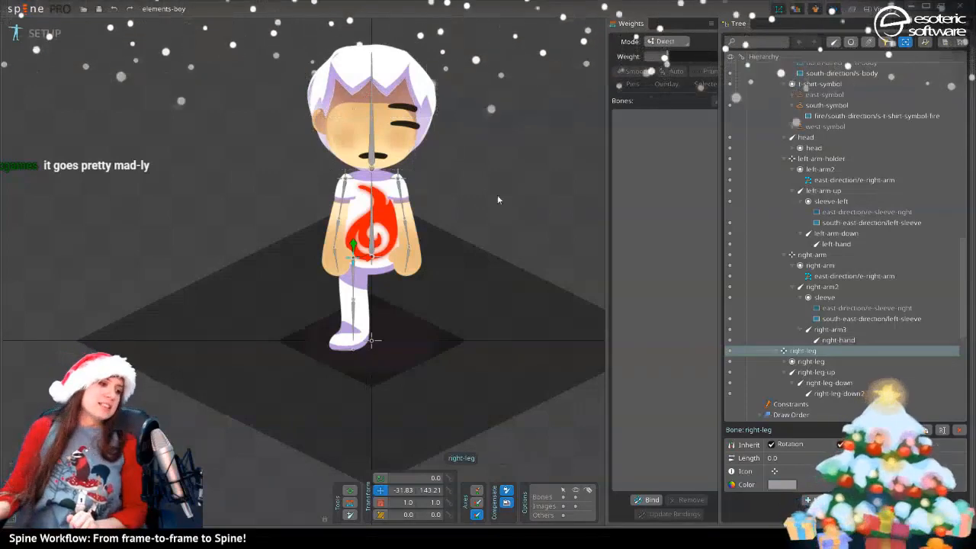
scroll(423, 229, down, 3)
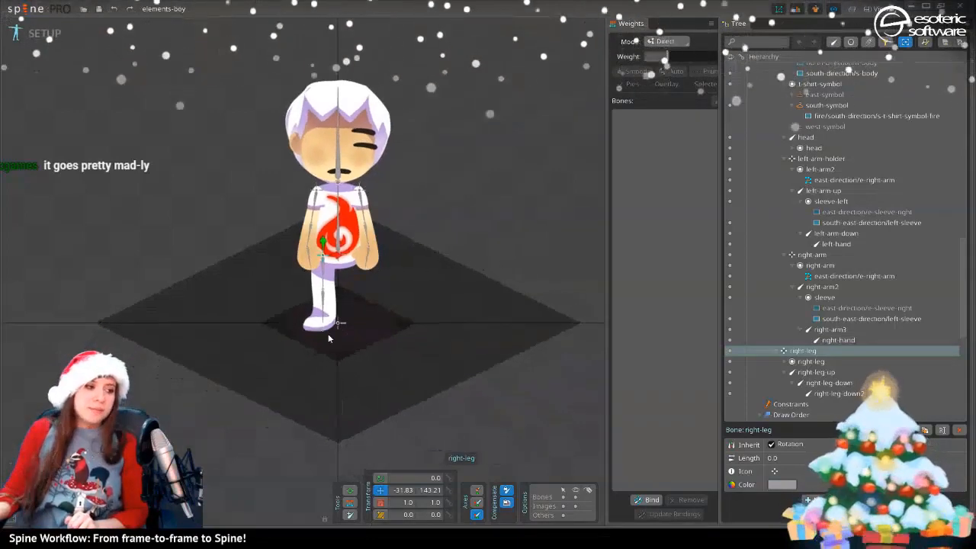
scroll(391, 229, down, 2)
scroll(389, 232, up, 3)
drag(373, 238, 505, 290)
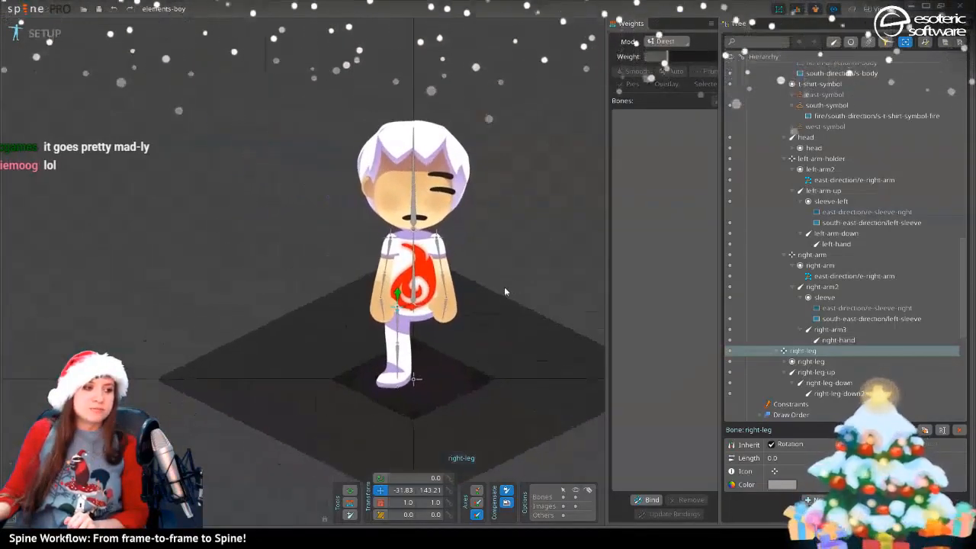
scroll(471, 319, up, 3)
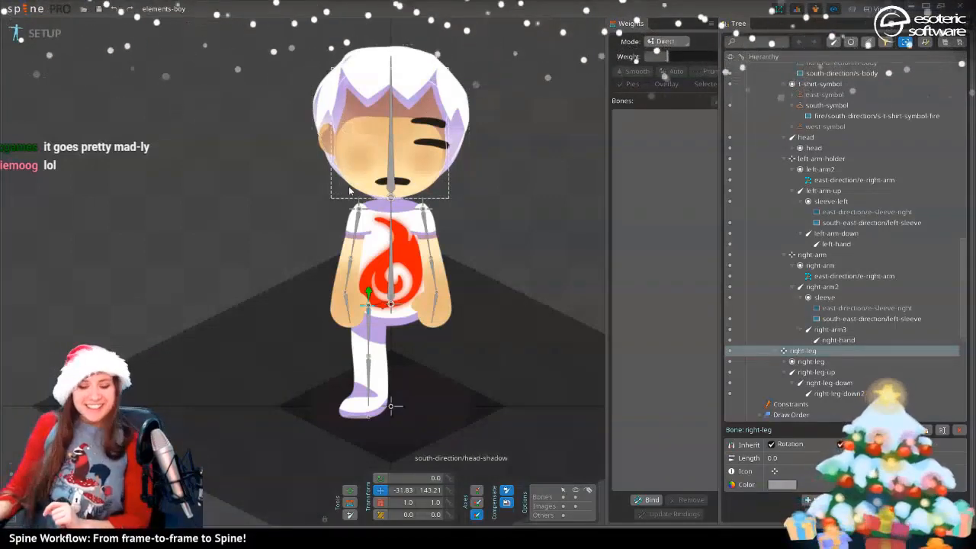
scroll(396, 181, down, 2)
drag(481, 206, 463, 146)
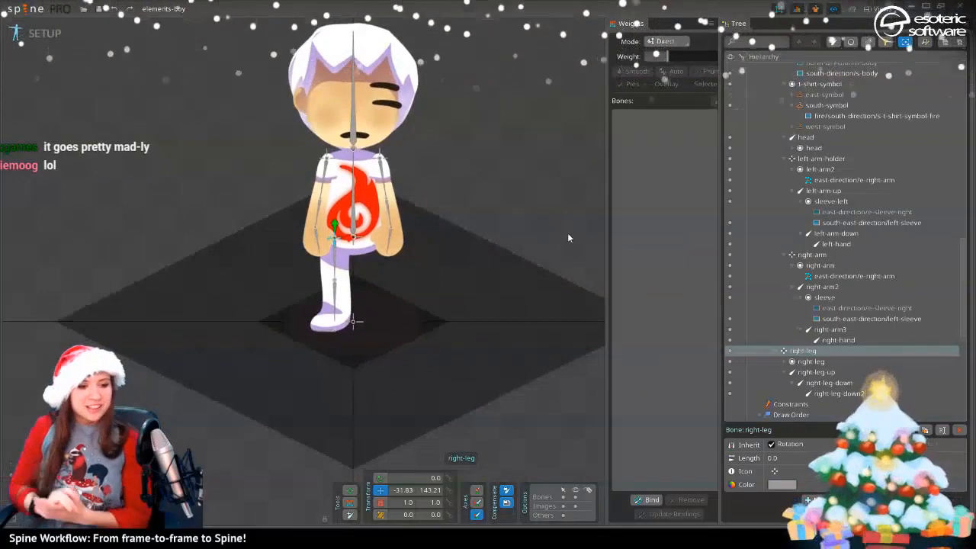